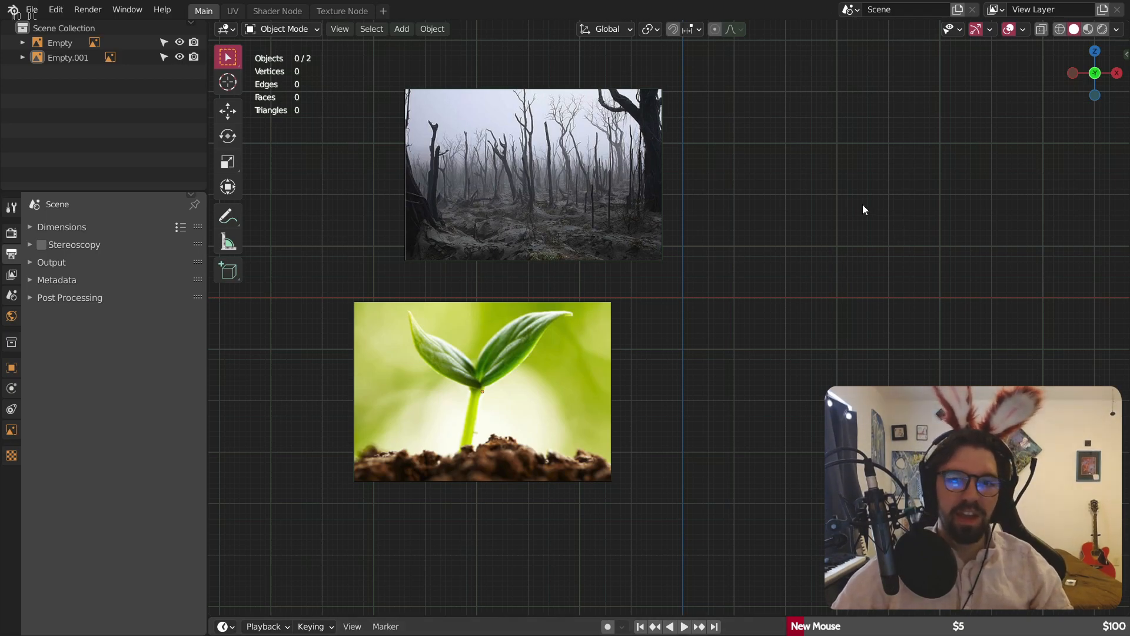
- Move the forest reference image about -0.99 m in X and -0.55 m in Z, aligning it directly above the plant image
scroll(492, 171, up, 1)
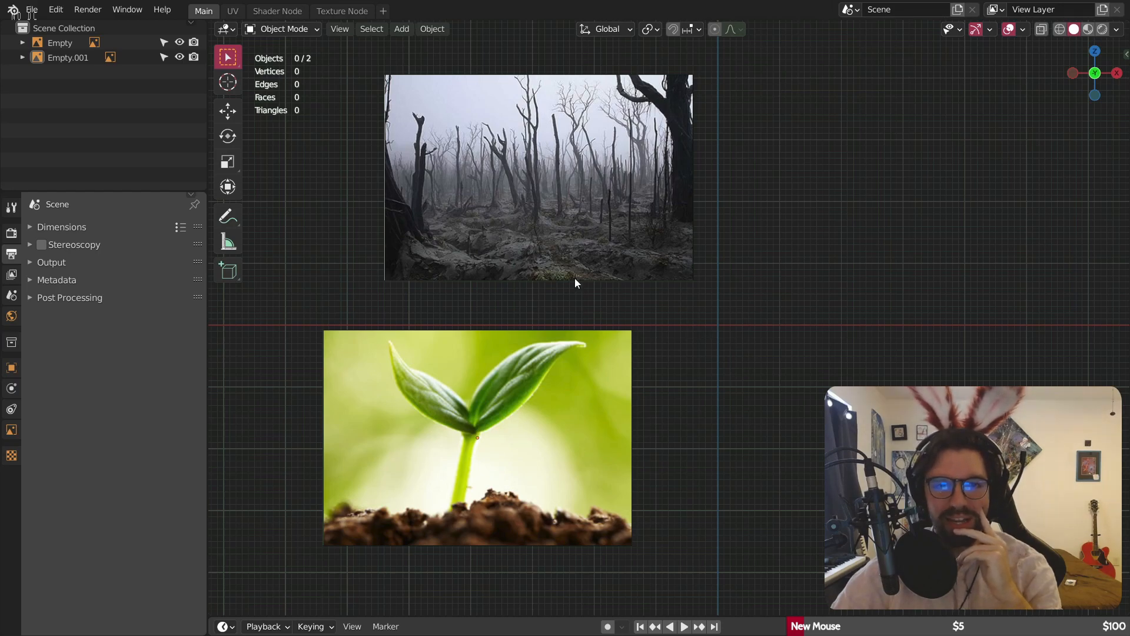
click(559, 230)
key(g)
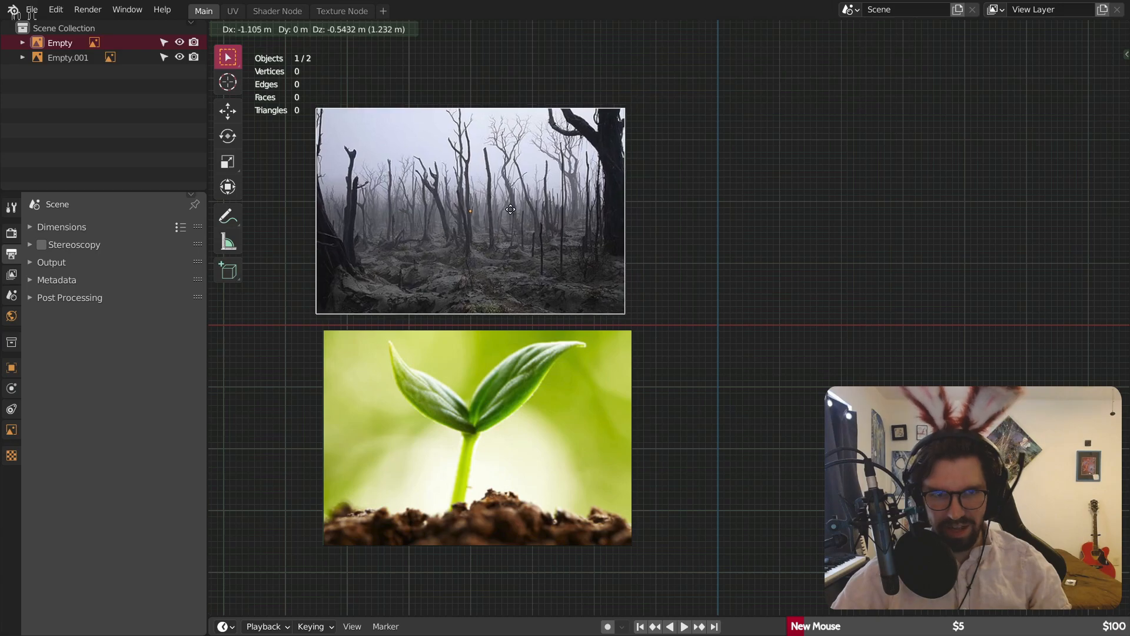
click(517, 210)
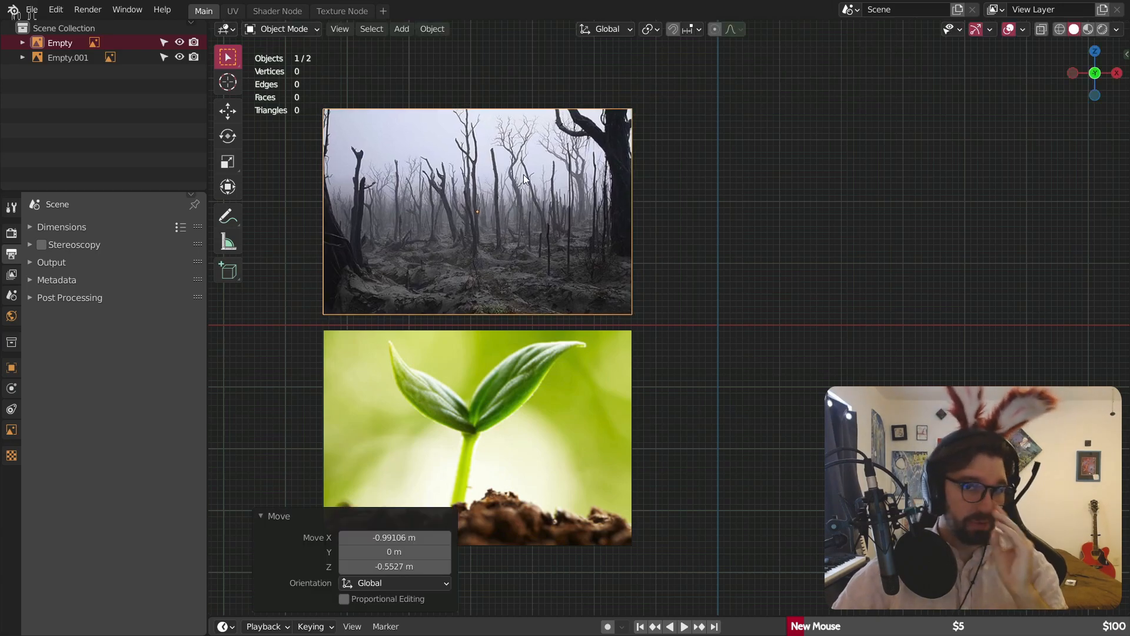
scroll(480, 285, up, 1)
shift+middle_drag(460, 284, 483, 270)
click(865, 266)
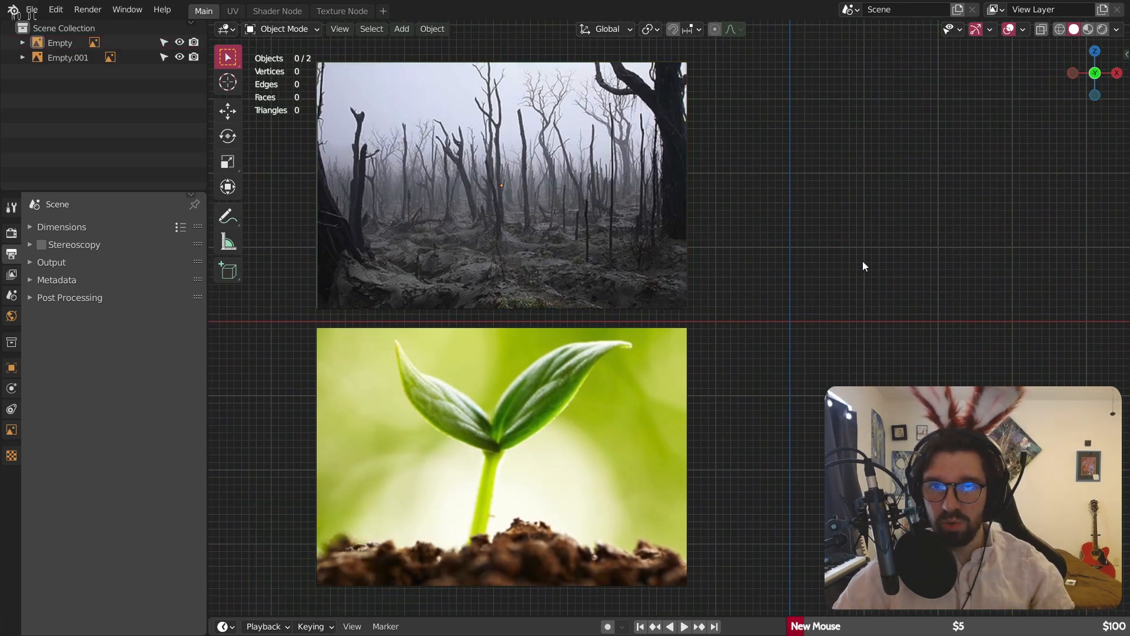
shift+middle_drag(467, 181, 479, 176)
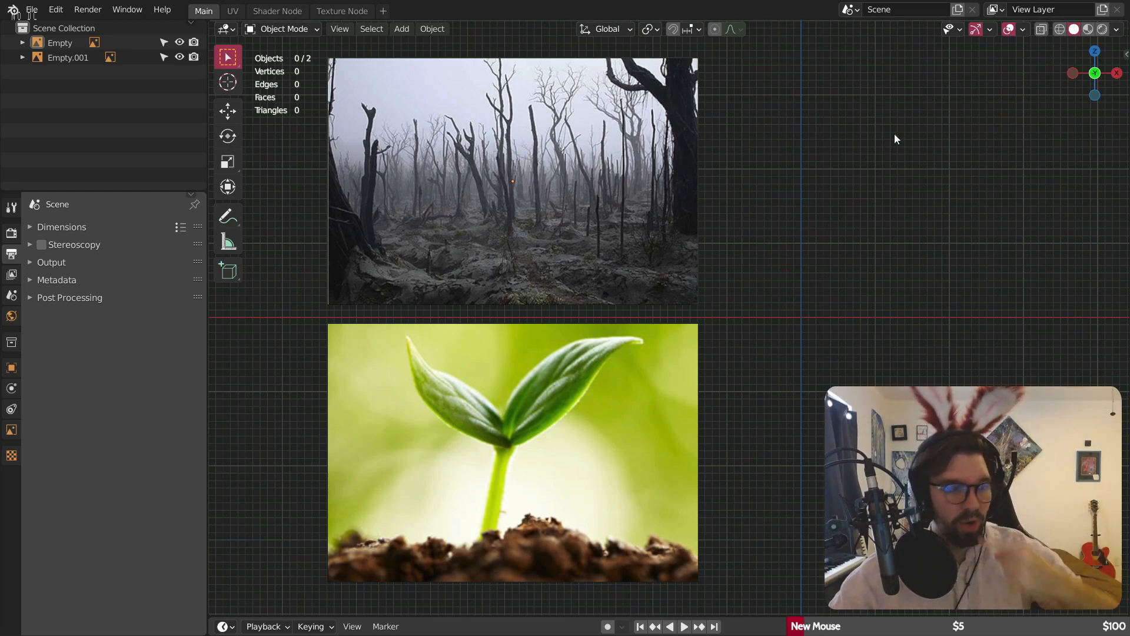
- Add a plane mesh at the world origin and scale it up by about 8.56 as the ground
scroll(812, 265, down, 1)
shift+middle_drag(761, 268, 665, 258)
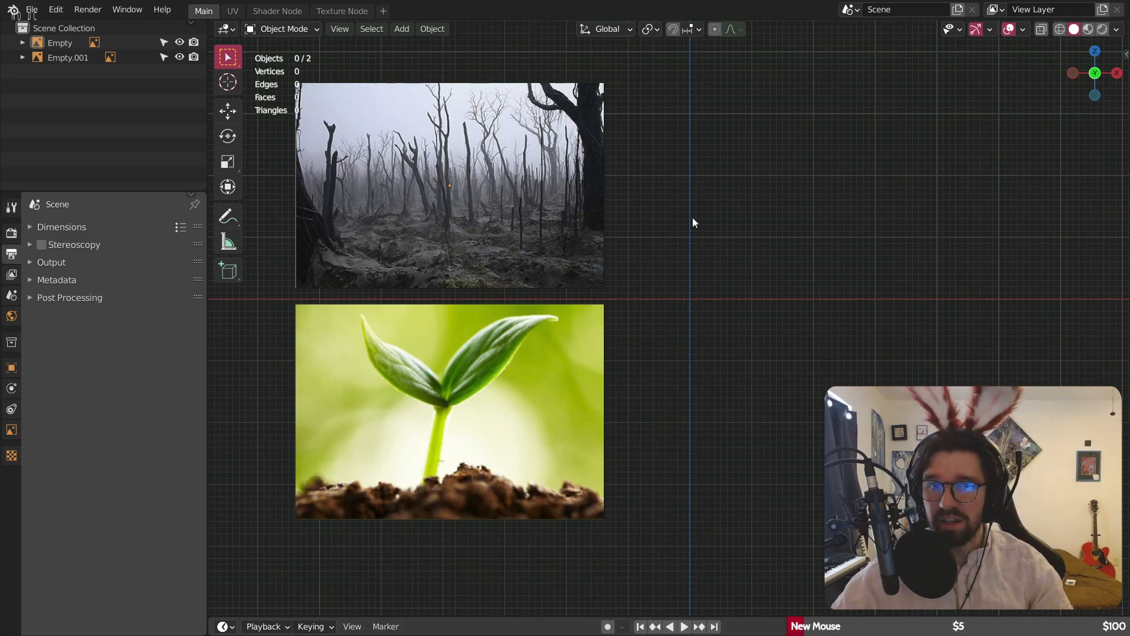
middle_drag(646, 193, 672, 242)
scroll(659, 259, down, 7)
scroll(665, 259, up, 5)
middle_drag(655, 281, 648, 295)
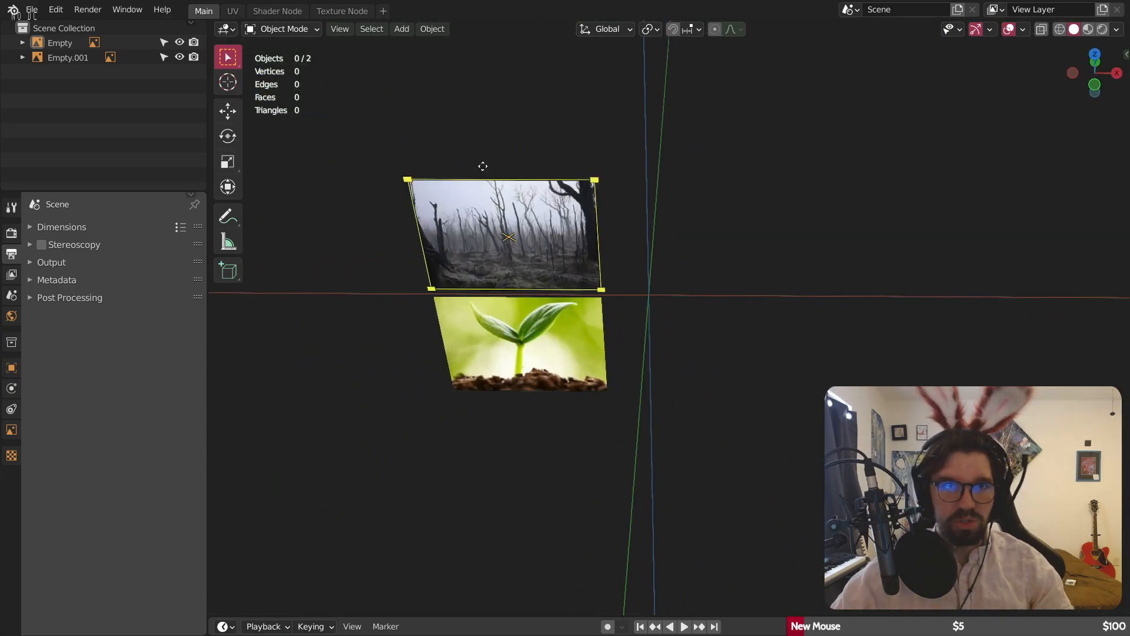
click(400, 29)
mouse_move(428, 40)
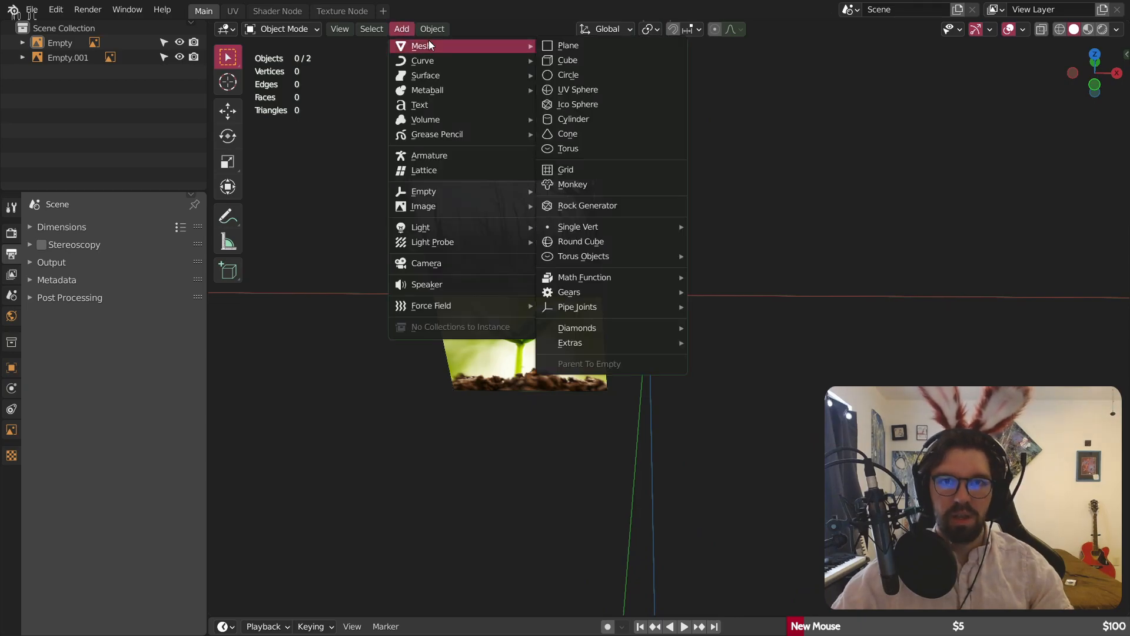
click(565, 47)
key(s)
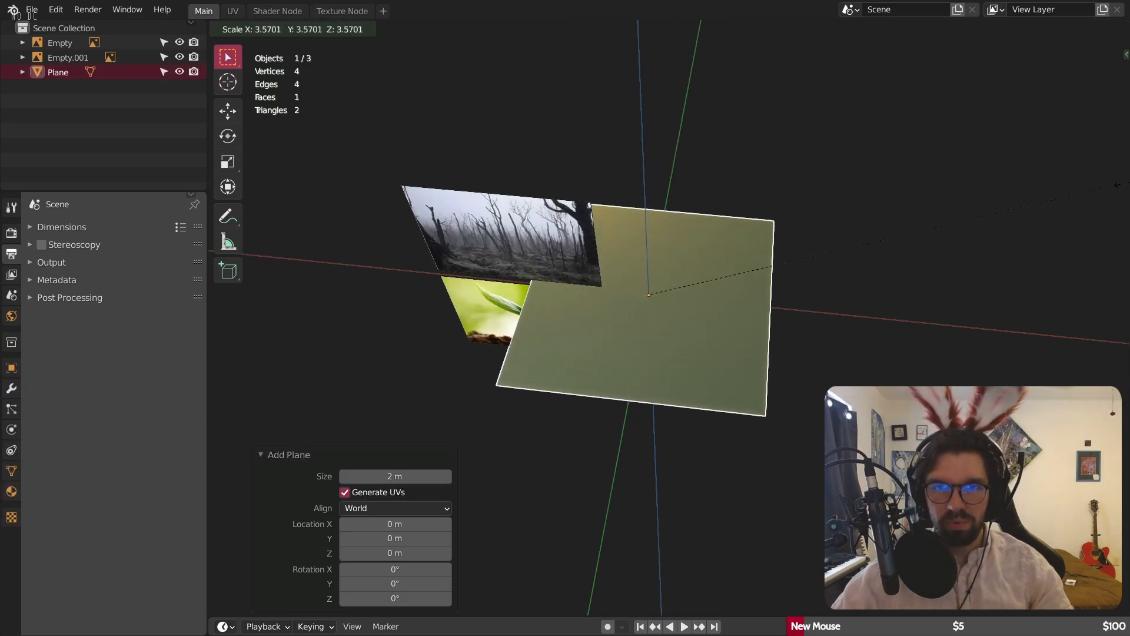
key(Return)
- Examine the forest reference image up close, especially its uneven ground and tree bases
middle_drag(612, 224, 664, 137)
scroll(599, 231, up, 5)
middle_drag(566, 177, 541, 166)
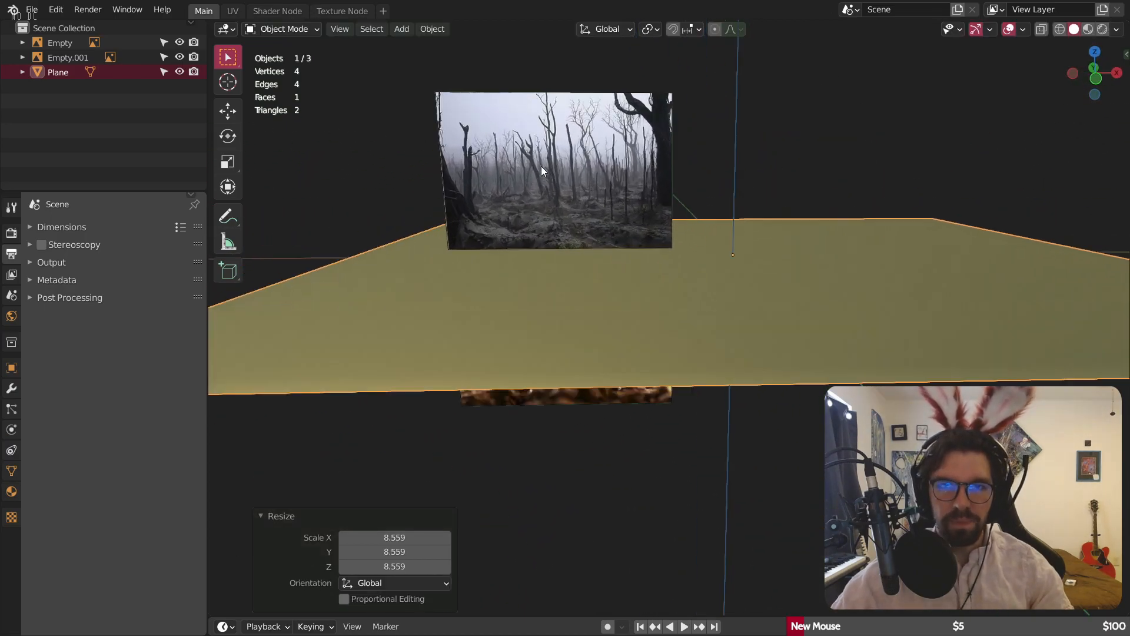
scroll(542, 166, up, 6)
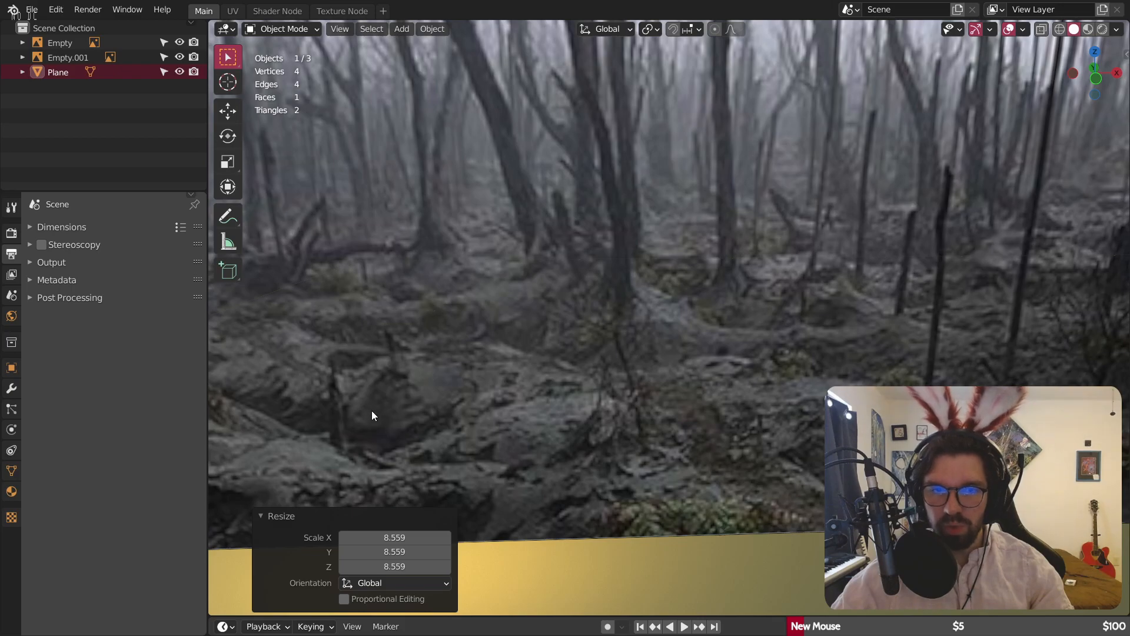
middle_drag(385, 395, 438, 239)
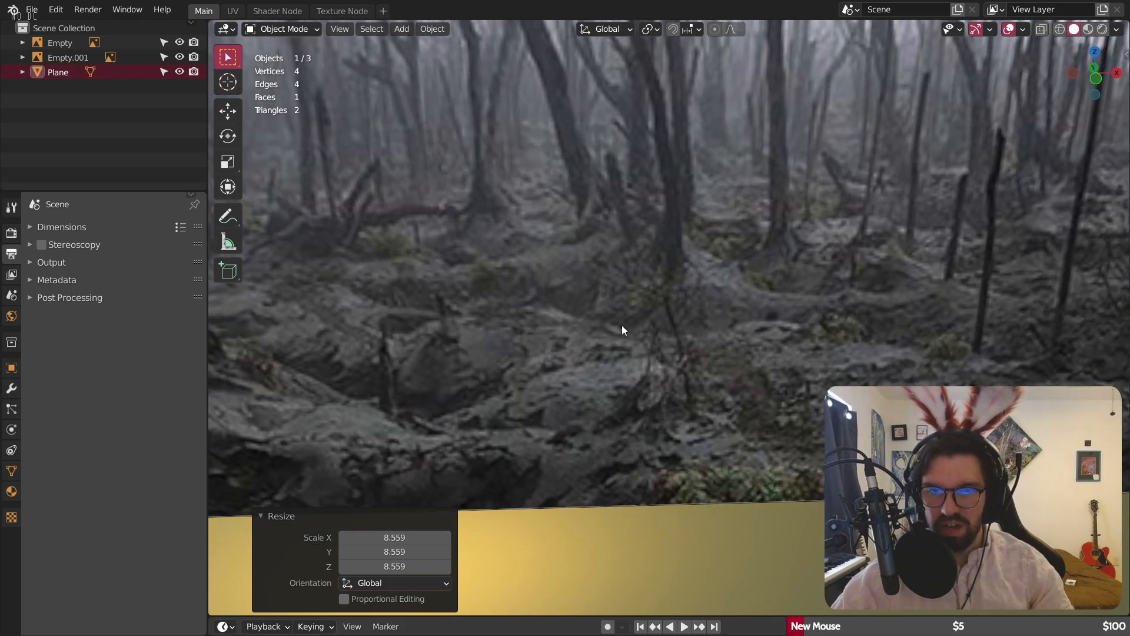
middle_drag(619, 318, 626, 246)
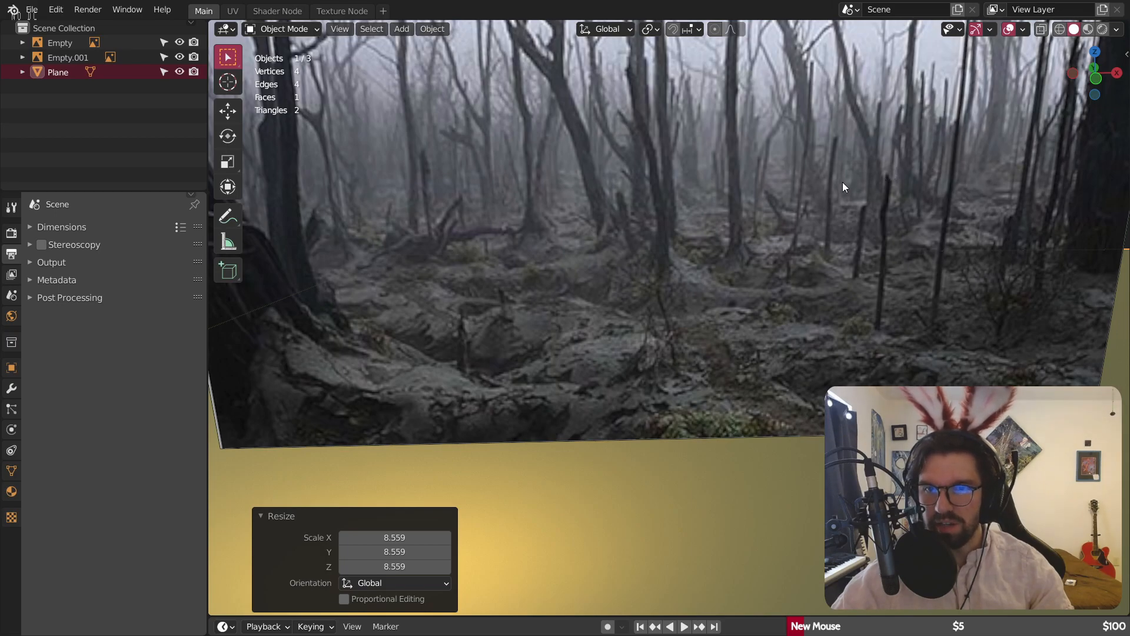
scroll(841, 184, down, 2)
shift+middle_drag(828, 192, 579, 161)
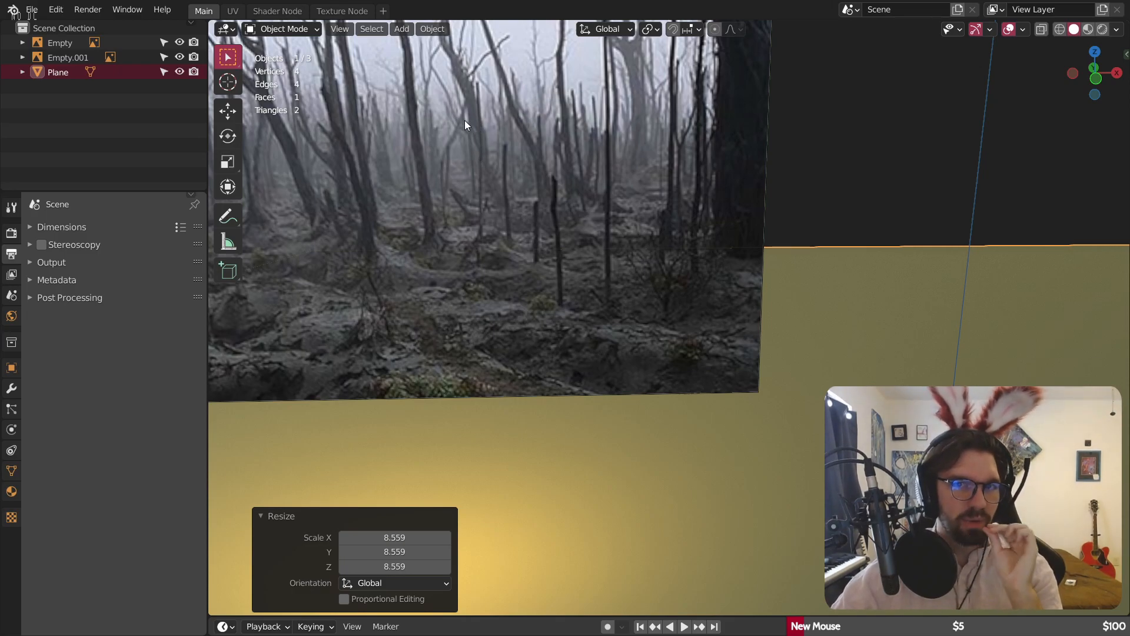
- Enlarge the ground plane further by a factor of about 1.6
scroll(564, 247, down, 6)
middle_drag(578, 192, 602, 429)
key(s)
click(1045, 272)
middle_drag(640, 264, 501, 257)
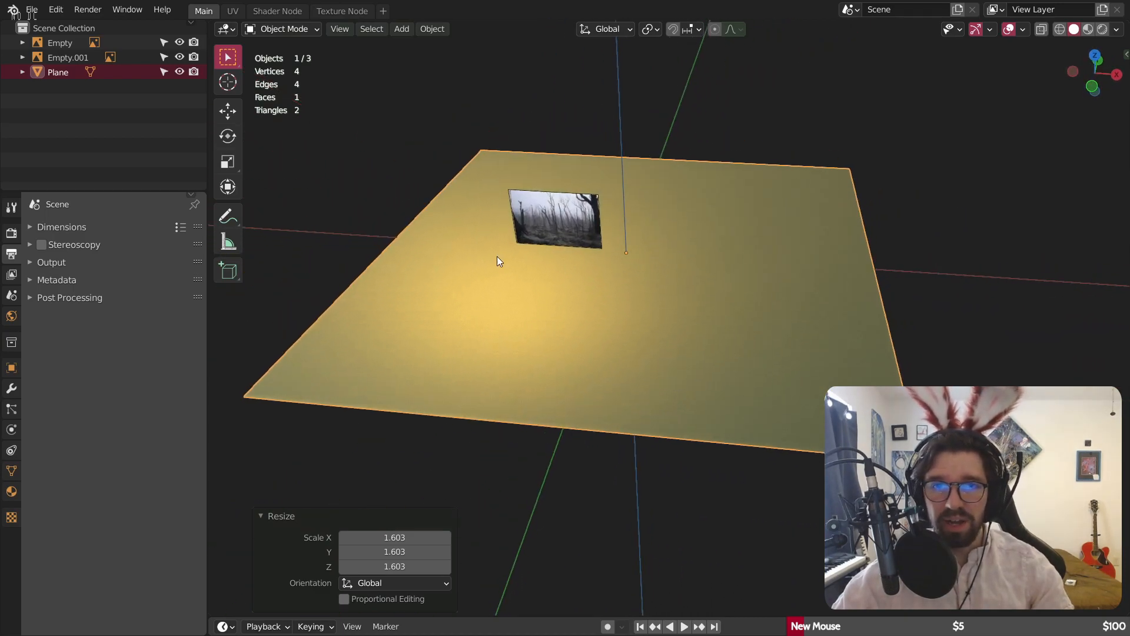
key(z)
click(679, 330)
middle_drag(679, 330, 623, 242)
key(ctrl+z)
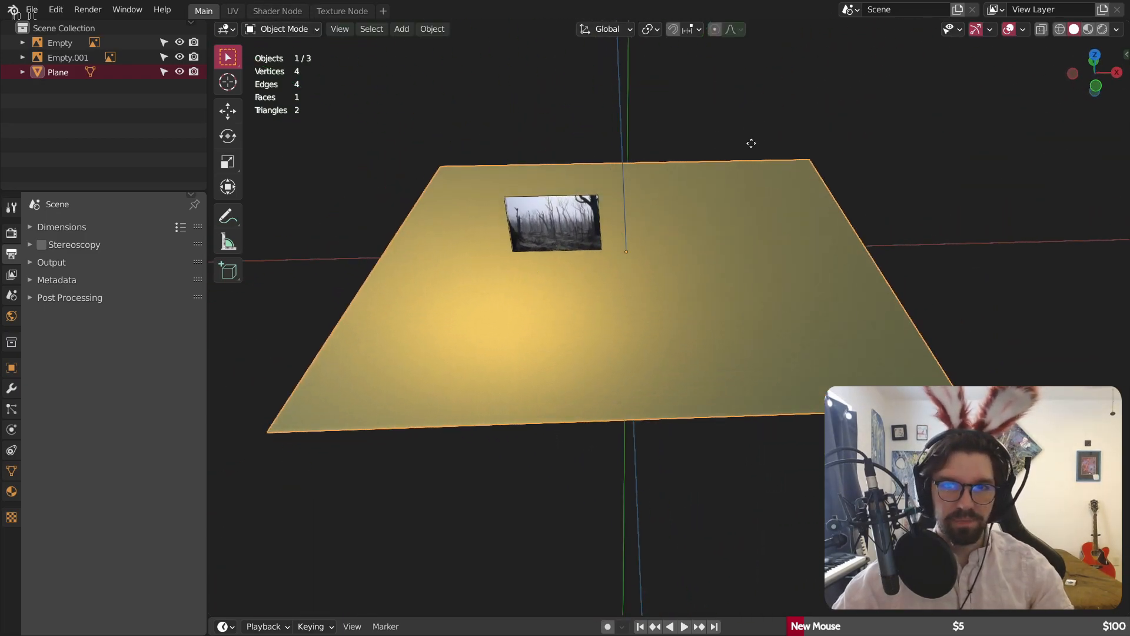
key(g)
click(764, 75)
key(ctrl+z)
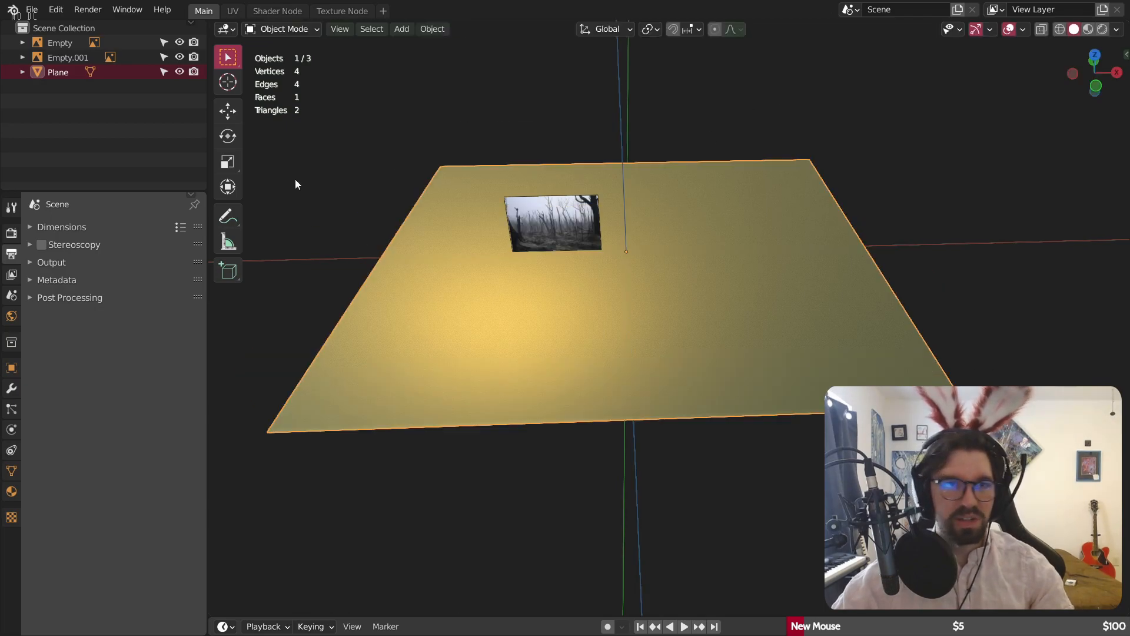
- Subdivide the whole ground plane in Edit Mode seven times with one cut each, giving a dense grid
click(285, 26)
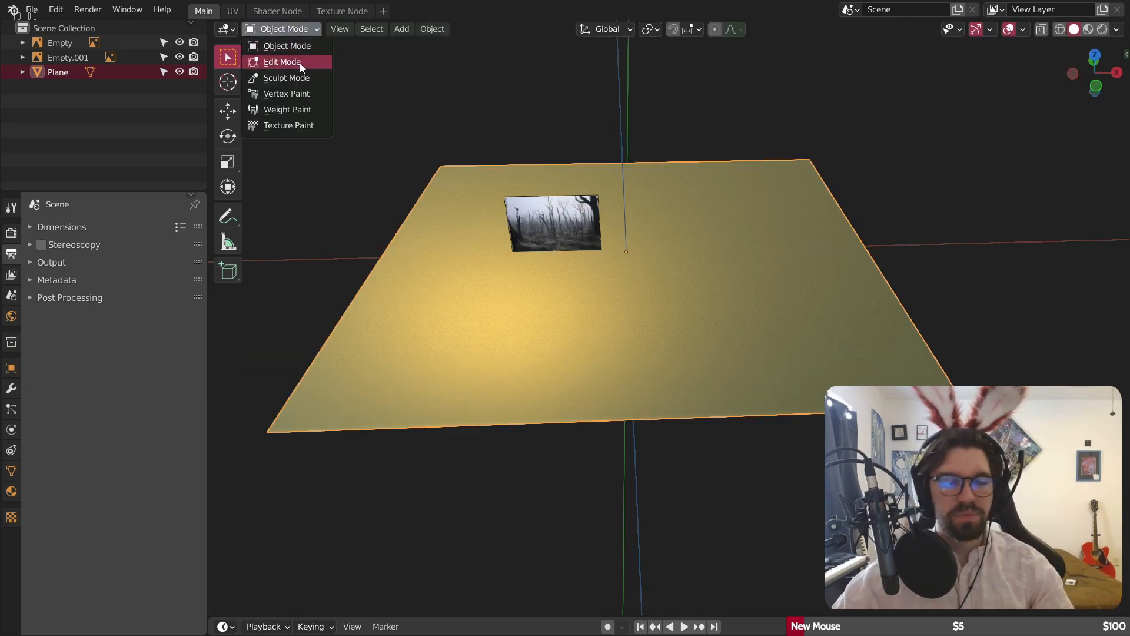
click(283, 62)
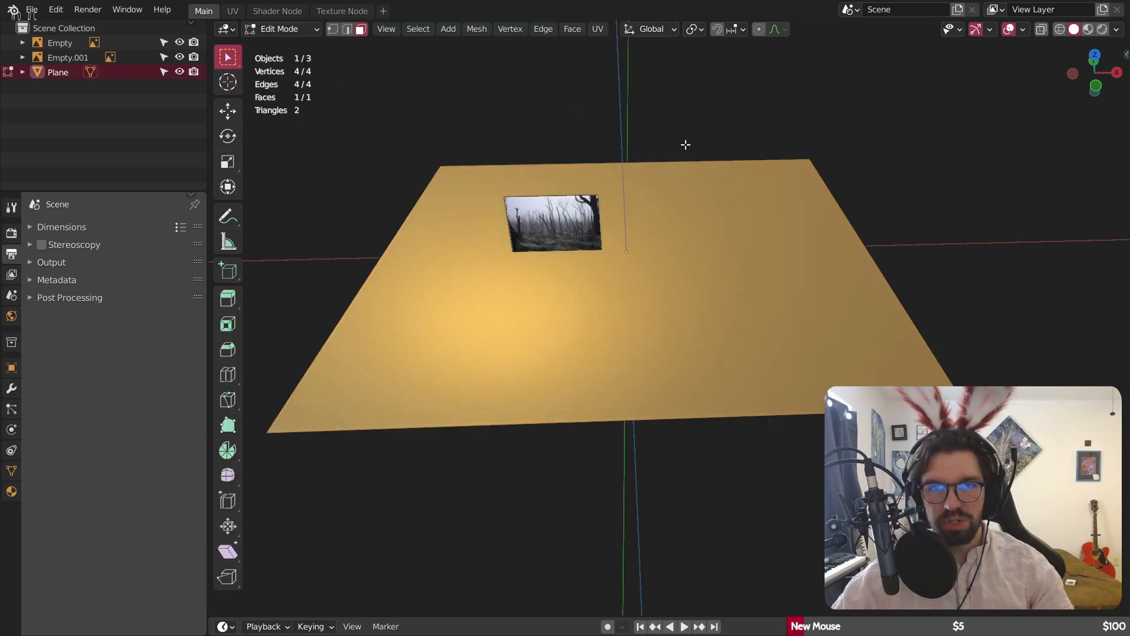
right_click(685, 144)
click(685, 144)
key(shift+r)
key(shift+r)
key(shift+r)
key(shift+r)
key(shift+r)
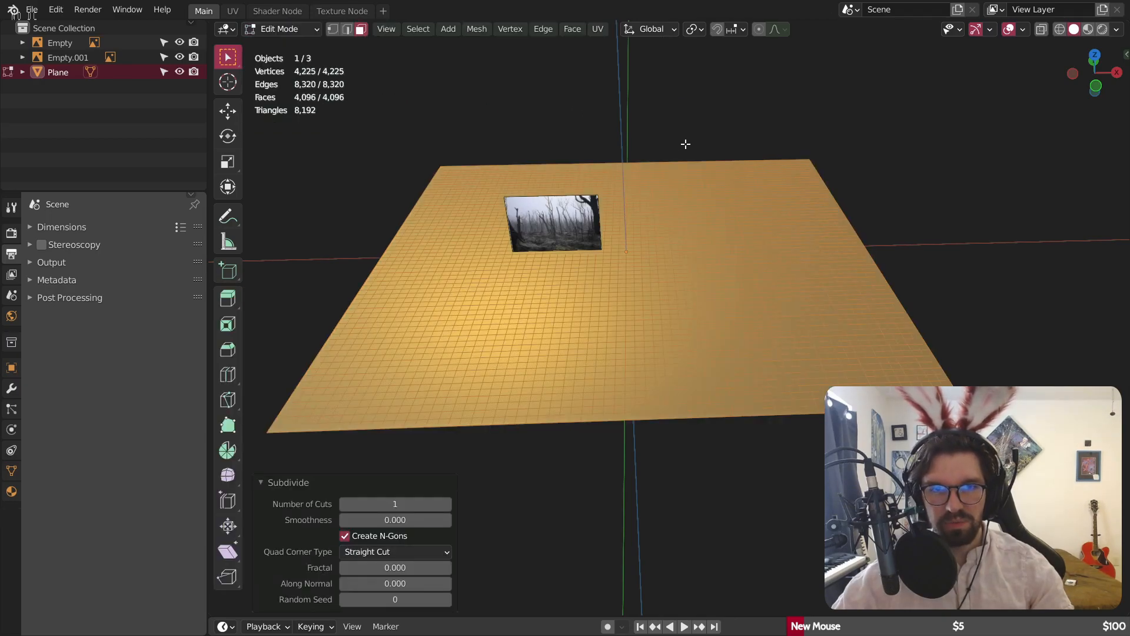
key(shift+r)
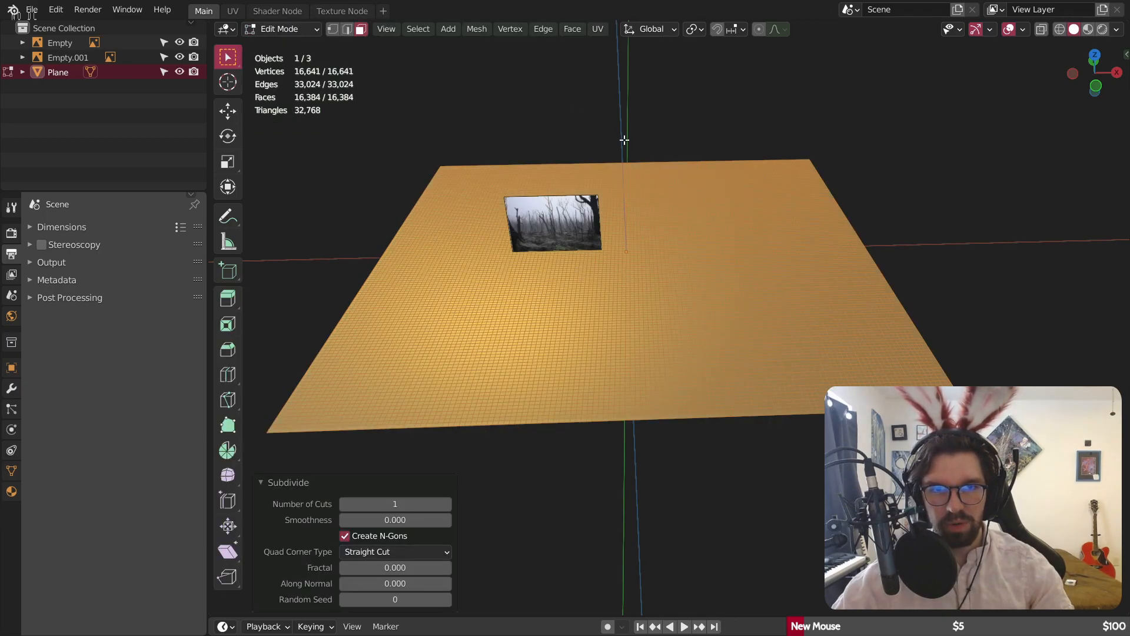
- Switch the ground plane to Sculpt Mode and choose the Blob brush
click(302, 34)
click(276, 76)
middle_drag(548, 189, 583, 252)
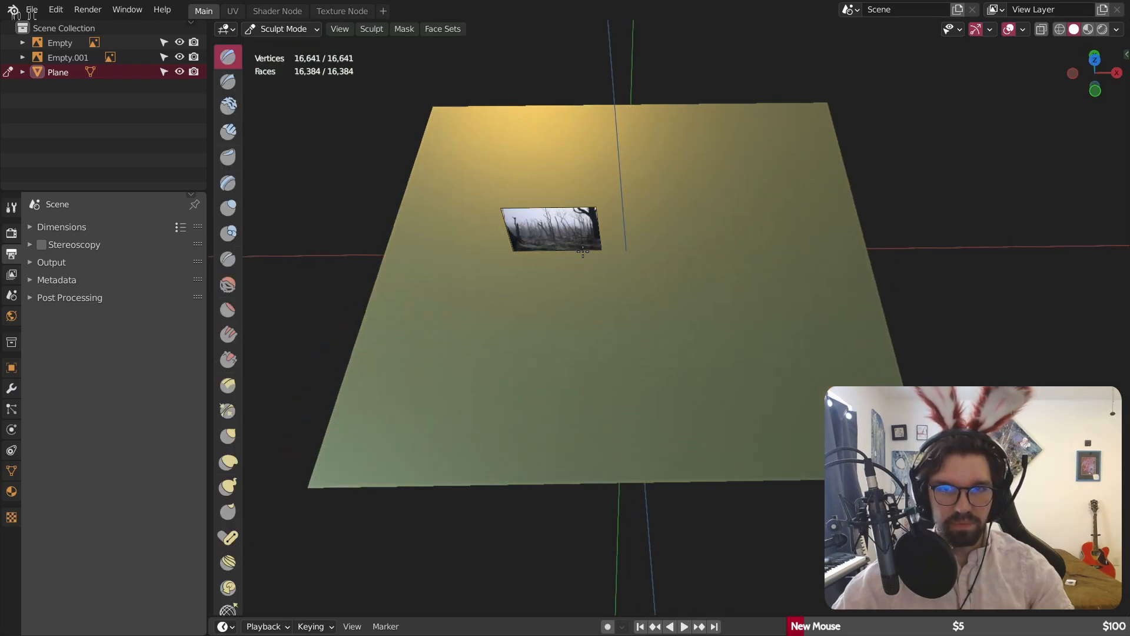
click(229, 232)
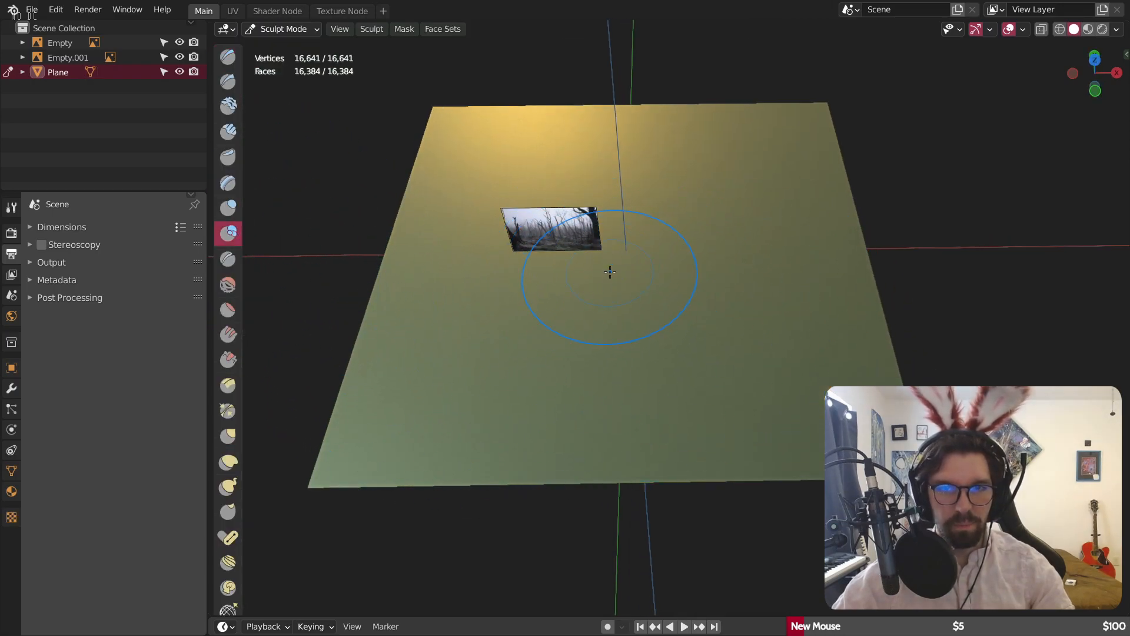
- Sculpt large rolling hills along the plane's far edge and a smaller rise around the forest image
drag(619, 315, 731, 253)
key(ctrl+z)
mouse_move(699, 245)
middle_down()
mouse_move(688, 213)
mouse_move(606, 201)
mouse_move(496, 68)
mouse_move(501, 117)
middle_up()
mouse_move(501, 116)
mouse_down()
mouse_move(618, 135)
mouse_move(742, 132)
mouse_move(840, 177)
mouse_move(777, 152)
mouse_move(681, 159)
mouse_move(699, 189)
mouse_move(802, 231)
mouse_move(865, 277)
mouse_move(859, 200)
mouse_move(787, 122)
mouse_move(736, 115)
mouse_move(694, 174)
mouse_up()
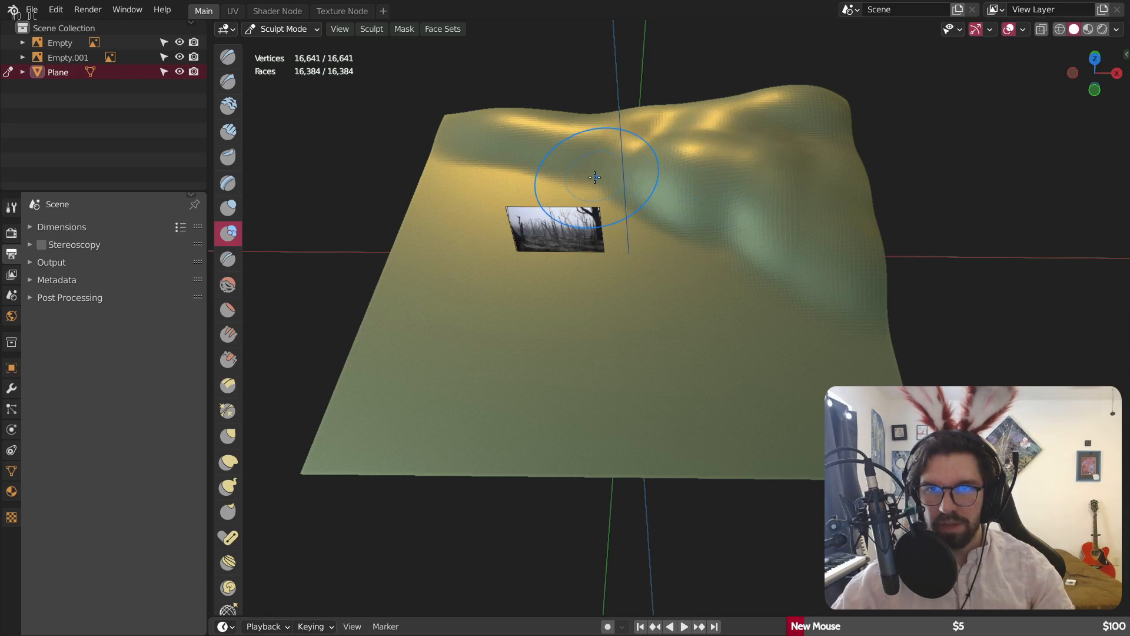
scroll(598, 174, up, 2)
mouse_move(542, 169)
mouse_down()
mouse_move(467, 227)
mouse_move(432, 194)
mouse_move(511, 274)
mouse_up()
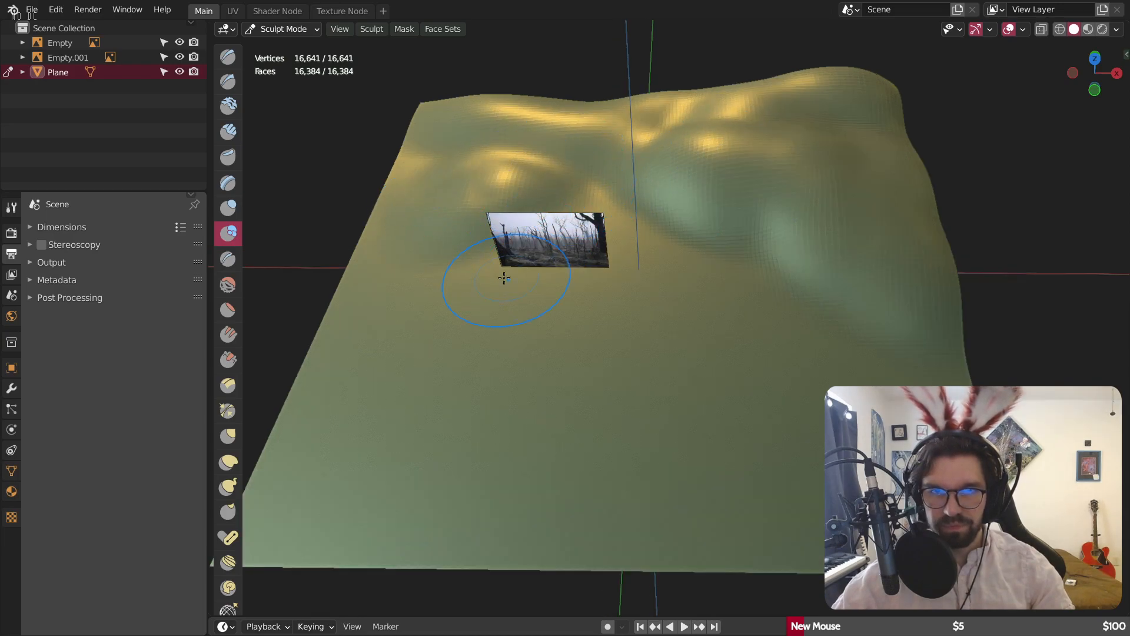
- Sculpt uneven bumps and dips across the middle, sides and near edge of the ground plane
shift+middle_drag(512, 275, 536, 219)
mouse_move(464, 300)
mouse_down()
mouse_move(378, 373)
mouse_move(488, 410)
mouse_up()
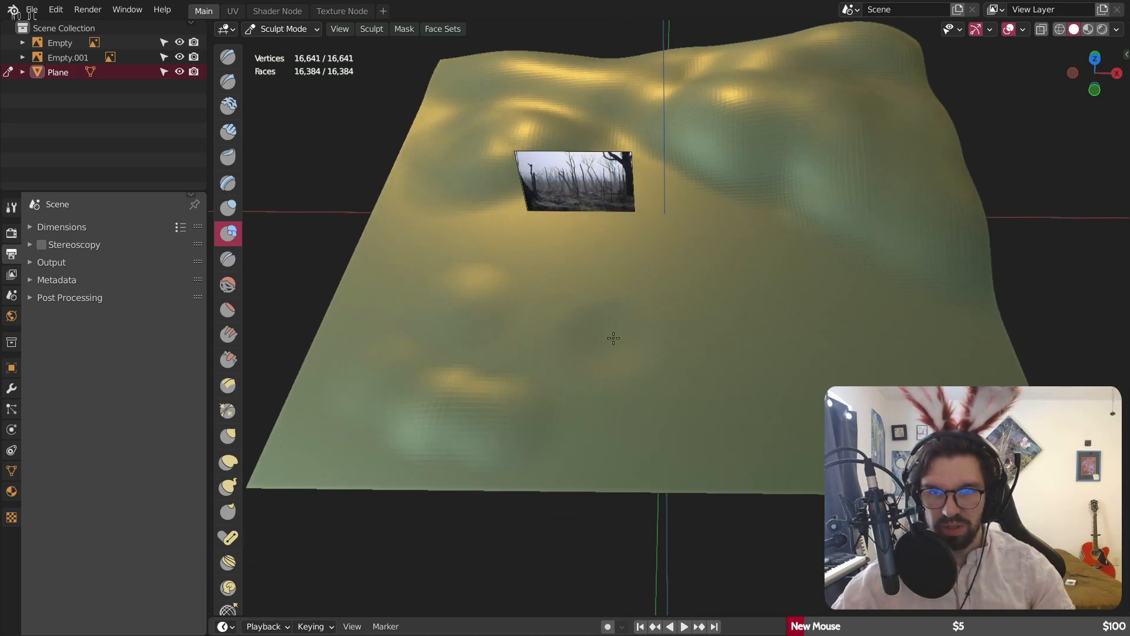
mouse_move(757, 316)
mouse_down()
mouse_move(694, 277)
mouse_move(543, 328)
mouse_move(528, 250)
mouse_move(651, 403)
mouse_up()
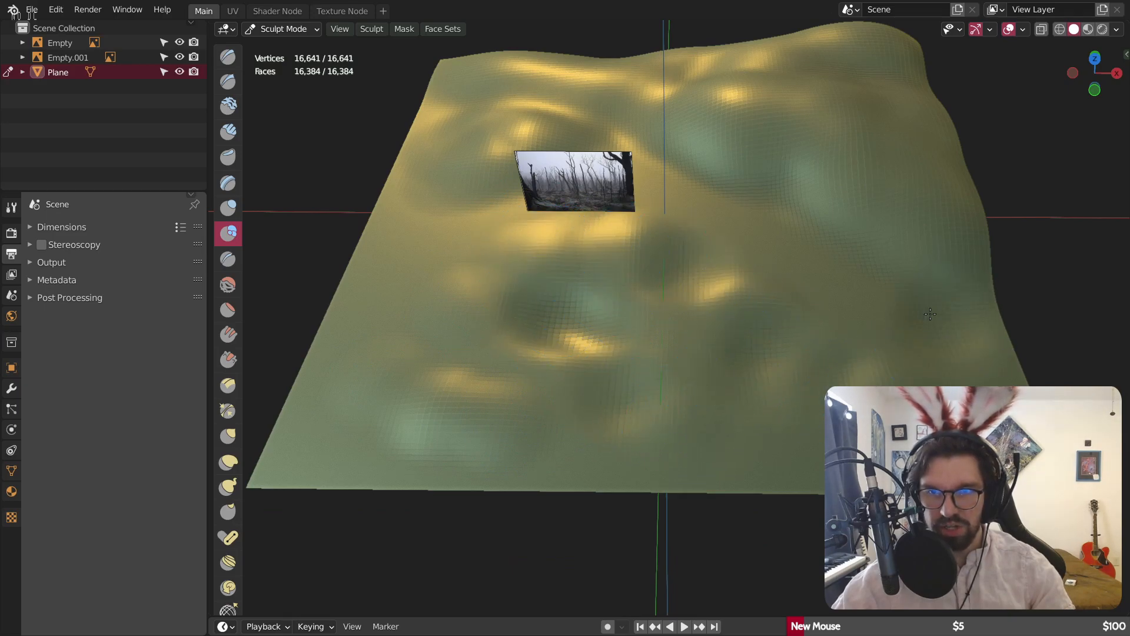
mouse_move(917, 353)
mouse_down()
mouse_move(757, 232)
mouse_move(765, 265)
mouse_move(684, 196)
mouse_move(649, 188)
mouse_move(565, 218)
mouse_move(589, 241)
mouse_move(573, 256)
mouse_up()
mouse_move(487, 214)
mouse_down()
mouse_move(442, 278)
mouse_move(399, 214)
mouse_move(366, 298)
mouse_move(439, 282)
mouse_up()
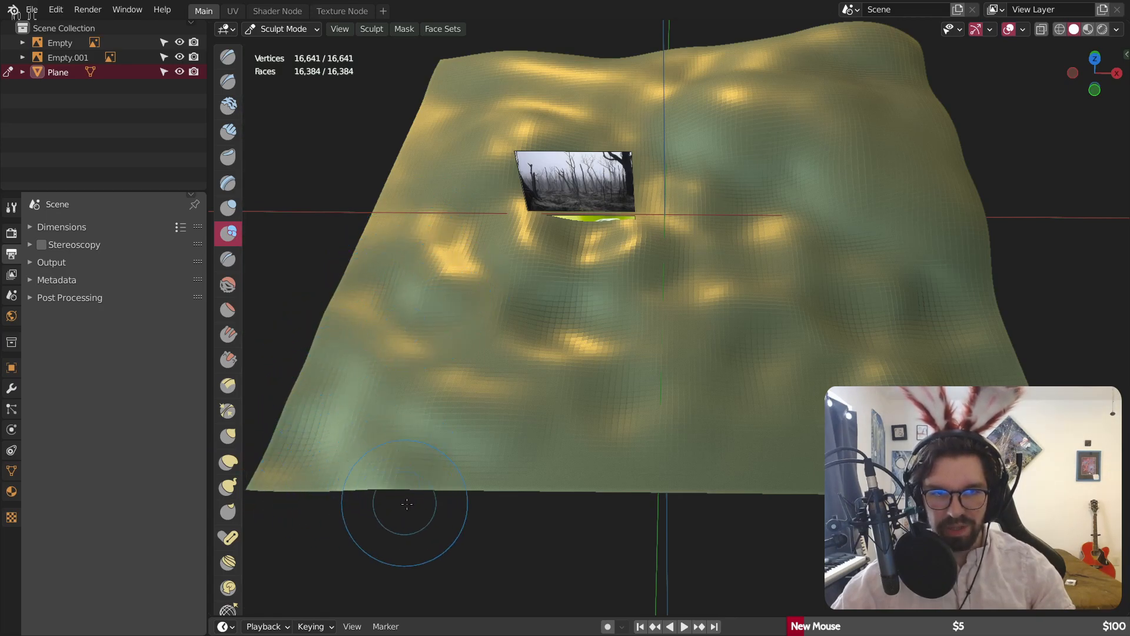
drag(517, 479, 668, 476)
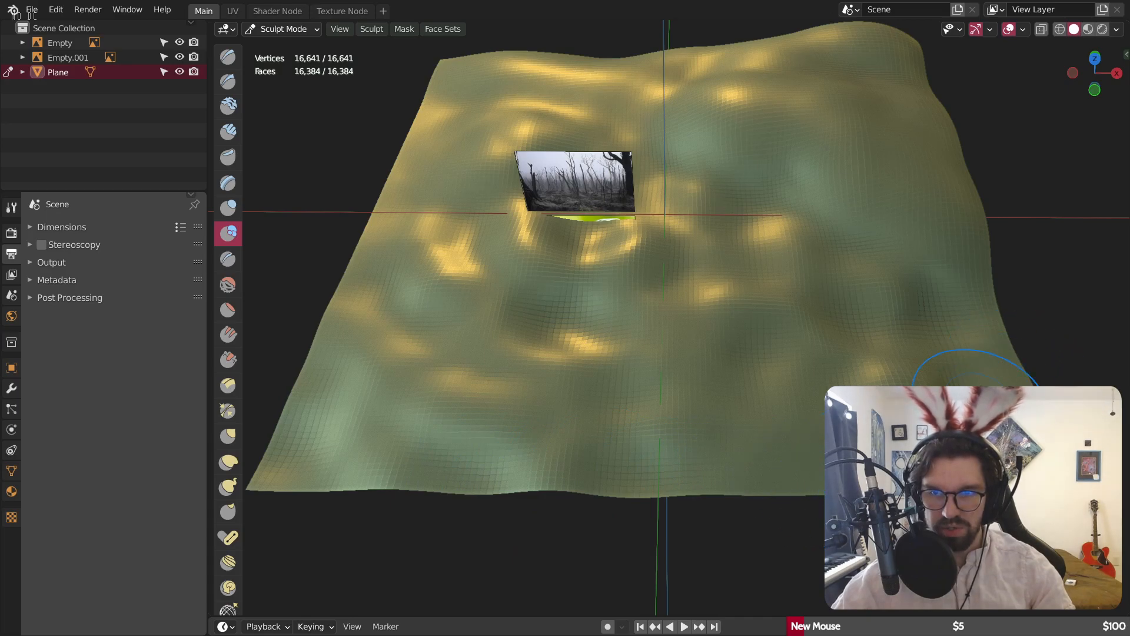
mouse_move(667, 466)
mouse_down()
mouse_move(695, 306)
mouse_move(783, 265)
mouse_move(813, 170)
mouse_move(767, 99)
mouse_move(734, 167)
mouse_up()
- Sculpt a broad mound near the centre of the plane's near edge, keeping the Blob brush selected
scroll(762, 324, down, 3)
mouse_move(762, 300)
middle_down()
mouse_move(651, 240)
mouse_move(749, 277)
mouse_move(744, 270)
middle_up()
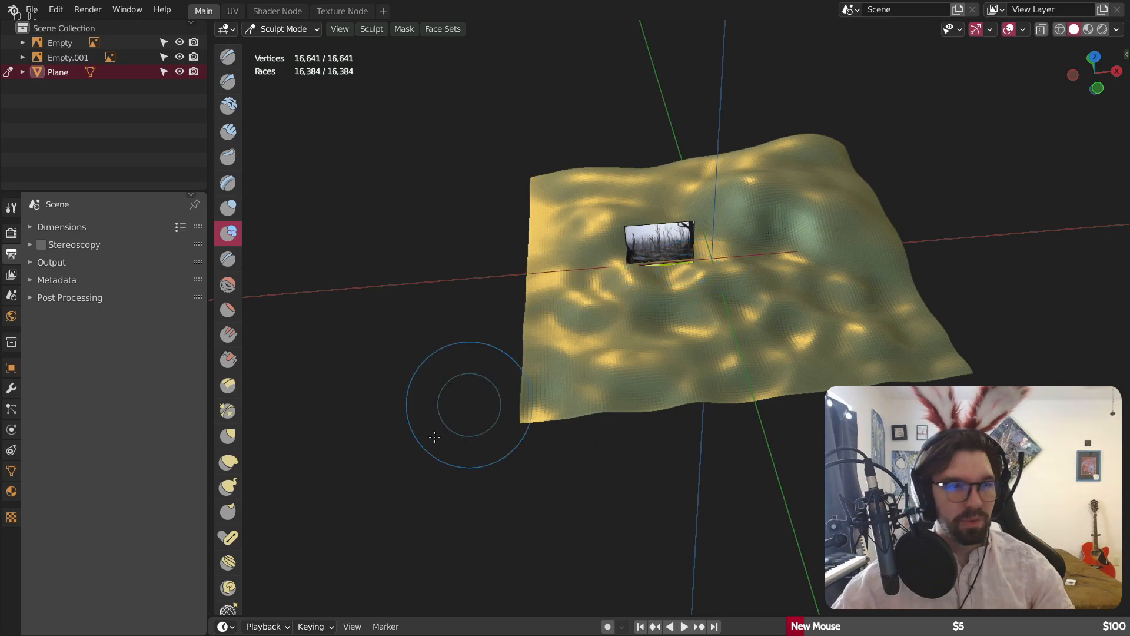
middle_drag(524, 352, 621, 351)
scroll(620, 351, up, 5)
mouse_move(620, 351)
mouse_down()
mouse_move(628, 408)
mouse_move(606, 377)
mouse_move(624, 347)
mouse_move(548, 324)
mouse_move(539, 373)
mouse_move(594, 392)
mouse_up()
click(218, 210)
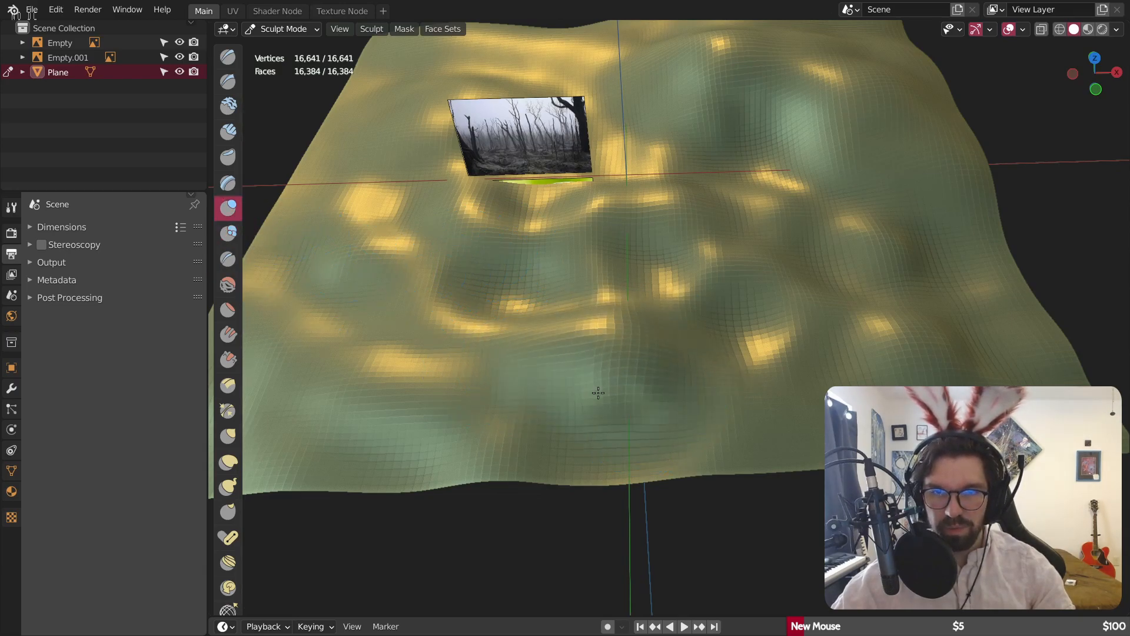
click(229, 233)
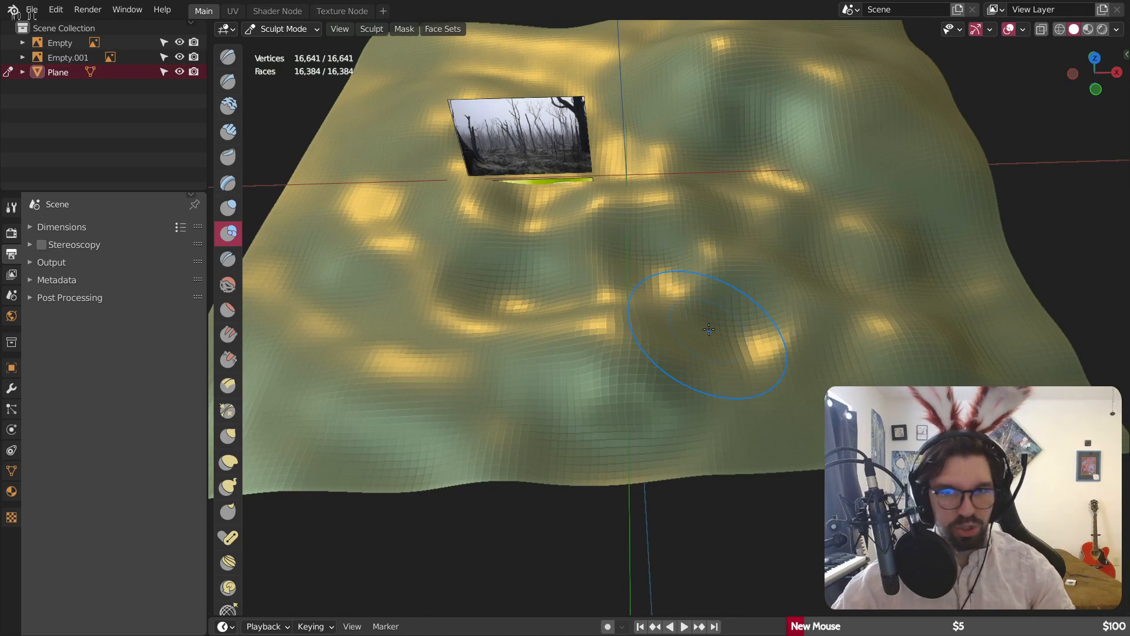
- Sculpt a broad uneven rise into the ground behind the forest image with the Blob brush
mouse_move(646, 336)
middle_down()
mouse_move(730, 209)
mouse_move(764, 249)
mouse_move(703, 224)
middle_up()
middle_drag(625, 130, 730, 327)
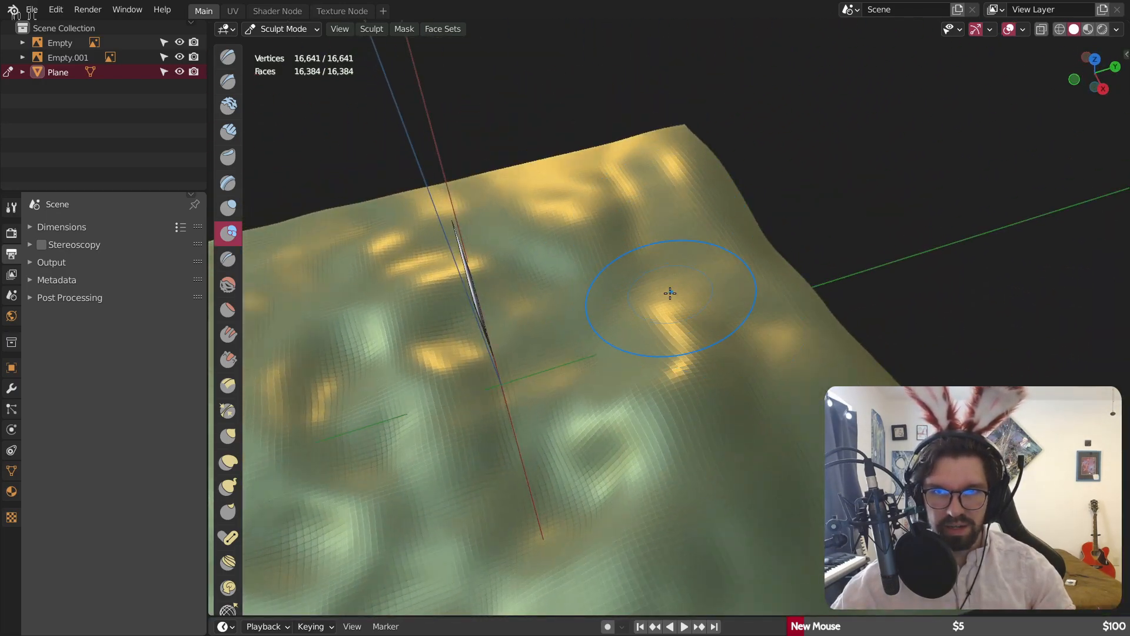
drag(541, 254, 595, 207)
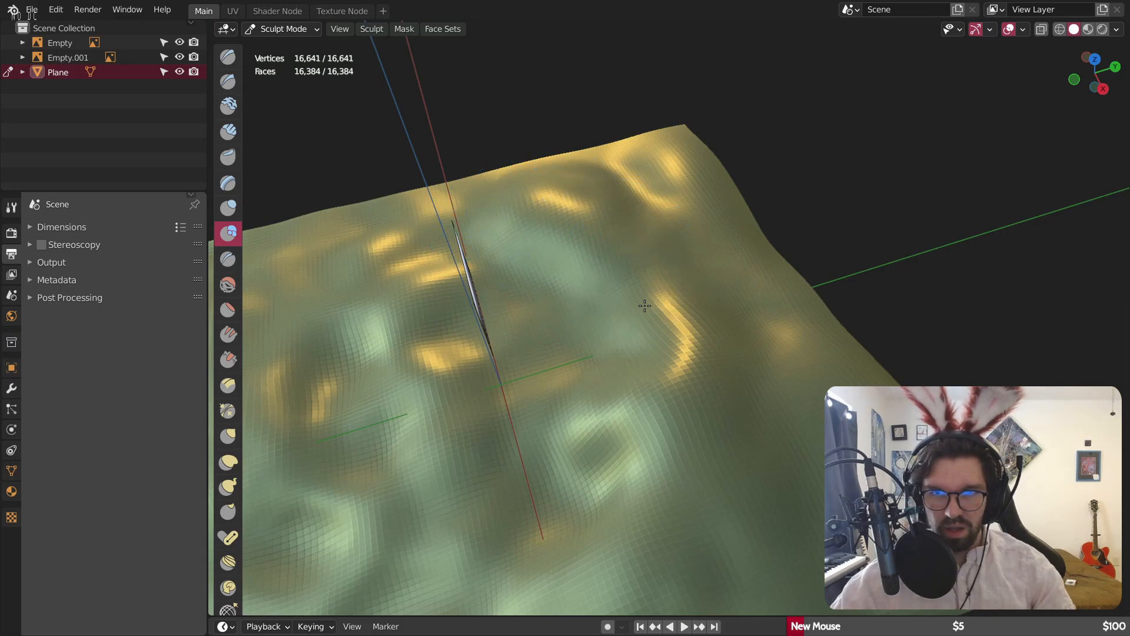
- Sculpt the plane's back-right corner downwards into a rounded slope
middle_drag(711, 267, 773, 212)
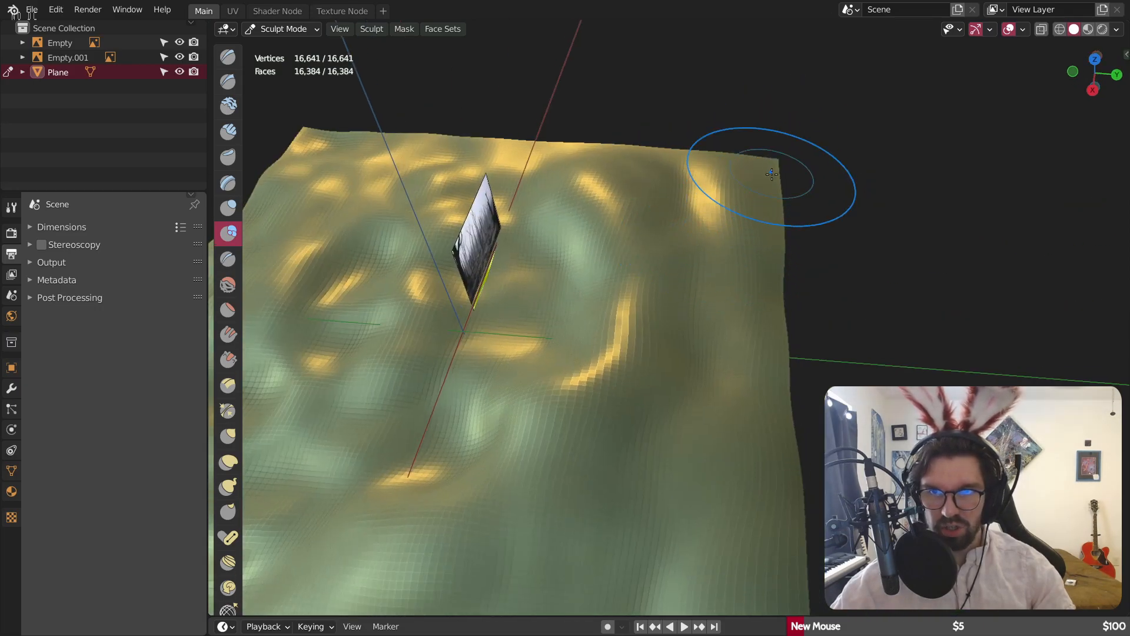
shift+middle_drag(755, 456, 728, 357)
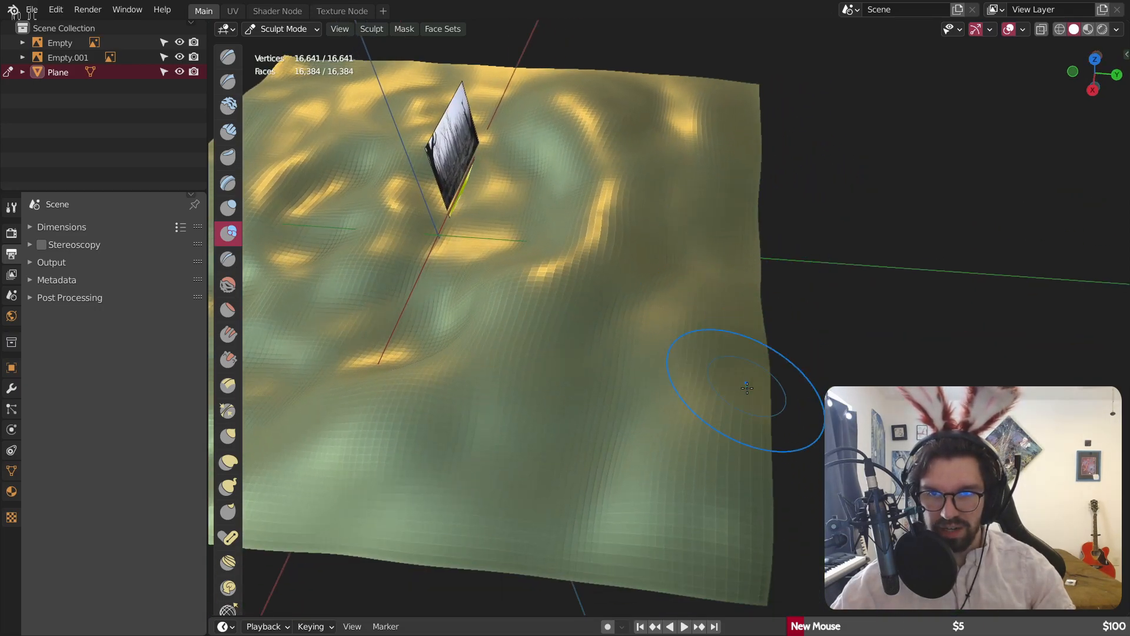
shift+middle_drag(737, 508, 732, 300)
mouse_move(716, 435)
mouse_down()
mouse_move(706, 465)
mouse_move(728, 451)
mouse_move(703, 466)
mouse_move(631, 462)
mouse_up()
drag(731, 449, 779, 419)
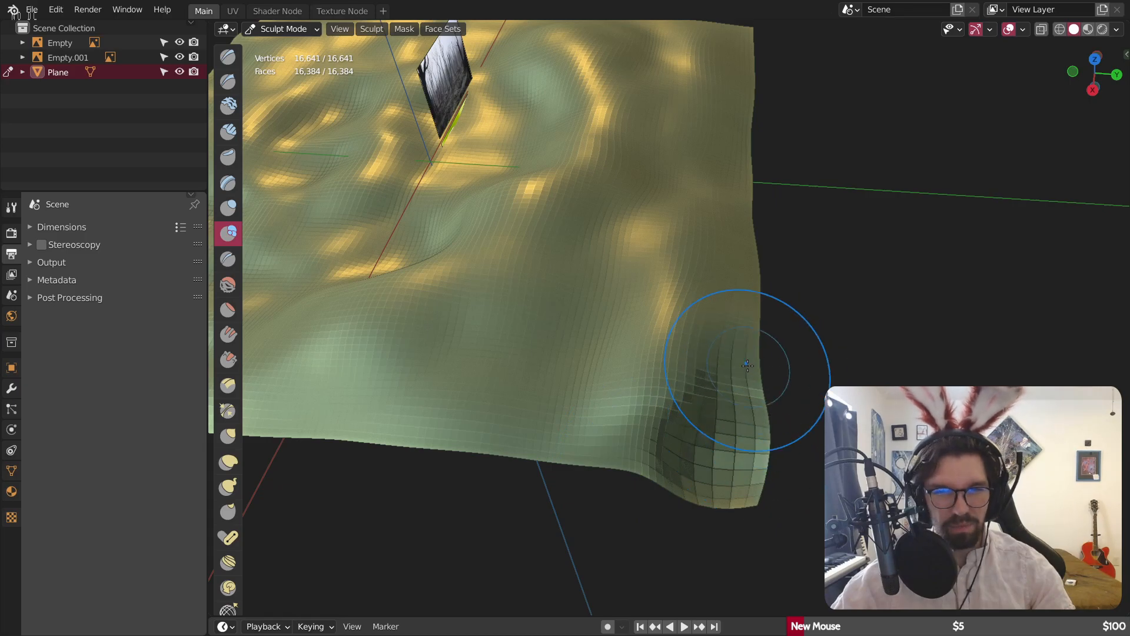
middle_drag(748, 365, 759, 324)
scroll(770, 287, down, 3)
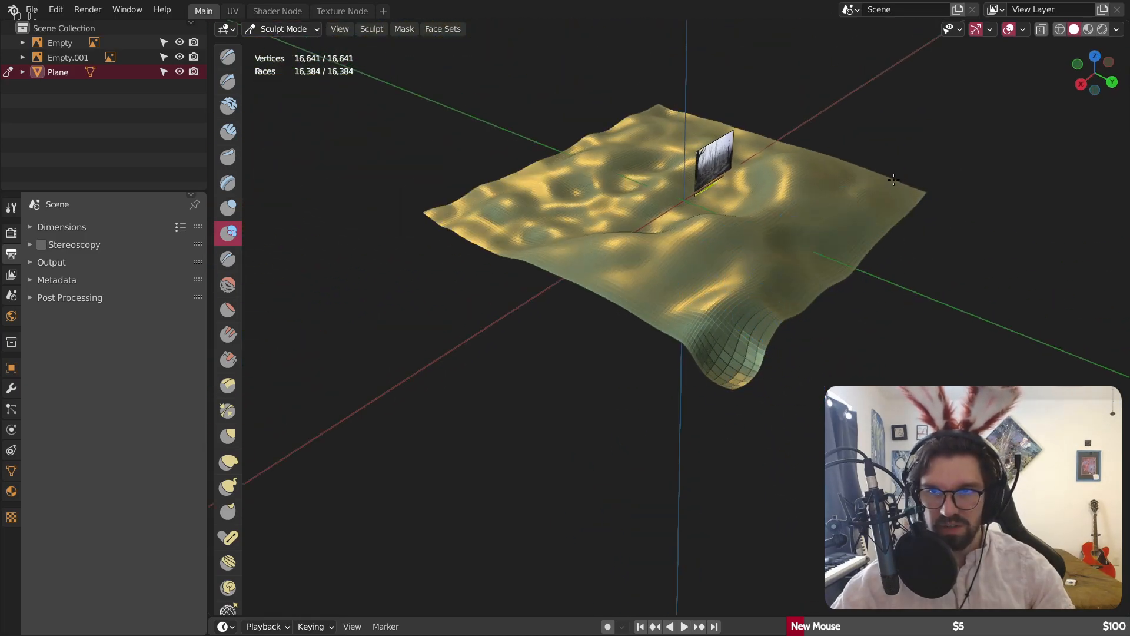
- Soften the bumps across the middle and front of the ground with a large Smooth brush
mouse_move(855, 232)
middle_down()
mouse_move(714, 144)
mouse_move(734, 219)
mouse_move(778, 232)
mouse_move(692, 225)
mouse_move(722, 230)
mouse_move(589, 259)
mouse_move(633, 263)
mouse_move(594, 359)
middle_up()
scroll(778, 232, up, 3)
scroll(631, 253, down, 4)
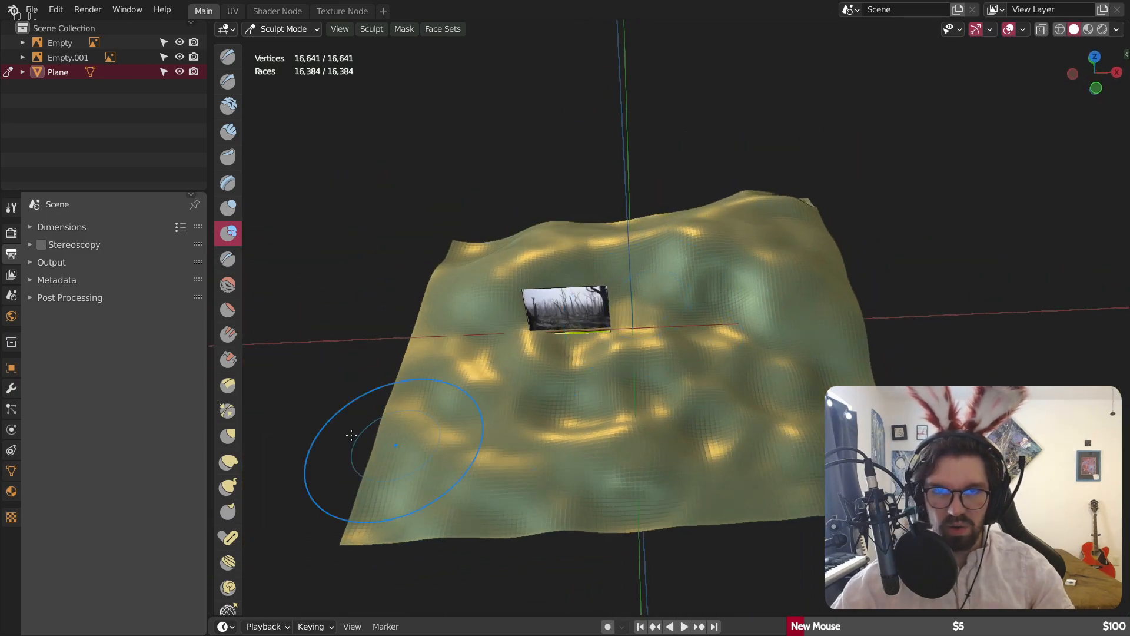
click(228, 284)
middle_drag(530, 316, 627, 513)
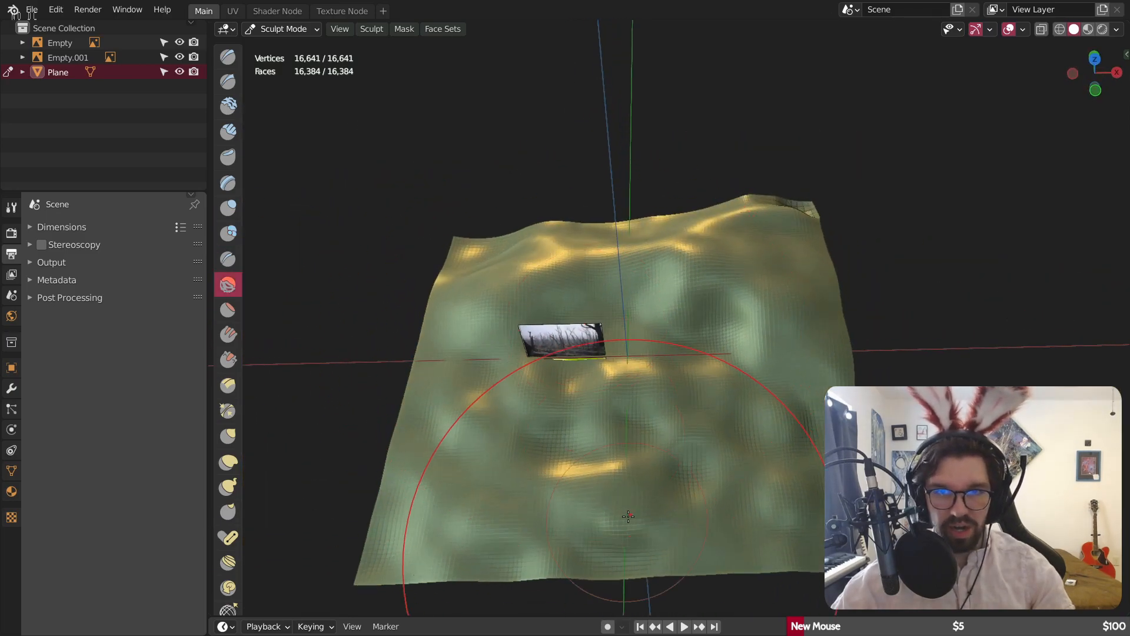
middle_drag(612, 352, 566, 305)
middle_drag(750, 250, 669, 328)
middle_drag(691, 240, 677, 258)
- Try Clay brush strokes across the middle of the ground and undo them
click(229, 106)
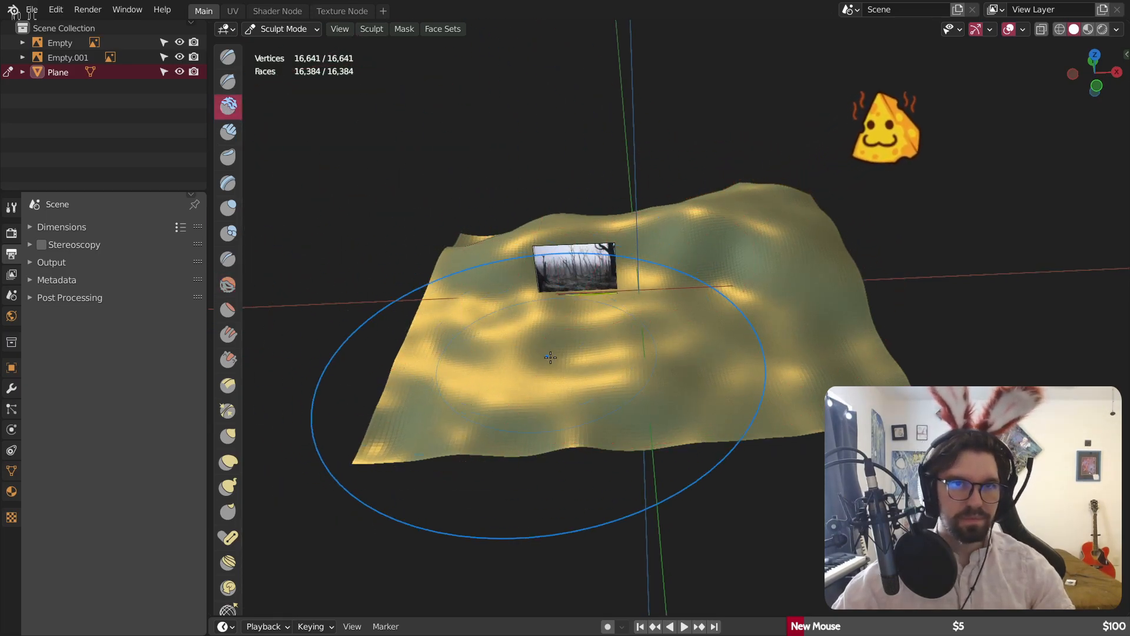
middle_drag(542, 328, 587, 369)
mouse_move(588, 368)
mouse_down()
mouse_move(573, 361)
mouse_move(675, 379)
mouse_up()
key(ctrl+z)
click(537, 364)
click(724, 338)
key(ctrl+z)
key(ctrl+z)
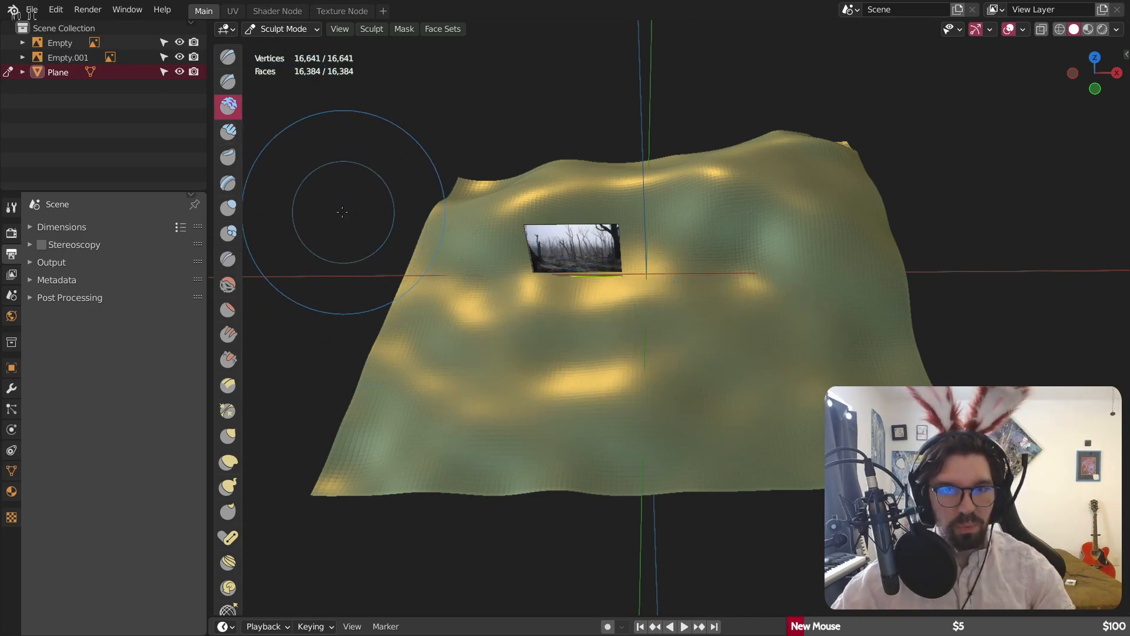
- Sculpt rough crossing strokes over the middle, front and sides of the ground with the Clay Strips brush
click(228, 131)
mouse_move(593, 345)
mouse_down()
mouse_move(613, 290)
mouse_move(824, 438)
mouse_move(824, 247)
mouse_move(683, 182)
mouse_move(677, 423)
mouse_move(507, 459)
mouse_move(482, 295)
mouse_move(636, 377)
mouse_move(794, 295)
mouse_move(589, 246)
mouse_up()
middle_drag(589, 246, 648, 311)
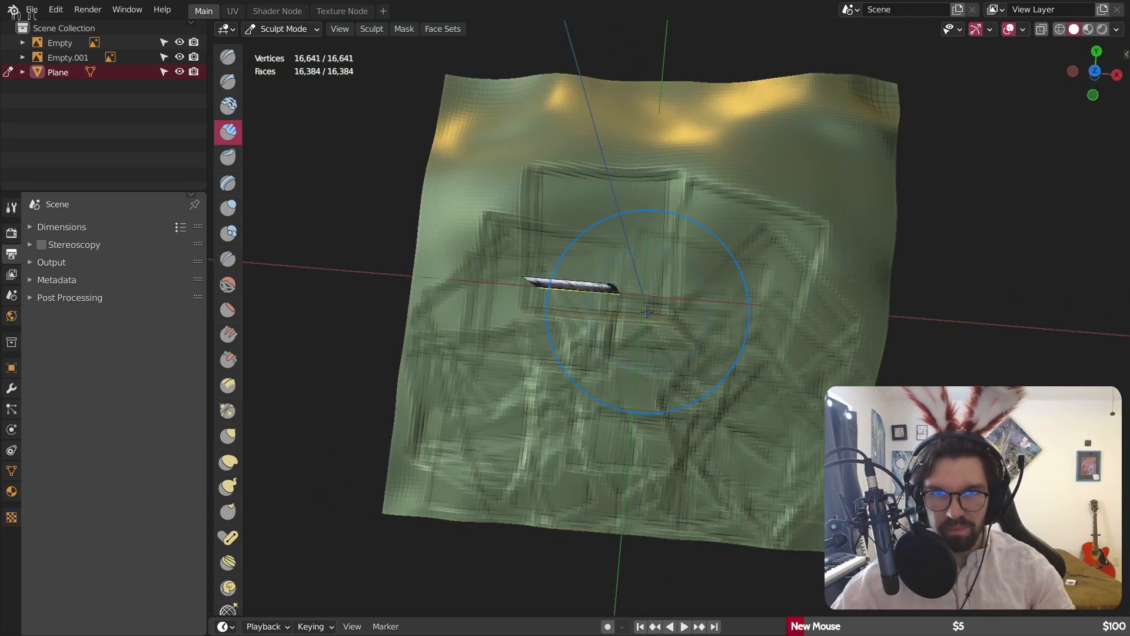
mouse_move(549, 155)
mouse_down()
mouse_move(757, 151)
mouse_move(966, 283)
mouse_up()
mouse_move(967, 282)
middle_down()
mouse_move(853, 163)
mouse_move(928, 139)
middle_up()
- Smooth the clay strip marks across the ground into gentle undulations with the Smooth brush
click(228, 285)
middle_drag(378, 328, 564, 328)
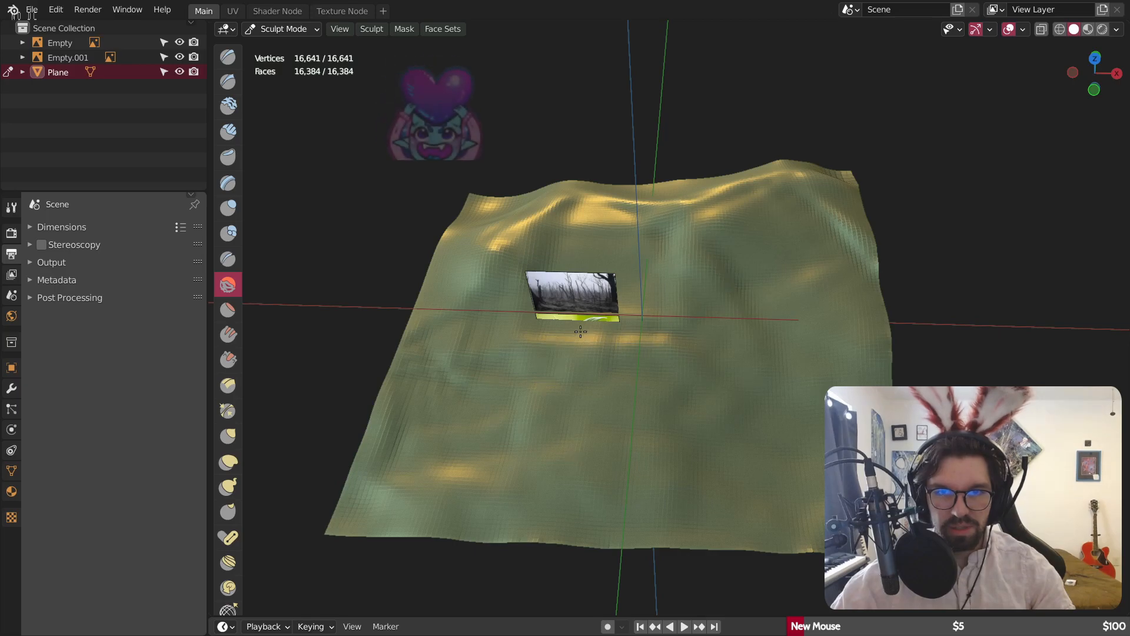
middle_drag(677, 406, 682, 432)
drag(723, 217, 569, 219)
mouse_move(661, 538)
middle_down()
mouse_move(632, 462)
mouse_move(467, 441)
middle_up()
mouse_move(487, 404)
middle_down()
mouse_move(630, 314)
mouse_move(620, 259)
mouse_move(625, 290)
mouse_move(725, 290)
mouse_move(698, 308)
mouse_move(688, 238)
mouse_move(694, 273)
middle_up()
scroll(618, 291, up, 4)
scroll(725, 291, down, 6)
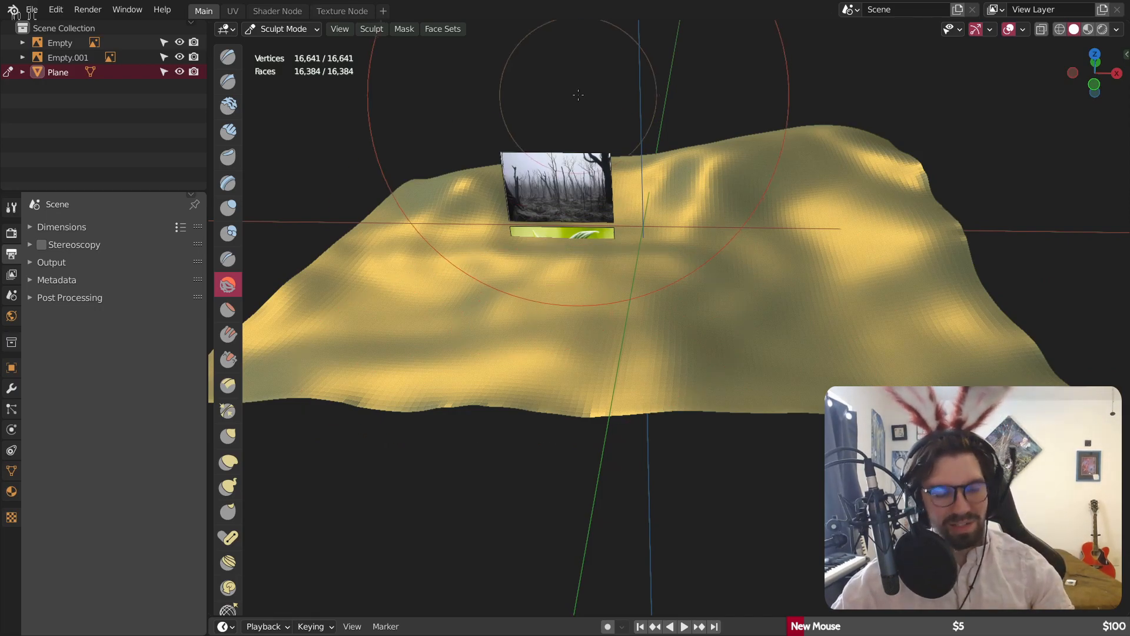
mouse_move(701, 277)
middle_down()
mouse_move(706, 291)
mouse_move(695, 298)
mouse_move(717, 302)
mouse_move(706, 309)
middle_up()
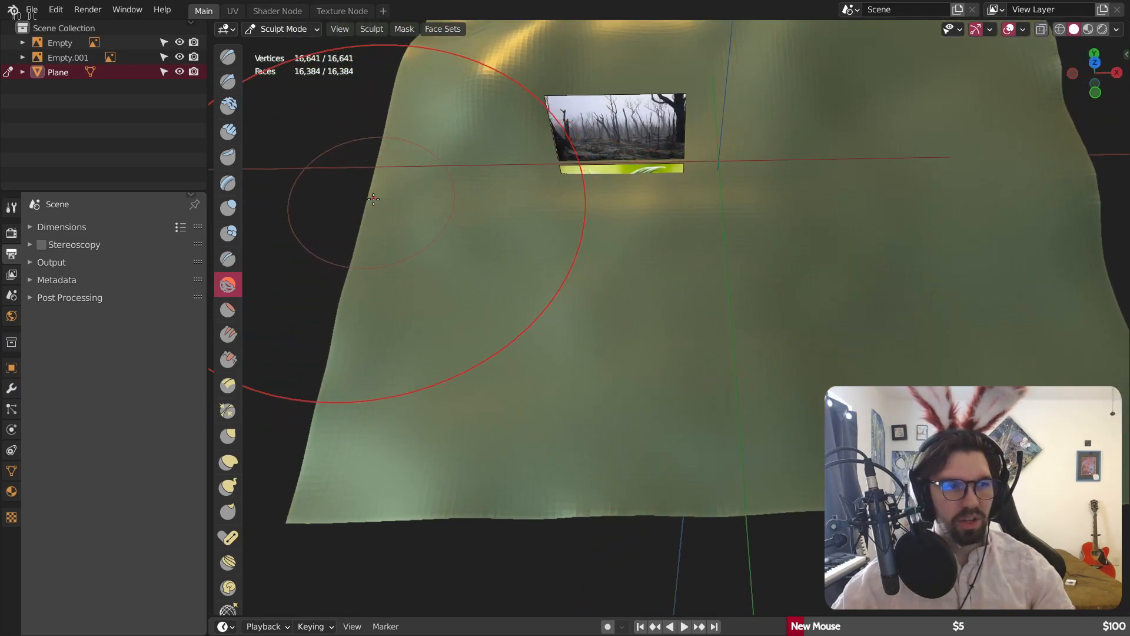
- Sculpt the plane's left edge downwards with a smaller Blob brush
click(219, 234)
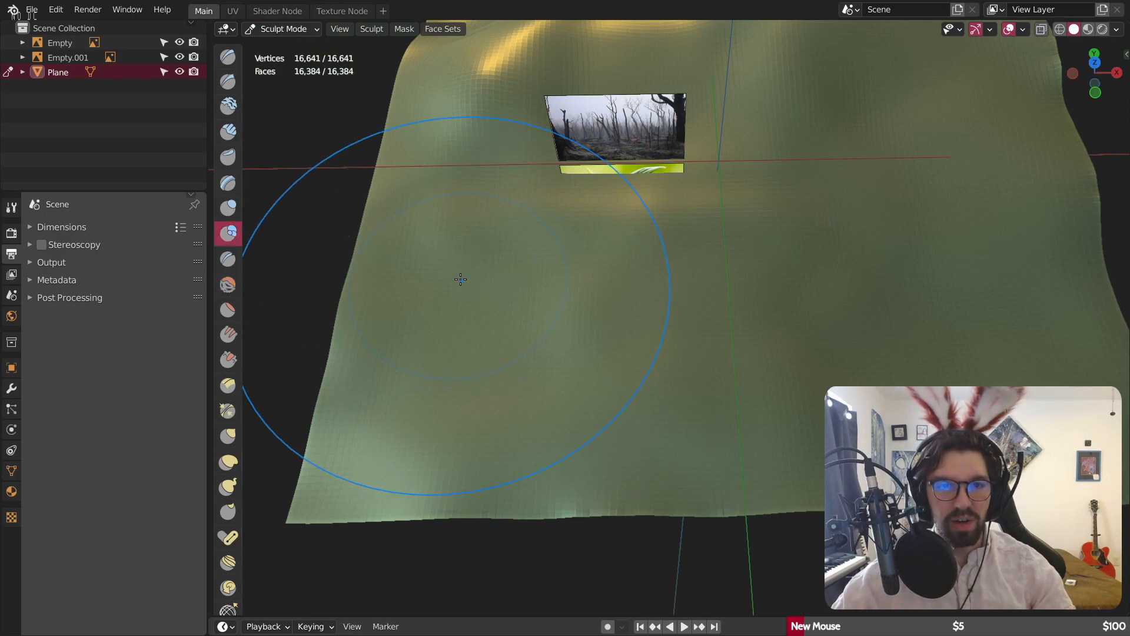
middle_drag(401, 287, 543, 268)
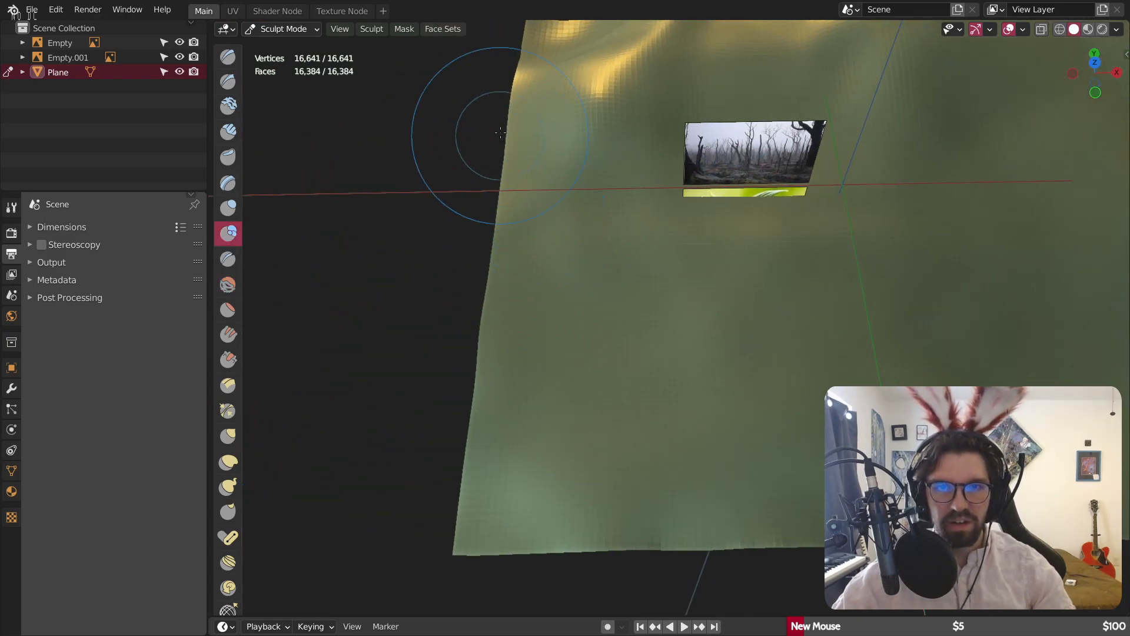
mouse_move(500, 141)
mouse_down()
mouse_move(494, 259)
mouse_move(488, 247)
mouse_move(462, 330)
mouse_move(461, 538)
mouse_move(537, 517)
mouse_up()
- Sculpt the plane's front edge downwards along its length with repeated Blob strokes
middle_drag(538, 517, 597, 444)
mouse_move(612, 394)
mouse_down()
mouse_move(616, 358)
mouse_move(664, 289)
mouse_up()
shift+middle_drag(760, 206, 645, 391)
drag(562, 446, 803, 152)
shift+middle_drag(803, 151, 574, 474)
mouse_move(618, 450)
mouse_down()
mouse_move(638, 392)
mouse_move(724, 330)
mouse_move(783, 247)
mouse_up()
middle_drag(865, 256, 800, 276)
drag(783, 267, 836, 112)
shift+middle_drag(851, 106, 792, 383)
drag(757, 377, 760, 230)
- Sculpt the plane's right edge downwards from the front corner towards the back corner
middle_drag(769, 191, 758, 193)
mouse_move(758, 193)
ctrl+middle_down()
mouse_move(724, 315)
mouse_move(888, 118)
ctrl+middle_up()
middle_drag(812, 279, 977, 210)
mouse_move(833, 238)
shift+middle_down()
mouse_move(764, 311)
mouse_move(765, 353)
shift+middle_up()
ctrl+middle_drag(766, 353, 757, 229)
drag(731, 282, 770, 172)
shift+middle_drag(770, 172, 727, 292)
mouse_move(725, 297)
mouse_down()
mouse_move(731, 235)
mouse_move(746, 235)
mouse_up()
middle_drag(766, 190, 716, 243)
drag(811, 205, 826, 163)
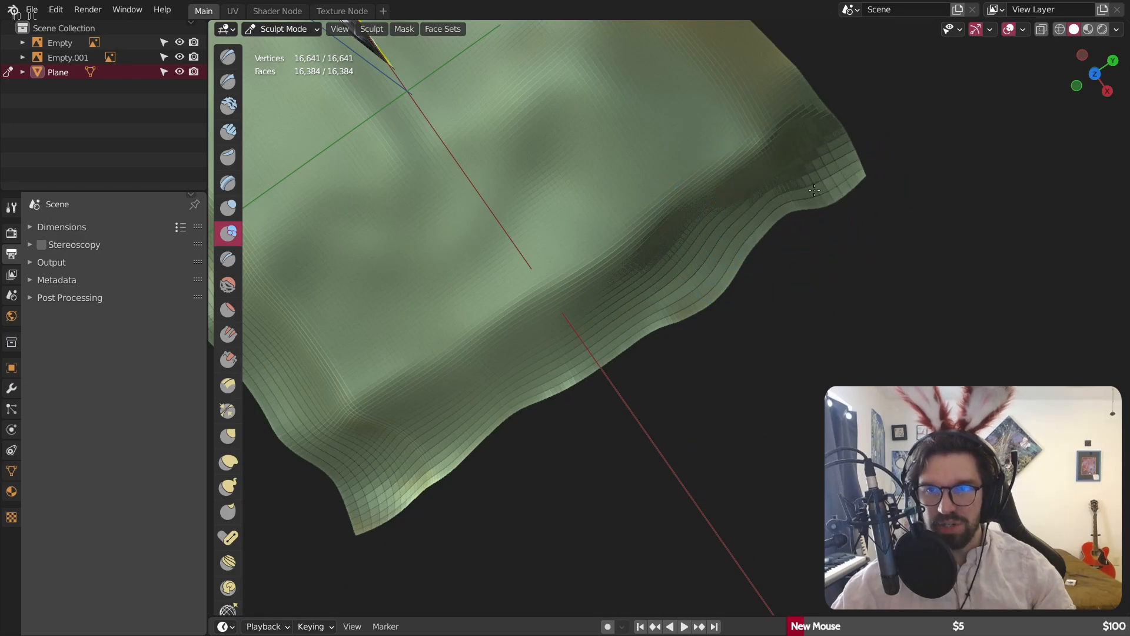
- Sculpt the plane's back edge and its back corners downwards to complete the sloping border
middle_drag(887, 139, 930, 65)
drag(801, 139, 818, 112)
mouse_move(824, 108)
middle_down()
mouse_move(789, 150)
mouse_move(907, 94)
mouse_move(860, 56)
mouse_move(783, 142)
middle_up()
drag(751, 200, 816, 116)
shift+middle_drag(797, 152, 654, 341)
drag(608, 370, 664, 244)
shift+middle_drag(709, 218, 603, 278)
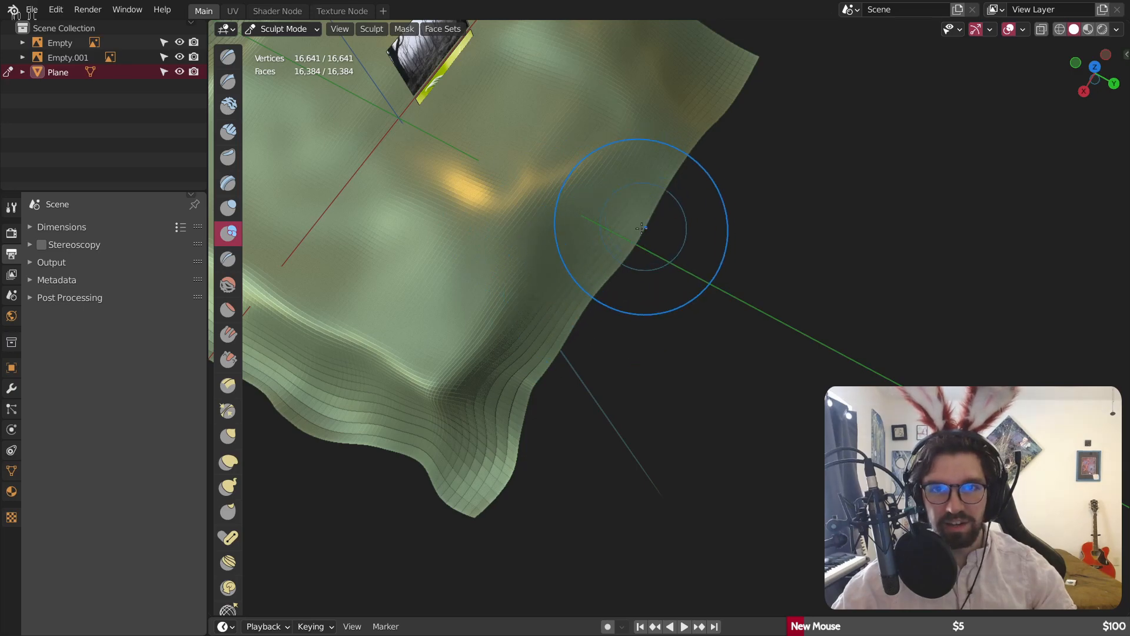
middle_drag(719, 114, 618, 416)
mouse_move(624, 229)
middle_down()
mouse_move(610, 133)
mouse_move(636, 136)
mouse_move(619, 102)
mouse_move(589, 230)
middle_up()
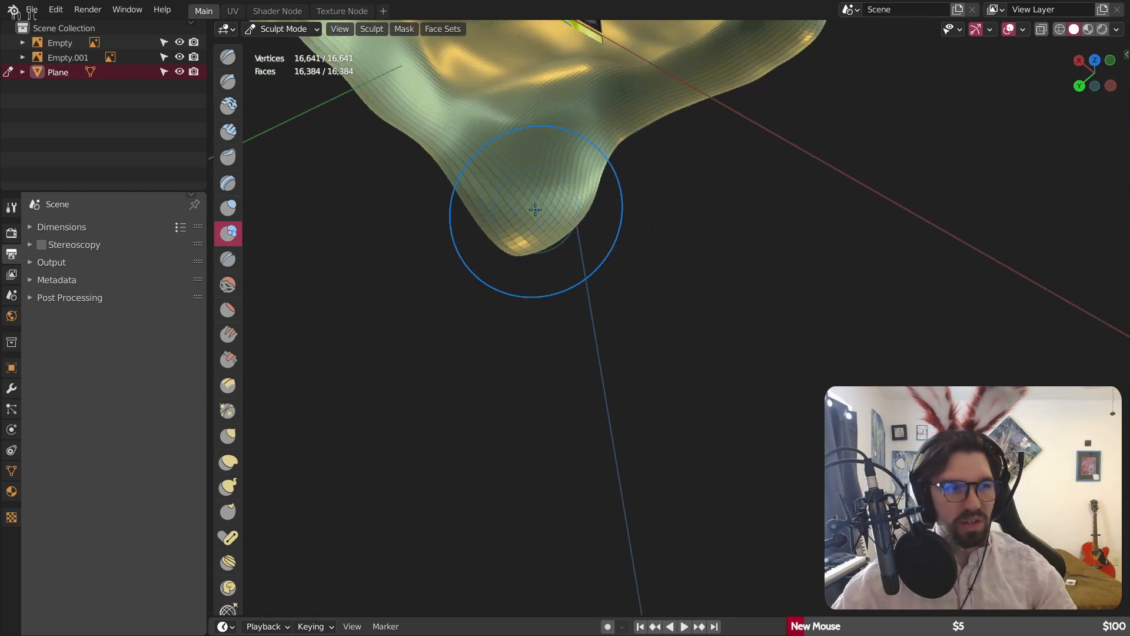
drag(535, 210, 522, 254)
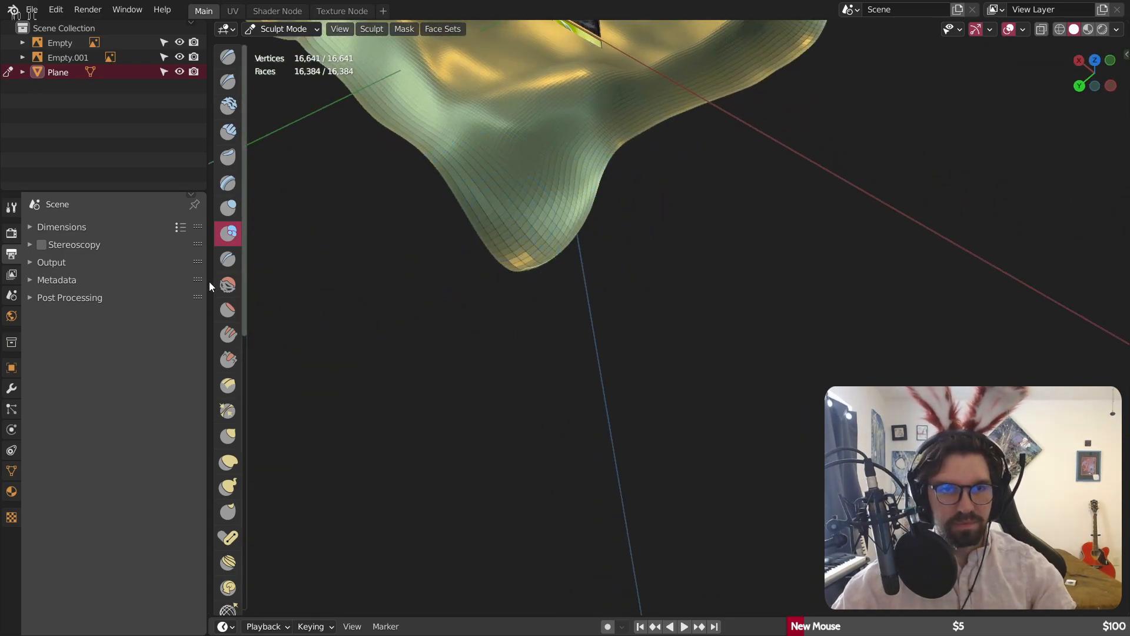
- Soften the lowered back and right borders of the ground with a large Smooth brush
click(224, 285)
scroll(590, 231, down, 2)
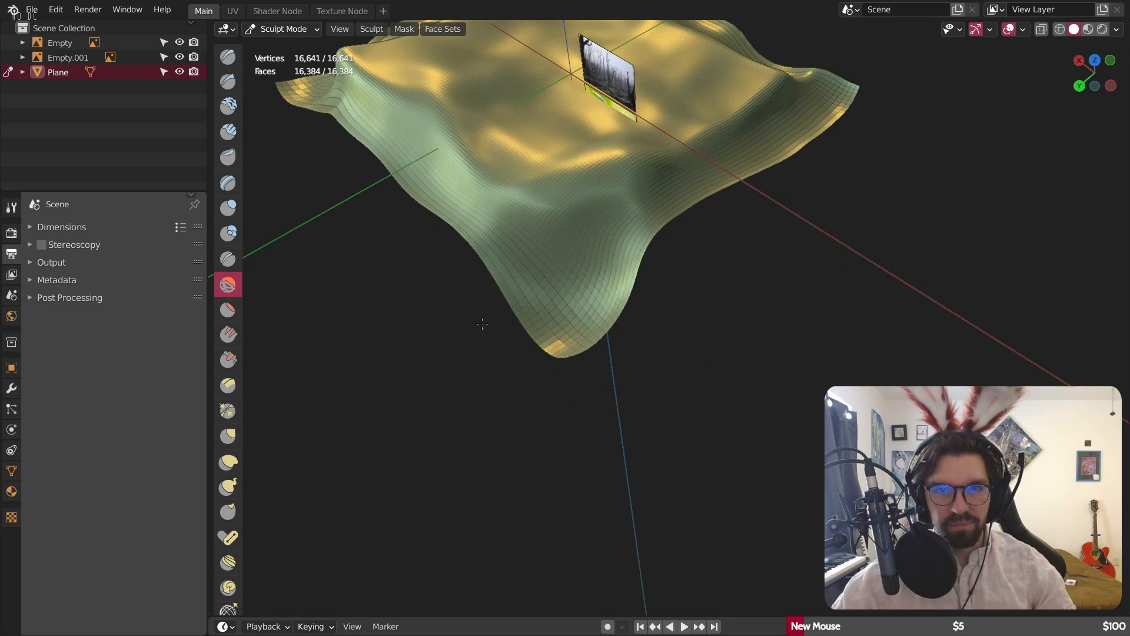
middle_drag(407, 211, 799, 349)
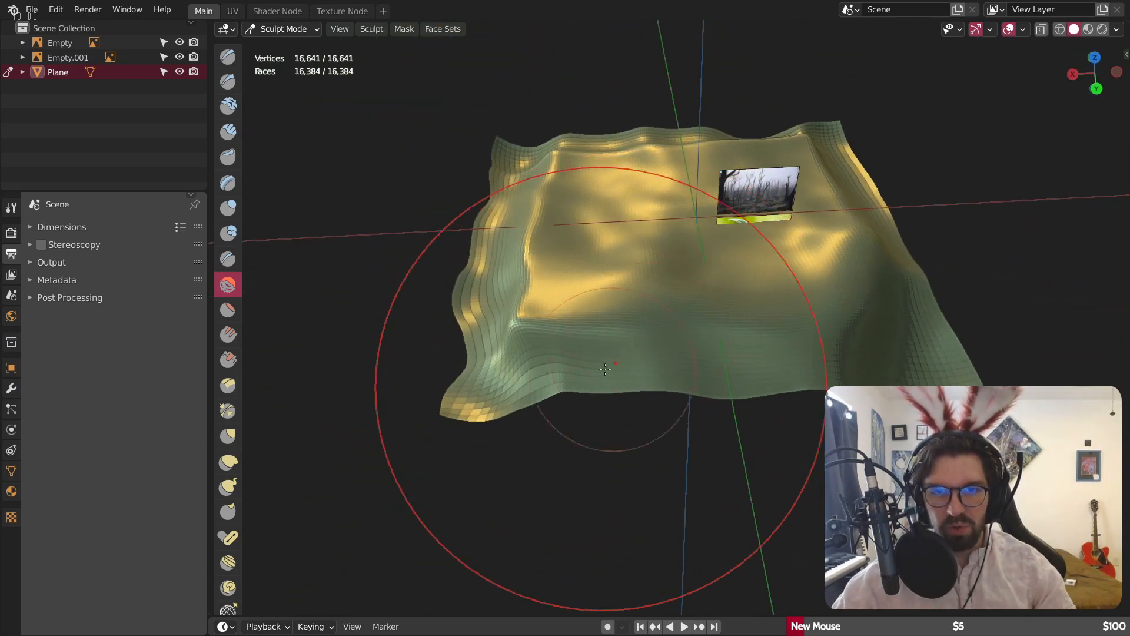
middle_drag(391, 492, 760, 287)
middle_drag(602, 348, 759, 330)
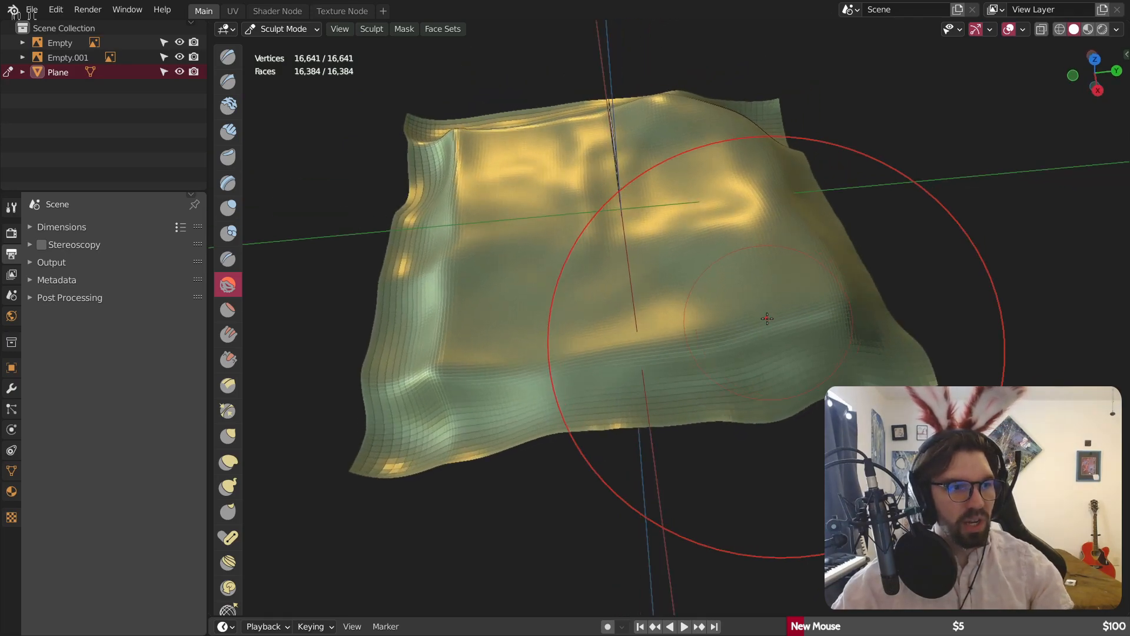
- Smooth the crease along the plane's left edge and front-left corner
mouse_move(439, 421)
shift+middle_down()
mouse_move(500, 432)
mouse_move(547, 422)
shift+middle_up()
mouse_move(504, 276)
middle_down()
mouse_move(568, 349)
mouse_move(779, 350)
middle_up()
mouse_move(530, 329)
mouse_down()
mouse_move(350, 282)
mouse_move(342, 241)
mouse_up()
shift+middle_drag(358, 253, 506, 327)
drag(532, 388, 523, 239)
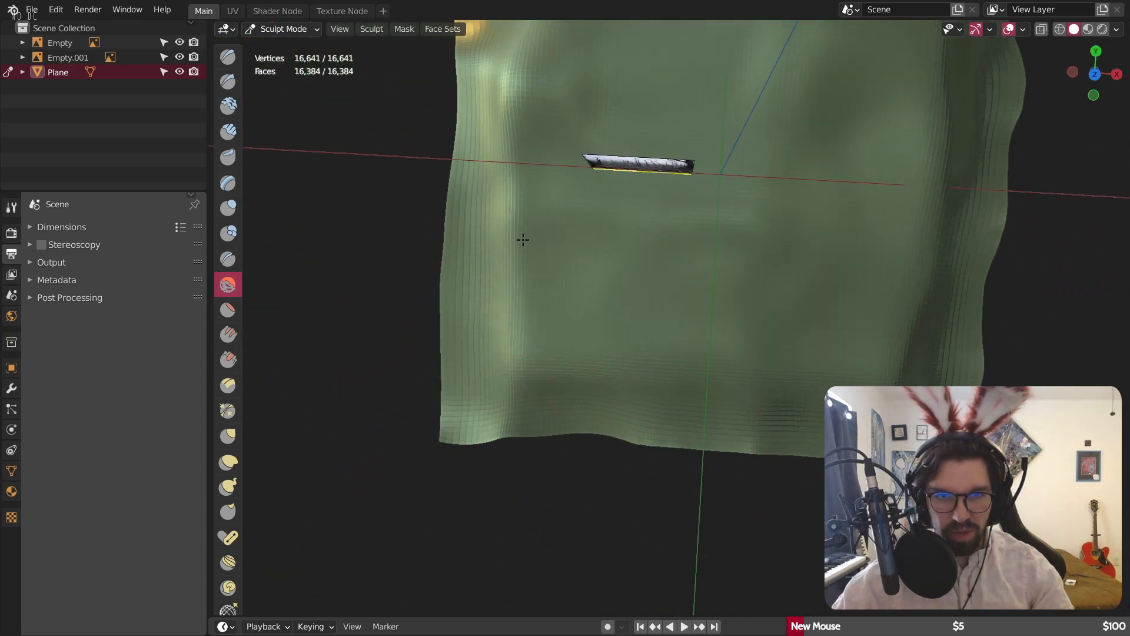
mouse_move(505, 272)
middle_down()
mouse_move(545, 162)
mouse_move(550, 203)
middle_up()
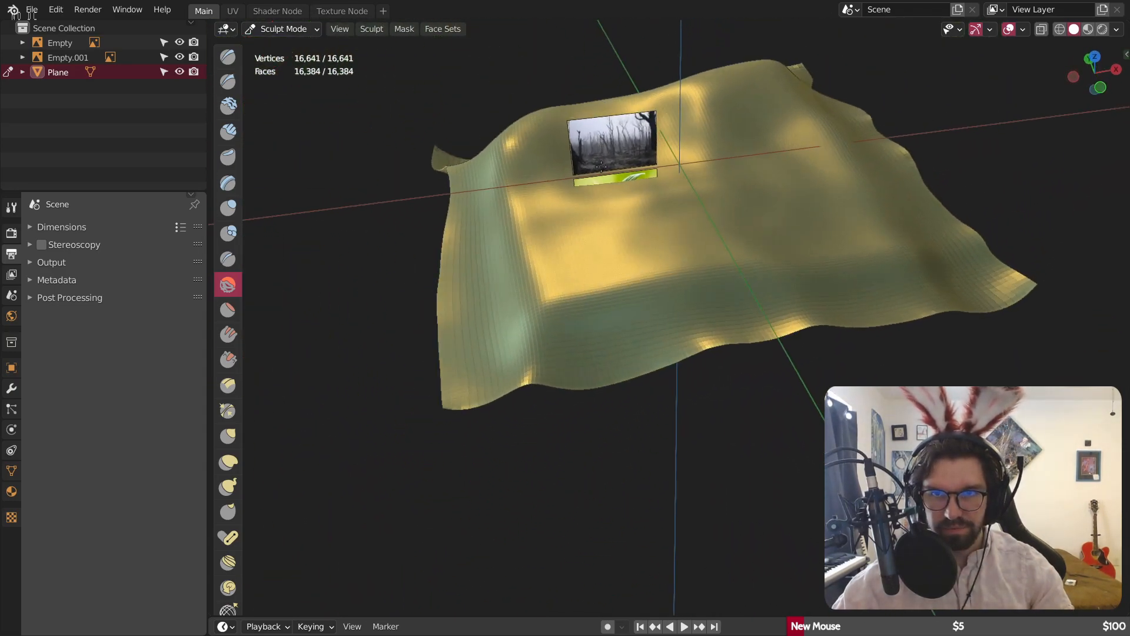
- Even out the front and side slopes of the ground further with the Smooth brush
scroll(730, 221, up, 5)
mouse_move(815, 234)
middle_down()
mouse_move(776, 165)
mouse_move(782, 189)
middle_up()
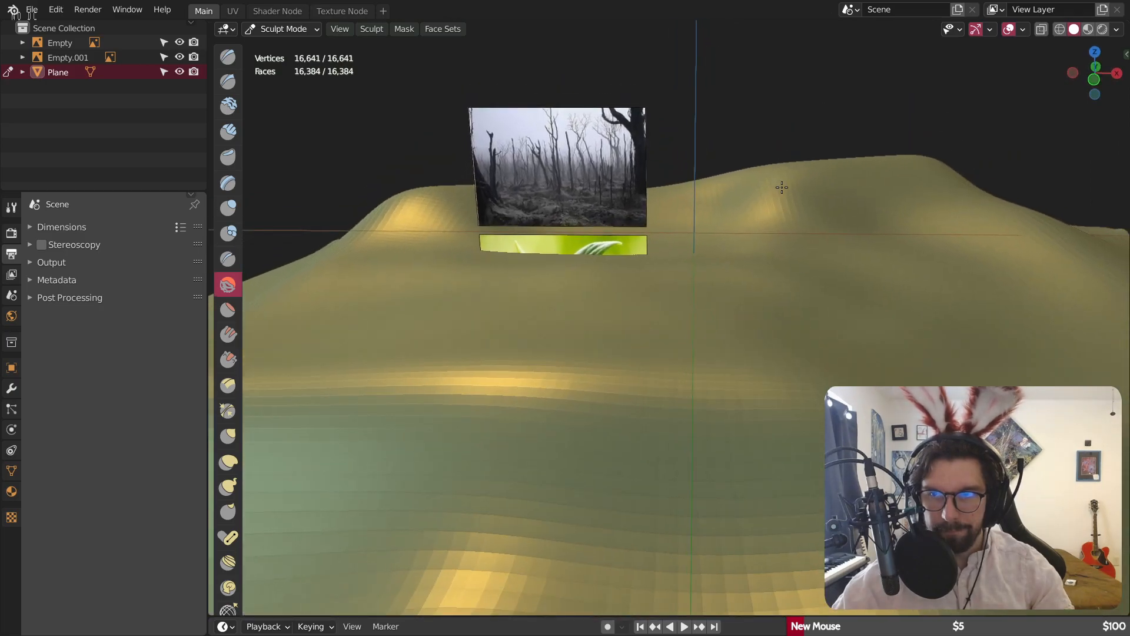
scroll(804, 224, down, 5)
mouse_move(805, 226)
shift+middle_down()
mouse_move(471, 235)
mouse_move(500, 274)
shift+middle_up()
mouse_move(500, 274)
shift+middle_down()
mouse_move(651, 307)
mouse_move(687, 328)
shift+middle_up()
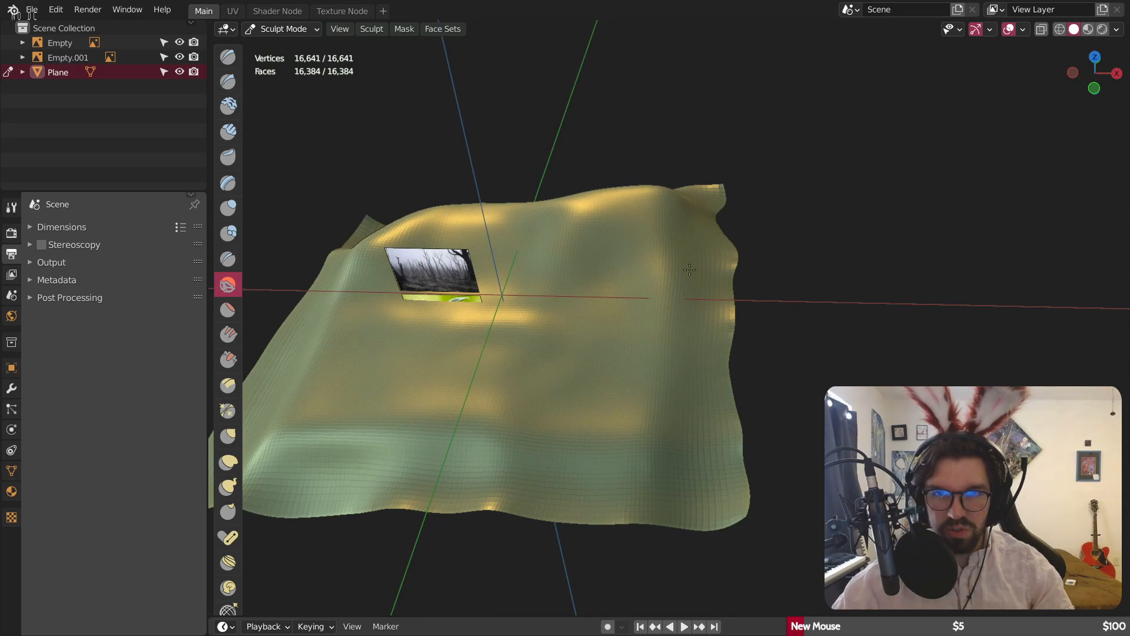
middle_drag(646, 437, 787, 380)
mouse_move(385, 335)
middle_down()
mouse_move(532, 328)
mouse_move(620, 375)
middle_up()
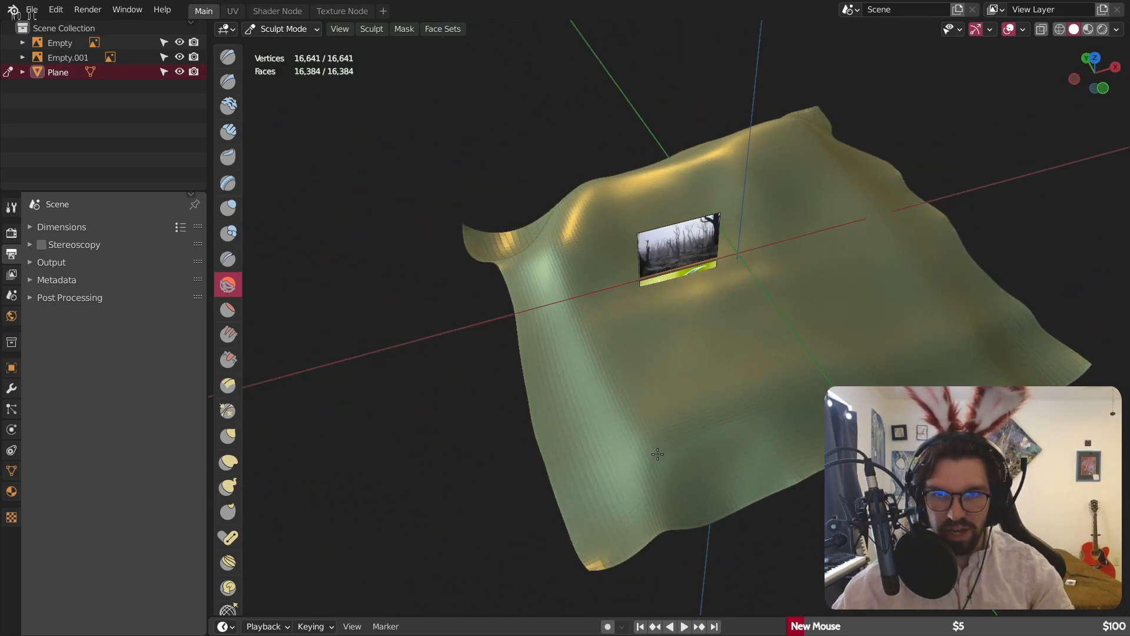
mouse_move(743, 384)
middle_down()
mouse_move(462, 292)
mouse_move(353, 371)
middle_up()
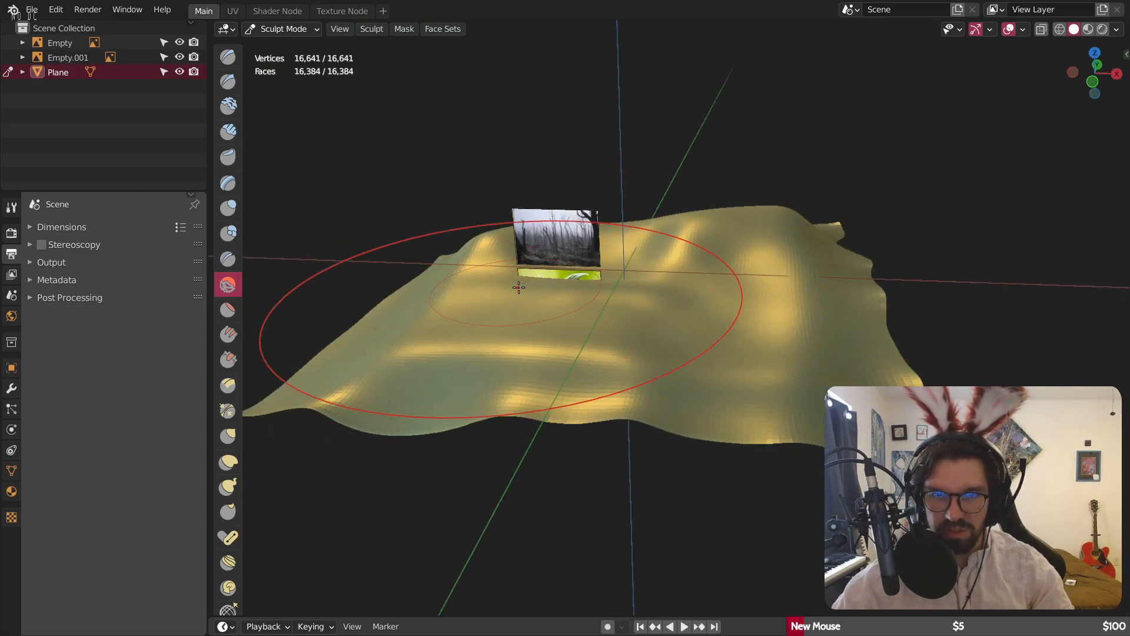
middle_drag(516, 291, 377, 321)
- Sculpt small bumps and dips in front of the forest image with a smaller Blob brush
click(229, 233)
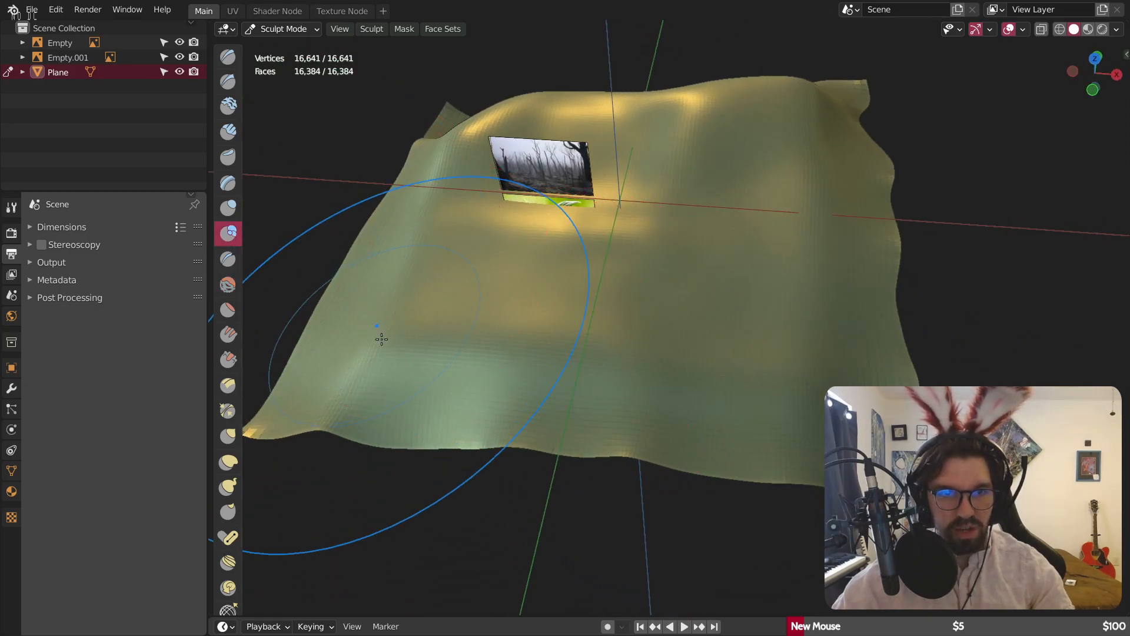
scroll(389, 329, up, 3)
mouse_move(456, 348)
mouse_down()
mouse_move(434, 277)
mouse_move(602, 328)
mouse_move(722, 273)
mouse_move(721, 379)
mouse_up()
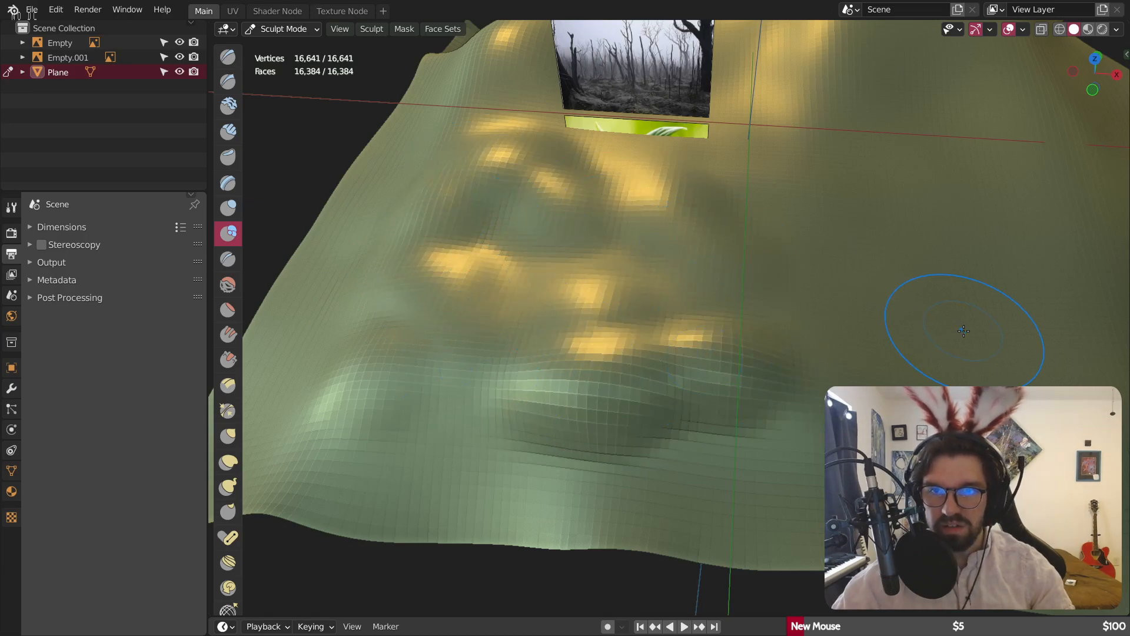
- Sculpt more small bumps across the right half of the ground and around the forest image
middle_drag(960, 327, 593, 467)
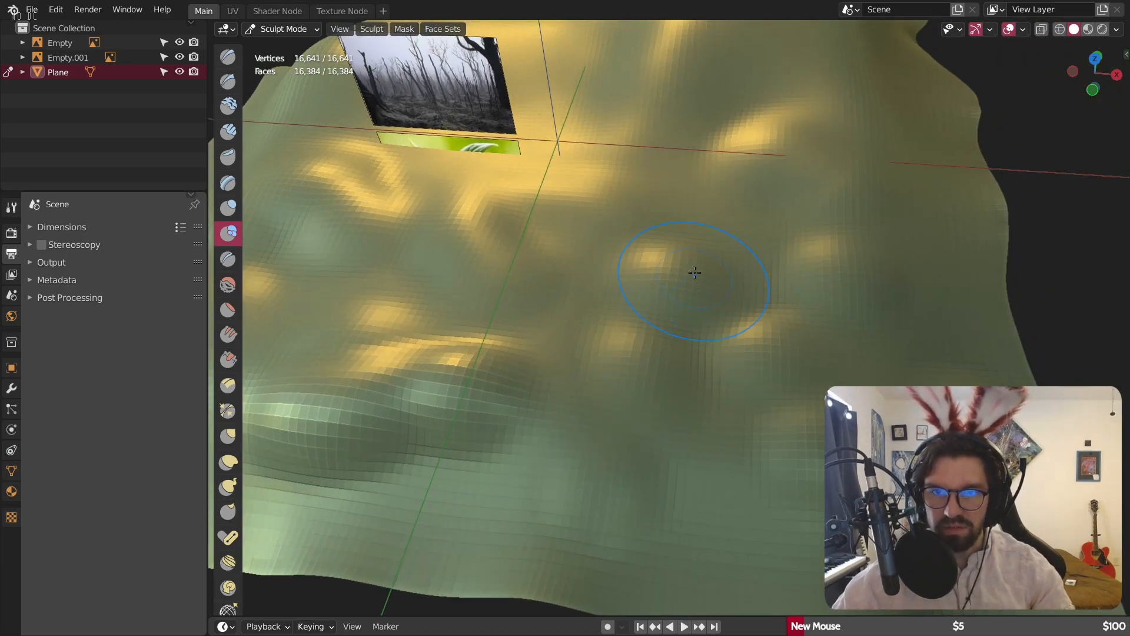
middle_drag(504, 189, 847, 327)
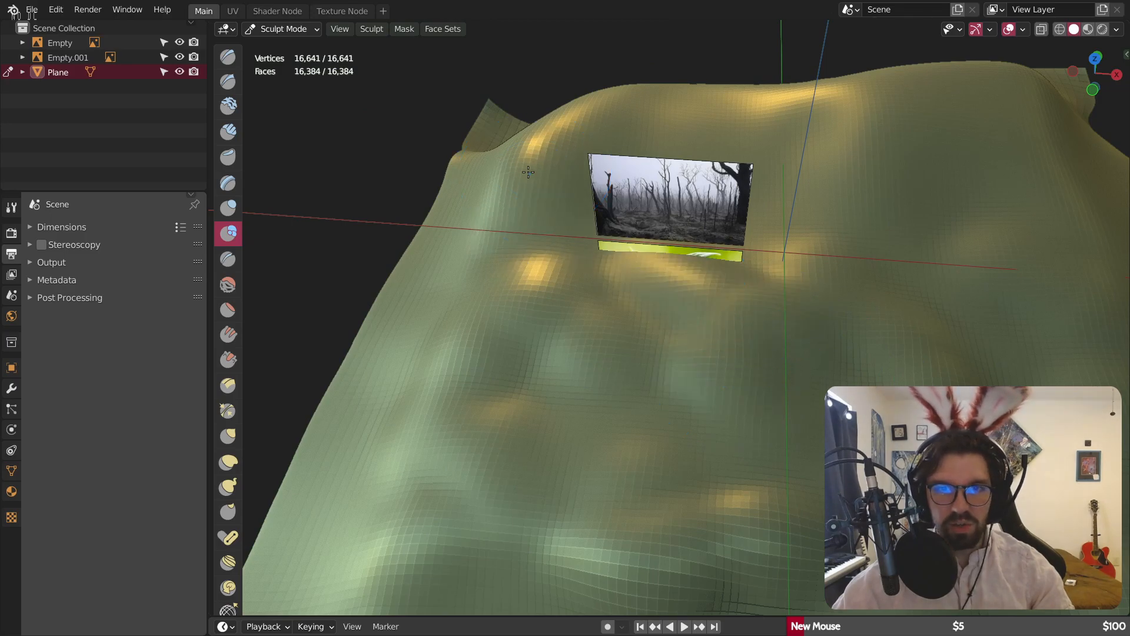
middle_drag(645, 253, 513, 247)
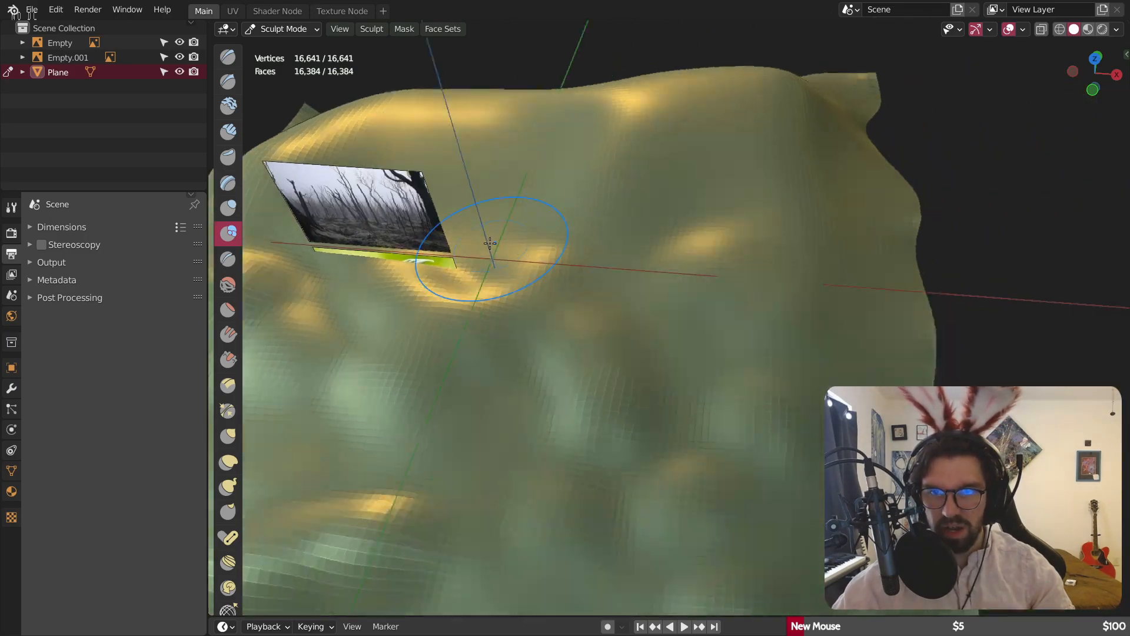
middle_drag(841, 264, 762, 234)
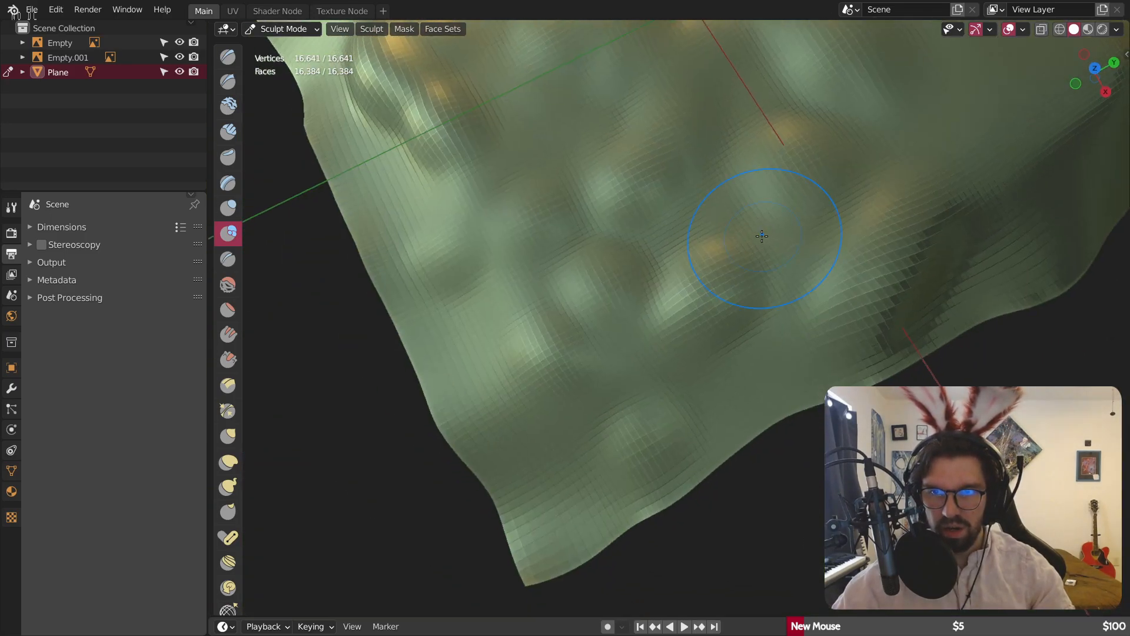
- Sculpt further bumps with the Blob brush around the ground's outer edges and in front of the forest image
mouse_move(975, 111)
middle_down()
mouse_move(795, 194)
mouse_move(760, 265)
mouse_move(697, 318)
middle_up()
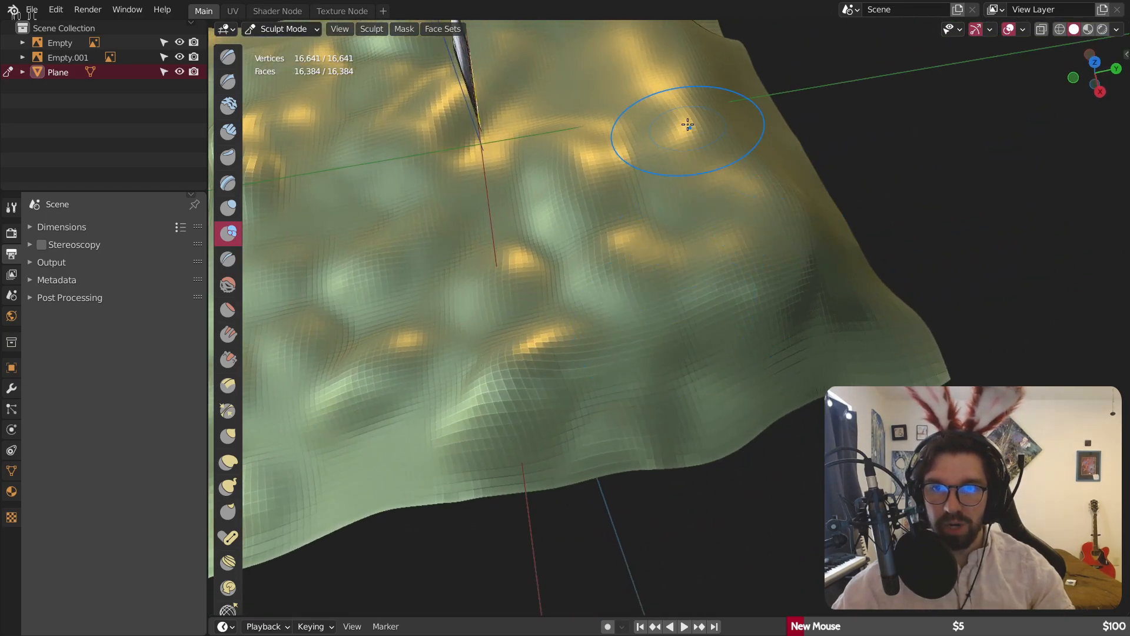
middle_drag(686, 126, 682, 318)
mouse_move(694, 429)
middle_down()
mouse_move(575, 315)
mouse_move(588, 258)
middle_up()
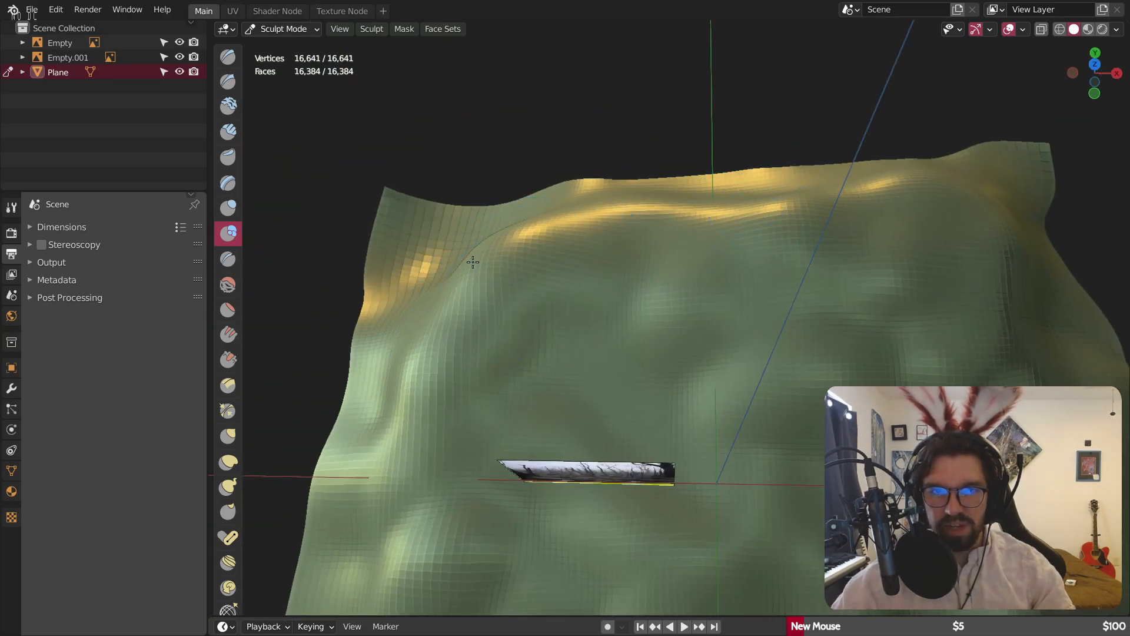
middle_drag(373, 333, 497, 277)
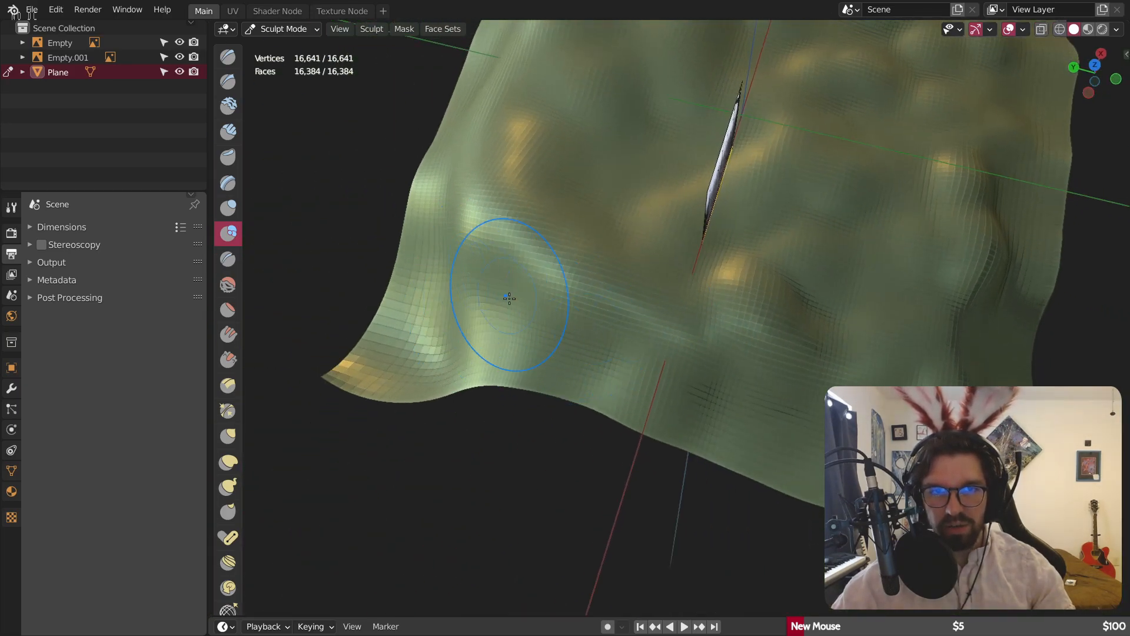
middle_drag(687, 214, 502, 312)
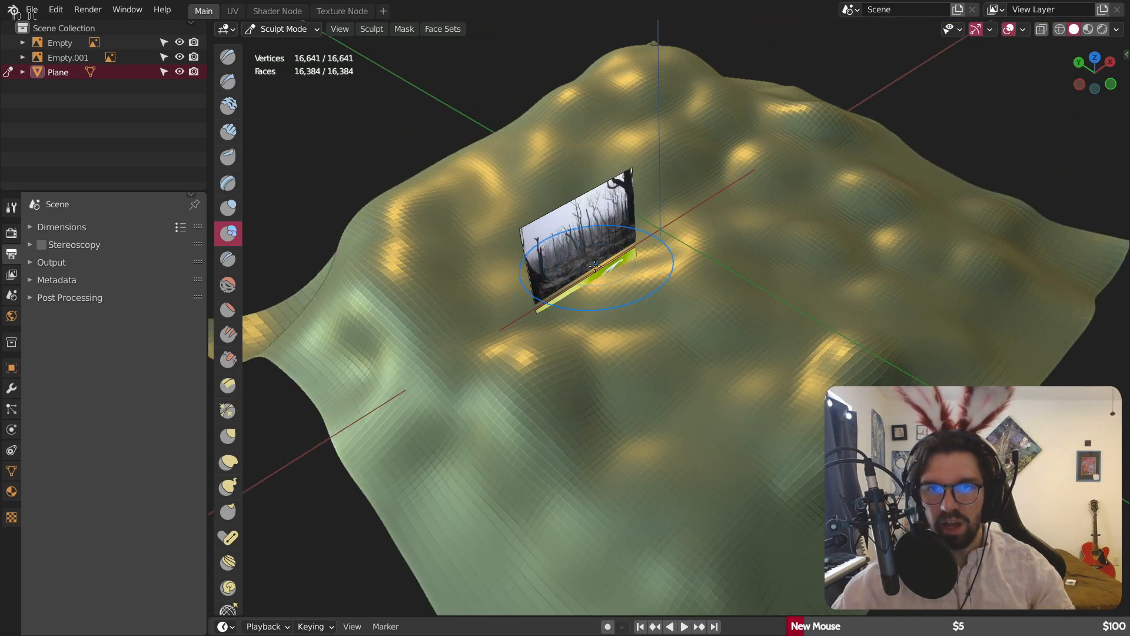
middle_drag(803, 388, 661, 416)
middle_drag(848, 292, 736, 379)
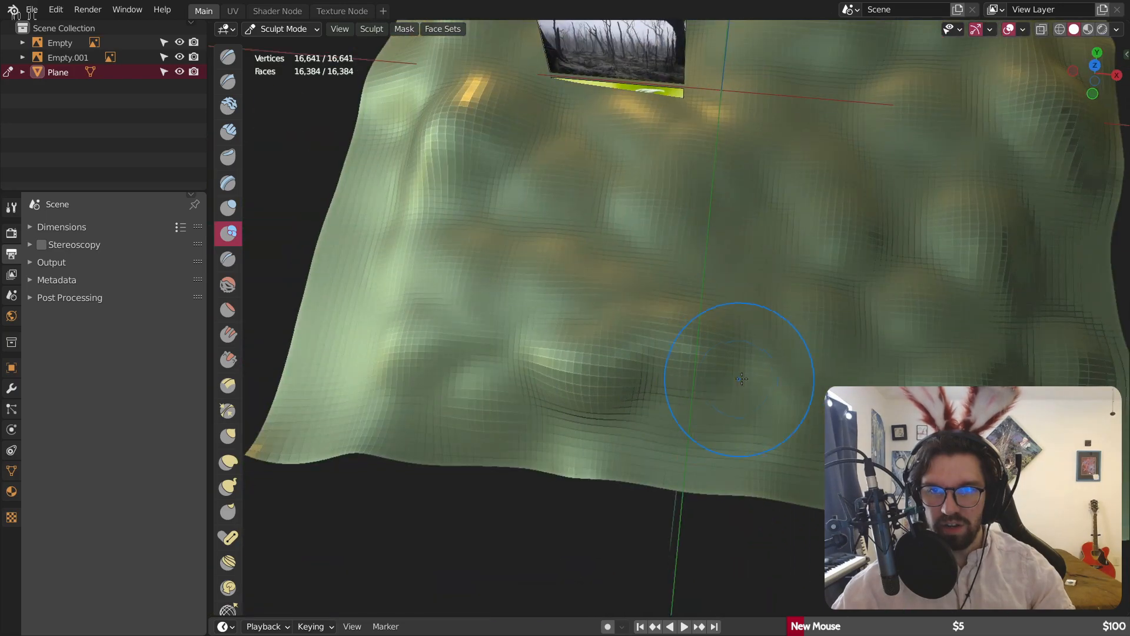
middle_drag(722, 282, 666, 295)
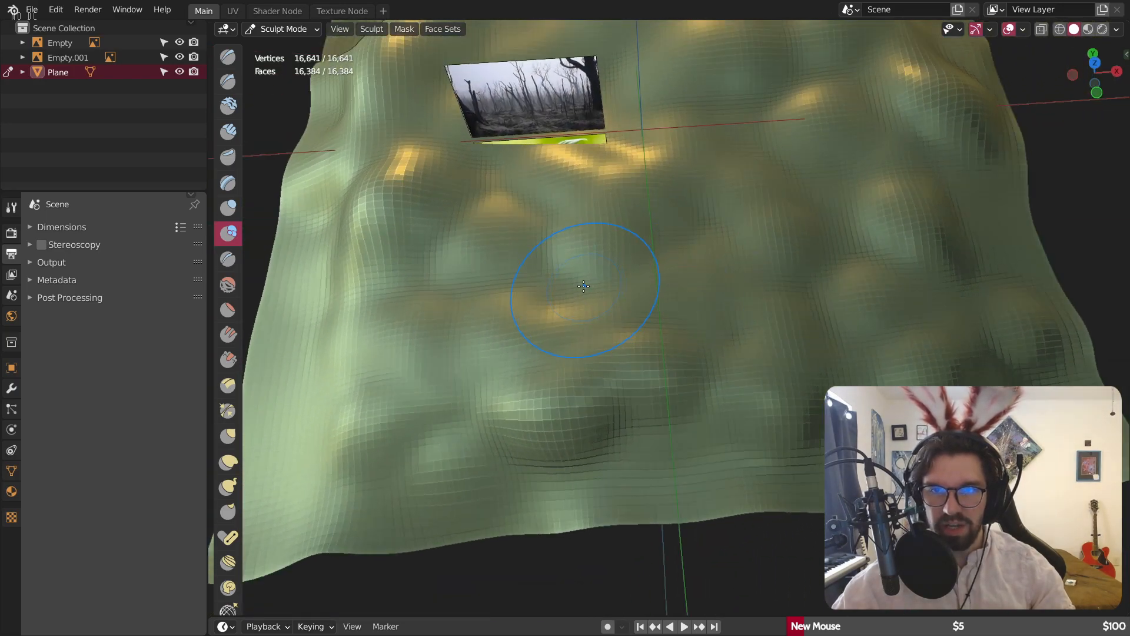
drag(559, 290, 557, 264)
- Build up rough raised patches across the ground around and in front of the forest image with the Clay Strips brush
scroll(661, 274, down, 3)
middle_drag(677, 273, 675, 237)
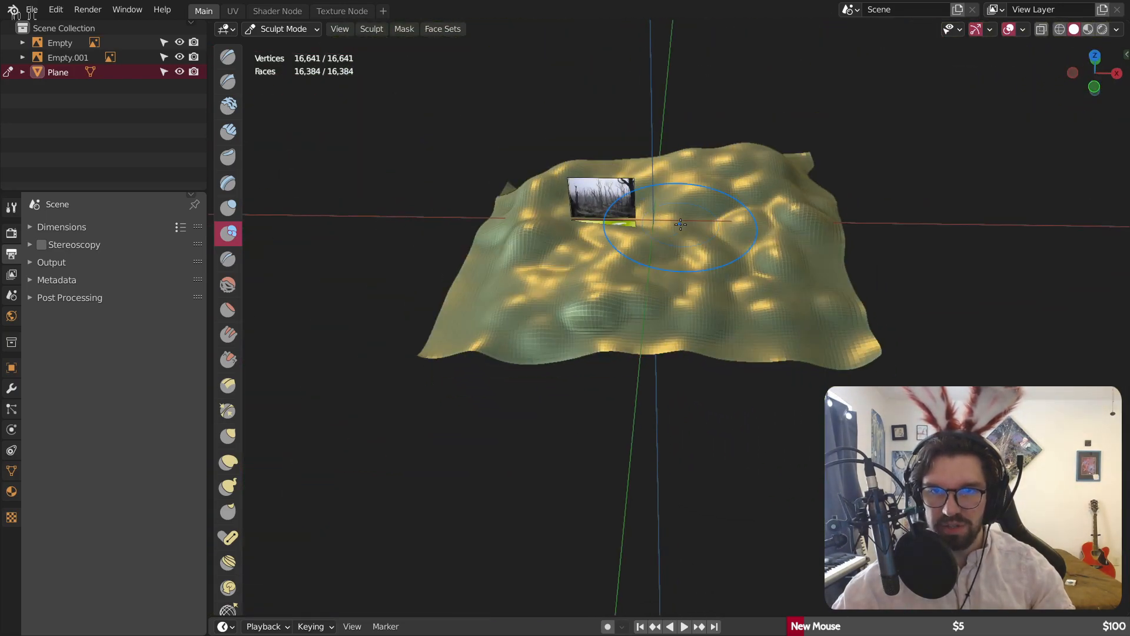
scroll(679, 237, up, 3)
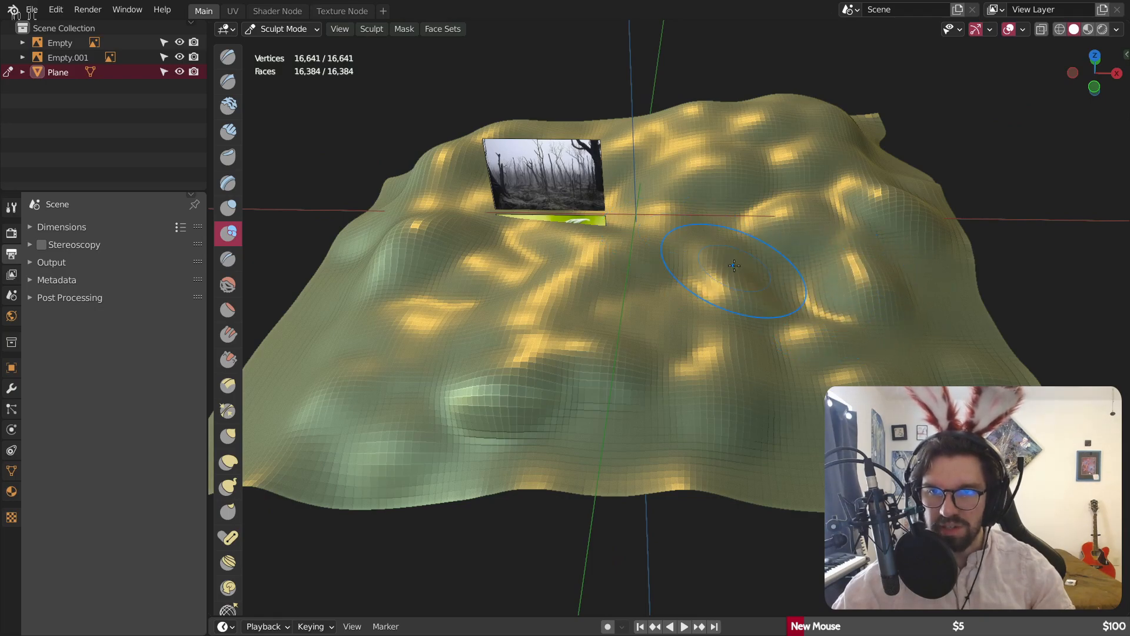
middle_drag(824, 274, 595, 215)
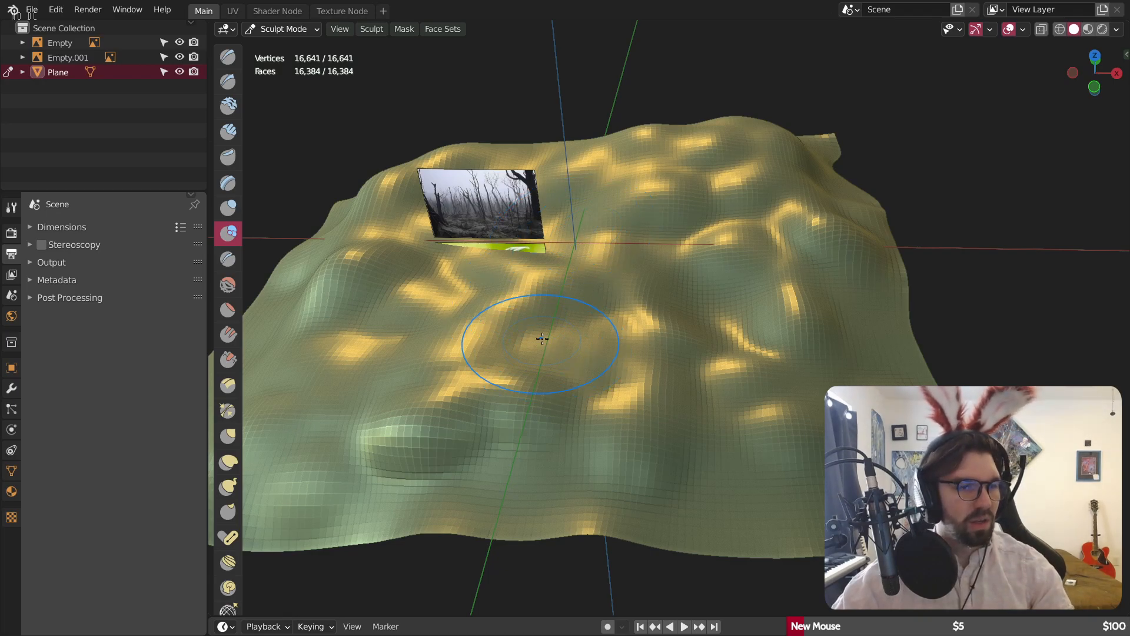
middle_drag(542, 342, 535, 303)
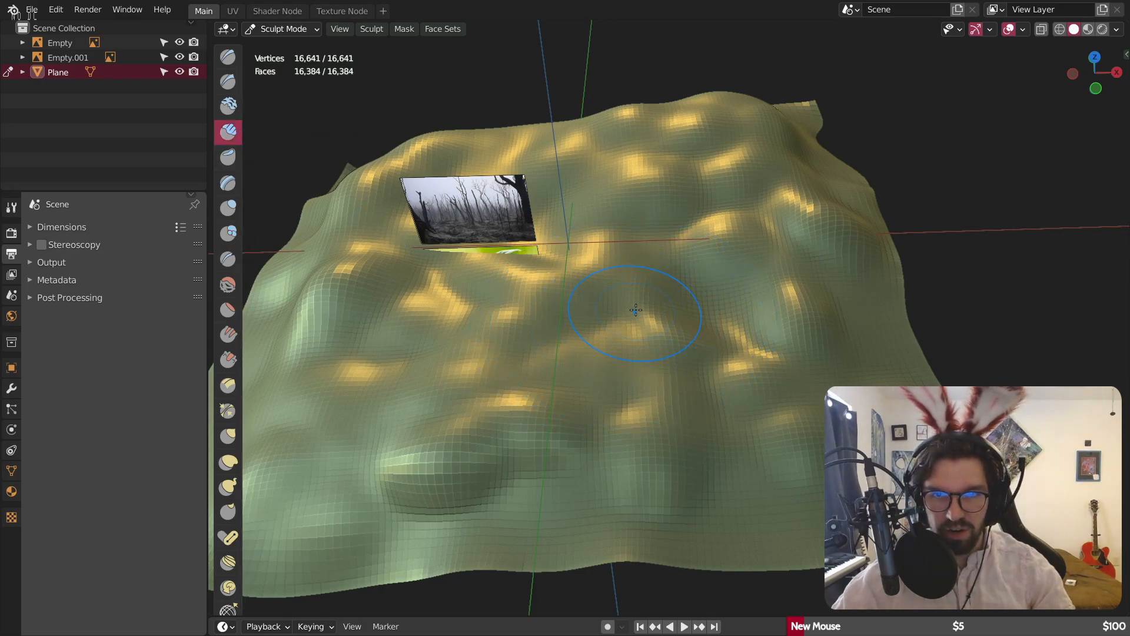
mouse_move(460, 347)
mouse_down()
mouse_move(324, 277)
mouse_move(512, 171)
mouse_move(695, 153)
mouse_move(789, 343)
mouse_up()
shift+middle_drag(578, 491, 680, 474)
mouse_move(597, 491)
mouse_down()
mouse_move(397, 491)
mouse_move(457, 424)
mouse_move(602, 399)
mouse_up()
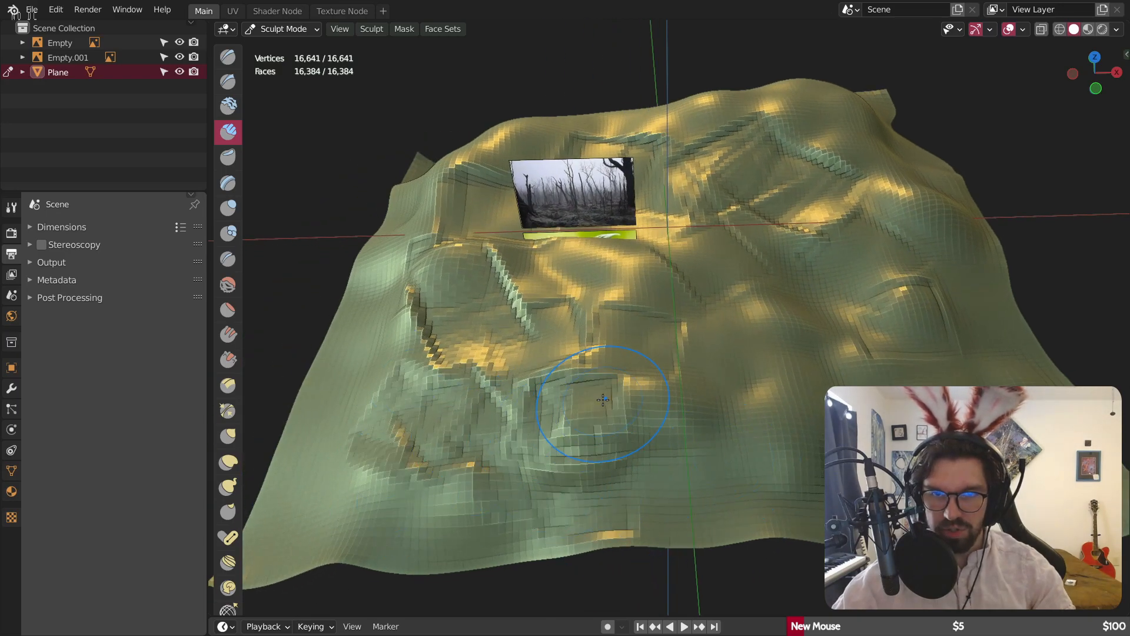
mouse_move(845, 303)
mouse_down()
mouse_move(883, 315)
mouse_move(865, 324)
mouse_move(895, 312)
mouse_move(860, 388)
mouse_up()
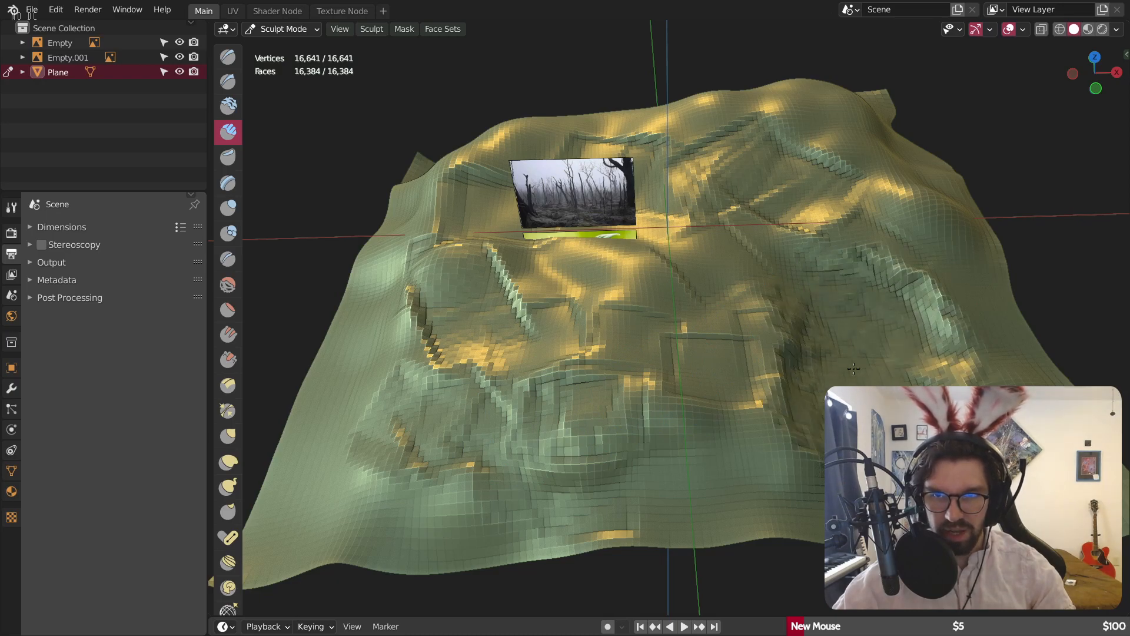
mouse_move(450, 420)
mouse_down()
mouse_move(532, 434)
mouse_move(500, 338)
mouse_move(524, 271)
mouse_up()
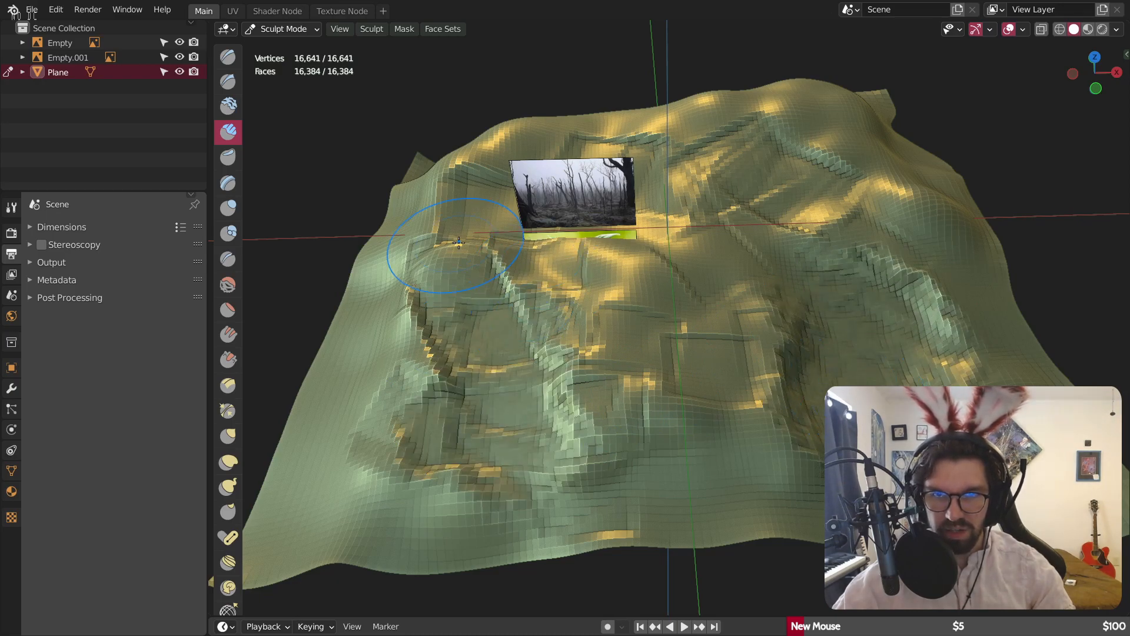
drag(459, 250, 580, 244)
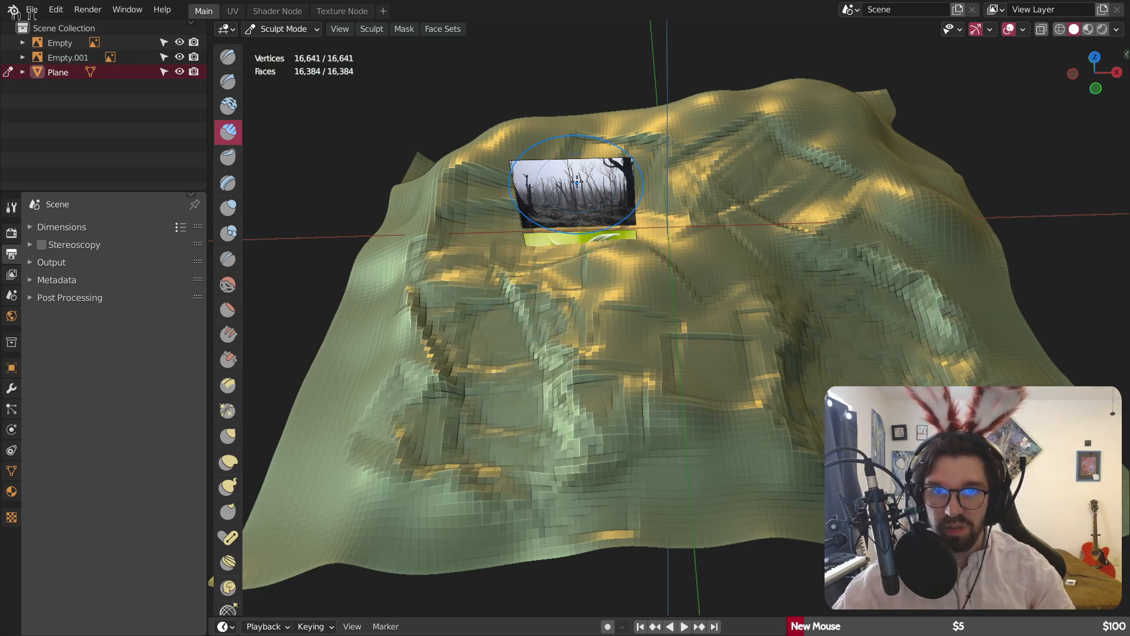
- Soften the hard clay-strip ridges across the ground with the Smooth brush
click(236, 289)
scroll(507, 356, down, 4)
mouse_move(507, 356)
mouse_down()
mouse_move(671, 335)
mouse_move(700, 350)
mouse_up()
- Return to Object Mode and apply smooth shading to the ground plane
mouse_move(486, 380)
middle_down()
mouse_move(528, 343)
mouse_move(474, 283)
middle_up()
scroll(497, 371, up, 3)
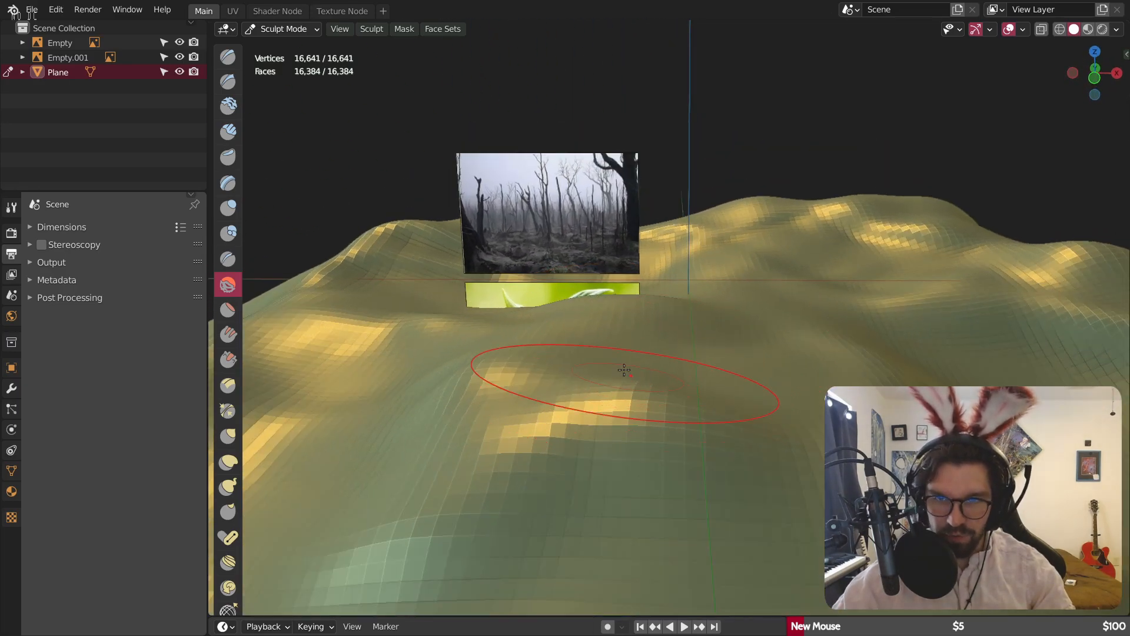
click(284, 29)
click(285, 45)
right_click(585, 327)
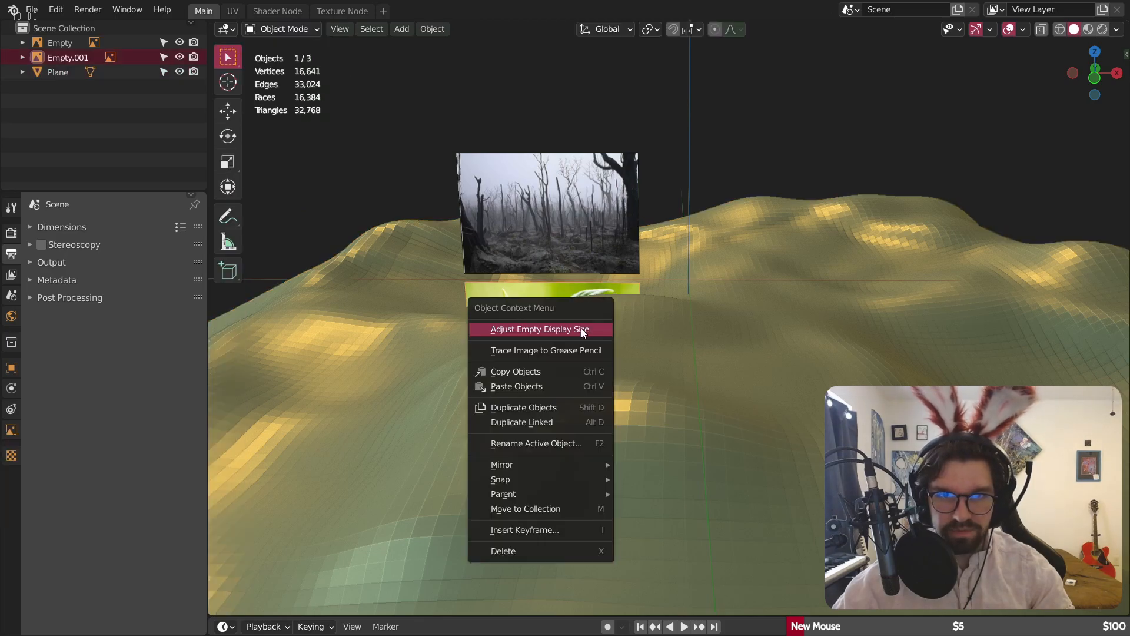
right_click(701, 388)
click(698, 367)
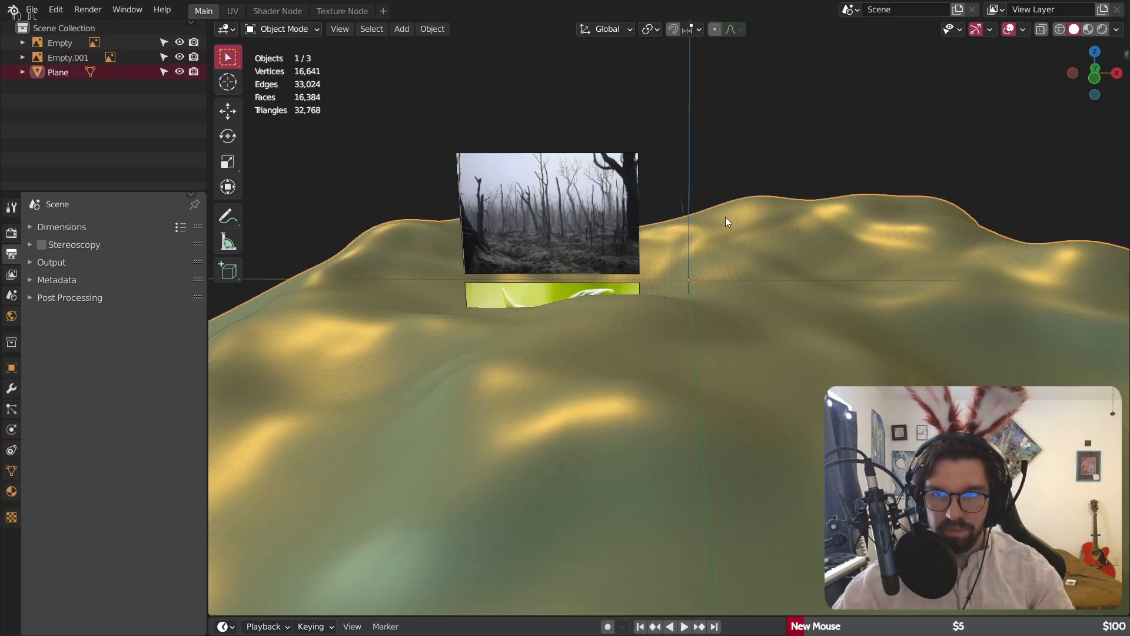
- Examine the smooth-shaded terrain from low and high angles, comparing it with the forest reference image
middle_drag(725, 216, 735, 375)
scroll(683, 320, down, 6)
middle_drag(684, 320, 686, 239)
scroll(680, 236, up, 2)
scroll(633, 348, up, 4)
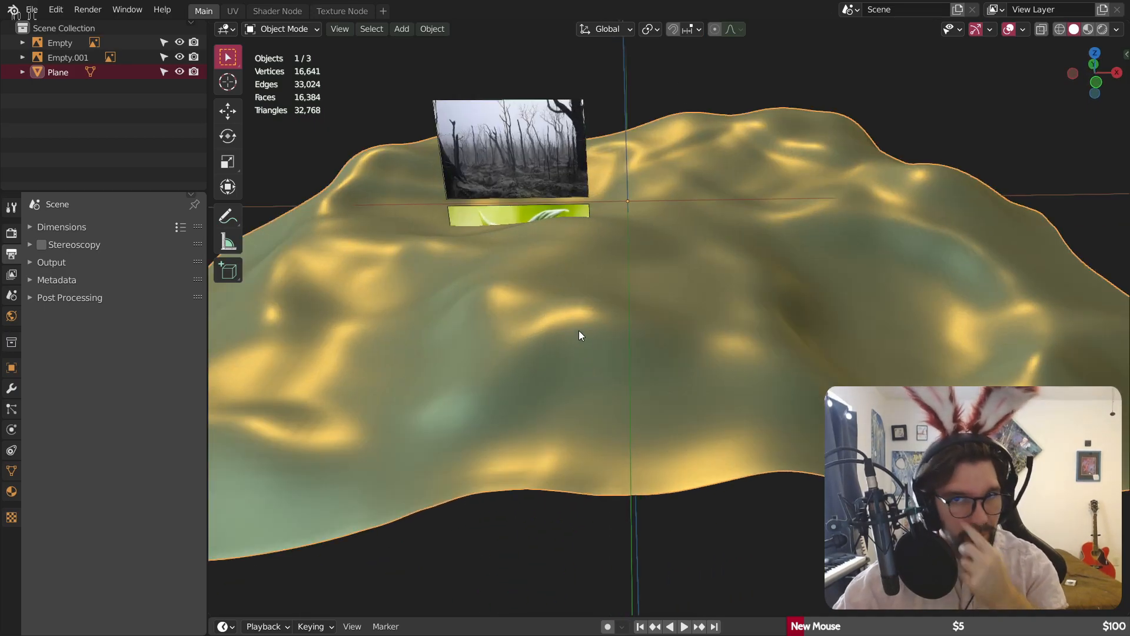
middle_drag(655, 306, 646, 310)
mouse_move(586, 337)
middle_down()
mouse_move(636, 316)
mouse_move(602, 334)
middle_up()
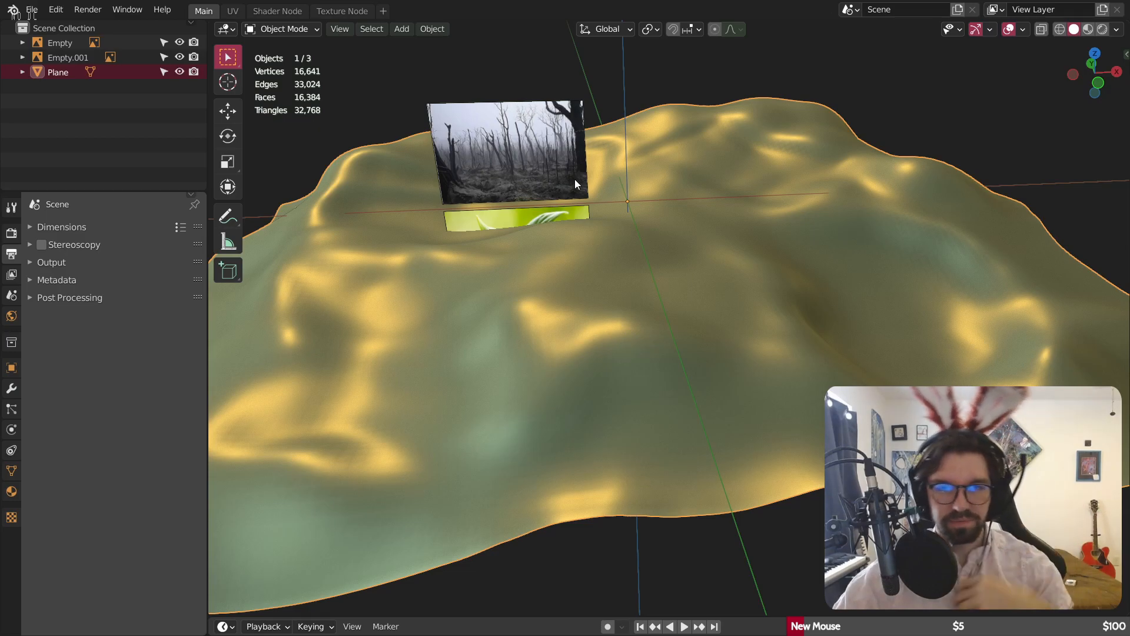
middle_drag(634, 201, 582, 273)
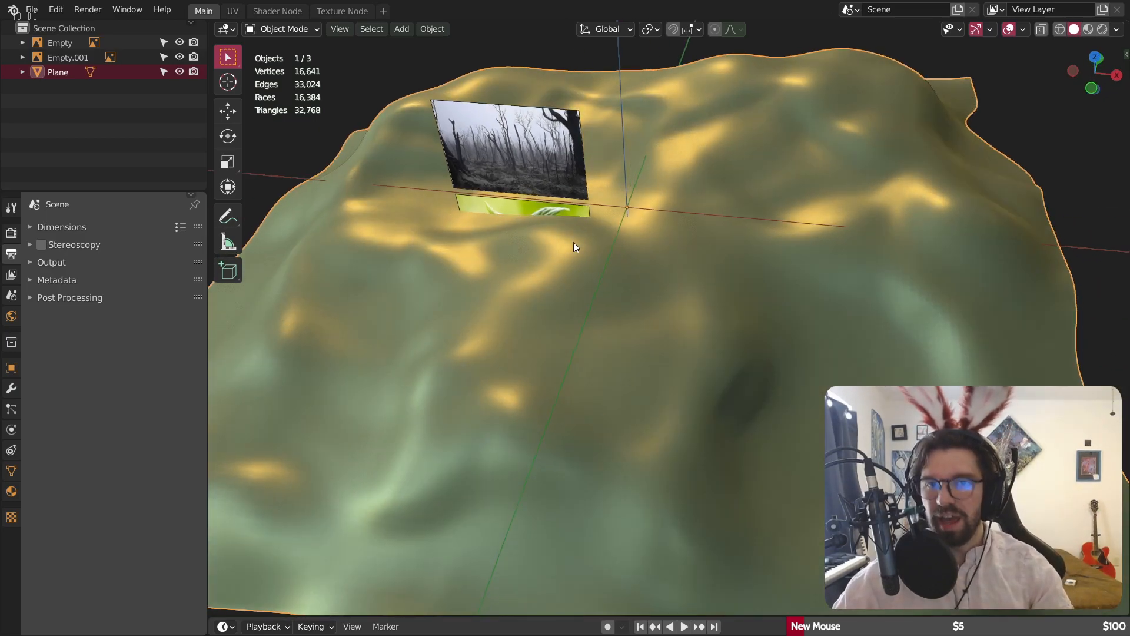
scroll(600, 295, down, 6)
middle_drag(618, 305, 598, 284)
scroll(640, 272, up, 4)
- Go back to Sculpt Mode and smooth the bumps on the left half of the ground in front of the forest image
click(282, 29)
click(278, 78)
mouse_move(765, 248)
middle_down()
mouse_move(896, 223)
mouse_move(683, 324)
middle_up()
scroll(682, 323, up, 1)
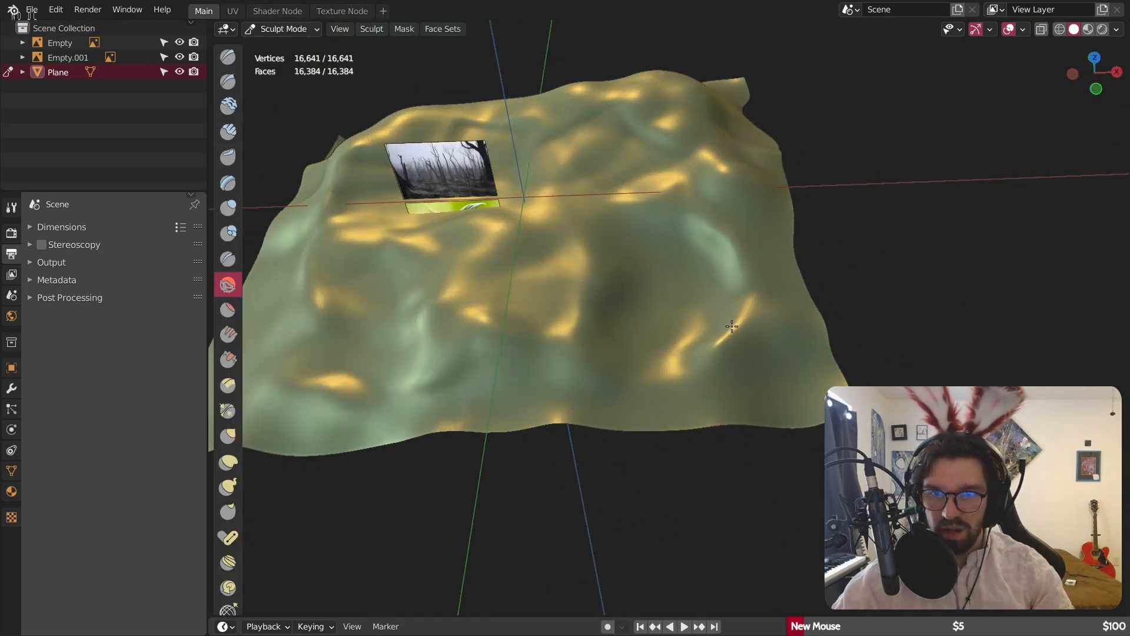
middle_drag(798, 295, 765, 358)
middle_drag(785, 228, 611, 172)
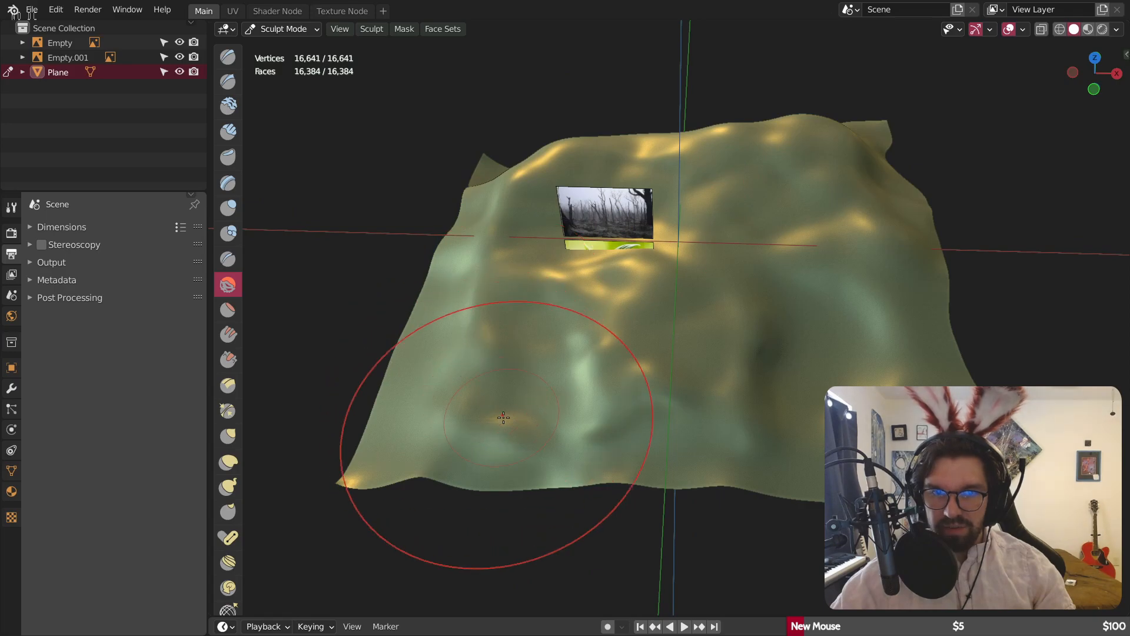
mouse_move(601, 347)
middle_down()
mouse_move(630, 214)
mouse_move(677, 369)
middle_up()
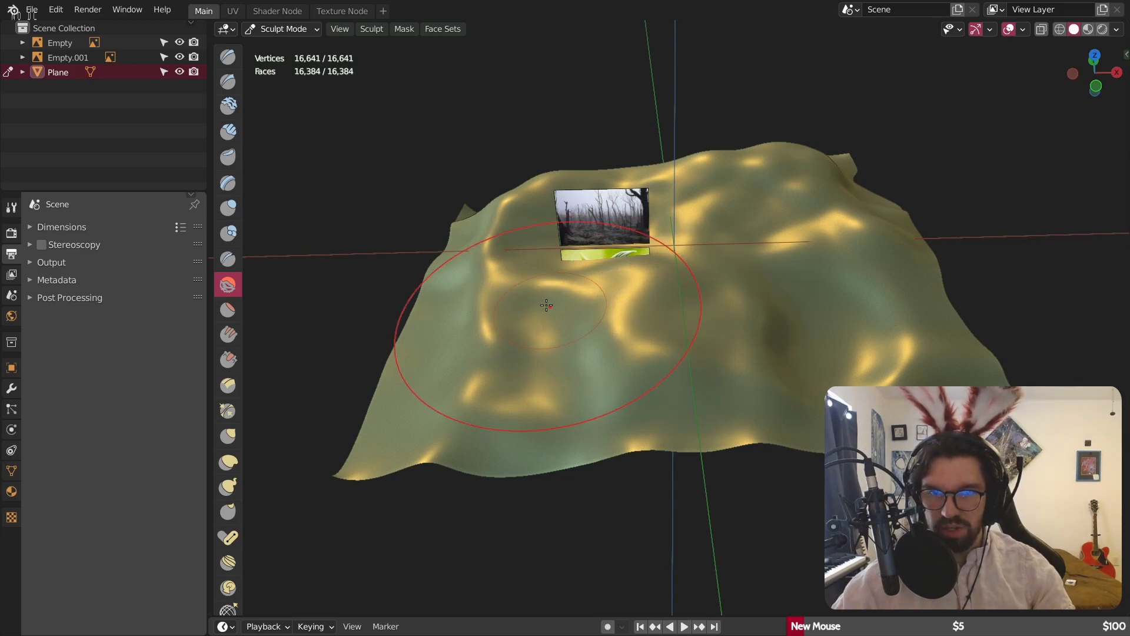
middle_drag(560, 313, 574, 252)
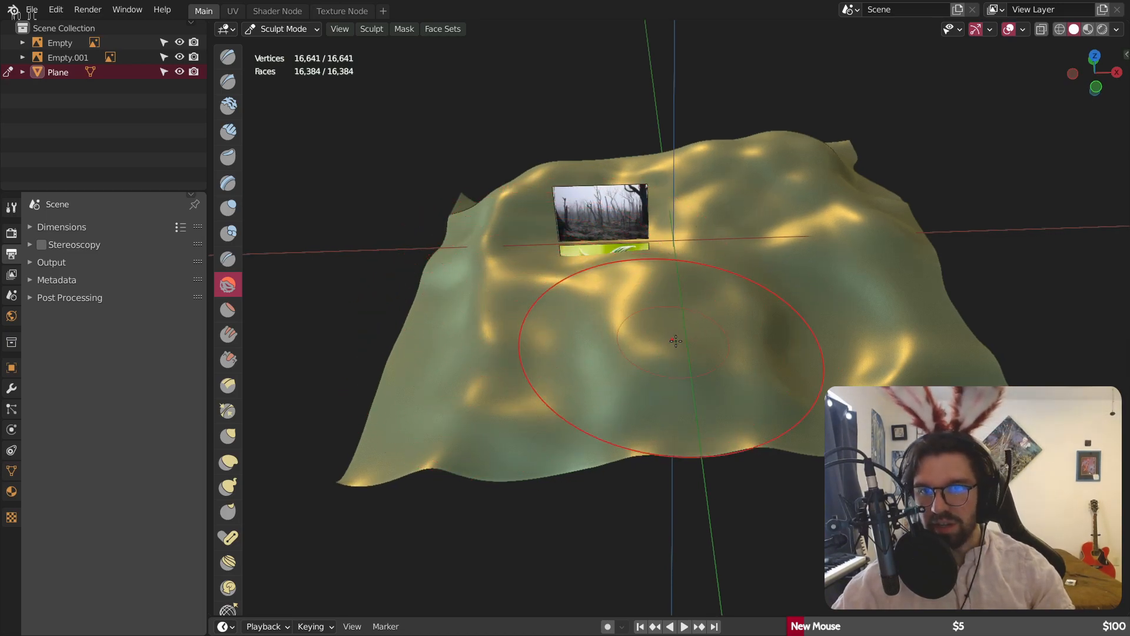
- Smooth the deep dip and slopes on the right front part of the ground
middle_drag(785, 387, 651, 486)
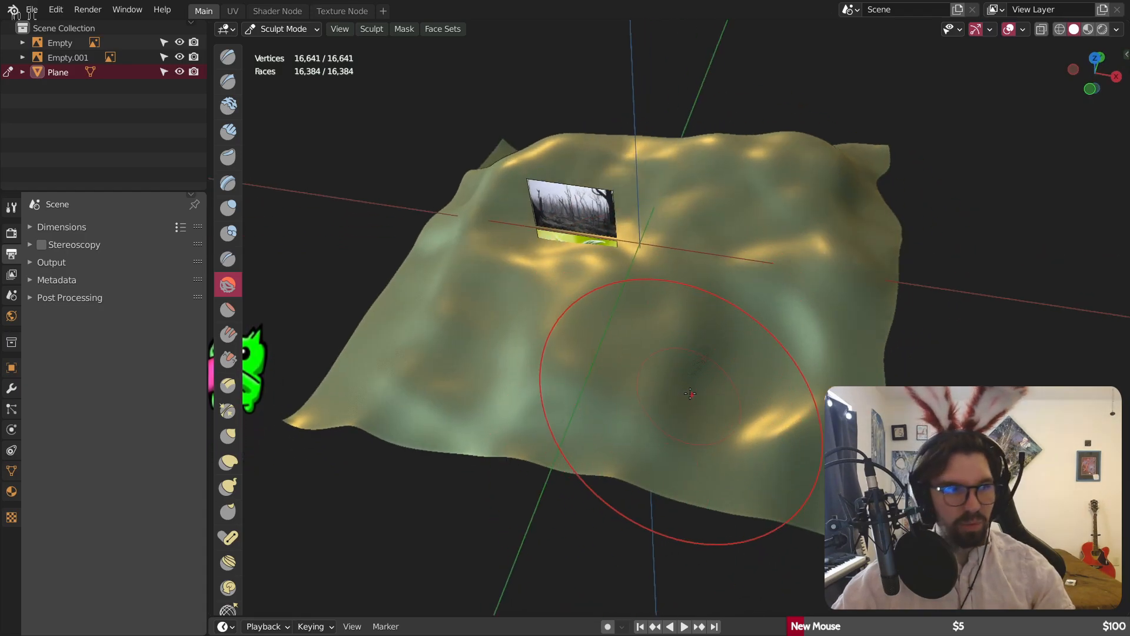
mouse_move(683, 540)
middle_down()
mouse_move(728, 320)
mouse_move(550, 408)
middle_up()
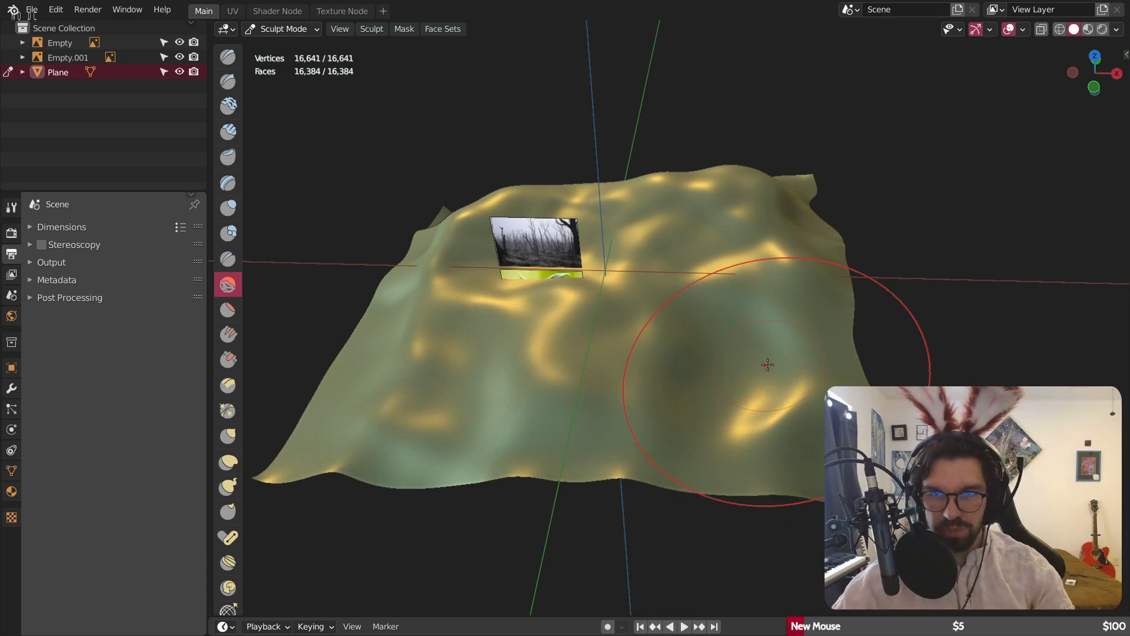
mouse_move(801, 411)
middle_down()
mouse_move(659, 353)
mouse_move(589, 377)
mouse_move(527, 357)
mouse_move(593, 404)
mouse_move(682, 406)
mouse_move(642, 406)
mouse_move(612, 381)
mouse_move(638, 293)
mouse_move(635, 318)
mouse_move(629, 298)
mouse_move(606, 336)
mouse_move(669, 289)
mouse_move(656, 270)
mouse_move(623, 259)
mouse_move(633, 265)
middle_up()
scroll(638, 292, up, 3)
mouse_move(539, 378)
middle_down()
mouse_move(610, 346)
mouse_move(634, 298)
middle_up()
scroll(663, 262, down, 10)
middle_drag(671, 277, 600, 381)
- Raise a rounded mound near the middle of the ground's front edge with the Inflate brush
click(230, 205)
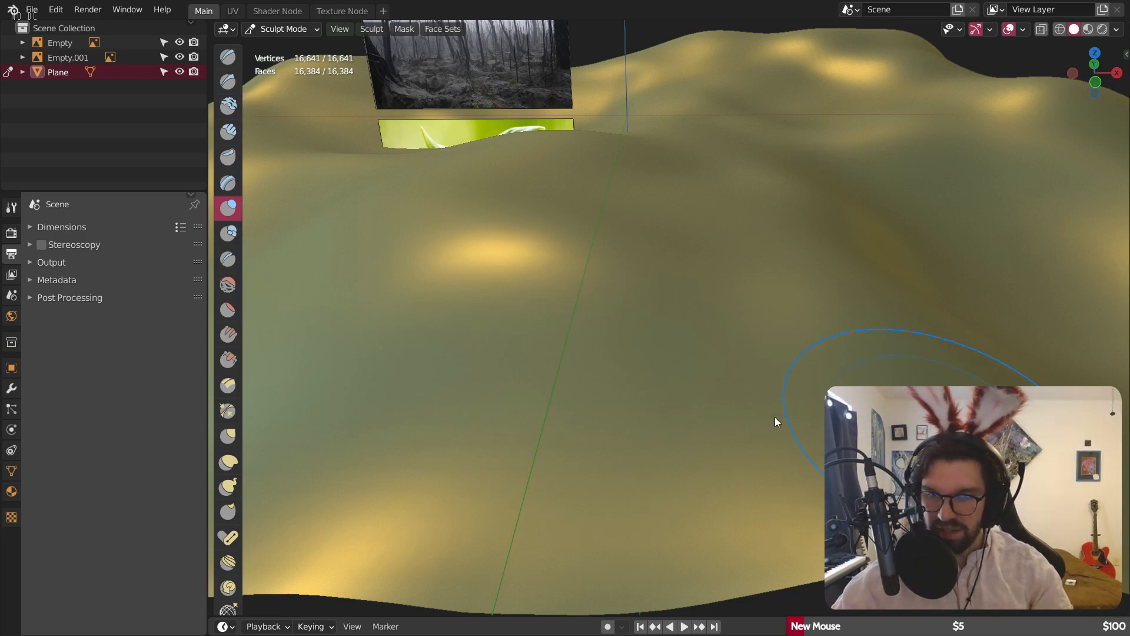
mouse_move(681, 307)
middle_down()
mouse_move(659, 328)
mouse_move(616, 320)
middle_up()
mouse_move(581, 388)
mouse_down()
mouse_move(510, 350)
mouse_move(596, 288)
mouse_move(628, 394)
mouse_move(572, 471)
mouse_move(679, 313)
mouse_move(518, 260)
mouse_move(589, 247)
mouse_move(729, 446)
mouse_move(522, 404)
mouse_move(353, 310)
mouse_move(547, 223)
mouse_move(596, 272)
mouse_up()
mouse_move(597, 273)
middle_down()
mouse_move(663, 368)
mouse_move(701, 285)
mouse_move(681, 367)
middle_up()
scroll(701, 285, down, 4)
scroll(701, 285, up, 4)
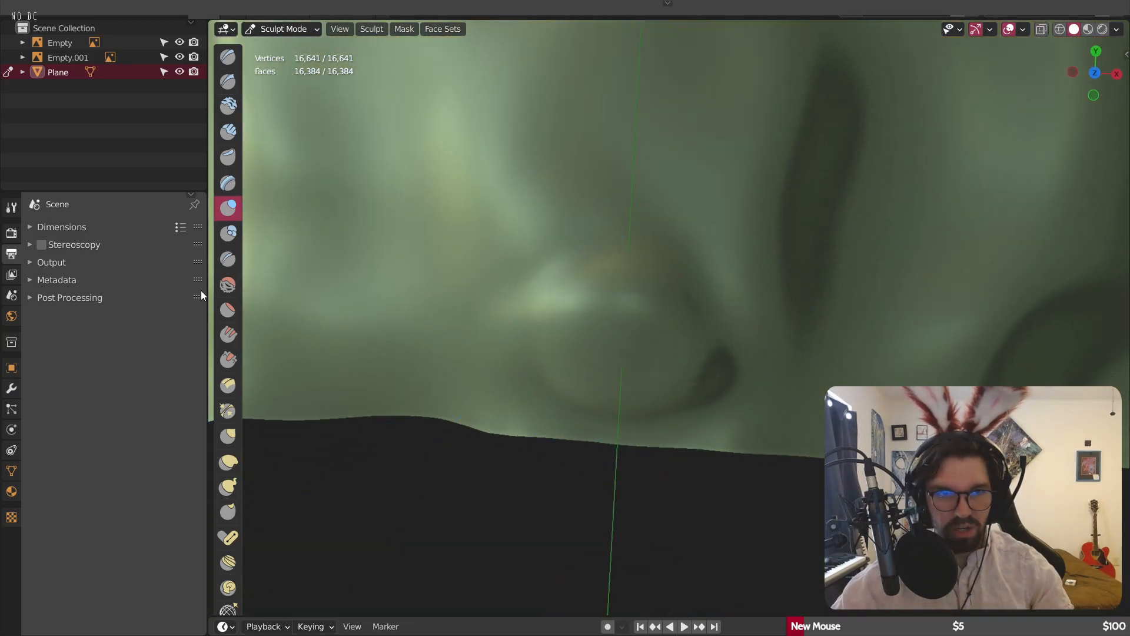
- Blend the new front mound into the terrain with a resized Smooth brush
click(228, 285)
key(f)
click(848, 320)
drag(515, 341, 739, 323)
scroll(709, 168, down, 3)
mouse_move(739, 323)
middle_down()
mouse_move(709, 168)
mouse_move(648, 253)
middle_up()
scroll(648, 253, up, 4)
middle_drag(575, 443, 688, 336)
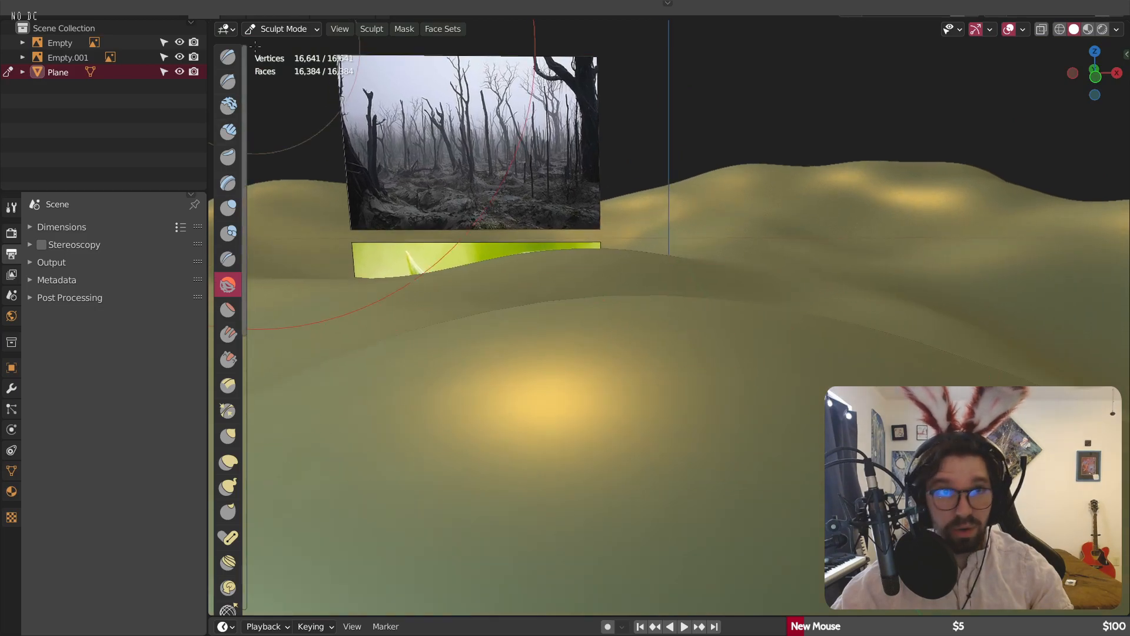
- Switch to Object Mode and restore the collapsed top bar
click(282, 29)
click(279, 43)
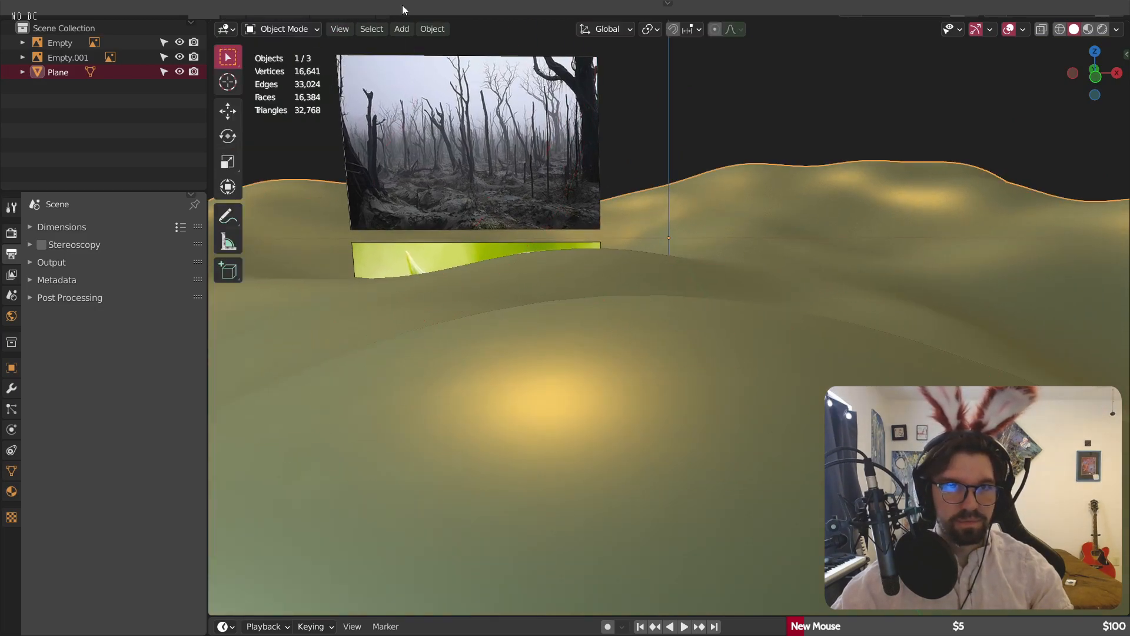
drag(381, 15, 383, 30)
- Move both reference images together about -13.3 m along the global X axis, clear of the low front view
middle_drag(789, 330, 839, 225)
key(alt+a)
middle_drag(906, 216, 666, 270)
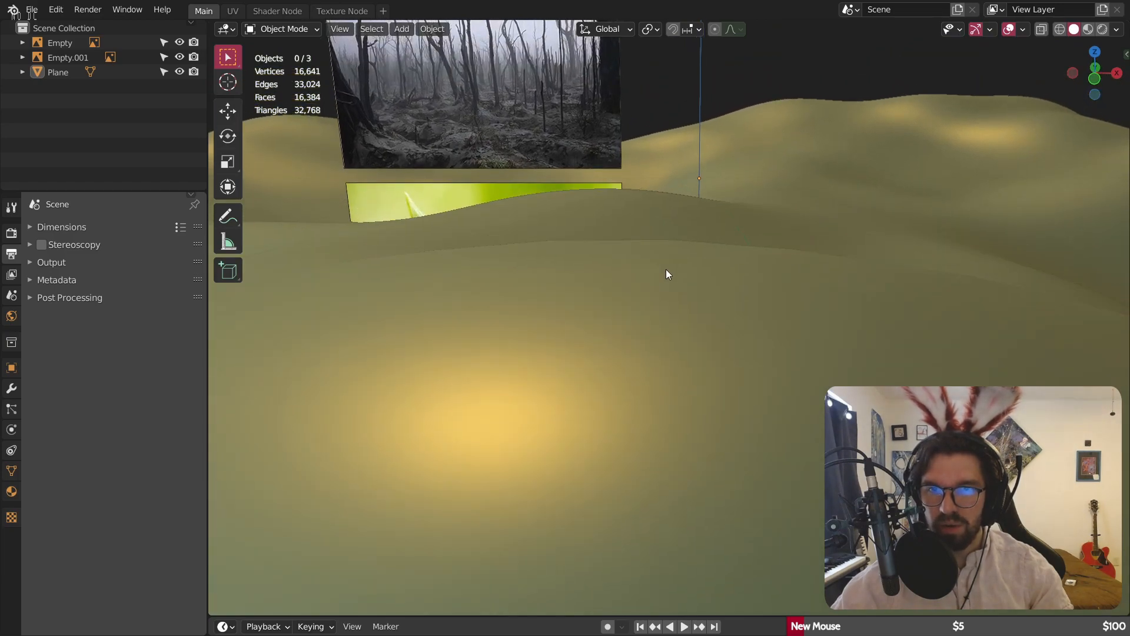
click(450, 199)
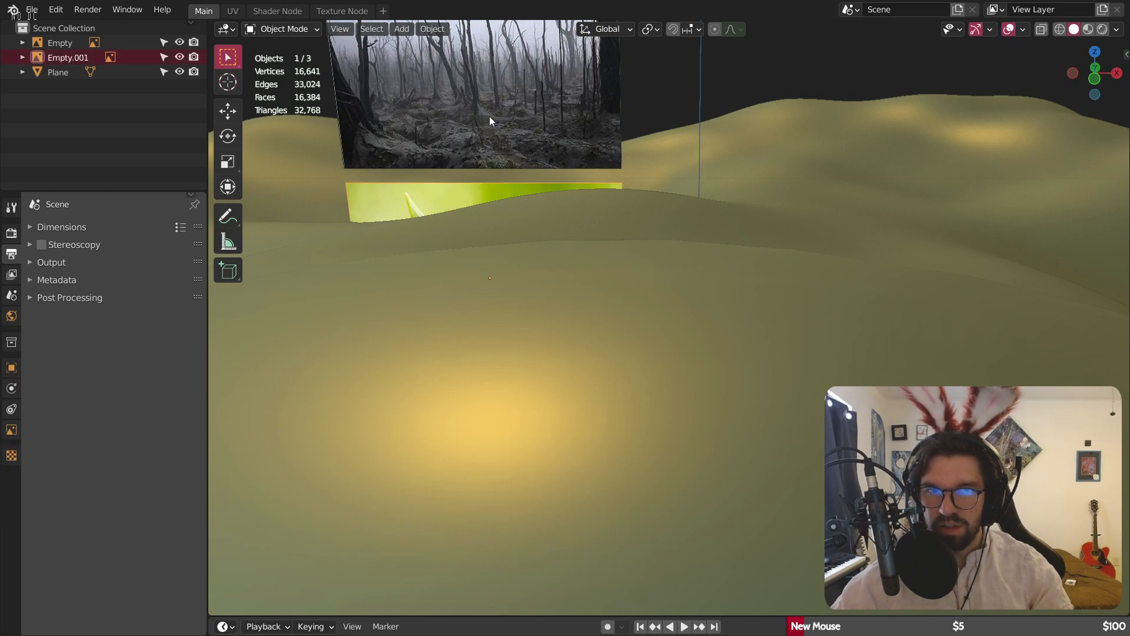
shift+click(489, 116)
key(g)
key(x)
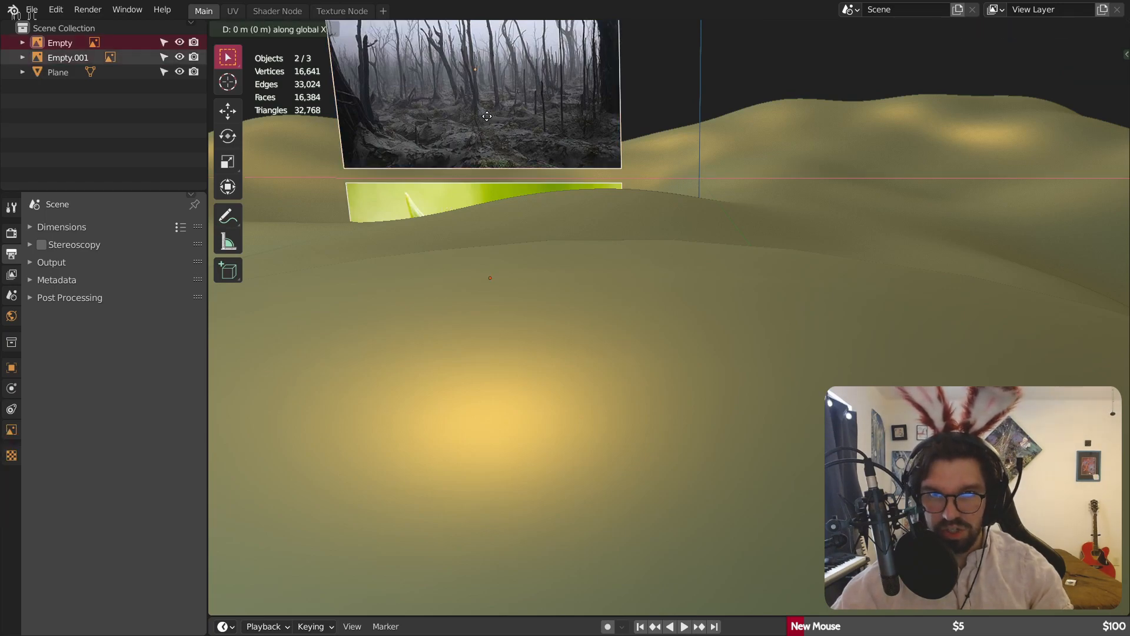
click(697, 148)
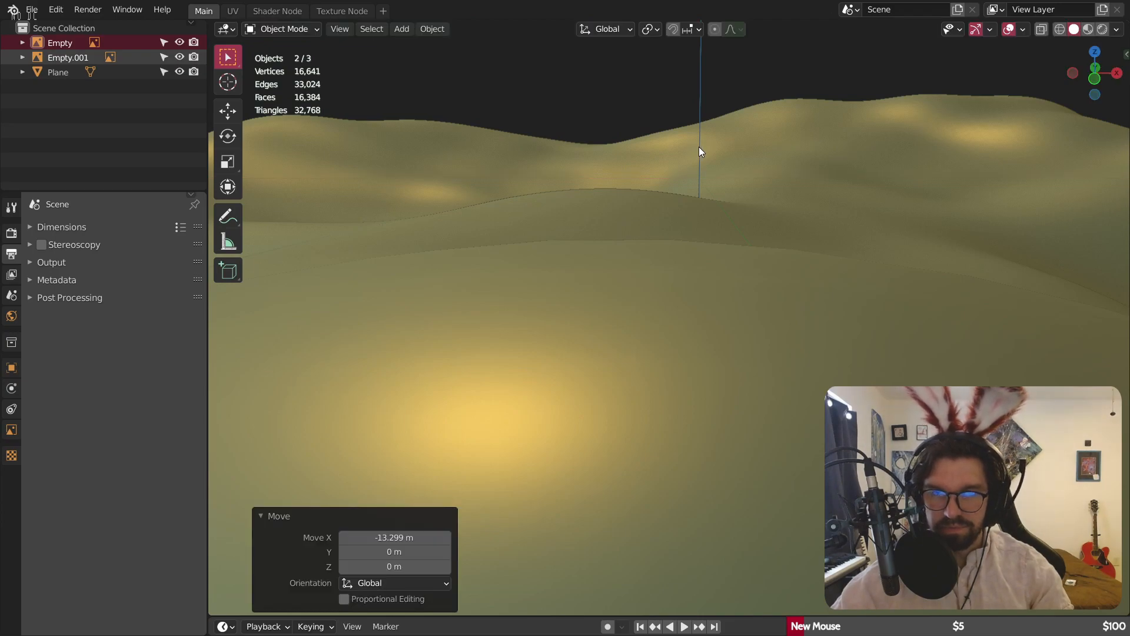
middle_drag(804, 178, 816, 199)
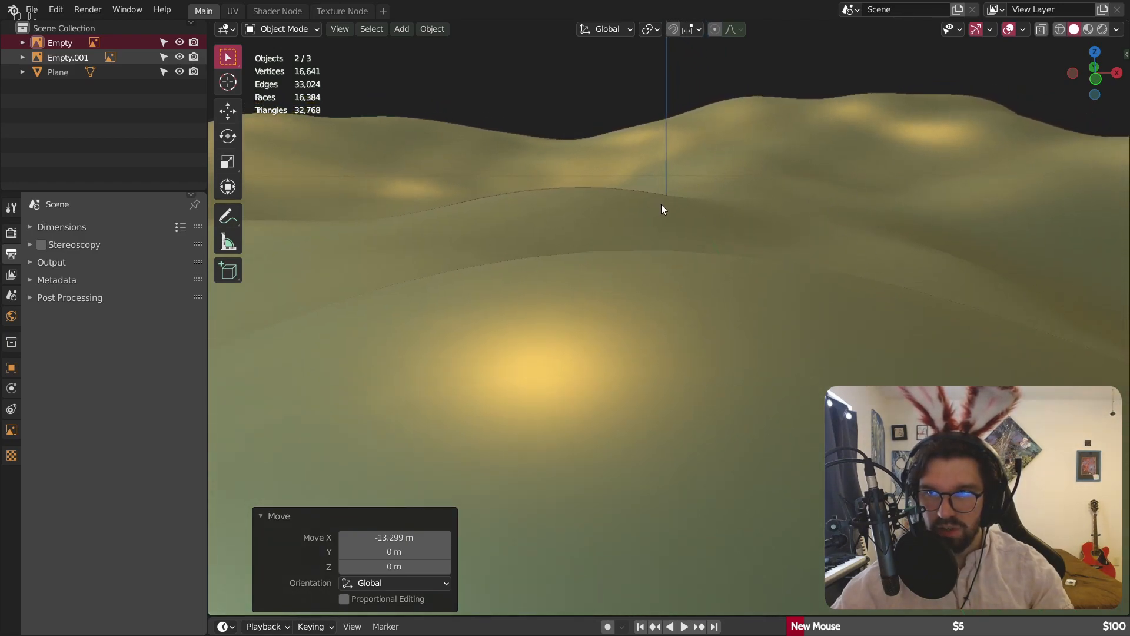
- Add a camera at the world origin and switch to its view
middle_drag(663, 209, 762, 233)
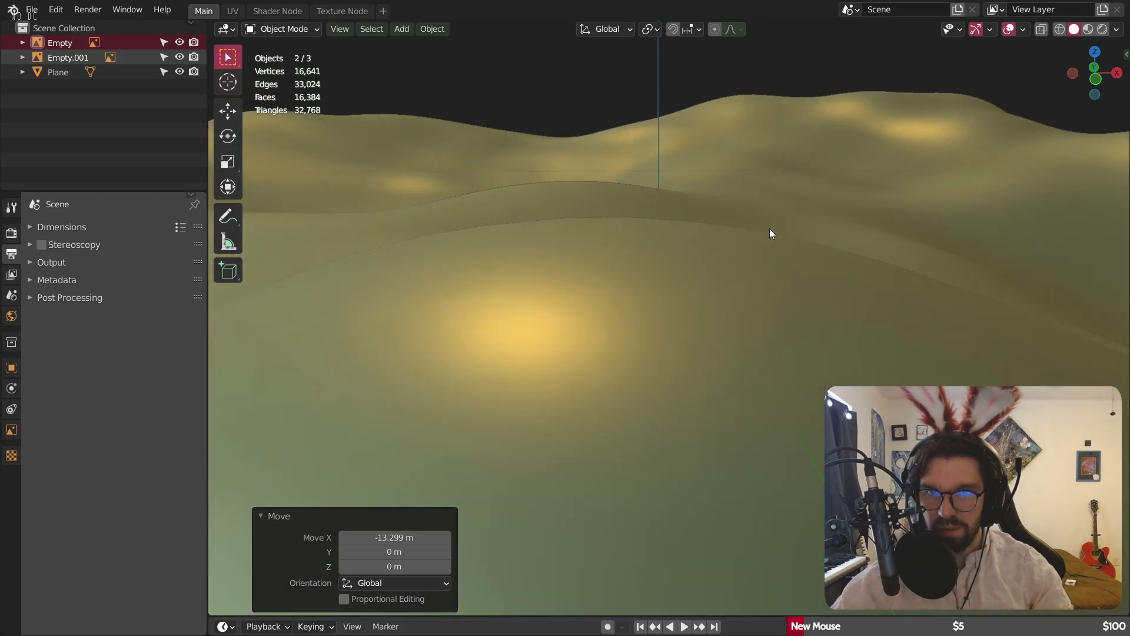
click(401, 29)
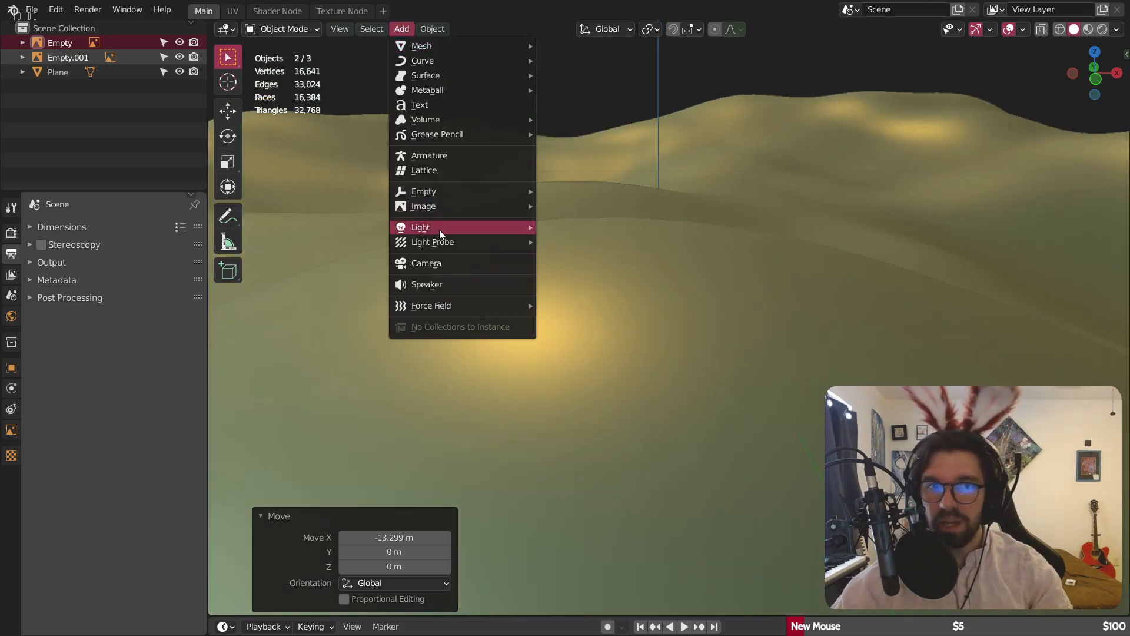
click(444, 268)
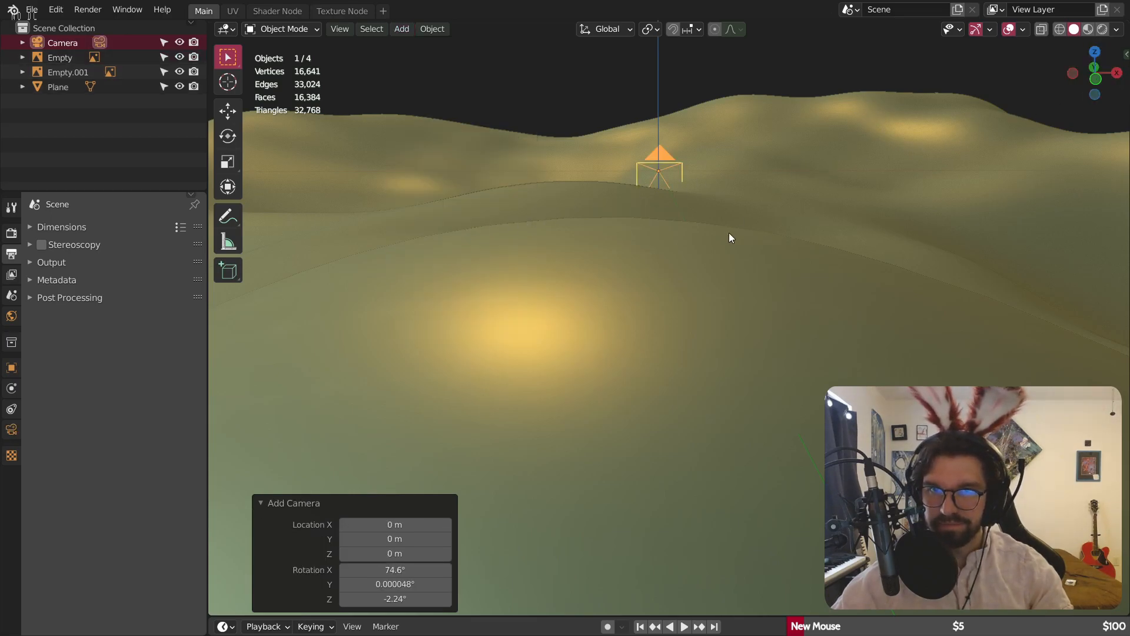
key(KP_0)
- With Camera to View locked, reposition the camera to frame the front mound, the hills behind it and a strip of sky
scroll(706, 295, up, 2)
mouse_move(688, 306)
shift+middle_down()
mouse_move(682, 294)
mouse_move(692, 311)
shift+middle_up()
key(n)
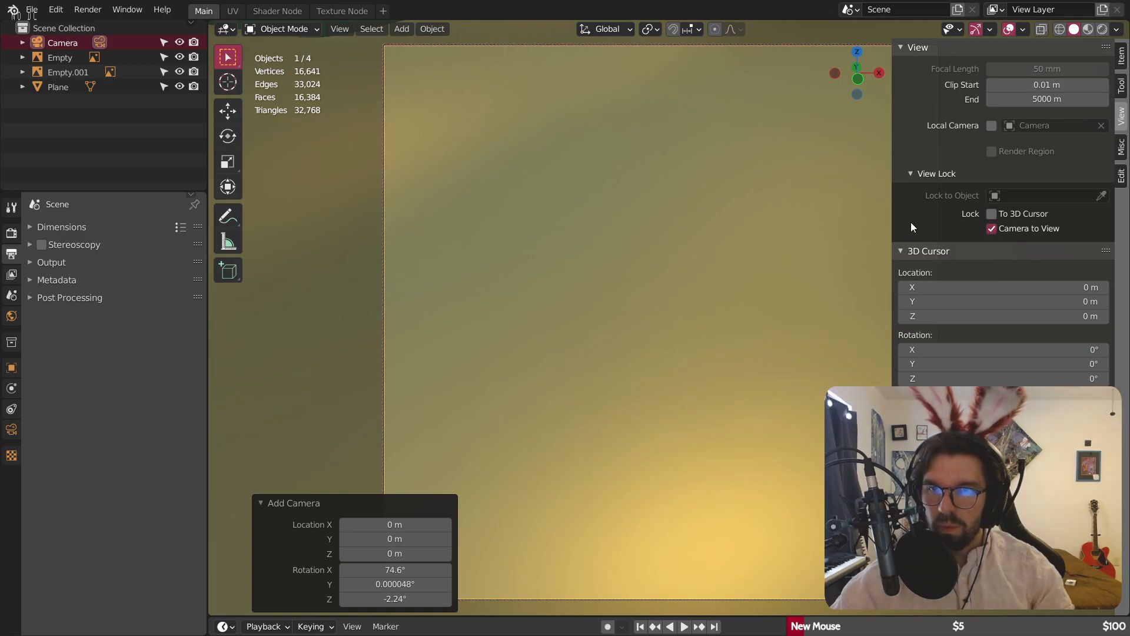
key(n)
scroll(724, 336, down, 6)
shift+middle_drag(716, 304, 655, 234)
scroll(667, 289, up, 4)
shift+middle_drag(671, 308, 678, 237)
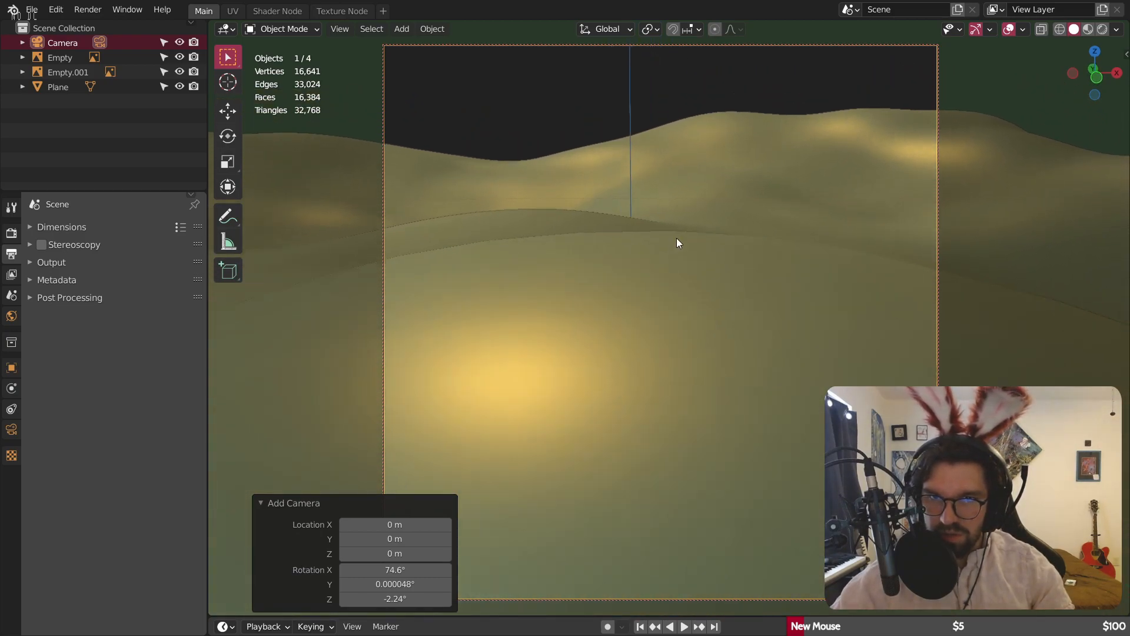
shift+middle_drag(671, 306, 682, 379)
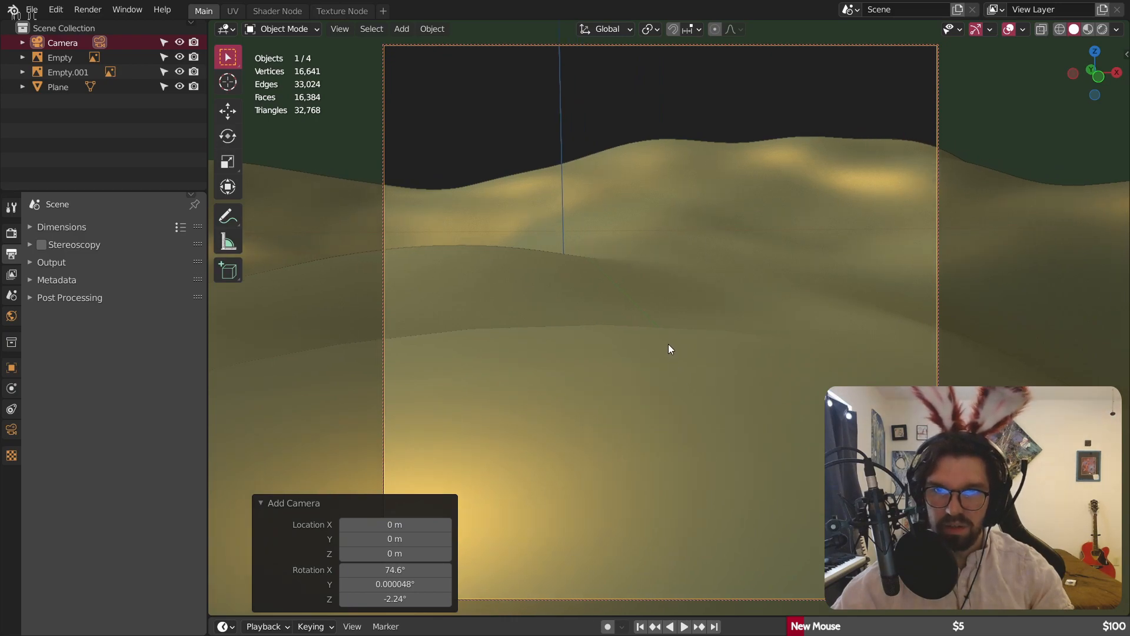
shift+middle_drag(669, 345, 670, 361)
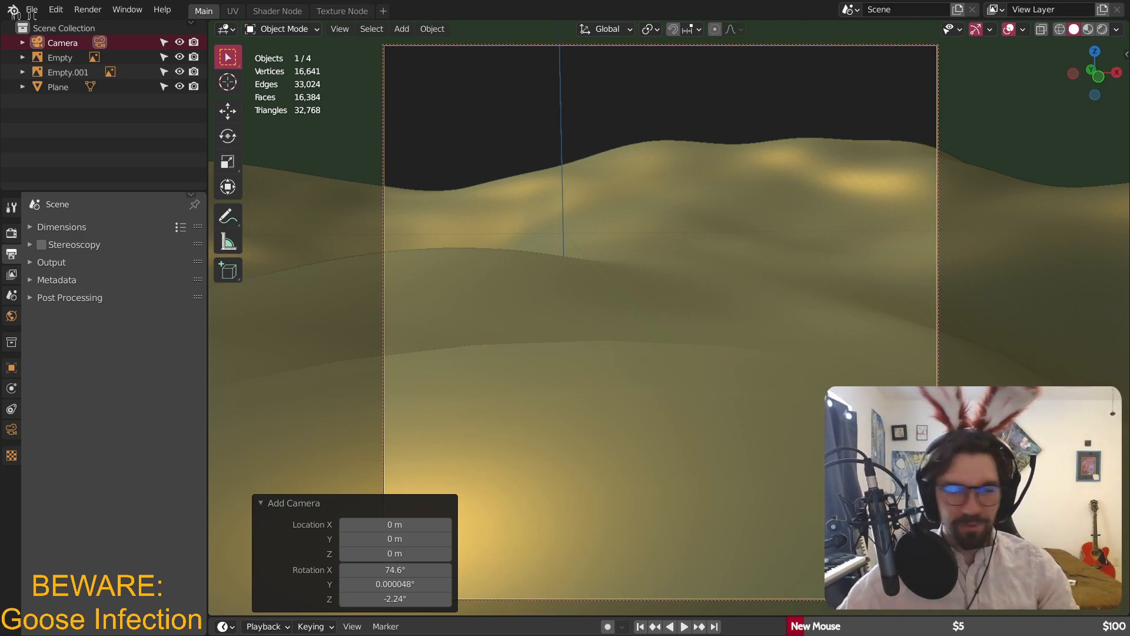
- Turn off the Camera to View lock, hide the sidebar and deselect the camera
key(n)
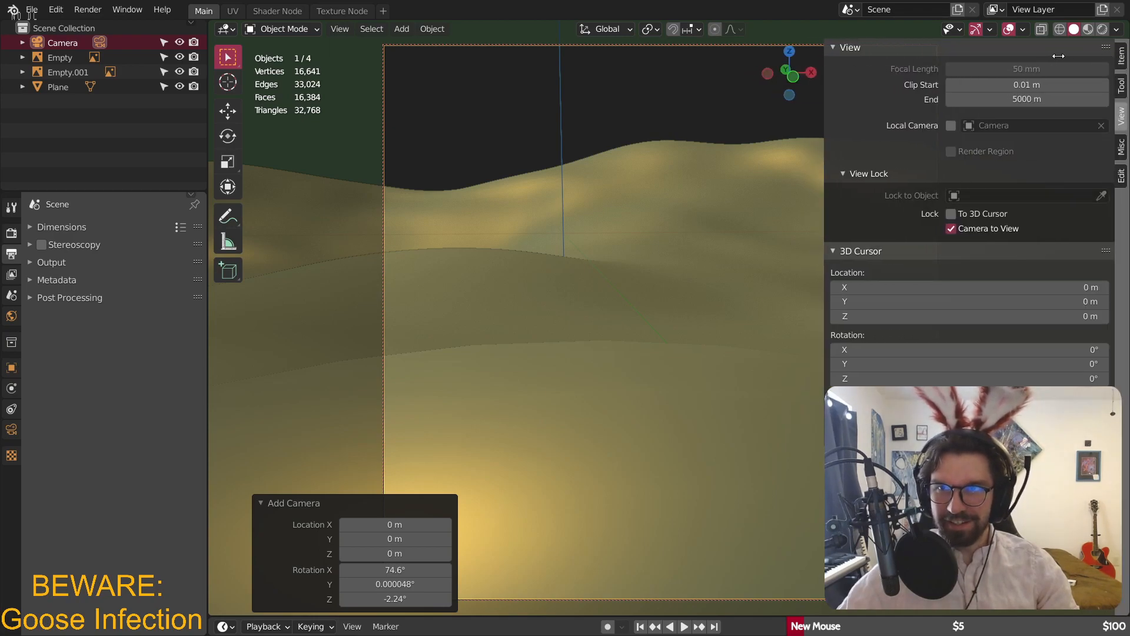
click(949, 228)
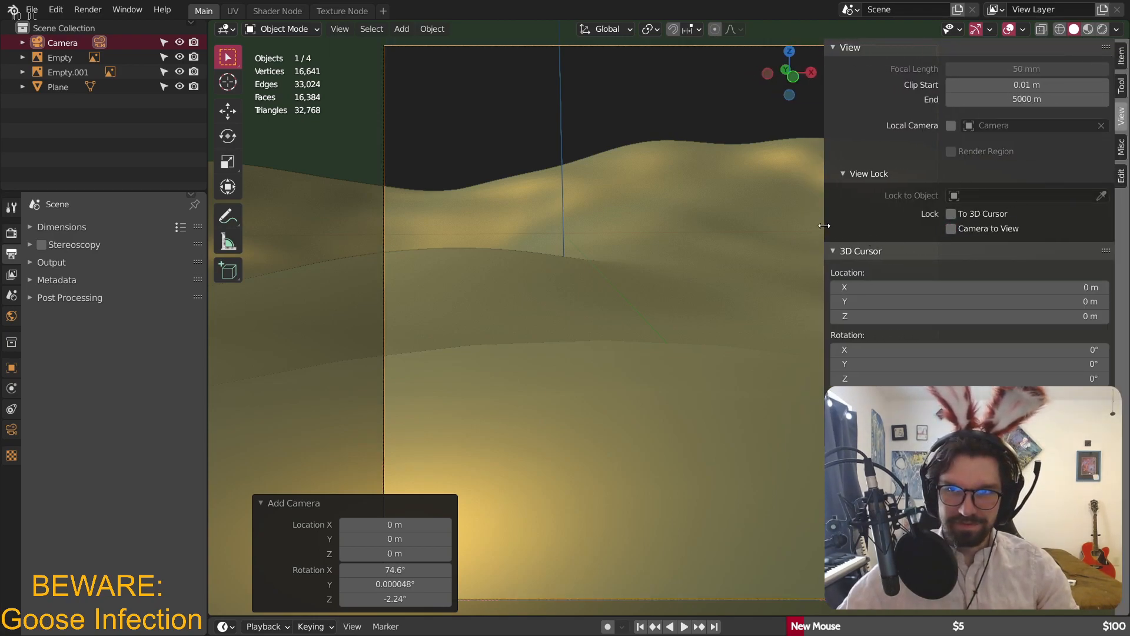
key(n)
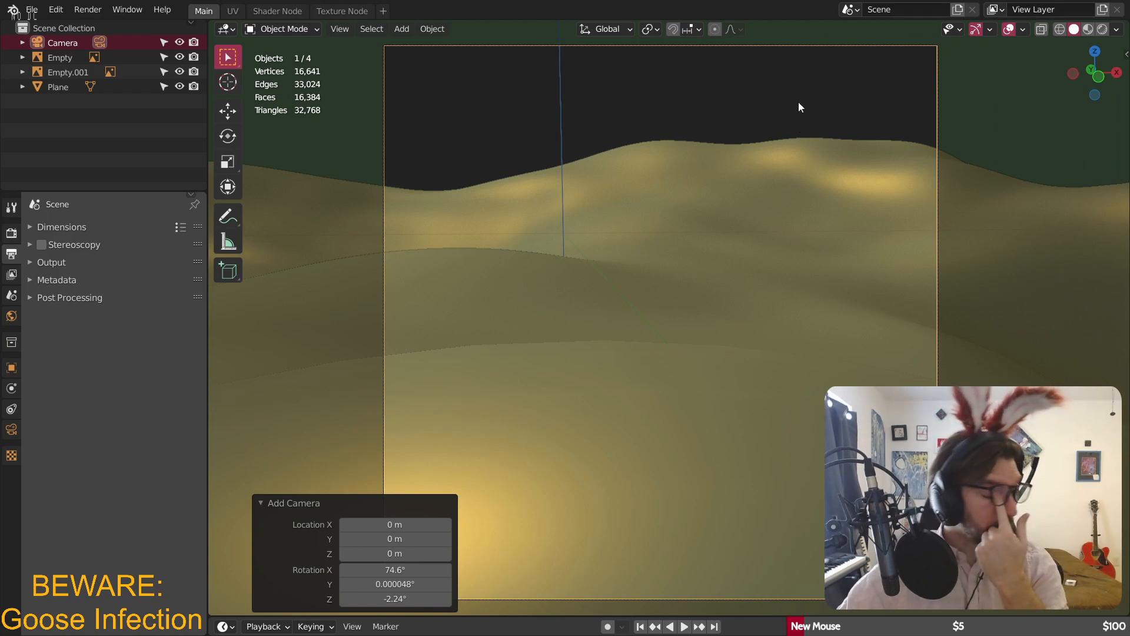
click(1006, 113)
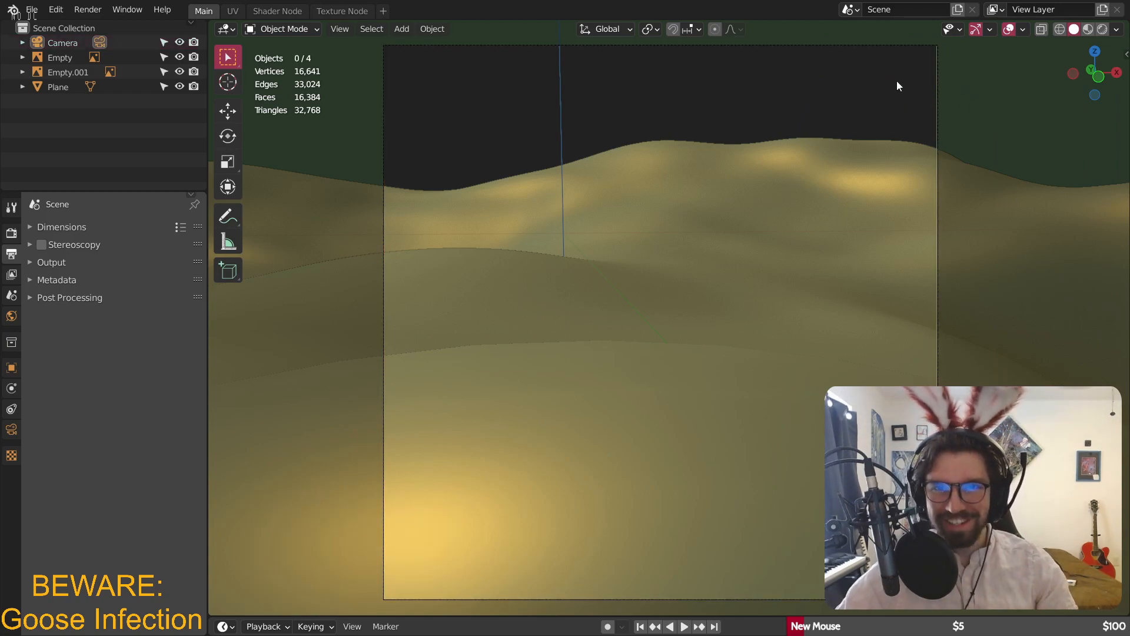
- Examine the camera's position on the terrain from outside and its framing through the camera view
scroll(638, 297, down, 3)
scroll(613, 293, up, 2)
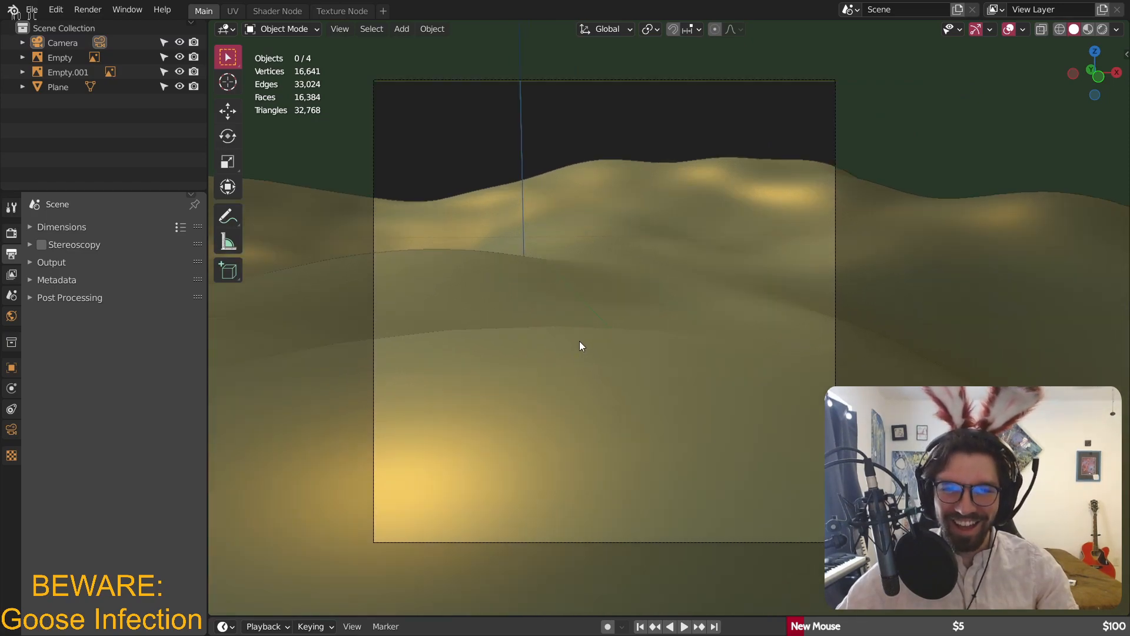
shift+middle_drag(579, 346, 598, 323)
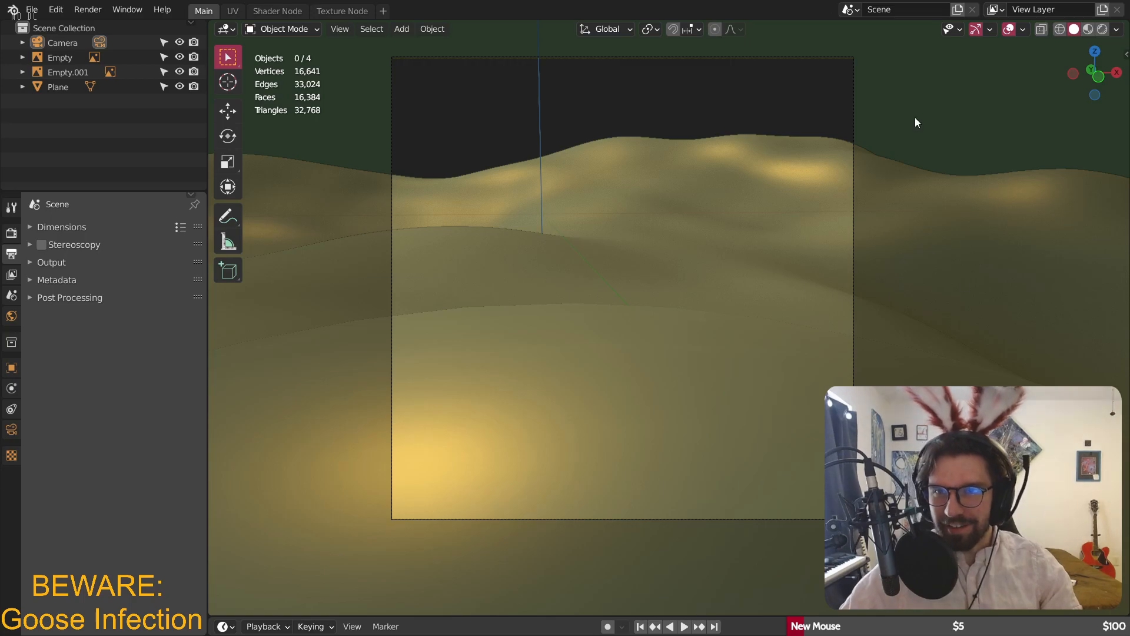
scroll(718, 278, down, 3)
middle_drag(678, 267, 583, 263)
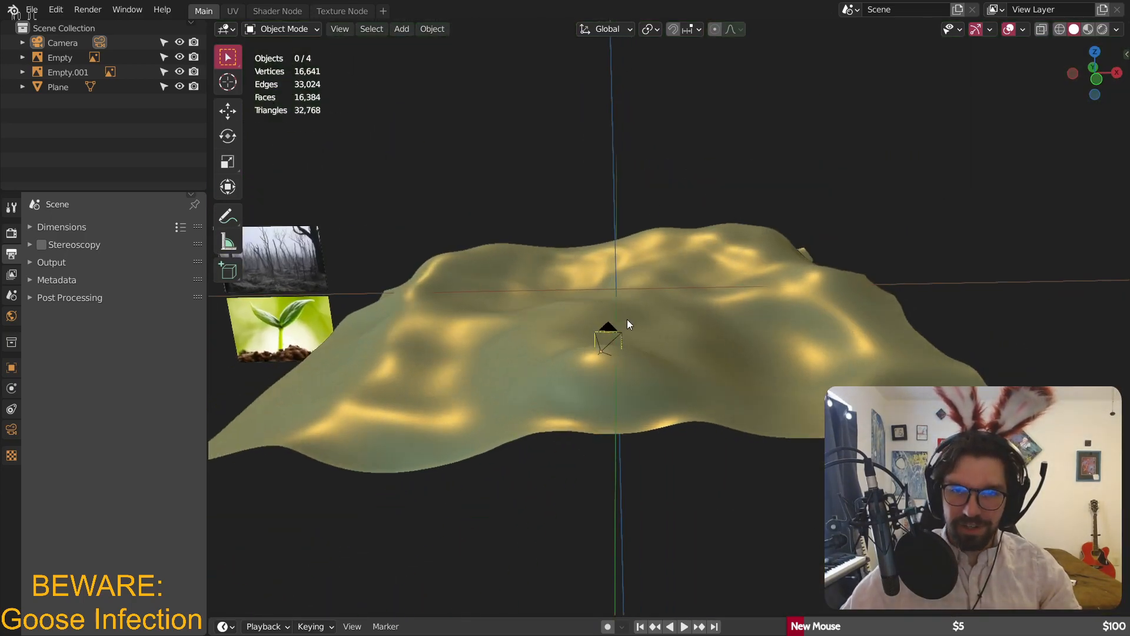
scroll(627, 319, up, 2)
key(KP_0)
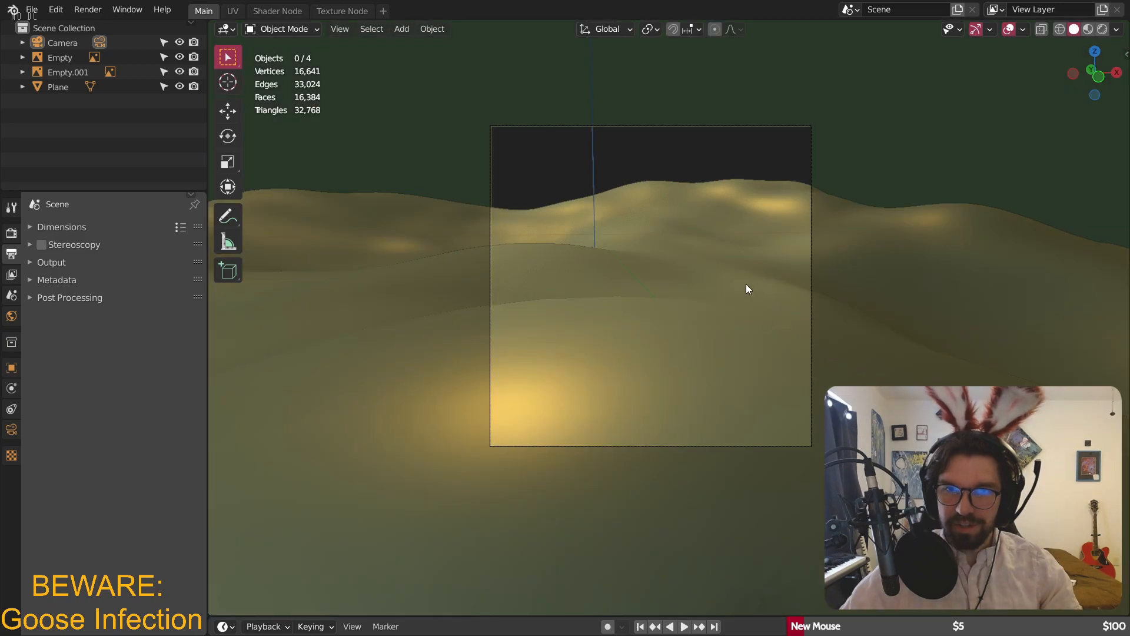
scroll(643, 207, up, 1)
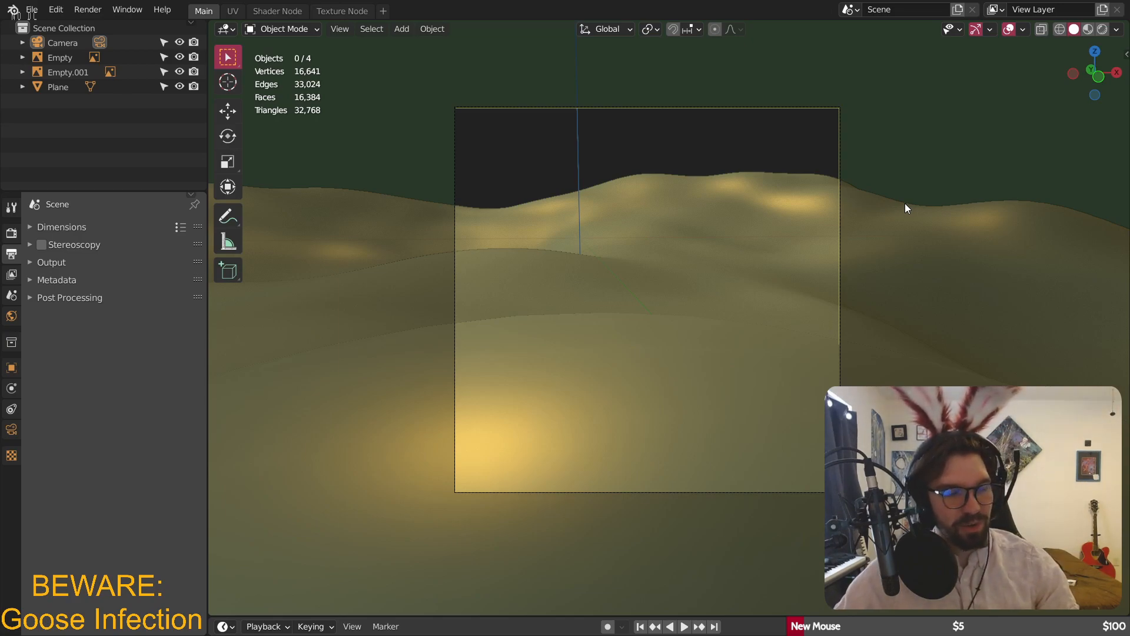
- Raise the camera about 0.25 m along the global Z axis
click(837, 136)
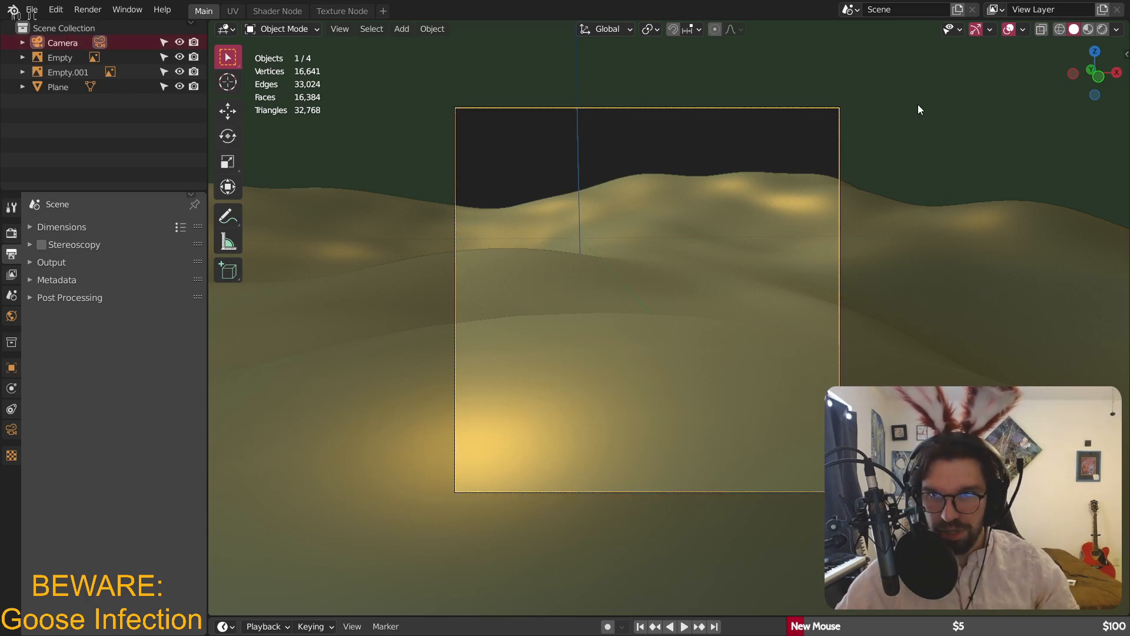
key(g)
key(z)
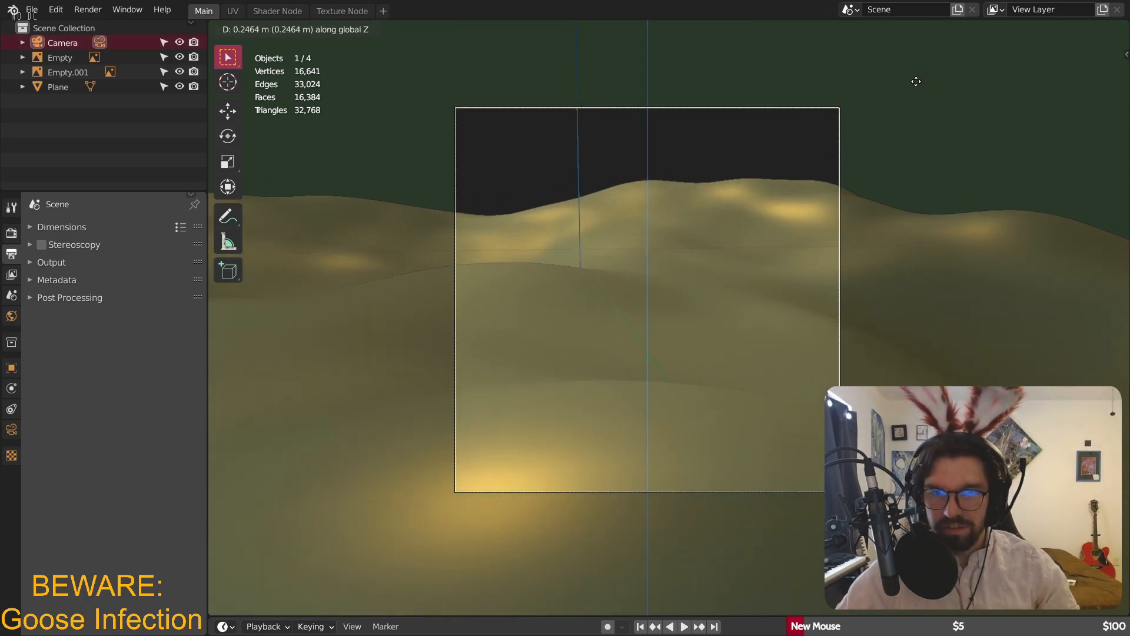
click(916, 81)
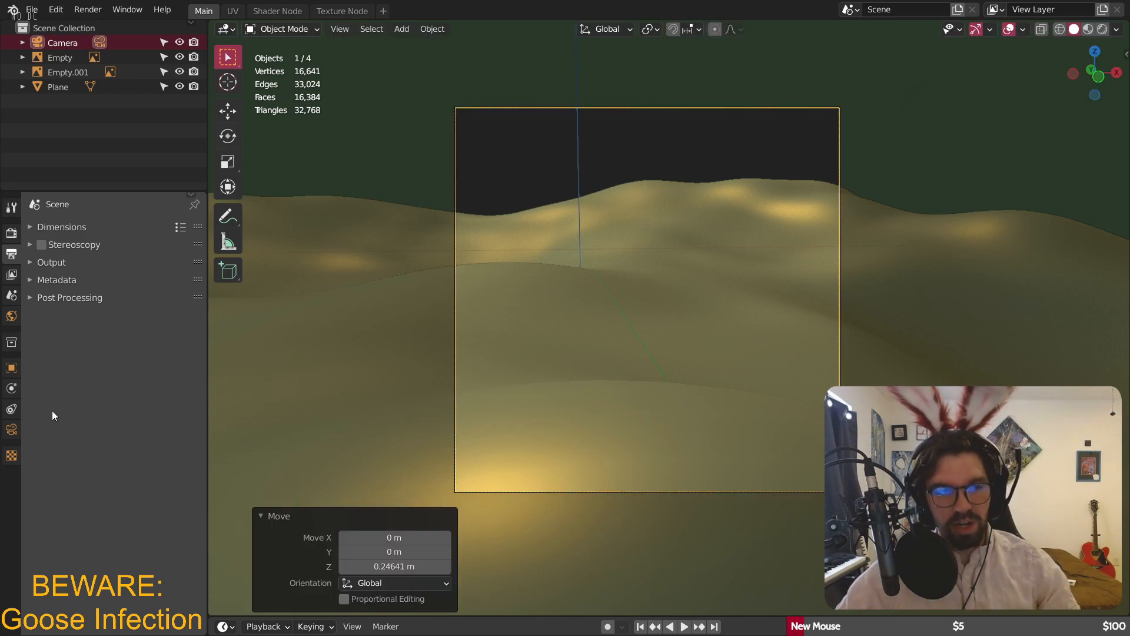
- Open the camera's lens settings and set its focal length to 10 mm
click(11, 429)
mouse_move(133, 298)
mouse_down()
mouse_move(154, 298)
mouse_move(111, 299)
mouse_up()
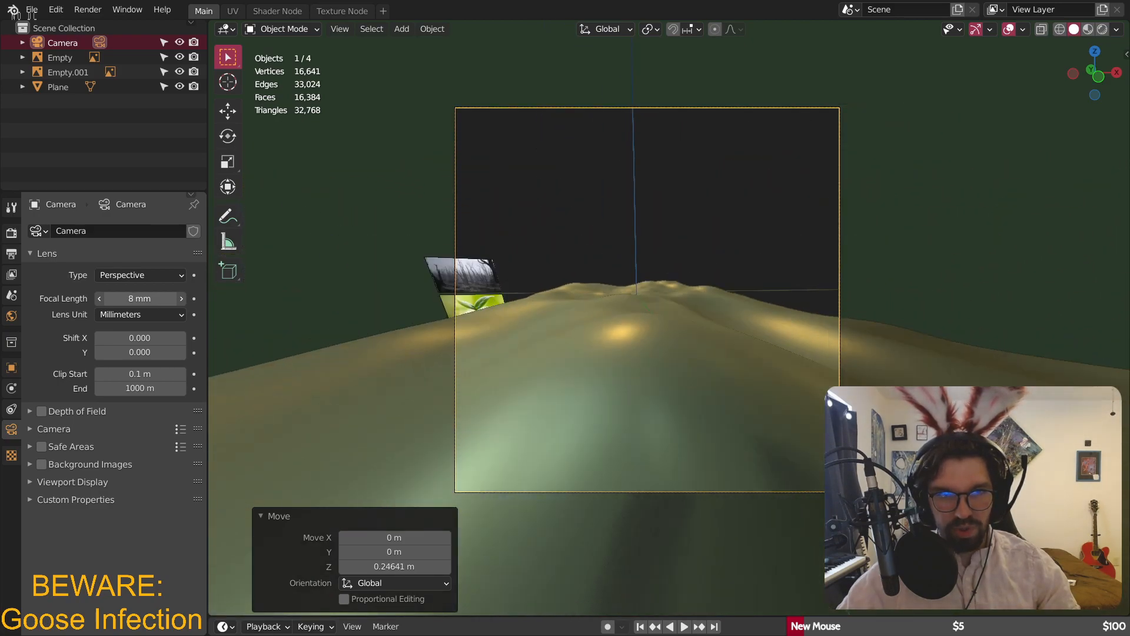
click(140, 298)
text(10)
key(Return)
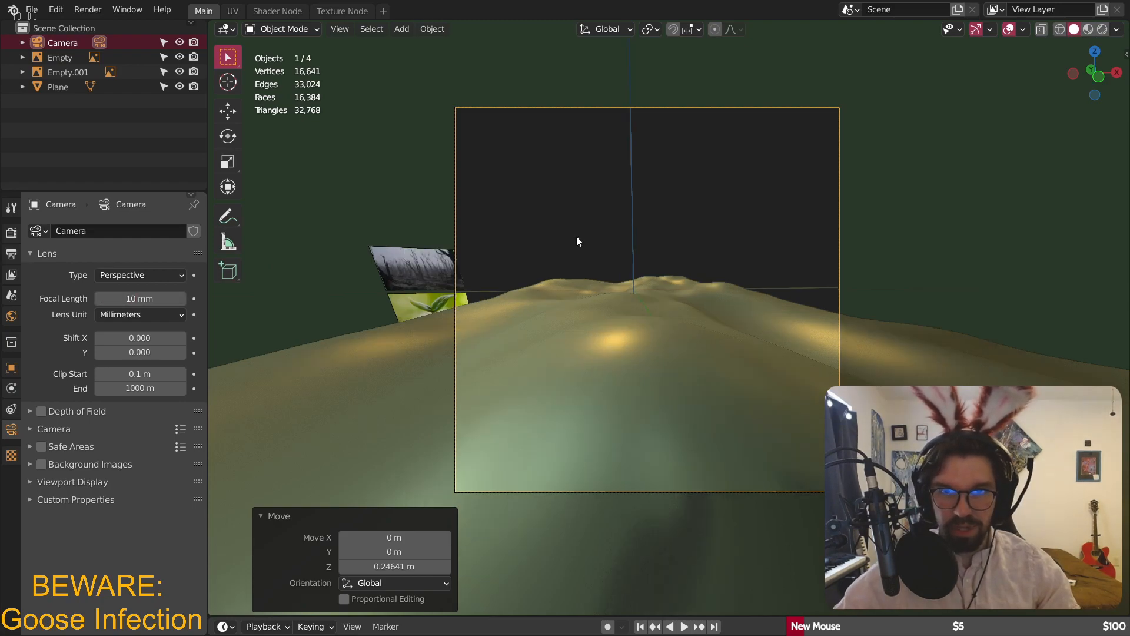
- Turn the Camera to View lock back on and move the camera slightly closer to the hills
scroll(591, 332, up, 1)
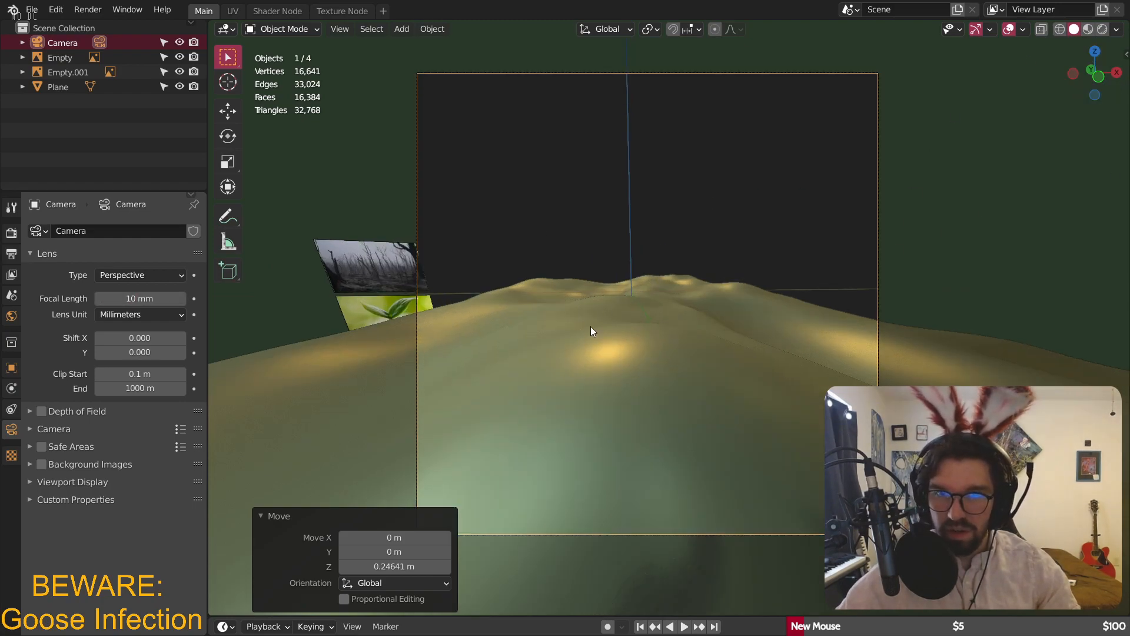
scroll(591, 331, up, 1)
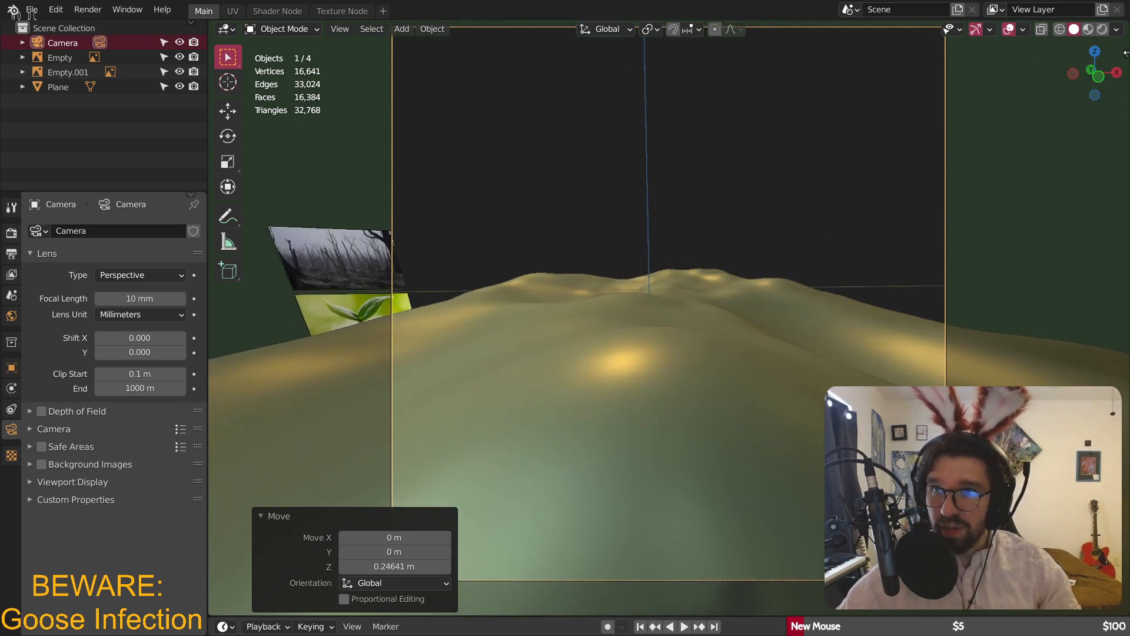
click(1126, 53)
click(902, 227)
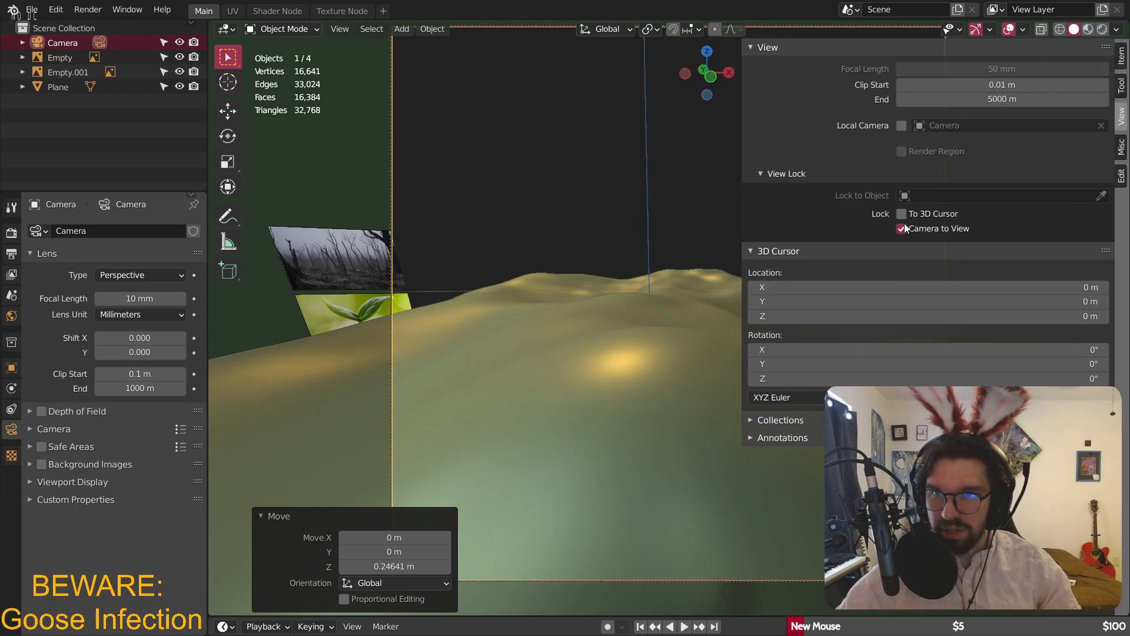
scroll(661, 351, up, 3)
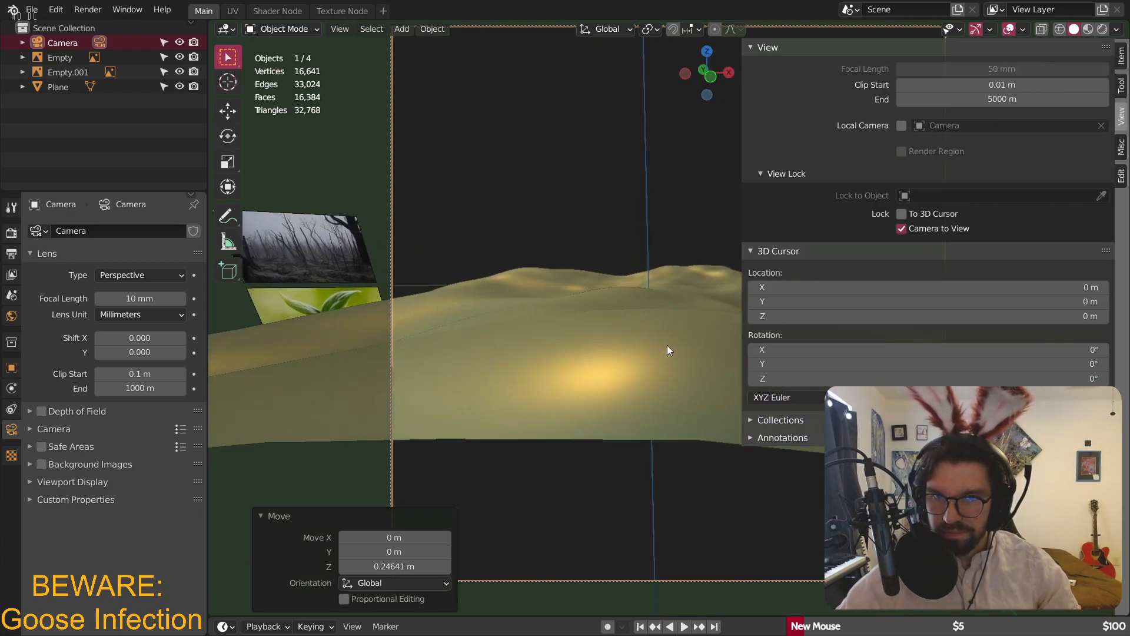
scroll(653, 347, down, 2)
scroll(650, 350, up, 1)
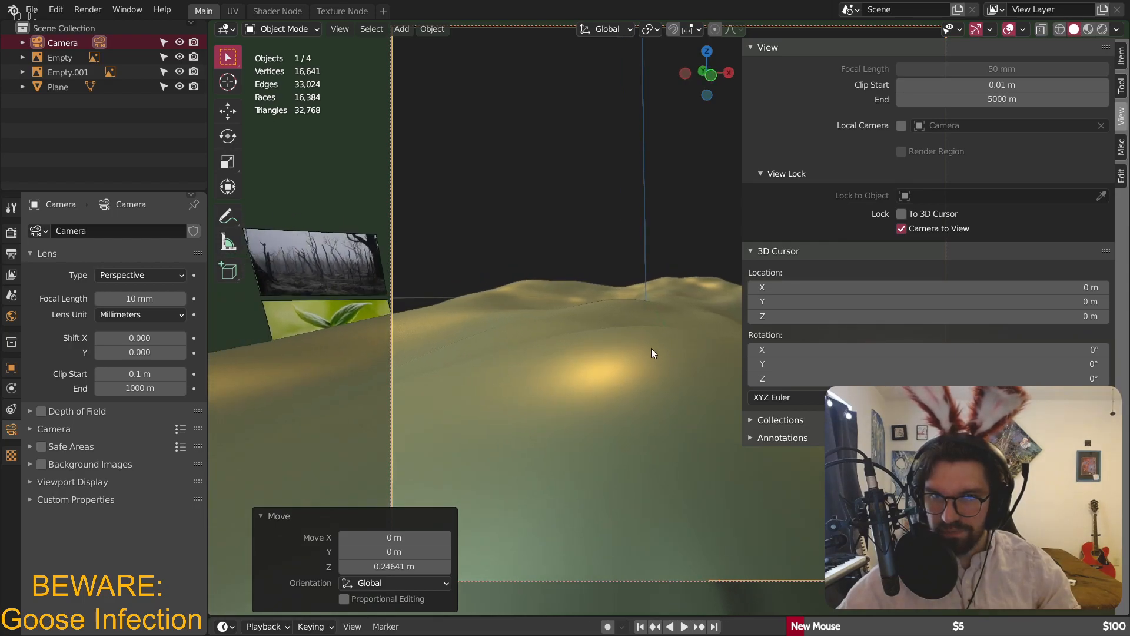
- Set the camera's focal length to 15 mm
click(140, 298)
text(15)
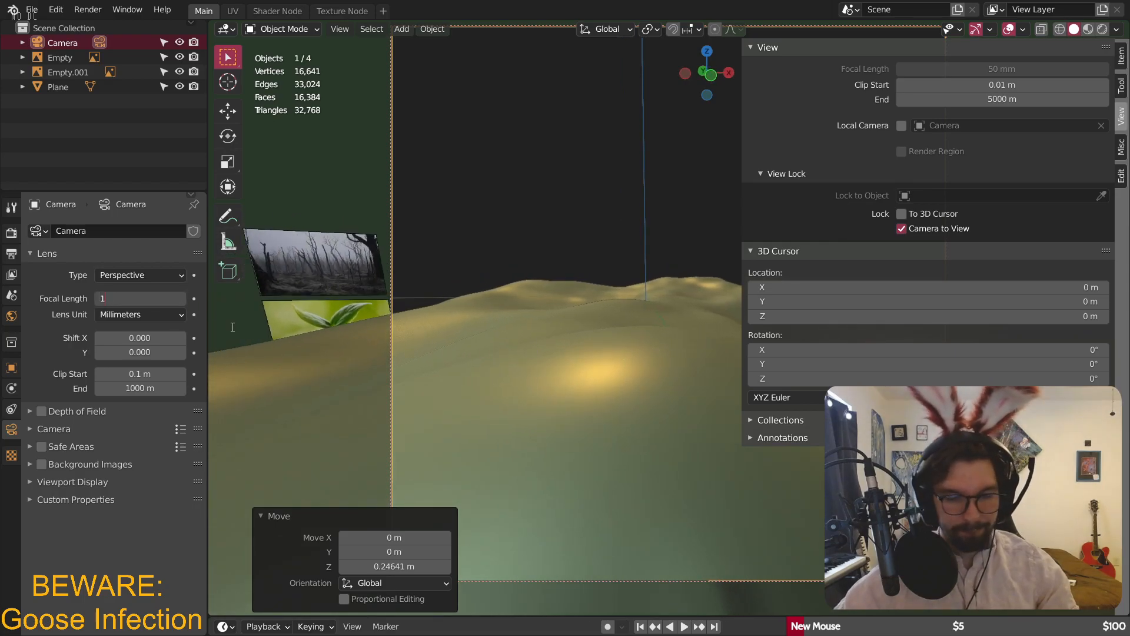
key(Return)
scroll(608, 334, down, 1)
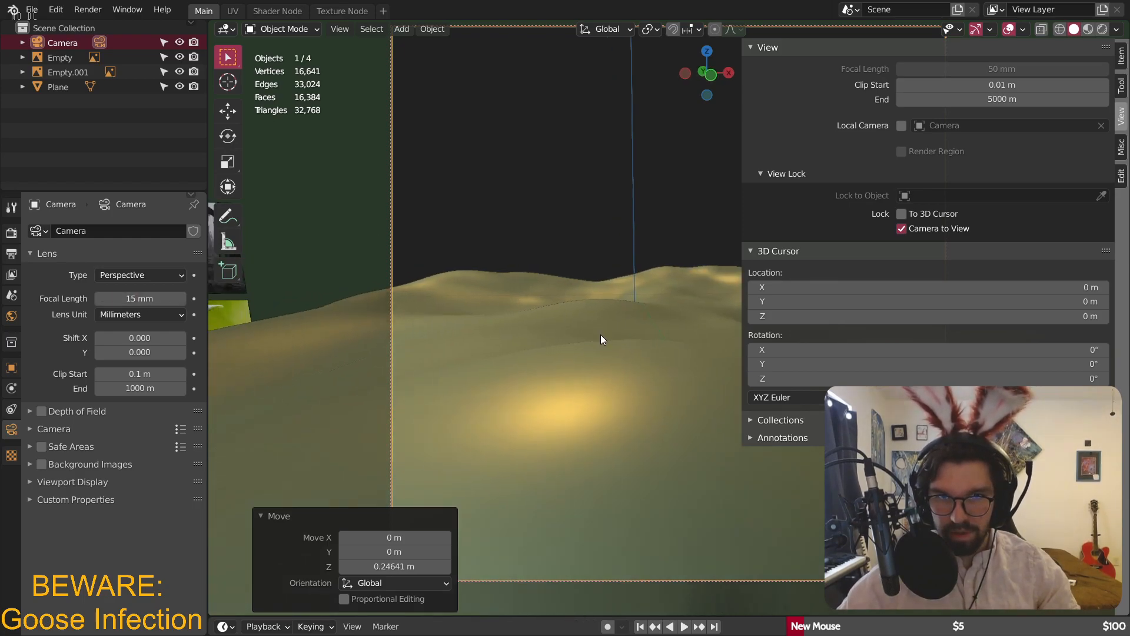
- Unlock the camera from the view again, collapse the sidebar and deselect the camera
drag(743, 185, 984, 196)
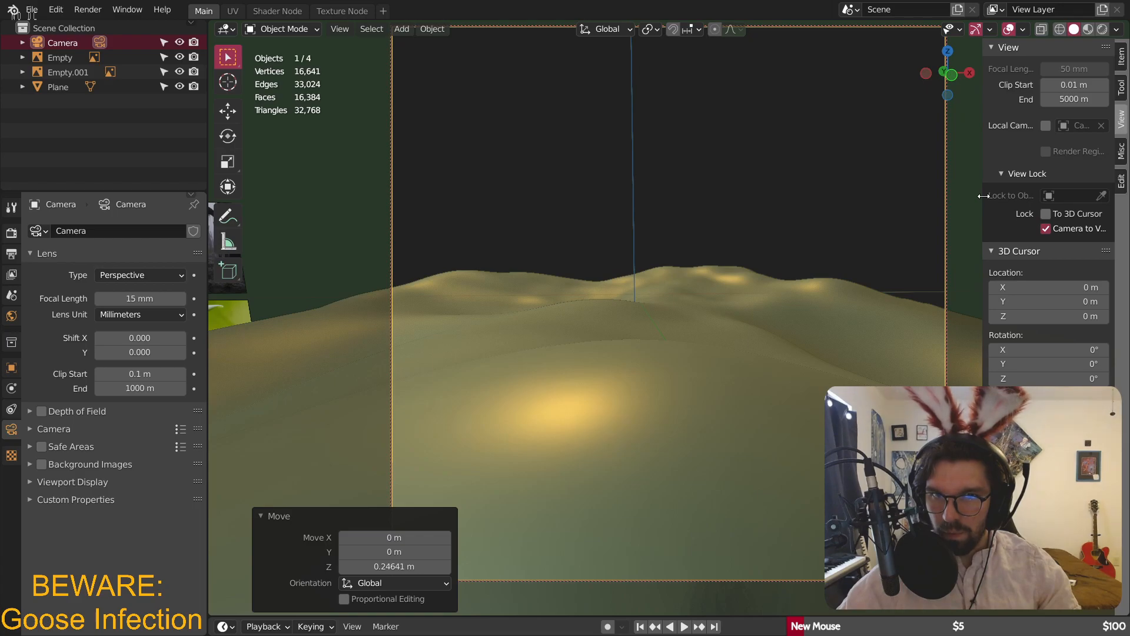
drag(984, 195, 986, 195)
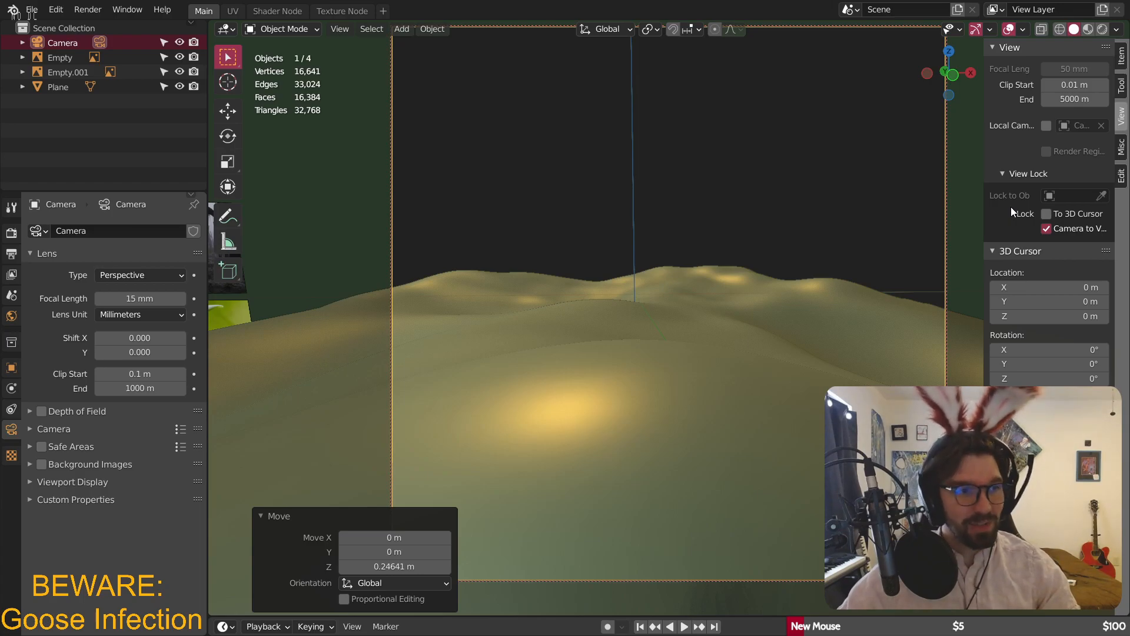
drag(984, 225, 796, 228)
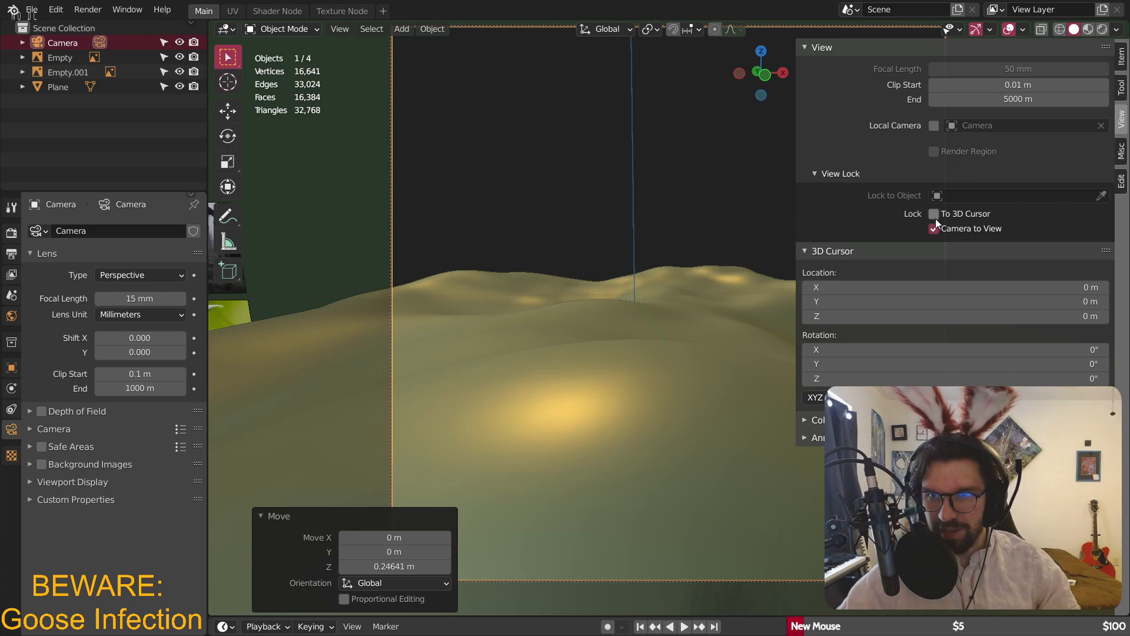
click(935, 230)
click(792, 230)
drag(795, 231, 1125, 203)
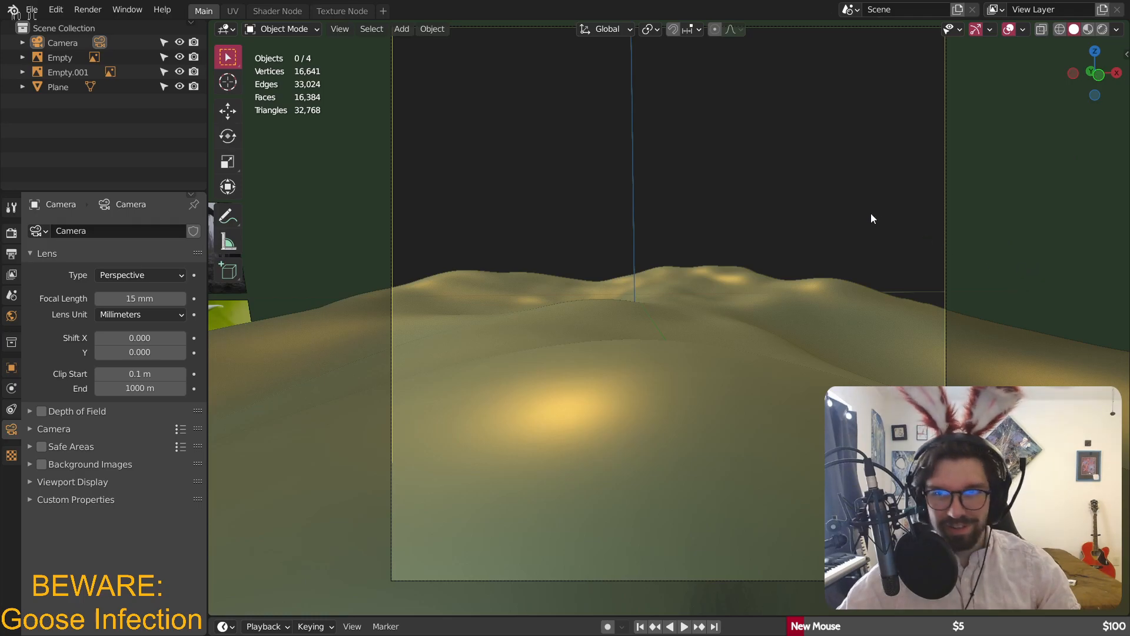
- Set the camera's focal length to 20 mm
scroll(794, 201, down, 2)
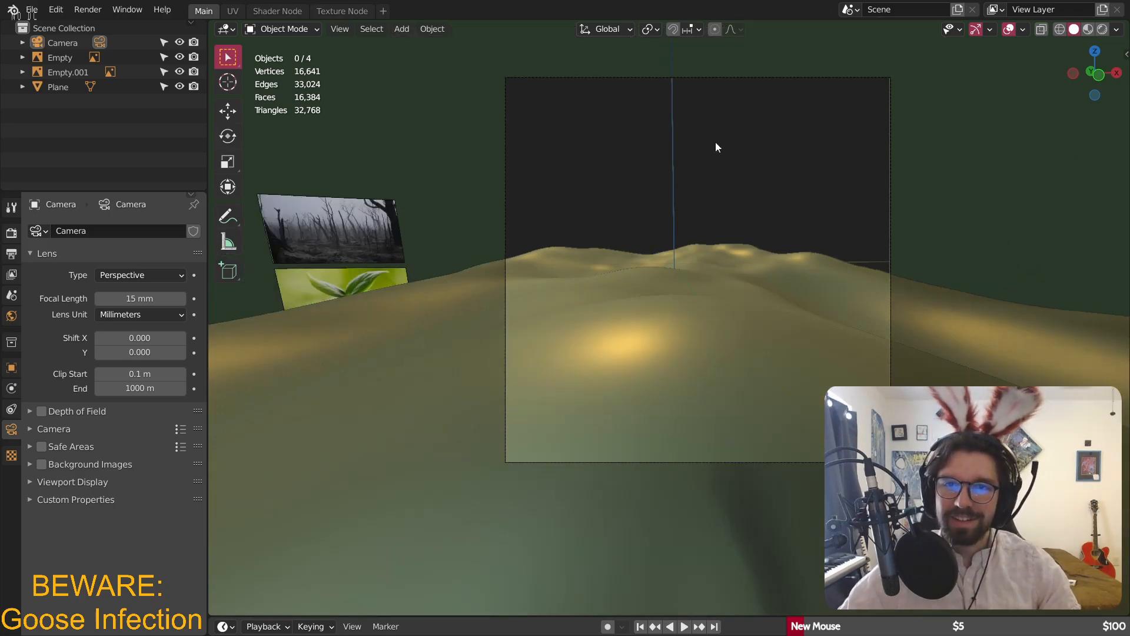
scroll(706, 247, up, 1)
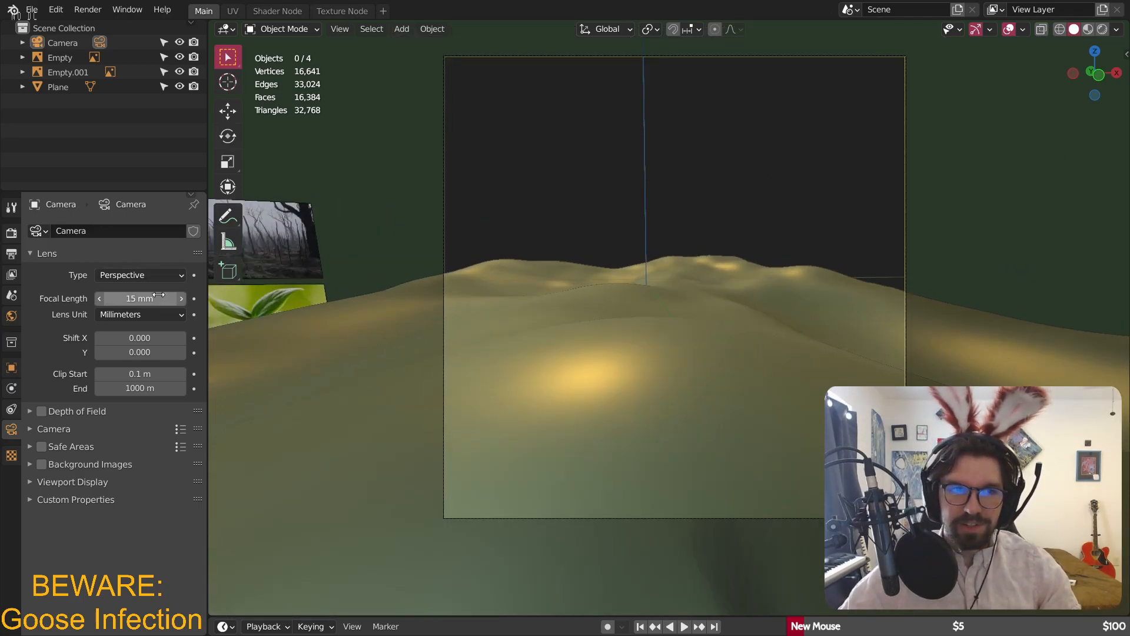
click(139, 298)
text(20)
key(Return)
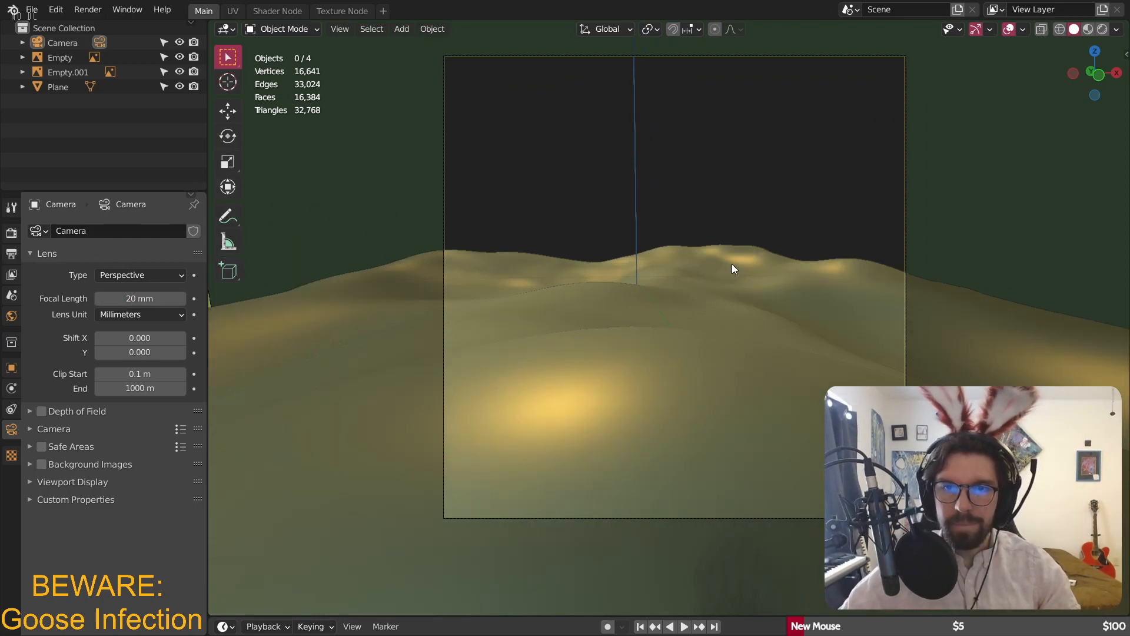
- Examine the sculpted ground and the camera's placement both from outside and through the camera view
middle_drag(735, 280, 570, 316)
scroll(589, 283, up, 5)
click(681, 362)
click(678, 96)
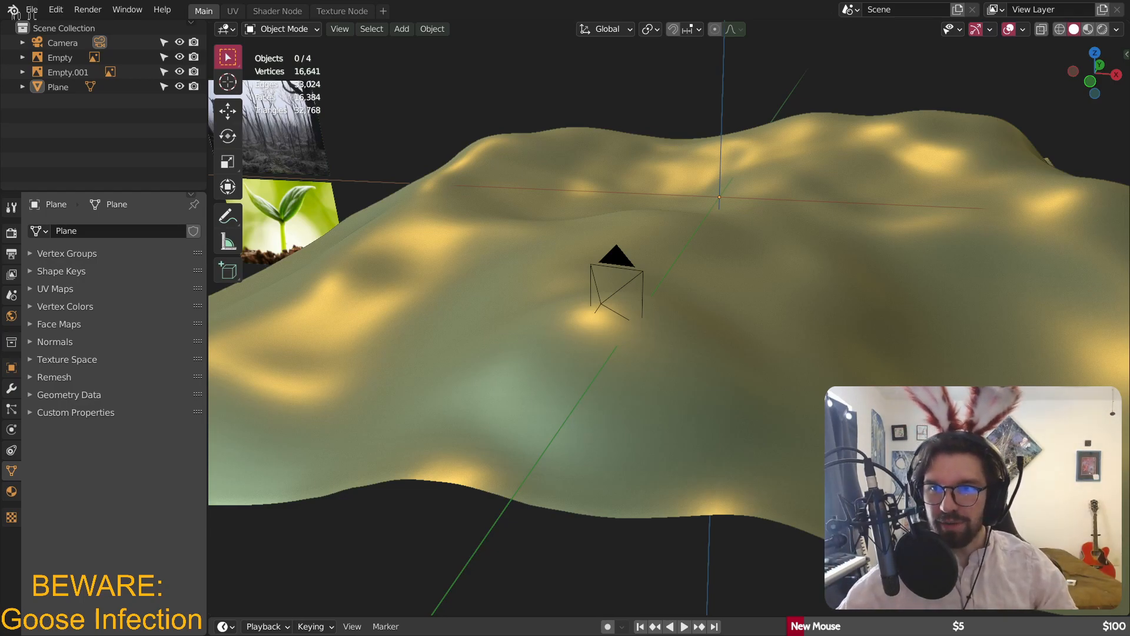
middle_drag(500, 256, 670, 214)
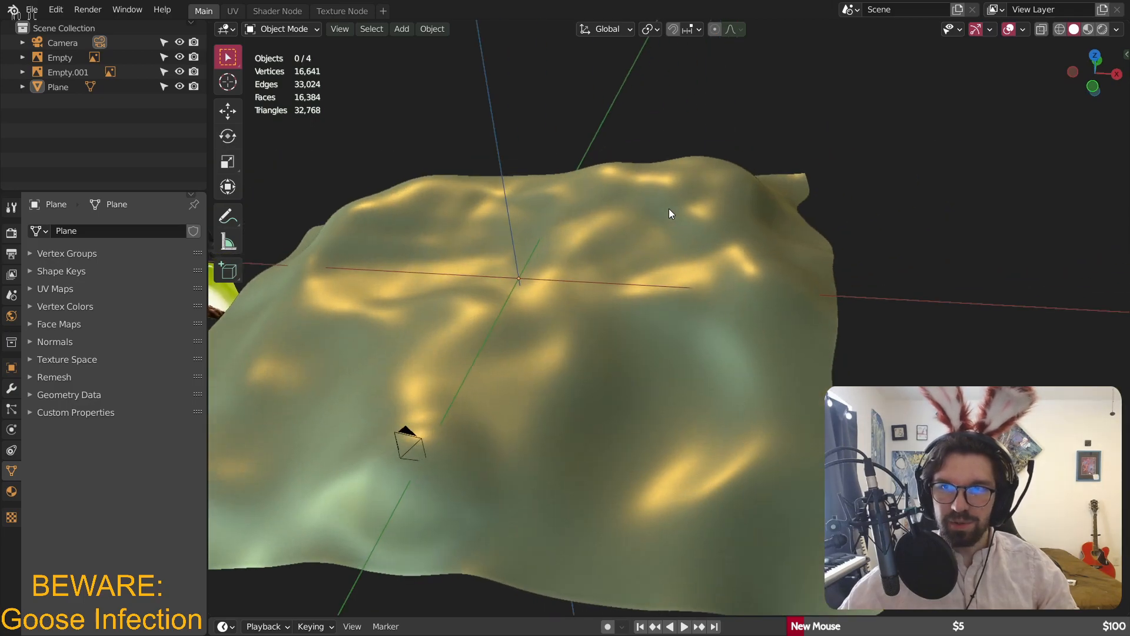
key(KP_0)
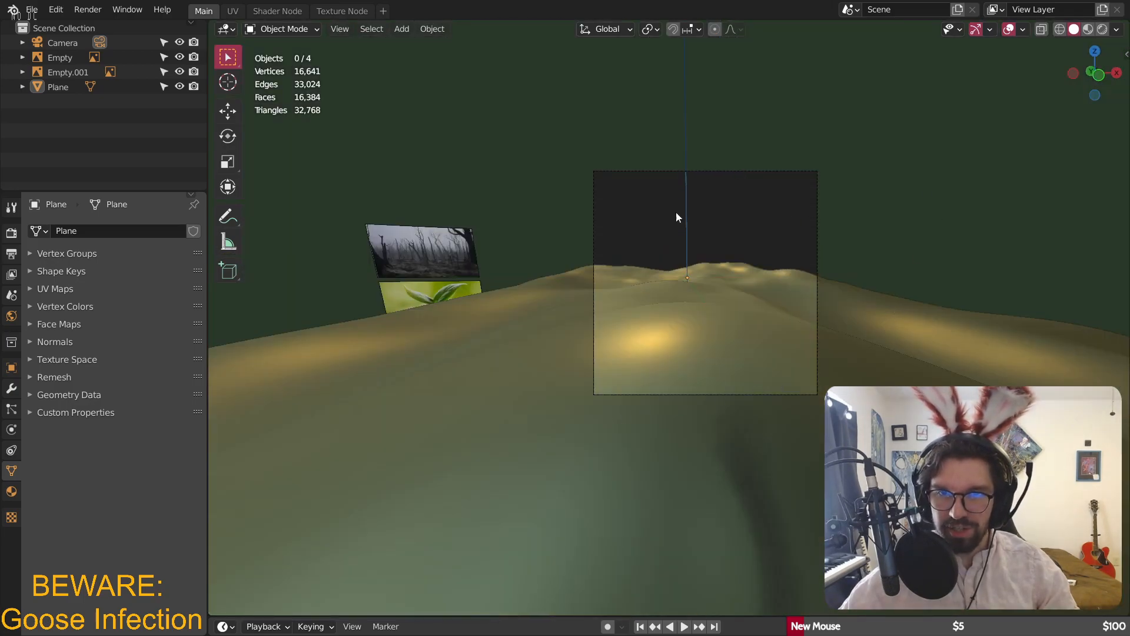
scroll(747, 266, up, 5)
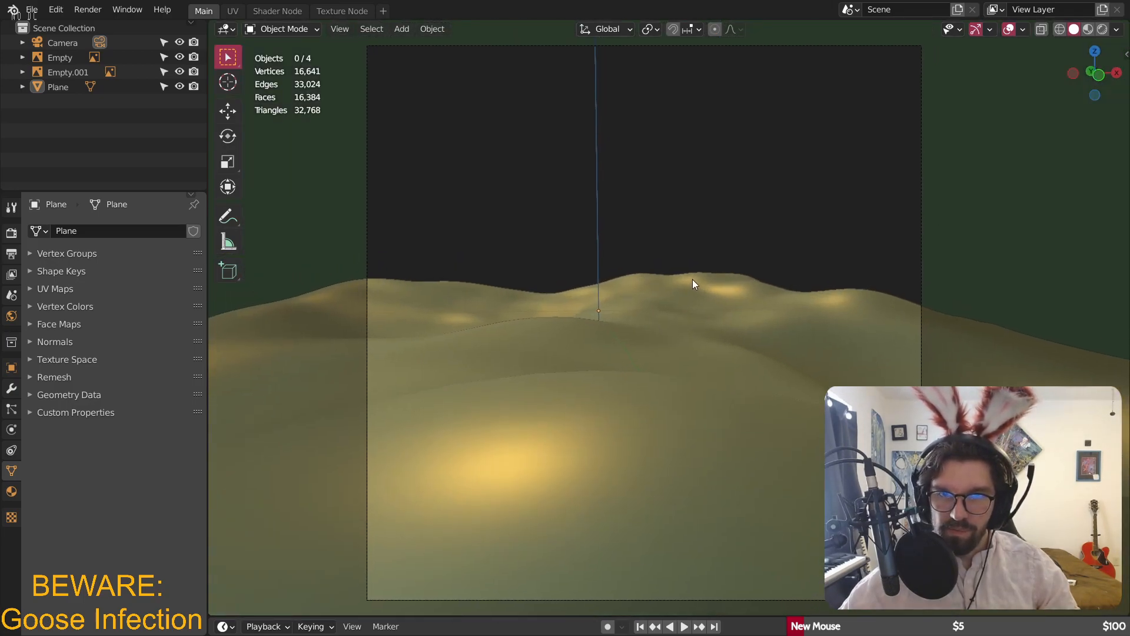
key(KP_0)
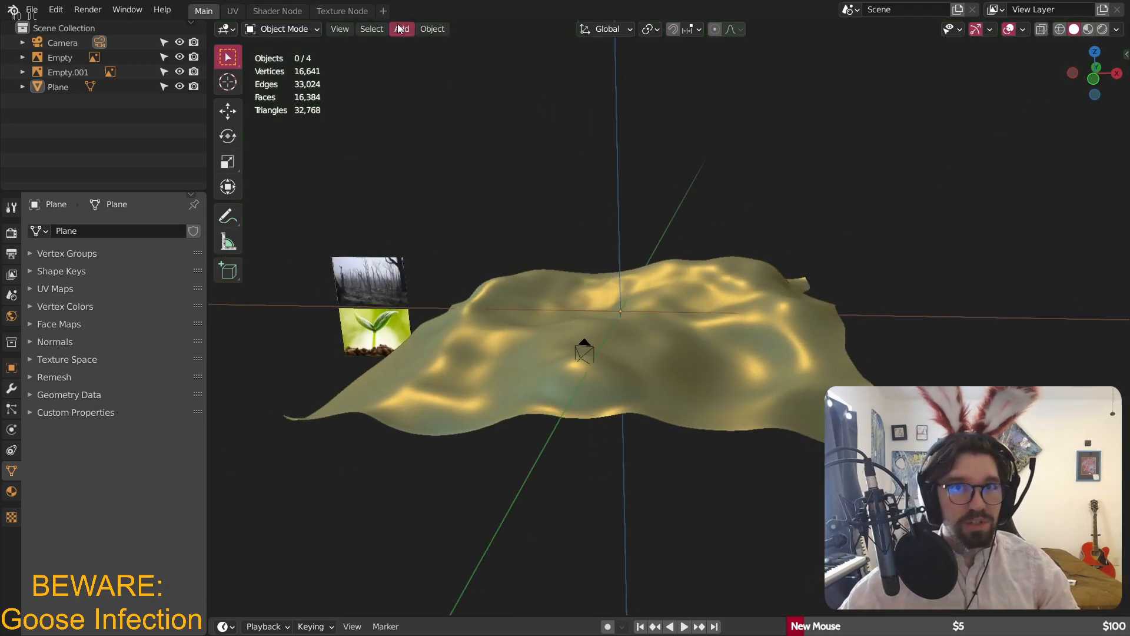
- Add a tree curve to the scene with Sapling Tree Gen and inspect its trunk and branches
click(401, 33)
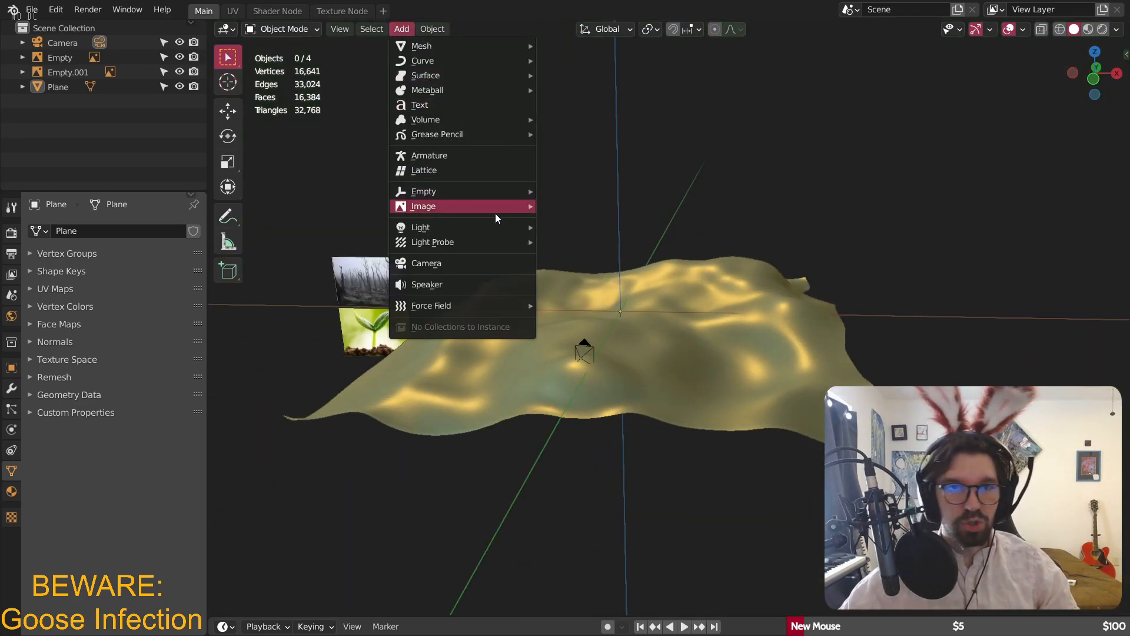
mouse_move(503, 232)
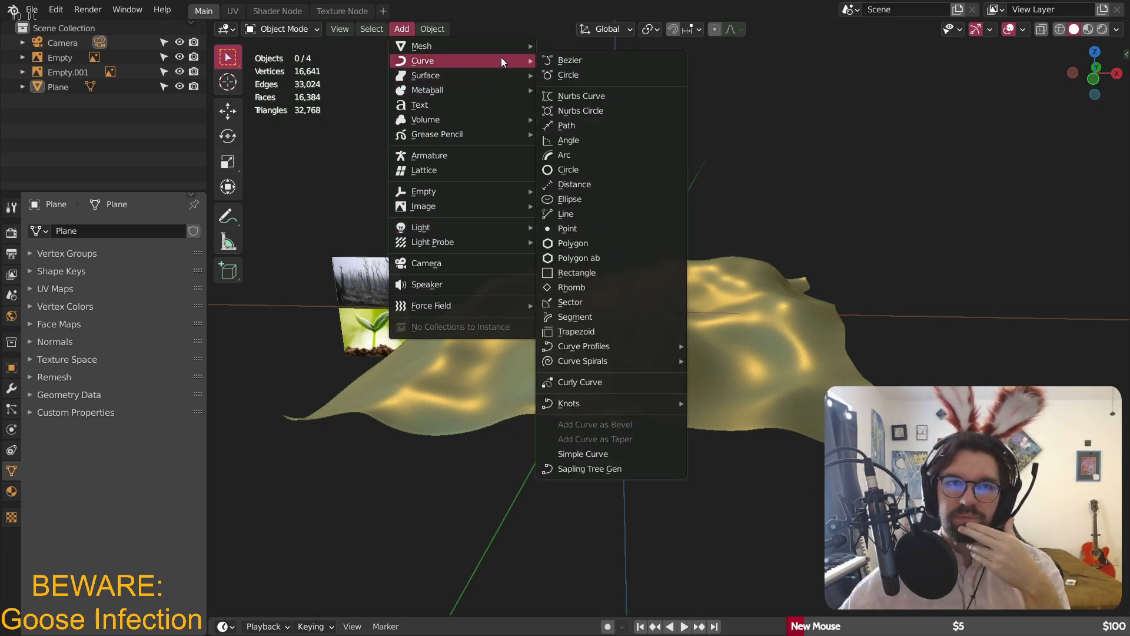
click(403, 30)
mouse_move(508, 61)
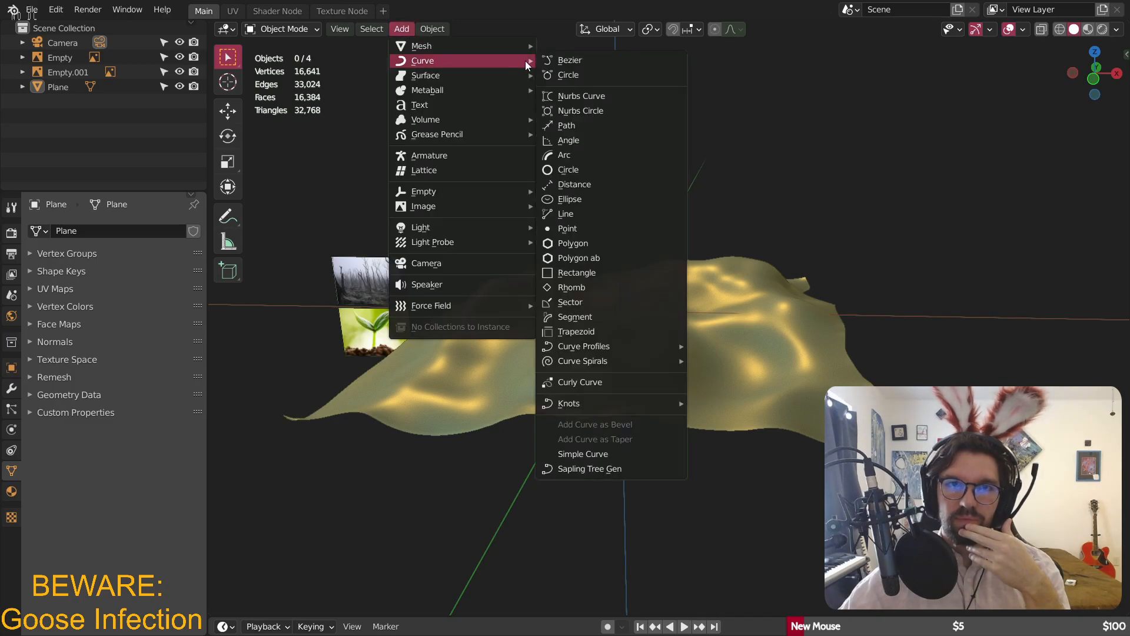
click(580, 469)
middle_drag(620, 415, 619, 217)
scroll(632, 285, up, 3)
scroll(625, 254, up, 5)
scroll(621, 247, down, 6)
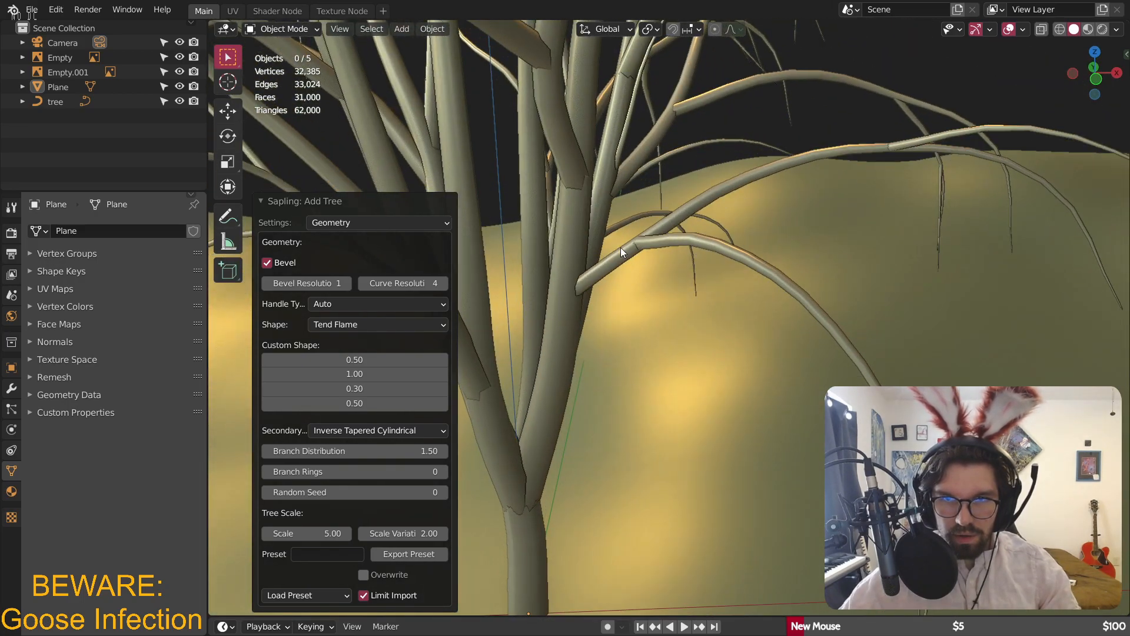
scroll(619, 259, up, 3)
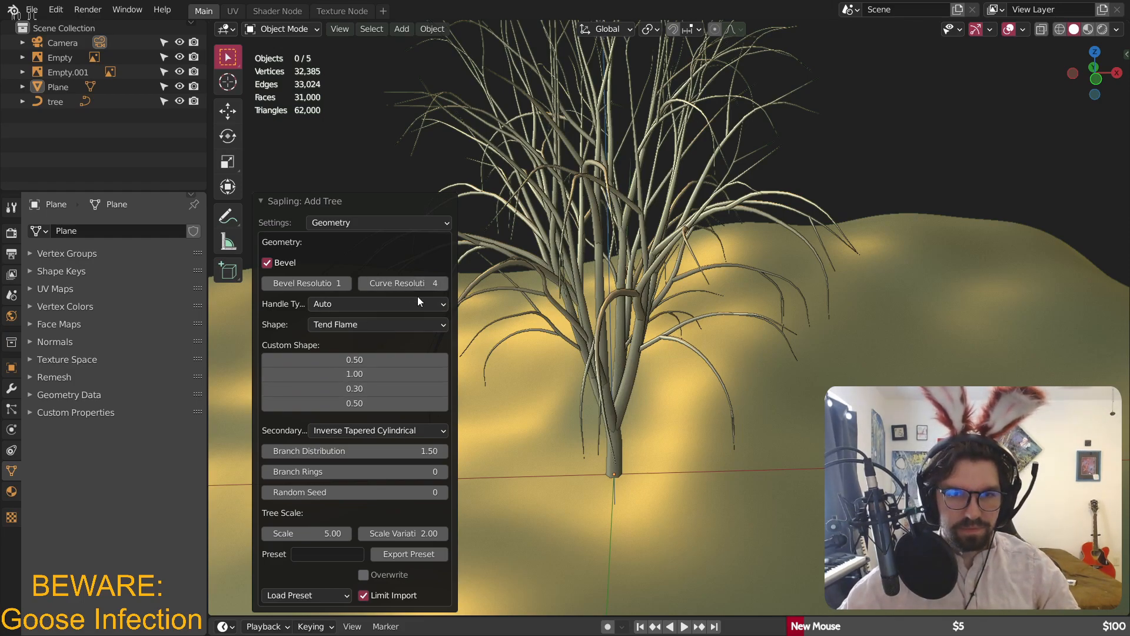
- Switch the tree's settings to Branch Splitting and try Levels at 1 before returning it to 2
click(313, 222)
click(343, 256)
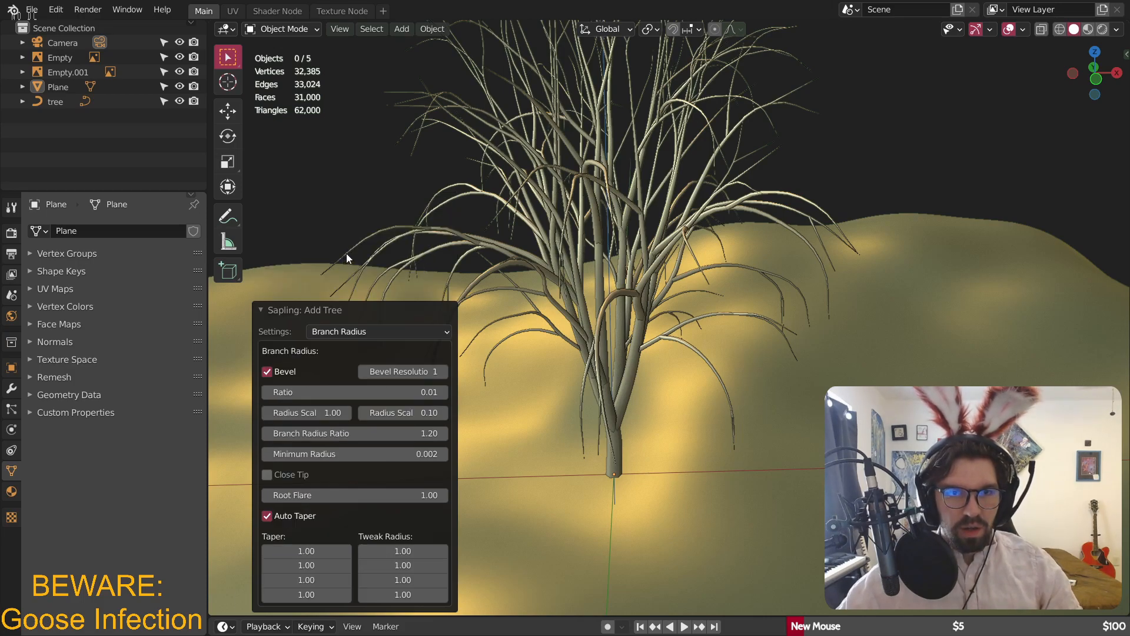
click(373, 328)
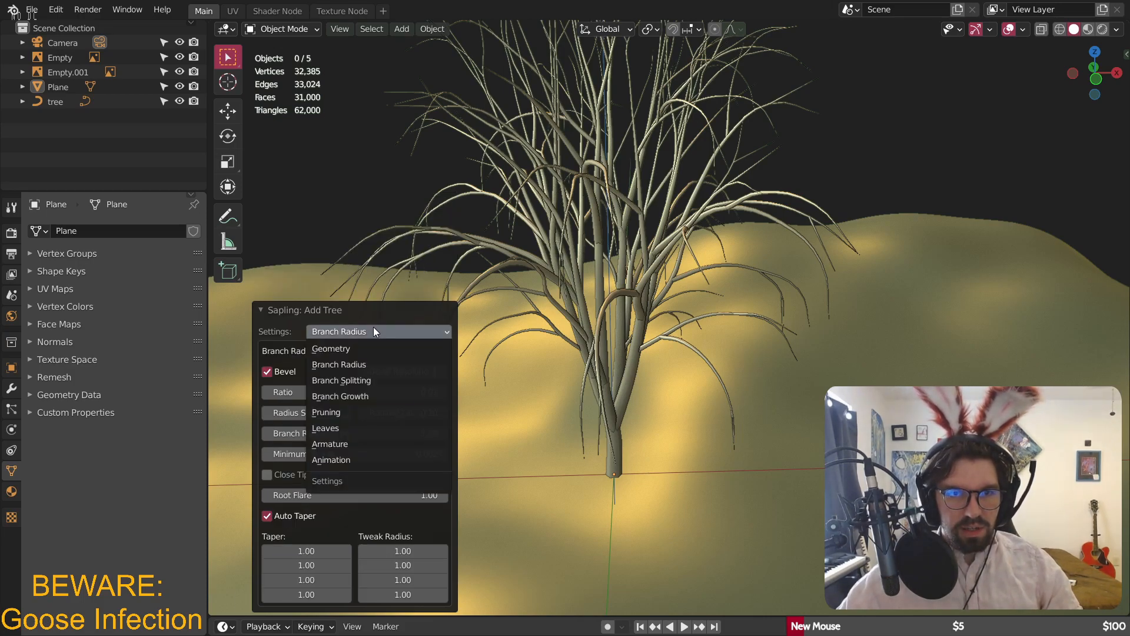
click(370, 380)
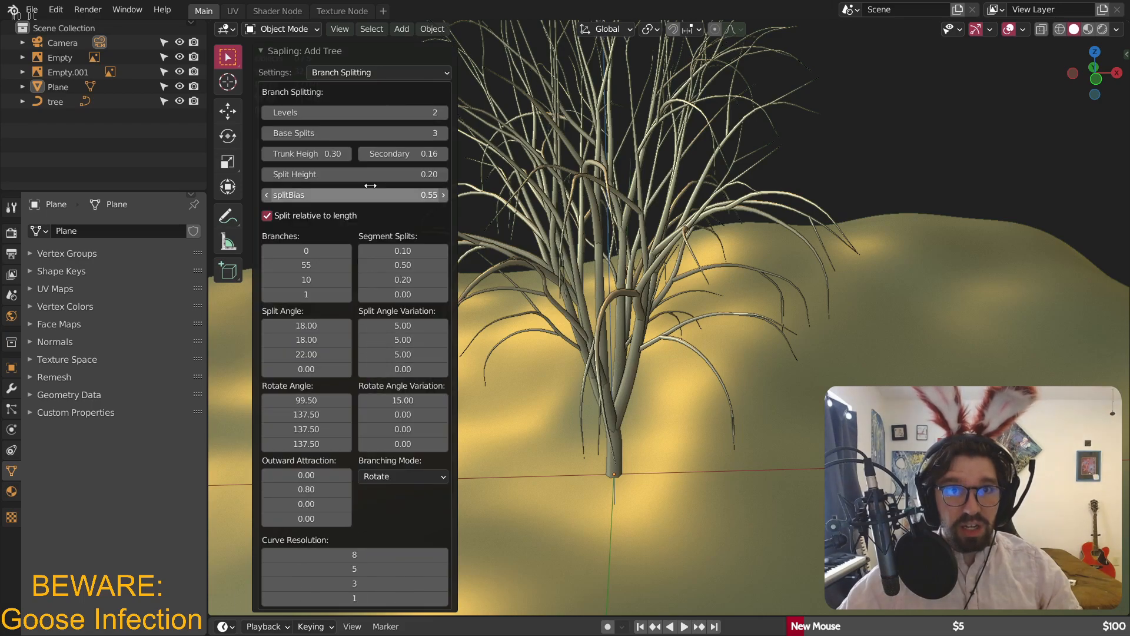
click(267, 114)
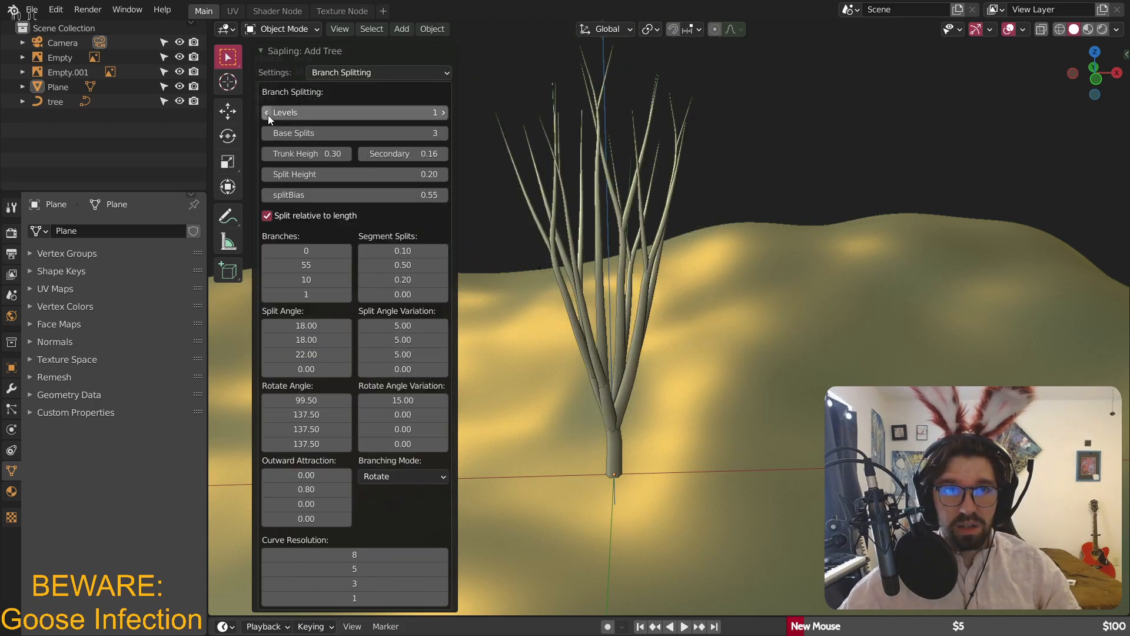
click(443, 111)
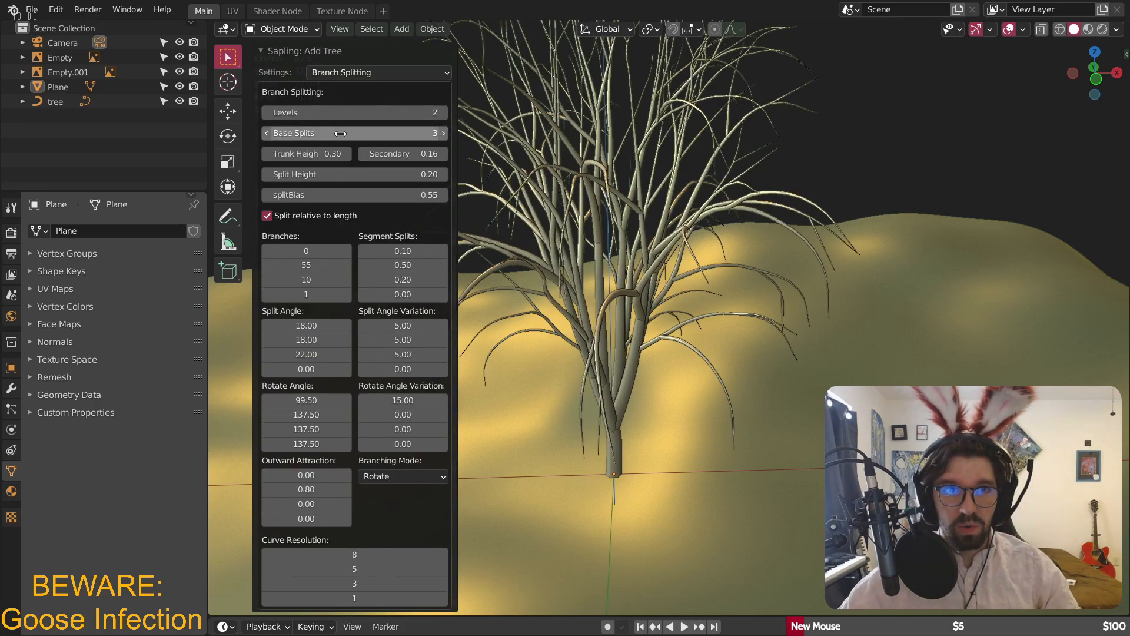
- Set the tree's Levels to 1 and its Base Splits to 2
click(268, 133)
click(268, 133)
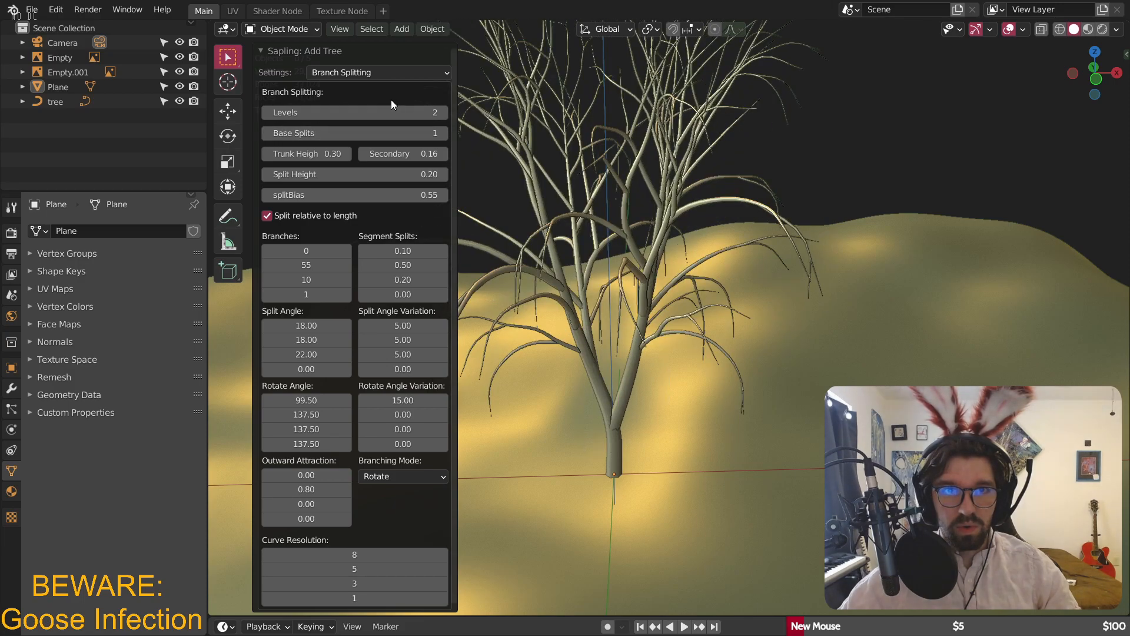
click(270, 114)
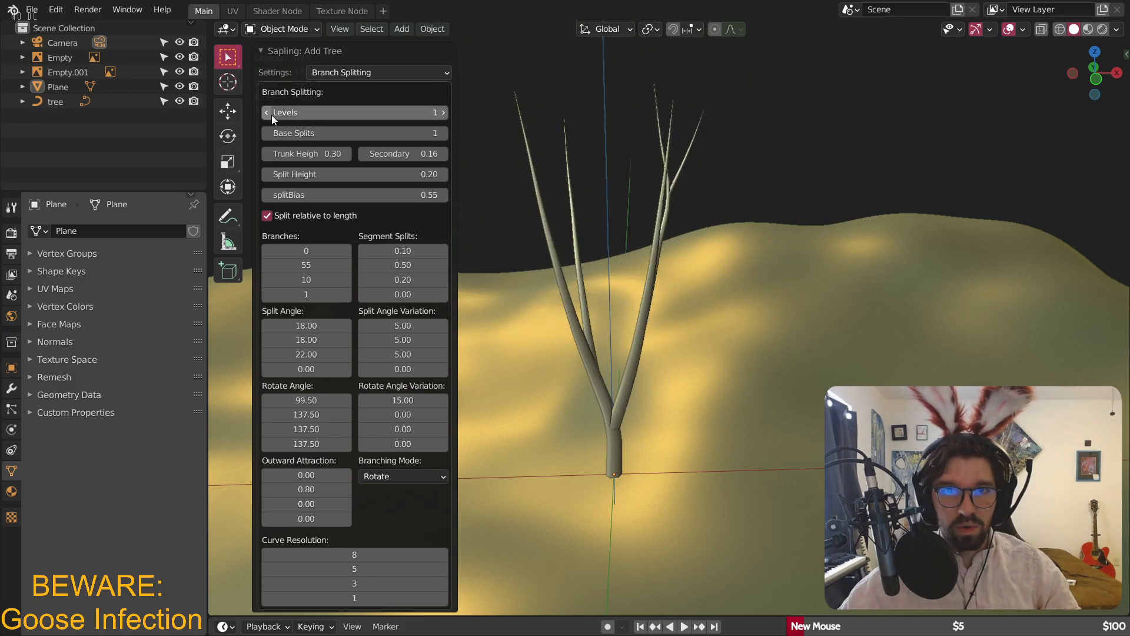
click(443, 131)
middle_drag(482, 161, 636, 253)
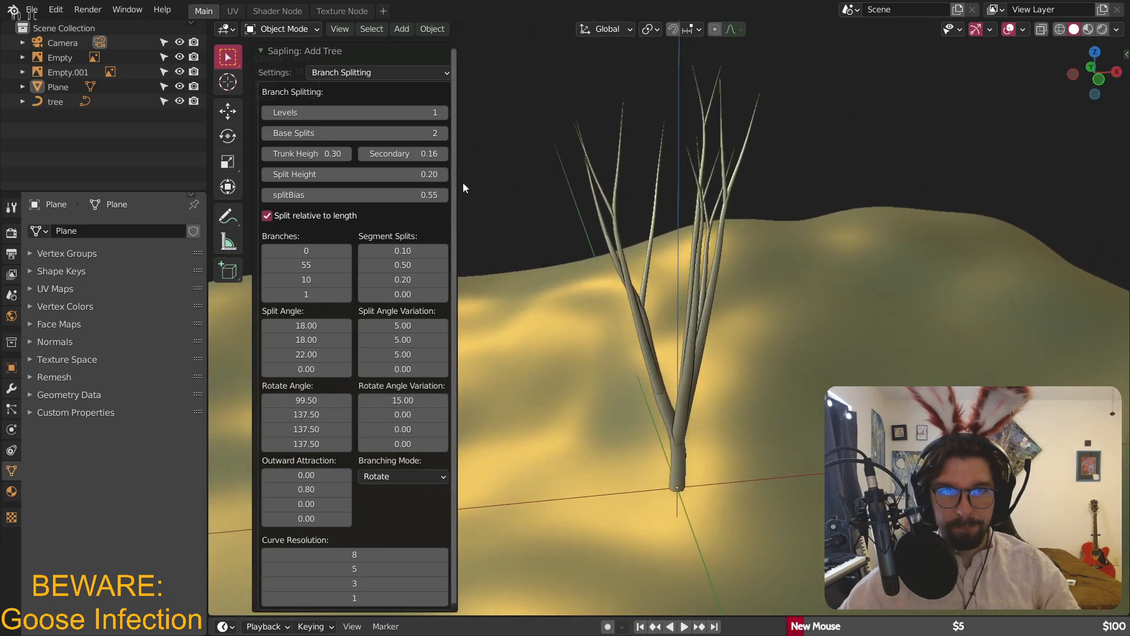
- Set the tree's Levels to 2, the Secondary value to 0.58, Split Height to 0.02 and splitBias to -0.98
drag(406, 154, 425, 154)
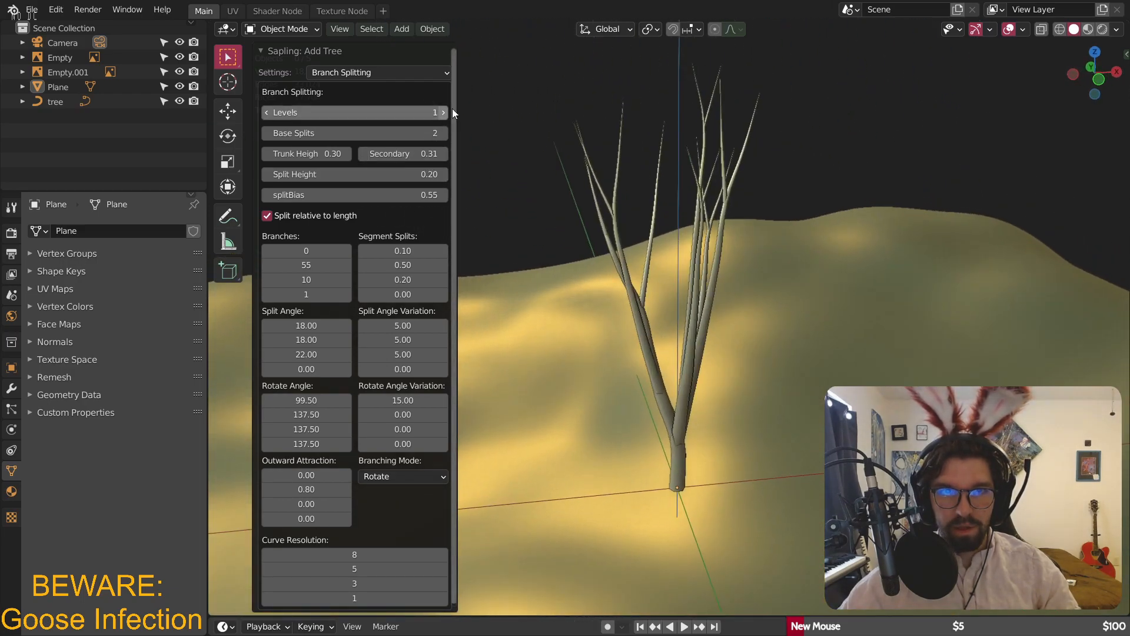
click(447, 111)
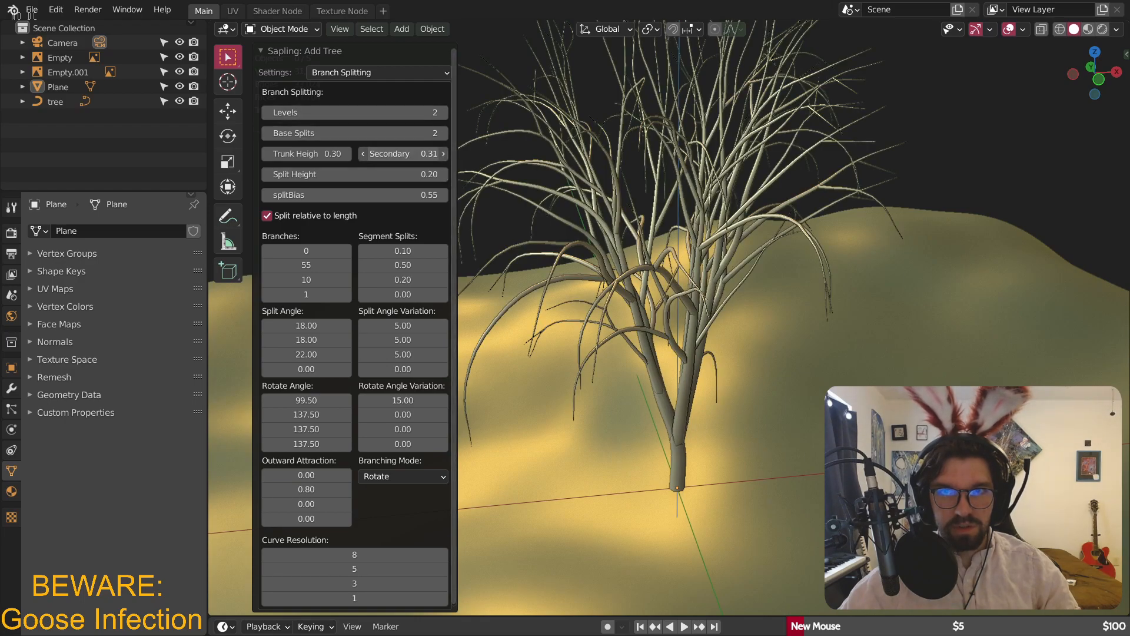
drag(406, 153, 429, 154)
drag(353, 174, 335, 174)
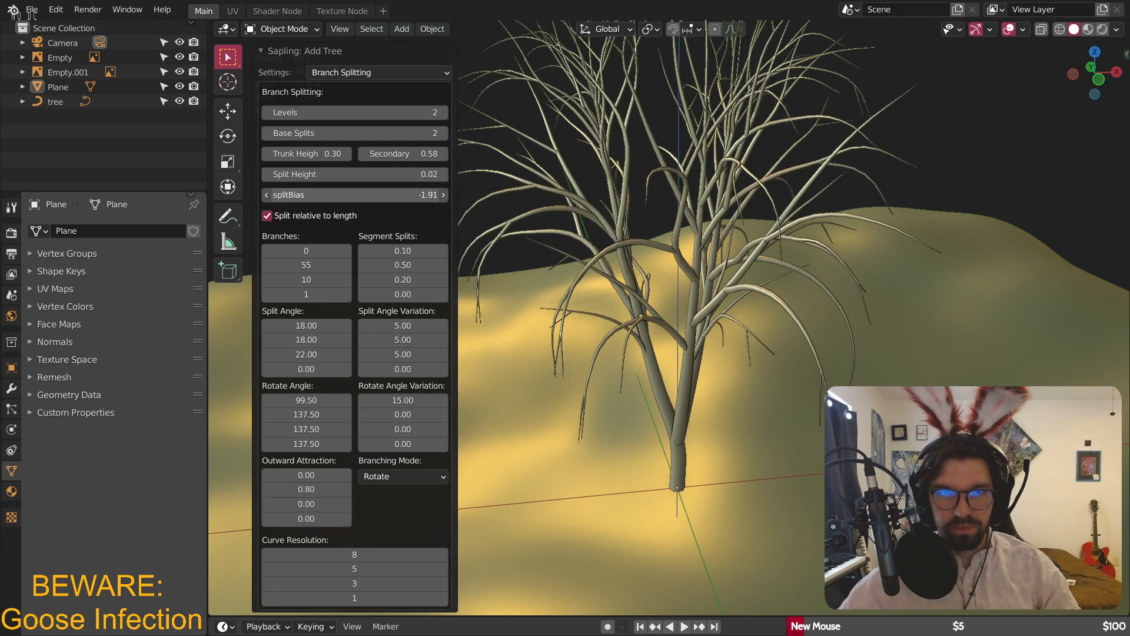
- Thin out the tree by setting the second, third and fourth Branches values to 9, 9 and 0
middle_drag(825, 248, 623, 225)
drag(299, 266, 277, 266)
scroll(602, 172, down, 2)
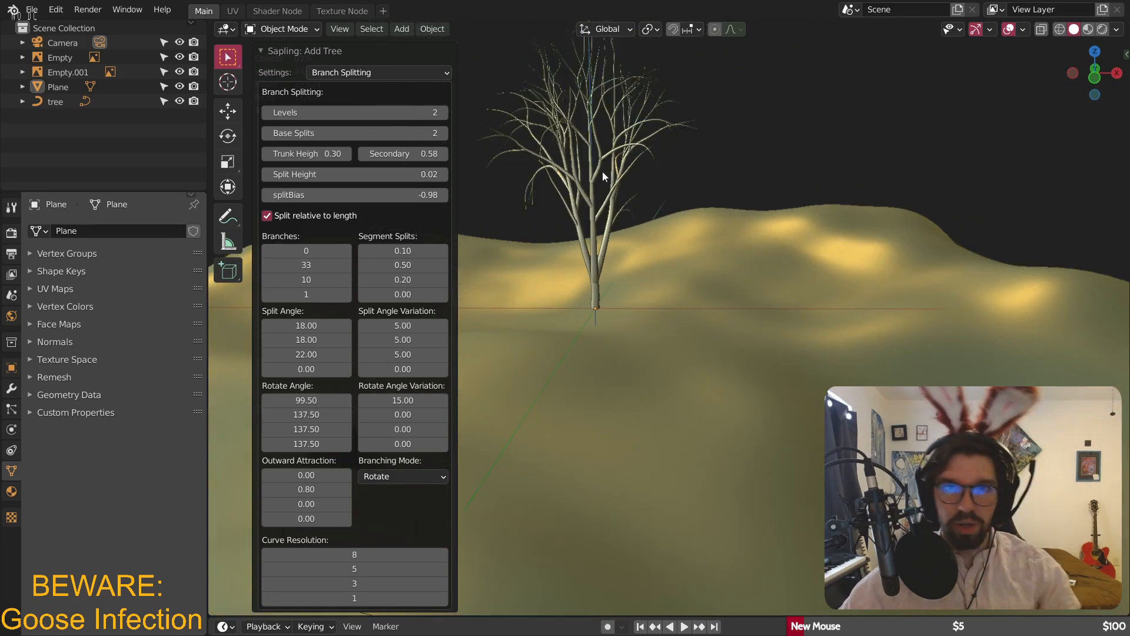
scroll(589, 140, up, 5)
mouse_move(303, 266)
mouse_down()
mouse_move(285, 266)
mouse_move(311, 264)
mouse_up()
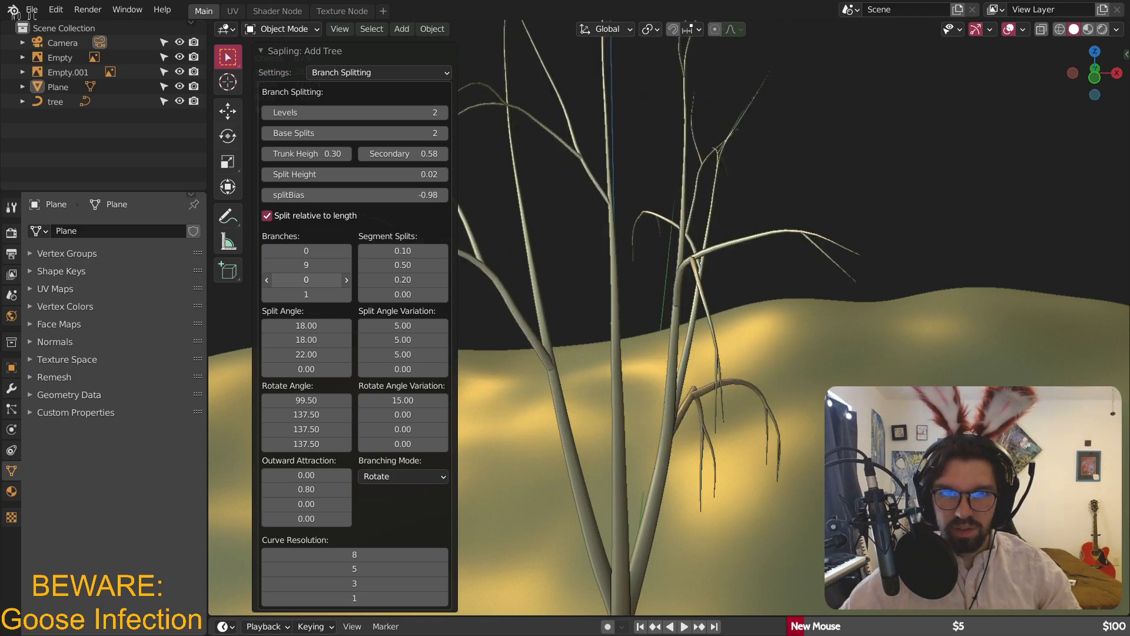
click(267, 295)
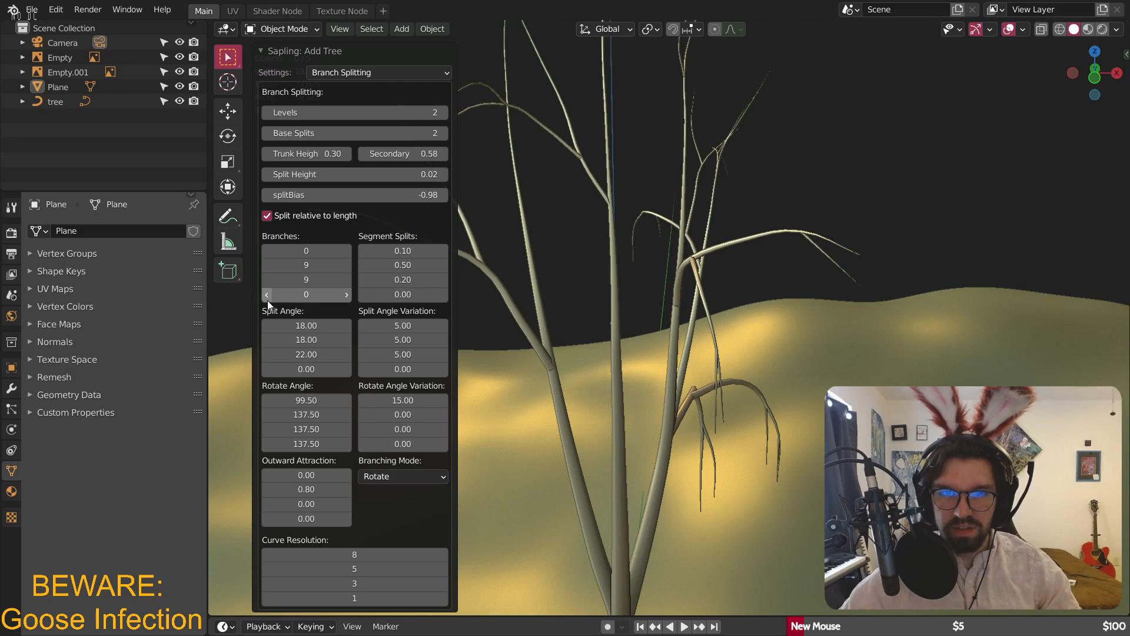
middle_drag(491, 224, 610, 266)
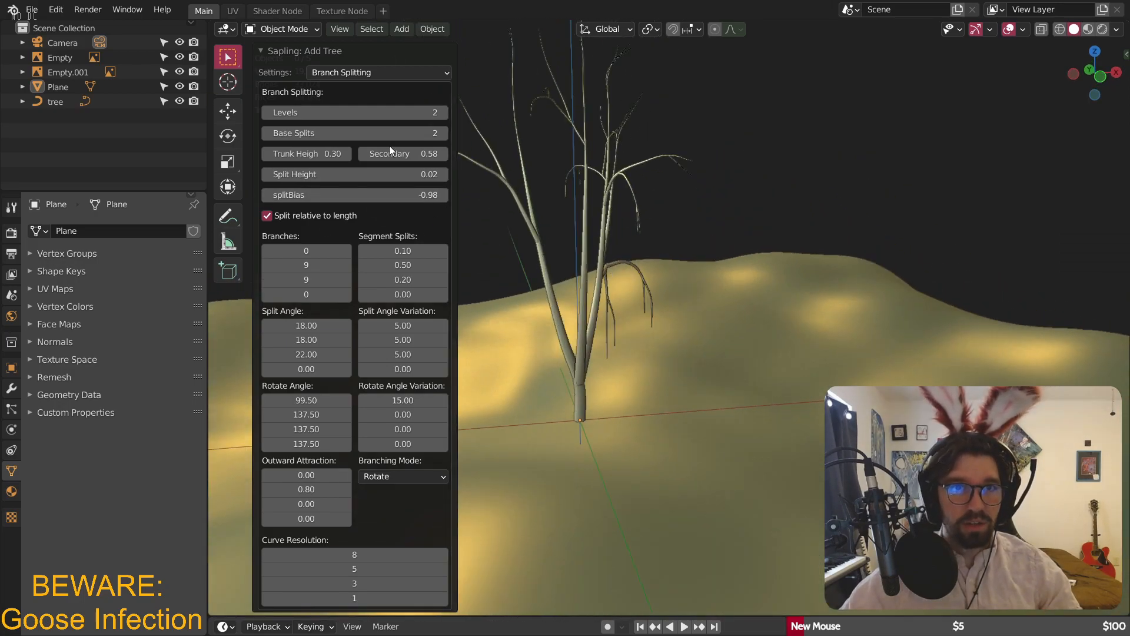
- Return to the tree's Geometry settings and try the weeping_willow preset followed by the small_pine preset
click(344, 73)
click(344, 89)
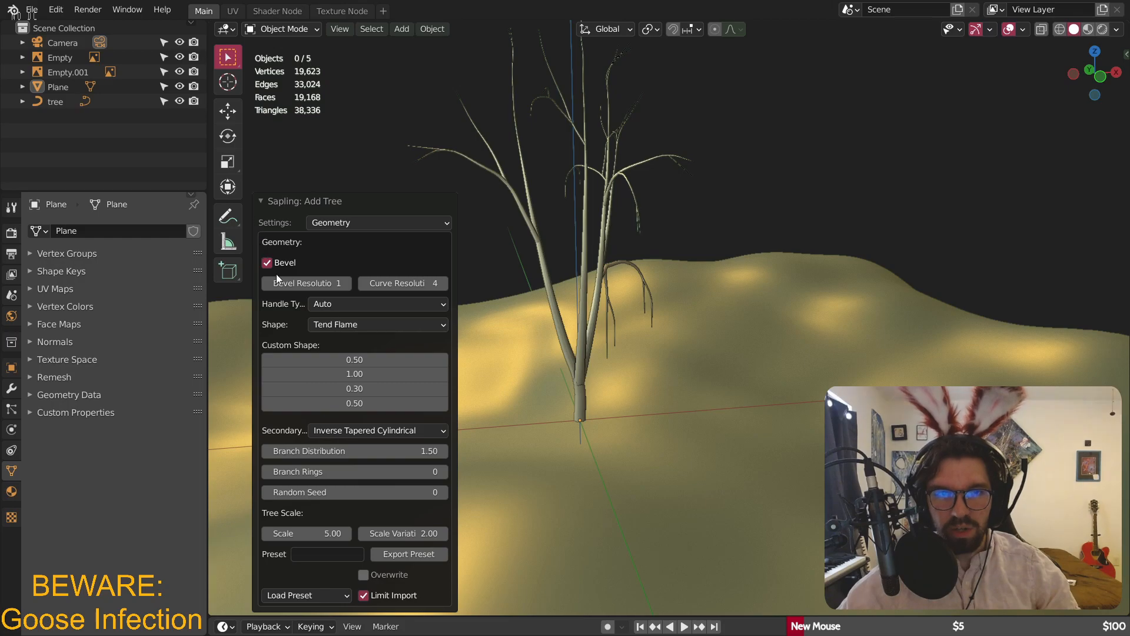
click(291, 595)
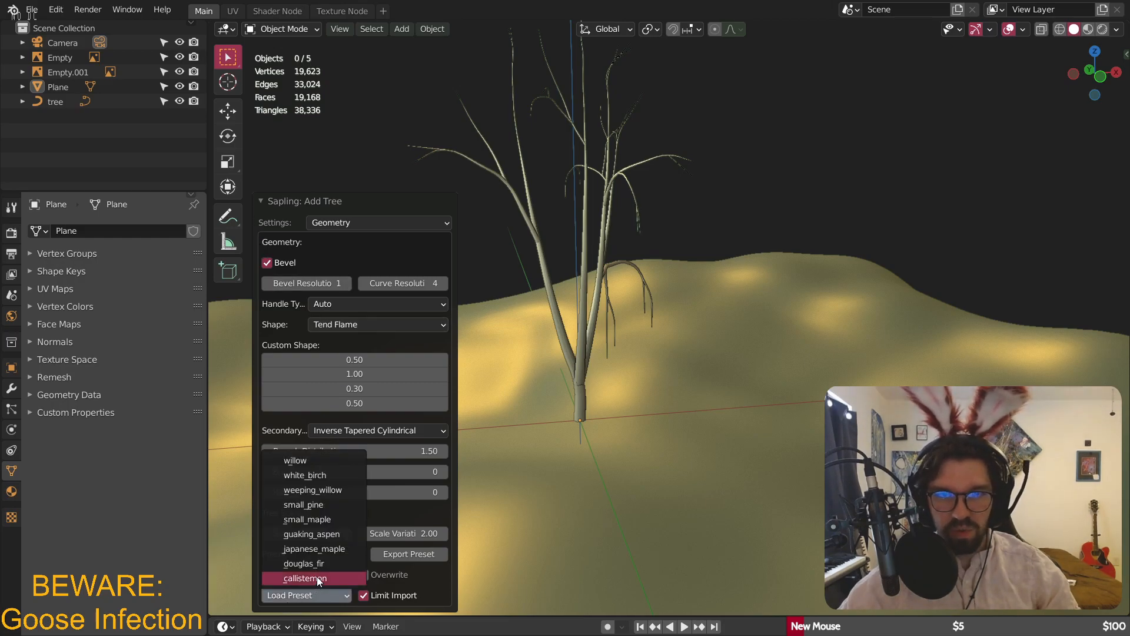
click(313, 490)
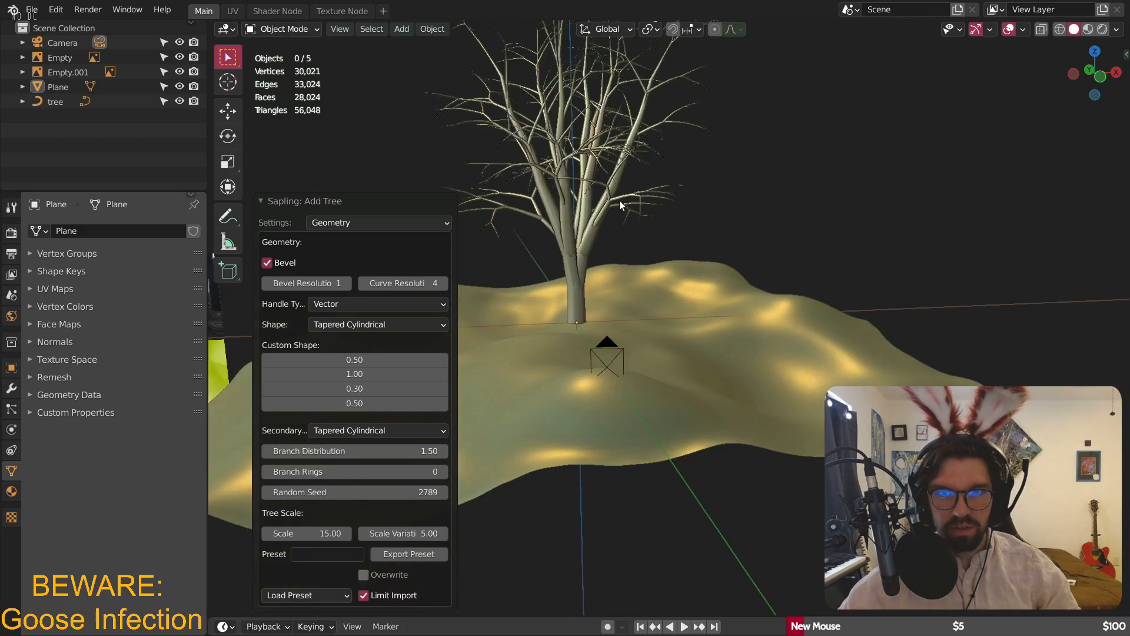
click(314, 595)
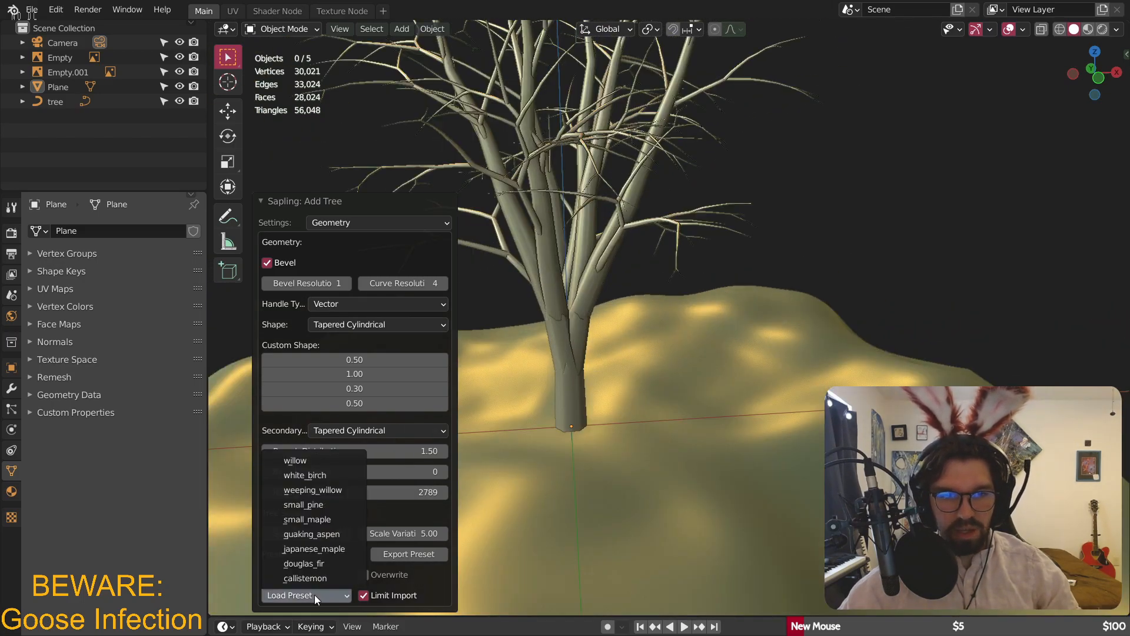
click(327, 504)
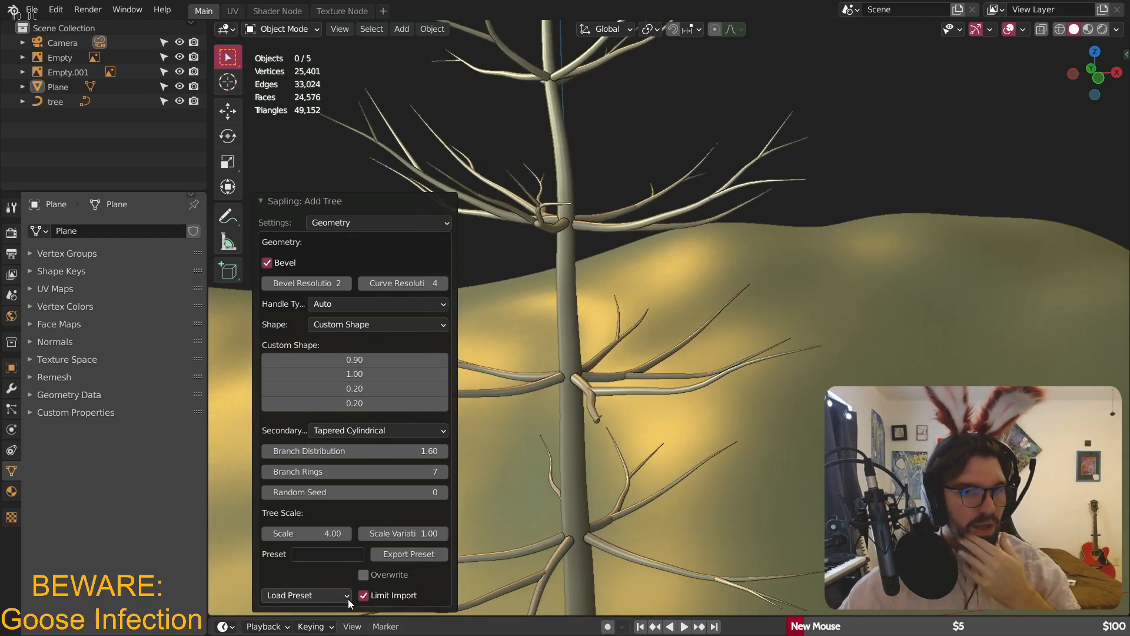
- Try the quaking_aspen preset on the tree and look over its full shape
click(323, 599)
click(350, 536)
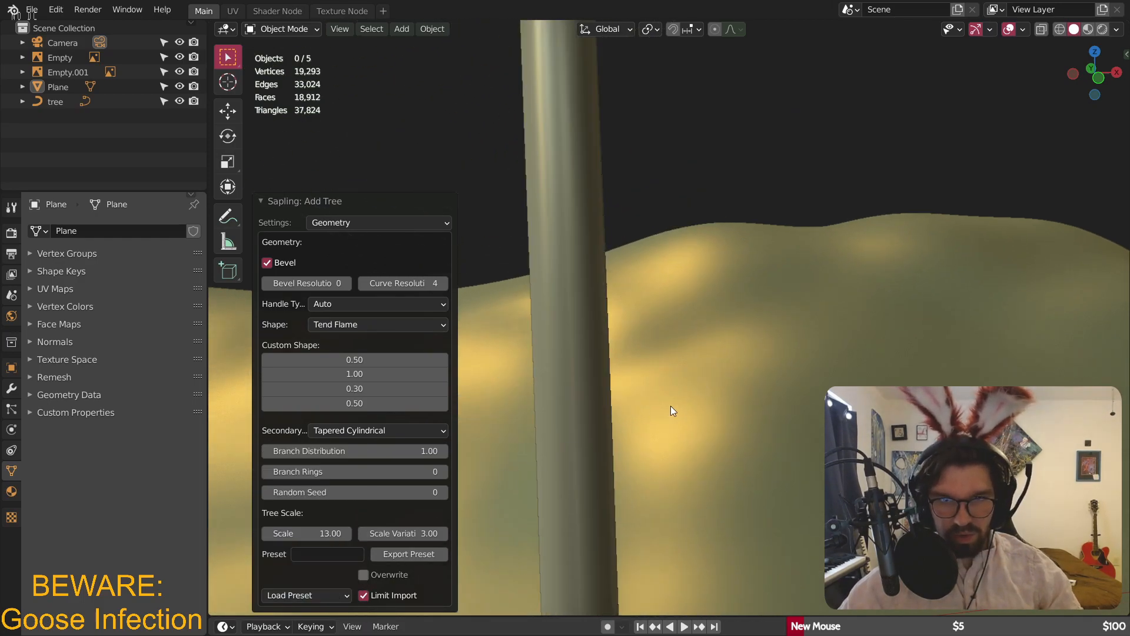
scroll(670, 406, down, 9)
scroll(686, 278, up, 5)
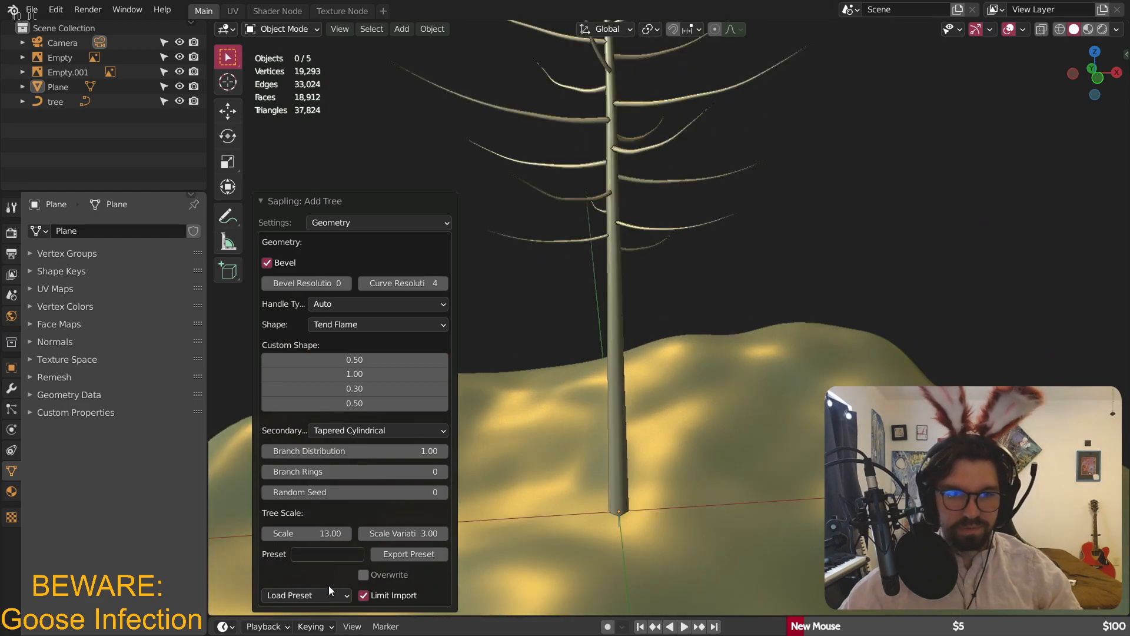
- Load the japanese_maple preset for the tree and inspect its branches
click(308, 595)
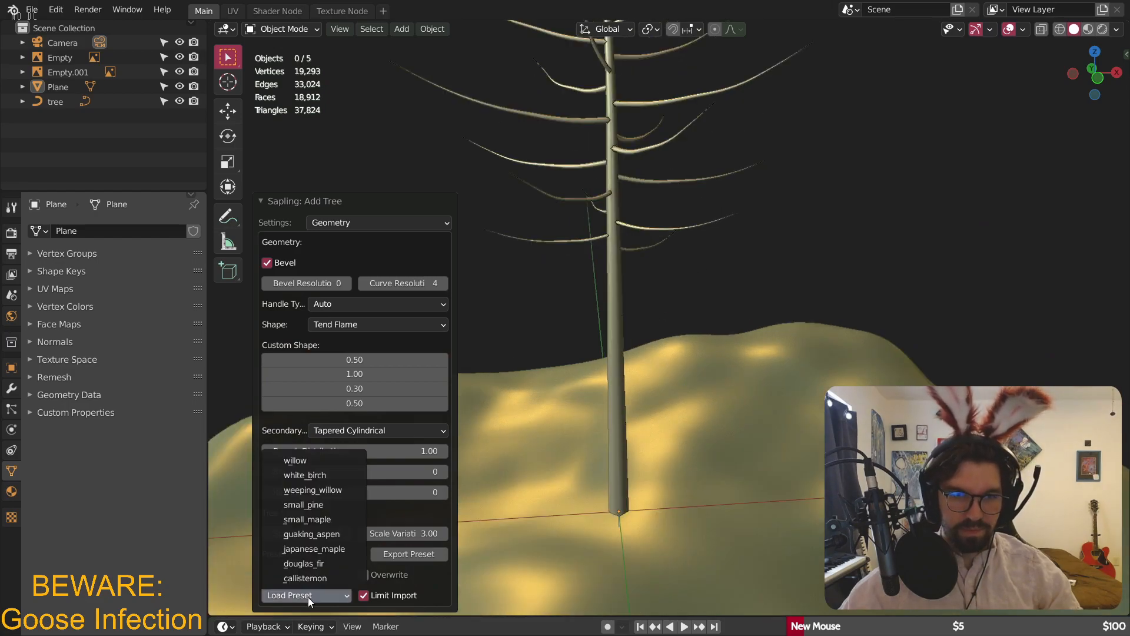
click(345, 548)
middle_drag(543, 397, 656, 376)
scroll(626, 440, up, 5)
scroll(677, 397, down, 4)
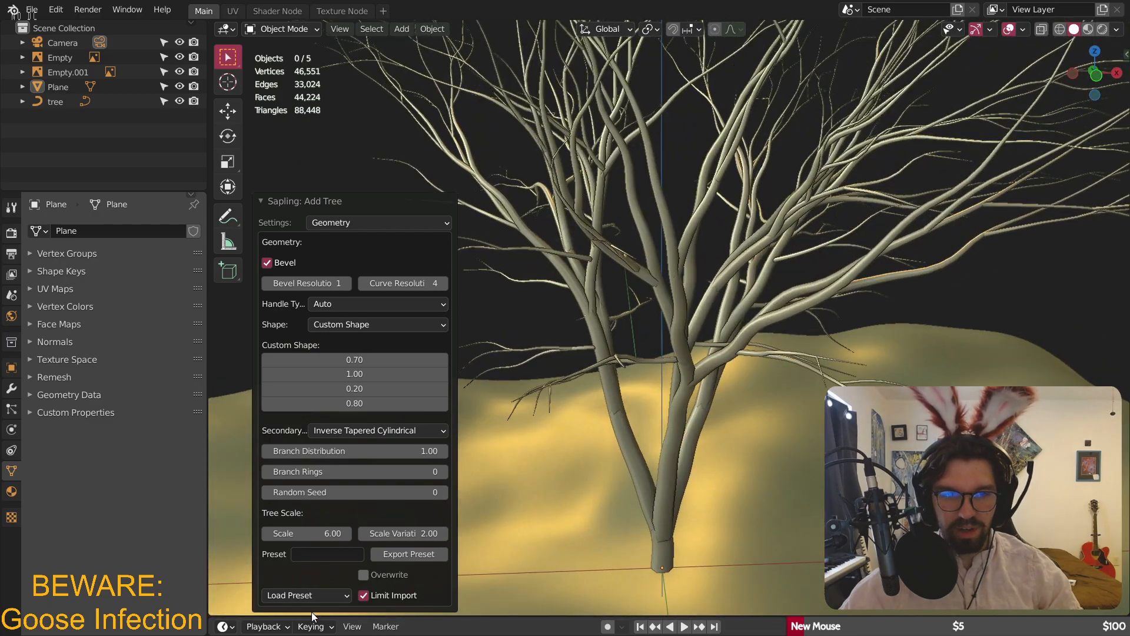
- Try the white_birch preset followed by the willow preset on the tree and compare their shapes
click(317, 597)
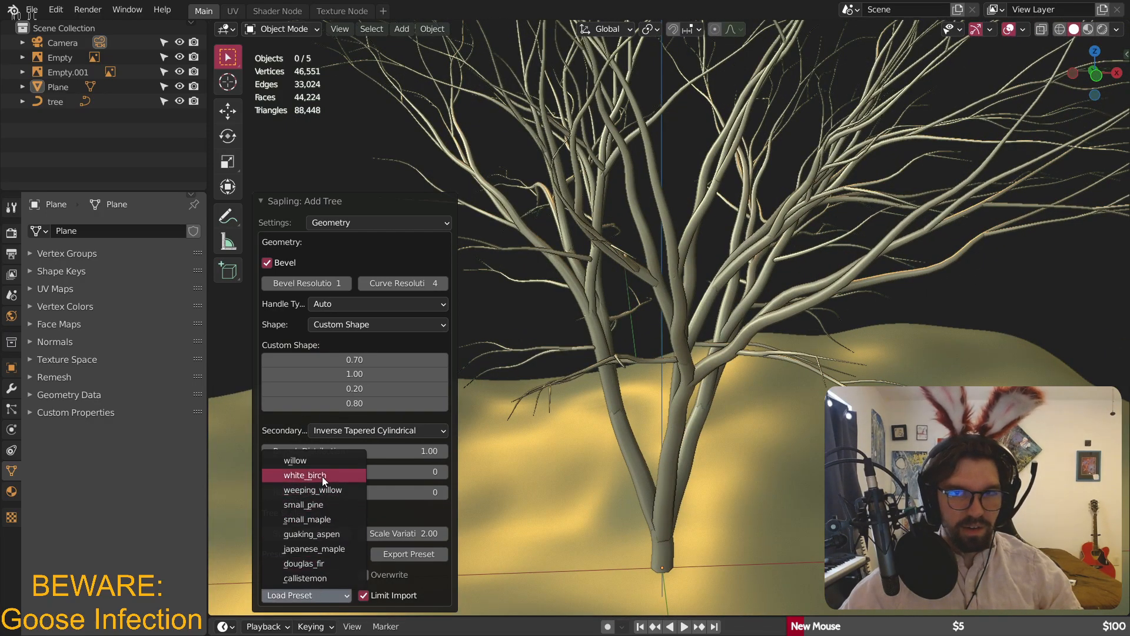
click(322, 476)
scroll(653, 283, down, 3)
middle_drag(646, 269, 535, 390)
click(323, 599)
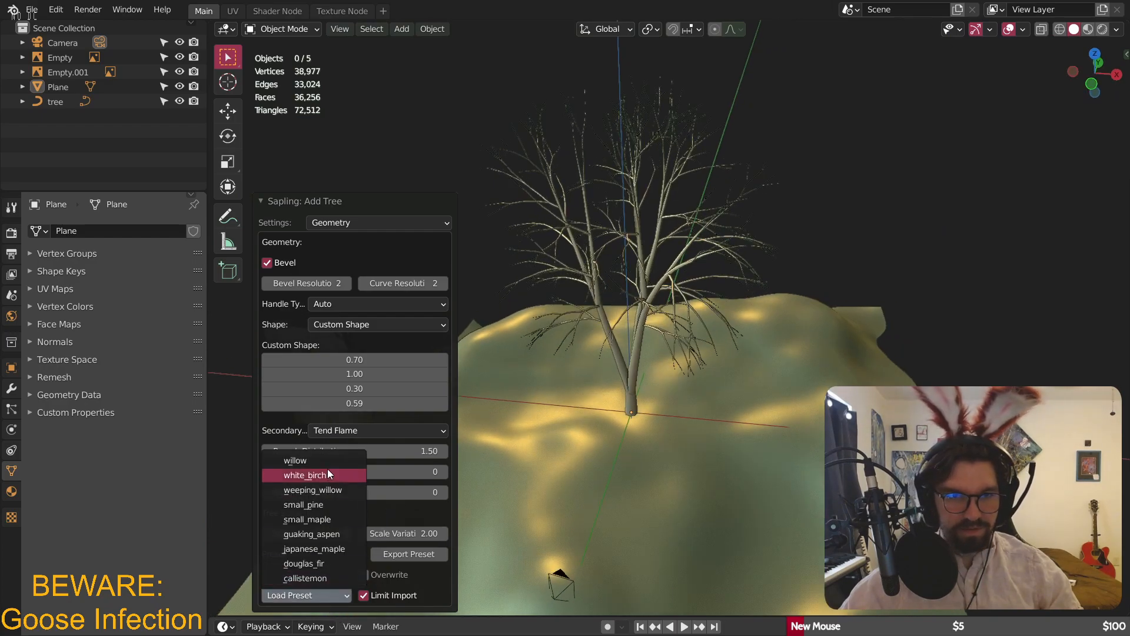
click(329, 463)
middle_drag(600, 297, 624, 330)
scroll(624, 330, up, 4)
- Try the quaking_aspen preset on the tree and delete that tree
click(300, 592)
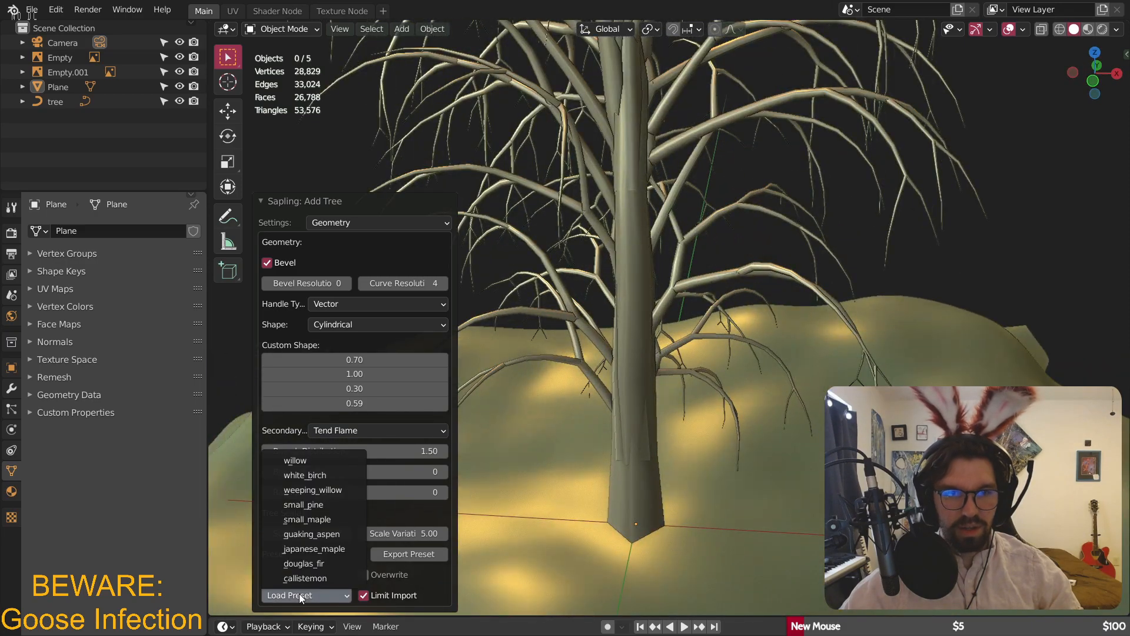
click(323, 533)
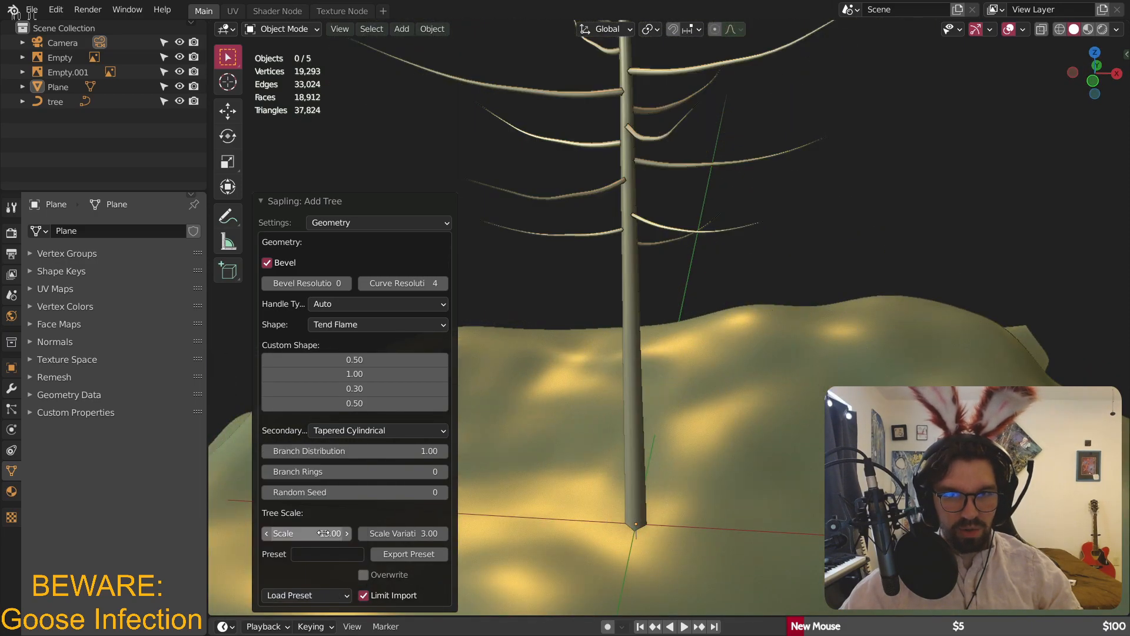
click(333, 597)
click(626, 425)
key(Delete)
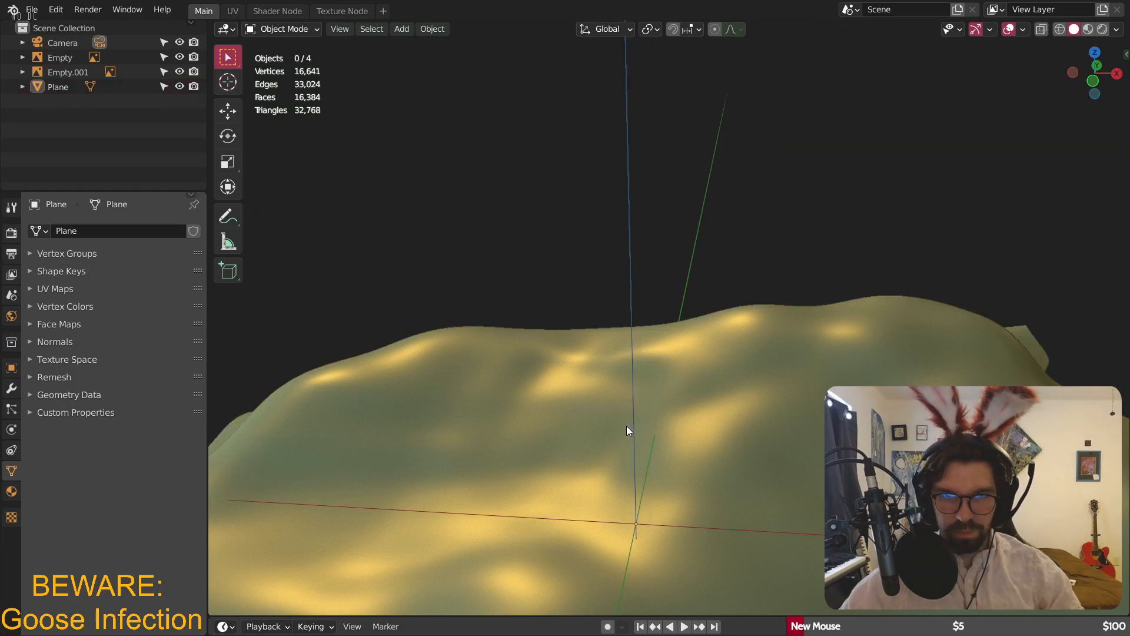
- Add a new tree with Sapling Tree Gen and load the japanese_maple preset for it
click(400, 30)
mouse_move(473, 62)
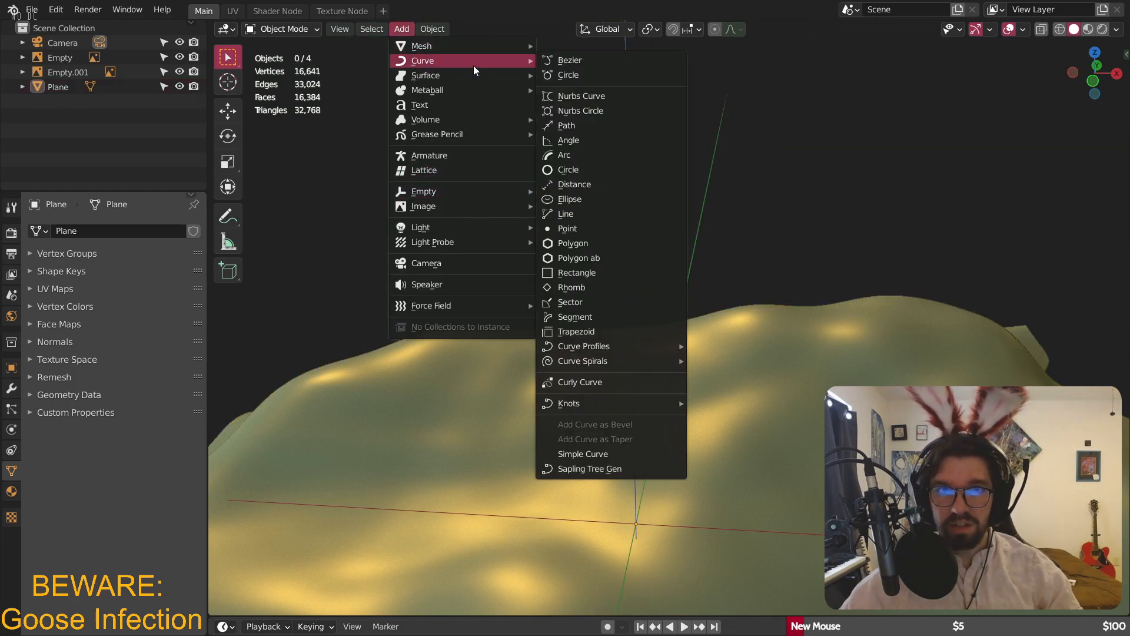
click(568, 468)
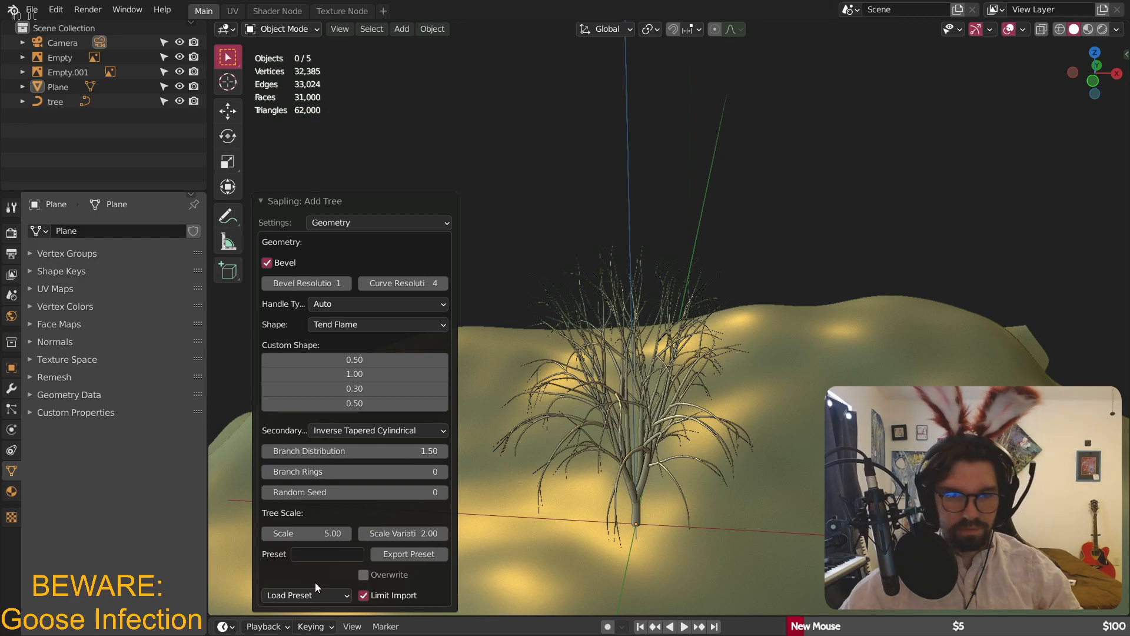
click(309, 596)
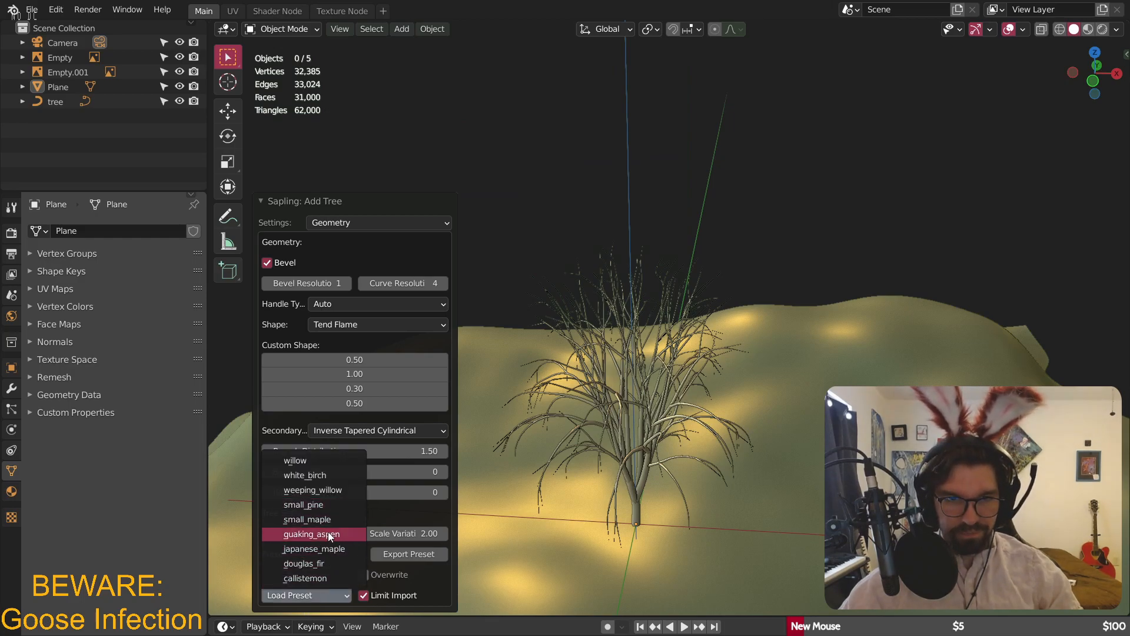
click(314, 549)
middle_drag(634, 408, 602, 335)
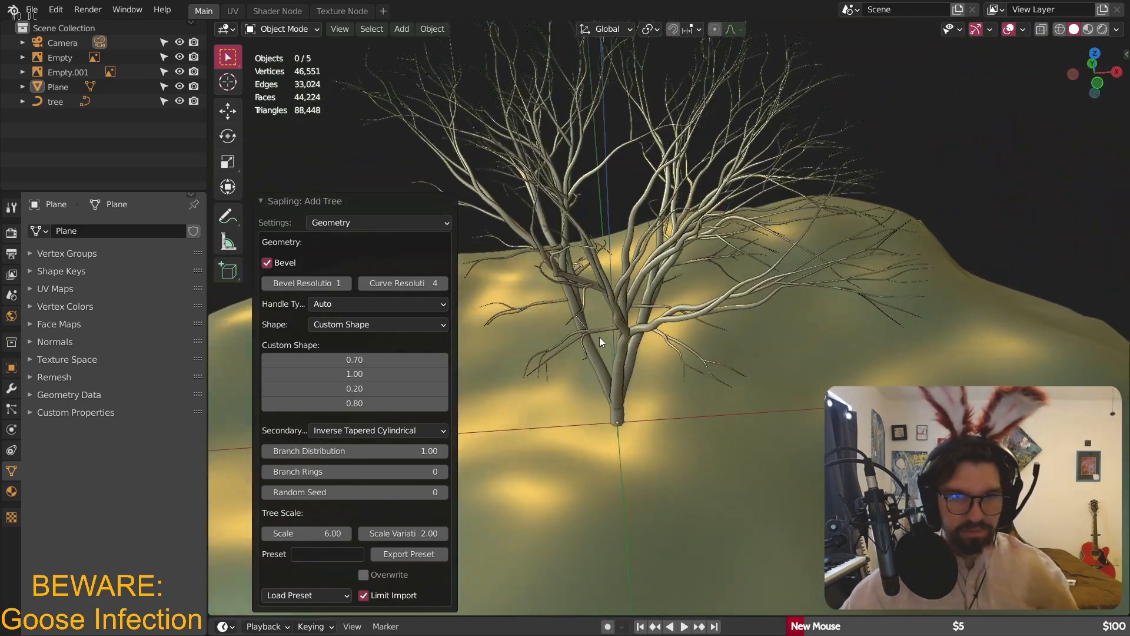
scroll(610, 346, up, 3)
- Set the tree's four Branches values under Branch Splitting to 0, 1, 0 and 0
click(339, 221)
click(357, 274)
drag(317, 266, 291, 265)
scroll(930, 304, down, 3)
scroll(824, 287, up, 4)
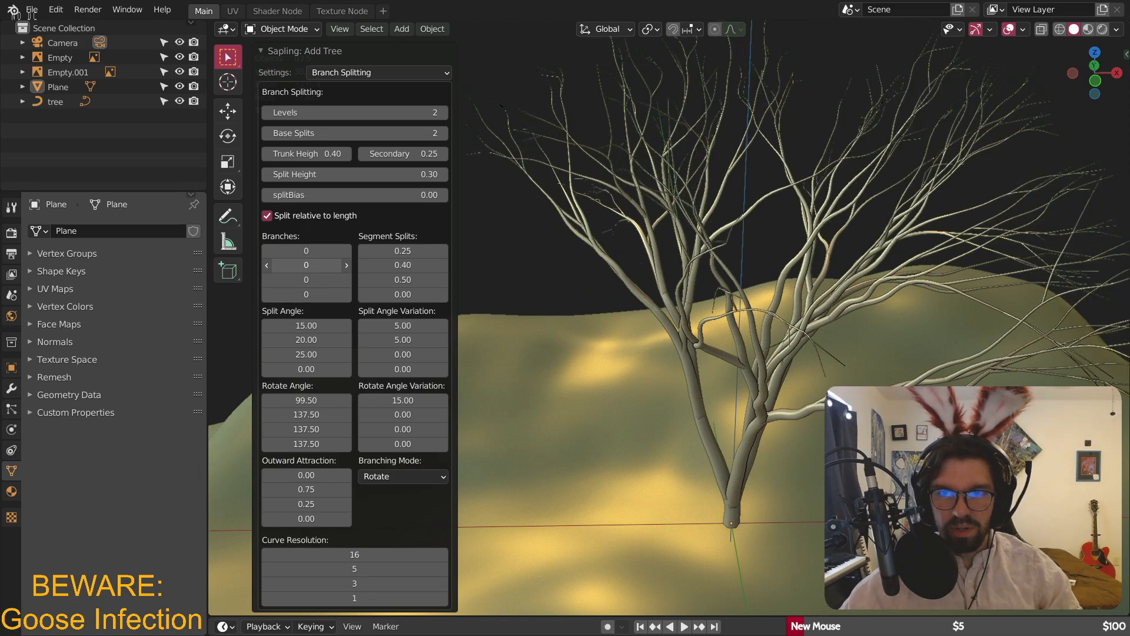
click(347, 265)
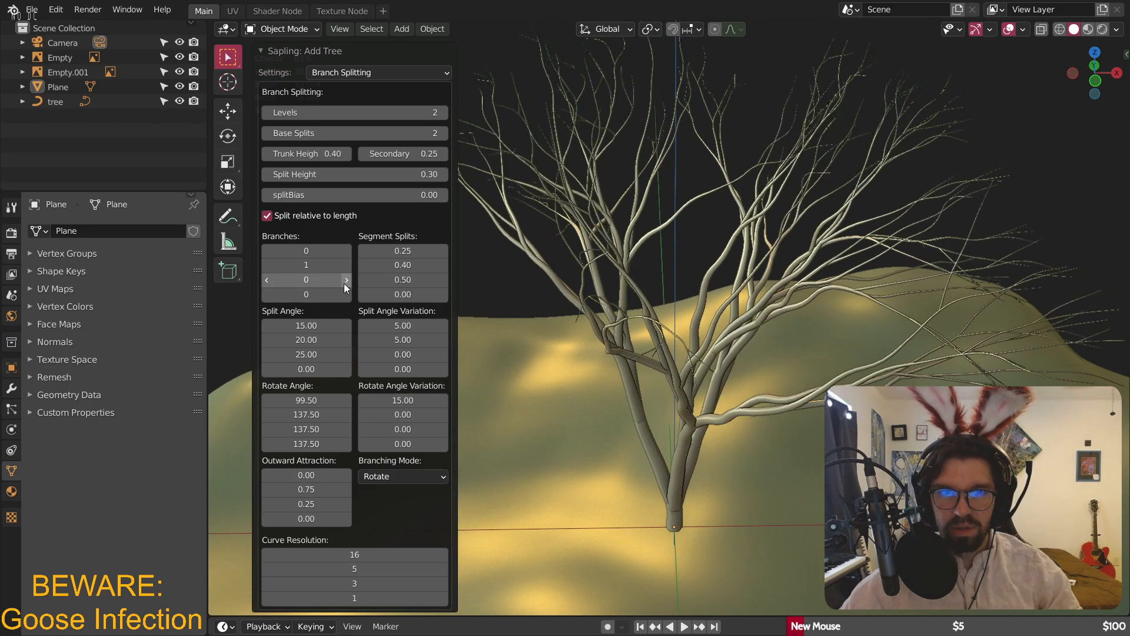
- Try branch Levels at 1 and the second Branches value at 48, and undo the tree
click(264, 133)
middle_drag(688, 341, 709, 306)
click(445, 134)
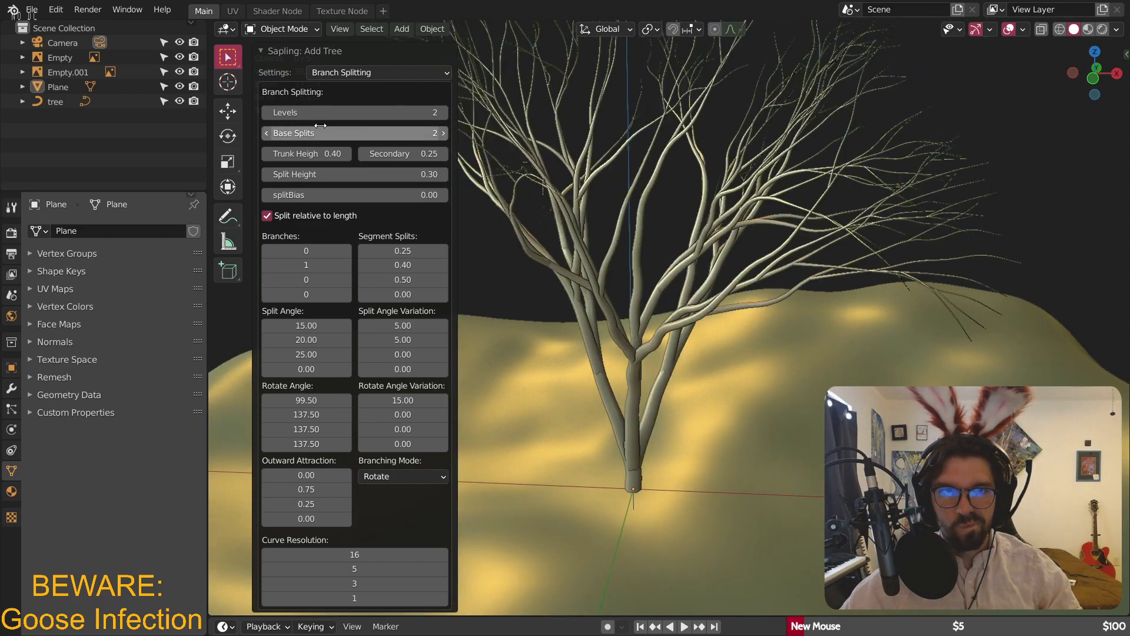
click(266, 111)
middle_drag(658, 286, 657, 249)
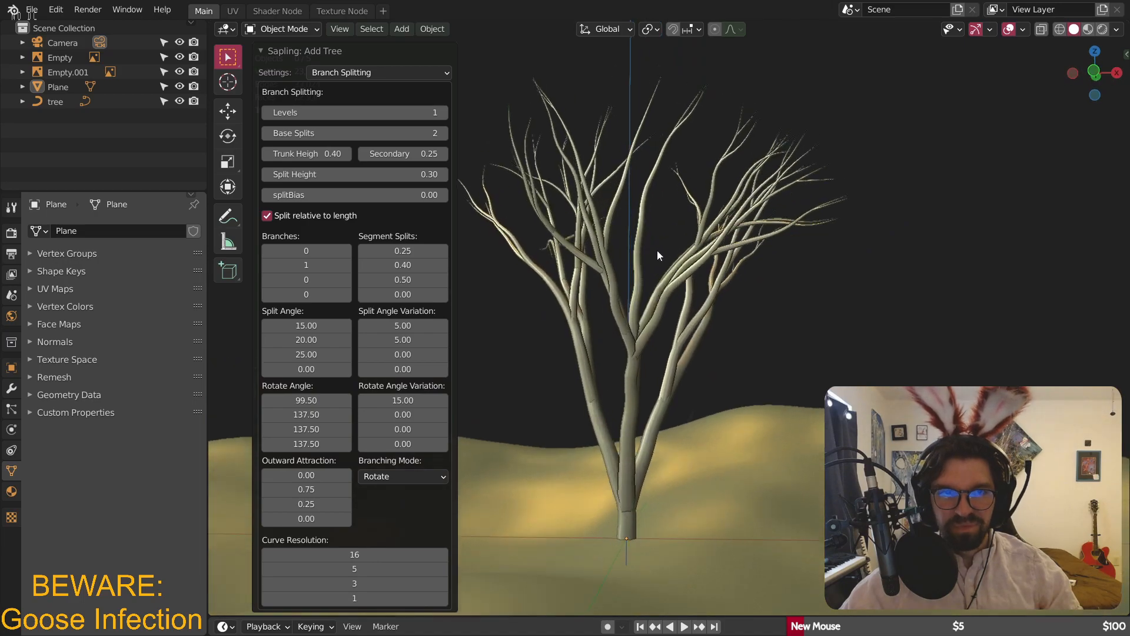
click(346, 265)
click(346, 266)
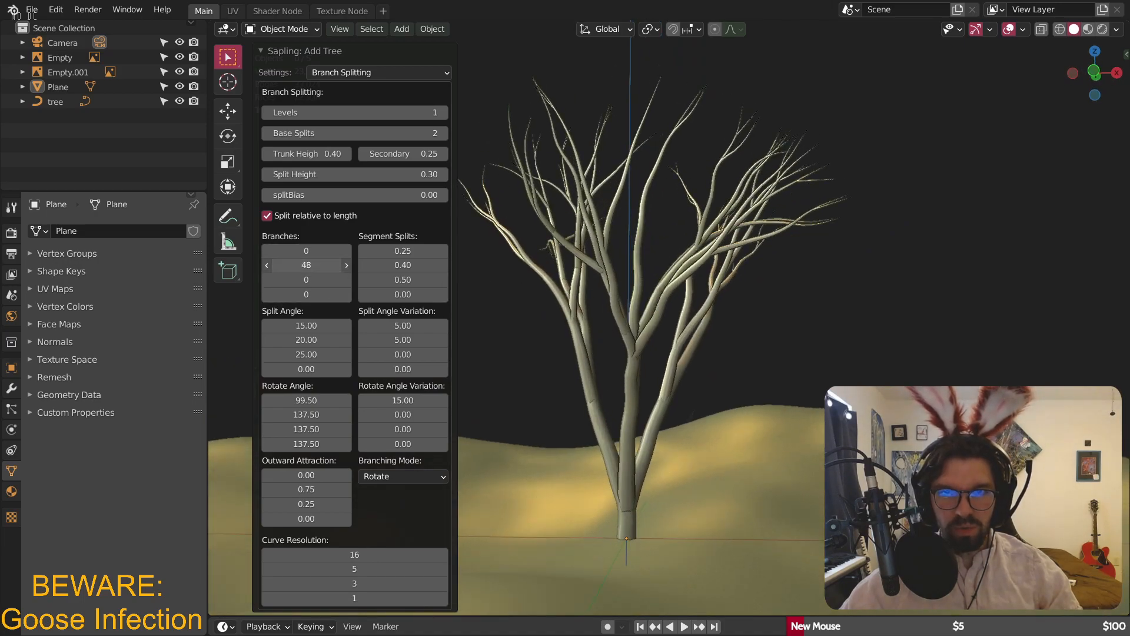
key(ctrl+z)
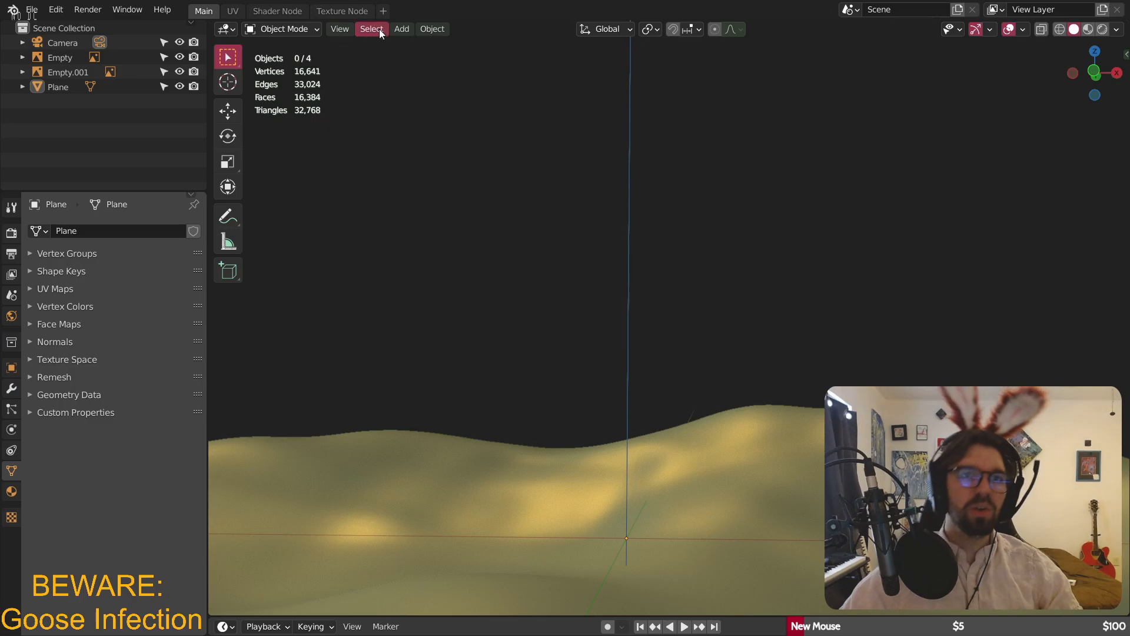
- Add a fresh tree curve with Sapling Tree Gen at the centre of the ground
click(401, 30)
mouse_move(446, 63)
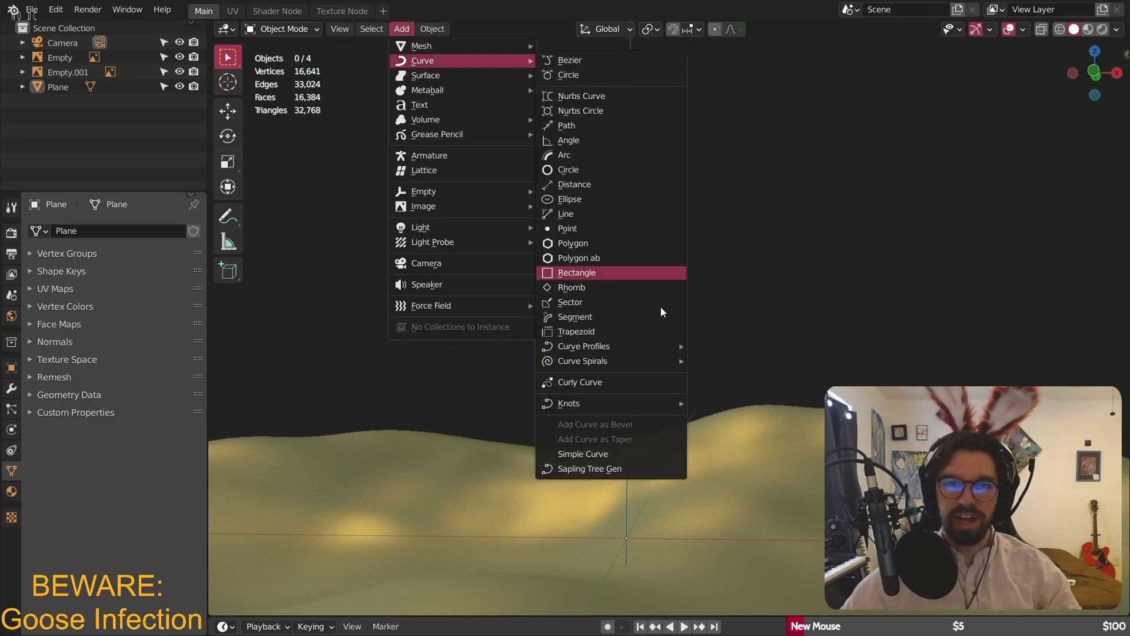
click(594, 468)
middle_drag(632, 292, 629, 342)
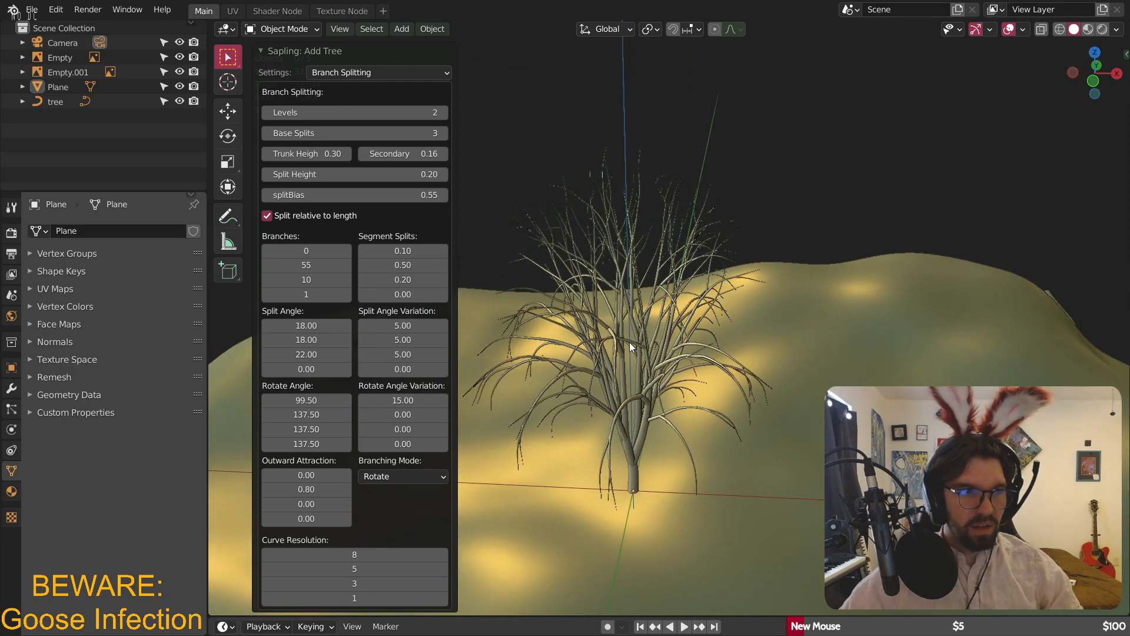
right_click(629, 342)
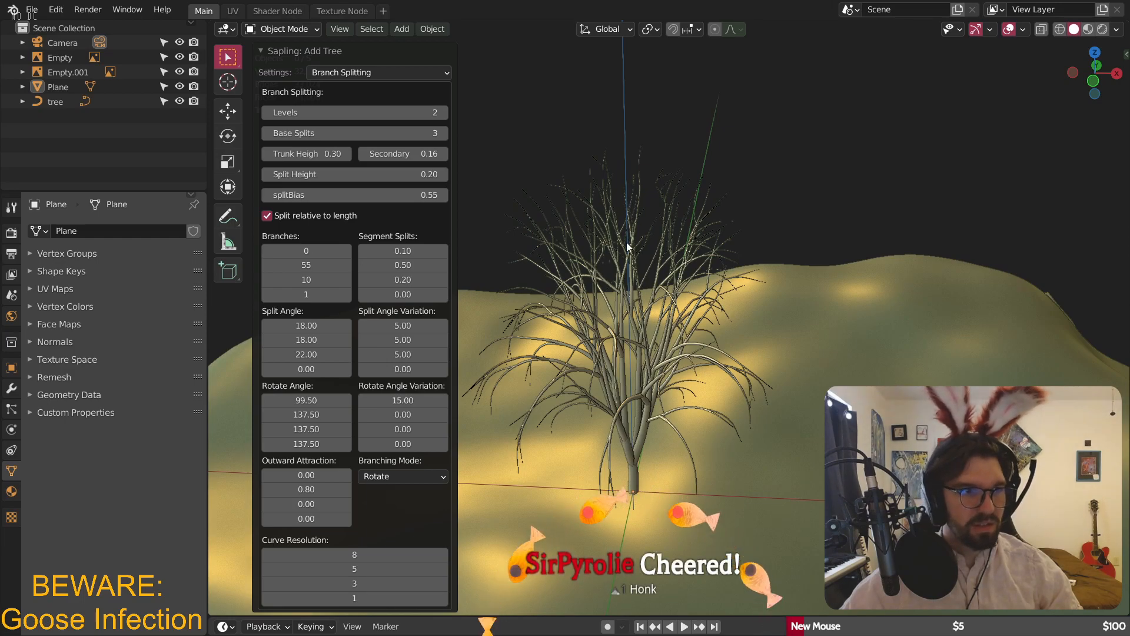
right_click(532, 133)
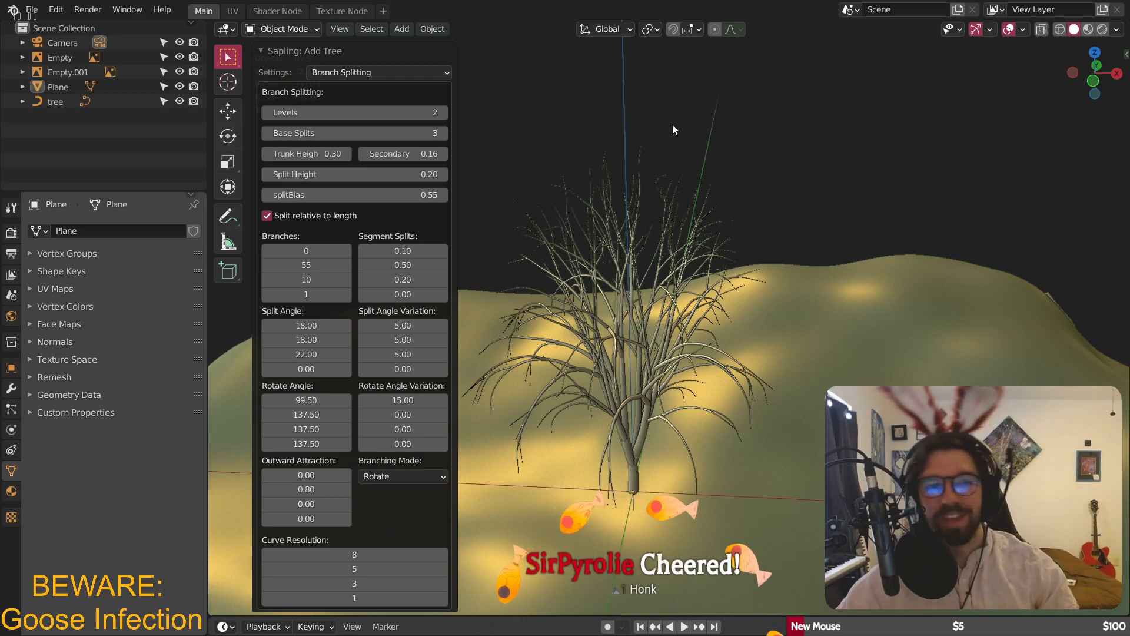
- Set the new tree's second Branches value to 29, Levels to 1 and Base Splits to 2
click(359, 72)
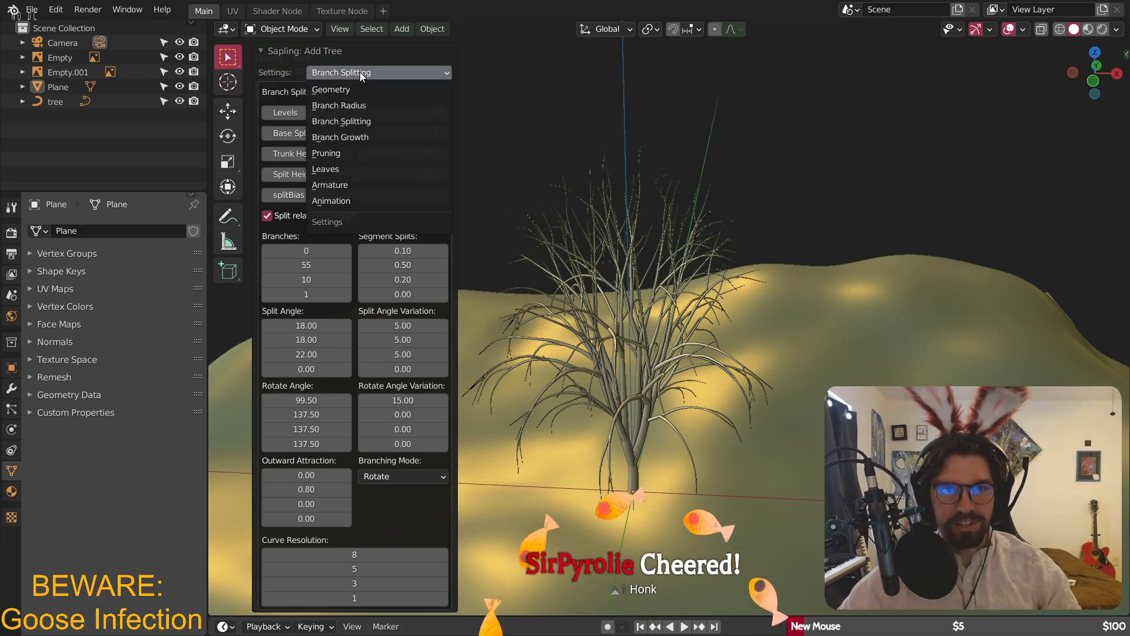
click(267, 133)
click(267, 133)
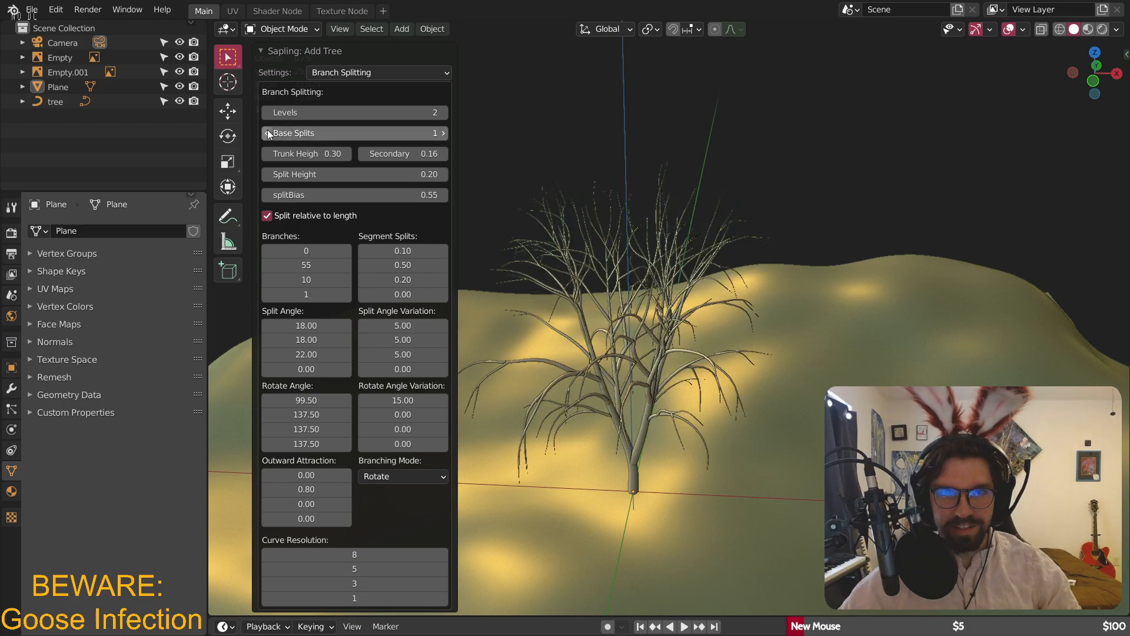
drag(312, 266, 288, 265)
click(267, 113)
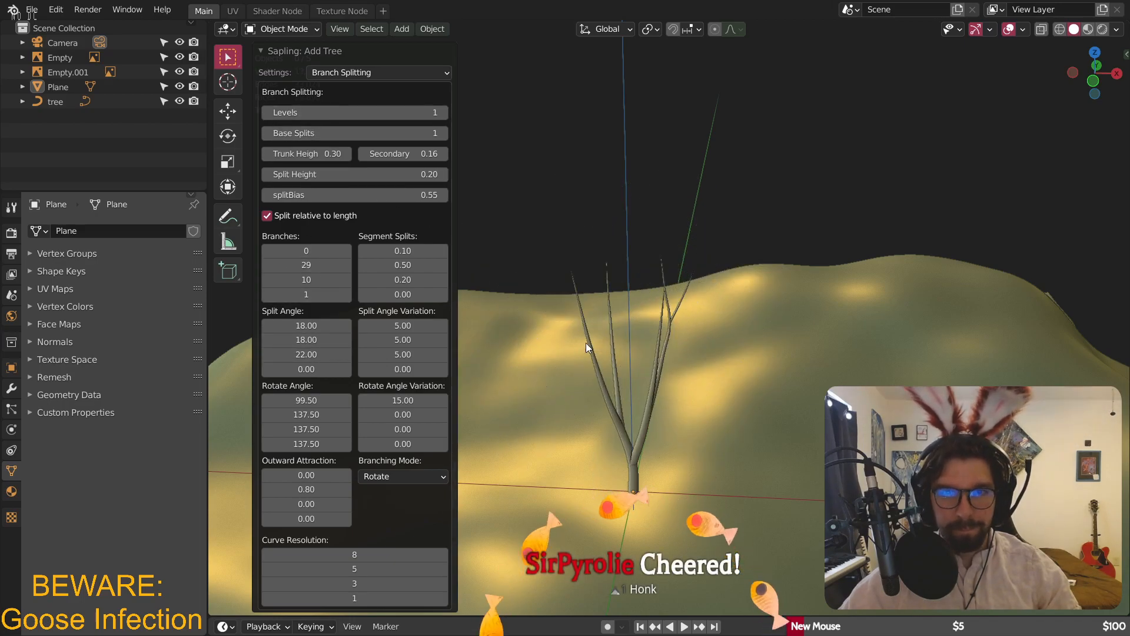
click(447, 132)
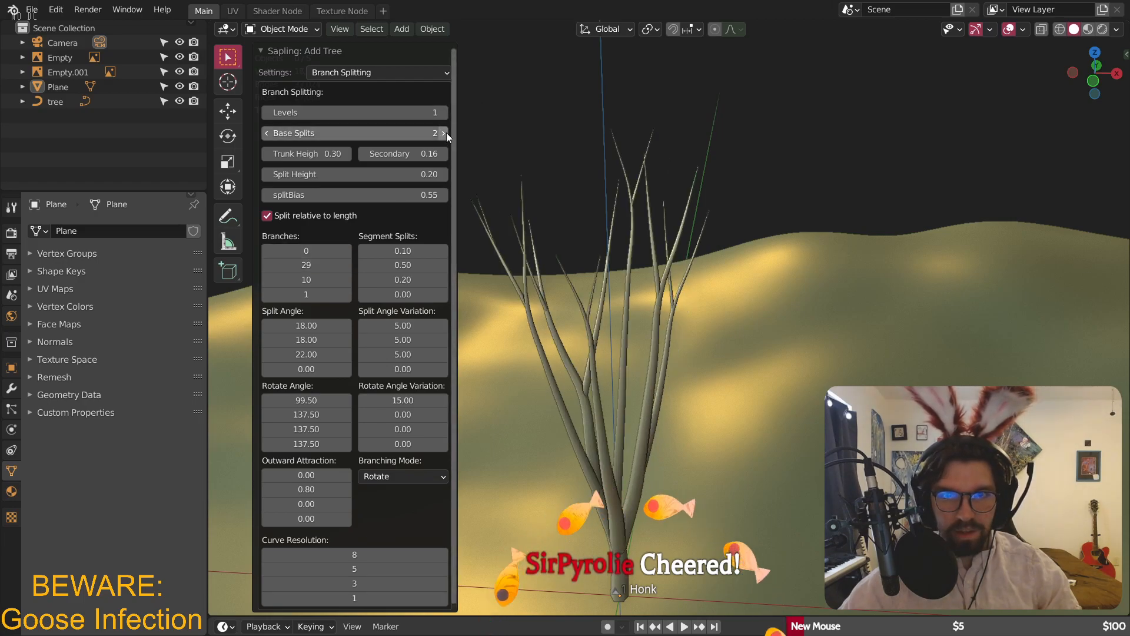
- Return to the tree's Geometry settings and load the japanese_maple preset
click(352, 72)
click(357, 88)
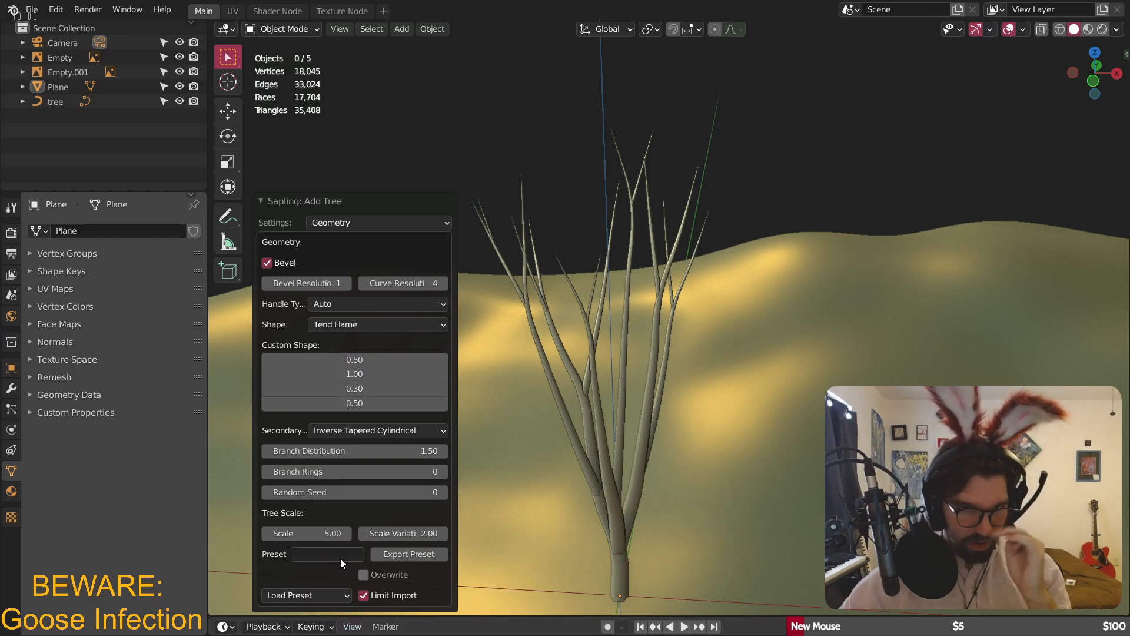
click(292, 601)
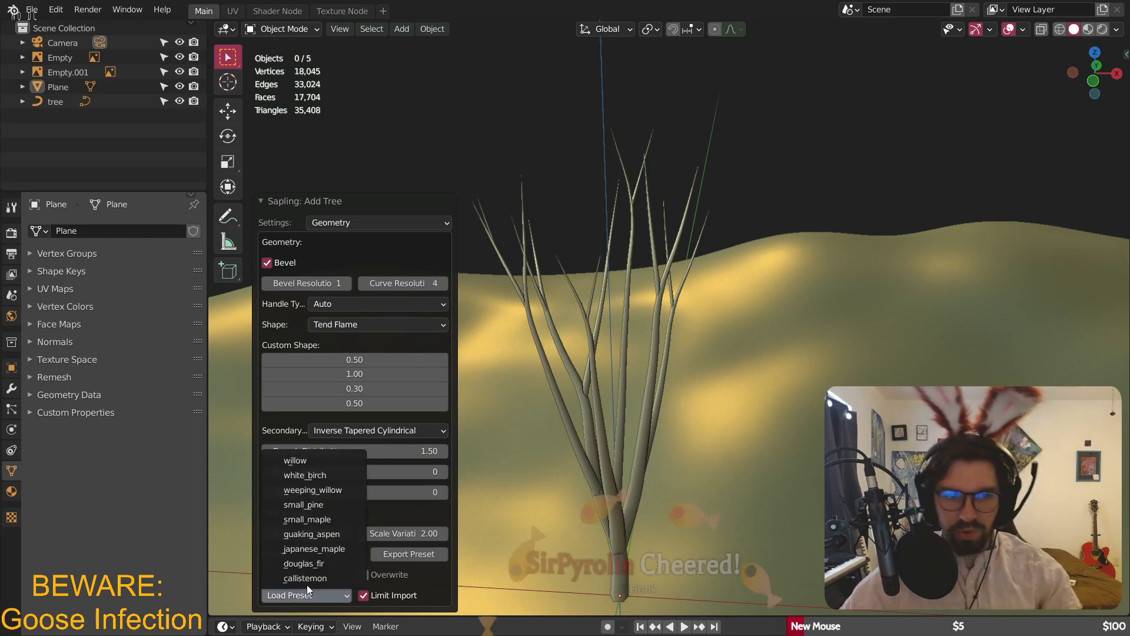
click(321, 550)
scroll(639, 335, down, 4)
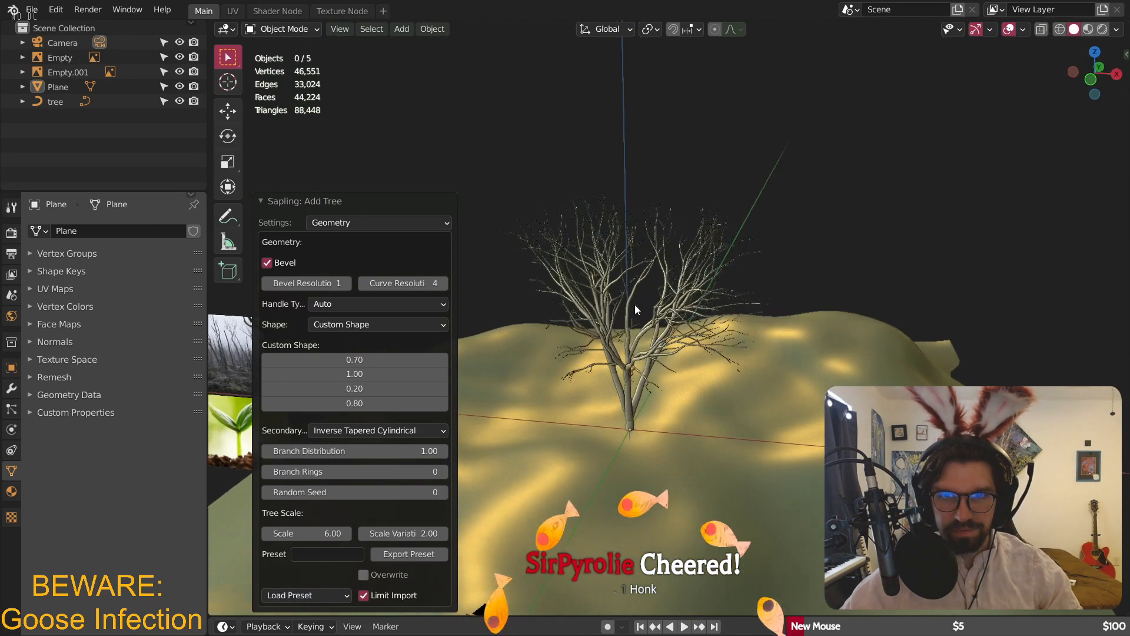
scroll(635, 309, up, 3)
- Set the tree's branch Levels to 1, and try Base Splits at 1 before setting it back to 2
click(393, 222)
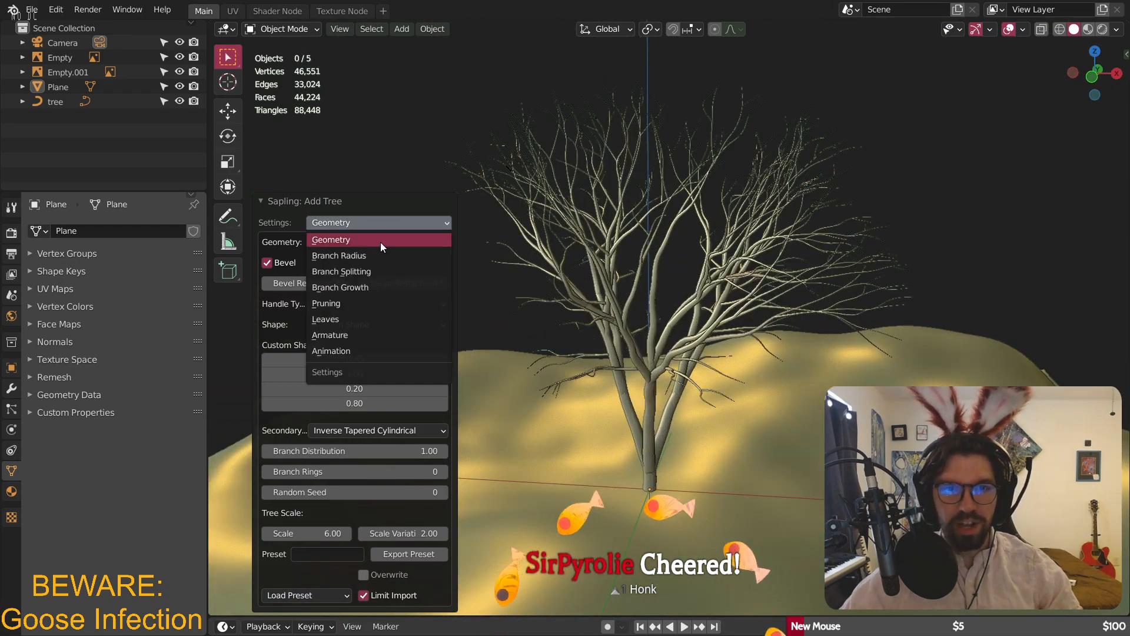
click(365, 271)
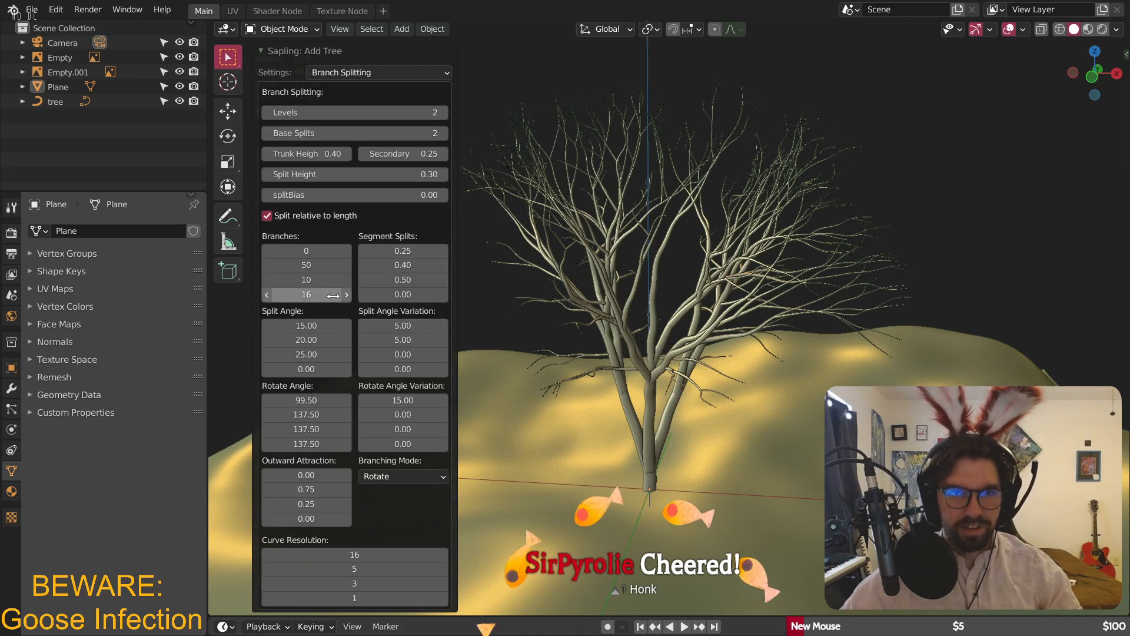
click(266, 112)
middle_drag(627, 288, 721, 345)
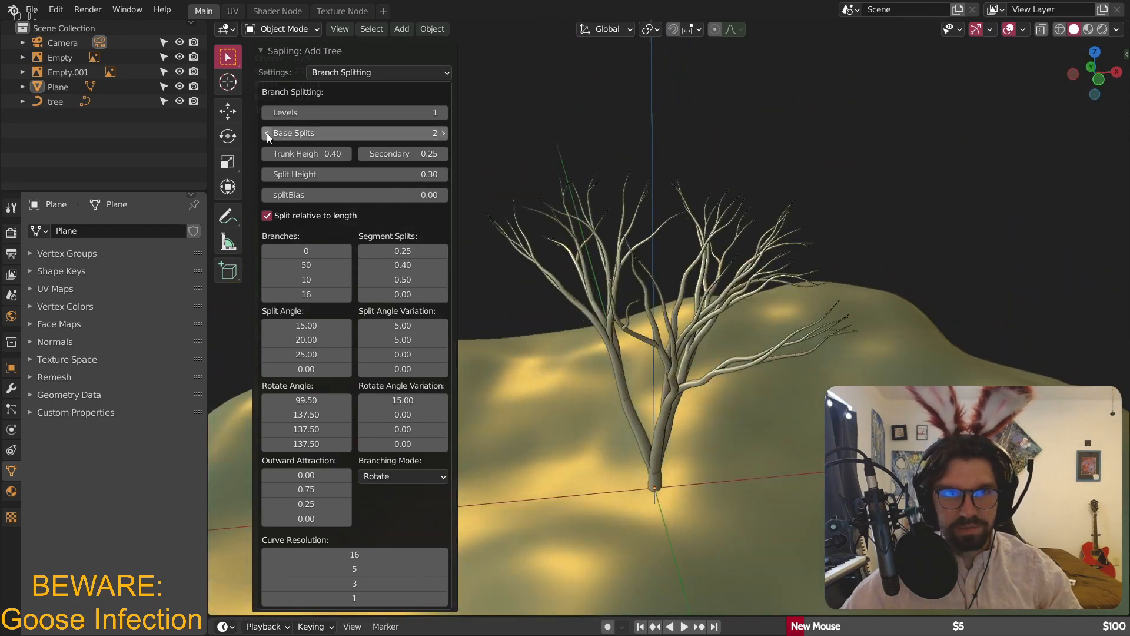
click(266, 133)
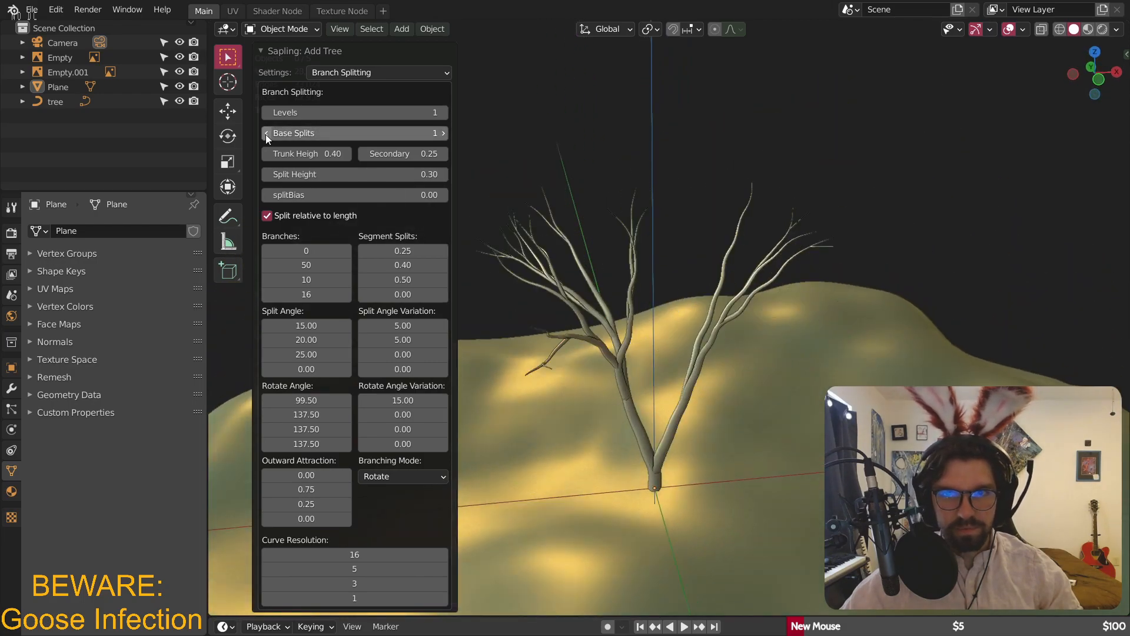
click(442, 132)
- Lower the tree's second Branches value to 27 and inspect the branches up close and from another side
drag(309, 265, 263, 265)
middle_drag(568, 260, 680, 367)
scroll(680, 367, up, 8)
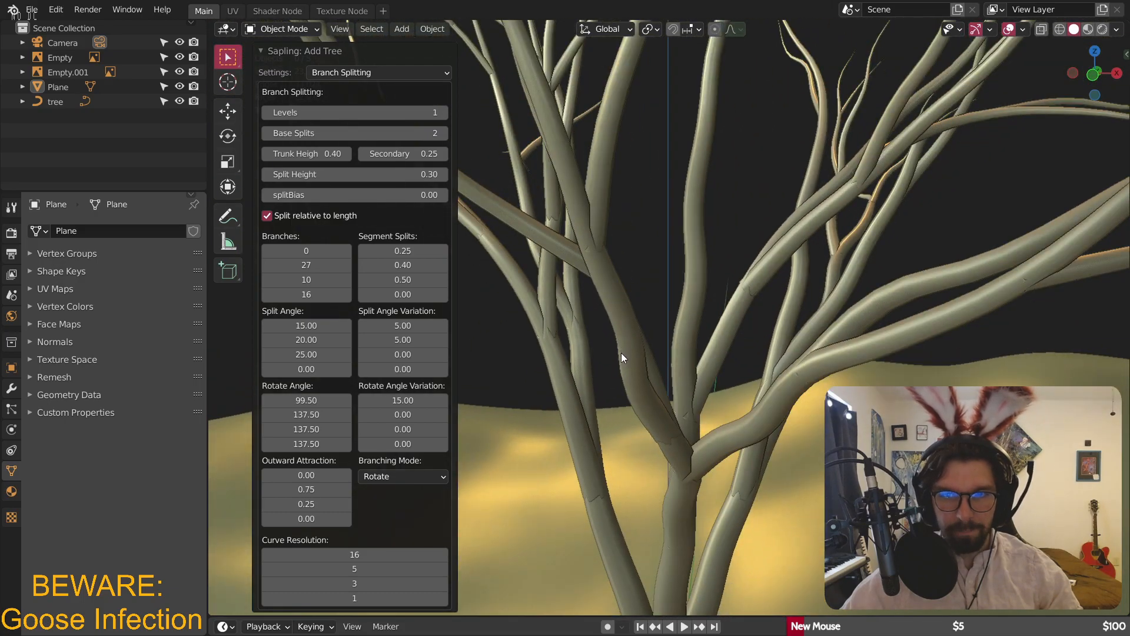
scroll(622, 358, down, 8)
middle_drag(610, 337, 687, 328)
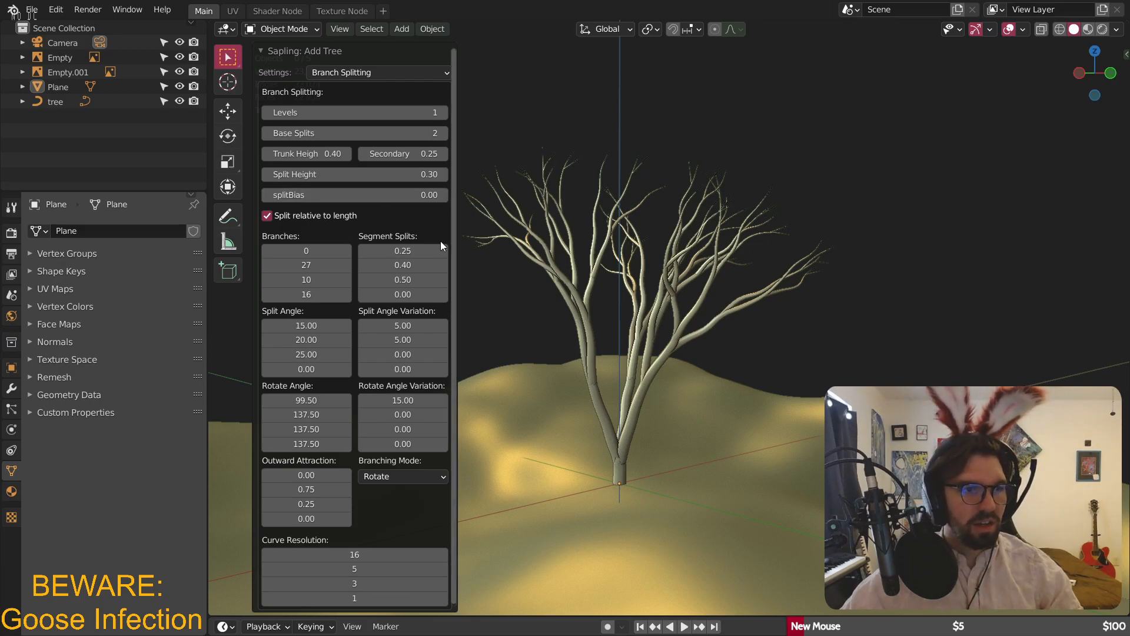
- Return to the tree's Geometry settings and set the first Custom Shape value to 0.01
click(366, 72)
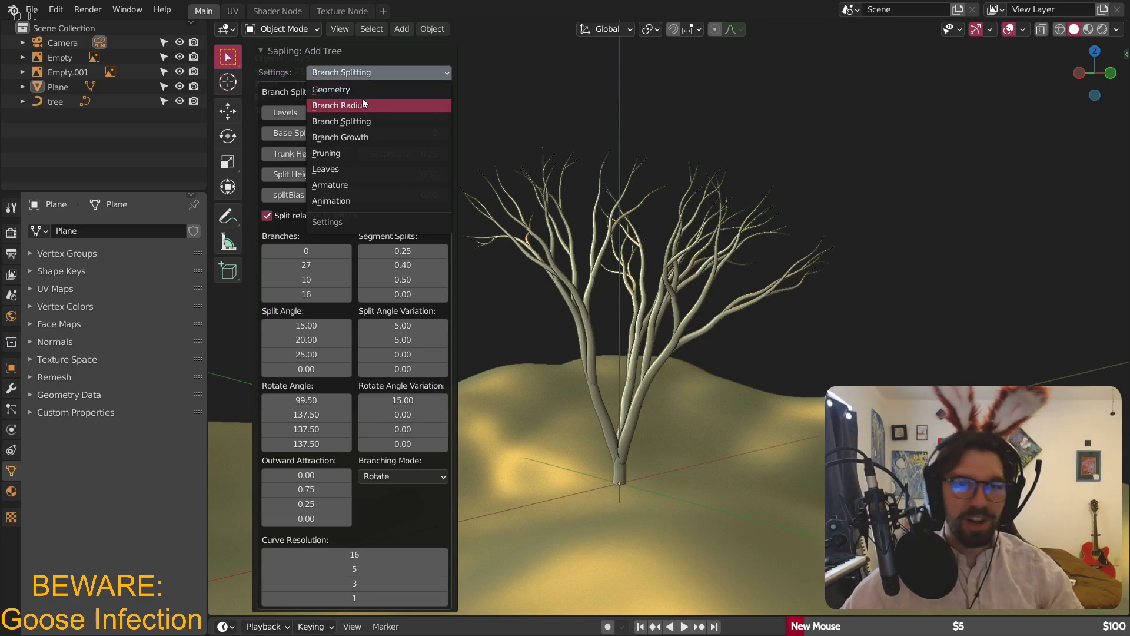
click(350, 91)
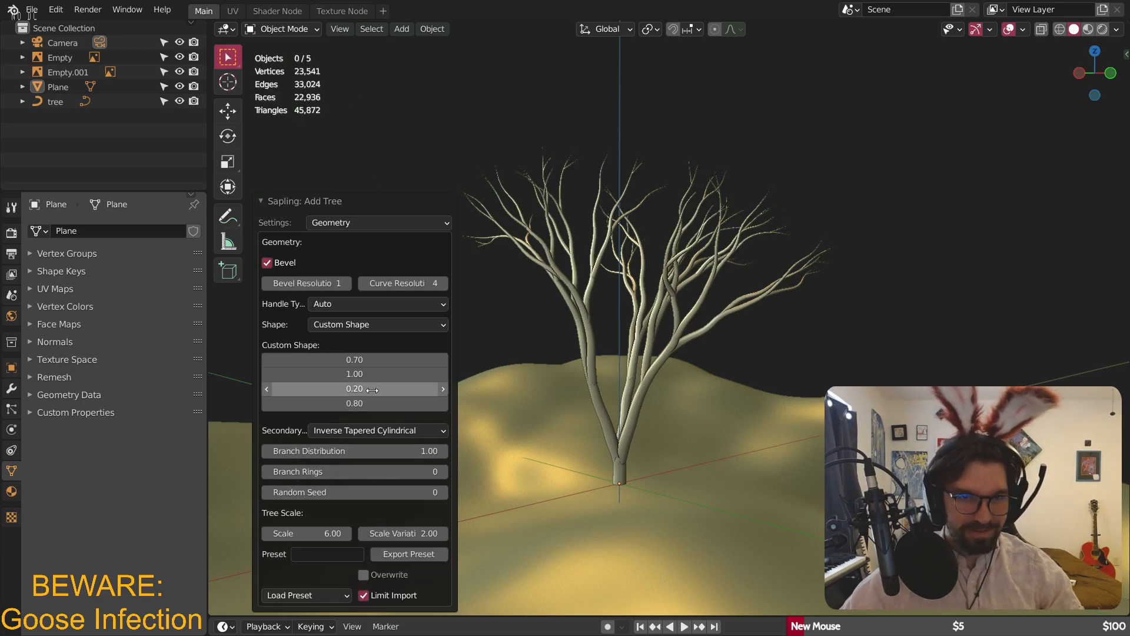
drag(359, 359, 335, 360)
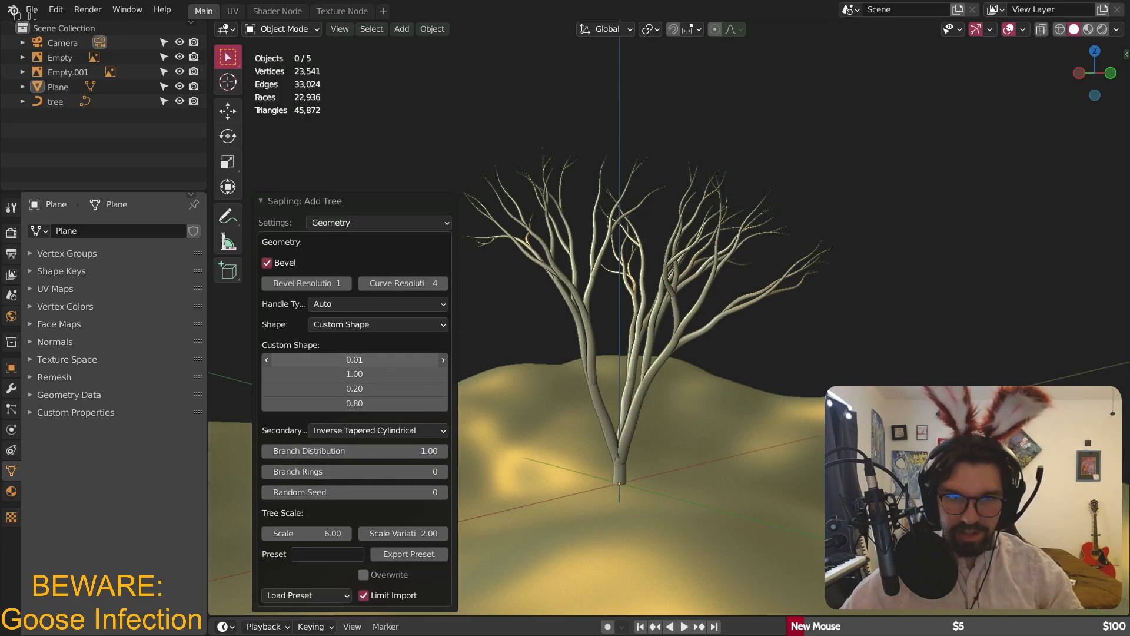
- Set the tree's first Custom Shape value to 0.76 and the third to 0.35 in the Geometry settings
drag(321, 375, 425, 389)
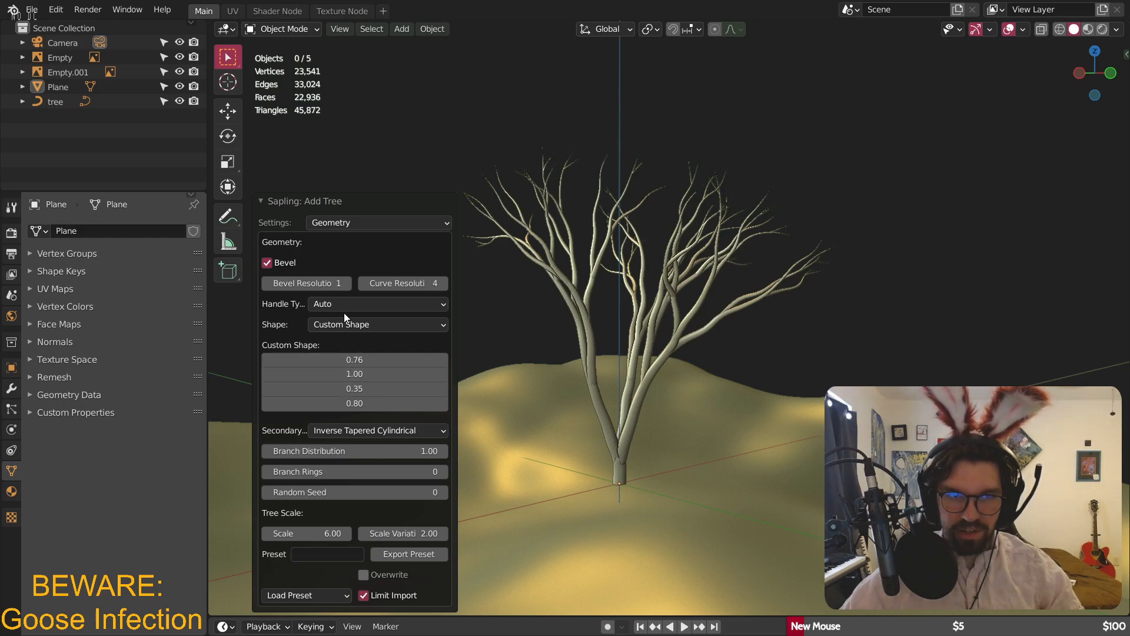
click(337, 223)
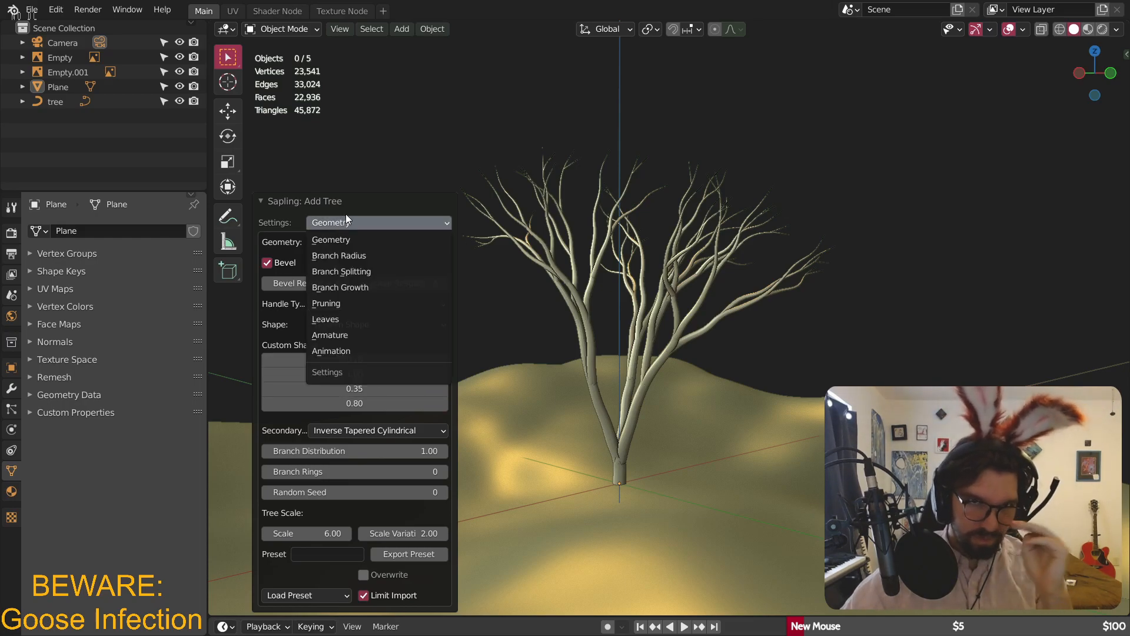
click(359, 244)
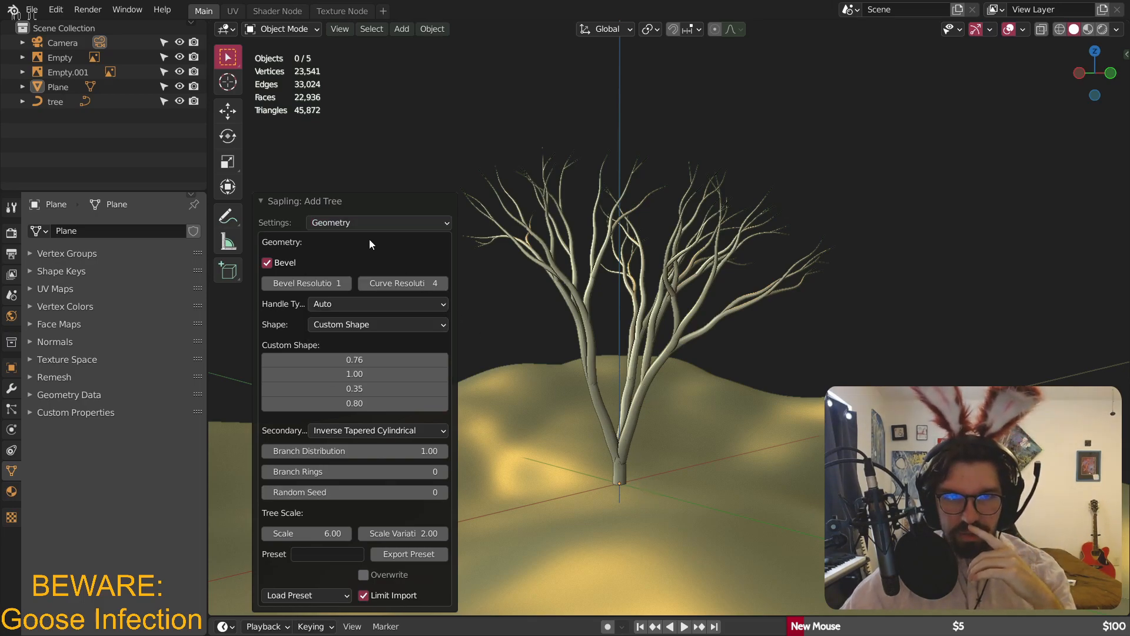
- Review the Branch Growth and Branch Radius settings, and set Trunk Height to 1.00 and Secondary to 0.00 in Branch Splitting
click(369, 224)
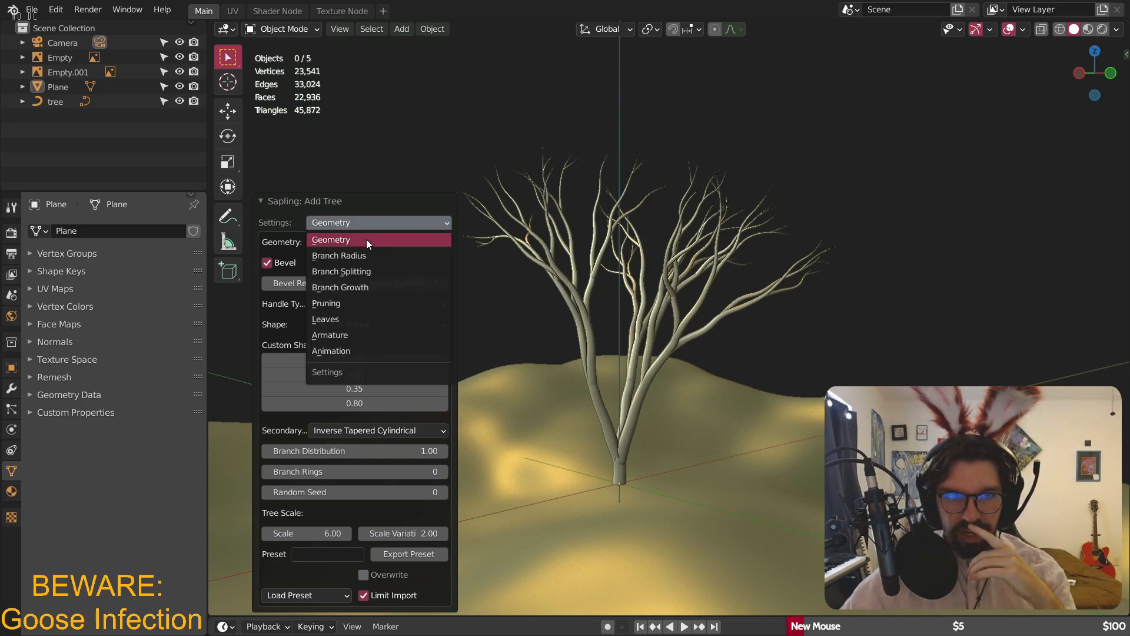
click(359, 286)
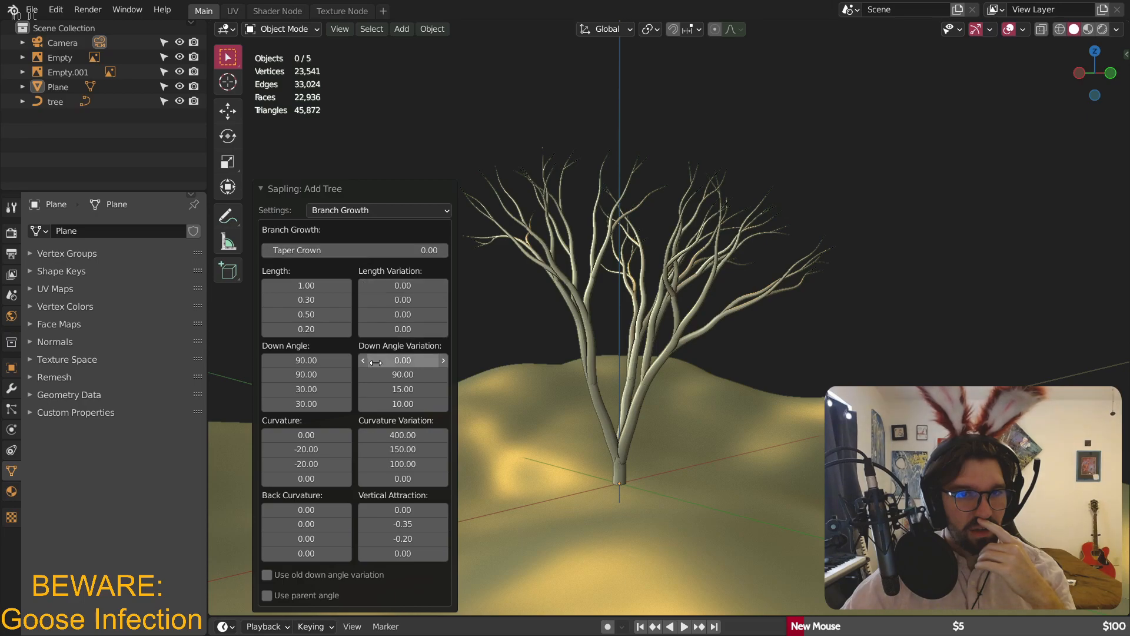
click(336, 214)
click(349, 245)
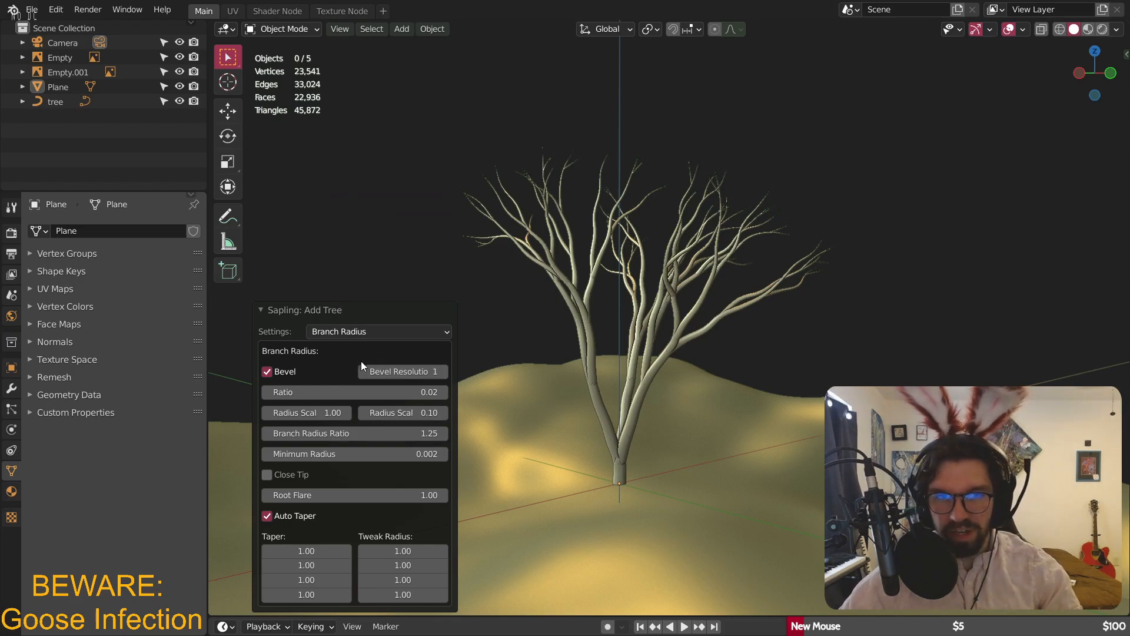
click(380, 331)
click(369, 386)
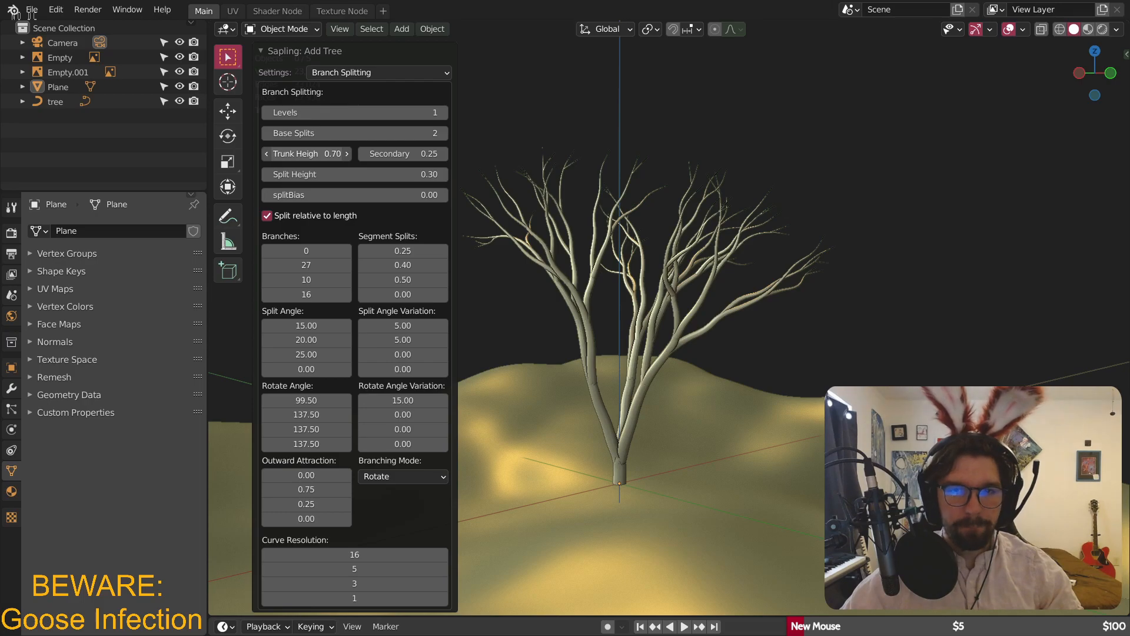
drag(315, 154, 341, 156)
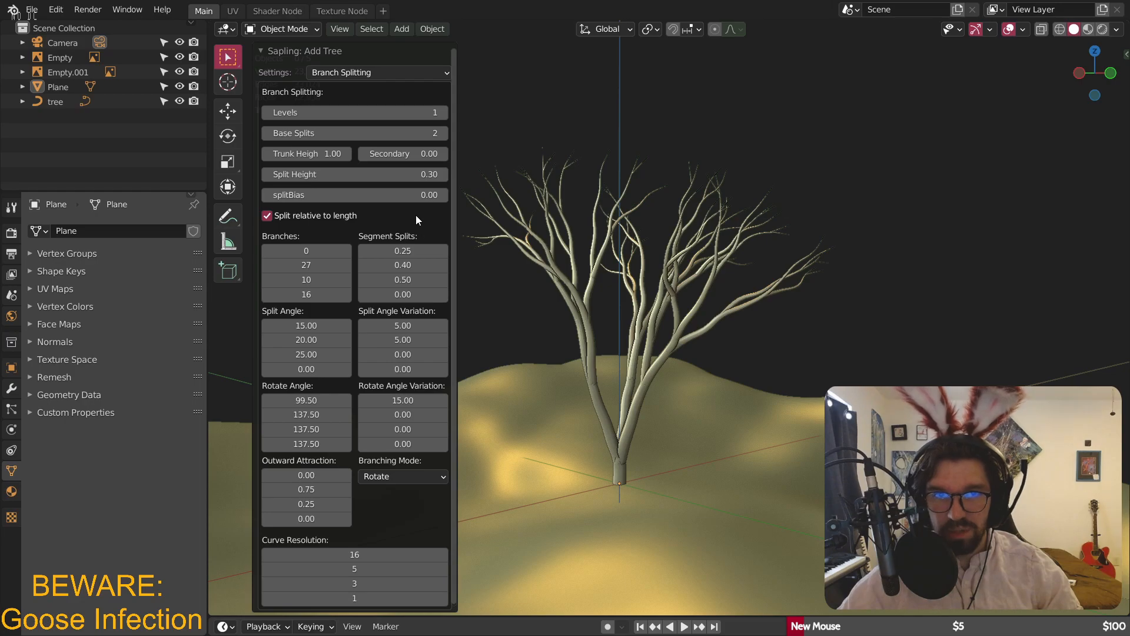
- Resize the finished tree and move it along the Z axis to seat its trunk in the ground
click(706, 266)
middle_drag(707, 267, 681, 323)
click(654, 326)
scroll(655, 326, up, 2)
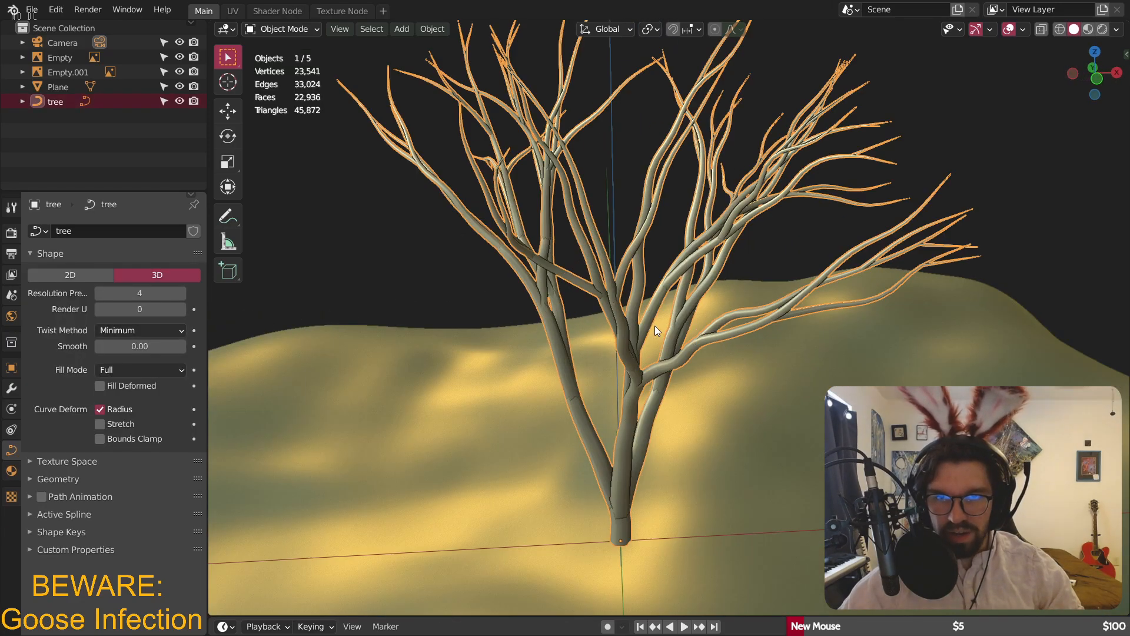
key(s)
click(767, 324)
middle_drag(767, 324, 531, 248)
key(g)
key(z)
click(565, 335)
click(623, 249)
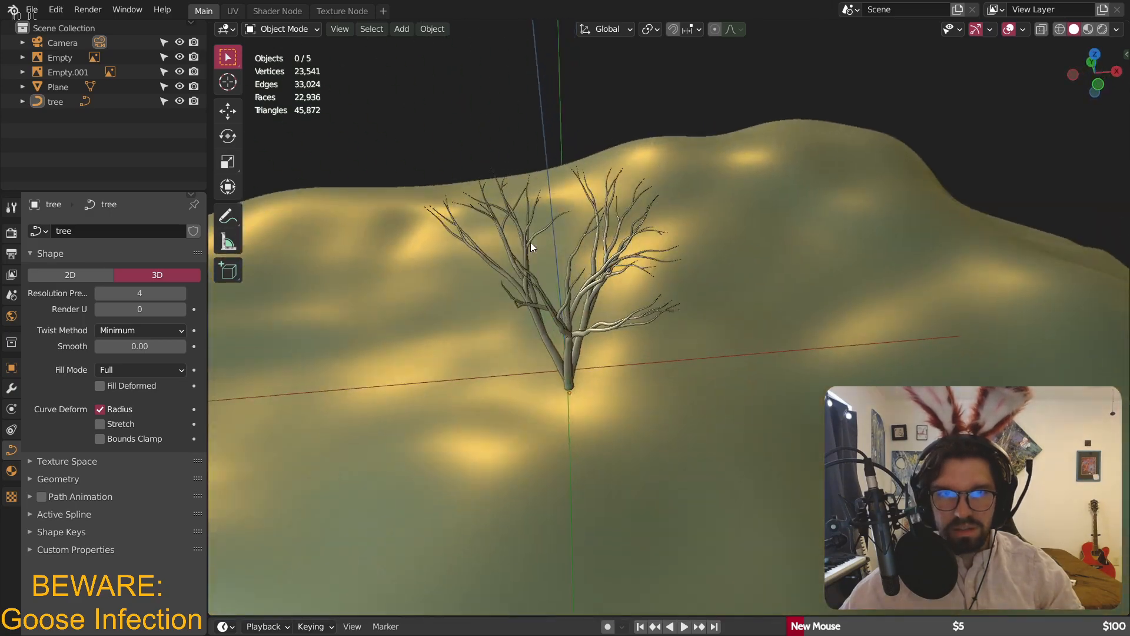
- Add a second tree with Sapling Tree Gen and view it beside the first one
click(402, 29)
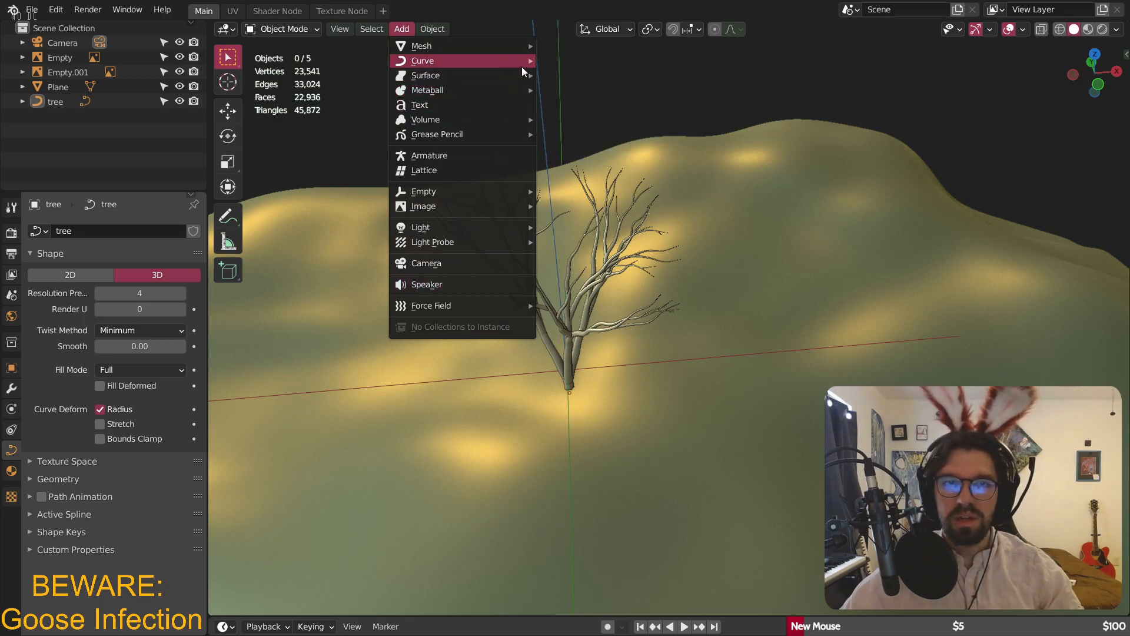
mouse_move(521, 71)
click(605, 474)
middle_drag(534, 239, 400, 522)
middle_drag(609, 202, 636, 224)
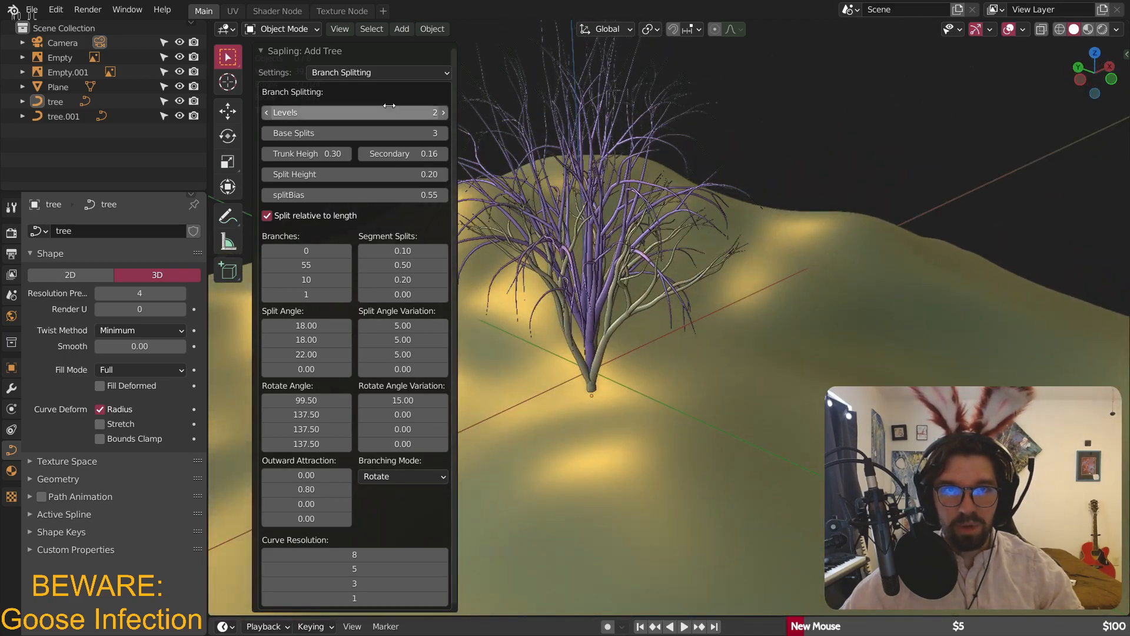
- Try the second tree with Base Splits at 1, then with Levels at 1 and Base Splits at 3
click(266, 134)
click(266, 134)
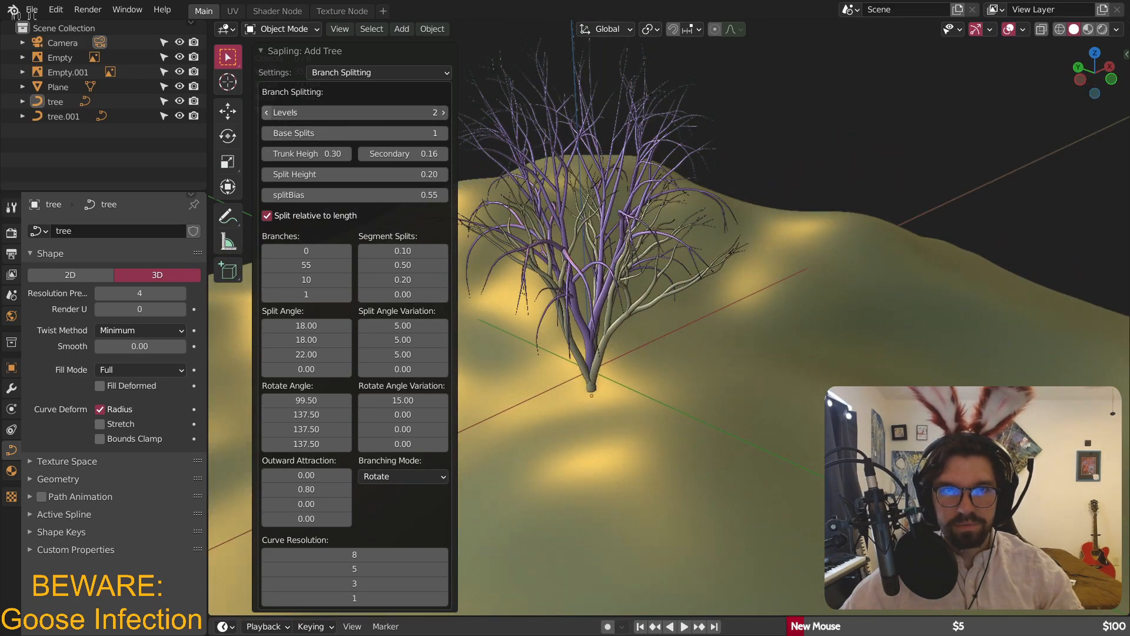
click(266, 113)
click(444, 133)
click(443, 134)
middle_drag(583, 203, 600, 188)
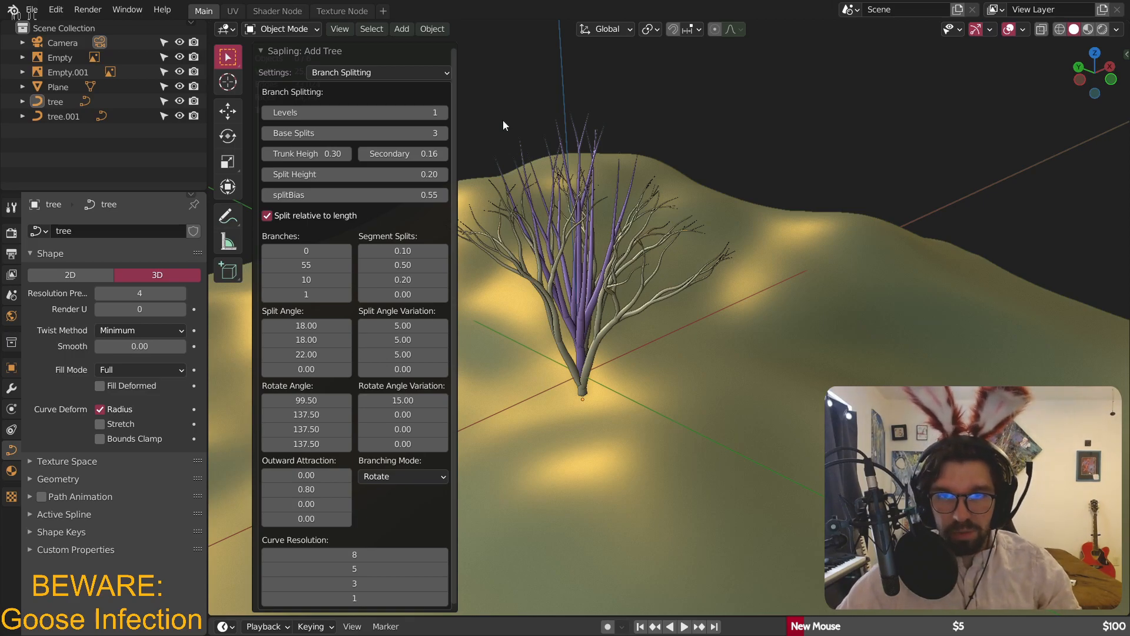
middle_drag(525, 251, 592, 226)
scroll(592, 226, up, 3)
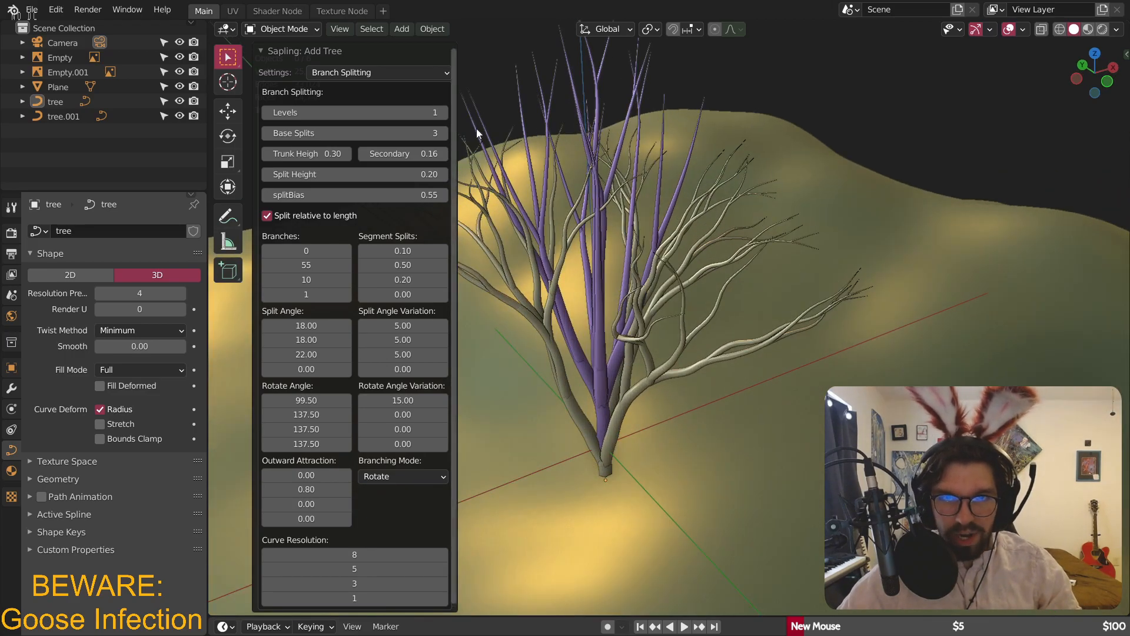
- Compare Levels 2 with Base Splits 1 on the second tree, and settle on Levels 1 and Base Splits 2
click(440, 109)
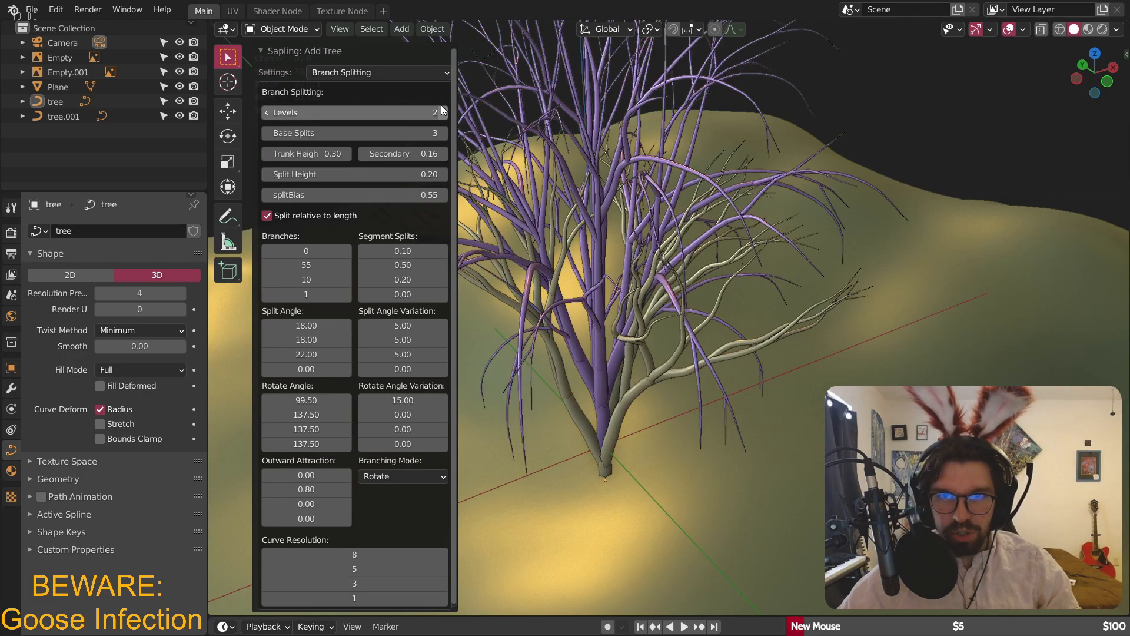
click(266, 137)
click(266, 137)
middle_drag(636, 193, 580, 198)
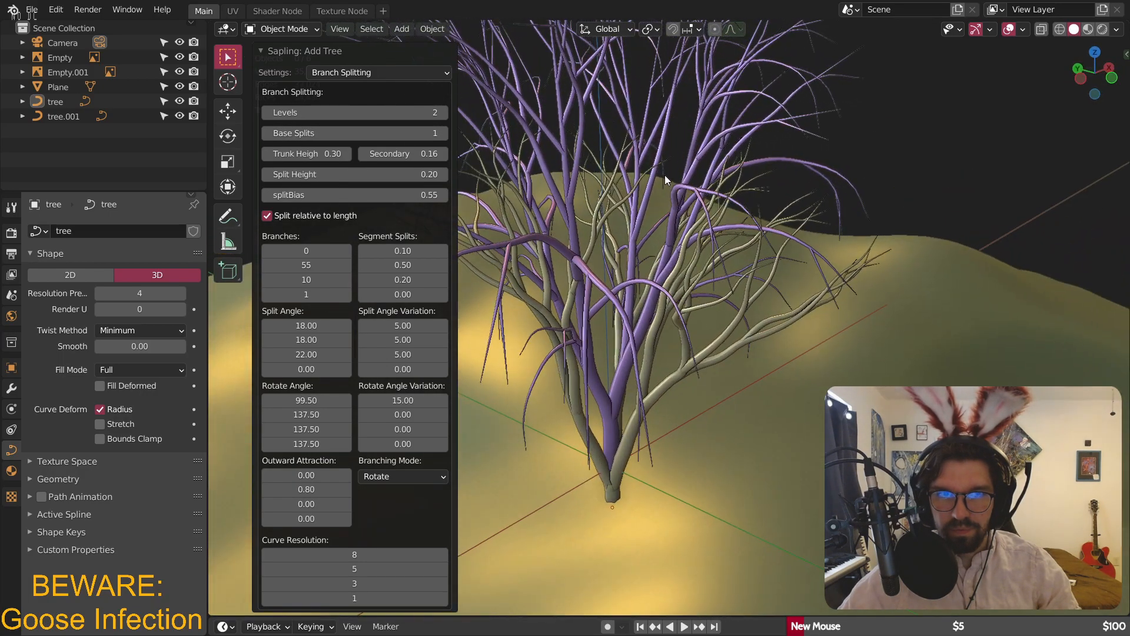
click(267, 113)
middle_drag(655, 288, 627, 304)
click(443, 133)
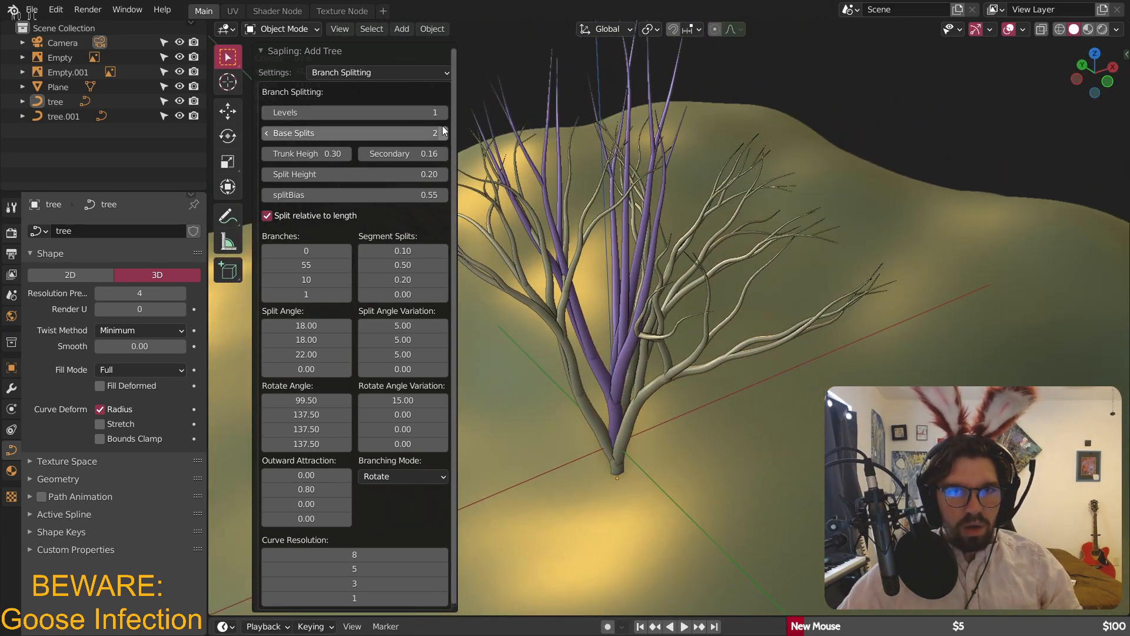
- Set the second tree's first Branches value to 71 and inspect its branches from other angles
middle_drag(644, 217, 687, 195)
drag(306, 250, 347, 250)
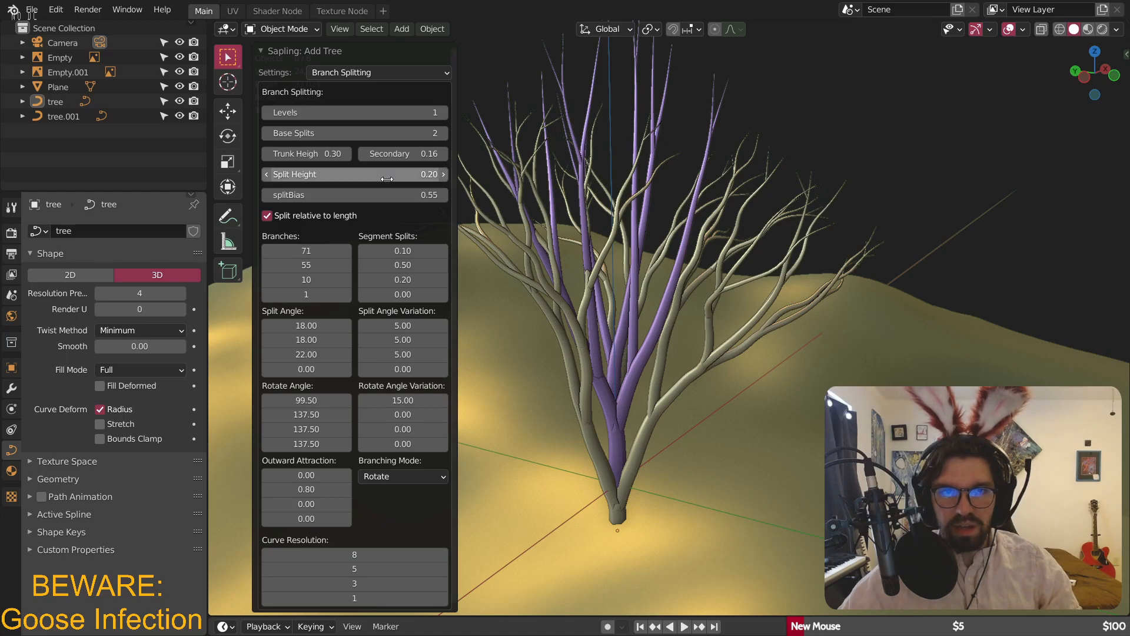
middle_drag(542, 146, 659, 267)
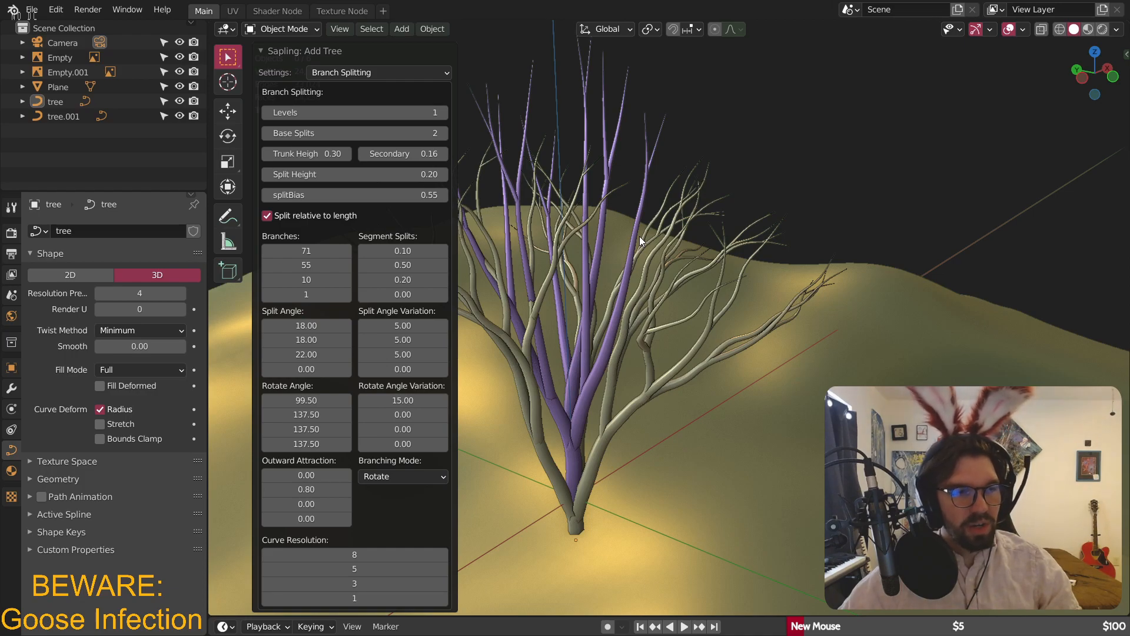
mouse_move(638, 236)
ctrl+middle_down()
mouse_move(680, 259)
mouse_move(621, 225)
mouse_move(658, 222)
mouse_move(627, 251)
mouse_move(635, 236)
ctrl+middle_up()
scroll(625, 222, up, 3)
- Move the second tree about -3.39 m along the X axis, clear of the first tree
click(625, 221)
scroll(623, 242, down, 4)
key(g)
key(x)
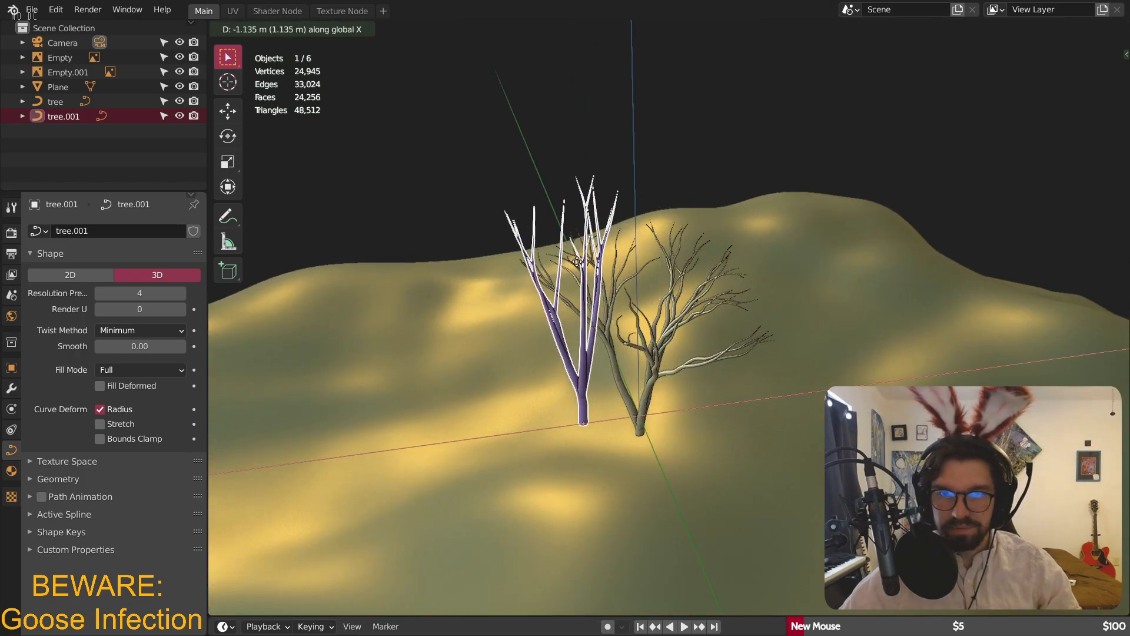
click(463, 296)
shift+middle_drag(463, 296, 563, 235)
- Lower the second tree along the Z axis so its trunk base sinks into the ground, and deselect it
key(g)
key(z)
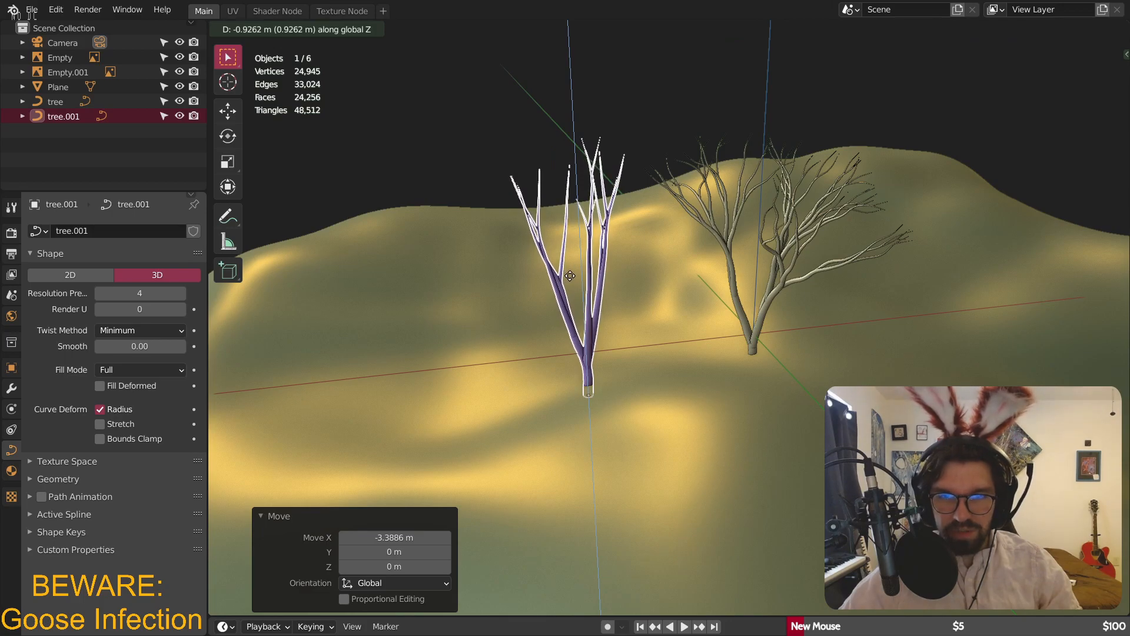
click(565, 267)
click(660, 141)
click(660, 141)
middle_drag(632, 199, 577, 106)
- Add a third tree with Sapling Tree Gen, using Base Splits 2 and Levels 1
click(403, 29)
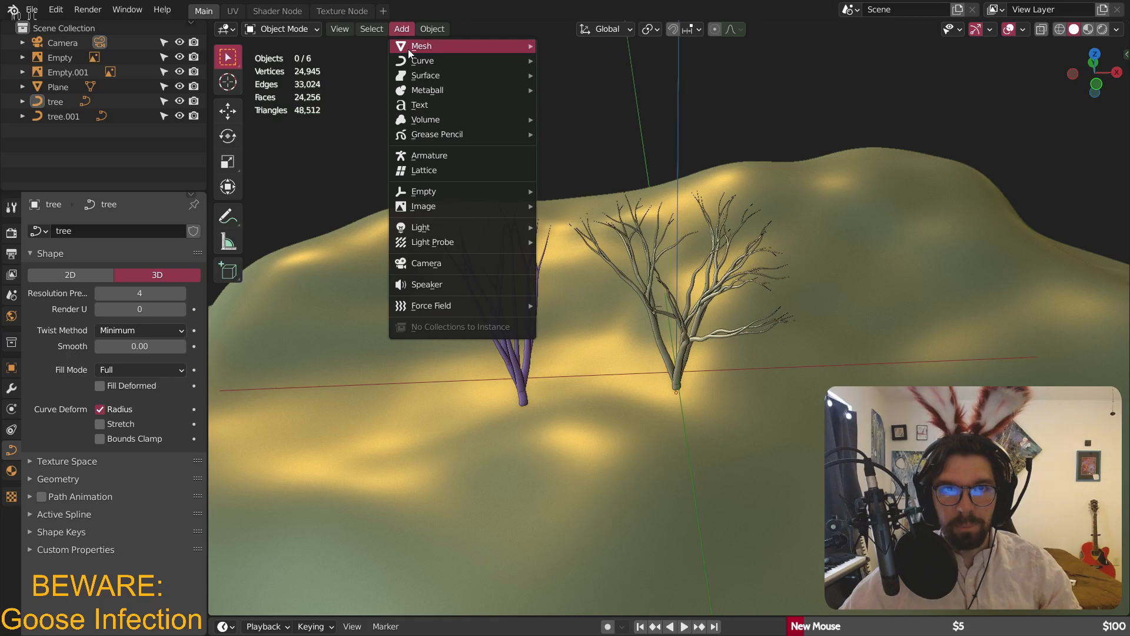
mouse_move(410, 48)
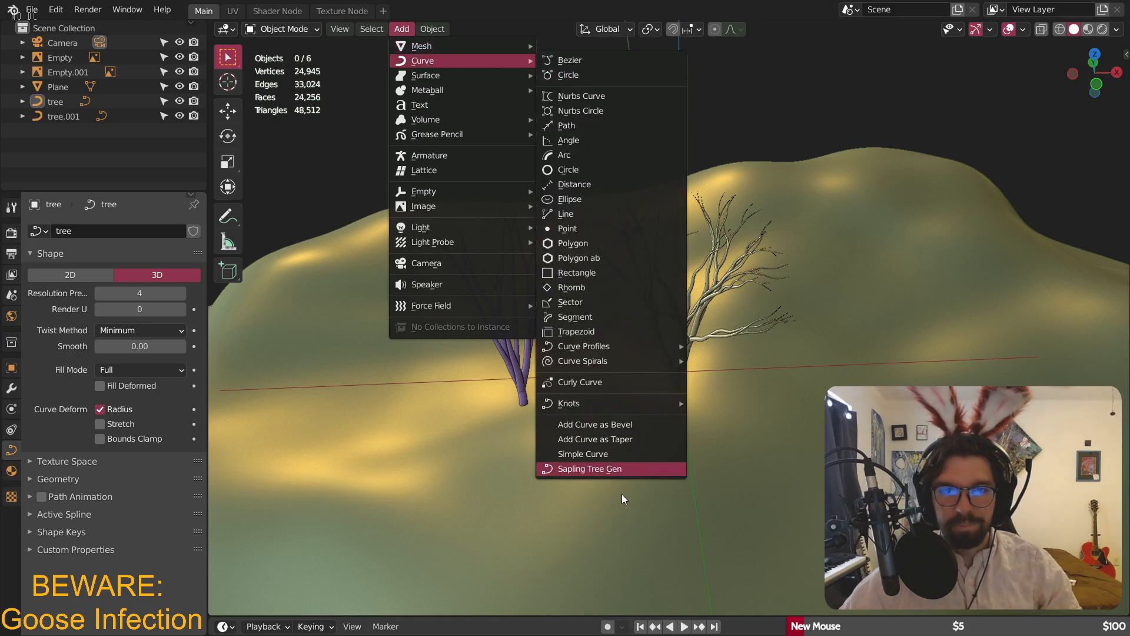
click(586, 468)
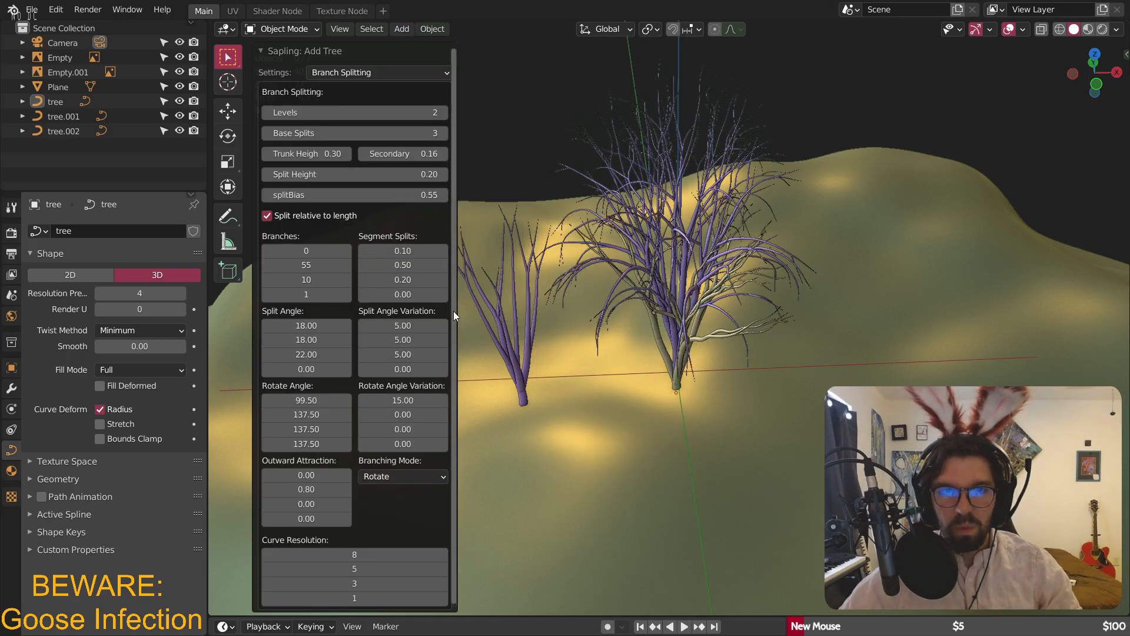
click(267, 133)
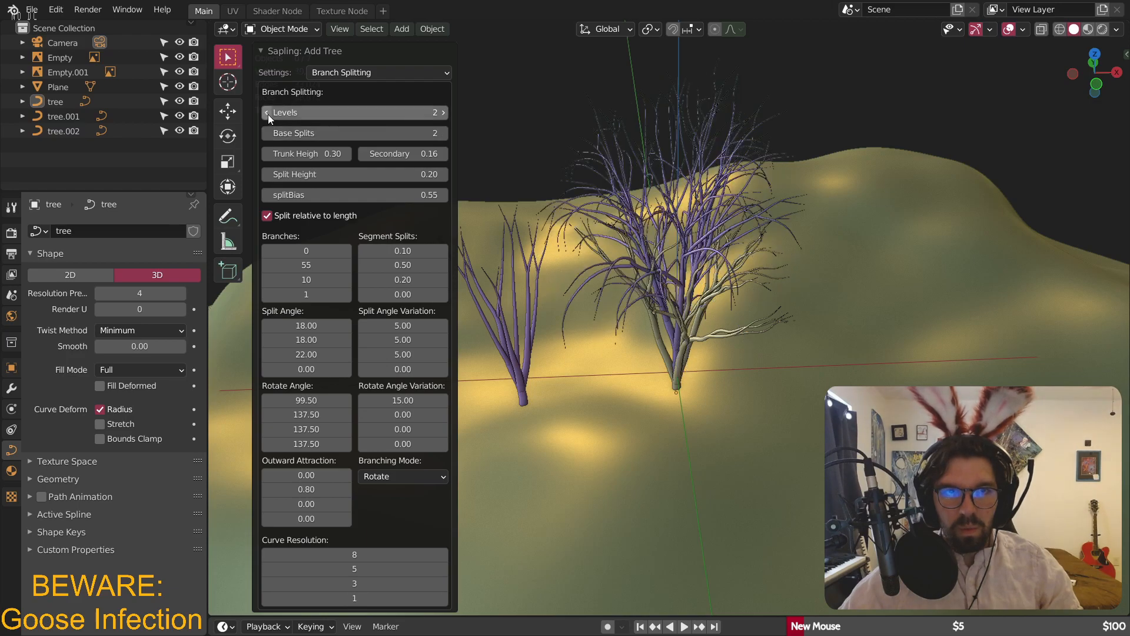
click(266, 111)
middle_drag(549, 259, 627, 223)
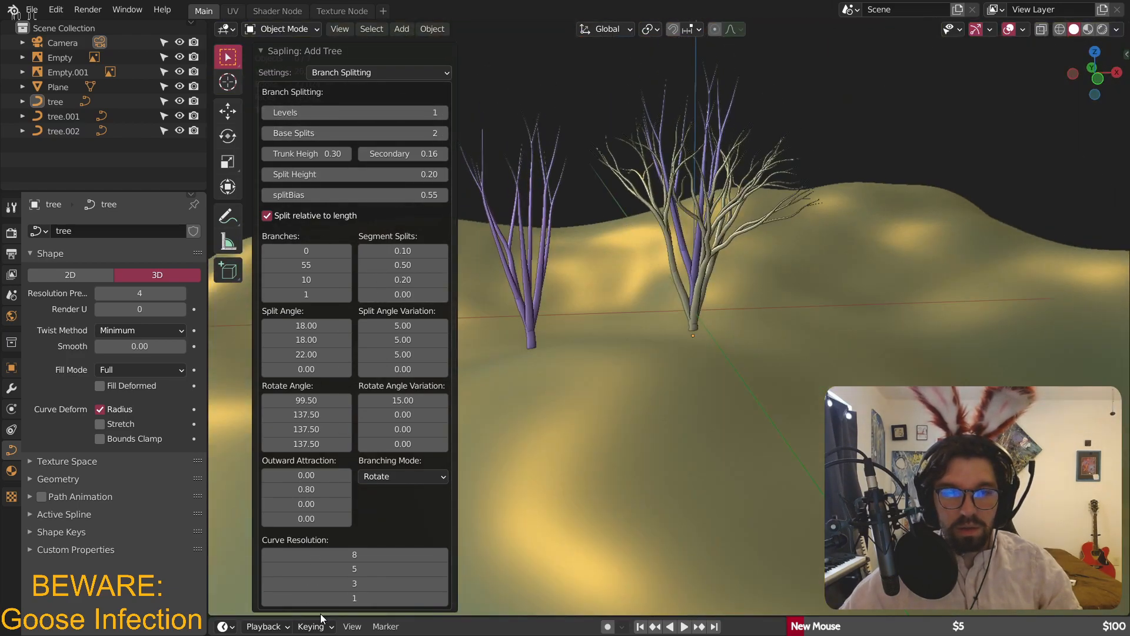
- Set the third tree's Random Seed to 2 in the Geometry settings and inspect the resulting shape
click(366, 76)
click(356, 87)
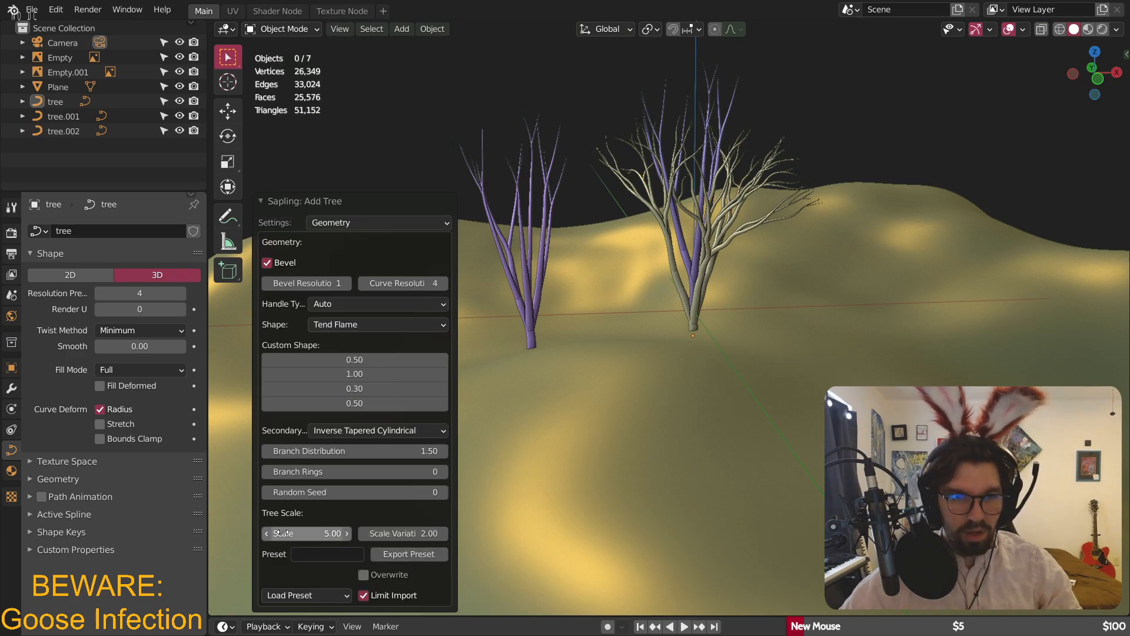
click(444, 492)
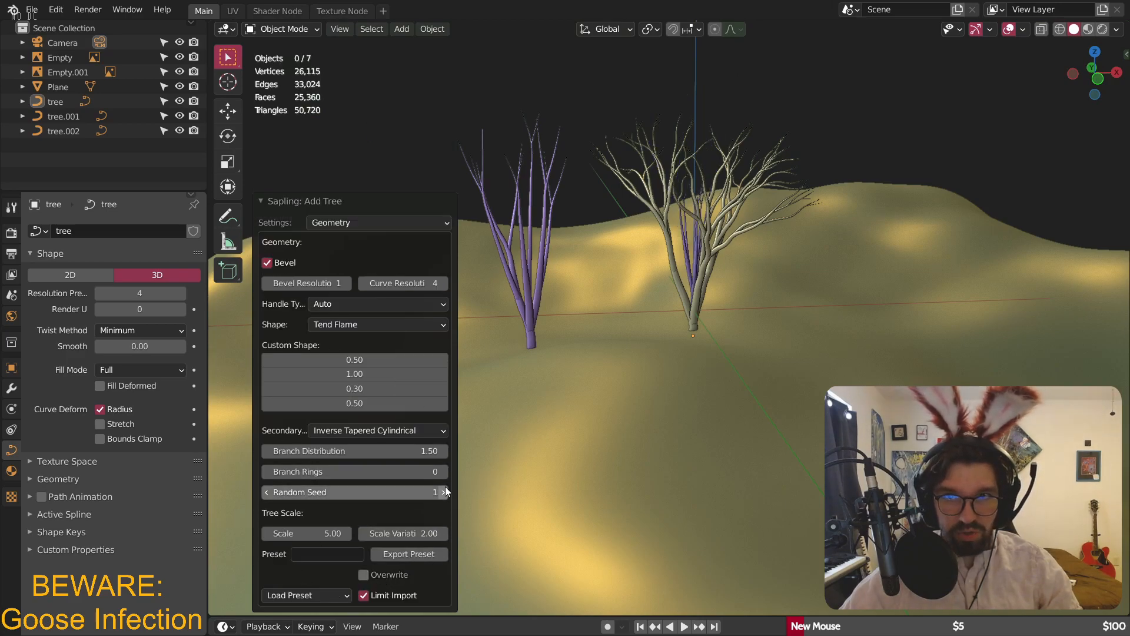
scroll(693, 243, up, 6)
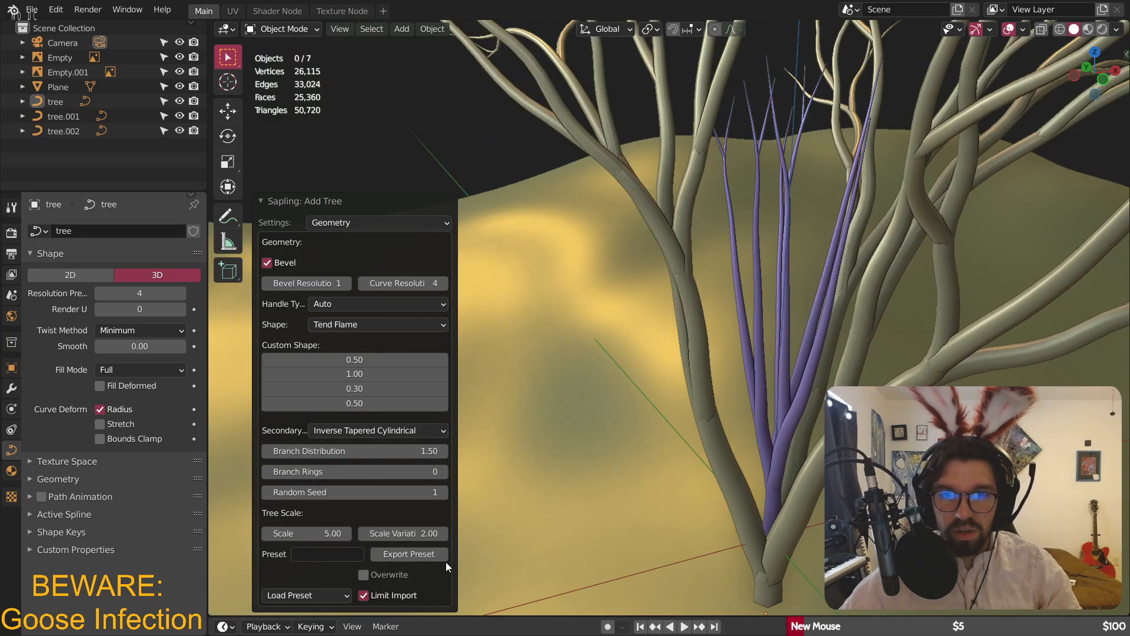
click(445, 494)
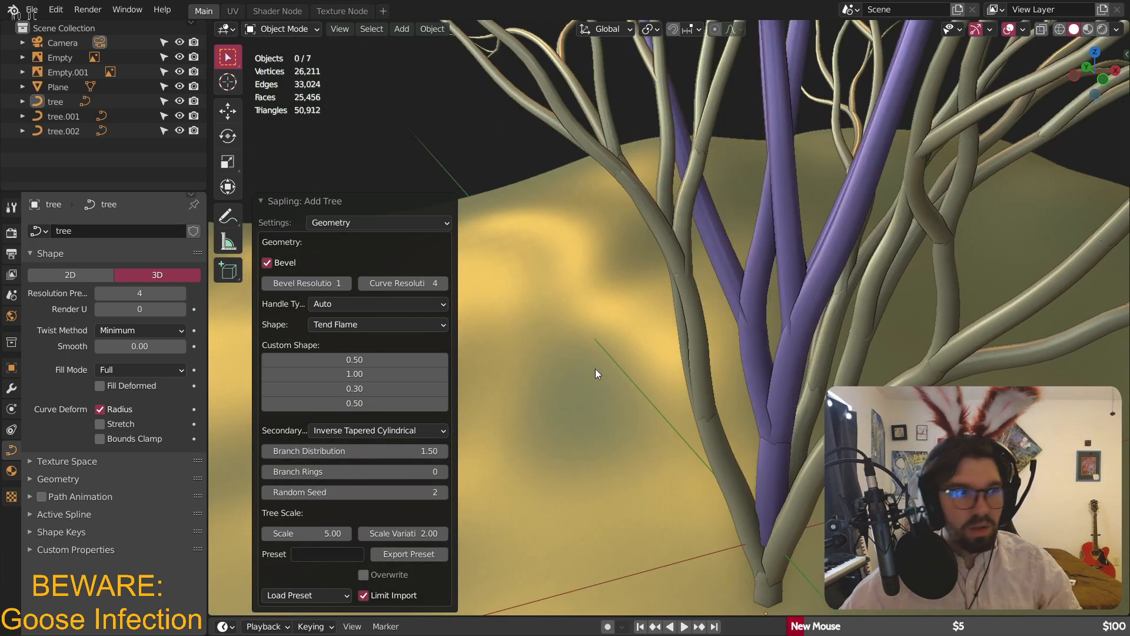
scroll(651, 298, down, 6)
middle_drag(669, 279, 628, 290)
scroll(644, 269, up, 4)
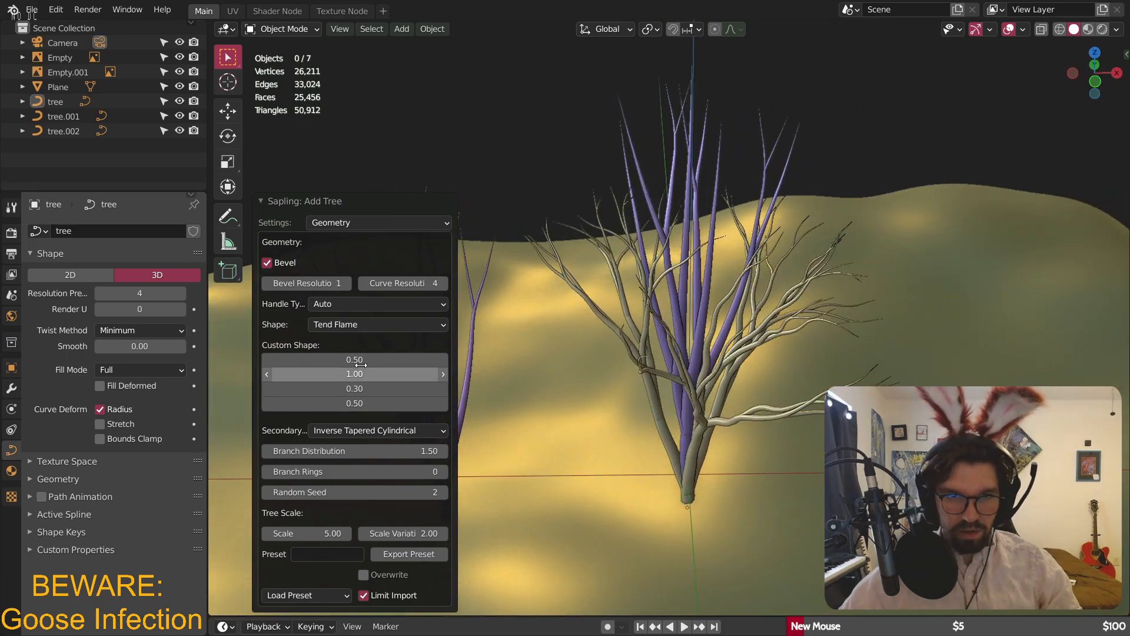
- Set the third tree's Rotate Angle values to 111.17, 132.28, 135.37 and 137.65, and its first Split Angle to 44.49
click(384, 219)
click(359, 269)
drag(306, 401, 313, 445)
drag(306, 325, 364, 326)
middle_drag(894, 202, 535, 210)
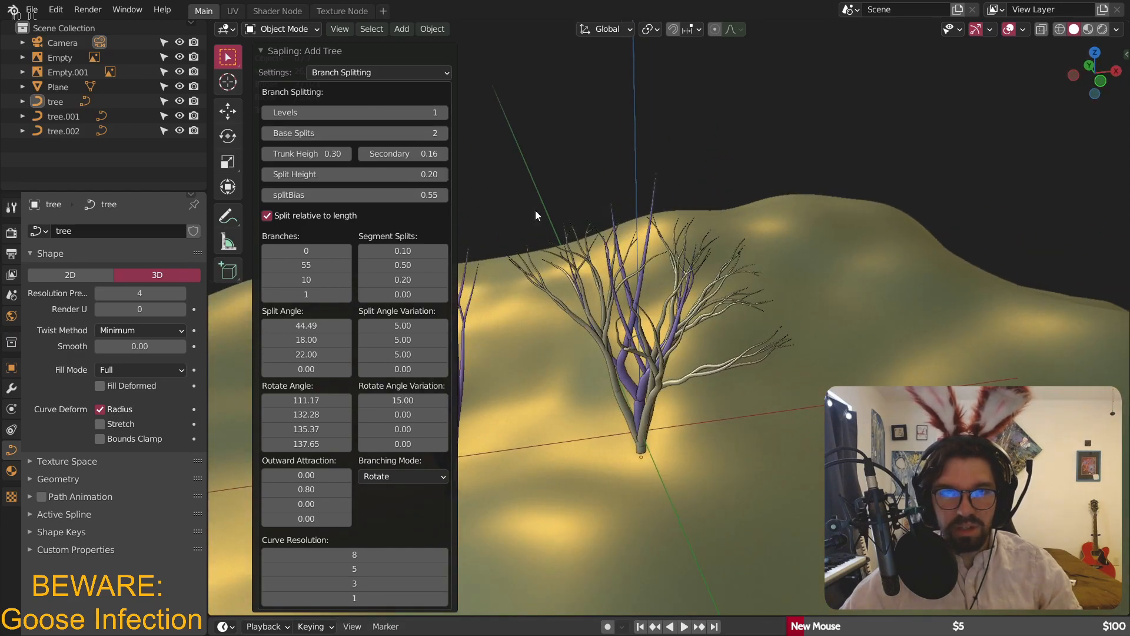
- Move the new third tree back along the Y axis, behind the first tree
click(648, 236)
middle_drag(649, 236, 649, 327)
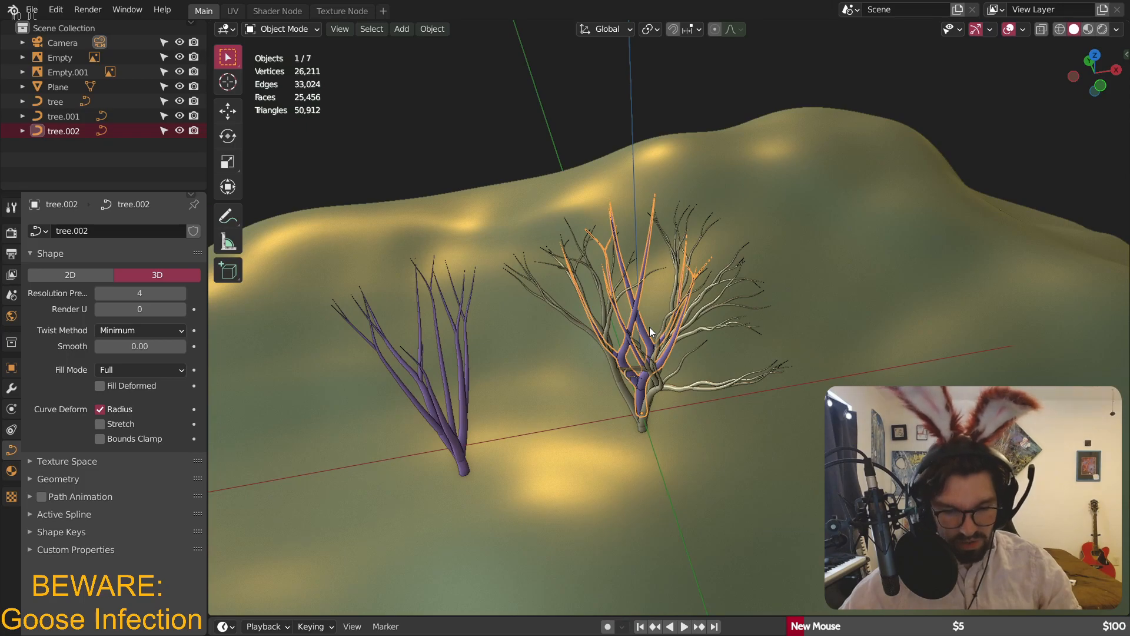
key(g)
key(y)
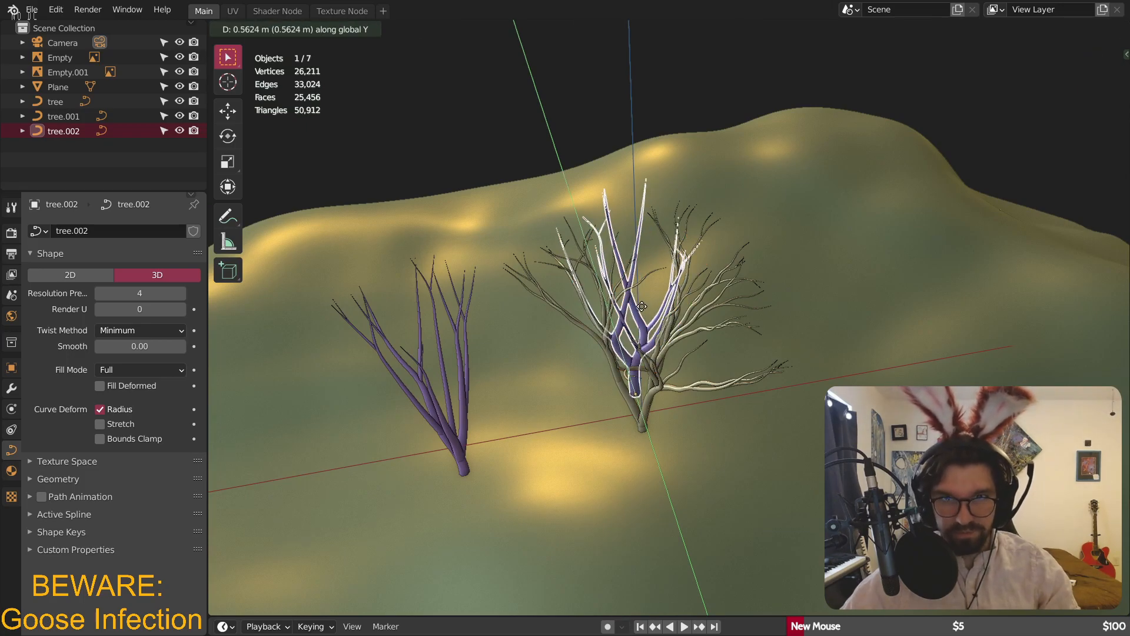
click(599, 232)
- Adjust the third tree's height along the Z axis until its trunk base sinks into the ground, and deselect it
middle_drag(599, 232, 622, 214)
key(g)
key(z)
click(550, 224)
key(g)
key(z)
click(640, 200)
key(g)
key(z)
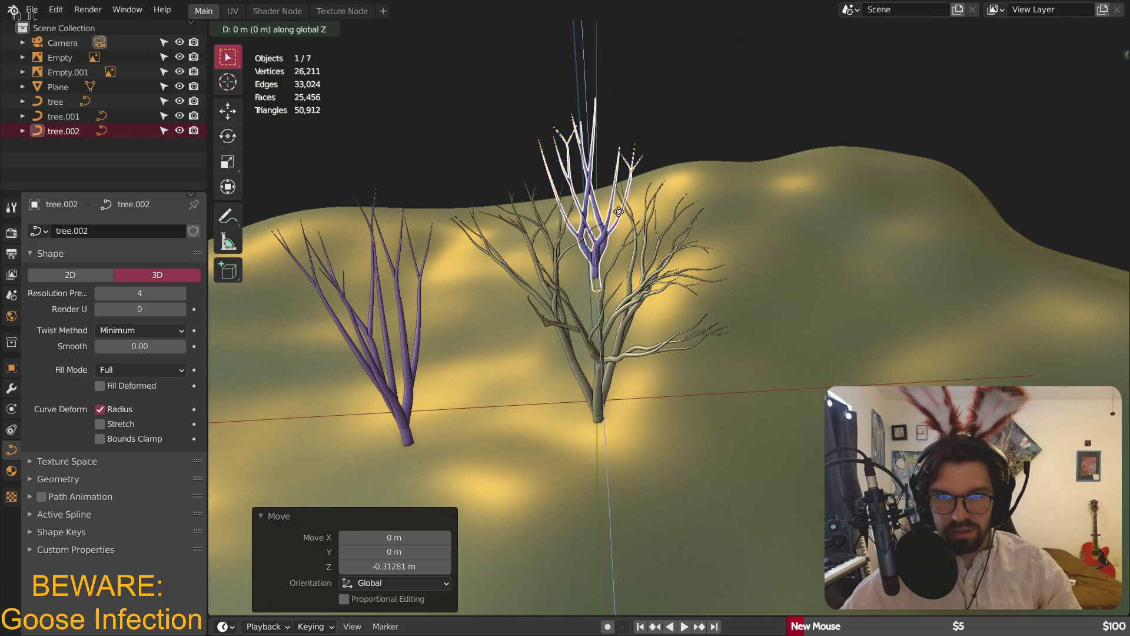
click(638, 206)
click(691, 105)
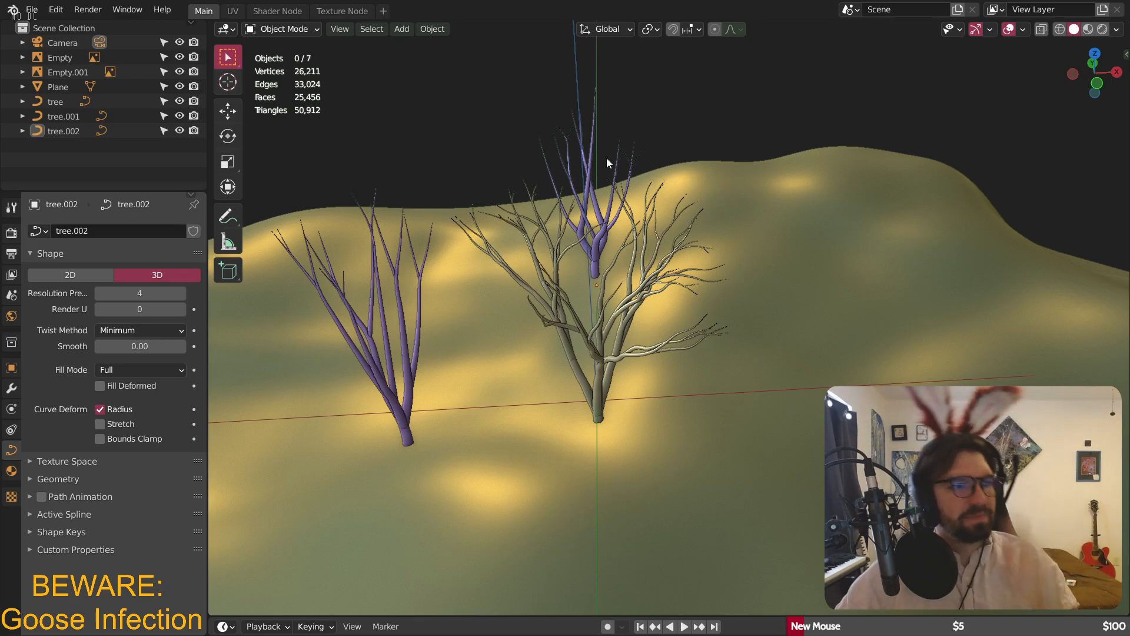
- In the camera view, shift the third tree about -0.8 m along the X axis, out from behind the first tree
middle_drag(621, 266, 587, 205)
key(KP_0)
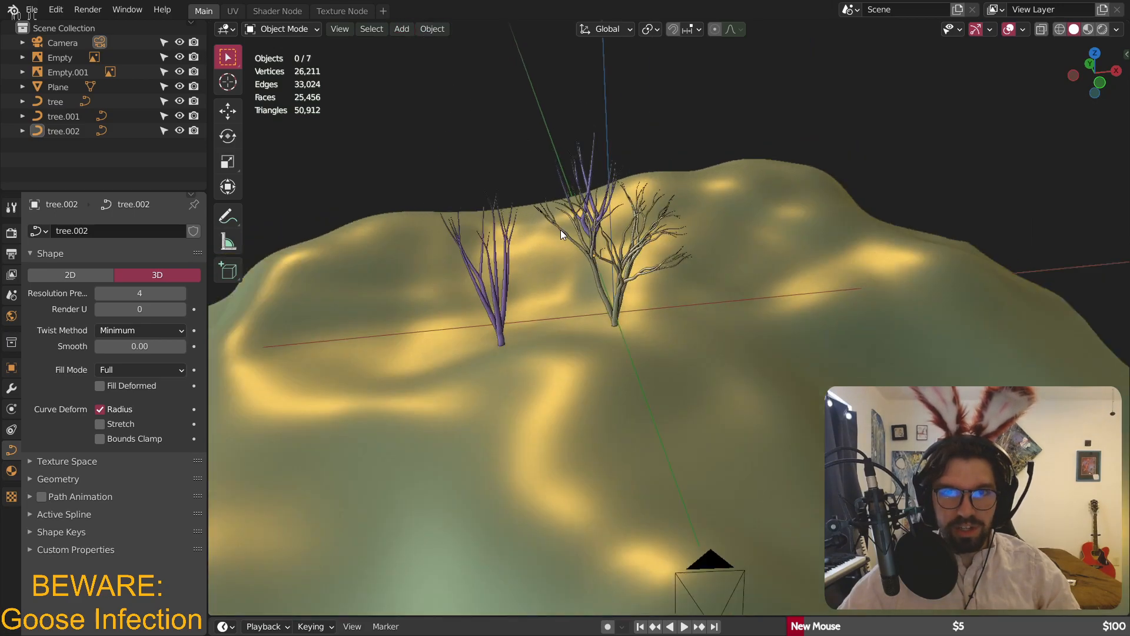
scroll(569, 298, up, 4)
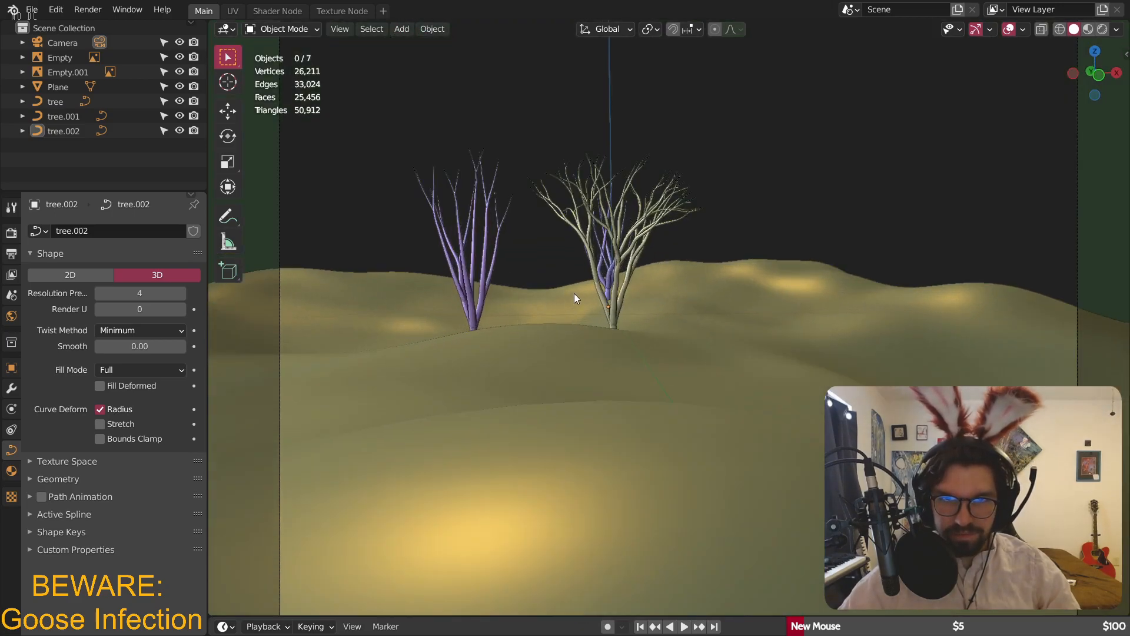
click(618, 264)
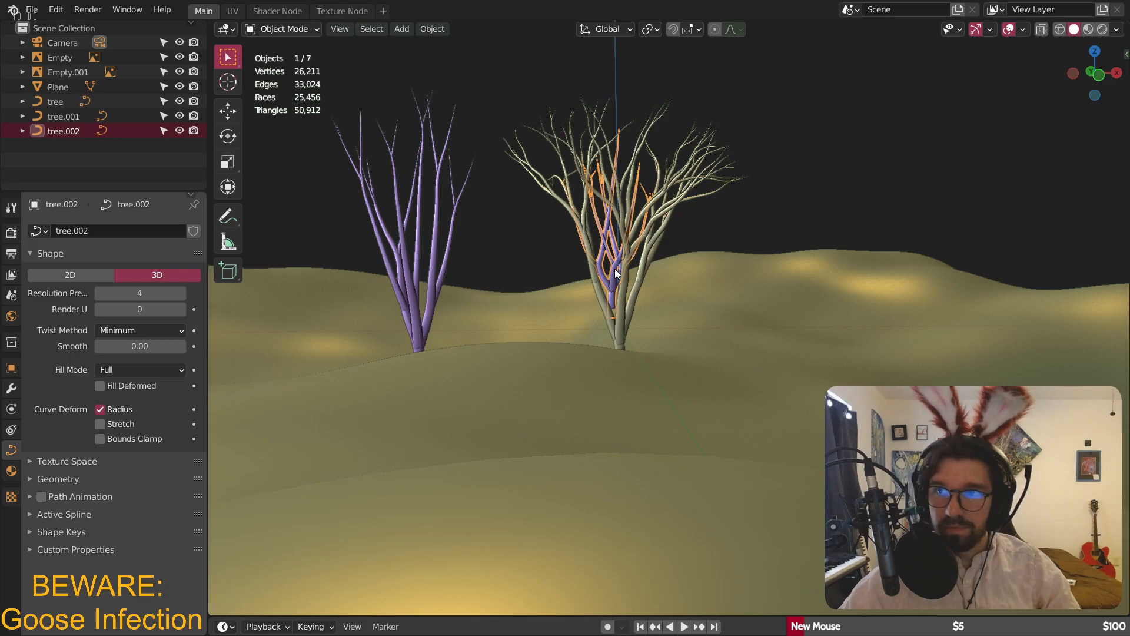
key(g)
key(x)
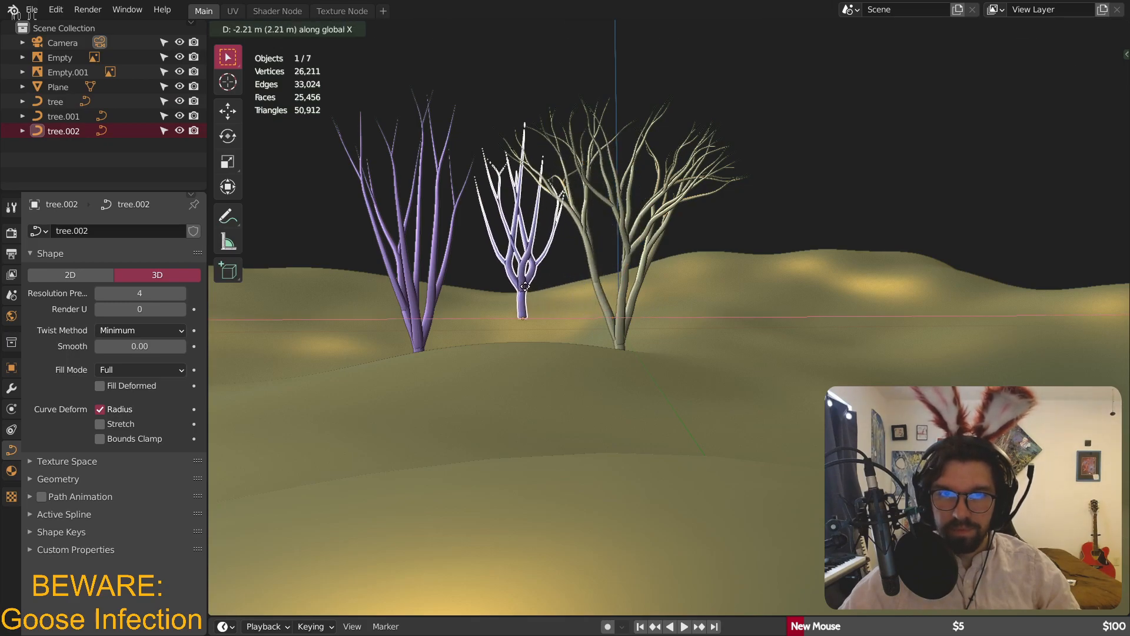
click(582, 279)
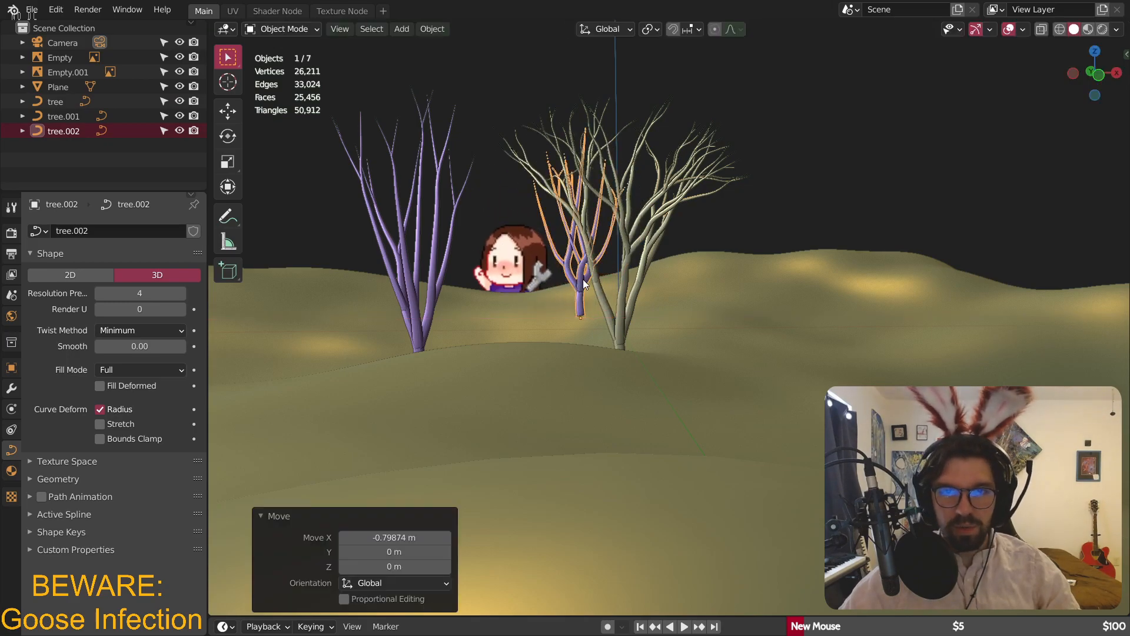
- Lower the third tree about 0.12 m along the Z axis, deselect it and return to the camera view
key(g)
key(x)
right_click(592, 262)
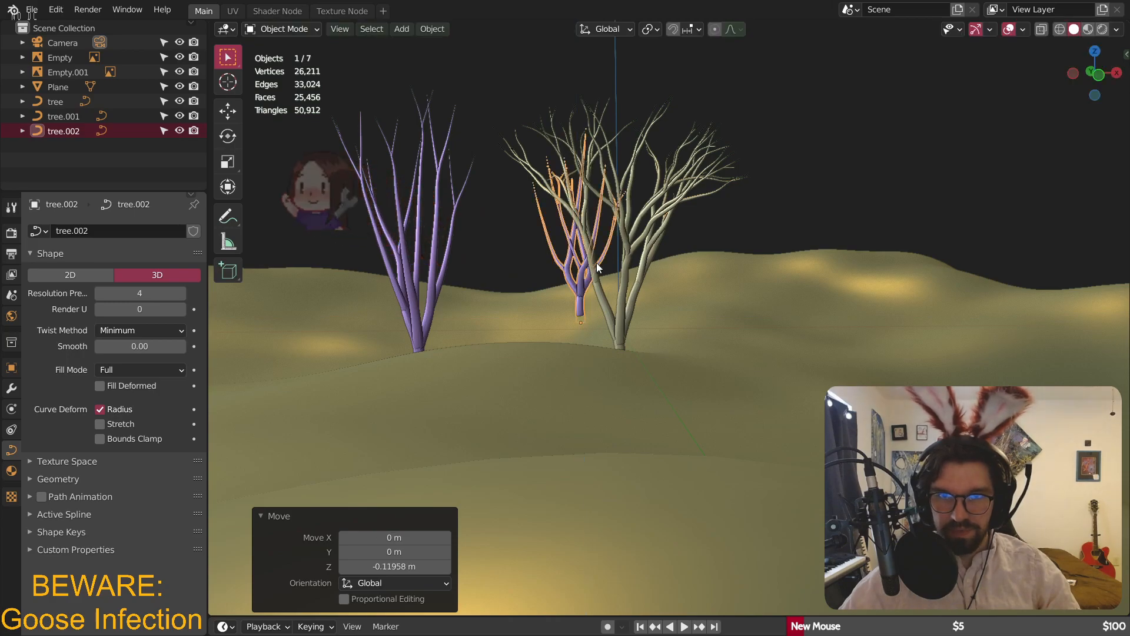
click(850, 122)
key(KP_0)
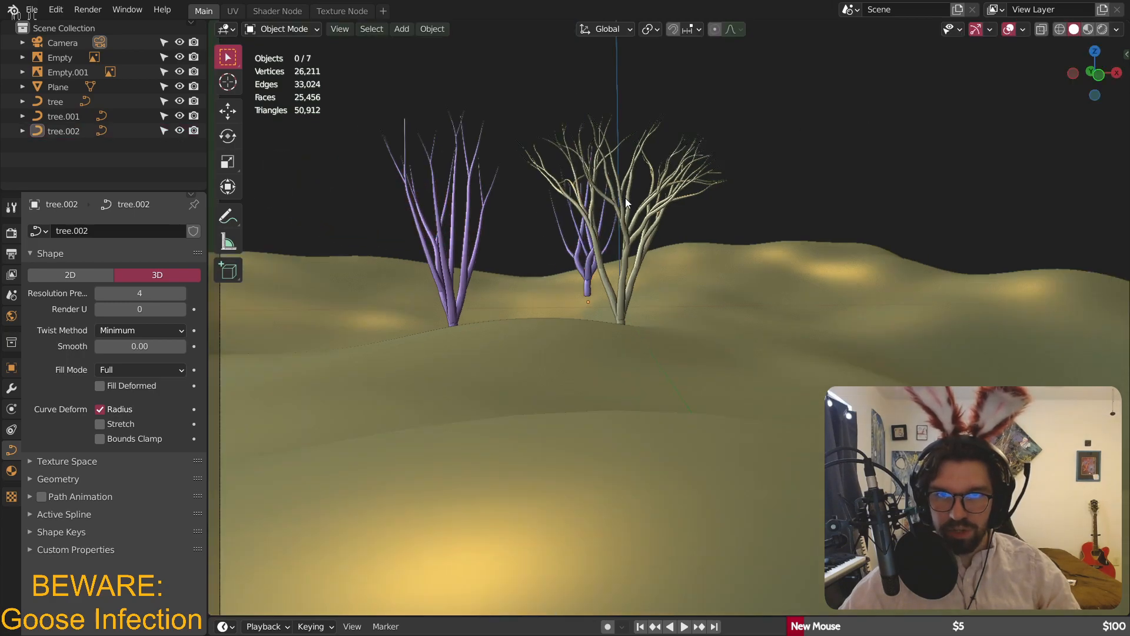
- Duplicate the third tree and move the copy about -10.1 m along the Y axis, toward the camera
middle_drag(595, 199, 693, 256)
click(567, 200)
key(ctrl+c)
key(ctrl+v)
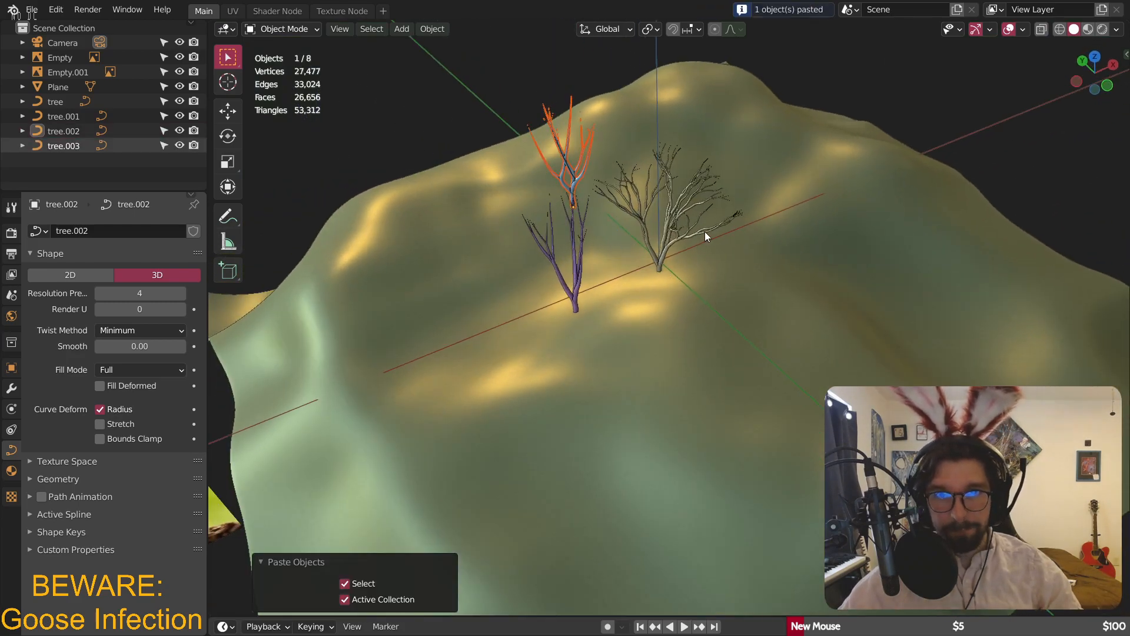
key(g)
key(y)
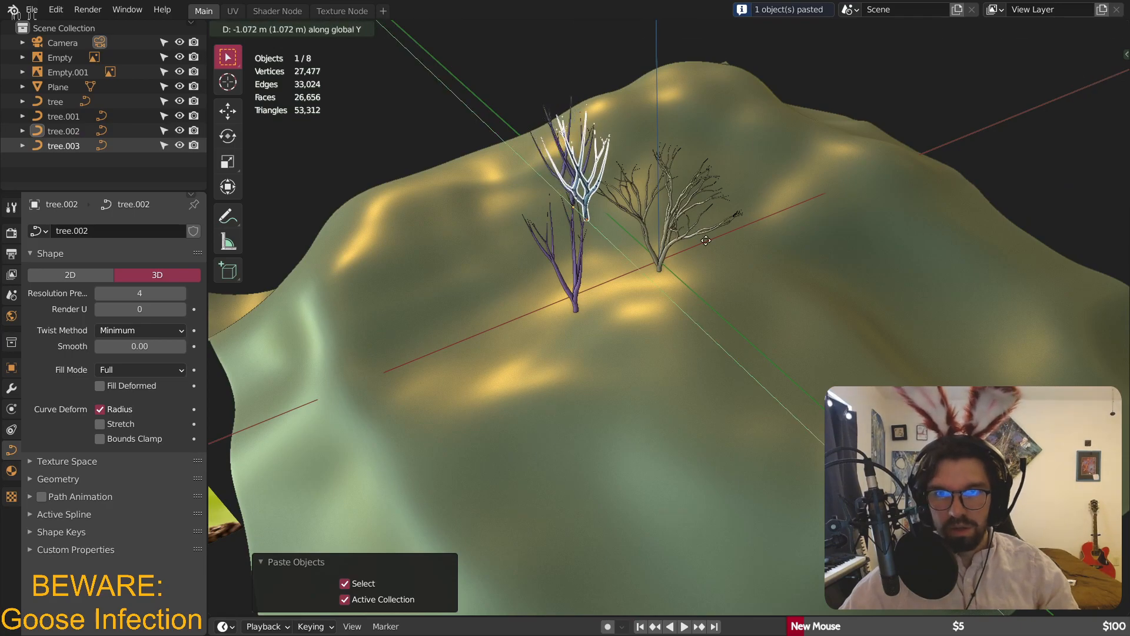
click(755, 322)
shift+middle_drag(754, 322, 646, 208)
key(KP_0)
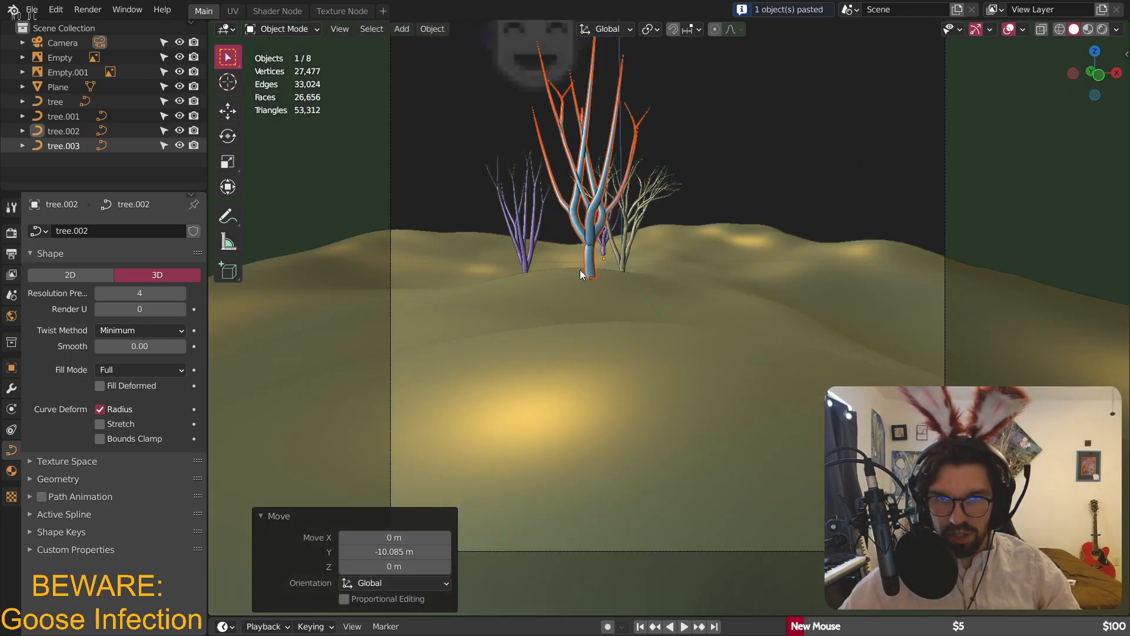
scroll(596, 250, up, 2)
scroll(600, 251, down, 2)
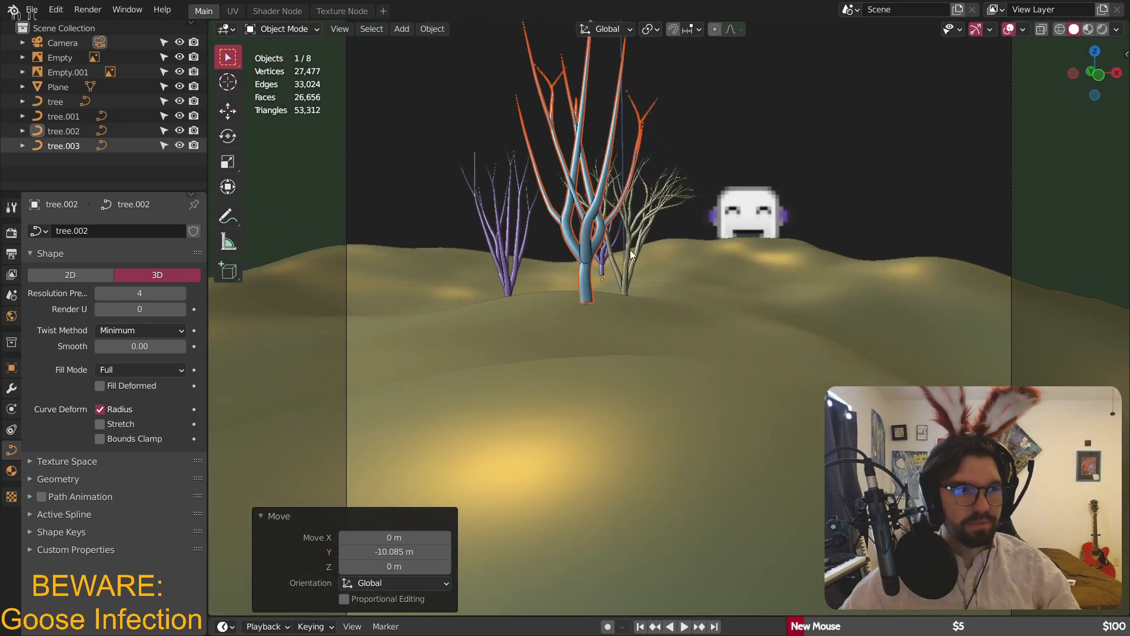
- Shift the foreground tree copy about -2.6 m along X and lower it about 0.3 m along Z
key(g)
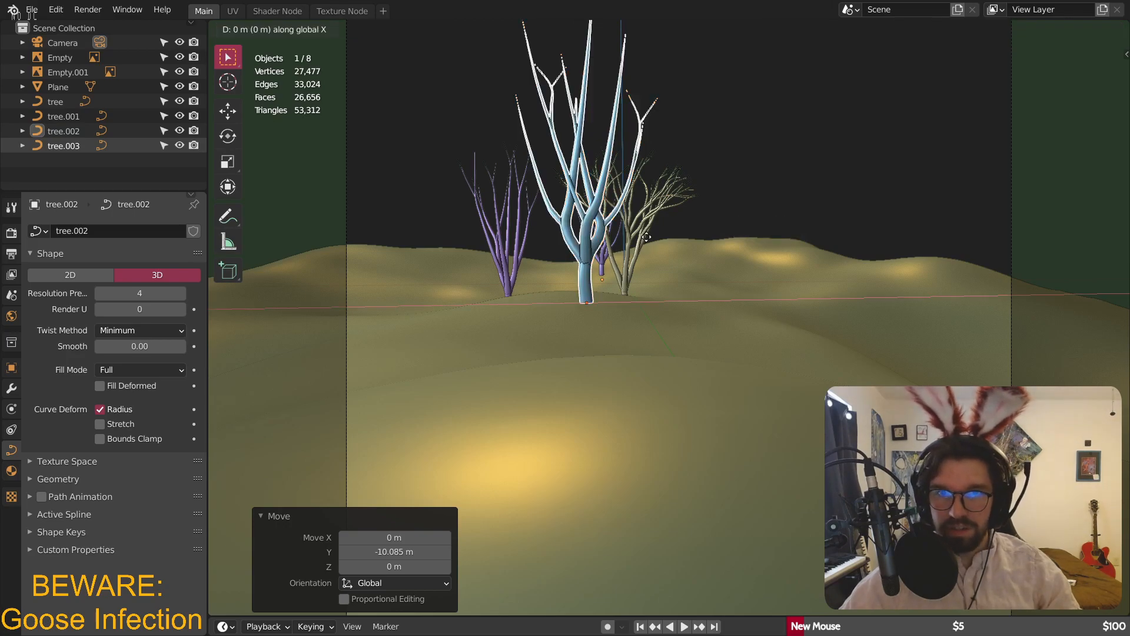
key(x)
click(475, 260)
key(g)
key(z)
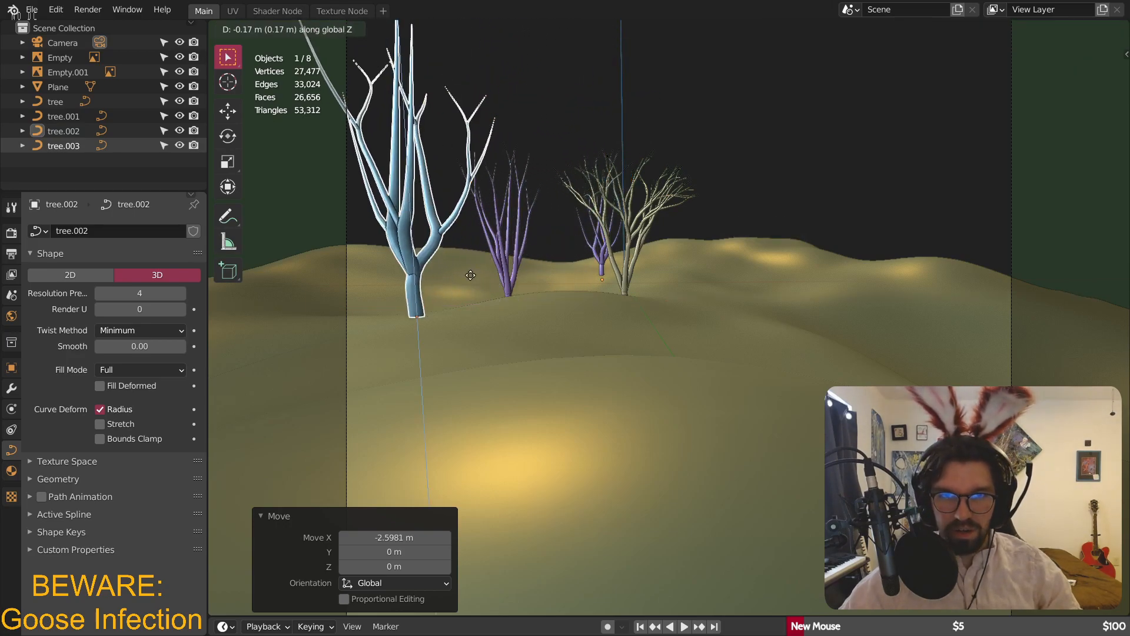
click(475, 280)
- Scale the foreground tree copy down uniformly to about 0.77 and deselect it
key(s)
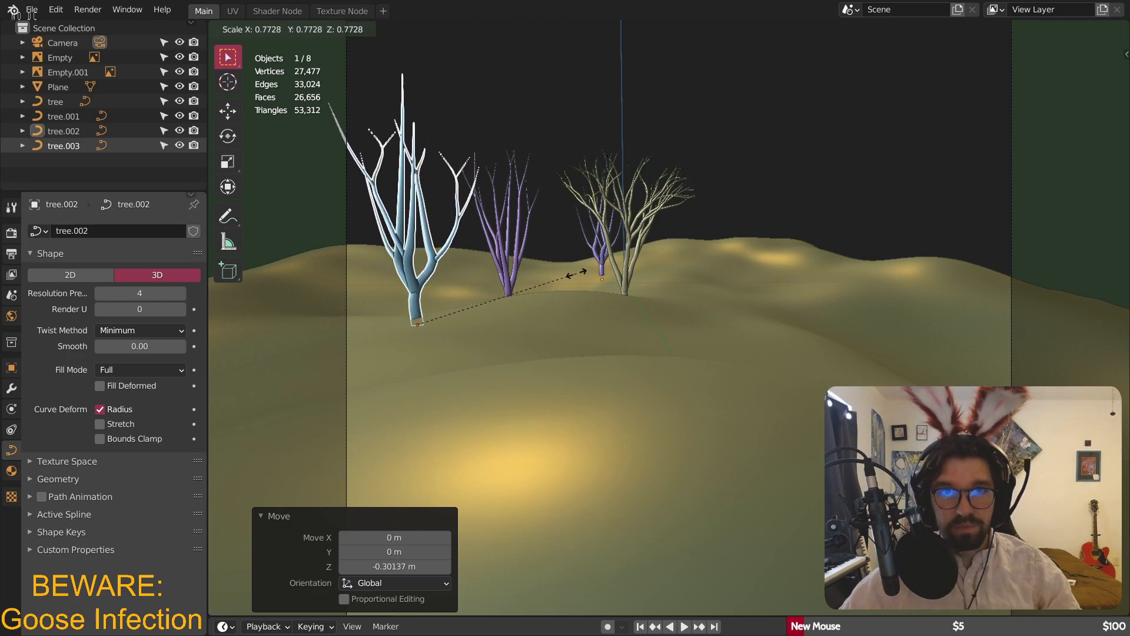
click(571, 273)
click(517, 110)
click(419, 259)
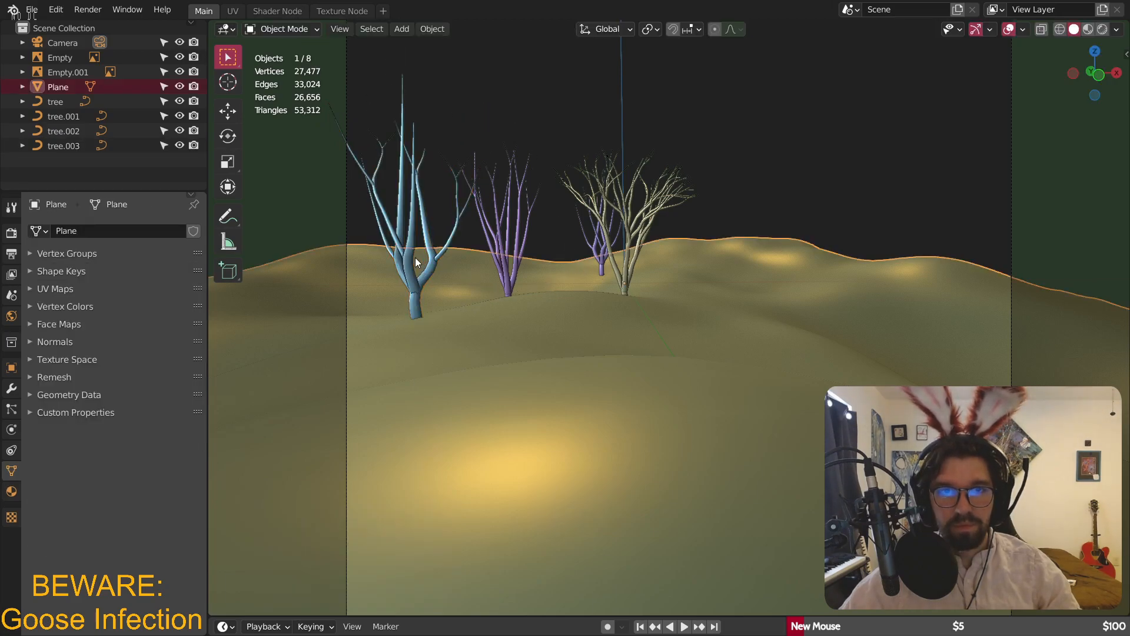
- Enlarge the foreground tree copy uniformly by a factor of about 1.245, deselect it and show the camera view
click(407, 258)
key(s)
click(609, 166)
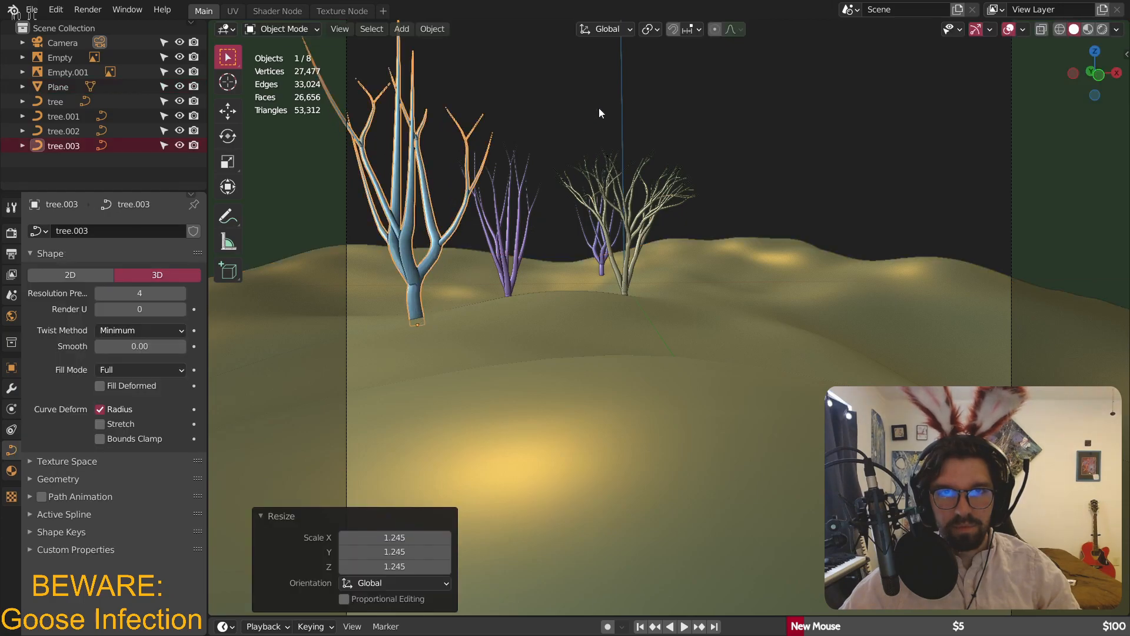
click(538, 117)
key(KP_0)
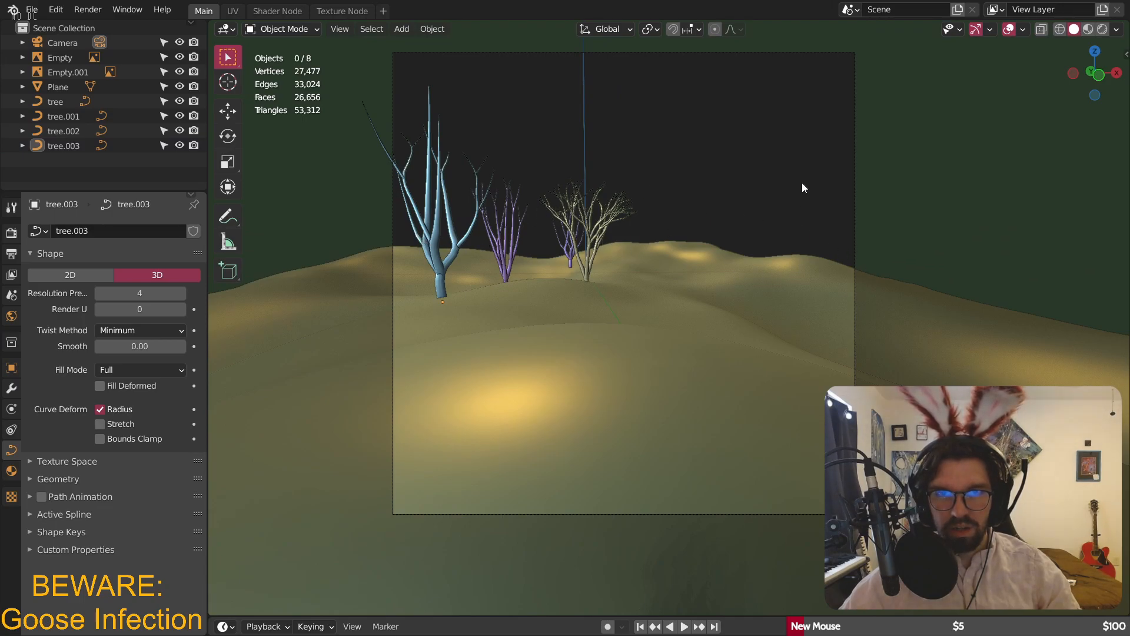
- Duplicate the first, many-branched tree and move the copy about -7.5 m along the Y axis, toward the camera
click(591, 253)
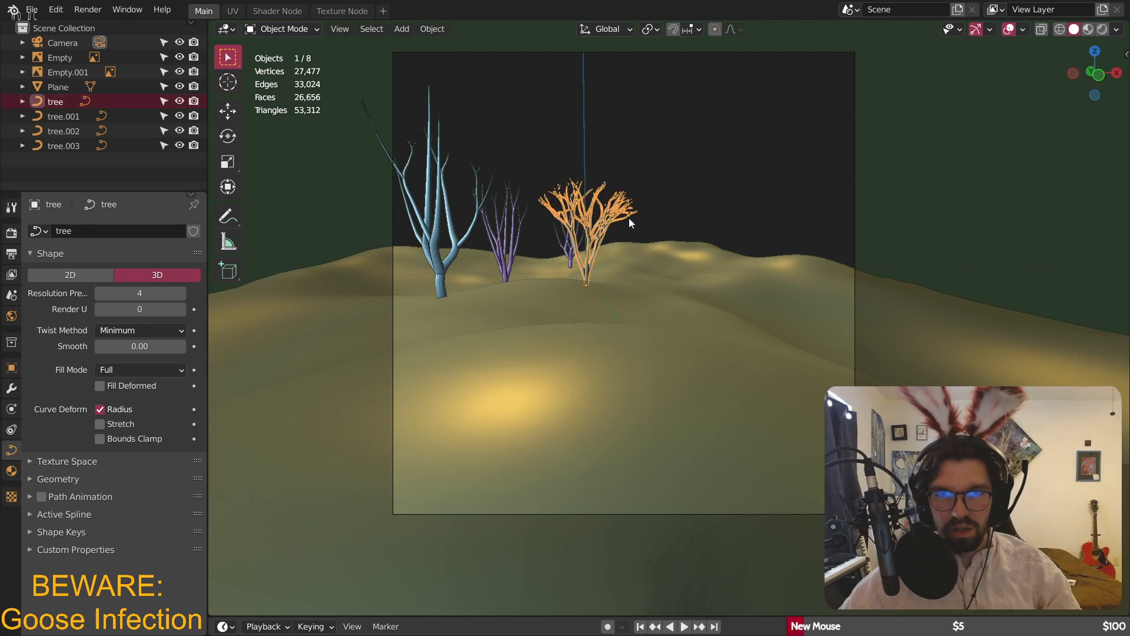
key(ctrl+c)
key(ctrl+v)
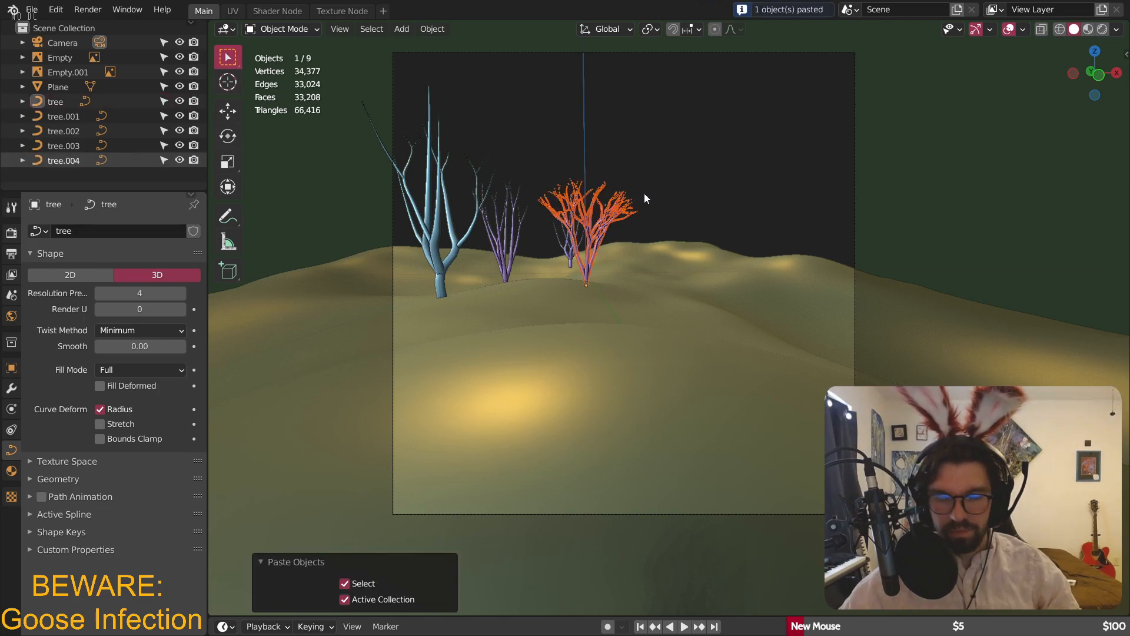
key(g)
key(y)
key(Escape)
key(g)
key(y)
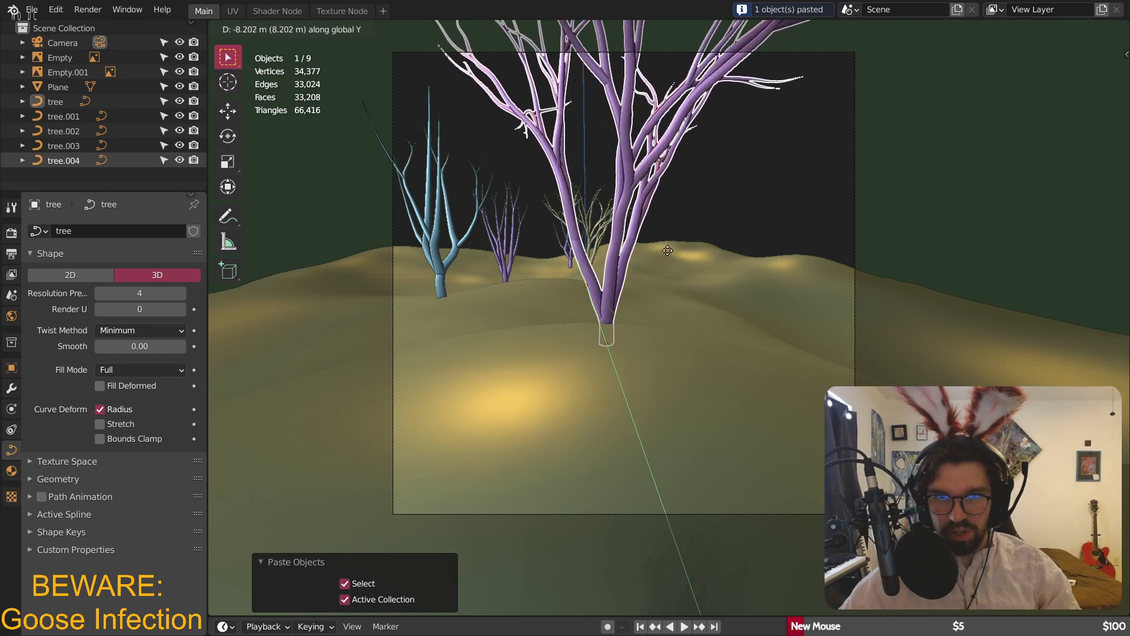
click(549, 285)
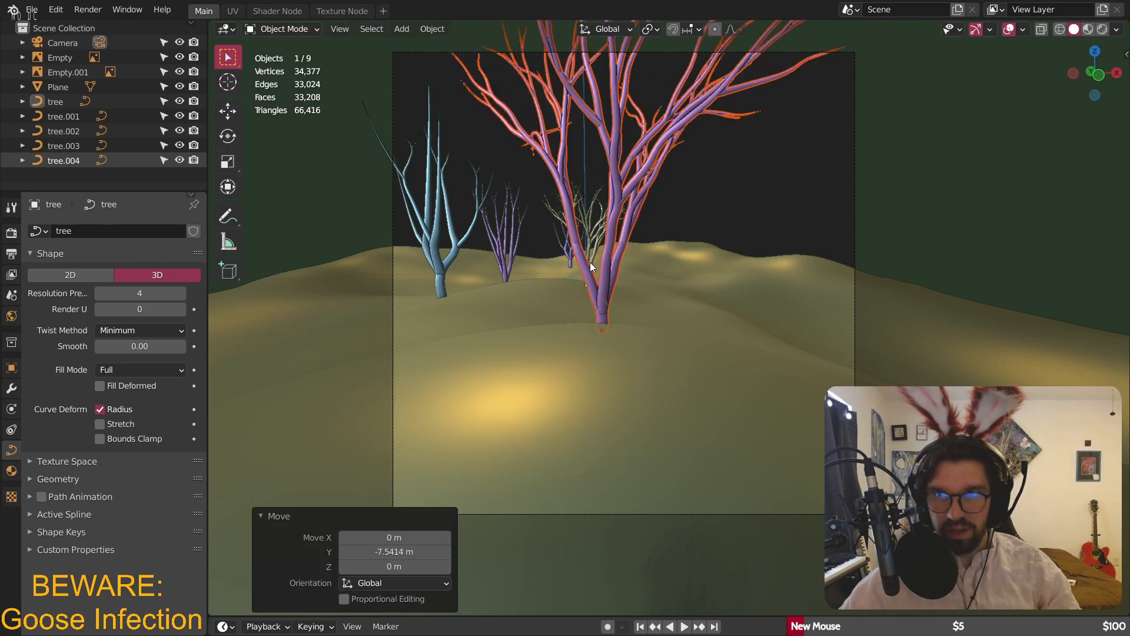
- Move the new many-branched copy about 2.5 m along X and rotate it about 76.5° around the Z axis
key(g)
key(x)
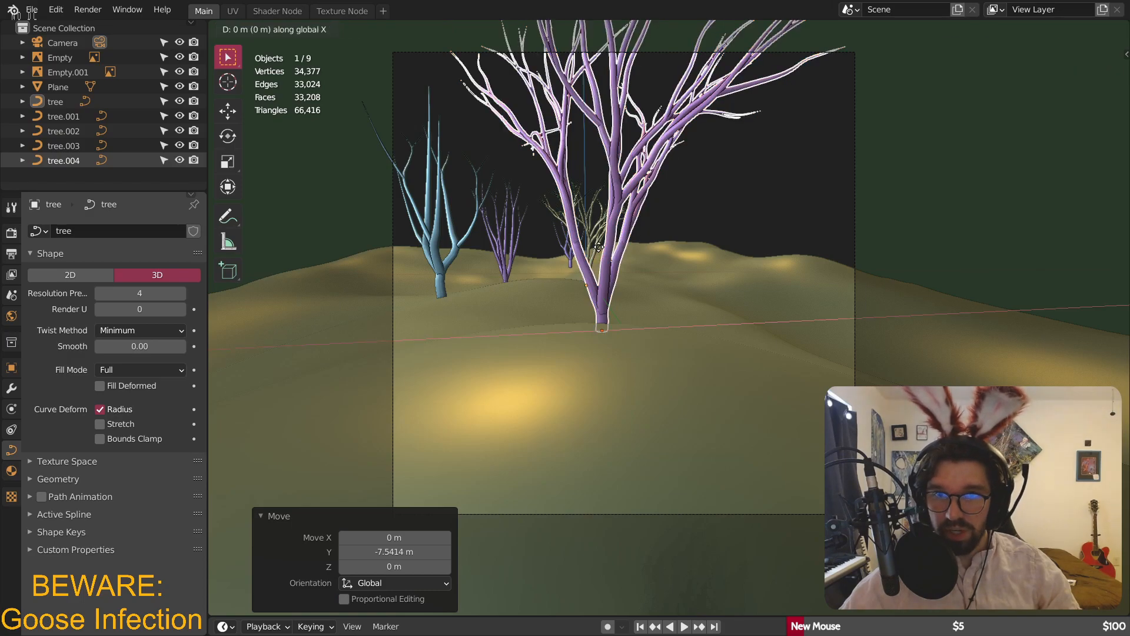
click(739, 233)
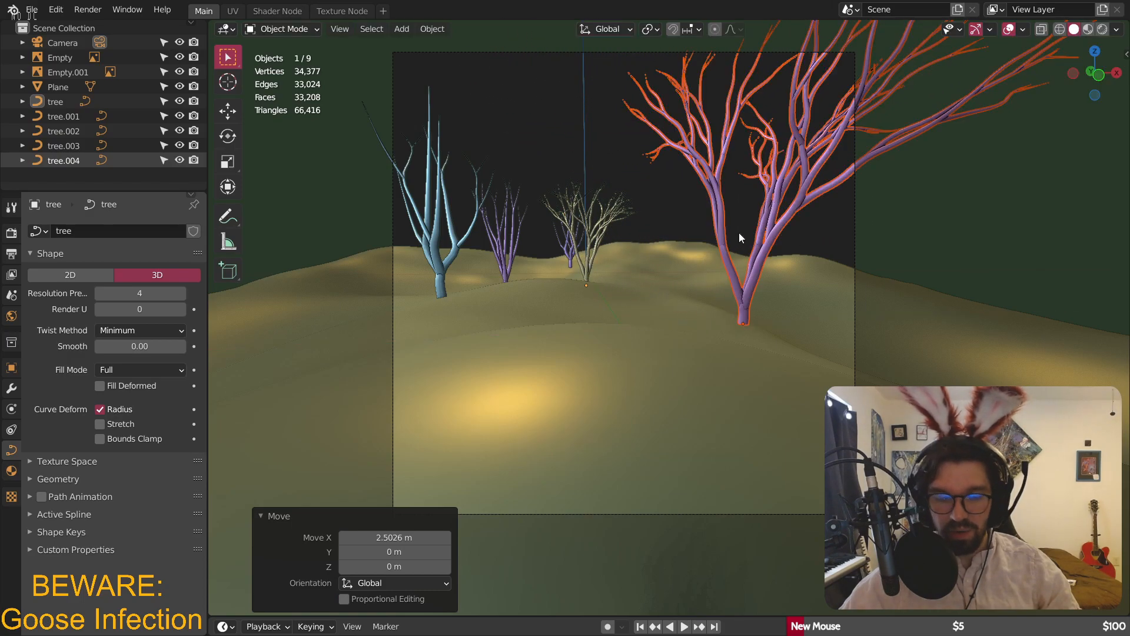
key(r)
key(z)
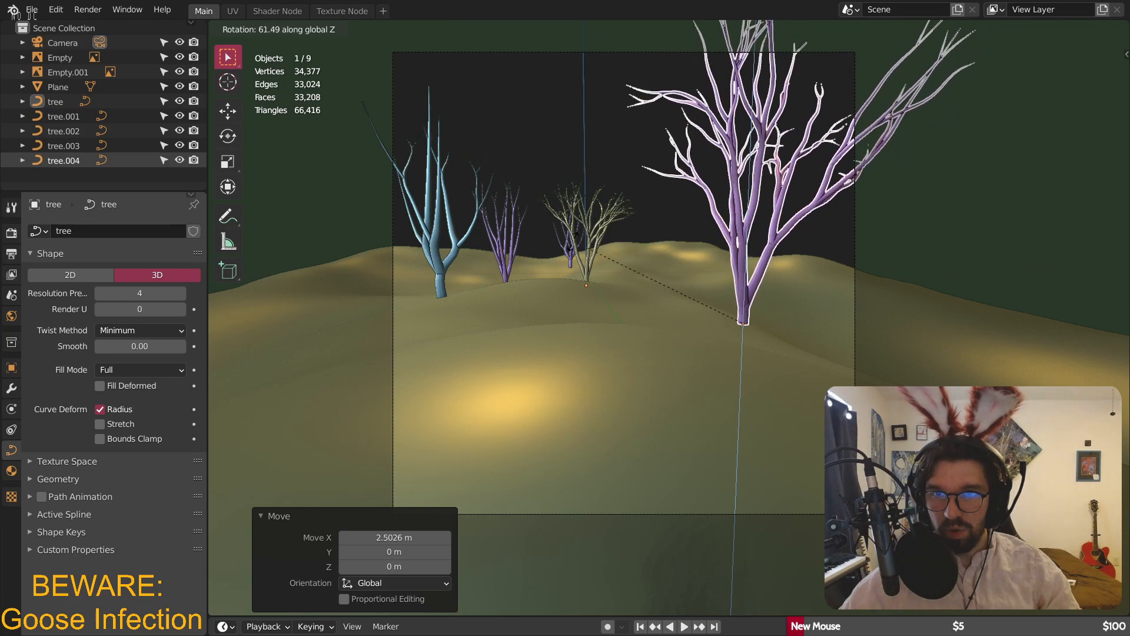
click(301, 238)
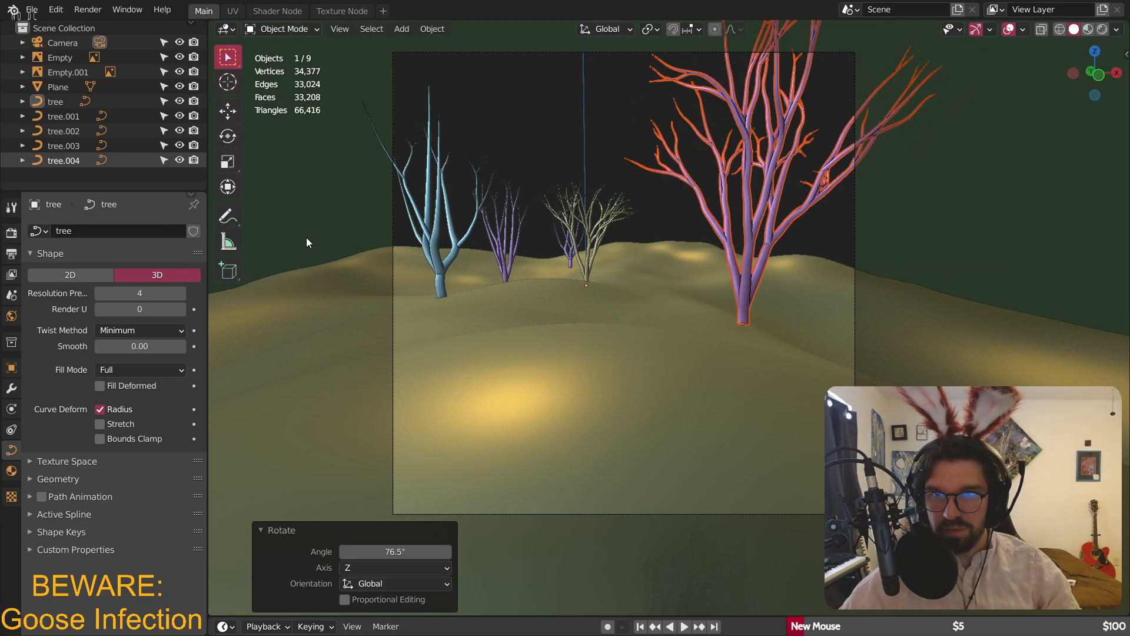
- Lower the many-branched foreground copy about 0.29 m along the Z axis into the ground, and deselect it
key(g)
key(z)
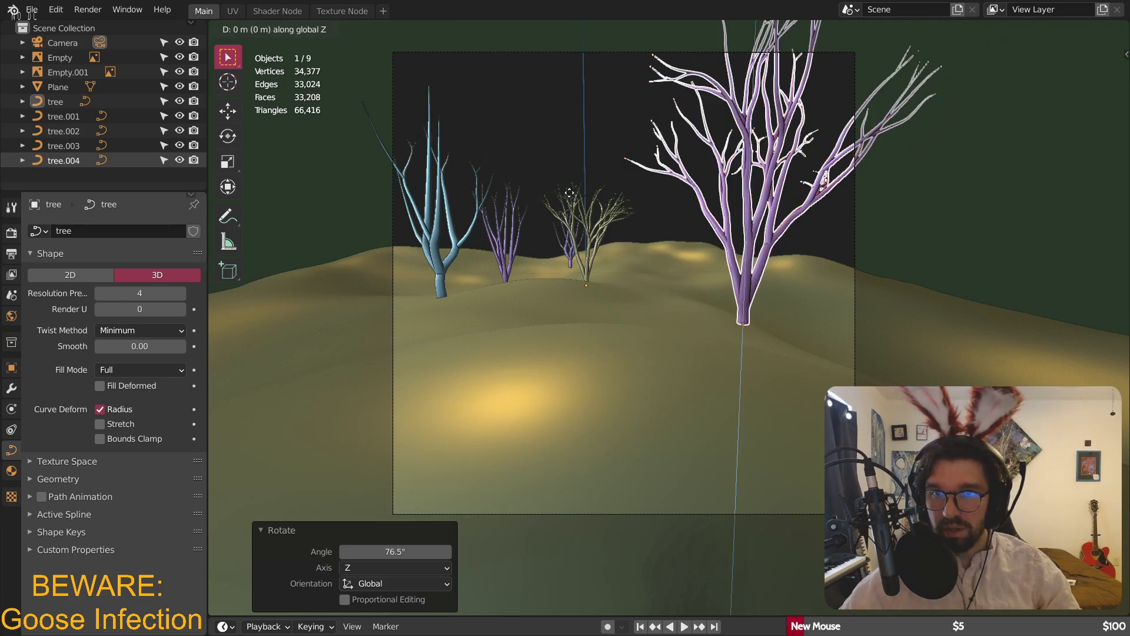
click(570, 211)
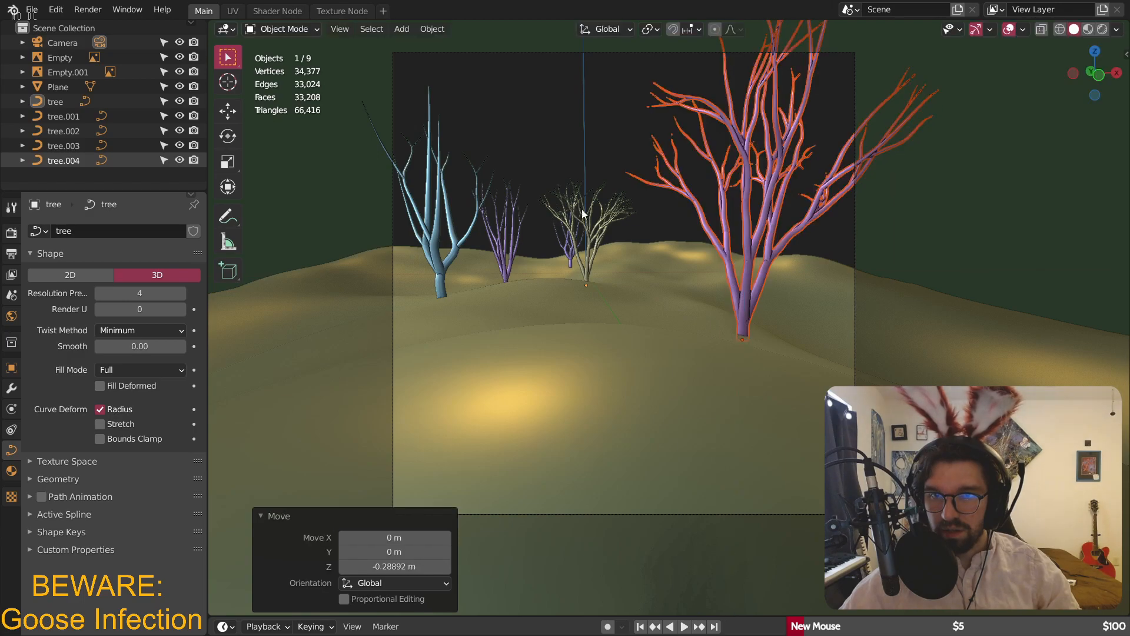
click(1037, 216)
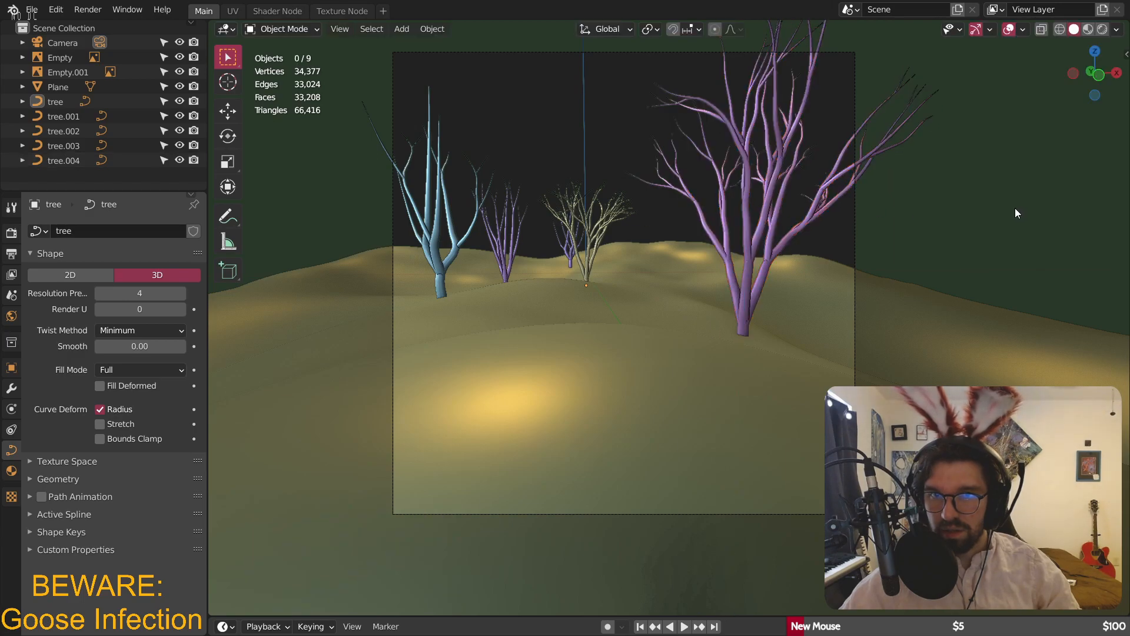
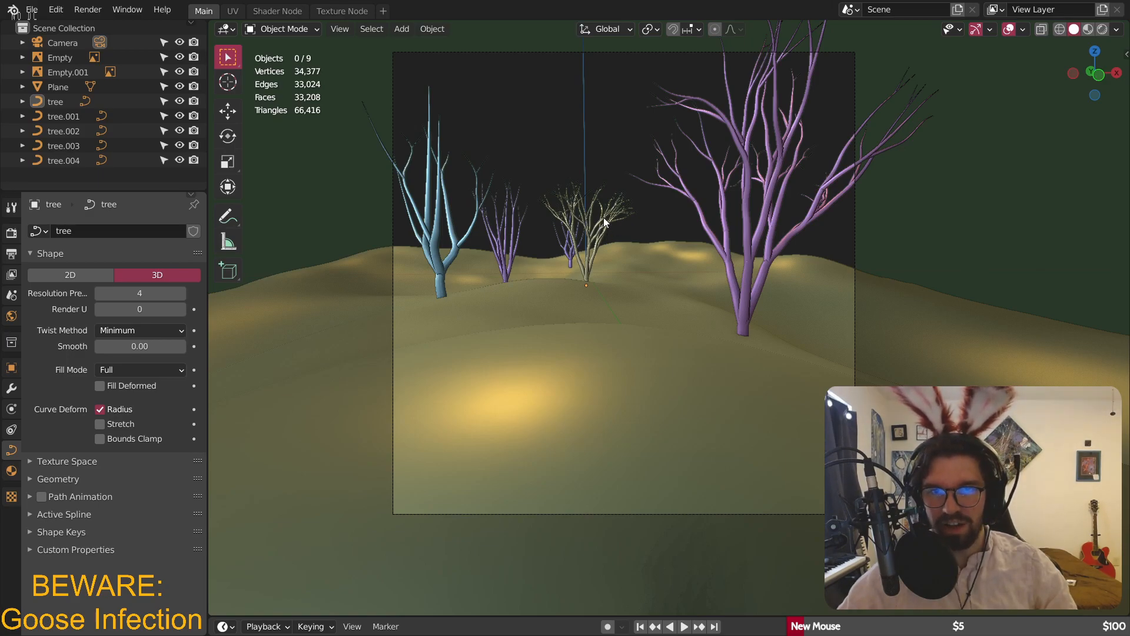
- Rotate the blue foreground tree about 25.6° around the Z axis and deselect it
click(565, 249)
click(457, 248)
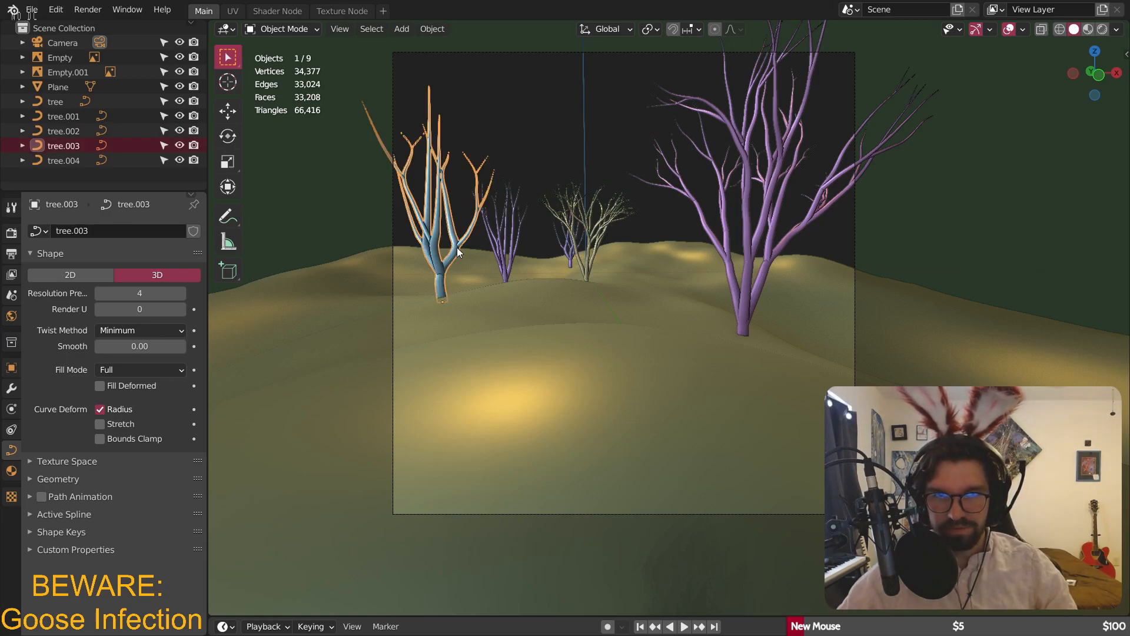
key(r)
key(z)
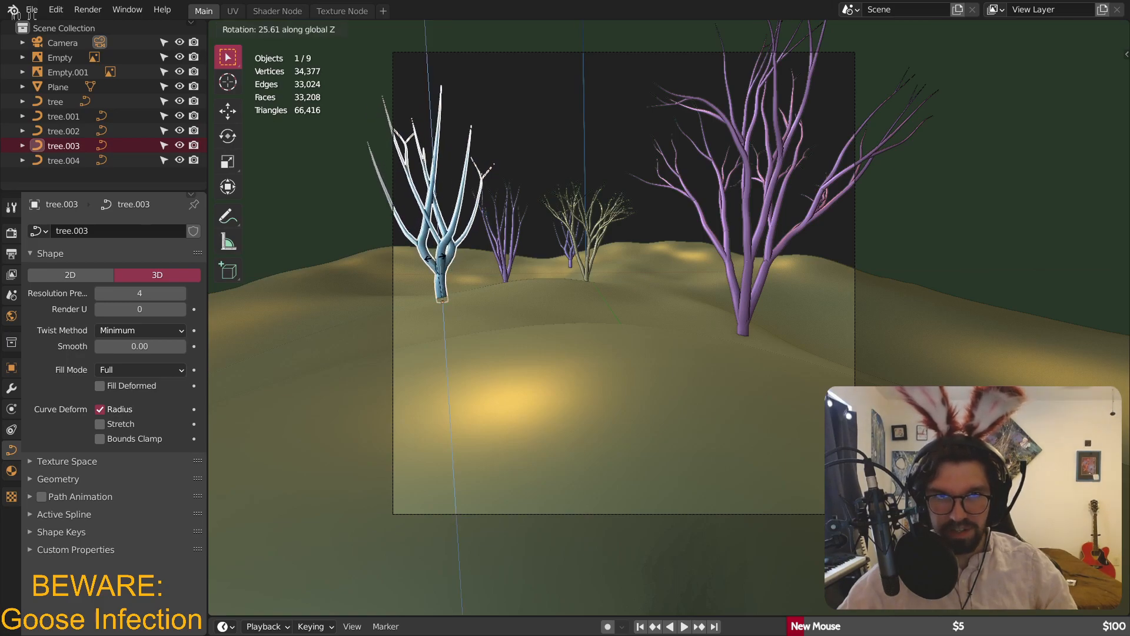
click(492, 213)
click(518, 149)
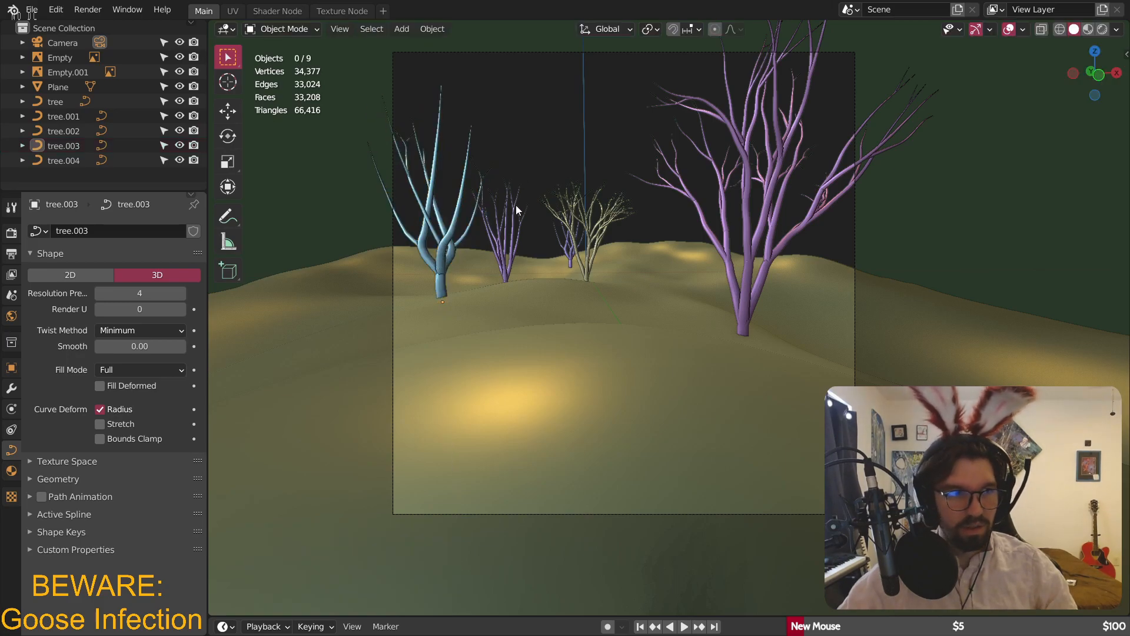
- Duplicate the small purple tree beside the blue one and move the copy about 11.2 m along the X axis
click(498, 248)
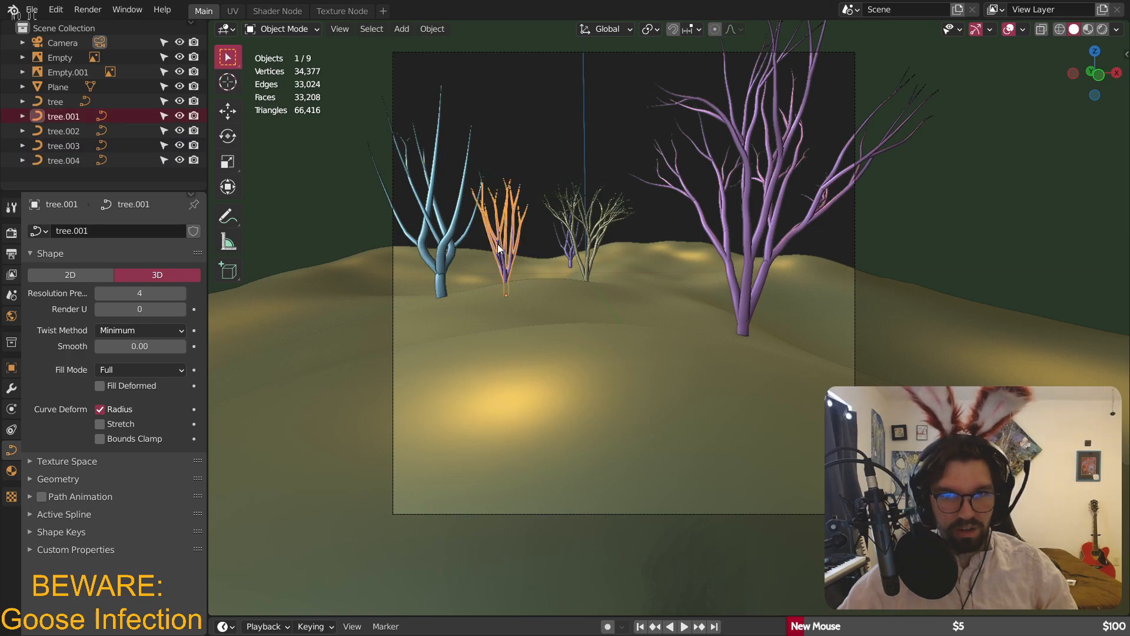
key(ctrl+c)
key(ctrl+v)
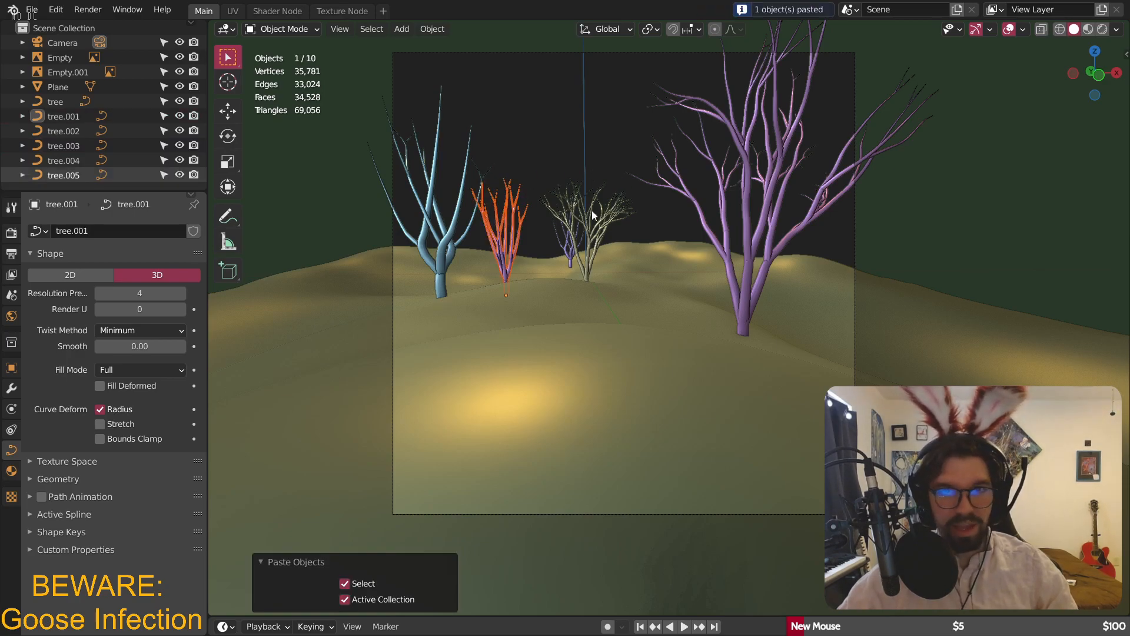
key(g)
key(x)
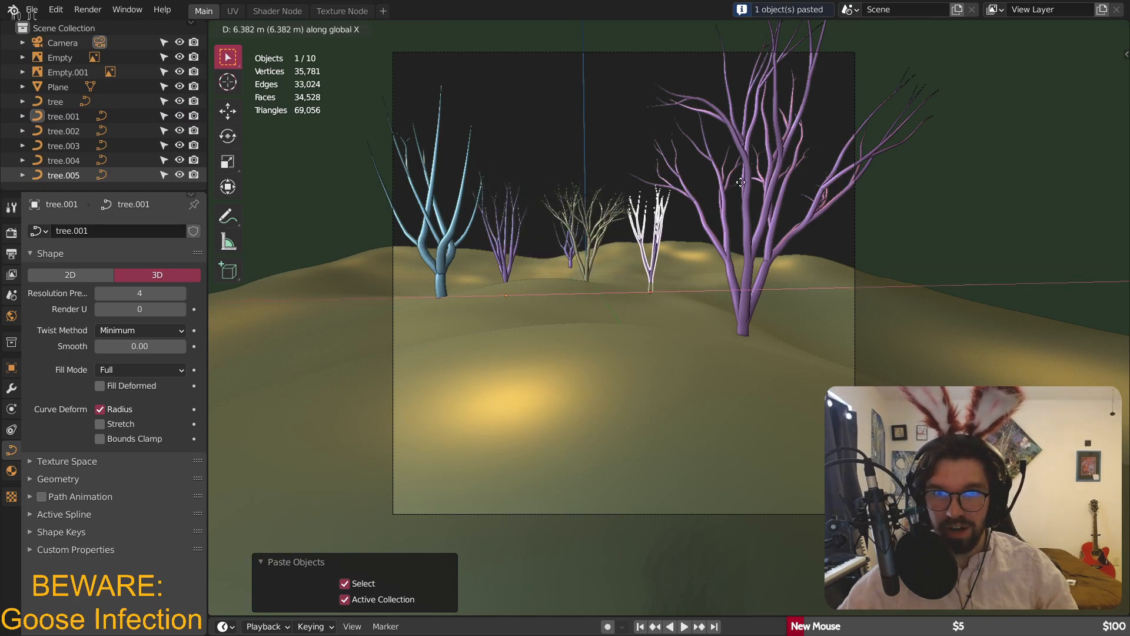
click(832, 181)
- Move the new purple copy about -6.1 m along the Y axis and about -2.4 m along the X axis
key(g)
key(x)
key(Escape)
key(g)
key(y)
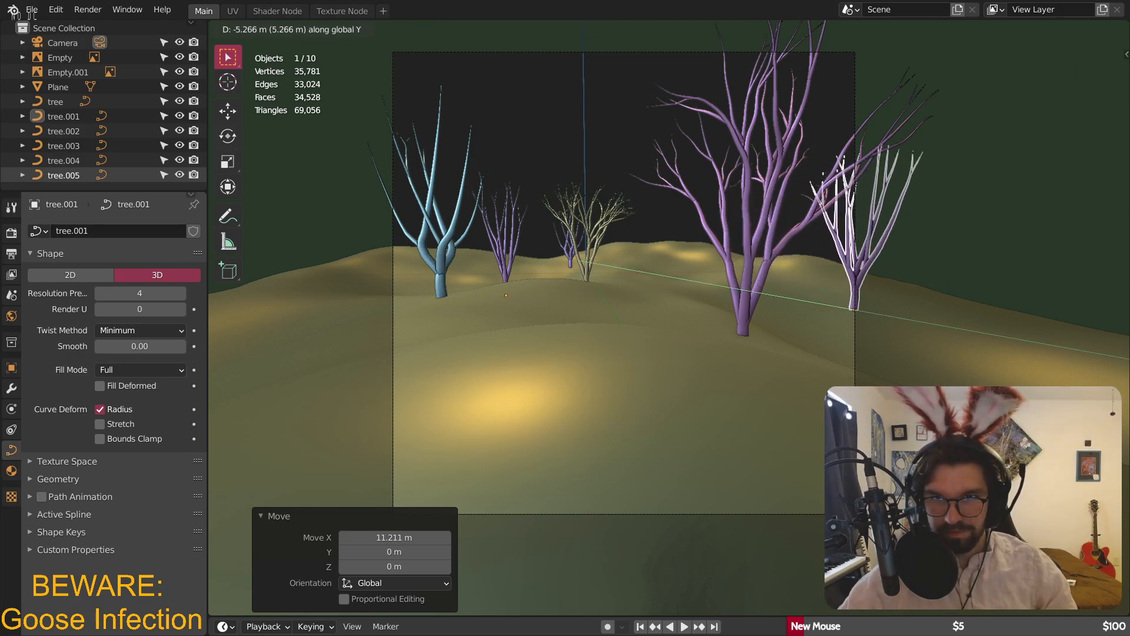
click(927, 355)
key(g)
key(x)
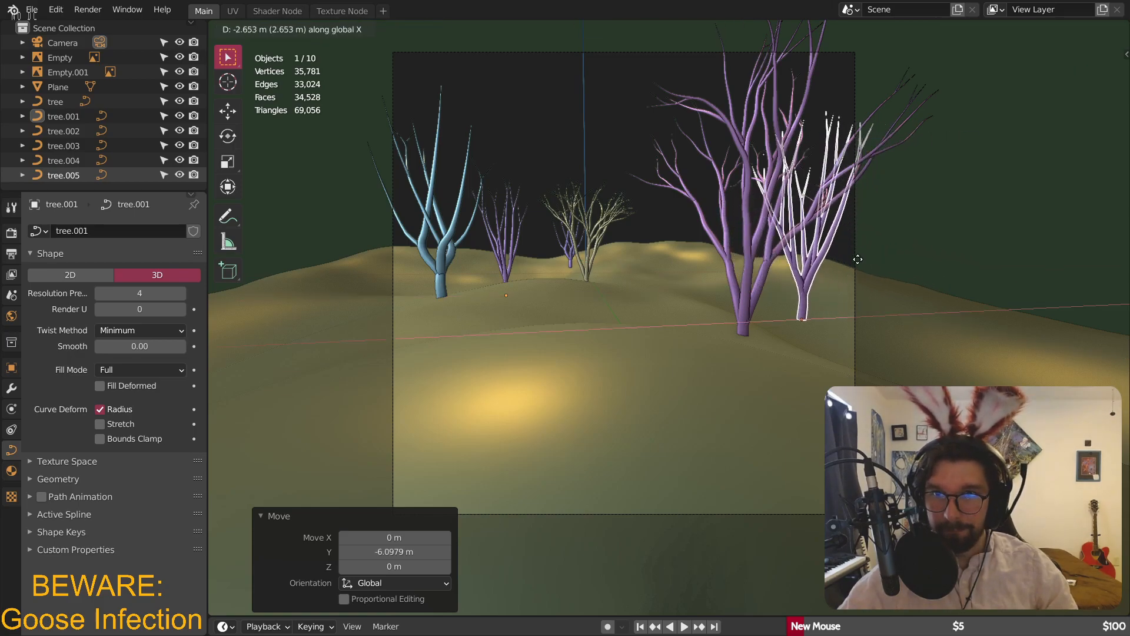
click(860, 260)
- Lower the purple copy about 0.99 m along the Z axis into the ground, rotate it around Z and deselect it
key(g)
key(z)
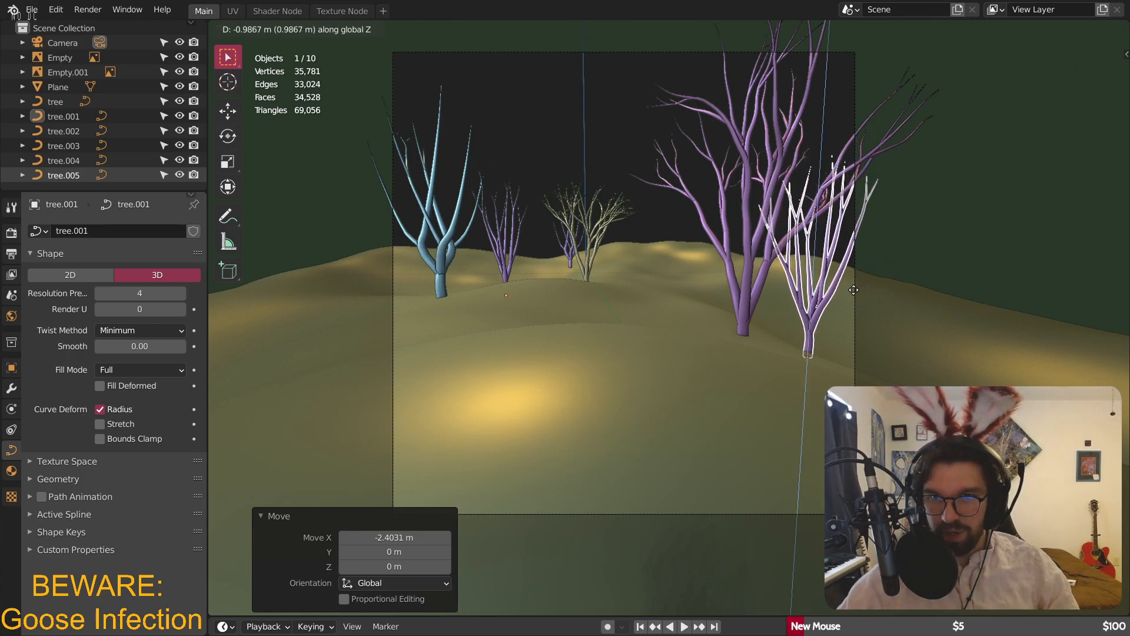
click(853, 289)
click(930, 238)
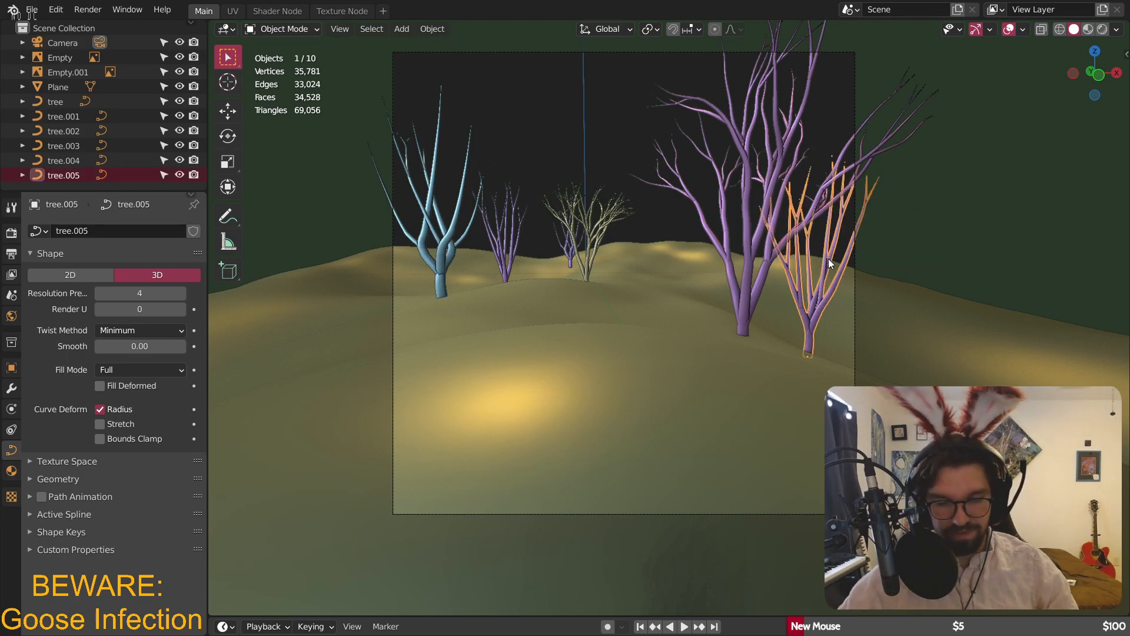
key(r)
key(z)
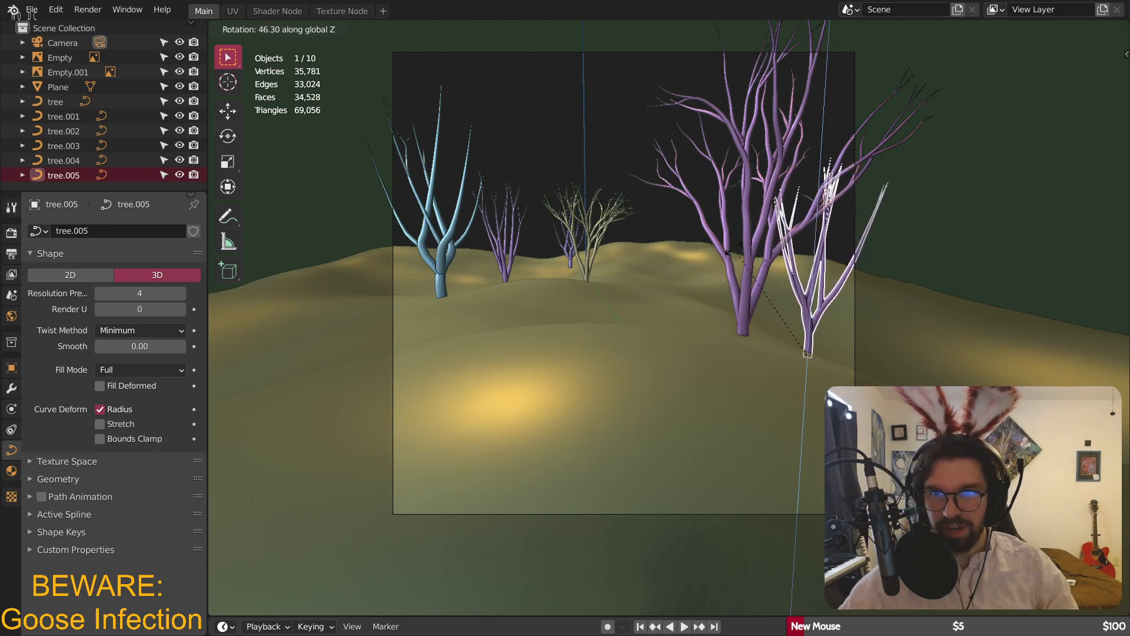
click(1028, 245)
click(1030, 213)
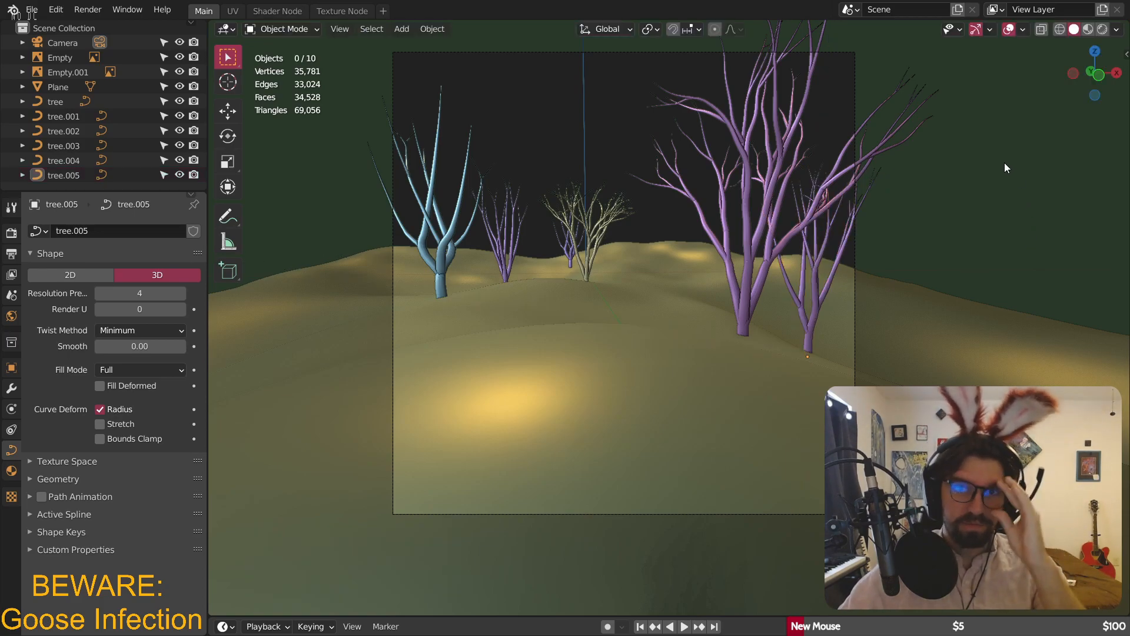
- Add a new Sapling tree at the scene origin and inspect it close up
scroll(616, 184, down, 3)
middle_drag(631, 210, 729, 89)
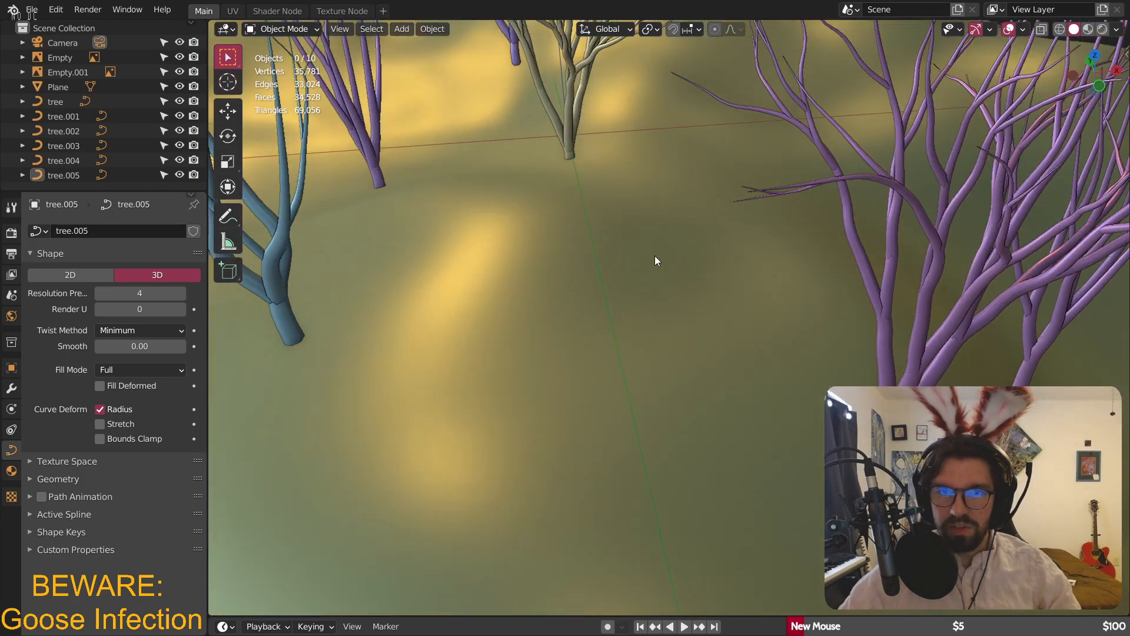
middle_drag(665, 158, 531, 116)
click(410, 32)
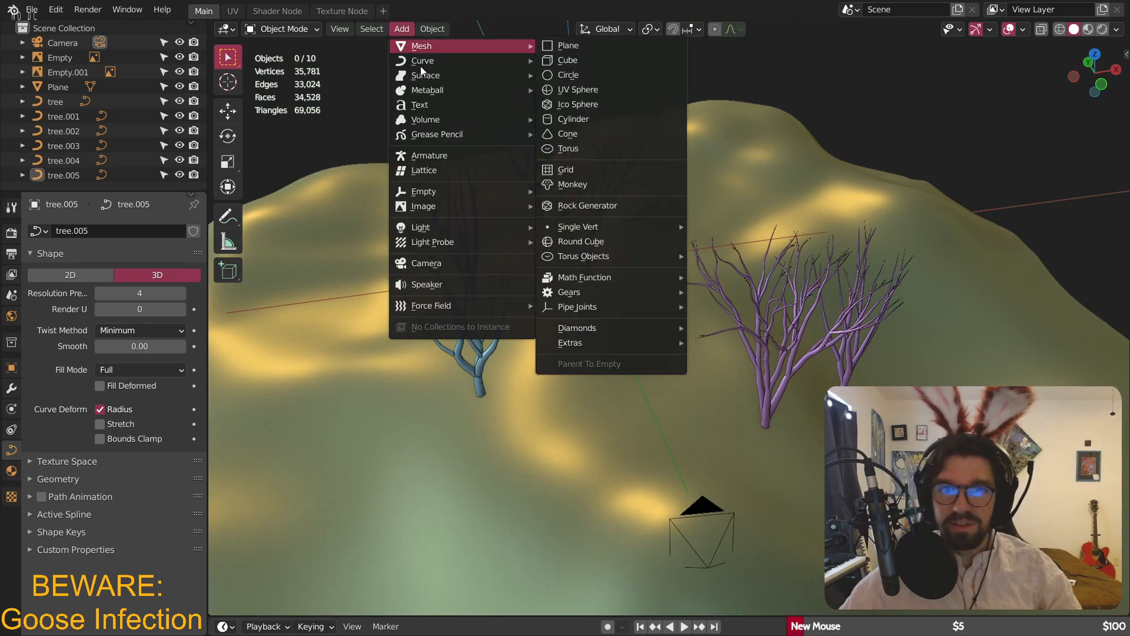
mouse_move(427, 61)
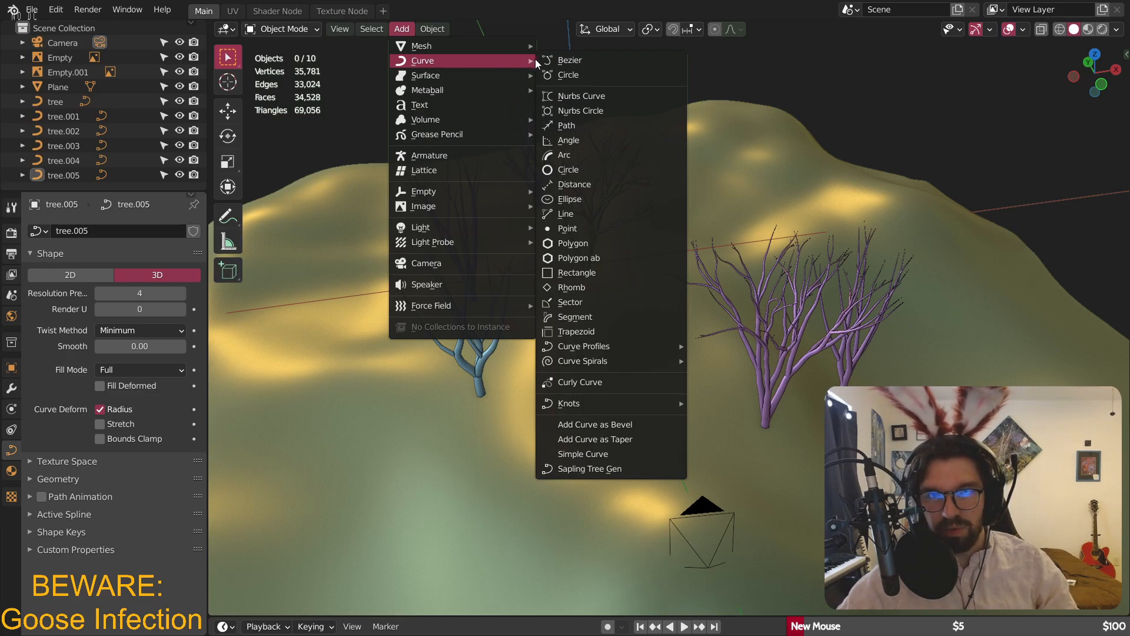
click(613, 469)
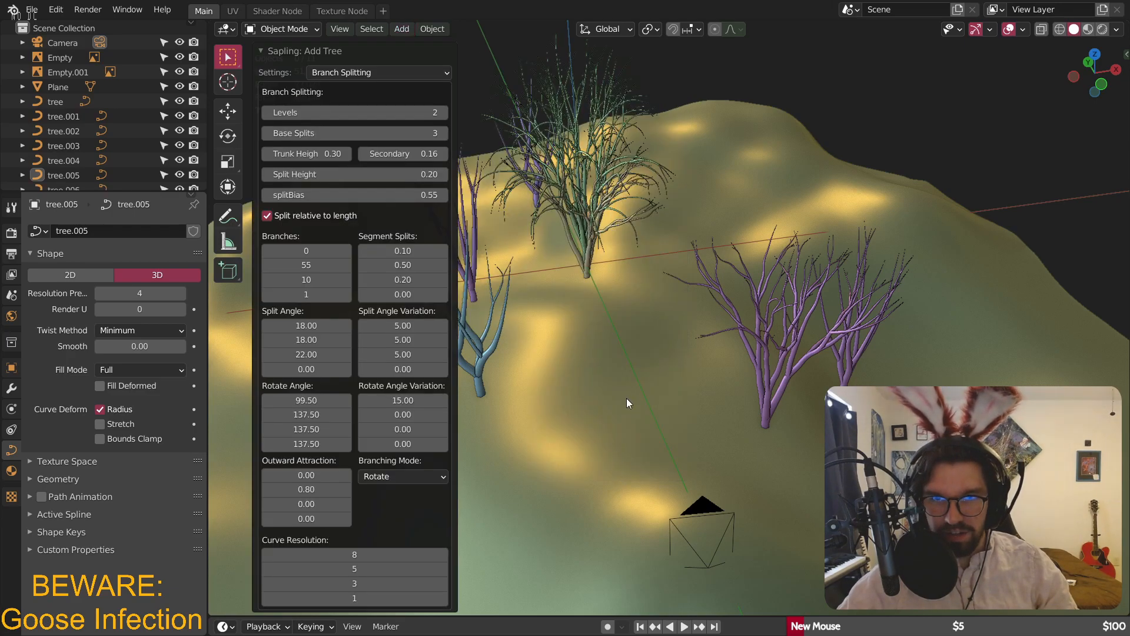
middle_drag(647, 182, 628, 220)
scroll(562, 246, up, 4)
shift+middle_drag(563, 246, 609, 287)
scroll(613, 245, up, 1)
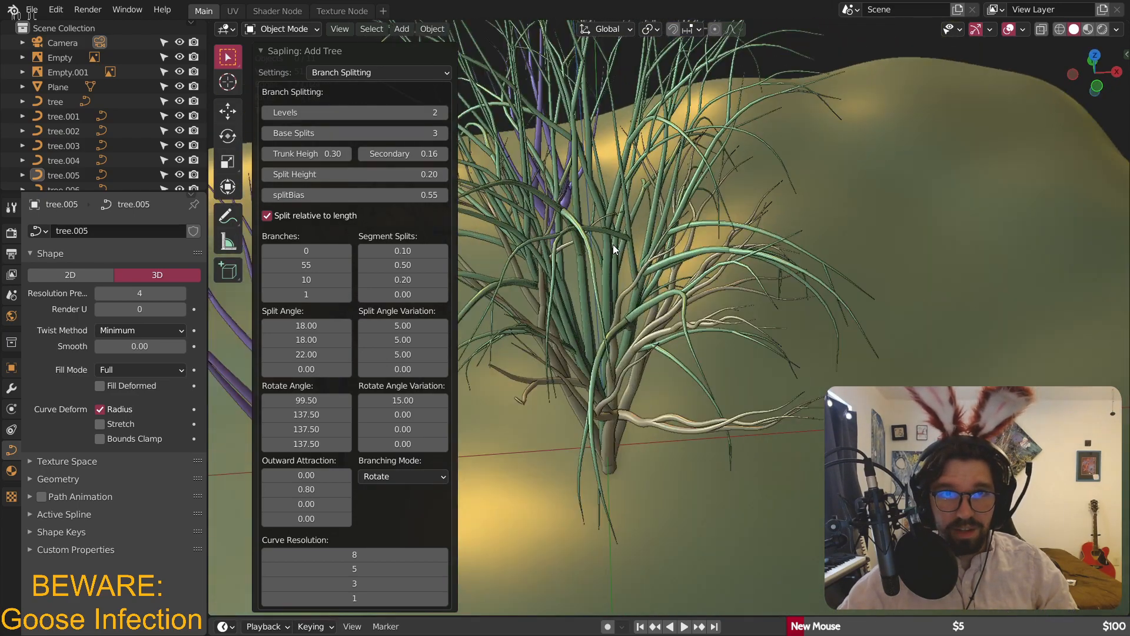
- Try the japanese_maple preset in the new tree's Geometry settings, and undo adding the tree
click(340, 72)
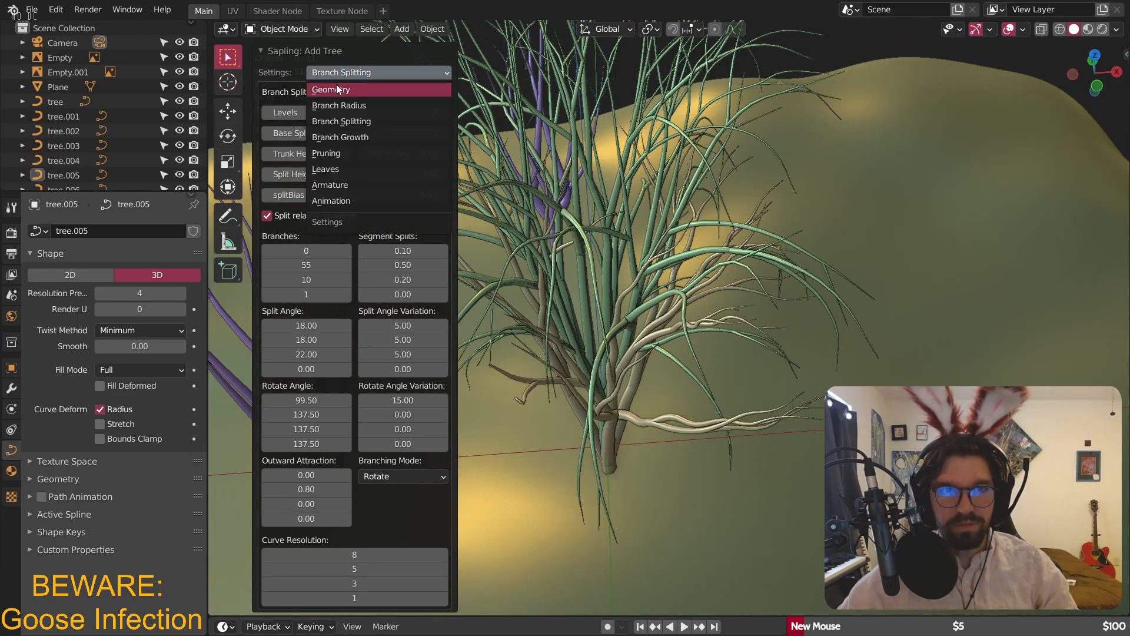
click(339, 89)
click(325, 596)
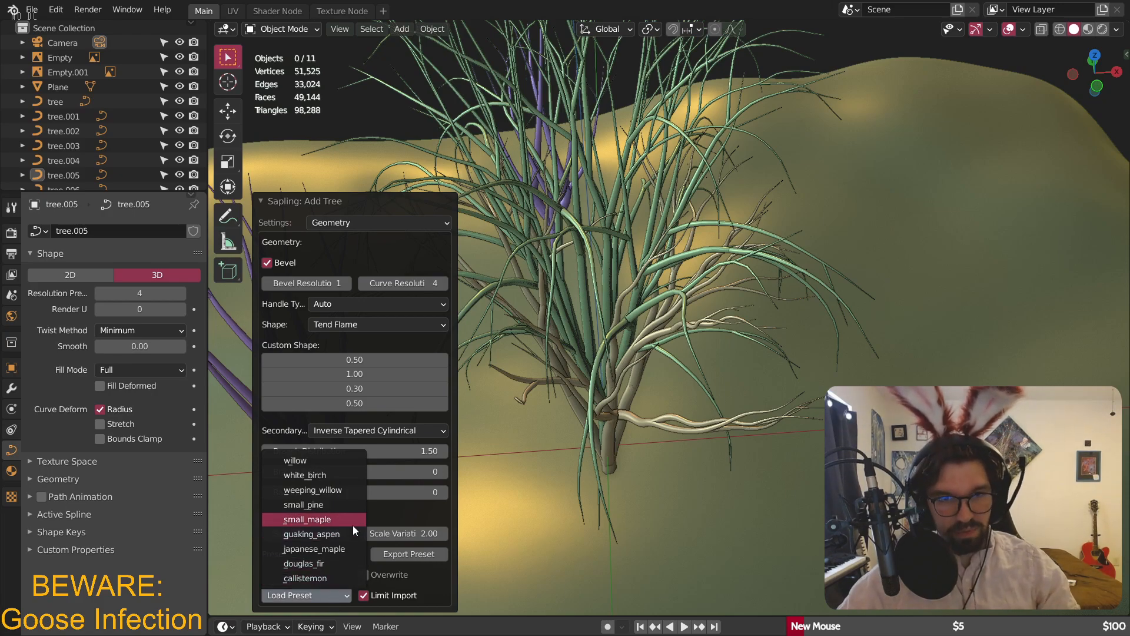
click(332, 551)
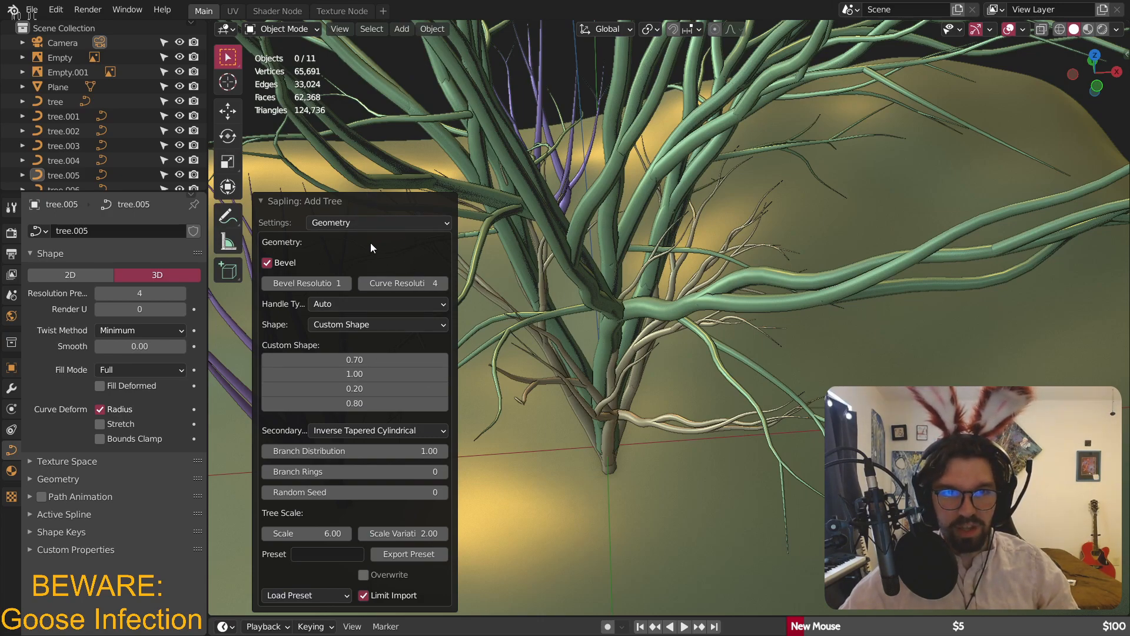
key(ctrl+z)
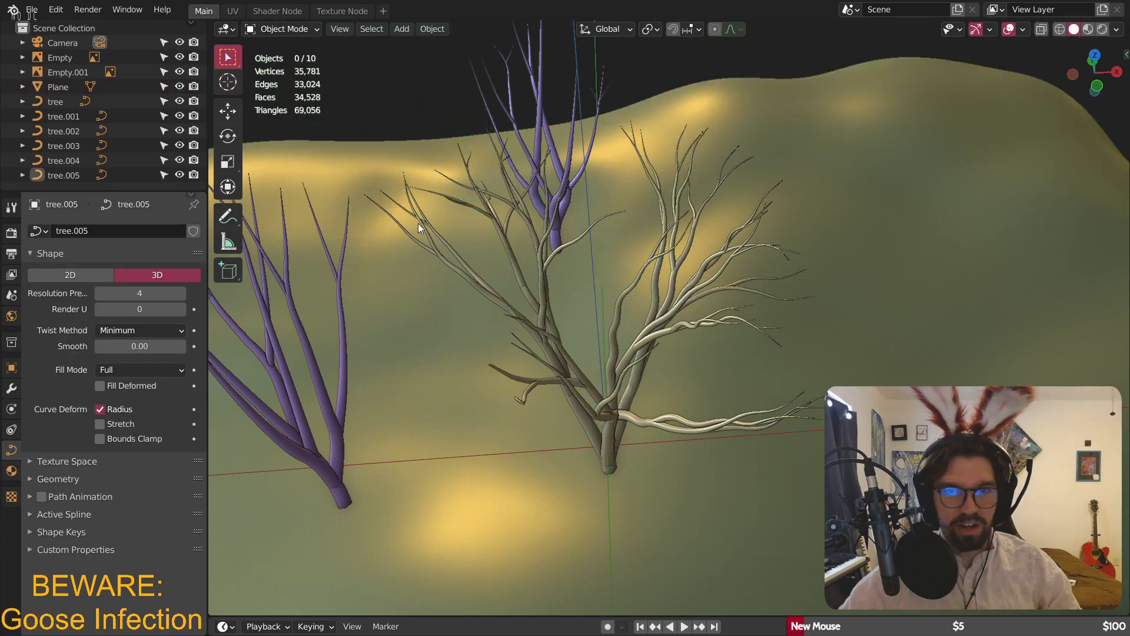
- Save the Blender file
key(ctrl+s)
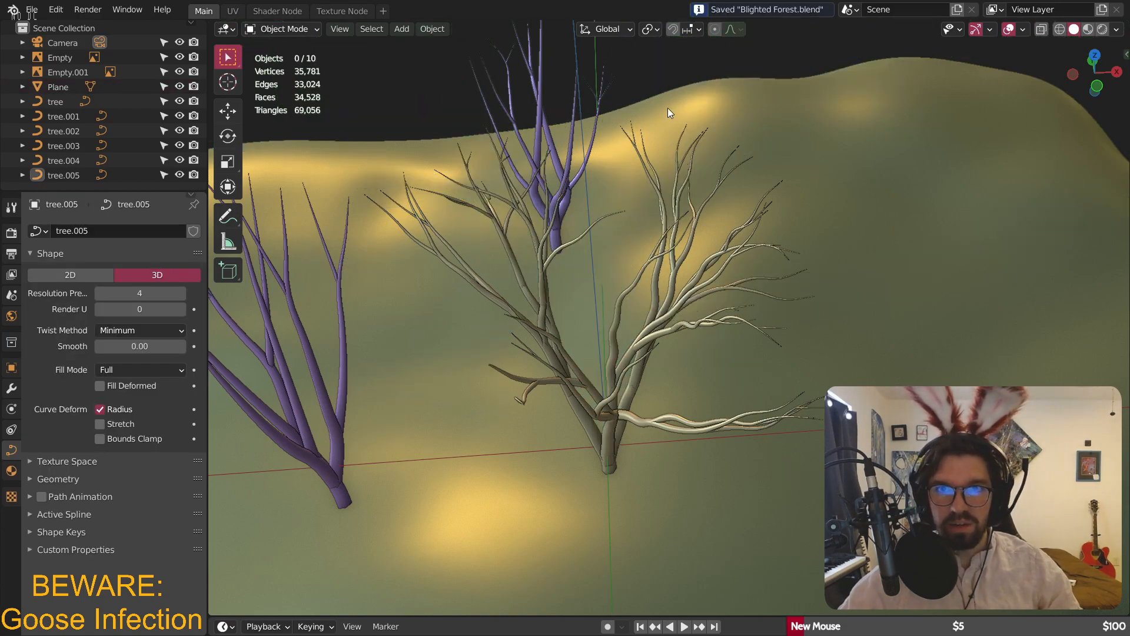
click(292, 29)
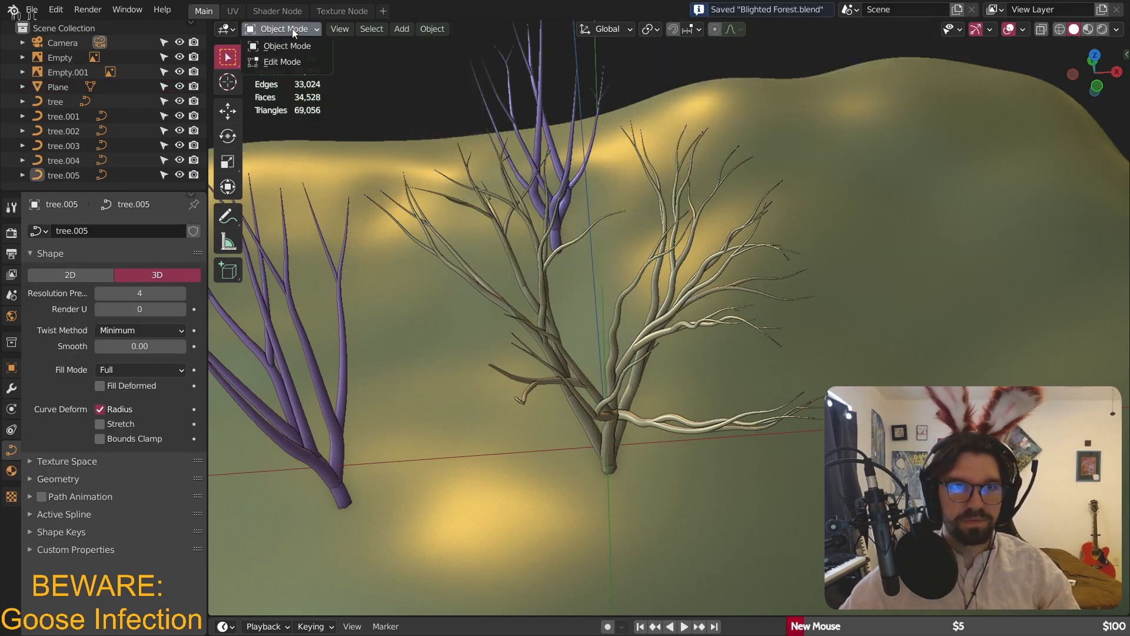
- Add a new Sapling tree at the scene origin using the japanese_maple preset
click(401, 29)
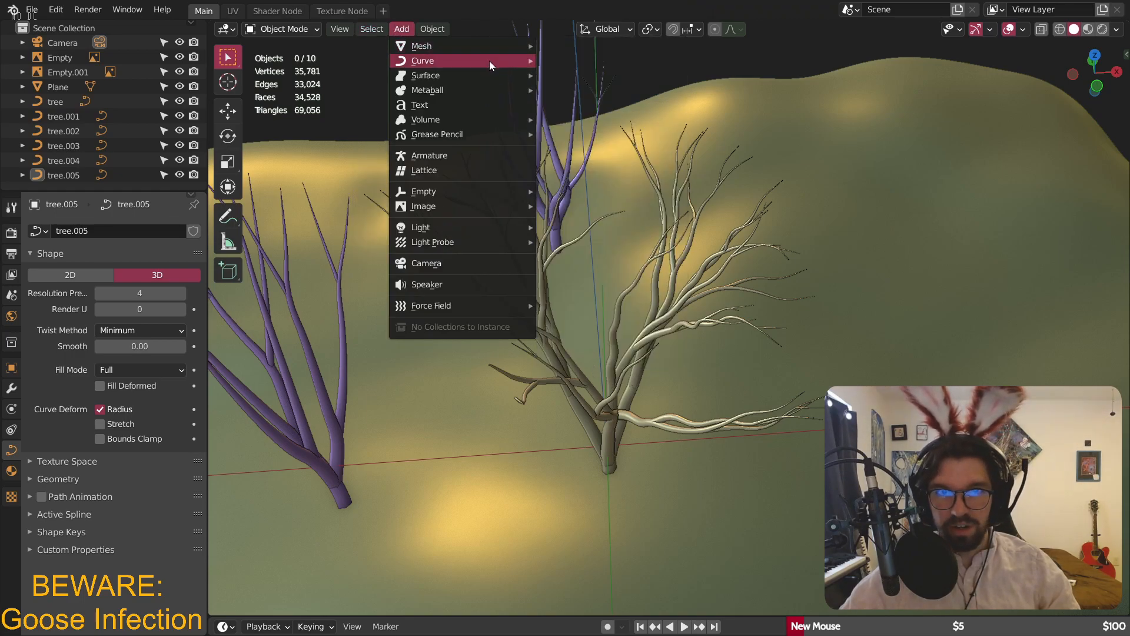
mouse_move(490, 61)
click(606, 469)
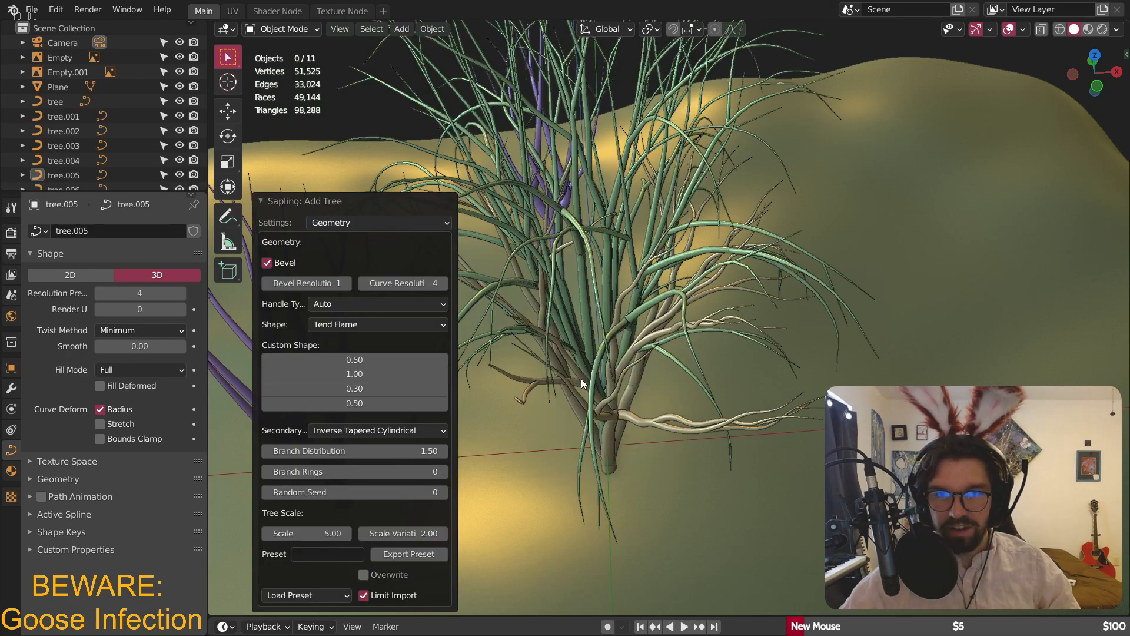
click(321, 600)
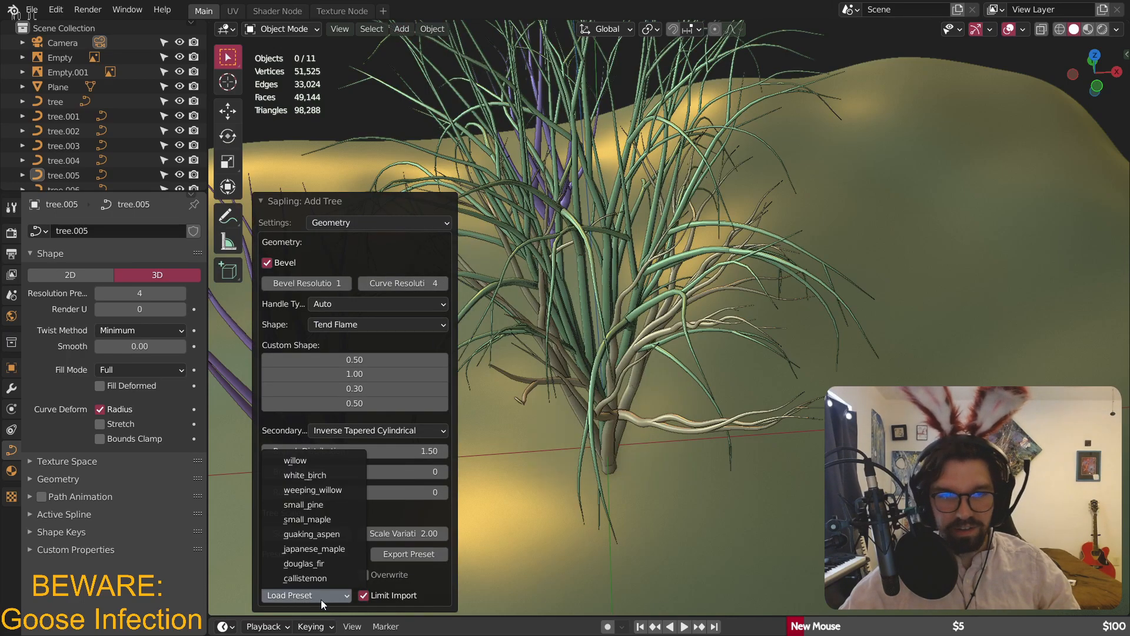
click(332, 543)
scroll(610, 260, down, 3)
middle_drag(610, 260, 609, 231)
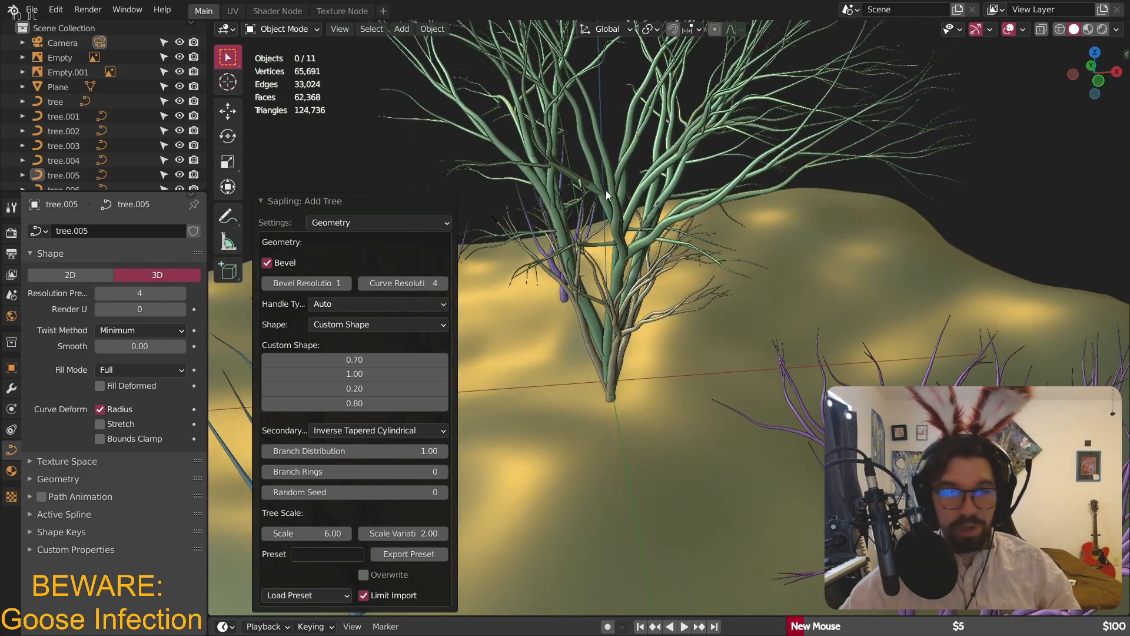
scroll(606, 192, up, 2)
- In the new tree's Branch Splitting settings, set Base Splits to 1 and Levels to 1
click(352, 222)
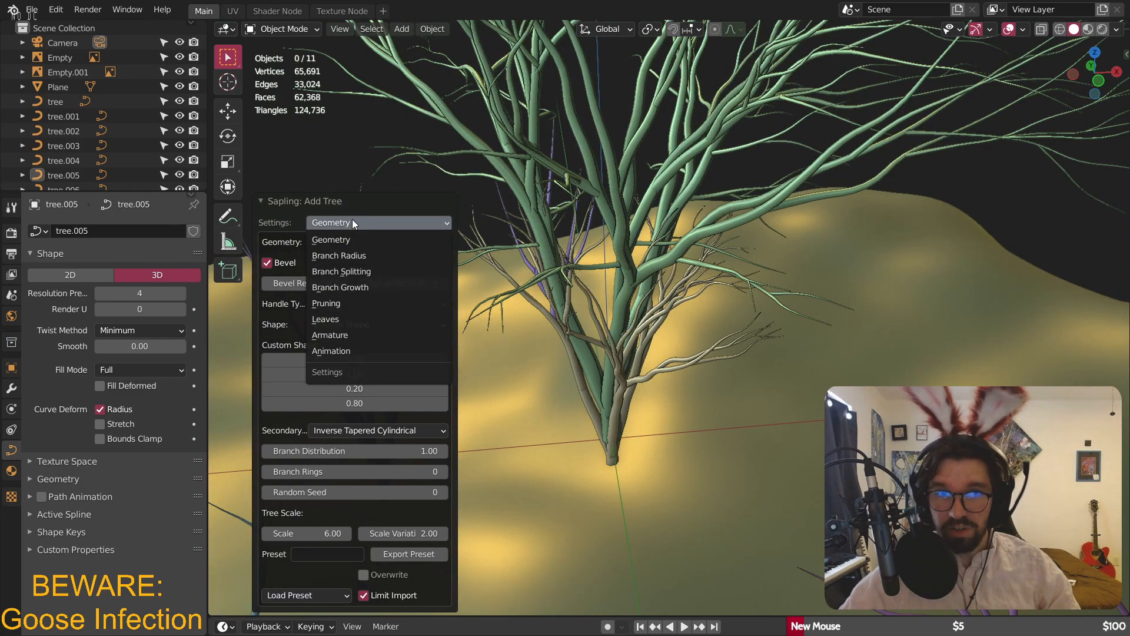
click(358, 258)
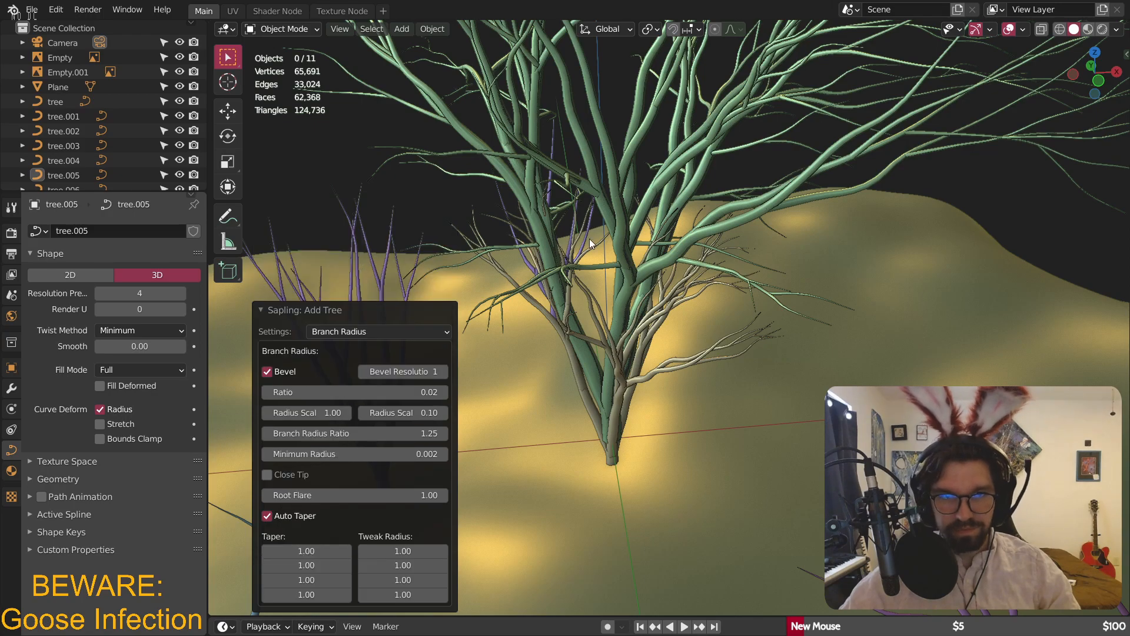
click(373, 334)
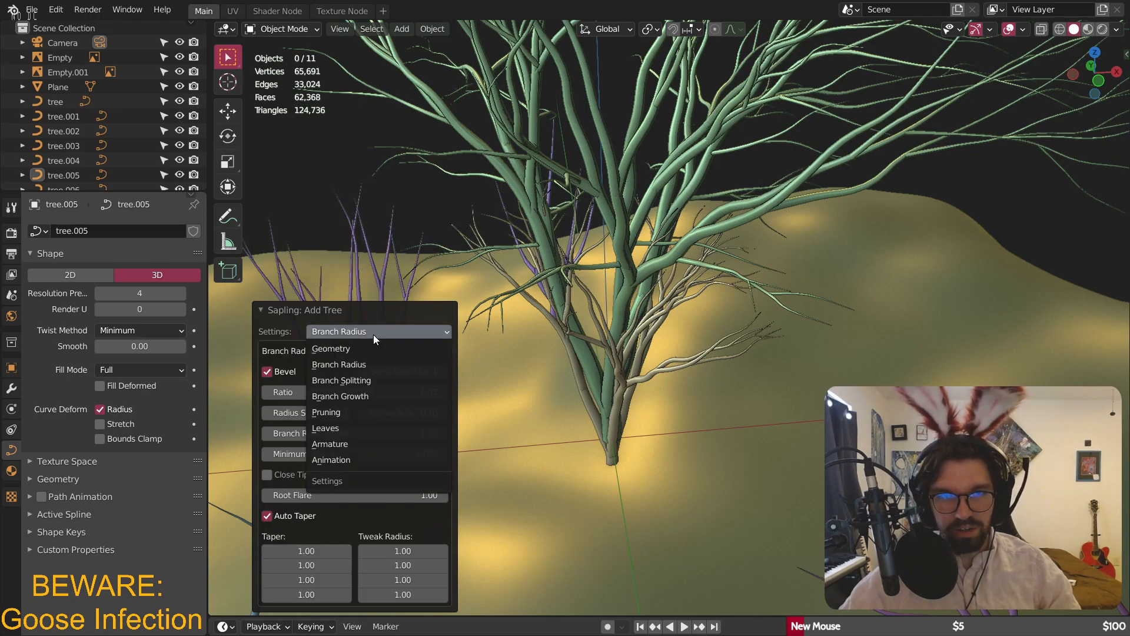
click(357, 377)
middle_drag(518, 341, 567, 260)
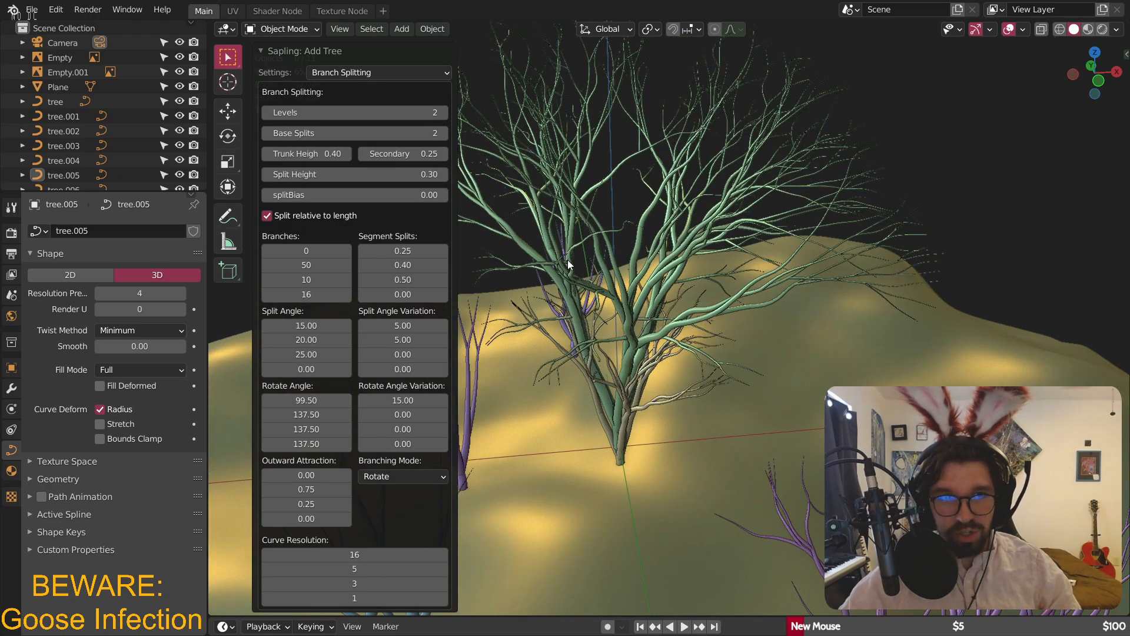
click(267, 133)
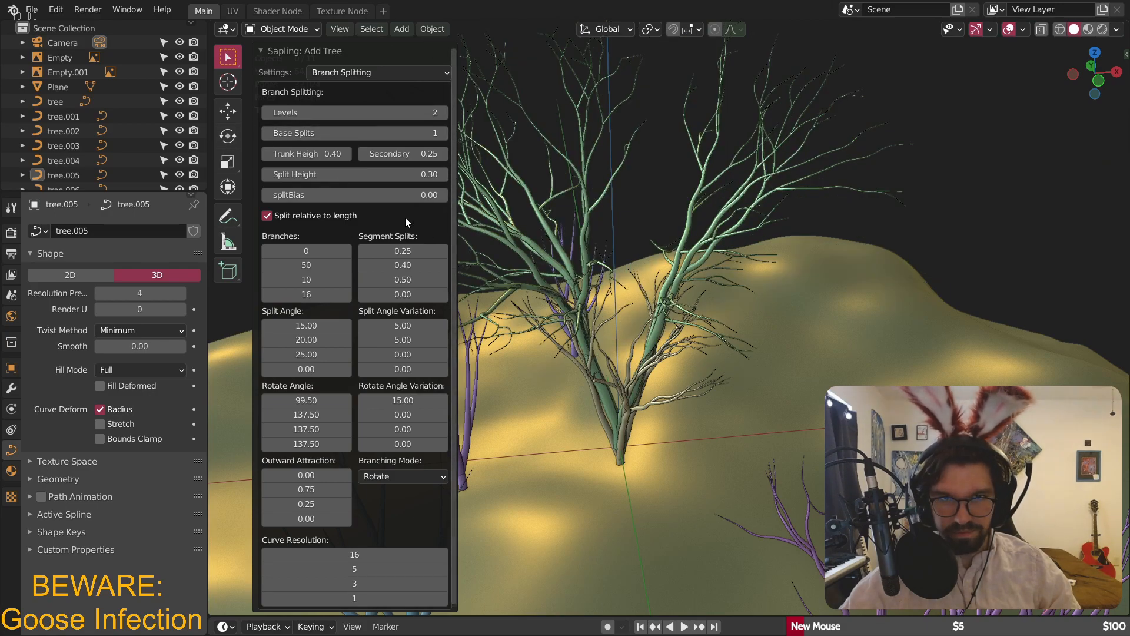
click(265, 112)
middle_drag(518, 303, 587, 288)
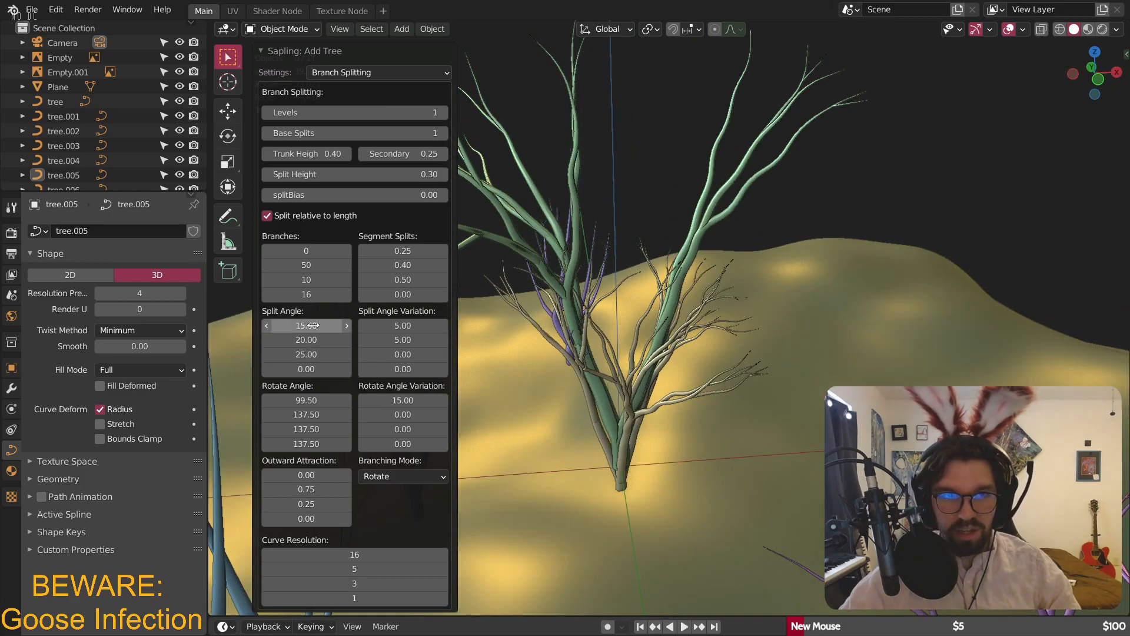
- Set the new tree's first two Split Angle values to 24.90 and 28.13
drag(306, 326, 344, 340)
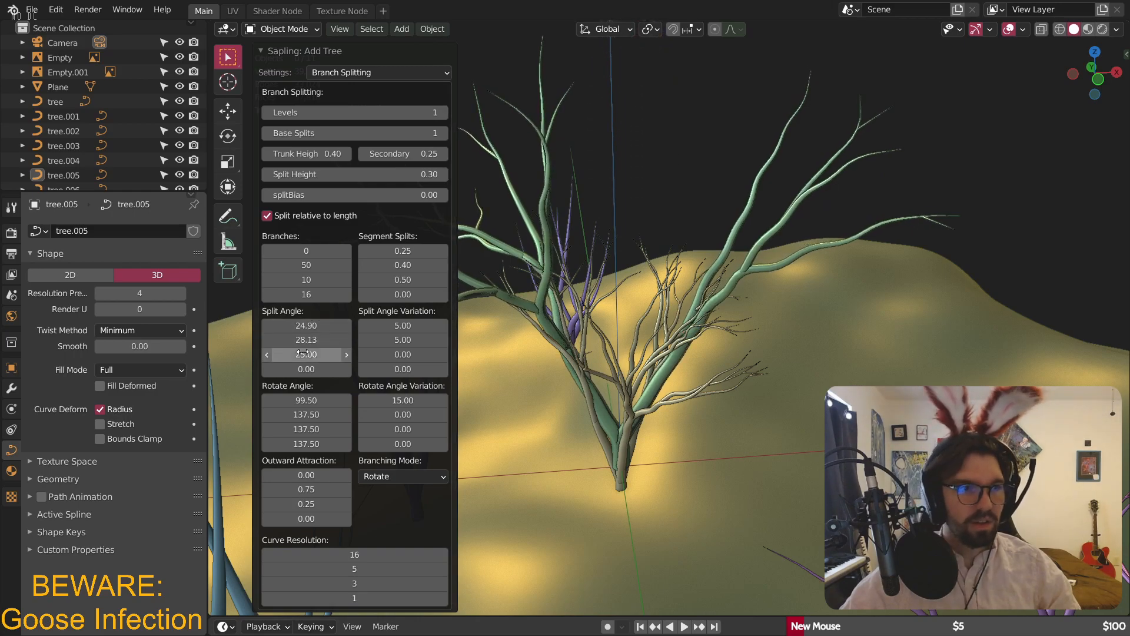
scroll(740, 264, down, 3)
middle_drag(740, 264, 740, 296)
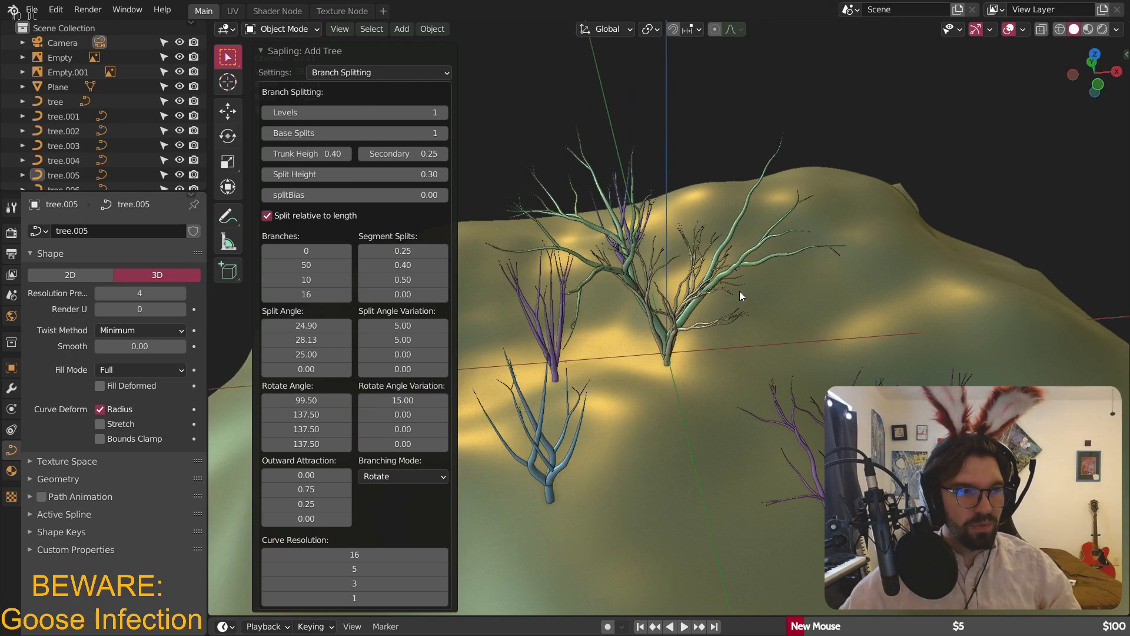
- Move the large green forked tree at the origin about 5.7 m along X and 3.44 m along Y
scroll(740, 291, up, 4)
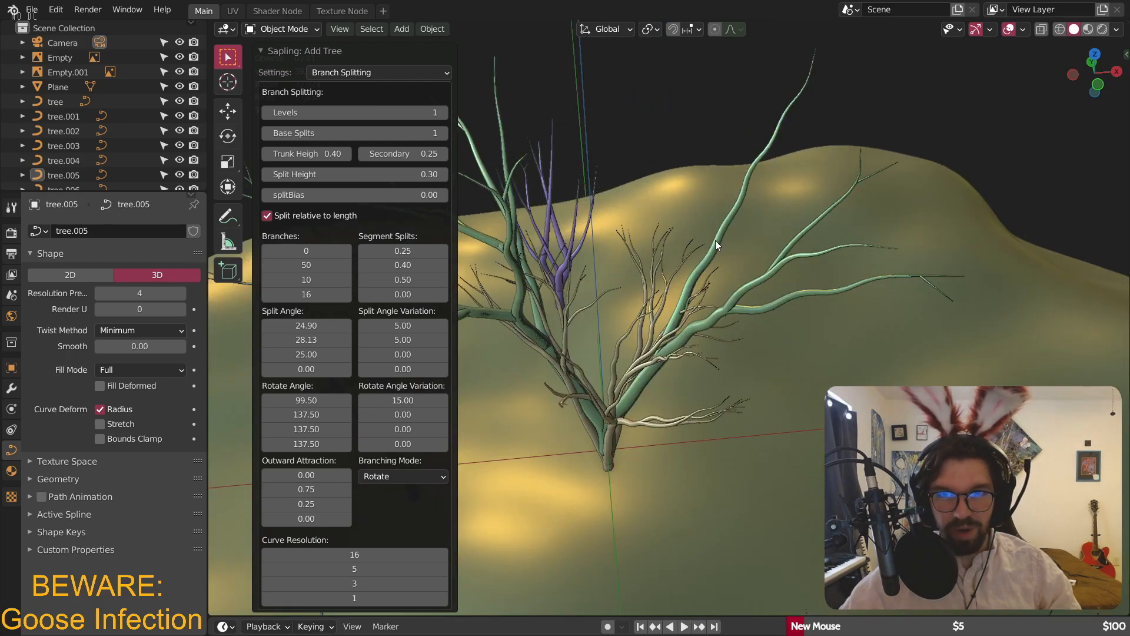
click(714, 240)
middle_drag(680, 267, 684, 299)
key(KP_0)
scroll(690, 295, up, 3)
shift+middle_drag(571, 123, 633, 270)
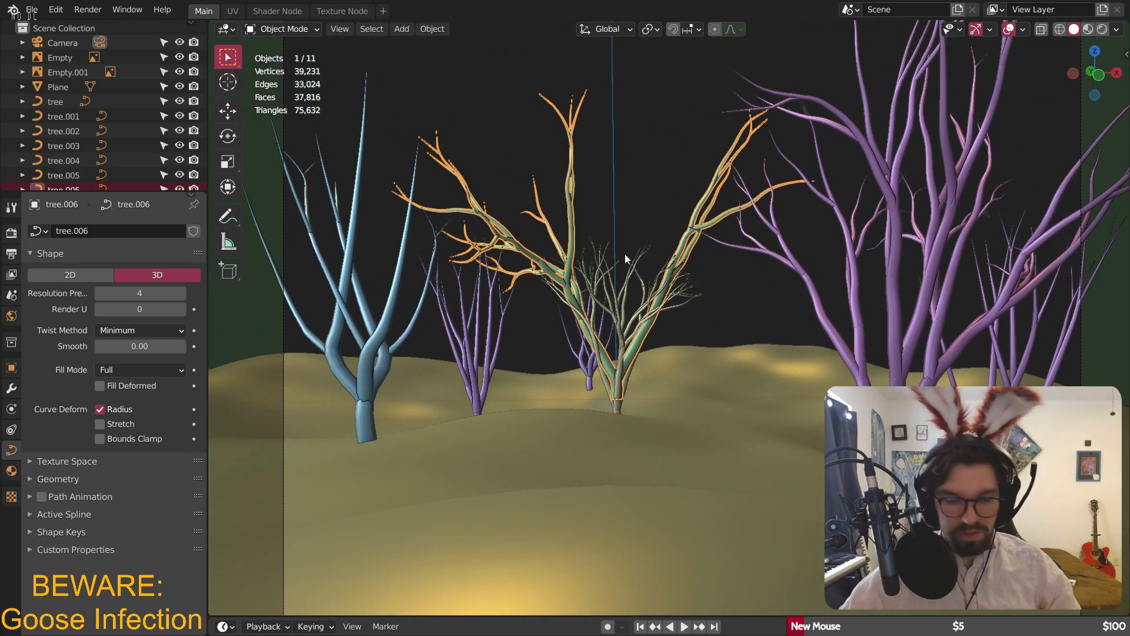
key(g)
key(x)
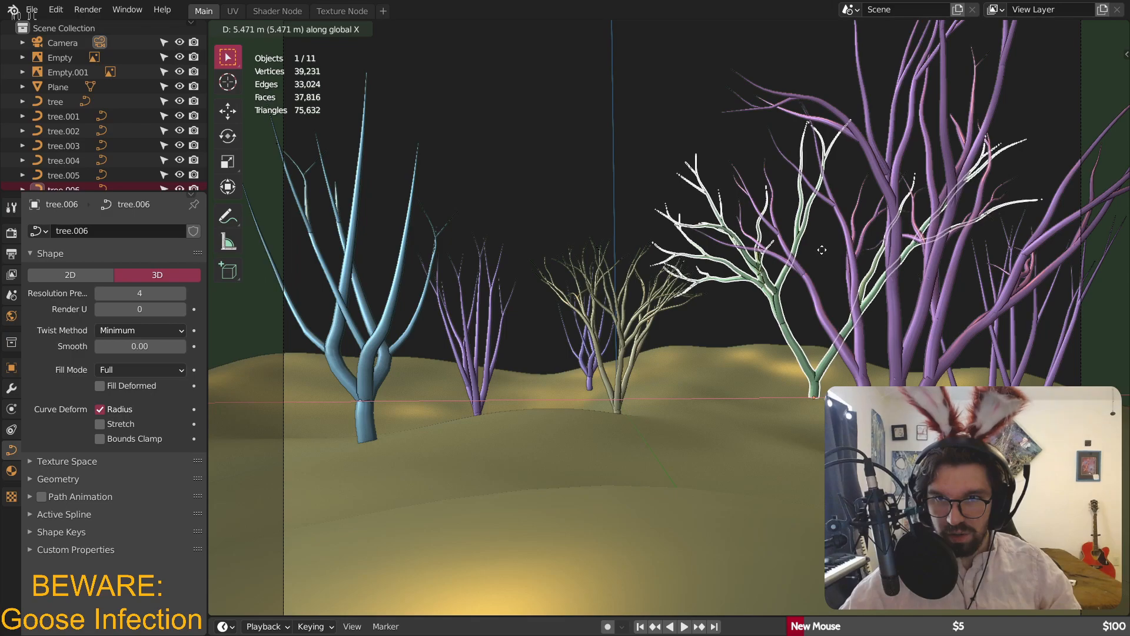
click(829, 250)
key(g)
key(y)
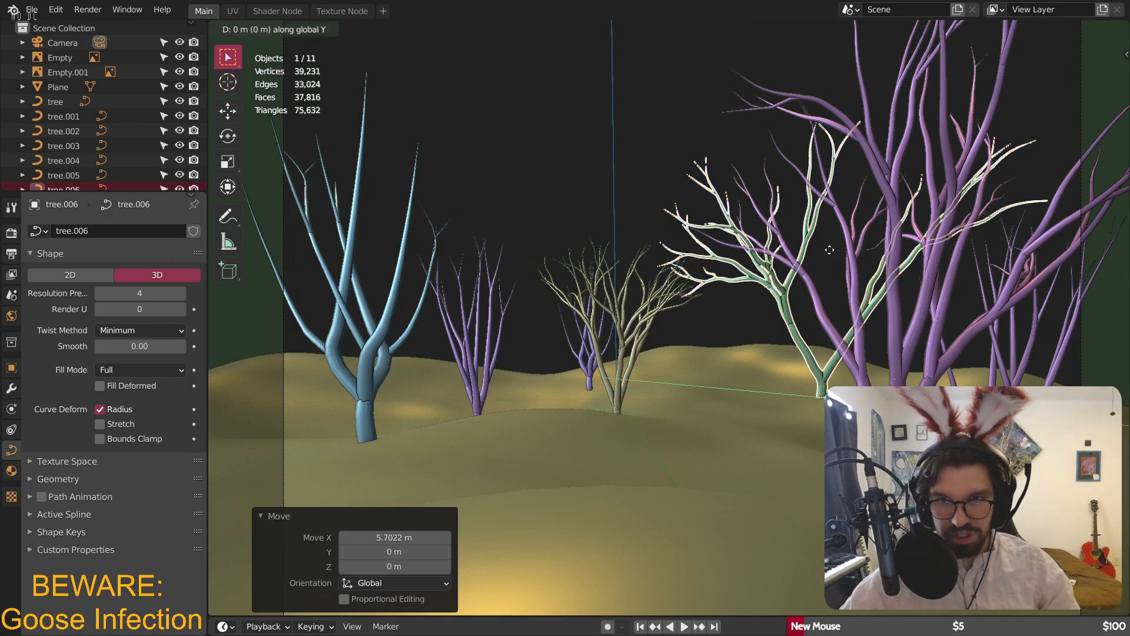
click(784, 232)
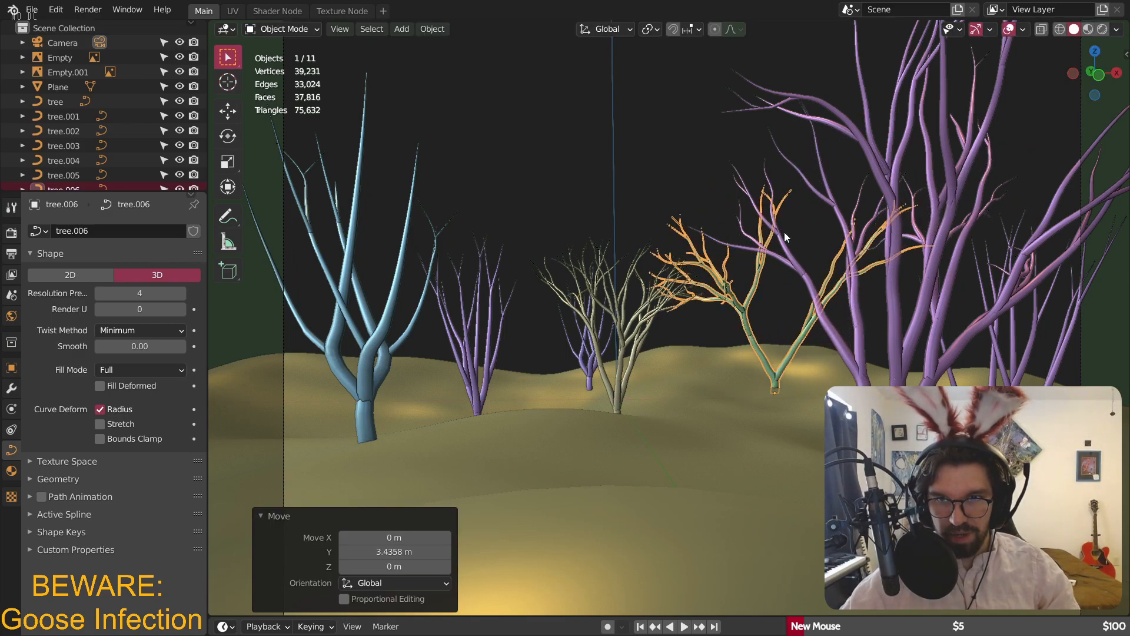
- Rotate the green forked tree about the Z axis to show a different side to the camera
click(606, 154)
click(733, 302)
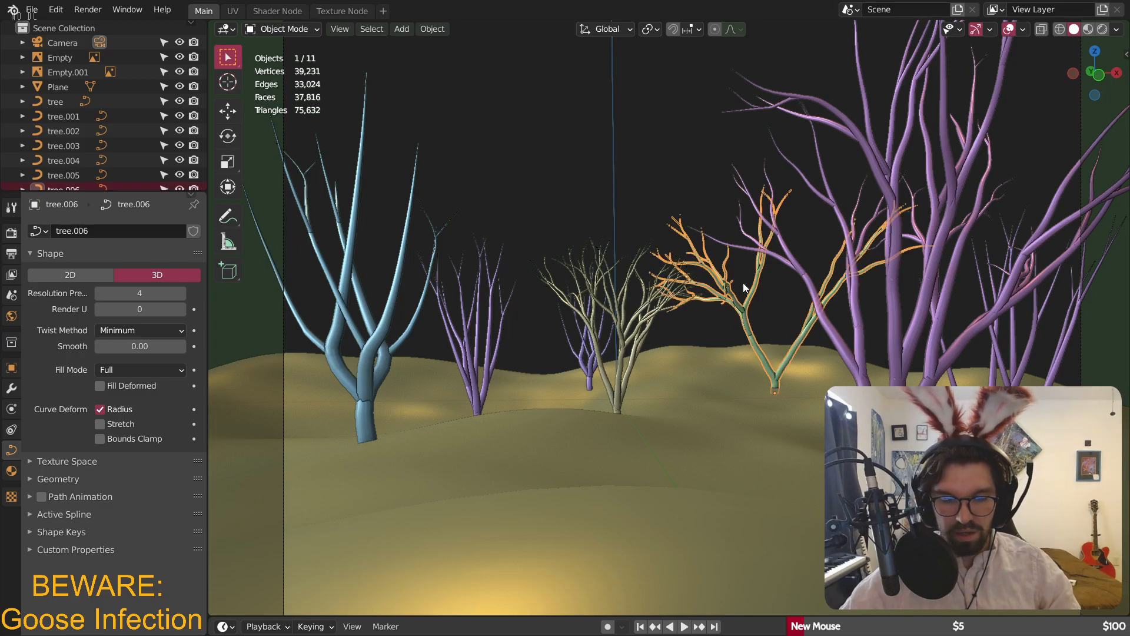
key(r)
key(z)
click(681, 282)
click(589, 152)
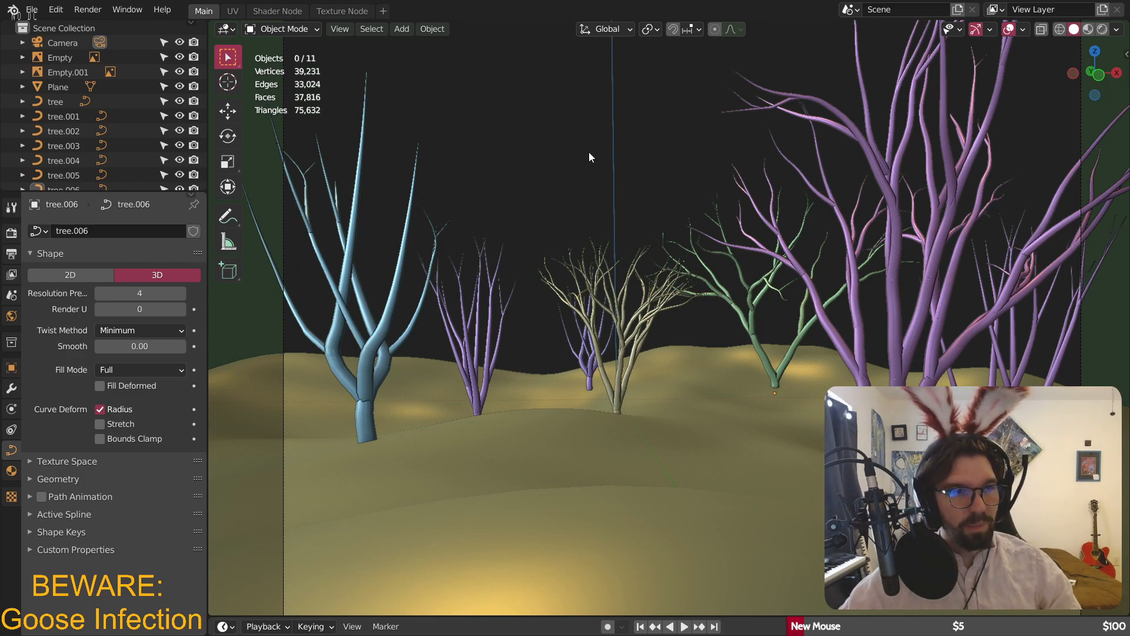
- Add another Sapling tree at the scene origin
middle_drag(590, 151, 671, 287)
scroll(677, 299, down, 6)
scroll(542, 286, up, 3)
scroll(542, 286, up, 2)
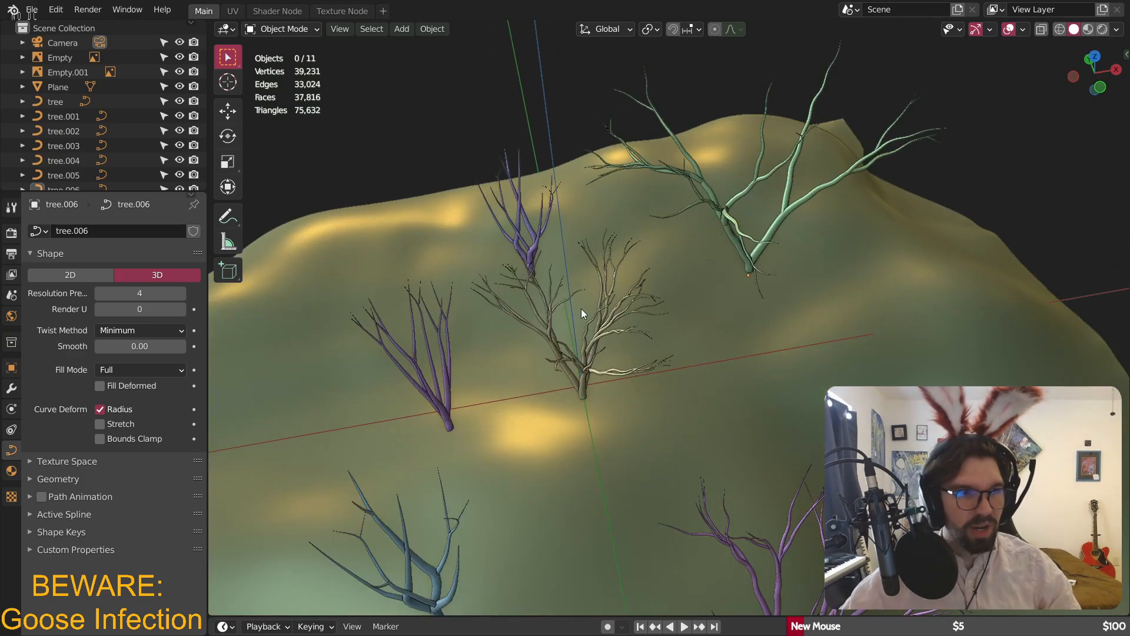
middle_drag(617, 280, 649, 227)
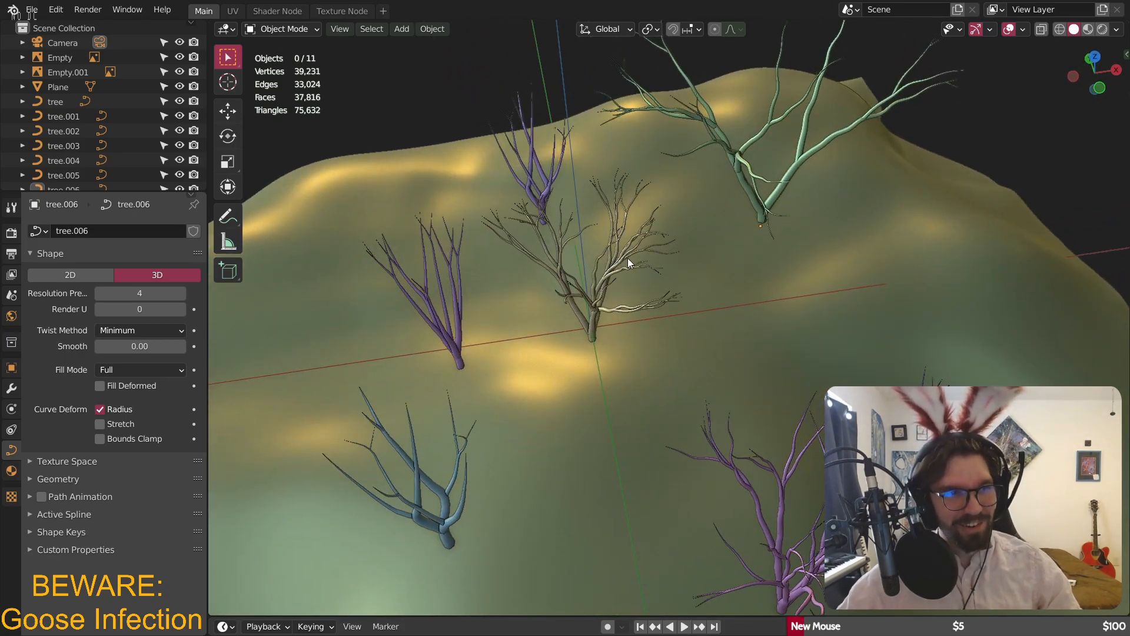
click(405, 30)
mouse_move(436, 61)
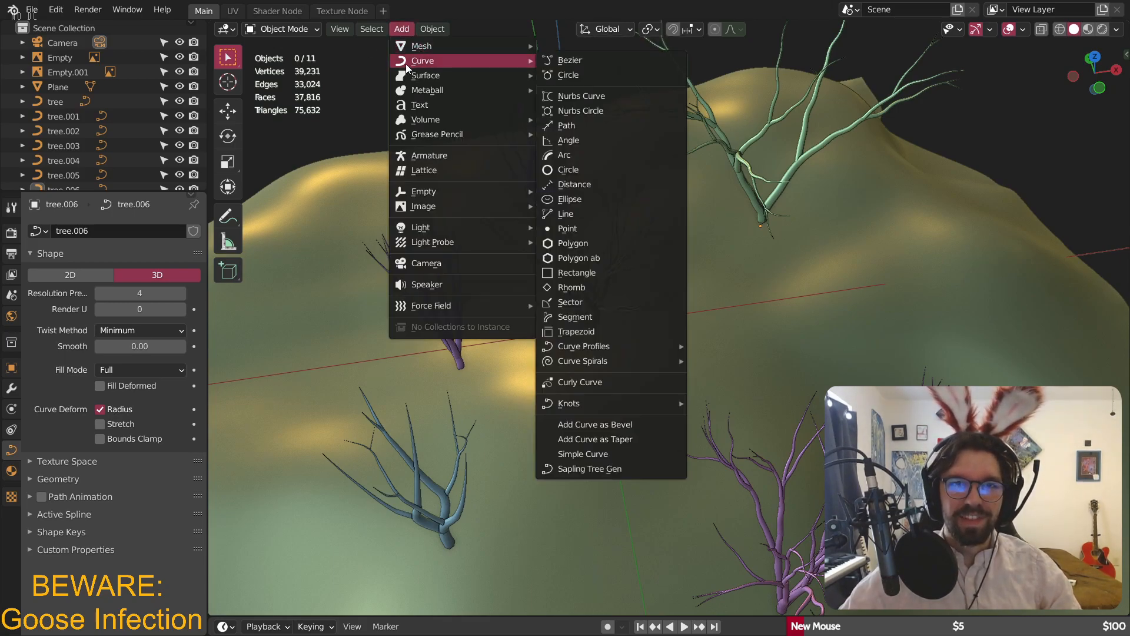
click(567, 469)
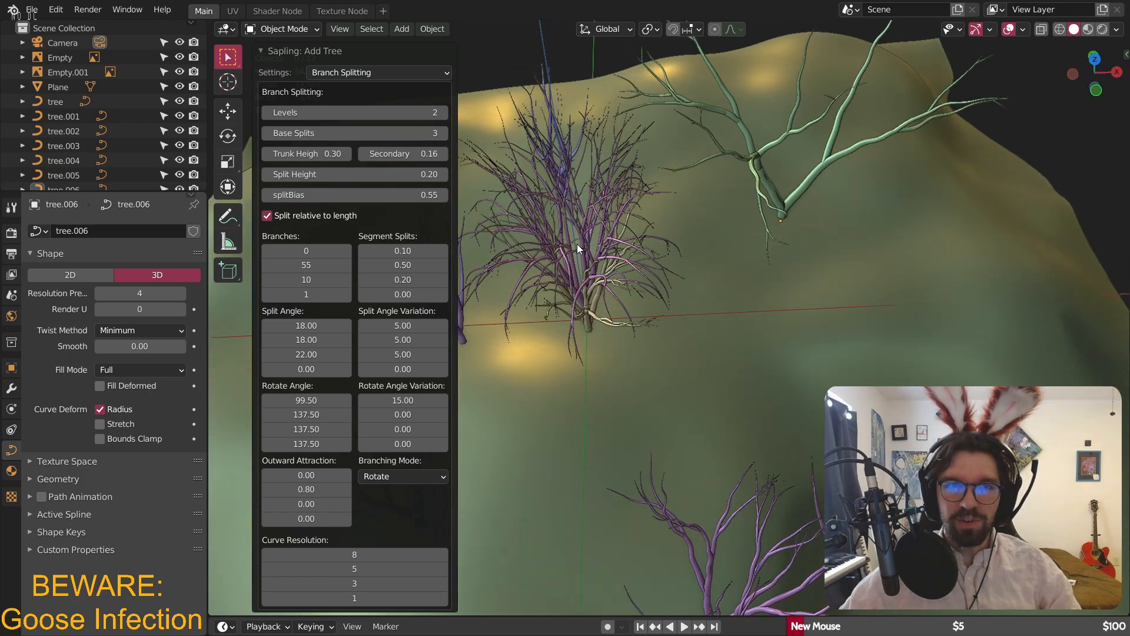
middle_drag(577, 243, 550, 251)
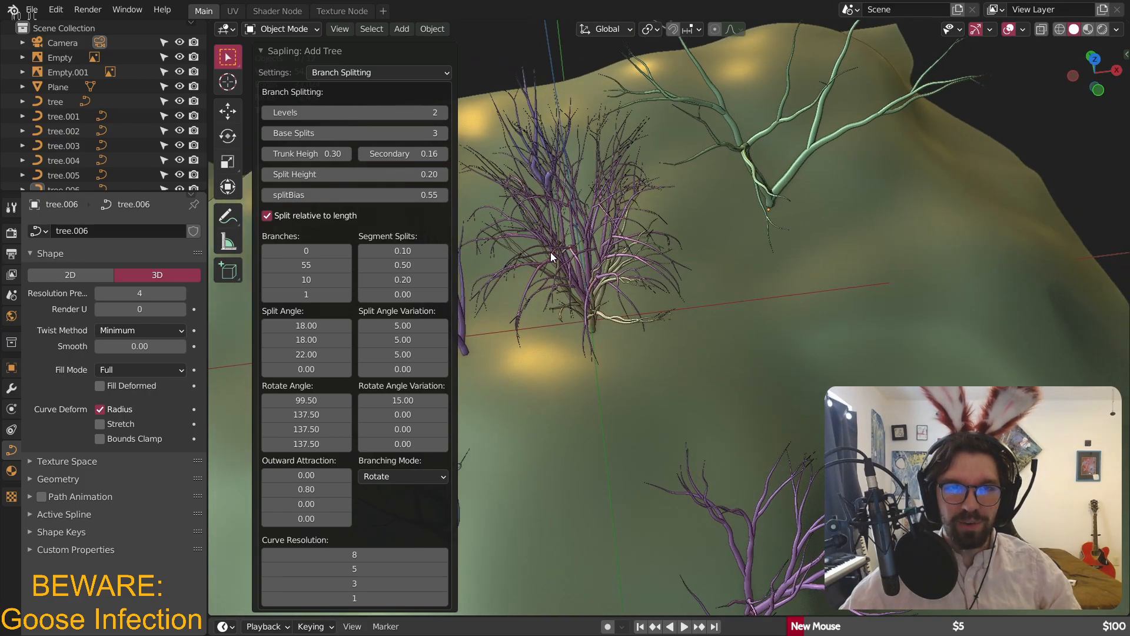
- Load the japanese_maple preset for the newly added tree
click(376, 76)
click(365, 84)
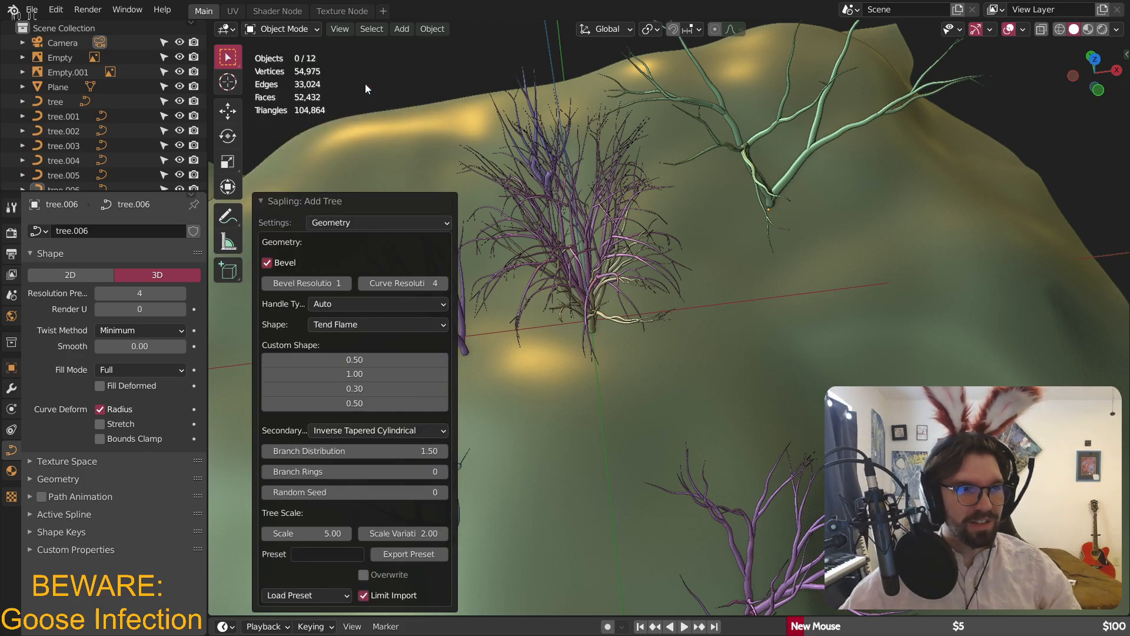
click(305, 595)
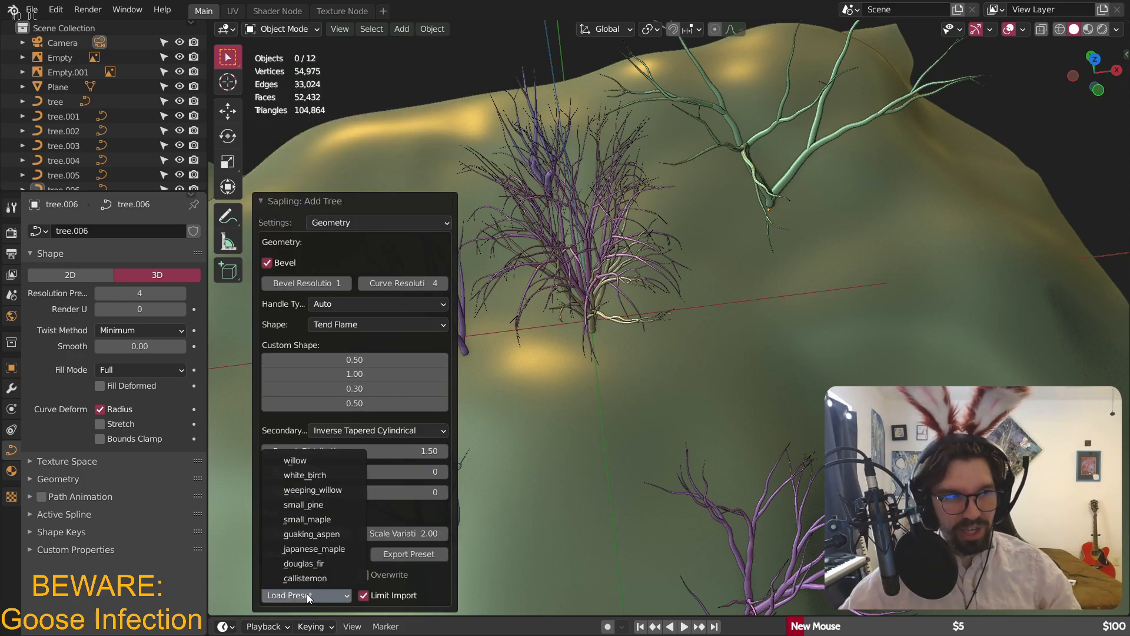
click(319, 545)
middle_drag(506, 359, 585, 237)
scroll(585, 238, up, 4)
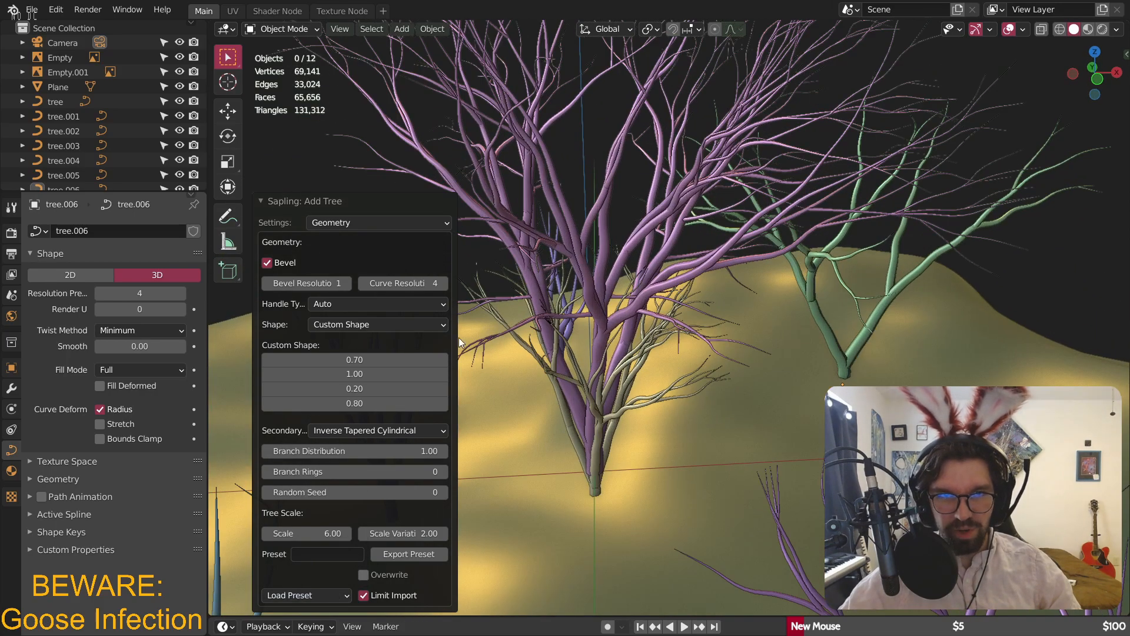
- In the new tree's Branch Splitting settings, lower the Base Splits value
click(369, 222)
click(370, 265)
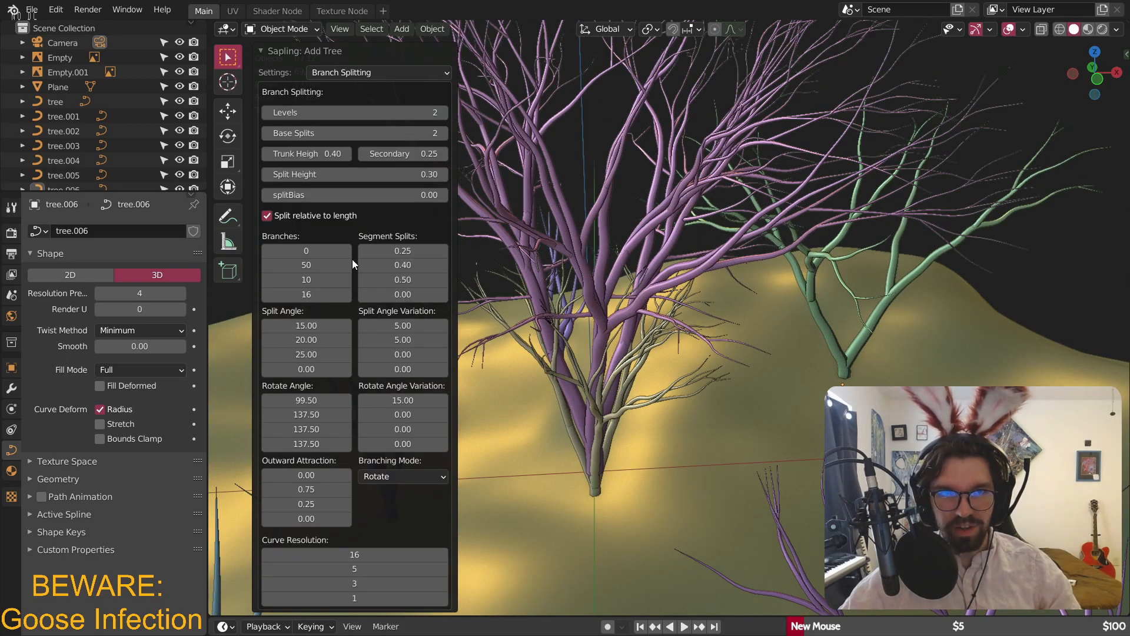
drag(297, 133, 283, 134)
middle_drag(581, 210, 613, 215)
key(shift+r)
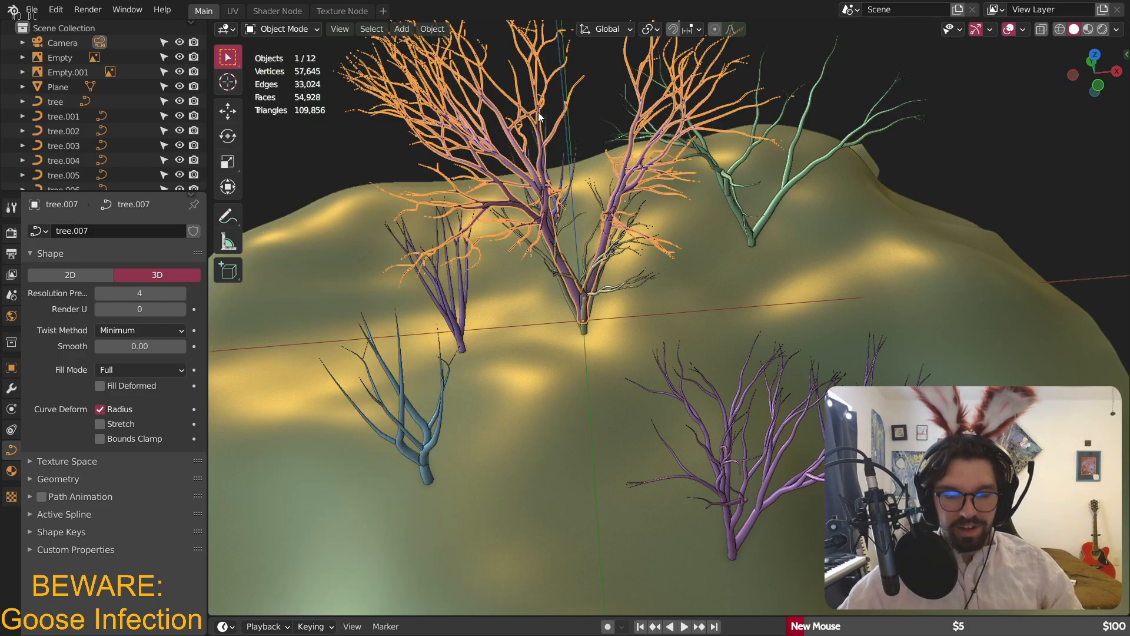
- Move the new maple tree about 4.46 m along X and -3.33 m along Y, towards the camera
key(g)
key(x)
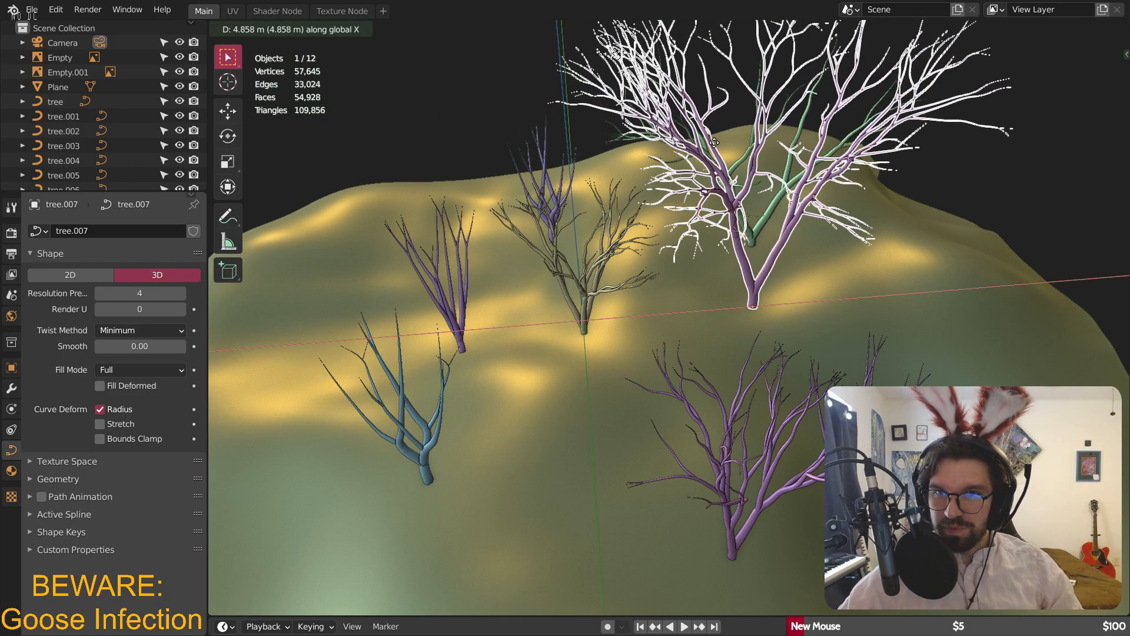
click(709, 142)
key(KP_0)
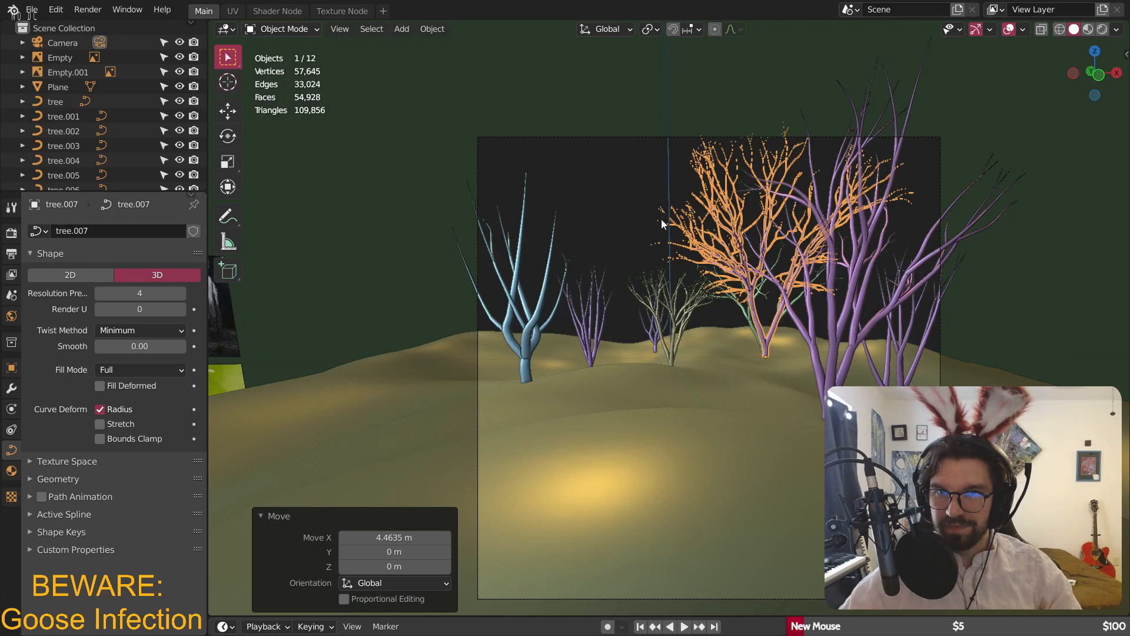
scroll(762, 324, up, 5)
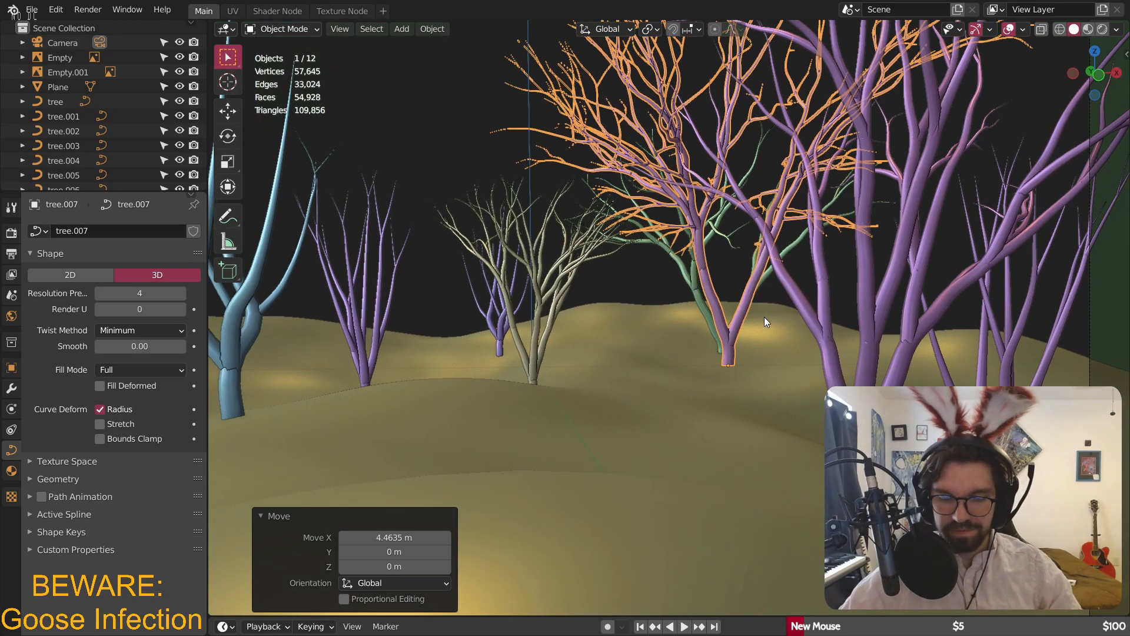
key(g)
key(y)
click(838, 347)
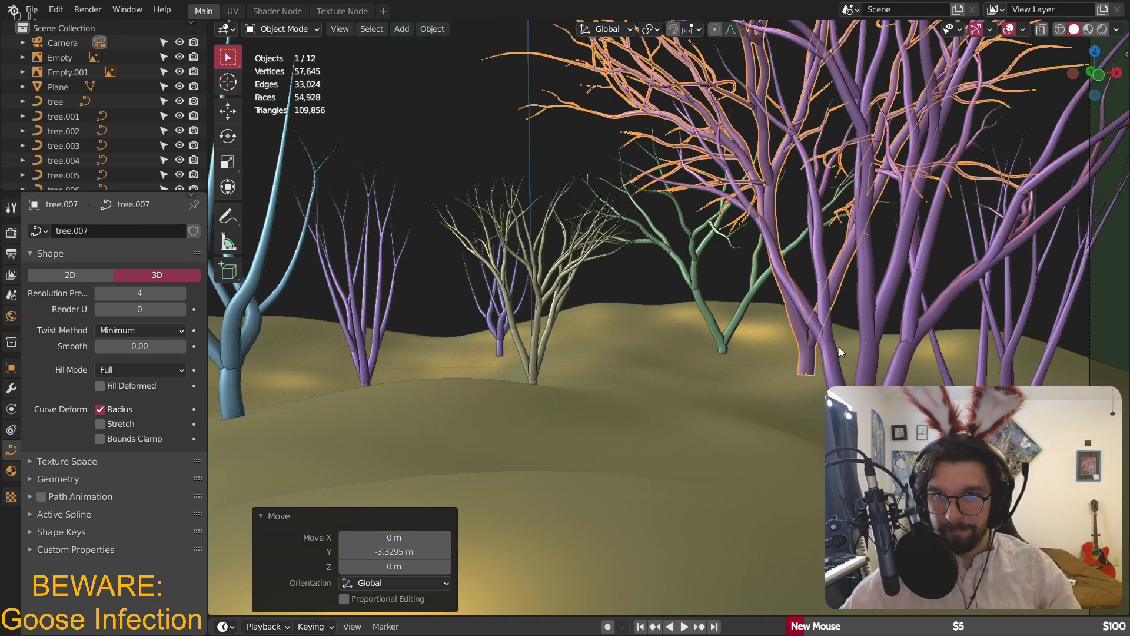
- Scale the moved maple tree to about 0.741 and lower it about 1.2 m along Z into the ground
key(s)
click(843, 303)
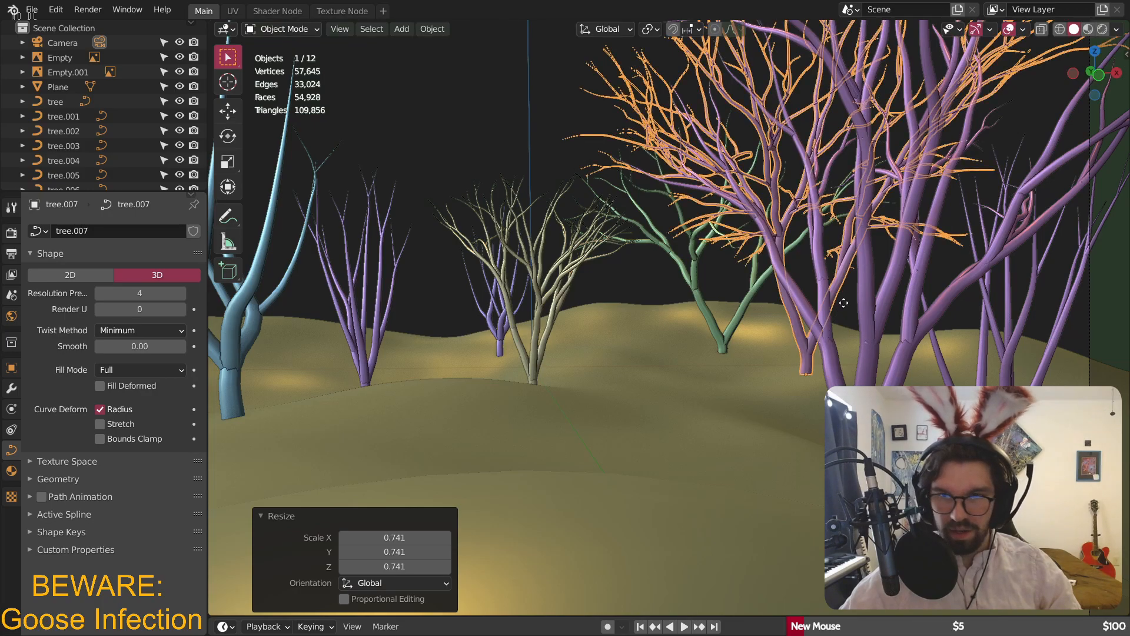
key(g)
key(z)
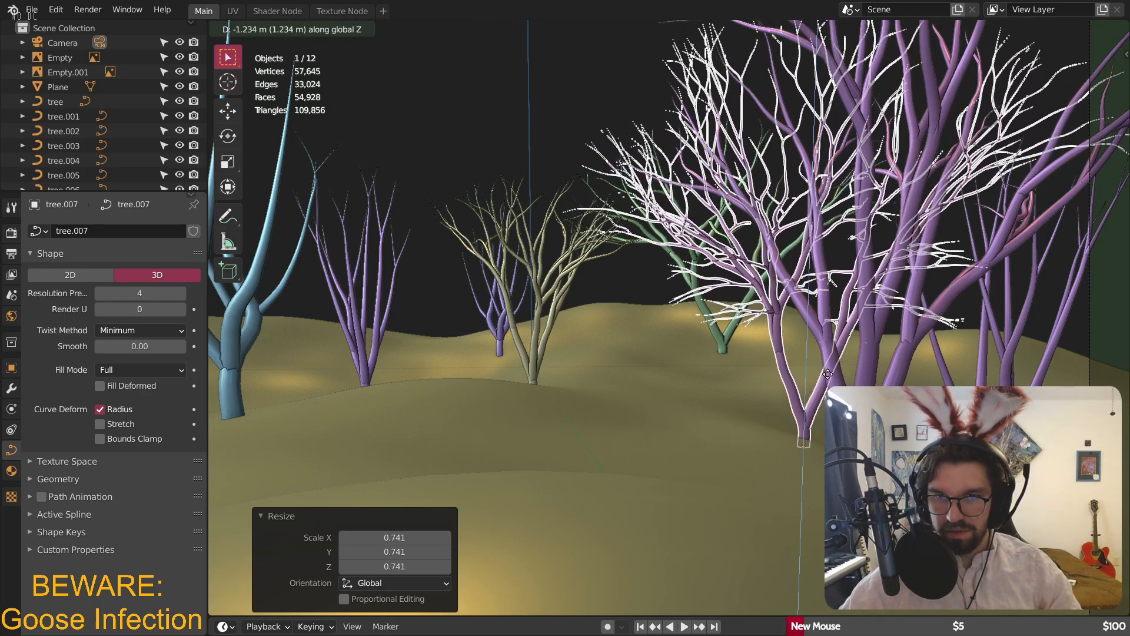
click(830, 375)
click(516, 150)
scroll(518, 147, down, 2)
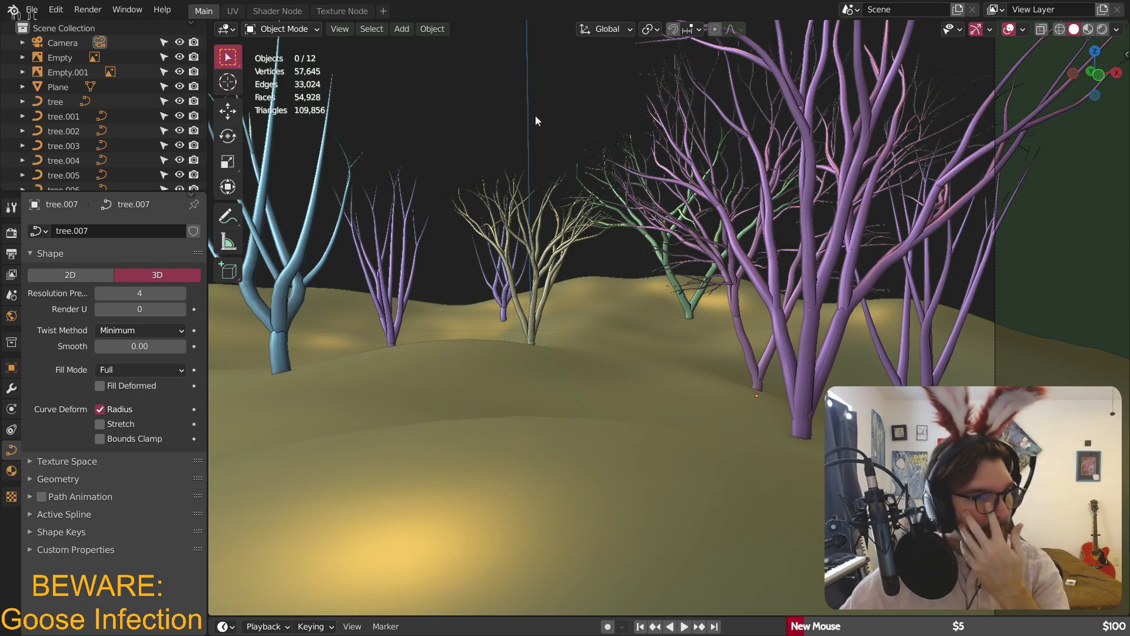
- Duplicate the scaled maple tree and move the copy about 14.6 m along Y into the background
click(731, 276)
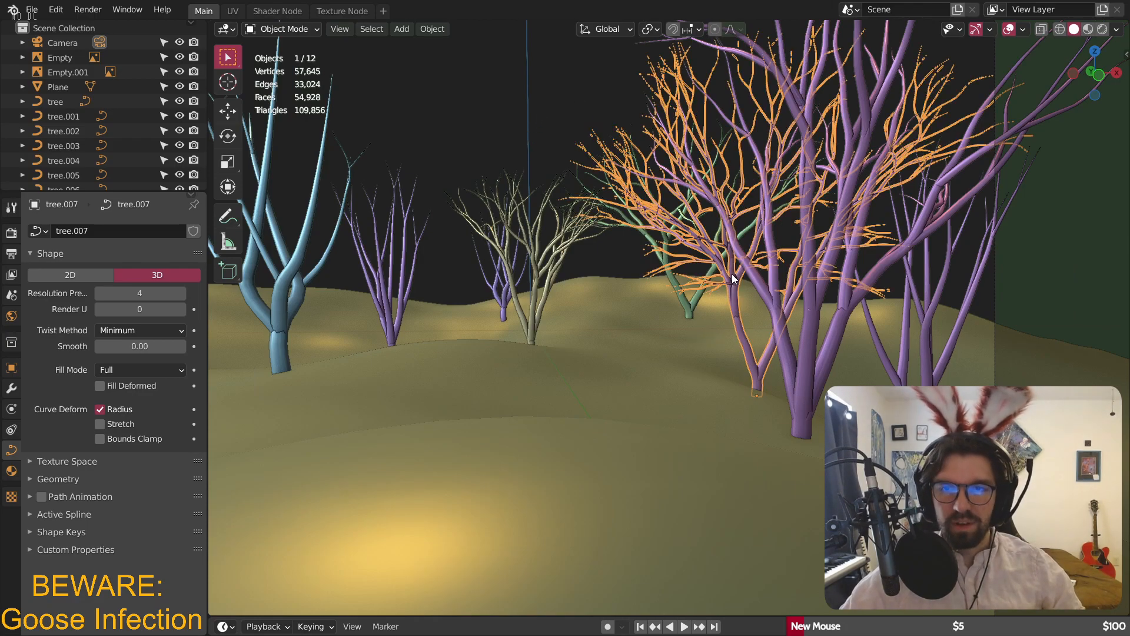
key(ctrl+c)
key(ctrl+v)
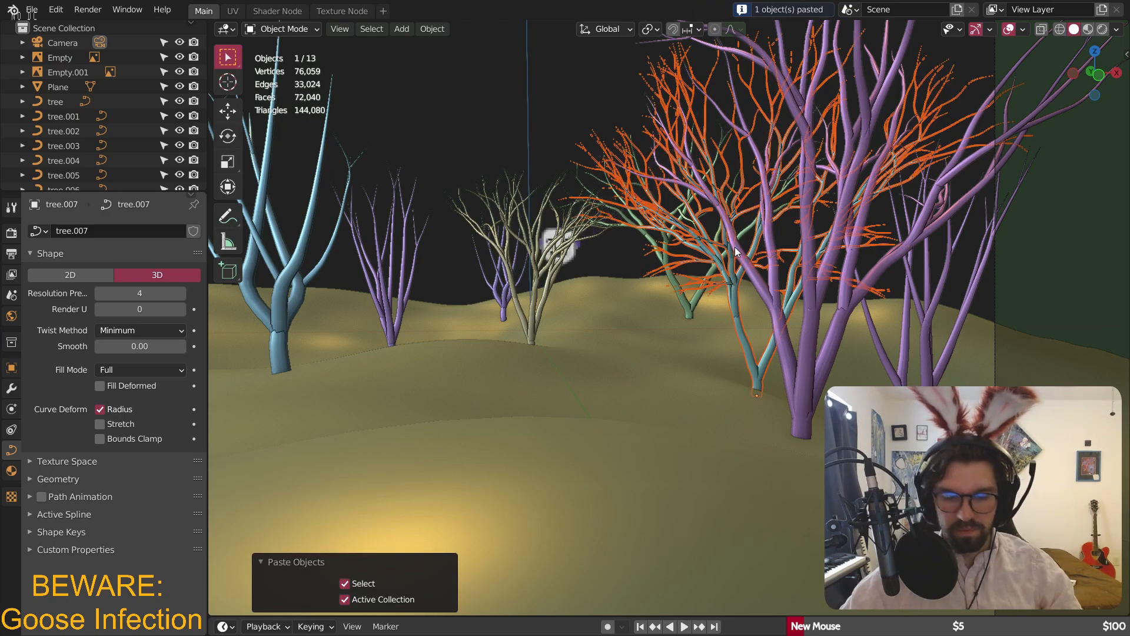
key(g)
key(y)
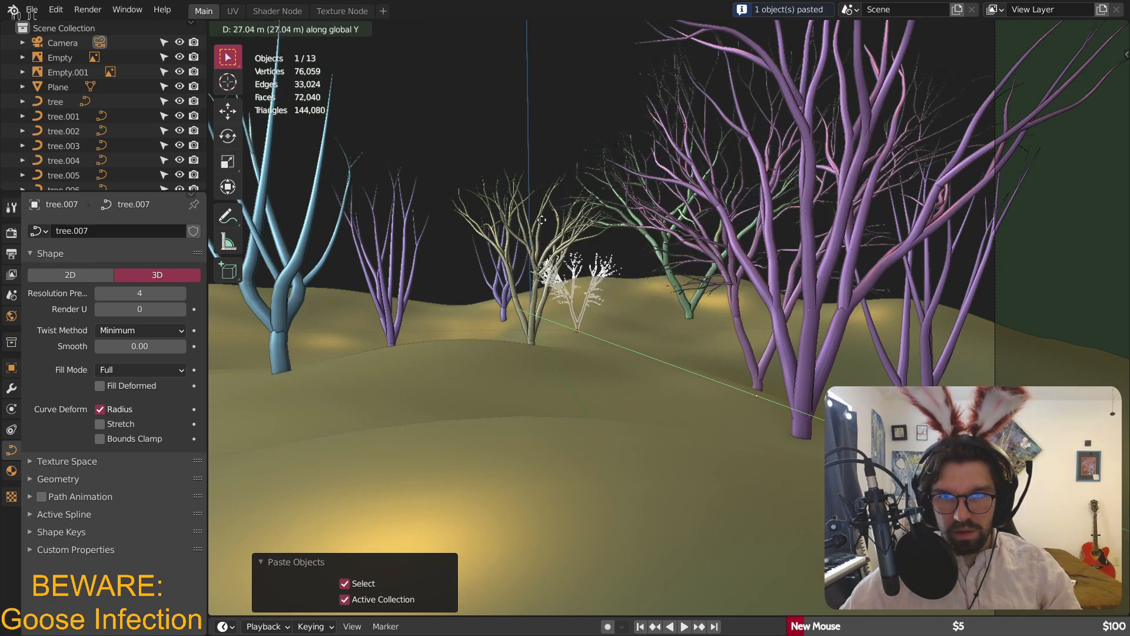
click(574, 236)
- Raise the copied background tree about 3.08 m along Z onto the hill and resize it
key(g)
key(z)
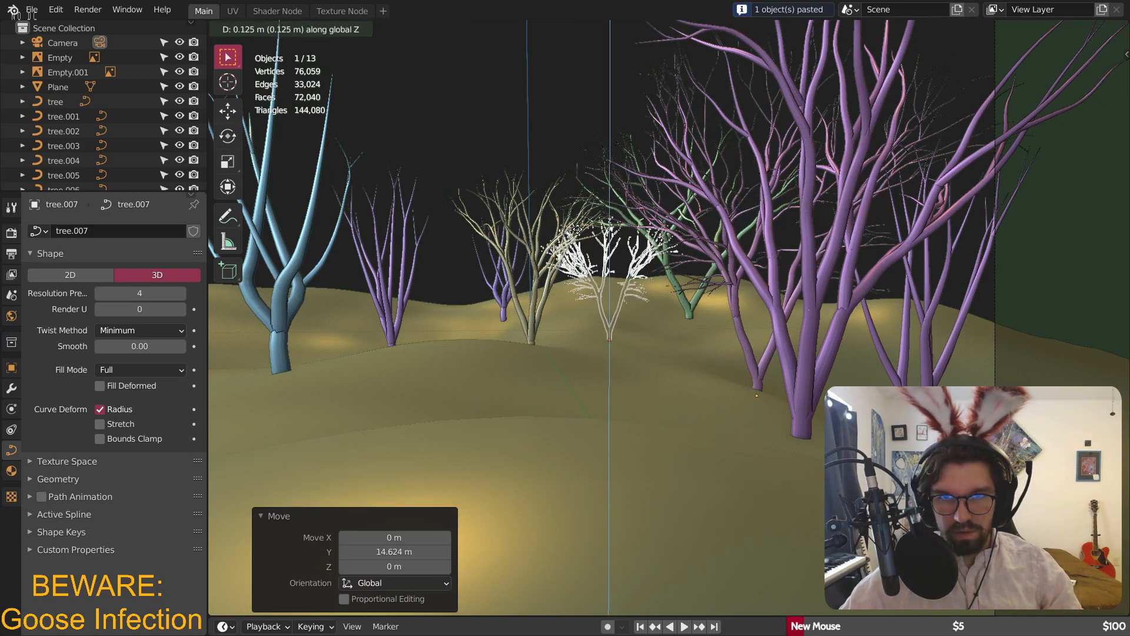
key(KP_Decimal)
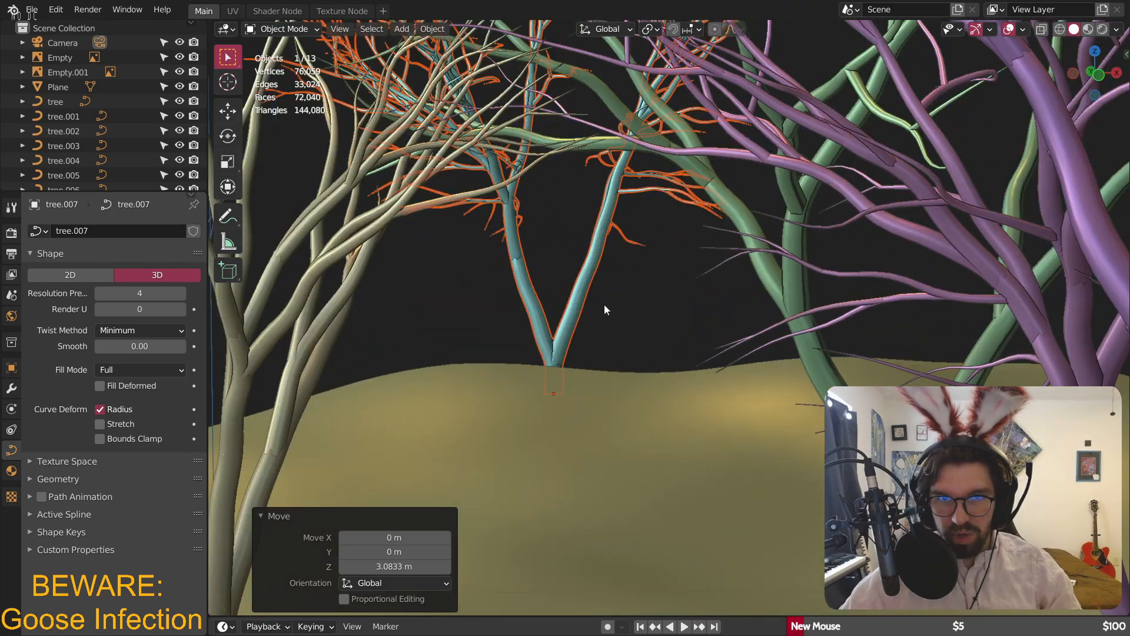
key(s)
click(644, 312)
click(644, 312)
scroll(638, 303, down, 8)
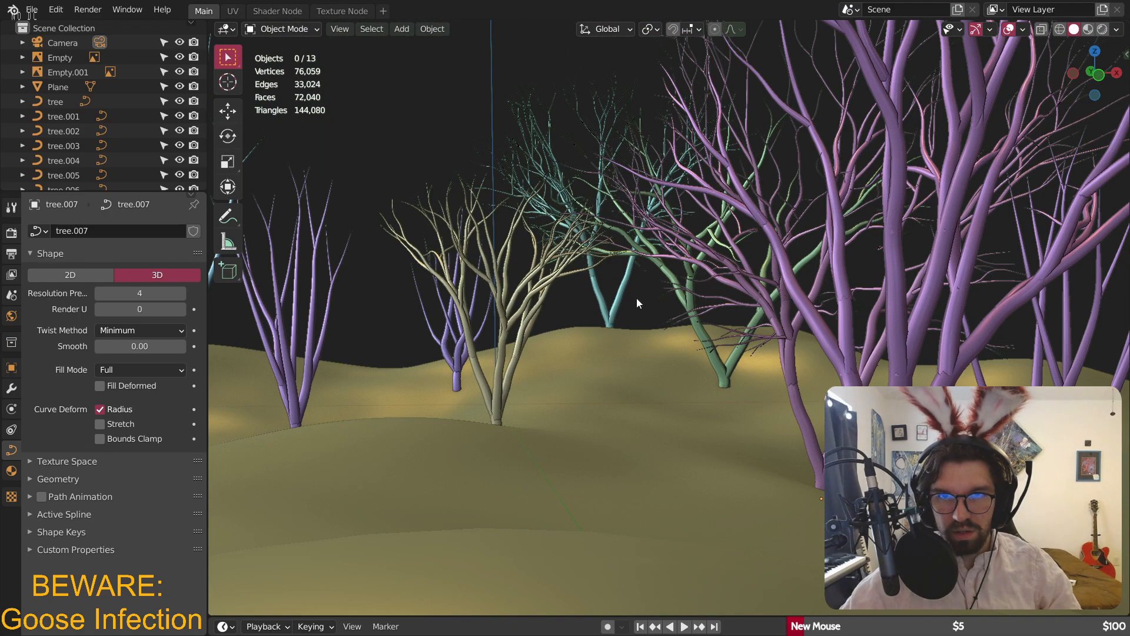
scroll(638, 282, down, 1)
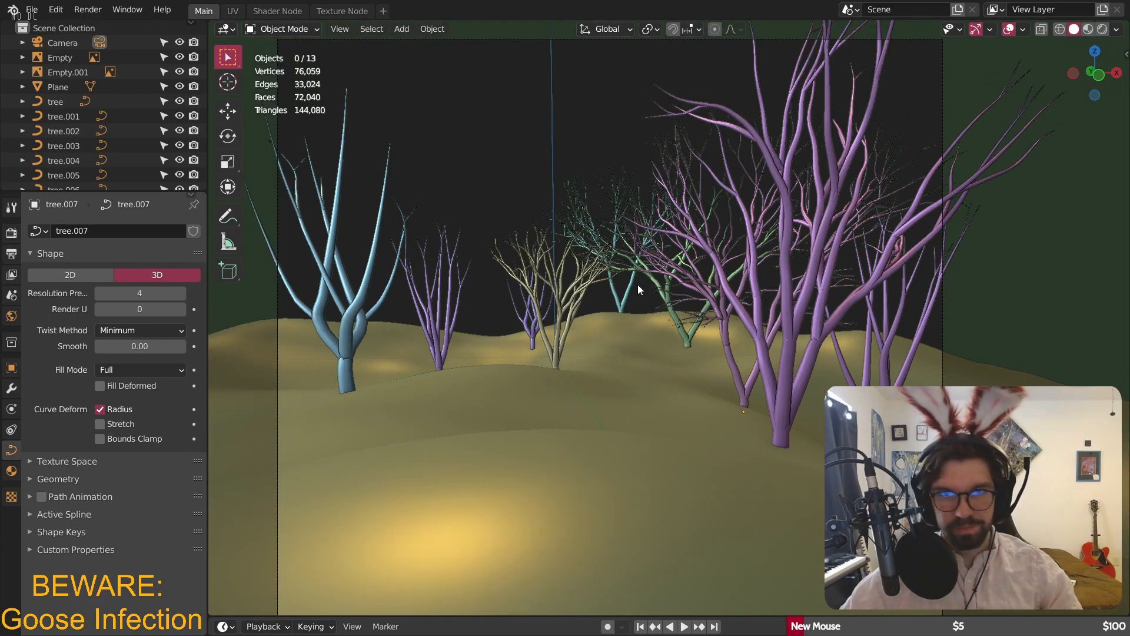
- Rotate the copied background tree about the Z axis so it differs from the original
click(628, 293)
key(r)
key(z)
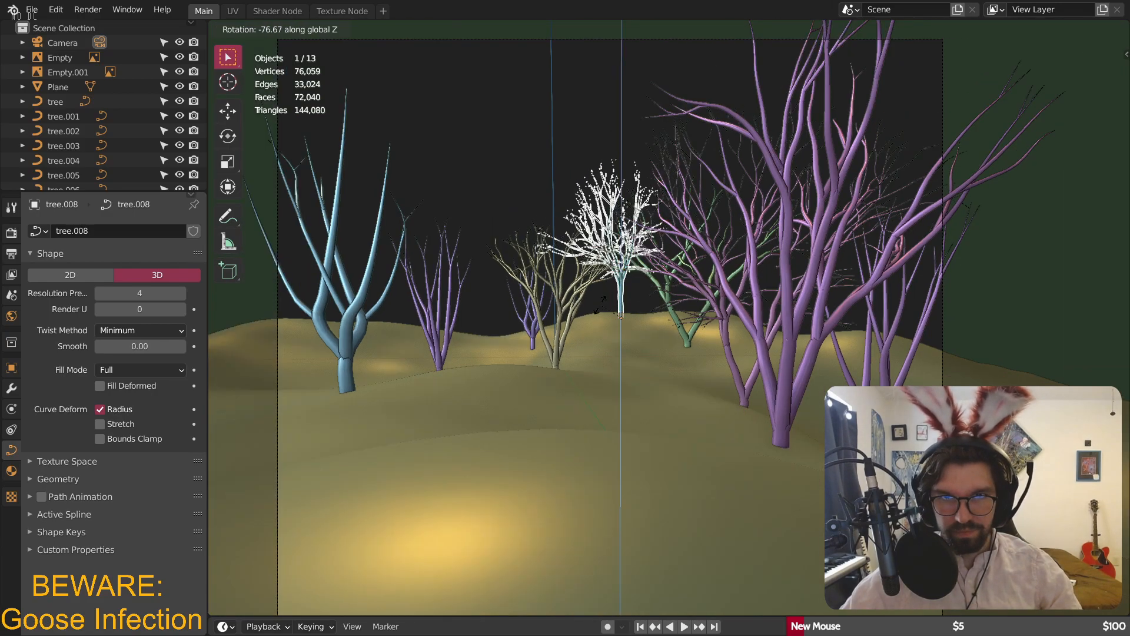
click(485, 168)
click(487, 169)
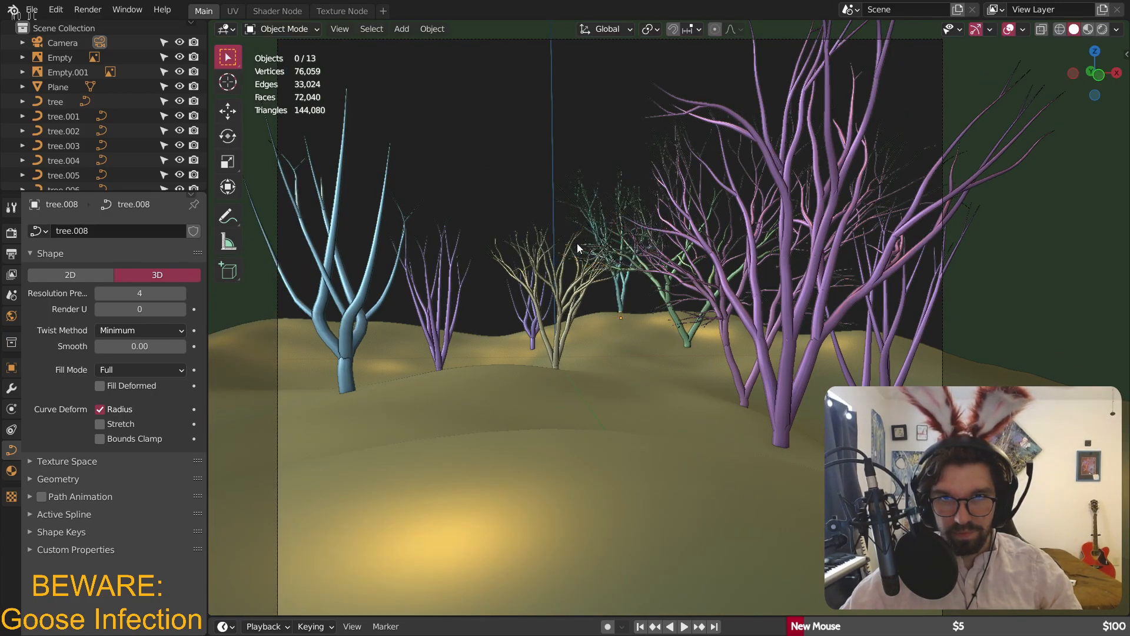
scroll(589, 243, down, 1)
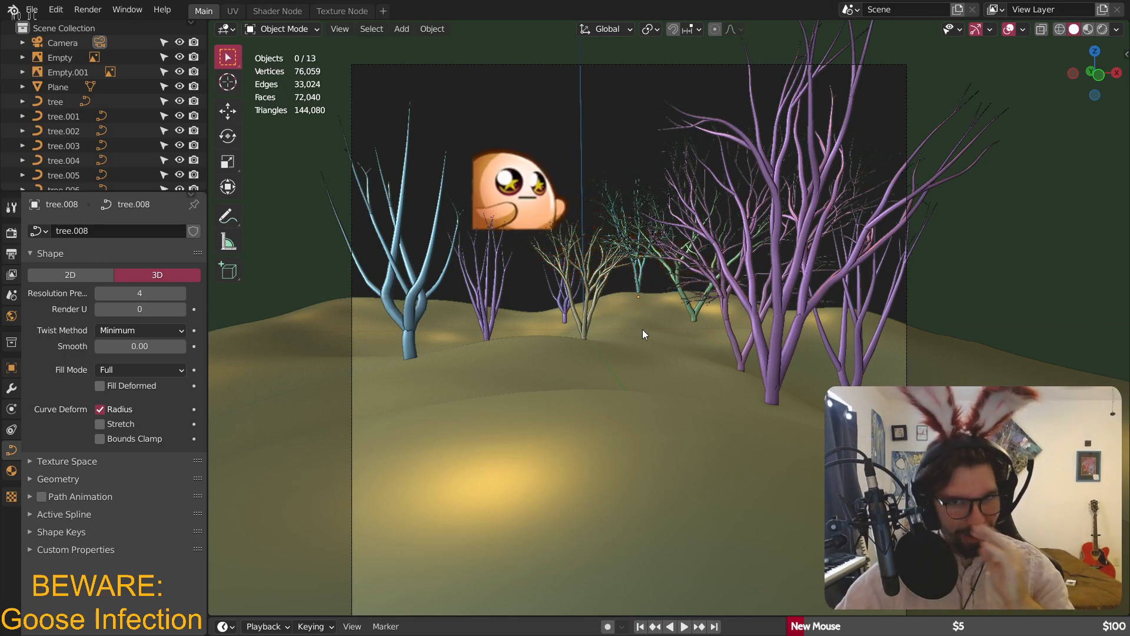
mouse_move(678, 242)
middle_down()
mouse_move(683, 269)
mouse_move(682, 260)
middle_up()
scroll(681, 260, down, 5)
scroll(694, 257, down, 2)
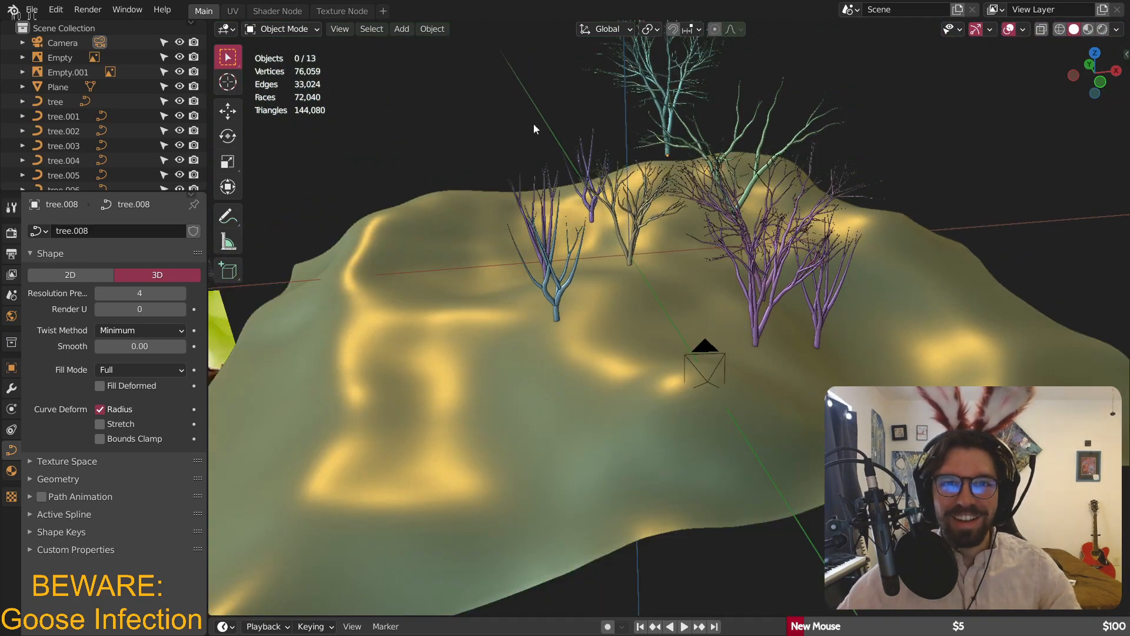
- Add a new Sapling tree with Levels set to 1 and Base Splits set to 2
click(409, 31)
mouse_move(424, 61)
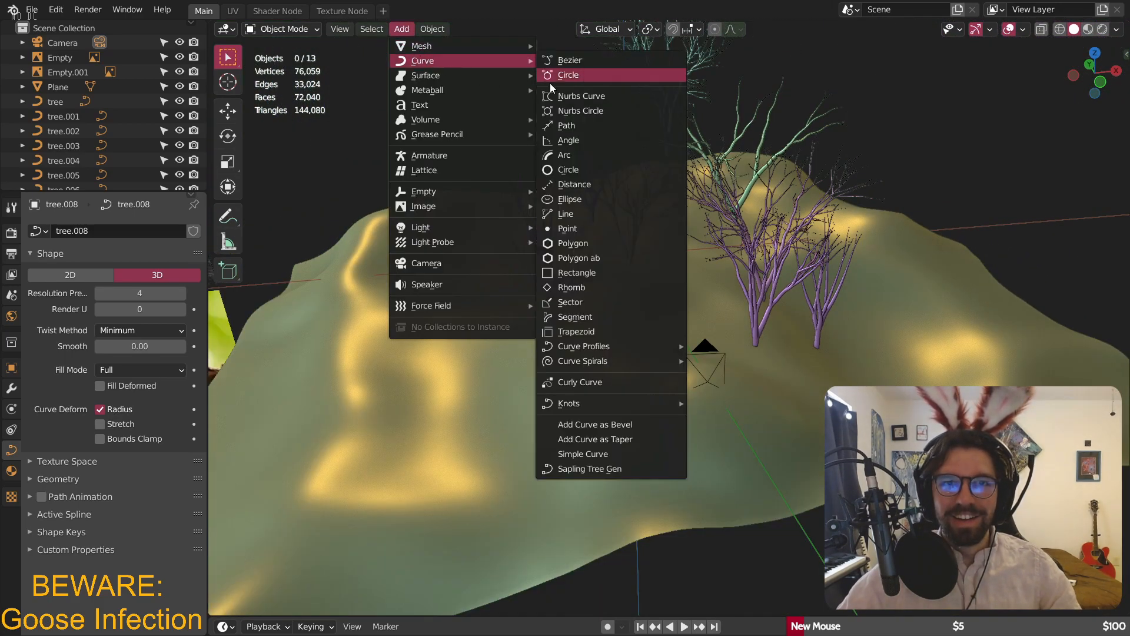
click(584, 466)
middle_drag(584, 465, 588, 239)
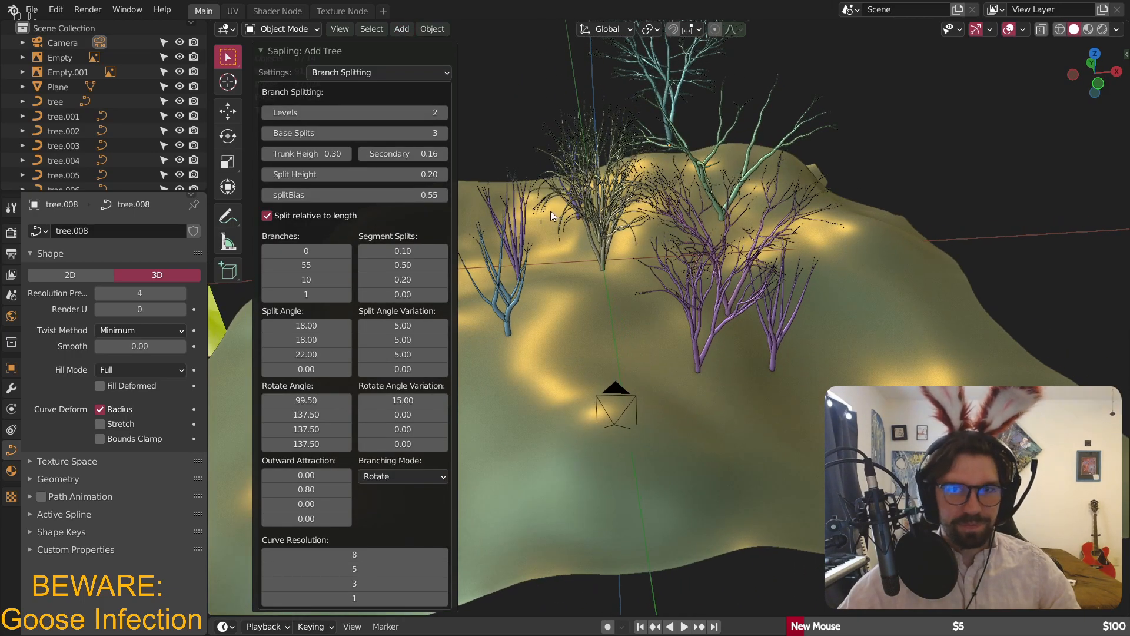
scroll(551, 210, up, 2)
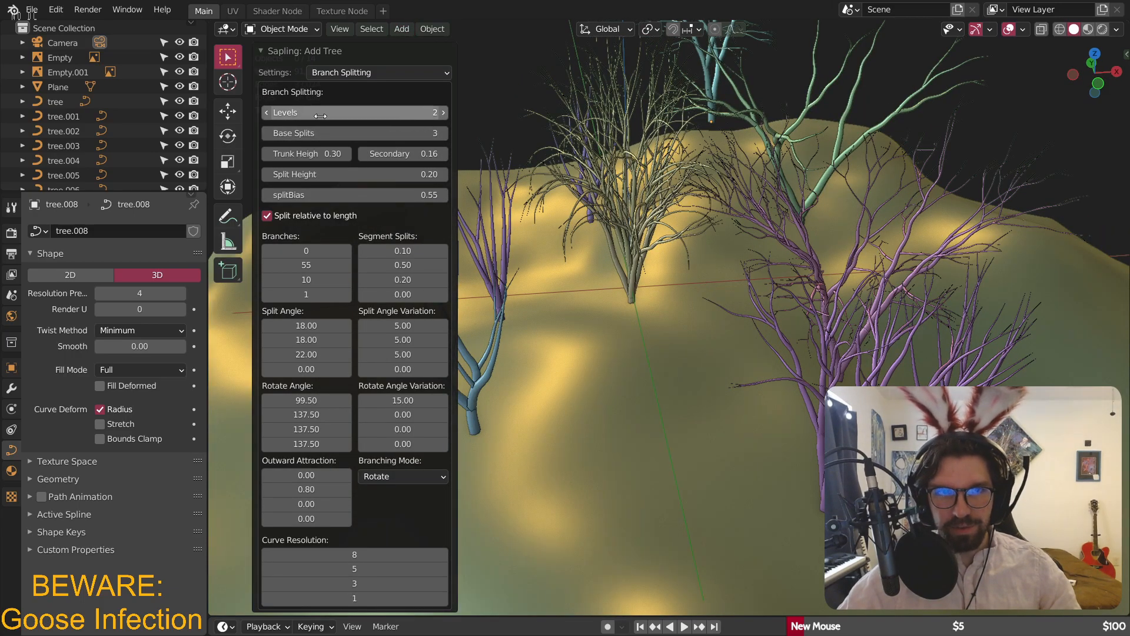
click(268, 133)
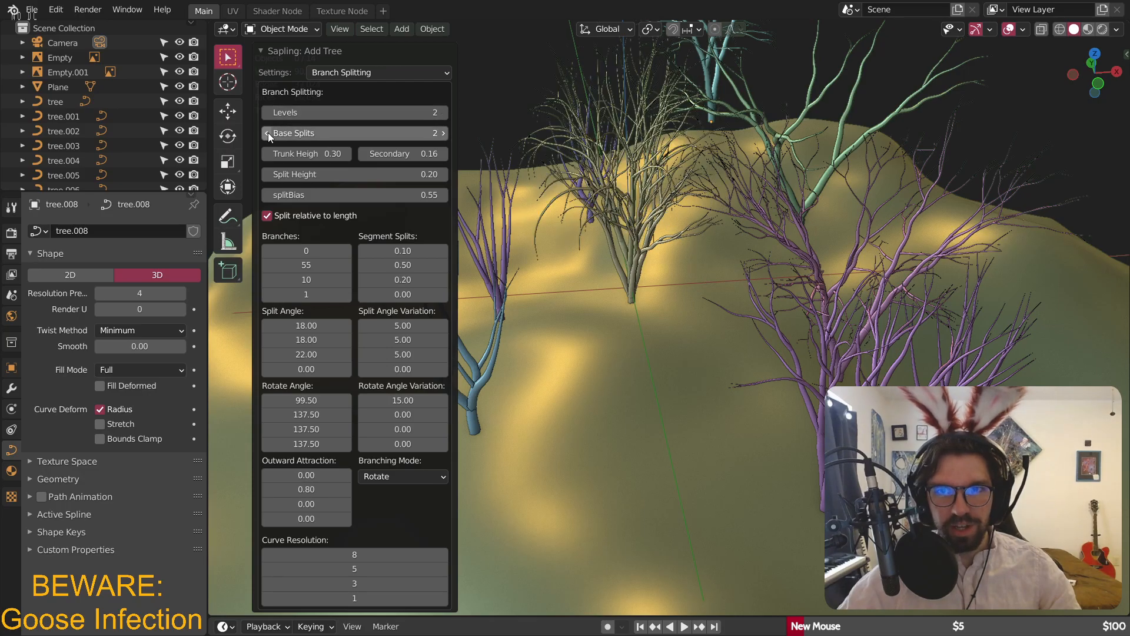
click(268, 113)
- Widen the new Sapling tree's first Split Angle value to 39.57
middle_drag(765, 188, 777, 166)
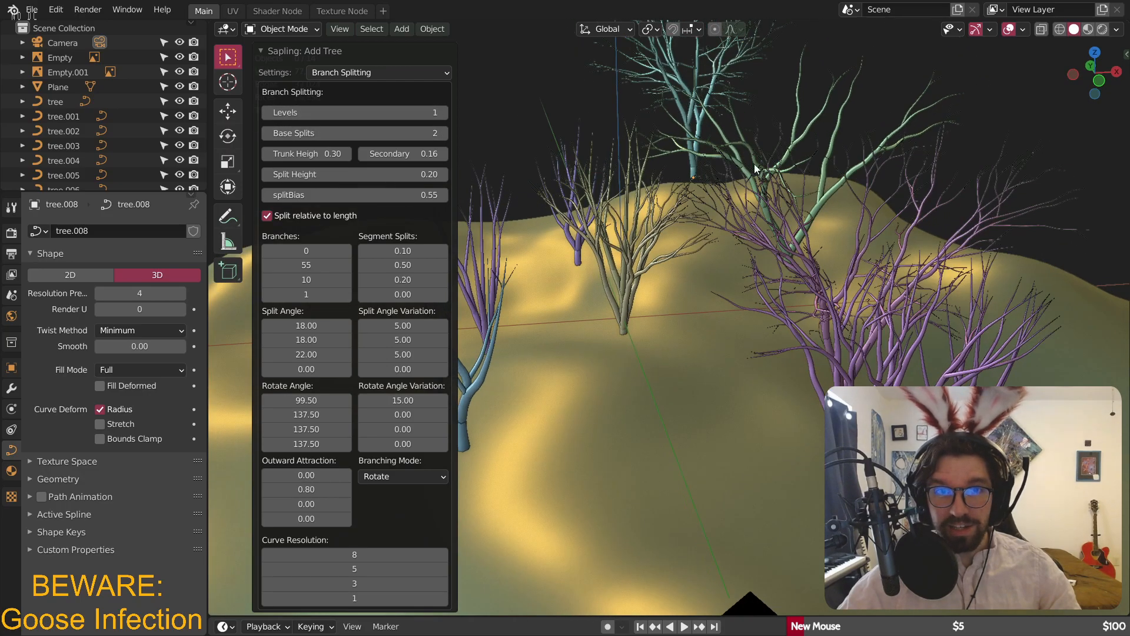
scroll(618, 183, up, 5)
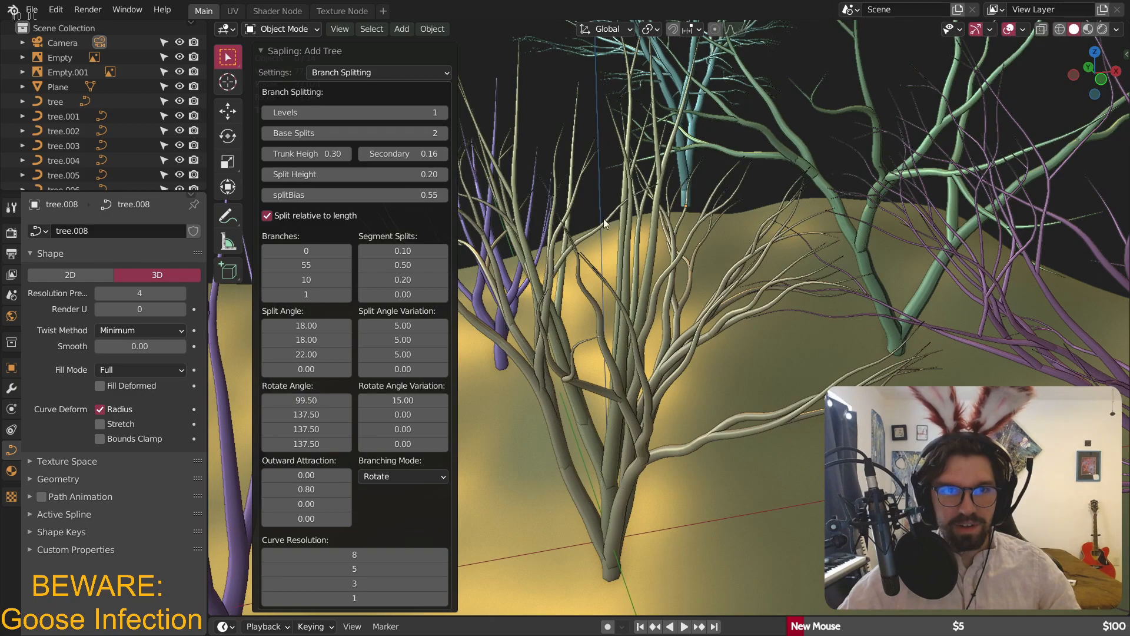
drag(306, 326, 368, 326)
scroll(751, 243, down, 10)
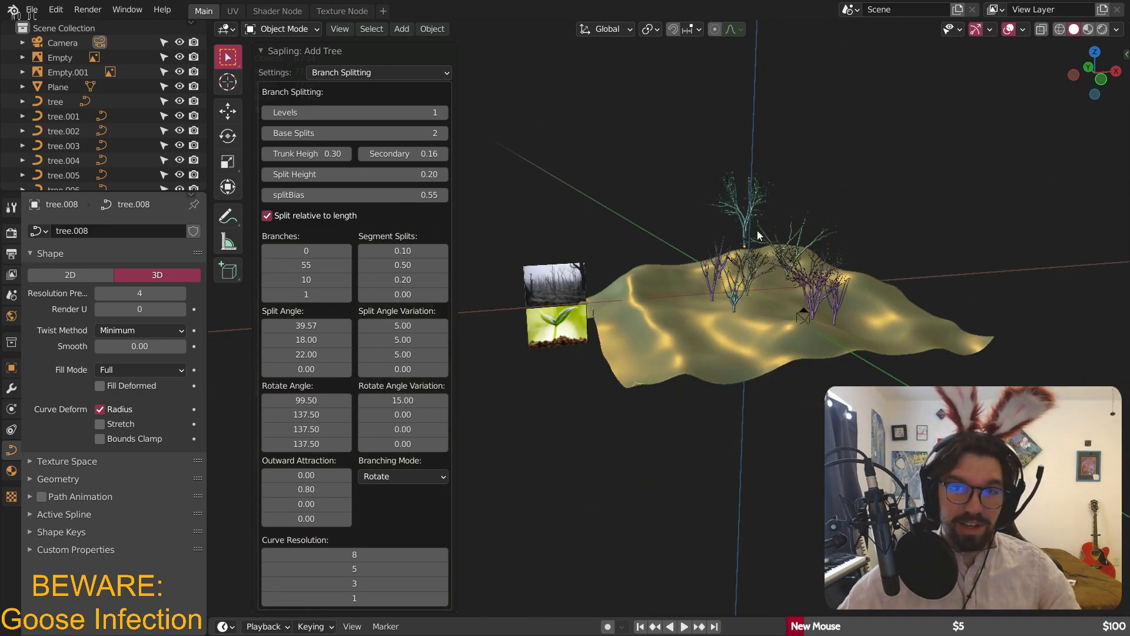
scroll(759, 230, up, 8)
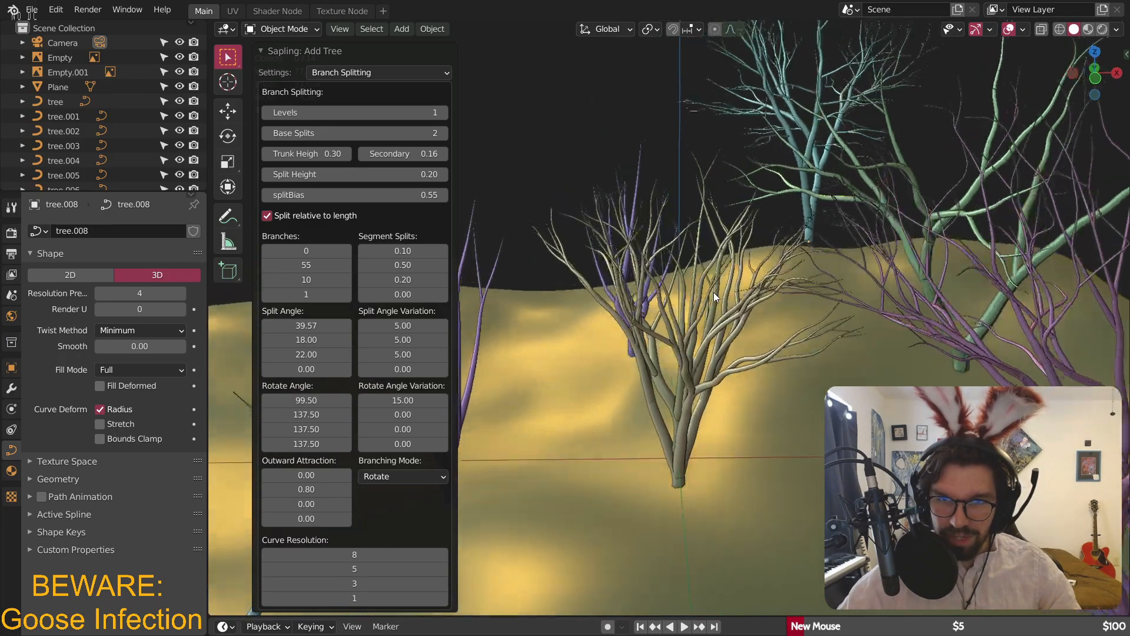
scroll(713, 292, up, 4)
- Move the new tree about -6.85 m along Y, away from the existing tree and toward the camera
click(696, 419)
scroll(706, 412, down, 4)
middle_drag(729, 397, 700, 441)
shift+middle_drag(700, 441, 668, 336)
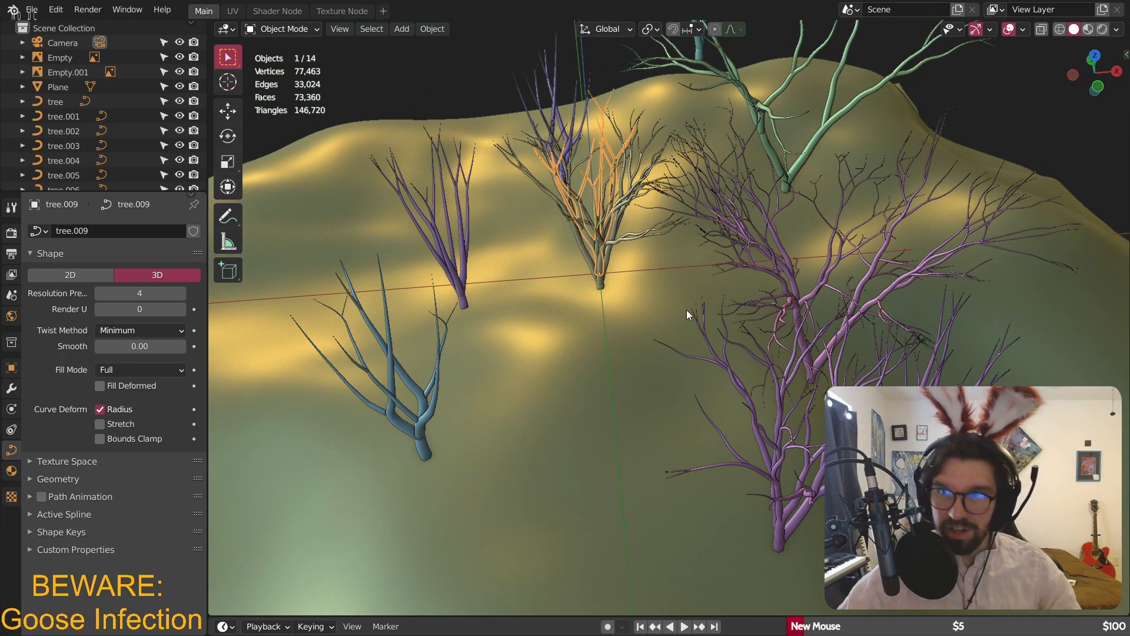
key(g)
key(y)
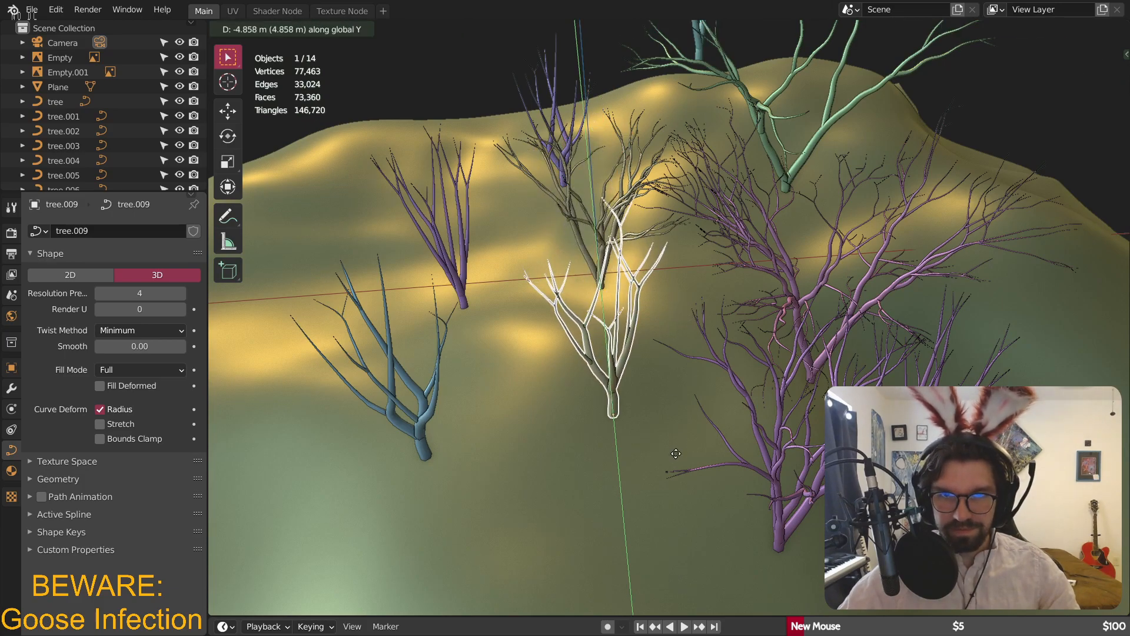
click(719, 435)
- Shift the new tree back about 2.85 m along Y and about -1.47 m along X
shift+middle_drag(718, 436, 659, 308)
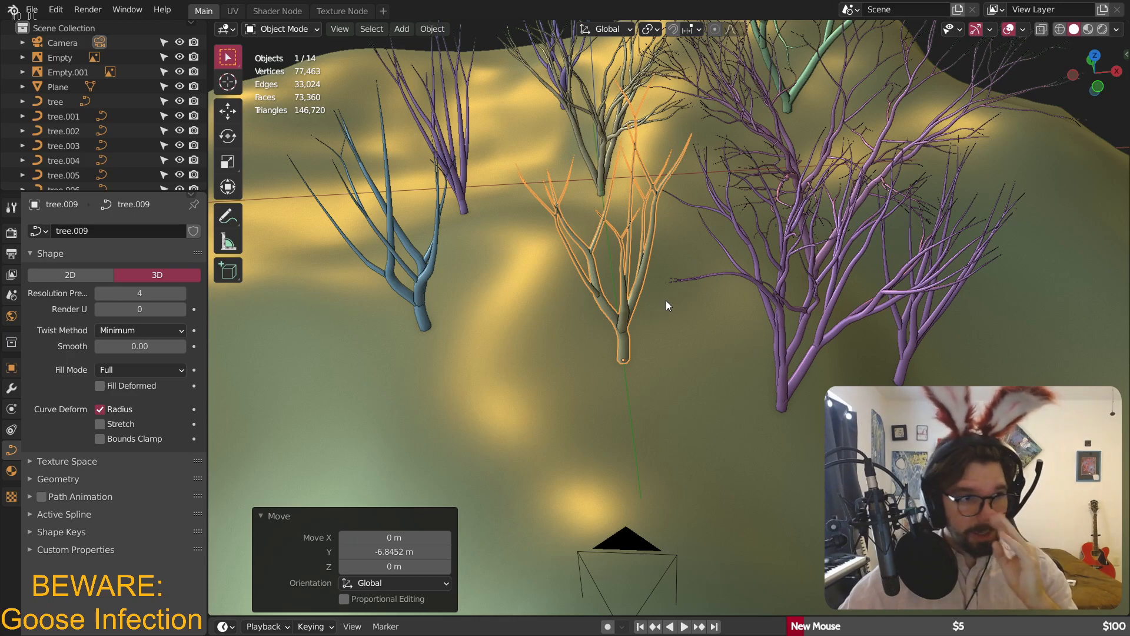
key(g)
key(y)
click(650, 199)
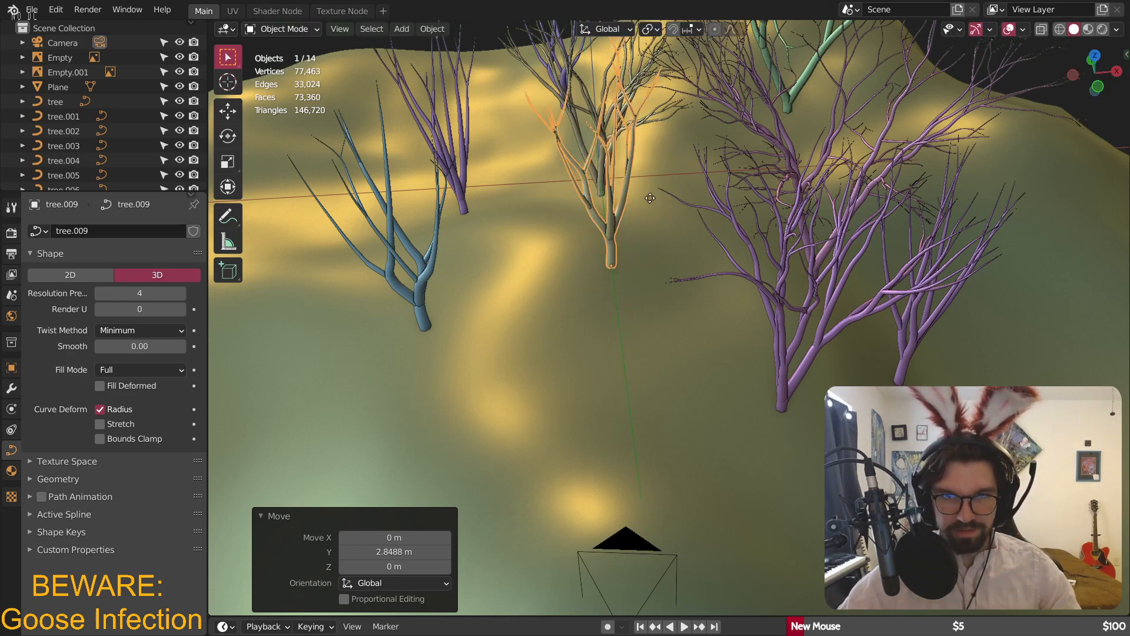
key(g)
key(x)
click(577, 233)
middle_drag(577, 233, 561, 223)
- In the camera view, lower the new tree about 0.21 m along Z and rotate it about the Z axis
key(KP_0)
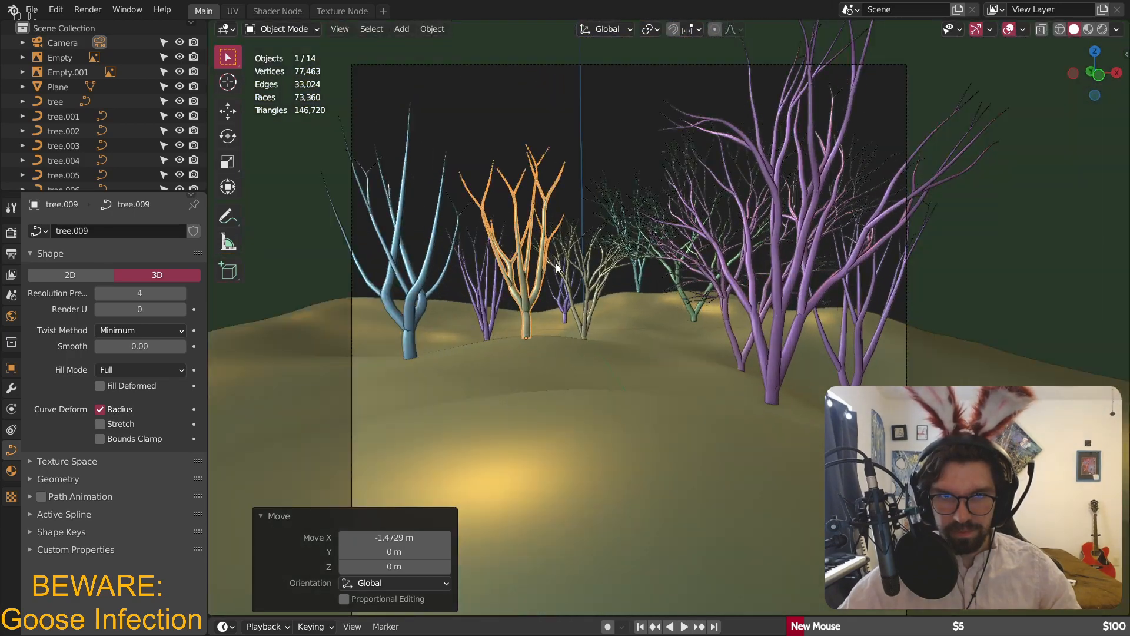
scroll(517, 261, up, 3)
key(g)
key(z)
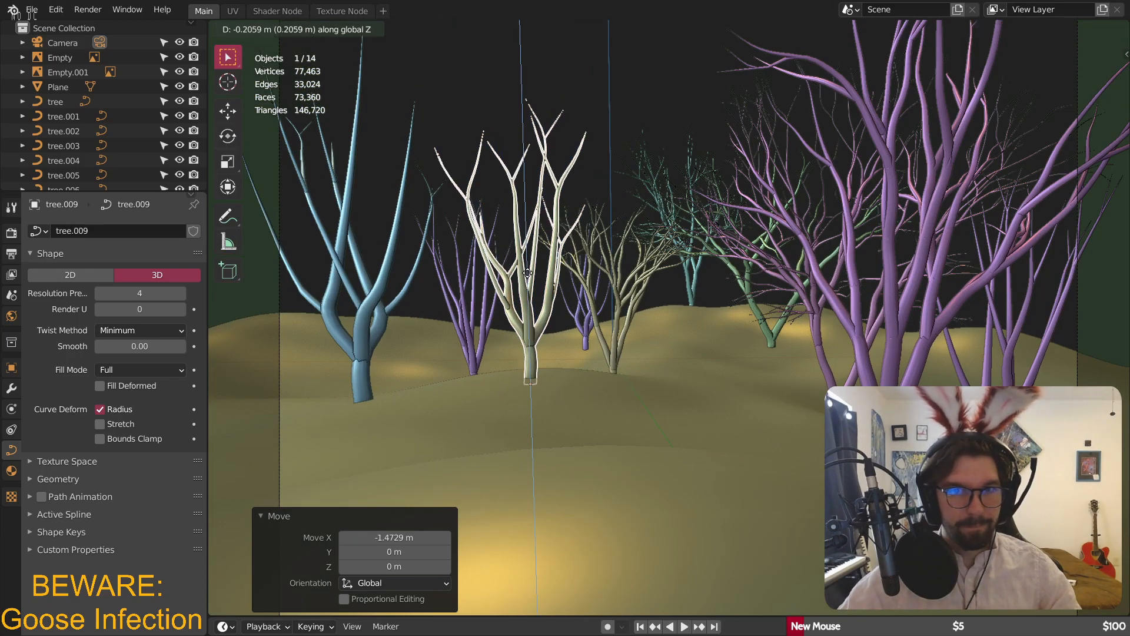
click(527, 273)
key(r)
key(z)
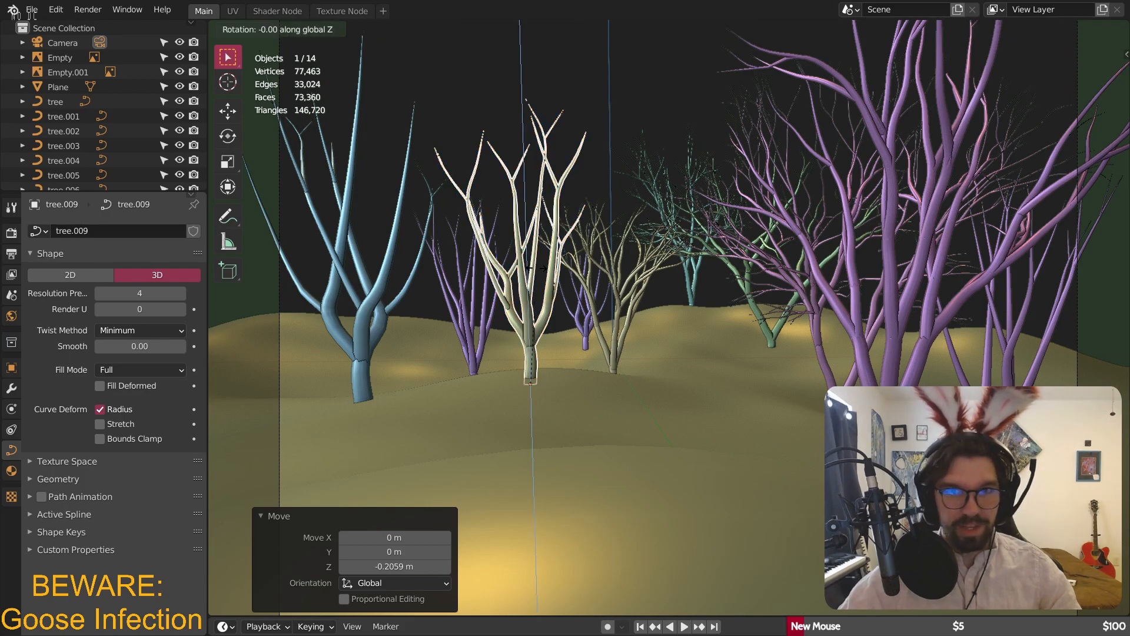
click(670, 258)
- Scale the new tree by 0.819, shrink it further to match the background trees, and deselect it
key(s)
click(636, 273)
key(s)
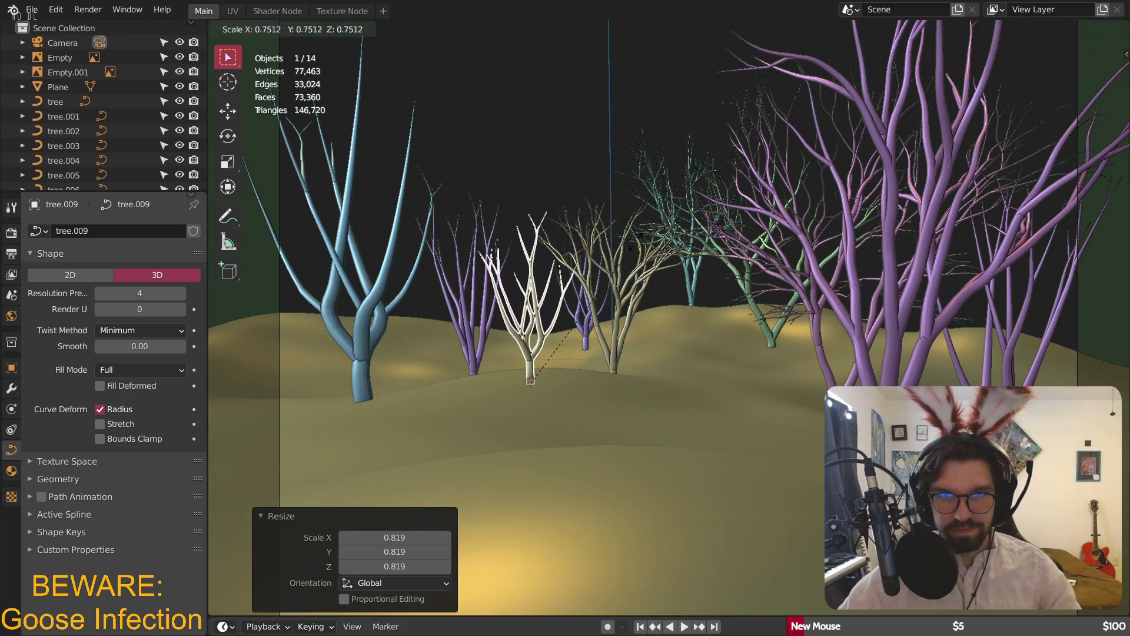
click(599, 122)
click(601, 124)
key(KP_0)
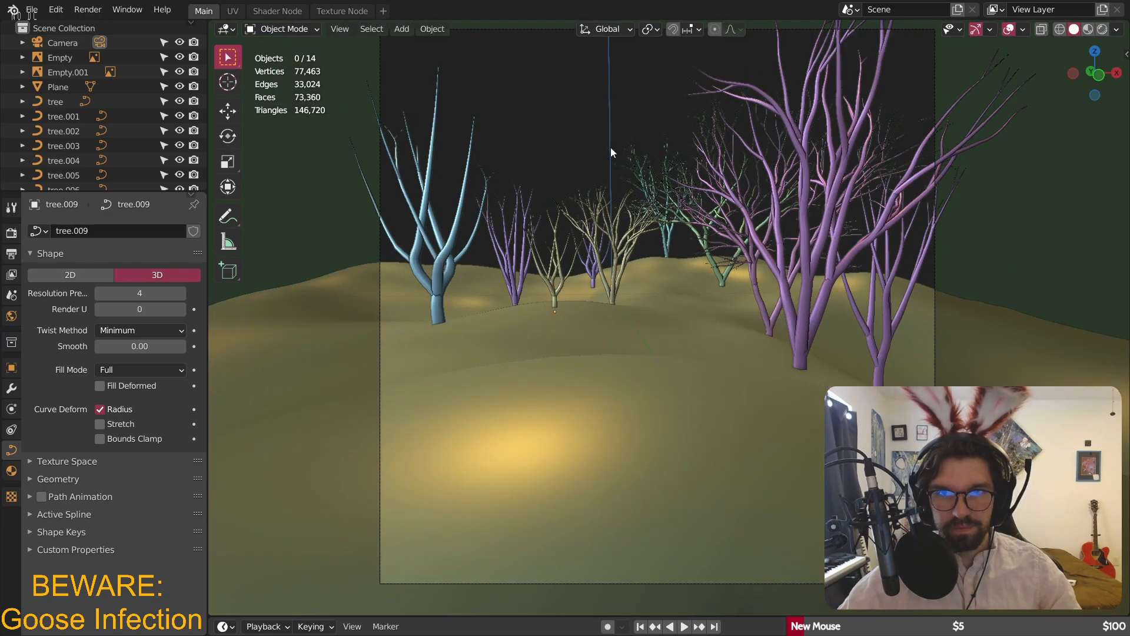
- Enlarge the small new tree by a scale factor of about 1.15
scroll(604, 177, up, 2)
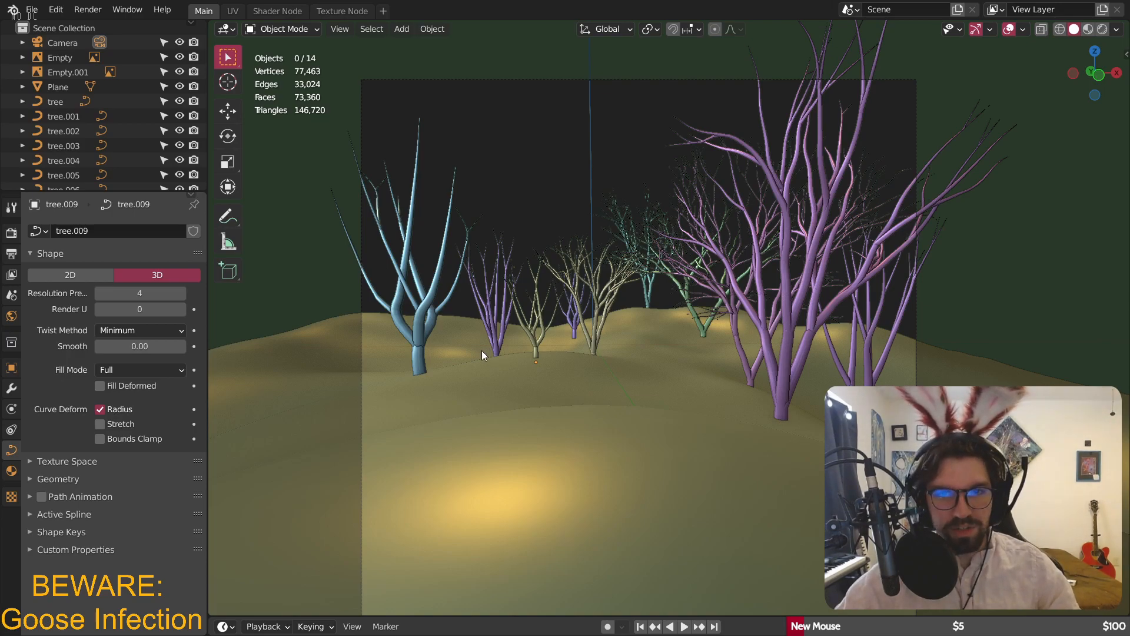
click(519, 324)
key(s)
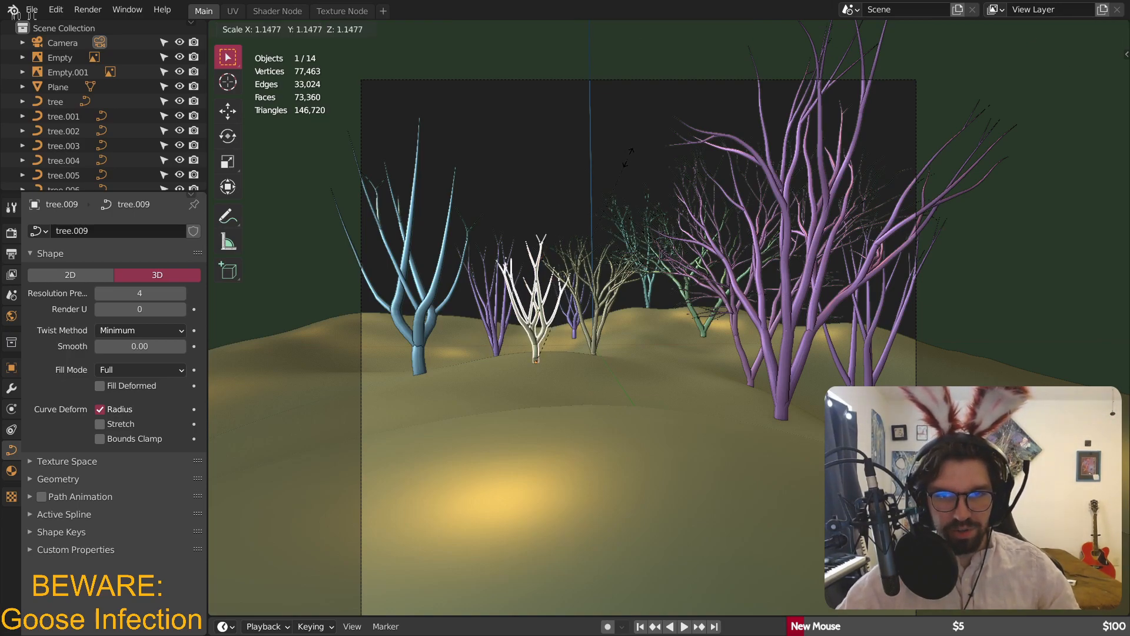
- Finish scaling up the small pale tree between the blue tree and the central trees, and deselect it
click(724, 100)
click(591, 74)
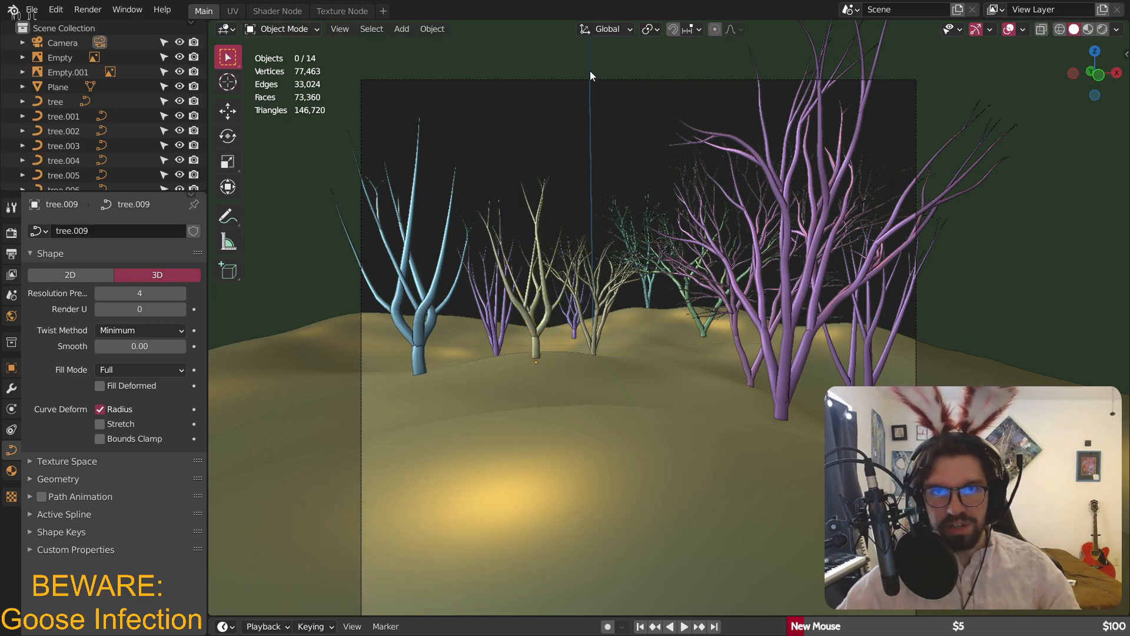
click(409, 32)
mouse_move(432, 62)
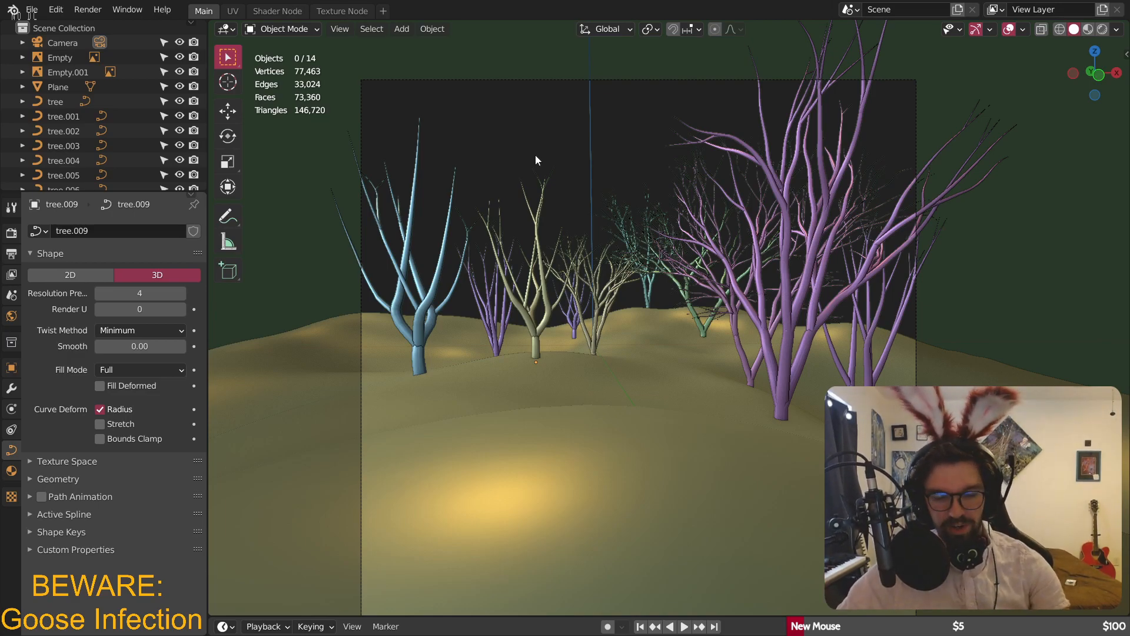
- Move the enlarged pale tree about 0.31 m in the negative global X direction, deselect it, and save the file
click(529, 334)
mouse_move(584, 267)
shift+middle_down()
mouse_move(619, 256)
mouse_move(593, 263)
shift+middle_up()
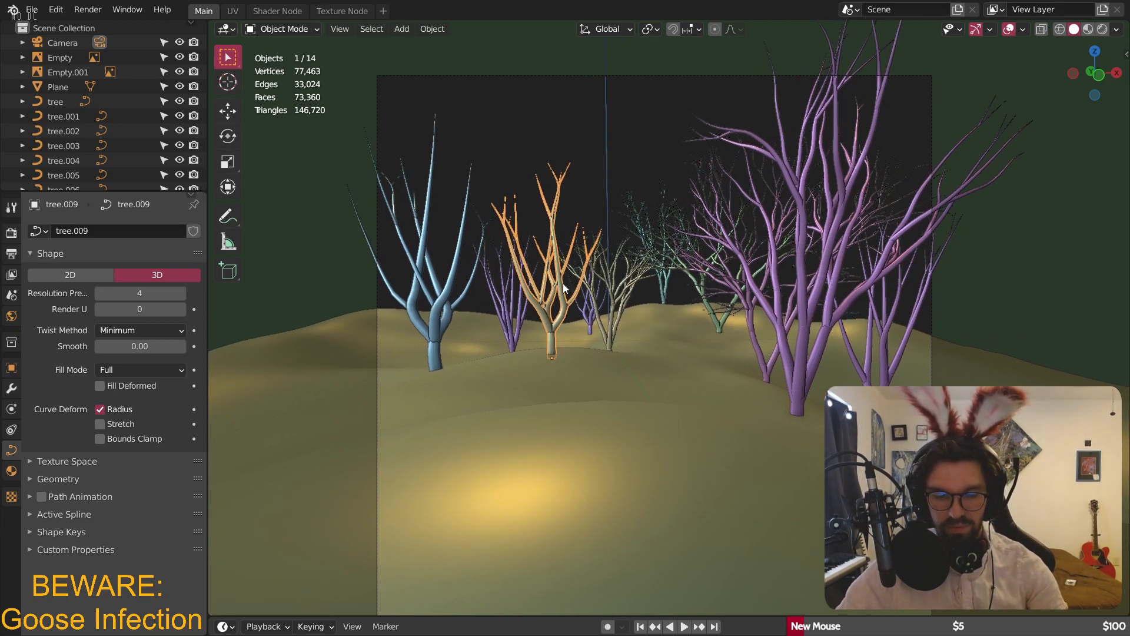
key(g)
key(x)
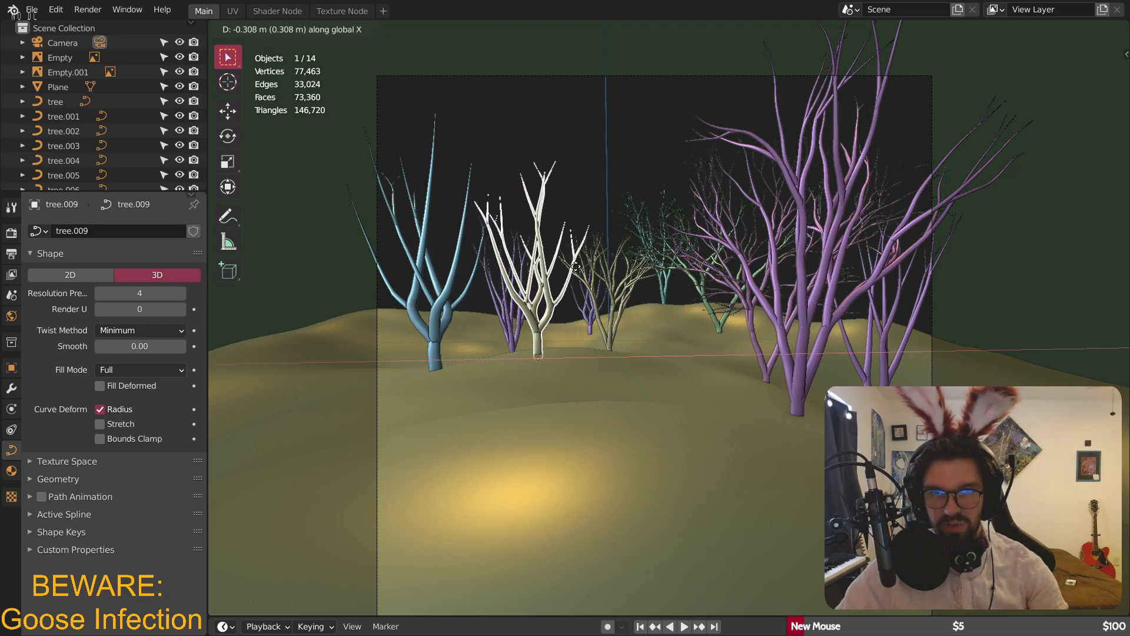
click(576, 267)
click(591, 147)
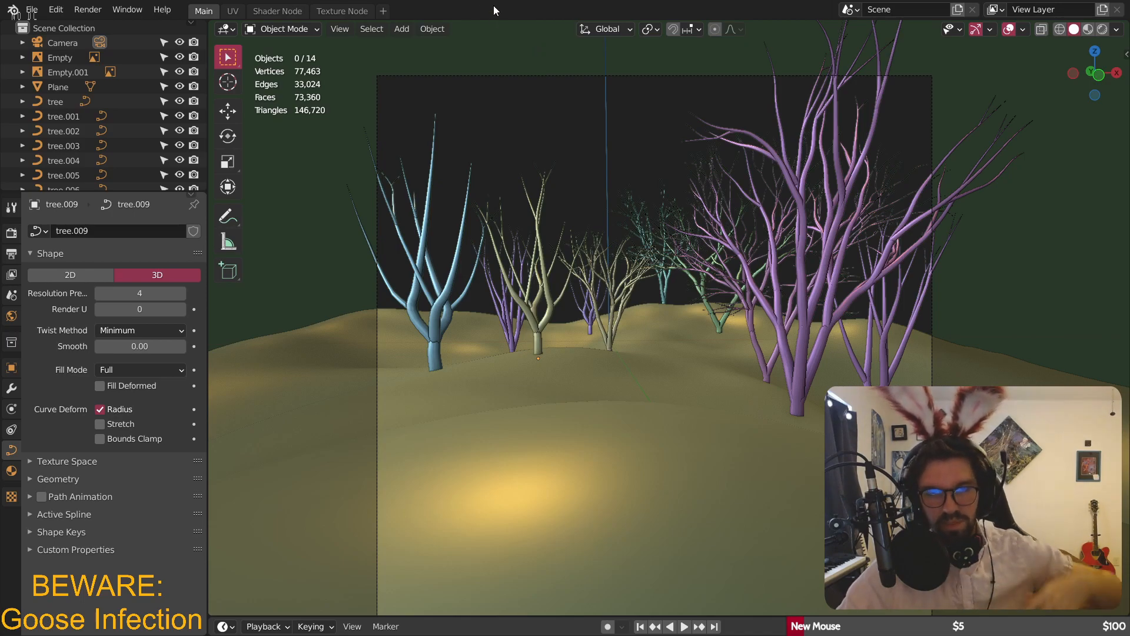
middle_drag(608, 318, 543, 253)
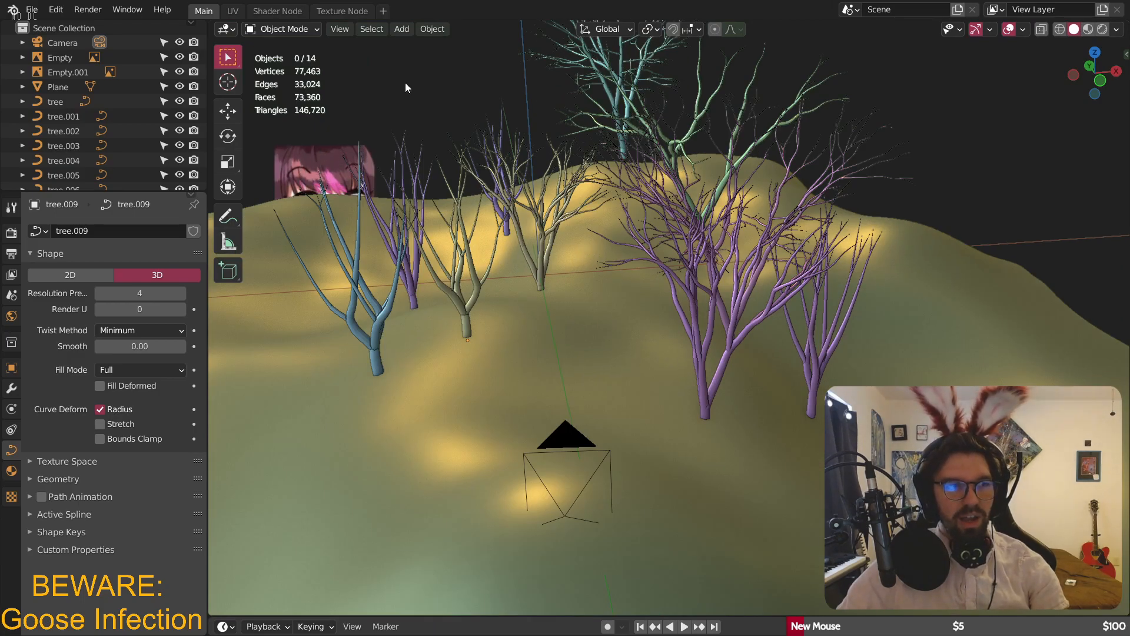
key(ctrl+s)
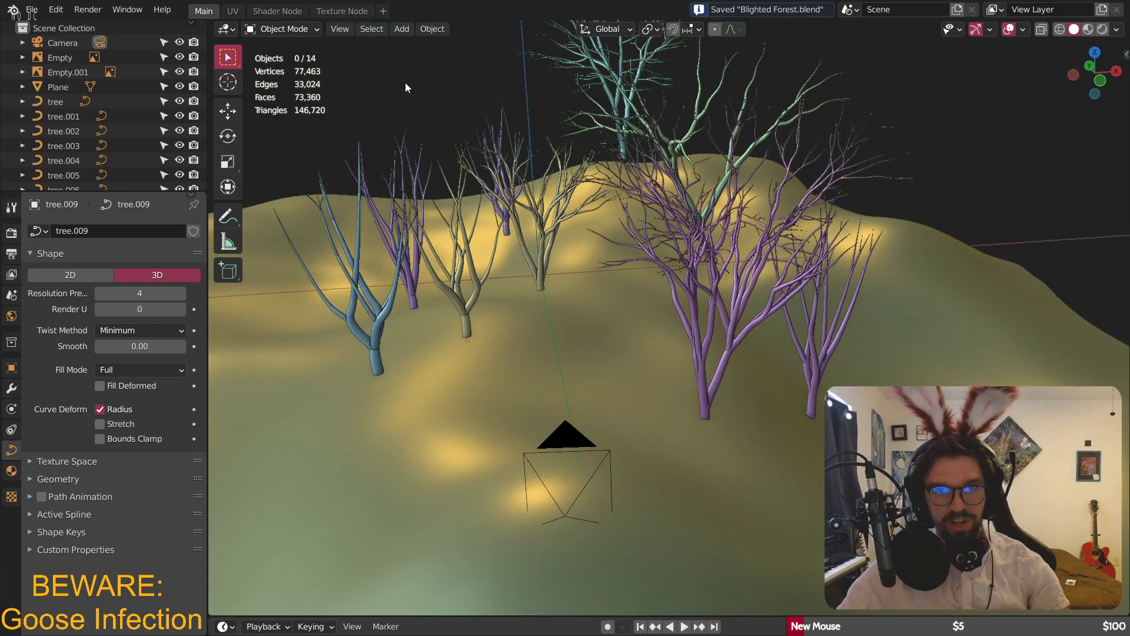
- Add a tree curve with Sapling Tree Gen and set its base splits to 1
click(402, 29)
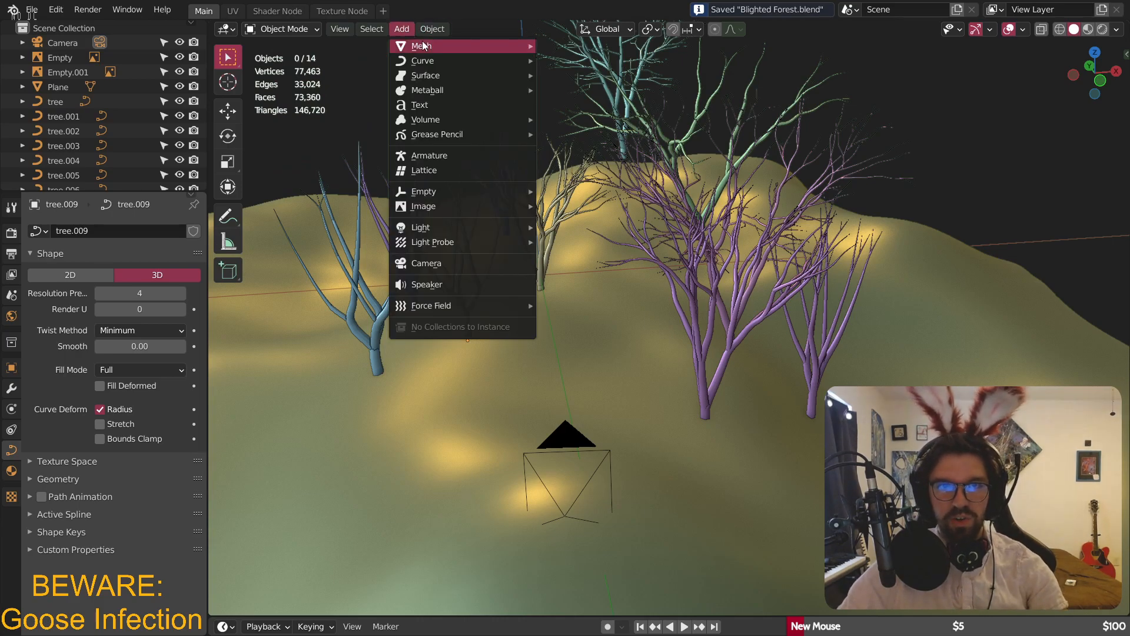
mouse_move(420, 60)
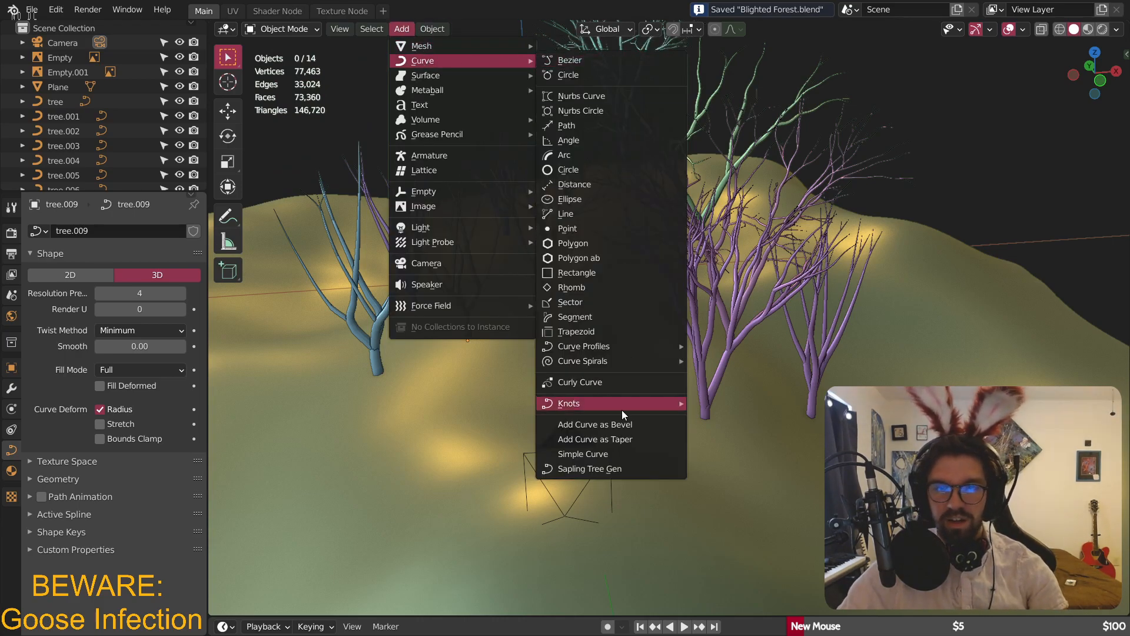
click(589, 469)
mouse_move(582, 202)
middle_down()
mouse_move(623, 232)
mouse_move(595, 215)
middle_up()
scroll(595, 215, up, 4)
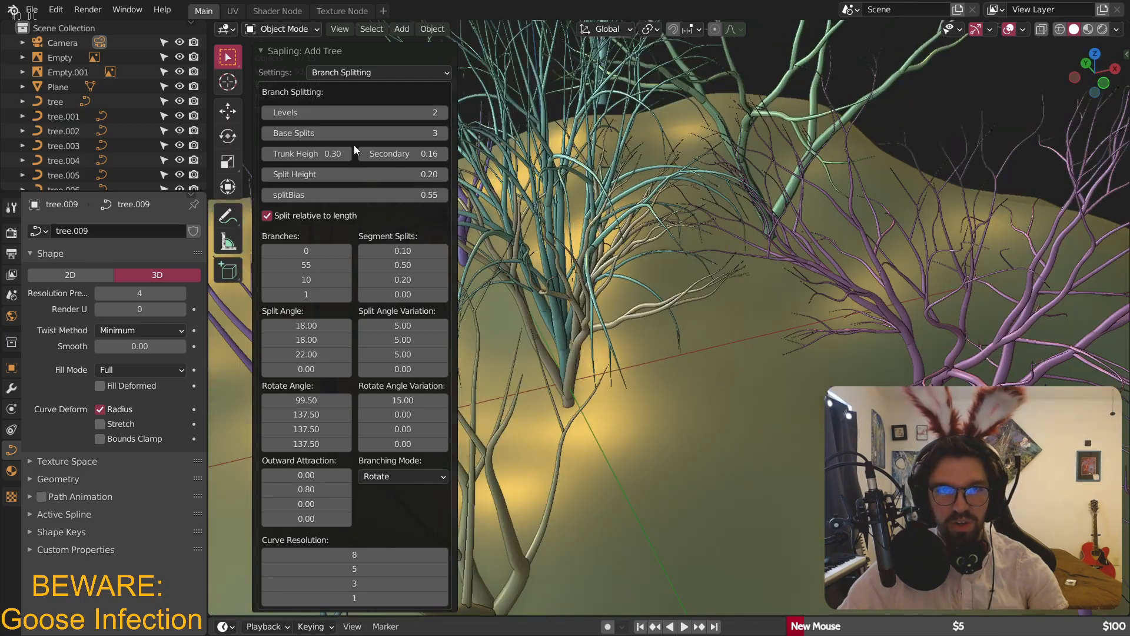
click(267, 111)
click(443, 112)
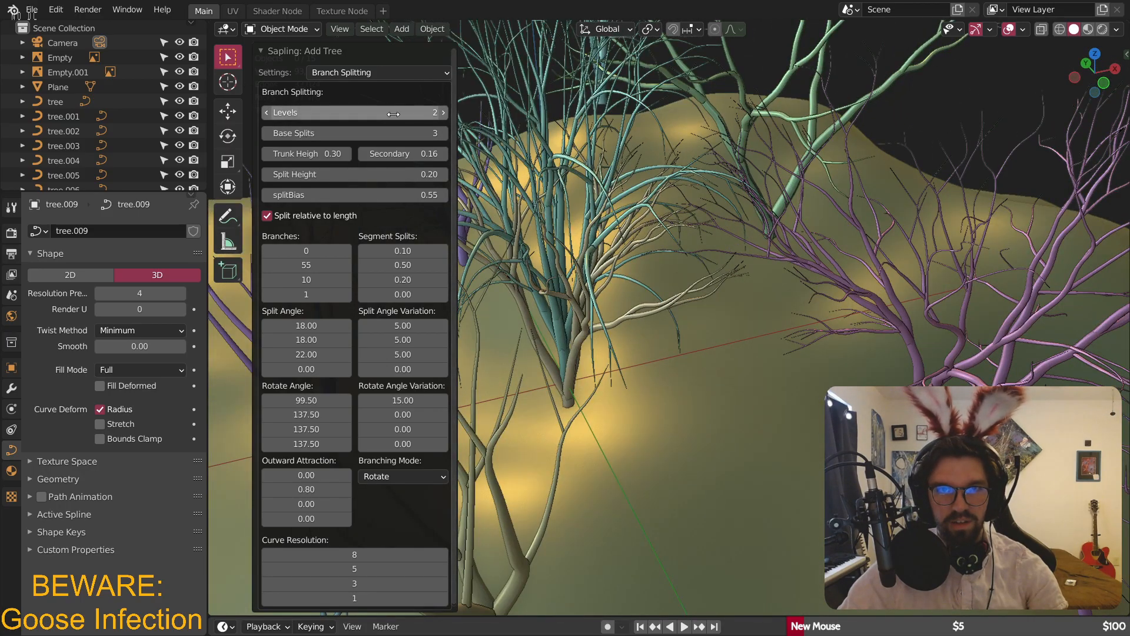
click(265, 133)
click(265, 133)
scroll(660, 213, down, 5)
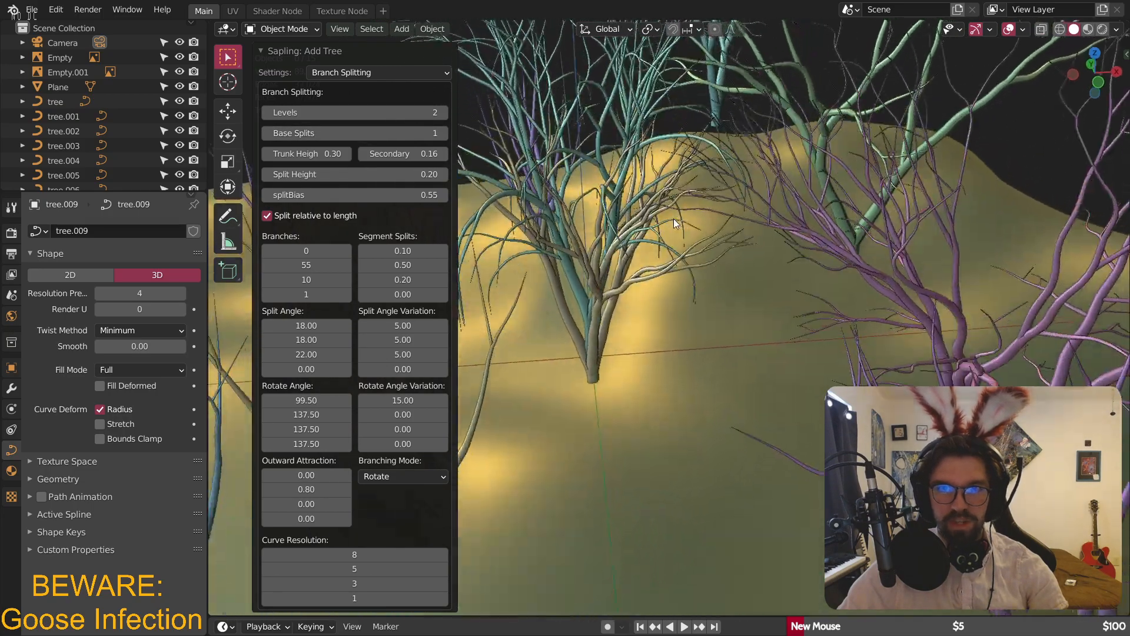
middle_drag(653, 210, 637, 202)
- Load the japanese_maple preset for the new Sapling tree
click(351, 73)
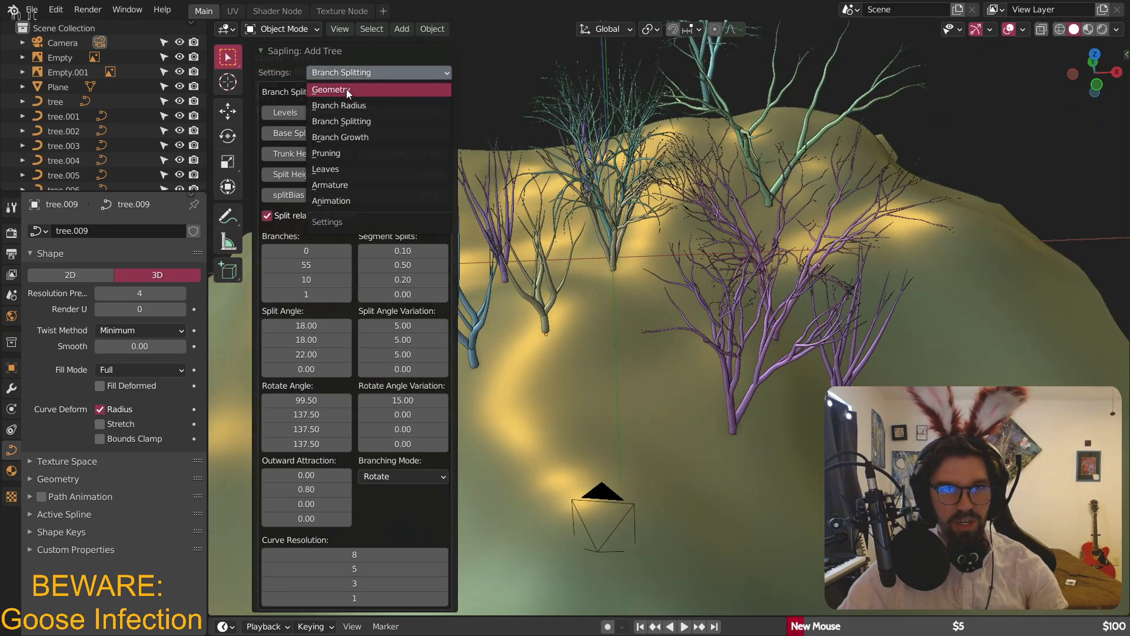
click(341, 85)
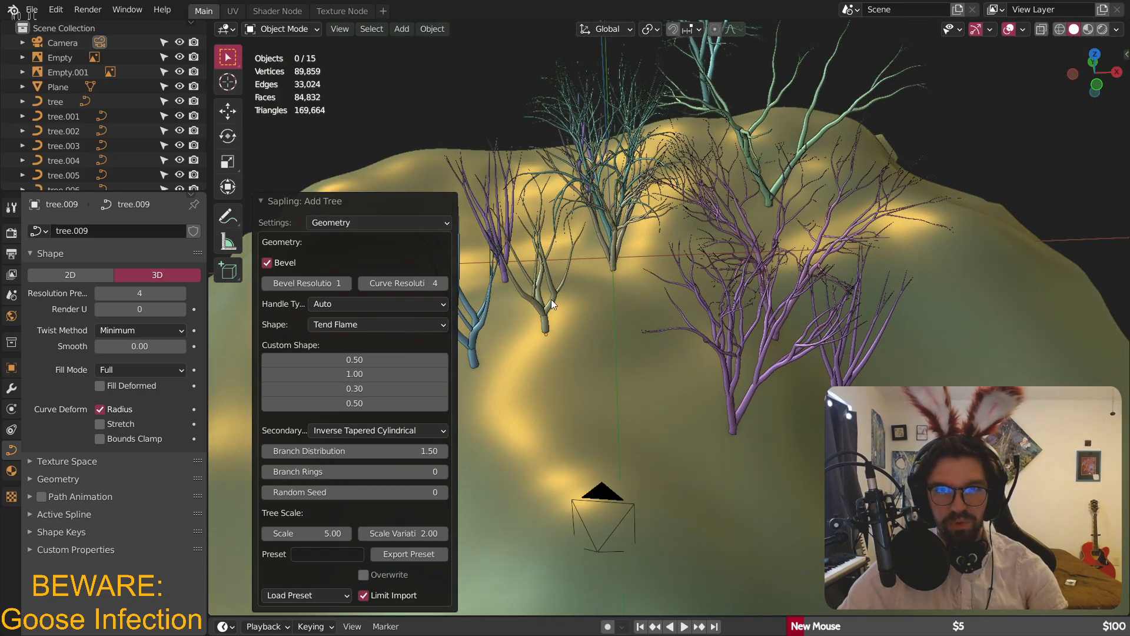
click(290, 592)
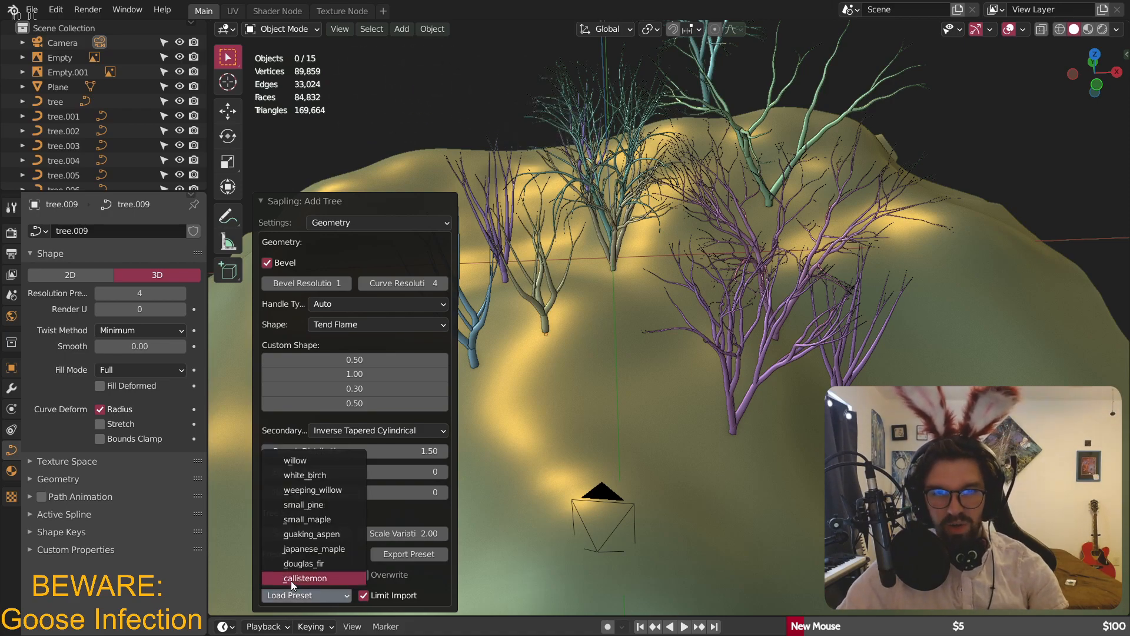
click(350, 548)
scroll(619, 289, up, 3)
middle_drag(624, 285, 652, 255)
scroll(636, 236, down, 2)
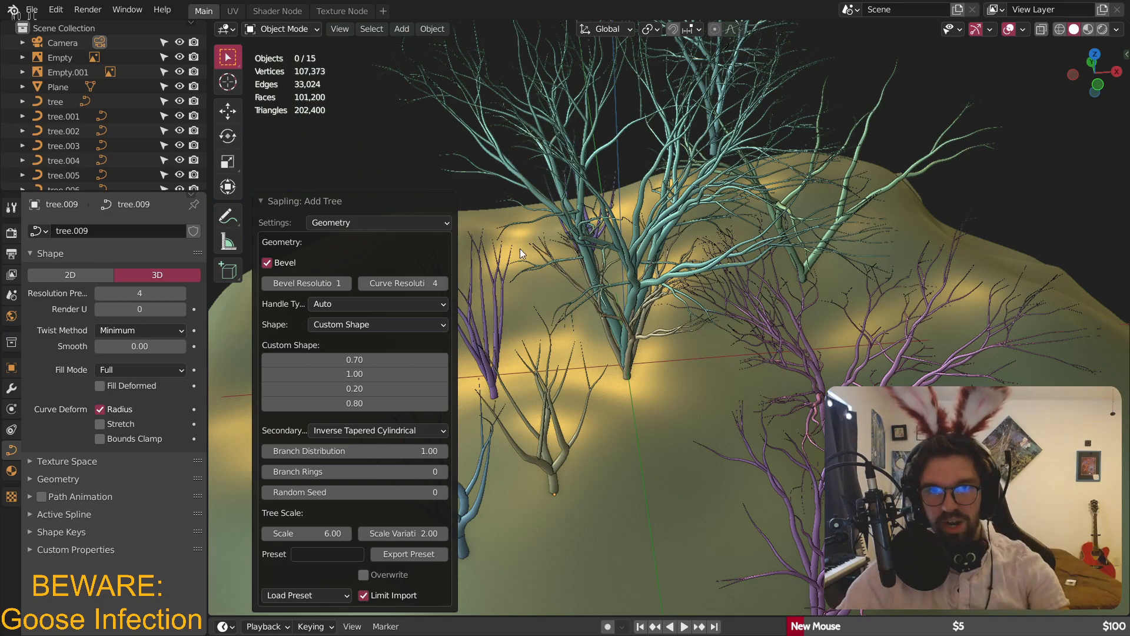
- Reduce the maple tree's branching levels by one, and delete that tree after checking its shape
click(366, 224)
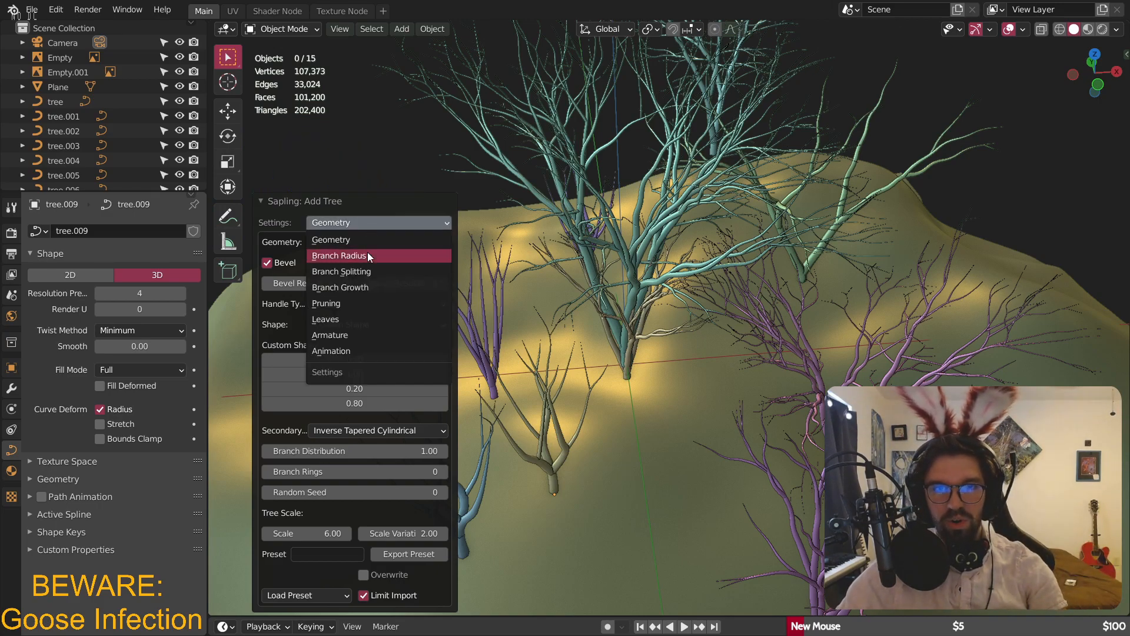
click(367, 268)
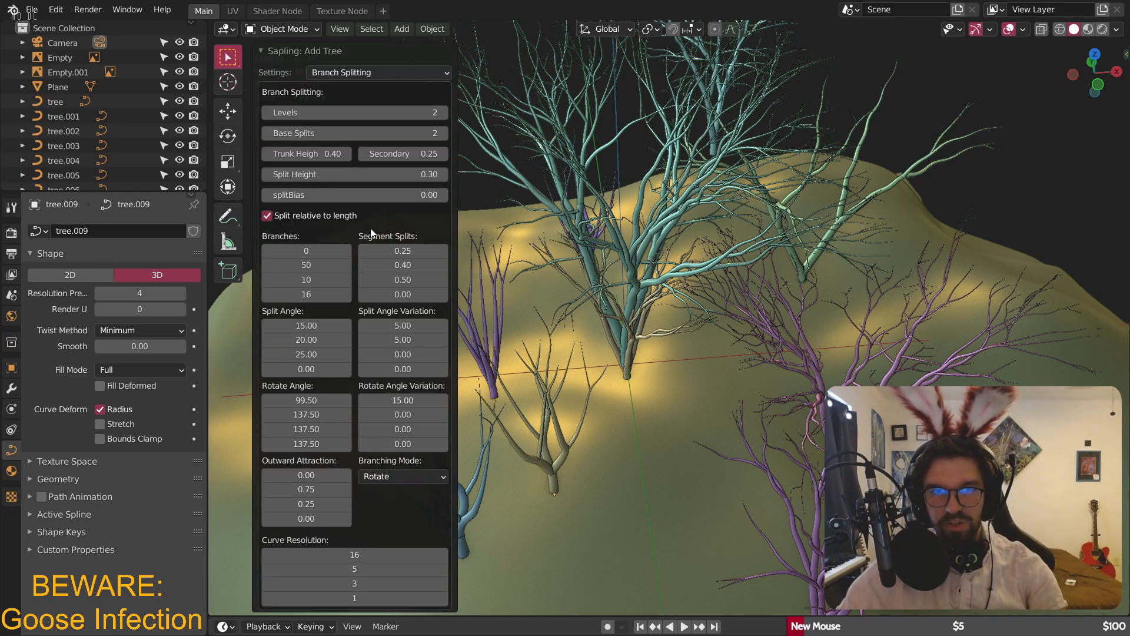
click(268, 113)
scroll(627, 222, down, 3)
middle_drag(627, 221, 627, 192)
scroll(626, 192, up, 2)
shift+middle_drag(599, 83, 634, 213)
scroll(634, 213, up, 3)
click(620, 176)
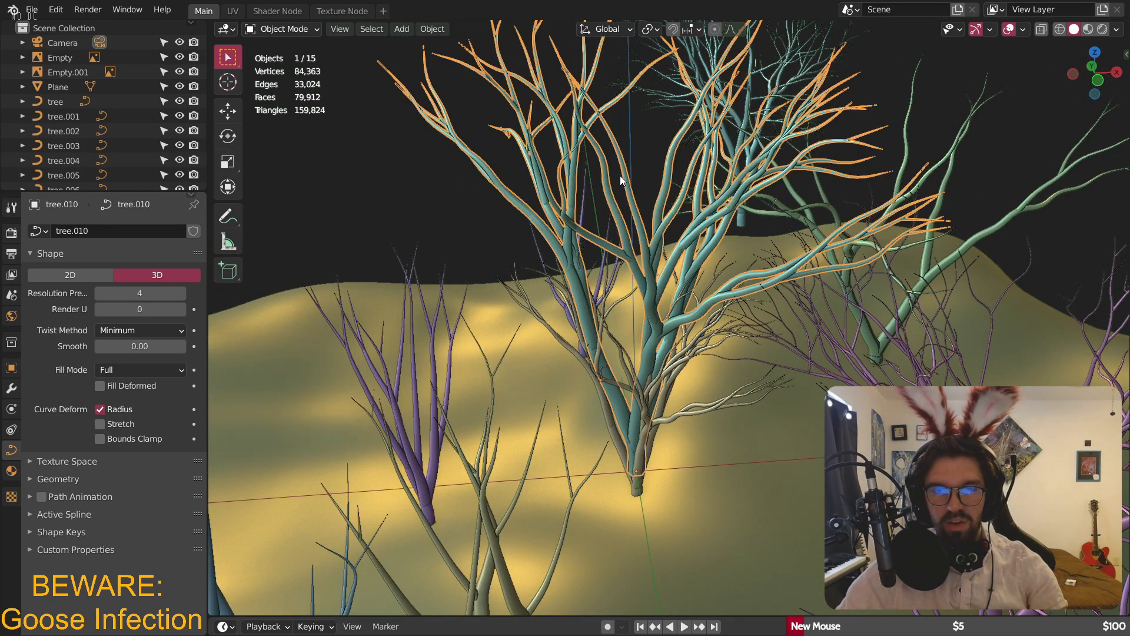
key(Delete)
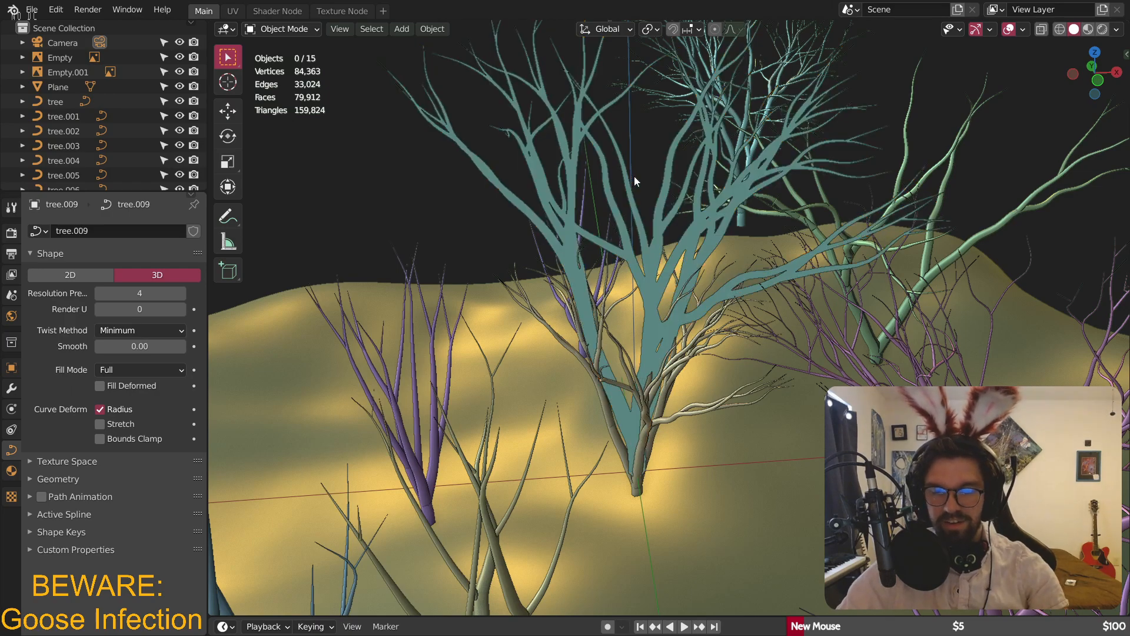
click(401, 29)
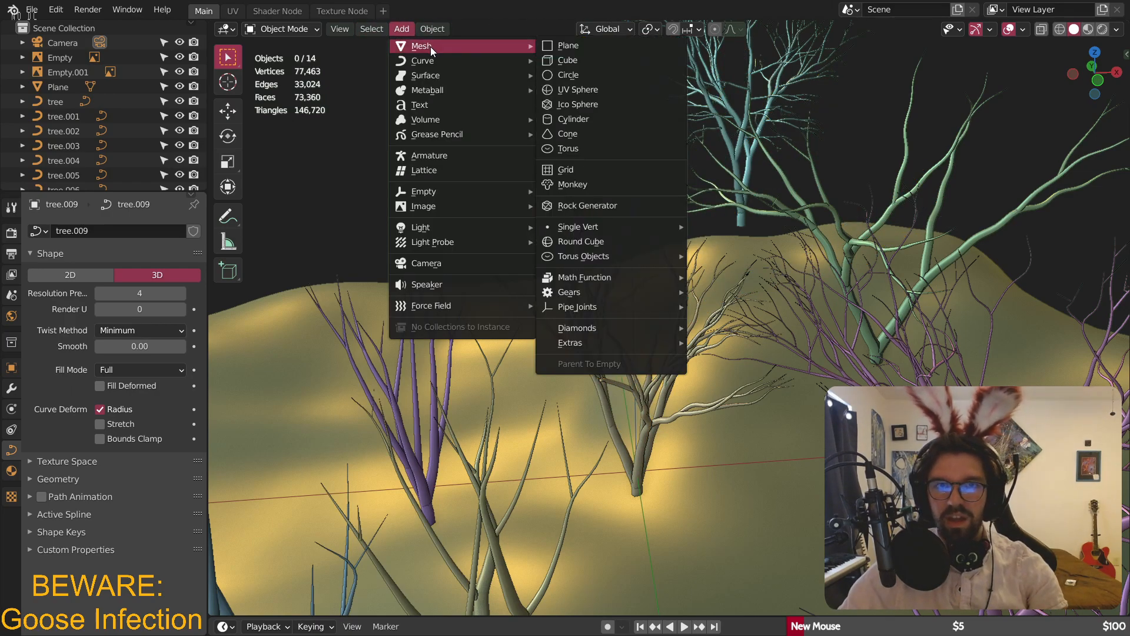
mouse_move(422, 63)
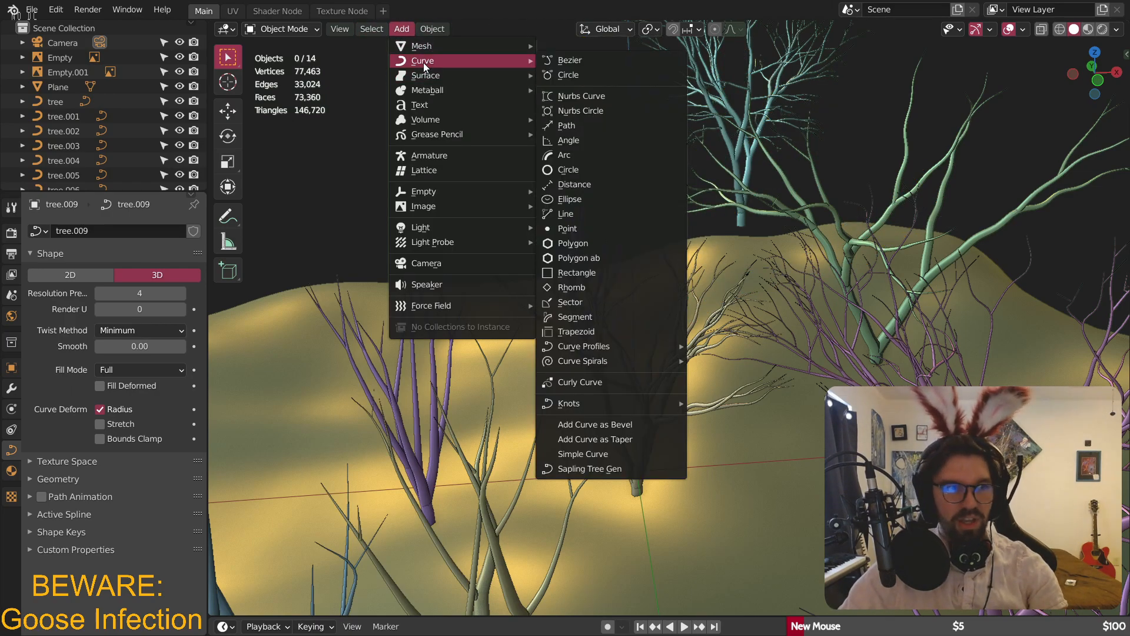
click(619, 465)
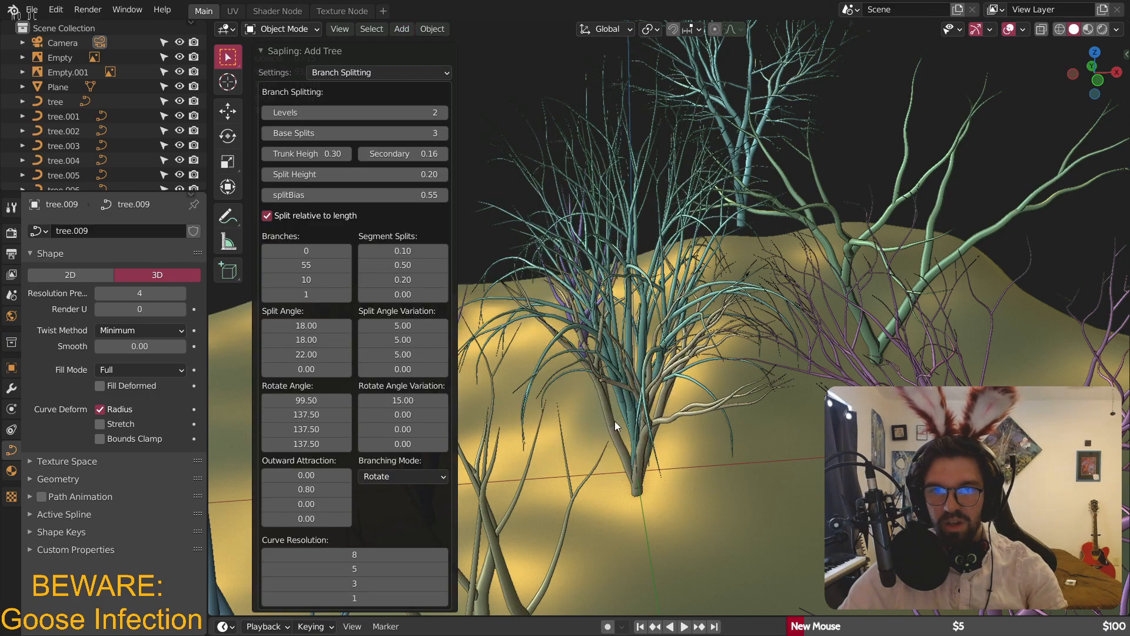
click(355, 73)
click(355, 83)
click(311, 588)
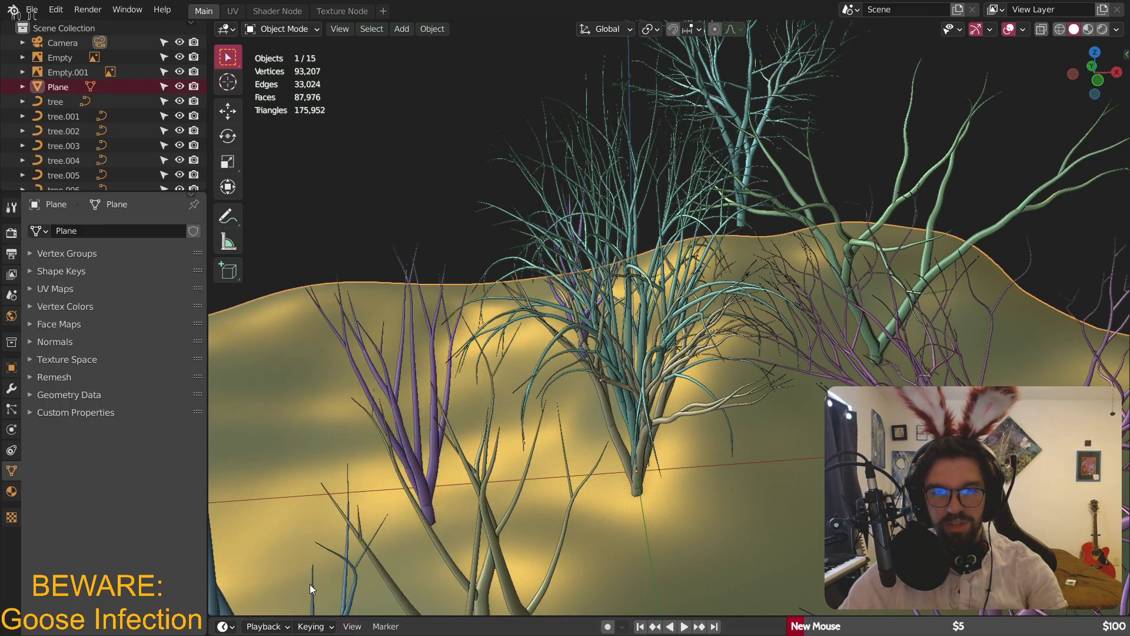
click(591, 145)
key(Delete)
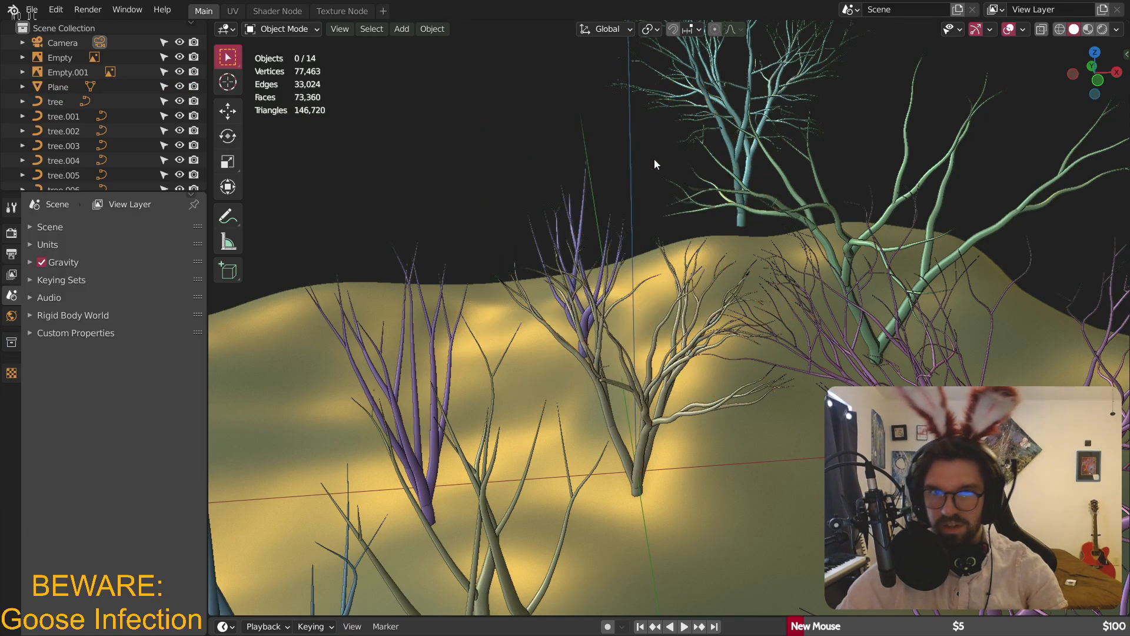
- Add a new tree curve with Sapling Tree Gen using the japanese_maple preset
click(401, 29)
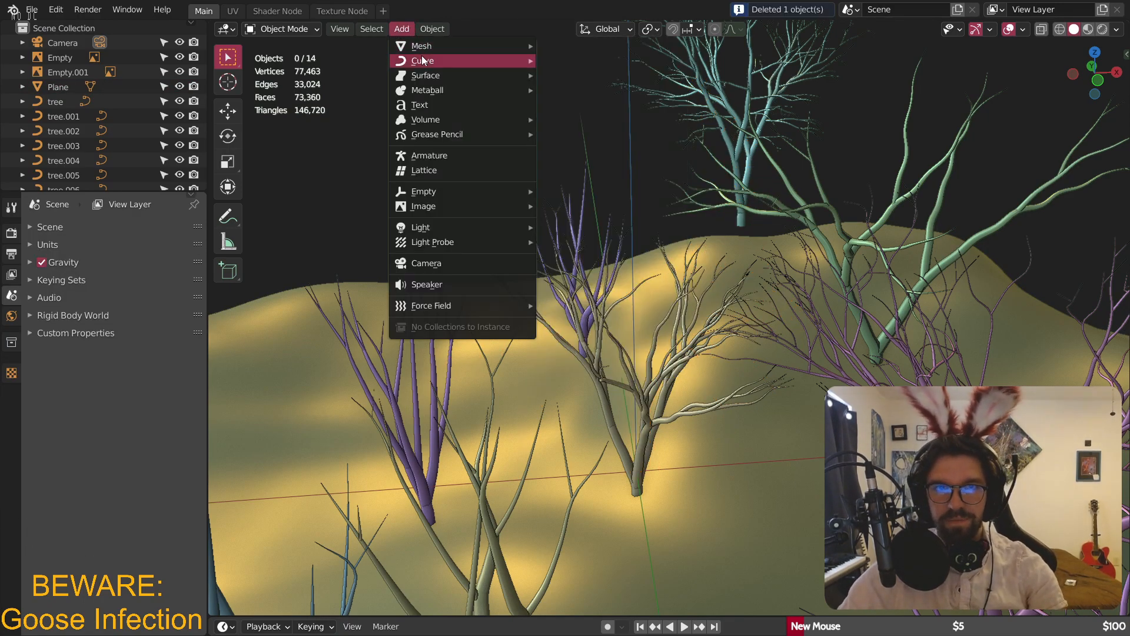
mouse_move(421, 54)
click(586, 468)
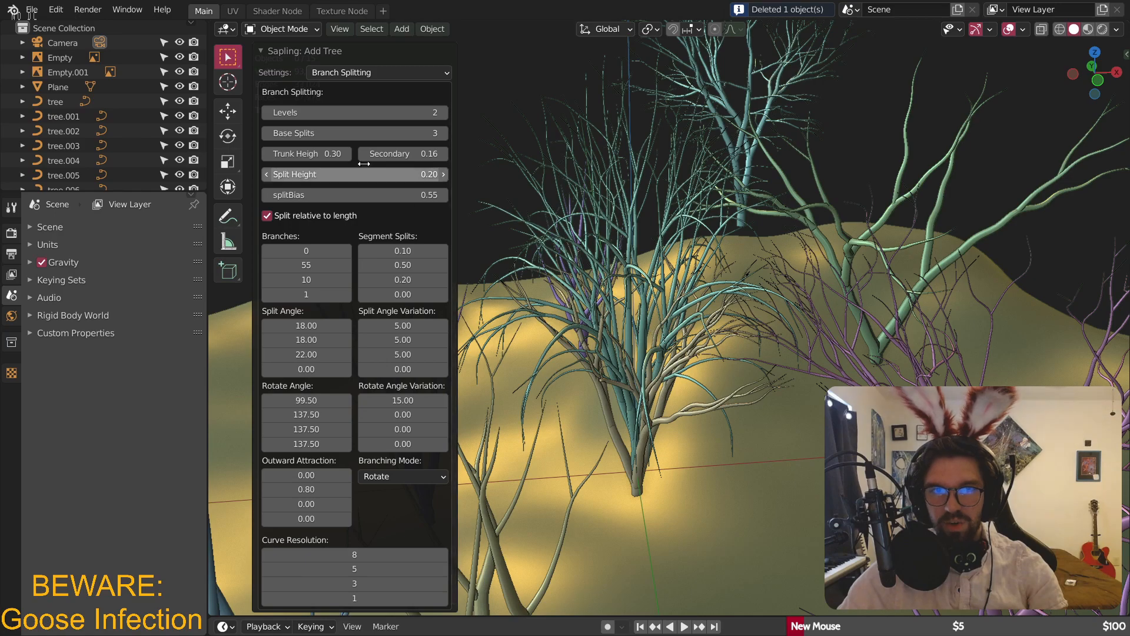
click(361, 72)
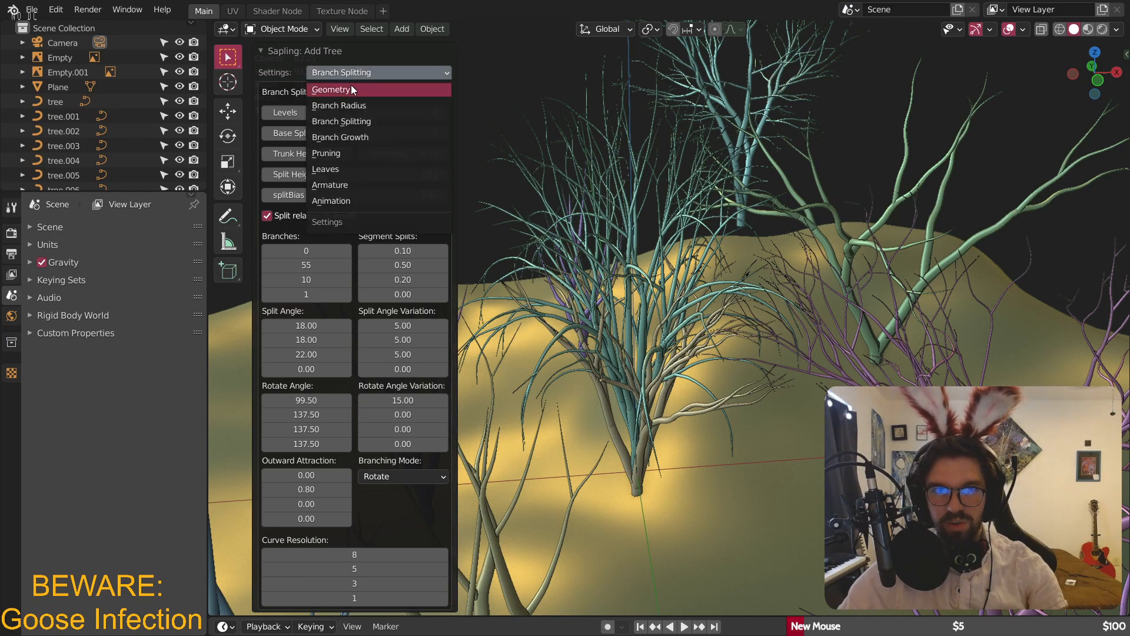
click(351, 88)
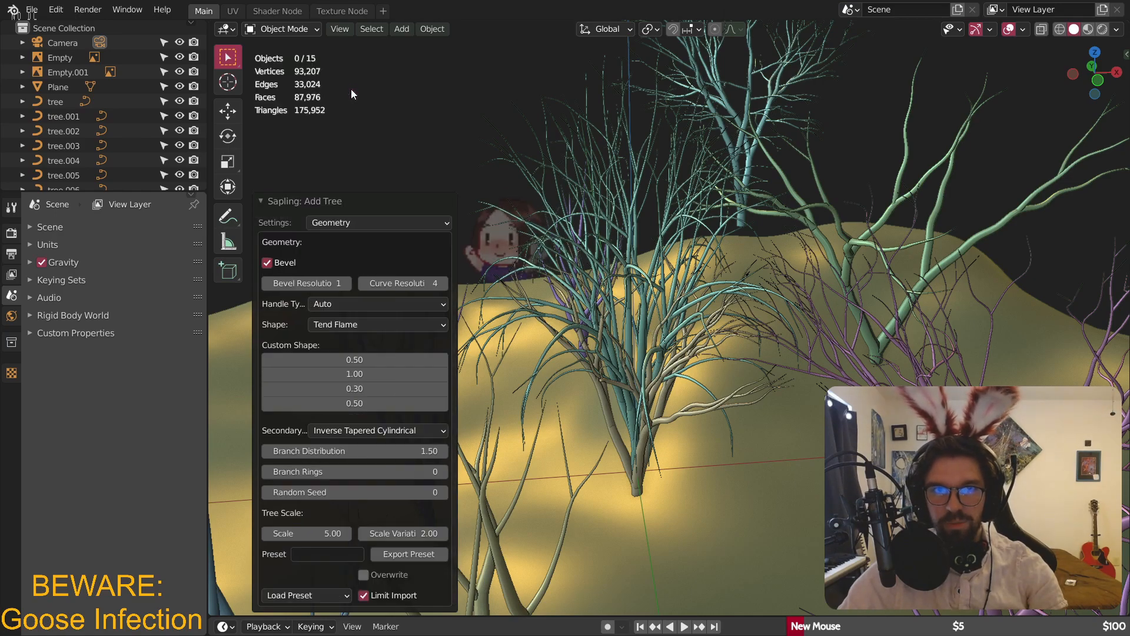
click(312, 594)
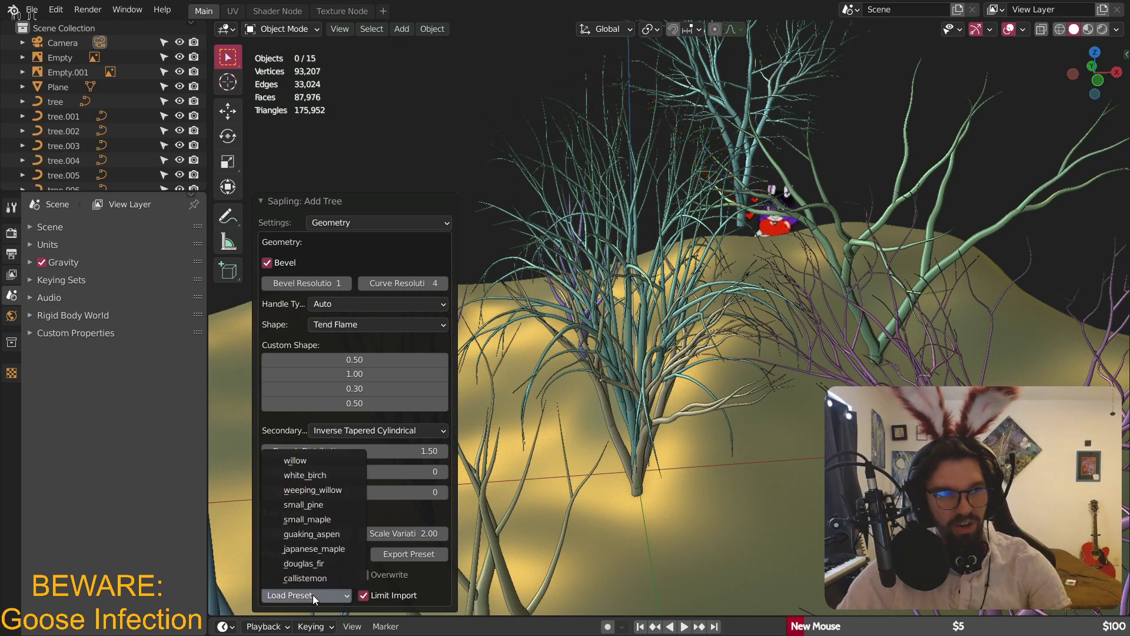
click(338, 553)
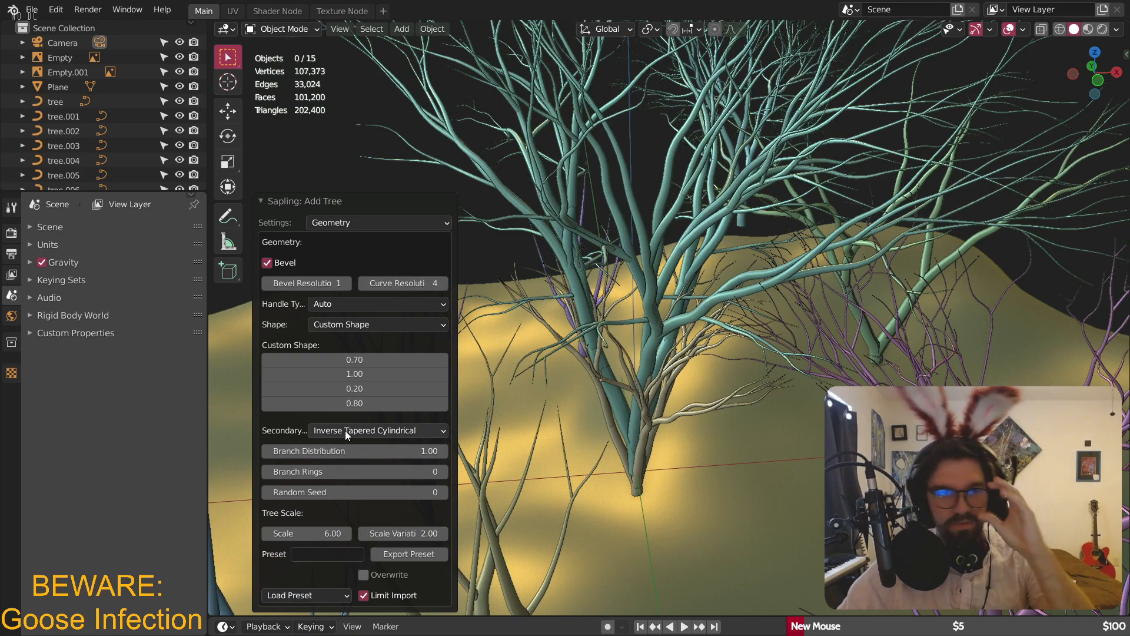
- Set the maple tree's base splits to 1 in the Branch Splitting settings
click(356, 224)
click(364, 270)
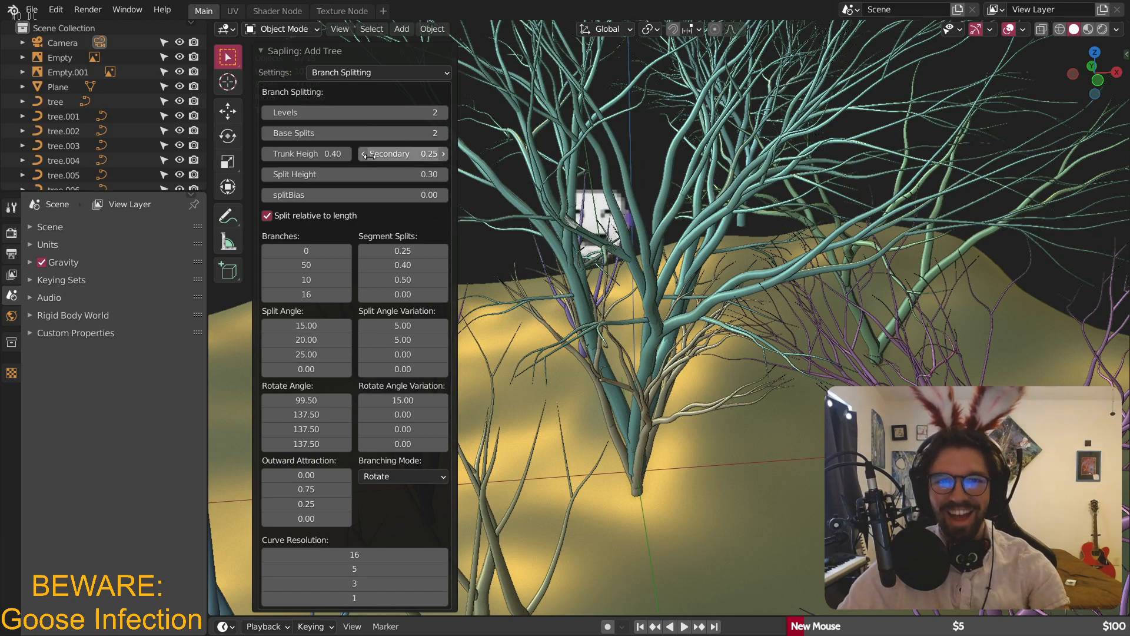
click(346, 72)
click(353, 90)
click(299, 596)
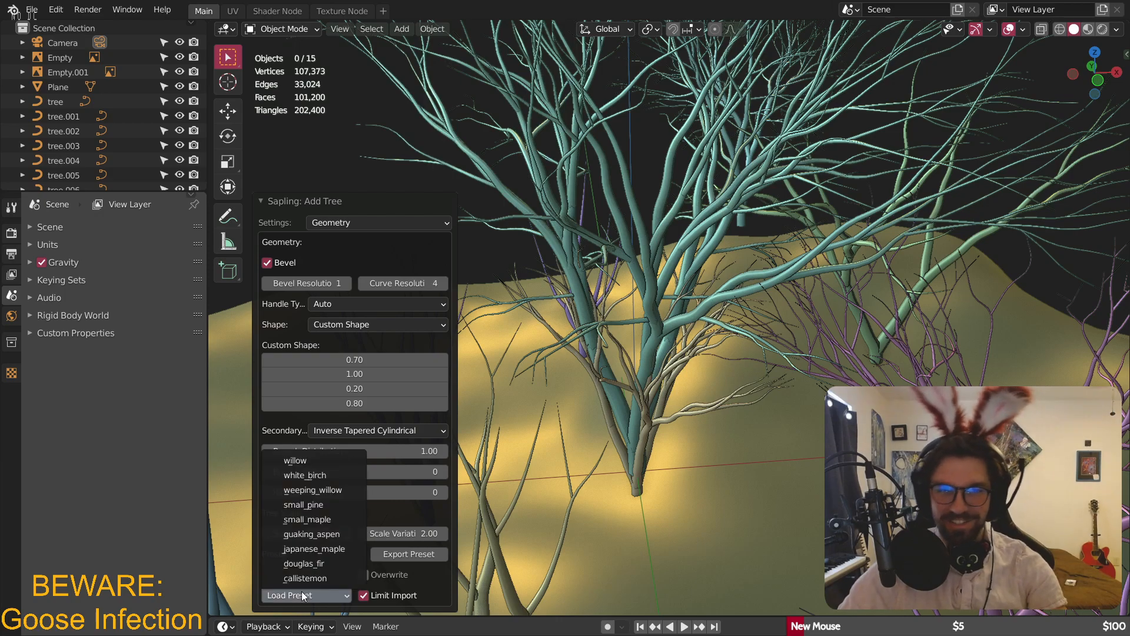
click(387, 222)
click(368, 256)
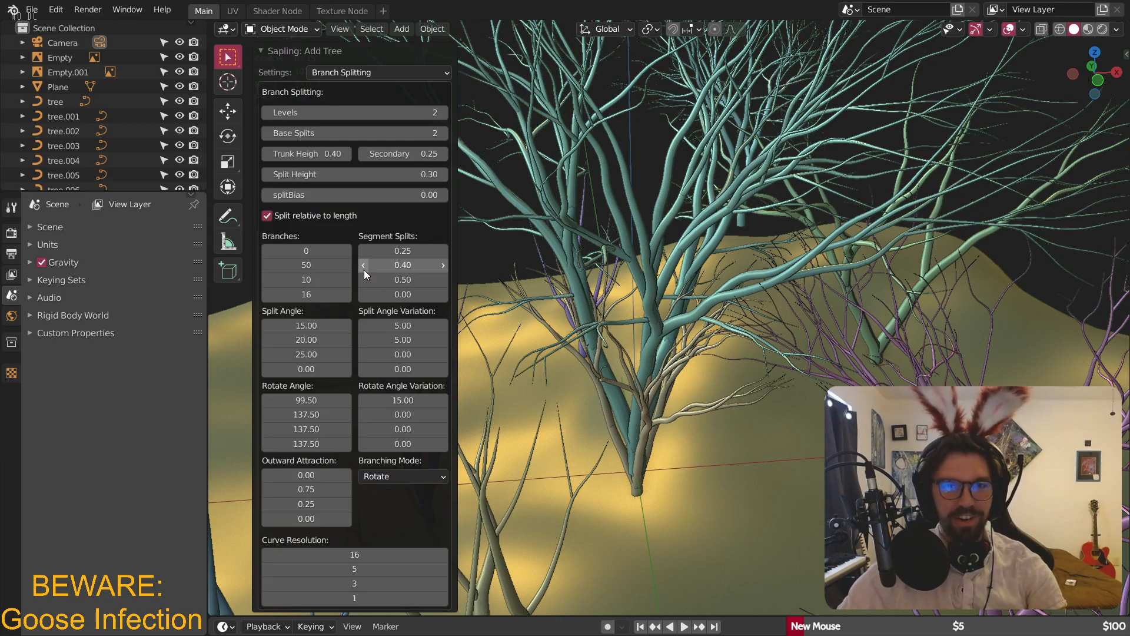
click(266, 132)
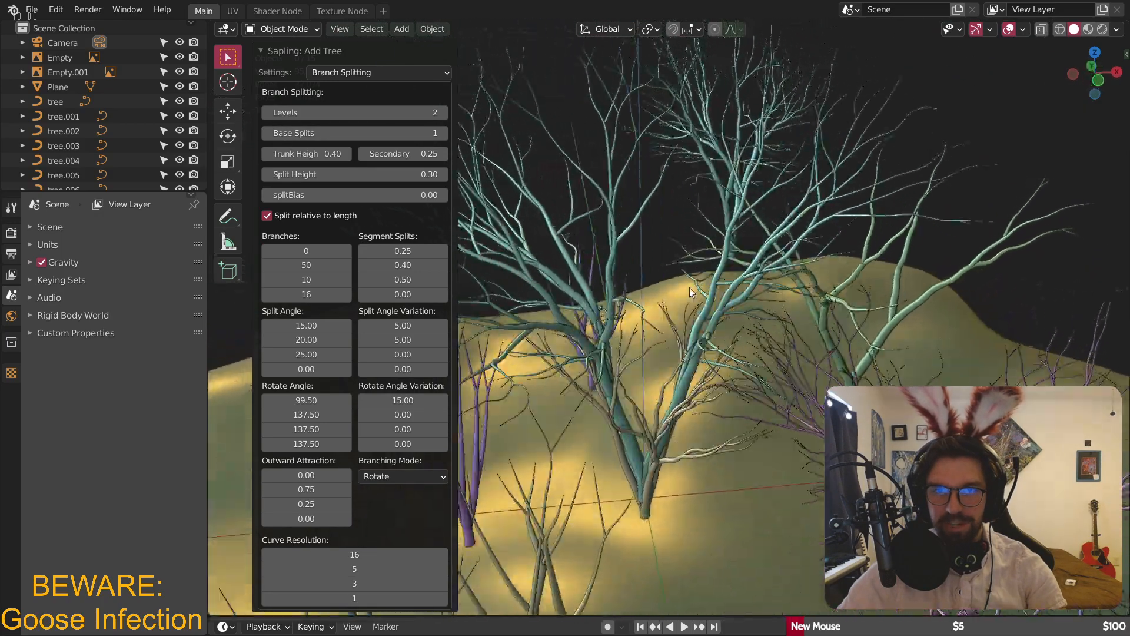
- Set the new maple tree's base splits to 2 and its branching levels to 1
click(442, 132)
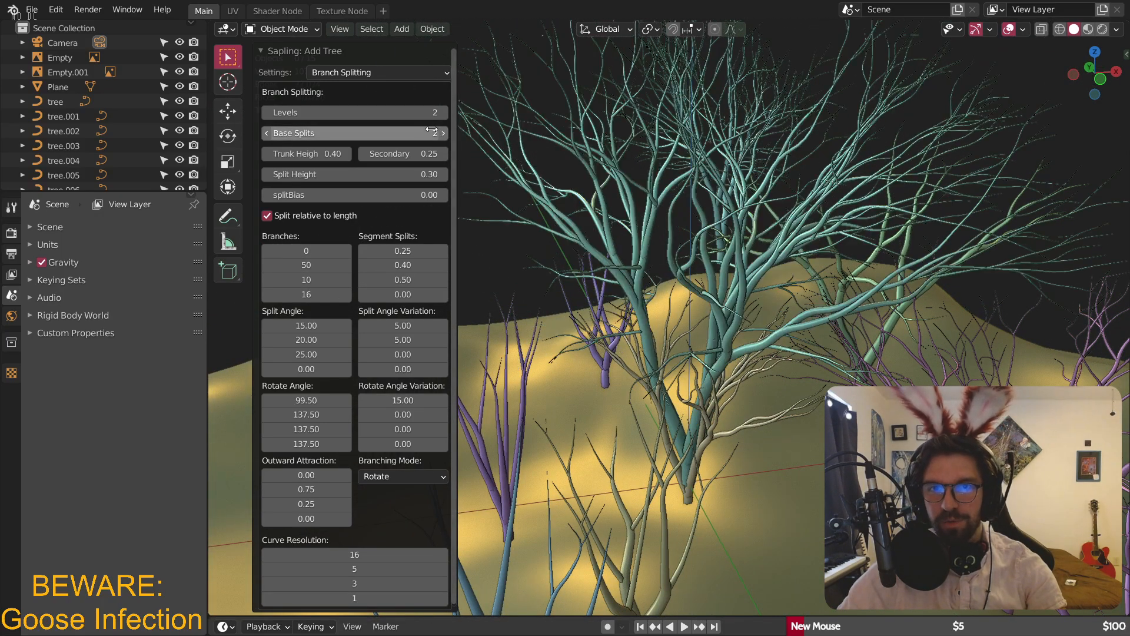
click(266, 112)
mouse_move(656, 267)
middle_down()
mouse_move(670, 259)
mouse_move(667, 243)
mouse_move(652, 253)
middle_up()
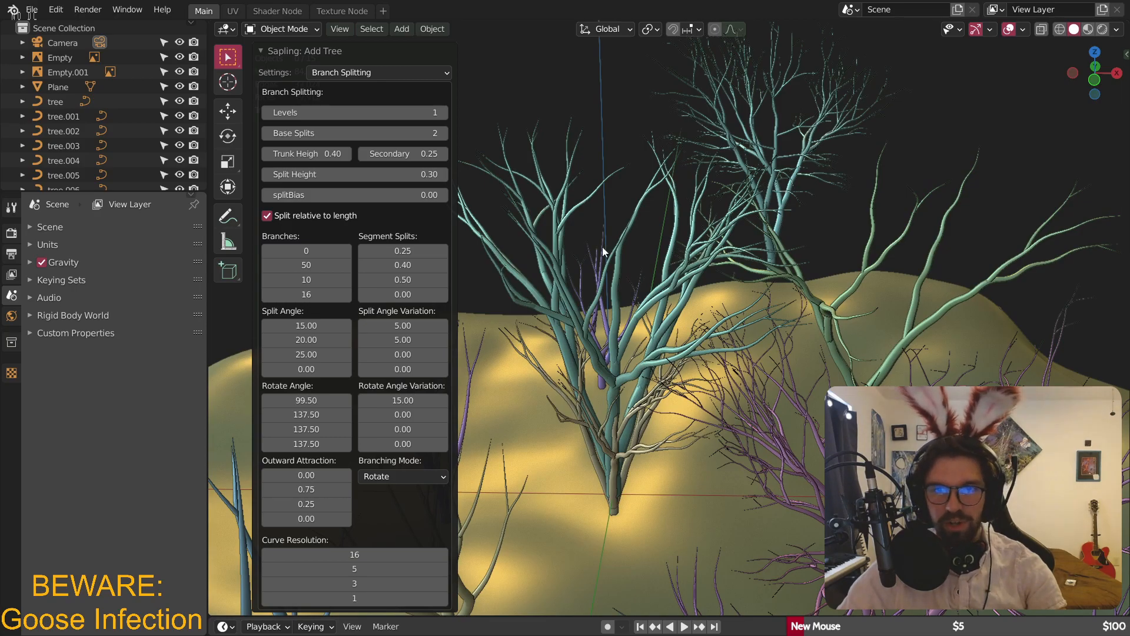
middle_drag(555, 263, 633, 288)
- Review the maple tree's Geometry and Branch Radius settings
click(337, 73)
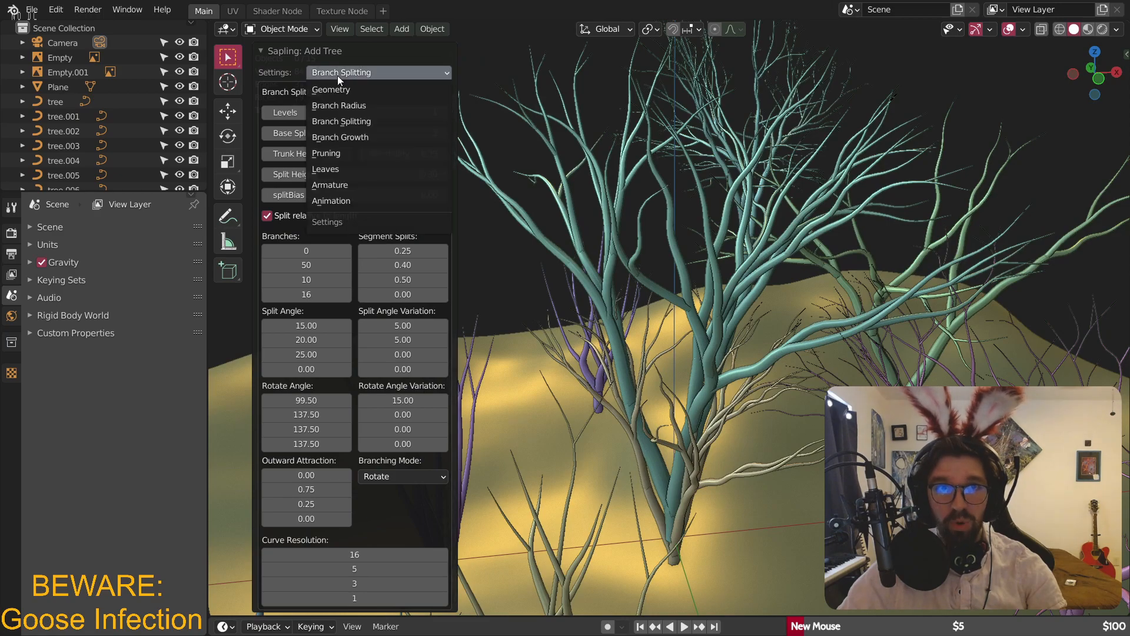
click(363, 90)
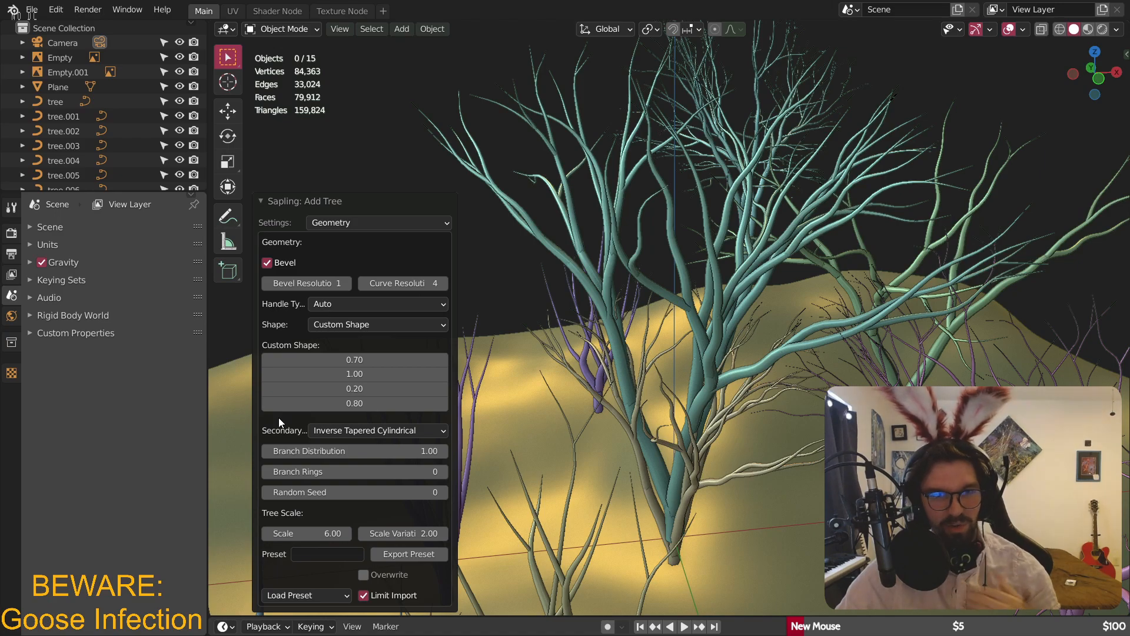
click(355, 225)
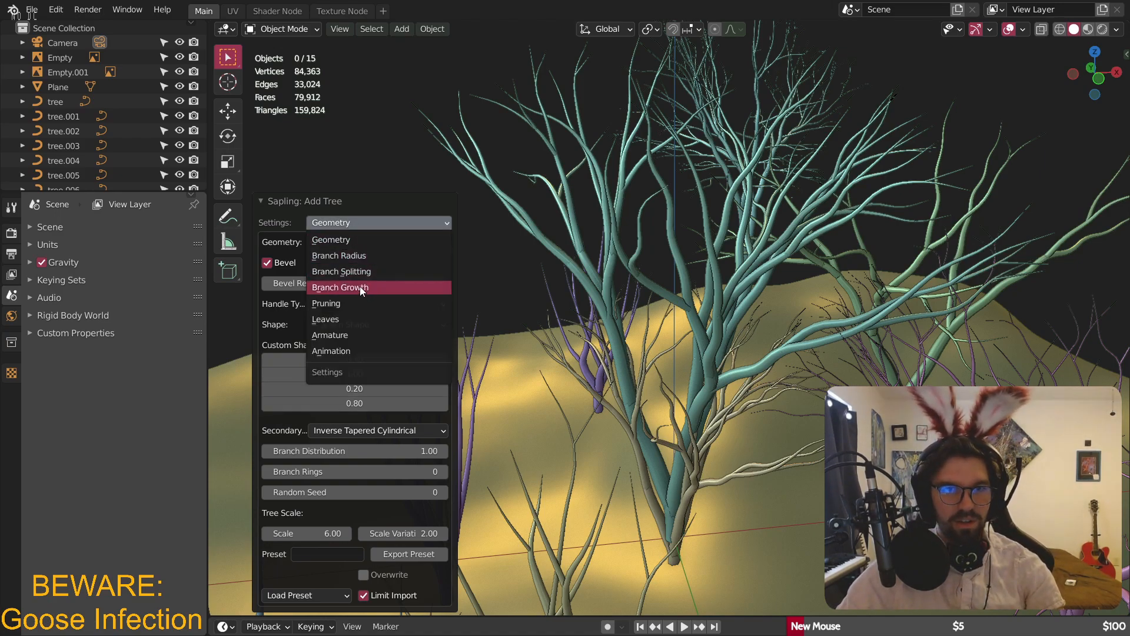
key(Escape)
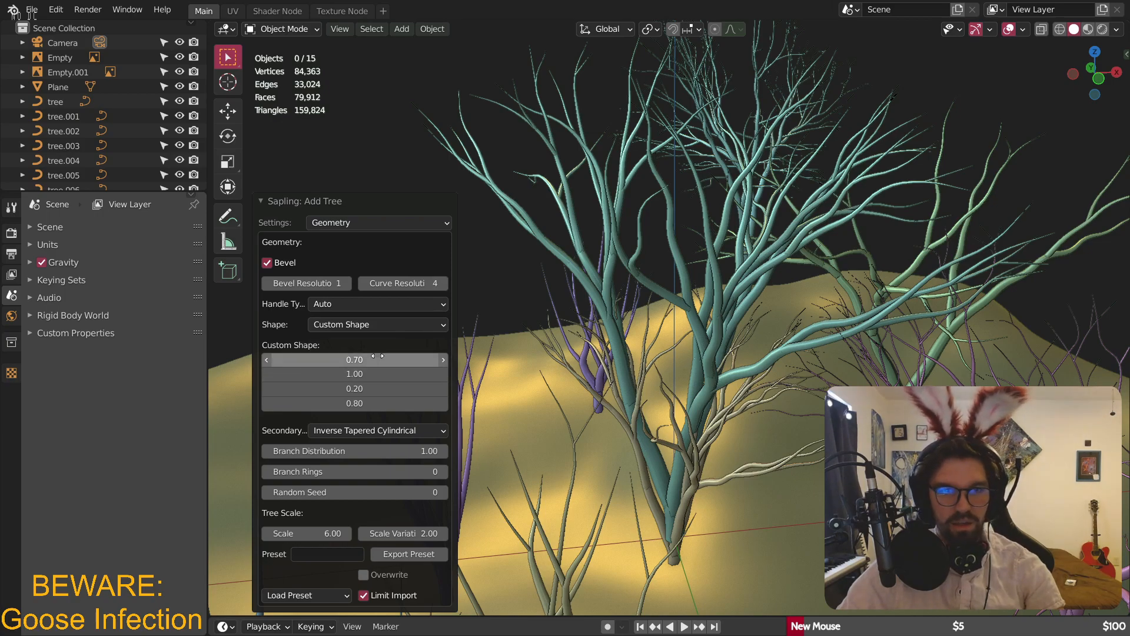
click(362, 223)
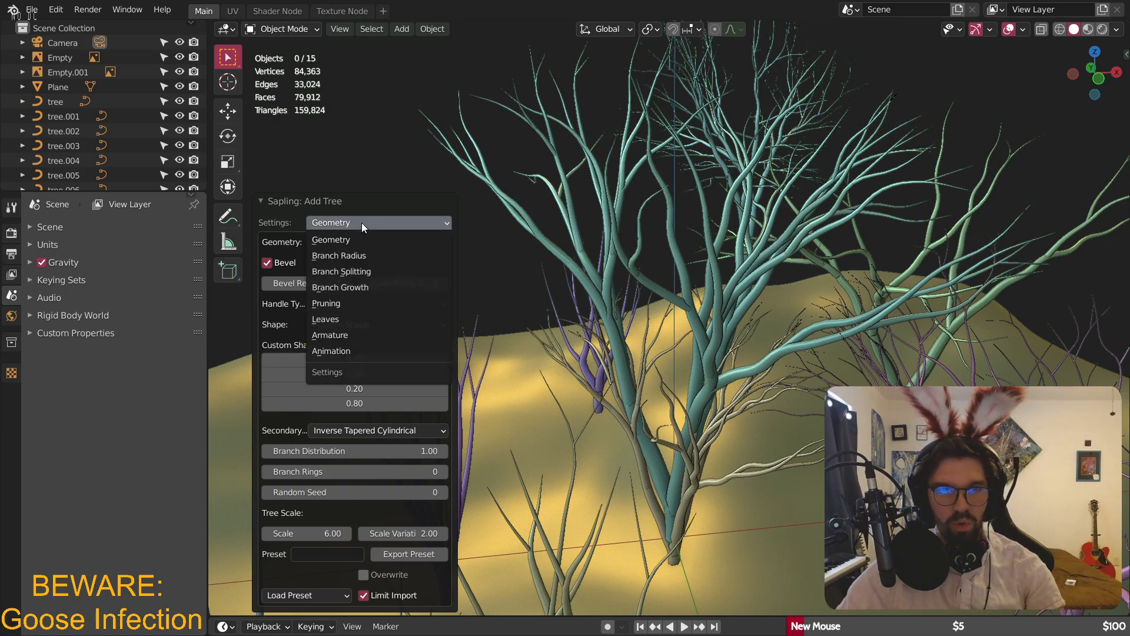
click(359, 260)
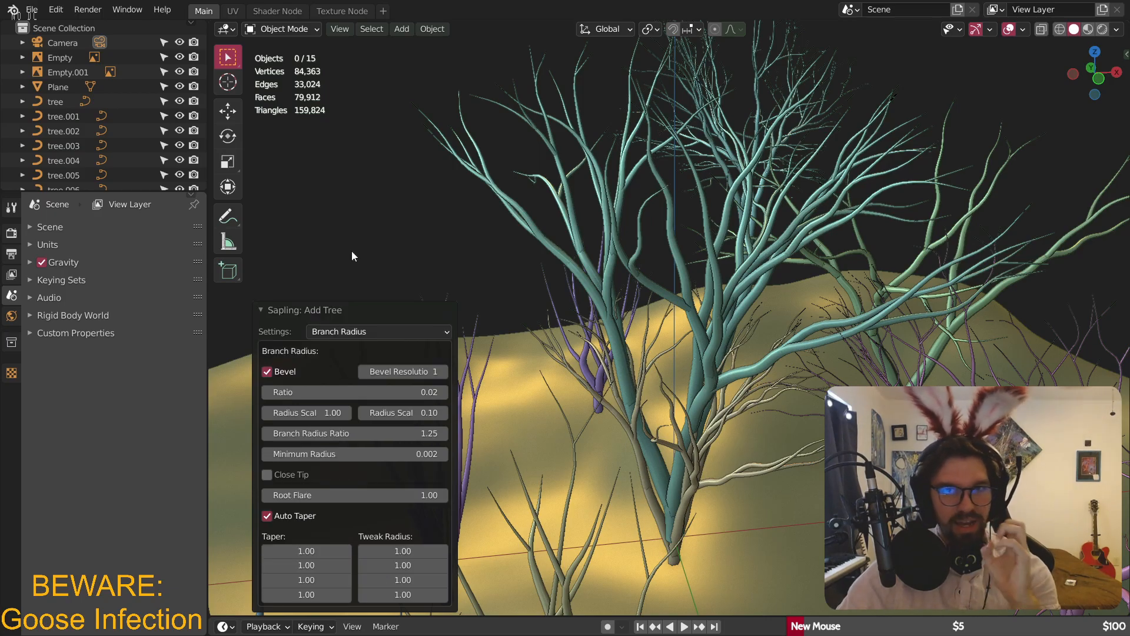
- Squash the new maple tree along the Z axis, and scale the whole tree down by a factor of about 0.469
middle_drag(729, 437, 642, 279)
click(640, 224)
middle_drag(639, 225, 673, 242)
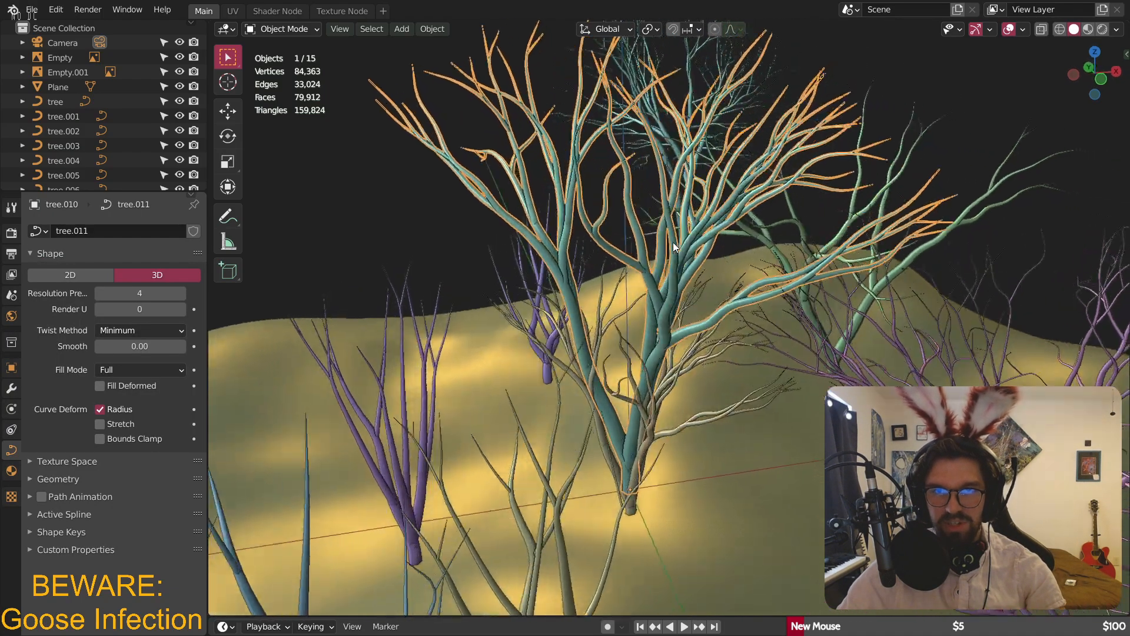
key(s)
key(z)
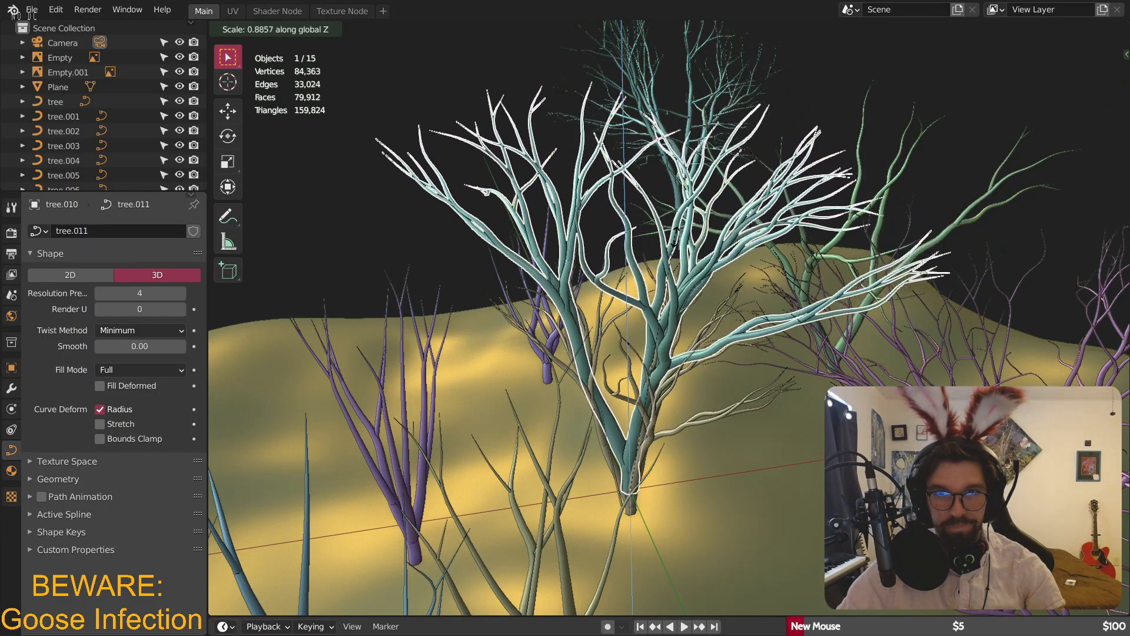
click(697, 378)
middle_drag(697, 378, 650, 260)
scroll(650, 260, down, 8)
key(s)
click(611, 240)
- Move the maple about -8.96 m along Y into the camera's foreground, and shrink it by a factor of about 0.228
key(KP_0)
middle_drag(641, 294, 681, 264)
key(KP_0)
key(KP_Decimal)
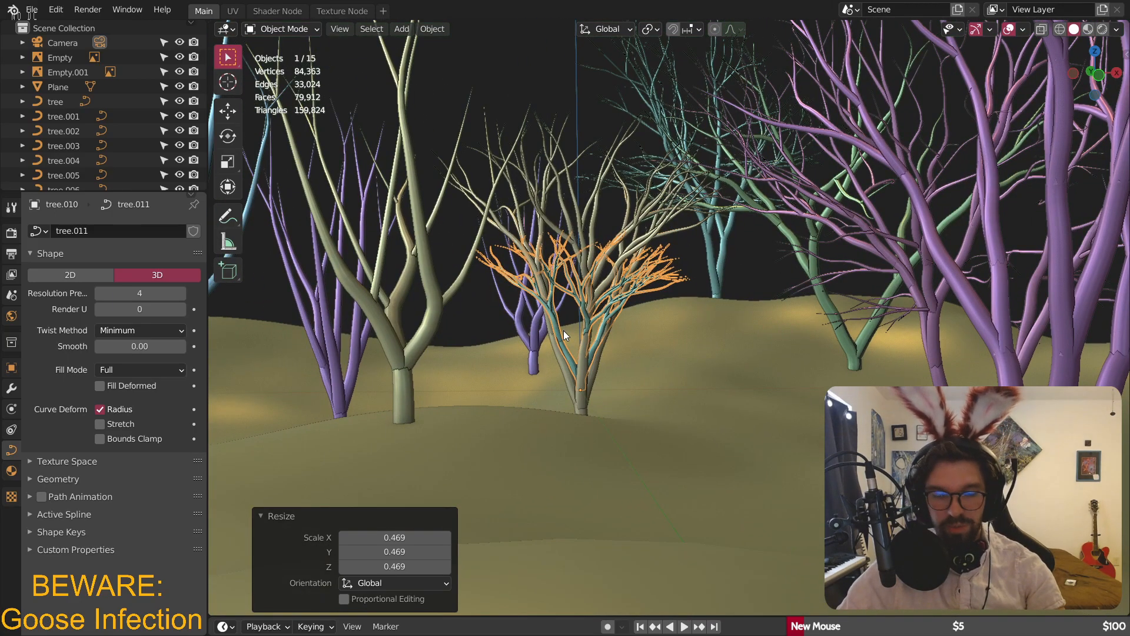
key(g)
key(y)
key(Return)
key(s)
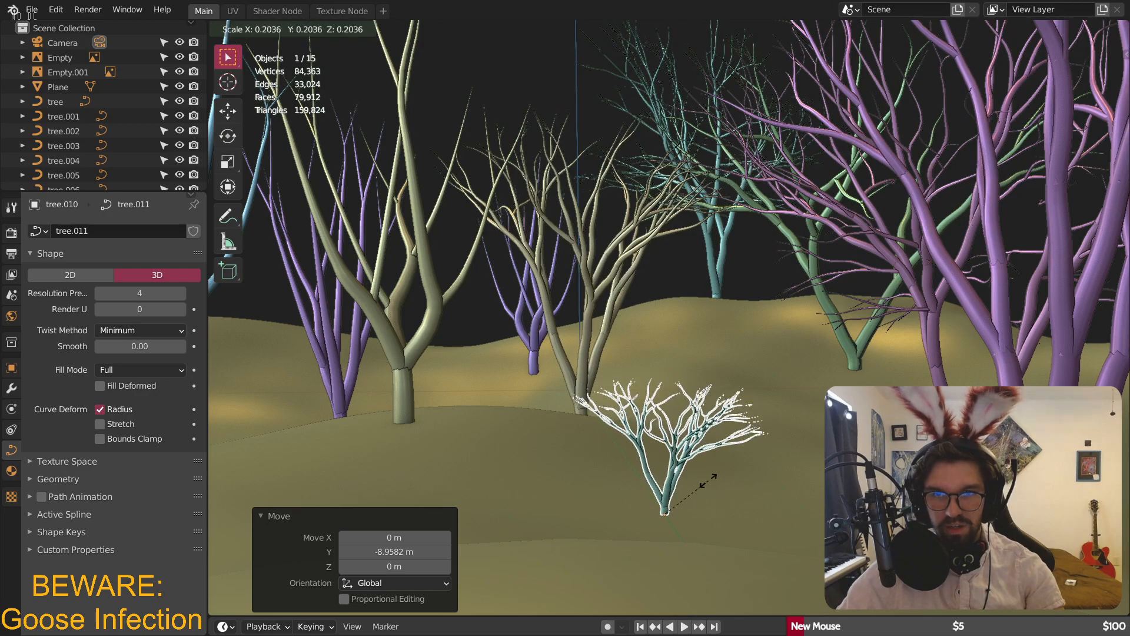
click(715, 478)
- Lower the small maple about 0.157 m along Z to seat its trunk in the ground, and check it from the camera
shift+middle_drag(706, 479, 680, 375)
scroll(657, 379, up, 2)
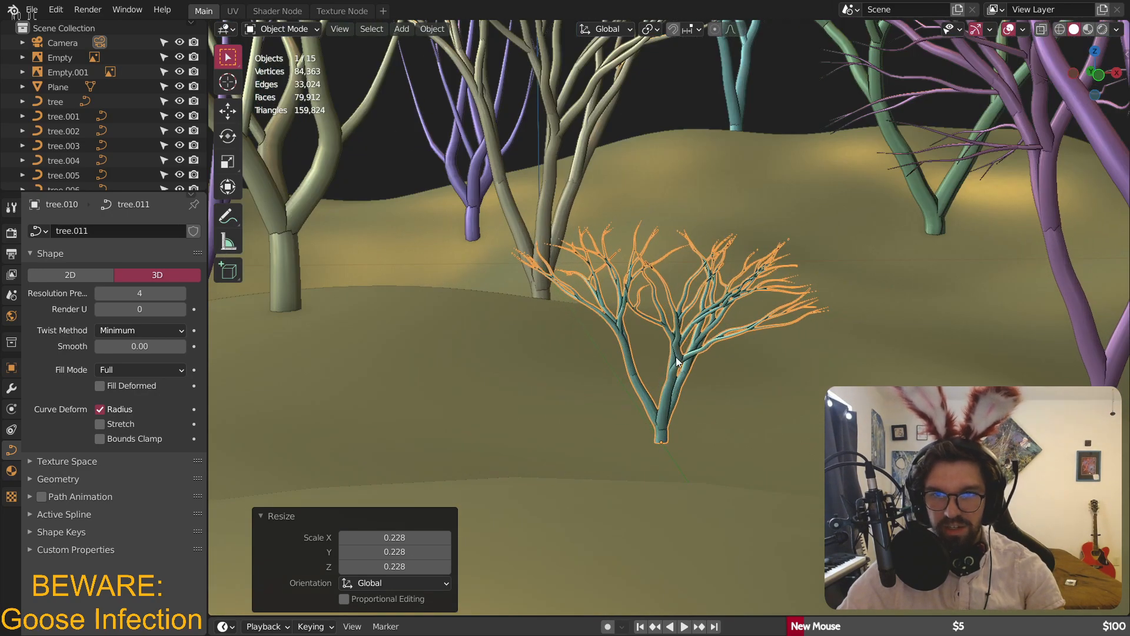
key(g)
key(z)
click(683, 424)
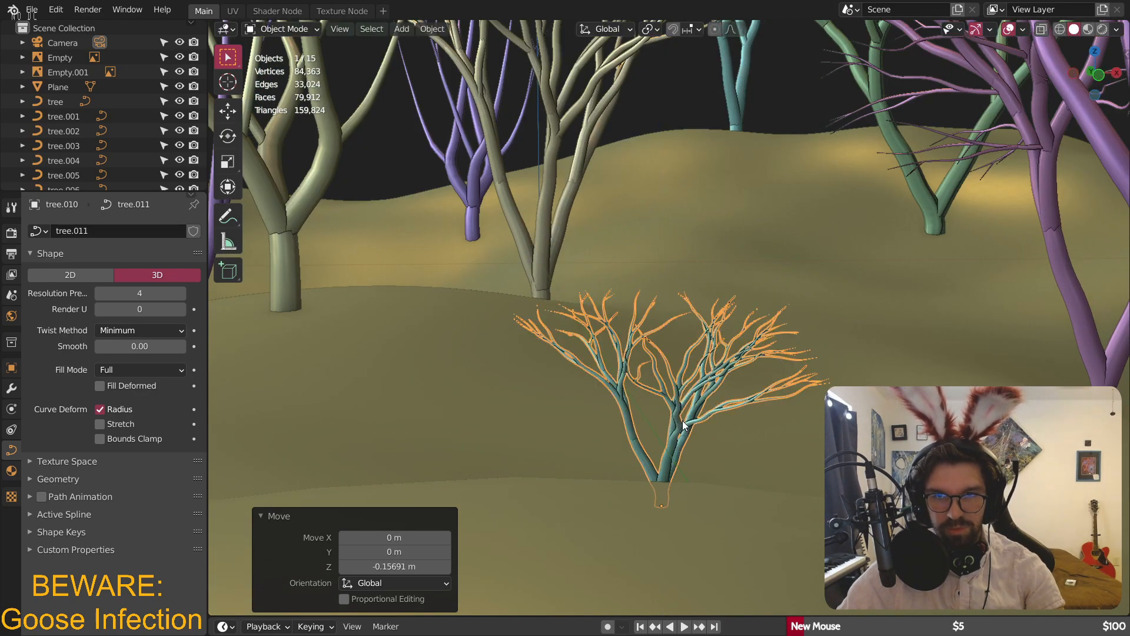
scroll(639, 280, down, 5)
click(663, 202)
key(KP_0)
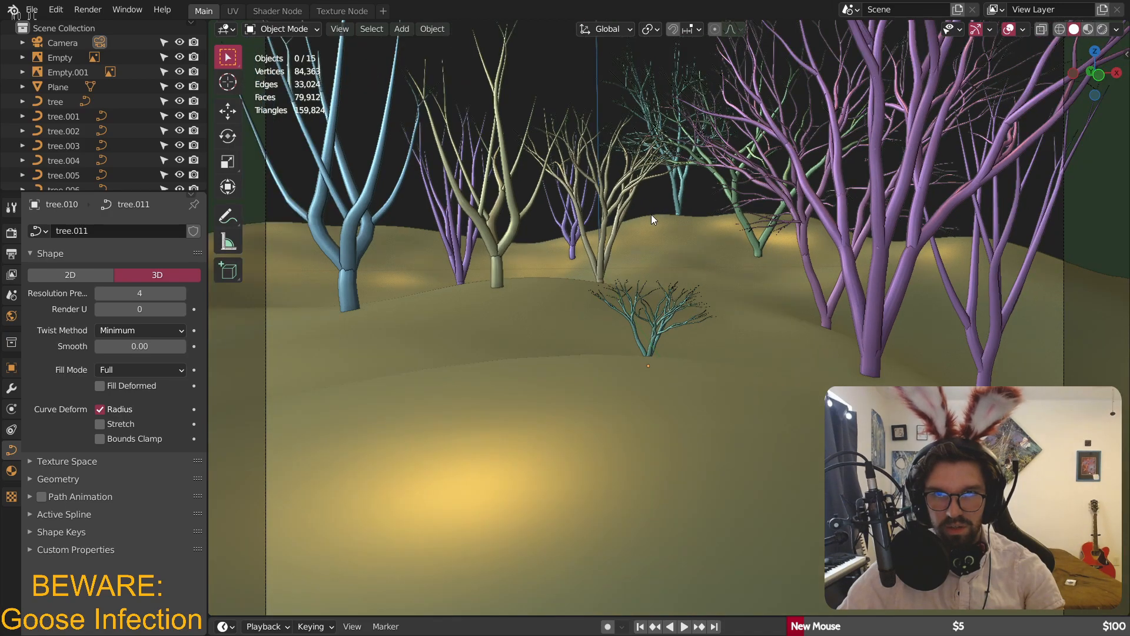
- Duplicate the small foreground maple by copying and pasting it
click(672, 312)
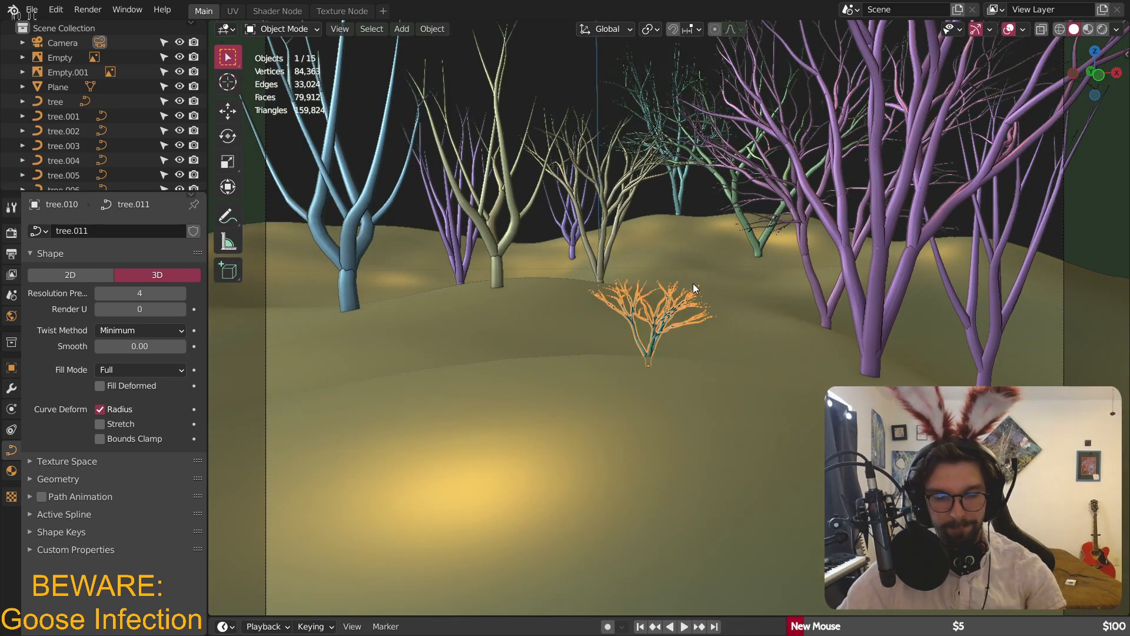
key(ctrl+c)
key(ctrl+v)
- Move the pasted maple about 3.85 m along Y and about 1.09 m along X
middle_drag(683, 289, 642, 353)
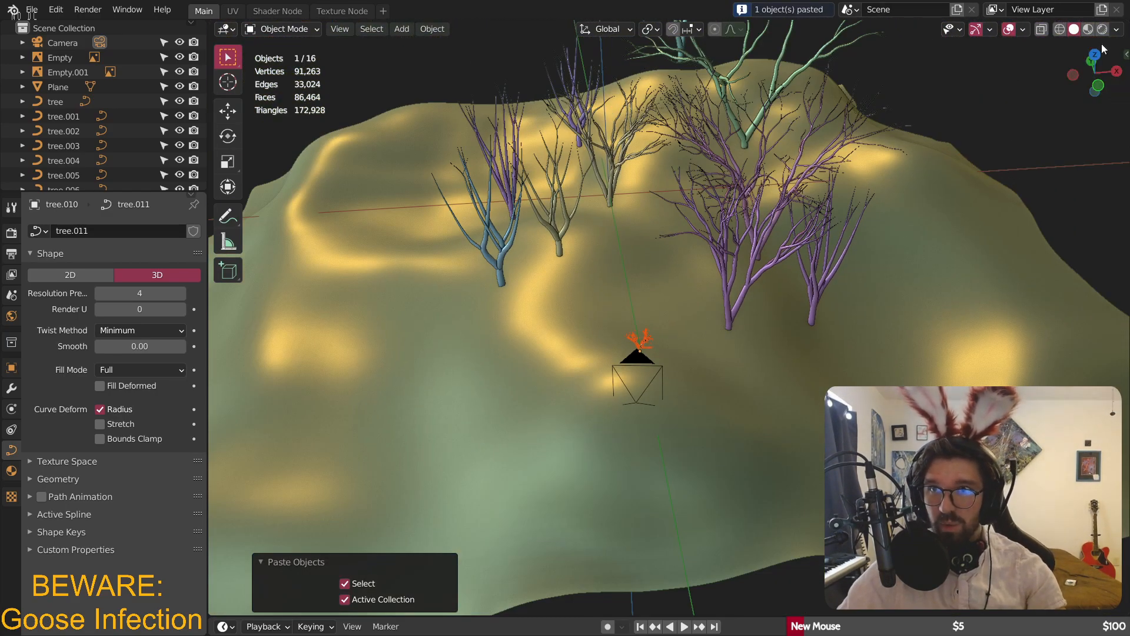
click(1094, 54)
scroll(650, 333, up, 3)
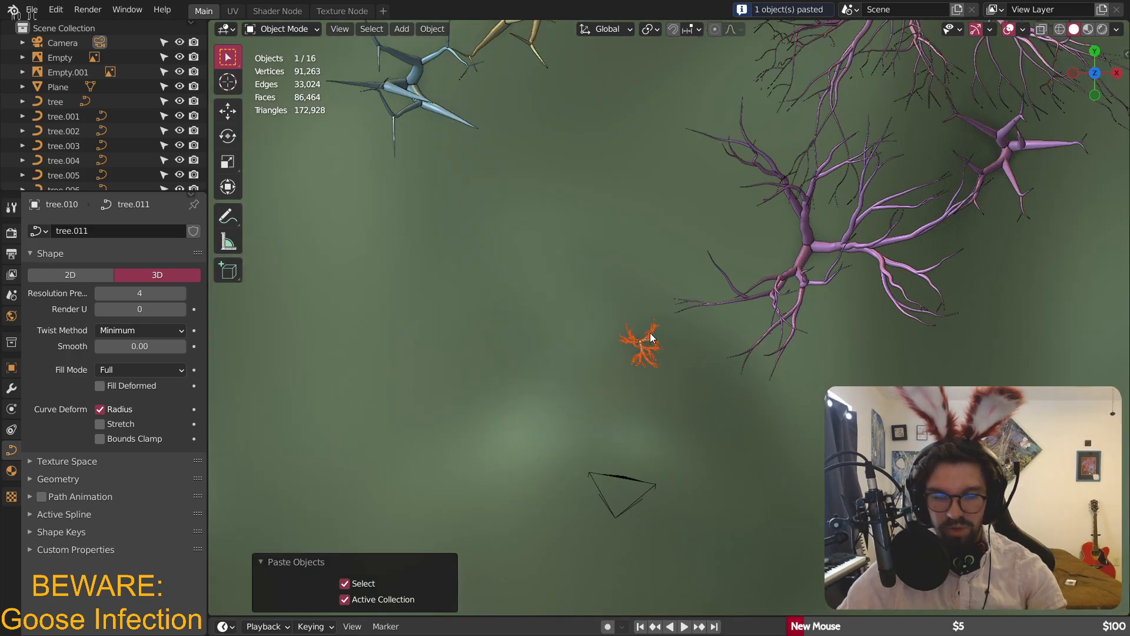
key(g)
key(y)
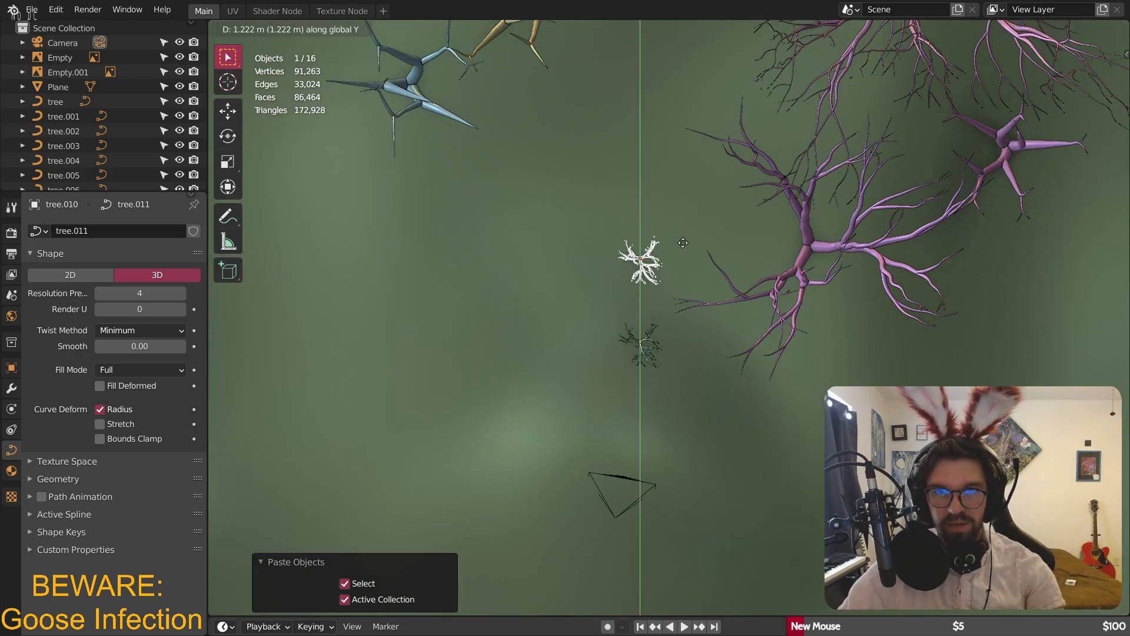
click(708, 72)
shift+middle_drag(709, 70, 718, 199)
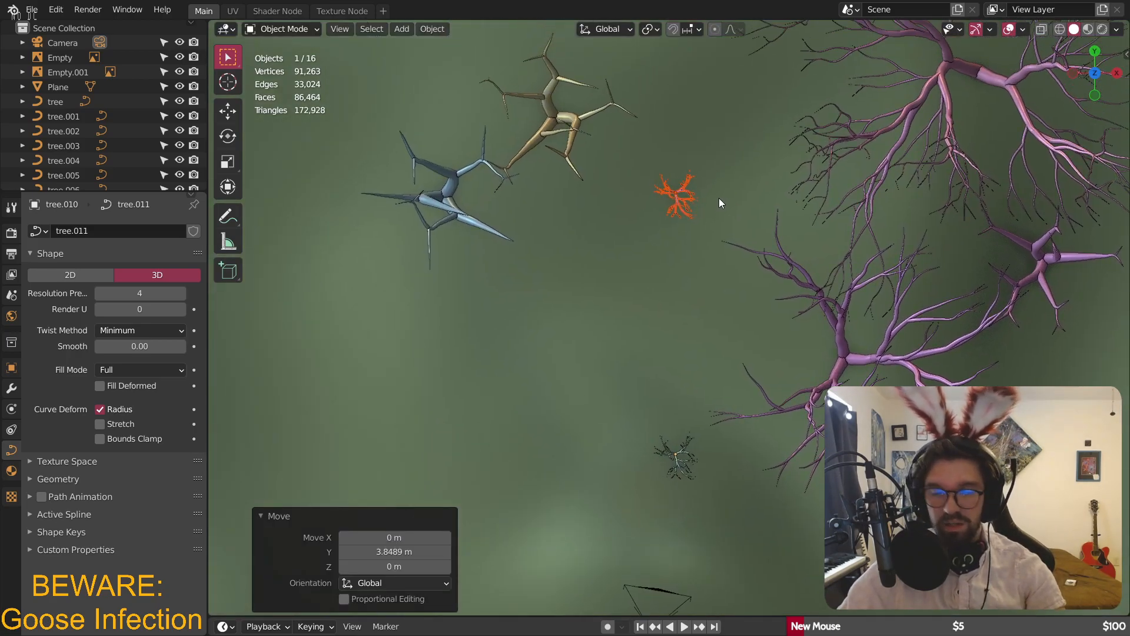
key(g)
key(x)
click(793, 203)
- Enlarge the maple copy by a factor of about 1.251 and rotate it about 71 degrees around Z
shift+middle_drag(793, 203, 716, 121)
scroll(702, 222, up, 1)
scroll(708, 205, up, 2)
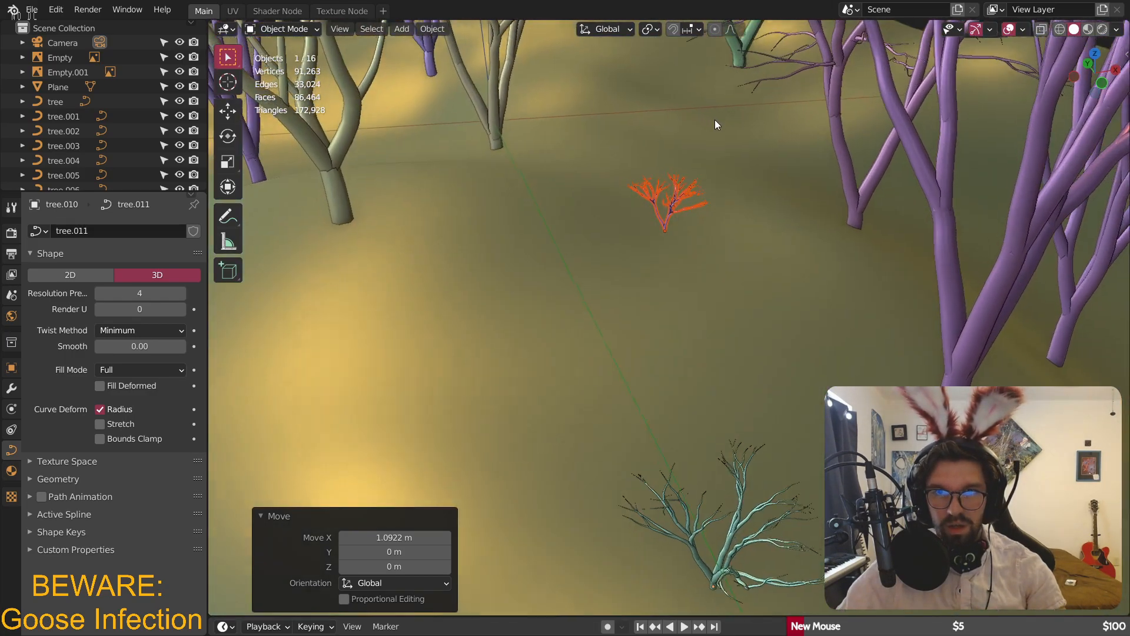
key(s)
click(782, 145)
middle_drag(782, 145, 705, 153)
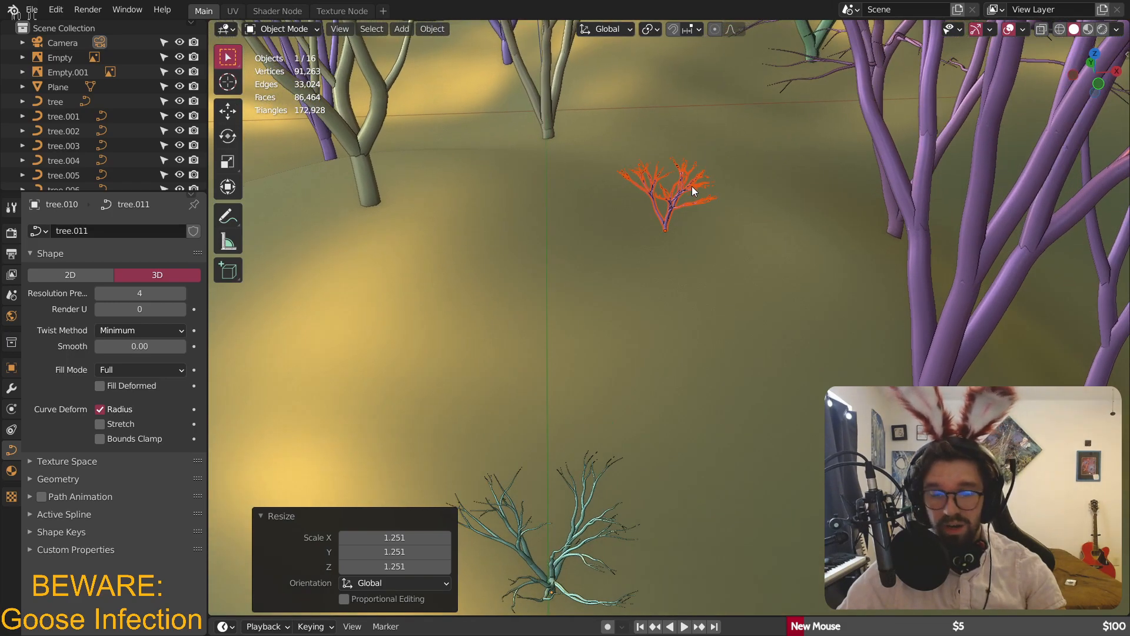
key(r)
key(z)
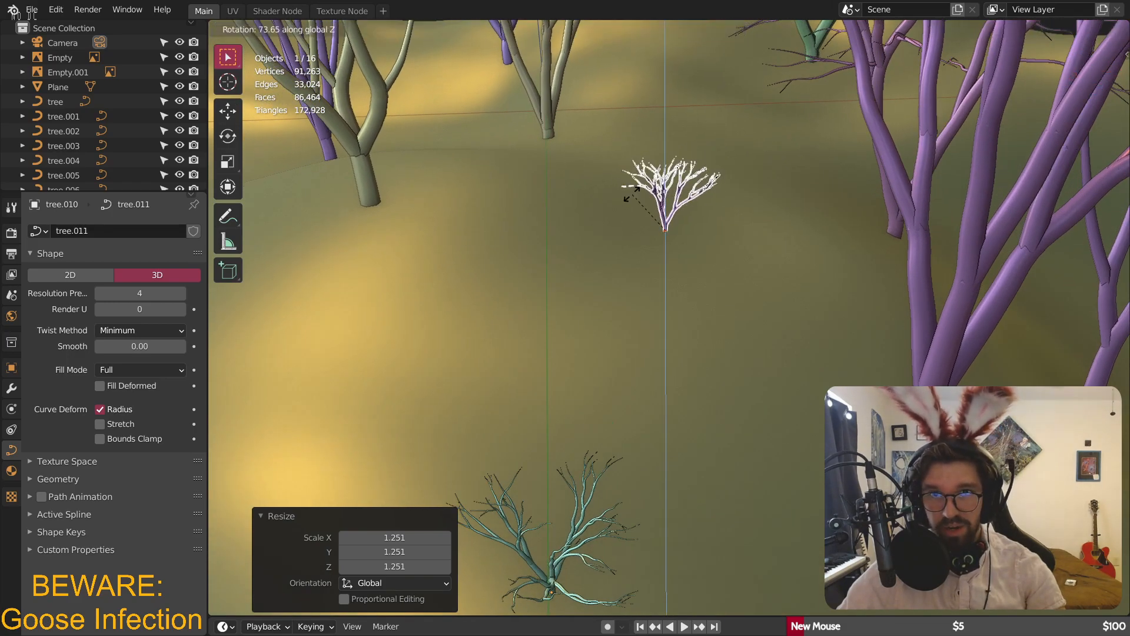
click(686, 185)
- Lower the maple copy about 0.471 m along Z onto the terrain
middle_drag(685, 185, 684, 201)
scroll(673, 191, up, 3)
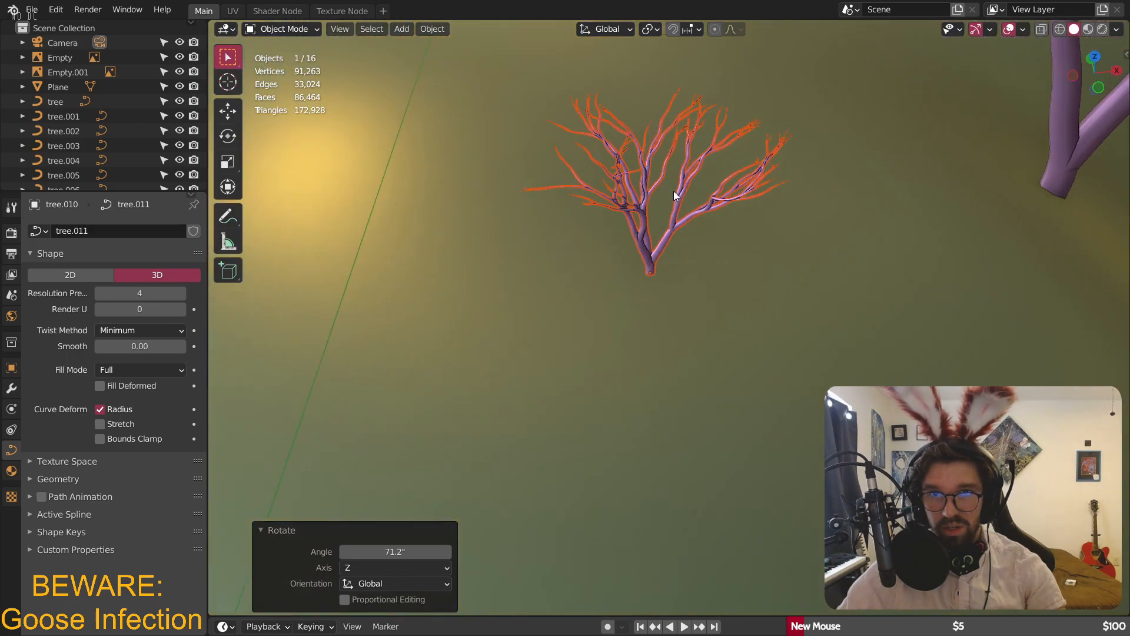
click(709, 169)
click(700, 167)
mouse_move(690, 181)
middle_down()
mouse_move(676, 192)
mouse_move(688, 183)
middle_up()
key(g)
key(z)
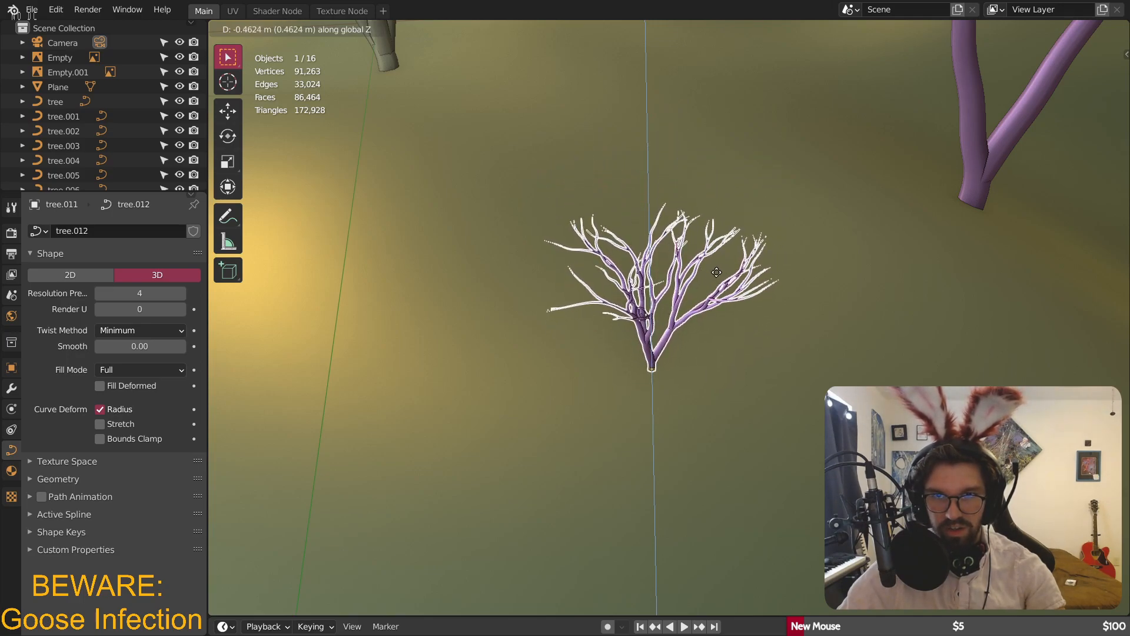
click(709, 274)
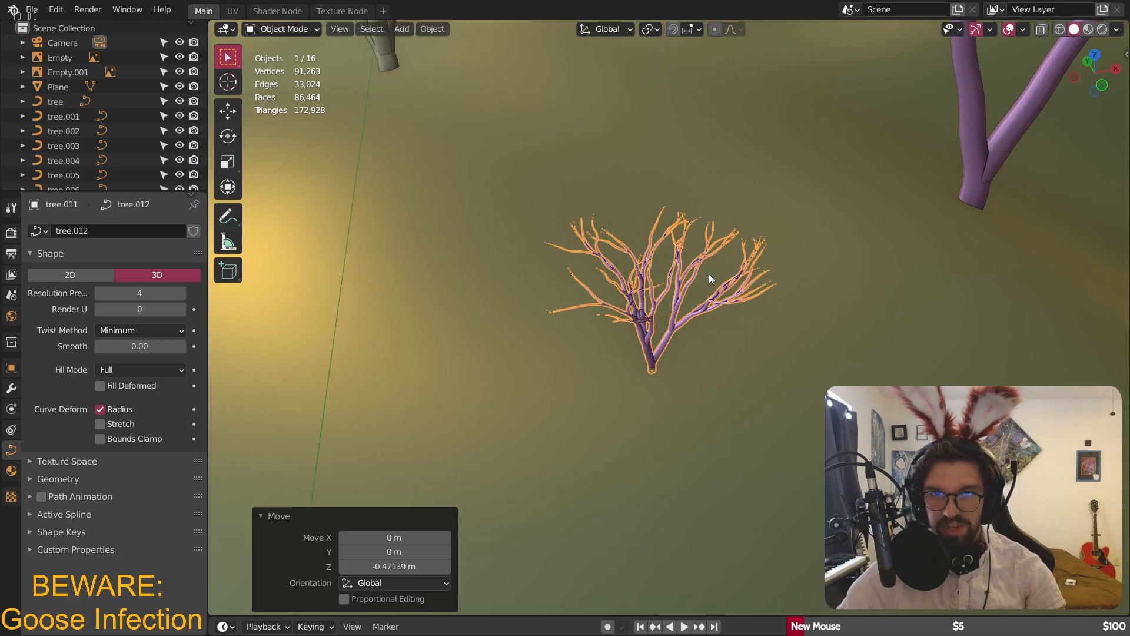
- In the camera view, shift the maple copy along X clear of the original small tree, and enlarge it by a factor of about 1.287
middle_drag(691, 286, 672, 307)
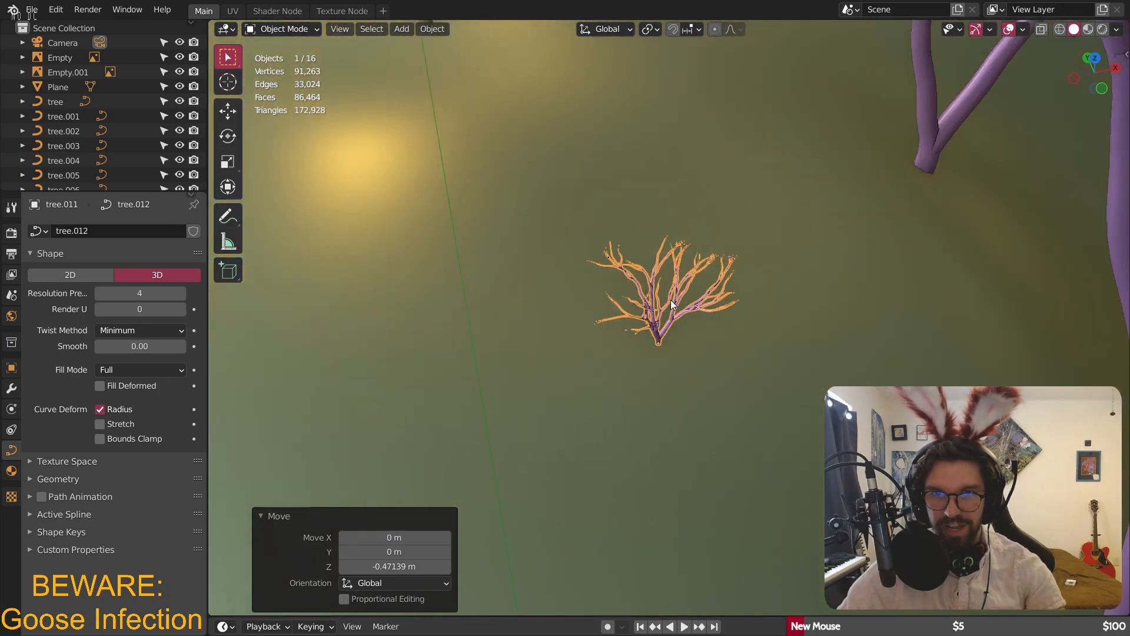
scroll(672, 307, down, 10)
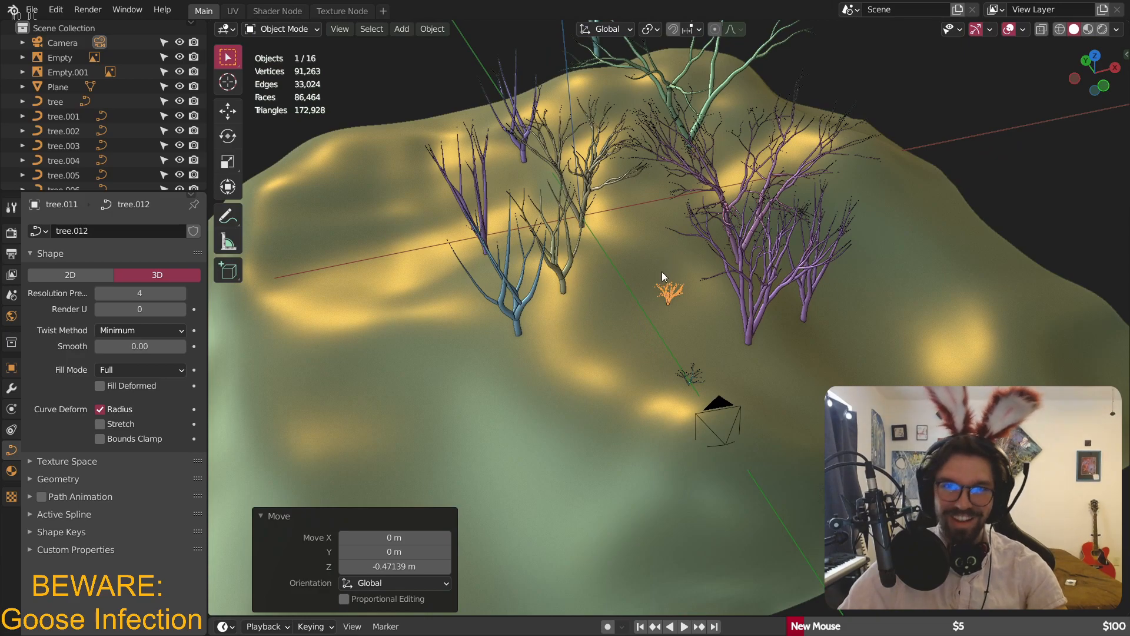
key(KP_0)
scroll(716, 276, up, 3)
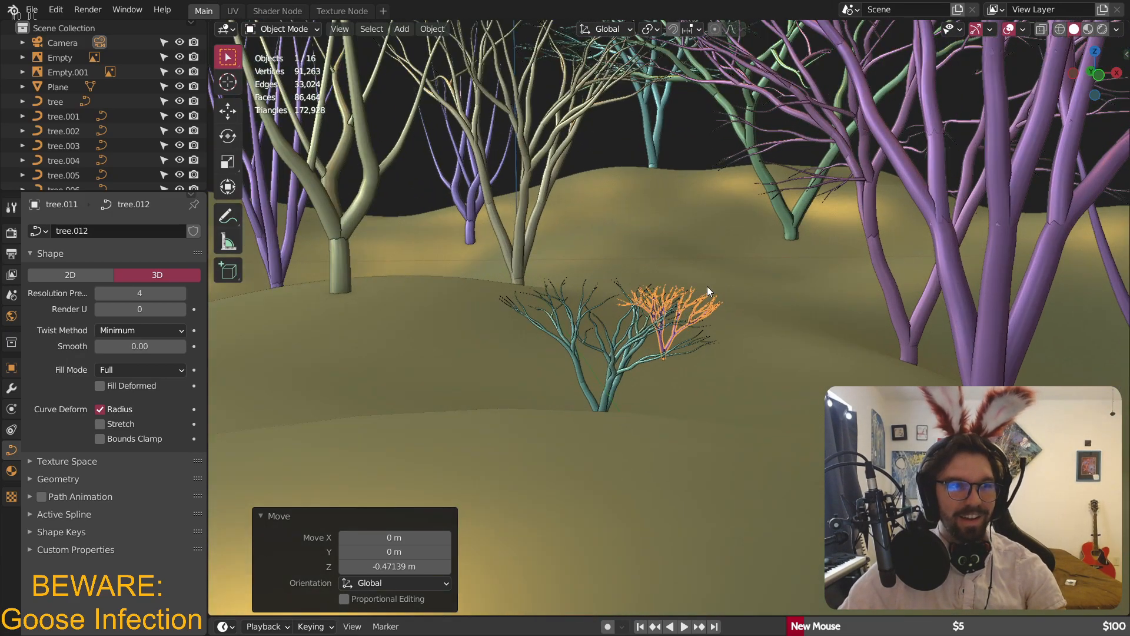
shift+middle_drag(702, 287, 672, 299)
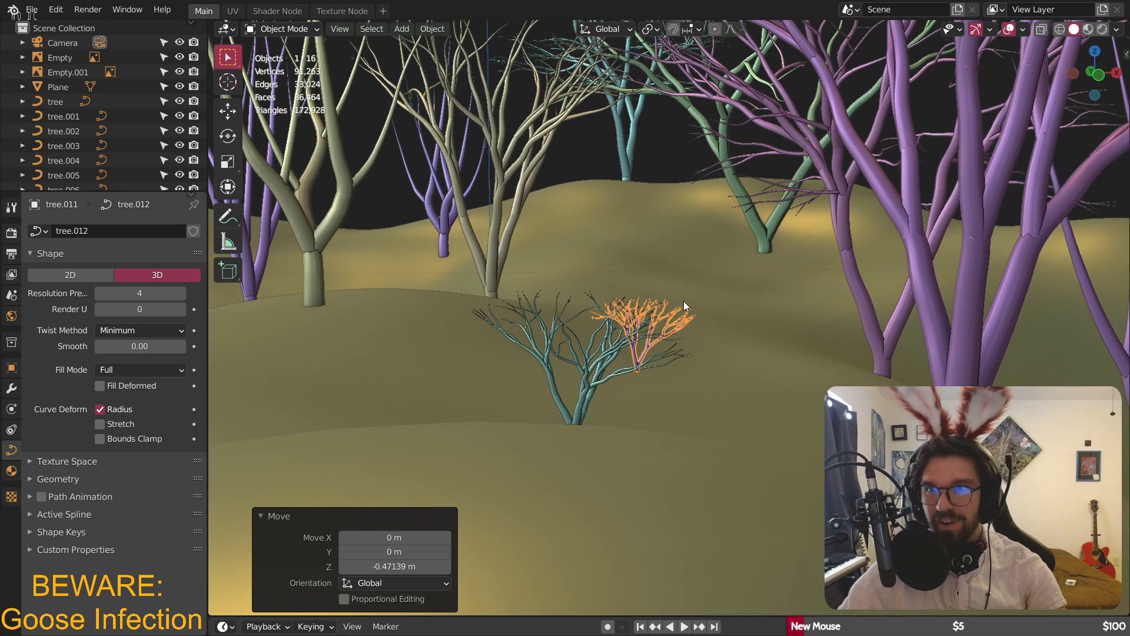
key(g)
key(x)
click(829, 302)
key(s)
click(868, 310)
- Sink the enlarged maple copy about 0.133 m along Z into the ground, and deselect it
key(g)
key(z)
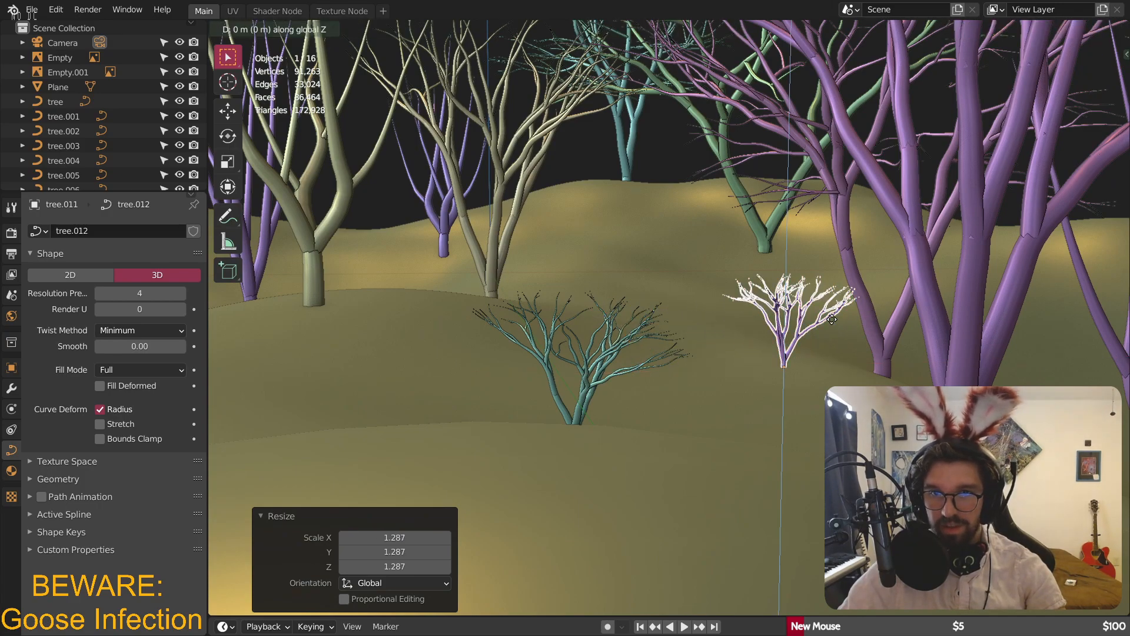
click(836, 334)
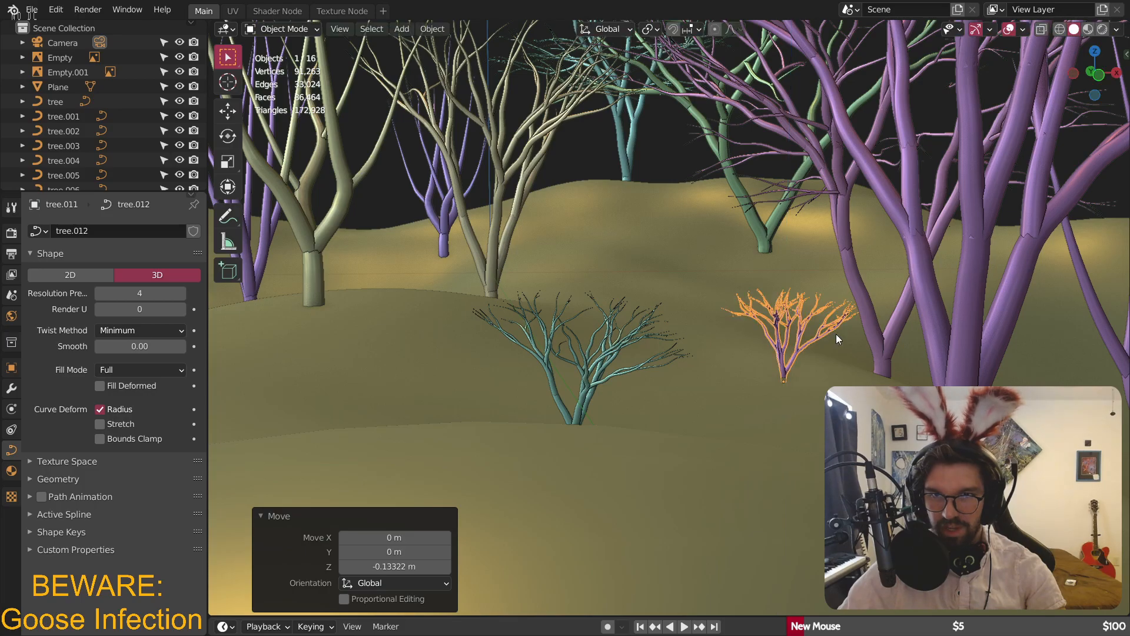
click(650, 152)
- Generate another Sapling tree on the terrain and switch its settings to Geometry
scroll(714, 246, up, 5)
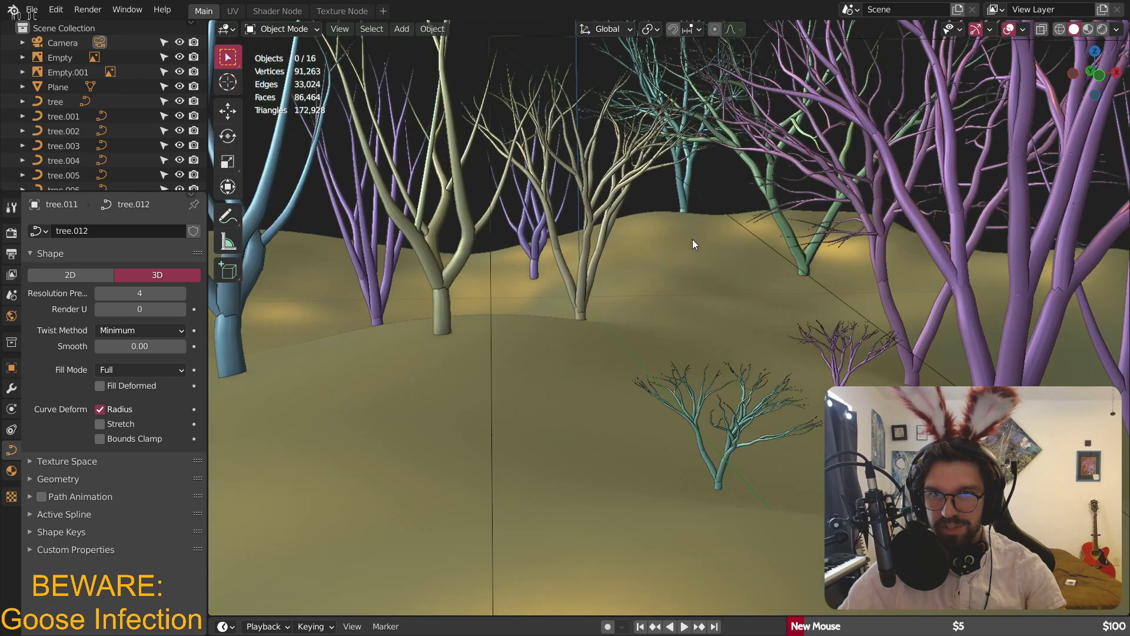
scroll(688, 261, down, 7)
middle_drag(688, 262, 665, 323)
scroll(676, 315, up, 4)
click(395, 32)
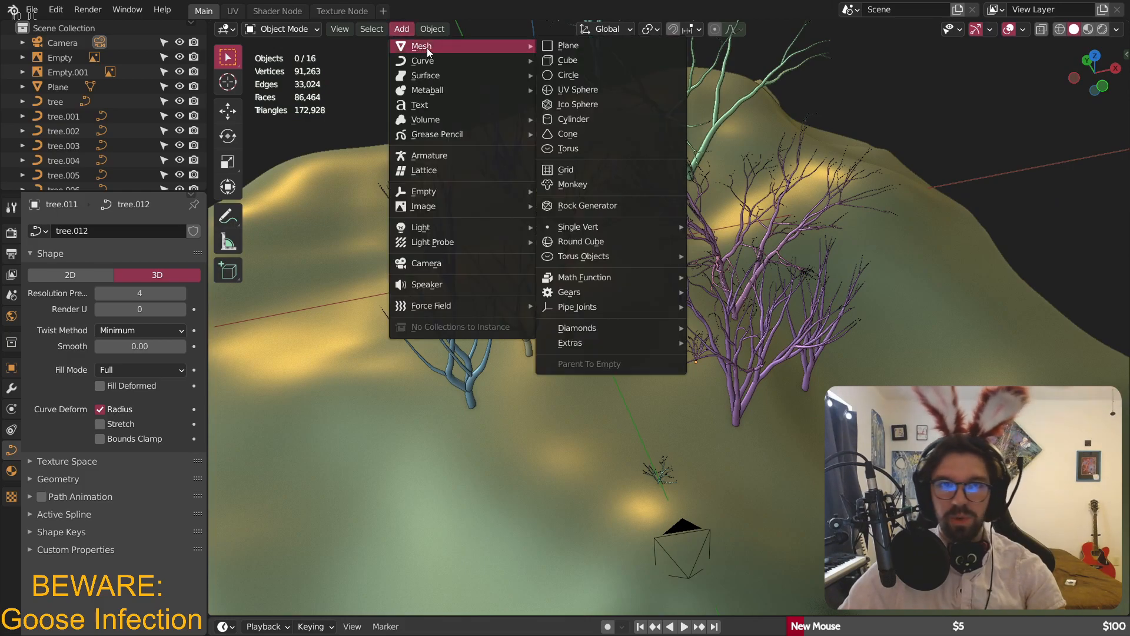
mouse_move(436, 63)
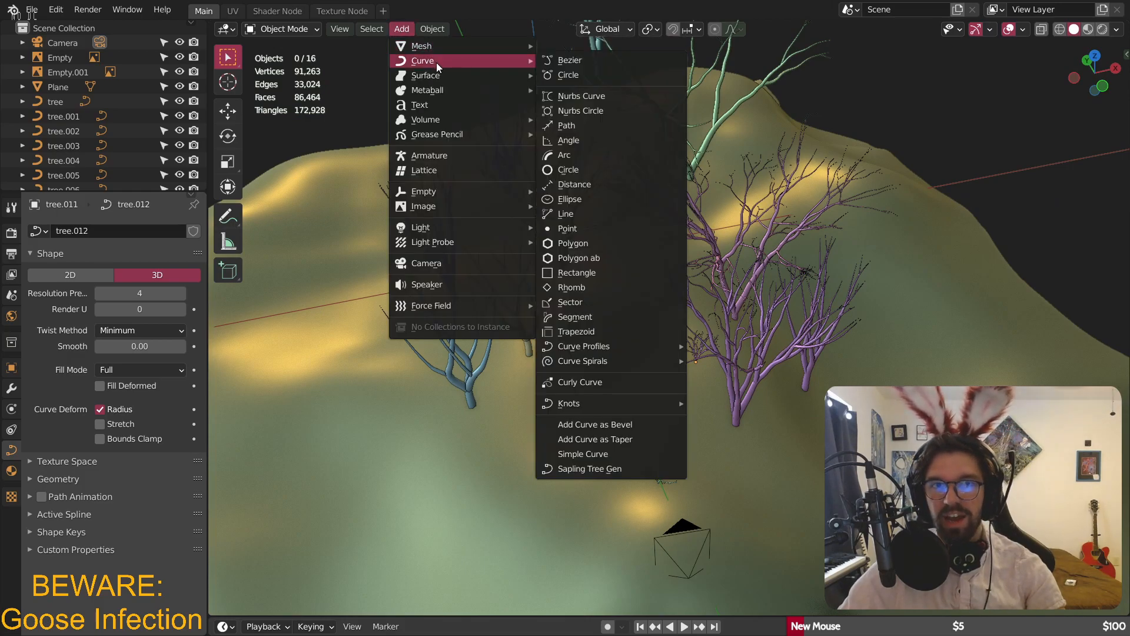
click(591, 469)
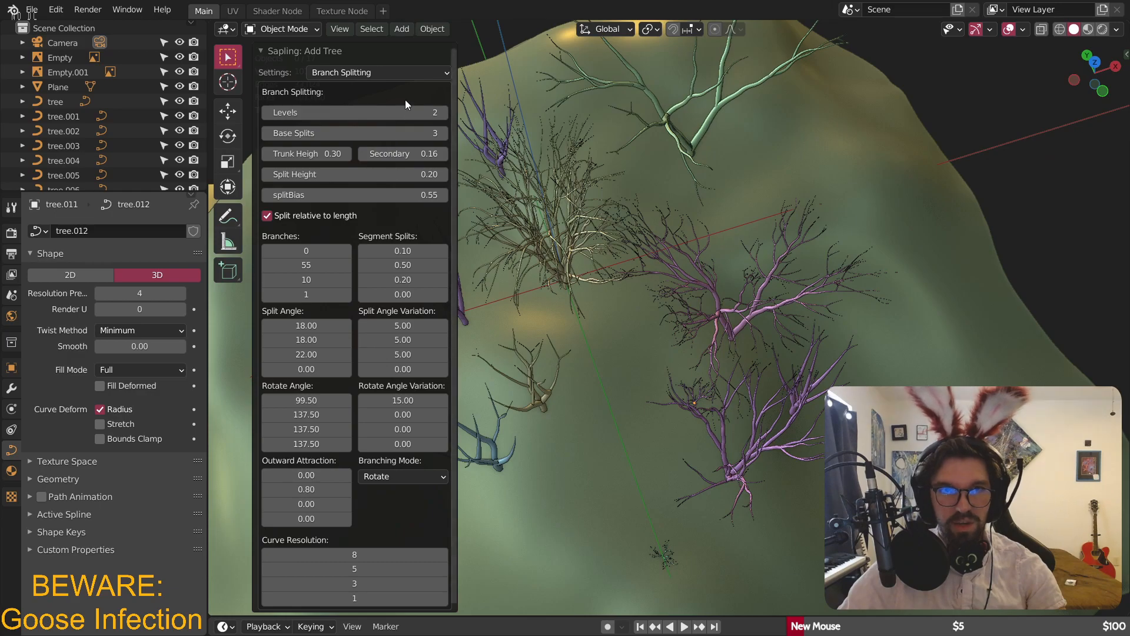
click(380, 72)
click(361, 89)
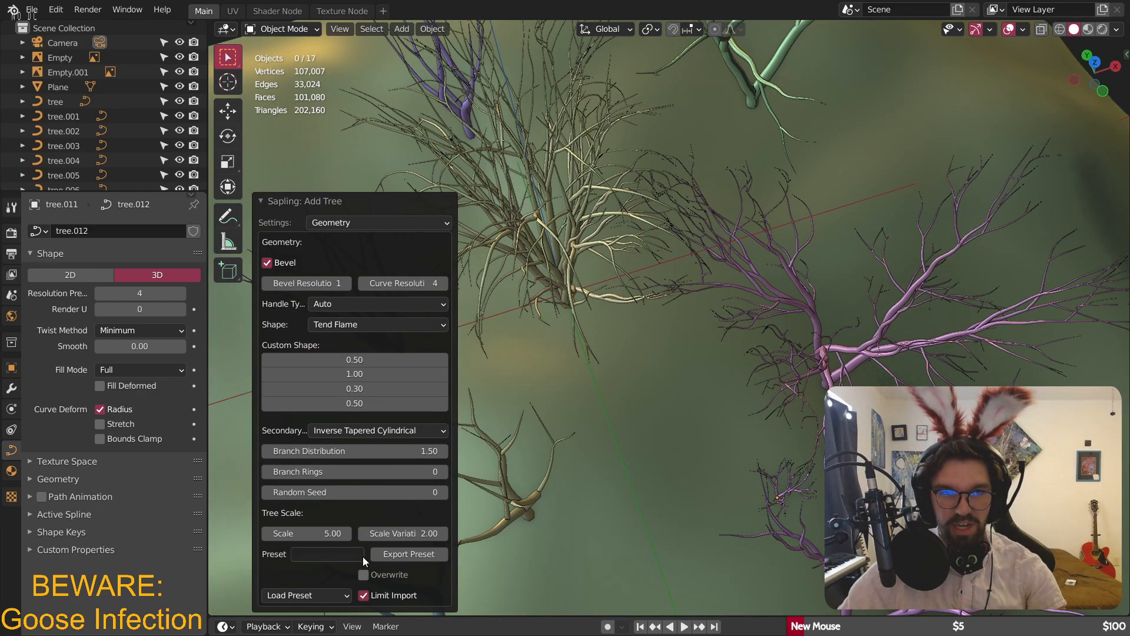
- Try the white_birch preset on the new Sapling tree and inspect its overall shape
click(328, 596)
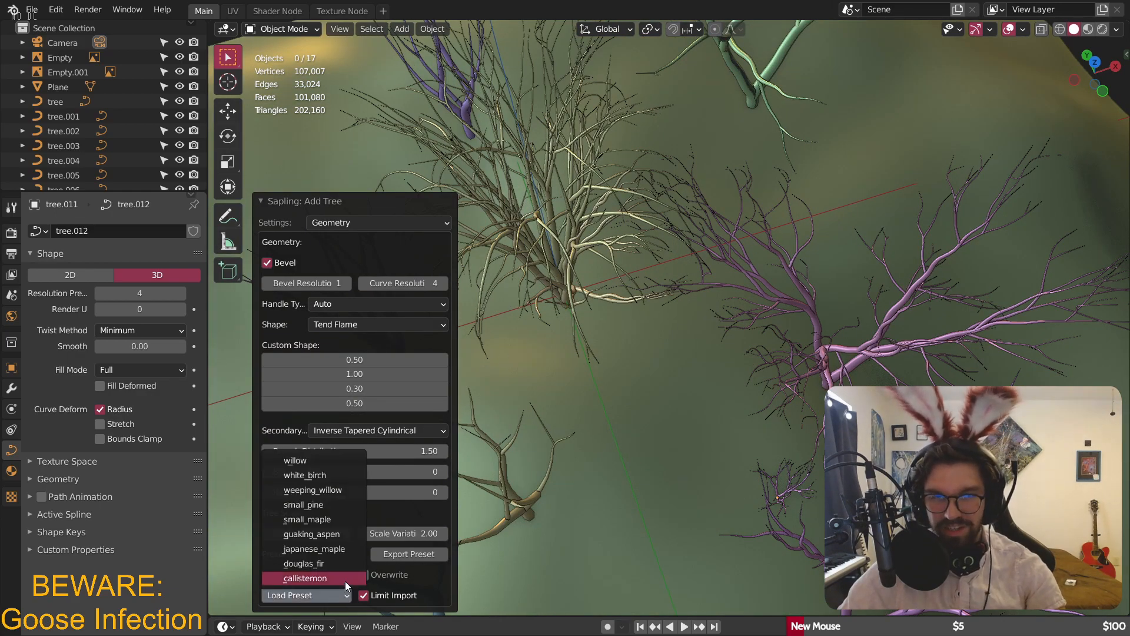
click(330, 504)
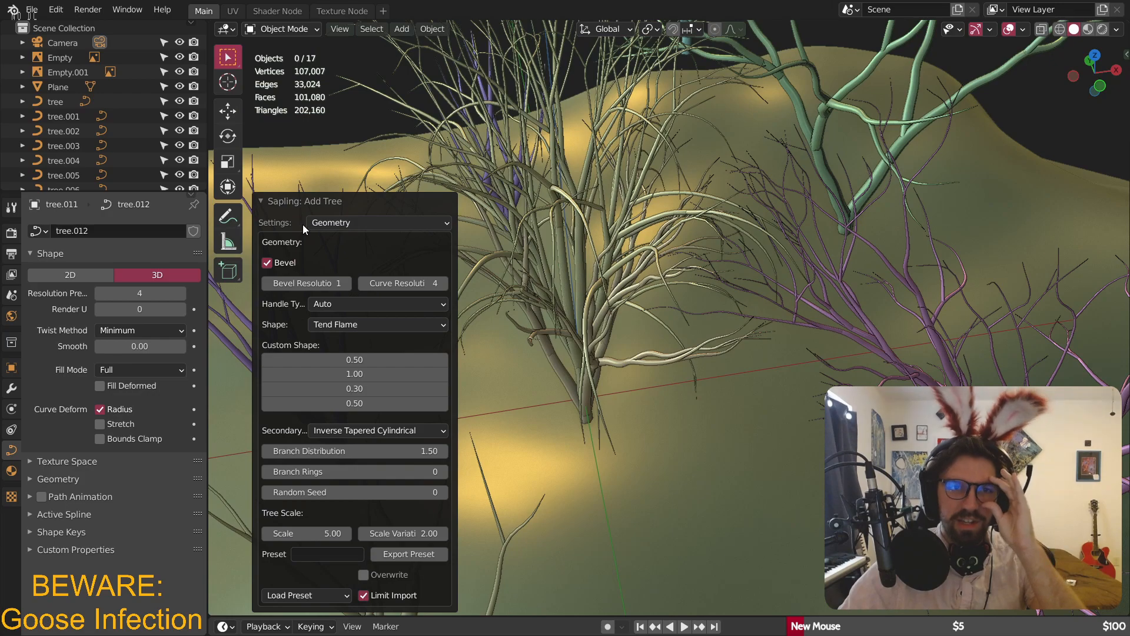
click(325, 595)
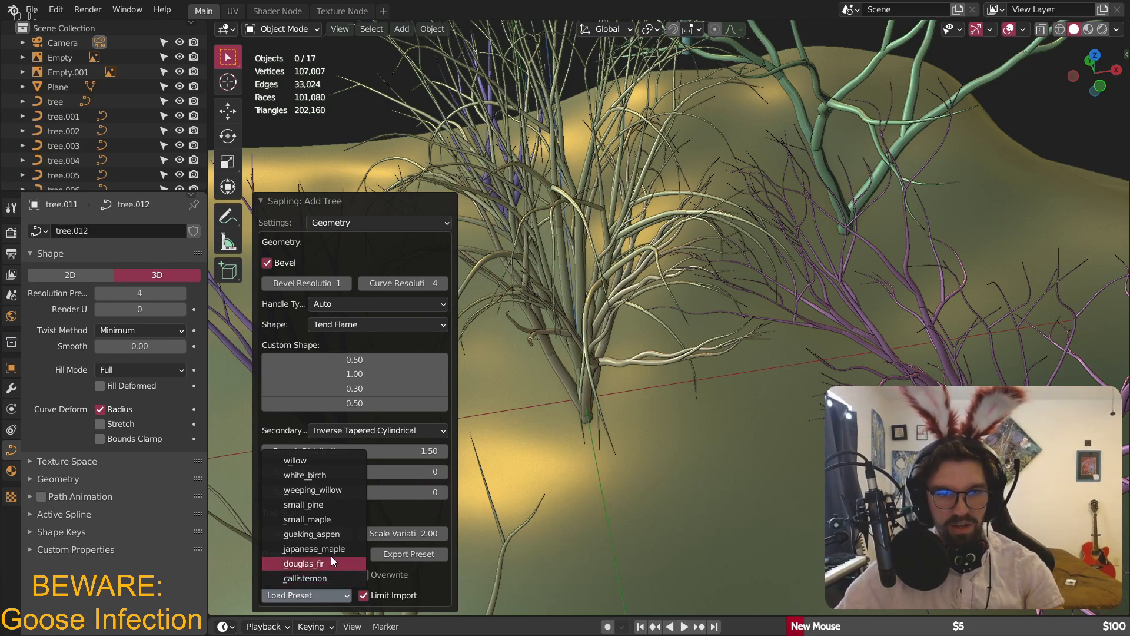
click(304, 578)
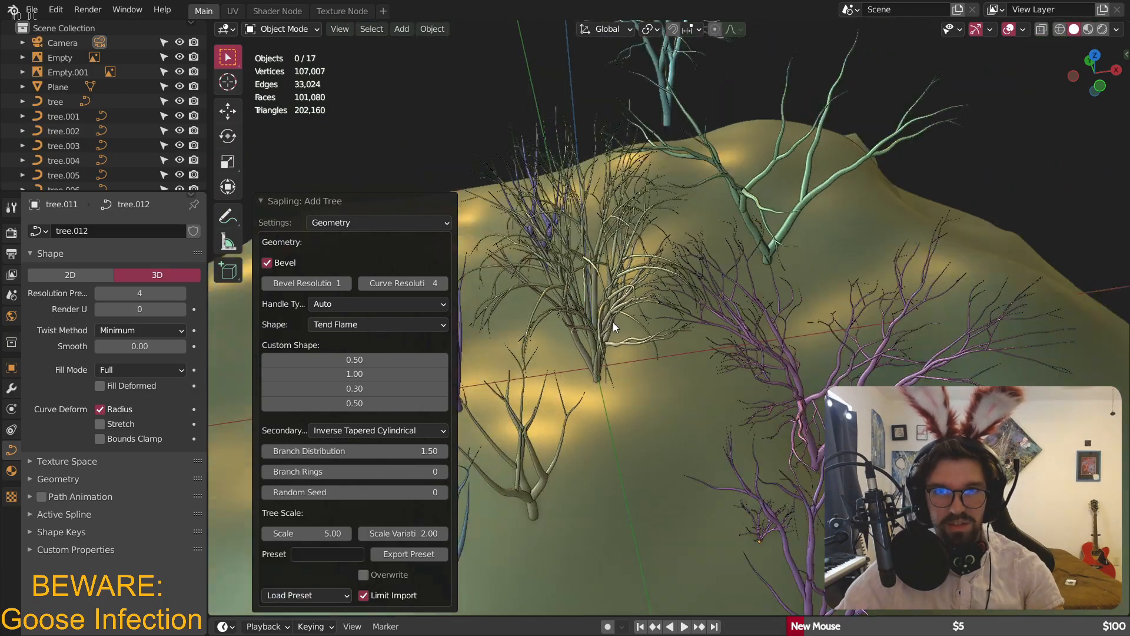
middle_drag(613, 323, 702, 272)
scroll(701, 272, up, 5)
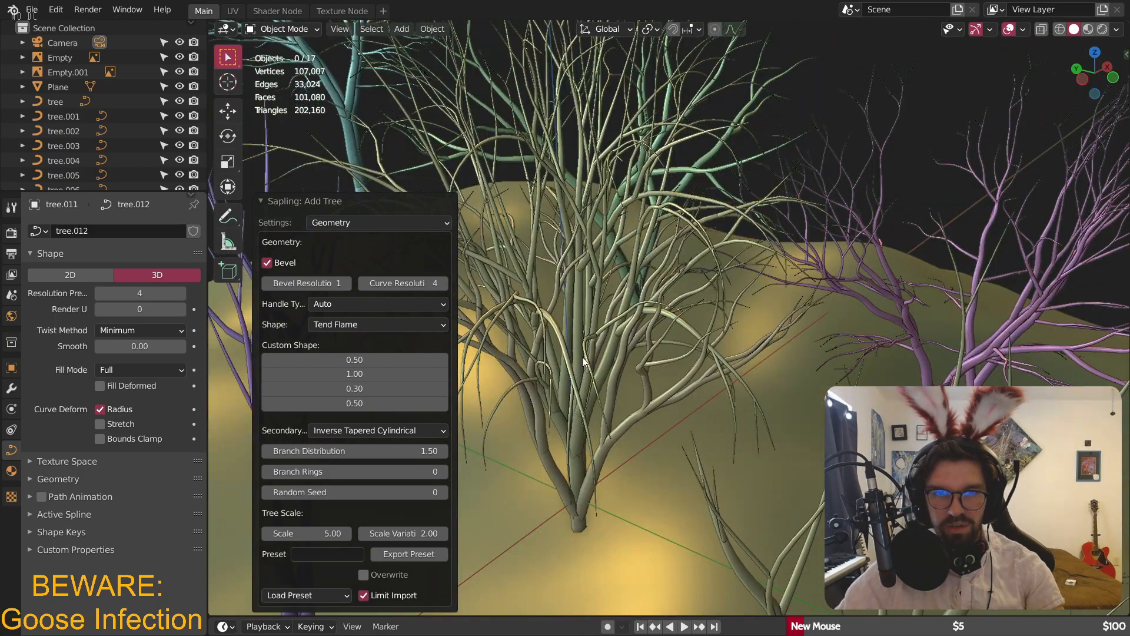
click(340, 597)
click(337, 472)
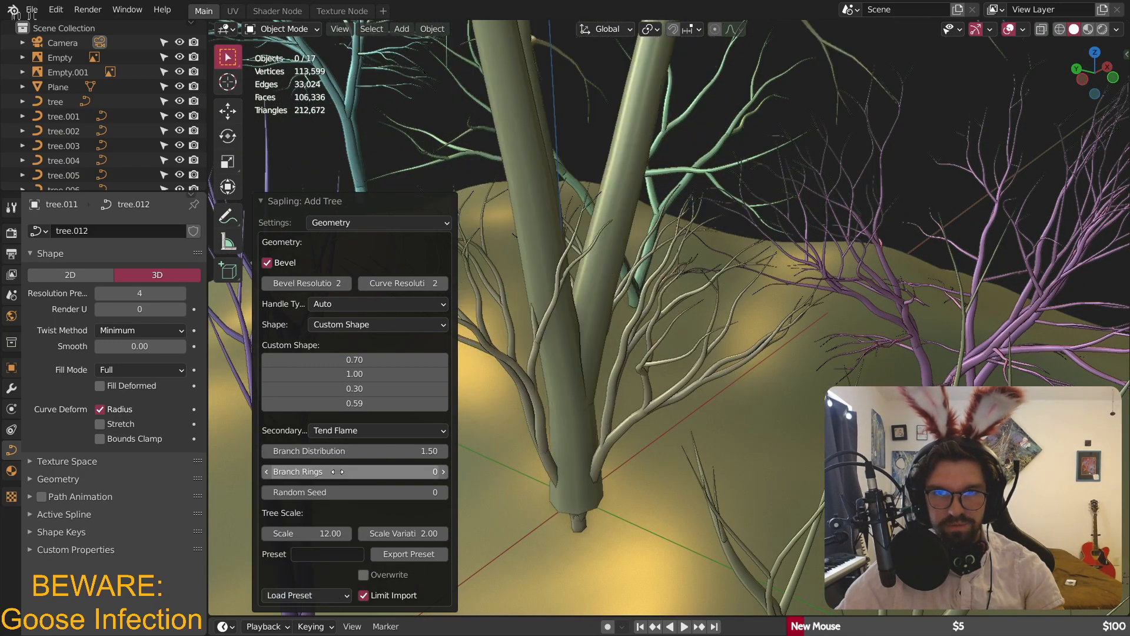
scroll(643, 326, down, 3)
middle_drag(643, 327, 650, 275)
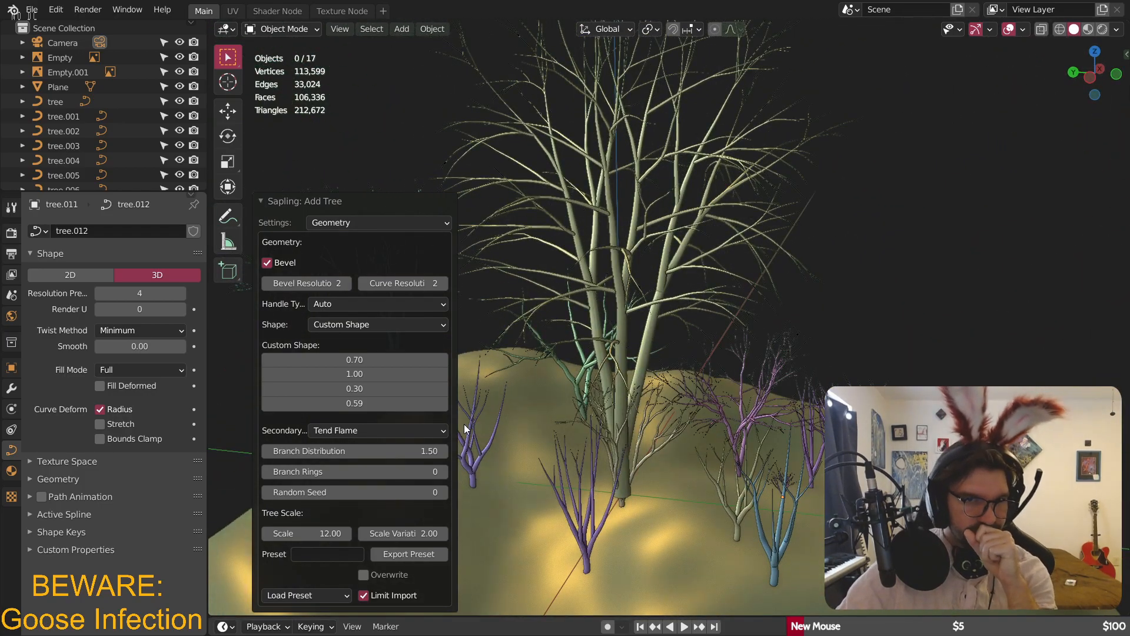
- Try shortening the new tree by setting its first Branch Growth length to 0.25, and undo the tree's addition
click(373, 222)
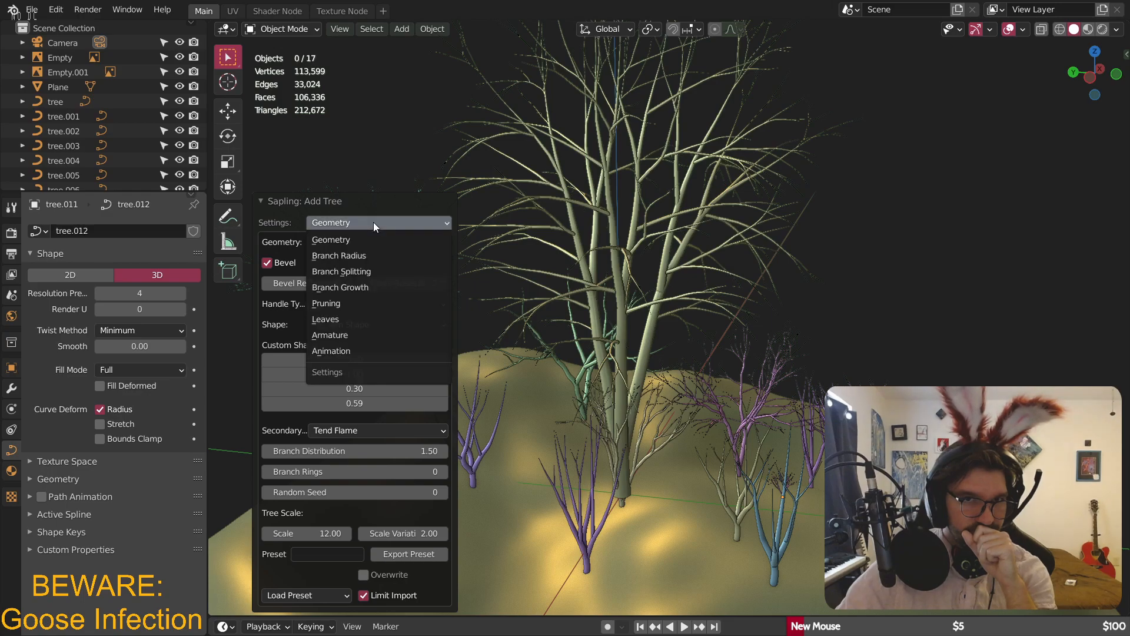
click(358, 290)
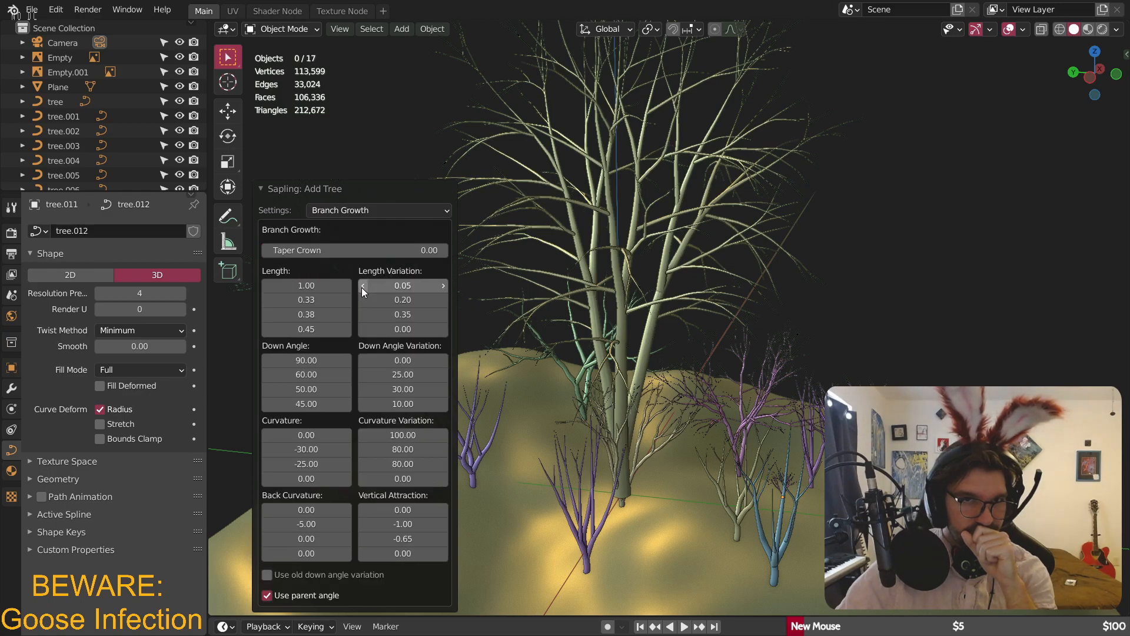
drag(311, 286, 267, 285)
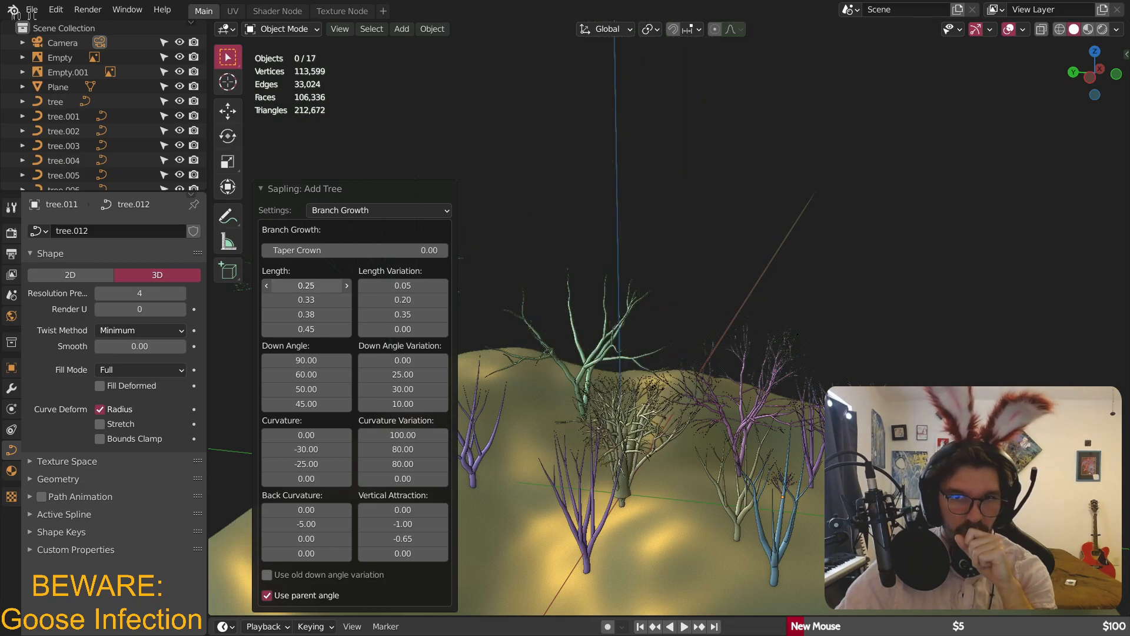
scroll(630, 457, up, 5)
middle_drag(582, 281, 623, 316)
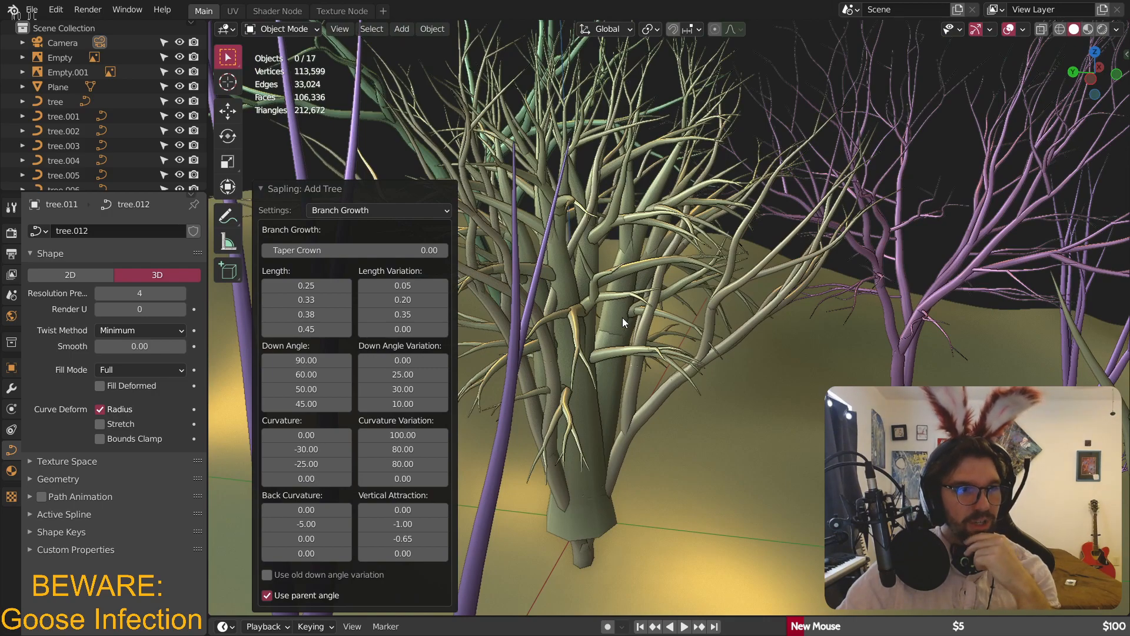
mouse_move(324, 299)
mouse_down()
mouse_move(371, 299)
mouse_move(326, 294)
mouse_up()
key(ctrl+z)
- In top view, paste a copy of the small maple shrub and move it about -2.319 m in X and 8.515 m in Y
scroll(330, 305, down, 8)
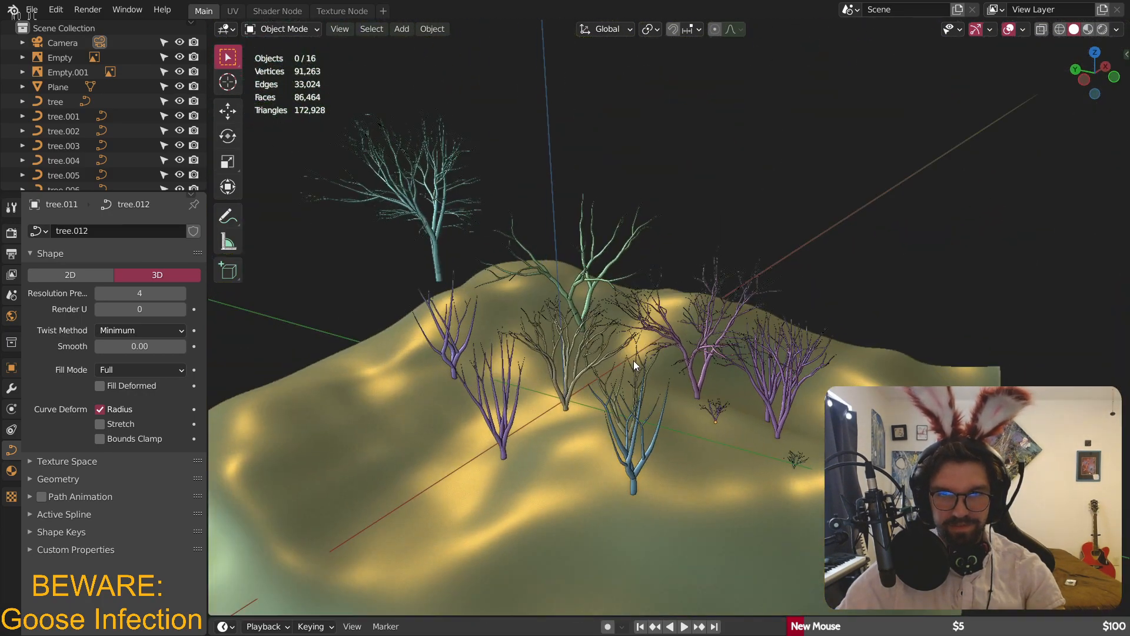
middle_drag(633, 361, 701, 379)
scroll(716, 340, up, 6)
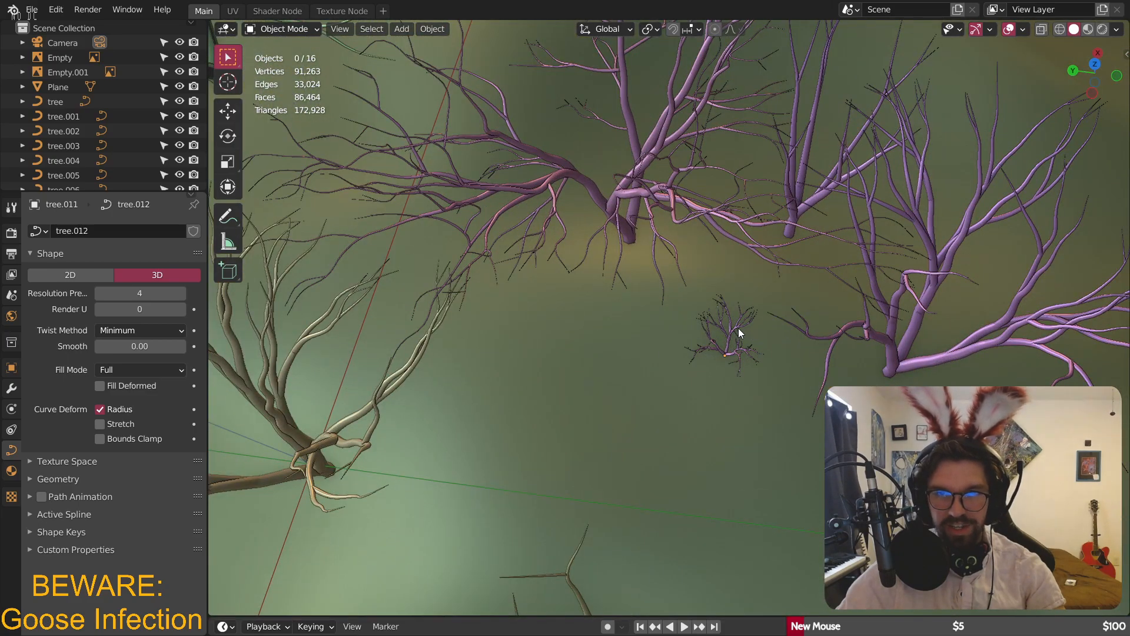
scroll(754, 330, down, 4)
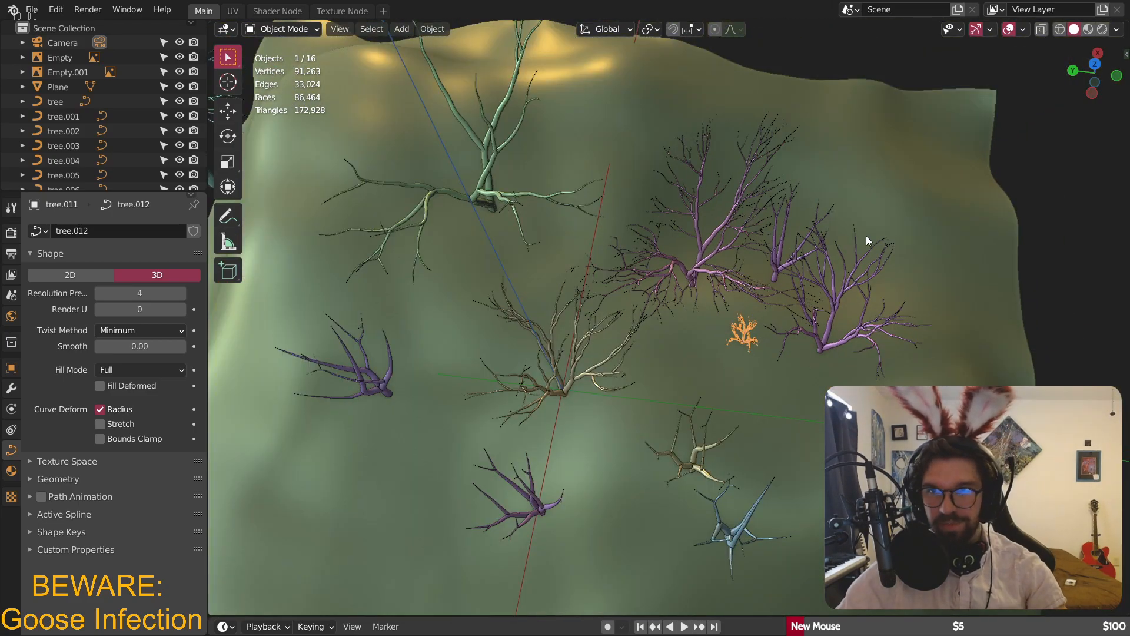
click(1094, 65)
shift+middle_drag(759, 300, 665, 333)
shift+middle_drag(655, 262, 648, 362)
key(ctrl+v)
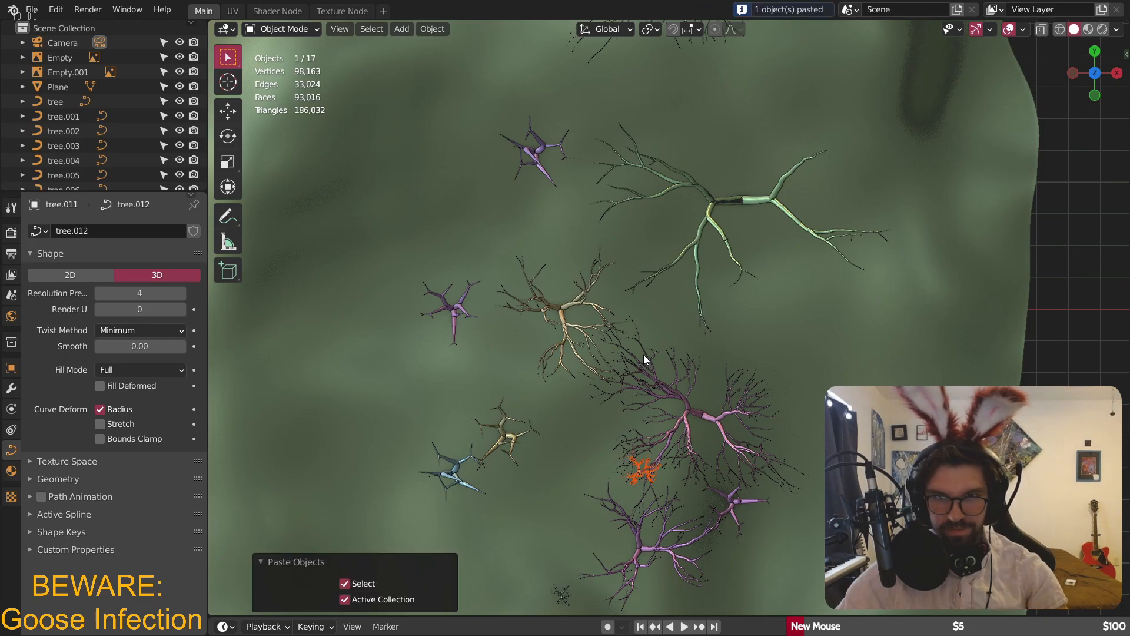
key(g)
click(583, 157)
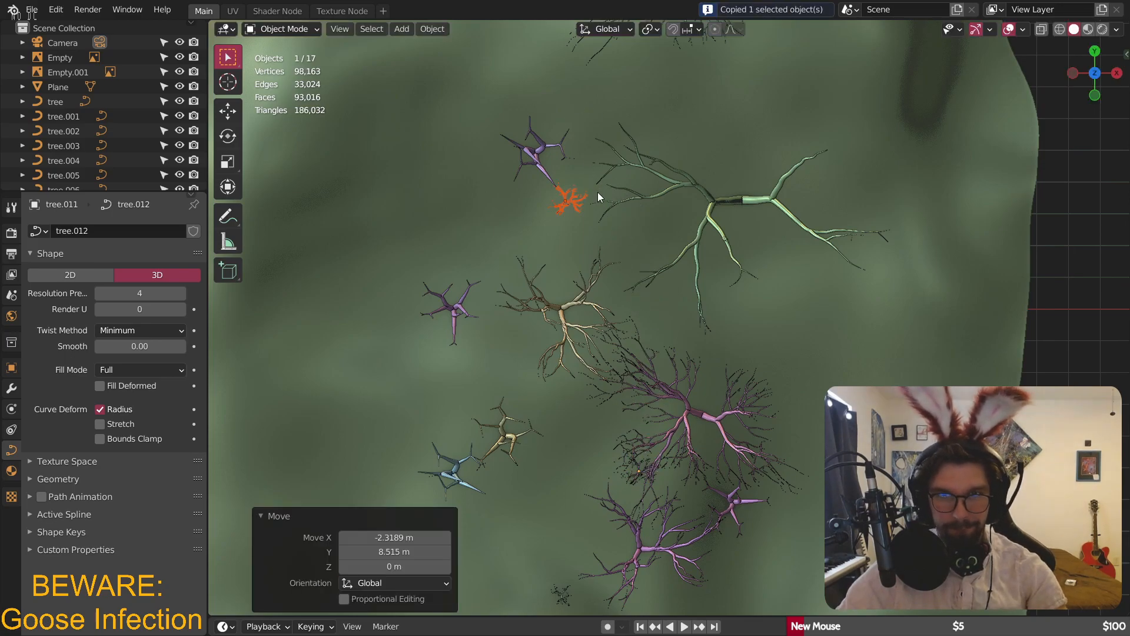
- Paste two more shrub copies, placing one behind the large green tree and one on the open slope beside the farther purple tree
key(ctrl+v)
shift+middle_drag(624, 182, 634, 303)
key(g)
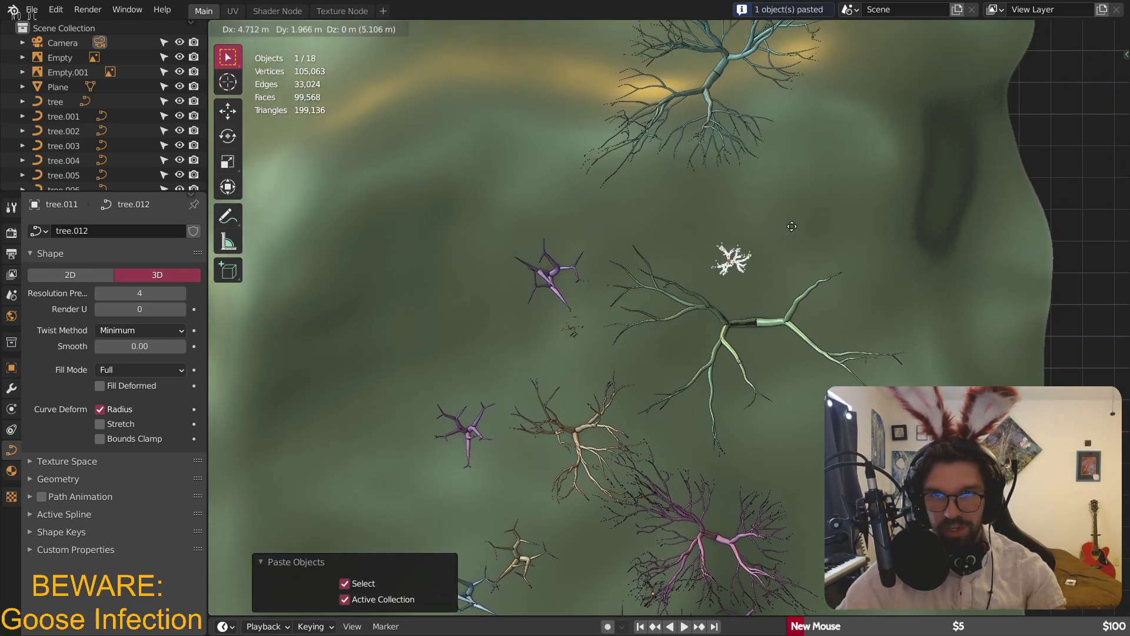
click(886, 224)
key(ctrl+v)
key(g)
click(496, 221)
- Paste another shrub copy directly over the one just placed on the open slope
key(ctrl+v)
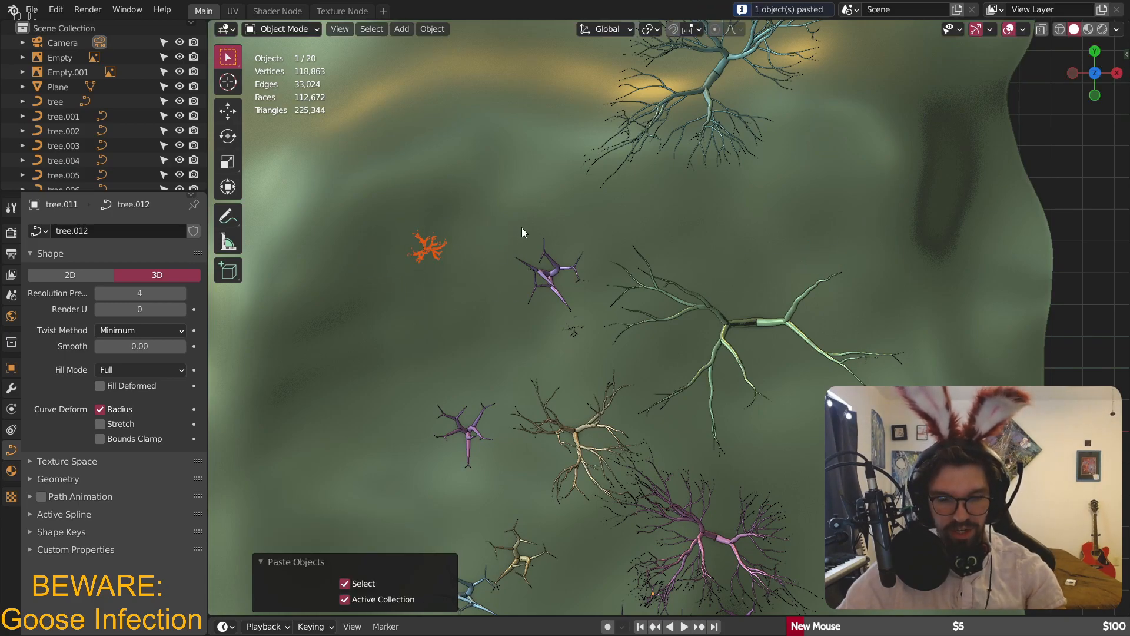
key(g)
key(Escape)
right_click(606, 154)
click(605, 154)
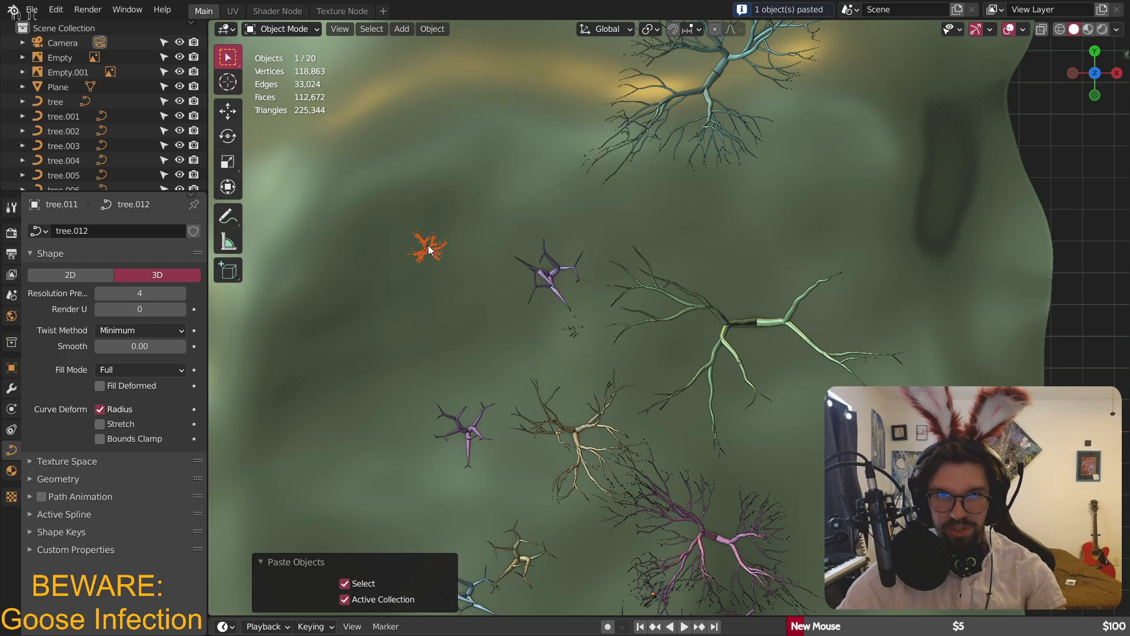
click(433, 257)
click(449, 259)
- Raise the selected shrub copy about 2.324 m along Z above the slope
middle_drag(450, 246, 468, 42)
middle_drag(434, 252, 509, 254)
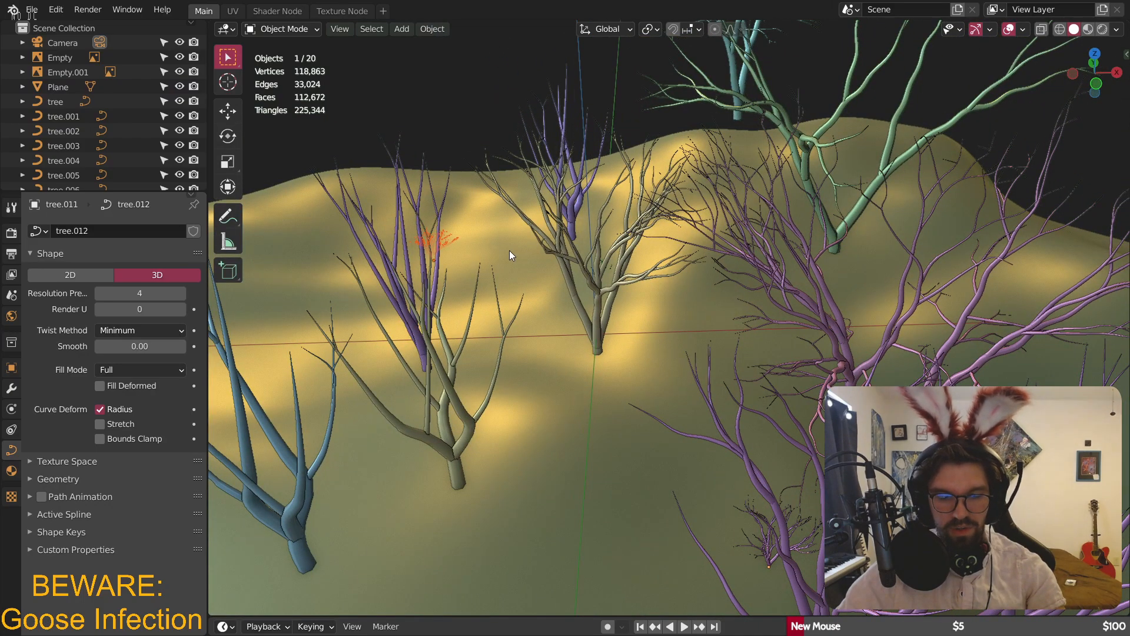
key(g)
key(z)
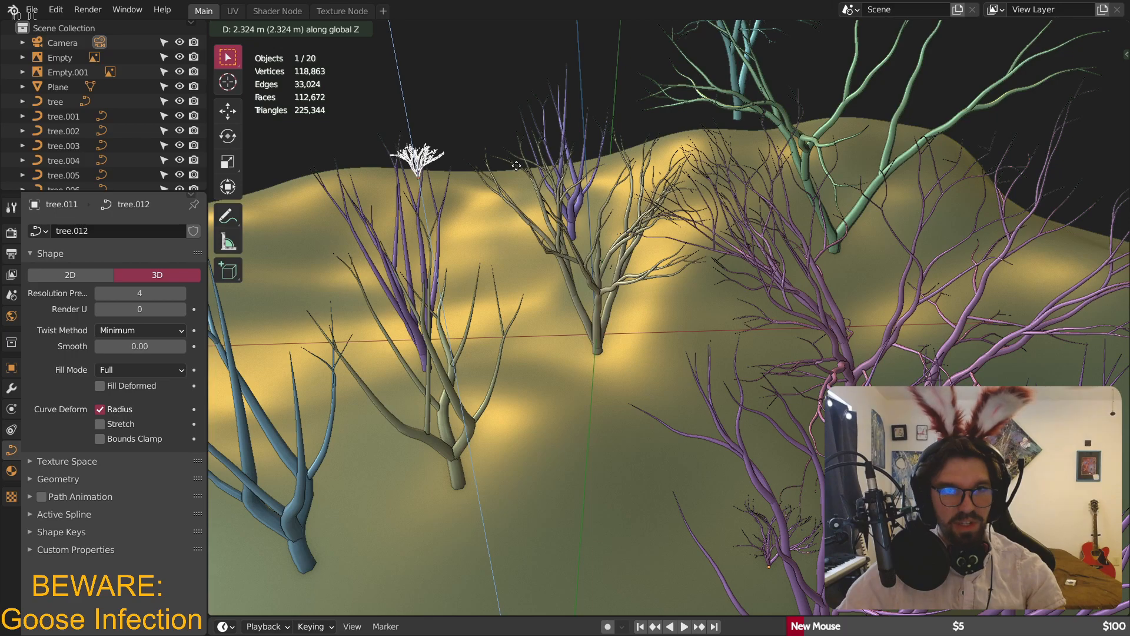
click(516, 165)
- Lower the raised shrub copy about 0.949 m along Z toward the terrain
middle_drag(496, 153, 418, 146)
scroll(438, 144, up, 3)
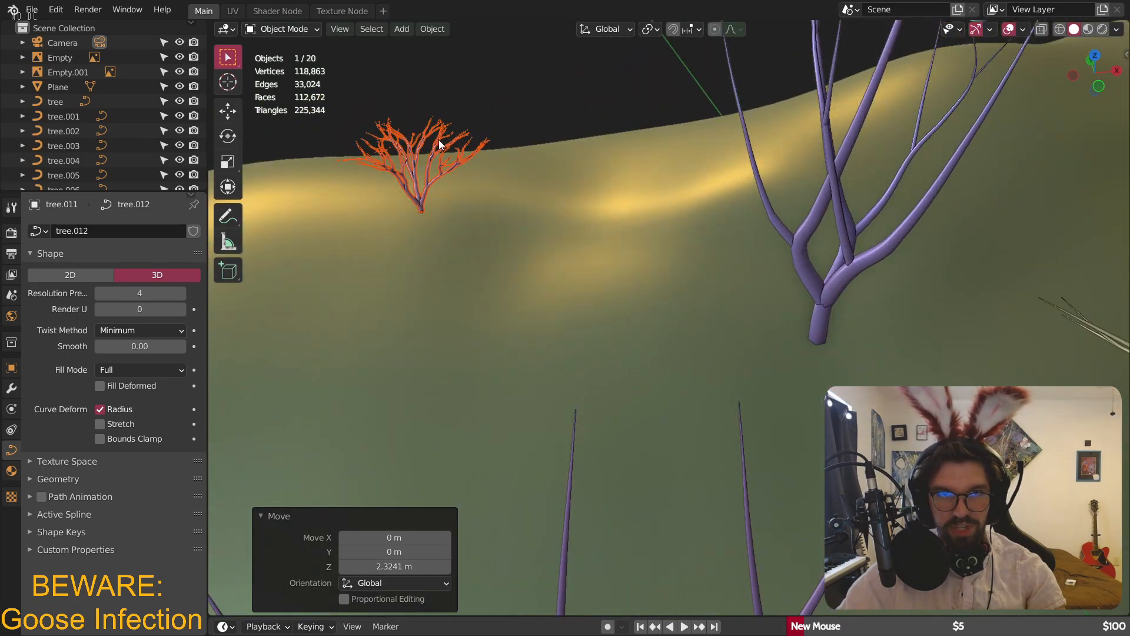
click(477, 100)
click(450, 151)
scroll(411, 178, up, 4)
key(g)
key(z)
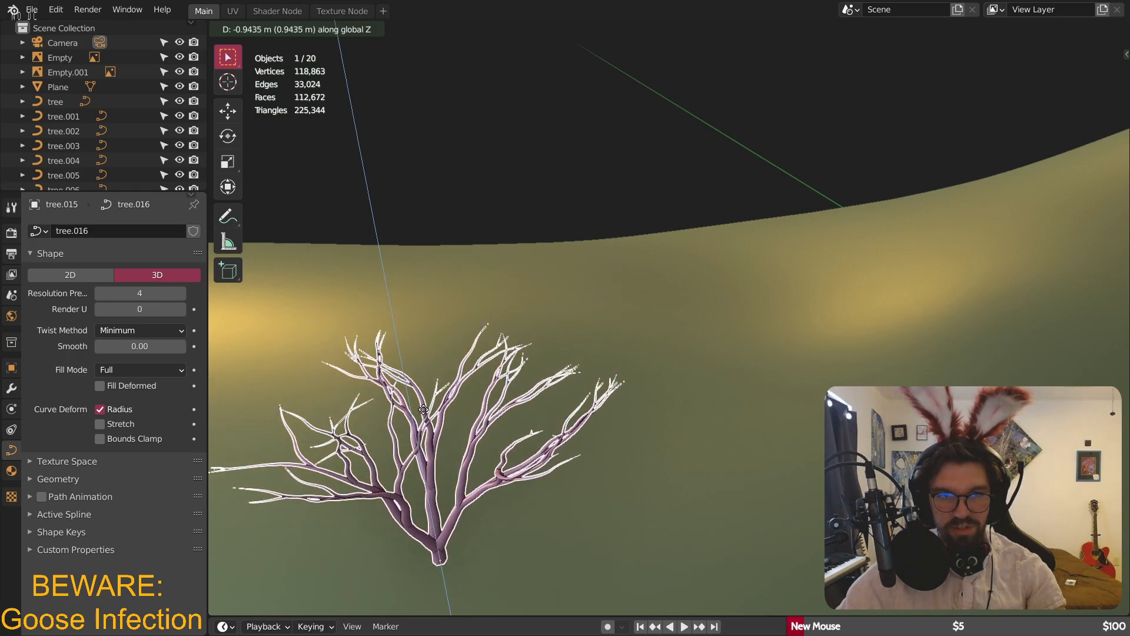
click(423, 408)
- Sink the shrub copy further along Z until its trunk base sits in the ground
middle_drag(529, 332, 556, 287)
key(g)
key(z)
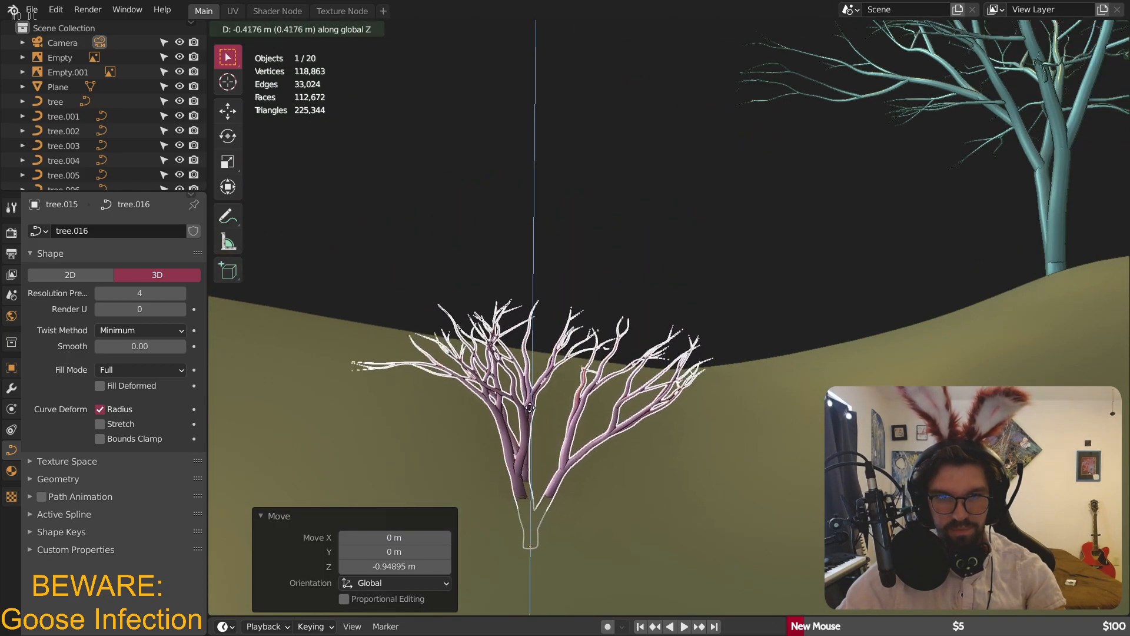
click(560, 361)
click(654, 253)
- In top view, move the other overlapping shrub copy about 3.754 m in X and 2.673 m in Y toward the far hill
middle_drag(654, 254, 557, 316)
click(499, 406)
middle_drag(499, 406, 735, 266)
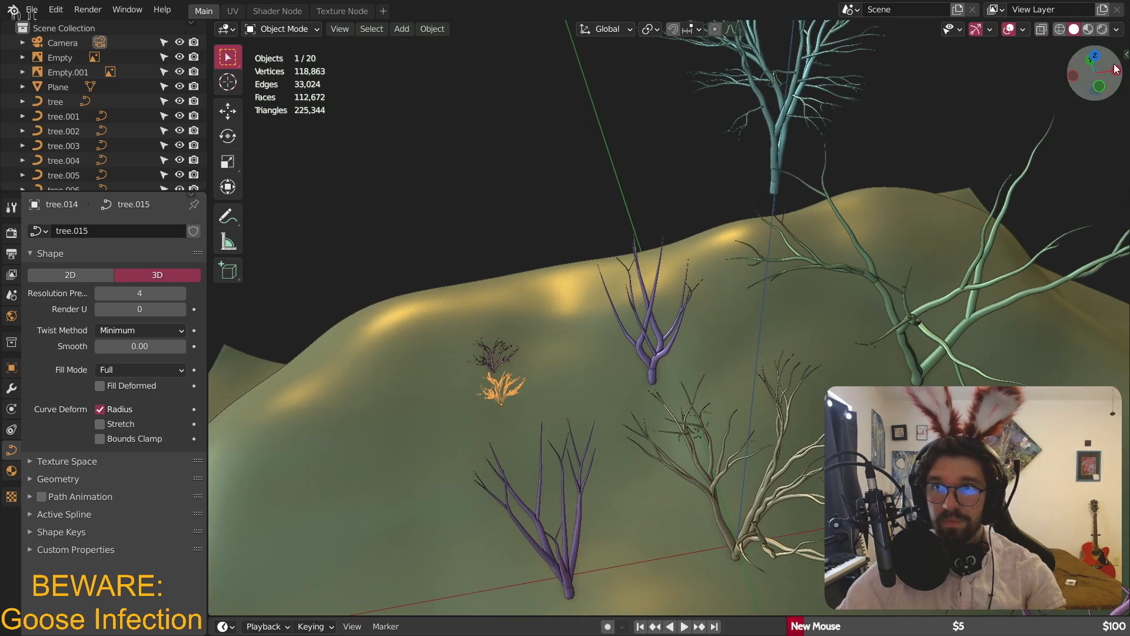
click(1096, 60)
key(g)
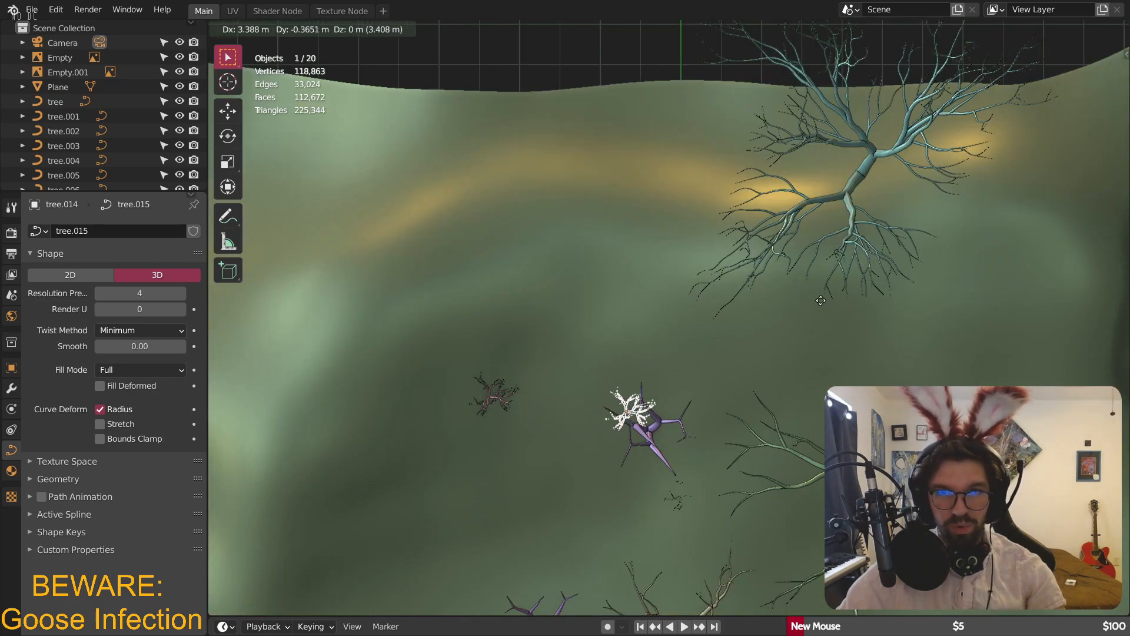
click(834, 184)
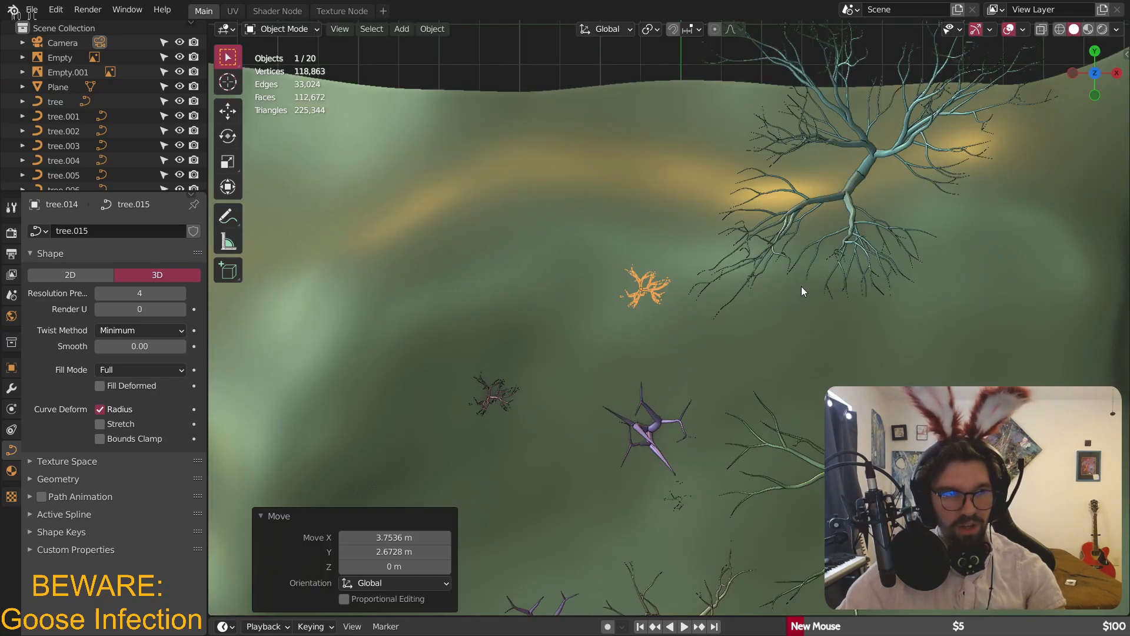
- Lower the relocated shrub copy about 6.021 m along Z
key(g)
key(z)
click(709, 268)
right_click(709, 268)
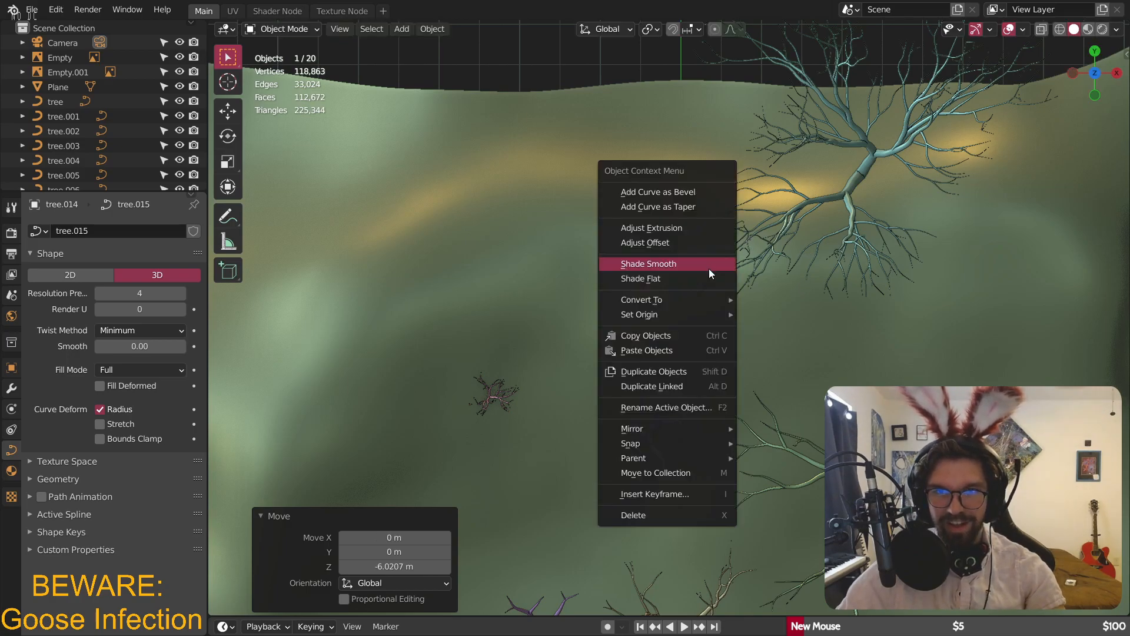
middle_drag(677, 254, 662, 320)
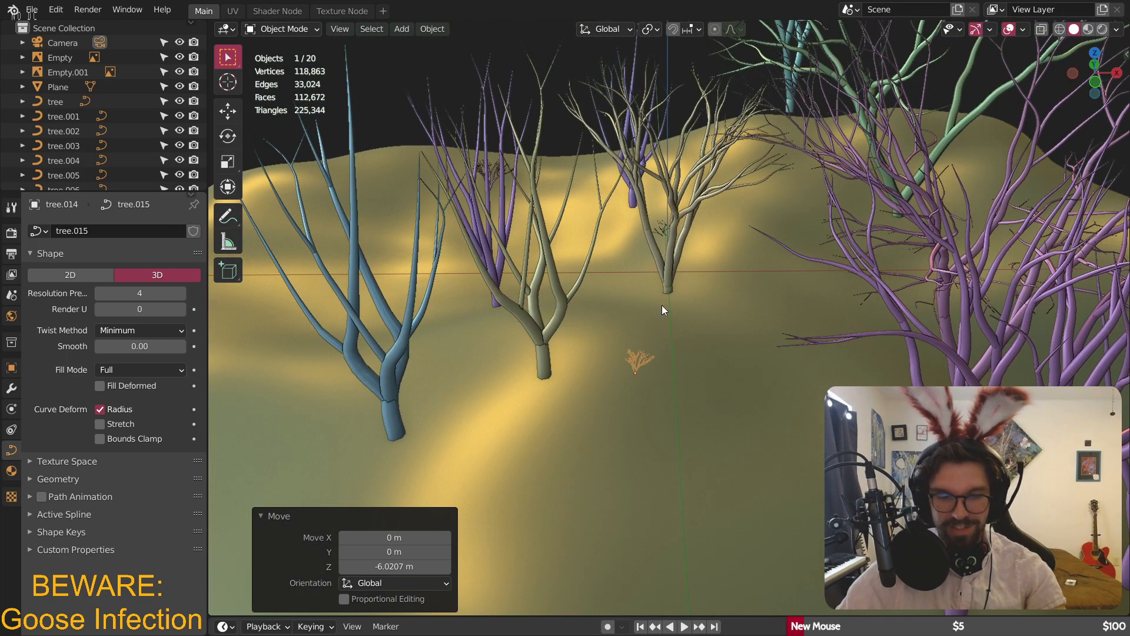
- Raise the shrub copy along Z back up to the hillside, finishing with an adjustment of about 0.644 m
key(g)
key(z)
click(685, 72)
middle_drag(685, 72, 683, 270)
key(g)
key(z)
click(689, 207)
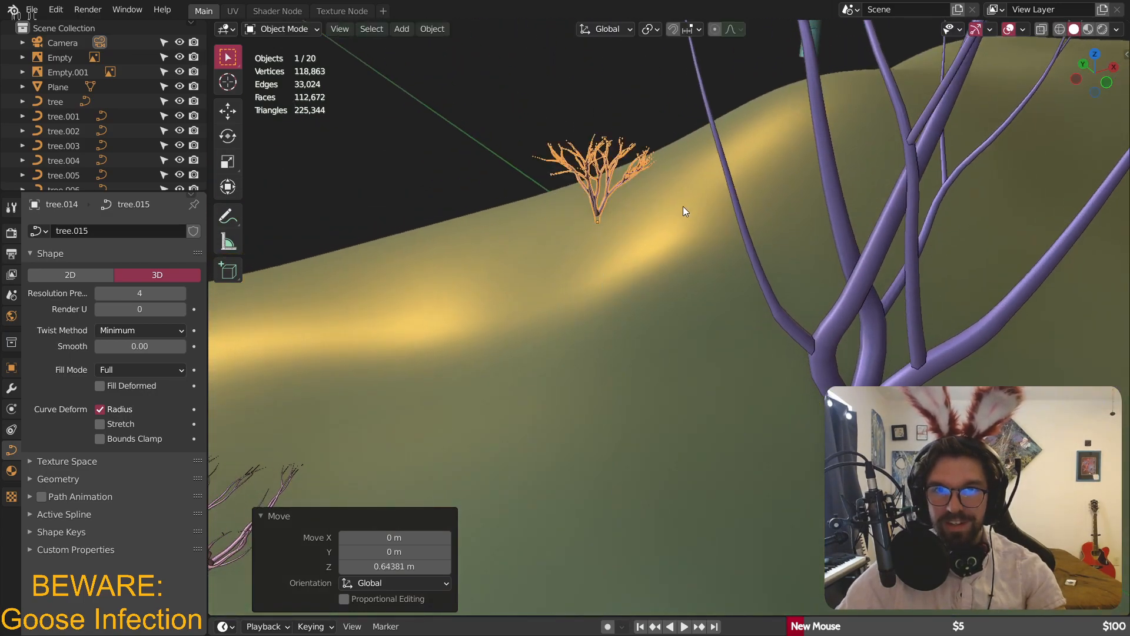
- Scale the hillside shrub copy up by 1.719 and reseat its trunk base in the slope along Z
scroll(643, 199, up, 5)
key(s)
click(723, 201)
key(g)
key(z)
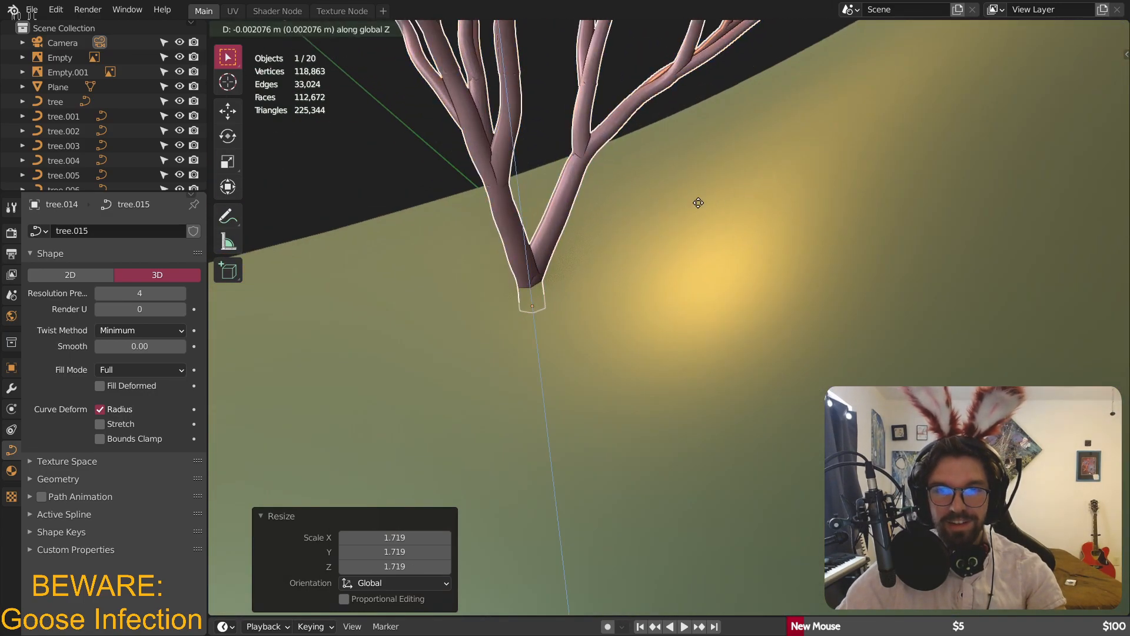
click(715, 184)
- Switch to top view and hide the ground plane so only the trees and shrubs are shown
scroll(730, 224, down, 5)
middle_drag(730, 224, 705, 251)
click(663, 231)
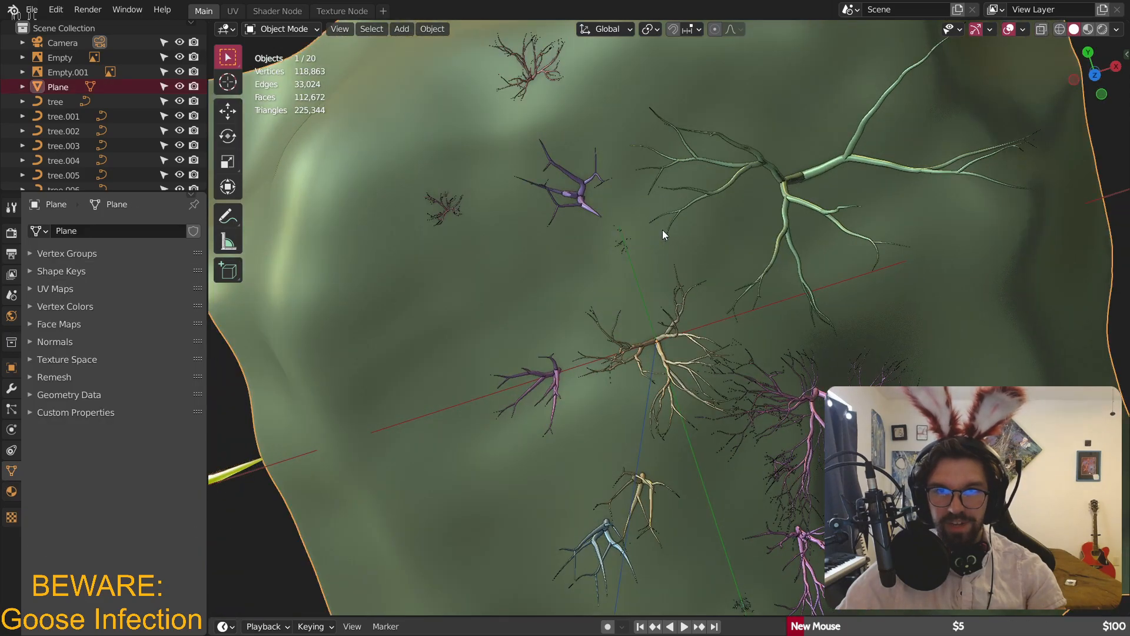
click(1095, 77)
scroll(672, 246, down, 5)
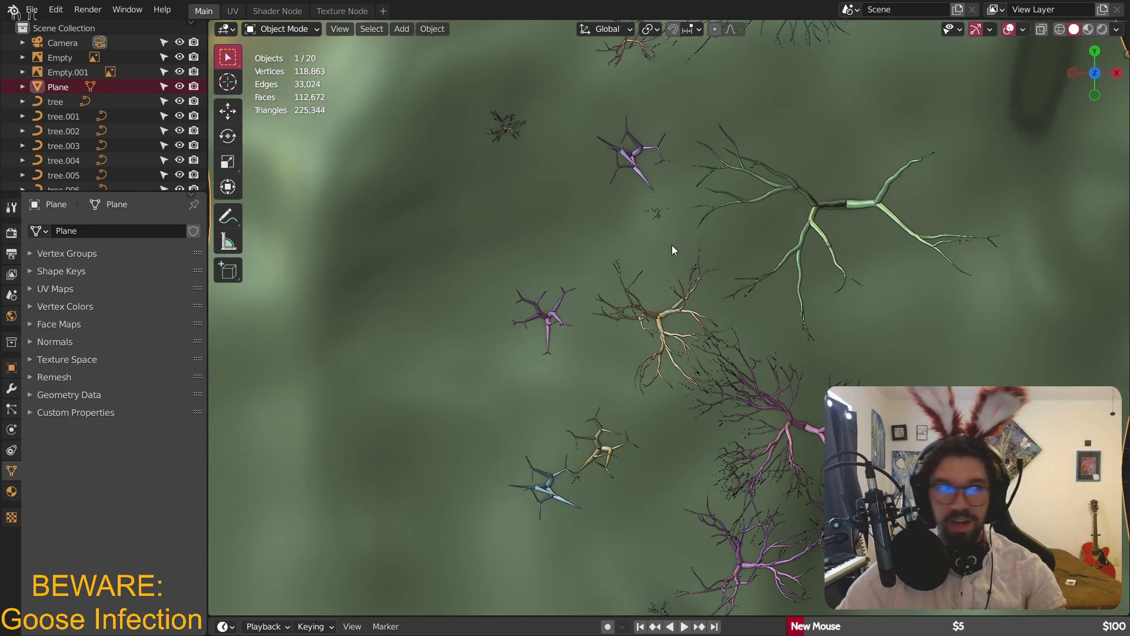
shift+middle_drag(573, 330, 584, 328)
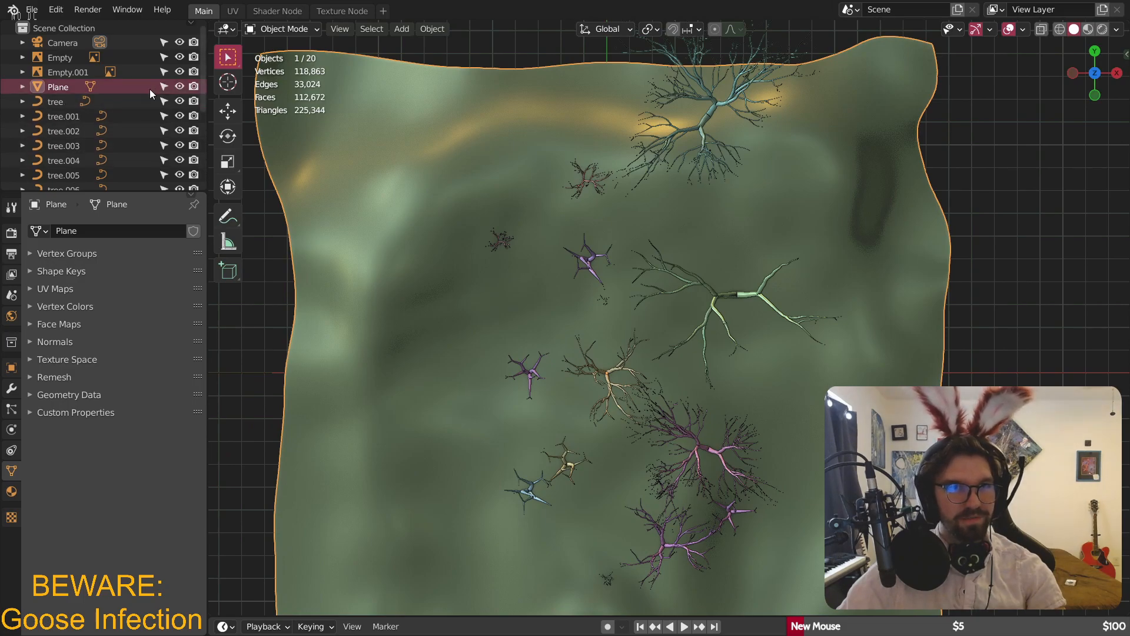
key(h)
- Duplicate the small shrub beside the spiky purple tree and move the copy about 3.9 m in X and 2.2 m in Y
scroll(636, 341, up, 3)
click(566, 293)
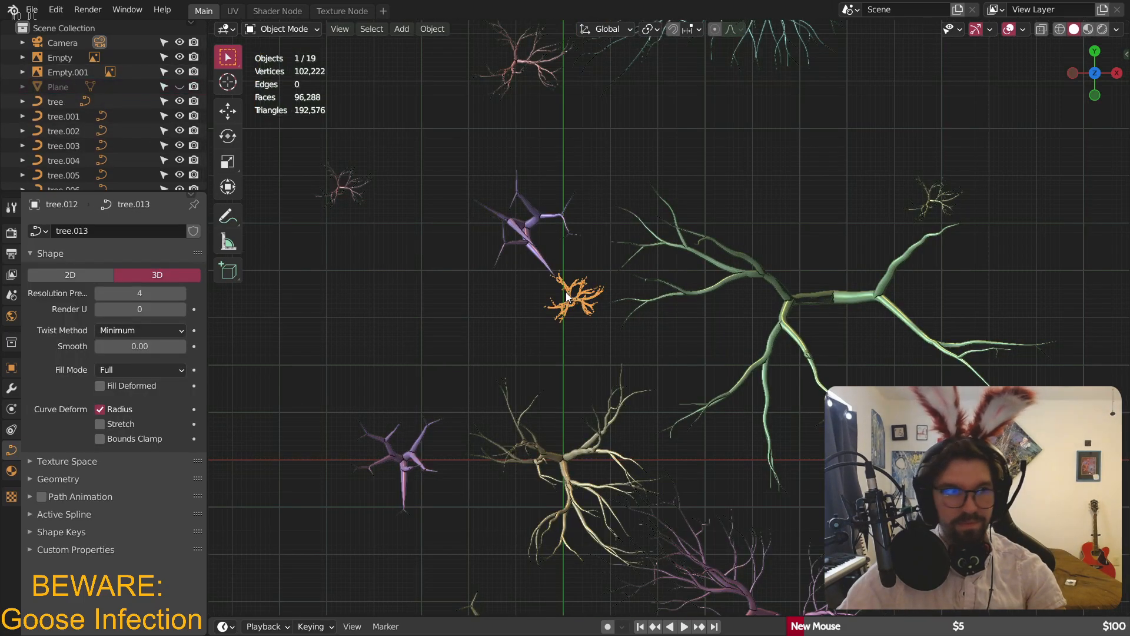
key(ctrl+c)
key(ctrl+v)
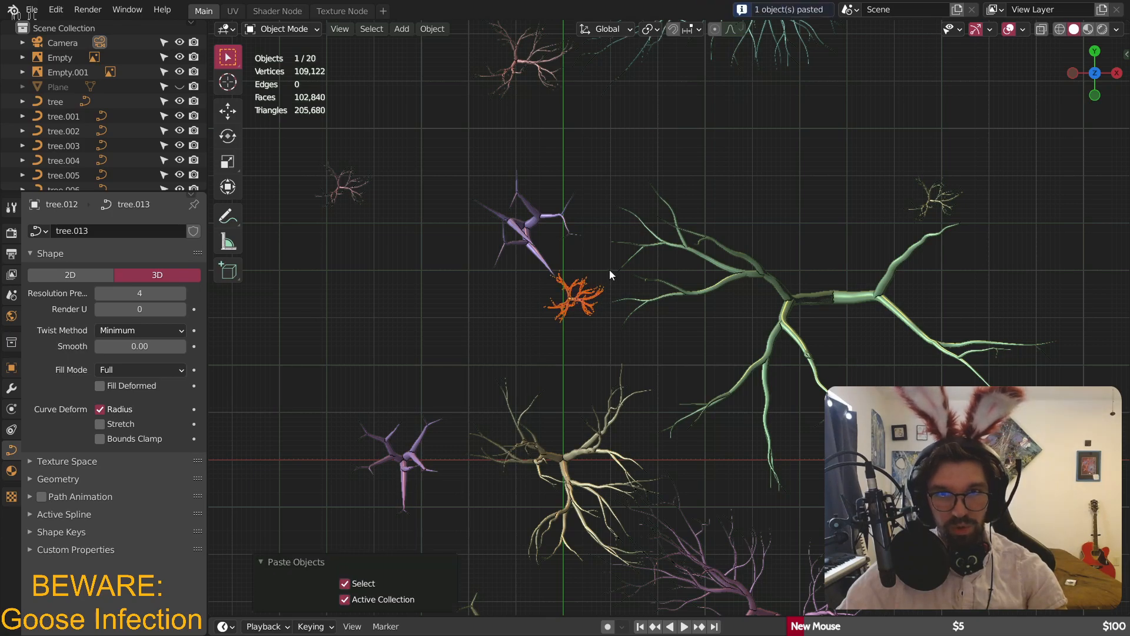
key(g)
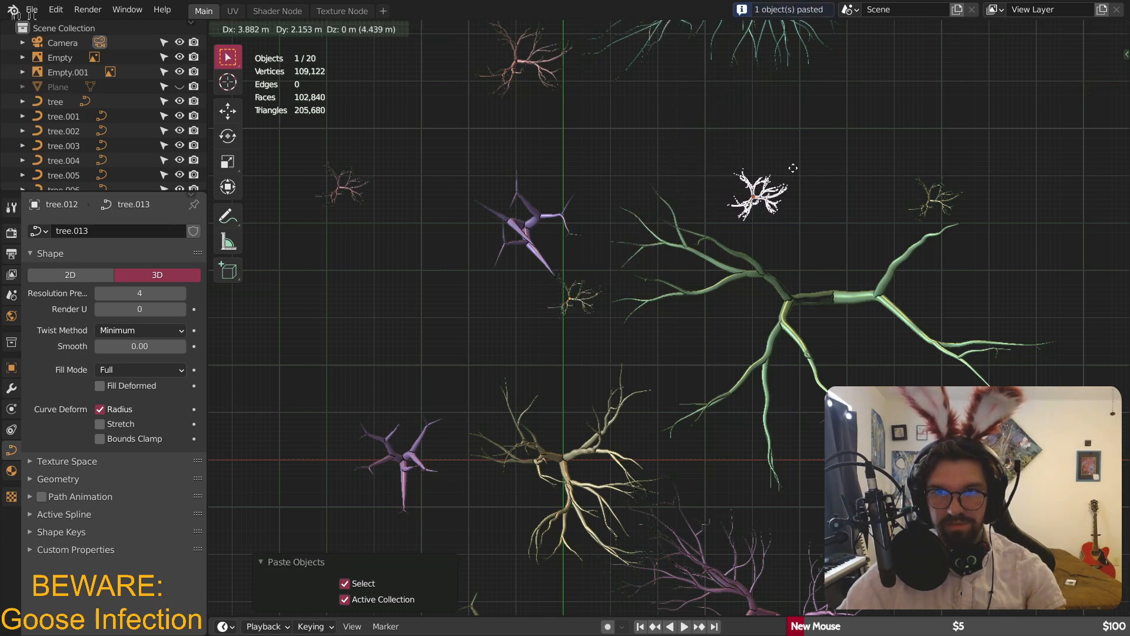
click(797, 168)
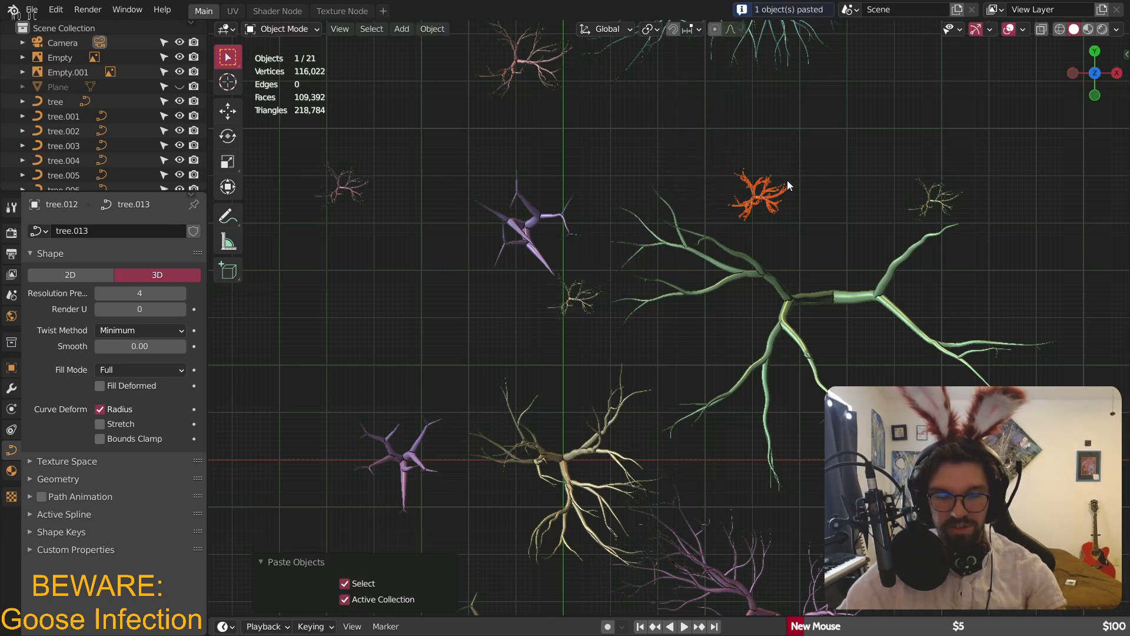
- Move another pasted shrub copy −7.1426 m in X and −3.8699 m in Y, then shift it 1.1611 m back along X
key(g)
click(450, 362)
shift+middle_drag(496, 356, 532, 308)
scroll(565, 277, down, 3)
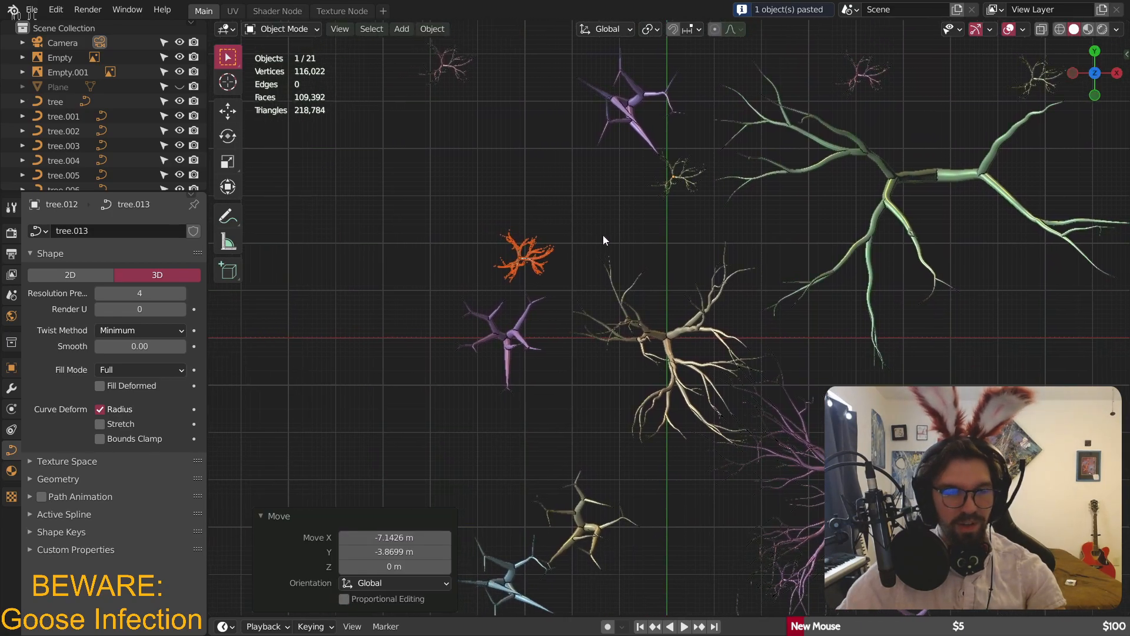
key(g)
key(x)
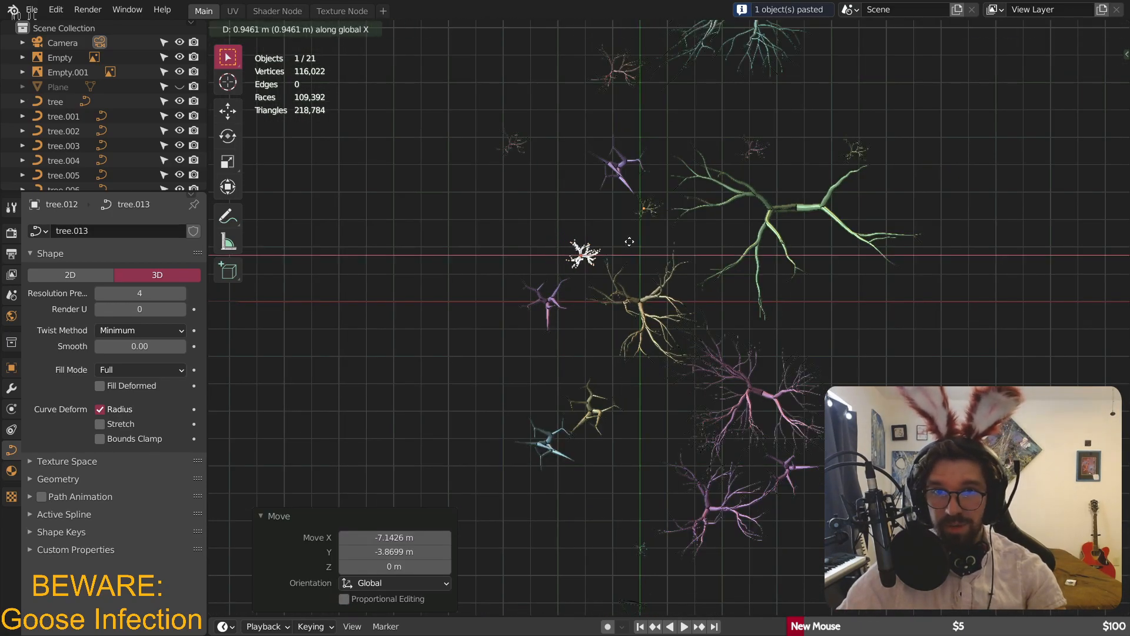
click(634, 244)
shift+middle_drag(724, 290, 659, 313)
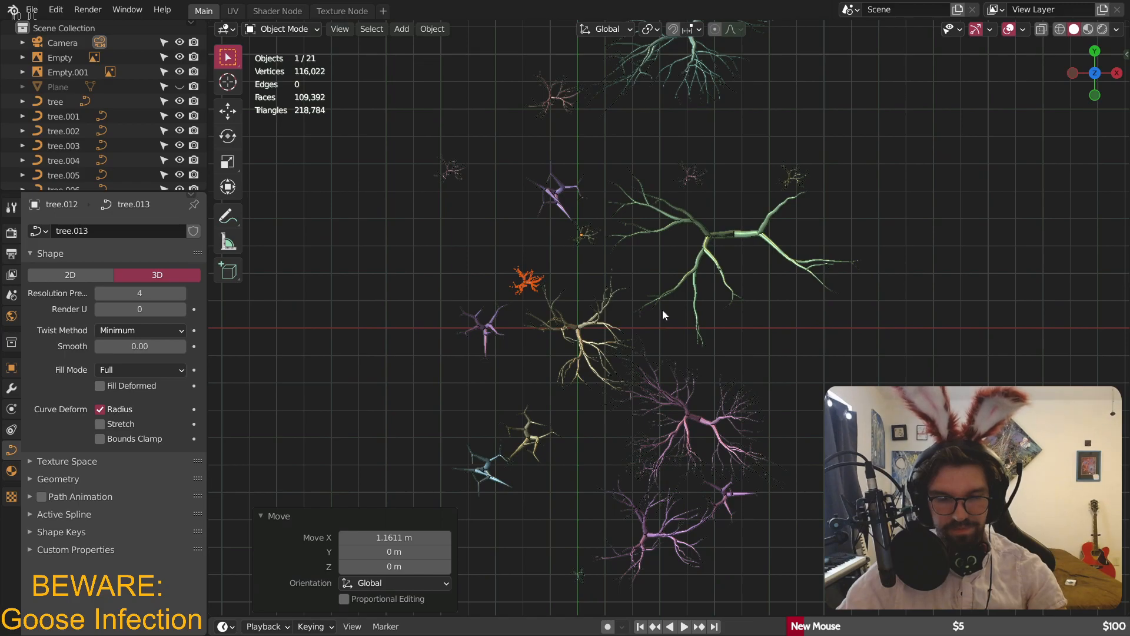
- Duplicate the relocated shrub and place the copy about 8 m away in X and −1.7 m in Y, below the large green tree
key(ctrl+c)
key(ctrl+v)
key(g)
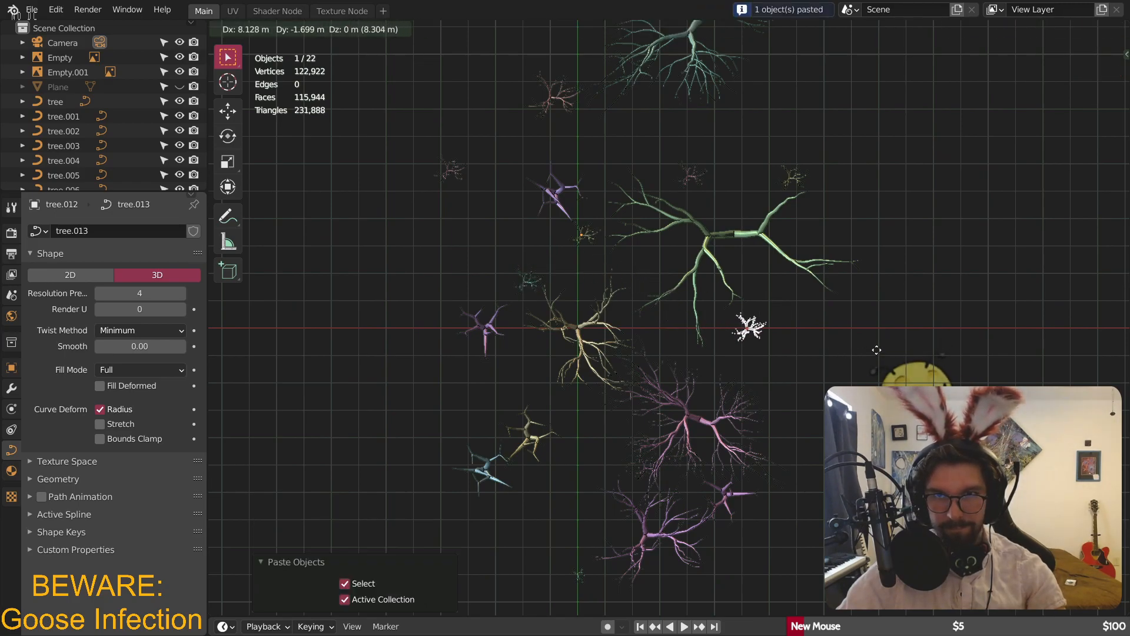
click(883, 349)
- Paste another shrub copy and move it about −3.3 m in X and 1.4 m in Y, under the large green tree's branches
key(ctrl+c)
key(ctrl+v)
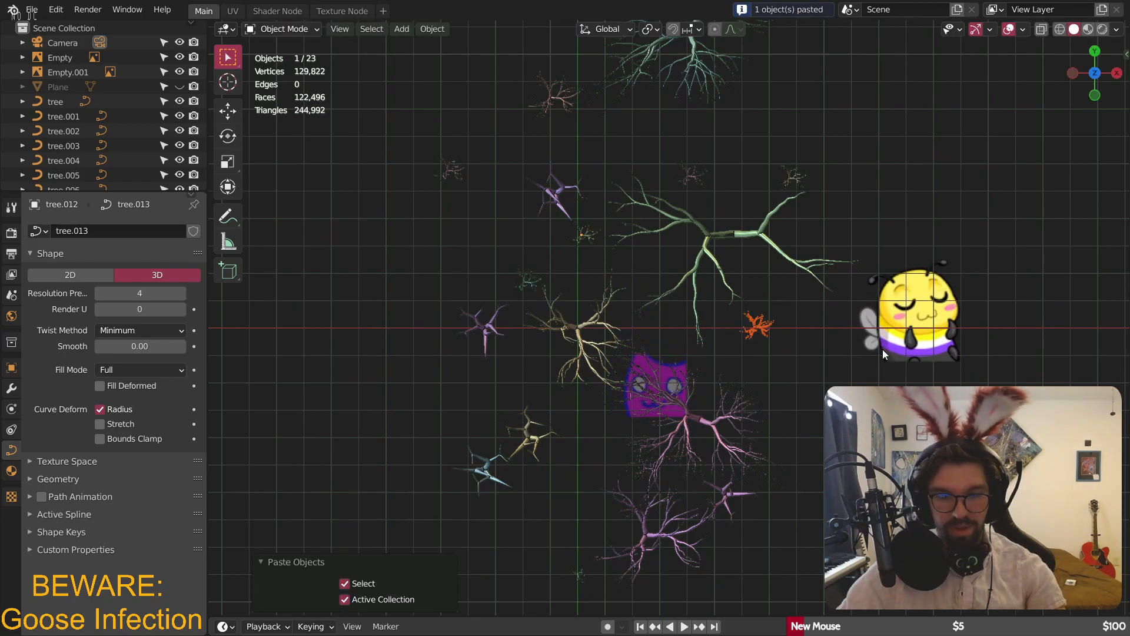
key(g)
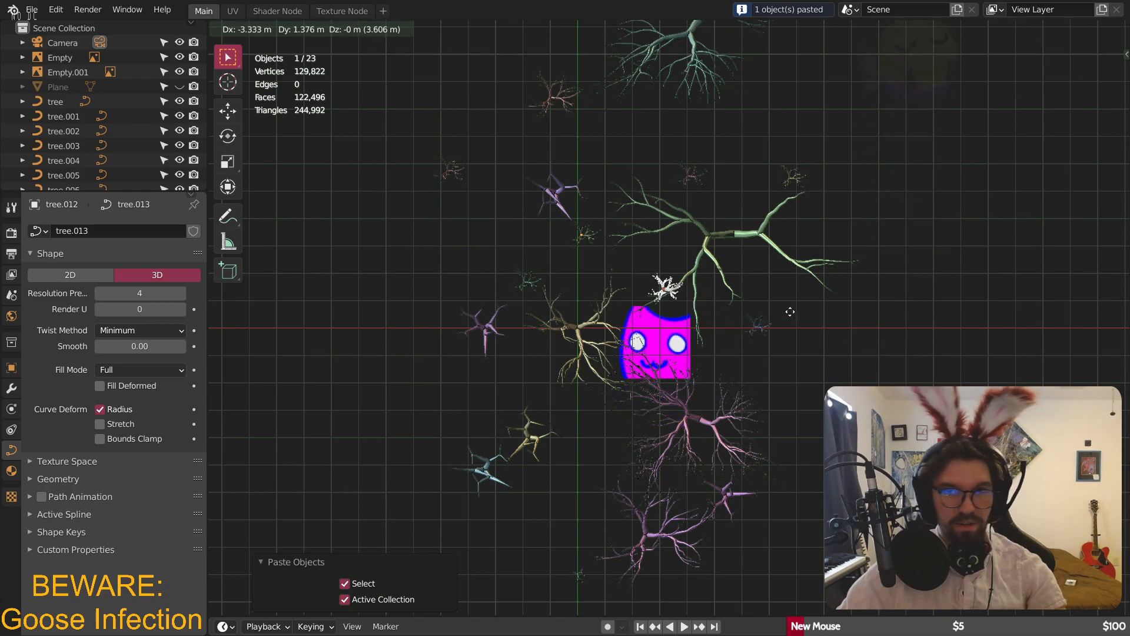
click(789, 311)
- Rotate the shrub copy under the green tree's branches by −83.7° about Z
scroll(632, 288, up, 5)
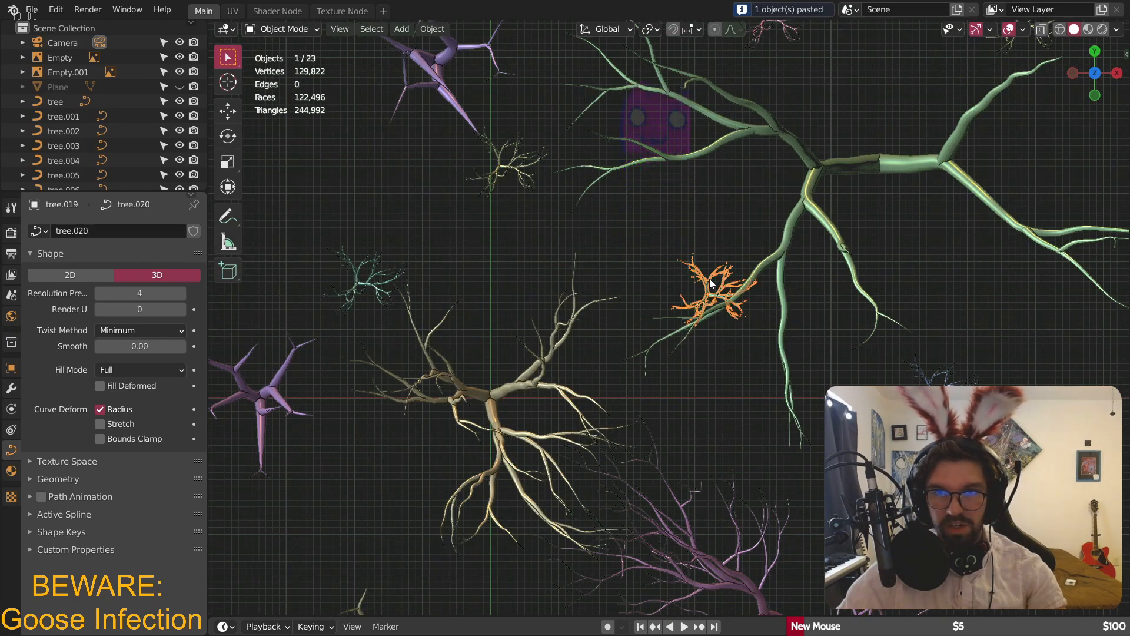
scroll(648, 296, up, 3)
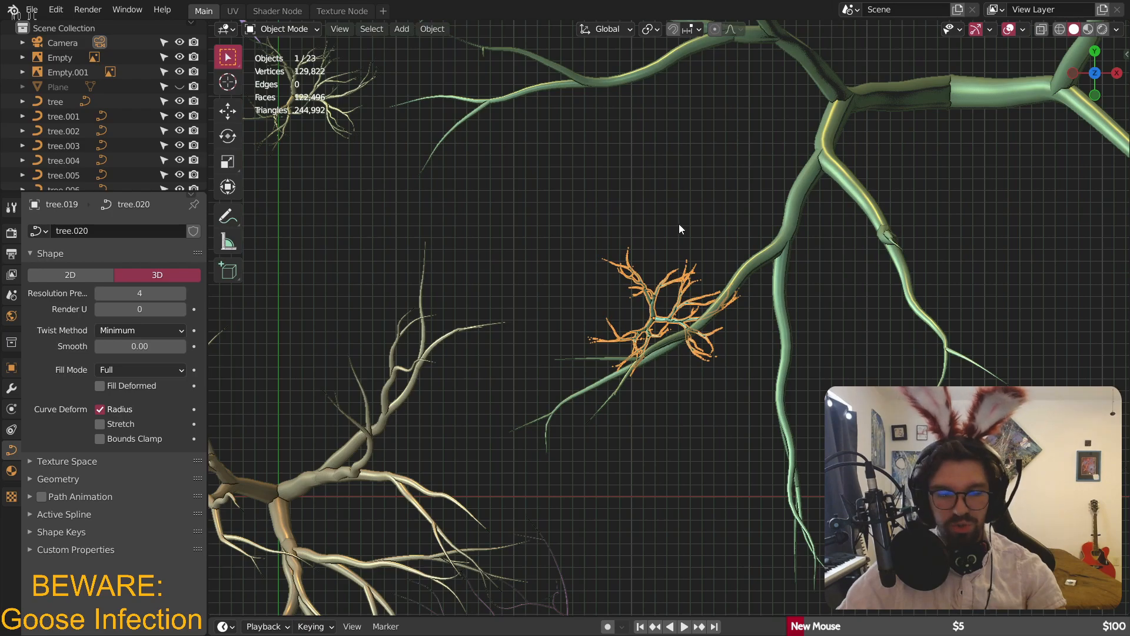
key(r)
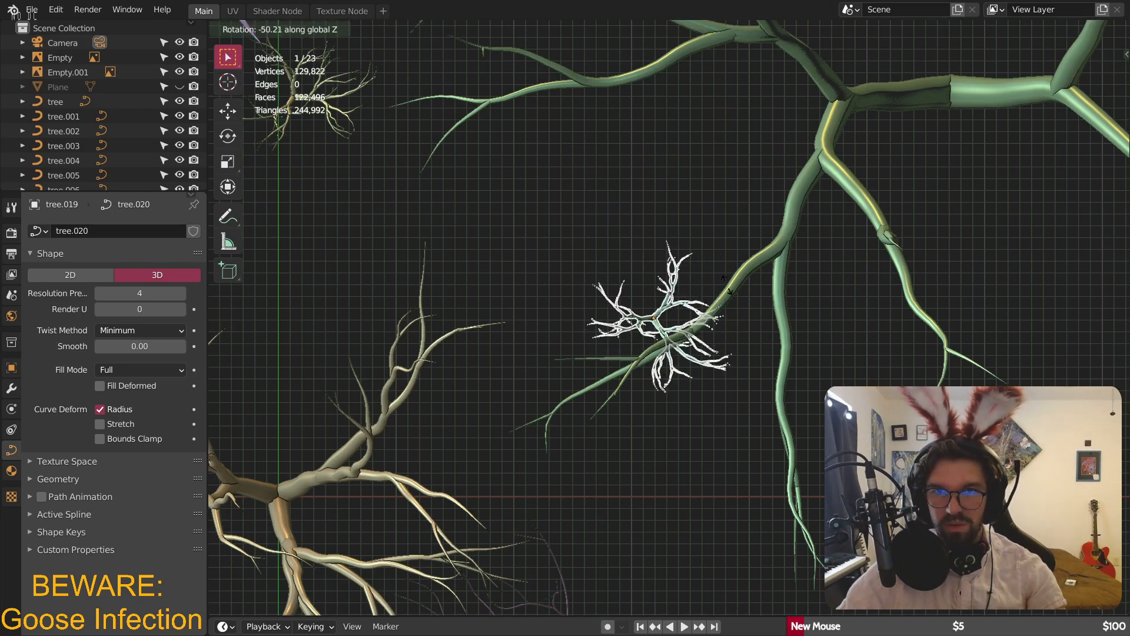
click(746, 332)
- Rotate the shrub copy above the tan tree's left branches by 43.2° and the far-right copy near the X axis by −31° about Z
scroll(746, 329, down, 5)
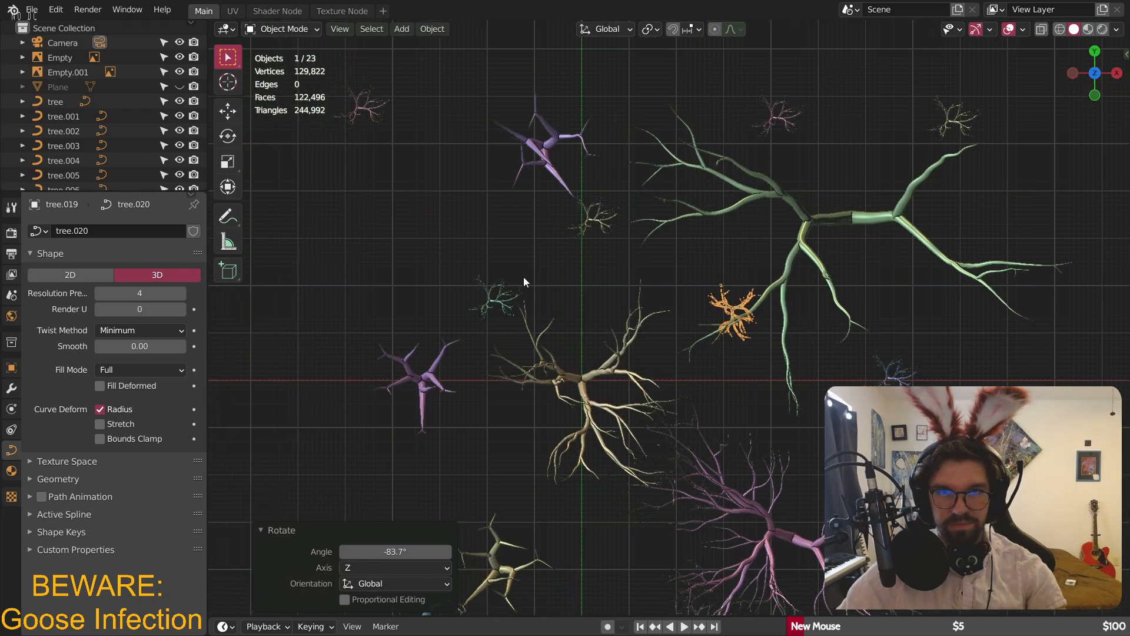
click(507, 303)
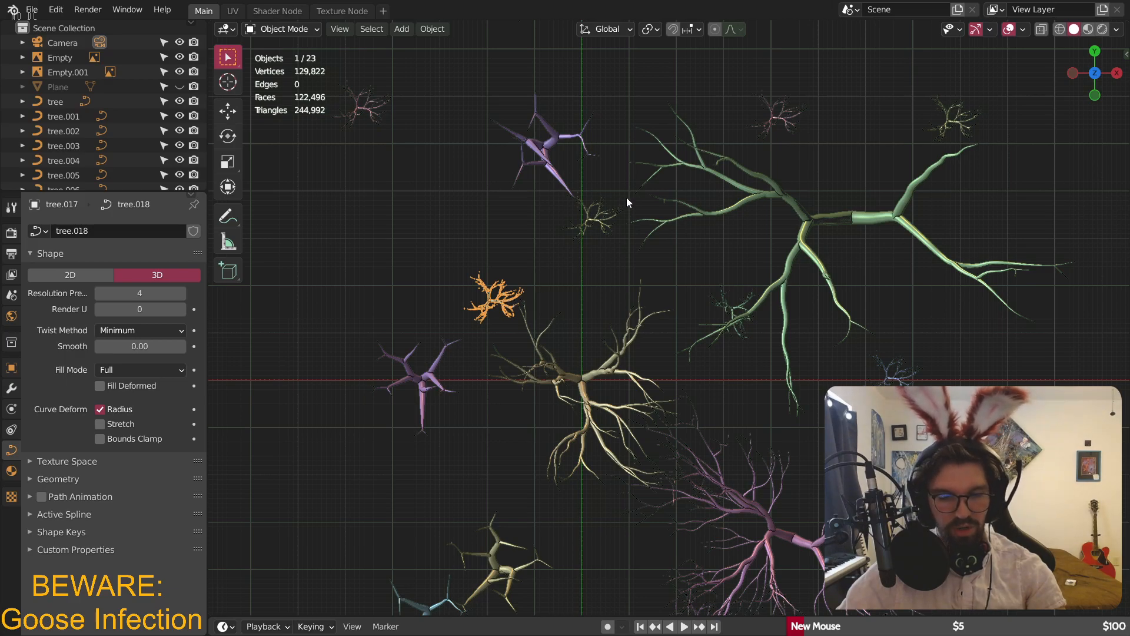
key(r)
click(513, 176)
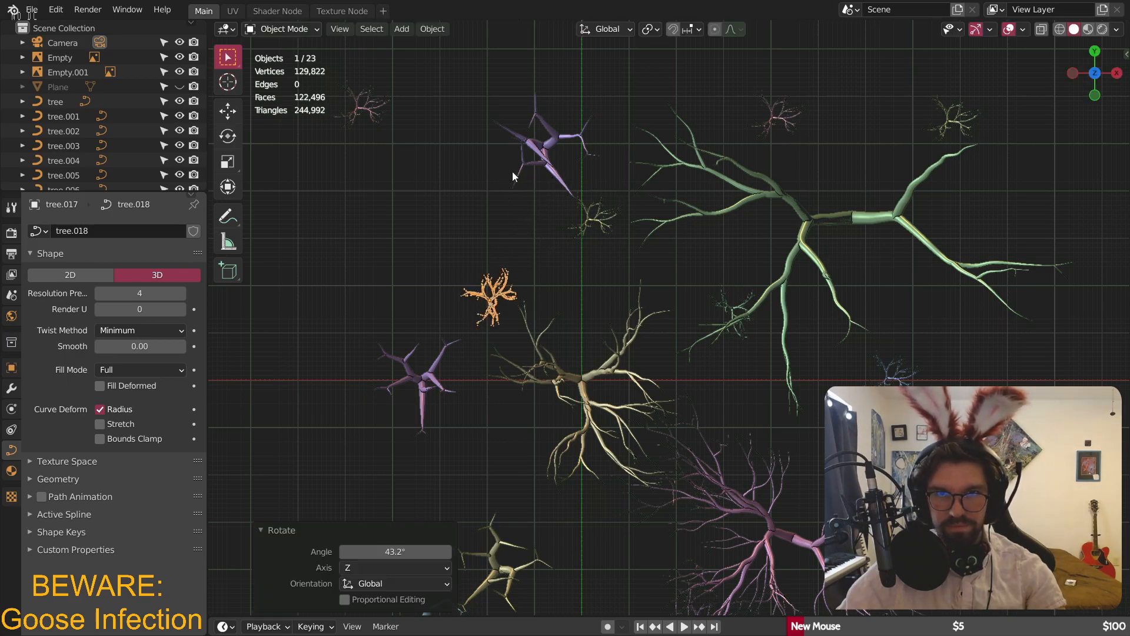
click(883, 369)
key(r)
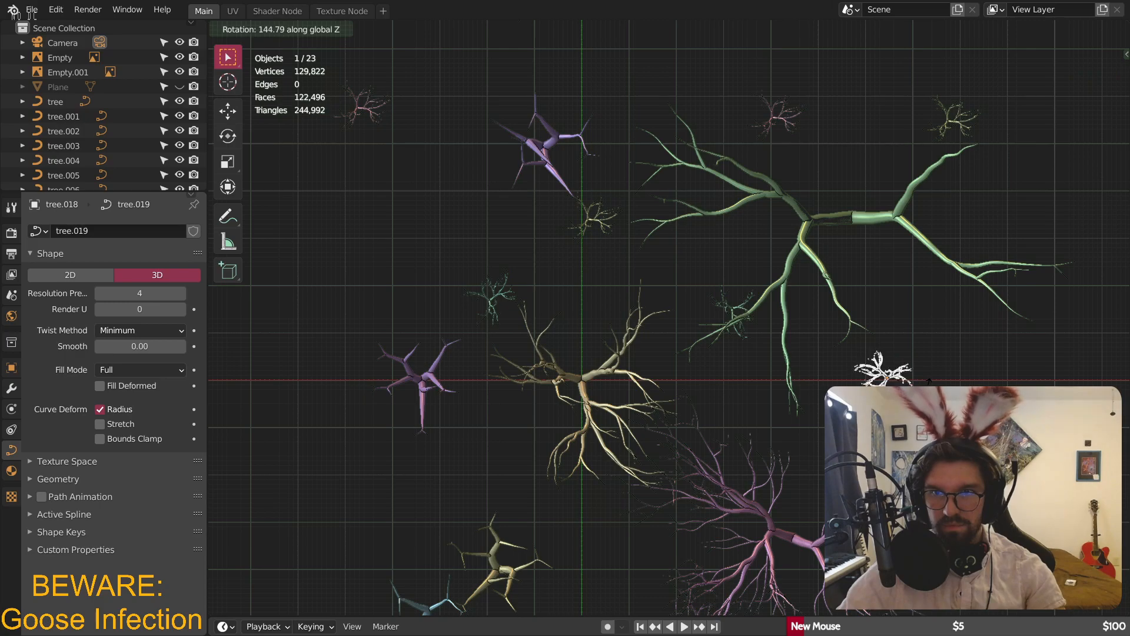
click(829, 367)
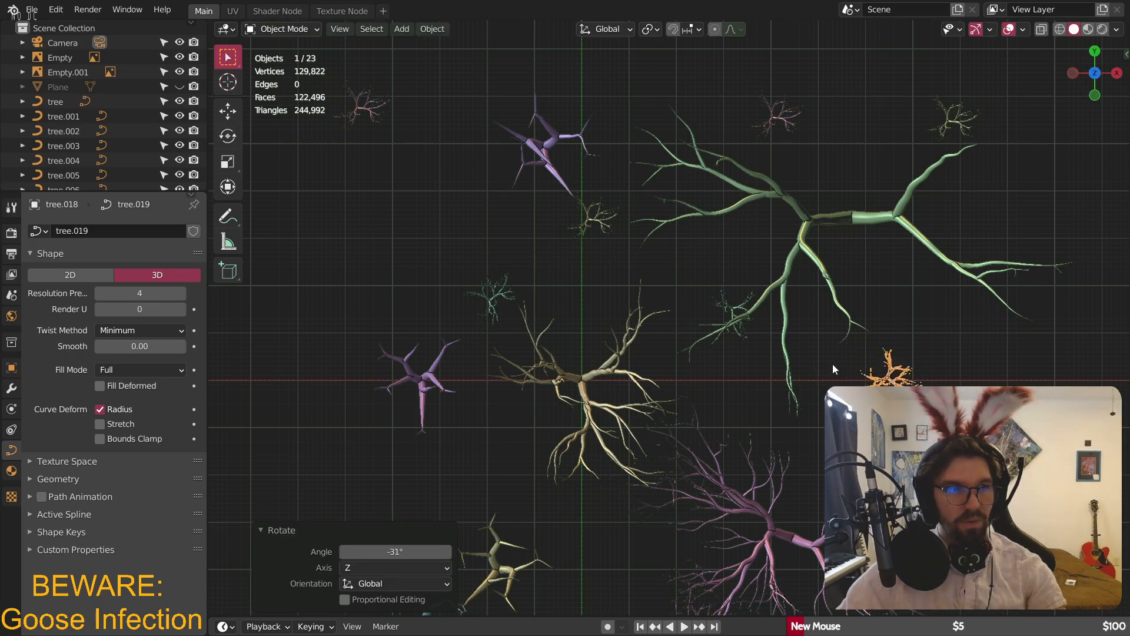
- Rotate the shrub copy above the large green tree by −56.1° about Z
scroll(832, 363, down, 4)
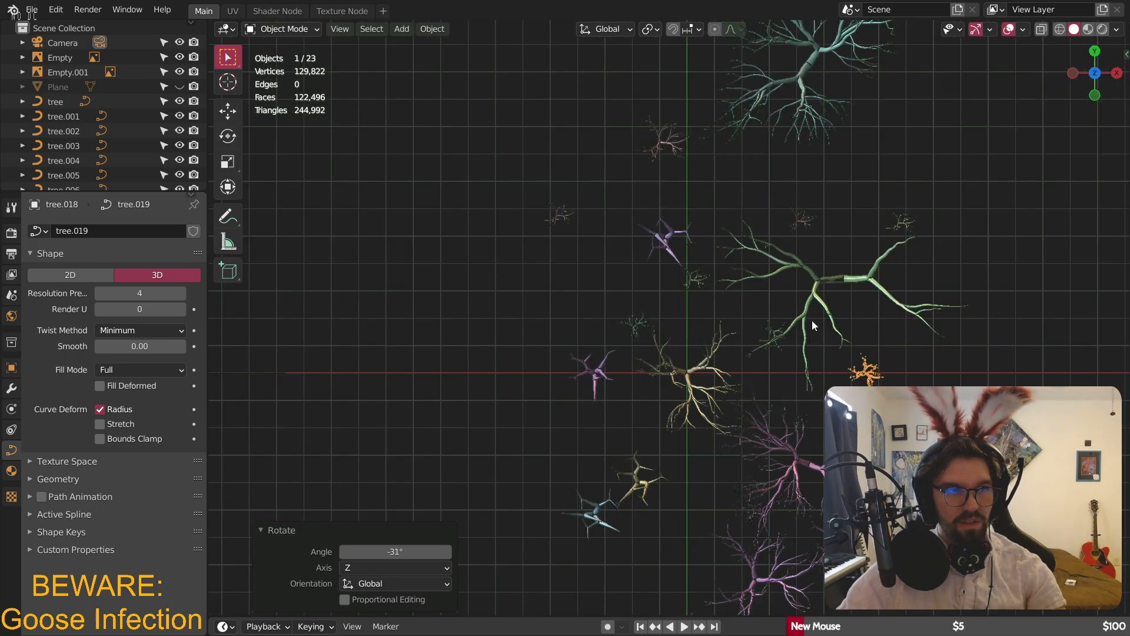
scroll(718, 332, up, 4)
click(722, 195)
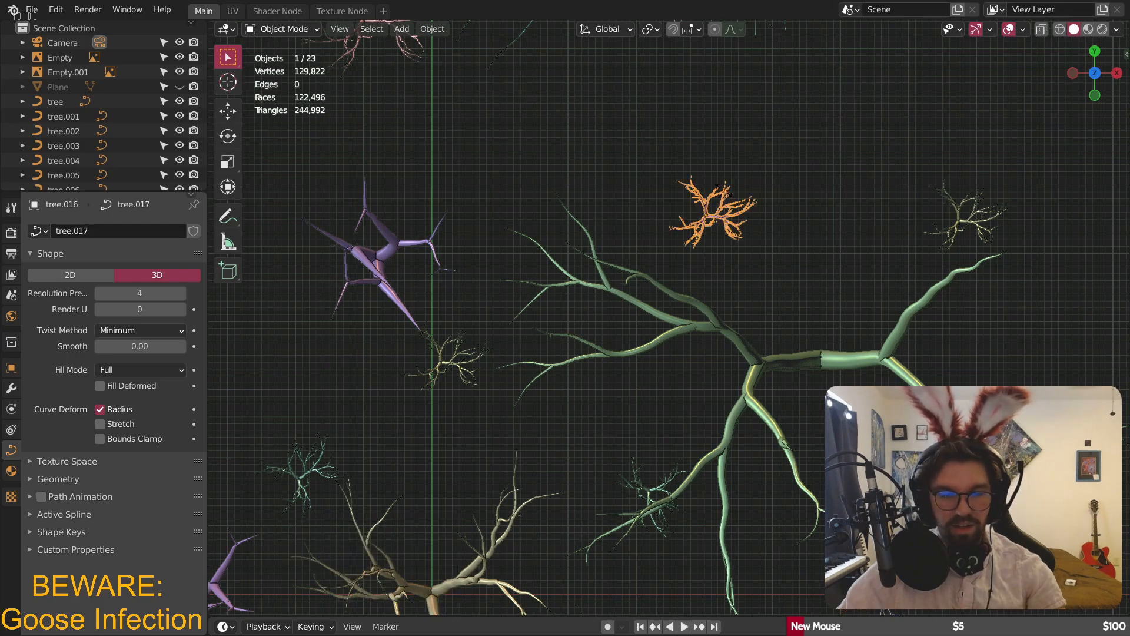
key(r)
key(z)
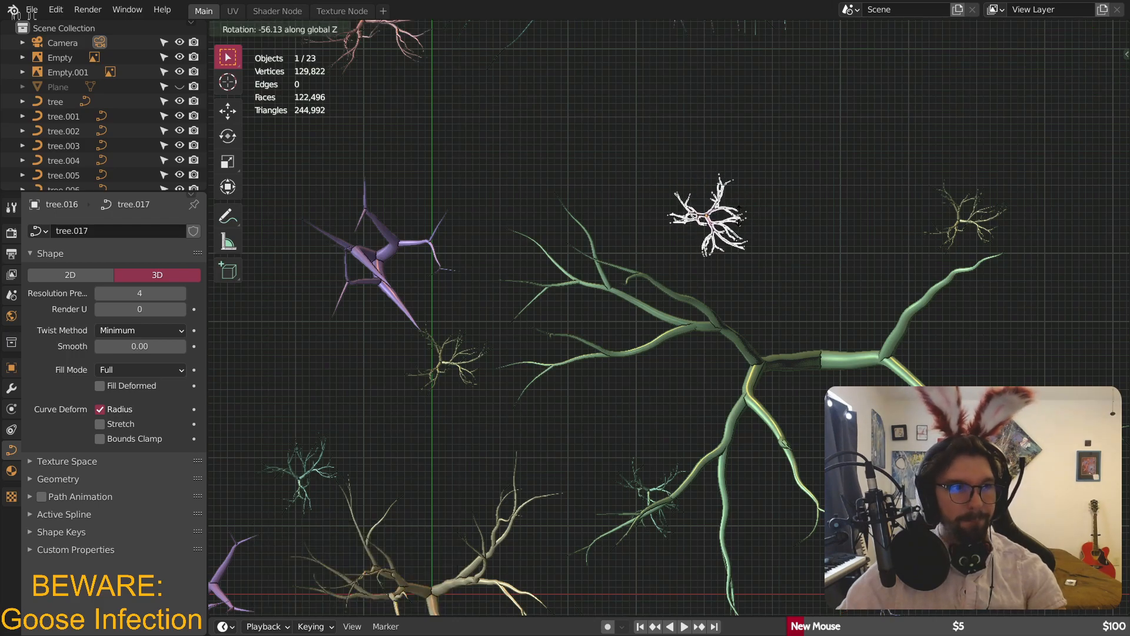
click(738, 215)
- Duplicate the tiny shrub below the purple trees and move the copy −2.1258 m in X and 2.3124 m in Y, near the light blue tree
scroll(738, 218, down, 3)
shift+scroll(646, 279, down, 5)
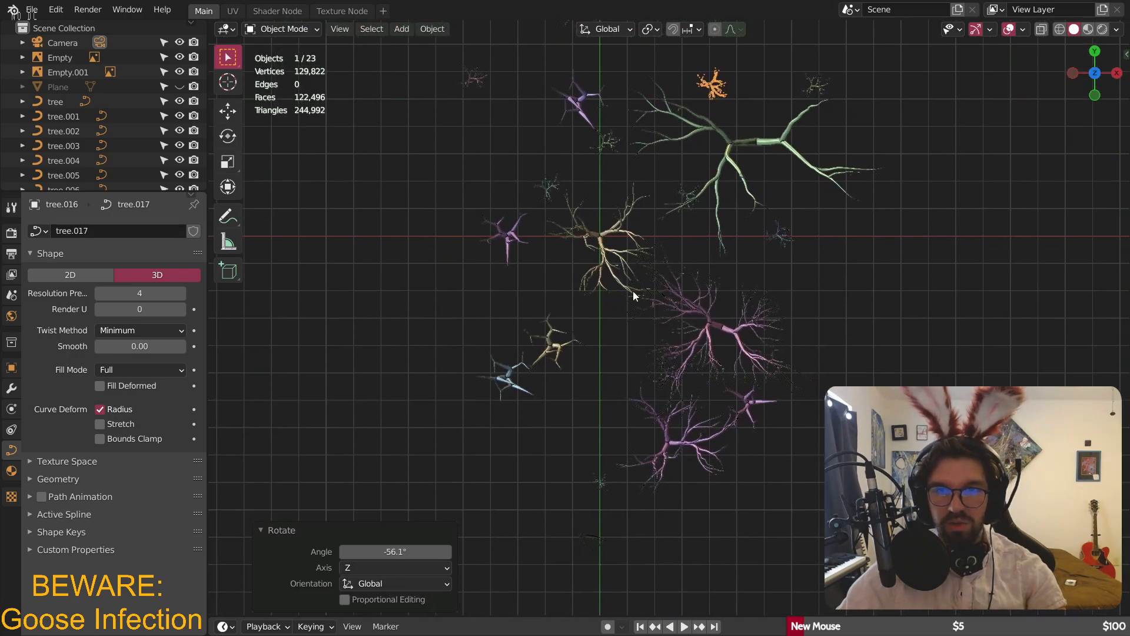
shift+scroll(620, 344, down, 3)
scroll(602, 372, up, 2)
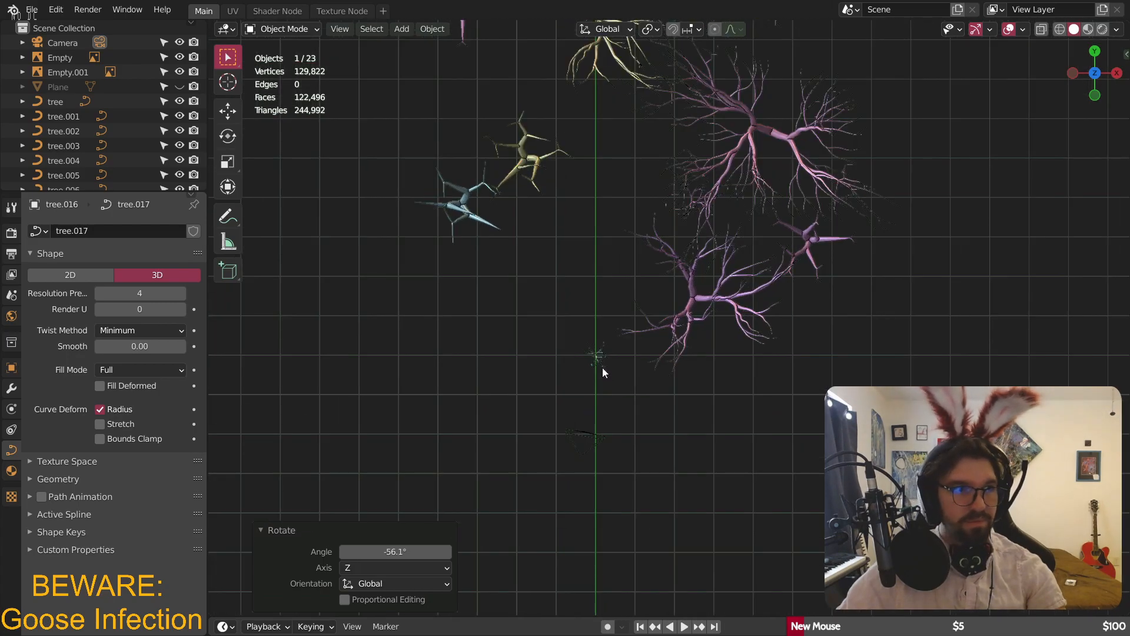
scroll(601, 359, up, 2)
shift+middle_drag(602, 299, 638, 390)
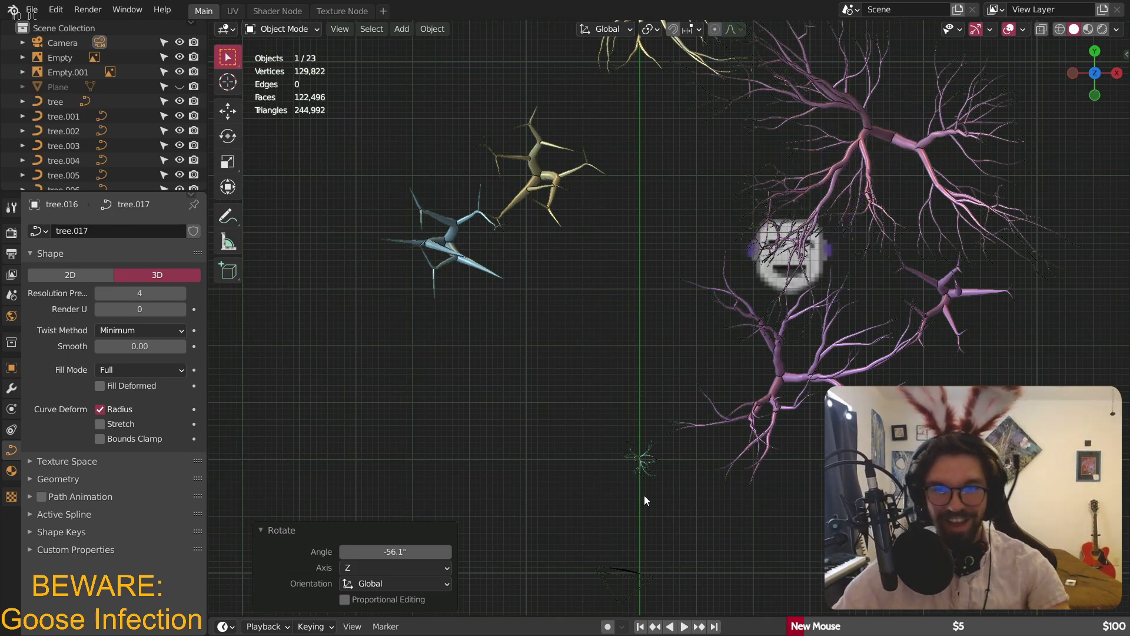
click(650, 456)
key(ctrl+c)
key(ctrl+v)
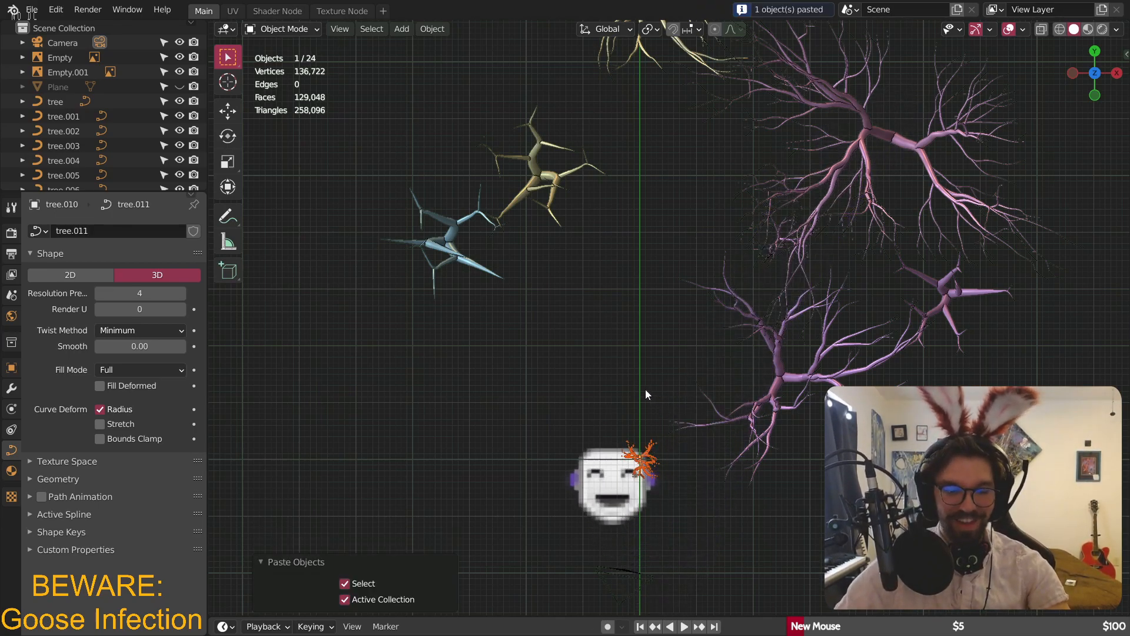
key(g)
click(524, 253)
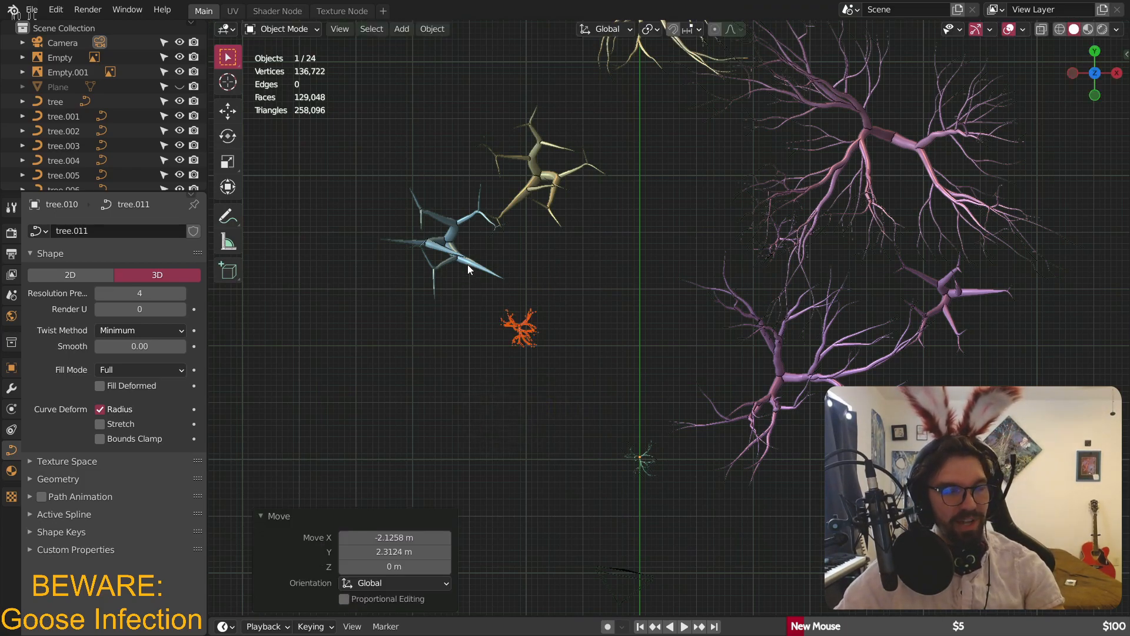
- Scale the shrub copy near the light blue tree by 1.613 and rotate it −53.4° about Z
click(563, 321)
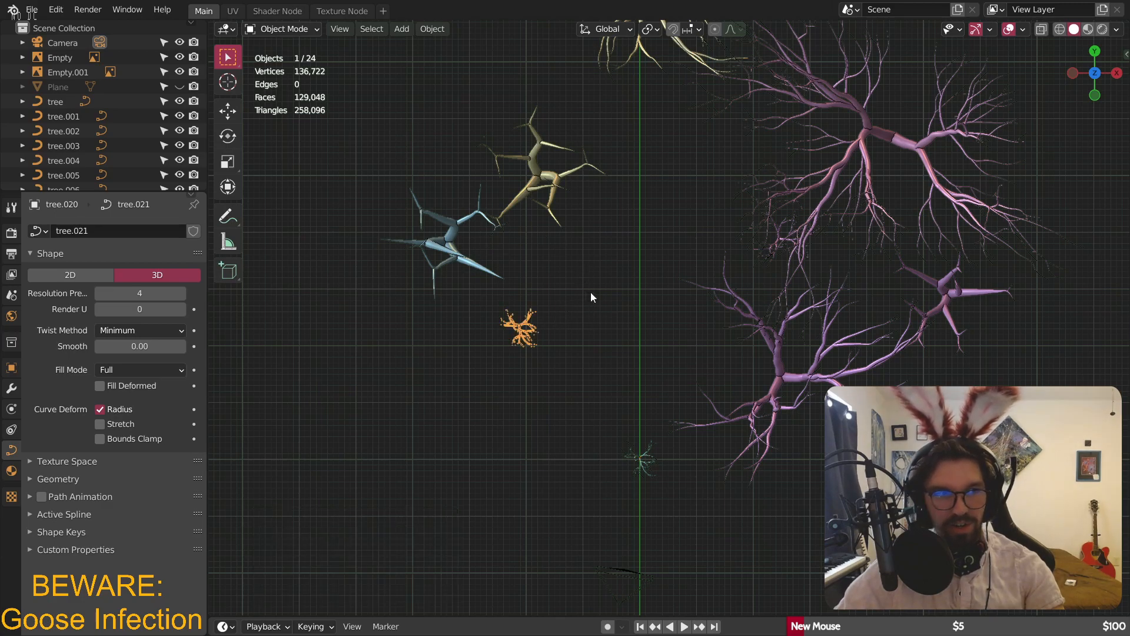
key(s)
click(664, 285)
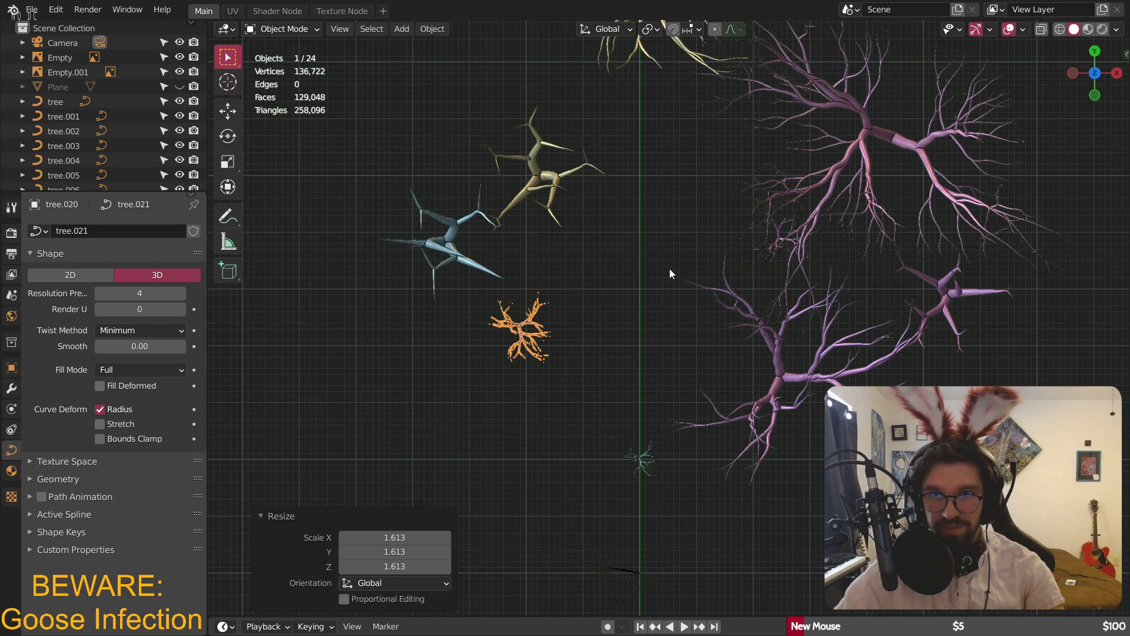
mouse_move(648, 270)
middle_down()
mouse_move(669, 175)
mouse_move(641, 273)
middle_up()
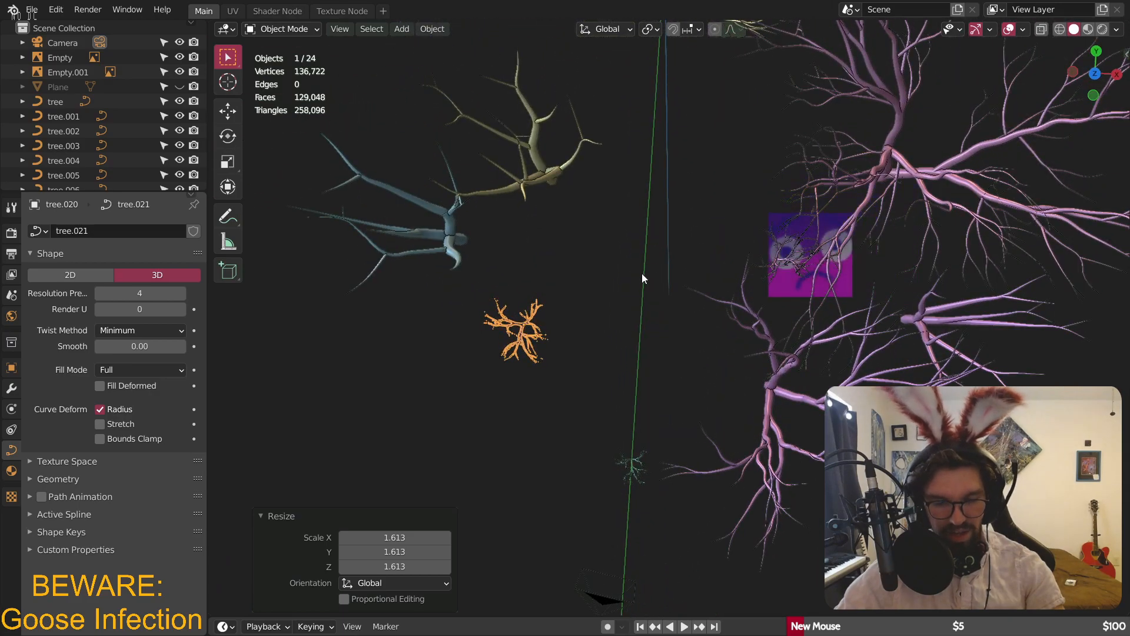
key(r)
key(z)
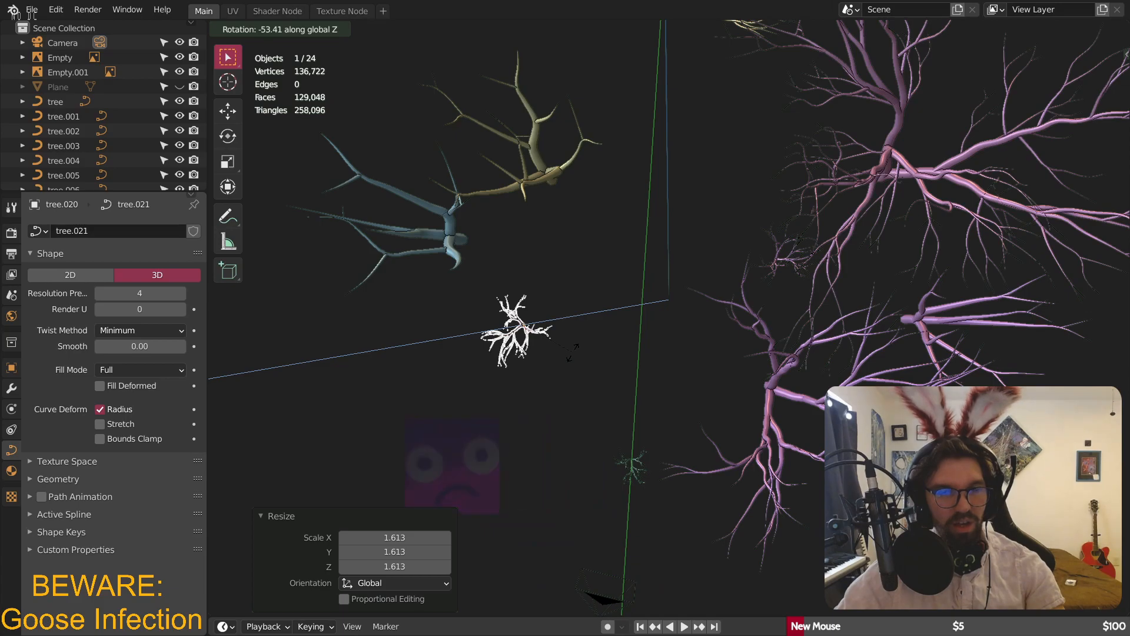
click(571, 351)
middle_drag(601, 256, 642, 254)
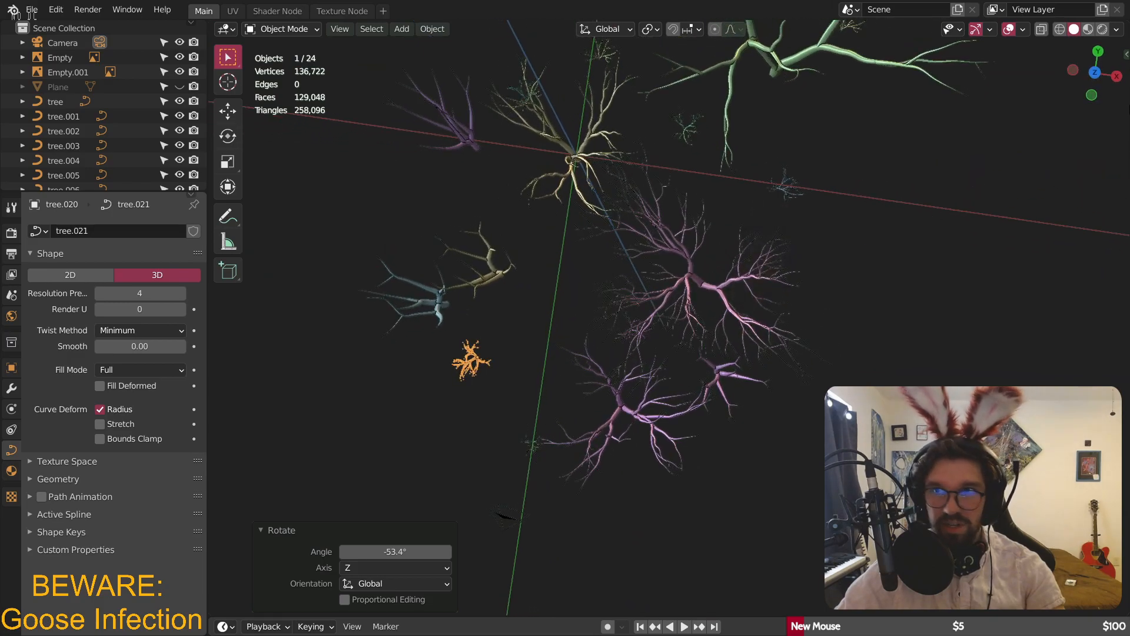
- Rotate the green shrub copy by the large green tree's lower-left branch about the Z axis
click(1096, 73)
scroll(760, 223, up, 2)
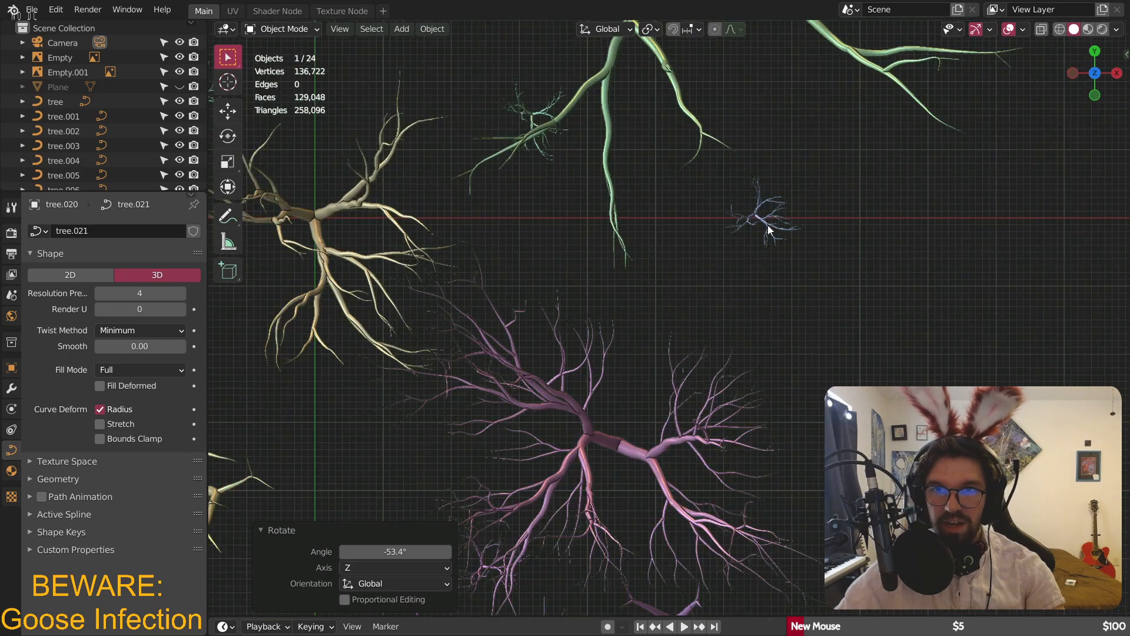
click(760, 223)
scroll(677, 313, up, 3)
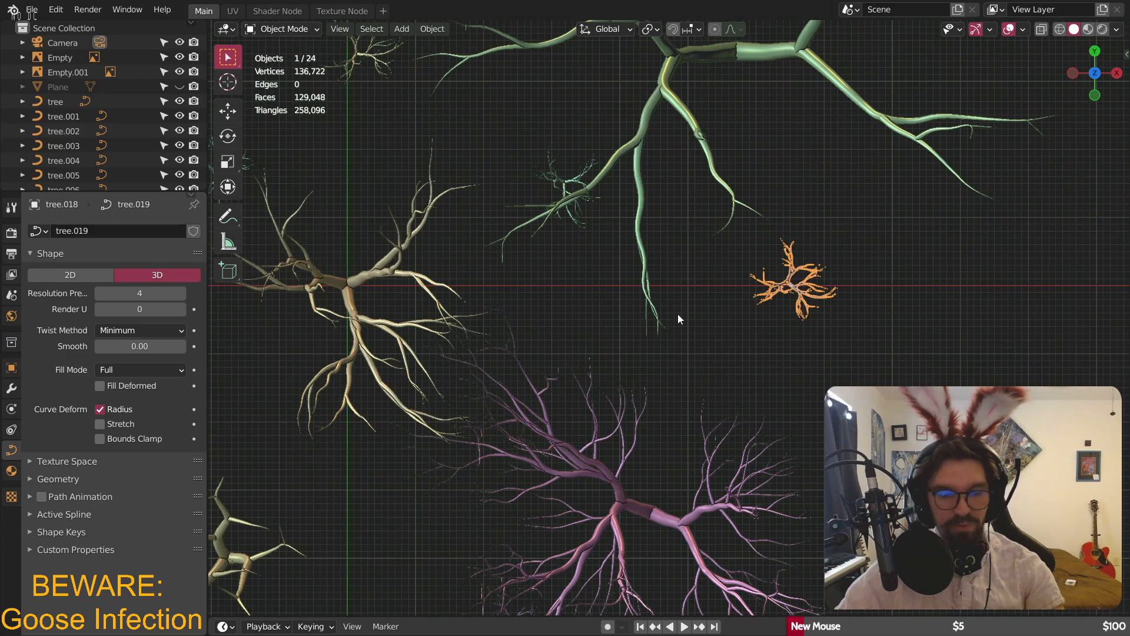
shift+middle_drag(674, 214, 716, 273)
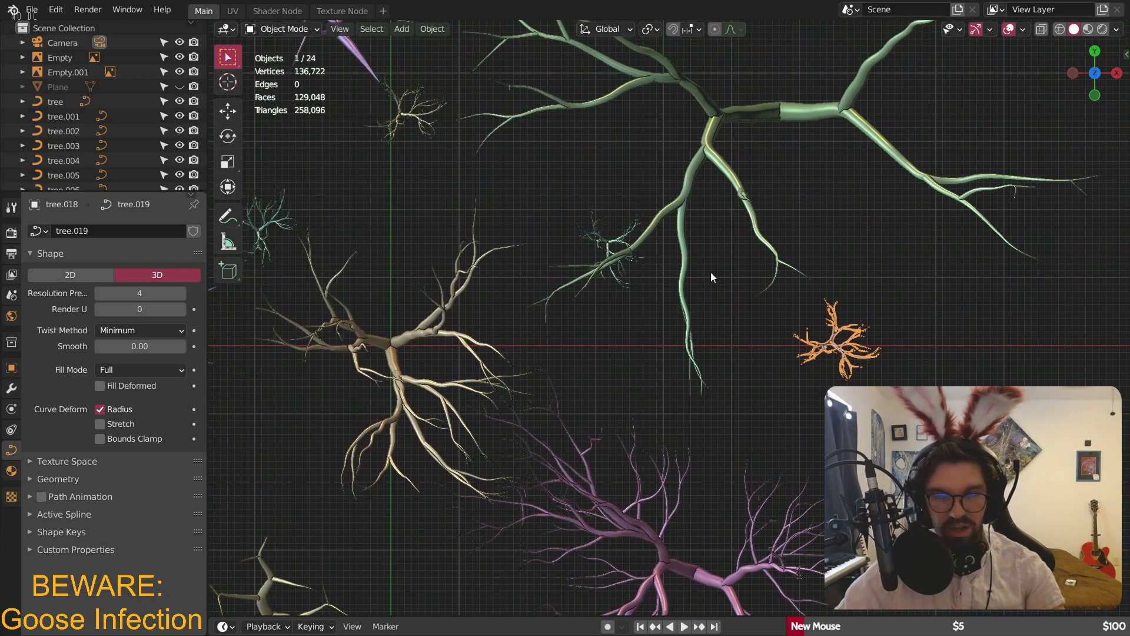
click(594, 233)
shift+middle_drag(596, 230, 630, 284)
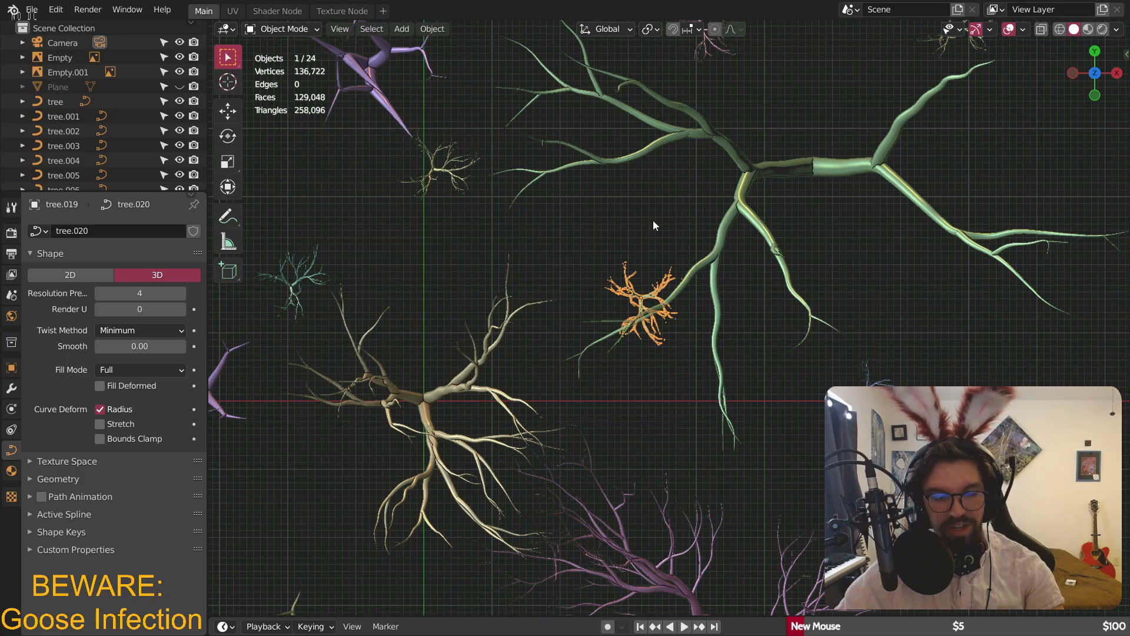
key(r)
key(z)
click(625, 219)
- Duplicate the shrub above the large green tree, move the copy just below the large teal tree, and scale it by 1.213
shift+middle_drag(614, 164, 628, 200)
scroll(629, 200, down, 3)
shift+middle_drag(720, 198, 664, 266)
shift+middle_drag(641, 179, 691, 247)
click(733, 337)
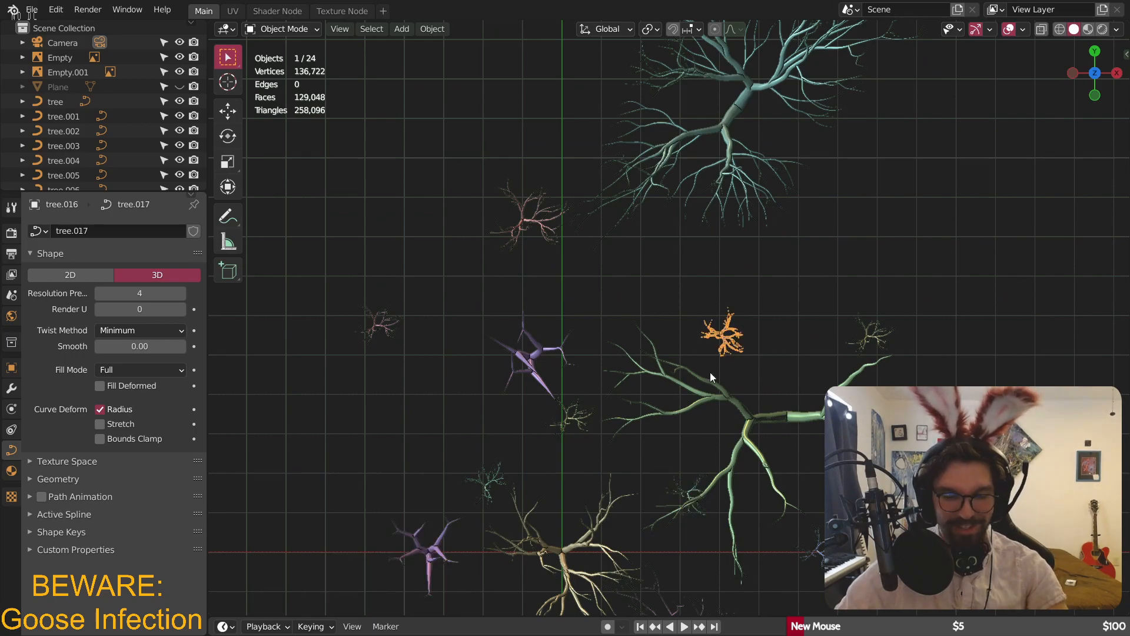
key(ctrl+c)
key(ctrl+v)
key(g)
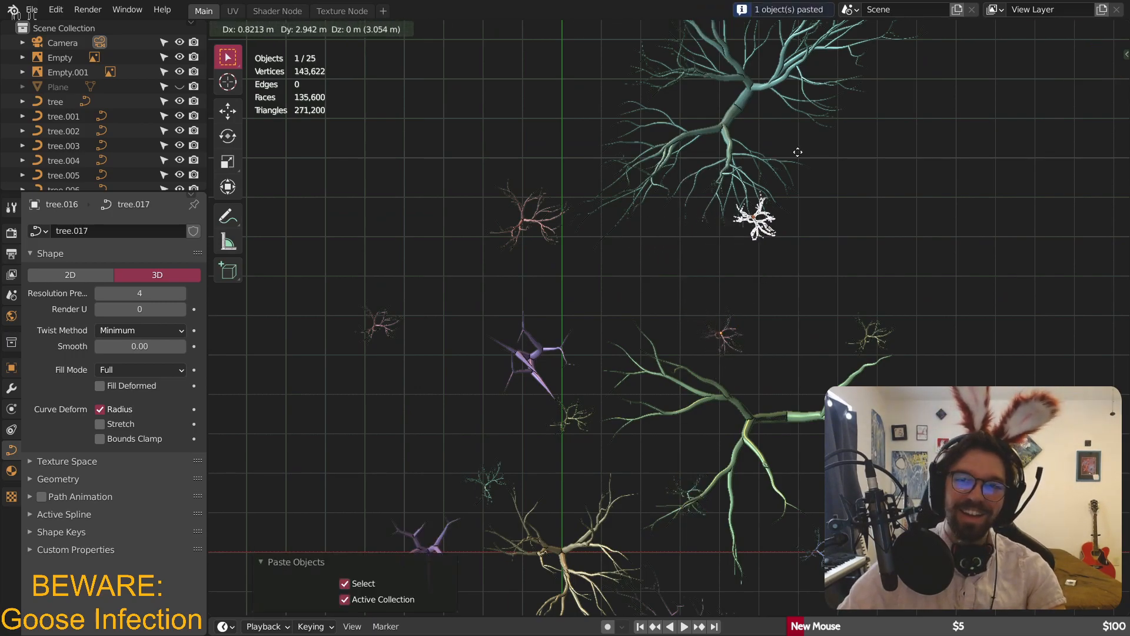
key(s)
click(892, 146)
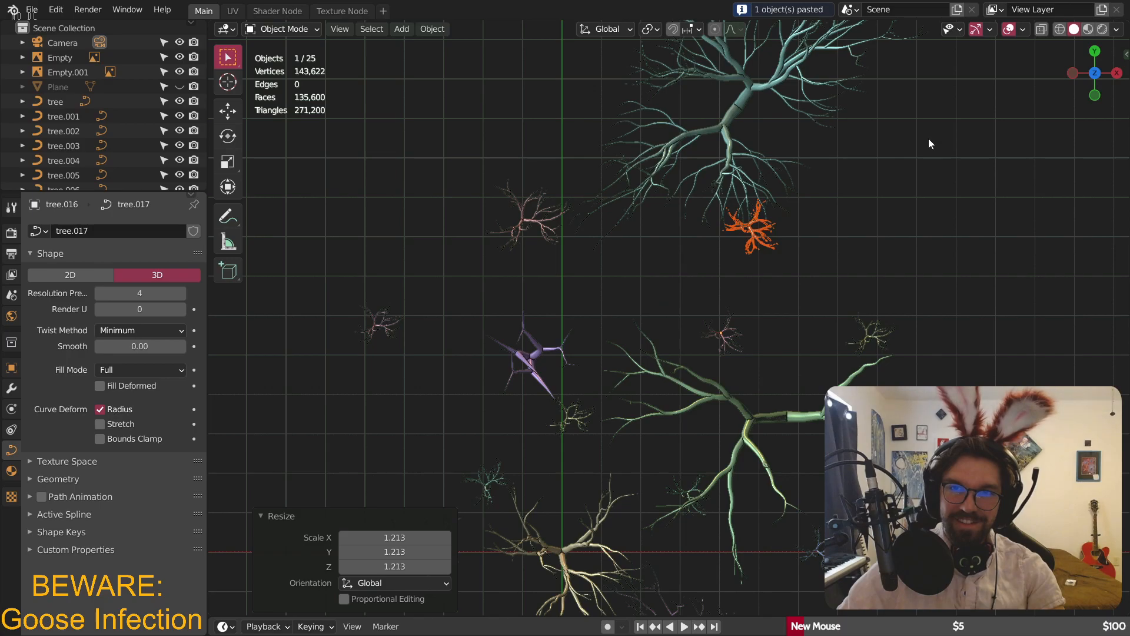
- Rotate the new shrub copy below the teal tree by −87° about Z and deselect it
key(g)
key(z)
key(Escape)
key(r)
click(705, 264)
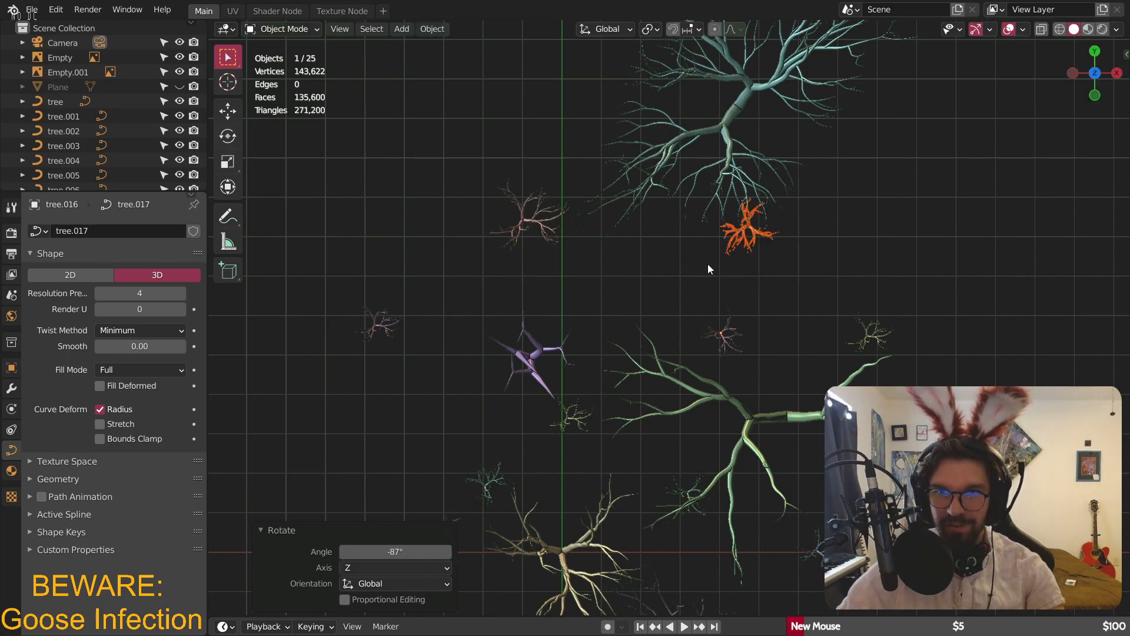
click(843, 239)
scroll(802, 251, down, 2)
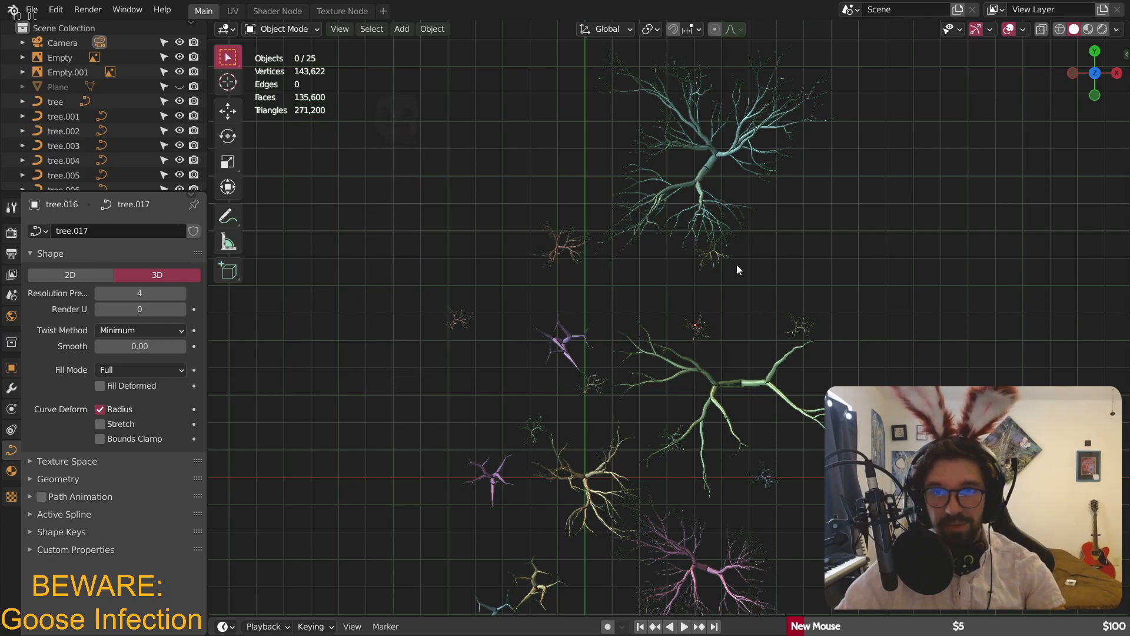
- Show the hidden terrain Plane in a side view of the scene and make objects see-through with X-ray
click(1101, 95)
shift+middle_drag(768, 456, 763, 381)
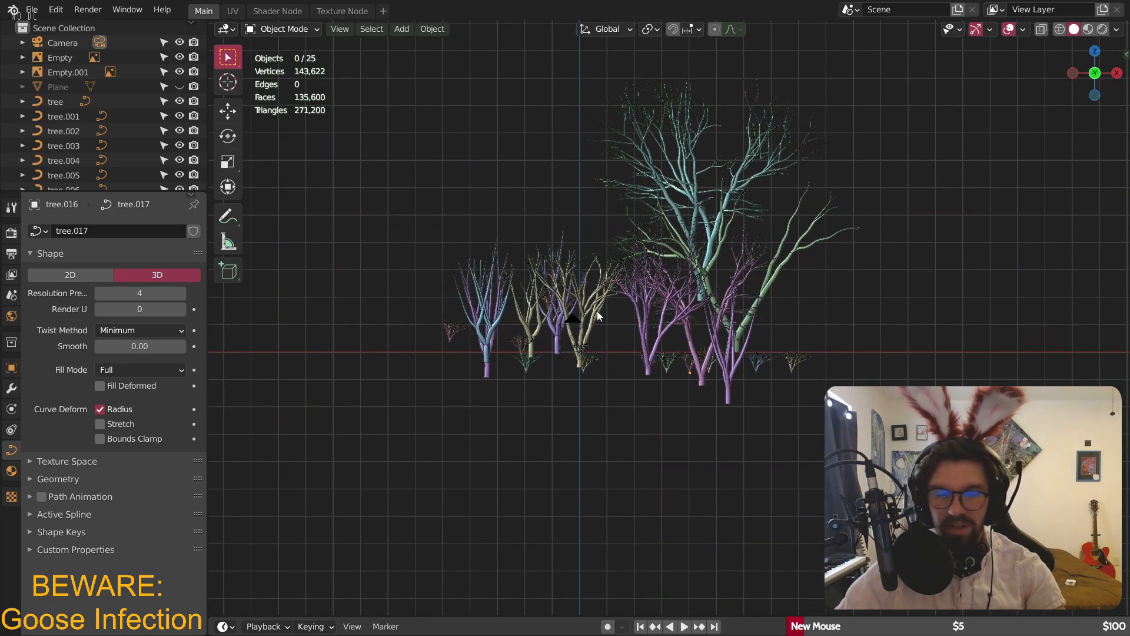
click(179, 86)
scroll(603, 478, up, 3)
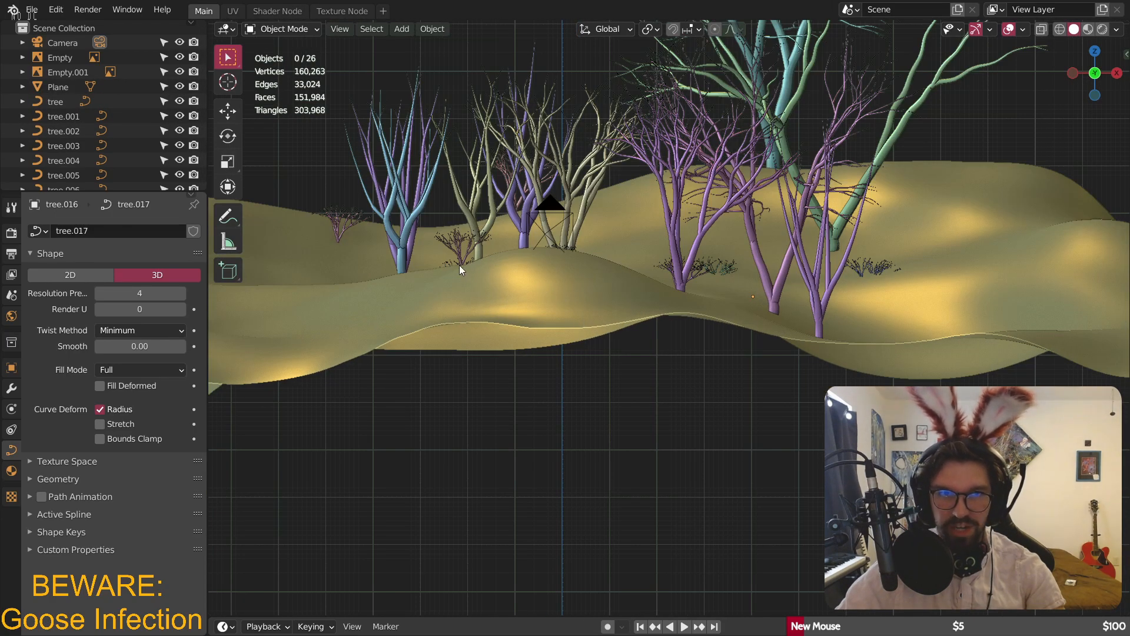
click(1041, 29)
scroll(715, 247, up, 6)
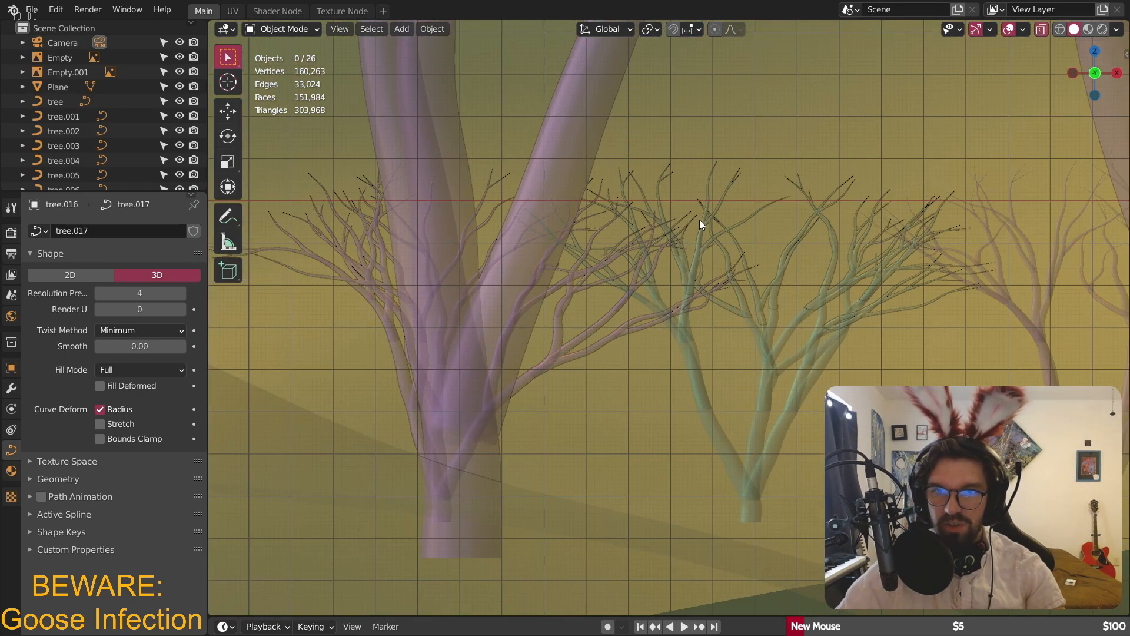
- Raise the green shrub copy in front of the large green tree by 0.511 m in Z
click(704, 213)
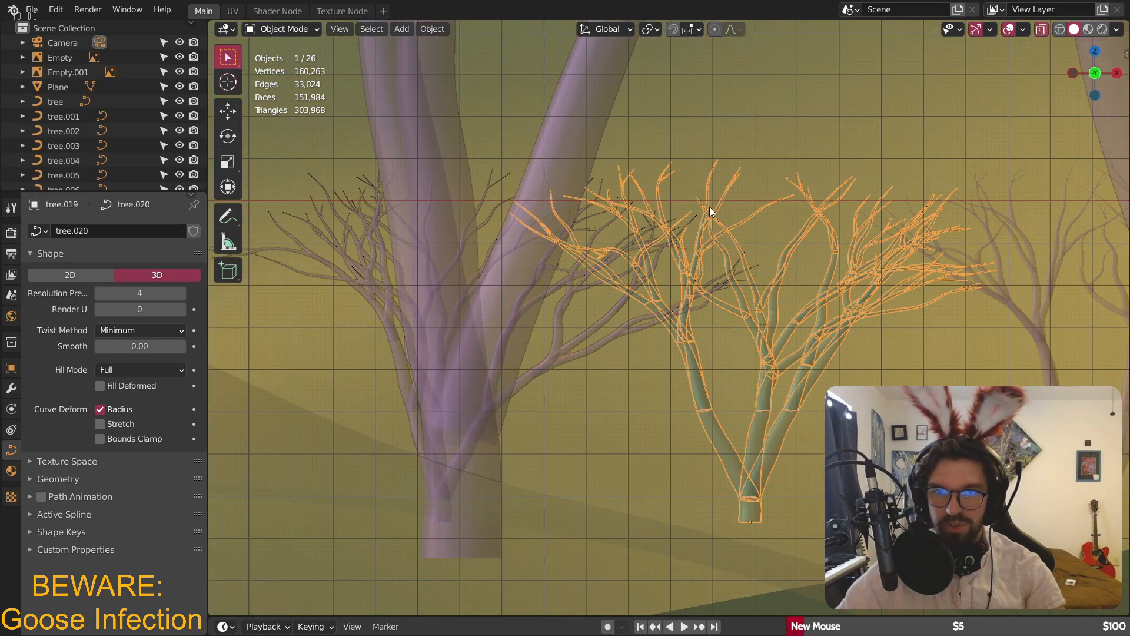
middle_drag(742, 257, 885, 217)
key(g)
key(z)
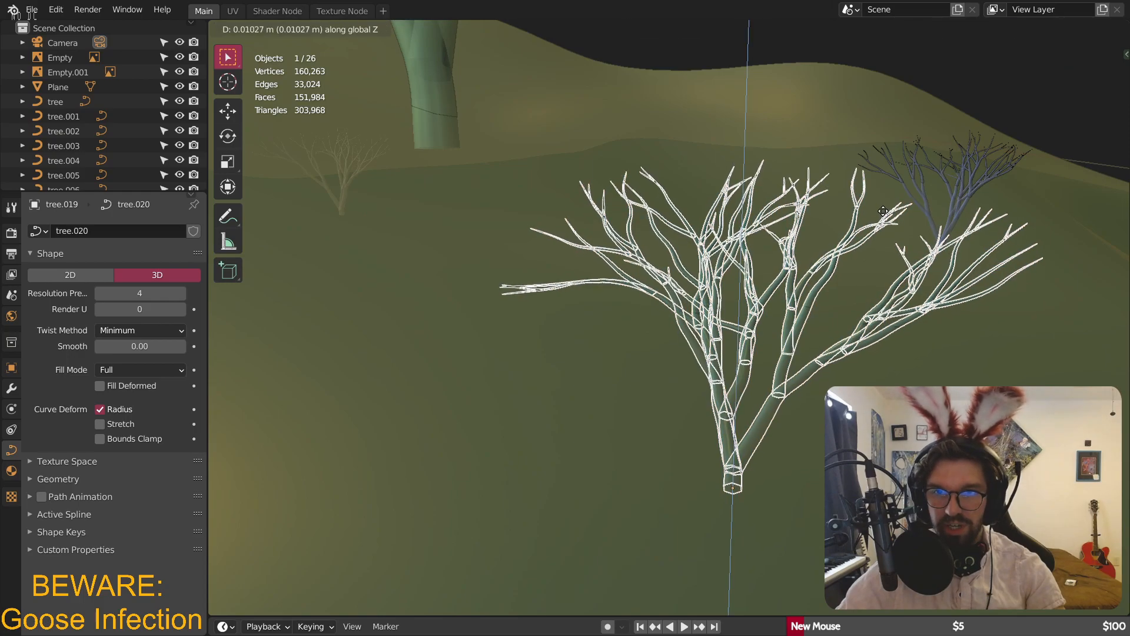
click(755, 285)
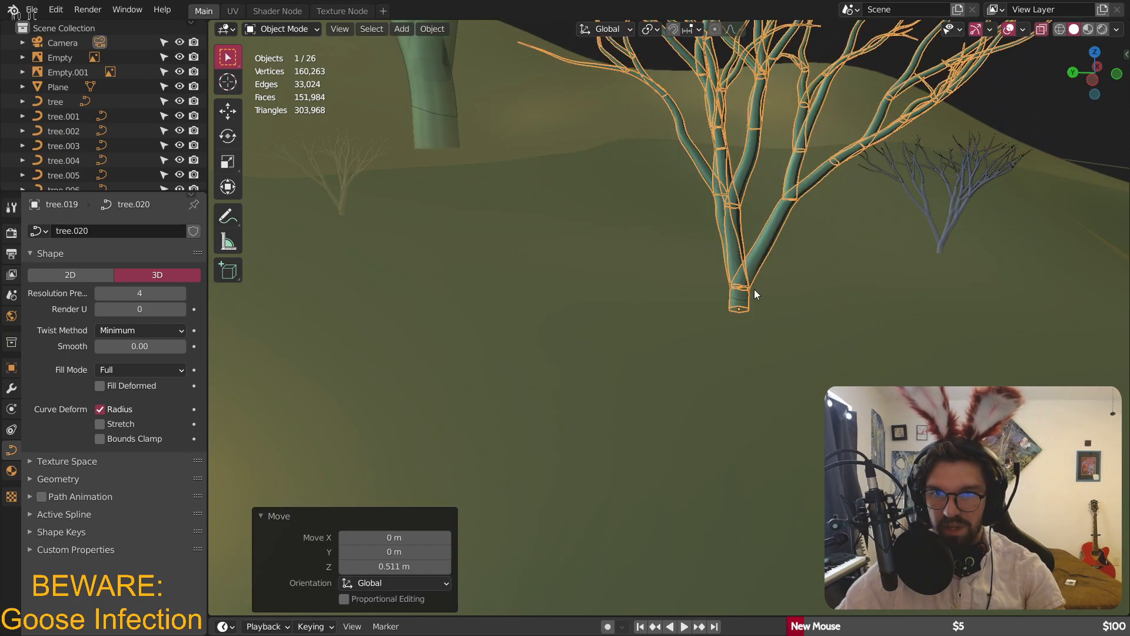
- Raise the blue shrub copy near the X axis by 0.031027 m and then by 0.40052 m in Z
scroll(726, 286, up, 6)
mouse_move(726, 286)
middle_down()
mouse_move(624, 284)
mouse_move(846, 333)
mouse_move(1015, 337)
mouse_move(640, 295)
mouse_move(701, 312)
mouse_move(963, 316)
mouse_move(713, 298)
middle_up()
scroll(714, 317, up, 4)
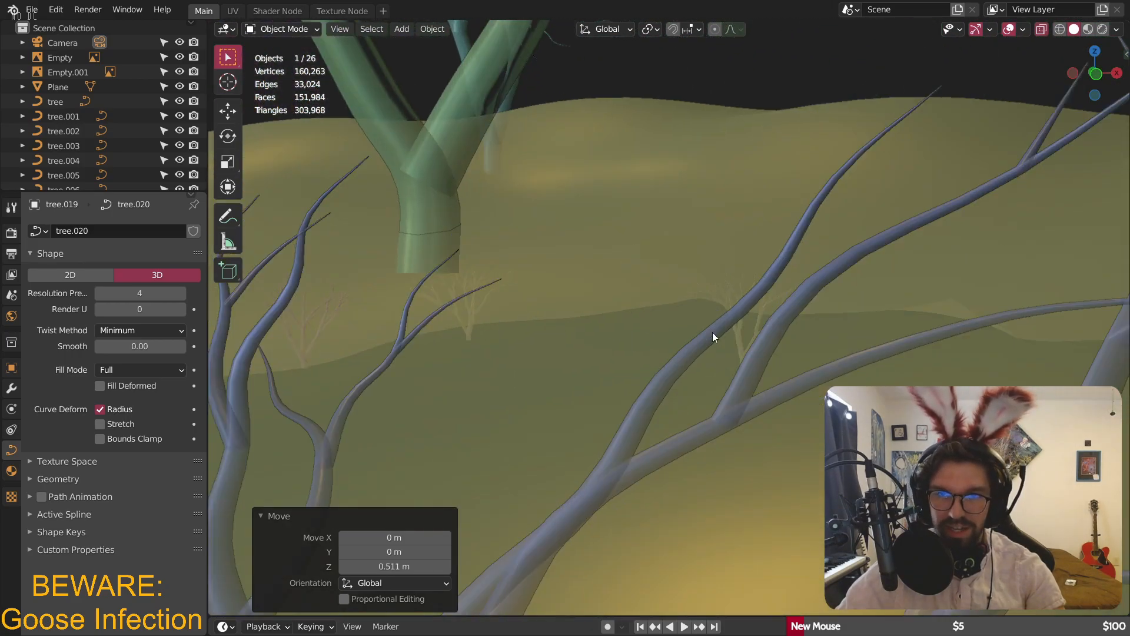
click(764, 282)
click(836, 177)
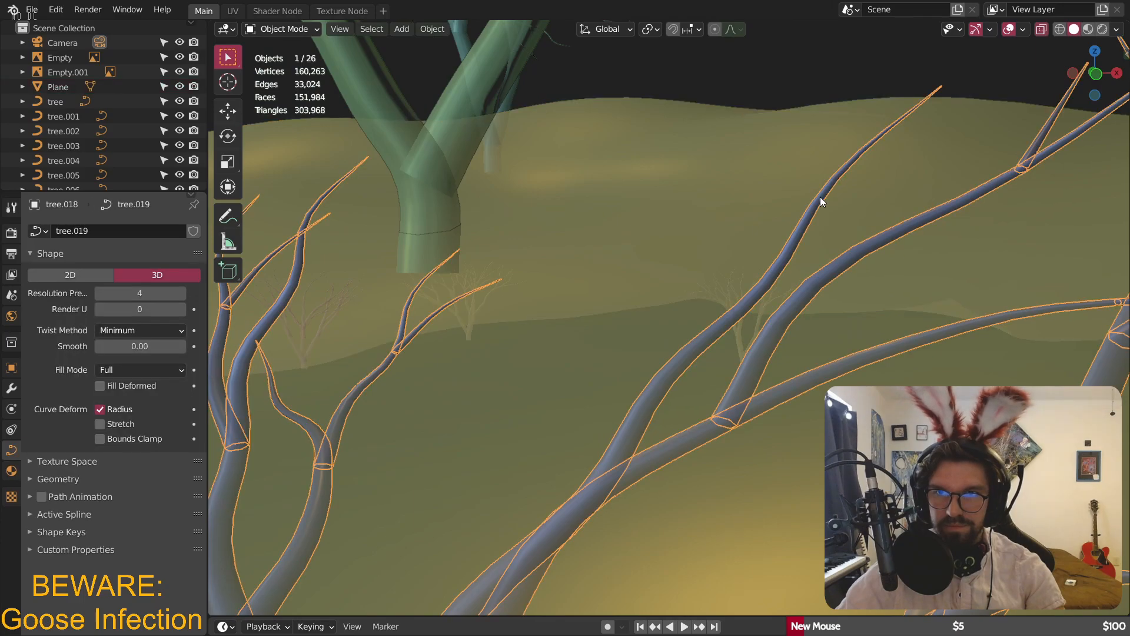
key(g)
key(z)
click(754, 393)
key(KP_Decimal)
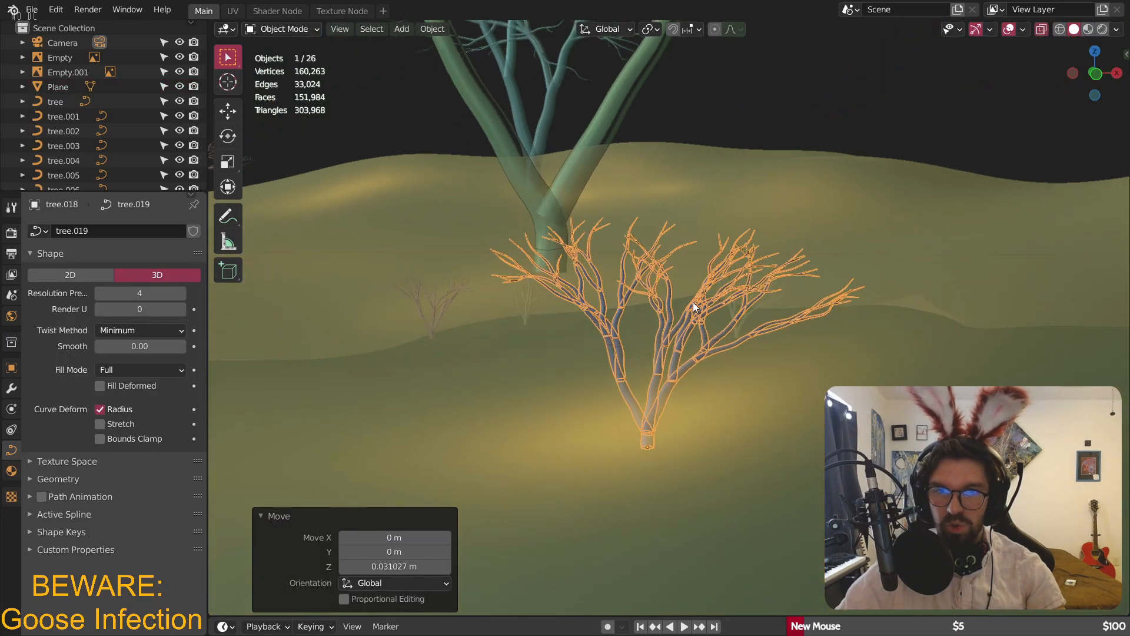
key(g)
key(z)
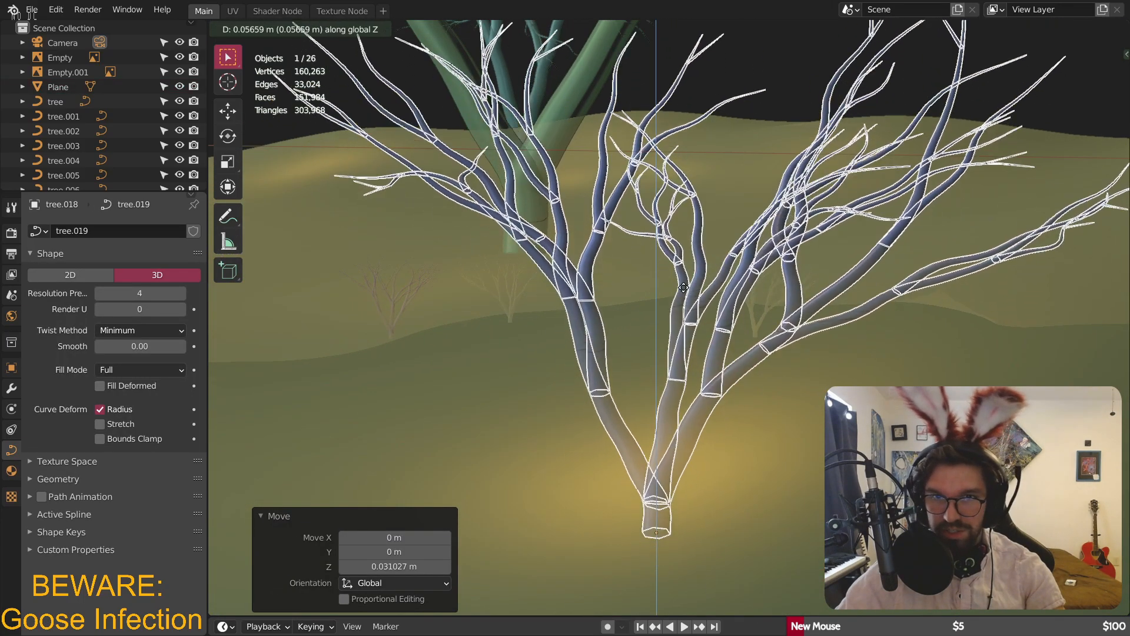
click(760, 106)
- Raise the shrub copy to the right of the large green tree by 2.7173 m in Z
middle_drag(761, 408, 757, 368)
shift+middle_drag(751, 501, 750, 433)
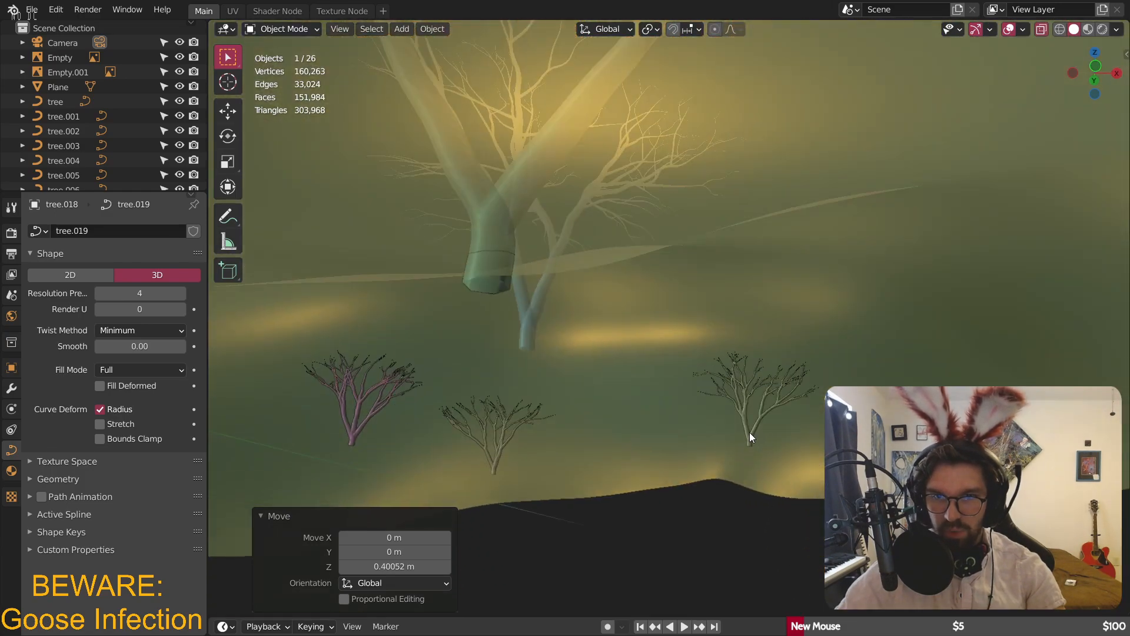
click(744, 371)
click(754, 343)
middle_drag(754, 342, 708, 359)
key(g)
key(z)
click(733, 89)
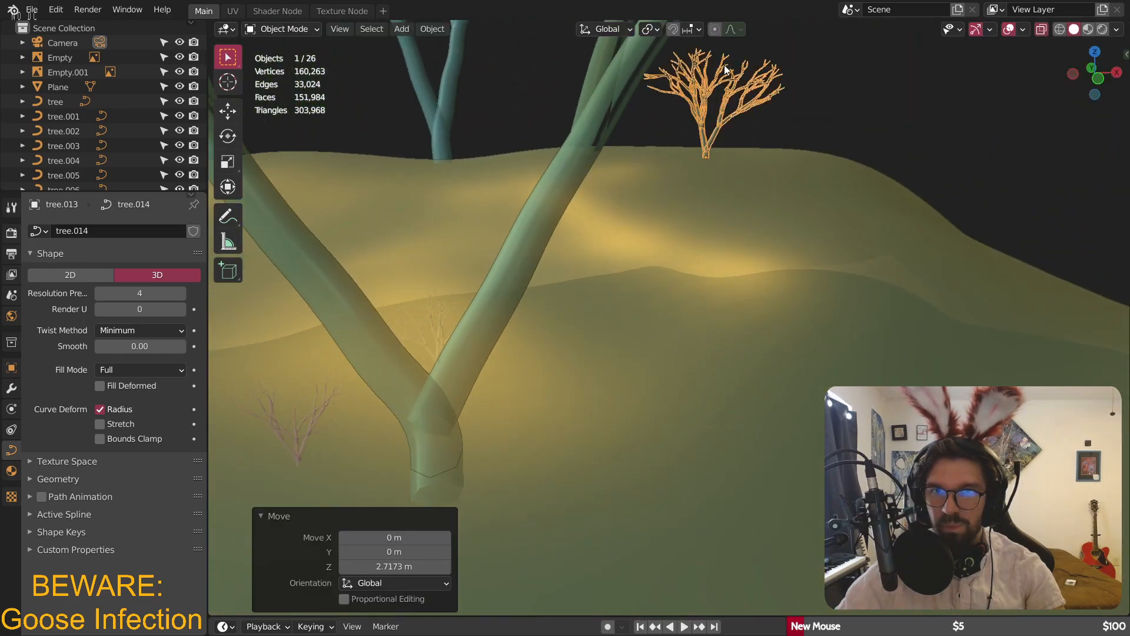
scroll(733, 90, up, 3)
shift+middle_drag(733, 90, 665, 307)
scroll(665, 307, up, 6)
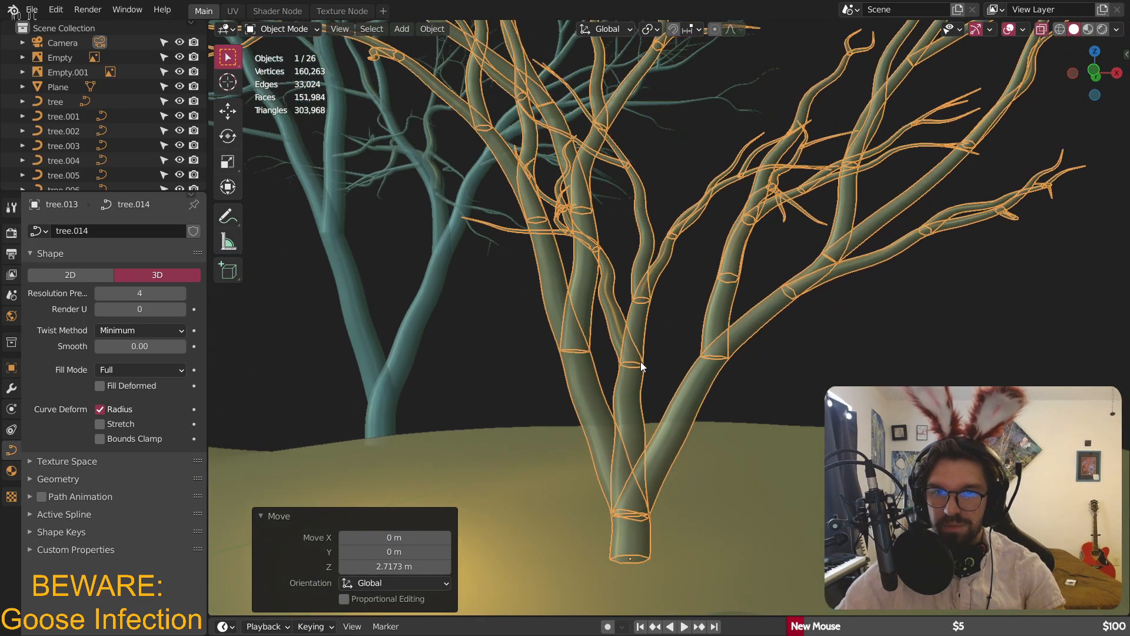
key(g)
key(shift+z)
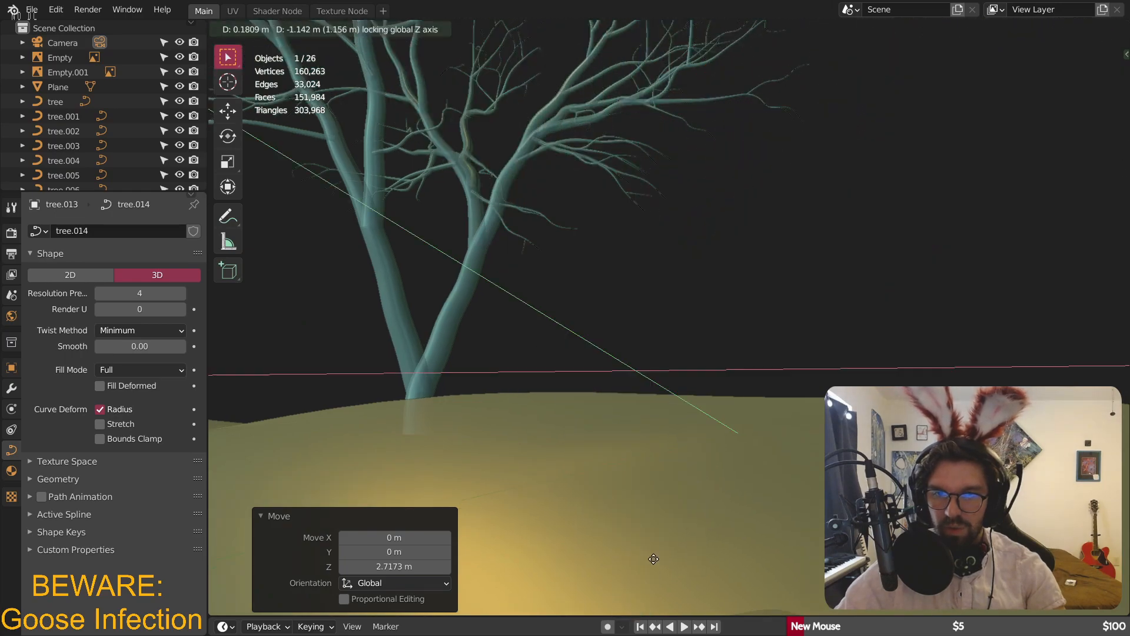
right_click(636, 443)
- Lower the shrub copy right of the large green tree by 0.32666 m and then by 0.24482 m in Z
scroll(624, 441, down, 4)
middle_drag(620, 440, 605, 332)
scroll(606, 332, up, 3)
key(g)
key(z)
click(655, 451)
scroll(655, 365, up, 4)
key(g)
key(z)
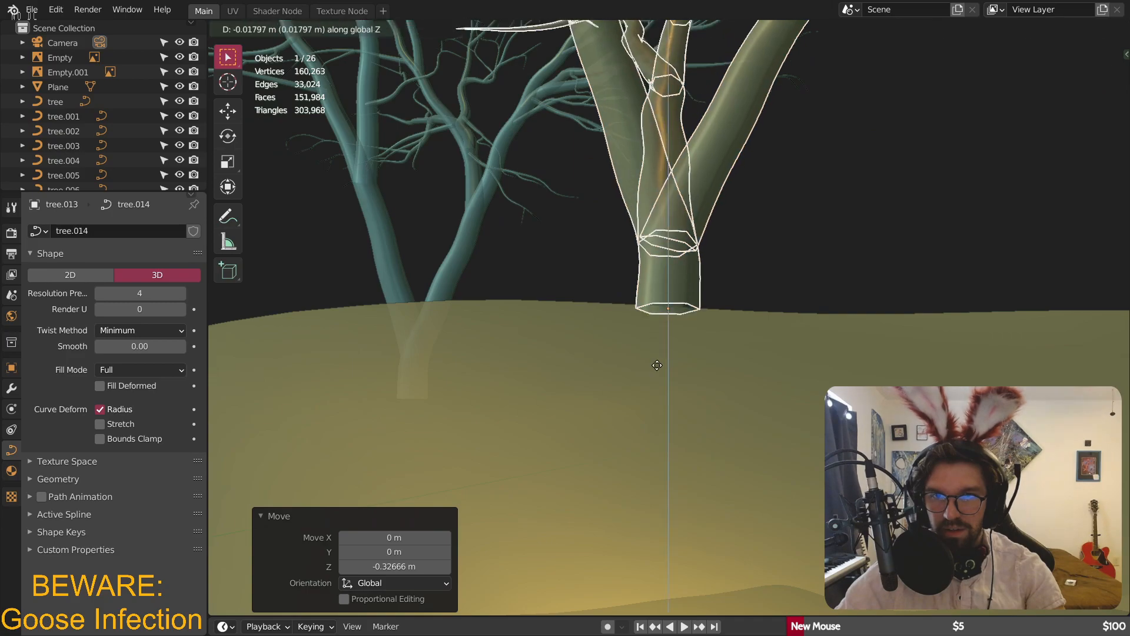
click(636, 29)
scroll(670, 392, down, 3)
shift+middle_drag(669, 392, 659, 179)
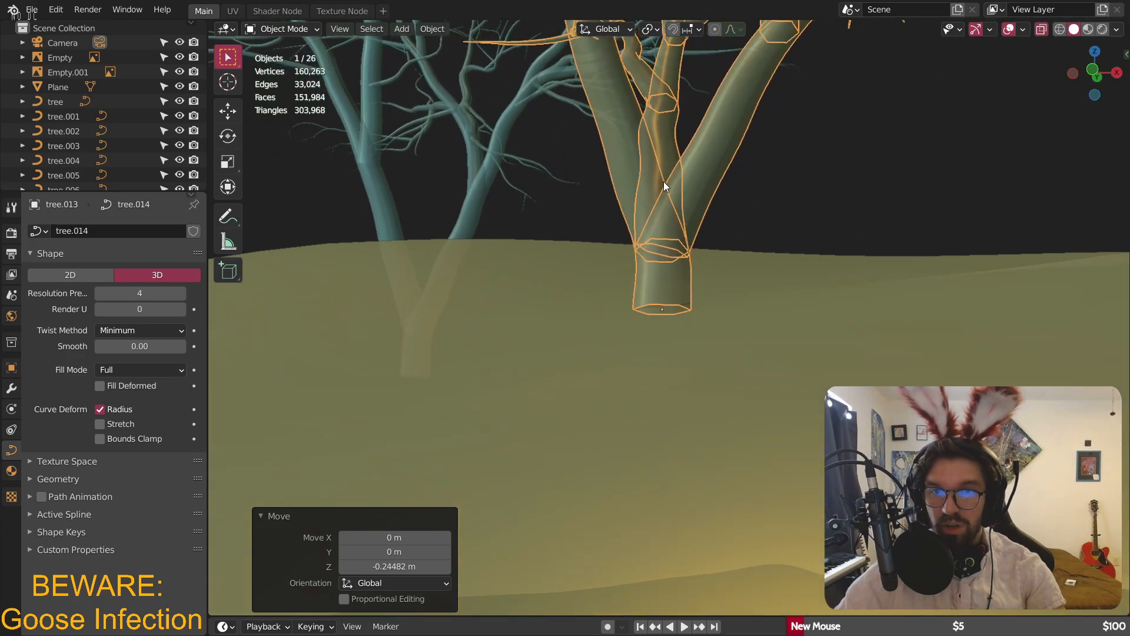
- Fine-tune the same shrub's height against the terrain, finishing with a 0.19608 m raise in Z
key(g)
key(z)
click(700, 454)
key(g)
key(z)
click(716, 121)
middle_drag(717, 121, 733, 176)
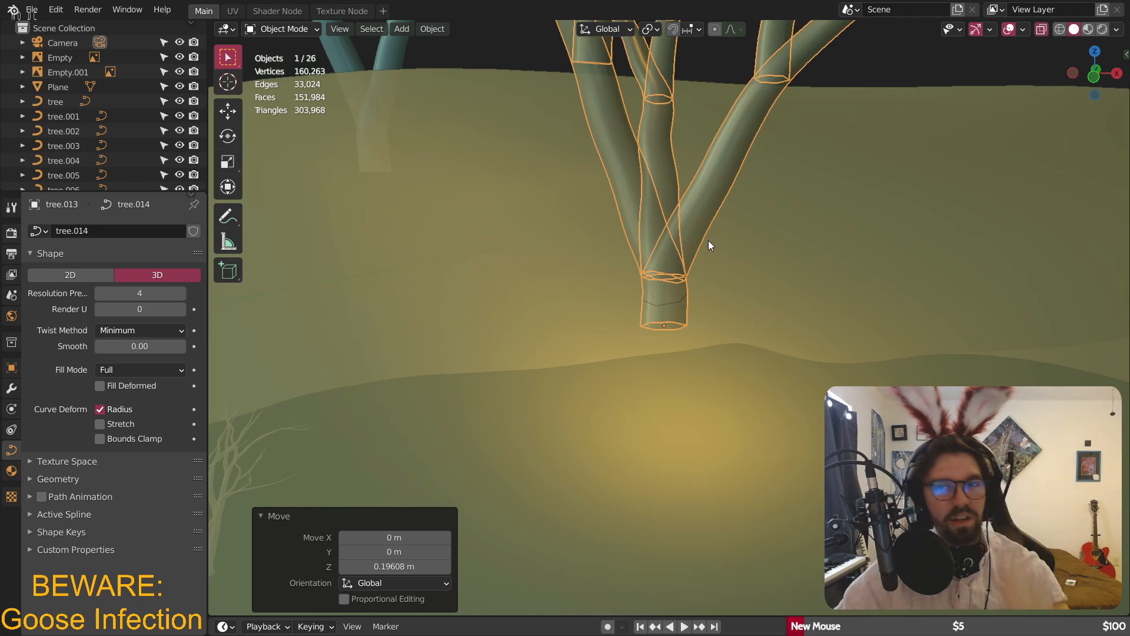
- Raise the pink shrub behind the large green tree above the terrain, and lower it by 0.25849 m in Z
scroll(701, 237, down, 9)
shift+middle_drag(545, 257, 666, 340)
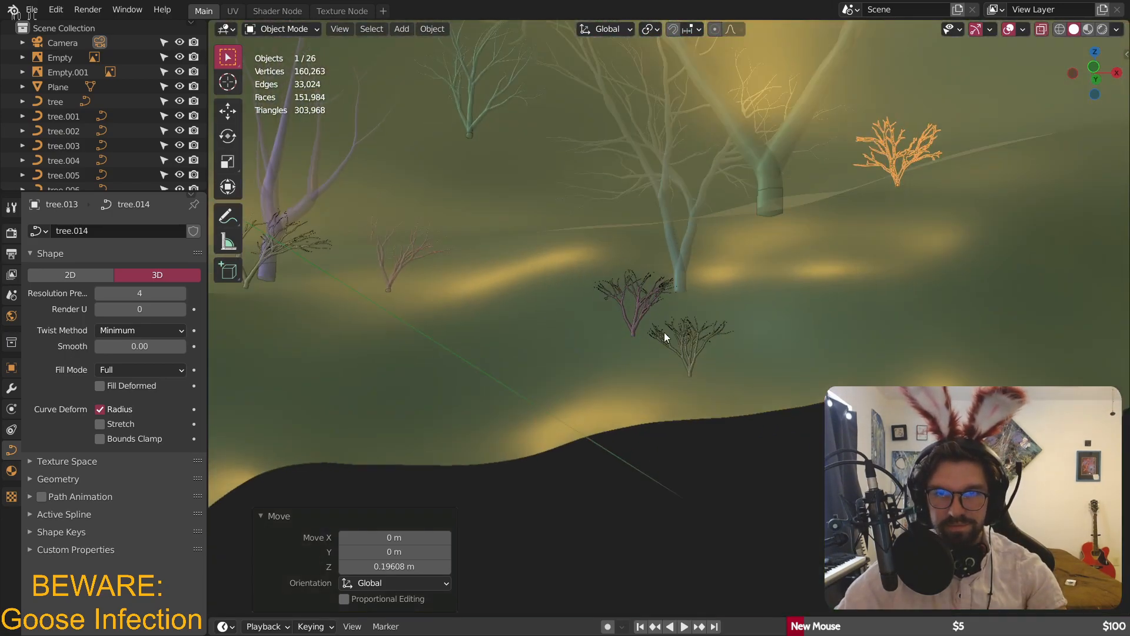
click(644, 319)
key(g)
key(z)
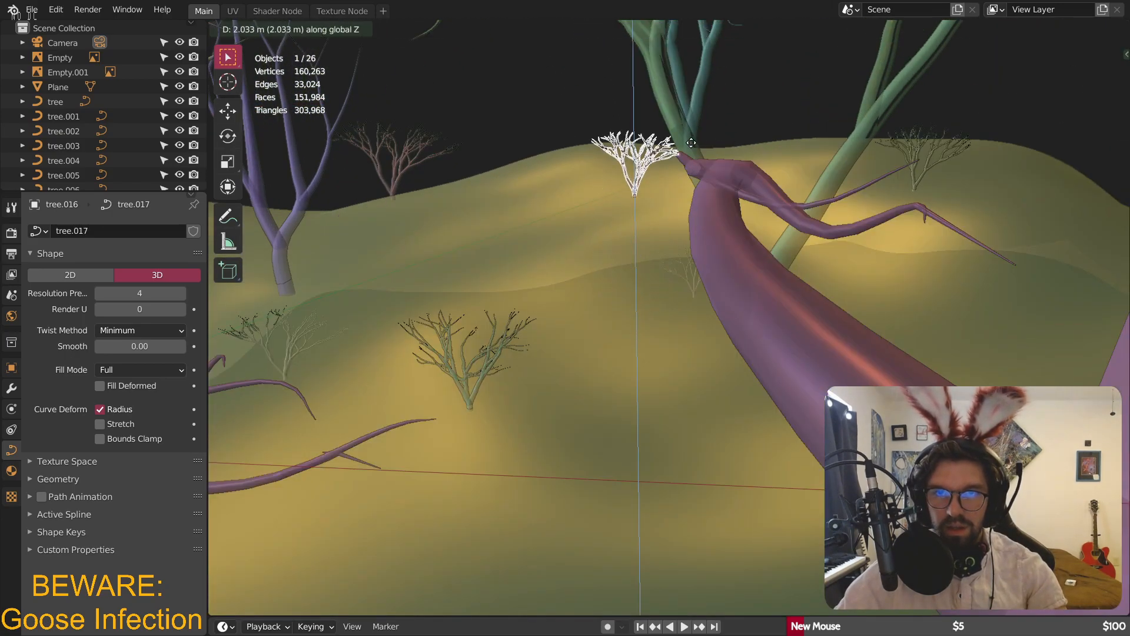
click(662, 265)
scroll(667, 266, up, 5)
scroll(666, 266, up, 4)
middle_drag(667, 266, 726, 236)
key(g)
key(z)
click(821, 459)
- Settle the pink shrub's base into the terrain with small Z moves, finishing with a 0.07211 m raise
shift+middle_drag(821, 459, 743, 248)
key(g)
key(z)
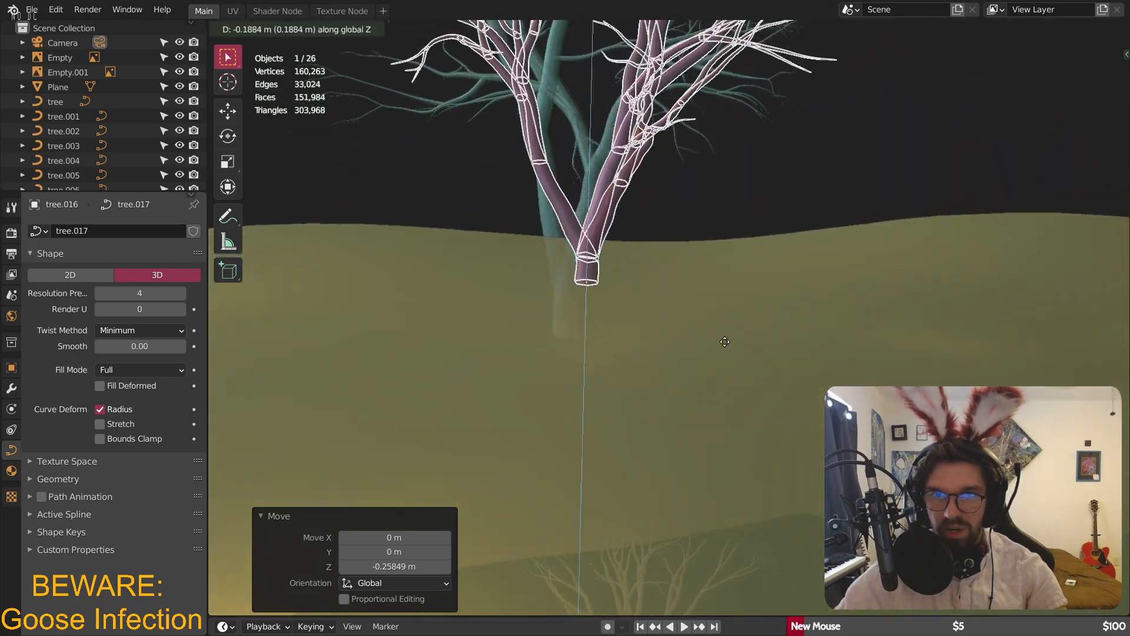
click(705, 458)
shift+middle_drag(704, 458, 693, 210)
key(g)
key(z)
click(706, 261)
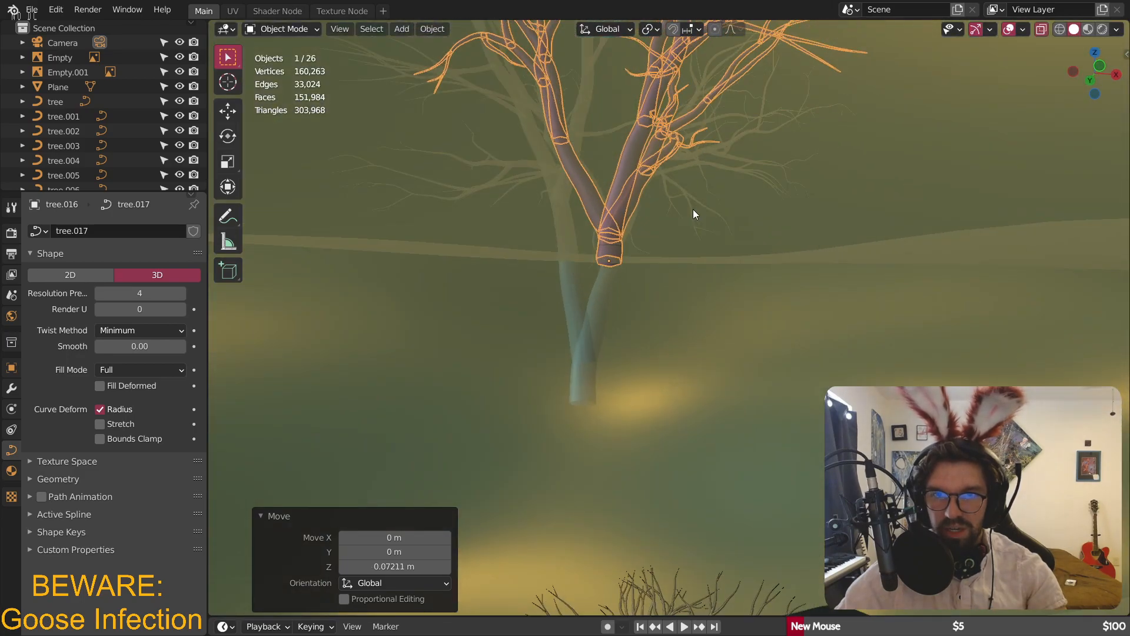
- Raise the enlarged shrub copy in front of the large teal tree by 2.1115 m in Z
shift+middle_drag(765, 447, 751, 231)
click(662, 301)
middle_drag(658, 231, 655, 257)
scroll(665, 247, down, 4)
shift+middle_drag(689, 189, 707, 255)
key(g)
key(z)
click(677, 248)
- Raise the shrub in front of the teal tree another 0.32462 m and then about 0.18 m in Z
scroll(666, 254, up, 2)
key(g)
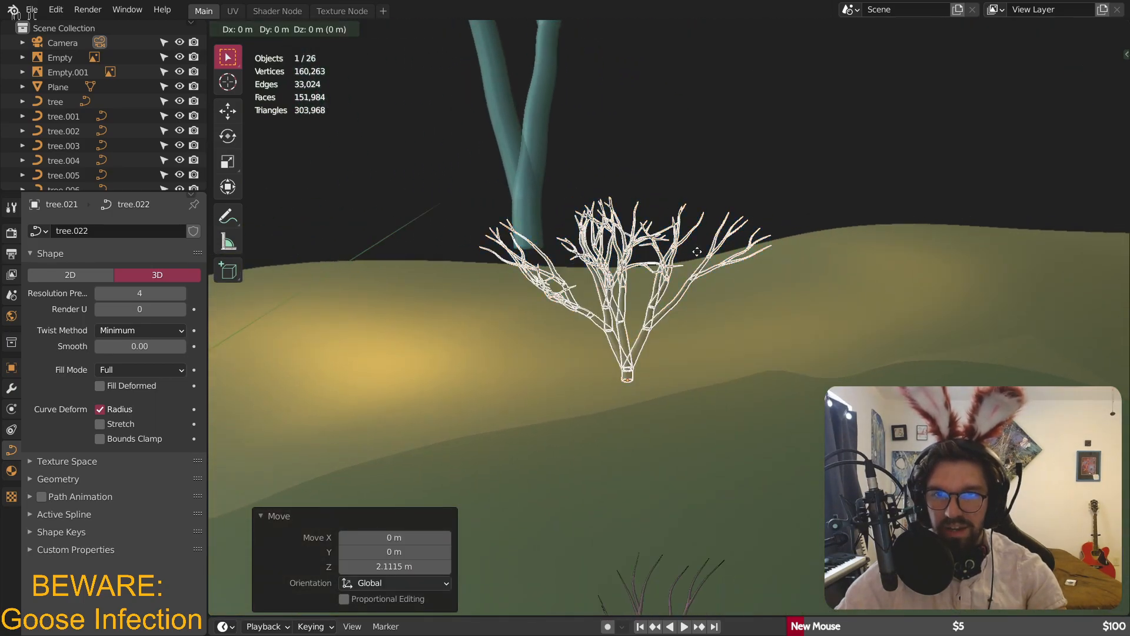
key(z)
click(699, 196)
scroll(662, 266, up, 5)
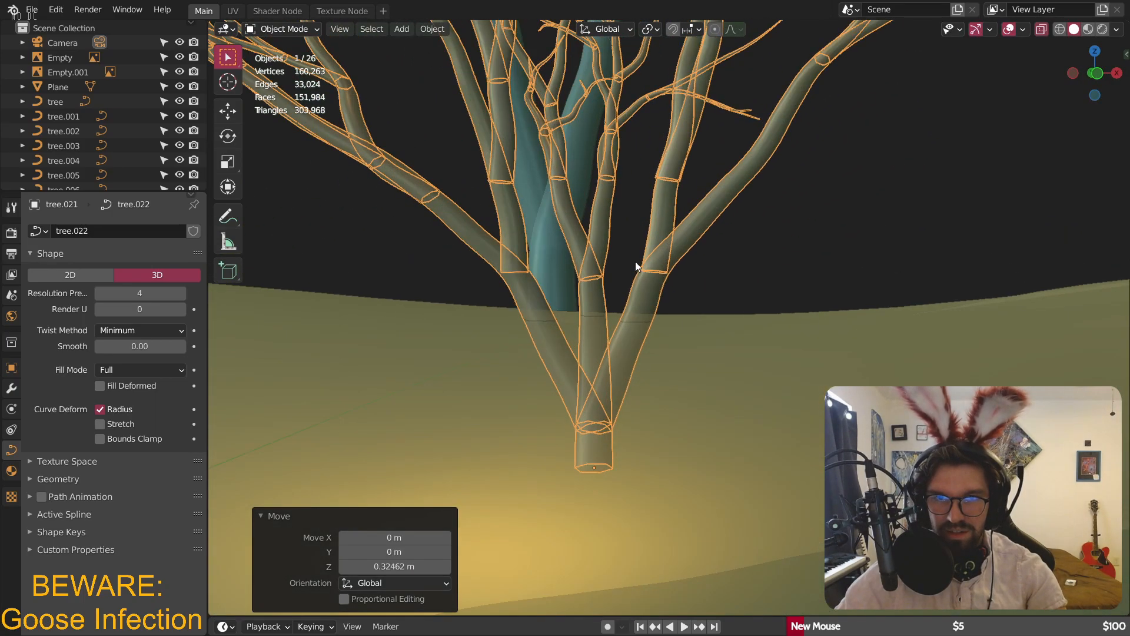
key(g)
key(z)
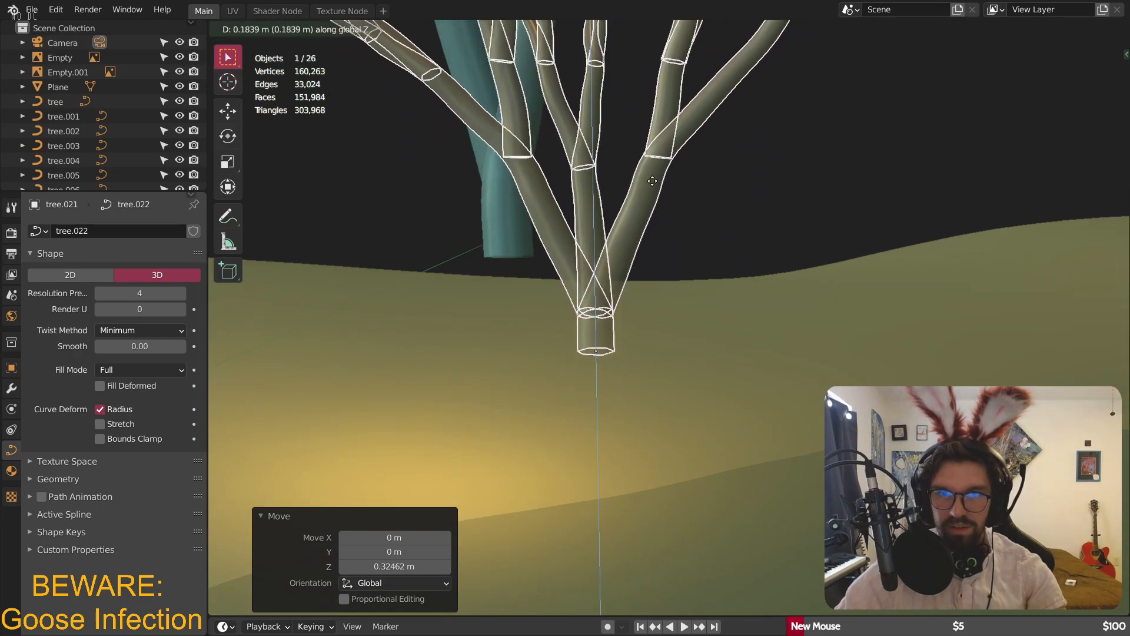
click(658, 171)
- Lower the floating large teal tree along Z onto the hill and deselect it
middle_drag(658, 171, 521, 269)
click(486, 267)
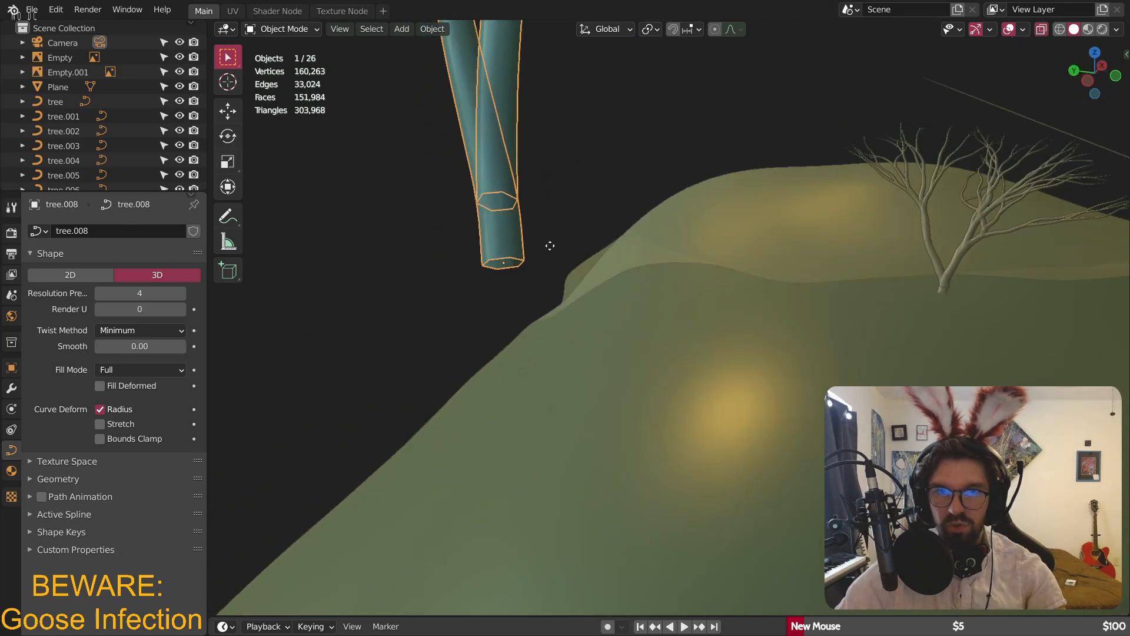
key(g)
key(z)
click(563, 395)
middle_drag(464, 350, 723, 277)
click(432, 276)
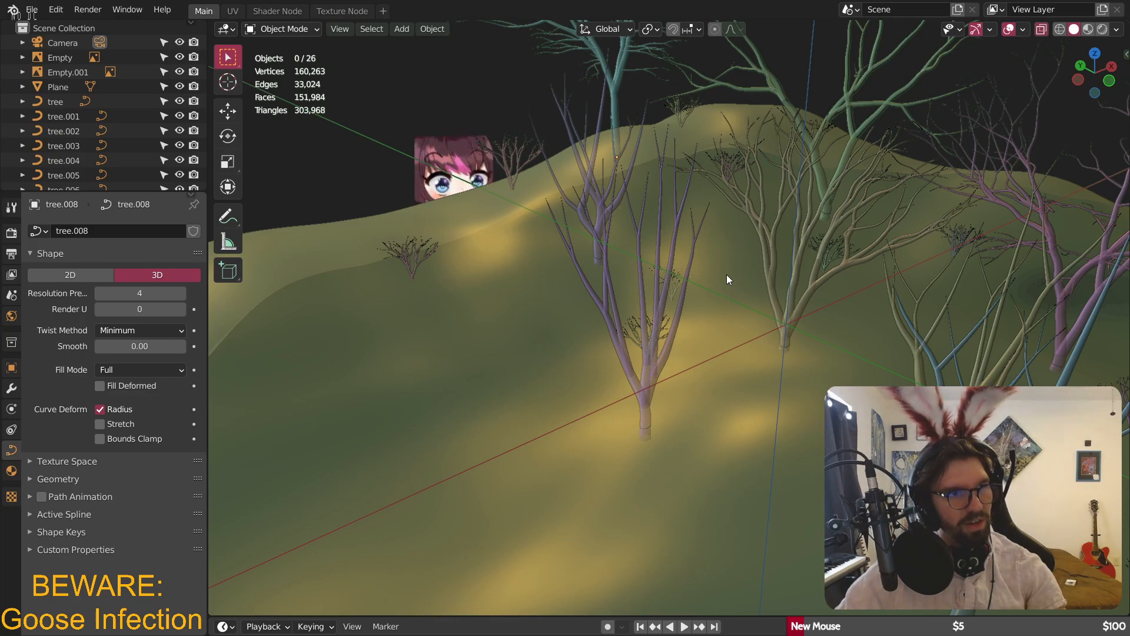
- Inspect the shrub and tree bases from low and underside angles for gaps between trunks and terrain
scroll(690, 319, up, 5)
middle_drag(690, 319, 490, 311)
click(607, 486)
scroll(607, 486, down, 5)
middle_drag(608, 486, 597, 355)
scroll(637, 273, down, 4)
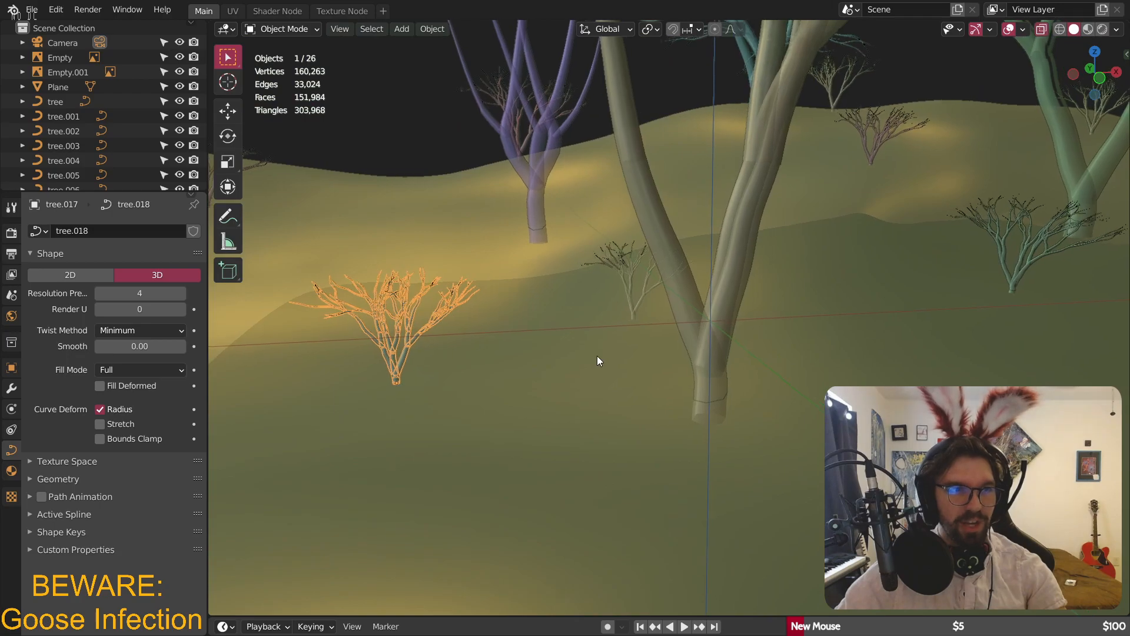
middle_drag(596, 309, 742, 307)
scroll(816, 295, down, 4)
scroll(699, 362, up, 5)
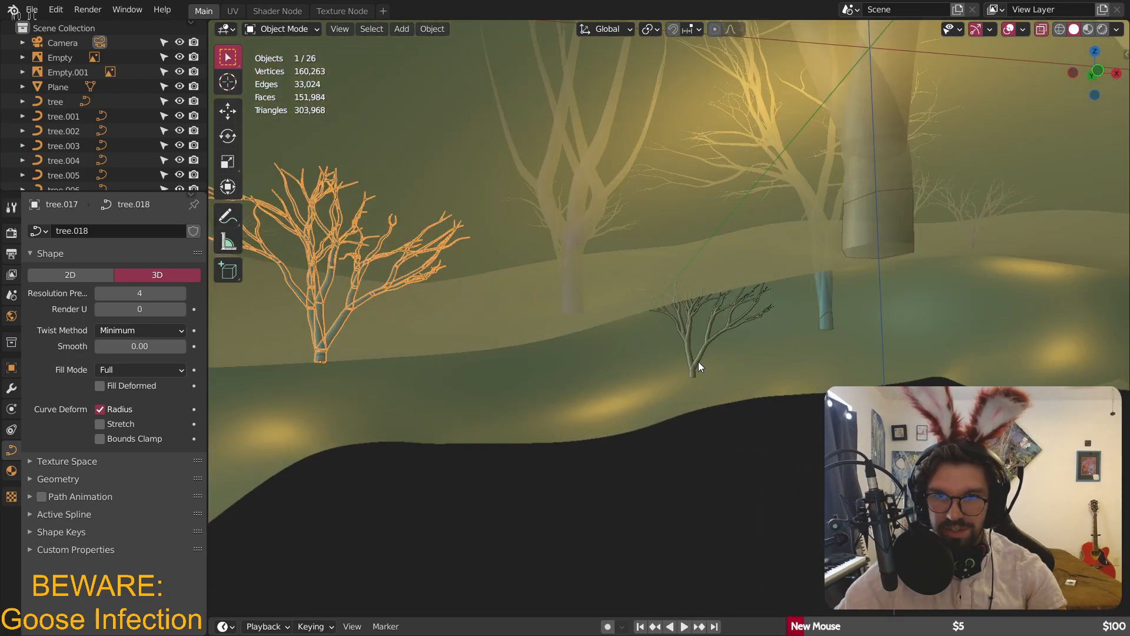
- Raise the green shrub sunk below the terrain by 0.5652 m in Z
click(728, 337)
scroll(734, 318, down, 3)
click(732, 302)
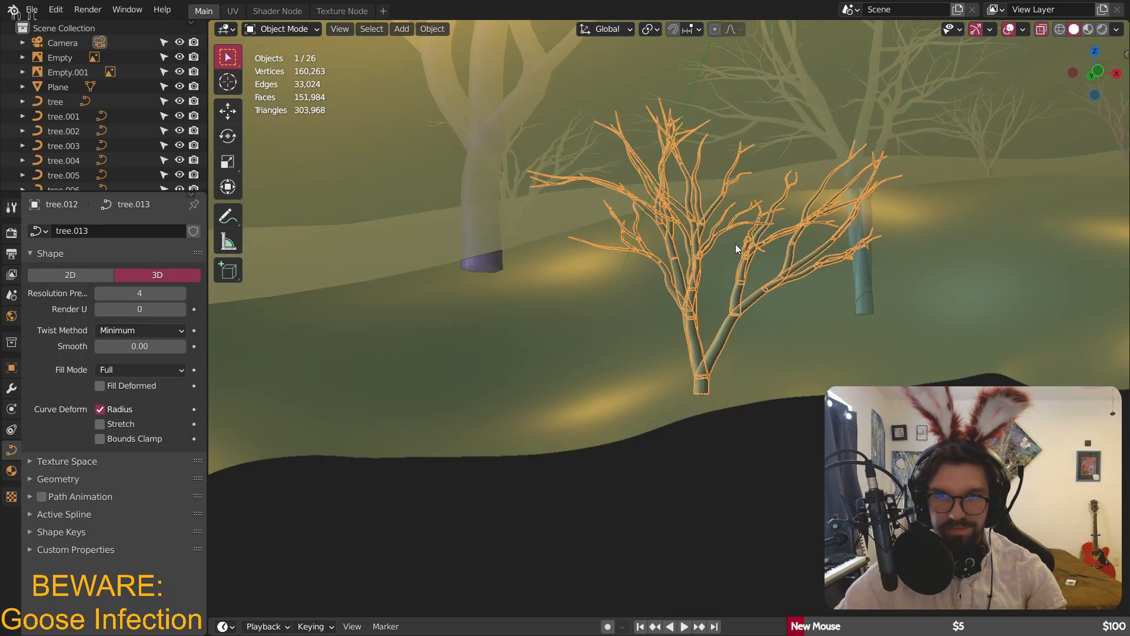
middle_drag(736, 236, 739, 249)
key(g)
key(z)
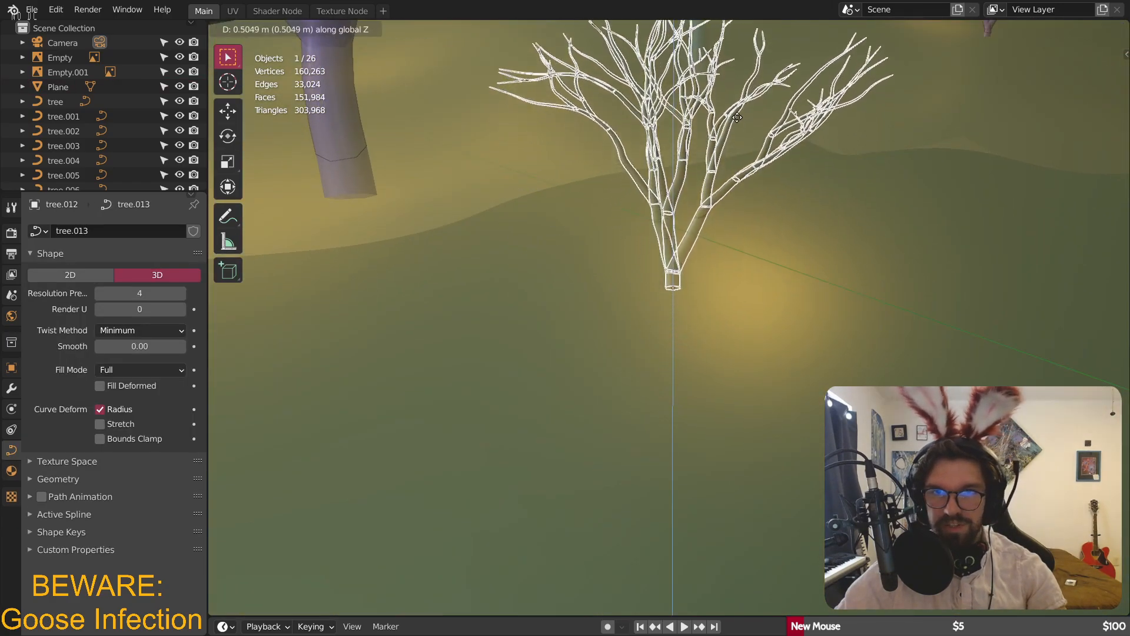
click(651, 353)
scroll(651, 354, up, 3)
middle_drag(651, 353, 637, 295)
scroll(581, 323, up, 4)
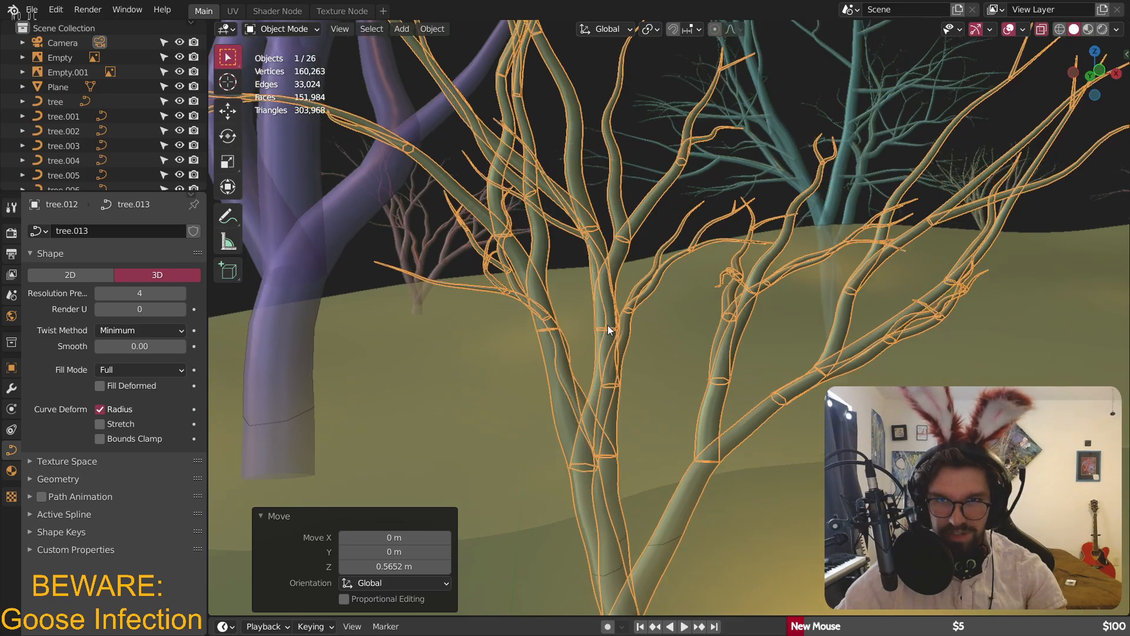
- Settle the green shrub's base into the ground with small Z moves, finishing with a 0.012285 m drop
scroll(539, 315, up, 3)
key(g)
key(z)
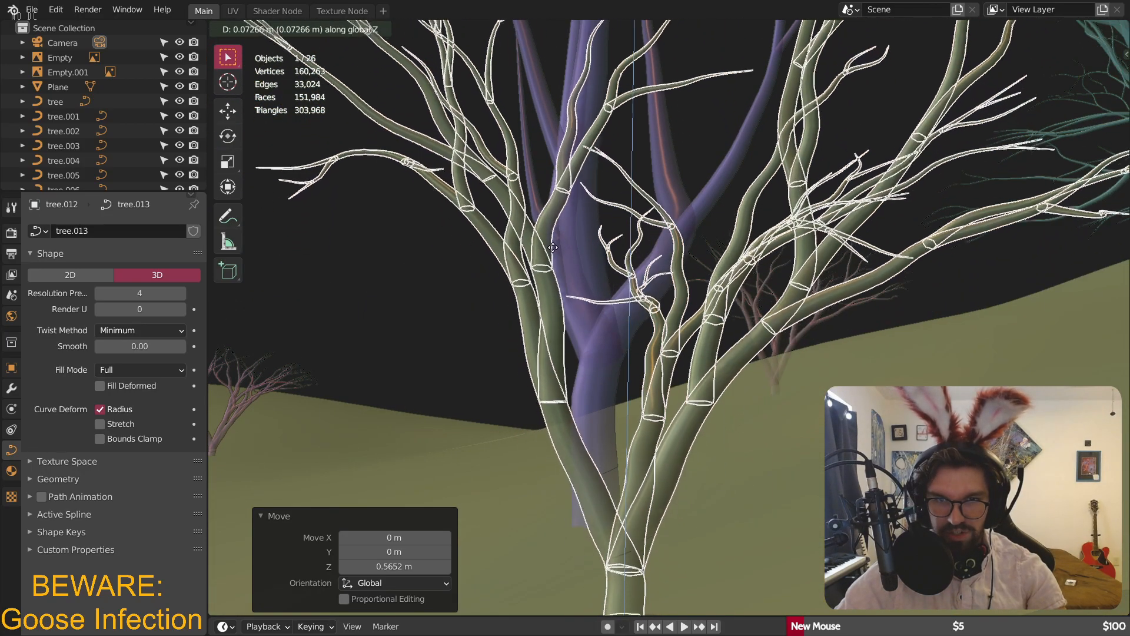
click(572, 200)
middle_drag(572, 200, 605, 327)
key(g)
key(z)
click(791, 338)
- Lower the pink shrub near the blue foreground tree by 0.081341 m in Z
scroll(791, 338, down, 7)
scroll(605, 327, down, 6)
middle_drag(761, 348, 641, 415)
scroll(640, 416, up, 10)
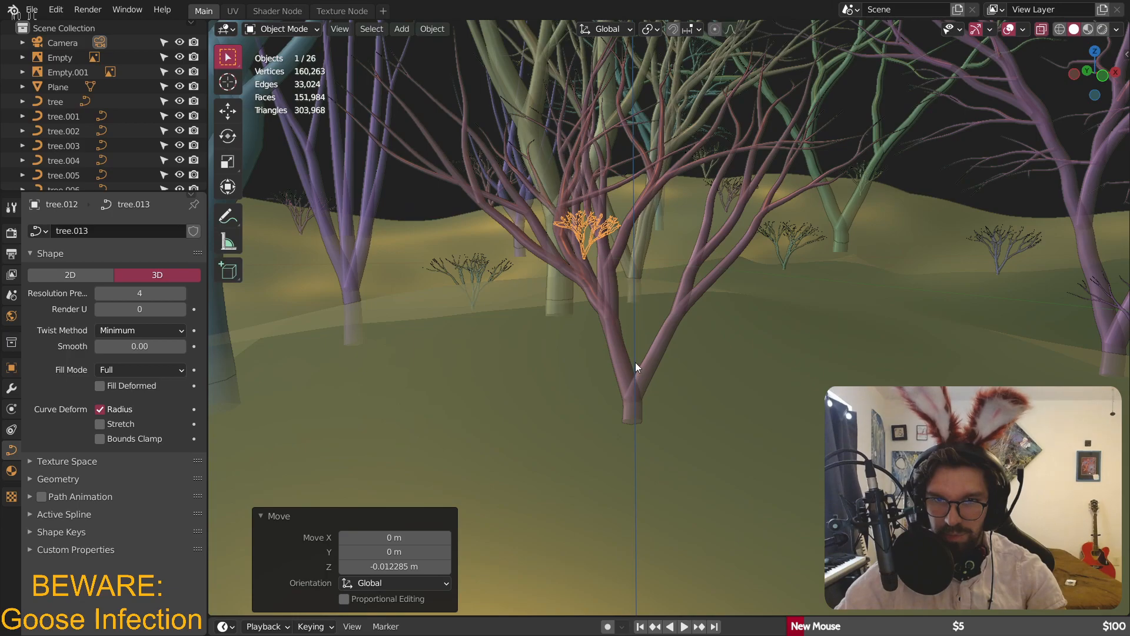
scroll(657, 379, up, 5)
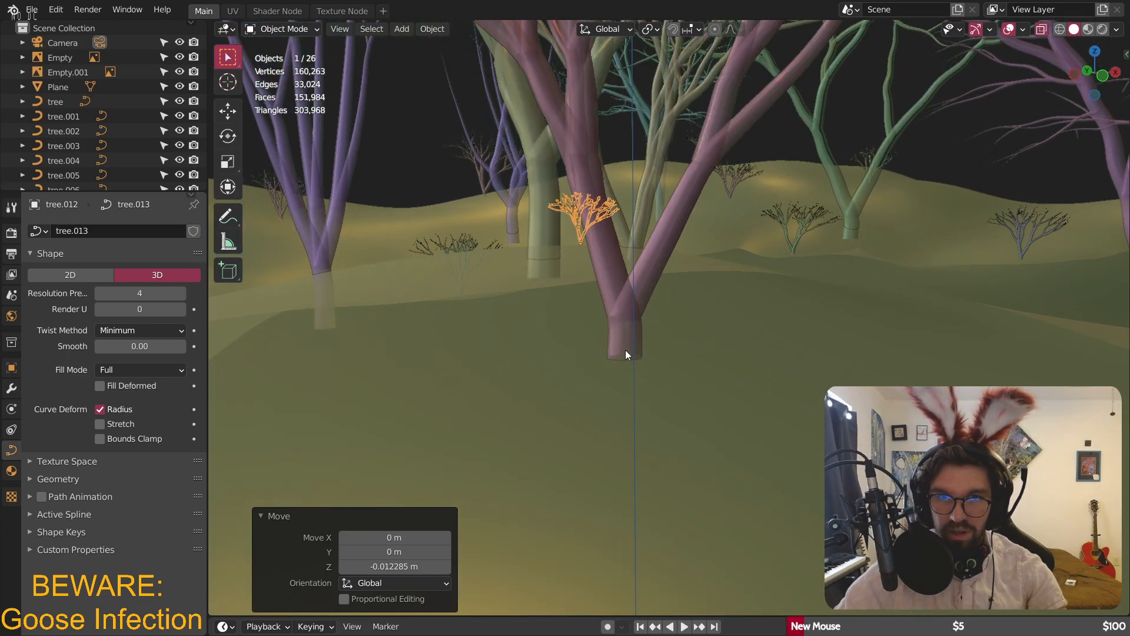
click(626, 316)
key(g)
key(z)
click(619, 472)
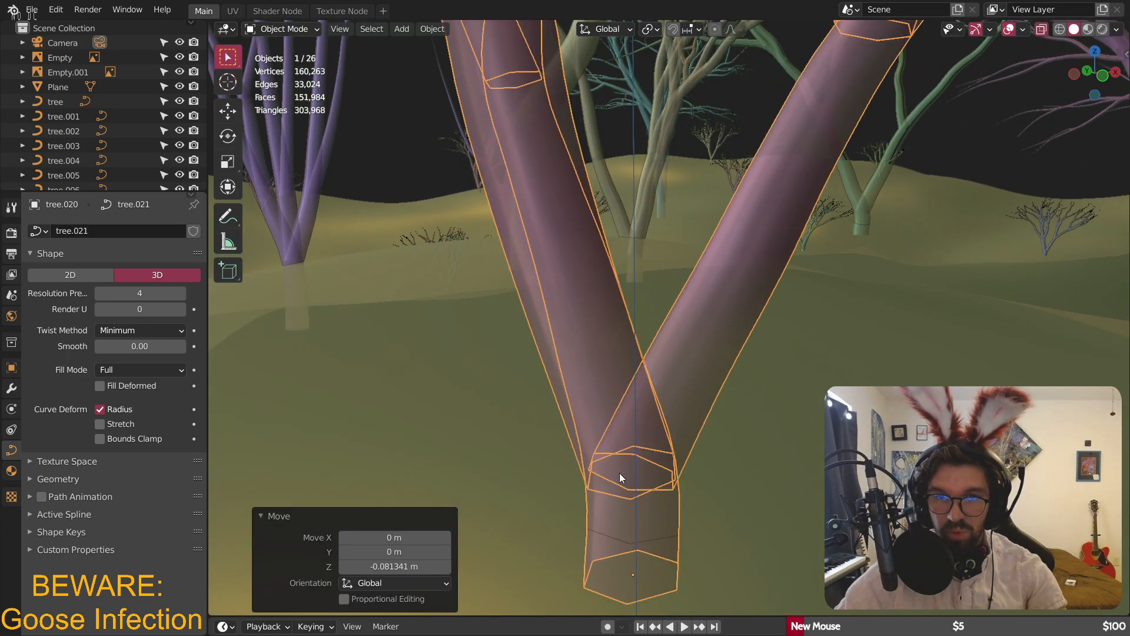
- Inspect the bases of the remaining trees and shrubs across the hills for correct seating in the ground
scroll(604, 448, down, 8)
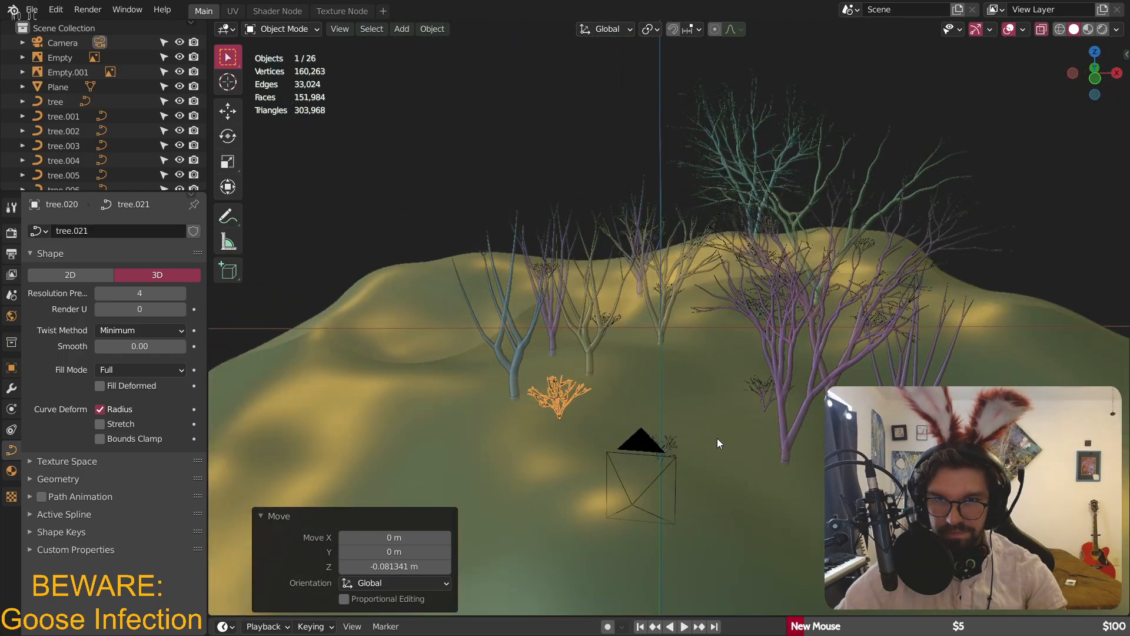
scroll(727, 442, up, 5)
scroll(572, 498, up, 4)
middle_drag(574, 505, 600, 505)
scroll(733, 435, down, 5)
scroll(967, 316, up, 4)
scroll(746, 313, up, 3)
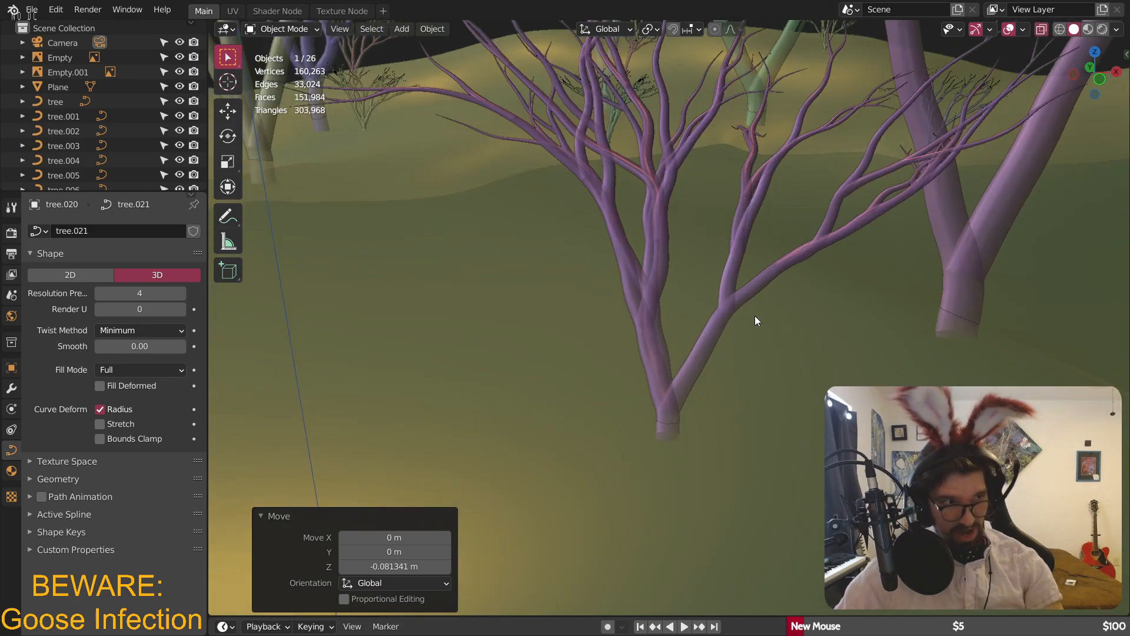
scroll(883, 240, down, 6)
shift+middle_drag(910, 239, 581, 260)
scroll(574, 256, up, 8)
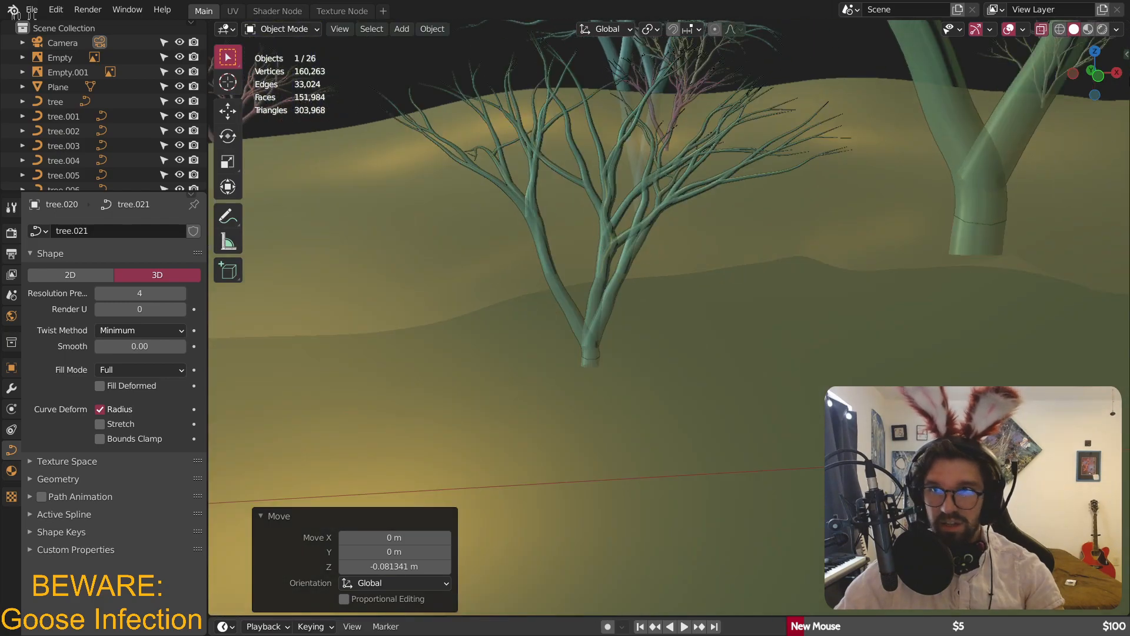
- Turn off X-ray display in the viewport and deselect all objects
click(1042, 31)
scroll(692, 302, down, 11)
scroll(682, 284, down, 8)
mouse_move(693, 283)
middle_down()
mouse_move(812, 318)
mouse_move(674, 274)
middle_up()
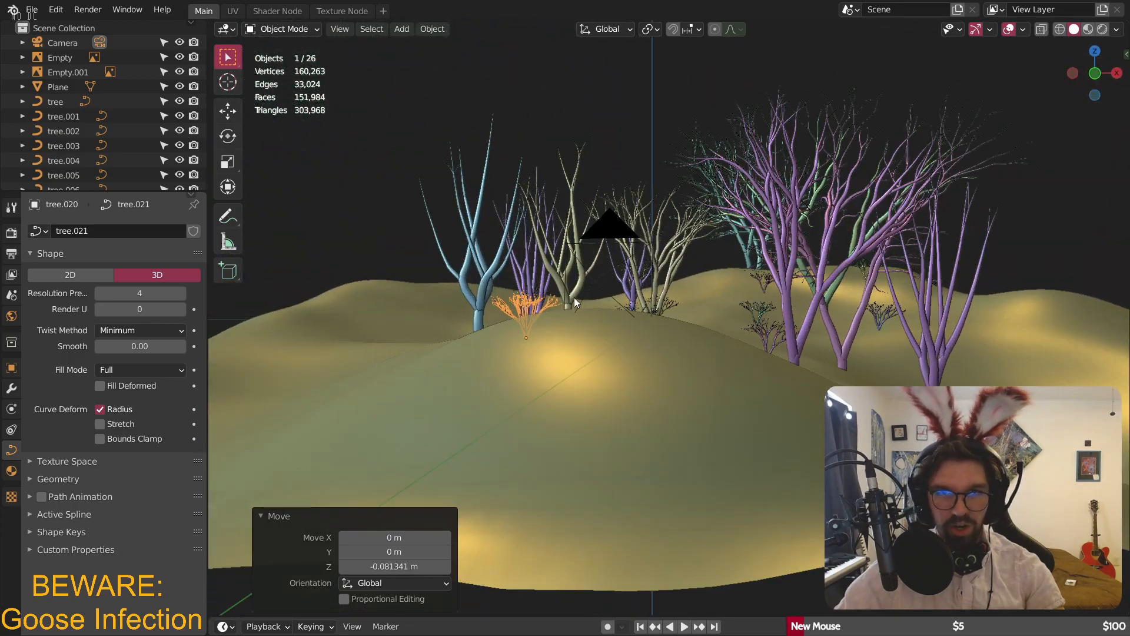
scroll(571, 298, up, 12)
key(alt+a)
middle_drag(432, 313, 679, 264)
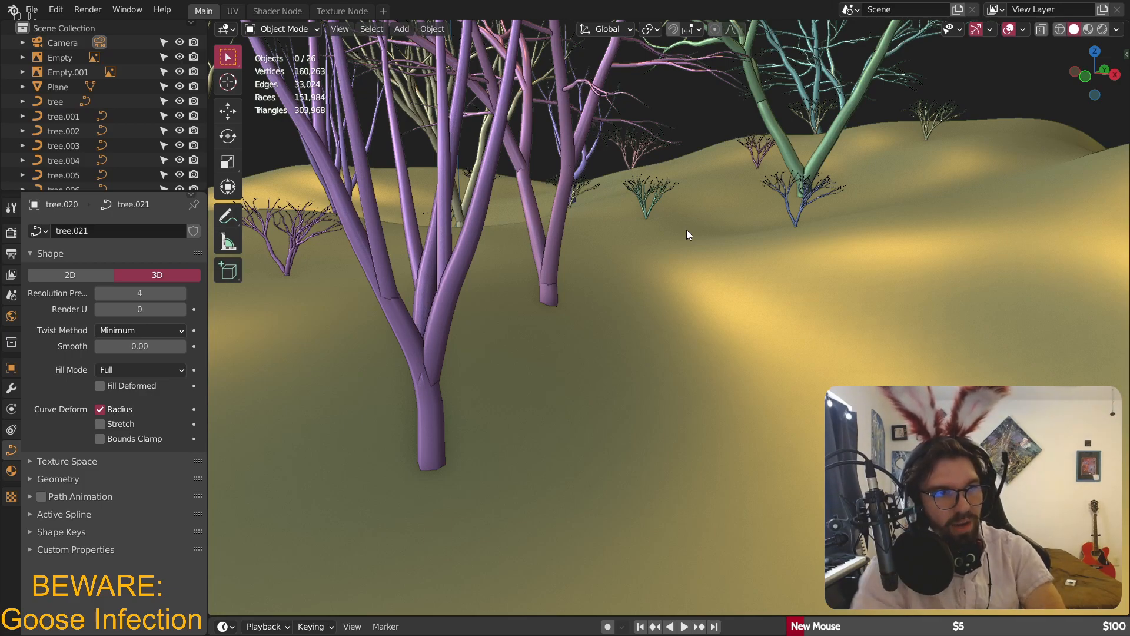
- Review the tree and shrub arrangement up close and through the scene camera
middle_drag(878, 184, 643, 253)
scroll(630, 258, up, 5)
middle_drag(546, 268, 680, 291)
key(KP_0)
scroll(703, 271, down, 1)
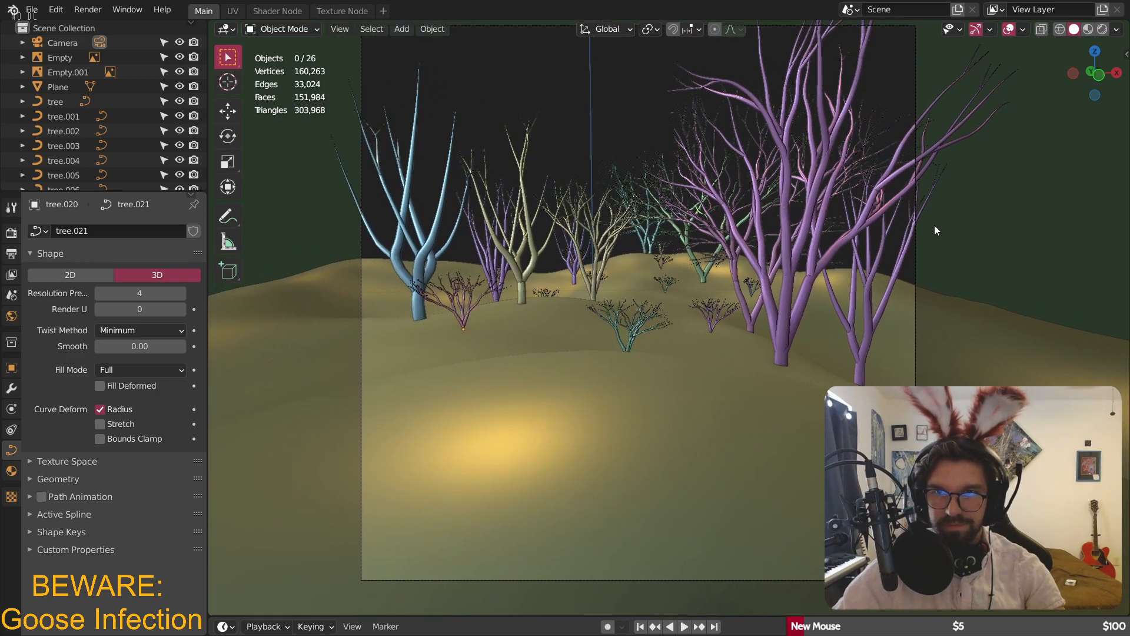
shift+middle_drag(936, 230, 974, 233)
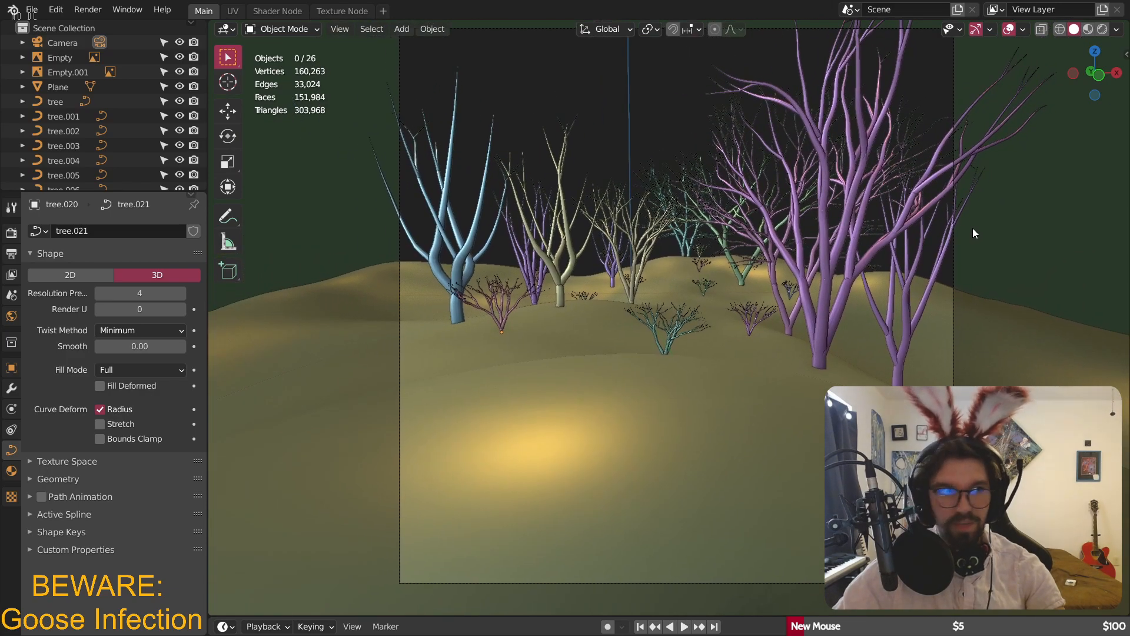
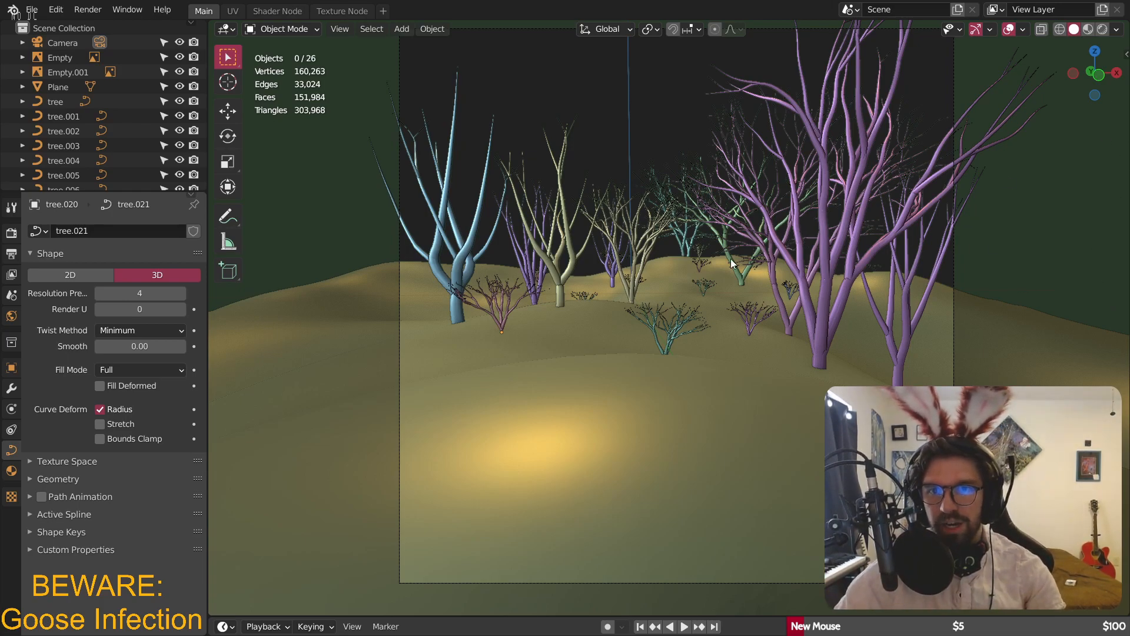
shift+middle_drag(695, 366, 660, 318)
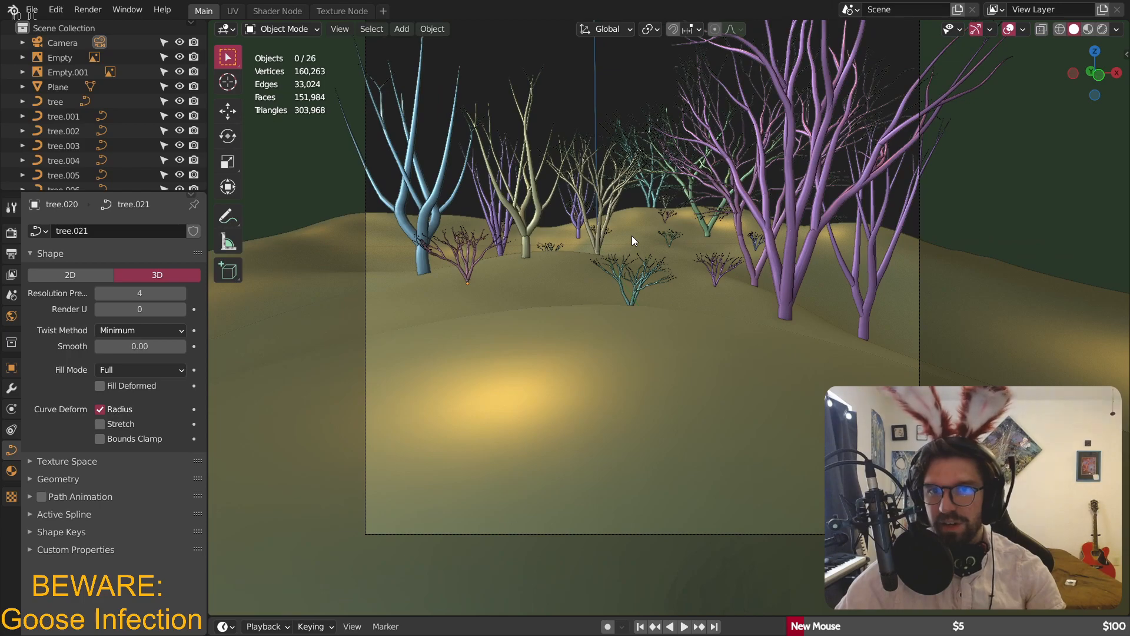
scroll(616, 223, down, 4)
middle_drag(627, 217, 710, 352)
scroll(677, 347, up, 4)
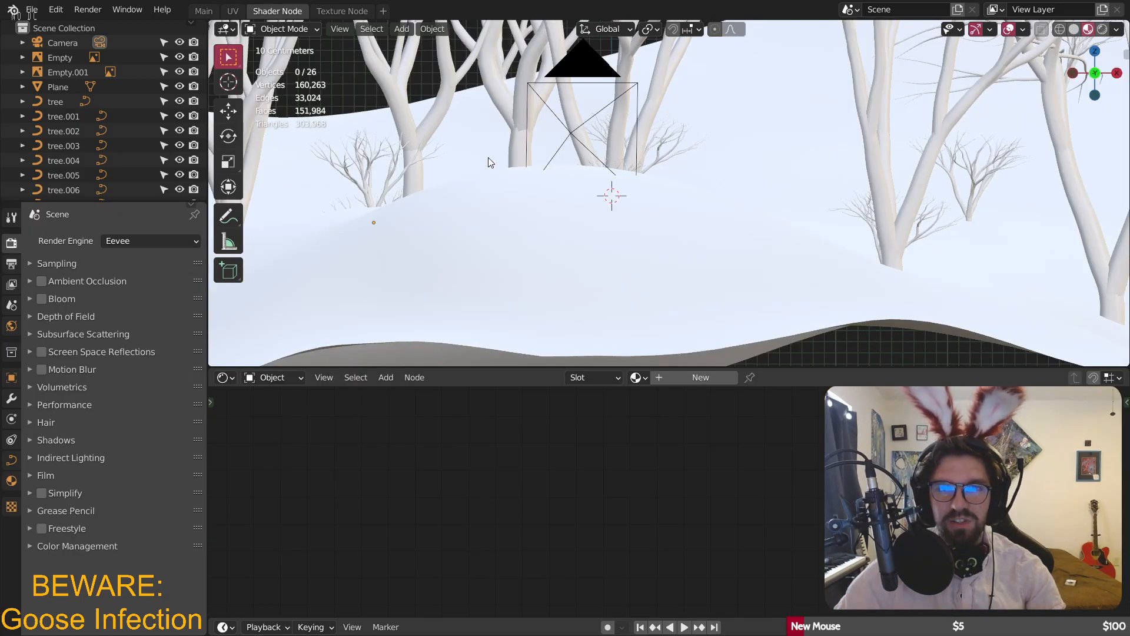
- Hide the viewport overlays in the material preview of the forest
scroll(559, 170, down, 5)
middle_drag(609, 180, 648, 163)
scroll(623, 231, down, 6)
scroll(631, 263, up, 3)
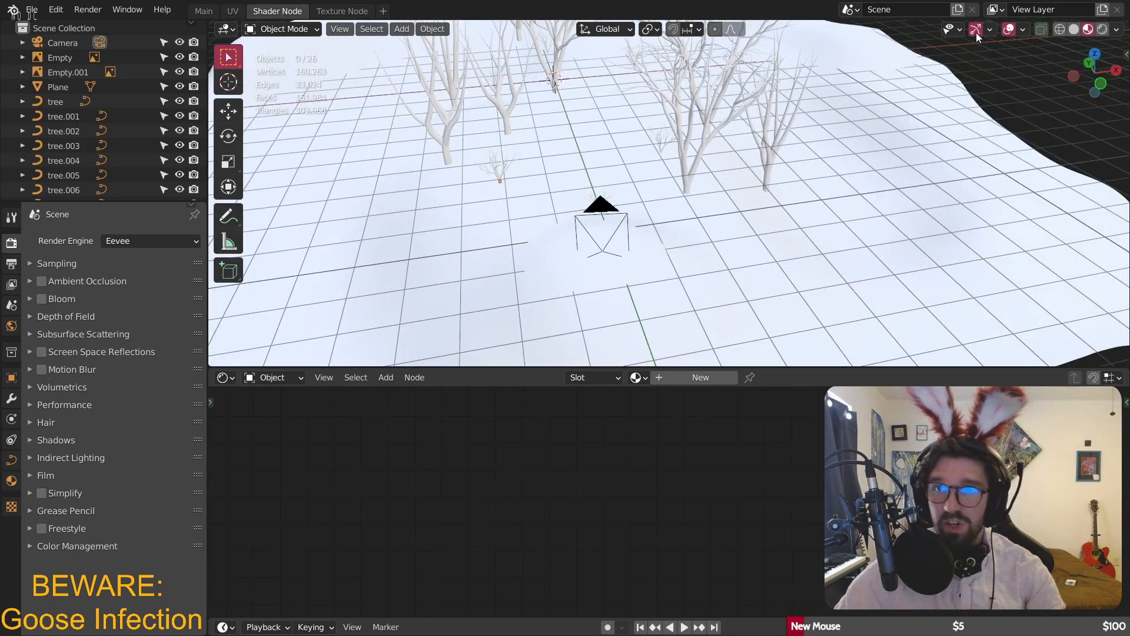
click(1008, 30)
scroll(540, 270, down, 5)
middle_drag(618, 252, 613, 208)
scroll(588, 244, up, 2)
scroll(624, 229, up, 3)
scroll(624, 247, up, 2)
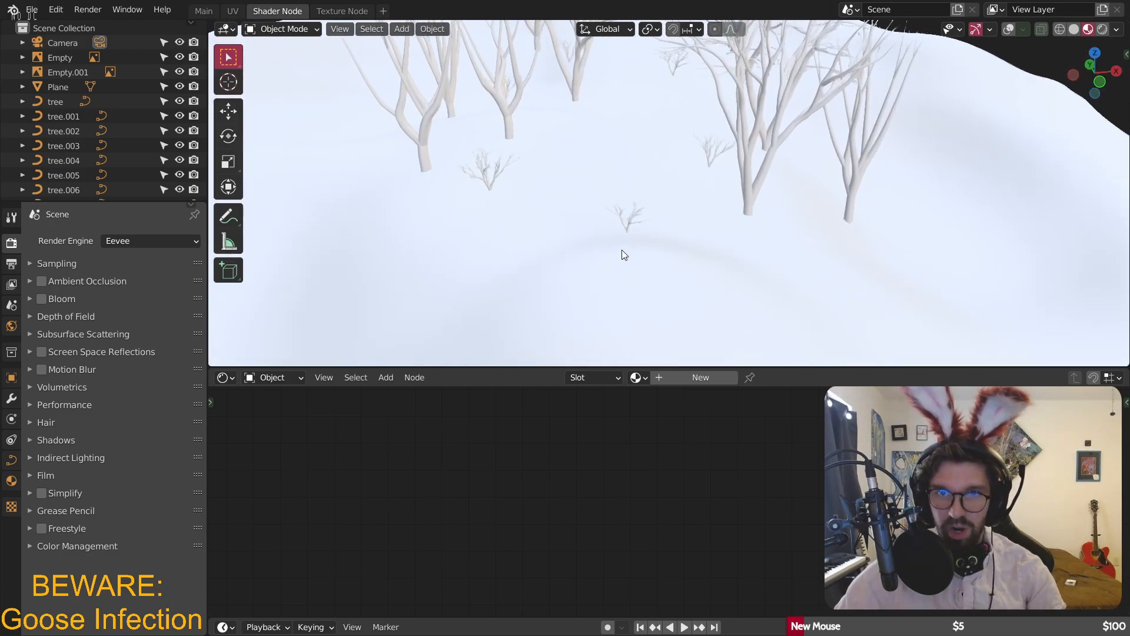
- Assign the Q.Stone material to the shrub near the left foreground tree and check its bark-like surface
click(637, 377)
scroll(674, 516, down, 3)
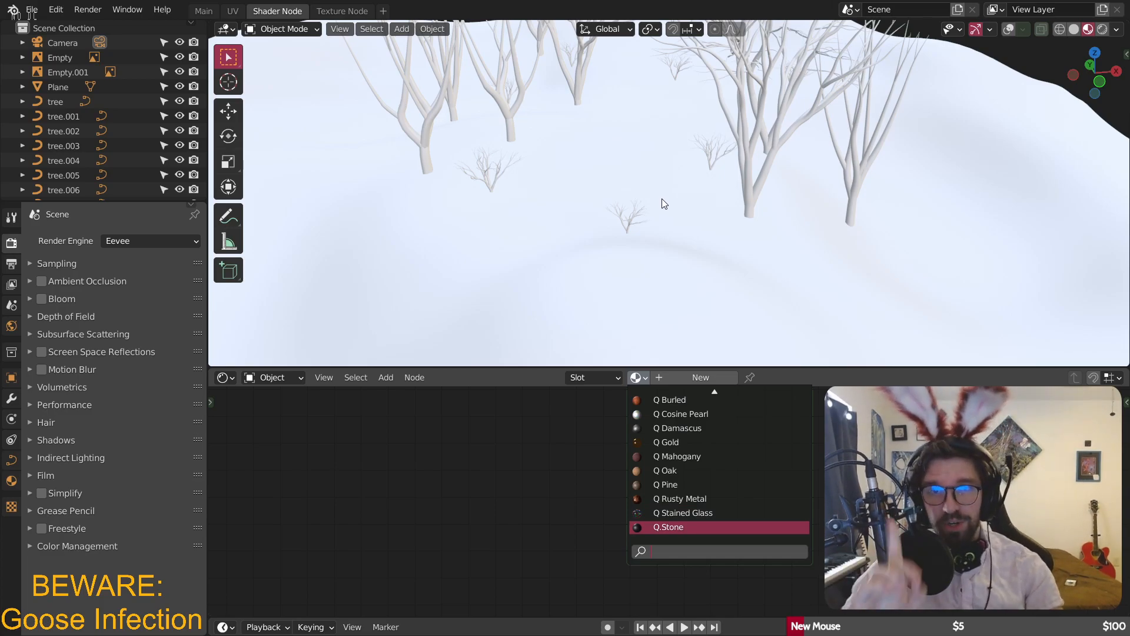
key(Return)
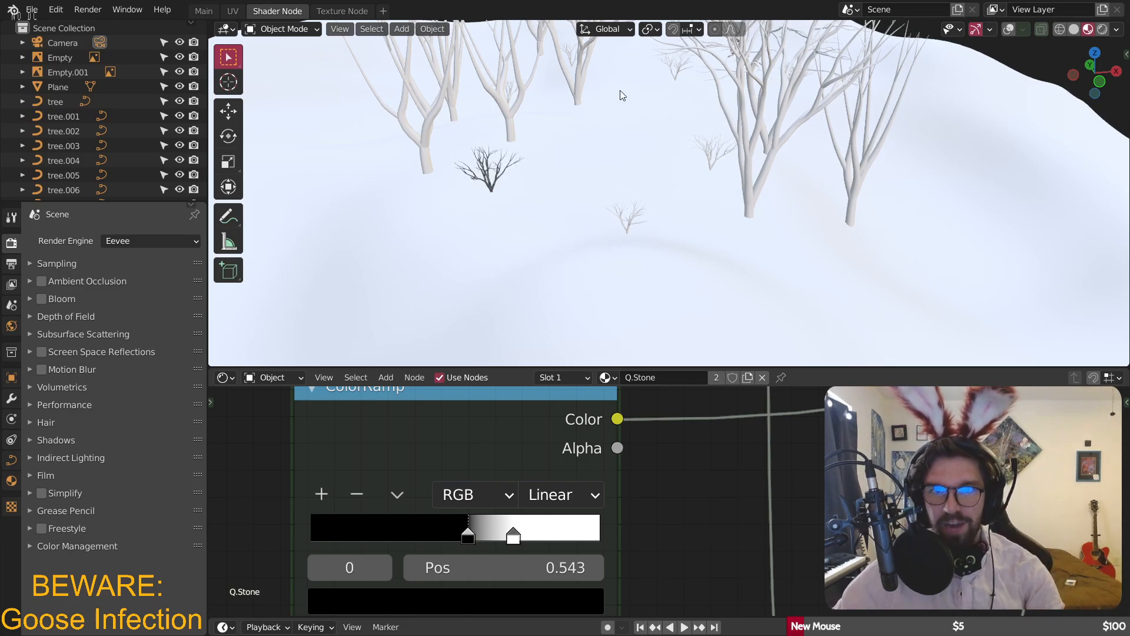
scroll(474, 188, up, 10)
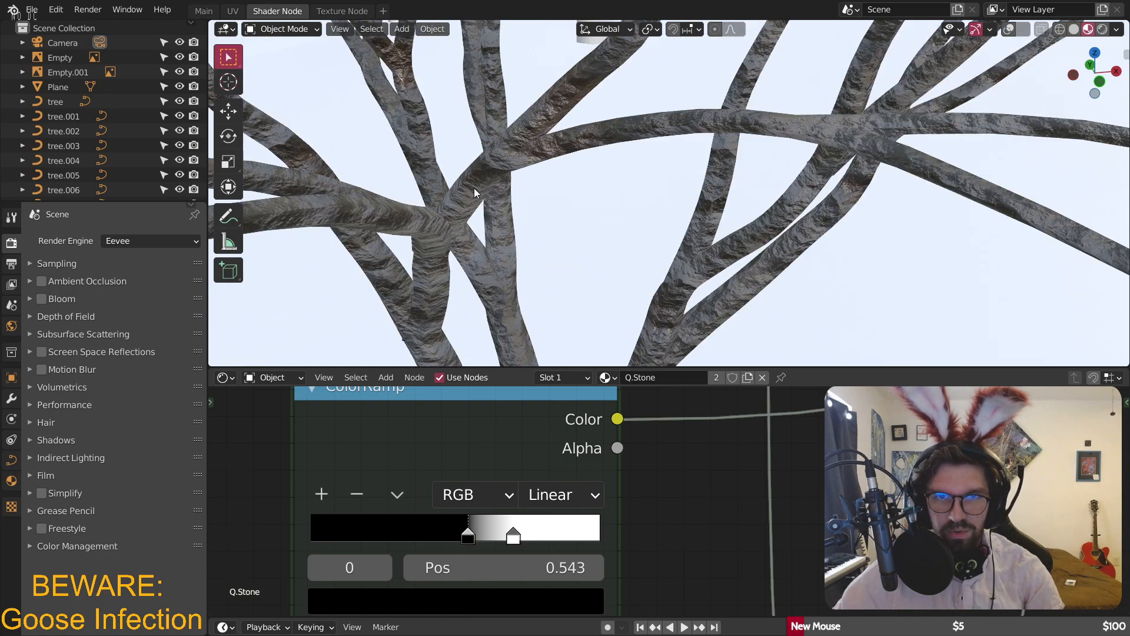
scroll(486, 185, down, 10)
- Assign the Q.Stone material to the terrain Plane and check its surface detail
click(701, 250)
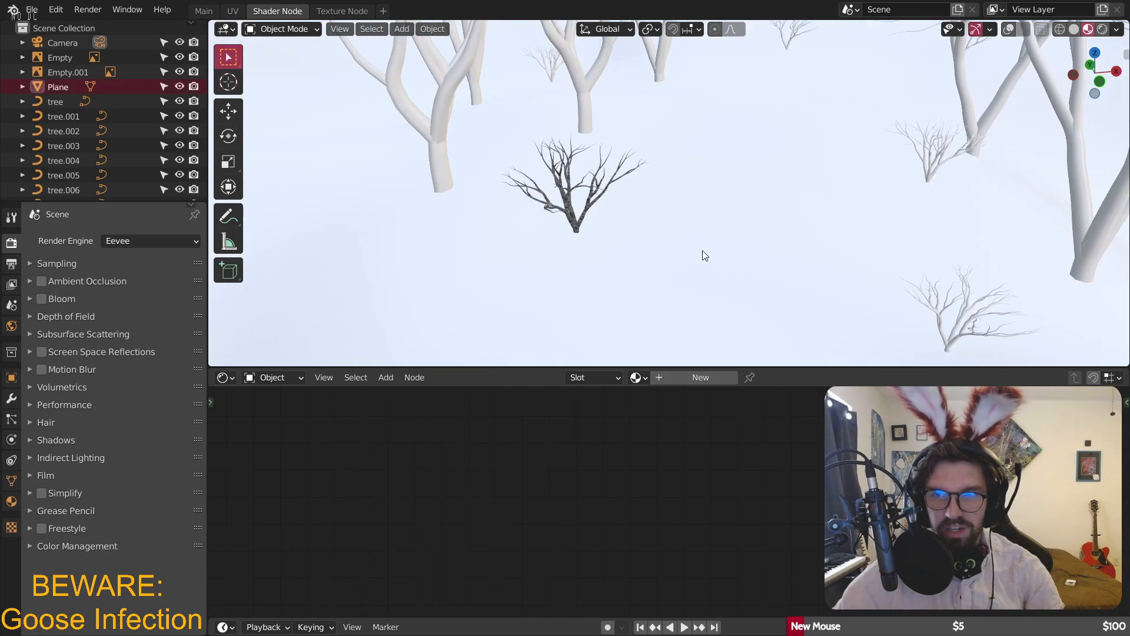
click(638, 377)
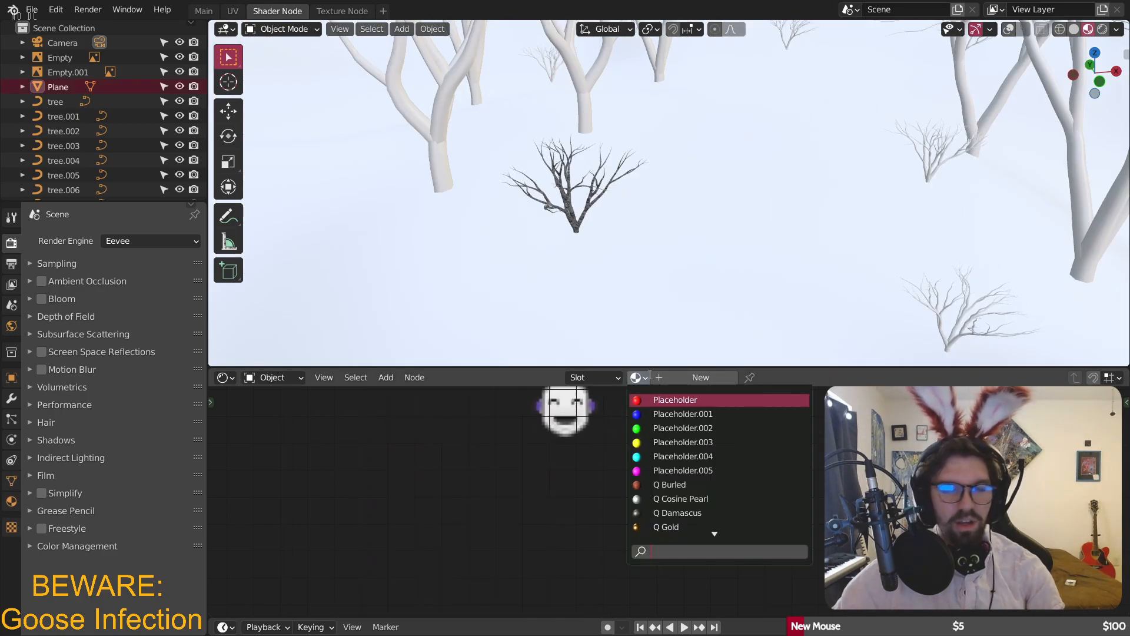
scroll(708, 513, down, 6)
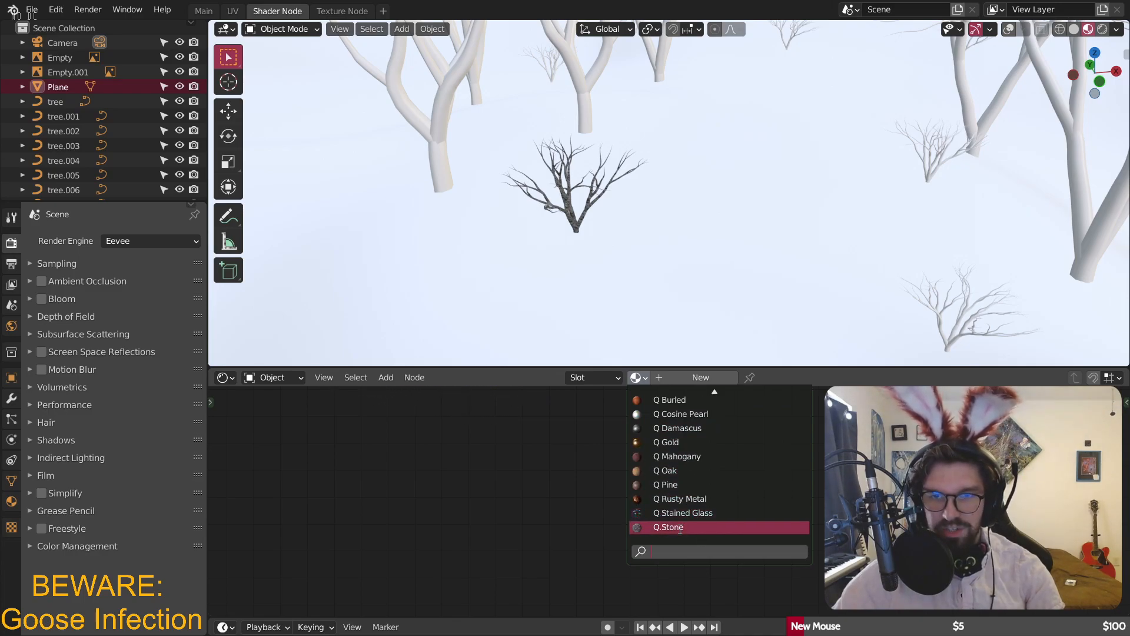
click(680, 525)
key(Home)
scroll(694, 158, up, 5)
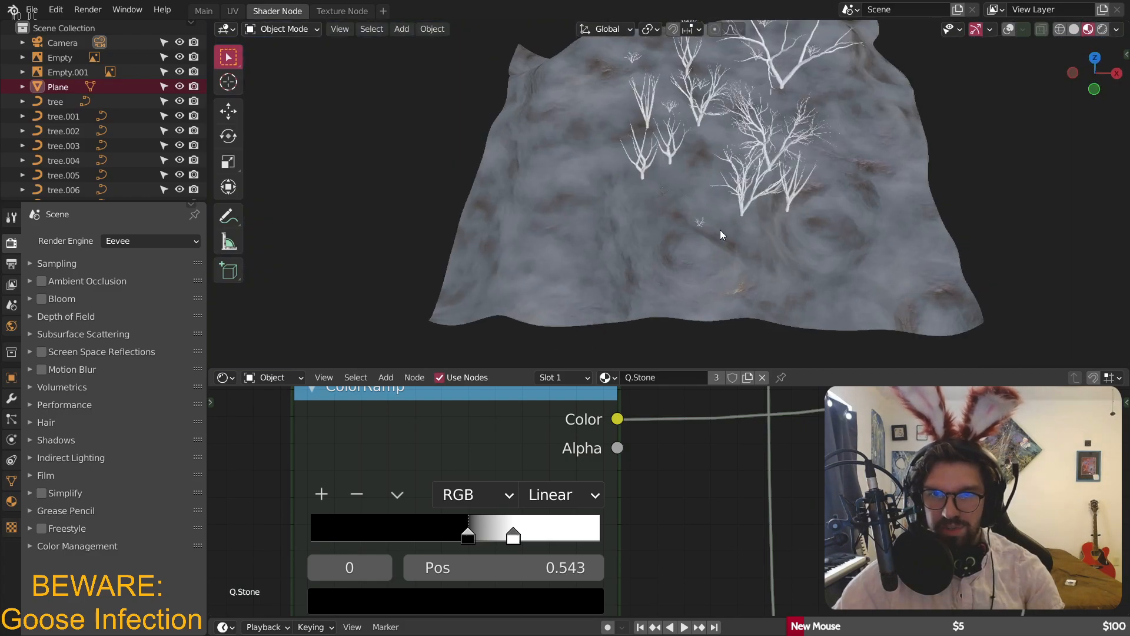
scroll(720, 230, up, 3)
middle_drag(778, 239, 701, 186)
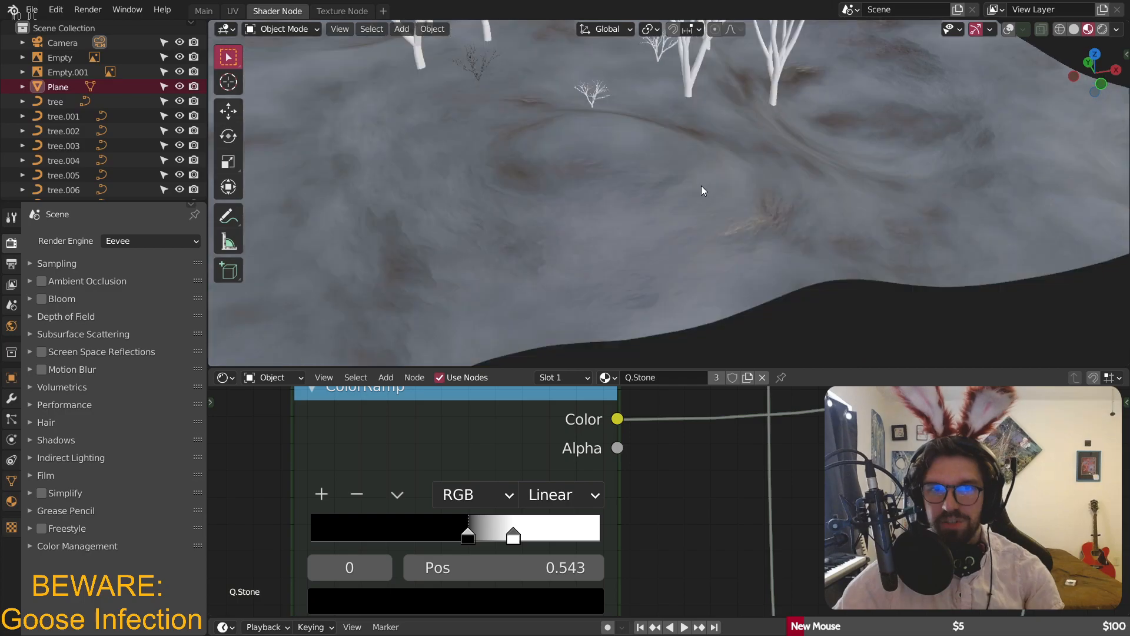
scroll(641, 186, up, 2)
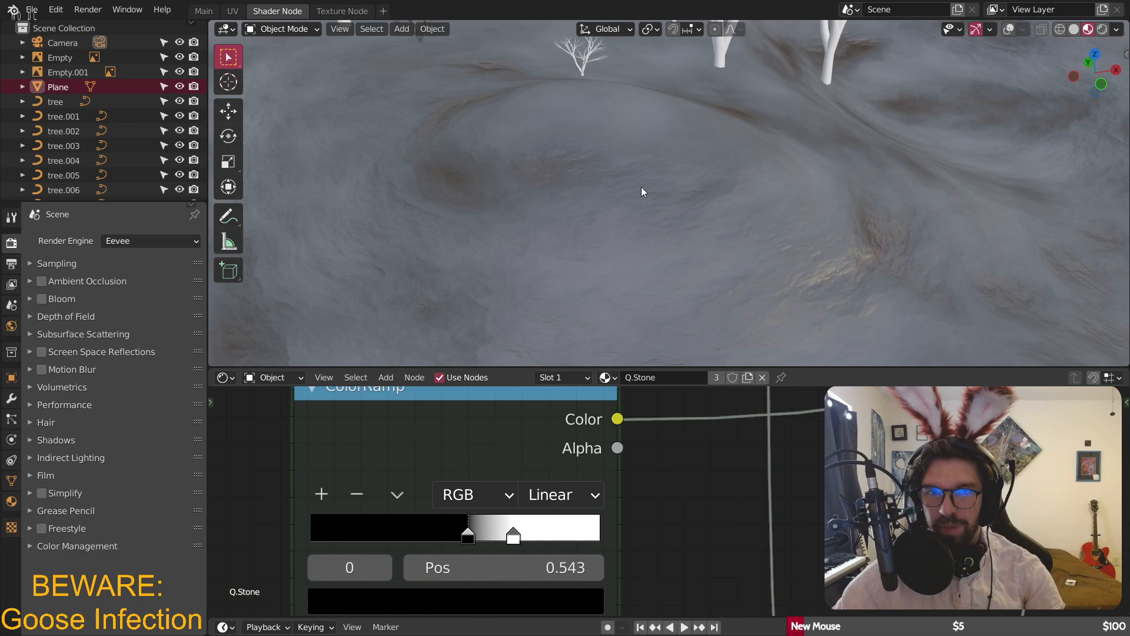
- Set the Distortion of Q.Stone's 600-scale Noise Texture node to 0.5
scroll(820, 485, down, 8)
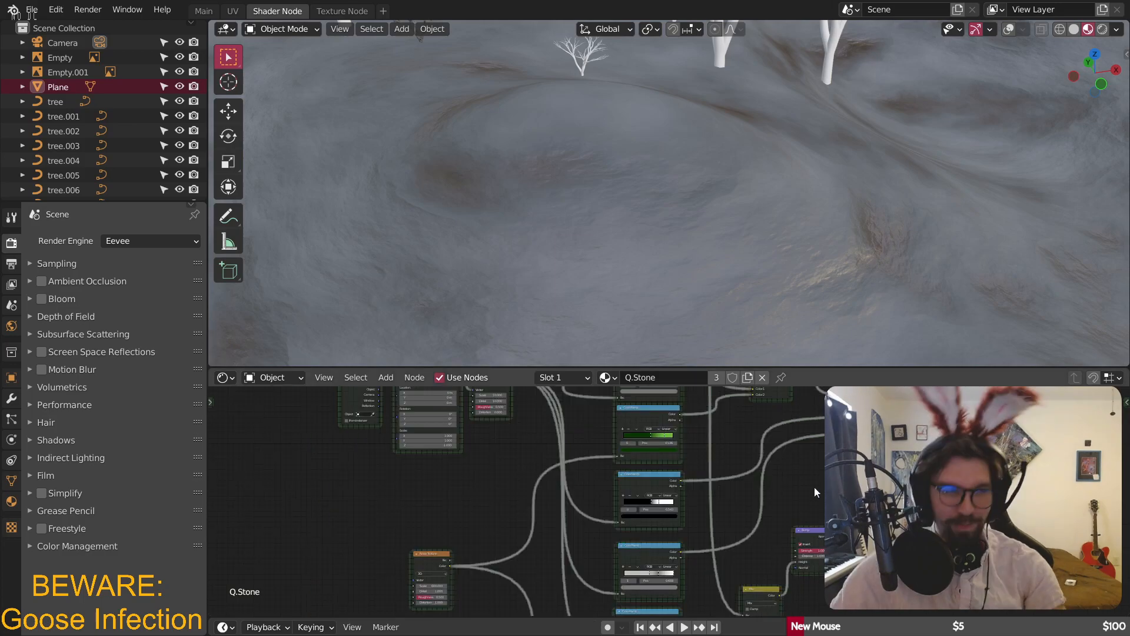
middle_drag(638, 572, 780, 578)
drag(573, 561, 632, 519)
scroll(640, 535, up, 6)
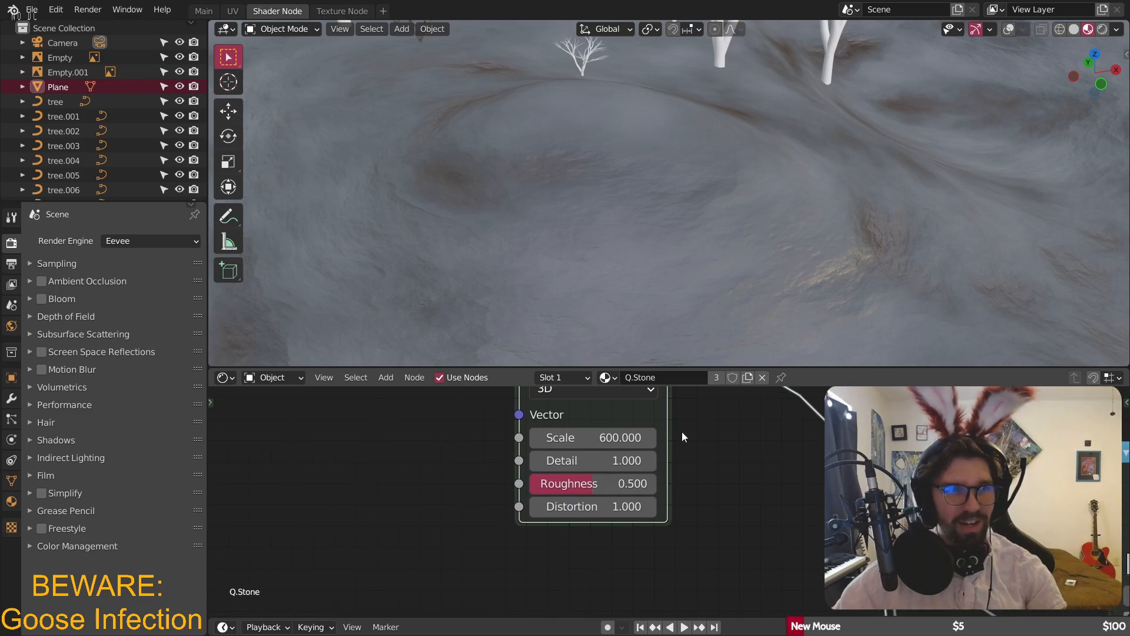
click(594, 506)
text(0.5)
key(Return)
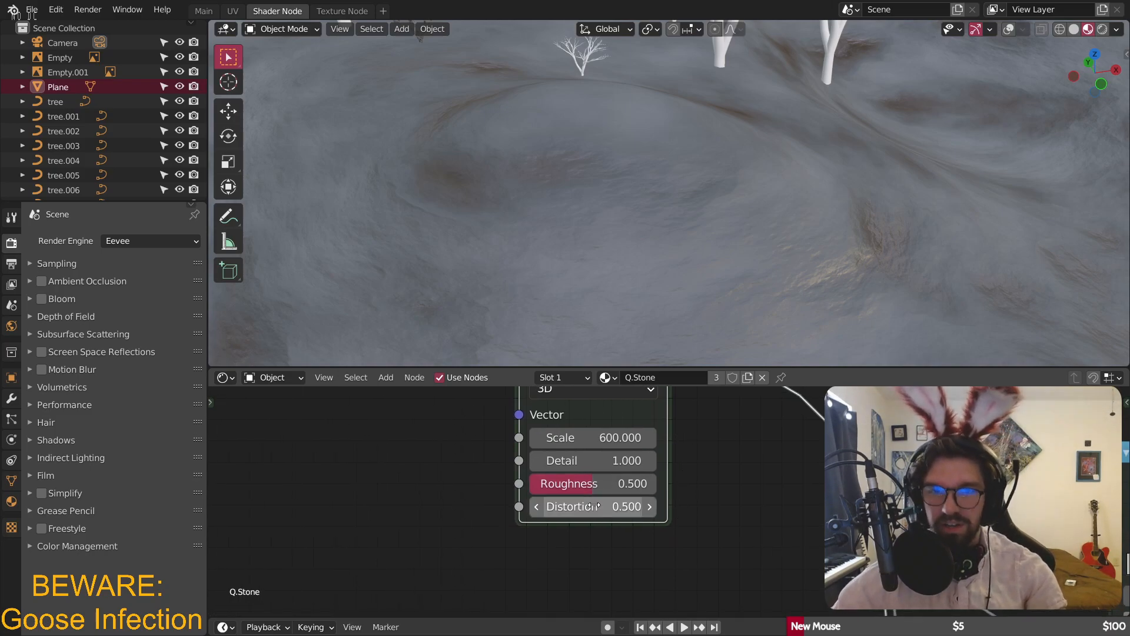
- Examine Q.Stone's noise texture nodes and the surface detail they give the terrain
scroll(777, 487, down, 1)
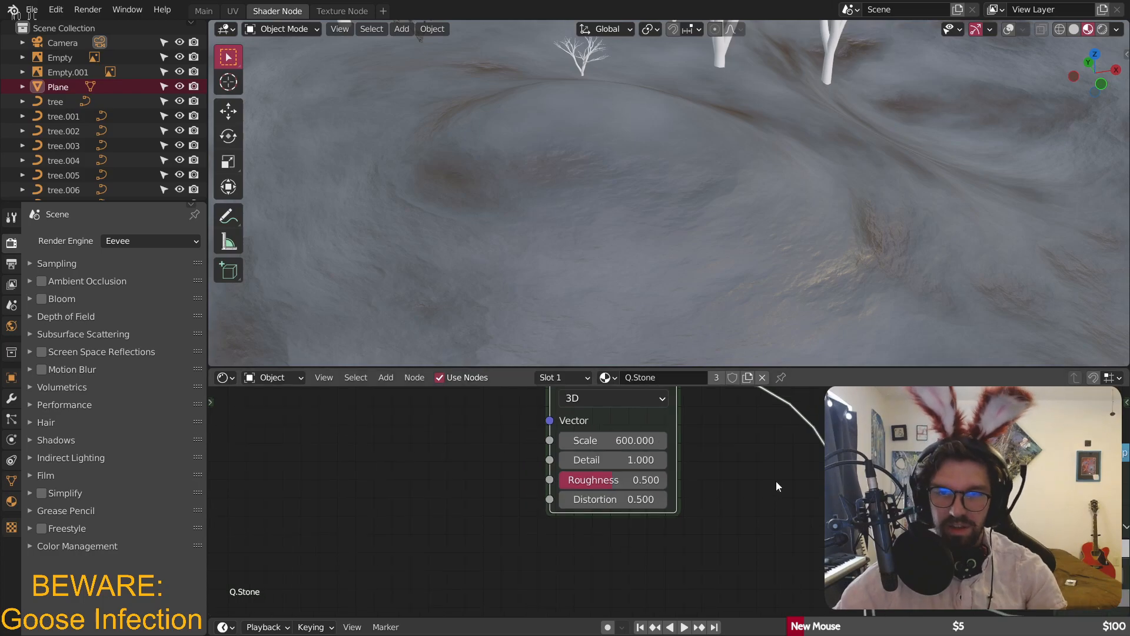
scroll(776, 482, down, 11)
middle_drag(776, 483, 718, 612)
scroll(670, 461, up, 1)
scroll(696, 461, down, 5)
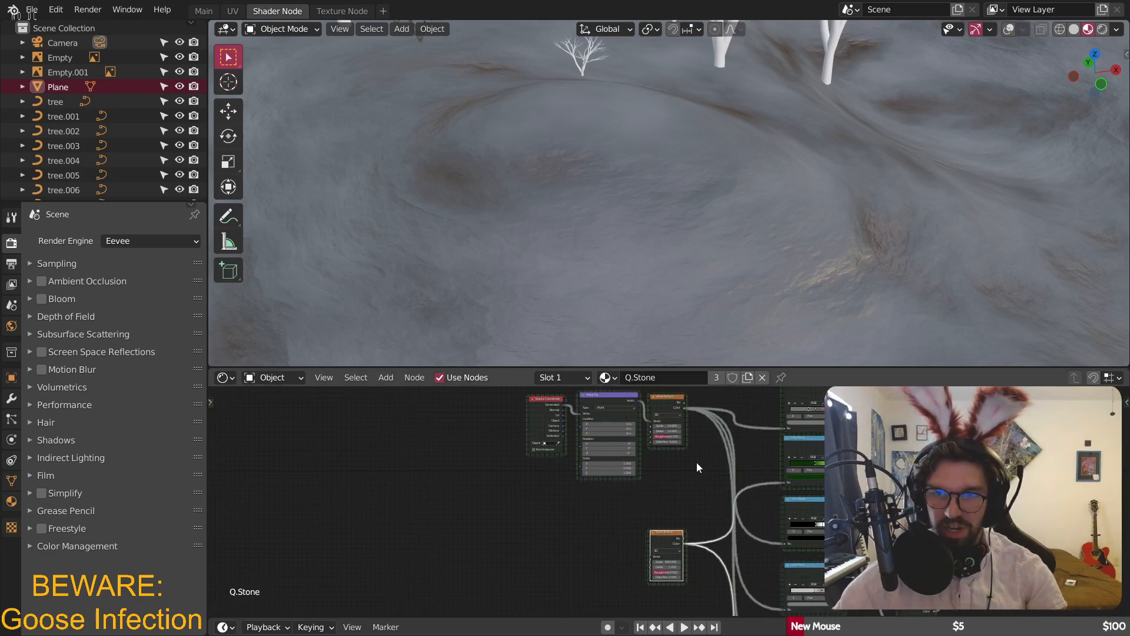
middle_drag(700, 465, 700, 438)
middle_drag(792, 490, 782, 605)
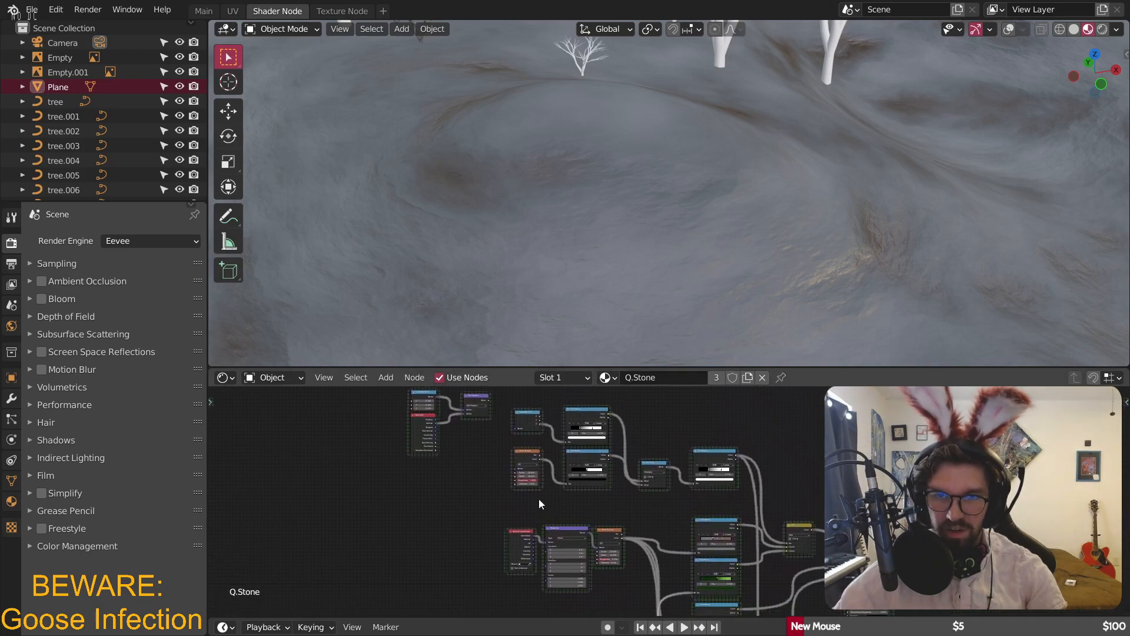
scroll(524, 422, up, 6)
drag(516, 553, 470, 552)
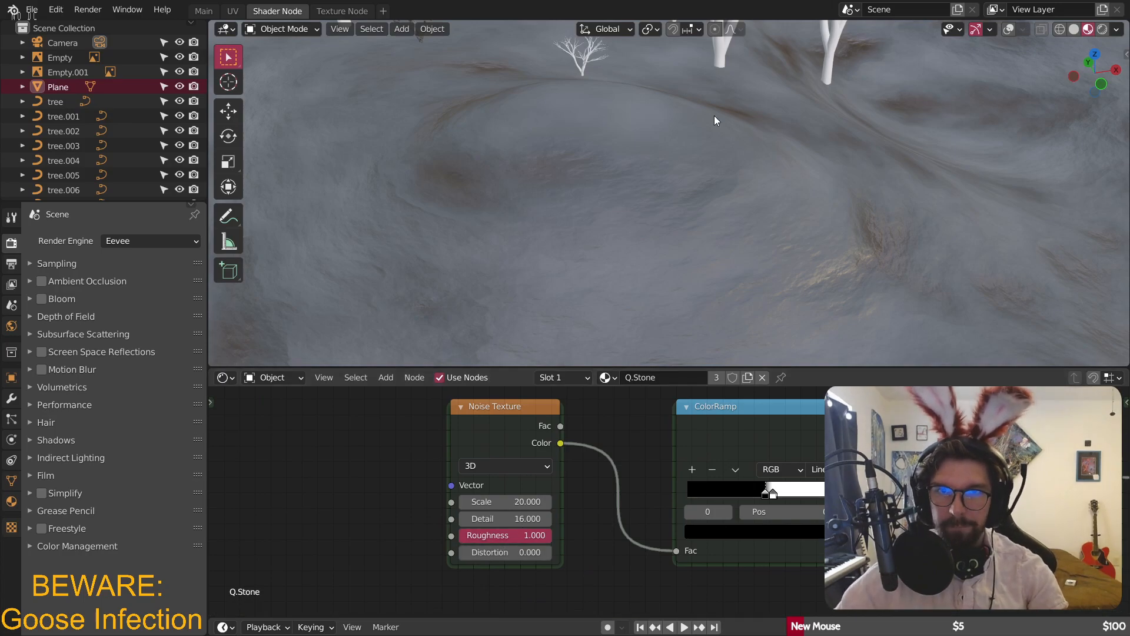
scroll(736, 132, down, 8)
middle_drag(750, 151, 761, 134)
scroll(761, 134, up, 5)
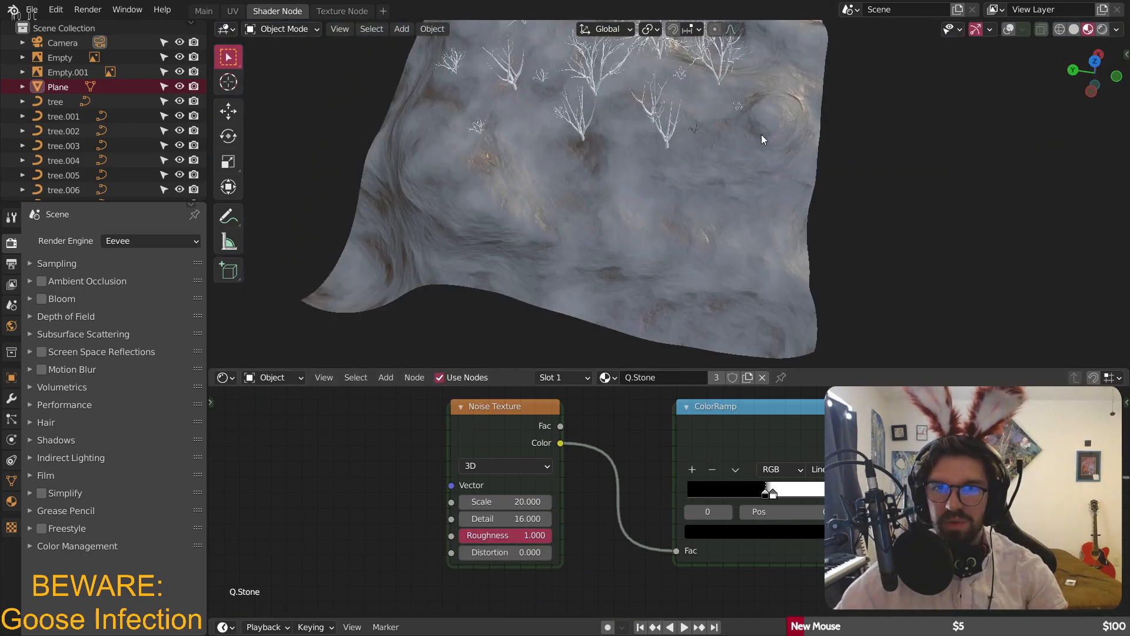
scroll(785, 159, up, 3)
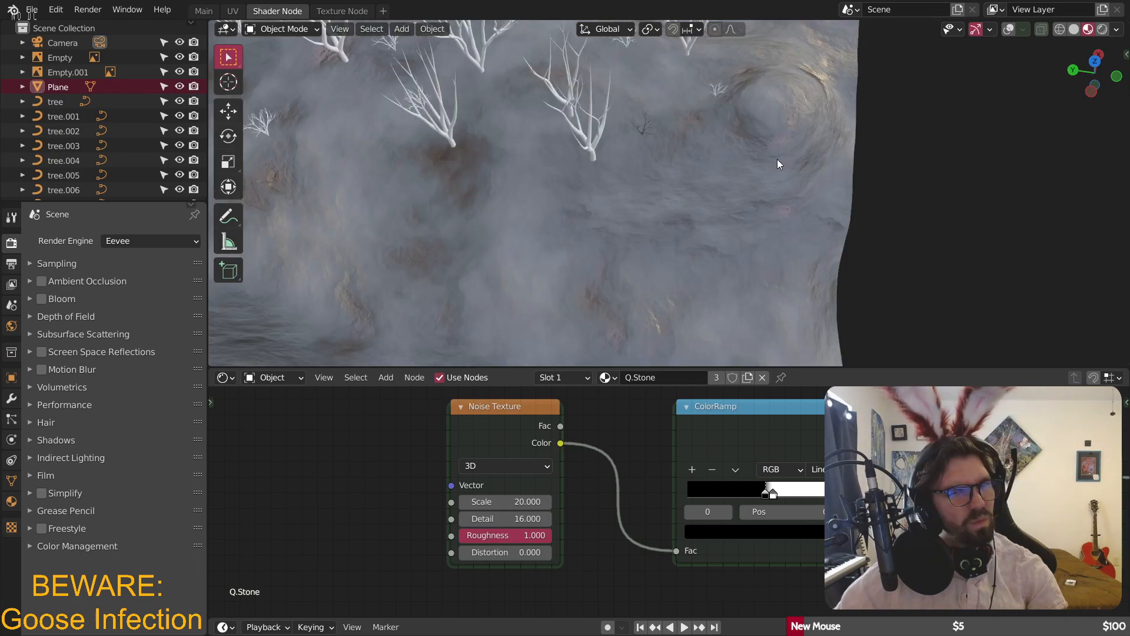
- Set the Roughness of Q.Stone's 10-scale Noise Texture node to 0.767 and check the terrain surface up close
scroll(827, 487, down, 3)
middle_drag(827, 488, 648, 420)
scroll(648, 420, down, 4)
middle_drag(755, 545, 734, 431)
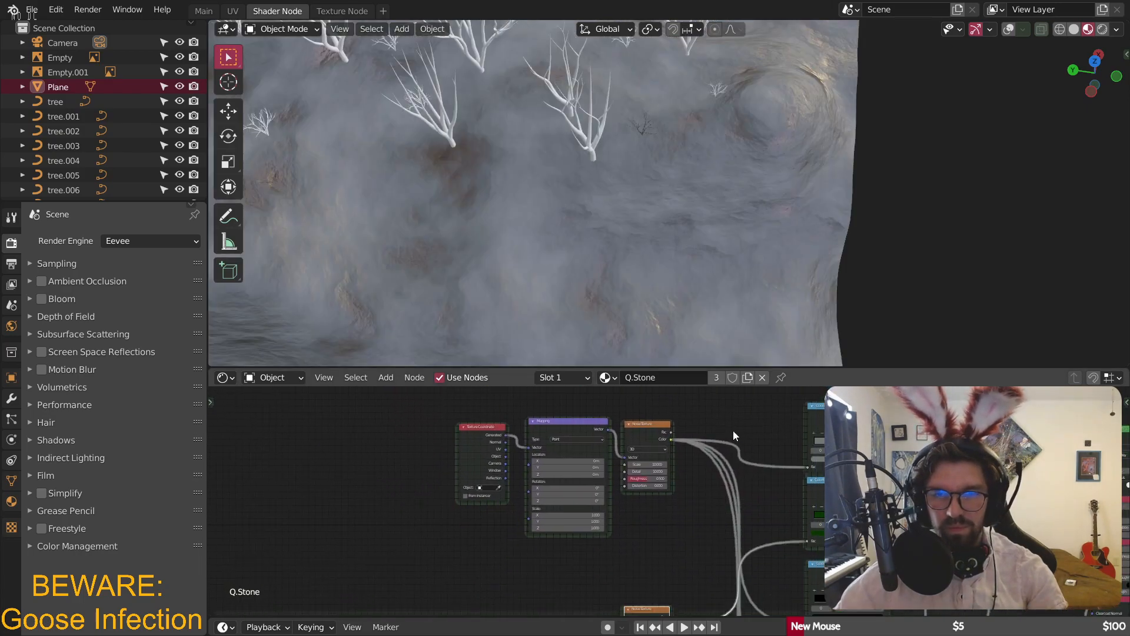
scroll(659, 485, up, 7)
scroll(658, 482, up, 3)
drag(634, 487, 689, 487)
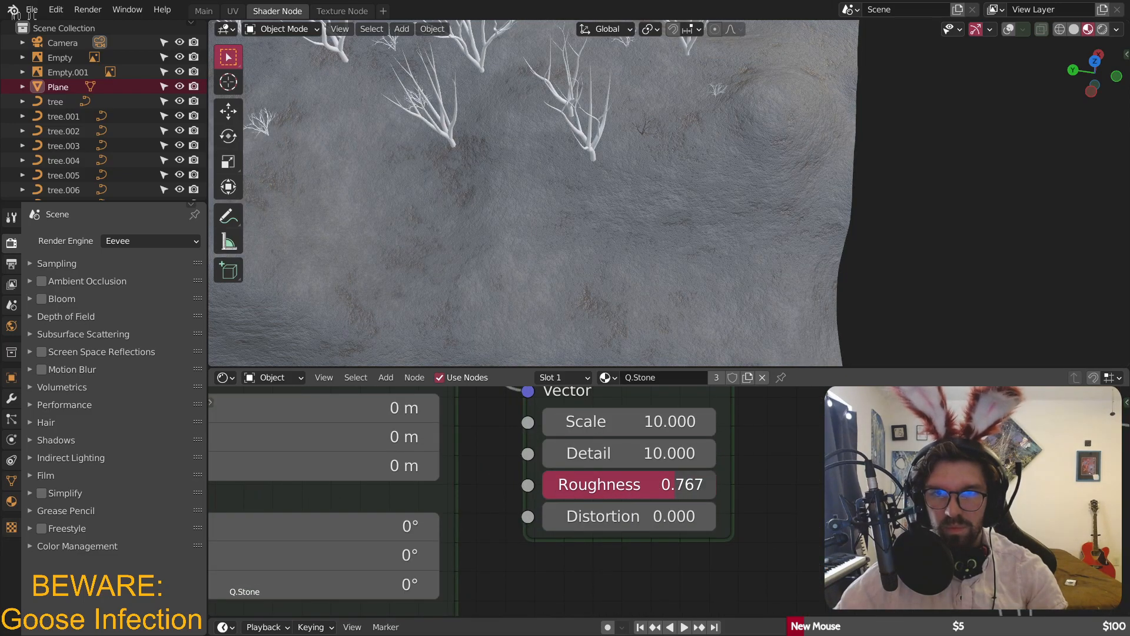
middle_drag(709, 259, 599, 98)
scroll(501, 242, up, 5)
scroll(501, 242, up, 4)
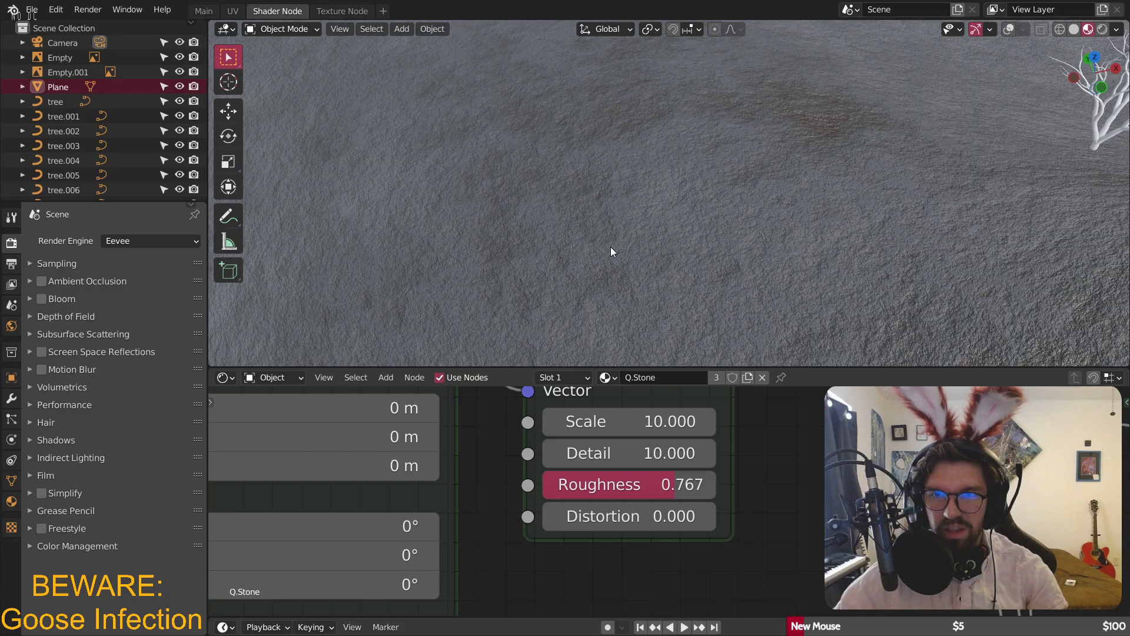
scroll(806, 227, down, 3)
shift+middle_drag(805, 228, 549, 118)
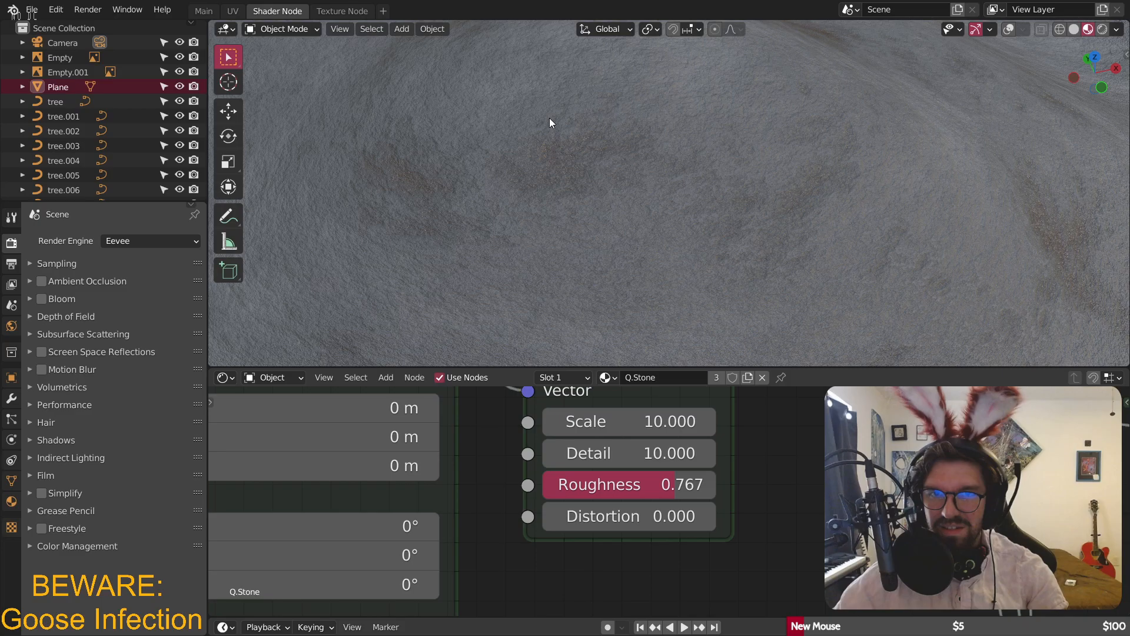
scroll(549, 117, down, 4)
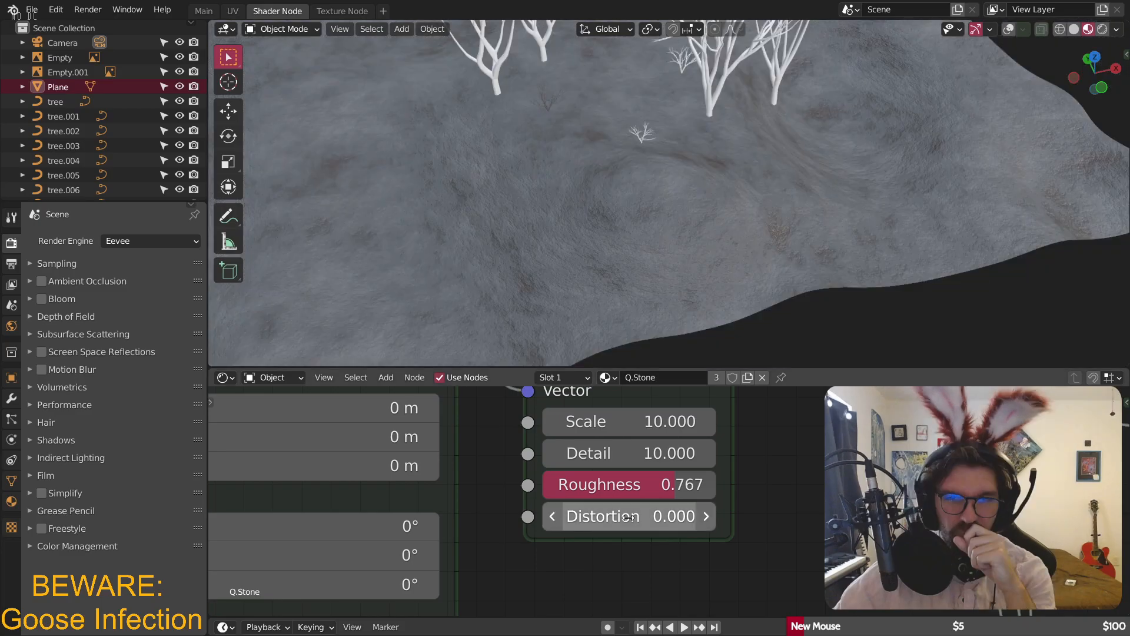
- Set the Detail of the 10-scale Noise Texture node to 16, try a Distortion of 3, and reset the Distortion to 0
drag(628, 517, 677, 516)
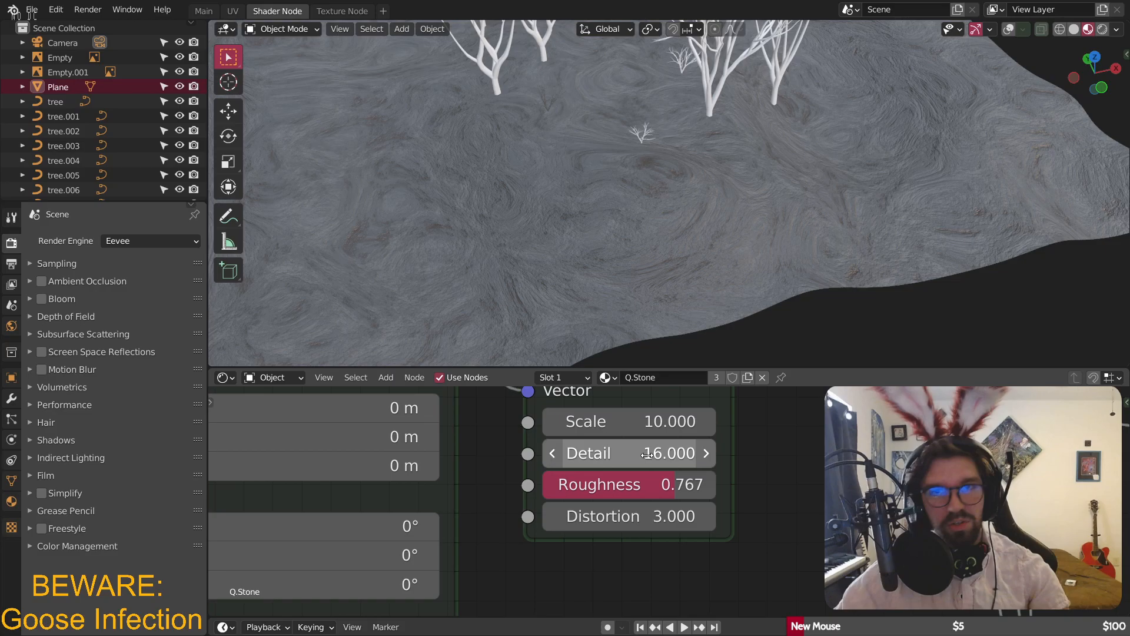
click(649, 516)
text(0)
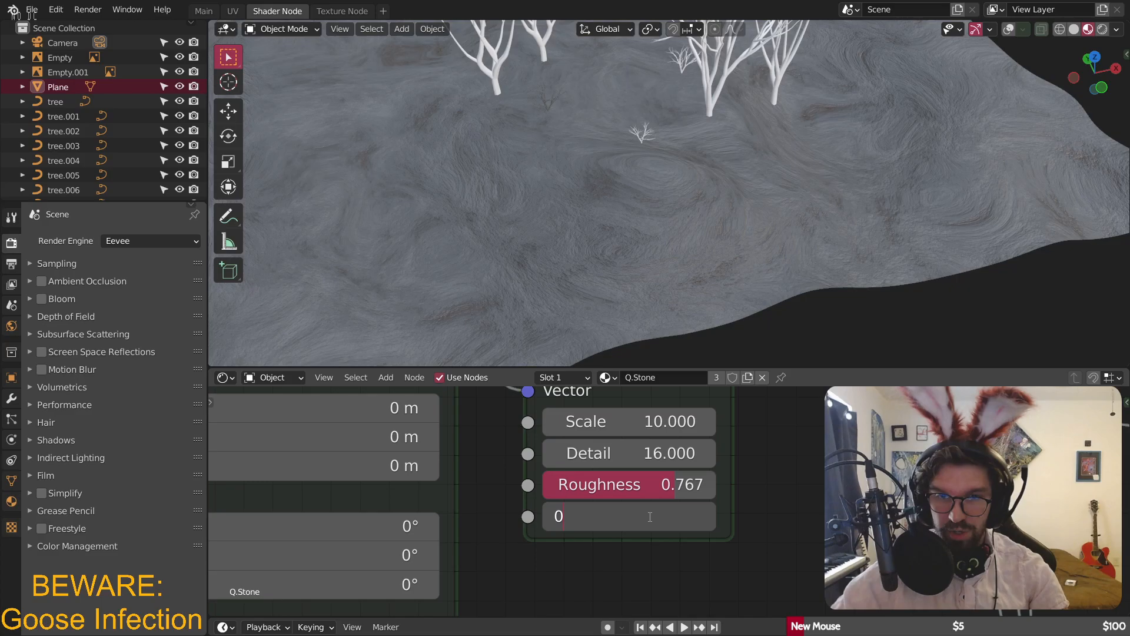
key(Return)
- Examine Q.Stone's colour ramp and Mix nodes and compare the terrain's surface from near and far
scroll(693, 207, down, 3)
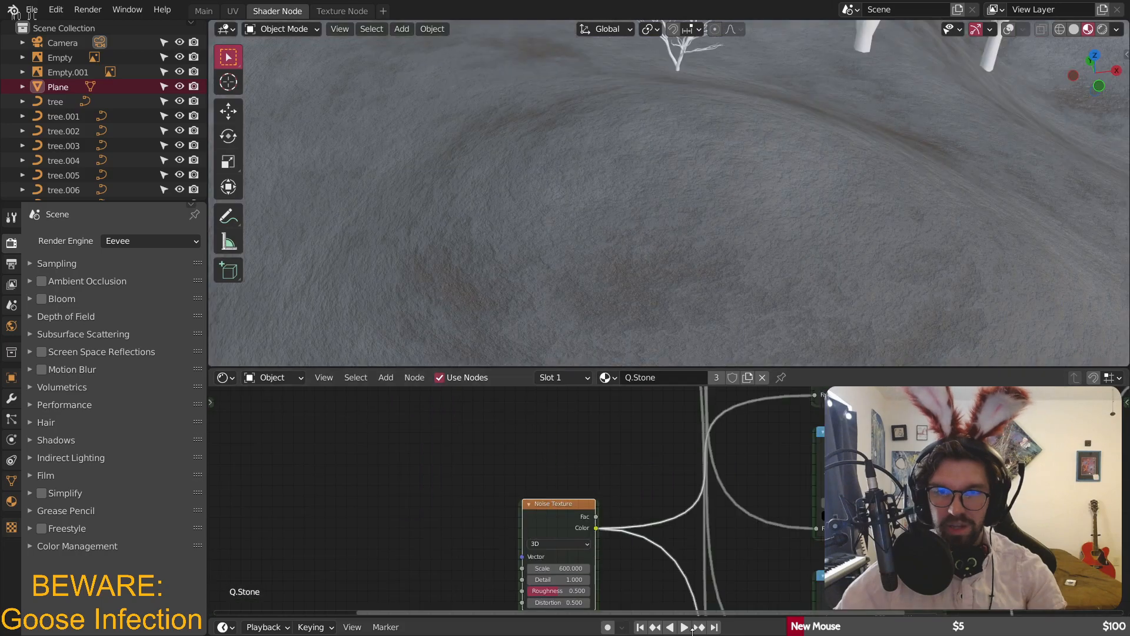
middle_drag(659, 542, 667, 497)
middle_drag(669, 598, 662, 484)
scroll(762, 262, down, 2)
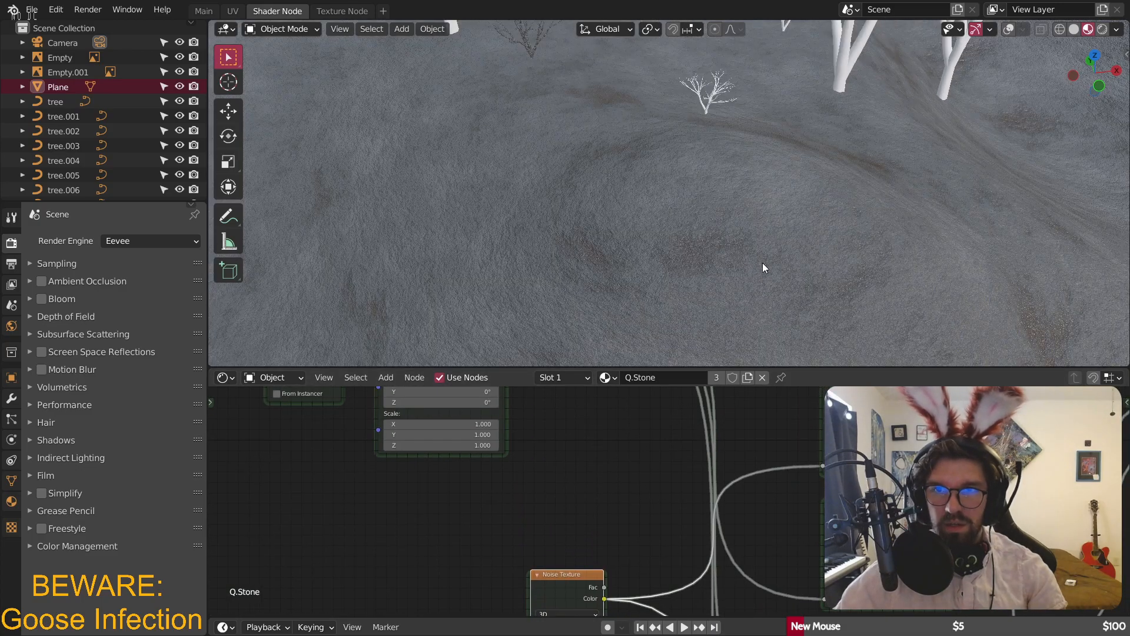
scroll(762, 263, down, 1)
middle_drag(807, 527, 698, 506)
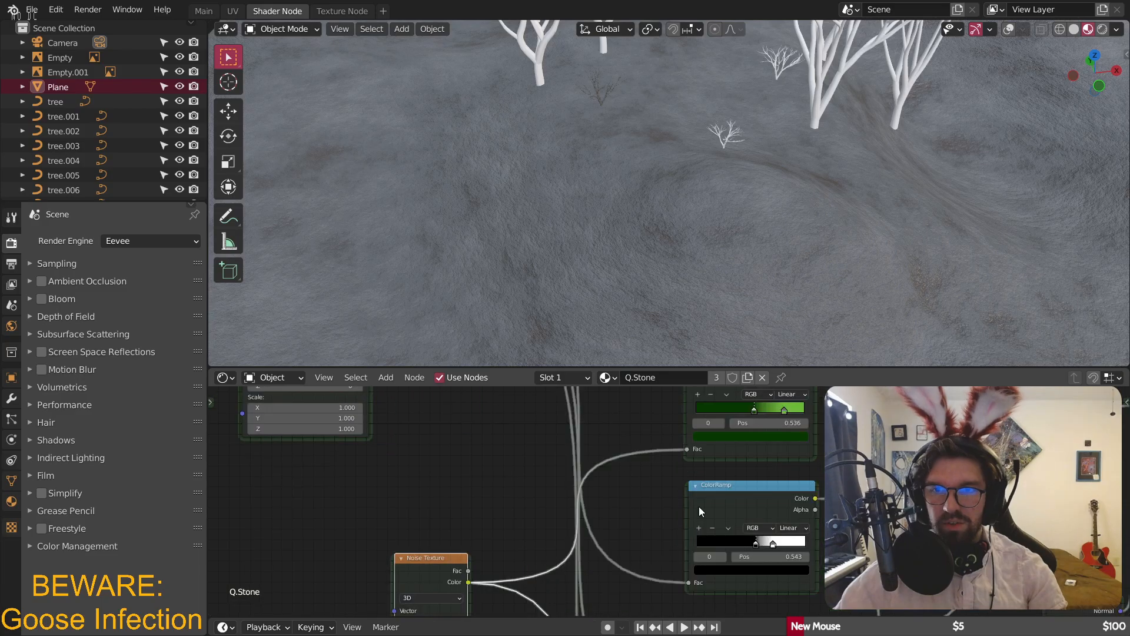
middle_drag(877, 445, 647, 607)
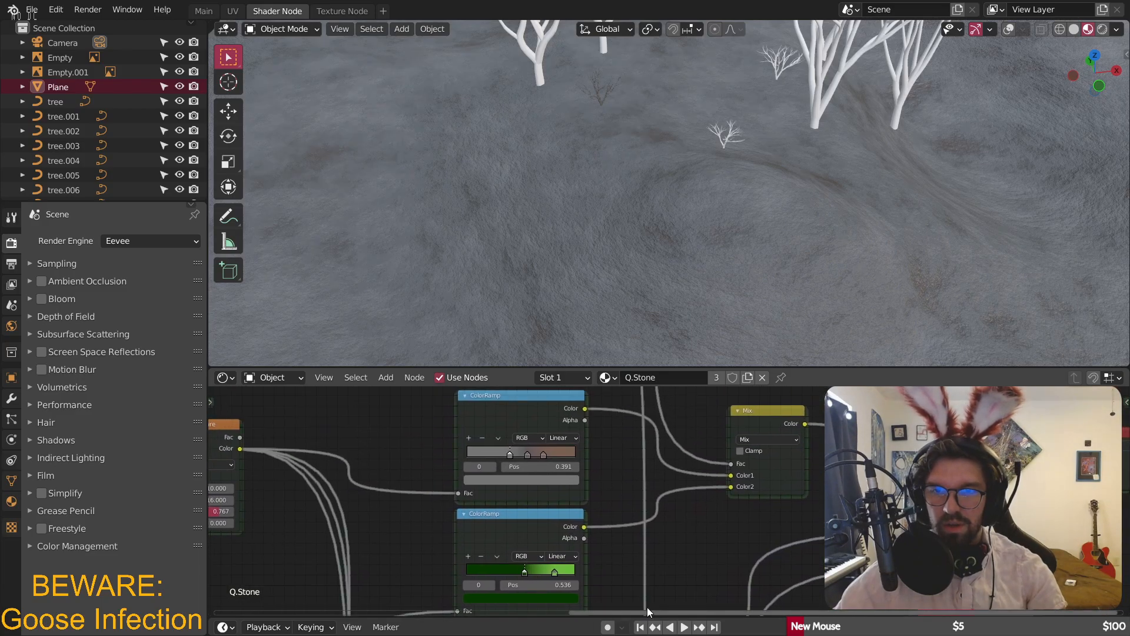
scroll(683, 233, down, 5)
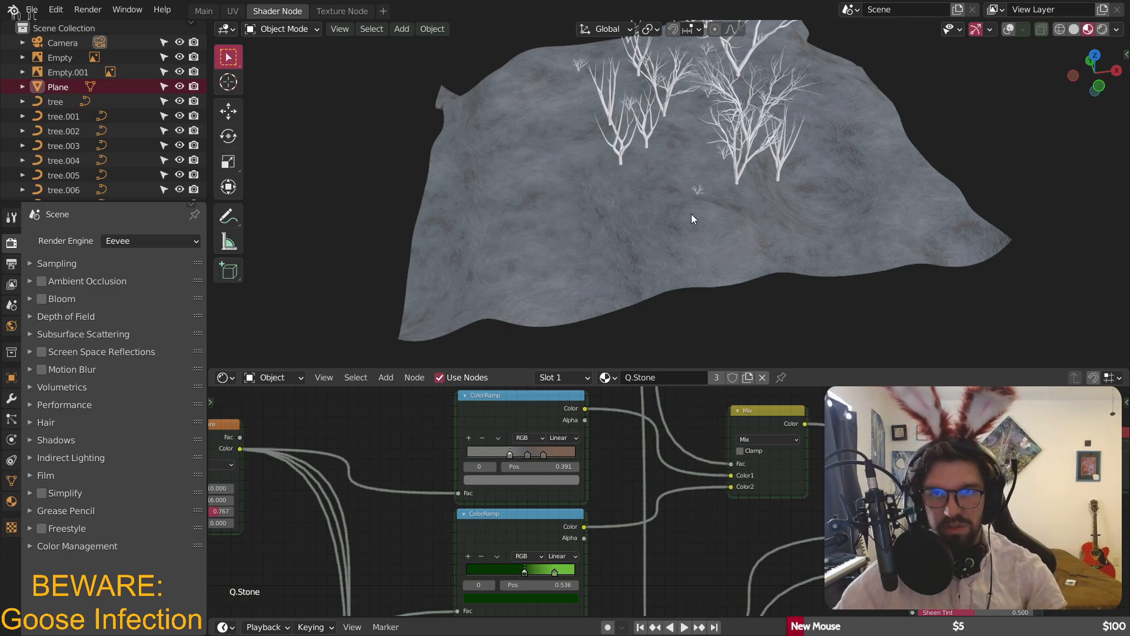
scroll(691, 216, up, 2)
scroll(692, 215, up, 2)
scroll(693, 221, up, 2)
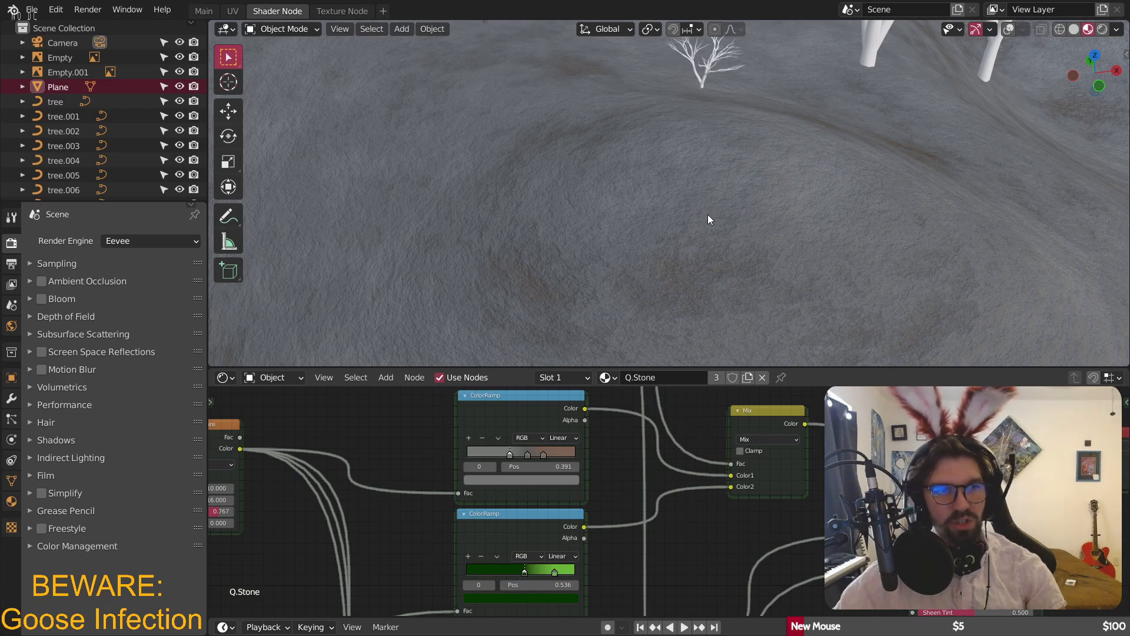
- Recolour the first stop of Q.Stone's grey-to-brown ColorRamp to a dark reddish brown
middle_drag(713, 525, 729, 404)
middle_drag(590, 509, 601, 458)
scroll(599, 457, up, 15)
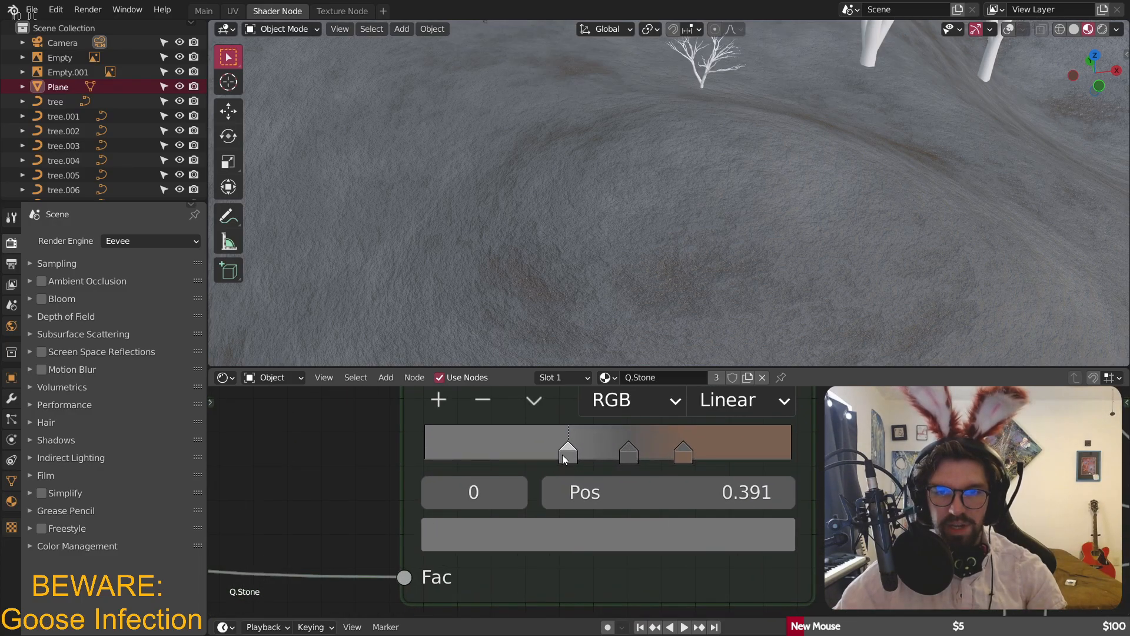
click(634, 513)
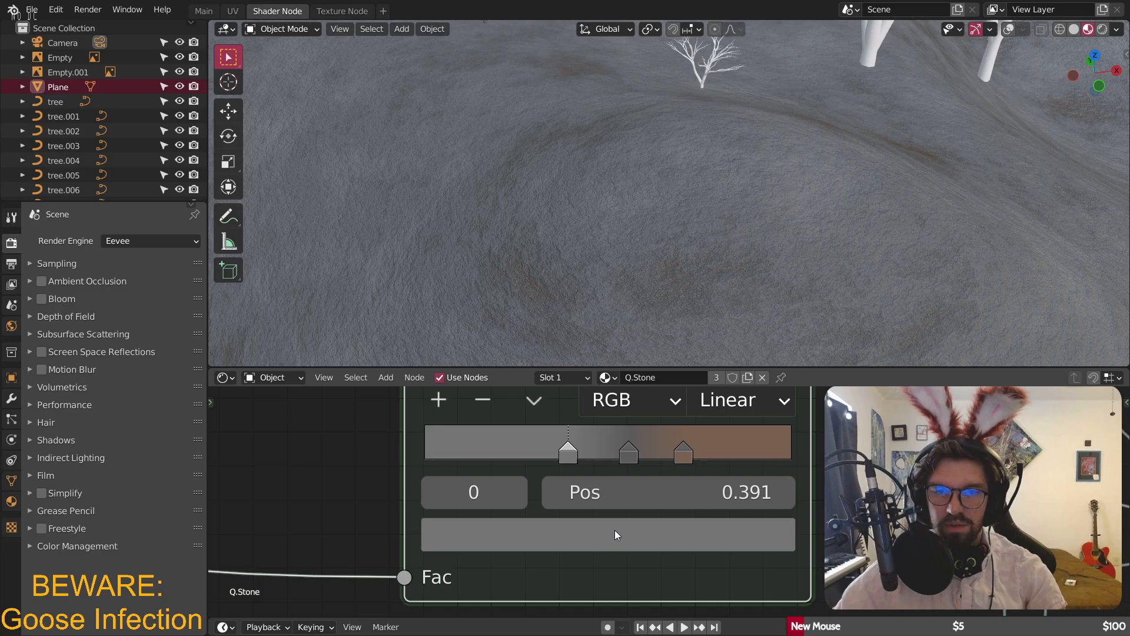
click(615, 530)
click(542, 212)
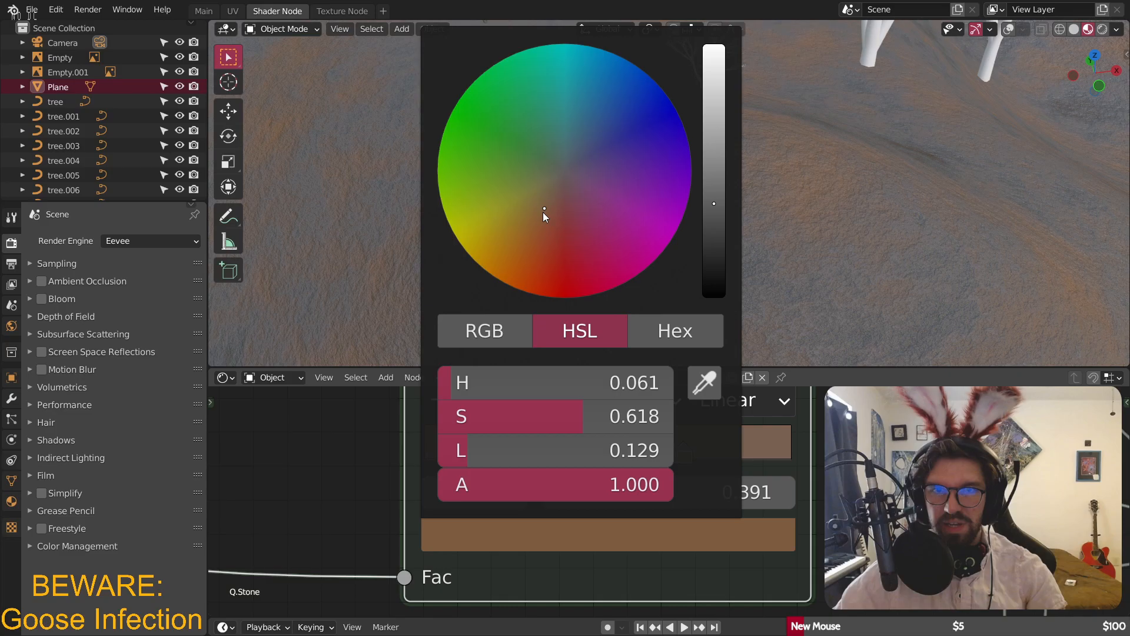
key(Escape)
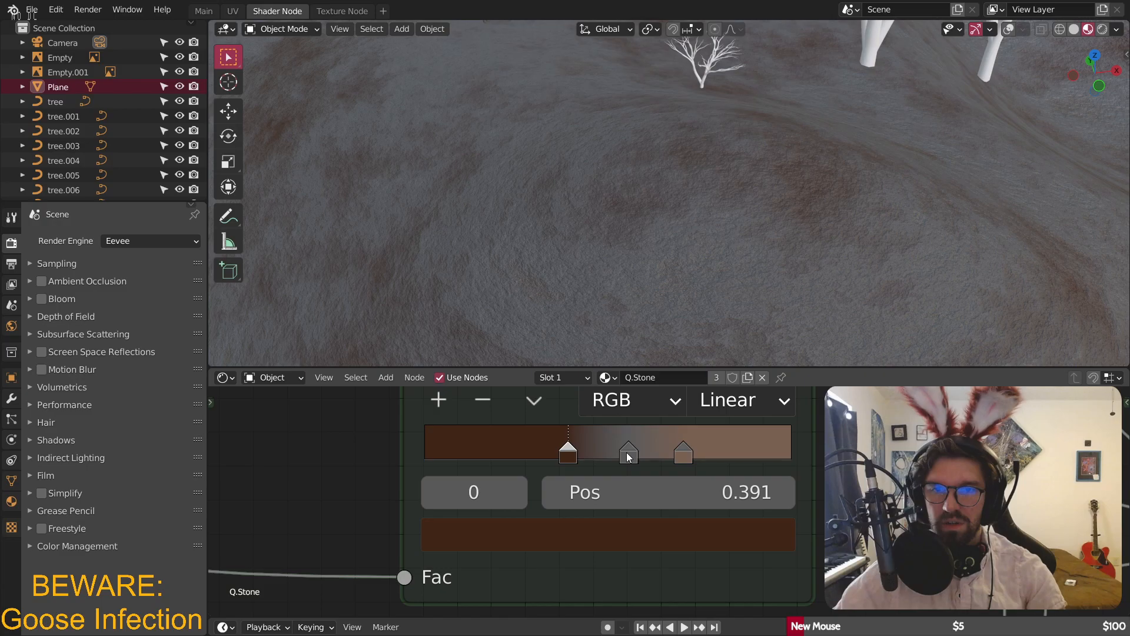
- Recolour the middle stop of the same ColorRamp to a dark olive green with H 0.196, S 0.659 and L 0.030
click(628, 457)
click(606, 533)
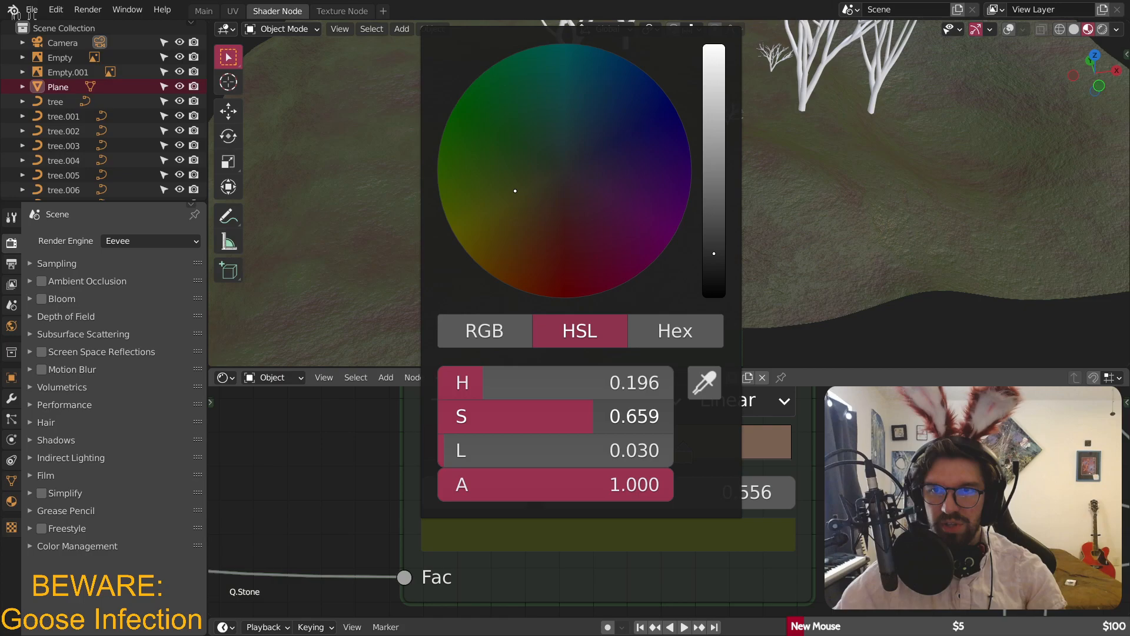
key(Escape)
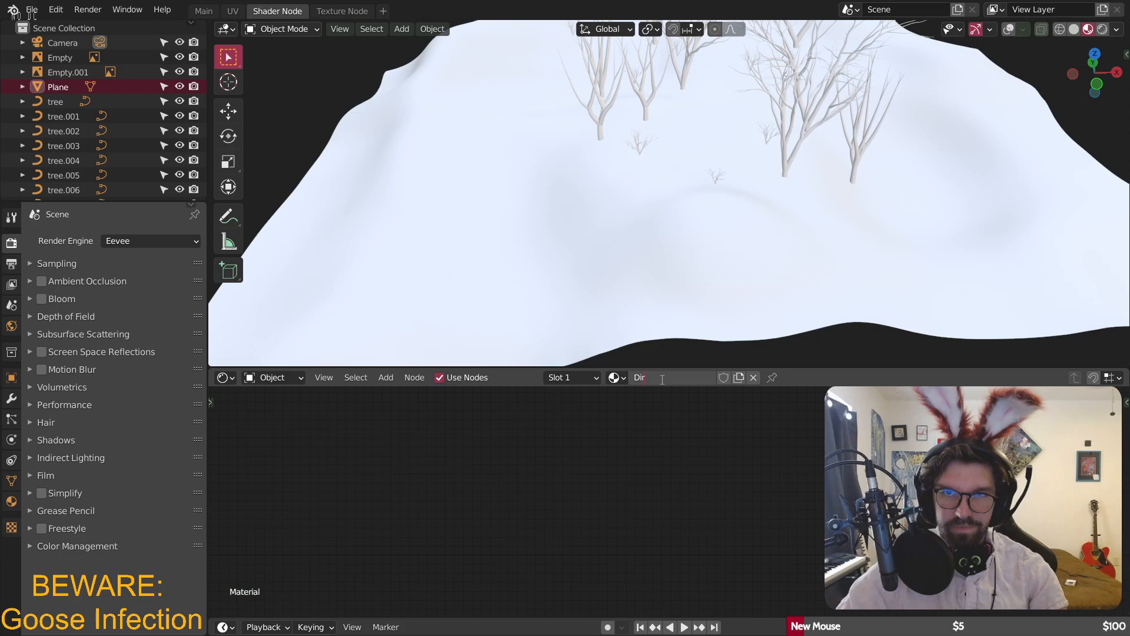
- Name the terrain's new material Dirt and add a Bump node connected to the shader's Normal input
text(t)
key(Return)
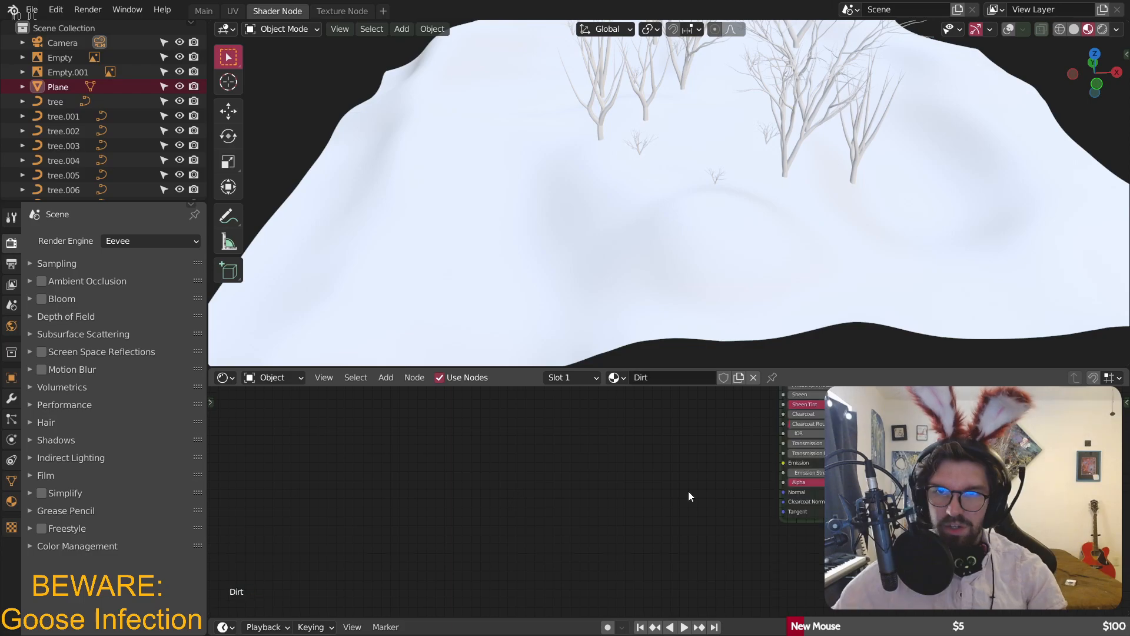
scroll(688, 491, up, 6)
middle_drag(688, 491, 661, 475)
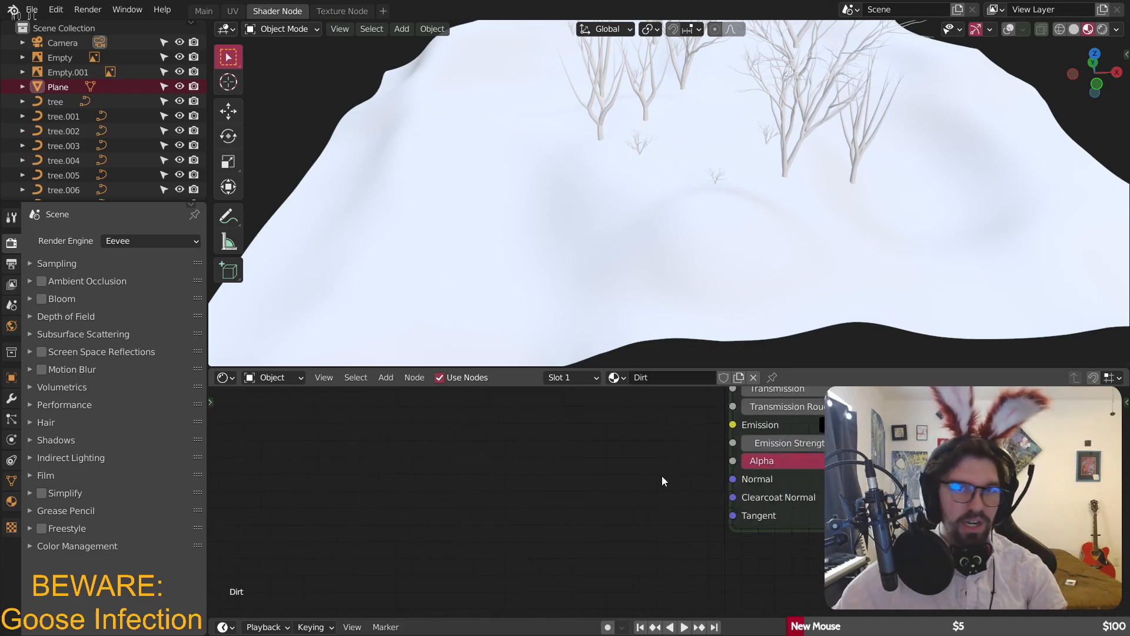
click(385, 378)
mouse_move(429, 487)
click(529, 357)
click(577, 484)
drag(708, 514, 733, 482)
key(Home)
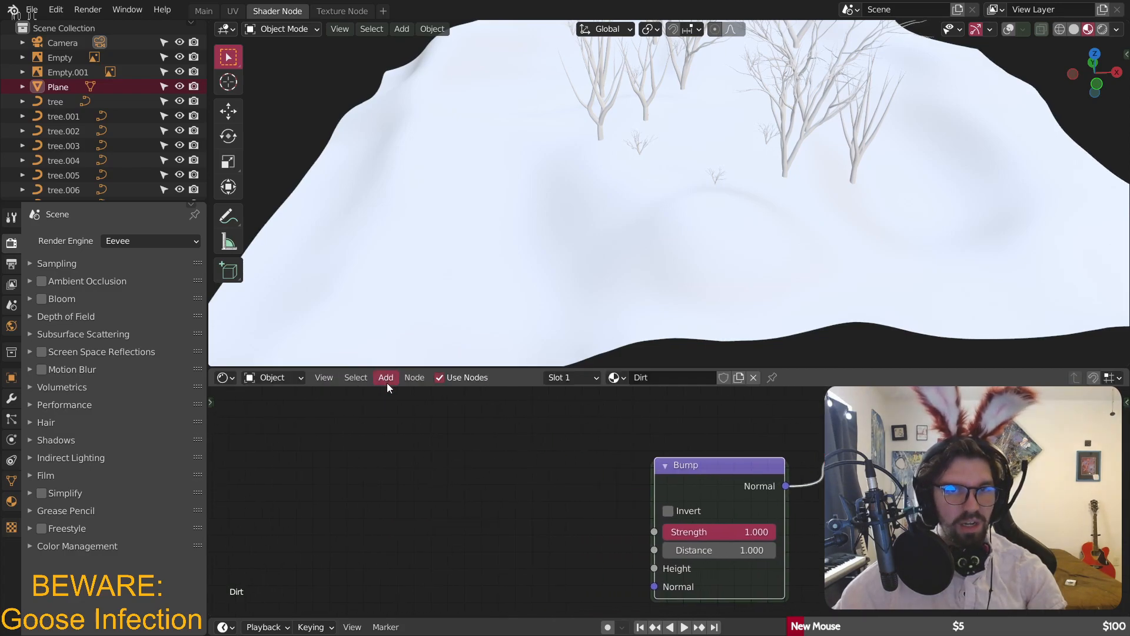
- Add a Noise Texture node, connect its Color to the Bump node's Height, and check the bumps on the terrain
click(385, 378)
mouse_move(407, 425)
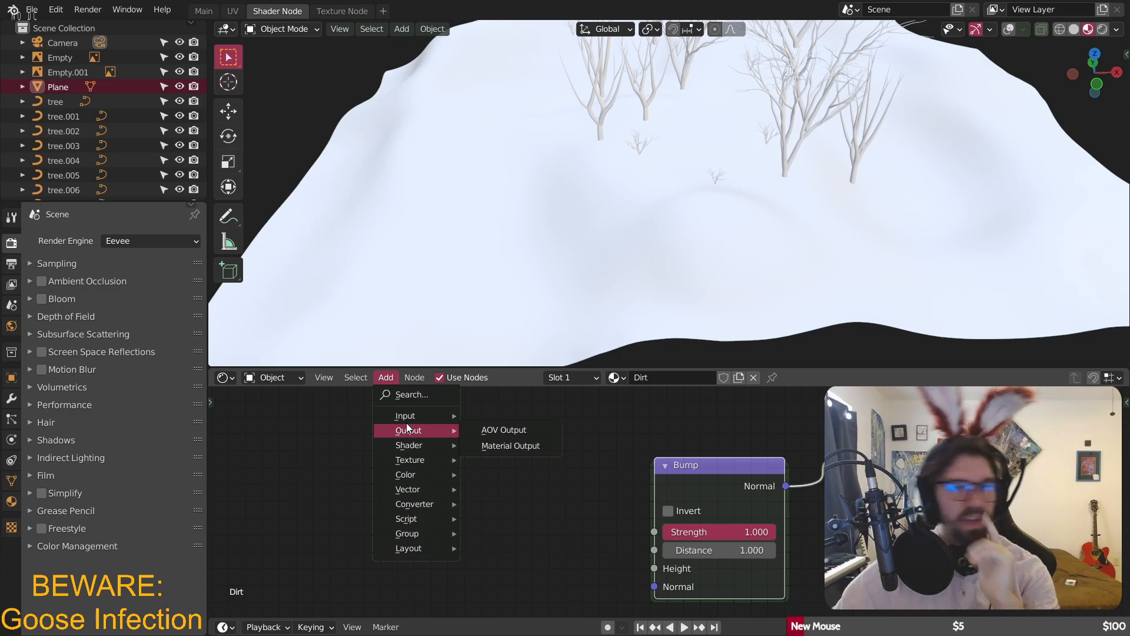
mouse_move(425, 459)
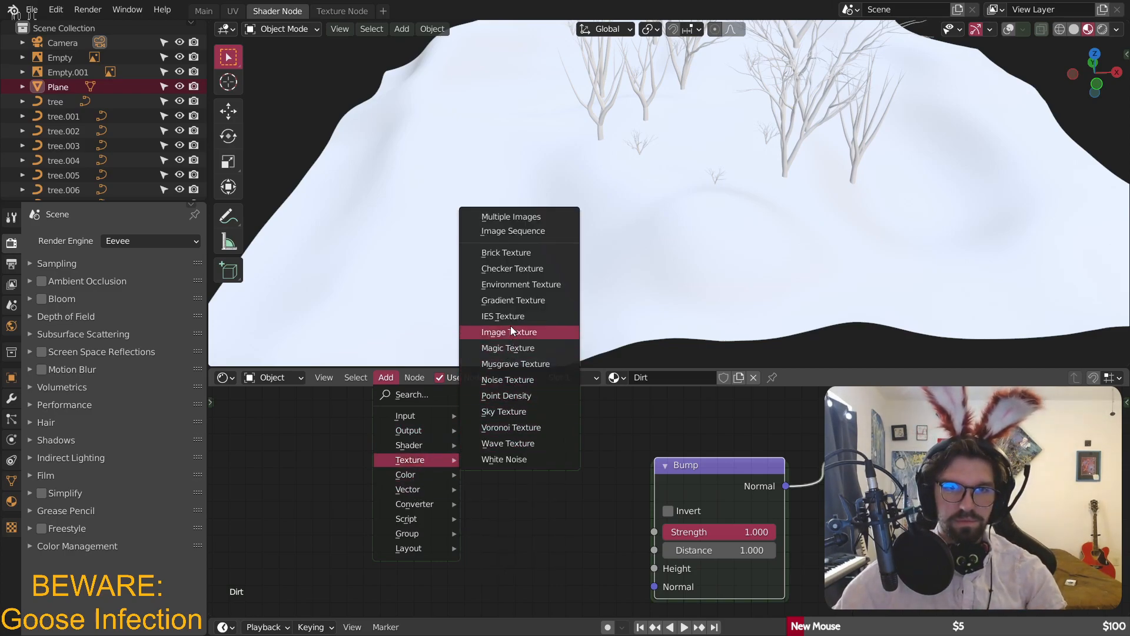
click(510, 379)
click(432, 451)
drag(546, 503, 677, 570)
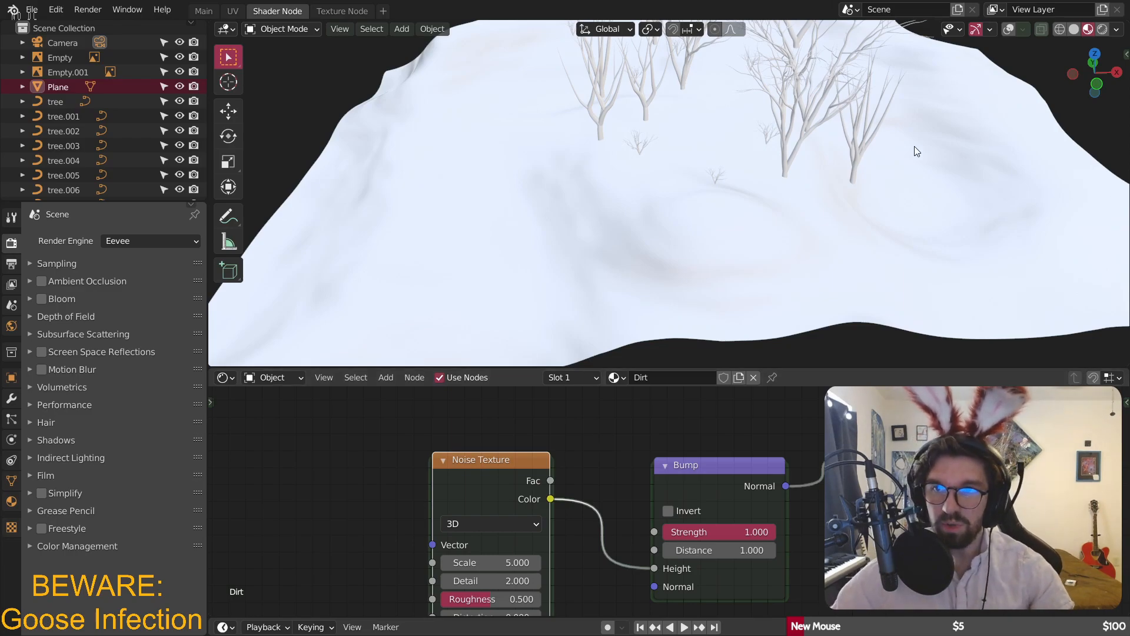
middle_drag(845, 185, 893, 192)
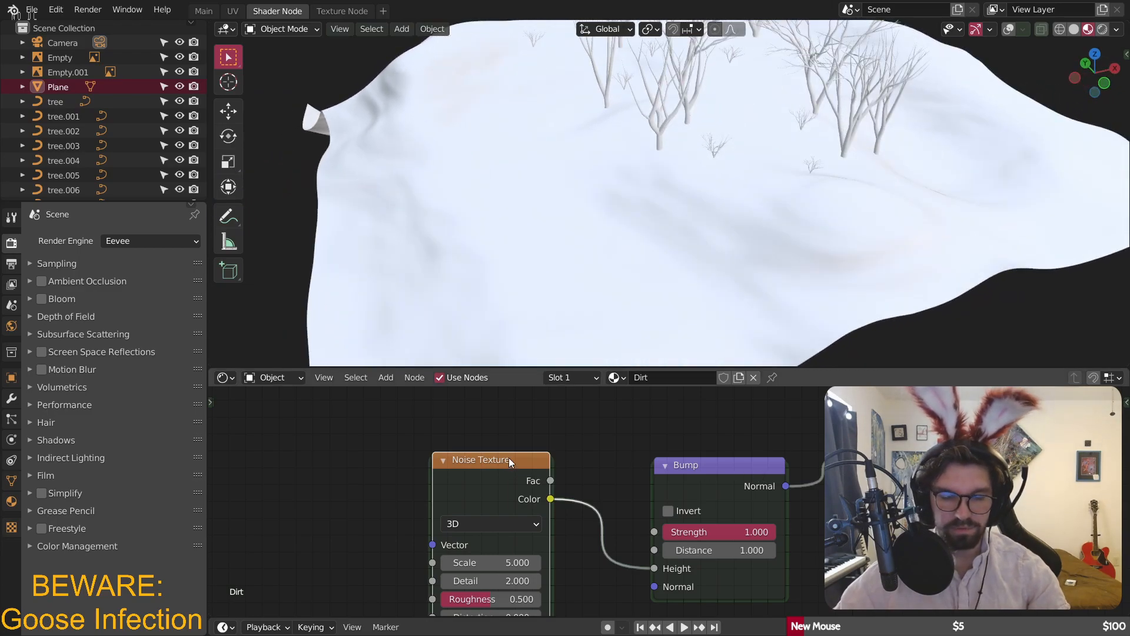
- Add Texture Coordinate and Mapping nodes to the Noise Texture and feed the mapping with Object coordinates
key(ctrl+t)
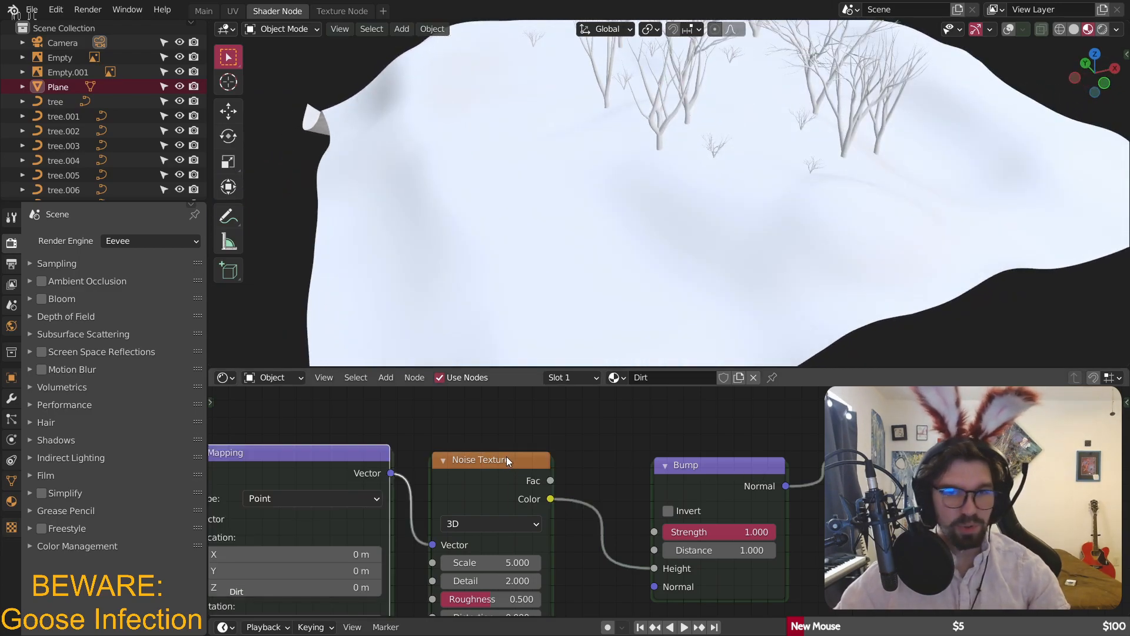
key(Home)
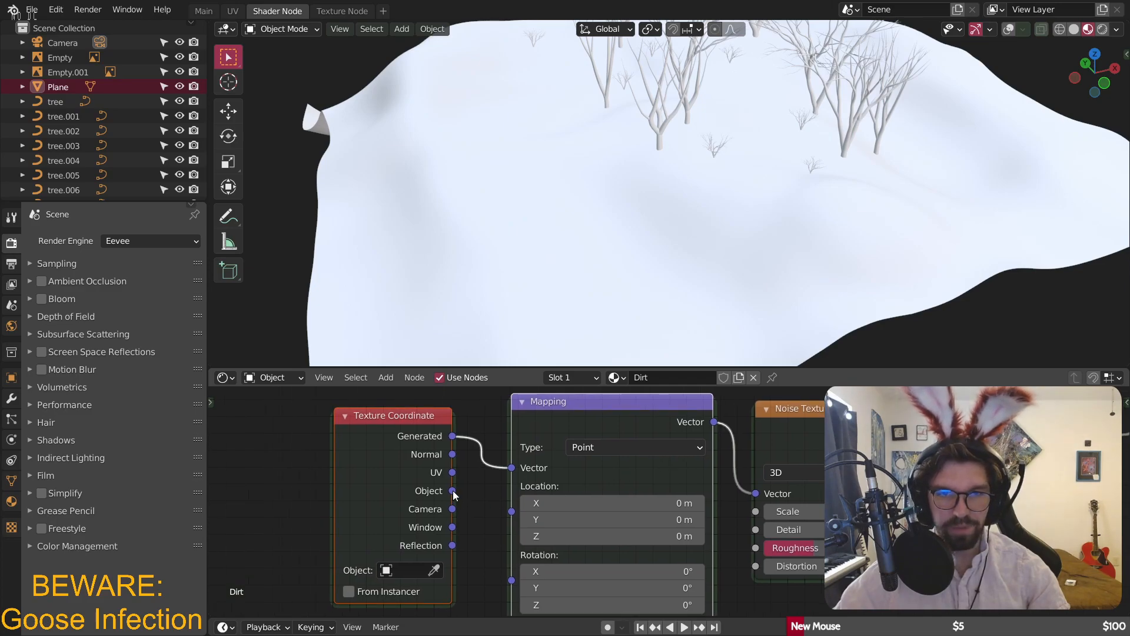
drag(452, 490, 512, 468)
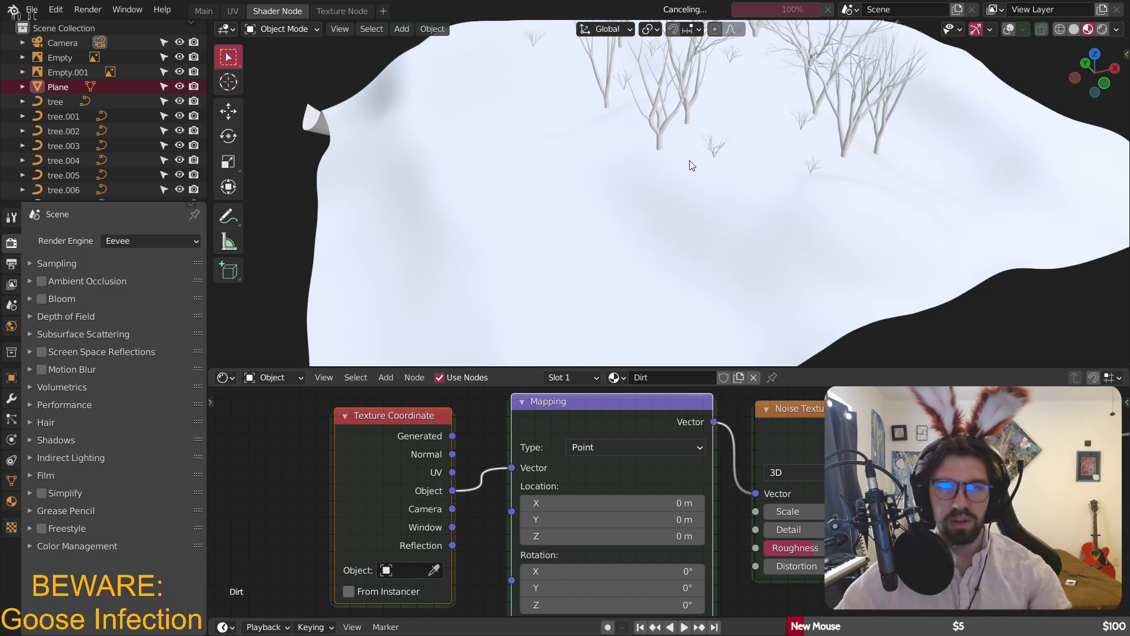
- Apply the scale of the terrain plane and check the resulting bump pattern up close
middle_drag(698, 170, 746, 264)
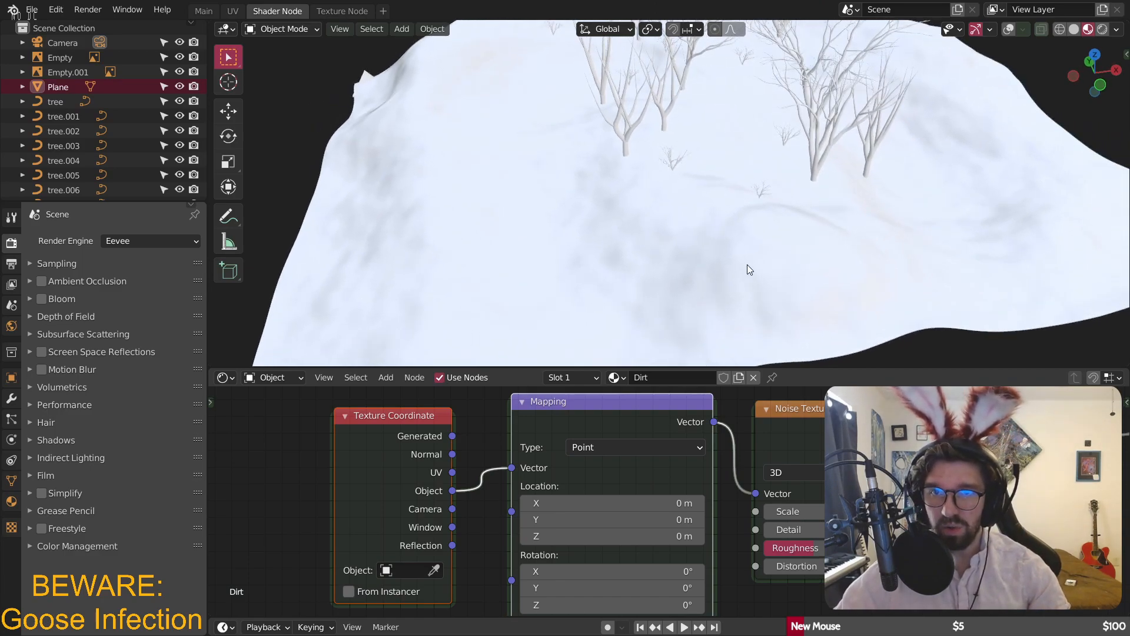
key(ctrl+a)
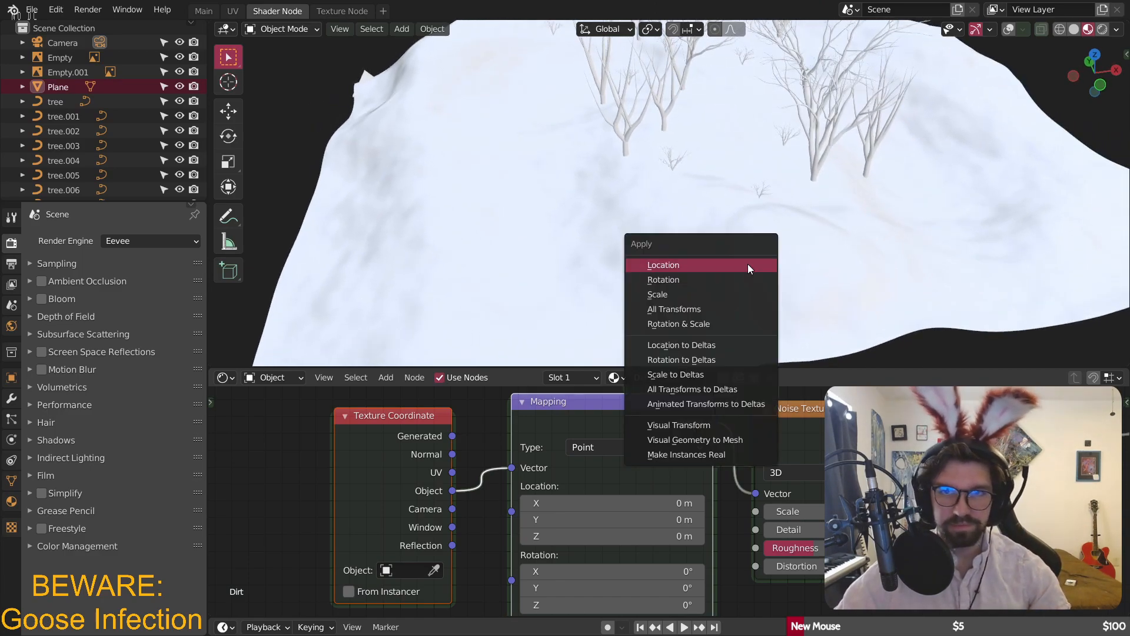
click(701, 293)
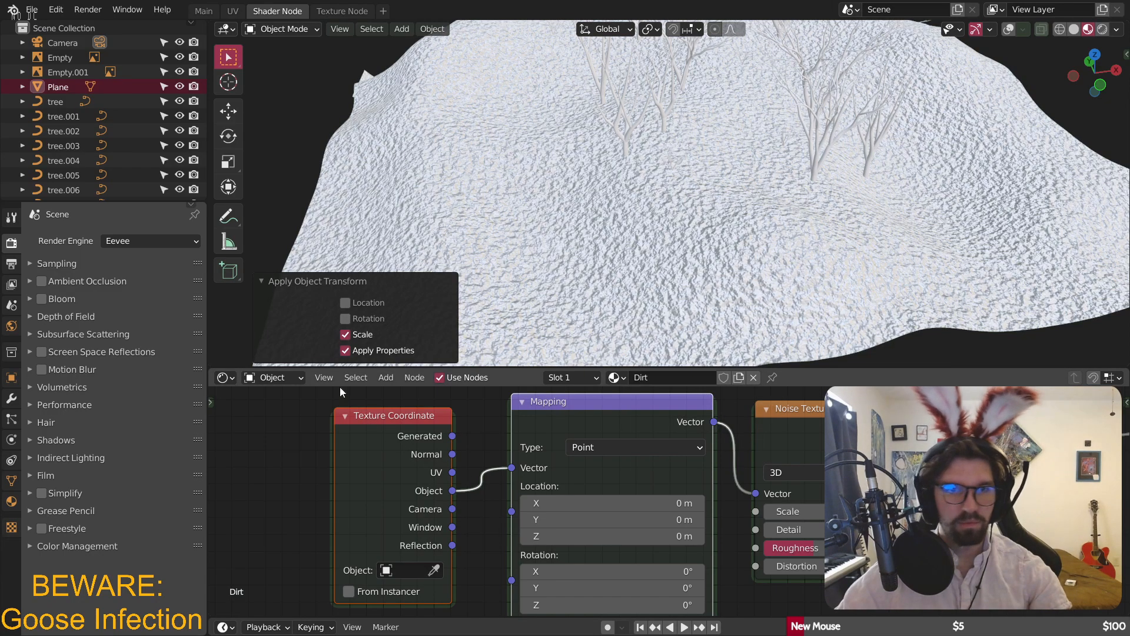
scroll(773, 220, up, 8)
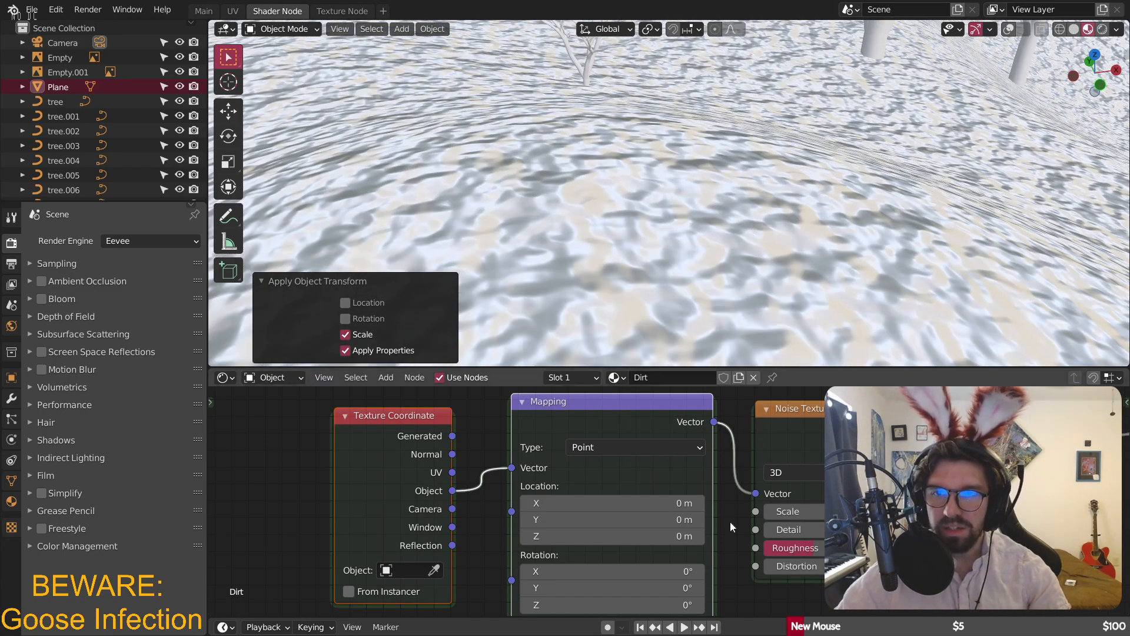
- Set the Noise Texture's Detail to 16 and its Distortion to 0.2, trying 2 and 0.75 first
middle_drag(734, 474, 566, 448)
scroll(618, 510, up, 2)
drag(636, 510, 694, 510)
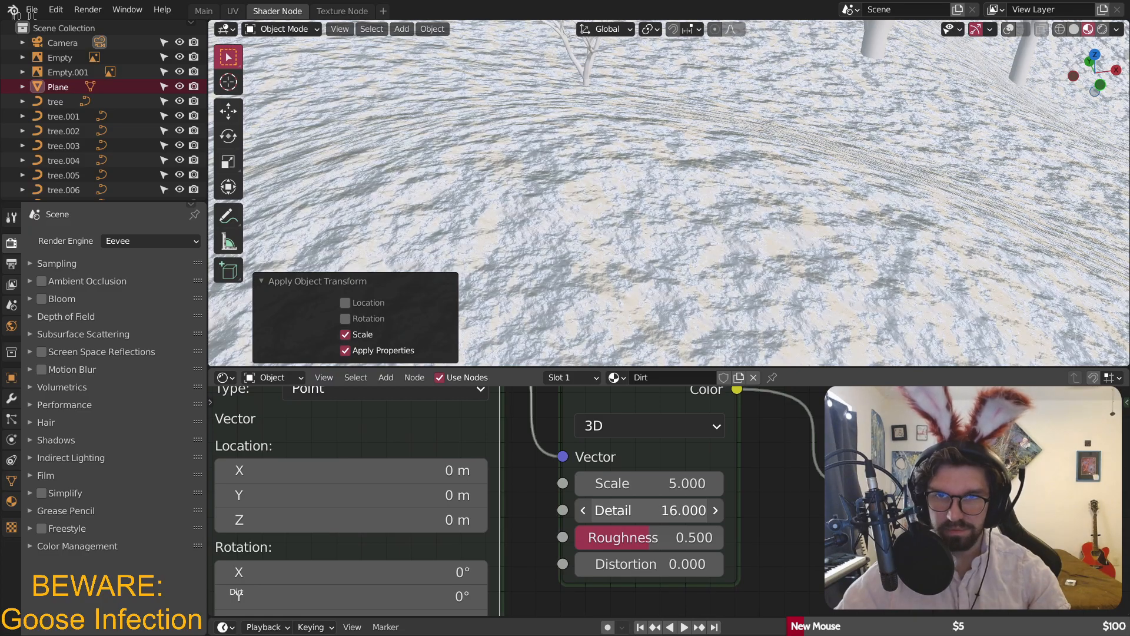
click(653, 561)
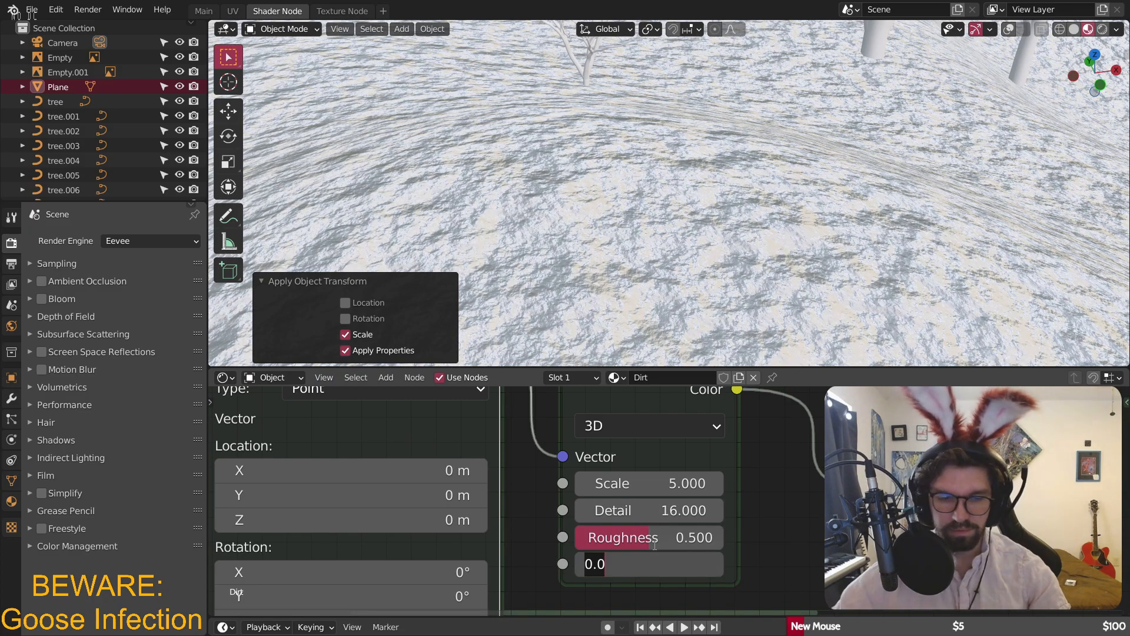
text(2)
key(Return)
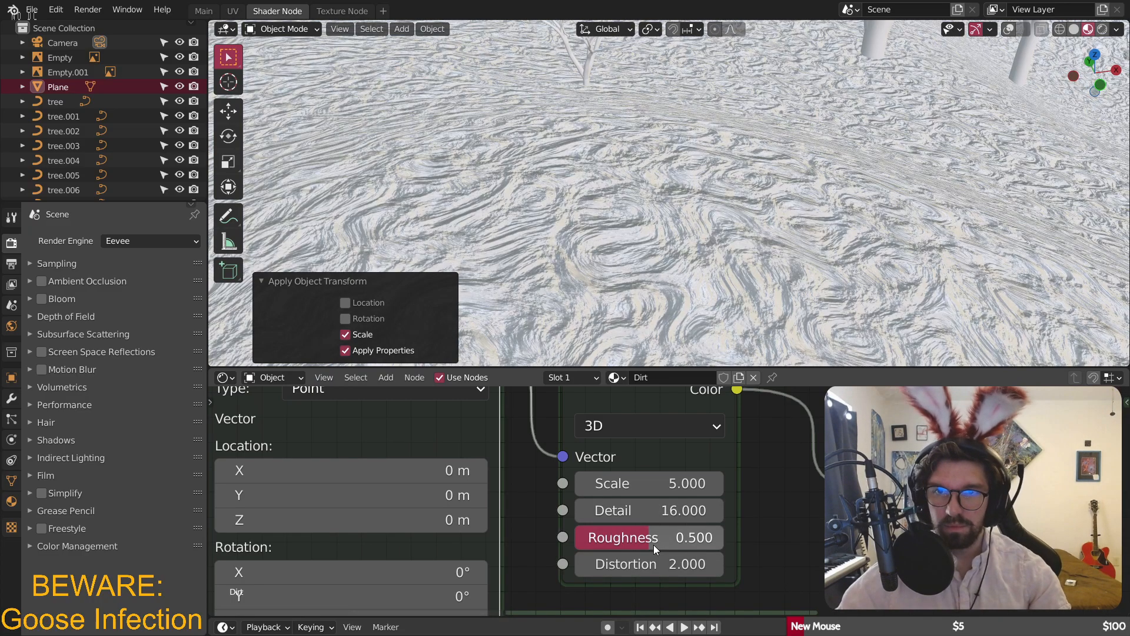
click(675, 568)
text(.75)
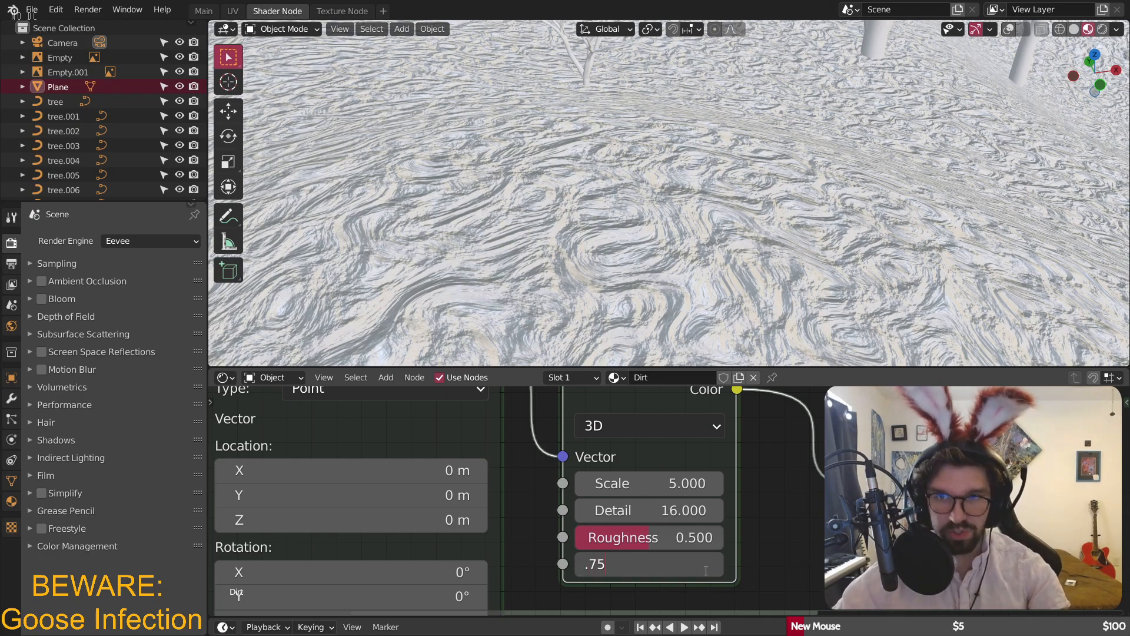
key(Return)
click(653, 561)
text(.2)
key(Return)
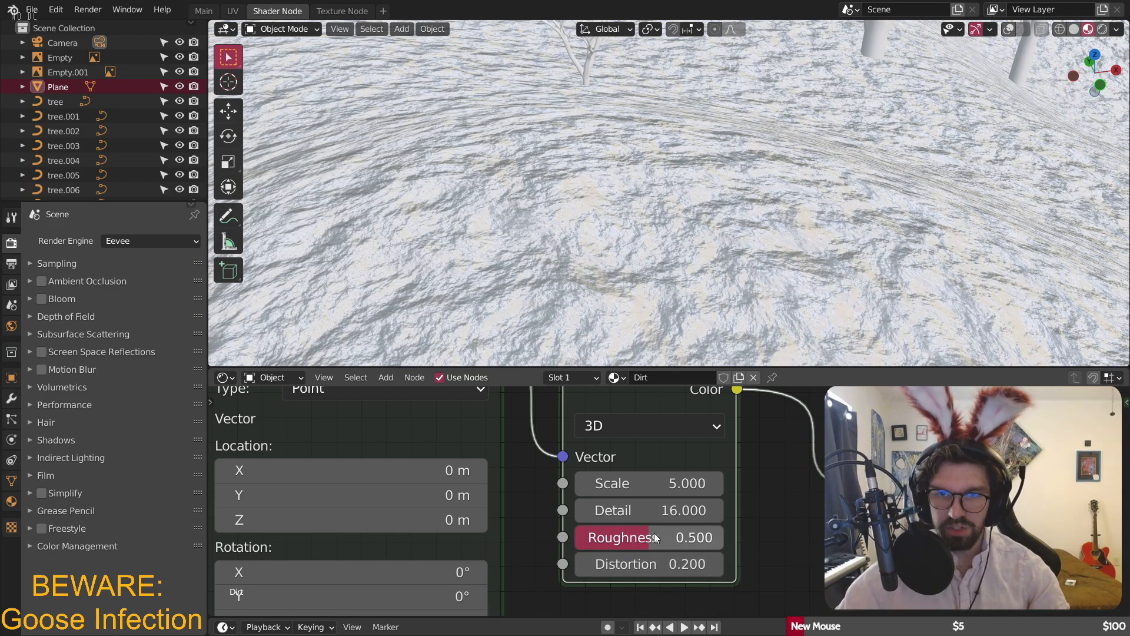
- Try a Roughness of 0.4 and a Scale of 2 on the Noise Texture and inspect the terrain
drag(655, 537, 637, 541)
click(637, 541)
text(.4)
key(Return)
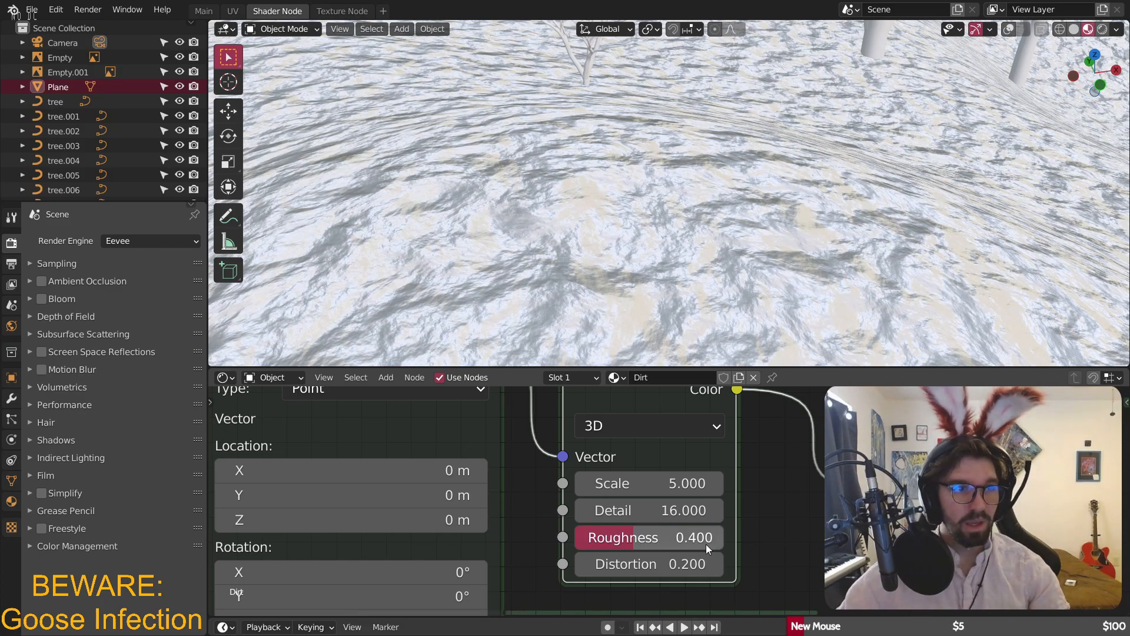
click(658, 481)
text(2)
key(Return)
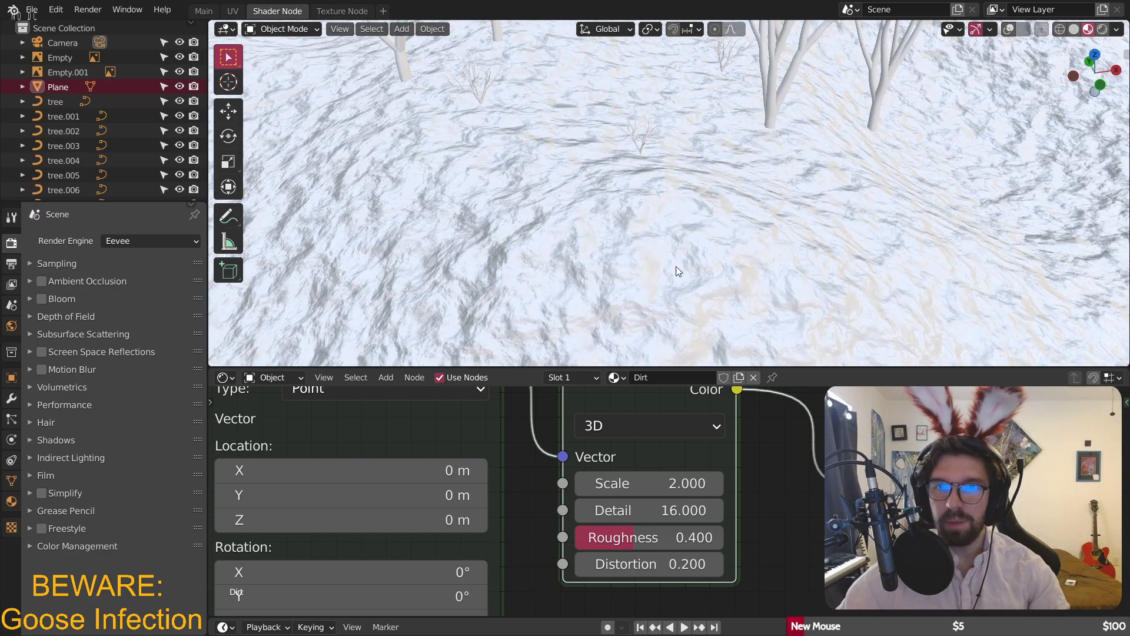
scroll(677, 265, down, 5)
middle_drag(676, 262, 647, 259)
scroll(665, 258, up, 4)
middle_drag(611, 216, 644, 217)
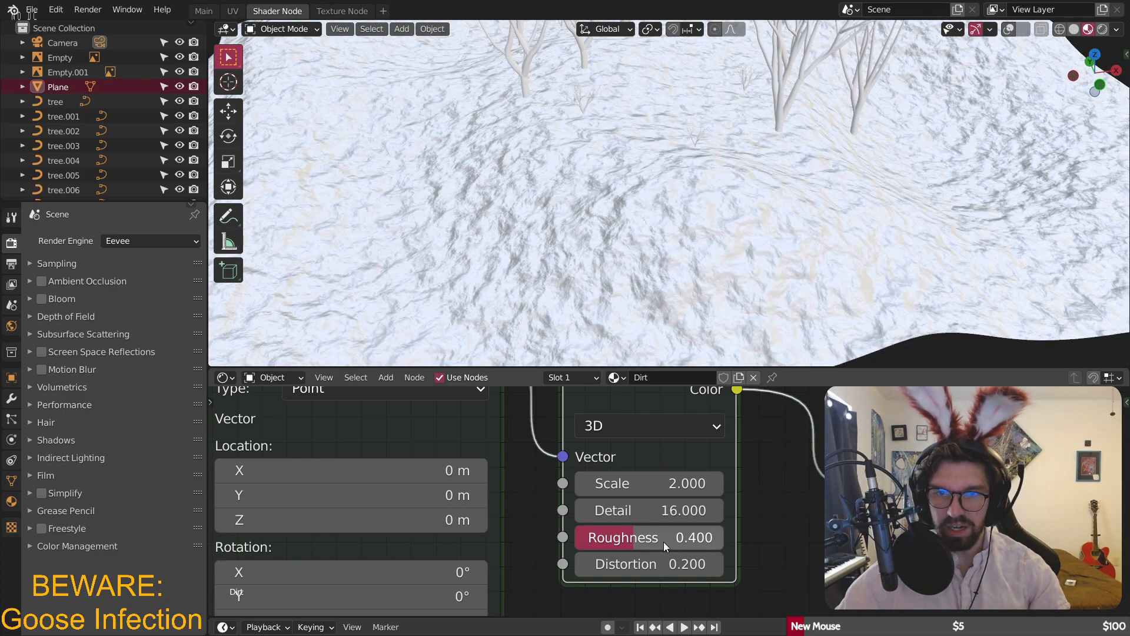
- Set the Noise Texture's Scale to 1 and review the bumps across the whole terrain and up close
click(669, 480)
text(1)
key(Return)
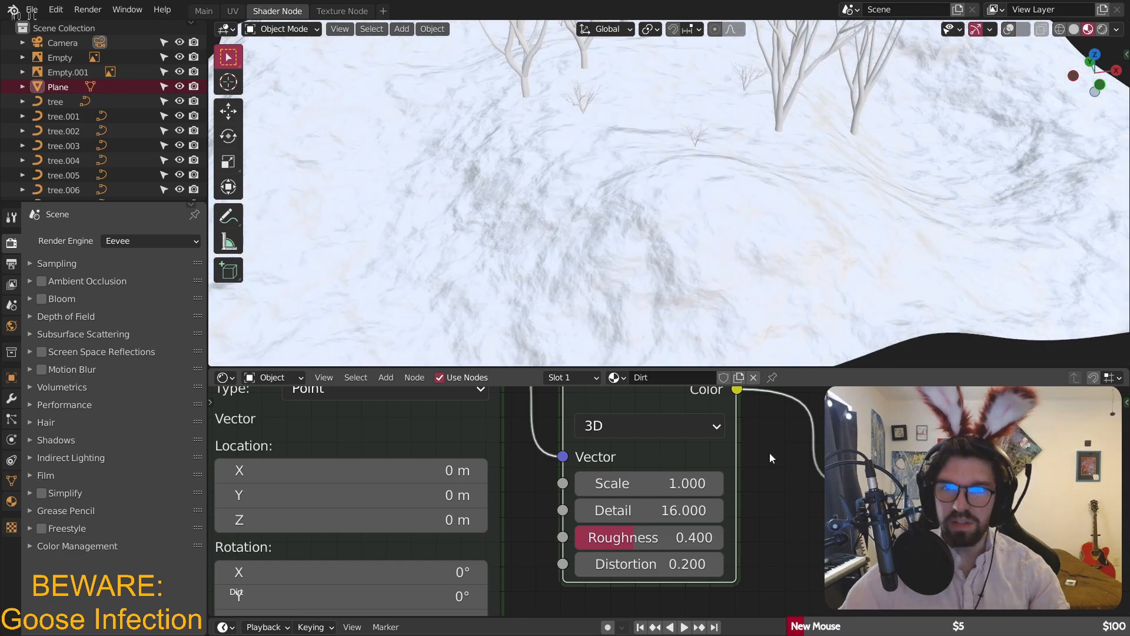
scroll(768, 183, down, 8)
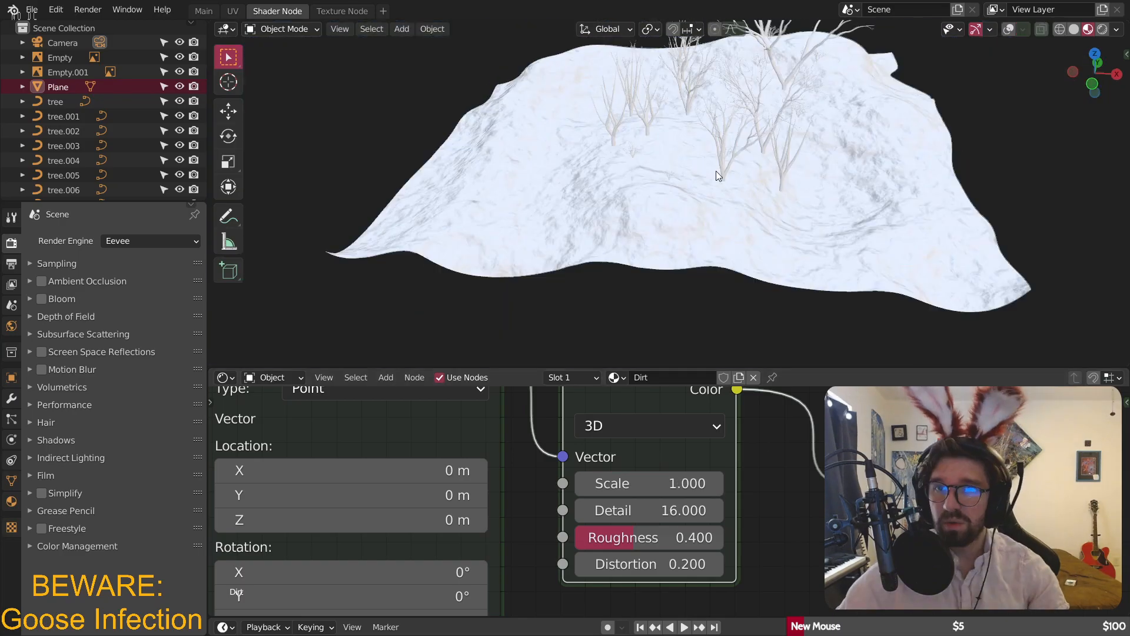
middle_drag(716, 171, 854, 250)
scroll(761, 207, up, 3)
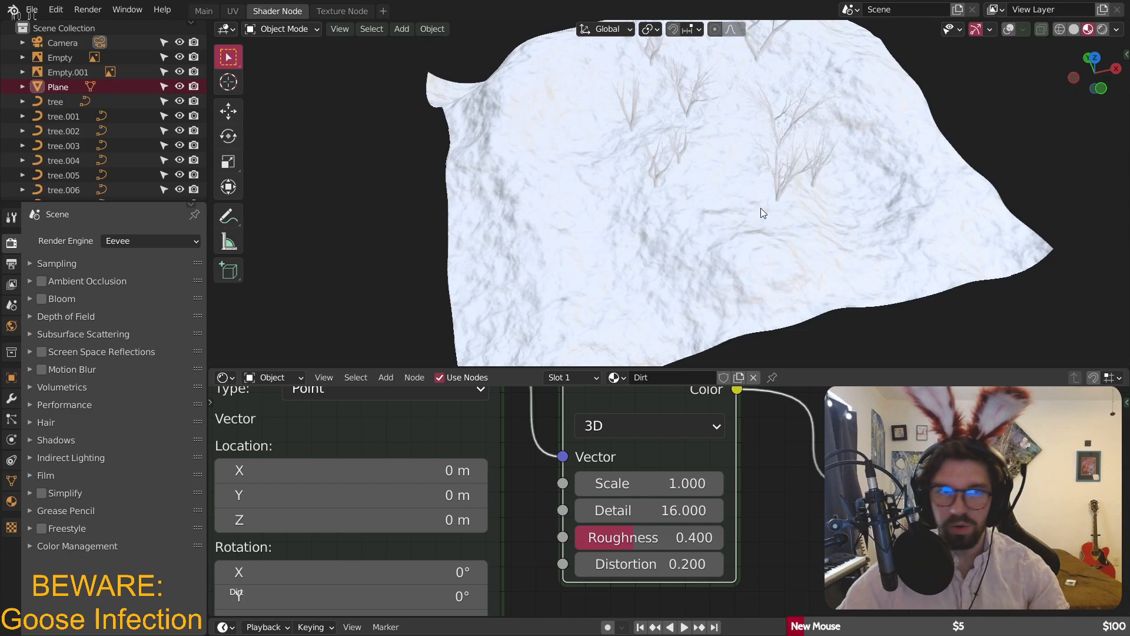
middle_drag(760, 212, 751, 176)
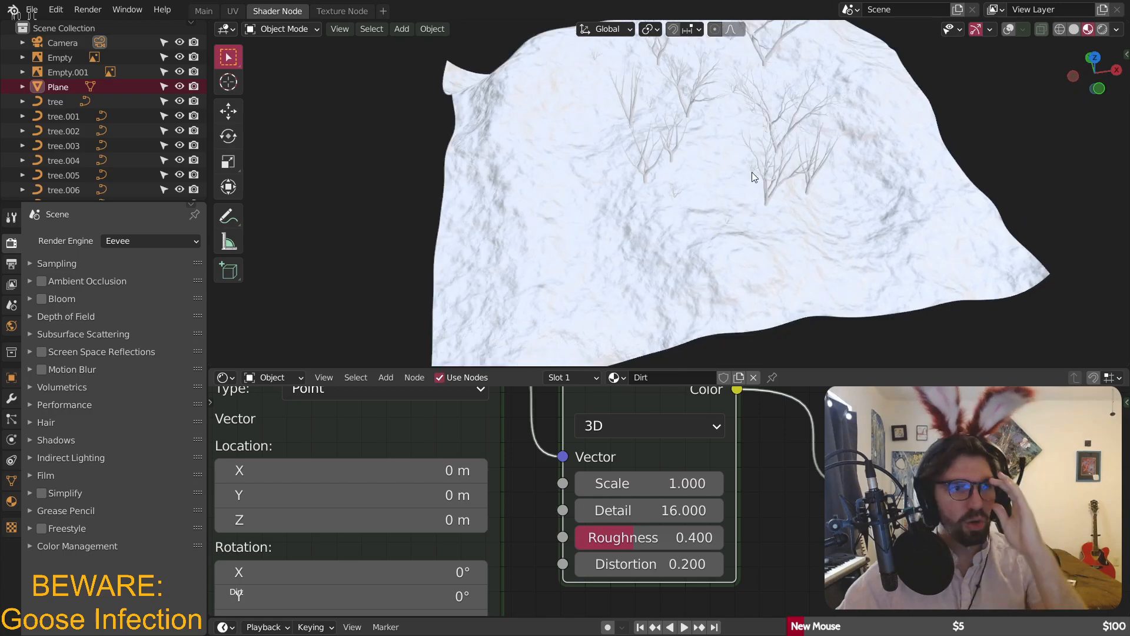
scroll(710, 237, up, 6)
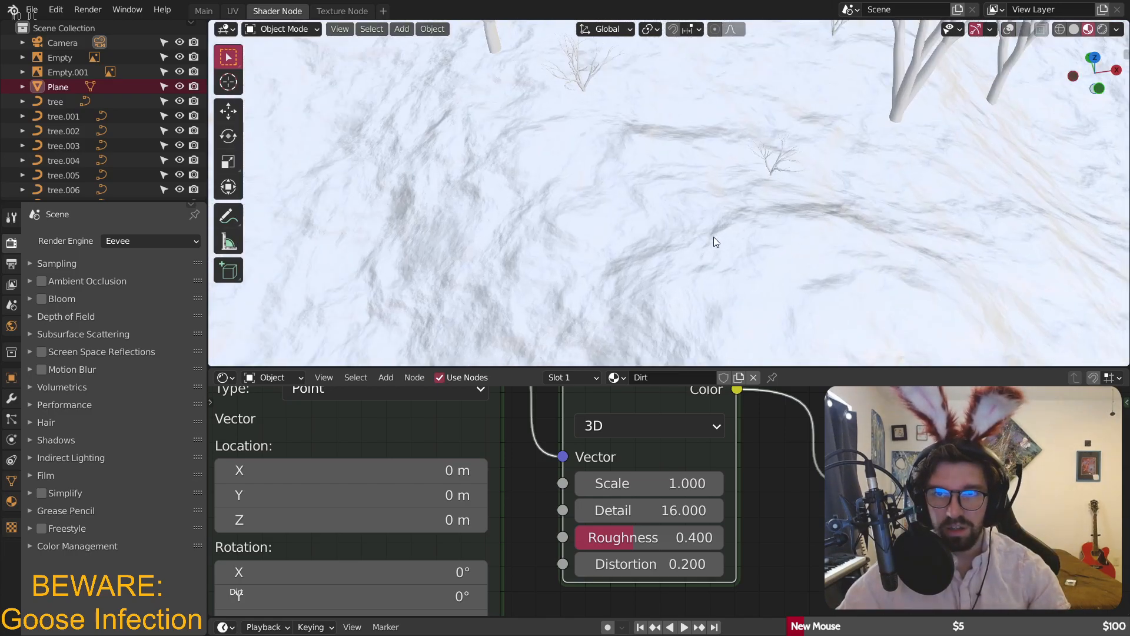
- Set the Noise Texture's Distortion to 0.3 after trying 0.5, and check the terrain
click(667, 563)
text(0.5)
key(Return)
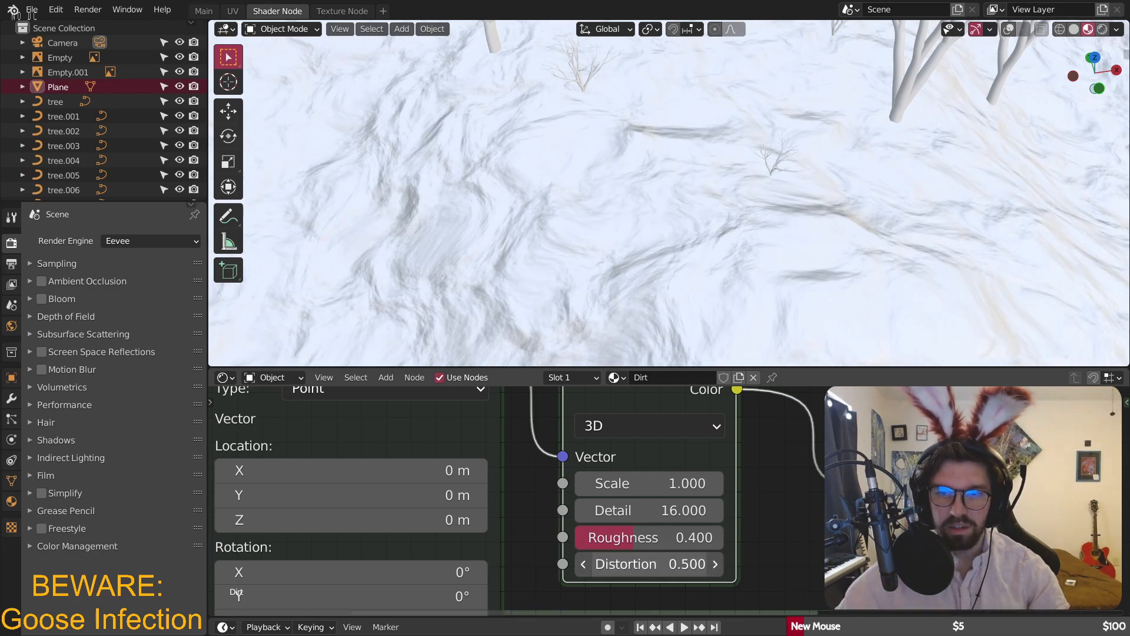
click(667, 564)
text(.3)
key(Return)
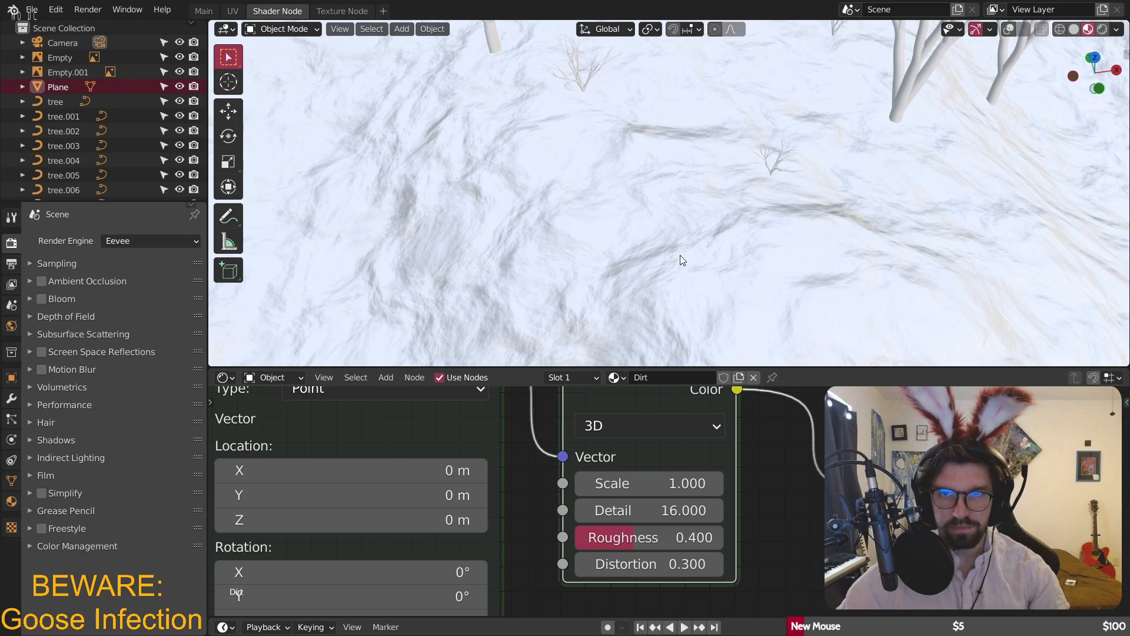
scroll(680, 256, down, 6)
middle_drag(719, 222, 701, 168)
scroll(704, 179, up, 8)
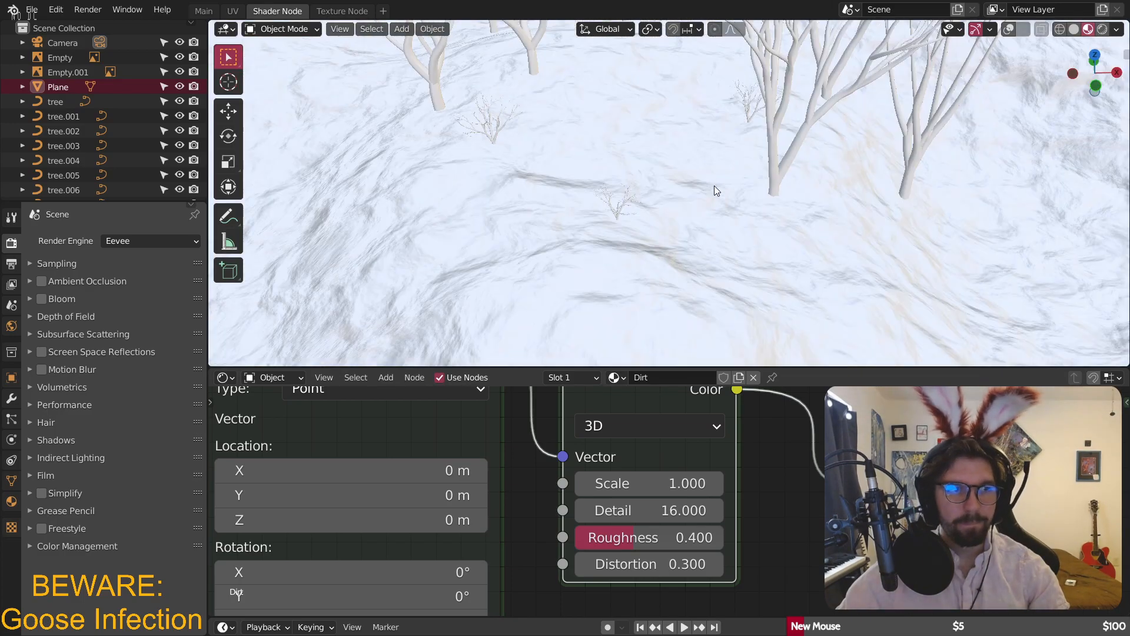
- Set the Noise Texture's Roughness to 0.5 after trying 0.6, and inspect the ground between the trees
click(681, 530)
text(.6)
key(Return)
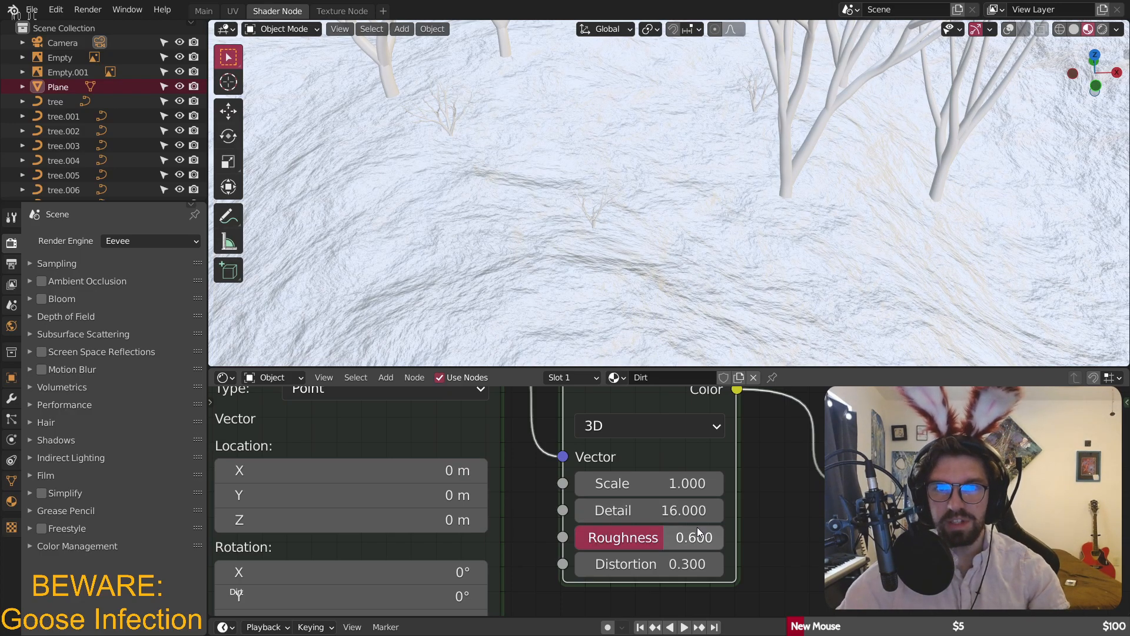
click(693, 539)
text(.5)
key(Return)
scroll(588, 265, down, 5)
middle_drag(591, 212, 667, 238)
scroll(668, 238, up, 5)
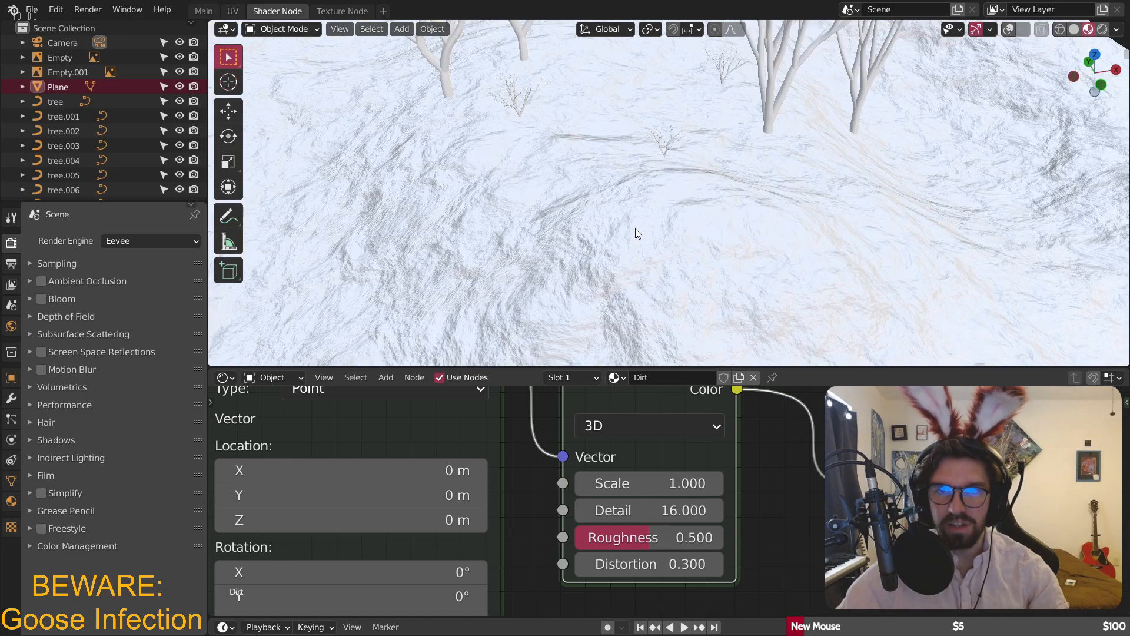
scroll(651, 213, up, 3)
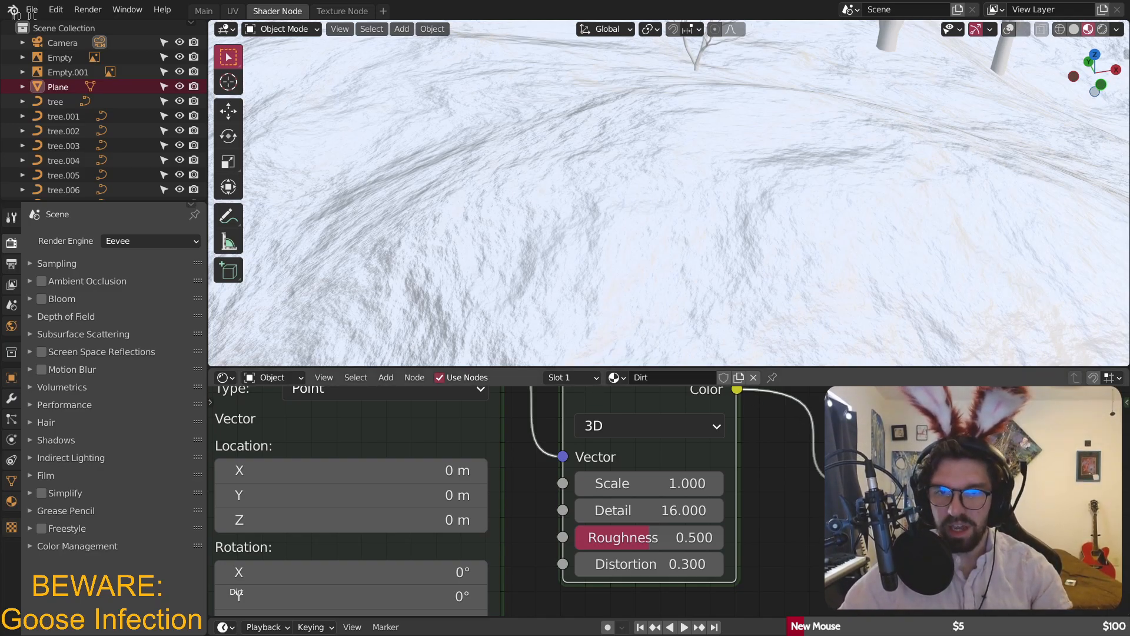
- Spread out the Texture Coordinate, Mapping and Noise Texture nodes to make room for another texture
scroll(790, 492, down, 5)
drag(926, 531, 673, 506)
drag(547, 515, 686, 521)
drag(355, 514, 340, 439)
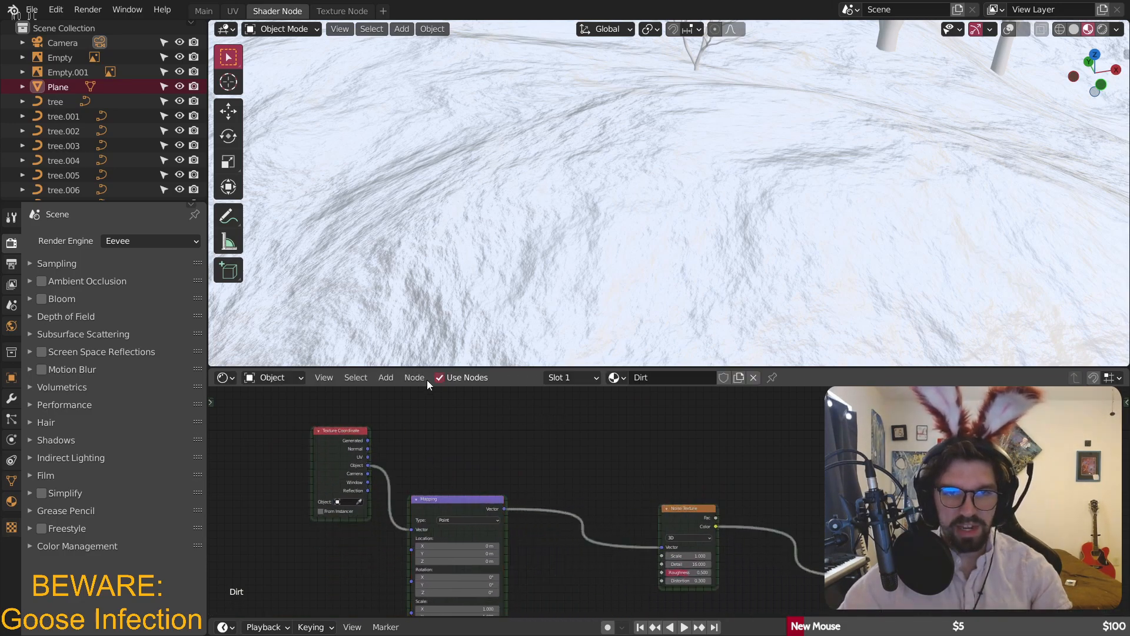
click(386, 381)
mouse_move(429, 459)
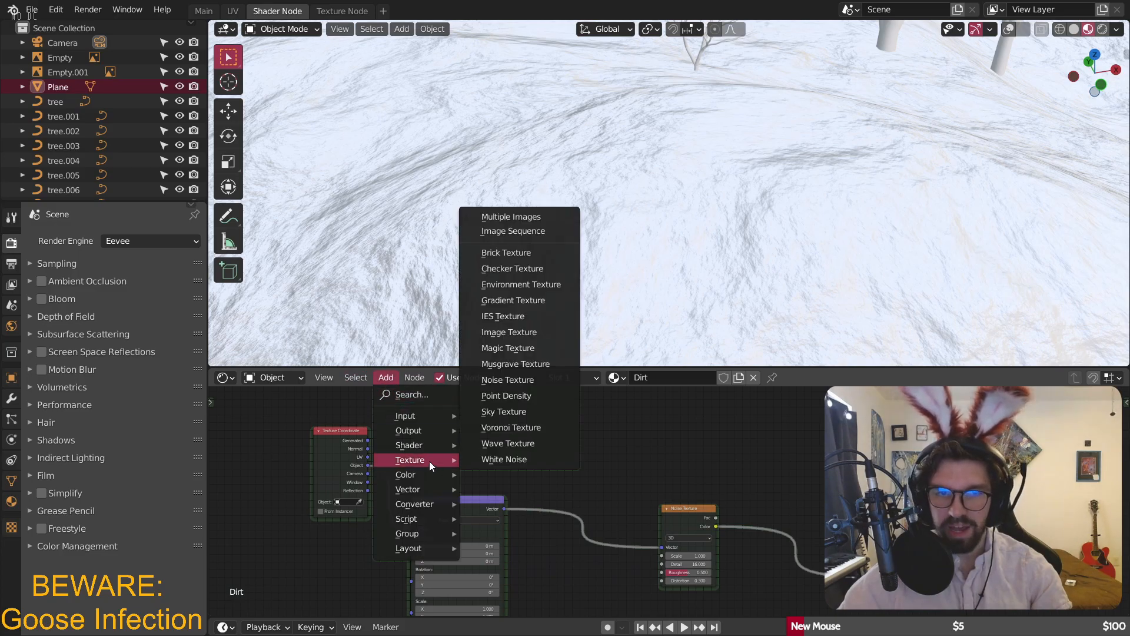
click(523, 375)
click(451, 406)
key(x)
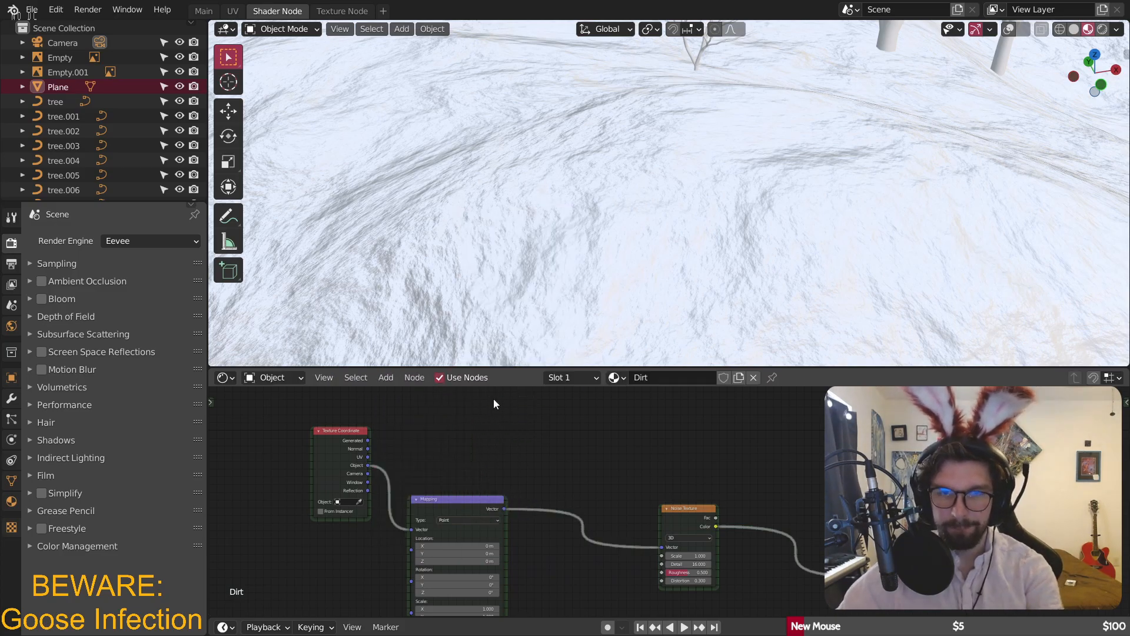
- Add a Musgrave Texture node above the Mapping node and feed its Vector with the Object coordinates
click(386, 380)
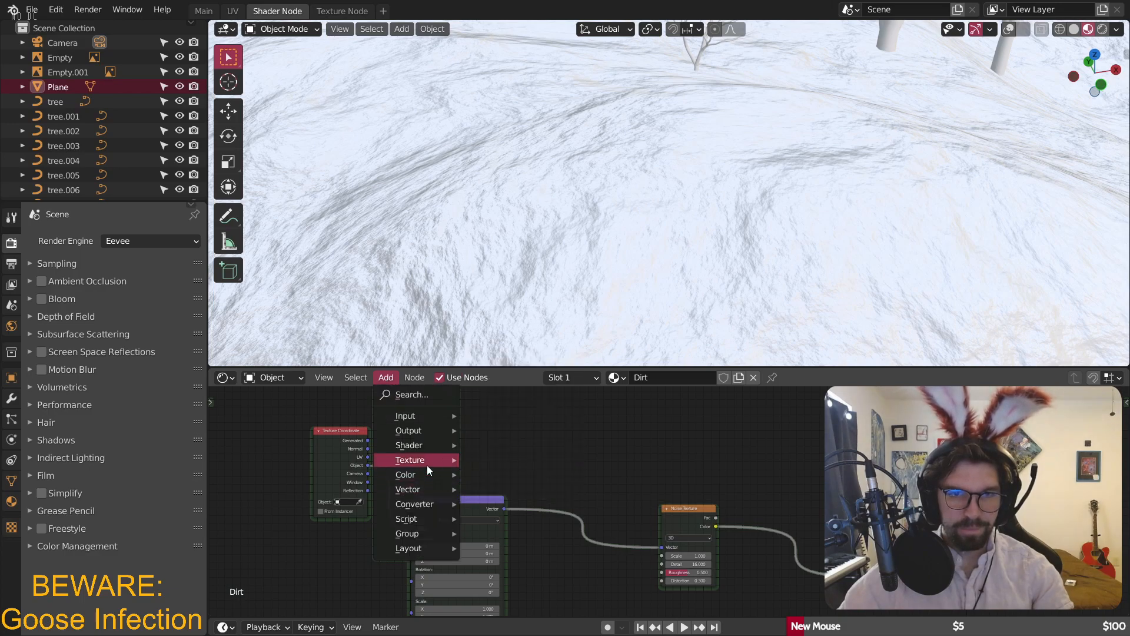
mouse_move(423, 458)
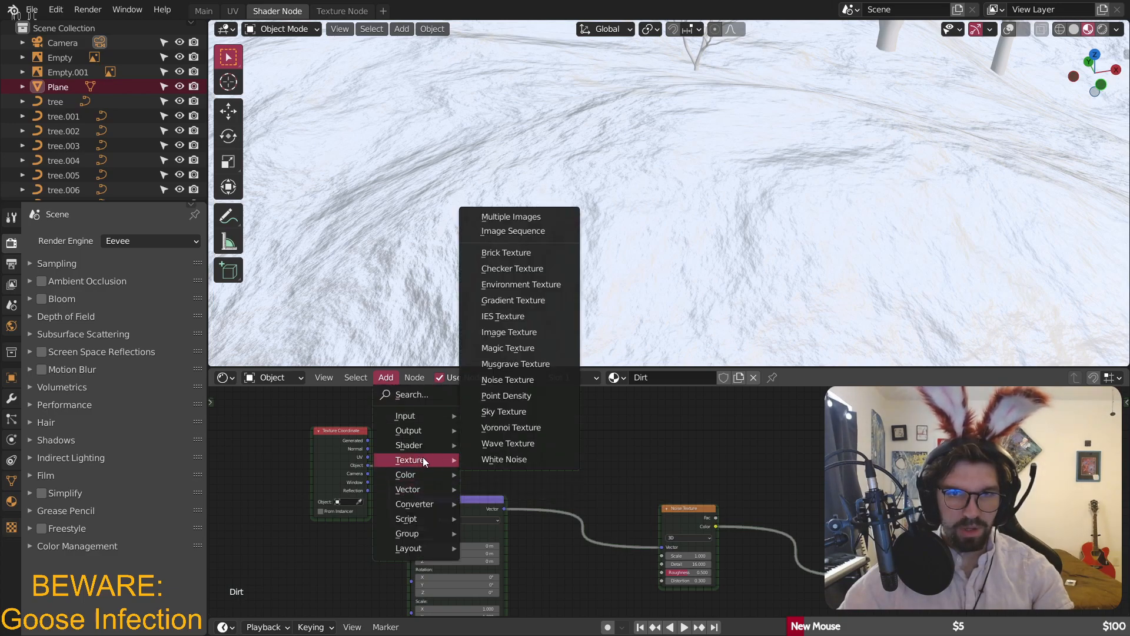
click(538, 363)
click(547, 412)
drag(367, 465, 535, 439)
middle_drag(696, 467, 610, 459)
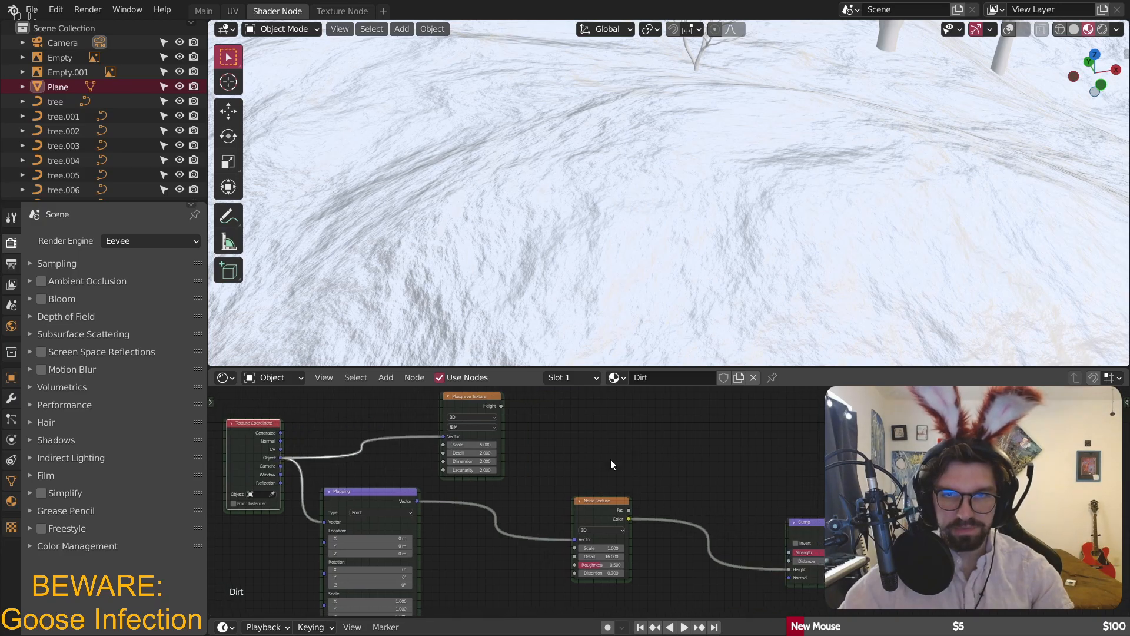
- Connect the Musgrave Texture's Height to the Noise Texture's Roughness after trying it on Scale
drag(501, 406, 569, 550)
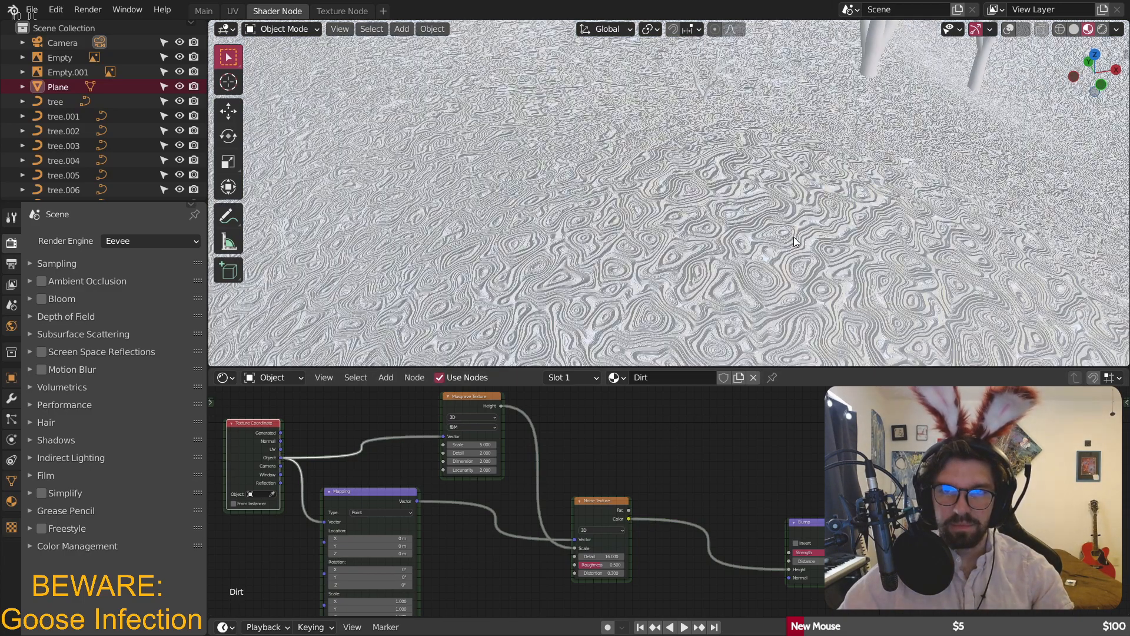
scroll(564, 571, up, 5)
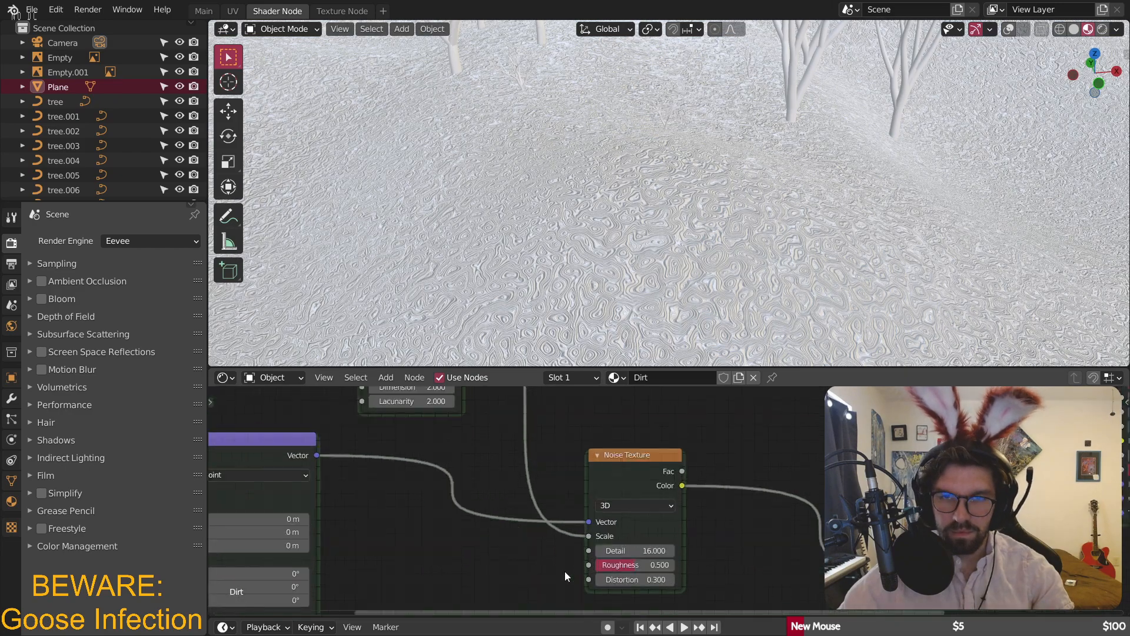
drag(602, 515, 601, 528)
drag(606, 560, 603, 561)
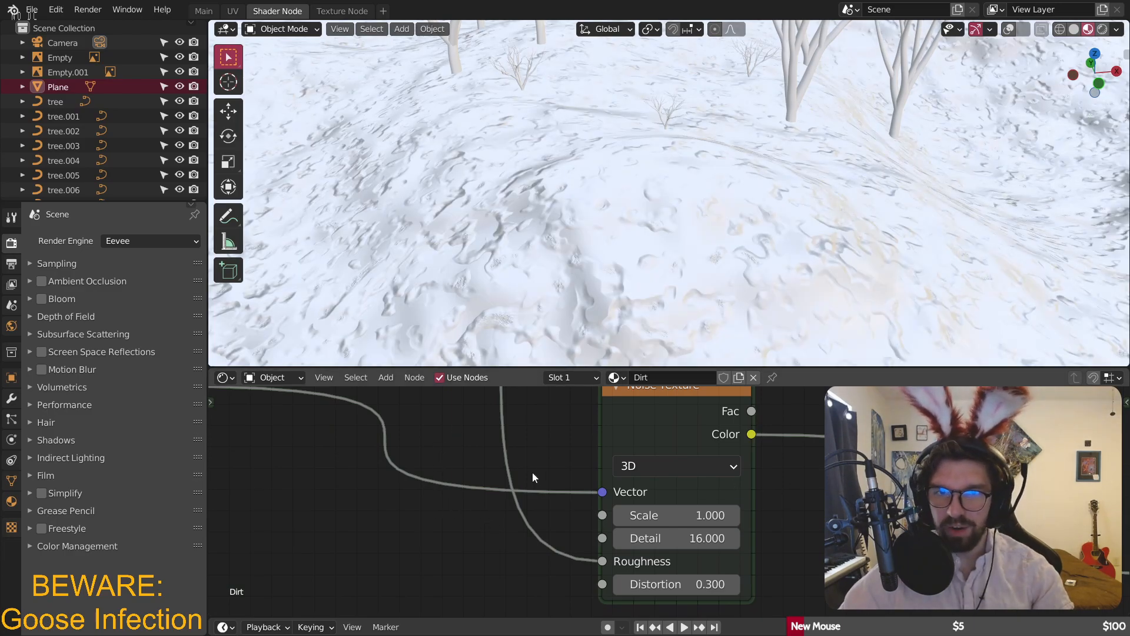
- Set the Musgrave Texture's Detail to 16 and its Dimension to 1
middle_drag(443, 428, 744, 537)
middle_drag(671, 436, 500, 479)
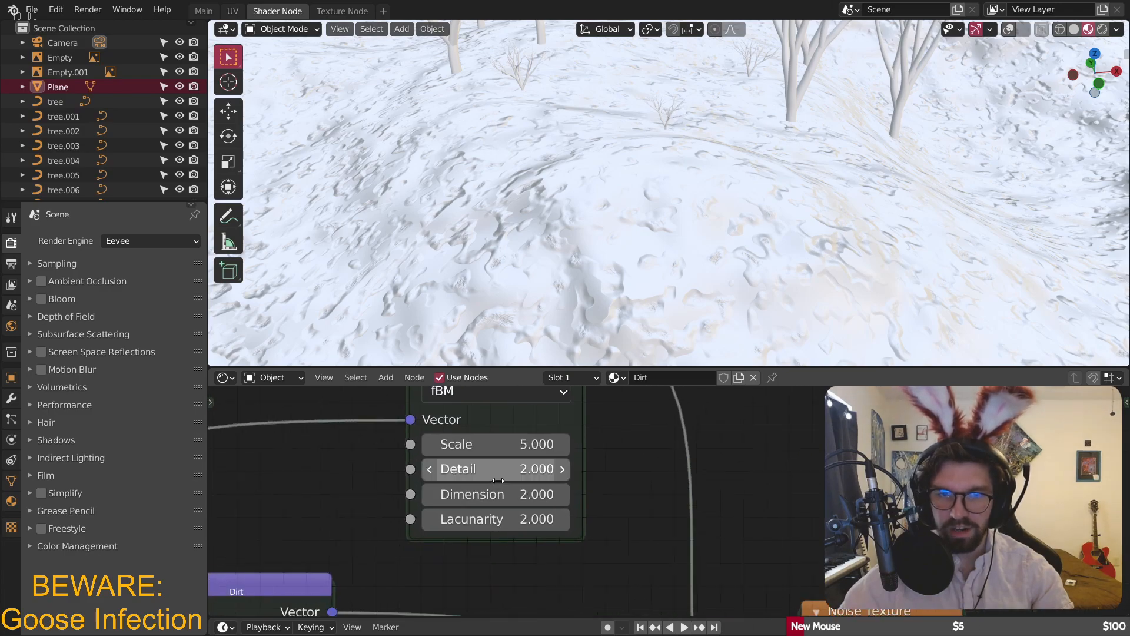
scroll(500, 479, up, 6)
drag(458, 469, 541, 468)
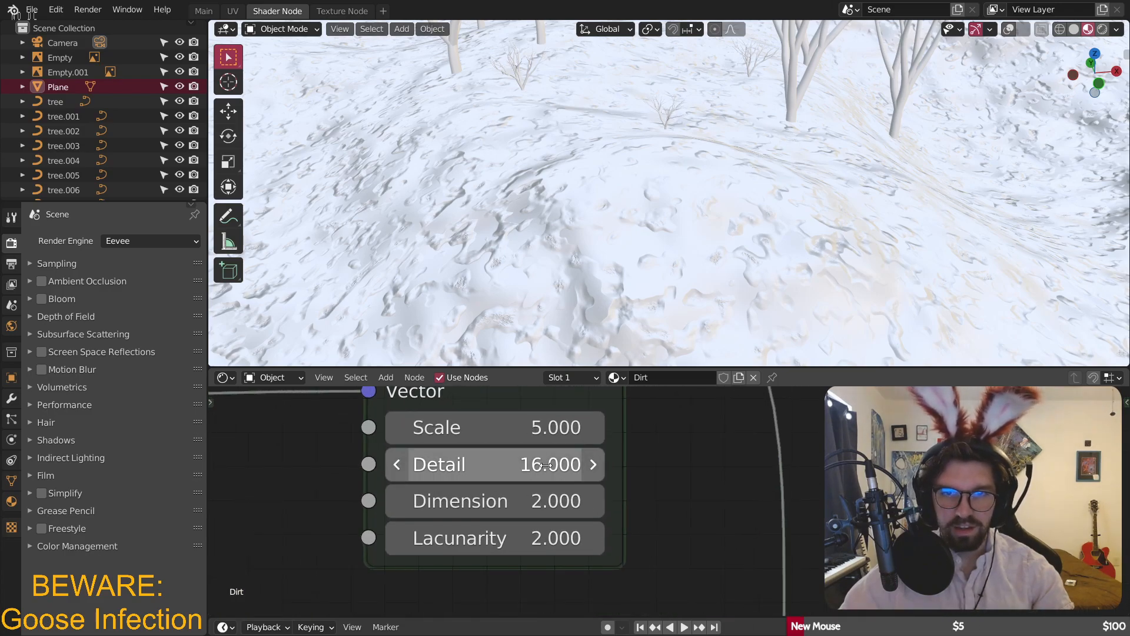
click(462, 500)
text(1)
key(Return)
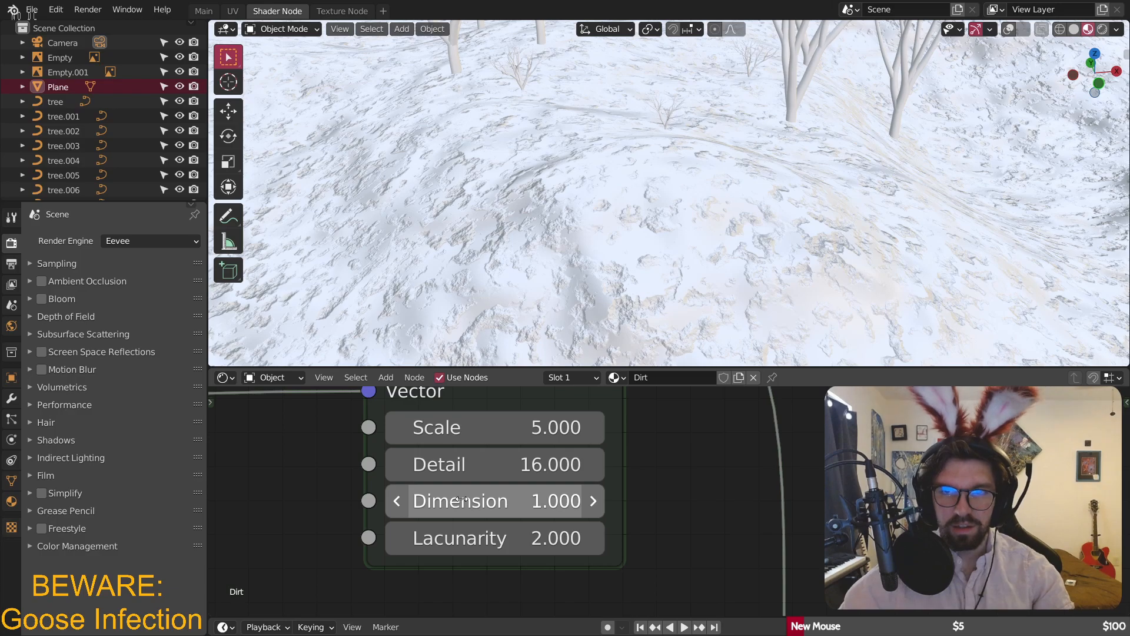
- Set the Musgrave Texture's Dimension to 0.75 and its Scale to 2
scroll(666, 198, up, 3)
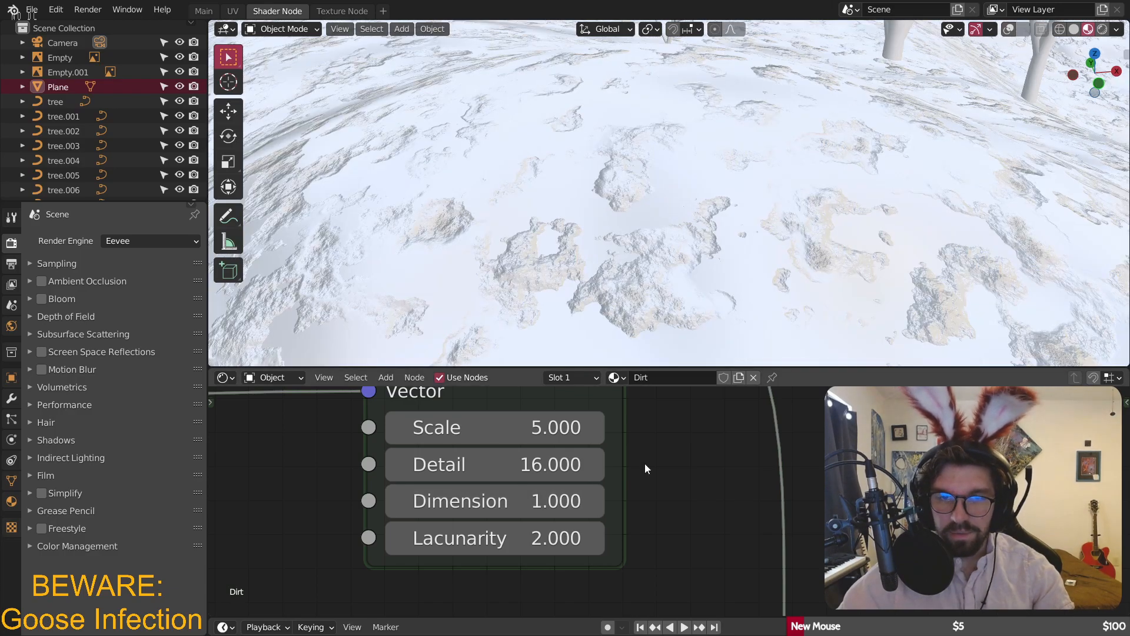
click(562, 488)
text(.75)
key(Return)
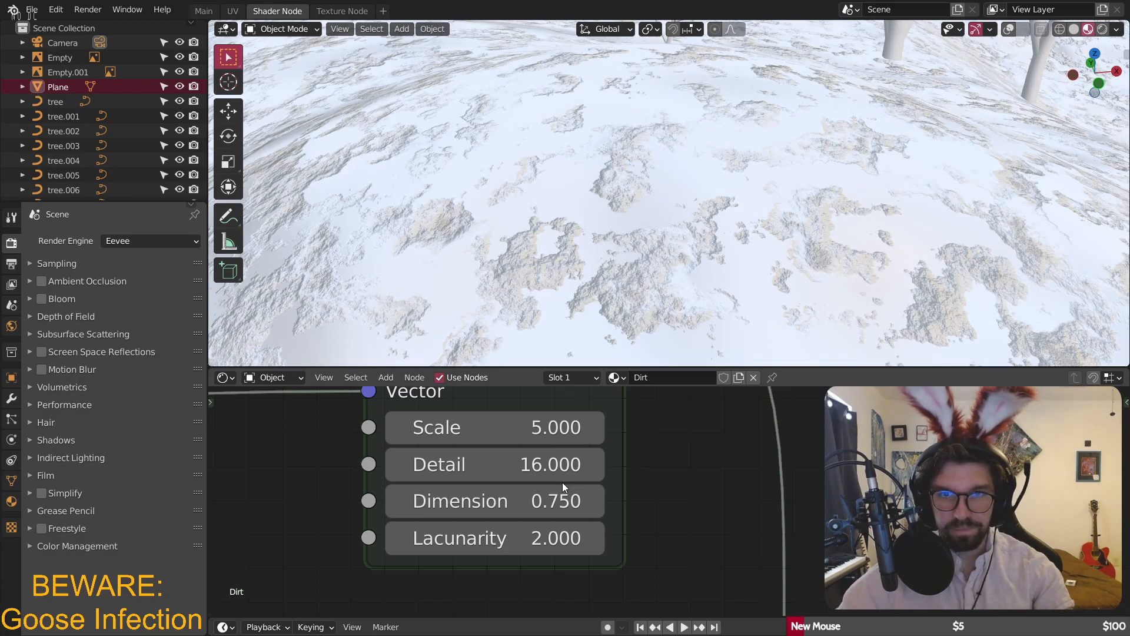
click(559, 427)
text(2)
key(Return)
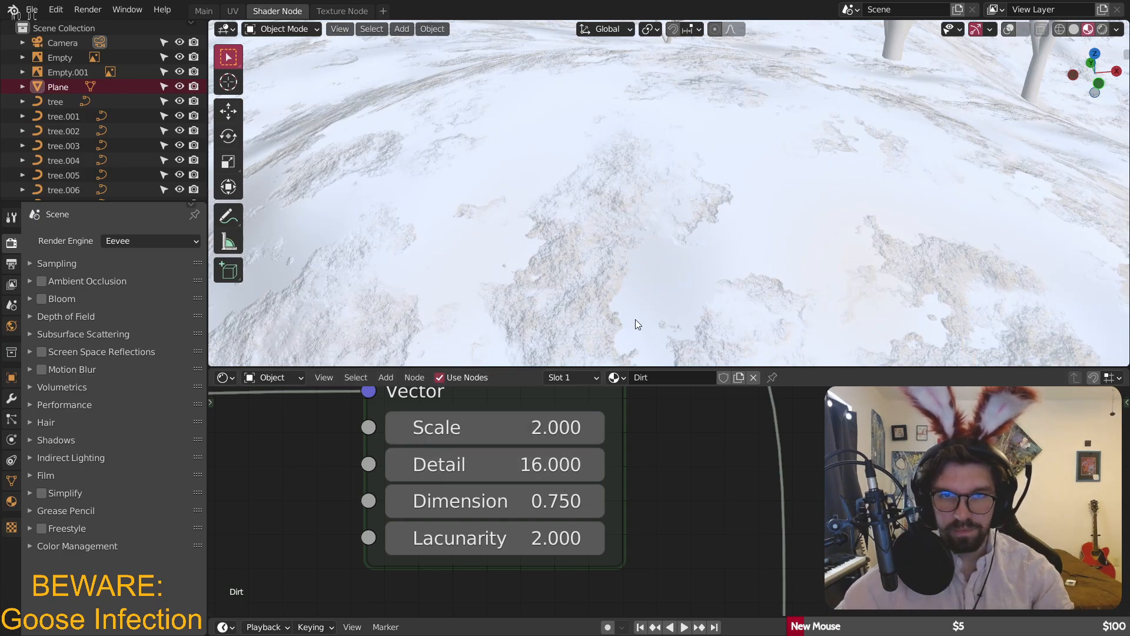
scroll(676, 104, down, 3)
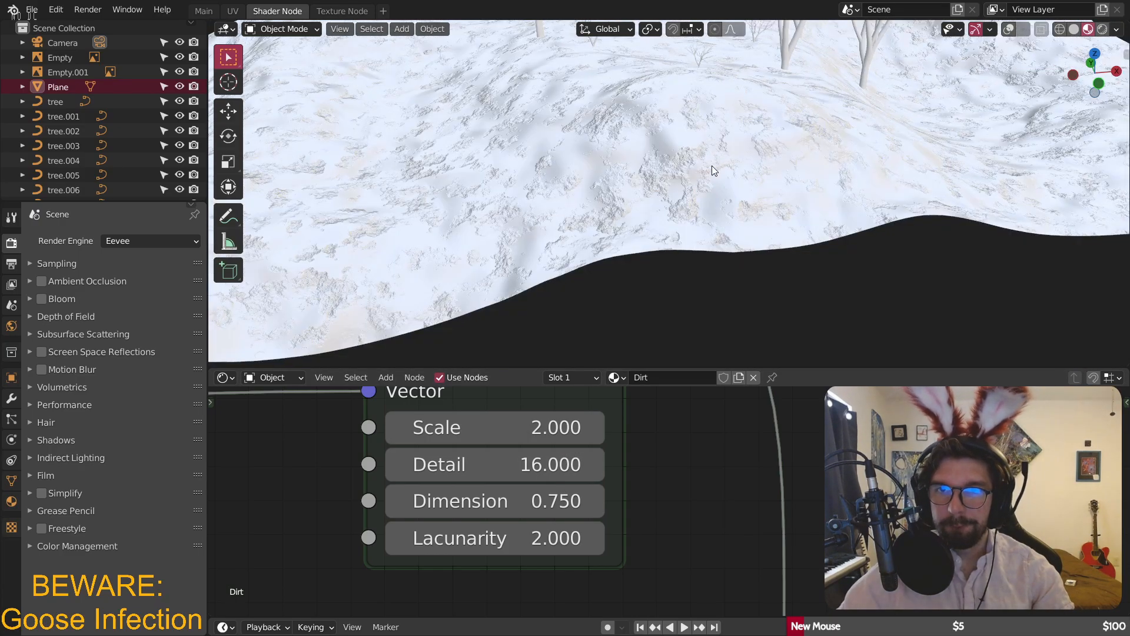
scroll(715, 130, up, 5)
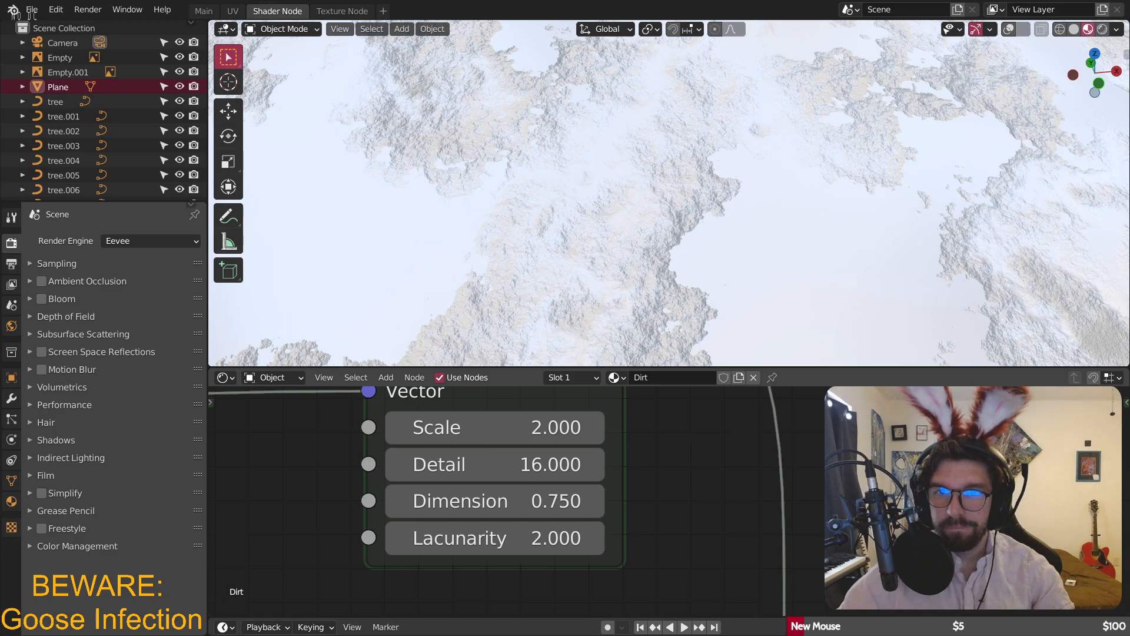
scroll(512, 451, down, 6)
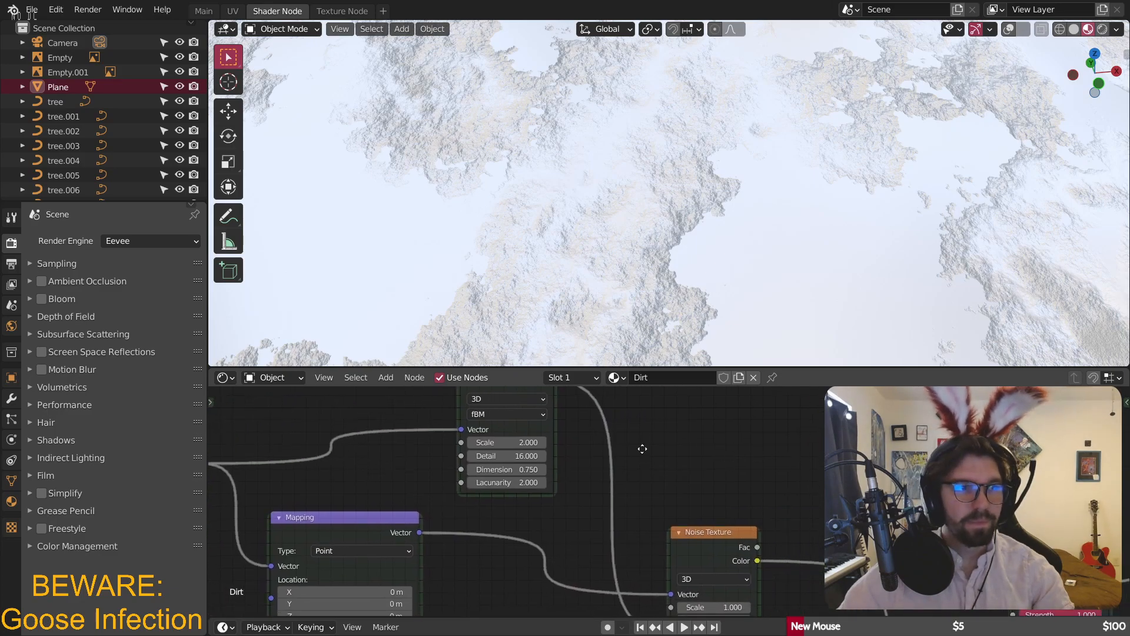
- Set the Musgrave Texture's Dimension to 1 and lower its Lacunarity to 1.6
scroll(640, 449, down, 2)
scroll(659, 436, up, 5)
click(688, 537)
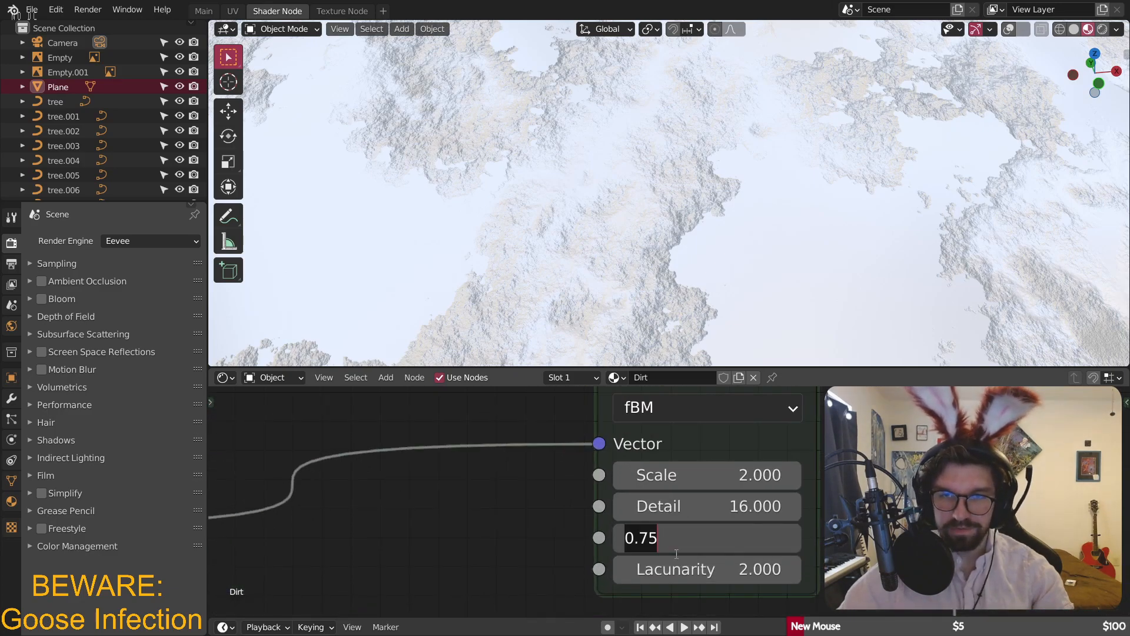
text(1)
key(Return)
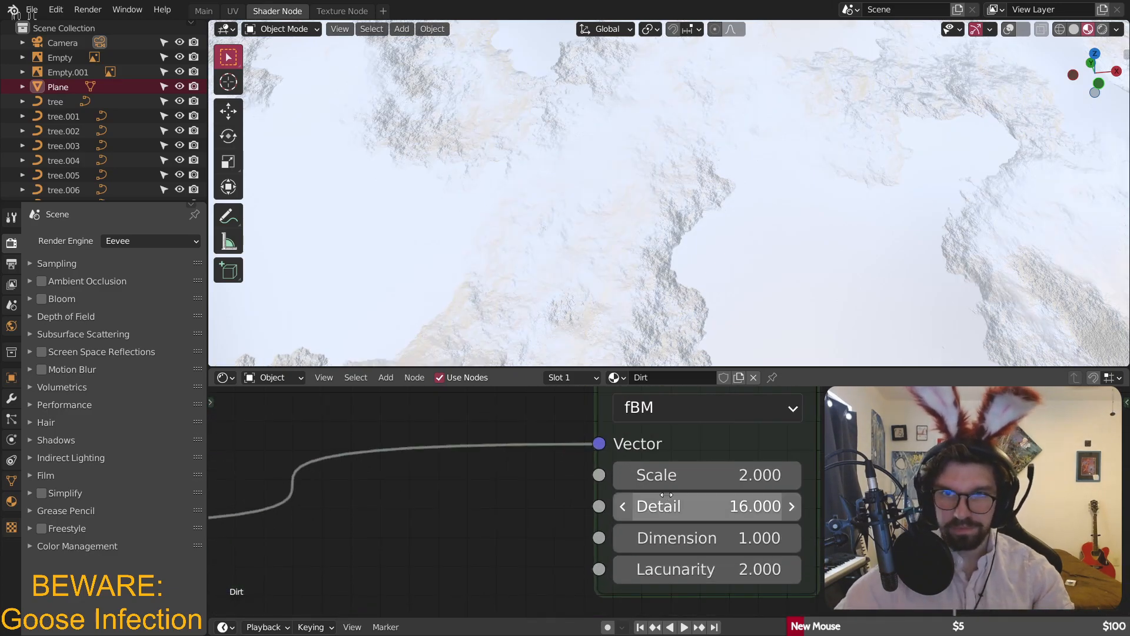
click(622, 574)
click(622, 573)
click(623, 573)
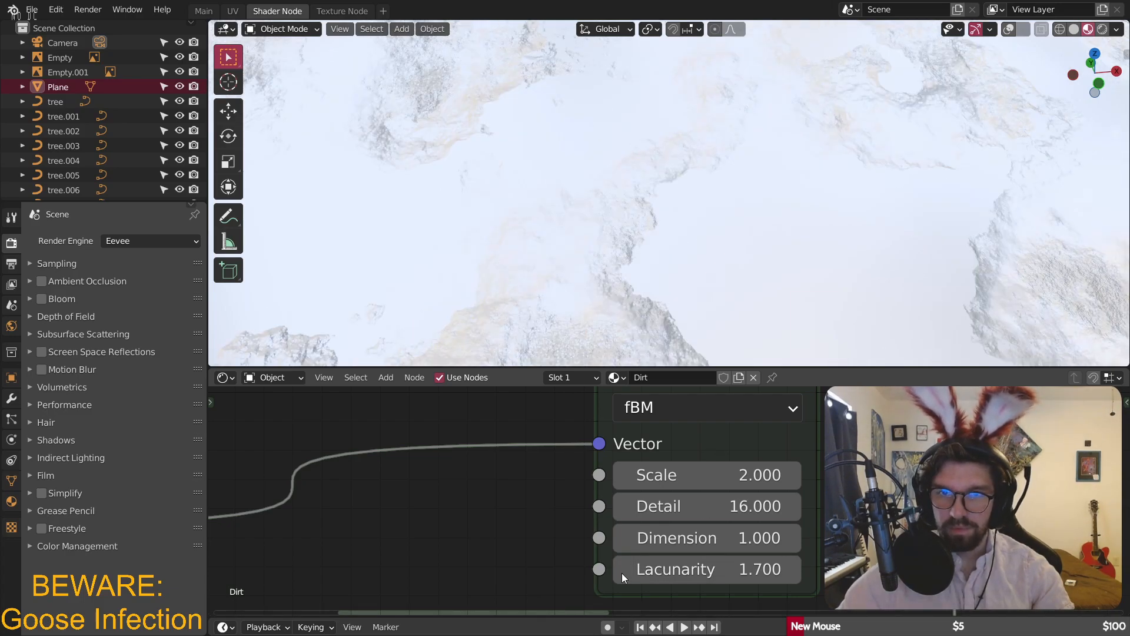
click(622, 573)
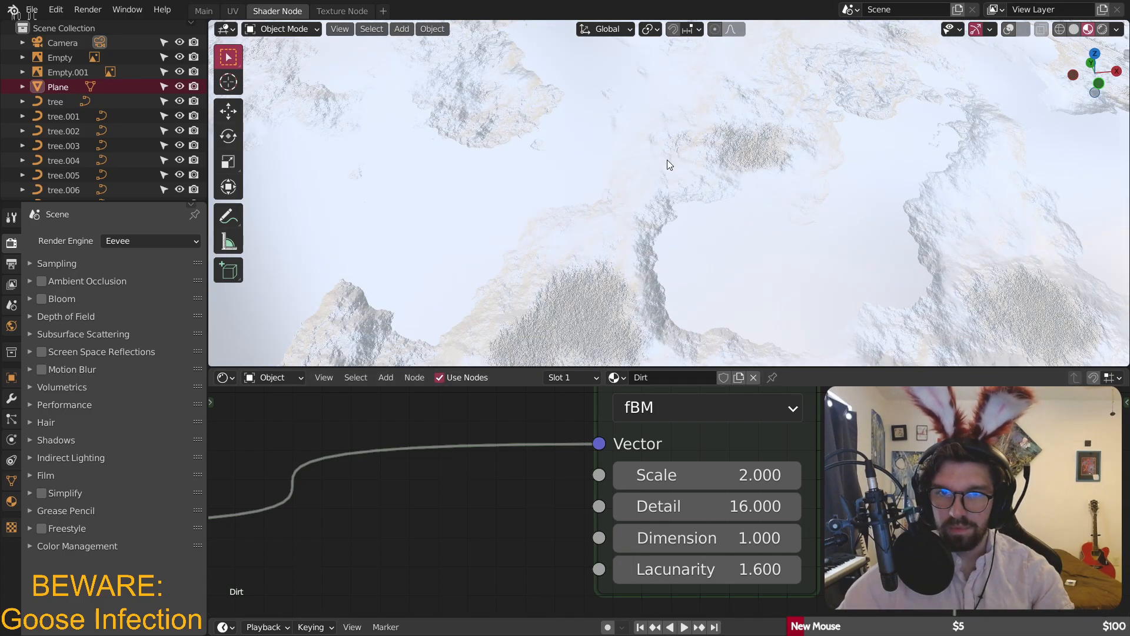
middle_drag(666, 160, 701, 195)
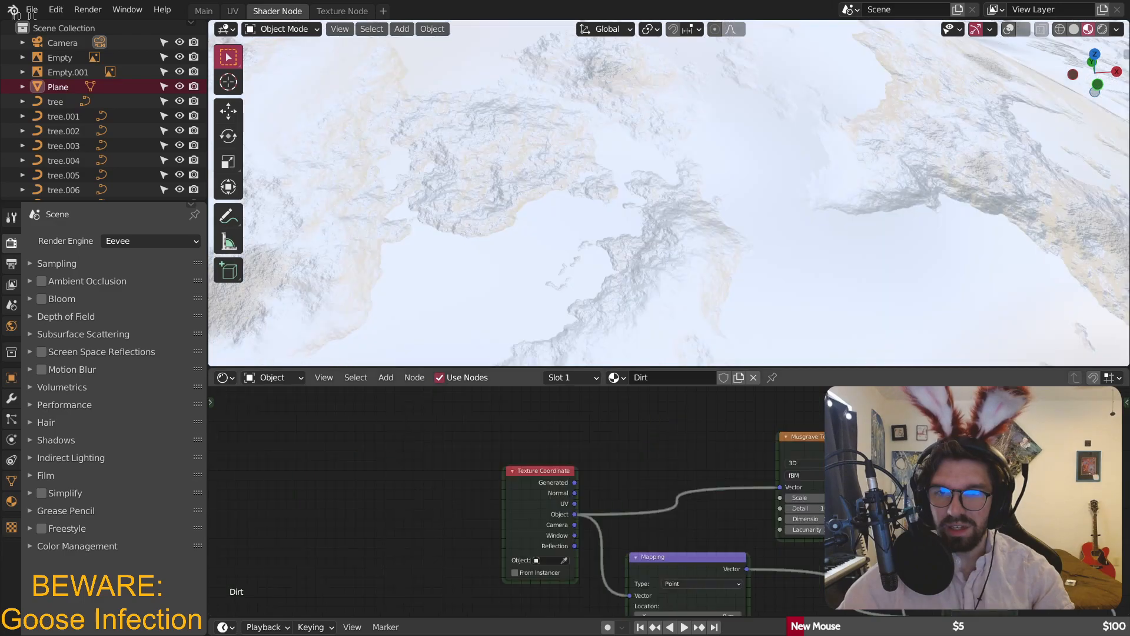
- Move the Musgrave Texture node closer to the Texture Coordinate node and examine the ground bumps from farther away
drag(765, 445, 611, 431)
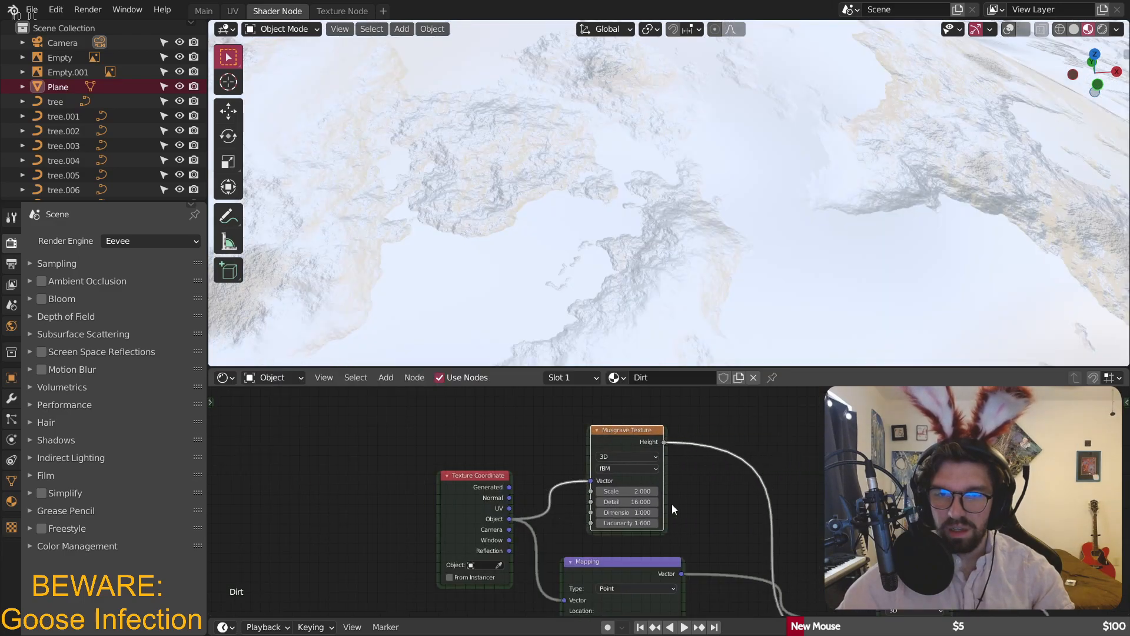
scroll(654, 185, down, 8)
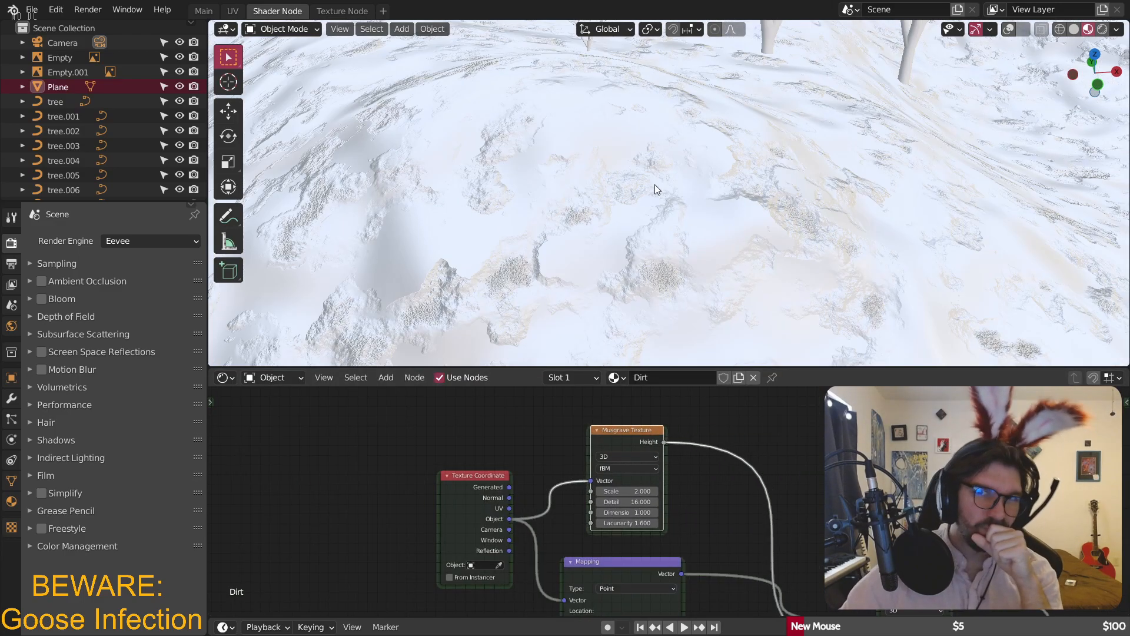
middle_drag(628, 183, 595, 175)
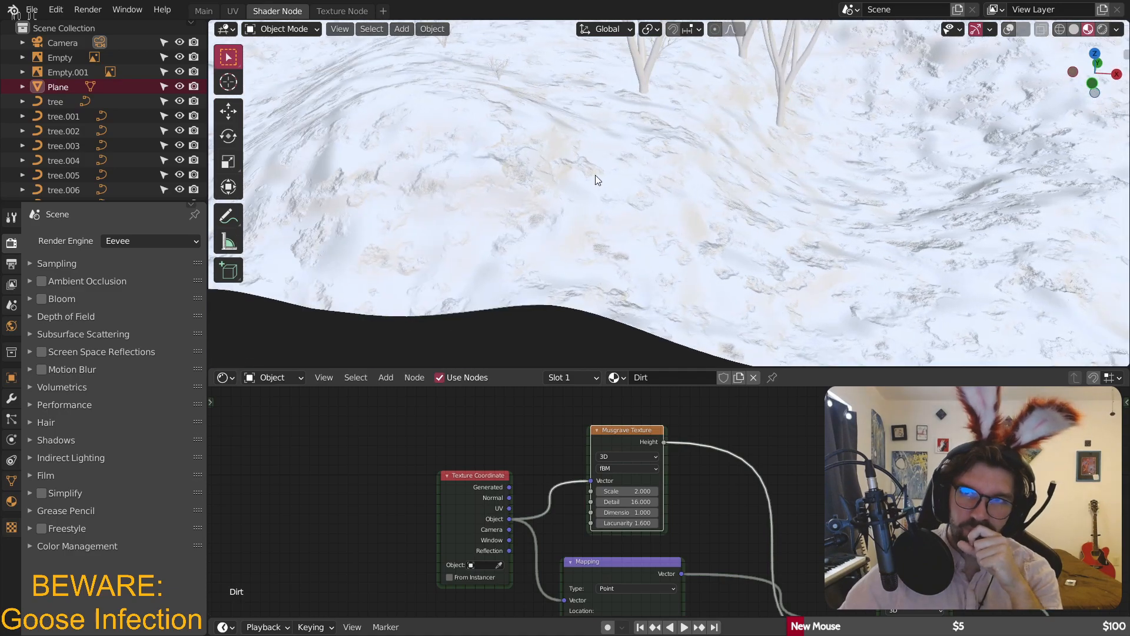
- Set the Bump node's Strength to 0.3
scroll(831, 519, down, 2)
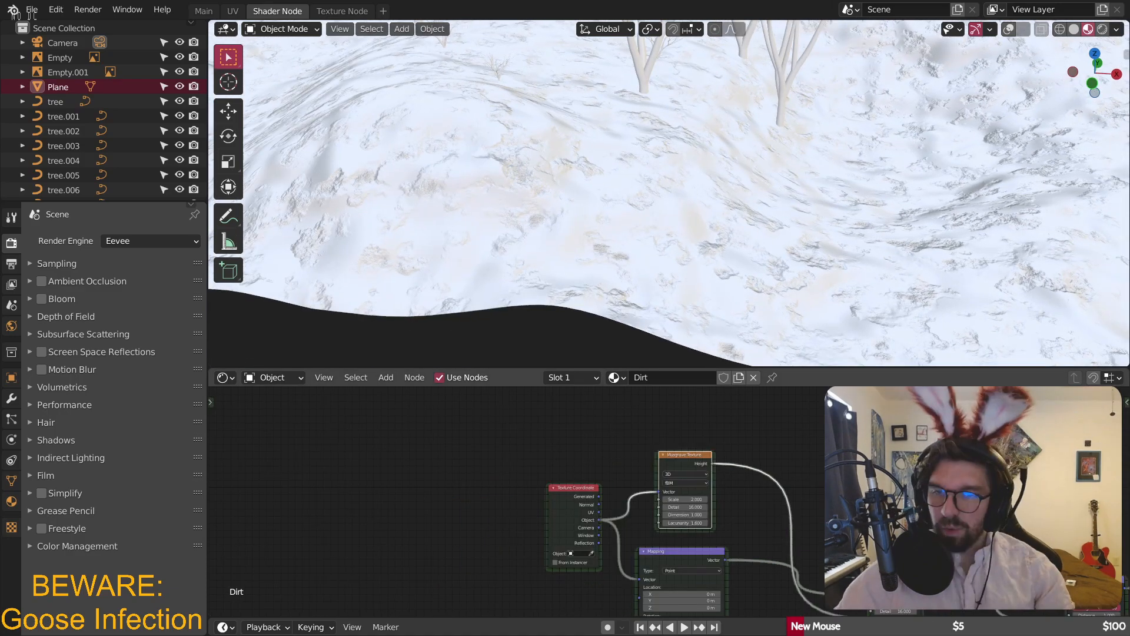
scroll(831, 519, up, 6)
text(0.4)
key(Return)
scroll(577, 214, down, 6)
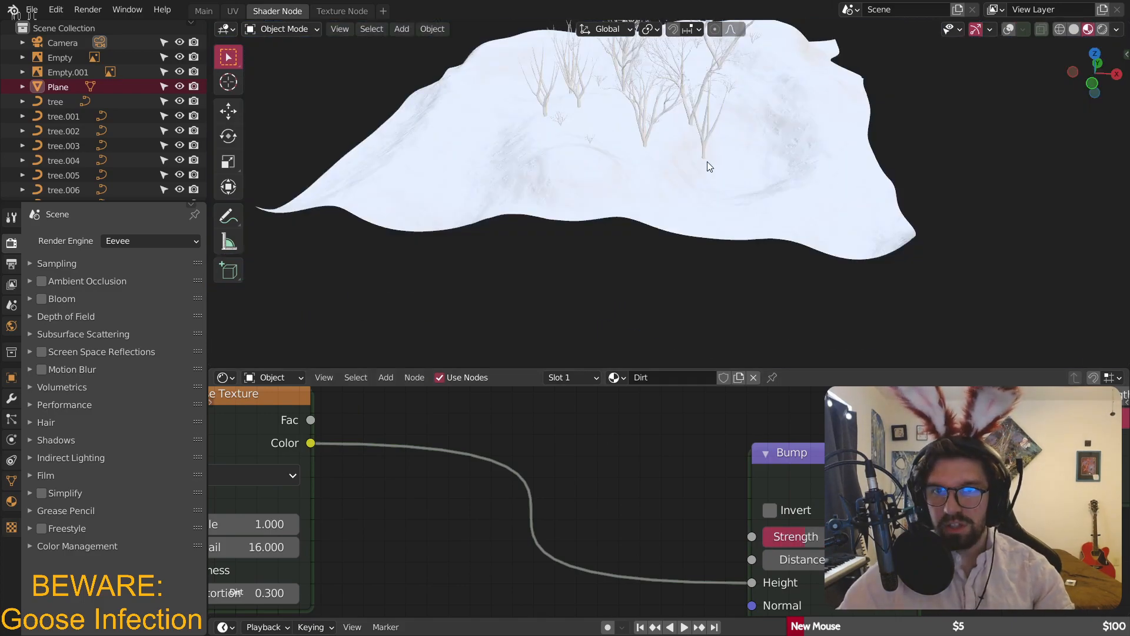
- Delete the Musgrave Texture node from the Dirt material
scroll(606, 474, down, 4)
middle_drag(607, 471, 808, 554)
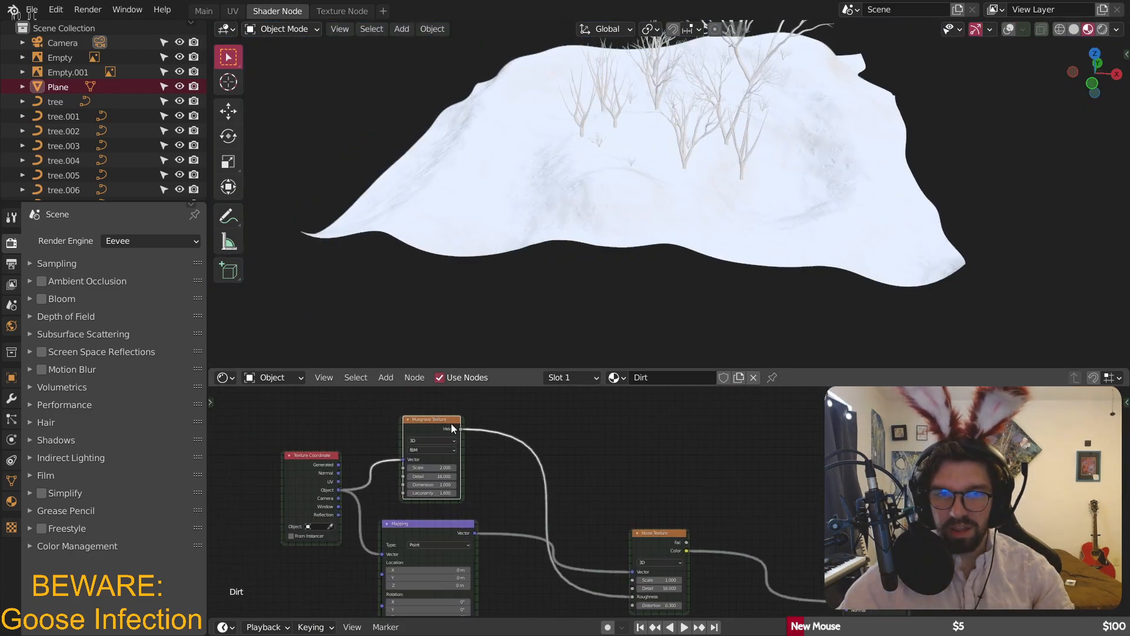
key(x)
- Set the Bump node's Strength to 0.6 and check the ground relief around the trees
middle_drag(895, 582, 725, 495)
scroll(725, 496, up, 8)
scroll(725, 500, up, 2)
click(714, 504)
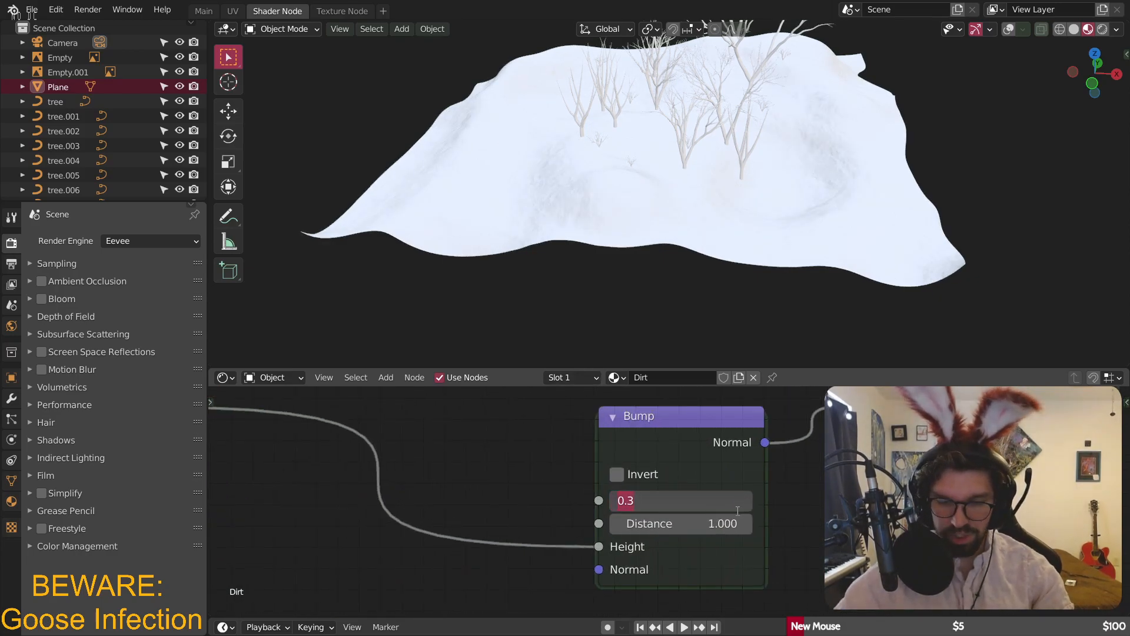
key(Return)
scroll(577, 168, up, 3)
mouse_move(592, 157)
middle_down()
mouse_move(667, 159)
mouse_move(565, 171)
mouse_move(642, 158)
mouse_move(610, 165)
middle_up()
scroll(824, 494, down, 3)
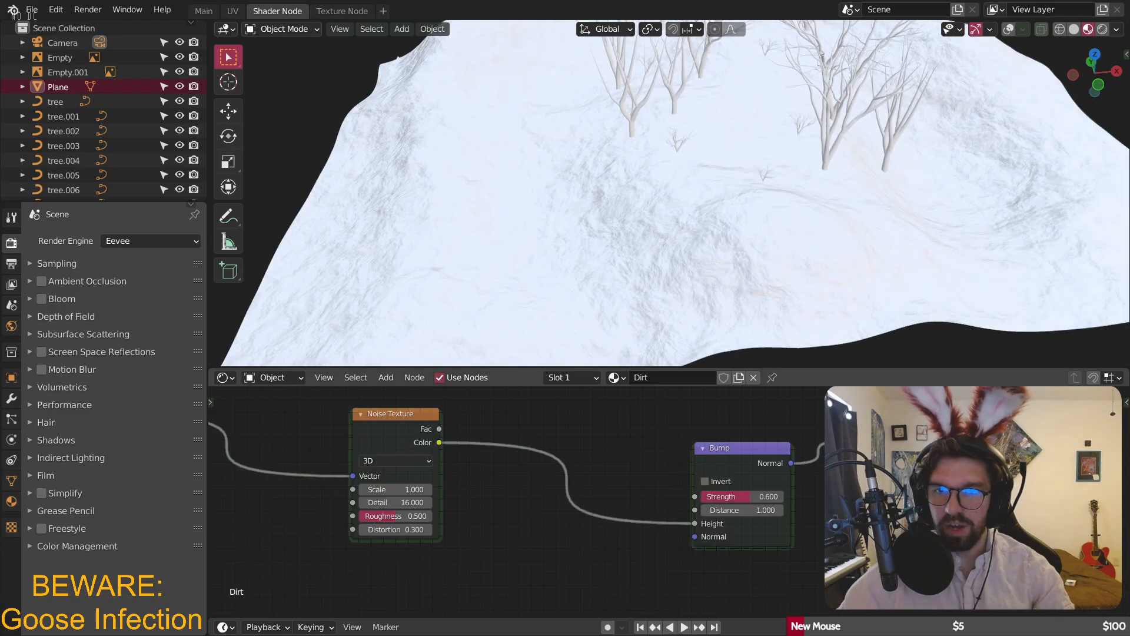
- Move the Noise Texture closer to the Mapping node and add a ColorRamp node above the link to the Bump node
scroll(602, 476, down, 3)
drag(622, 487, 512, 474)
key(shift+a)
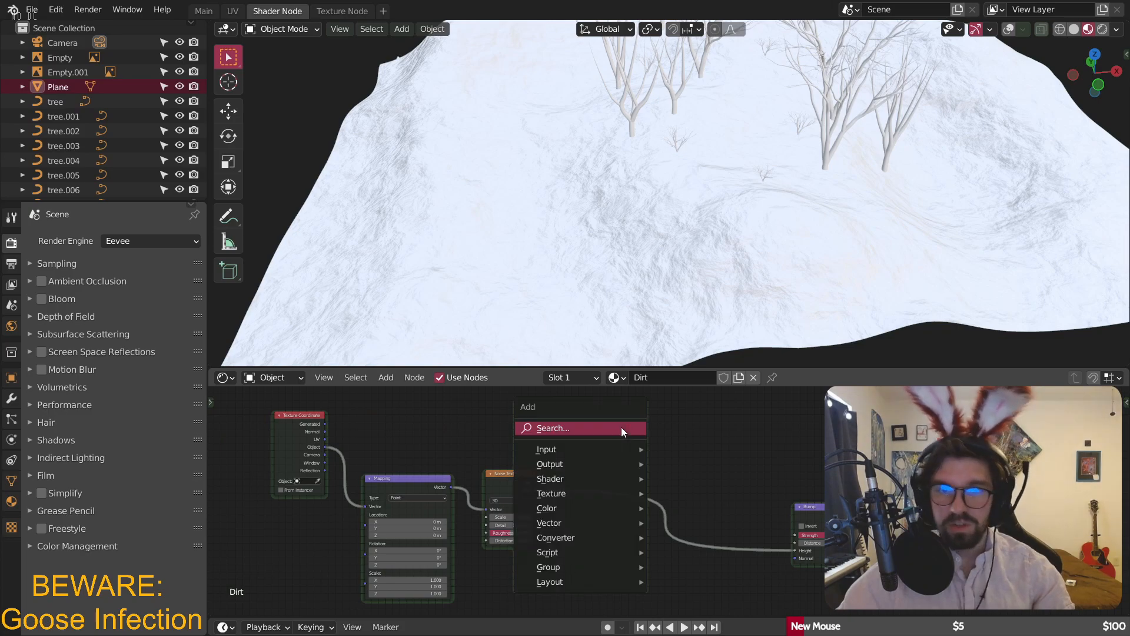
mouse_move(588, 538)
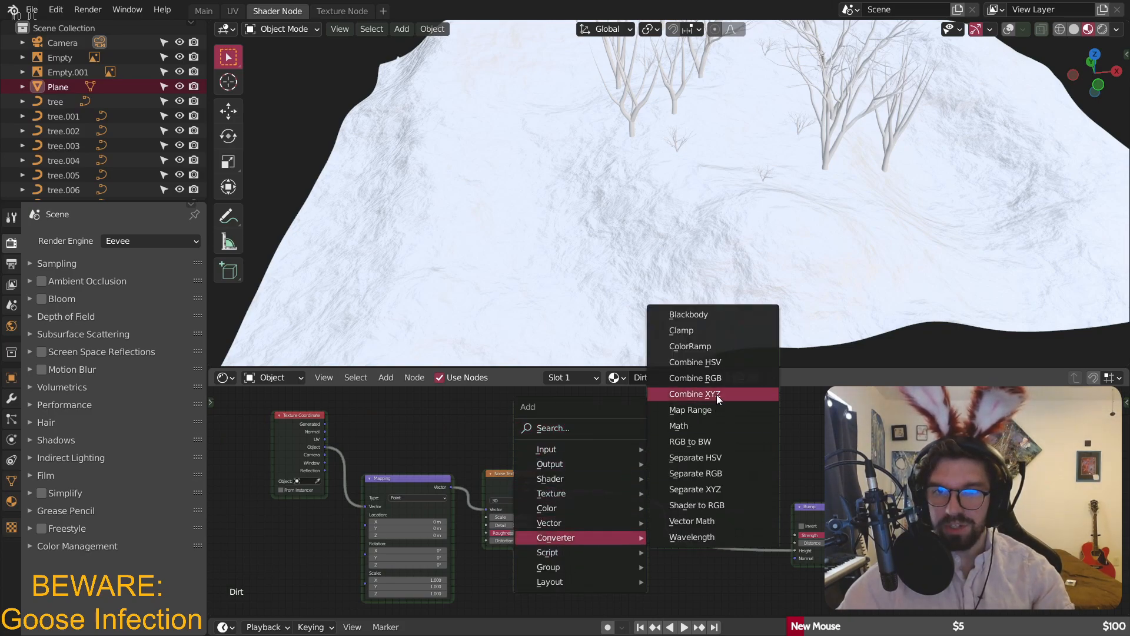
click(706, 347)
click(677, 401)
- Feed the ColorRamp's Fac with the Noise Texture's Color and connect the ramp's Color to the shader's Base Color
drag(536, 489, 635, 420)
scroll(776, 452, down, 4)
middle_drag(780, 443, 698, 543)
scroll(621, 493, up, 6)
mouse_move(607, 498)
mouse_down()
mouse_move(597, 390)
mouse_move(830, 495)
mouse_up()
scroll(758, 216, up, 3)
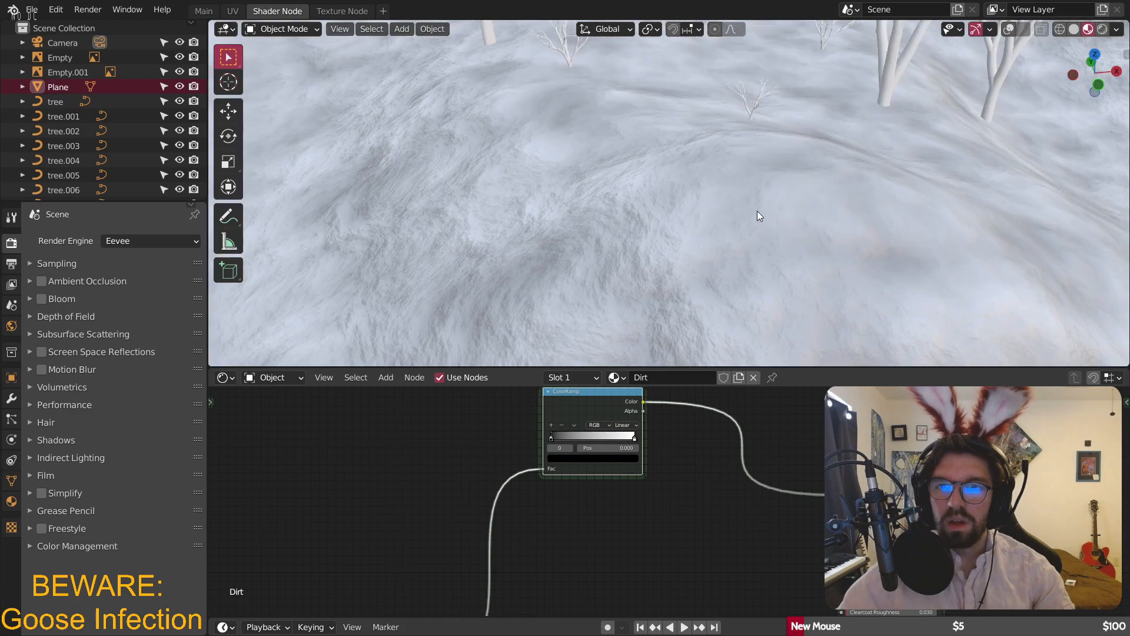
- Change the ColorRamp's black stop to a dark brown with hue 0.032, saturation 0.644 and lightness 0.029
scroll(573, 458, up, 6)
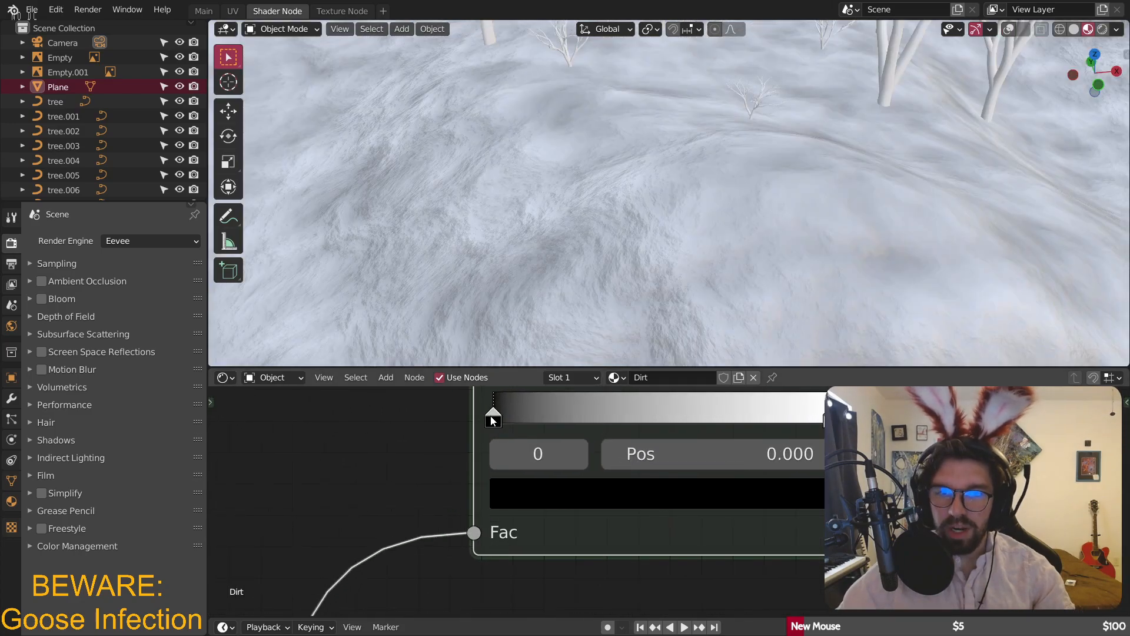
click(585, 495)
click(812, 186)
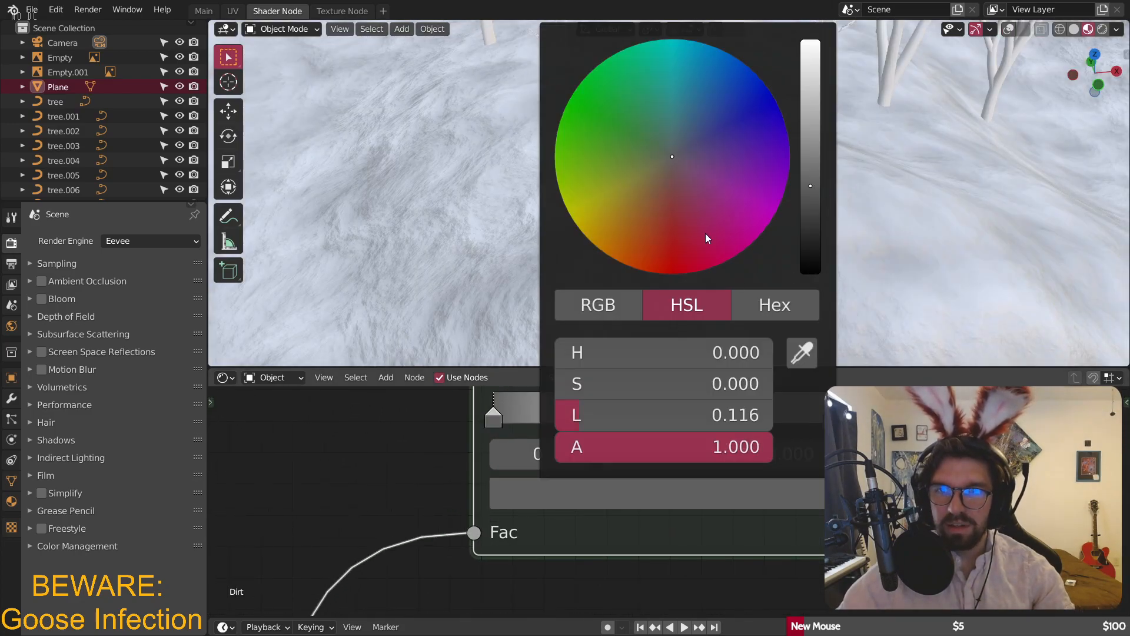
mouse_move(652, 197)
mouse_down()
mouse_move(650, 211)
mouse_move(658, 203)
mouse_up()
click(810, 234)
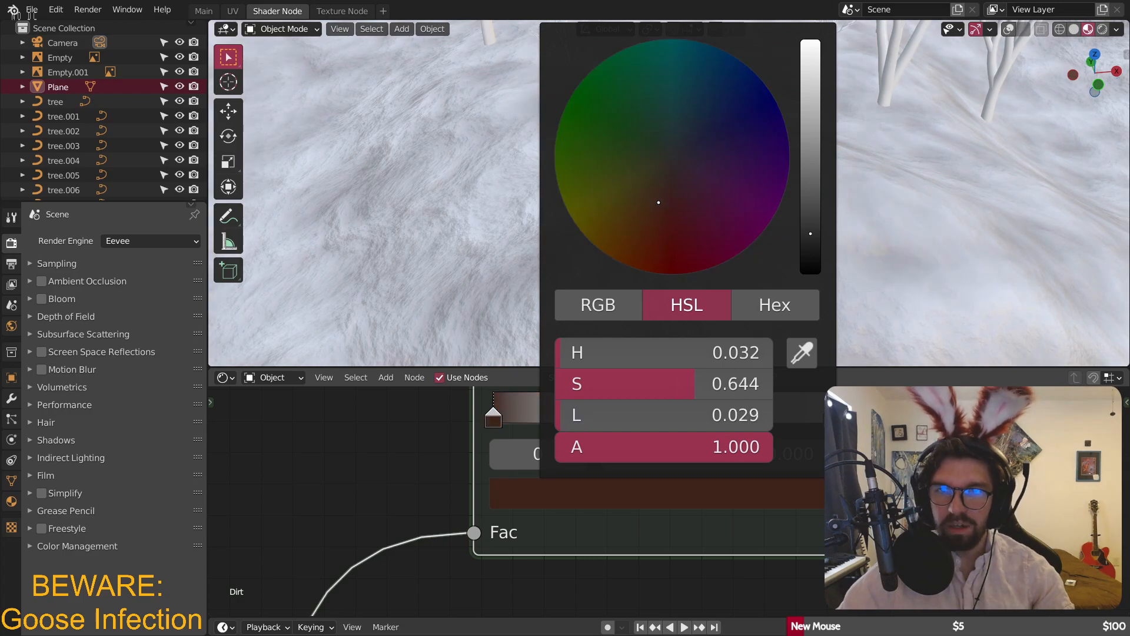
- Flip the color ramp so white comes first, and move the brown stop to position 0.793
mouse_move(490, 411)
mouse_down()
mouse_move(849, 409)
mouse_move(495, 420)
mouse_up()
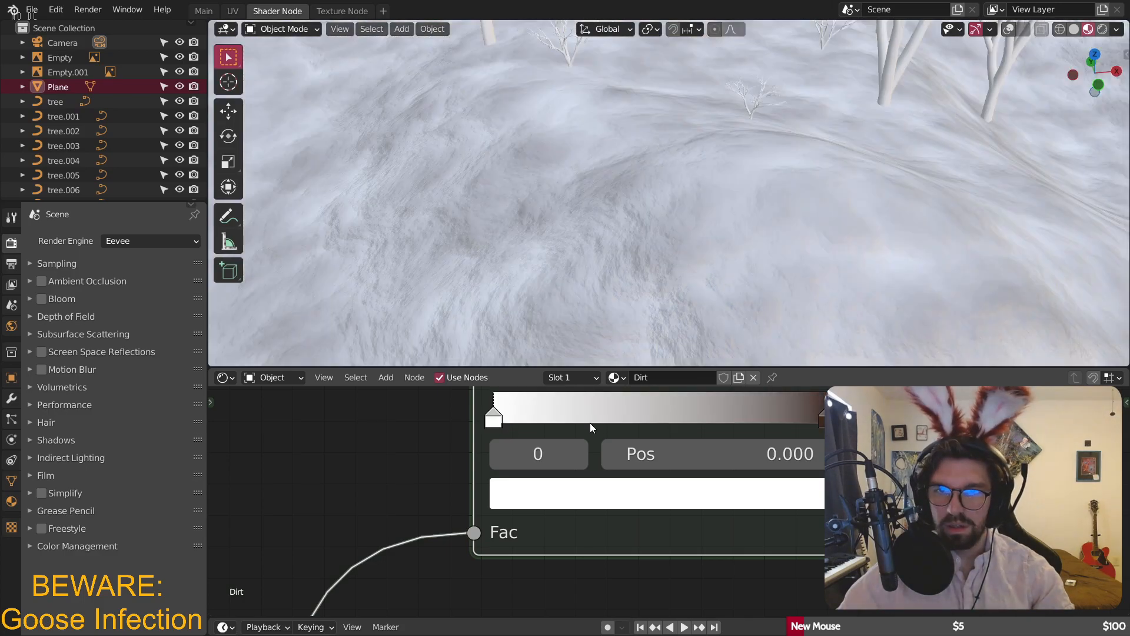
drag(821, 419, 758, 416)
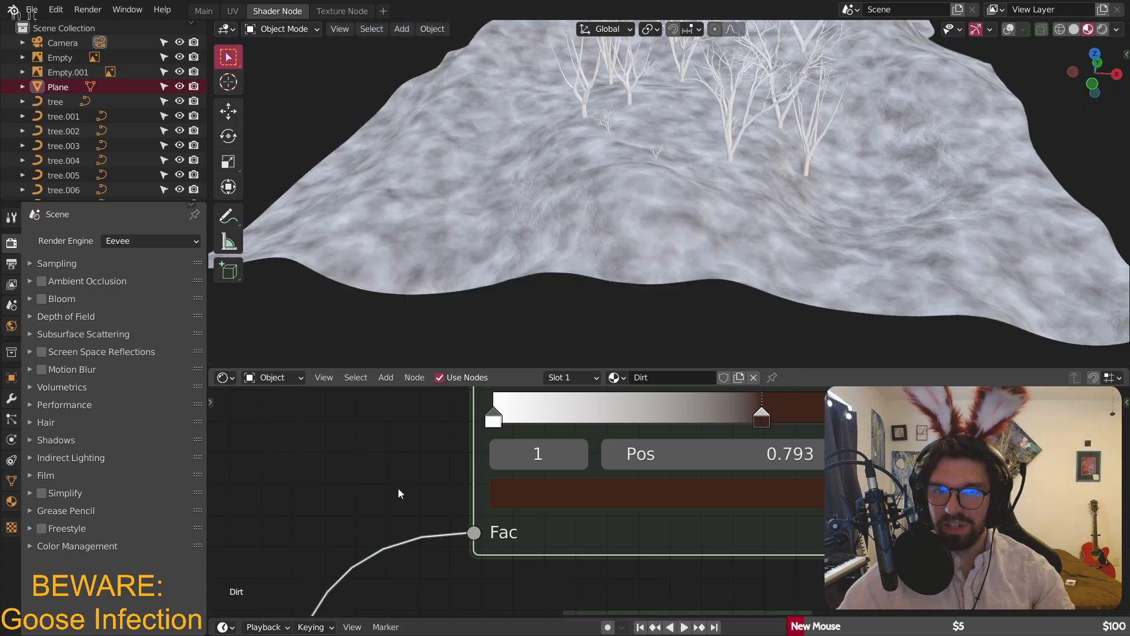
- Duplicate the Noise Texture, place the copy above the original and feed its Vector with the Object coordinates
scroll(398, 489, down, 12)
middle_drag(398, 489, 661, 607)
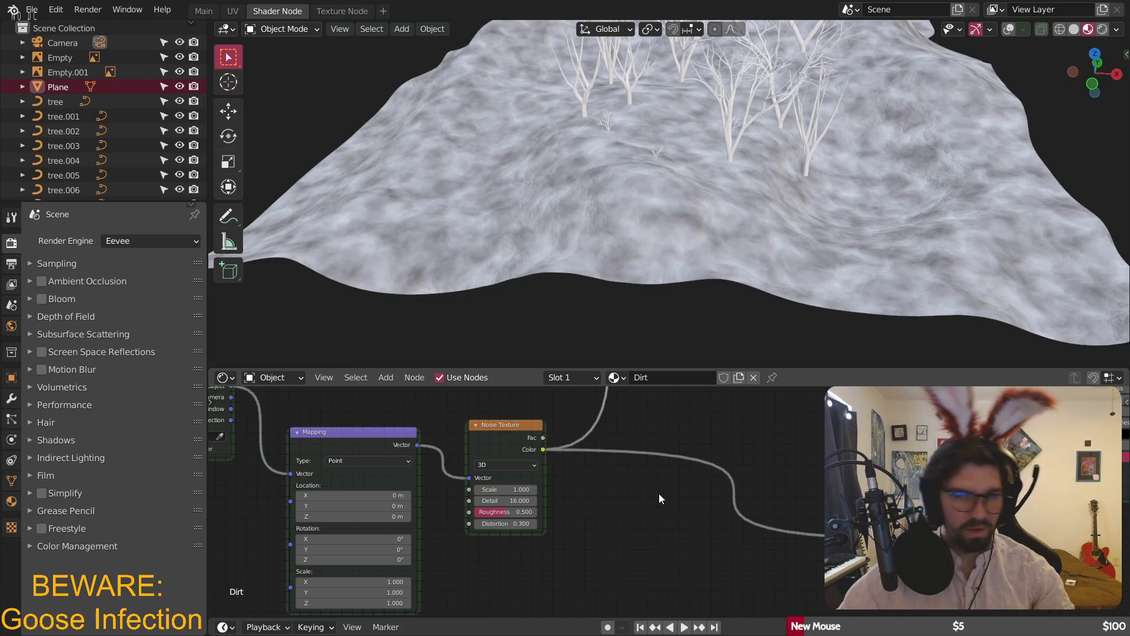
middle_drag(659, 496, 738, 560)
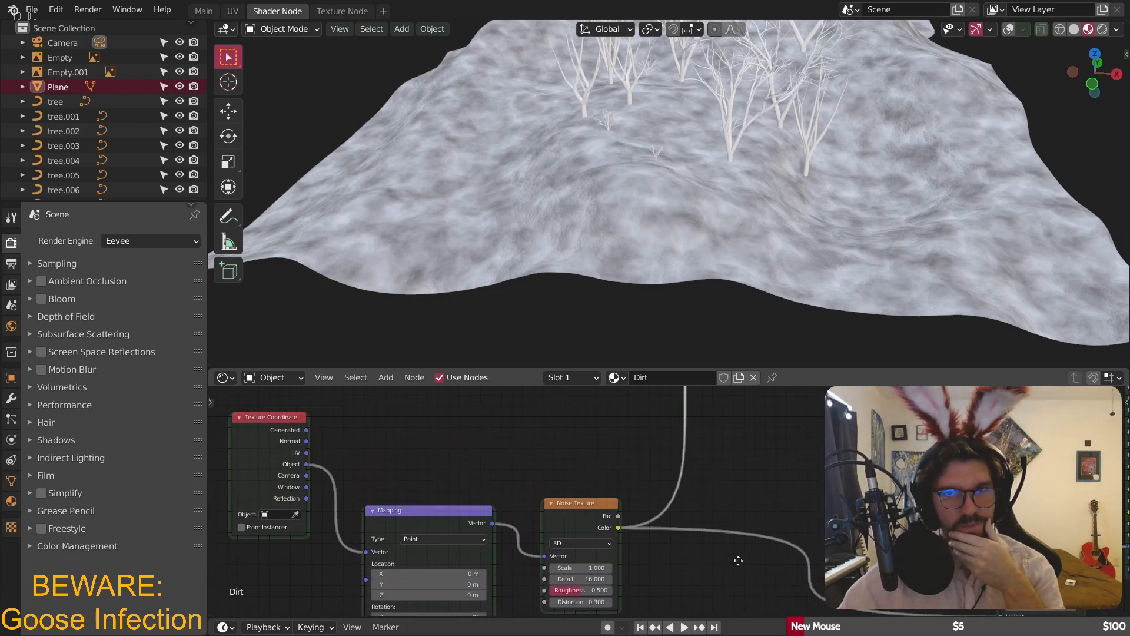
click(572, 509)
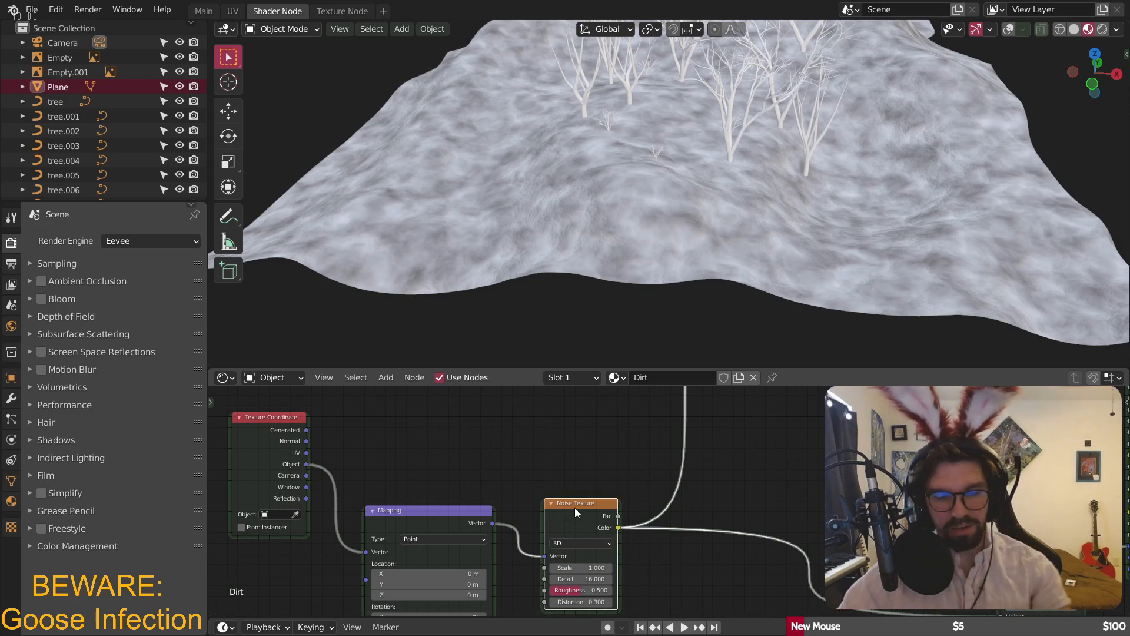
key(shift+d)
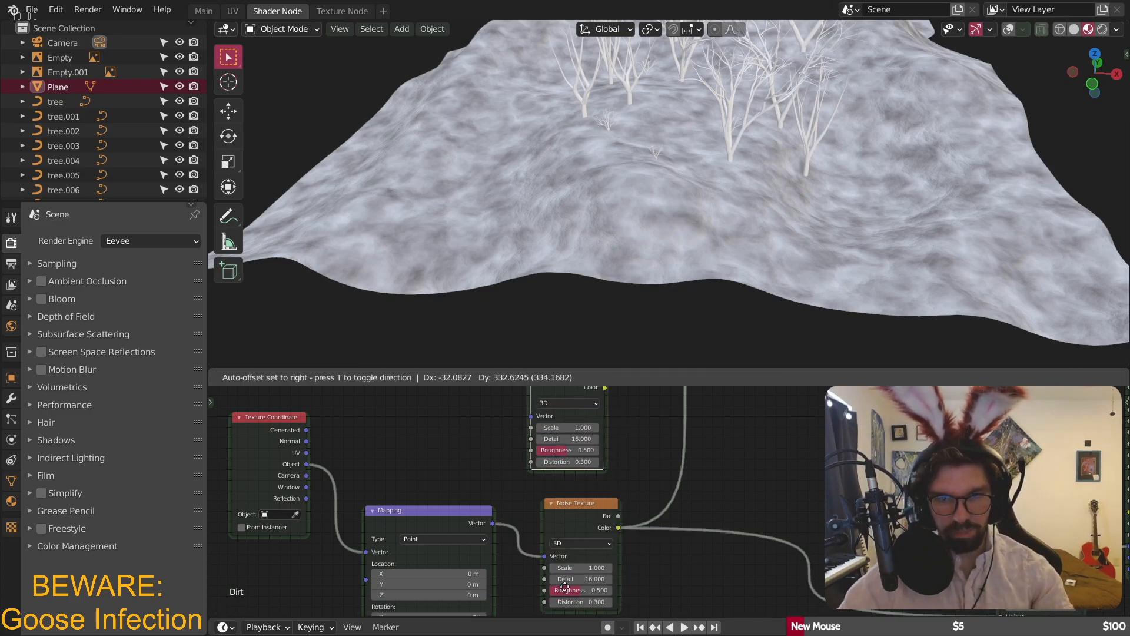
click(574, 590)
drag(432, 460, 551, 419)
- Set the duplicated Noise Texture's Scale to 0.25
scroll(585, 452, up, 3)
click(571, 413)
text(.25)
key(Return)
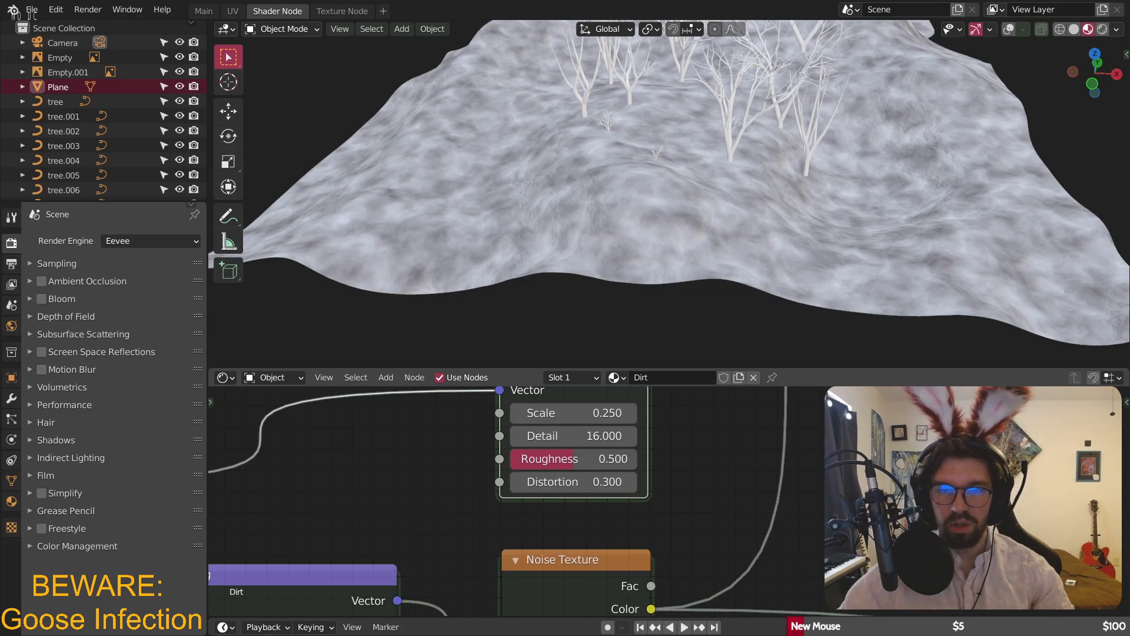
- Connect the duplicated Noise Texture's Color to the ColorRamp's Fac and inspect the ground coloring up close
scroll(803, 486, down, 5)
middle_drag(805, 484, 609, 582)
drag(490, 557, 616, 460)
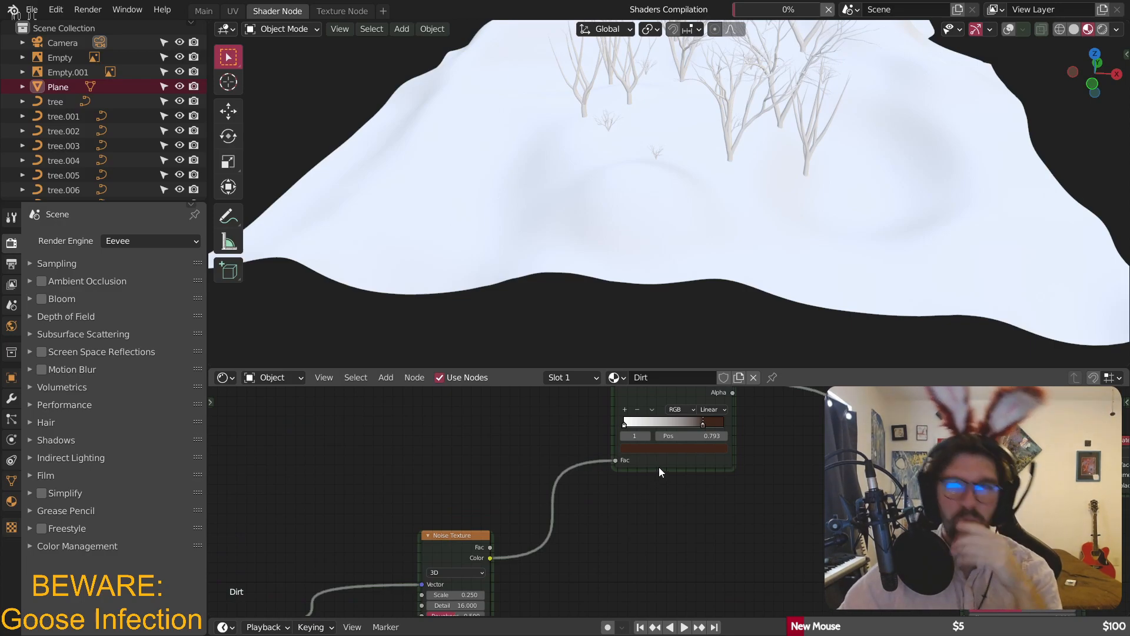
middle_drag(660, 232, 701, 183)
scroll(706, 191, up, 3)
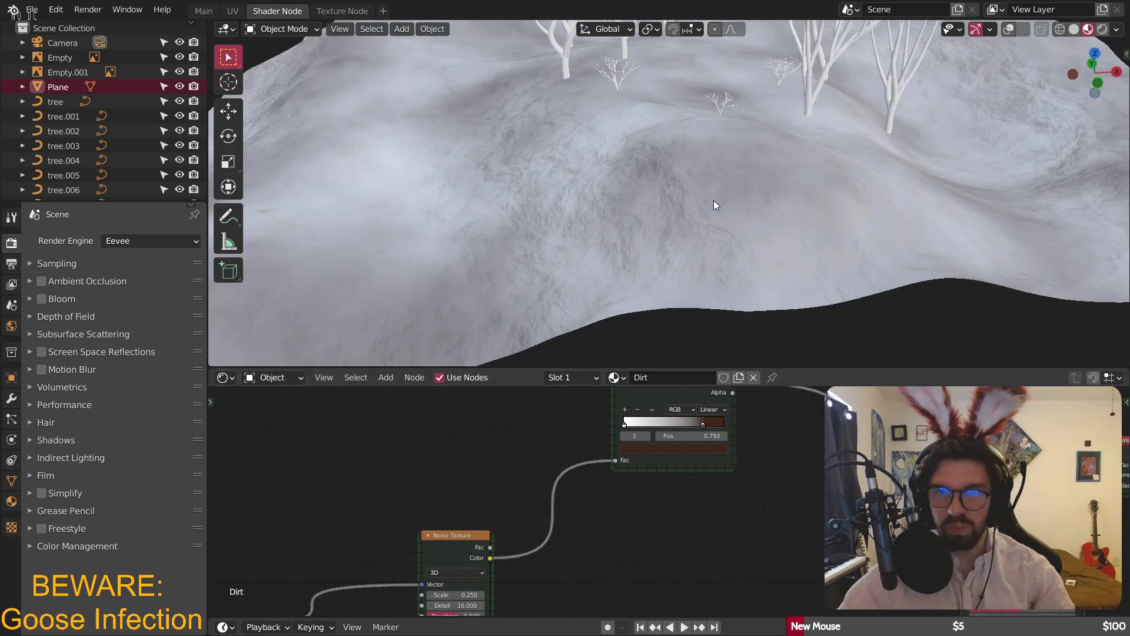
scroll(714, 205, up, 4)
scroll(734, 169, down, 4)
scroll(668, 239, up, 5)
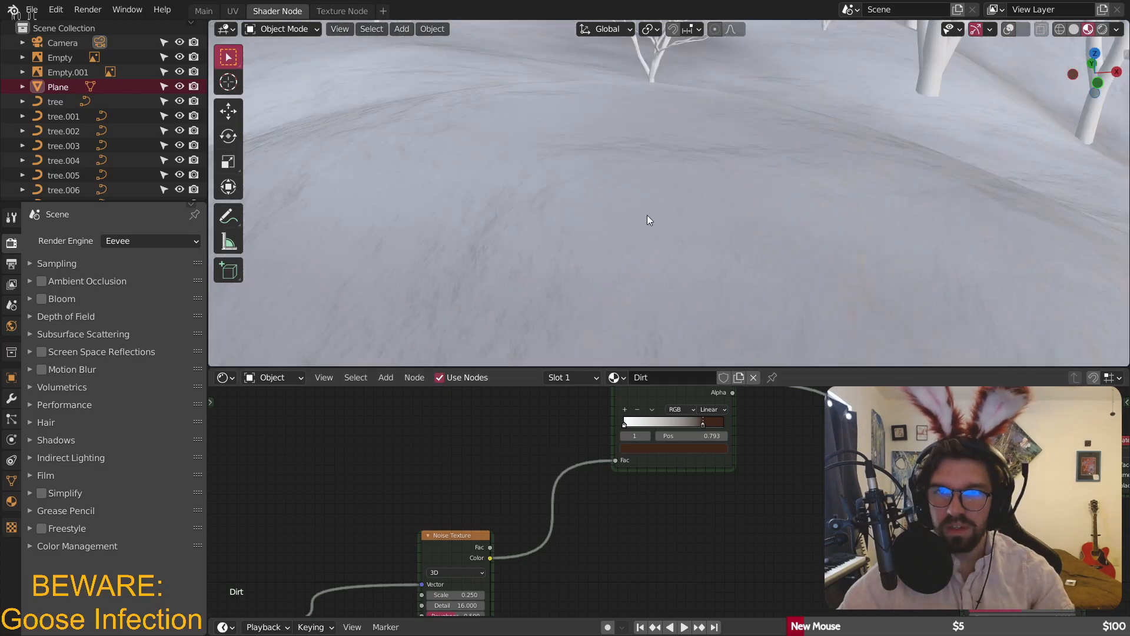
- Shift the color ramp's white stop to position 0.243 and give it the same brown as the other stop
scroll(647, 224, down, 3)
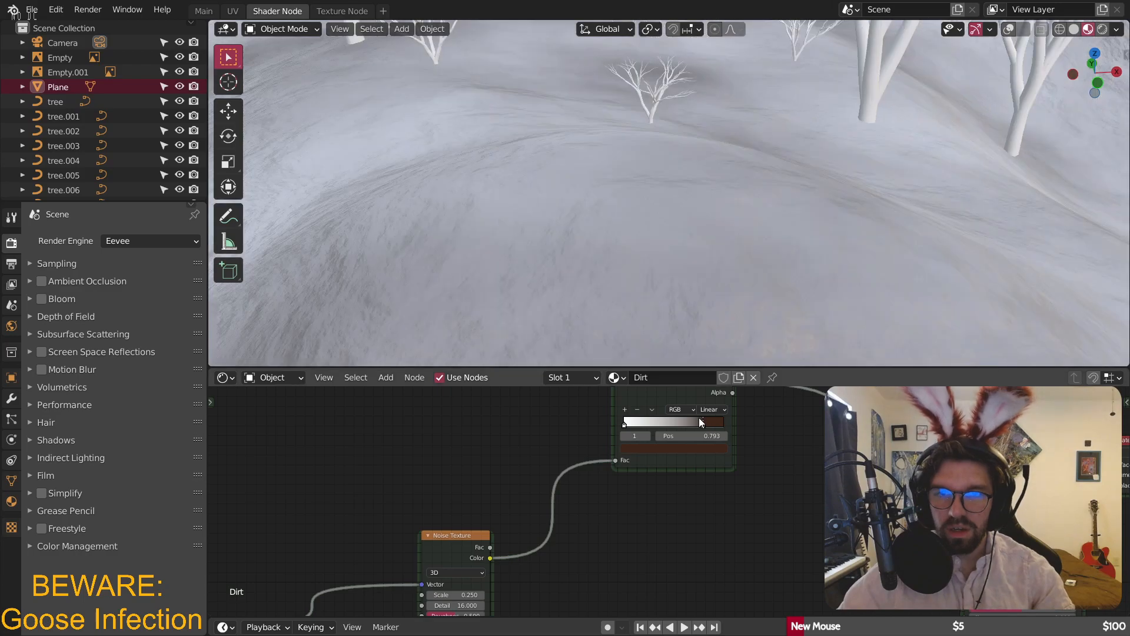
scroll(698, 420, up, 4)
drag(526, 423, 584, 424)
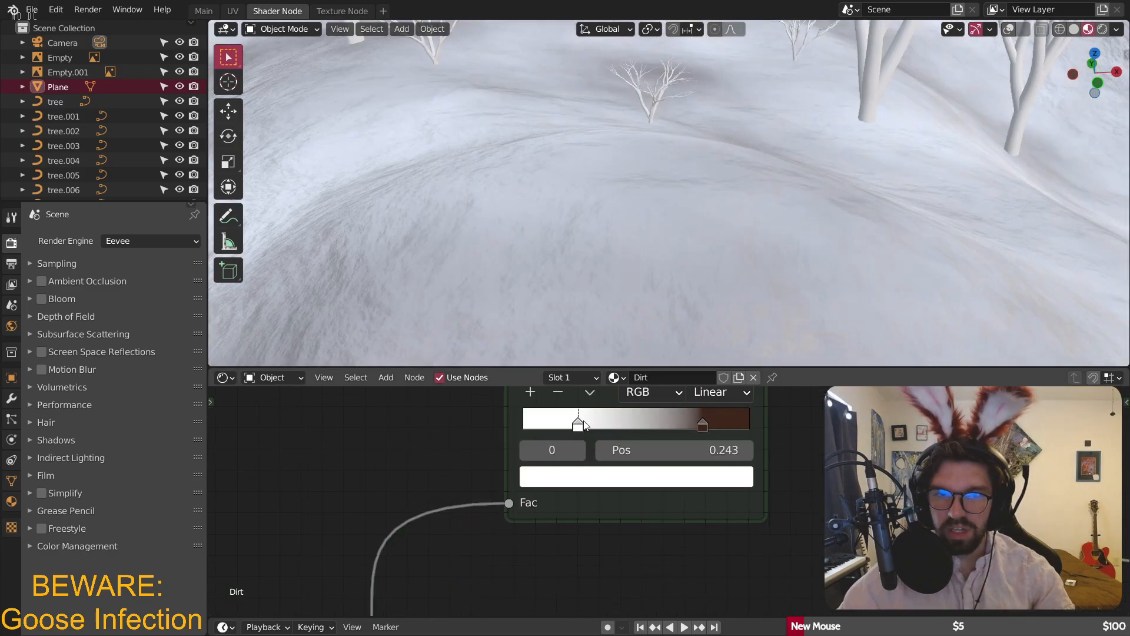
click(703, 421)
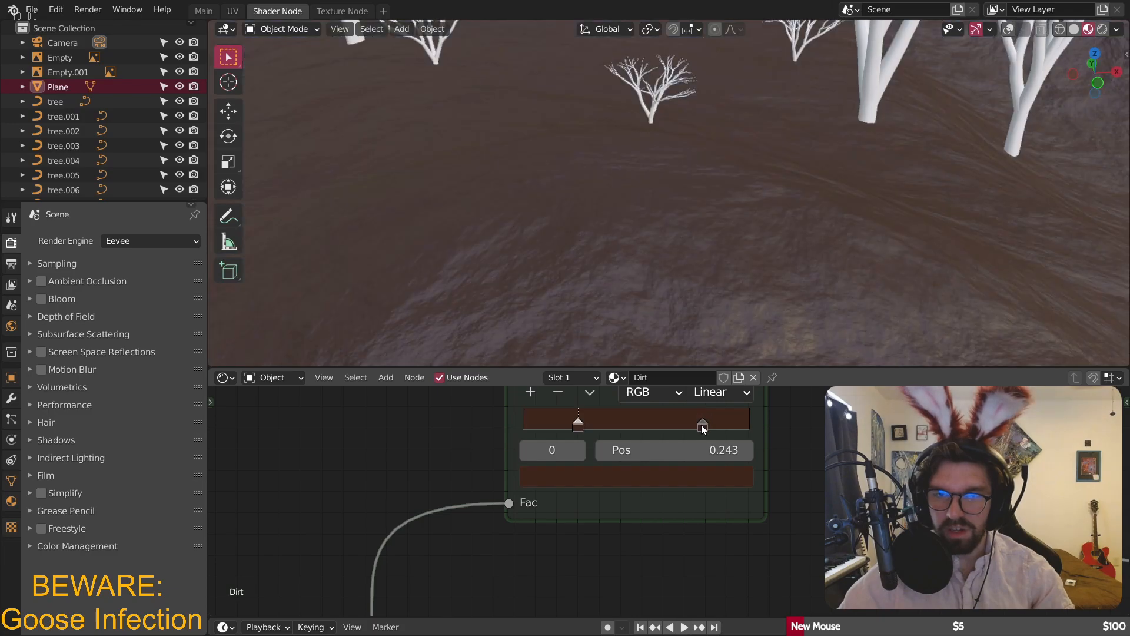
- Set the color ramp's first stop to saturation 0.2 and lightness 0.7
click(657, 474)
click(636, 400)
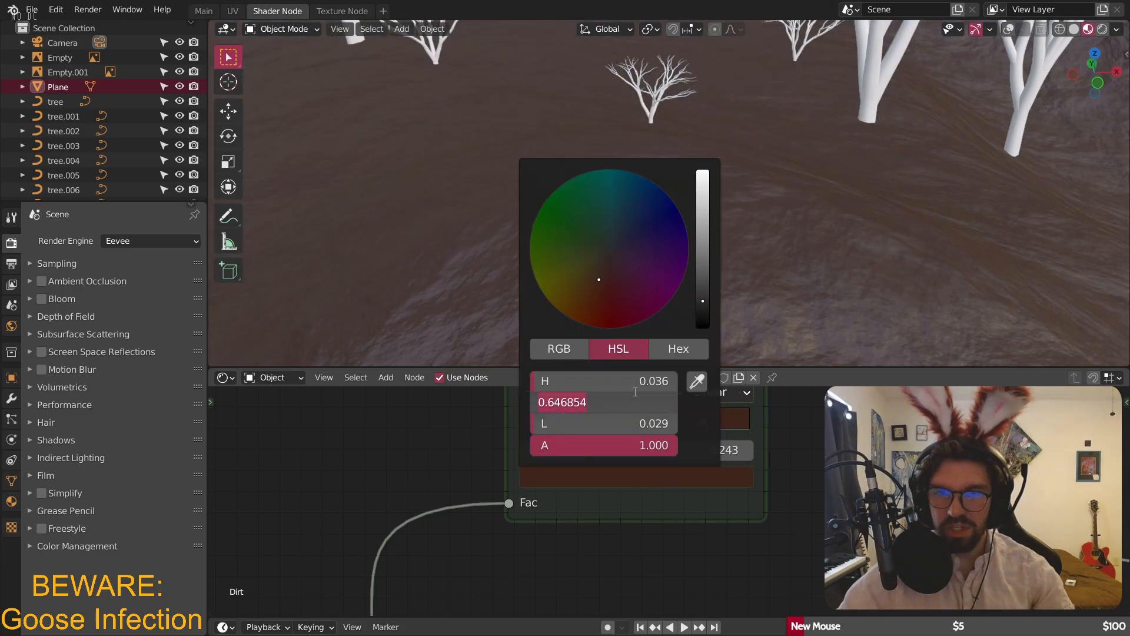
key(BackSpace)
text(0.2)
key(Return)
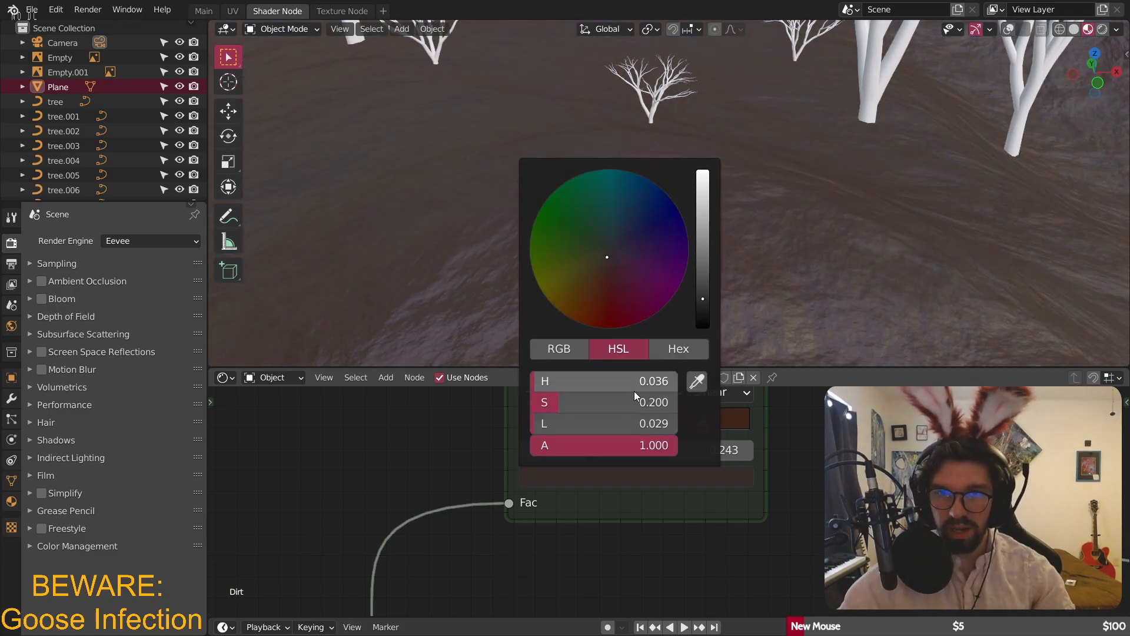
click(614, 443)
click(614, 423)
click(615, 424)
key(BackSpace)
text(0.7)
key(Return)
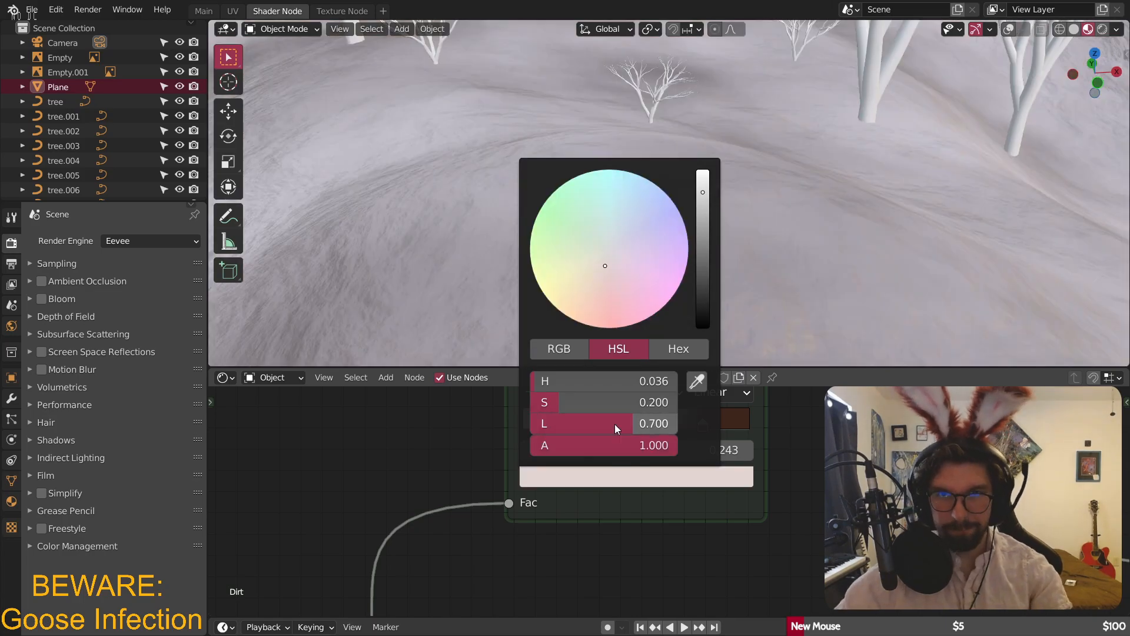
- Move the pale stop to position 0 and the brown stop just past the middle, using B-Spline interpolation for the color ramp
drag(700, 425, 443, 406)
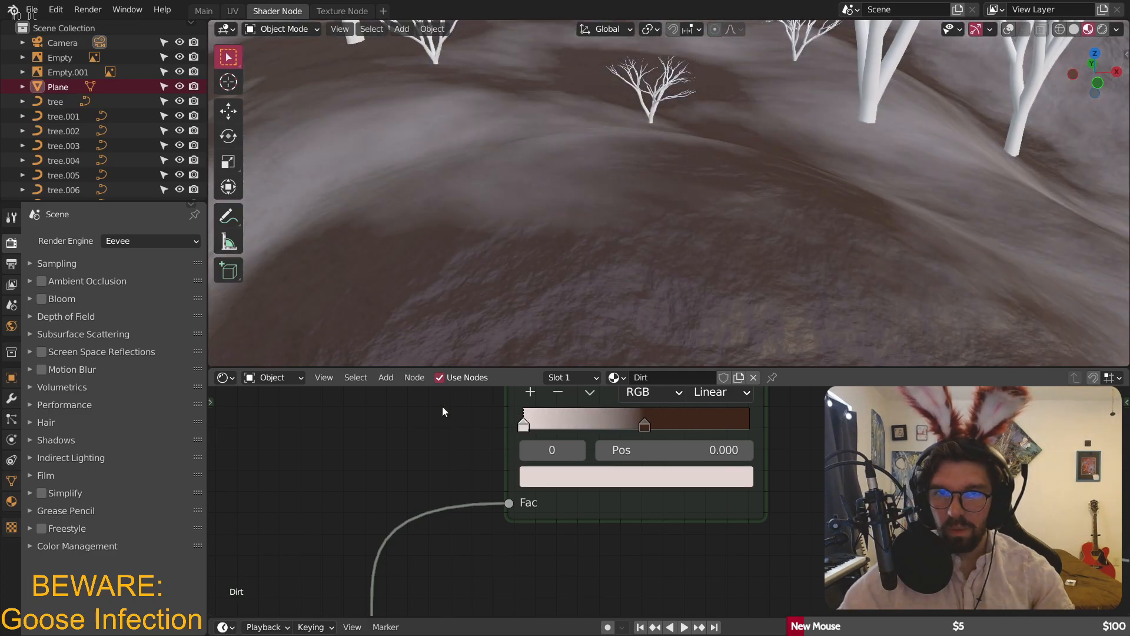
click(739, 395)
click(721, 480)
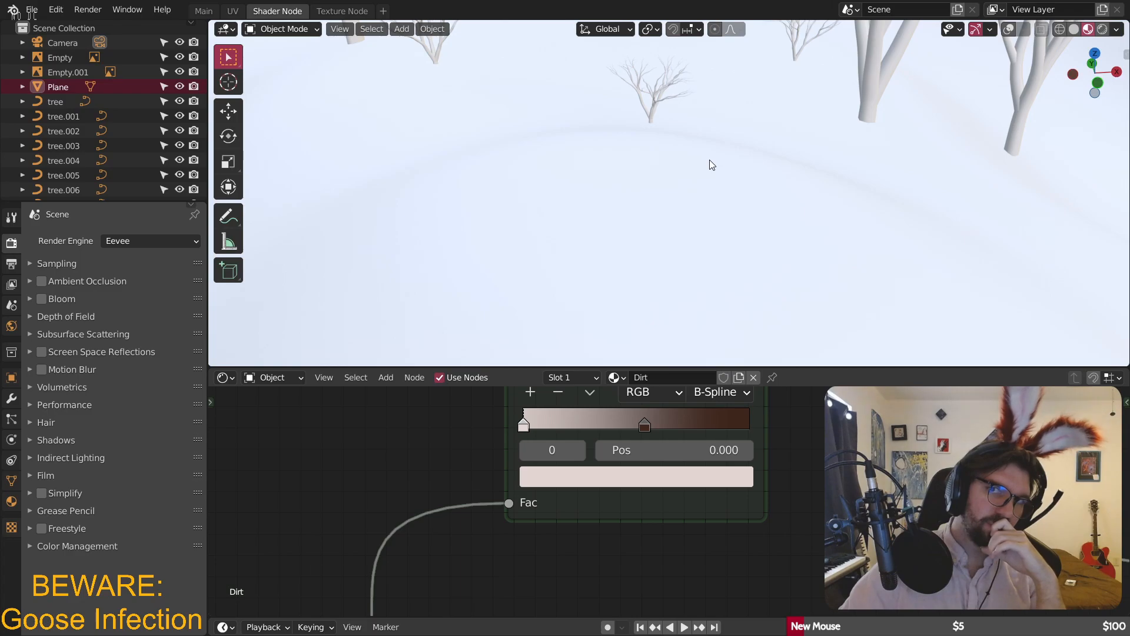
- Examine the terrain's new coloring up close and from a distance at several angles
scroll(708, 160, down, 3)
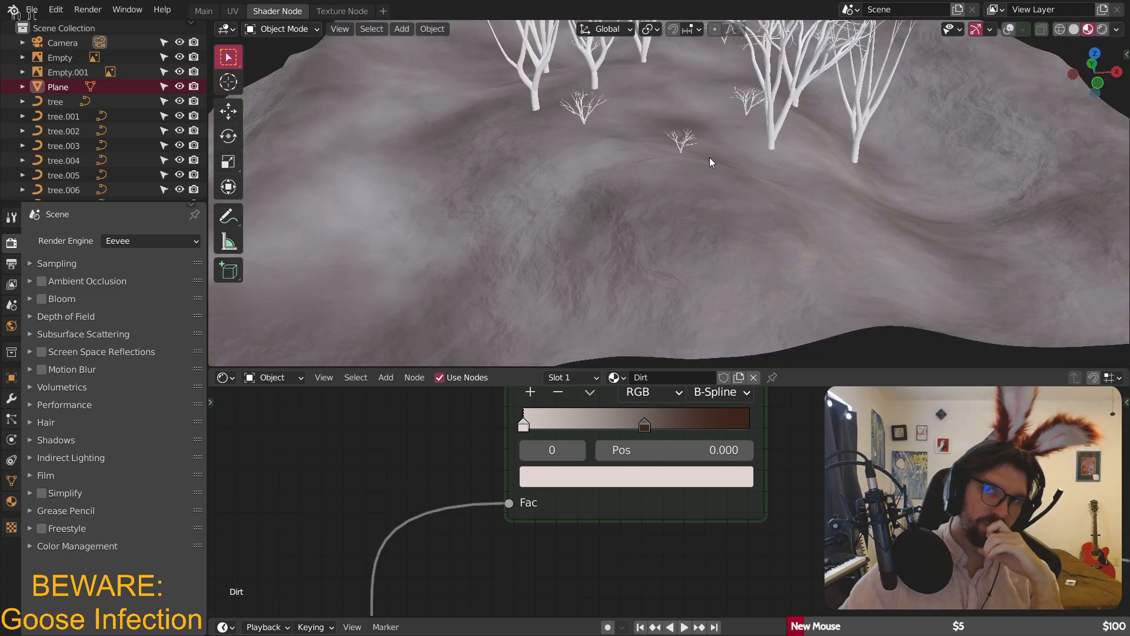
middle_drag(733, 171, 690, 177)
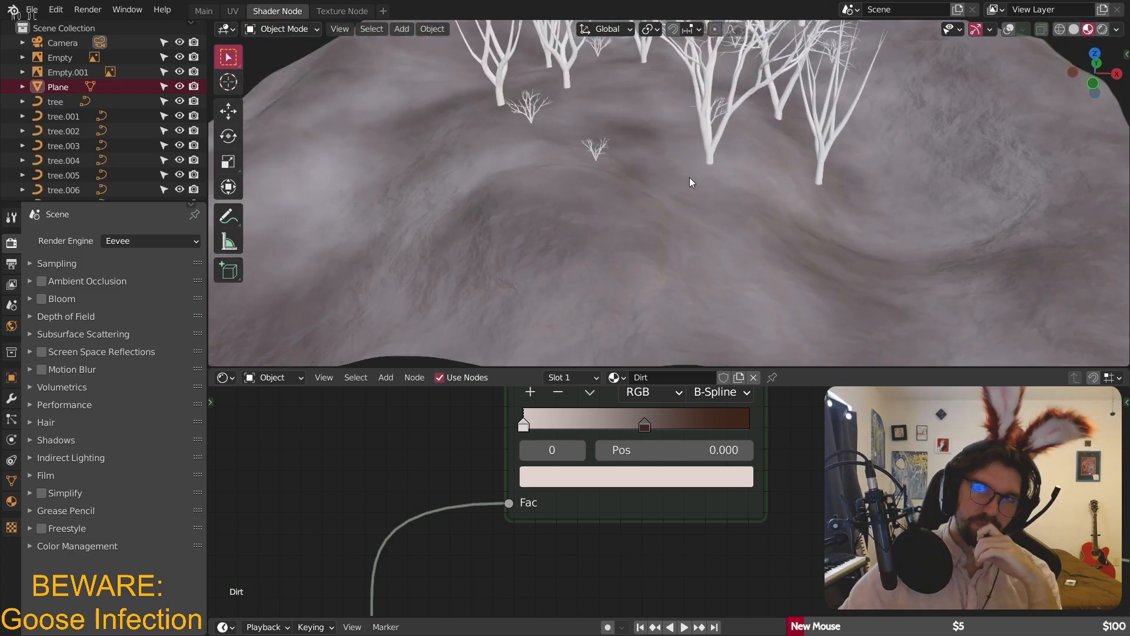
scroll(706, 179, down, 3)
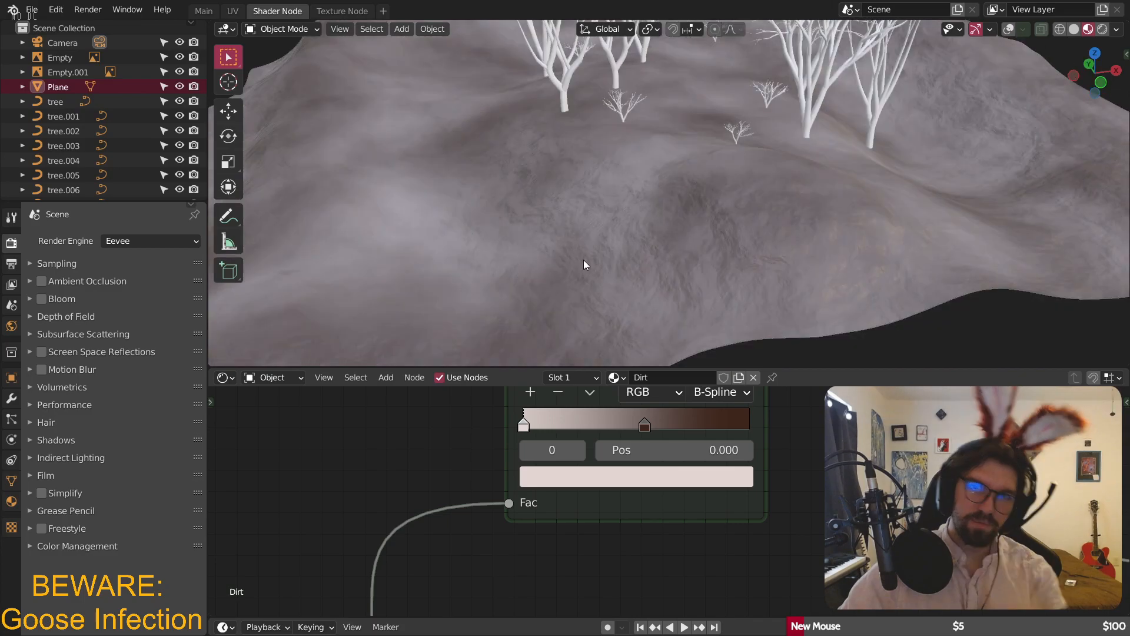
scroll(489, 190, down, 5)
scroll(489, 189, up, 3)
middle_drag(681, 243, 730, 194)
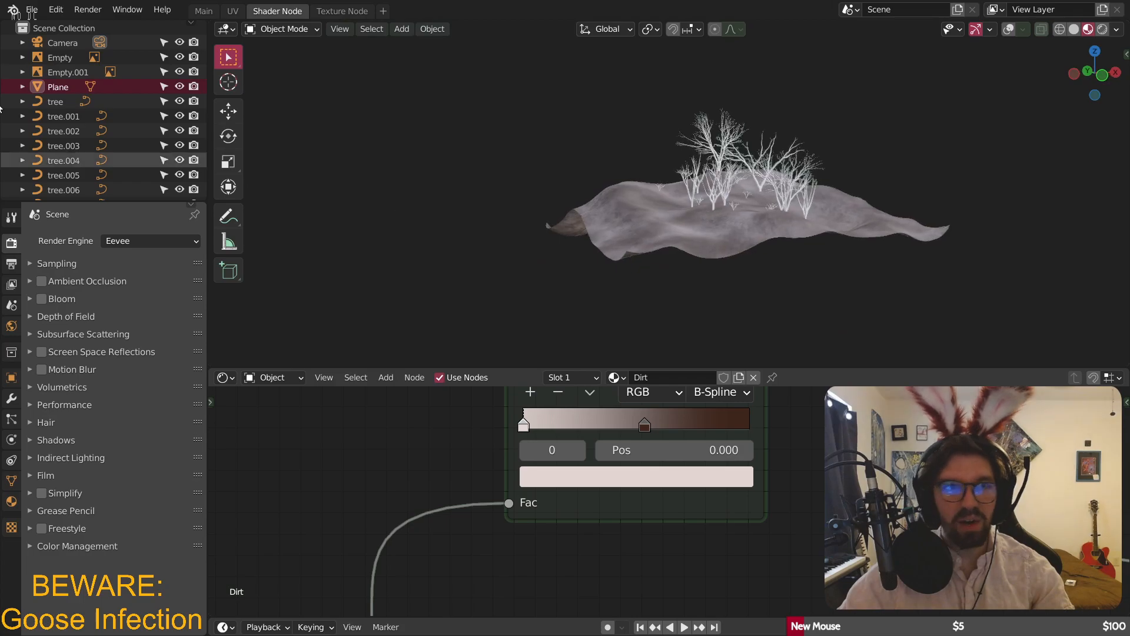
scroll(138, 111, down, 4)
scroll(143, 118, up, 4)
middle_drag(788, 279, 740, 287)
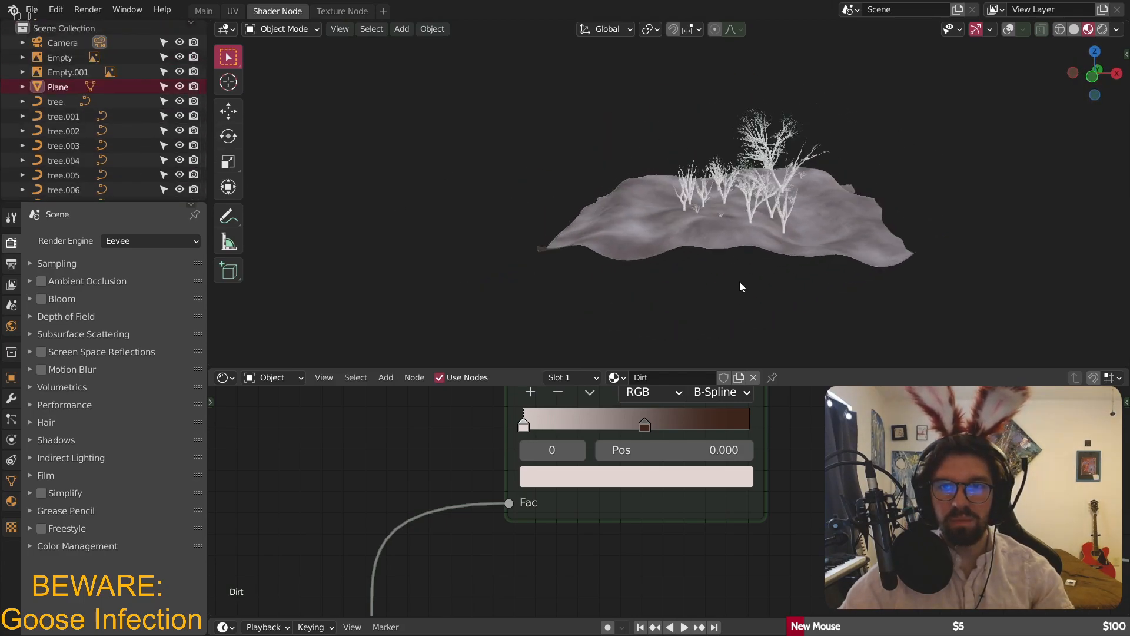
- Select the dead-forest reference image, switch to the Main workspace and examine the ground colors in the picture up close
click(61, 58)
middle_drag(589, 200, 695, 194)
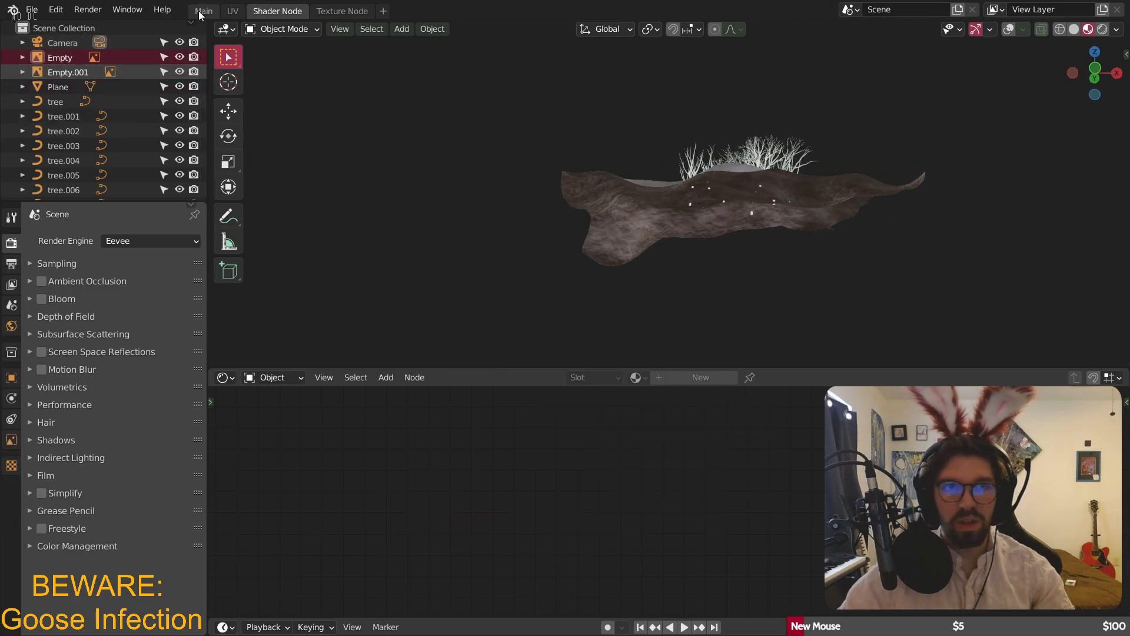
click(214, 10)
scroll(591, 204, down, 8)
scroll(443, 235, up, 5)
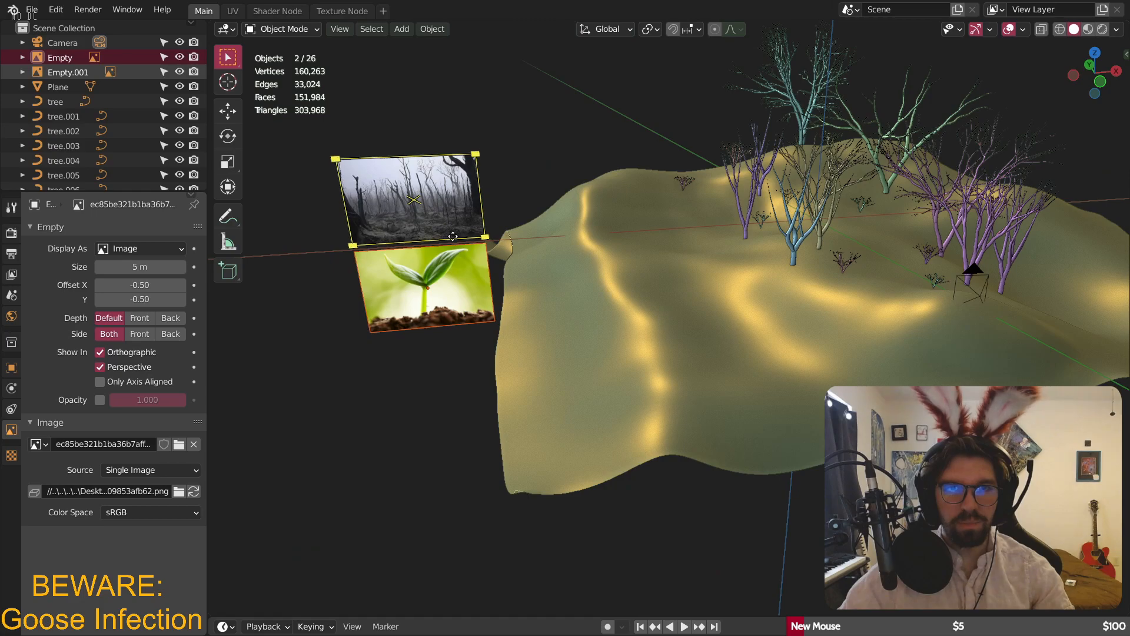
middle_drag(444, 234, 437, 201)
shift+middle_drag(437, 201, 497, 237)
scroll(496, 237, up, 5)
shift+middle_drag(456, 183, 531, 287)
scroll(531, 287, up, 6)
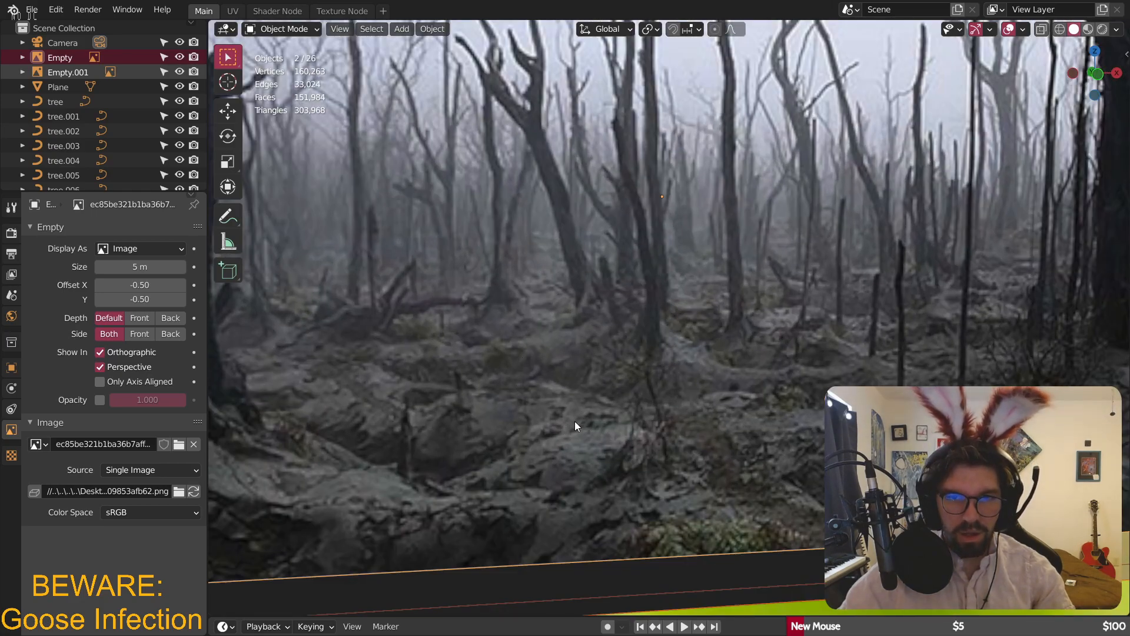
scroll(576, 412, up, 2)
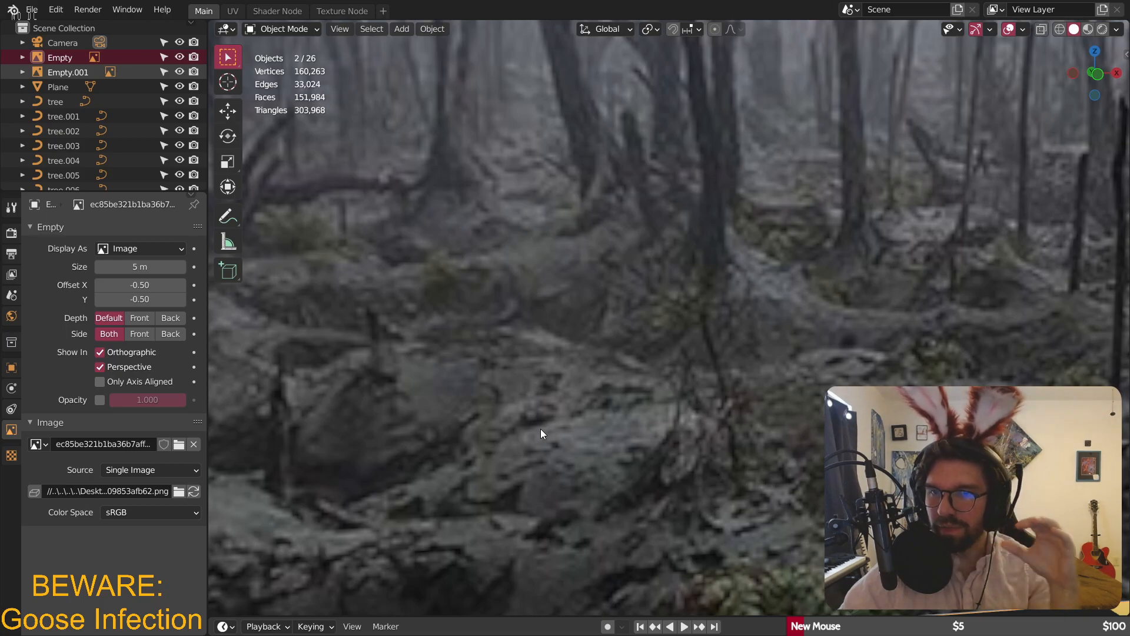
- Return to the Shader Node workspace and select the terrain plane to show its Dirt material nodes
click(278, 10)
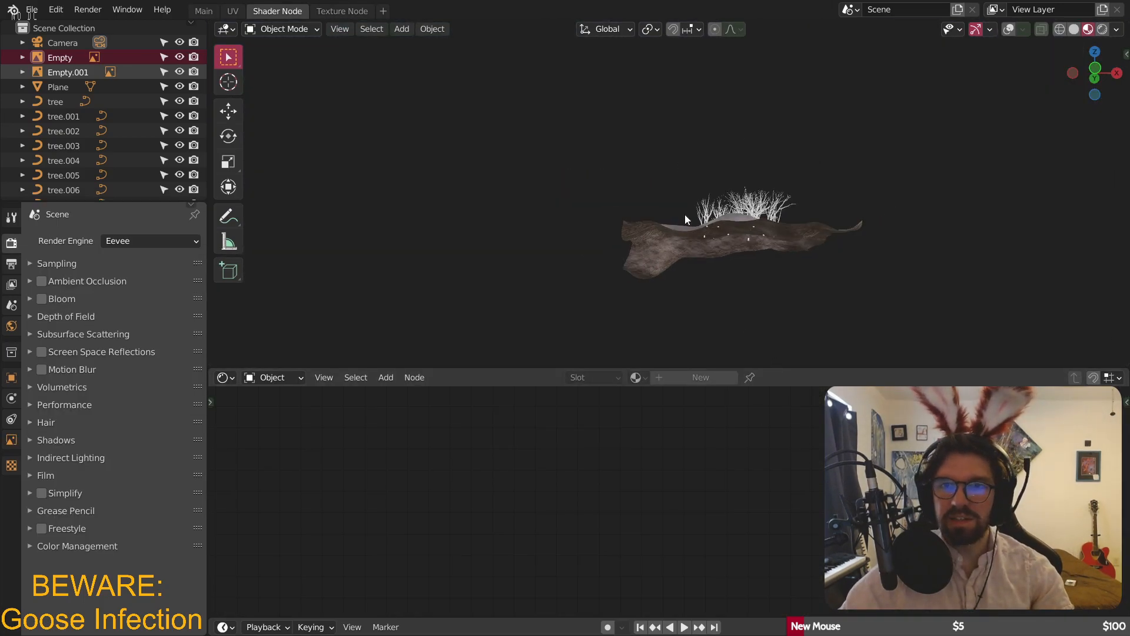
middle_drag(687, 214, 689, 260)
scroll(777, 272, up, 3)
scroll(777, 272, up, 6)
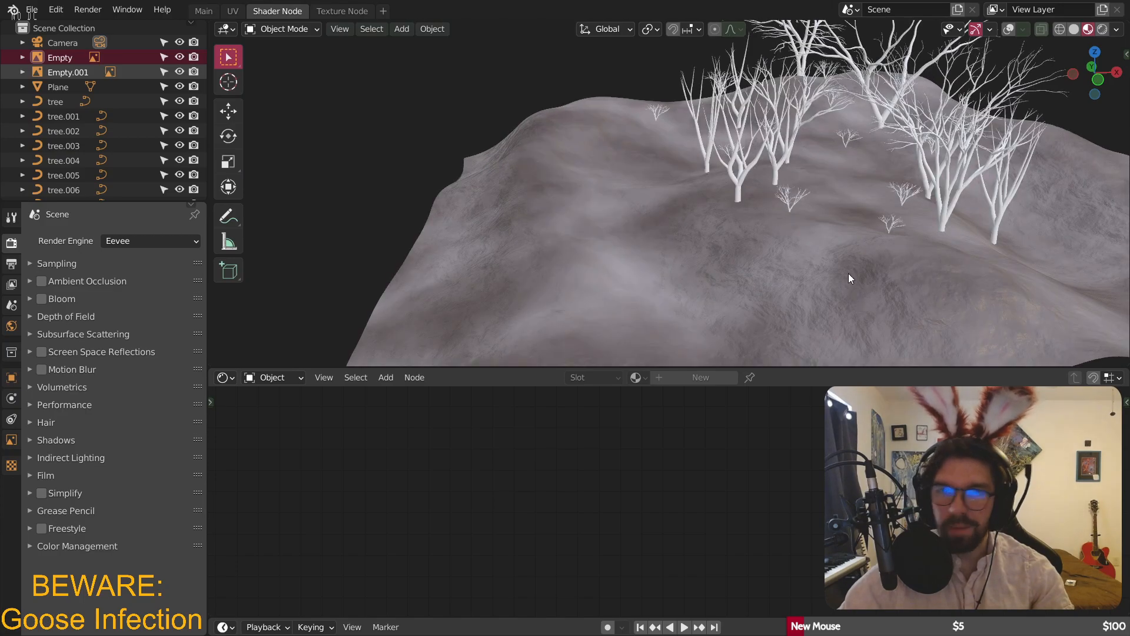
click(687, 307)
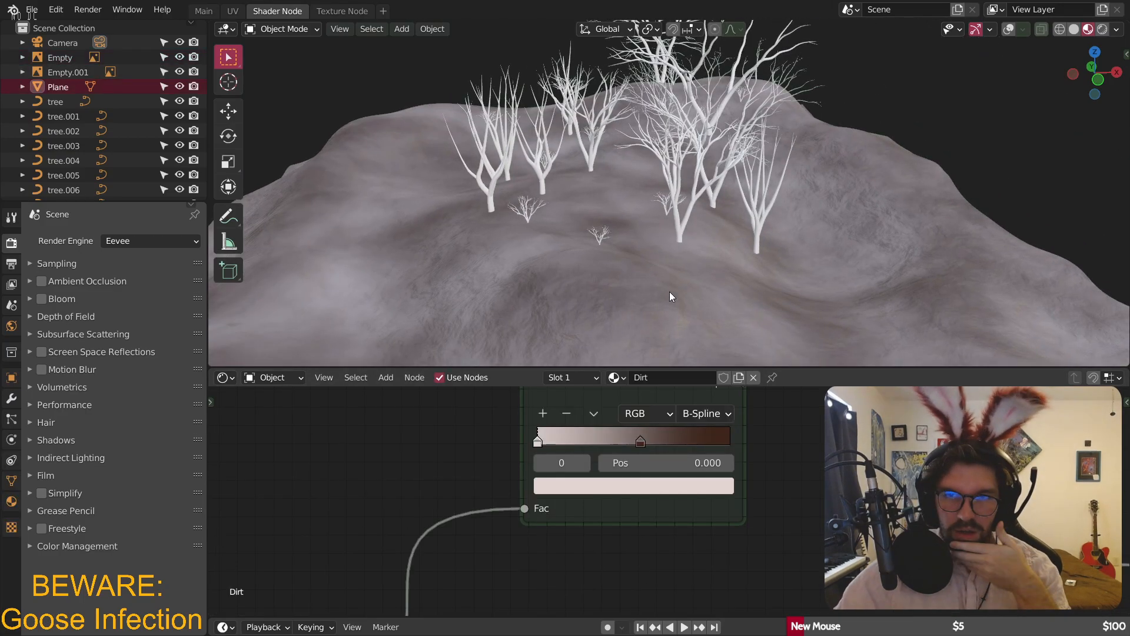
- Space the ColorRamp and the Noise Texture feeding it further apart to make room for another node
middle_drag(724, 461, 713, 512)
drag(647, 458, 681, 484)
middle_drag(800, 524, 794, 455)
scroll(478, 524, up, 5)
middle_drag(478, 524, 738, 414)
drag(678, 456, 495, 416)
click(759, 501)
middle_drag(758, 501, 701, 578)
middle_drag(598, 481, 601, 536)
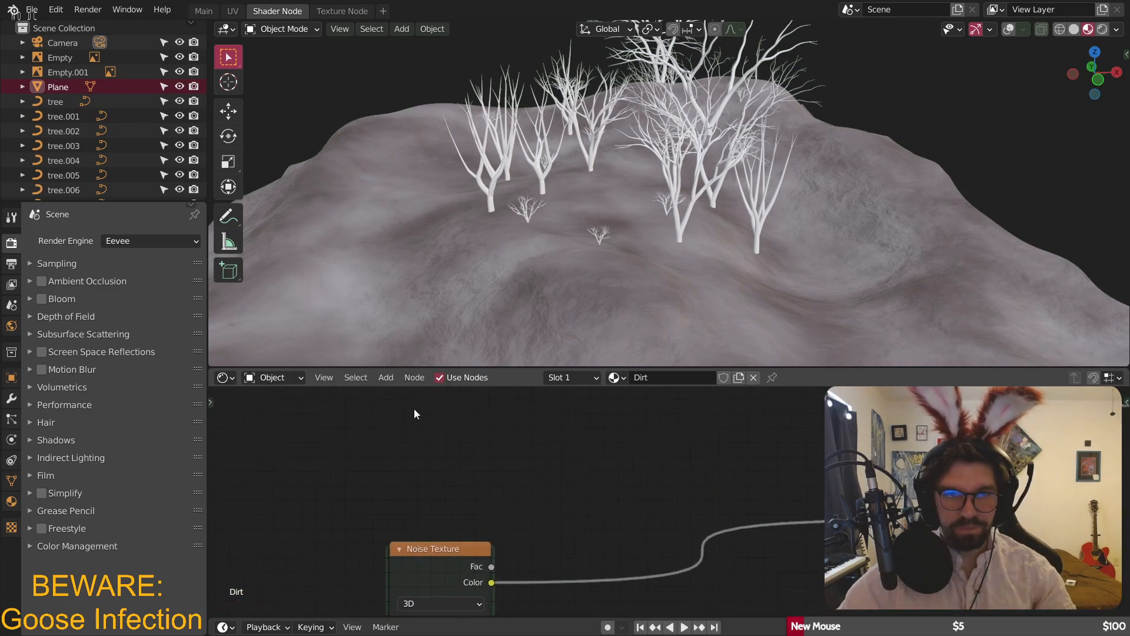
- Insert a MixRGB node into the link between the Noise Texture's Color and the ColorRamp's Fac
click(380, 381)
mouse_move(425, 490)
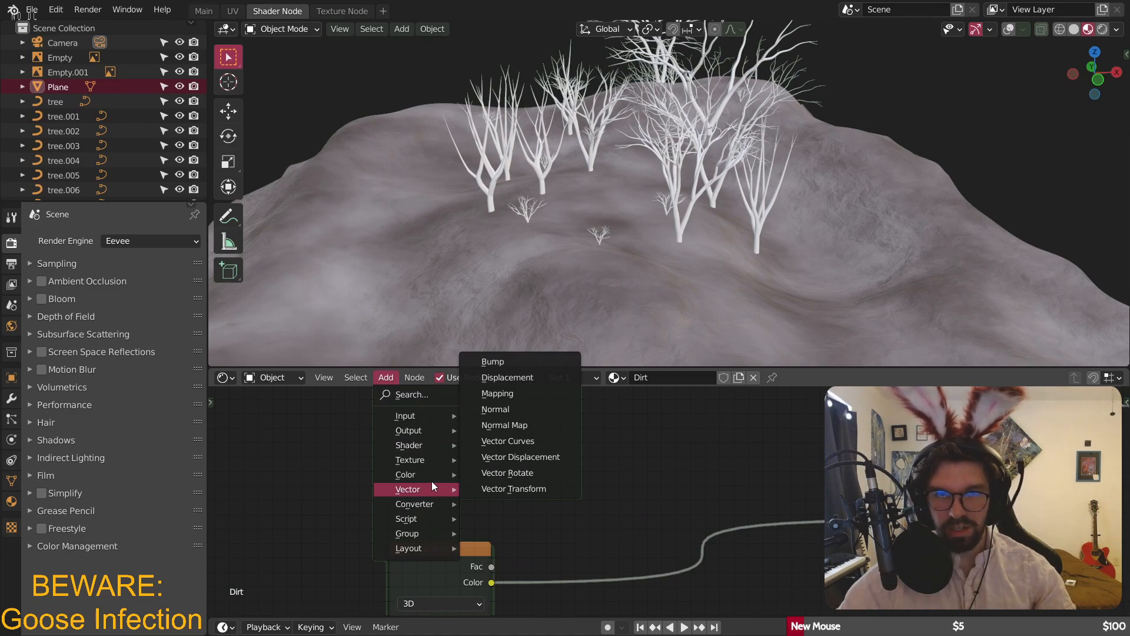
mouse_move(418, 475)
click(503, 555)
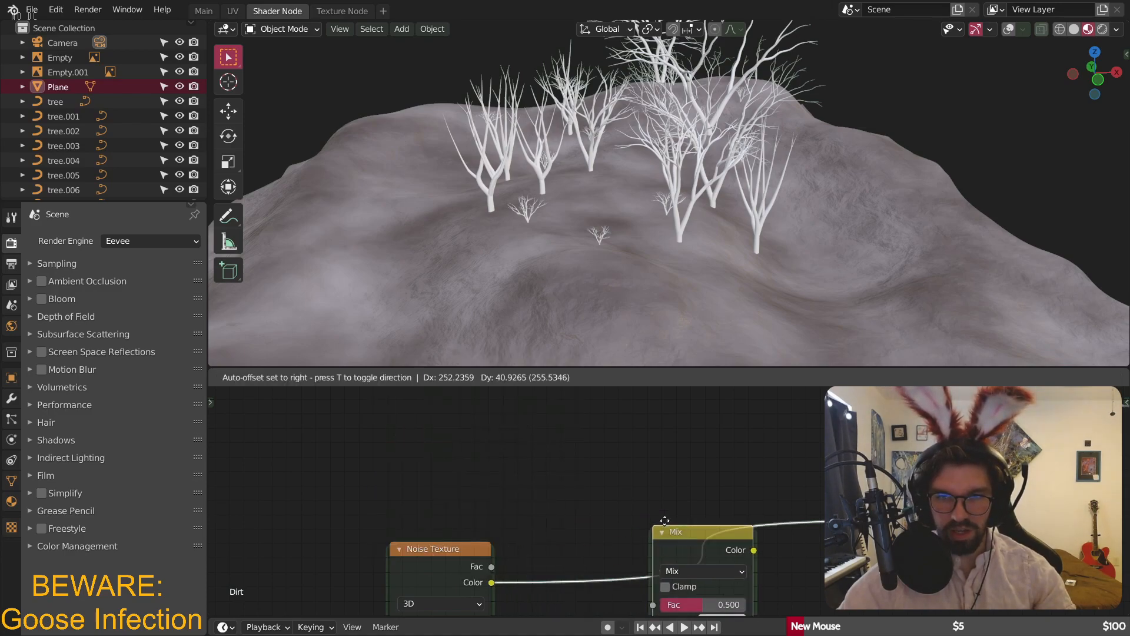
click(693, 503)
drag(707, 513, 657, 397)
click(743, 490)
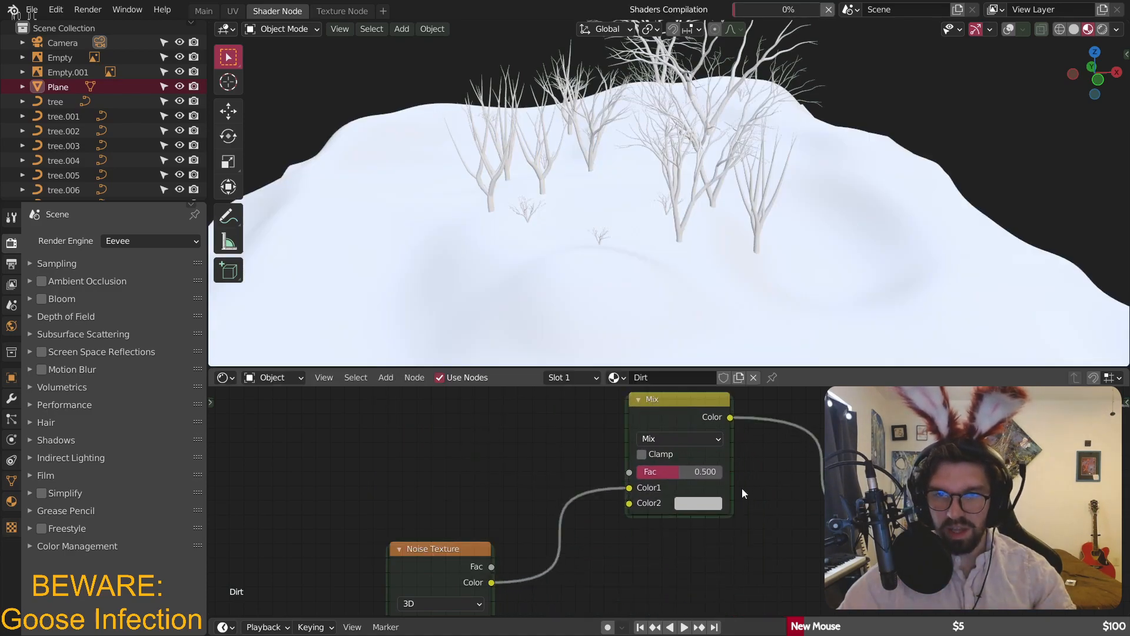
- Add a Geometry node above the Noise Texture and connect its Normal output to the Mix node's Color2
middle_drag(514, 456, 632, 480)
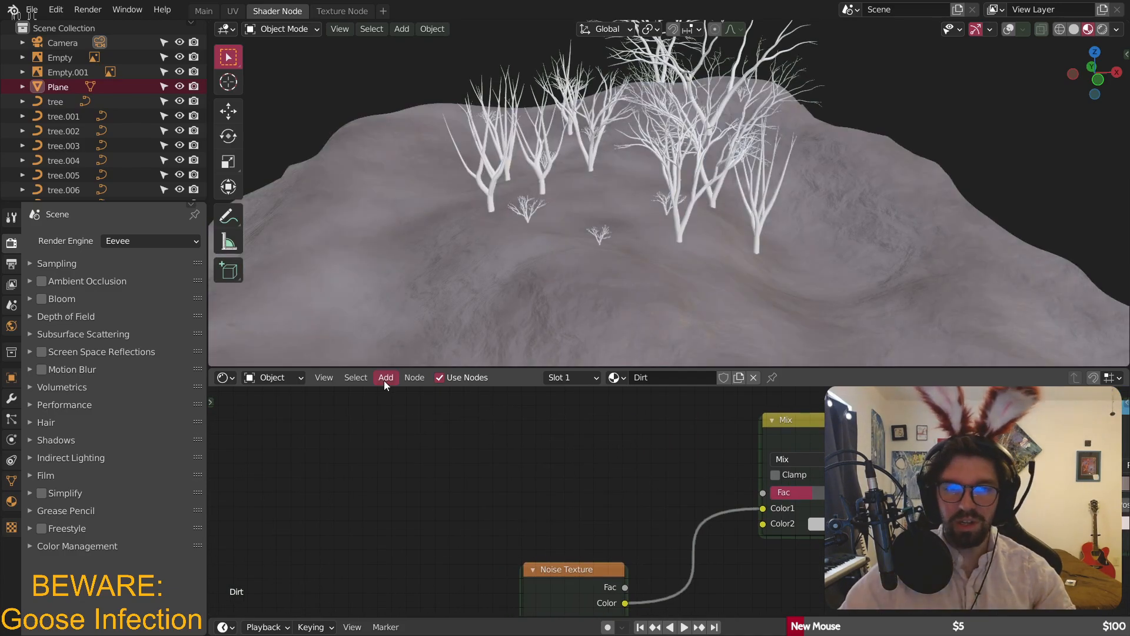
click(386, 381)
mouse_move(411, 414)
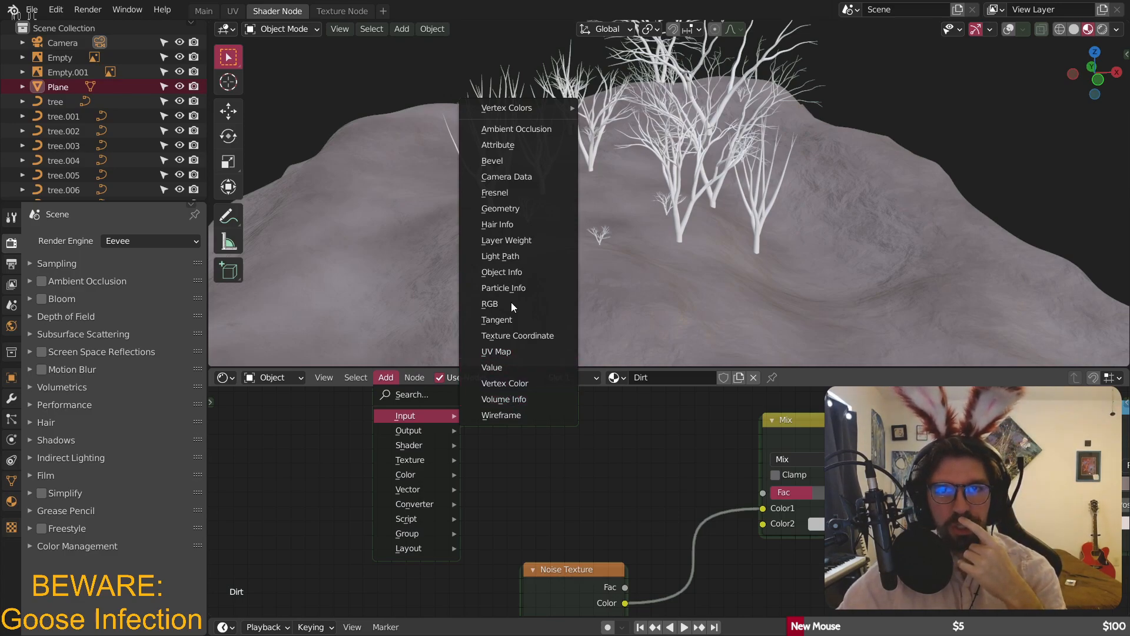
click(505, 206)
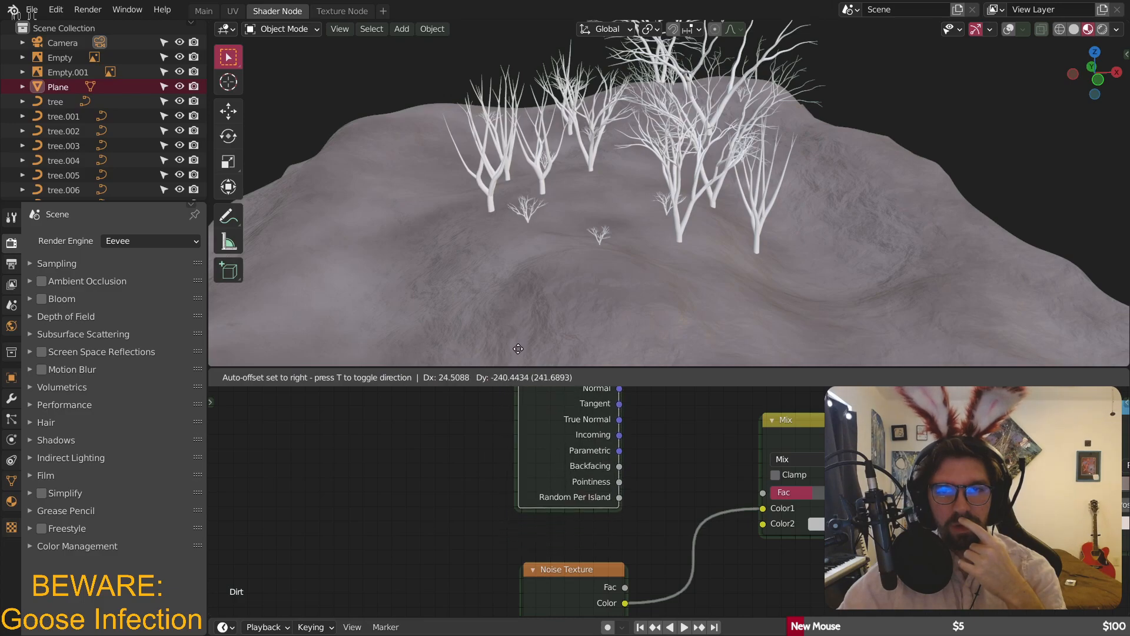
click(666, 447)
middle_drag(666, 448, 580, 467)
mouse_move(540, 424)
mouse_down()
mouse_move(603, 512)
mouse_move(679, 556)
mouse_up()
middle_drag(716, 557, 481, 519)
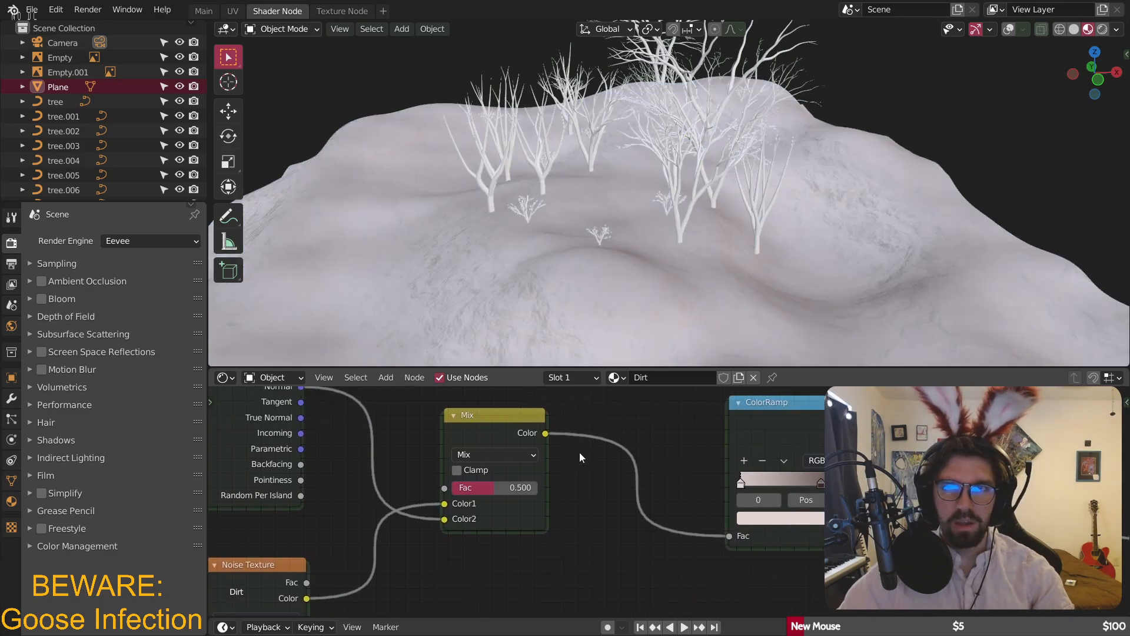
middle_drag(532, 154, 551, 190)
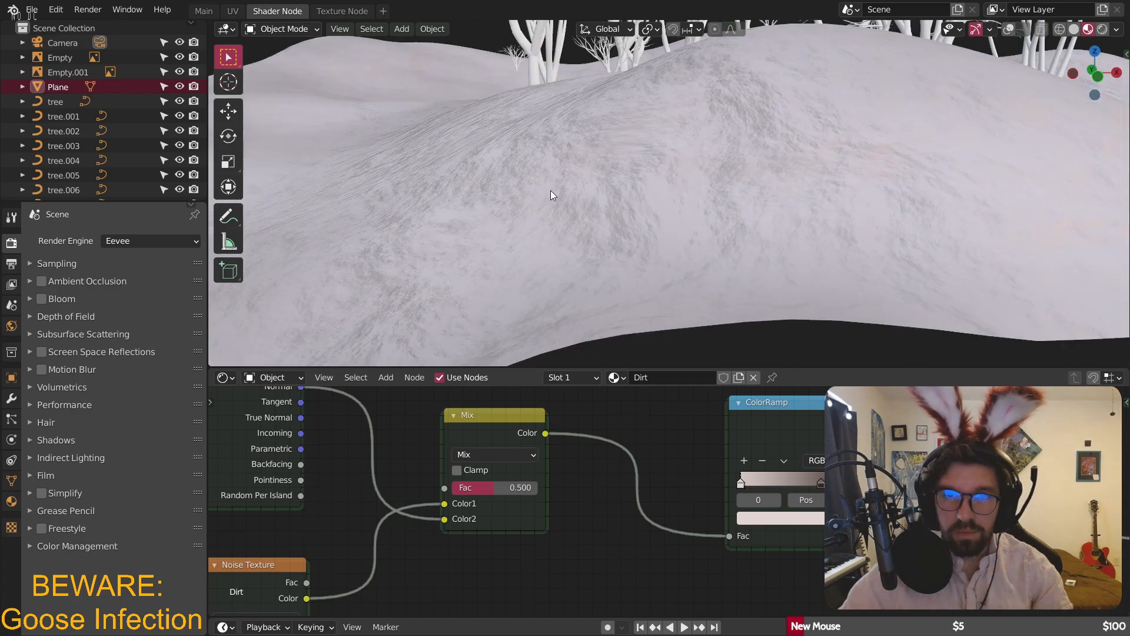
scroll(585, 158, up, 4)
scroll(591, 160, down, 6)
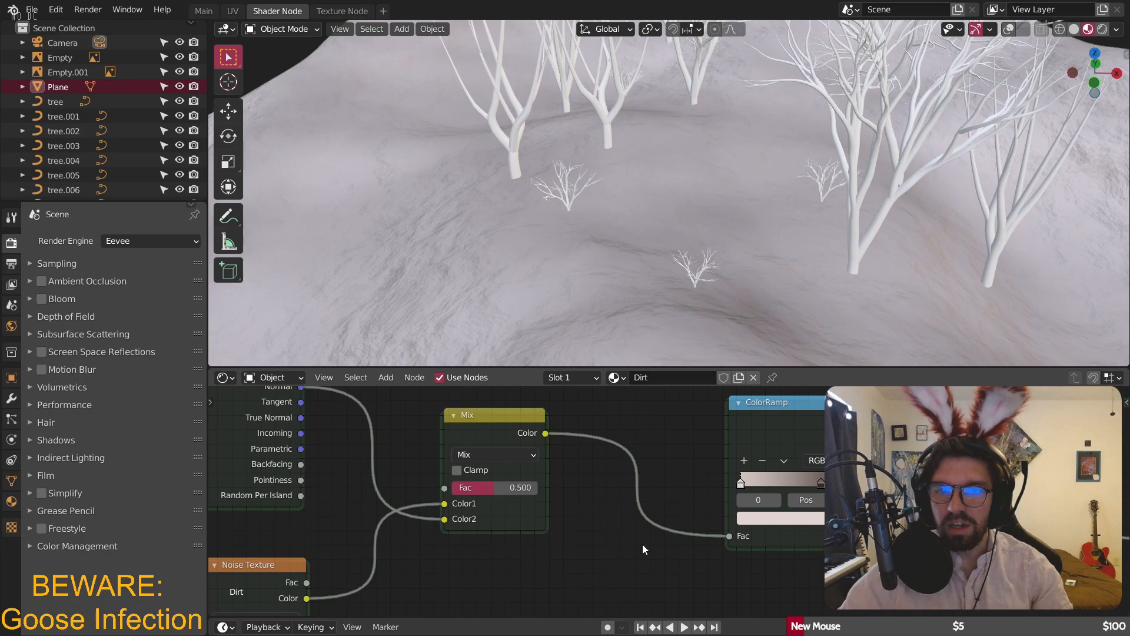
- Set the Mix node's blending mode to Darken and check the terrain from several angles
click(492, 453)
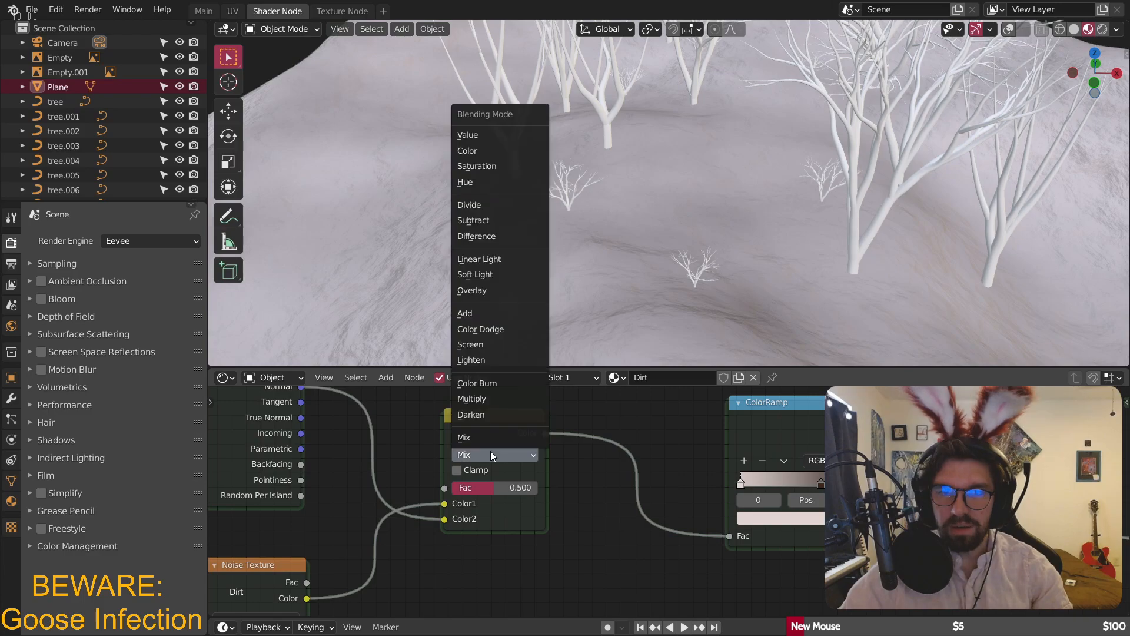
click(486, 409)
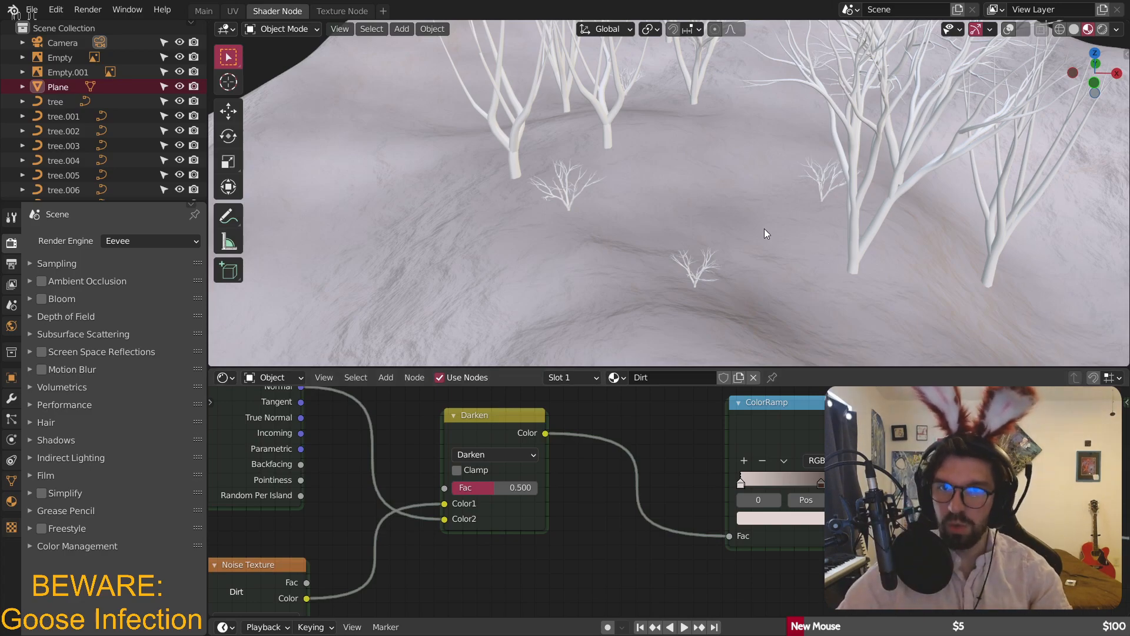
key(KP_Decimal)
middle_drag(687, 195, 631, 172)
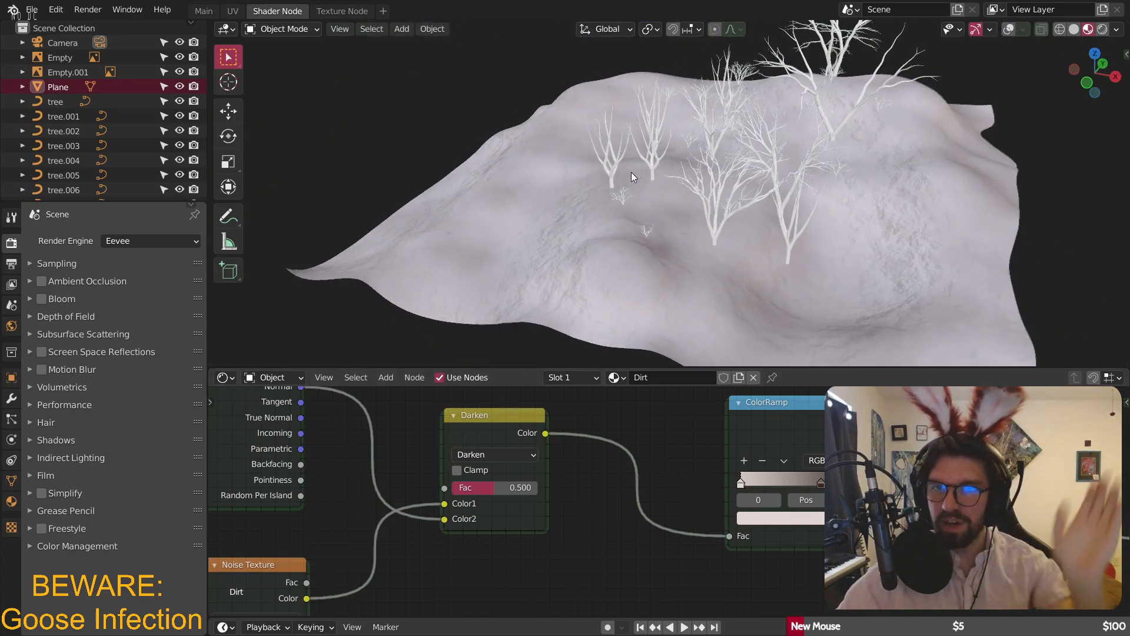
middle_drag(631, 228, 704, 203)
middle_drag(710, 133, 719, 252)
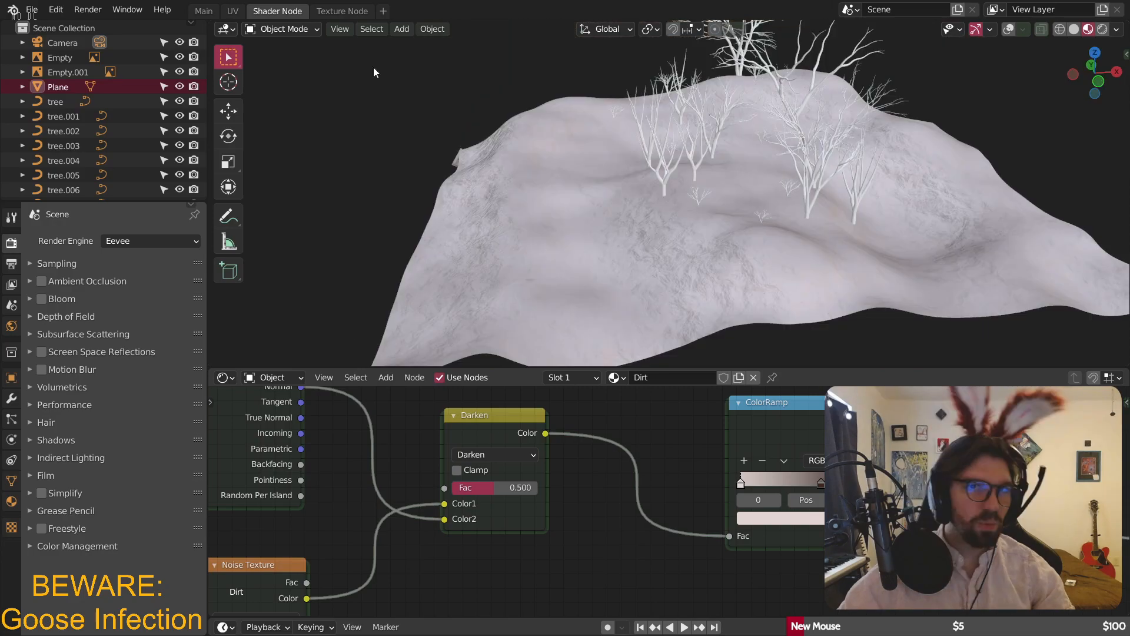
- Enter Edit Mode on the terrain plane and recalculate its normals to face outside
click(298, 29)
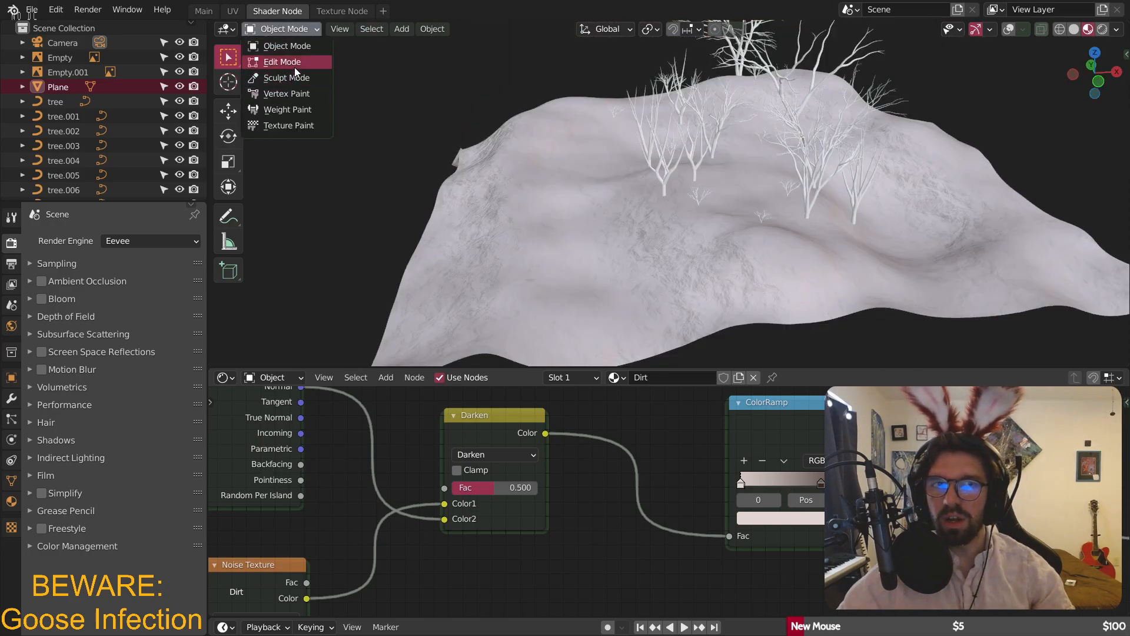
click(294, 67)
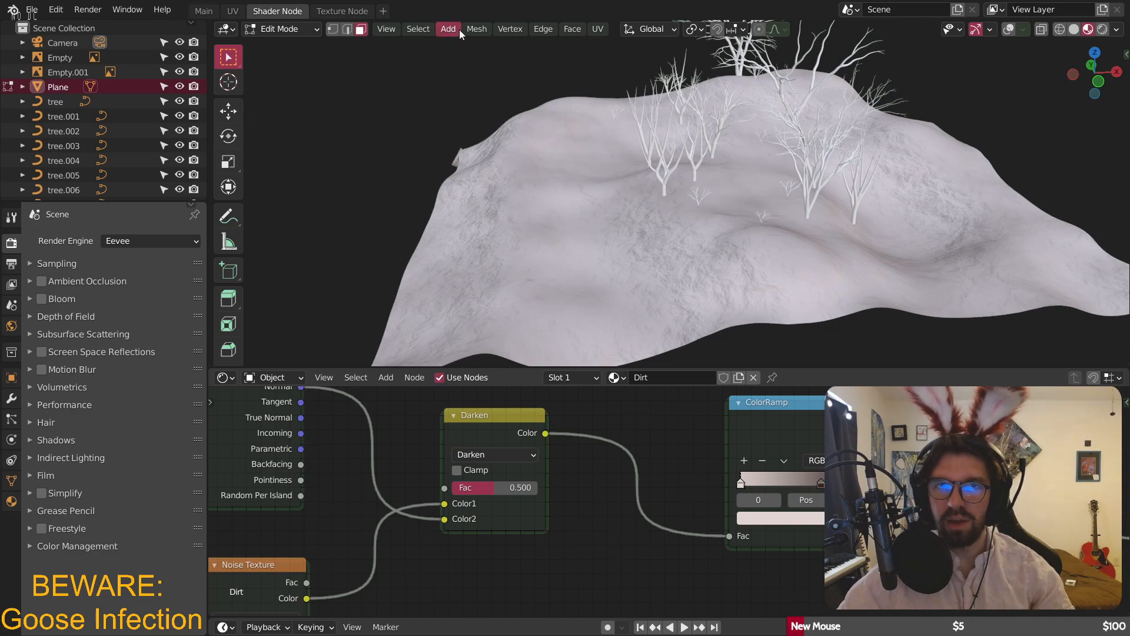
click(477, 28)
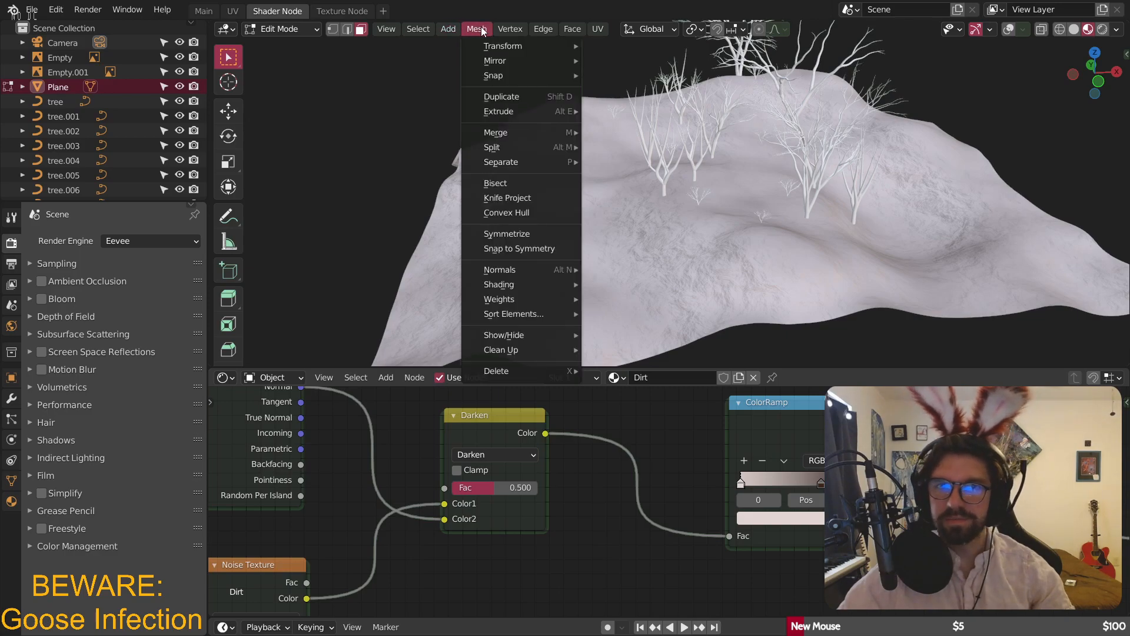
mouse_move(545, 270)
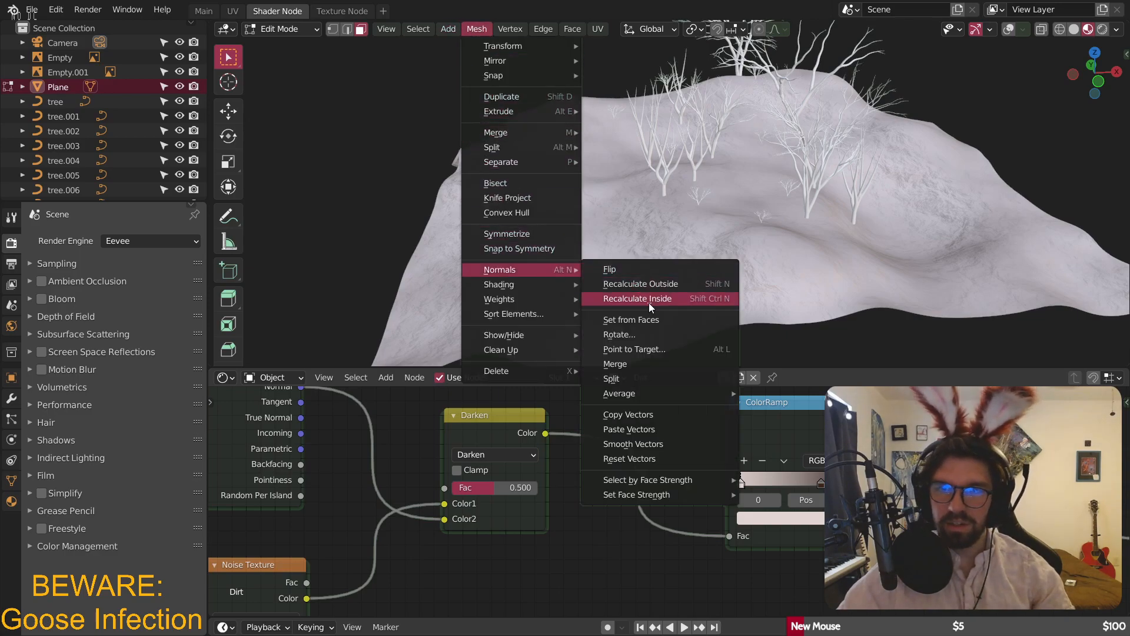
click(644, 284)
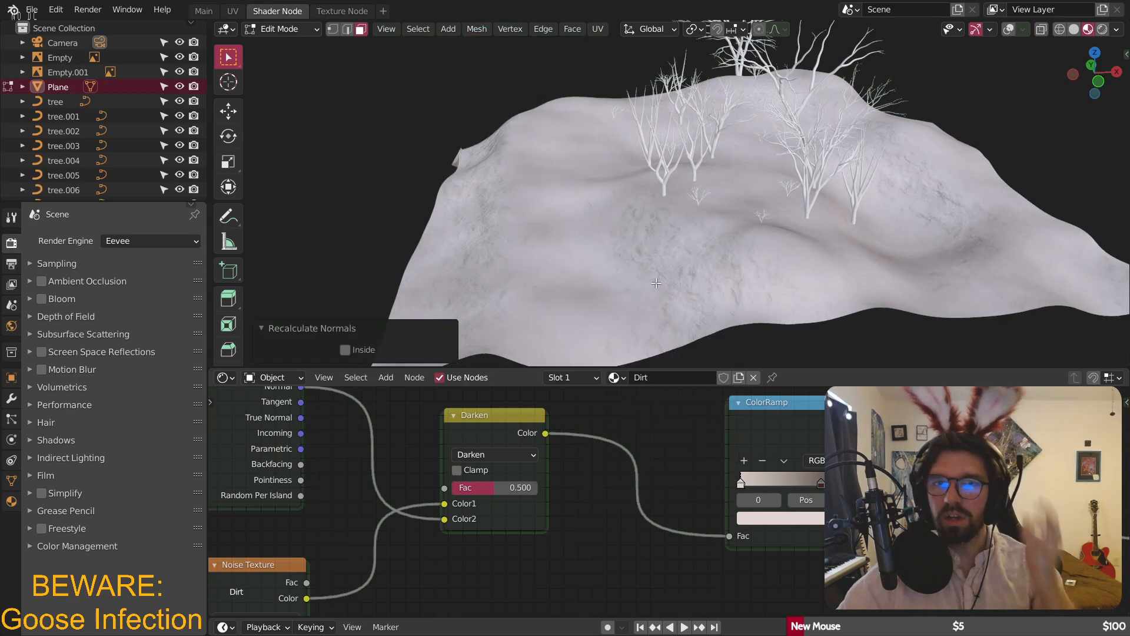
- Recalculate the terrain mesh's normals to face inside, then return to Object Mode and check the terrain
click(477, 28)
mouse_move(540, 269)
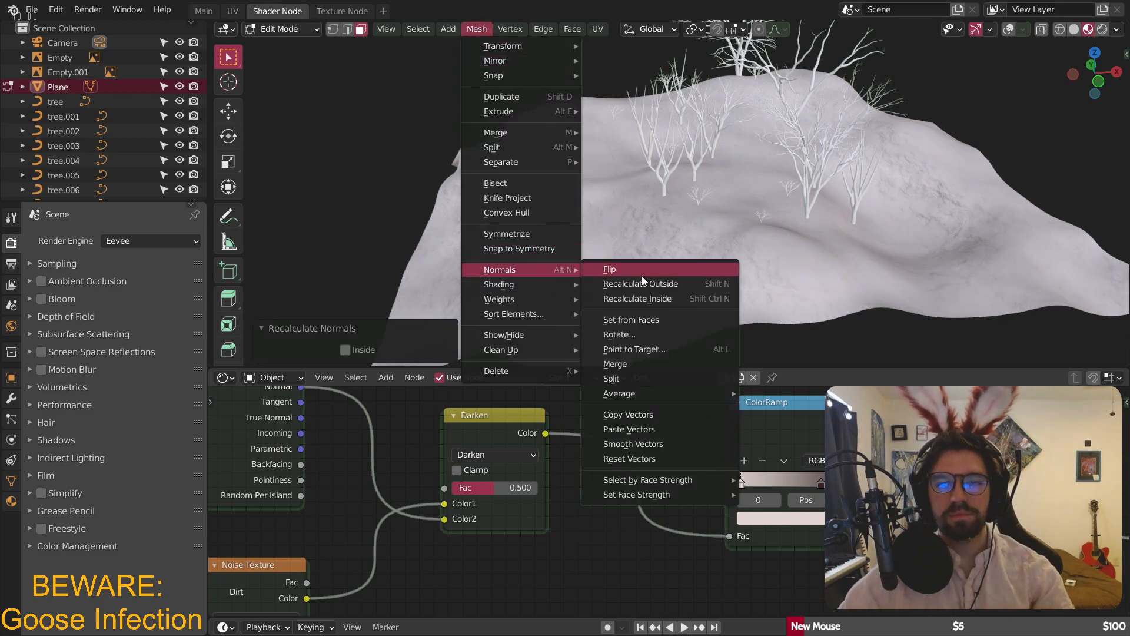
click(647, 297)
middle_drag(651, 249, 612, 219)
click(282, 29)
click(276, 42)
middle_drag(389, 123, 694, 188)
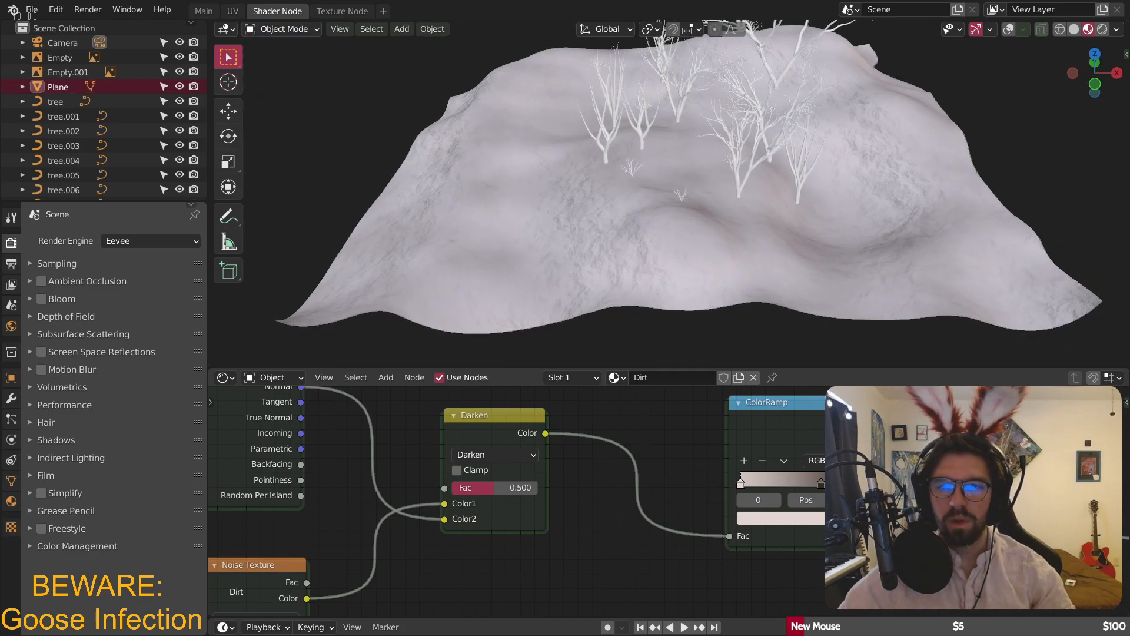
- Lower the ColorRamp's pale first stop to a lightness of about 0.47 and reduce its saturation to nearly zero
scroll(850, 515, up, 4)
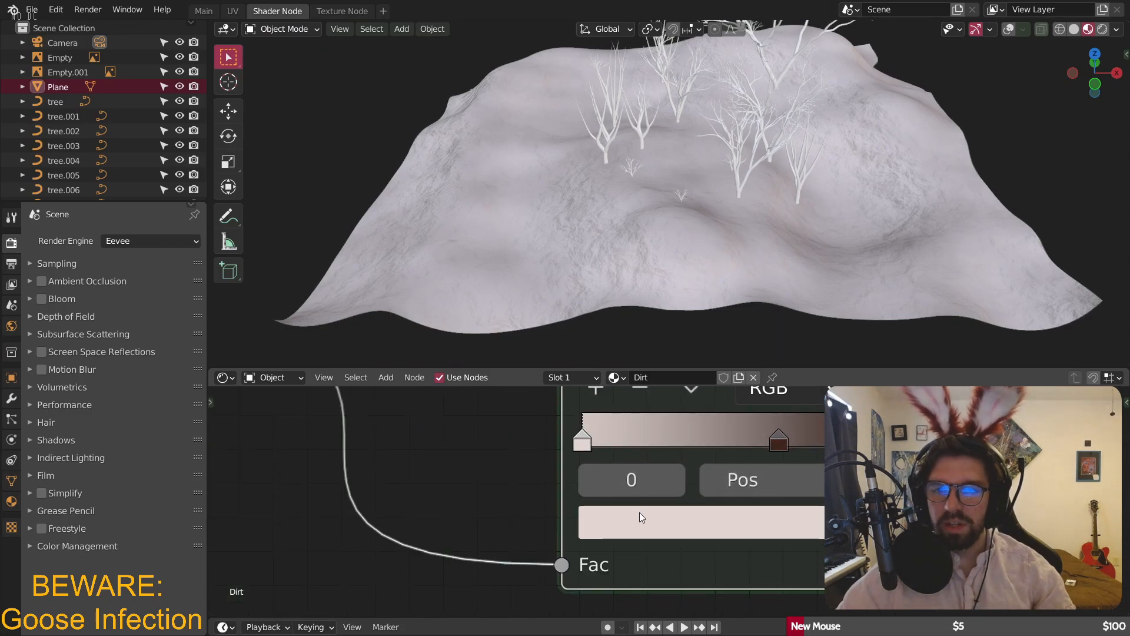
click(639, 516)
drag(813, 438, 705, 454)
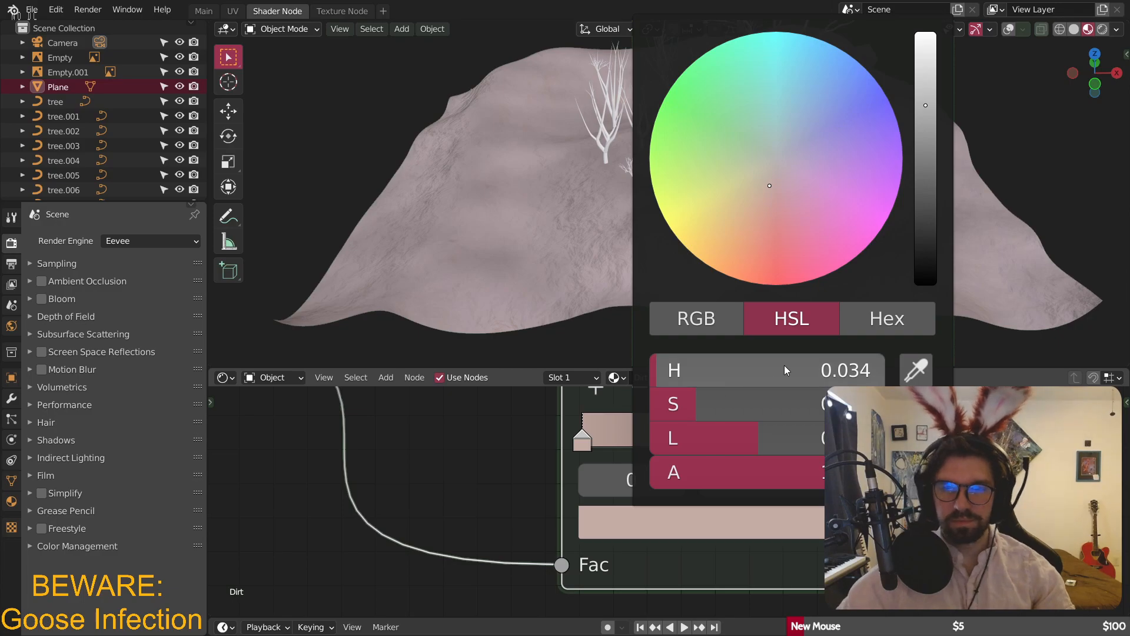
click(702, 406)
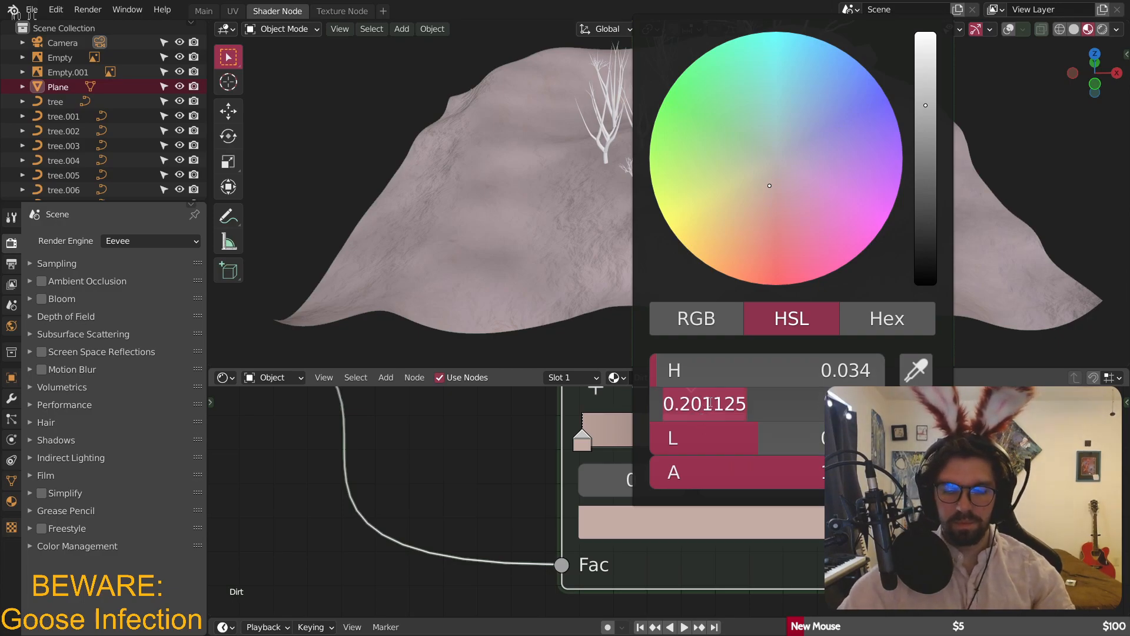
text(.0)
key(Return)
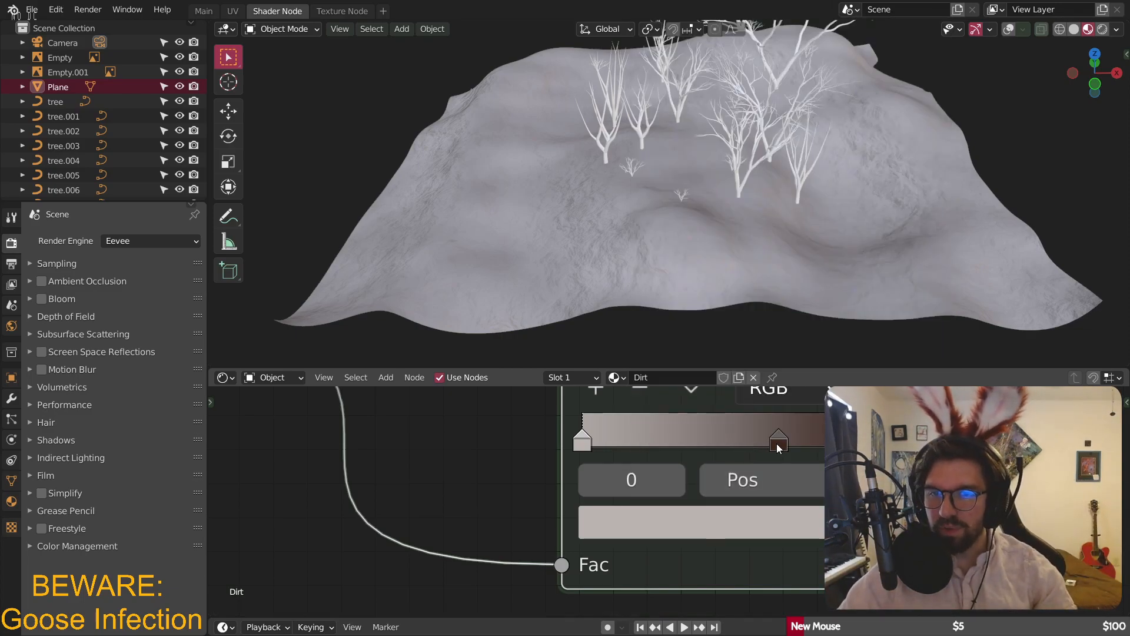
- Set the saturation of the ColorRamp's dark brown stop to 0.2
click(778, 442)
click(782, 524)
click(789, 409)
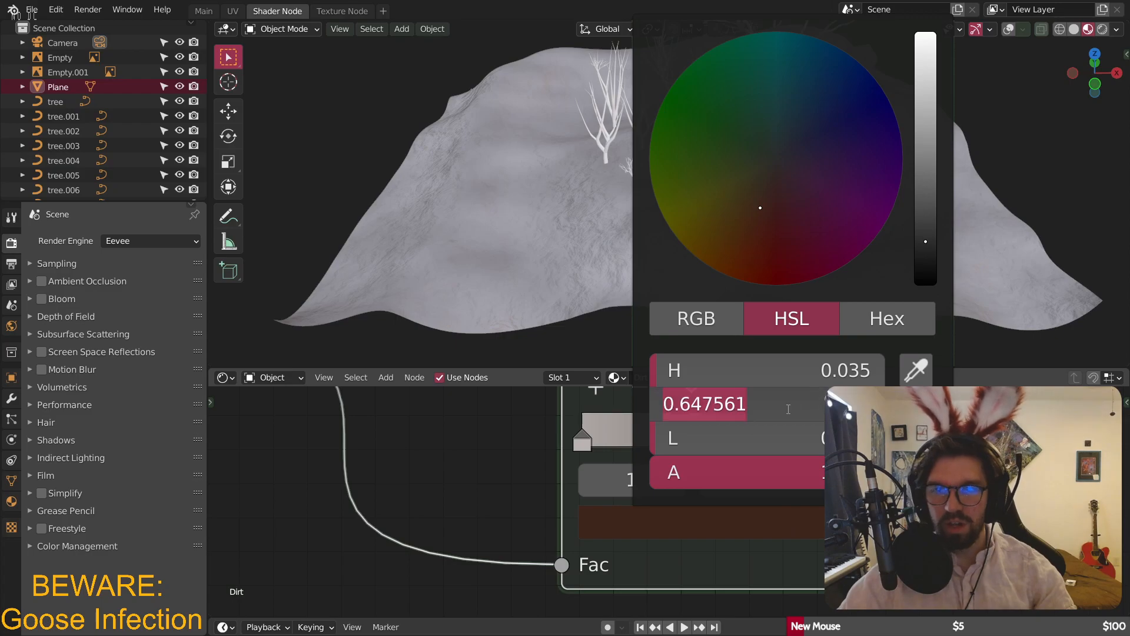
text(.2)
key(Return)
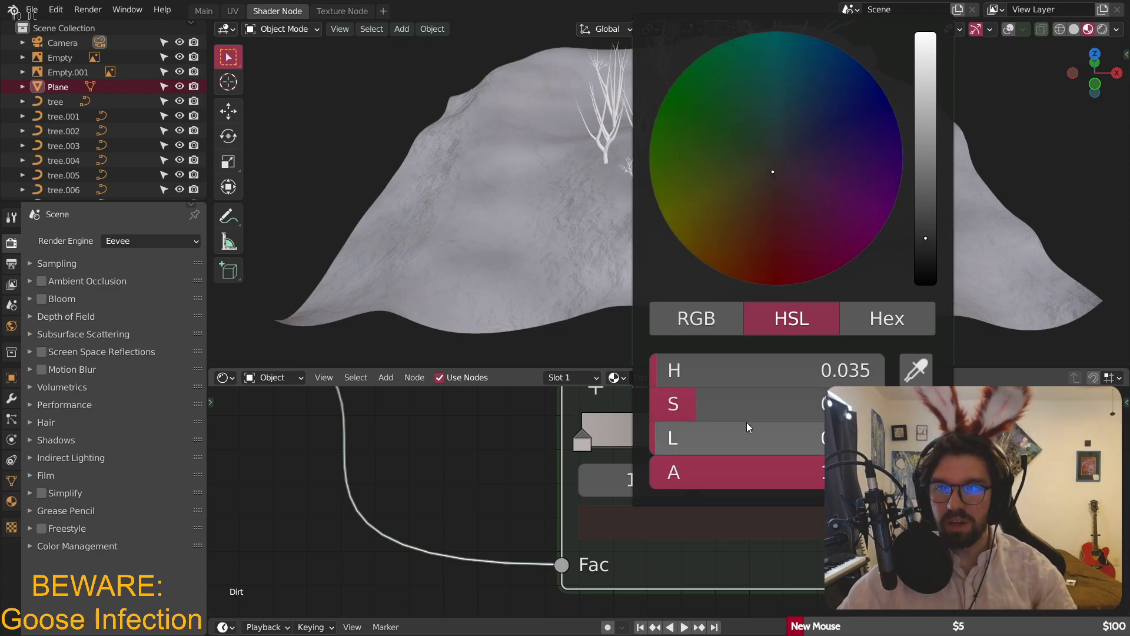
- Set the lightness of the ColorRamp's pale first stop to 0.3
scroll(722, 223, up, 5)
click(582, 441)
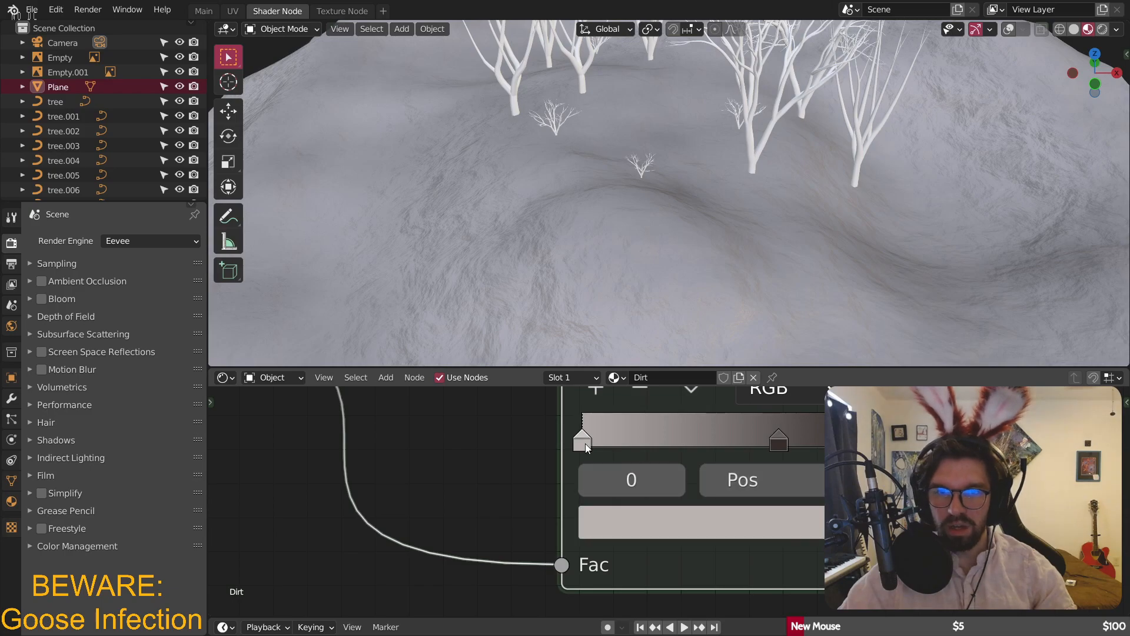
click(650, 520)
click(754, 452)
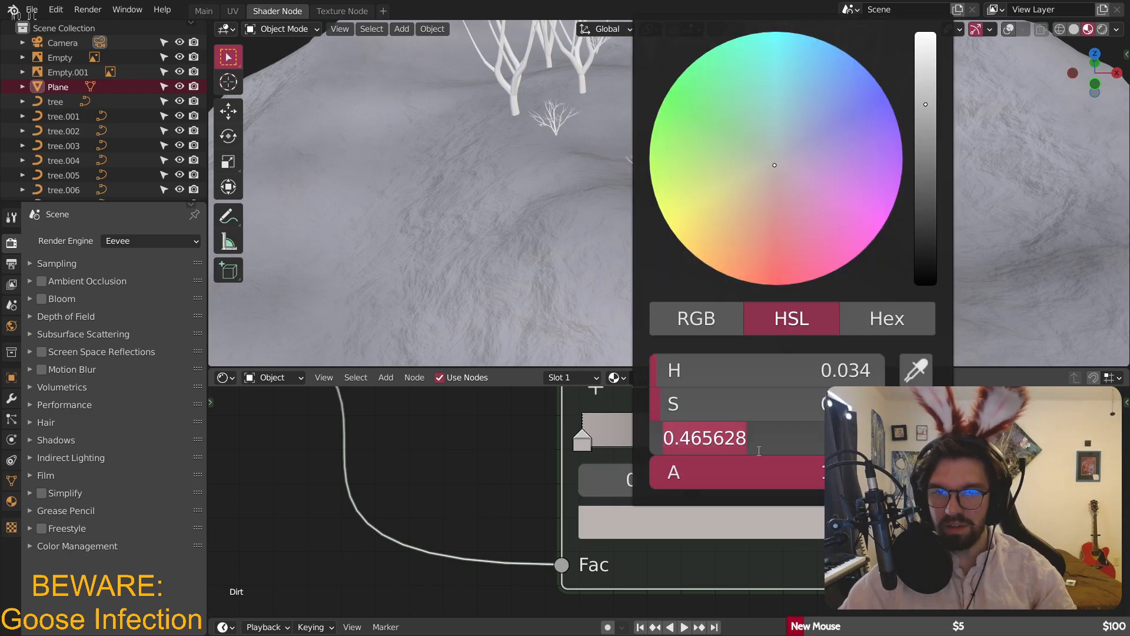
text(.3)
key(Return)
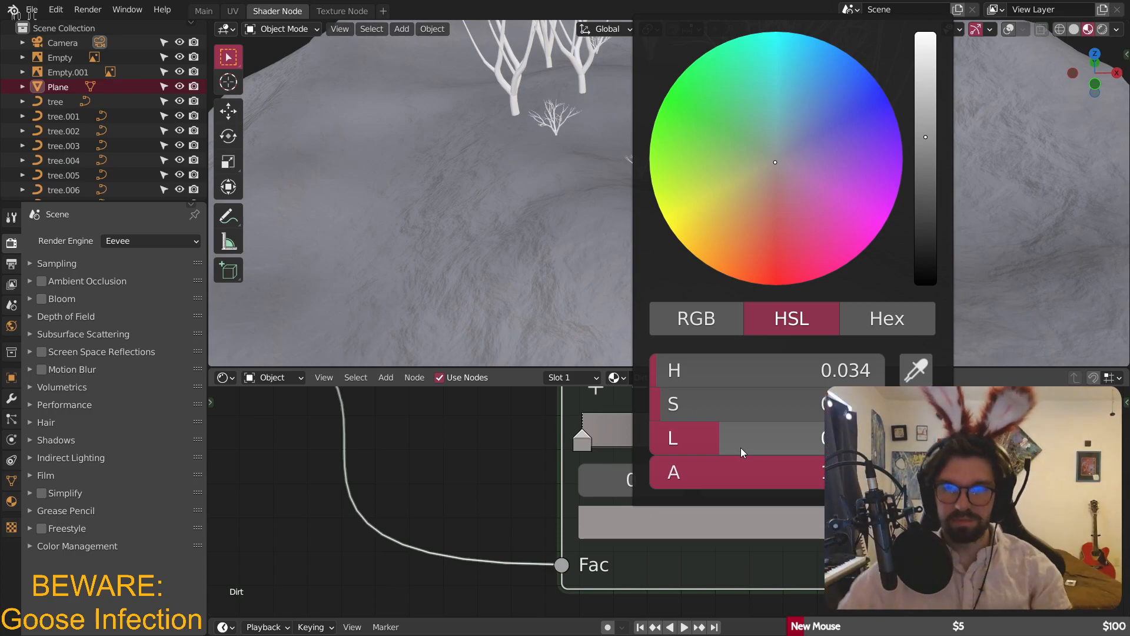
- Set the lightness of the color ramp's first stop to 0.2
click(740, 447)
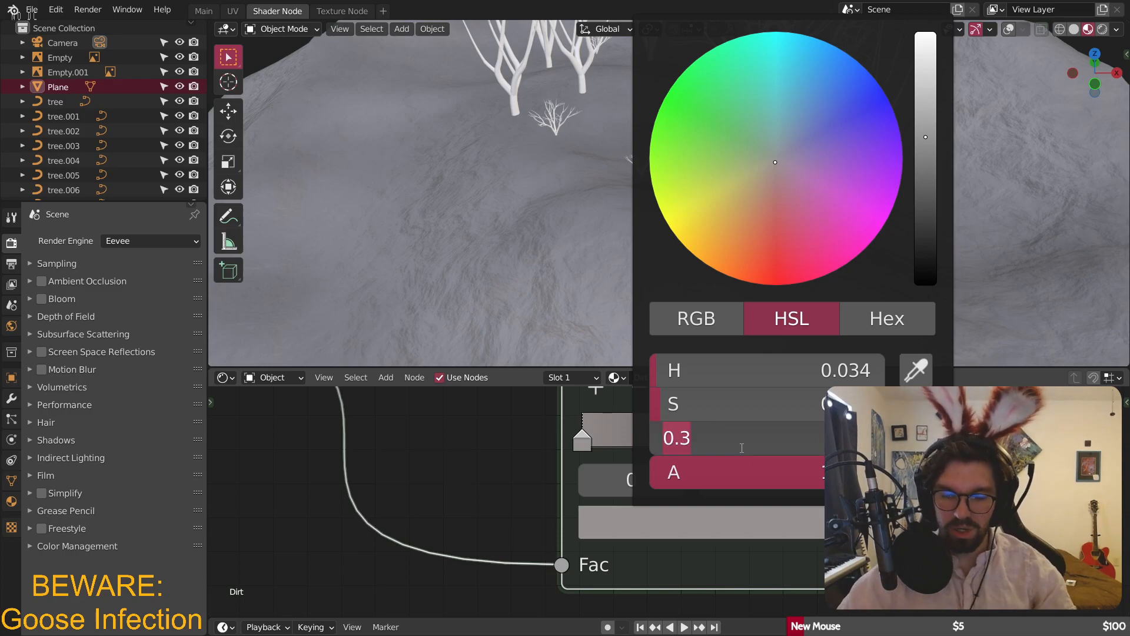
text(0.2)
key(Return)
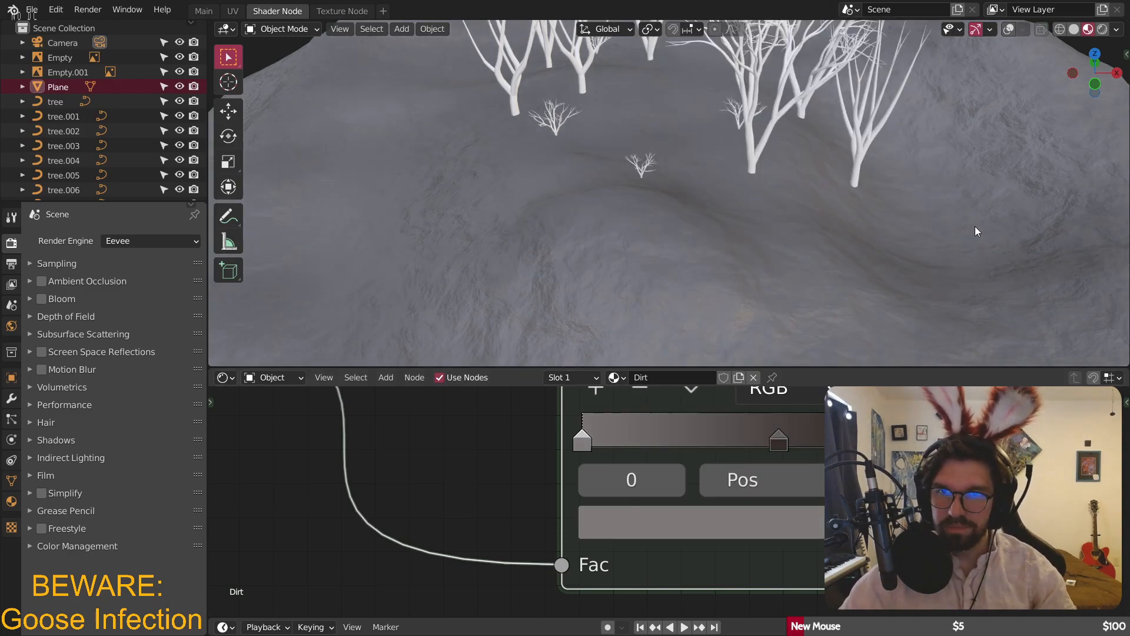
- View the scene through the camera and move the color ramp's dark stop to about position 0.293
scroll(965, 236, down, 4)
middle_drag(958, 249, 743, 208)
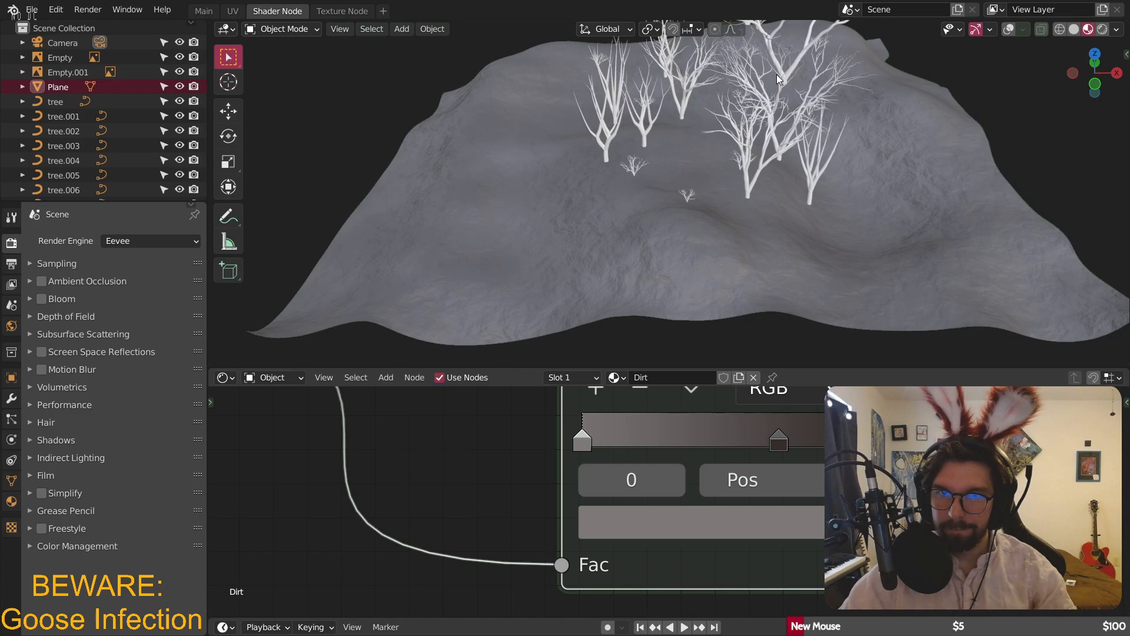
key(KP_0)
scroll(708, 294, up, 5)
scroll(684, 277, down, 3)
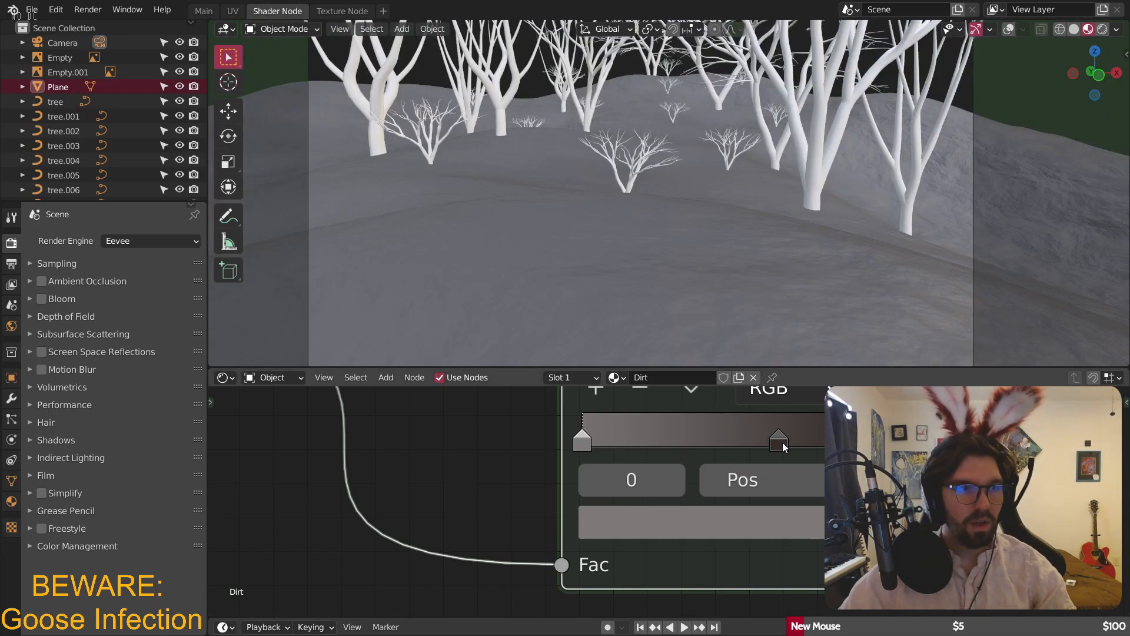
drag(782, 442, 693, 446)
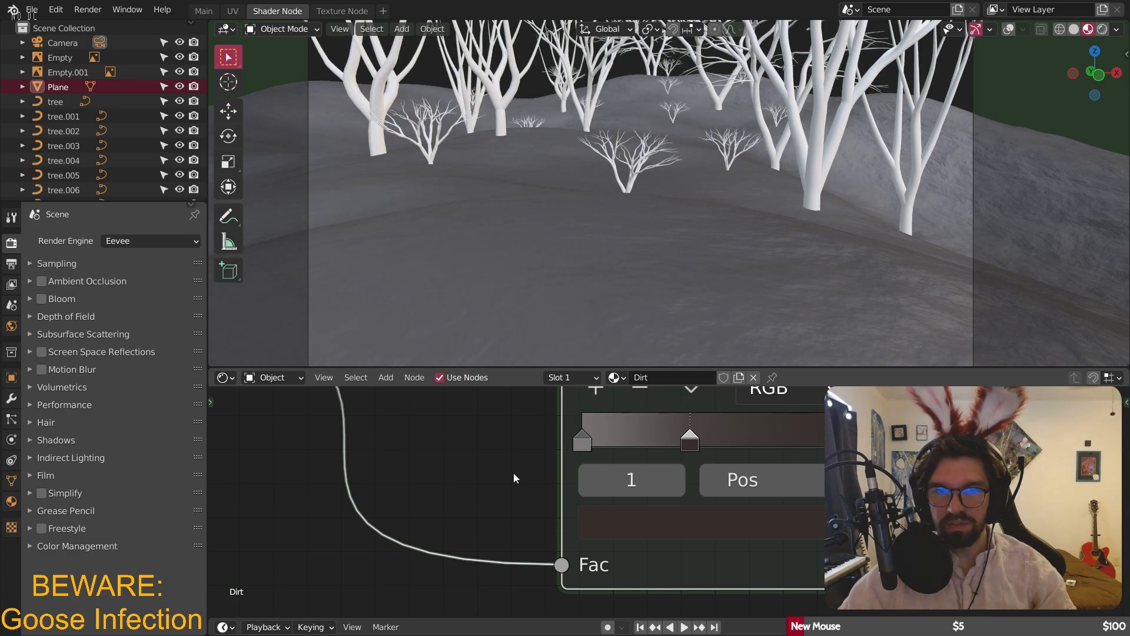
- Swap the Darken mix node's Color1 and Color2 connections and set its Fac to 0.853
scroll(514, 478, down, 4)
scroll(583, 473, up, 3)
scroll(643, 457, up, 3)
drag(642, 450, 721, 451)
drag(657, 438, 610, 439)
drag(487, 512, 494, 477)
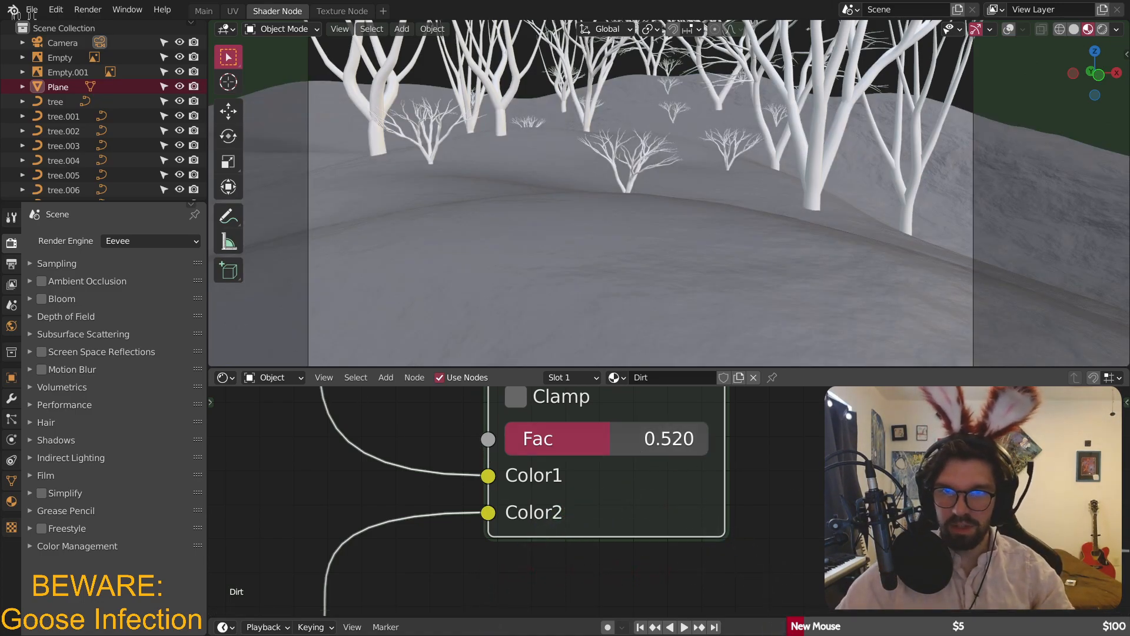
drag(643, 439, 707, 438)
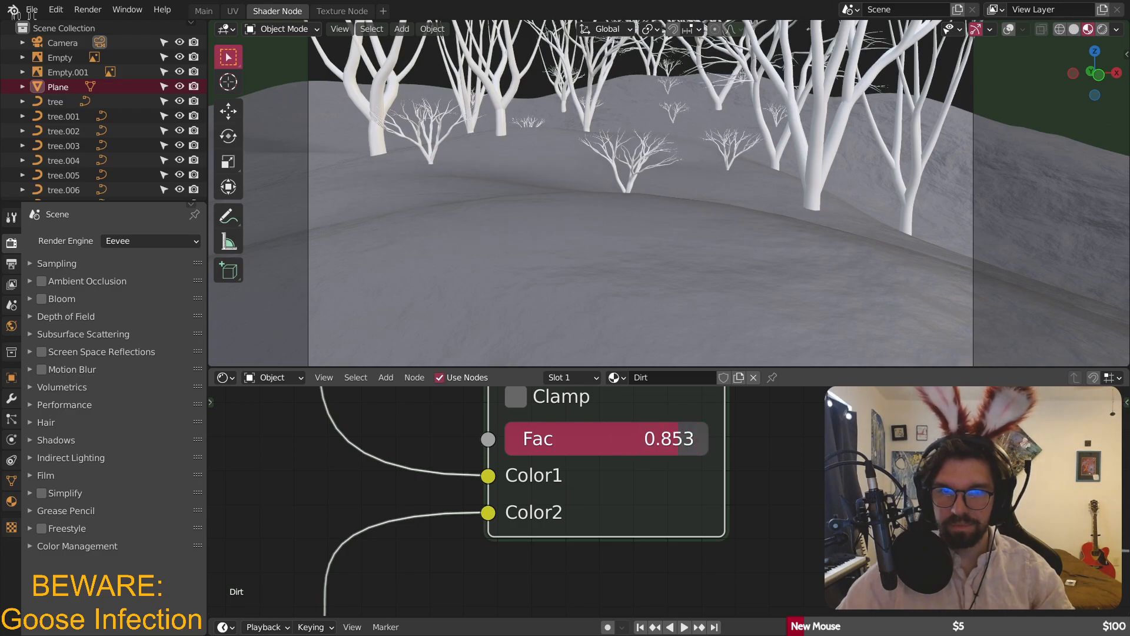
- Set the mix node's blend mode to Multiply
middle_drag(705, 422, 713, 490)
click(672, 428)
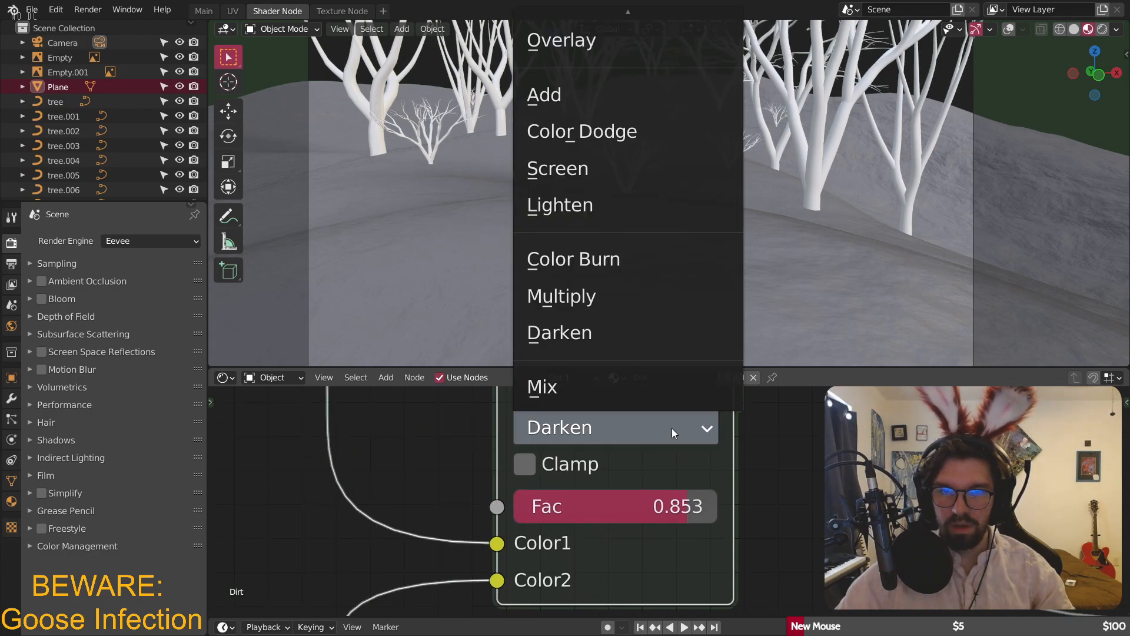
click(600, 295)
- Delete the Geometry node that feeds the Multiply node's Color1 input
scroll(391, 467, down, 3)
middle_drag(391, 467, 578, 457)
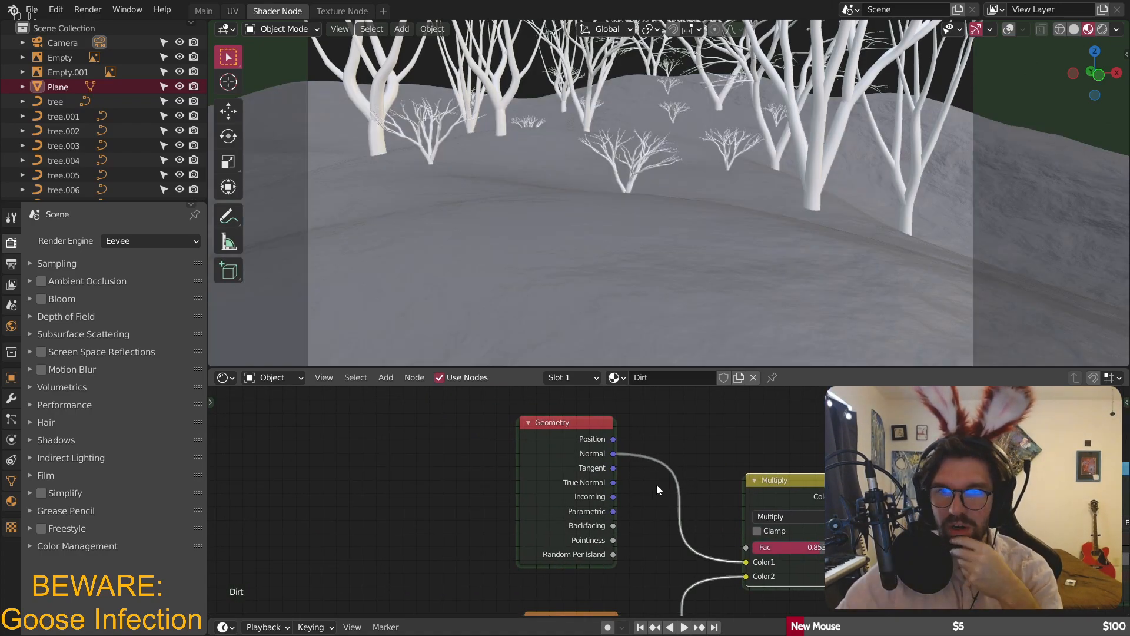
click(568, 425)
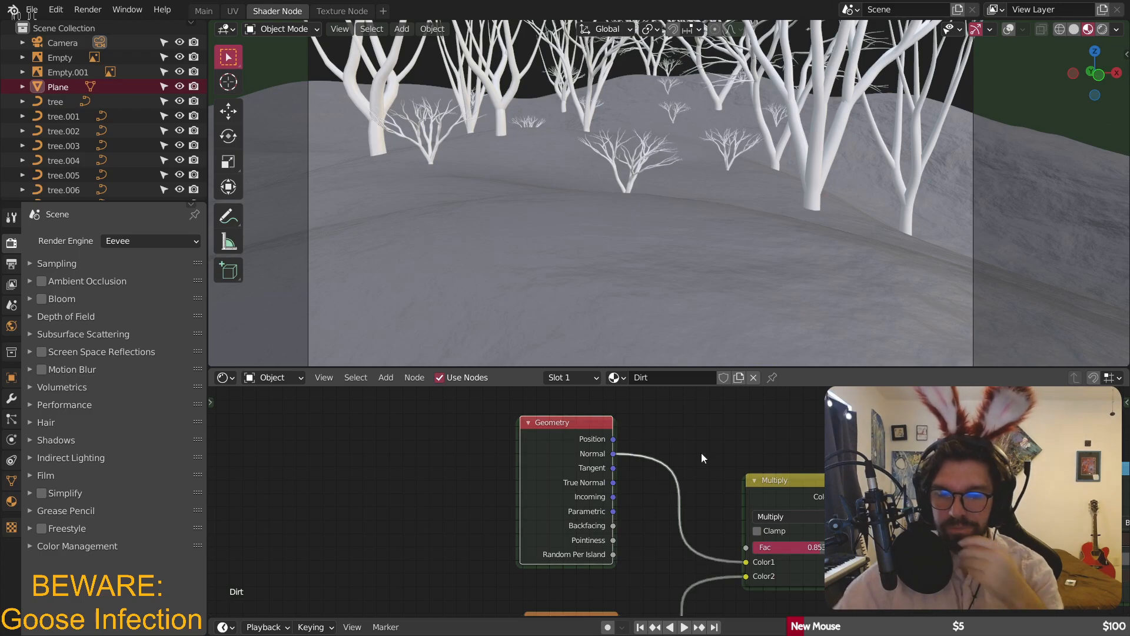
key(x)
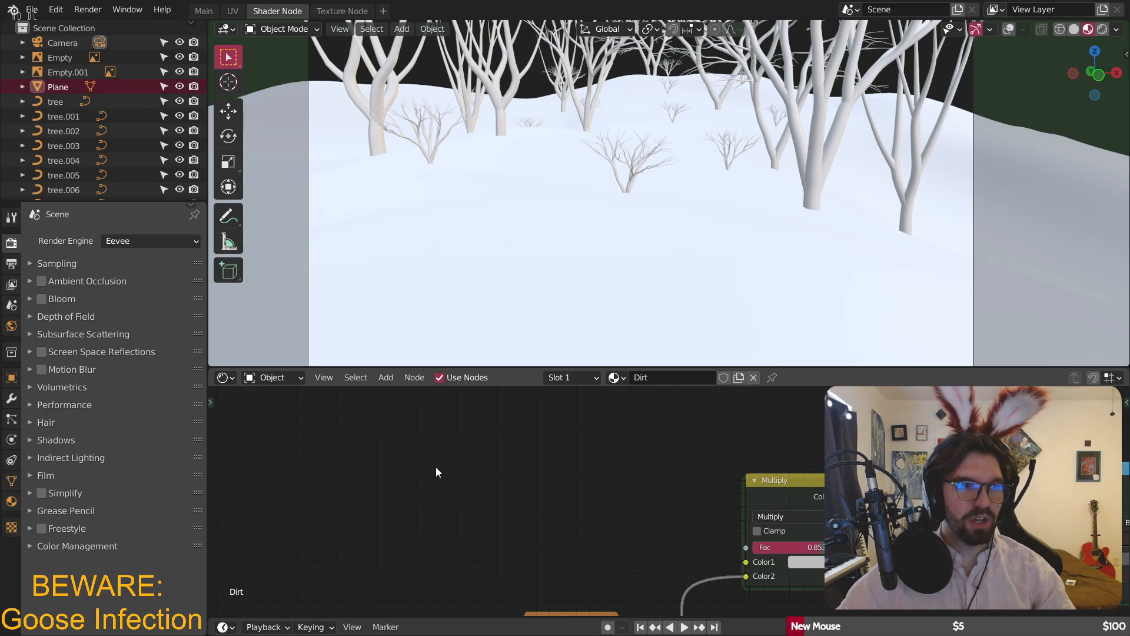
- Add a Bevel node and connect its Normal output to the Multiply node's Color1 input
click(385, 377)
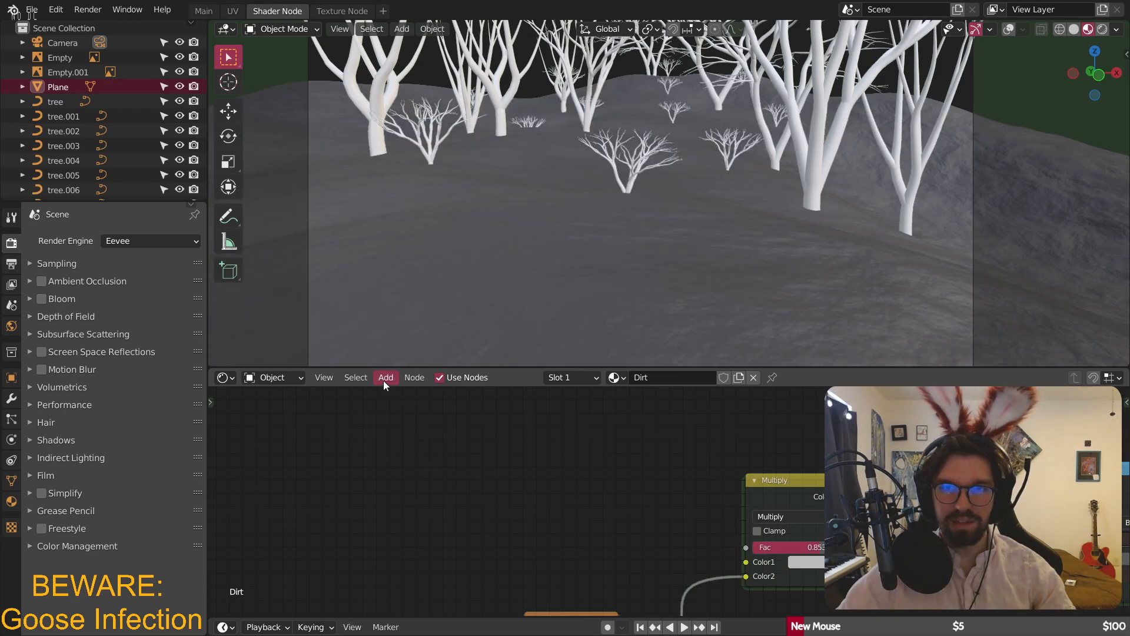
mouse_move(455, 464)
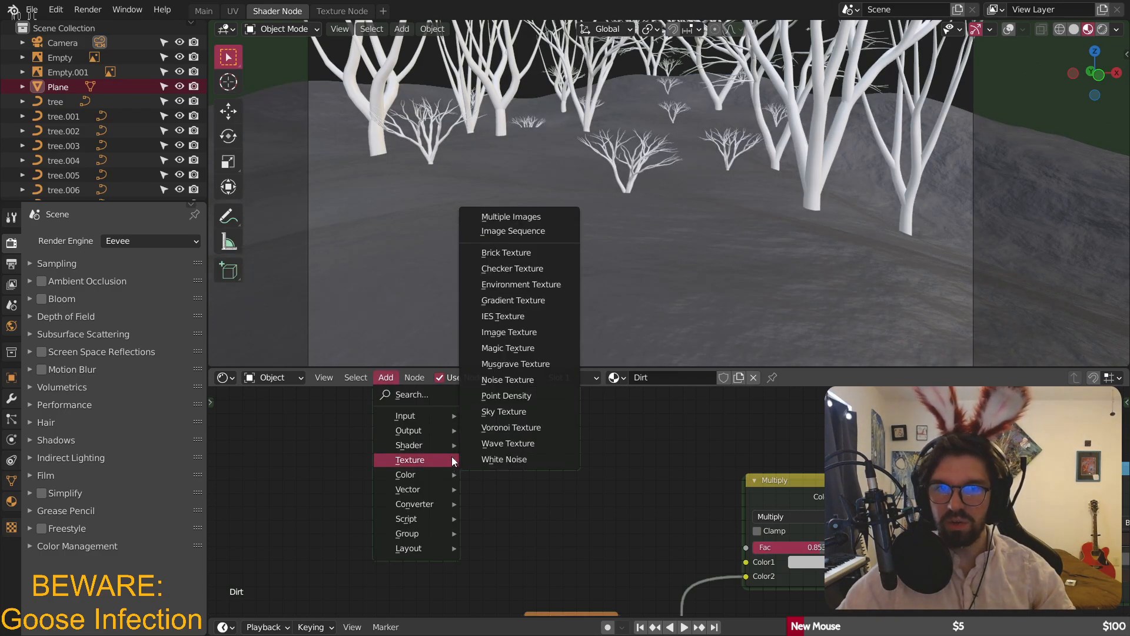
mouse_move(430, 415)
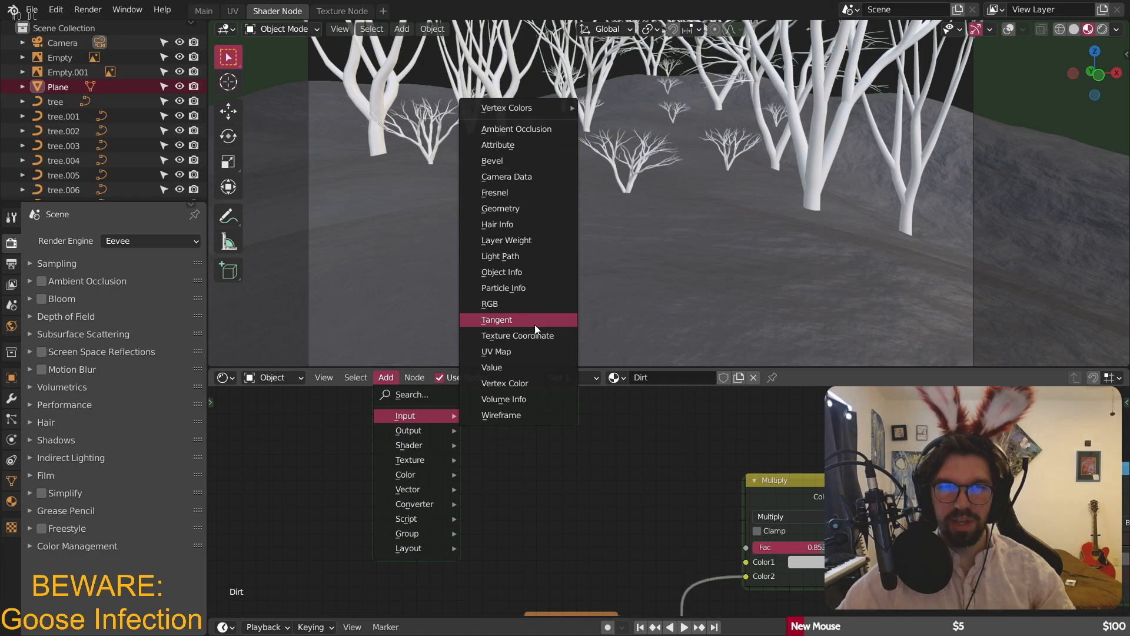
click(497, 161)
click(526, 476)
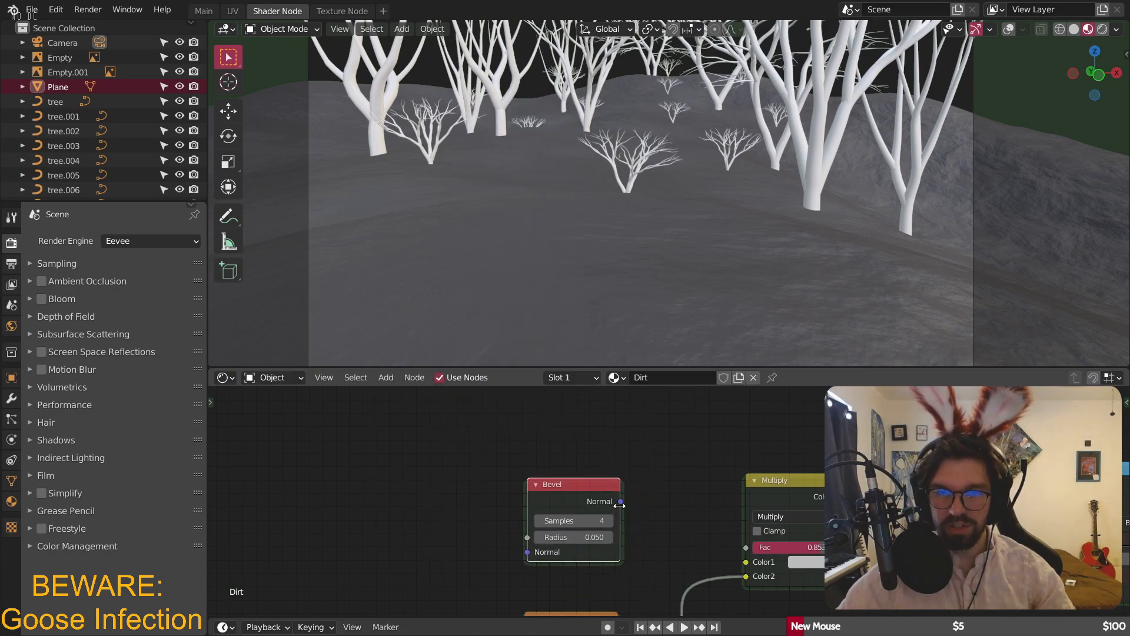
drag(659, 520, 745, 562)
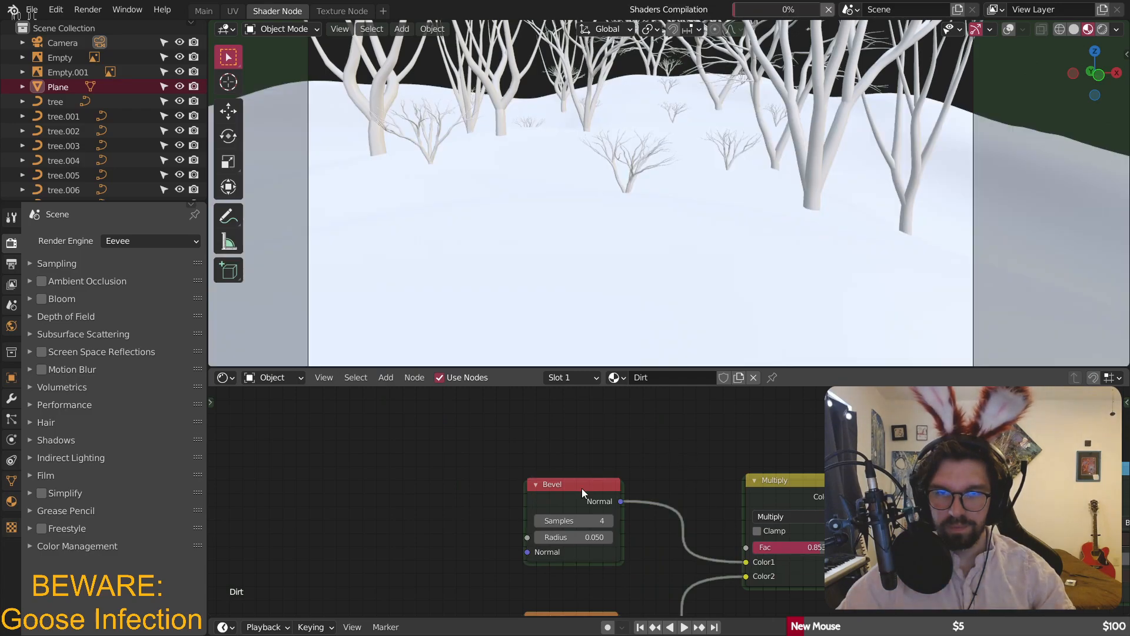
drag(582, 488, 580, 471)
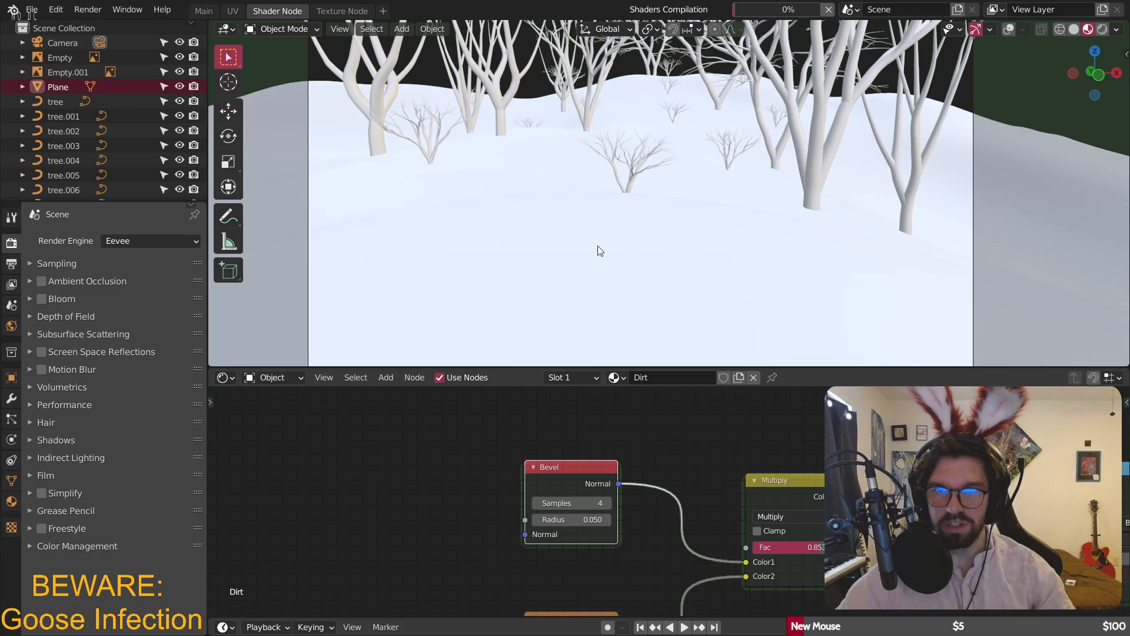
- Try a radius of 25.650 on the Bevel node and delete the node
scroll(558, 522, up, 2)
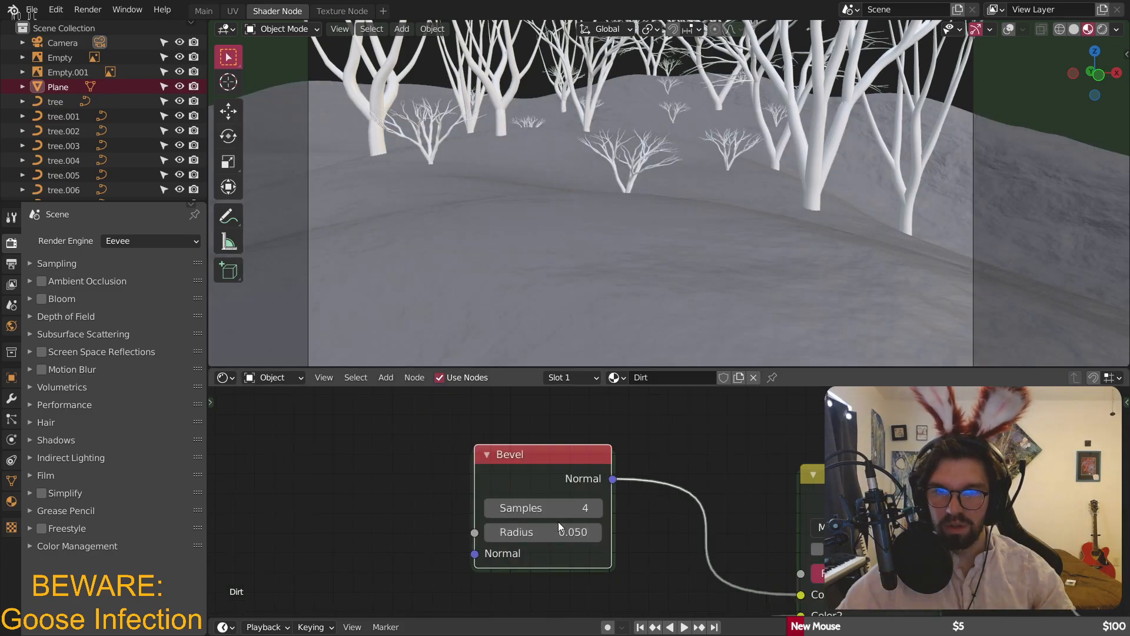
scroll(558, 521, up, 1)
mouse_move(559, 533)
mouse_down()
mouse_move(606, 533)
mouse_move(565, 533)
mouse_up()
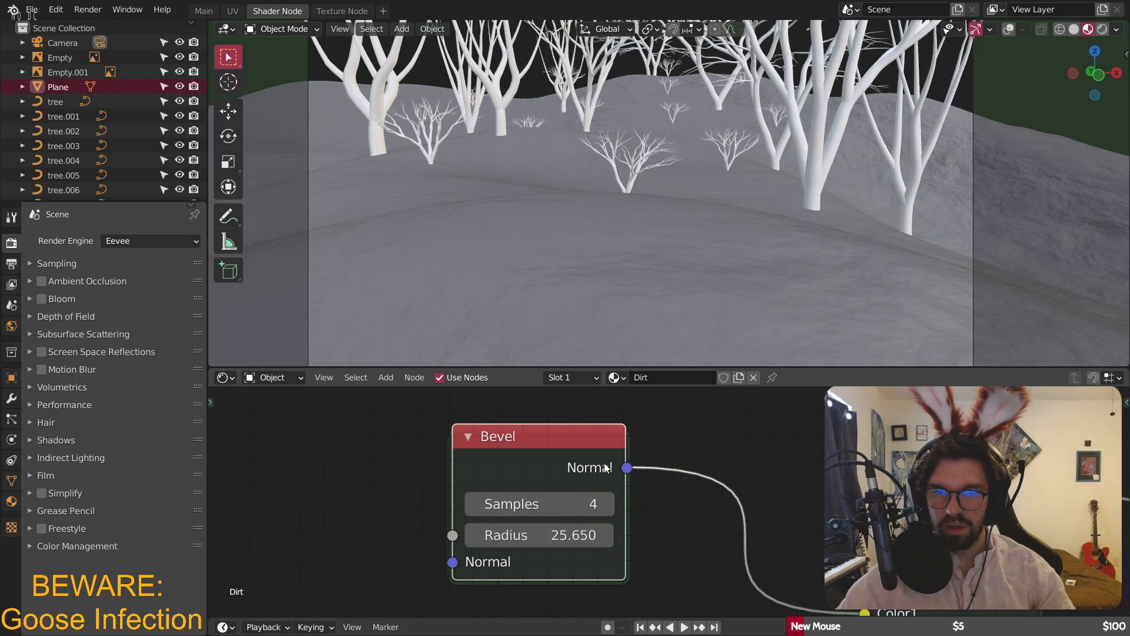
key(x)
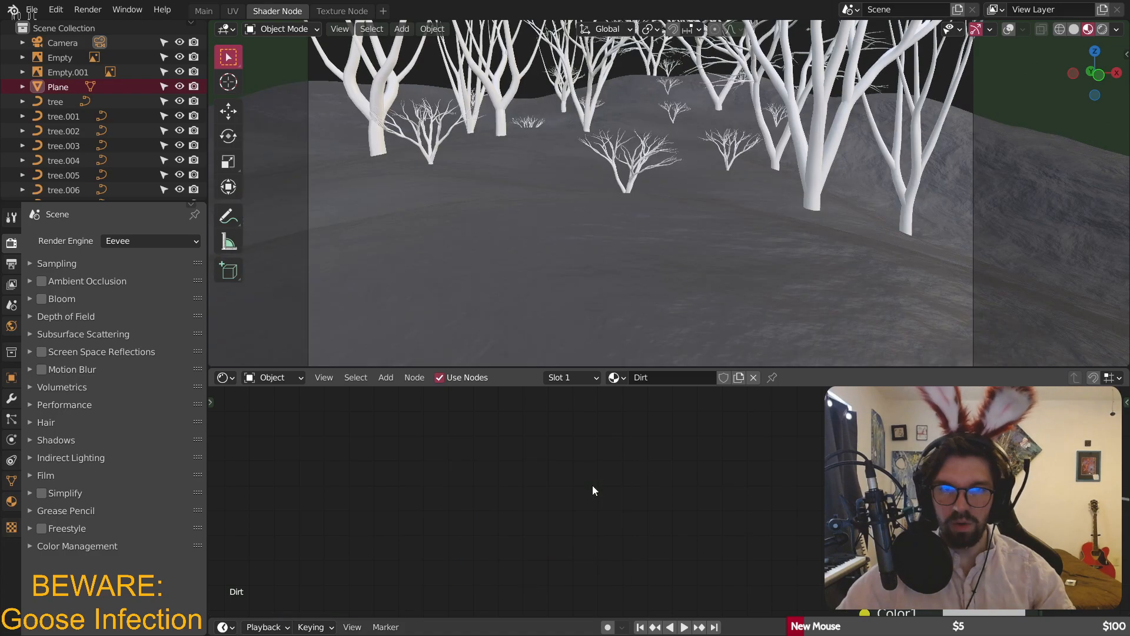
- Add a Camera Data node and connect its View Vector output to the Multiply node's Color1 input
click(389, 378)
mouse_move(422, 422)
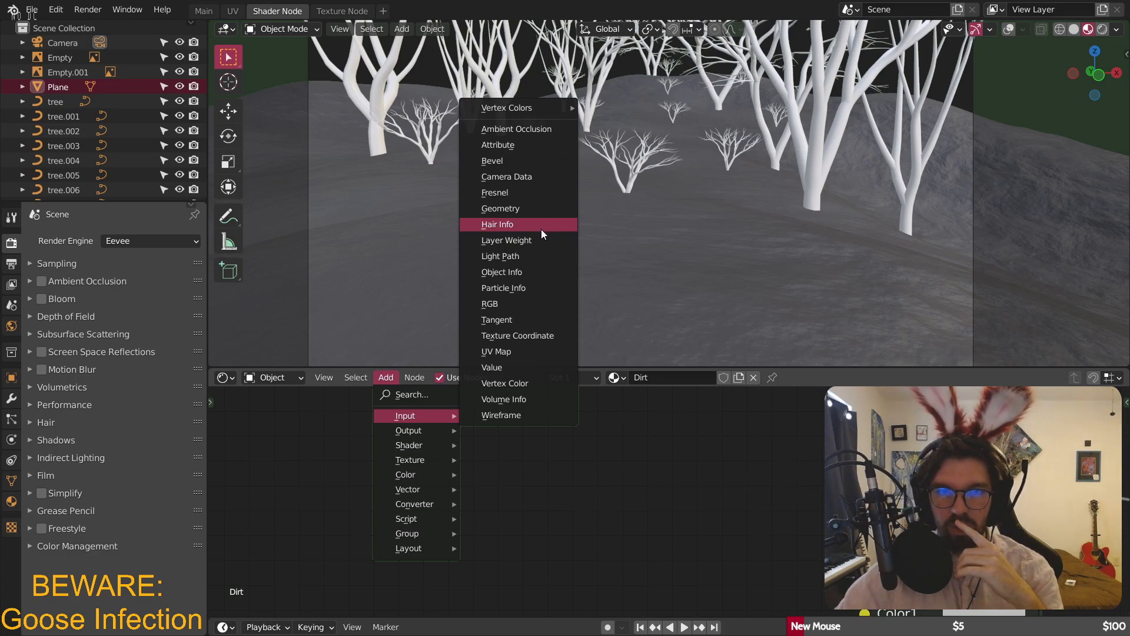
click(520, 177)
click(468, 434)
middle_drag(647, 483, 509, 443)
drag(509, 443, 754, 580)
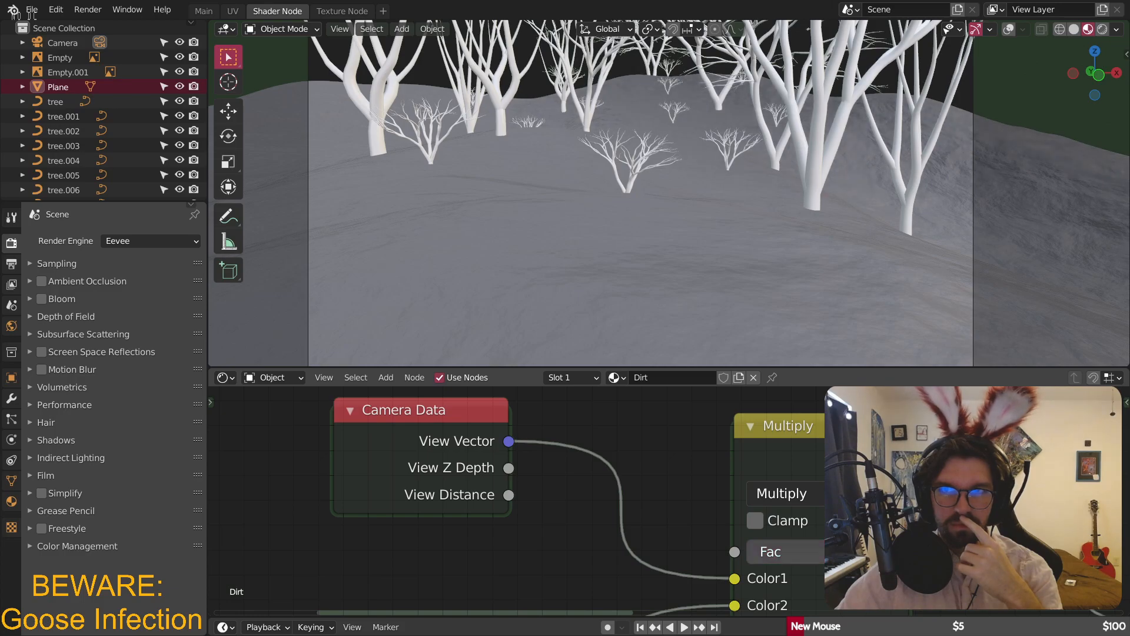
- Route the Noise Texture's Color past the Multiply node and delete the unneeded Camera Data and Multiply nodes
scroll(653, 489, down, 4)
middle_drag(716, 566, 548, 580)
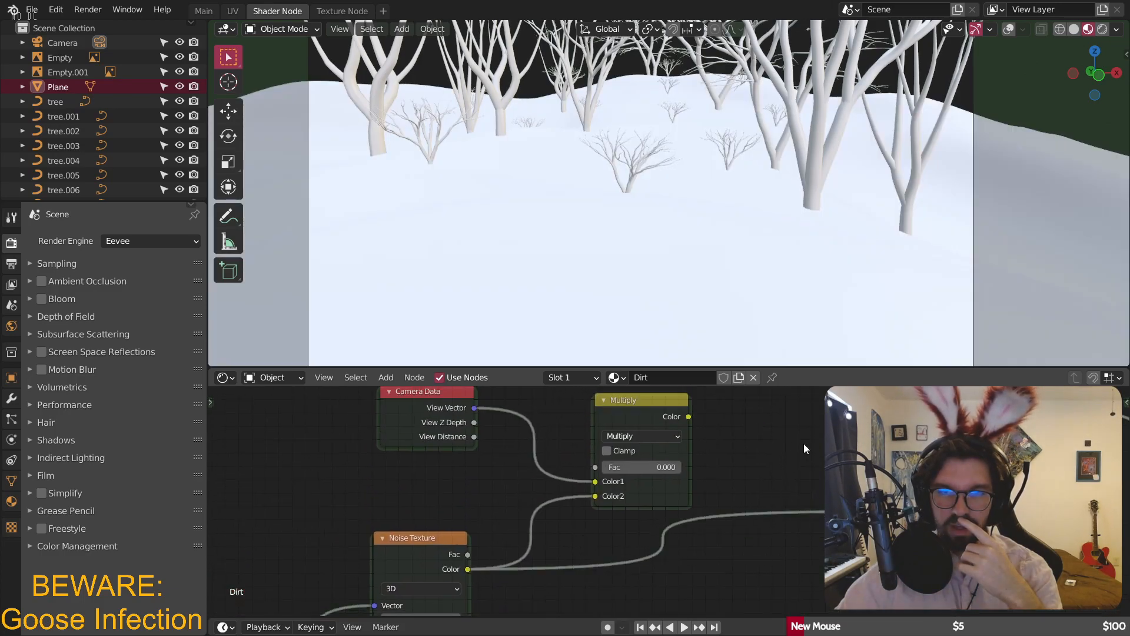
middle_drag(398, 453, 415, 521)
key(x)
- Try a Roughness of 0.7 on the ground's shader node, and raise it to 0.8
scroll(724, 580, down, 5)
middle_drag(724, 580, 418, 420)
scroll(719, 504, up, 6)
middle_drag(722, 505, 691, 461)
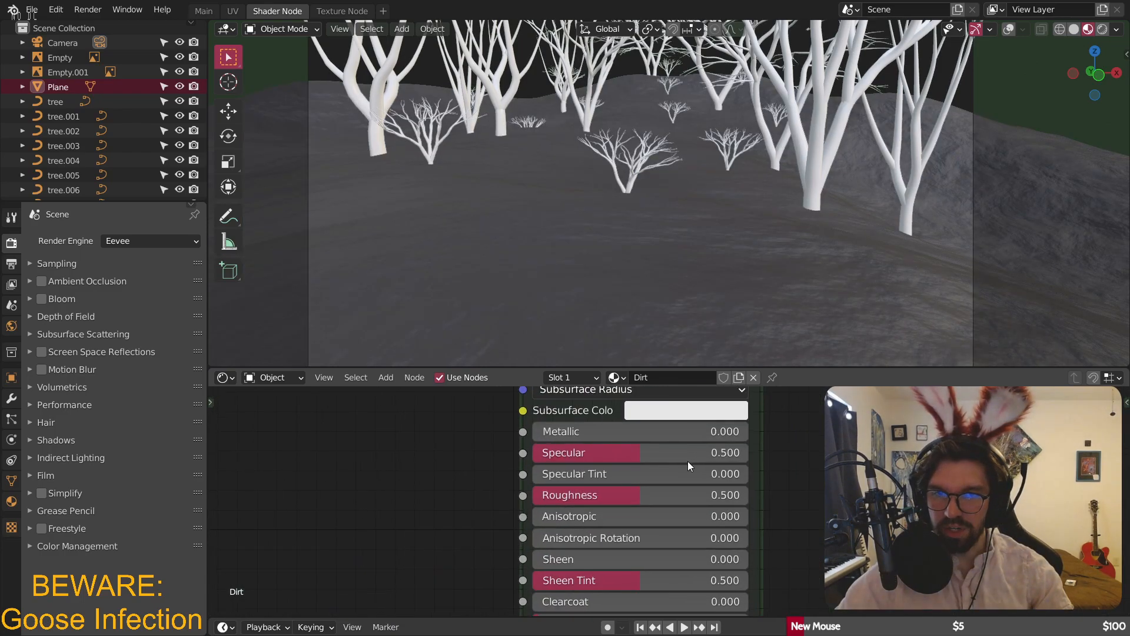
scroll(691, 461, up, 3)
click(666, 517)
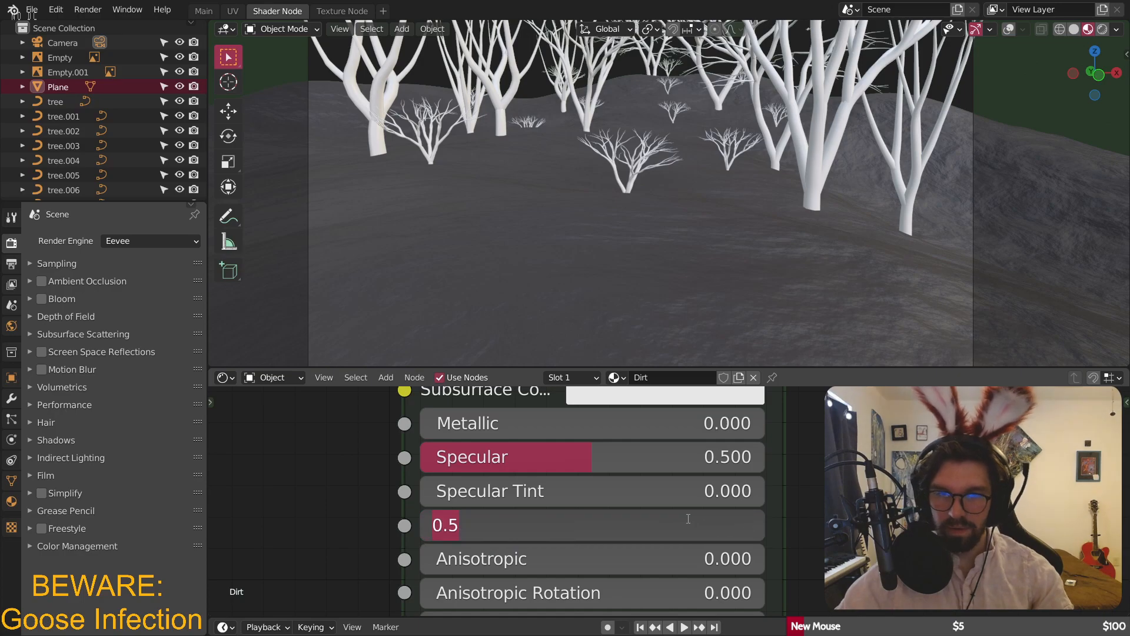
text(0.7)
key(Return)
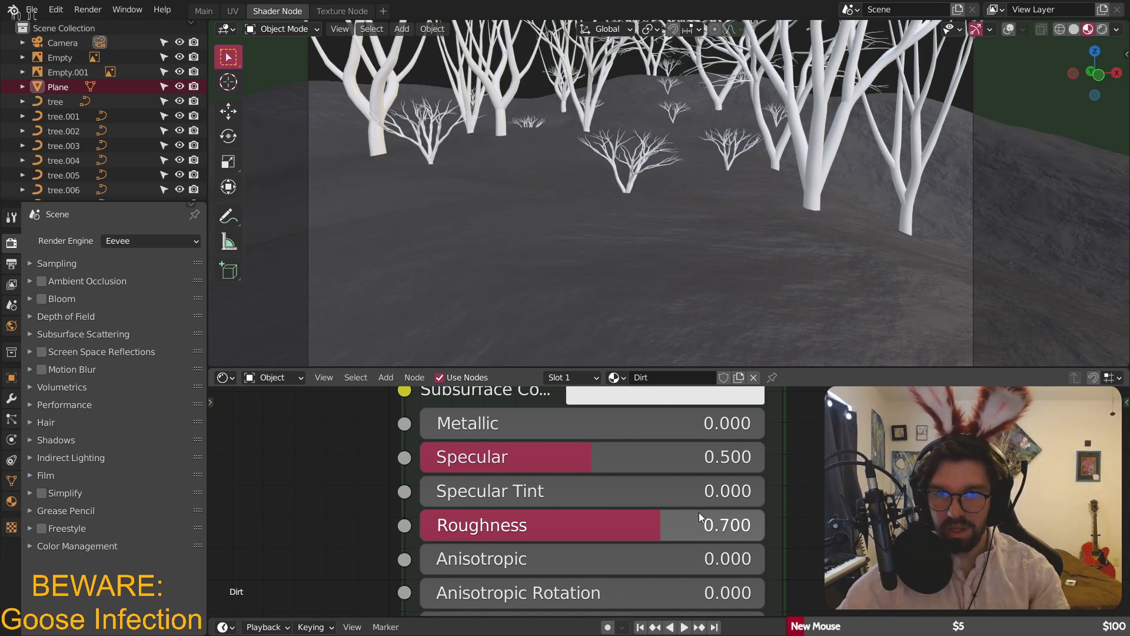
click(708, 516)
text(0.8)
key(Return)
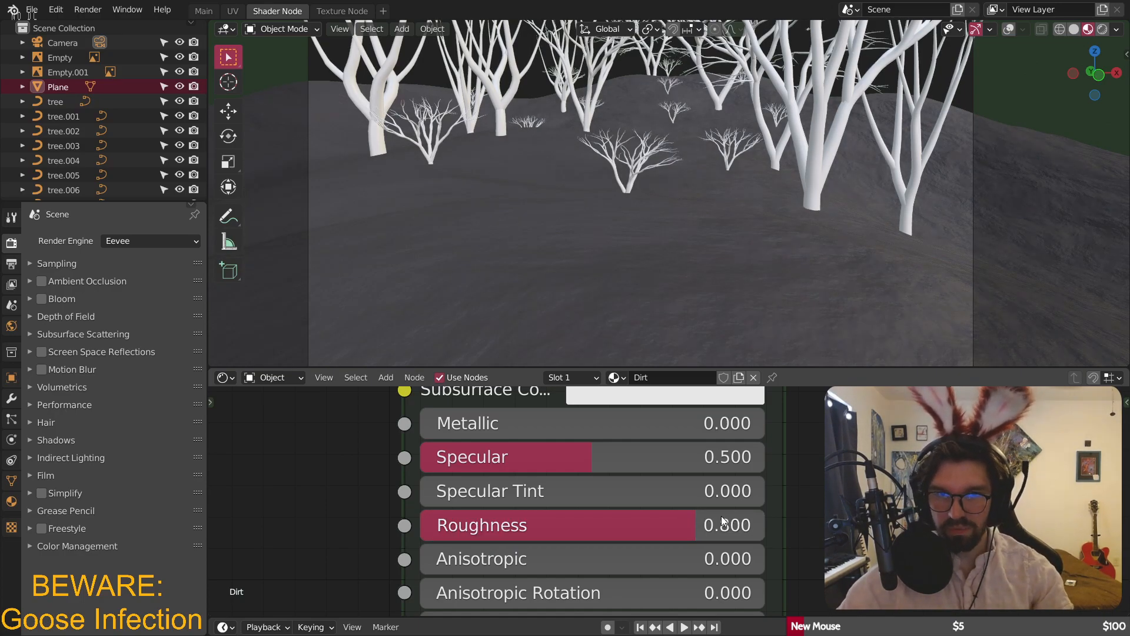
- Set the shader node's Specular to 0.2 and its Specular Tint to 1.0
drag(598, 457, 525, 456)
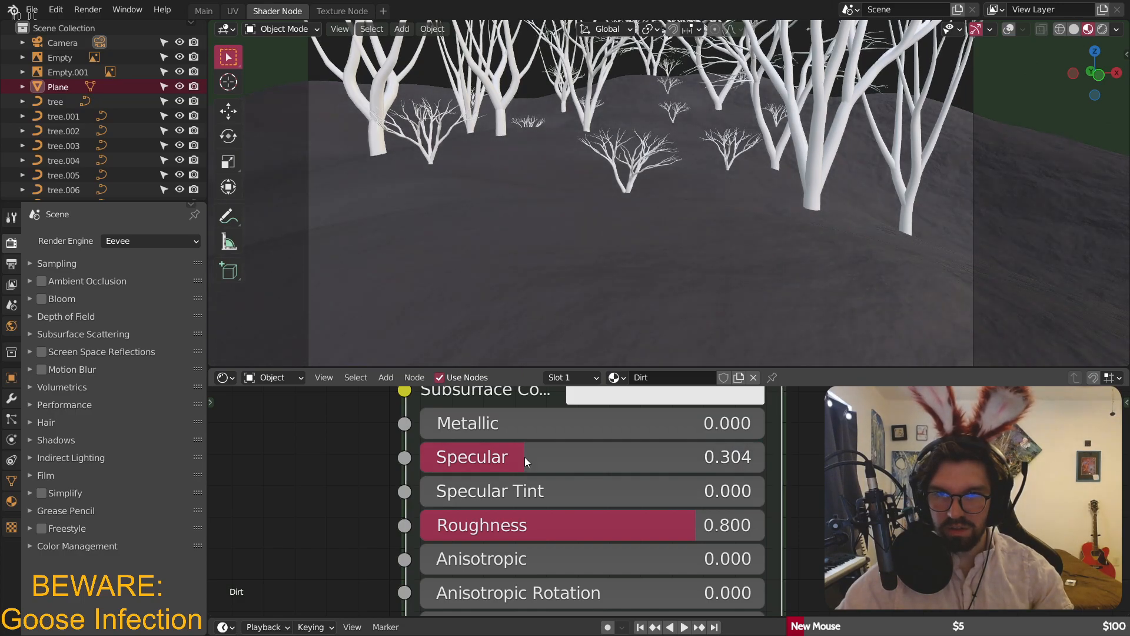
click(527, 457)
text(0.2)
key(Return)
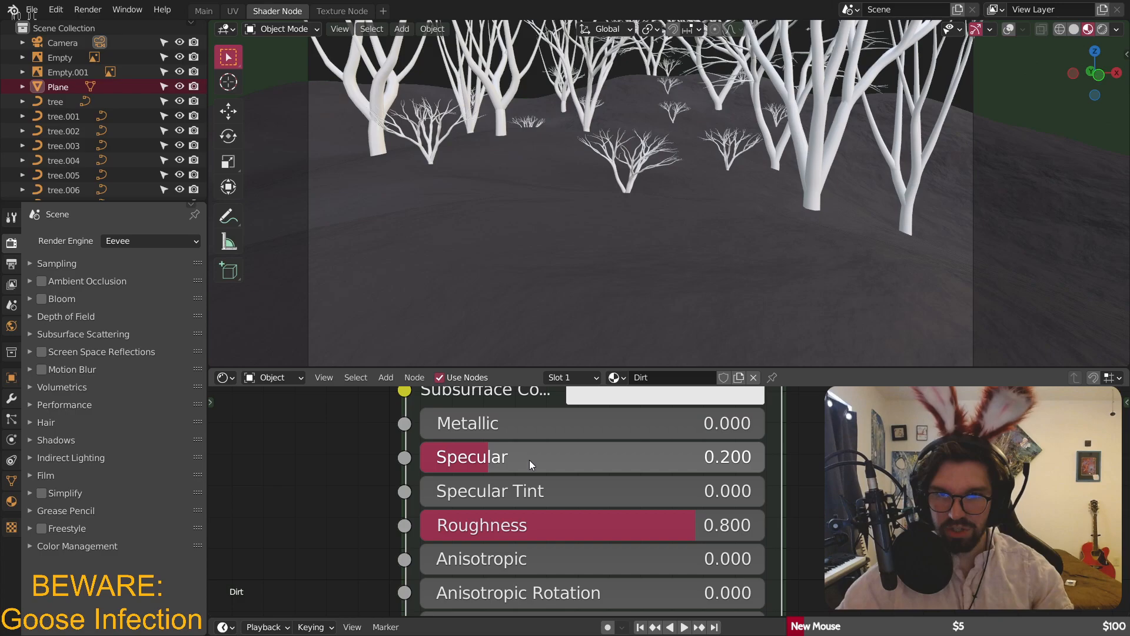
scroll(636, 550, down, 2)
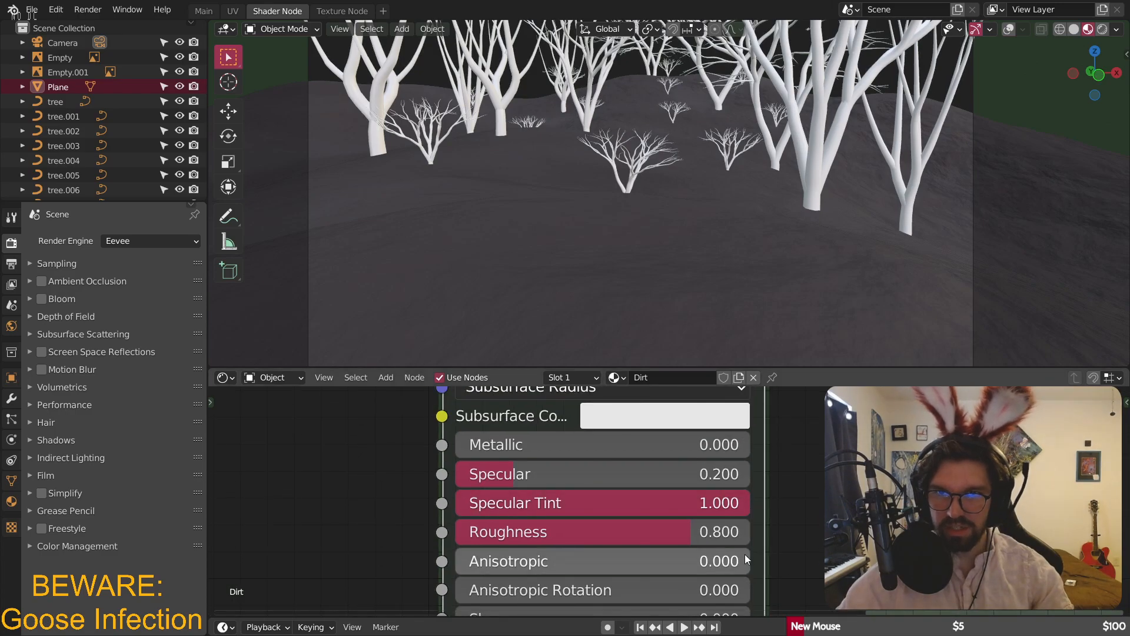
- Try out the shader node's Sheen and Clearcoat Roughness sliders, returning both to their low end
middle_drag(771, 545, 793, 433)
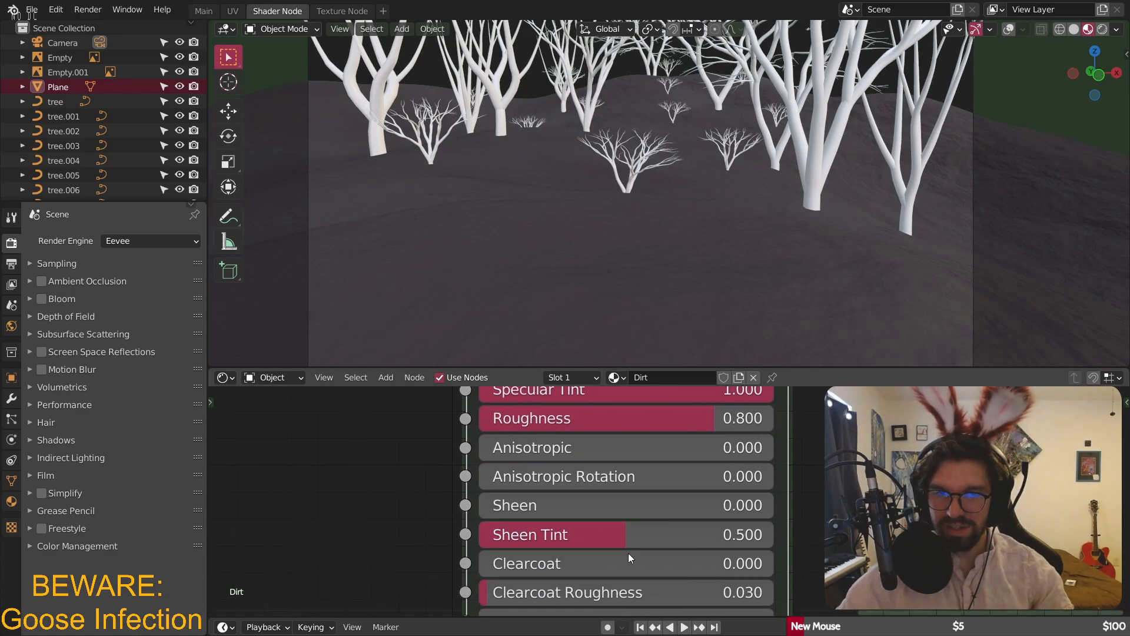
middle_drag(637, 545, 645, 505)
drag(571, 468, 492, 467)
drag(504, 548, 492, 549)
middle_drag(492, 548, 570, 396)
- Set the shader node's Roughness to 0.9
scroll(514, 513, down, 10)
middle_drag(510, 477, 724, 608)
middle_drag(822, 519, 660, 512)
scroll(659, 510, up, 4)
drag(793, 486, 815, 486)
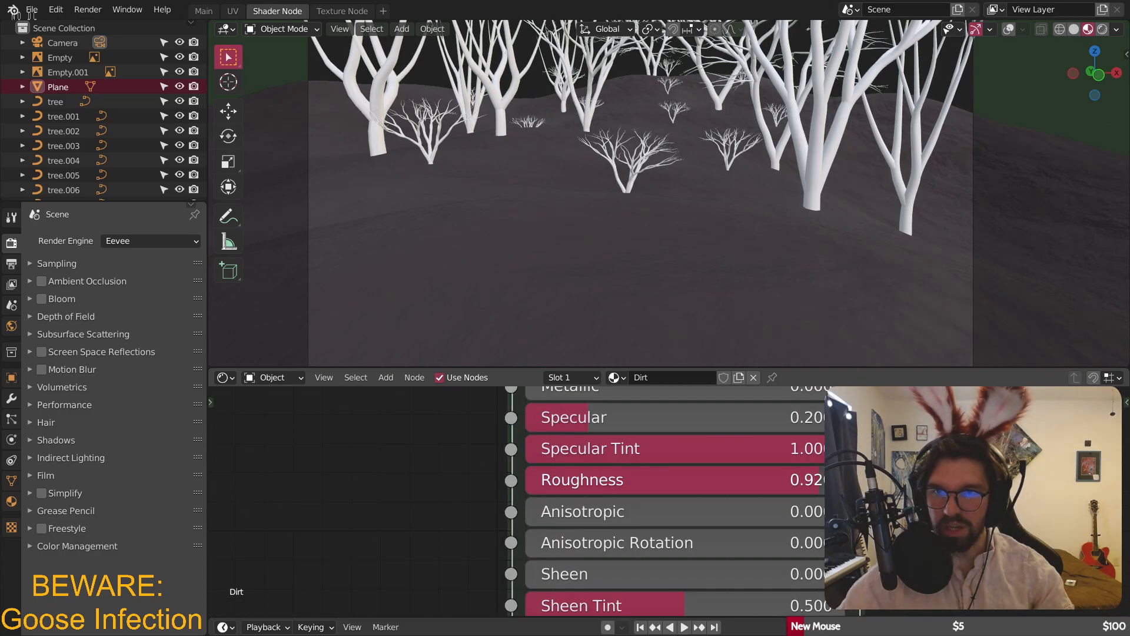
click(820, 480)
text(0.9)
key(Return)
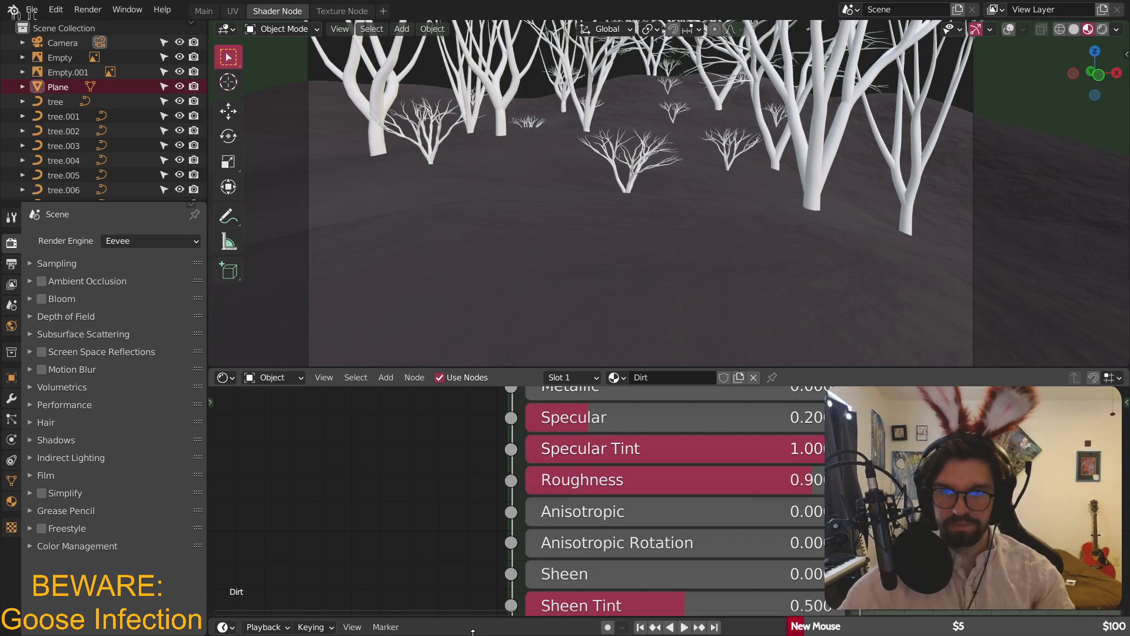
- Move the color ramp's dark stop to position 0.496
scroll(416, 481, down, 3)
middle_drag(411, 461, 775, 573)
middle_drag(345, 395, 542, 479)
scroll(532, 448, up, 8)
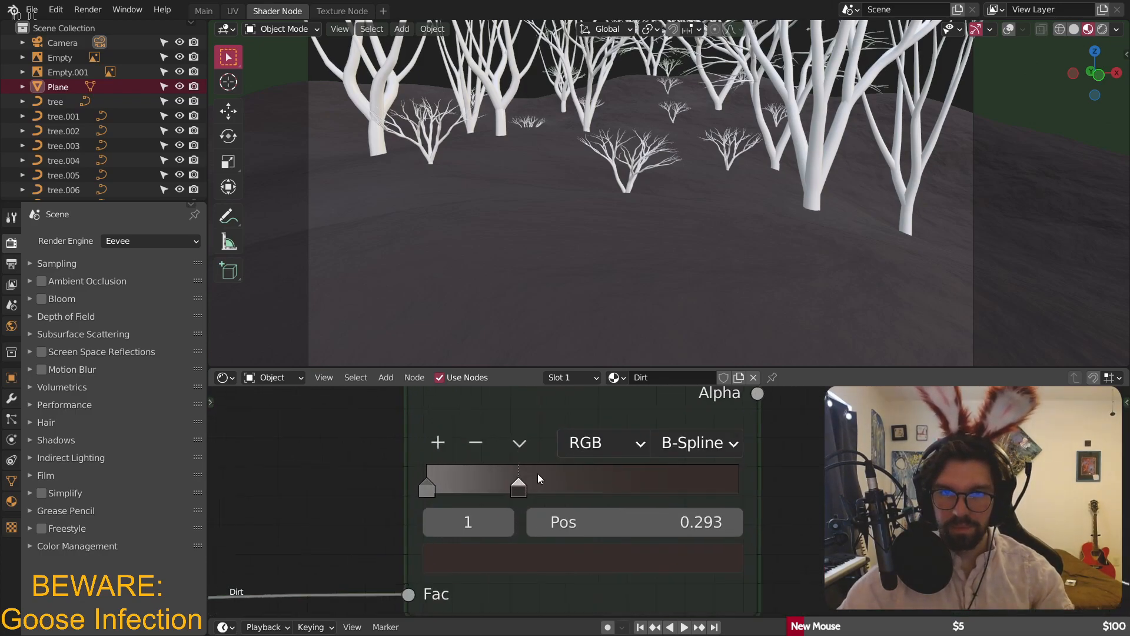
drag(520, 489, 590, 488)
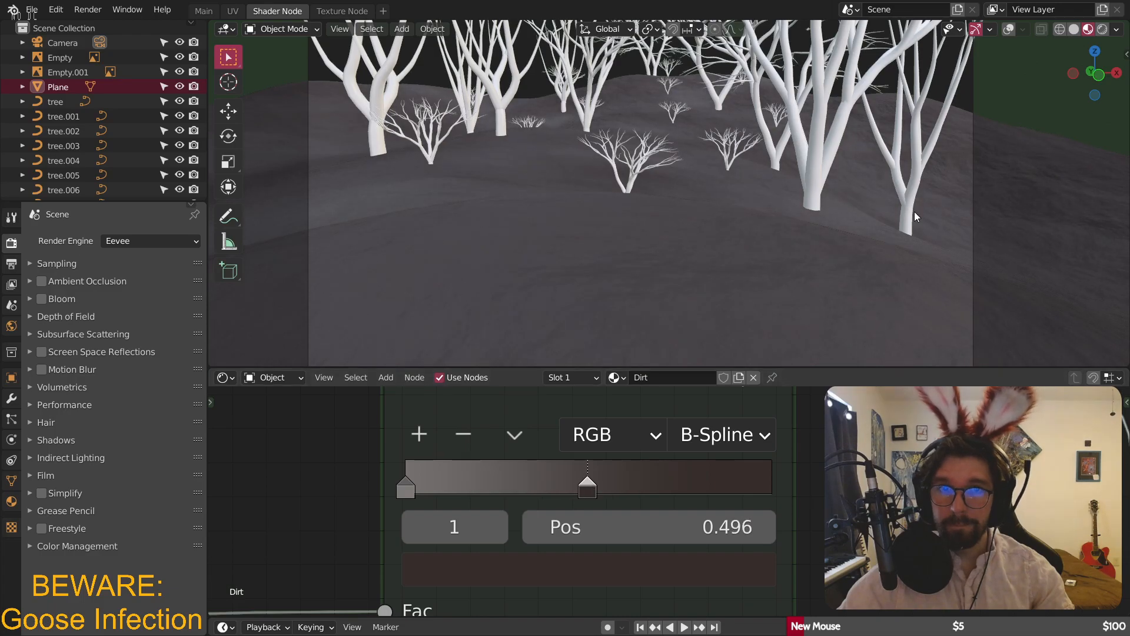
- Select the large foreground tree beside the small bush and assign it the existing Q Oak material
scroll(628, 238, up, 4)
scroll(671, 281, down, 6)
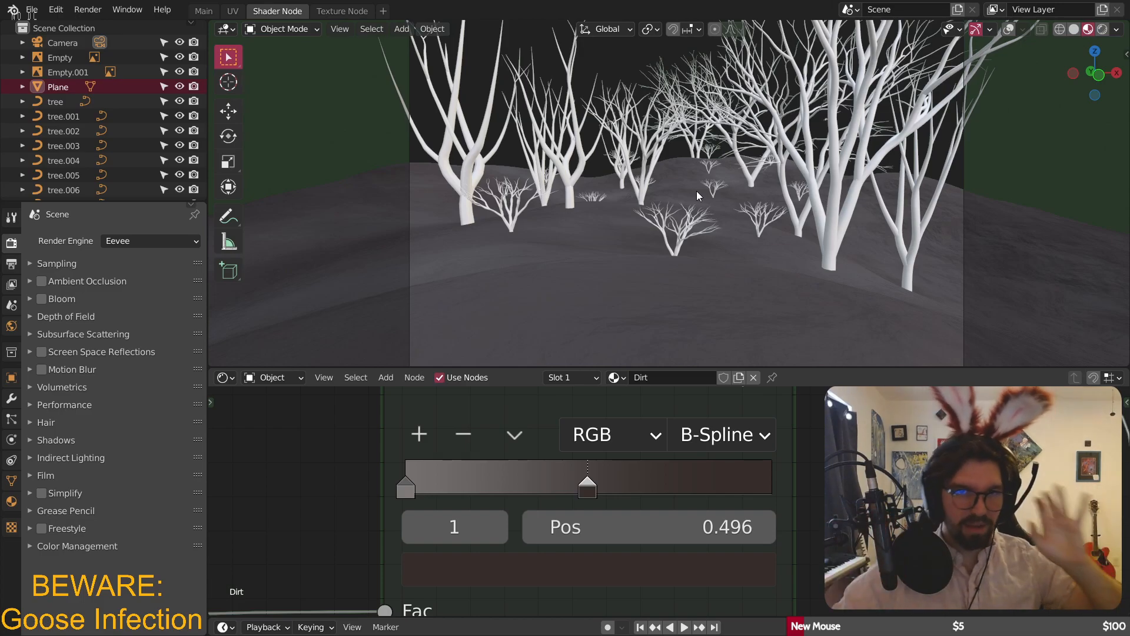
scroll(648, 153, down, 3)
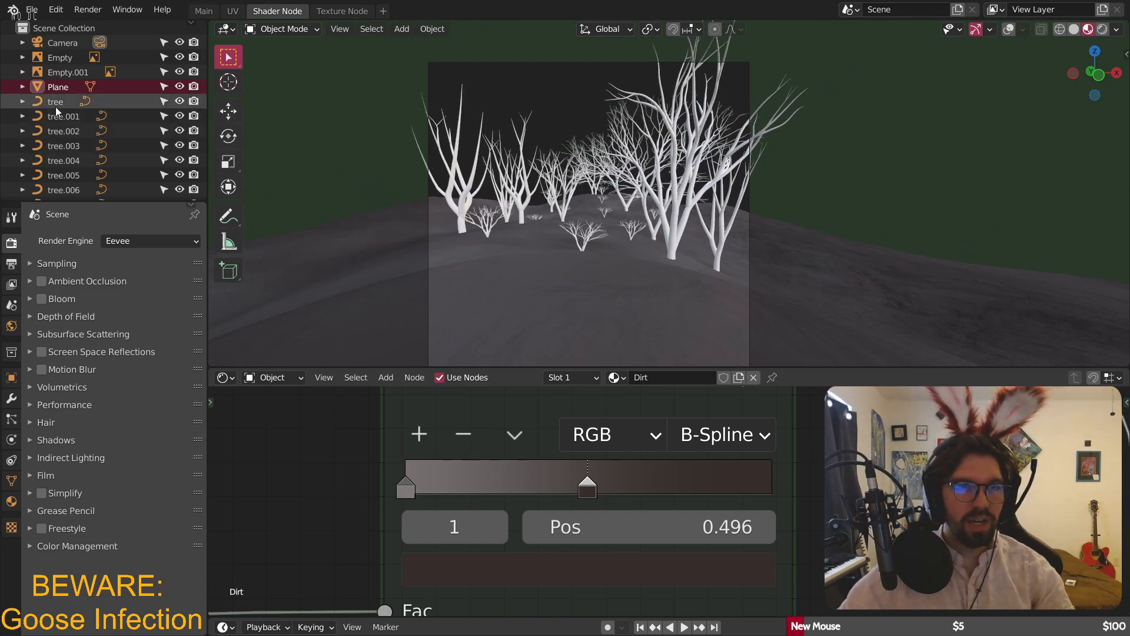
click(452, 200)
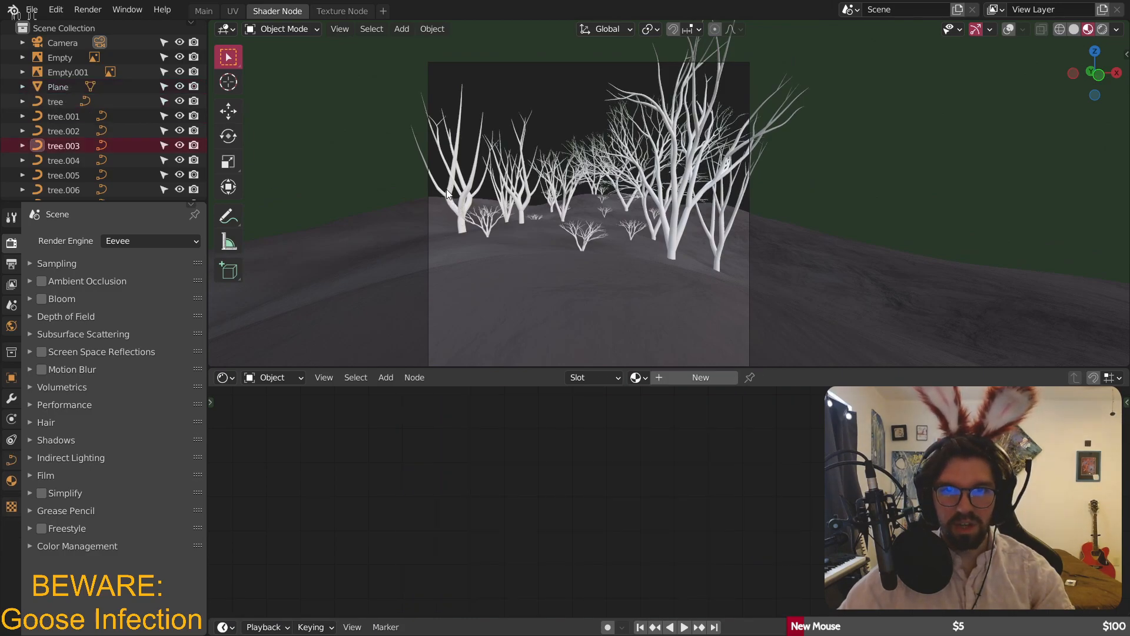
click(671, 380)
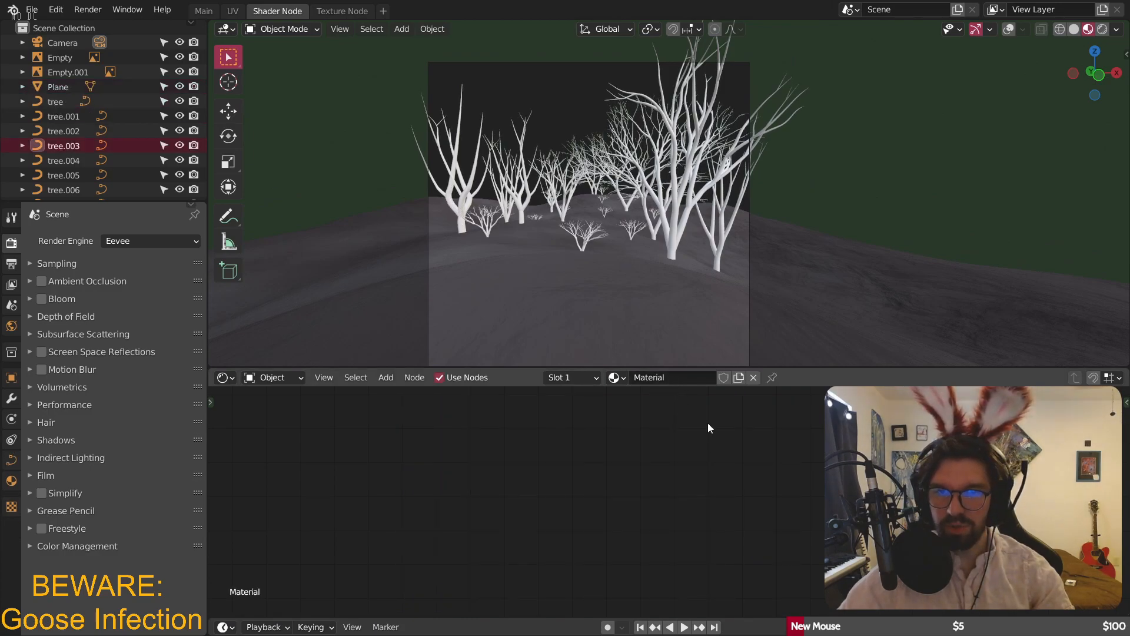
click(615, 378)
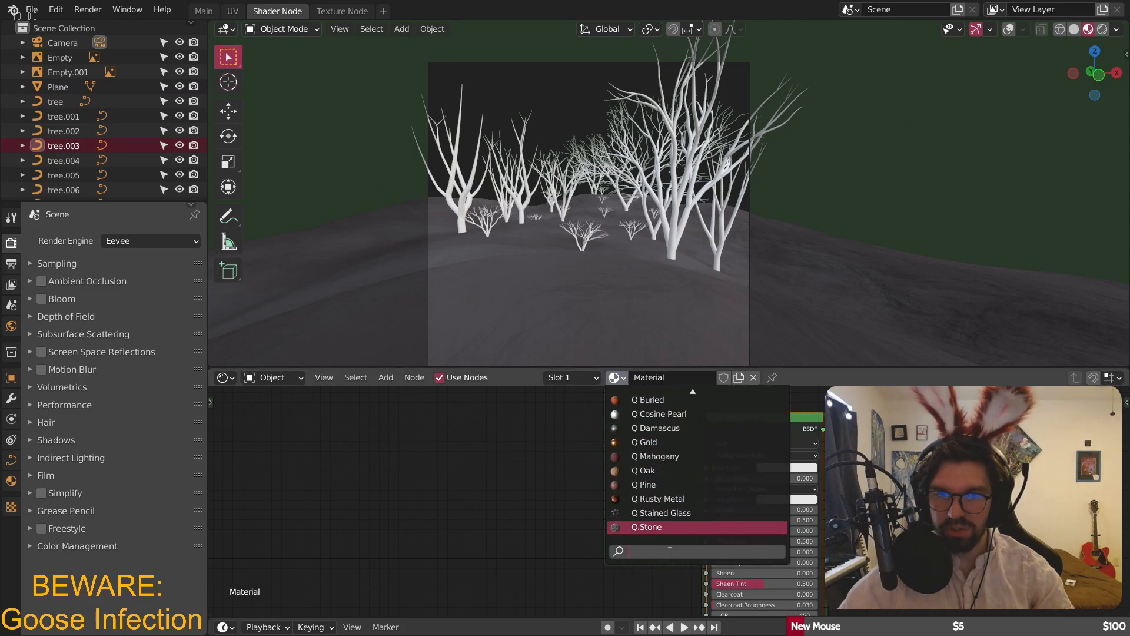
click(645, 470)
scroll(446, 177, up, 3)
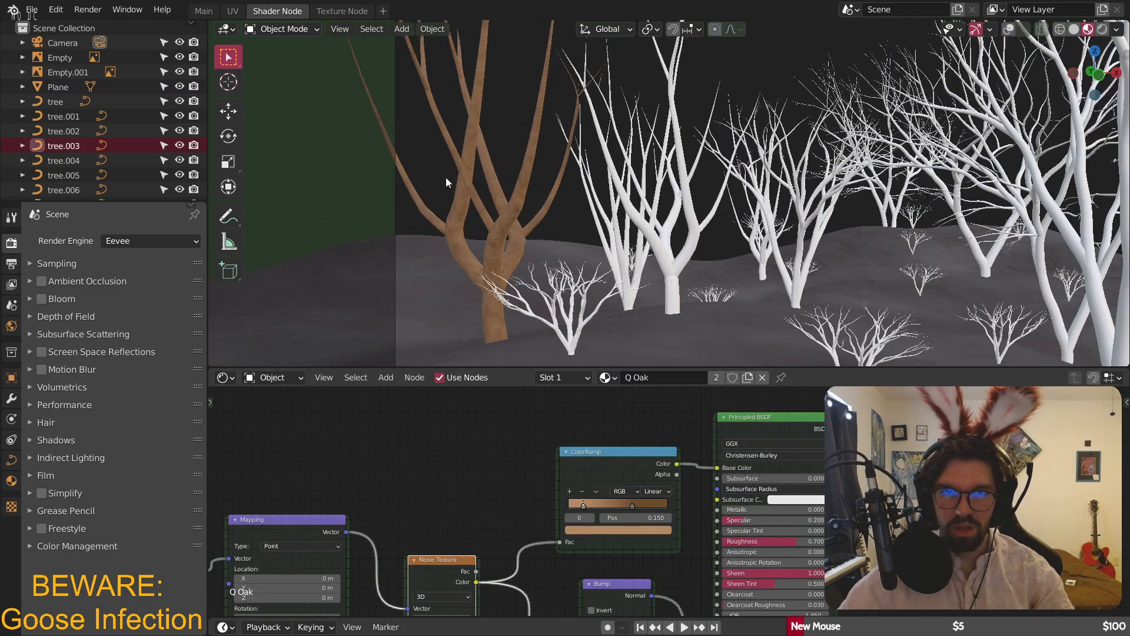
- Set the lightness of the Q Oak color ramp's first stop to 0.05
scroll(446, 177, up, 3)
scroll(528, 239, down, 1)
middle_drag(609, 510, 757, 432)
scroll(757, 432, up, 5)
click(631, 533)
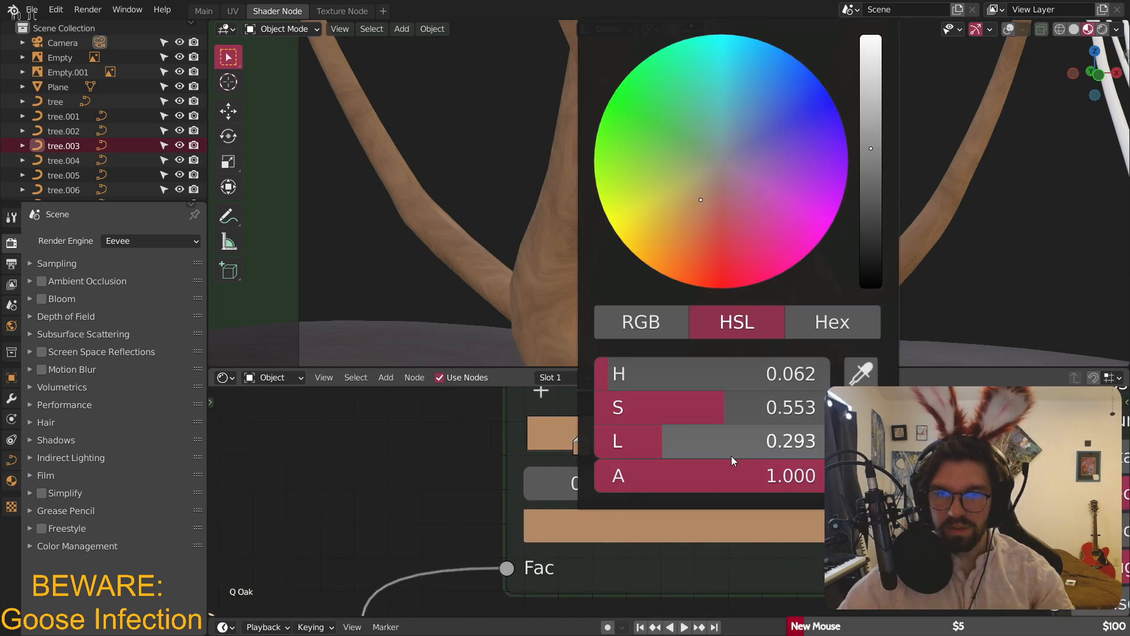
click(733, 460)
text(.05)
key(Return)
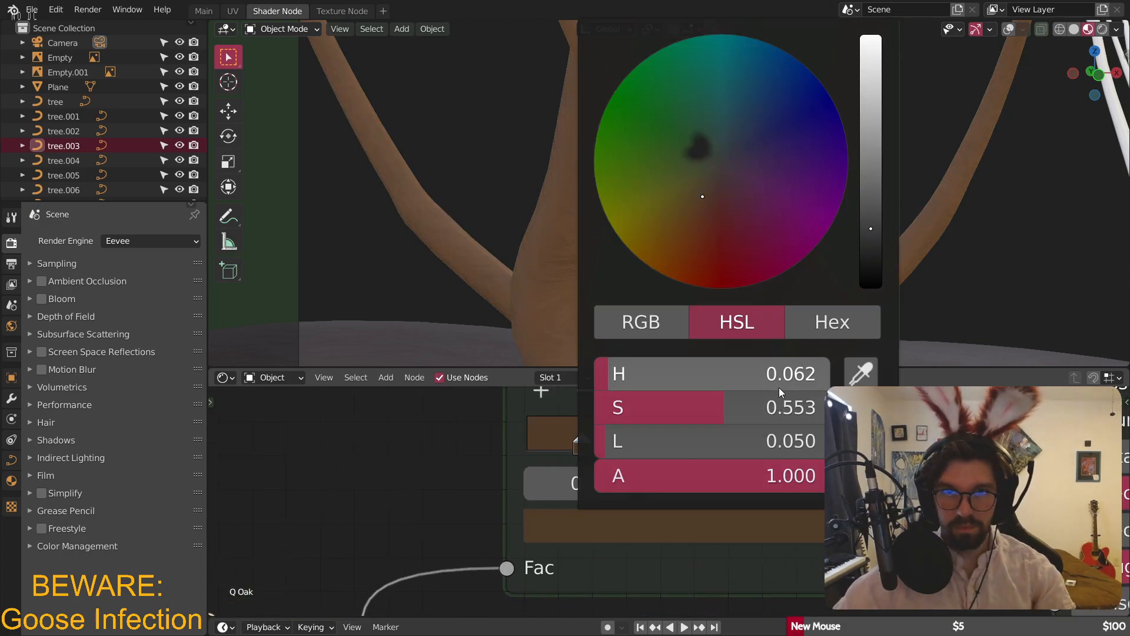
- Set the lightness of the Q Oak color ramp's second stop to 0.01
click(768, 439)
click(759, 536)
click(766, 439)
text(.01)
key(Return)
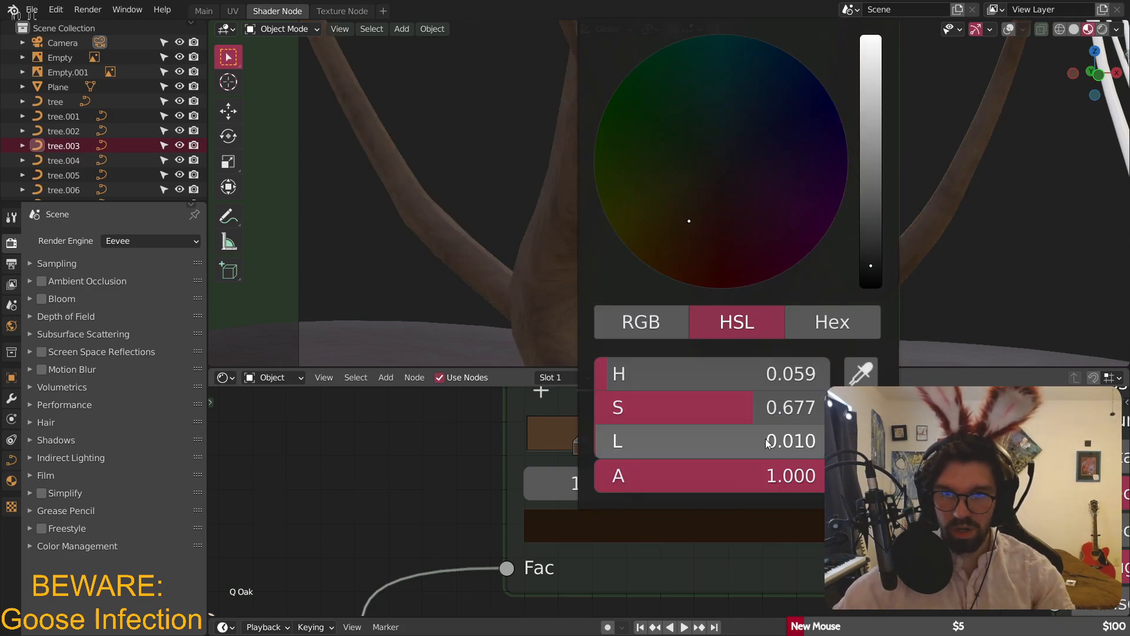
- Try a near-black second stop on the color ramp, with lightness 0.003 and saturation 0.1
click(759, 537)
click(801, 439)
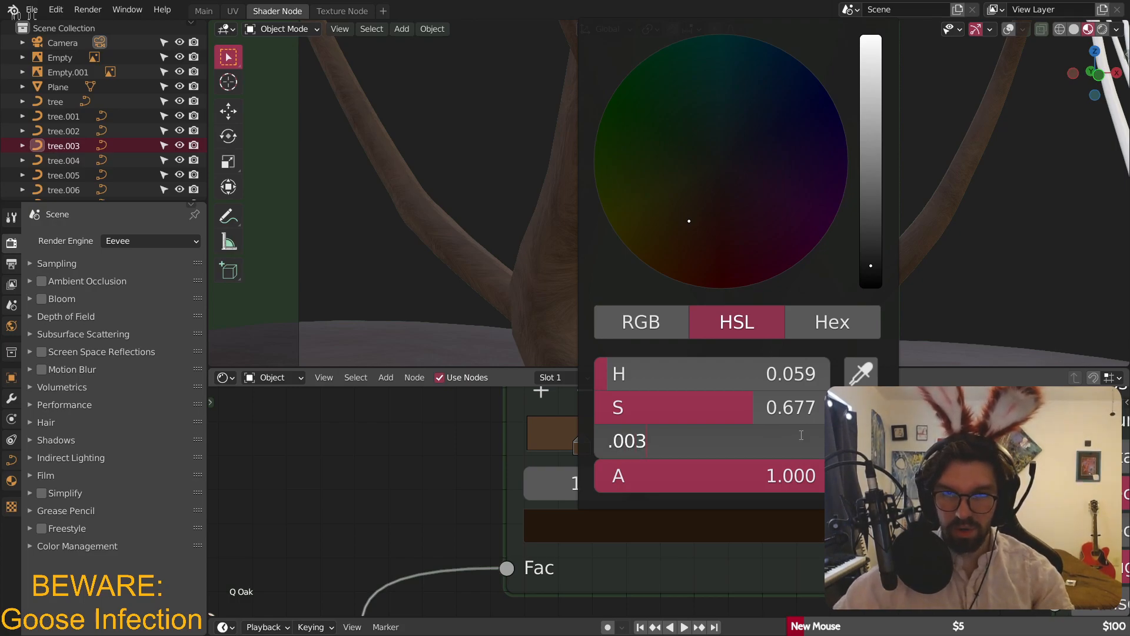
key(Return)
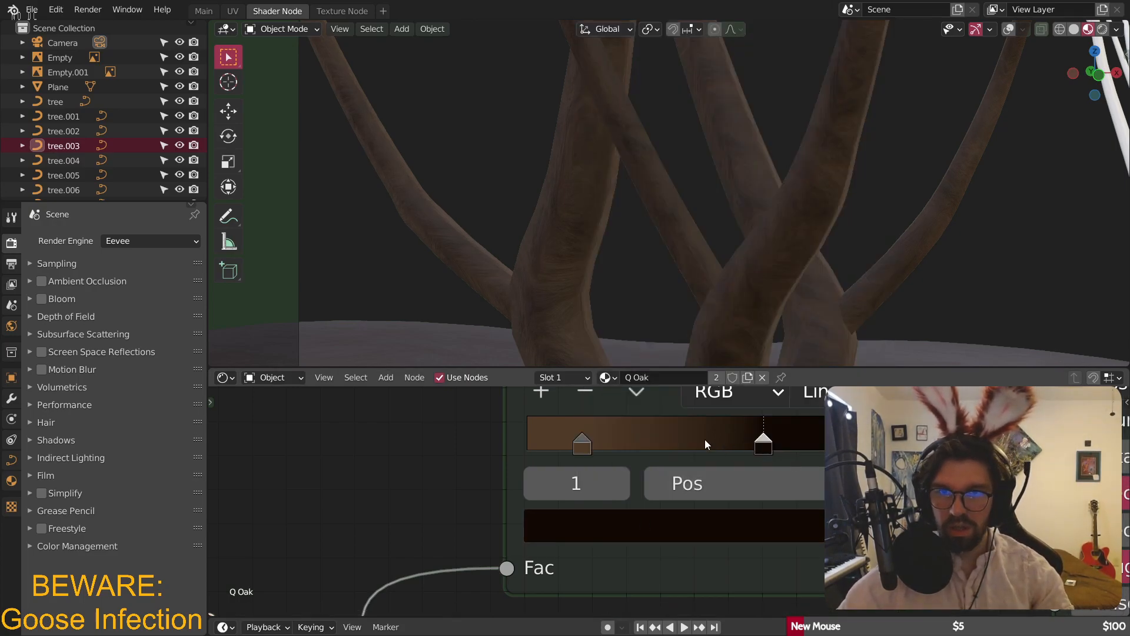
middle_drag(722, 440, 656, 458)
click(731, 538)
drag(692, 442, 590, 442)
click(647, 425)
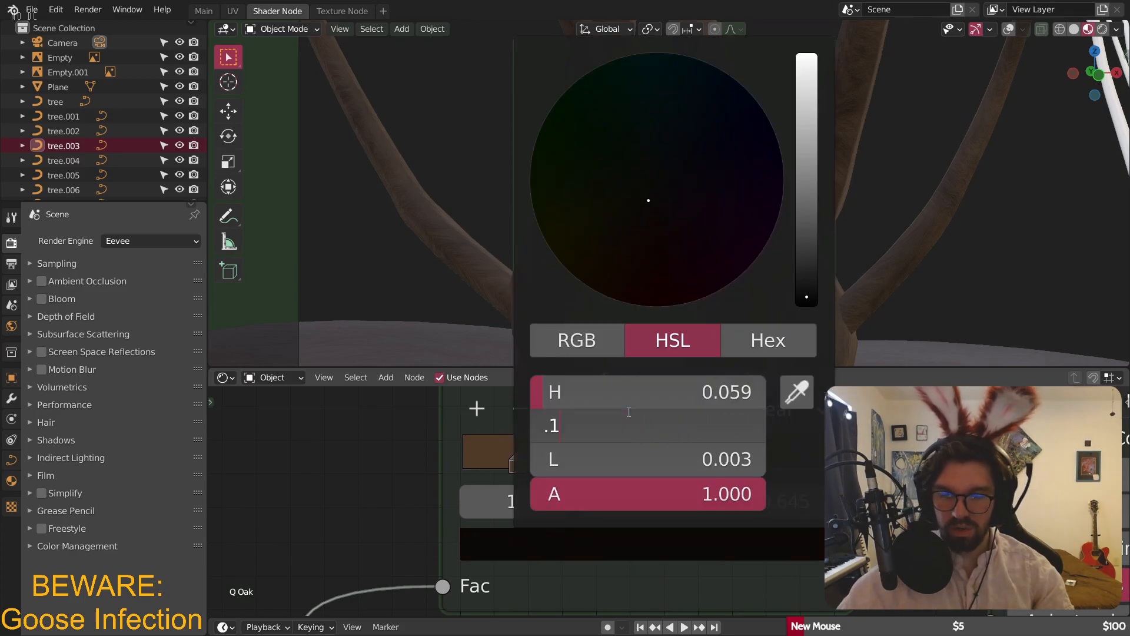
key(Return)
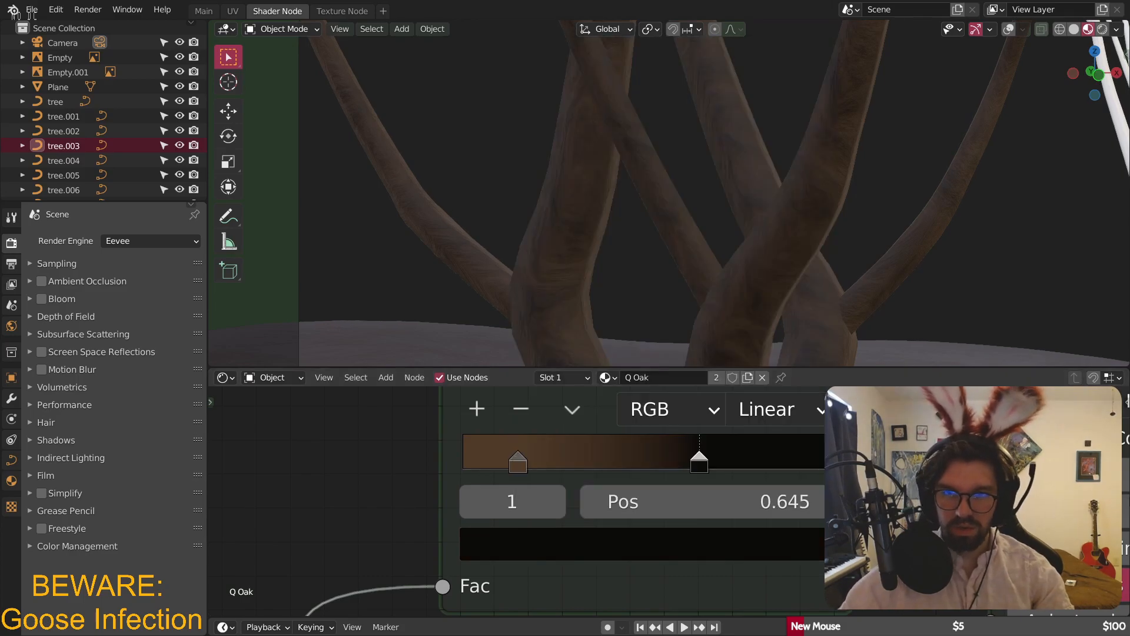
- Try darkening the color ramp's first stop to a lightness of 0.02
click(519, 461)
click(584, 545)
click(728, 453)
text(.02)
key(Return)
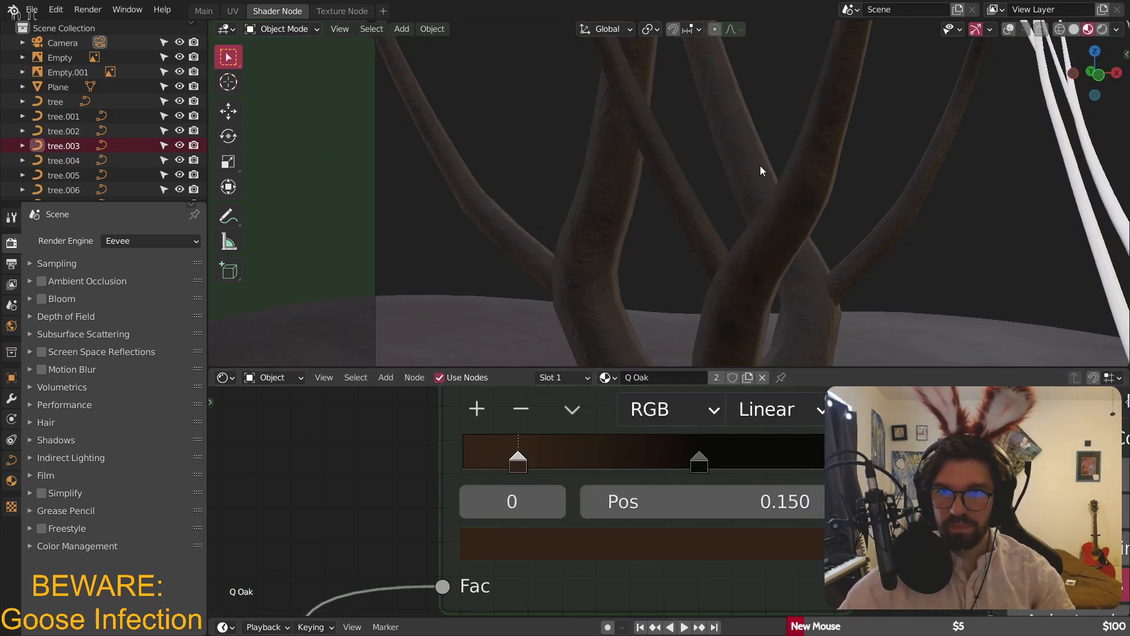
- Try a lighter, greyer first stop on the color ramp, with lightness 0.109 and saturation 0.2
scroll(765, 171, down, 5)
scroll(671, 141, up, 6)
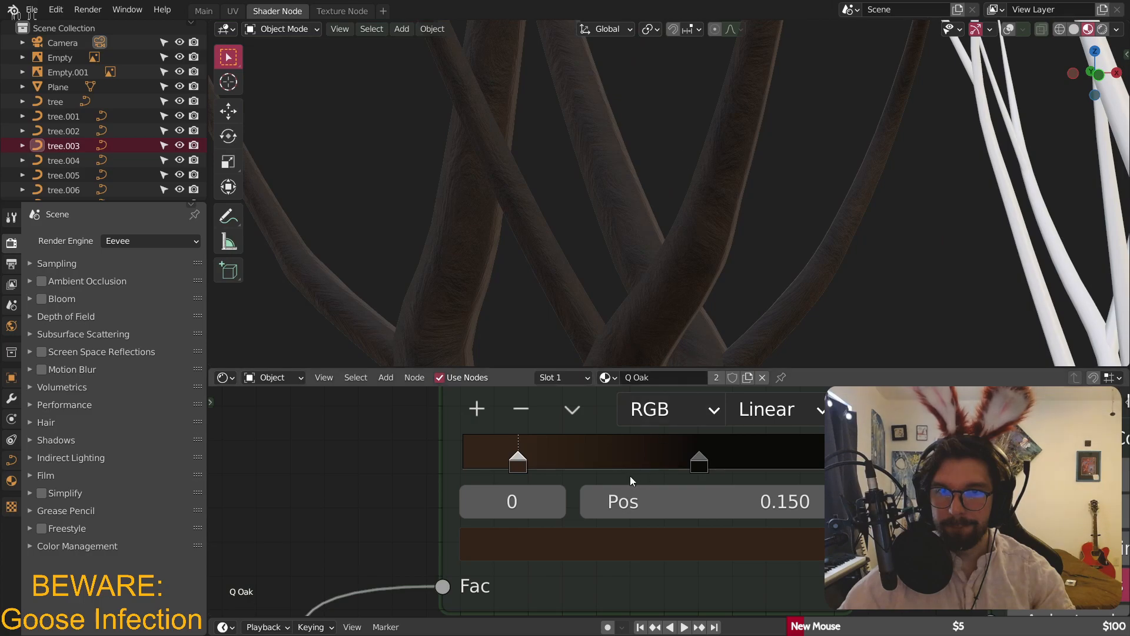
click(575, 535)
drag(803, 254, 806, 221)
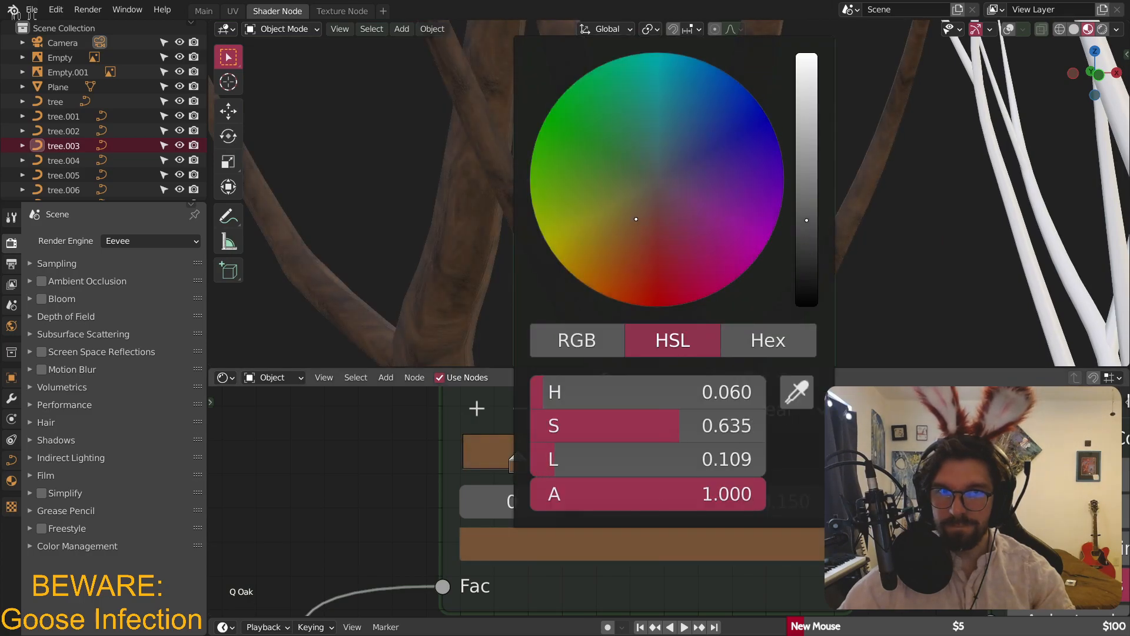
click(653, 425)
text(.2)
key(Return)
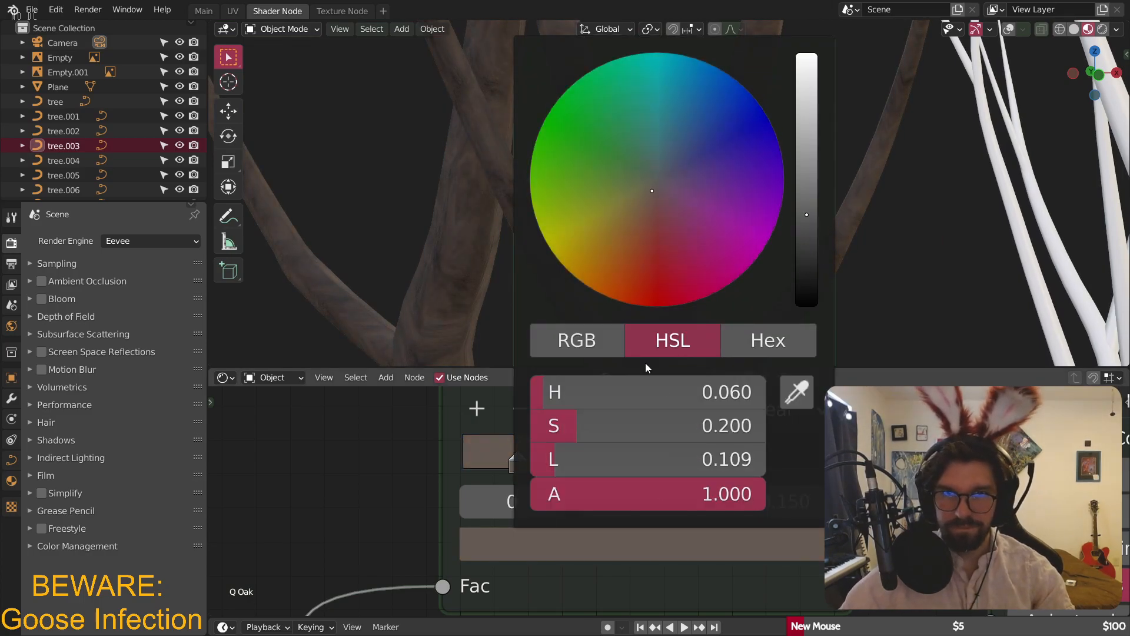
- Try moving the color ramp's first stop to the ramp's start and its dark stop to position 0.493
drag(703, 469, 638, 461)
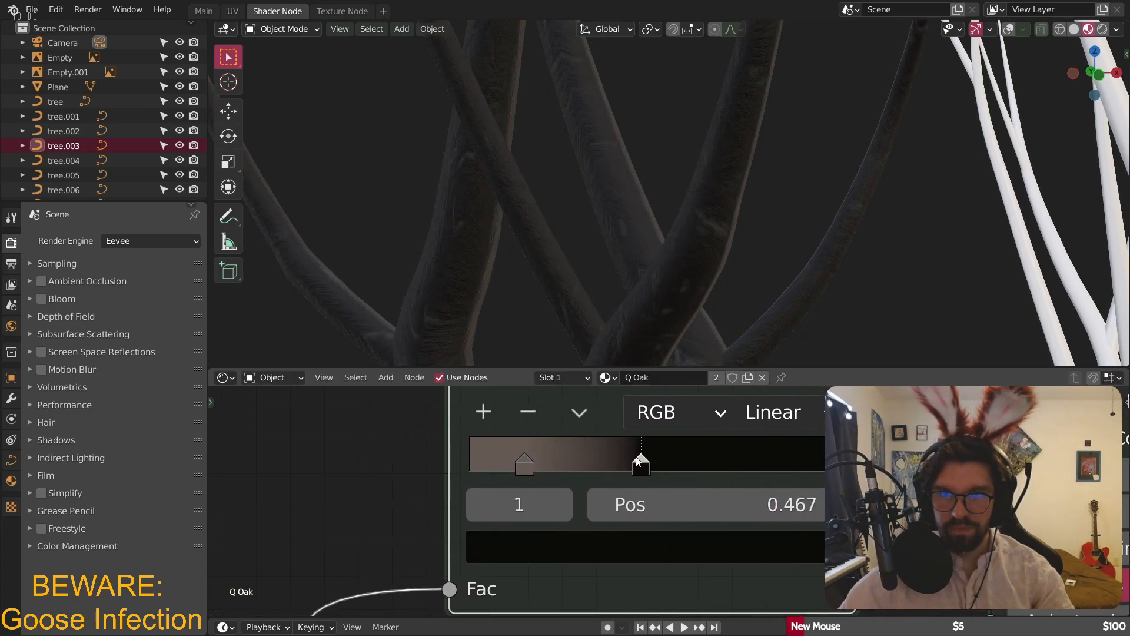
drag(524, 463, 477, 482)
drag(632, 462, 649, 460)
scroll(632, 246, down, 5)
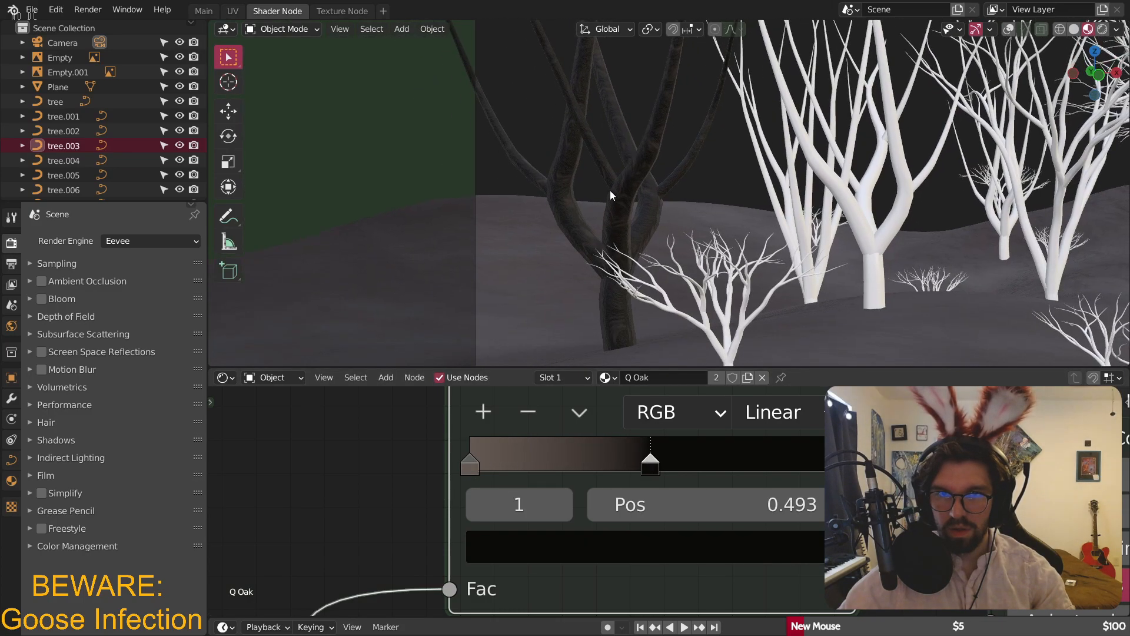
scroll(610, 189, up, 5)
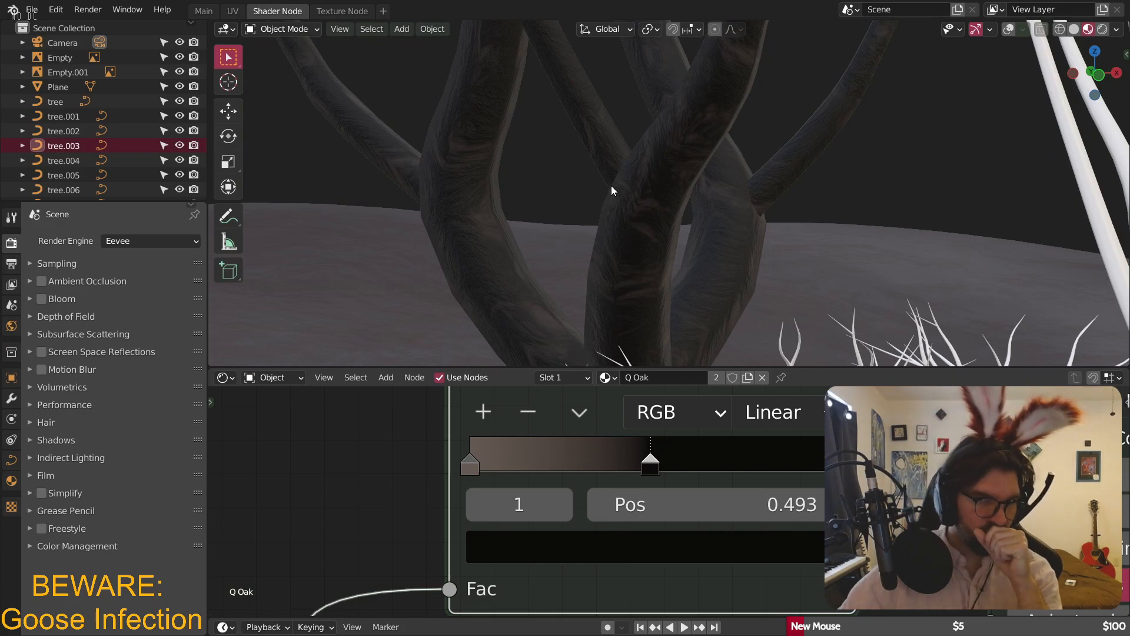
- Move the texture coordinate, mapping and noise texture nodes farther from the color ramp and bump nodes
scroll(418, 534, down, 6)
scroll(332, 482, up, 2)
middle_drag(589, 423, 700, 421)
drag(657, 391, 351, 584)
drag(467, 434, 265, 447)
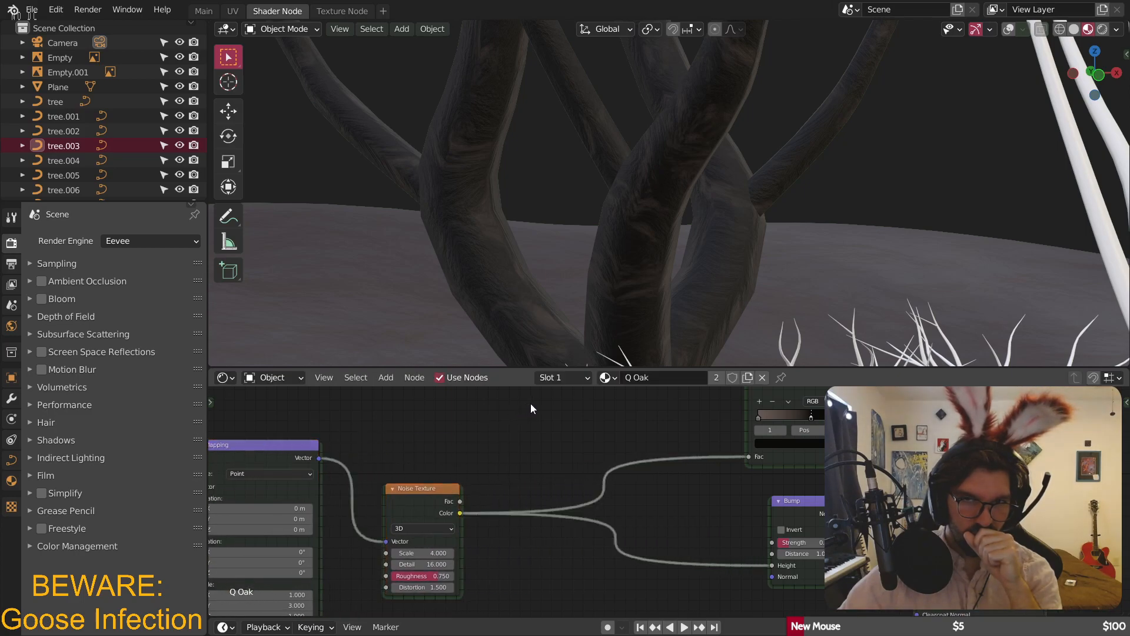
- Undo the node move and the latest color ramp changes on Q Oak
key(ctrl+z)
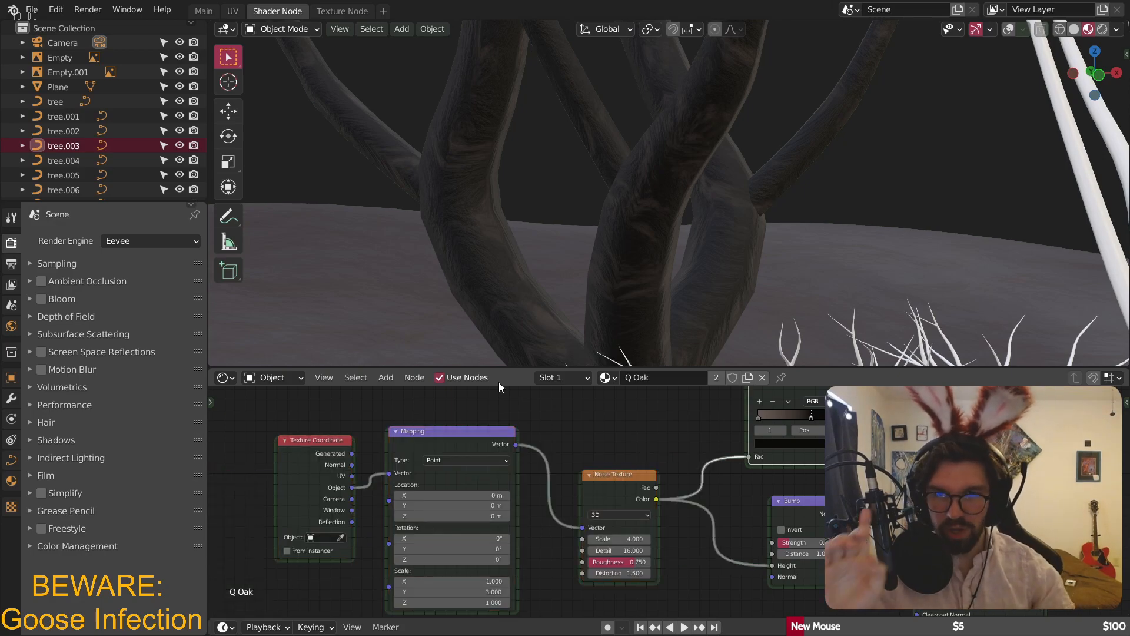
key(ctrl+z)
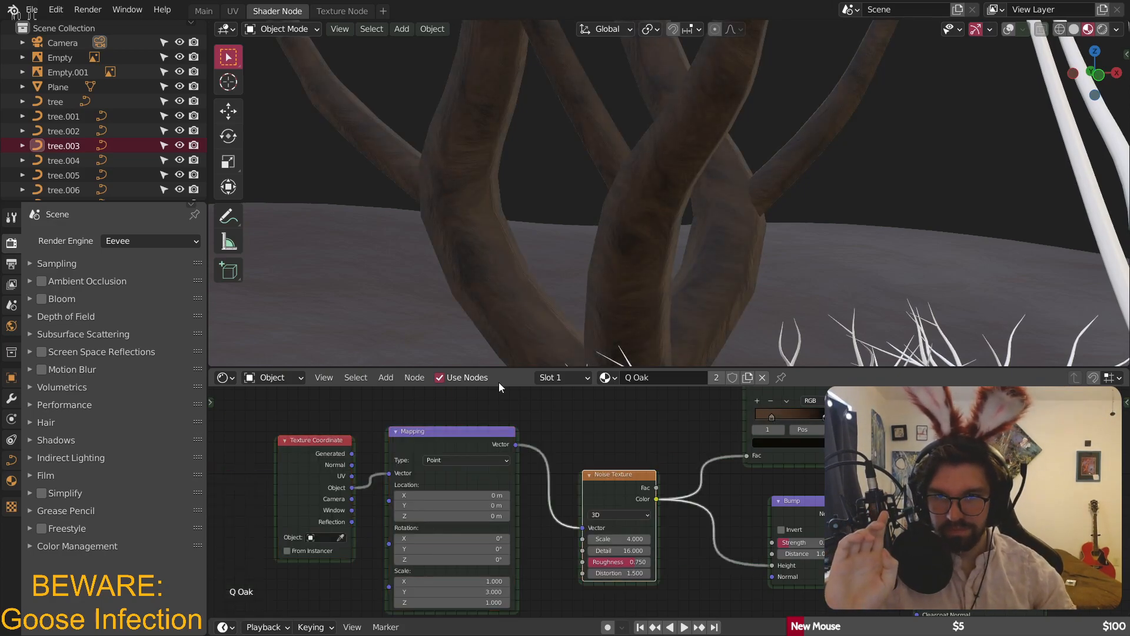
key(ctrl+z)
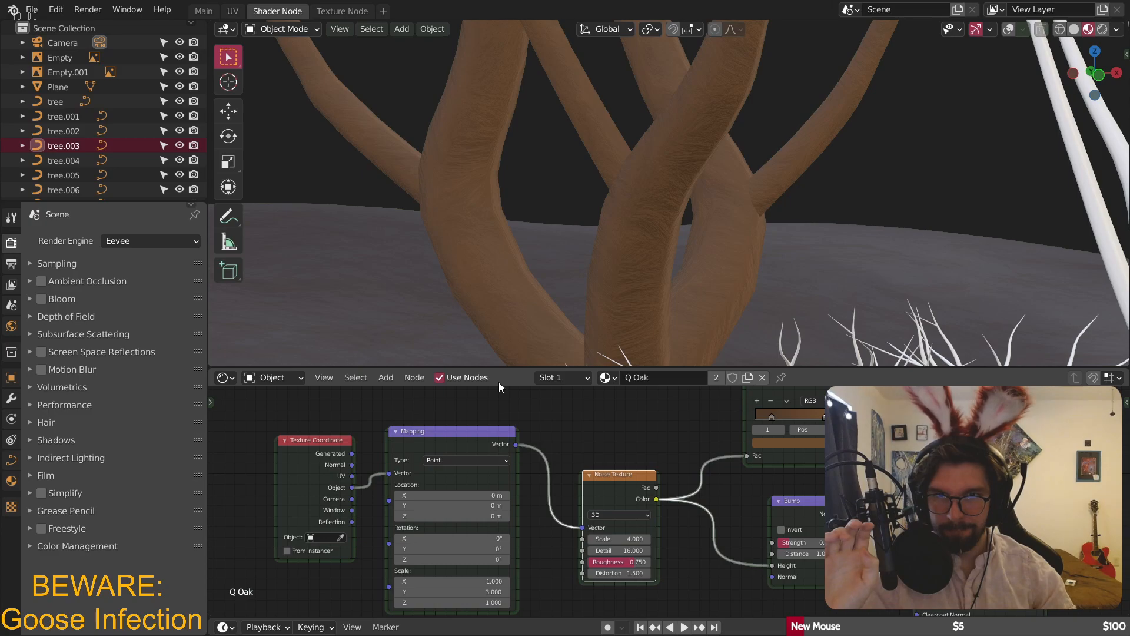
key(ctrl+z)
- Space the texture coordinate, mapping and noise texture nodes away from the bump node and reposition the color ramp node
drag(682, 412, 263, 606)
drag(437, 447, 270, 470)
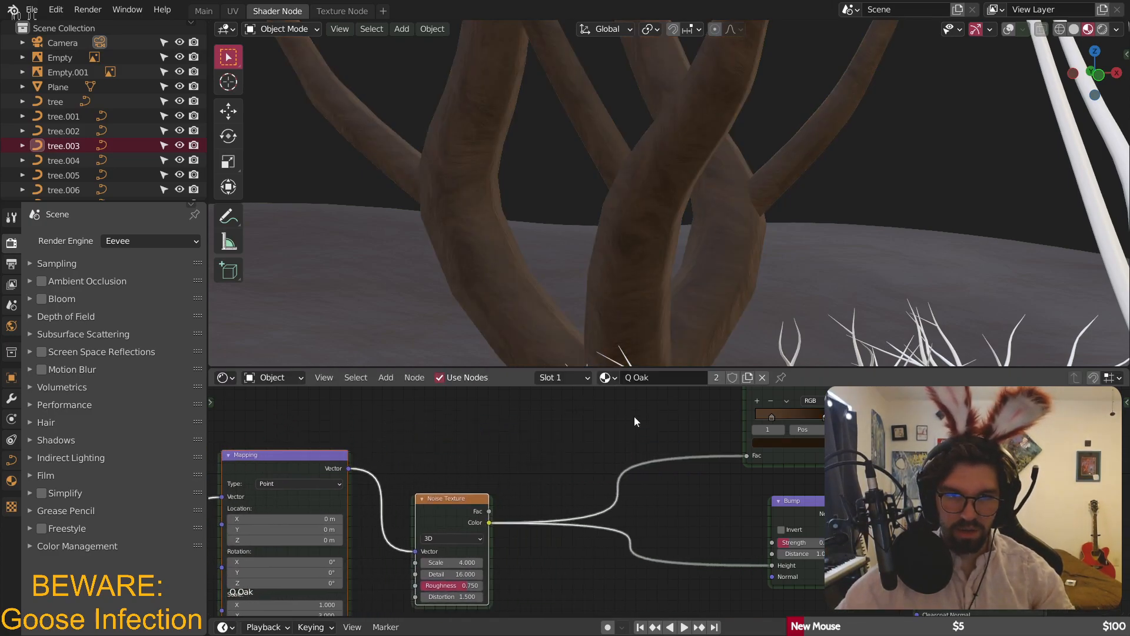
scroll(588, 435, down, 1)
middle_drag(587, 435, 578, 524)
drag(743, 468, 628, 469)
middle_drag(476, 493, 571, 439)
- Add a Gradient Texture node above the mapping and noise texture nodes of Q Oak
click(382, 382)
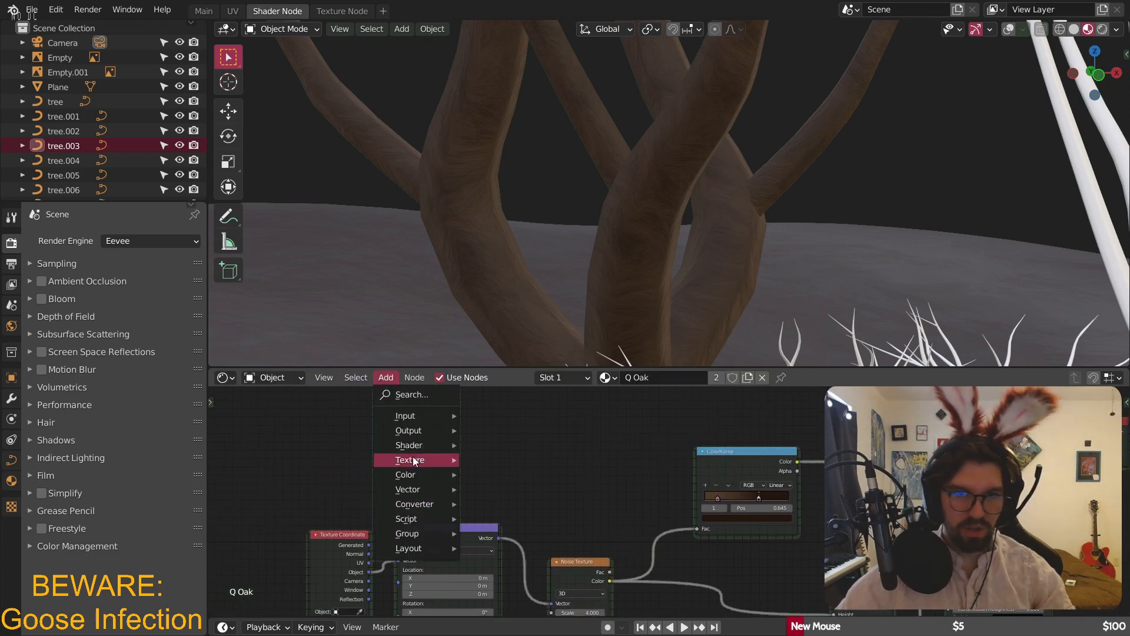
mouse_move(407, 458)
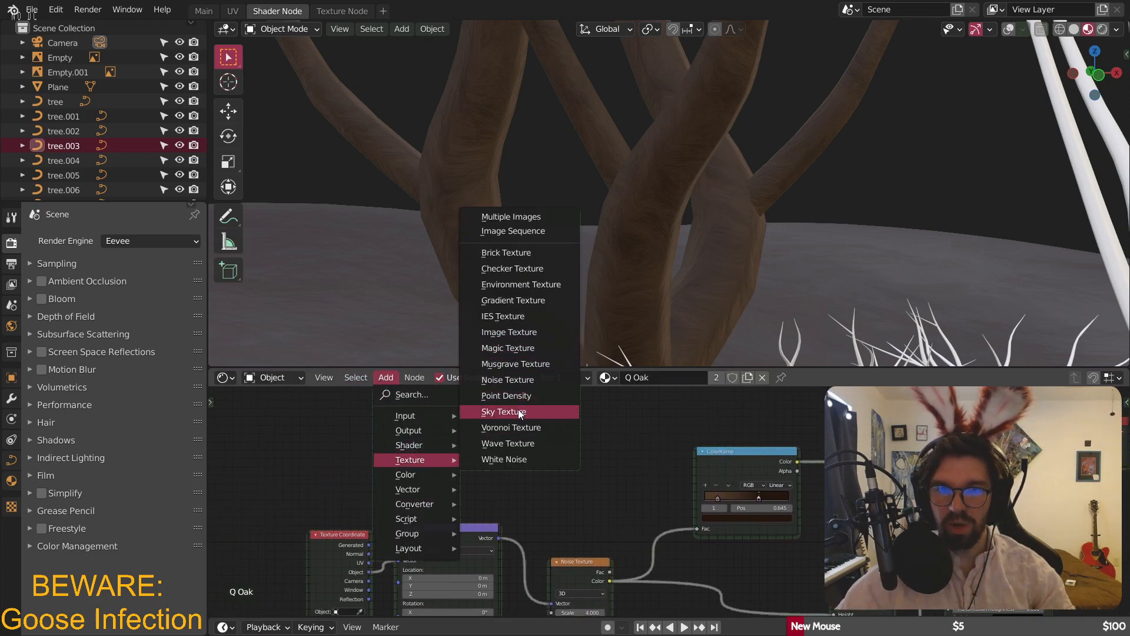
click(500, 306)
click(425, 481)
middle_drag(435, 613, 450, 486)
scroll(456, 505, up, 5)
middle_drag(456, 441, 493, 608)
scroll(500, 297, down, 5)
middle_drag(495, 295, 442, 172)
middle_drag(553, 263, 538, 169)
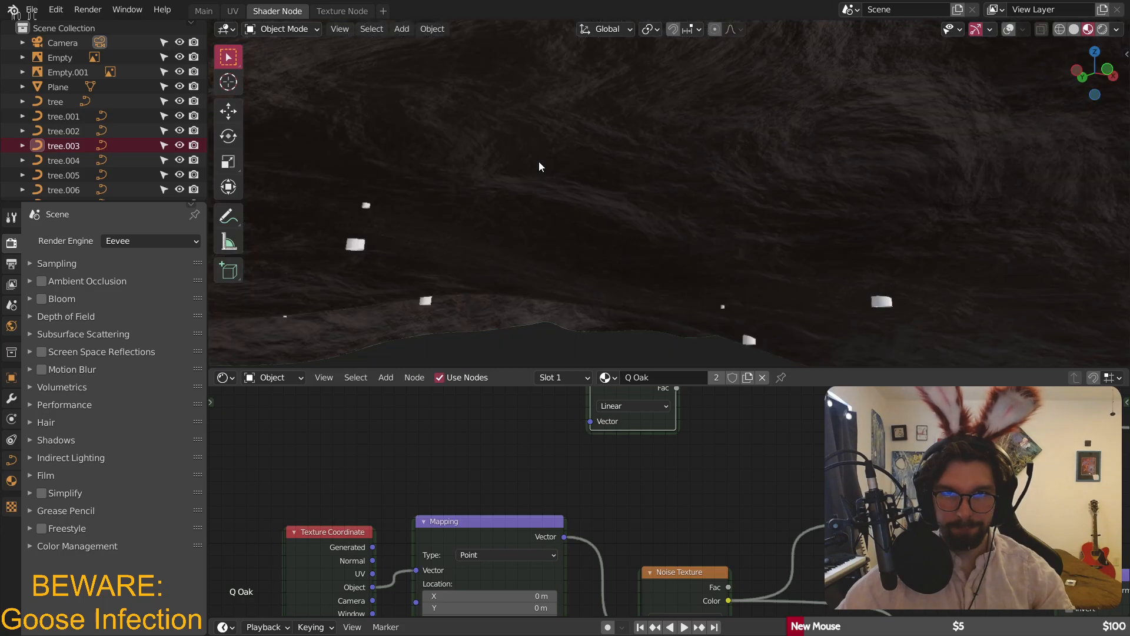
middle_drag(707, 175, 663, 199)
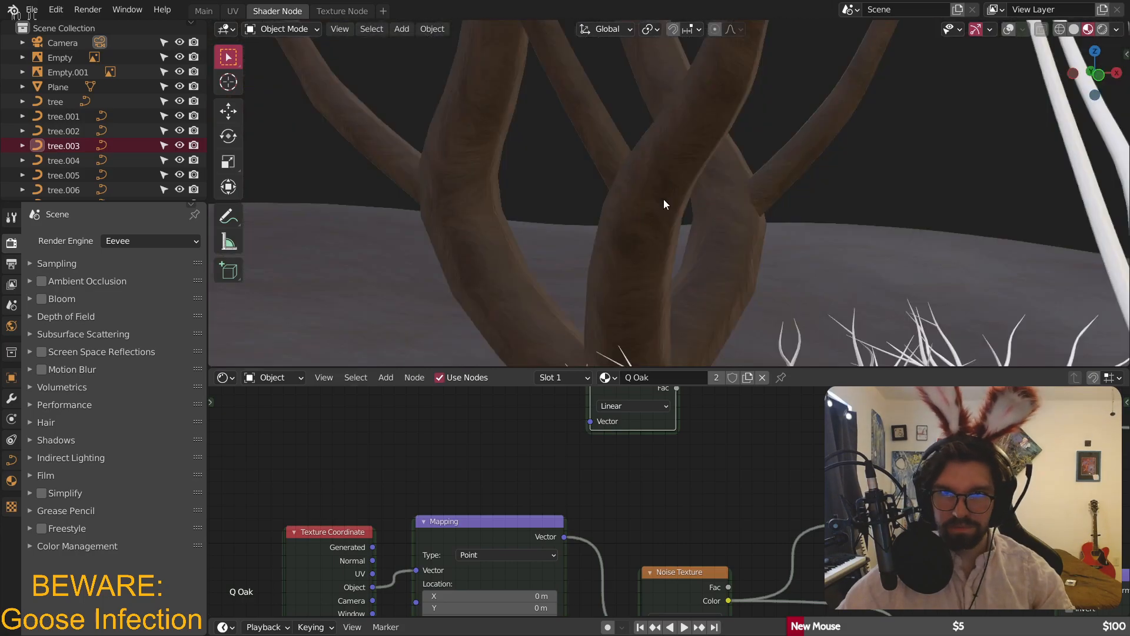
- Move the texture coordinate node aside and add a second Mapping node between it and the gradient texture
drag(340, 532, 263, 437)
middle_drag(405, 439, 550, 469)
key(shift+a)
mouse_move(494, 418)
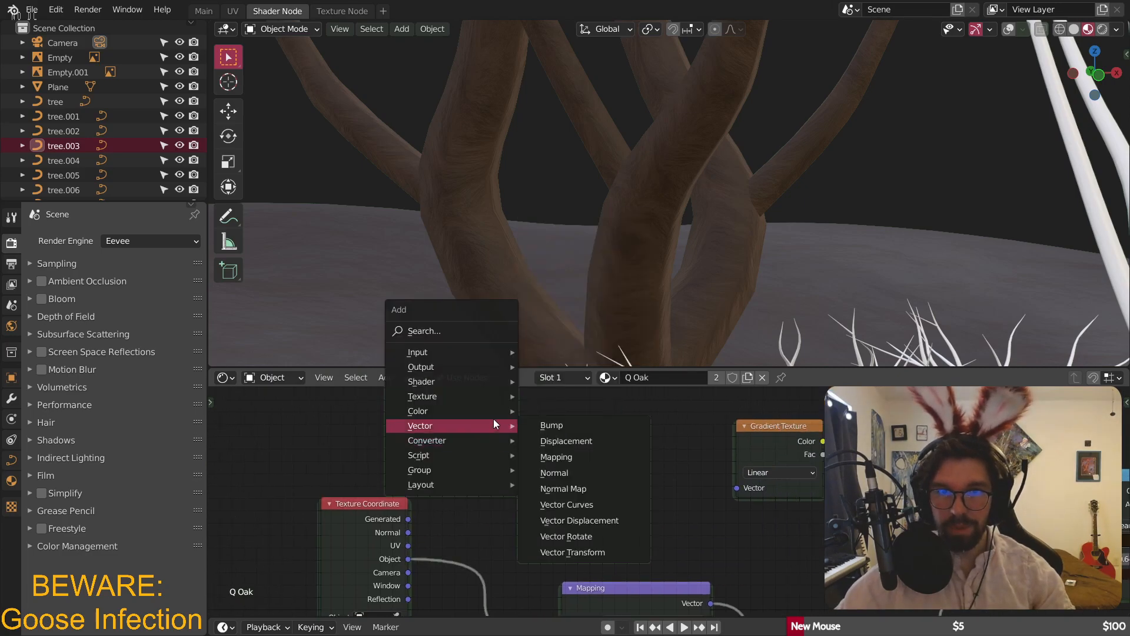
click(562, 457)
click(513, 522)
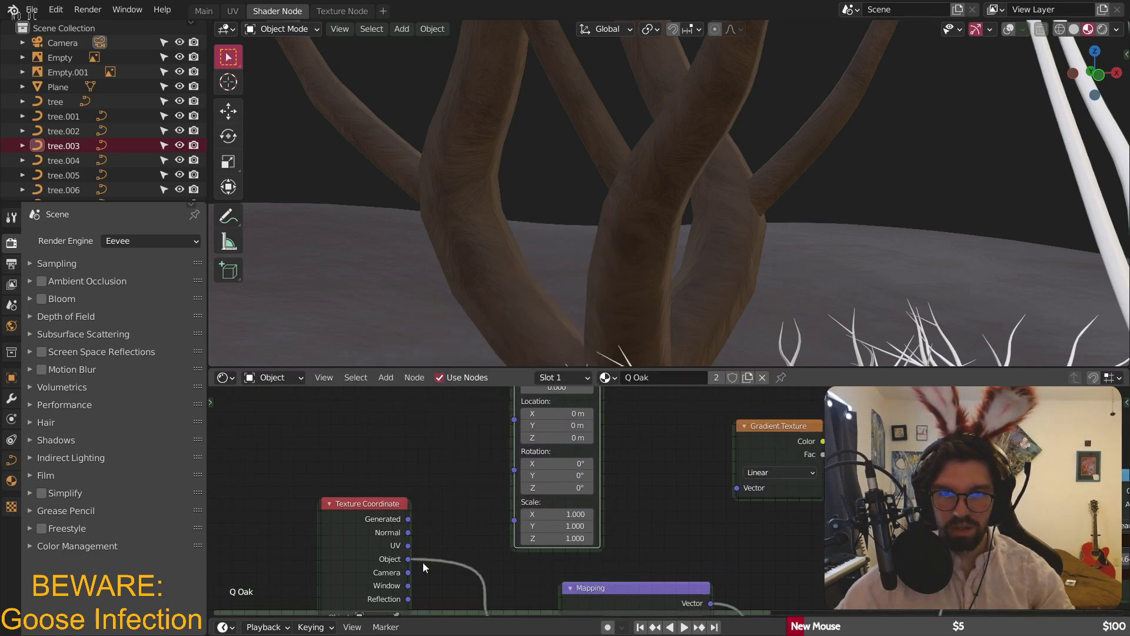
- Connect the texture coordinate's Object output to the new mapping node, and that node's Vector output to the gradient texture
drag(410, 559, 519, 380)
middle_drag(477, 501, 451, 545)
scroll(407, 562, down, 1)
drag(386, 599, 481, 440)
drag(552, 394, 667, 538)
- Move the ColorRamp node aside and insert a Hue Saturation Value node on its Color output link
middle_drag(830, 544, 686, 467)
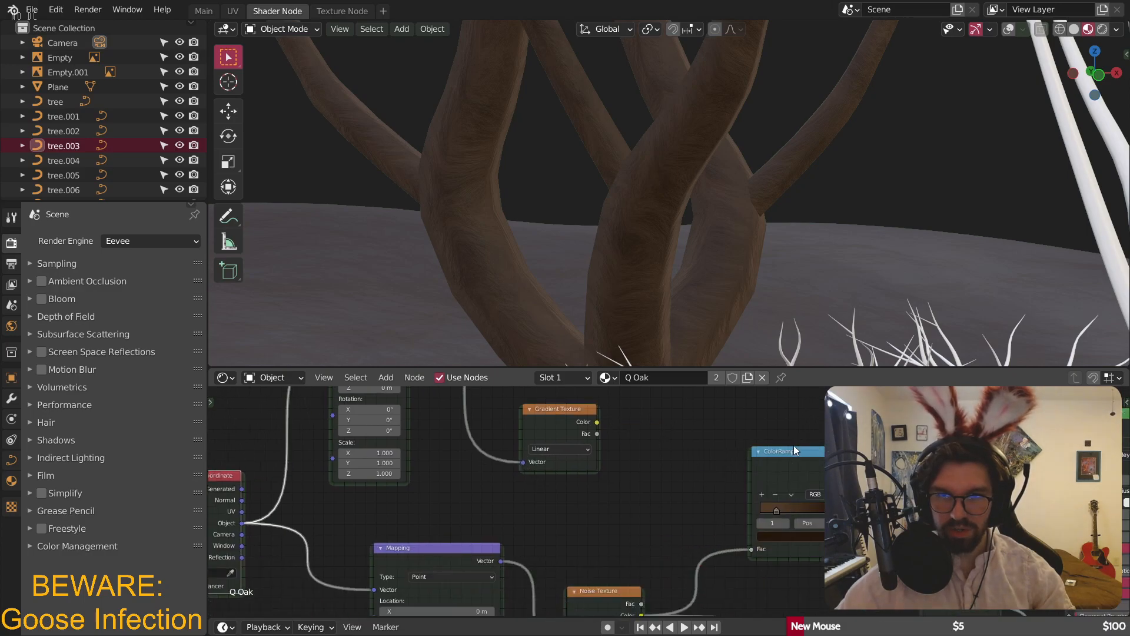
drag(796, 454, 739, 534)
middle_drag(863, 457, 645, 437)
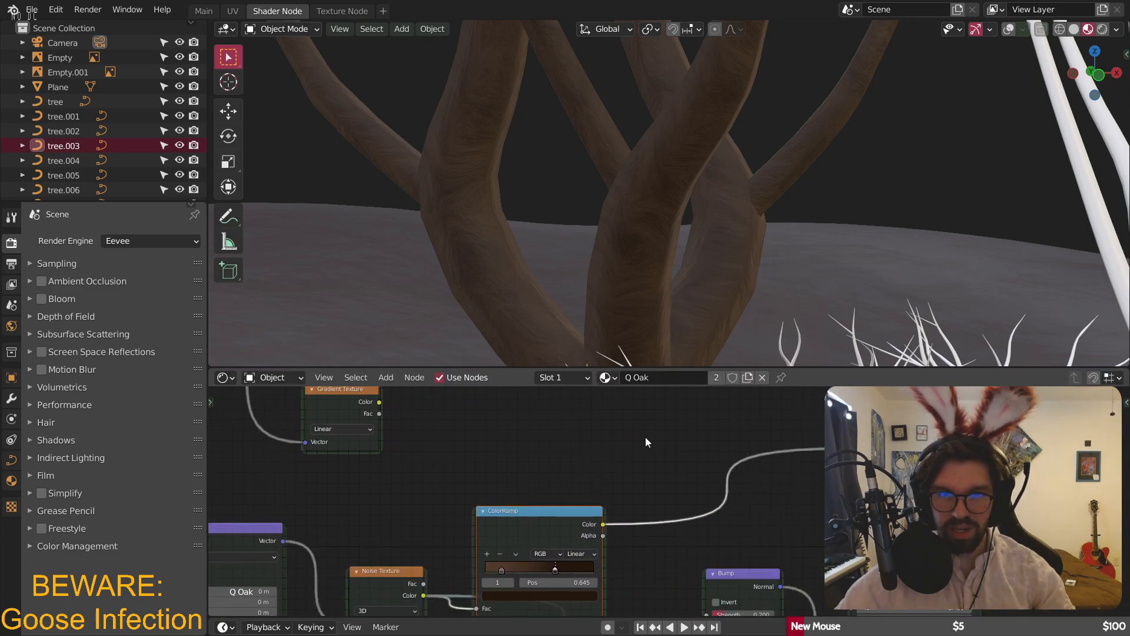
click(384, 378)
mouse_move(436, 504)
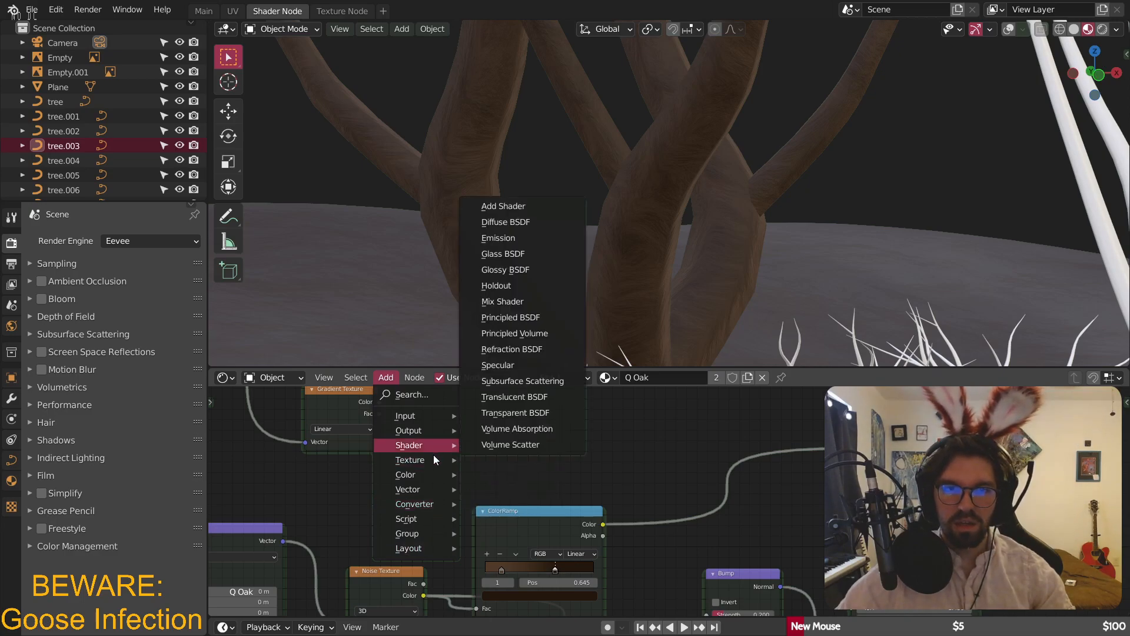
mouse_move(433, 461)
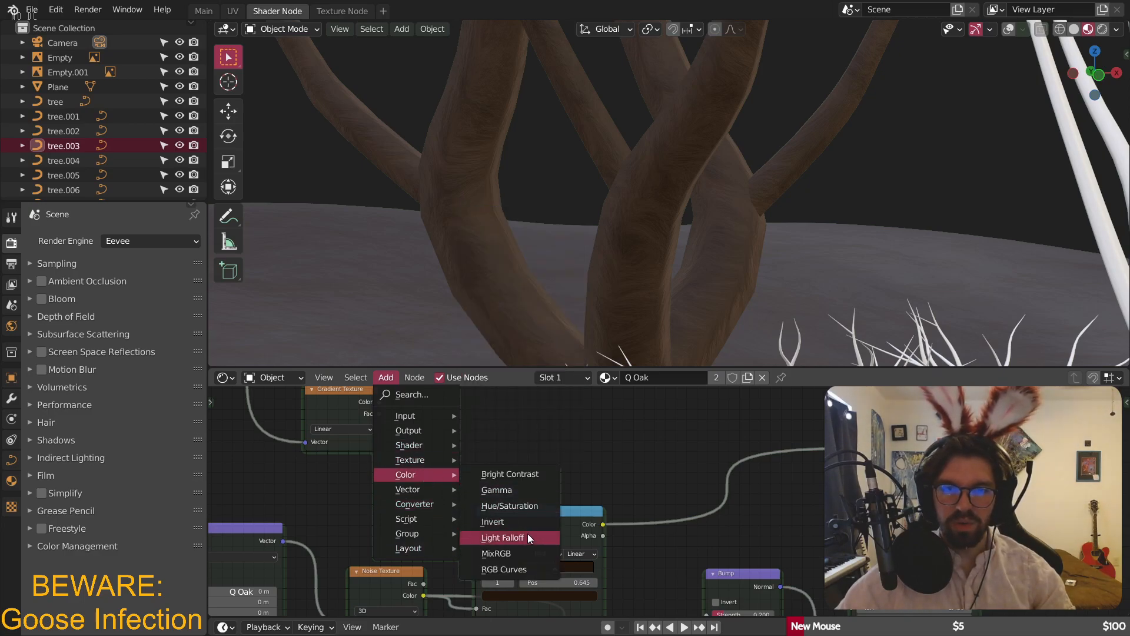
click(521, 505)
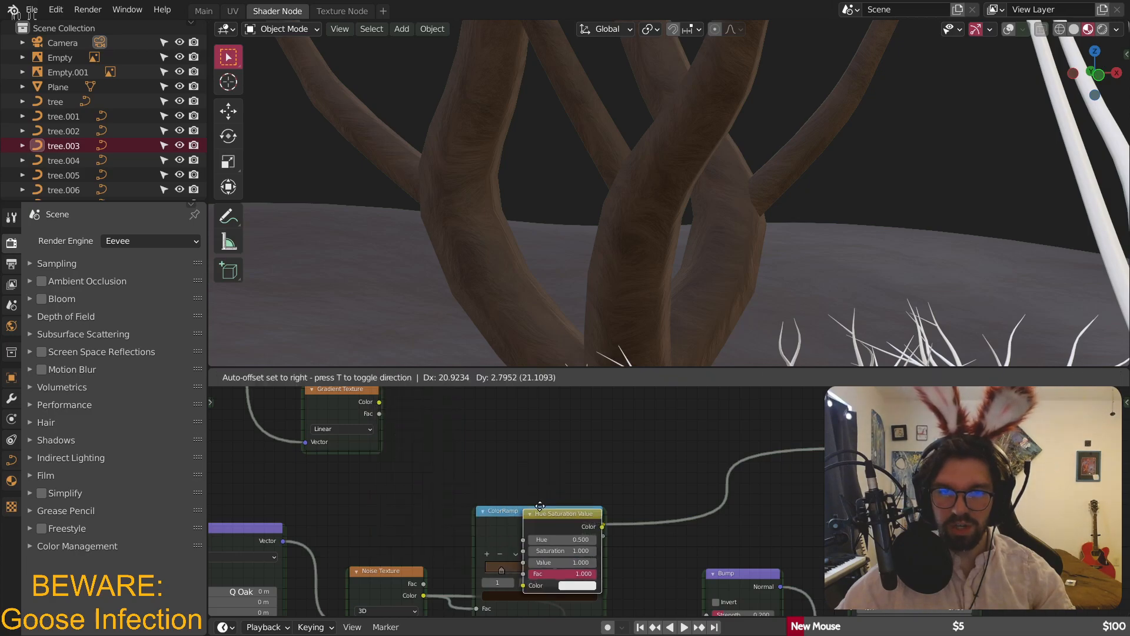
click(703, 425)
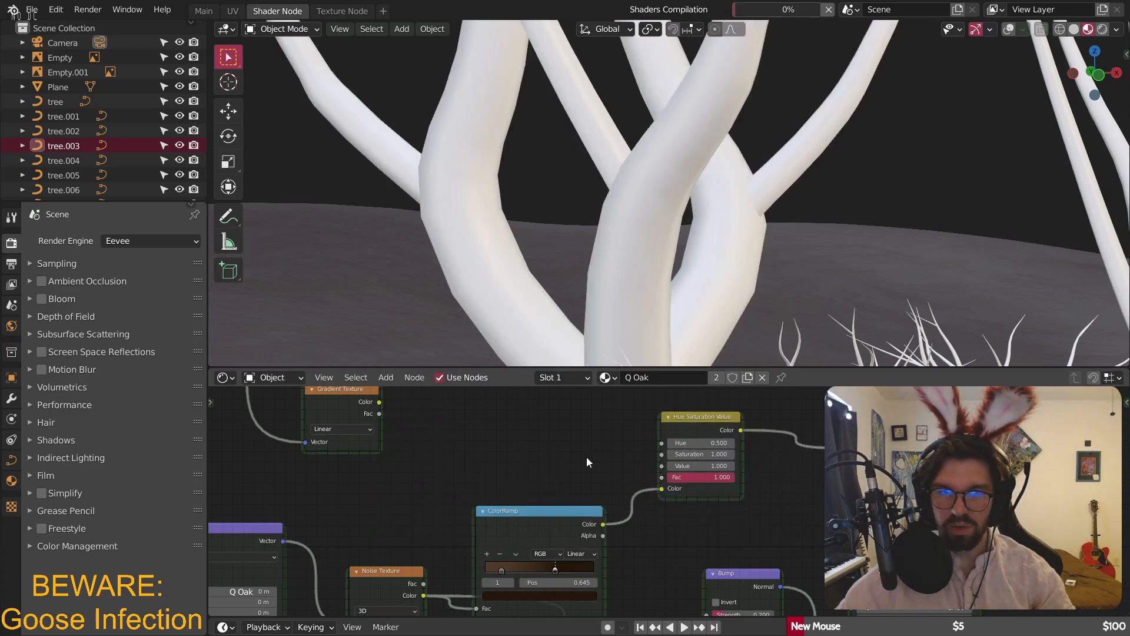
- Connect the Gradient Texture's Color output to the Value input of the Hue Saturation Value node
middle_drag(417, 416, 614, 510)
drag(574, 493, 836, 555)
middle_drag(527, 492, 667, 486)
scroll(673, 254, down, 3)
scroll(672, 255, down, 2)
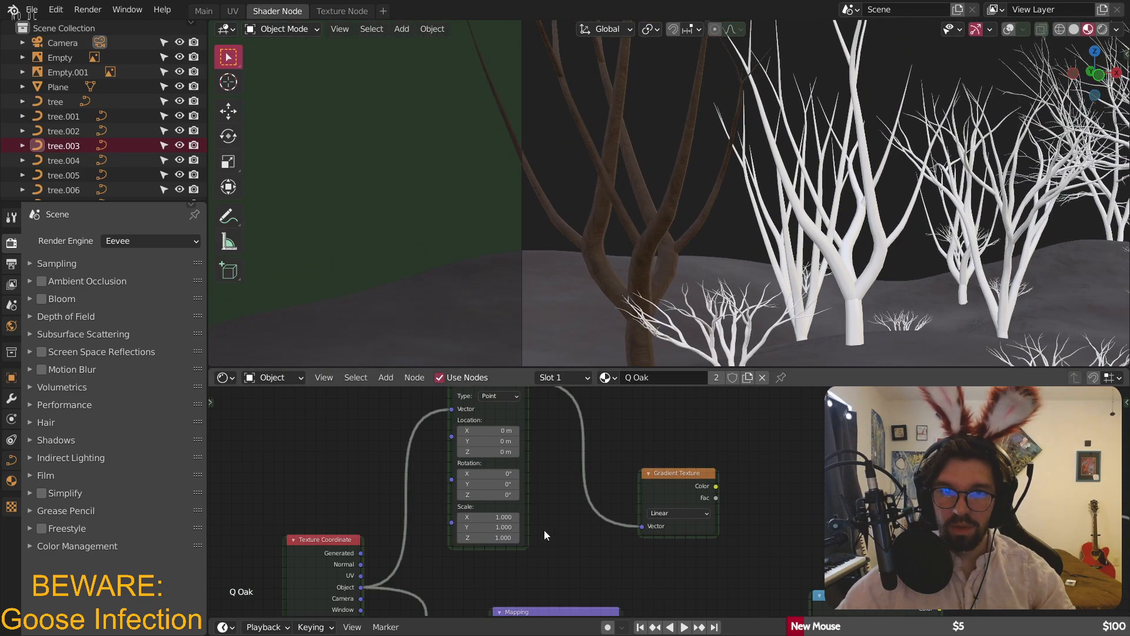
scroll(584, 507, up, 1)
middle_drag(812, 498, 606, 468)
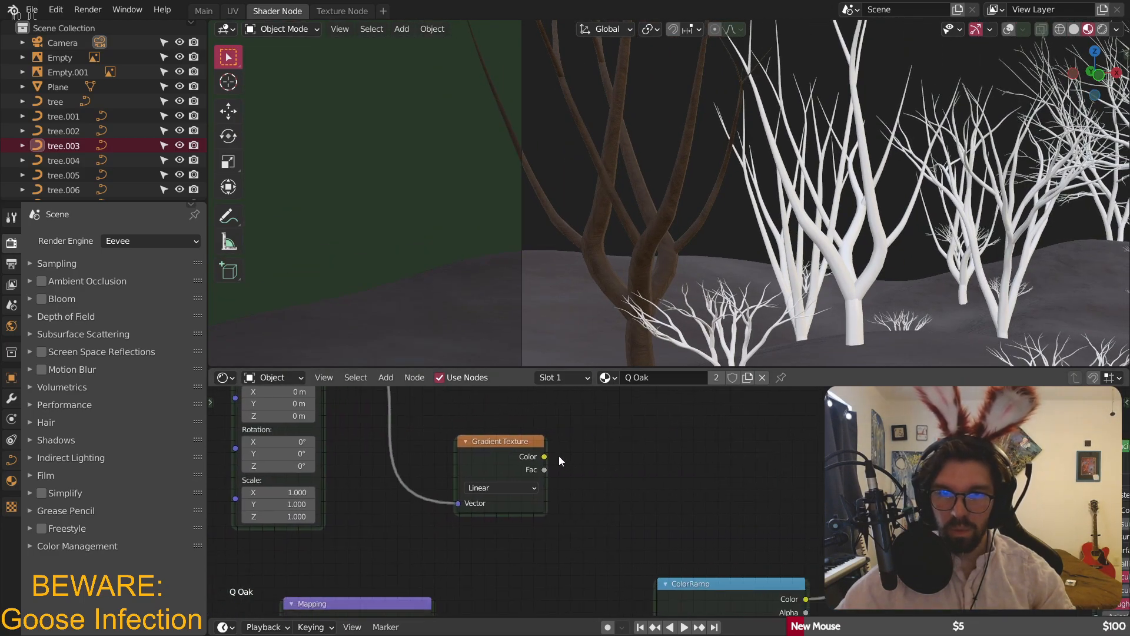
drag(544, 456, 823, 529)
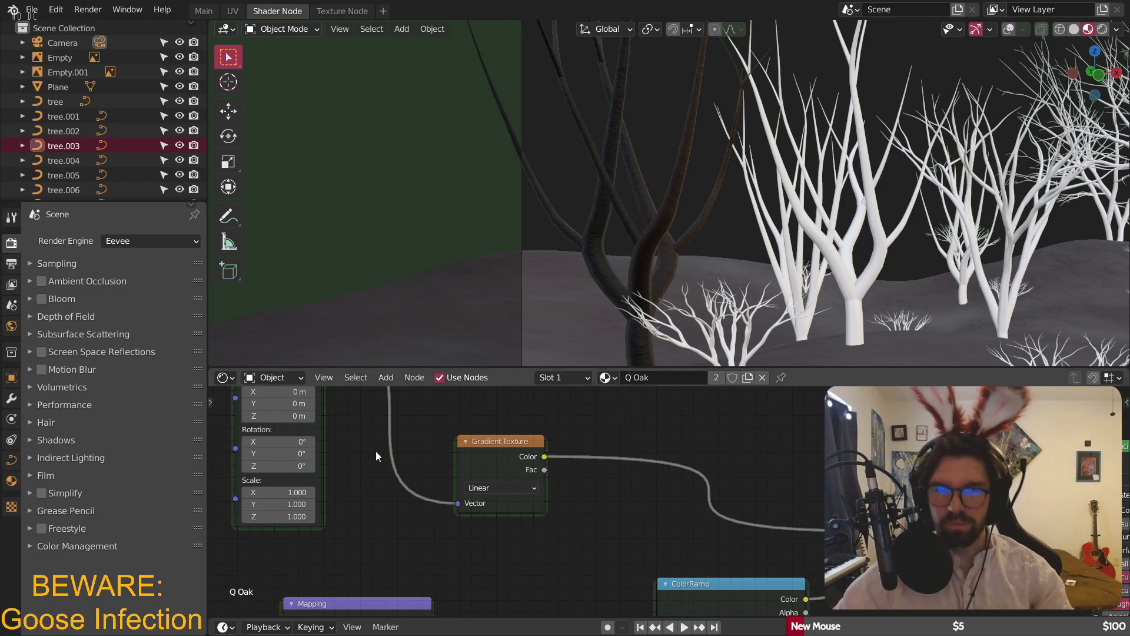
- Set the Y rotation of the gradient's Mapping node to -90°
middle_drag(380, 450, 549, 454)
scroll(481, 421, up, 4)
drag(424, 435, 353, 410)
right_click(424, 435)
click(520, 403)
text(-90)
key(Return)
scroll(786, 227, down, 3)
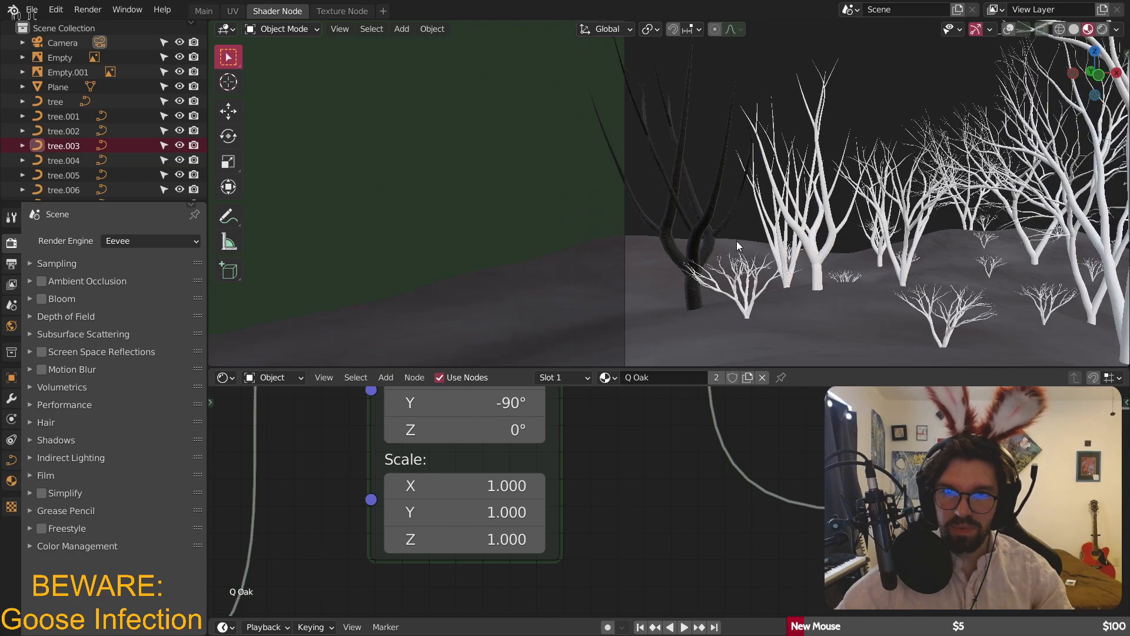
- Shift the gradient along the trunk by setting its Mapping node's X location to 2.2 m
shift+middle_drag(729, 245, 663, 242)
scroll(663, 242, up, 3)
middle_drag(623, 401, 632, 554)
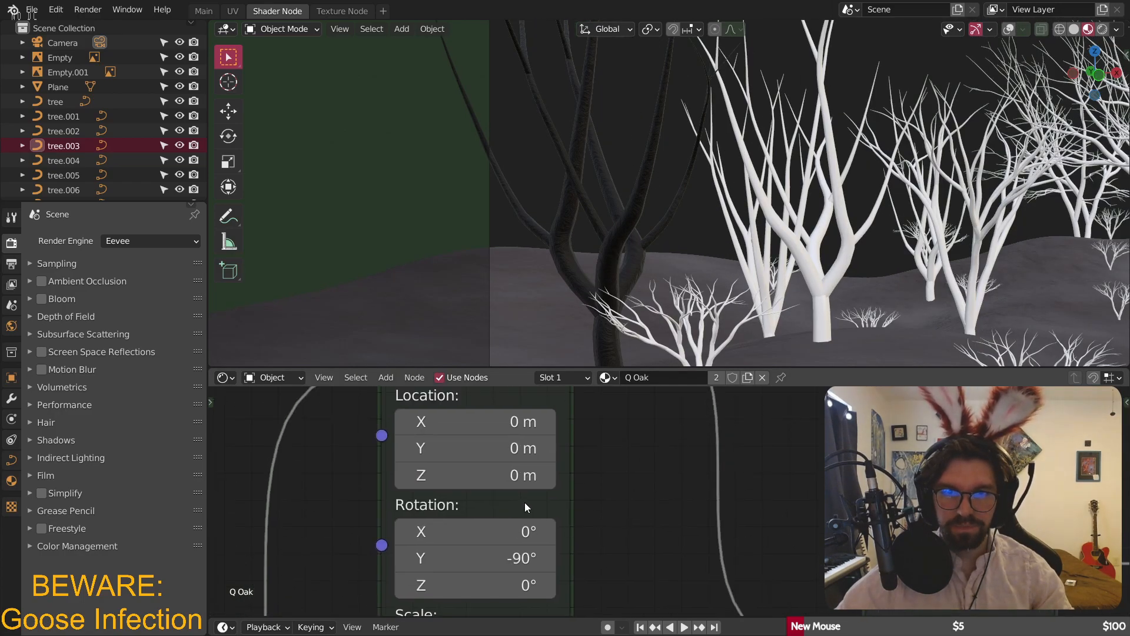
drag(472, 474, 539, 474)
right_click(472, 475)
drag(472, 446, 484, 422)
right_click(472, 447)
scroll(669, 511, down, 3)
scroll(524, 482, up, 1)
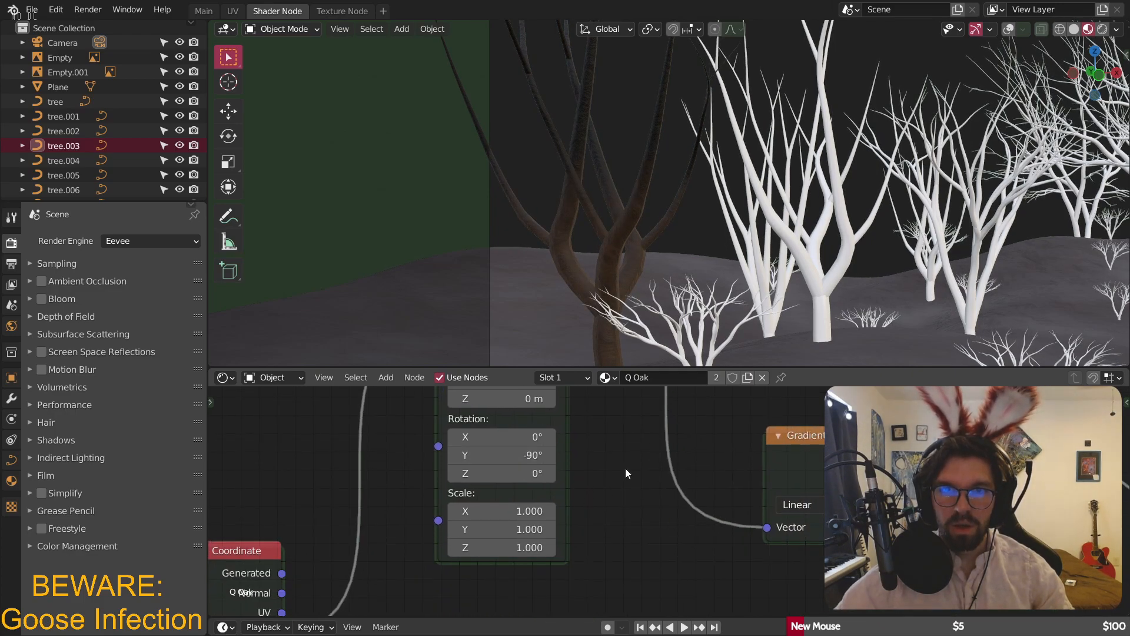
middle_drag(614, 535, 638, 517)
middle_drag(606, 439, 606, 492)
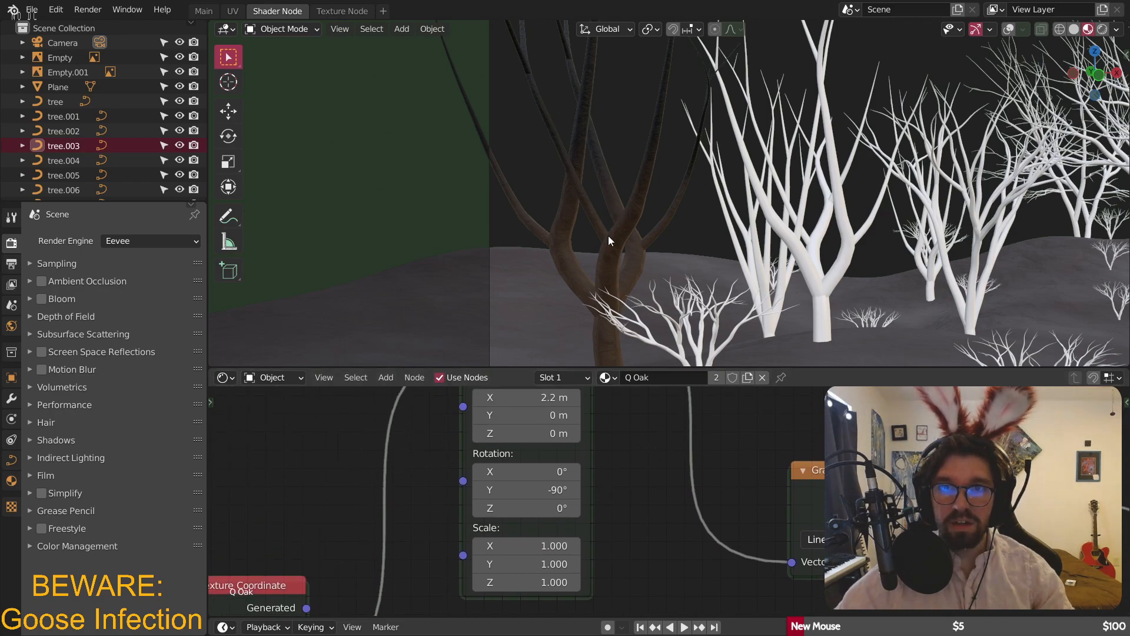
- Connect the Gradient Texture's Color output to the Saturation input of the Hue Saturation Value node as well
scroll(731, 459, down, 2)
middle_drag(731, 460, 751, 437)
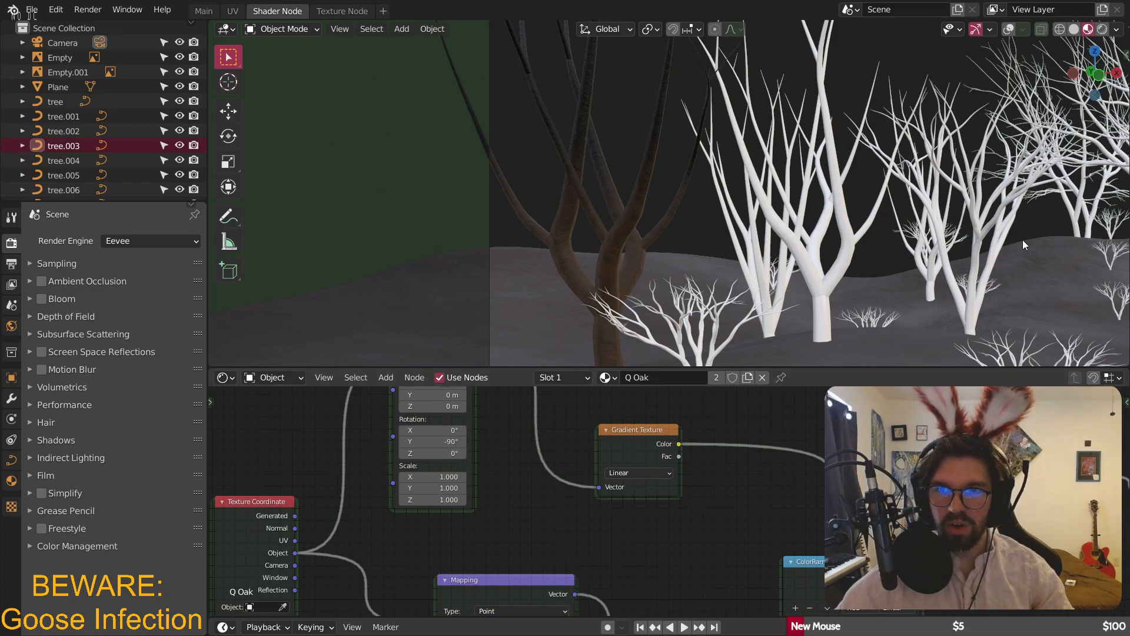
middle_drag(756, 479, 622, 525)
scroll(662, 487, up, 2)
drag(430, 457, 881, 540)
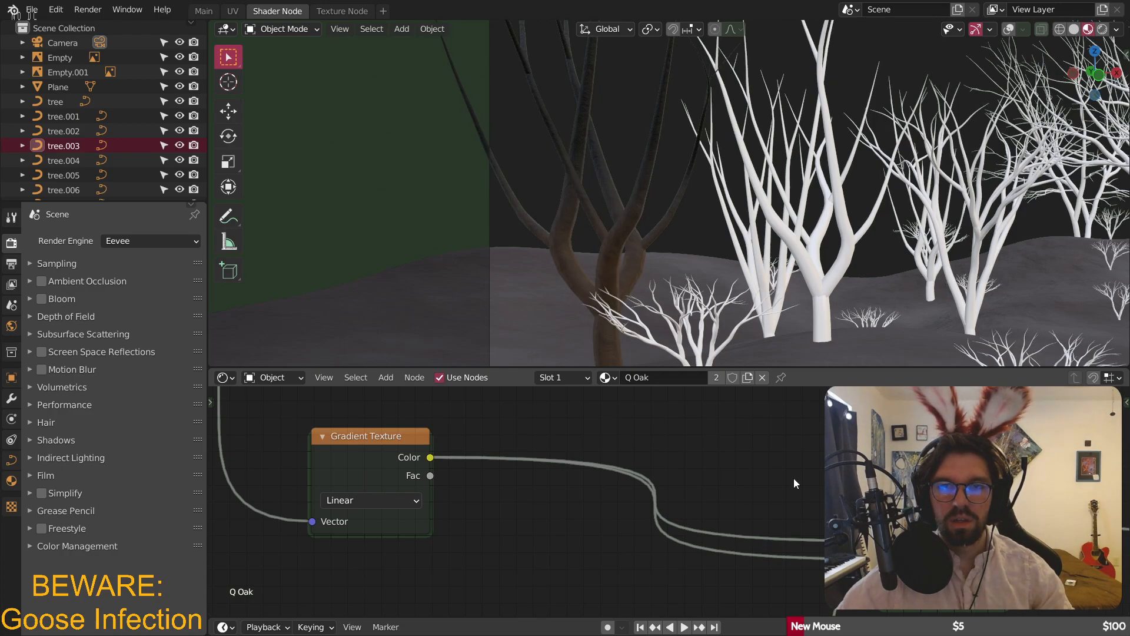
scroll(632, 213, down, 4)
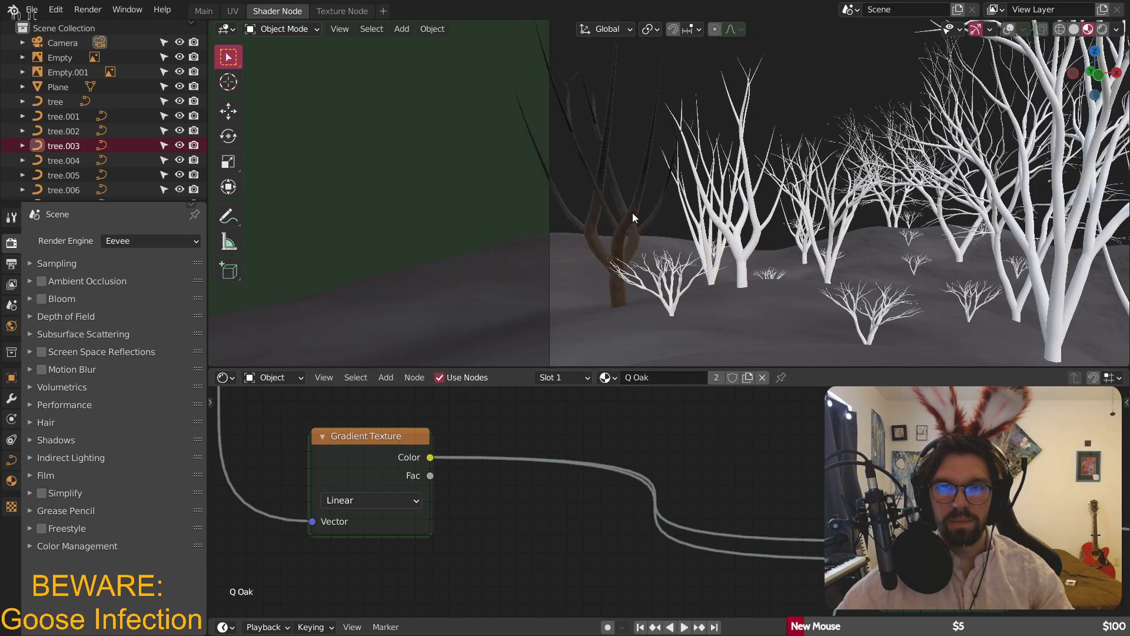
scroll(632, 213, up, 2)
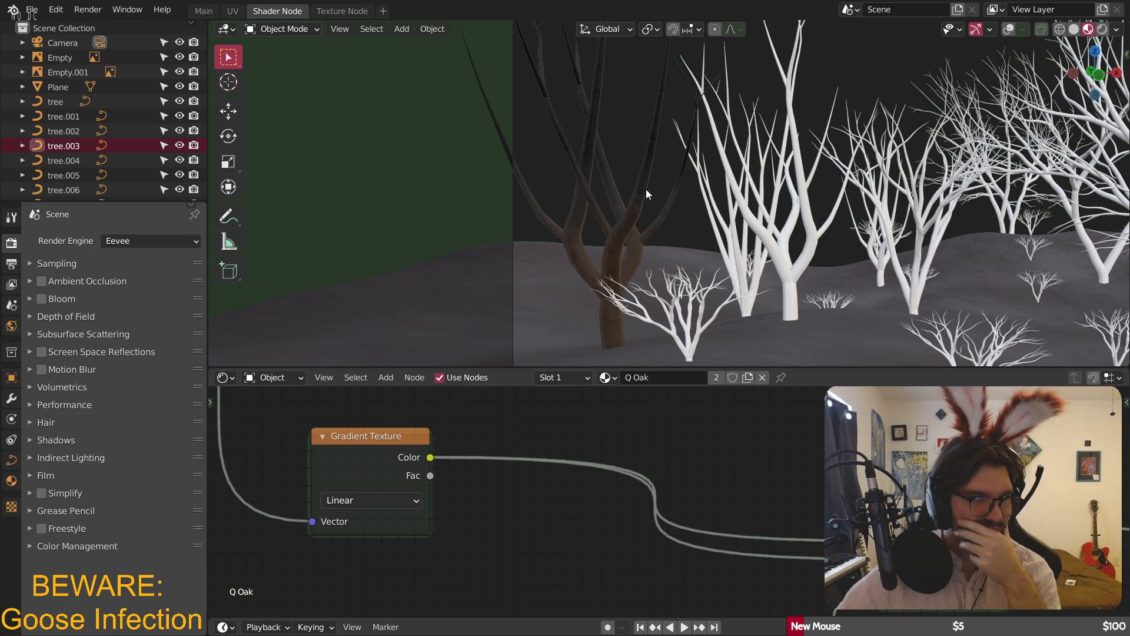
- Raise the Hue Saturation Value node and insert a new ColorRamp on the link from the Gradient Texture to its Value input
scroll(703, 486, down, 2)
middle_drag(703, 486, 684, 474)
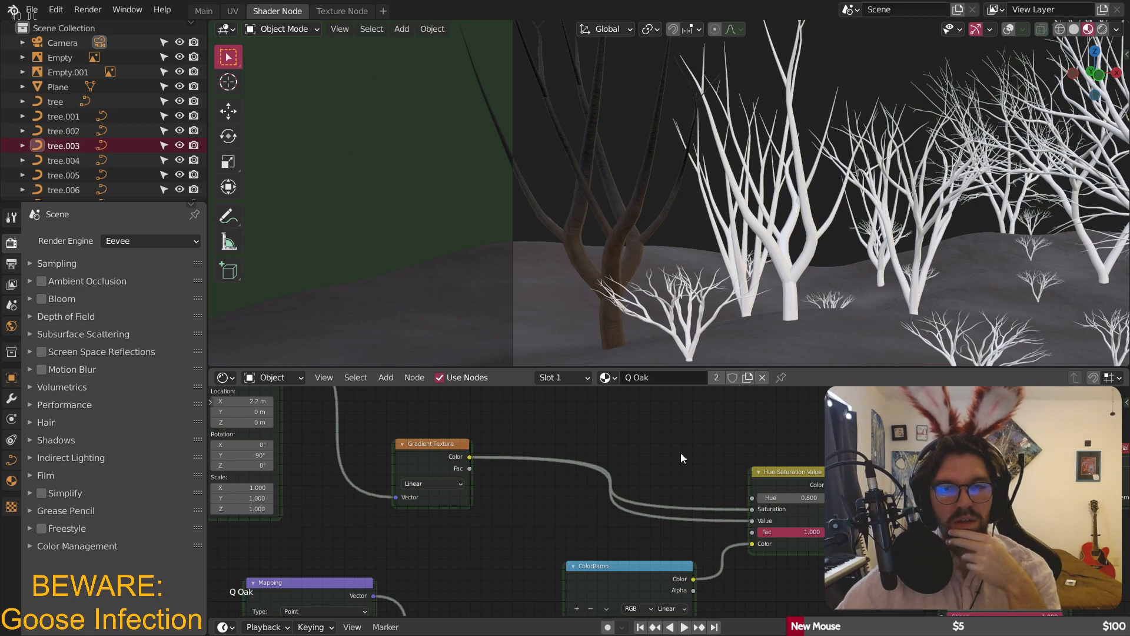
drag(775, 471, 784, 412)
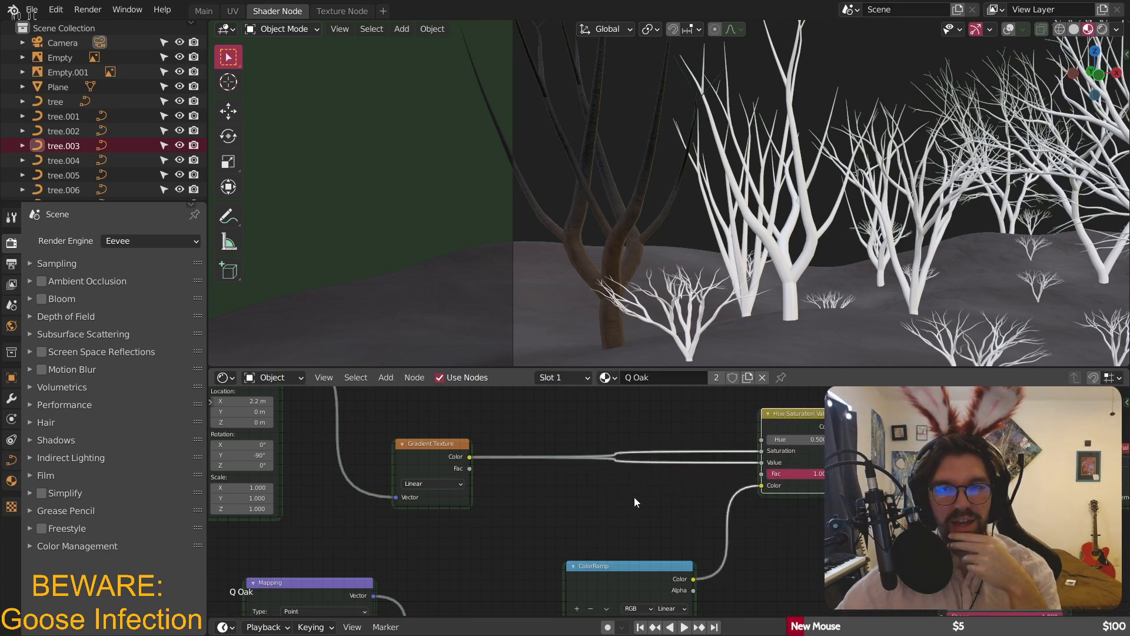
click(386, 377)
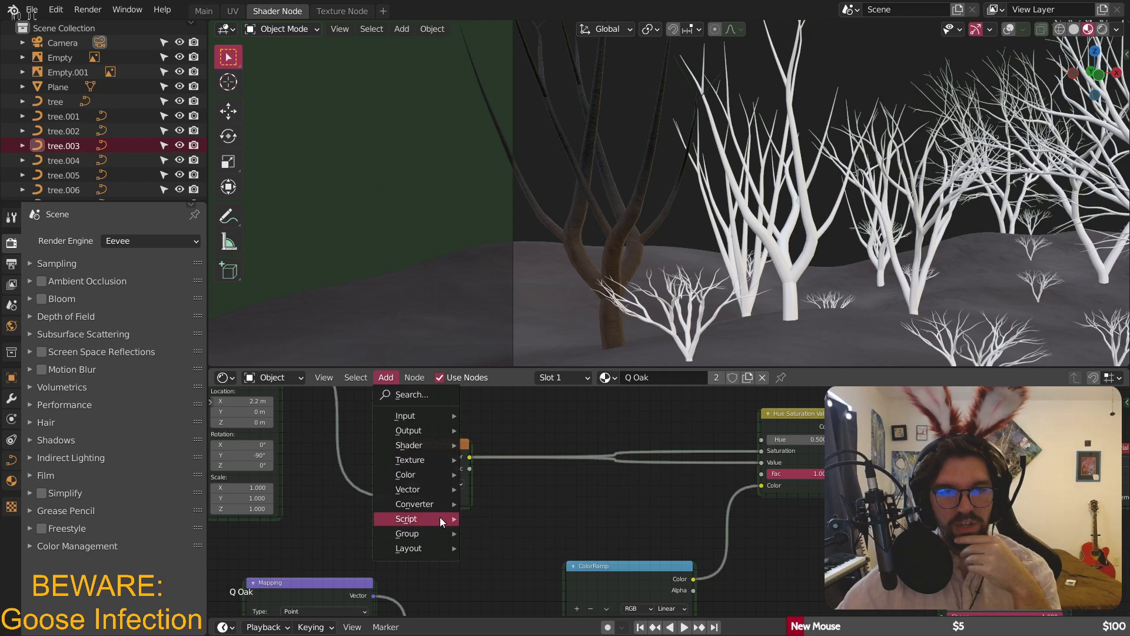
mouse_move(414, 504)
click(524, 313)
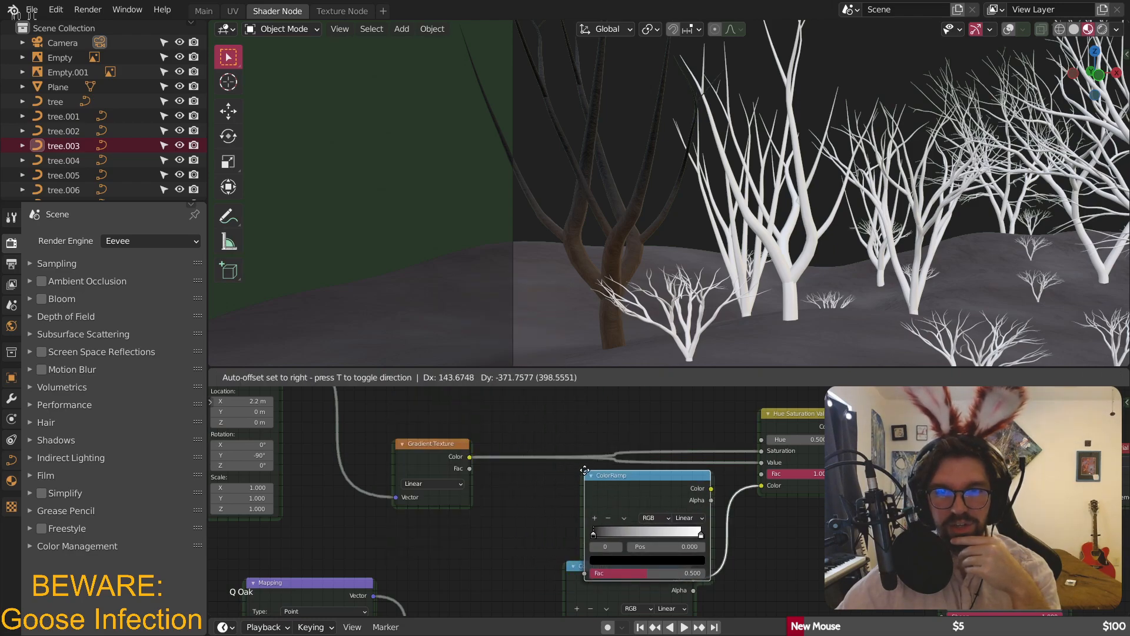
click(584, 470)
- Spread out the nodes by moving the new ColorRamp above the Gradient Texture and lowering the Hue Saturation Value node
middle_drag(673, 451, 661, 509)
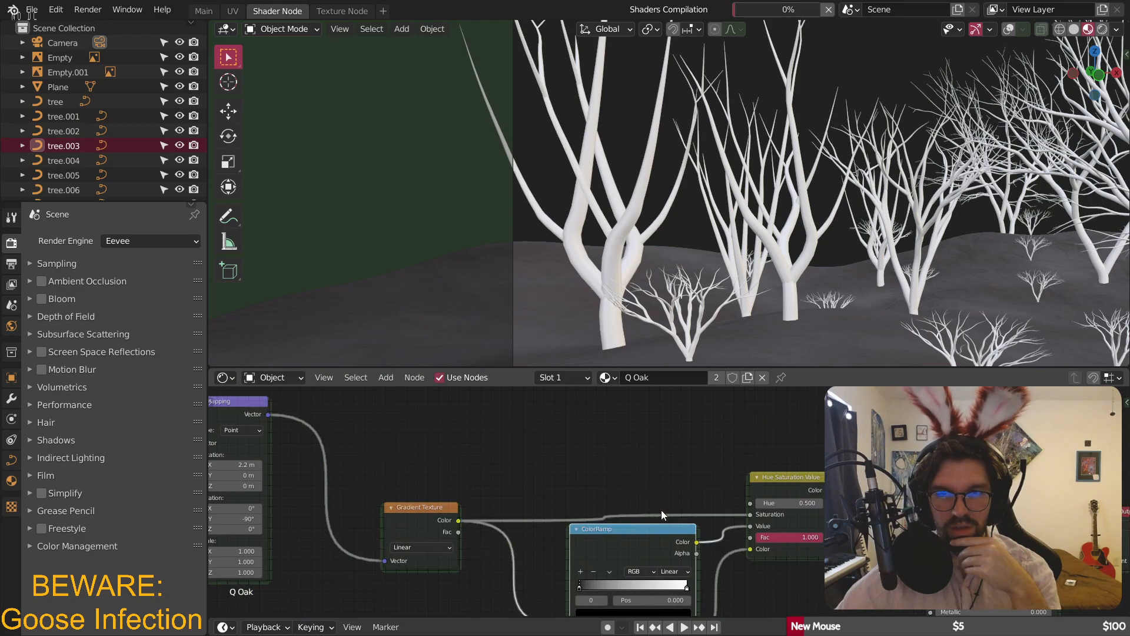
drag(627, 541, 596, 390)
drag(792, 482, 796, 550)
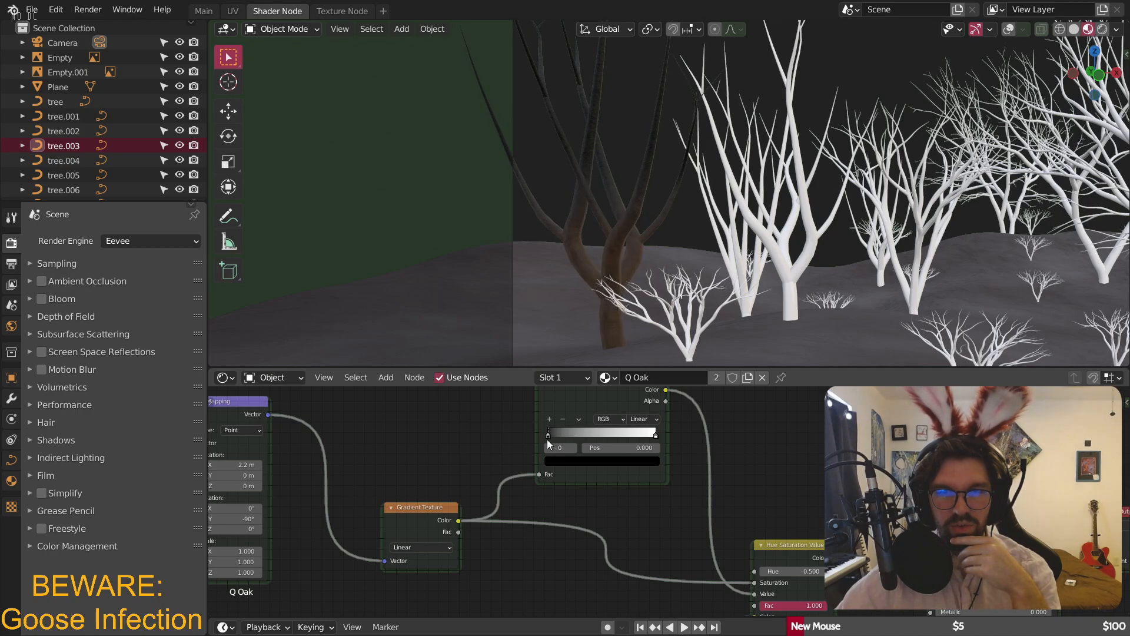
- Move the new ramp's black stop to 0.442 and add a white stop at position 0
drag(553, 431, 607, 429)
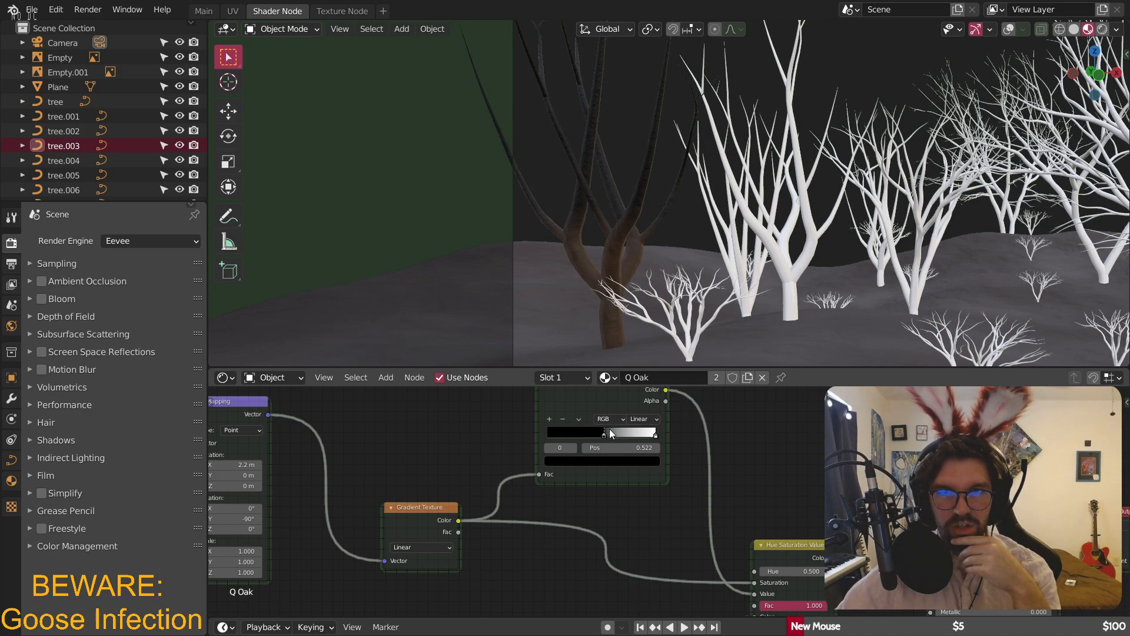
scroll(558, 427, up, 3)
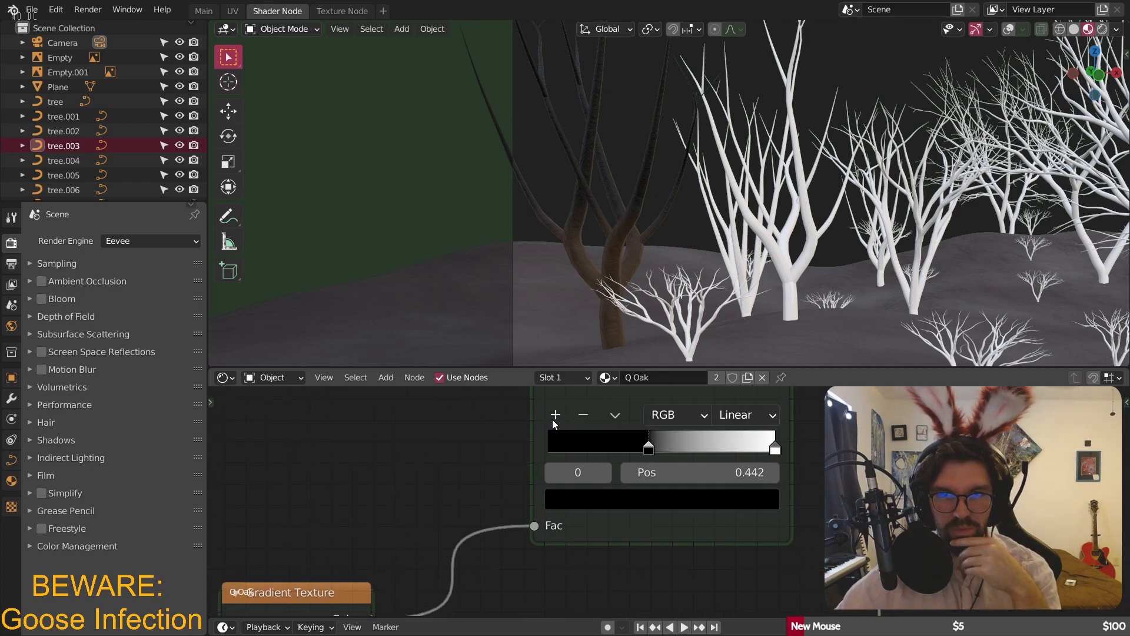
click(553, 416)
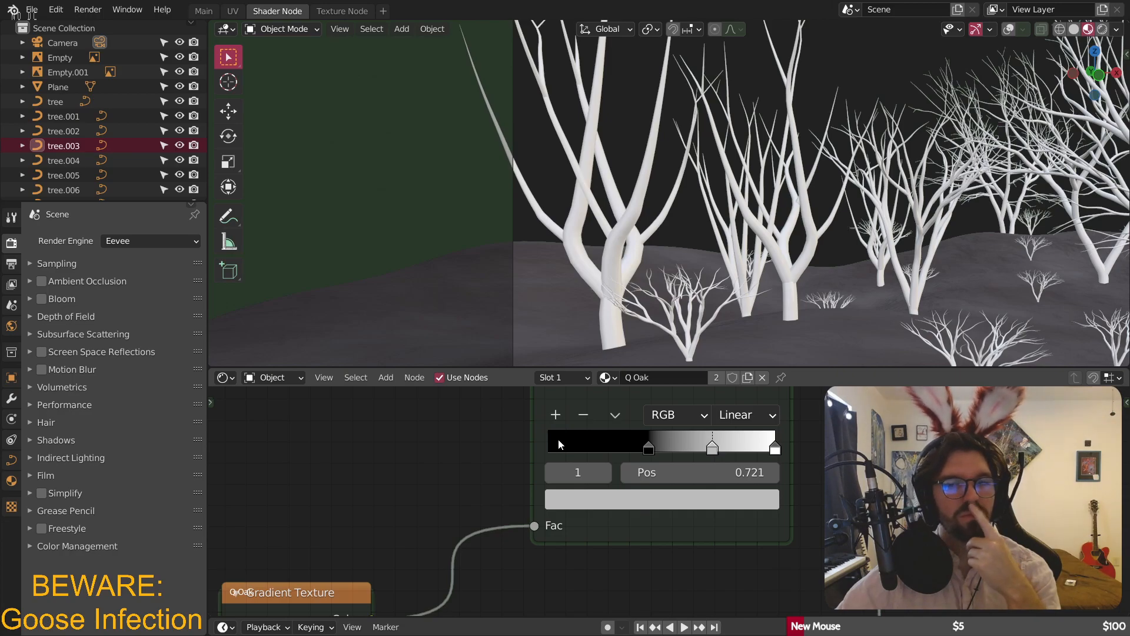
drag(559, 444, 518, 450)
click(599, 500)
scroll(748, 213, up, 10)
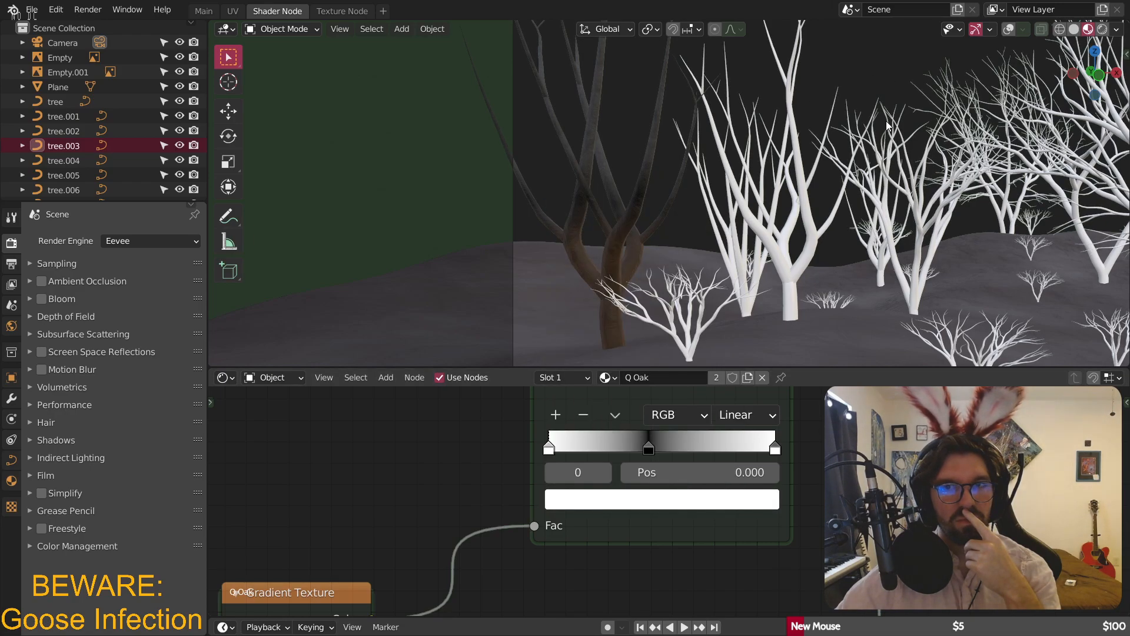
- Move the black stop closer to the ramp's start and add a stop at 0.478, sampling its black color from the existing stop
mouse_move(648, 445)
mouse_down()
mouse_move(567, 449)
mouse_move(657, 449)
mouse_up()
click(555, 415)
key(e)
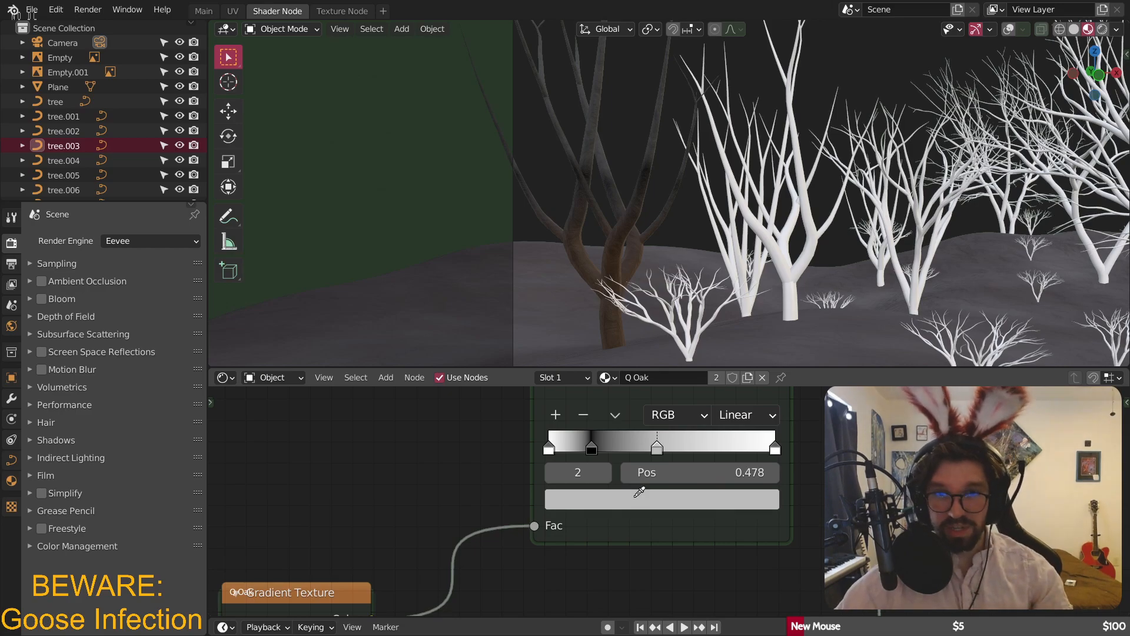
click(590, 448)
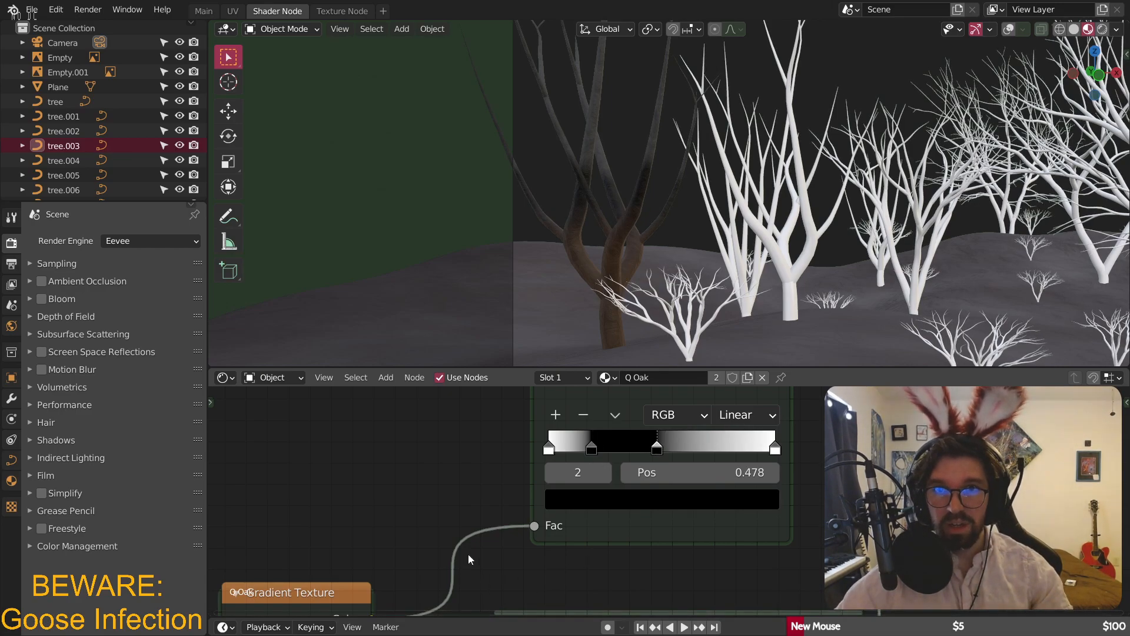
- Try different X and Y scale values on the gradient's Mapping node and restore both to 1.000
scroll(469, 558, down, 3)
middle_drag(468, 558, 797, 456)
middle_drag(371, 574, 547, 515)
scroll(549, 515, up, 8)
click(519, 443)
click(519, 443)
click(519, 443)
click(519, 444)
ctrl+scroll(560, 448, up, 4)
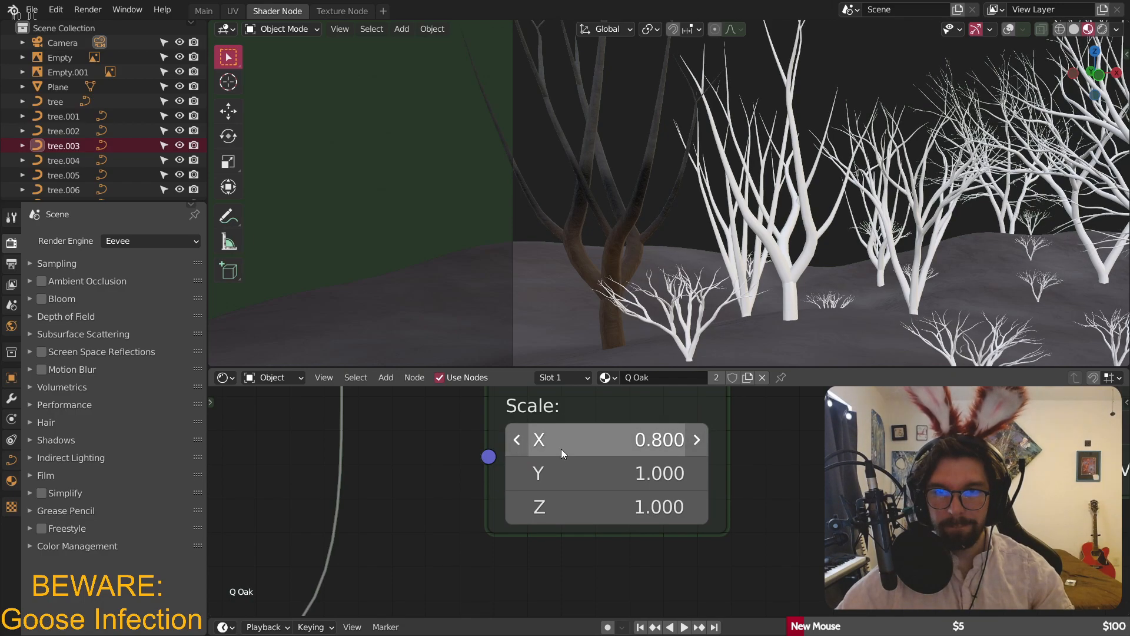
ctrl+scroll(577, 472, down, 4)
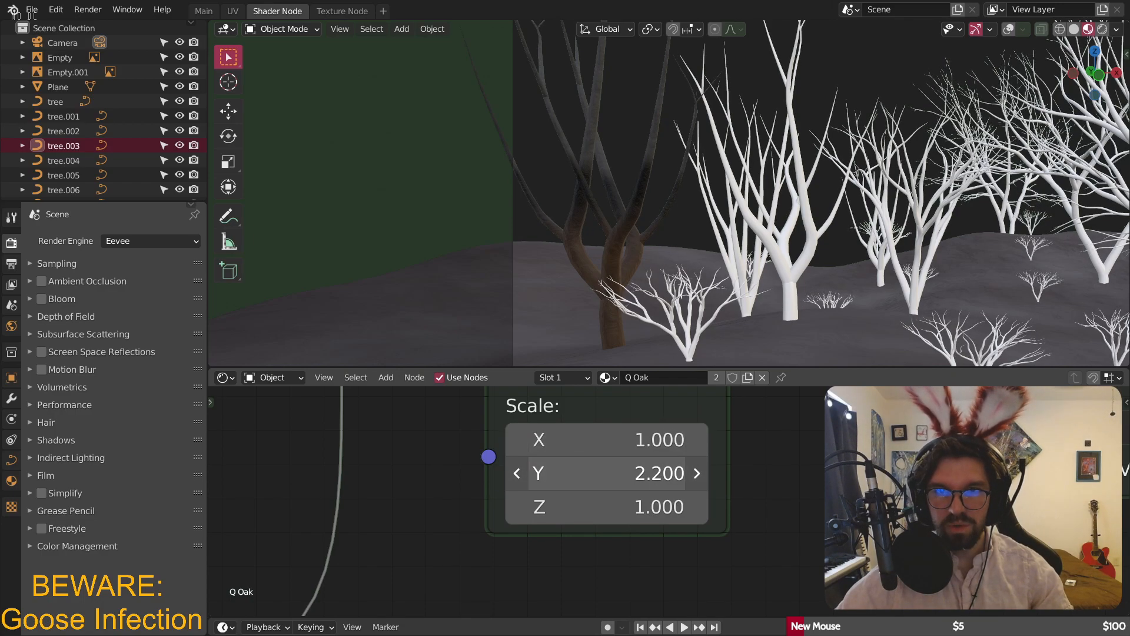
key(BackSpace)
- Set the Z scale of the gradient's Mapping node to 0.700 and inspect the bark on the trunk and upper branches
mouse_move(609, 496)
mouse_down()
mouse_move(642, 496)
mouse_move(582, 496)
mouse_move(615, 497)
mouse_move(600, 497)
mouse_up()
scroll(667, 177, up, 10)
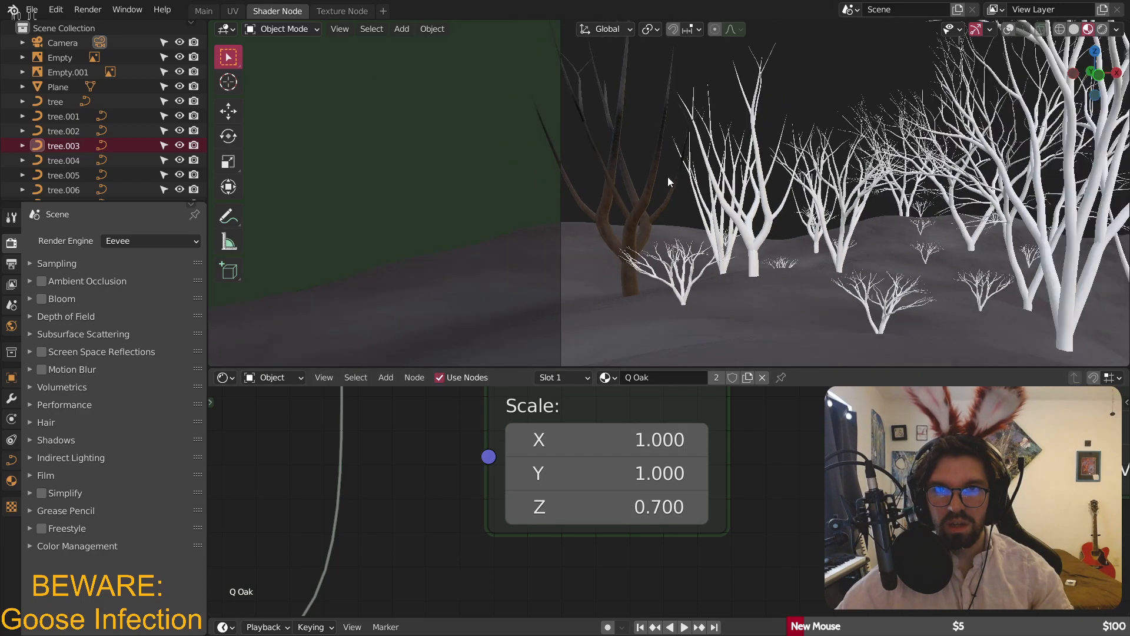
scroll(599, 87, down, 6)
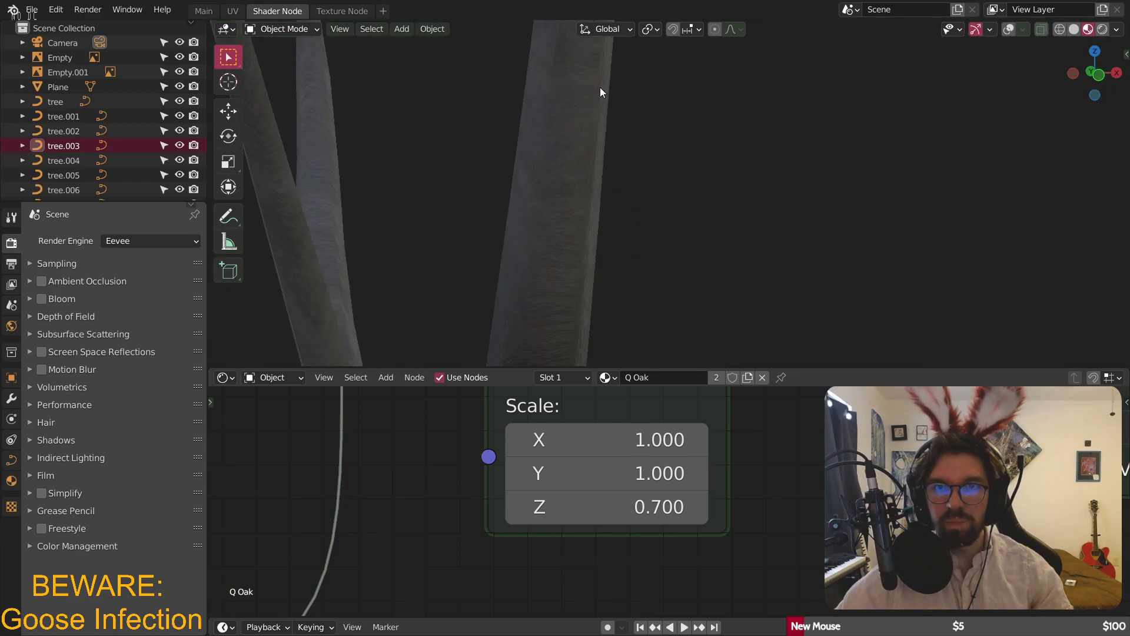
scroll(571, 130, down, 5)
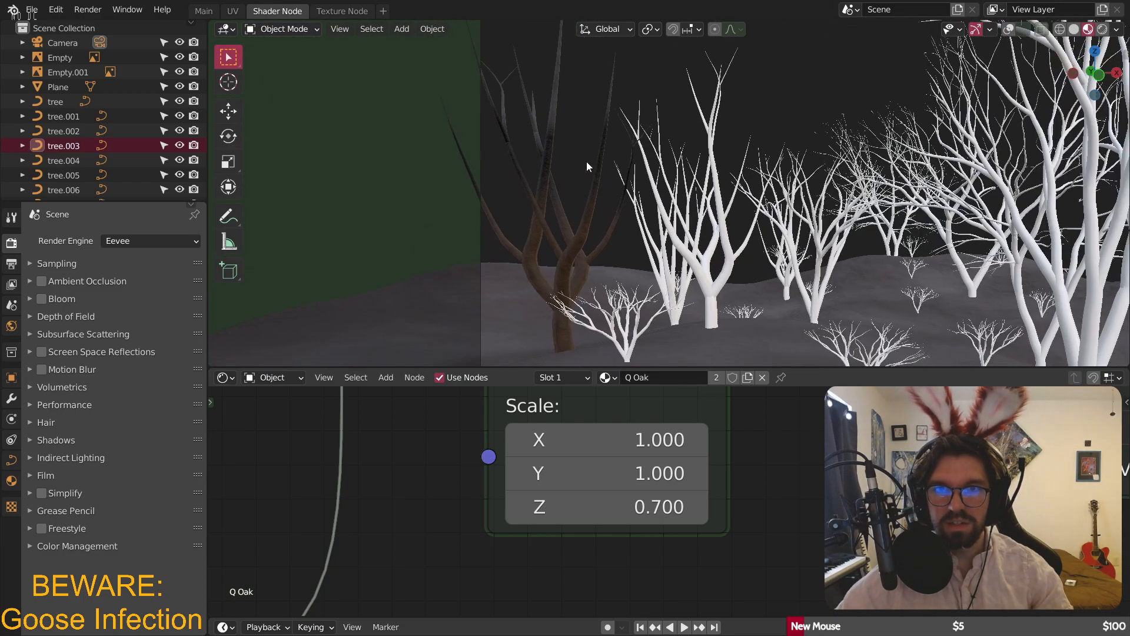
scroll(564, 115, up, 6)
scroll(820, 447, down, 3)
scroll(821, 447, down, 4)
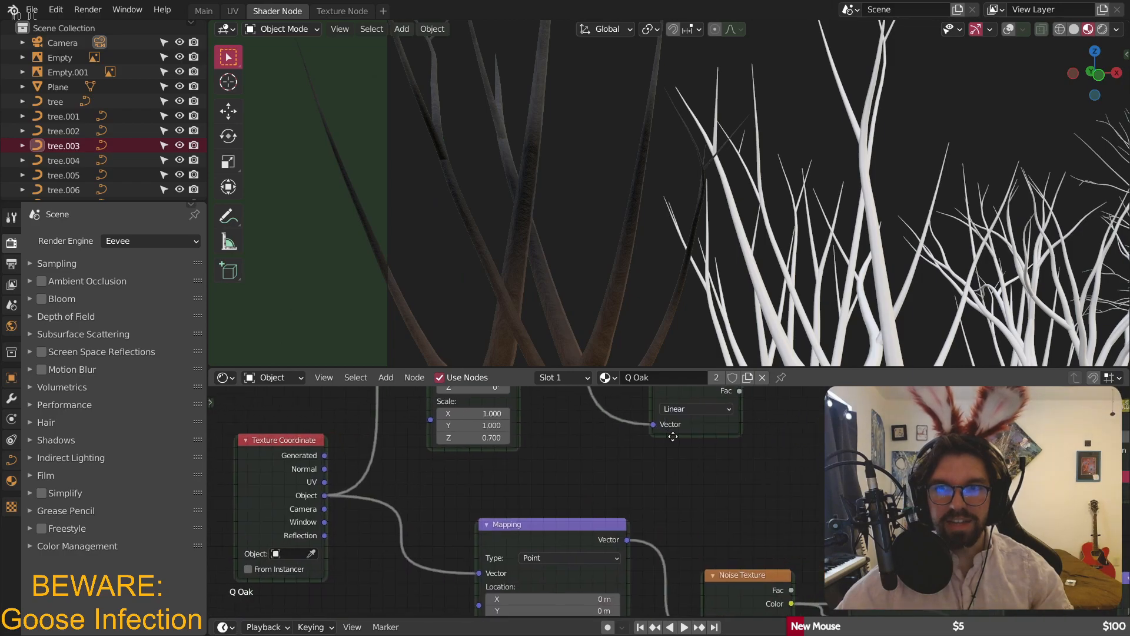
- Set the Strength of the bark's Bump node to 0.400 and inspect the relief on the trunks
middle_drag(623, 463, 783, 510)
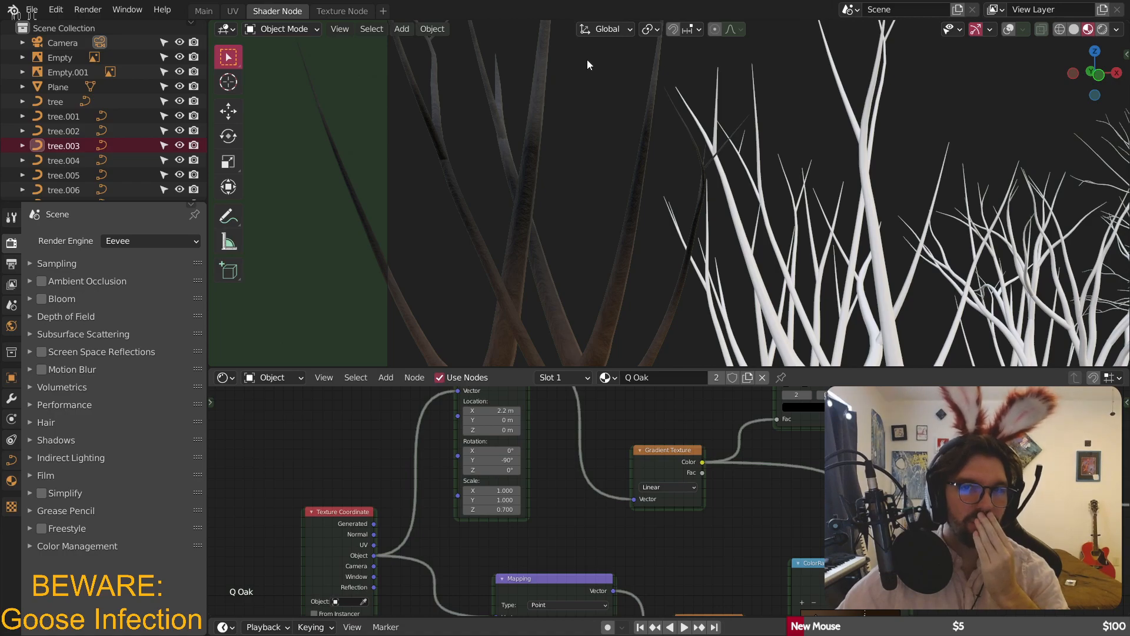
scroll(803, 498, down, 1)
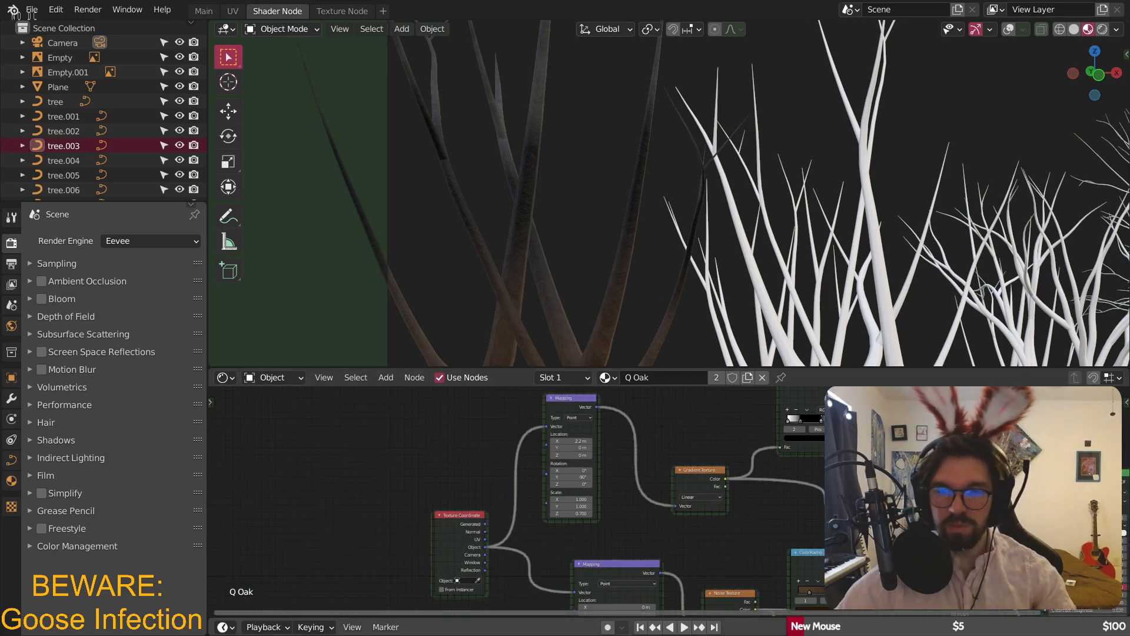
scroll(673, 414, up, 6)
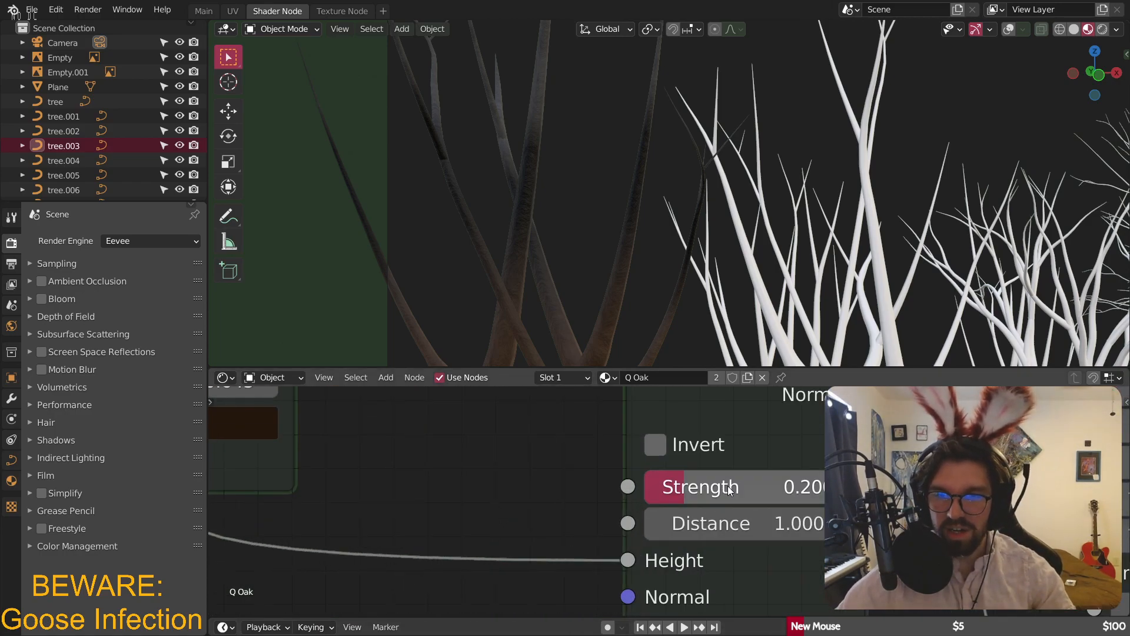
click(725, 487)
text(0.4)
key(Return)
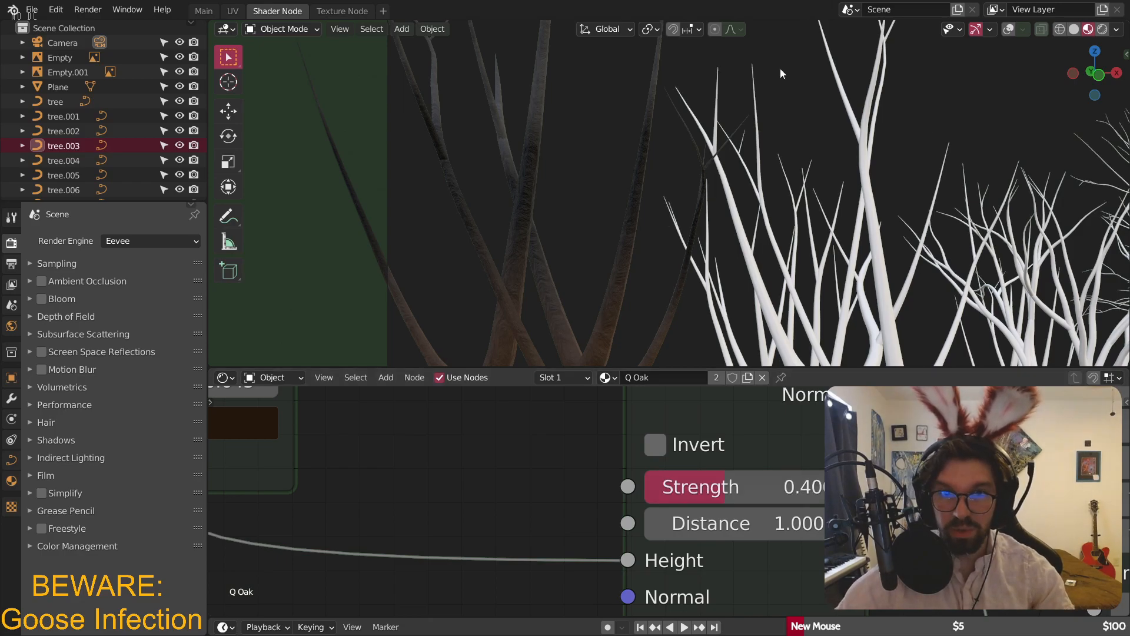
shift+middle_drag(639, 259, 580, 211)
scroll(578, 275, up, 6)
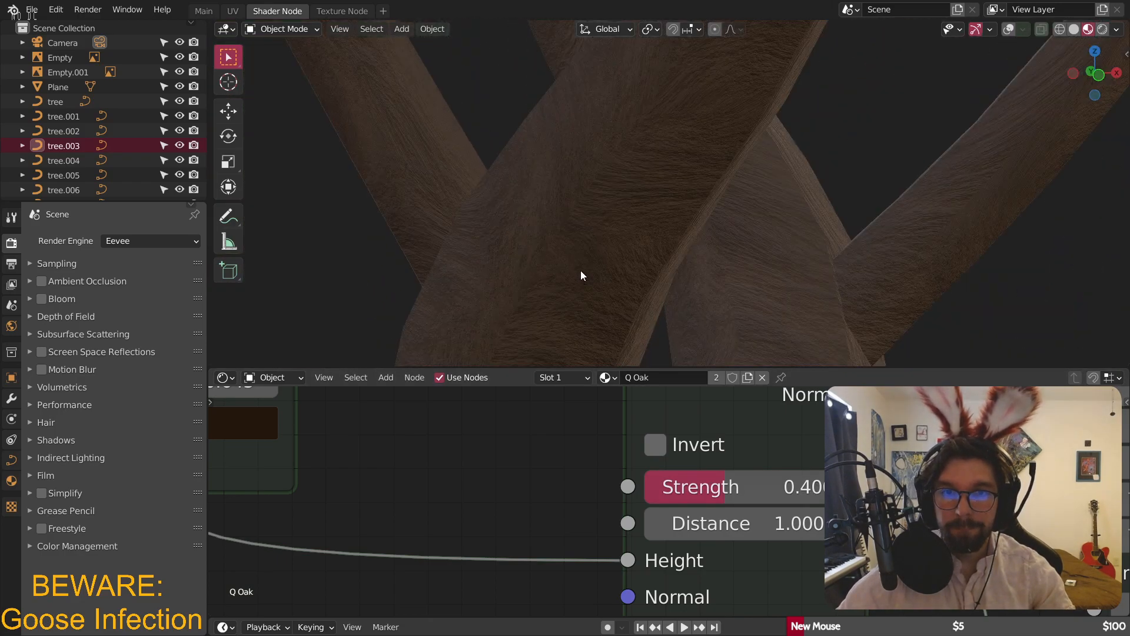
- Set the Distortion of the bark's Noise Texture to 0.5
scroll(595, 248, down, 4)
middle_drag(463, 511, 747, 386)
scroll(567, 550, down, 7)
middle_drag(563, 524, 652, 530)
scroll(651, 510, down, 3)
middle_drag(489, 531, 552, 529)
scroll(552, 529, up, 5)
double_click(489, 496)
text(.5)
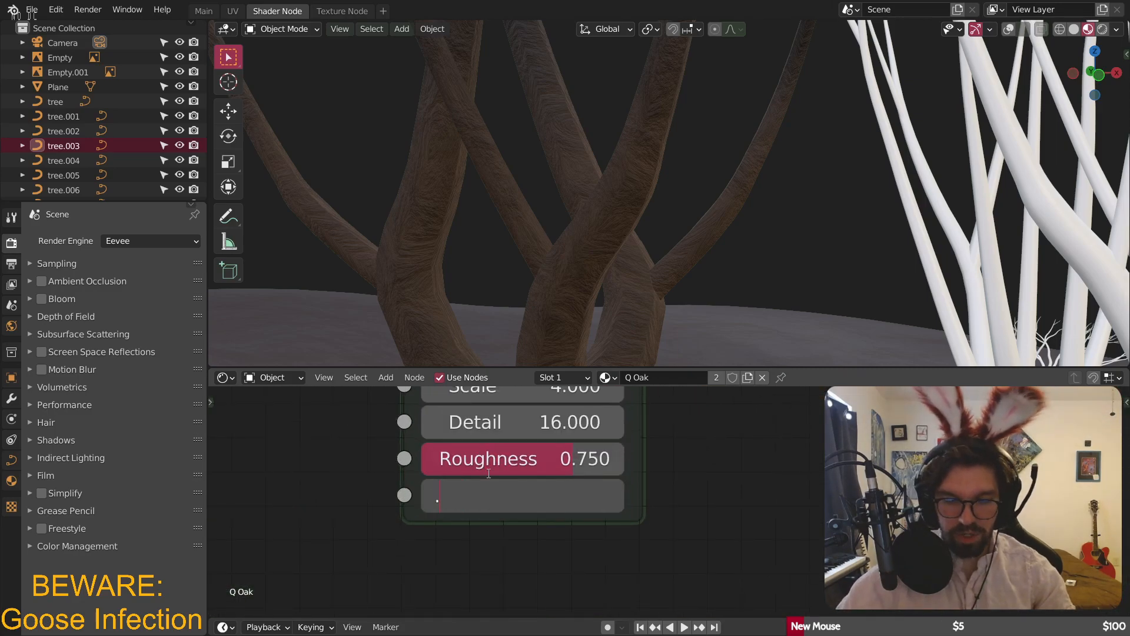
key(Return)
- Set the Y scale of the bark noise's Mapping node to 2.000 and inspect the whole tree
middle_drag(488, 477, 880, 471)
double_click(456, 469)
key(BackSpace)
key(BackSpace)
key(BackSpace)
text(2)
key(Return)
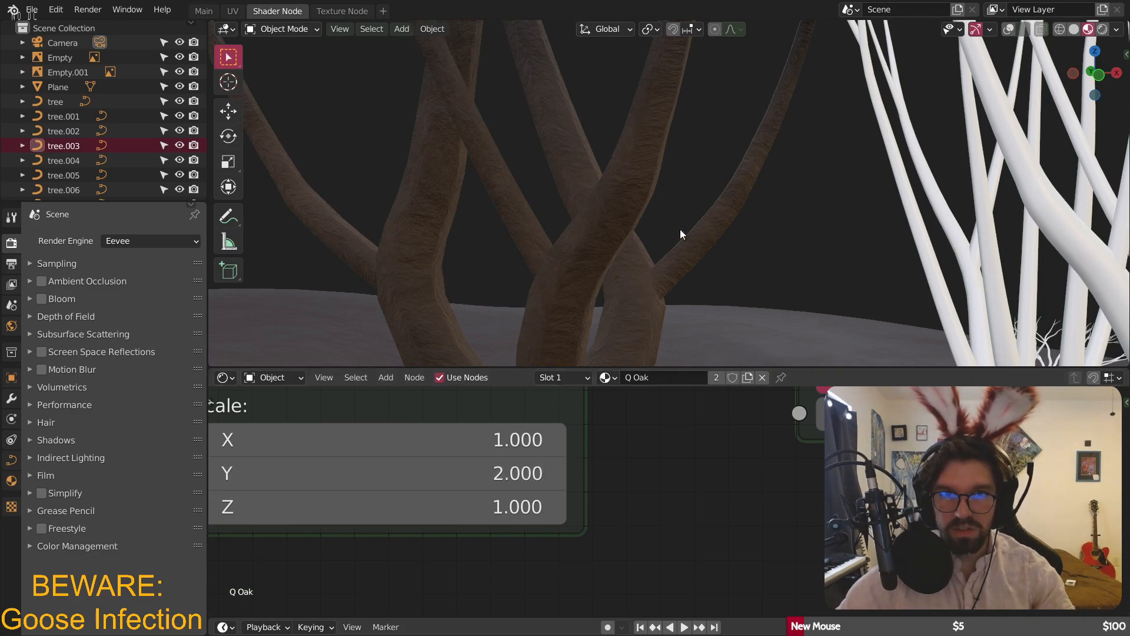
scroll(628, 238, down, 5)
scroll(486, 193, down, 4)
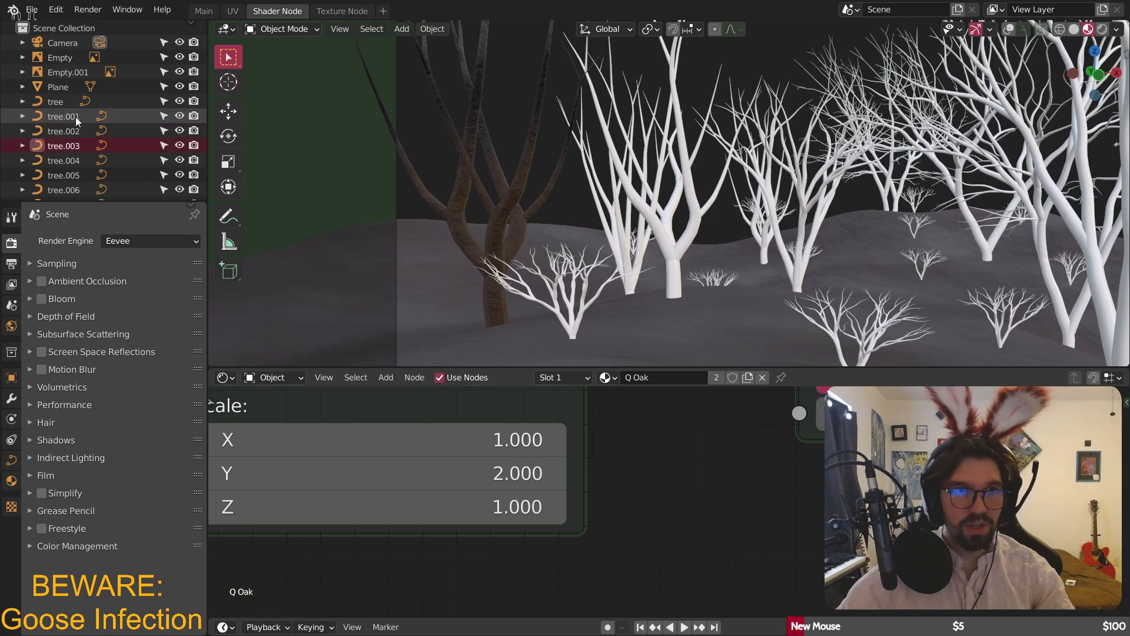
- Select every tree object through tree.021 and link the Q Oak material to them from the textured tree
click(55, 99)
scroll(55, 98, down, 7)
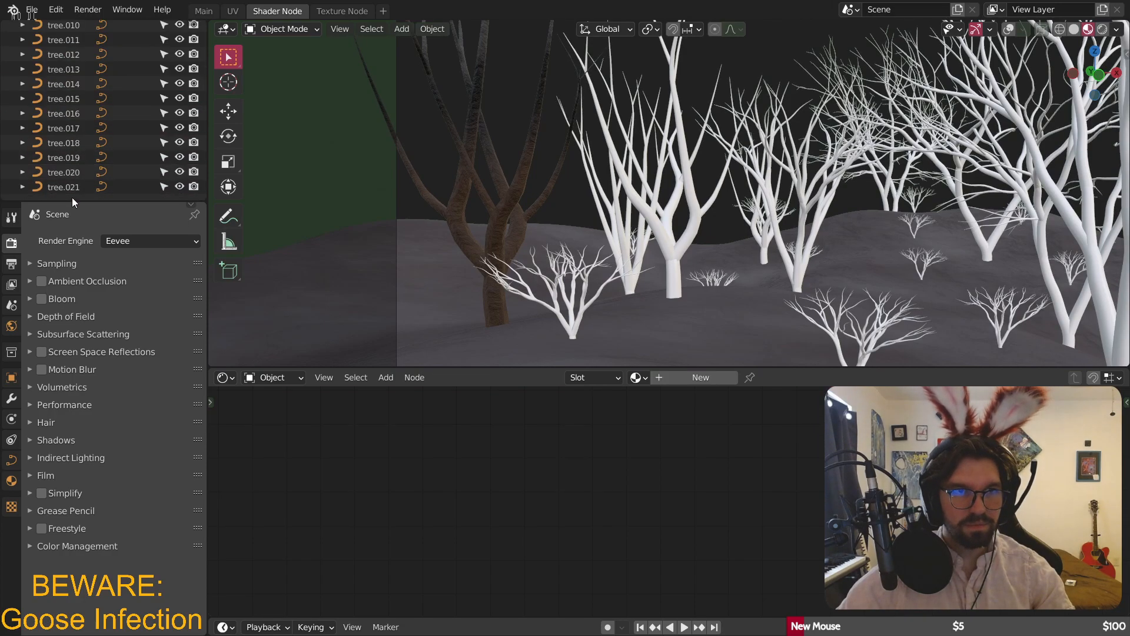
click(520, 182)
key(ctrl+l)
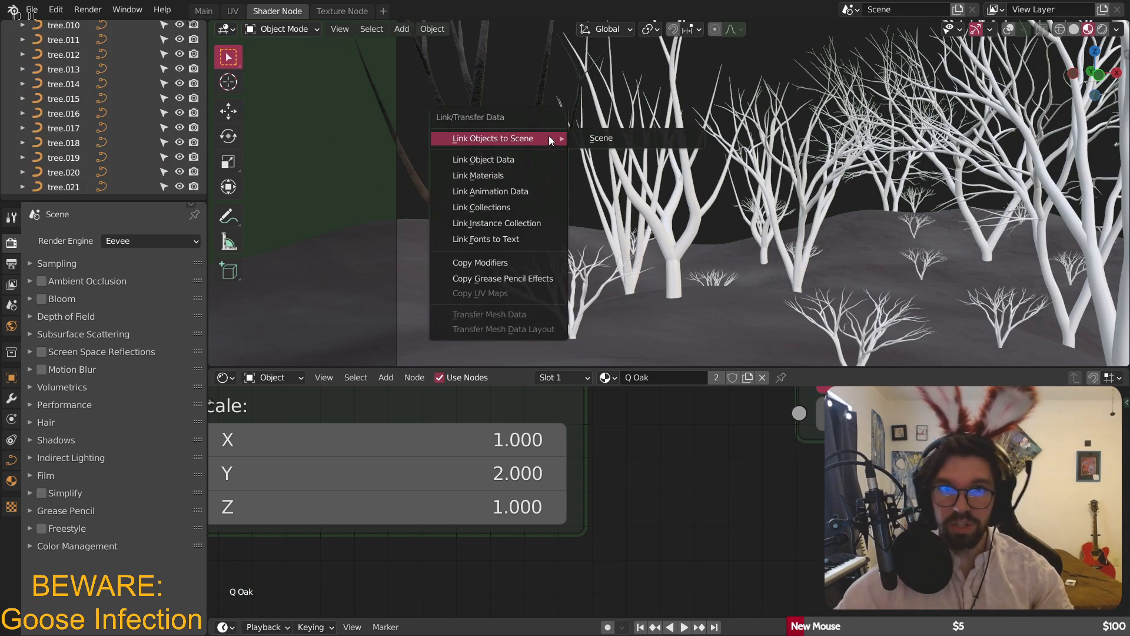
click(501, 176)
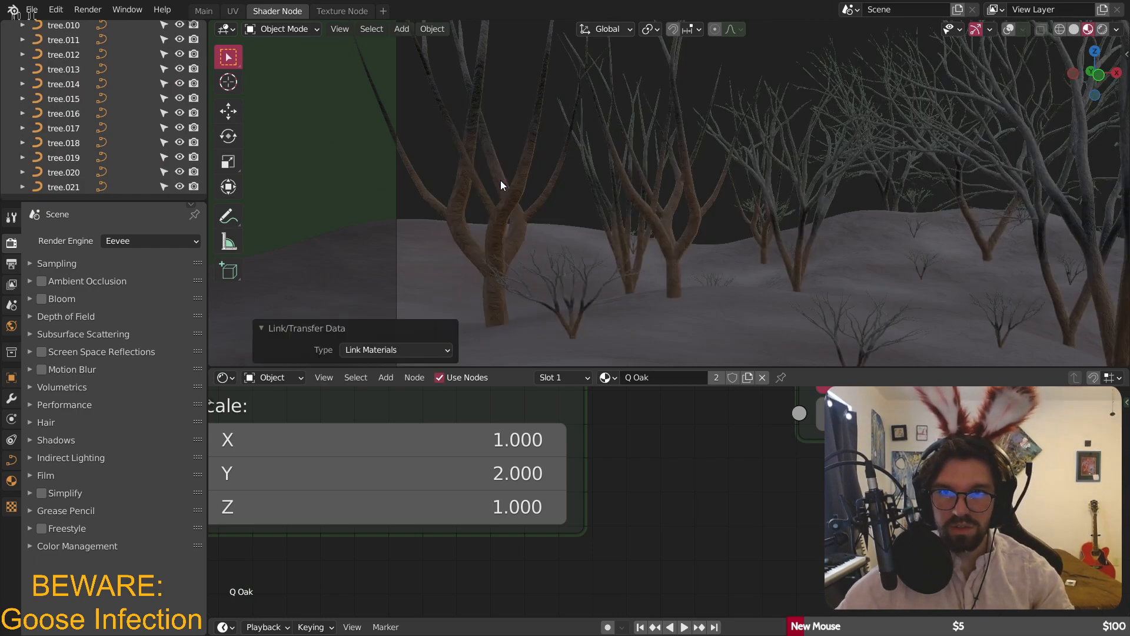
click(747, 39)
scroll(758, 51, down, 3)
shift+middle_drag(825, 132, 659, 162)
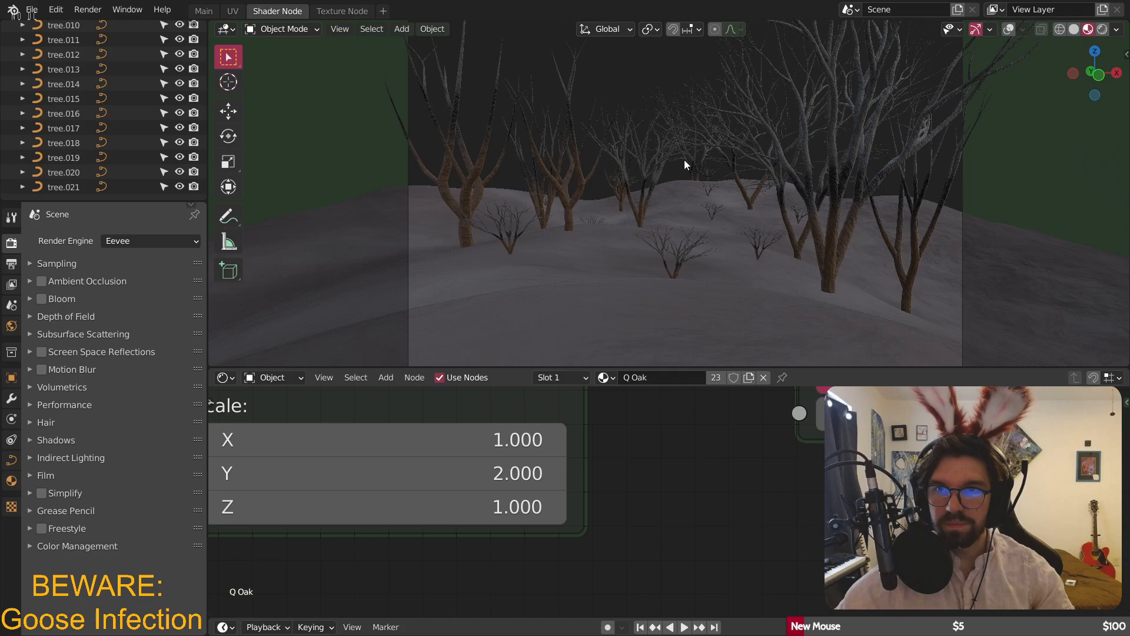
scroll(662, 136, up, 3)
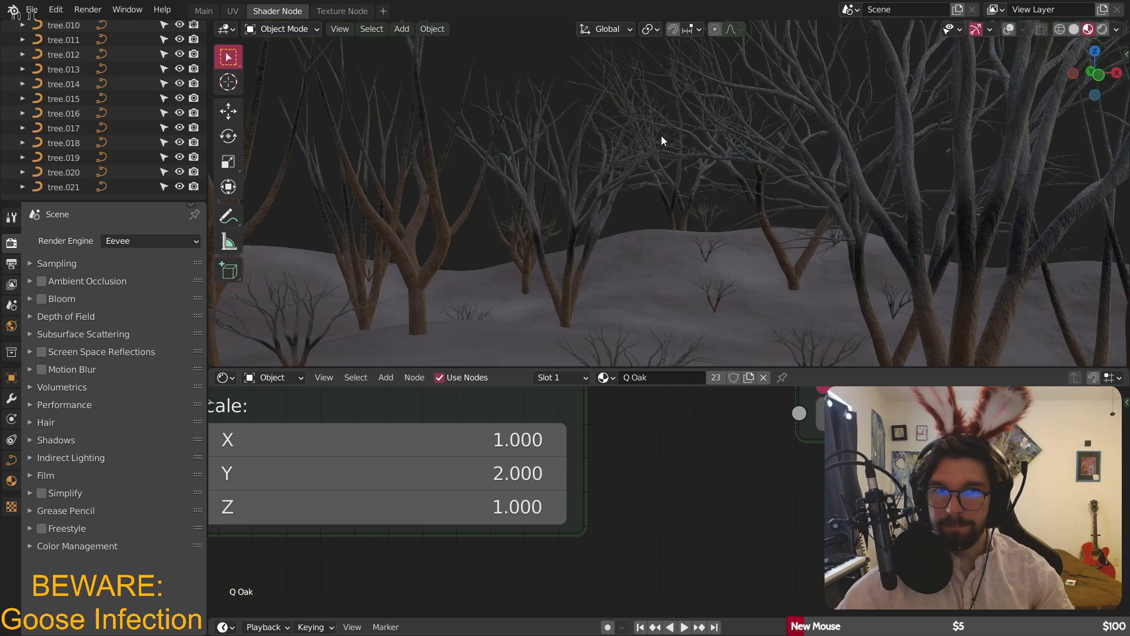
scroll(662, 140, down, 2)
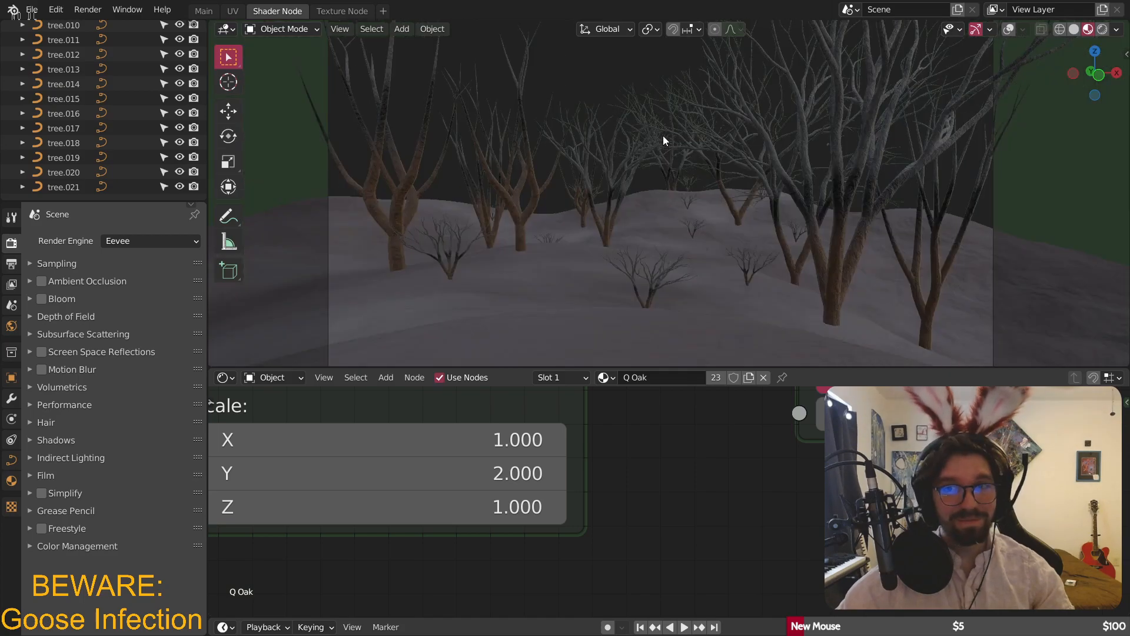
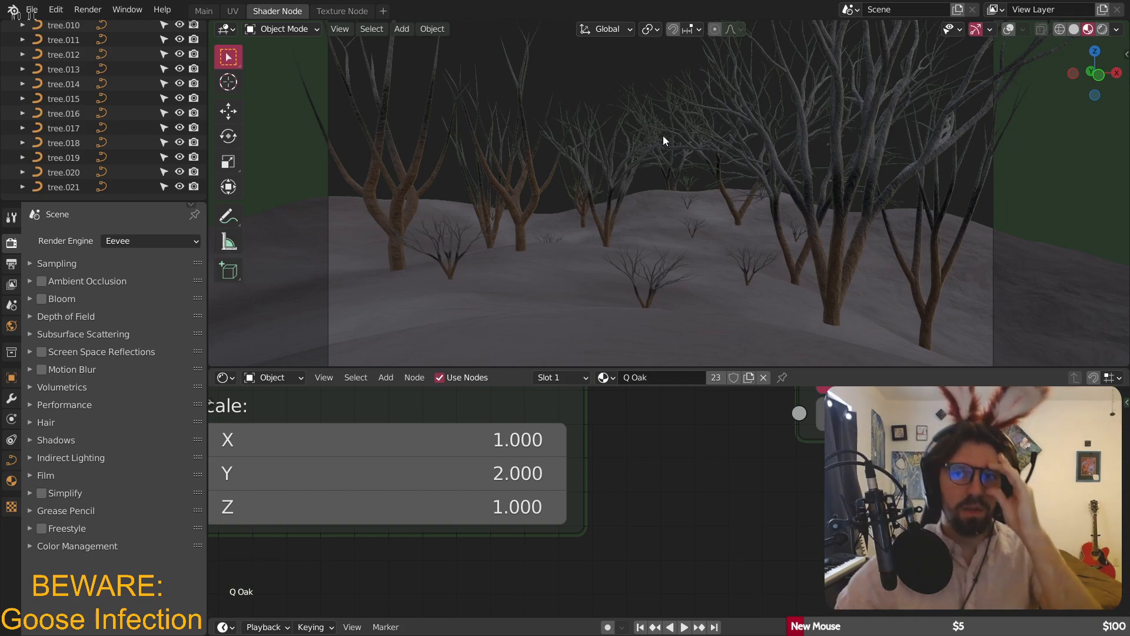
- Select the ground and move the Dirt color ramp's dark stop to 0.435 and its light stop to 0.232
click(559, 271)
scroll(677, 459, down, 5)
middle_drag(639, 559, 587, 604)
middle_drag(642, 527, 506, 548)
middle_drag(745, 478, 673, 482)
scroll(638, 502, up, 12)
scroll(637, 502, up, 1)
drag(639, 478, 618, 478)
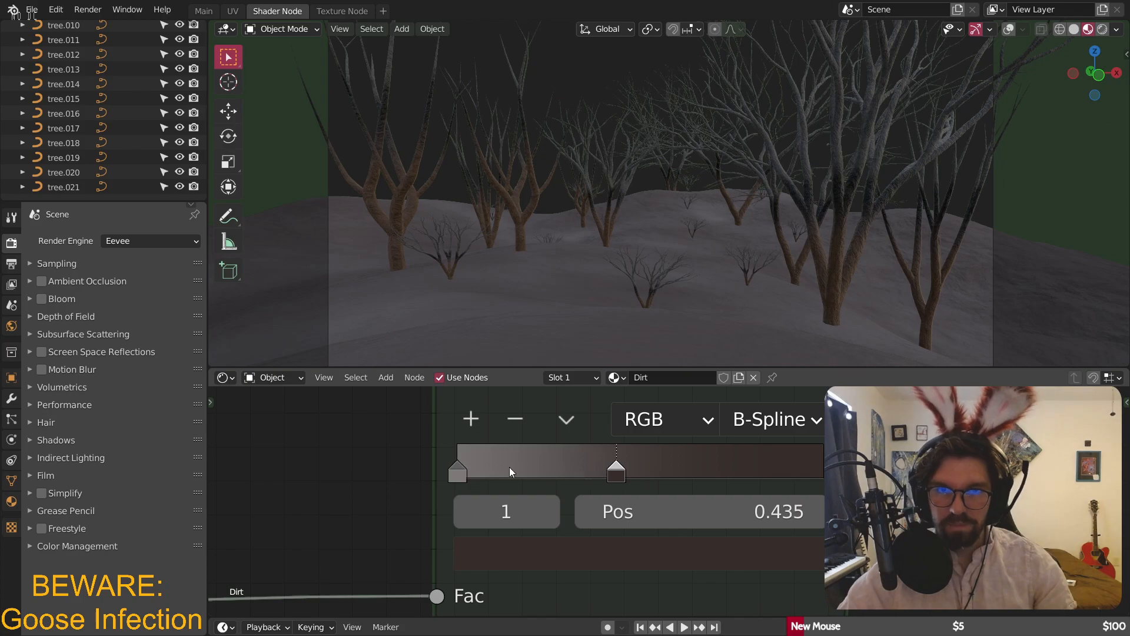
drag(462, 477, 548, 478)
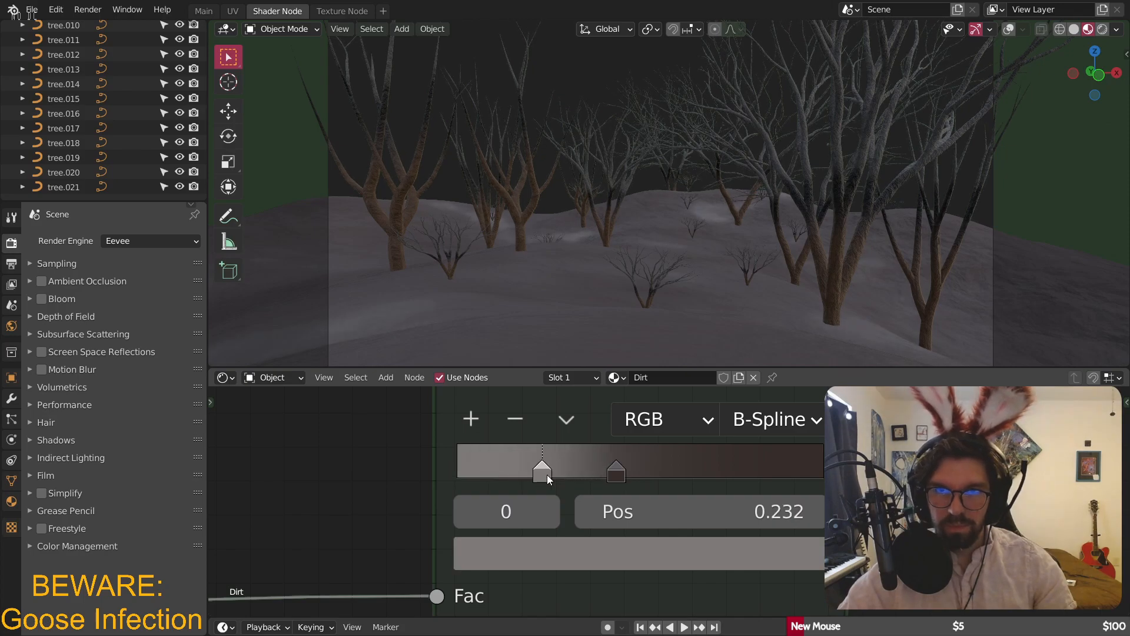
- Set the Dirt ramp's dark stop to lightness 0.01 and position 0.460
click(617, 471)
click(654, 541)
click(687, 474)
key(BackSpace)
text(0.01)
key(Return)
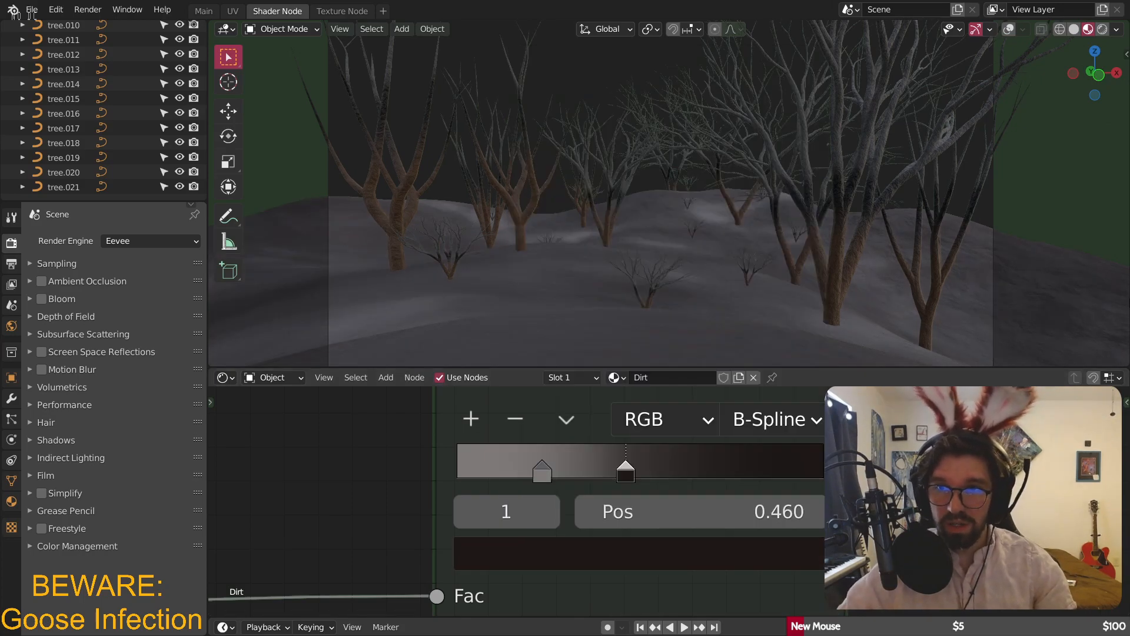
- Move the Dirt ramp's dark stop to 0.525 and its light stop to 0.072, then inspect the ground
drag(532, 465, 417, 482)
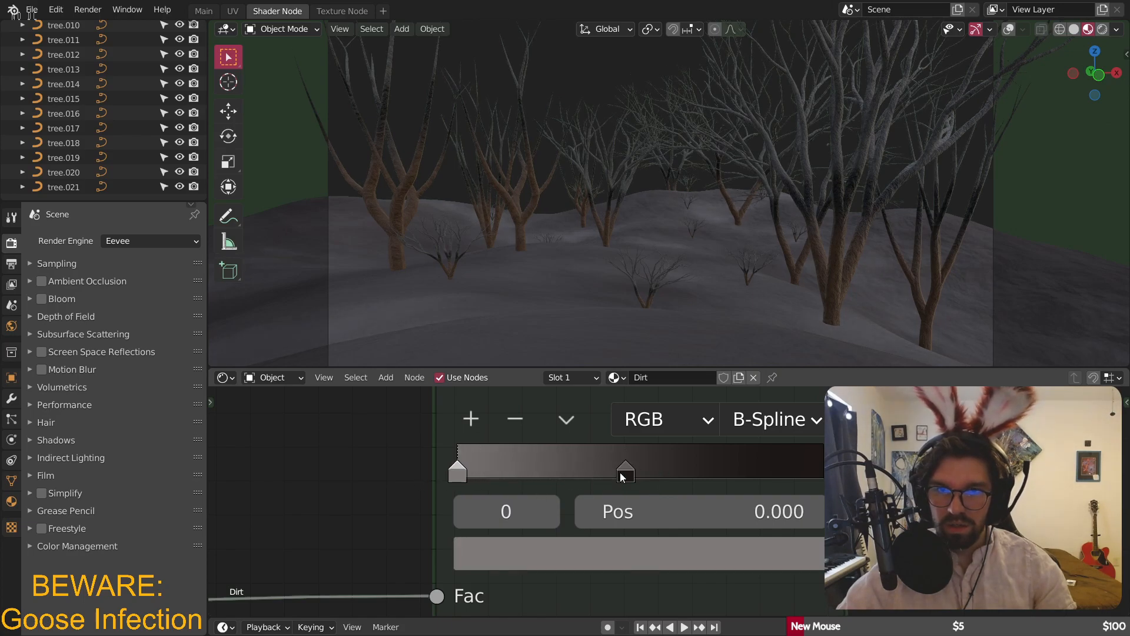
mouse_move(629, 473)
mouse_down()
mouse_move(656, 469)
mouse_move(647, 474)
mouse_up()
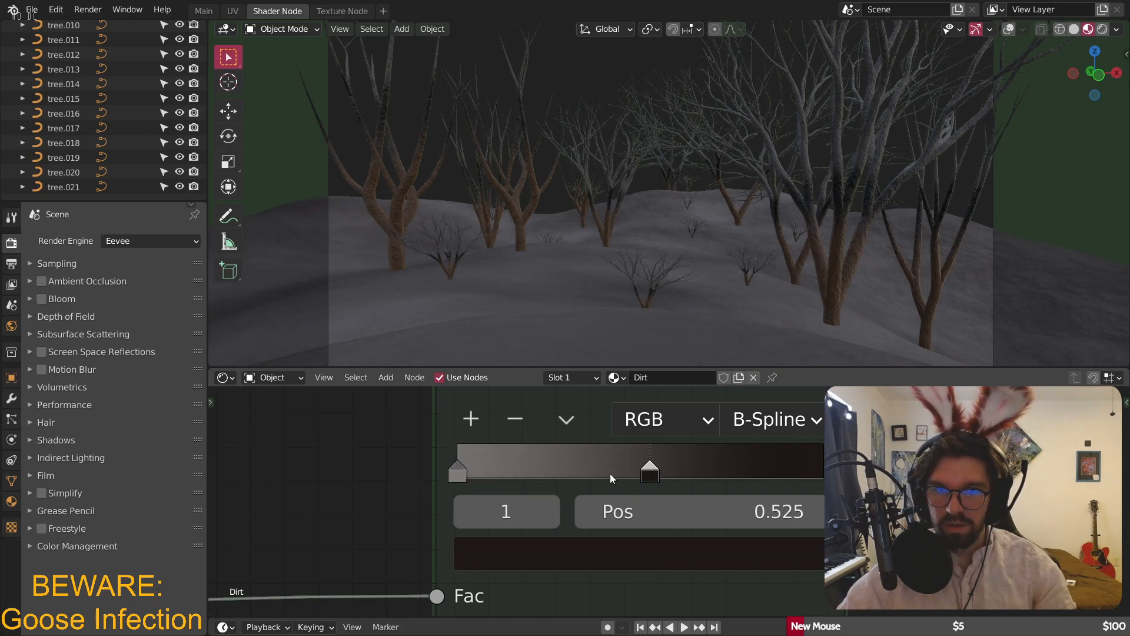
drag(472, 470, 490, 468)
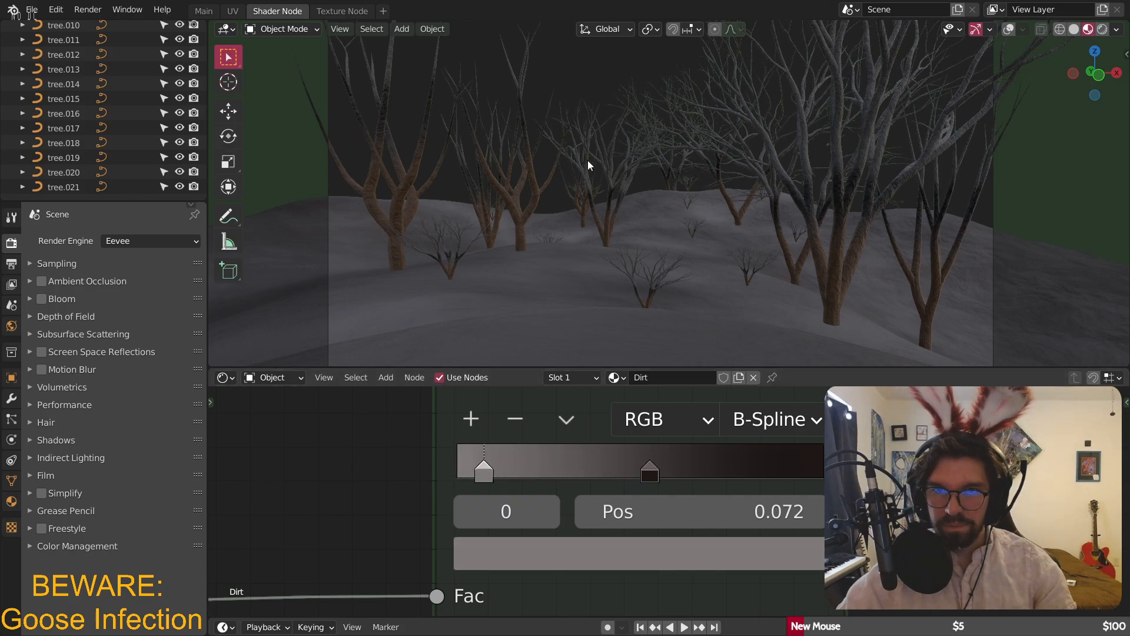
scroll(587, 162, down, 2)
scroll(588, 164, up, 2)
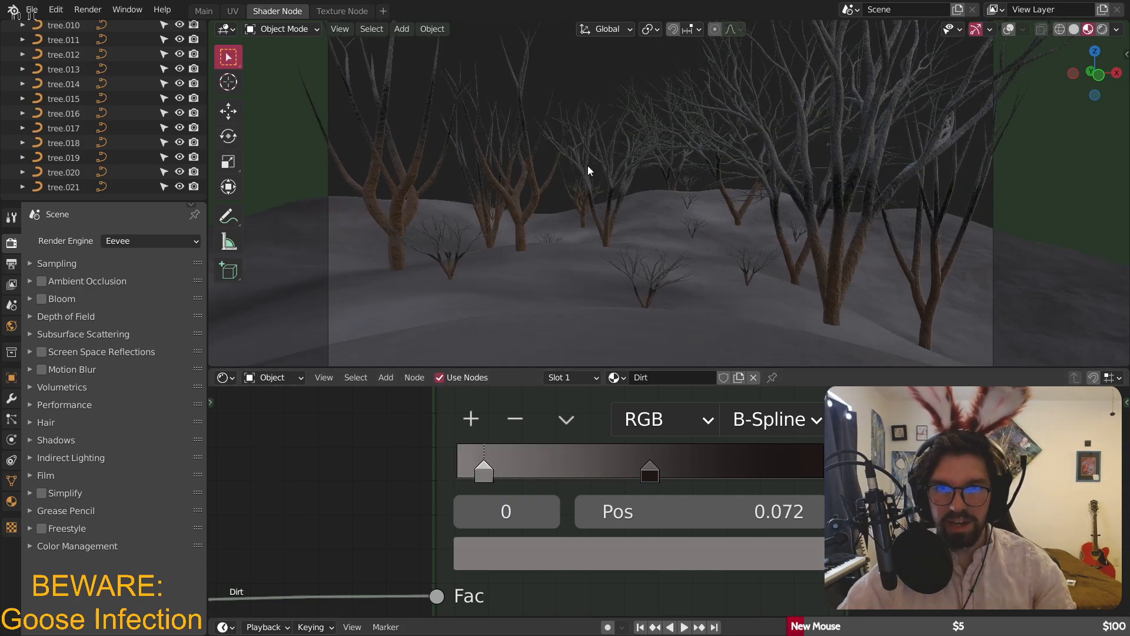
scroll(621, 288, up, 3)
scroll(610, 259, up, 2)
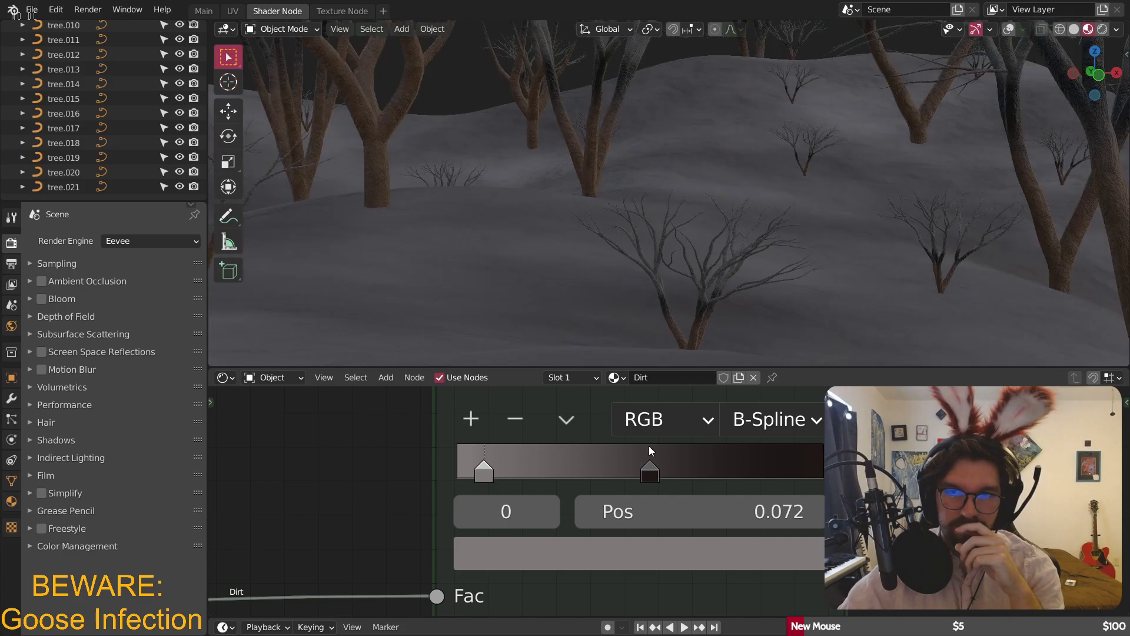
- Set the saturation of the Dirt ramp's light stop to 0.150 and review the scene through the camera
click(542, 549)
click(595, 444)
text(0.1)
key(Return)
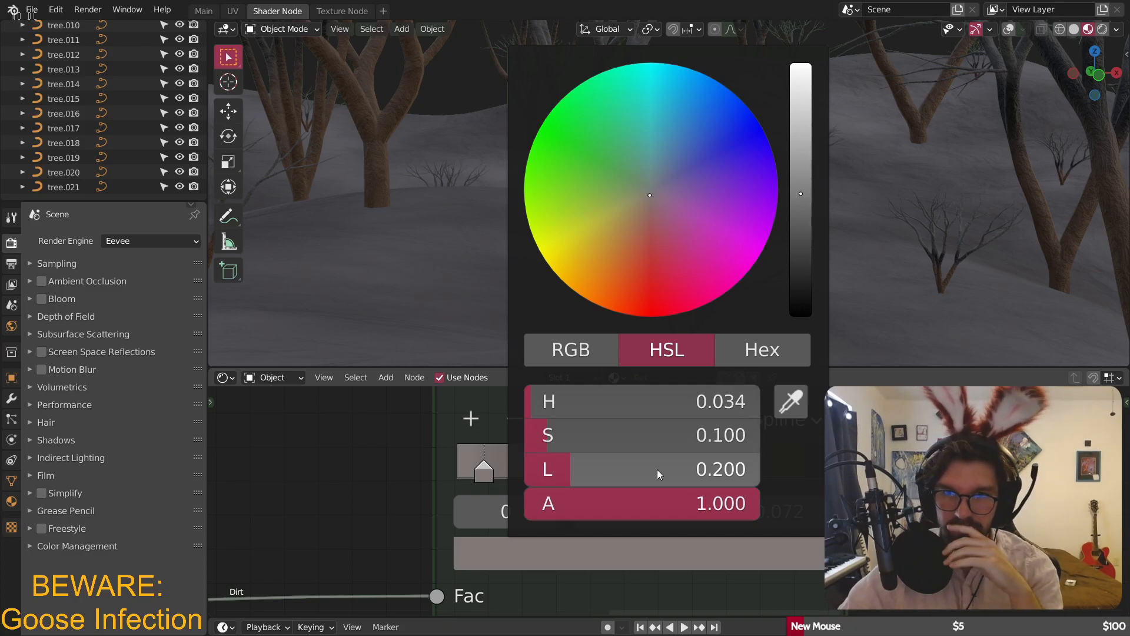
click(646, 425)
text(.15)
key(Return)
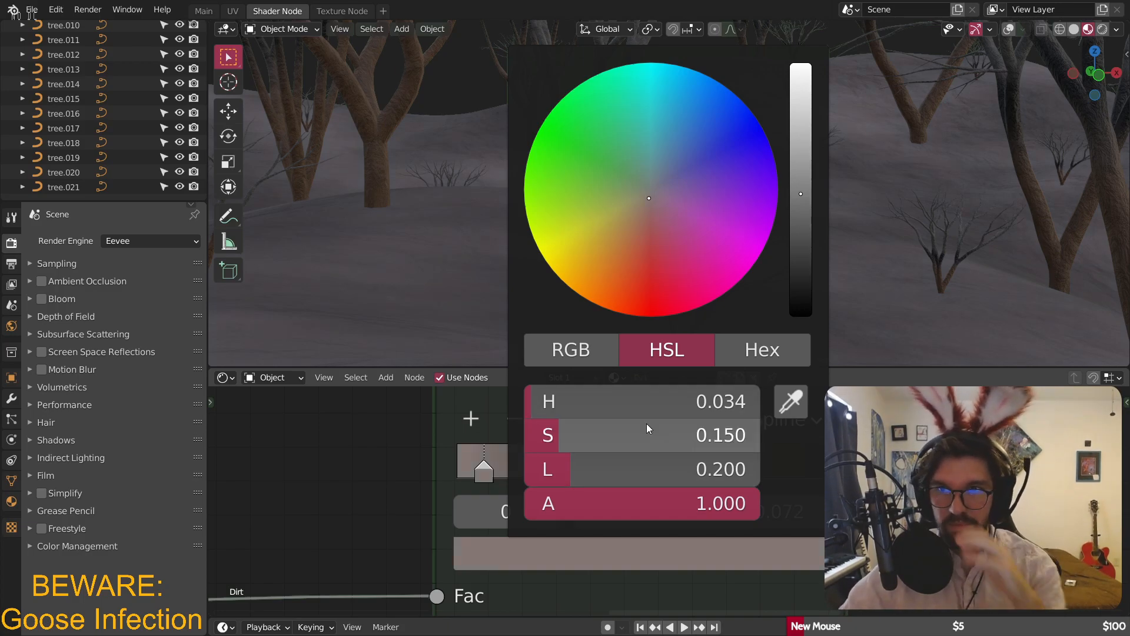
scroll(765, 195, down, 5)
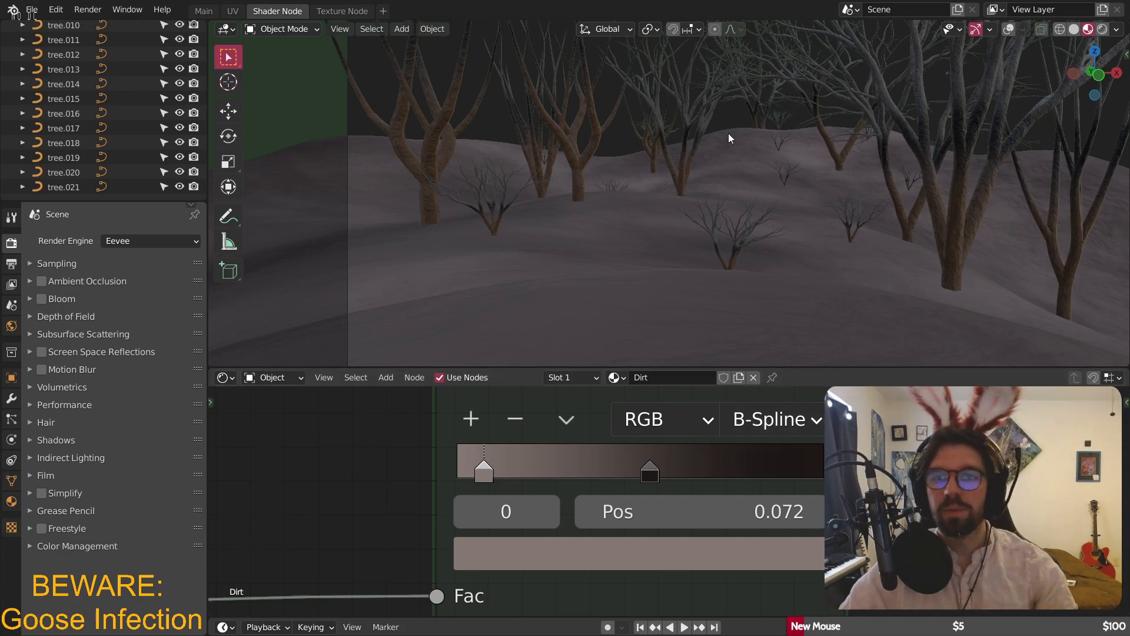
key(KP_0)
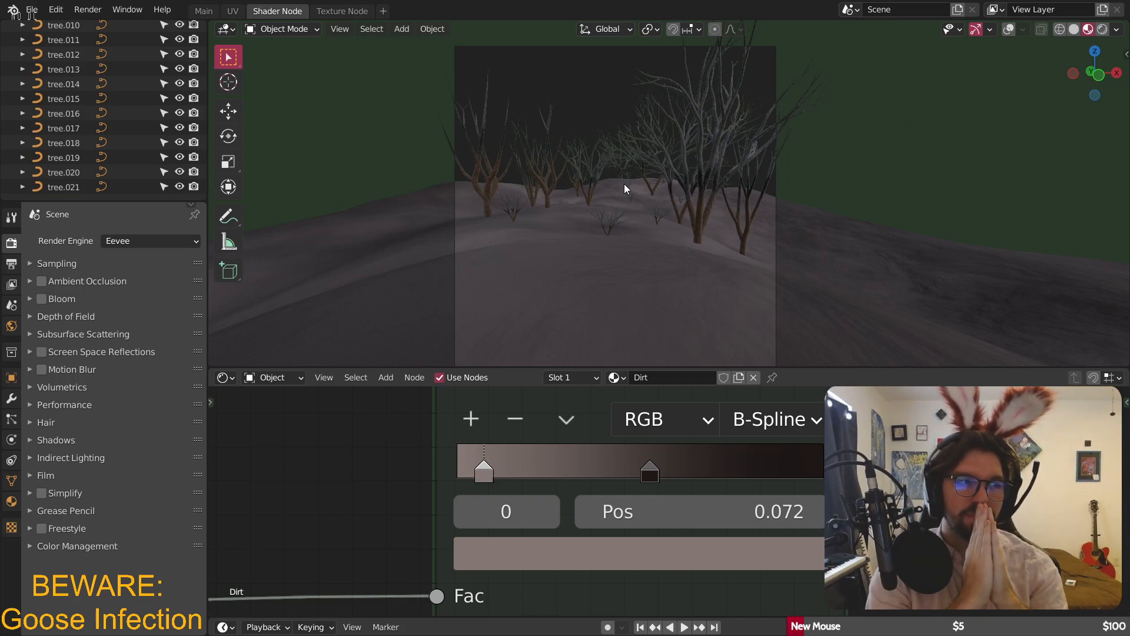
key(Home)
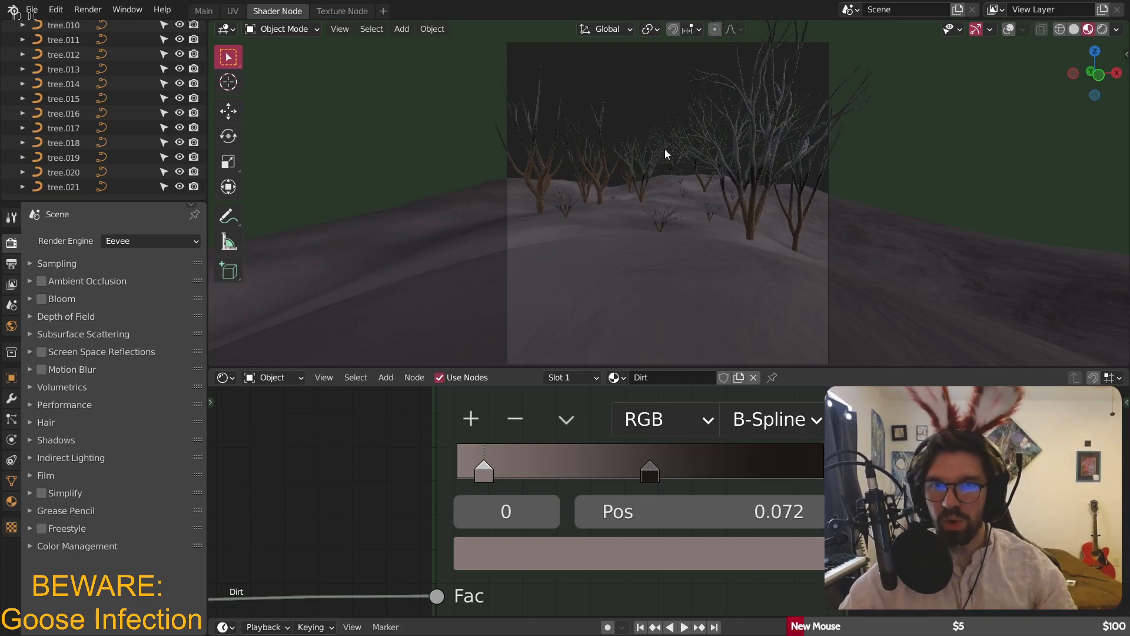
- Switch the shader editor to the World nodes and bring the environment texture setup into view
click(287, 380)
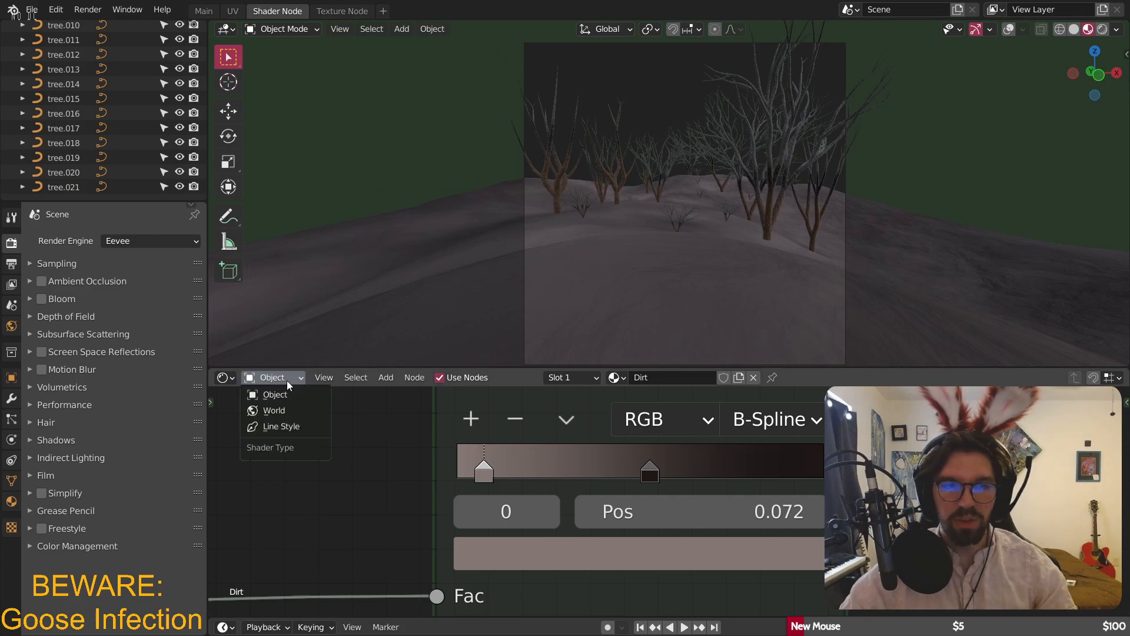
click(278, 406)
scroll(683, 501, down, 5)
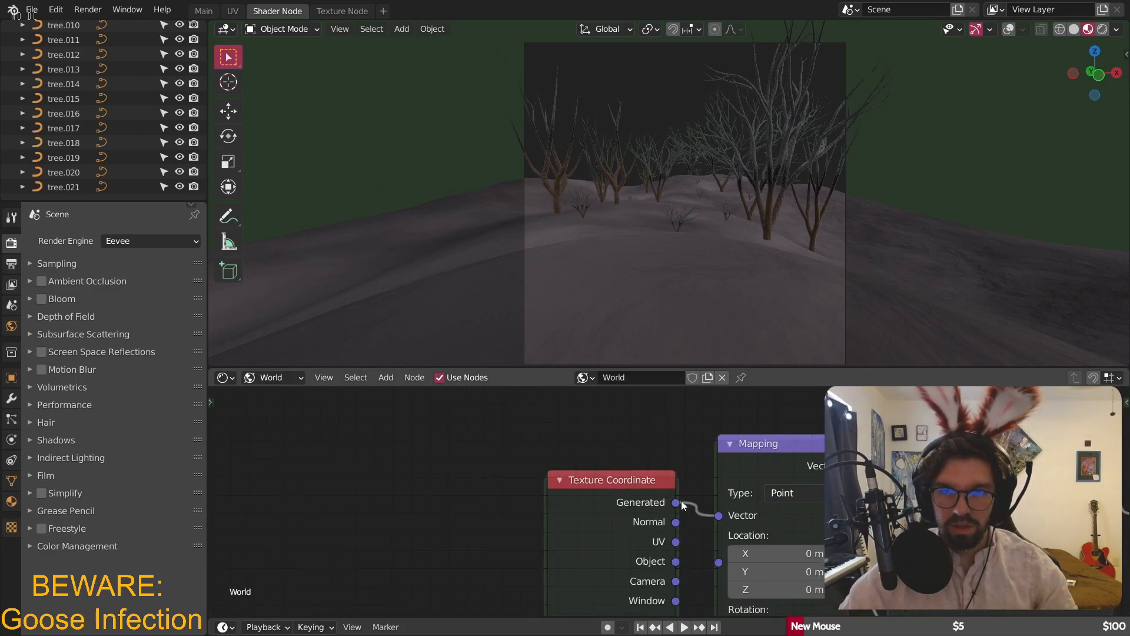
middle_drag(641, 422, 677, 444)
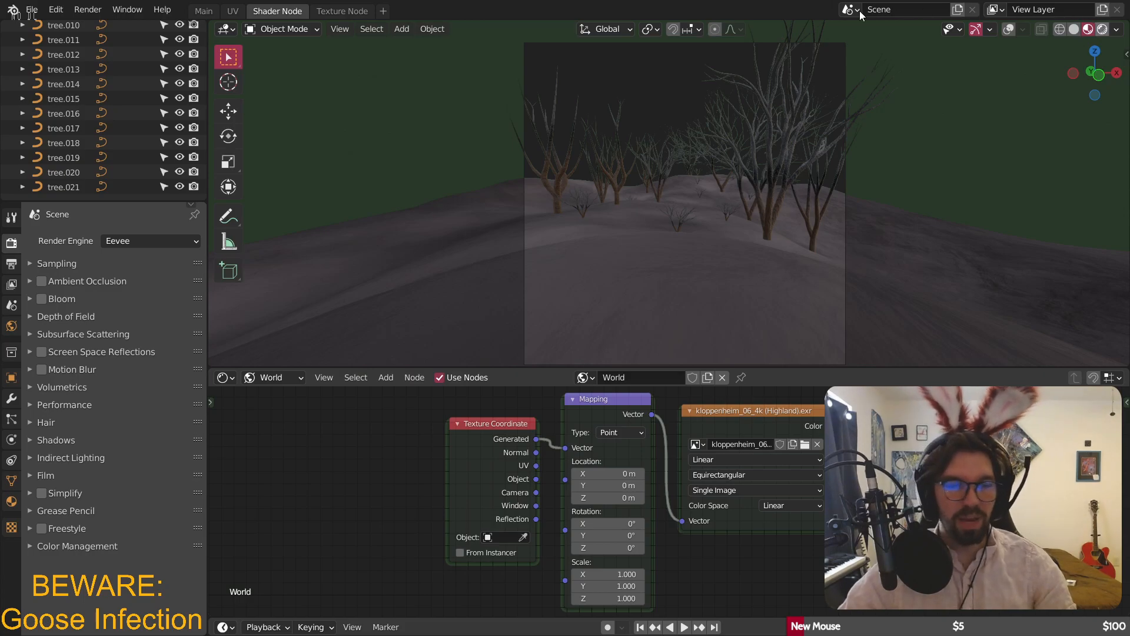
- Preview the scene in Rendered shading and replace the world's environment image with cannon_4k (Cliffs).exr
scroll(726, 197, up, 3)
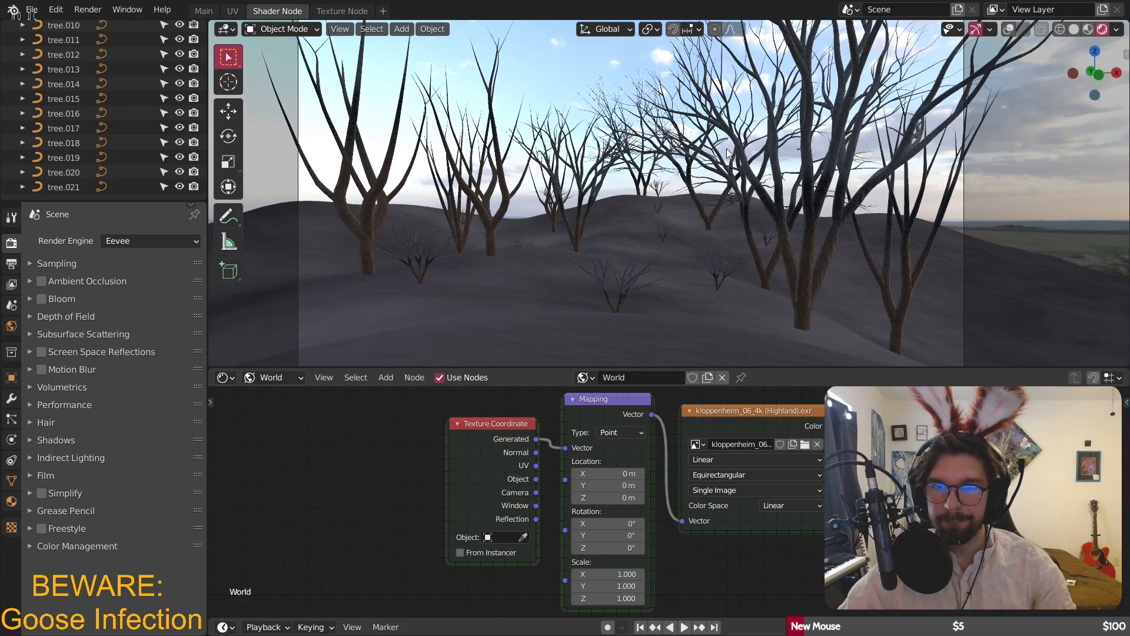
scroll(715, 160, down, 1)
shift+middle_drag(715, 159, 915, 233)
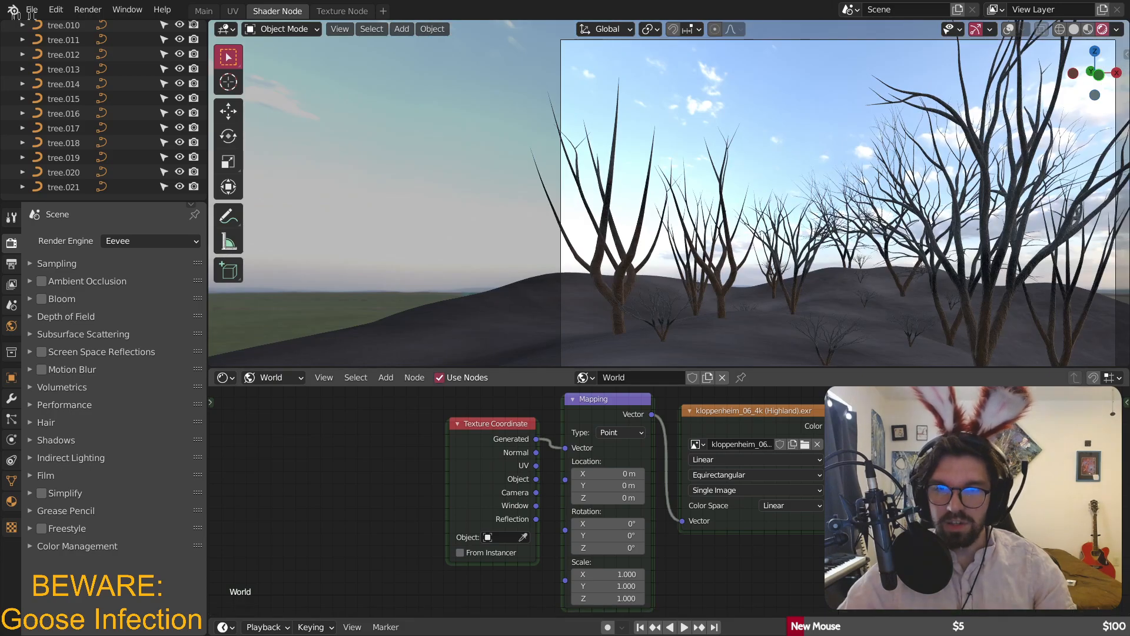
middle_drag(912, 459, 884, 445)
middle_drag(854, 306, 702, 184)
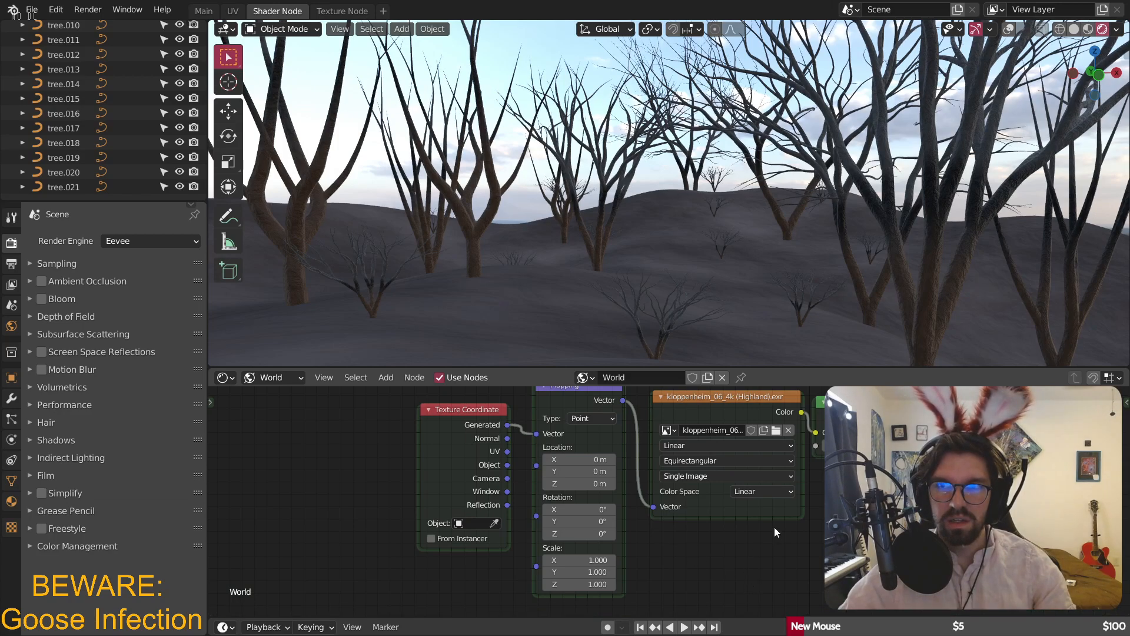
click(776, 433)
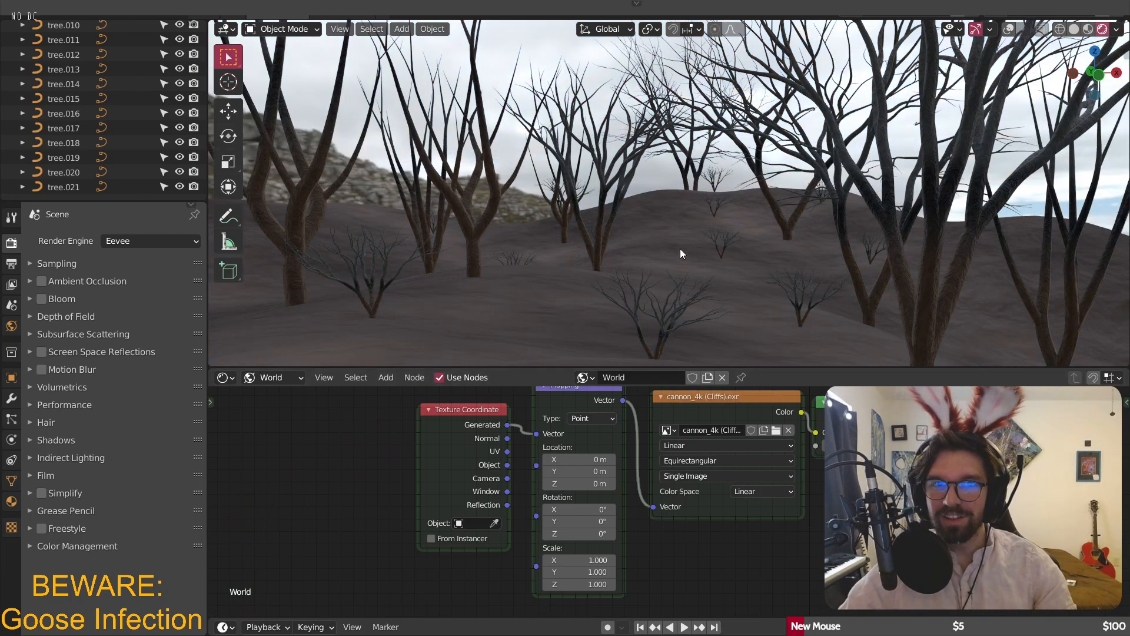
- Set the cannon environment's mapping to a Z location of 0.1 m, a Y rotation of 9.1° and a Z rotation of -178°
scroll(679, 249, down, 3)
scroll(687, 239, up, 1)
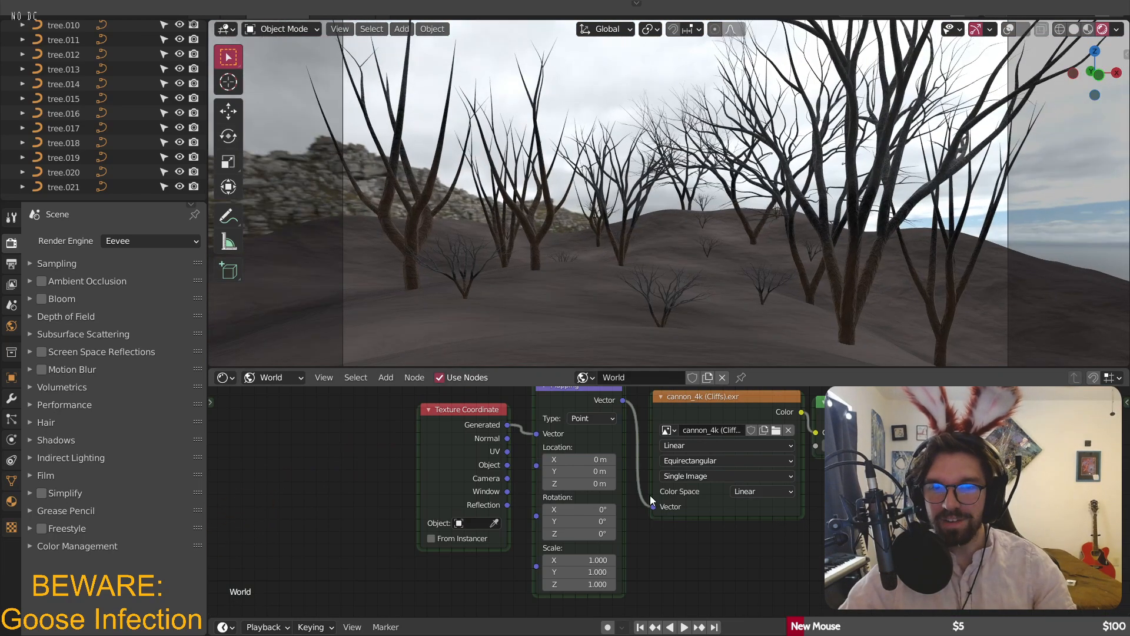
drag(580, 533, 570, 535)
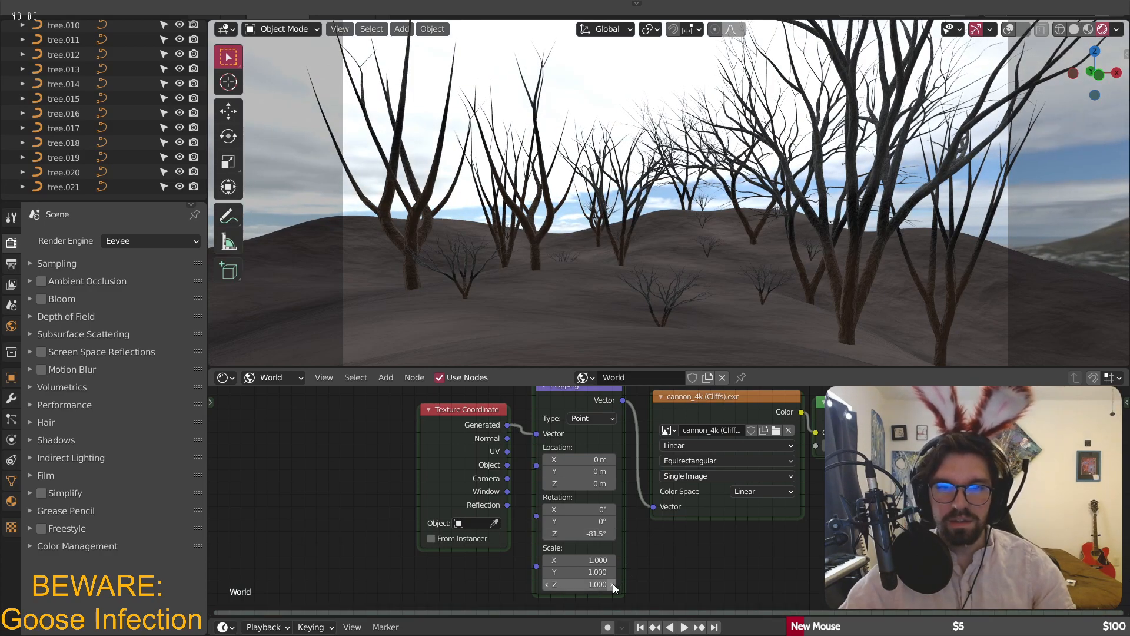
click(610, 482)
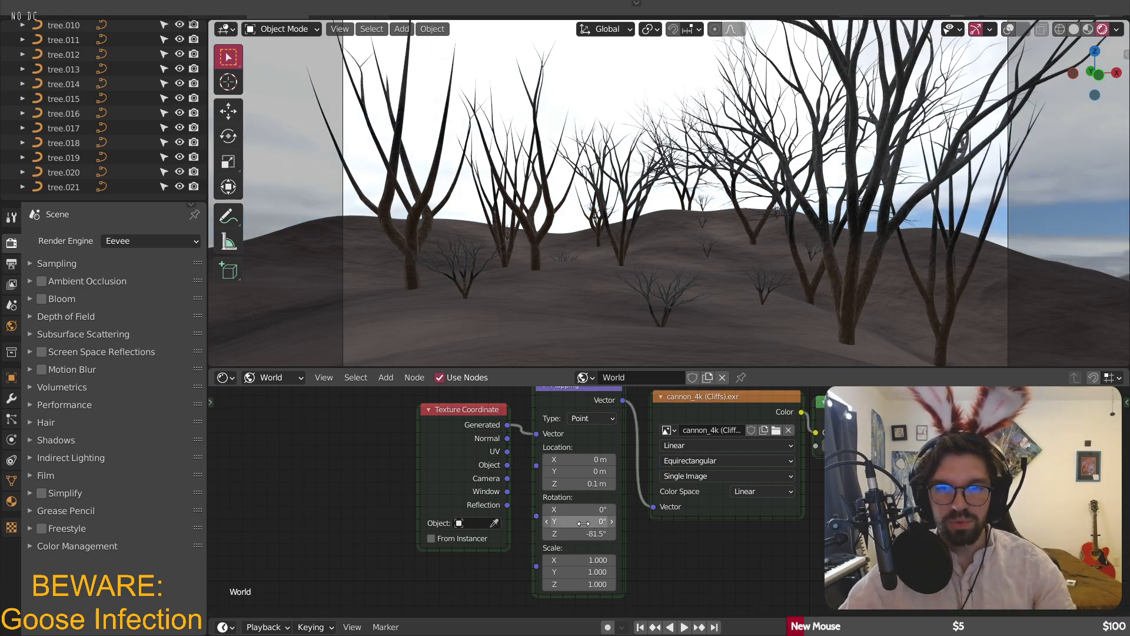
drag(579, 521, 633, 521)
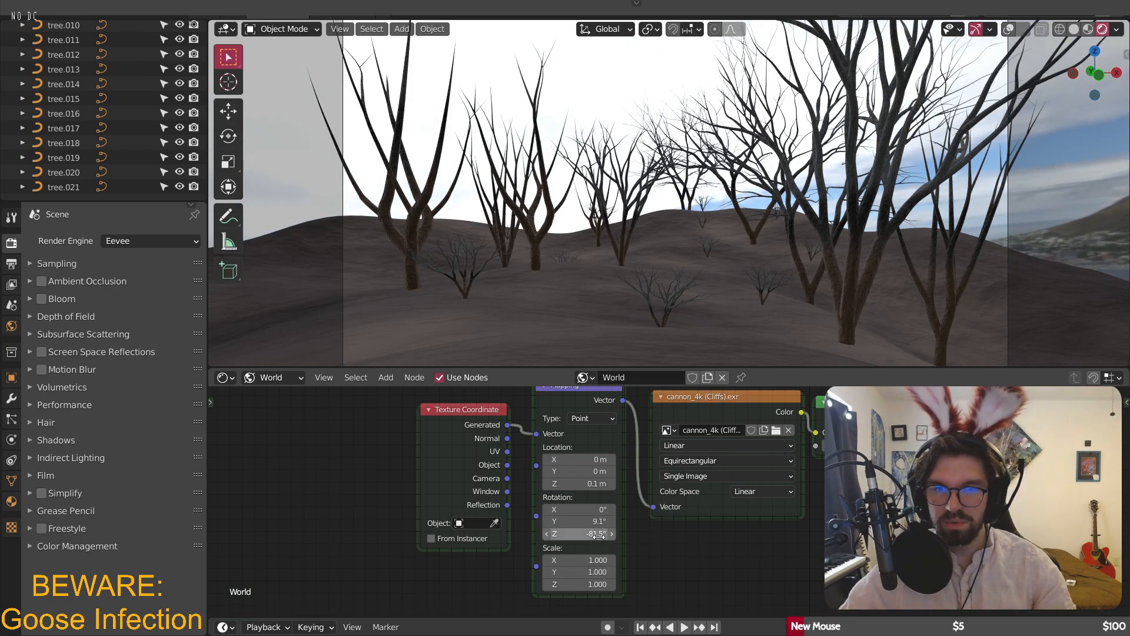
drag(588, 539, 481, 540)
scroll(790, 437, up, 3)
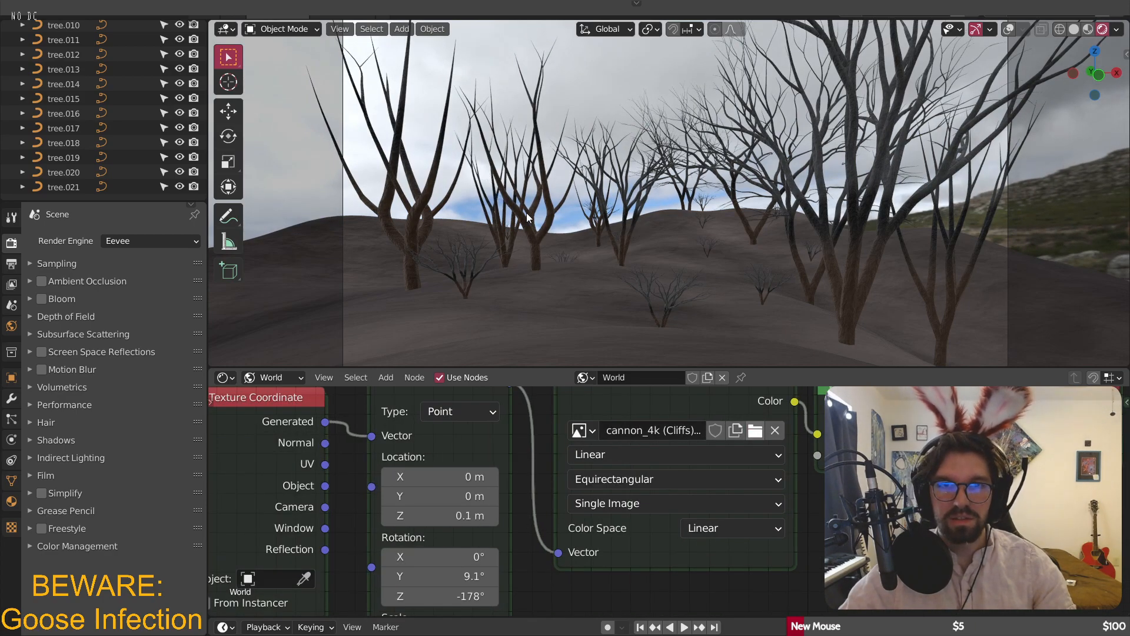
- Swap the environment image for the oppenheim_06 HDRI and set its mapping rotation to 7.1° on Y and -16.7° on Z
middle_drag(544, 538, 614, 479)
drag(515, 555, 622, 540)
middle_drag(626, 533, 621, 498)
drag(518, 493, 511, 493)
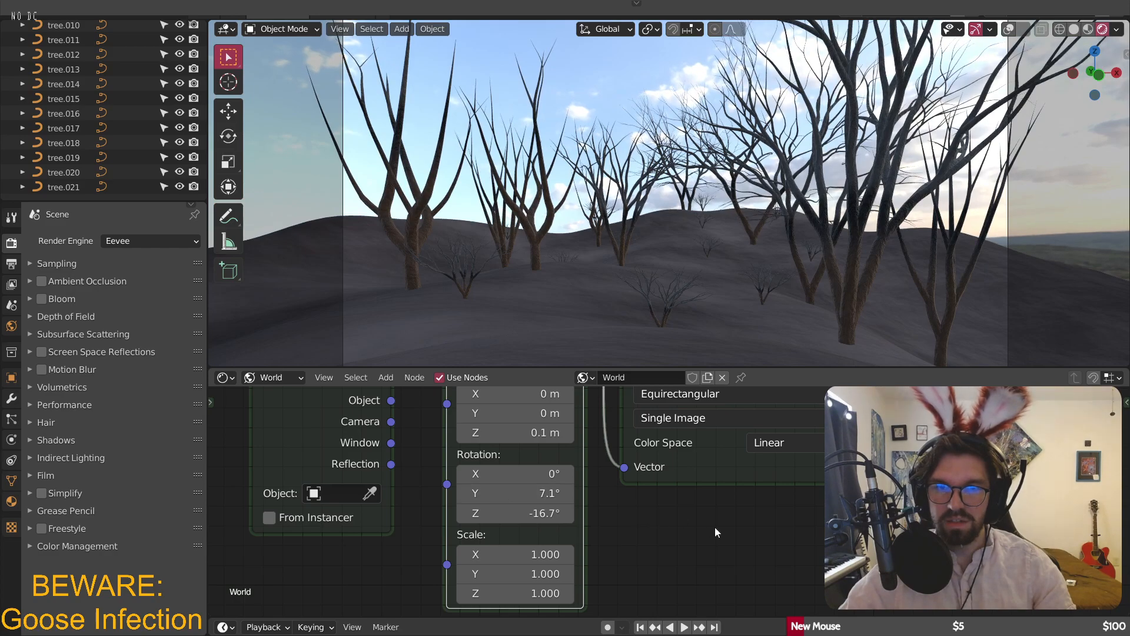
- Try a world background strength of 0.5 and settle on 0.7
key(Home)
scroll(752, 451, up, 8)
click(654, 460)
text(.5)
key(Return)
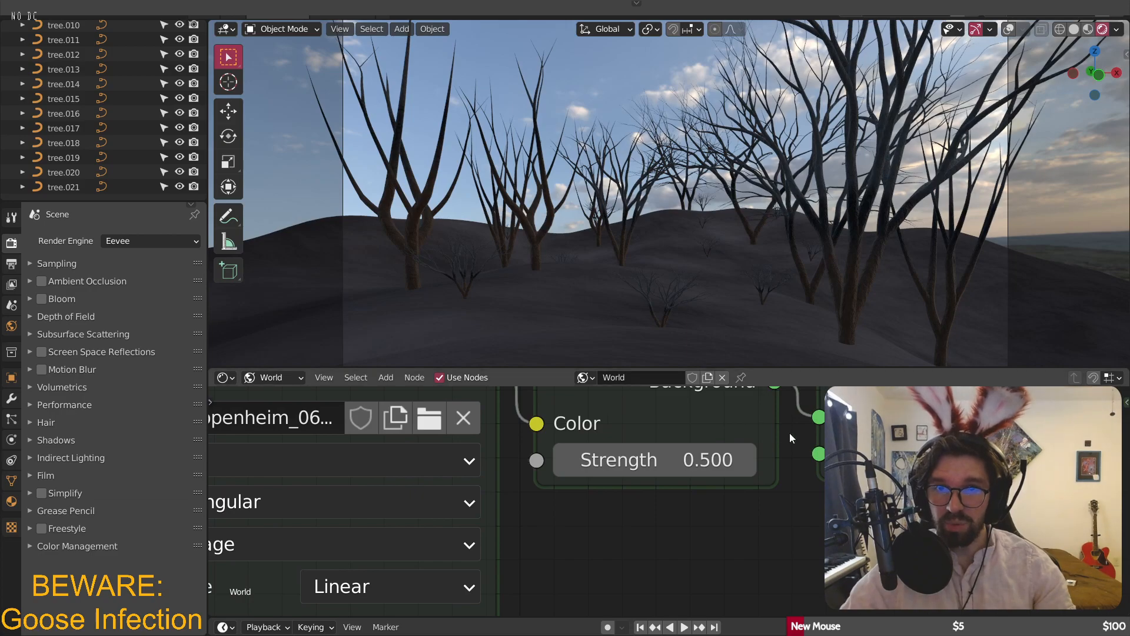
click(717, 443)
text(.7)
key(Return)
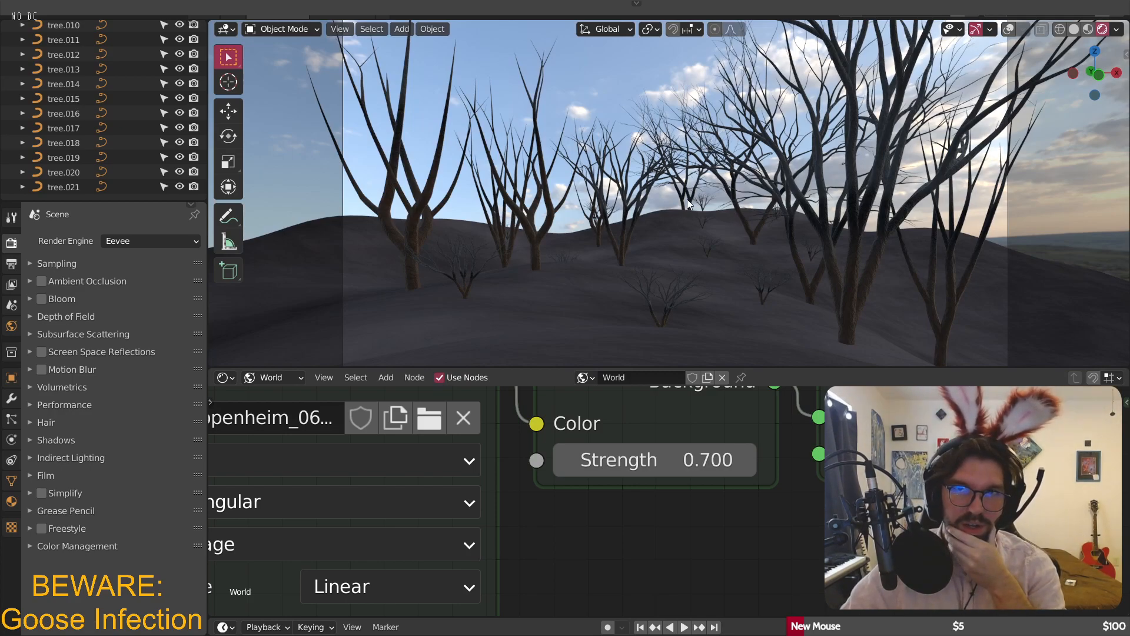
- Examine how the ground, trees and sky look under the dimmed environment, both through the camera and from a free viewpoint
scroll(690, 192, down, 5)
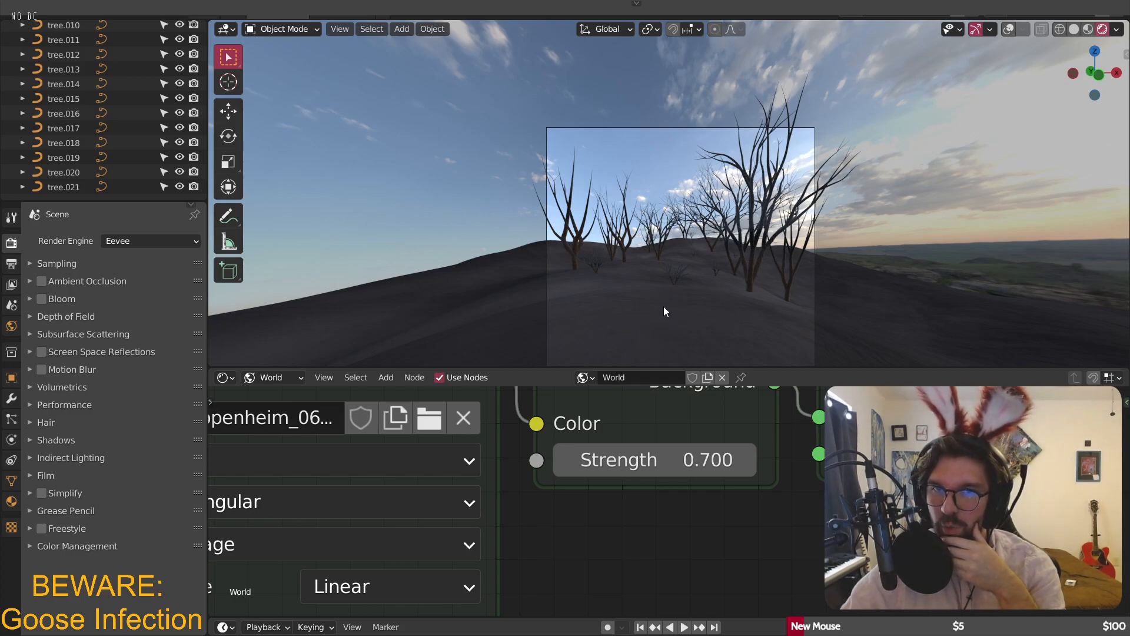
scroll(676, 309, up, 3)
scroll(666, 296, down, 1)
middle_drag(666, 296, 642, 257)
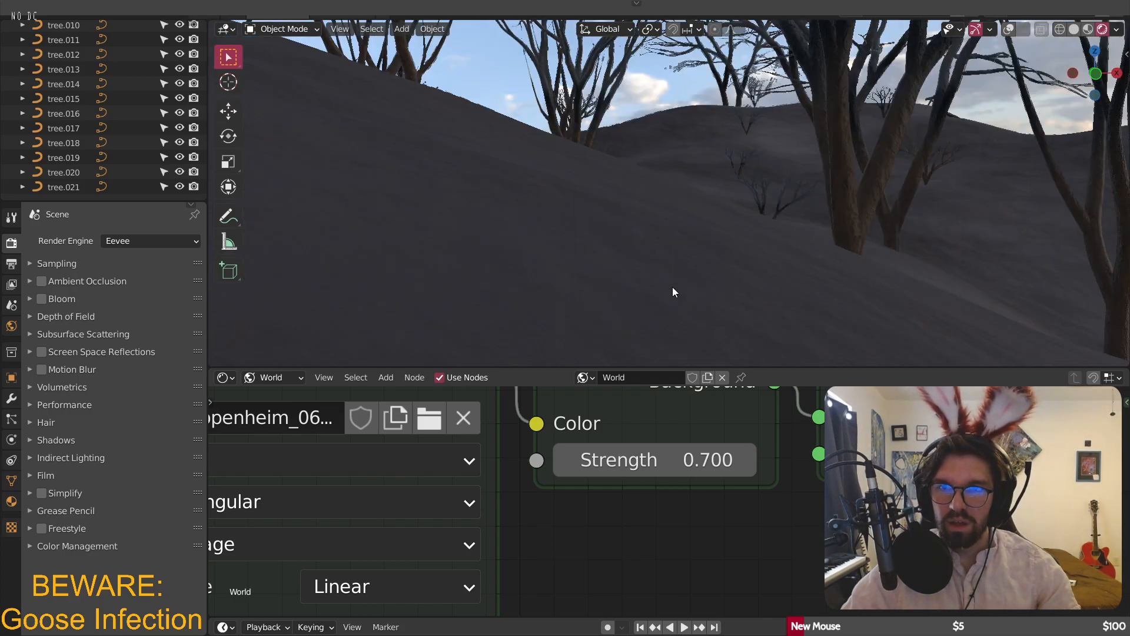
key(KP_0)
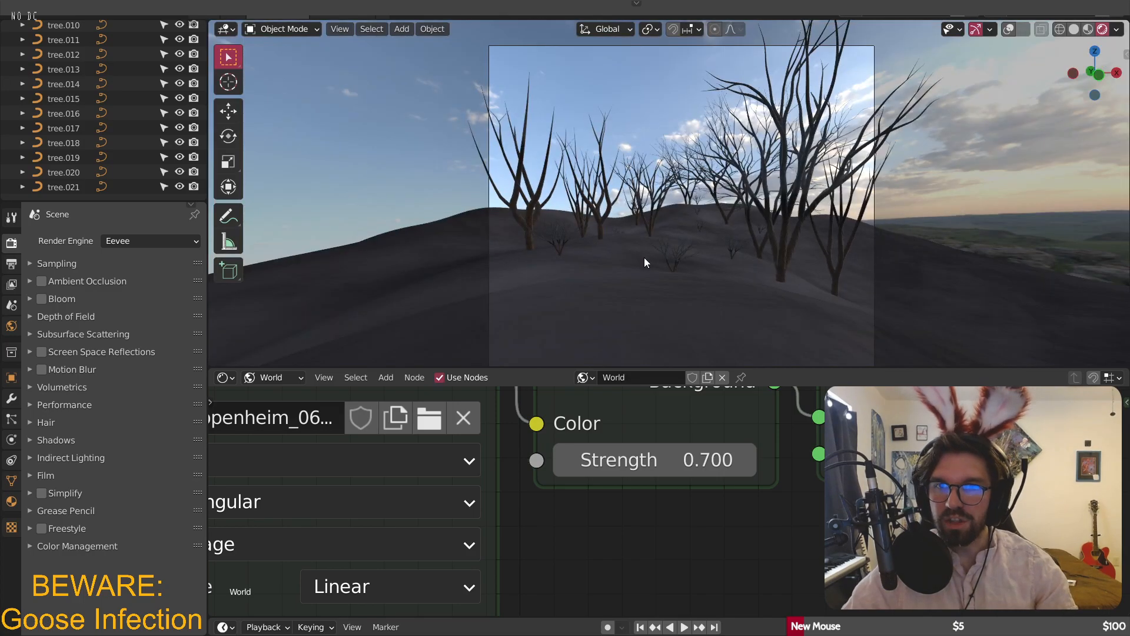
scroll(646, 260, up, 2)
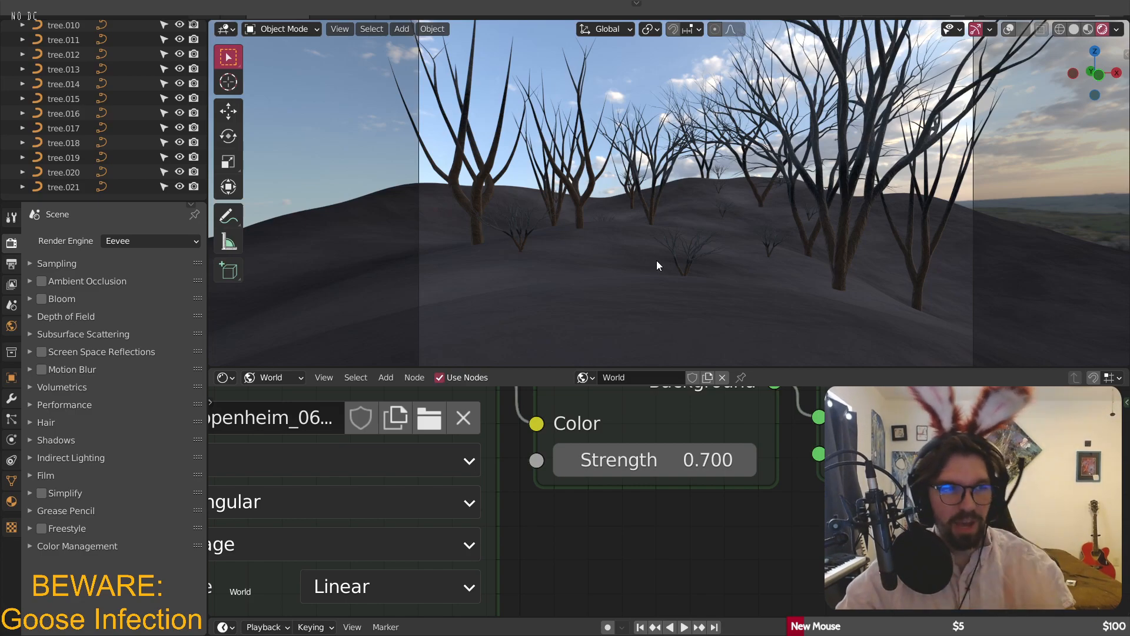
scroll(629, 206, down, 2)
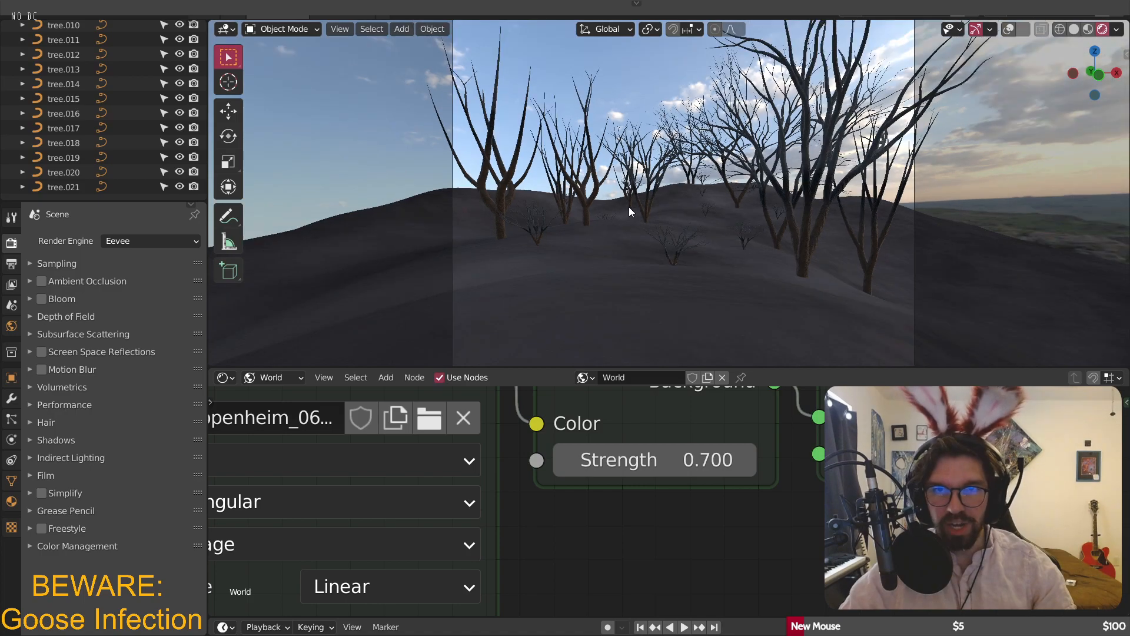
shift+middle_drag(656, 212, 627, 182)
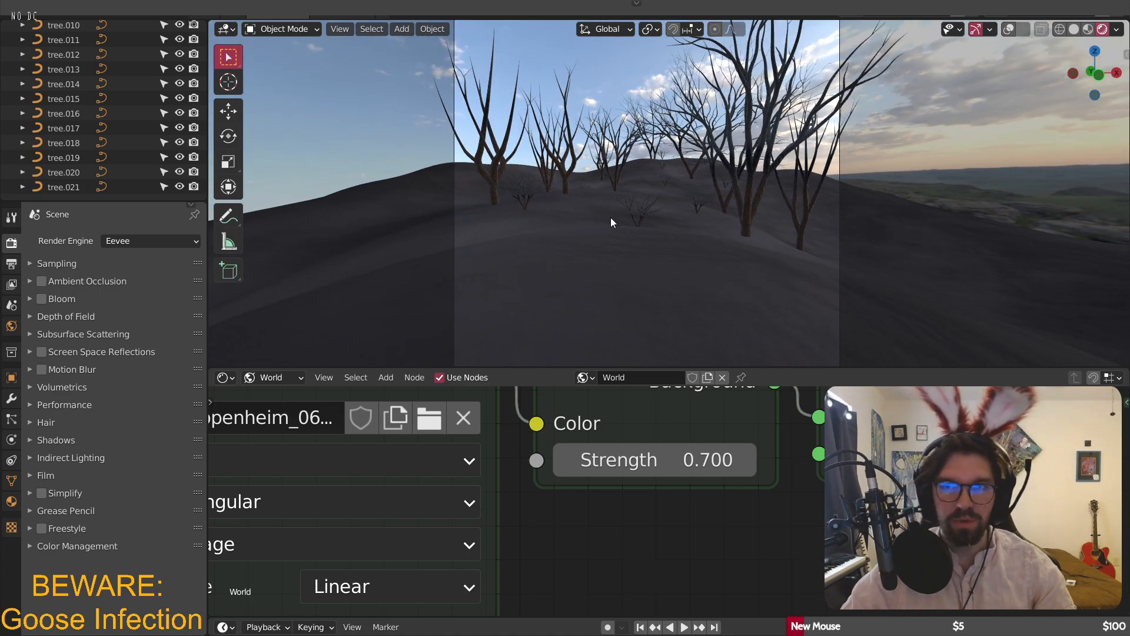
- Set the environment mapping's Z rotation to -13°
middle_drag(539, 537, 663, 426)
scroll(511, 478, down, 1)
scroll(501, 555, up, 1)
middle_drag(500, 555, 543, 513)
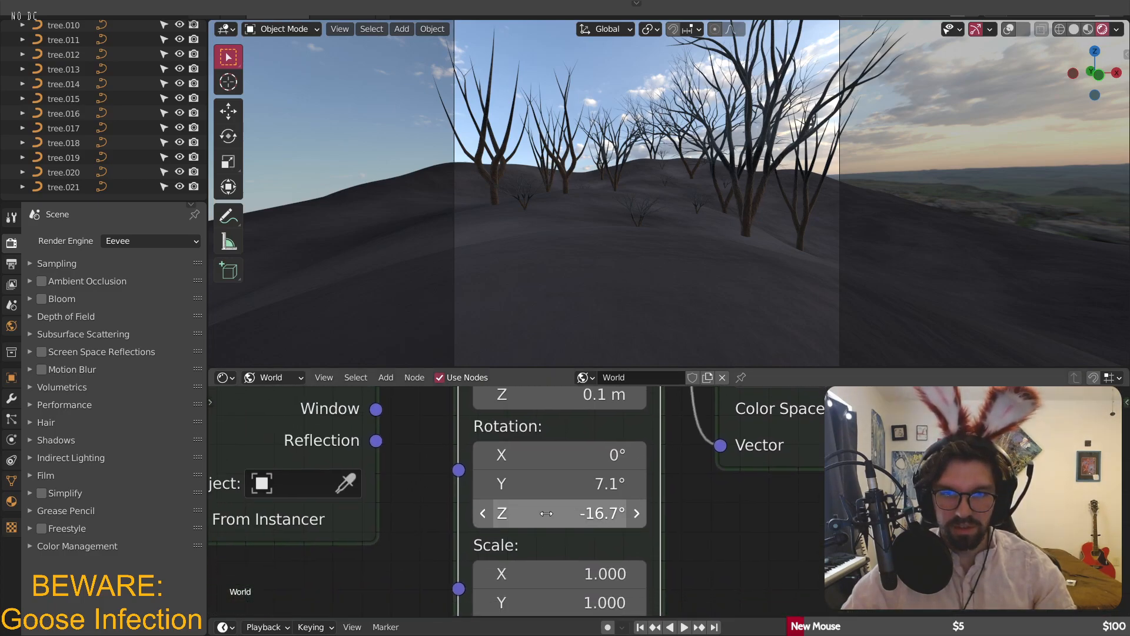
scroll(543, 512, up, 2)
drag(543, 513, 556, 505)
middle_drag(660, 392, 634, 476)
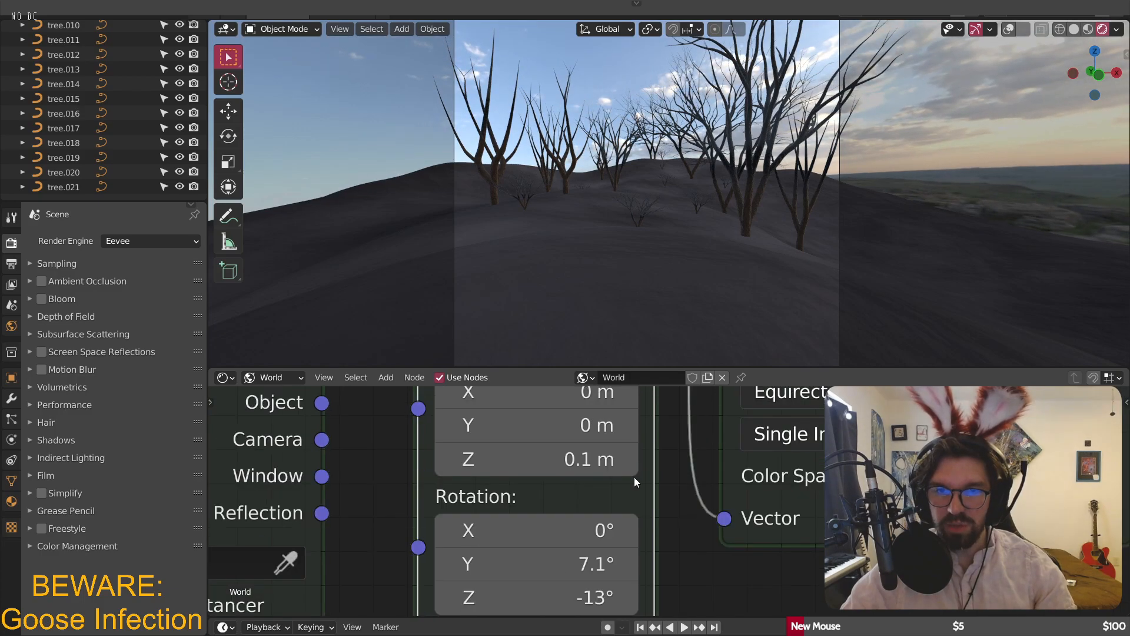
- Try a Z location of 0.2 m for the environment mapping and refine it to 0.15 m
click(628, 464)
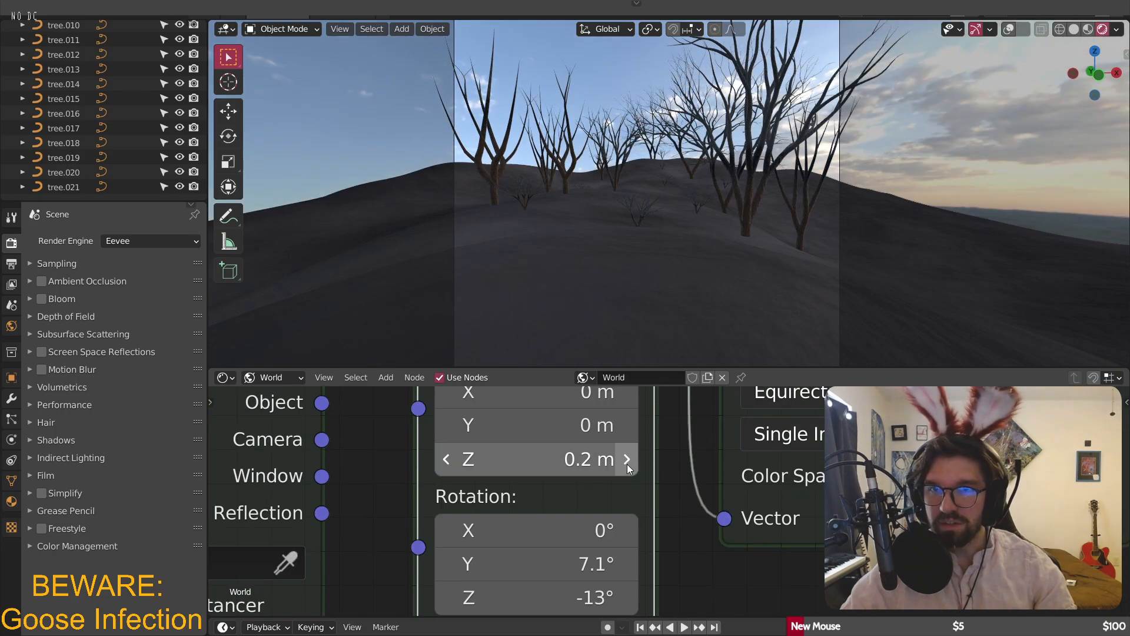
click(569, 457)
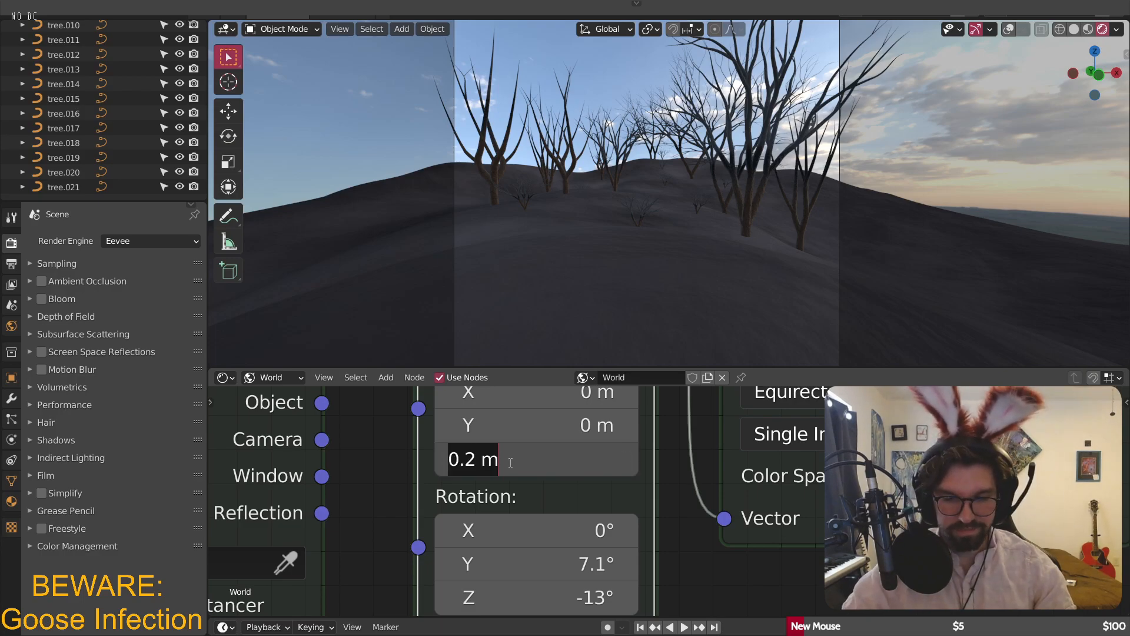
text(.15)
key(Return)
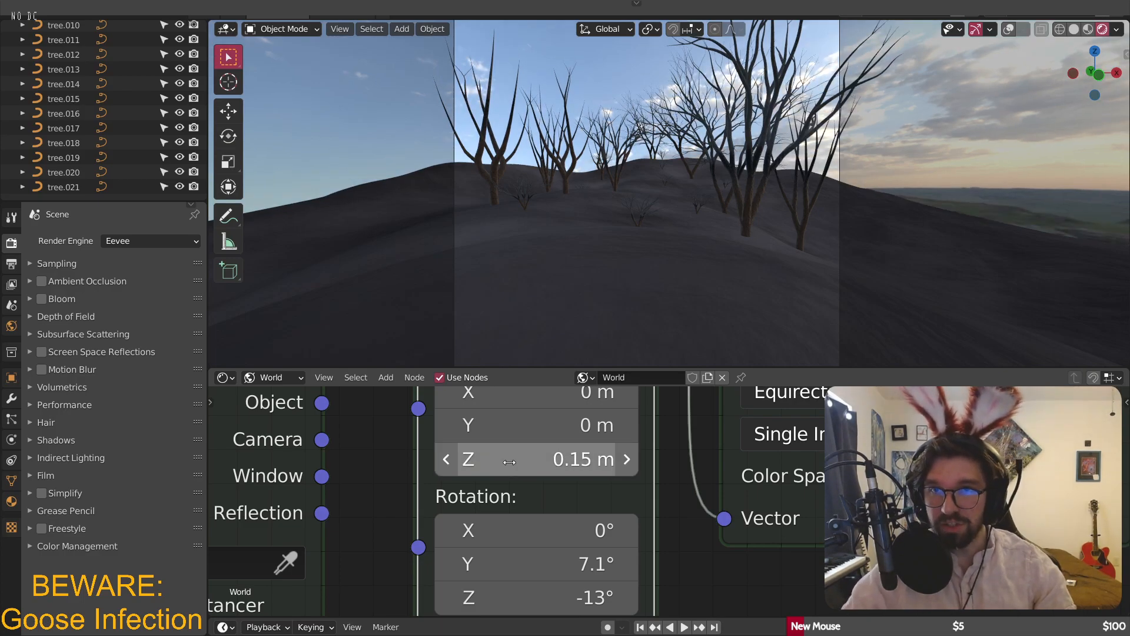
middle_drag(690, 530, 701, 489)
drag(548, 459, 578, 424)
click(547, 459)
key(Escape)
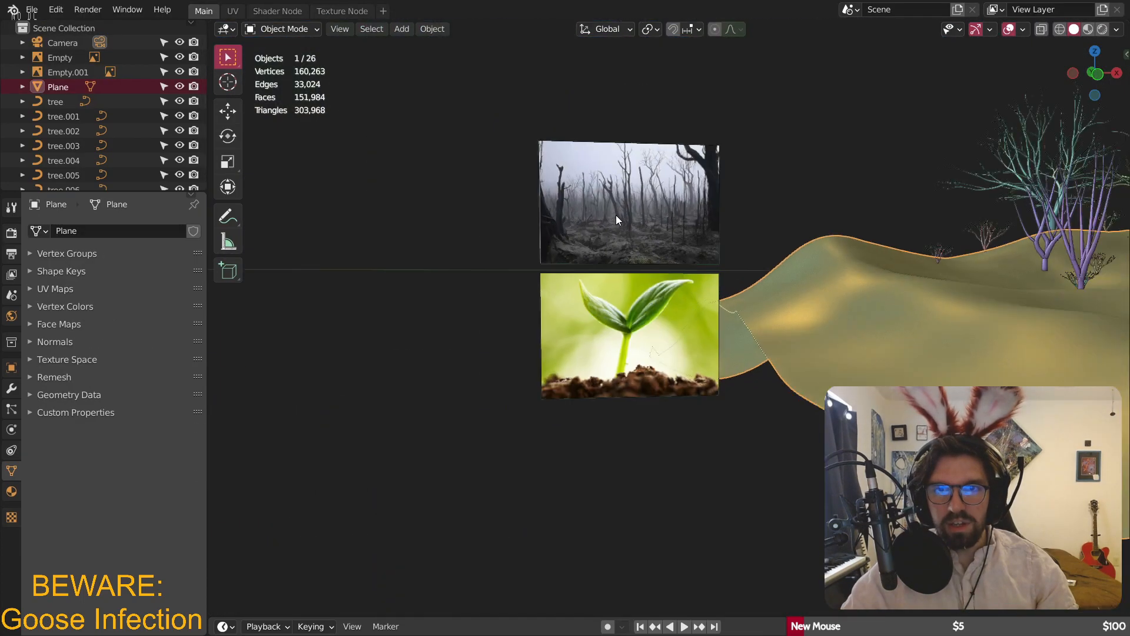
- Clear the selection and bring the reference images beside the terrain into a straight front view
middle_drag(616, 220, 663, 282)
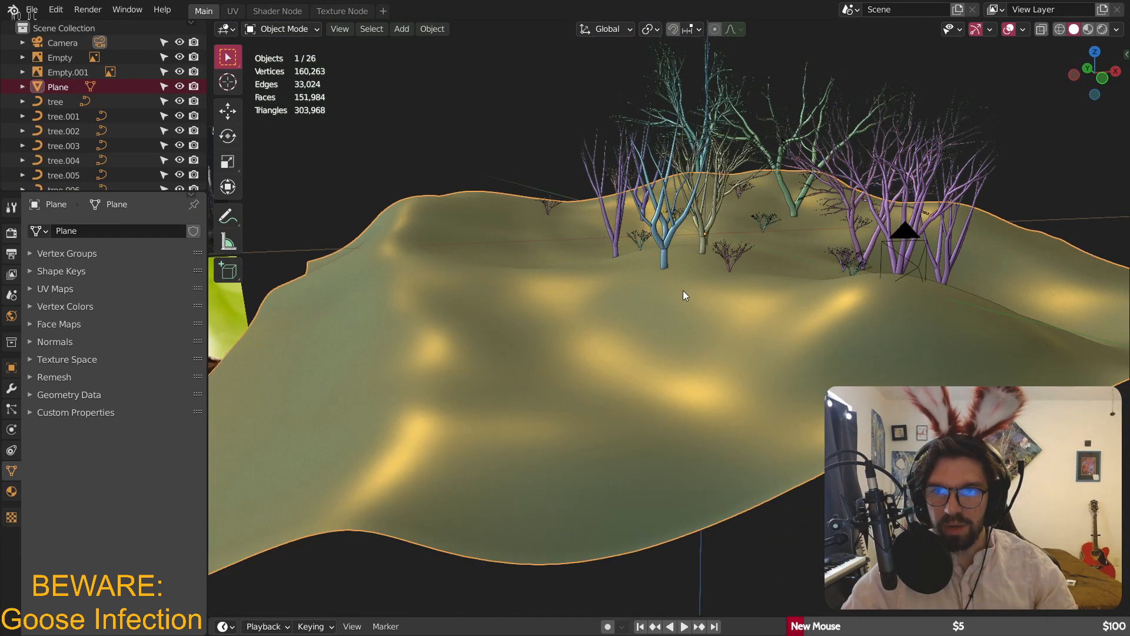
shift+middle_drag(444, 328, 590, 330)
shift+middle_drag(312, 410, 427, 381)
click(430, 379)
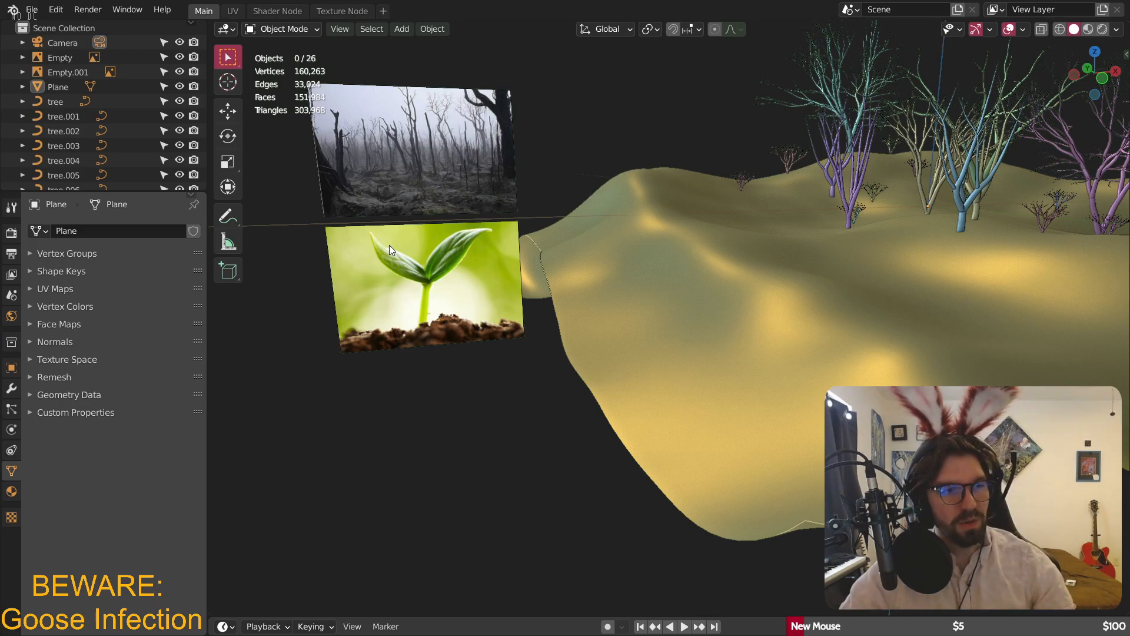
click(1103, 77)
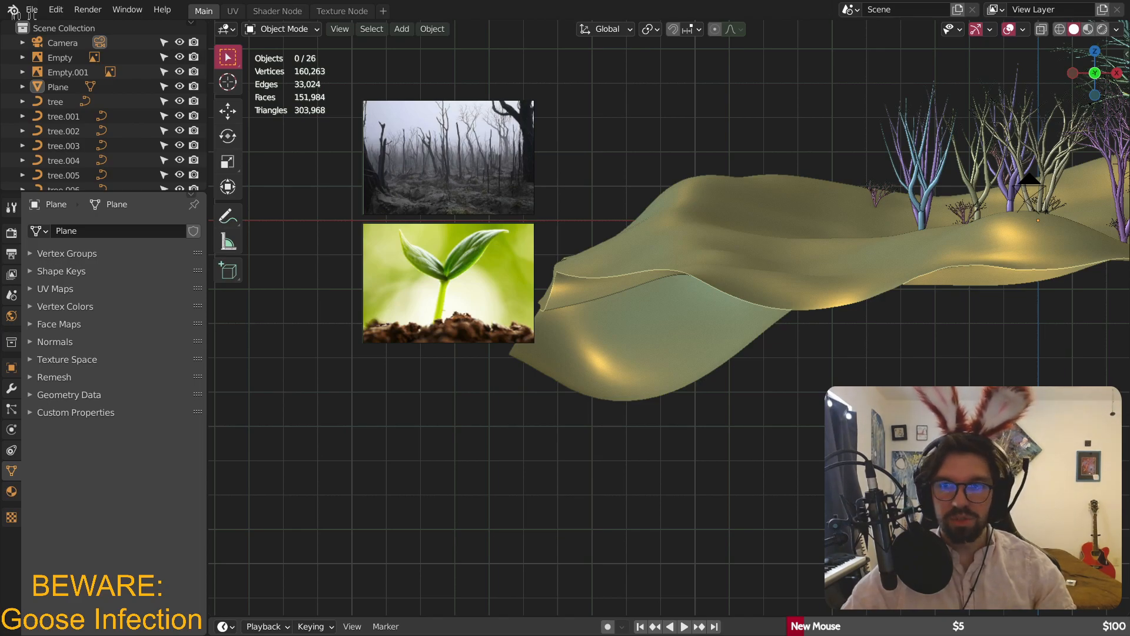
- Import the morel mushroom photo as a reference image and place it beside the forest and sprout references
drag(1129, 365, 999, 365)
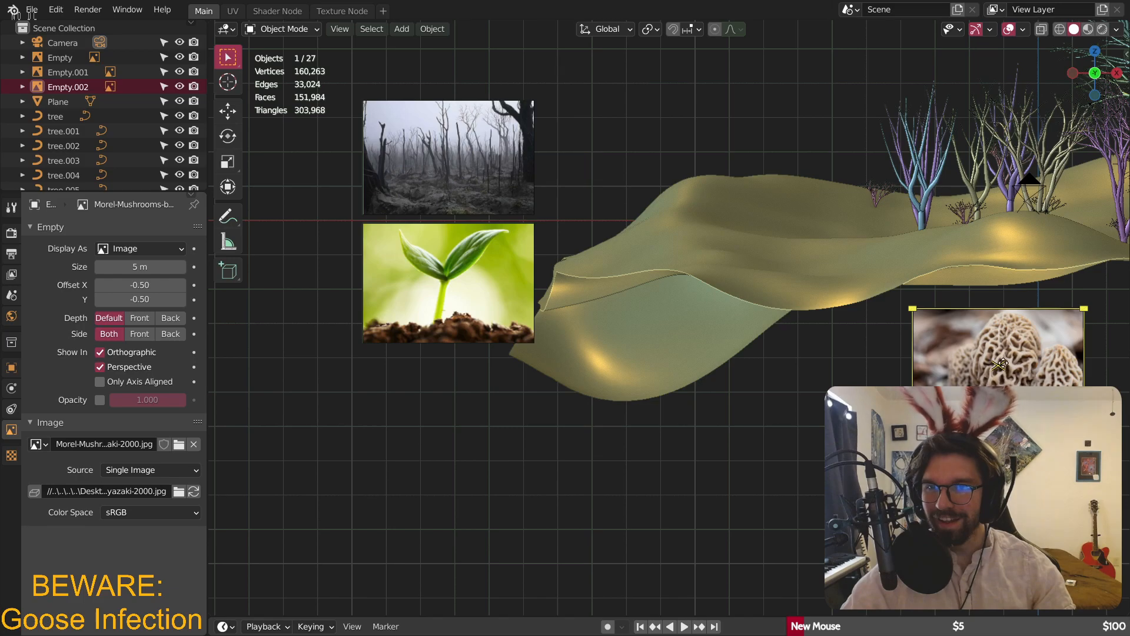
key(g)
click(264, 220)
click(276, 374)
- Move all three reference images together by about -0.77 m on X and 1.25 m on Z, and deselect them
shift+middle_drag(283, 320, 433, 320)
drag(449, 111, 603, 297)
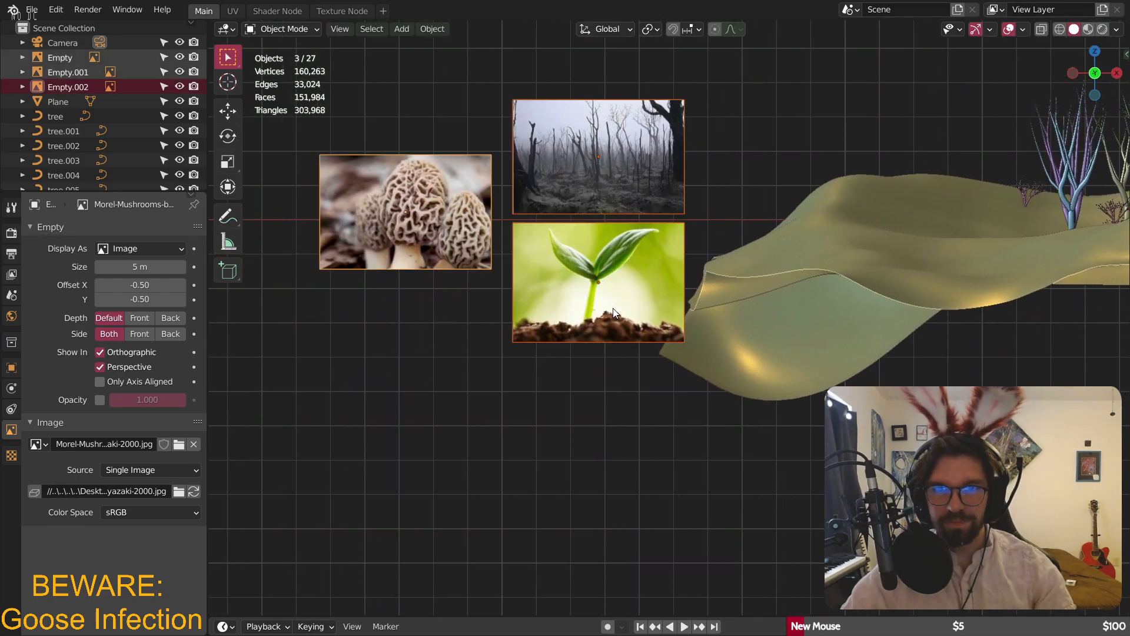
key(g)
click(583, 266)
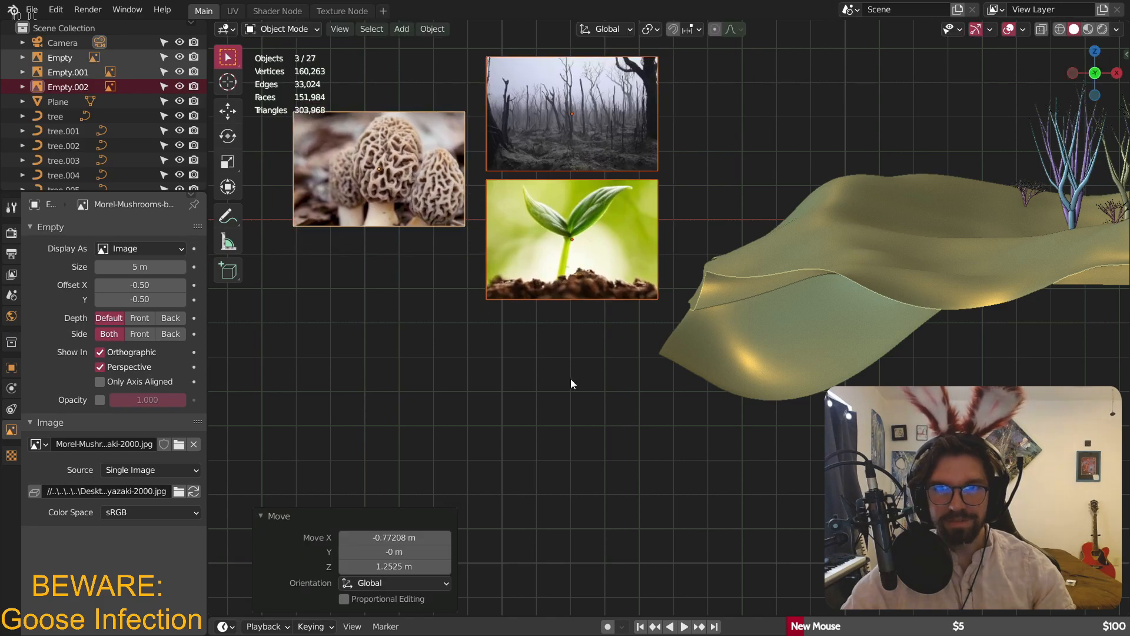
click(574, 377)
- Examine the sprout reference image up close, along with its placement next to the mushroom and forest references
scroll(585, 274, down, 4)
middle_drag(585, 274, 516, 306)
scroll(570, 255, up, 10)
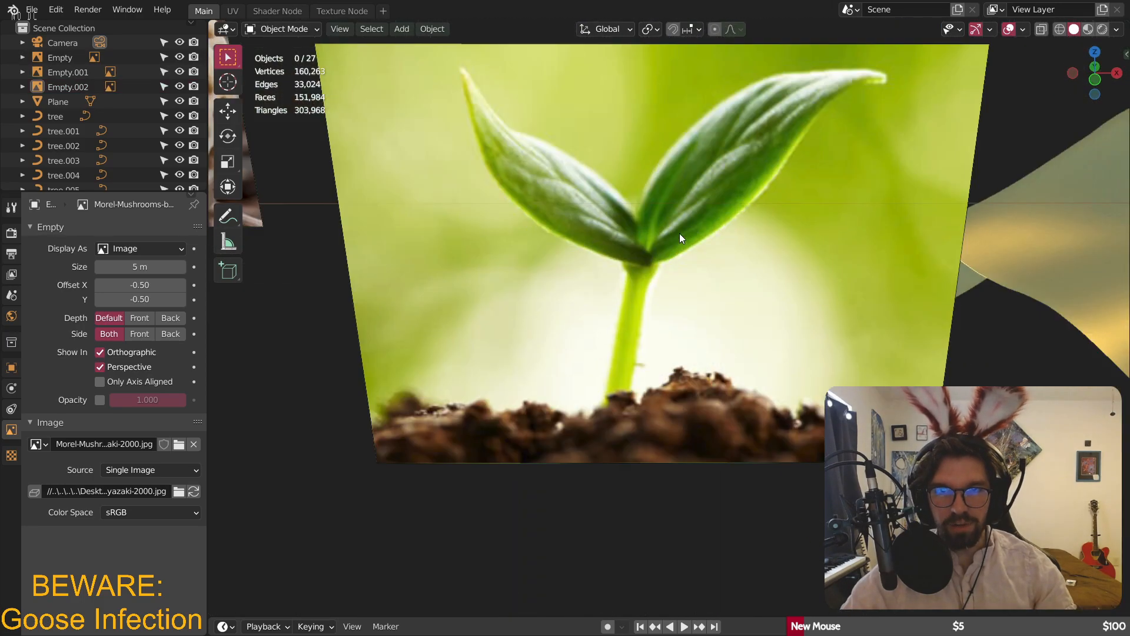
scroll(641, 258, down, 3)
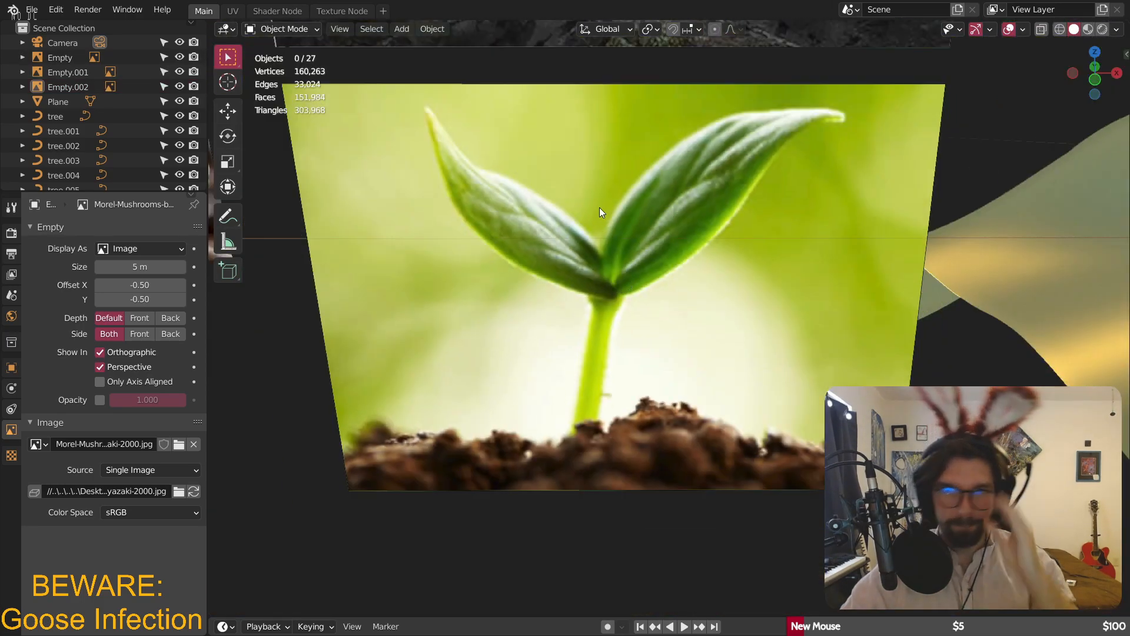
scroll(588, 248, down, 6)
scroll(521, 400, up, 1)
scroll(631, 286, down, 5)
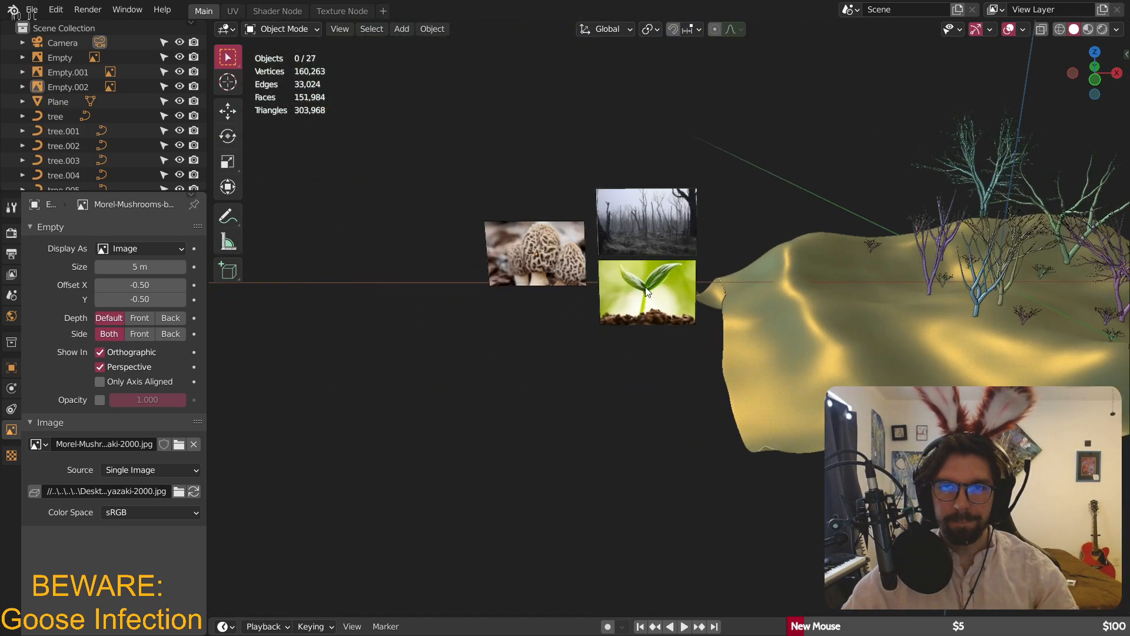
middle_drag(624, 250, 612, 389)
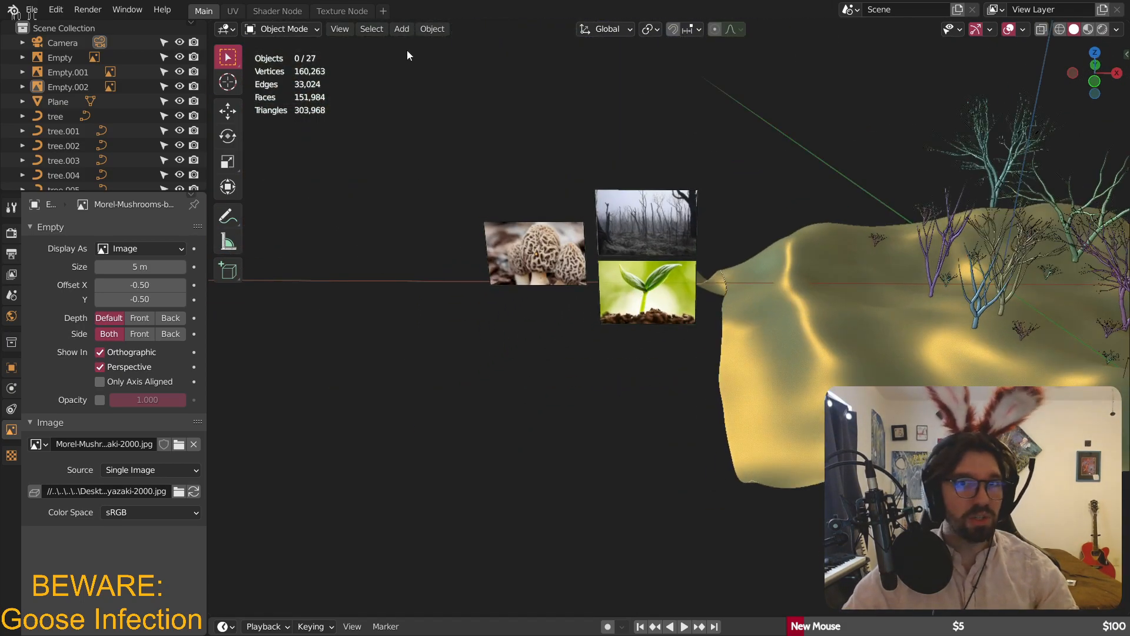
click(401, 29)
mouse_move(416, 45)
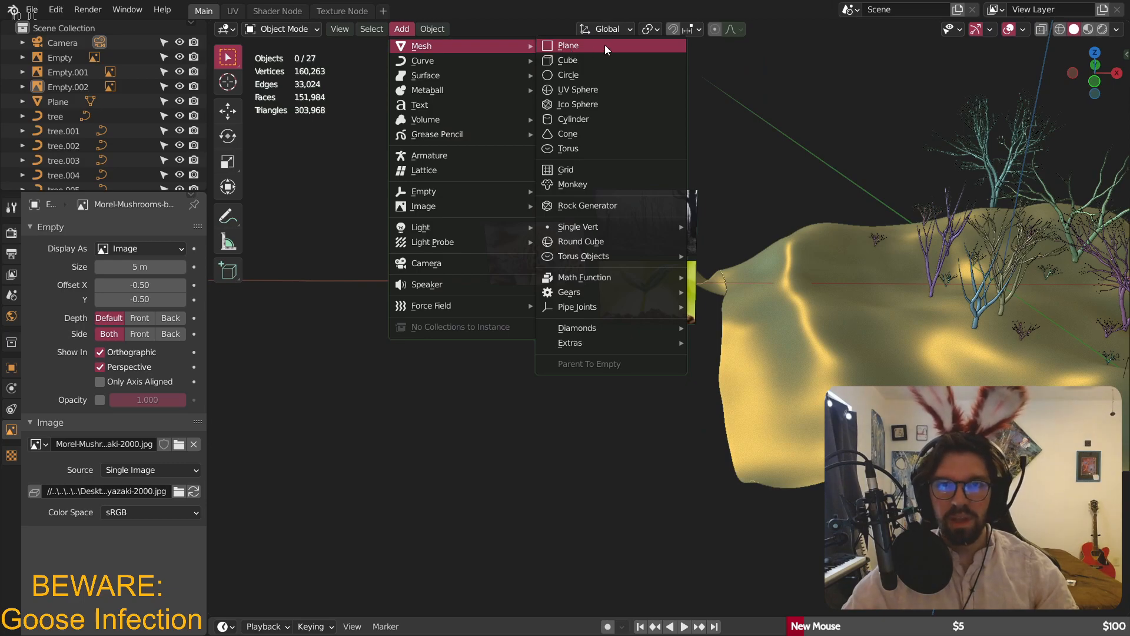
key(Escape)
- Add a cylinder mesh at the world origin with 32 vertices, a 1 m radius and a 2 m depth
scroll(631, 245, up, 8)
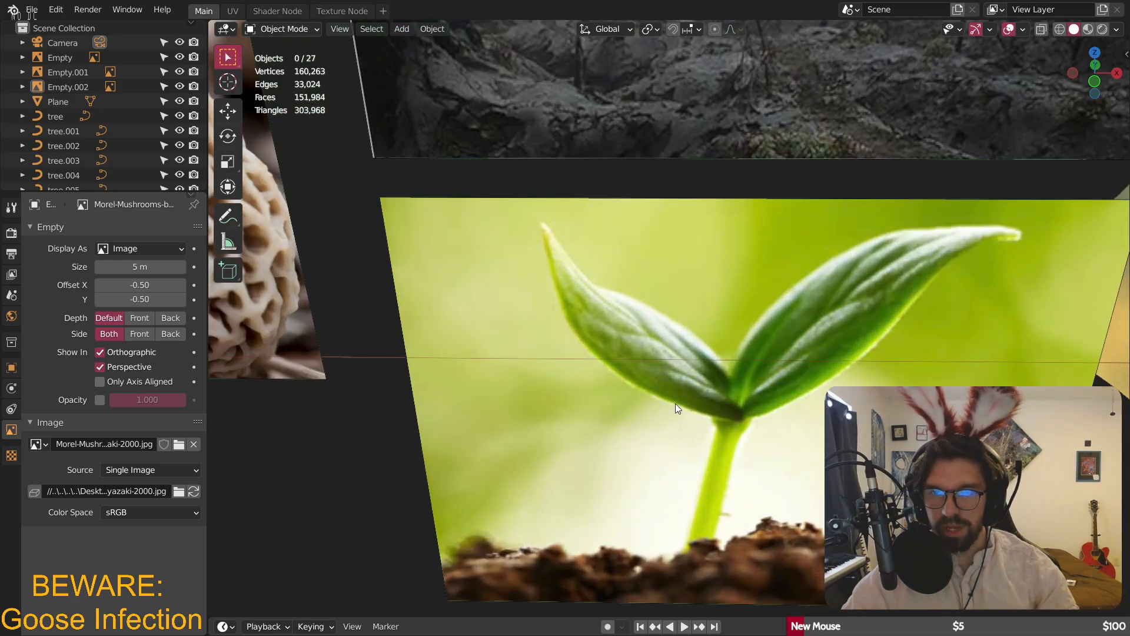
scroll(675, 404, down, 10)
middle_drag(652, 364, 515, 316)
scroll(515, 316, up, 4)
click(402, 29)
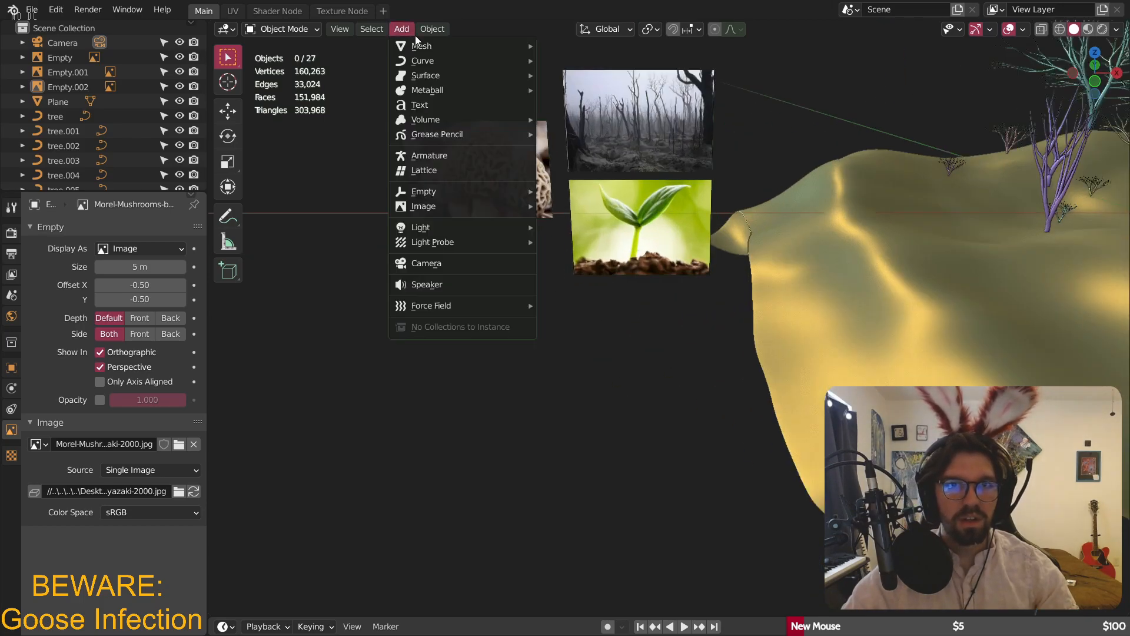
mouse_move(432, 44)
click(572, 118)
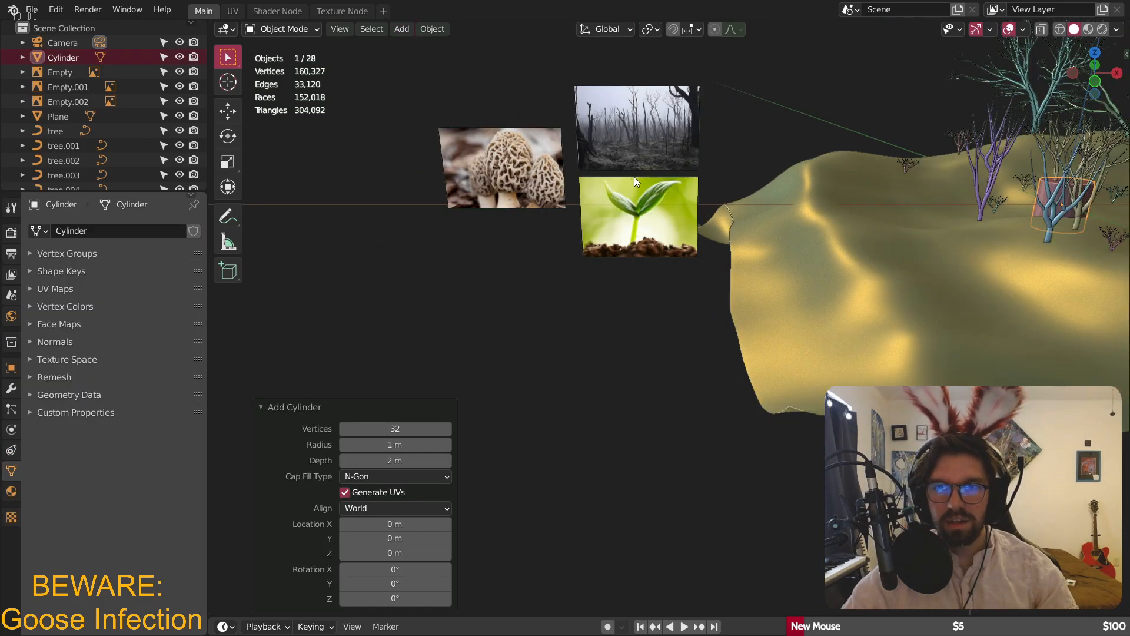
middle_drag(635, 177, 683, 283)
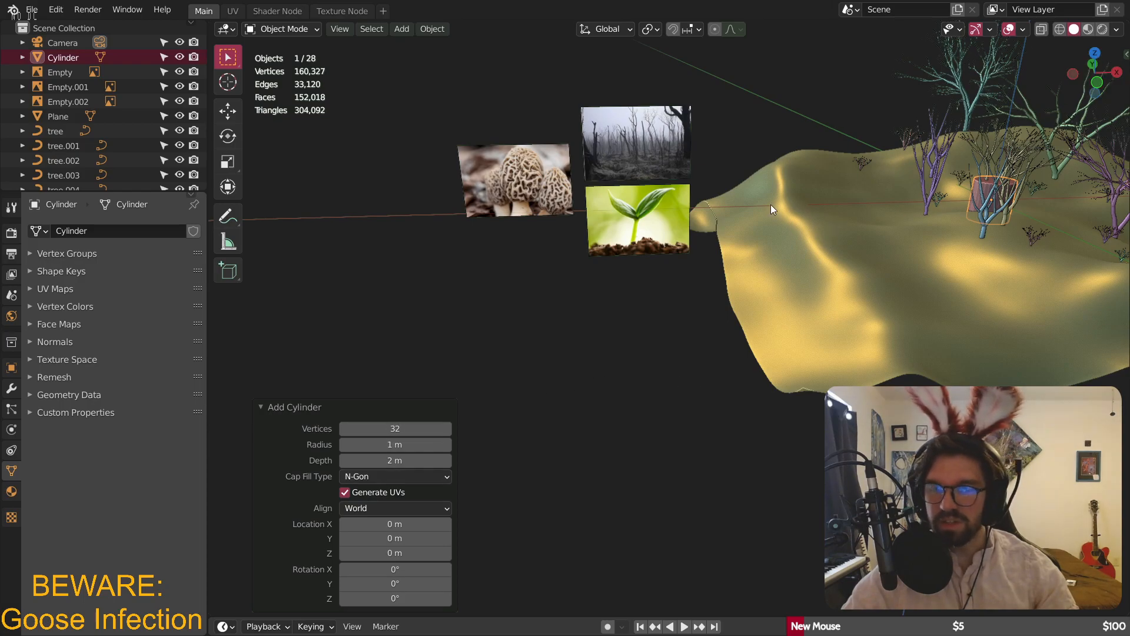
- Move the cylinder along X to the reference images and about -5.85 m on Z, so it sits below the sprout reference
key(g)
key(x)
click(381, 259)
scroll(575, 225, up, 4)
middle_drag(575, 224, 695, 237)
key(g)
key(z)
click(728, 424)
scroll(666, 404, up, 5)
- Thin the cylinder into a stem by scaling it on X and Y by about -0.154 and again by about 0.638
click(228, 161)
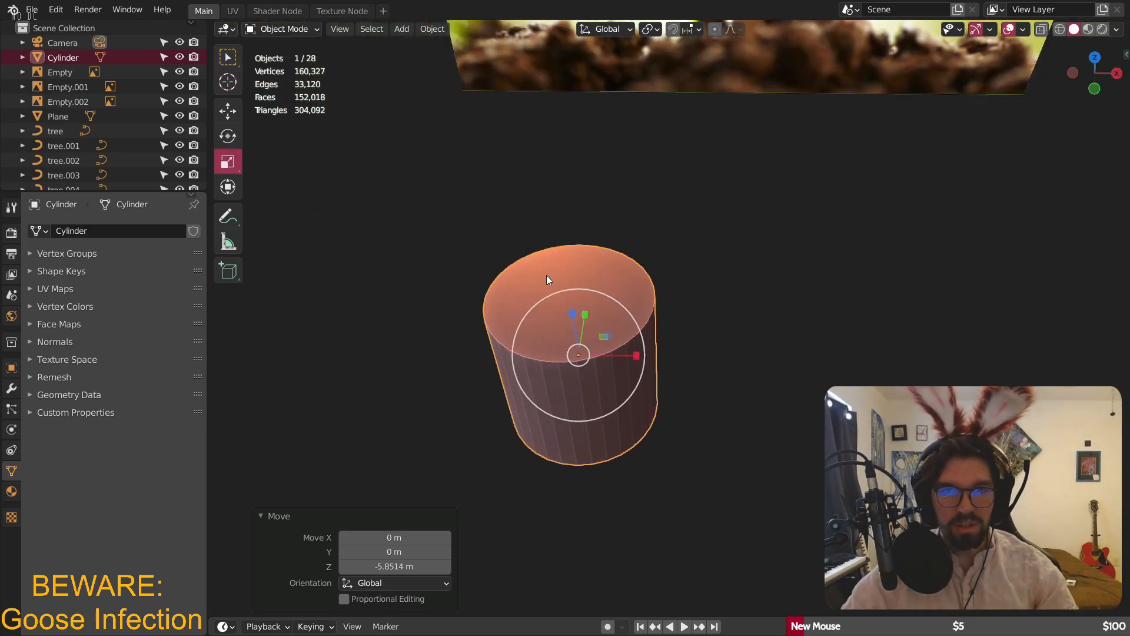
middle_drag(475, 262, 592, 340)
drag(602, 329, 579, 357)
middle_drag(579, 356, 583, 279)
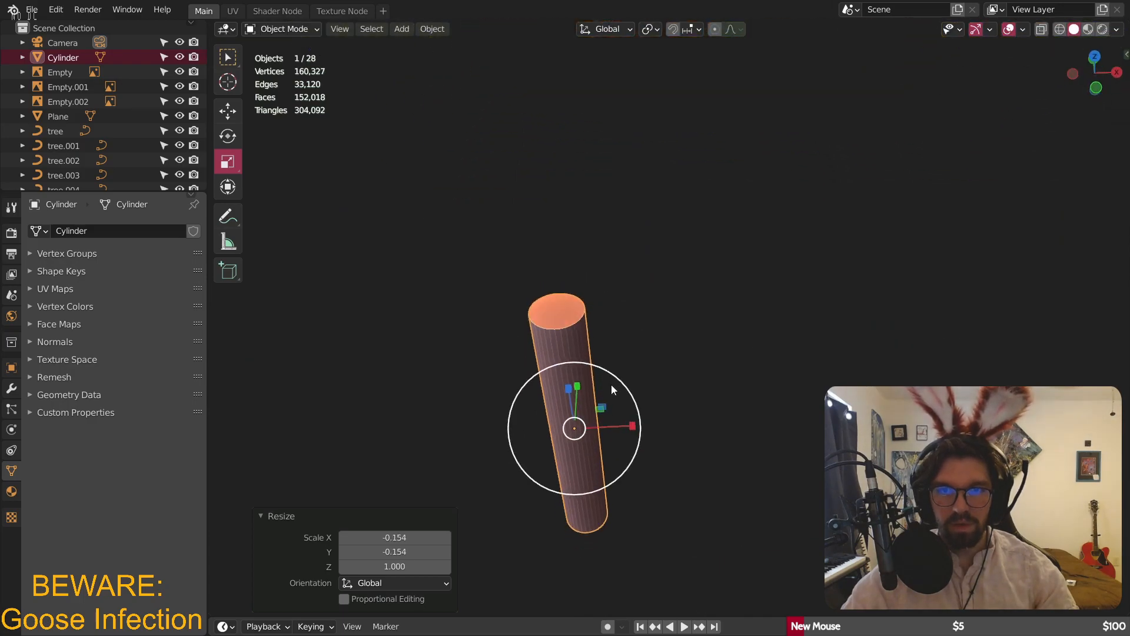
middle_drag(611, 389, 603, 406)
drag(602, 407, 592, 415)
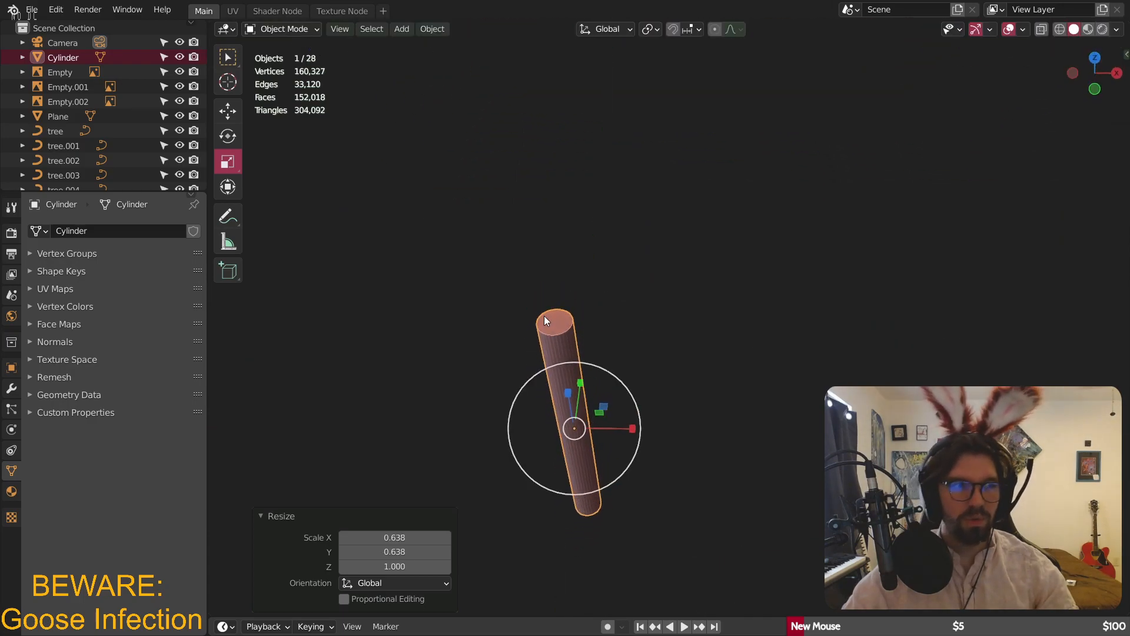
- Shade the stem smooth and enable Auto Smooth on its normals with a 45° angle
middle_drag(543, 319, 559, 341)
right_click(558, 380)
click(555, 380)
right_click(557, 368)
click(558, 353)
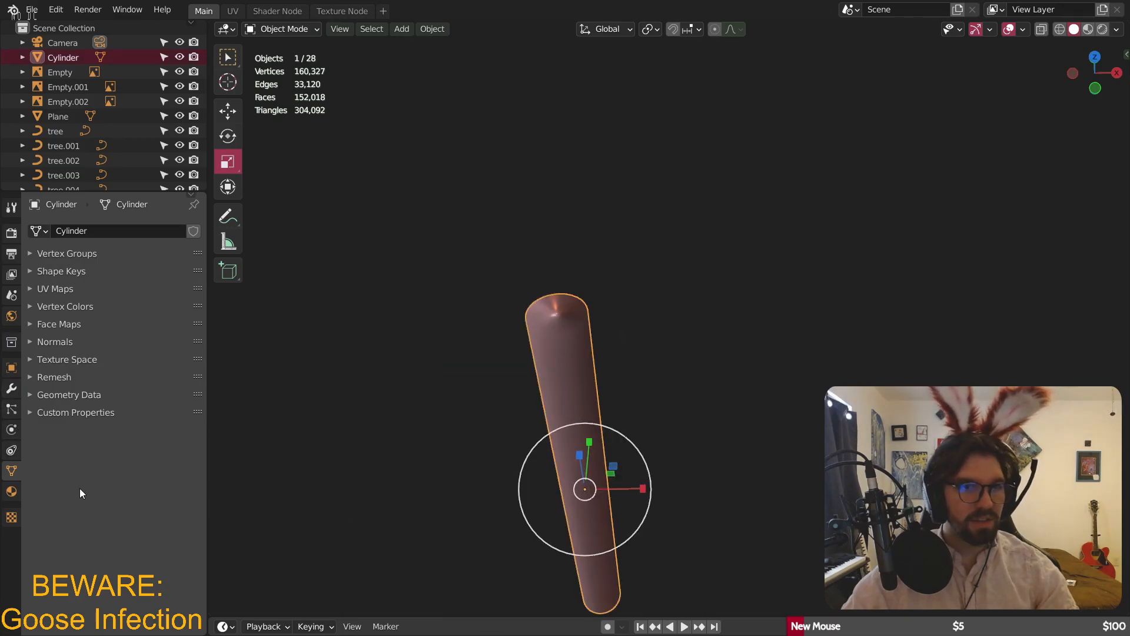
click(28, 342)
click(99, 364)
click(165, 363)
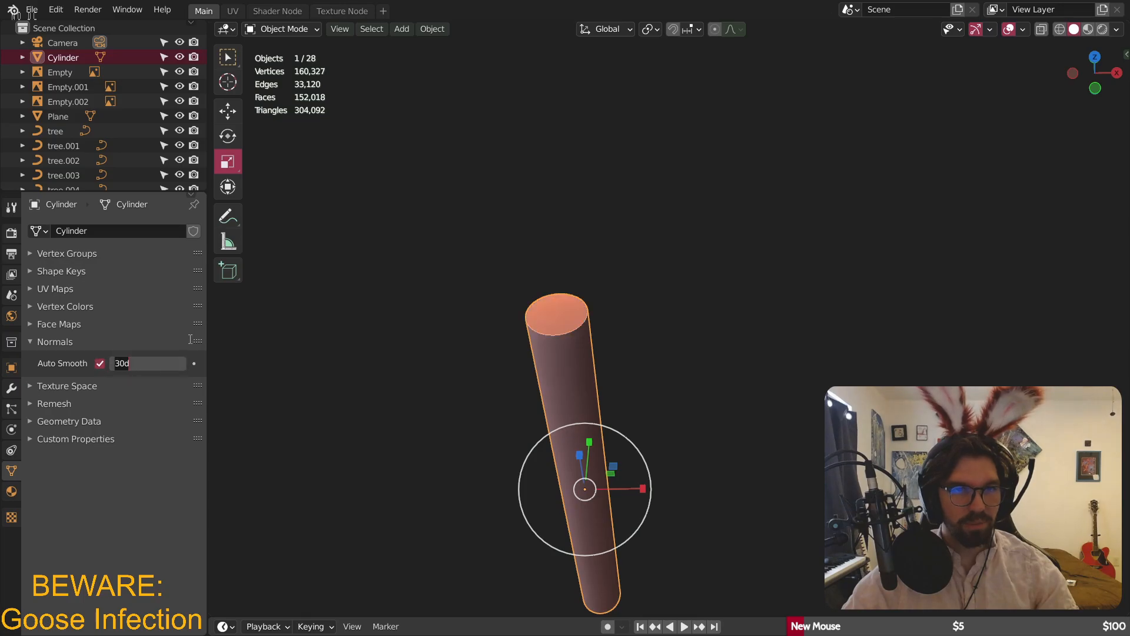
text(45)
- Add one horizontal loop cut close to the stem's upper end in Edit Mode, slid to a factor of about -0.889
middle_drag(608, 302, 674, 218)
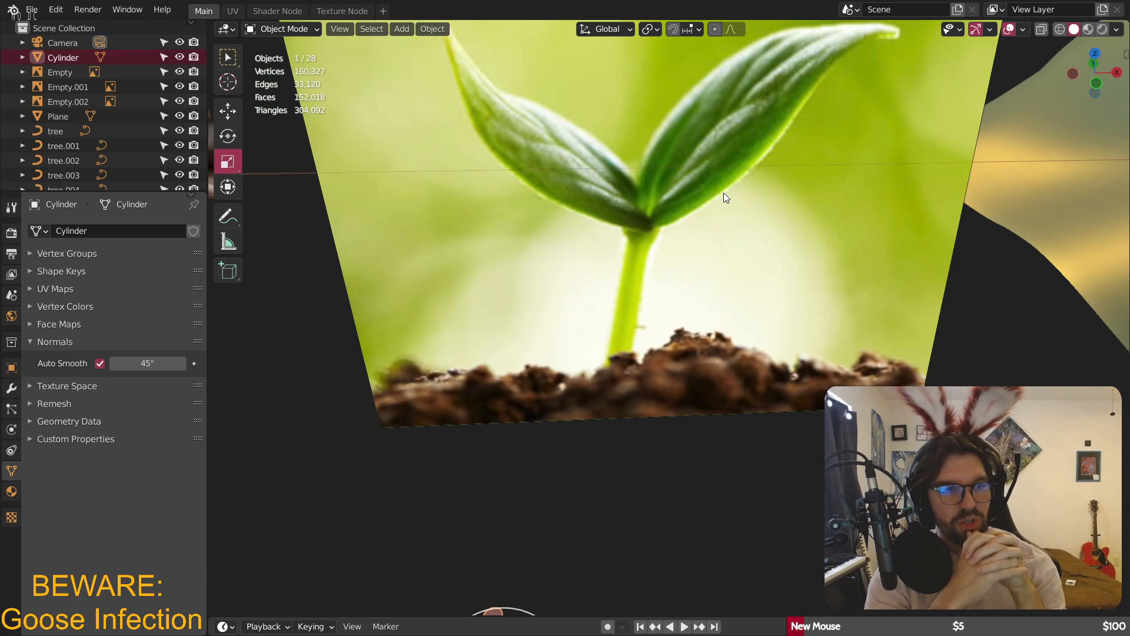
scroll(537, 471, down, 5)
middle_drag(537, 476, 540, 286)
click(281, 29)
click(281, 54)
middle_drag(658, 409, 594, 255)
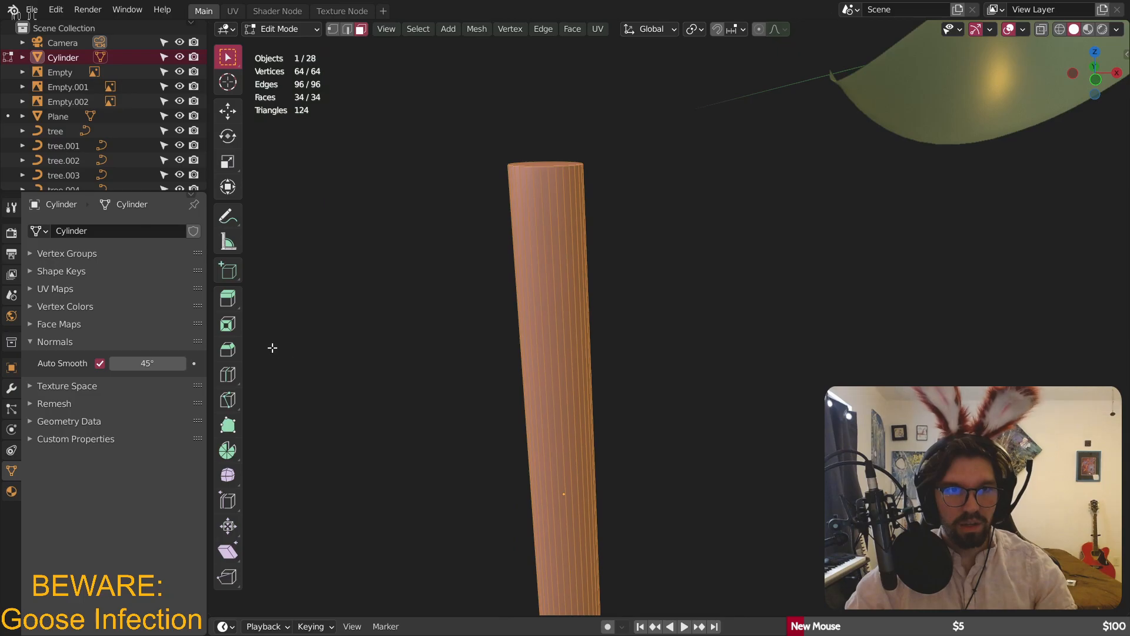
click(228, 375)
drag(569, 512, 581, 244)
scroll(581, 245, up, 2)
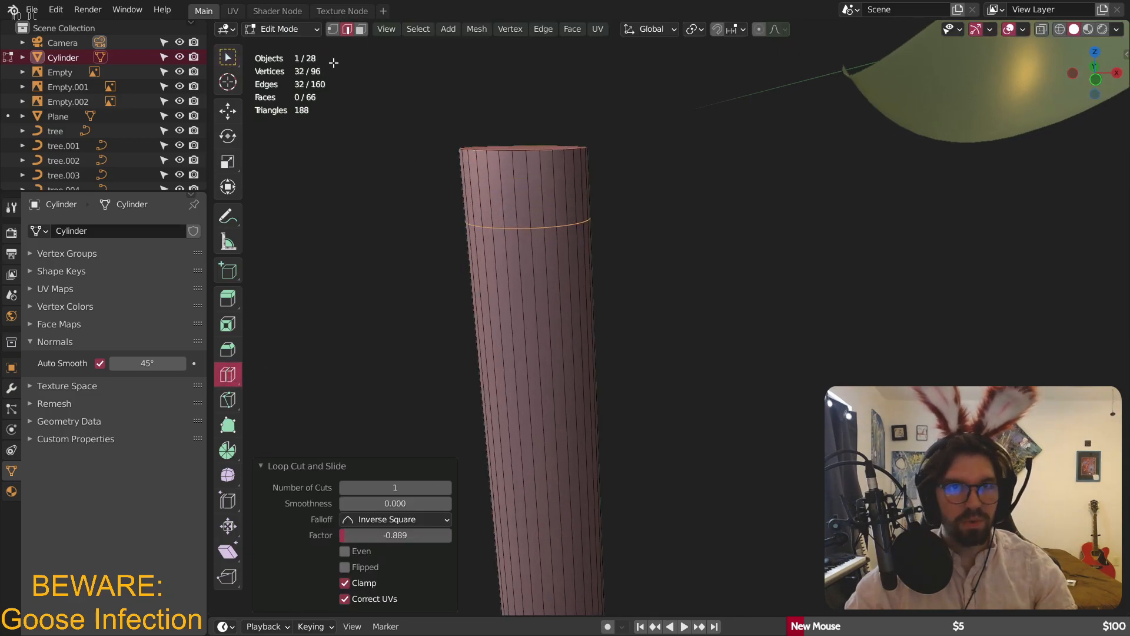
- Extrude the ring of faces above the loop cut outward along their normals by about 0.147 m to form a collar
click(362, 29)
key(w)
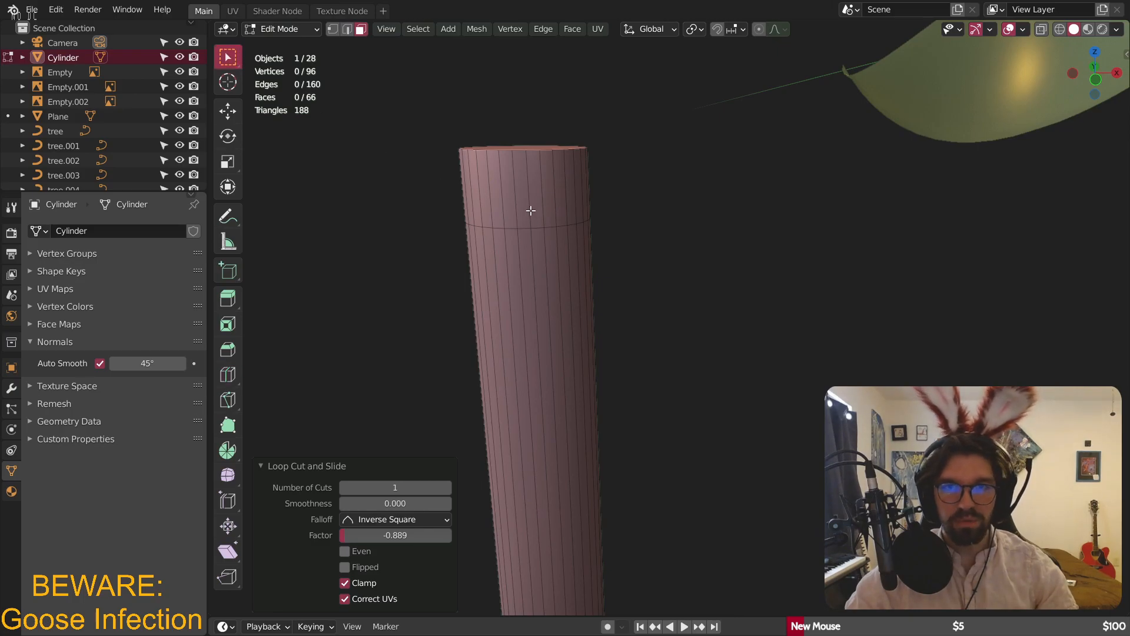
alt+click(530, 210)
right_click(564, 195)
click(538, 250)
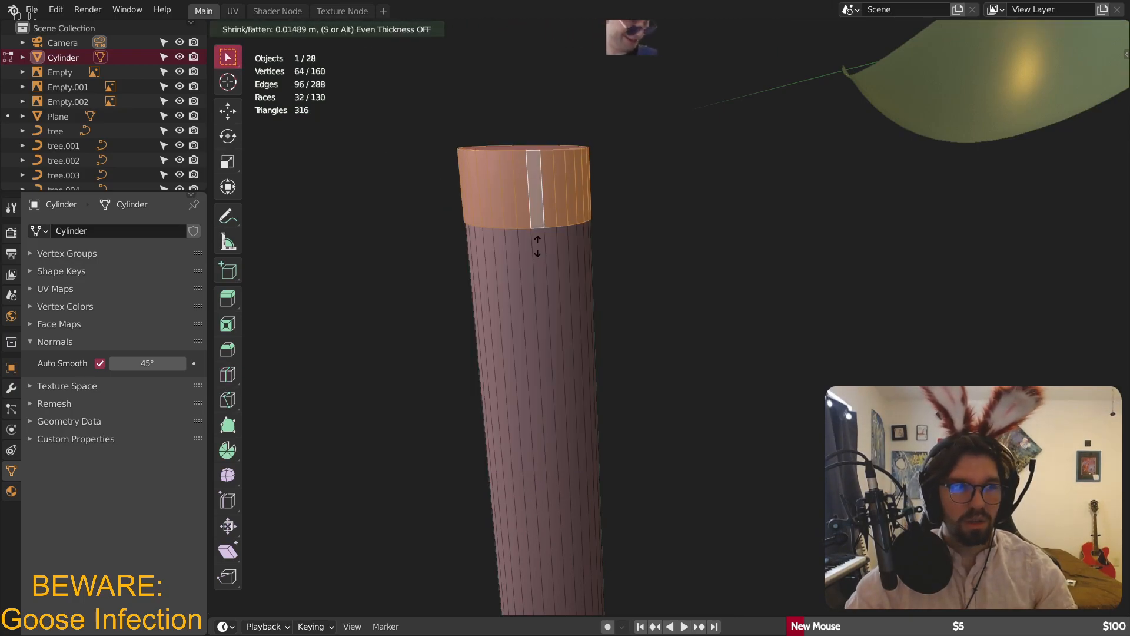
click(553, 191)
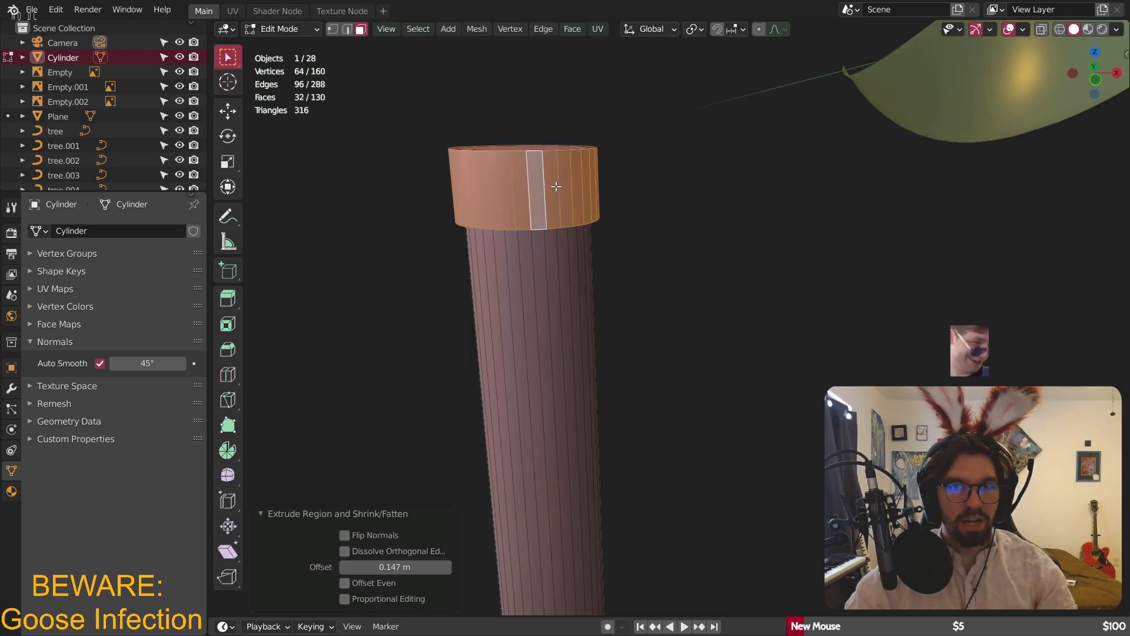
- Dissolve the inner edge loop on the collar's end cap
middle_drag(554, 191, 557, 251)
click(347, 29)
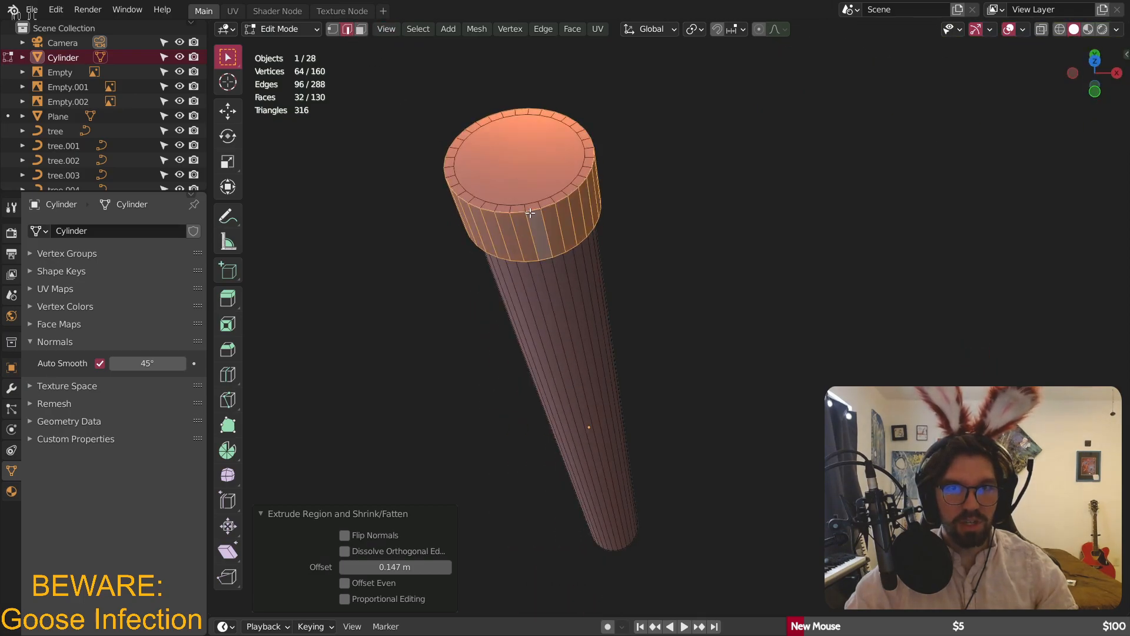
alt+click(526, 202)
right_click(526, 202)
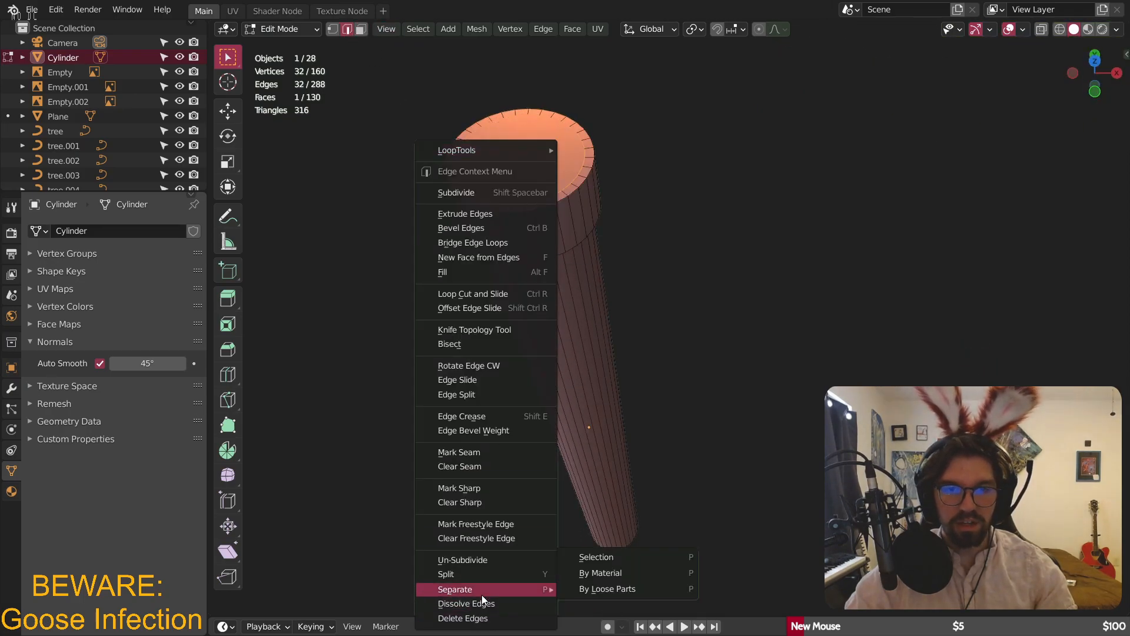
click(430, 605)
- Slide the collar's lower outer edge loop up by a factor of about -0.233 to slope its underside
middle_drag(532, 395, 552, 230)
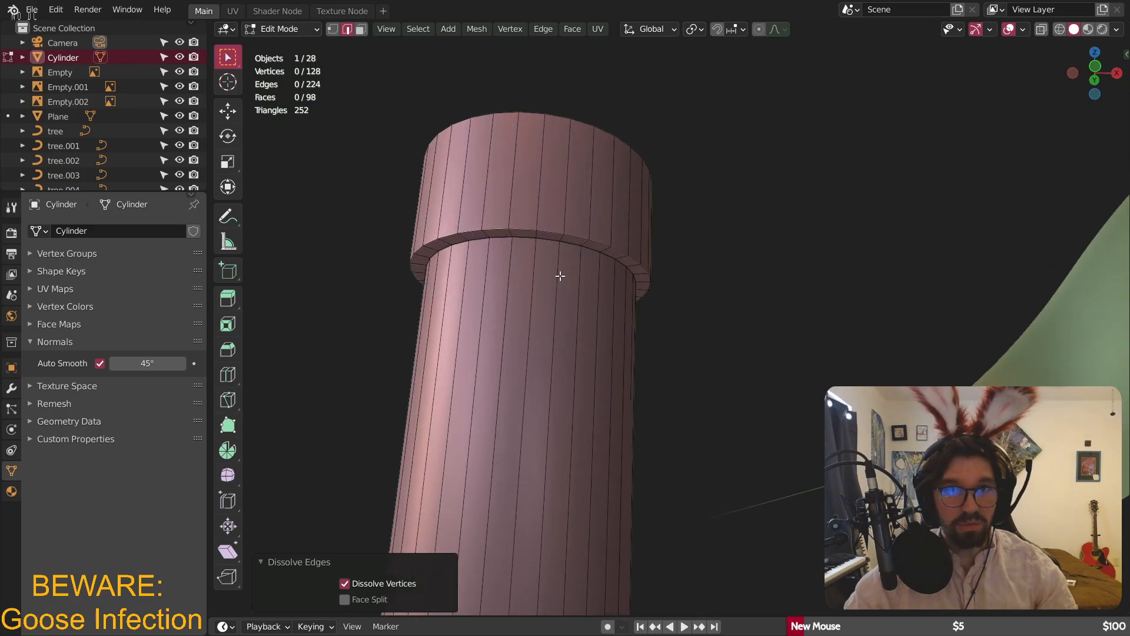
alt+click(550, 232)
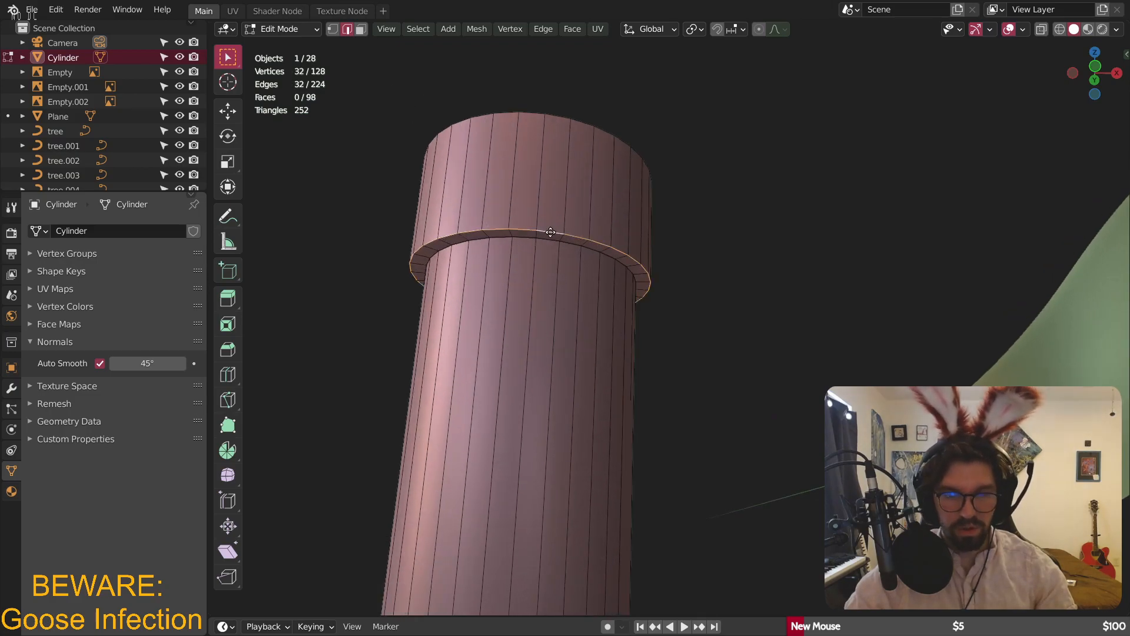
key(g)
key(g)
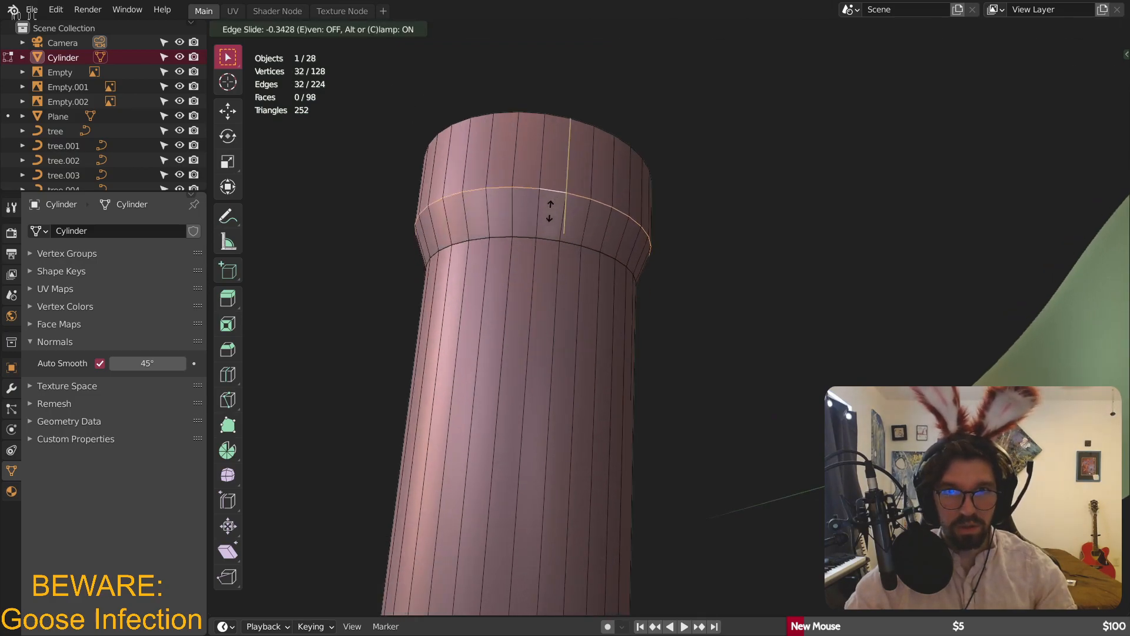
click(559, 221)
scroll(576, 217, down, 7)
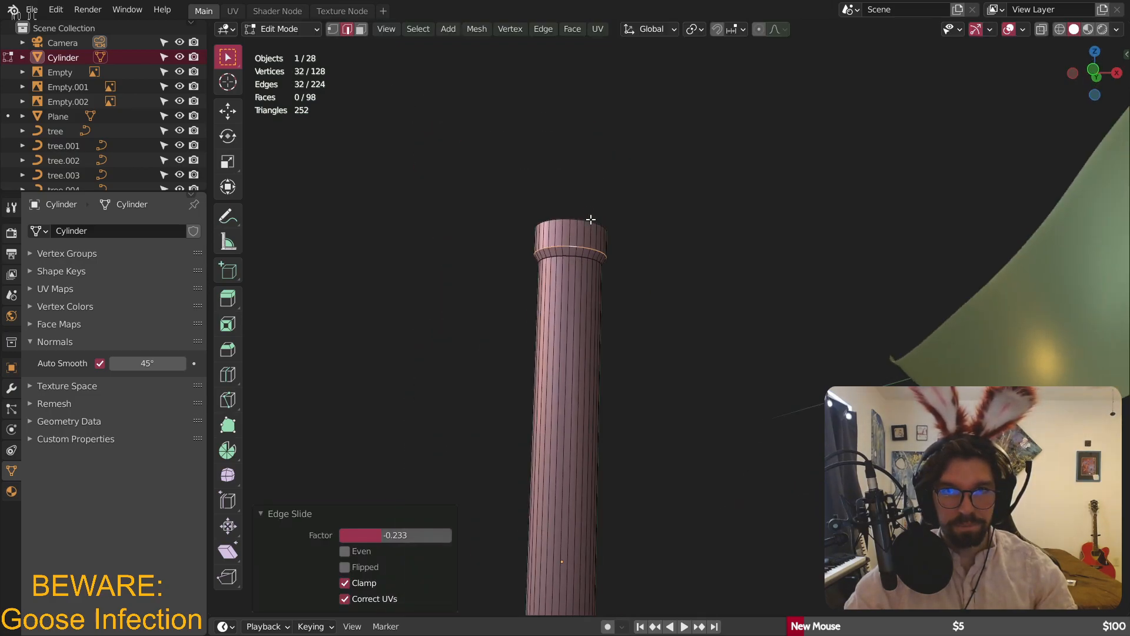
middle_drag(677, 212, 760, 235)
scroll(751, 242, down, 6)
scroll(615, 278, up, 7)
scroll(526, 202, up, 4)
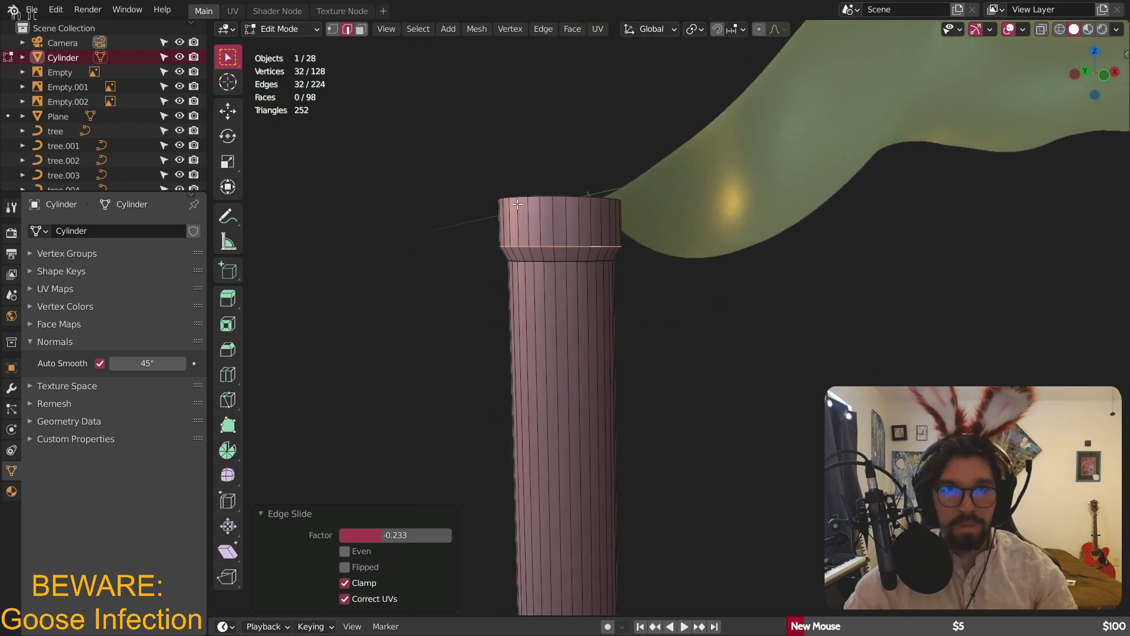
- Select the collar's side faces and cap, and scale them on X and Y by about 1.131
click(363, 30)
alt+click(580, 215)
middle_drag(579, 216, 607, 324)
scroll(597, 206, up, 3)
click(227, 169)
drag(541, 202, 588, 256)
middle_drag(587, 257, 314, 195)
- Apply the stem object's scale and return to Edit Mode with the edge loop where the collar meets the stem selected
click(349, 31)
key(w)
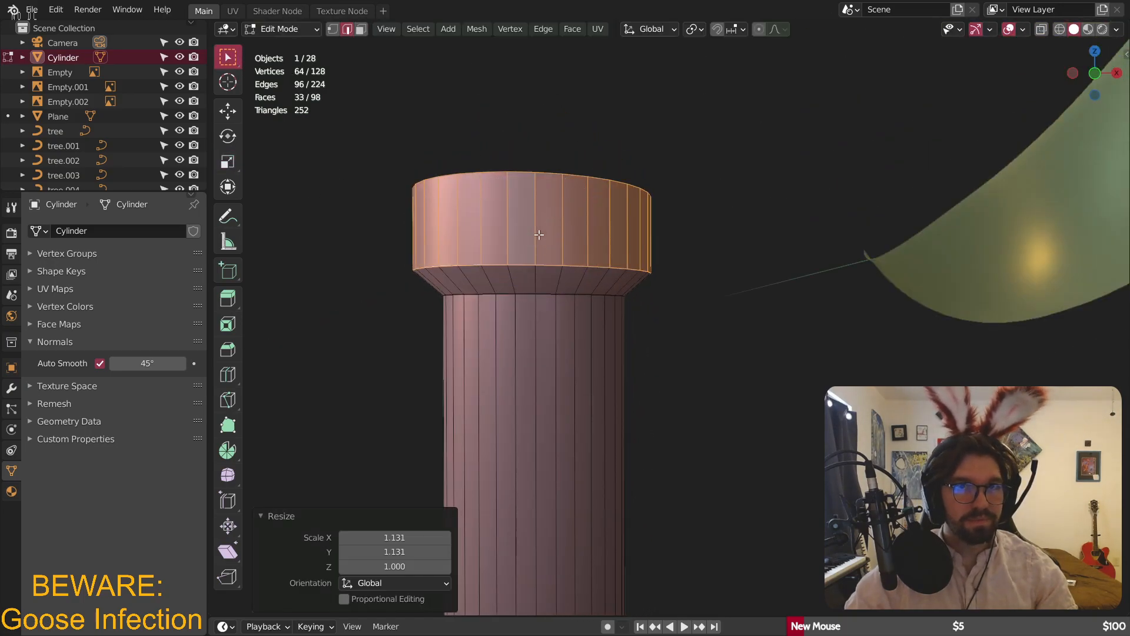
alt+click(551, 293)
key(alt+a)
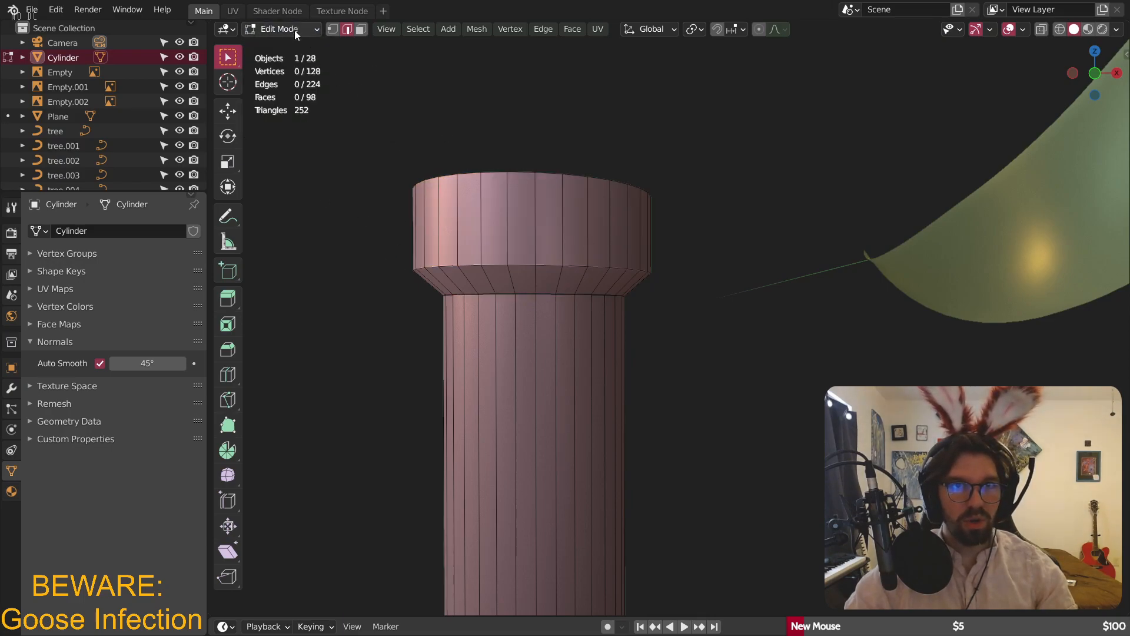
key(Tab)
key(ctrl+a)
click(567, 257)
click(281, 29)
click(282, 64)
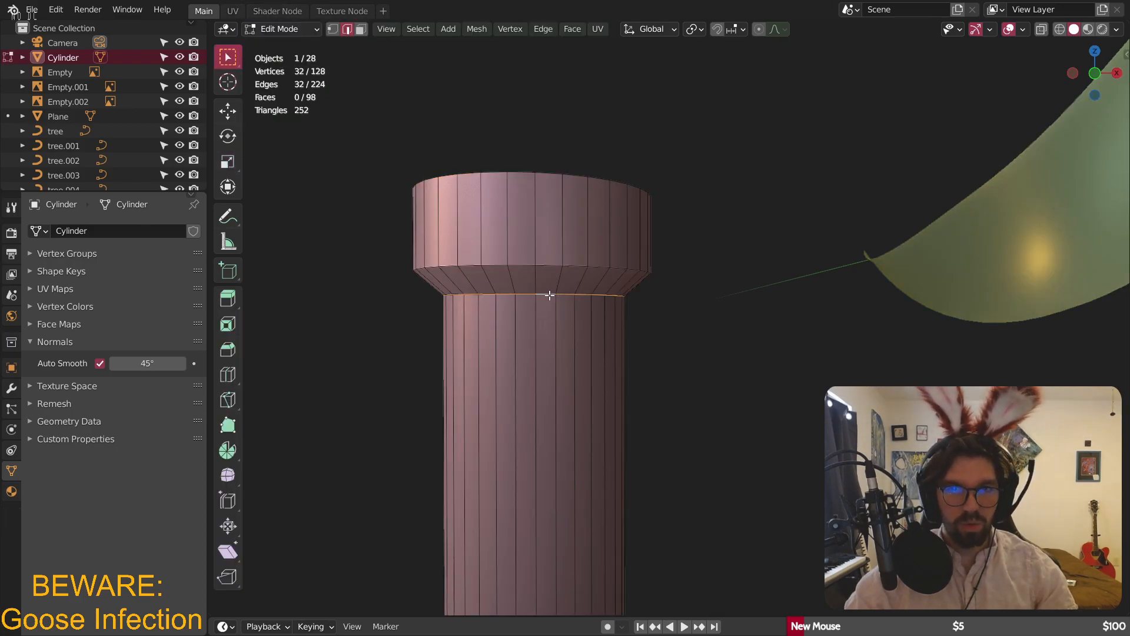
- Try beveling the edge loop beneath the collar with 5 segments and a width of about 0.031 m
scroll(623, 255, up, 3)
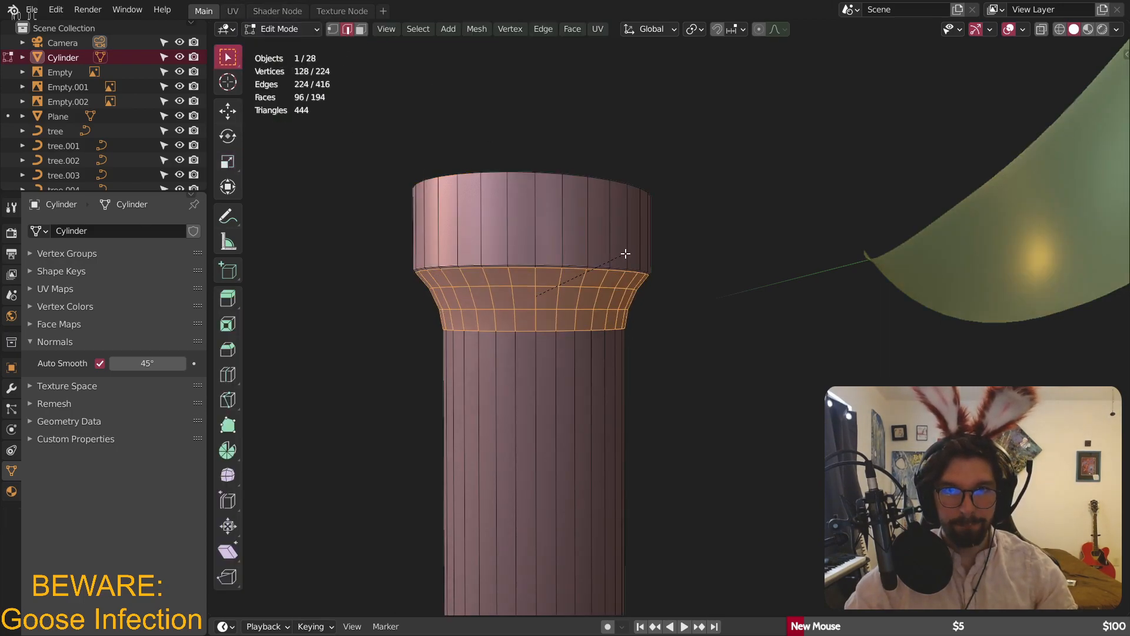
scroll(622, 256, up, 1)
click(622, 256)
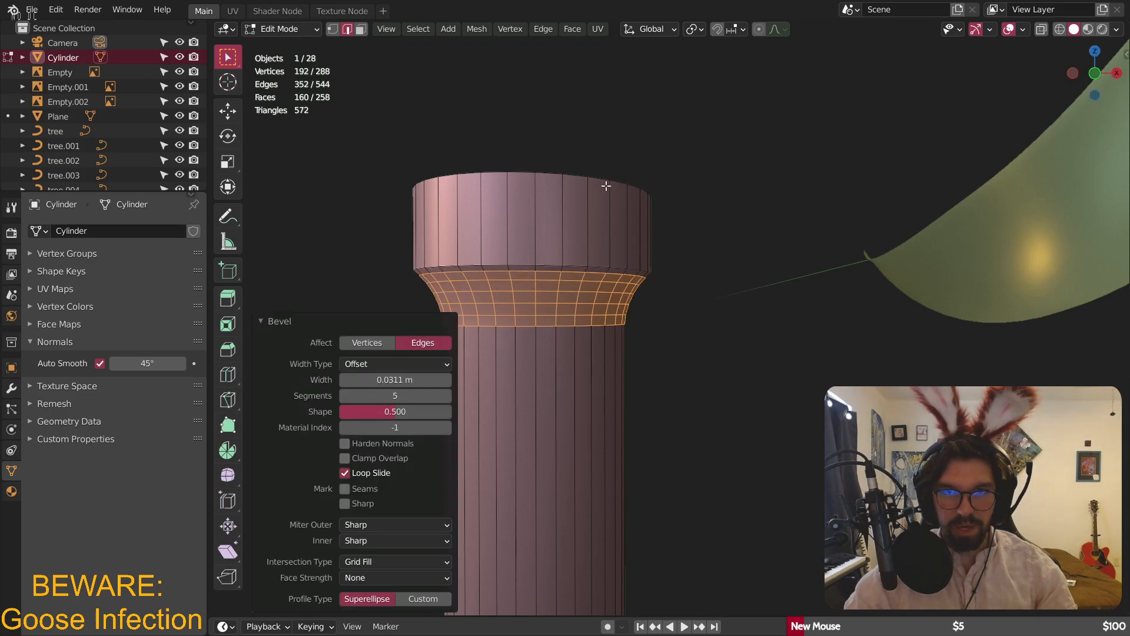
scroll(550, 261, up, 2)
key(ctrl+z)
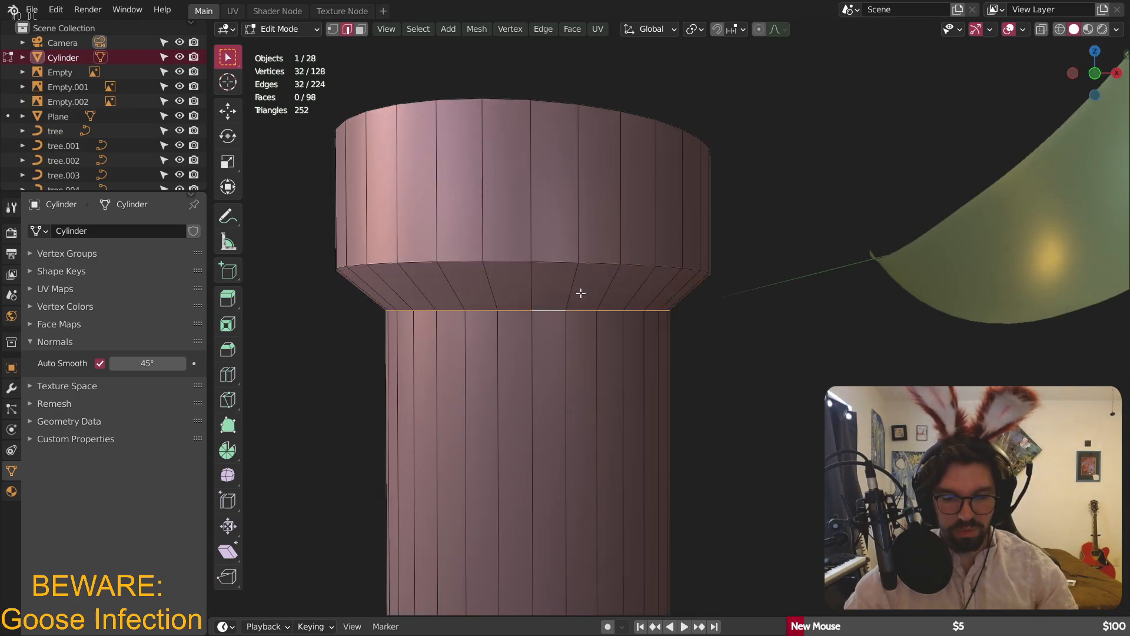
- Bevel the edge loop beneath the collar and the collar's lower outer rim, using 5 segments on each
key(ctrl+b)
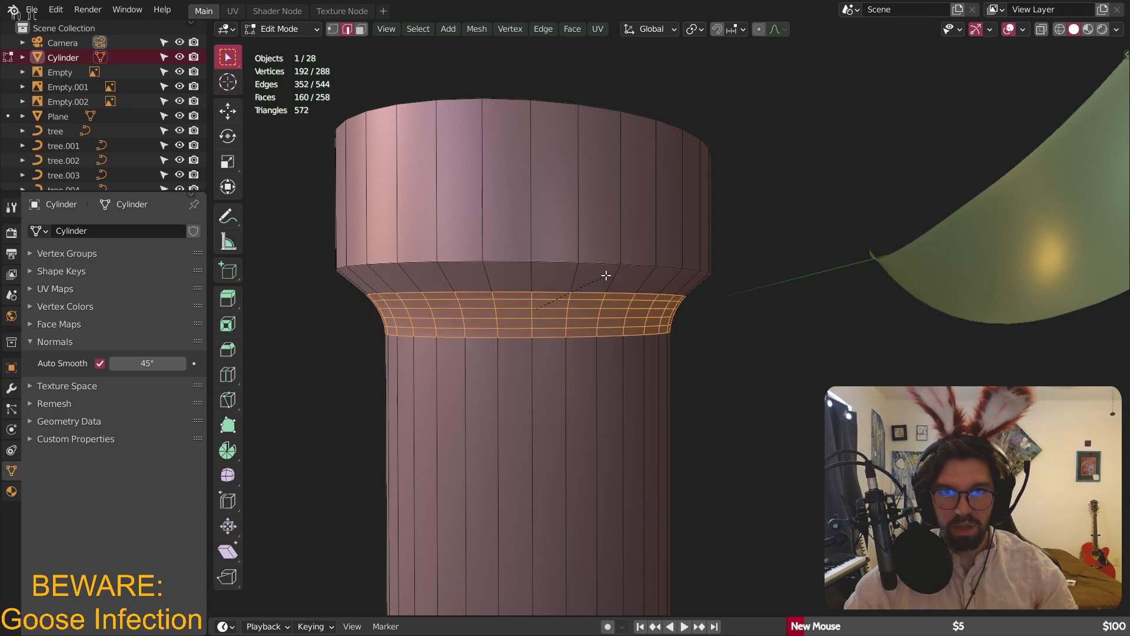
click(598, 270)
alt+click(562, 260)
key(ctrl+b)
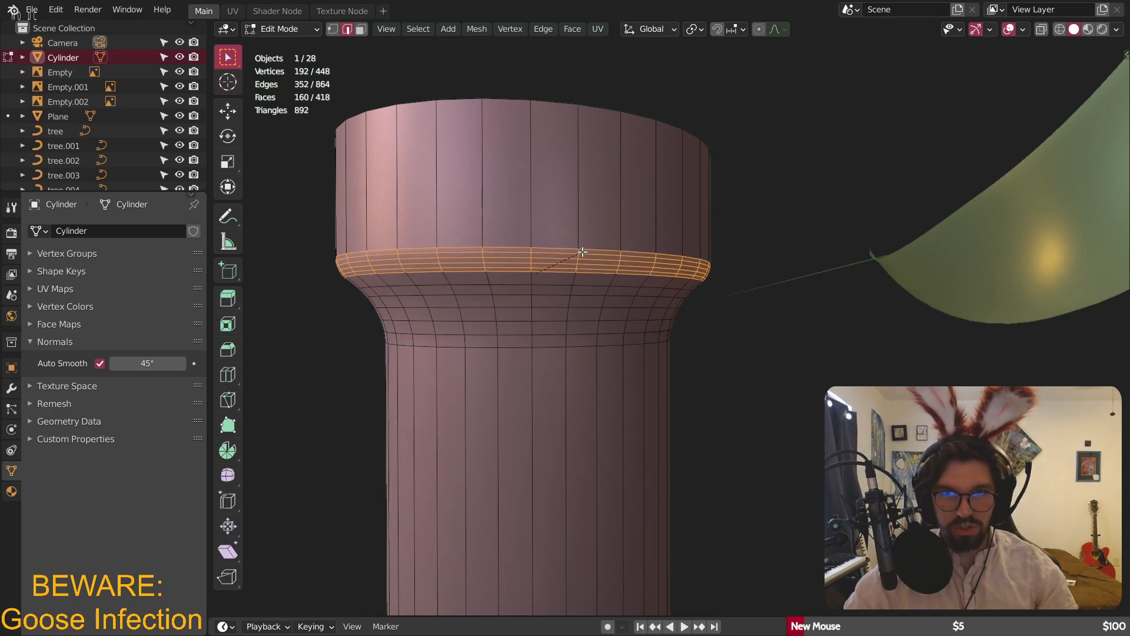
click(590, 248)
- Examine the rounded collar in Object Mode and compare it with the stem and leaf joint in the sprout reference
click(278, 31)
click(286, 45)
key(alt+a)
scroll(471, 162, down, 3)
middle_drag(472, 164, 515, 218)
scroll(575, 283, down, 9)
middle_drag(577, 285, 612, 262)
scroll(588, 229, up, 8)
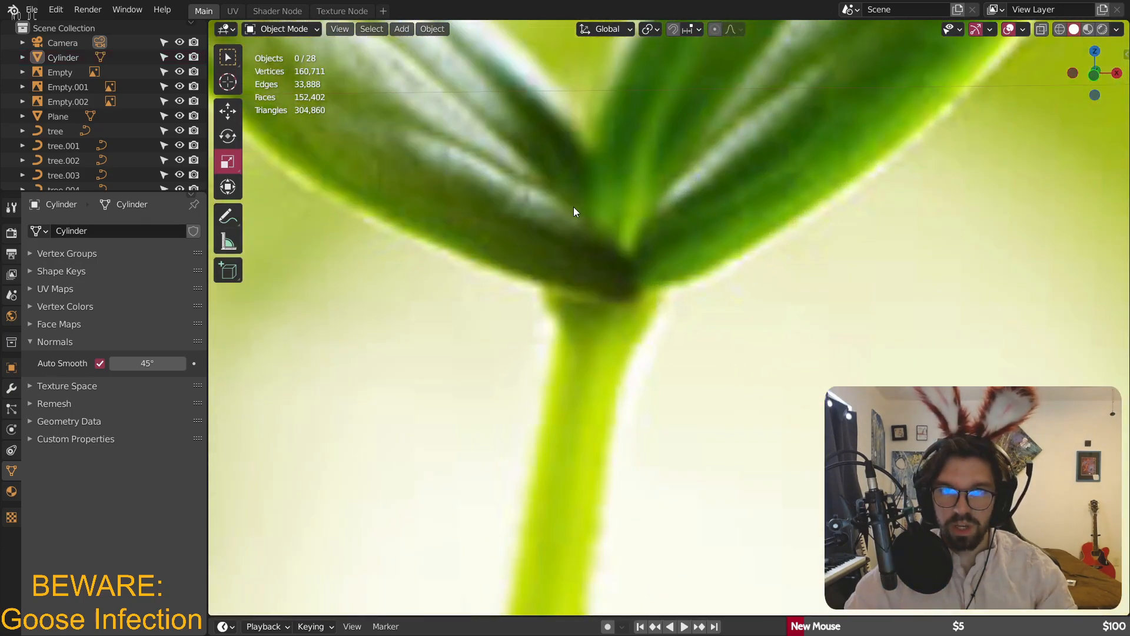
scroll(578, 235, down, 10)
scroll(585, 288, up, 7)
- Add a loop cut around the middle of the stem and move it about 0.135 m on X to bend the stem
click(467, 263)
click(296, 29)
click(296, 63)
middle_drag(378, 141, 394, 168)
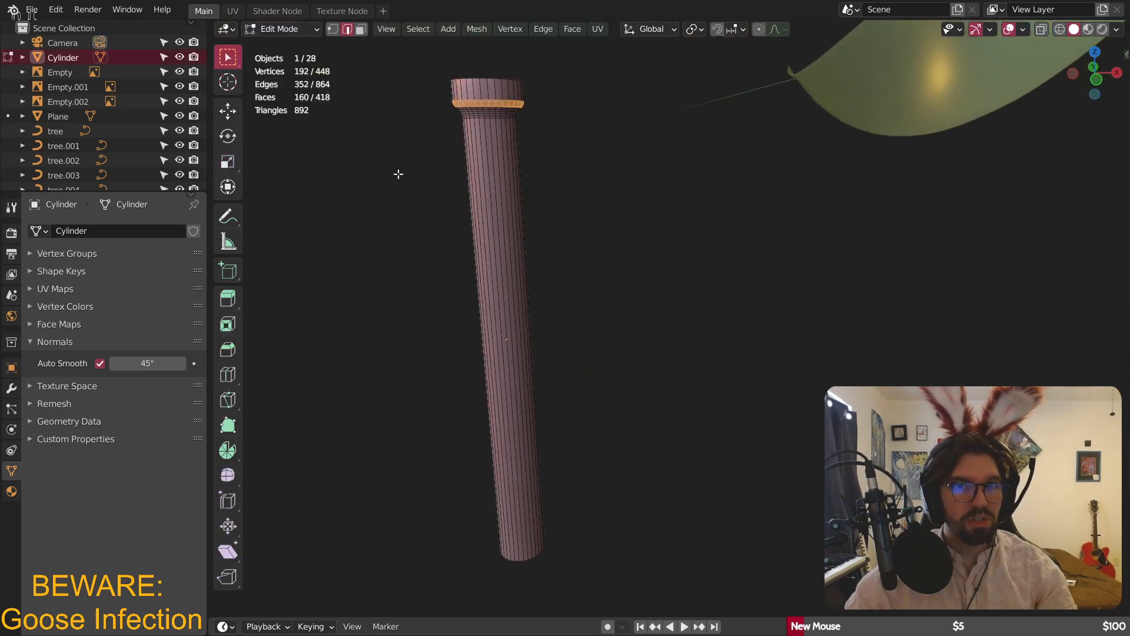
shift+middle_drag(273, 369, 285, 352)
click(484, 322)
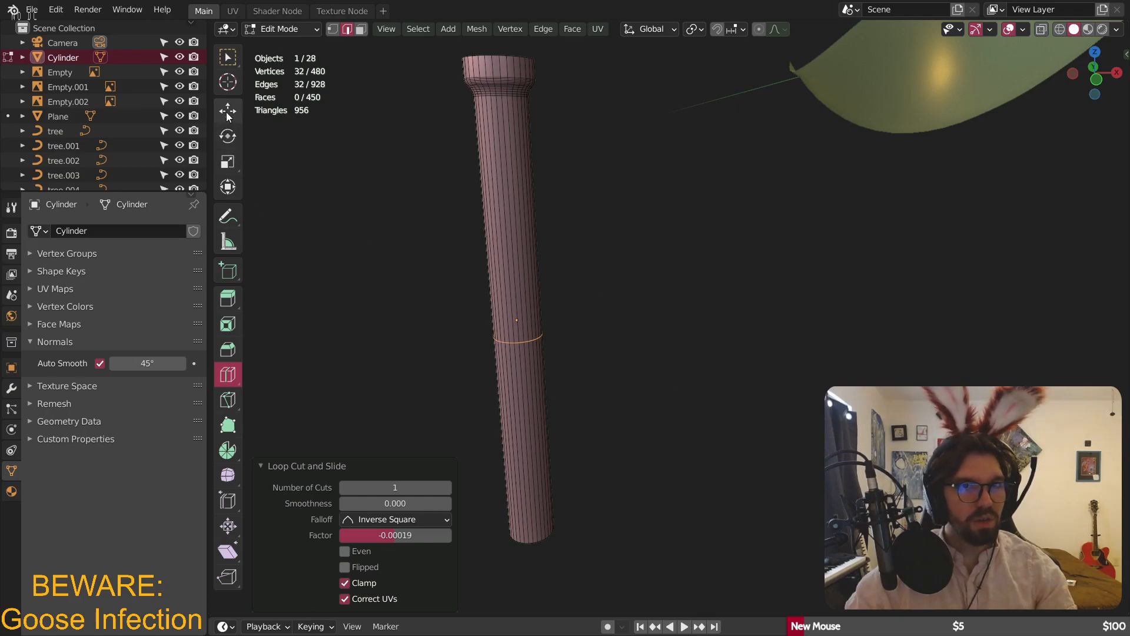
click(228, 117)
drag(579, 334, 612, 330)
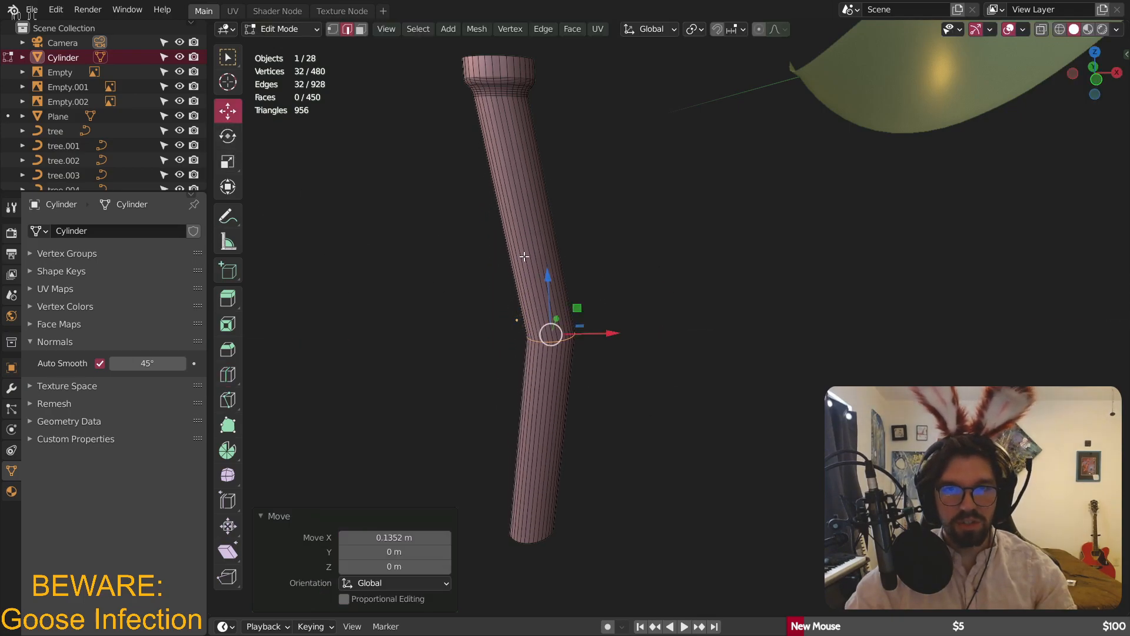
- Apply the scale of the bent stem in Object Mode and reopen its mesh for editing
click(295, 30)
click(296, 47)
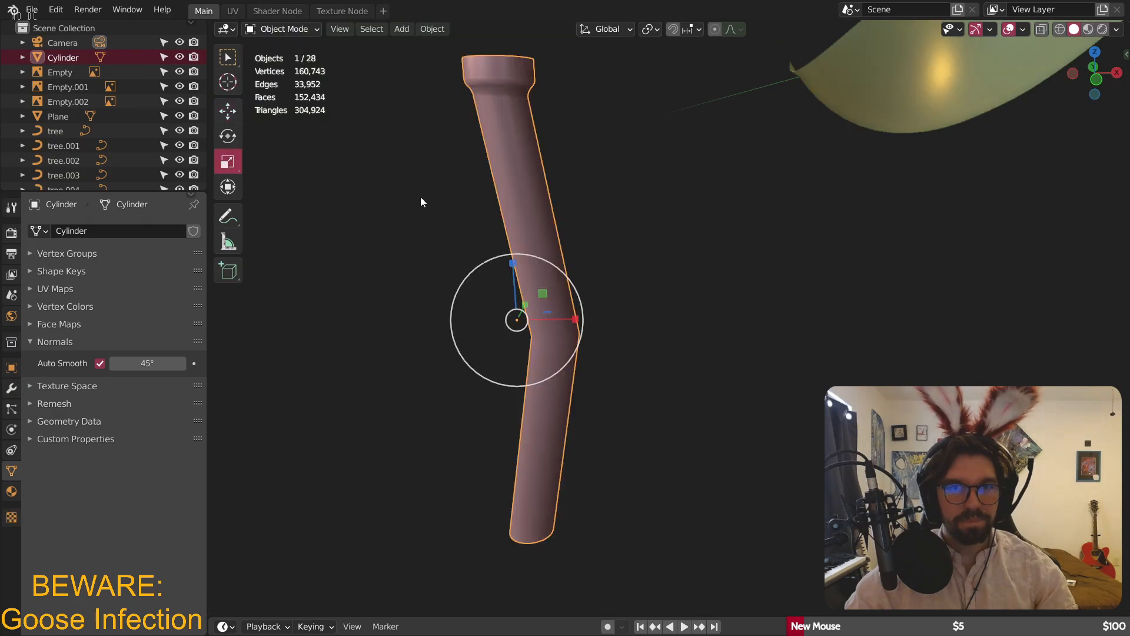
key(ctrl+a)
click(436, 238)
click(283, 28)
click(283, 61)
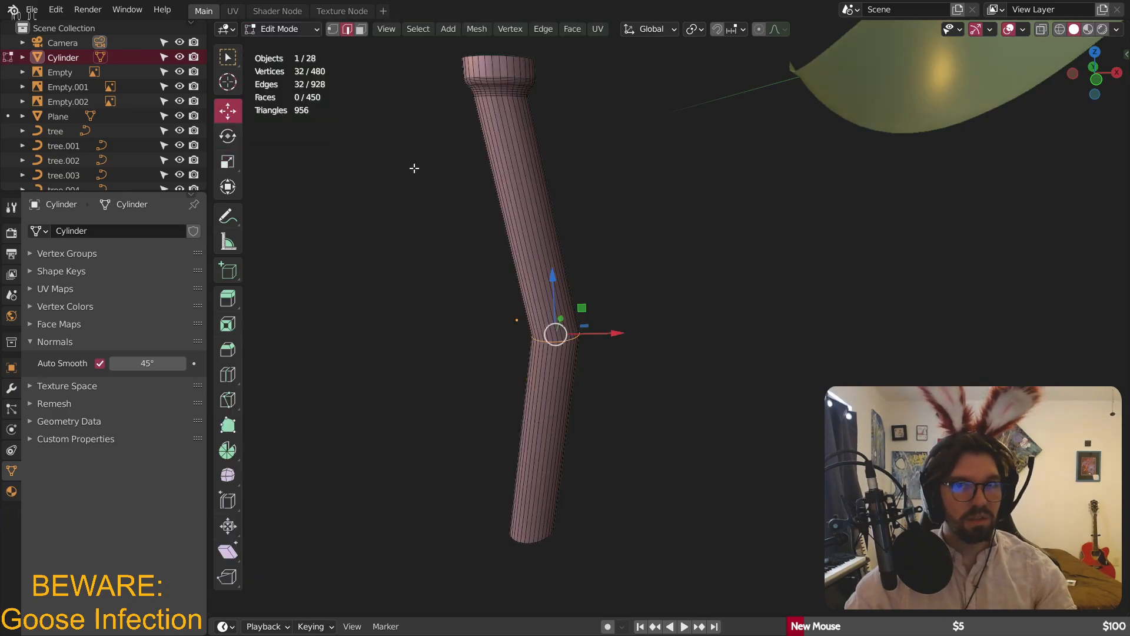
- Bevel the stem's middle edge loop with 9 segments and a width of about 0.845 m to curve the bend
key(ctrl+b)
scroll(833, 161, up, 3)
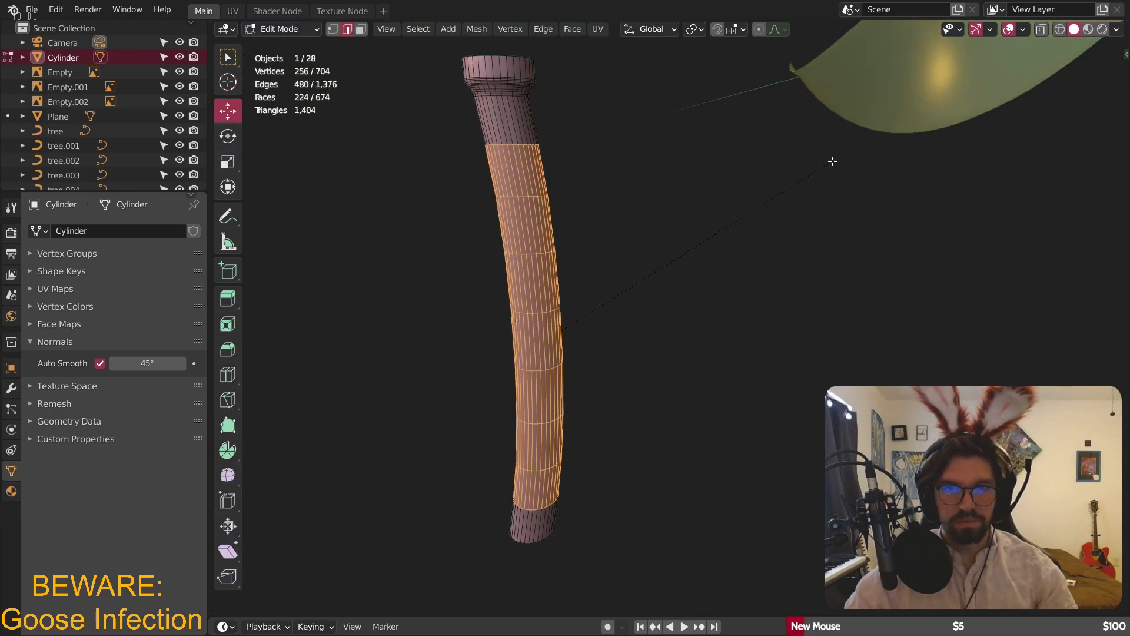
scroll(840, 148, up, 1)
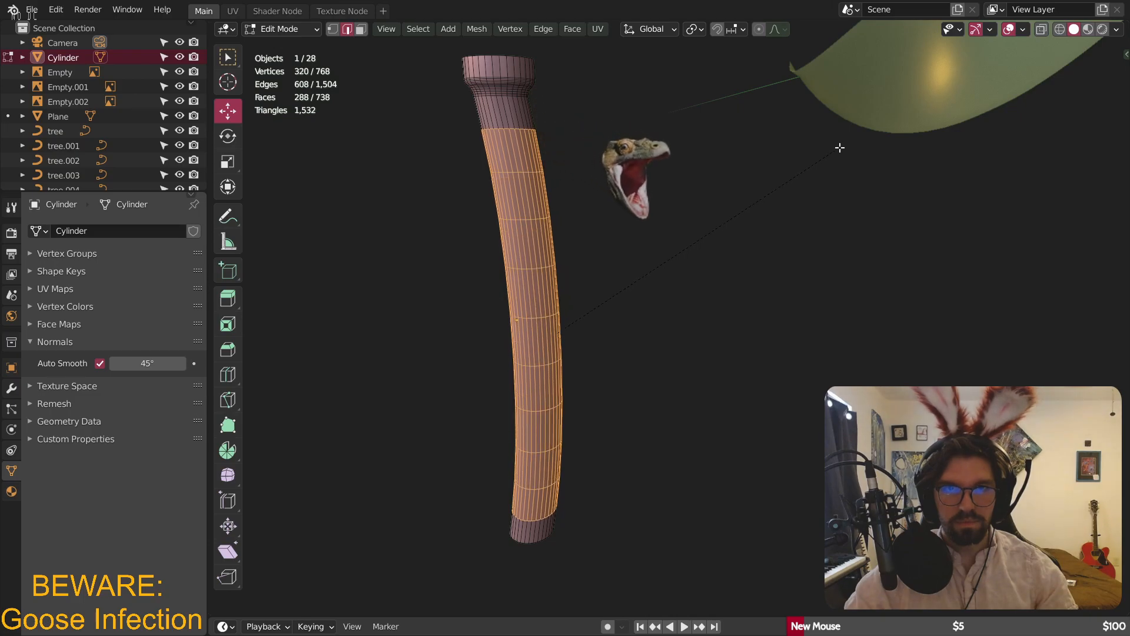
click(844, 145)
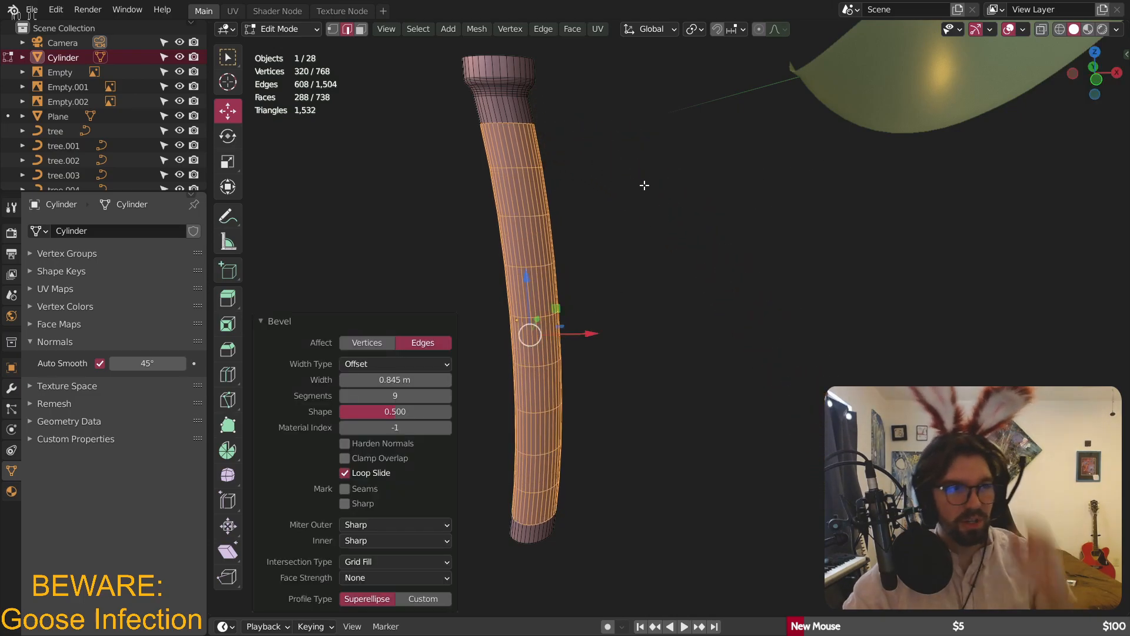
- Examine the curved stem in Object Mode and compare its collar with the leaf joint in the sprout reference
click(283, 29)
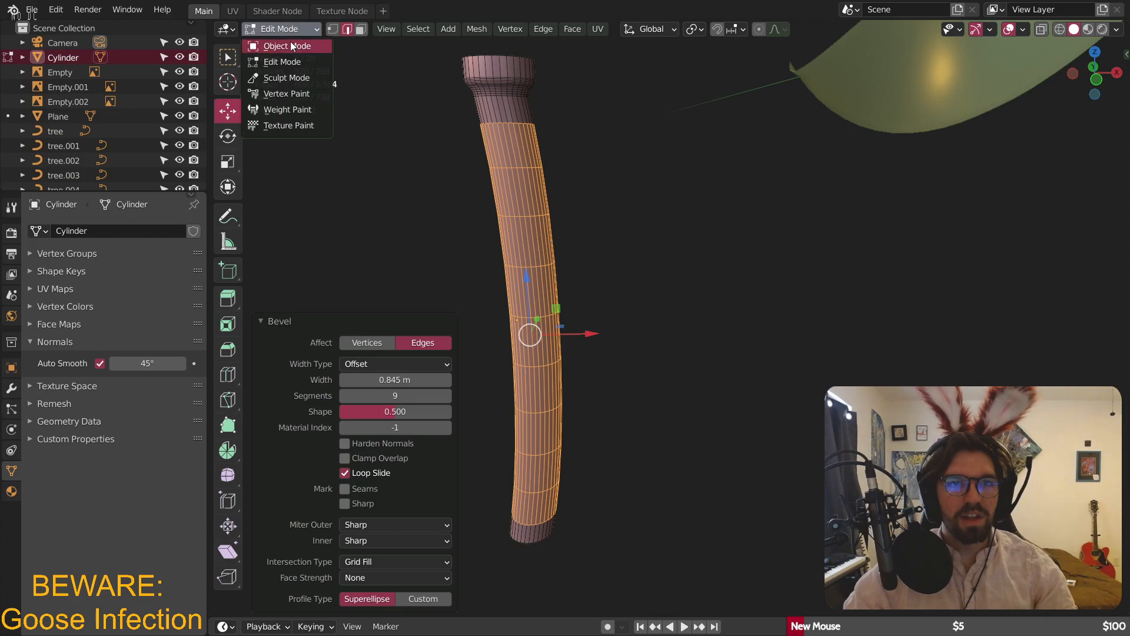
click(282, 43)
middle_drag(529, 119, 517, 177)
scroll(523, 128, up, 4)
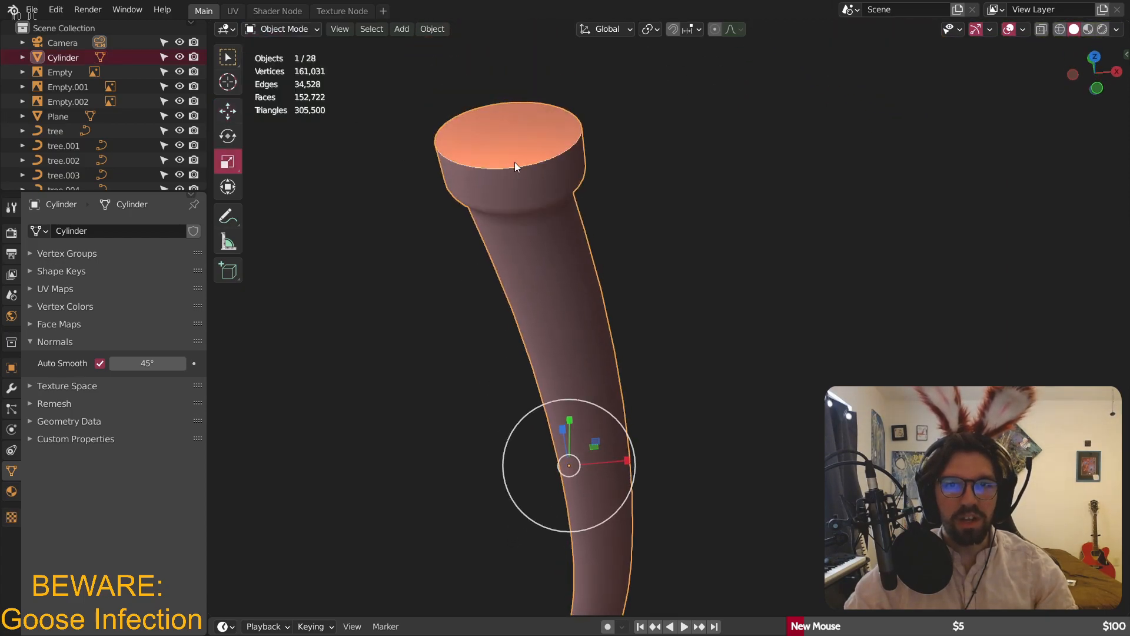
scroll(404, 143, up, 3)
scroll(588, 143, down, 8)
middle_drag(708, 143, 683, 154)
scroll(633, 243, up, 5)
scroll(633, 244, up, 5)
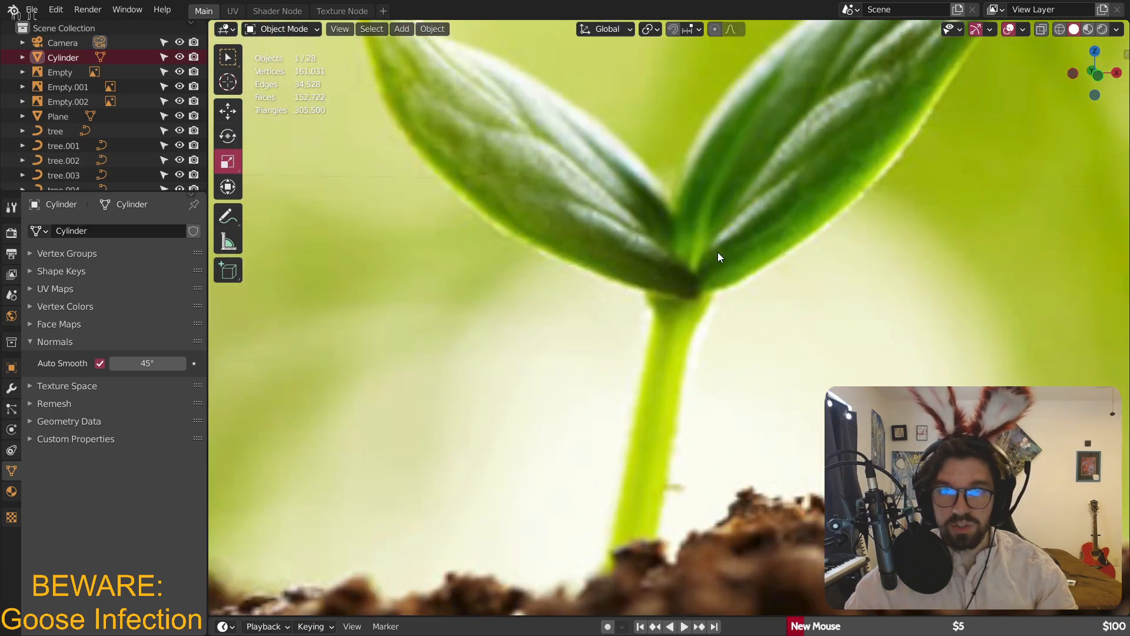
scroll(718, 252, up, 1)
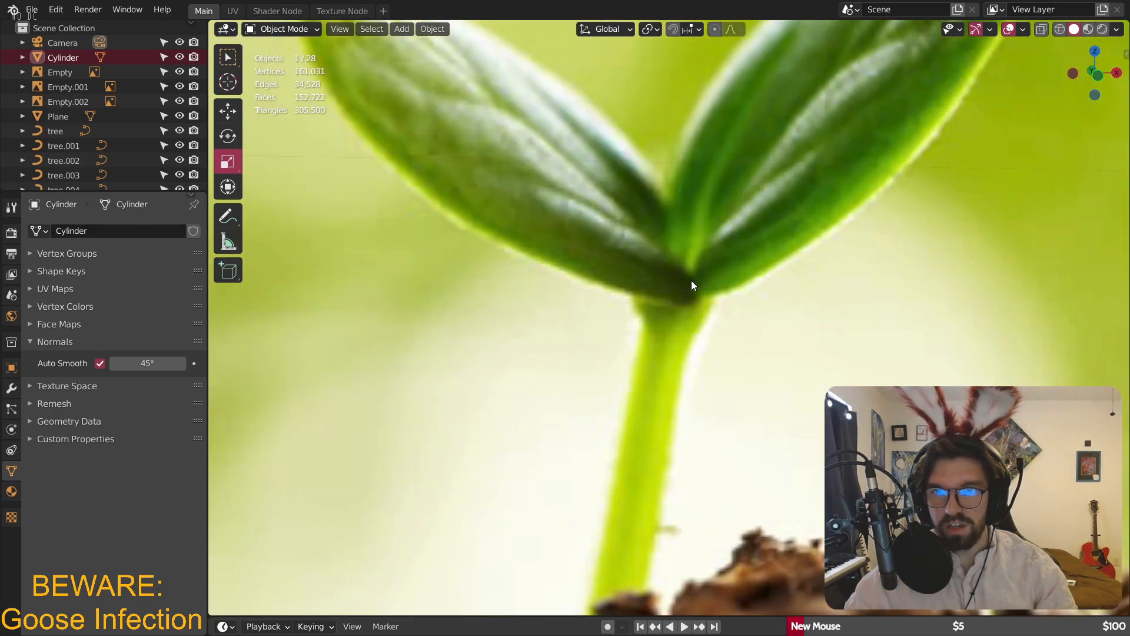
scroll(691, 280, down, 7)
scroll(692, 288, up, 3)
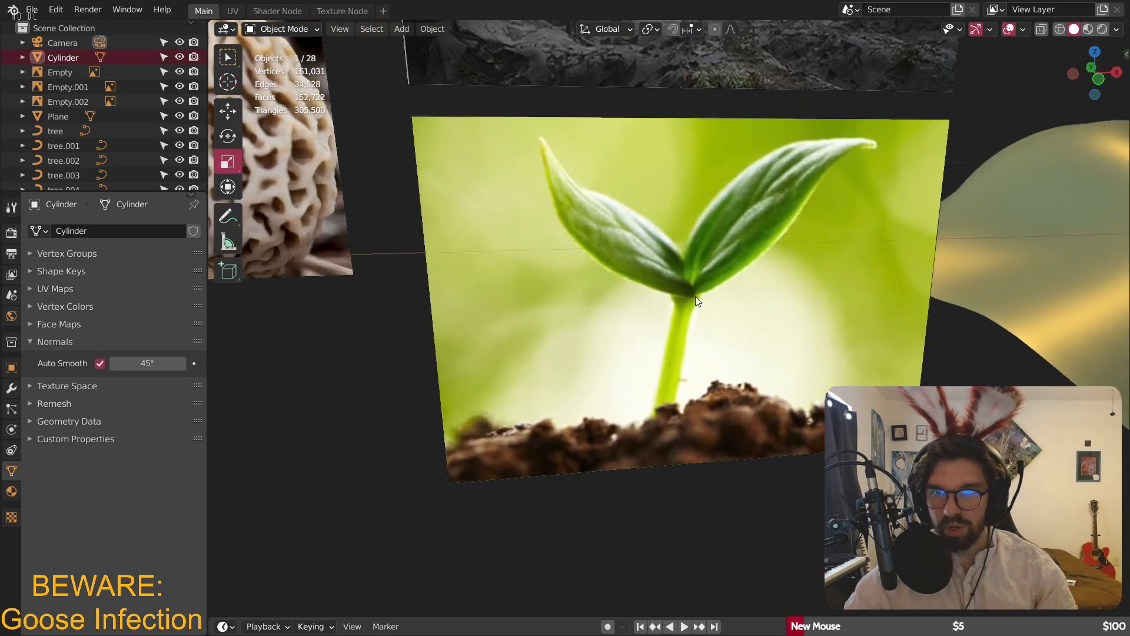
scroll(697, 299, up, 2)
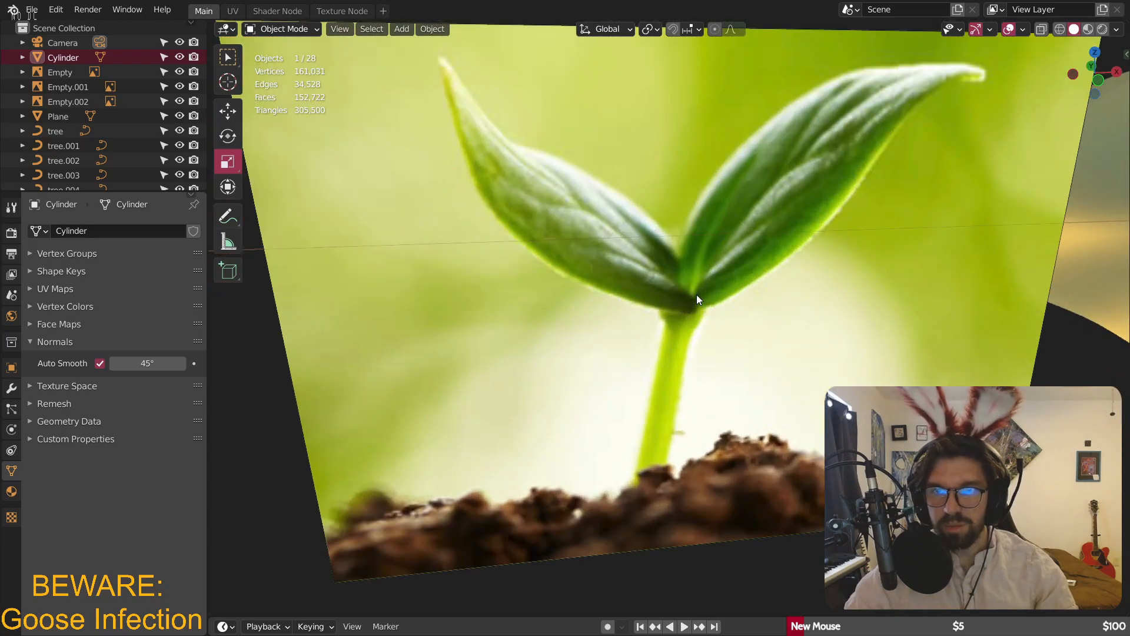
scroll(697, 294, down, 5)
shift+middle_drag(595, 450, 591, 312)
scroll(662, 306, up, 6)
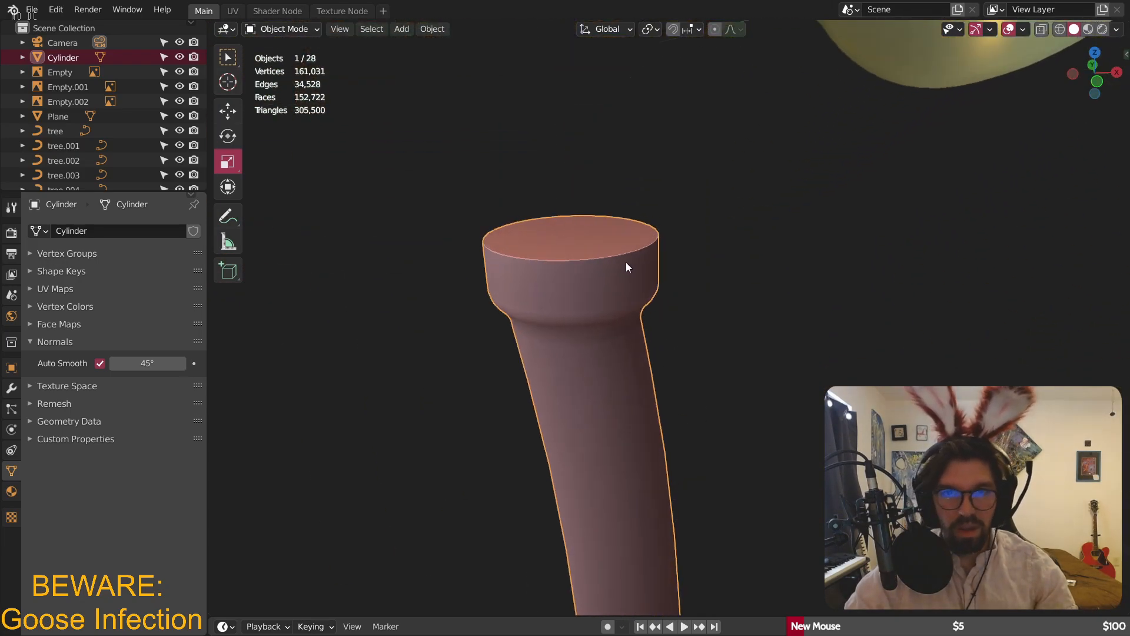
- Inset the top face of the stem's collar by about 0.041 m
middle_drag(627, 262, 582, 328)
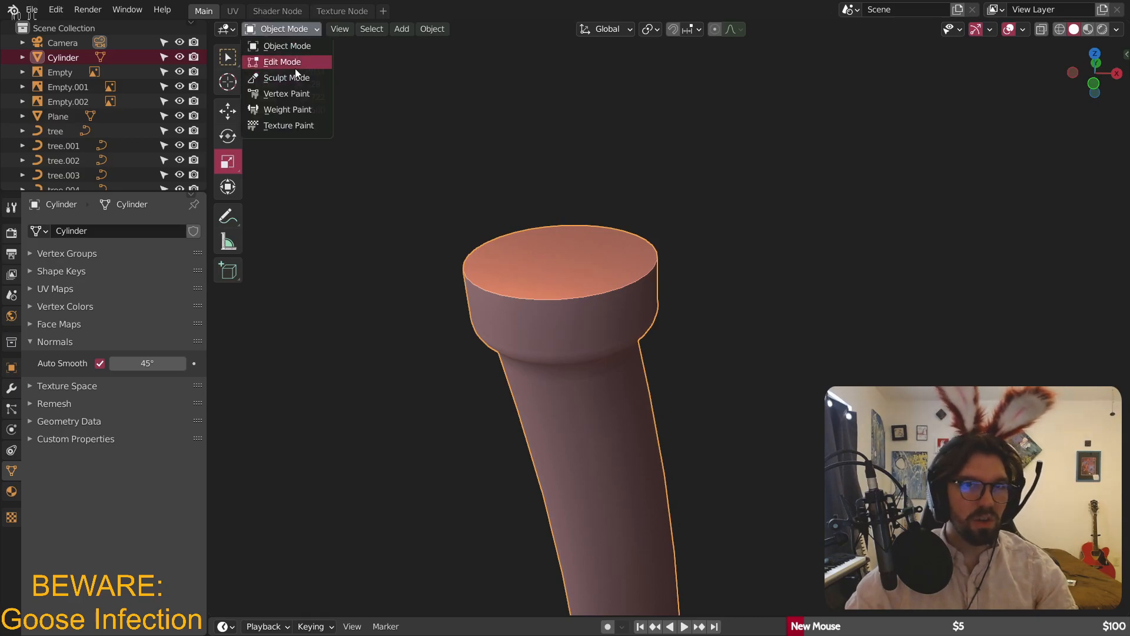
click(295, 66)
key(3)
click(611, 261)
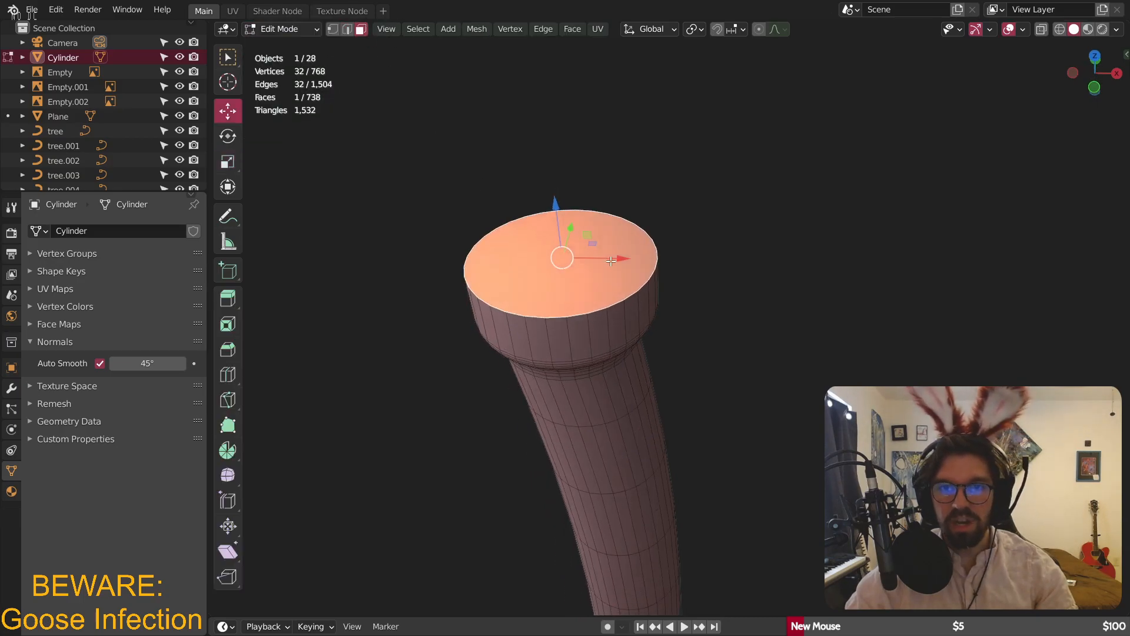
middle_drag(611, 261, 733, 222)
key(i)
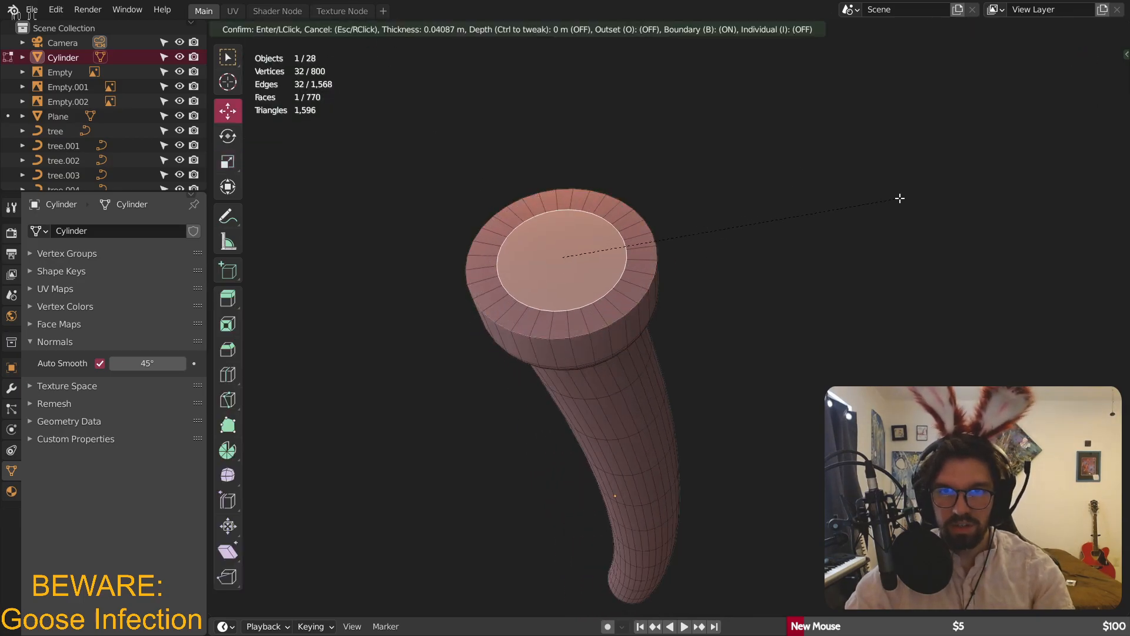
click(899, 198)
- Extrude the inset face along its normal about 0.188 m down into the stem to hollow the collar
right_click(612, 312)
click(612, 312)
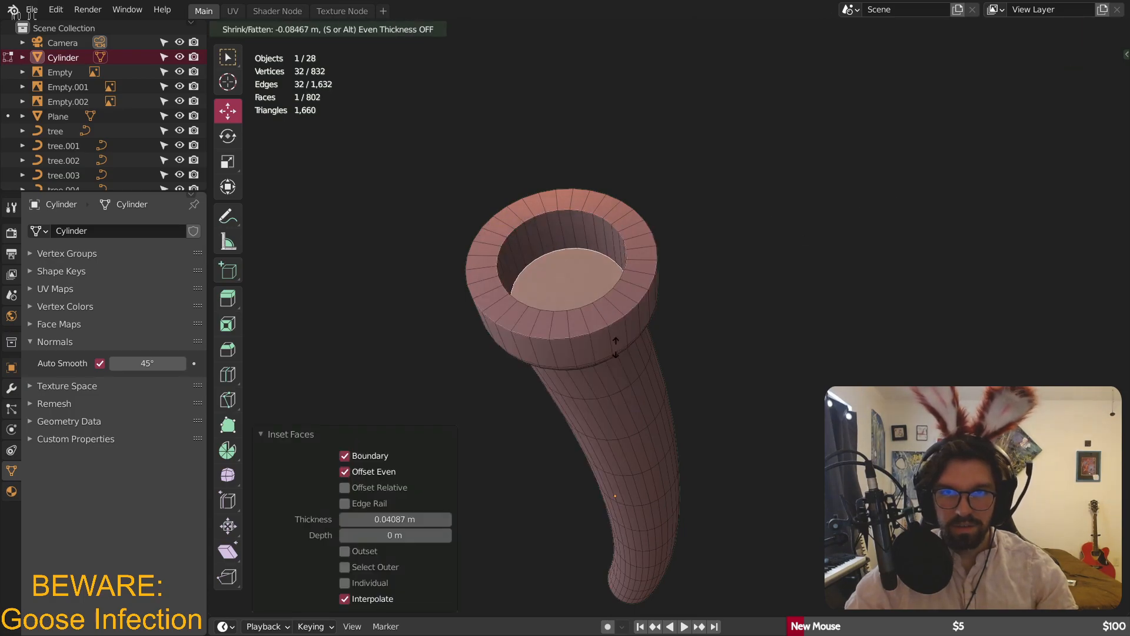
click(615, 382)
- Apply the hollowed stem's scale in Object Mode and reopen its mesh for editing
click(283, 29)
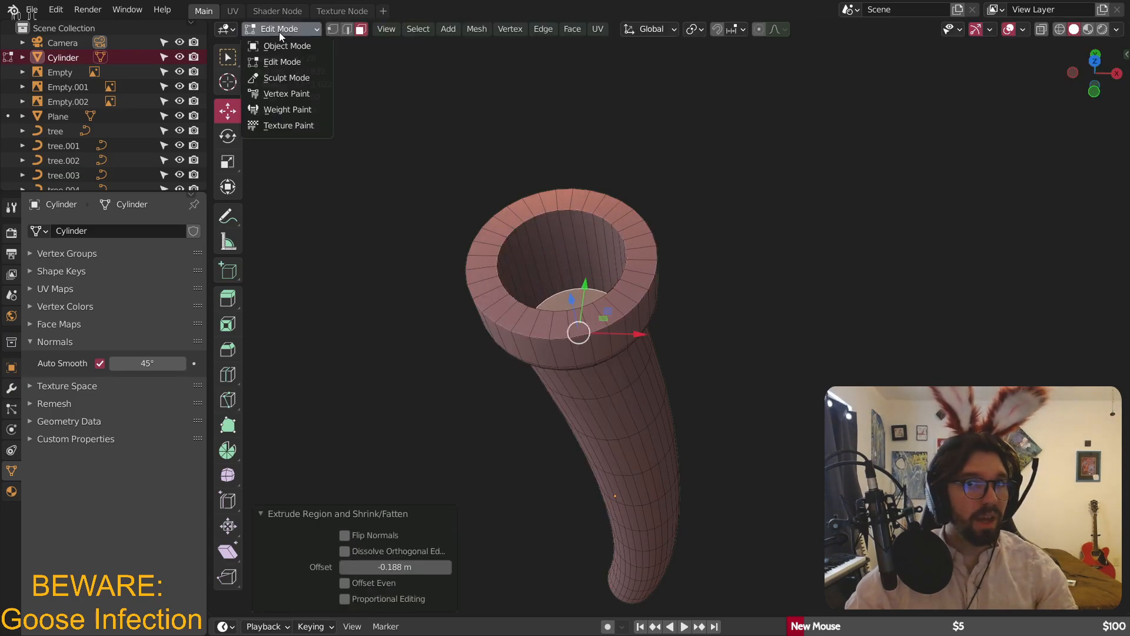
click(276, 43)
scroll(512, 265, up, 3)
key(ctrl+a)
click(448, 203)
click(281, 37)
click(479, 234)
click(297, 27)
click(294, 61)
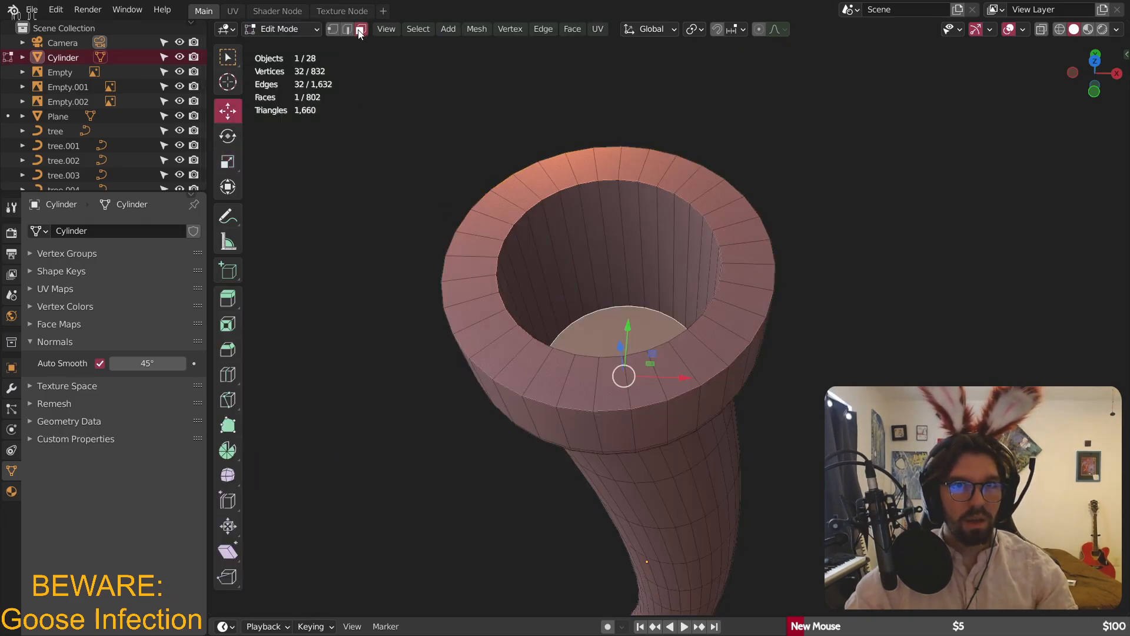
- Bevel the collar's inner rim edge loop with 6 segments and a width of about 0.032 m, and return to Object Mode
alt+click(551, 197)
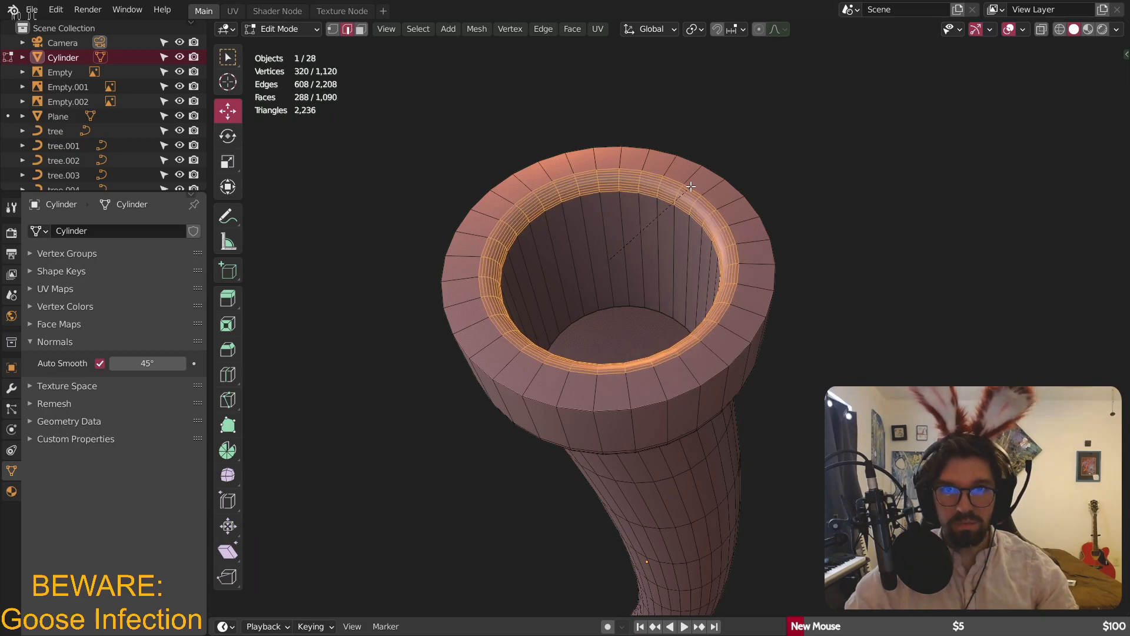
scroll(712, 173, down, 3)
click(712, 172)
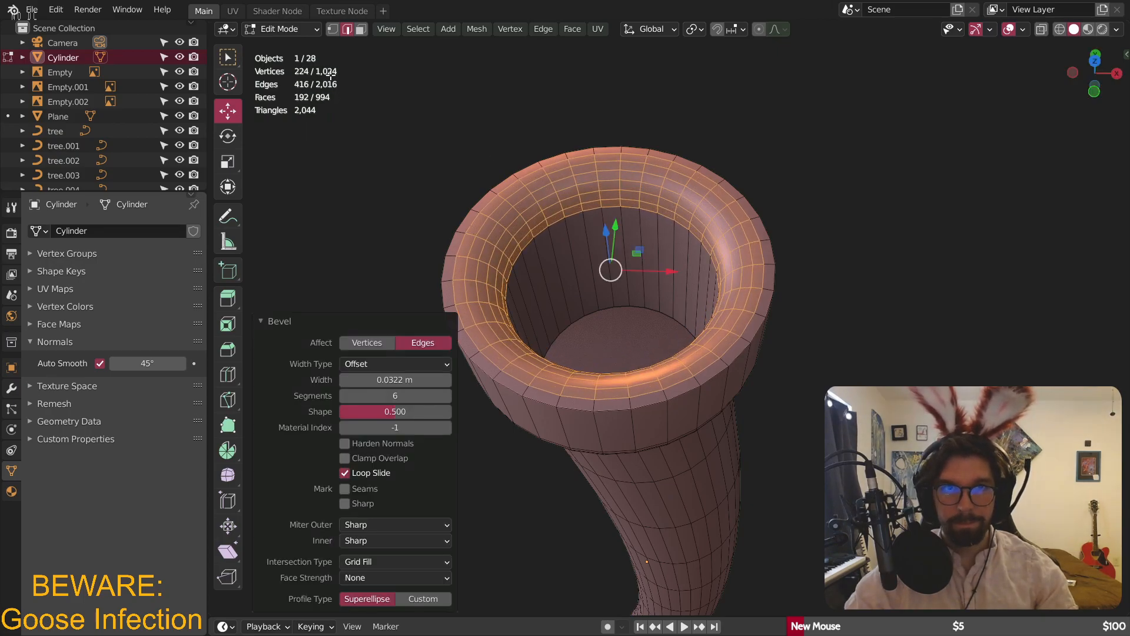
click(282, 29)
click(294, 41)
middle_drag(393, 136, 490, 318)
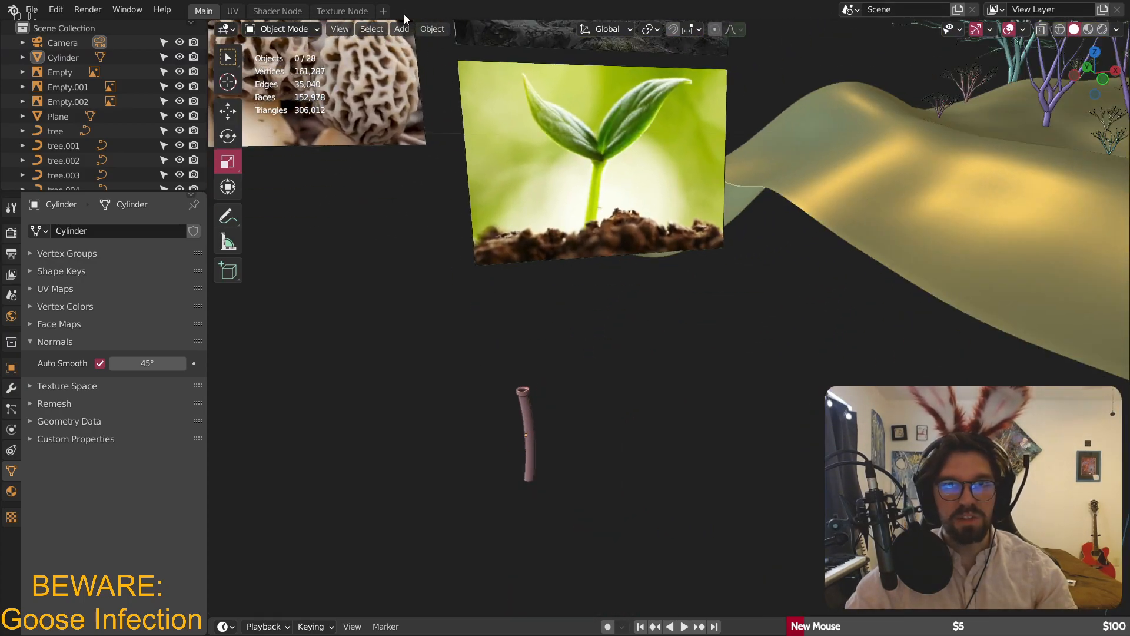
- Add a 2 m plane for the leaf and move it along negative X to the area of the reference images
click(402, 29)
mouse_move(429, 42)
click(582, 48)
scroll(750, 239, down, 5)
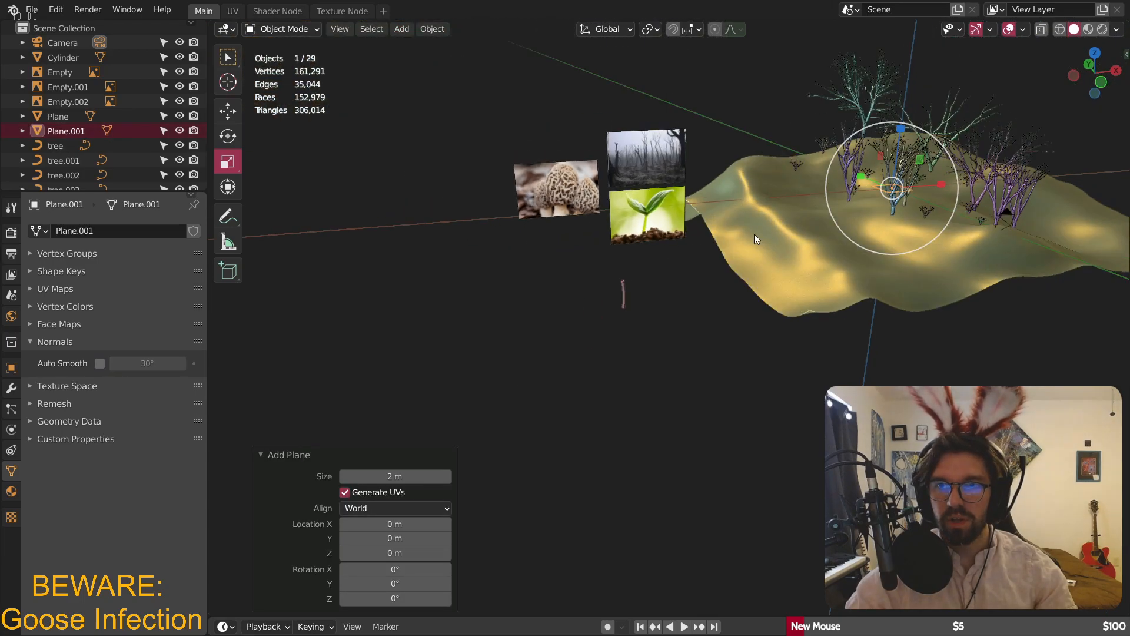
key(g)
key(x)
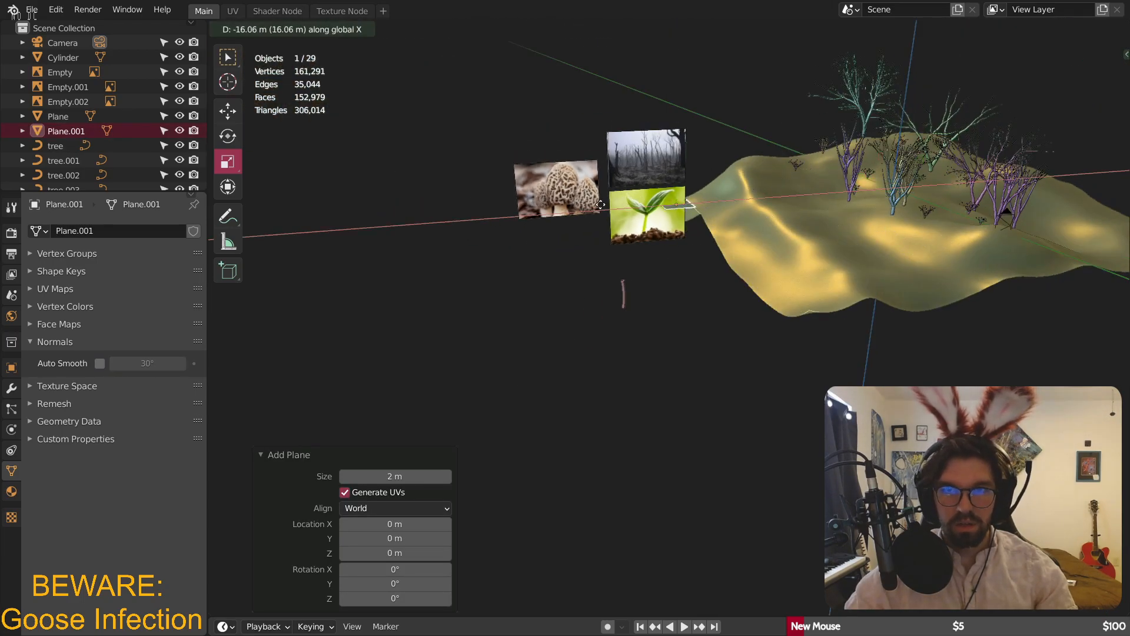
click(602, 235)
- Lower the plane about 4.52 m on Z and shift it about 1.617 m on X to bring it beside the stem's collar
scroll(627, 179, up, 4)
key(g)
key(z)
click(659, 384)
middle_drag(660, 384, 494, 260)
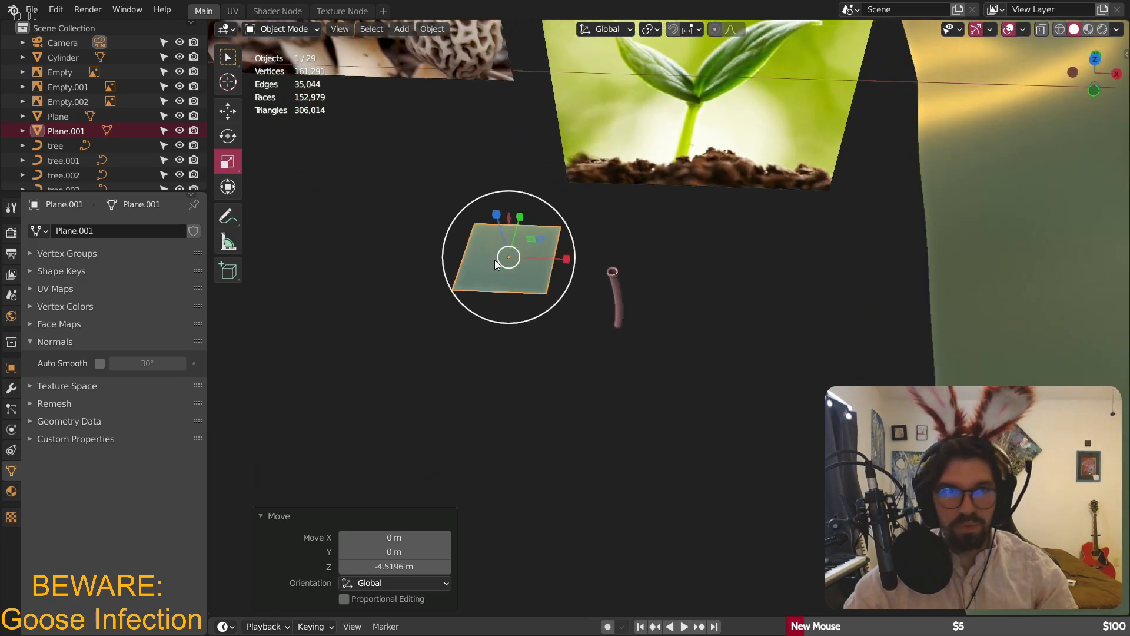
click(235, 119)
drag(562, 259, 638, 262)
- Examine the outline of the leaves in the sprout reference against the new plane
scroll(613, 256, up, 4)
middle_drag(608, 255, 646, 192)
scroll(624, 248, down, 5)
scroll(631, 162, up, 5)
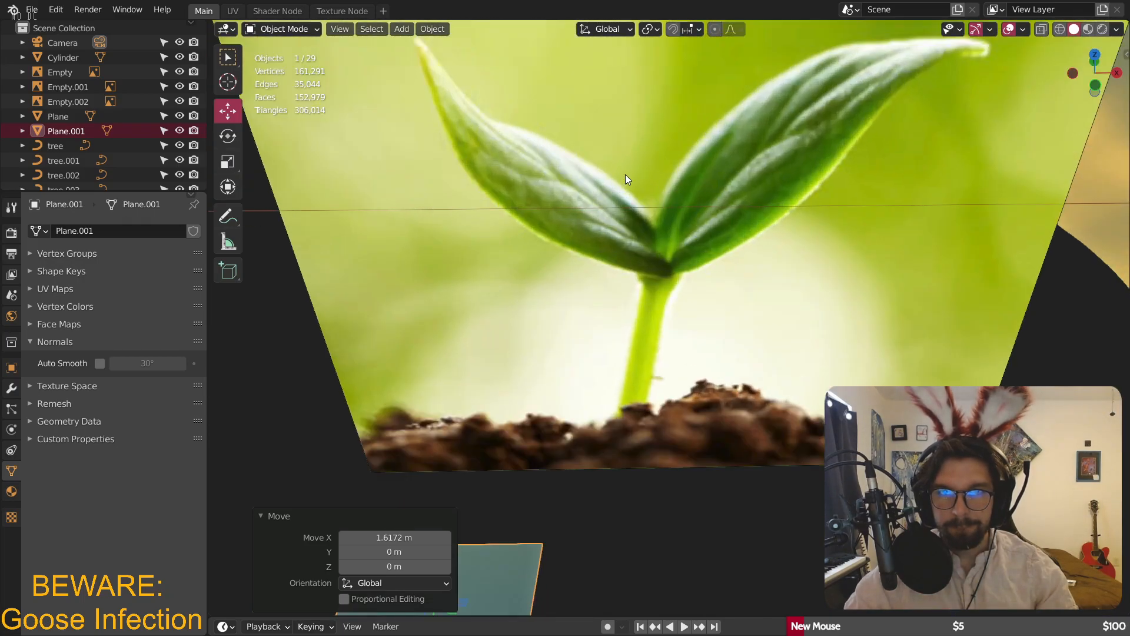
scroll(627, 172, down, 5)
scroll(594, 277, up, 3)
shift+middle_drag(571, 348, 613, 230)
scroll(613, 231, up, 4)
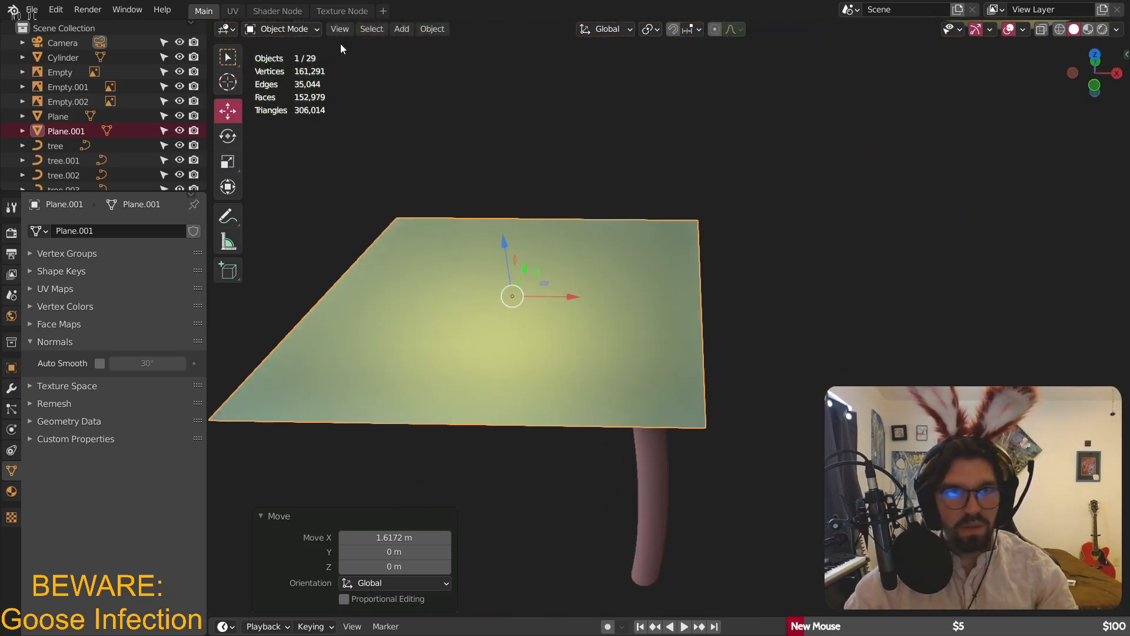
- Open the plane's mesh for editing and scale its edge at the stem side to about 0.14 to form the leaf base
key(alt+a)
click(291, 31)
click(393, 222)
click(284, 29)
click(292, 30)
click(282, 62)
middle_drag(330, 176, 299, 49)
click(466, 387)
key(s)
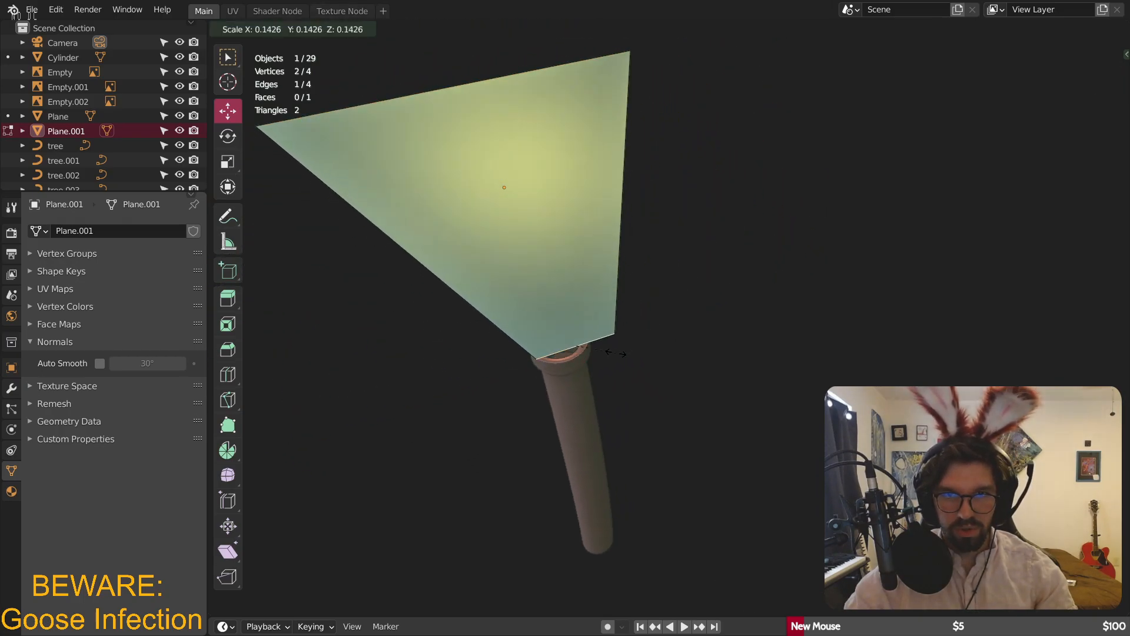
click(613, 352)
- Add one loop cut across the middle of the leaf plane and scale it to 0.655
middle_drag(612, 352, 319, 402)
click(228, 374)
drag(549, 376, 688, 224)
key(s)
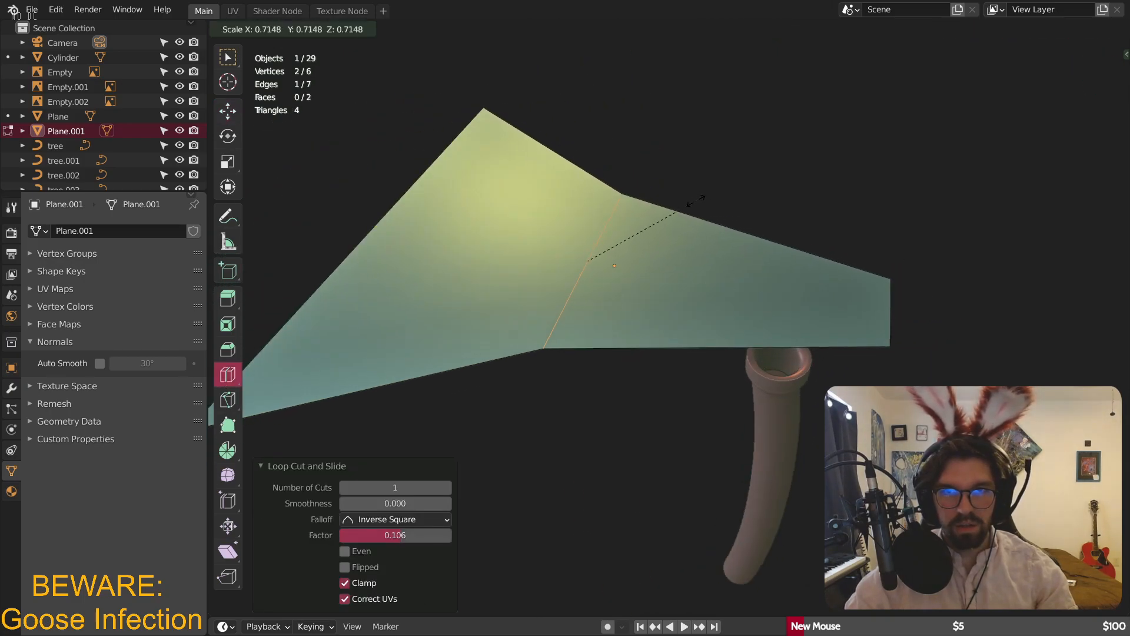
click(691, 208)
middle_drag(692, 207, 417, 103)
- Merge the two vertices at the leaf's wide outer end into one pointed tip and return to Object Mode
click(336, 29)
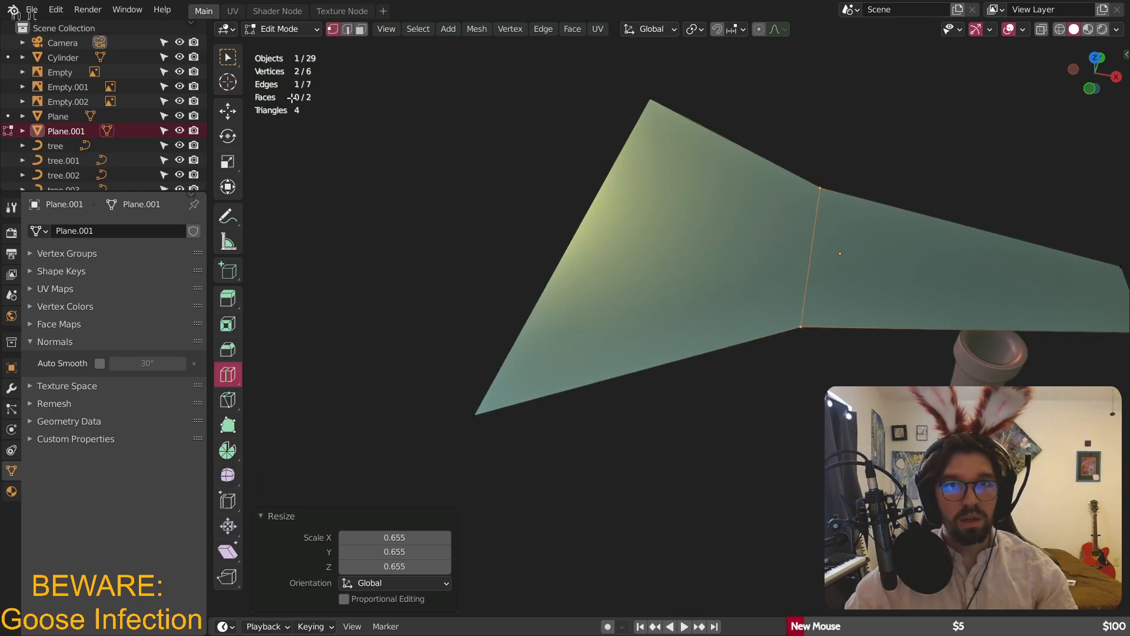
drag(678, 73, 501, 222)
right_click(513, 412)
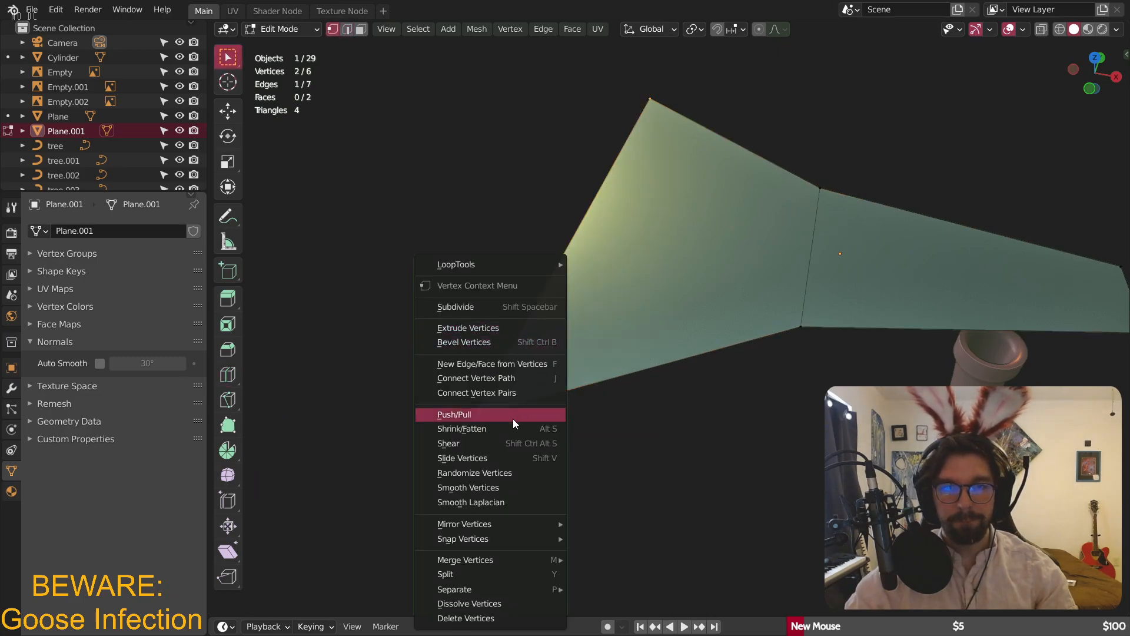
mouse_move(510, 559)
click(652, 508)
click(694, 444)
middle_drag(694, 444, 636, 306)
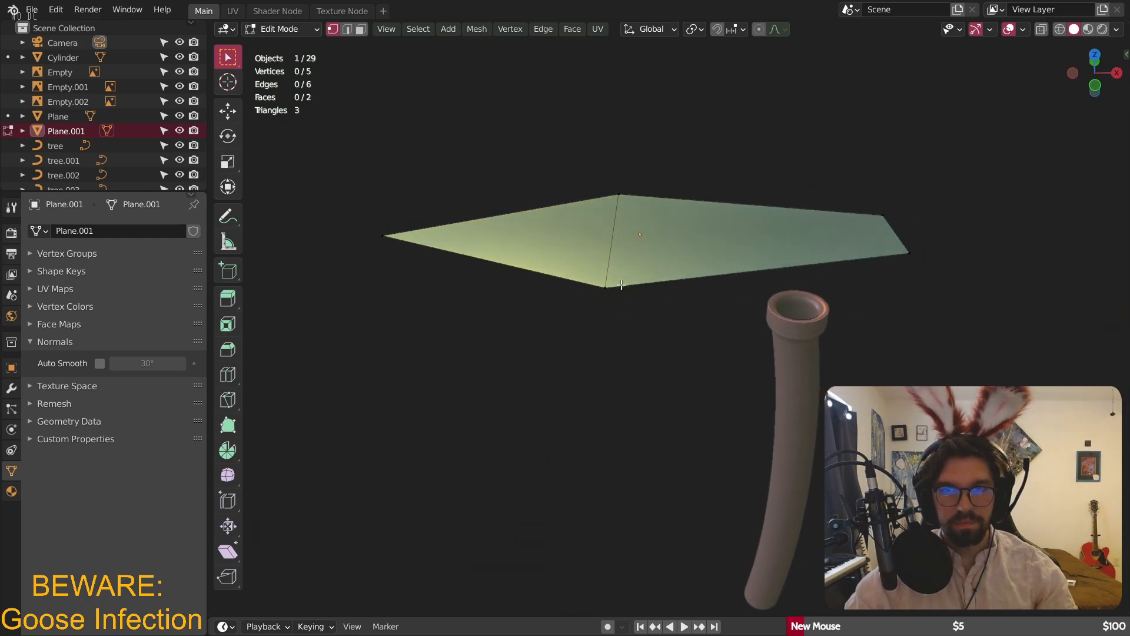
click(288, 29)
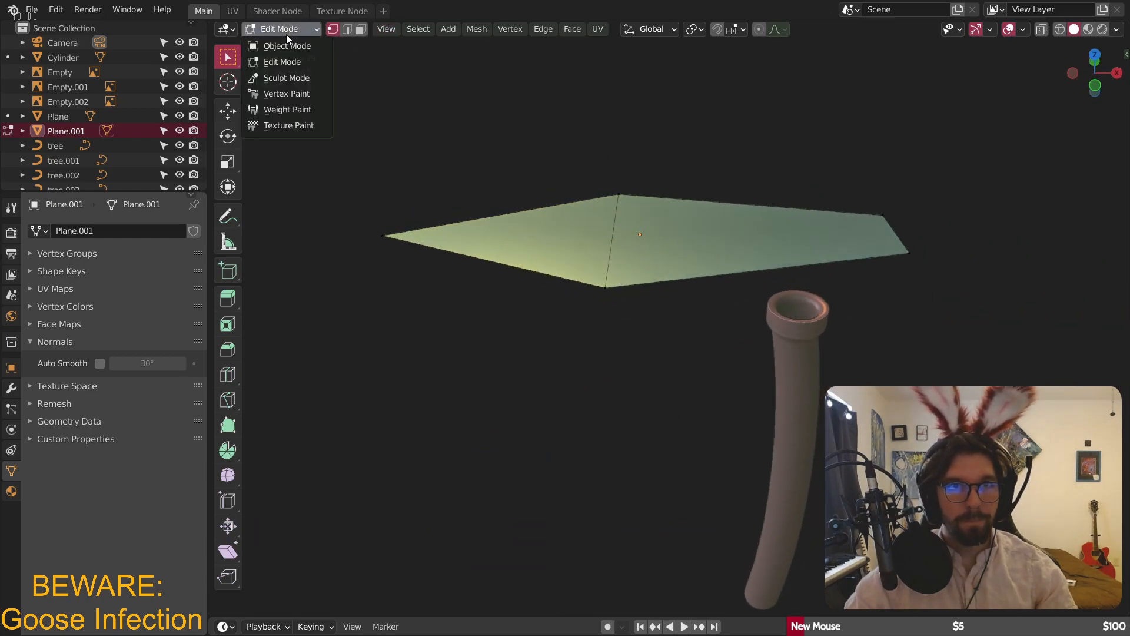
click(289, 43)
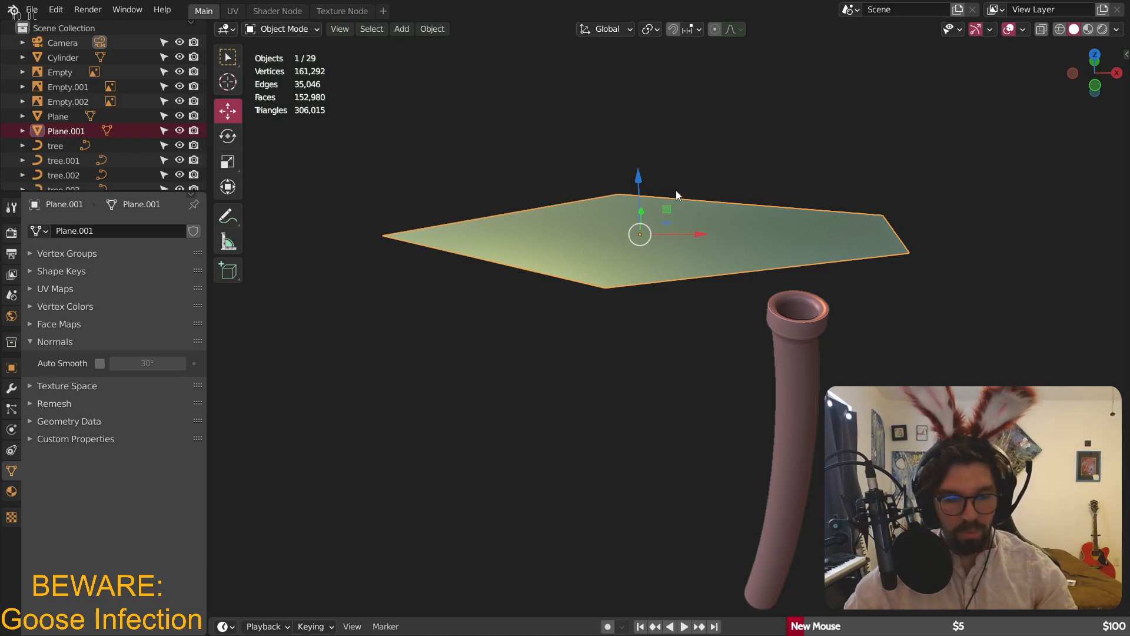
key(F2)
text(y)
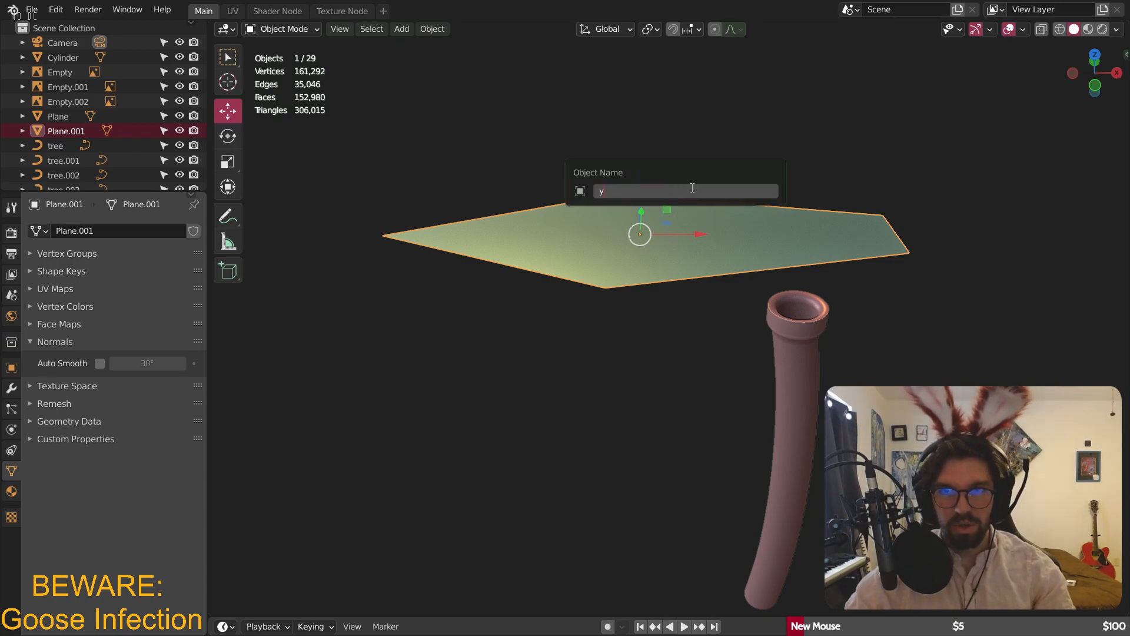
key(Escape)
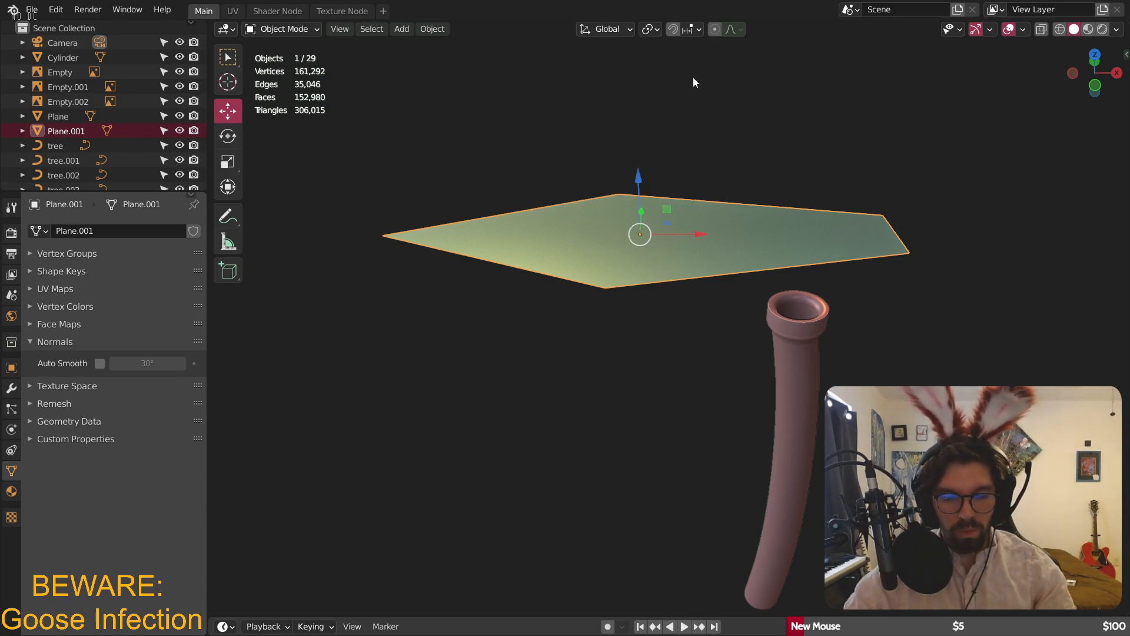
- Rotate the leaf 42.4° about the Y axis and scale it to 0.737
key(r)
key(y)
click(847, 228)
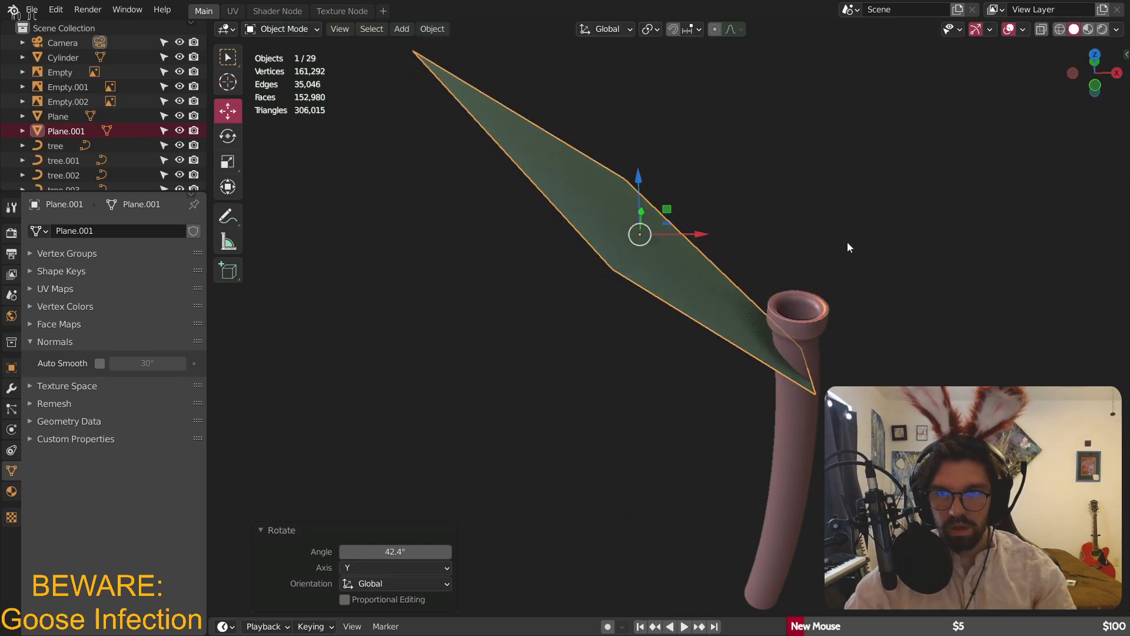
shift+middle_drag(846, 227, 756, 197)
key(s)
click(798, 237)
shift+middle_drag(797, 236, 729, 211)
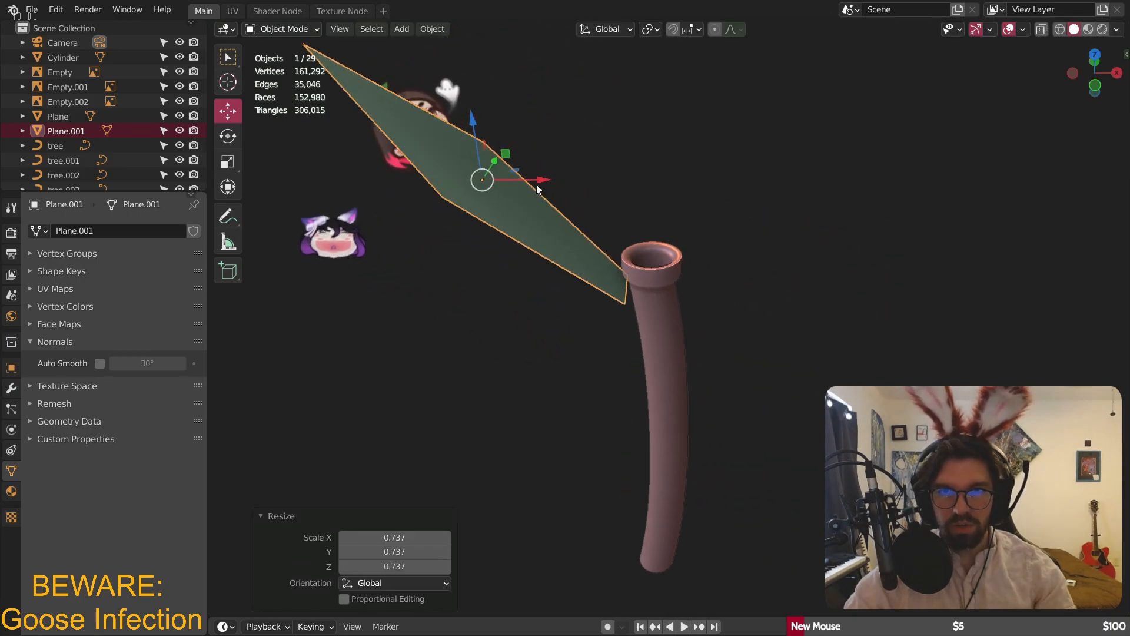
- Move the leaf about 0.059 m on X and 0.09 m on Z to bring its base to the stem's collar
key(g)
key(x)
click(555, 184)
key(g)
key(z)
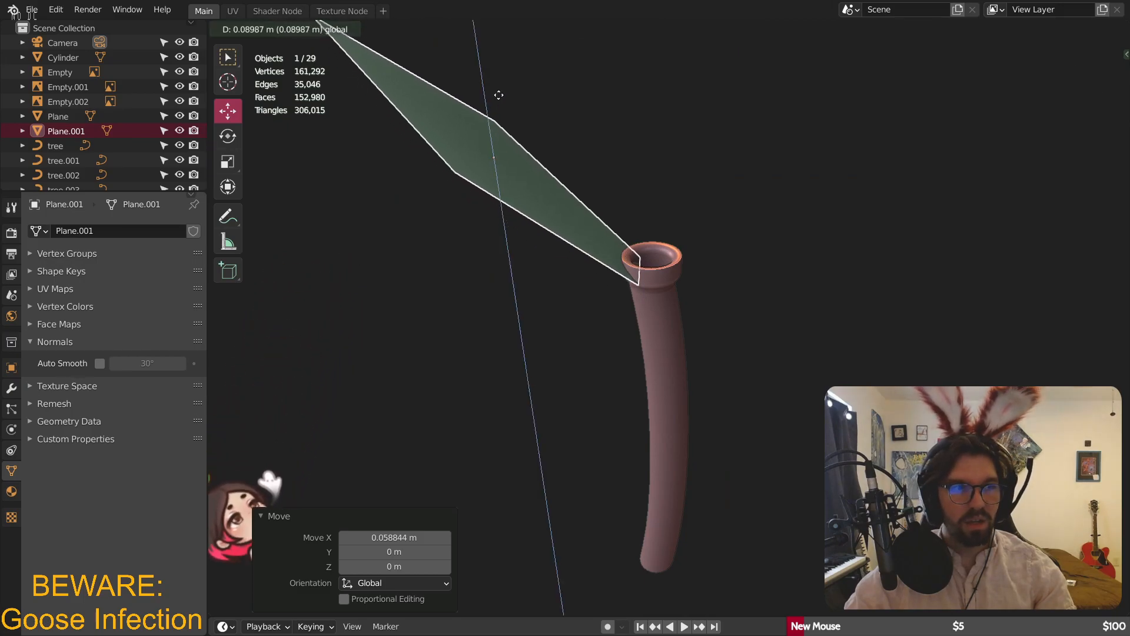
click(537, 206)
- Refine the leaf's position against the collar with small X nudges ending at -0.026 m and a 0.026 m move on Z
scroll(547, 205, up, 2)
middle_drag(586, 193, 588, 157)
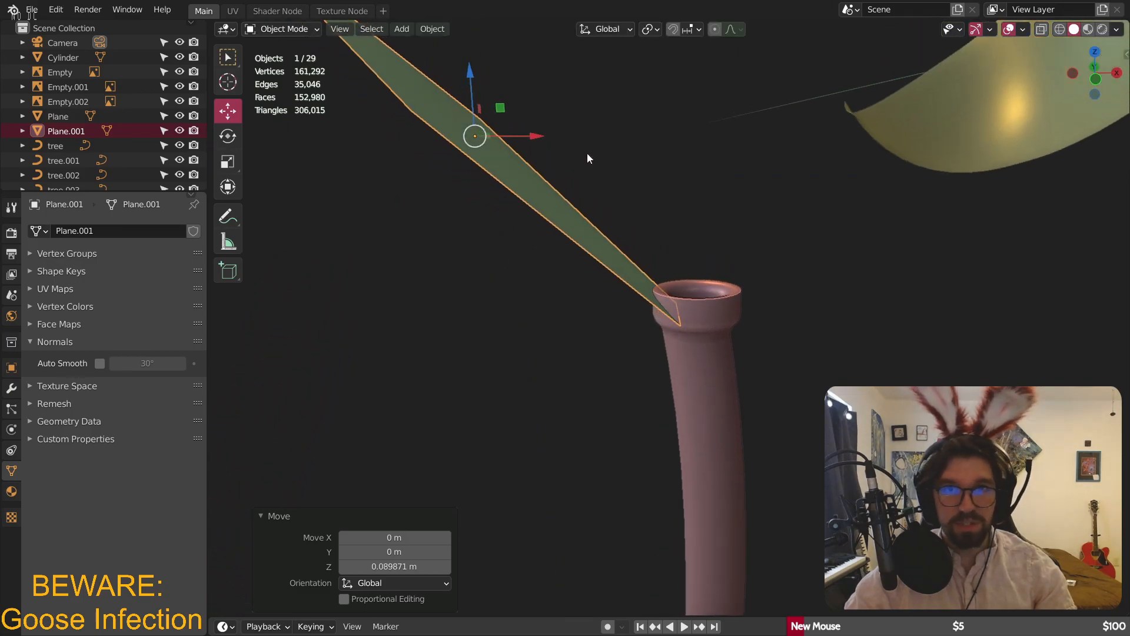
key(g)
key(x)
click(485, 82)
key(g)
key(z)
click(495, 73)
key(g)
key(x)
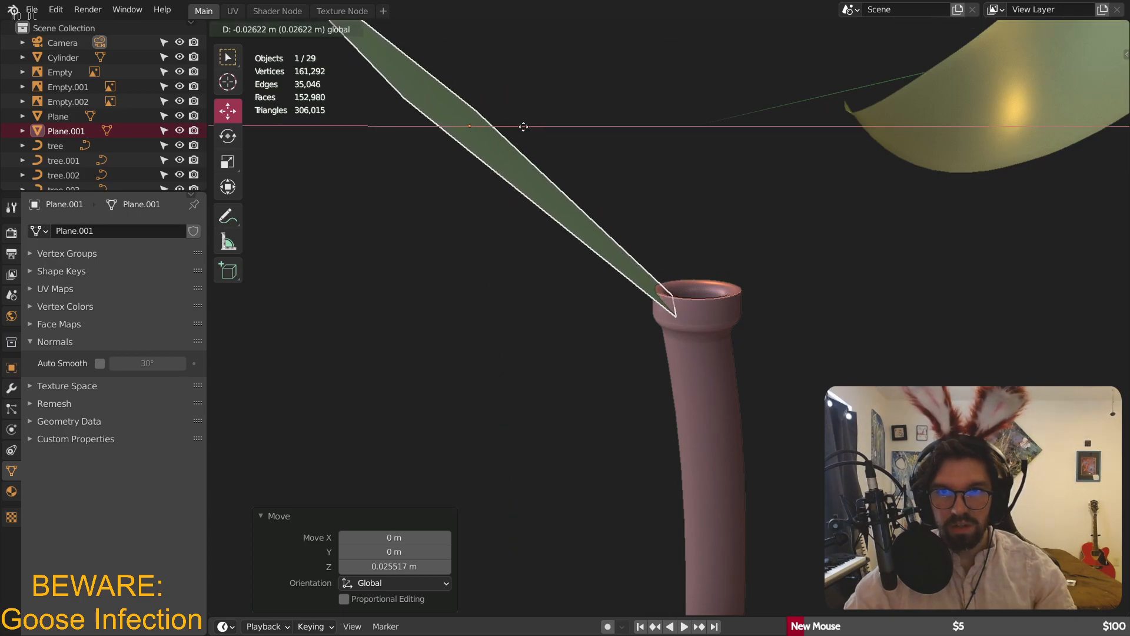
click(523, 126)
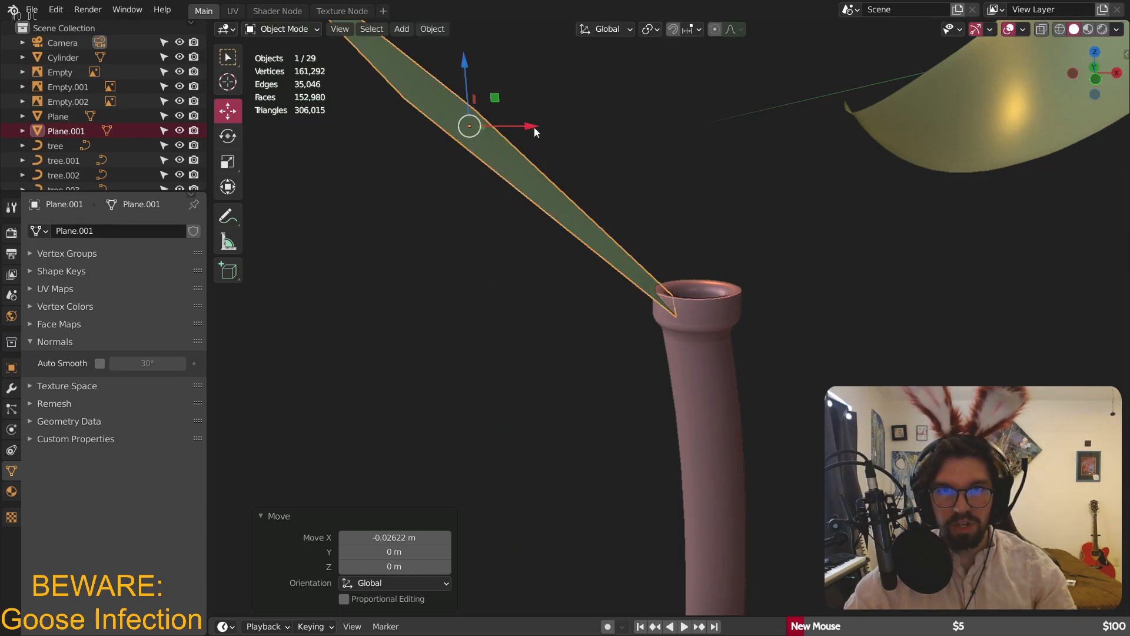
scroll(535, 126, down, 3)
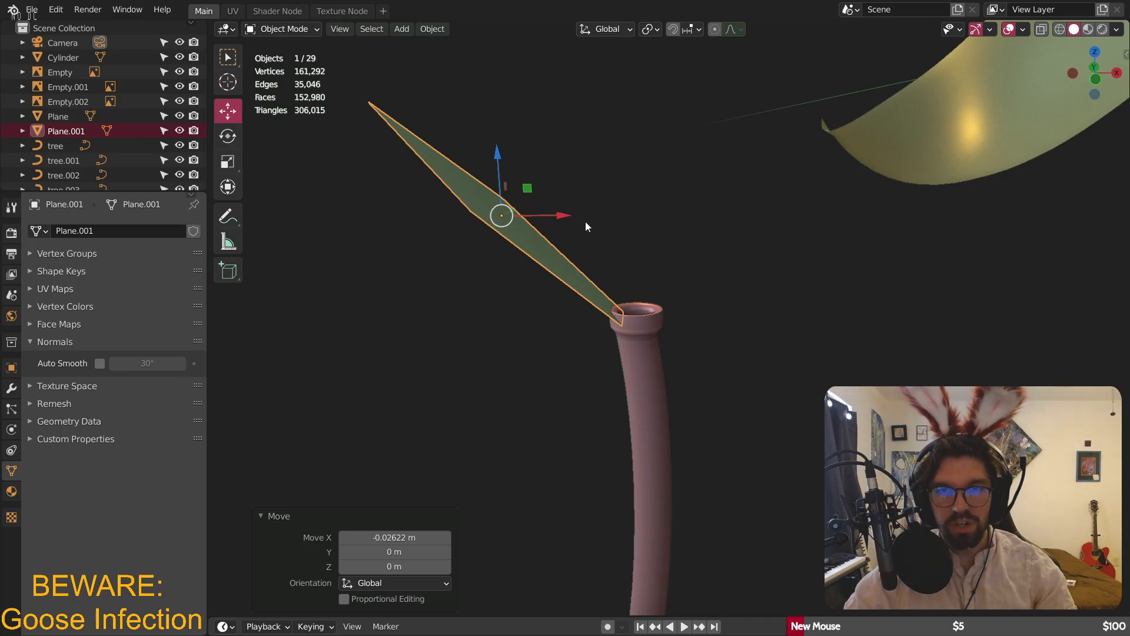
- Rotate the leaf a further 10.9° about the global Y axis to make it steeper
scroll(606, 235, up, 2)
middle_drag(624, 217, 645, 229)
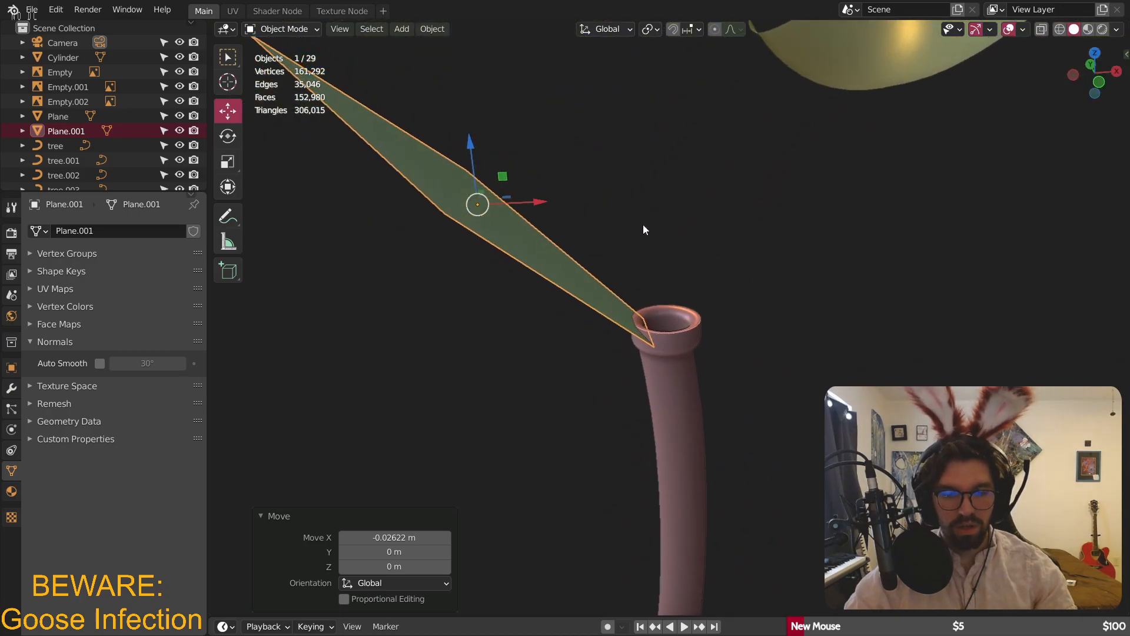
key(r)
key(y)
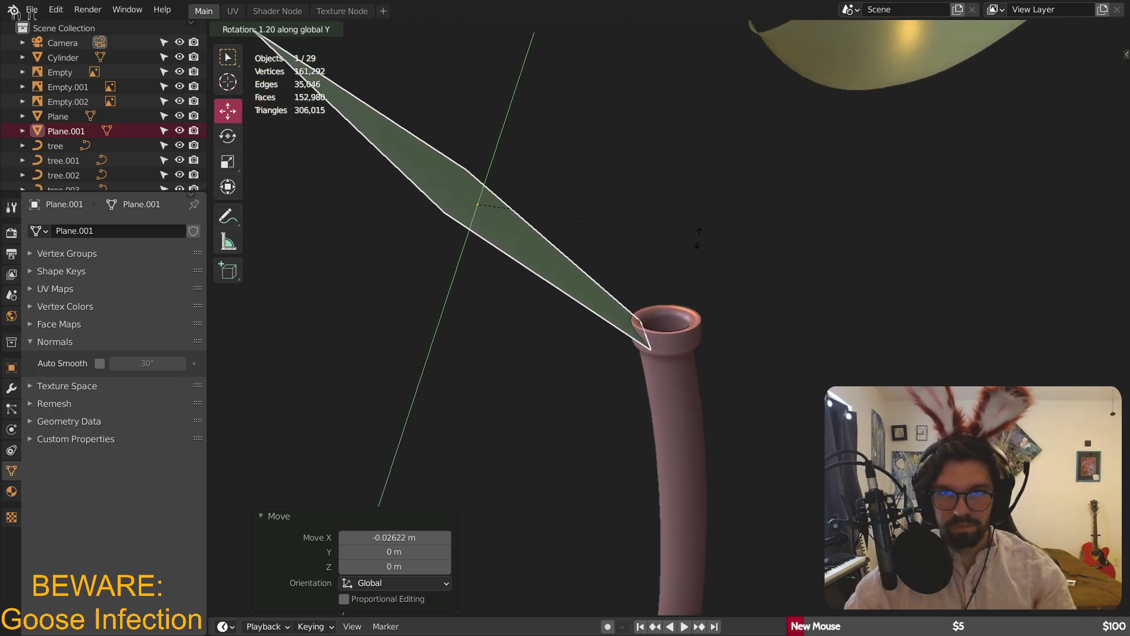
click(751, 292)
- Bring the leaf's base back onto the collar by moving it about 0.086 m on X, 0.092 m on Z and -0.052 m on X
key(g)
key(x)
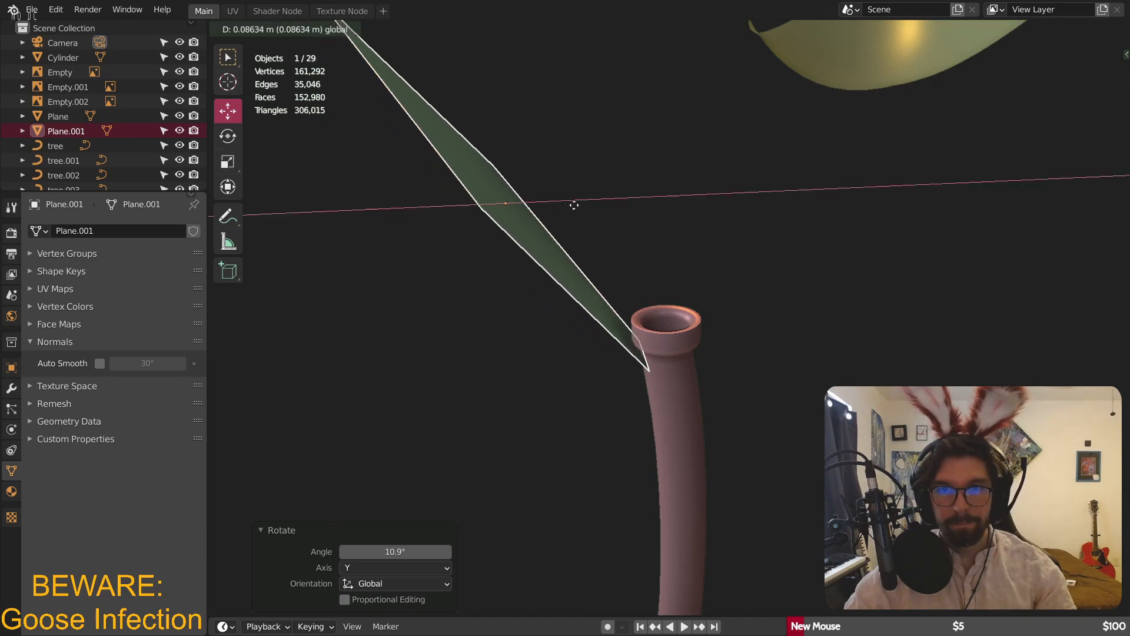
click(574, 205)
key(g)
key(z)
click(547, 136)
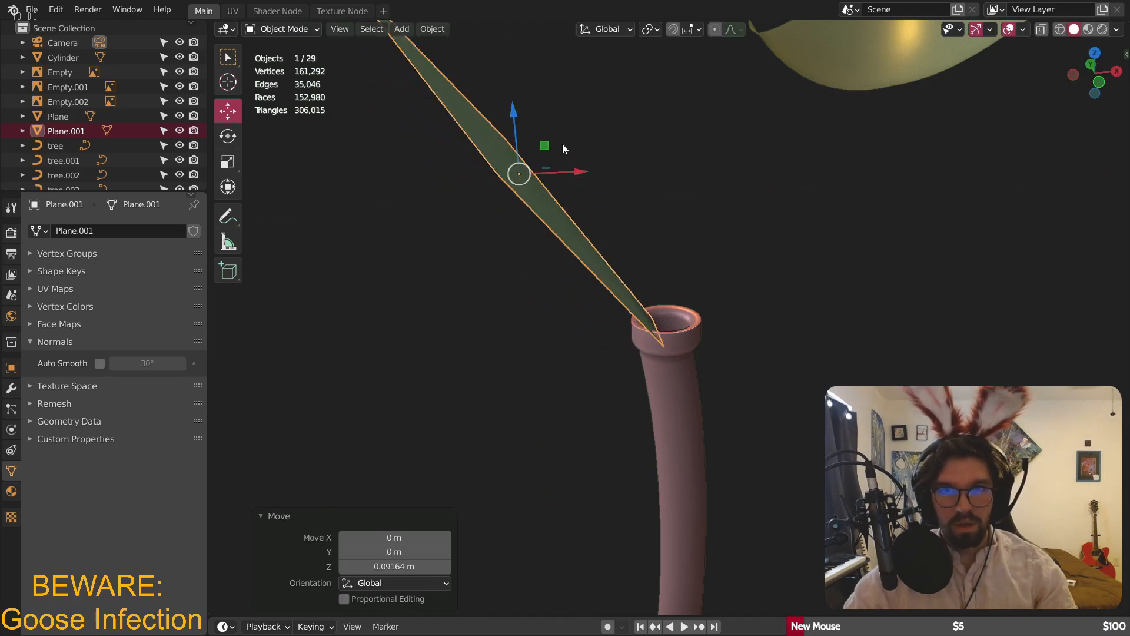
key(g)
key(x)
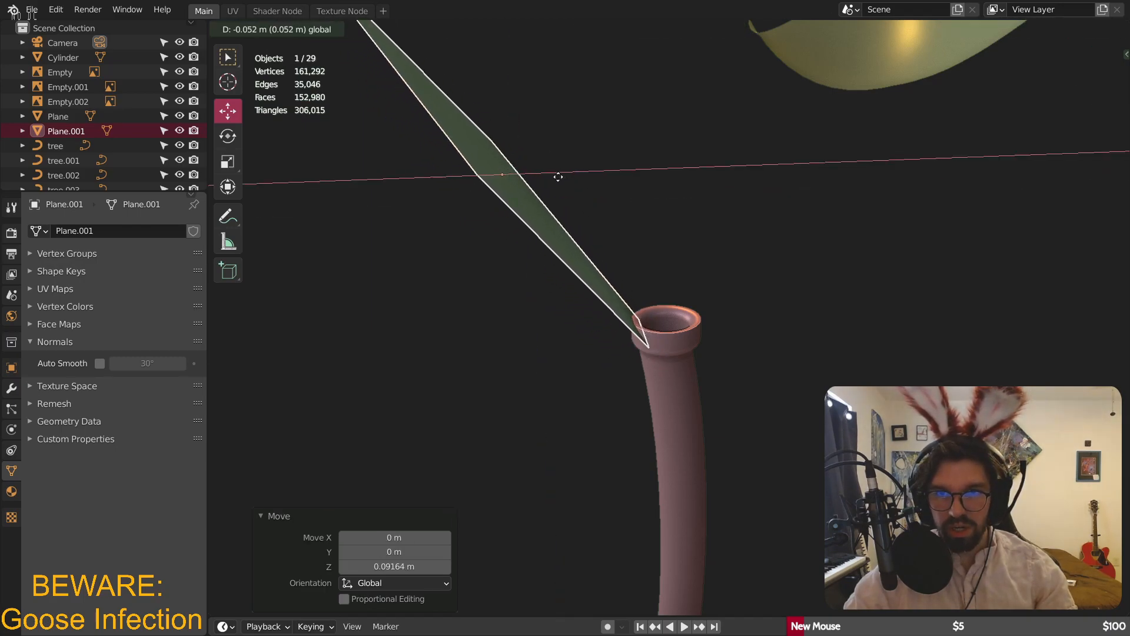
click(558, 177)
- Lower the leaf about 0.017 m on Z and nudge it on X so its base sits in the collar's rim
click(641, 256)
middle_drag(641, 257, 577, 352)
click(612, 292)
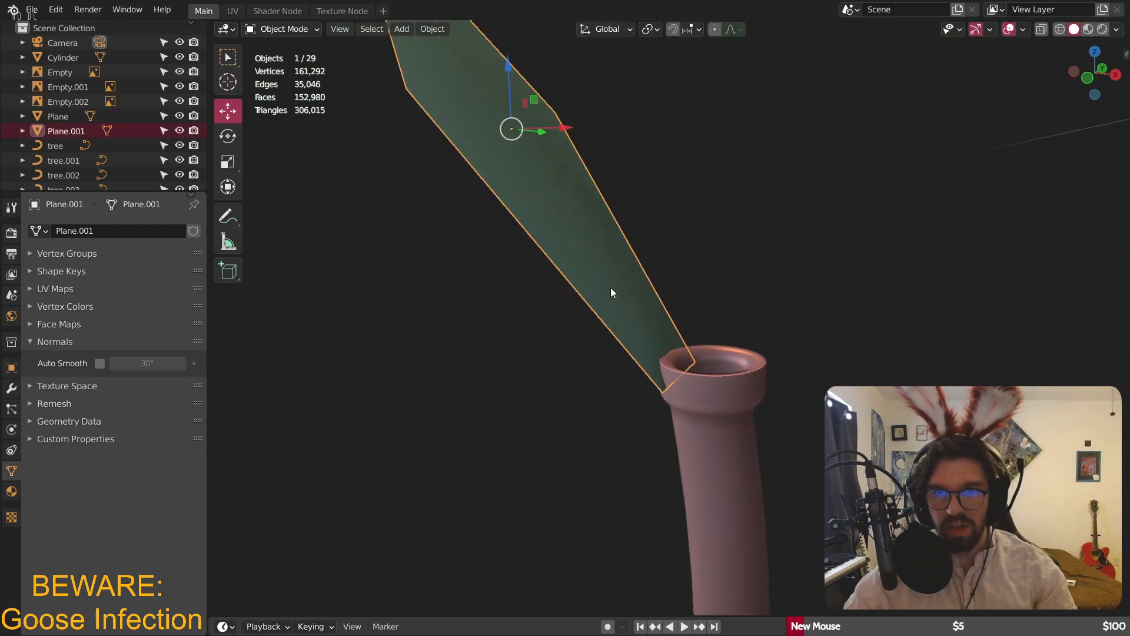
middle_drag(628, 282, 660, 303)
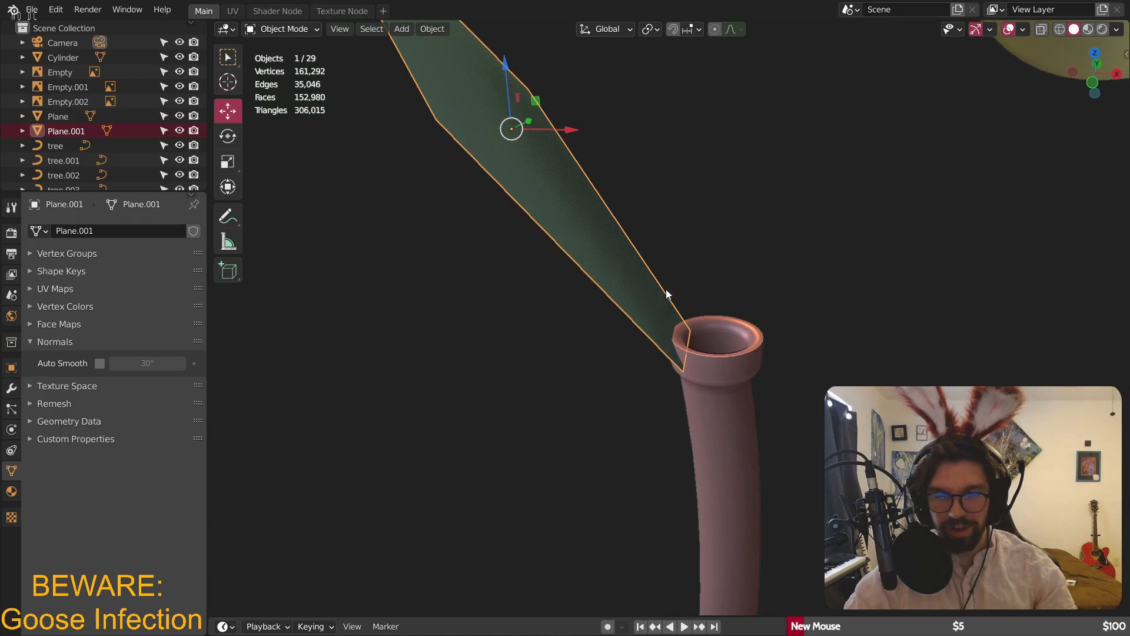
key(g)
key(z)
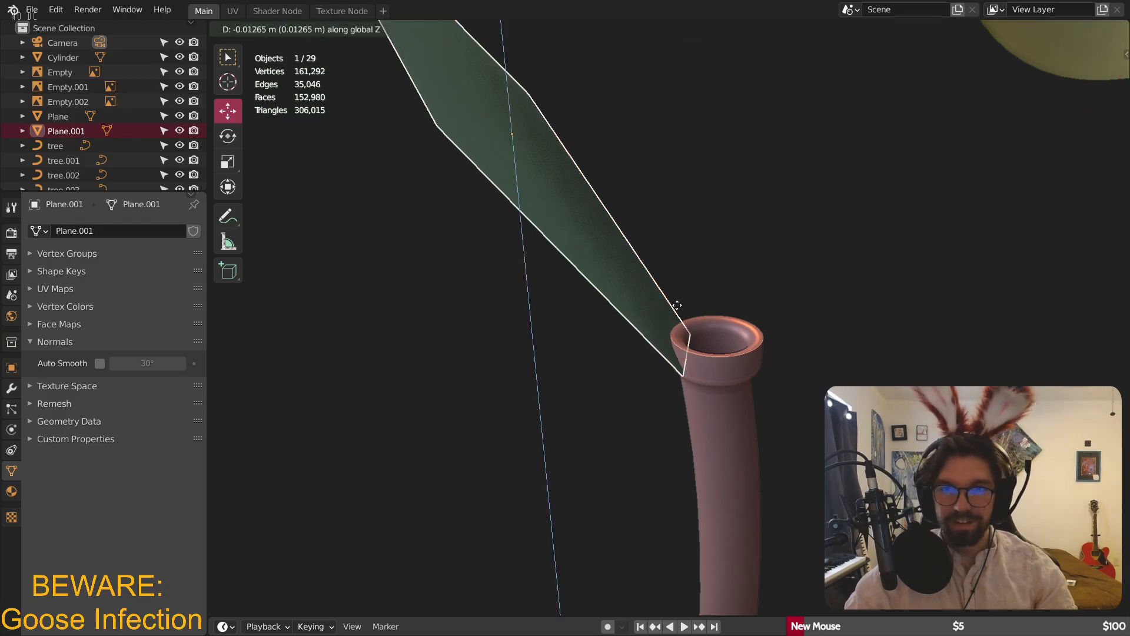
click(678, 306)
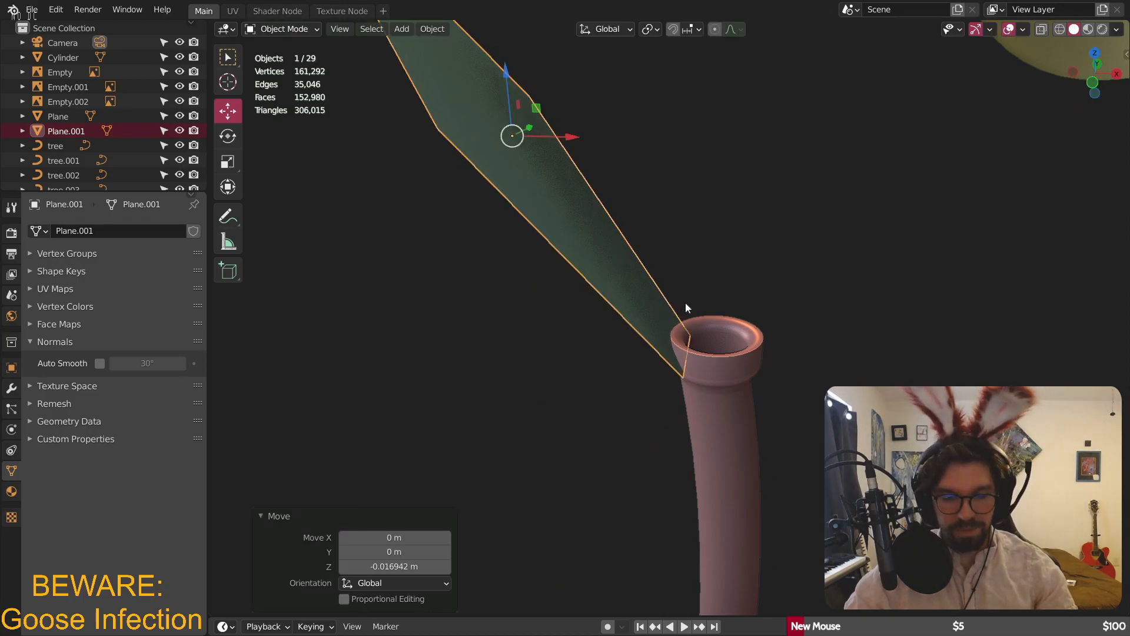
key(g)
key(x)
click(690, 304)
- Adjust the leaf's overall scale slightly and move it about 0.009 m on X against the collar
click(702, 249)
middle_drag(702, 249, 550, 309)
click(582, 232)
key(s)
click(679, 307)
middle_drag(681, 307, 658, 290)
key(g)
key(x)
click(683, 306)
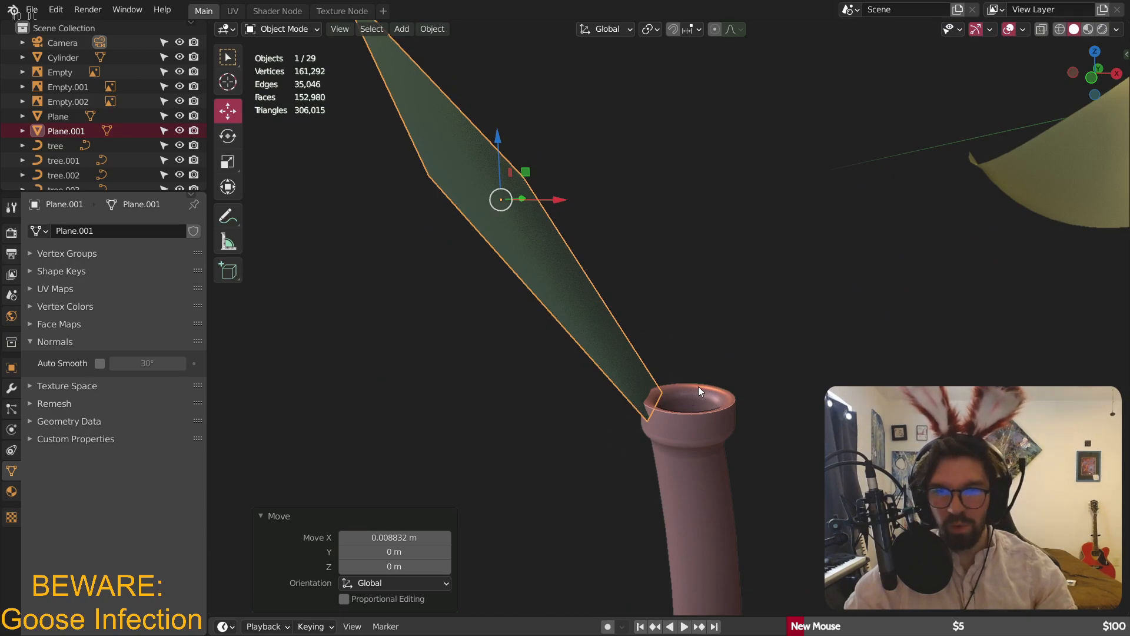
- Apply the scale transform to the leaf object
ctrl+middle_drag(570, 410, 570, 360)
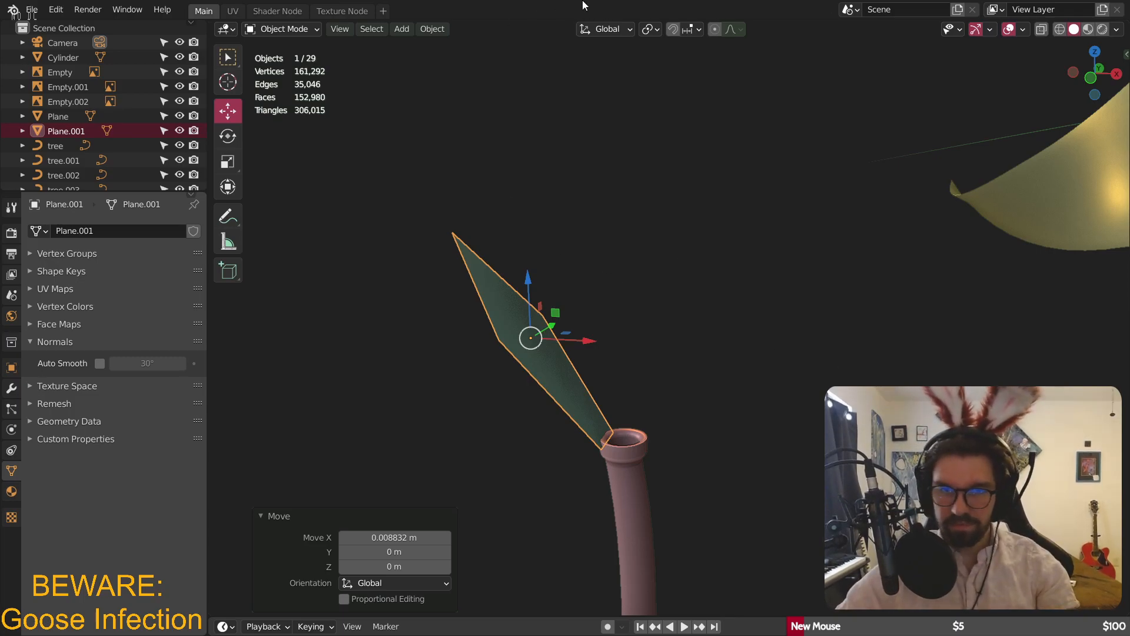
key(ctrl+a)
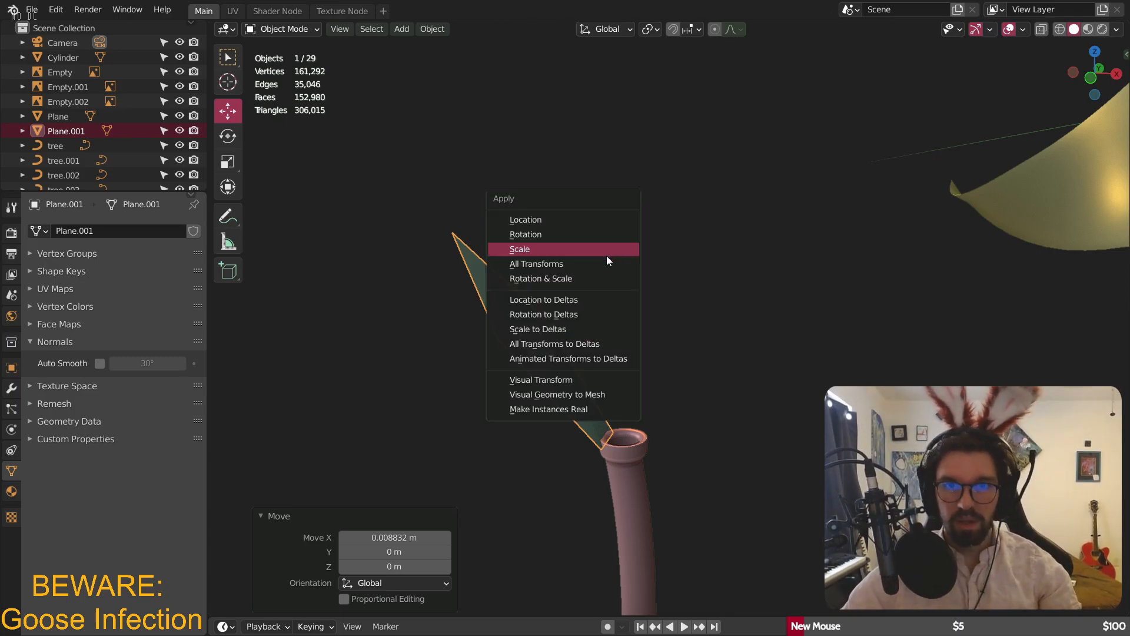
click(589, 249)
- In Edit Mode, bevel the leaf's middle cross edge with a 0.45 m width and 11 segments to round its outline
middle_drag(631, 396, 478, 231)
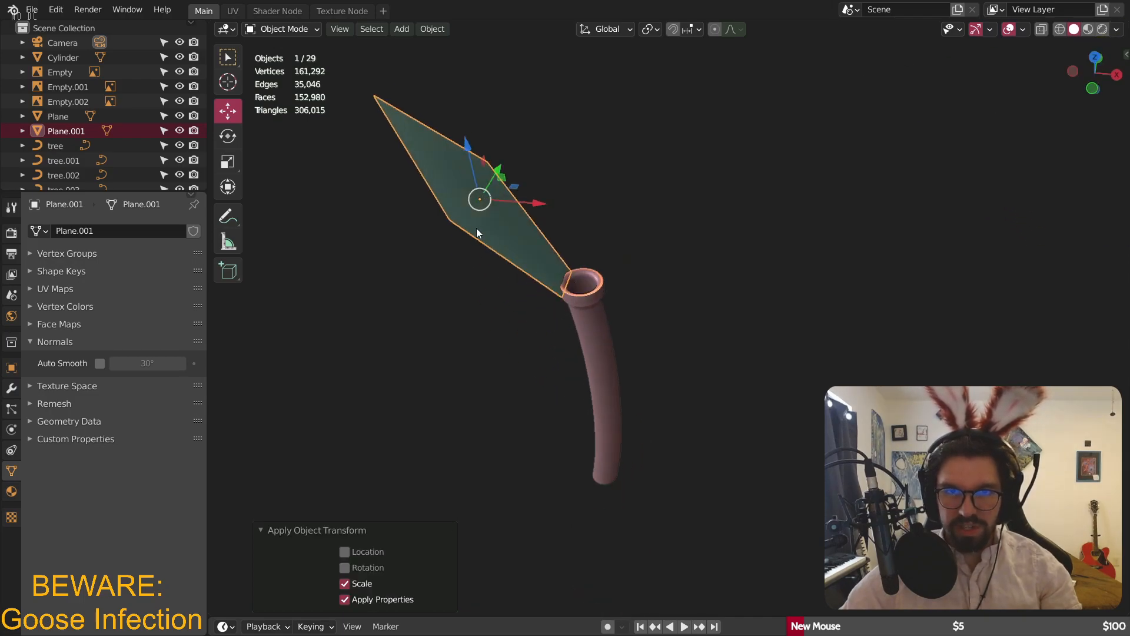
scroll(555, 169, up, 5)
scroll(556, 170, down, 4)
click(287, 29)
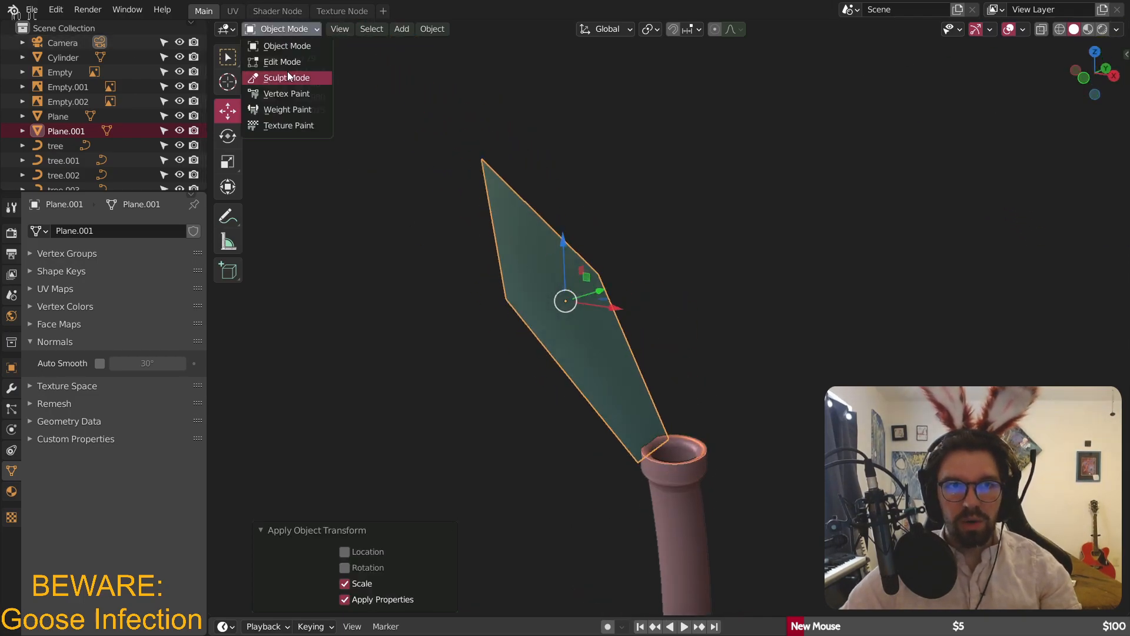
click(289, 62)
shift+middle_drag(573, 263, 641, 290)
key(ctrl+b)
scroll(677, 247, up, 6)
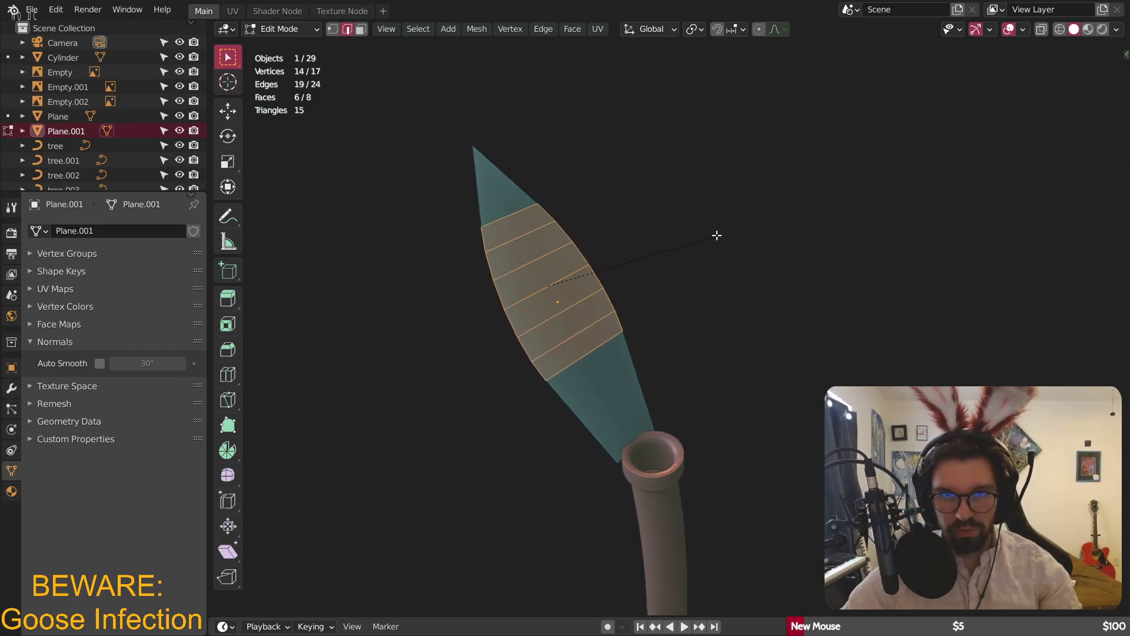
scroll(729, 214, up, 4)
click(739, 202)
- Add one centred loop cut lengthwise along the leaf to form its midrib line
middle_drag(739, 202, 646, 312)
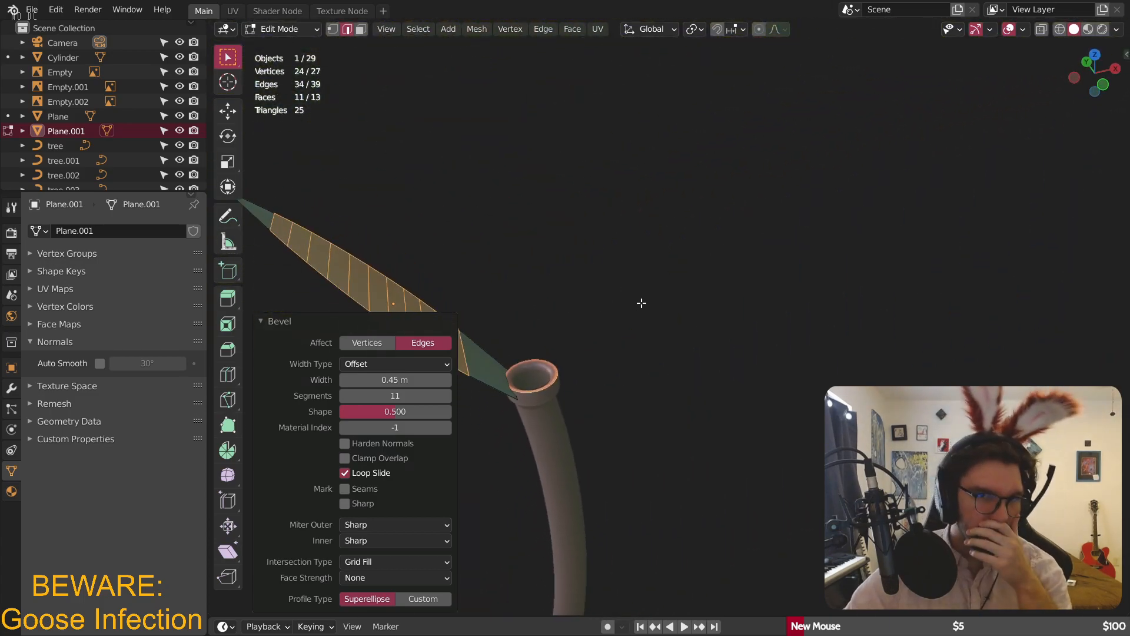
key(ctrl+r)
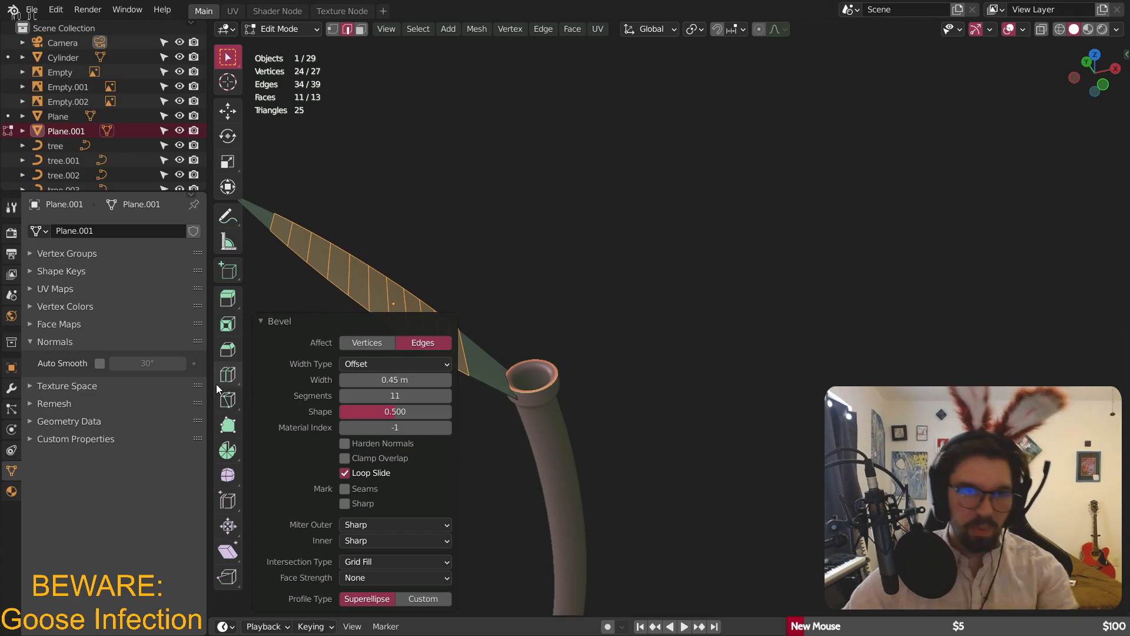
middle_drag(565, 295, 523, 414)
click(523, 414)
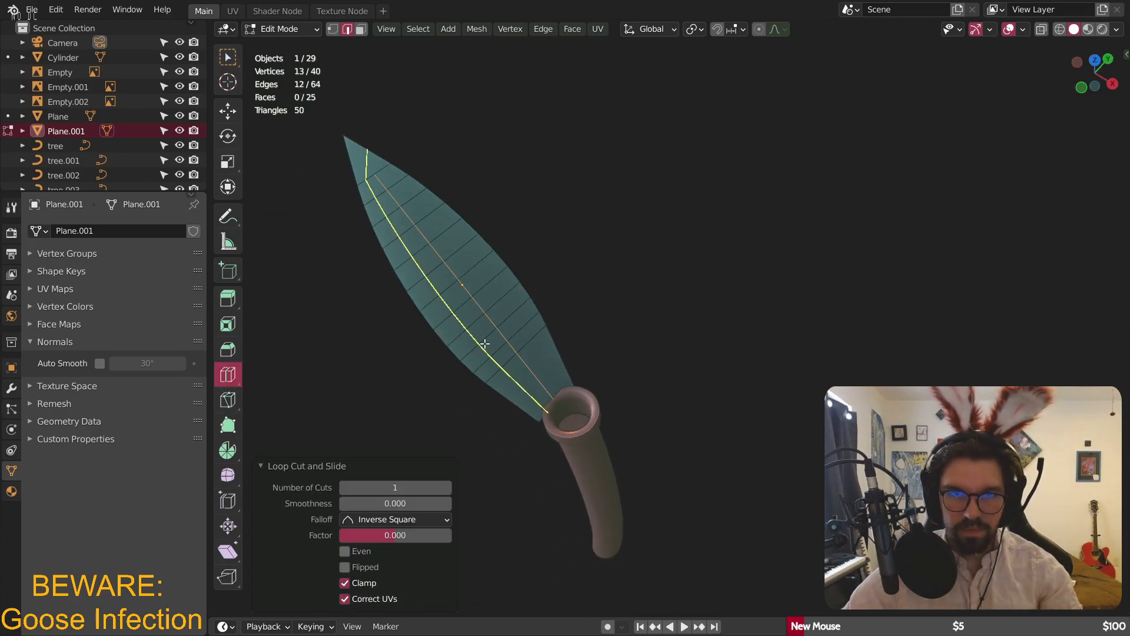
- In vertex selection, connect the last vertex of the midrib line to the leaf's pointed tip with an edge
click(339, 30)
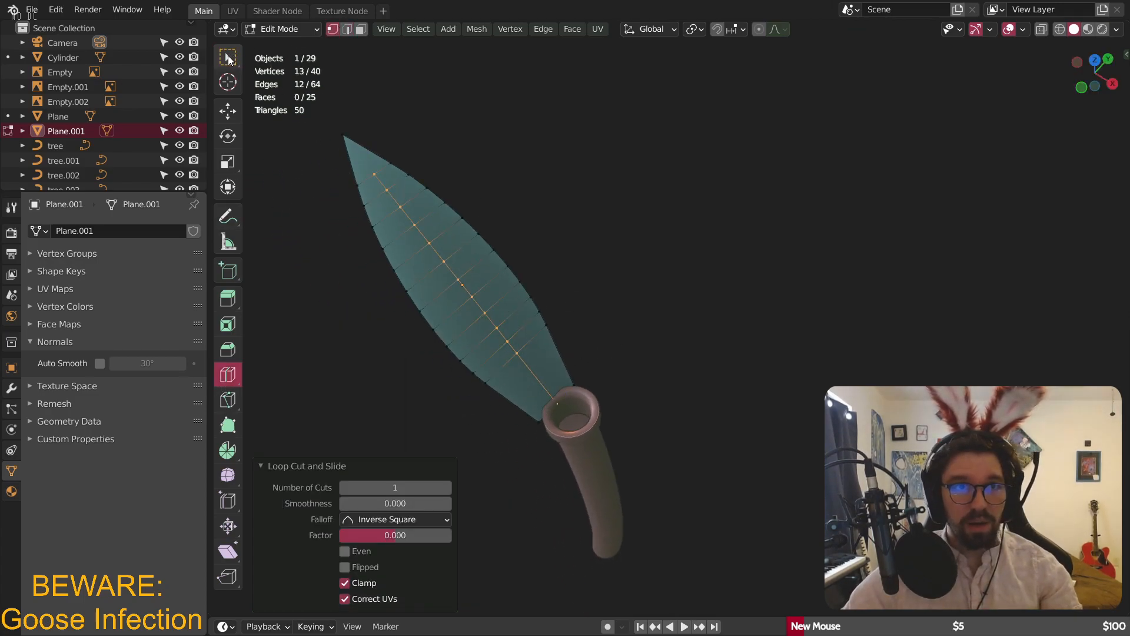
click(228, 57)
scroll(383, 173, up, 2)
click(401, 176)
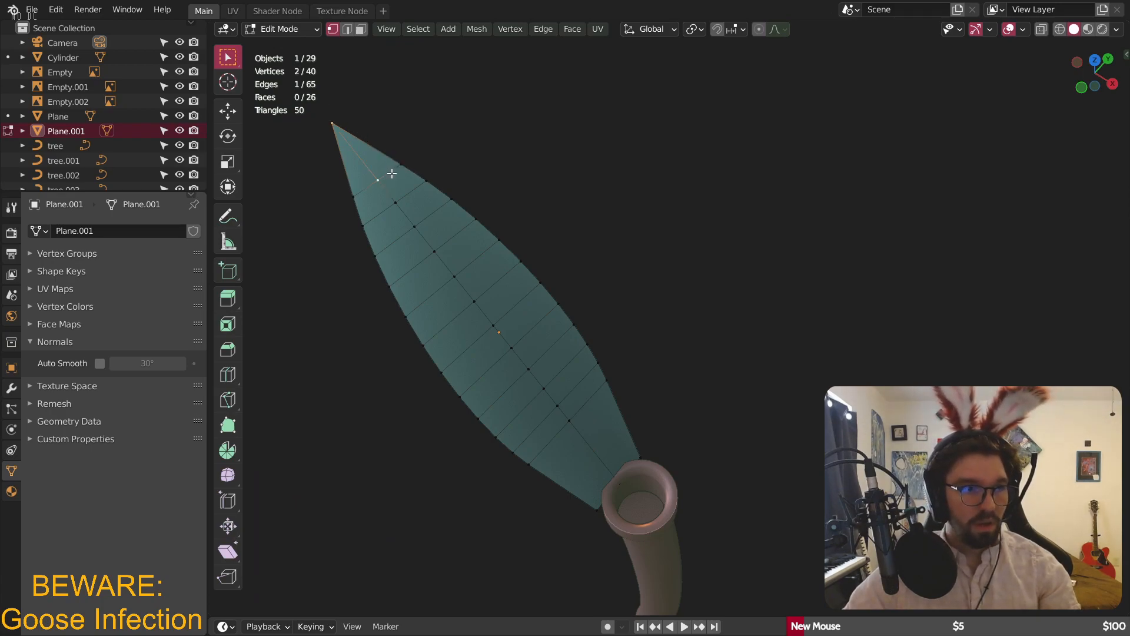
- Subdivide the whole leaf mesh twice with one cut each, and return to Object Mode
key(a)
middle_drag(472, 214, 510, 214)
right_click(510, 213)
click(510, 214)
right_click(510, 214)
click(510, 213)
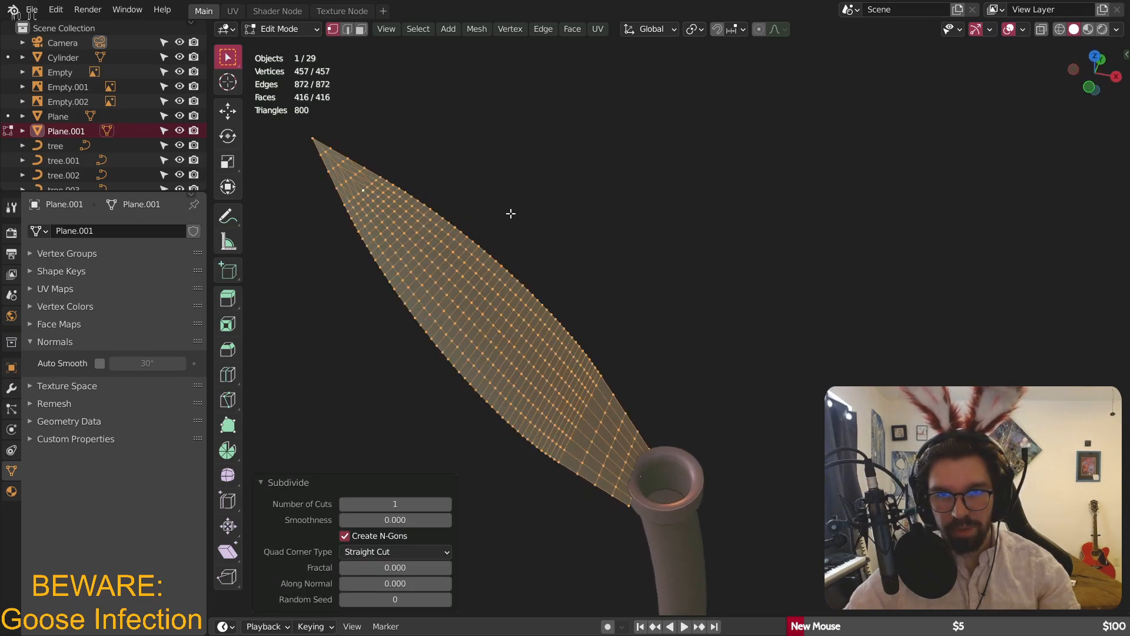
click(283, 29)
click(277, 45)
mouse_move(546, 237)
middle_down()
mouse_move(708, 221)
mouse_move(619, 184)
mouse_move(569, 281)
mouse_move(598, 275)
middle_up()
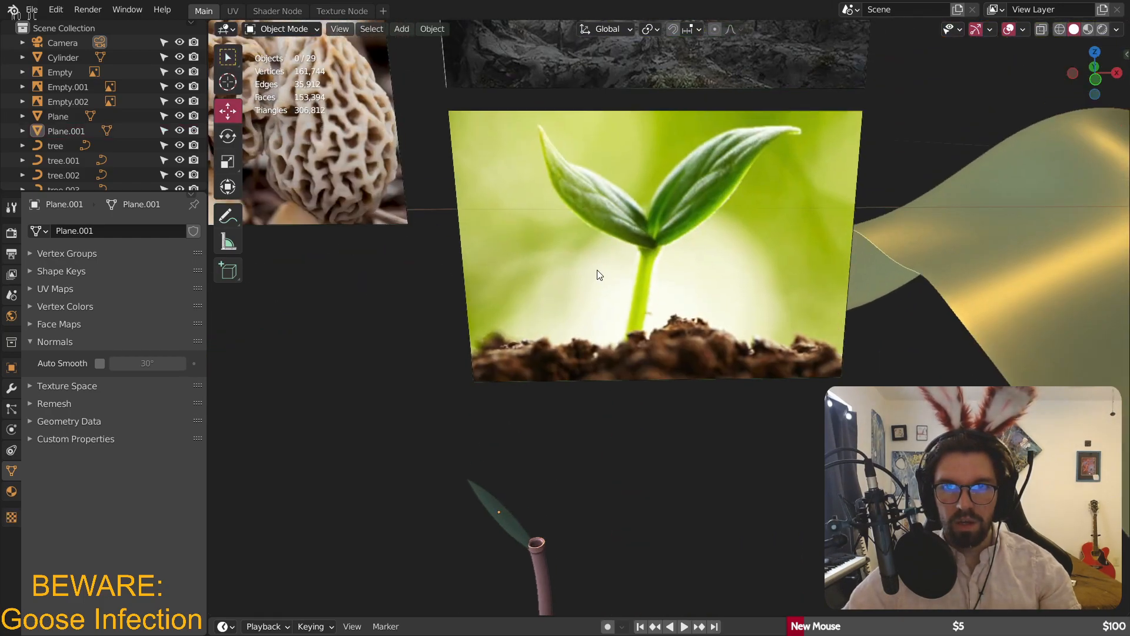
shift+middle_drag(544, 541, 566, 366)
middle_drag(566, 366, 554, 383)
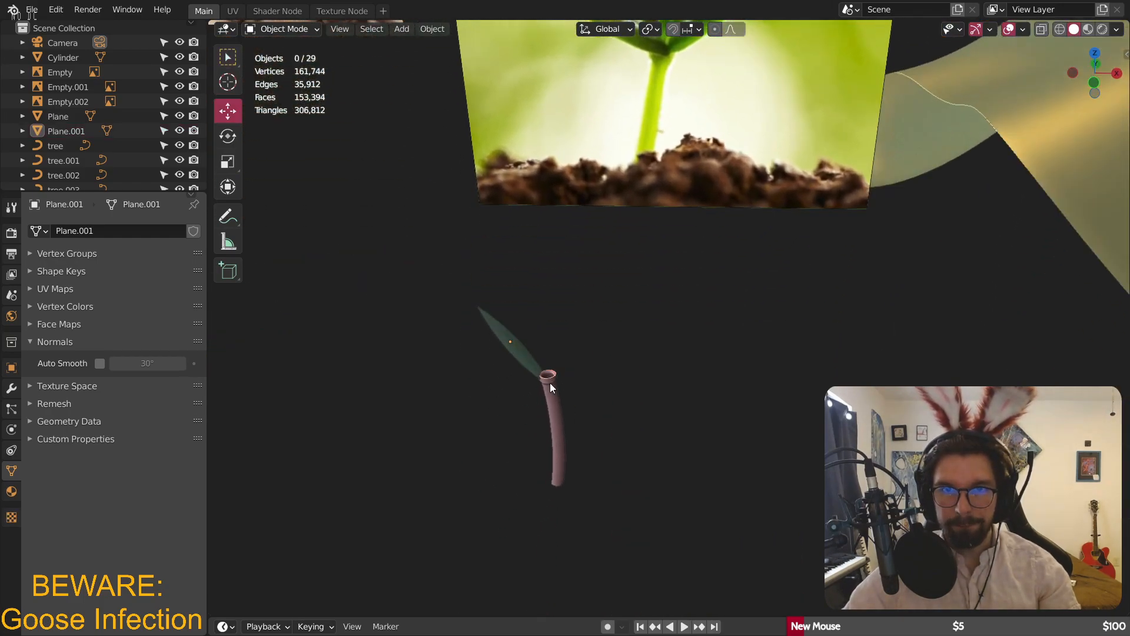
scroll(553, 340, up, 9)
mouse_move(587, 279)
shift+middle_down()
mouse_move(504, 312)
mouse_move(448, 223)
shift+middle_up()
click(283, 29)
click(294, 73)
scroll(492, 228, down, 5)
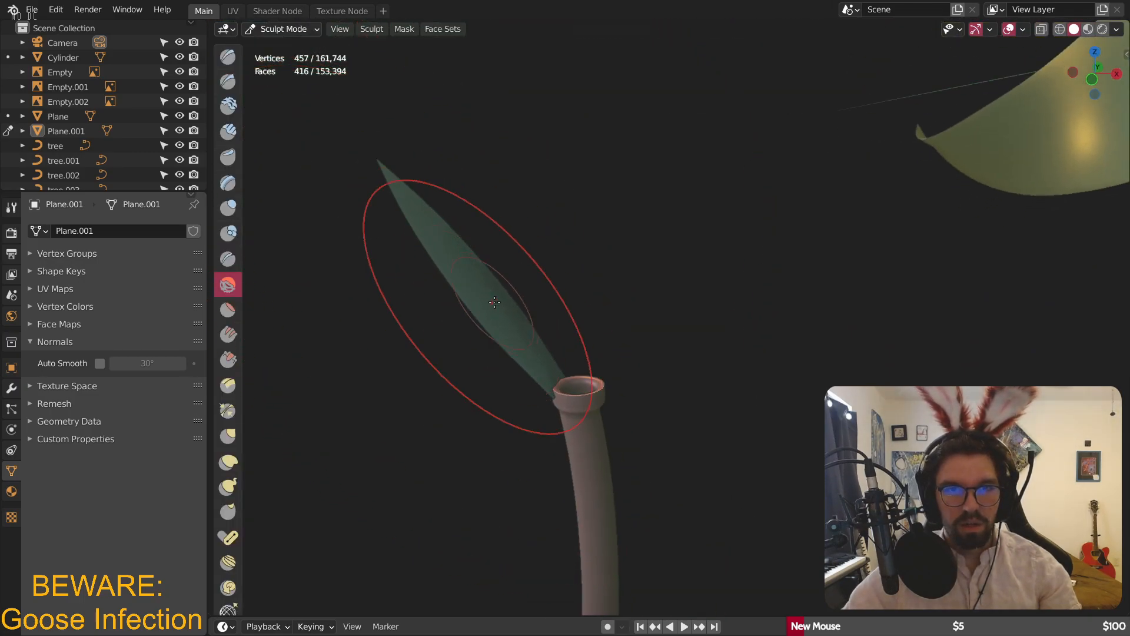
middle_drag(453, 290, 429, 270)
scroll(408, 339, down, 4)
middle_drag(555, 265, 516, 336)
scroll(515, 347, up, 9)
middle_drag(508, 408, 482, 371)
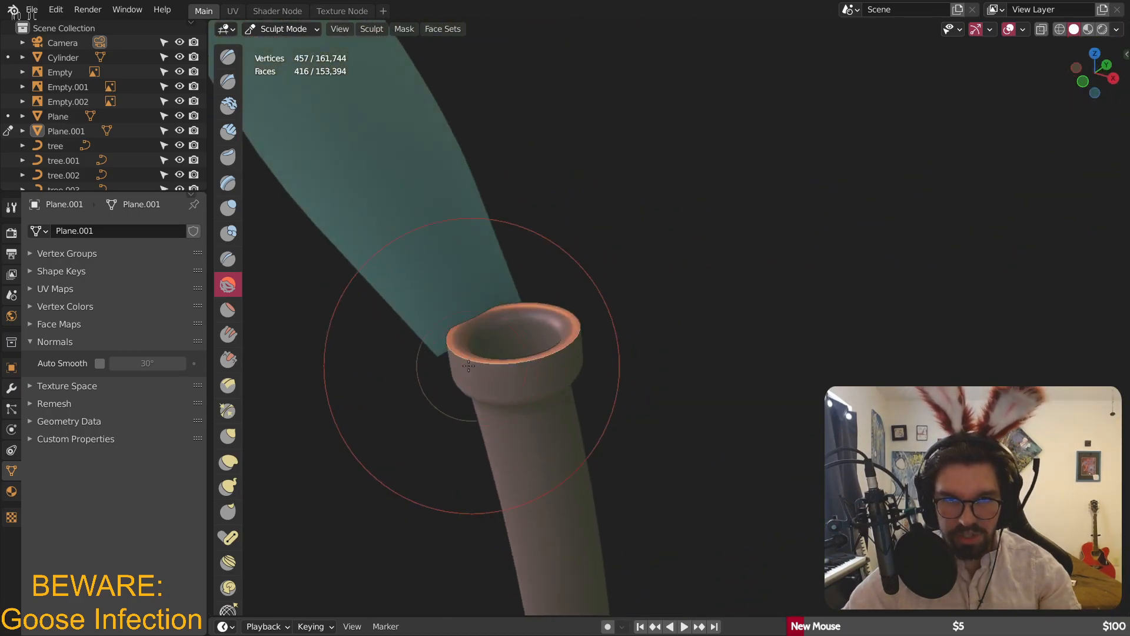
shift+middle_drag(442, 308, 464, 340)
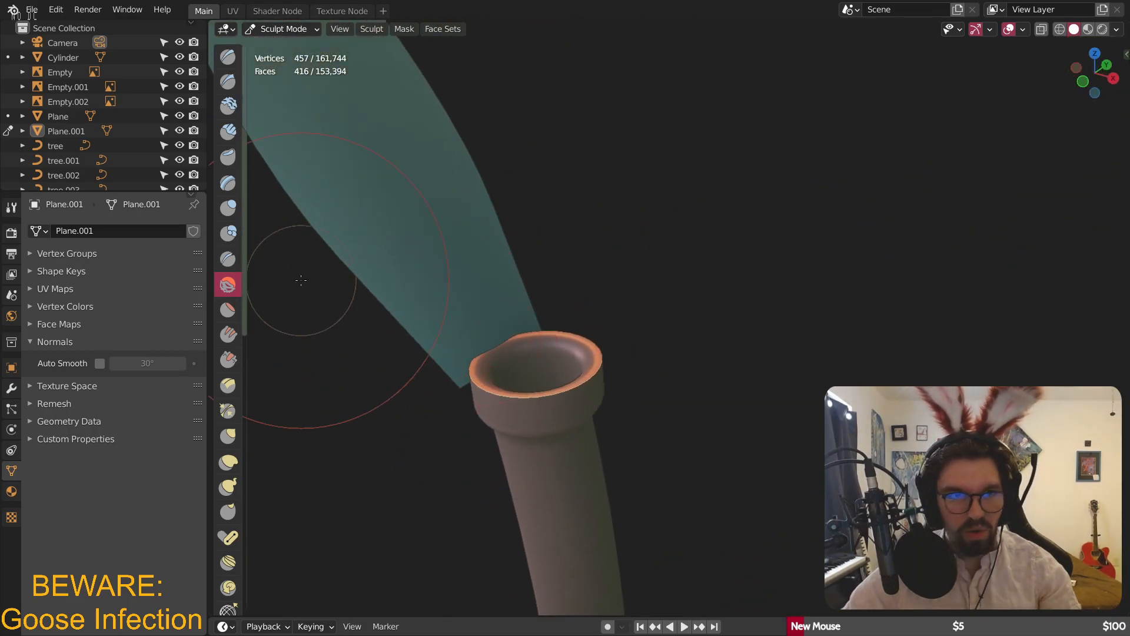
scroll(424, 251, down, 6)
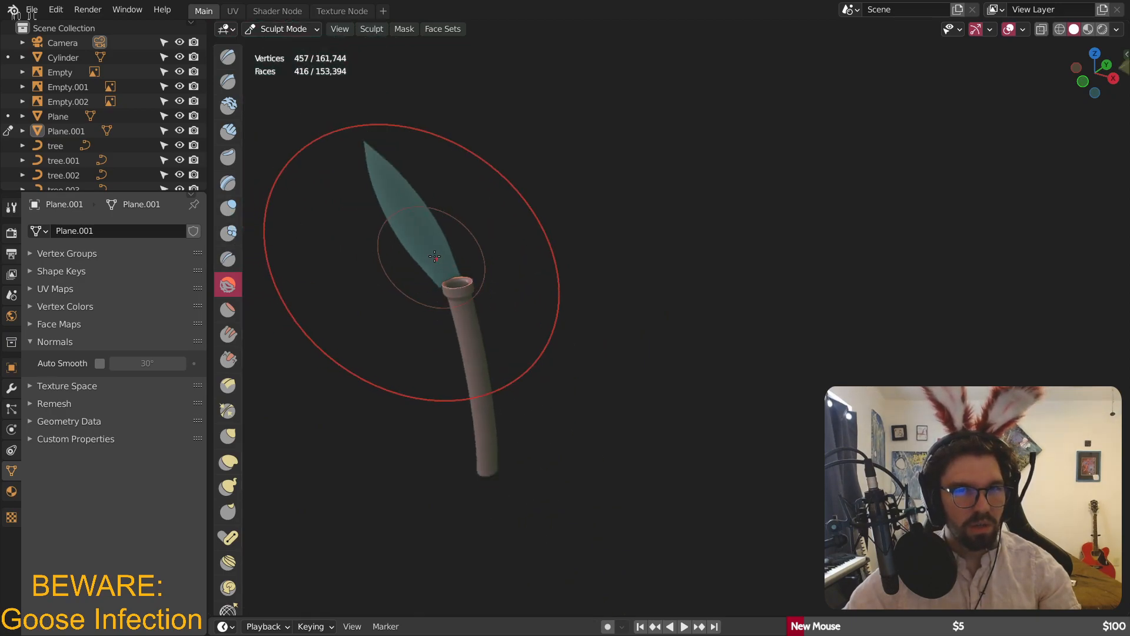
click(283, 29)
click(284, 44)
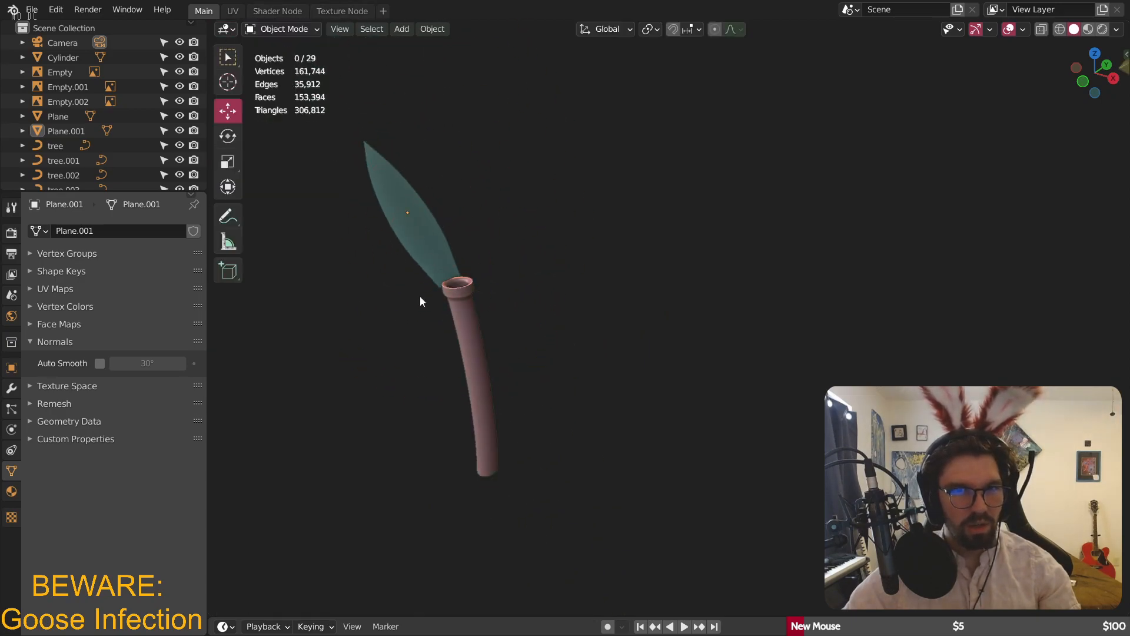
- Select the leaf object and switch it to Sculpt Mode
click(438, 210)
click(277, 29)
click(283, 76)
scroll(497, 254, up, 6)
mouse_move(469, 279)
middle_down()
mouse_move(462, 214)
mouse_move(417, 266)
mouse_move(327, 231)
middle_up()
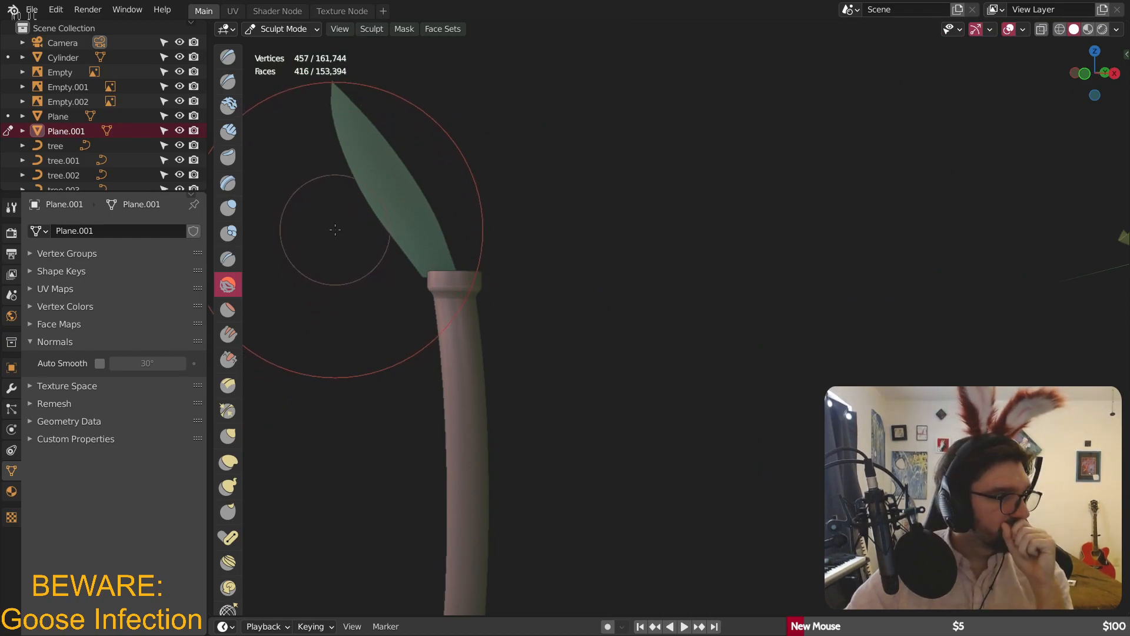
middle_drag(535, 169, 431, 302)
- Try the Crease brush and a voxel remesh of the leaf at voxel size 0.0225, and undo the remesh
click(228, 259)
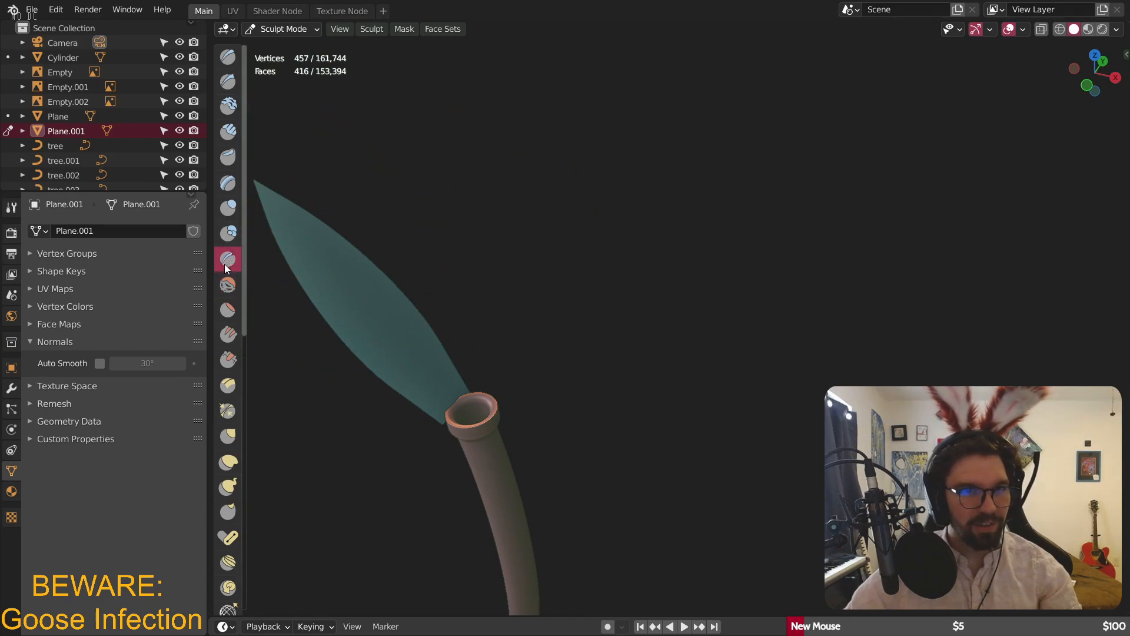
scroll(275, 224, up, 4)
scroll(274, 225, down, 1)
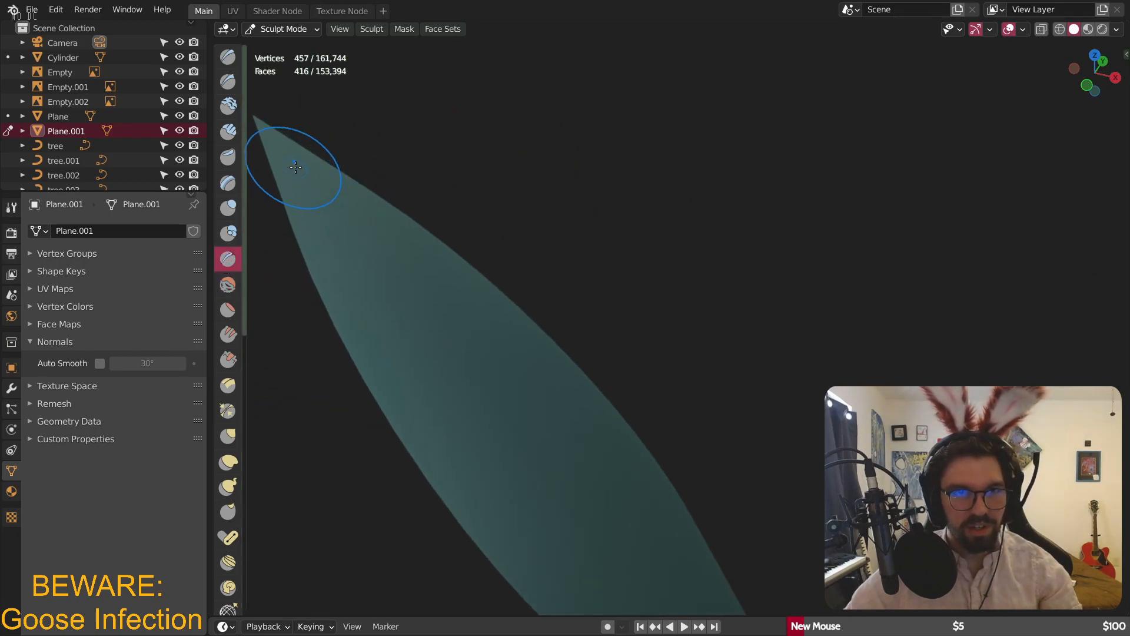
scroll(518, 354, down, 4)
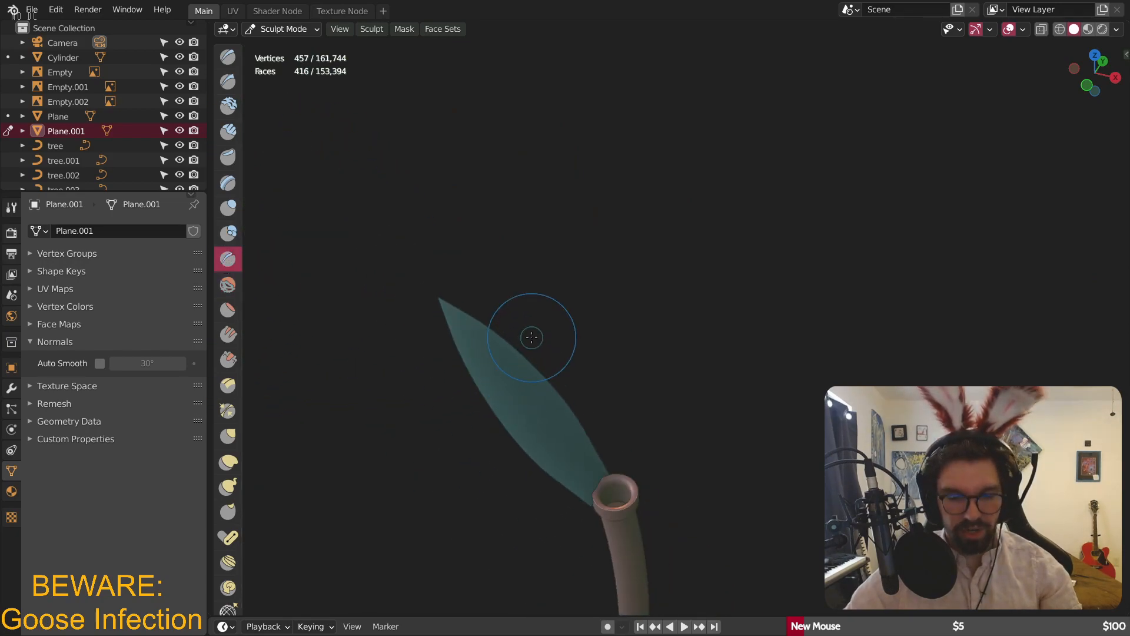
key(r)
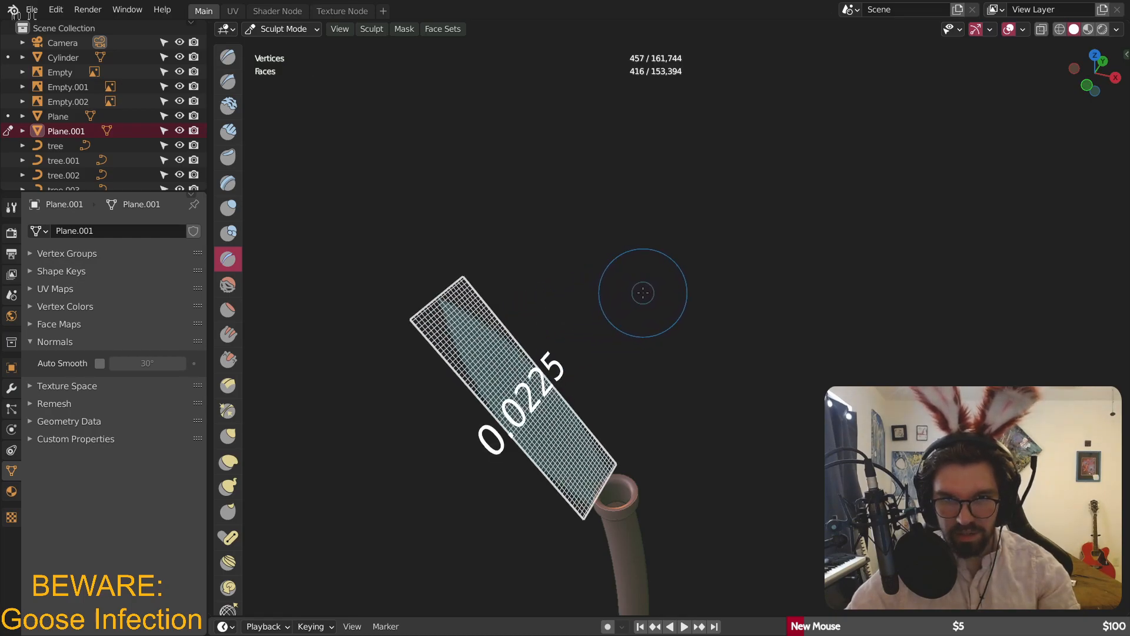
click(641, 295)
key(ctrl+r)
mouse_move(613, 373)
middle_down()
mouse_move(533, 308)
mouse_move(542, 287)
mouse_move(603, 305)
middle_up()
key(ctrl+z)
- Return to Object Mode and add a Solidify modifier to the leaf
click(291, 30)
click(289, 48)
mouse_move(551, 374)
middle_down()
mouse_move(569, 376)
mouse_move(523, 339)
middle_up()
middle_drag(520, 320, 530, 313)
scroll(493, 315, up, 4)
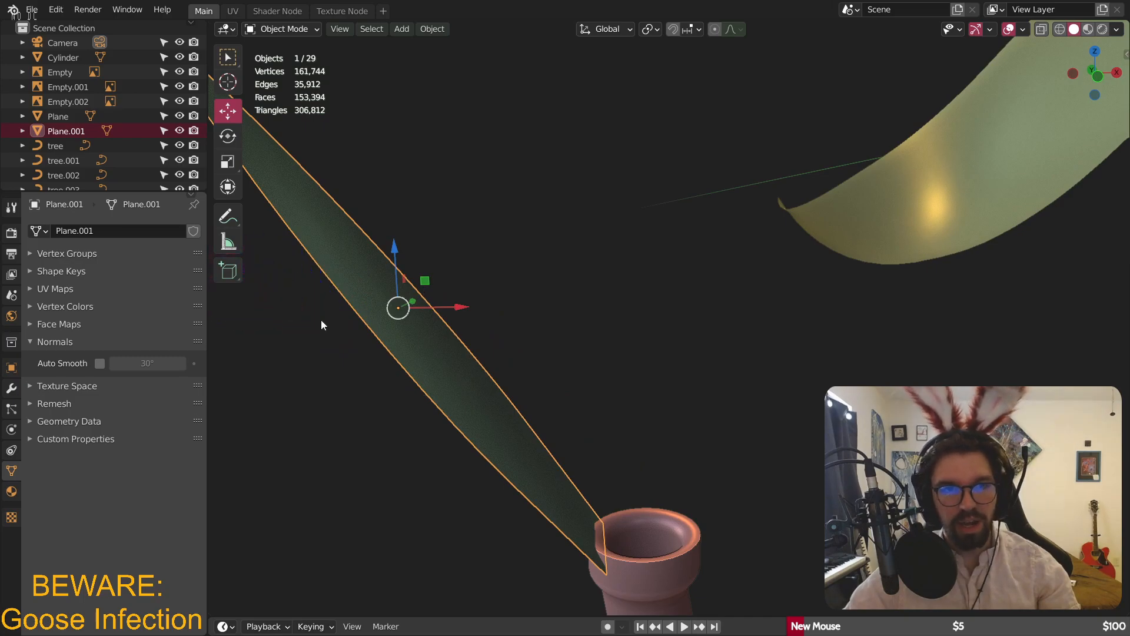
click(13, 388)
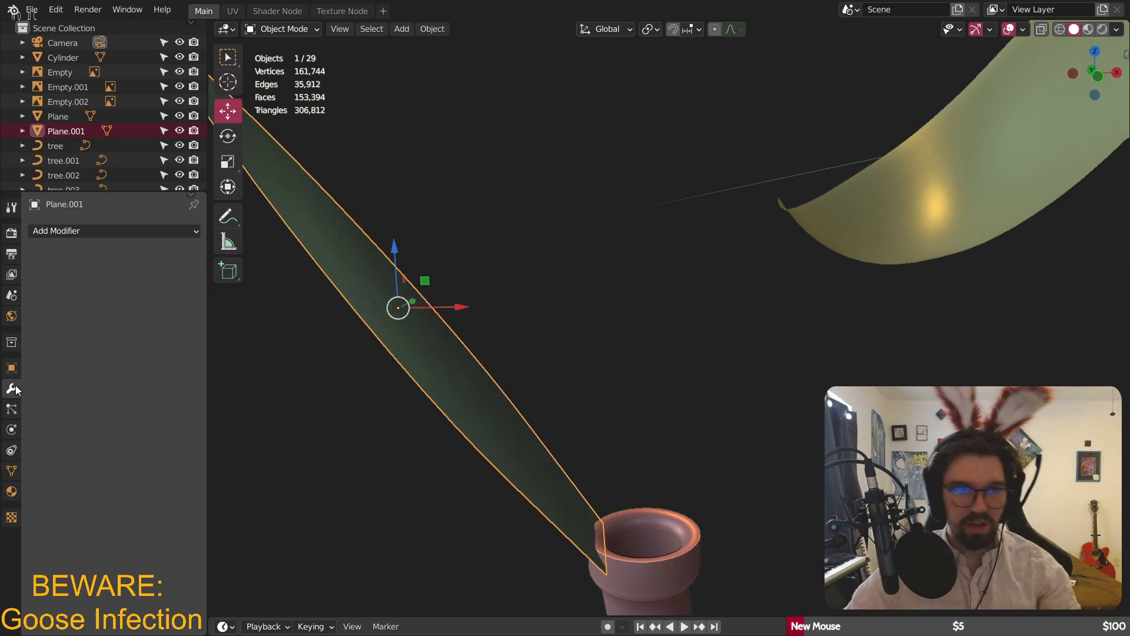
click(150, 233)
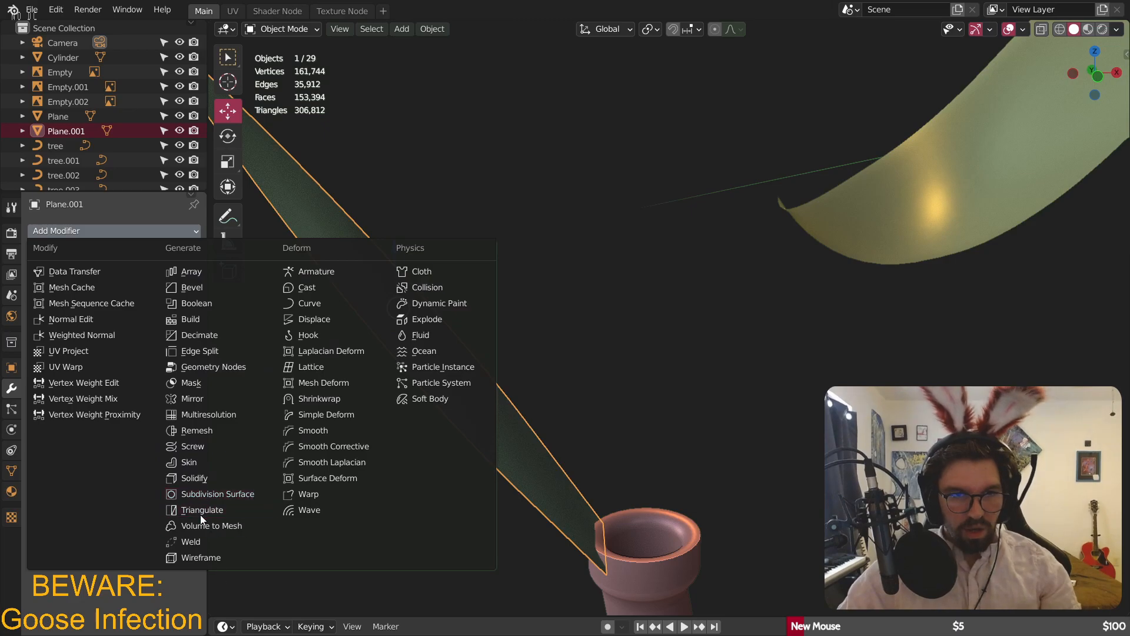
click(205, 482)
middle_drag(469, 412, 319, 447)
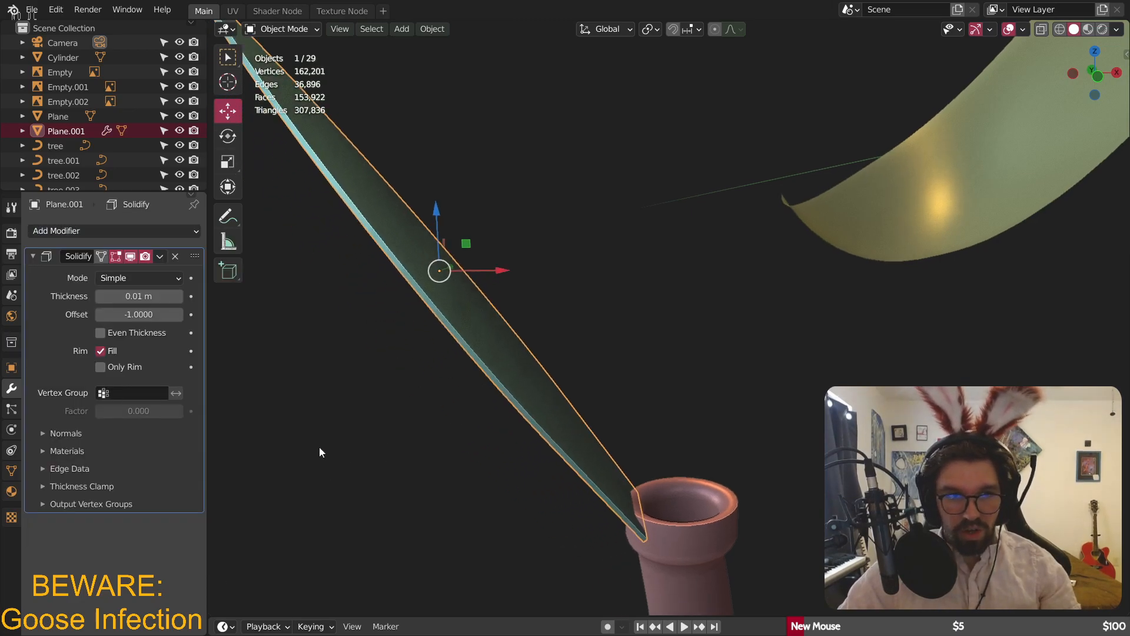
- Set the leaf's Solidify thickness to 0.03 m
click(178, 299)
click(178, 299)
middle_drag(412, 324, 511, 370)
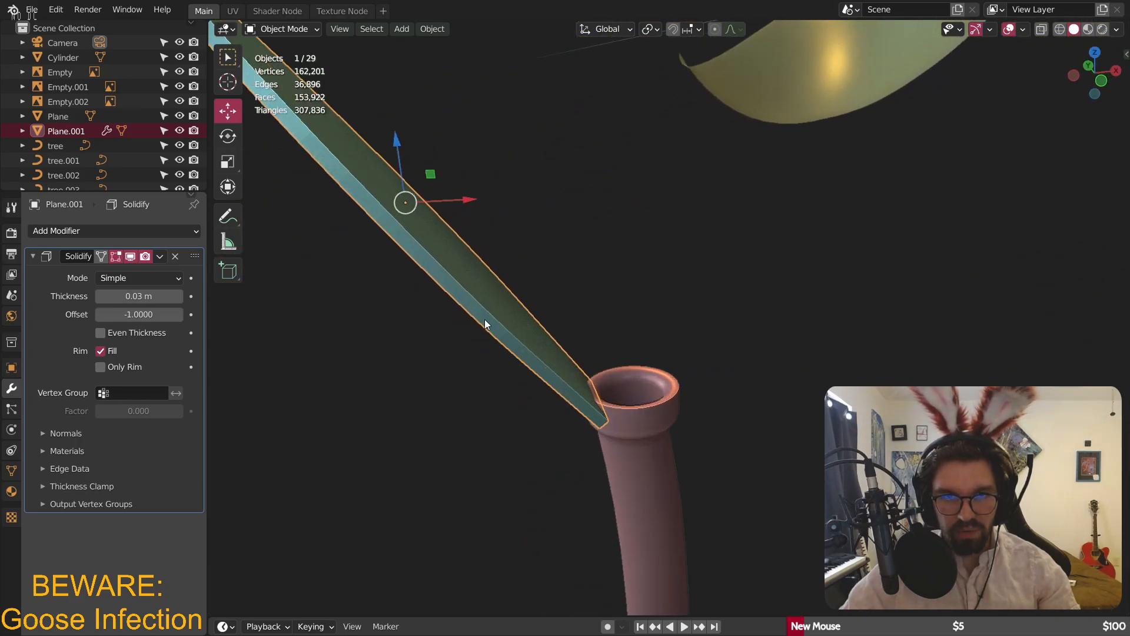
middle_drag(493, 329, 469, 302)
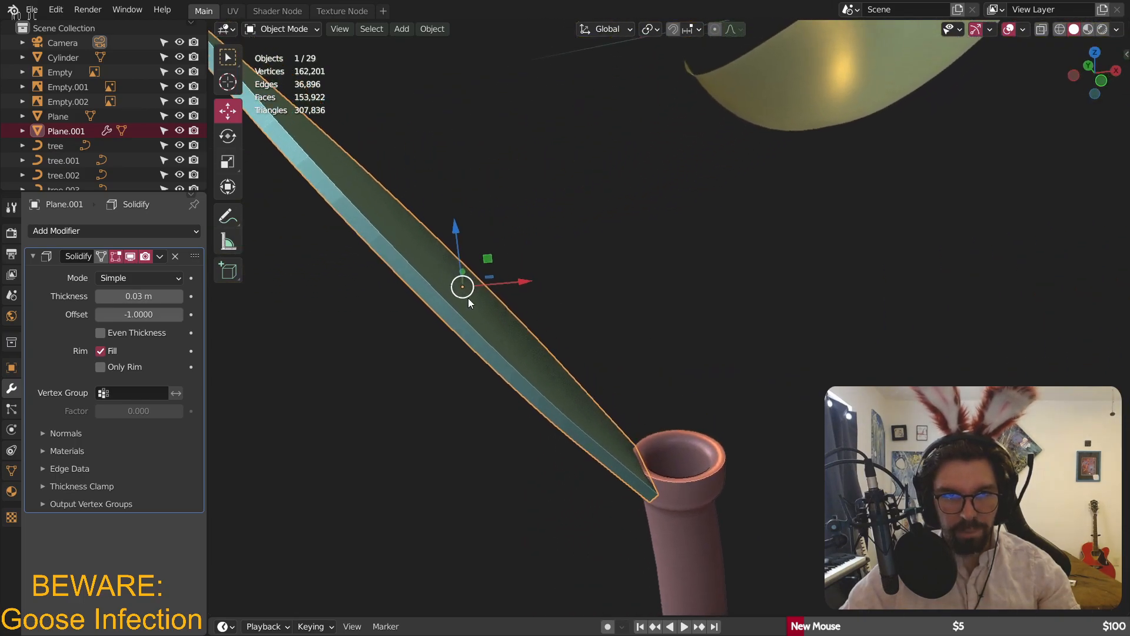
- Check the leaf's mesh in Edit Mode and, back in Object Mode, apply the Solidify modifier
click(262, 28)
click(276, 62)
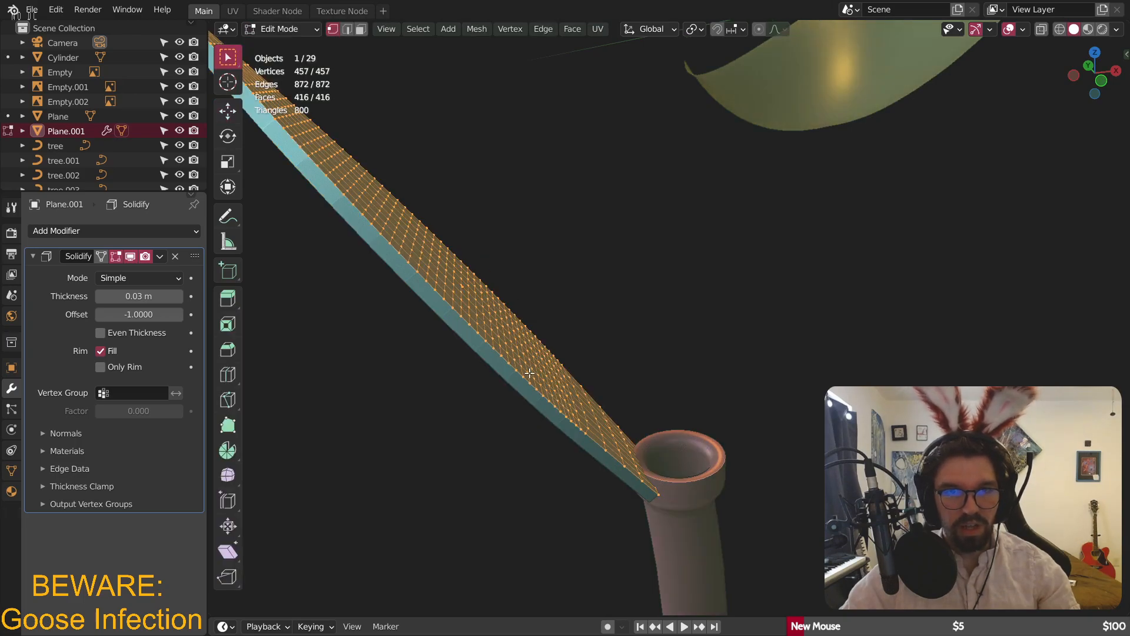
click(280, 29)
click(281, 46)
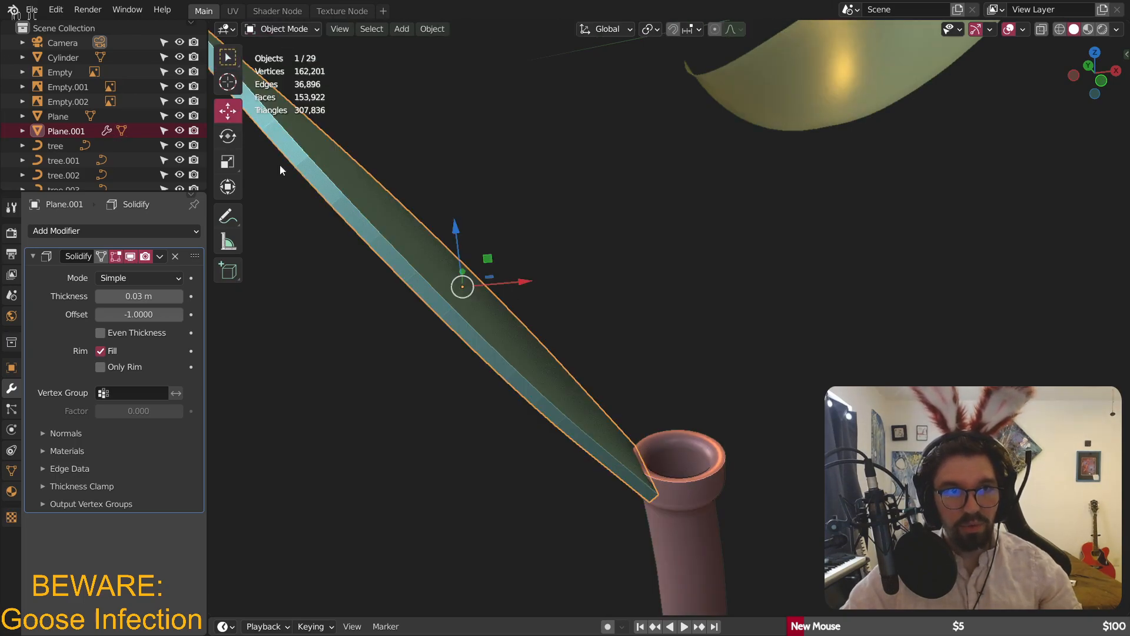
click(160, 256)
click(181, 274)
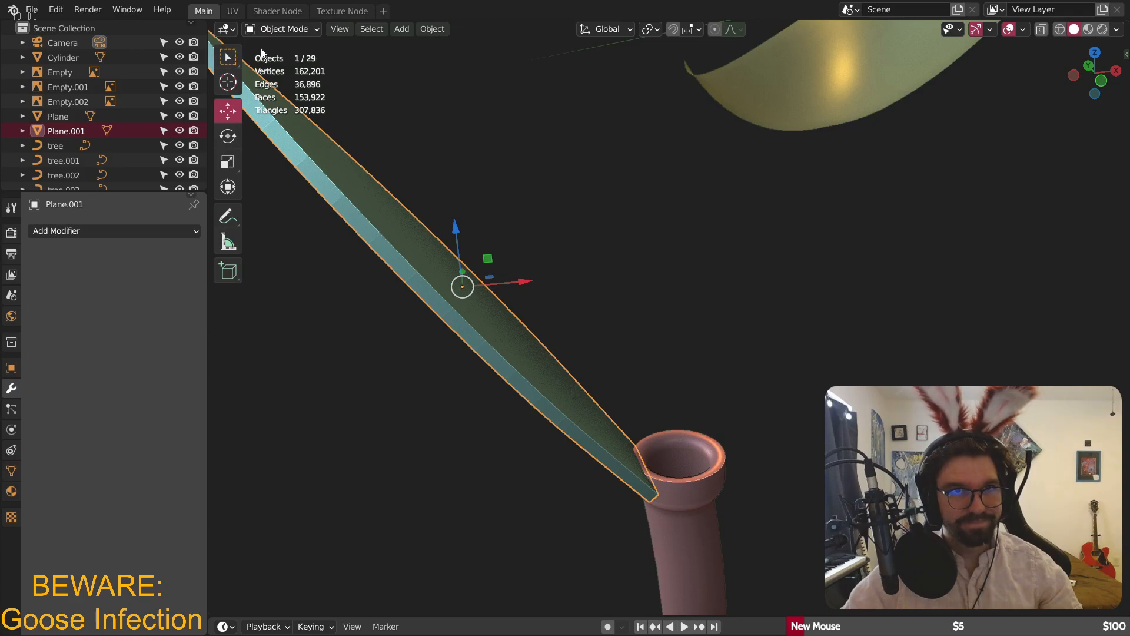
- Open the thickened leaf in Edit Mode and turn on snapping with the Increment option
click(274, 31)
click(276, 62)
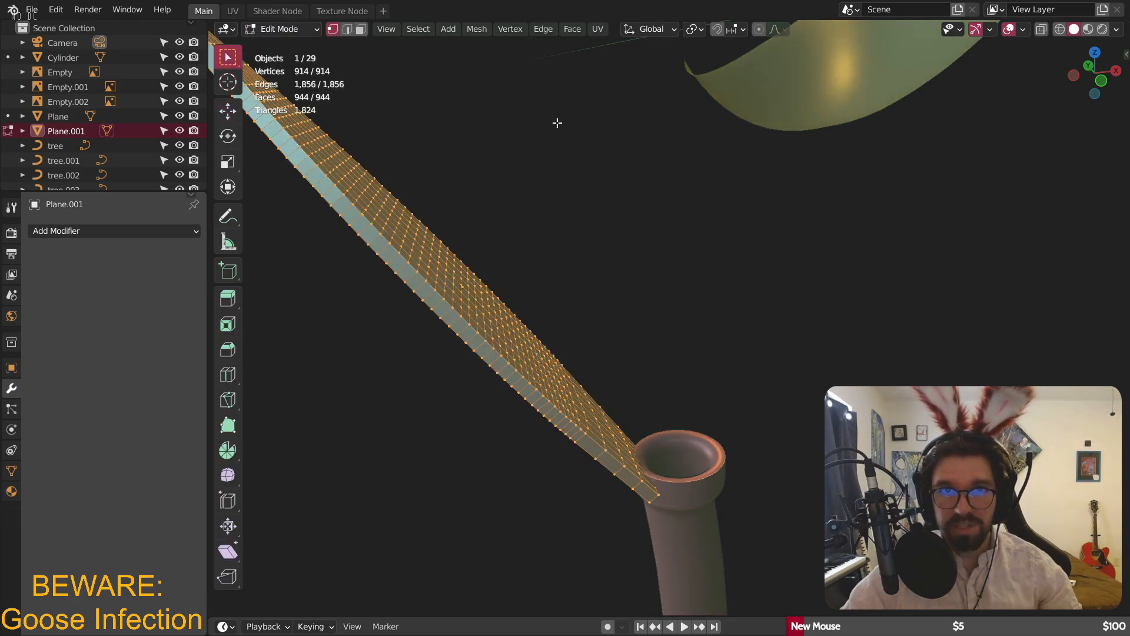
click(744, 30)
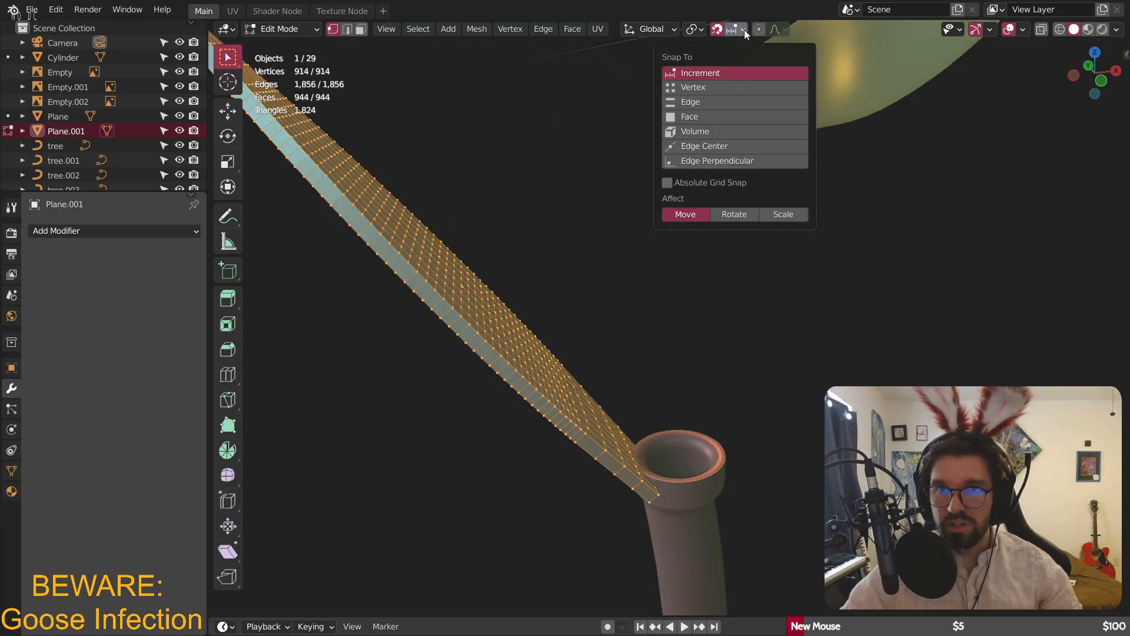
shift+middle_drag(461, 339, 524, 332)
- In edge selection, select the edge loops running along the leaf's thick outer rim
click(352, 30)
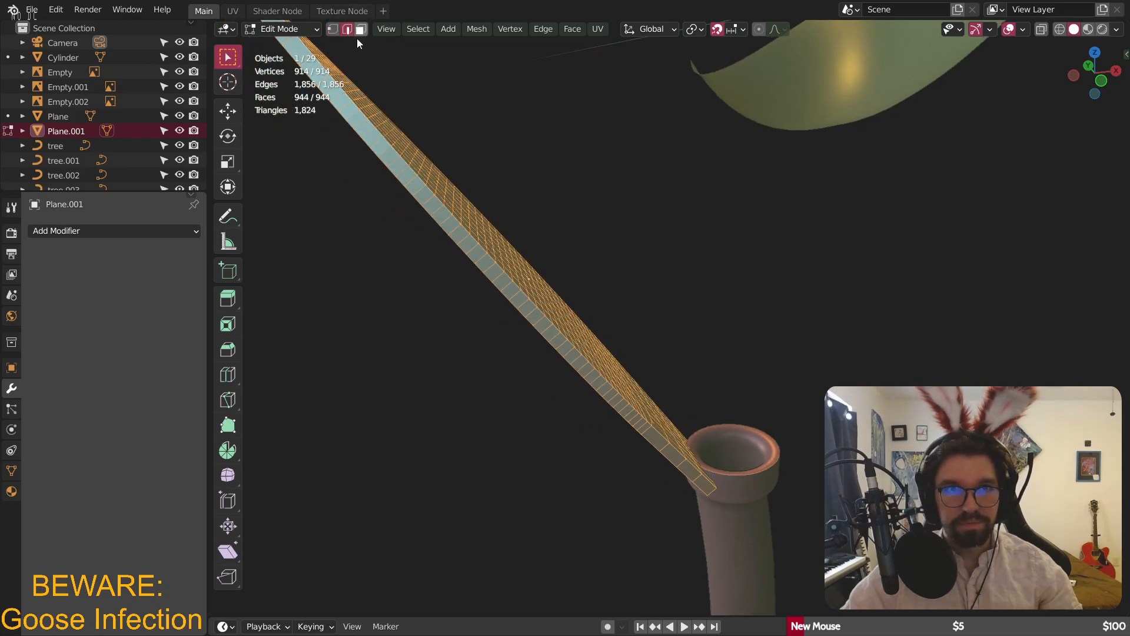
scroll(530, 271, up, 2)
alt+click(522, 267)
middle_drag(522, 268, 606, 239)
shift+middle_drag(489, 364, 588, 207)
alt+shift+click(434, 309)
- Extend the rim edge selection near the leaf's pointed tip, and return to Object Mode
scroll(522, 245, down, 5)
middle_drag(536, 244, 512, 232)
scroll(510, 229, down, 3)
middle_drag(591, 288, 512, 176)
scroll(496, 136, up, 3)
middle_drag(496, 136, 544, 187)
scroll(547, 187, up, 3)
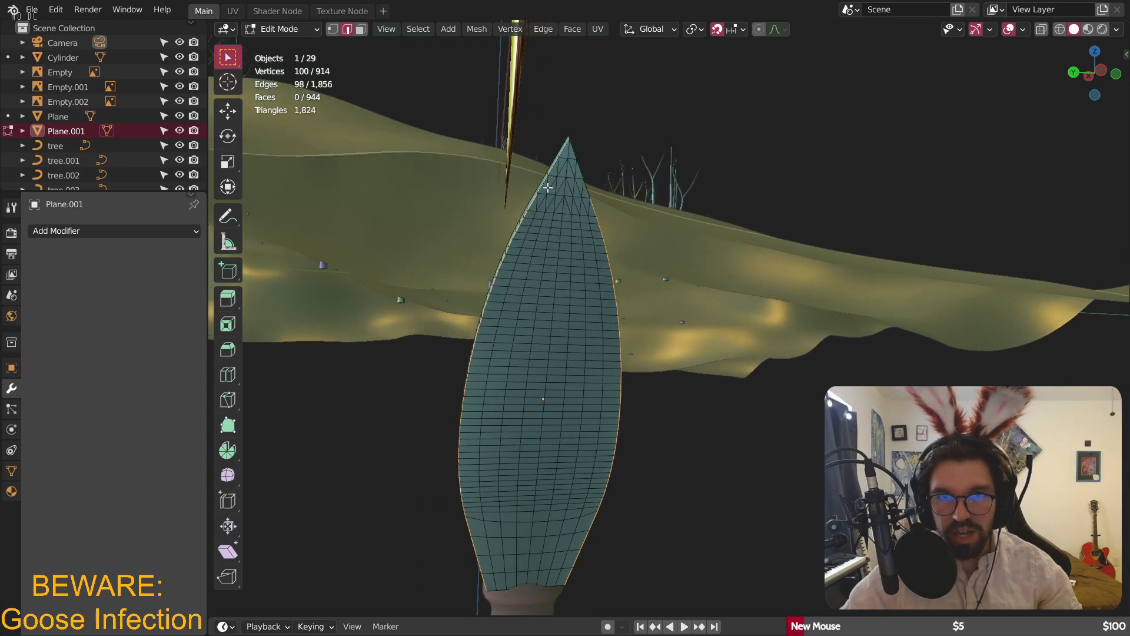
scroll(547, 186, up, 2)
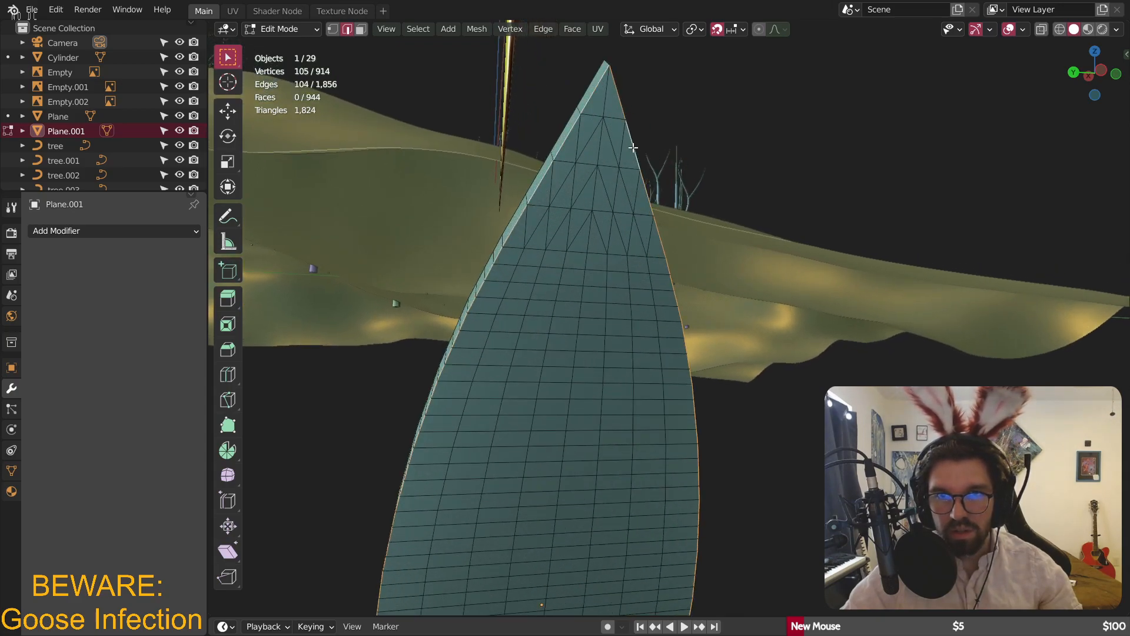
middle_drag(689, 167, 451, 265)
click(282, 28)
click(287, 45)
- Reselect the leaf object, save the file, and apply the leaf's scale
middle_drag(412, 177, 474, 246)
click(474, 246)
scroll(524, 326, up, 4)
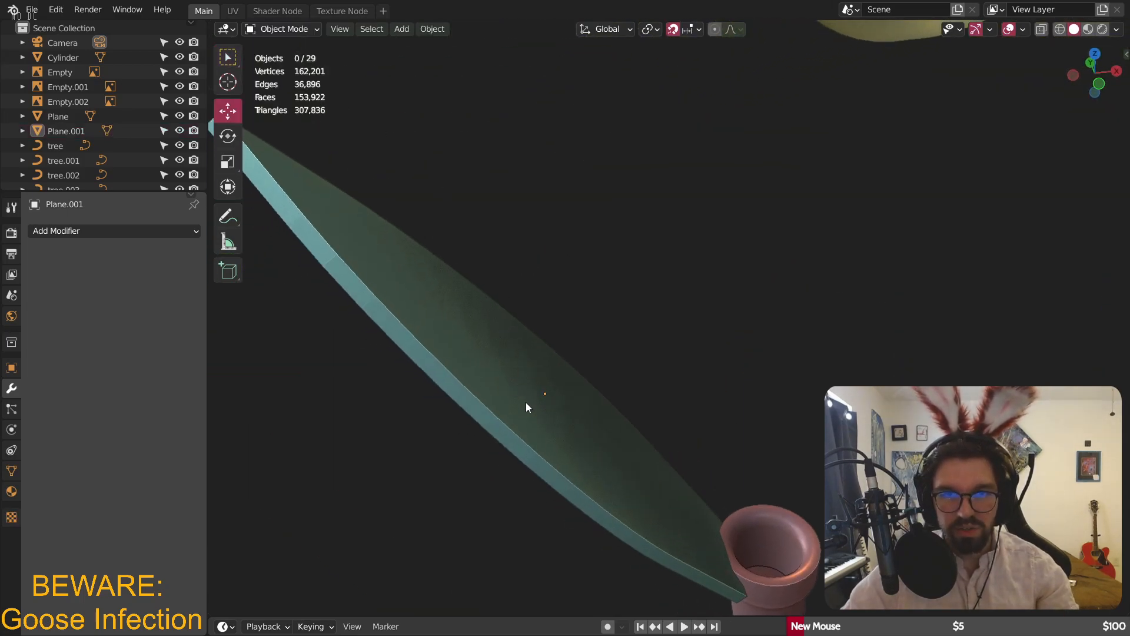
click(540, 382)
middle_drag(598, 330, 465, 214)
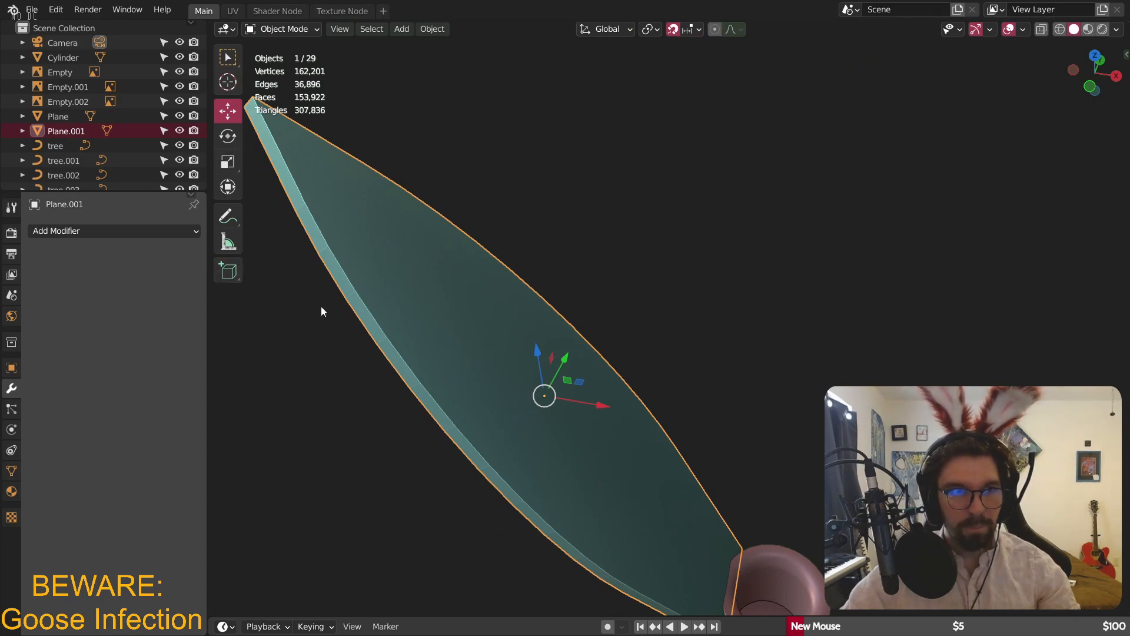
key(ctrl+s)
key(ctrl+a)
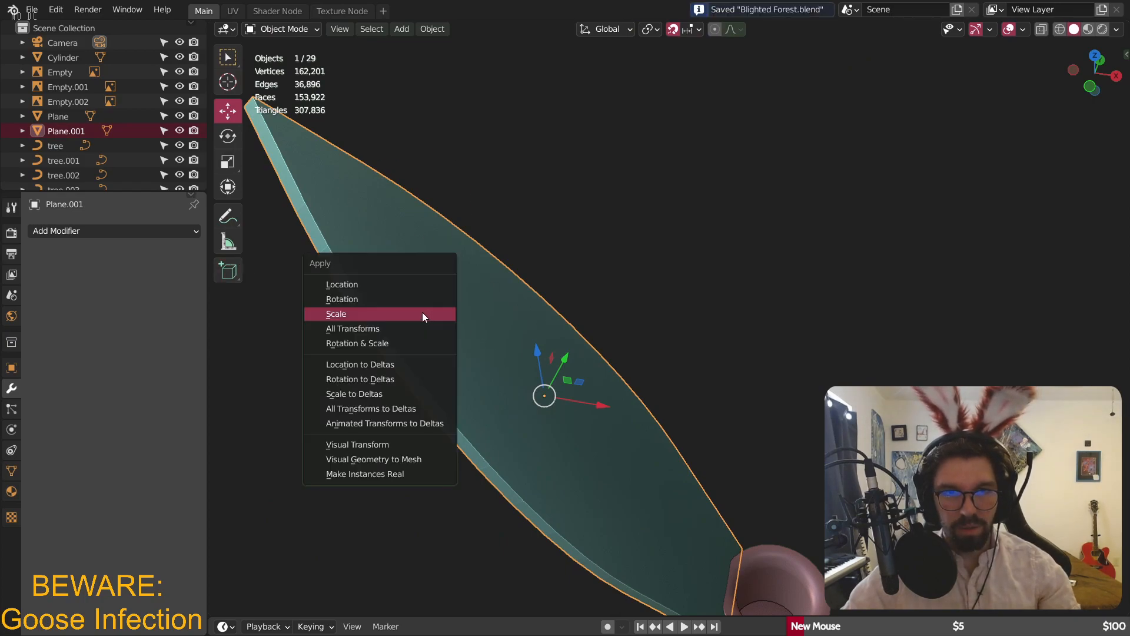
click(422, 312)
- Switch the leaf to Sculpt Mode and voxel-remesh it with a voxel size of 0.0201
click(281, 29)
click(287, 77)
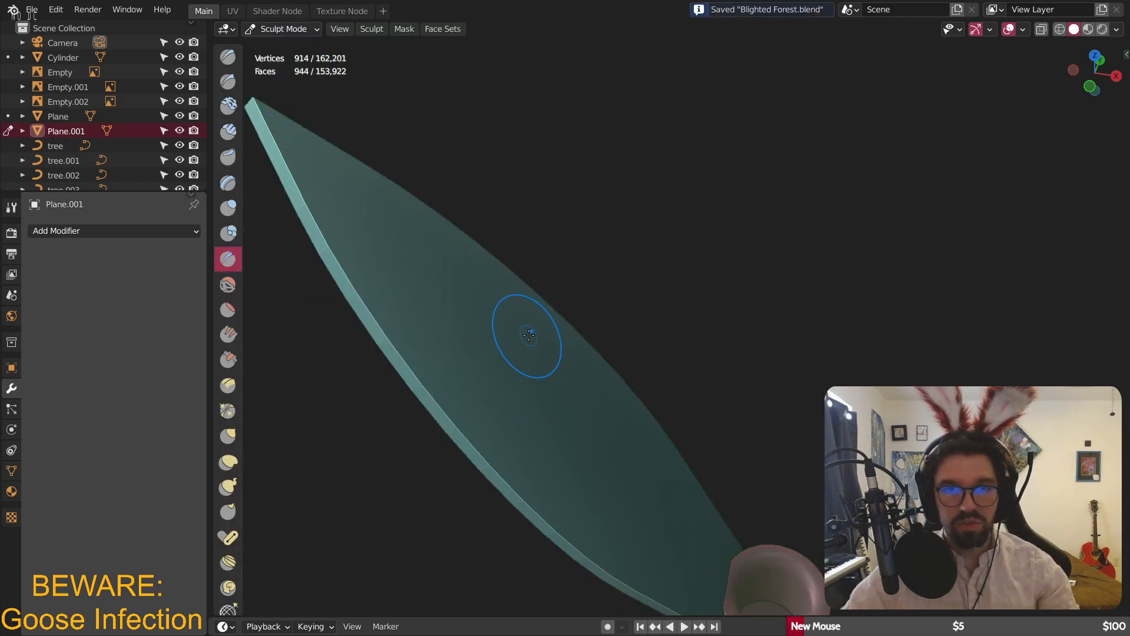
key(Escape)
middle_drag(561, 341, 499, 361)
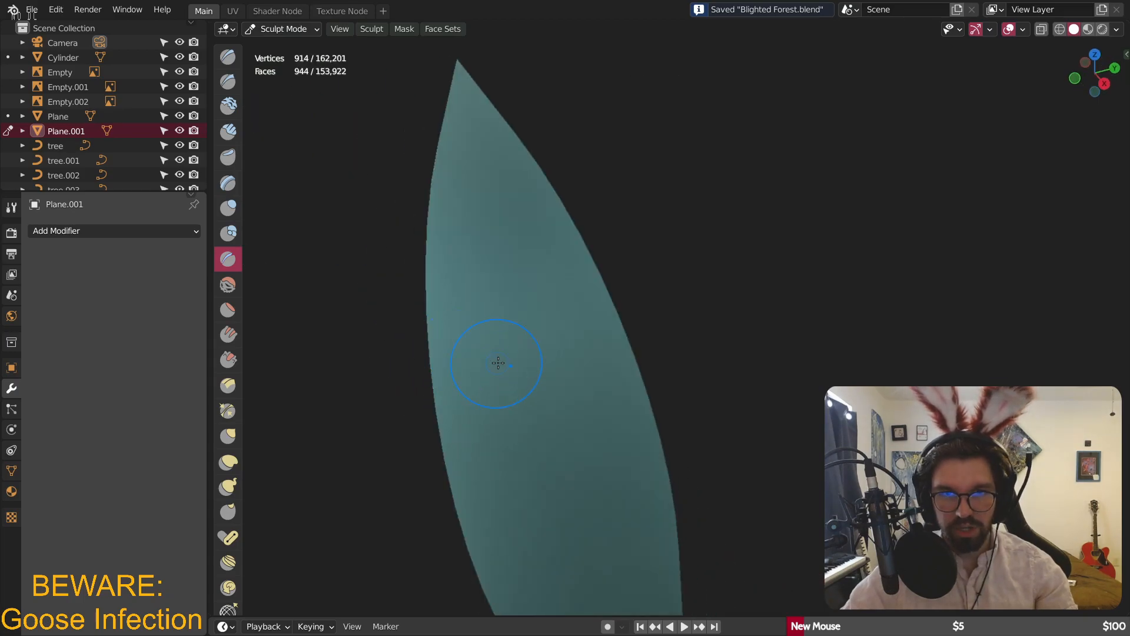
key(r)
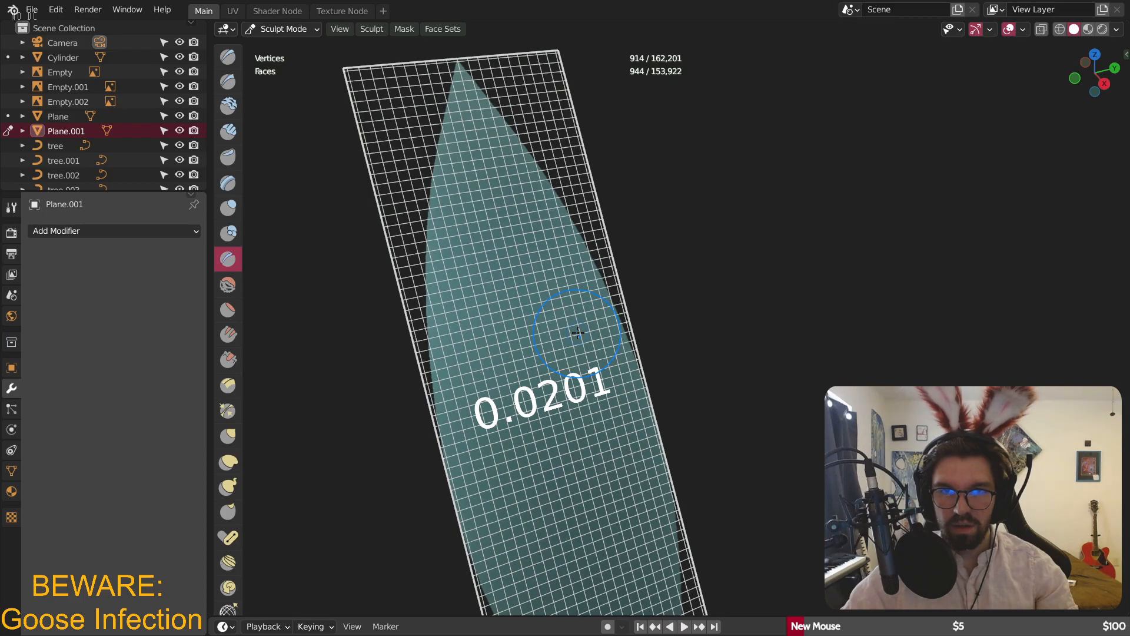
click(578, 333)
key(ctrl+r)
- Try pulling the middle of the leaf sideways with the Grab brush, and undo the stroke
scroll(579, 333, down, 5)
middle_drag(578, 333, 608, 331)
scroll(531, 355, up, 4)
middle_drag(531, 355, 634, 316)
scroll(716, 306, down, 4)
scroll(609, 311, up, 2)
scroll(608, 310, down, 2)
mouse_move(555, 341)
shift+middle_down()
mouse_move(578, 325)
mouse_move(518, 323)
mouse_move(566, 312)
mouse_move(595, 282)
mouse_move(475, 305)
mouse_move(641, 348)
mouse_move(603, 319)
mouse_move(595, 328)
mouse_move(618, 271)
mouse_move(532, 454)
mouse_move(524, 353)
mouse_move(544, 343)
shift+middle_up()
scroll(529, 387, up, 8)
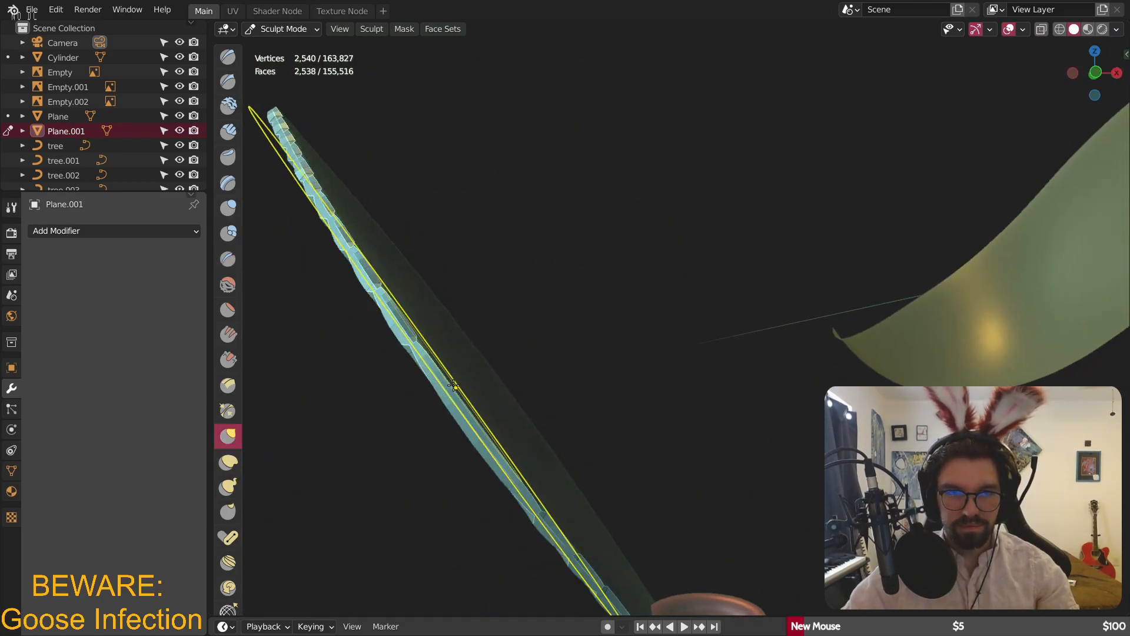
drag(449, 391, 565, 326)
key(ctrl+z)
middle_drag(530, 360, 483, 365)
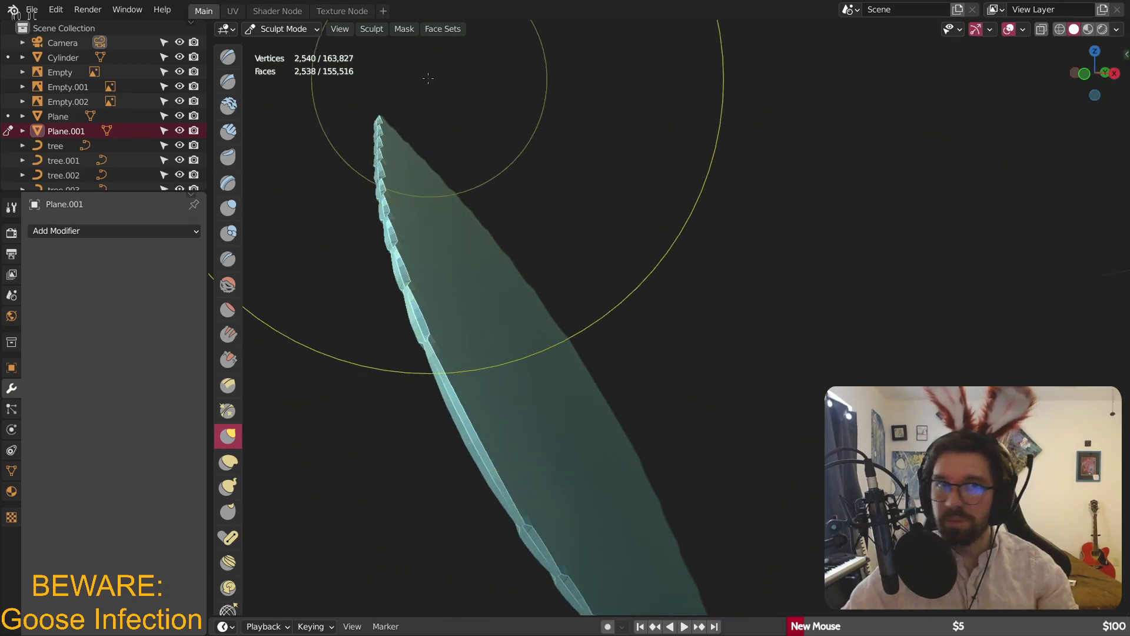
- Show the sculpt tool settings in the viewport header and enable Y-axis mirror symmetry
right_click(279, 30)
click(424, 53)
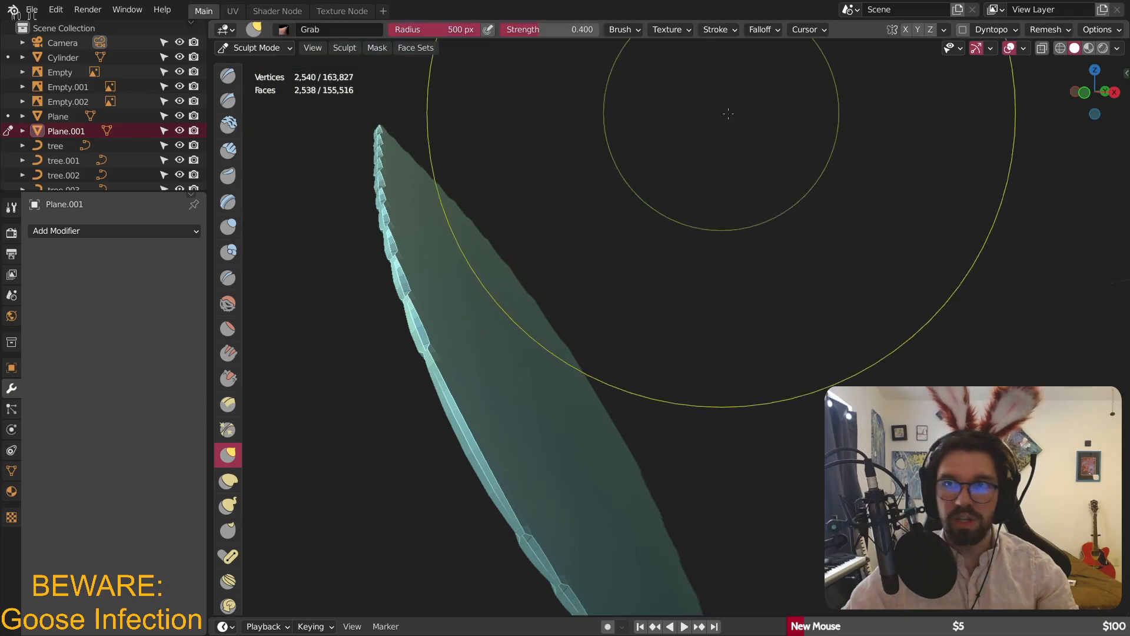
click(918, 29)
- Bend the leaf into a gentle curve along its length with 500 px Grab brush strokes
middle_drag(550, 373, 465, 300)
scroll(590, 298, up, 3)
drag(448, 275, 496, 252)
mouse_move(500, 336)
mouse_down()
mouse_move(552, 323)
mouse_move(577, 365)
mouse_move(634, 369)
mouse_up()
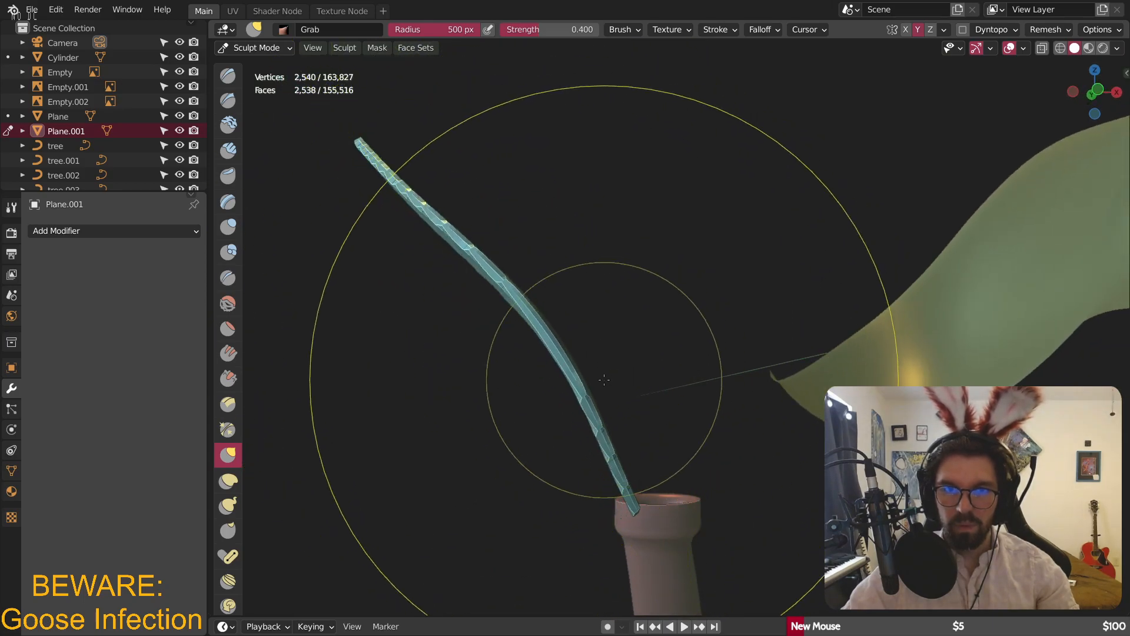
mouse_move(469, 303)
mouse_down()
mouse_move(493, 207)
mouse_move(471, 253)
mouse_move(479, 189)
mouse_up()
drag(458, 246, 446, 259)
drag(370, 155, 396, 111)
drag(473, 237, 448, 275)
- Pull the leaf's lower edge inward near the stem with the 500 px Grab brush
mouse_move(506, 276)
middle_down()
mouse_move(421, 283)
mouse_move(383, 303)
mouse_move(521, 272)
mouse_move(424, 328)
middle_up()
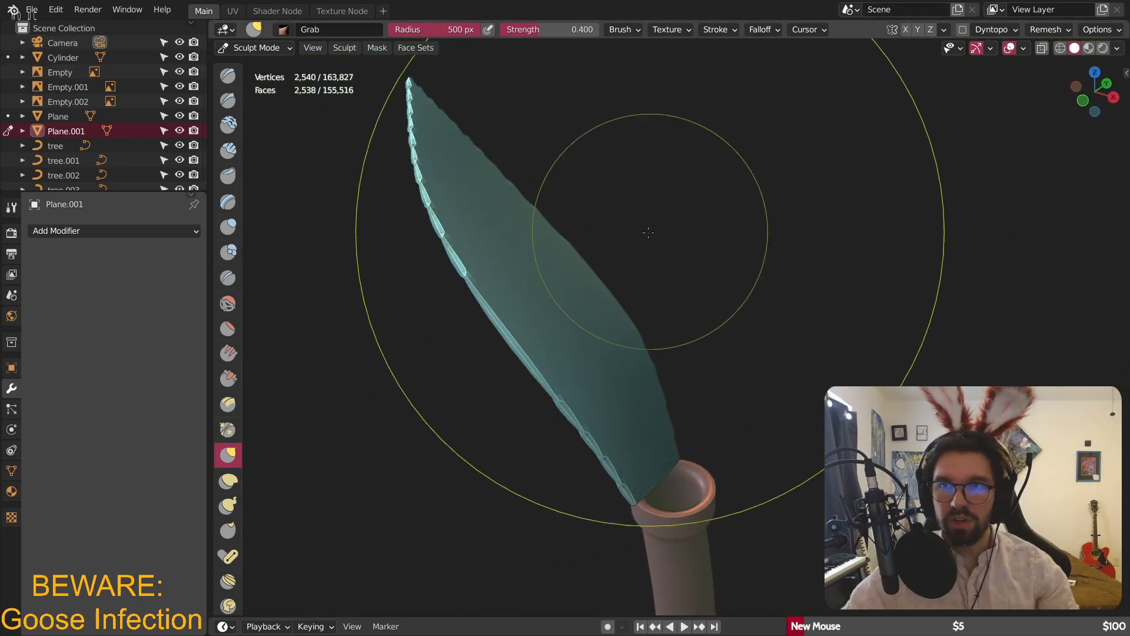
mouse_move(406, 266)
middle_down()
mouse_move(505, 336)
mouse_move(538, 333)
mouse_move(686, 245)
mouse_move(585, 315)
mouse_move(672, 294)
mouse_move(518, 328)
mouse_move(542, 316)
mouse_move(581, 341)
mouse_move(556, 402)
middle_up()
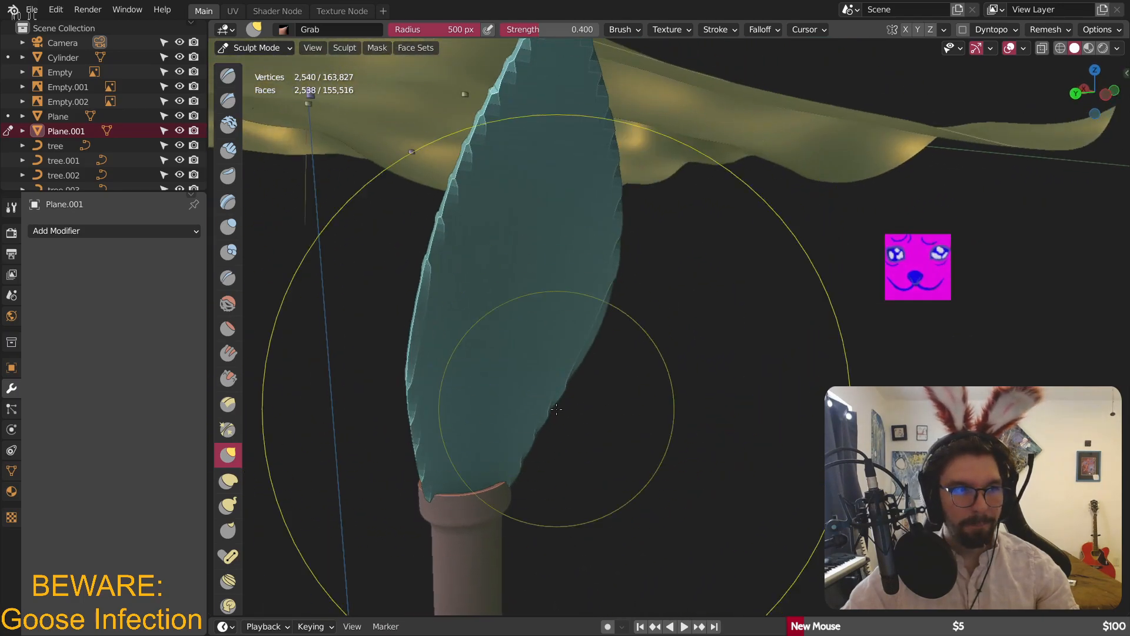
scroll(556, 403, up, 3)
mouse_move(531, 398)
mouse_down()
mouse_move(512, 377)
mouse_move(505, 393)
mouse_up()
- Reduce the Grab brush radius to 171 px and reshape the leaf's base to fit into the stem's opening
mouse_move(517, 353)
middle_down()
mouse_move(392, 454)
mouse_move(487, 358)
mouse_move(461, 371)
middle_up()
key(bracketleft)
key(bracketleft)
key(bracketleft)
key(bracketleft)
key(bracketleft)
key(bracketleft)
key(bracketleft)
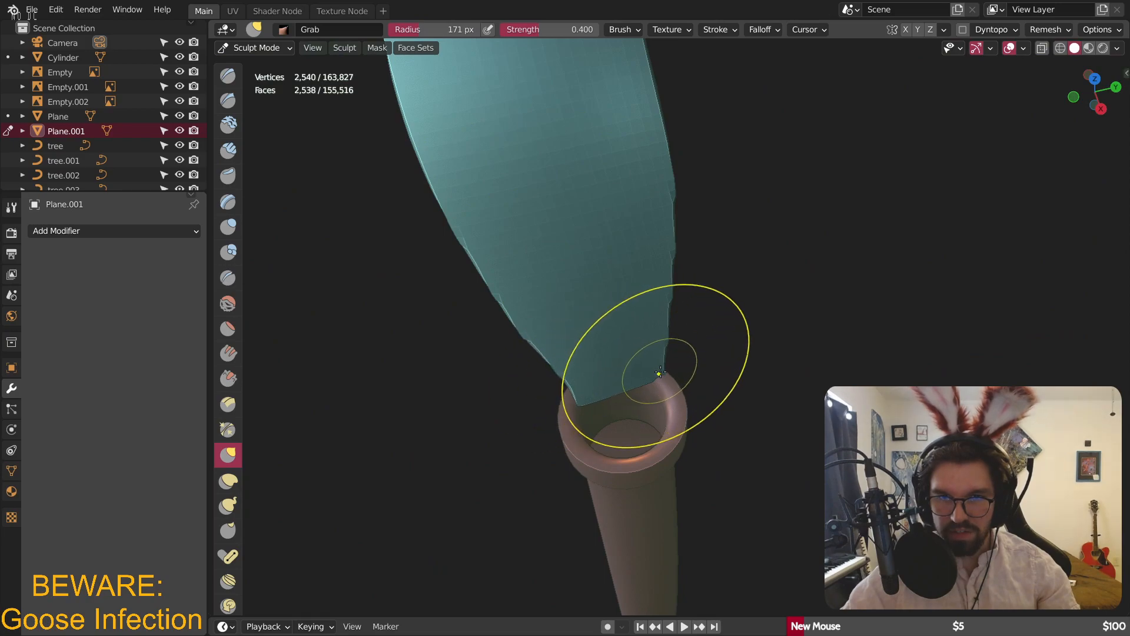
mouse_move(625, 361)
middle_down()
mouse_move(760, 261)
mouse_move(749, 397)
mouse_move(818, 271)
mouse_move(723, 322)
mouse_move(572, 261)
middle_up()
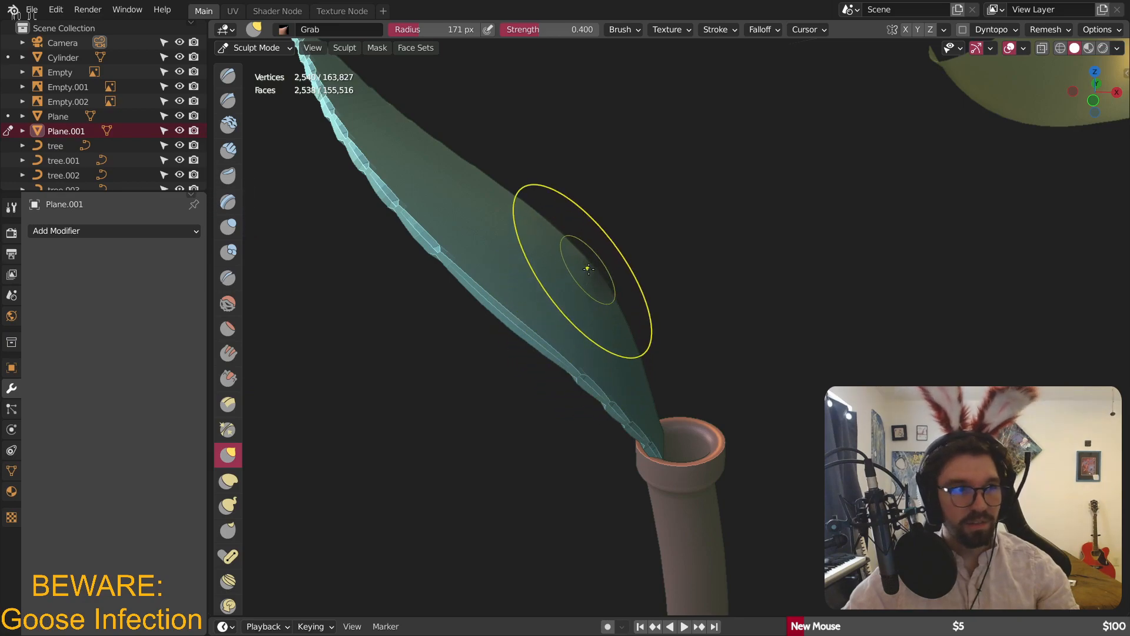
mouse_move(568, 277)
middle_down()
mouse_move(538, 313)
mouse_move(500, 291)
mouse_move(569, 271)
middle_up()
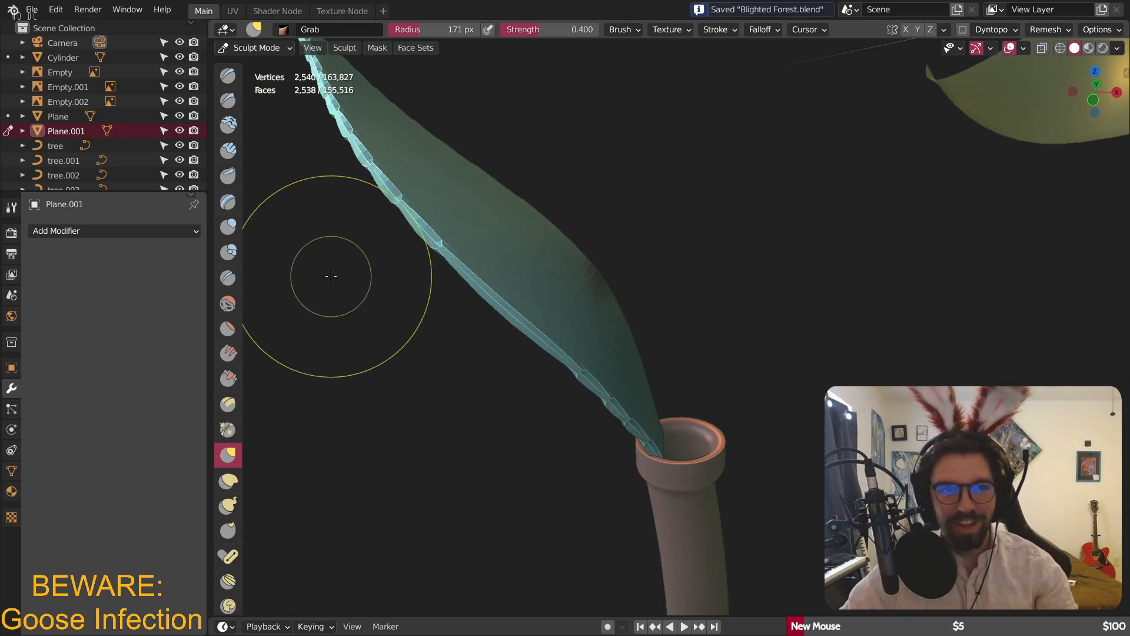
- Smooth the leaf's surface, jagged edges and tip with the Smooth brush at 260 px and 0.373 strength, and save the file
click(228, 303)
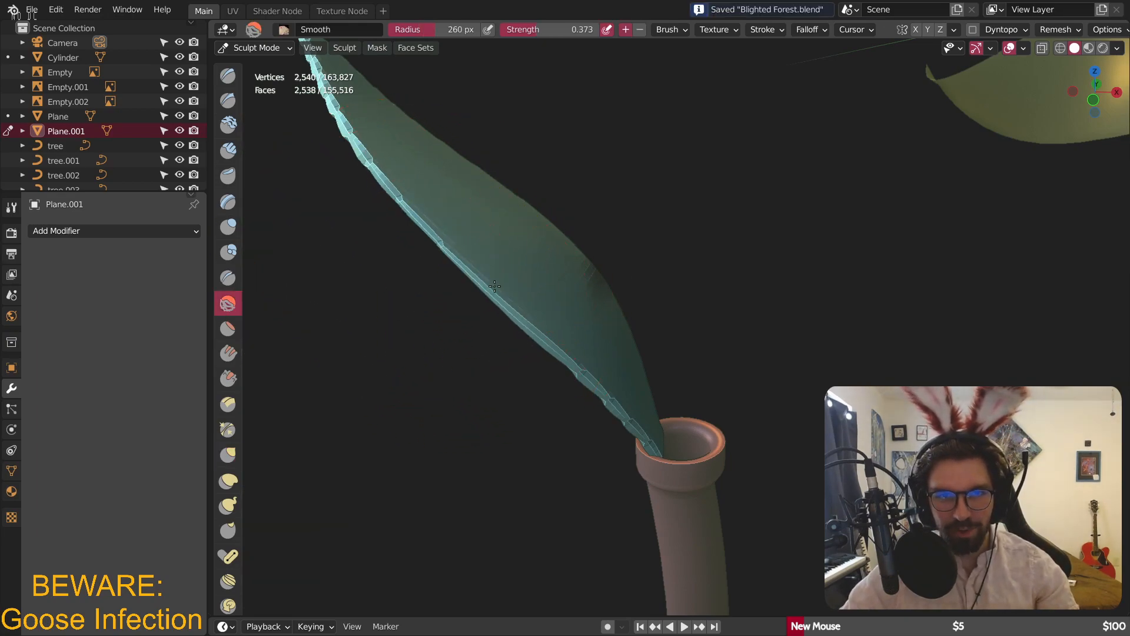
middle_drag(646, 454, 603, 465)
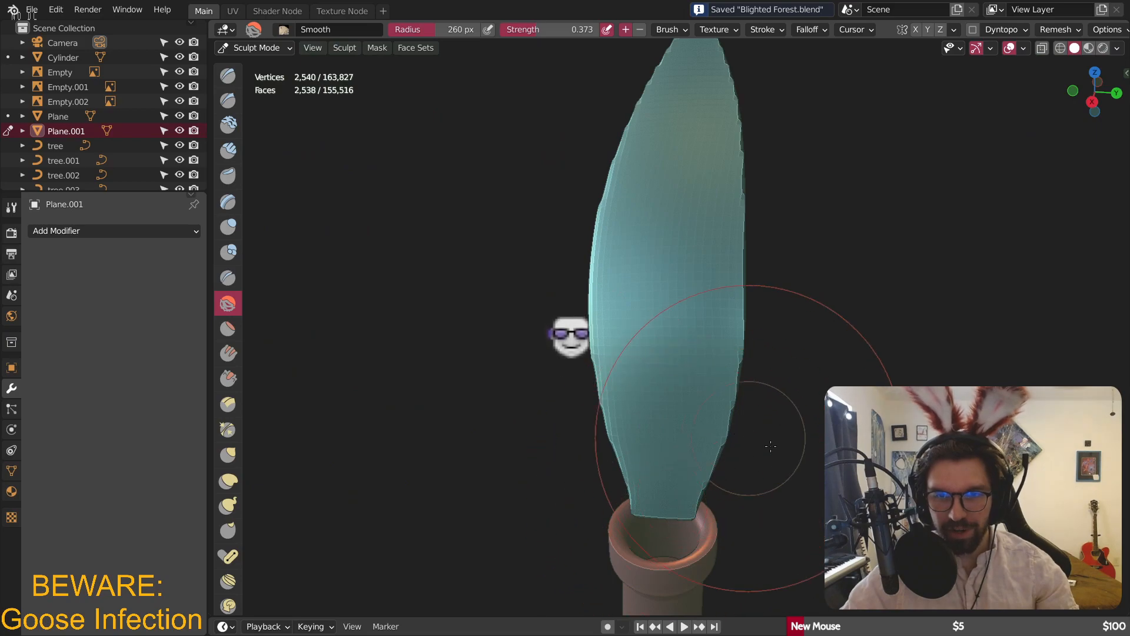
middle_drag(681, 454, 648, 478)
mouse_move(621, 454)
mouse_down()
mouse_move(661, 366)
mouse_move(638, 388)
mouse_move(723, 252)
mouse_up()
shift+middle_drag(742, 241, 646, 330)
drag(589, 366, 666, 253)
shift+middle_drag(699, 144, 664, 245)
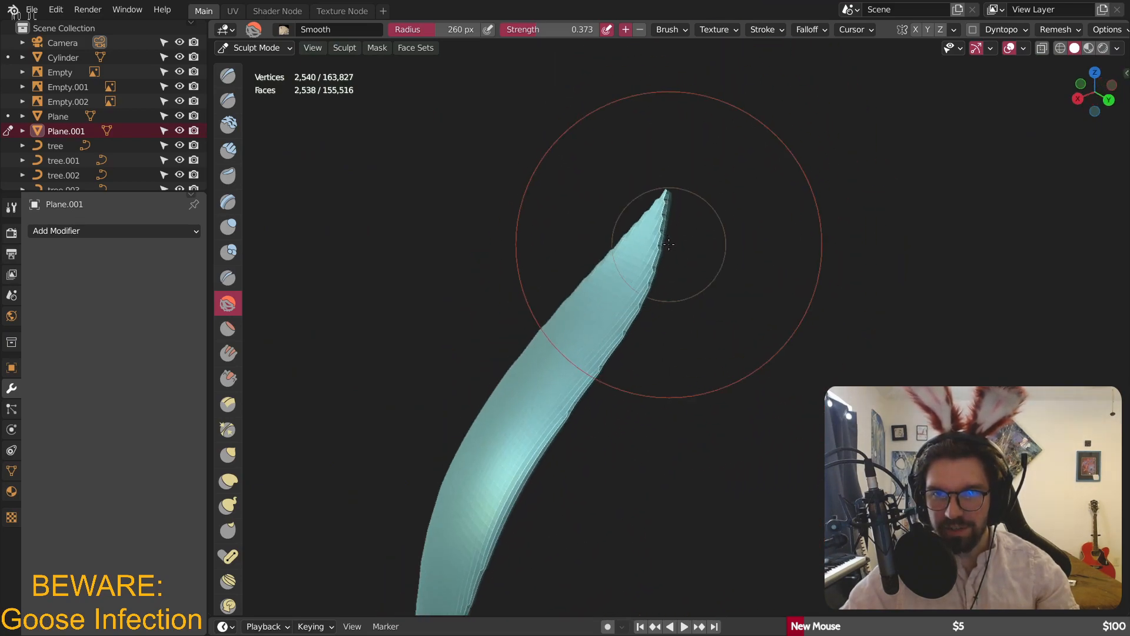
middle_drag(661, 194, 391, 264)
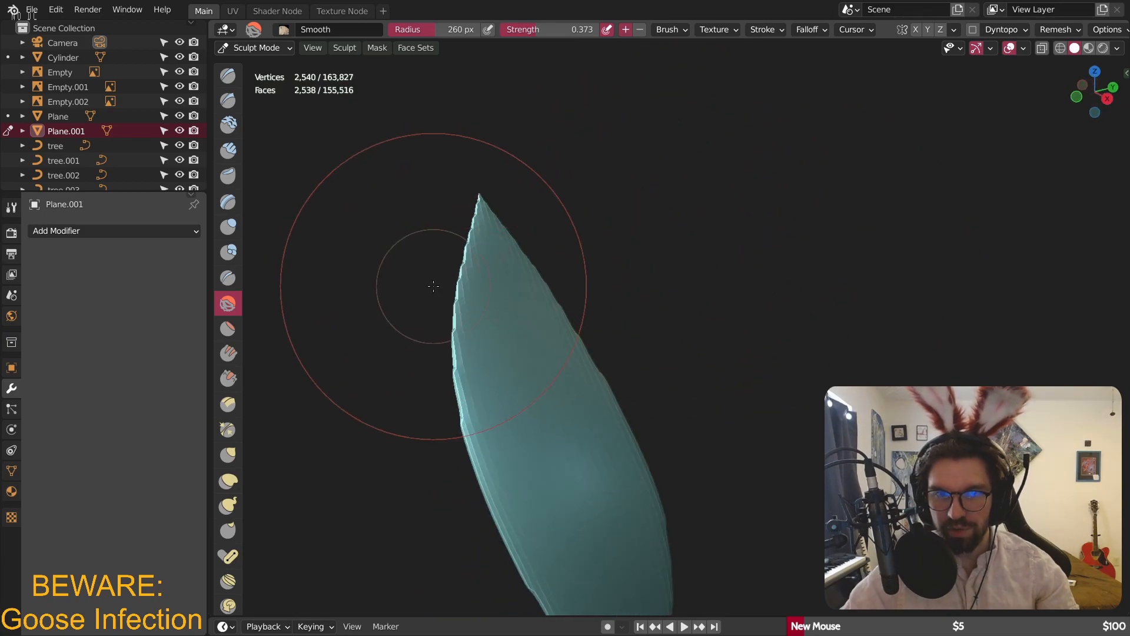
middle_drag(512, 356, 517, 340)
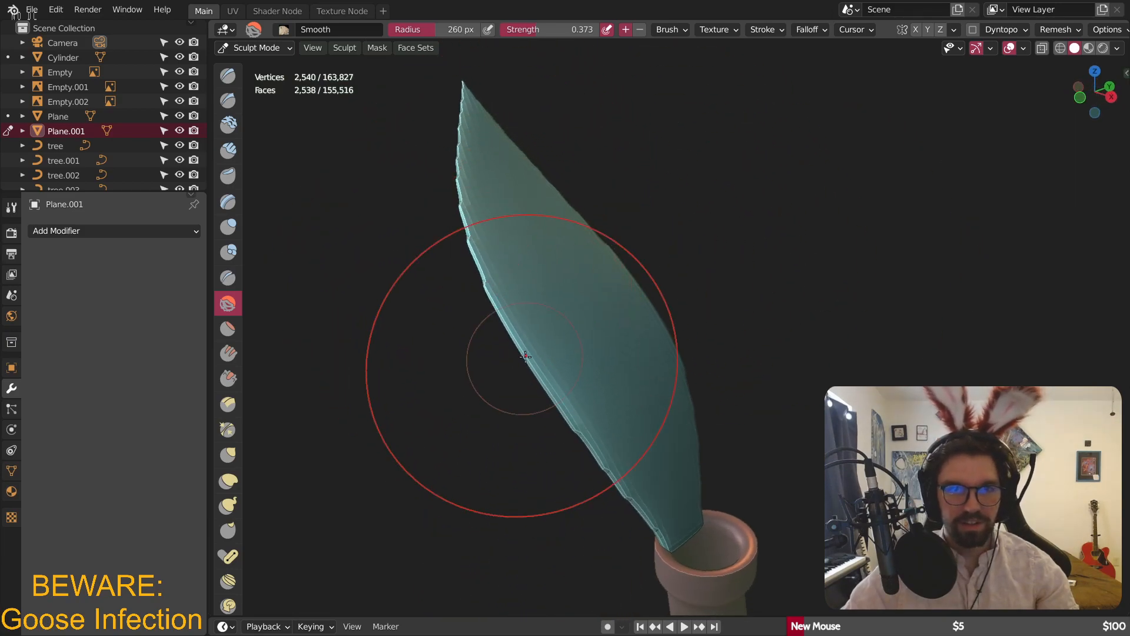
key(ctrl+s)
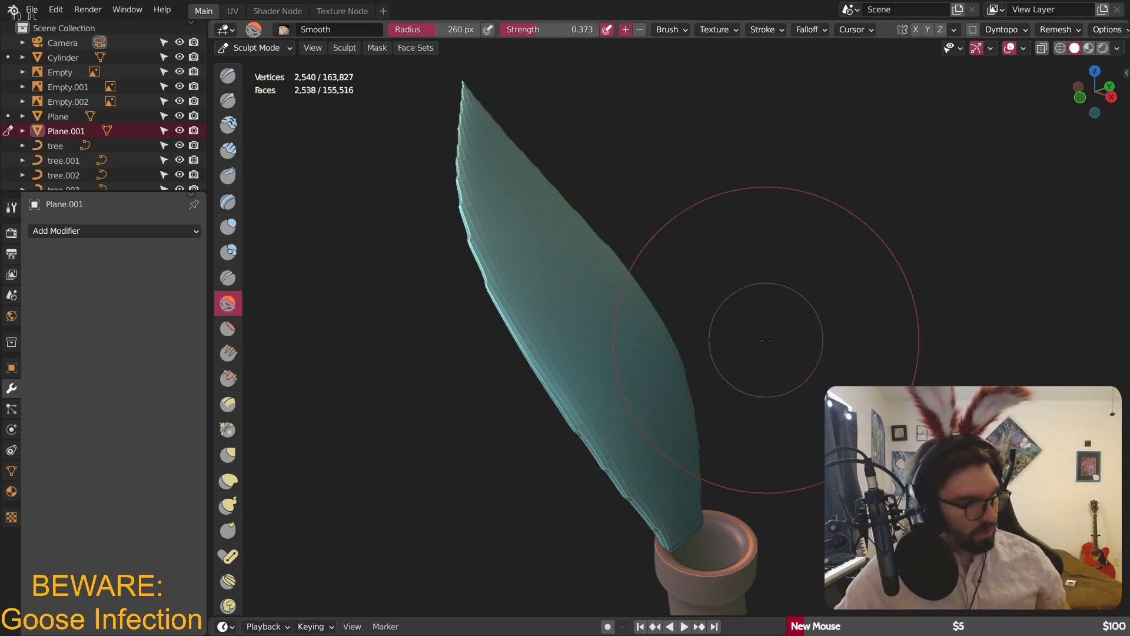
- Carve a central vein along the leaf from base to tip with the Crease brush at 33 px and 0.250 strength
middle_drag(766, 340, 687, 280)
scroll(760, 326, down, 9)
mouse_move(762, 327)
middle_down()
mouse_move(594, 377)
mouse_move(512, 353)
middle_up()
scroll(589, 371, up, 8)
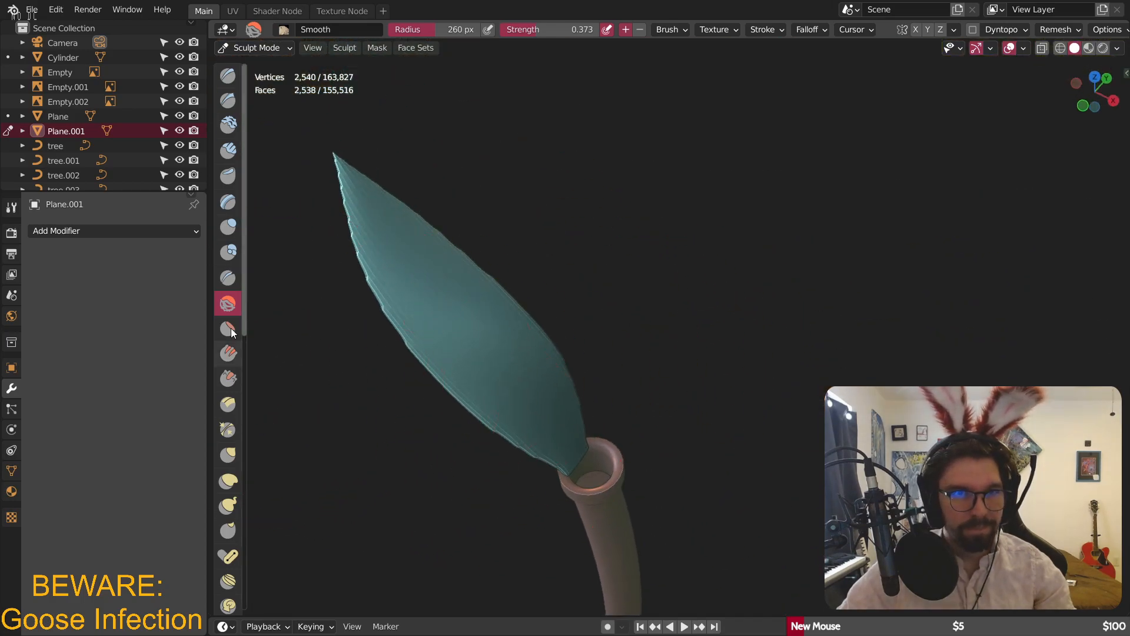
click(228, 76)
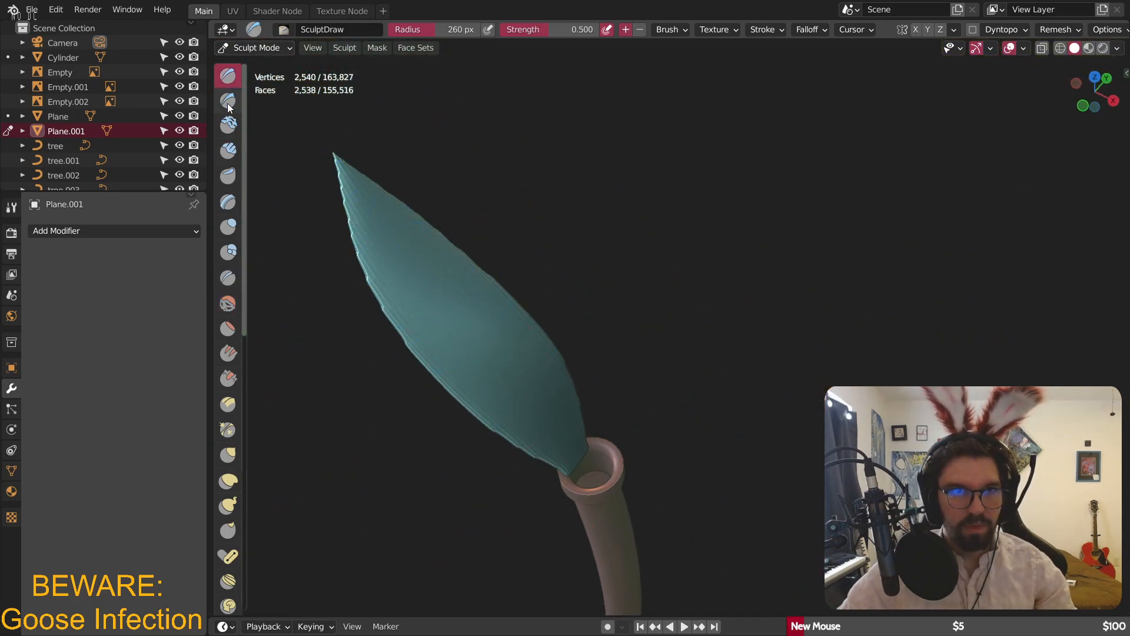
click(229, 279)
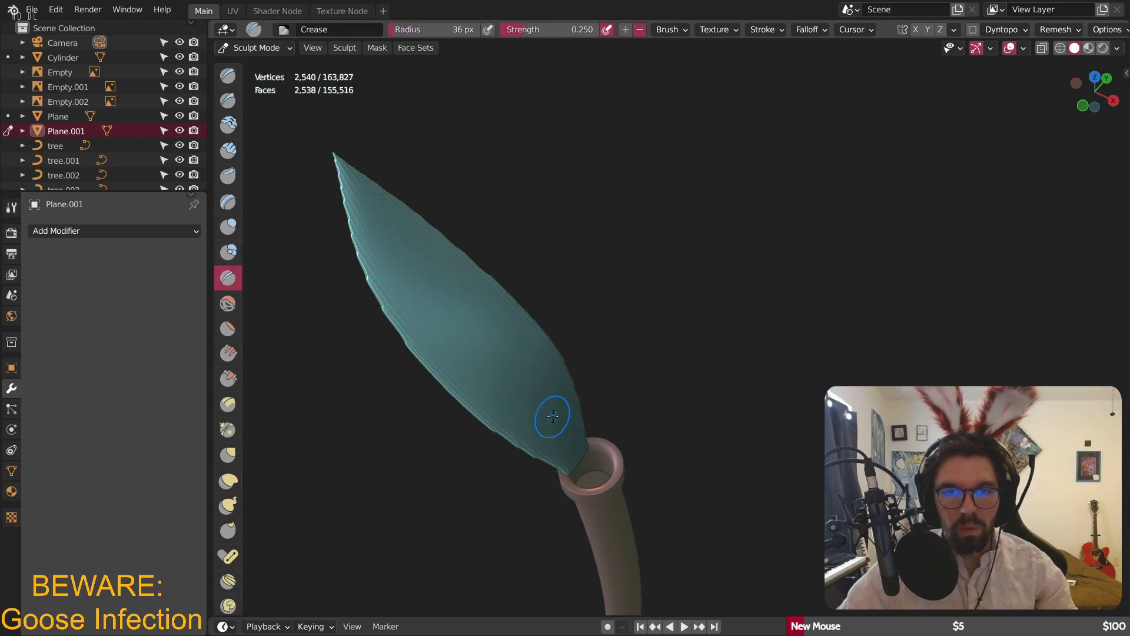
scroll(552, 417, up, 3)
mouse_move(552, 417)
middle_down()
mouse_move(534, 477)
mouse_move(573, 487)
middle_up()
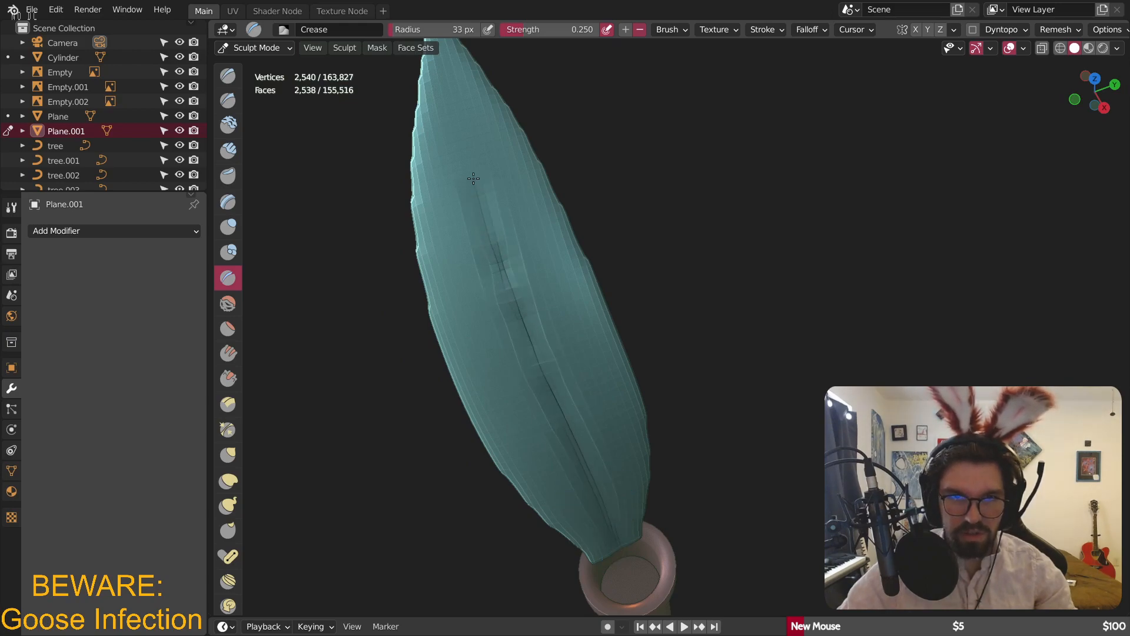
middle_drag(531, 312, 551, 322)
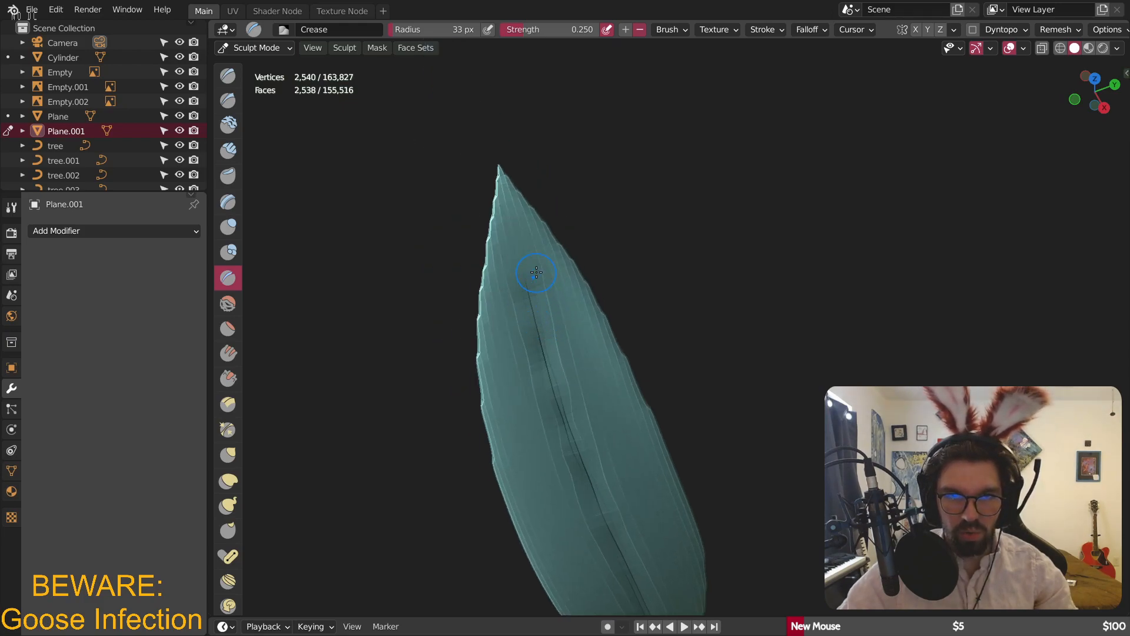
scroll(509, 257, down, 5)
scroll(525, 312, up, 7)
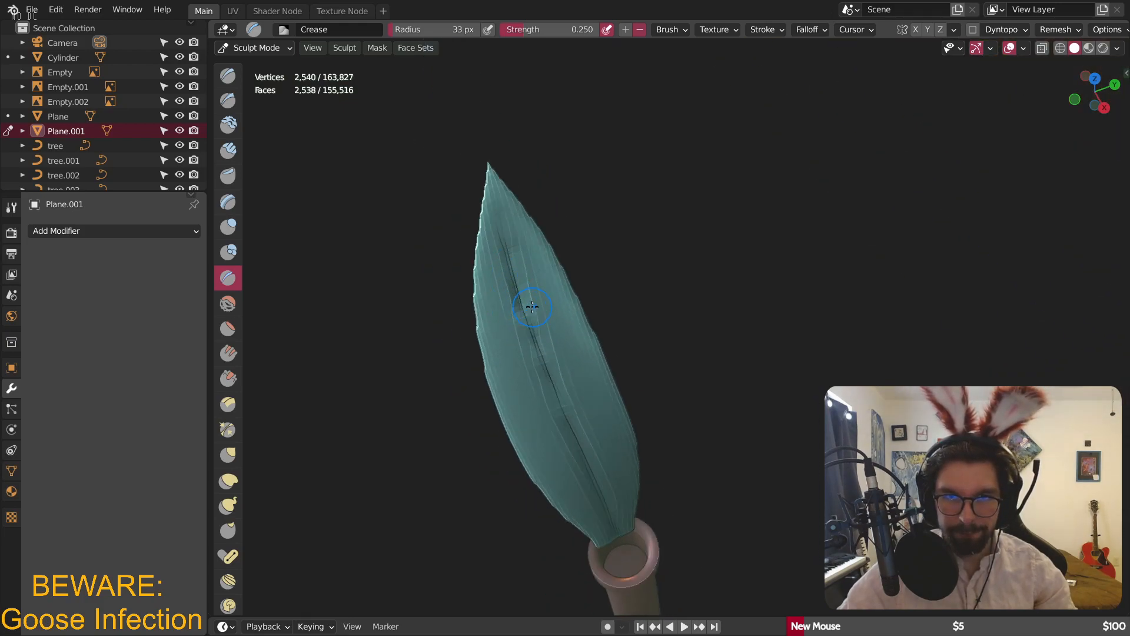
- Carve slanting side veins branching off both sides of the leaf's central vein with the 33 px Crease brush
scroll(521, 349, down, 5)
middle_drag(521, 349, 618, 398)
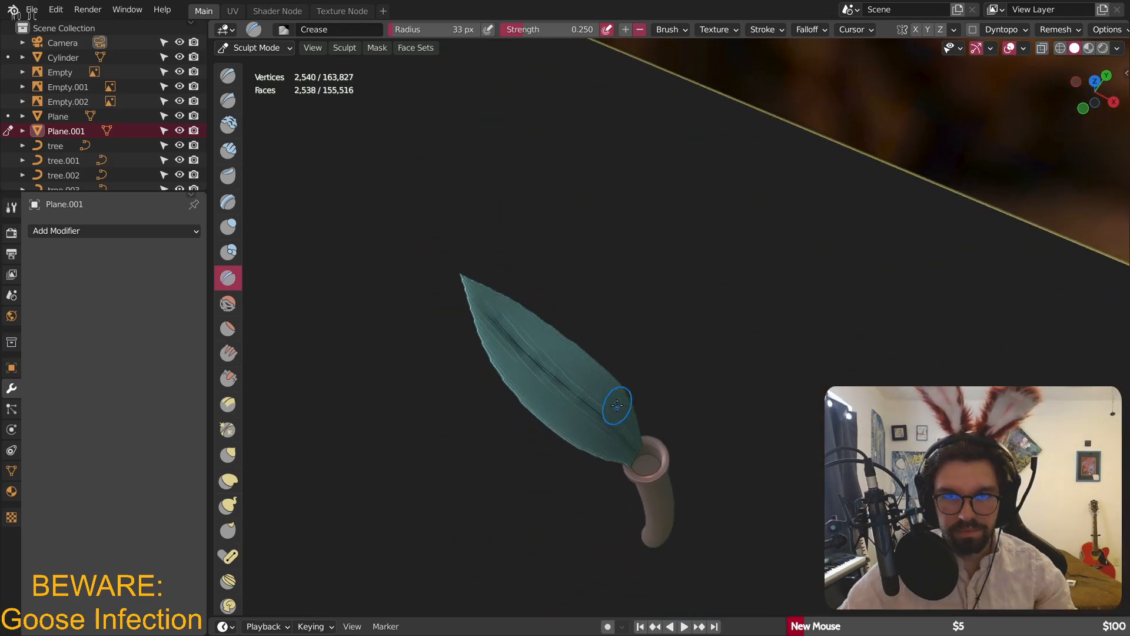
scroll(484, 322, up, 6)
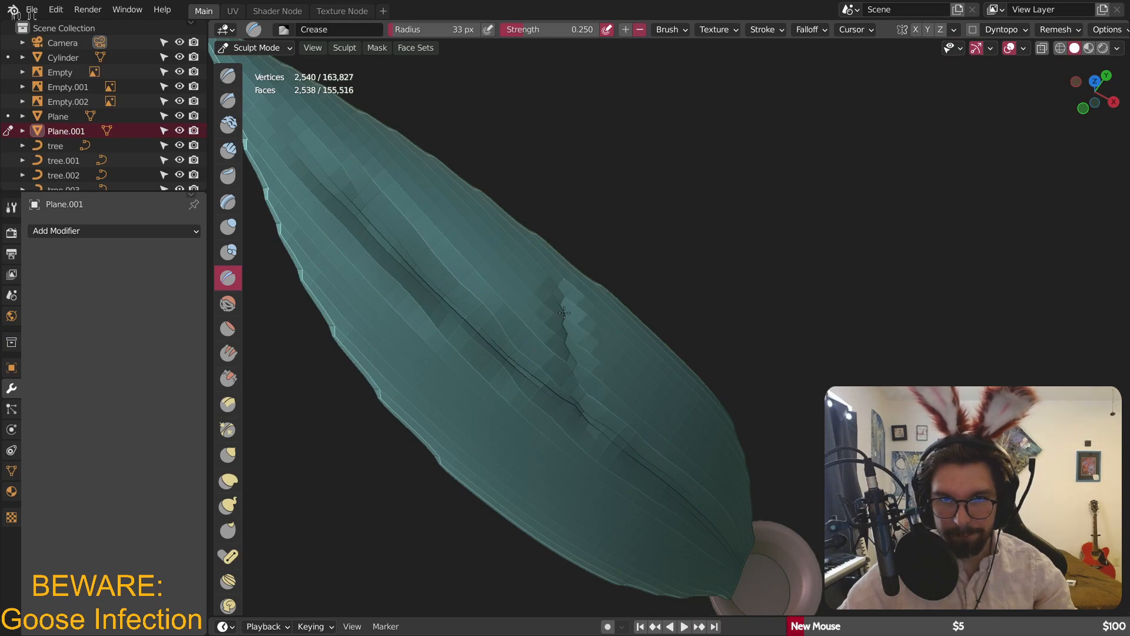
middle_drag(606, 455, 538, 306)
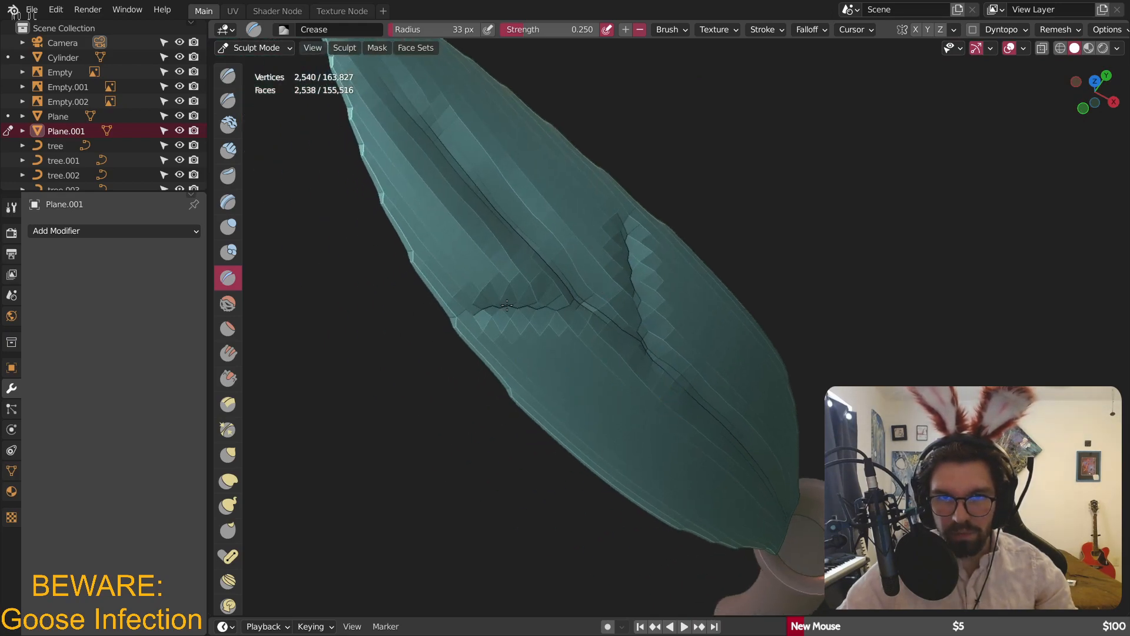
middle_drag(544, 210, 548, 323)
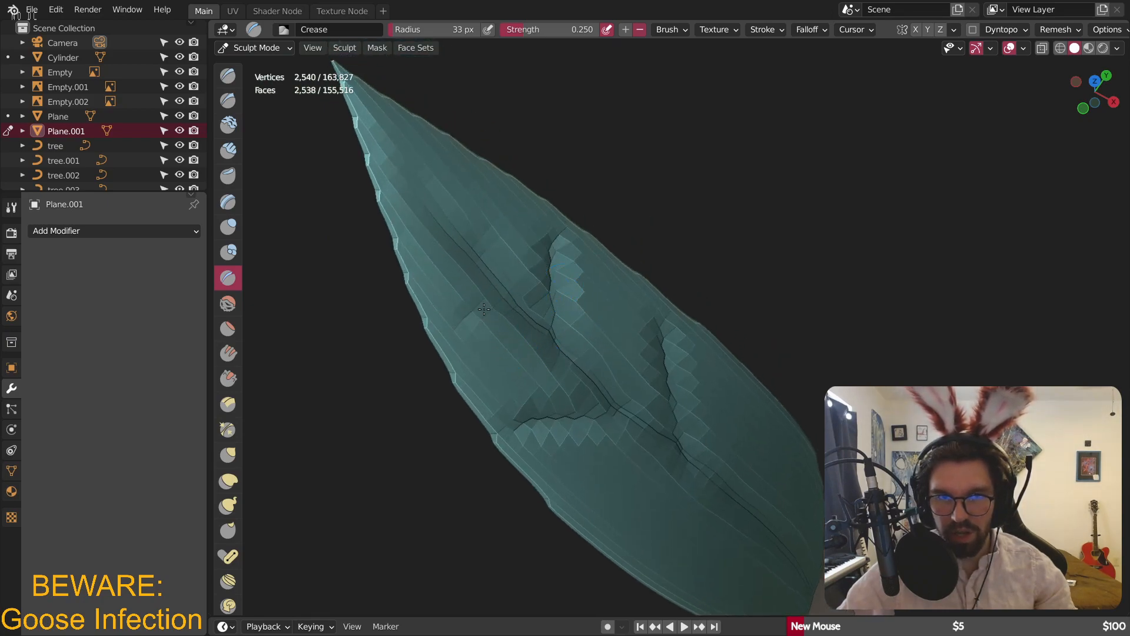
scroll(651, 409, down, 1)
shift+middle_drag(721, 488, 618, 442)
scroll(619, 442, up, 3)
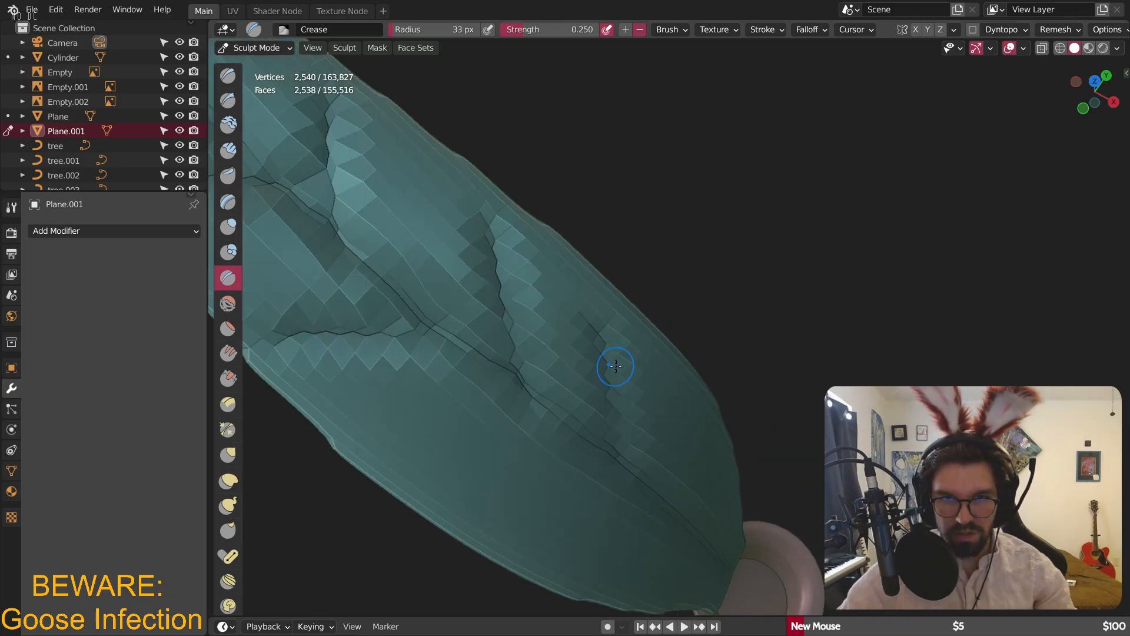
middle_drag(615, 366, 630, 425)
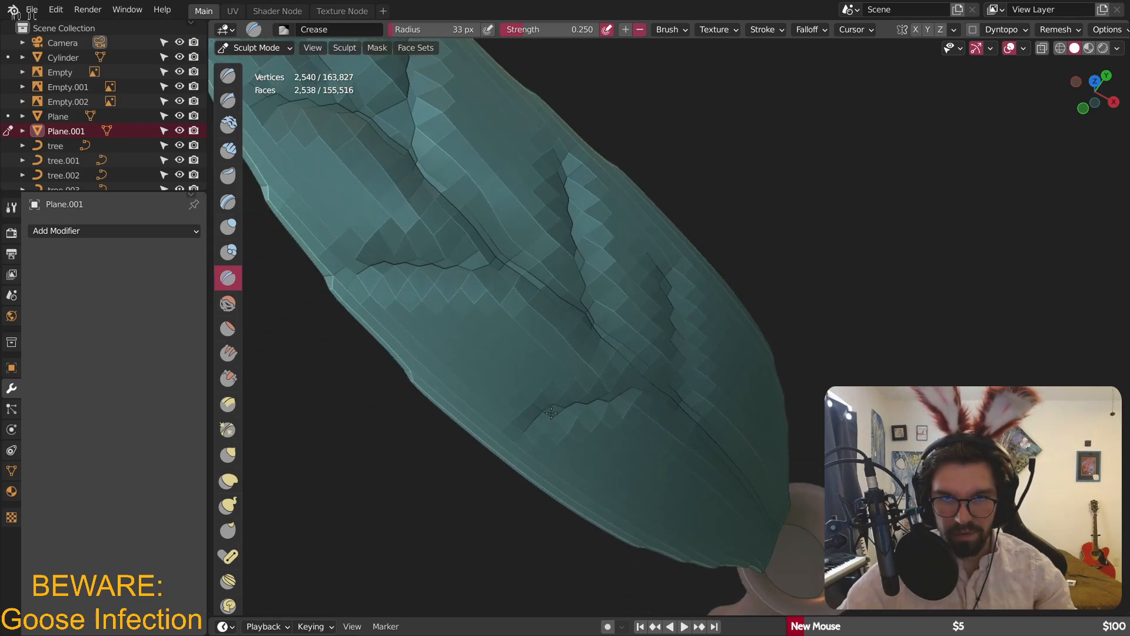
middle_drag(637, 377, 711, 388)
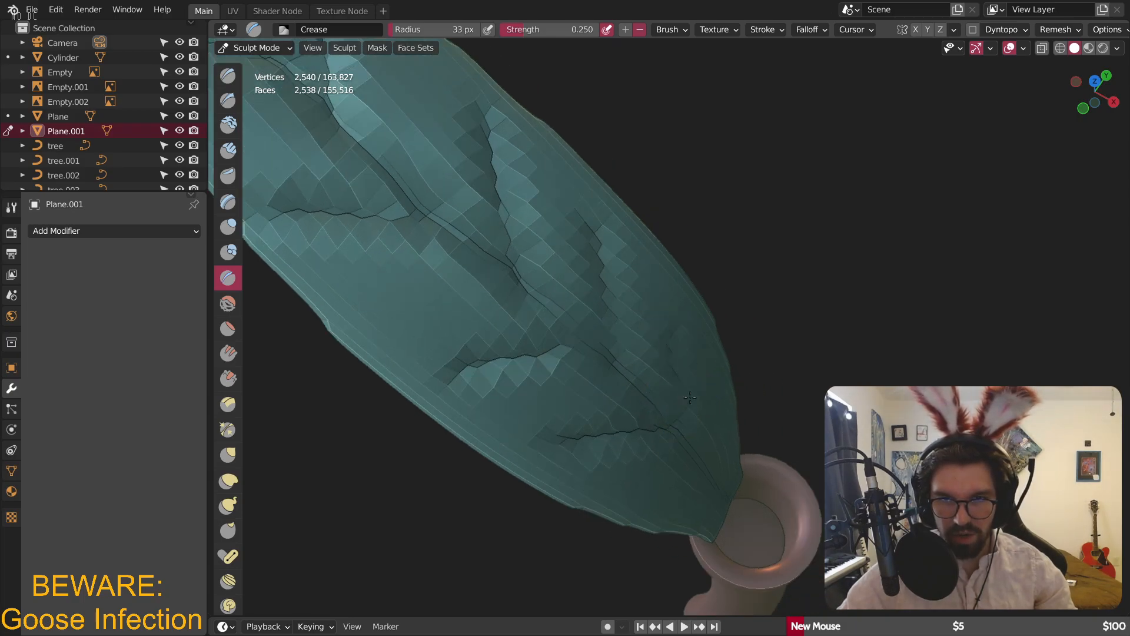
- Shade the leaf smooth in Object Mode, check its carved veins from the front, and return it to Sculpt Mode
scroll(659, 343, down, 3)
mouse_move(336, 288)
middle_down()
mouse_move(285, 240)
mouse_move(327, 238)
middle_up()
click(269, 46)
click(255, 49)
click(634, 163)
middle_drag(635, 164, 504, 245)
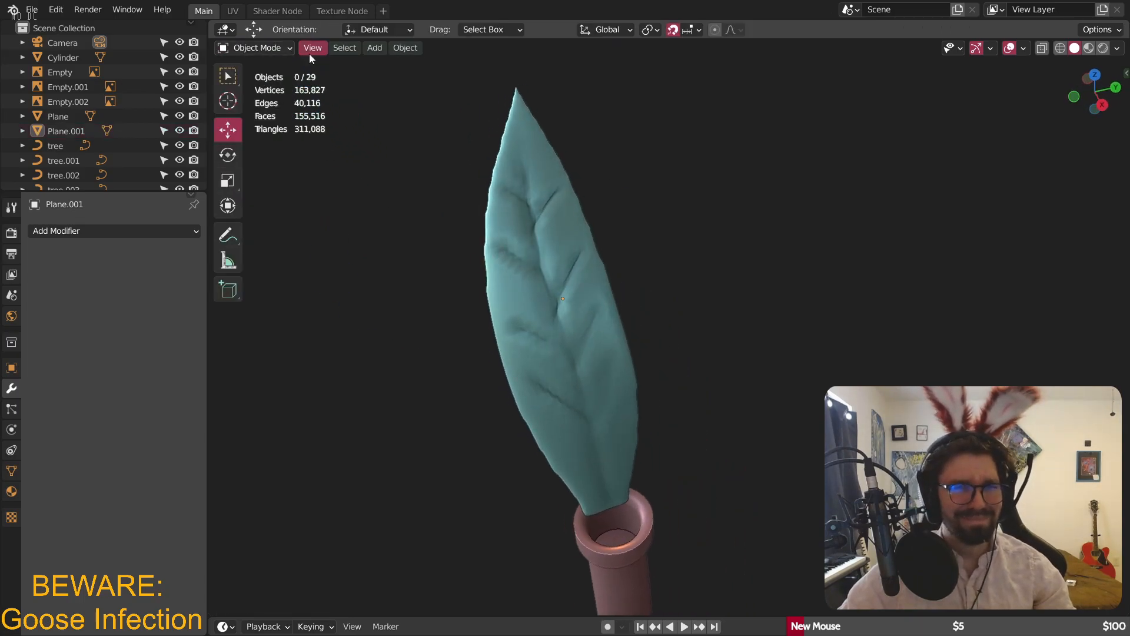
click(276, 48)
click(269, 98)
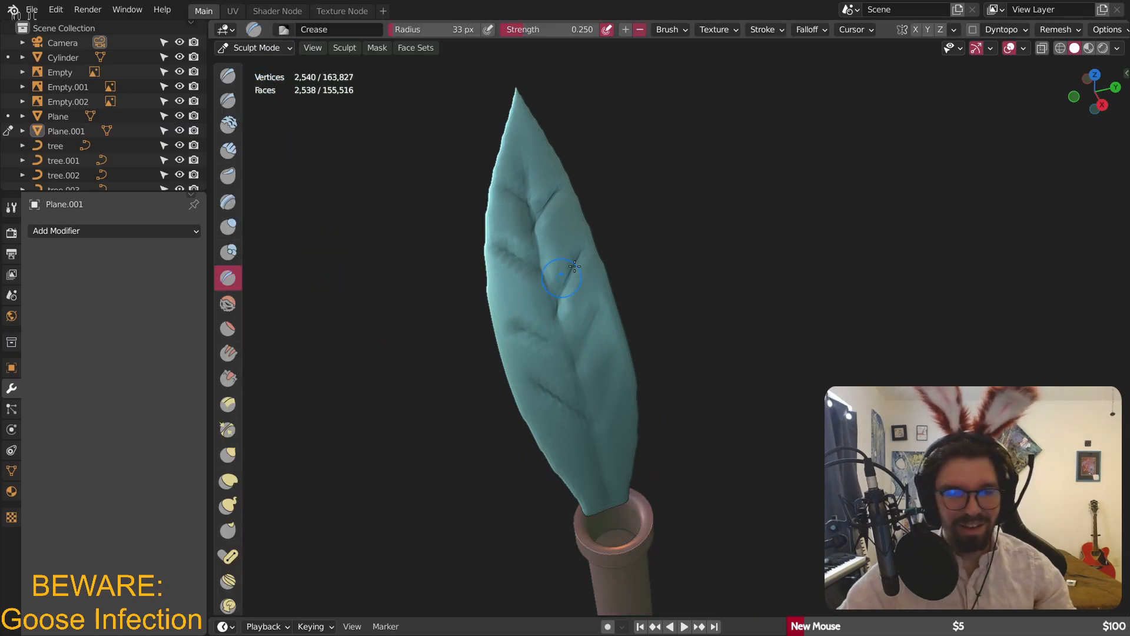
- Voxel-remesh the leaf and smooth out its carved veins with the Smooth brush at 263 px and 0.373 strength
key(ctrl+r)
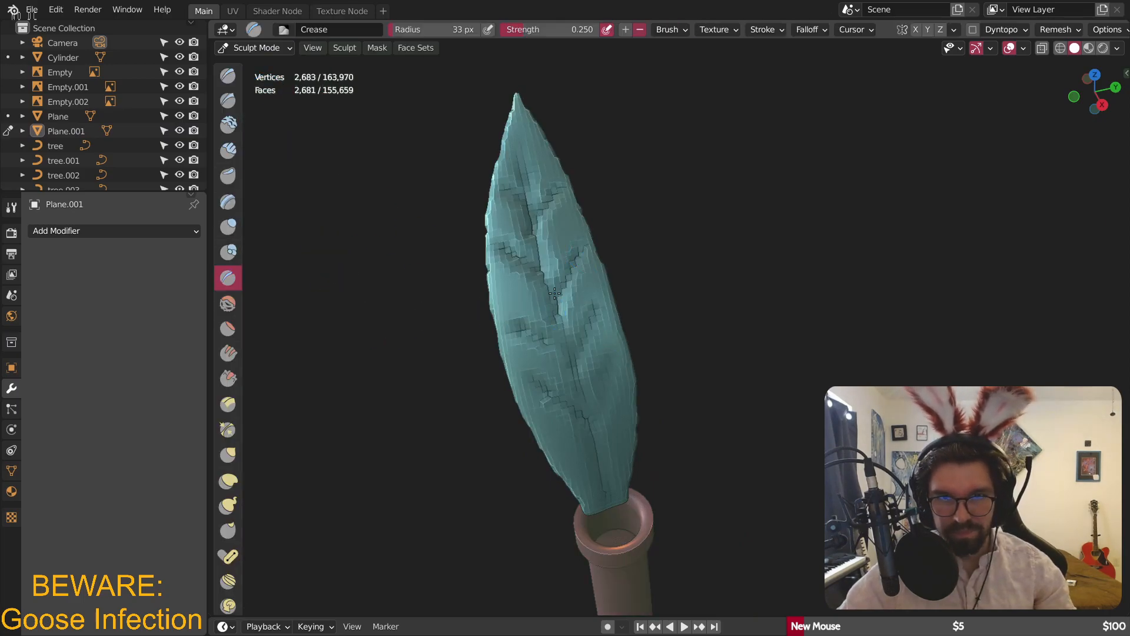
middle_drag(588, 254, 497, 331)
key(f)
click(614, 256)
drag(478, 199, 685, 433)
mouse_move(684, 426)
middle_down()
mouse_move(602, 348)
mouse_move(660, 370)
middle_up()
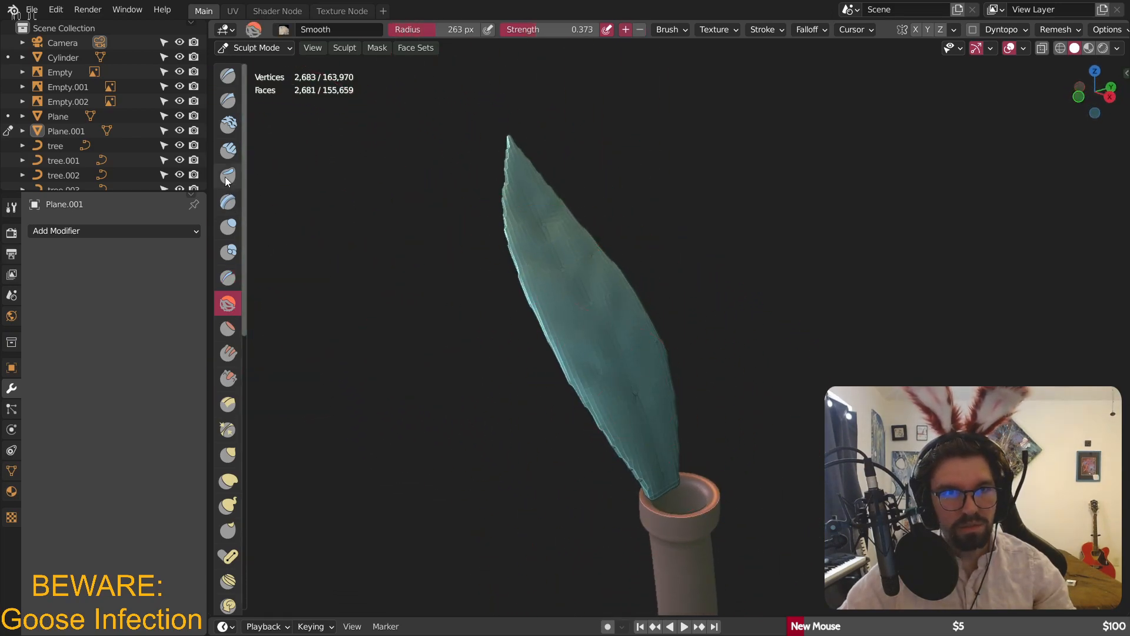
- Try to shape a vein down the leaf's centre with Clay Thumb strokes at 49 px and 11 px, and undo them
click(228, 175)
scroll(595, 224, up, 2)
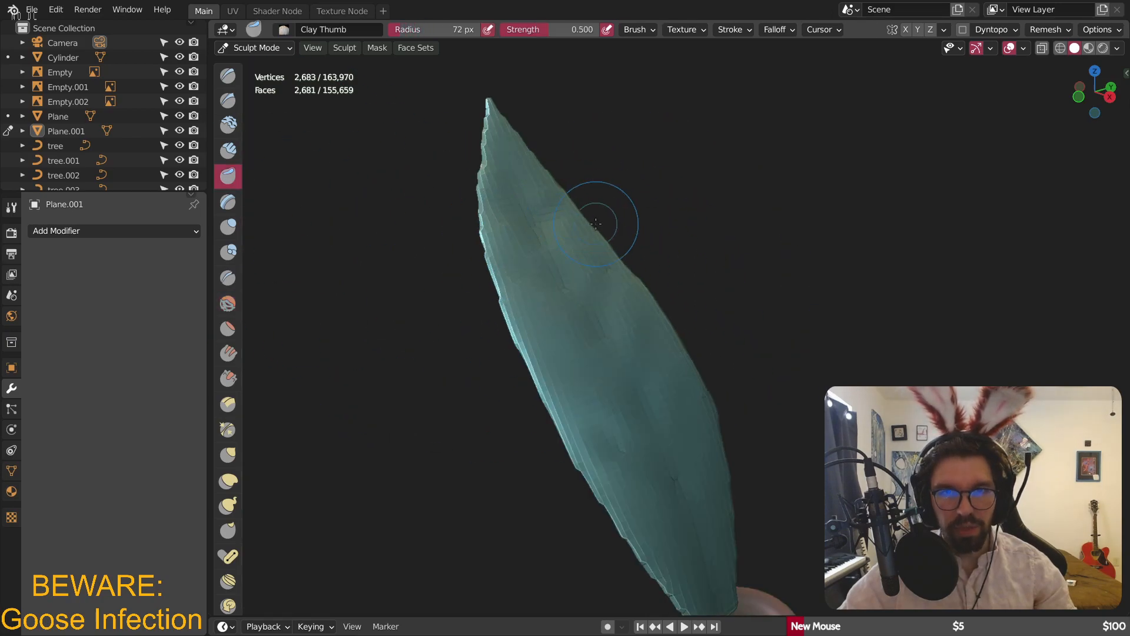
middle_drag(596, 224, 578, 200)
scroll(578, 196, up, 2)
scroll(590, 175, down, 3)
key(f)
click(618, 203)
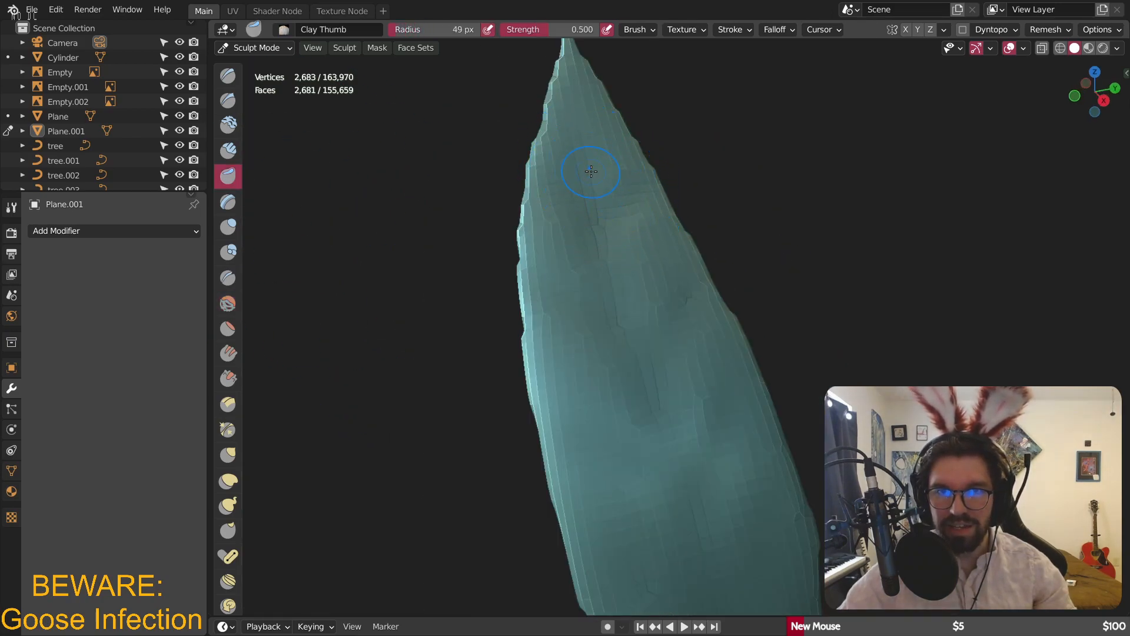
drag(589, 135, 677, 530)
scroll(633, 316, up, 2)
key(ctrl+z)
scroll(634, 312, down, 4)
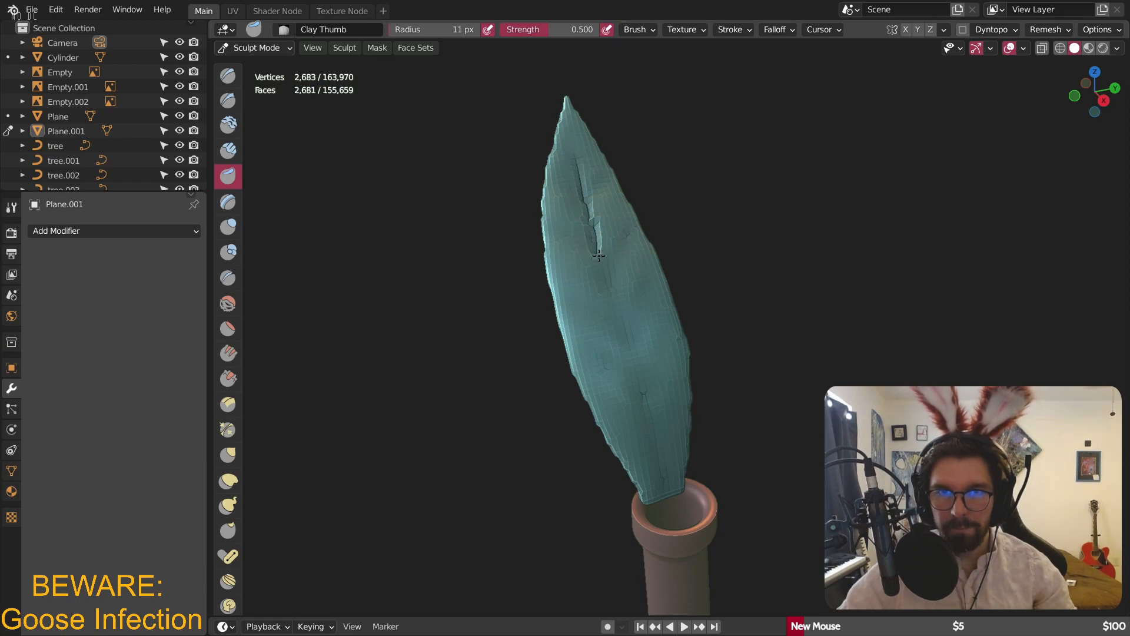
key(ctrl+z)
- Even out the leaf's surface and central crease with the Smooth brush at 124 px and 0.200 strength, remeshing the leaf
mouse_move(689, 286)
middle_down()
mouse_move(589, 329)
mouse_move(317, 387)
middle_up()
click(227, 303)
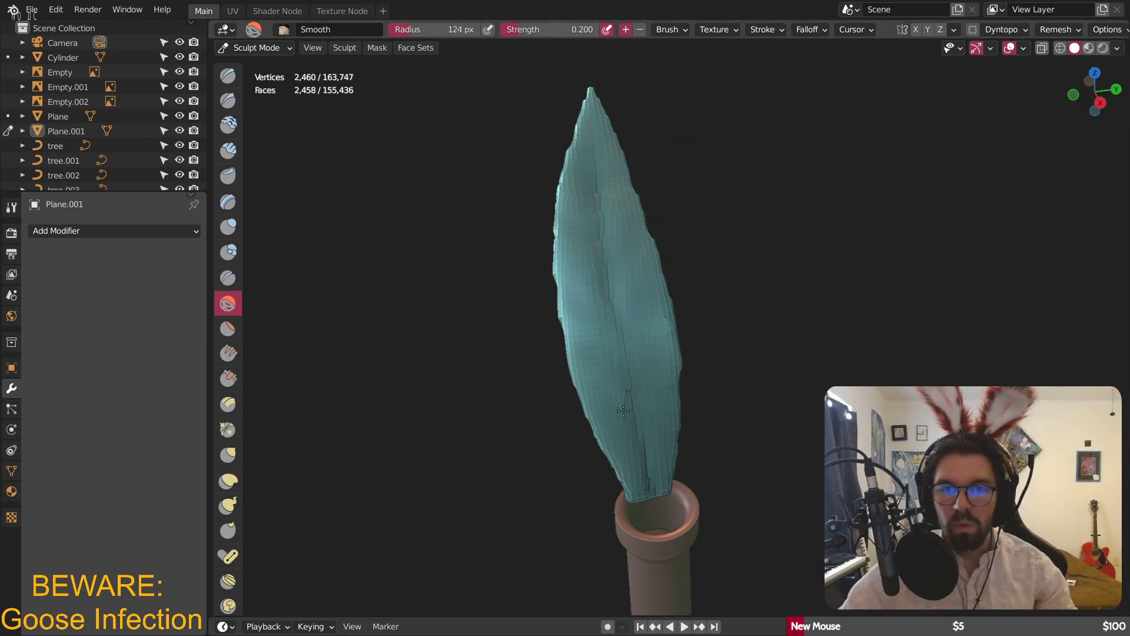
mouse_move(599, 163)
middle_down()
mouse_move(624, 177)
mouse_move(622, 193)
mouse_move(984, 171)
mouse_move(624, 154)
mouse_move(559, 235)
mouse_move(602, 290)
mouse_move(735, 236)
mouse_move(669, 355)
mouse_move(729, 322)
mouse_move(694, 365)
mouse_move(589, 401)
mouse_move(453, 408)
middle_up()
scroll(602, 289, down, 5)
scroll(736, 235, down, 3)
scroll(527, 434, up, 10)
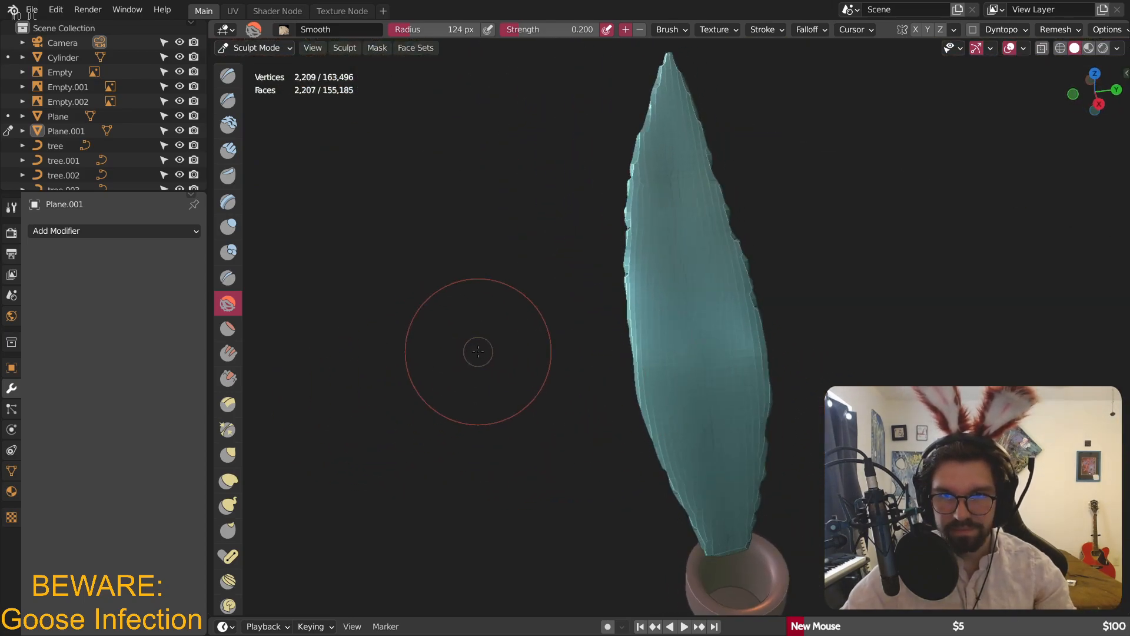
- Reduce the leaf's voxel size to about 0.0106 and remesh it at the finer resolution
shift+middle_drag(700, 312, 590, 284)
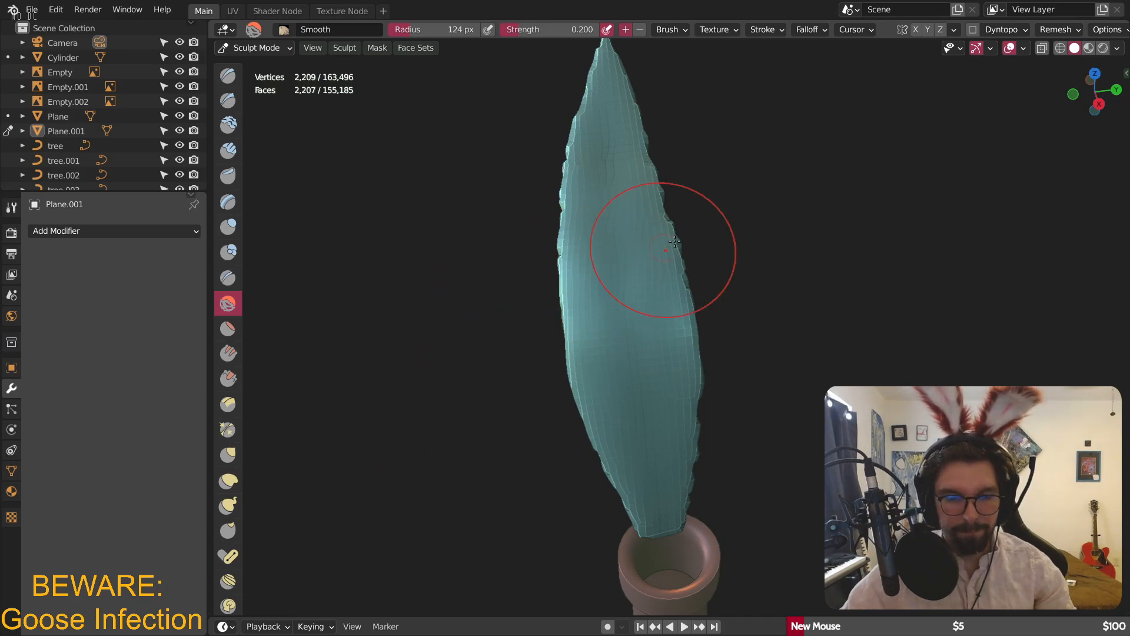
key(shift+r)
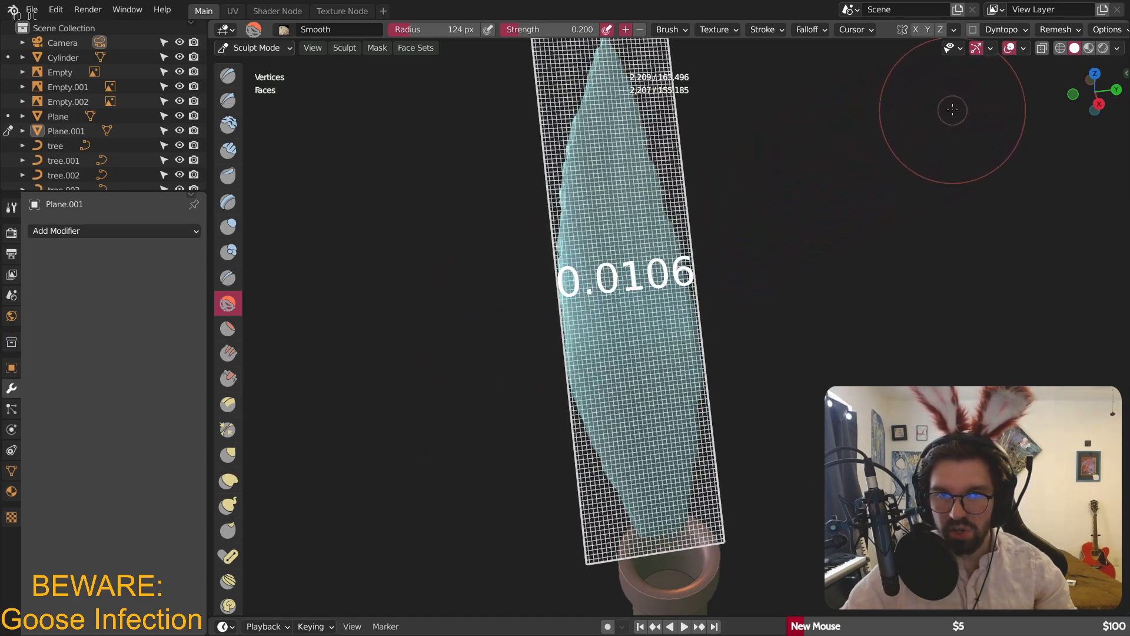
click(970, 97)
key(ctrl+r)
- Smooth the leaf's ragged lower edges near the pot rim with the Smooth brush at 124 px and 0.200 strength, and remesh the leaf
middle_drag(699, 209, 471, 175)
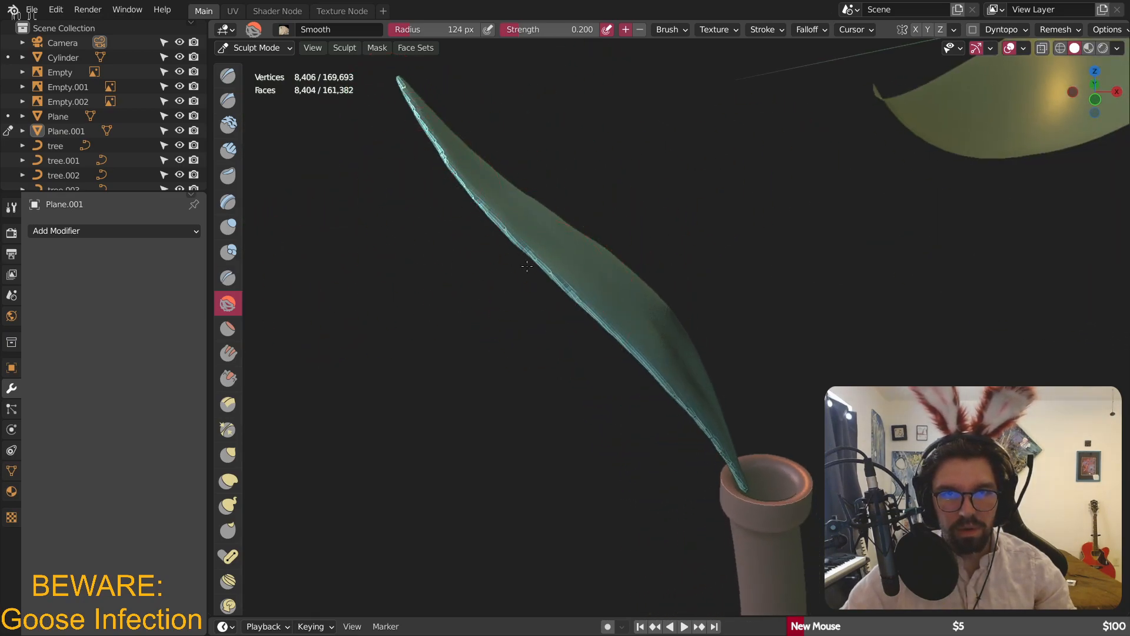
middle_drag(574, 300, 550, 310)
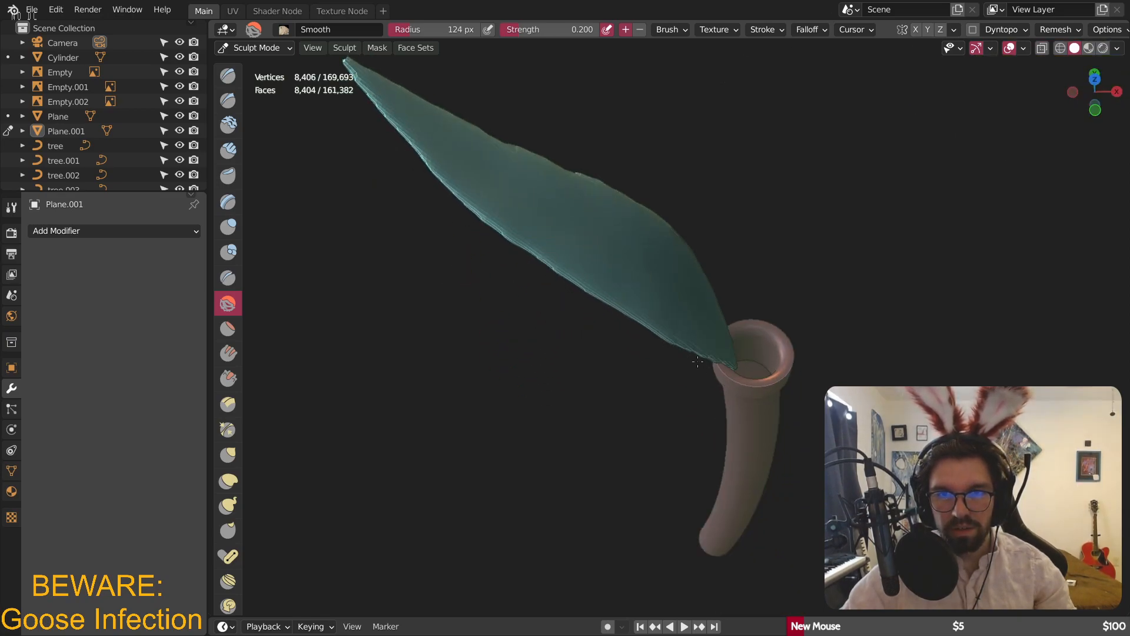
middle_drag(769, 360, 700, 493)
drag(495, 275, 616, 421)
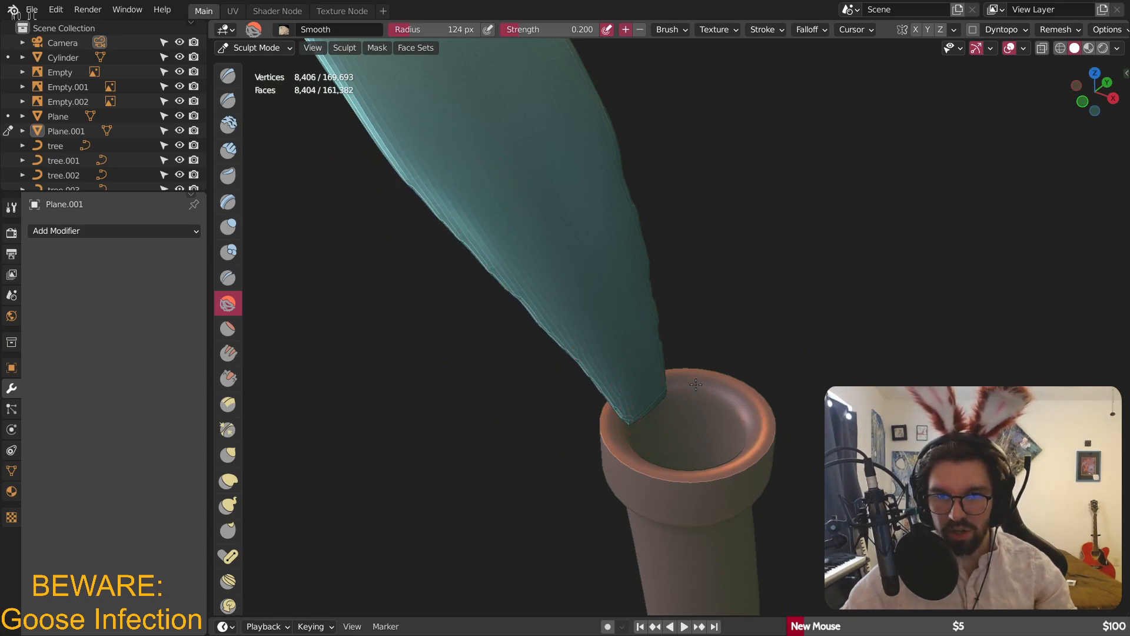
middle_drag(696, 385, 717, 438)
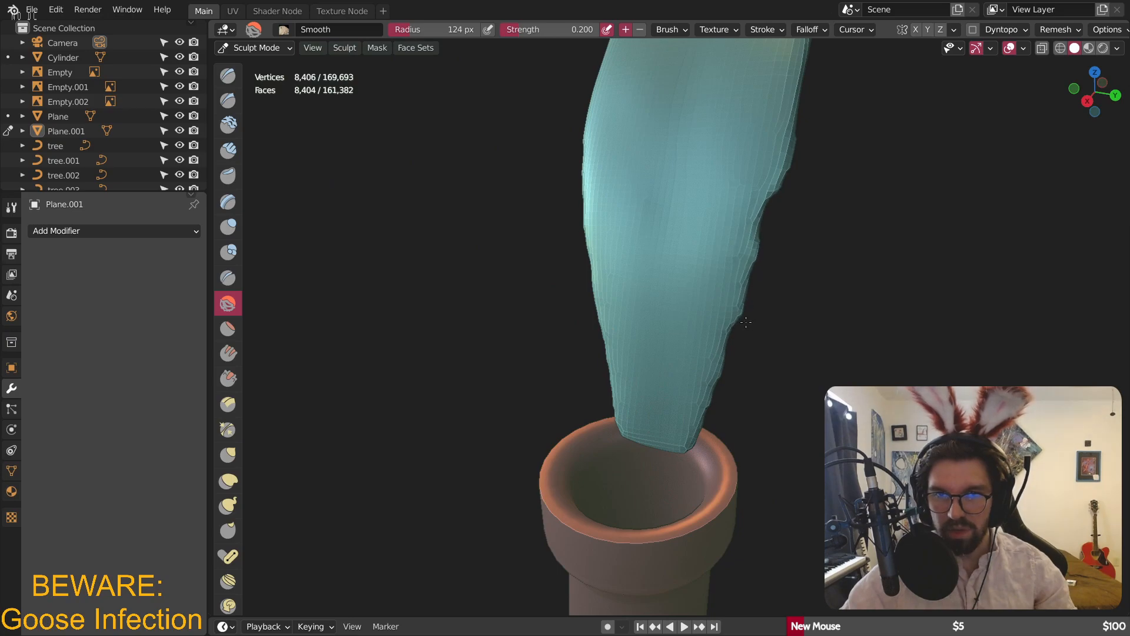
shift+middle_drag(815, 171, 690, 254)
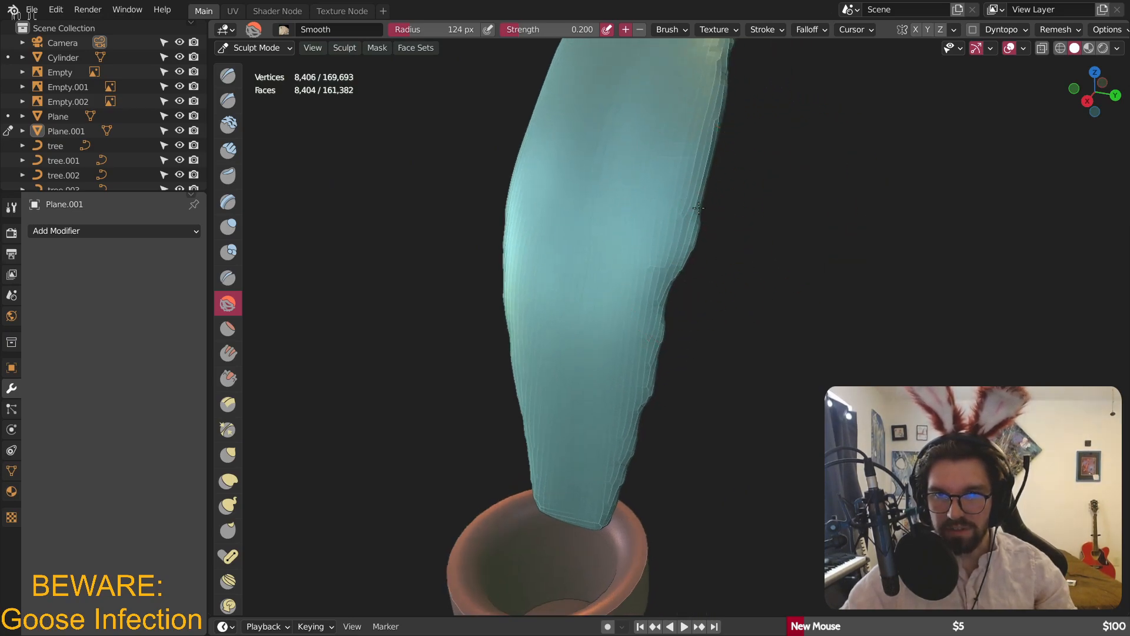
middle_drag(631, 379, 638, 399)
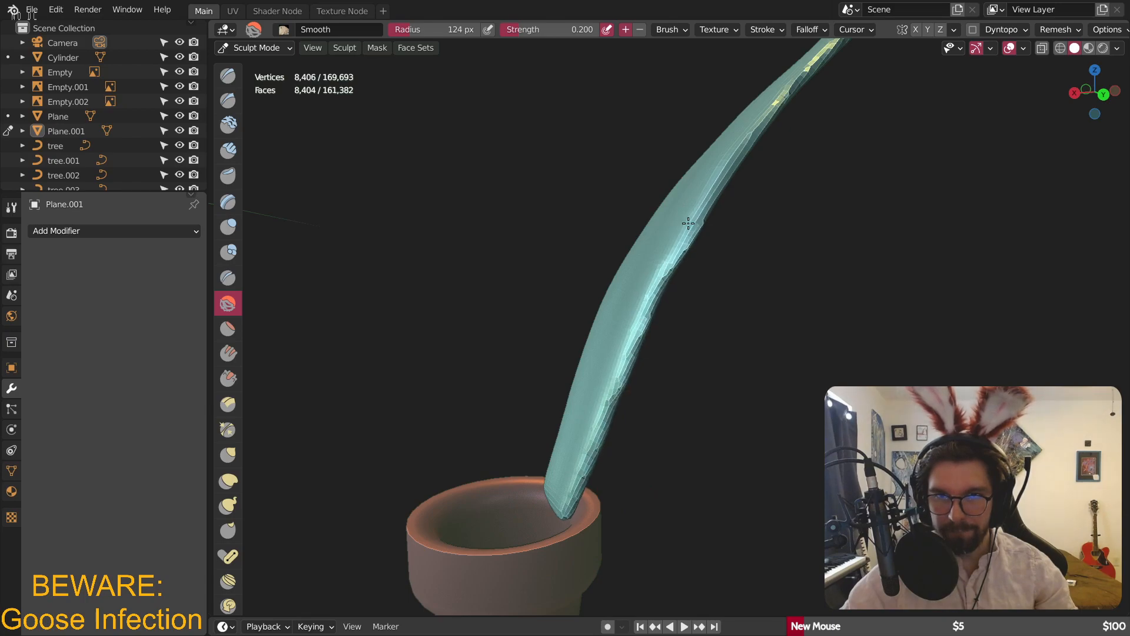
middle_drag(699, 217, 731, 317)
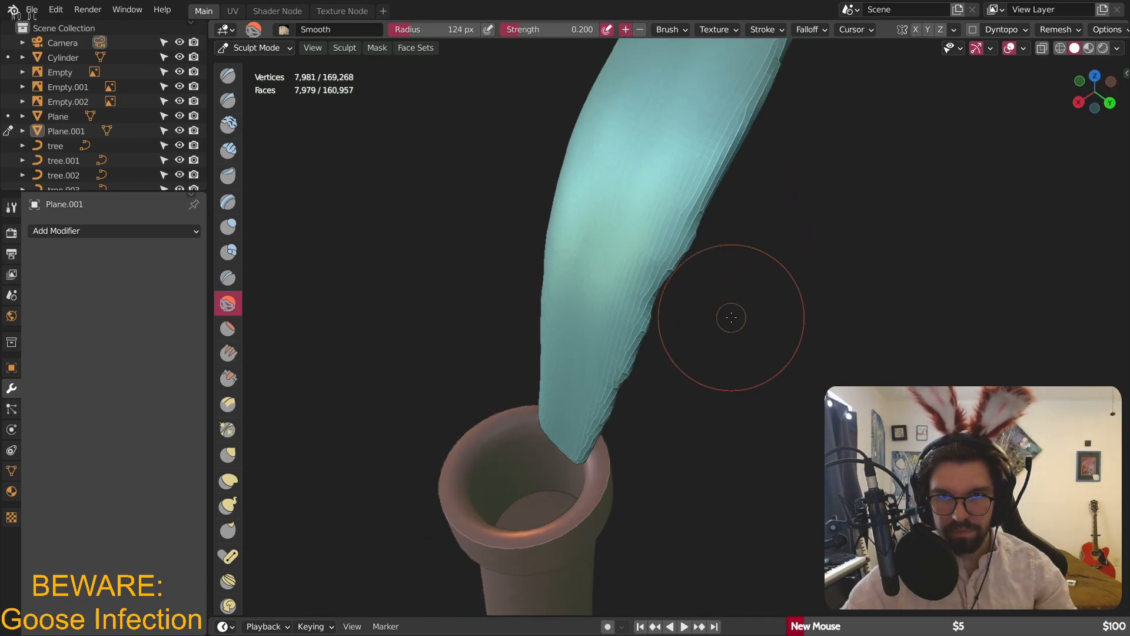
- Even out the leaf's side edge from its middle up to the tip with the Smooth brush, and voxel-remesh the leaf
middle_drag(632, 325, 661, 352)
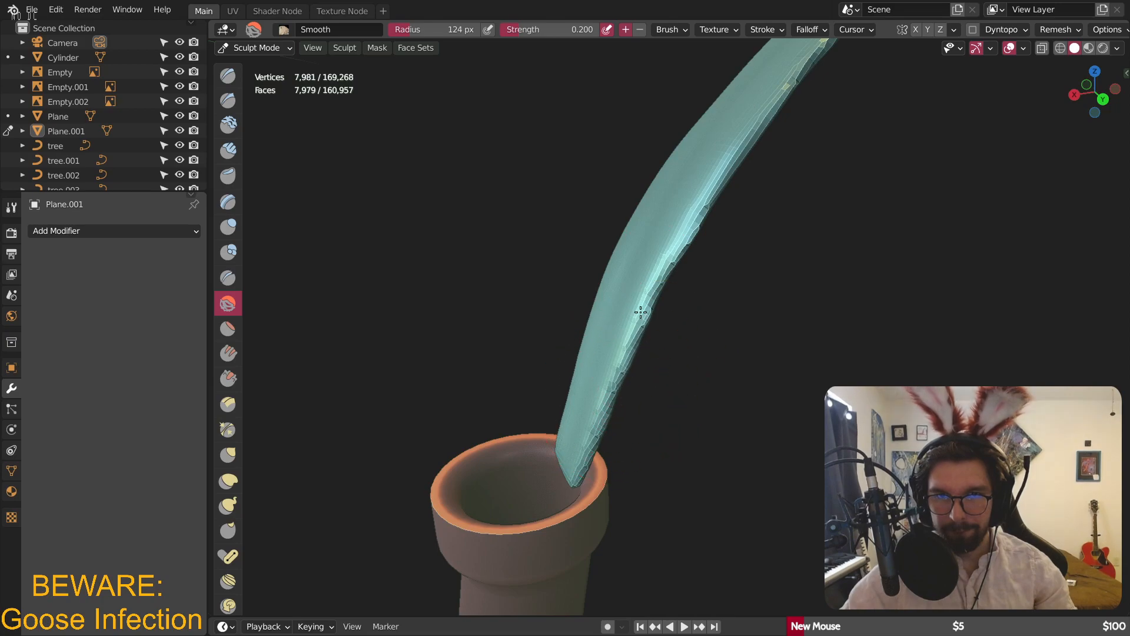
shift+middle_drag(742, 181, 647, 269)
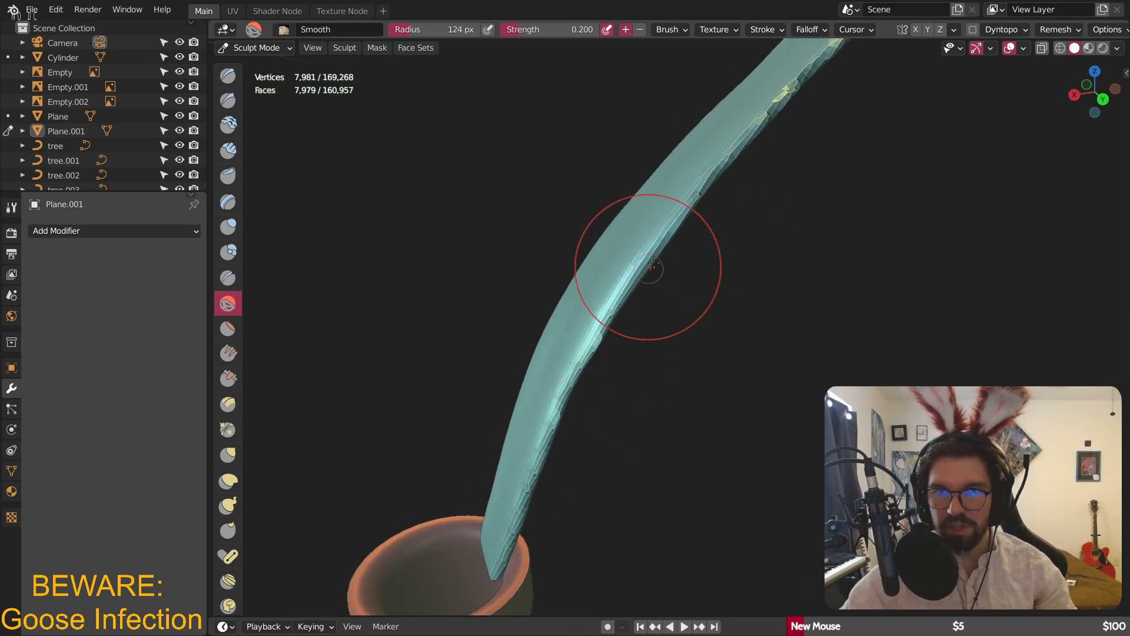
scroll(669, 248, up, 3)
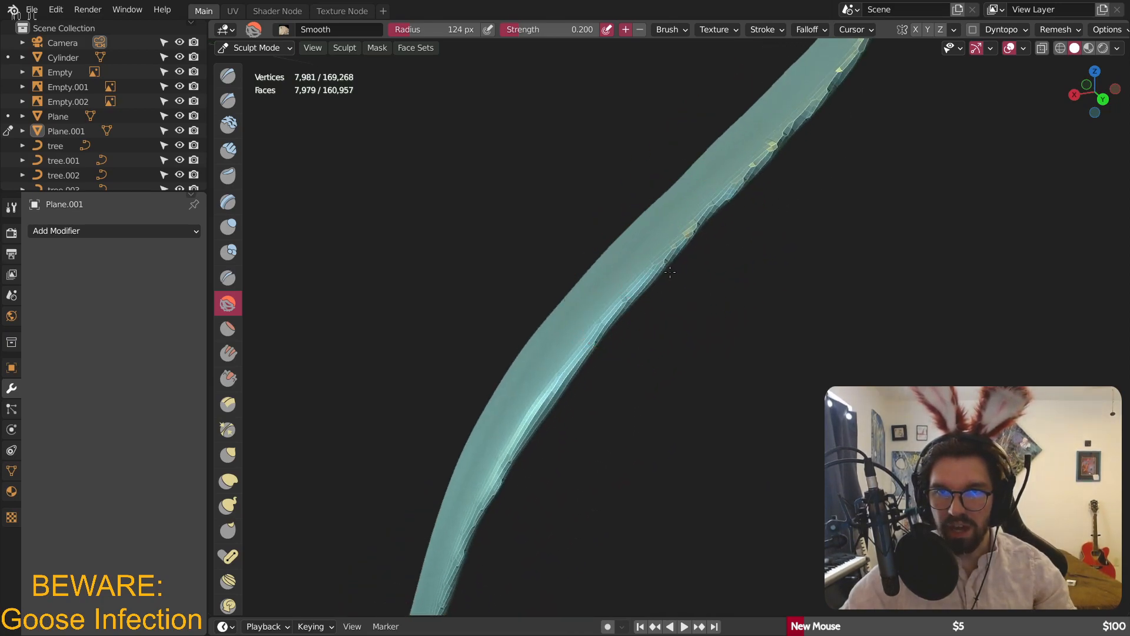
shift+middle_drag(815, 118, 679, 264)
drag(680, 260, 708, 230)
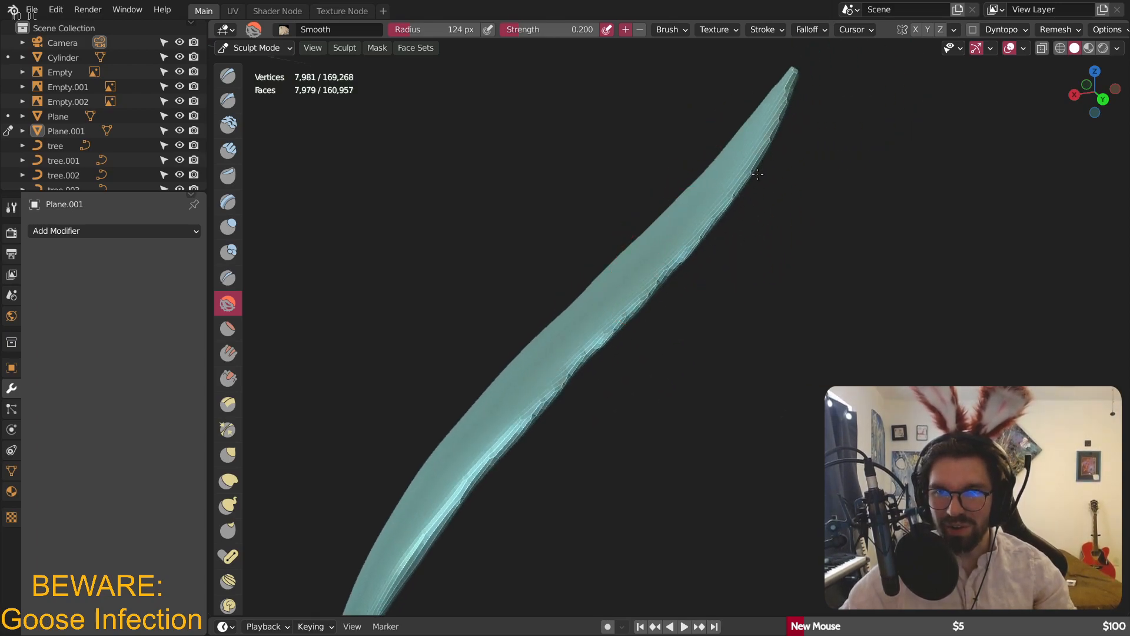
drag(785, 132, 702, 245)
key(ctrl+r)
- Switch from sculpting to Object Mode, select the leaf and shade it smooth
middle_drag(628, 296, 765, 354)
scroll(648, 412, down, 3)
middle_drag(649, 413, 503, 381)
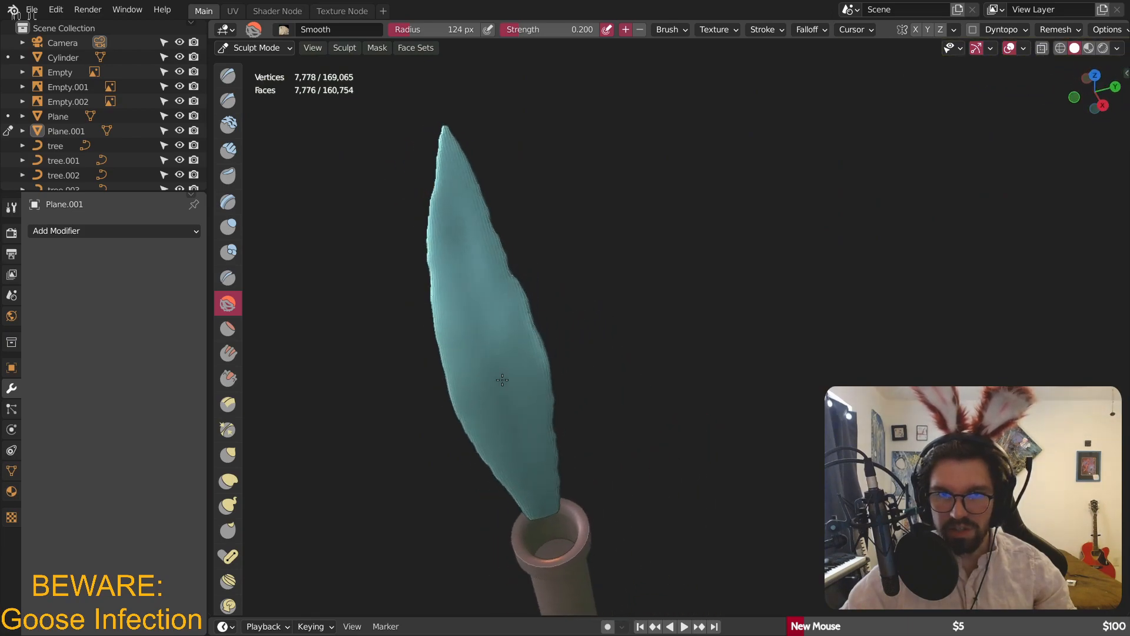
scroll(482, 342, up, 2)
click(258, 47)
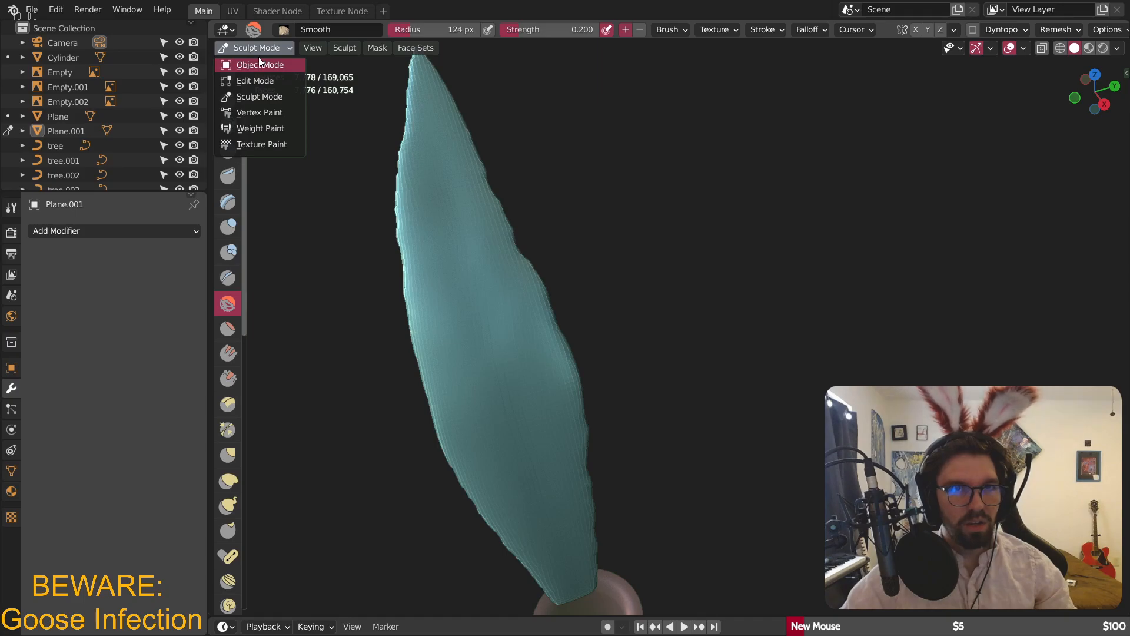
click(255, 65)
click(479, 247)
right_click(422, 191)
click(424, 187)
click(437, 228)
- Add a Catmull-Clark Subdivision Surface modifier to the leaf with 2 viewport levels
click(106, 232)
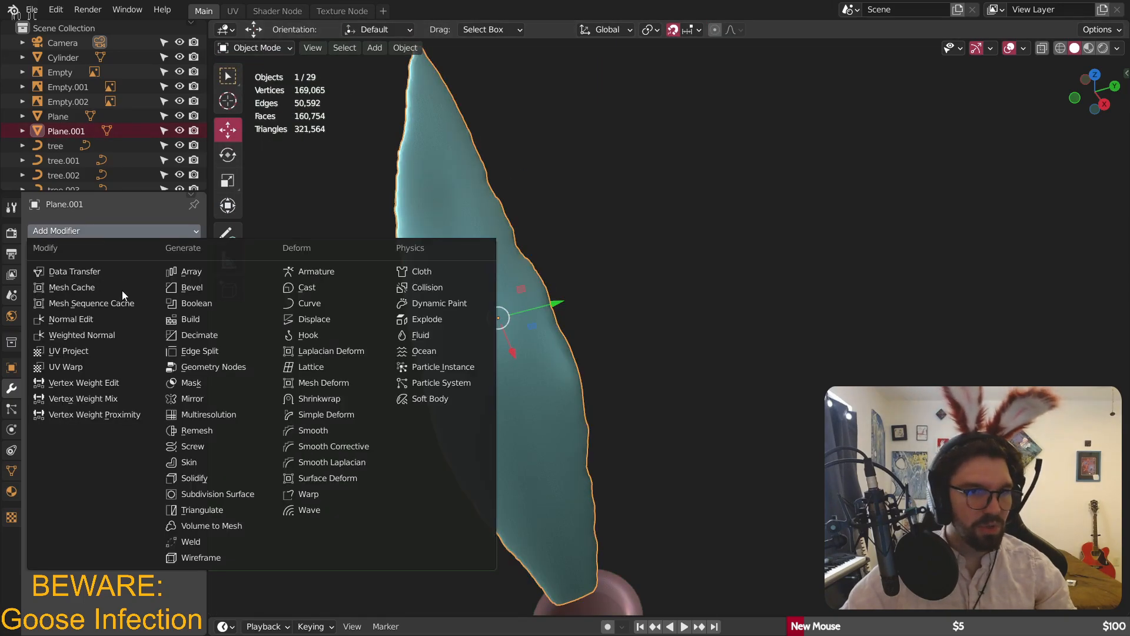
click(205, 498)
drag(164, 299, 174, 300)
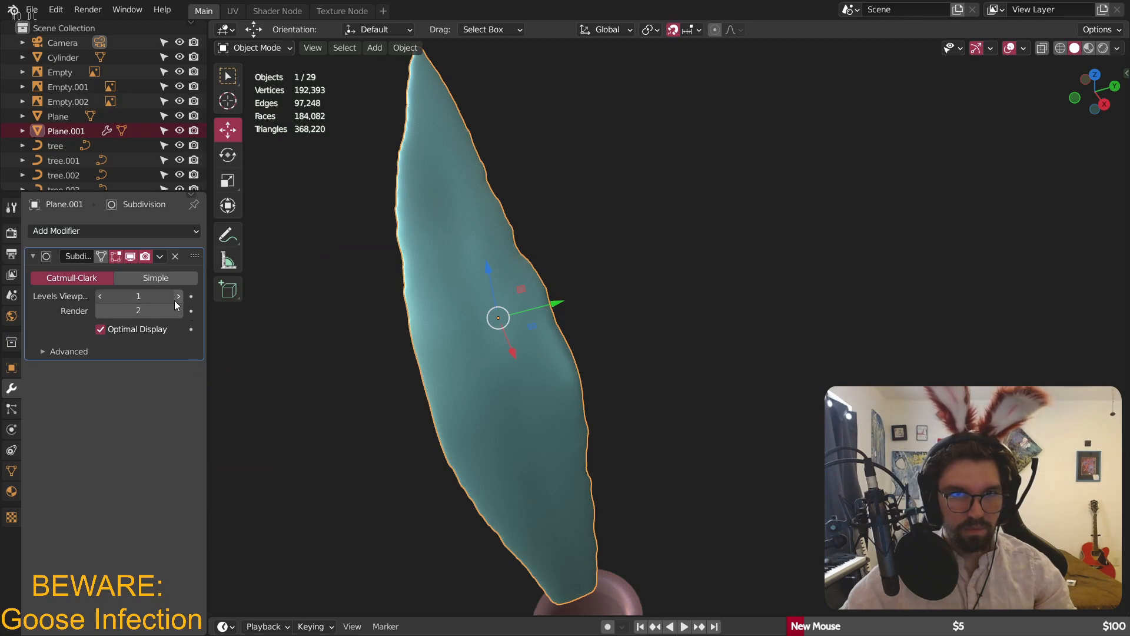
- Examine the subdivided leaf from several angles and distances, checking its outline and how it sits in the pipe
middle_drag(540, 244, 853, 123)
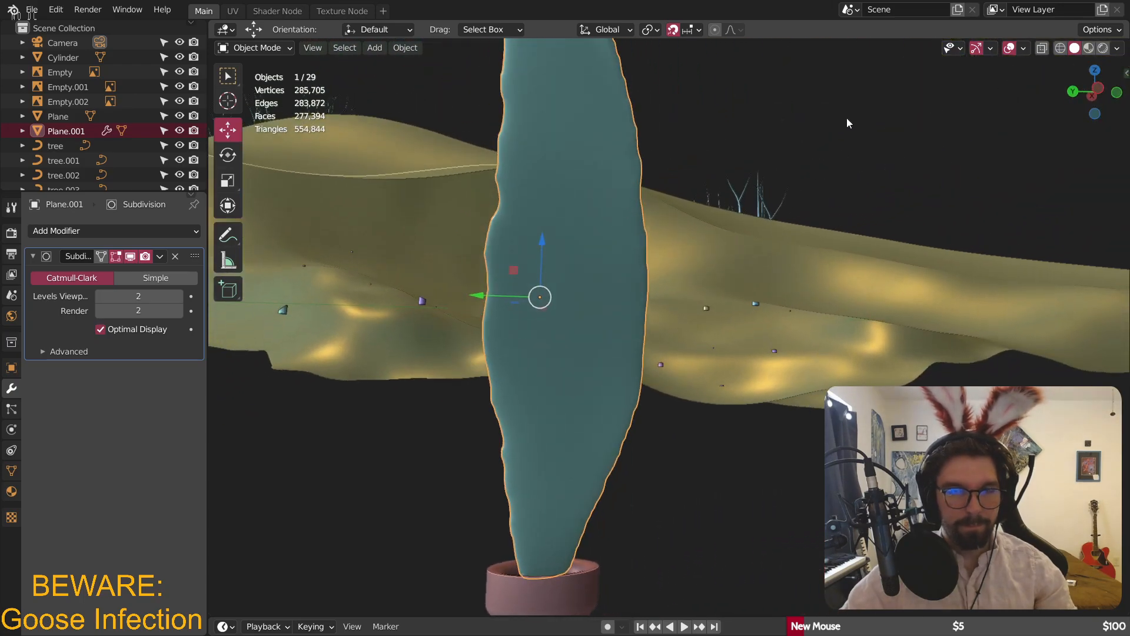
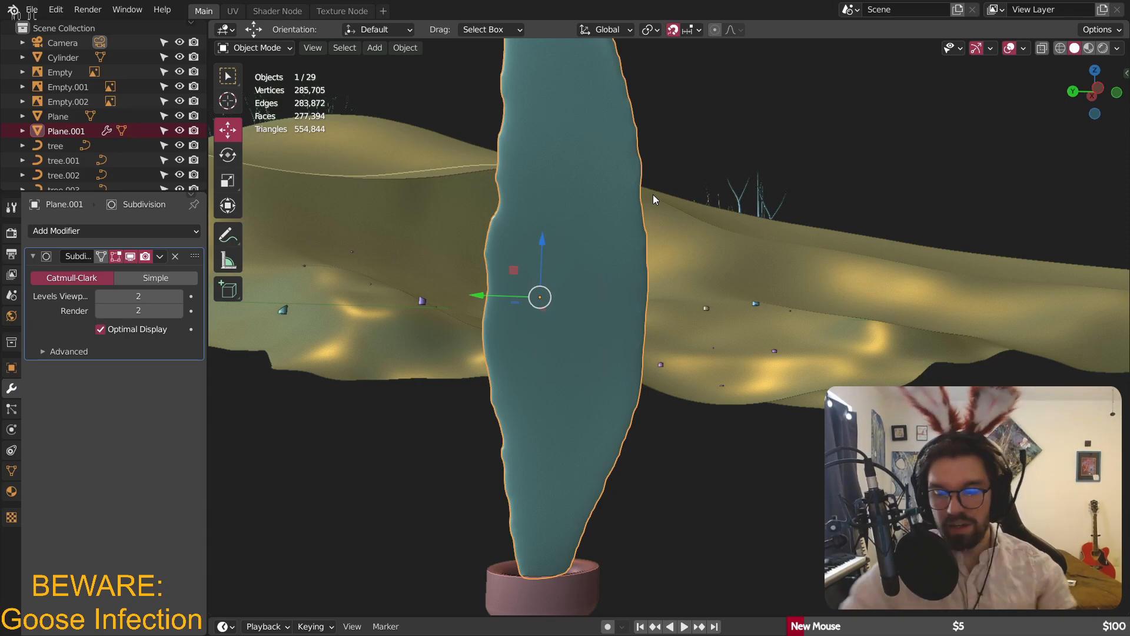
scroll(680, 327, down, 10)
middle_drag(681, 327, 726, 351)
scroll(729, 333, up, 6)
scroll(698, 352, down, 7)
scroll(596, 229, up, 8)
scroll(596, 229, up, 8)
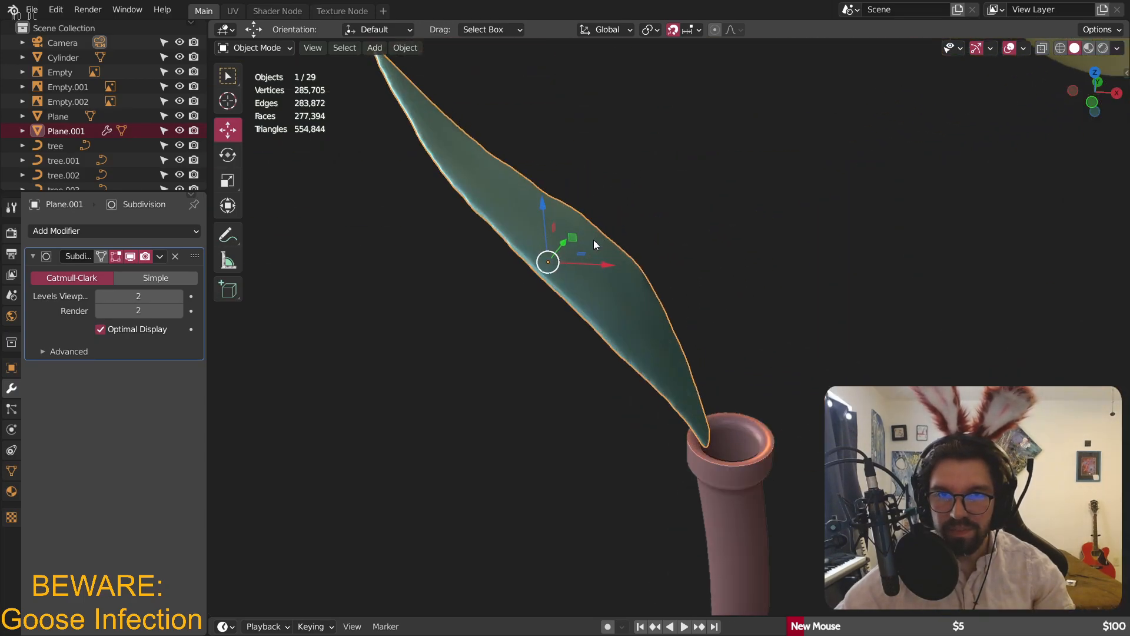
click(272, 50)
click(272, 66)
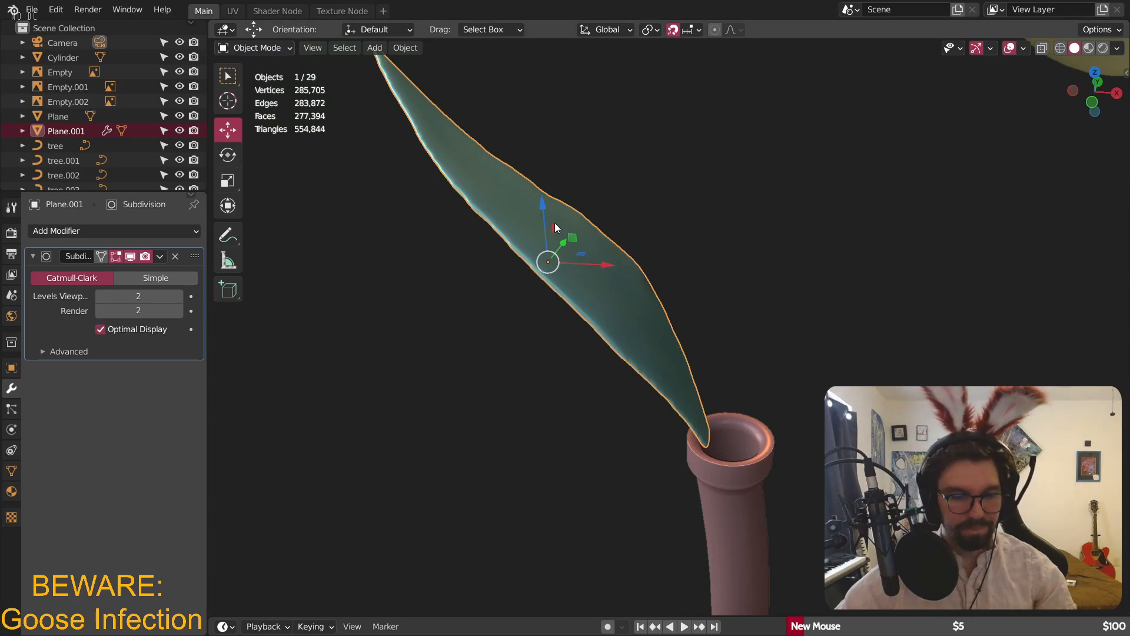
- Rename the leaf object as LEAF BACKUP
click(57, 116)
click(71, 133)
scroll(72, 133, down, 2)
double_click(66, 97)
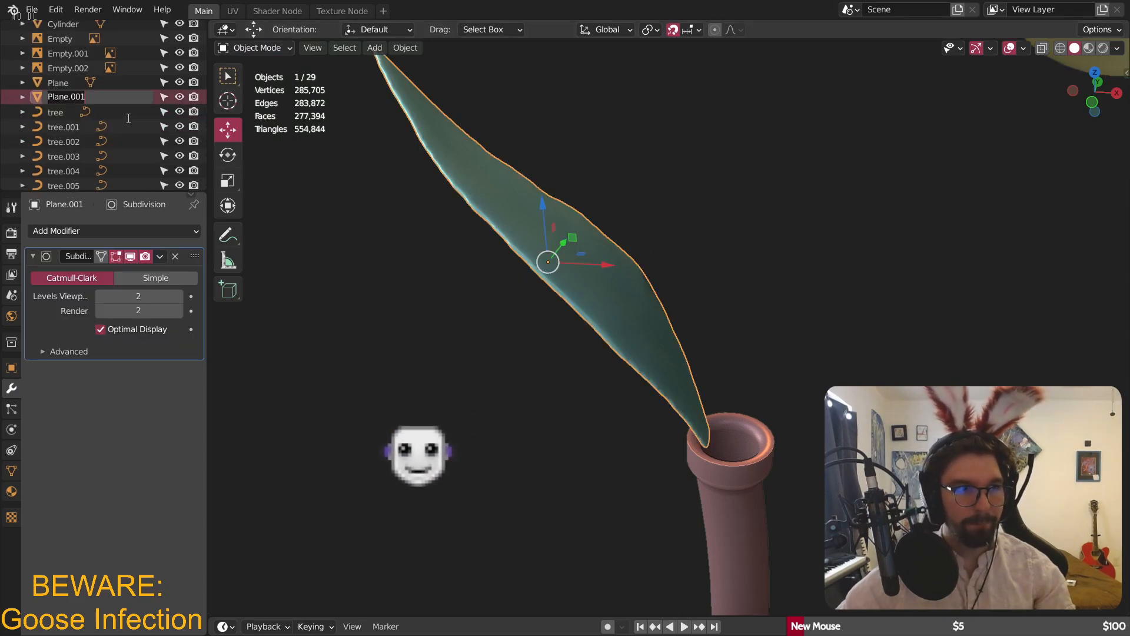
text(LEAF)
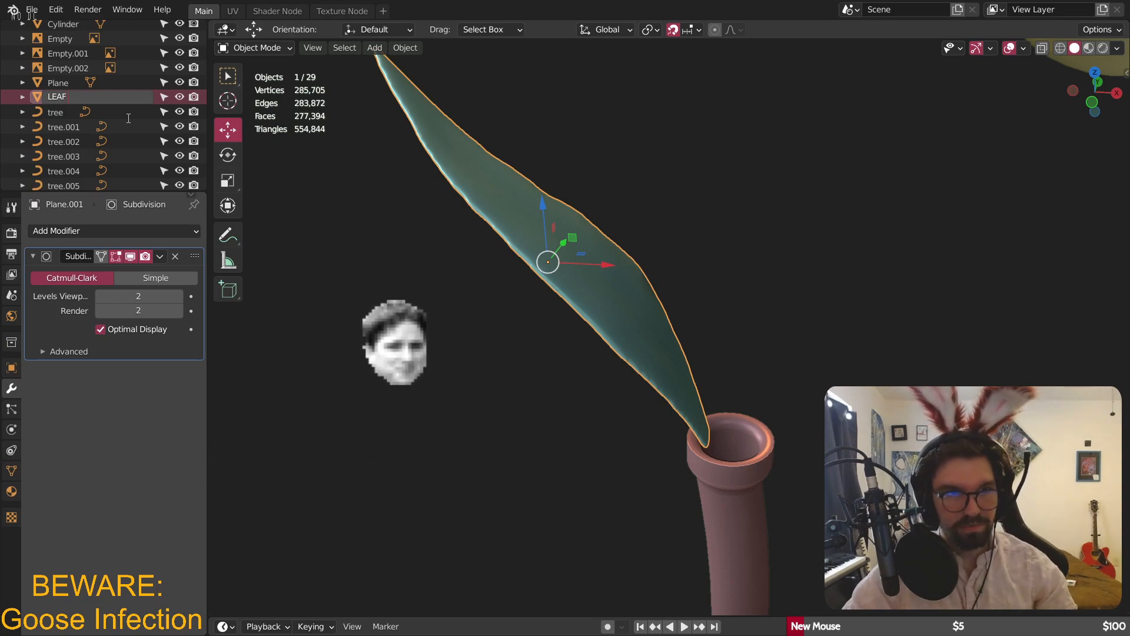
text(BACK)
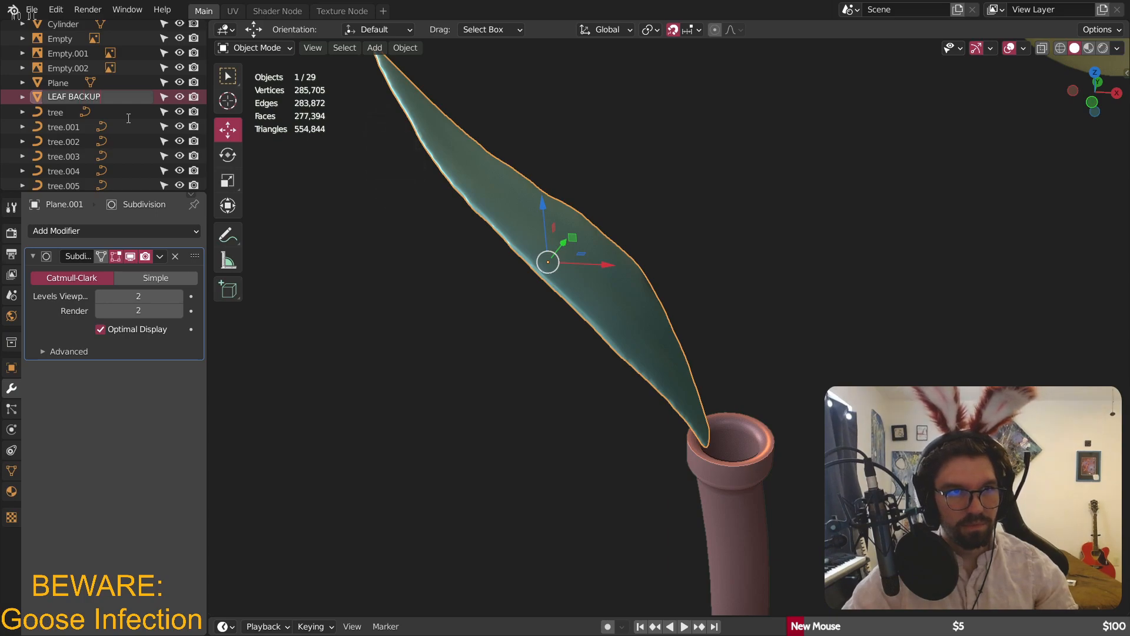
text(UP)
key(Return)
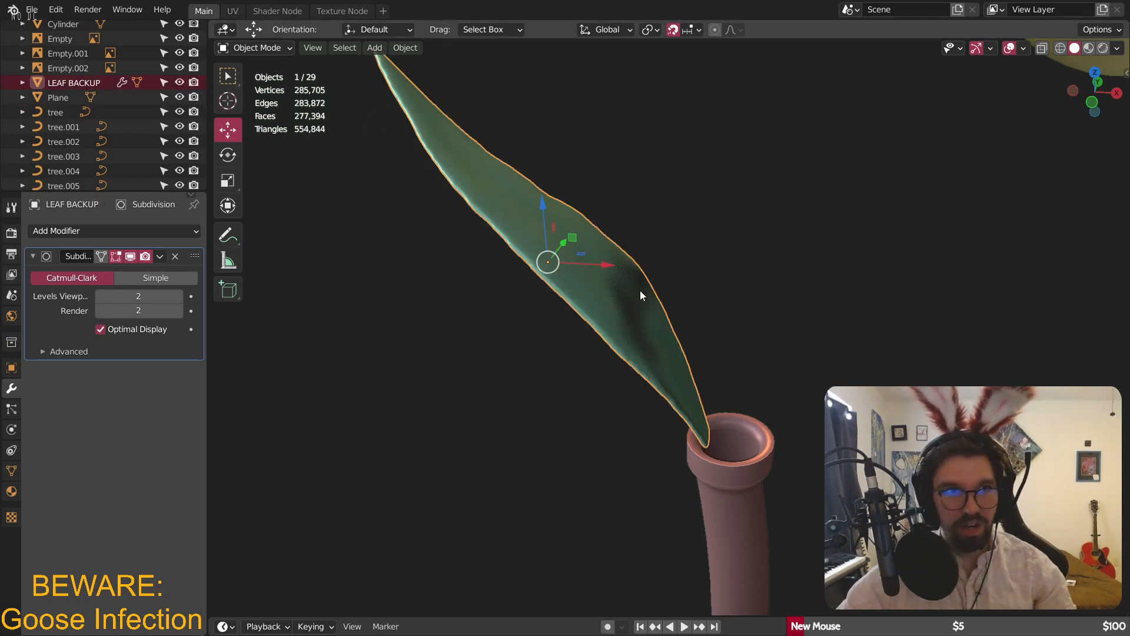
- Copy the LEAF BACKUP object and paste a duplicate of it in place, keeping the original shown
click(179, 82)
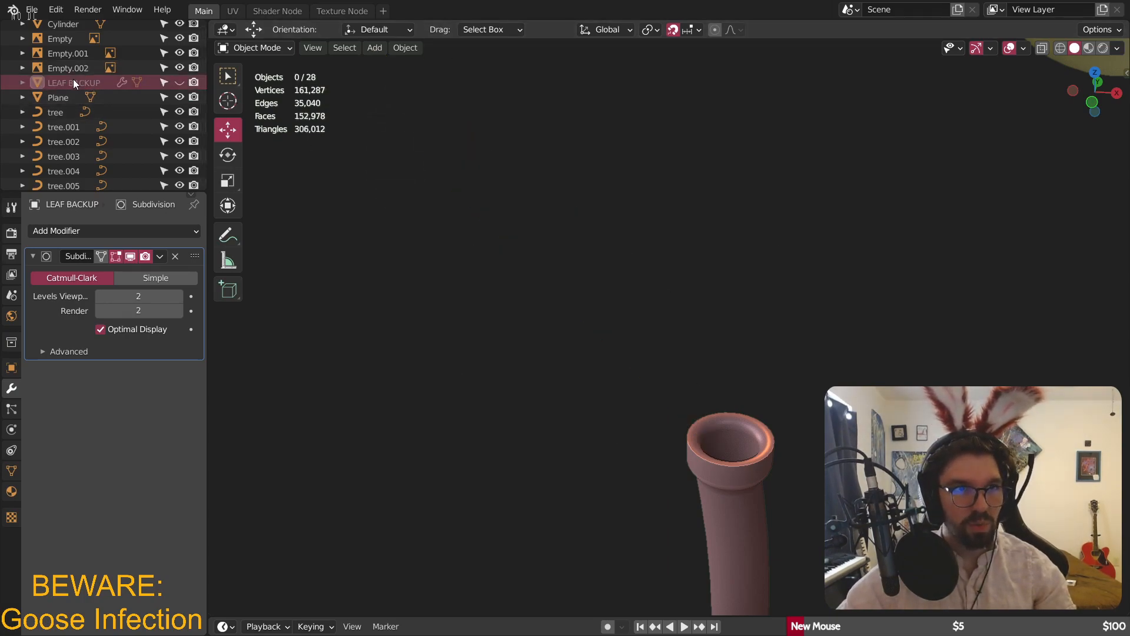
key(ctrl+v)
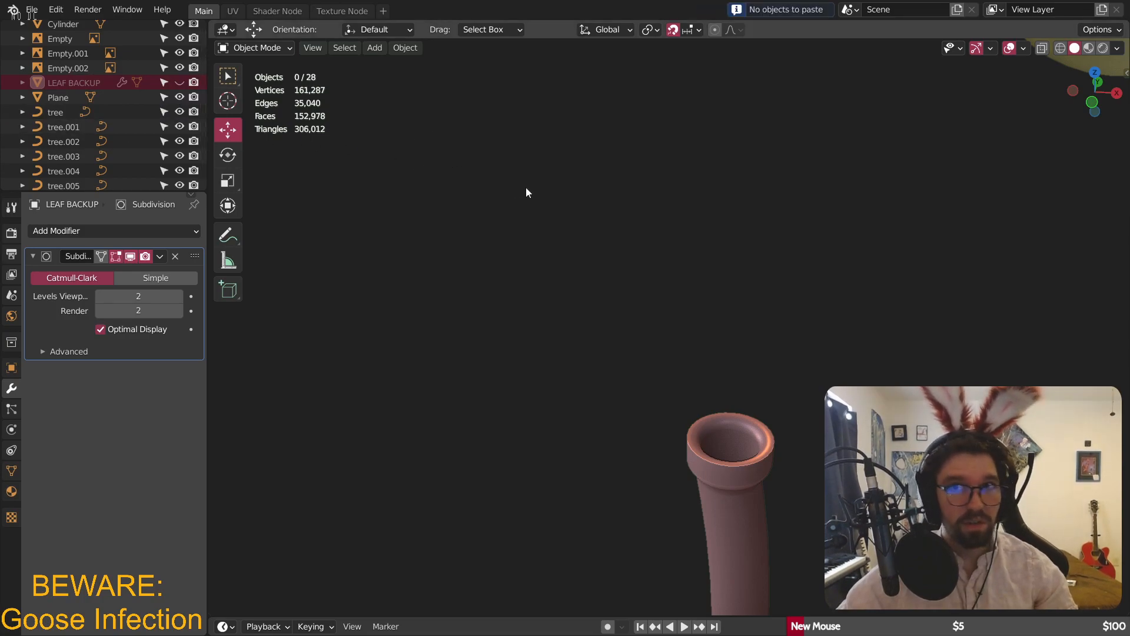
click(178, 82)
click(100, 82)
key(ctrl+c)
key(ctrl+v)
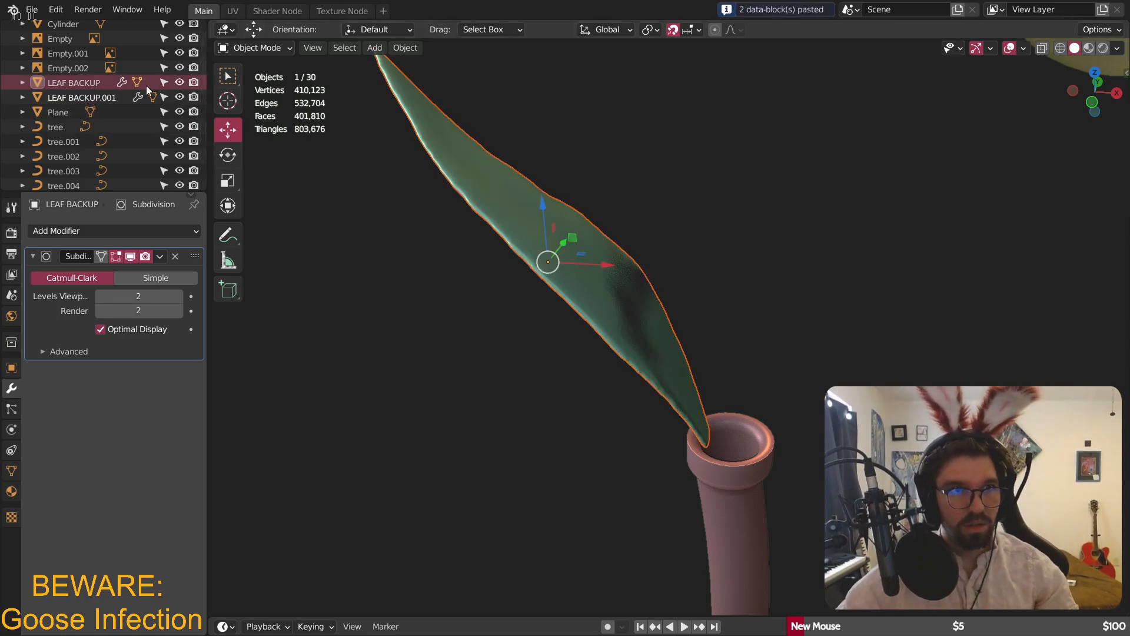
- Hide the LEAF BACKUP object and delete its duplicate, LEAF BACKUP.001
click(179, 83)
click(84, 100)
double_click(84, 101)
text(LEAF)
key(Return)
key(Delete)
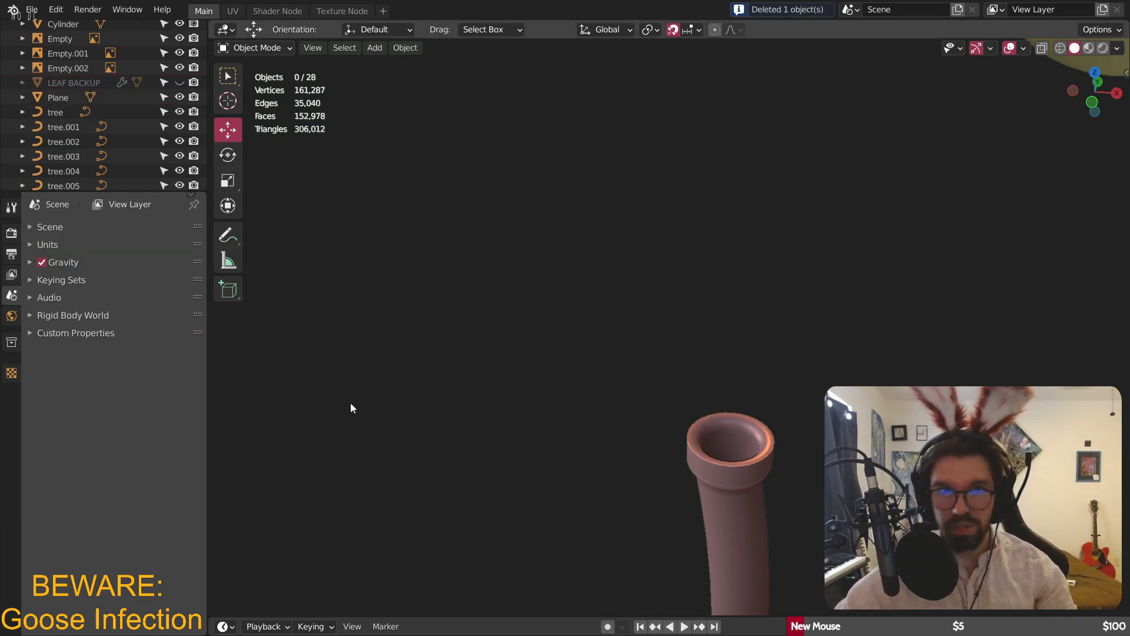
- Add a new mesh plane with the default 2 m size to the scene
click(375, 47)
mouse_move(471, 65)
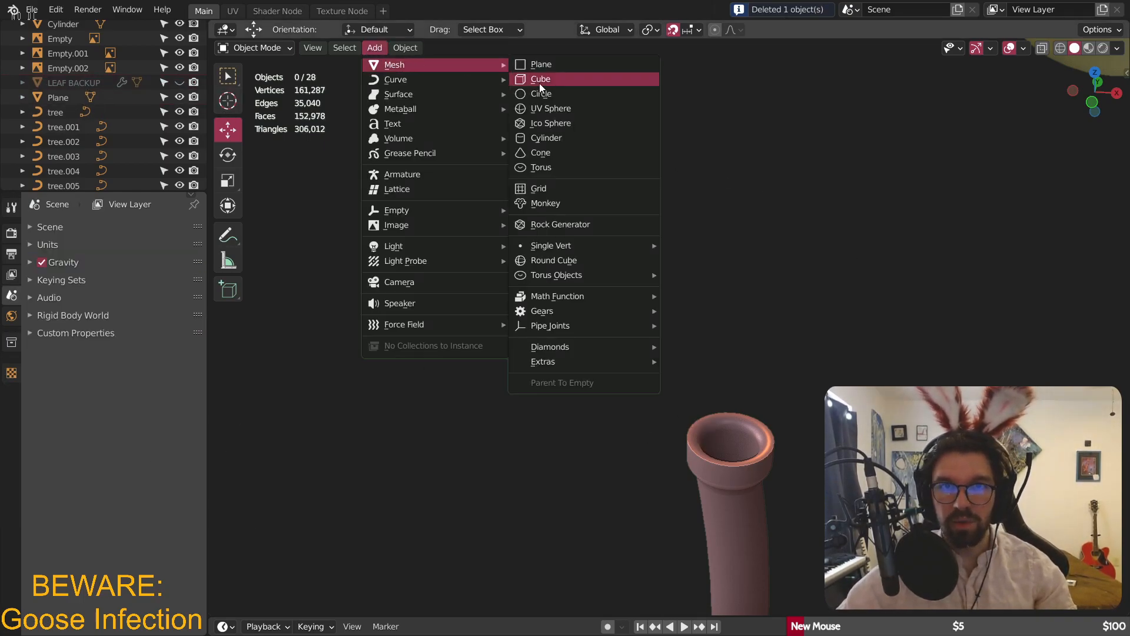
click(540, 65)
scroll(648, 288, down, 8)
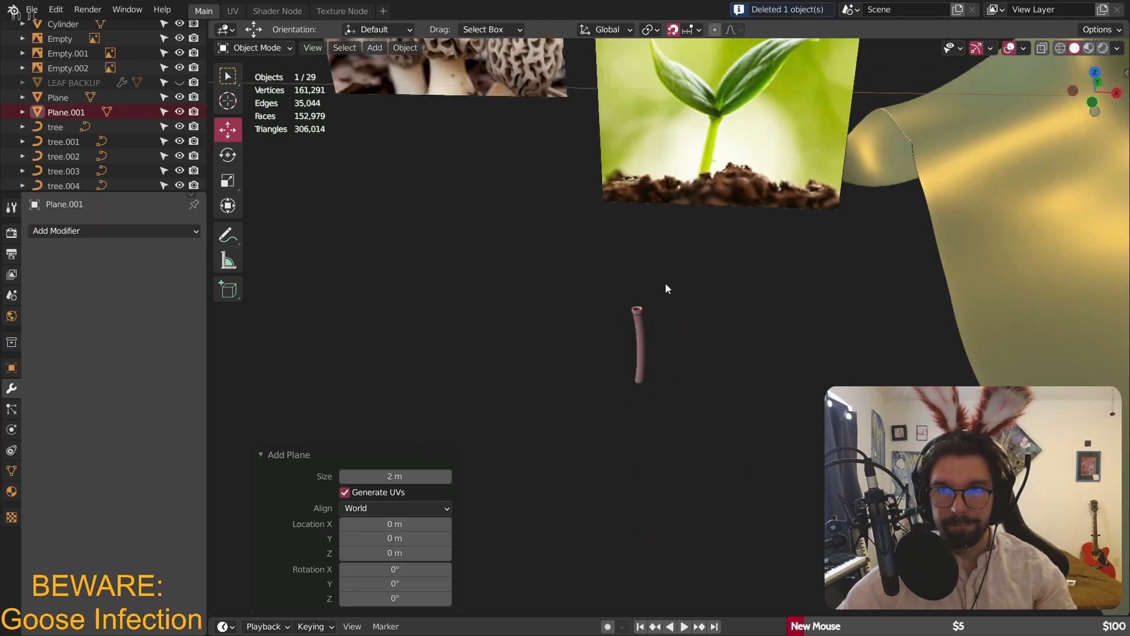
- Move the new plane -21 m along X and -3 m along Z, towards the stem beside the reference images
middle_drag(704, 298, 765, 284)
scroll(766, 283, down, 4)
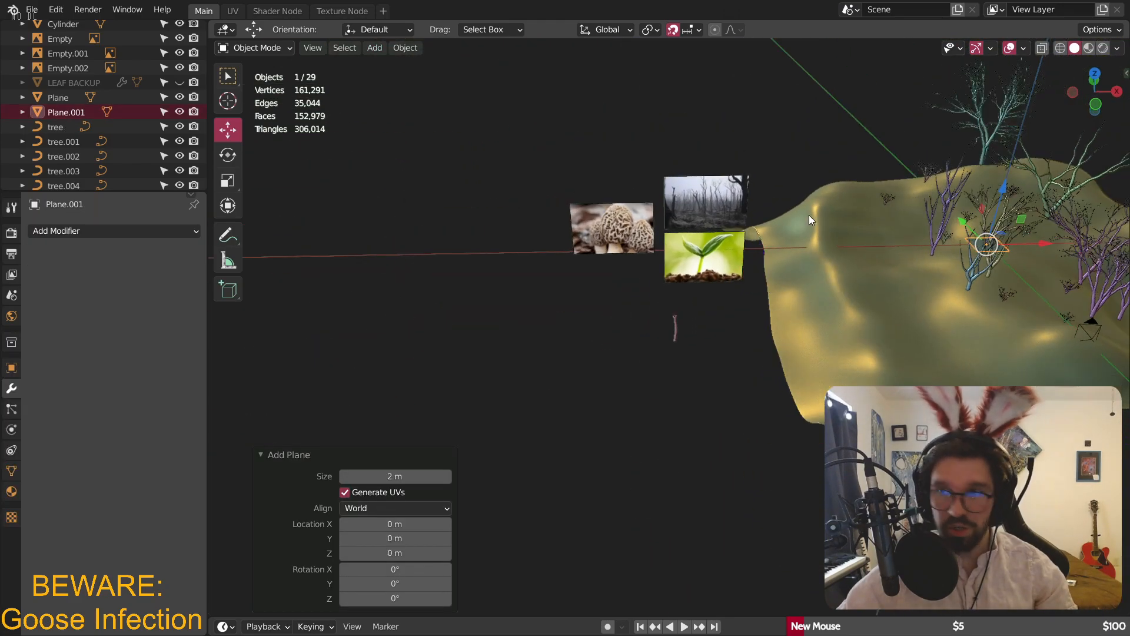
key(g)
key(x)
click(471, 281)
scroll(653, 253, up, 6)
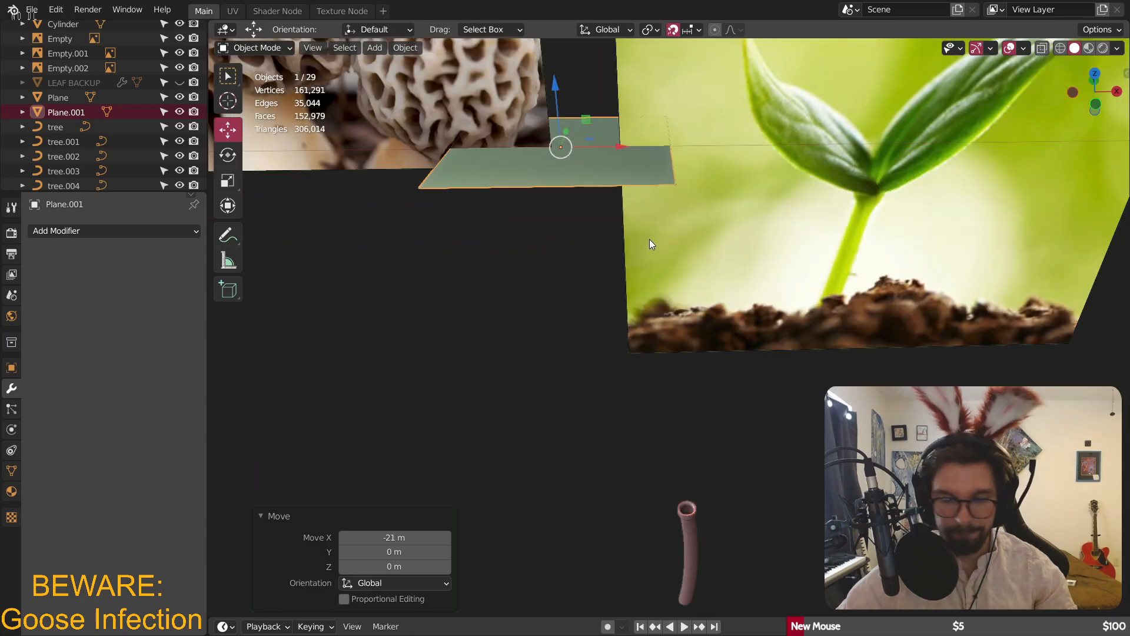
key(g)
key(z)
click(643, 491)
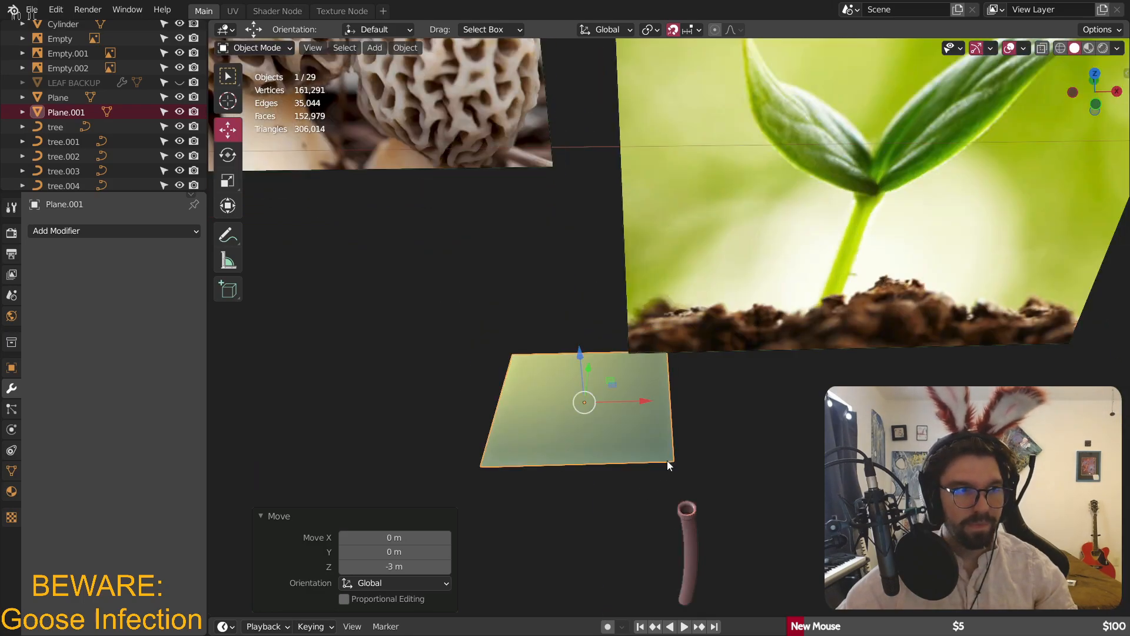
- Lower the plane another 1 m along Z, closer to the stem's opening
shift+middle_drag(666, 461, 628, 309)
scroll(629, 312, up, 3)
shift+middle_drag(682, 388, 642, 317)
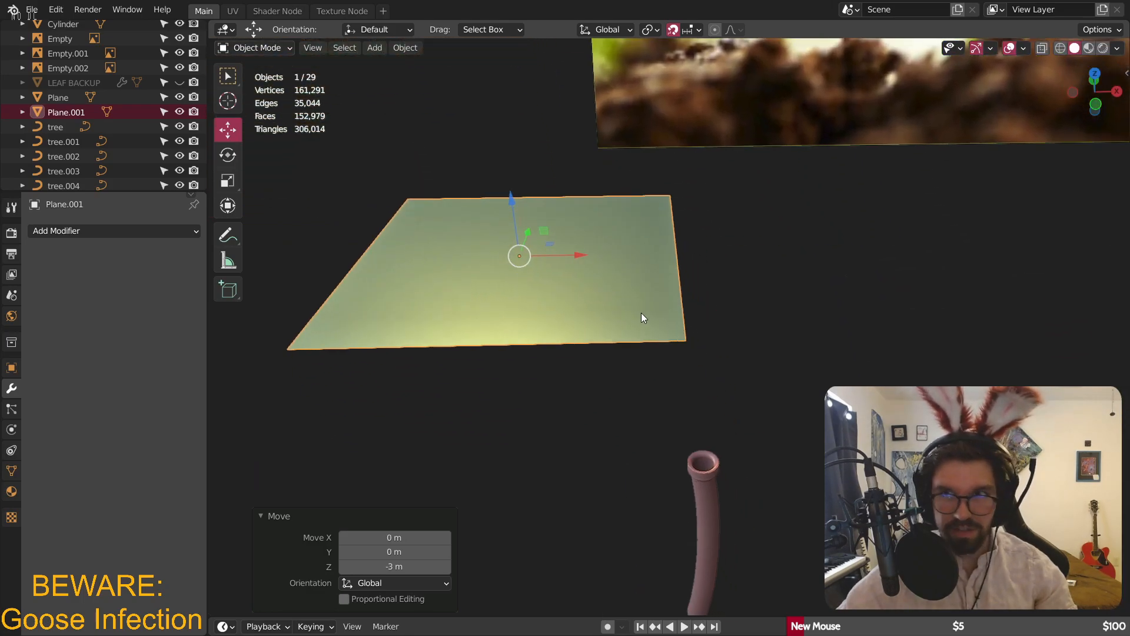
key(g)
key(z)
click(647, 413)
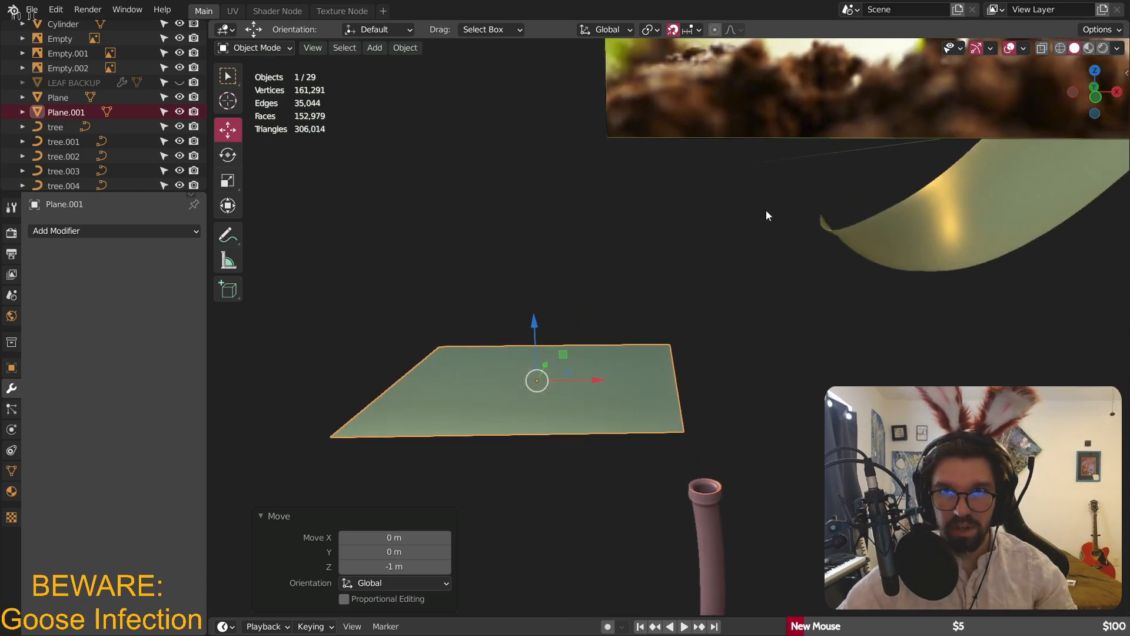
- Turn off snapping and lower the plane by about 0.35 m along Z
click(672, 29)
key(g)
key(z)
click(627, 351)
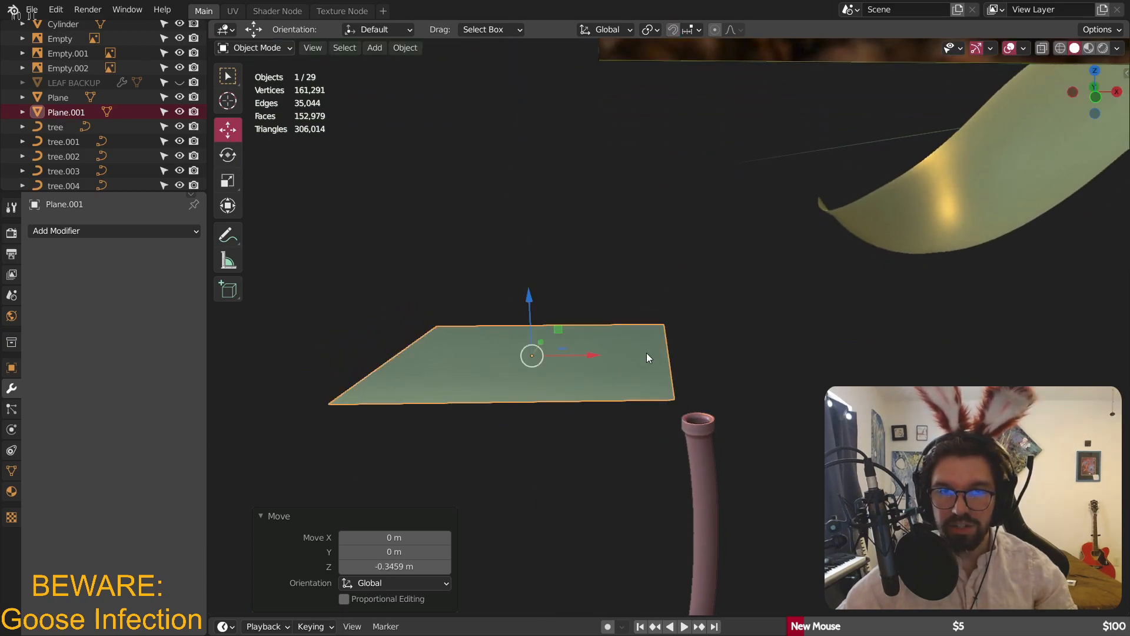
- Move the plane about -0.19 m along X and -0.51 m along Z so its edge meets the stem's opening
middle_drag(629, 349, 642, 265)
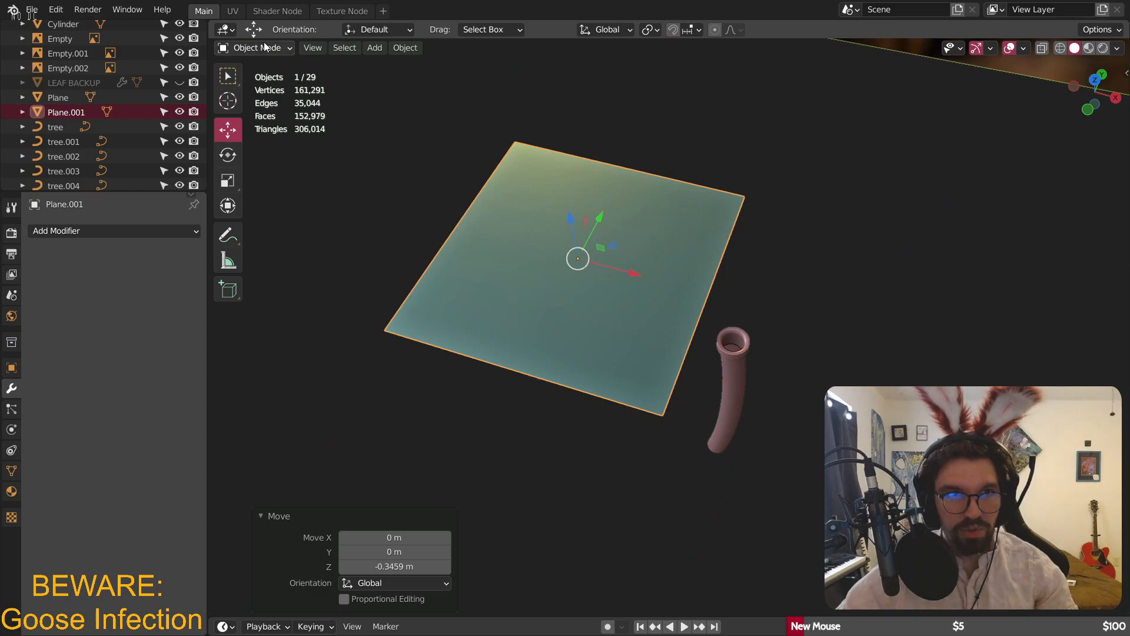
click(266, 51)
middle_drag(671, 347, 620, 238)
key(g)
key(x)
click(565, 235)
scroll(636, 280, up, 2)
drag(594, 222, 538, 207)
key(g)
key(z)
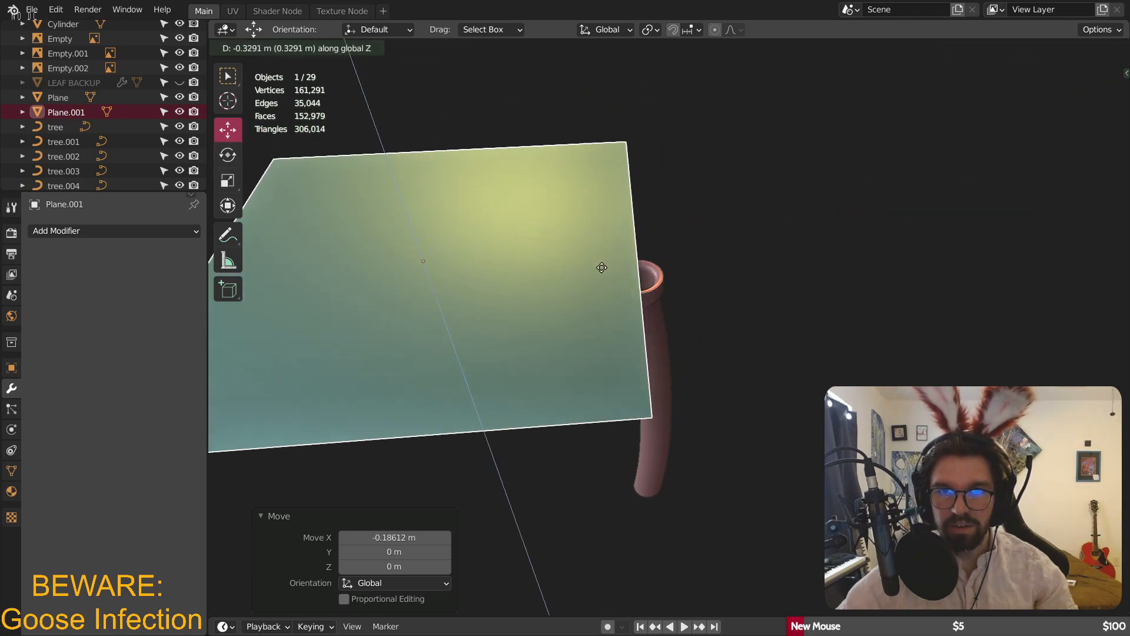
click(588, 304)
middle_drag(610, 305, 552, 324)
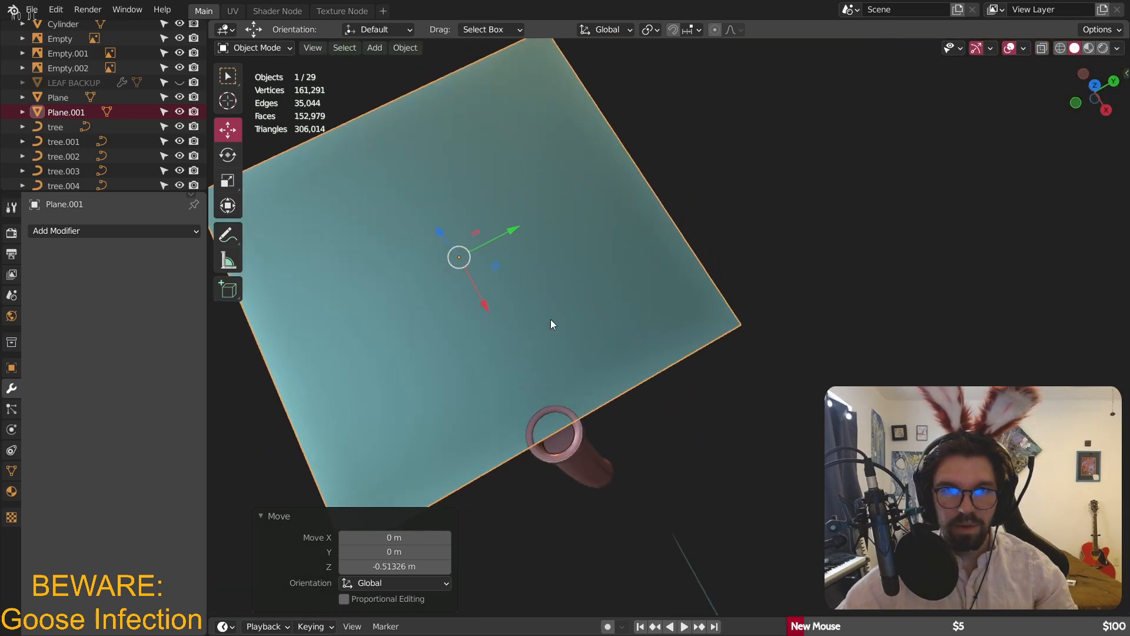
- In Edit Mode, scale the plane's stem-side edge down until it fits the width of the stem's opening
click(269, 59)
click(263, 49)
click(431, 241)
click(275, 49)
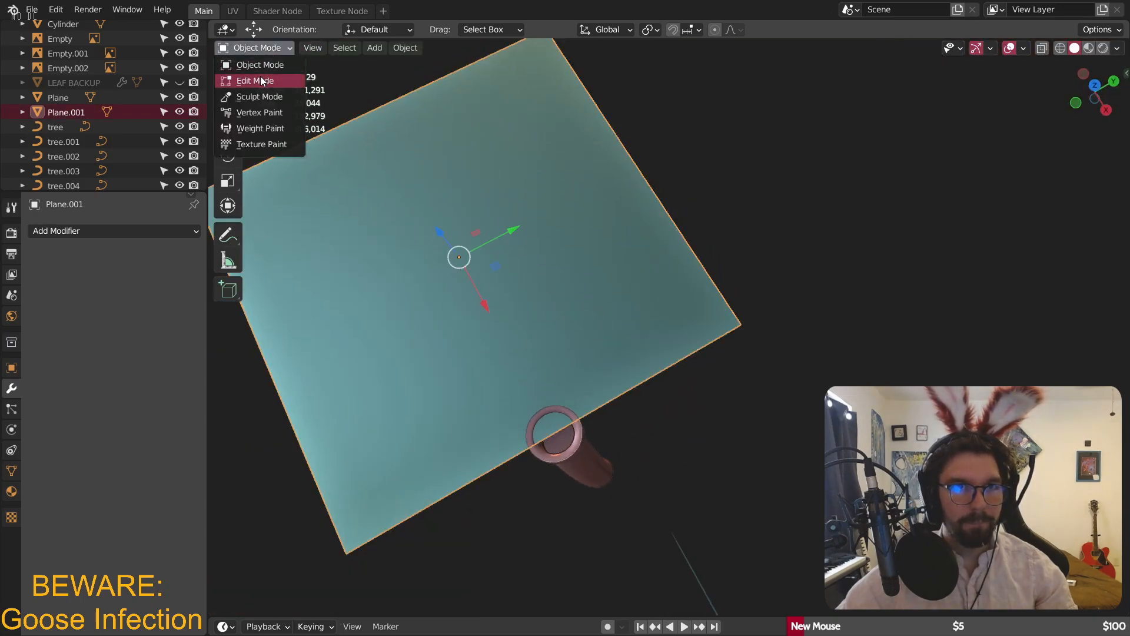
click(253, 79)
shift+middle_drag(372, 211, 466, 114)
click(550, 406)
key(s)
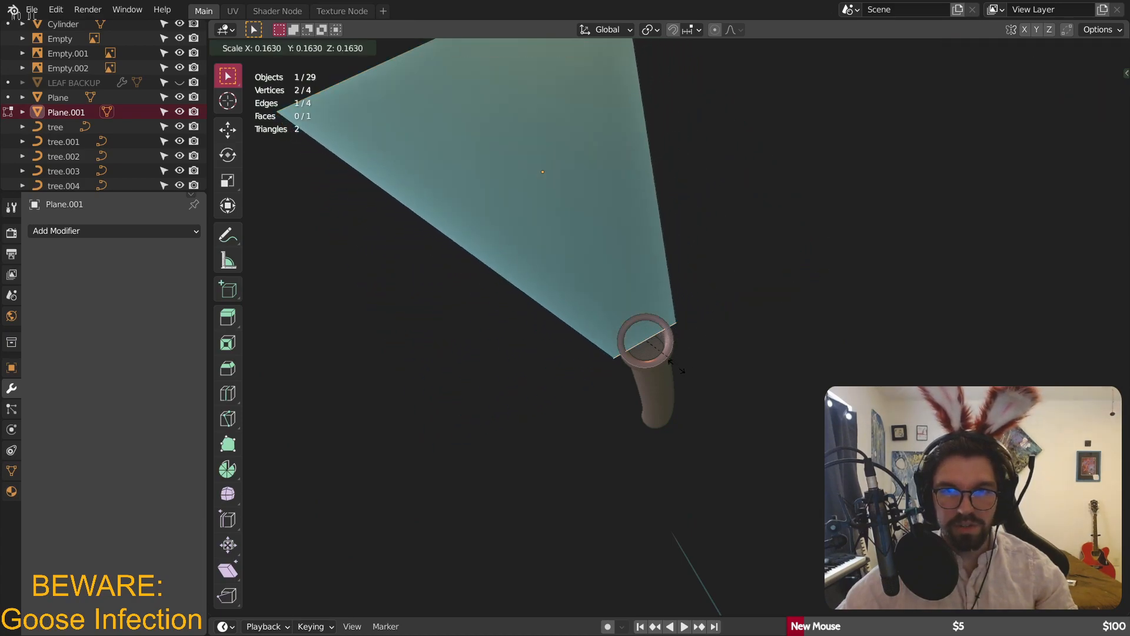
click(683, 352)
scroll(759, 275, up, 3)
key(s)
click(716, 311)
- Add one loop cut across the middle of the tapered plane
scroll(716, 310, down, 3)
middle_drag(716, 310, 735, 330)
click(229, 392)
middle_drag(449, 408, 326, 284)
click(522, 450)
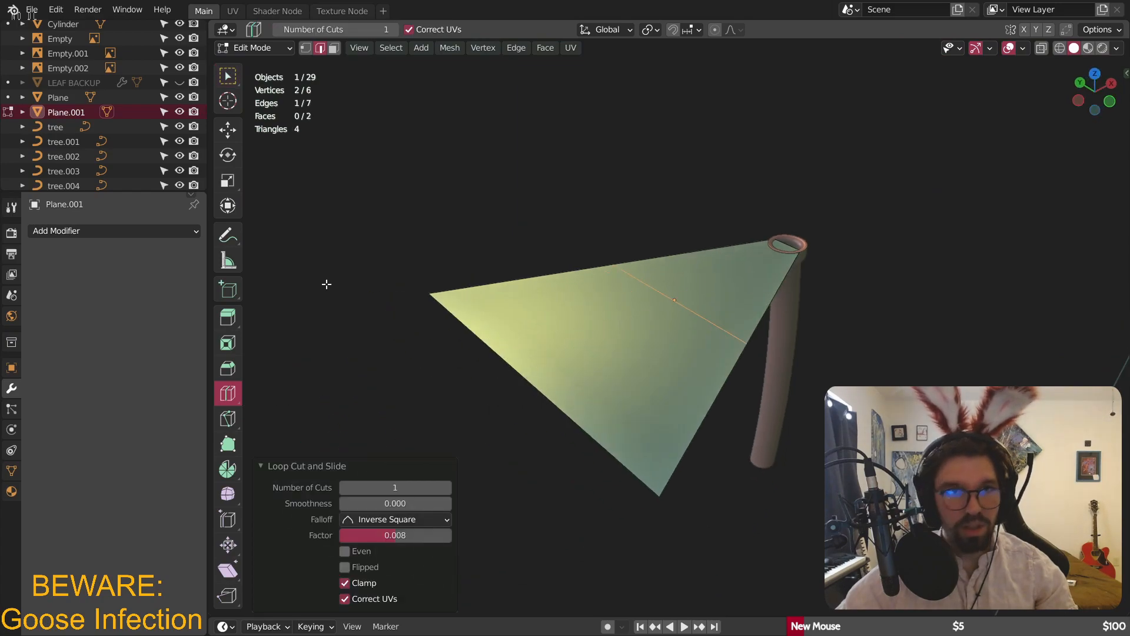
- Merge the two far corner vertices at their center to form the leaf's pointed tip
click(306, 48)
key(w)
middle_drag(448, 235, 495, 249)
click(523, 253)
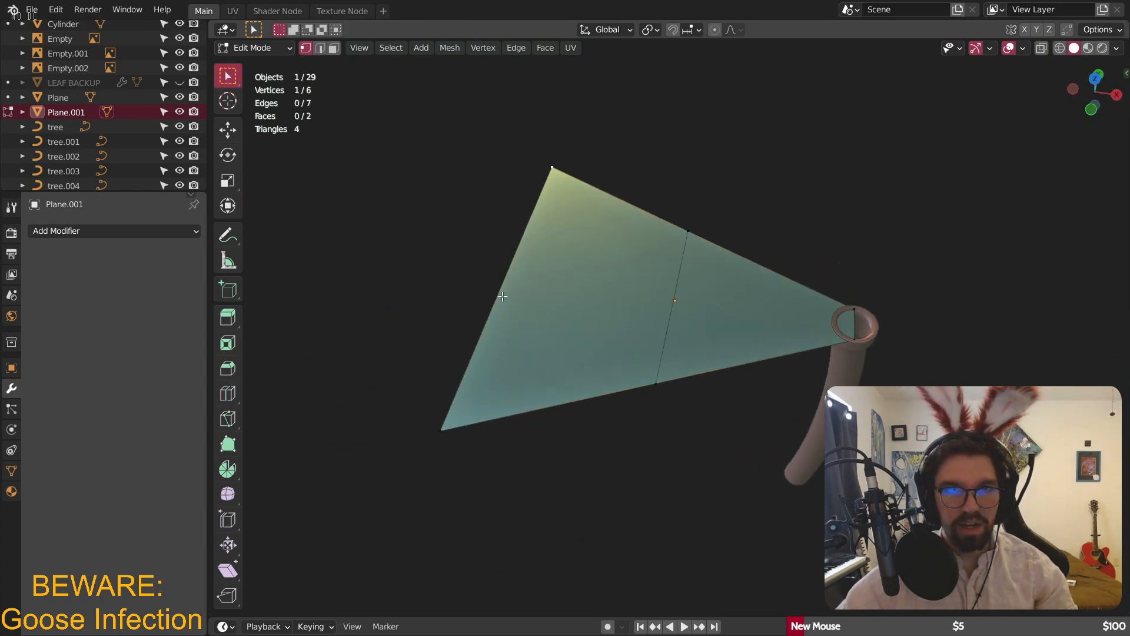
right_click(450, 416)
mouse_move(449, 412)
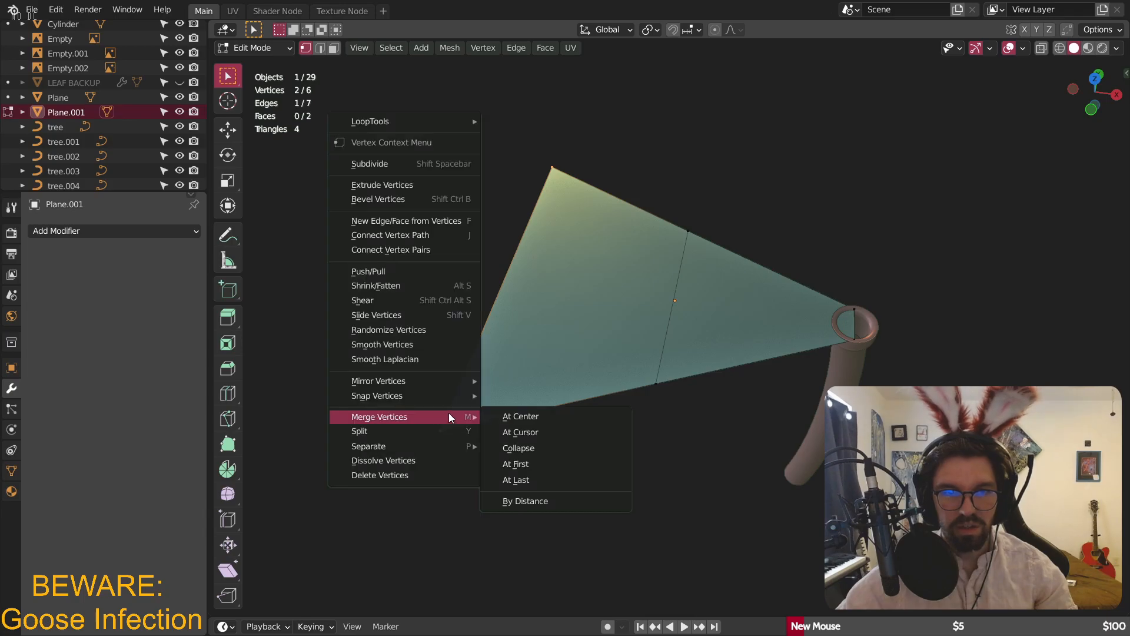
click(510, 415)
click(636, 295)
- Scale the leaf's middle cross edge to adjust its width, using a factor of 1.882 for the final resize
shift+middle_drag(636, 295, 445, 195)
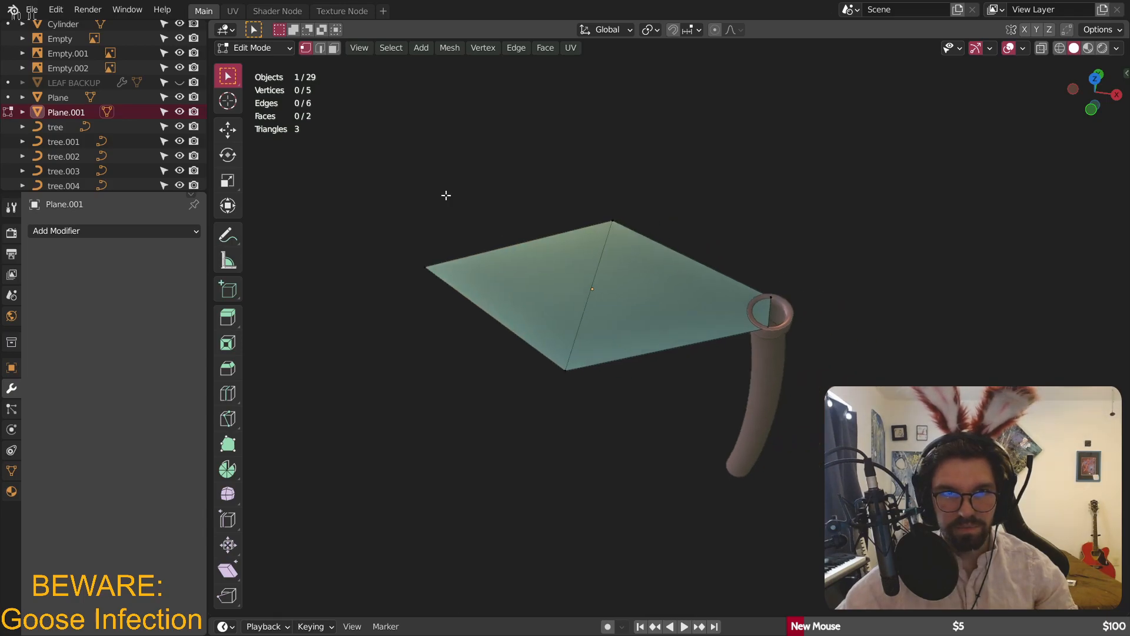
click(569, 275)
key(s)
click(664, 259)
middle_drag(664, 260, 568, 298)
key(s)
click(677, 237)
- Raise the leaf's middle cross edge by about 0.22 m along Z
mouse_move(677, 237)
middle_down()
mouse_move(667, 245)
mouse_move(656, 231)
middle_up()
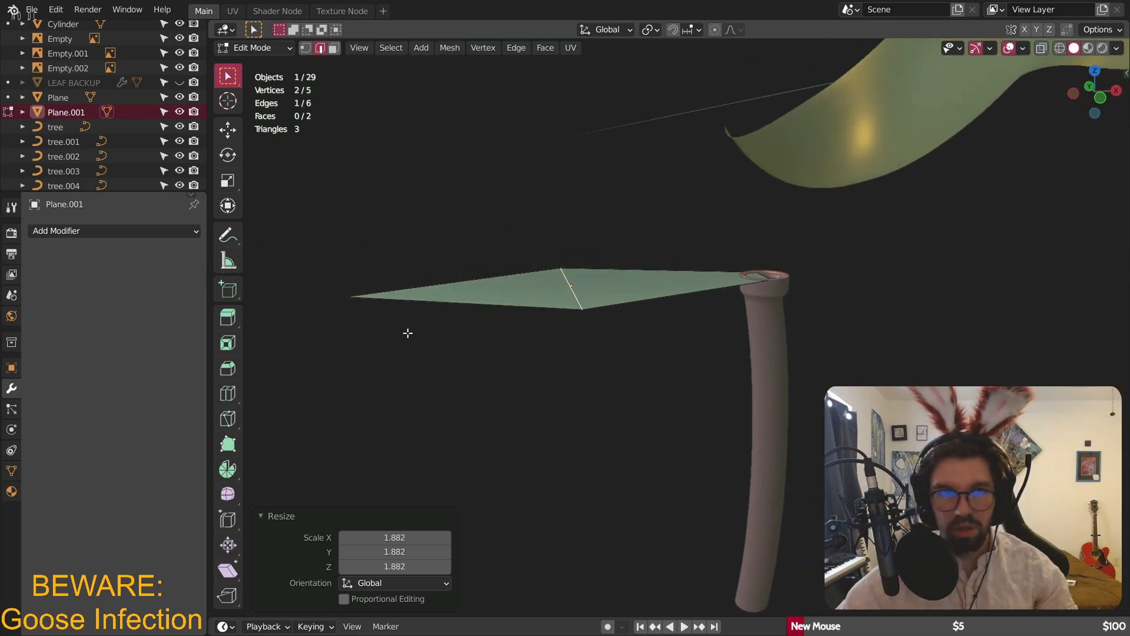
click(228, 129)
drag(570, 230, 585, 182)
middle_drag(585, 182, 434, 255)
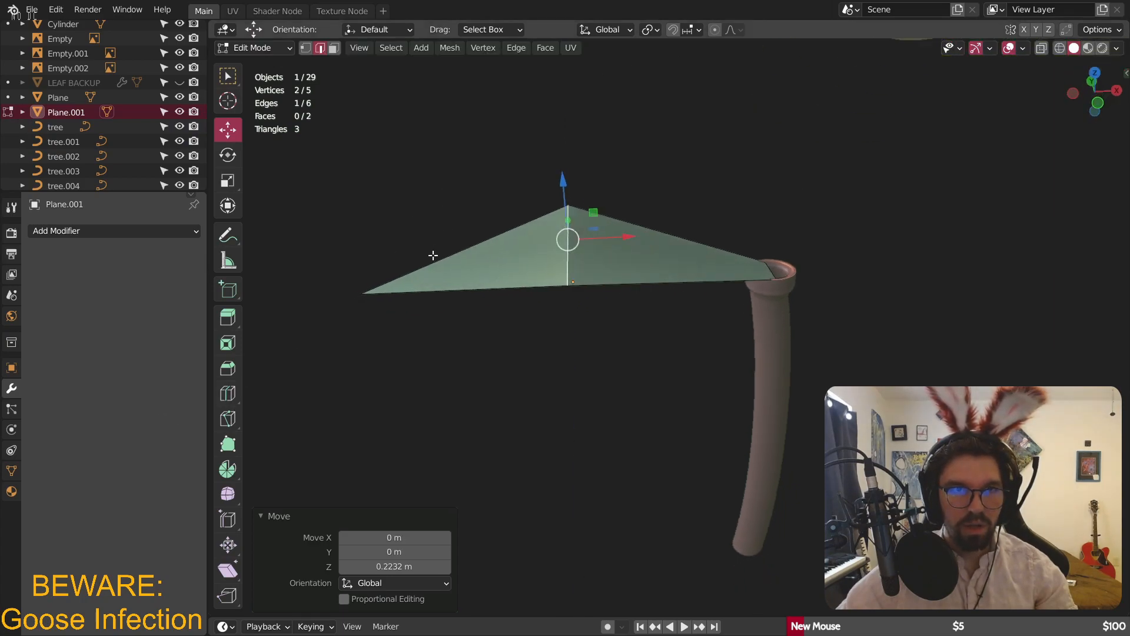
- Subdivide the two side edges between the leaf's middle and its tip with one cut
key(alt+a)
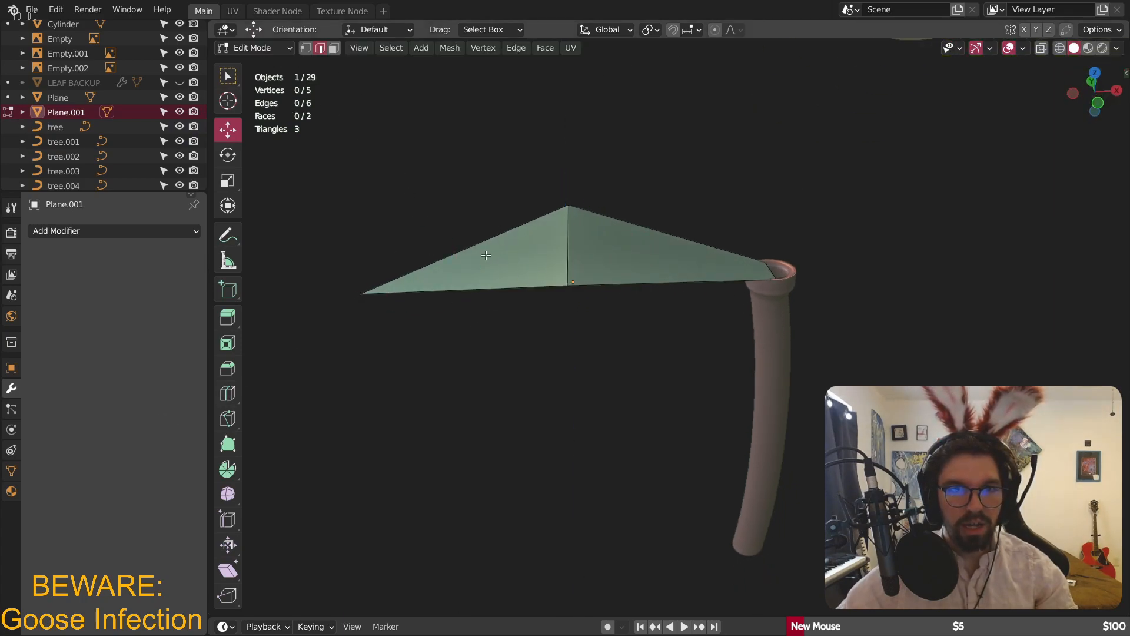
click(486, 243)
shift+click(491, 291)
right_click(491, 292)
click(490, 292)
- Subdivide the two short side edges nearest the leaf's tip with one cut
key(1)
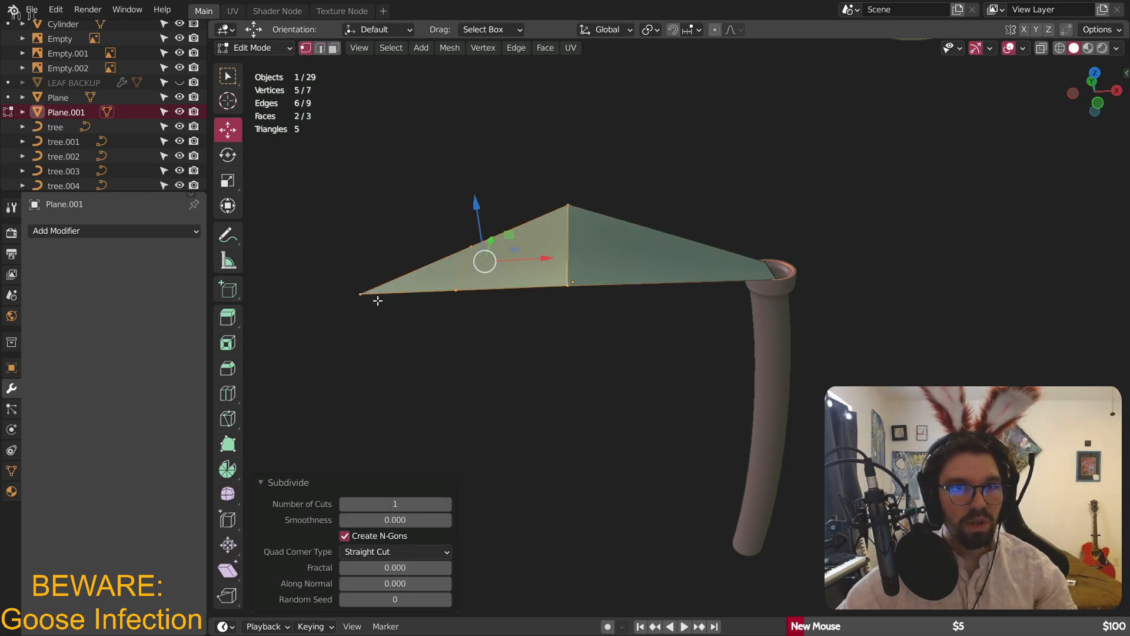
middle_drag(372, 291, 412, 253)
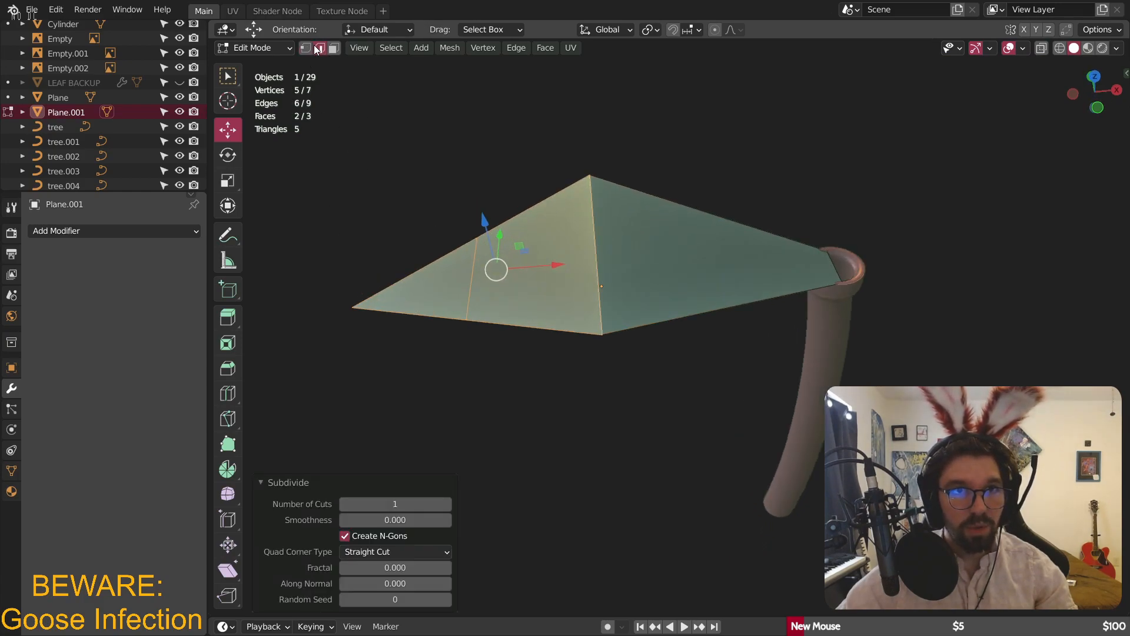
click(418, 263)
shift+click(434, 312)
right_click(434, 311)
click(434, 311)
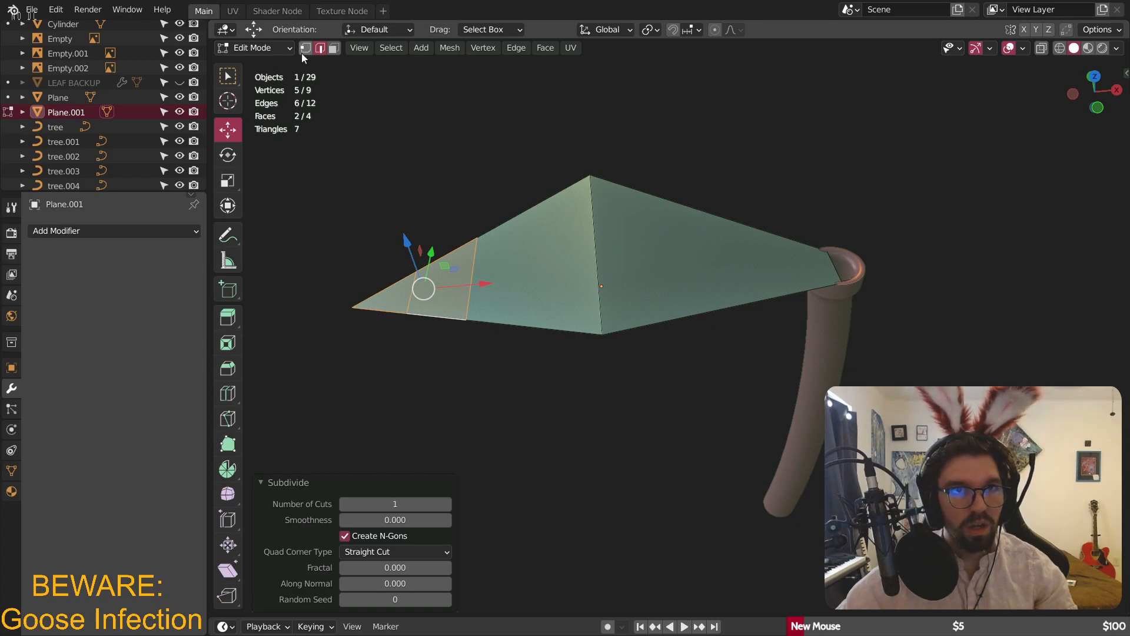
- Raise the leaf's tip vertex slightly along Z to curl the tip upward
click(356, 319)
middle_drag(355, 319, 376, 232)
drag(349, 243, 351, 216)
click(512, 290)
middle_drag(512, 290, 353, 305)
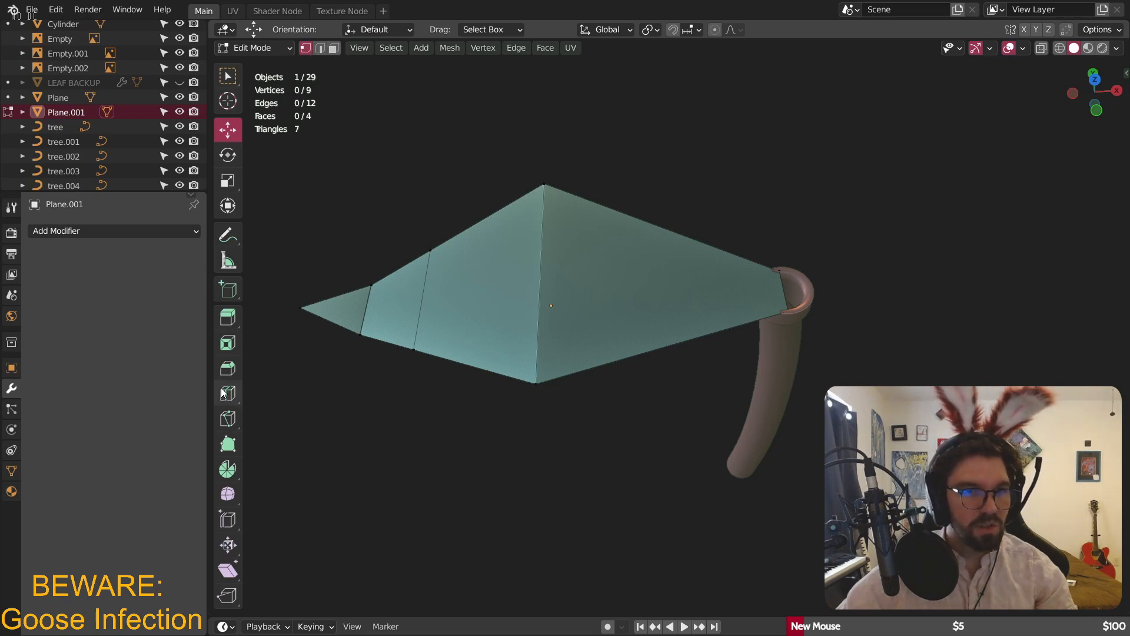
- Add four loop cuts across the leaf, one on the tip side of the middle edge and three on the stem side
click(227, 394)
click(465, 336)
click(618, 348)
click(593, 360)
click(724, 294)
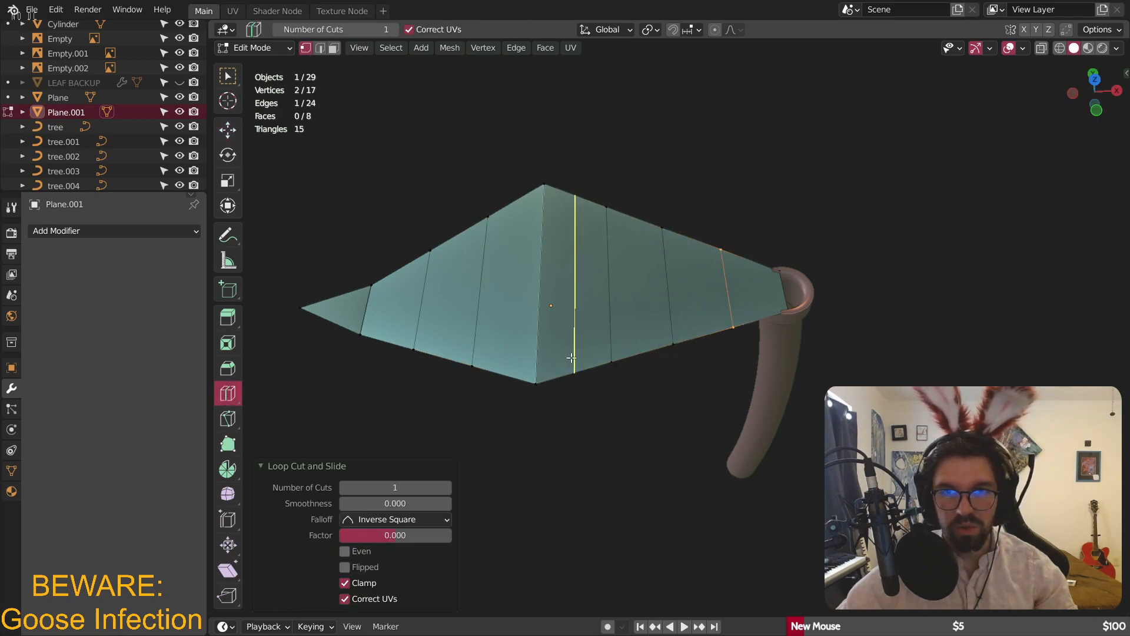
- Widen the cross edges on both sides of the leaf's middle edge, scaling the tip-side one by 1.166
middle_drag(577, 361, 524, 106)
key(w)
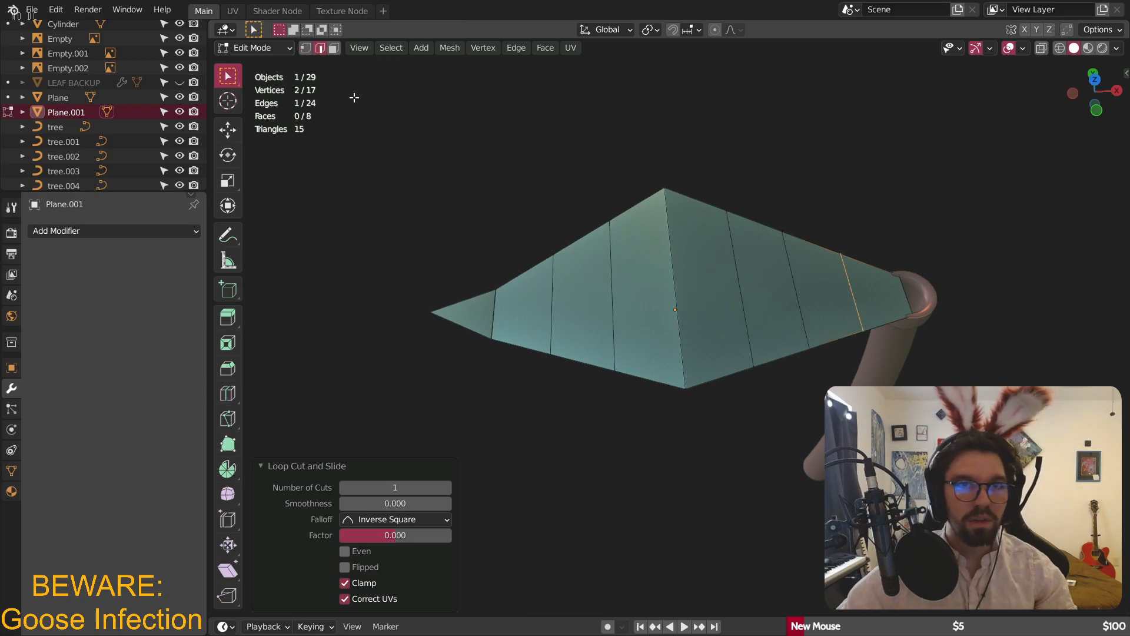
click(494, 324)
shift+click(551, 320)
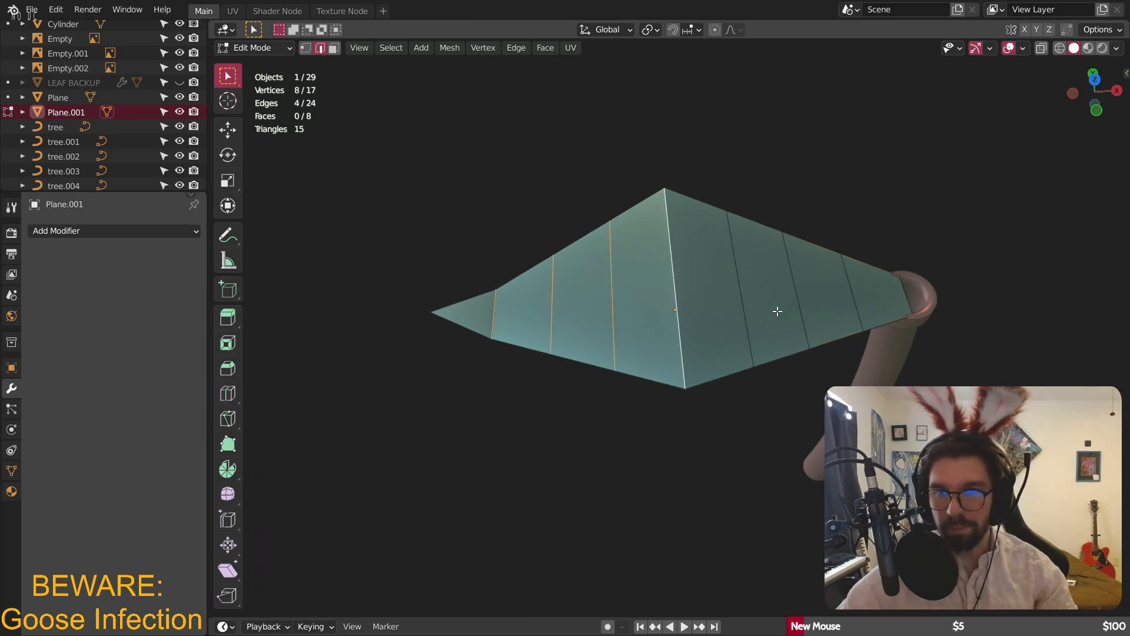
middle_drag(866, 305, 286, 54)
click(630, 347)
key(s)
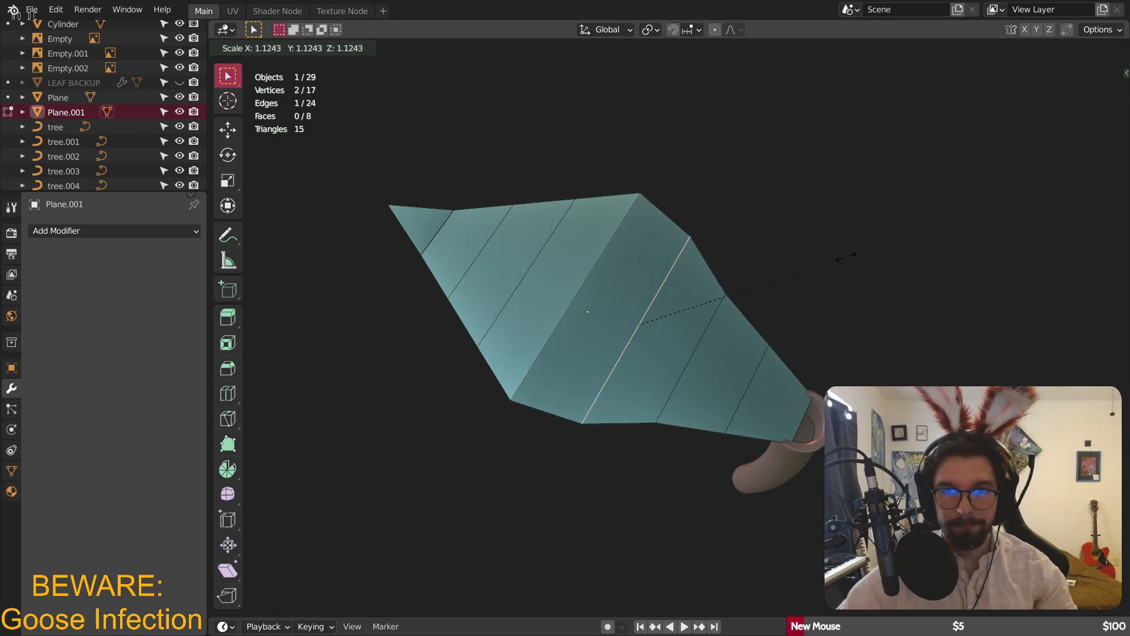
click(851, 251)
key(s)
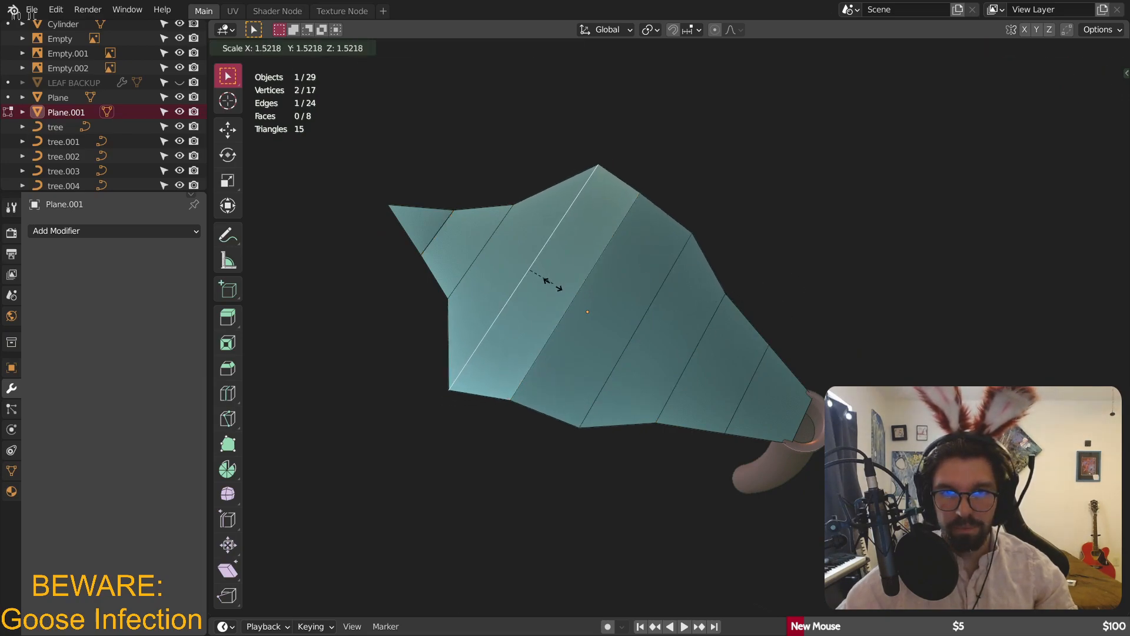
click(535, 292)
middle_drag(536, 291, 592, 424)
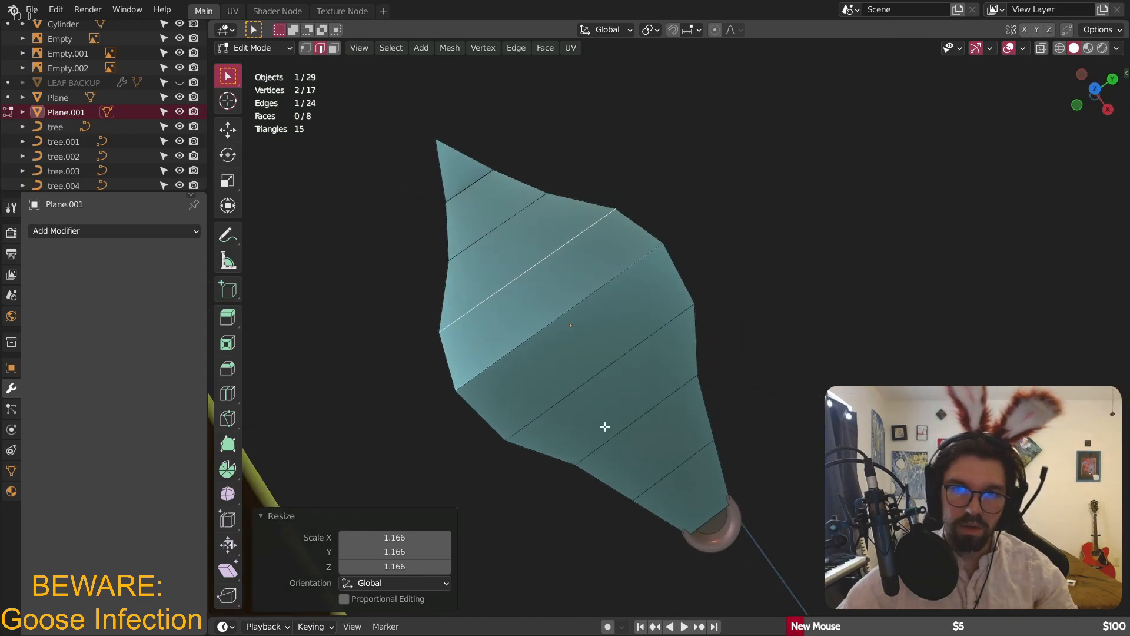
- Widen the second cross edge on the stem side of the middle by a factor of 1.196
key(s)
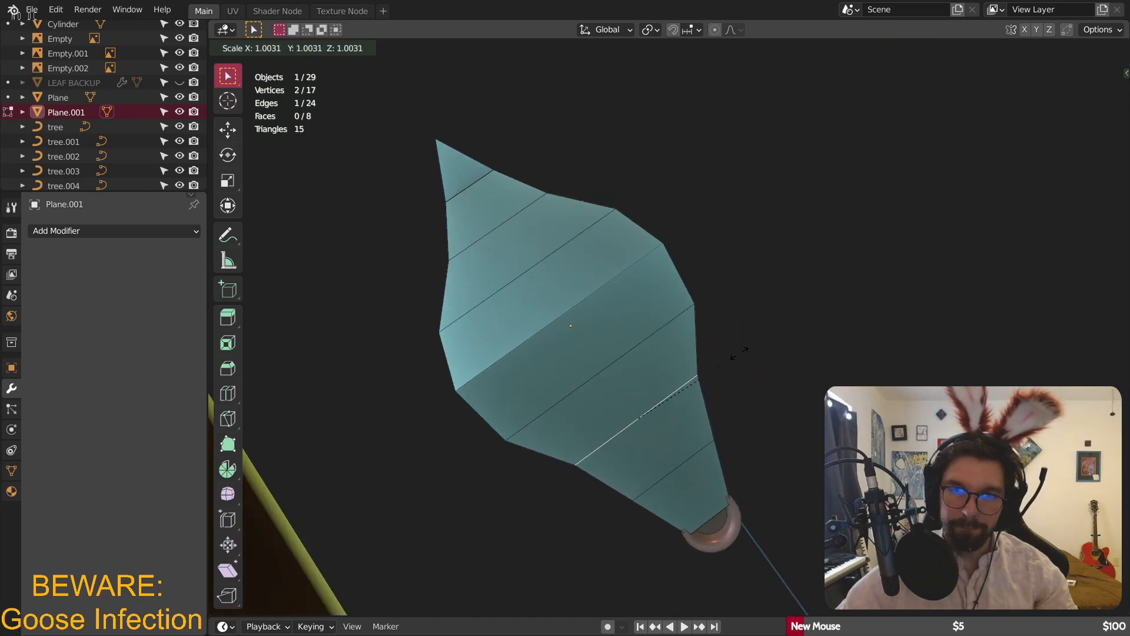
click(754, 339)
middle_drag(651, 369, 719, 379)
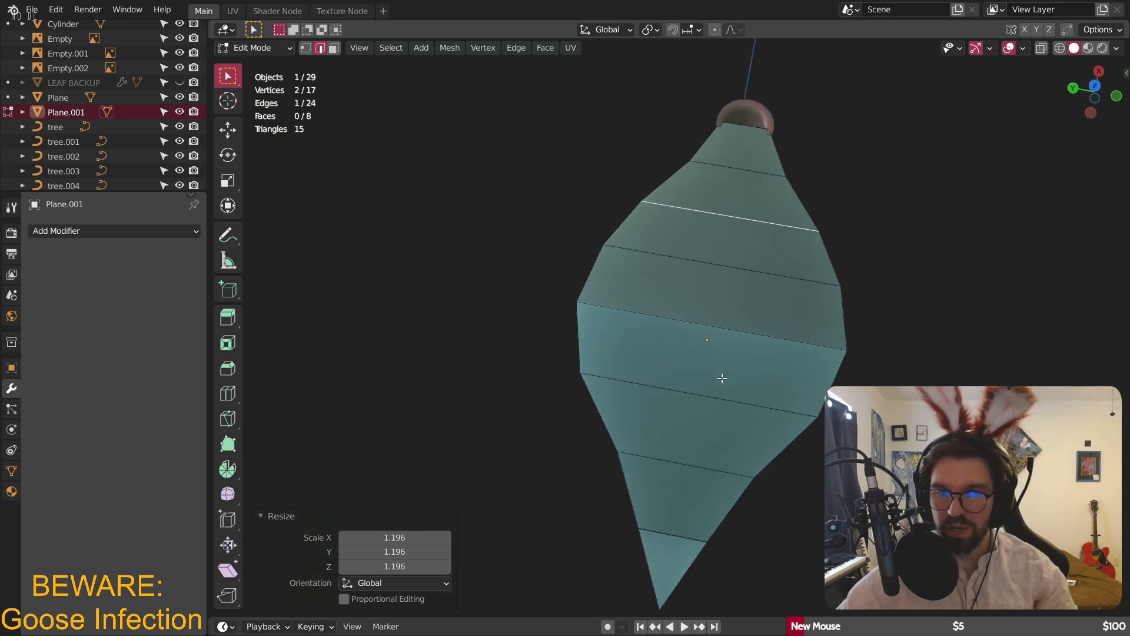
- Widen the two cross edges nearest the leaf's tip by factors of 1.2425 and 1.1928
key(s)
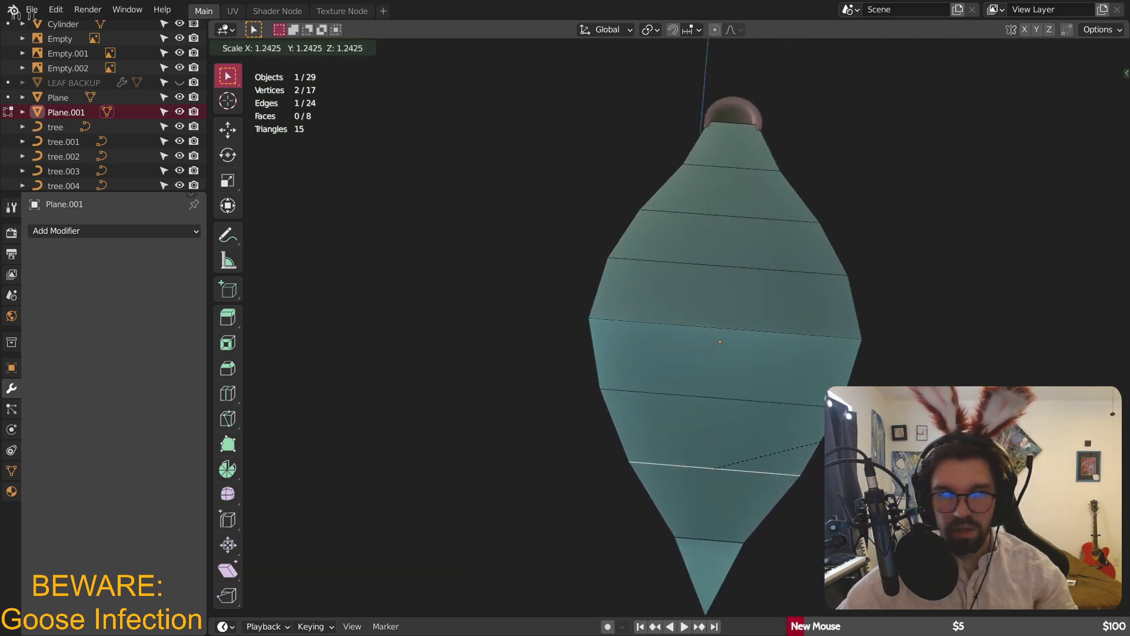
click(821, 443)
shift+middle_drag(836, 506, 780, 488)
key(s)
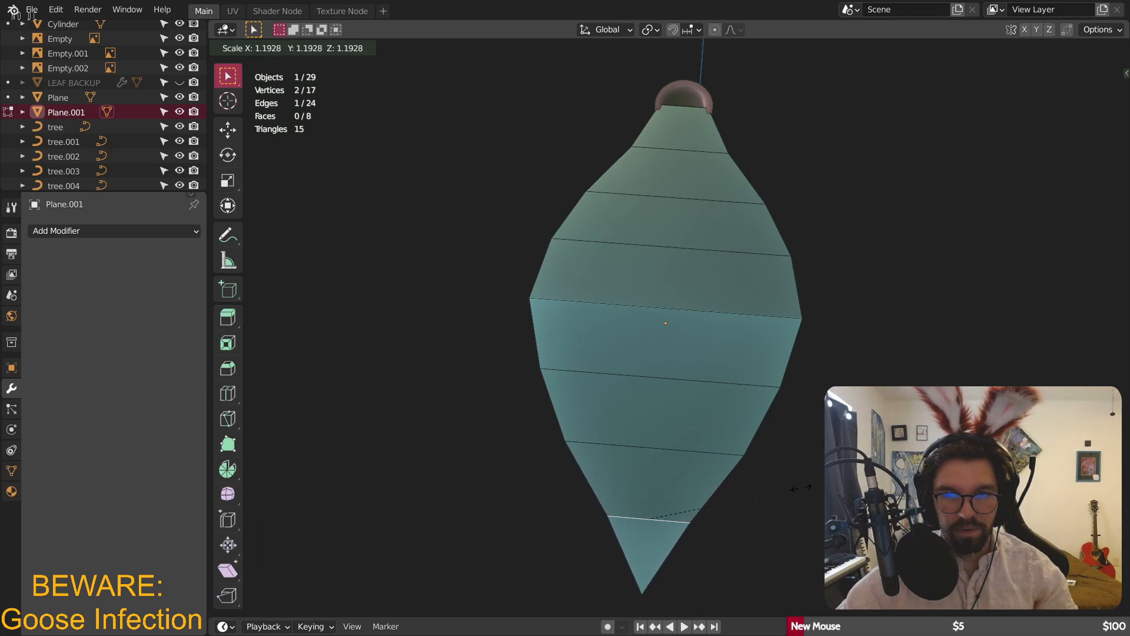
key(Return)
key(s)
click(766, 304)
- Raise the cross edge just on the tip side of the middle along Z to round the leaf's peak
middle_drag(766, 304, 569, 357)
click(569, 356)
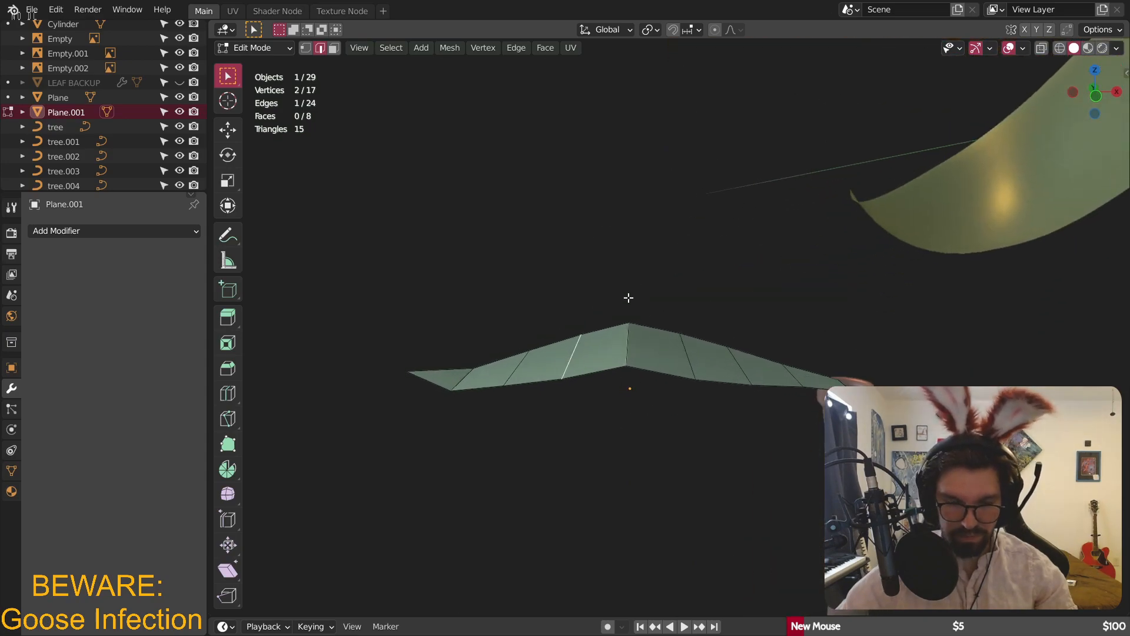
key(g)
key(z)
click(648, 340)
key(g)
key(z)
right_click(683, 353)
click(481, 271)
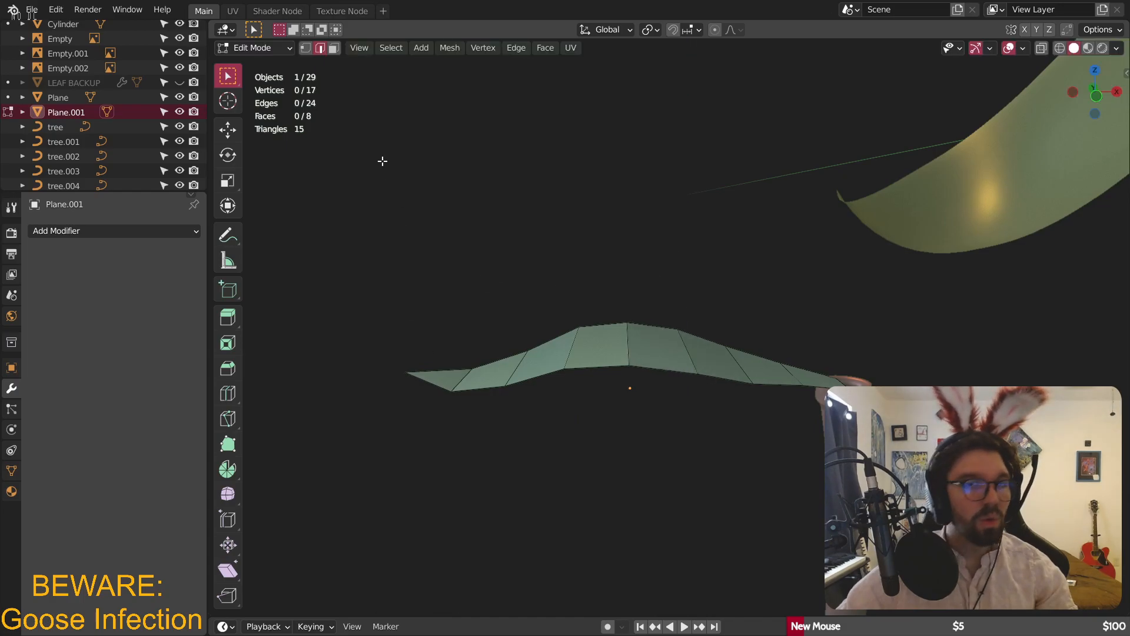
- Return to Object Mode and apply the leaf's scale
key(Tab)
key(ctrl+a)
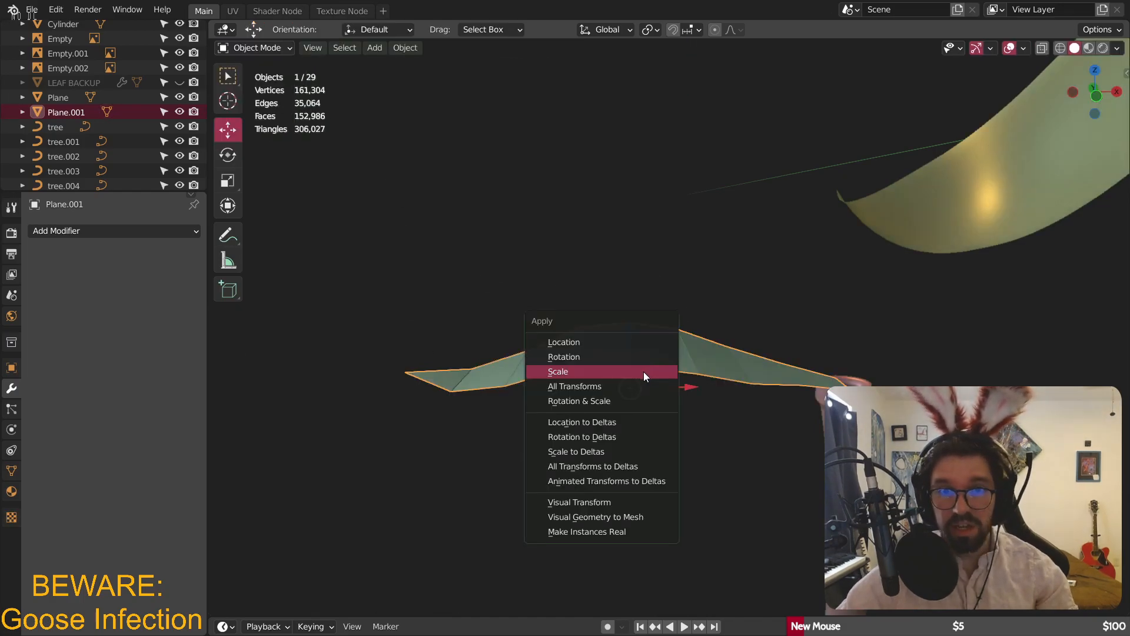
click(643, 372)
- Bevel the seven cross edges of the leaf with multiple segments to smooth its outline and curvature
click(282, 48)
click(261, 72)
mouse_move(544, 329)
middle_down()
mouse_move(548, 368)
mouse_move(532, 345)
middle_up()
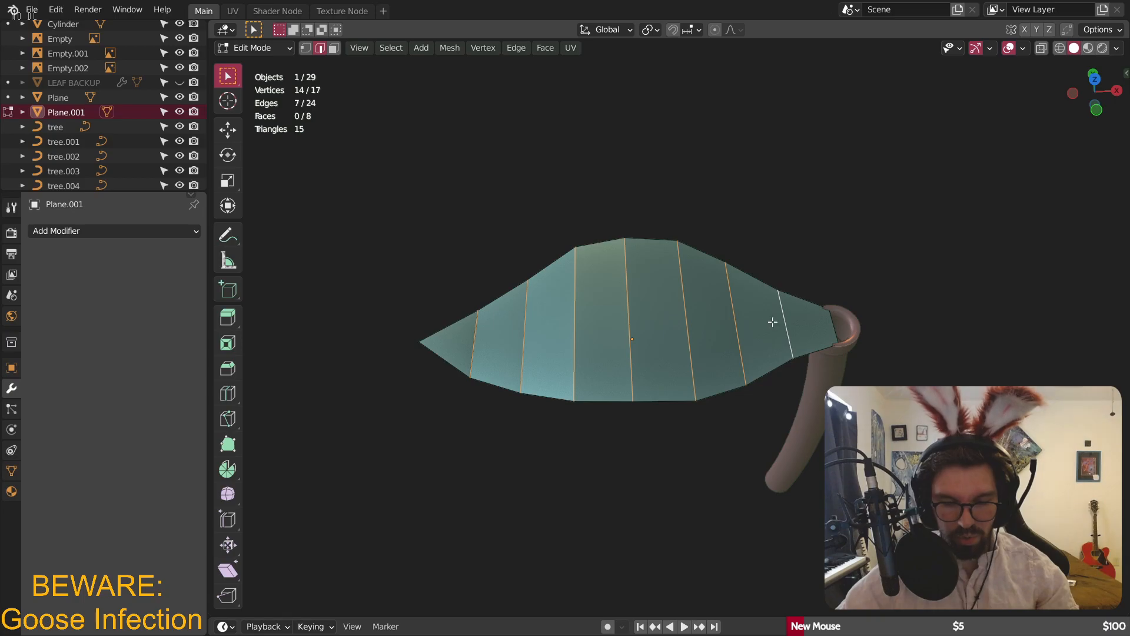
key(ctrl+b)
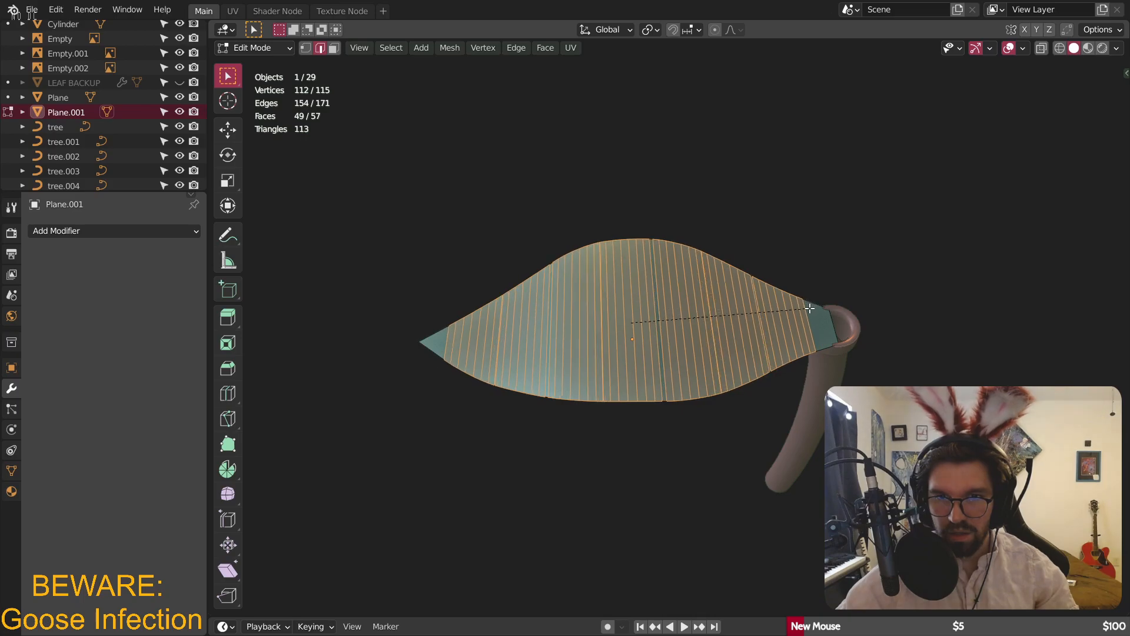
click(806, 307)
- Return to Object Mode and shade the leaf smooth
click(252, 48)
click(259, 61)
middle_drag(500, 200, 676, 315)
right_click(644, 300)
click(644, 299)
- Rotate the leaf about 46.3° around the global Y axis so its tip points upward
middle_drag(721, 280, 661, 275)
key(r)
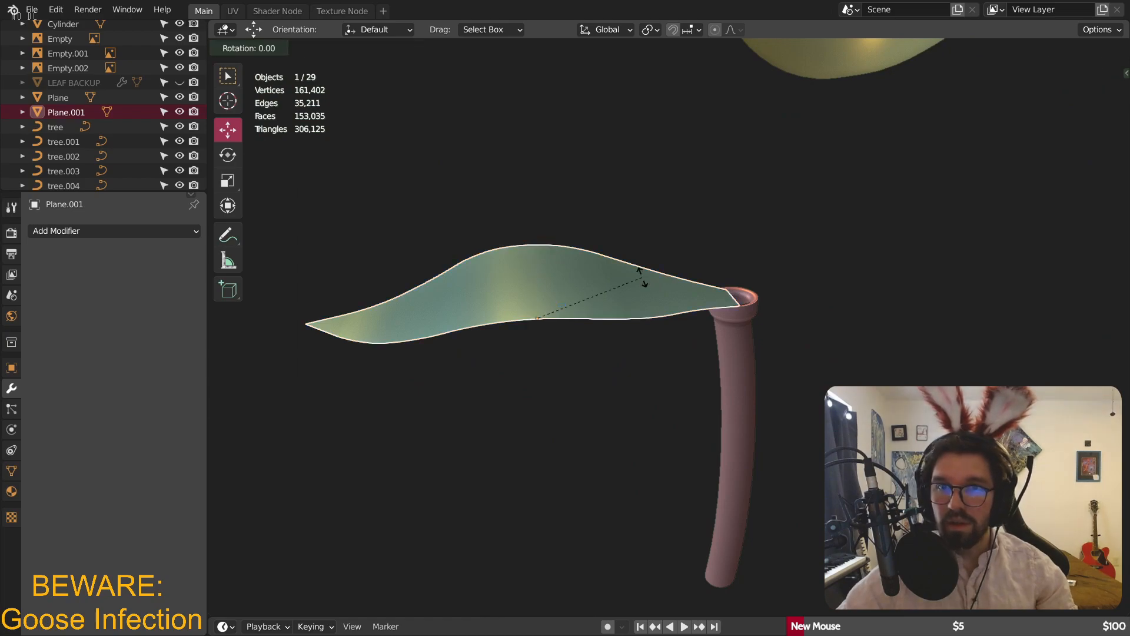
key(y)
click(692, 307)
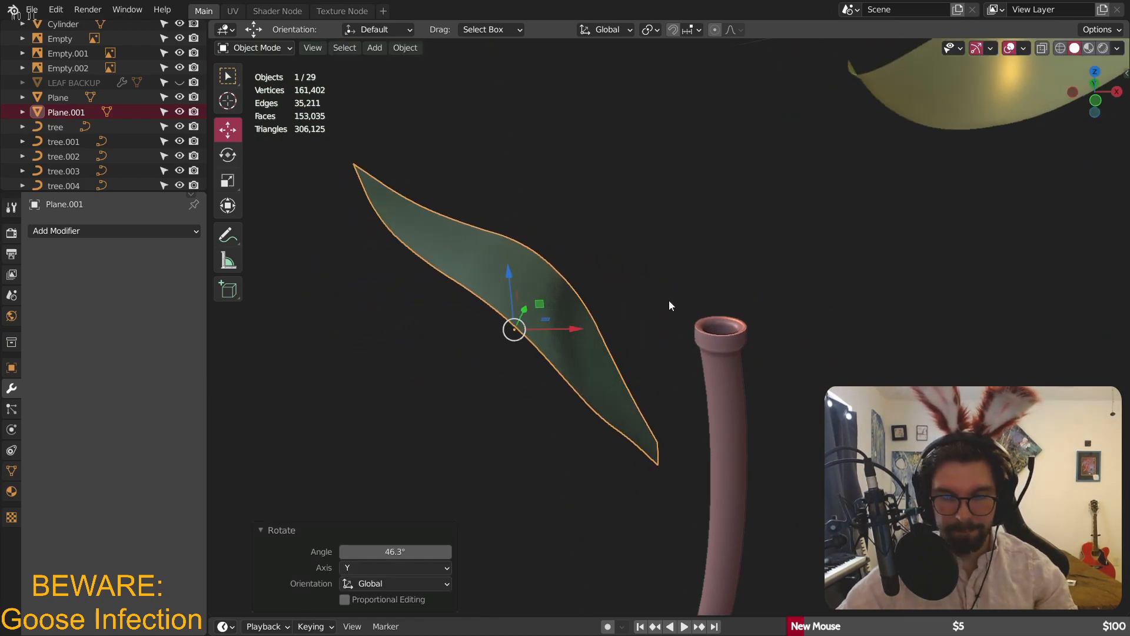
- Move the leaf along X toward the stem and raise it 0.61295 m along Z to the stem's opening
key(g)
key(x)
click(735, 298)
key(g)
key(z)
click(729, 172)
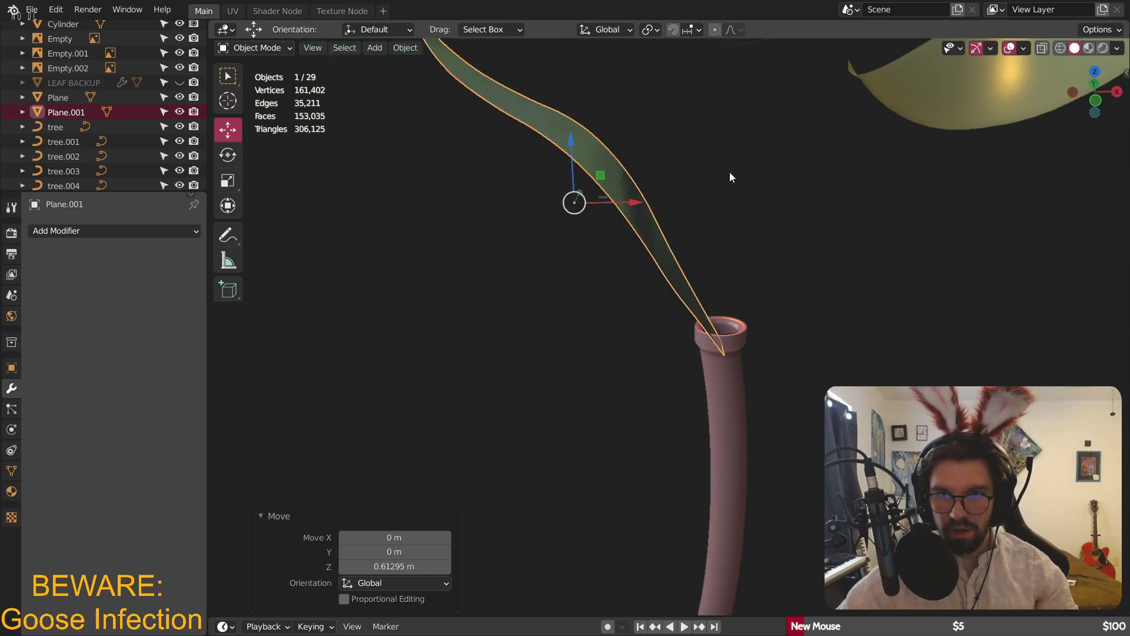
key(g)
key(z)
right_click(708, 199)
middle_drag(708, 199, 697, 274)
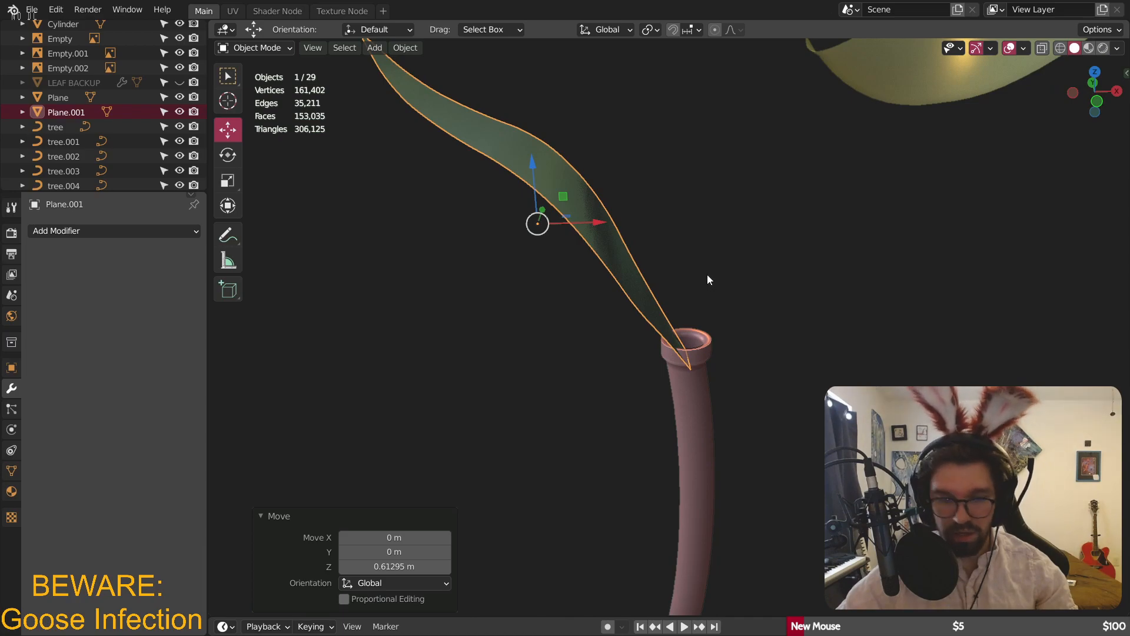
- Shift the leaf -0.080264 m along X and 0.088911 m along Z to seat its base at the stem's rim
key(g)
key(x)
click(690, 282)
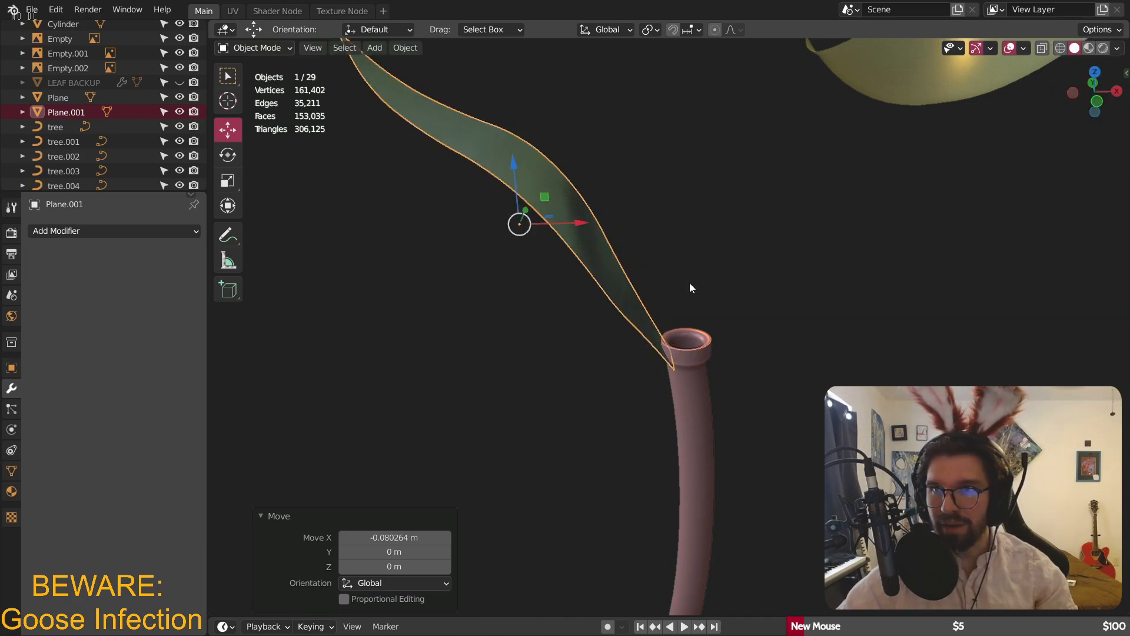
key(g)
key(z)
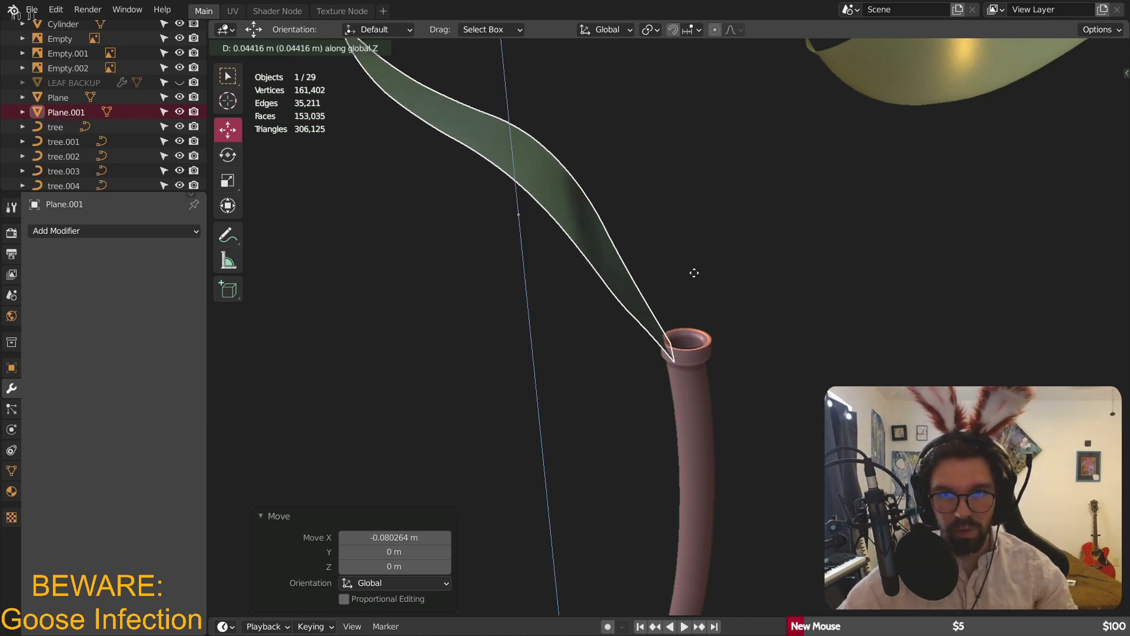
click(705, 263)
- Examine the joint between the leaf's base and the stem's rim from several sides
scroll(679, 332, up, 2)
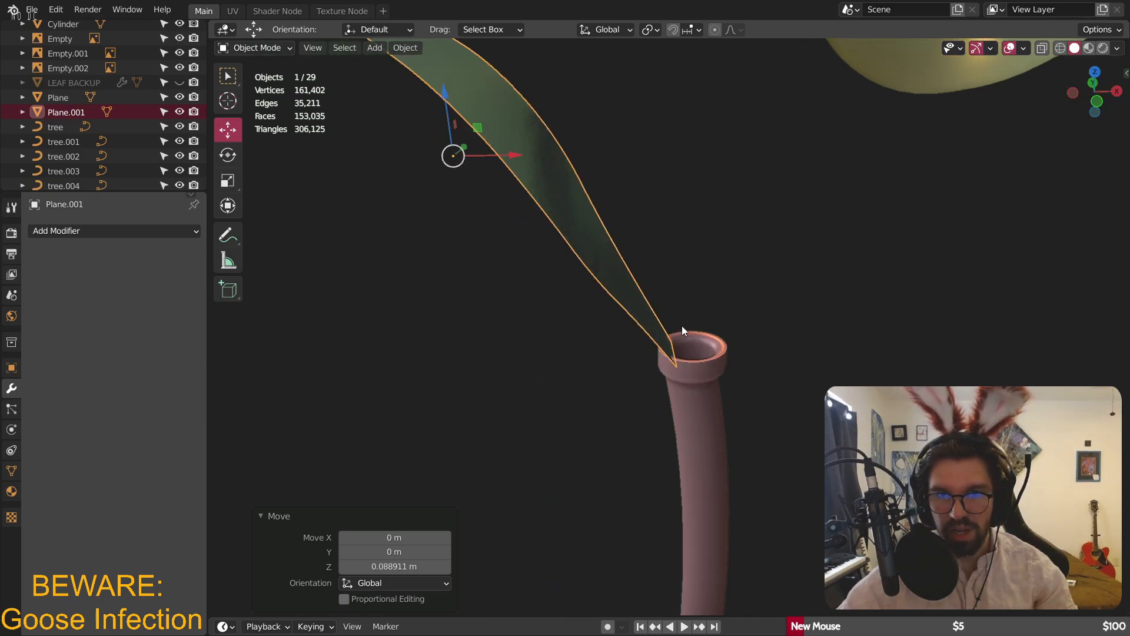
click(718, 300)
middle_drag(718, 300, 659, 306)
scroll(756, 300, up, 5)
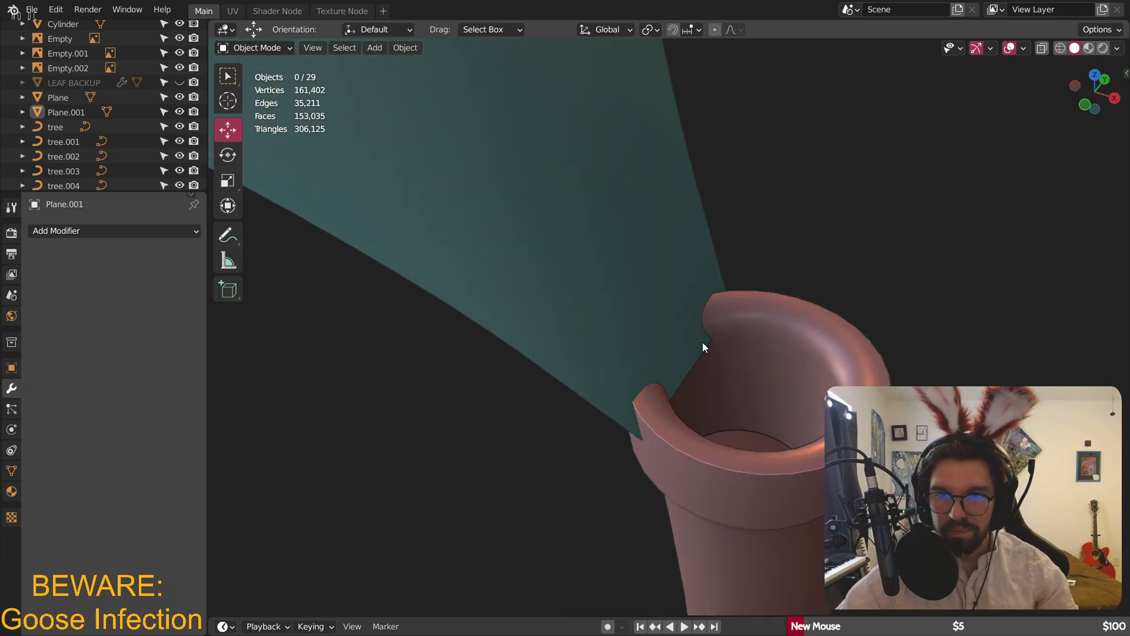
middle_drag(701, 341, 616, 361)
scroll(625, 318, down, 5)
click(619, 280)
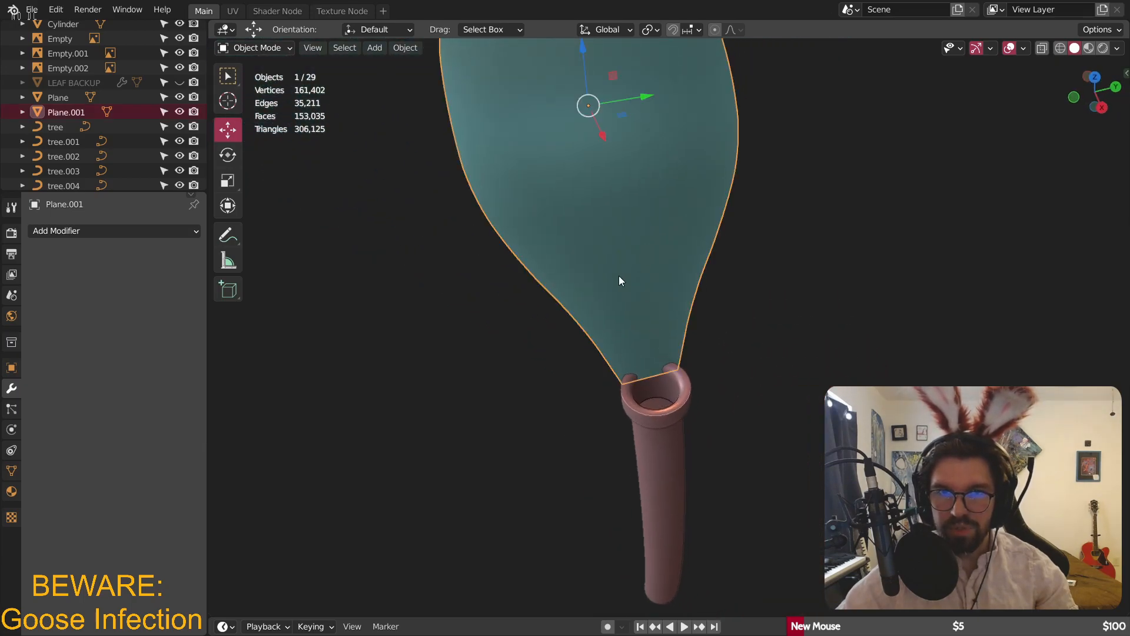
middle_drag(620, 293, 609, 294)
- Add one lengthwise loop cut down the center of the leaf in Edit Mode
click(235, 47)
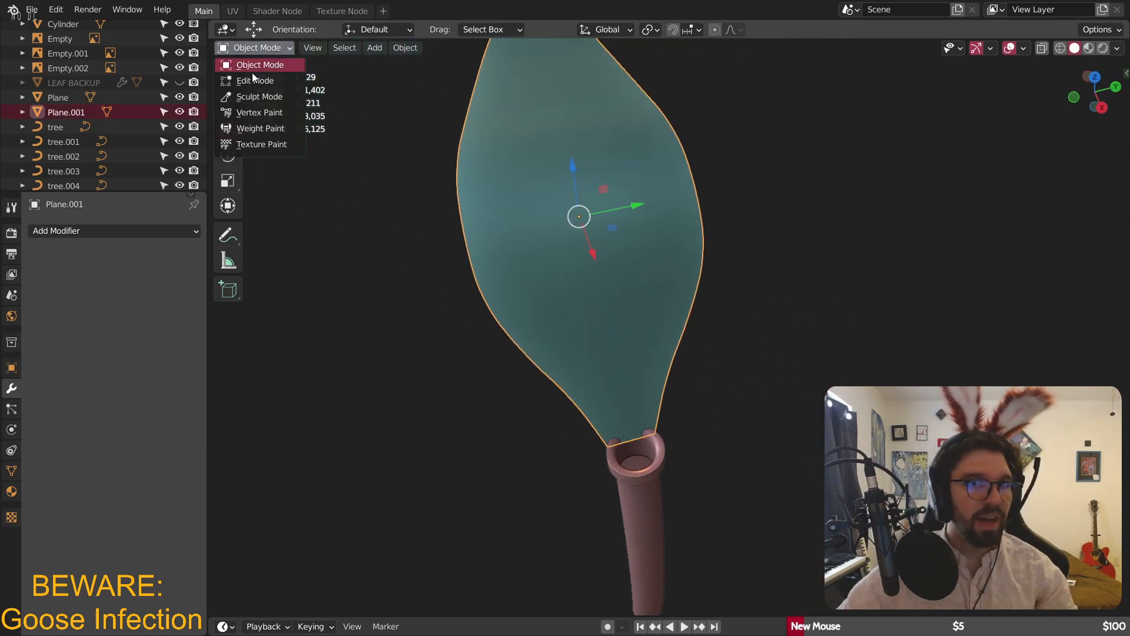
click(252, 68)
click(228, 393)
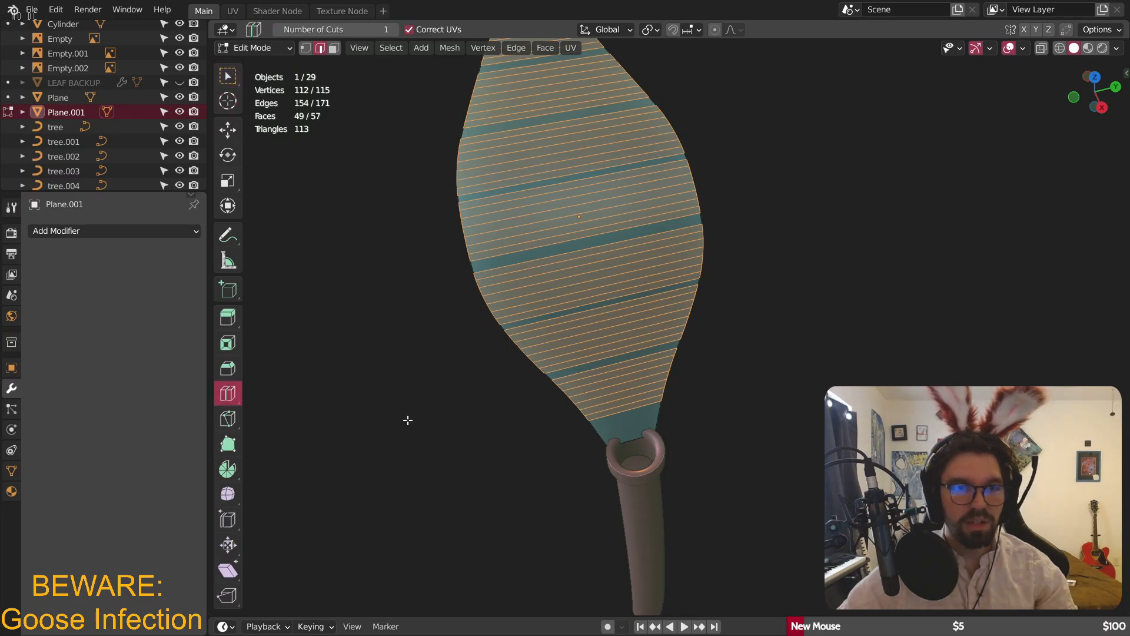
click(631, 433)
key(KP_Decimal)
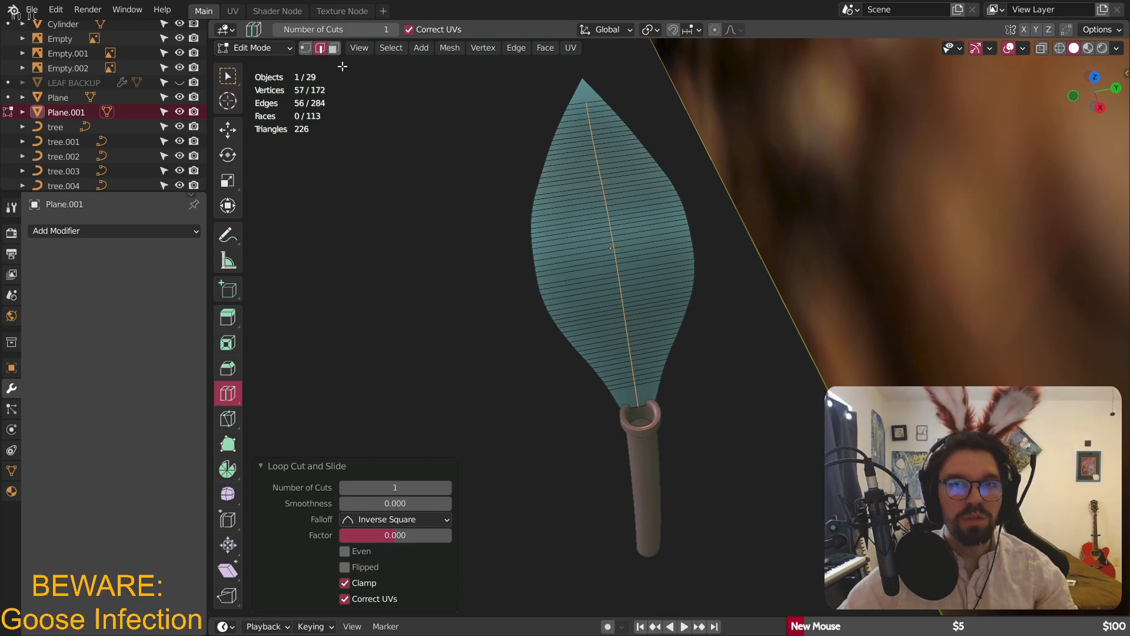
scroll(646, 250, up, 2)
shift+middle_drag(658, 221, 552, 249)
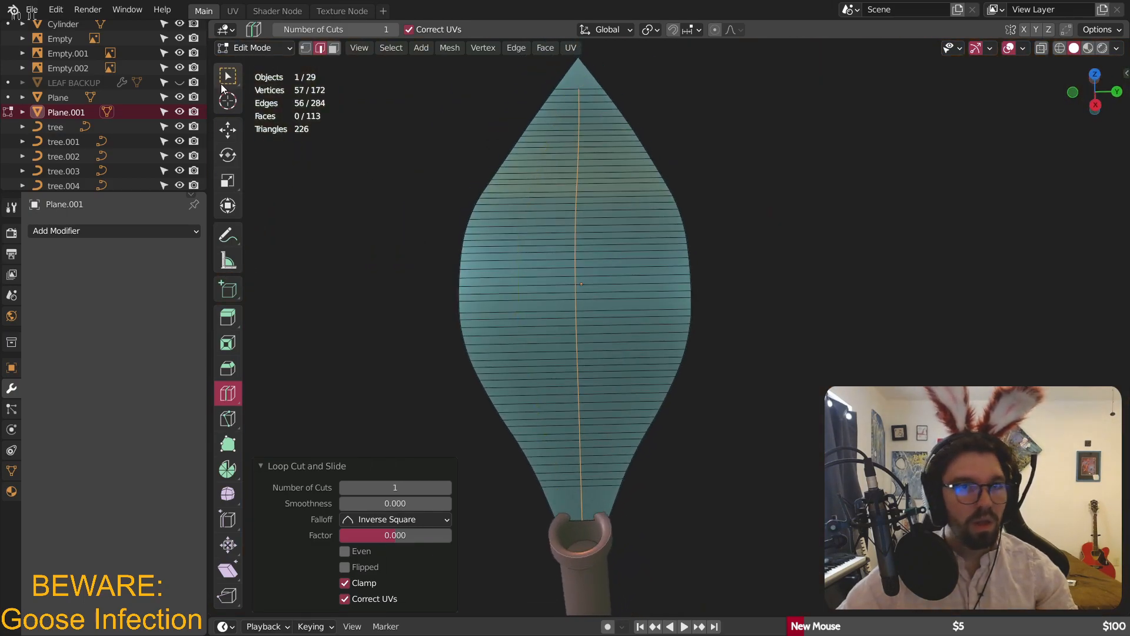
- Add six more lengthwise loop cuts, three on each side of the center line, dividing the leaf into eight strips
click(224, 83)
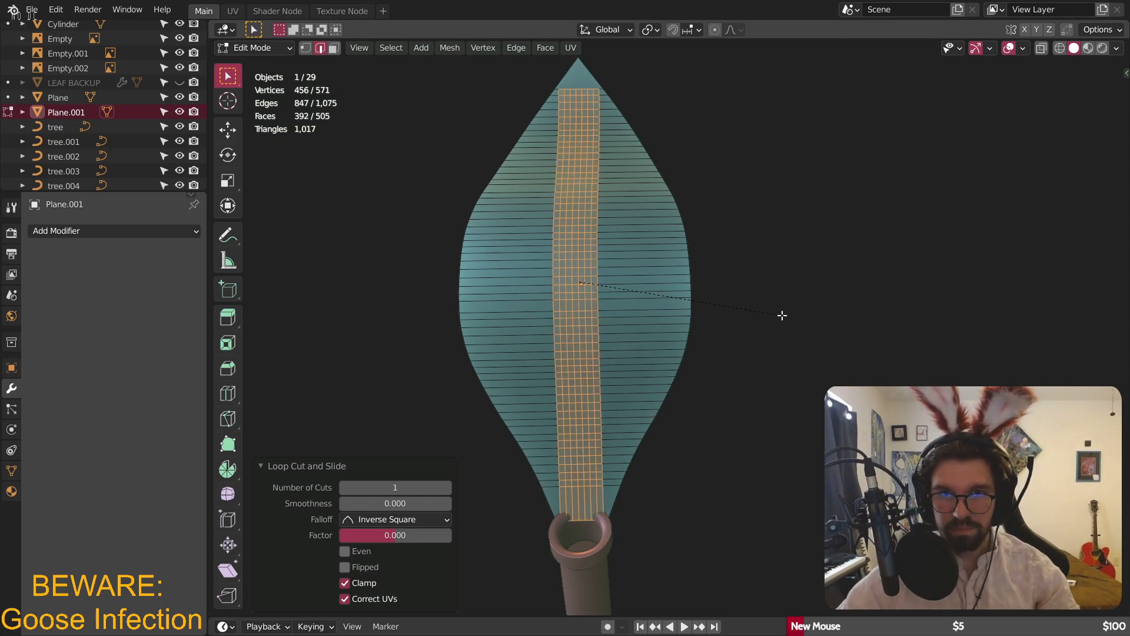
key(Escape)
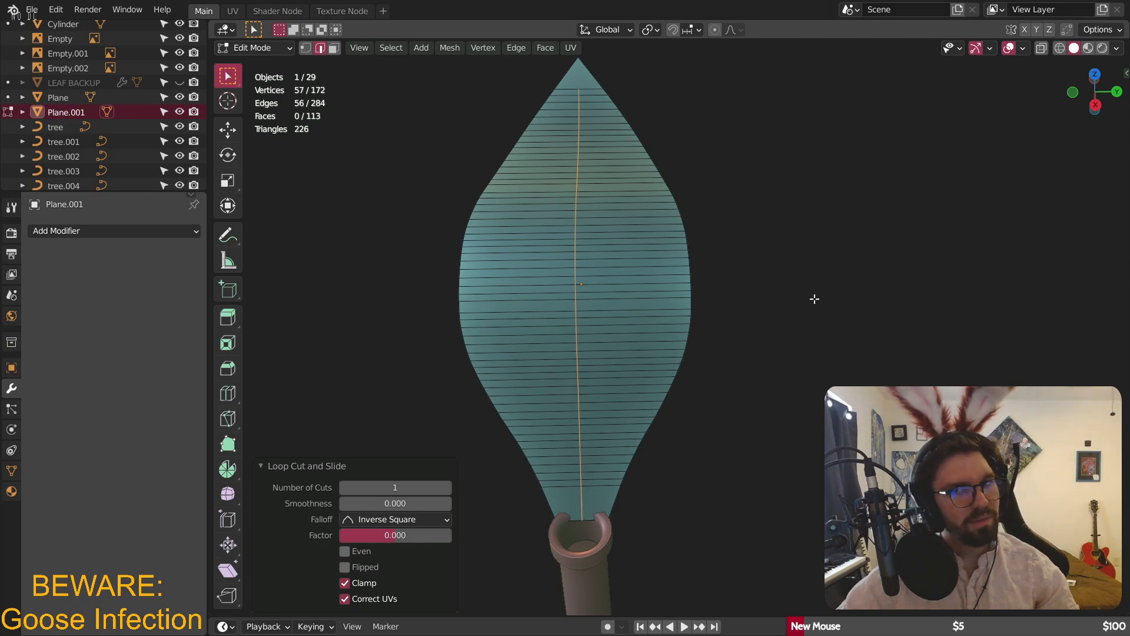
click(228, 403)
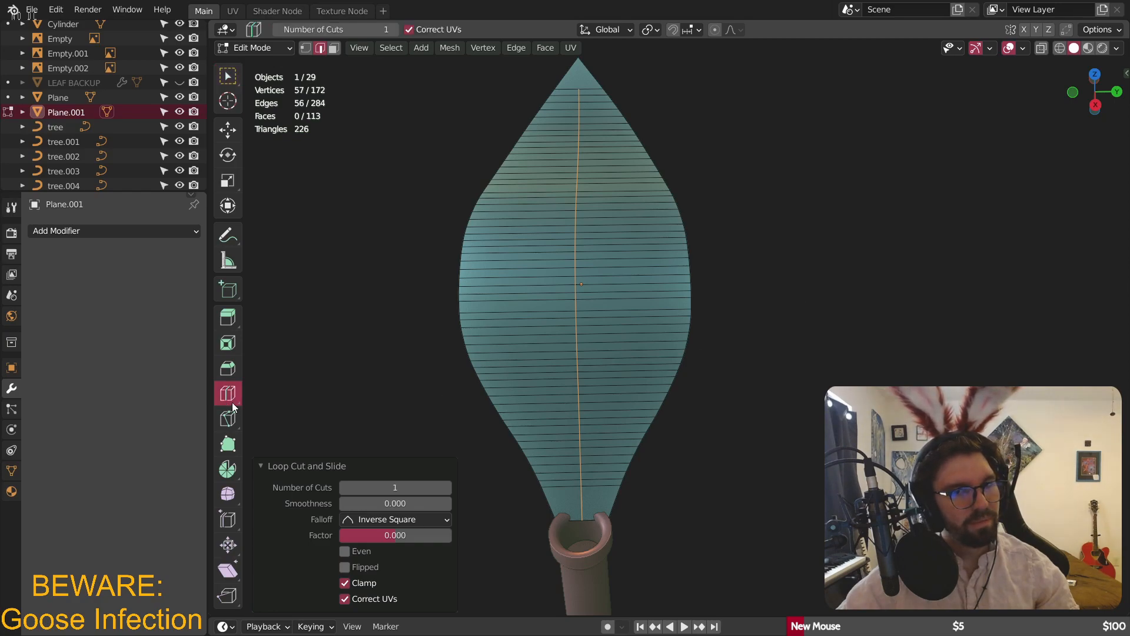
click(604, 458)
click(541, 459)
click(614, 432)
click(591, 443)
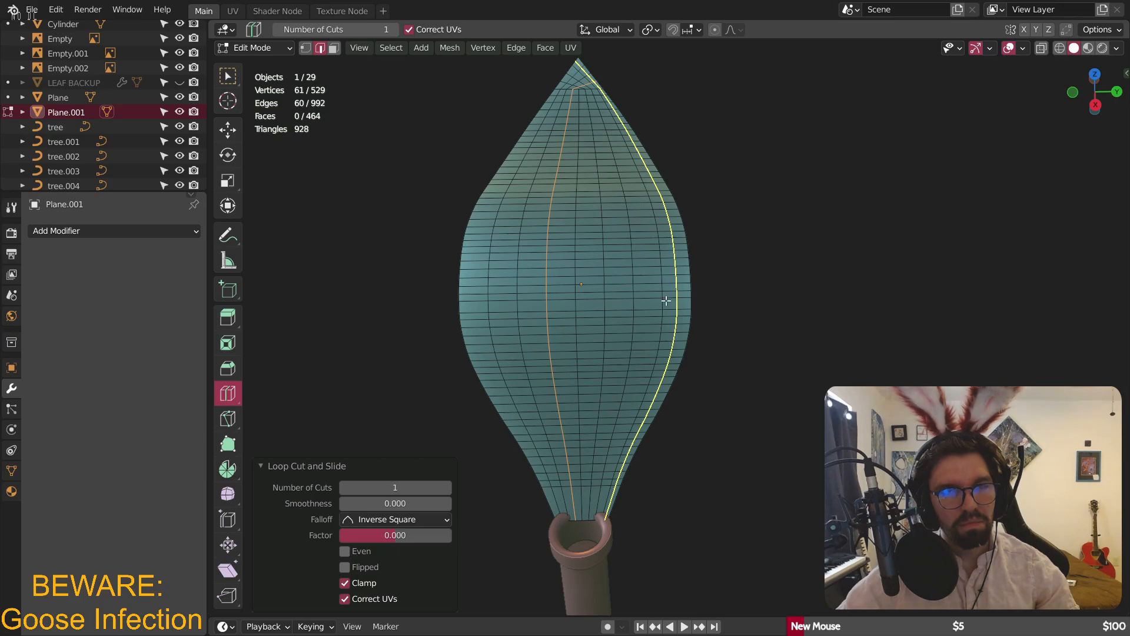
- Select the middle vertex of the leaf's base edge, enable proportional editing and set the transform orientation to Local
key(w)
key(1)
middle_drag(729, 543, 678, 325)
scroll(679, 326, up, 8)
click(571, 459)
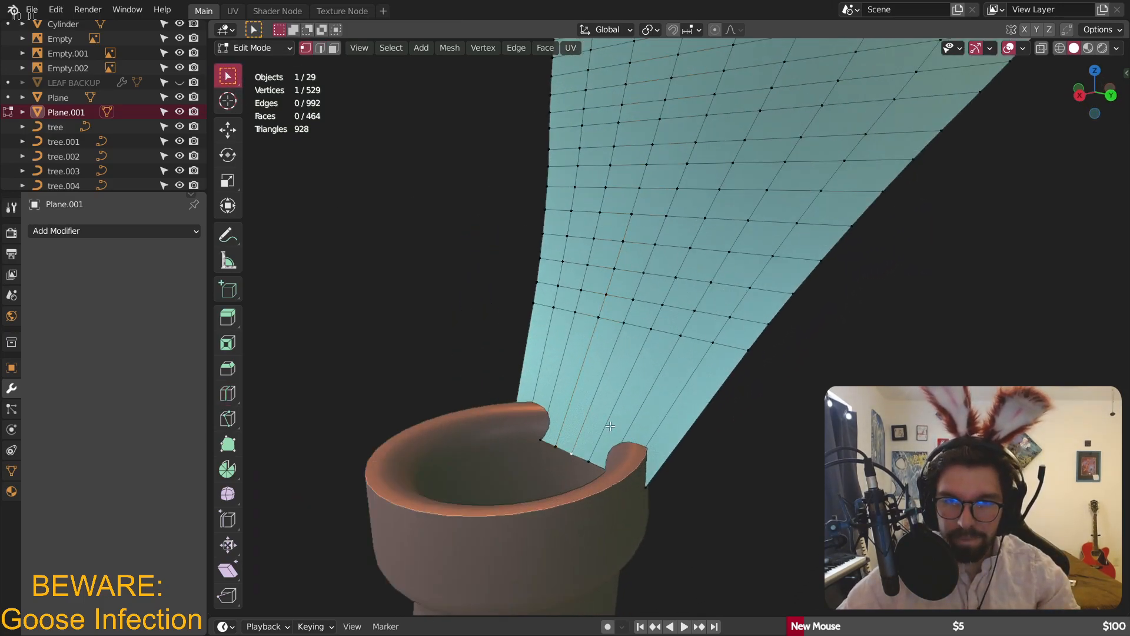
scroll(636, 434, down, 5)
click(730, 32)
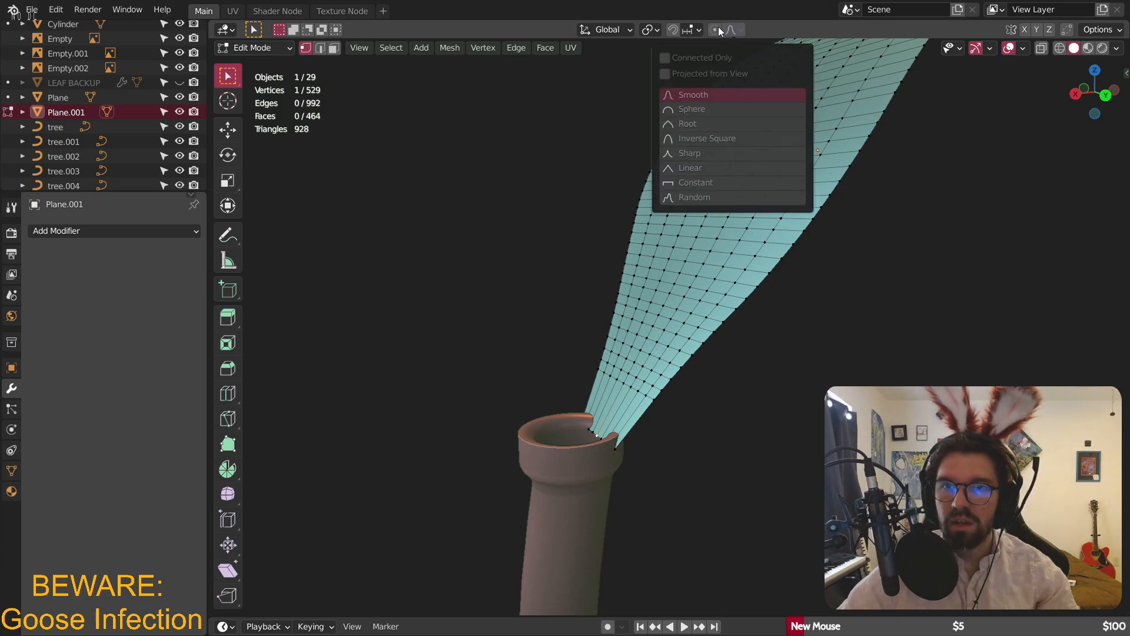
click(604, 31)
click(612, 90)
- Move the base vertex with proportional editing to bend the leaf's lower end, keeping the bend near the base, and return to Object Mode
middle_drag(609, 239, 219, 135)
click(221, 134)
drag(535, 381, 538, 400)
drag(395, 567, 321, 567)
click(263, 51)
click(262, 71)
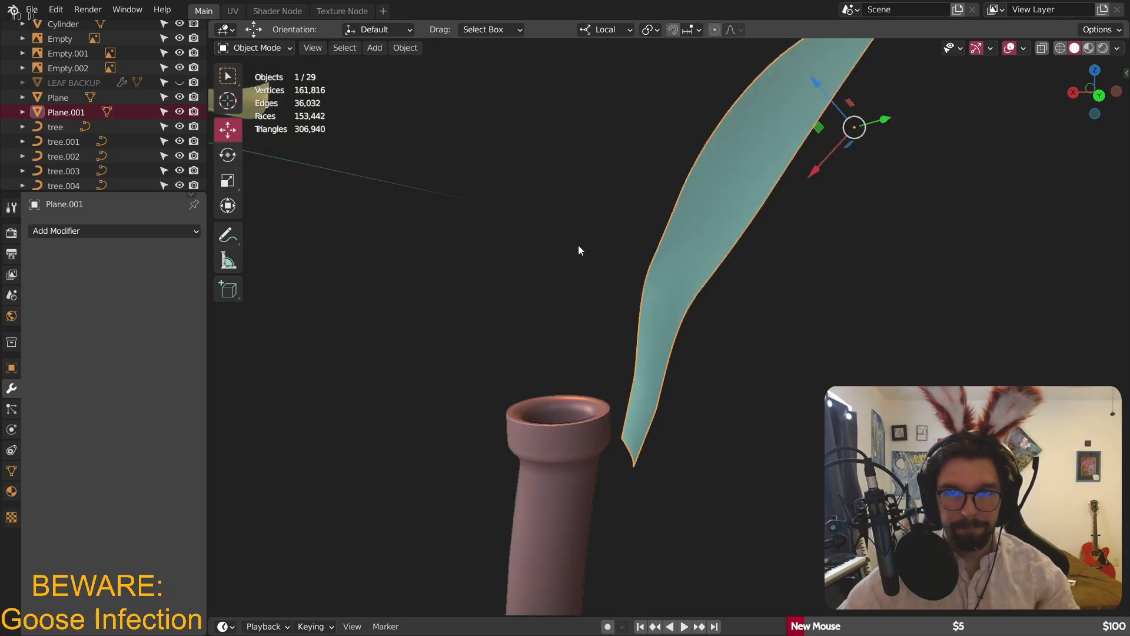
- Try to move the leaf 0.13103 m along its local X axis
key(g)
key(x)
click(528, 270)
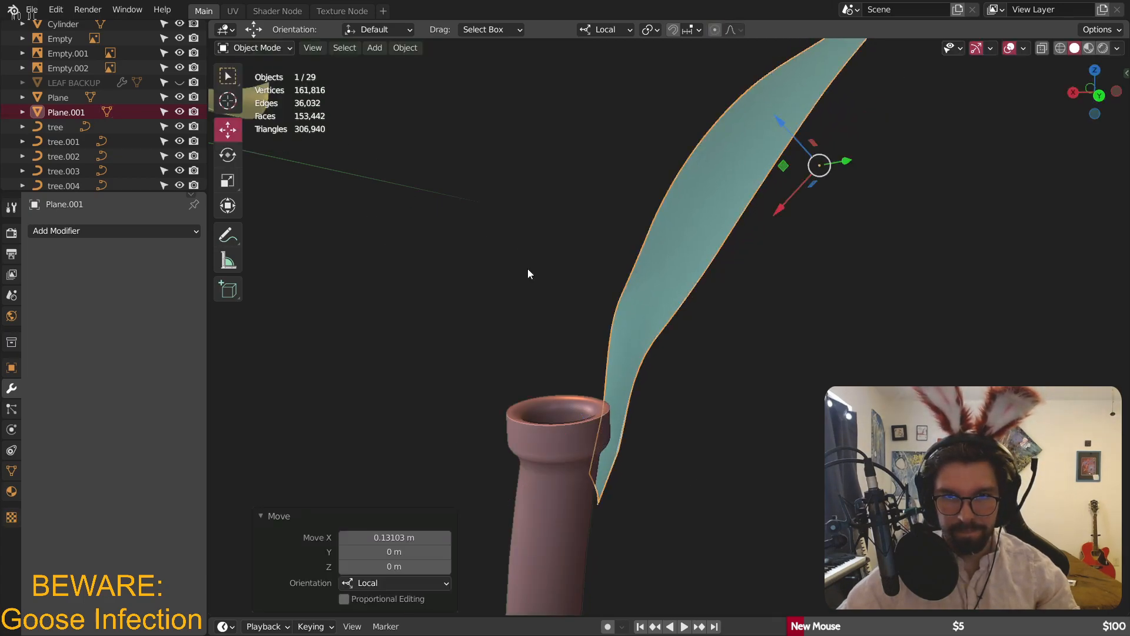
- Set the transform orientation to Global and move the leaf 0.08662 m along X and 0.092263 m along Z
click(606, 30)
click(576, 79)
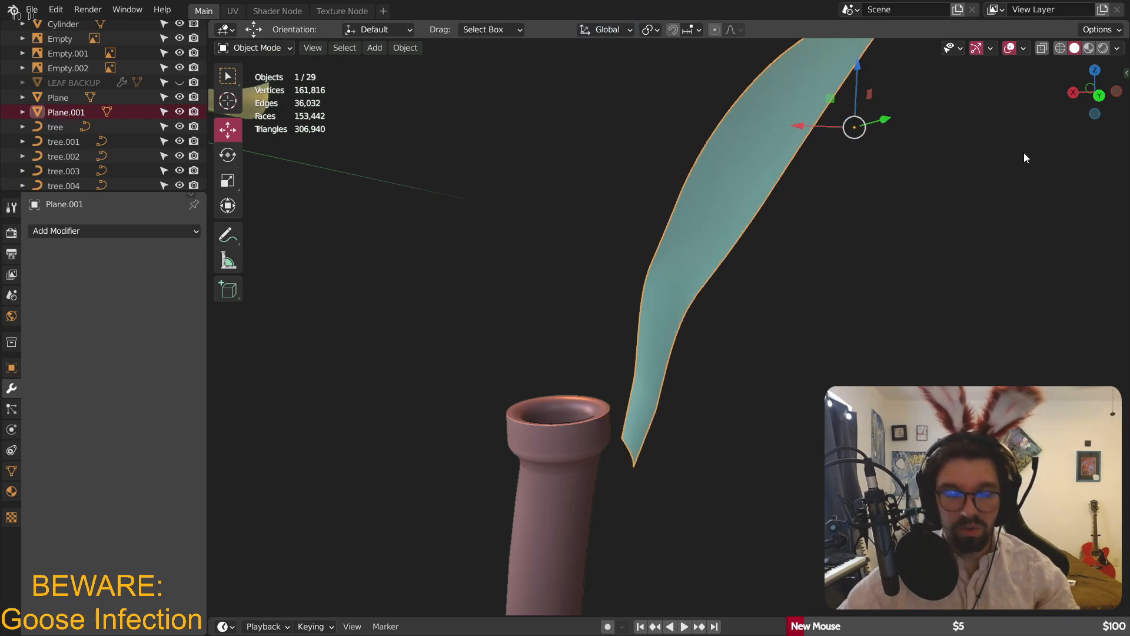
key(g)
click(967, 171)
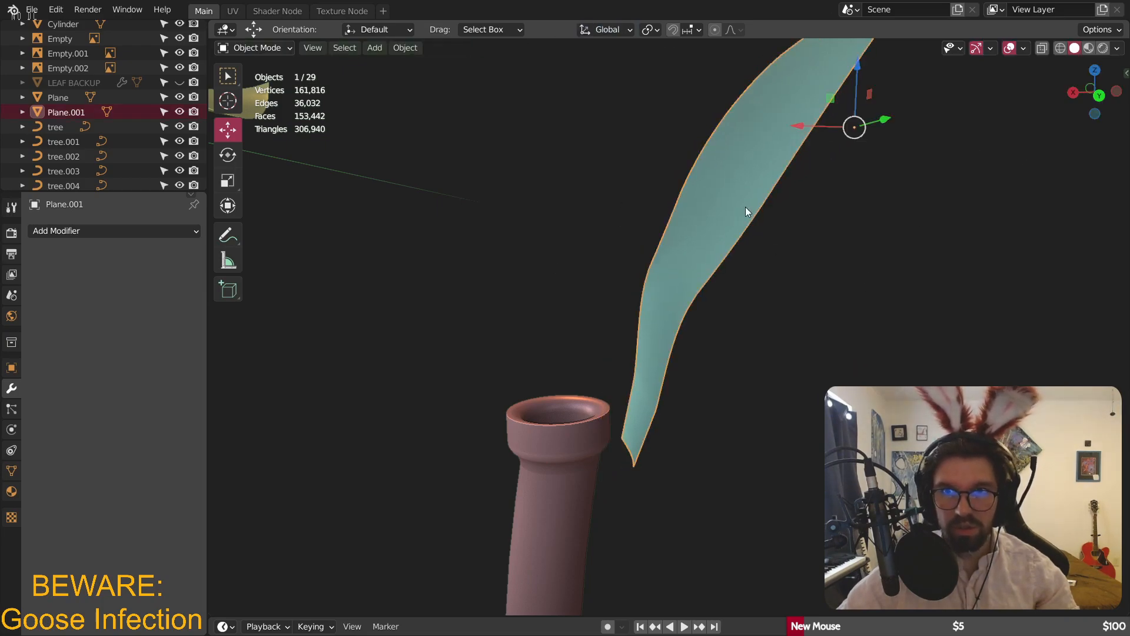
key(g)
key(x)
click(721, 210)
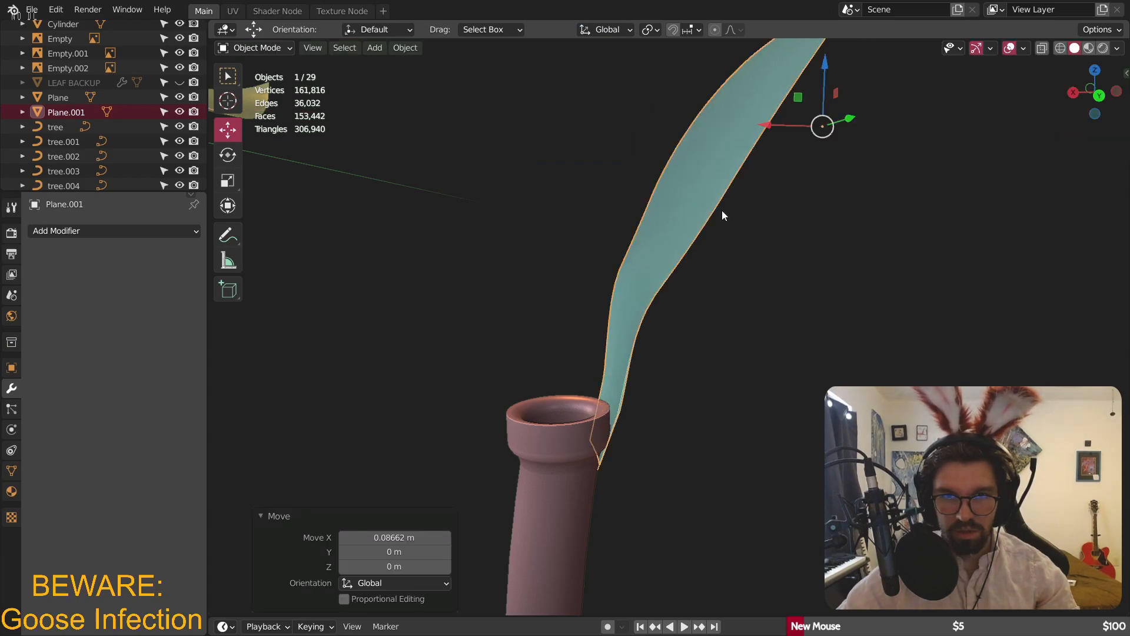
key(g)
key(z)
click(726, 170)
scroll(694, 303, up, 4)
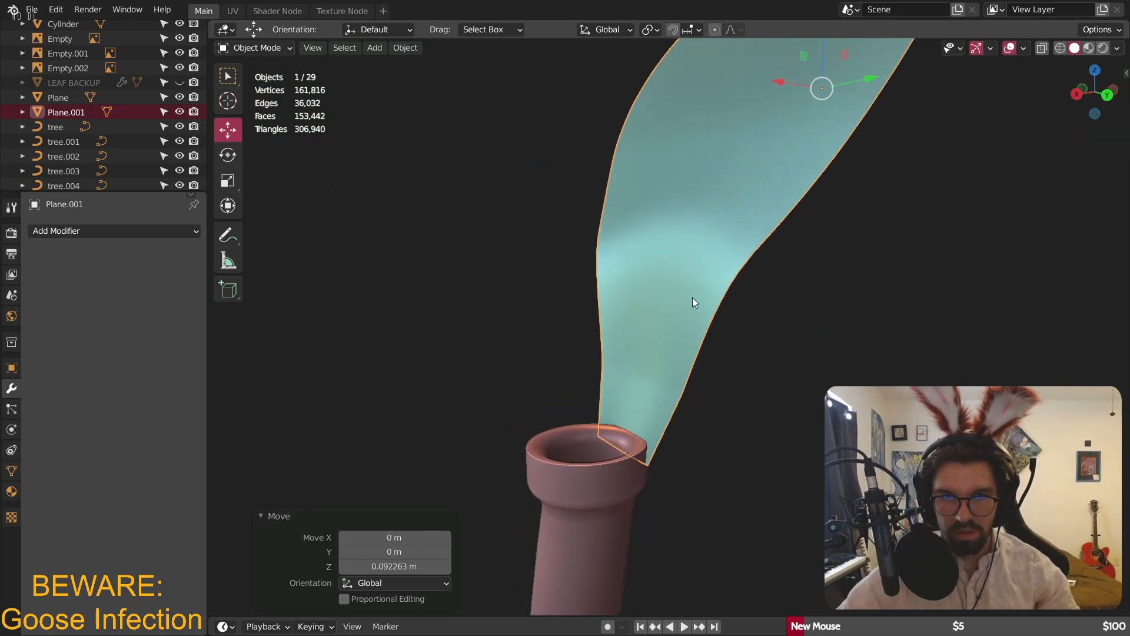
- Scale the whole leaf slightly to fit its base against the stem's rim
click(873, 358)
key(ctrl+z)
key(s)
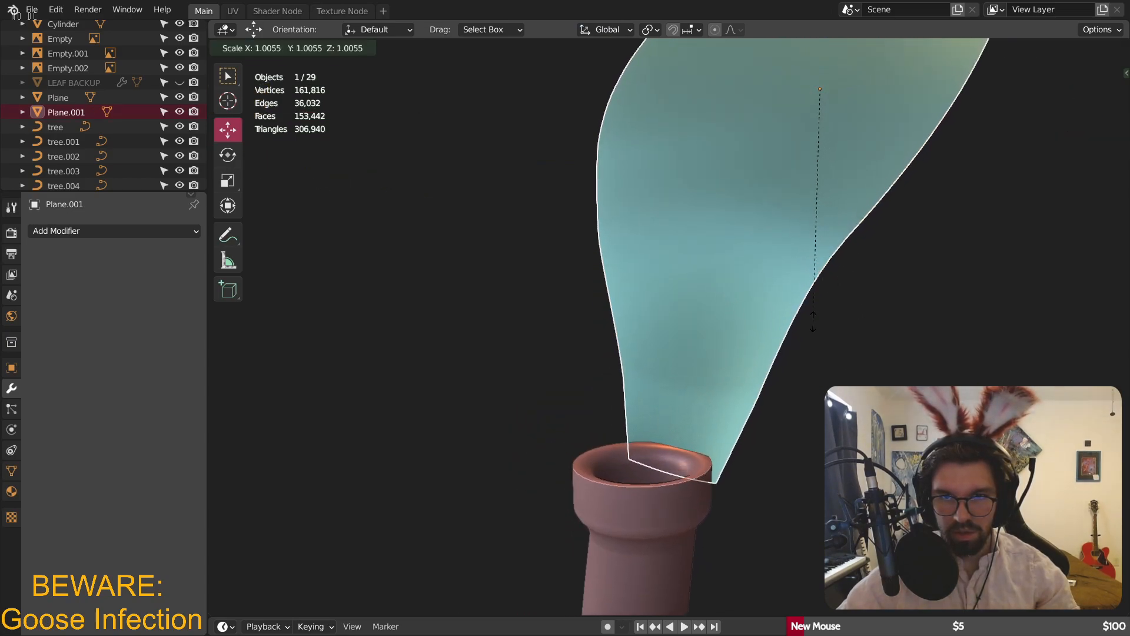
click(772, 360)
scroll(825, 372, down, 4)
middle_drag(825, 372, 710, 383)
scroll(719, 367, up, 5)
scroll(827, 370, down, 4)
- Put the leaf mesh in Edit Mode and select the four centre-line vertices just below its tip
click(248, 47)
click(270, 83)
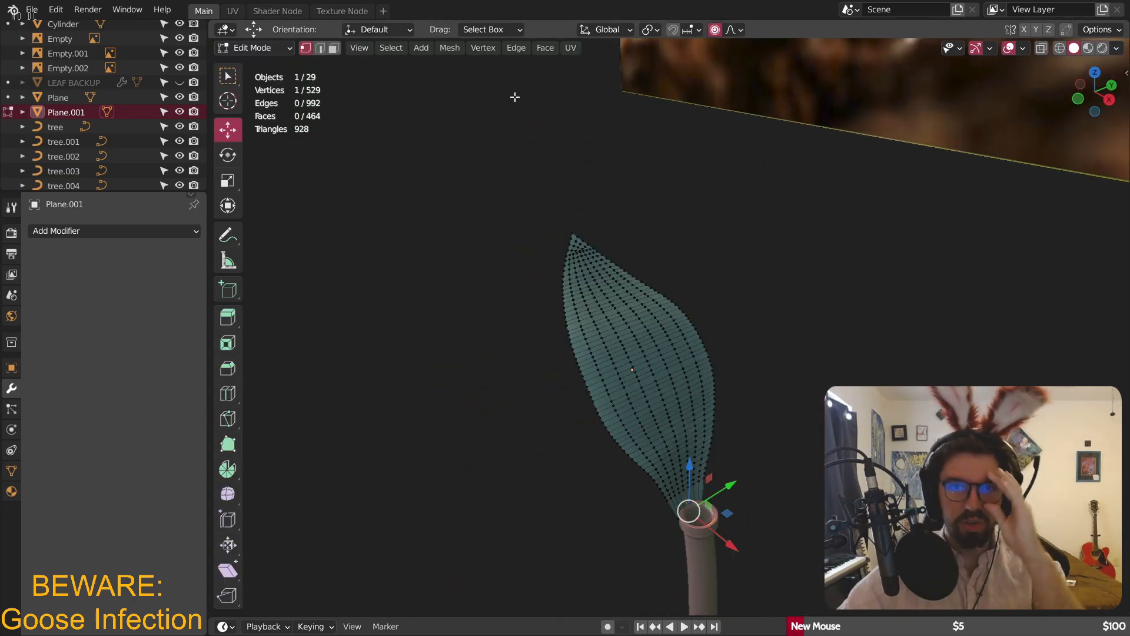
key(2)
middle_drag(517, 147, 555, 197)
scroll(506, 207, up, 5)
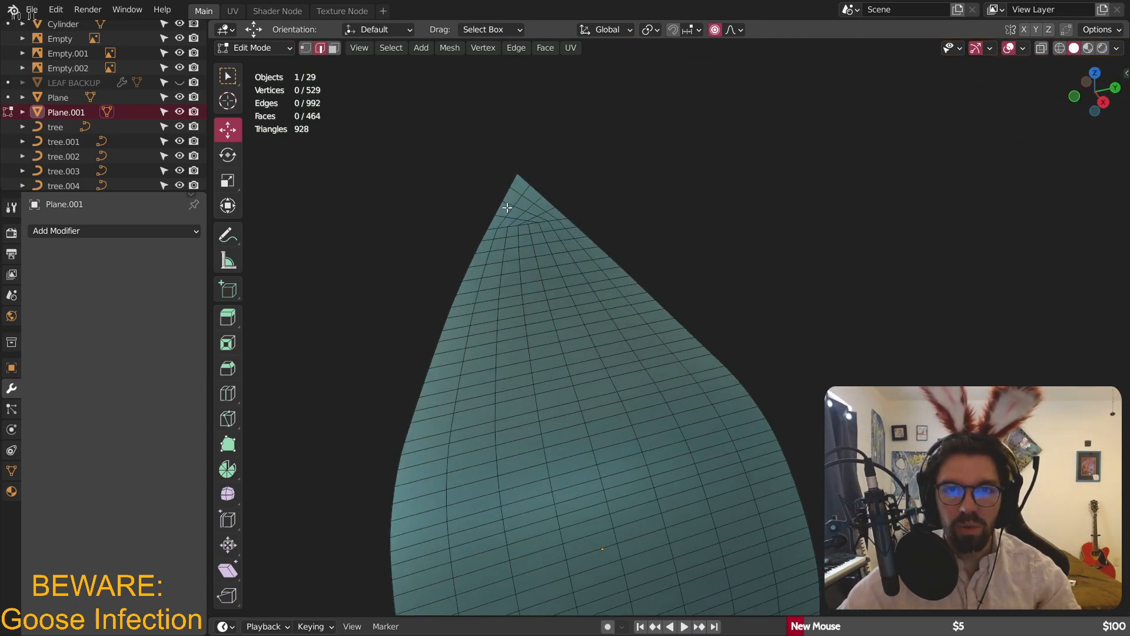
scroll(506, 207, up, 3)
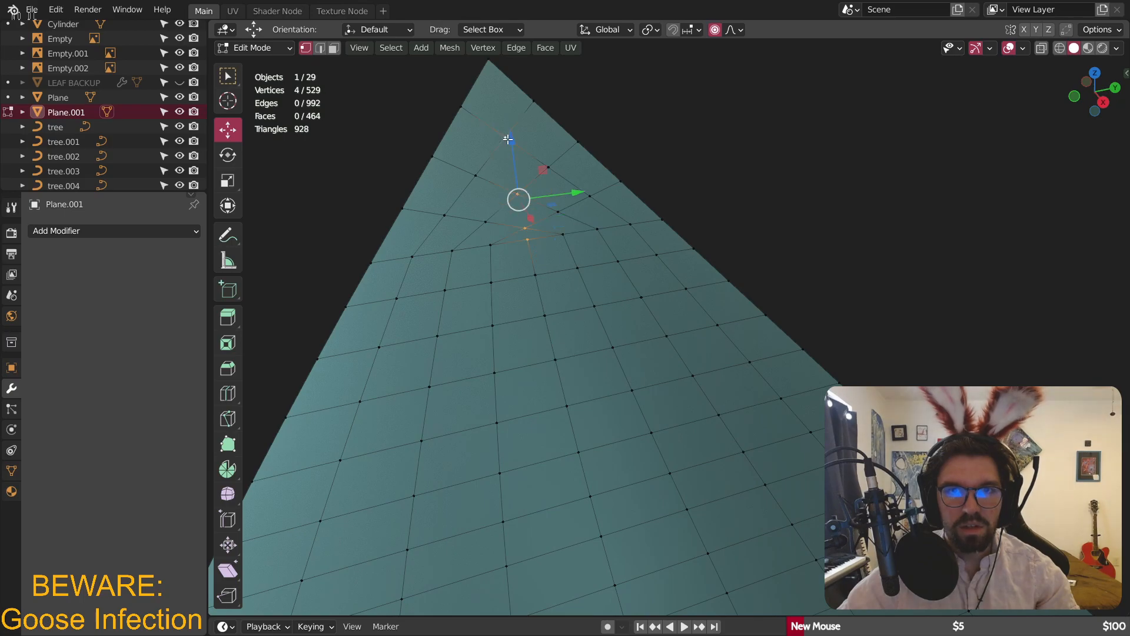
- Try to connect the four selected vertices below the leaf's tip with new edges
key(j)
click(703, 67)
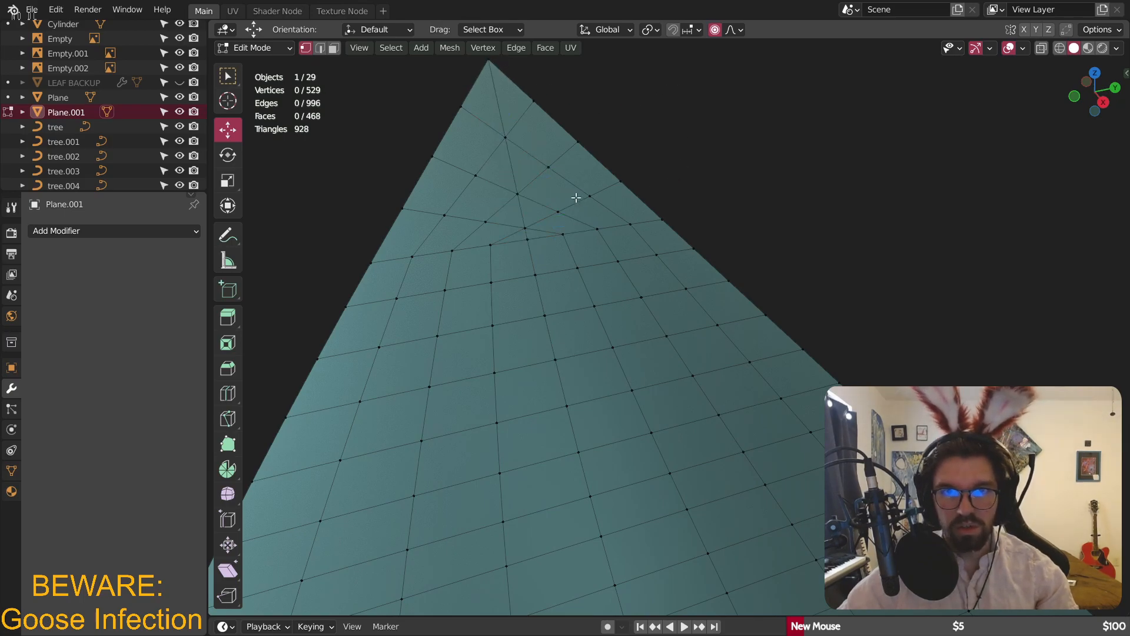
scroll(577, 198, down, 3)
click(227, 394)
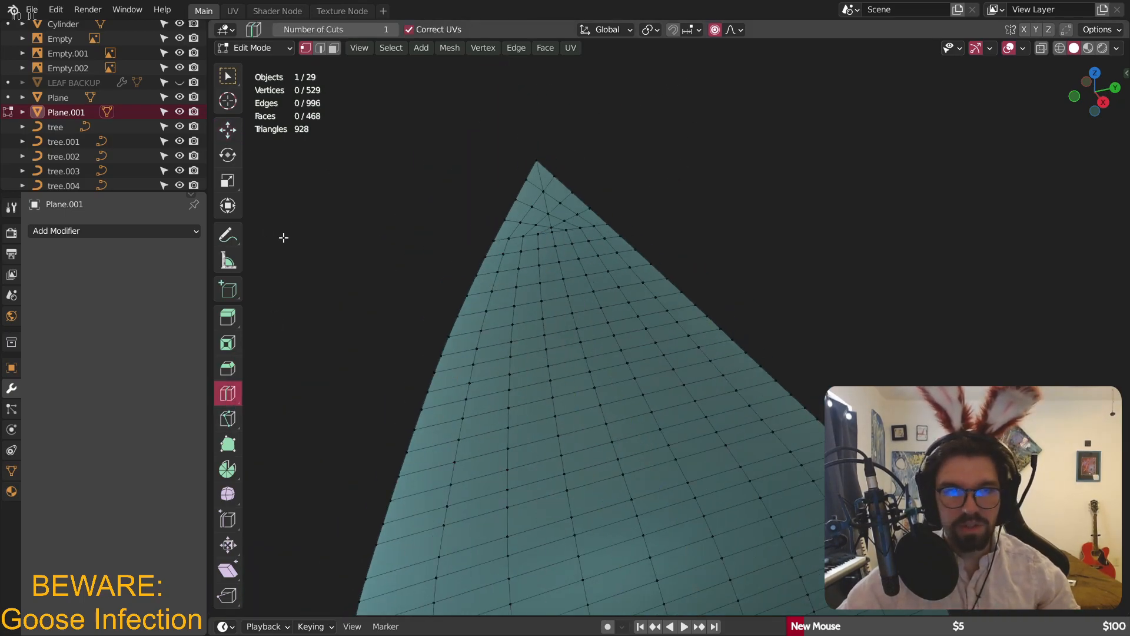
click(222, 73)
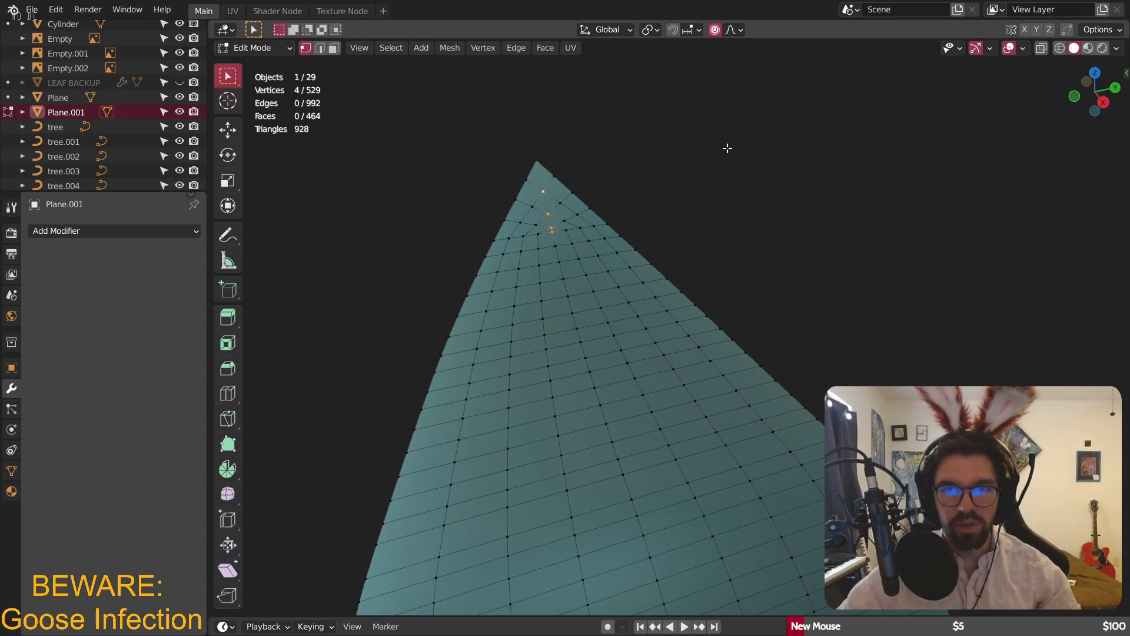
click(232, 400)
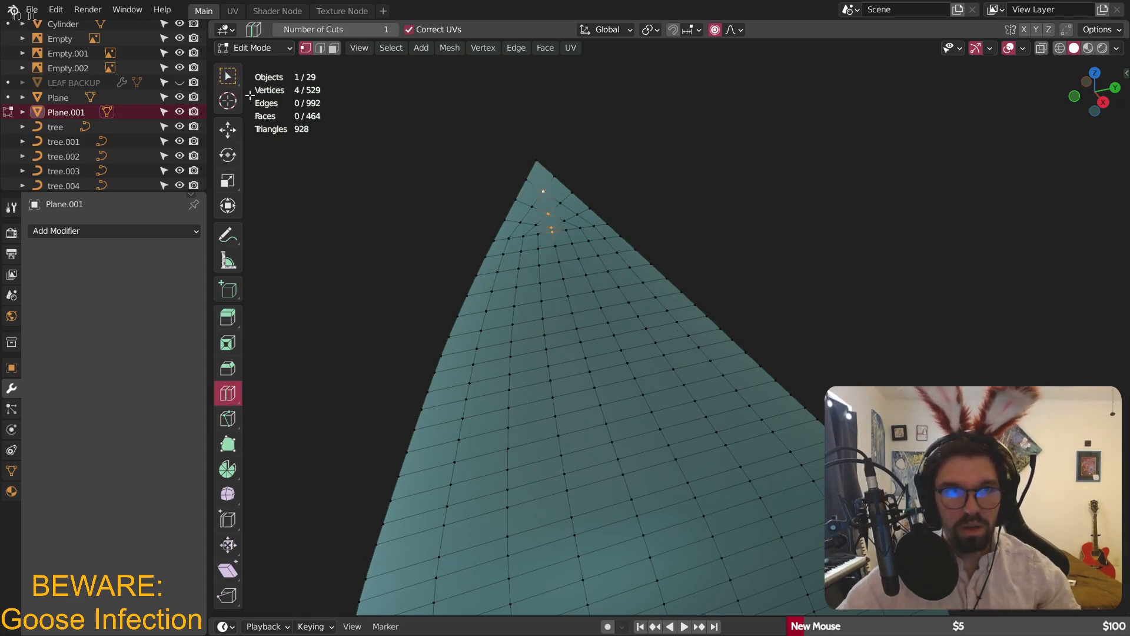
click(228, 75)
- Select the leaf's central lengthwise edge loop without one end vertex, and set the proportional editing falloff to Sharp
scroll(574, 262, up, 2)
alt+click(571, 269)
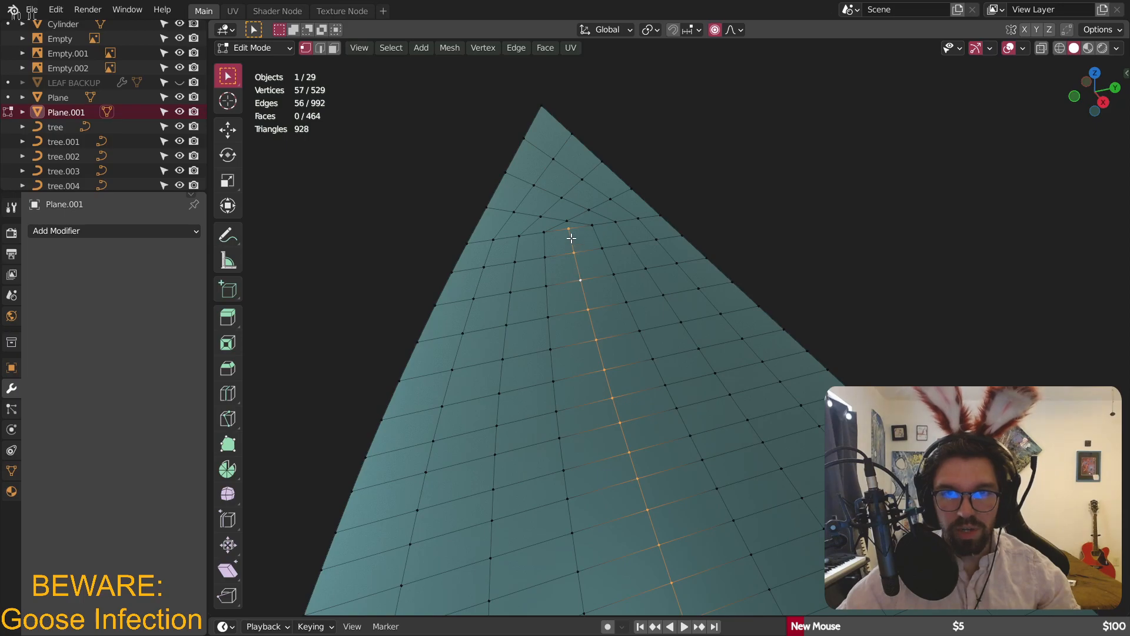
scroll(581, 241, down, 3)
middle_drag(605, 255, 668, 253)
scroll(735, 465, down, 4)
shift+middle_drag(742, 477, 443, 158)
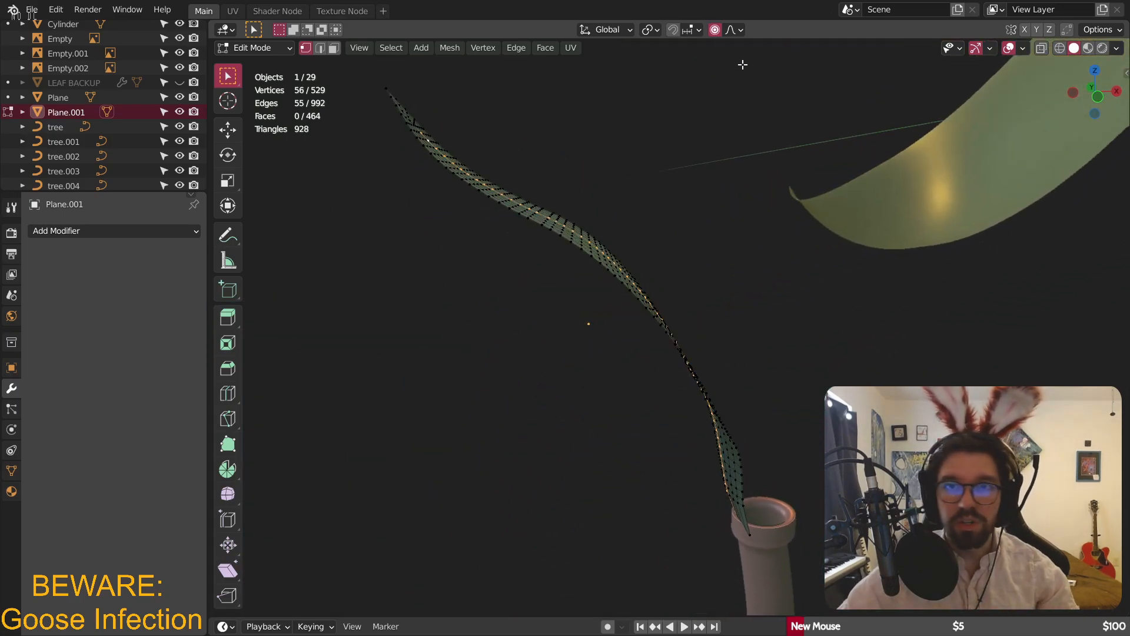
click(731, 30)
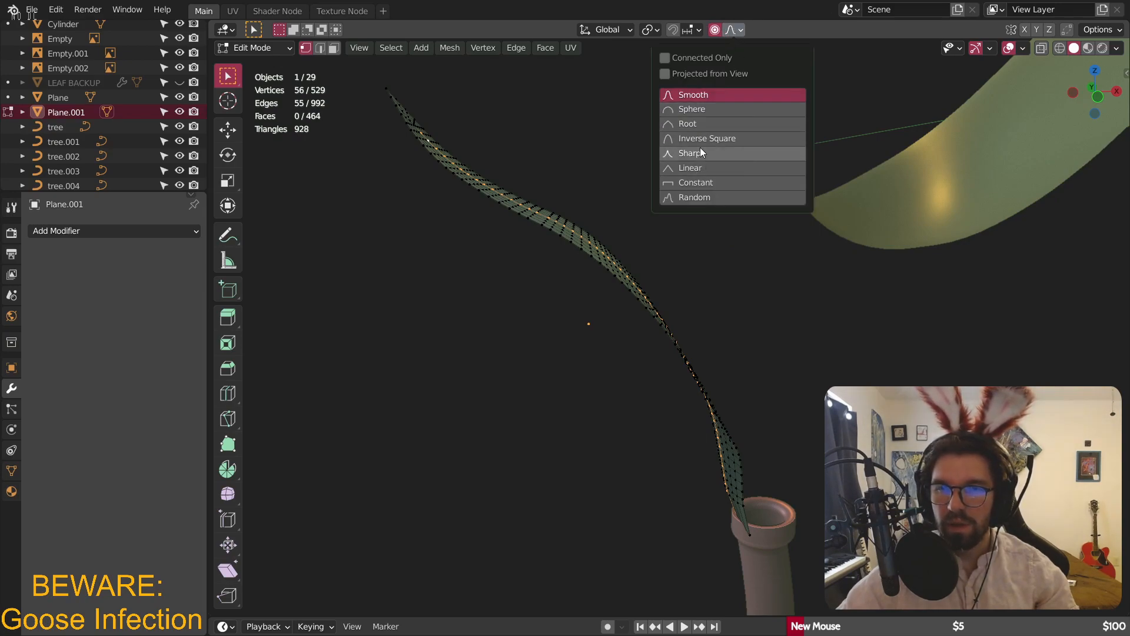
click(684, 152)
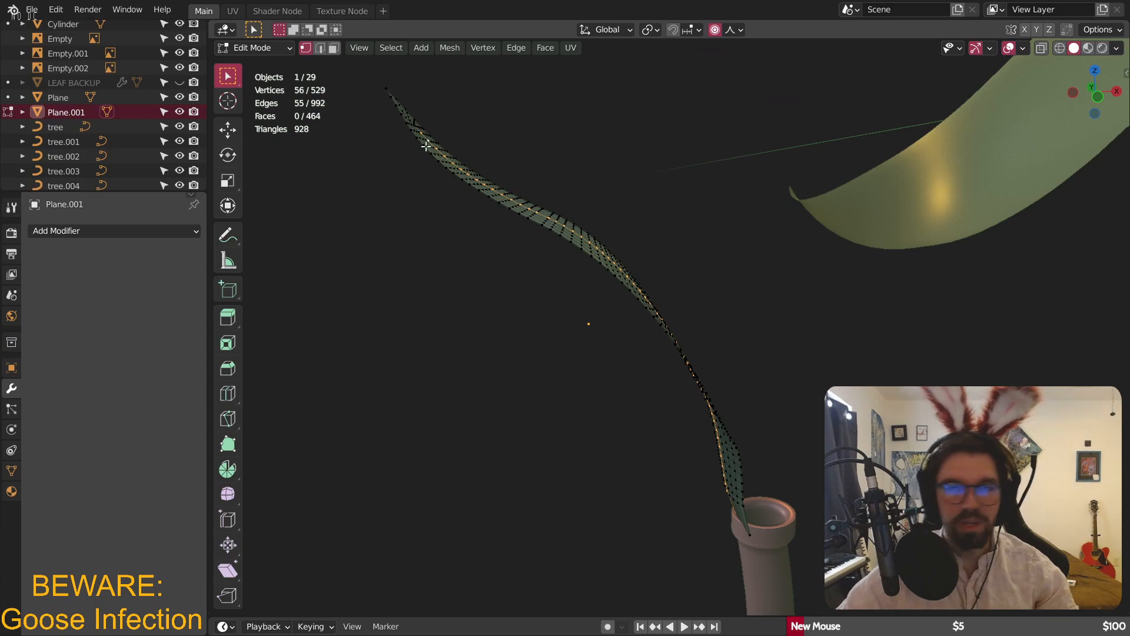
- Try to crease the leaf by moving the centre loop backward in Normal orientation, and inspect the shape in Object Mode
click(228, 129)
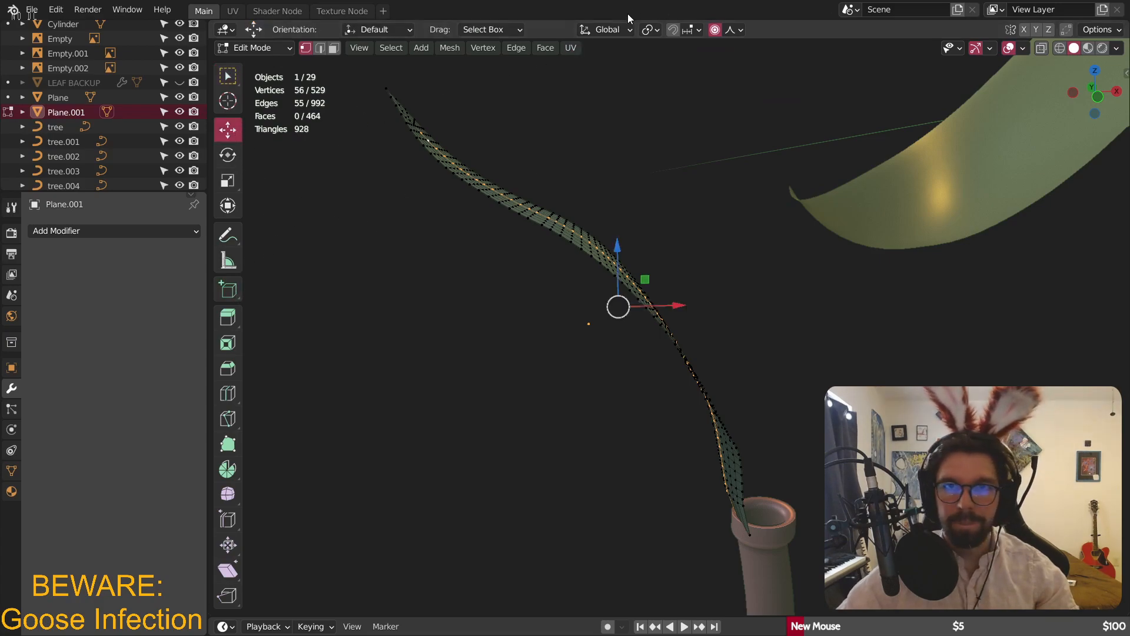
click(606, 29)
click(565, 104)
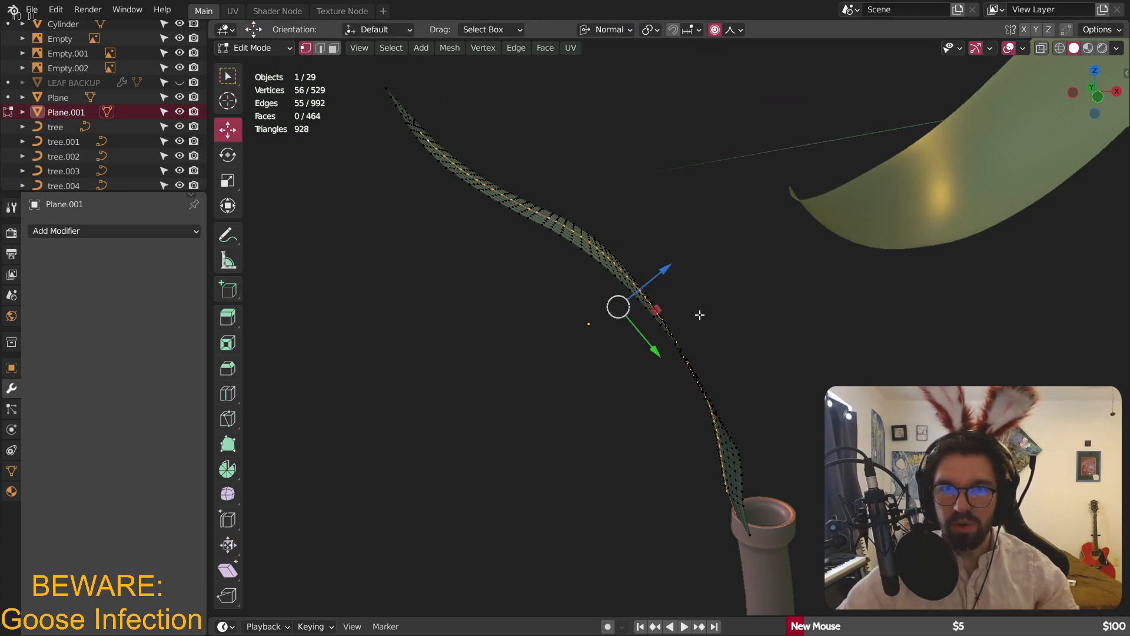
drag(664, 272, 651, 279)
middle_drag(651, 278, 606, 195)
drag(650, 277, 634, 301)
middle_drag(635, 300, 580, 249)
click(252, 48)
click(254, 56)
middle_drag(435, 179, 537, 265)
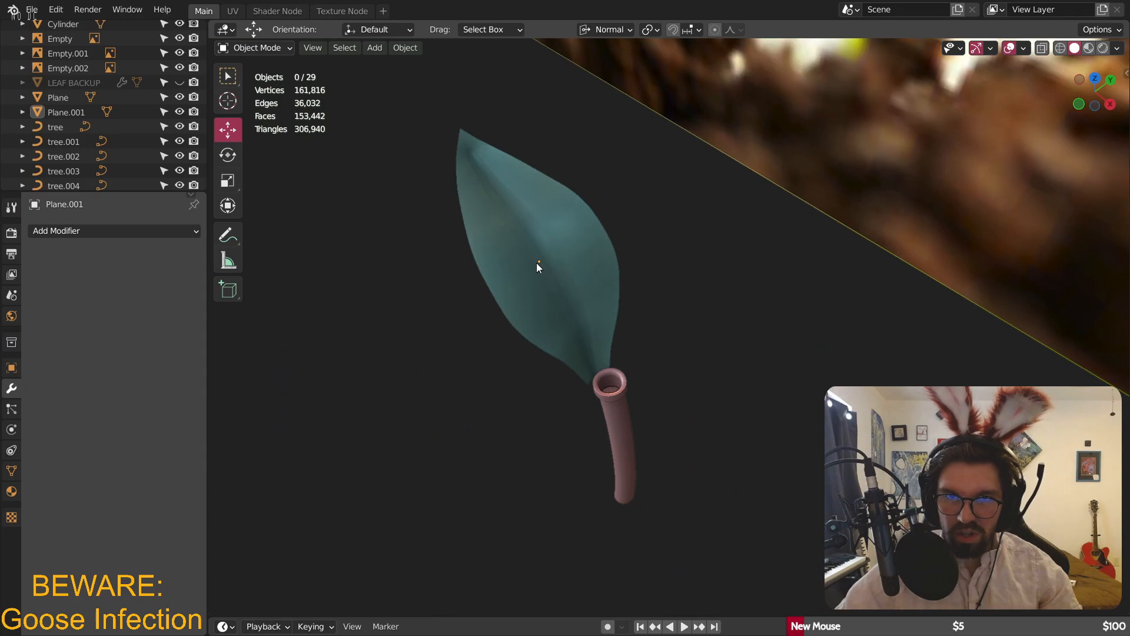
- Return to Edit Mode and shorten the centre loop selection by deselecting its vertices nearest the leaf's tip
key(Tab)
middle_drag(609, 254, 592, 209)
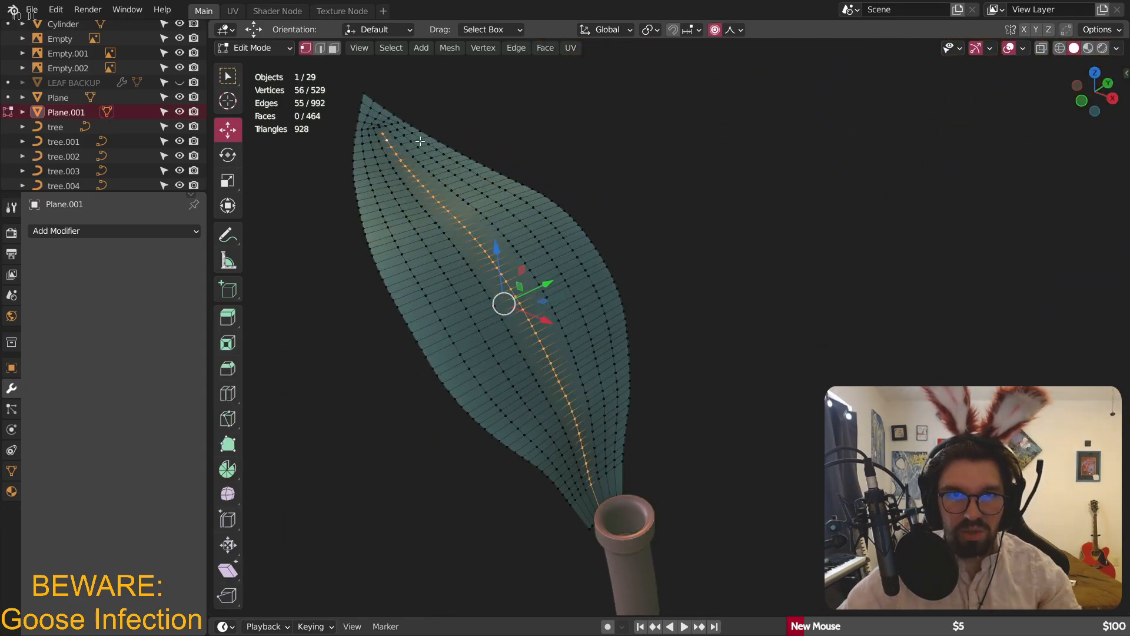
scroll(383, 147, up, 8)
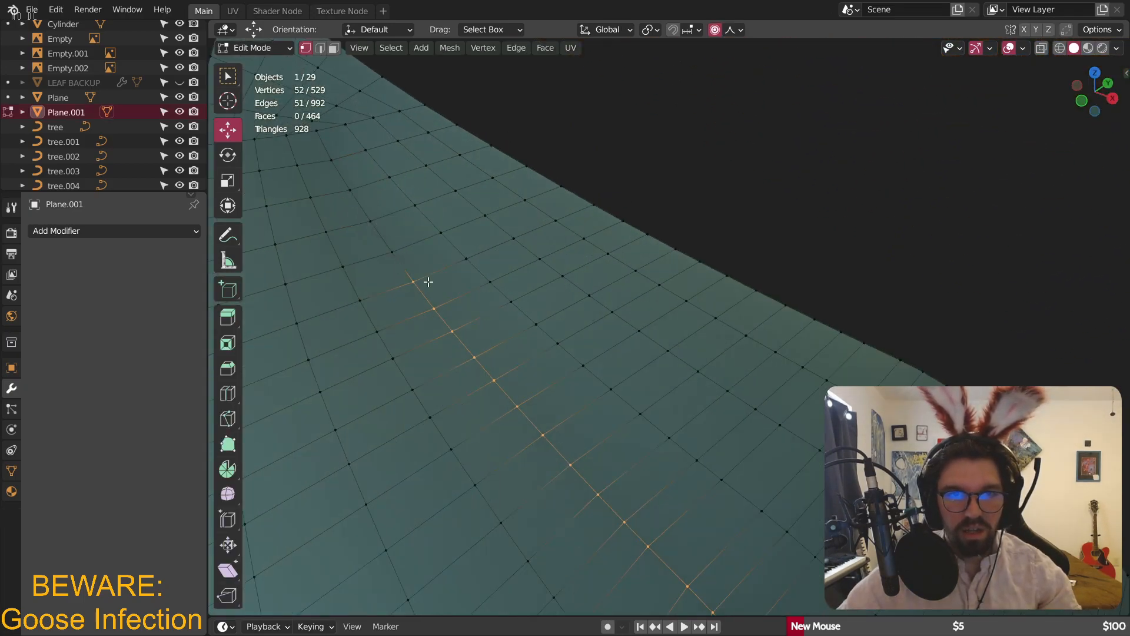
scroll(459, 340, down, 8)
middle_drag(479, 335, 575, 320)
middle_drag(574, 359, 609, 258)
- Move the centre loop -0.061182 m along local Z with Sharp proportional editing at size 0.520, and return to Object Mode
click(605, 30)
click(592, 91)
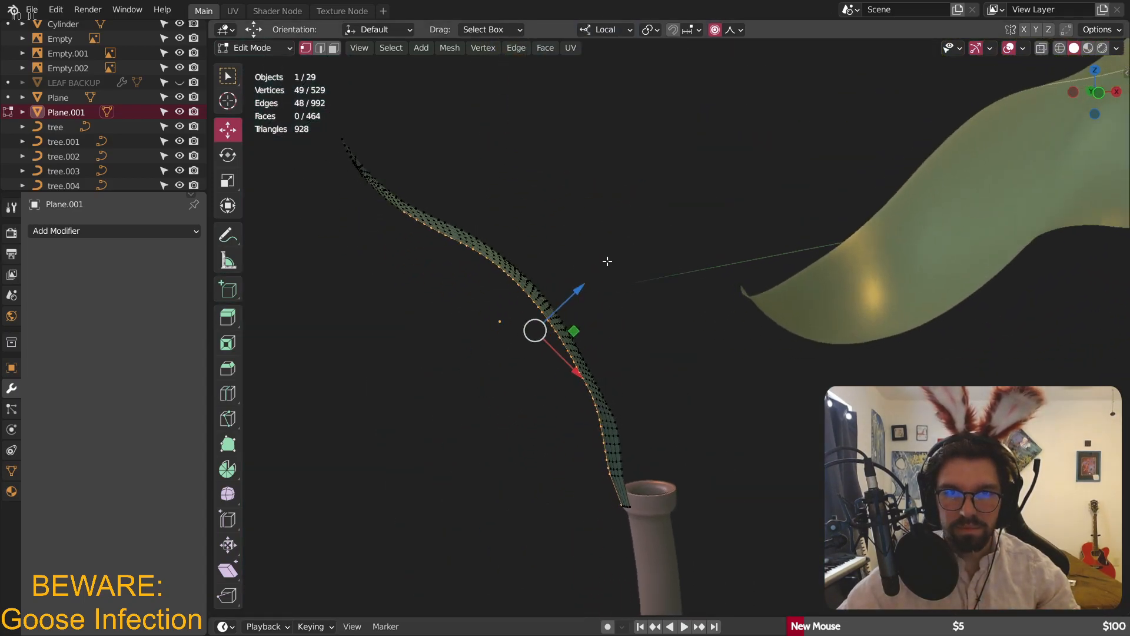
mouse_move(574, 304)
mouse_down()
mouse_move(567, 290)
mouse_move(560, 299)
mouse_up()
middle_drag(560, 299, 530, 329)
click(252, 47)
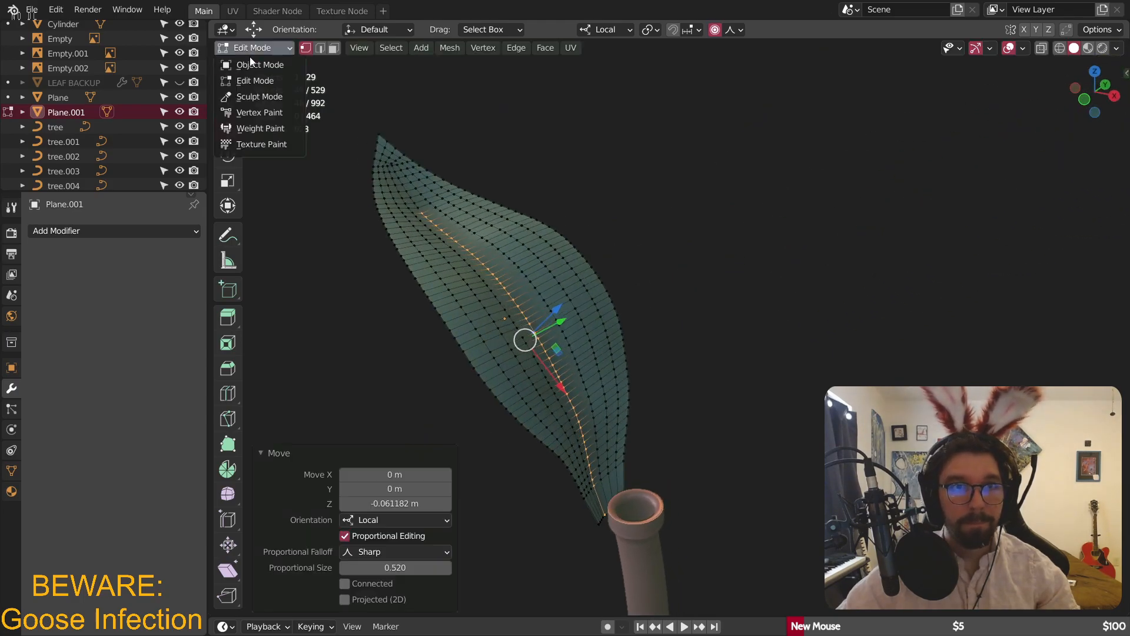
click(252, 64)
middle_drag(372, 118, 444, 160)
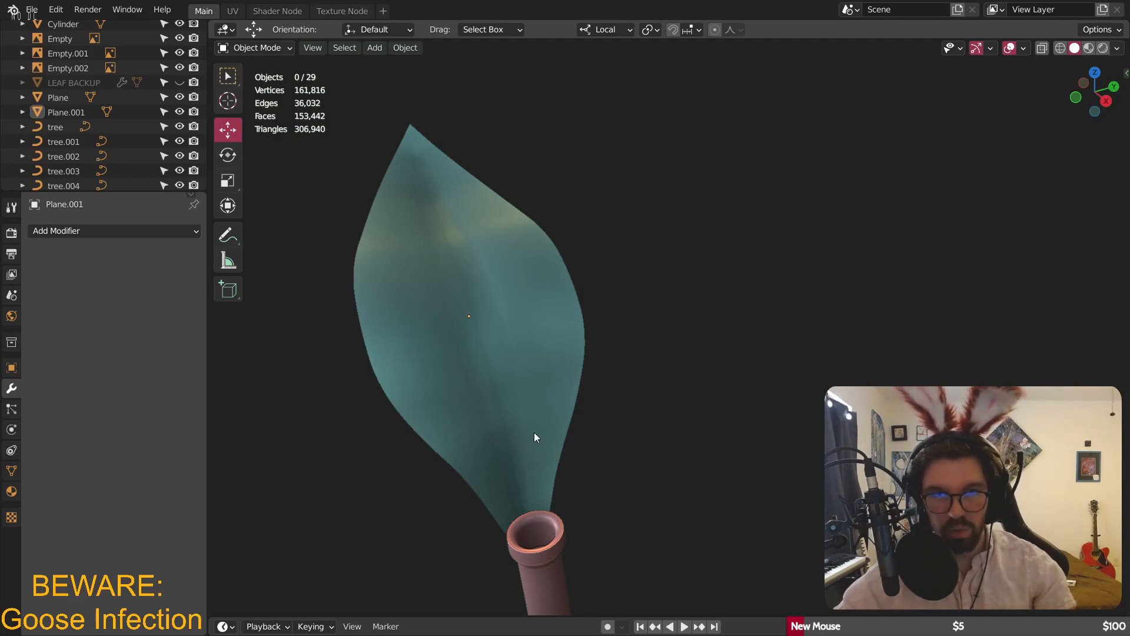
- Add a Subdivision Surface modifier to the leaf and set its viewport level to 2
click(511, 302)
click(76, 230)
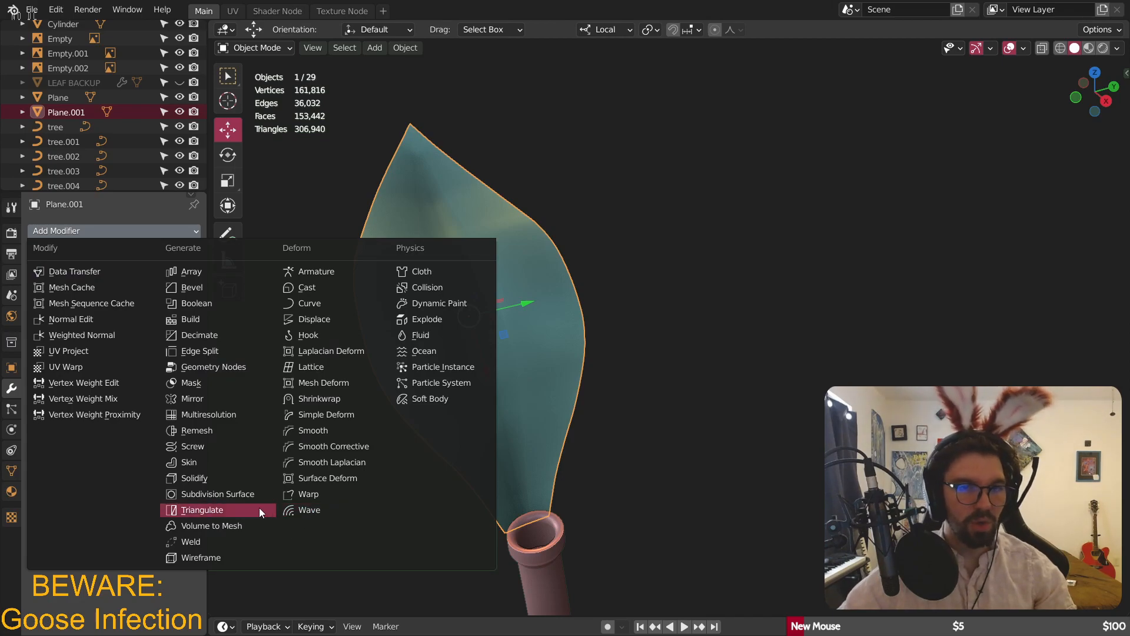
click(252, 495)
middle_drag(479, 220, 347, 235)
click(178, 296)
middle_drag(471, 251, 599, 229)
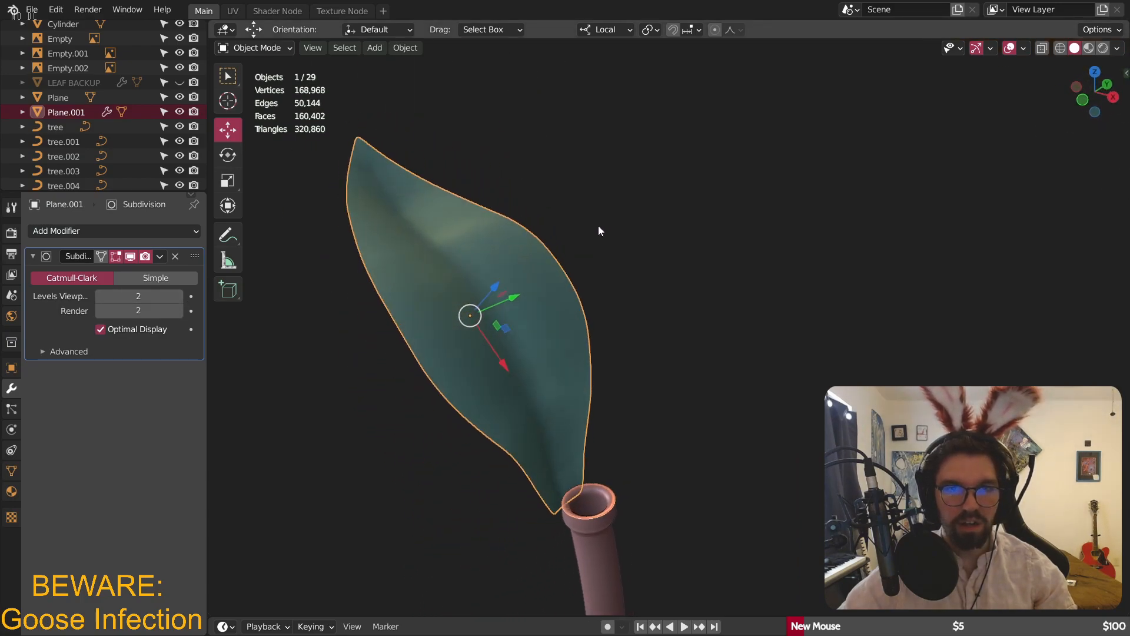
- Try Auto Smooth on the leaf's normals with angles of 10° and 15°, and turn it off
click(11, 470)
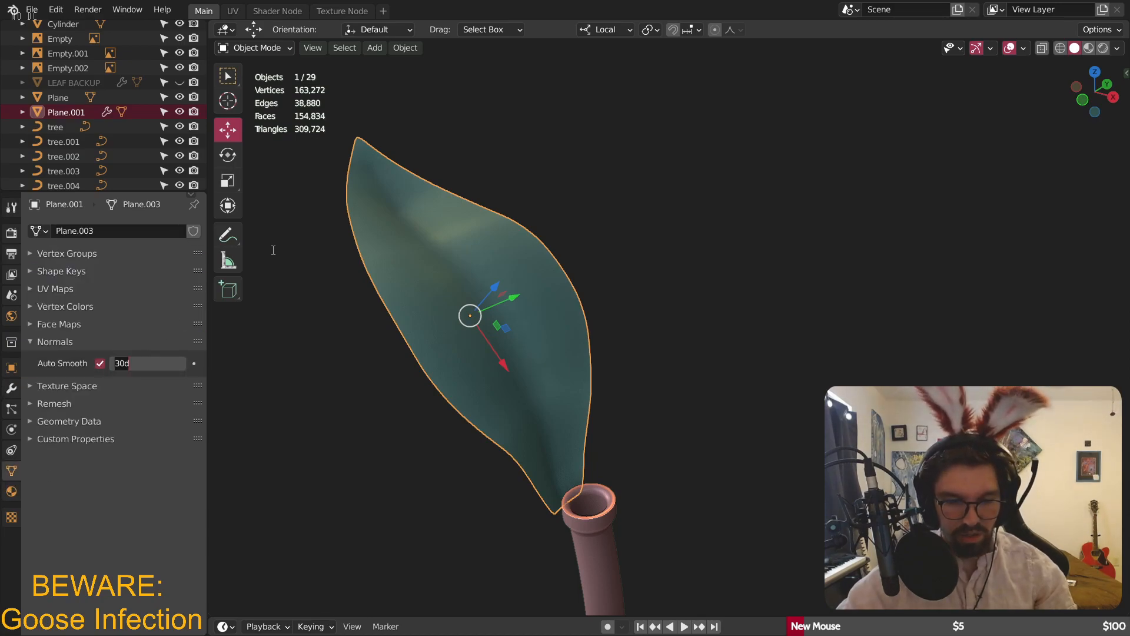
key(Return)
middle_drag(588, 422, 525, 247)
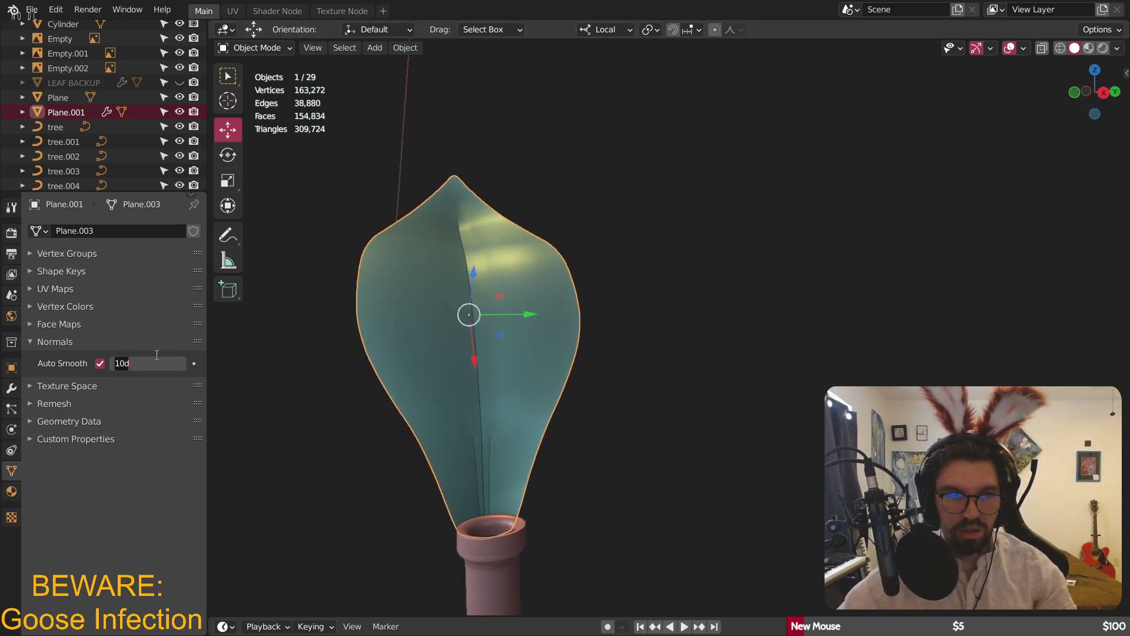
middle_drag(427, 283, 387, 389)
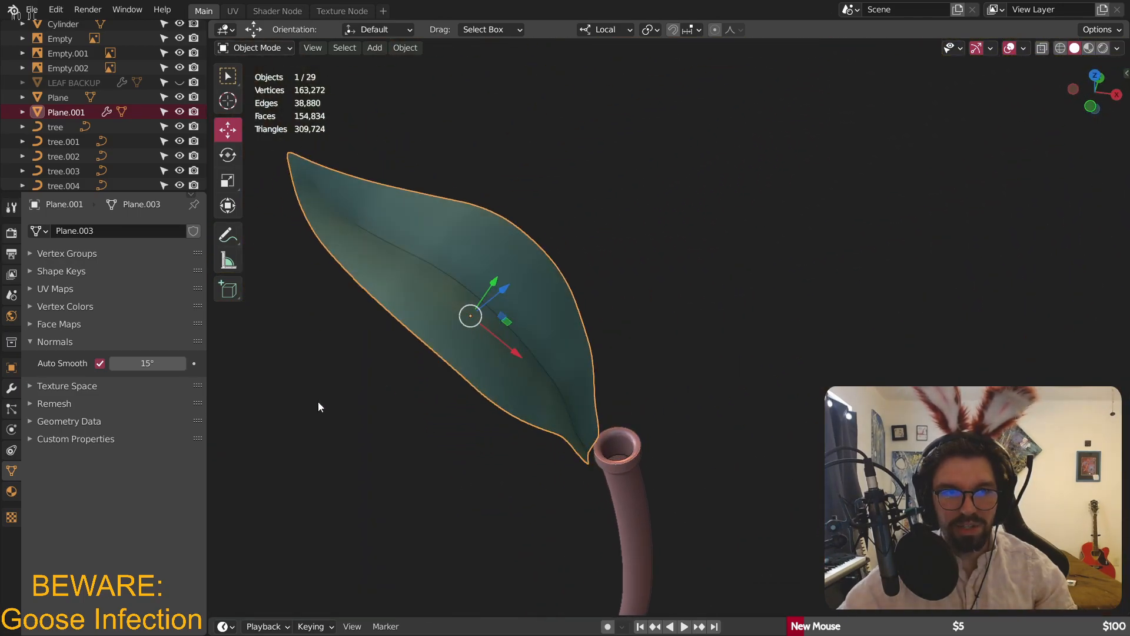
click(101, 363)
middle_drag(400, 248, 417, 210)
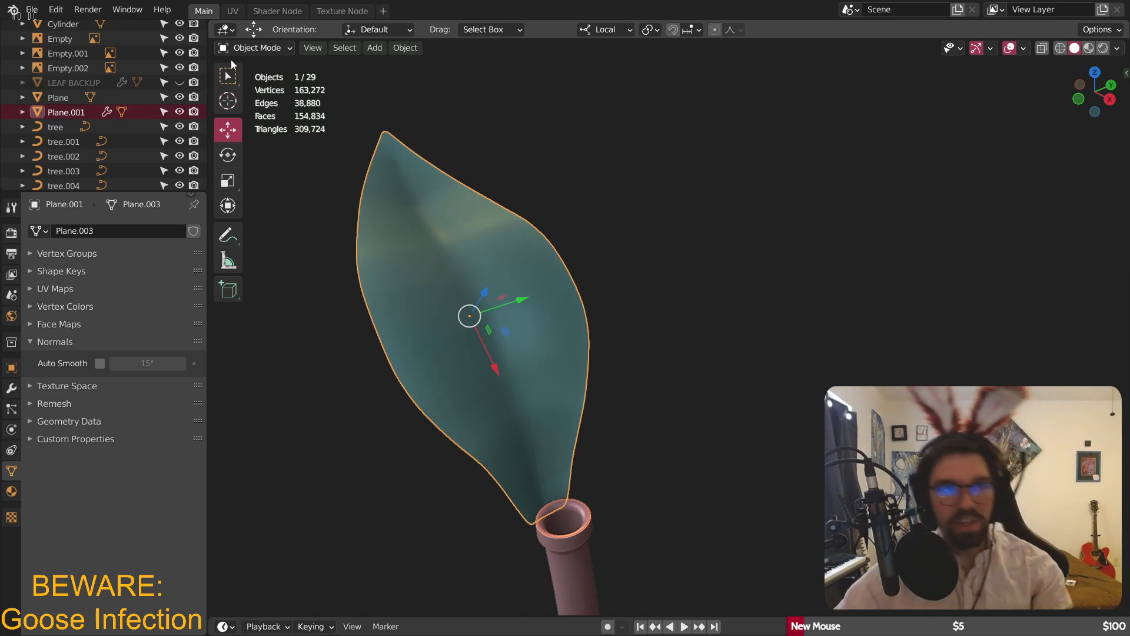
click(256, 48)
click(260, 96)
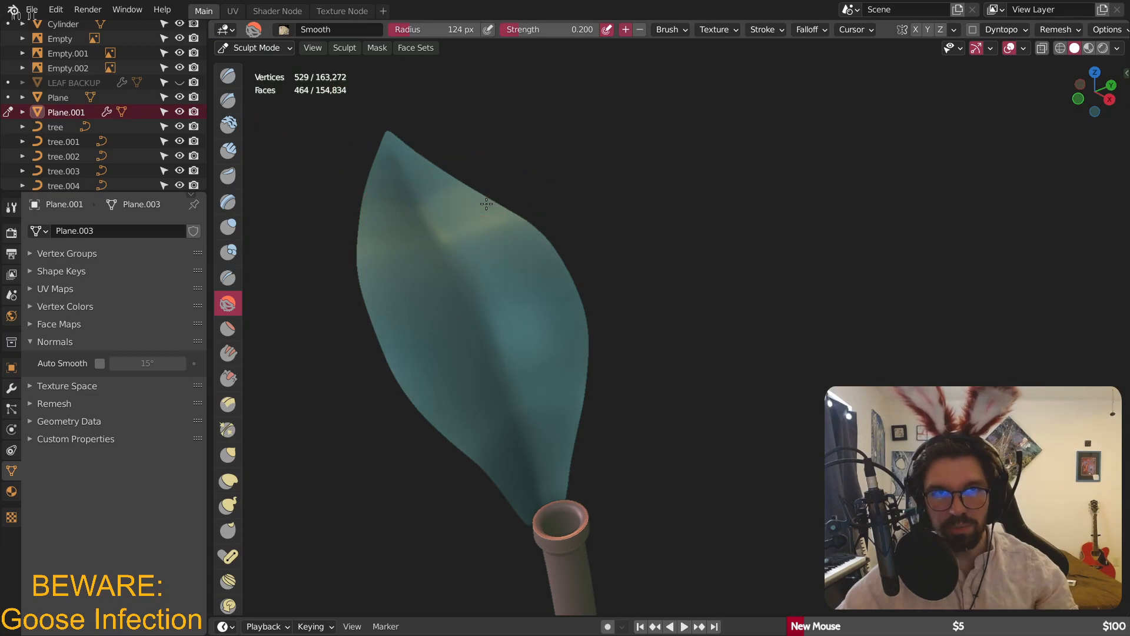
middle_drag(472, 189, 442, 214)
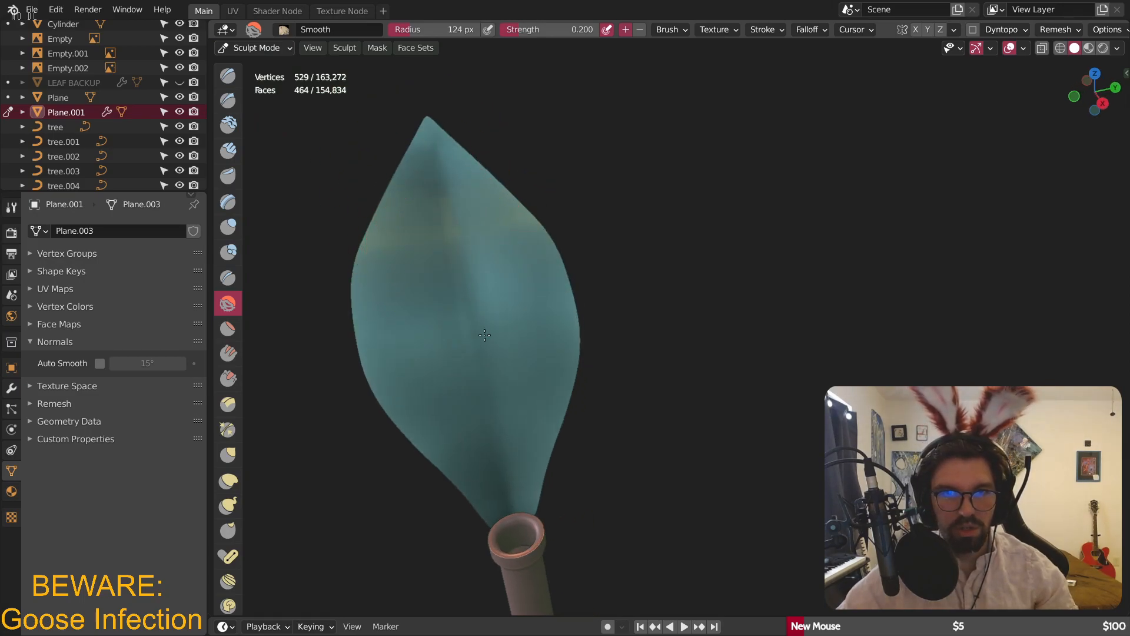
key(ctrl+Tab)
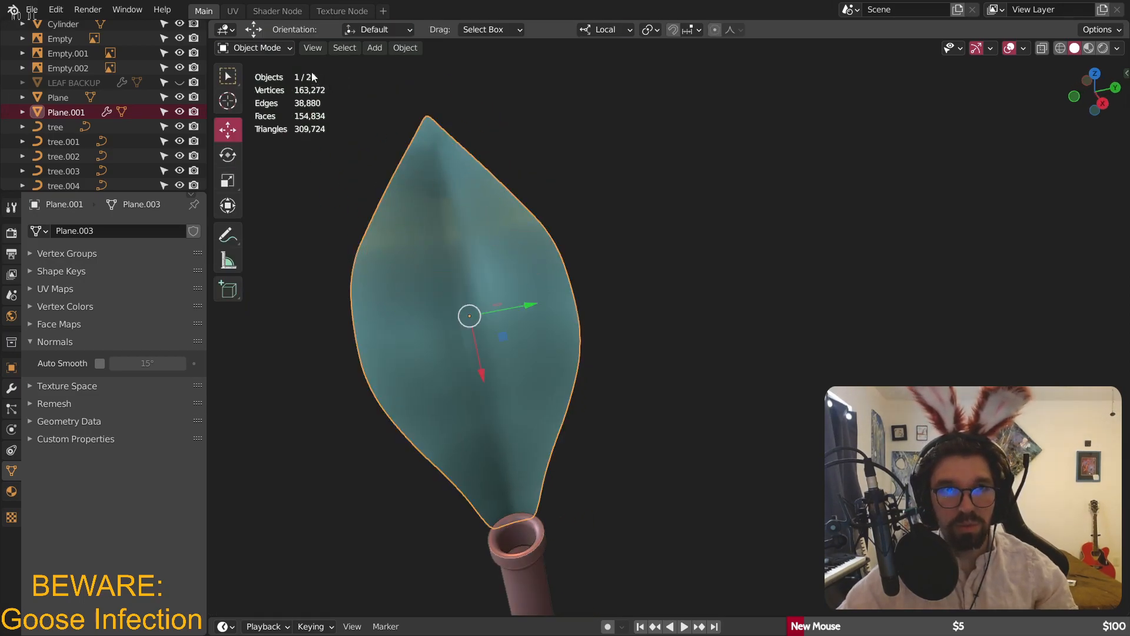
- Smooth the leaf's surface in Sculpt Mode using the Smooth brush with Y symmetry, and return to Object Mode
click(256, 48)
click(256, 104)
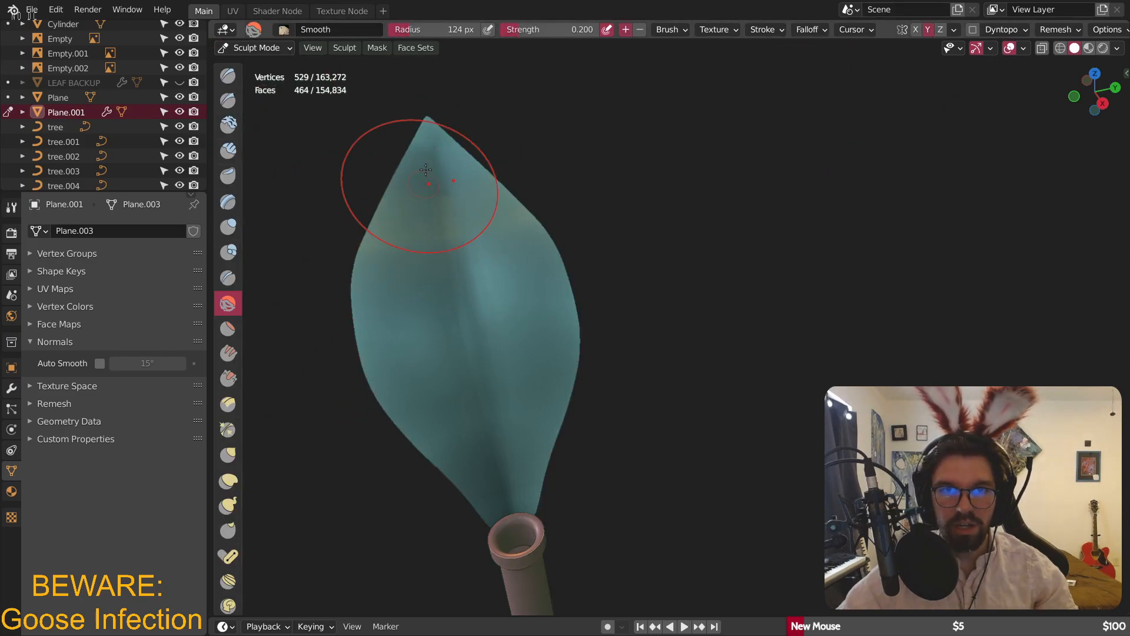
mouse_move(389, 293)
middle_down()
mouse_move(416, 240)
mouse_move(425, 403)
middle_up()
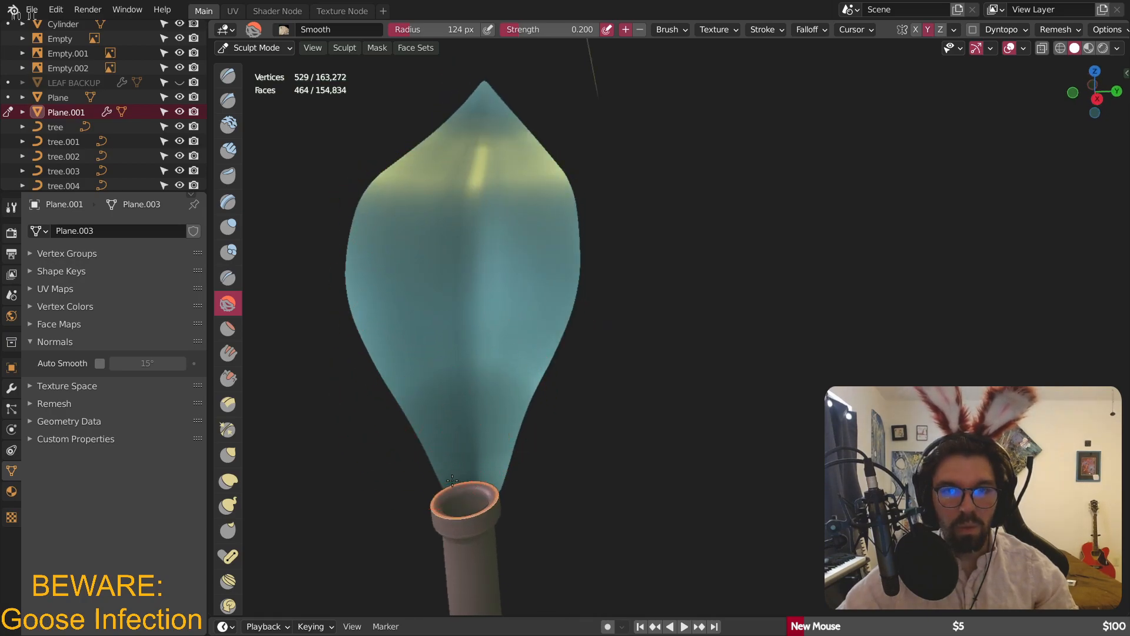
middle_drag(580, 51, 483, 161)
mouse_move(513, 110)
middle_down()
mouse_move(478, 116)
mouse_move(492, 84)
mouse_move(474, 40)
mouse_move(527, 72)
mouse_move(555, 371)
mouse_move(537, 397)
mouse_move(544, 383)
middle_up()
middle_drag(585, 305, 589, 241)
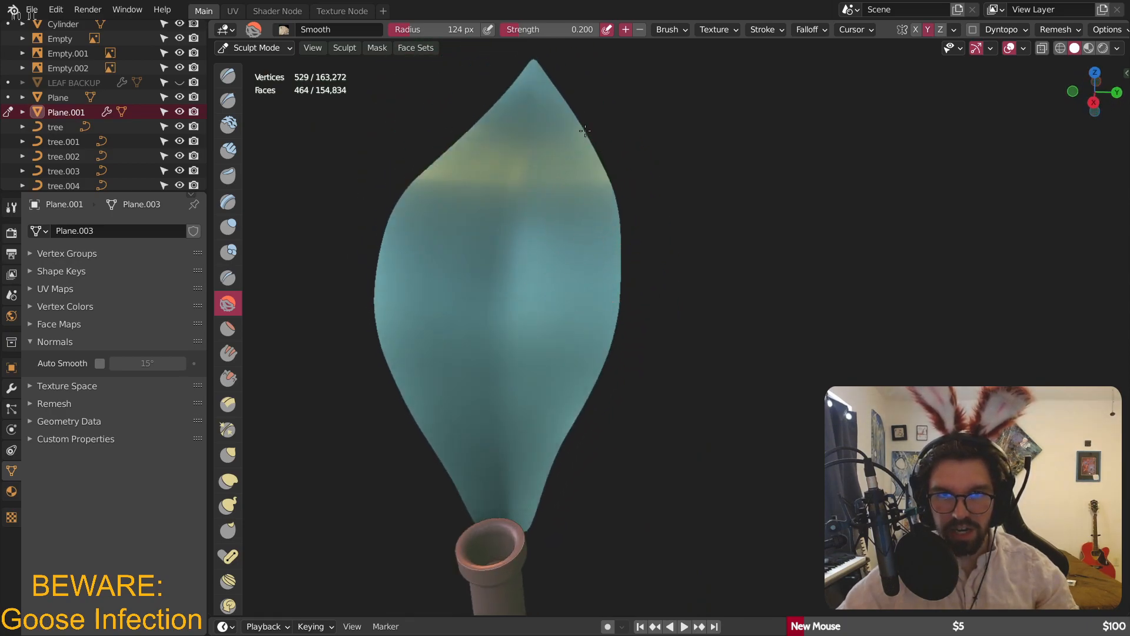
mouse_move(598, 171)
middle_down()
mouse_move(603, 152)
mouse_move(429, 131)
middle_up()
click(252, 49)
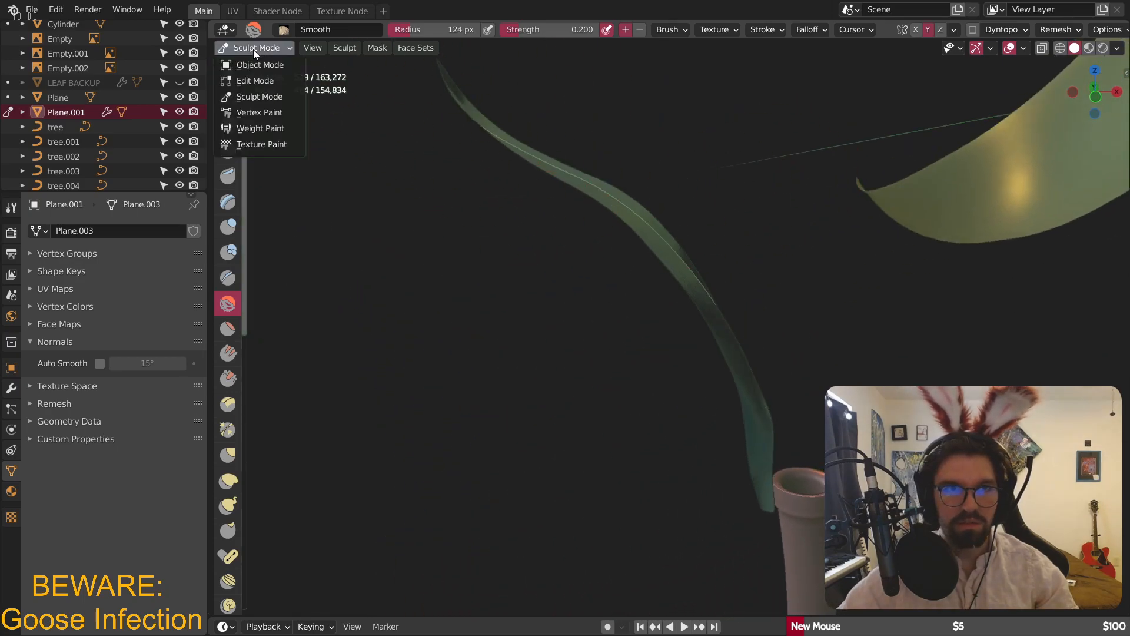
click(260, 65)
- Set the transform orientation to Global and shift the leaf slightly along X toward the stem's rim
middle_drag(781, 388, 542, 235)
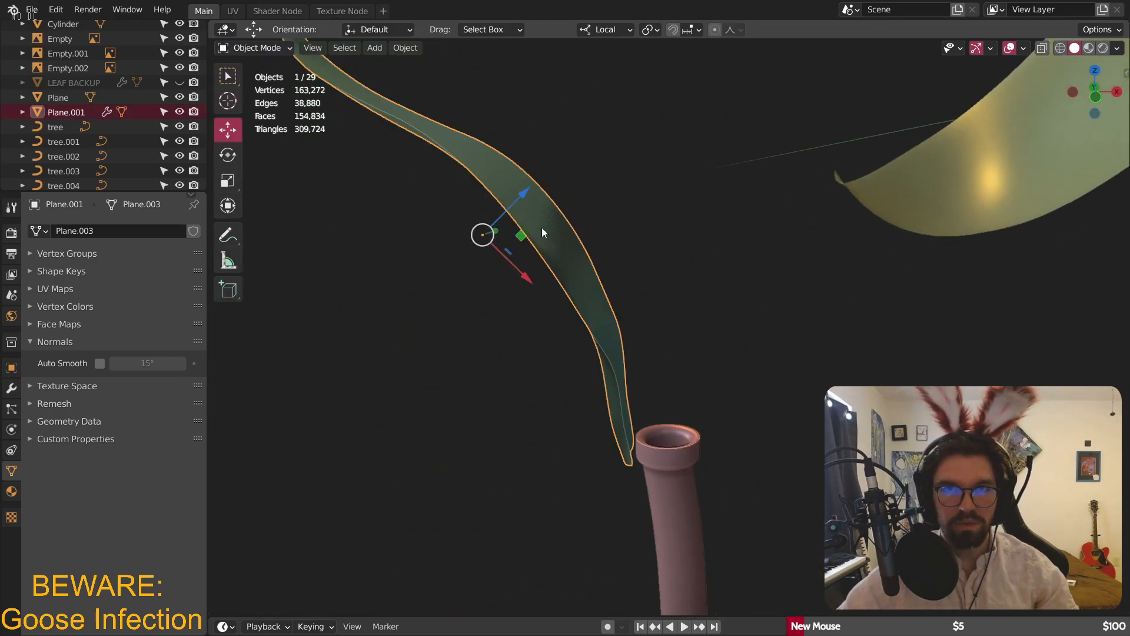
click(605, 29)
click(578, 75)
middle_drag(588, 188, 574, 236)
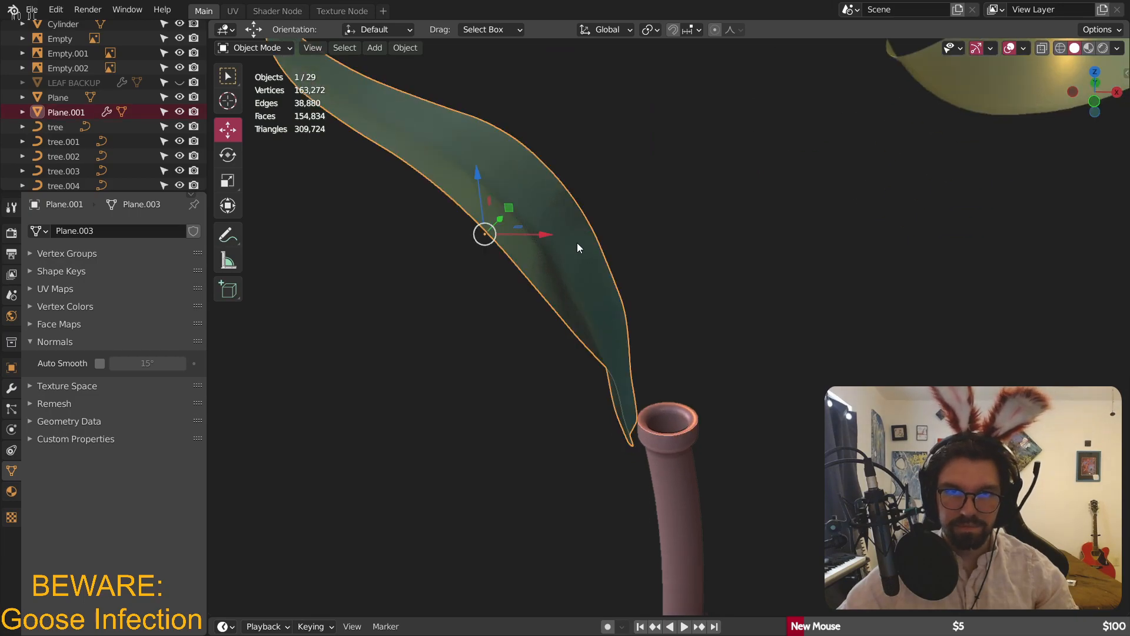
drag(544, 231, 565, 231)
- Scale the whole leaf uniformly to 0.874
key(s)
click(739, 309)
middle_drag(648, 283, 591, 207)
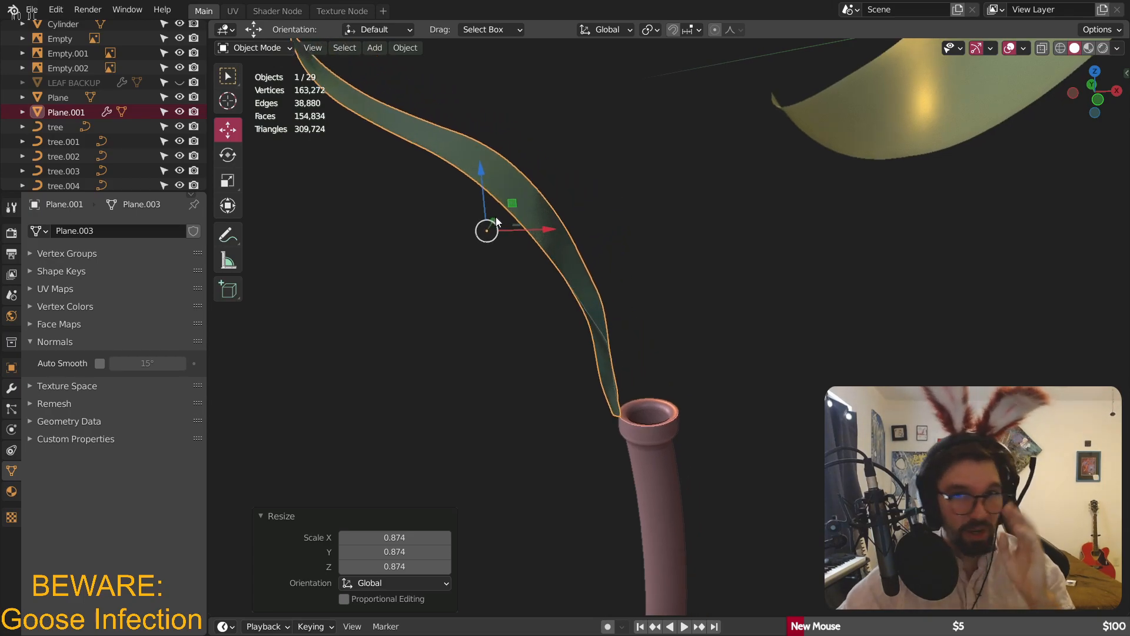
- Shift the leaf along X and lower it along Z so its base reaches into the stem's rim
drag(546, 232, 562, 233)
drag(495, 175, 494, 190)
scroll(704, 342, up, 2)
click(706, 339)
middle_drag(706, 339, 586, 325)
click(586, 326)
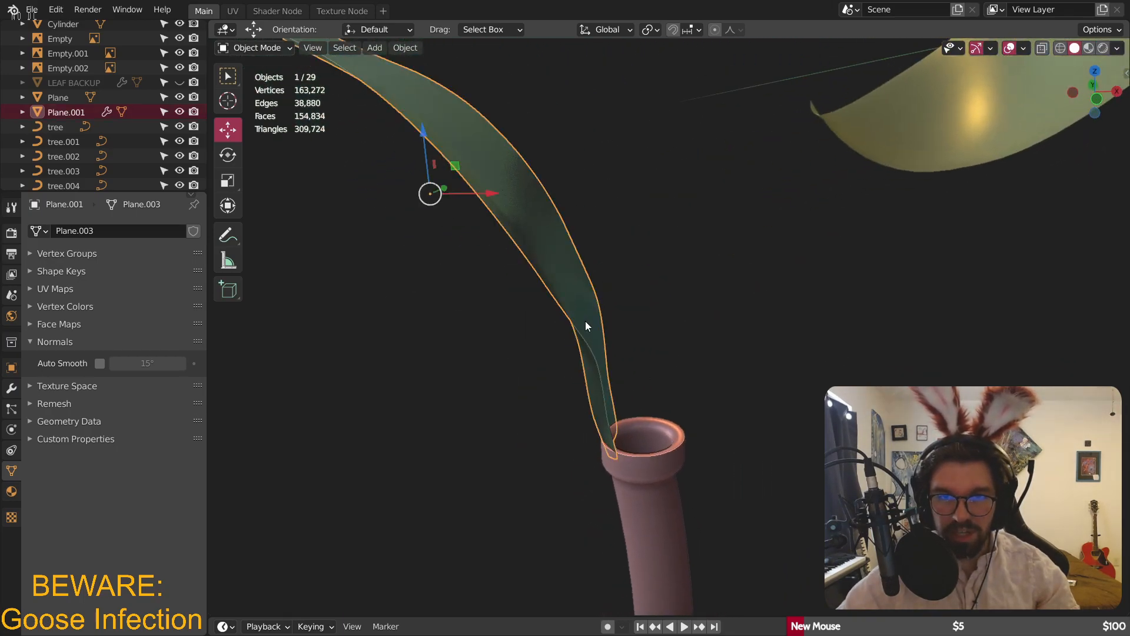
drag(496, 193, 498, 196)
click(692, 273)
middle_drag(692, 273, 532, 245)
click(498, 220)
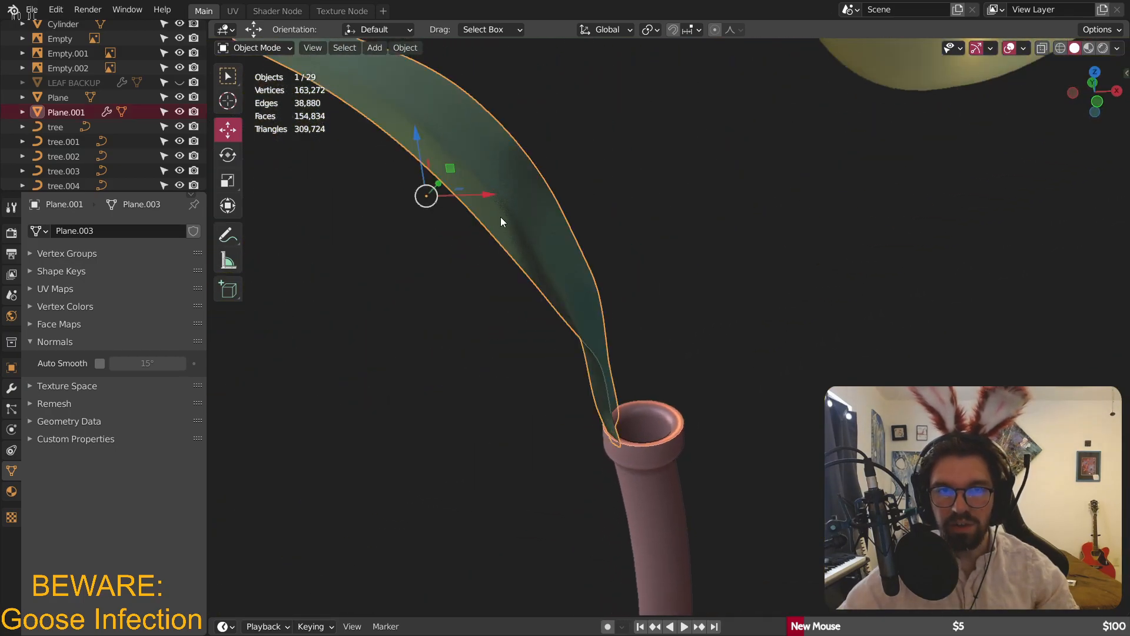
key(g)
key(x)
key(Escape)
click(666, 232)
middle_drag(666, 232, 507, 297)
scroll(581, 303, down, 6)
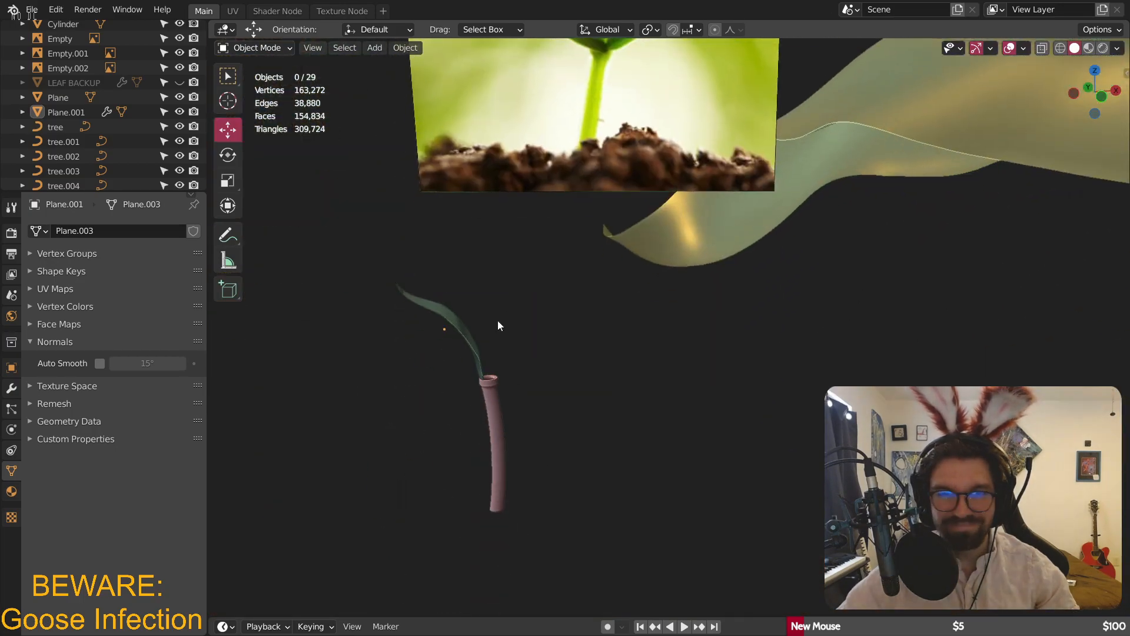
- Nudge the leaf along X by 0.010329 m and 0.014047 m, and adjust it along Z to seat its base inside the rim
scroll(475, 338, up, 5)
click(549, 337)
middle_drag(549, 335, 594, 348)
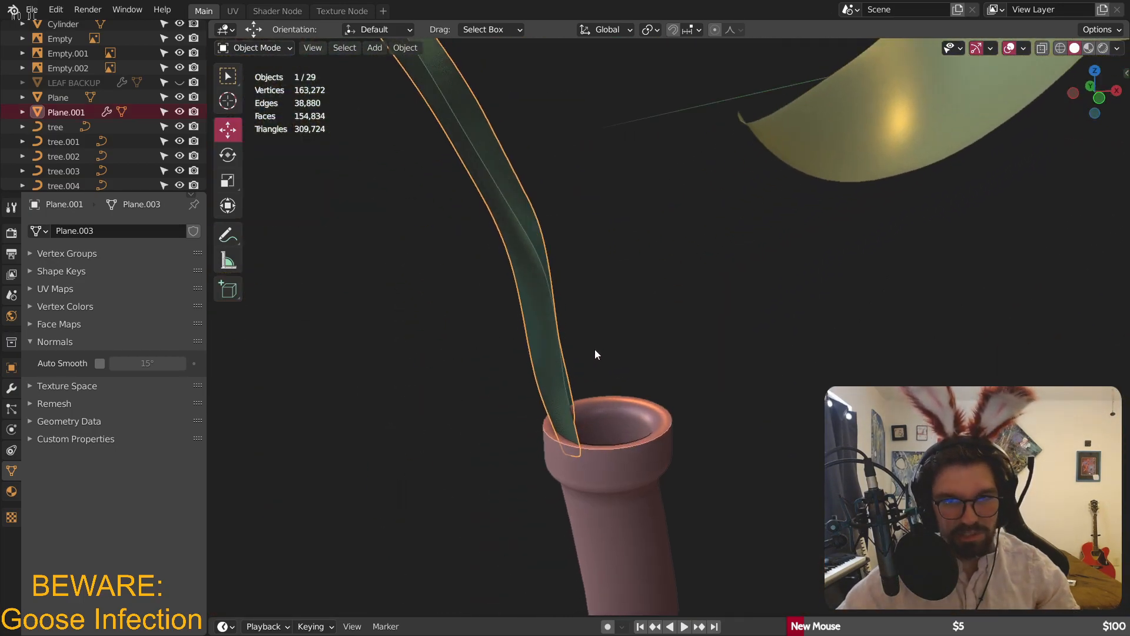
key(g)
key(x)
click(598, 351)
key(g)
key(z)
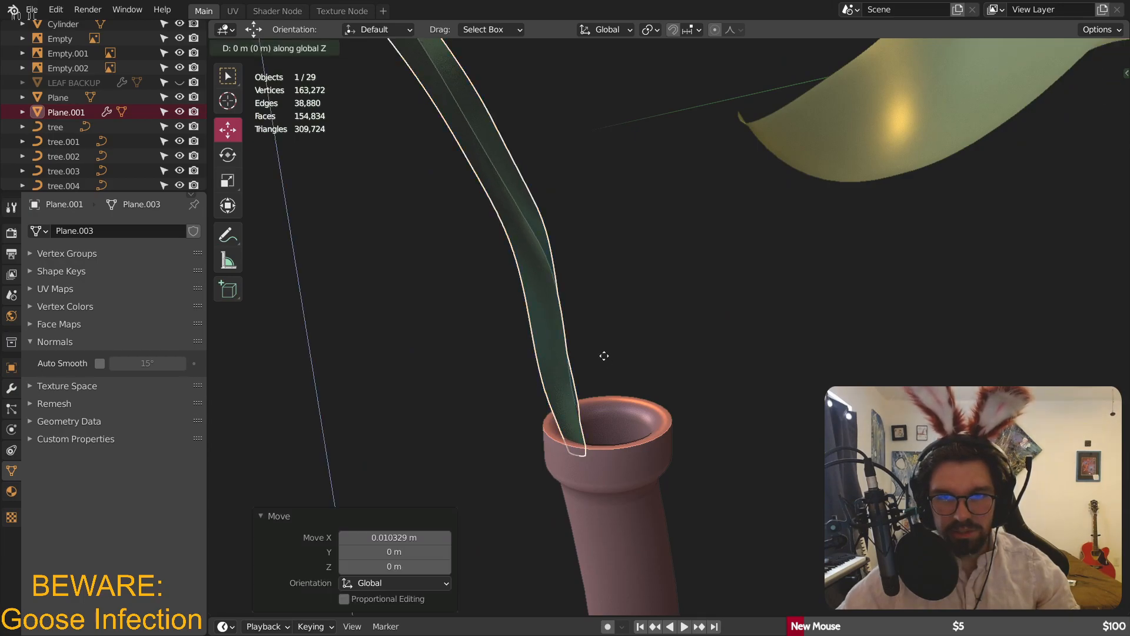
click(606, 386)
mouse_move(606, 386)
middle_down()
mouse_move(549, 400)
mouse_move(602, 390)
middle_up()
key(g)
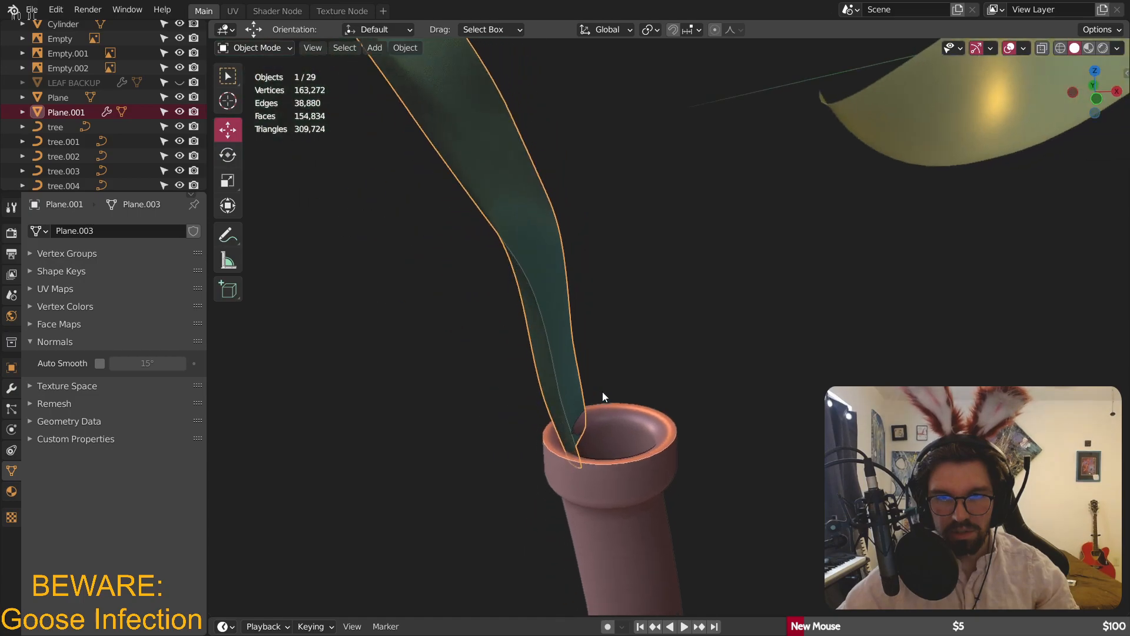
click(729, 347)
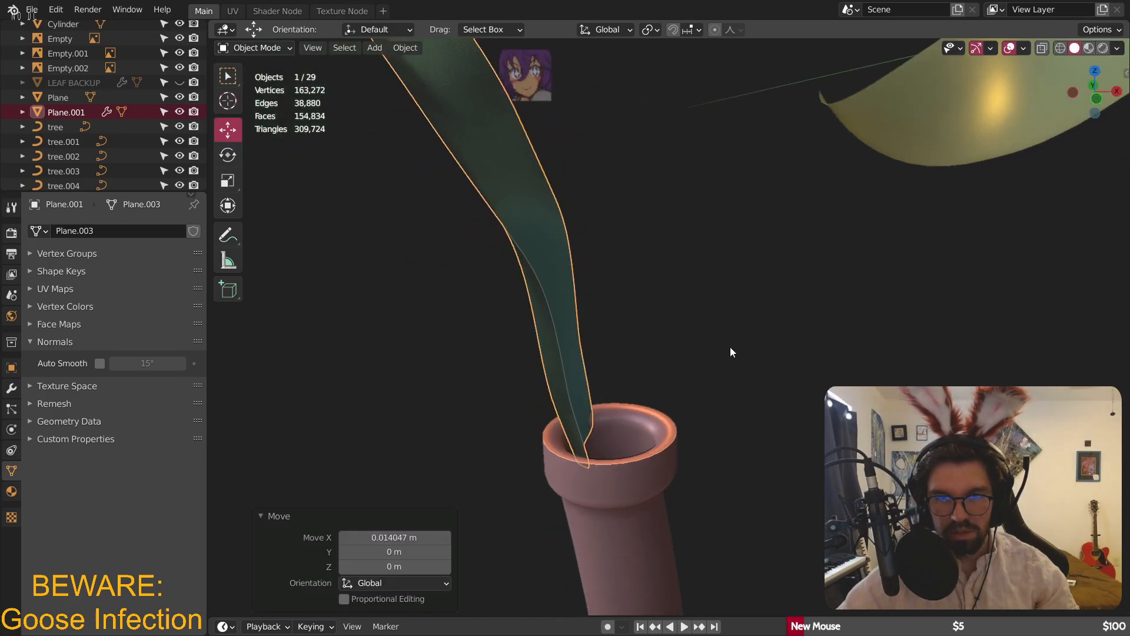
- Scale the whole leaf uniformly to 0.939
key(s)
click(676, 356)
middle_drag(598, 334, 538, 312)
scroll(538, 323, down, 4)
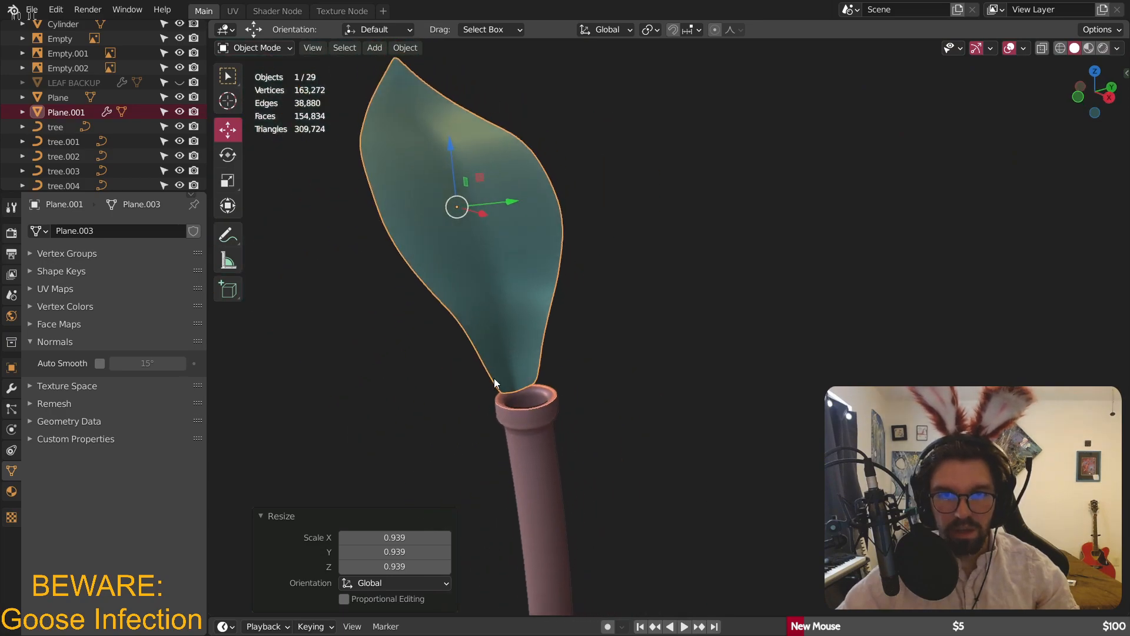
scroll(506, 379, up, 4)
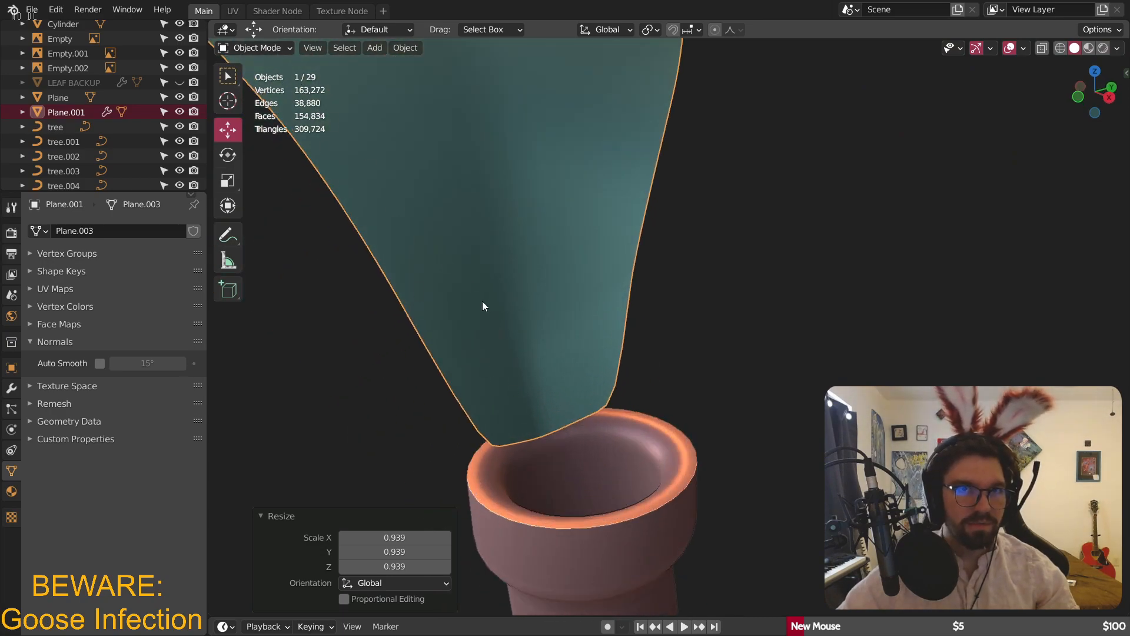
- Adjust the leaf slightly along X and lower it 0.028051 m along Z into the stem's opening
scroll(486, 309, down, 5)
middle_drag(492, 324, 612, 308)
key(g)
key(x)
click(609, 301)
key(g)
key(z)
click(616, 315)
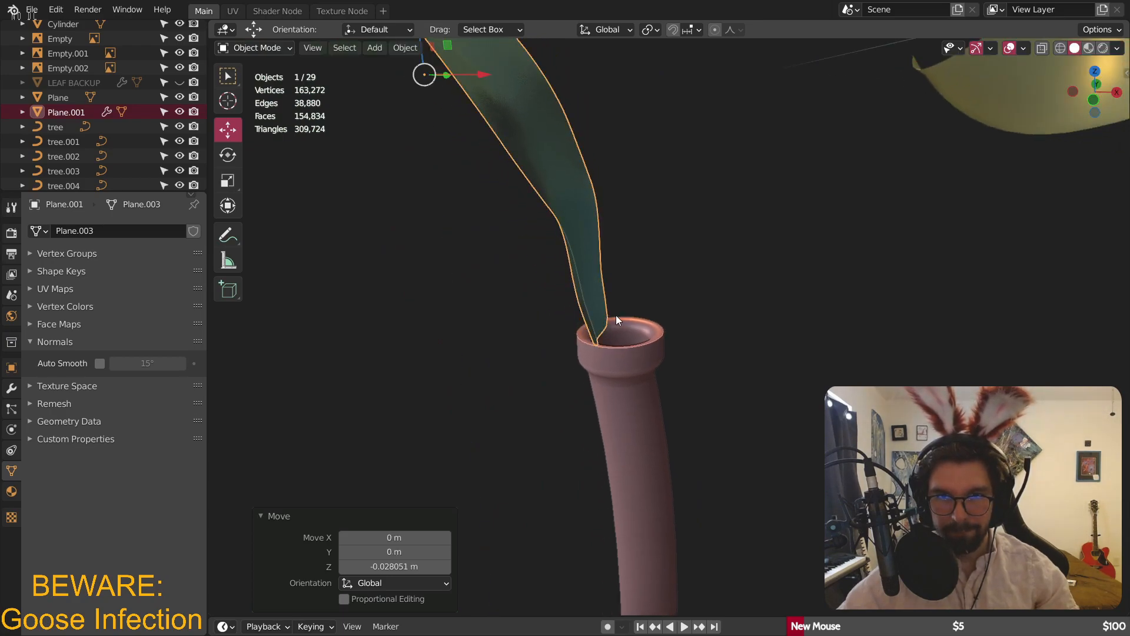
- Examine the leaf's fit at the stem's opening and compare it with the two-leaf sprout reference photo
scroll(582, 287, up, 4)
middle_drag(581, 287, 552, 331)
click(684, 285)
scroll(668, 290, down, 7)
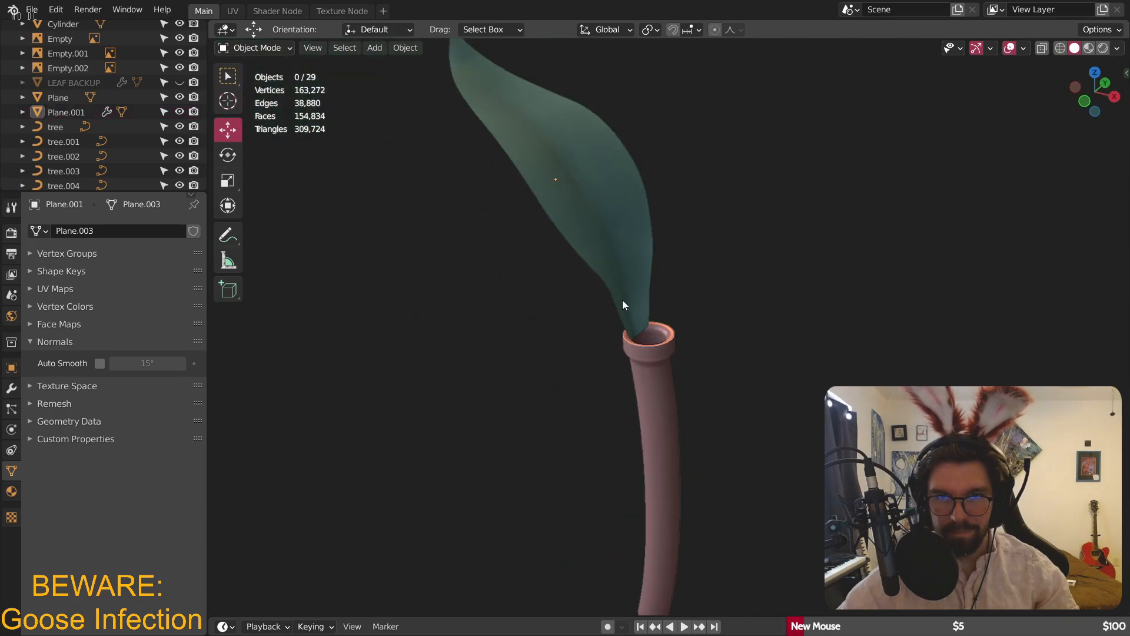
scroll(627, 303, down, 5)
middle_drag(630, 298, 711, 171)
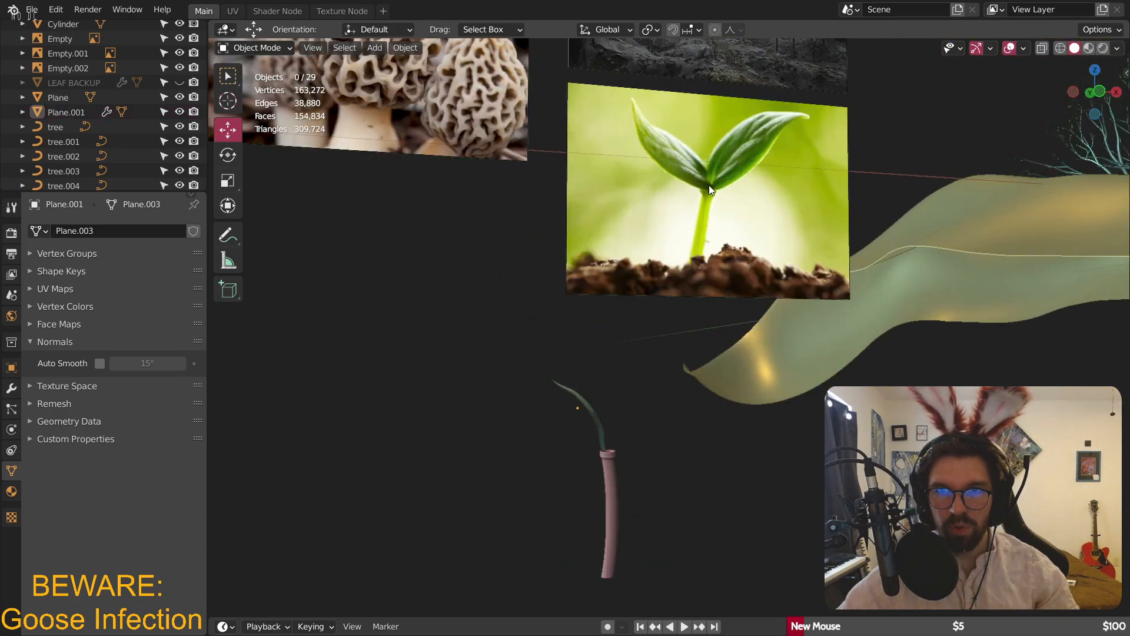
middle_drag(595, 484, 513, 347)
scroll(513, 347, up, 3)
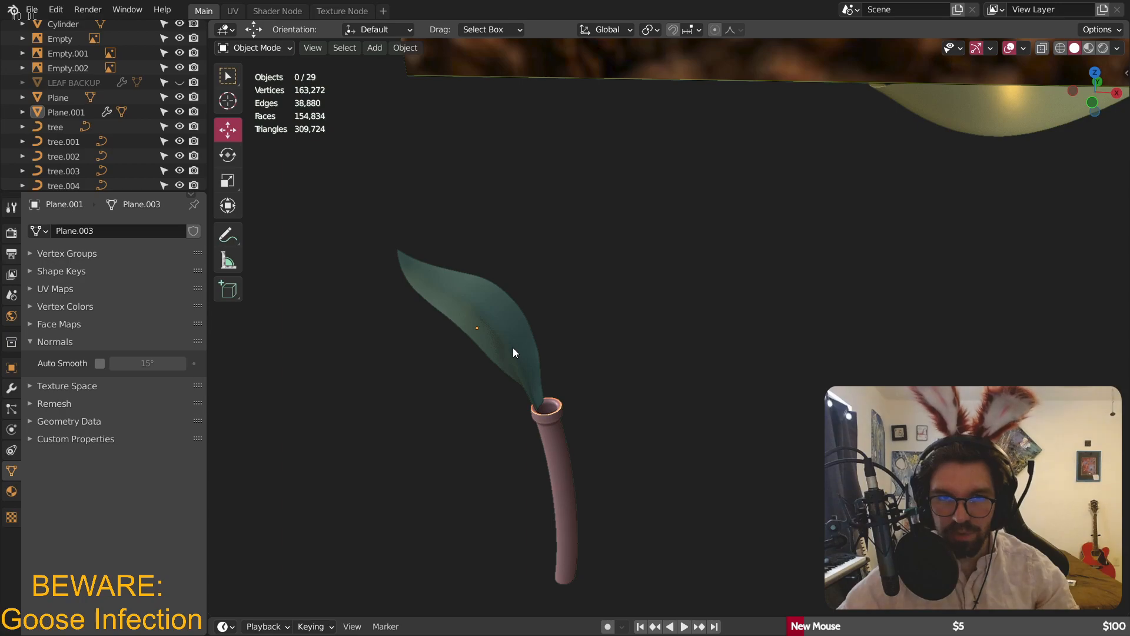
- Copy and paste the leaf, and rotate the duplicate 180° about the global Z axis
key(ctrl+c)
key(ctrl+v)
middle_drag(530, 277, 483, 294)
click(228, 154)
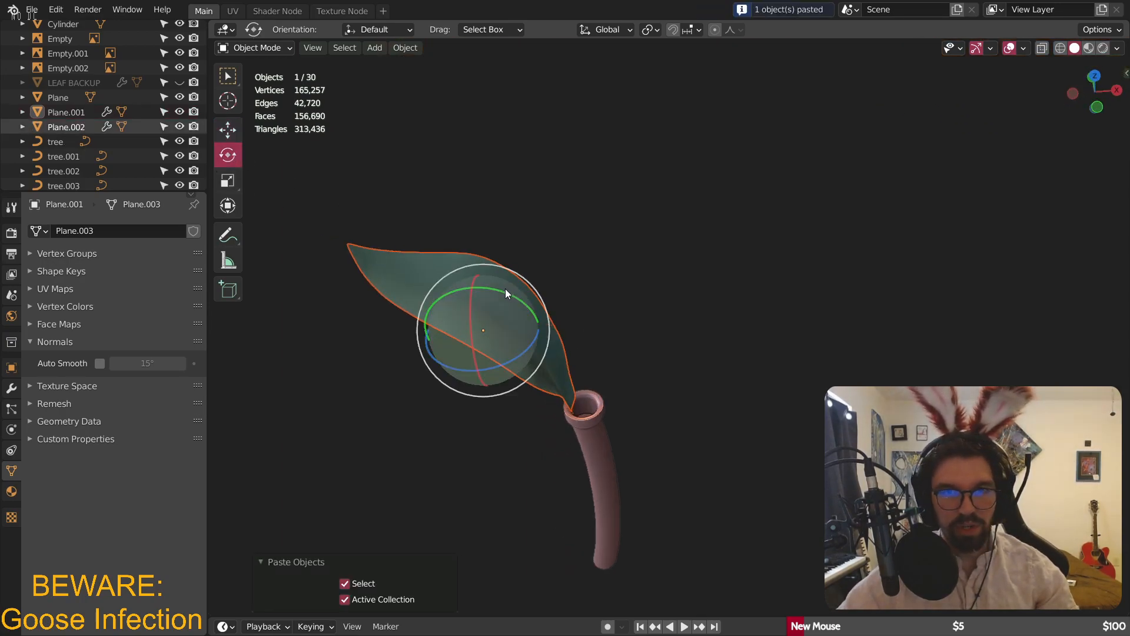
drag(514, 355, 412, 530)
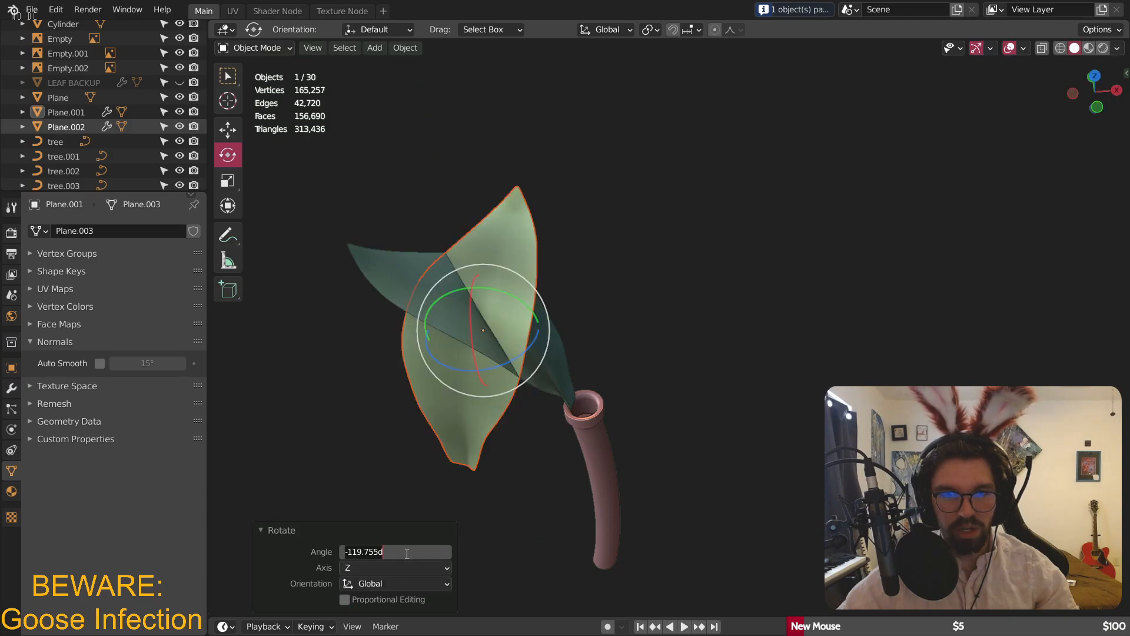
text(180)
key(Return)
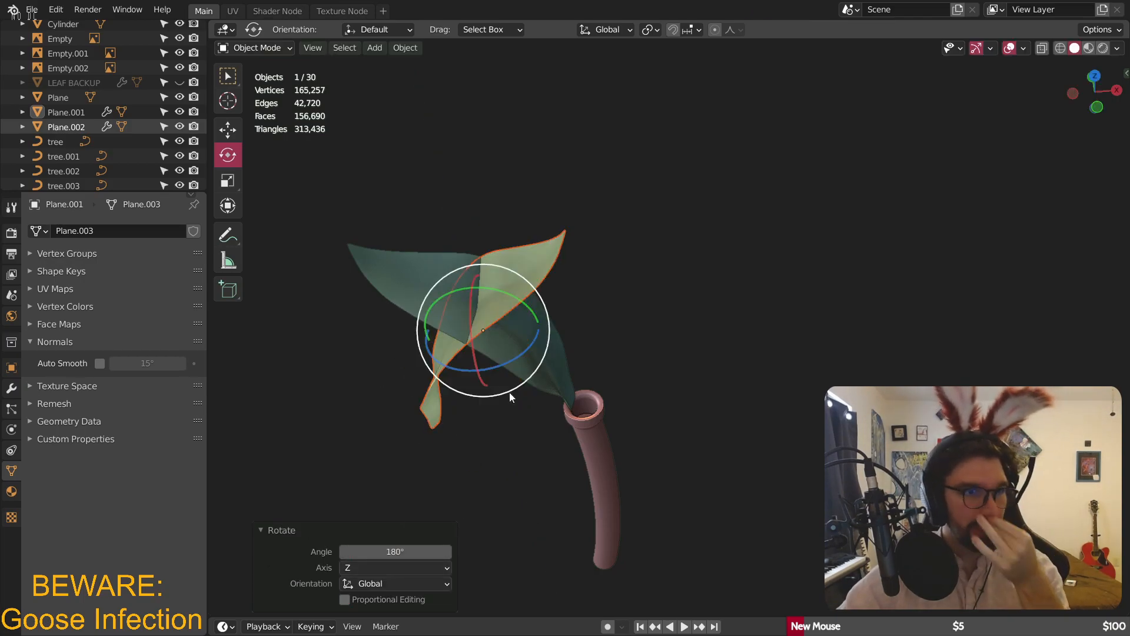
- Rotate the duplicated leaf a further 29.4° about the global Z axis
shift+middle_drag(612, 341, 549, 322)
scroll(518, 303, up, 3)
scroll(533, 319, down, 3)
scroll(548, 321, up, 3)
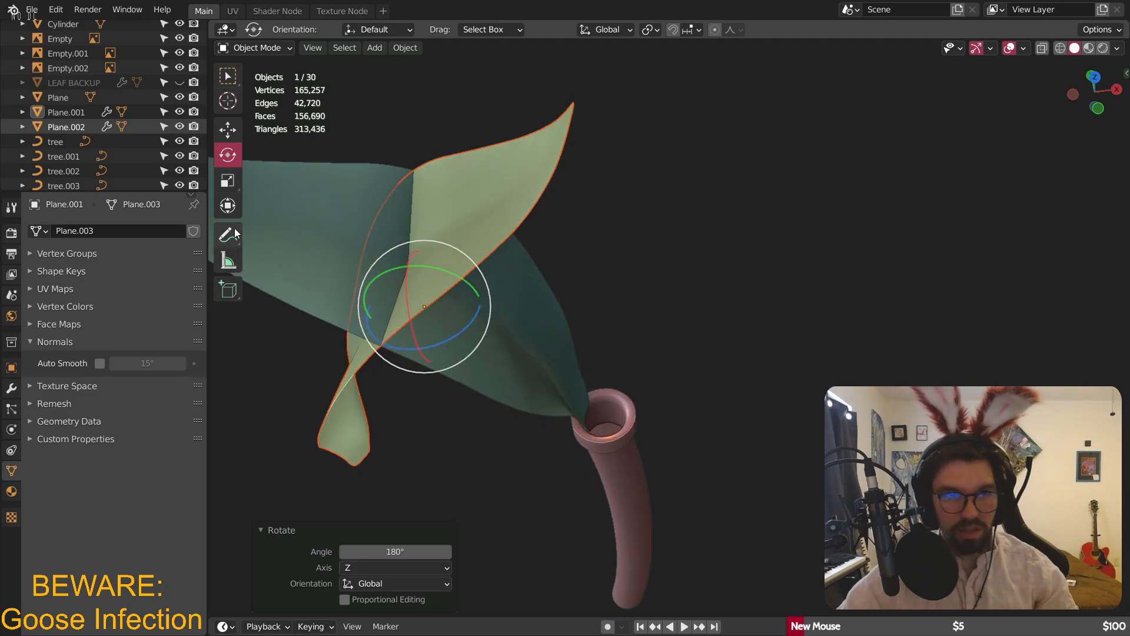
drag(436, 348, 458, 335)
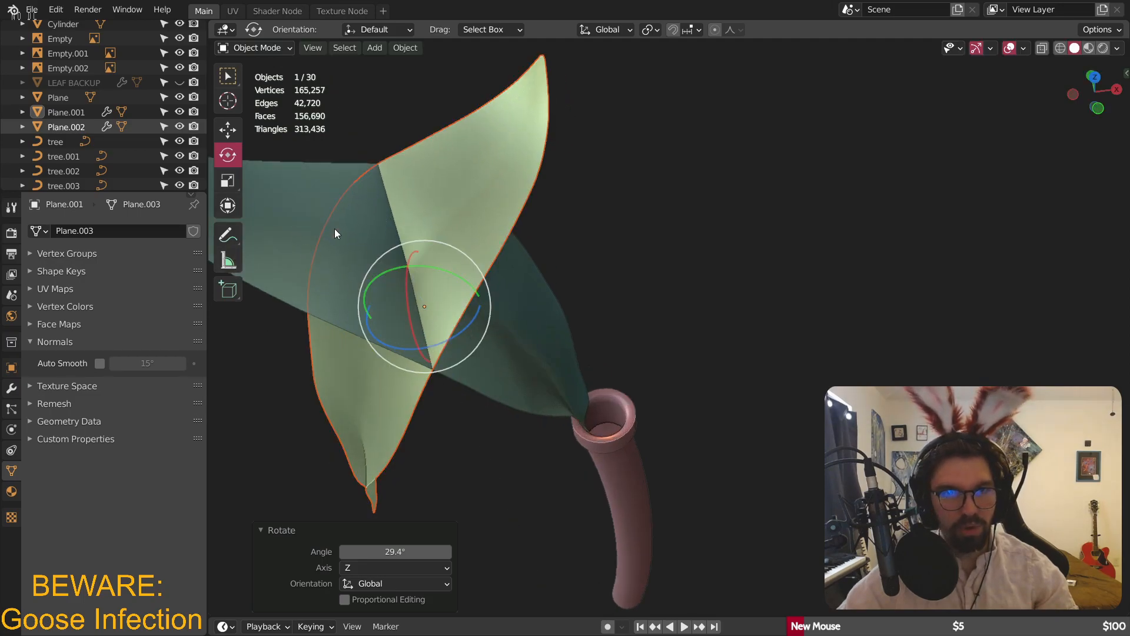
- Select the duplicated leaf and move it 0.90178 m along X to the opposite side of the stem
click(229, 76)
click(514, 154)
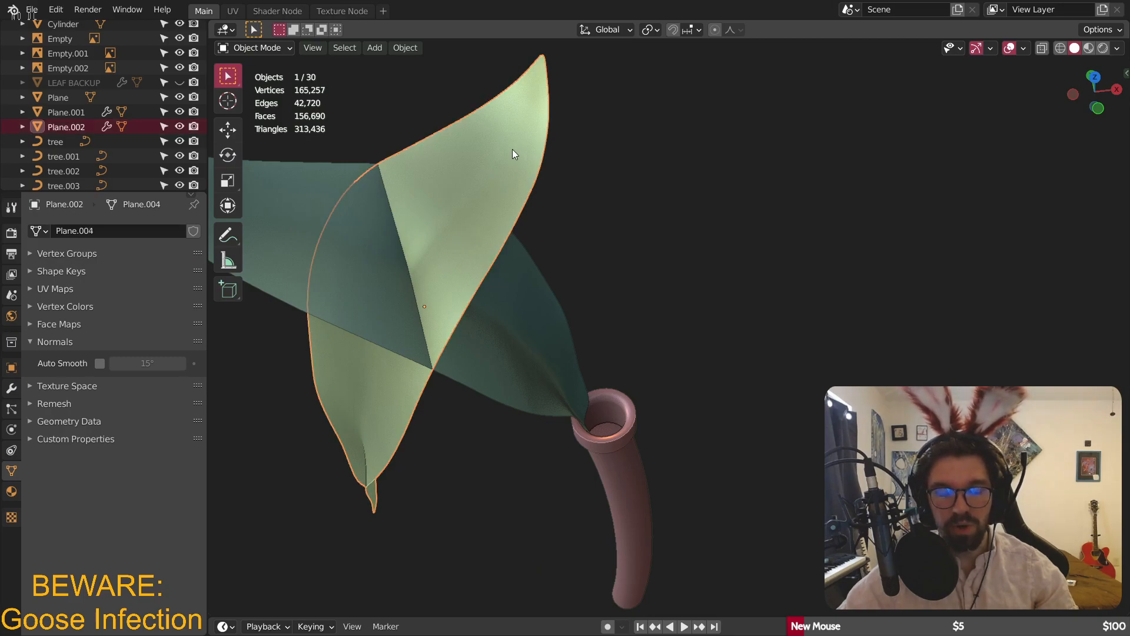
key(r)
key(Escape)
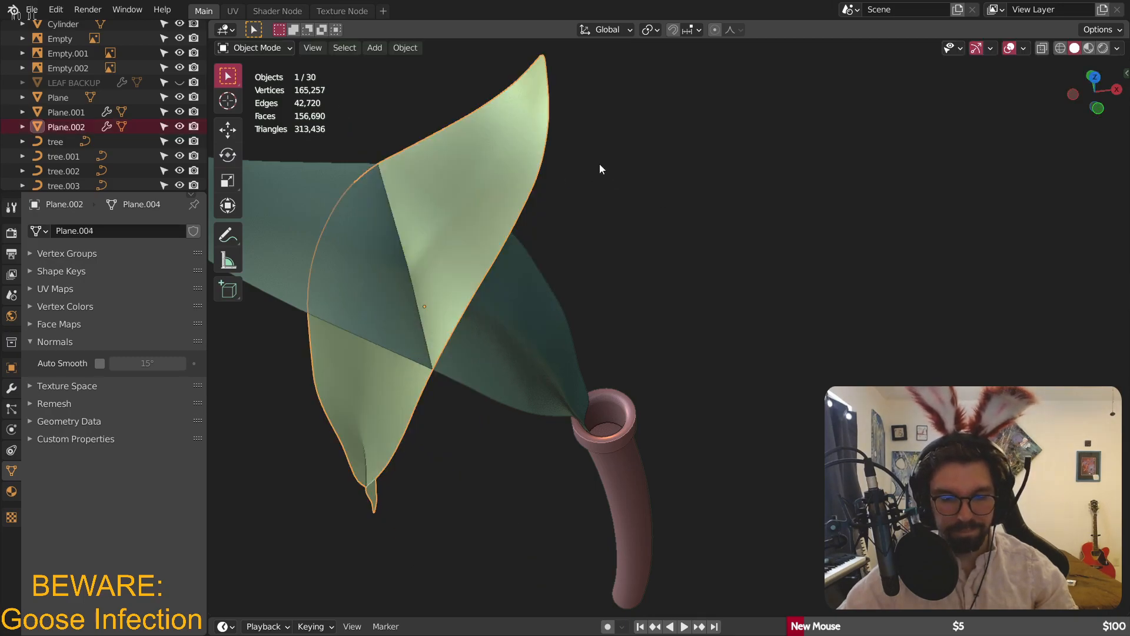
key(g)
key(x)
click(759, 360)
scroll(759, 359, down, 3)
middle_drag(760, 359, 638, 292)
scroll(639, 291, up, 2)
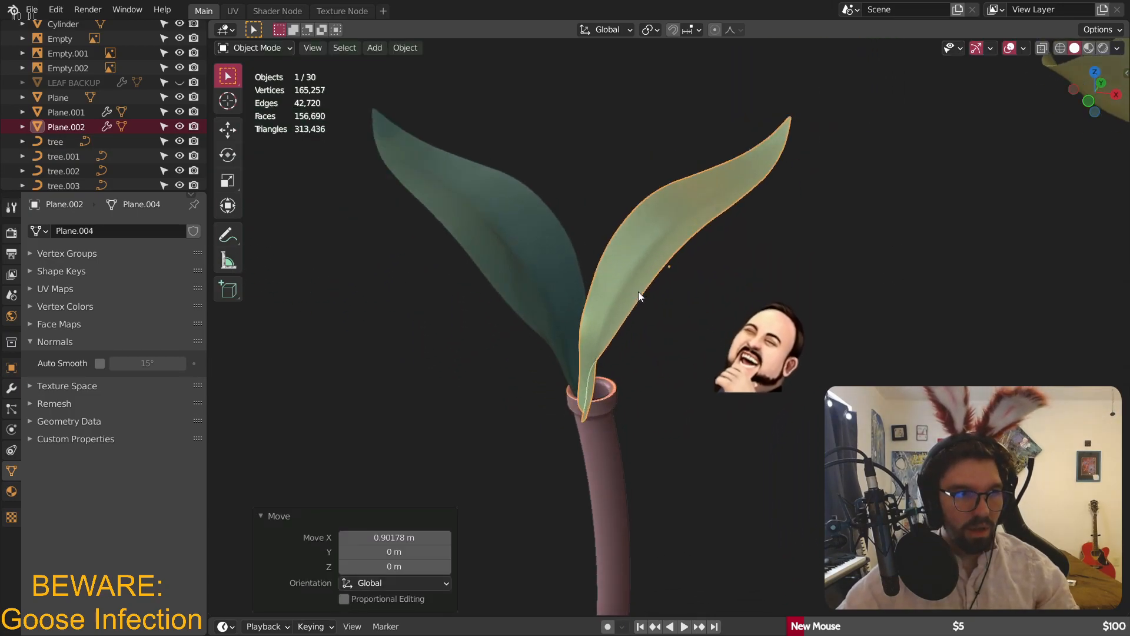
- Scale the duplicated leaf uniformly to 1.363
scroll(585, 319, up, 2)
key(s)
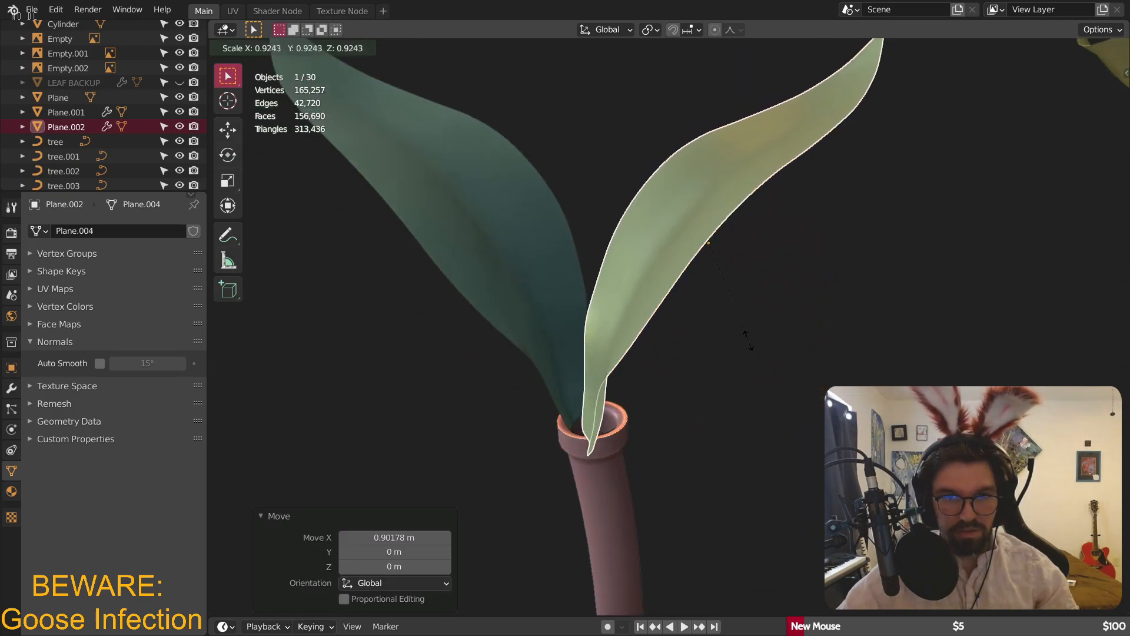
click(609, 406)
middle_drag(610, 406, 570, 381)
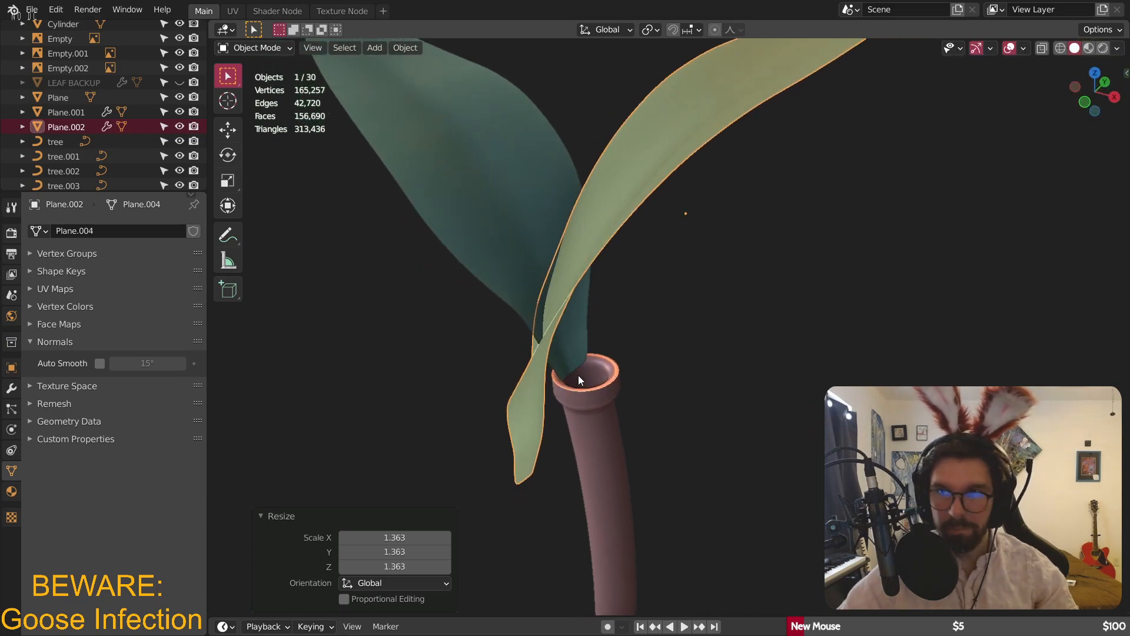
- Move the duplicated leaf 0.36328 m along Y to bring its base over the stem's opening
key(g)
key(y)
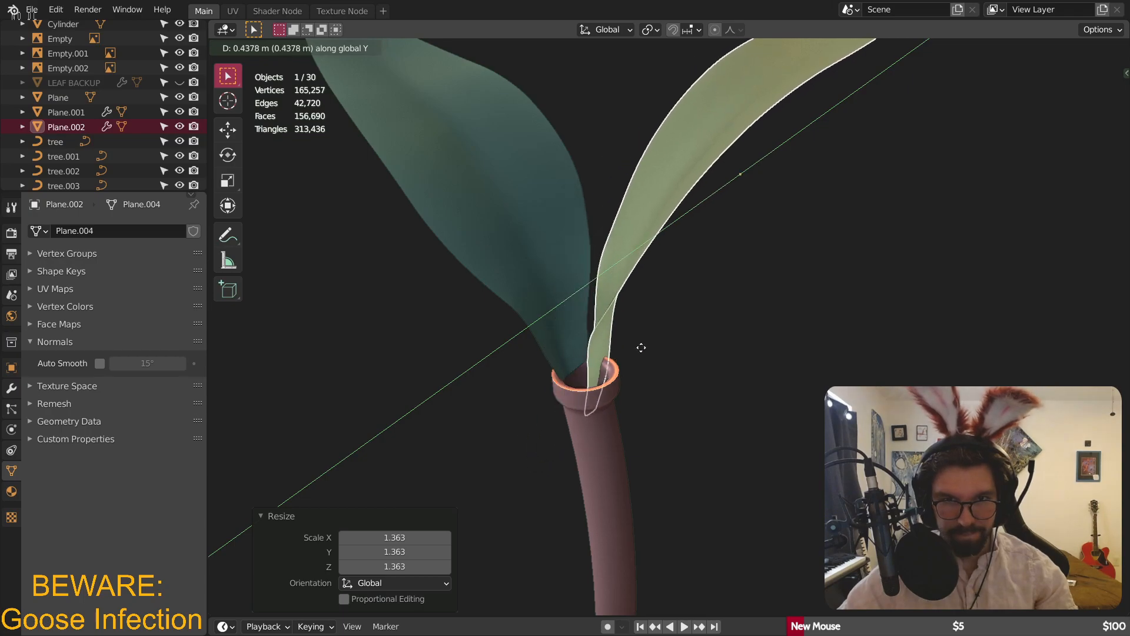
click(627, 360)
middle_drag(627, 359, 614, 379)
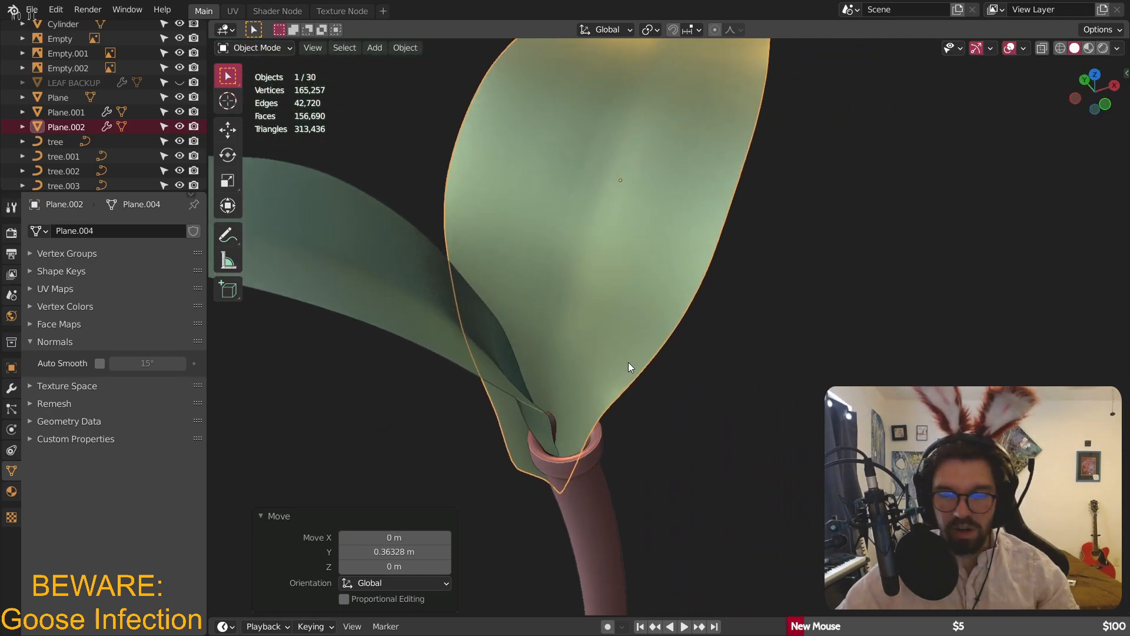
- In top view, move the duplicated leaf 0.11972 m in X and -0.061619 m in Y toward the rim
middle_drag(616, 369, 644, 395)
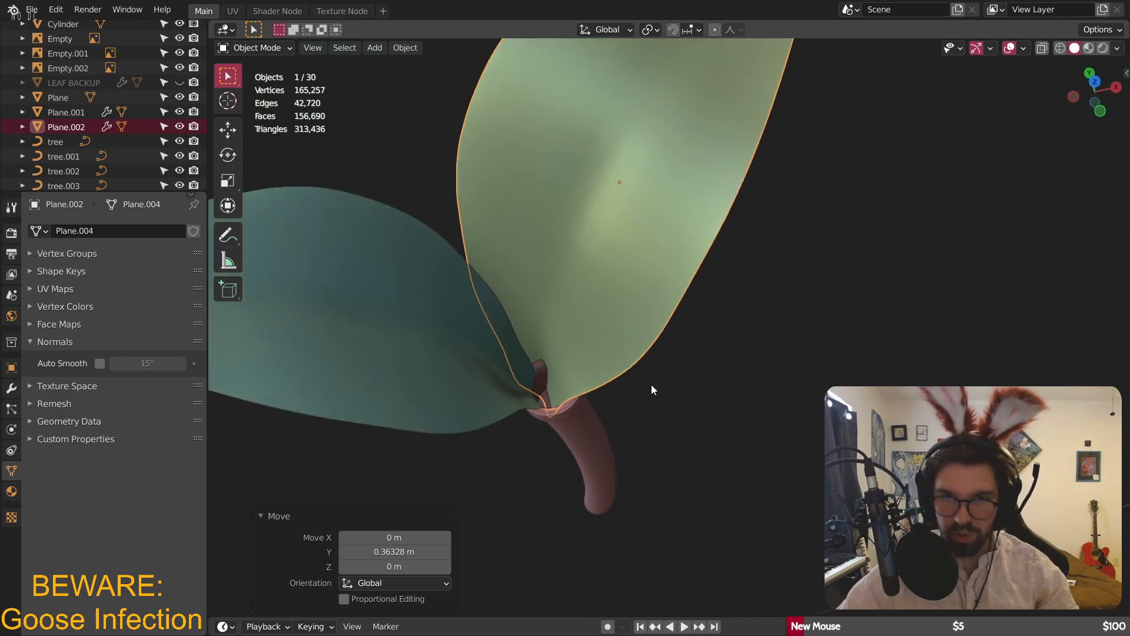
click(1095, 81)
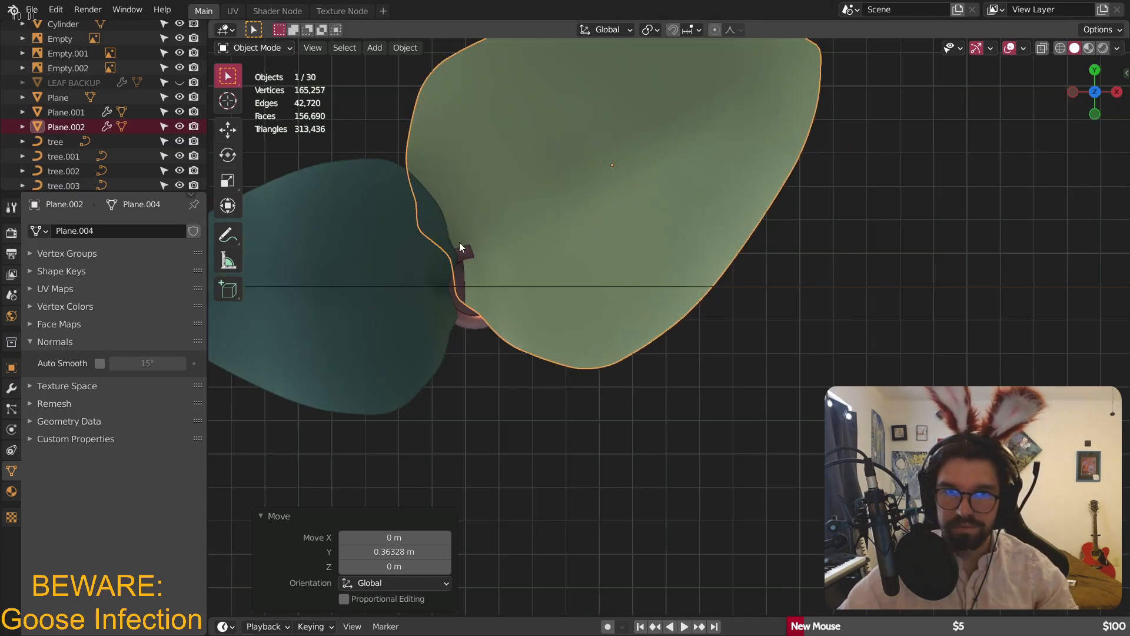
key(g)
click(506, 265)
- Adjust the duplicated leaf's height along Z, finishing with a move of -0.060973 m into the stem's opening
key(g)
key(z)
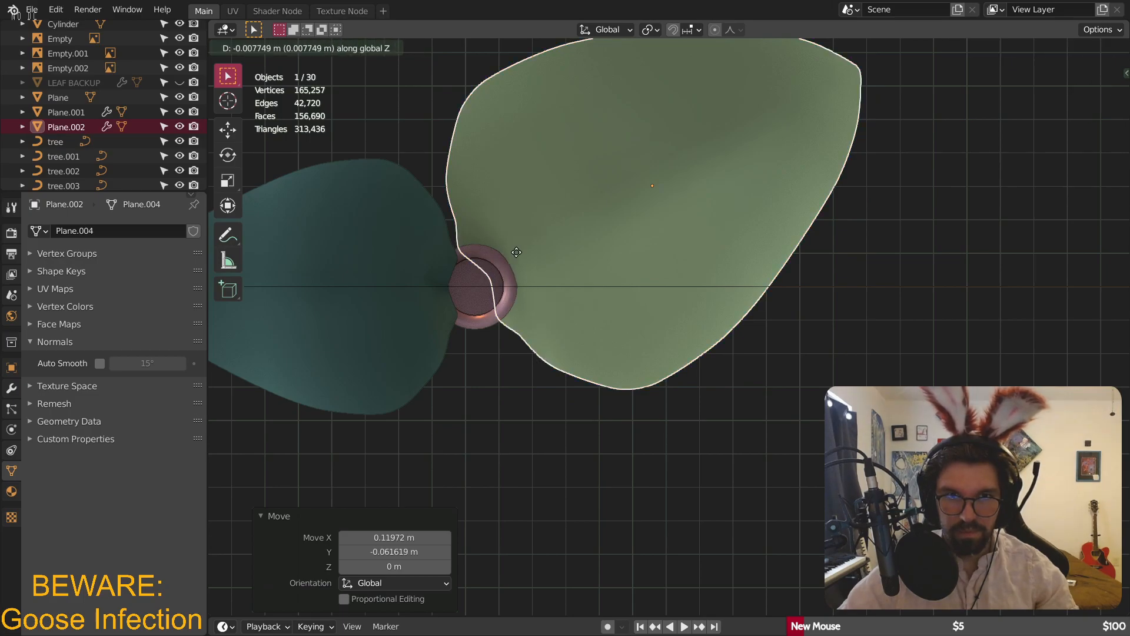
click(528, 355)
mouse_move(528, 355)
middle_down()
mouse_move(534, 155)
mouse_move(458, 323)
mouse_move(540, 339)
middle_up()
key(g)
key(z)
click(522, 334)
- Switch the duplicated leaf to Edit Mode with edge selection, targeting the edges at its base
click(289, 48)
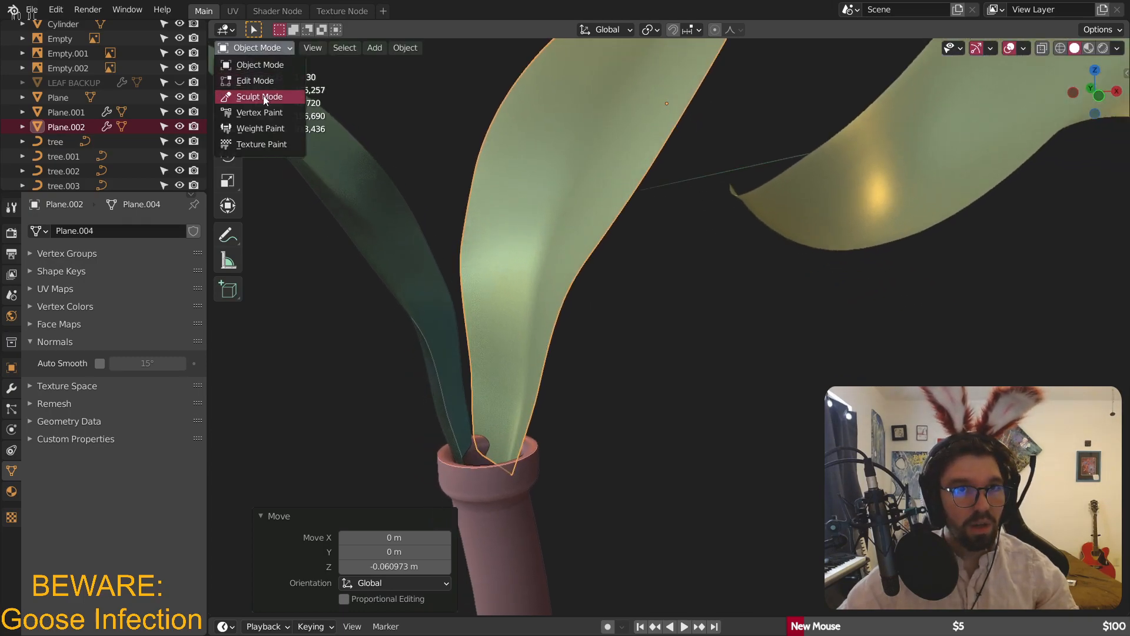
click(262, 82)
click(320, 48)
middle_drag(433, 421, 509, 482)
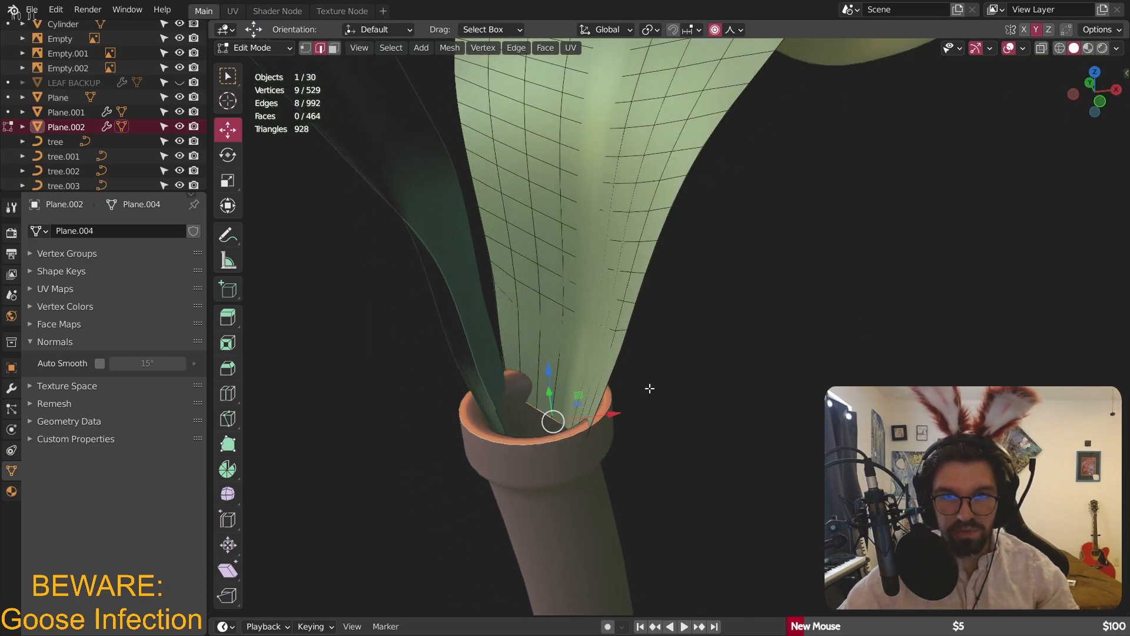
middle_drag(648, 388, 650, 377)
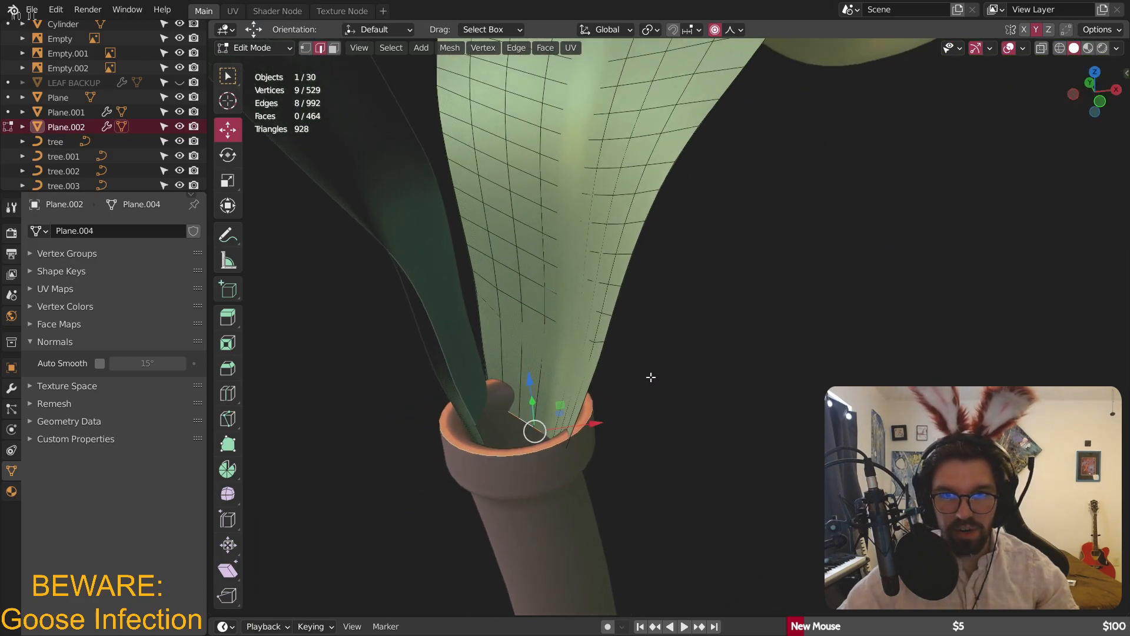
- Scale the leaf's base edges to 0.442 using proportional editing with Smooth falloff and a proportional size of 2.040
click(734, 29)
click(709, 92)
key(s)
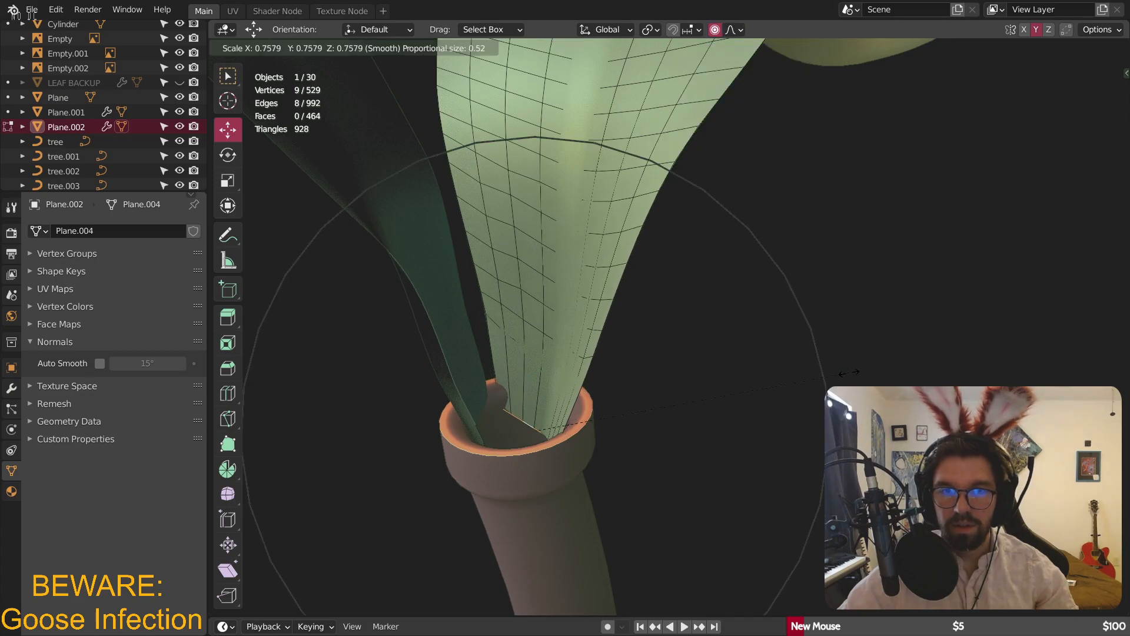
click(600, 546)
drag(402, 568, 454, 568)
mouse_move(589, 329)
middle_down()
mouse_move(600, 305)
mouse_move(535, 277)
mouse_move(588, 324)
middle_up()
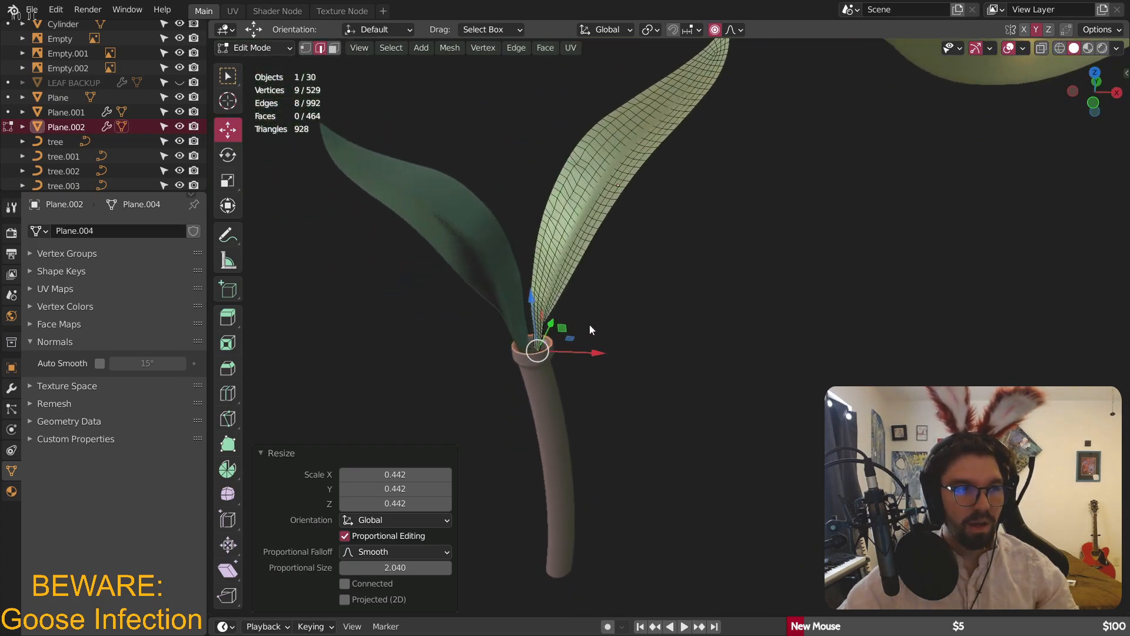
scroll(560, 284, up, 3)
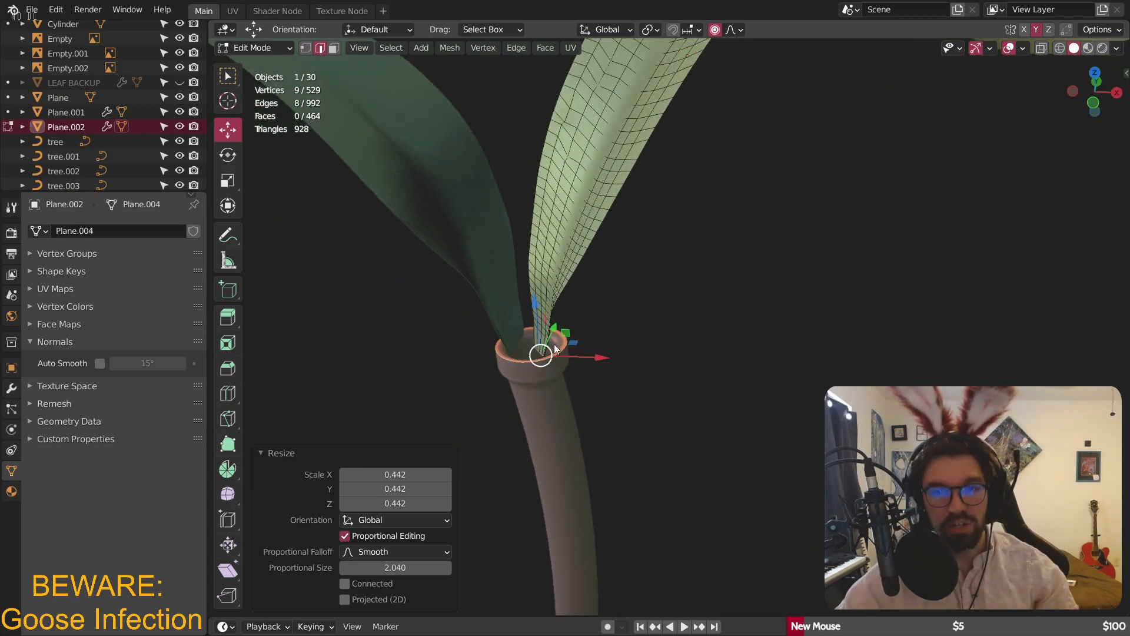
middle_drag(598, 301, 547, 188)
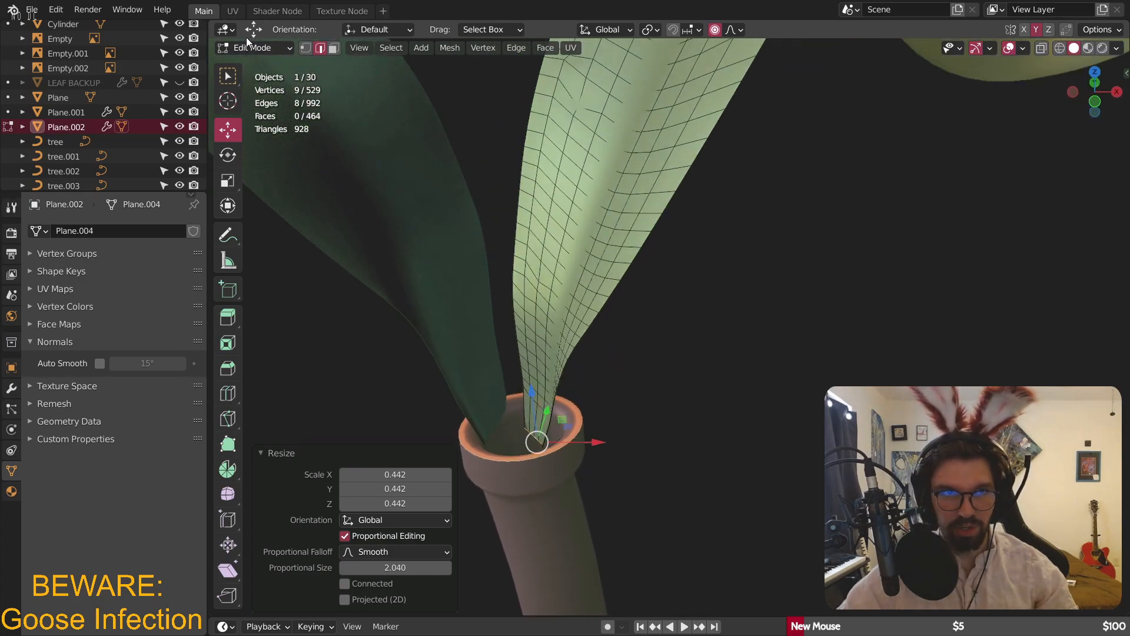
- Return to Object Mode and lower the duplicated leaf 0.050206 m along Z into the stem's opening
click(246, 47)
click(253, 58)
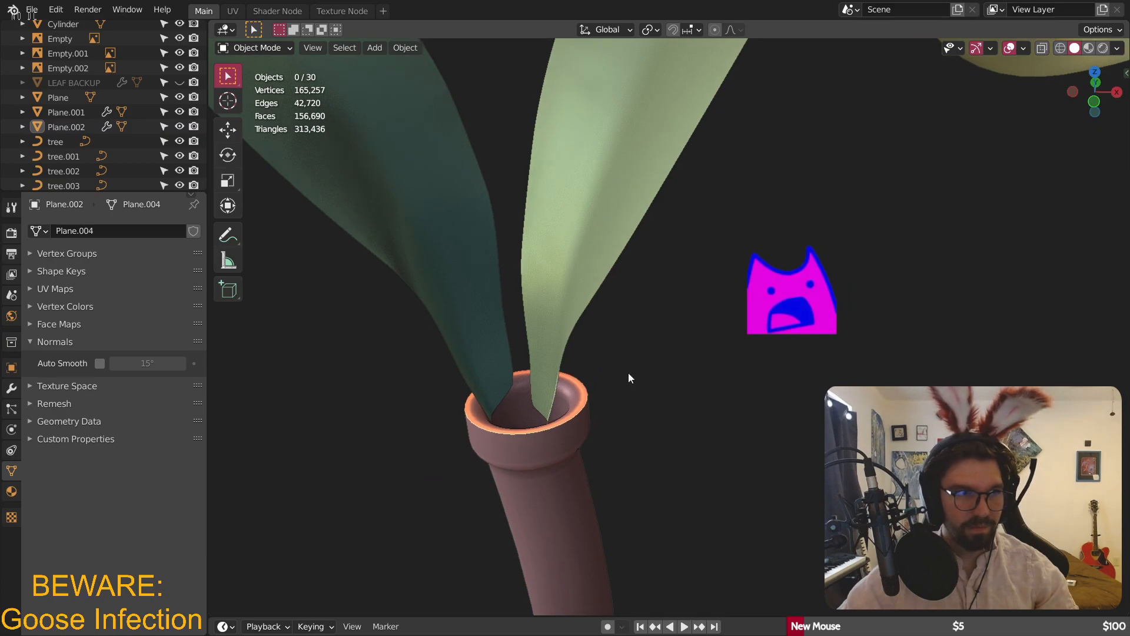
click(561, 276)
middle_drag(571, 299, 599, 335)
key(g)
key(z)
click(615, 341)
- Nudge the duplicated leaf along X in two small moves to seat its base within the stem's rim
key(g)
key(x)
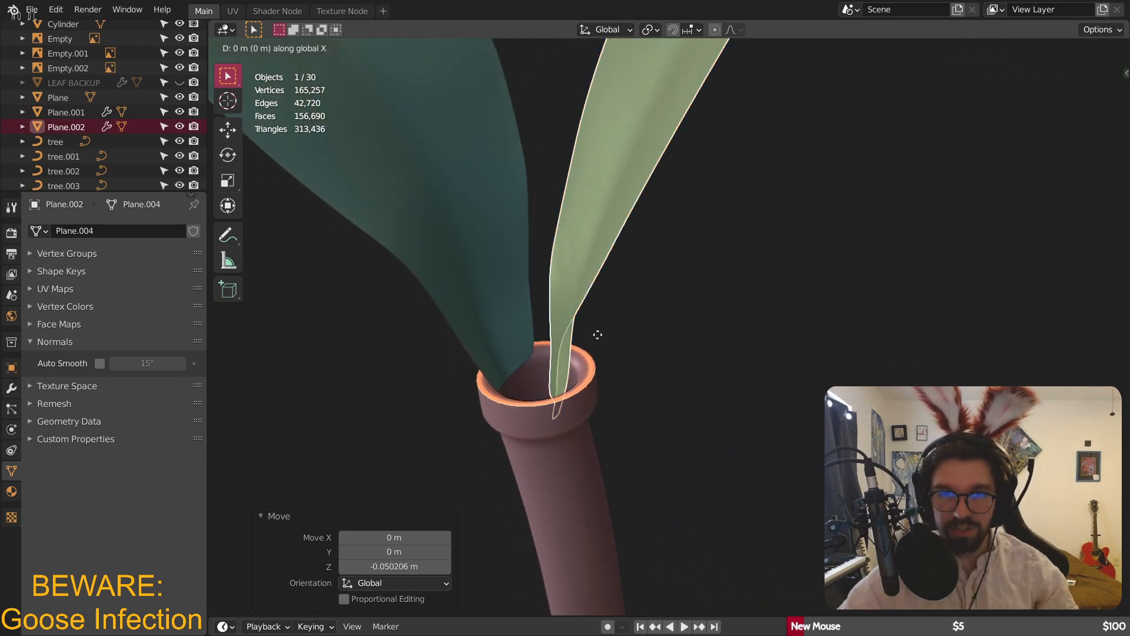
click(609, 339)
click(681, 342)
scroll(678, 350, up, 3)
middle_drag(677, 355, 717, 362)
click(626, 277)
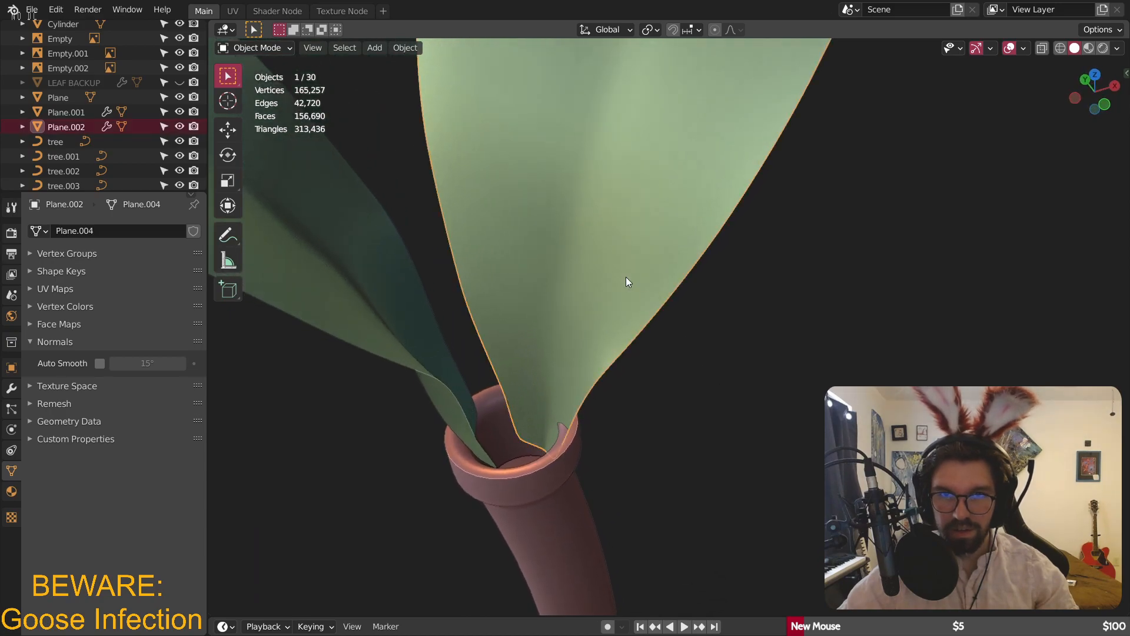
key(g)
key(x)
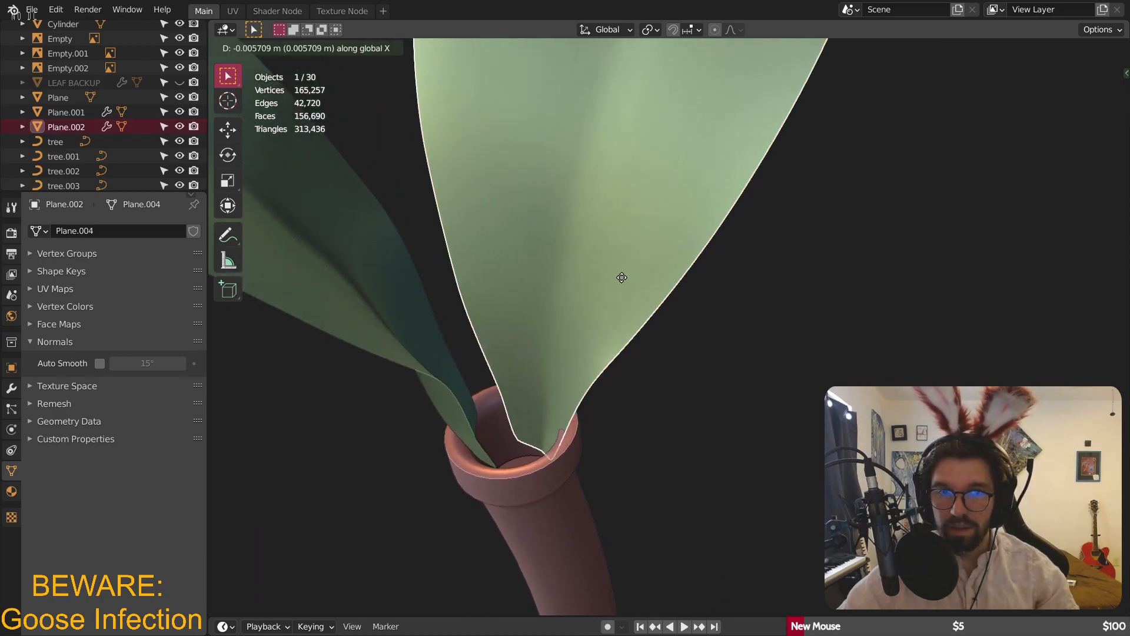
click(613, 271)
click(743, 375)
- Examine how both leaves sit in the stem from several angles and distances
scroll(700, 359, down, 9)
middle_drag(670, 337, 626, 302)
scroll(669, 310, up, 6)
middle_drag(650, 353, 660, 381)
middle_drag(631, 371, 696, 369)
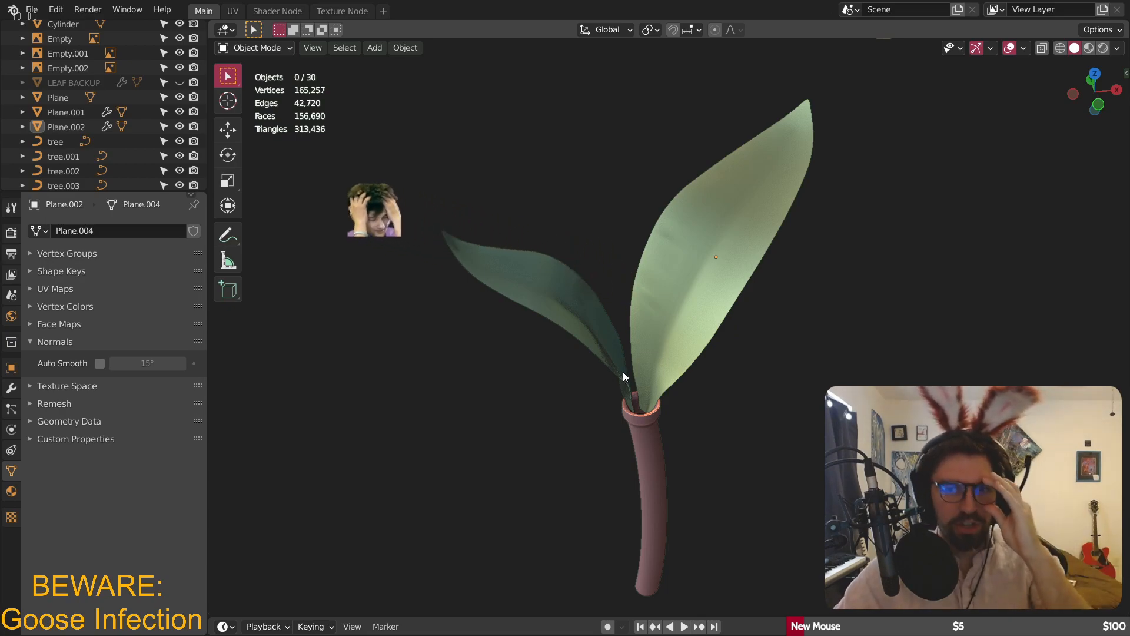
scroll(695, 394, down, 2)
shift+middle_drag(695, 394, 574, 298)
scroll(578, 296, up, 4)
- Switch the stem to Sculpt Mode with the Smooth brush at 0.200 strength, targeting its rim
click(602, 343)
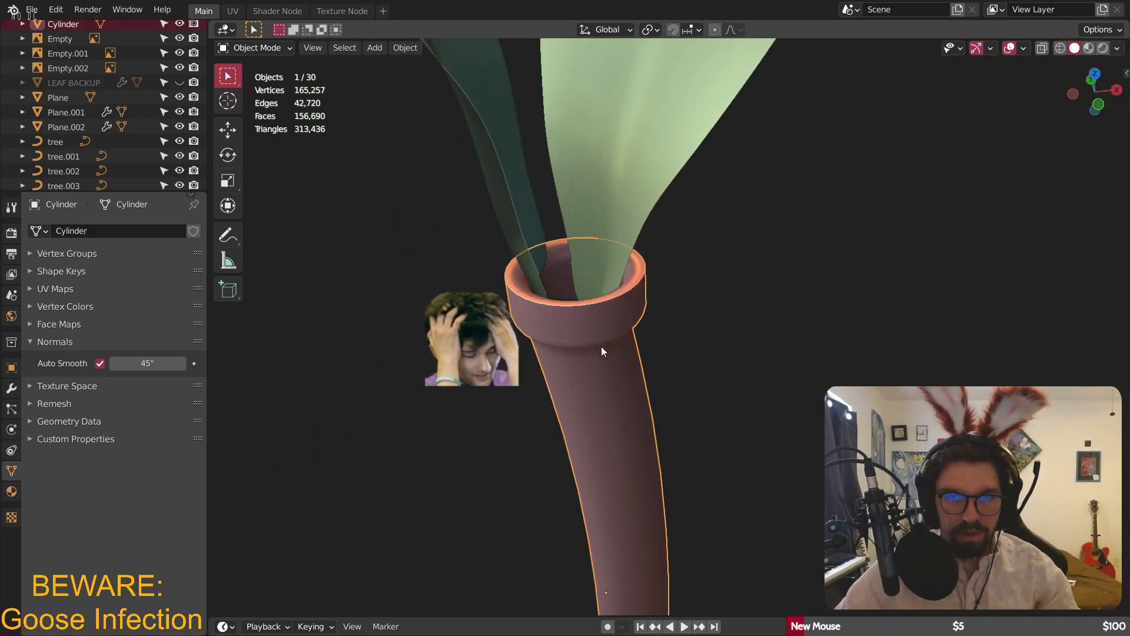
middle_drag(616, 429, 615, 362)
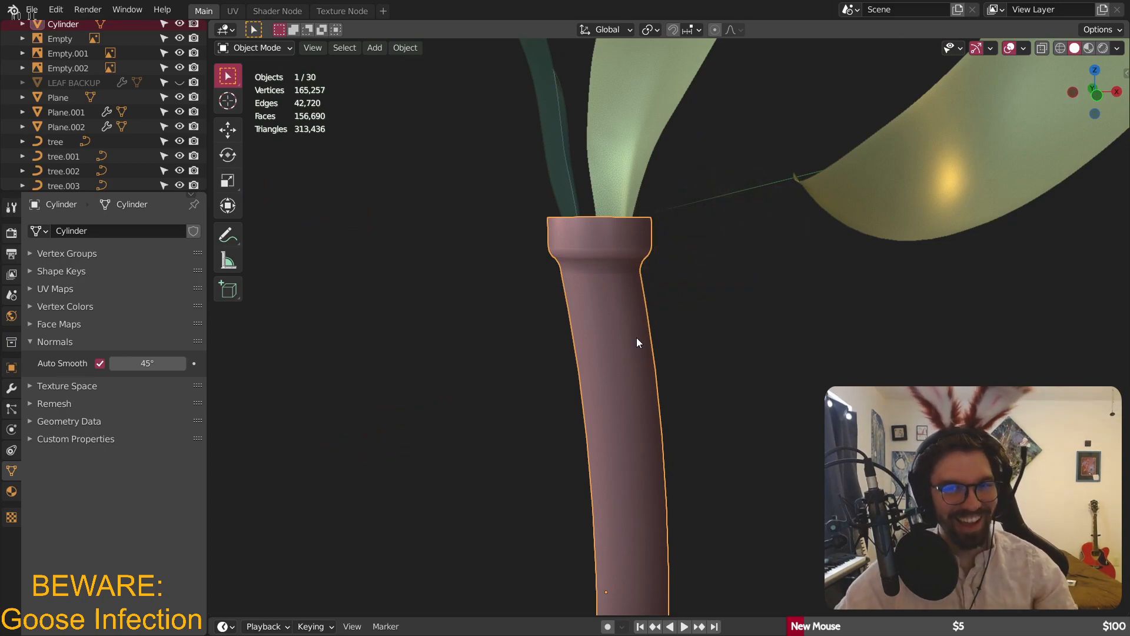
click(258, 46)
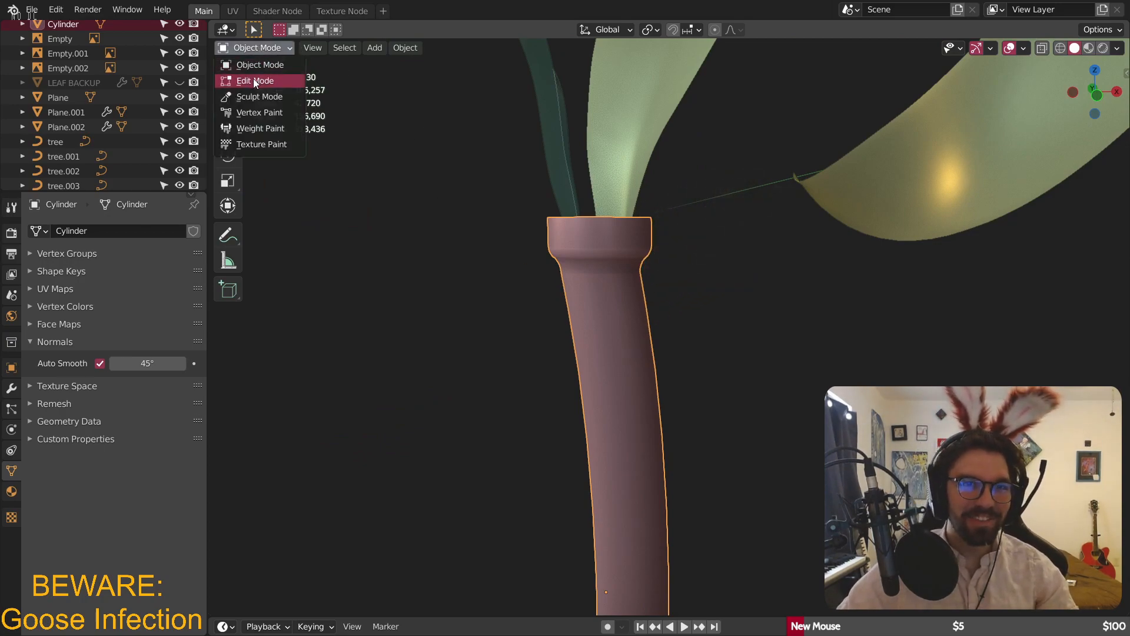
click(259, 97)
middle_drag(606, 252, 592, 358)
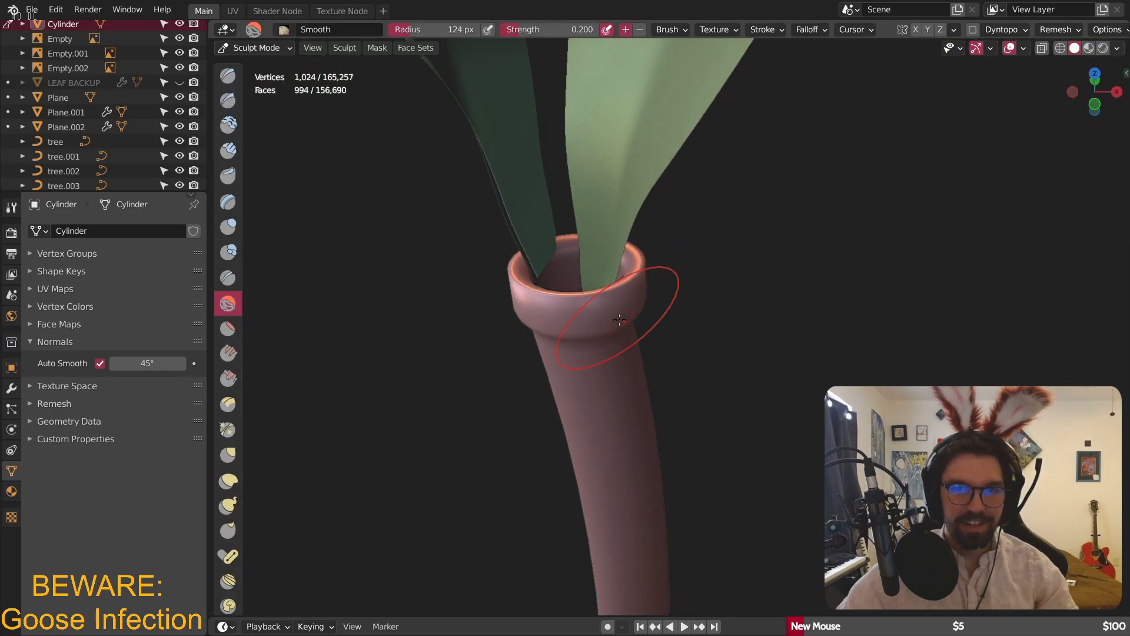
scroll(587, 312, up, 2)
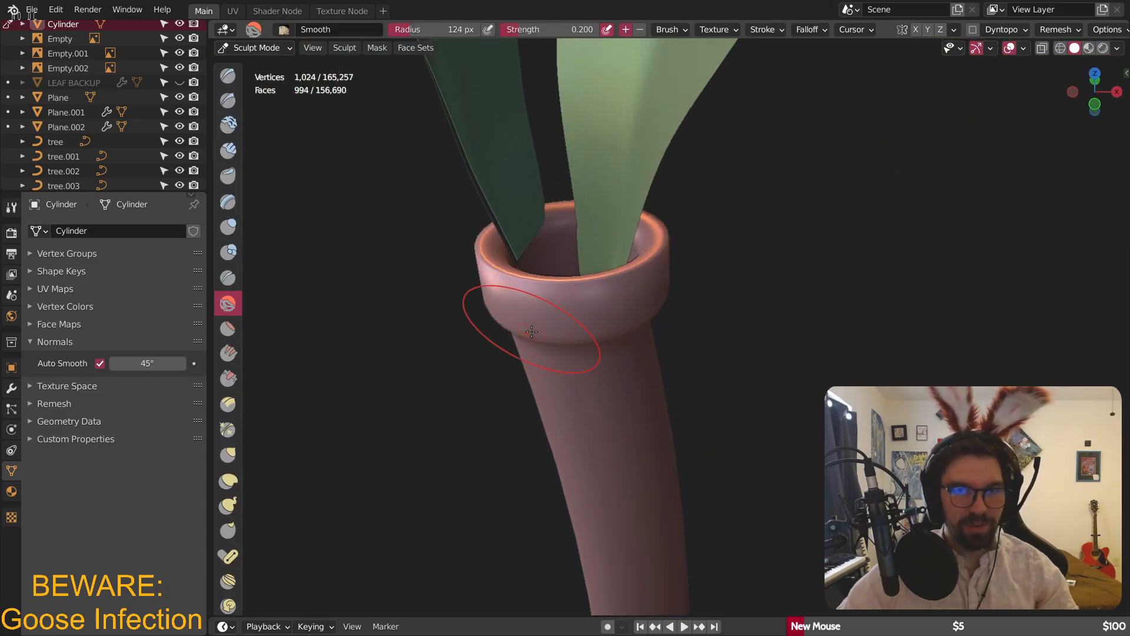
- Smooth the stem's rim from several angles, enlarging the Smooth brush radius to 253 px
key(bracketright)
key(bracketright)
middle_drag(573, 306, 579, 335)
mouse_move(651, 283)
middle_down()
mouse_move(603, 285)
mouse_move(598, 253)
mouse_move(621, 232)
middle_up()
key(bracketright)
key(bracketright)
key(bracketright)
key(bracketright)
key(bracketright)
middle_drag(519, 215, 665, 303)
middle_drag(584, 228, 362, 94)
key(ctrl+z)
key(ctrl+shift+z)
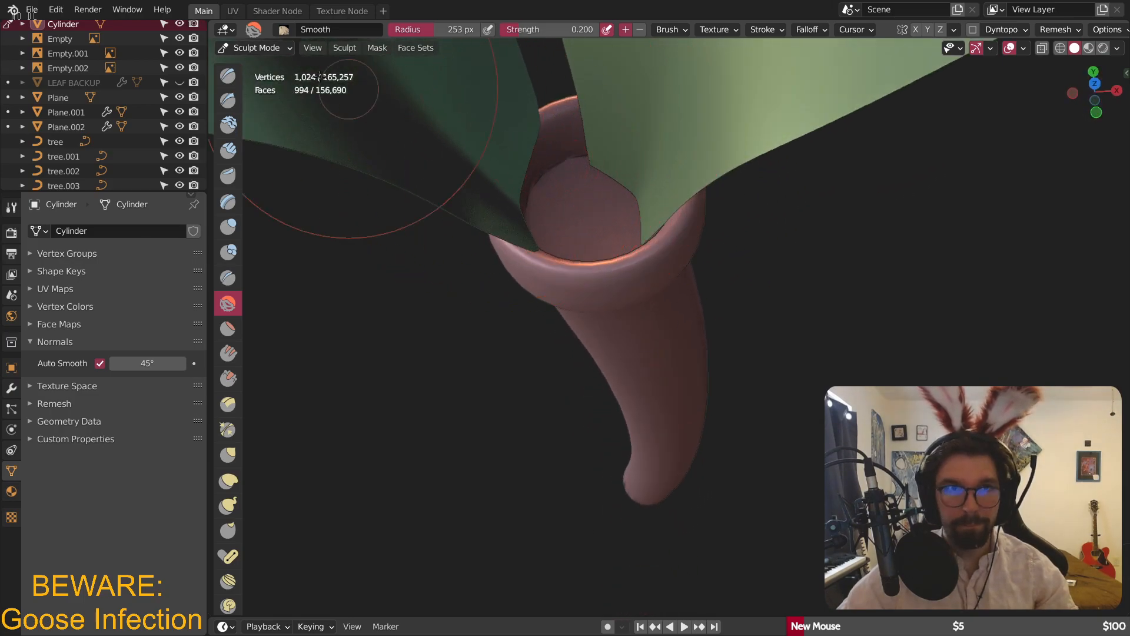
- Bevel the edge loop around the floor inside the stem's opening with four segments, and return to Object Mode
click(264, 52)
click(269, 75)
scroll(574, 167, up, 6)
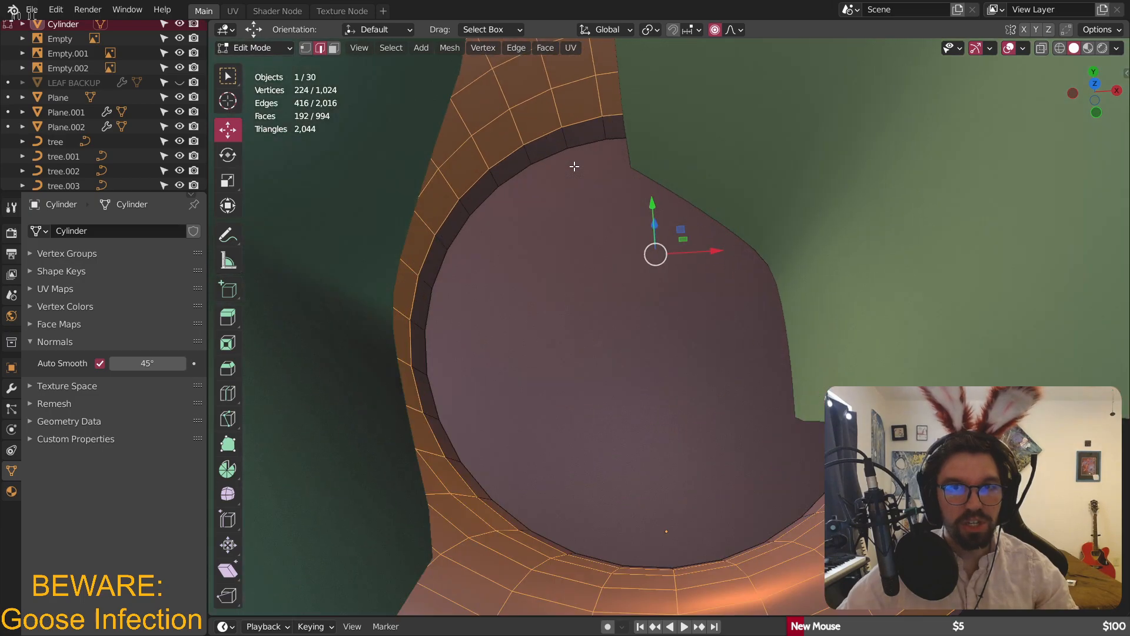
alt+click(580, 151)
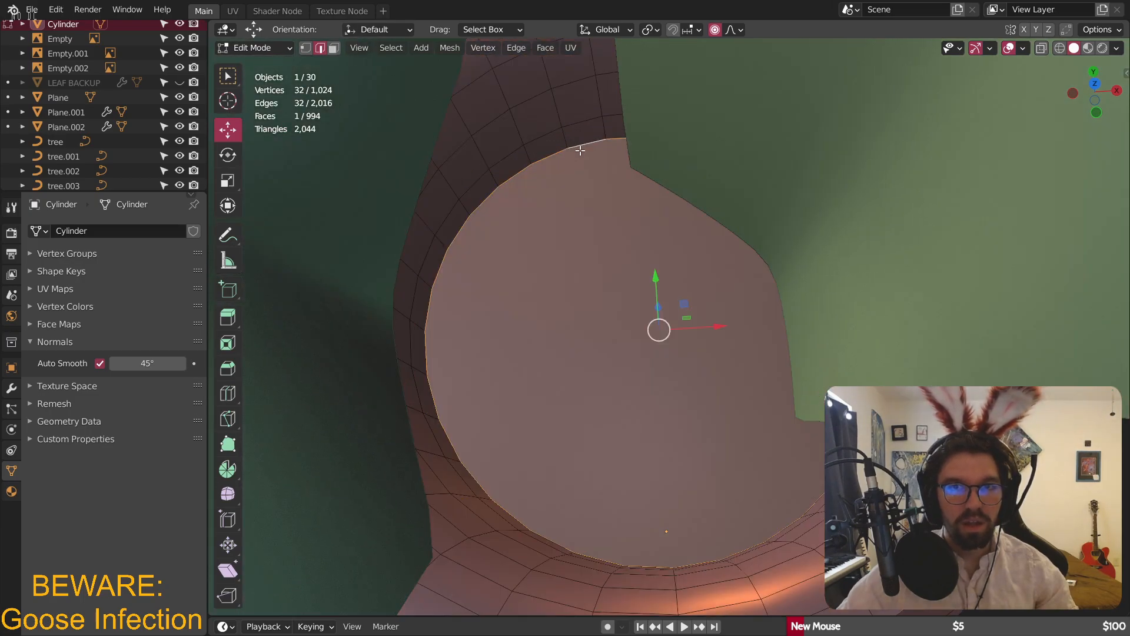
scroll(677, 121, up, 4)
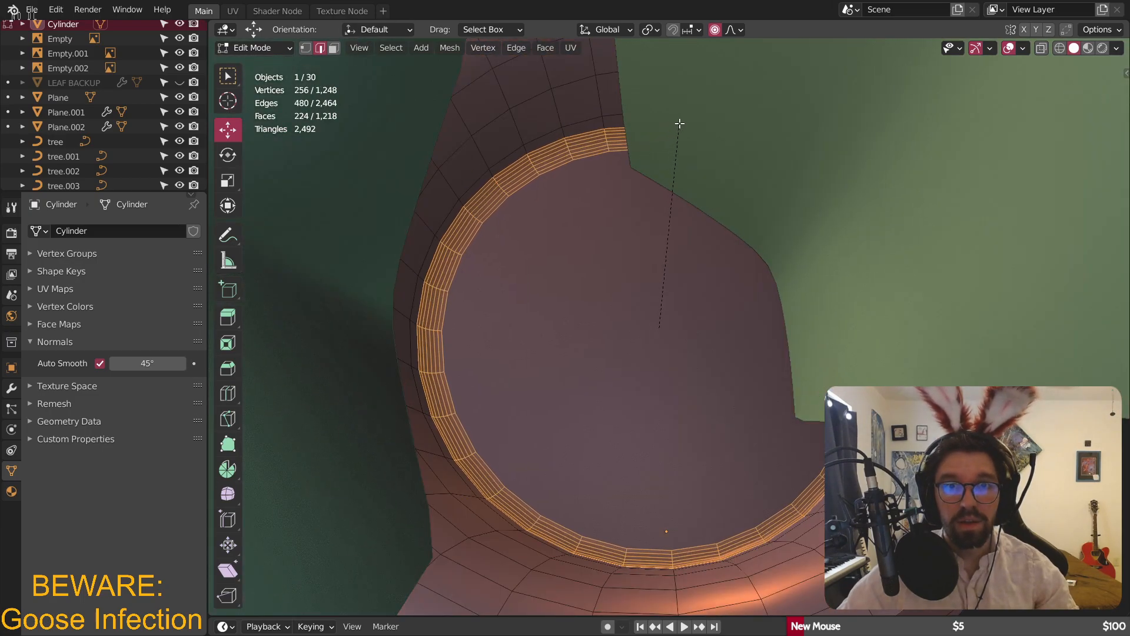
scroll(695, 122, down, 1)
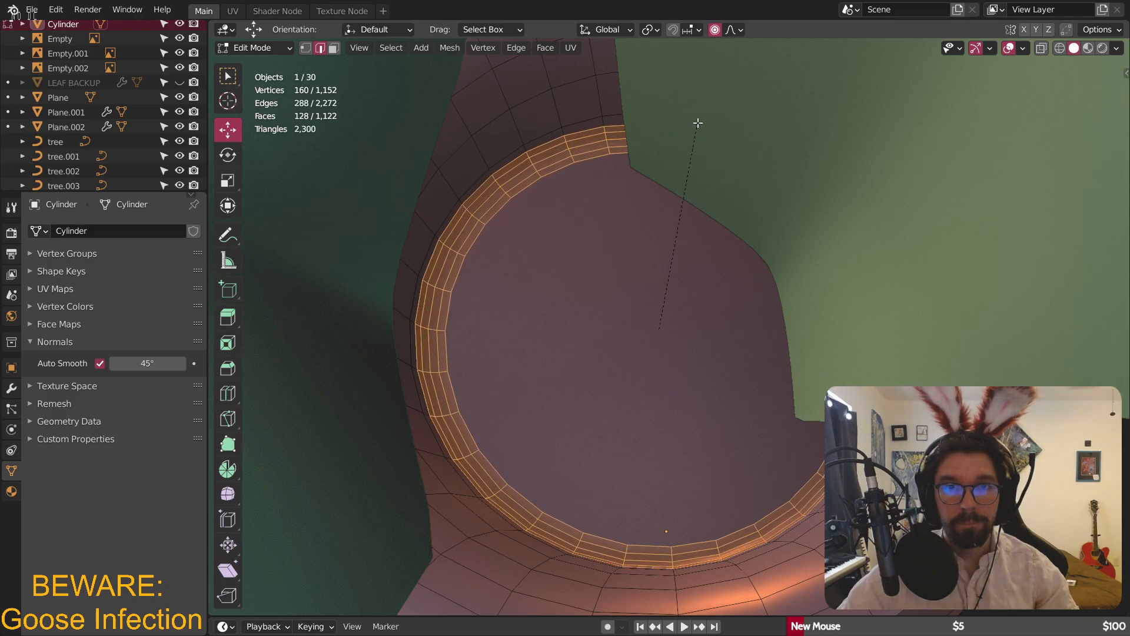
click(698, 123)
click(253, 47)
click(253, 61)
- Smooth the stem's rim again in Sculpt Mode with a 118 px Smooth brush at 0.200 strength, and return to Object Mode
middle_drag(547, 210, 623, 208)
scroll(623, 208, up, 3)
scroll(622, 229, down, 3)
scroll(619, 253, up, 2)
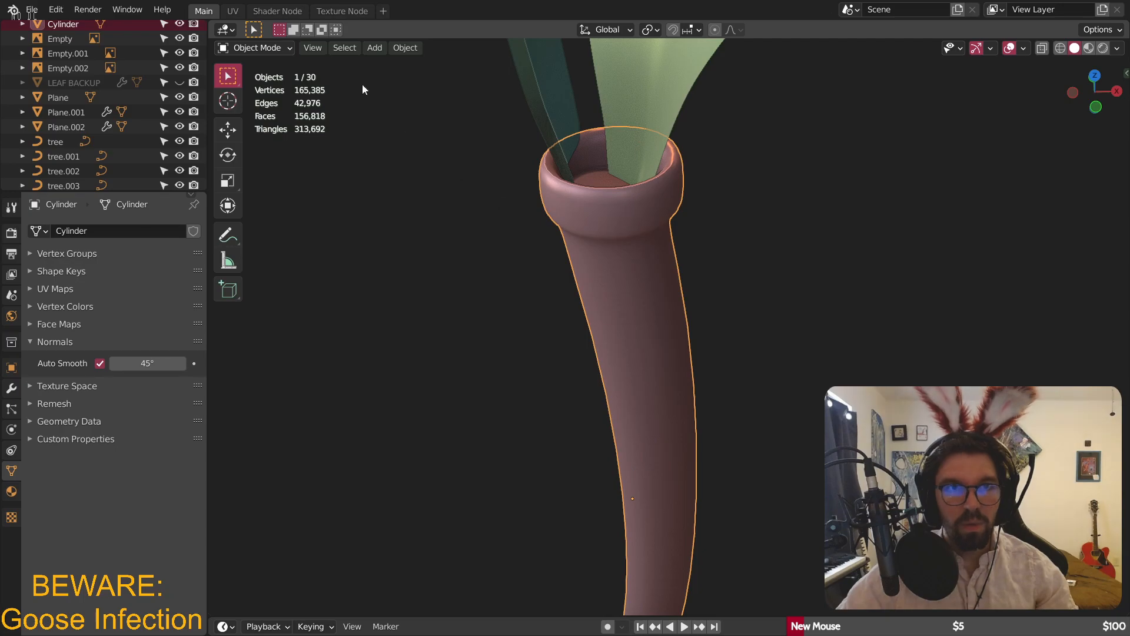
click(267, 46)
click(259, 97)
middle_drag(836, 227, 603, 219)
mouse_move(603, 220)
middle_down()
mouse_move(578, 226)
mouse_move(548, 265)
mouse_move(562, 281)
middle_up()
scroll(571, 244, up, 2)
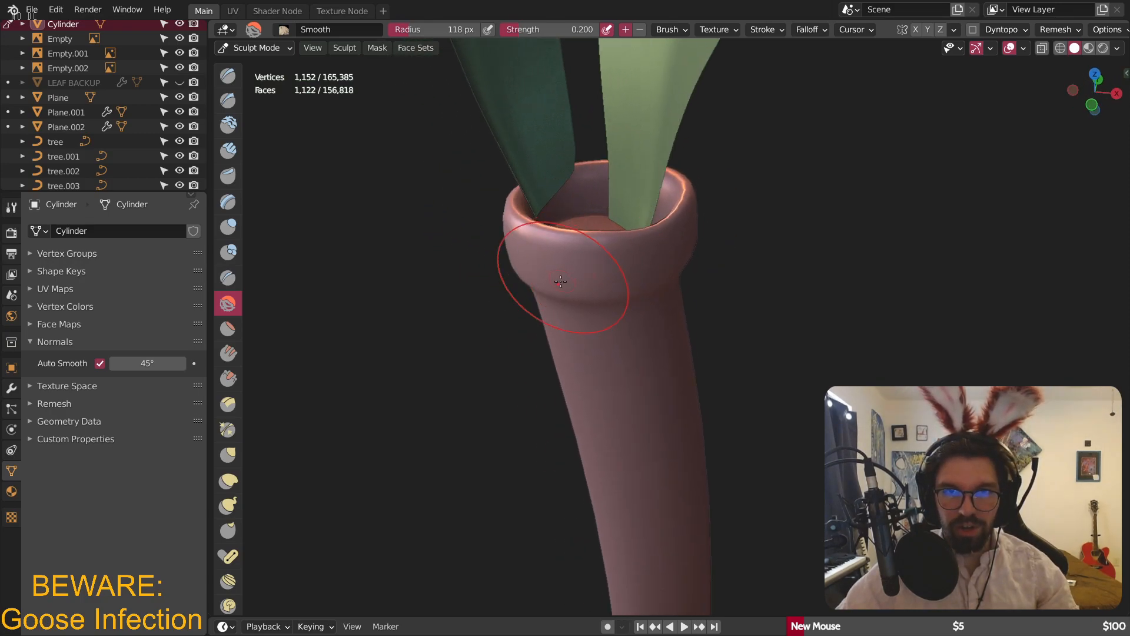
mouse_move(595, 226)
middle_down()
mouse_move(564, 195)
mouse_move(539, 280)
middle_up()
scroll(568, 286, up, 4)
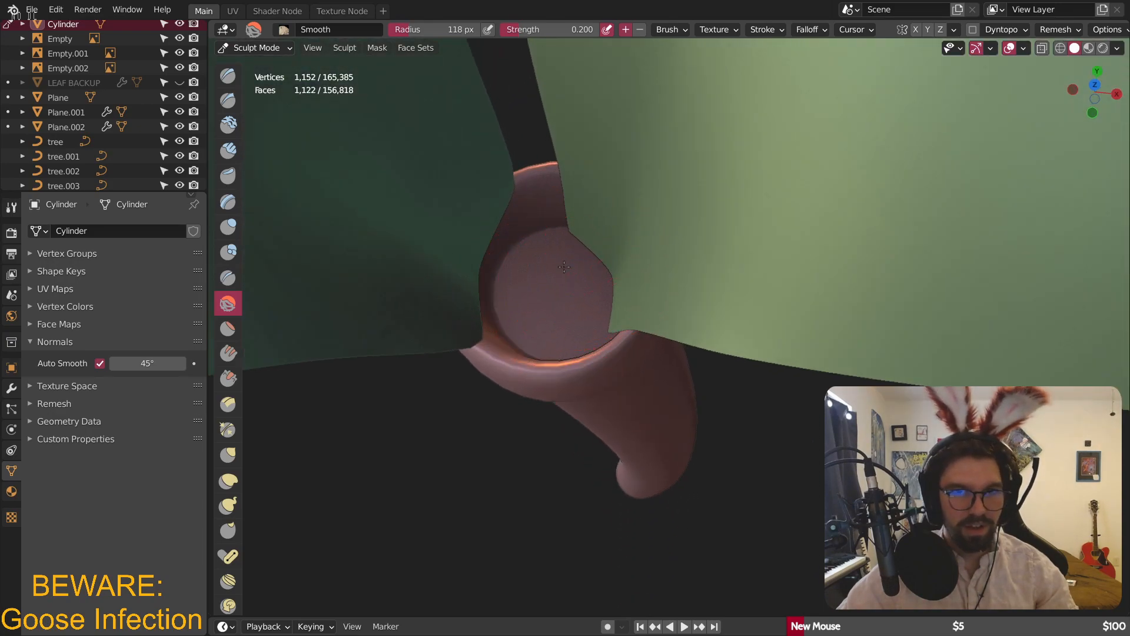
middle_drag(533, 238, 539, 278)
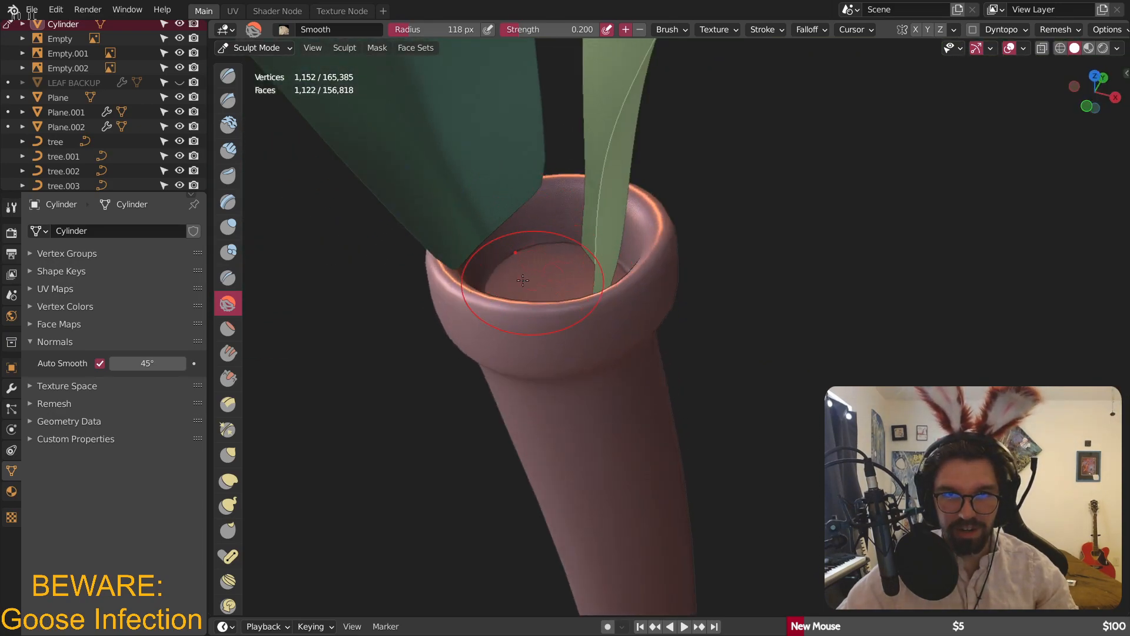
mouse_move(607, 261)
middle_down()
mouse_move(622, 266)
mouse_move(565, 236)
mouse_move(550, 202)
mouse_move(568, 237)
middle_up()
scroll(579, 236, down, 3)
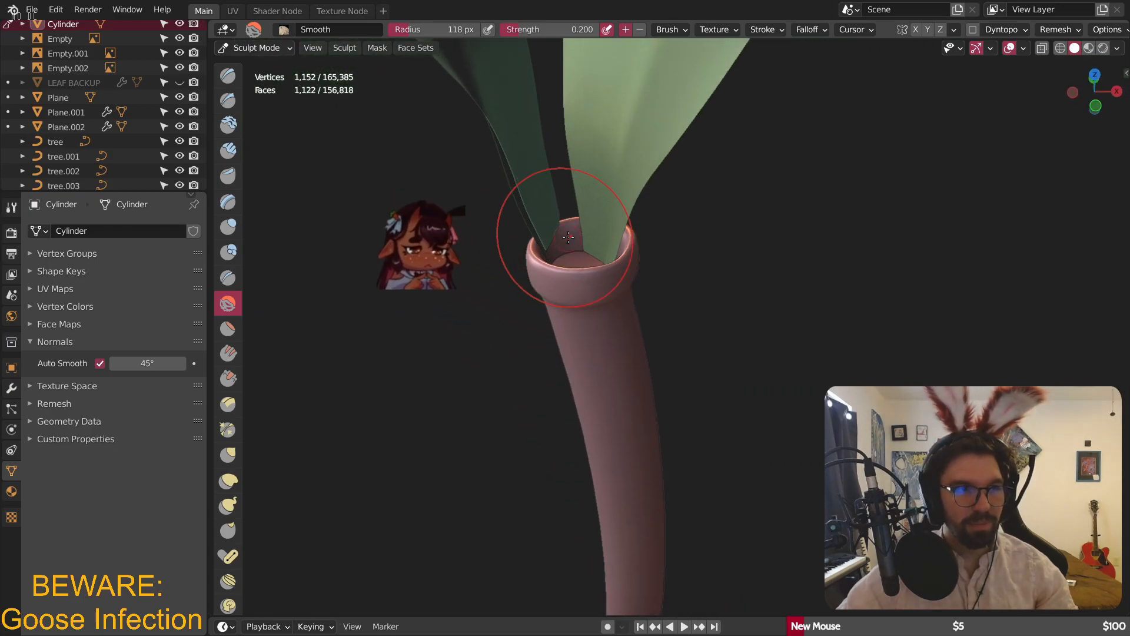
click(254, 48)
click(259, 61)
- Nudge the lighter duplicated leaf 0.001038 m along X and about 0.0007 m along Y within the rim
click(517, 186)
middle_drag(517, 186, 580, 247)
scroll(524, 215, up, 3)
scroll(500, 223, down, 3)
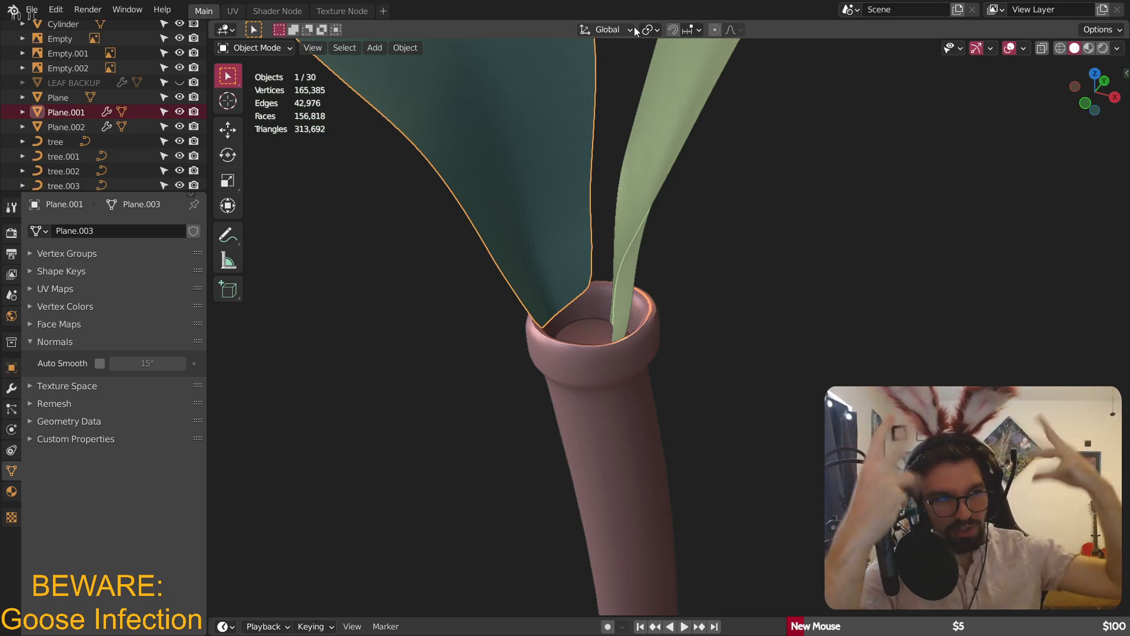
middle_drag(587, 280, 641, 296)
click(648, 274)
middle_drag(661, 209, 627, 361)
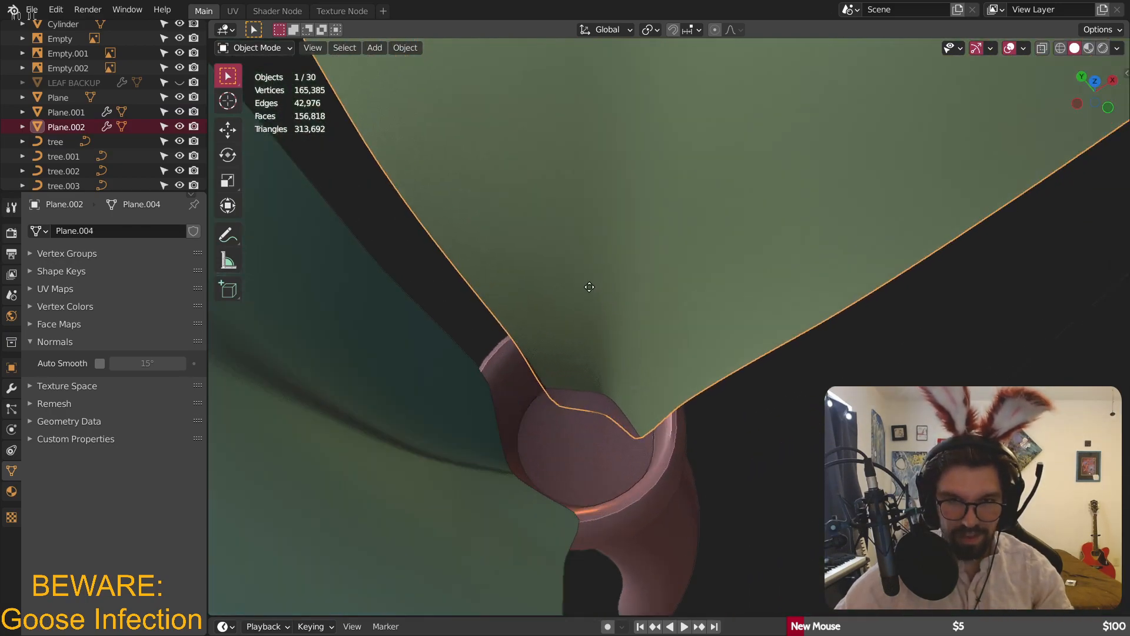
key(x)
click(599, 319)
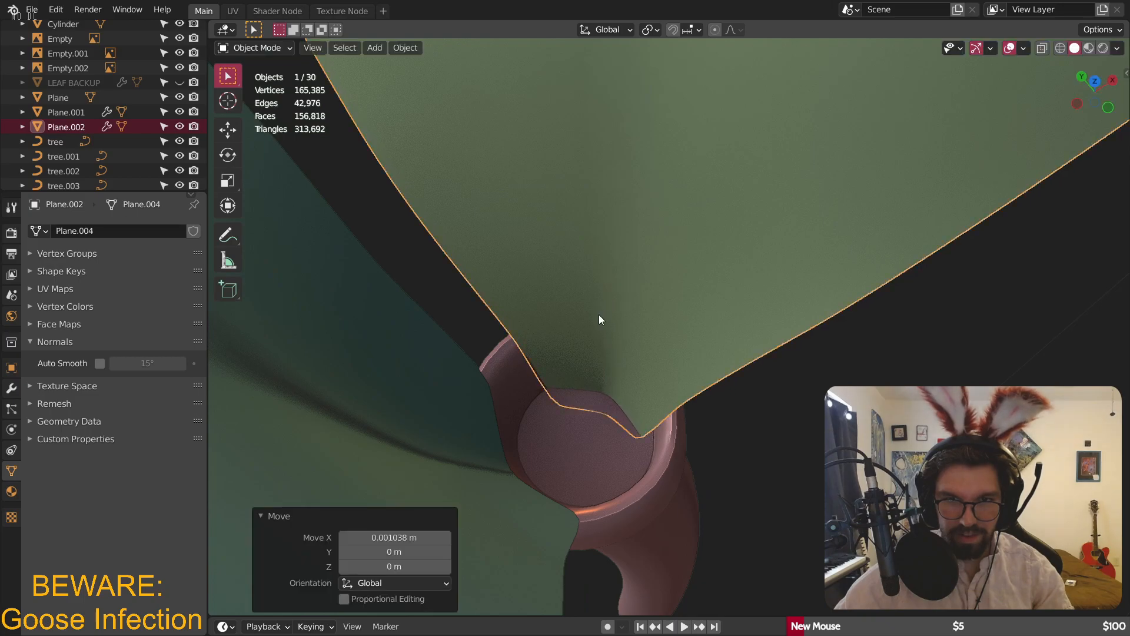
key(g)
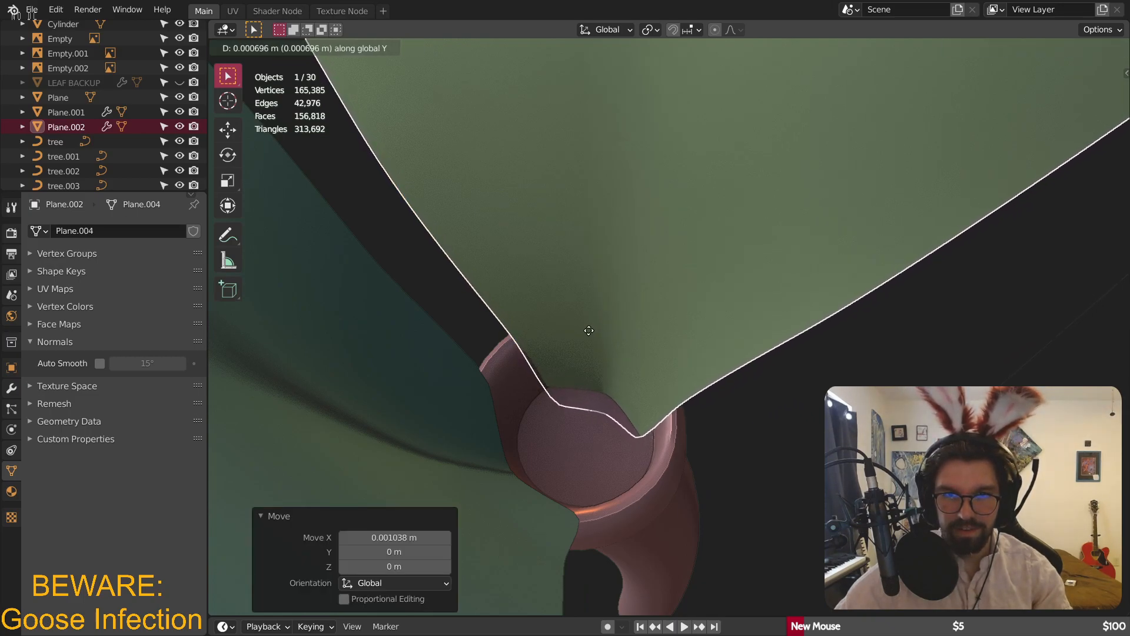
click(589, 331)
click(805, 426)
- Scale the darker leaf's base edges to 0.490 in Edit Mode using proportional editing with Smooth falloff and size 2.040
scroll(652, 376, down, 3)
middle_drag(652, 375, 553, 317)
scroll(599, 323, up, 3)
click(587, 348)
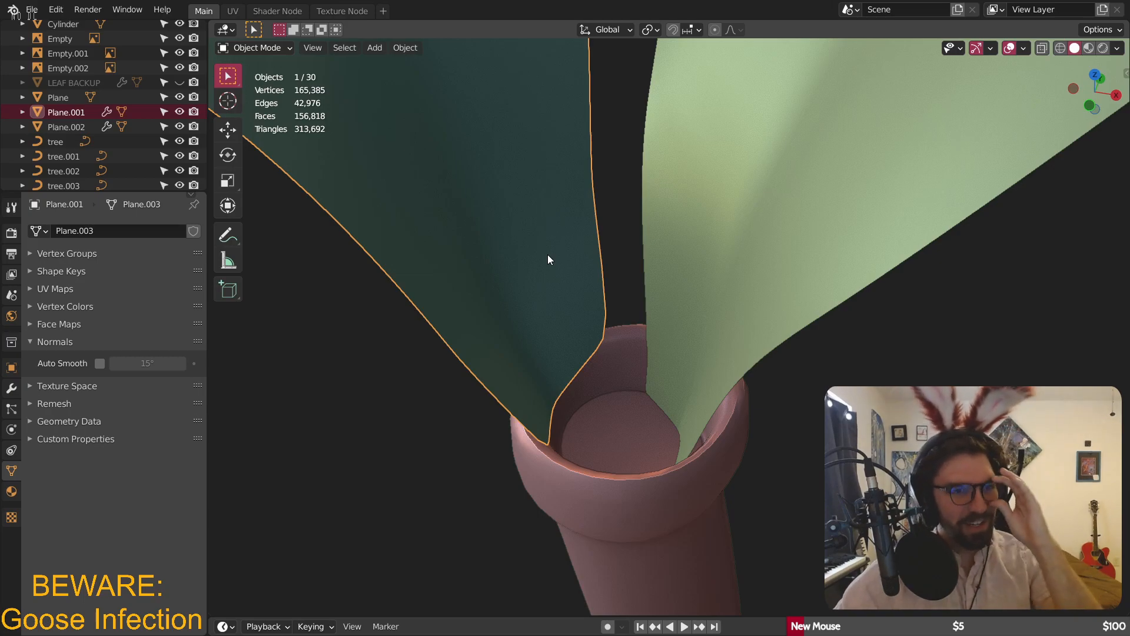
middle_drag(509, 257, 395, 246)
click(262, 48)
click(265, 79)
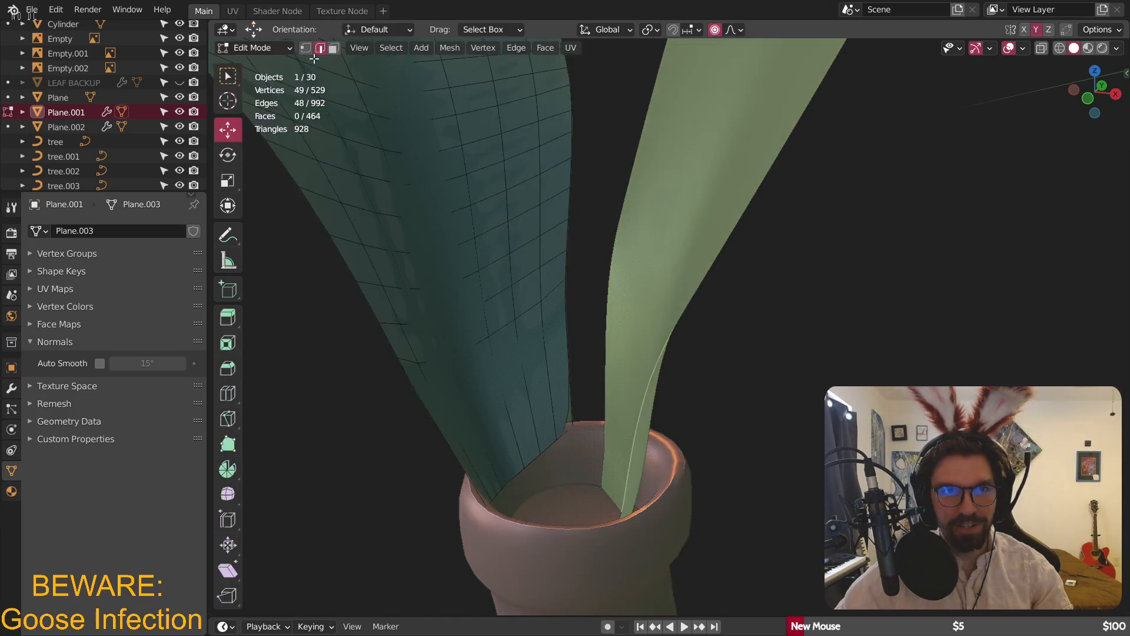
scroll(550, 457, up, 3)
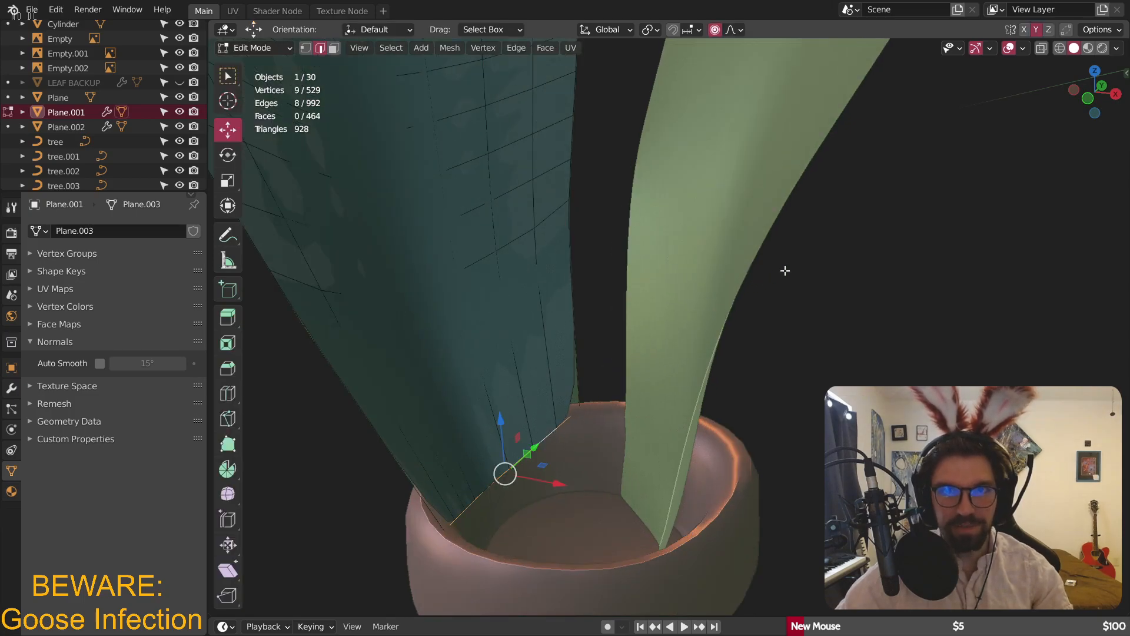
key(s)
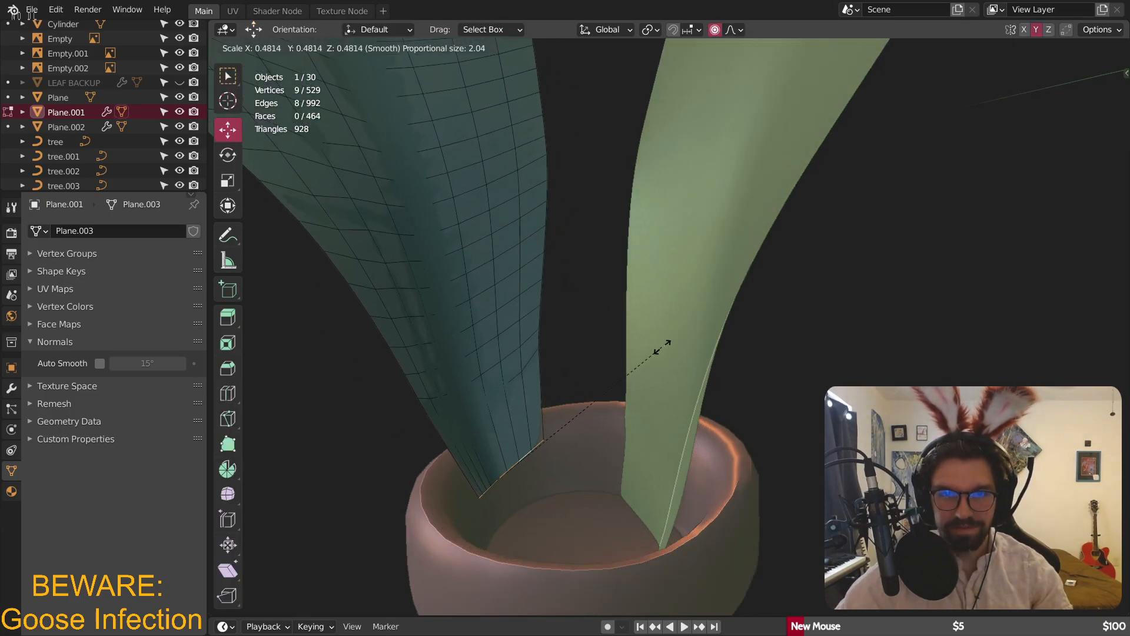
click(664, 342)
scroll(664, 342, down, 3)
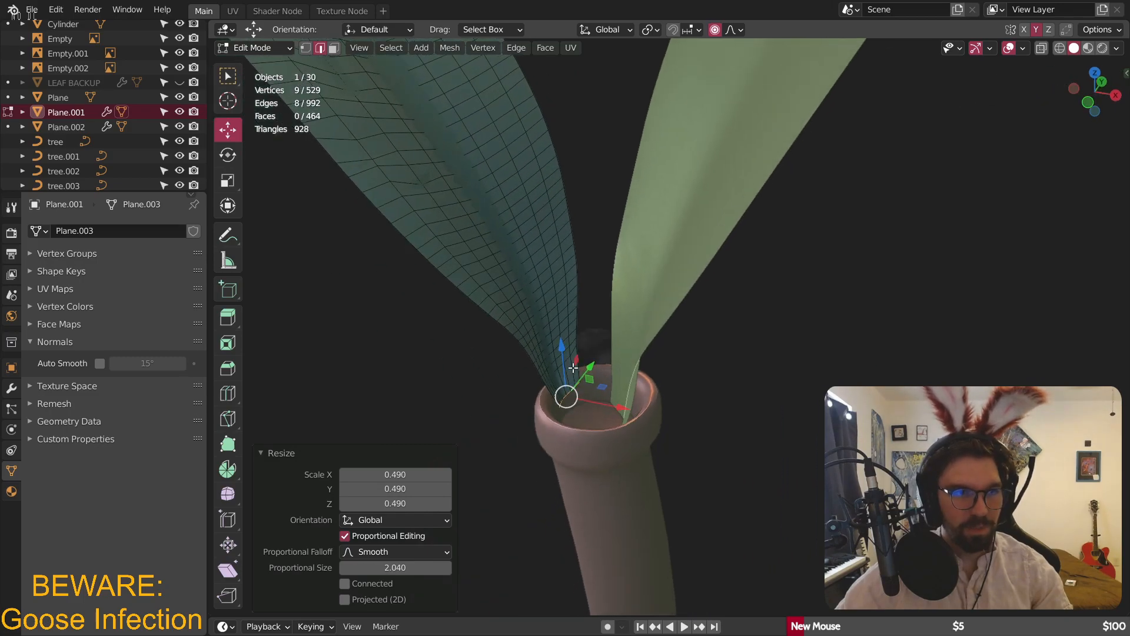
middle_drag(573, 368, 584, 338)
scroll(496, 277, up, 1)
click(253, 48)
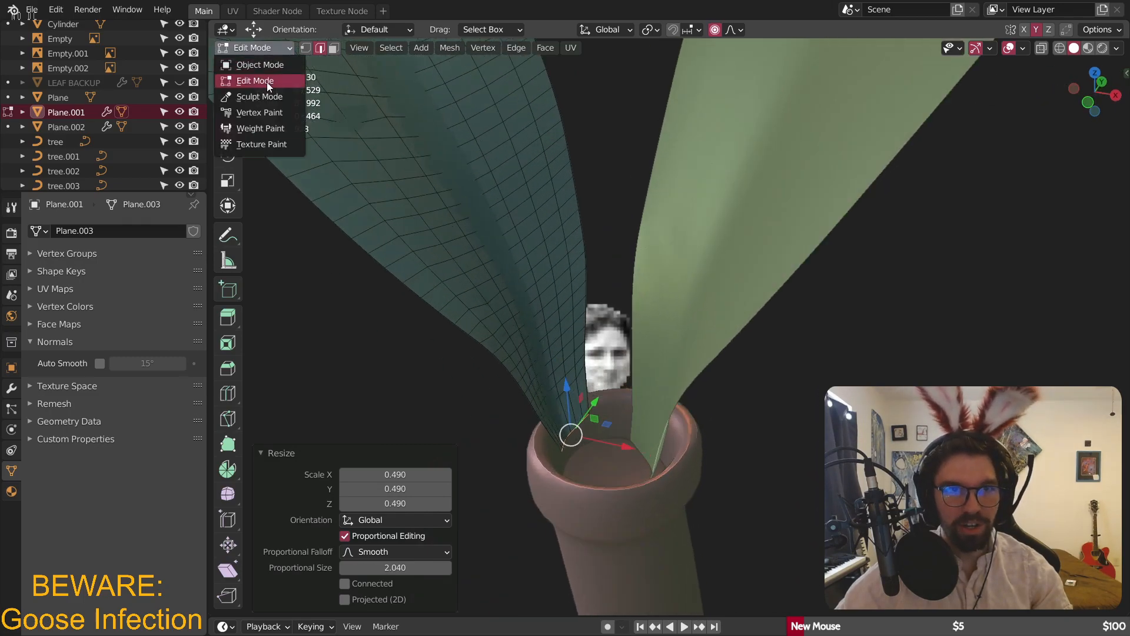
click(250, 63)
- Shift the darker leaf along X, finishing with 0.016246 m, and lower it about 0.065 m along Z into the stem's opening
scroll(530, 335, up, 2)
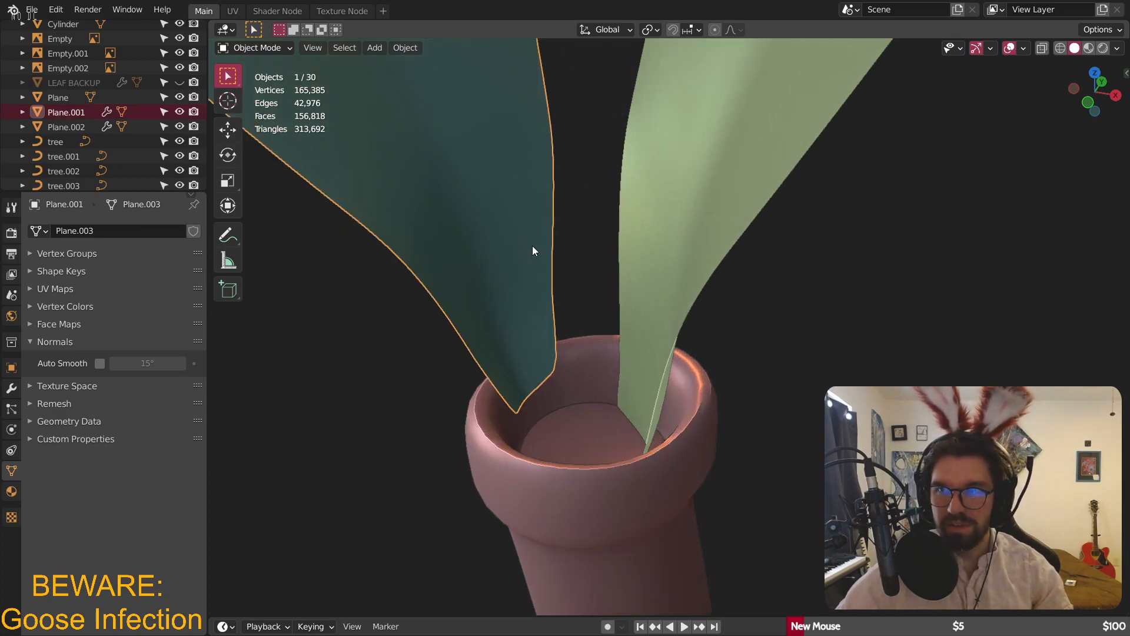
key(g)
key(x)
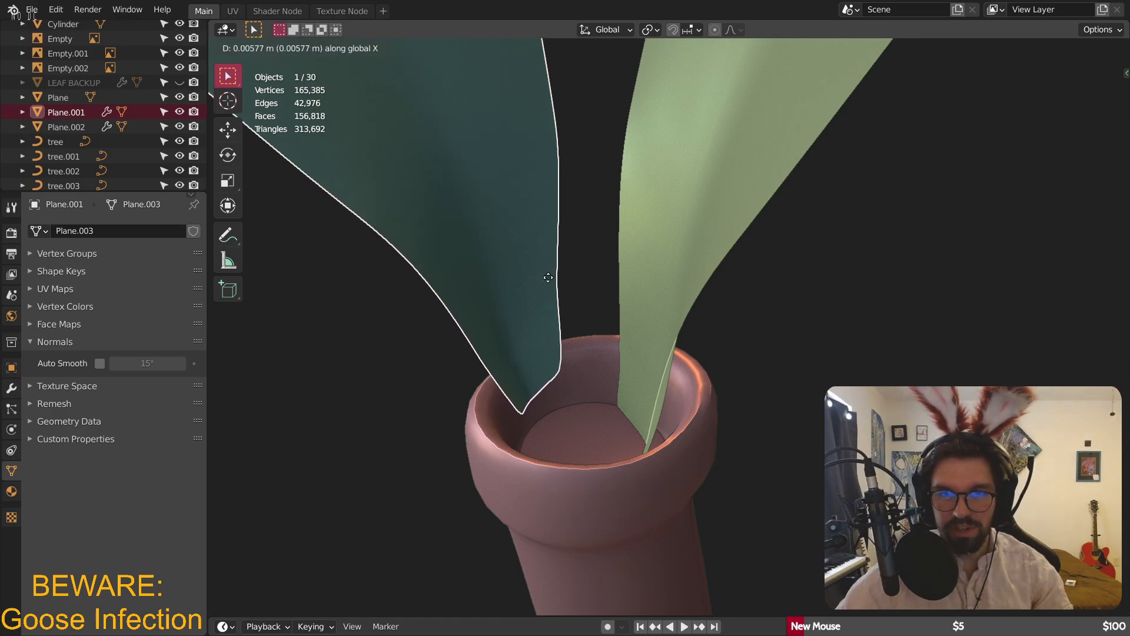
click(547, 279)
key(g)
key(x)
click(532, 286)
key(g)
key(z)
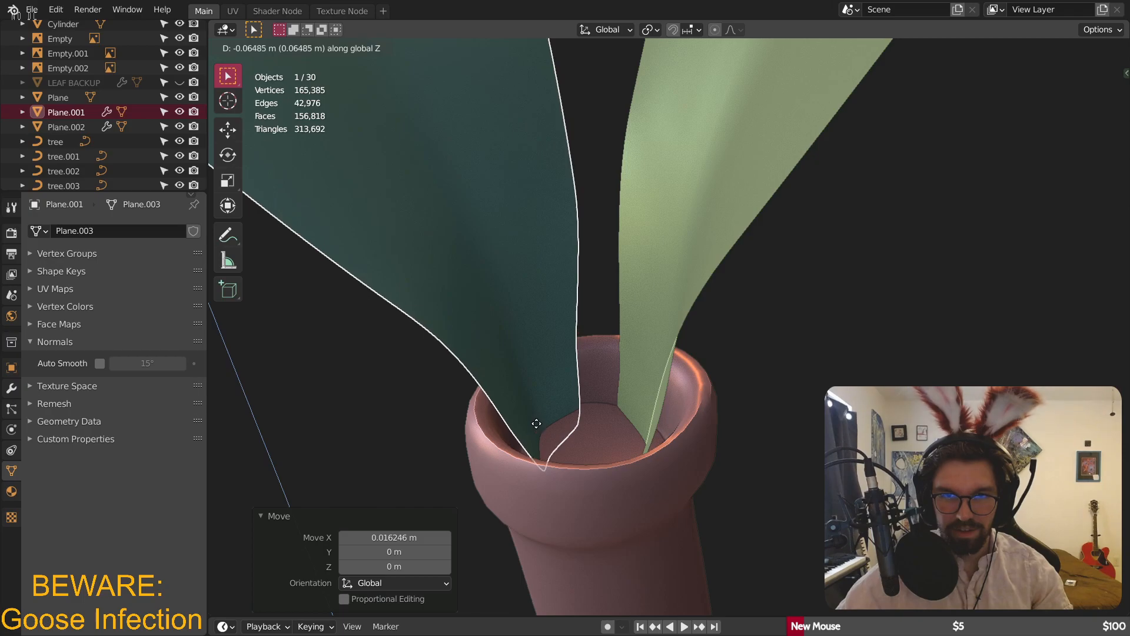
click(536, 423)
scroll(376, 388, down, 5)
click(556, 345)
- Select both leaves and the stem together and move the sprout 19.316 m along X into the tree scene
middle_drag(415, 342, 524, 266)
scroll(533, 231, up, 4)
scroll(411, 179, down, 6)
click(521, 263)
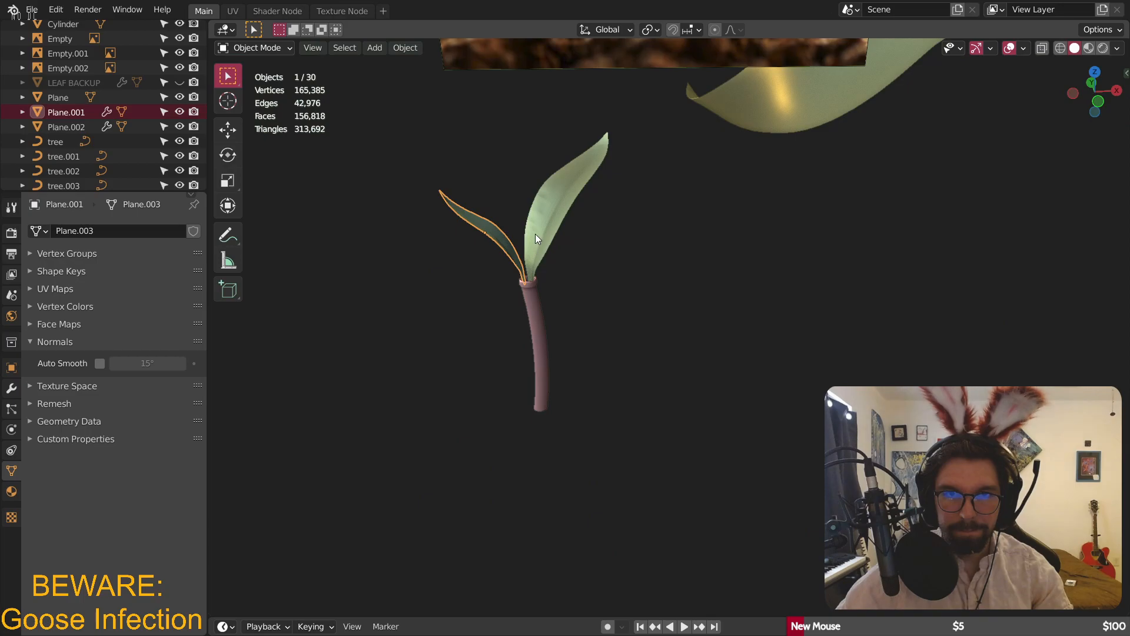
shift+click(535, 238)
shift+click(532, 306)
scroll(637, 284, down, 8)
middle_drag(637, 284, 574, 373)
key(g)
key(x)
click(669, 360)
middle_drag(669, 360, 581, 259)
scroll(580, 259, up, 5)
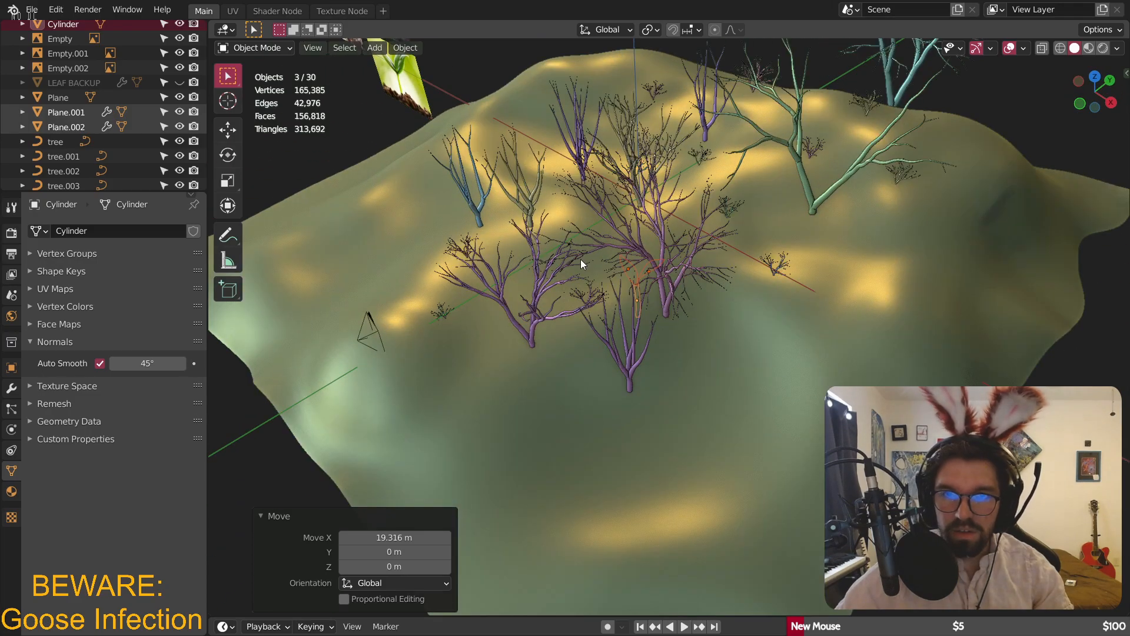
- Move the sprout 0.38619 m along X and -10.39 m along Y to place it in front of the camera
click(1096, 79)
key(g)
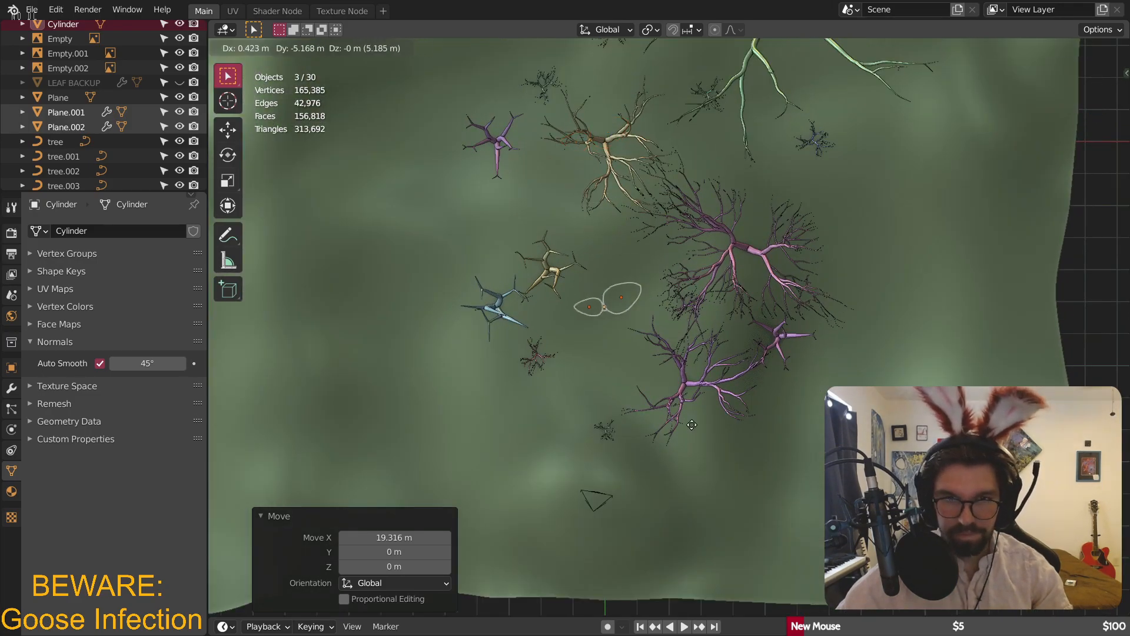
click(683, 587)
scroll(585, 352, up, 8)
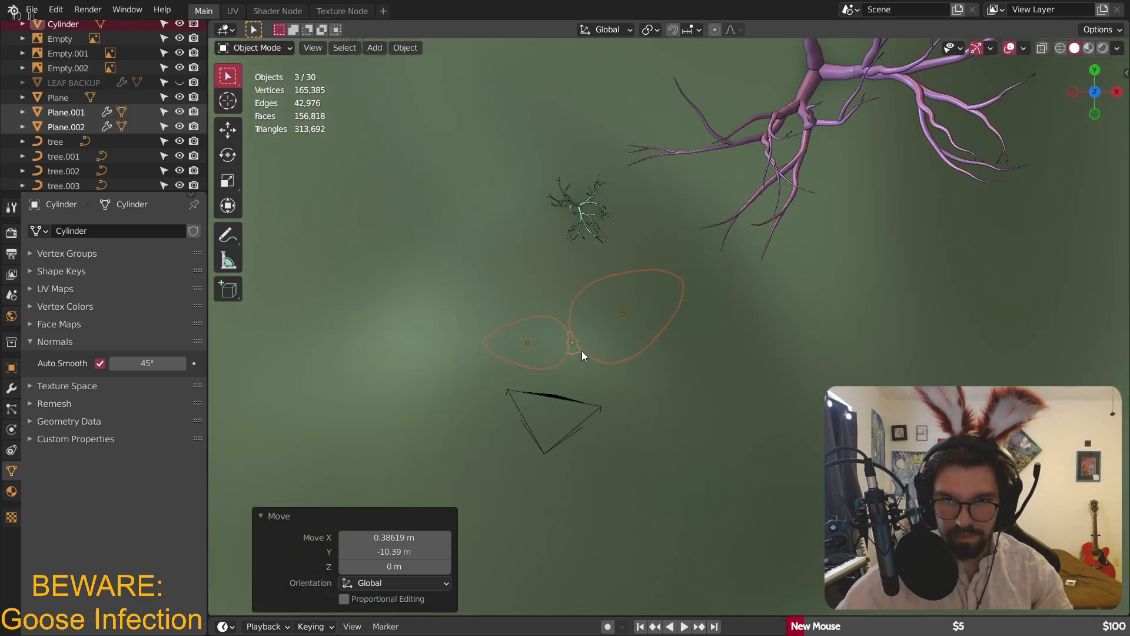
- Raise the sprout 6.3136 m along Z so its stem emerges from the terrain
key(g)
key(z)
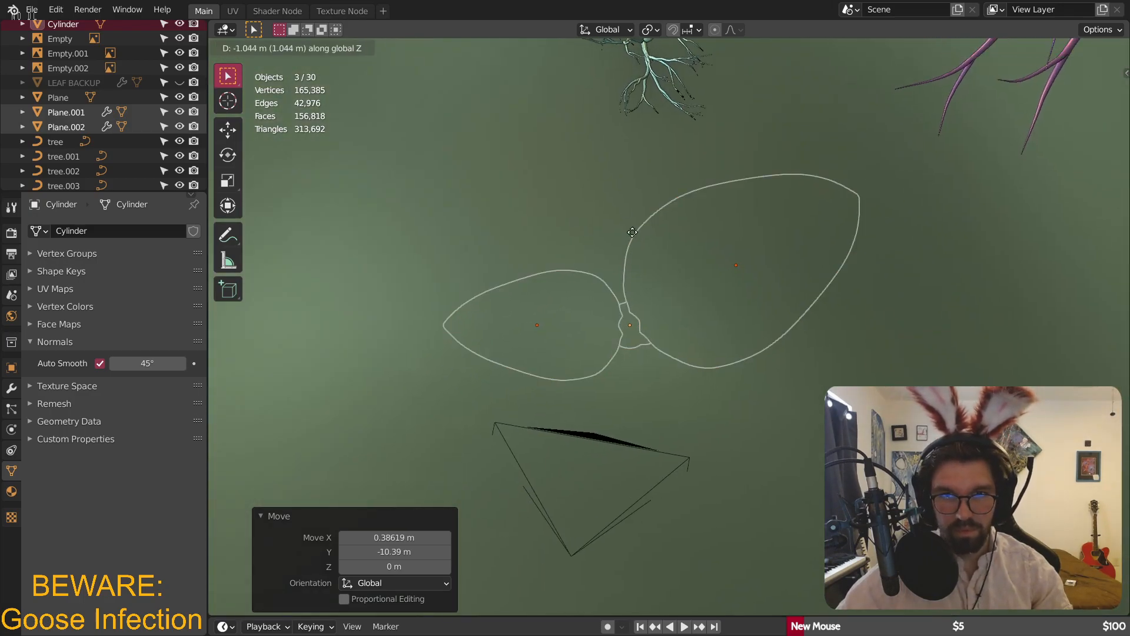
click(664, 581)
middle_drag(664, 581, 570, 166)
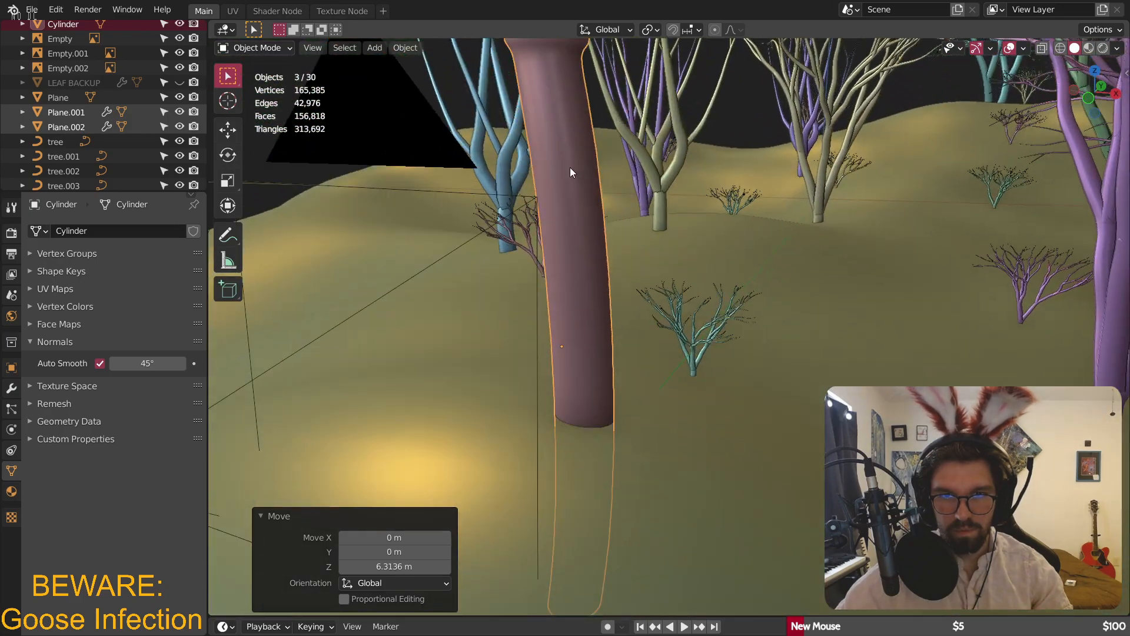
- Resize the sprout uniformly in succession by 1.081, about 0.5, and 0.984
scroll(569, 166, down, 1)
key(s)
click(743, 293)
scroll(623, 313, down, 6)
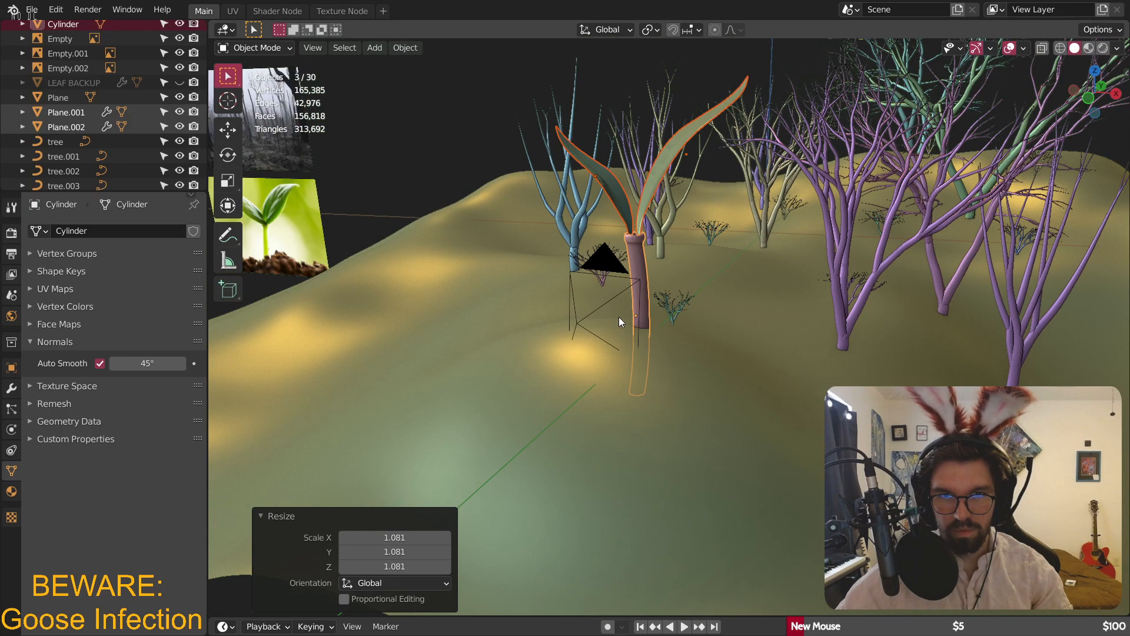
key(s)
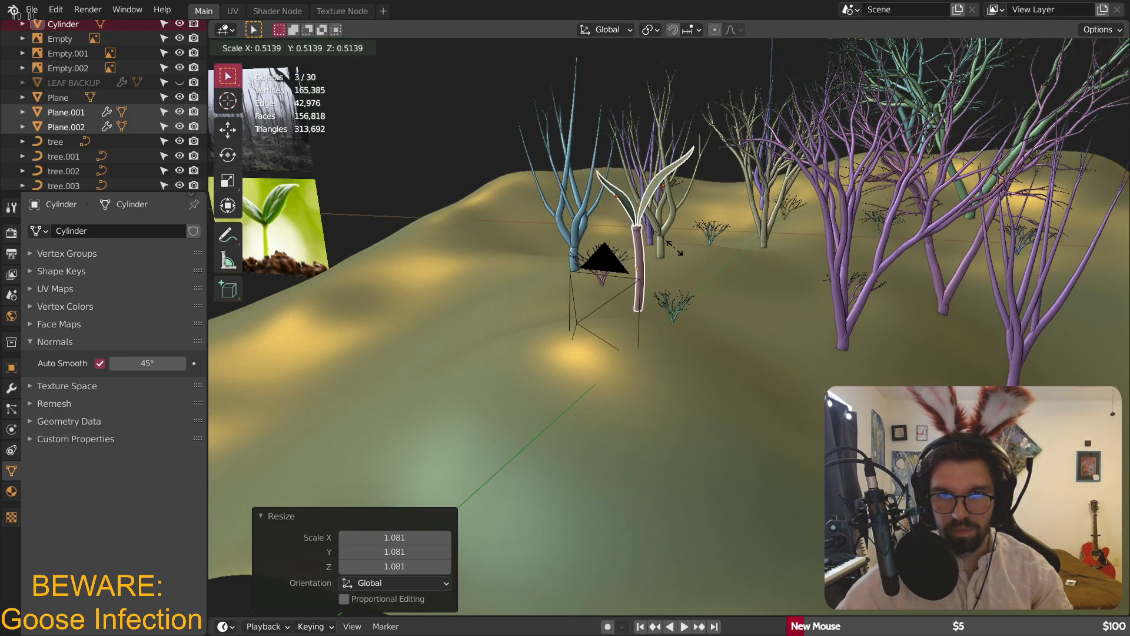
click(680, 250)
scroll(683, 248, up, 3)
key(s)
click(686, 242)
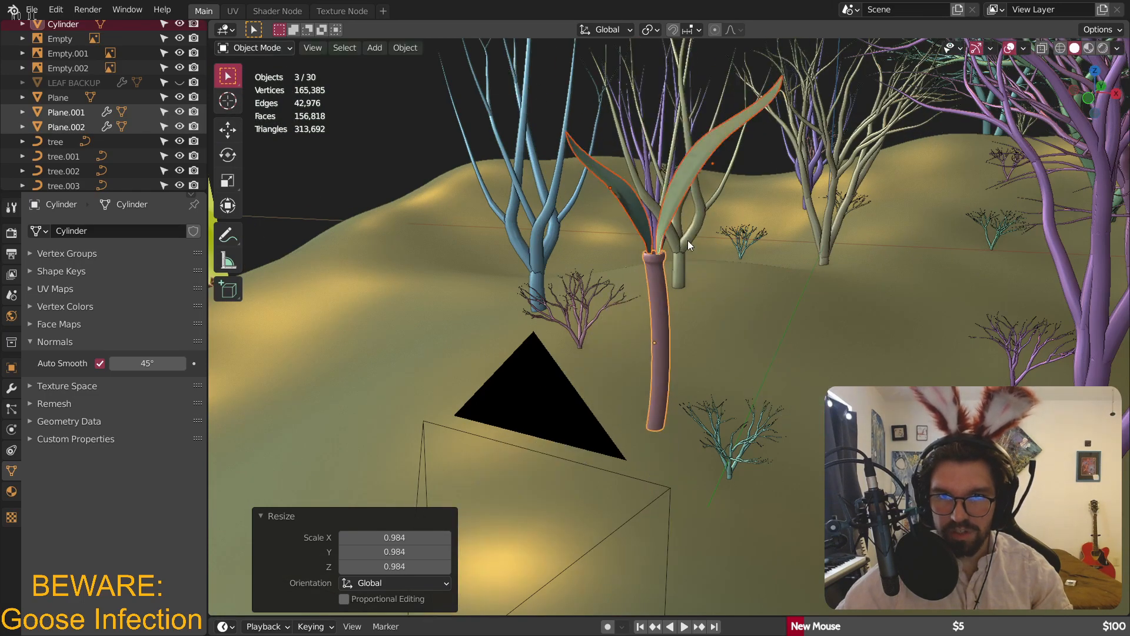
- Scale the sprout down further and lower it 1.4358 m along Z to the ground
shift+middle_drag(688, 241, 677, 167)
key(s)
click(581, 120)
key(g)
key(z)
click(602, 457)
- Move the sprout -0.63249 m along Y and -0.23734 m along X towards the middle foreground of the camera frame
key(KP_Decimal)
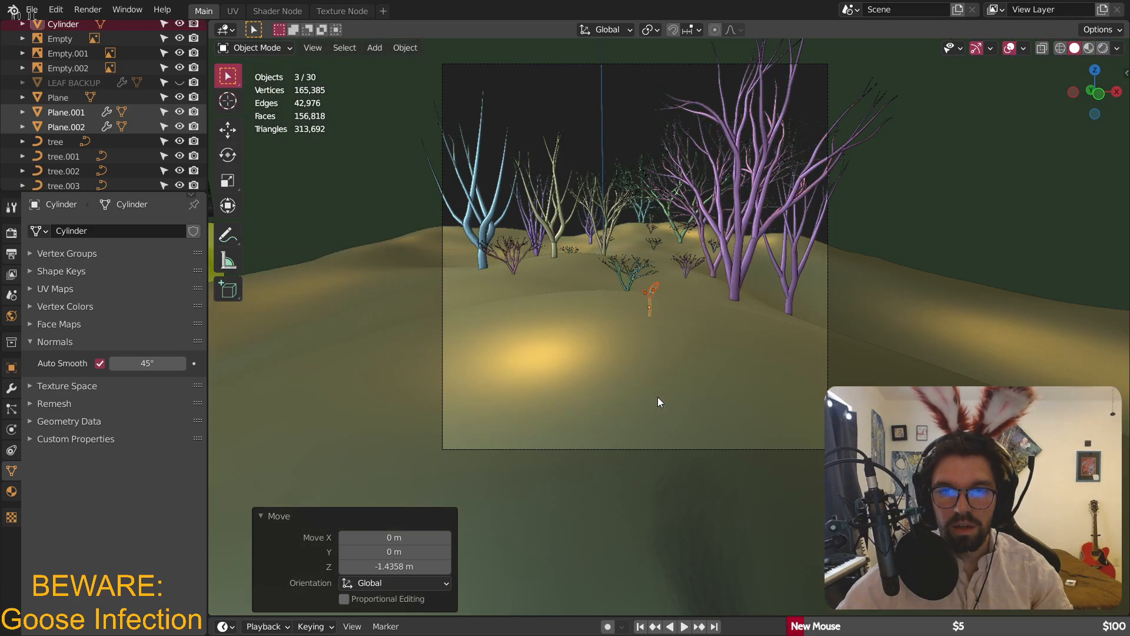
scroll(648, 290, down, 5)
scroll(648, 297, up, 3)
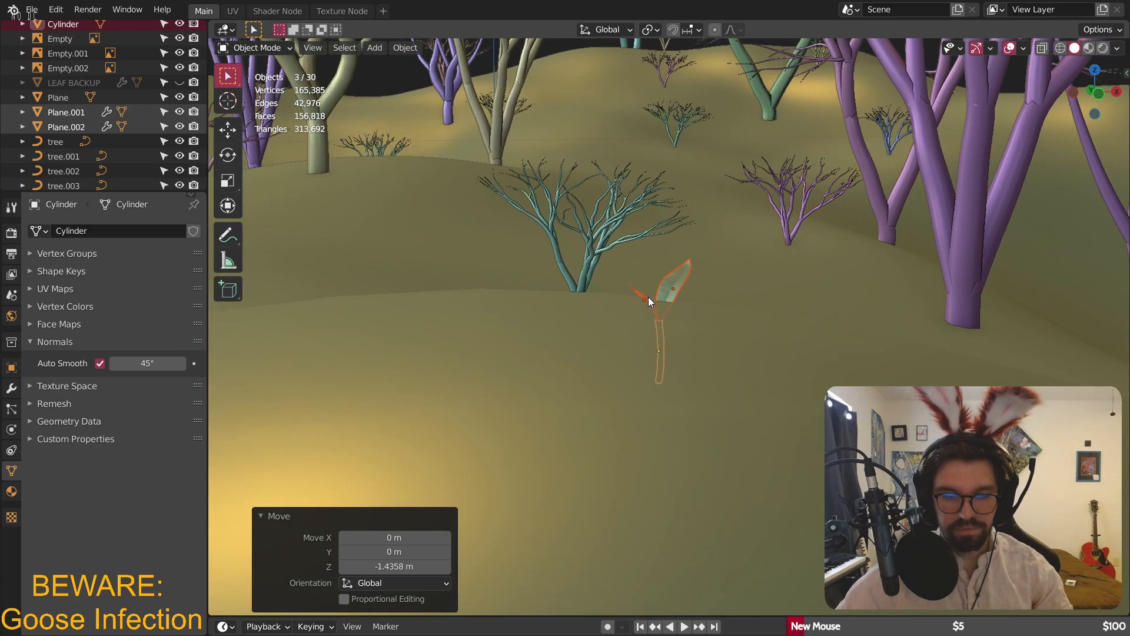
key(g)
key(y)
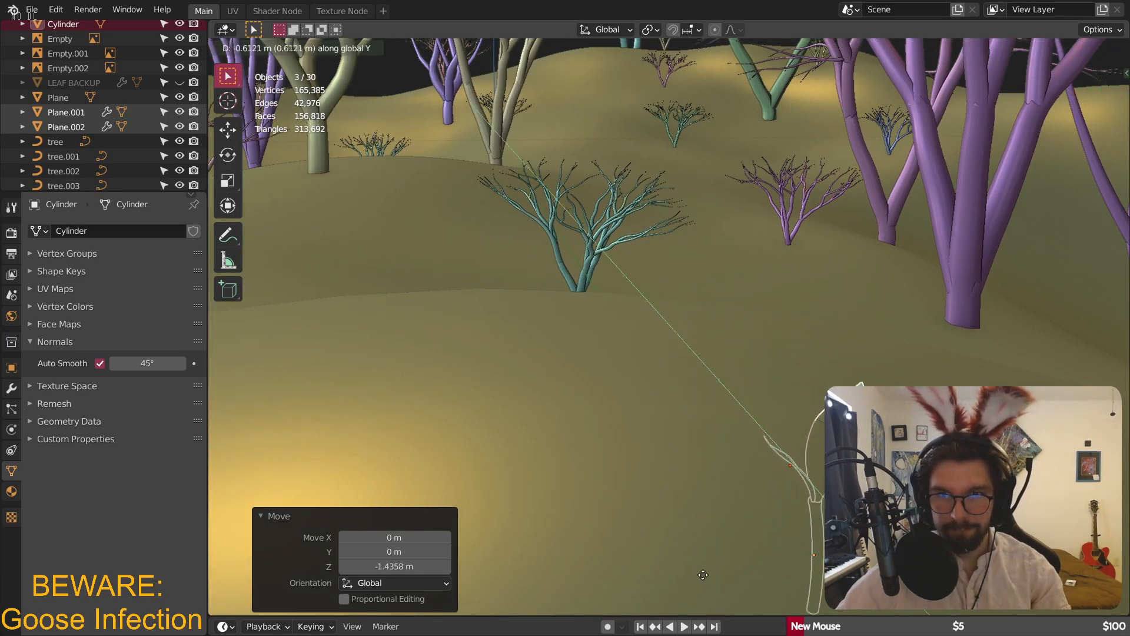
click(748, 476)
scroll(730, 465, down, 4)
key(g)
key(x)
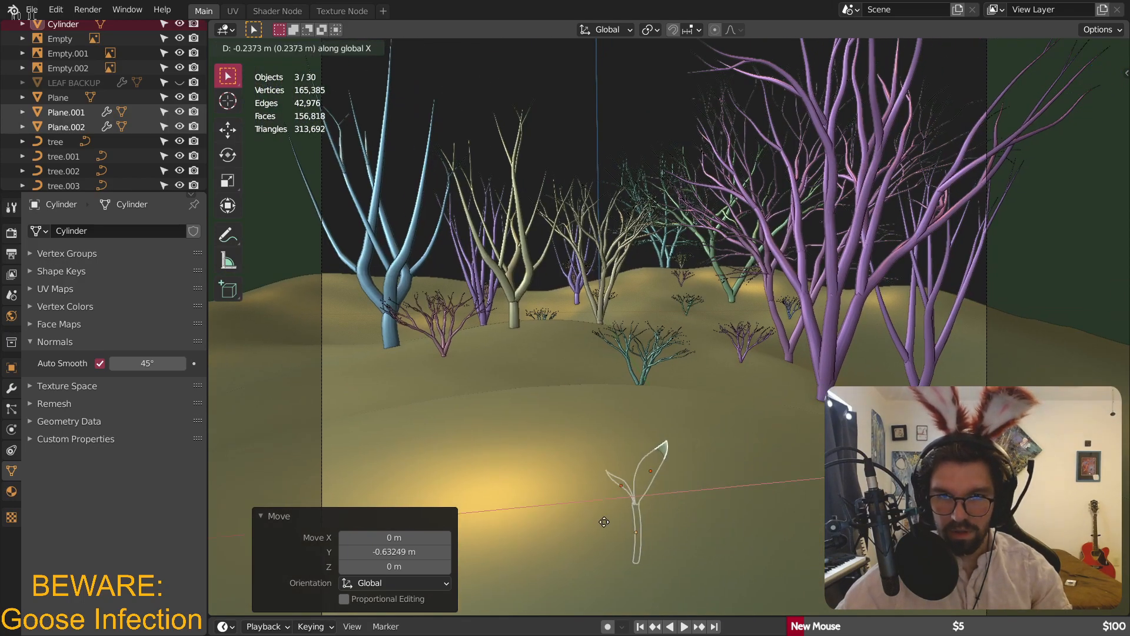
click(617, 510)
- Raise the sprout about 0.16 m along Z, scale it down, and settle it -0.03104 m along Z into the ground
key(g)
key(z)
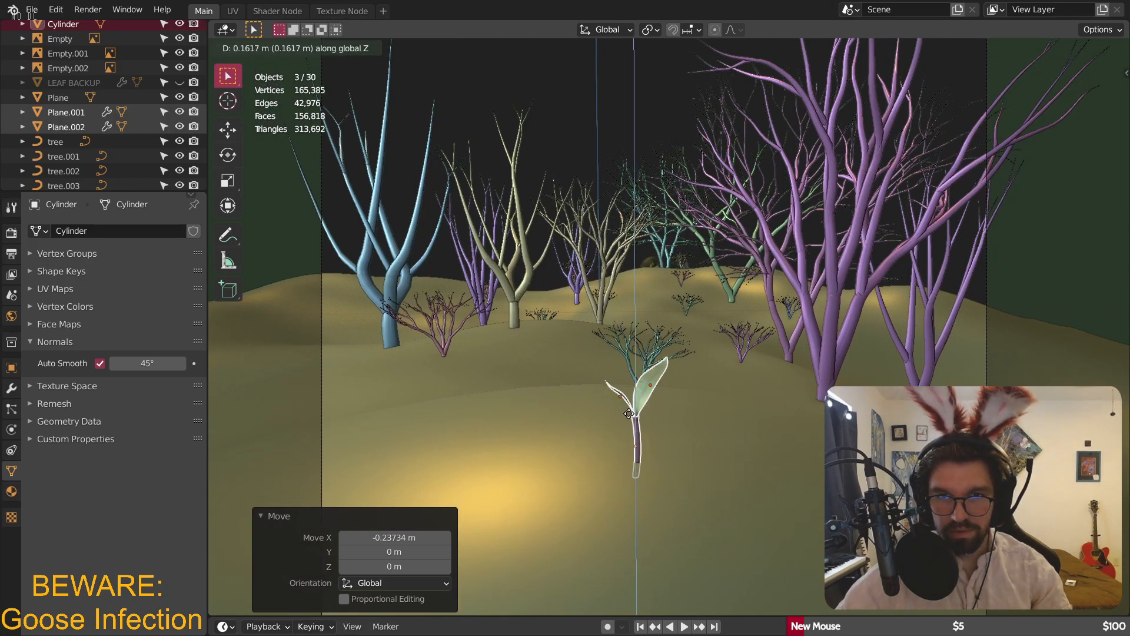
click(631, 412)
key(s)
click(730, 407)
key(g)
key(z)
click(729, 425)
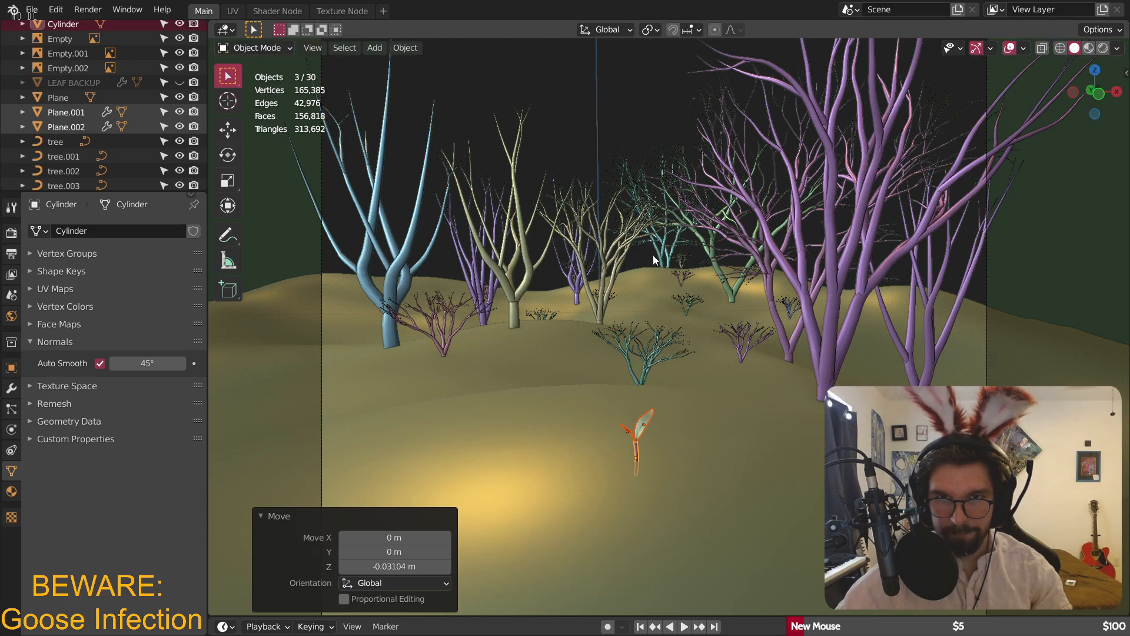
- Reselect the stem and both leaves and rotate the sprout -15.7° about the global Z axis
click(645, 459)
key(KP_Decimal)
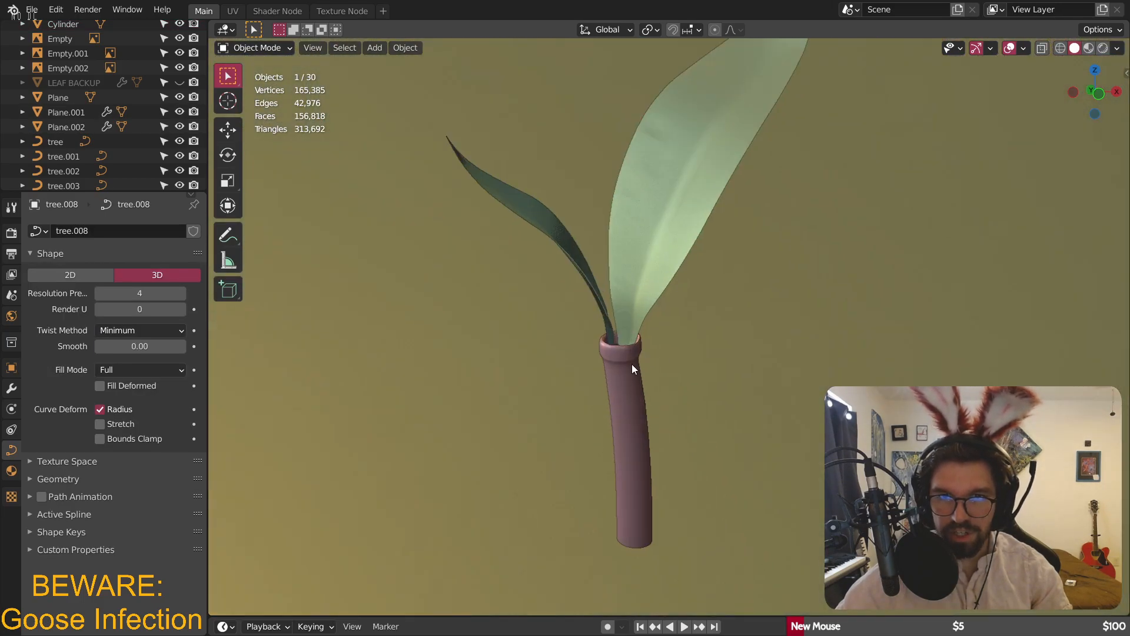
shift+click(595, 284)
shift+click(631, 247)
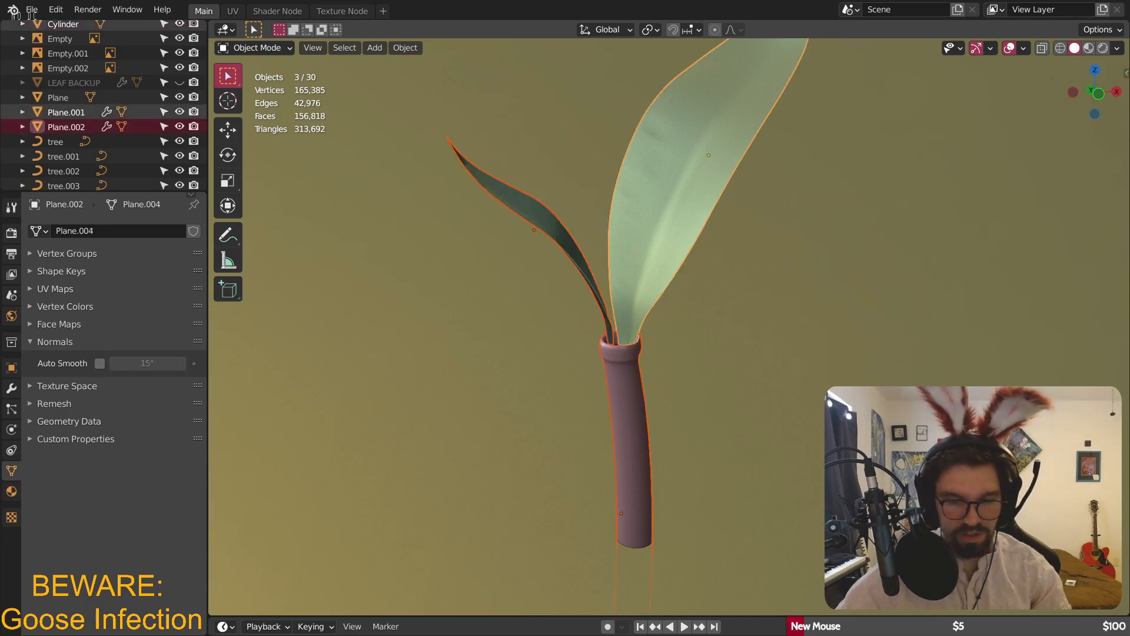
key(r)
key(z)
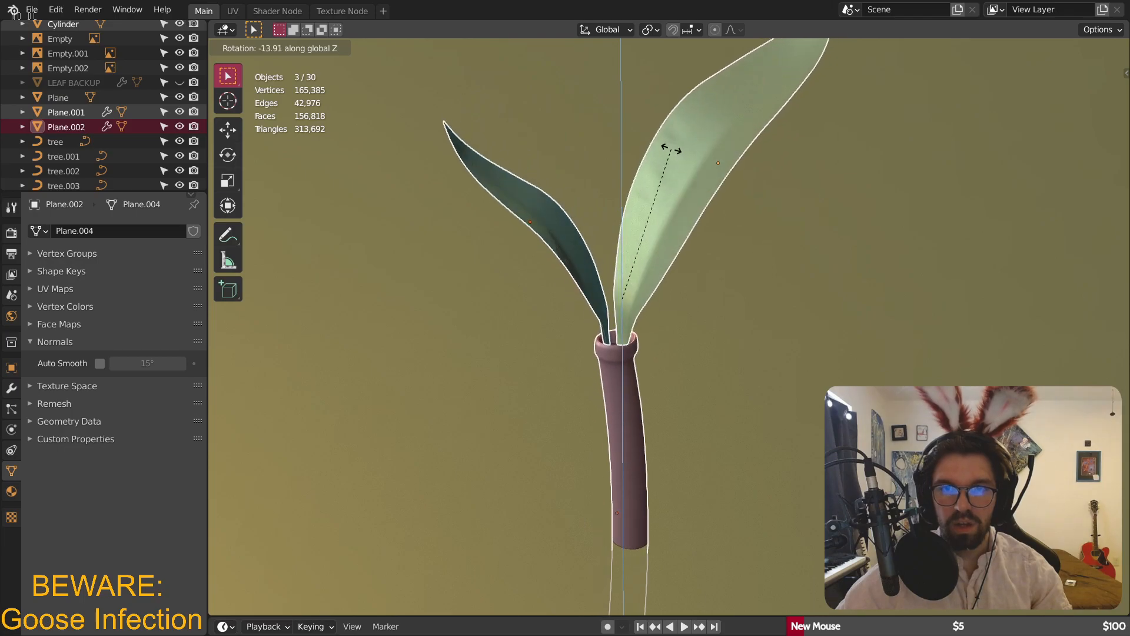
click(651, 217)
- Shift the lighter leaf alone 0.000439 m along X and -0.000323 m along Y inside the stem's rim
scroll(652, 237, down, 8)
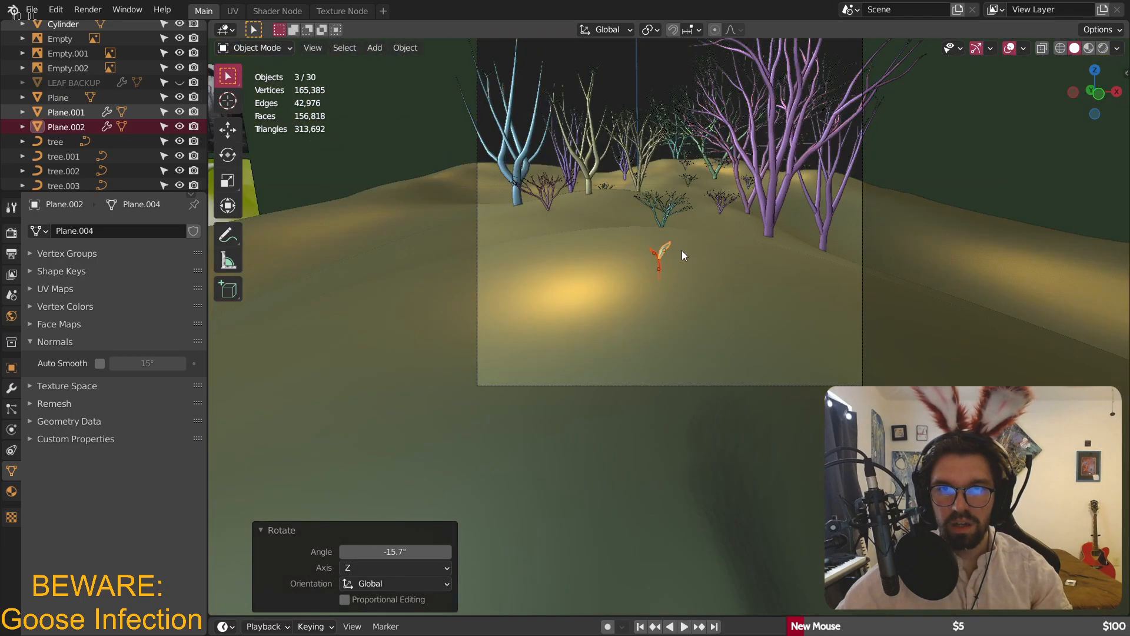
key(alt+a)
scroll(595, 179, up, 10)
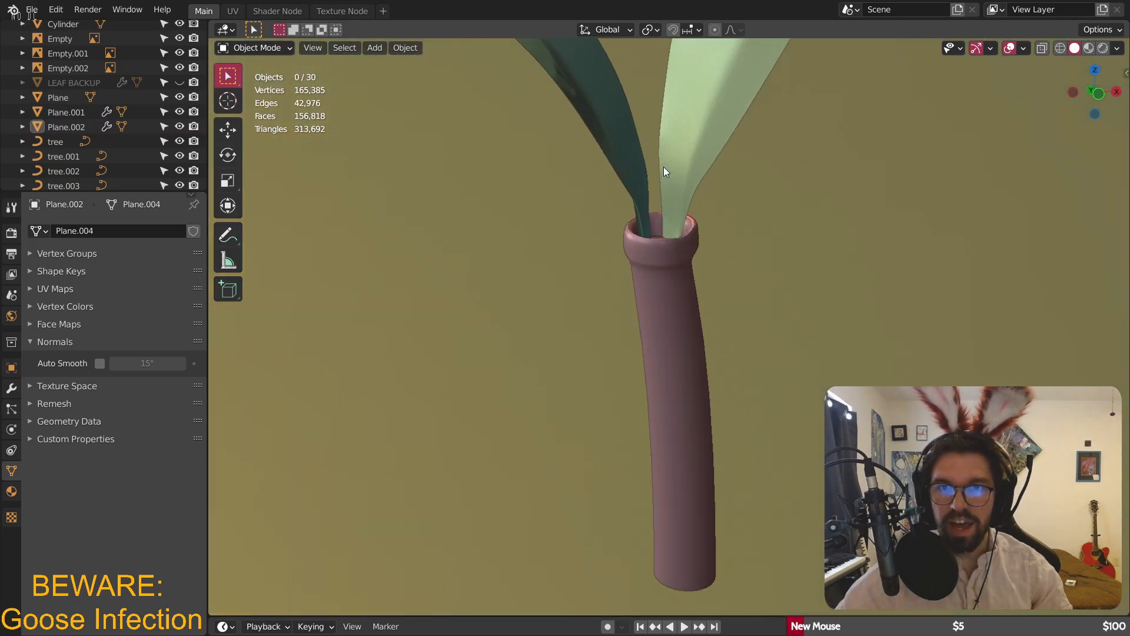
scroll(672, 239, up, 2)
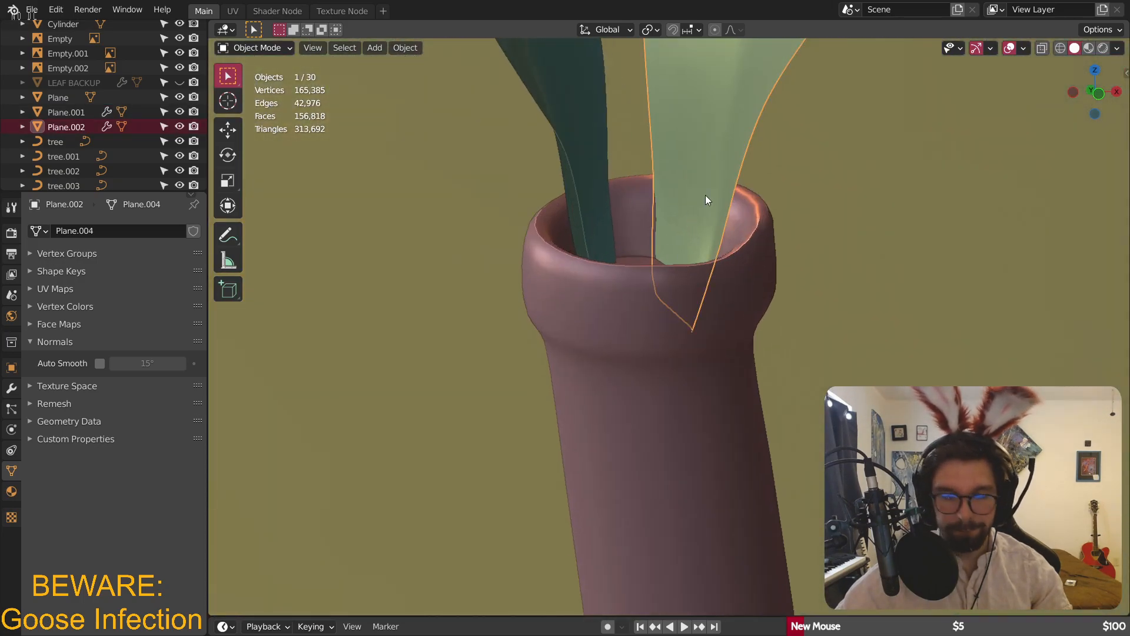
key(g)
key(x)
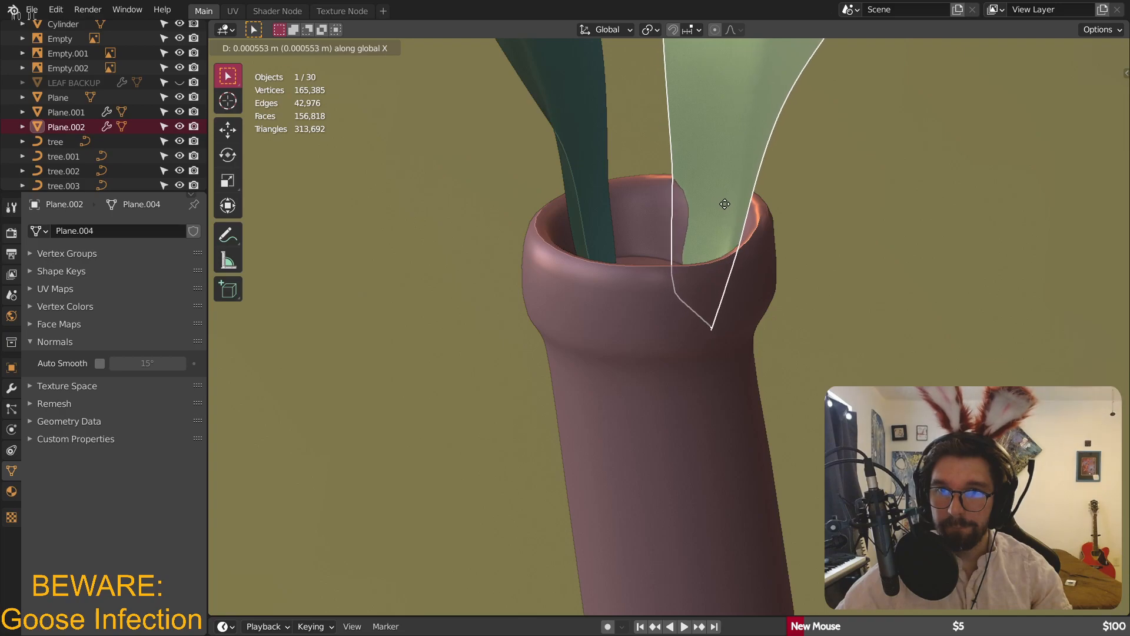
click(721, 214)
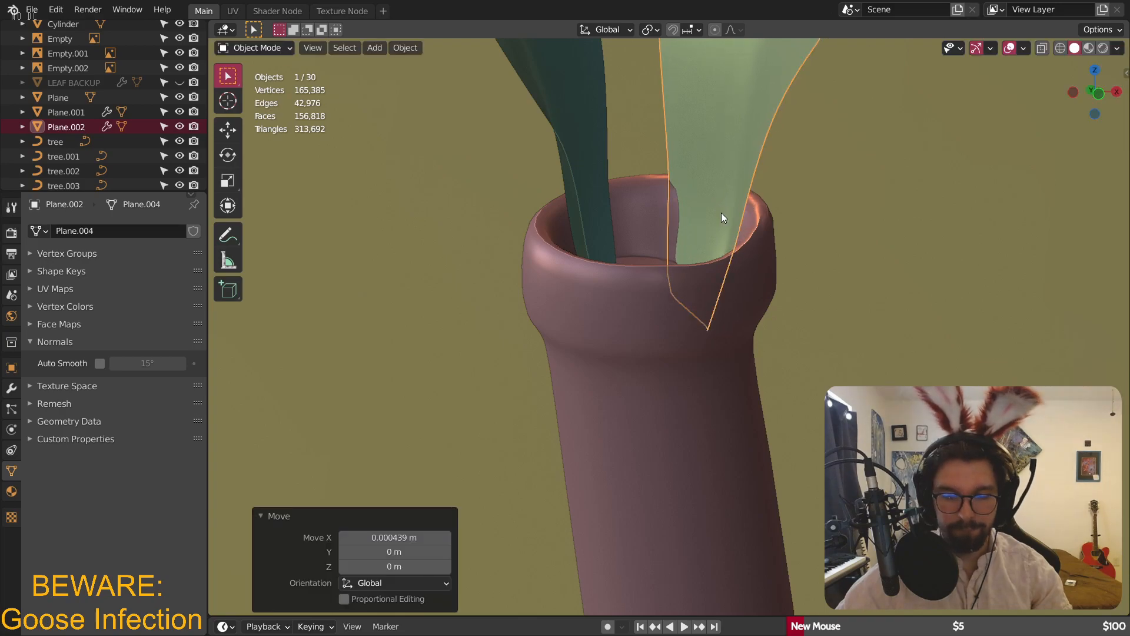
key(g)
key(y)
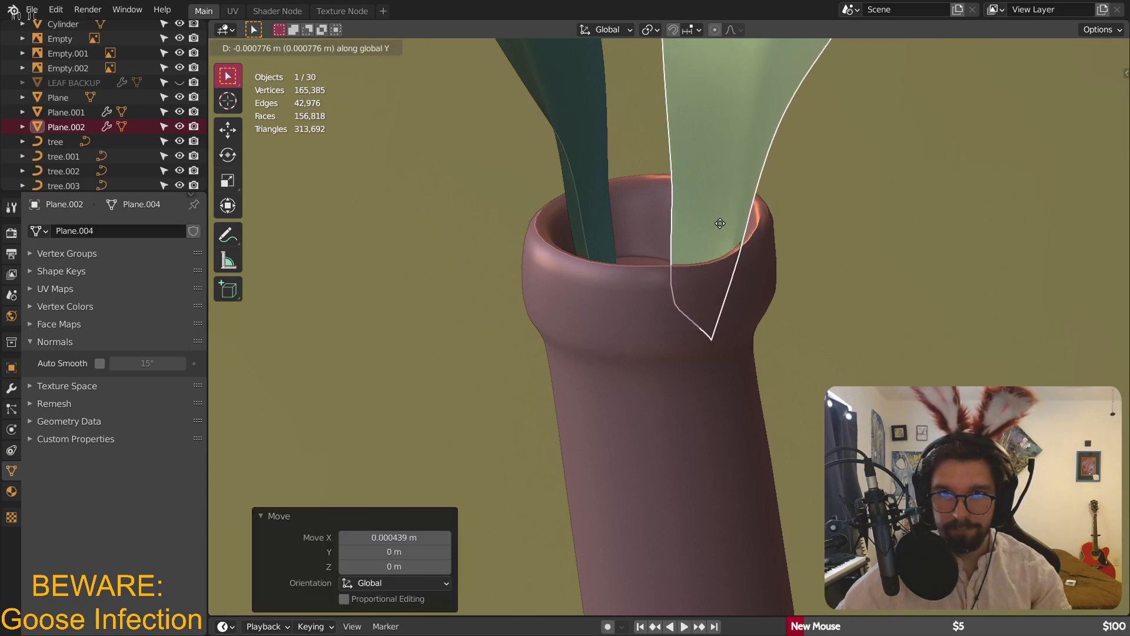
click(717, 226)
key(g)
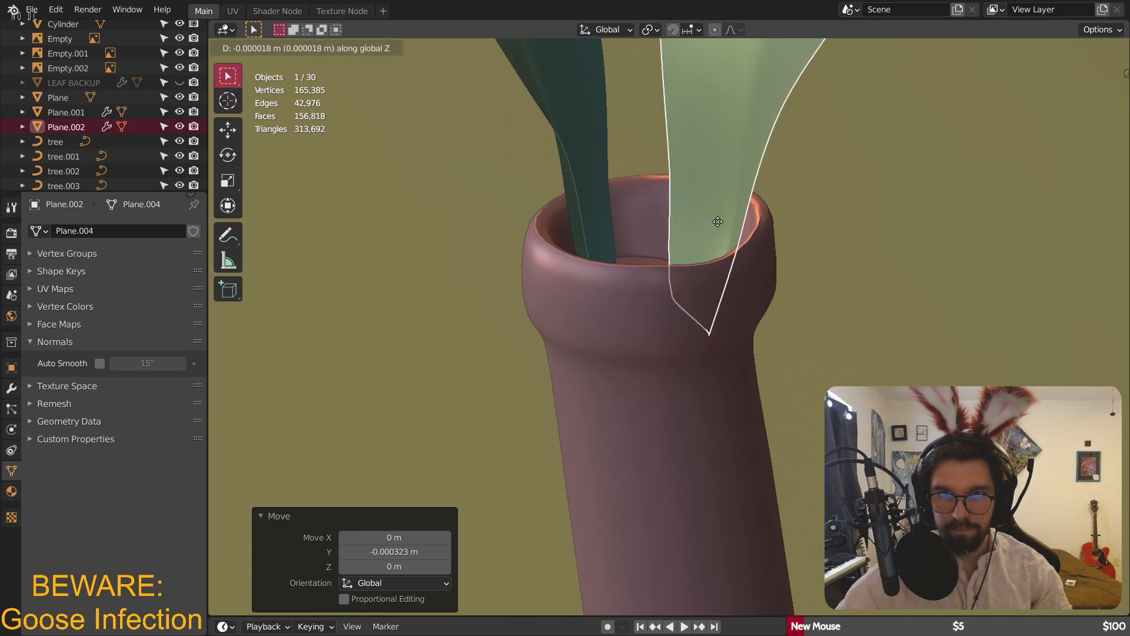
key(Escape)
key(g)
key(x)
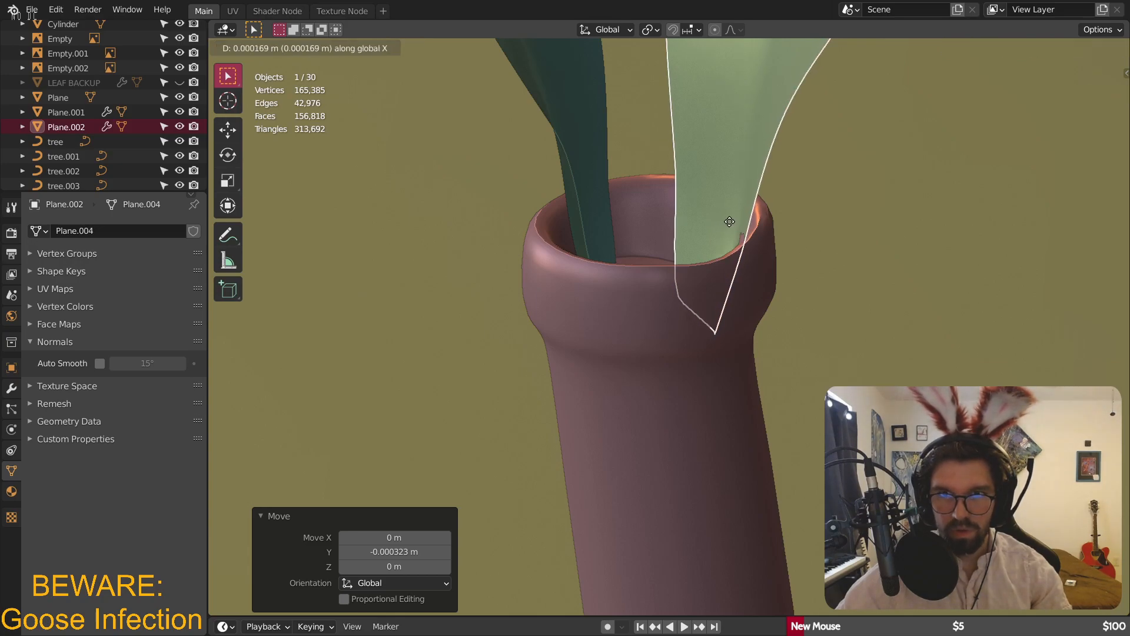
key(Escape)
- Shift the darker leaf -0.000539 m along X towards the rim's edge and deselect it
click(605, 243)
key(g)
key(x)
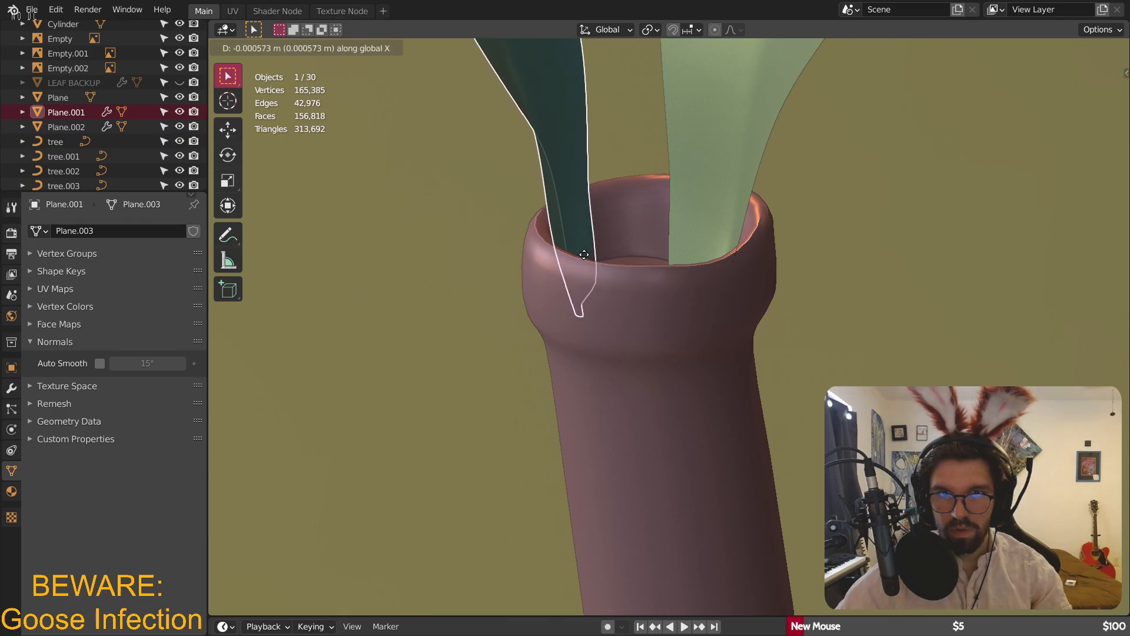
click(585, 254)
scroll(606, 229, down, 6)
scroll(644, 233, down, 5)
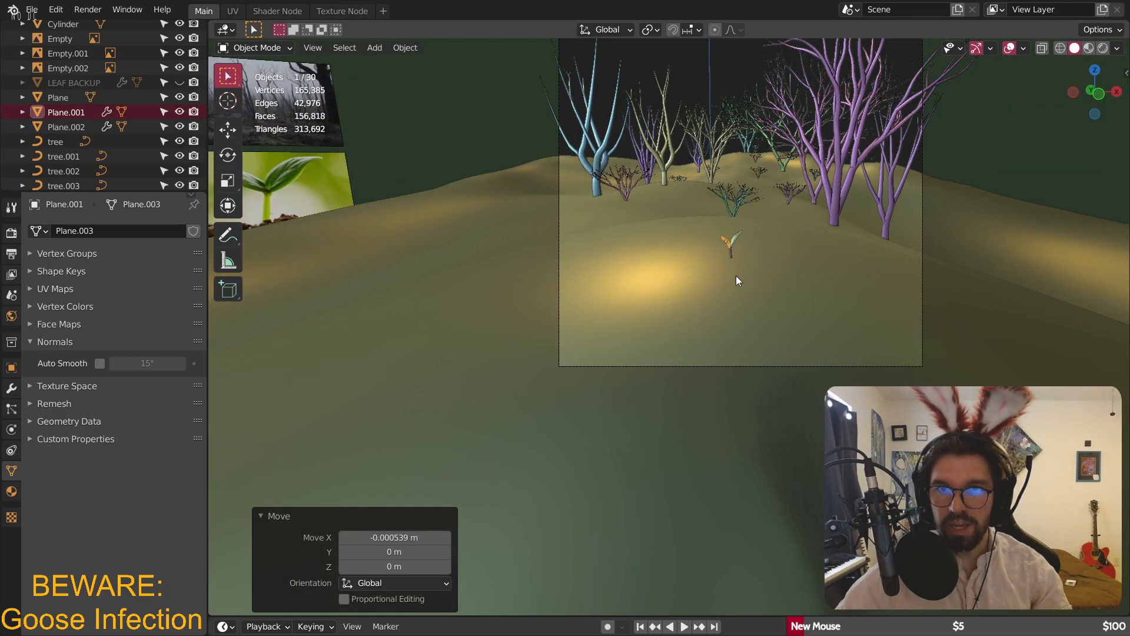
click(1009, 141)
scroll(733, 241, up, 8)
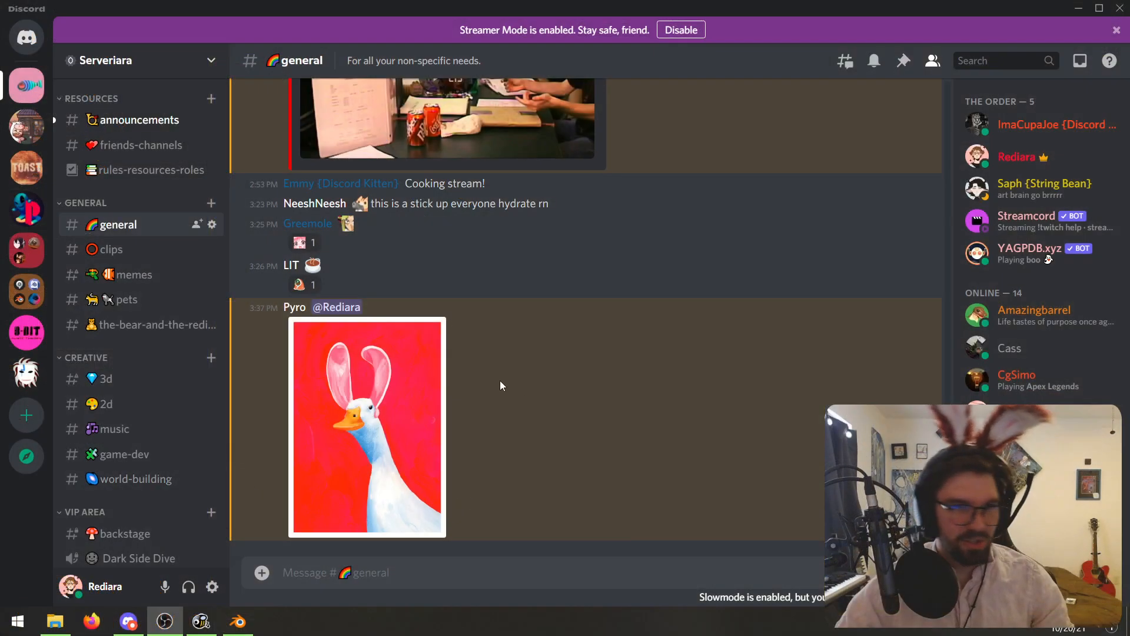
- Switch to Discord and view the shared goose painting enlarged in the general channel, closing the preview when done
click(423, 383)
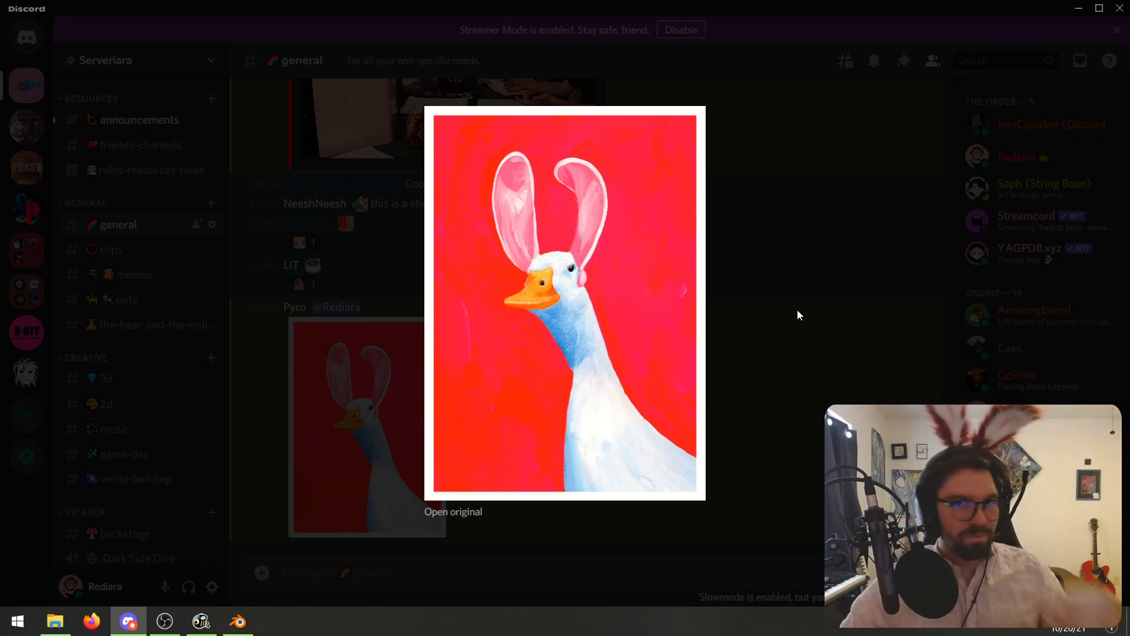
click(887, 291)
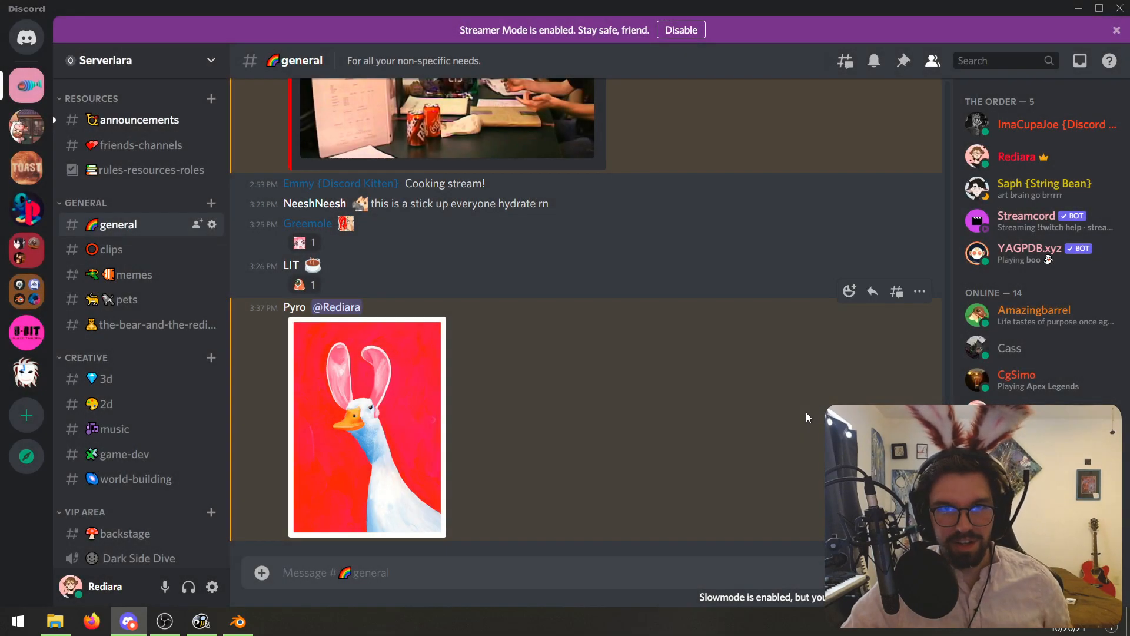
drag(550, 185, 353, 187)
click(459, 249)
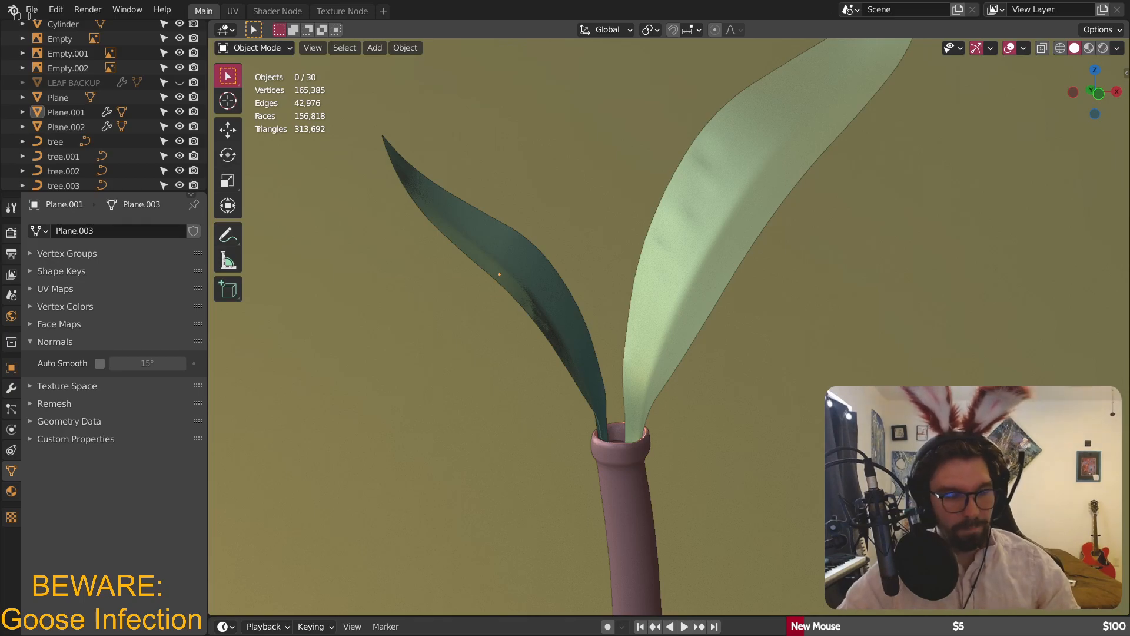
- Return to Blender, compare the sprout with the whole camera frame, and select the blue foreground tree
scroll(611, 437, down, 10)
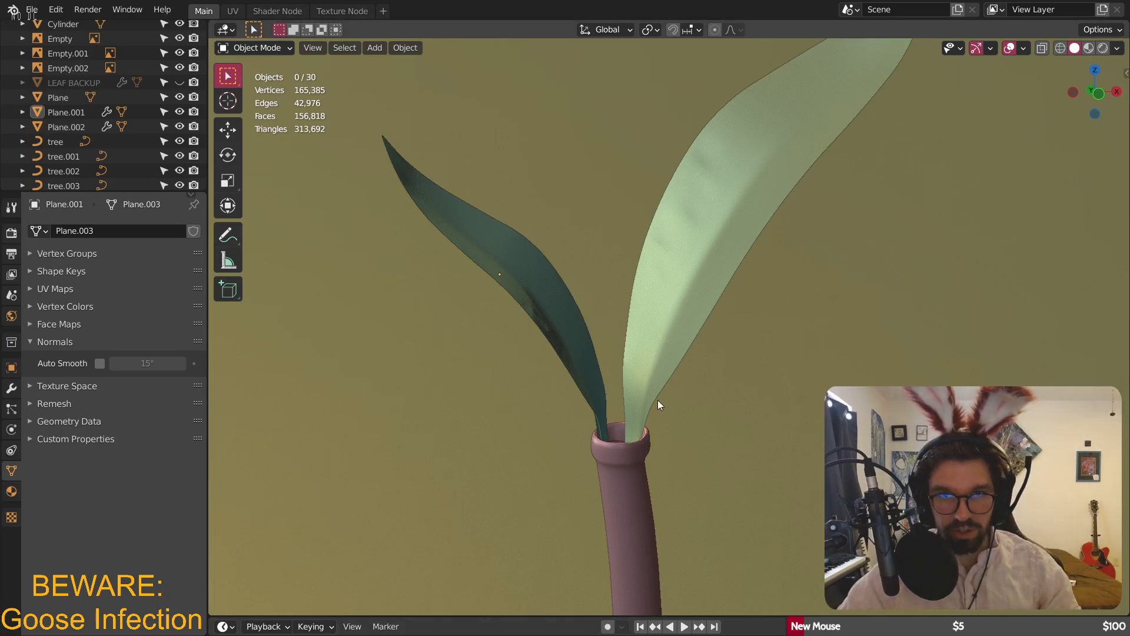
scroll(663, 290, down, 5)
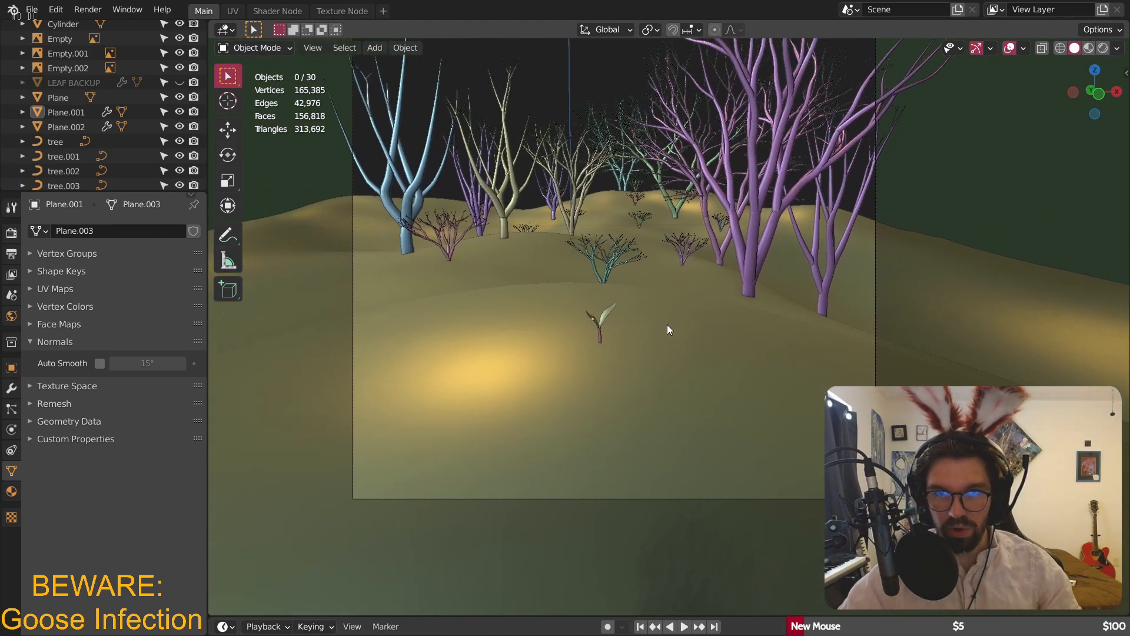
key(KP_0)
key(KP_0)
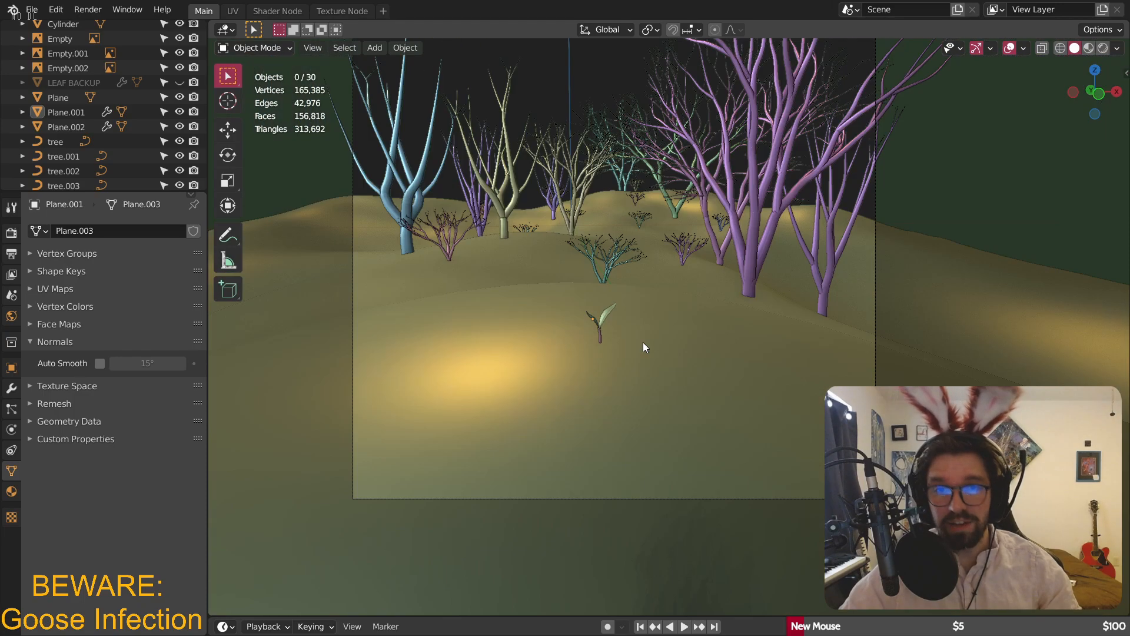
scroll(647, 344, down, 4)
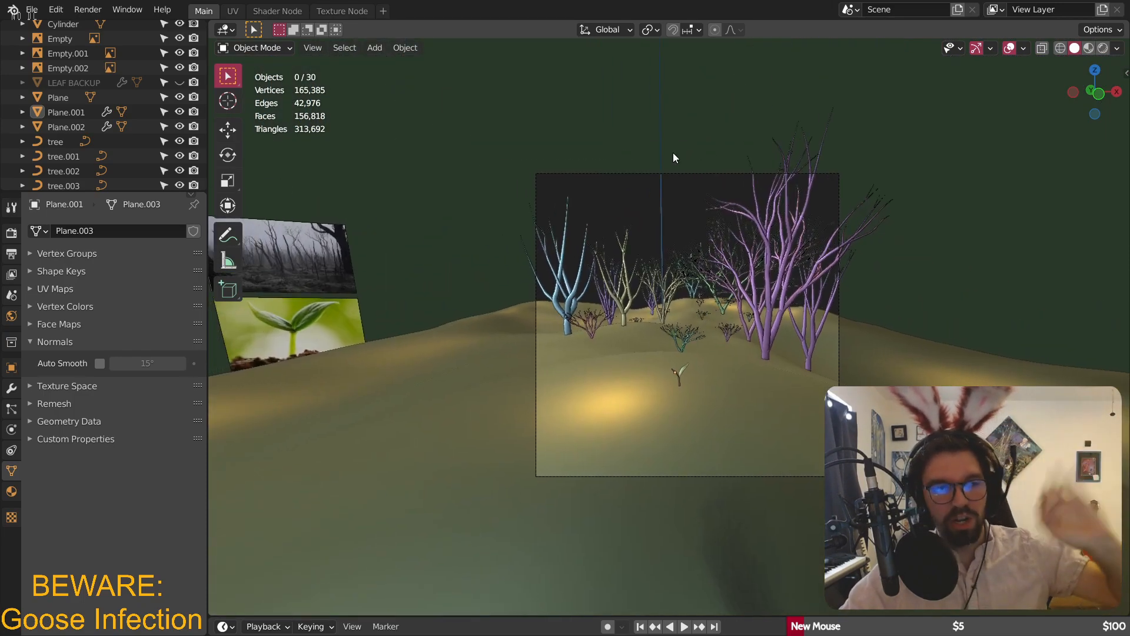
click(577, 286)
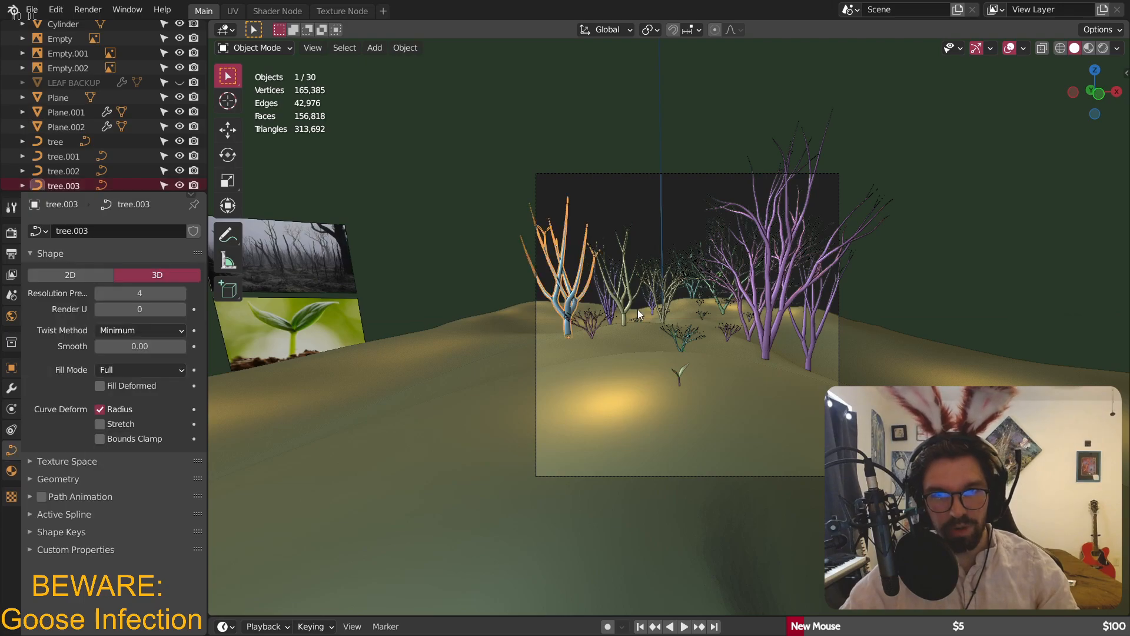
- Try to move the blue foreground tree along the Y axis towards the camera, undo the move and clear the selection
key(g)
key(y)
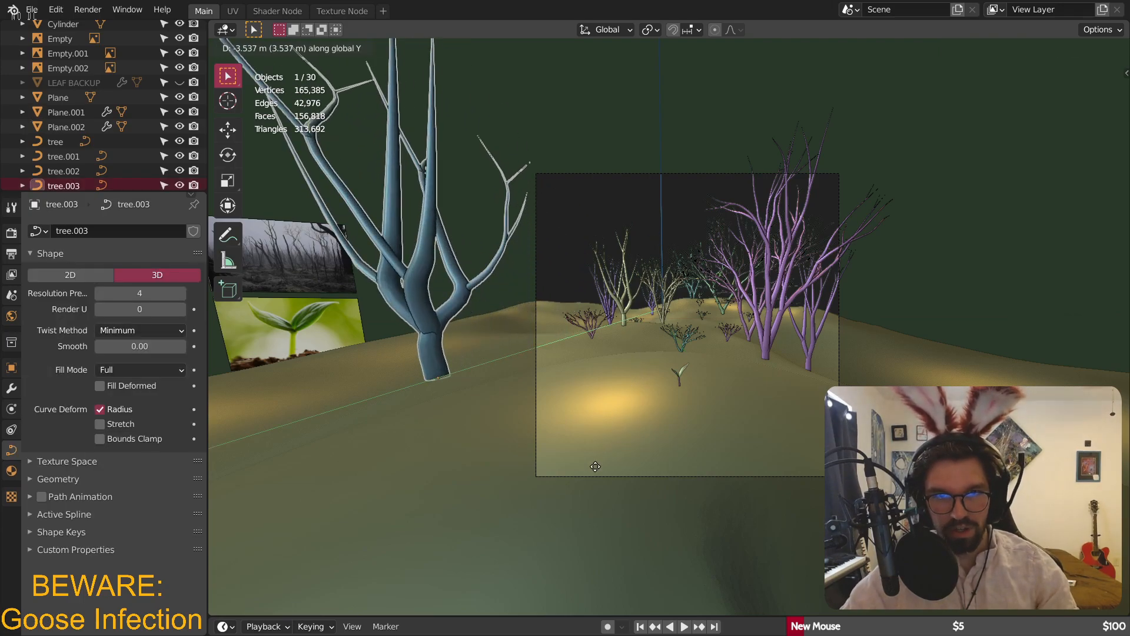
click(603, 419)
key(ctrl+z)
click(652, 117)
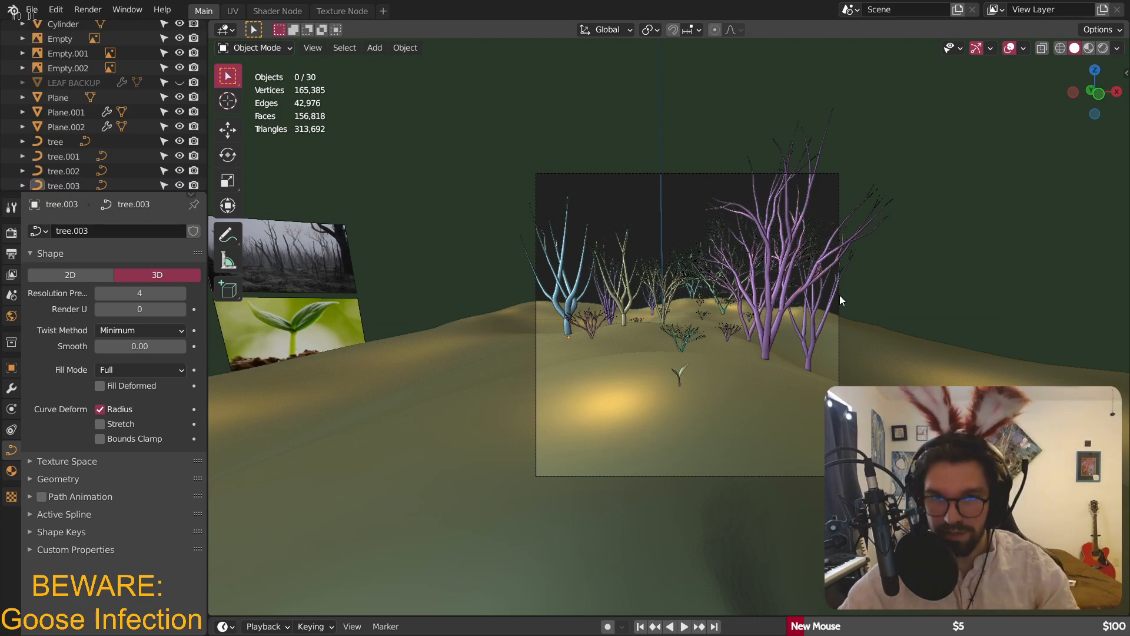
- Switch to the Shader Node workspace and frame the two-leaf sprout close up in its rendered viewport
shift+middle_drag(669, 355, 571, 300)
scroll(571, 300, up, 1)
scroll(571, 300, up, 12)
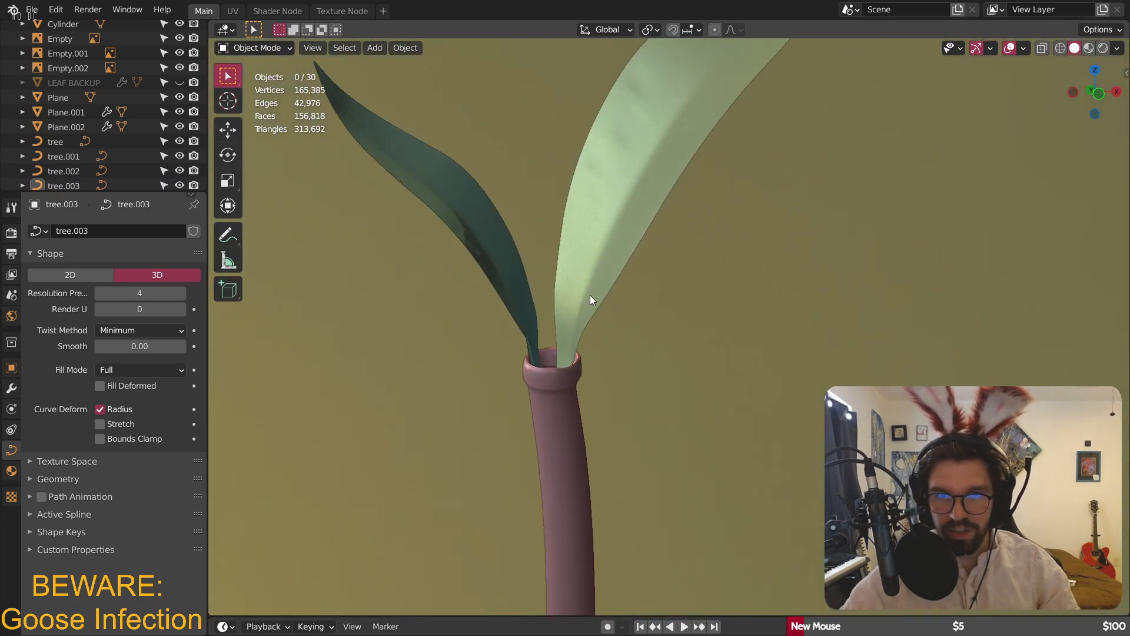
click(277, 11)
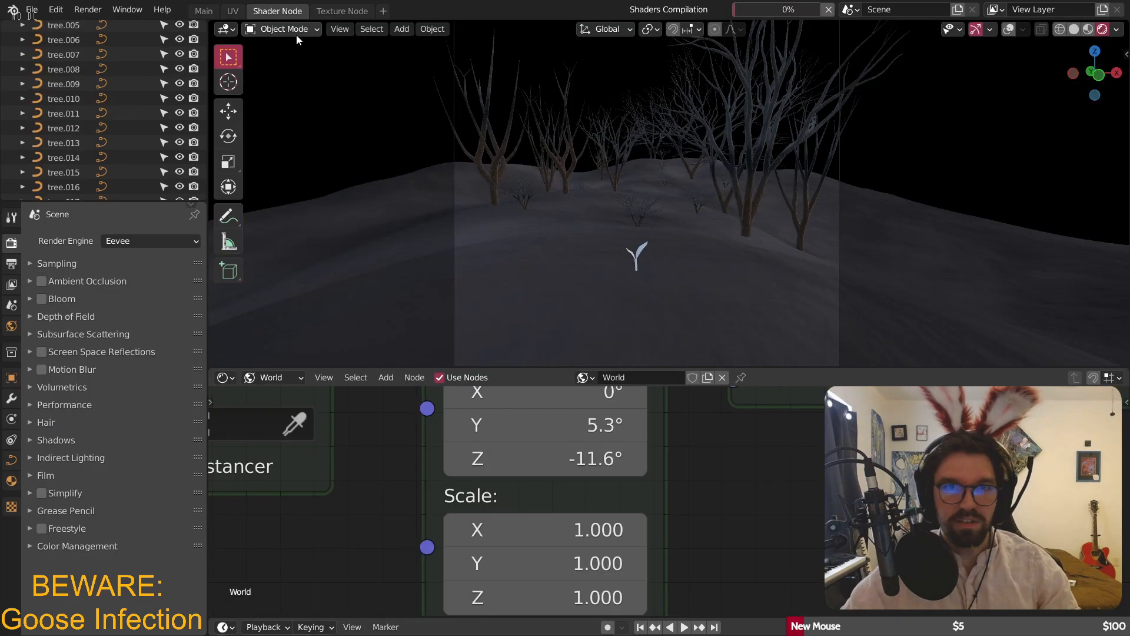
scroll(648, 262, up, 10)
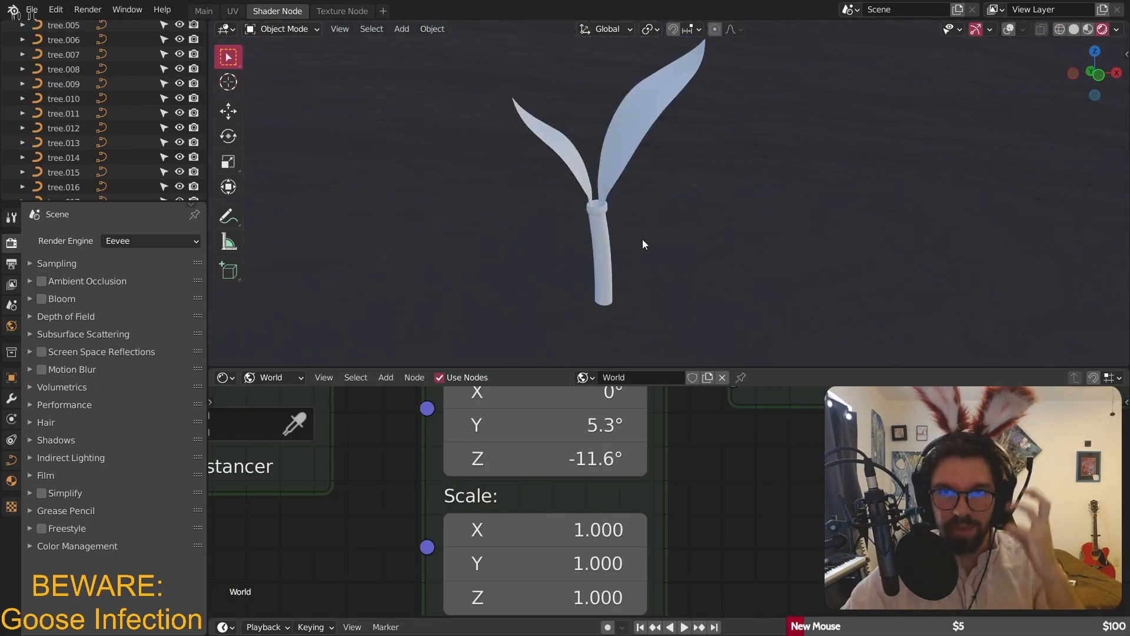
scroll(617, 139, down, 6)
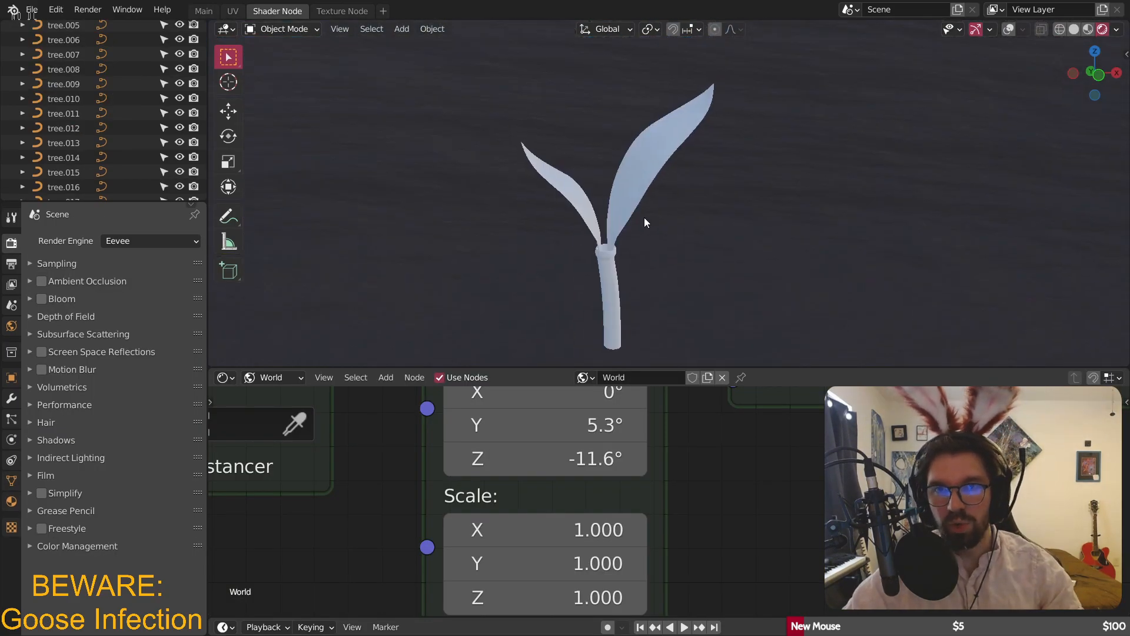
scroll(734, 447, down, 6)
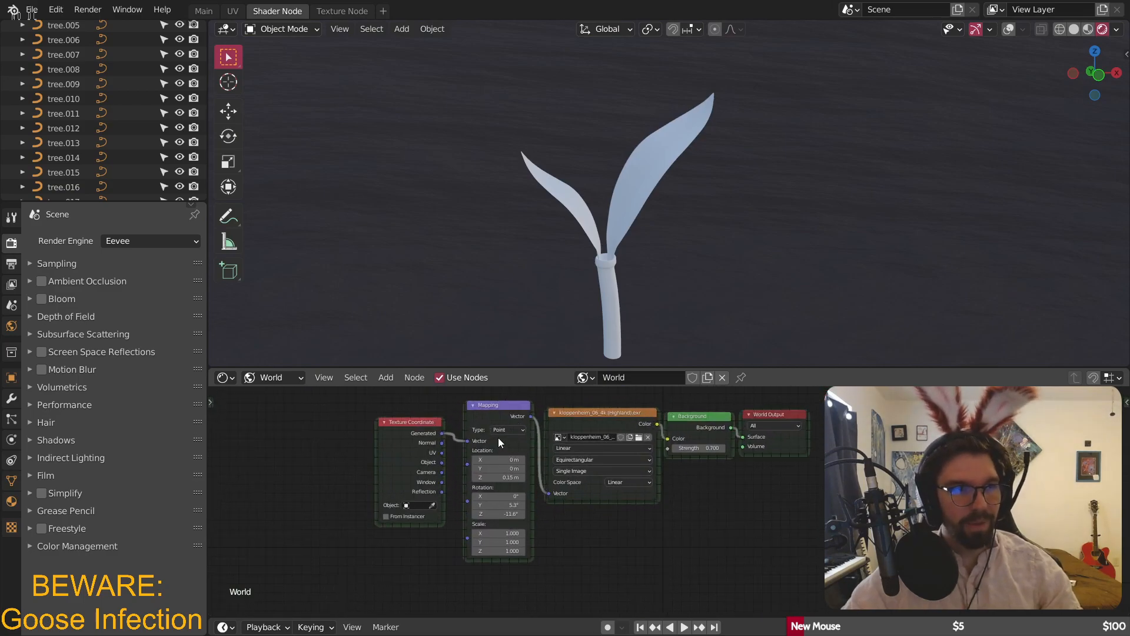
- Change the shader editor from World to Object and create a new material for the larger leaf
click(284, 379)
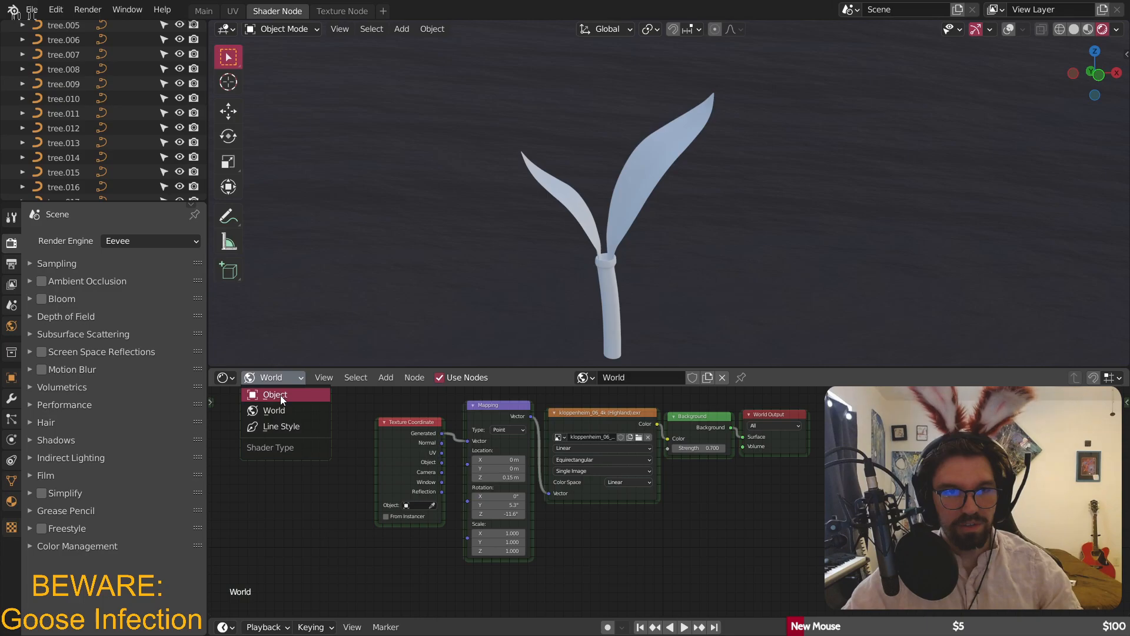
click(280, 395)
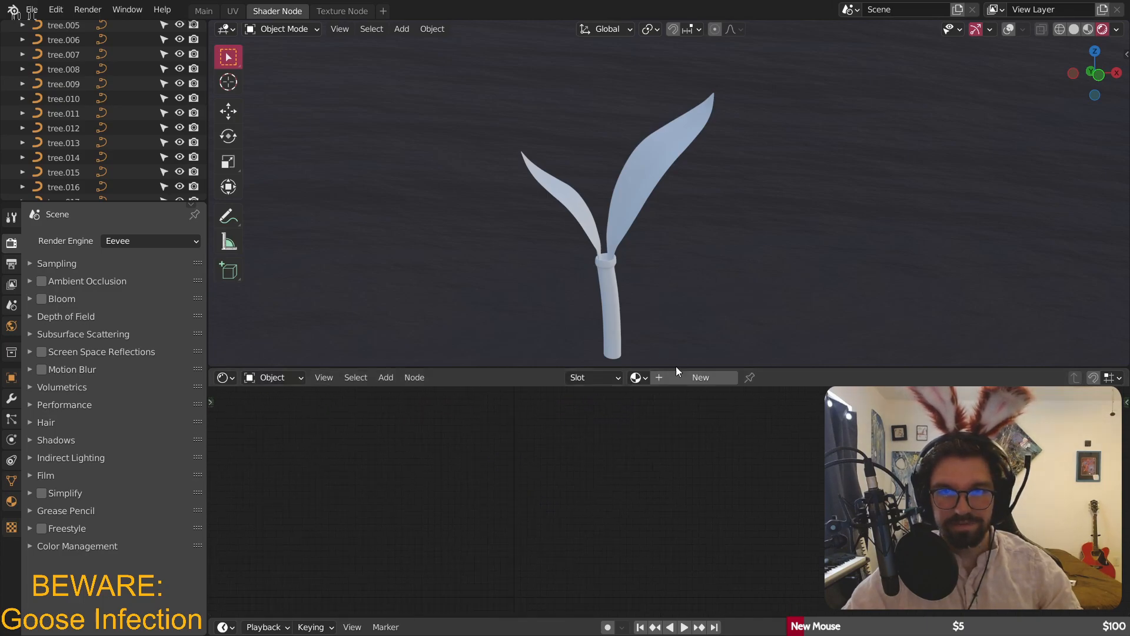
click(661, 377)
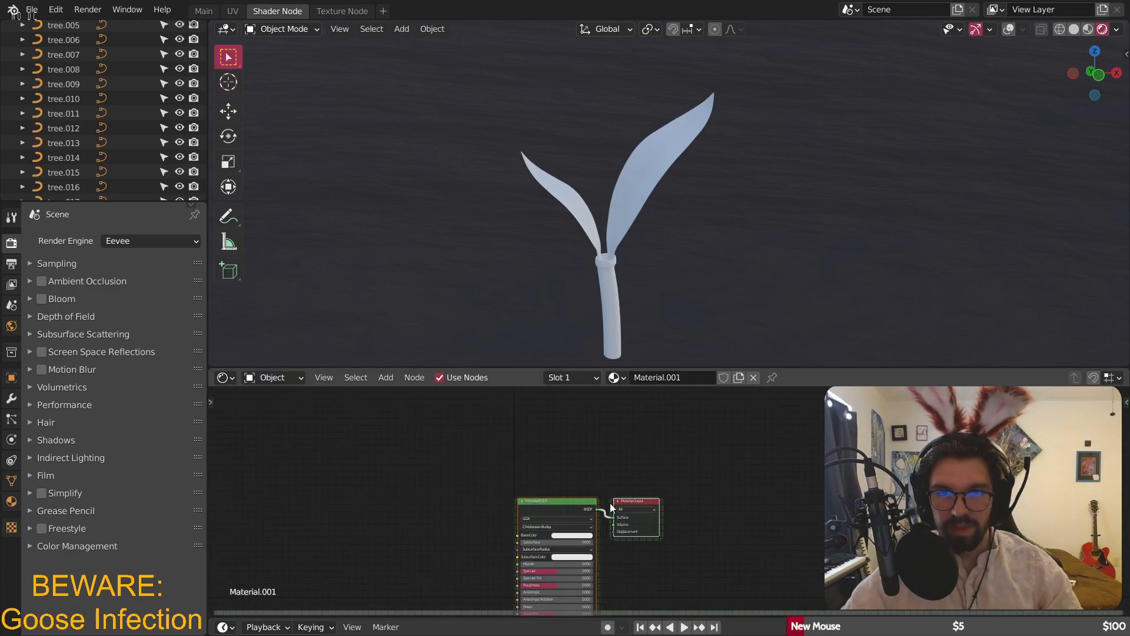
- Set the Base Color of the larger leaf's Principled BSDF to a bright mid-green
scroll(675, 470, up, 7)
click(636, 453)
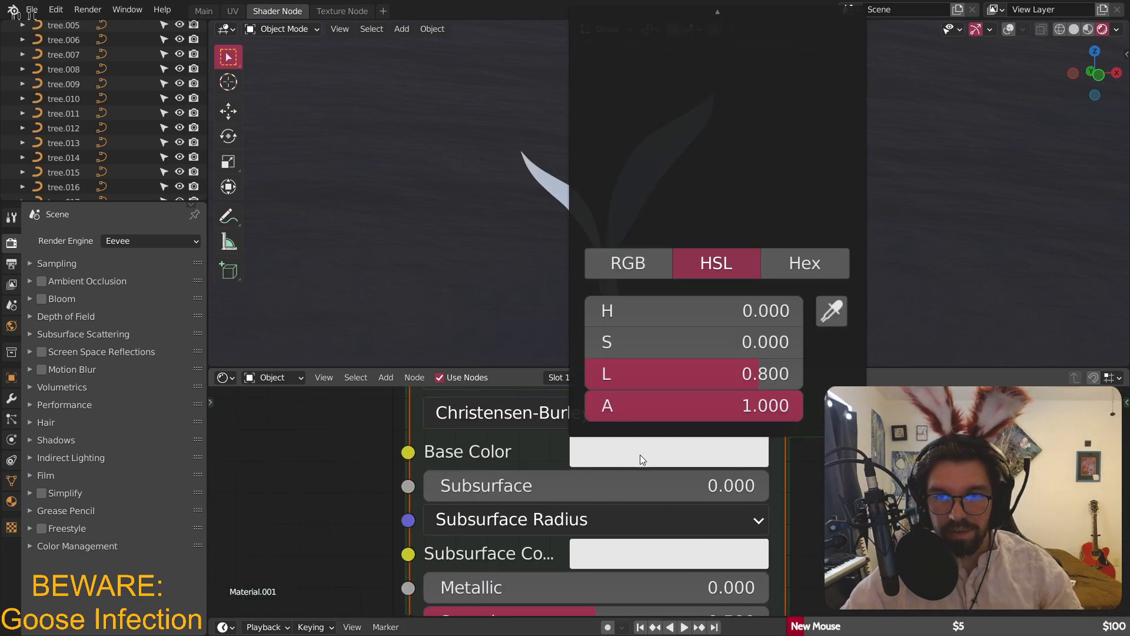
scroll(744, 512, down, 3)
click(745, 511)
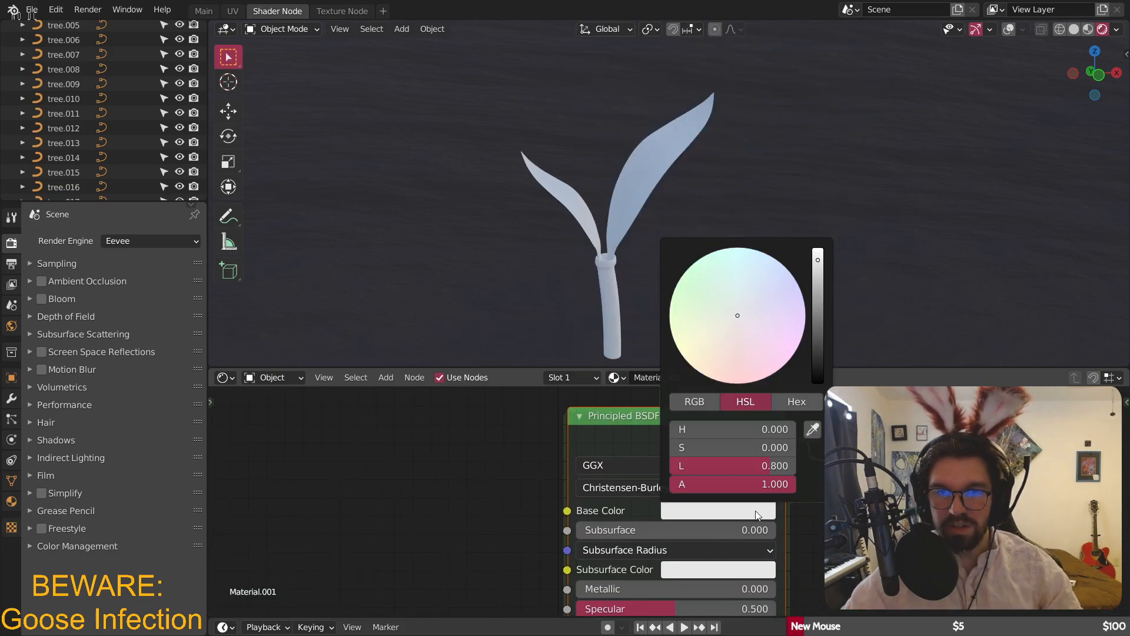
click(719, 510)
drag(818, 259, 817, 311)
click(716, 310)
click(703, 300)
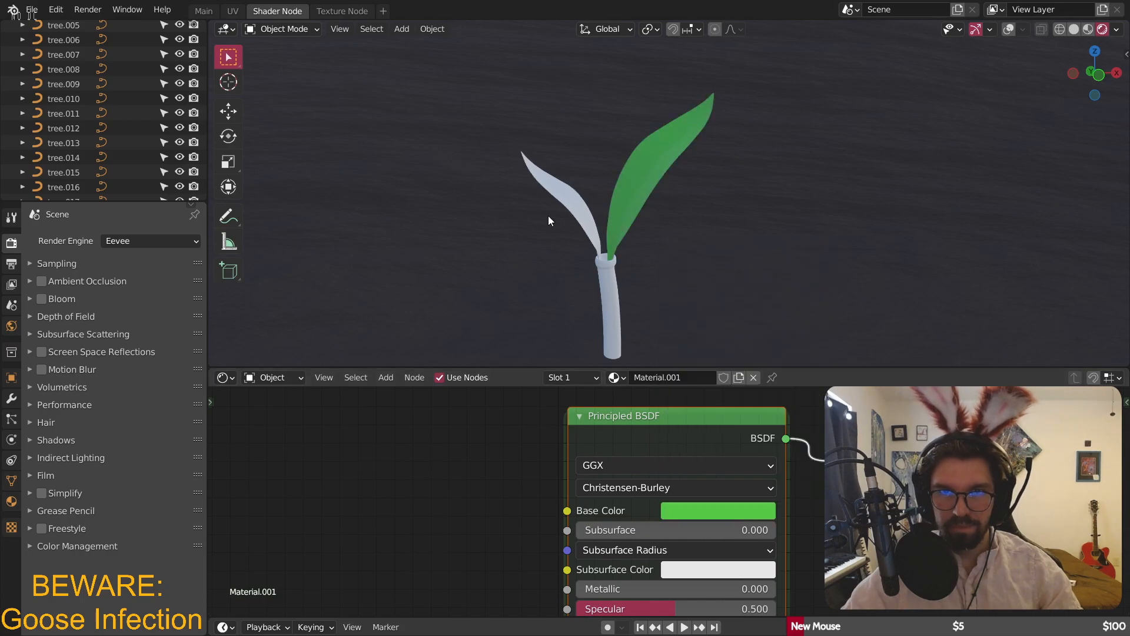
- Select everything sharing the larger leaf's material and try to link that material to the rest of the sprout
click(608, 288)
click(633, 203)
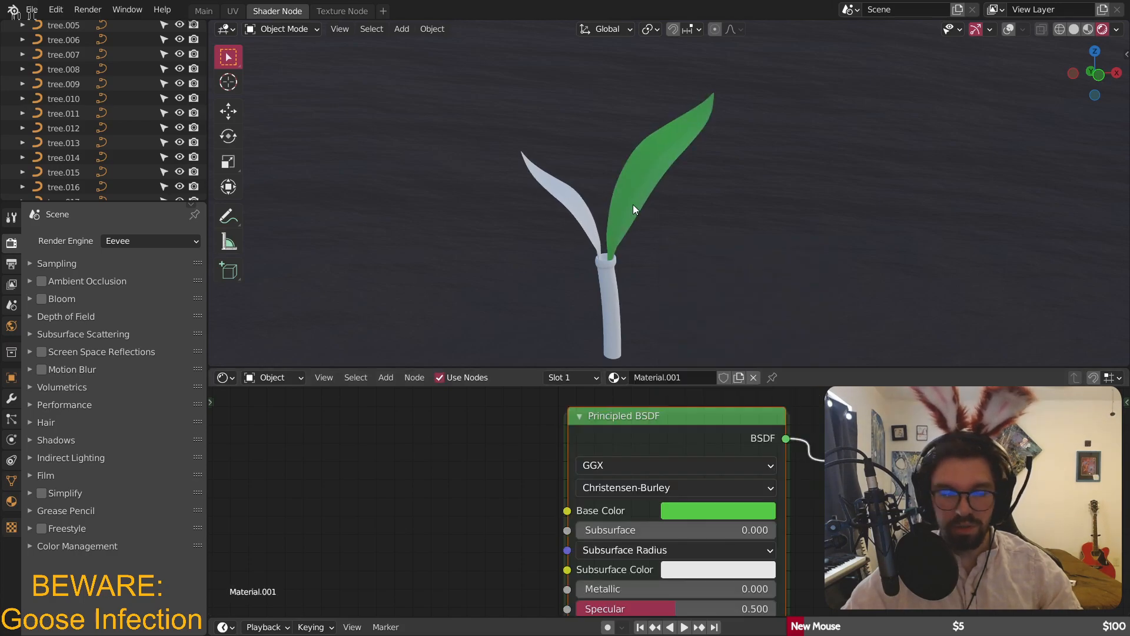
key(shift+l)
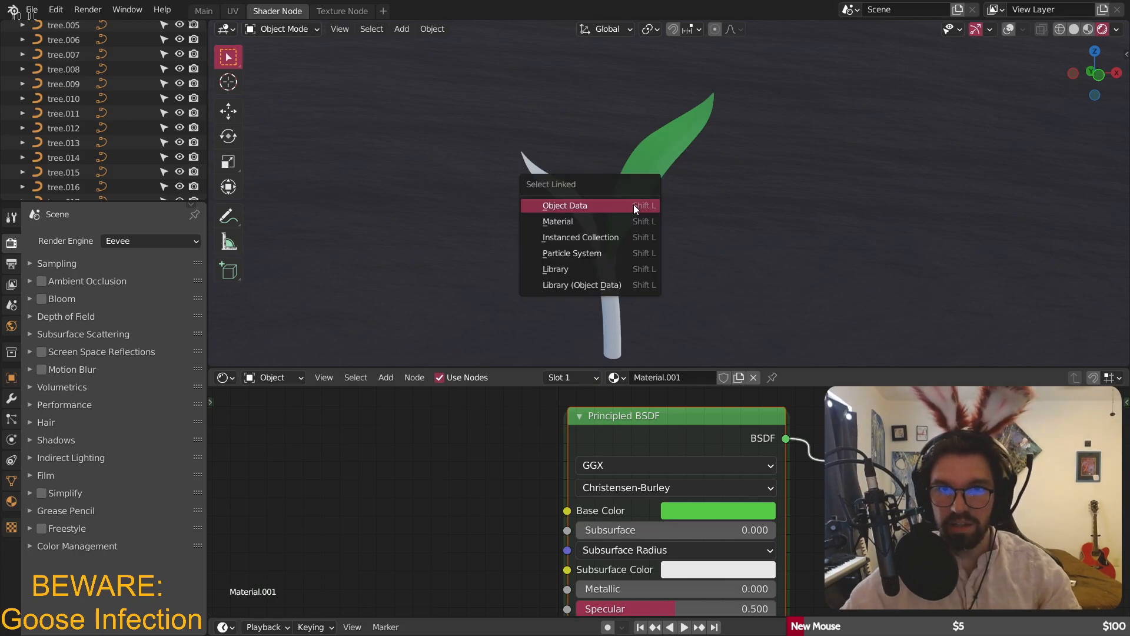
click(605, 222)
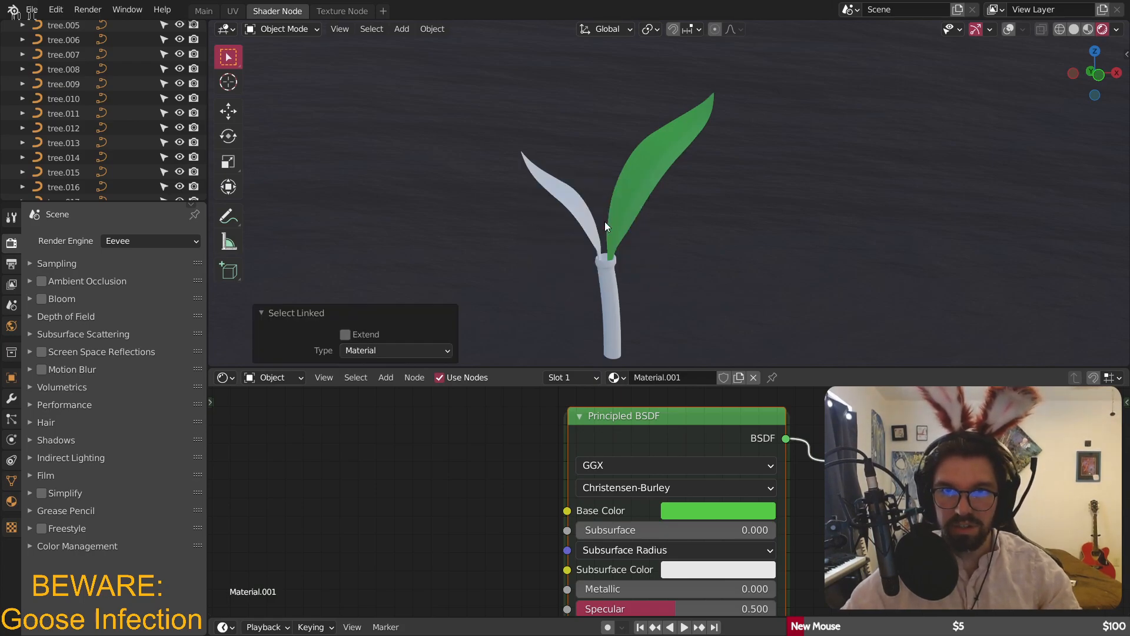
key(ctrl+l)
click(658, 187)
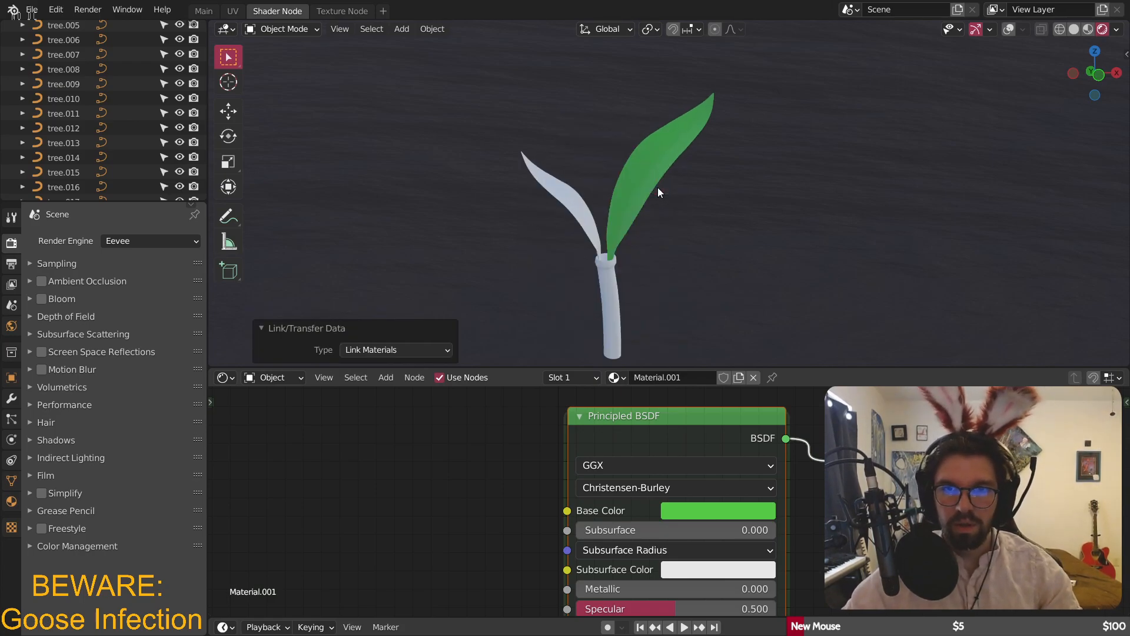
- Try again to link the larger leaf's green material, starting from the stem
click(608, 298)
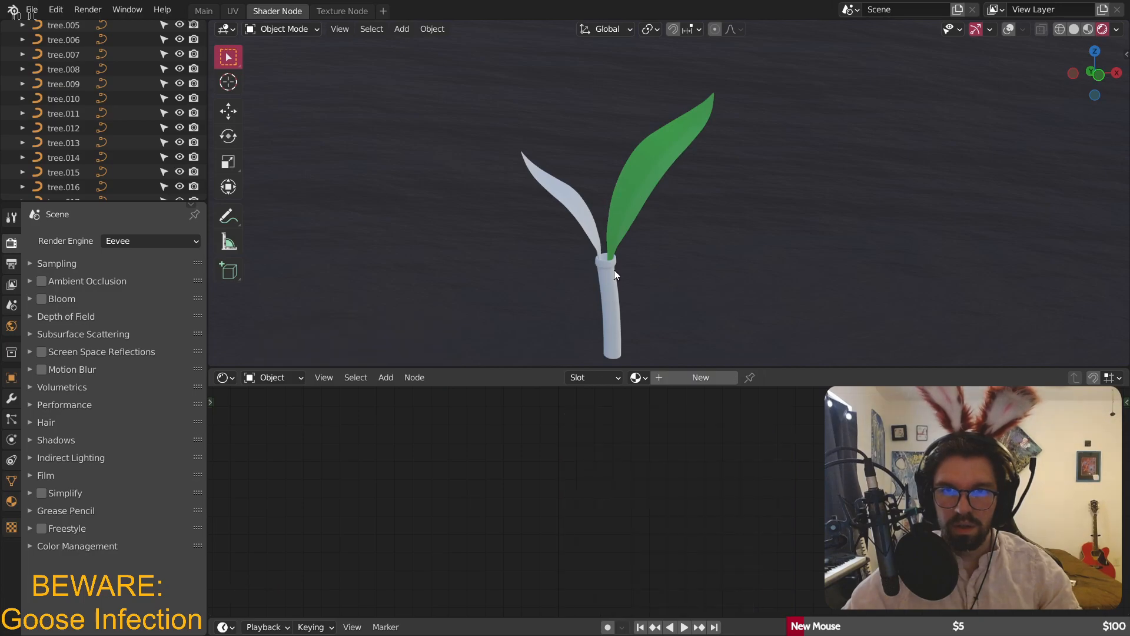
click(625, 196)
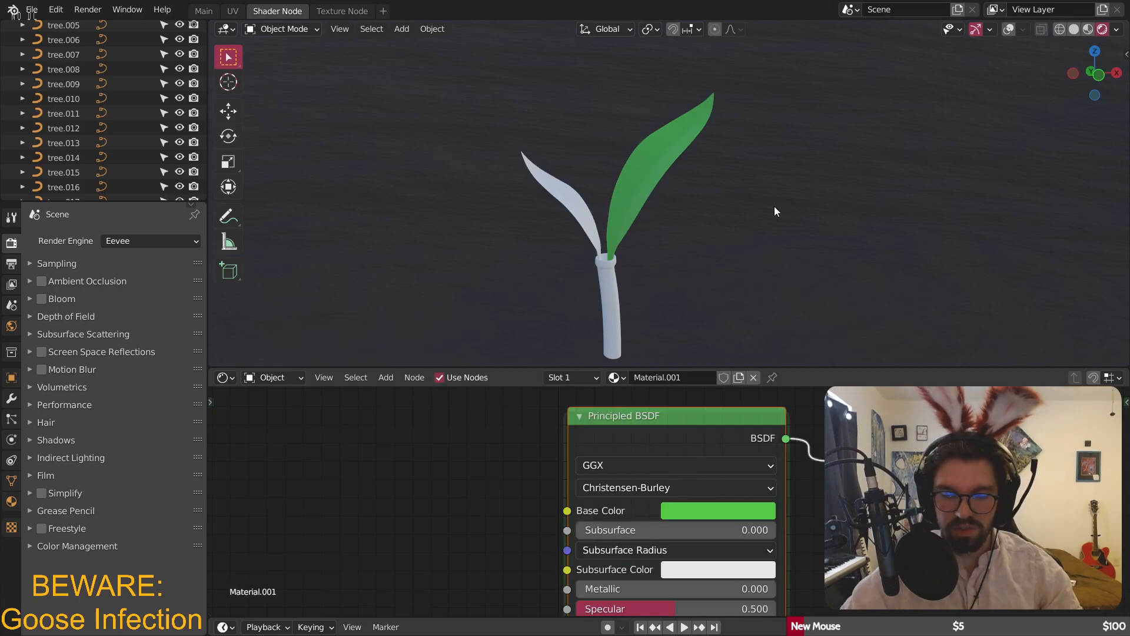
key(ctrl+l)
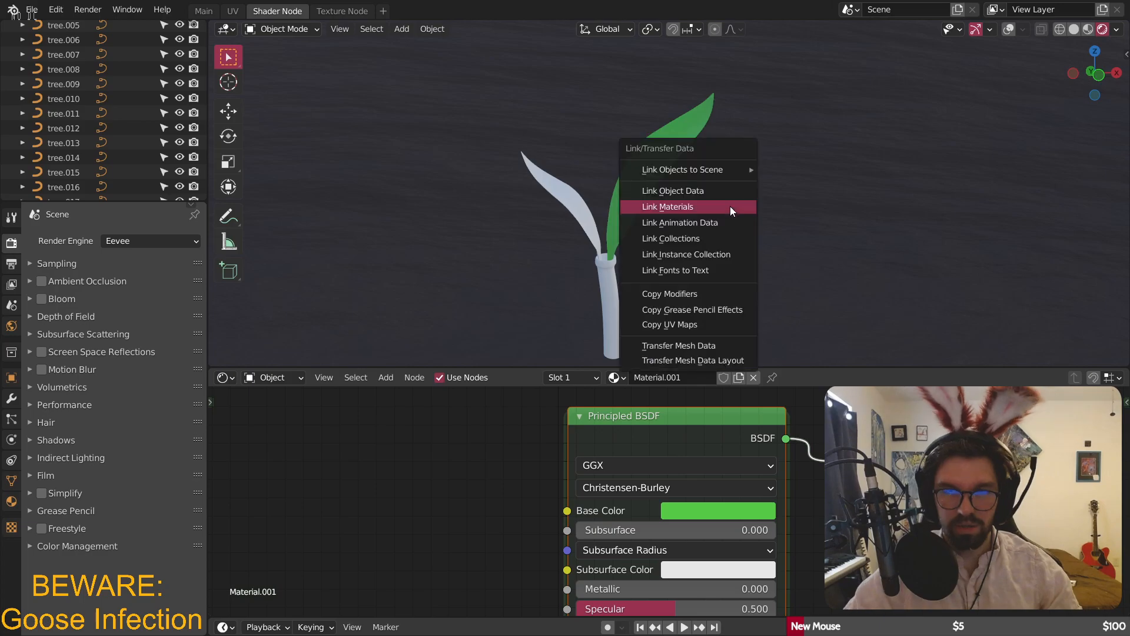
click(732, 207)
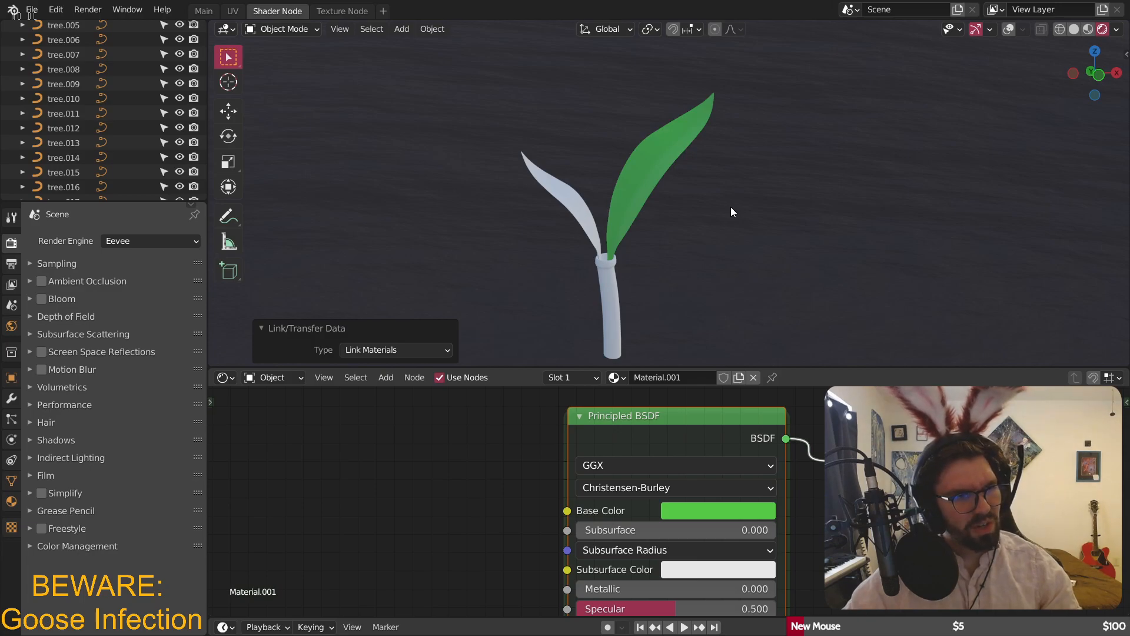
- Link the larger leaf's green material to both the smaller leaf and the stem
click(592, 220)
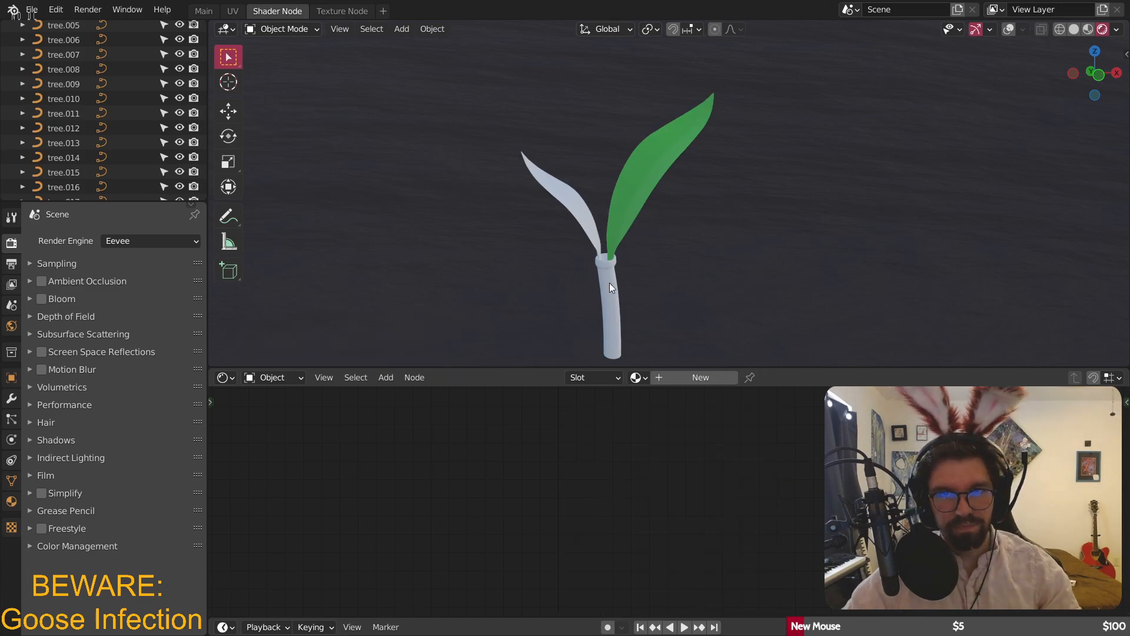
shift+click(648, 172)
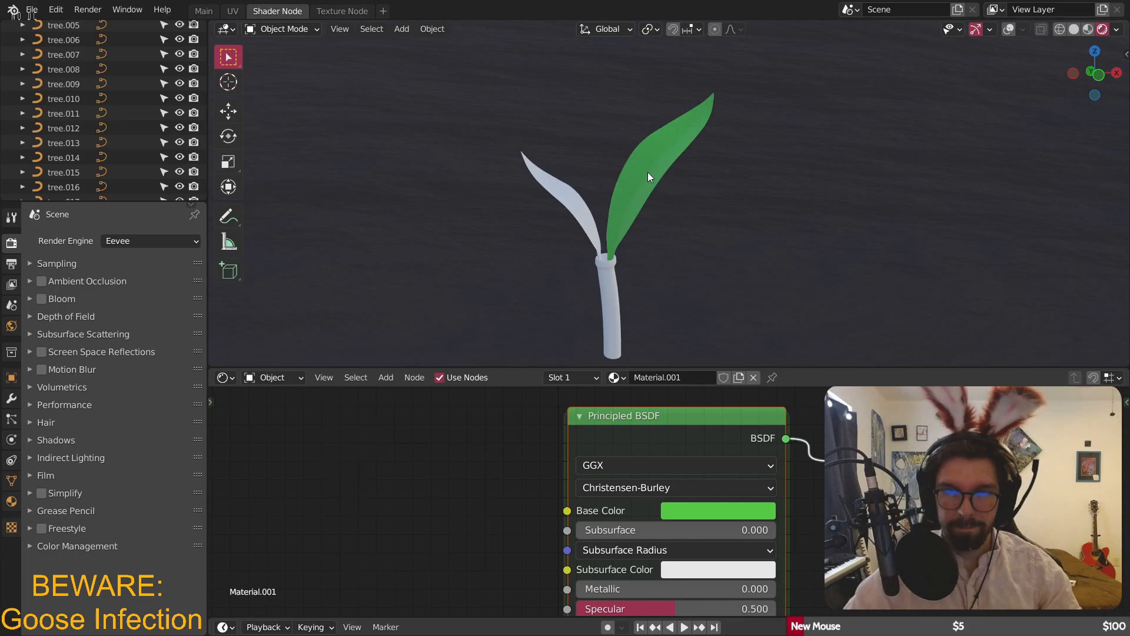
key(ctrl+l)
click(647, 172)
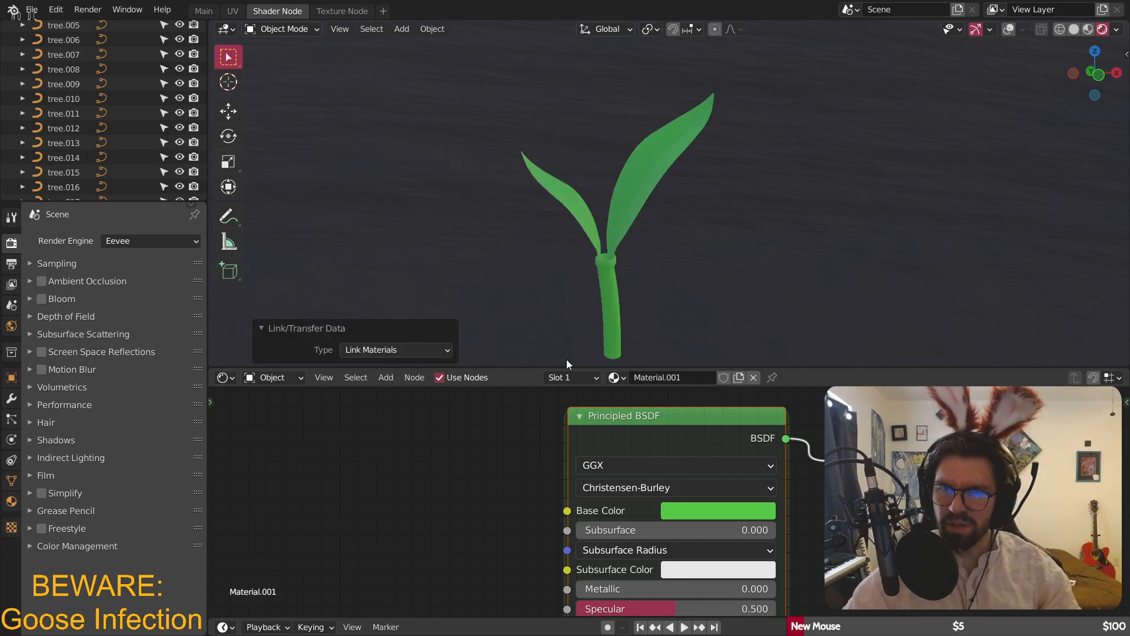
- Add a ColorRamp node to the left of the Principled BSDF in the sprout material
middle_drag(482, 471, 515, 449)
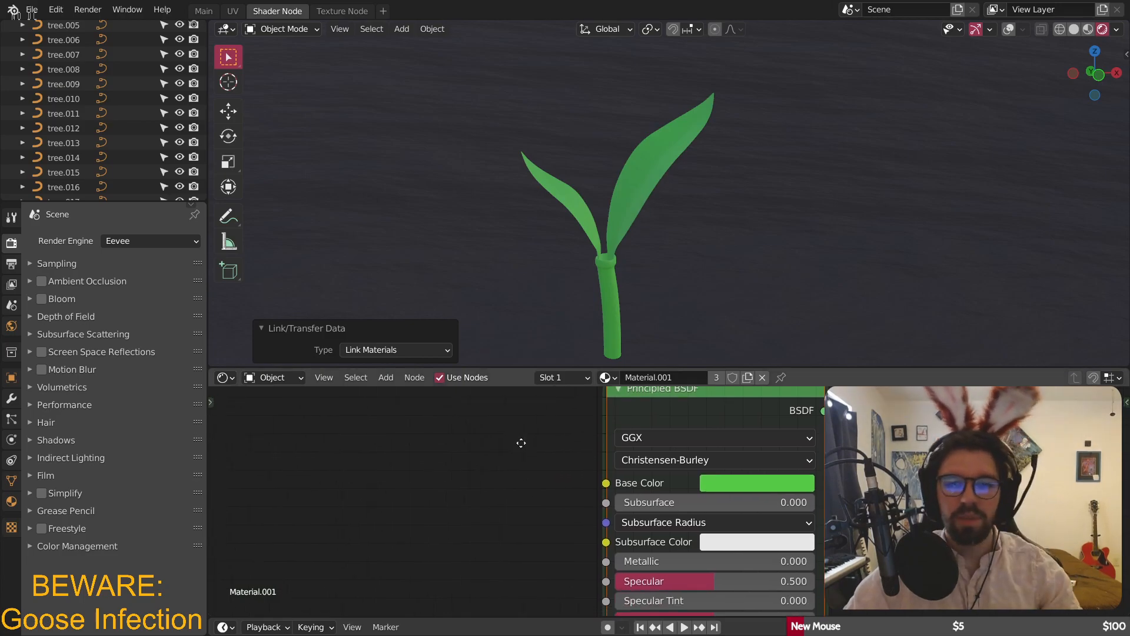
ctrl+scroll(515, 448, left, 8)
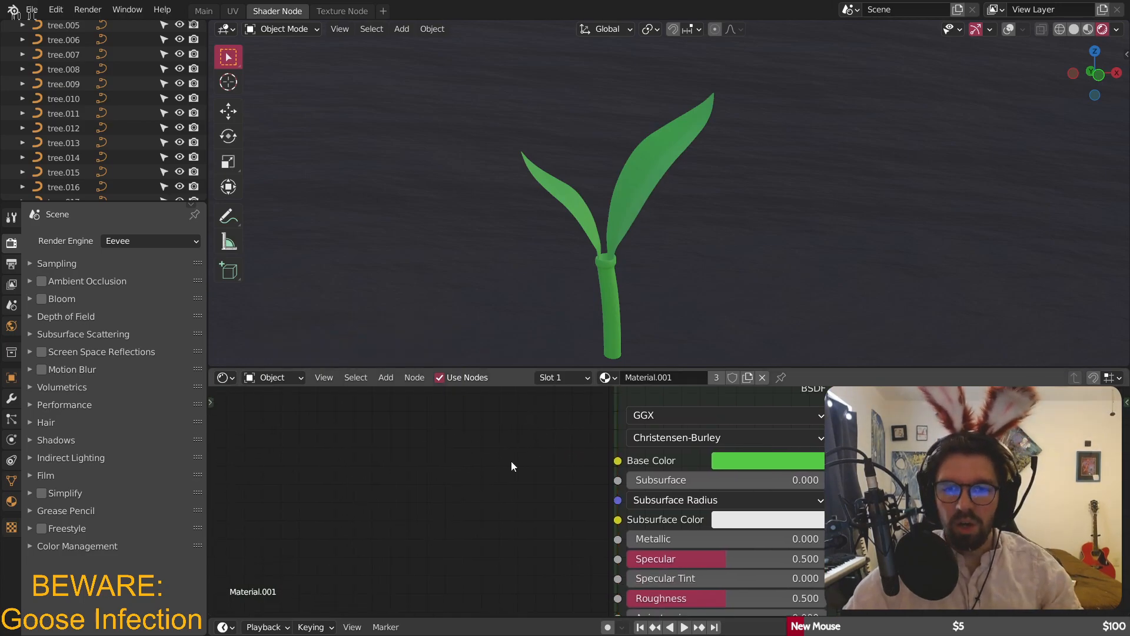
click(382, 378)
mouse_move(416, 462)
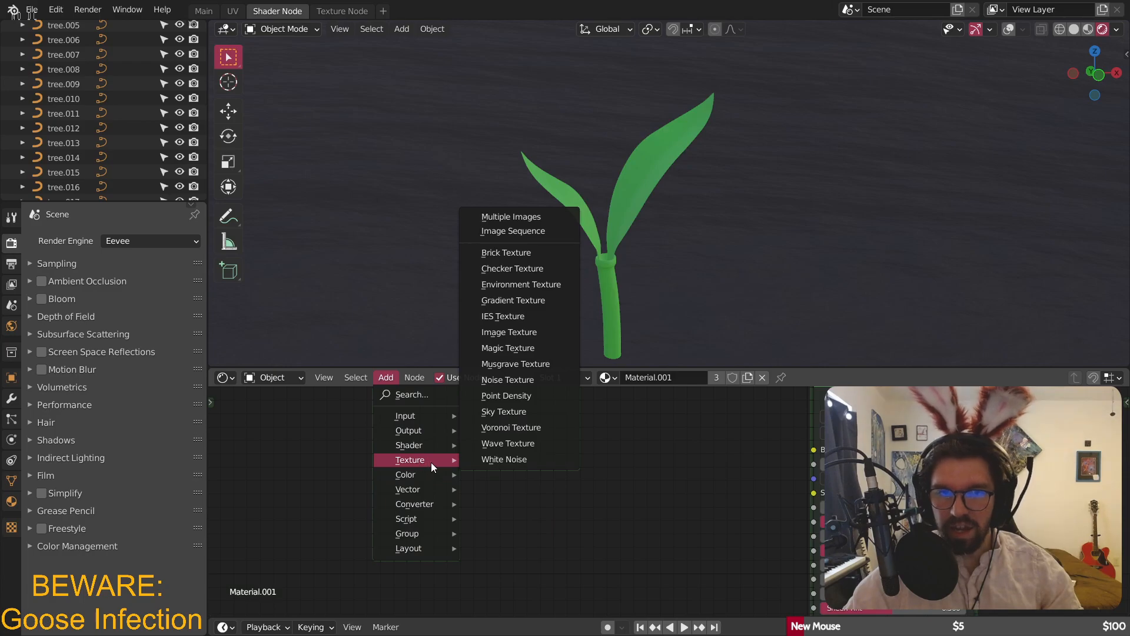
mouse_move(430, 502)
click(519, 313)
click(559, 394)
- Connect the ColorRamp's Color output to the Base Color input of the Principled BSDF
middle_drag(723, 434, 656, 489)
drag(605, 447, 760, 538)
scroll(660, 423, up, 5)
middle_drag(727, 533, 648, 471)
drag(596, 439, 772, 557)
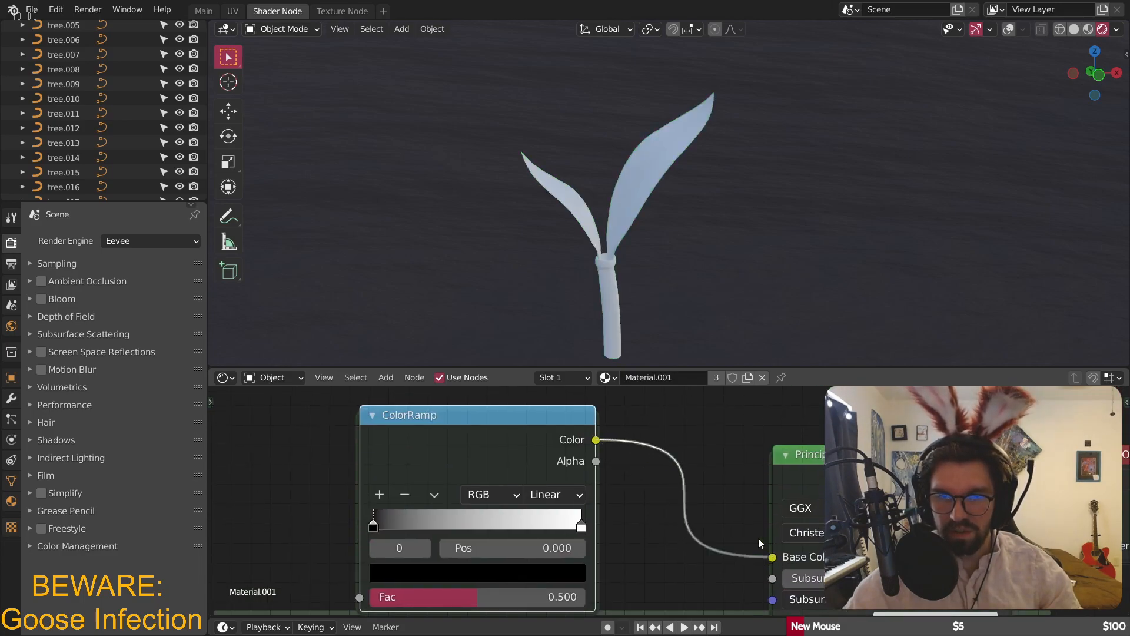
- Add a Layer Weight node and position it to the left of the ColorRamp
middle_drag(656, 493, 759, 456)
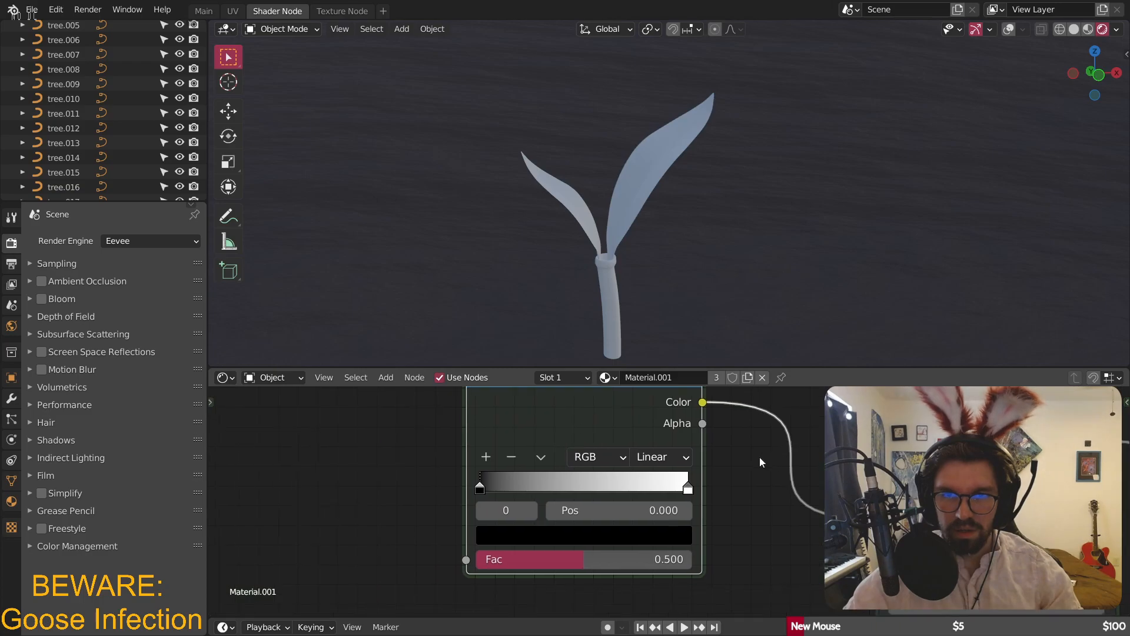
middle_drag(547, 489, 575, 507)
middle_drag(374, 482, 589, 504)
click(384, 379)
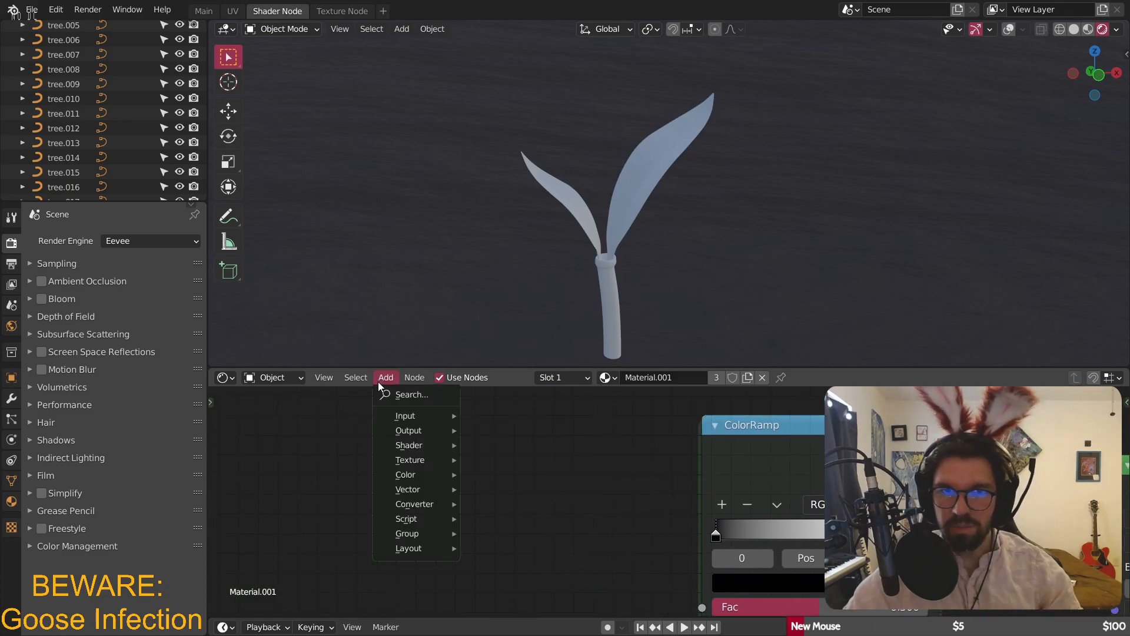
click(385, 379)
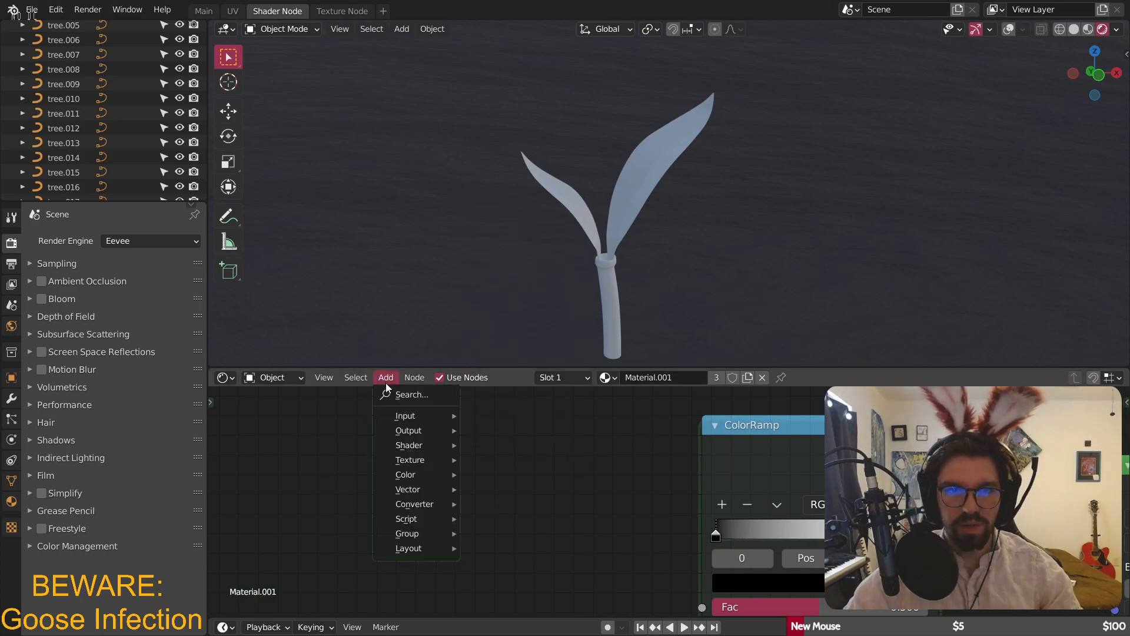
mouse_move(409, 417)
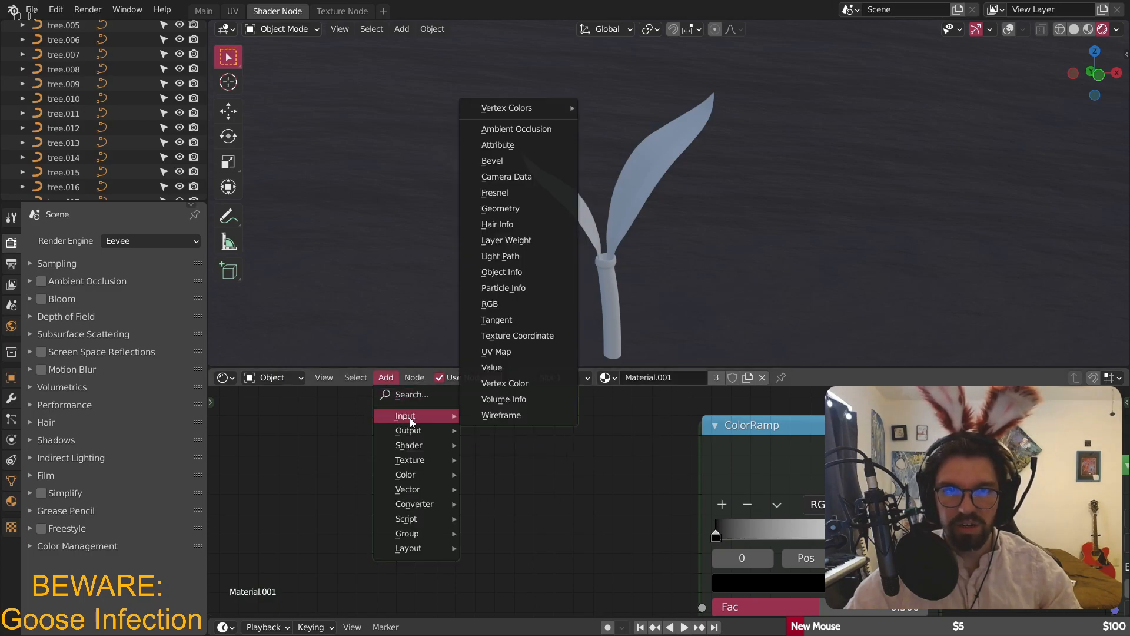
click(509, 240)
click(470, 454)
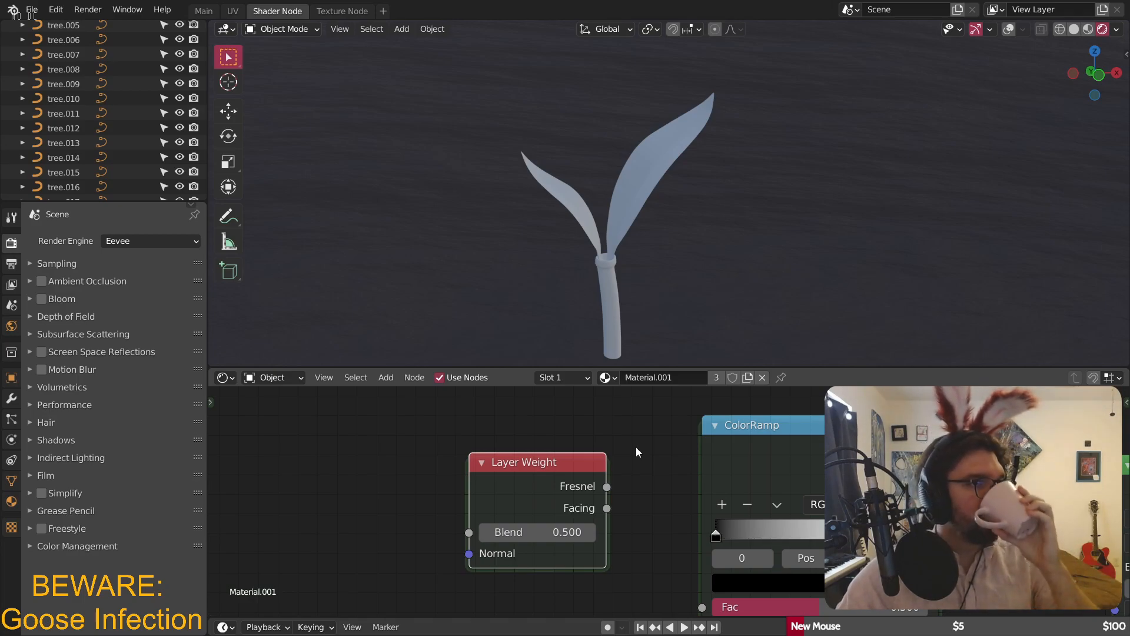
drag(550, 475, 546, 422)
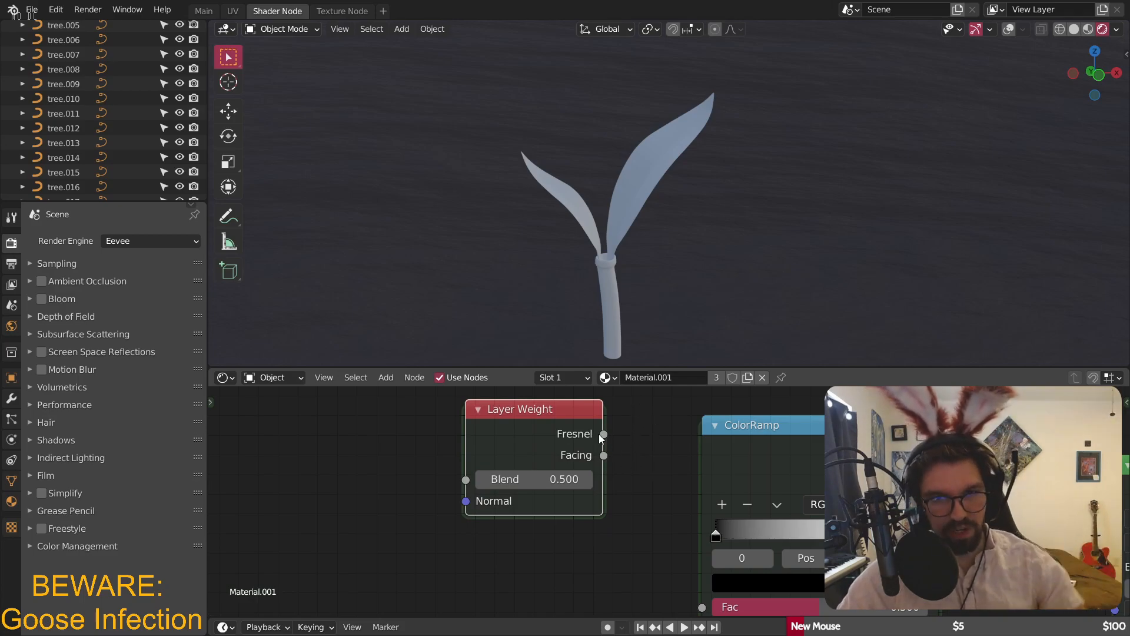
- Connect the Layer Weight's Facing output to the ColorRamp's Fac input and inspect the shading on the leaves
middle_drag(630, 454, 587, 437)
mouse_move(560, 438)
mouse_down()
mouse_move(645, 604)
mouse_move(666, 599)
mouse_move(660, 591)
mouse_up()
drag(511, 401, 481, 404)
scroll(622, 179, up, 4)
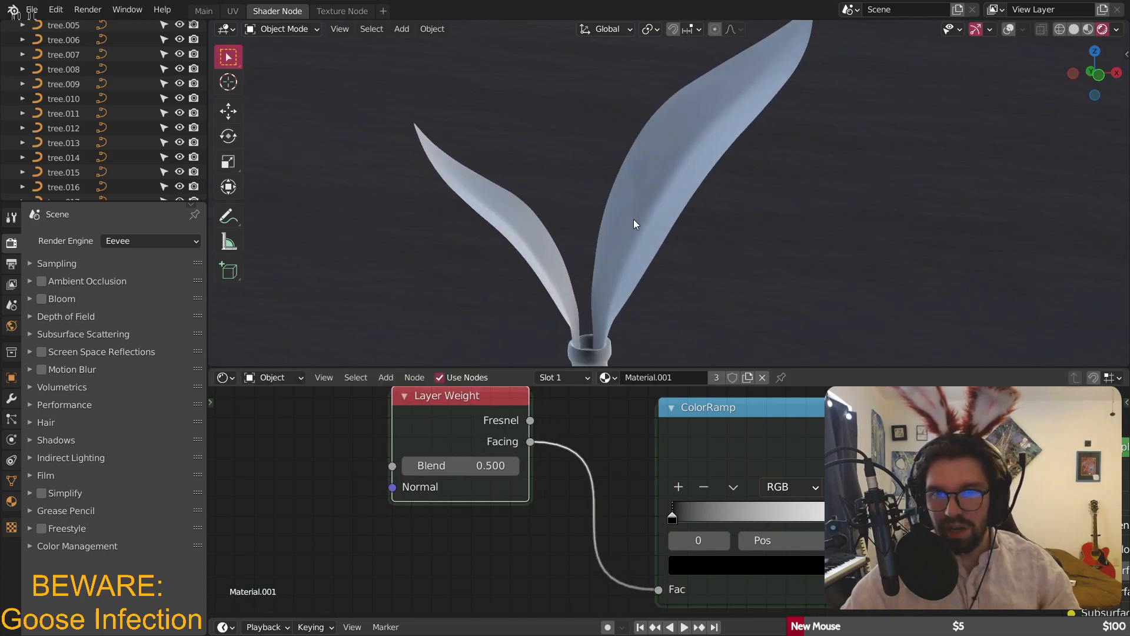
- Set the ColorRamp's colour stop at position 0 to a muted dark green
scroll(588, 435, up, 3)
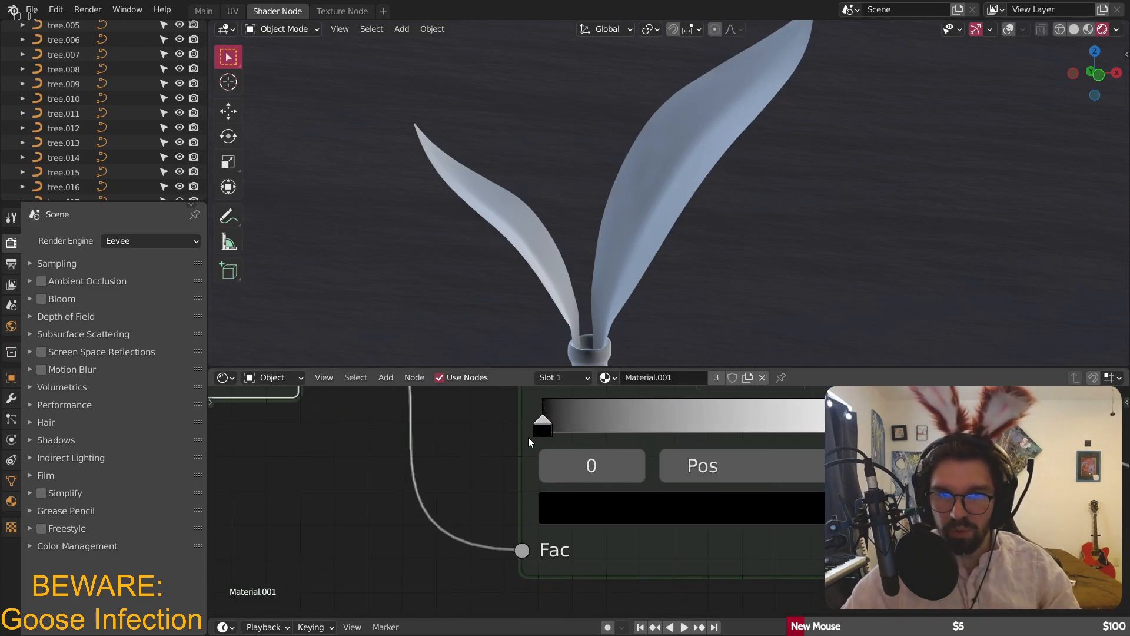
click(625, 509)
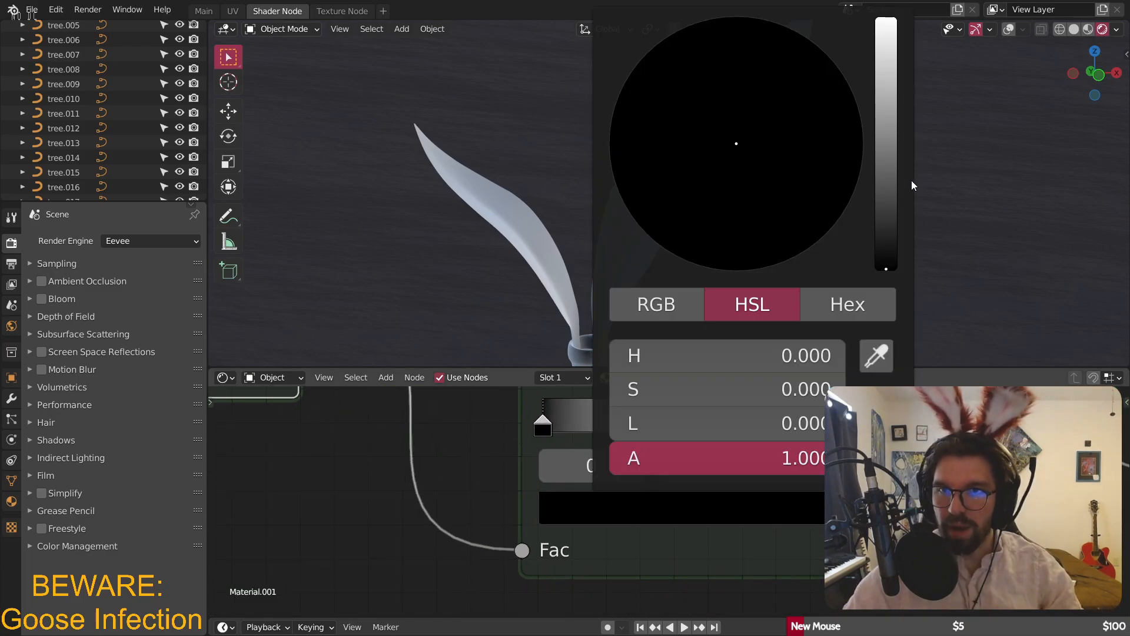
click(882, 199)
mouse_move(732, 189)
mouse_down()
mouse_move(677, 152)
mouse_move(648, 151)
mouse_move(696, 143)
mouse_up()
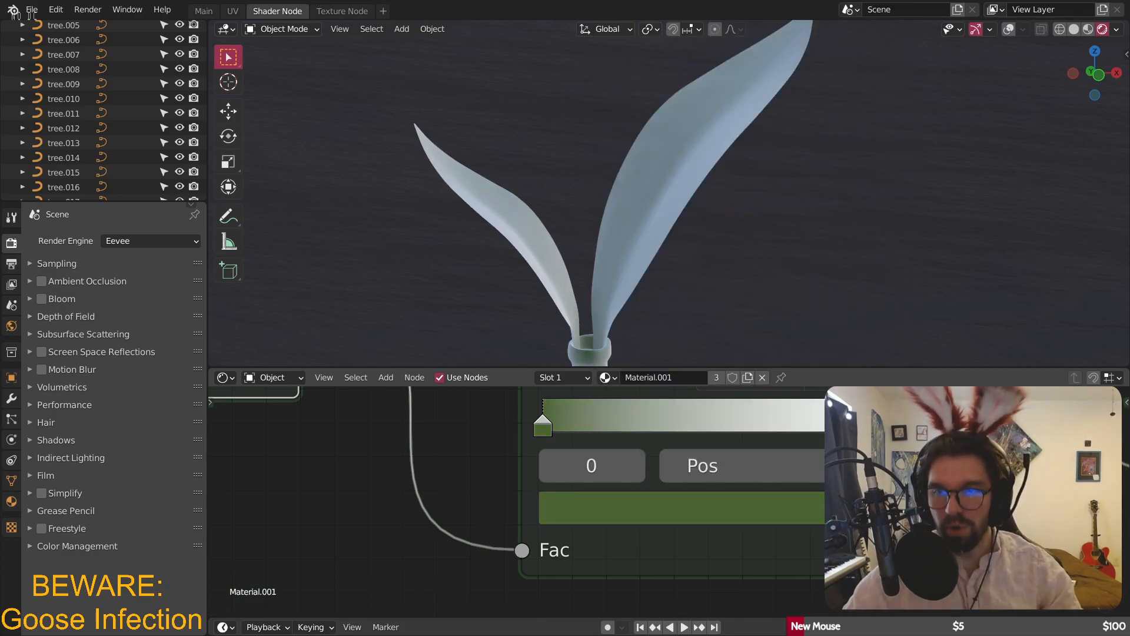
- Copy the dark green to the ColorRamp's end stop and brighten it to a lighter, more vivid green
click(908, 425)
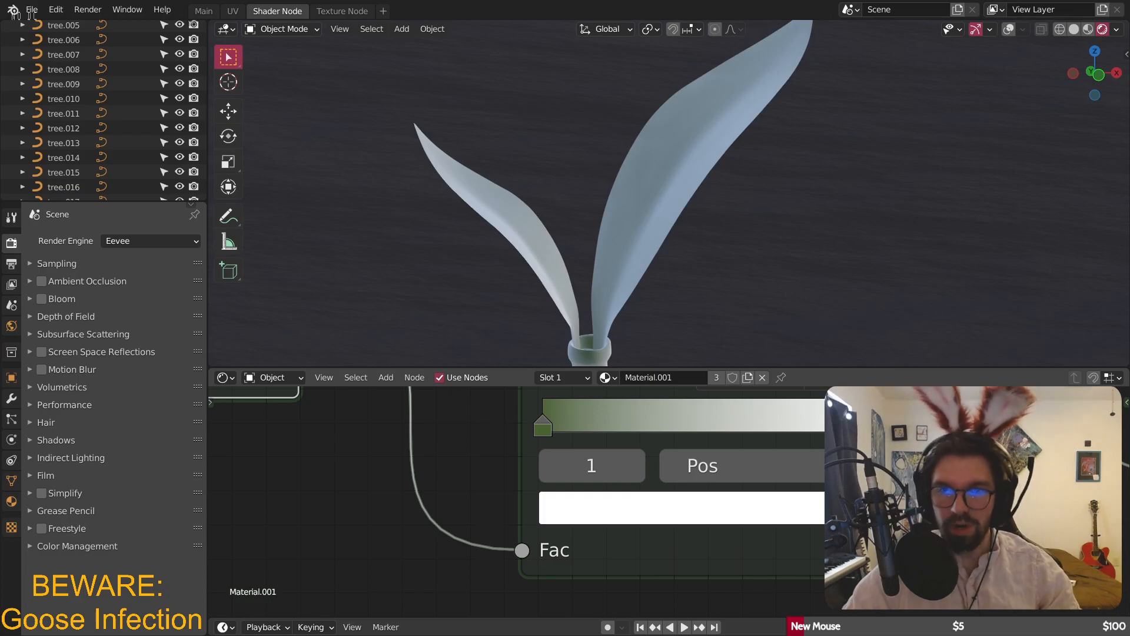
click(542, 432)
click(662, 509)
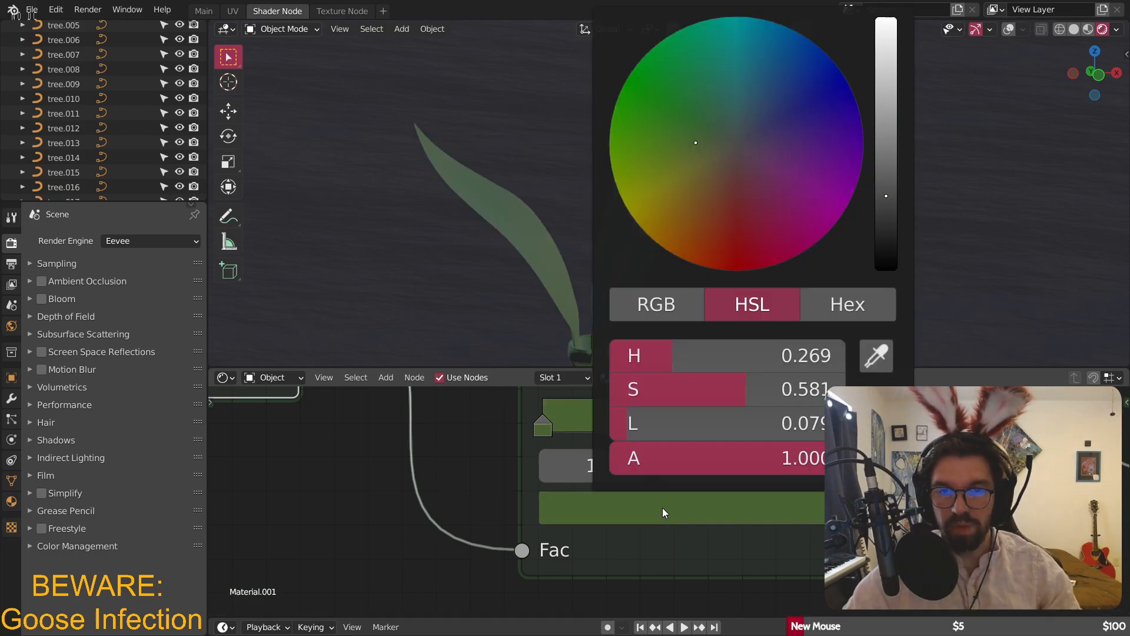
click(889, 164)
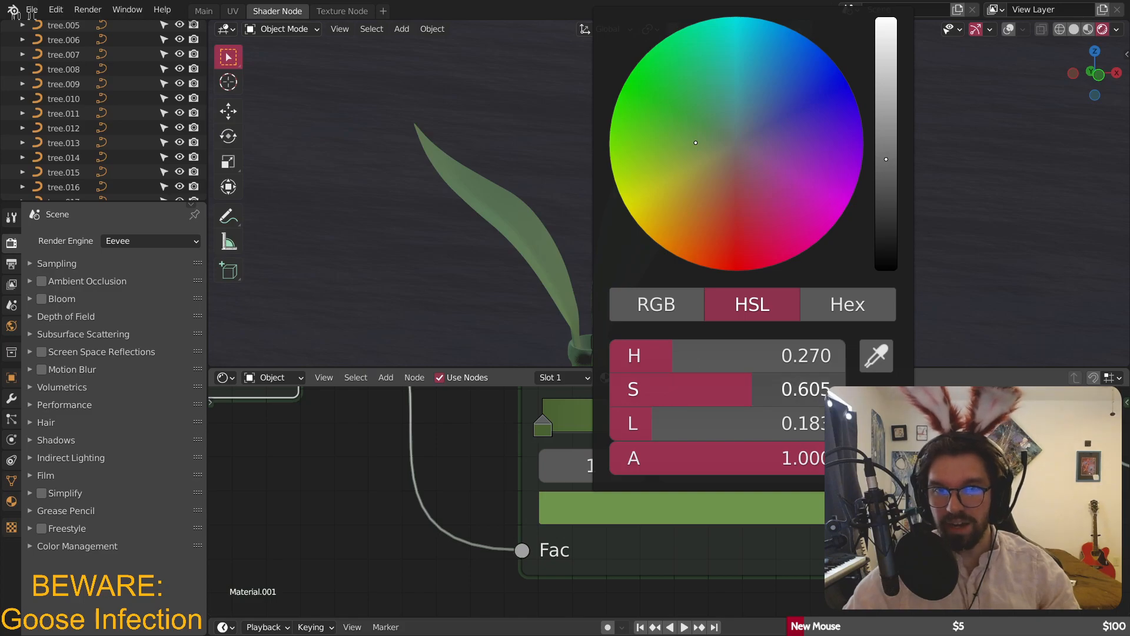
- Examine the green shading on the sprout's leaves, collar and stem, both close up and from a distance
middle_drag(589, 275, 603, 229)
scroll(538, 143, up, 4)
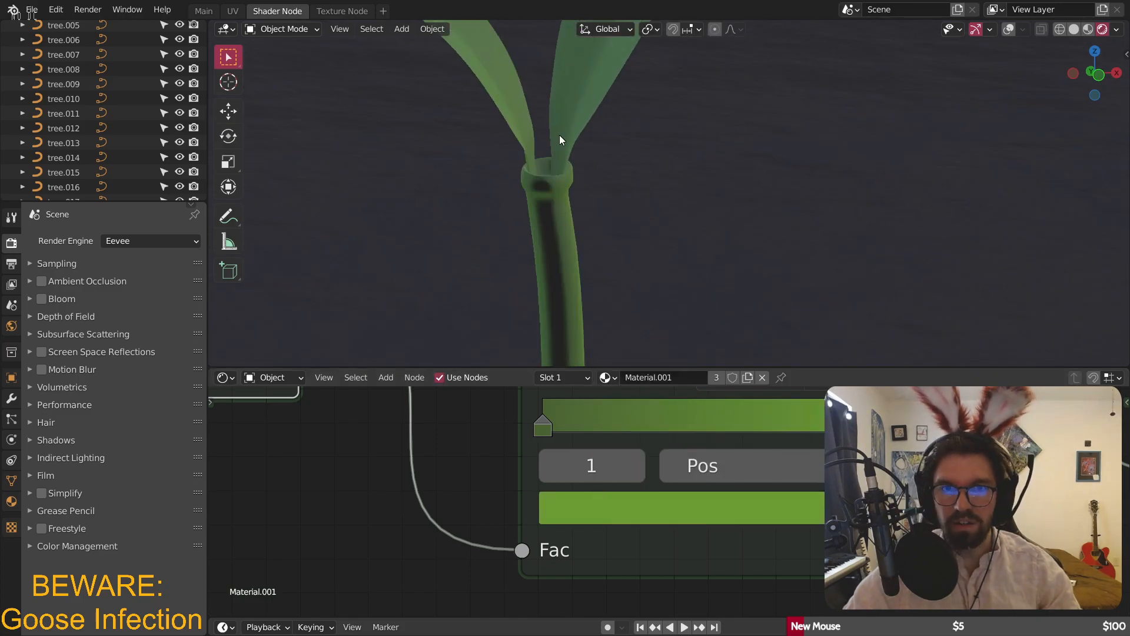
shift+middle_drag(560, 135, 595, 231)
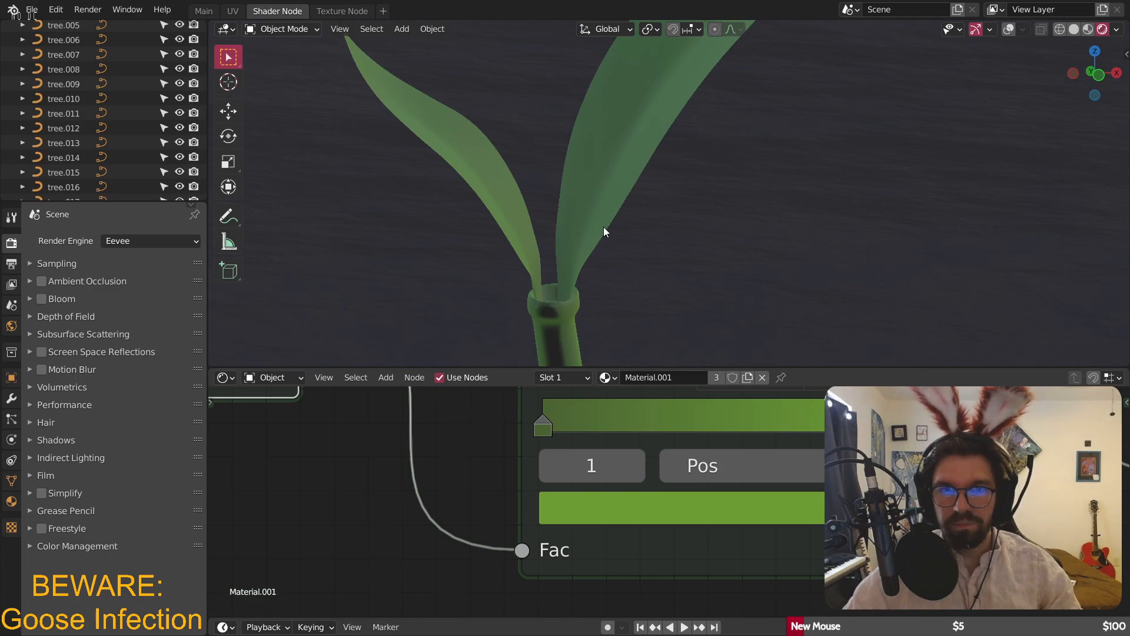
scroll(547, 309, up, 5)
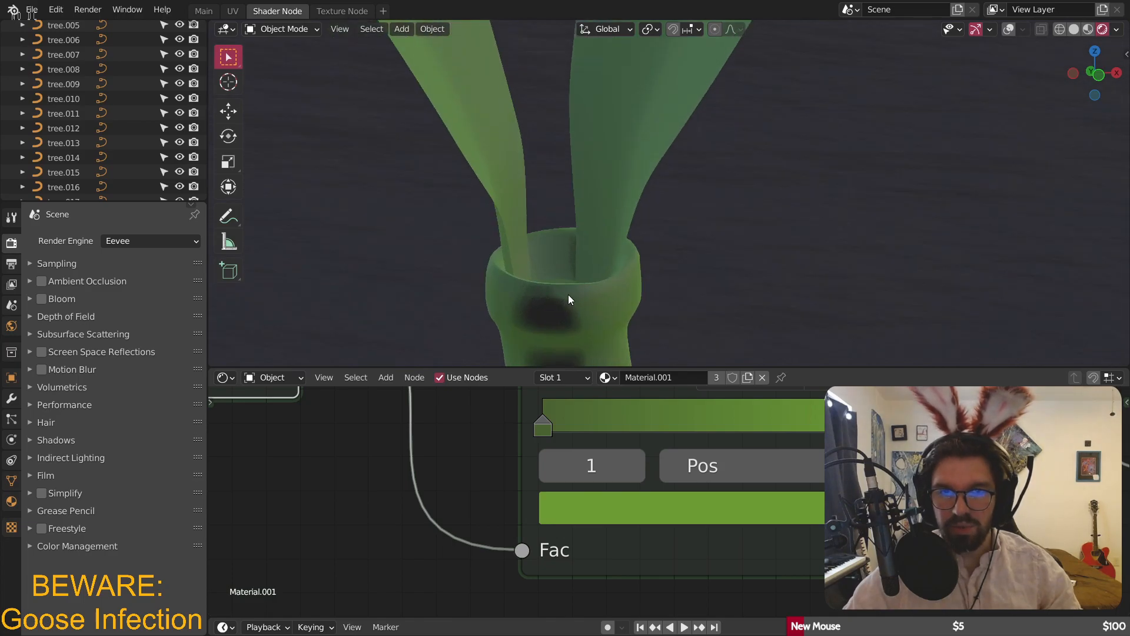
scroll(591, 244, down, 8)
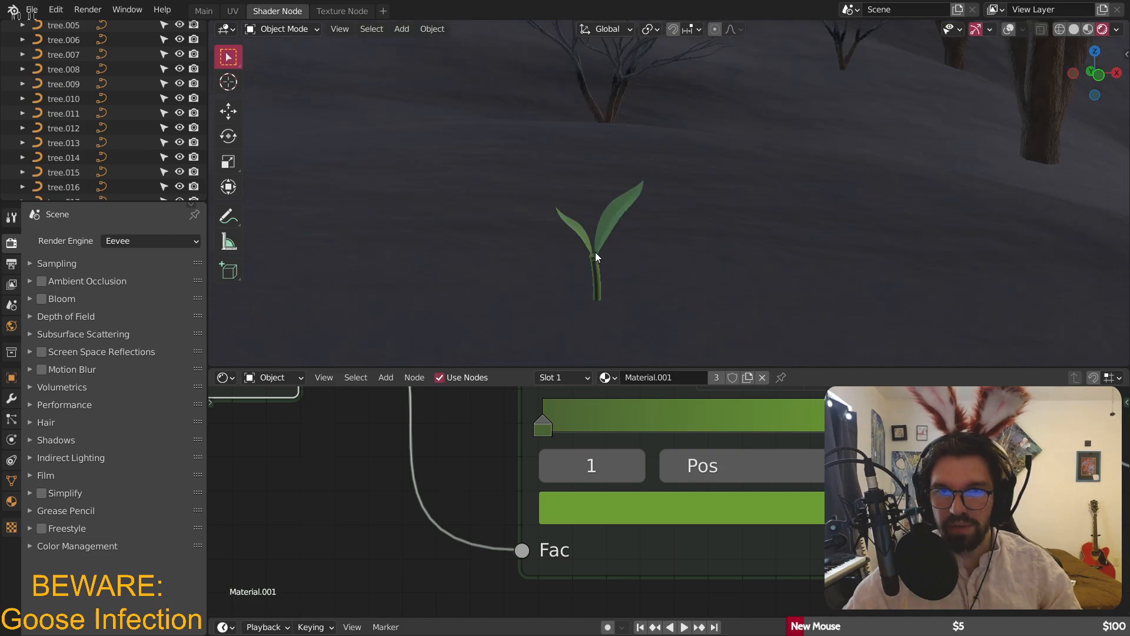
middle_drag(595, 251, 591, 211)
middle_drag(655, 177, 599, 289)
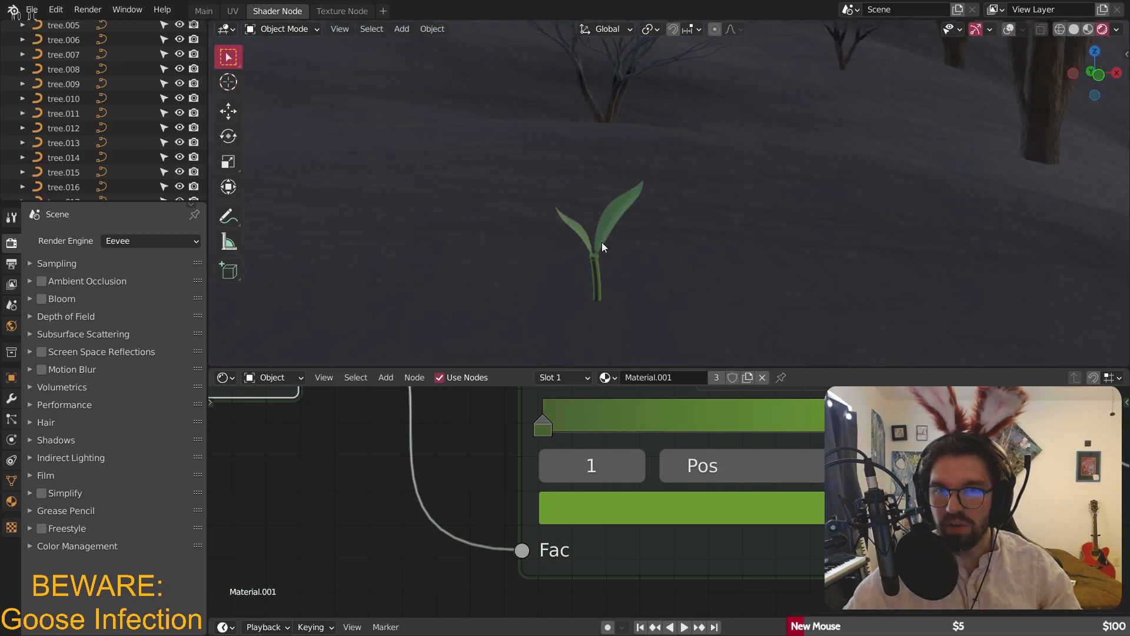
middle_drag(601, 242, 613, 209)
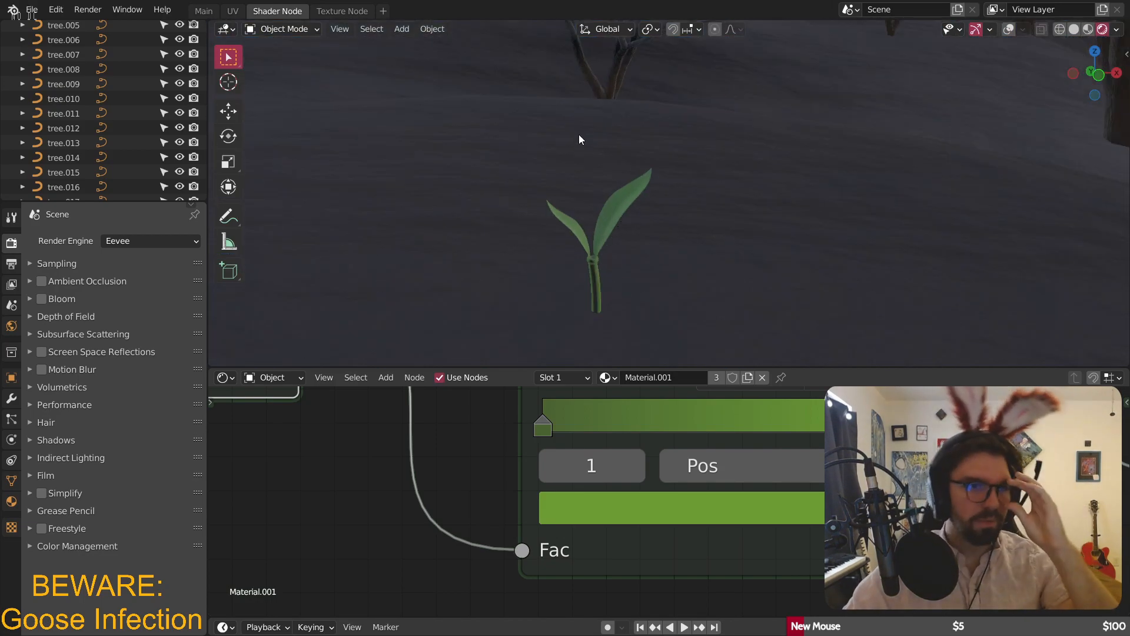
scroll(603, 238, up, 5)
scroll(579, 278, down, 5)
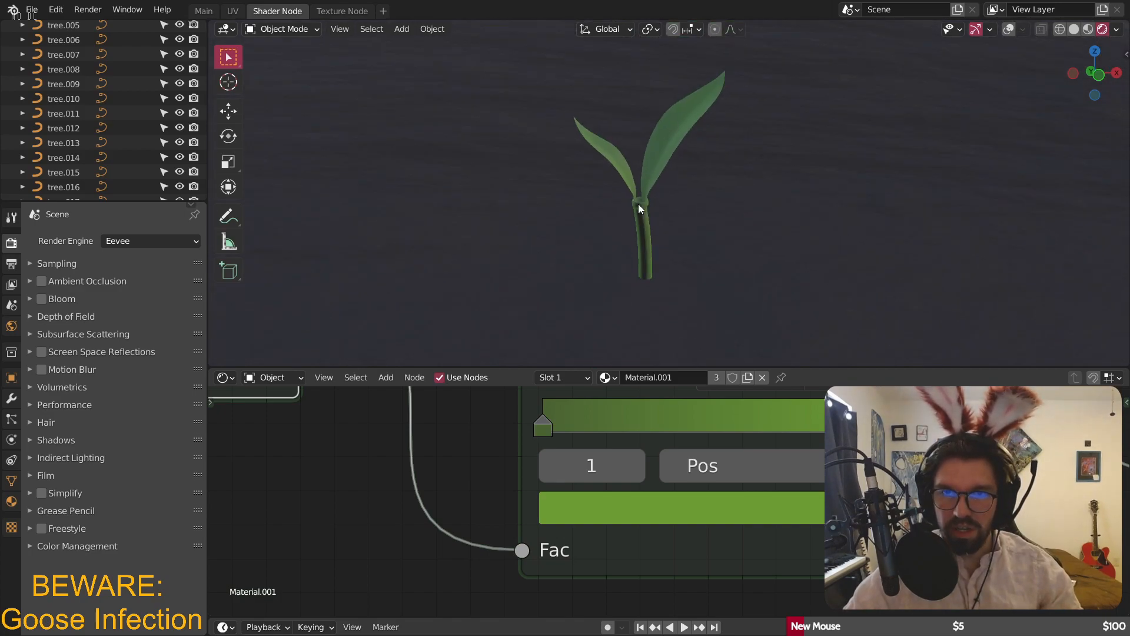
scroll(638, 205, up, 5)
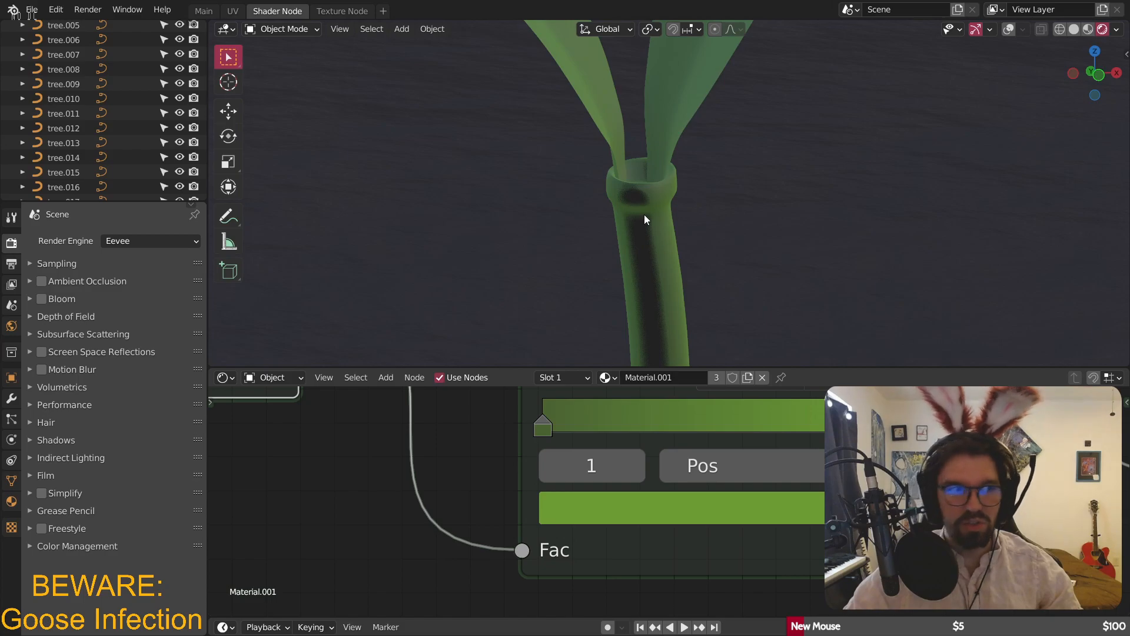
scroll(649, 214, down, 10)
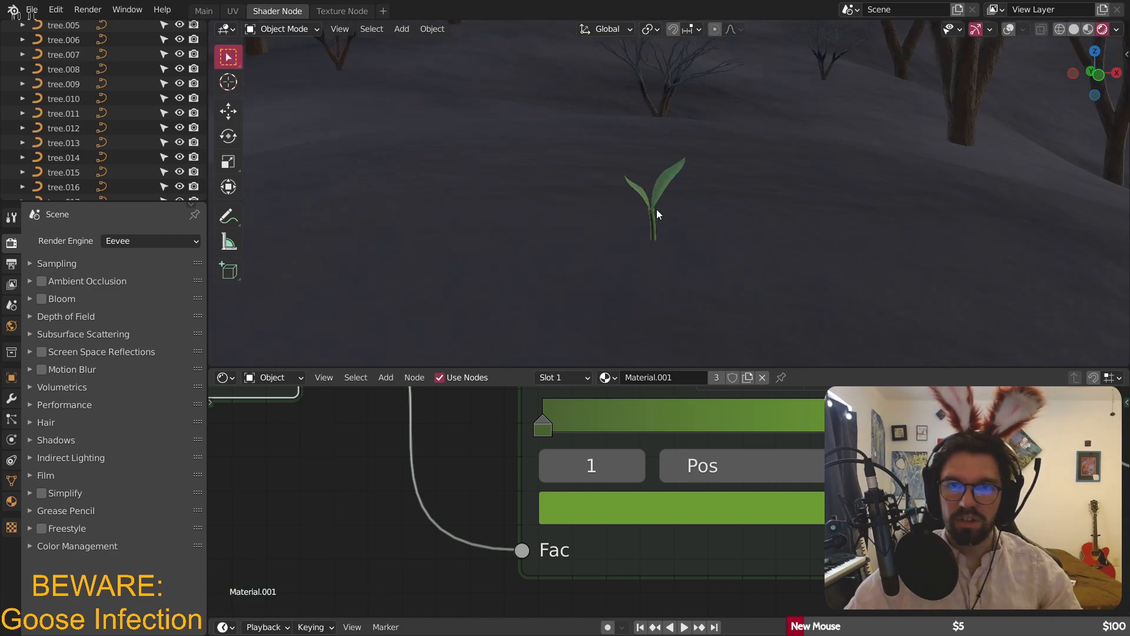
scroll(665, 207, up, 10)
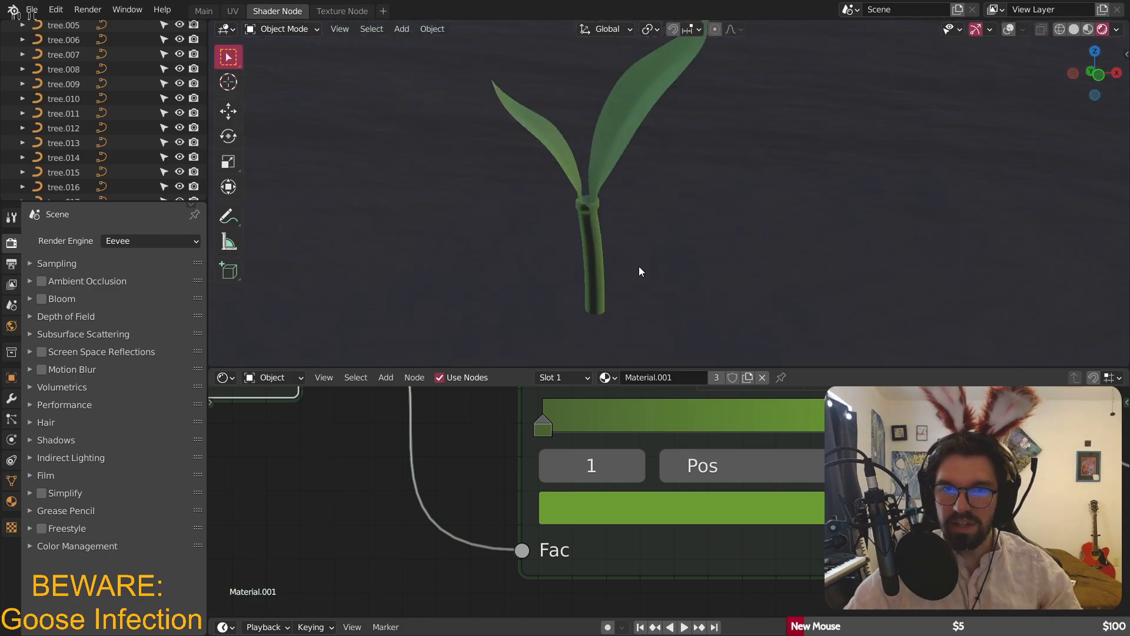
shift+middle_drag(567, 275, 603, 207)
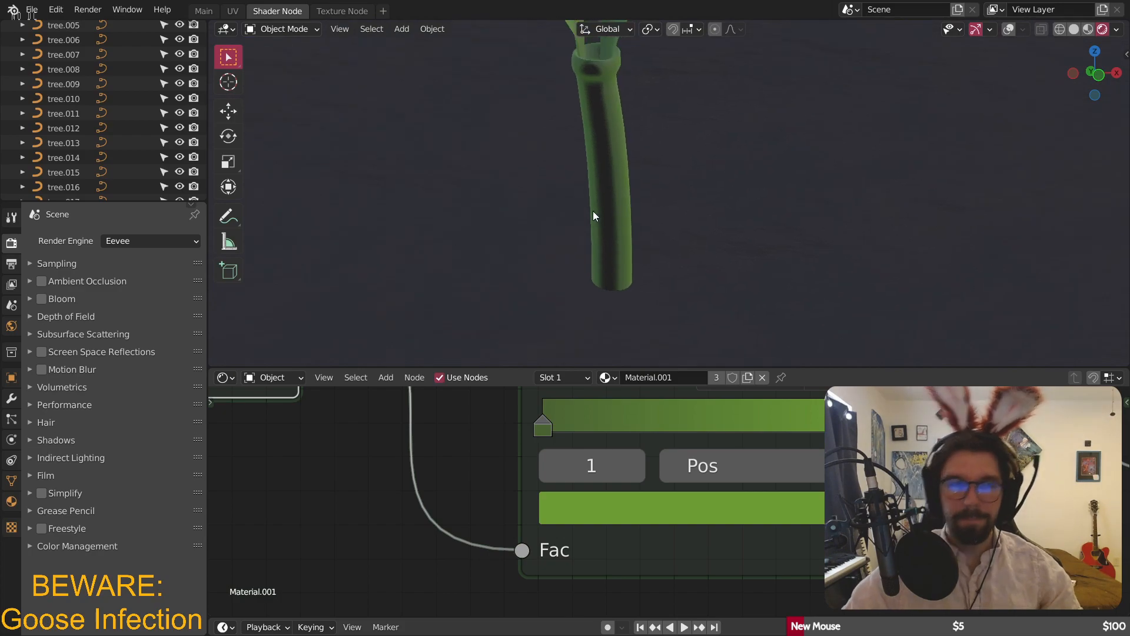
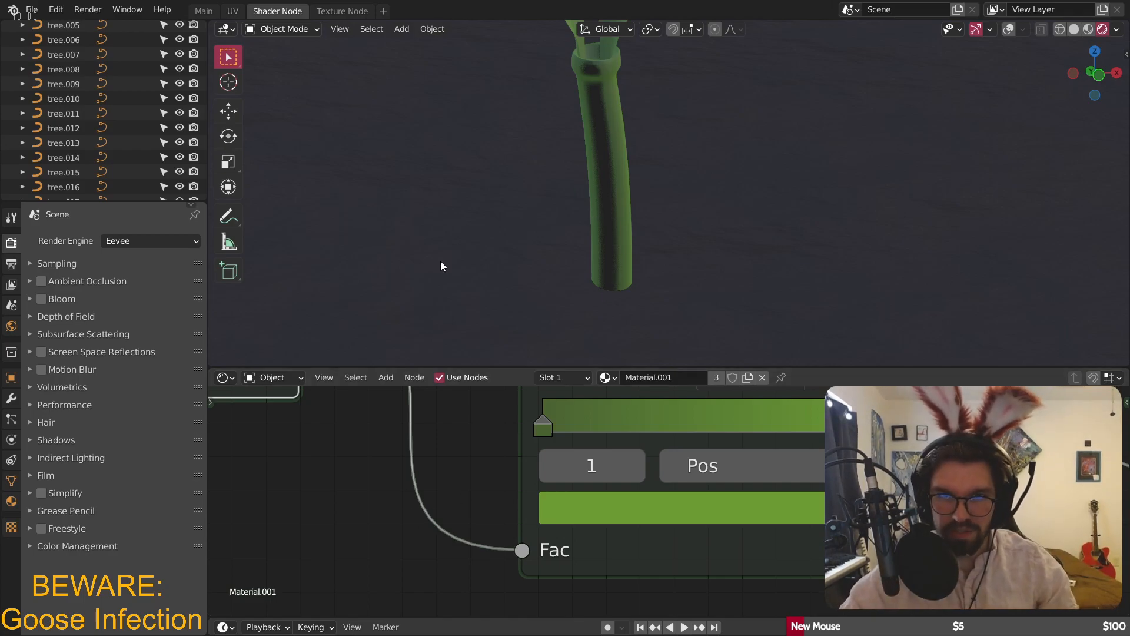
- Switch the viewport to solid shading and look around the landscape for the reference images
scroll(429, 198, down, 20)
shift+middle_drag(365, 206, 752, 221)
shift+middle_drag(345, 230, 586, 215)
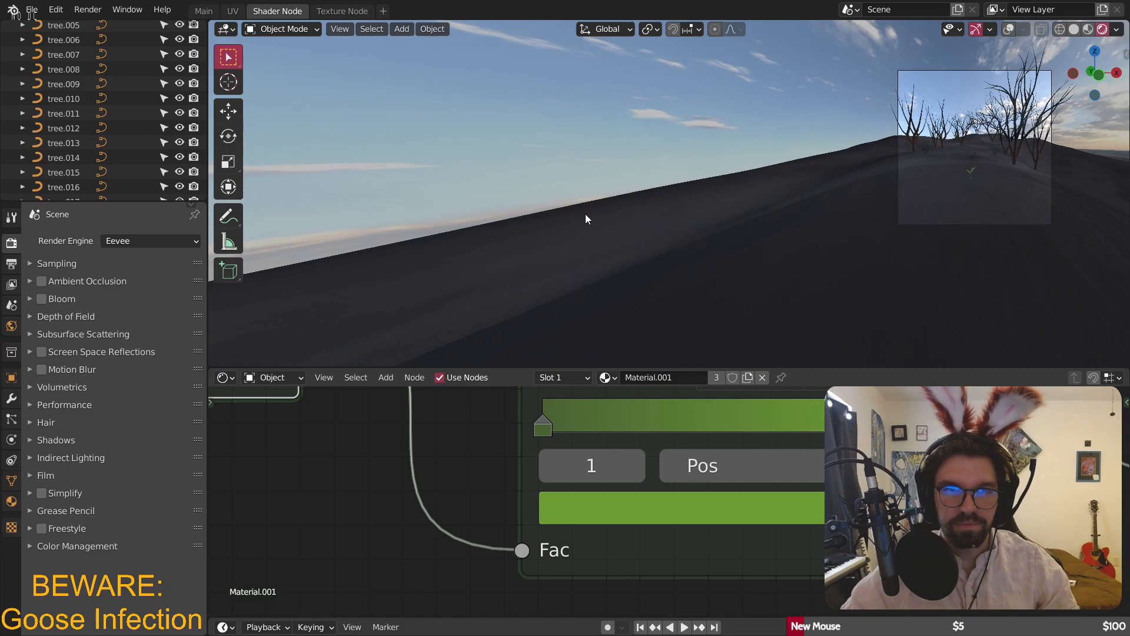
middle_drag(667, 207, 619, 210)
scroll(619, 209, down, 8)
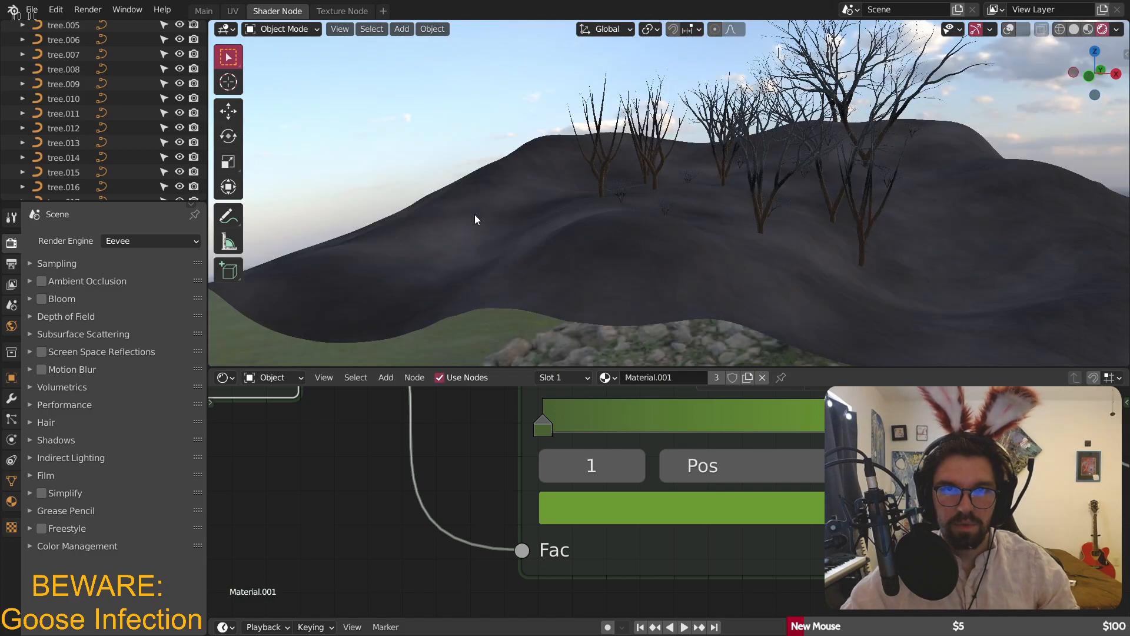
scroll(474, 214, down, 5)
shift+middle_drag(474, 215, 591, 223)
scroll(591, 224, up, 6)
click(1073, 30)
mouse_move(538, 272)
shift+middle_down()
mouse_move(702, 165)
mouse_move(634, 190)
mouse_move(442, 163)
mouse_move(666, 84)
mouse_move(857, 172)
mouse_move(925, 178)
mouse_move(824, 188)
shift+middle_up()
scroll(701, 165, down, 6)
scroll(112, 150, up, 10)
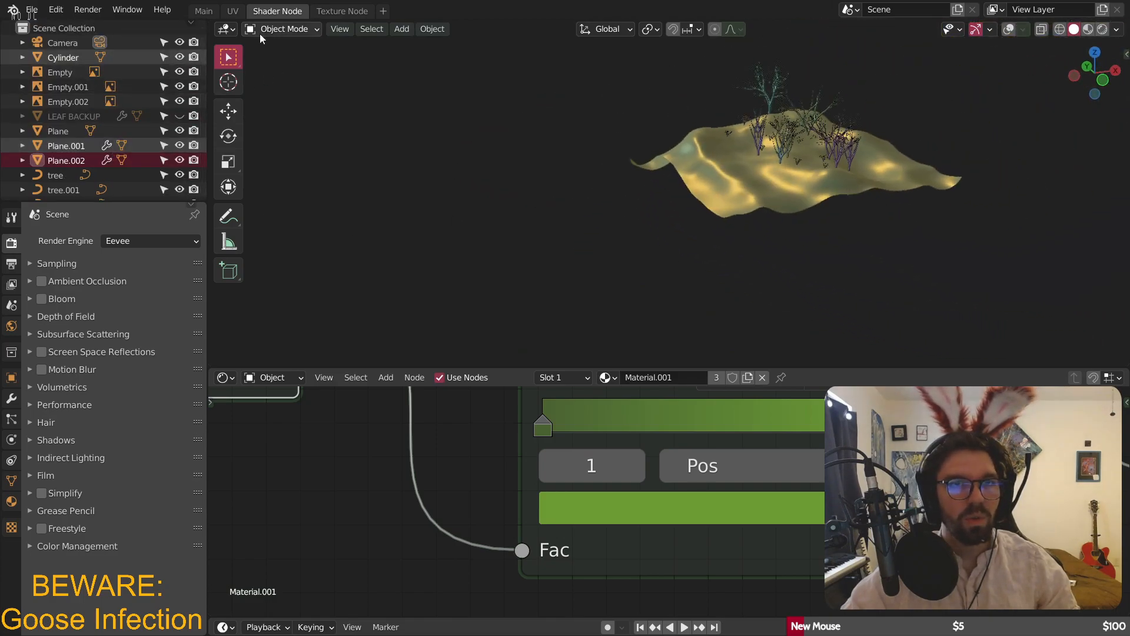
- Check where the reference images stand beside the landscape in the Main workspace
click(204, 10)
scroll(499, 289, down, 5)
scroll(499, 288, down, 10)
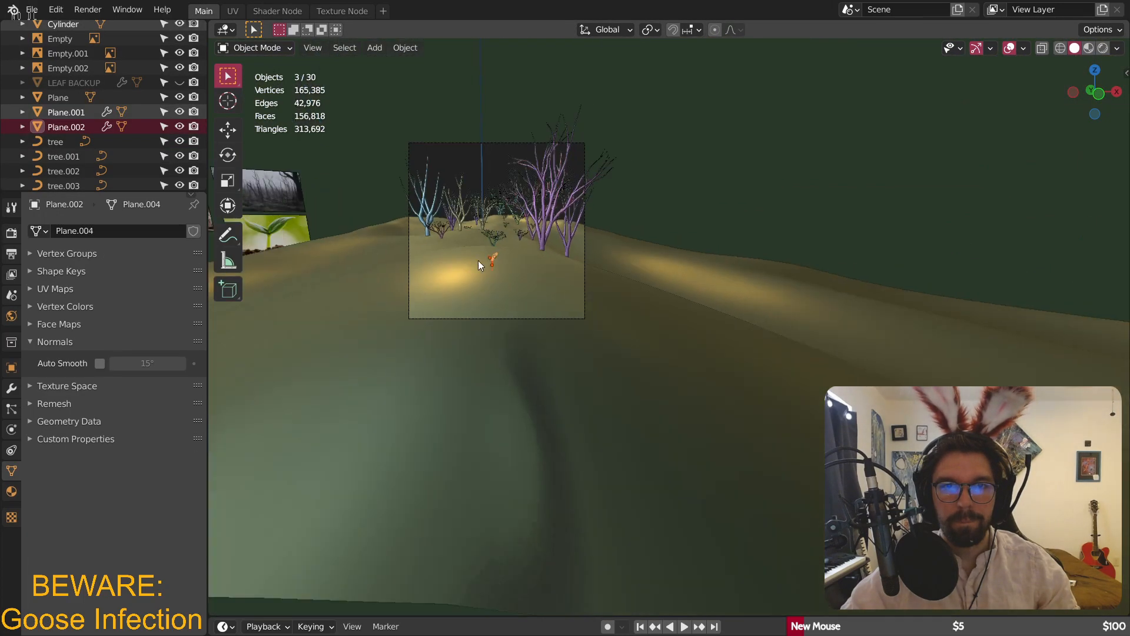
shift+middle_drag(489, 254, 681, 217)
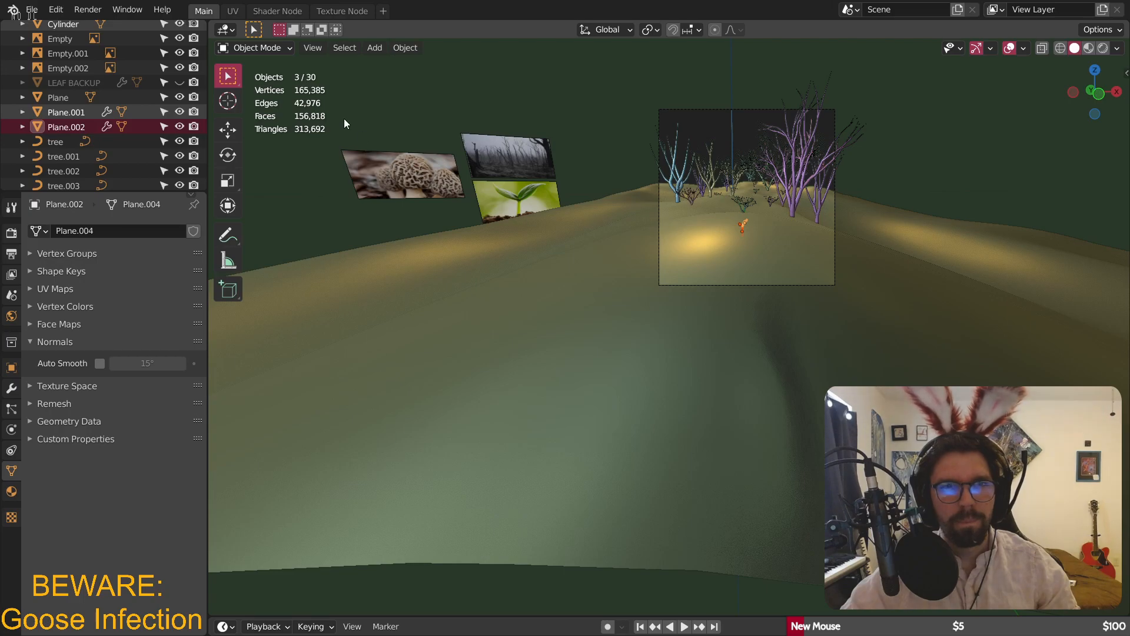
- Return to the Shader Node workspace and turn on the viewport overlays to show the reference images
click(277, 11)
click(1011, 30)
click(1012, 29)
click(1011, 29)
scroll(550, 168, up, 2)
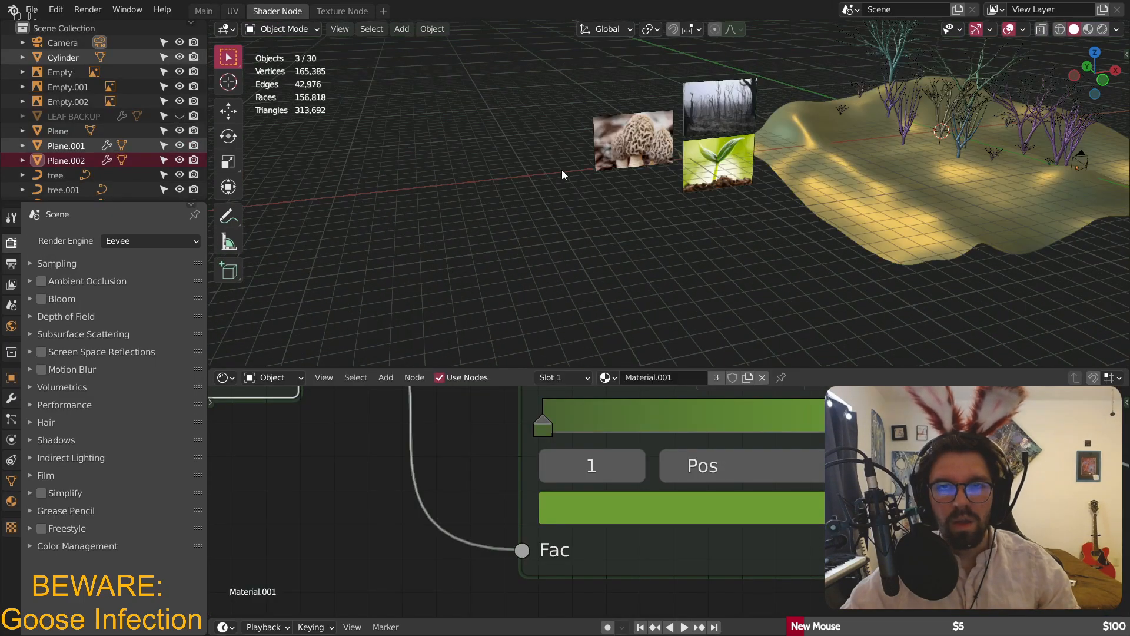
- Check the viewport overlay settings and examine the leaf and stem colours in the sprout reference photo
scroll(550, 169, up, 6)
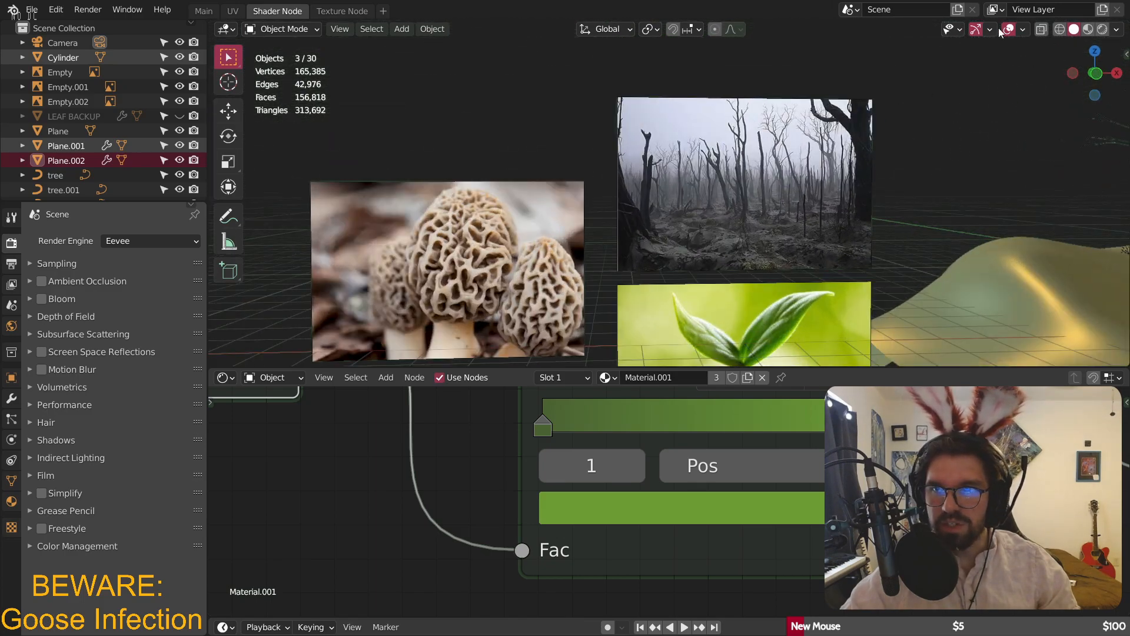
click(1028, 29)
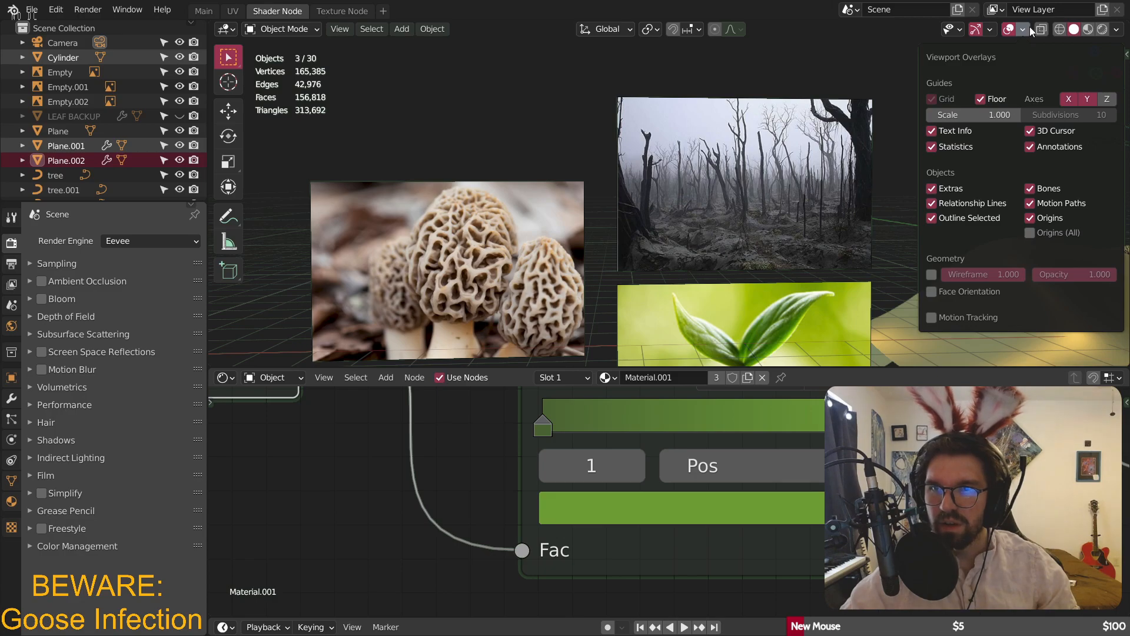
click(1029, 26)
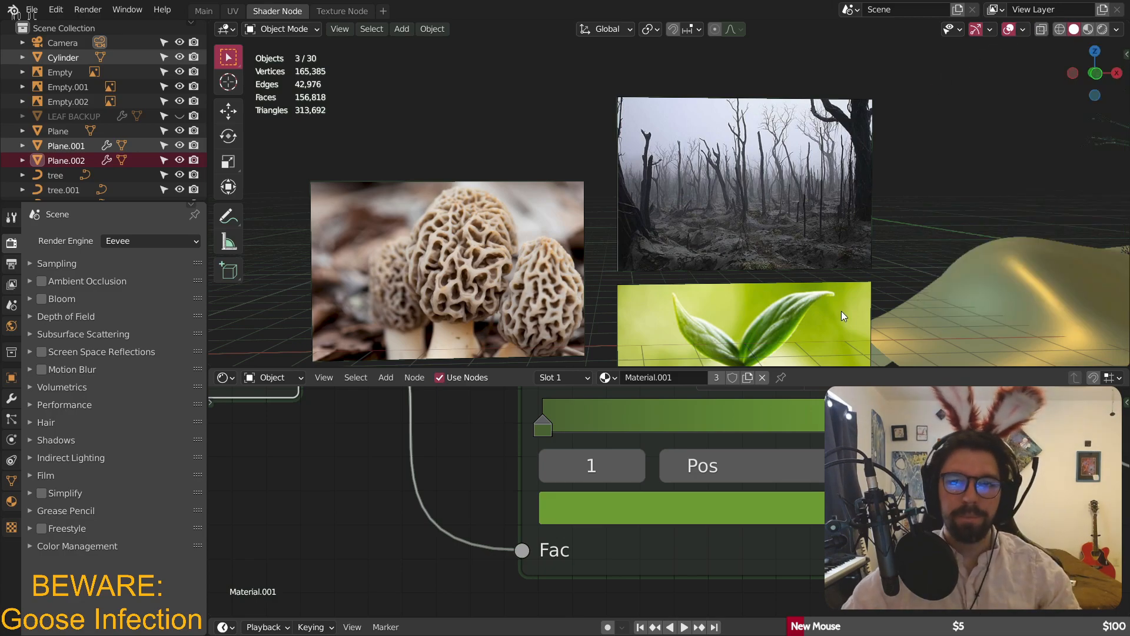
shift+middle_drag(842, 310, 619, 164)
scroll(553, 182, up, 5)
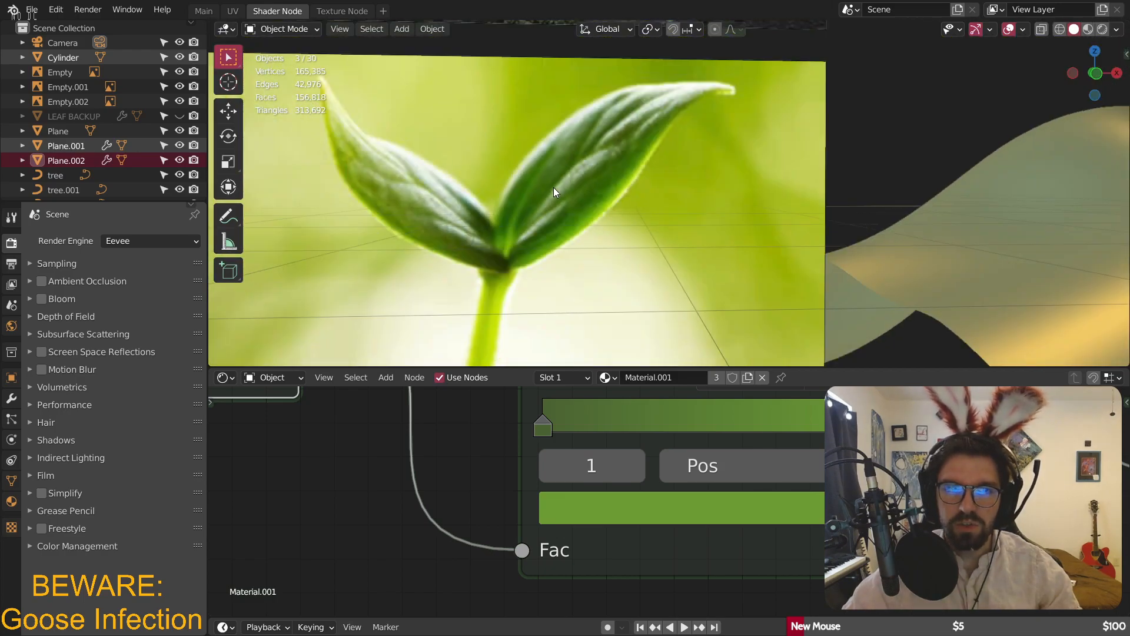
- Return to the sprout model, compare its leaves with the reference and restore rendered shading in the viewport
scroll(956, 219, down, 8)
middle_drag(797, 265, 691, 228)
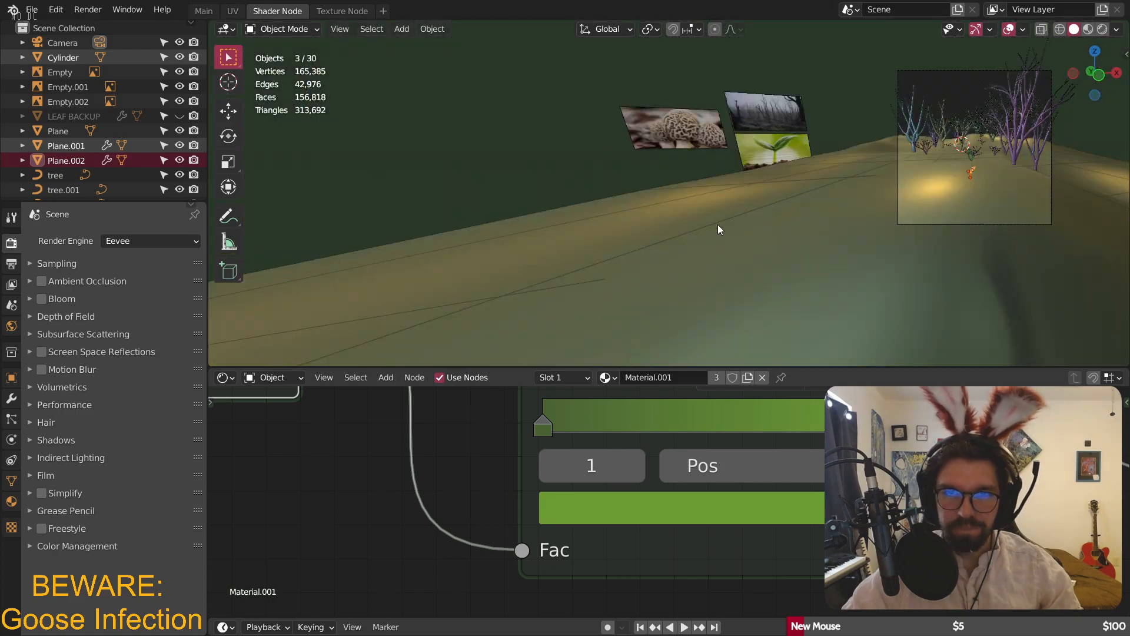
scroll(971, 176, up, 10)
shift+middle_drag(984, 148, 749, 210)
scroll(750, 210, up, 5)
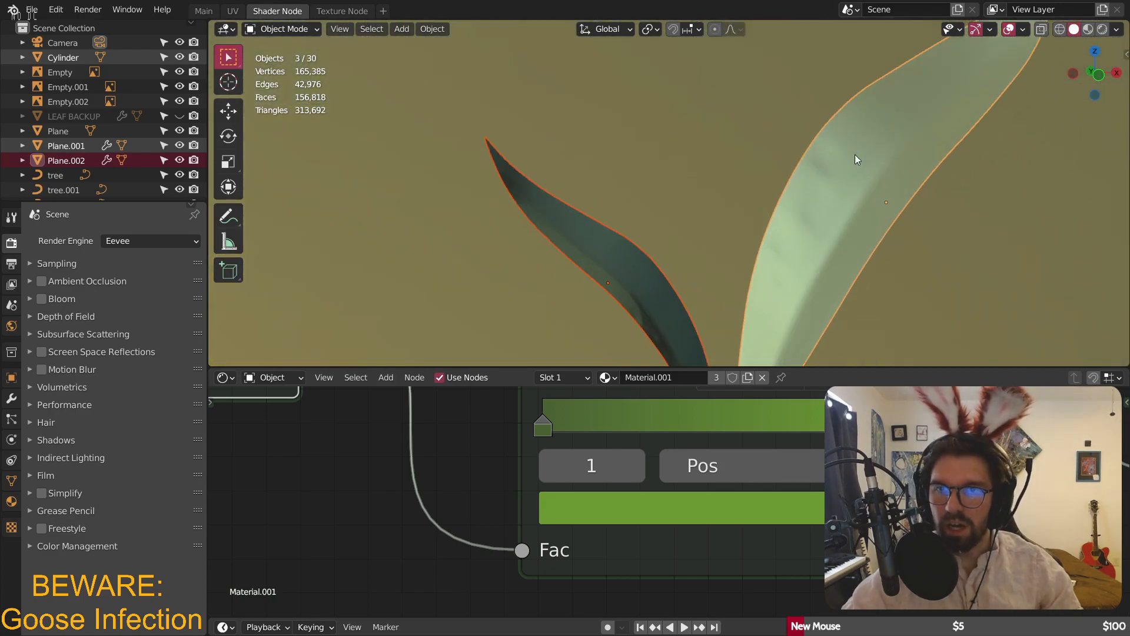
shift+middle_drag(842, 157, 705, 172)
scroll(683, 194, down, 5)
scroll(662, 200, up, 5)
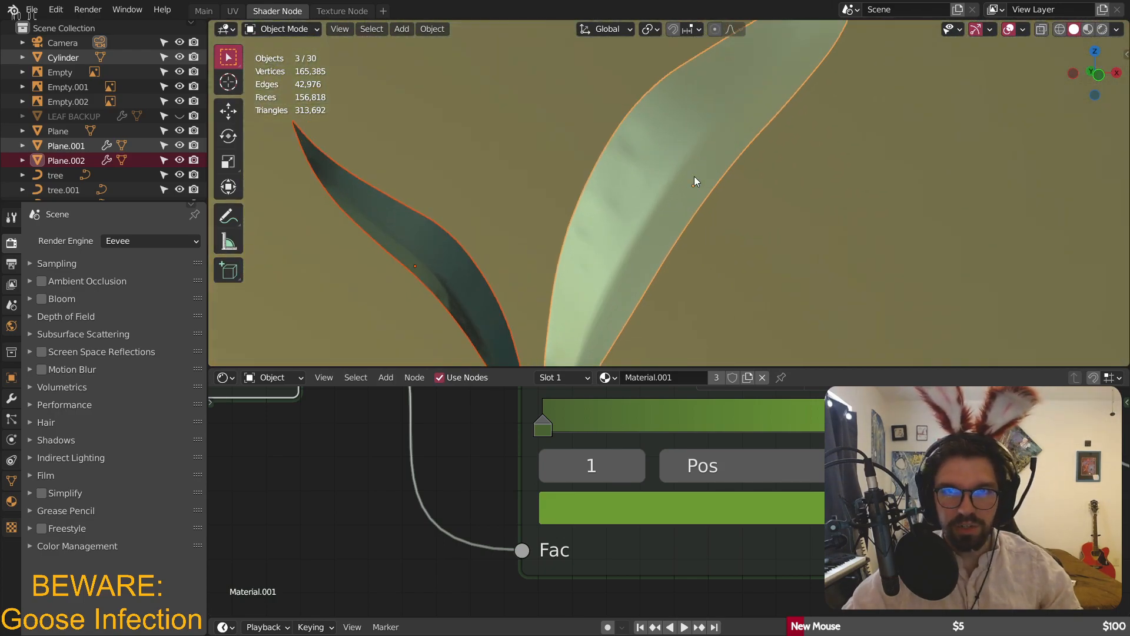
click(1102, 29)
scroll(724, 182, down, 8)
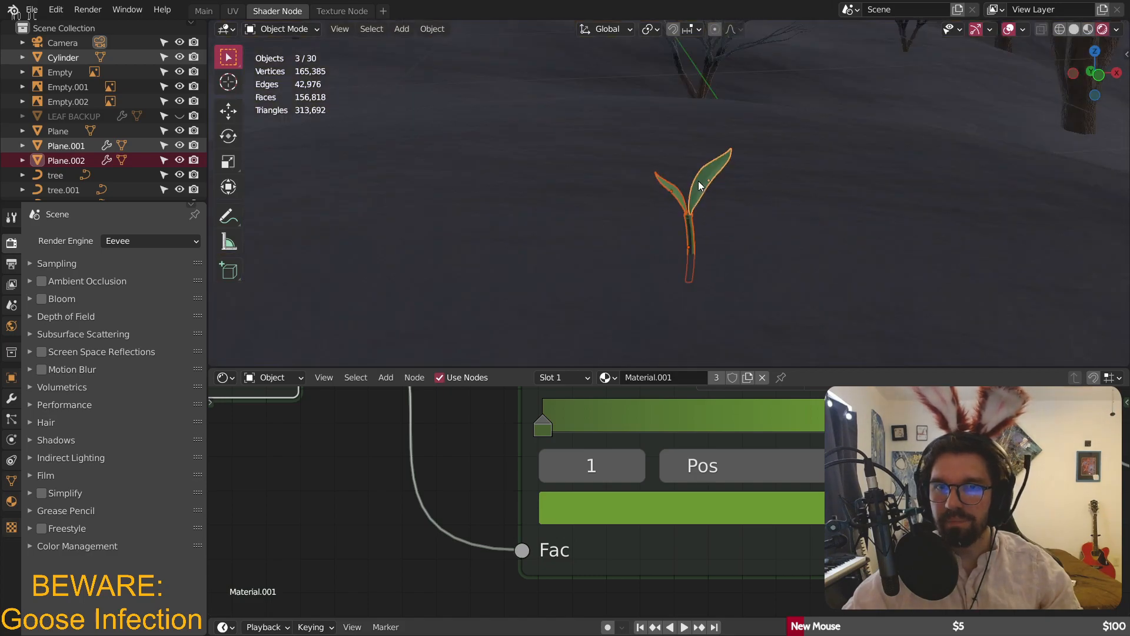
- Select the ground plane instead of the sprout and examine the dark band along the stem
click(867, 168)
scroll(736, 224, up, 6)
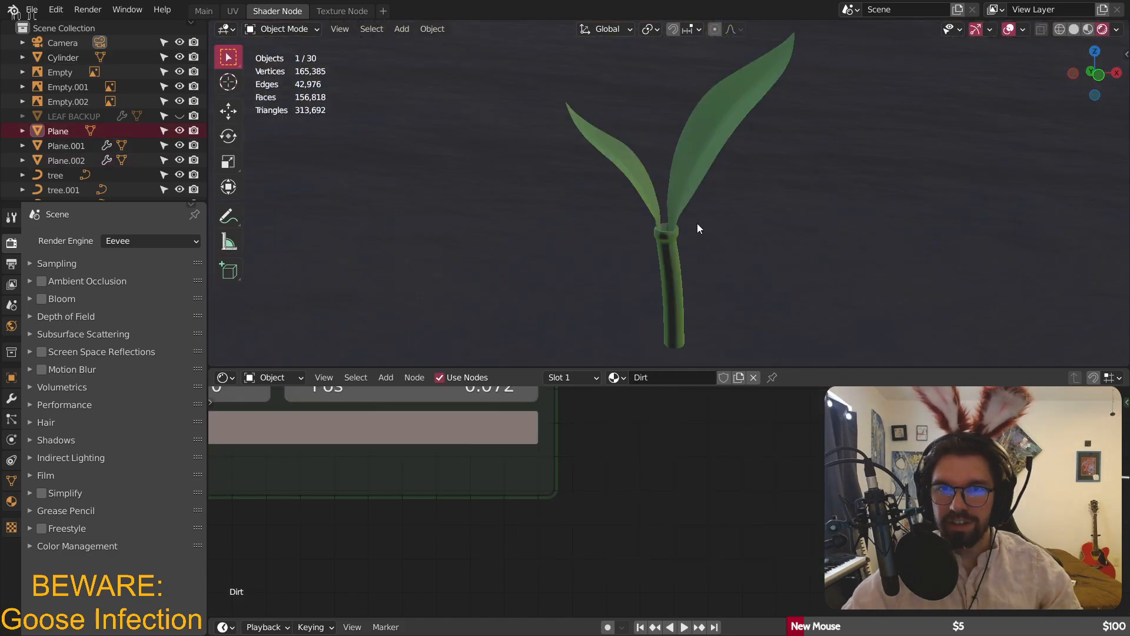
scroll(676, 260, up, 5)
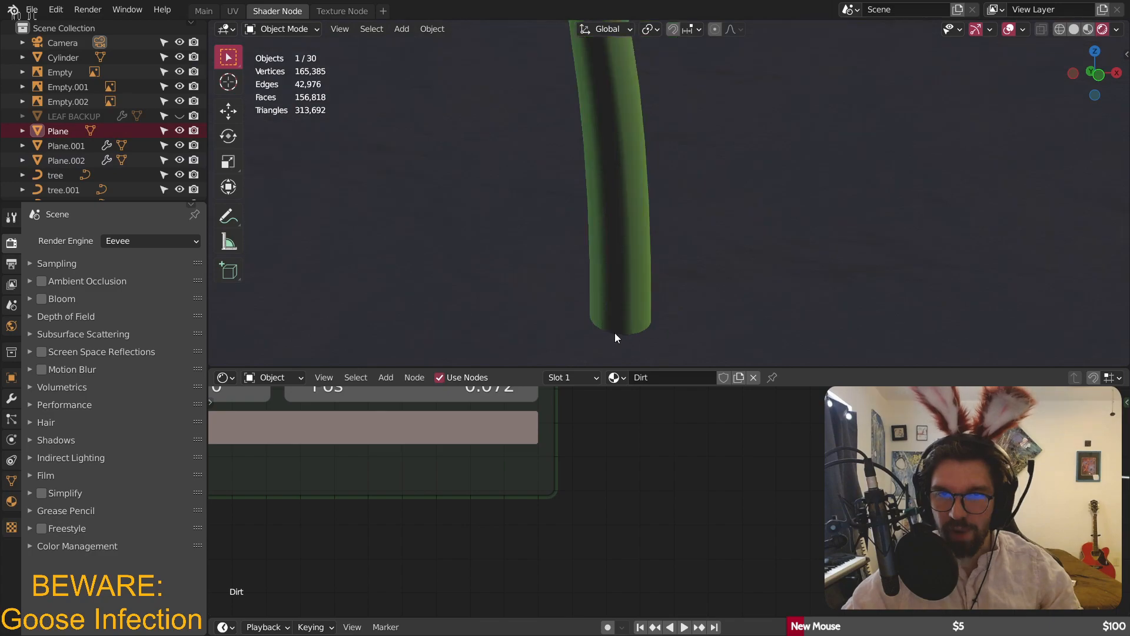
scroll(648, 235, down, 6)
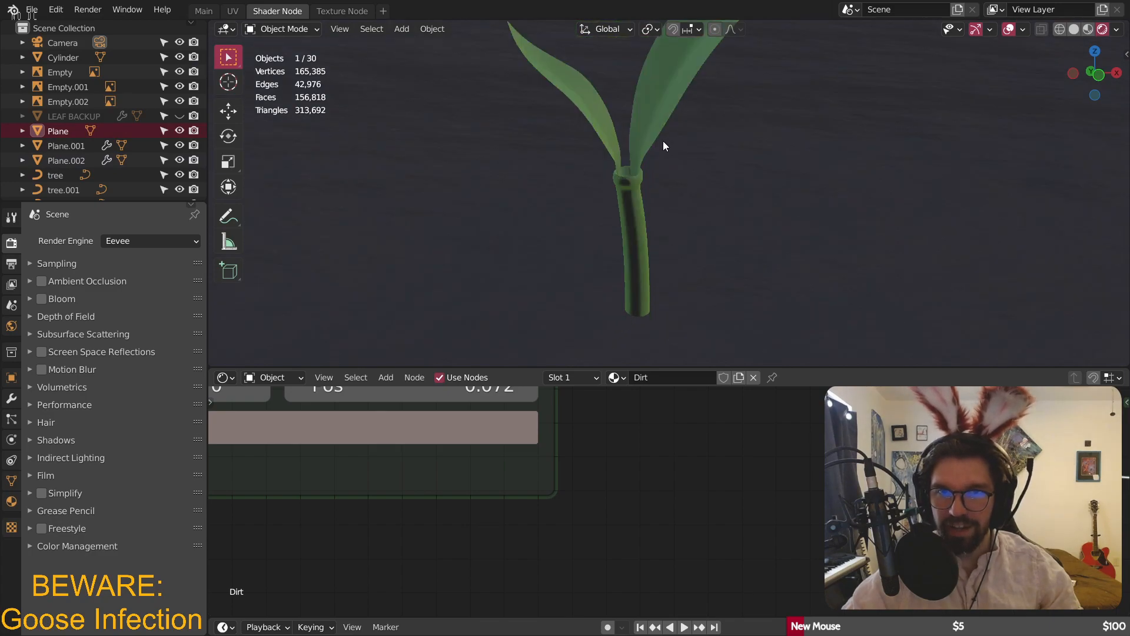
- Select the sprout's larger leaf instead of the ground plane to bring up its green material's nodes
scroll(712, 465, down, 4)
middle_drag(712, 465, 771, 506)
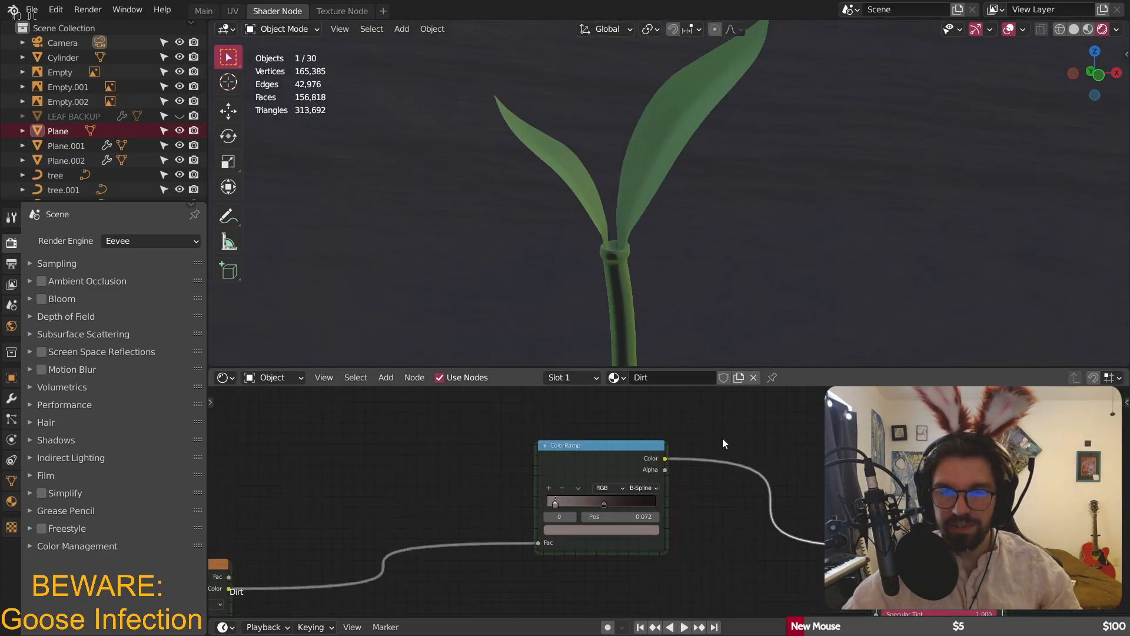
click(660, 183)
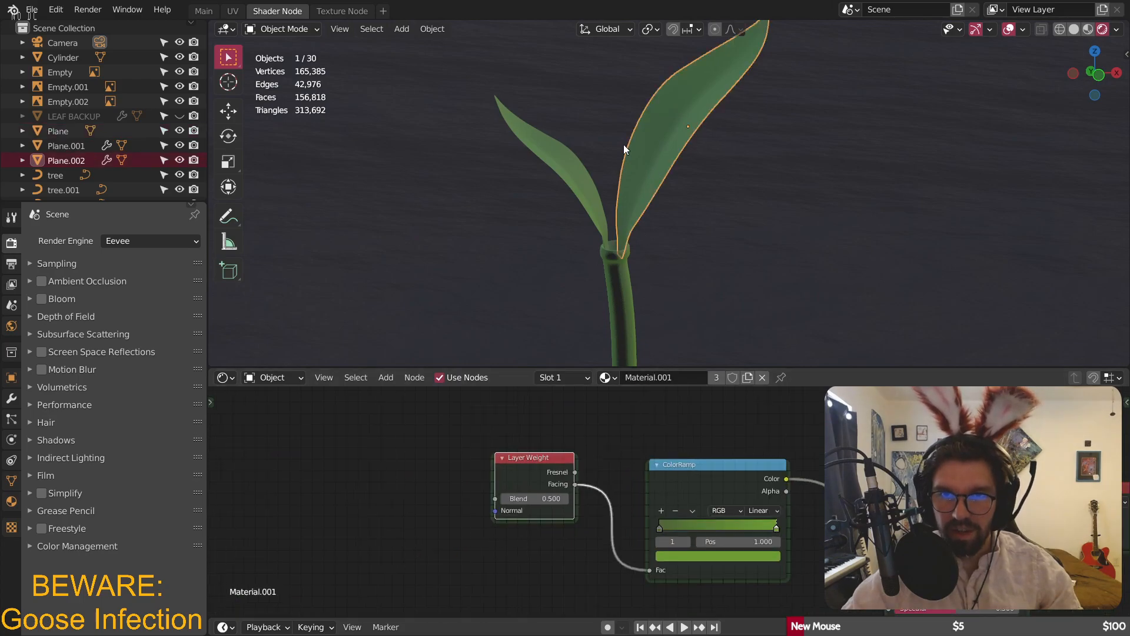
- Try a sharper green transition on the leaf by bringing the two ColorRamp stops close together
scroll(623, 154, up, 4)
scroll(702, 515, up, 5)
mouse_move(591, 545)
mouse_down()
mouse_move(744, 535)
mouse_move(708, 538)
mouse_up()
mouse_move(930, 544)
mouse_down()
mouse_move(694, 548)
mouse_move(734, 546)
mouse_move(707, 547)
mouse_up()
scroll(629, 202, down, 5)
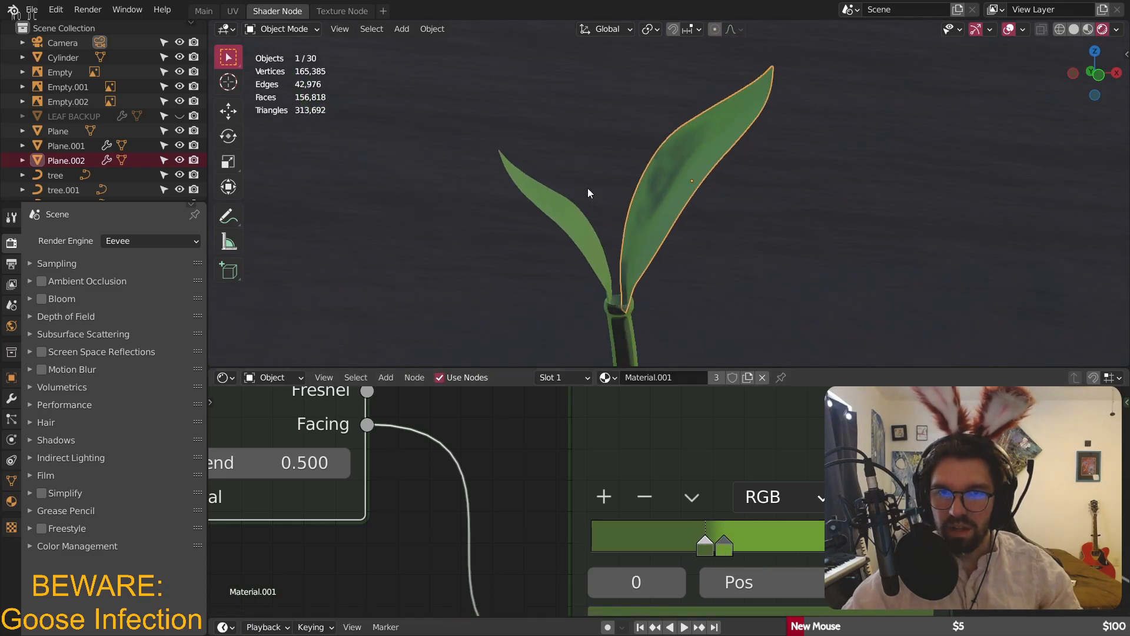
scroll(632, 238, up, 2)
drag(701, 539, 683, 540)
- Set the Layer Weight Blend to 0.200 and spread the ColorRamp stops apart, with the dark green one at the start
middle_drag(314, 460, 551, 440)
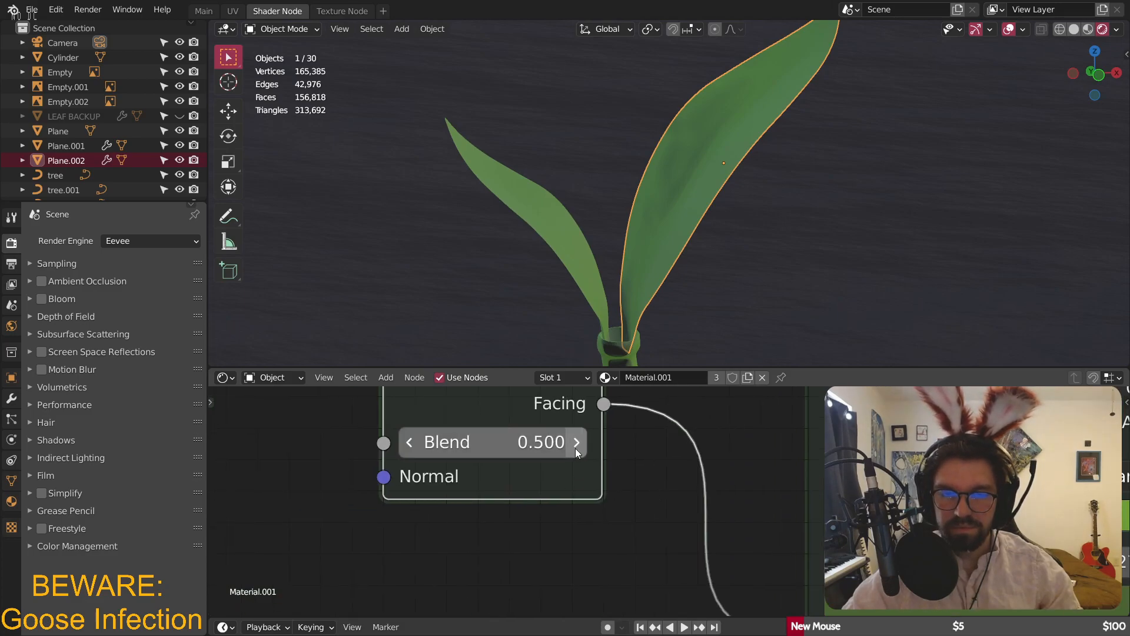
click(575, 447)
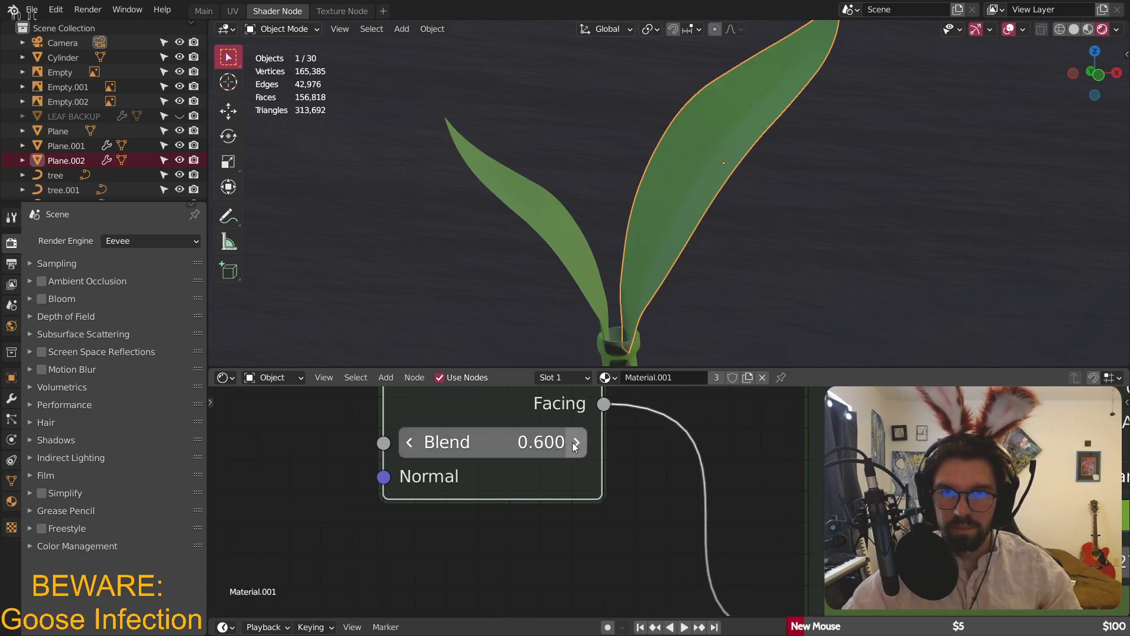
click(408, 446)
click(408, 446)
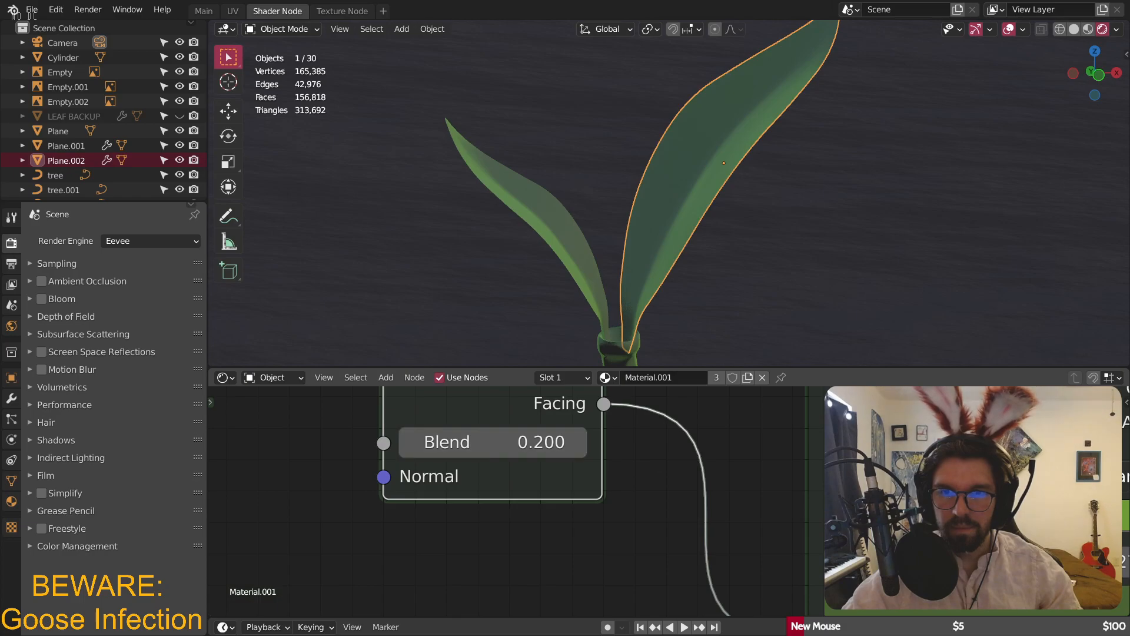
middle_drag(665, 506, 483, 494)
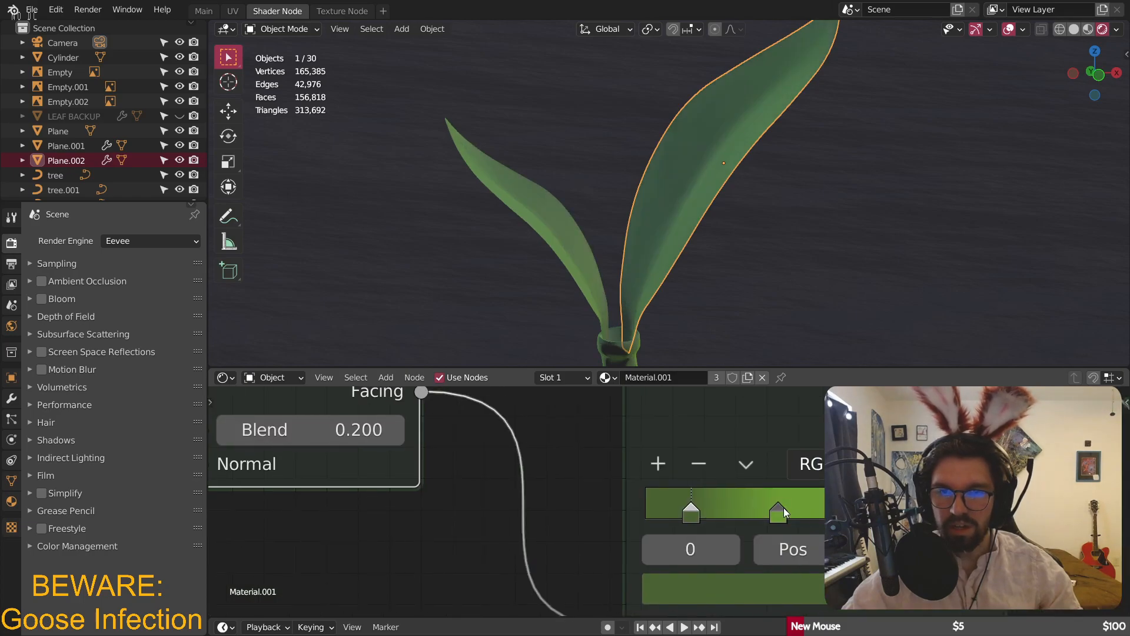
drag(785, 509, 919, 510)
mouse_move(688, 511)
mouse_down()
mouse_move(616, 514)
mouse_move(645, 512)
mouse_up()
- Change the viewport to solid shading, switch to the Main workspace and frame the sprout's larger leaf
scroll(701, 183, down, 4)
scroll(701, 182, down, 6)
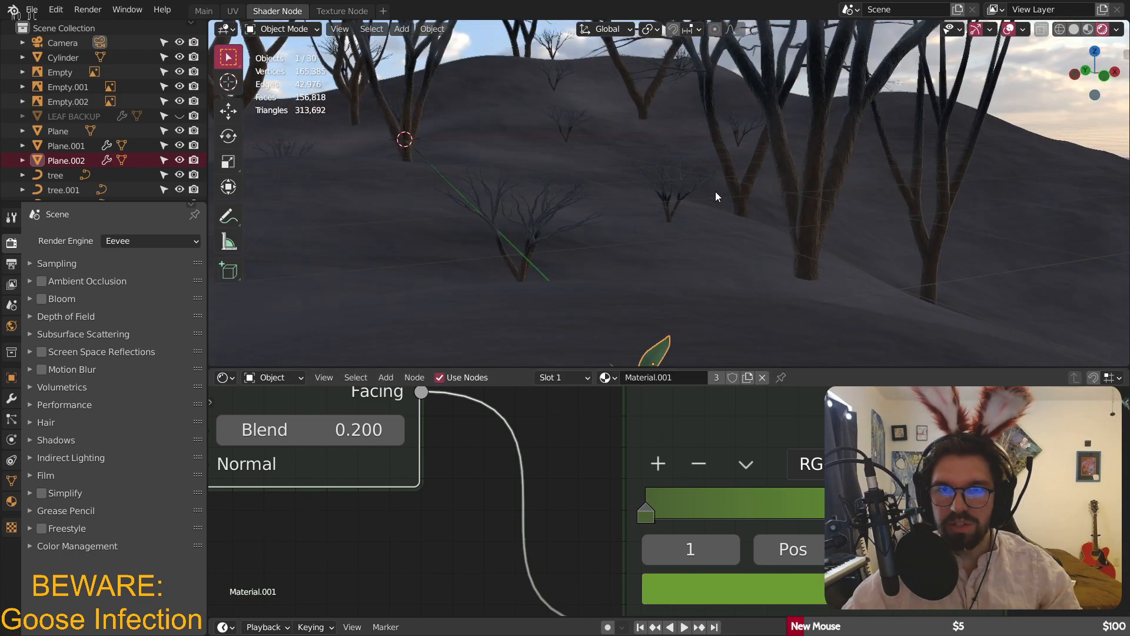
click(1074, 29)
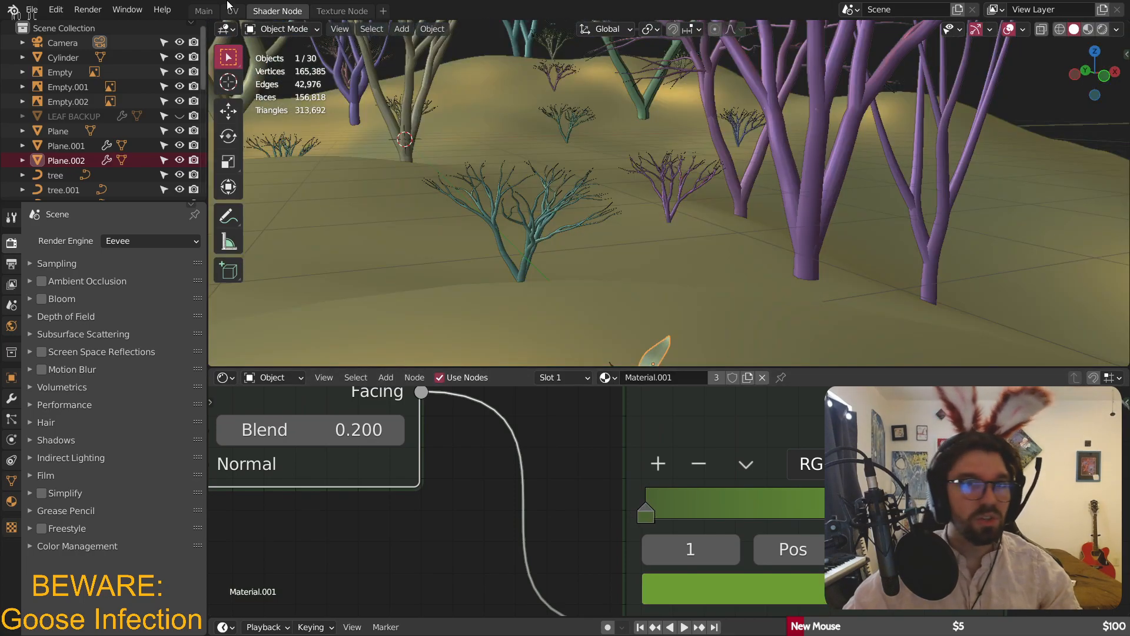
click(204, 10)
middle_drag(651, 182, 707, 210)
shift+middle_drag(642, 481, 634, 333)
scroll(634, 334, up, 6)
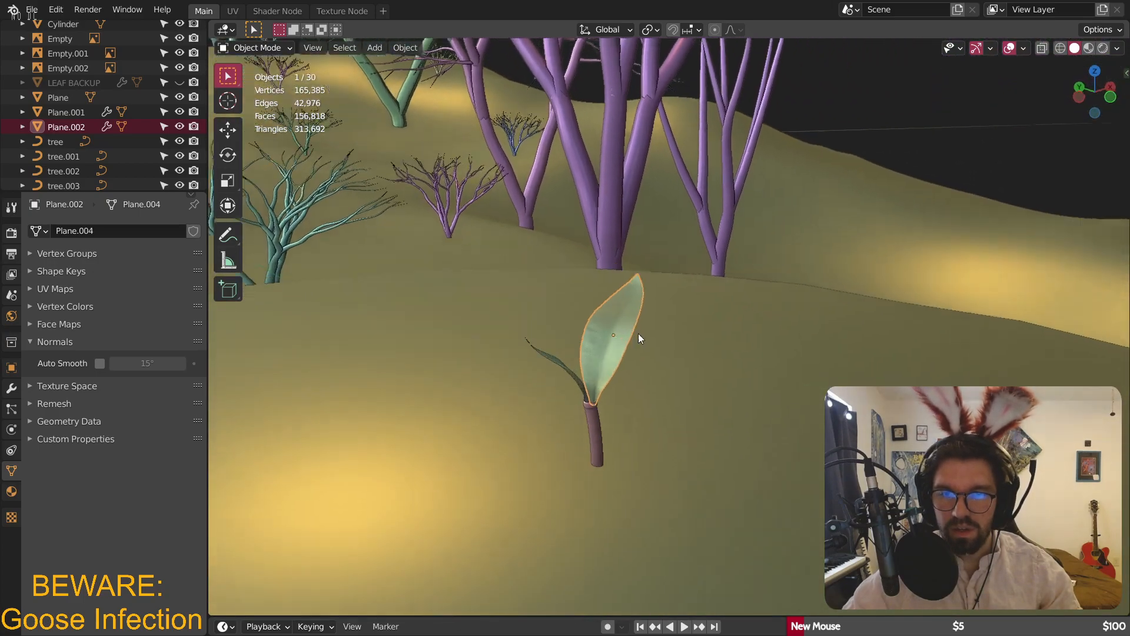
click(658, 320)
click(659, 326)
key(KP_Decimal)
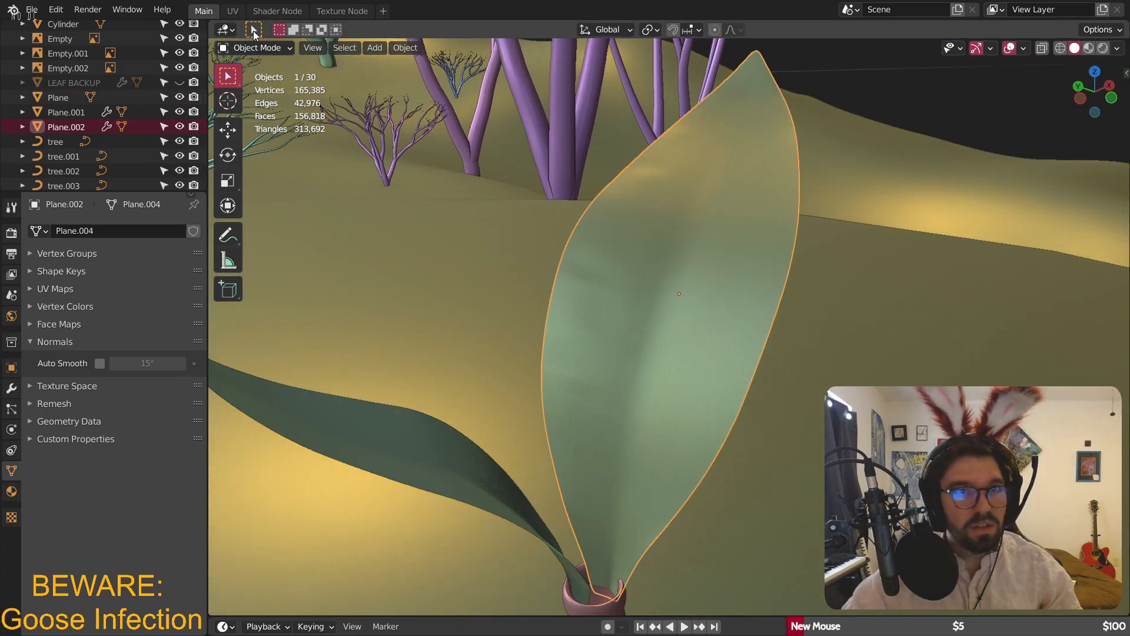
- Enter Edit Mode on the larger leaf, show its modifiers and disable the Subdivision modifier's viewport display
click(251, 47)
click(245, 62)
click(249, 49)
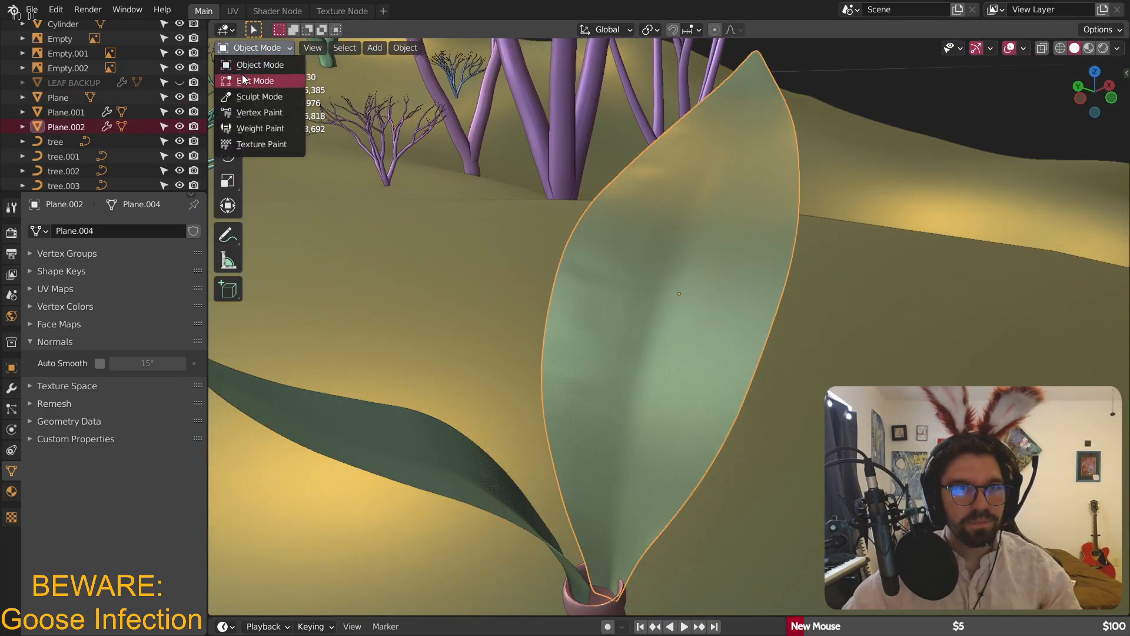
click(244, 64)
middle_drag(656, 305, 730, 324)
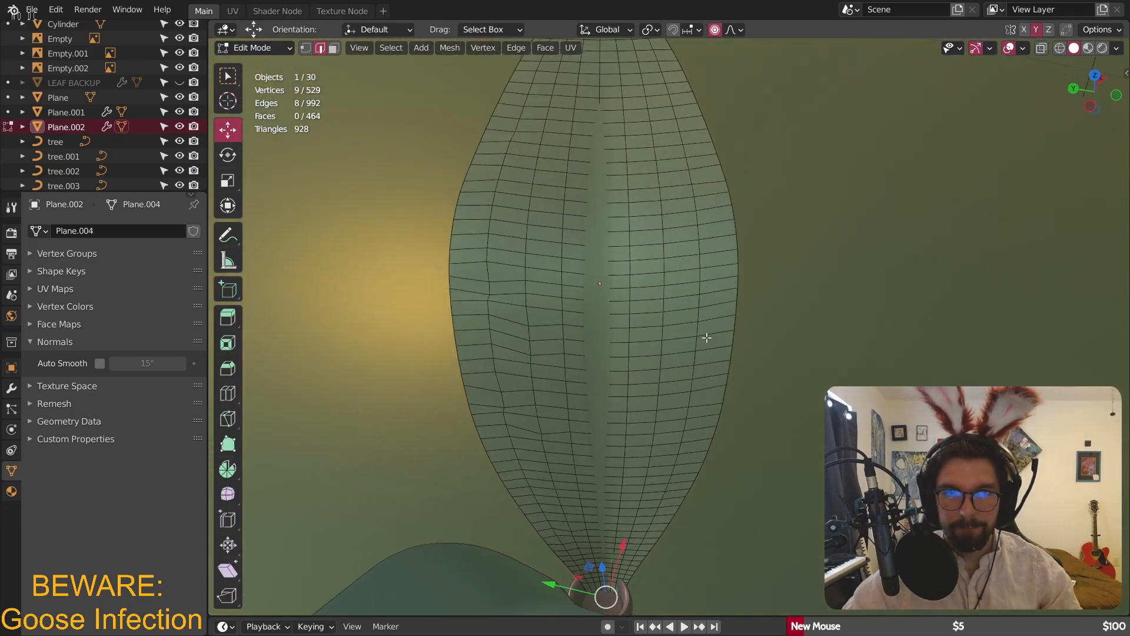
click(11, 367)
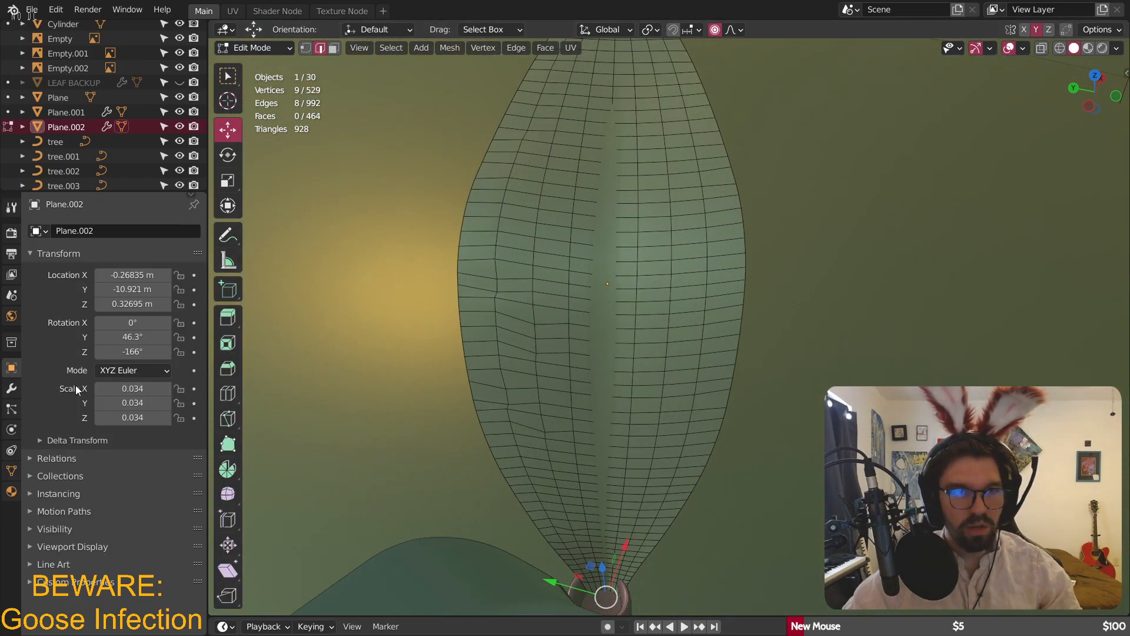
click(11, 388)
scroll(618, 285, up, 3)
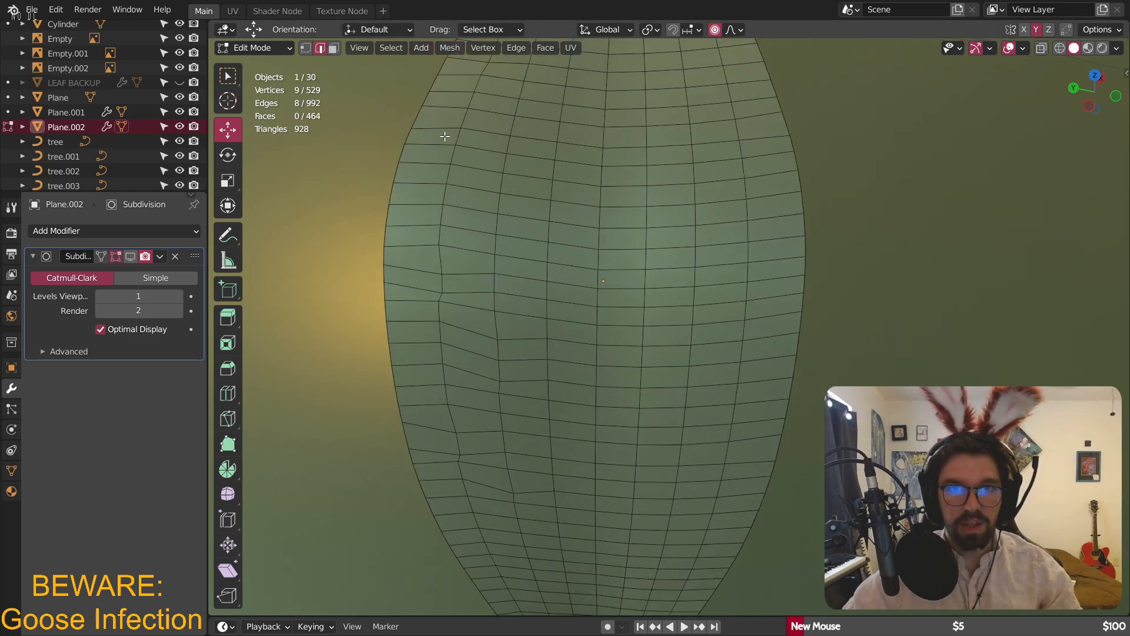
- Select nine crosswise edge loops at regular intervals along the leaf, leaving several unselected rows between them
scroll(620, 226, down, 1)
alt+click(620, 229)
alt+shift+click(620, 177)
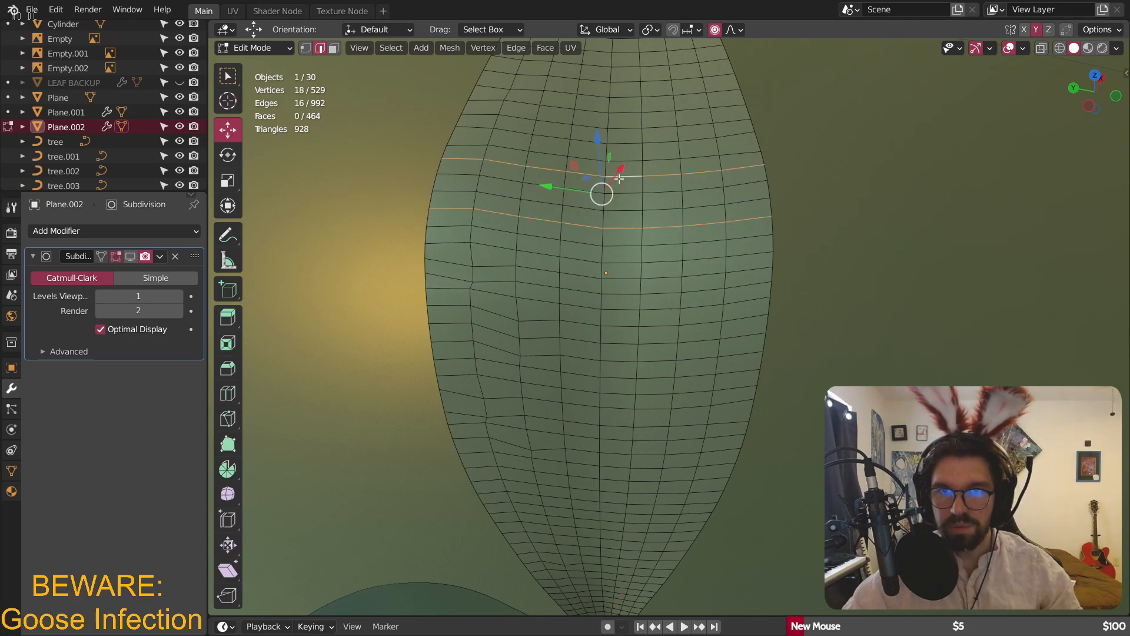
alt+shift+click(616, 293)
alt+shift+click(616, 357)
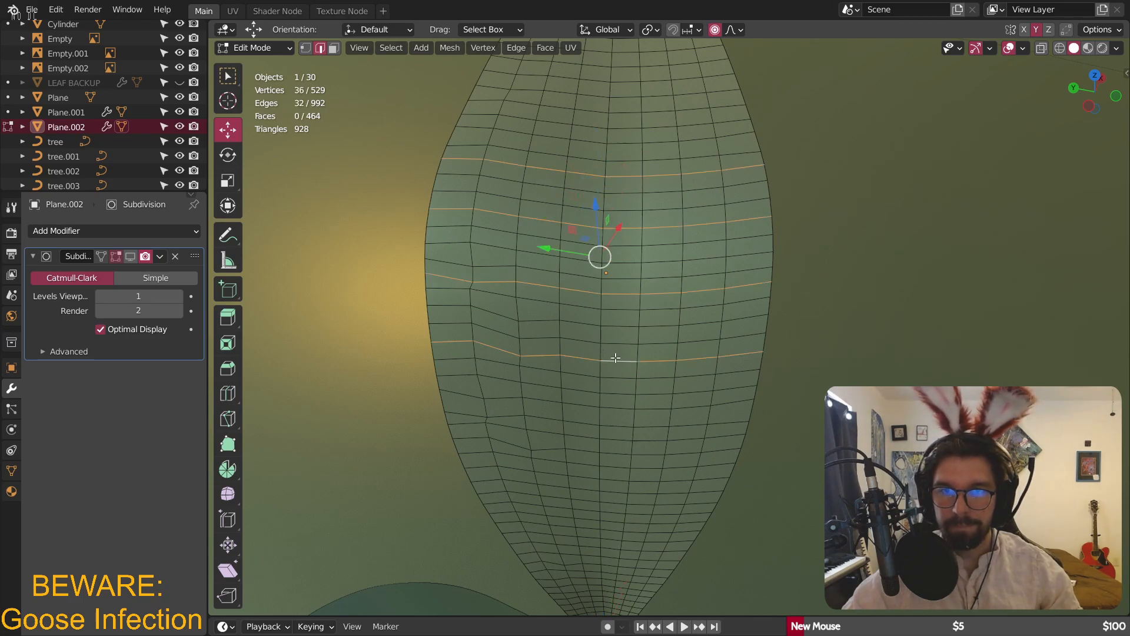
alt+shift+click(621, 411)
alt+shift+click(616, 466)
alt+shift+click(613, 513)
shift+scroll(628, 265, up, 5)
alt+shift+click(604, 241)
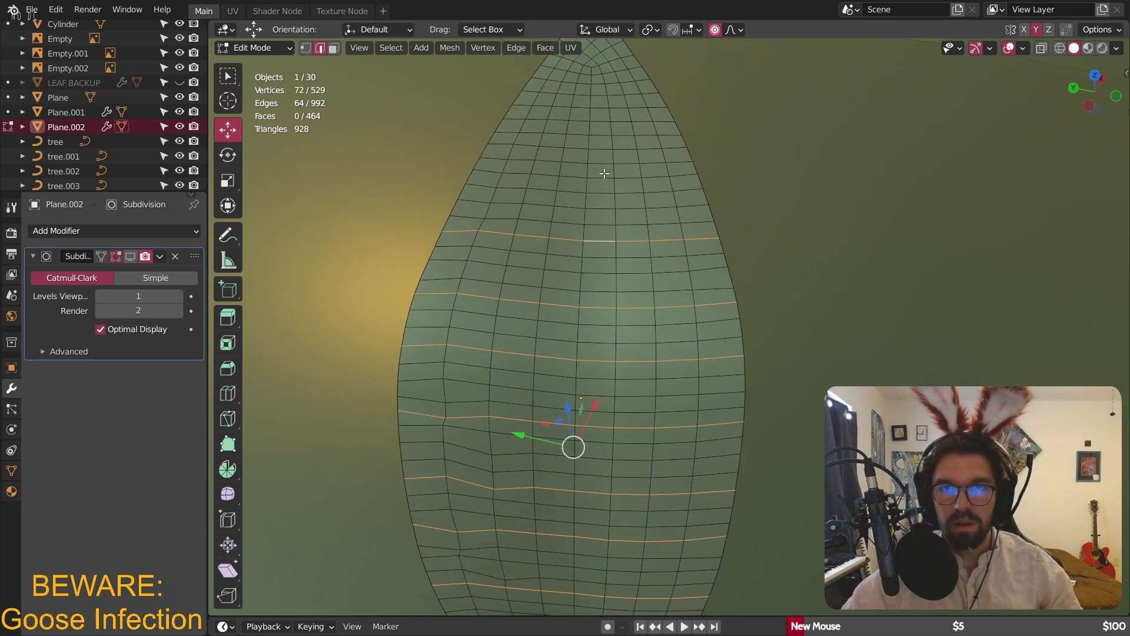
alt+shift+click(598, 172)
scroll(598, 172, down, 4)
scroll(659, 182, up, 4)
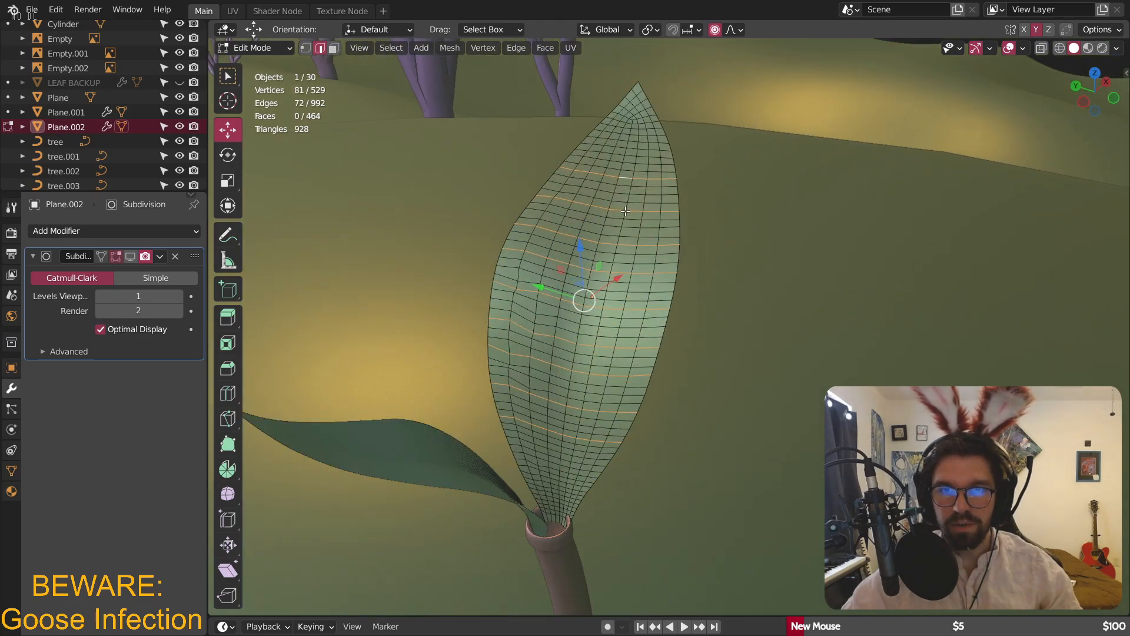
- Using Normal orientation, offset the selected loops about -0.0026 m along Z with a proportional size of 0.010 to ripple the leaf
scroll(671, 177, down, 2)
middle_drag(675, 188, 362, 97)
click(266, 48)
click(626, 31)
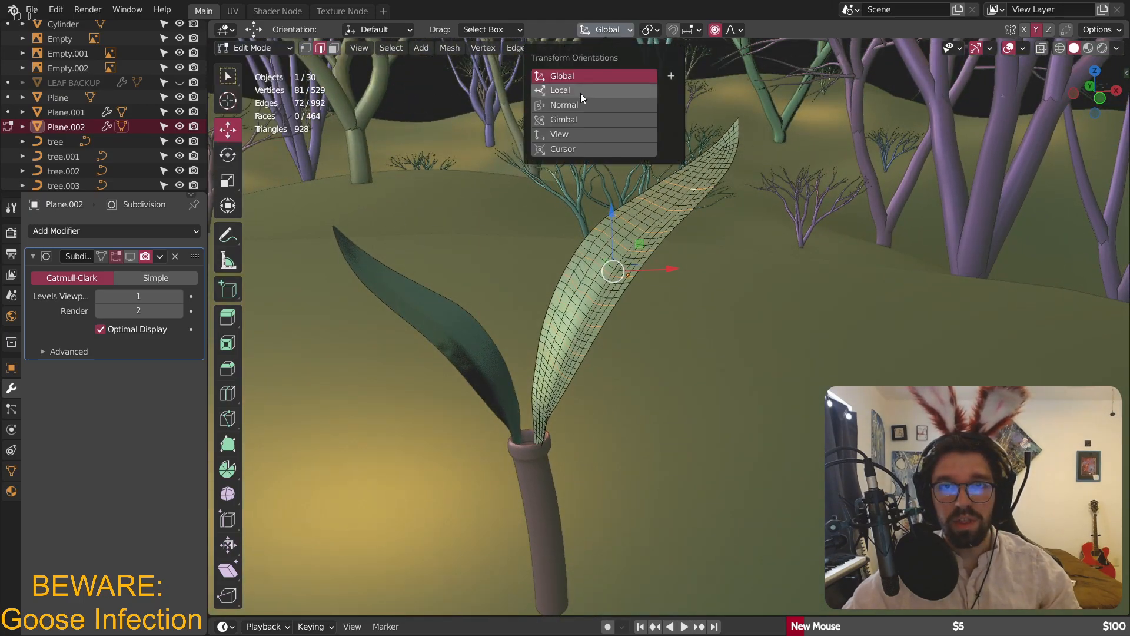
click(564, 105)
middle_drag(564, 106, 566, 233)
mouse_move(566, 233)
mouse_down()
mouse_move(576, 242)
mouse_move(566, 241)
mouse_up()
key(ctrl+z)
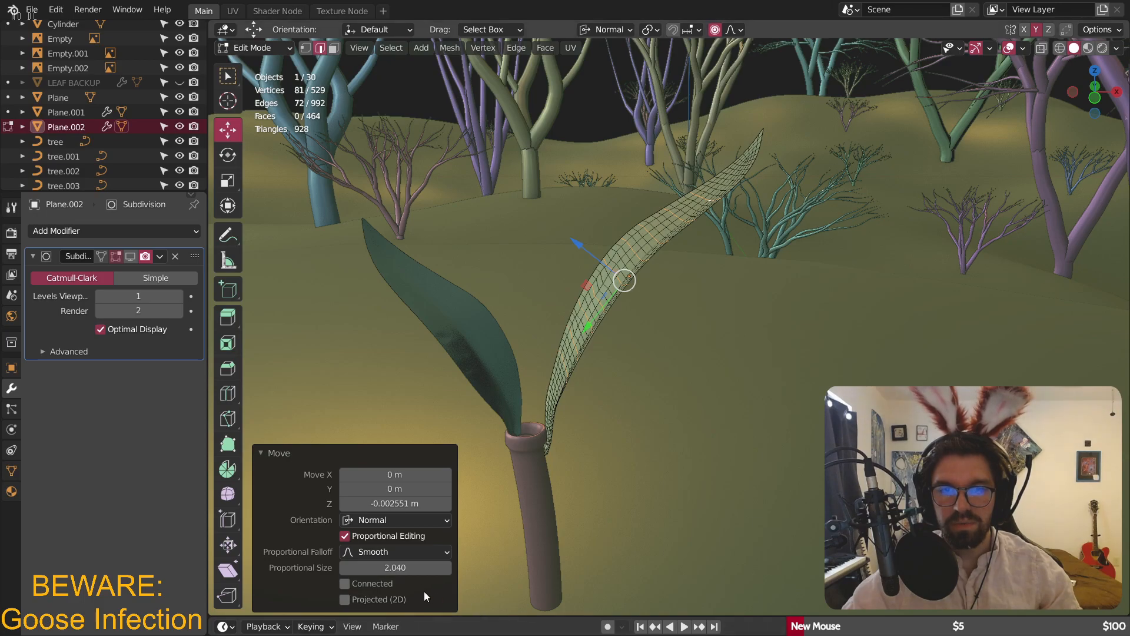
drag(406, 568, 352, 567)
middle_drag(677, 195, 267, 51)
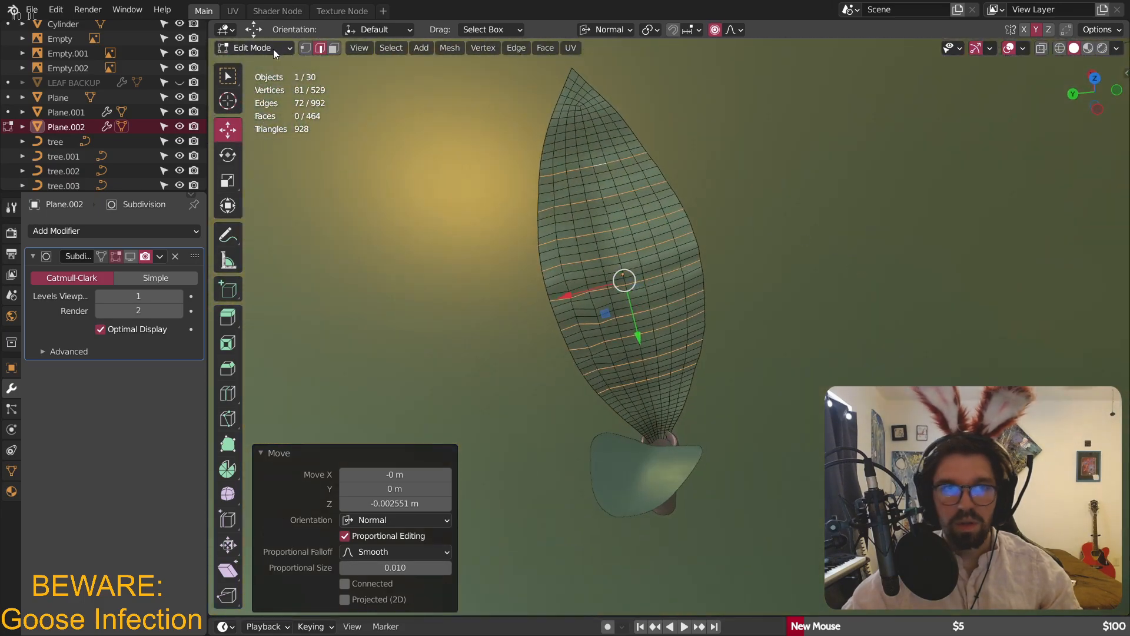
- Leave Edit Mode, frame the rippled leaf and enter Sculpt Mode with the Smooth brush
key(Tab)
key(KP_Divide)
scroll(594, 171, up, 2)
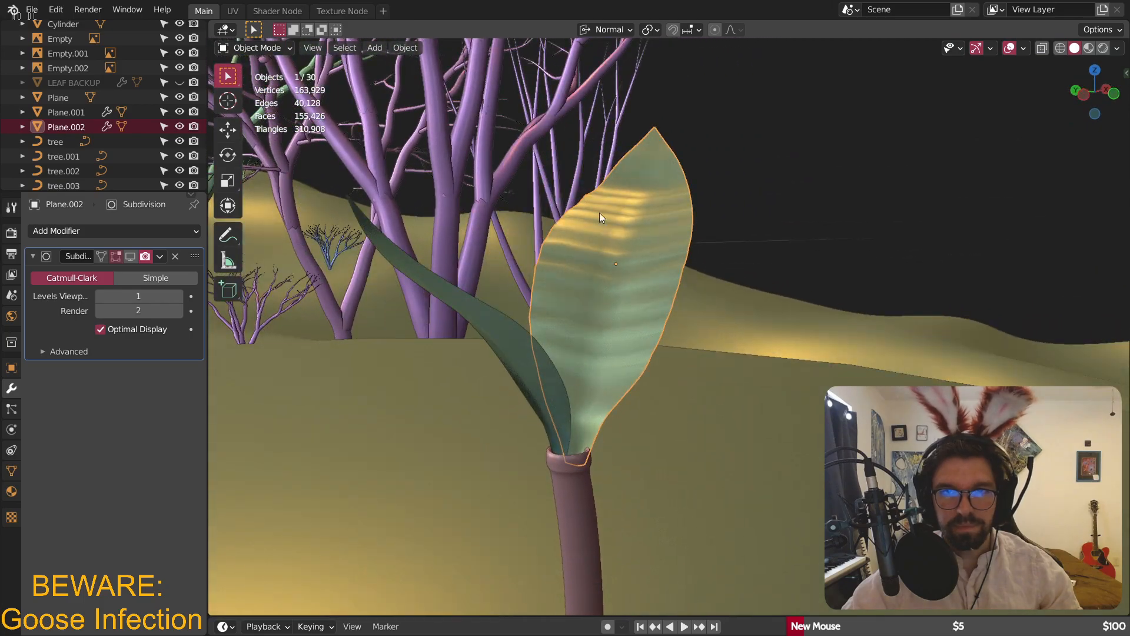
key(KP_Decimal)
click(268, 47)
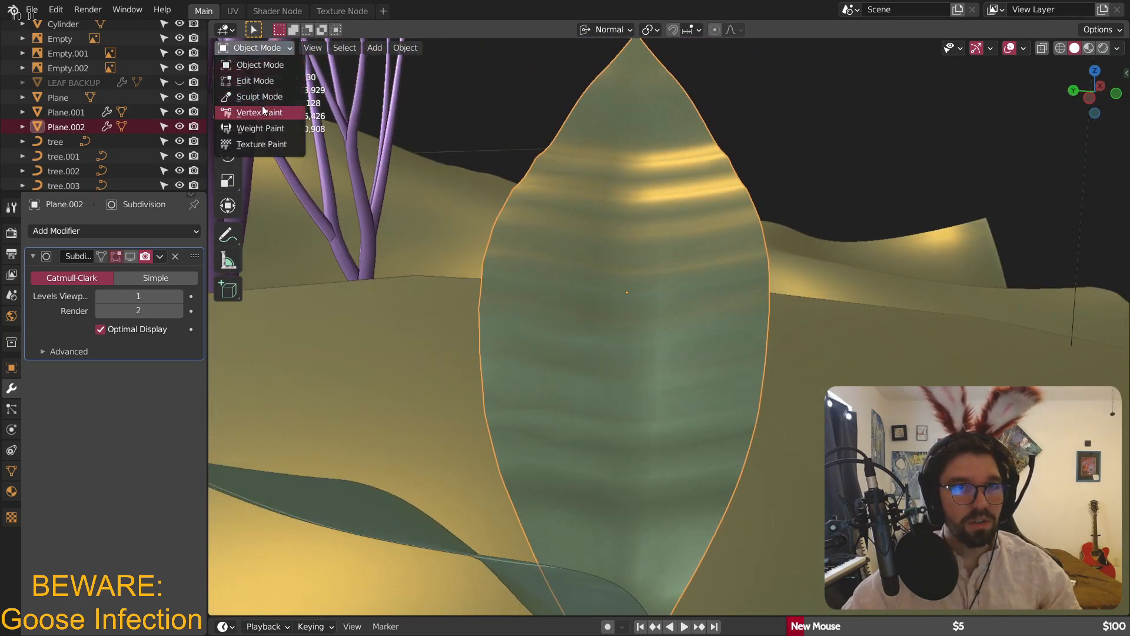
click(259, 96)
scroll(571, 183, up, 3)
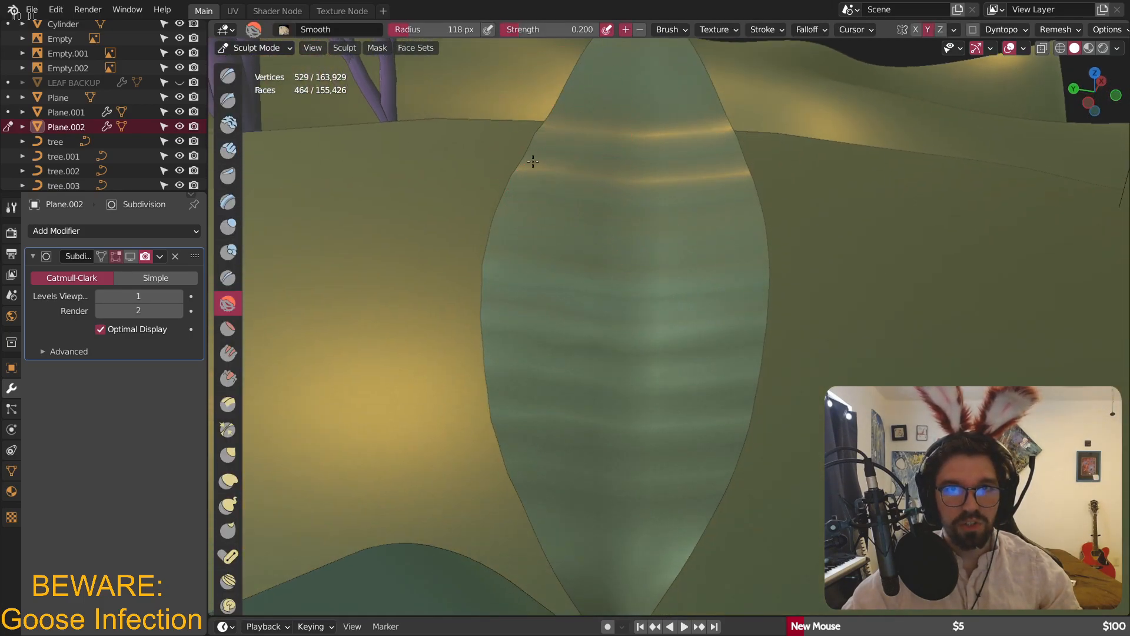
- Smooth the ripples along the side edge of the leaf at brush strength 0.200
drag(493, 232, 503, 373)
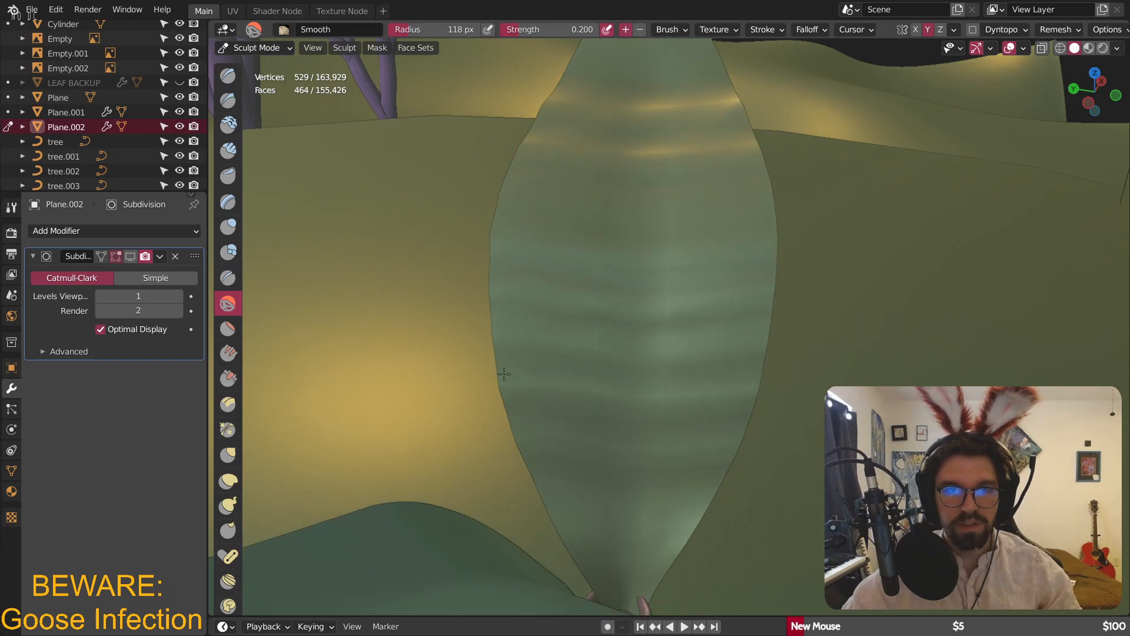
middle_drag(539, 401, 606, 230)
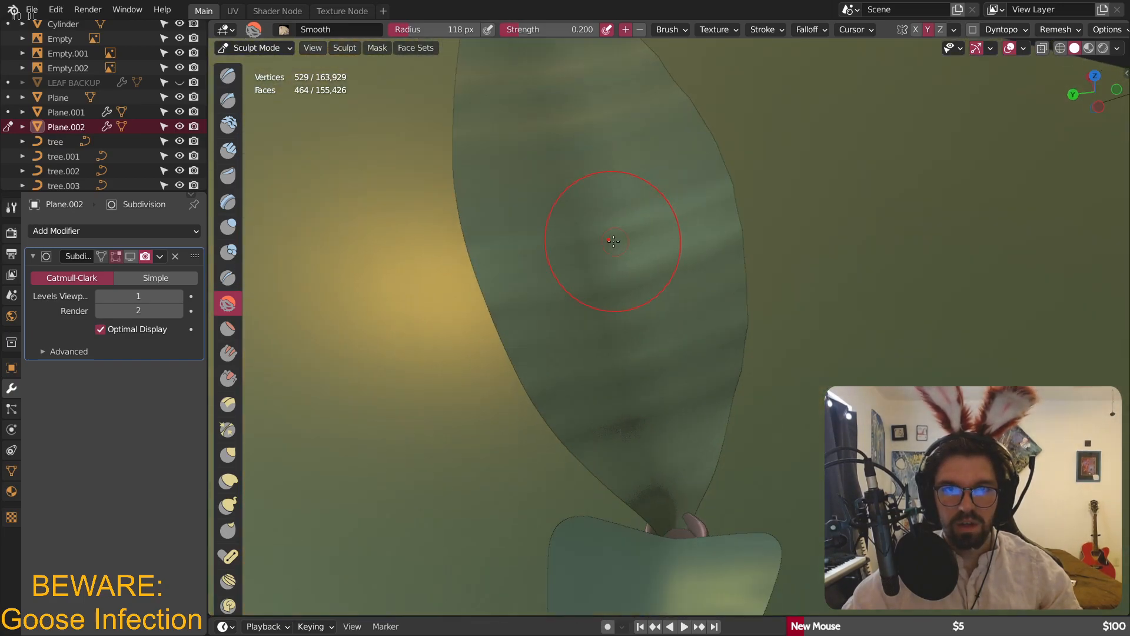
middle_drag(479, 151, 524, 245)
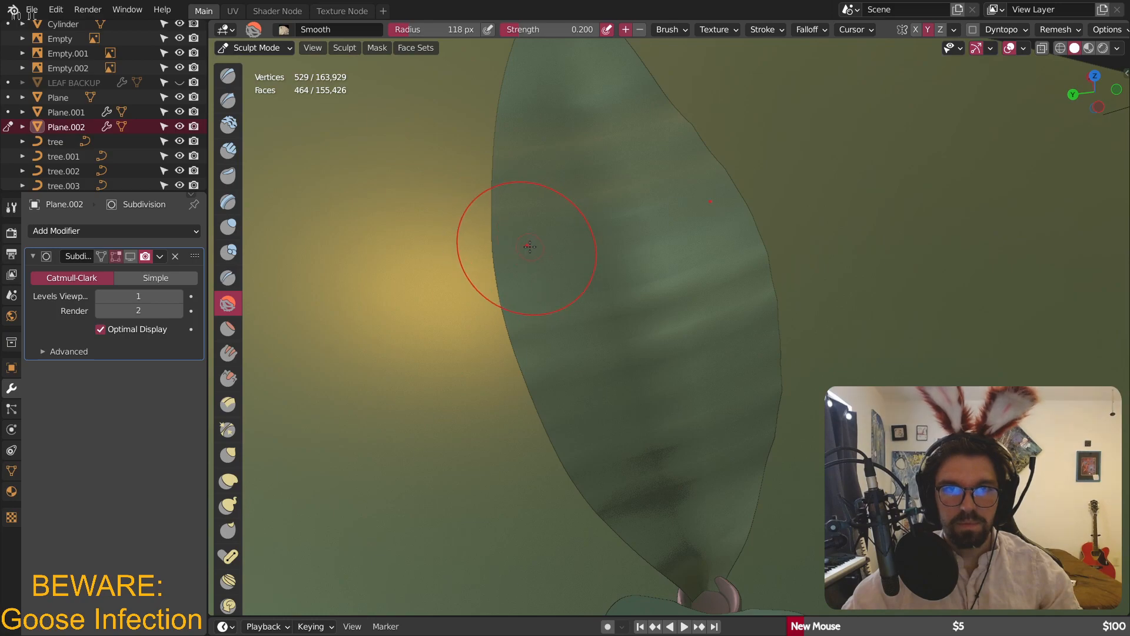
- Re-enable the Subdivision modifier in the viewport and set the Smooth brush to strength 0.352 and radius 197 px
click(131, 256)
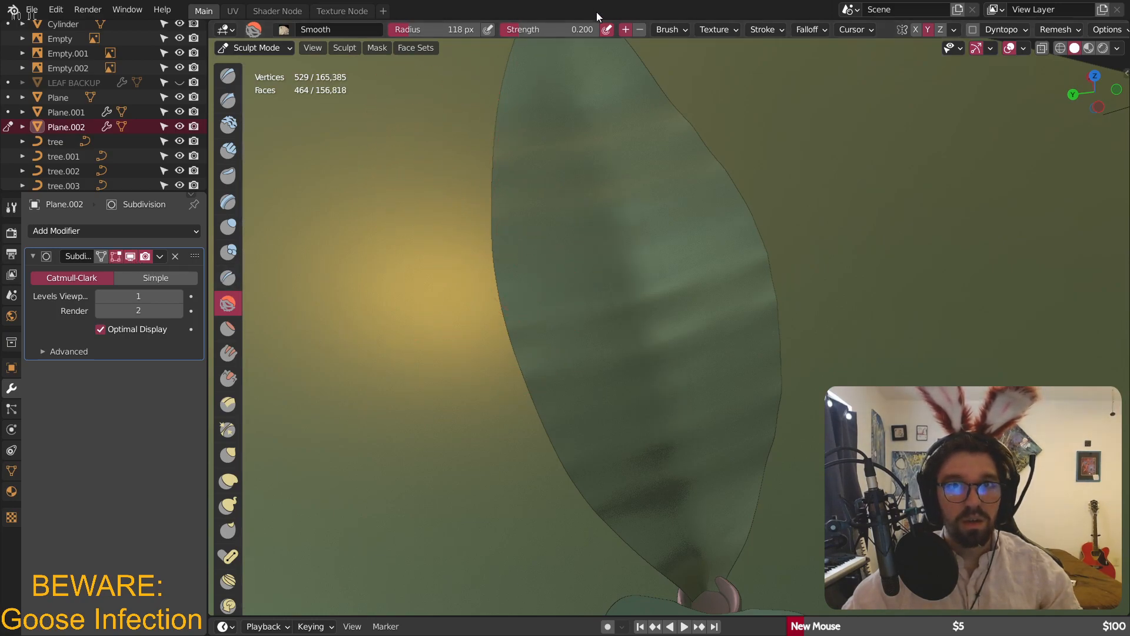
key(shift+f)
click(479, 238)
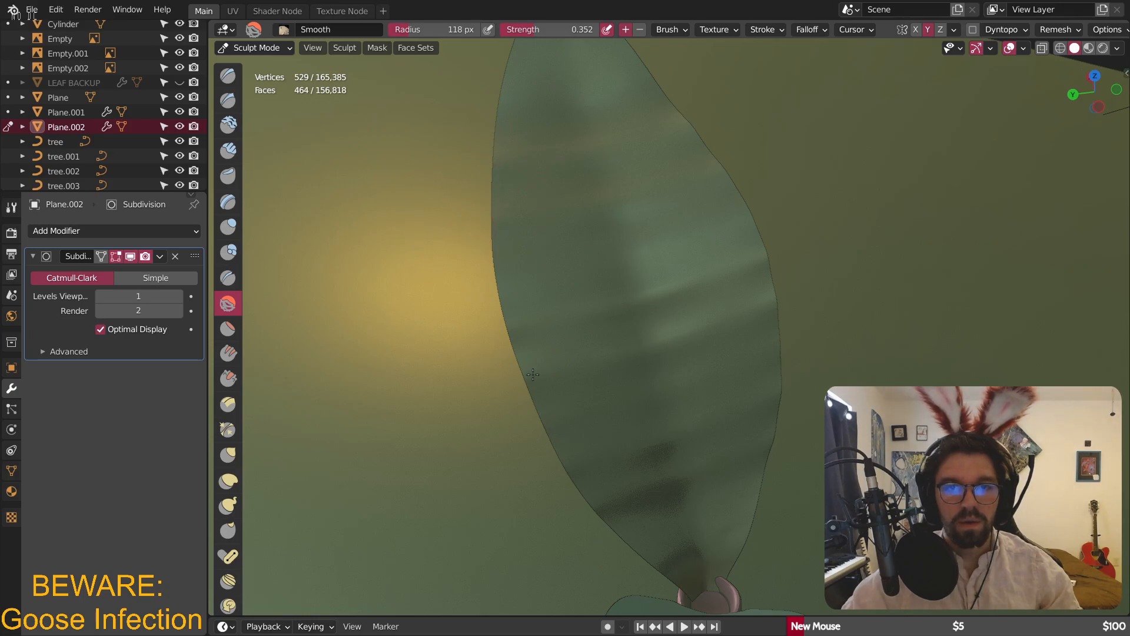
mouse_move(521, 306)
middle_down()
mouse_move(754, 402)
mouse_move(789, 294)
middle_up()
key(f)
click(774, 211)
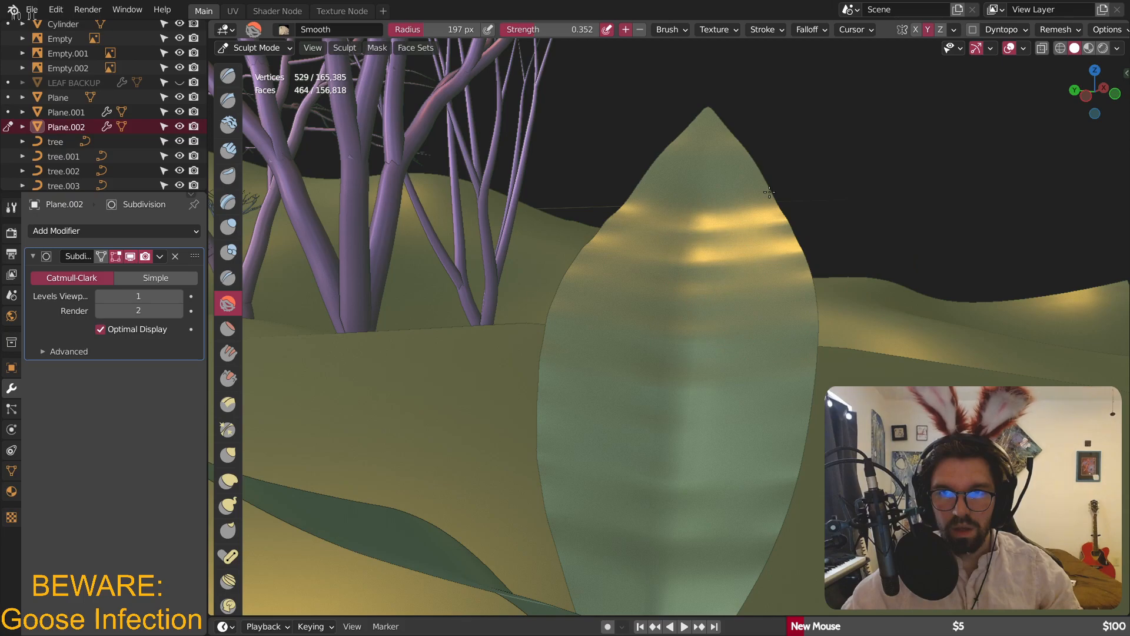
- Soften the ripples along the leaf's length with the enlarged Smooth brush, checking the shape from several angles
middle_drag(787, 518, 757, 438)
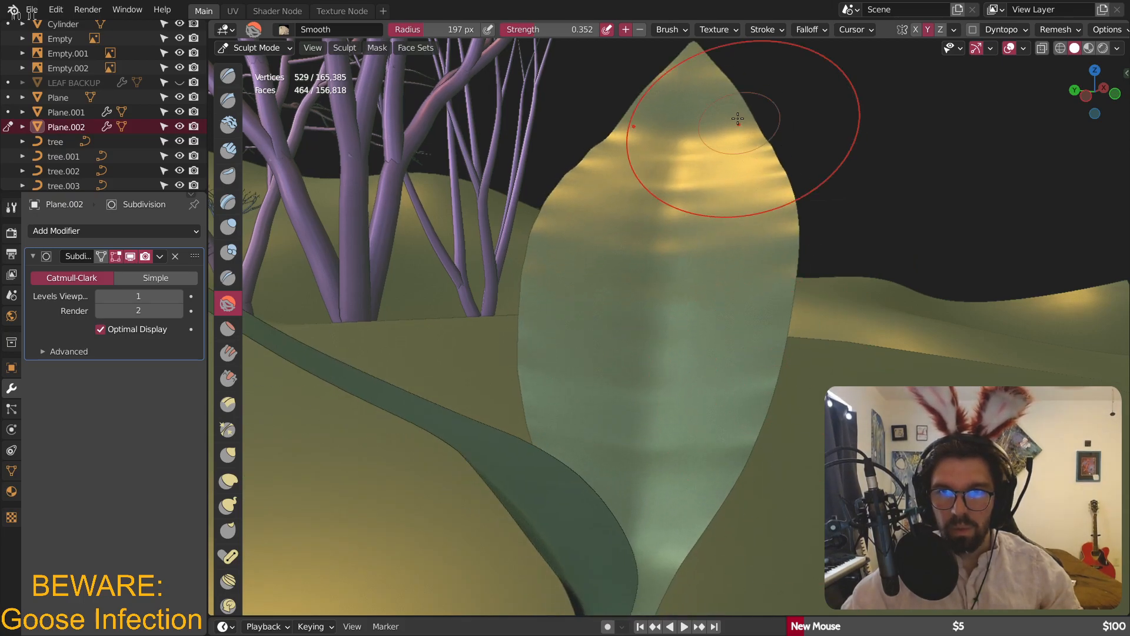
middle_drag(757, 151, 757, 145)
scroll(744, 235, up, 5)
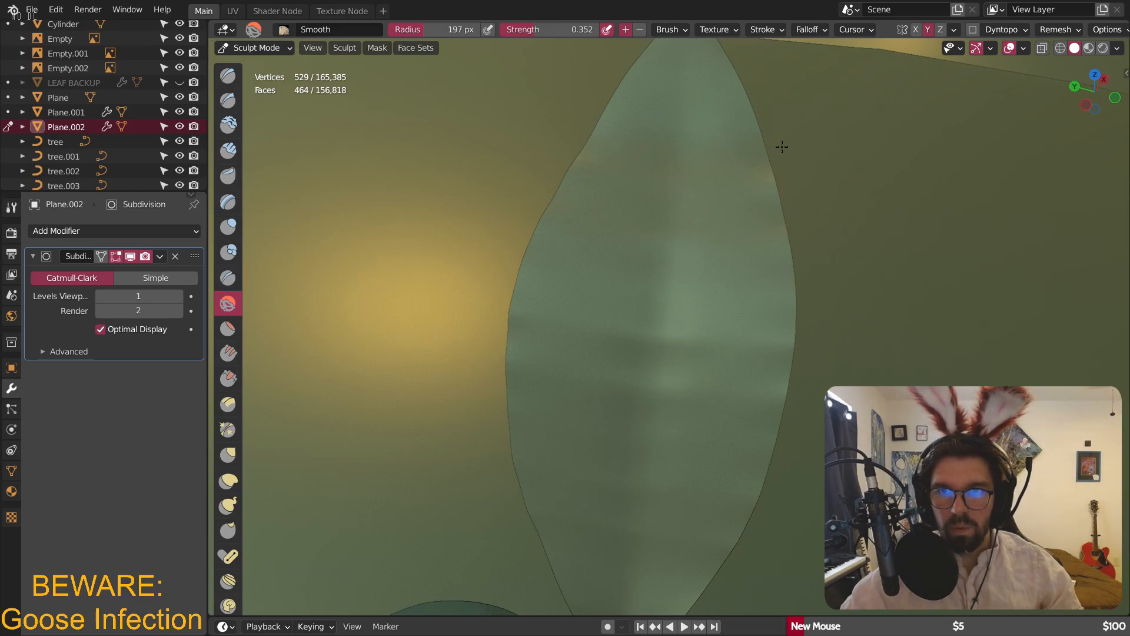
middle_drag(775, 306, 583, 209)
scroll(740, 304, down, 3)
middle_drag(740, 303, 867, 345)
middle_drag(980, 325, 941, 306)
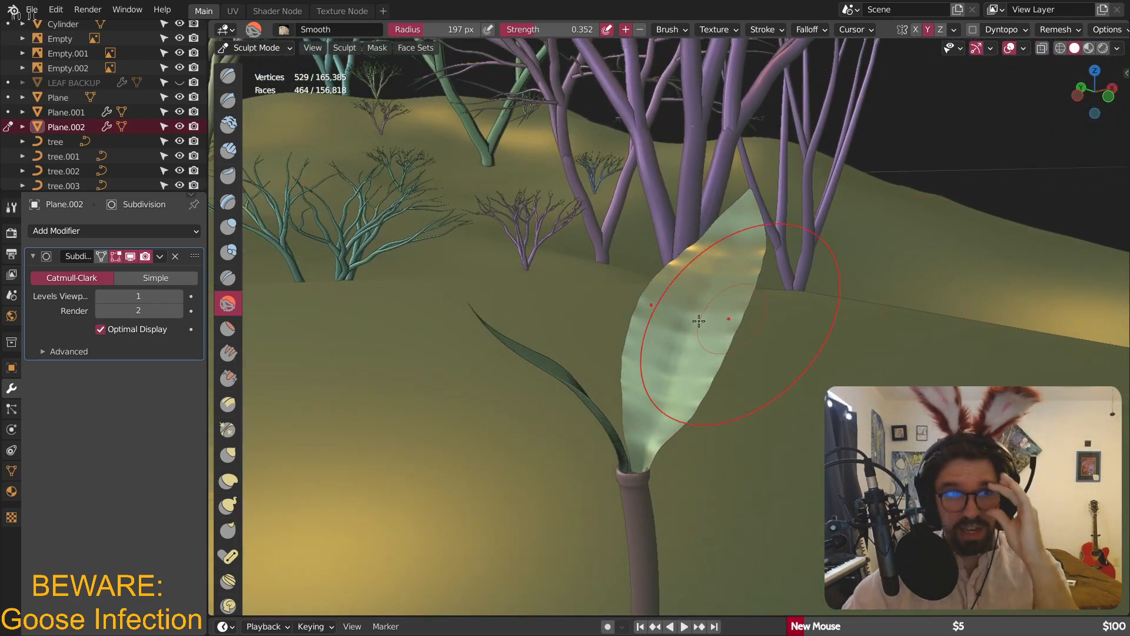
- Raise the leaf's Subdivision viewport level to 2 and check the ripples up close
click(179, 296)
middle_drag(739, 346, 764, 357)
scroll(681, 214, up, 3)
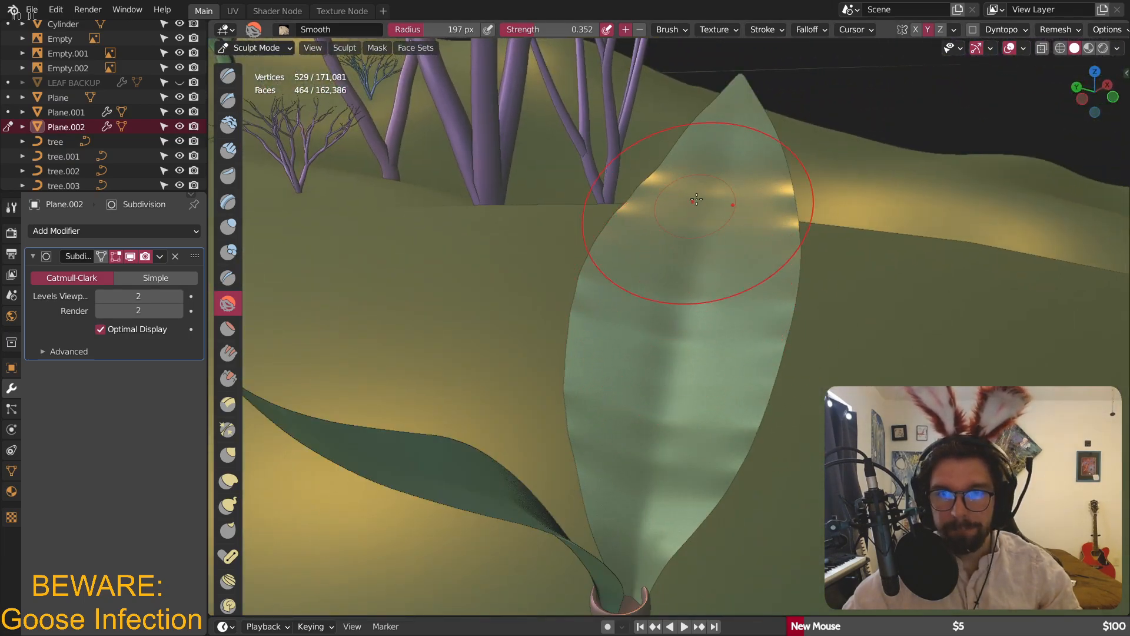
- Leave Sculpt Mode on the large rippled leaf and open the smaller leaf, Plane.001, in Edit Mode
mouse_move(651, 434)
middle_down()
mouse_move(638, 298)
mouse_move(713, 294)
mouse_move(674, 325)
mouse_move(706, 335)
mouse_move(677, 298)
mouse_move(595, 330)
middle_up()
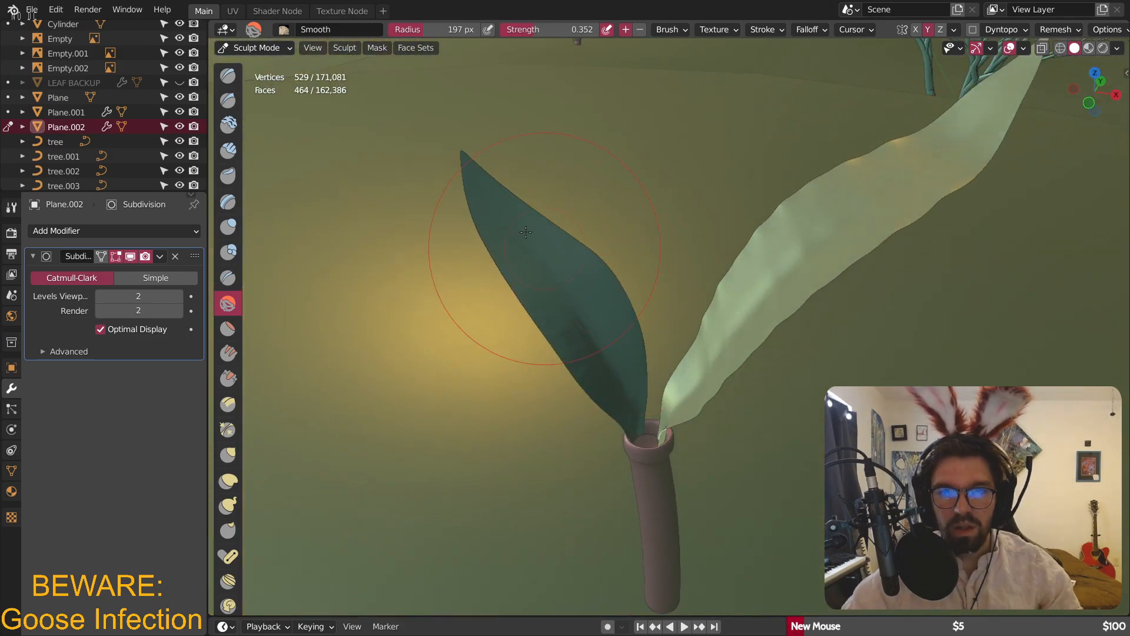
click(252, 48)
click(261, 60)
click(259, 48)
click(259, 65)
click(612, 309)
middle_drag(612, 309, 544, 277)
scroll(550, 305, up, 2)
click(254, 49)
click(266, 81)
- Select six spaced crosswise edge loops along the small leaf and move them -0.00129 m along normal Z with proportional size 0.010
scroll(520, 146, up, 3)
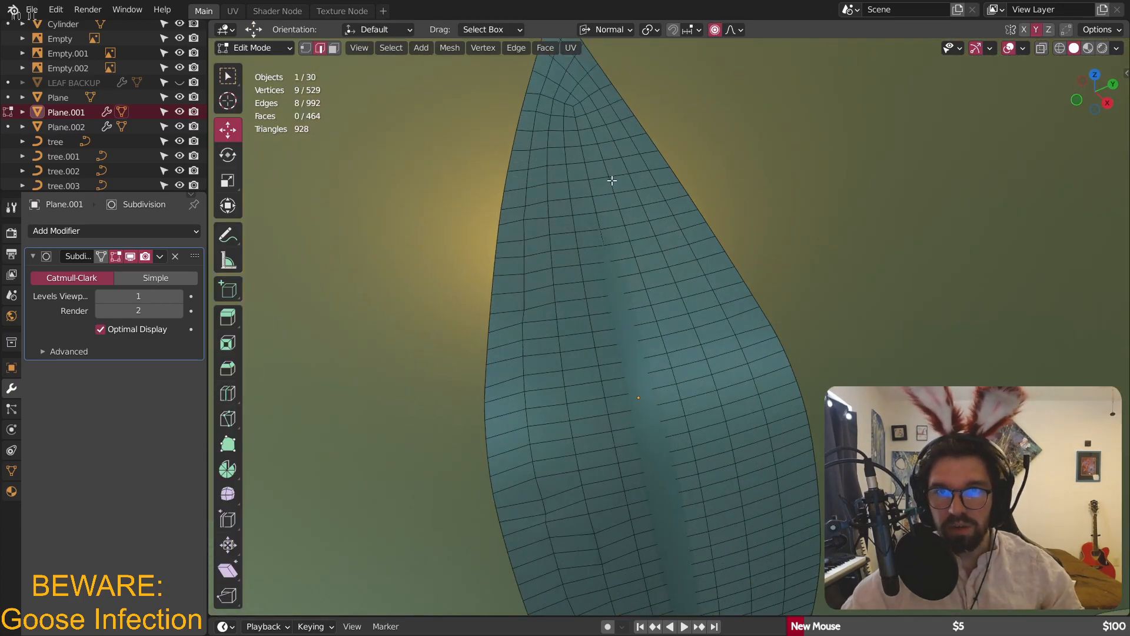
alt+shift+click(648, 252)
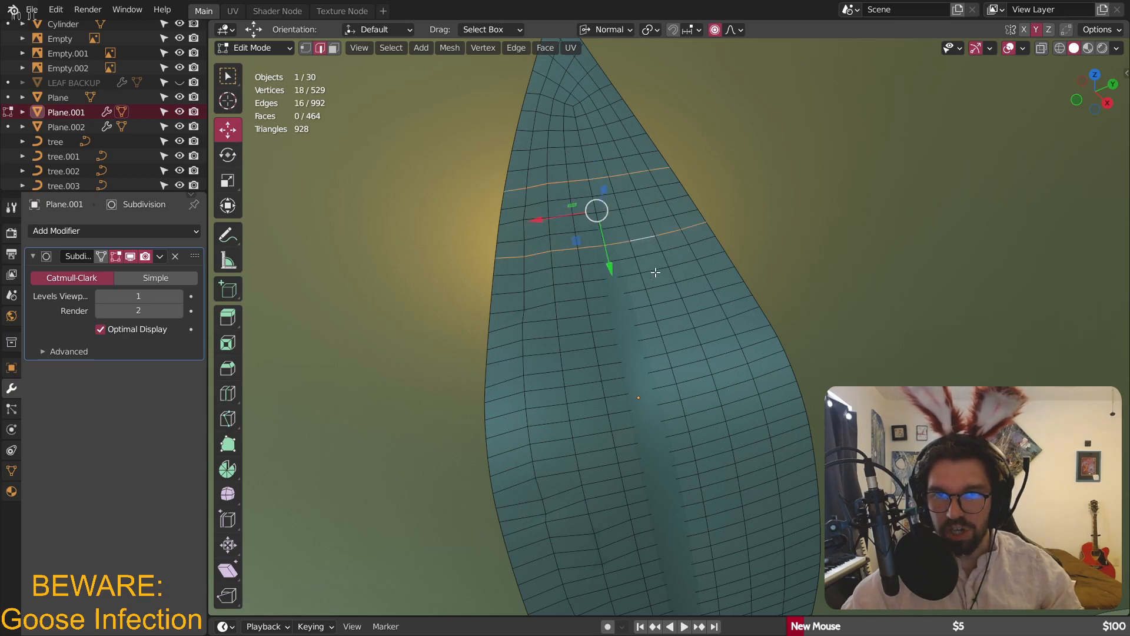
alt+shift+click(670, 316)
middle_drag(699, 400, 656, 305)
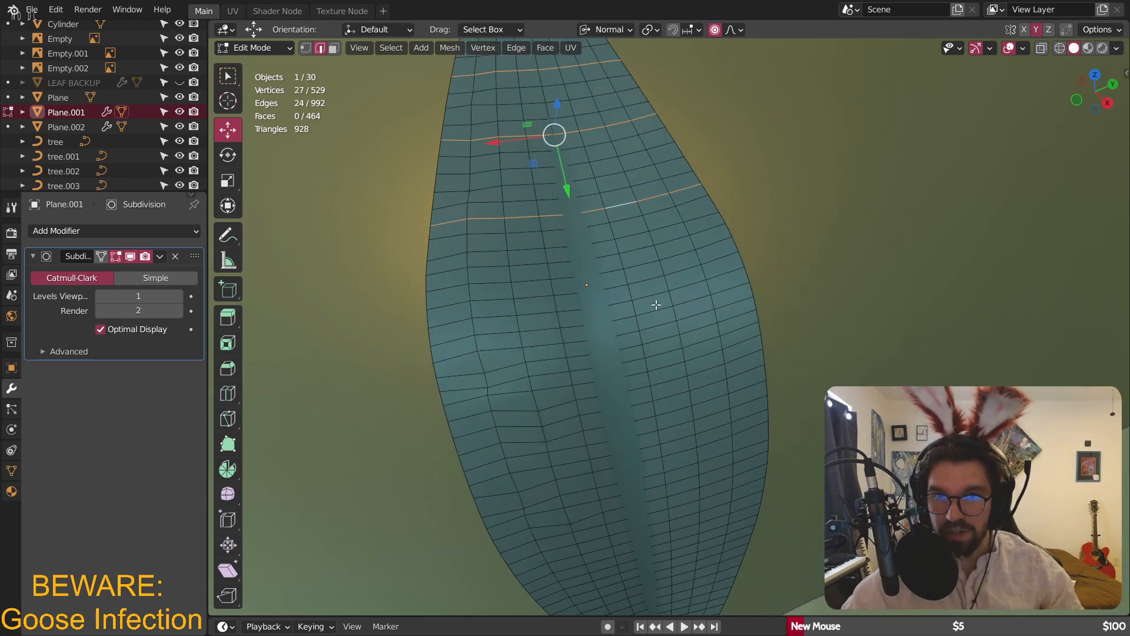
alt+shift+click(656, 315)
alt+shift+click(671, 419)
middle_drag(701, 464, 658, 226)
alt+shift+click(662, 372)
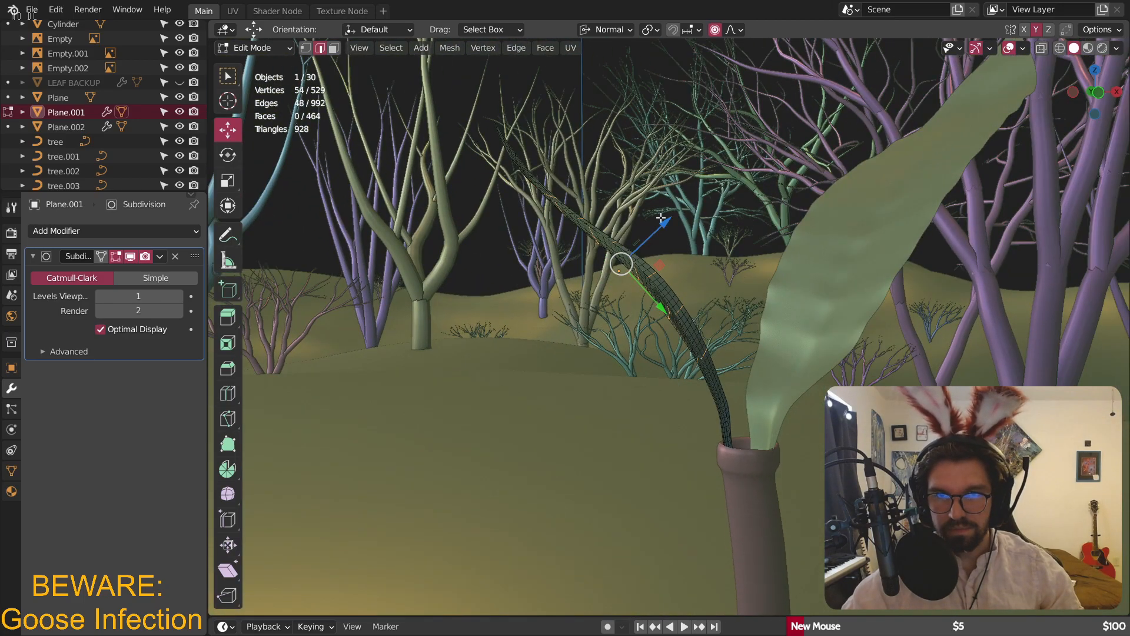
drag(657, 224, 649, 233)
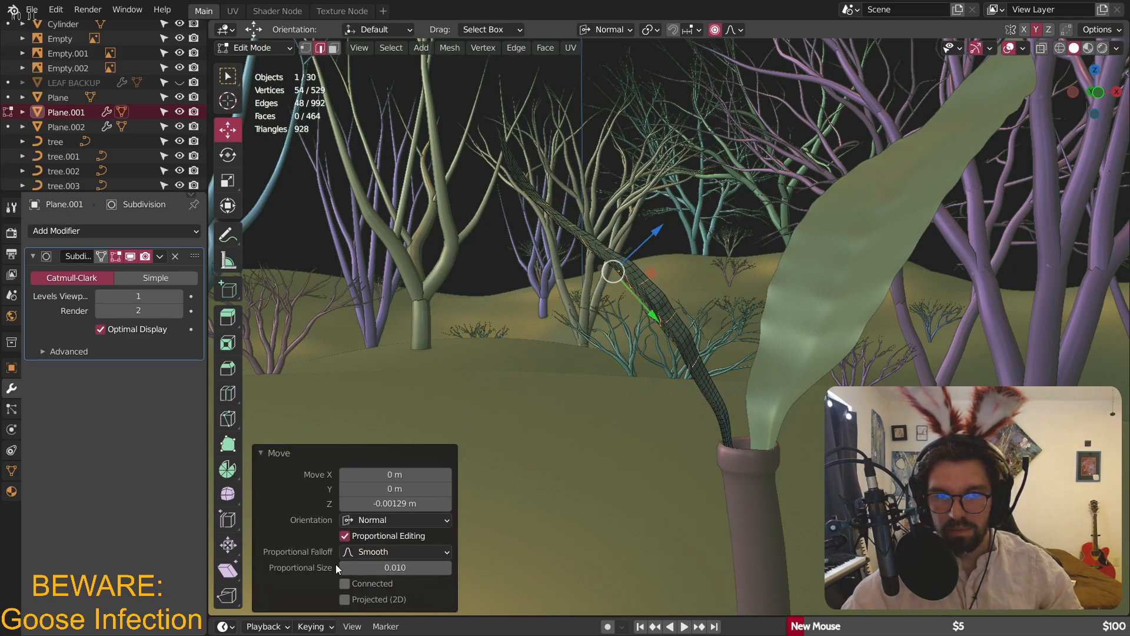
mouse_move(668, 253)
middle_down()
mouse_move(601, 275)
mouse_move(636, 298)
mouse_move(624, 295)
middle_up()
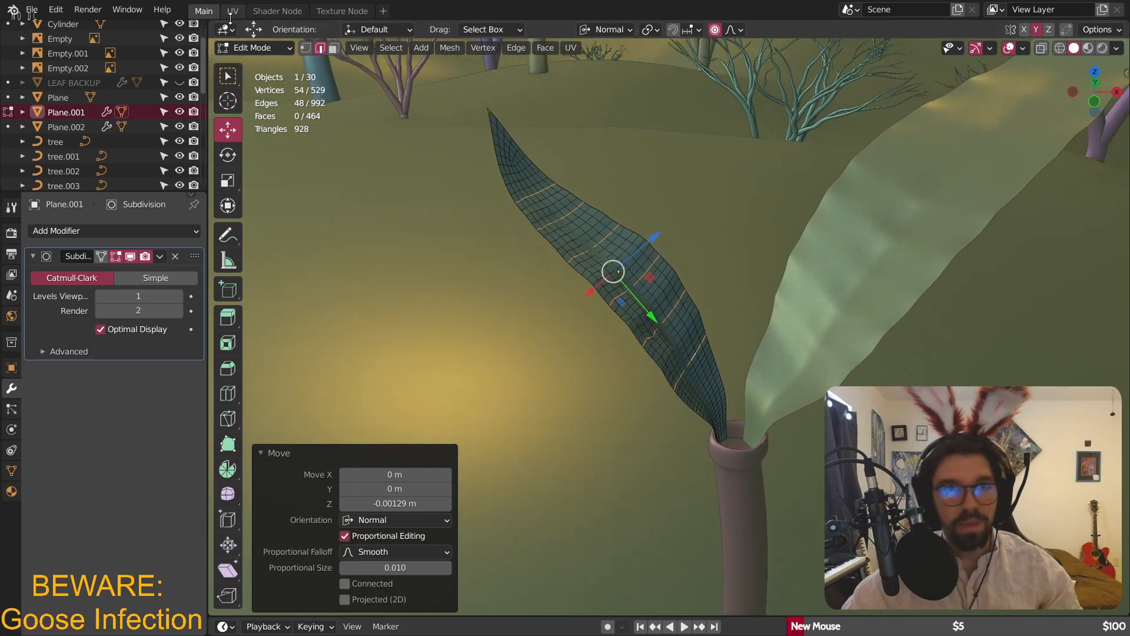
- Soften the small leaf's new ripples in Sculpt Mode using the Smooth brush at strength 0.352 and radius 197 px
click(254, 48)
click(279, 100)
mouse_move(661, 333)
middle_down()
mouse_move(719, 341)
mouse_move(730, 371)
middle_up()
middle_drag(610, 278, 642, 259)
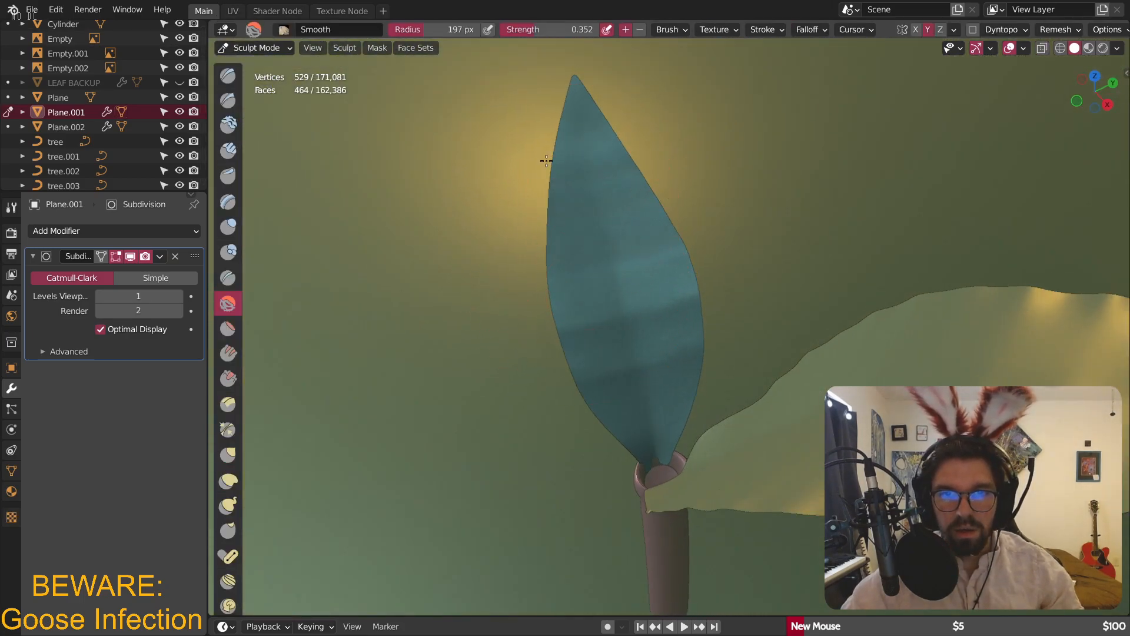
middle_drag(536, 190, 559, 303)
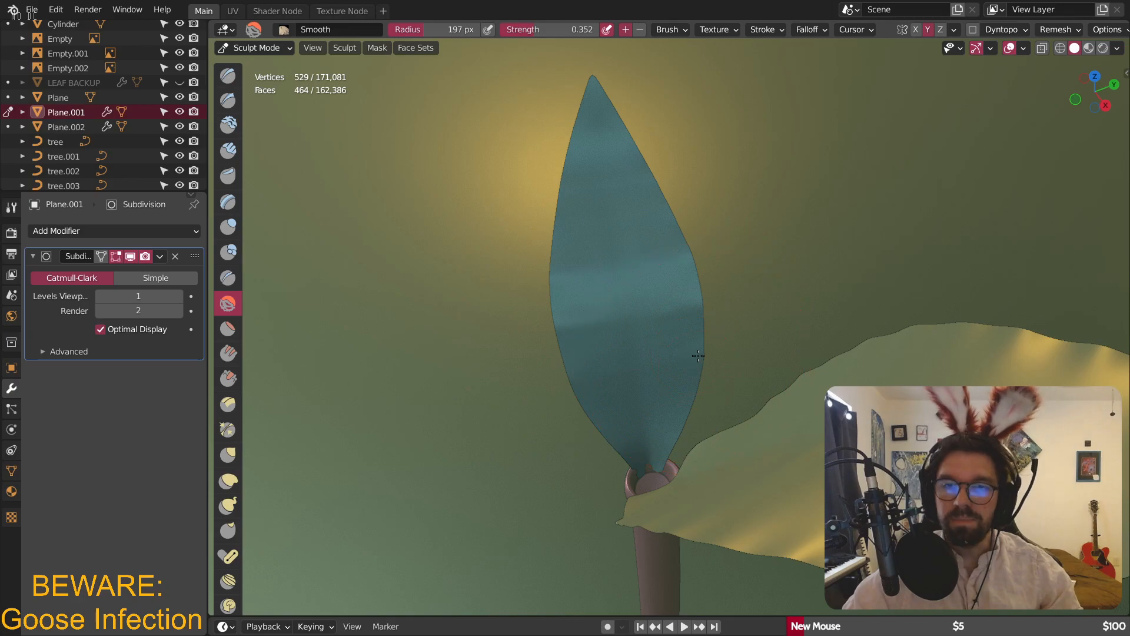
mouse_move(700, 380)
middle_down()
mouse_move(687, 270)
mouse_move(565, 248)
mouse_move(774, 245)
mouse_move(568, 292)
middle_up()
middle_drag(555, 255, 580, 358)
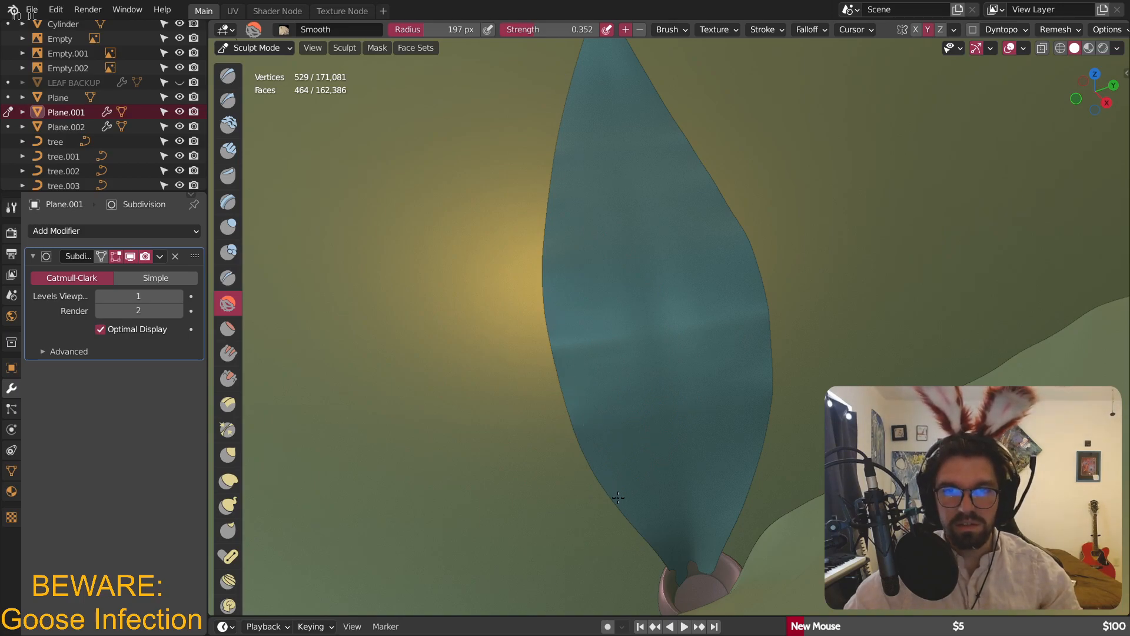
- Return the small leaf to Object Mode and show the sprout with rendered shading in the Shader Node workspace
scroll(588, 329, down, 4)
middle_drag(593, 338, 656, 282)
click(288, 47)
click(259, 59)
key(KP_Decimal)
middle_drag(586, 392, 804, 306)
click(277, 11)
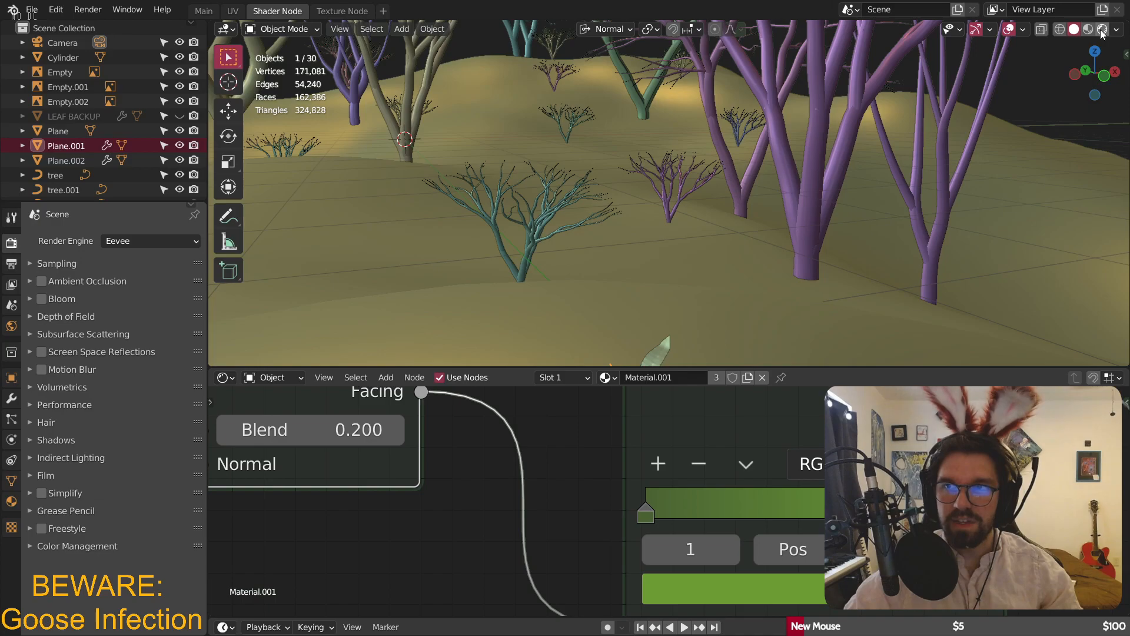
click(1102, 32)
shift+middle_drag(623, 360, 680, 257)
scroll(680, 257, up, 4)
- Examine the rendered leaves up close and check their modifiers
click(811, 168)
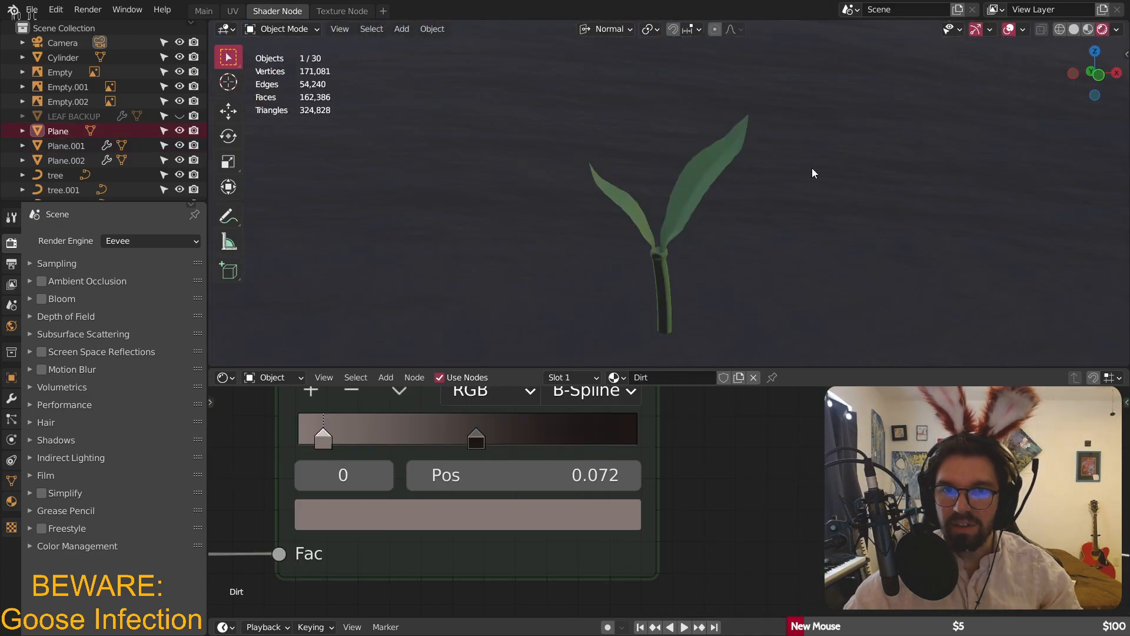
scroll(771, 182, up, 3)
scroll(606, 150, up, 2)
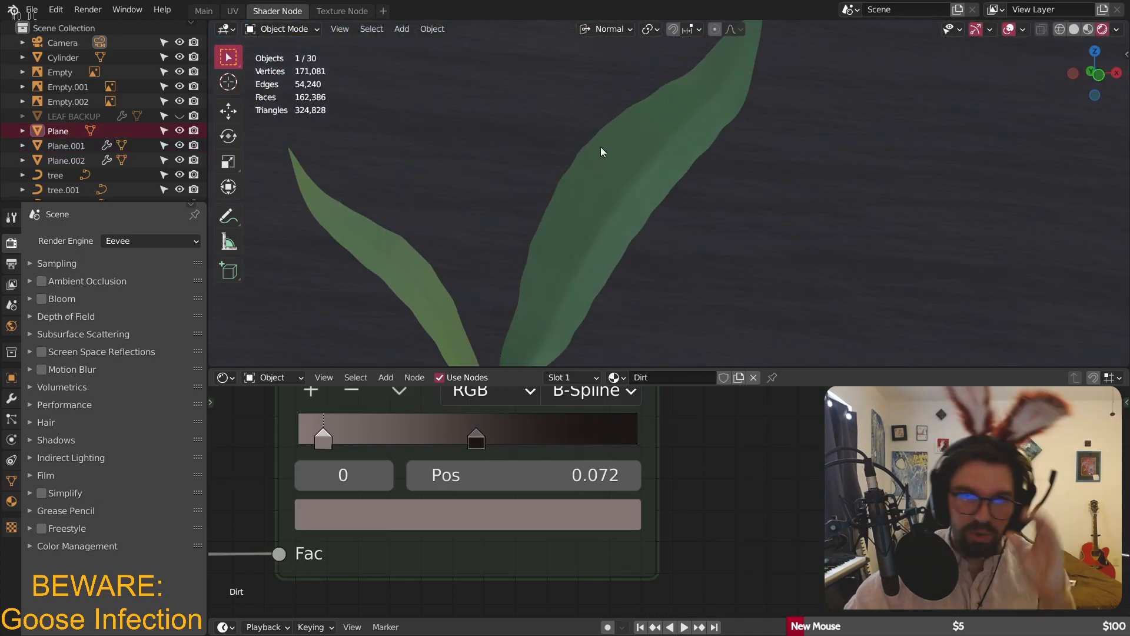
click(627, 198)
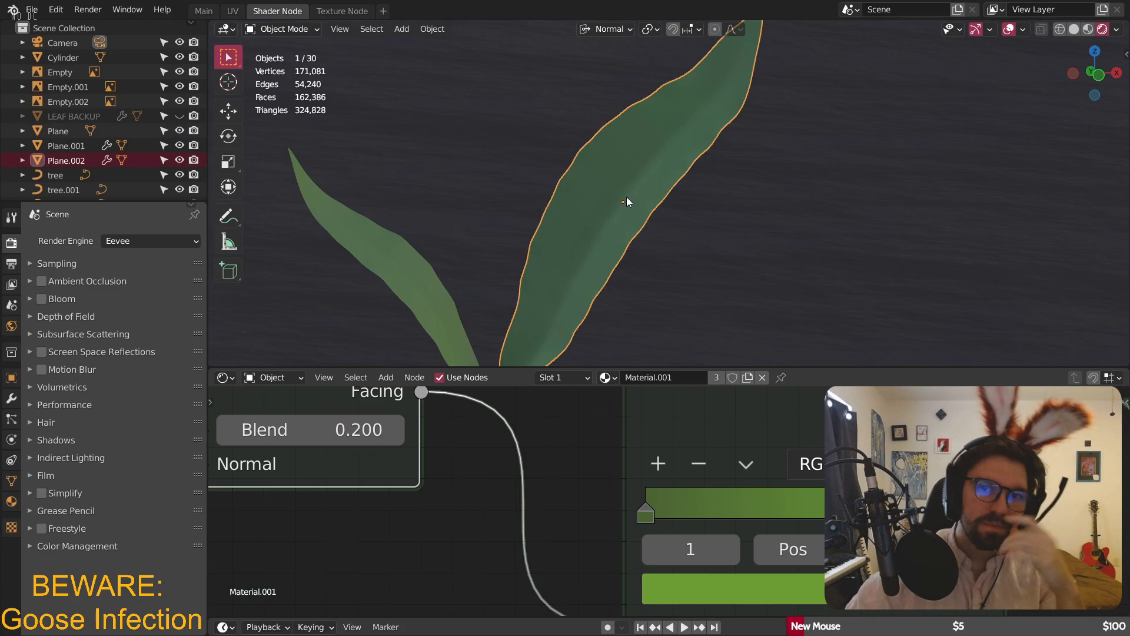
click(11, 378)
click(11, 399)
click(404, 256)
click(577, 236)
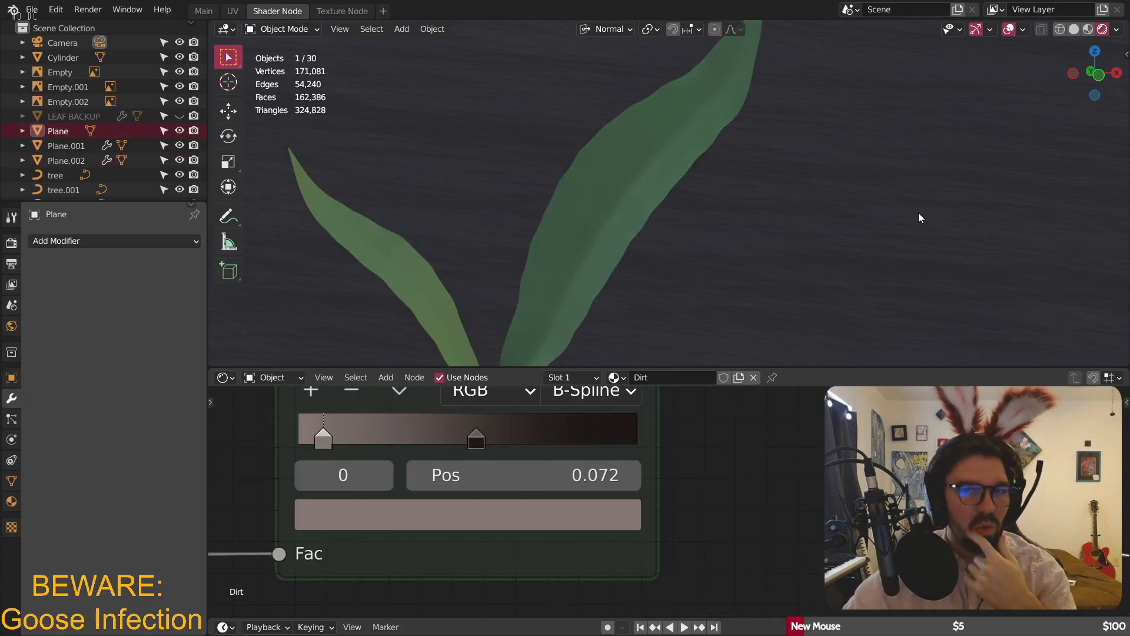
shift+middle_drag(781, 250, 665, 160)
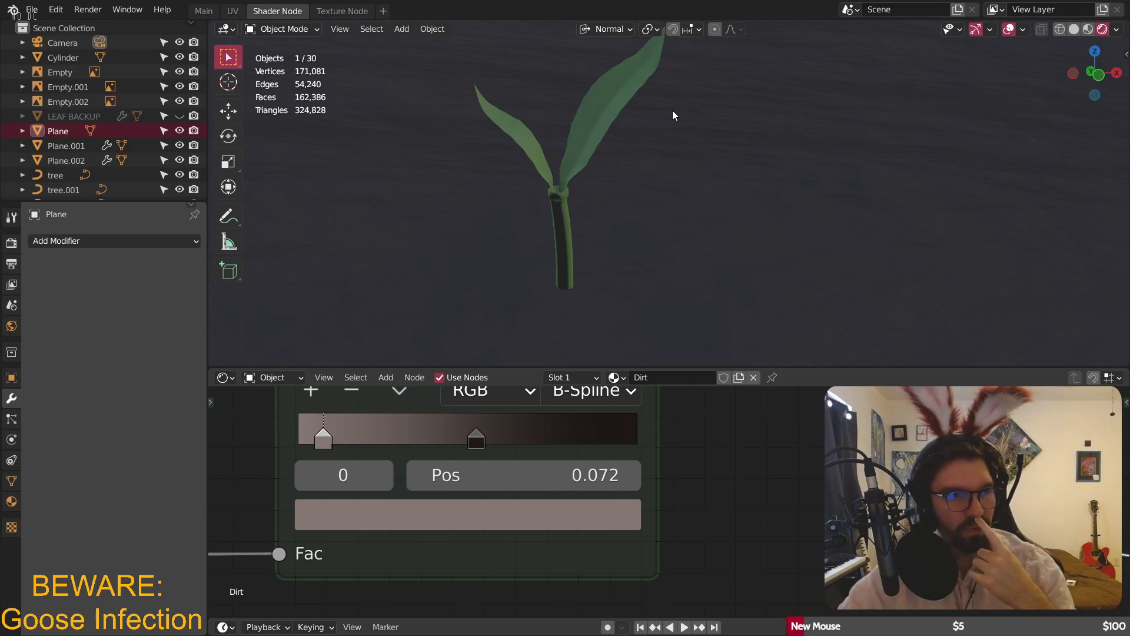
- Examine how the rendered sprout looks against the ground and trees of the wider scene
scroll(661, 247, down, 8)
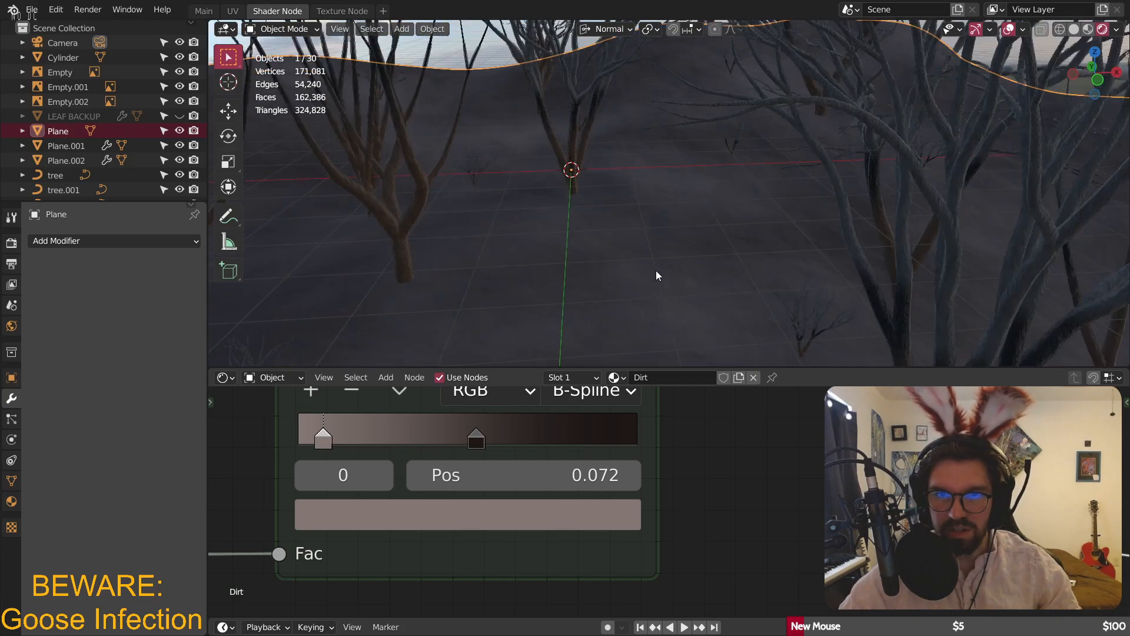
scroll(676, 259, down, 4)
shift+middle_drag(687, 328, 662, 209)
scroll(648, 259, up, 5)
scroll(627, 282, up, 6)
scroll(623, 256, up, 3)
shift+middle_drag(622, 256, 604, 286)
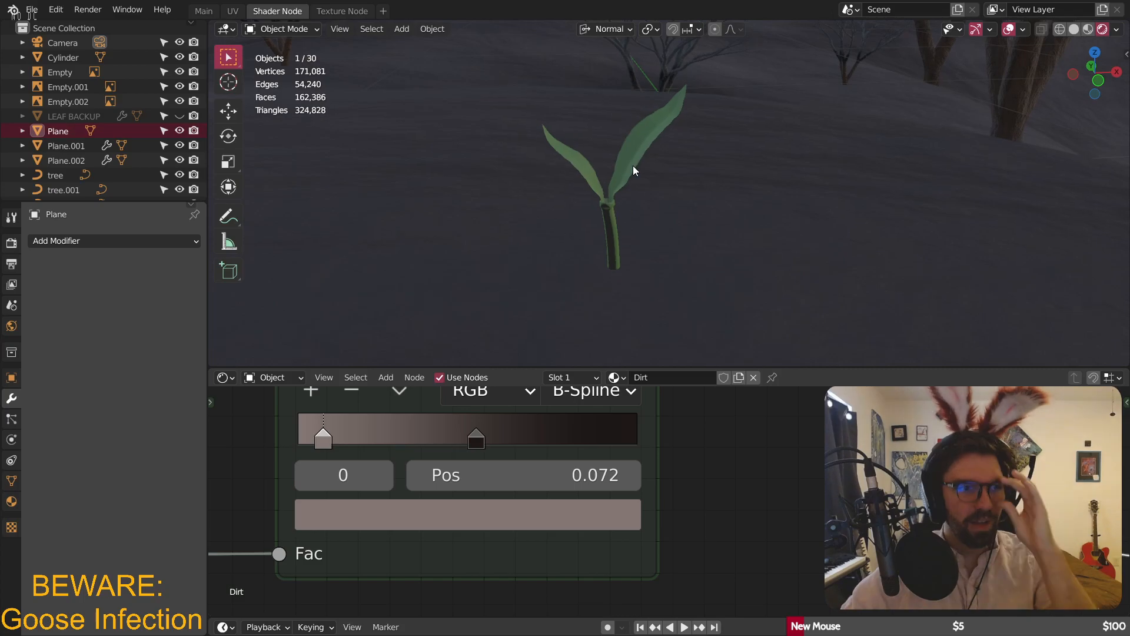
- Switch back to solid shading and survey the ground around the sprout and camera in the Main workspace
click(1075, 30)
scroll(790, 191, down, 5)
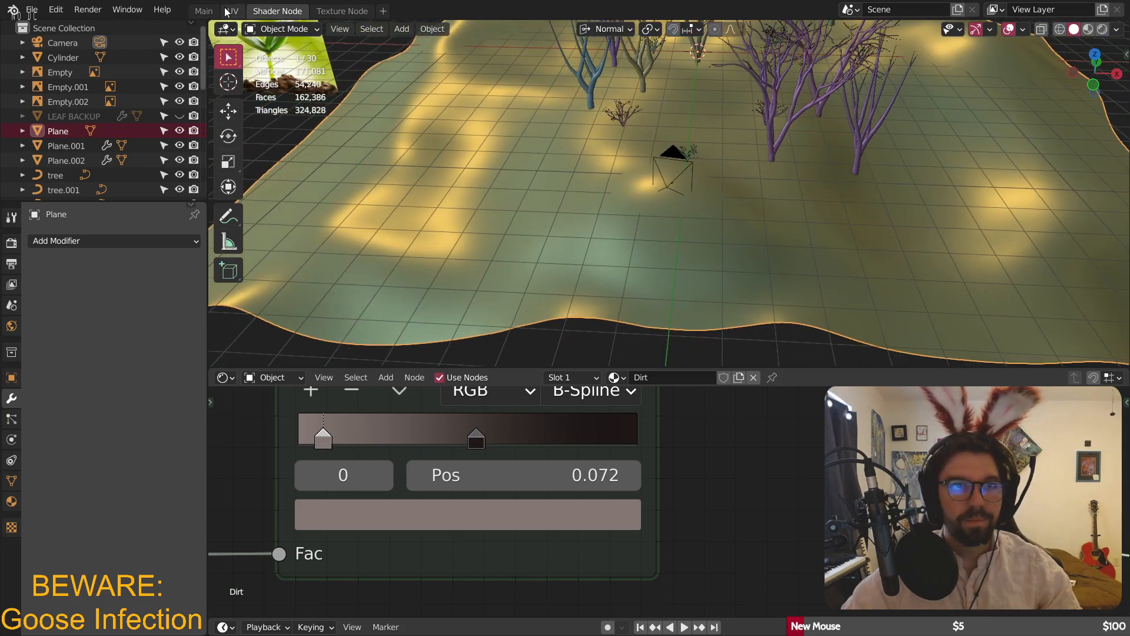
click(203, 11)
scroll(701, 300, down, 10)
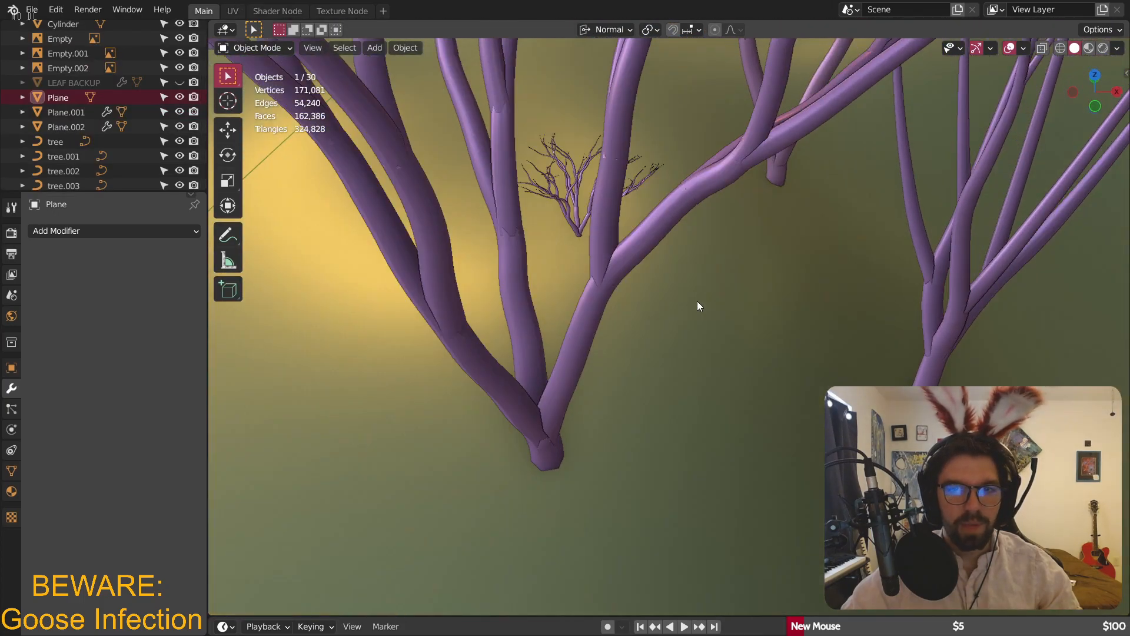
scroll(645, 257, up, 10)
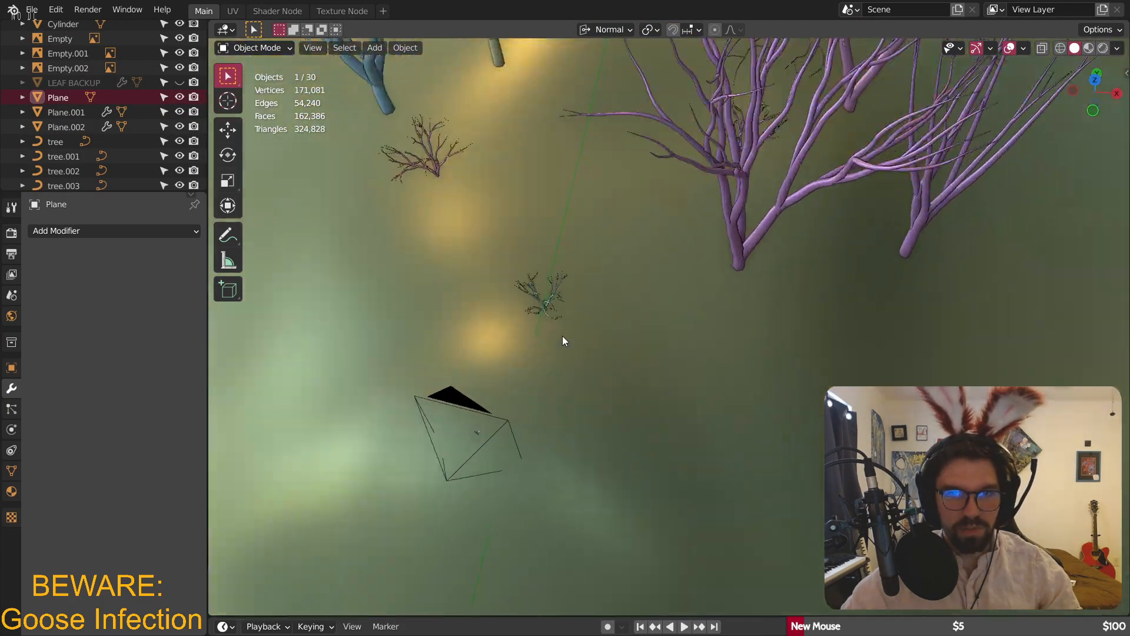
scroll(573, 307, down, 3)
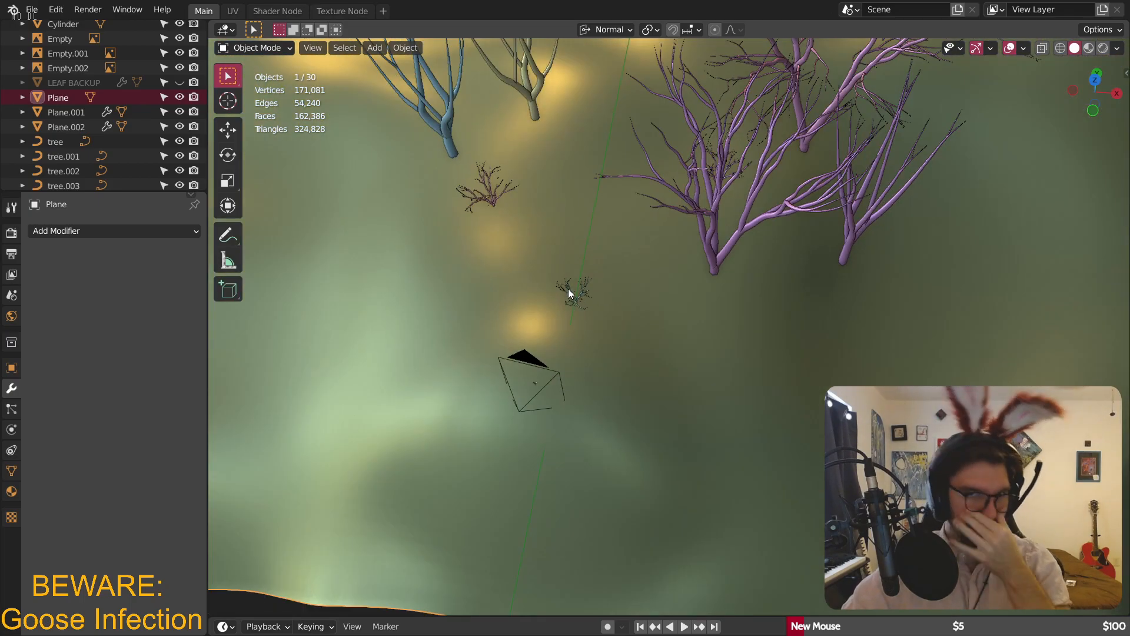
scroll(595, 412, up, 8)
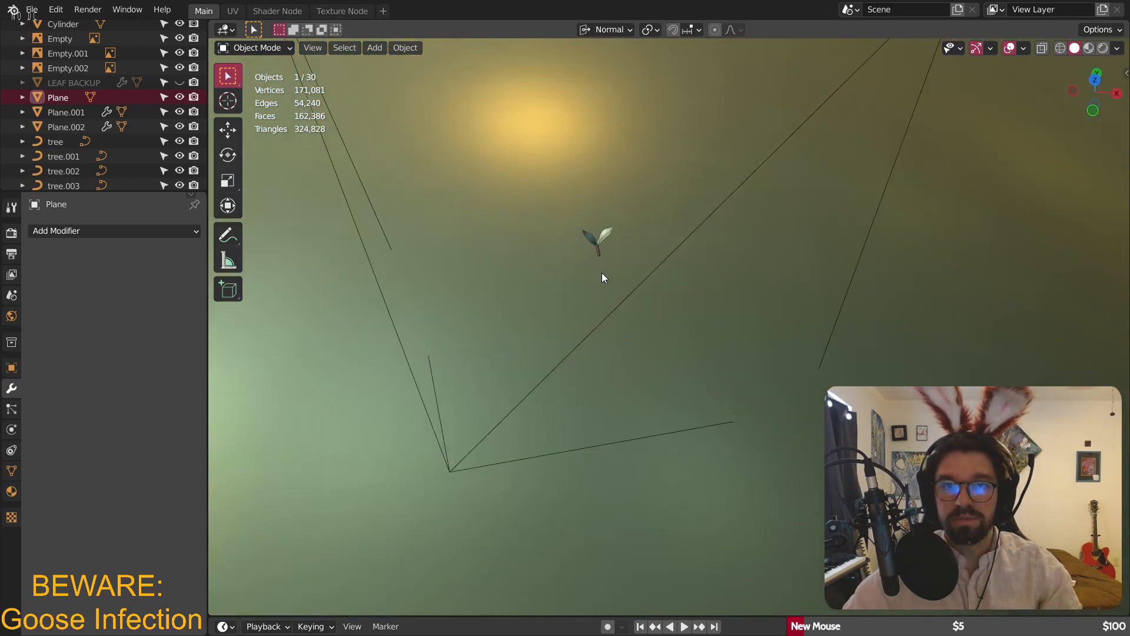
middle_drag(682, 289, 453, 296)
scroll(465, 265, up, 5)
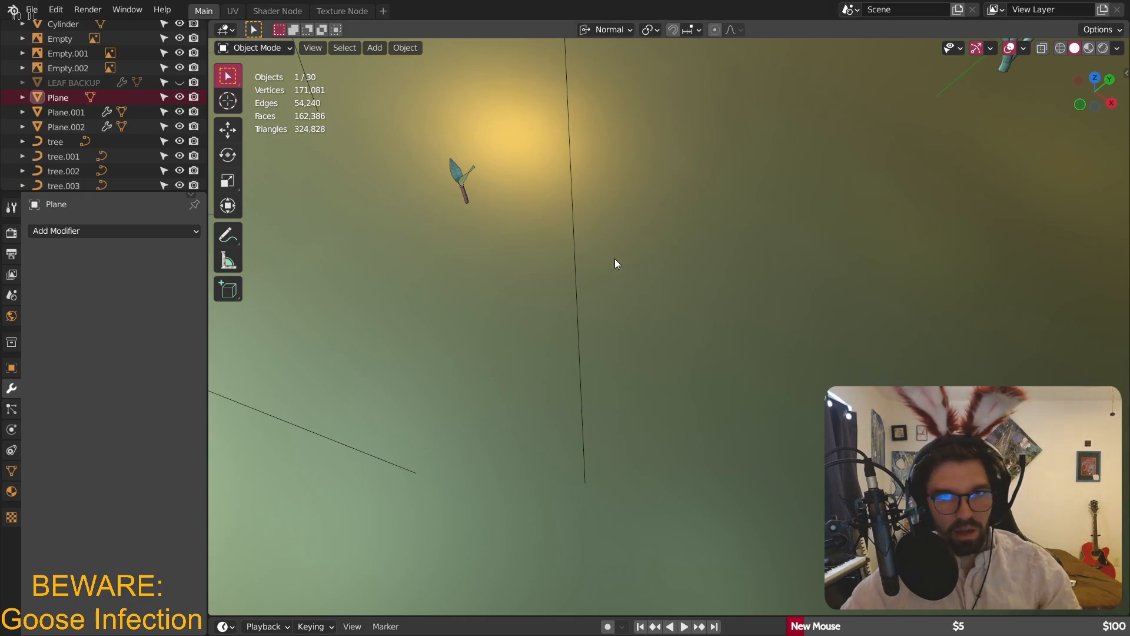
scroll(582, 252, down, 4)
middle_drag(588, 224, 675, 299)
scroll(588, 295, up, 6)
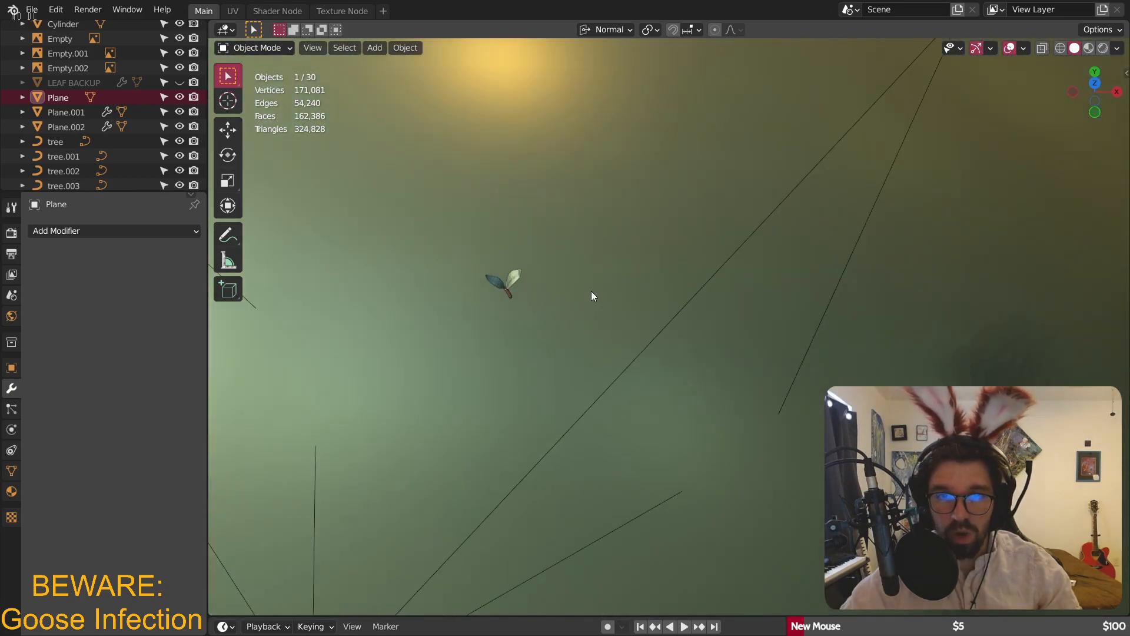
scroll(606, 287, down, 3)
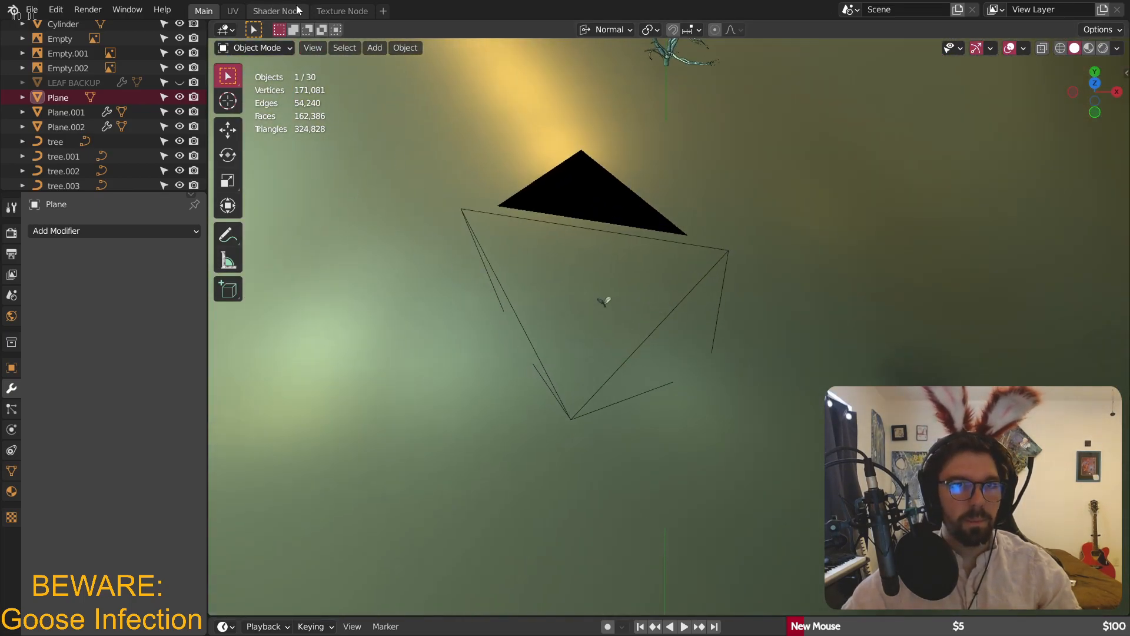
- Move the Dirt material's ColorRamp node closer to the Noise Texture, making room before the Principled shader
click(278, 11)
scroll(691, 420, down, 12)
middle_drag(826, 459, 783, 463)
scroll(709, 483, up, 5)
scroll(820, 487, down, 12)
scroll(787, 487, up, 6)
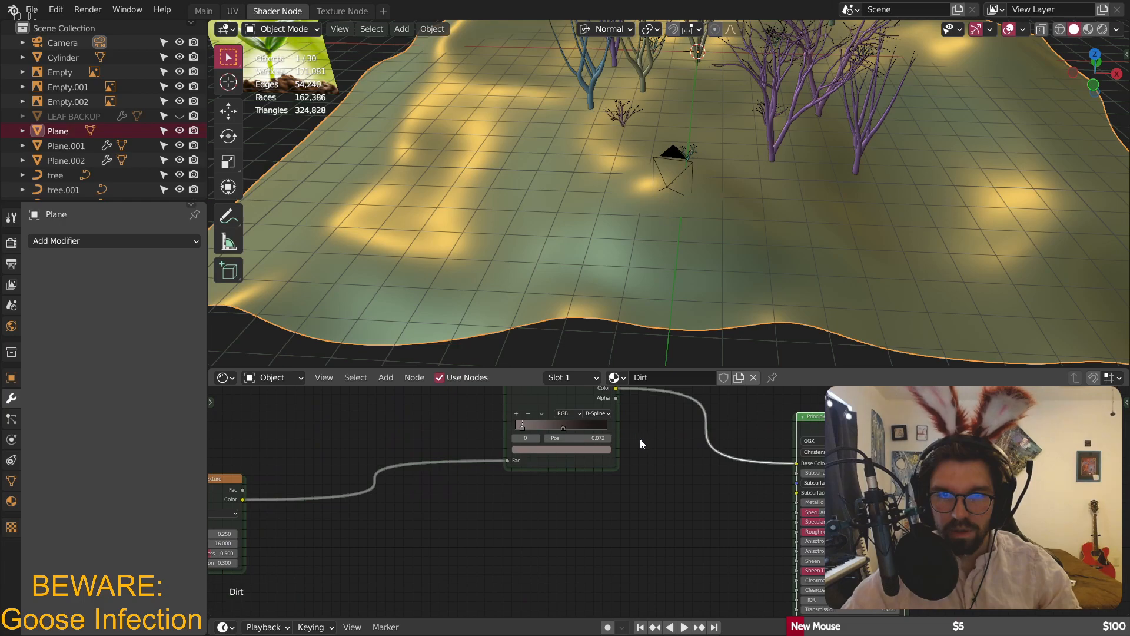
middle_drag(638, 438, 719, 486)
drag(628, 427, 409, 408)
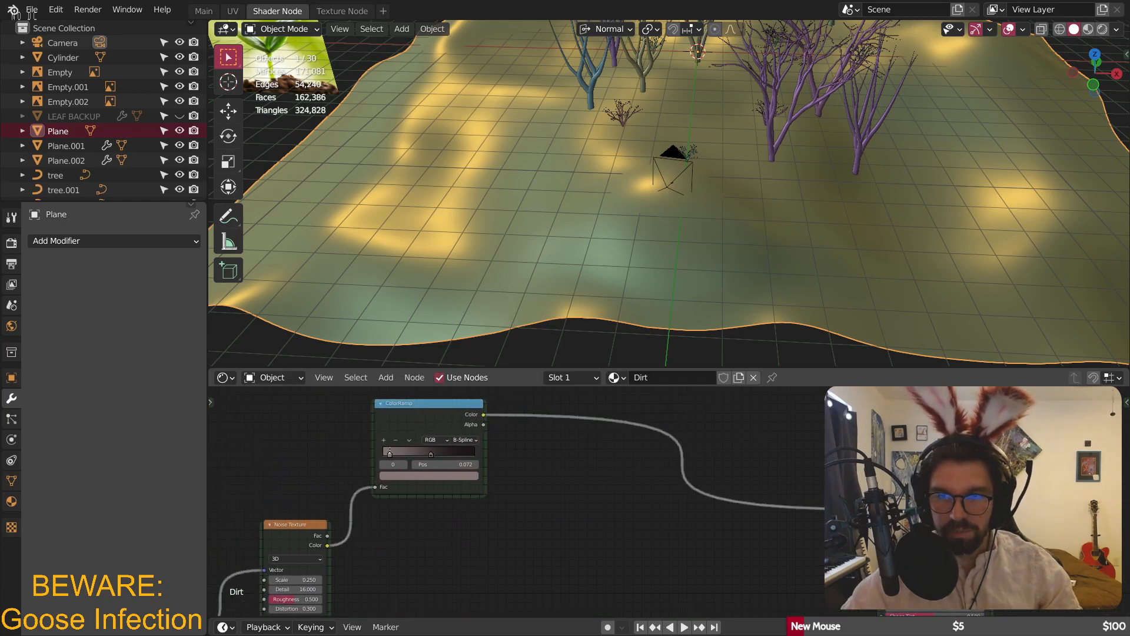
- Add an Image Texture node on the link into the Dirt shader's Base Color, replacing the ColorRamp connection
key(shift+a)
mouse_move(602, 436)
click(722, 330)
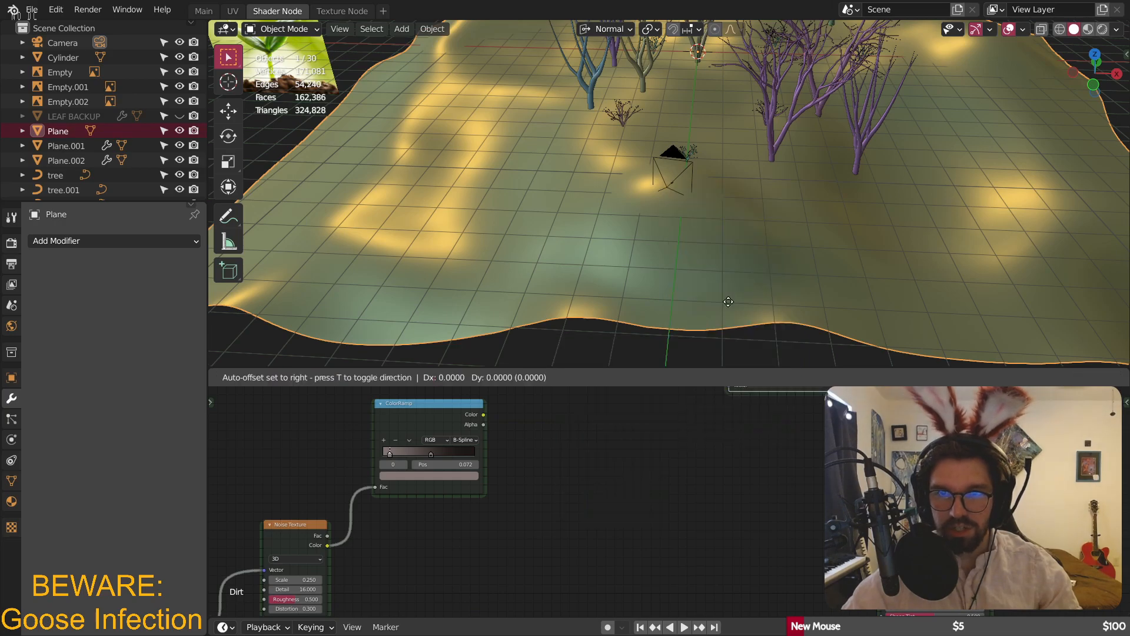
click(715, 434)
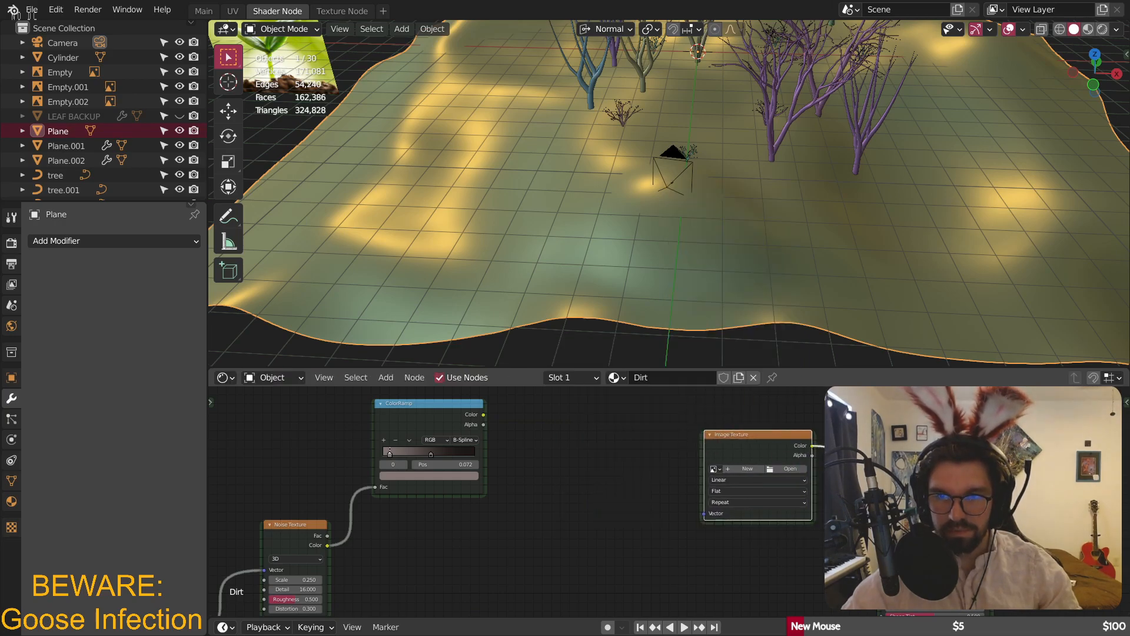
- Create a blank 1024 × 1024 px image with alpha in the Dirt material's Image Texture node
scroll(692, 141, up, 6)
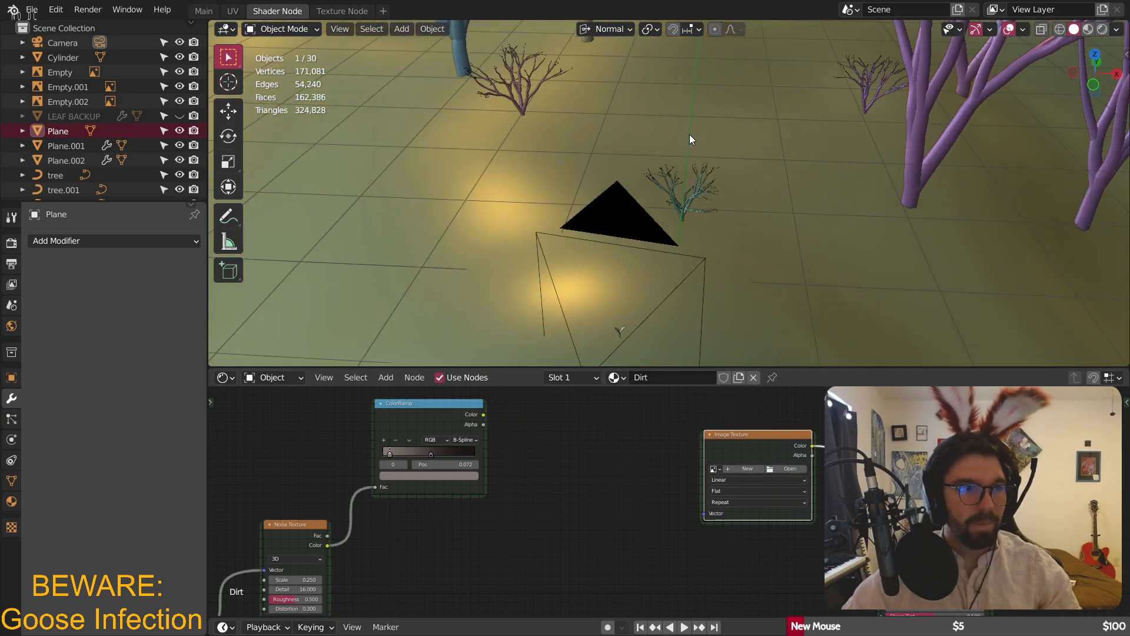
shift+middle_drag(714, 278, 520, 227)
scroll(520, 227, up, 6)
scroll(552, 234, up, 3)
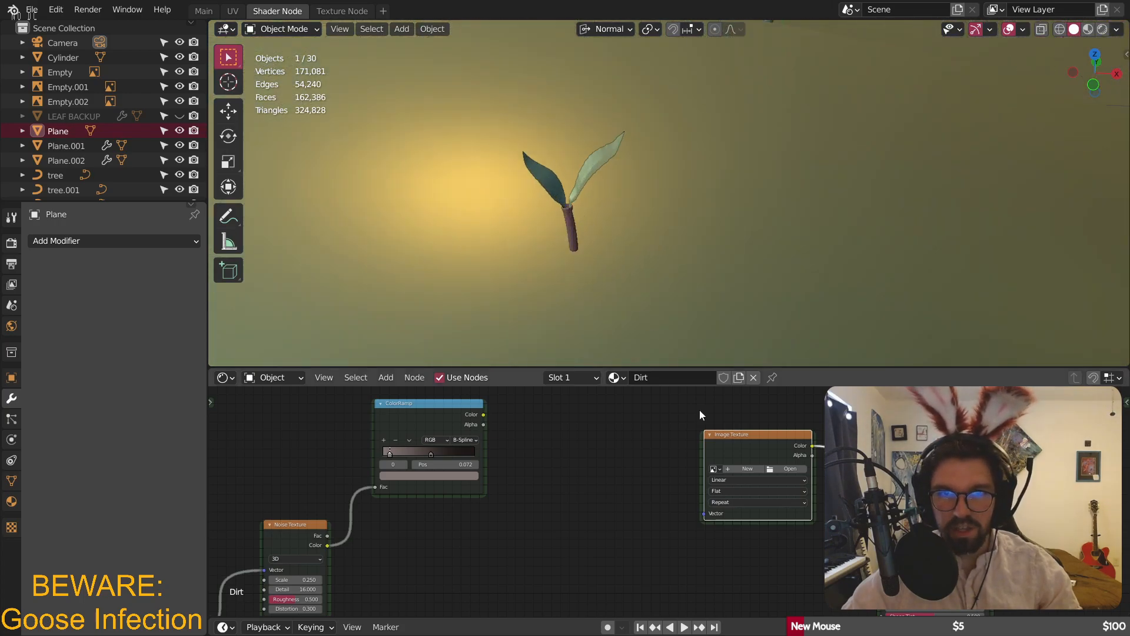
scroll(740, 468, up, 5)
click(740, 468)
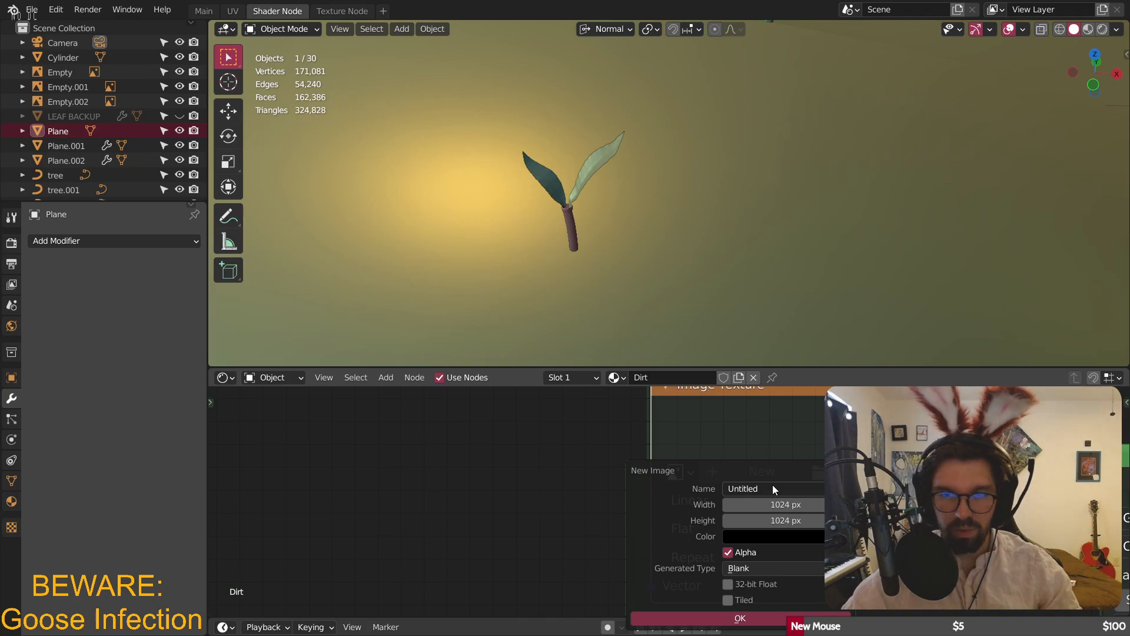
click(741, 618)
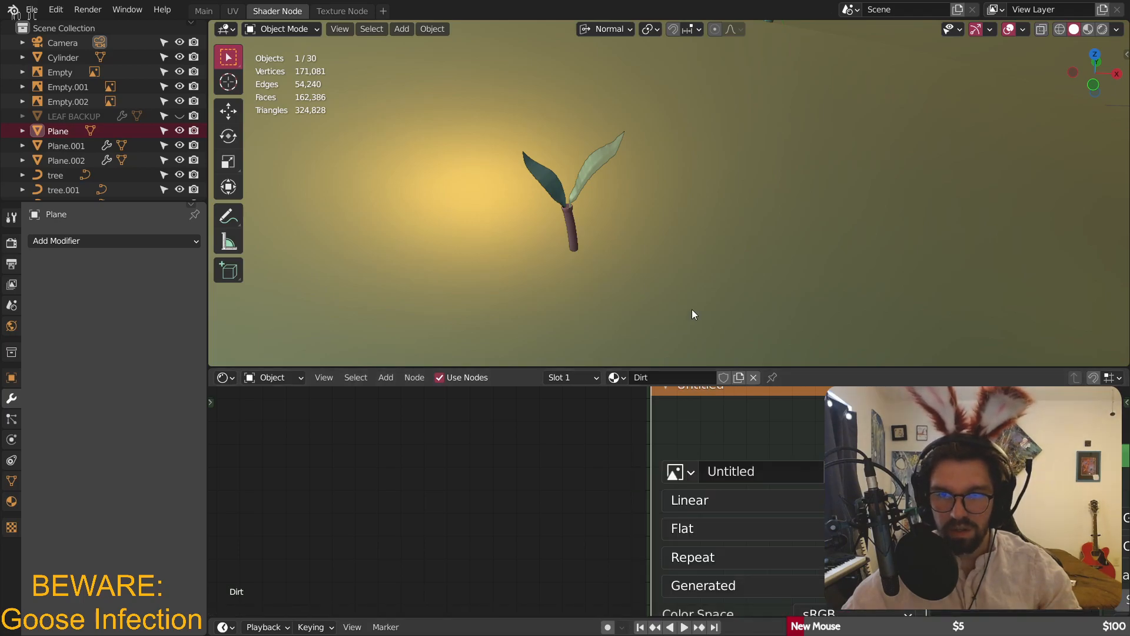
middle_drag(666, 181, 626, 164)
scroll(626, 164, down, 5)
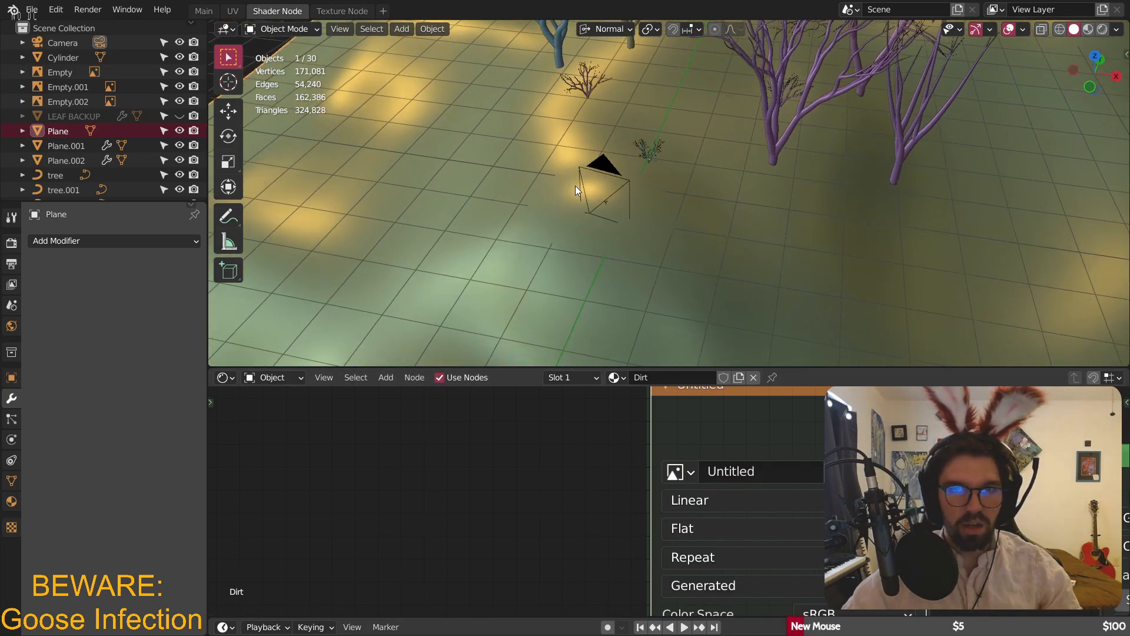
- Focus on the small sprout and put the ground plane into Texture Paint mode
scroll(609, 202, up, 4)
scroll(612, 203, up, 8)
scroll(561, 217, down, 4)
shift+middle_drag(561, 218, 711, 174)
scroll(743, 277, down, 4)
scroll(711, 174, down, 2)
scroll(638, 213, up, 7)
scroll(648, 207, down, 4)
shift+middle_drag(648, 208, 550, 213)
scroll(694, 247, down, 4)
scroll(549, 214, up, 3)
scroll(550, 214, up, 4)
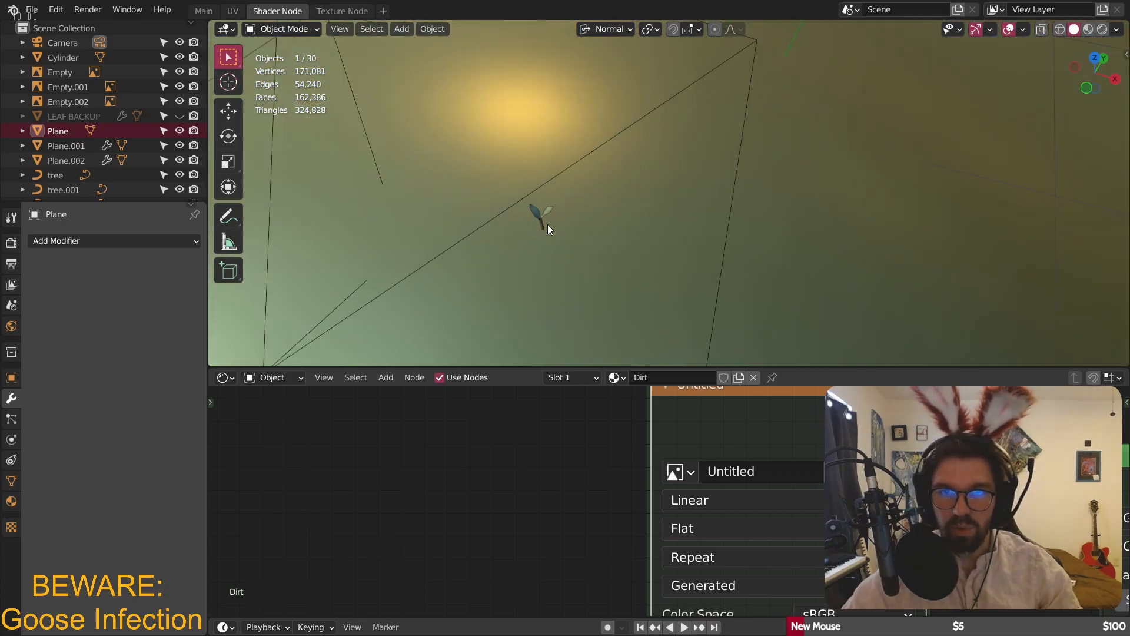
click(299, 31)
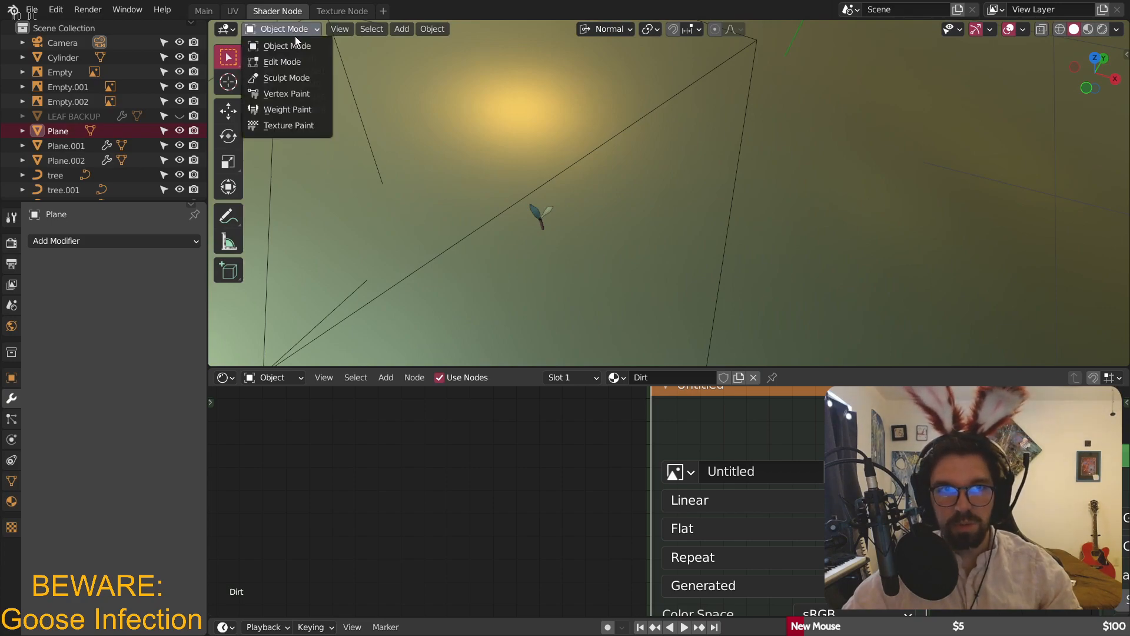
click(282, 125)
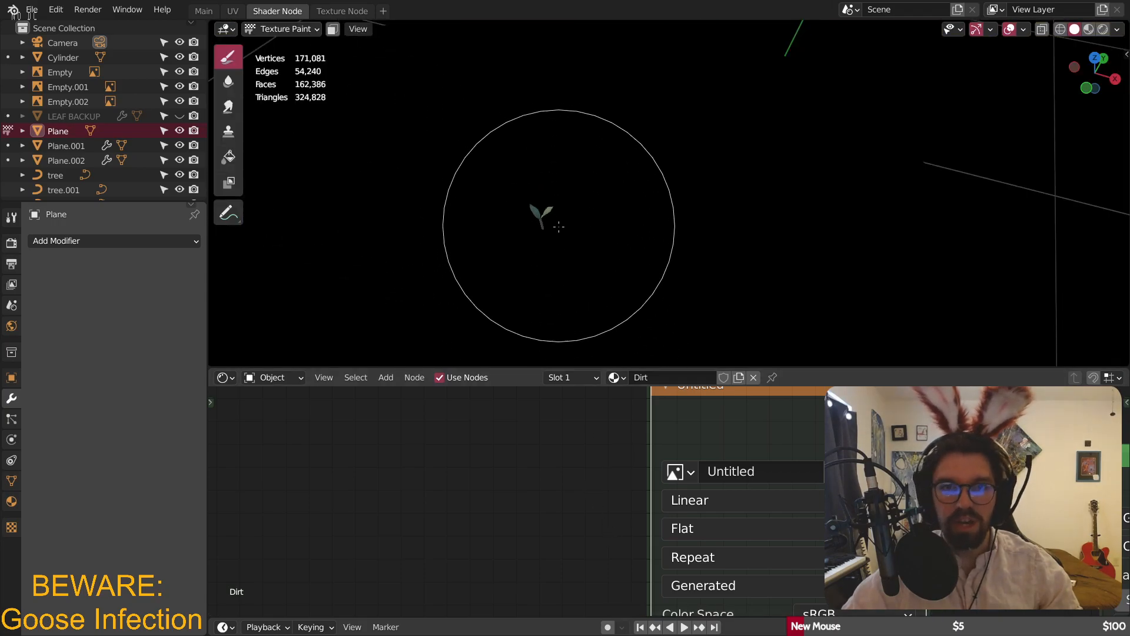
- Shrink the paint brush, try a stroke on the ground beside the sprout and undo it
key(f)
click(576, 243)
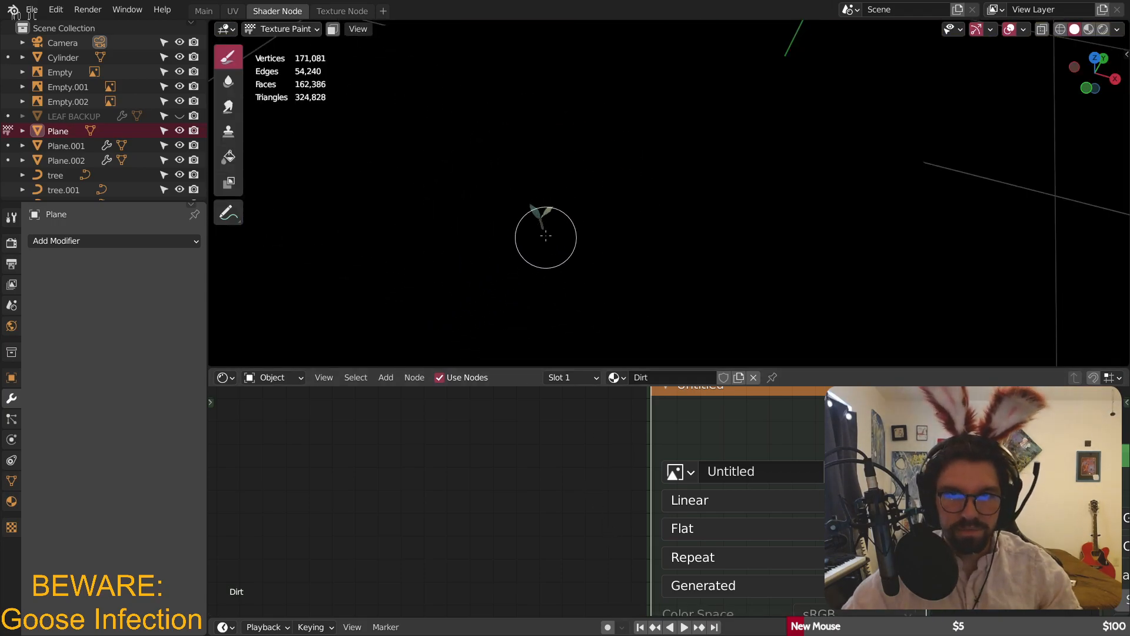
scroll(545, 242, up, 4)
mouse_move(575, 235)
mouse_down()
mouse_move(530, 270)
mouse_move(462, 202)
mouse_move(581, 187)
mouse_move(429, 244)
mouse_move(582, 164)
mouse_move(601, 255)
mouse_up()
key(ctrl+z)
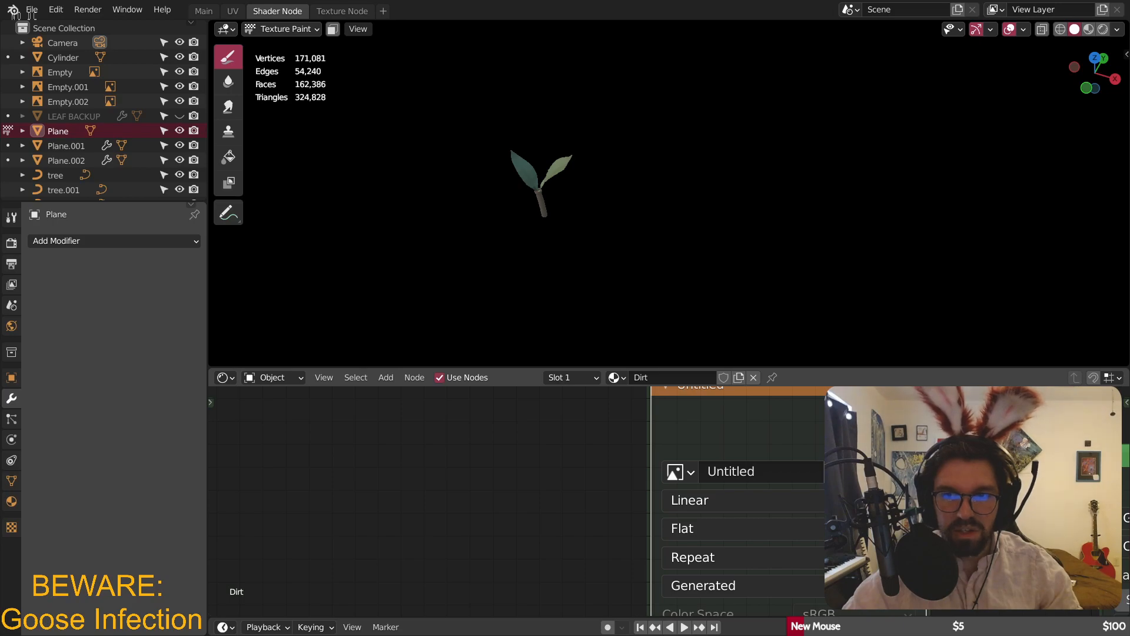
- Replace the Dirt Image Texture node's image with a new blank alpha image 4000 px wide
click(905, 472)
click(768, 474)
click(820, 499)
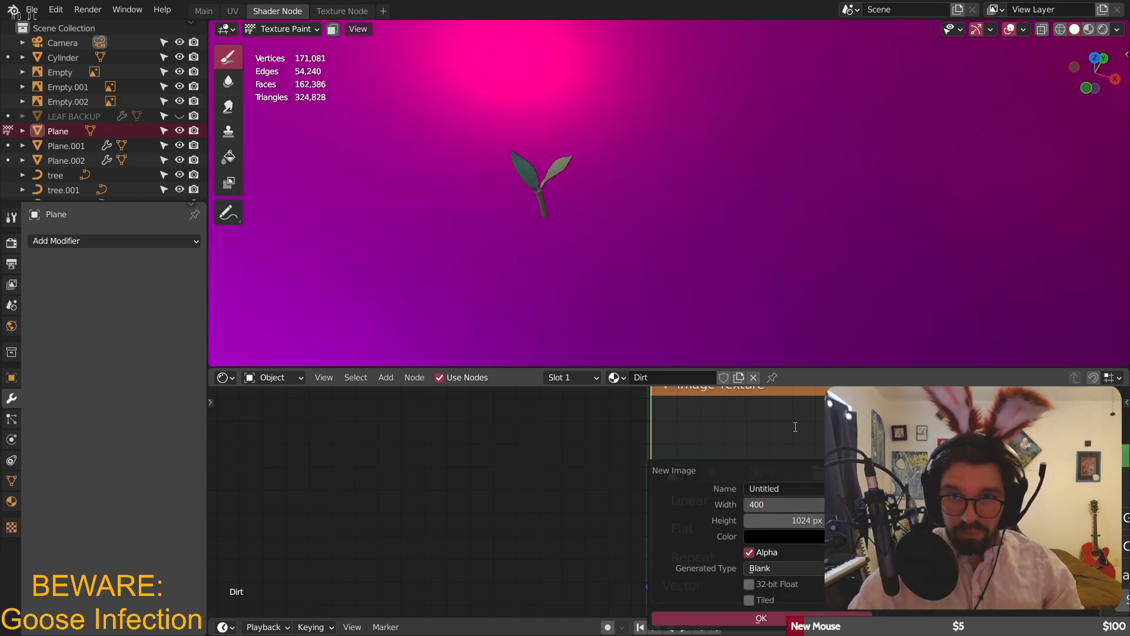
key(Return)
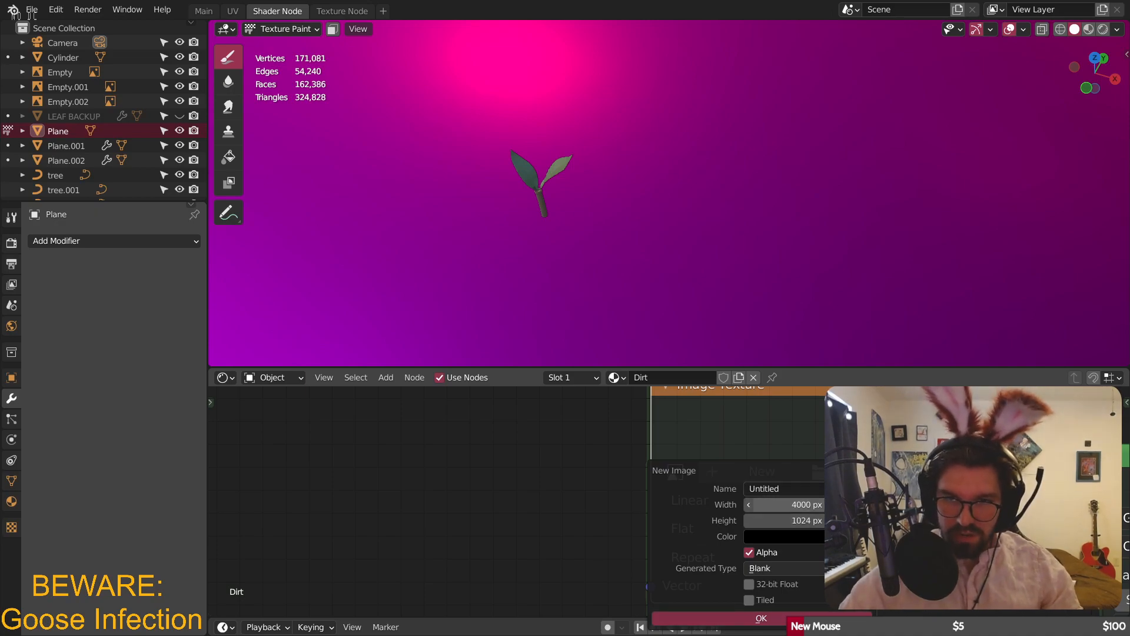
drag(815, 505, 813, 612)
key(Return)
click(761, 617)
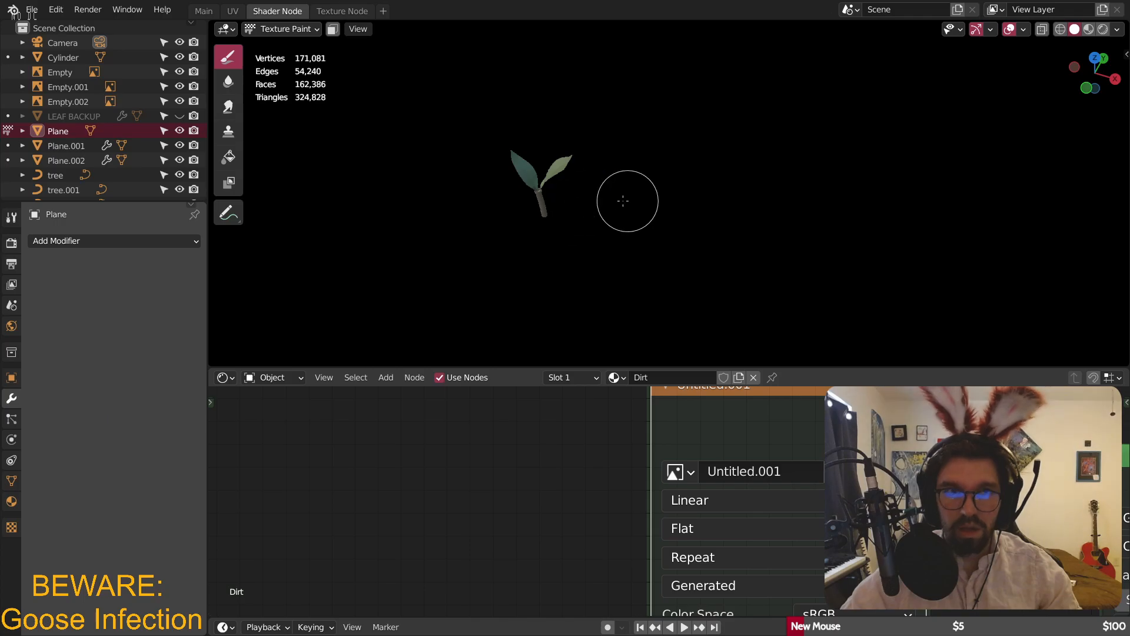
- Re-enter Texture Paint mode and paint a broad white patch on the ground all around the sprout
click(279, 30)
click(280, 45)
click(283, 29)
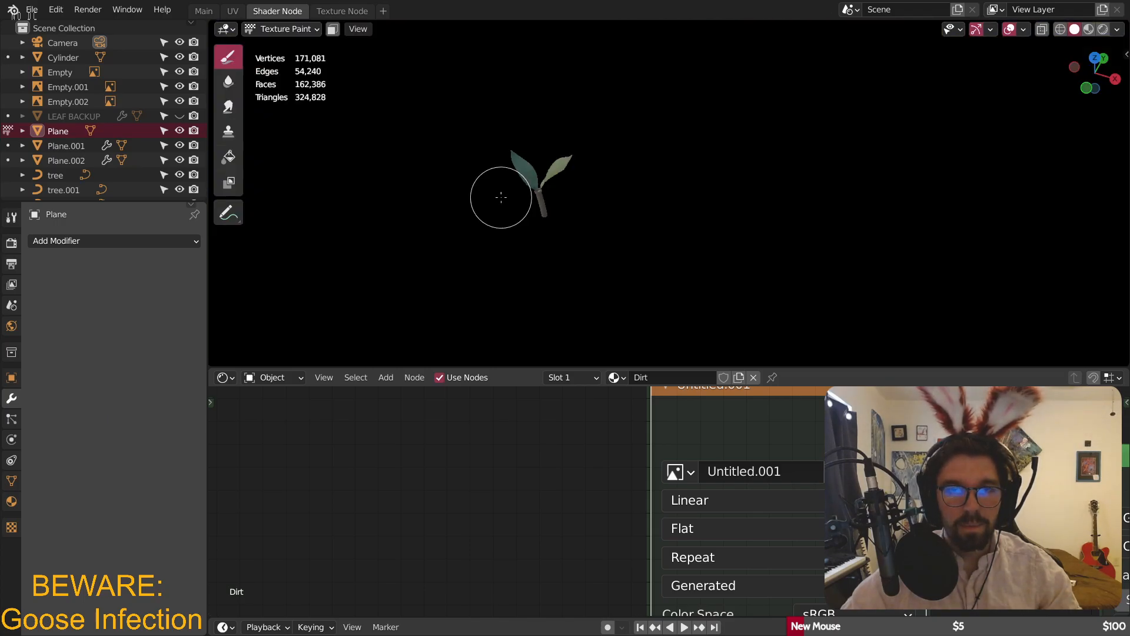
drag(618, 171, 579, 194)
mouse_move(612, 143)
mouse_down()
mouse_move(549, 283)
mouse_move(524, 192)
mouse_move(535, 197)
mouse_move(502, 277)
mouse_move(550, 280)
mouse_move(477, 228)
mouse_move(474, 182)
mouse_move(506, 220)
mouse_up()
scroll(605, 232, down, 3)
mouse_move(605, 232)
middle_down()
mouse_move(500, 220)
mouse_move(569, 214)
mouse_move(585, 242)
mouse_move(598, 231)
mouse_move(624, 243)
mouse_move(580, 220)
middle_up()
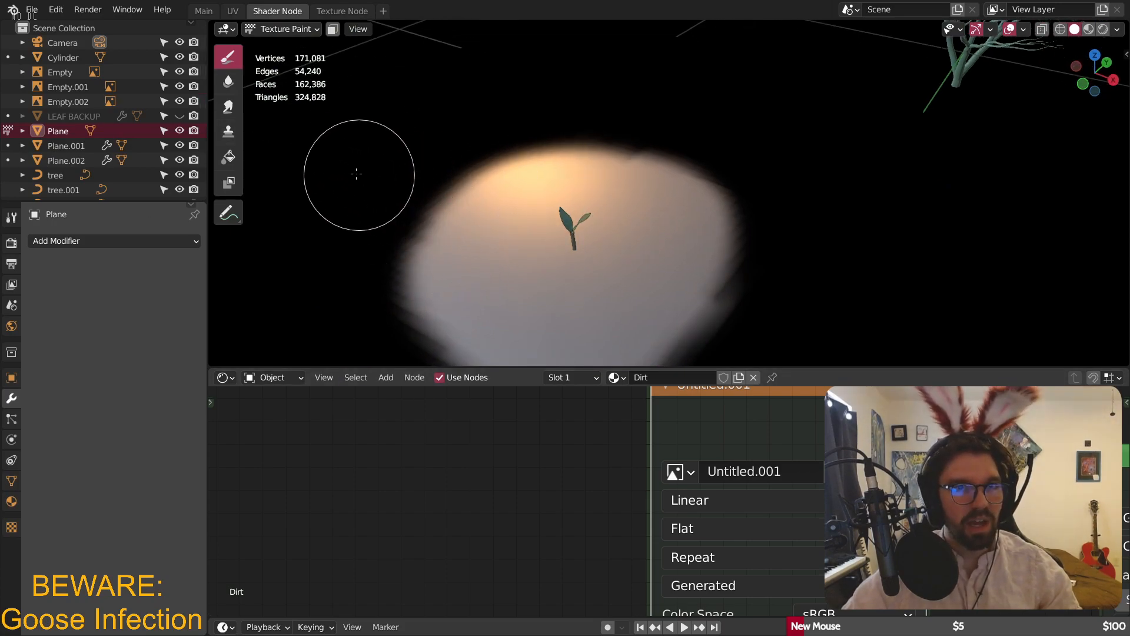
- Smear the edges of the white patch around the sprout so it blends softly into the black ground
click(238, 104)
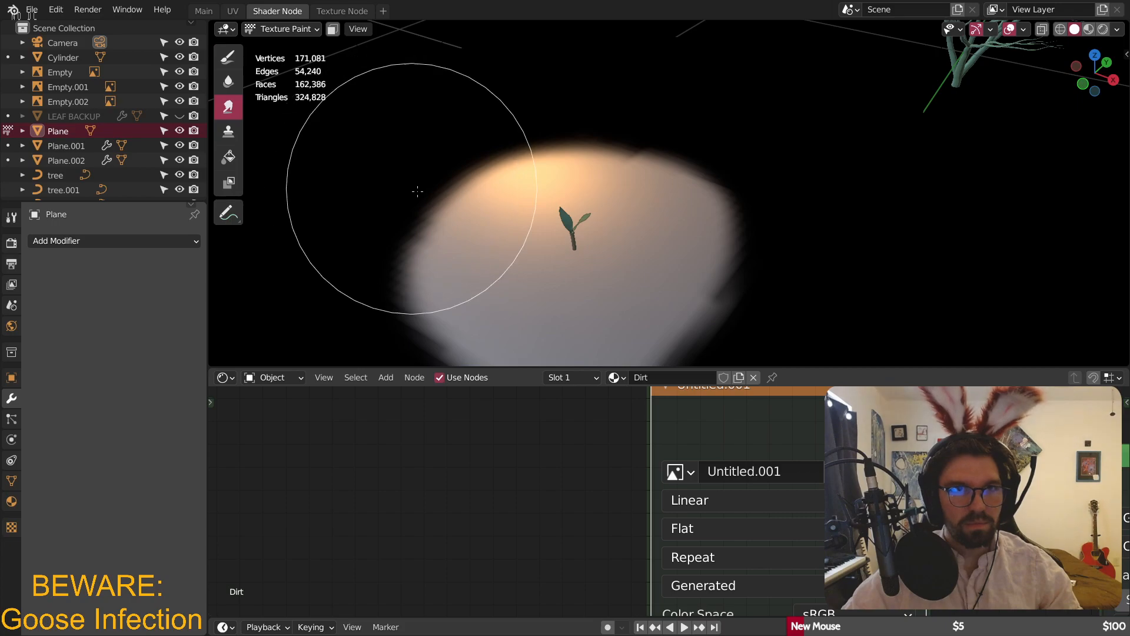
mouse_move(582, 238)
mouse_down()
mouse_move(551, 270)
mouse_move(596, 244)
mouse_move(564, 200)
mouse_move(580, 270)
mouse_move(546, 235)
mouse_move(626, 263)
mouse_up()
mouse_move(626, 262)
middle_down()
mouse_move(593, 313)
mouse_move(649, 231)
middle_up()
drag(593, 199, 601, 206)
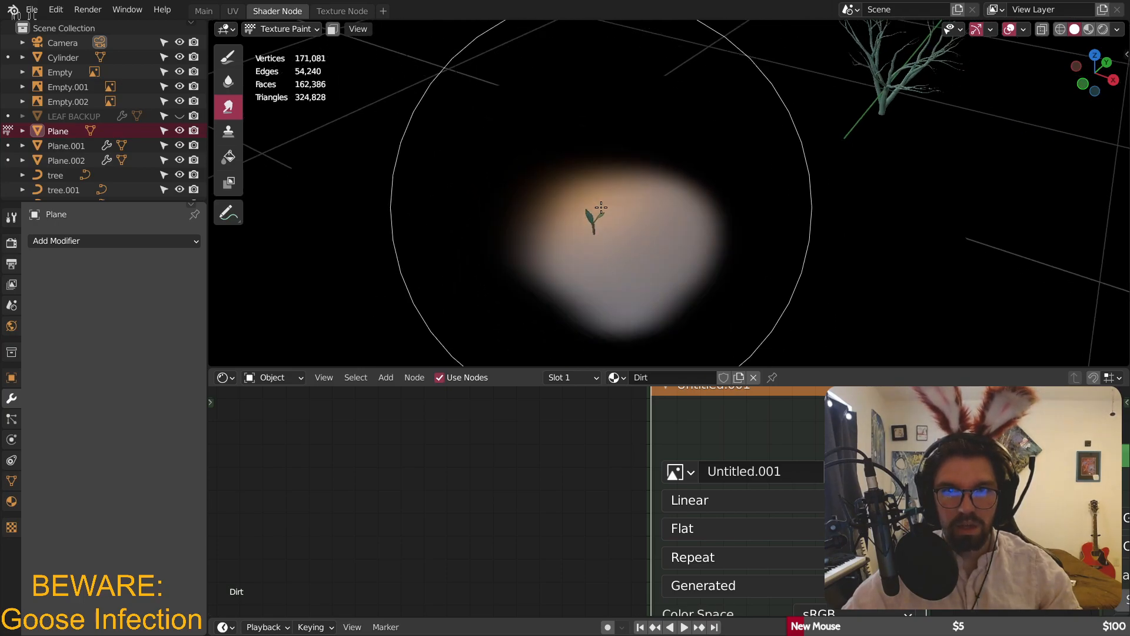
mouse_move(601, 207)
middle_down()
mouse_move(803, 244)
mouse_move(836, 212)
mouse_move(672, 212)
mouse_move(683, 188)
mouse_move(718, 214)
mouse_move(580, 214)
middle_up()
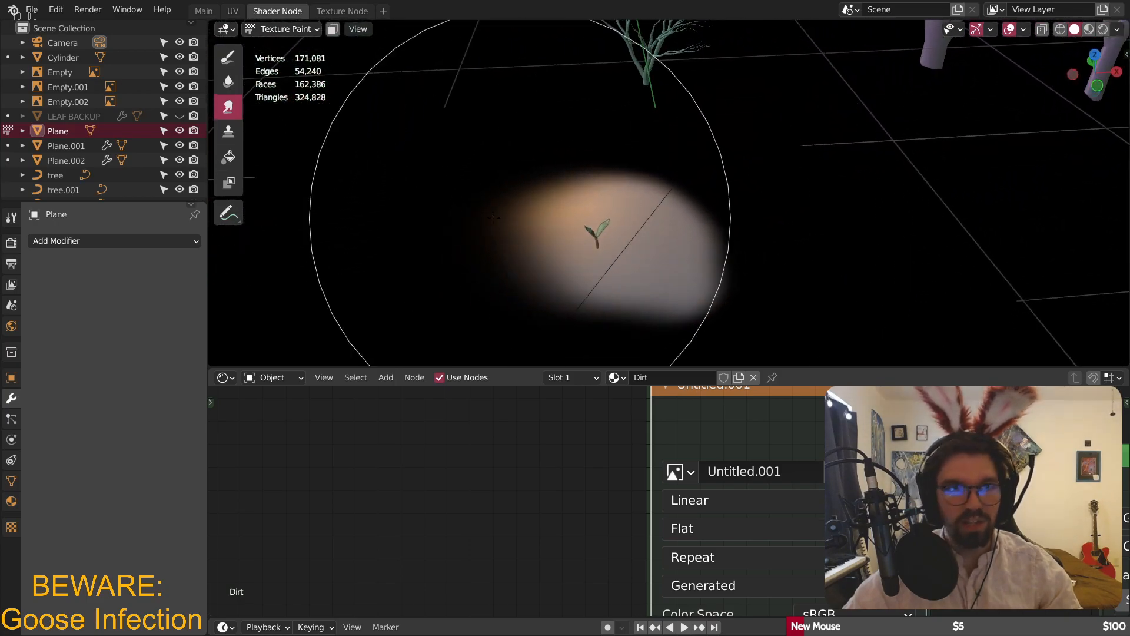
- Return the ground plane to Object Mode and bring the Dirt material's nodes into view
click(282, 29)
click(282, 45)
scroll(556, 444, down, 5)
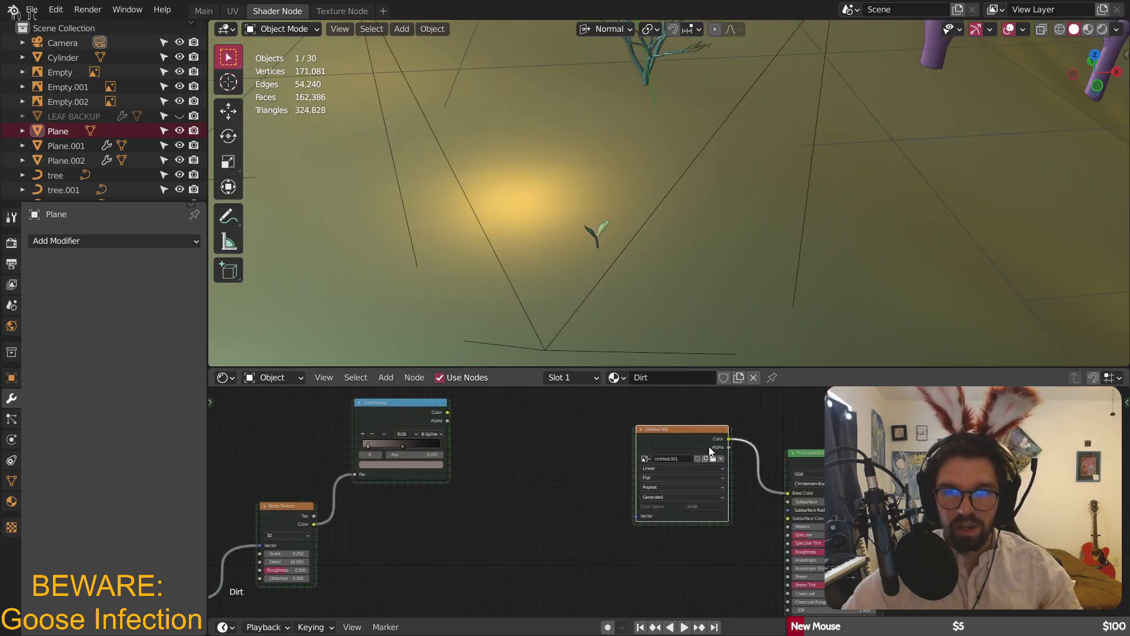
- Move the Untitled.001 image node aside and connect the ColorRamp's Color output to the Principled BSDF's Base Color
drag(683, 447, 559, 357)
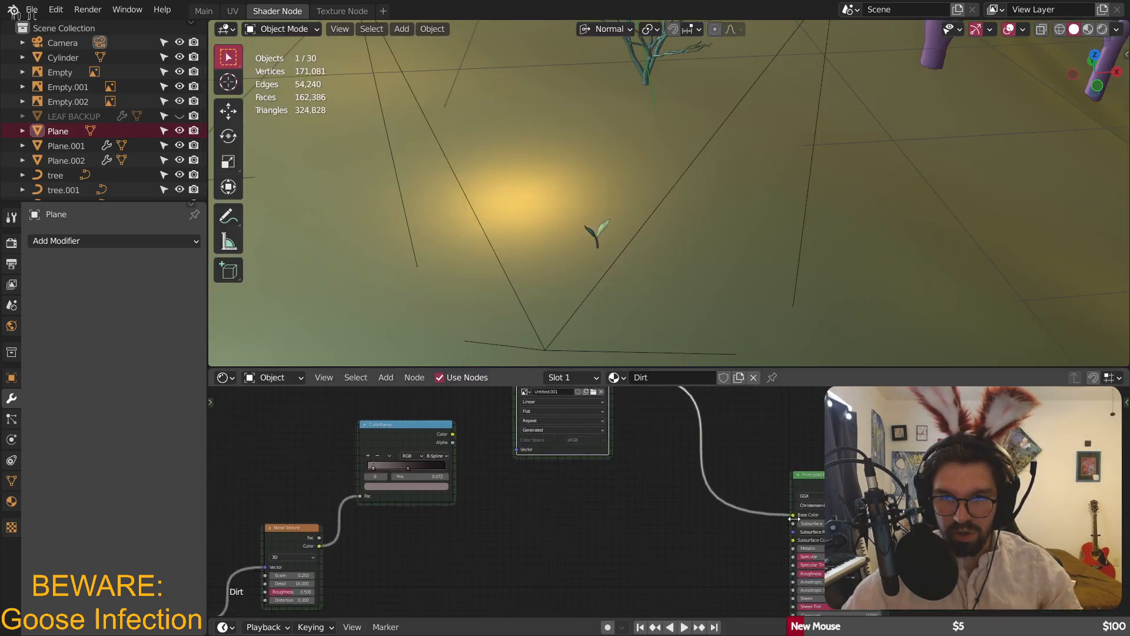
drag(401, 441, 588, 432)
scroll(701, 529, up, 2)
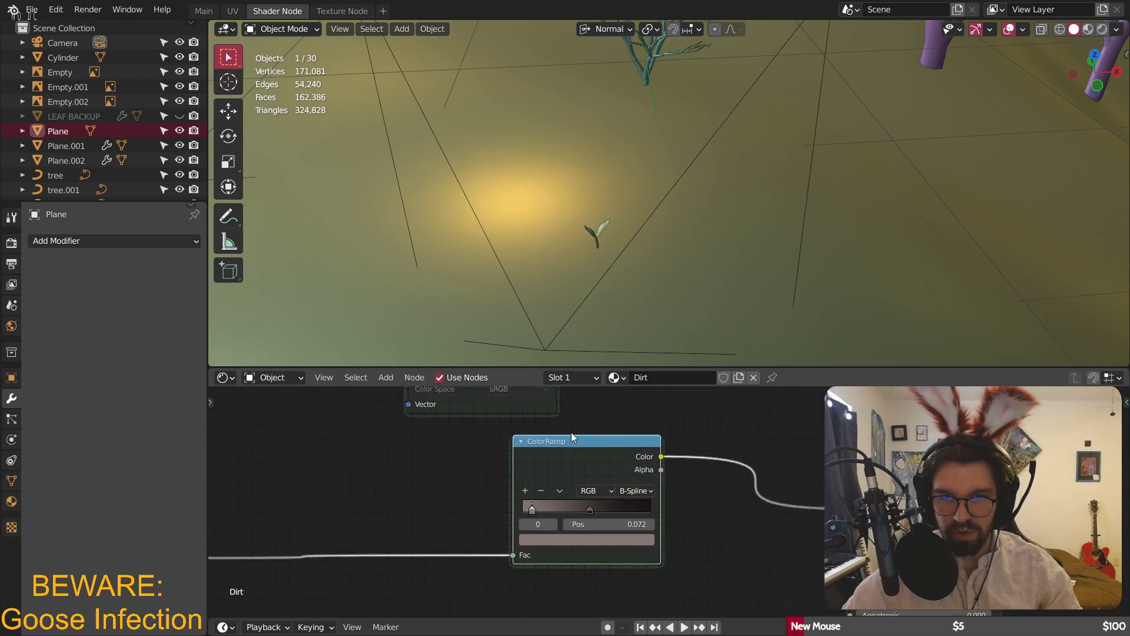
scroll(589, 432, down, 2)
middle_drag(689, 527, 775, 508)
drag(774, 508, 586, 568)
middle_drag(818, 598, 685, 520)
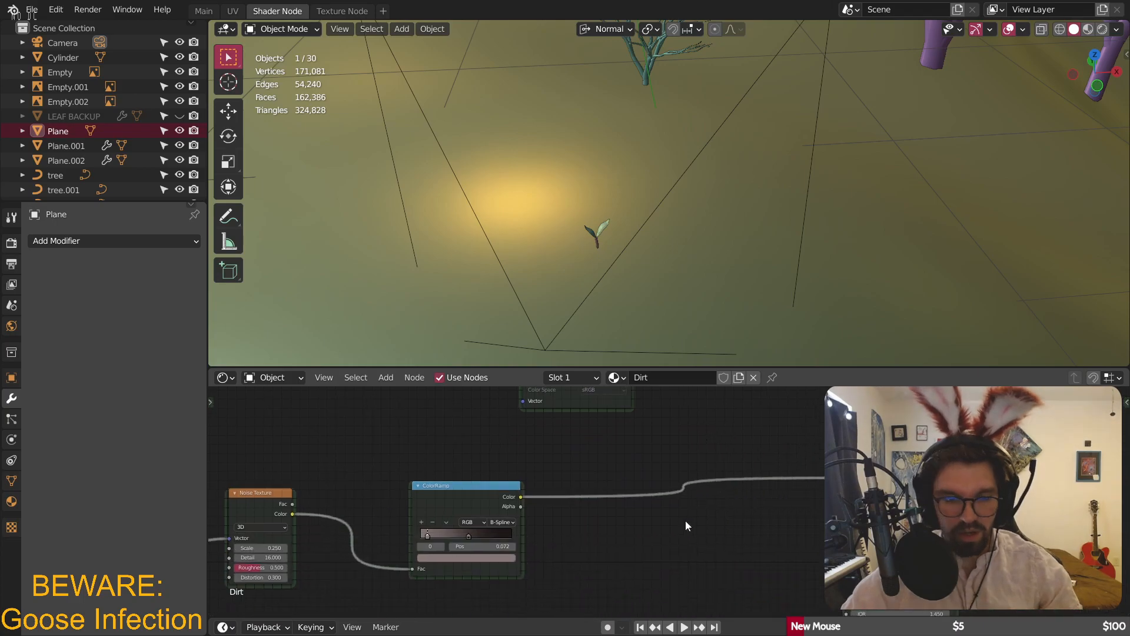
- Insert a MixRGB node between the ColorRamp and the Principled BSDF's Base Color, and space the nodes apart
key(shift+a)
mouse_move(686, 515)
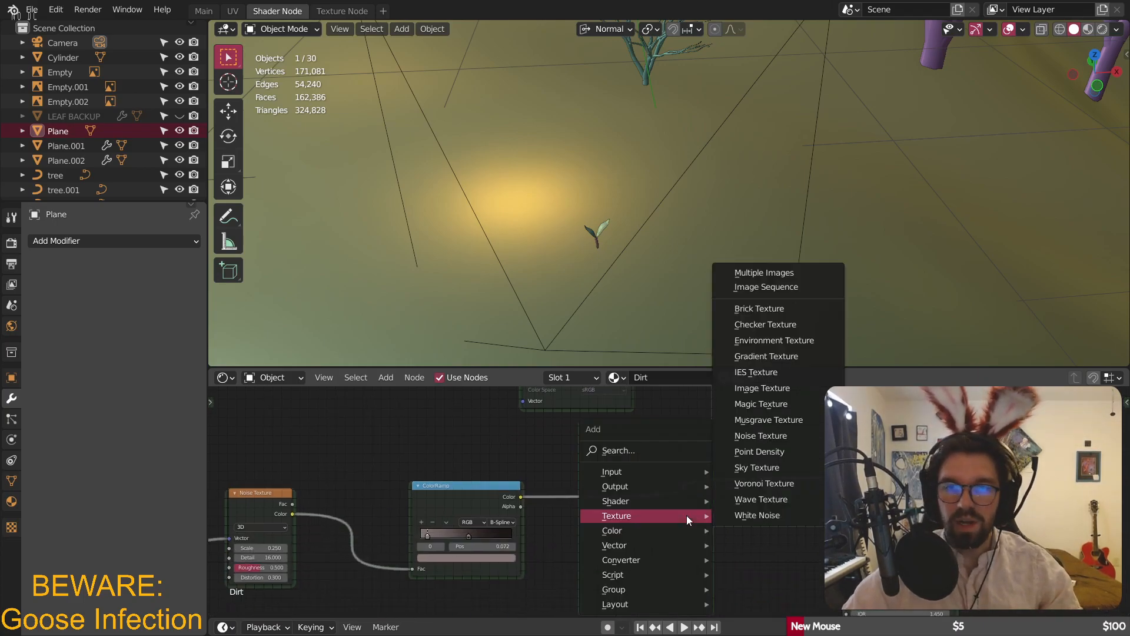
mouse_move(673, 534)
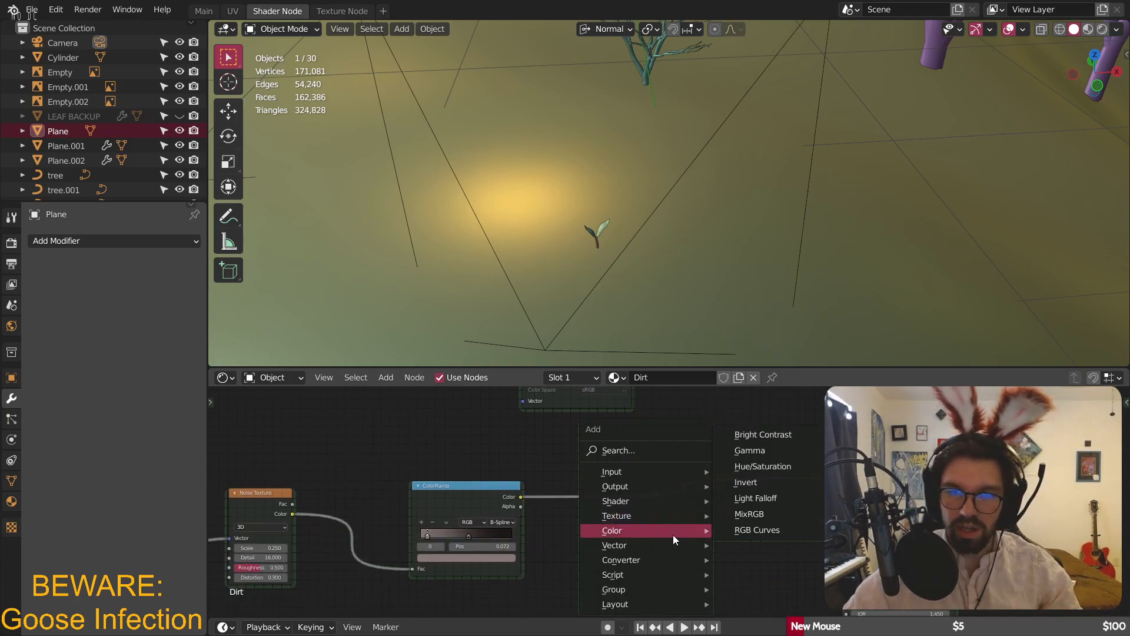
click(749, 514)
click(626, 454)
drag(699, 456, 713, 495)
middle_drag(633, 465, 665, 529)
middle_drag(1063, 565, 703, 458)
scroll(703, 458, down, 5)
drag(697, 412, 777, 415)
middle_drag(619, 470, 689, 548)
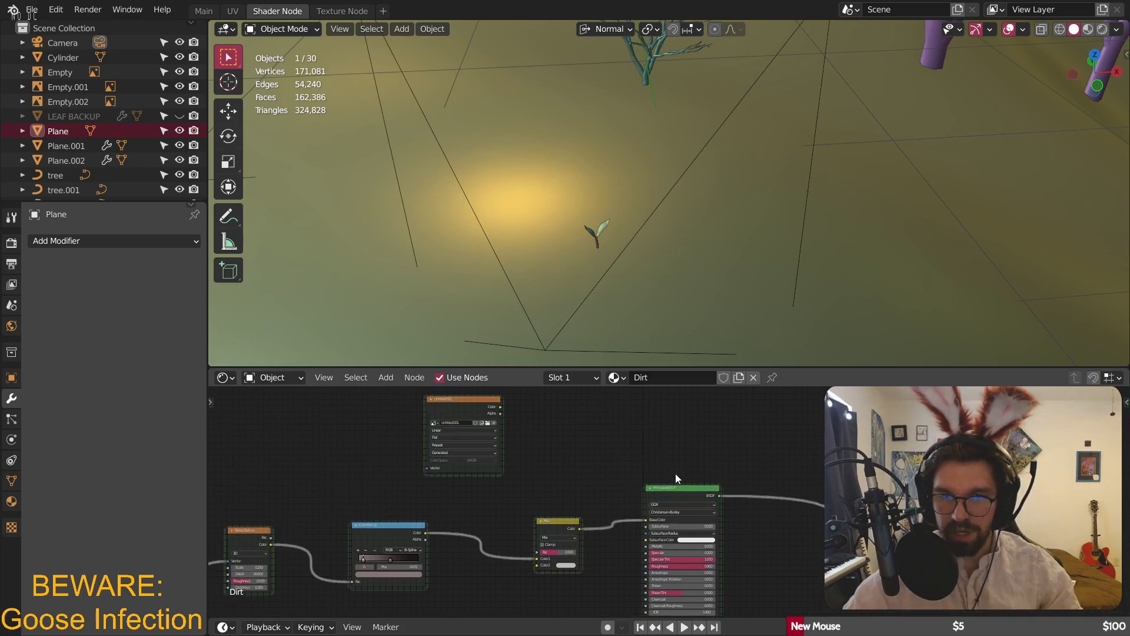
- Place the Untitled.001 image node above the ColorRamp and connect its Color output to the Mix node's Fac
middle_drag(570, 457, 751, 477)
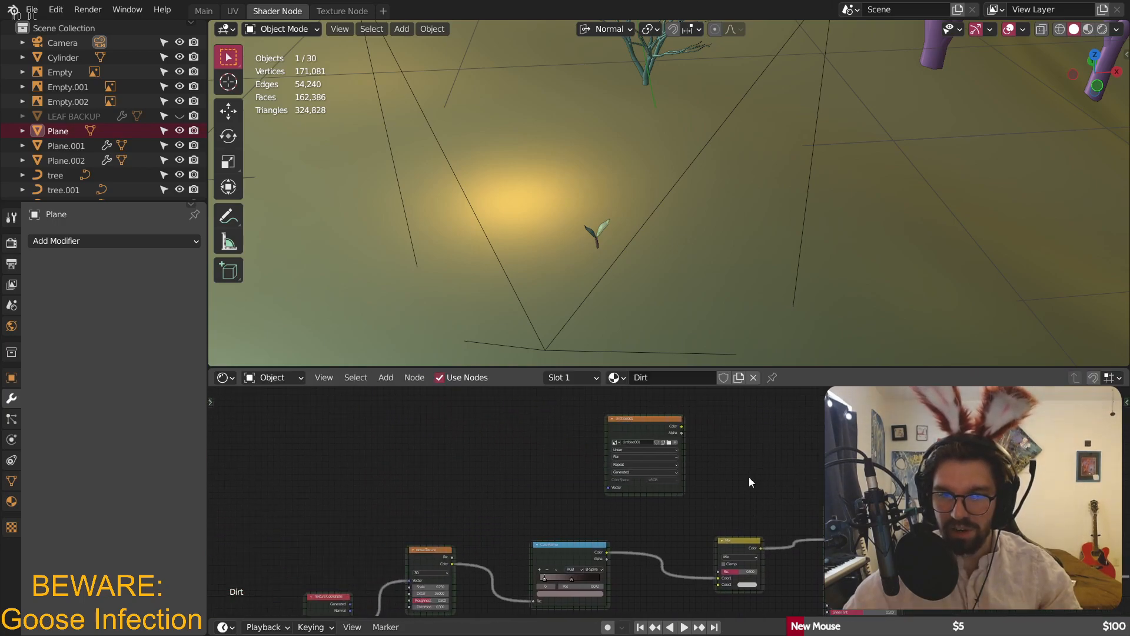
click(648, 420)
drag(648, 421, 575, 449)
scroll(692, 480, up, 3)
middle_drag(591, 397, 586, 440)
drag(527, 415, 703, 599)
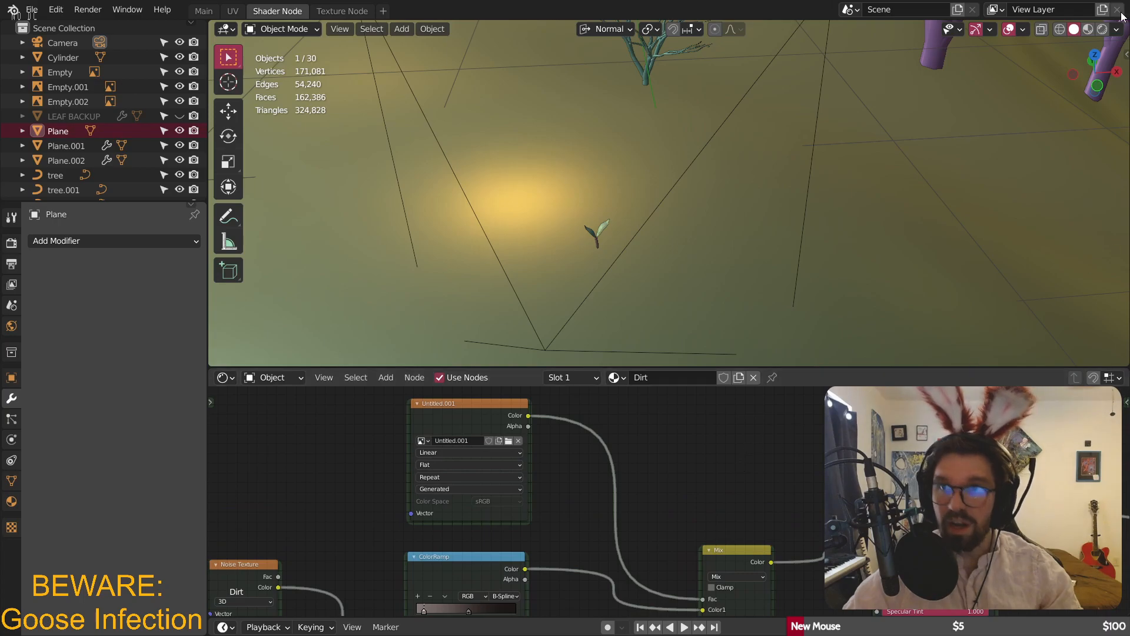
- Switch the viewport to Material Preview shading and examine the masked ground area around the sprout
click(1102, 30)
click(1088, 29)
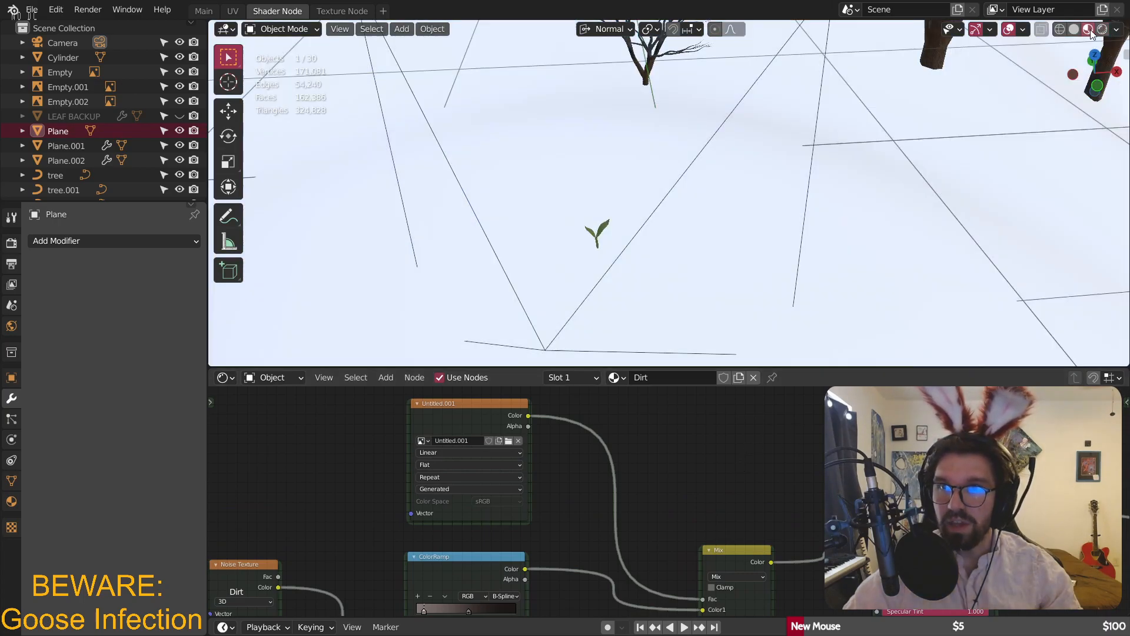
scroll(594, 269, up, 5)
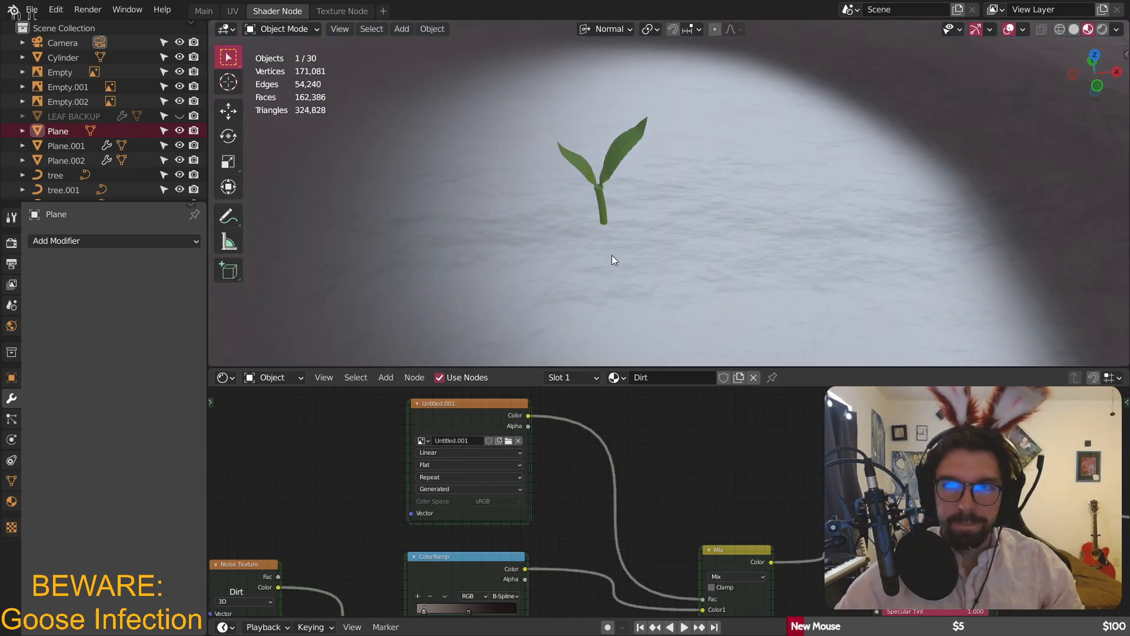
scroll(718, 177, down, 6)
middle_drag(718, 176, 609, 210)
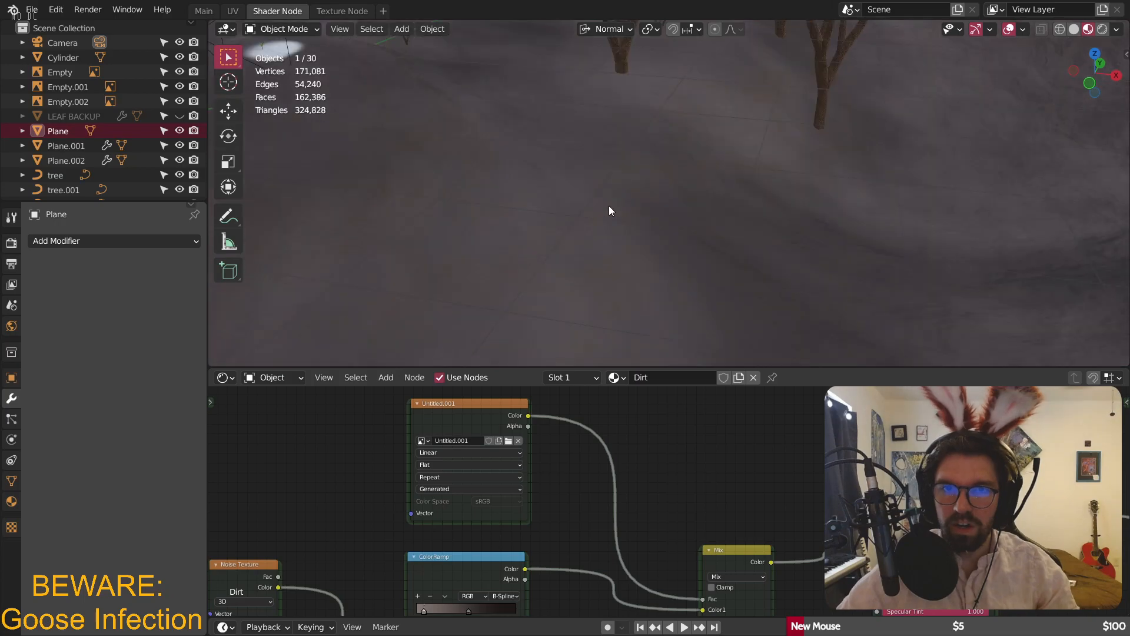
scroll(601, 207, down, 5)
scroll(591, 199, up, 5)
- Duplicate the ColorRamp node and stack the copy directly below the original
middle_drag(590, 566, 700, 438)
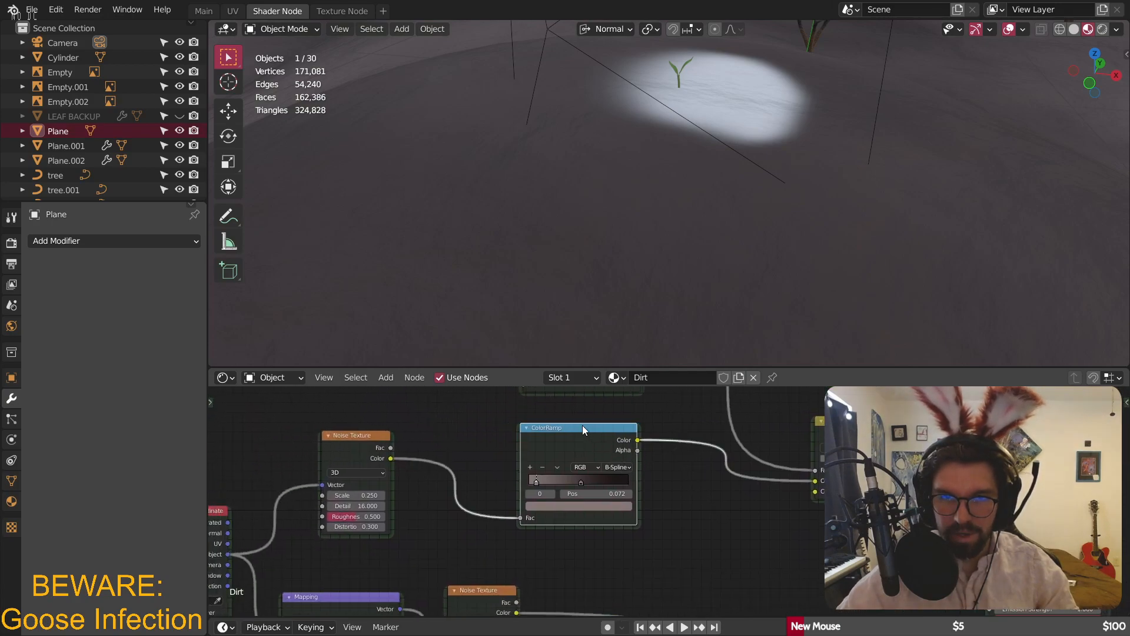
key(shift+d)
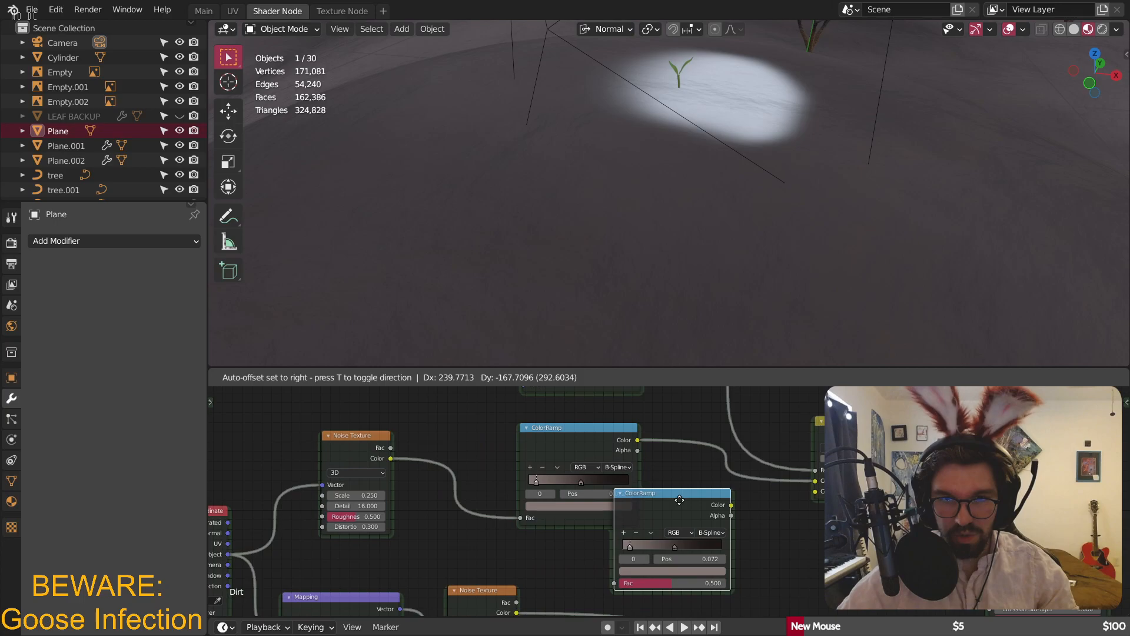
click(682, 502)
scroll(670, 443, down, 4)
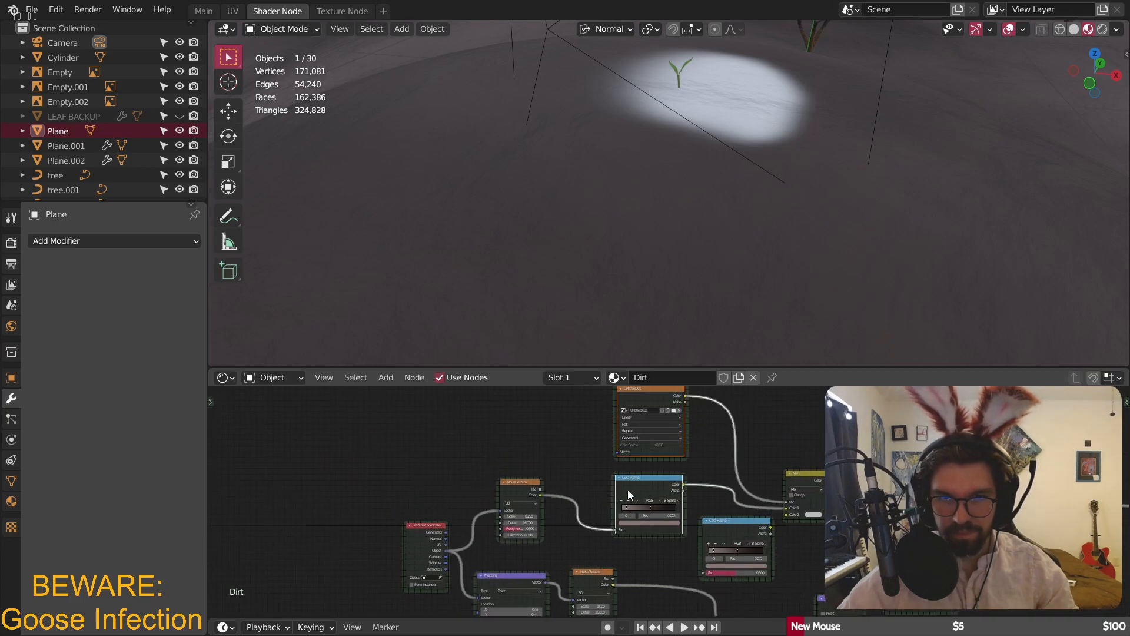
drag(662, 482, 662, 408)
drag(737, 521, 647, 473)
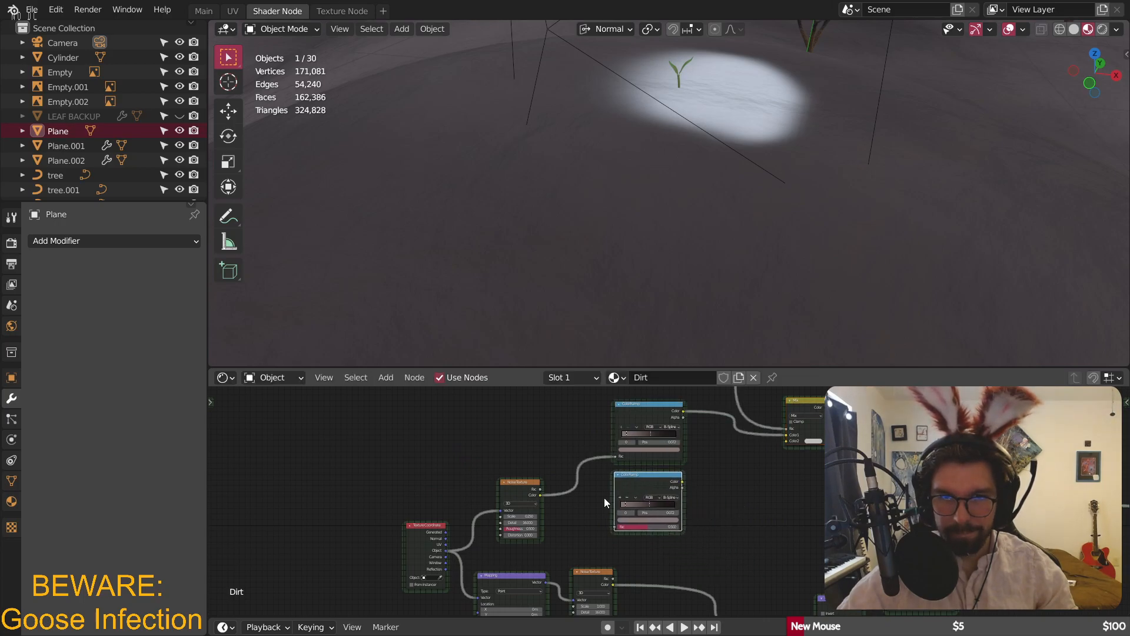
- Connect the Noise Texture's Color to the duplicate ColorRamp's Fac and that ramp's Color to the Mix node's Color2
scroll(537, 494, up, 3)
drag(536, 499, 669, 552)
middle_drag(816, 507, 567, 573)
drag(535, 541, 714, 471)
- Raise the saturation of the duplicate ColorRamp's light stop to make it a reddish brown
scroll(695, 517, up, 8)
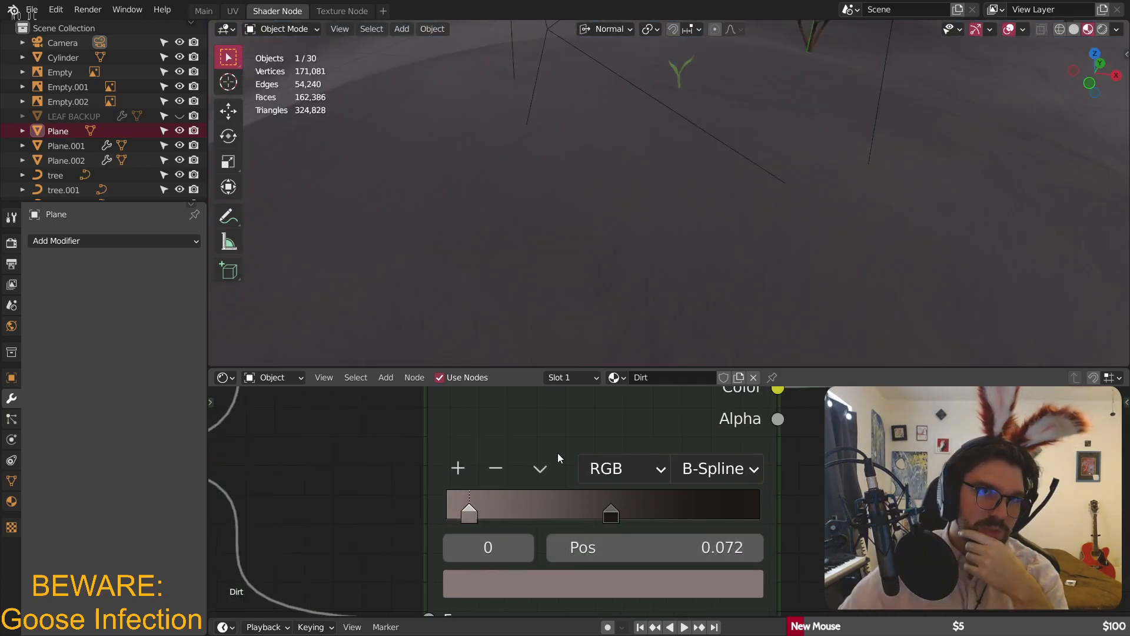
middle_drag(650, 230, 652, 190)
key(KP_Decimal)
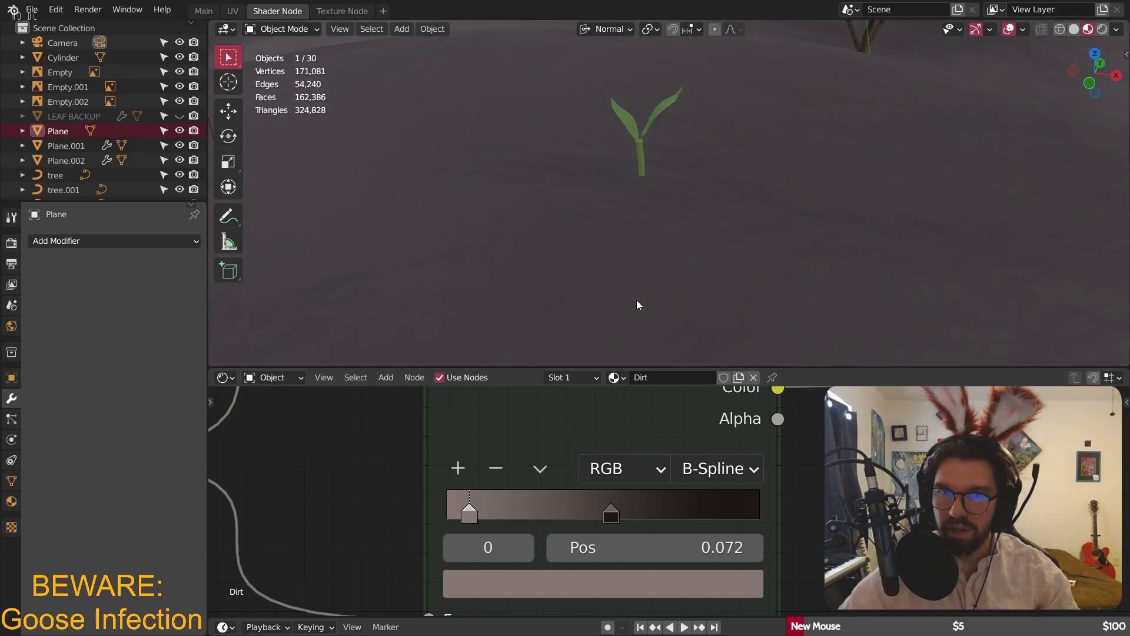
click(472, 518)
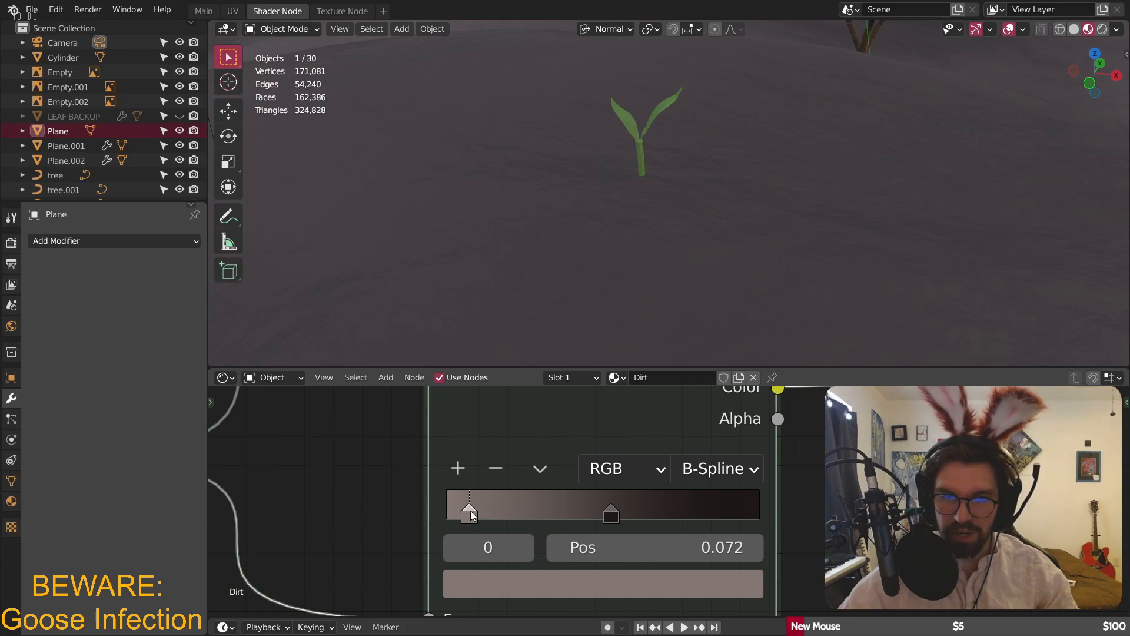
click(544, 584)
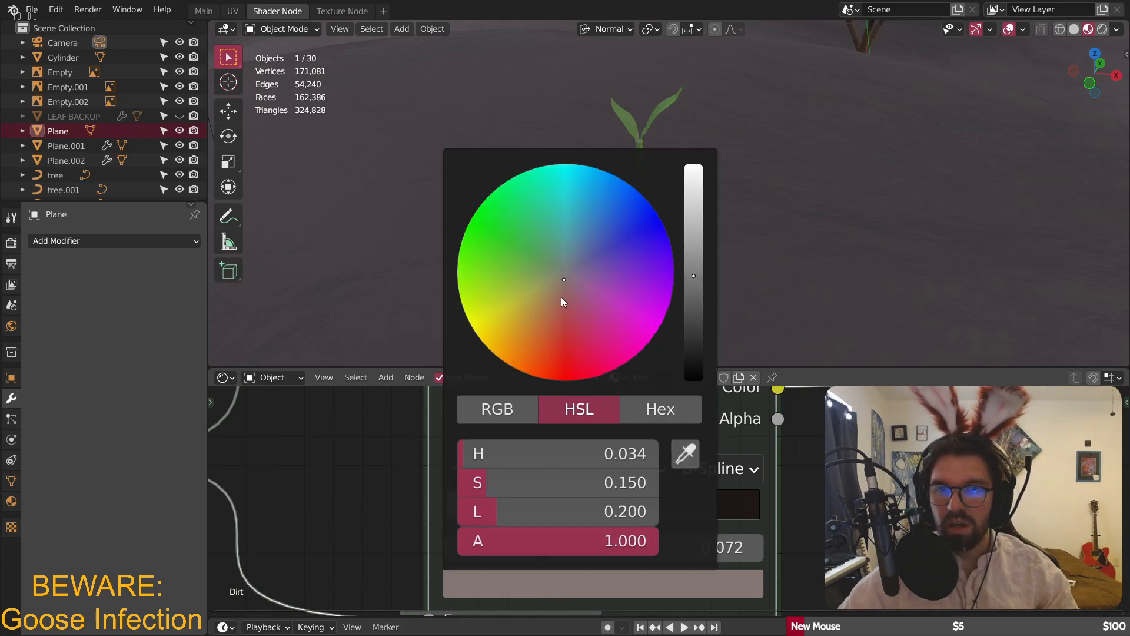
drag(504, 478, 599, 478)
drag(691, 320, 692, 303)
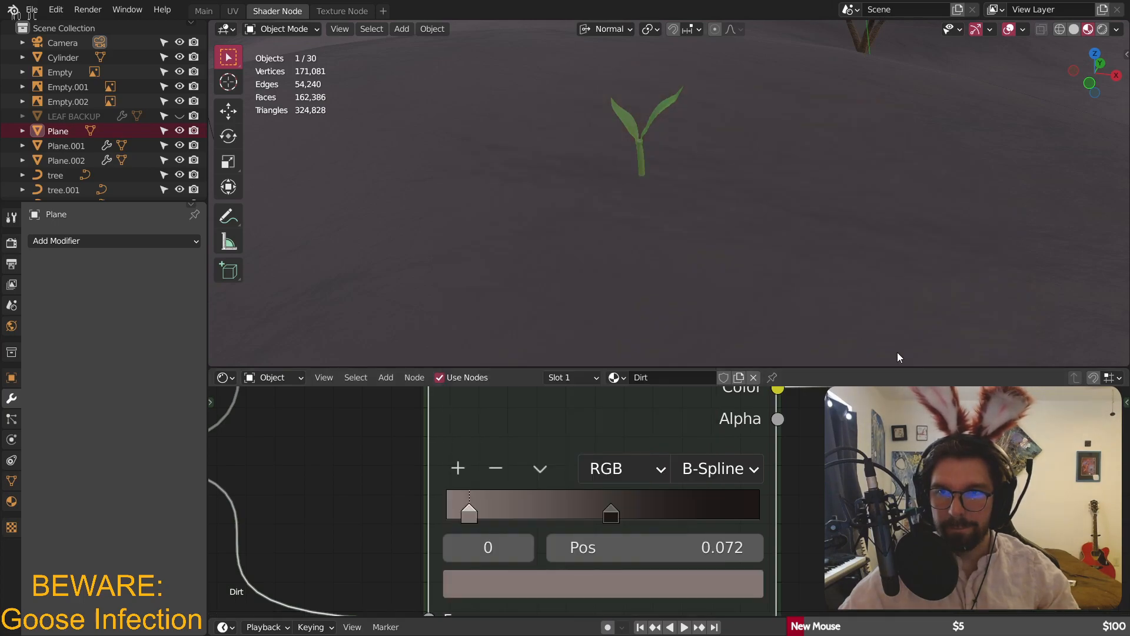
click(541, 580)
drag(511, 471, 560, 475)
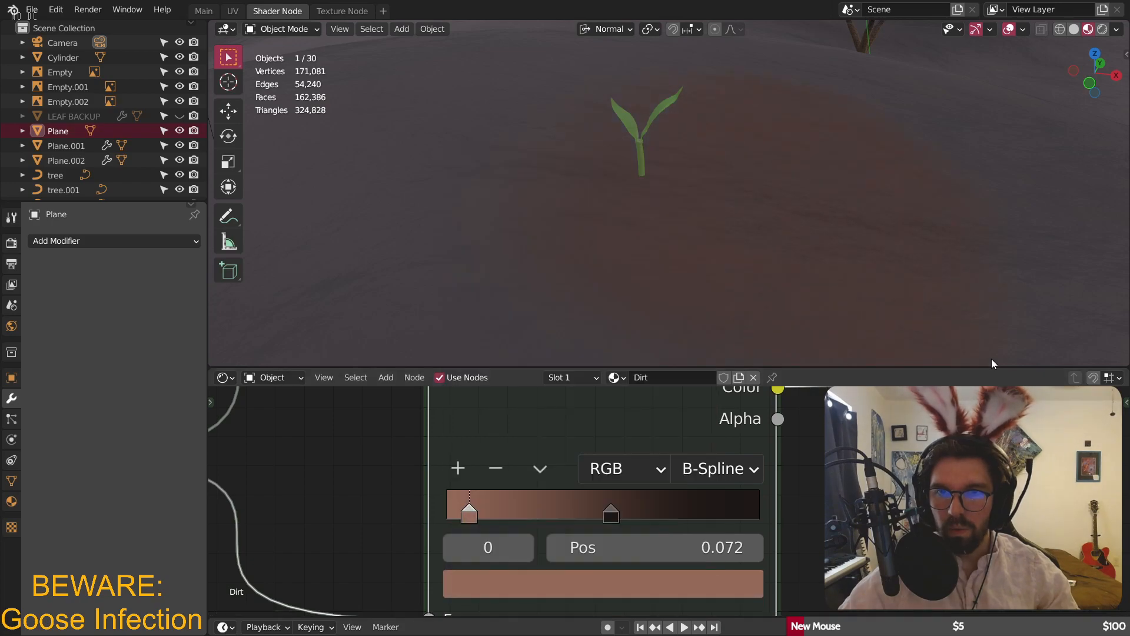
- Add a stop at position 0.299 between the ramp's brown and dark stops and colour it olive green
scroll(683, 197, down, 3)
scroll(631, 180, up, 3)
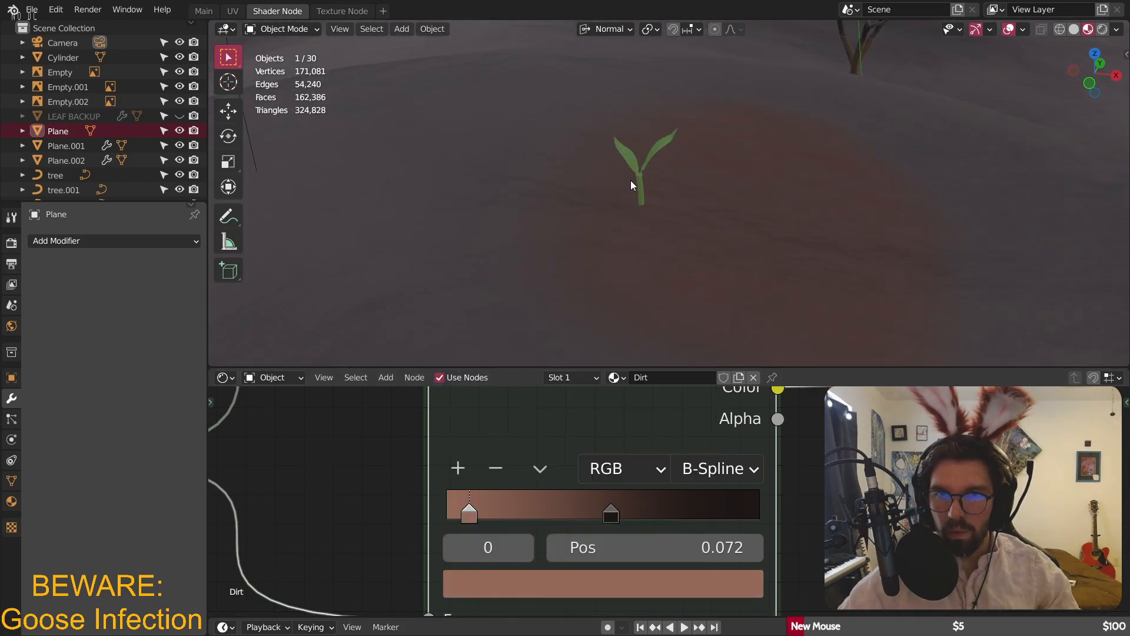
scroll(630, 180, up, 2)
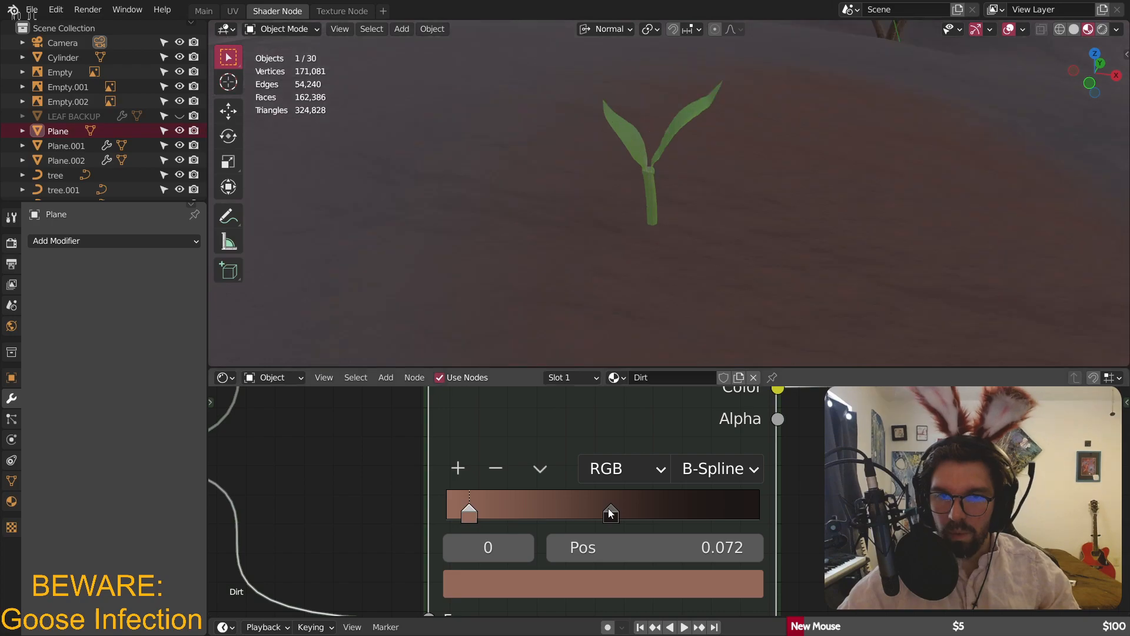
drag(610, 510, 625, 516)
key(ctrl+z)
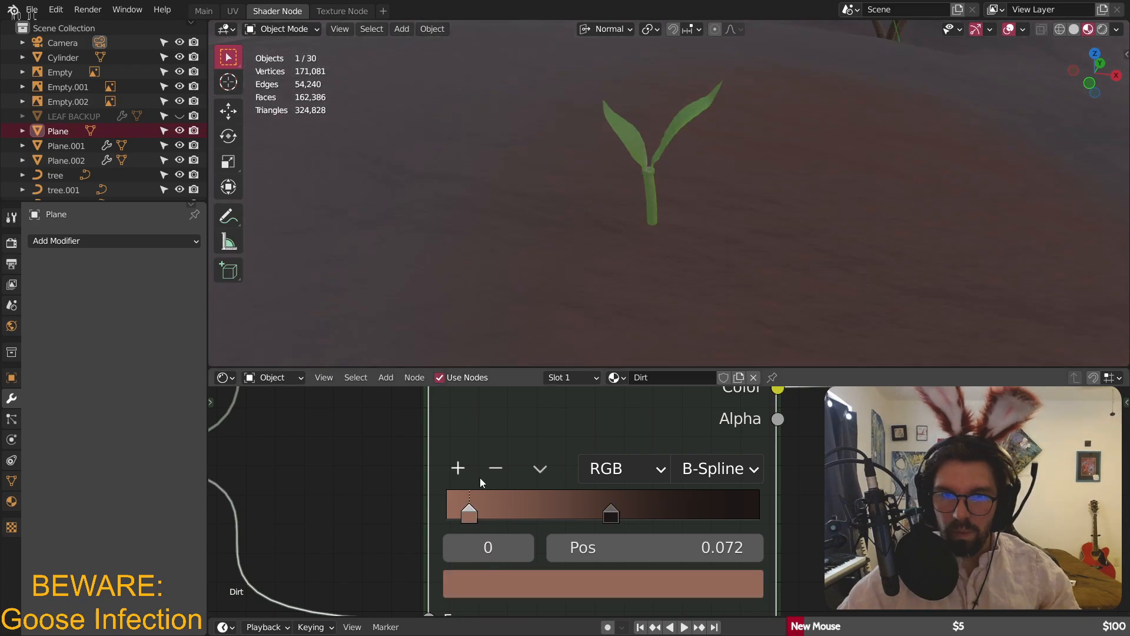
click(458, 468)
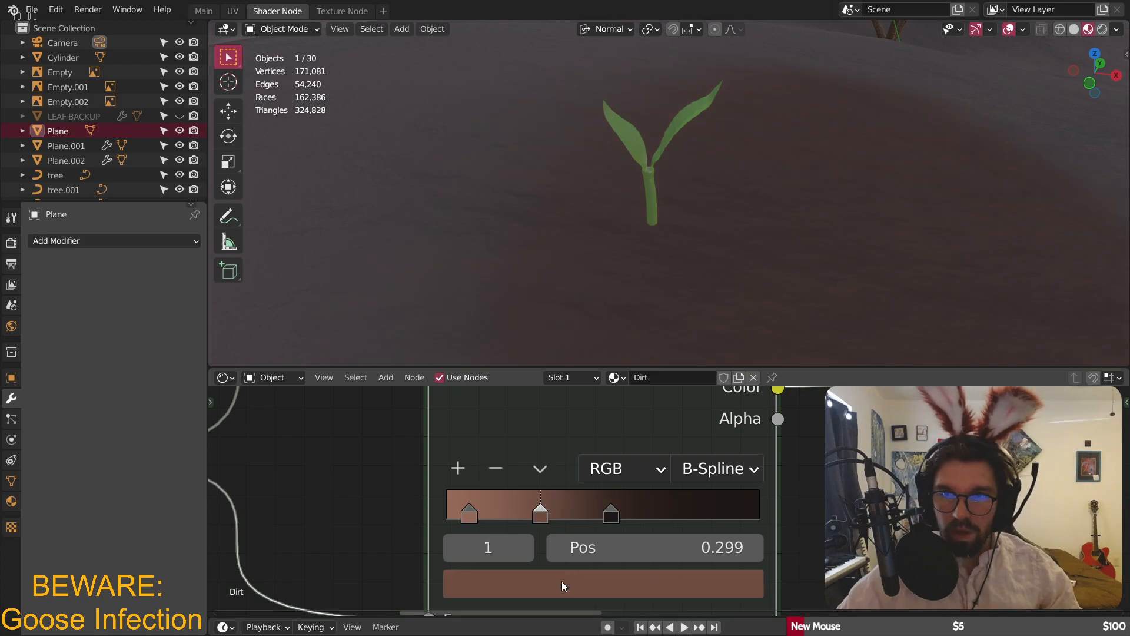
click(562, 581)
mouse_move(549, 291)
mouse_down()
mouse_move(561, 246)
mouse_move(534, 276)
mouse_up()
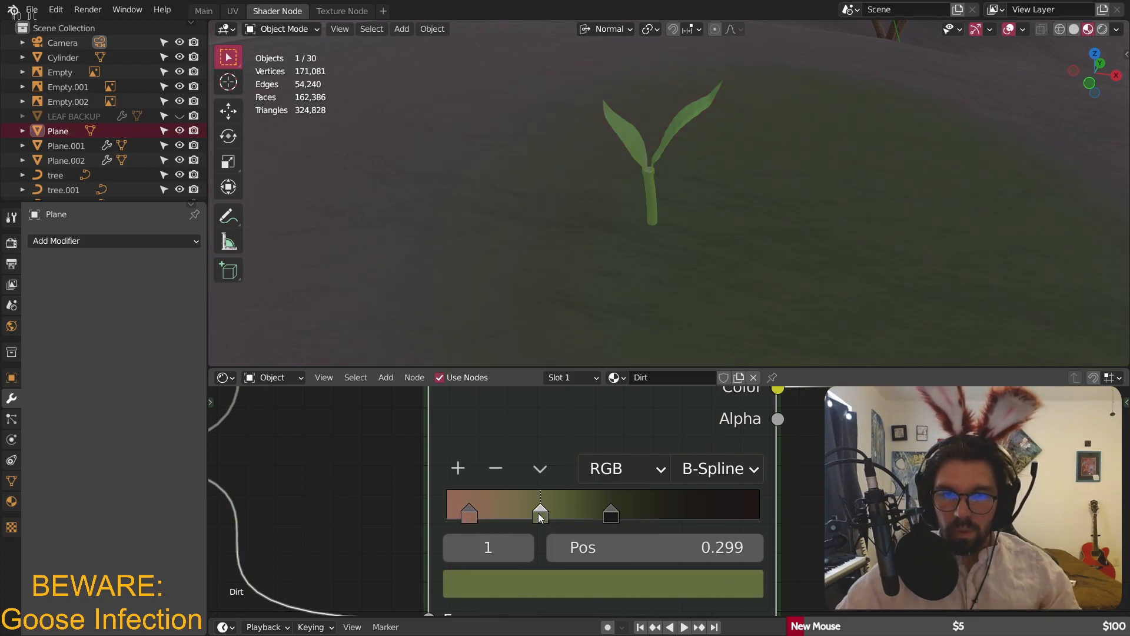
- Move the green stop ahead of the brown one, remove the brown stop, and place the dark stop at 0.500
drag(472, 517, 530, 507)
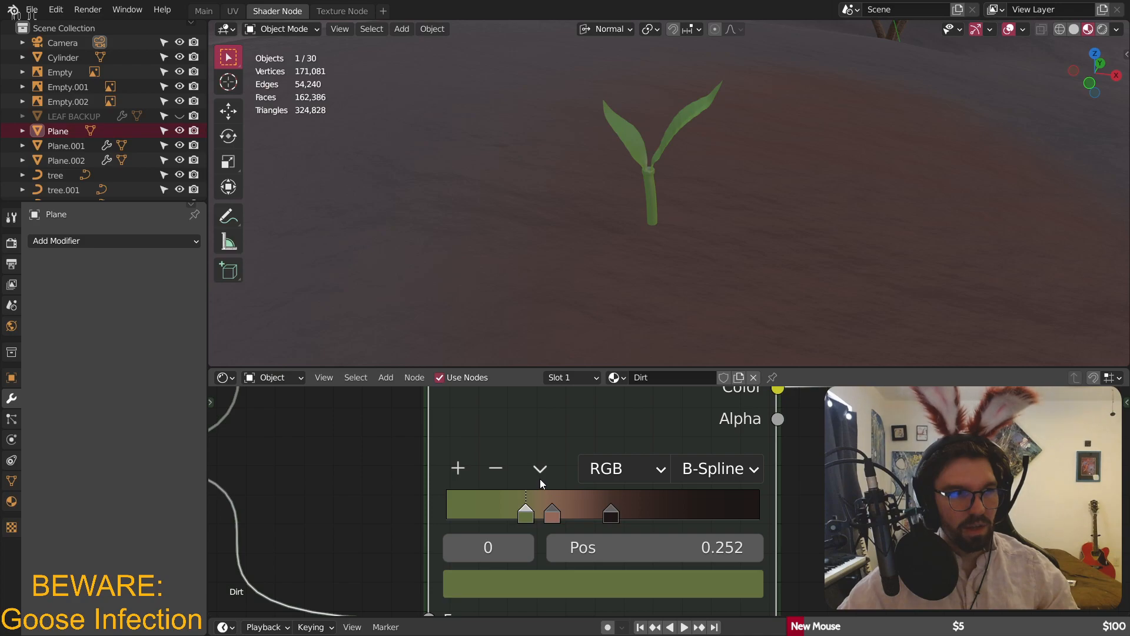
drag(613, 513, 567, 515)
click(527, 514)
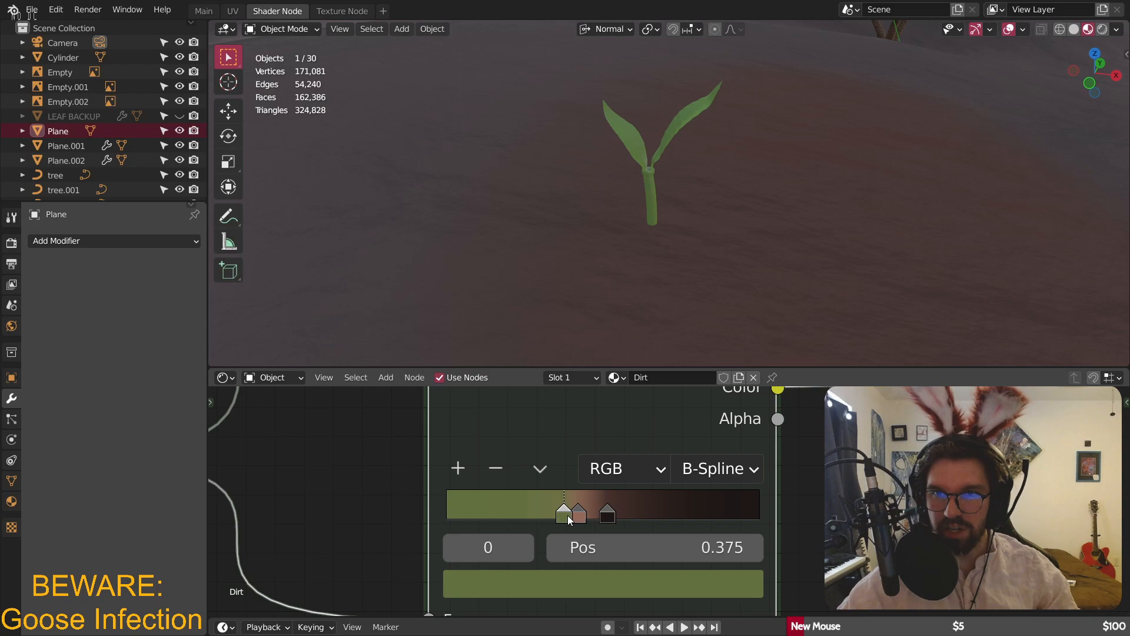
click(584, 516)
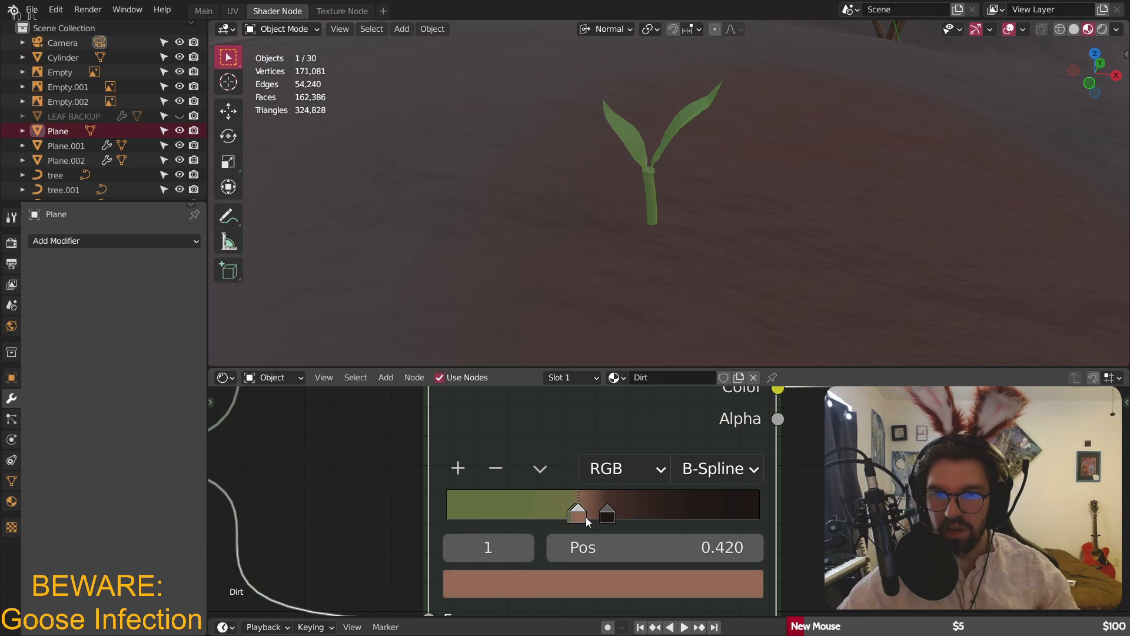
drag(585, 517, 587, 515)
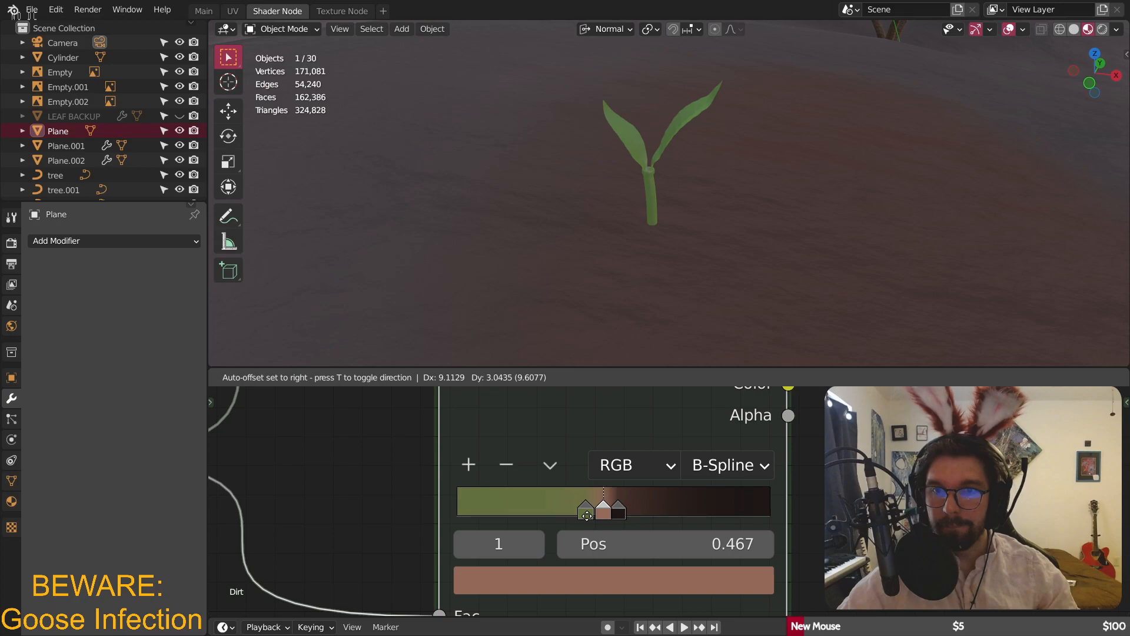
click(627, 514)
drag(627, 514, 583, 512)
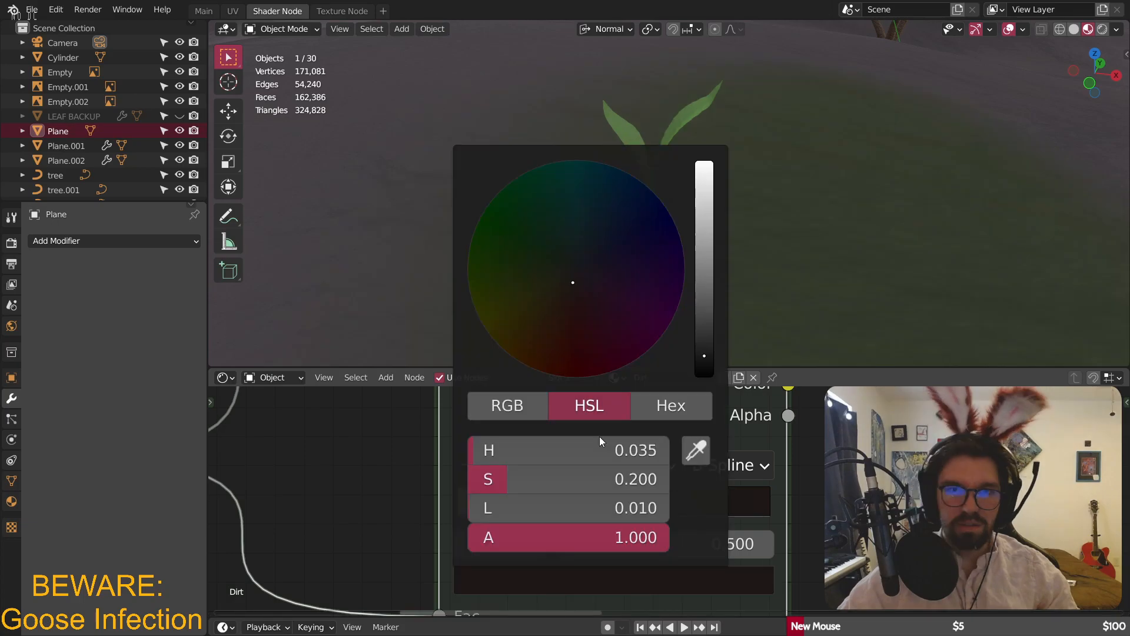
- Lighten the ramp's dark stop to H 0.034, S 0.230, L 0.021 and check the ground around the sprout
mouse_move(700, 348)
mouse_down()
mouse_move(682, 352)
mouse_move(702, 353)
mouse_up()
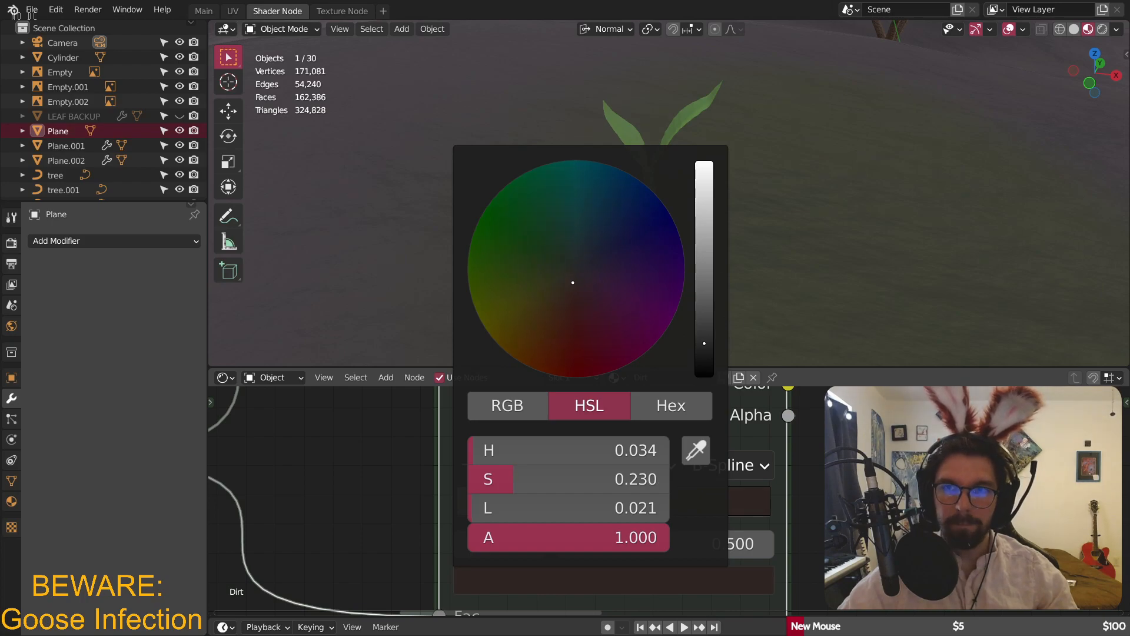
scroll(721, 201, down, 5)
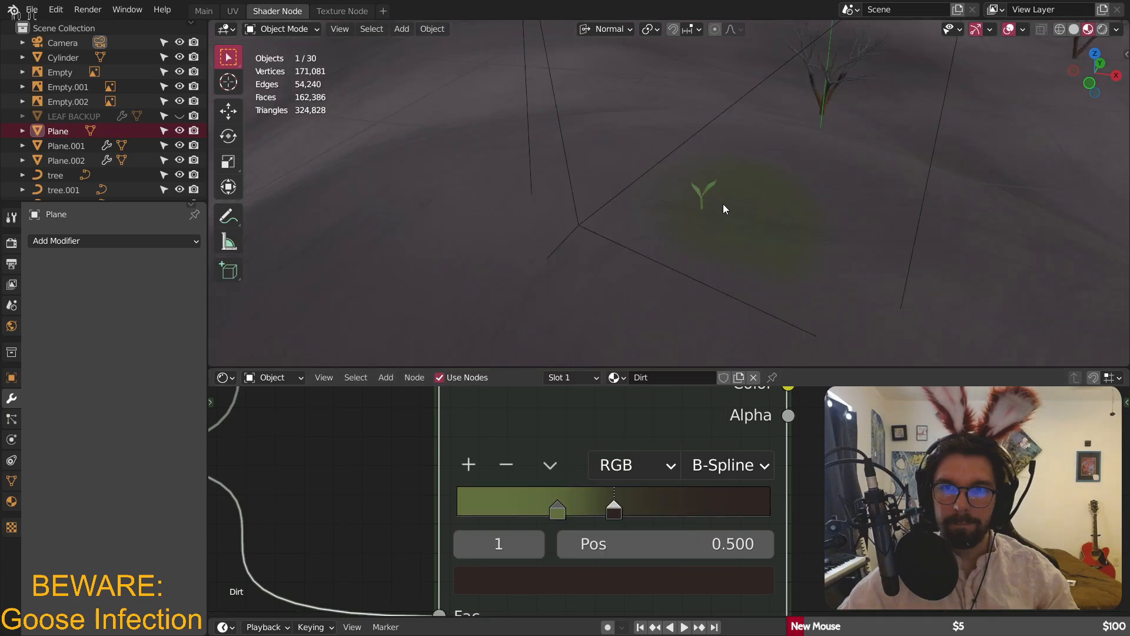
scroll(723, 204, up, 8)
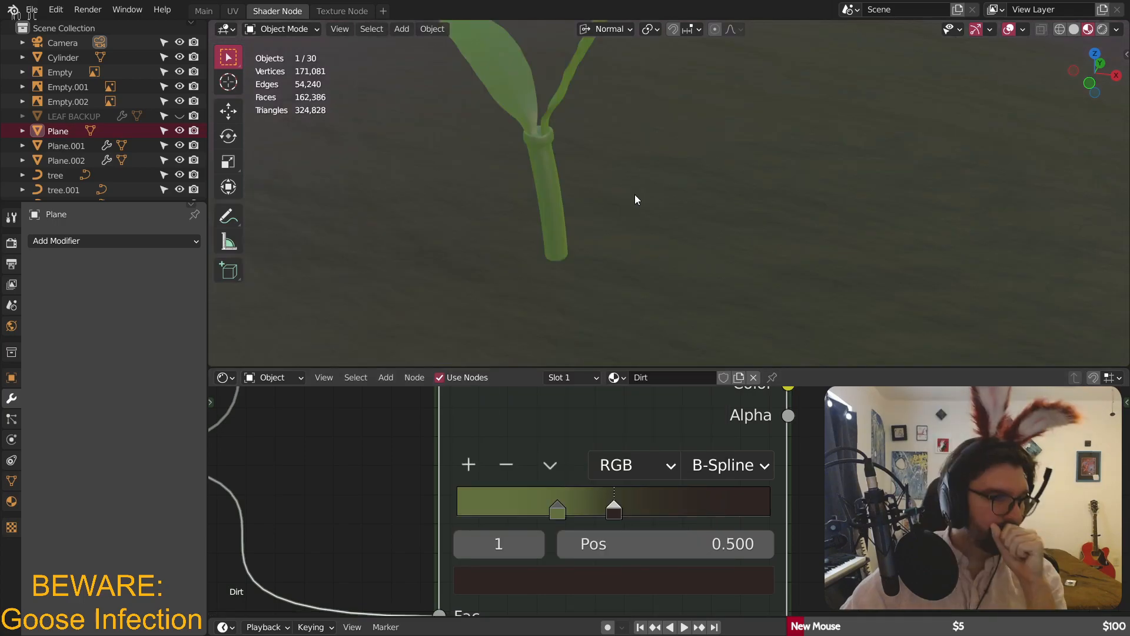
scroll(635, 194, down, 7)
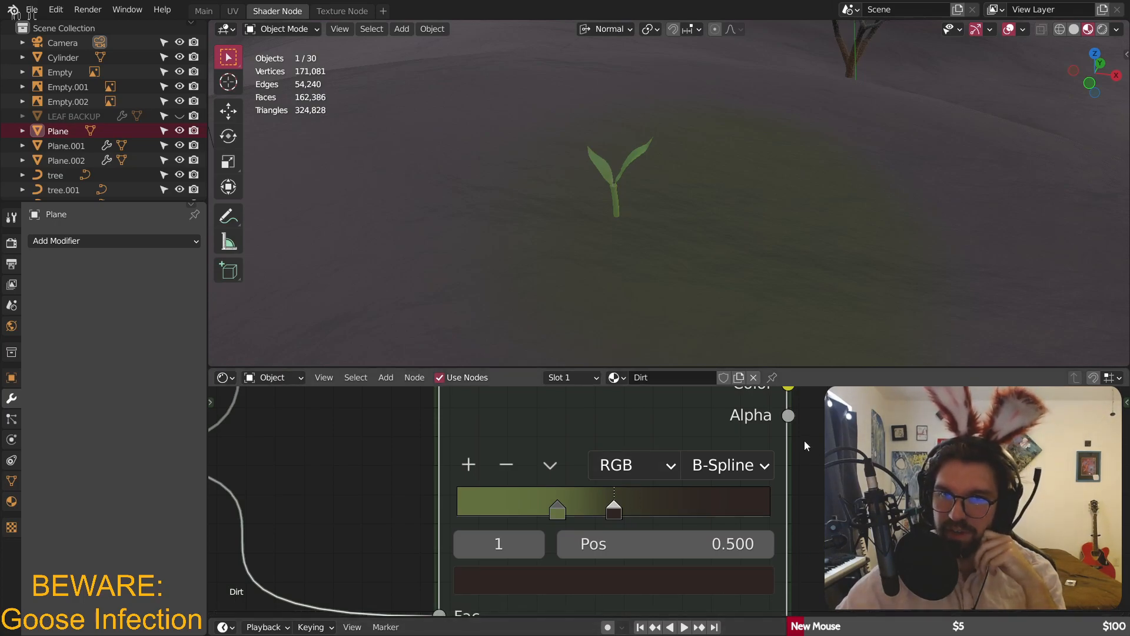
- Move the Noise Texture node higher in the Dirt material's node tree to free space beneath it
scroll(755, 446, down, 4)
scroll(780, 503, up, 2)
middle_drag(779, 503, 812, 523)
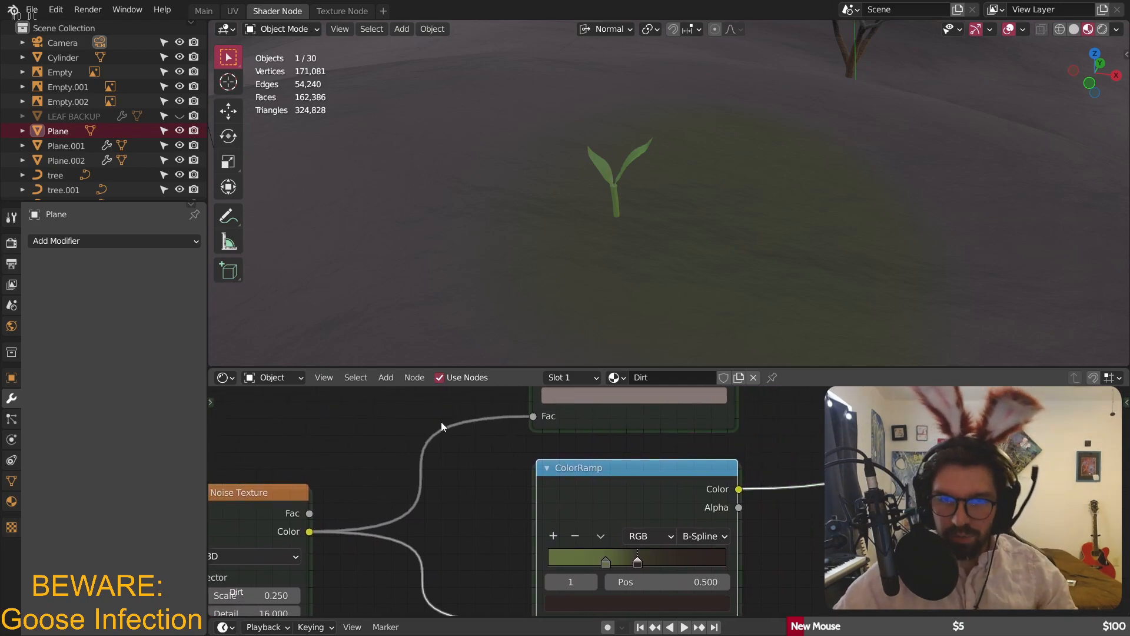
scroll(465, 474, down, 2)
middle_drag(595, 459, 680, 468)
middle_drag(595, 468, 667, 471)
scroll(698, 471, down, 2)
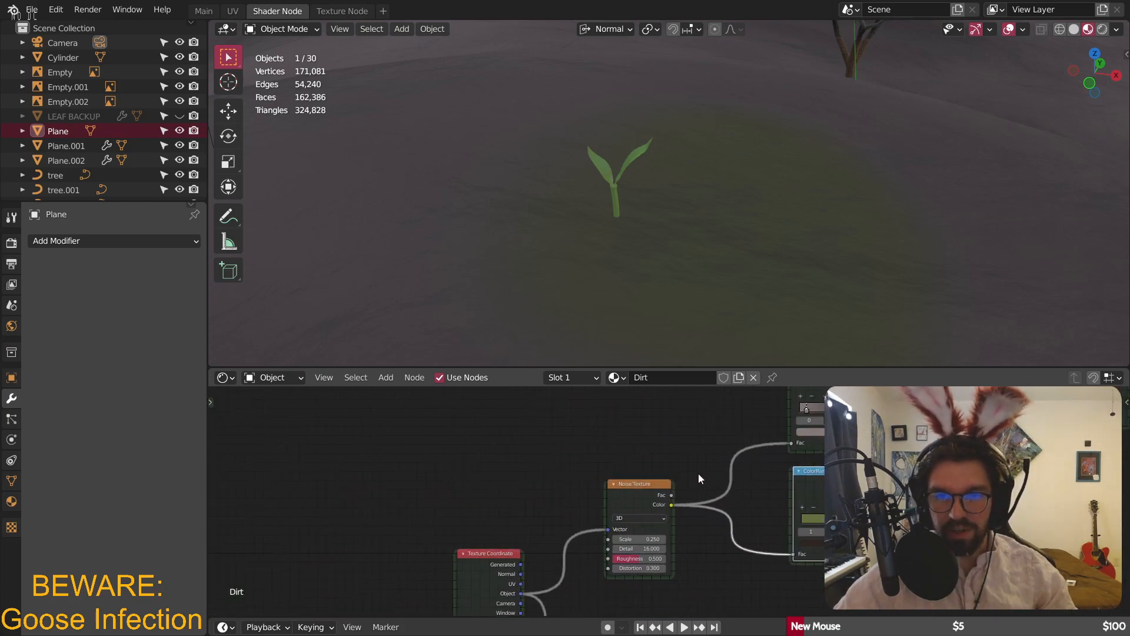
drag(619, 521, 611, 608)
click(669, 531)
middle_drag(666, 452, 648, 491)
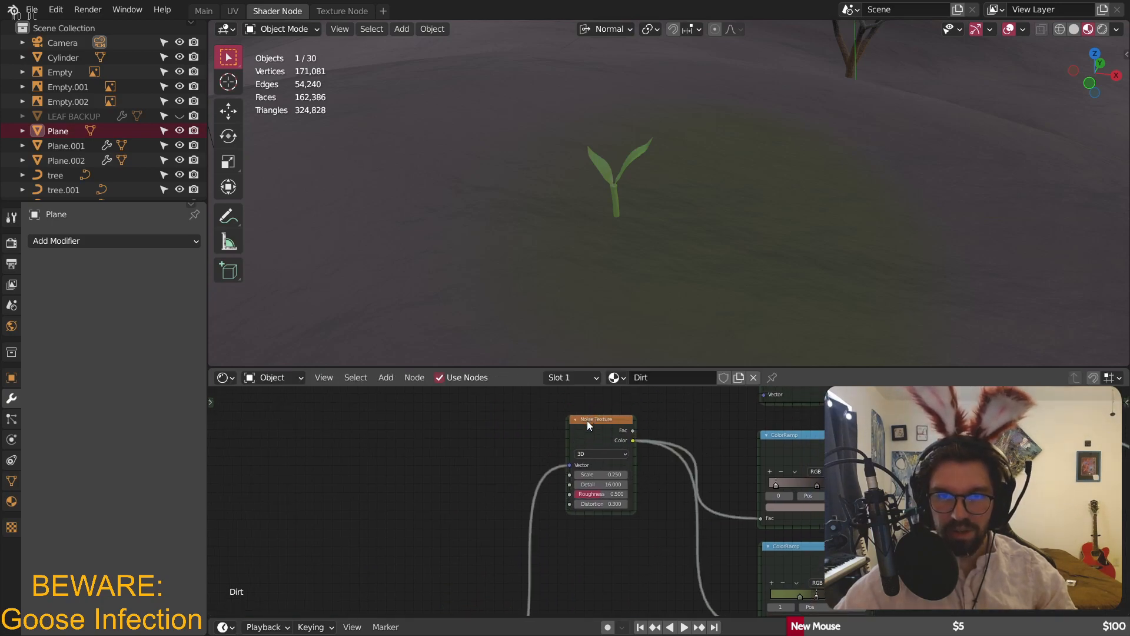
- Duplicate the Noise Texture below the original, feed its Vector from Object coordinates, and link its Color to the green ColorRamp's Fac
click(587, 420)
key(shift+d)
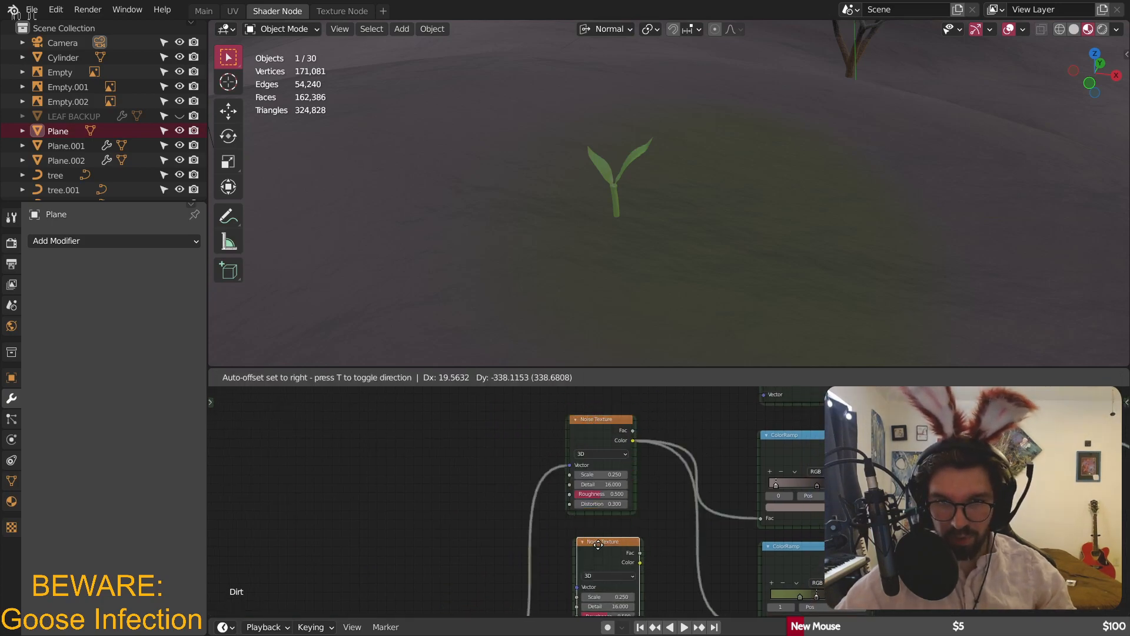
click(590, 530)
middle_drag(494, 612, 471, 552)
scroll(471, 553, up, 2)
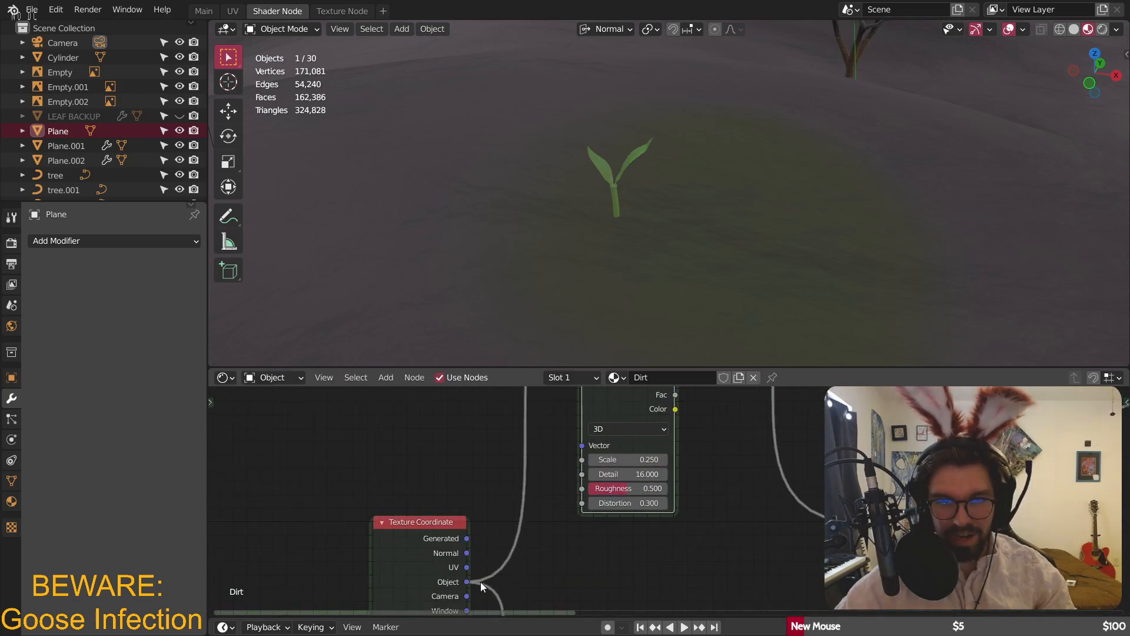
drag(467, 582, 582, 446)
scroll(577, 478, down, 2)
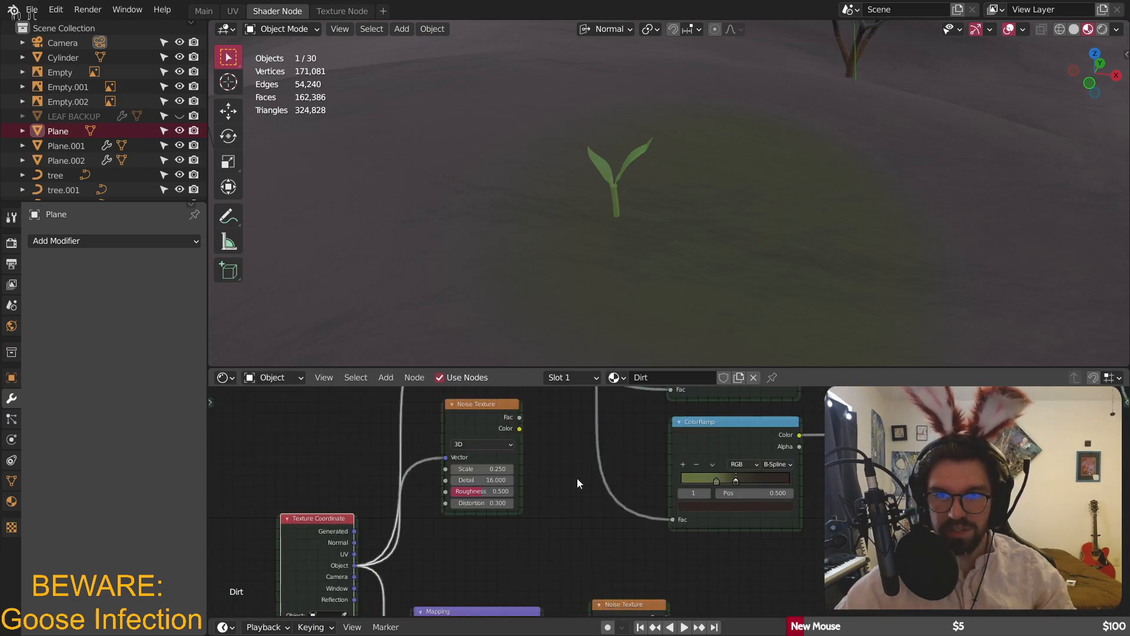
drag(519, 429, 673, 521)
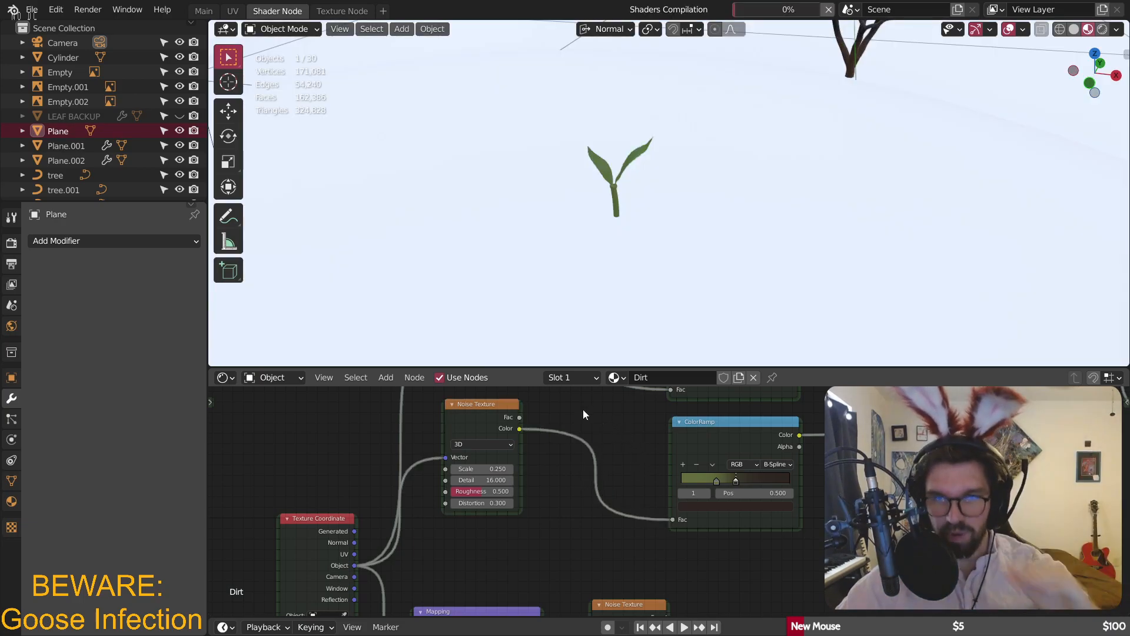
- Set the duplicate Noise Texture's Scale to 0.5
click(489, 464)
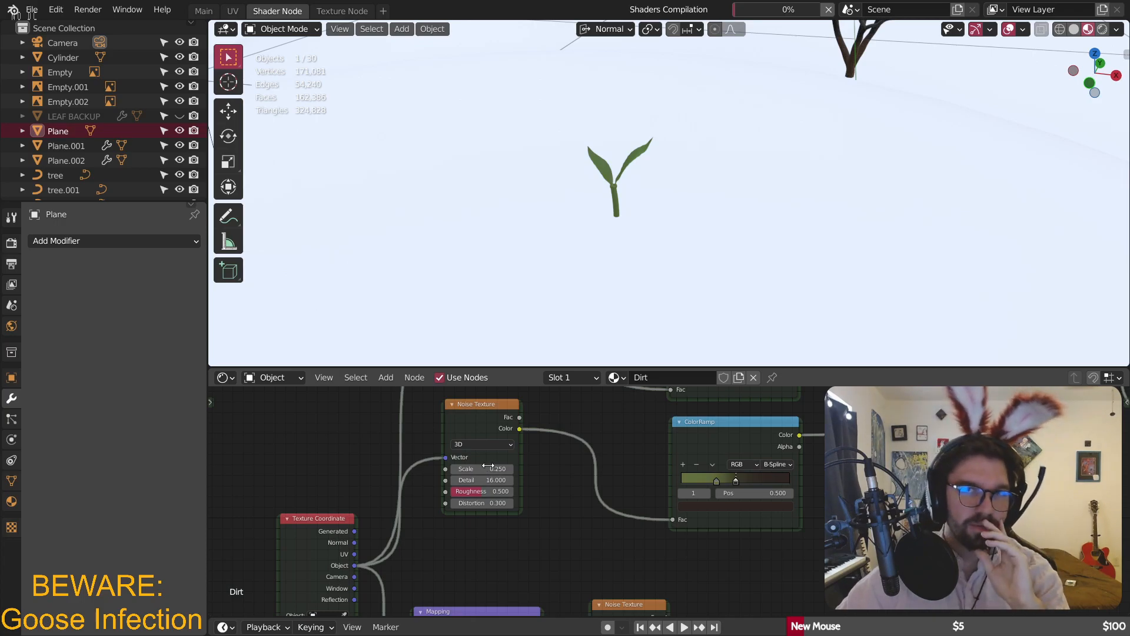
text(.)
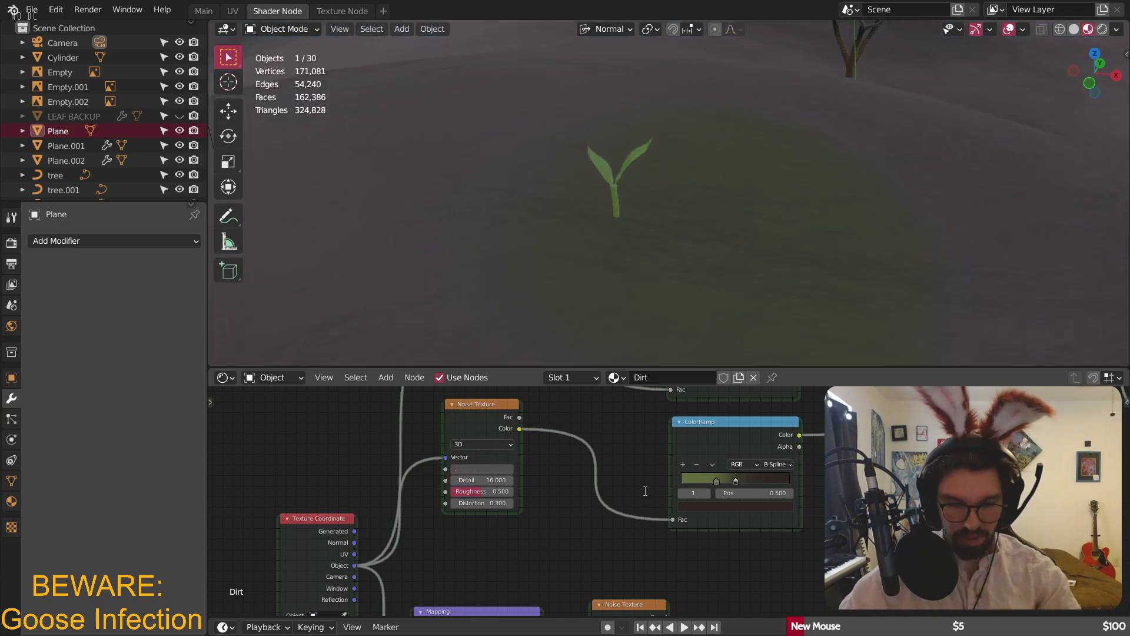
text(5)
key(Return)
- Move the green ColorRamp's dark stop closer to its green stop
scroll(744, 488, up, 3)
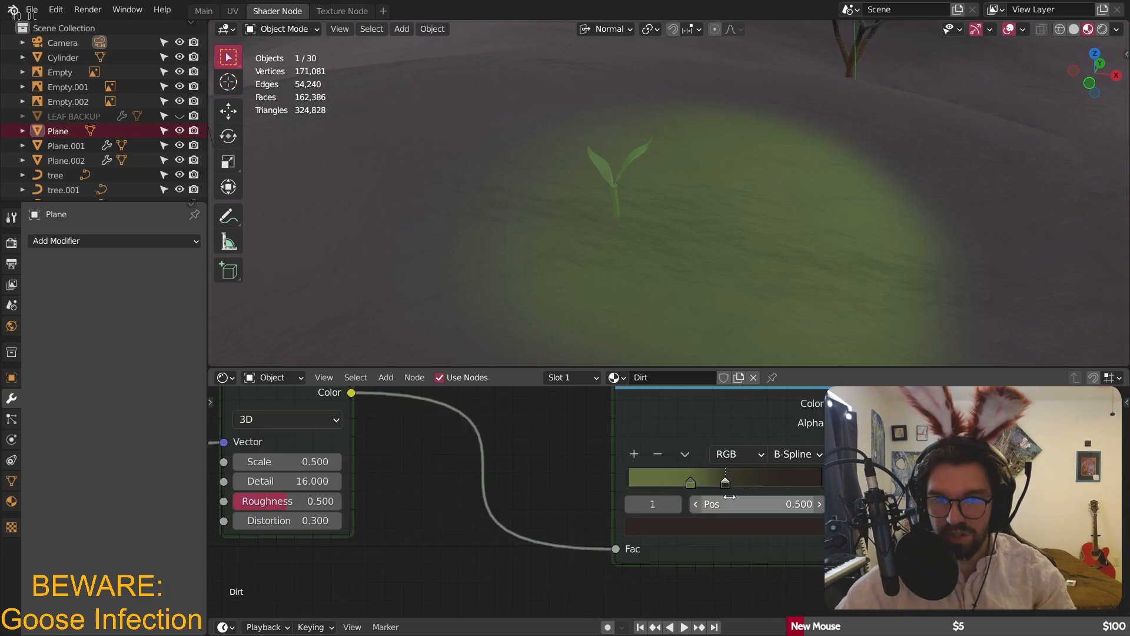
drag(725, 482, 706, 484)
click(690, 481)
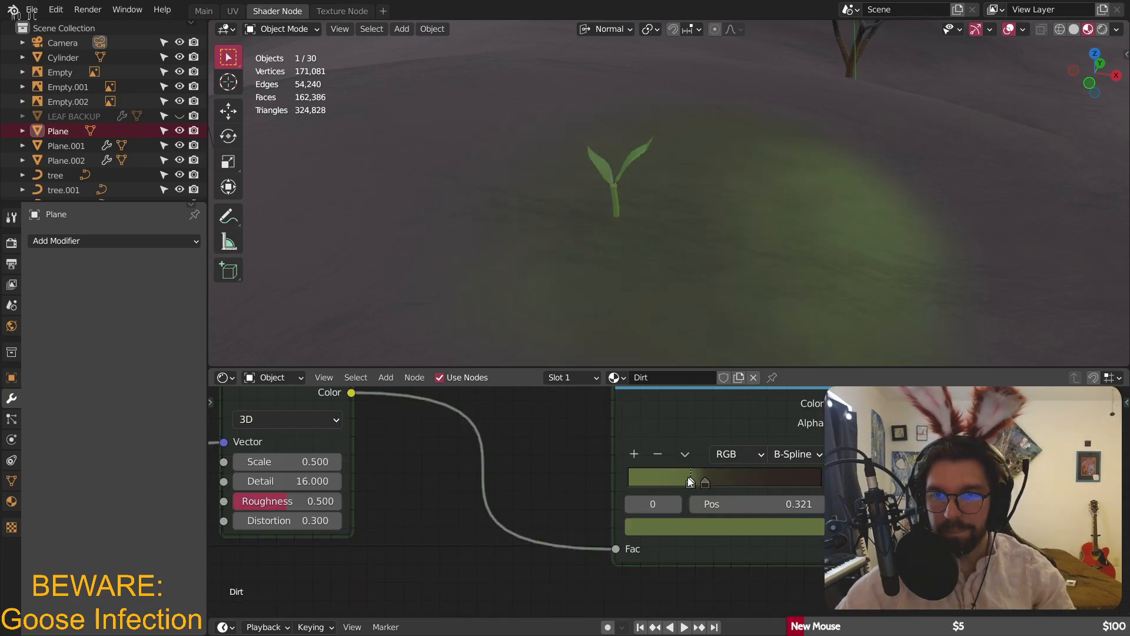
mouse_move(690, 482)
mouse_down()
mouse_move(672, 483)
mouse_move(687, 483)
mouse_up()
- Set the duplicate Noise Texture's Roughness to 0.7 and recolour the ramp's dark stop to a reddish brown
middle_drag(558, 522, 759, 528)
double_click(509, 506)
text(.7)
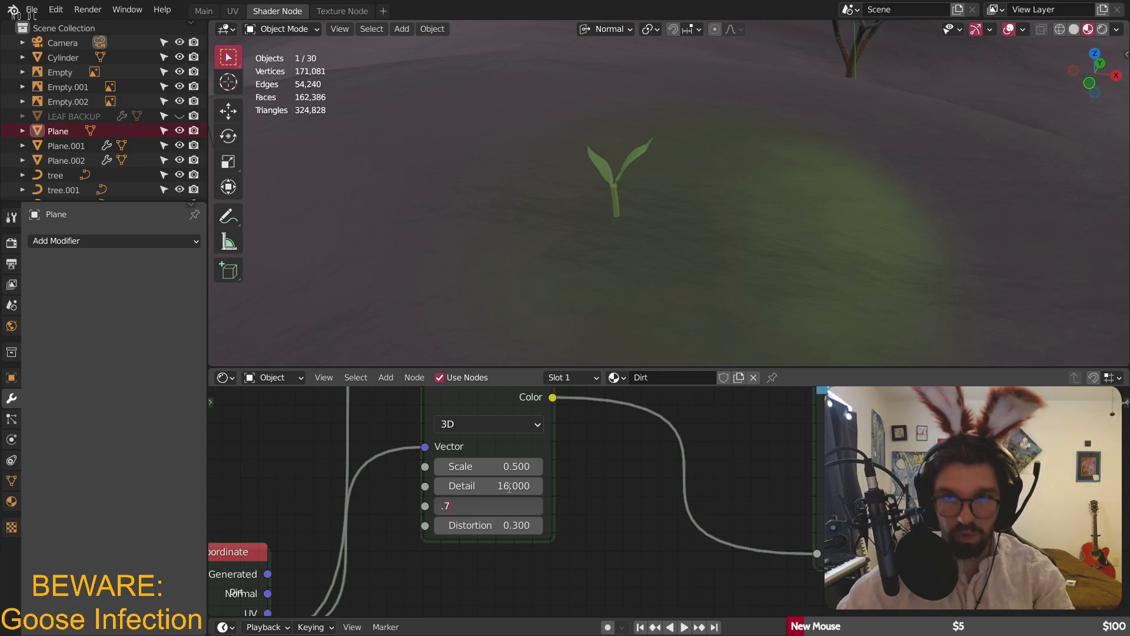
key(Return)
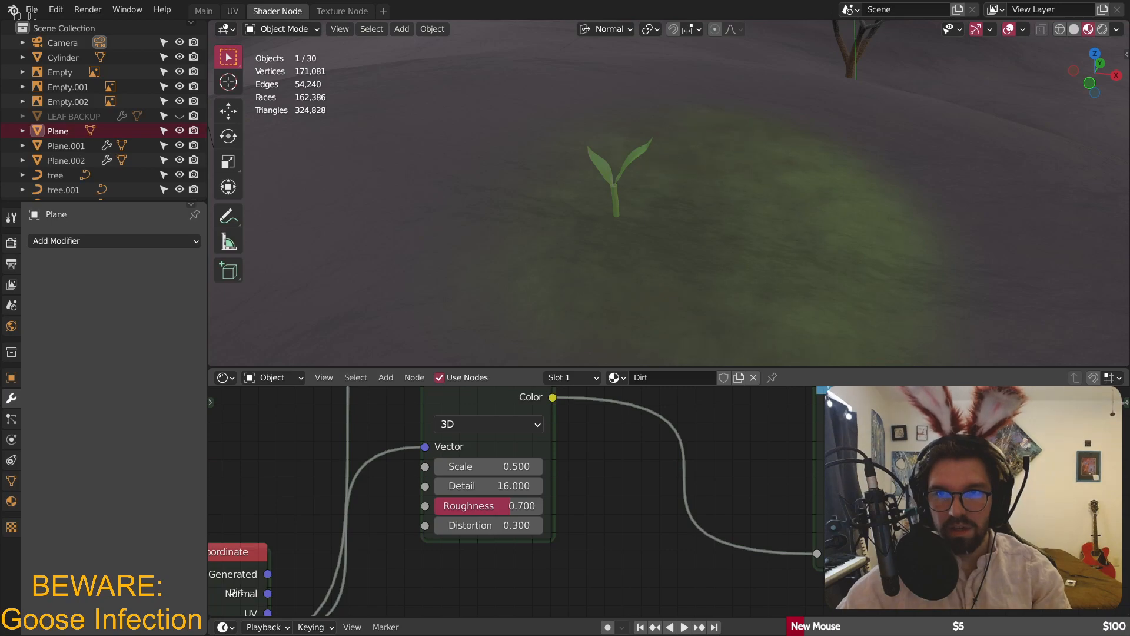
click(942, 532)
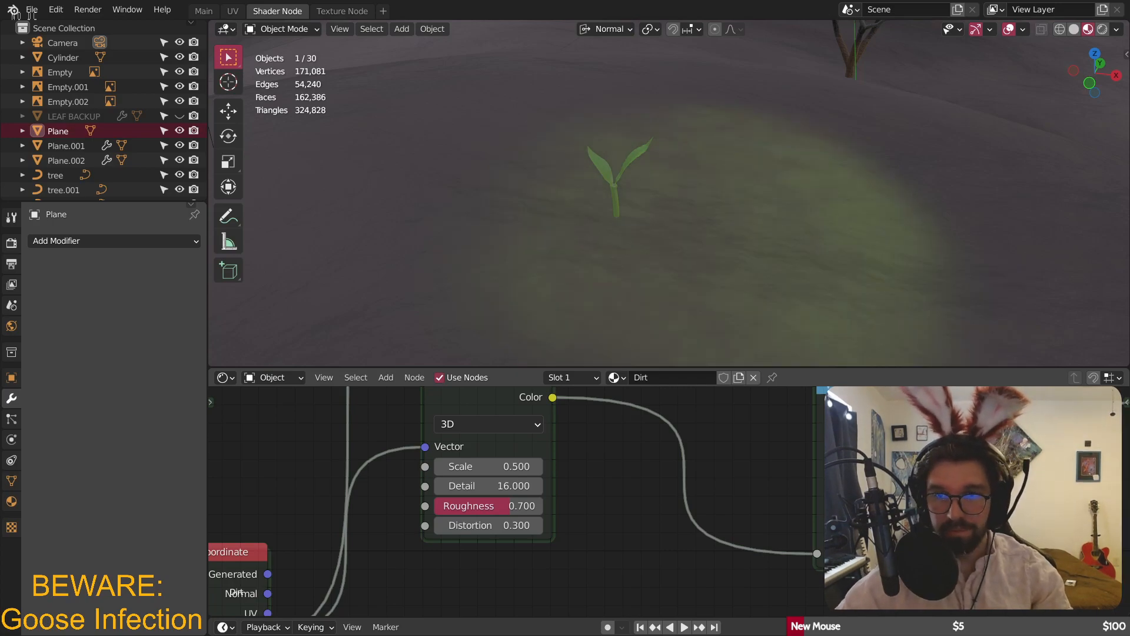
click(941, 532)
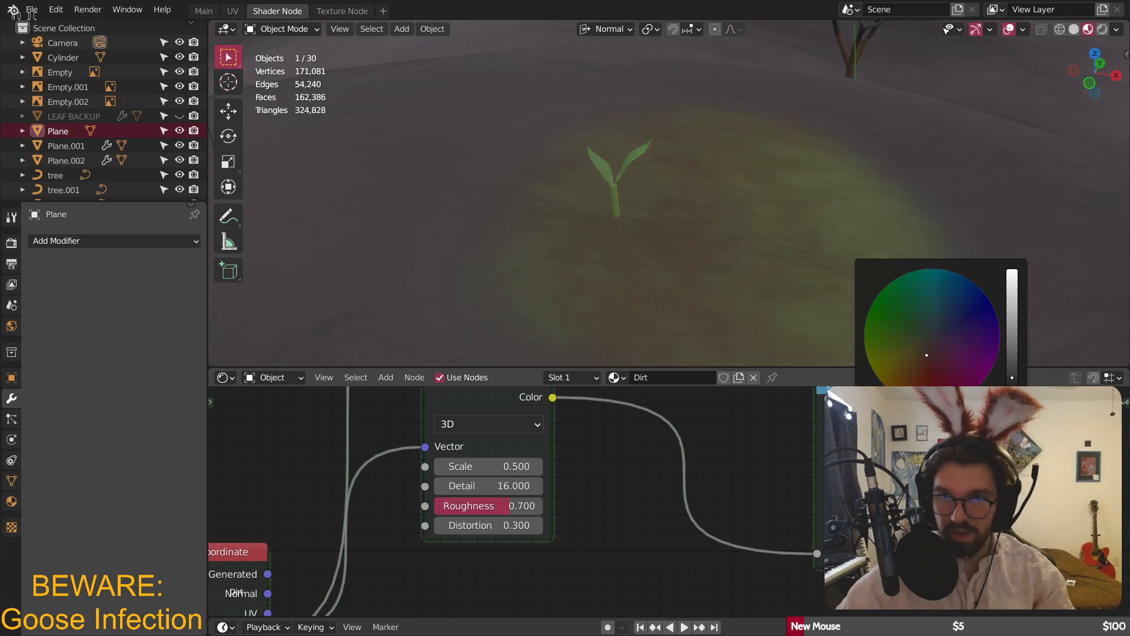
- Set the duplicate Noise Texture's Roughness to 0.85 and its Distortion to 0.5
drag(528, 505, 571, 505)
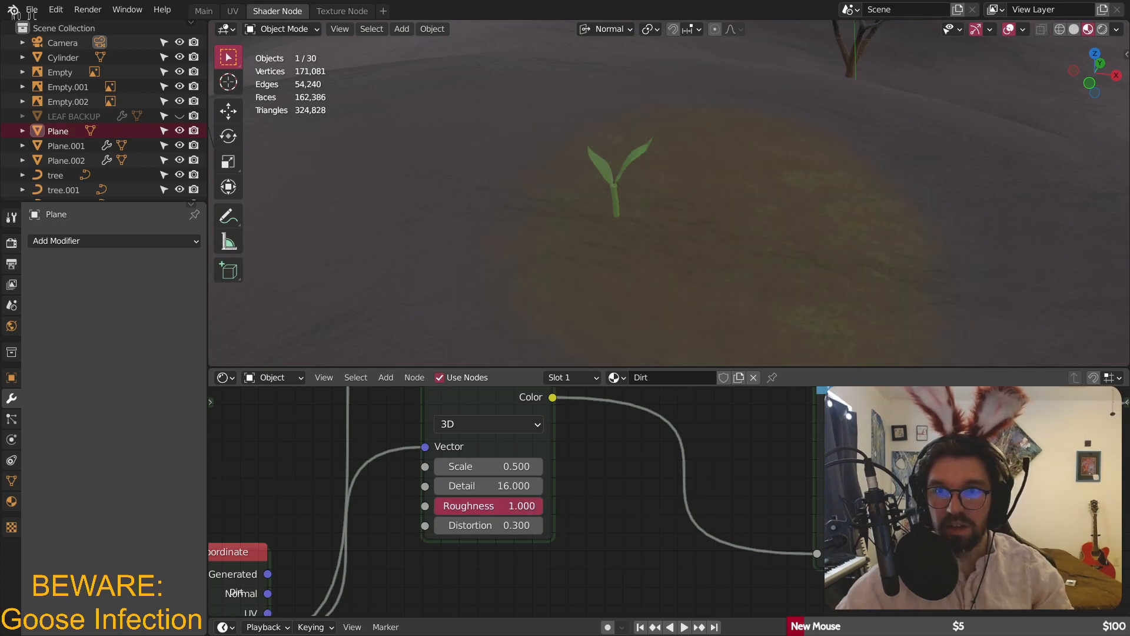
click(532, 505)
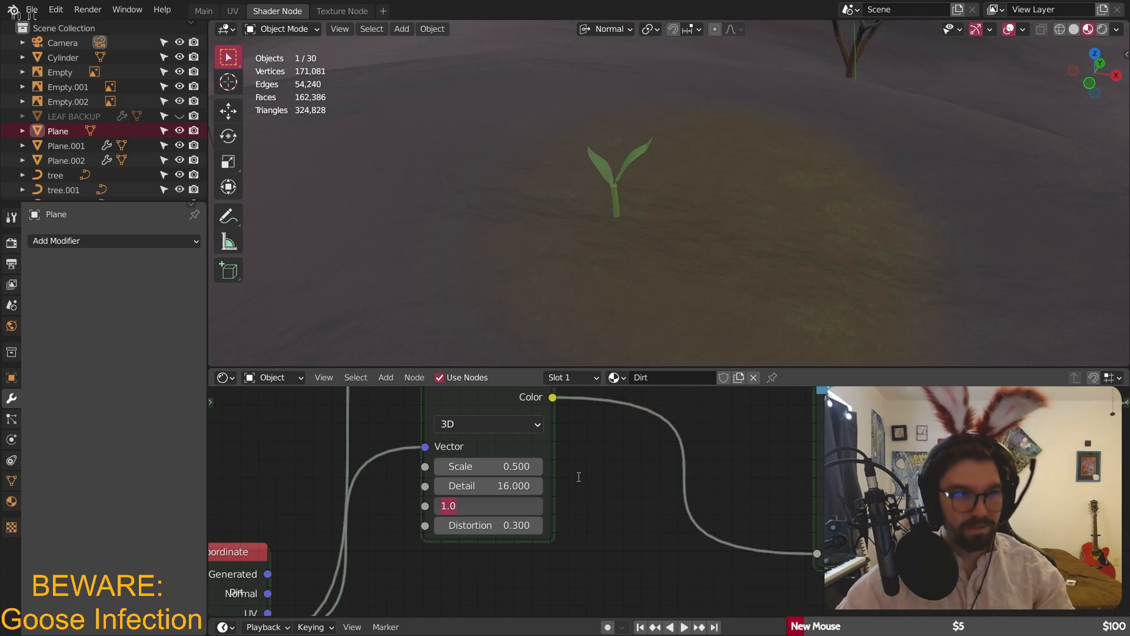
key(BackSpace)
text(.)
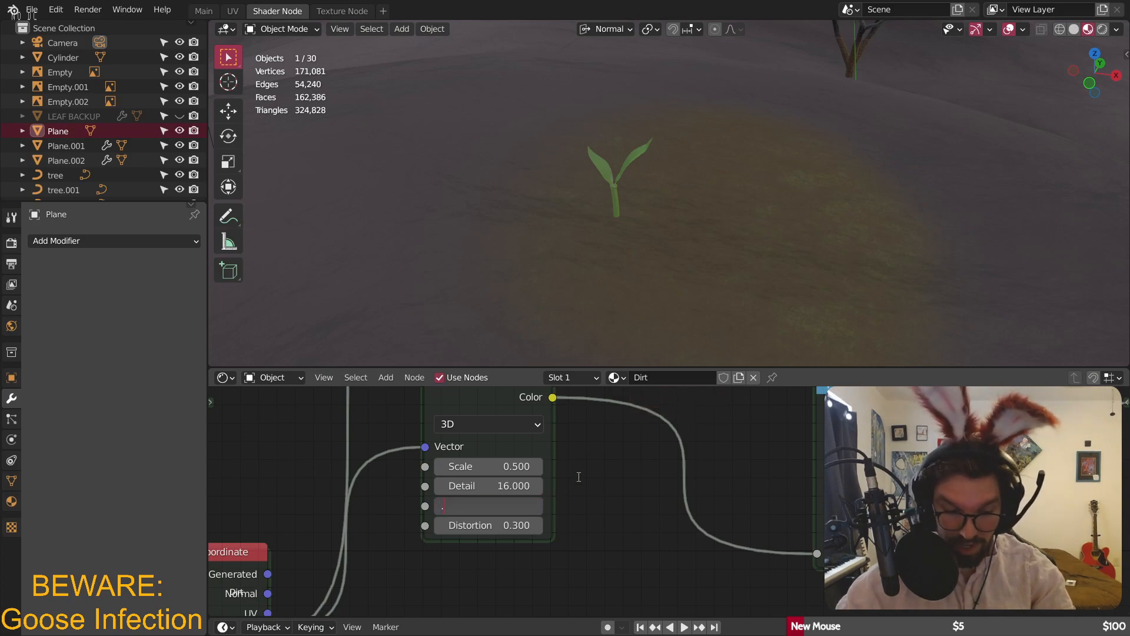
text(85)
key(Return)
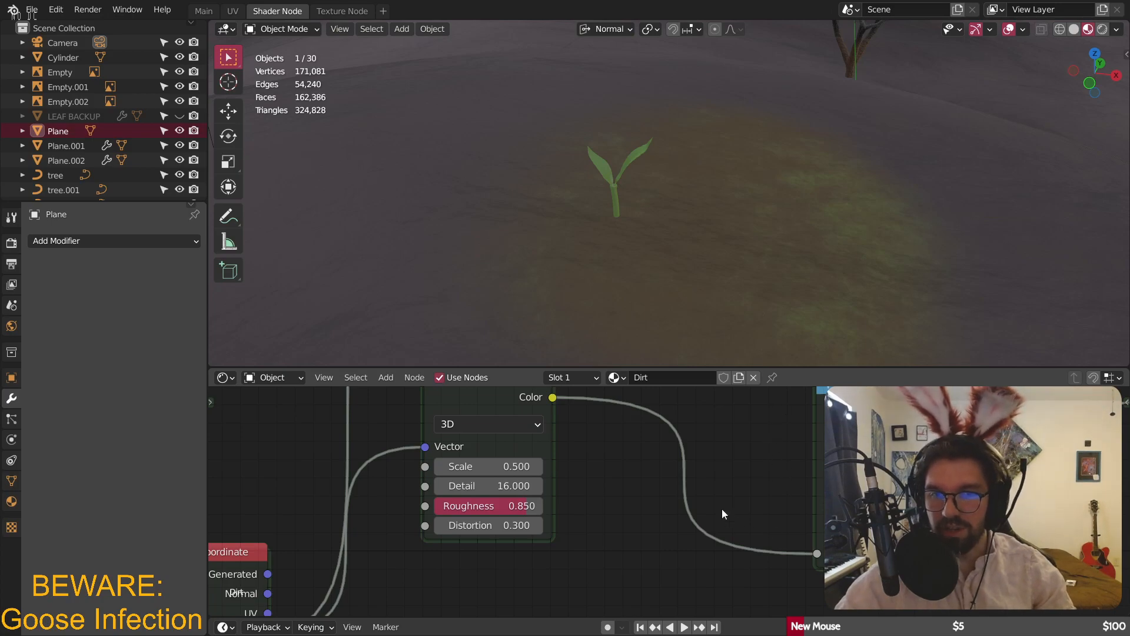
click(487, 525)
text(.5)
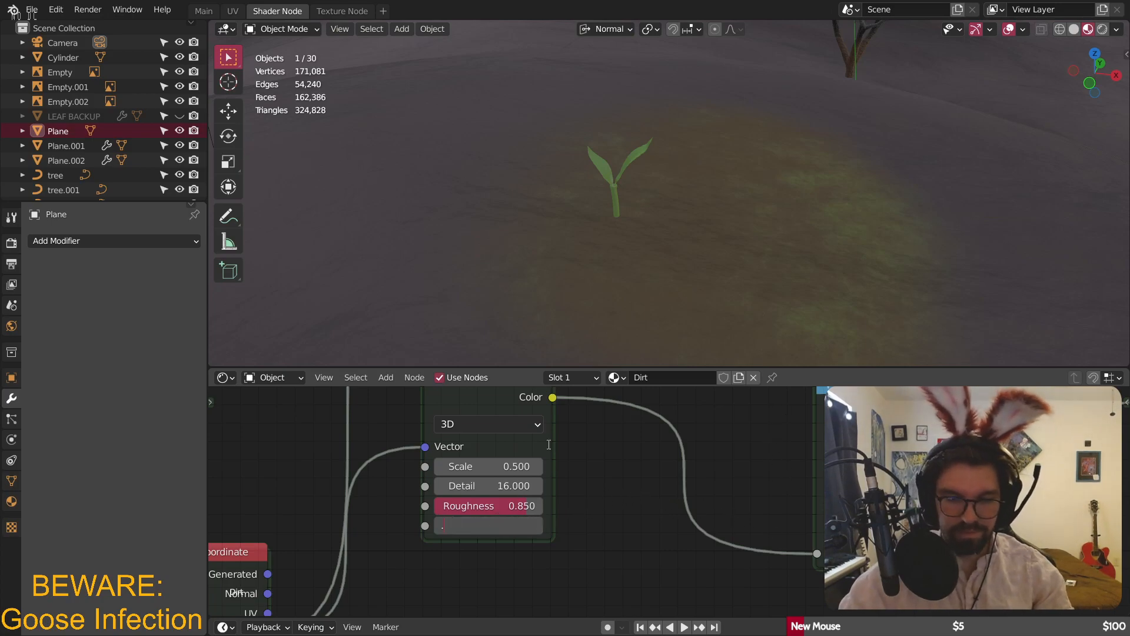
key(Return)
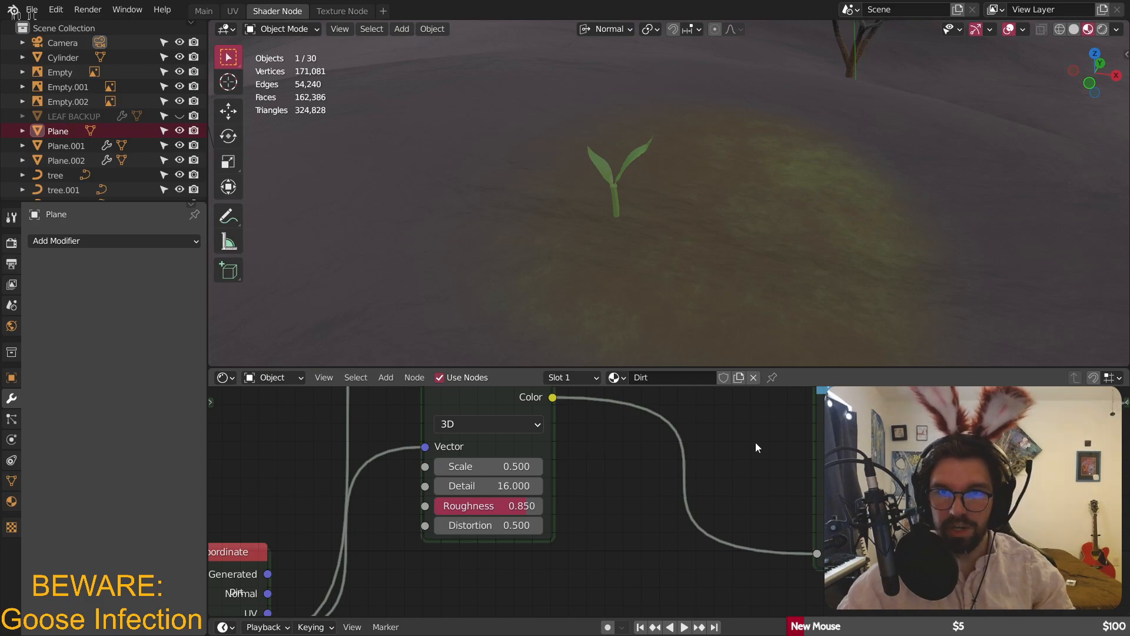
- Move the ramp's brown stop ahead of the green one to position 0.341, and place the green stop at 0.661
ctrl+scroll(754, 442, right, 5)
scroll(736, 458, up, 2)
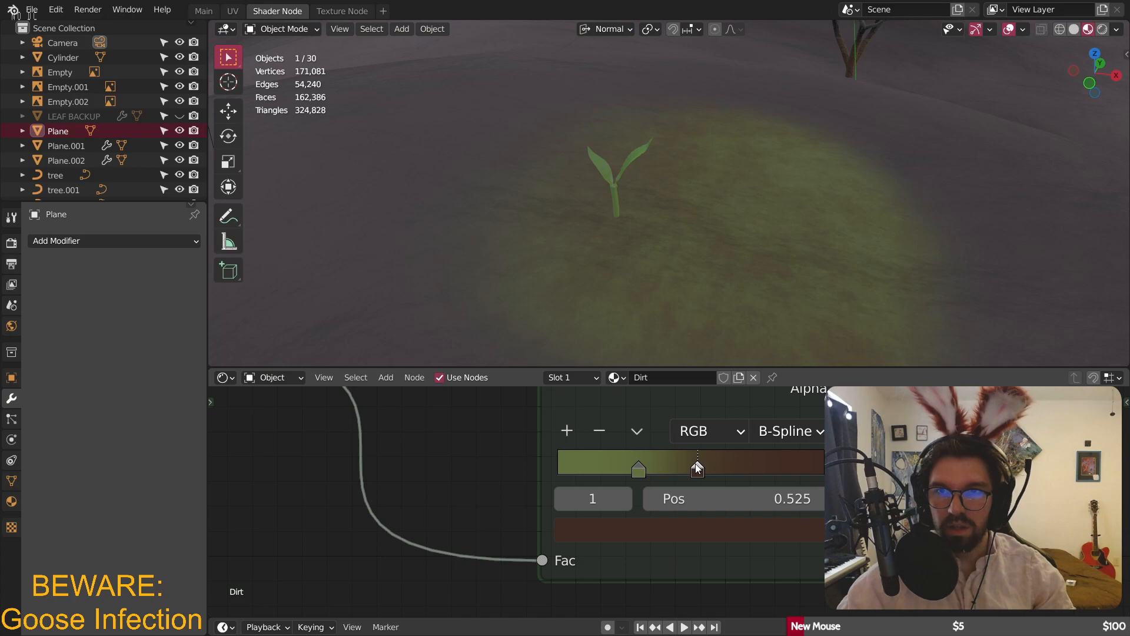
mouse_move(683, 467)
mouse_down()
mouse_move(600, 465)
mouse_move(672, 467)
mouse_move(652, 468)
mouse_up()
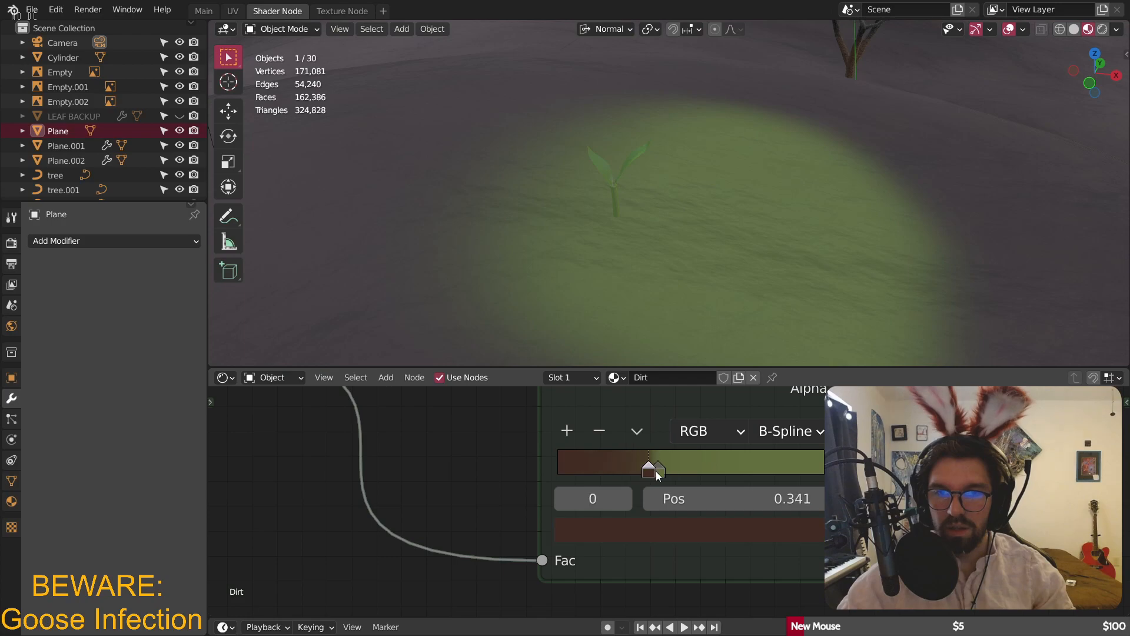
drag(655, 470, 733, 470)
- Set the ramp's green stop colour to saturation 0.7 and lightness 0.08
click(717, 529)
double_click(676, 442)
key(BackSpace)
text(0.7)
key(Return)
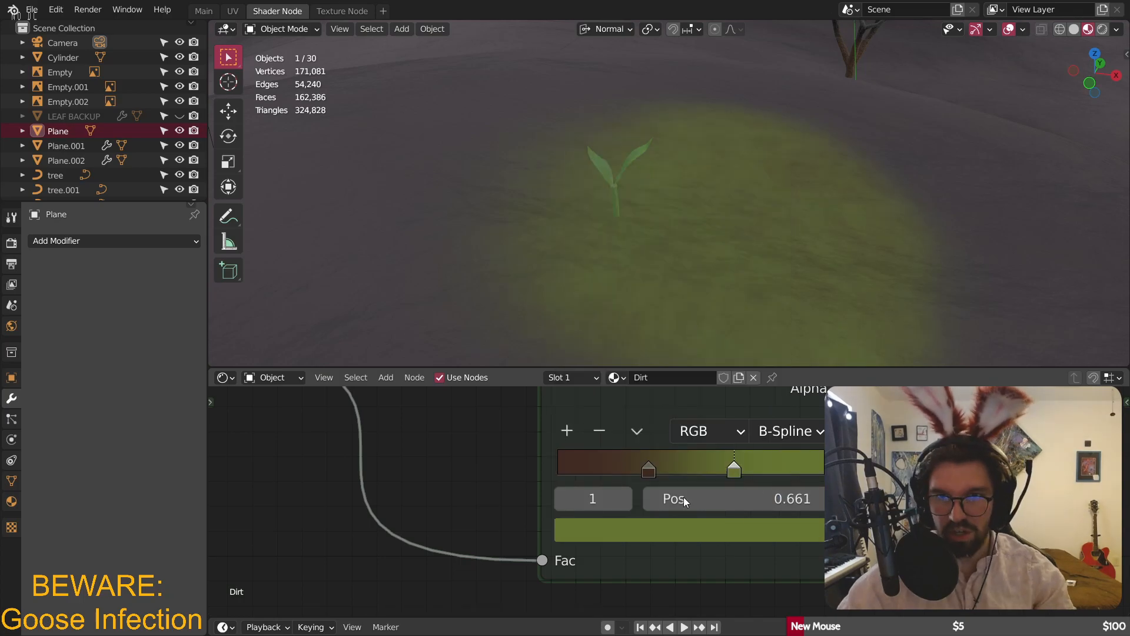
click(700, 529)
double_click(648, 468)
text(0.08)
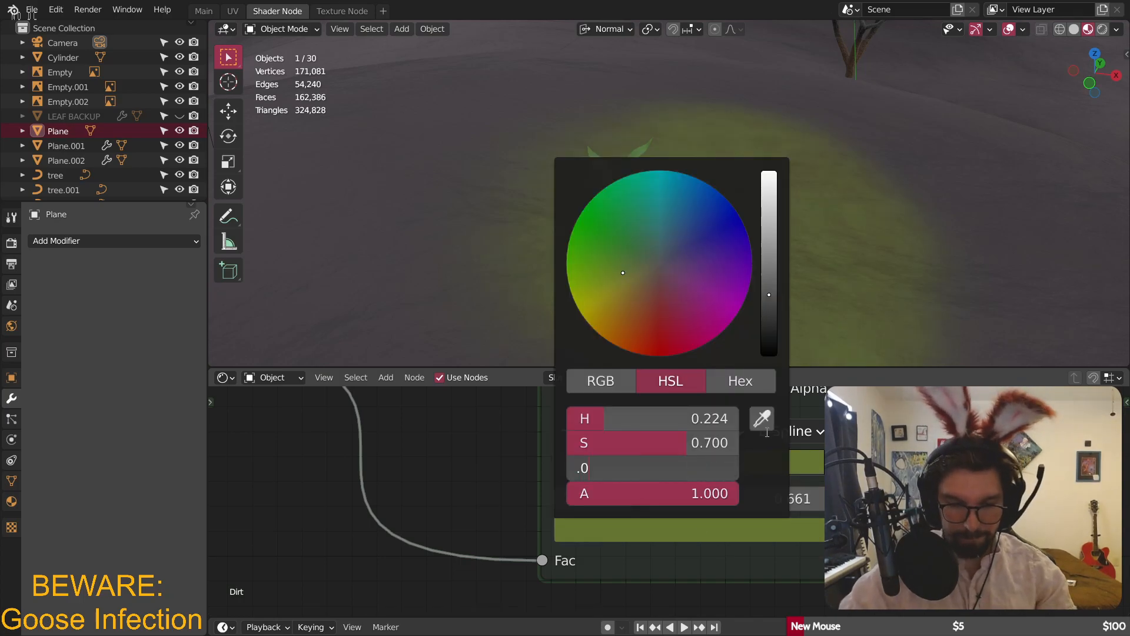
key(Return)
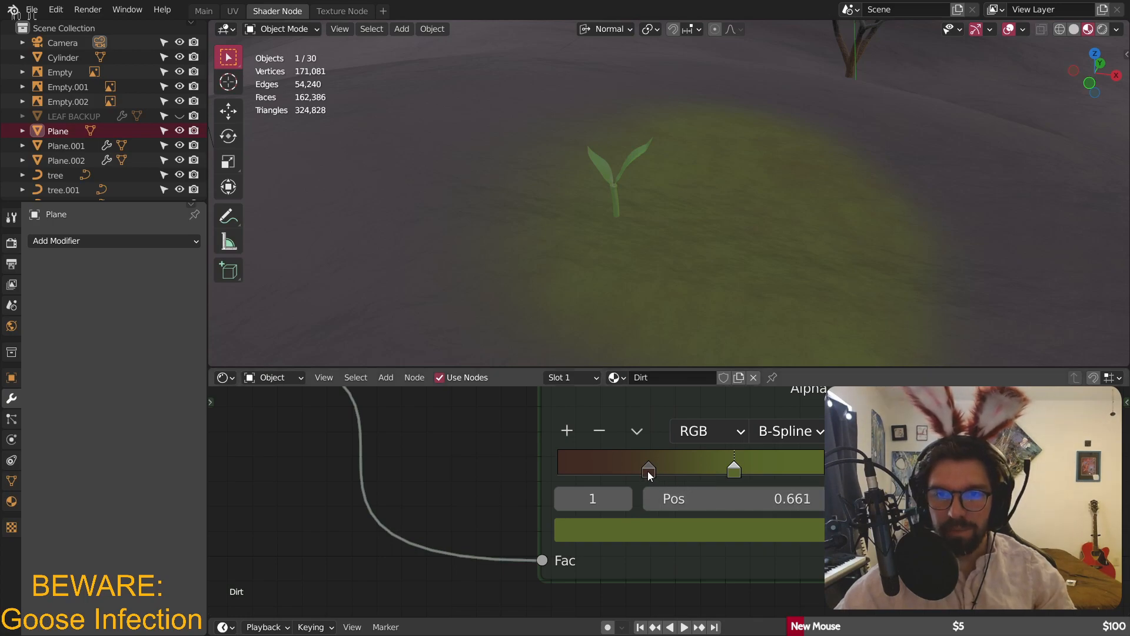
- Bring the ramp's stops closer together, with the brown stop at 0.457 and the green stop at 0.596
drag(651, 467, 683, 468)
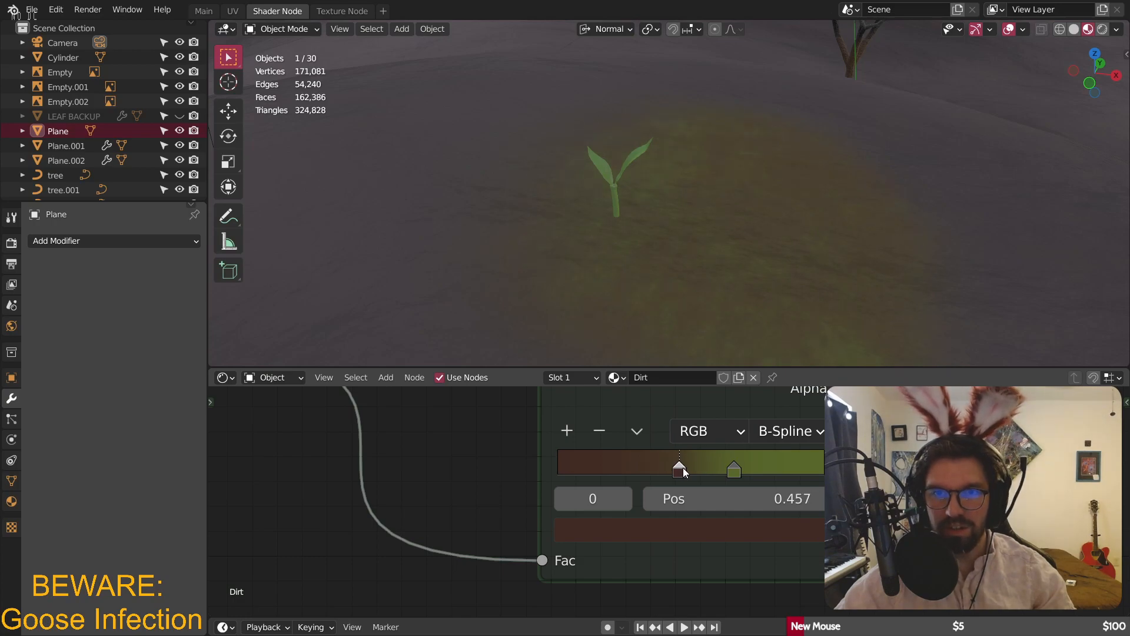
drag(733, 469, 712, 470)
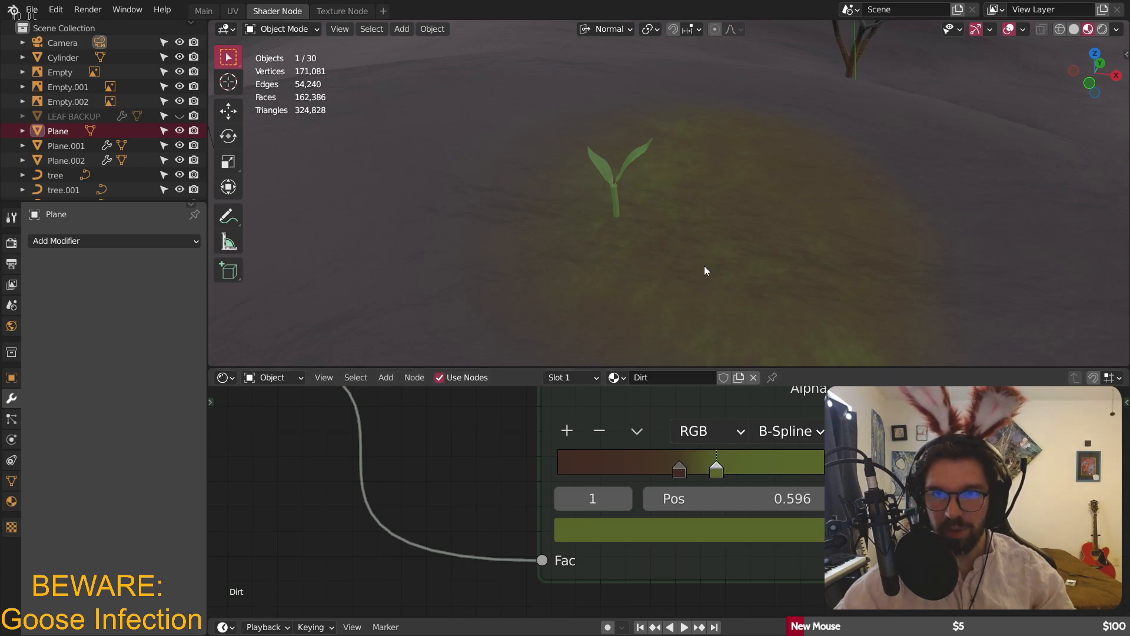
- Examine how the tinted patch around the sprout blends into the surrounding ground from a wider, higher view
scroll(704, 266, down, 3)
shift+middle_drag(723, 266, 671, 230)
middle_drag(655, 193, 704, 235)
scroll(704, 235, down, 4)
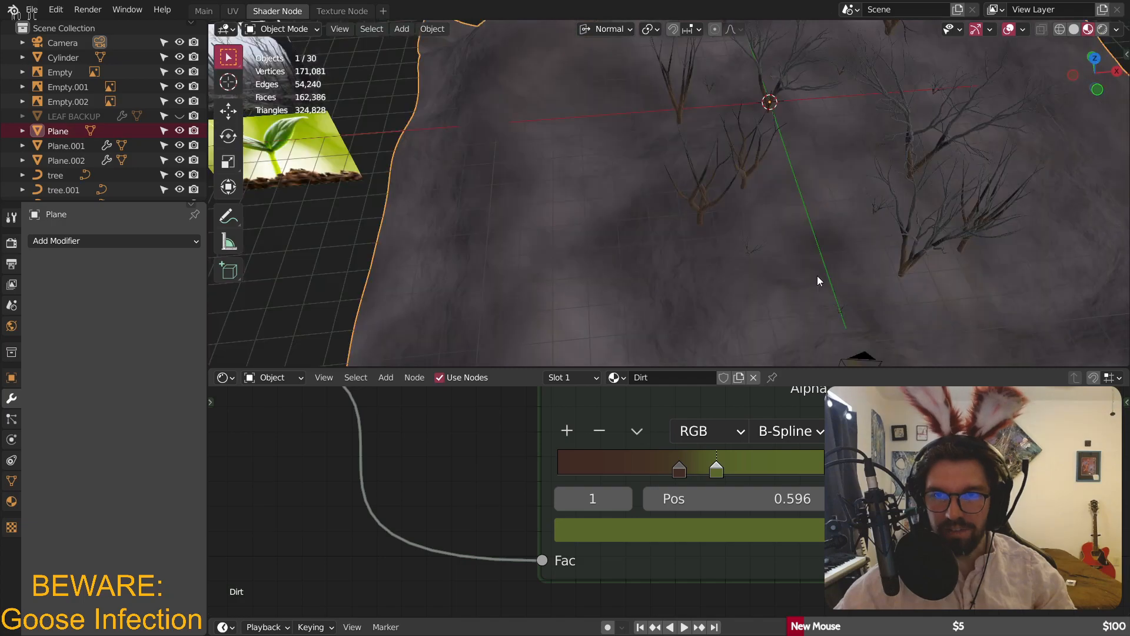
shift+middle_drag(817, 275, 613, 132)
scroll(613, 132, up, 2)
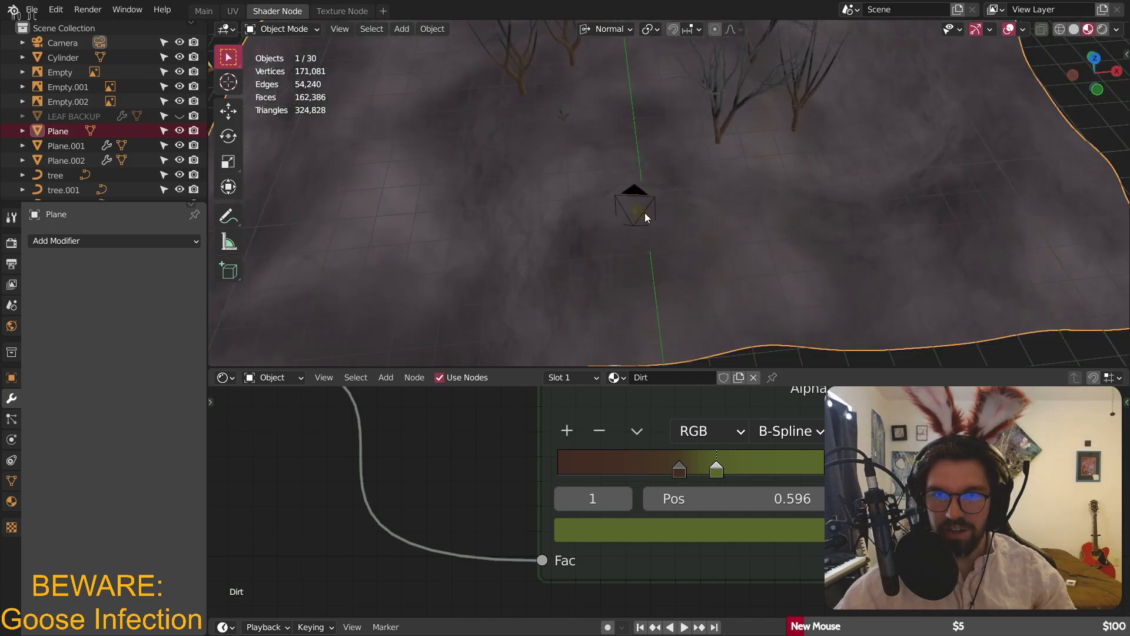
scroll(646, 216, up, 5)
middle_drag(654, 206, 859, 275)
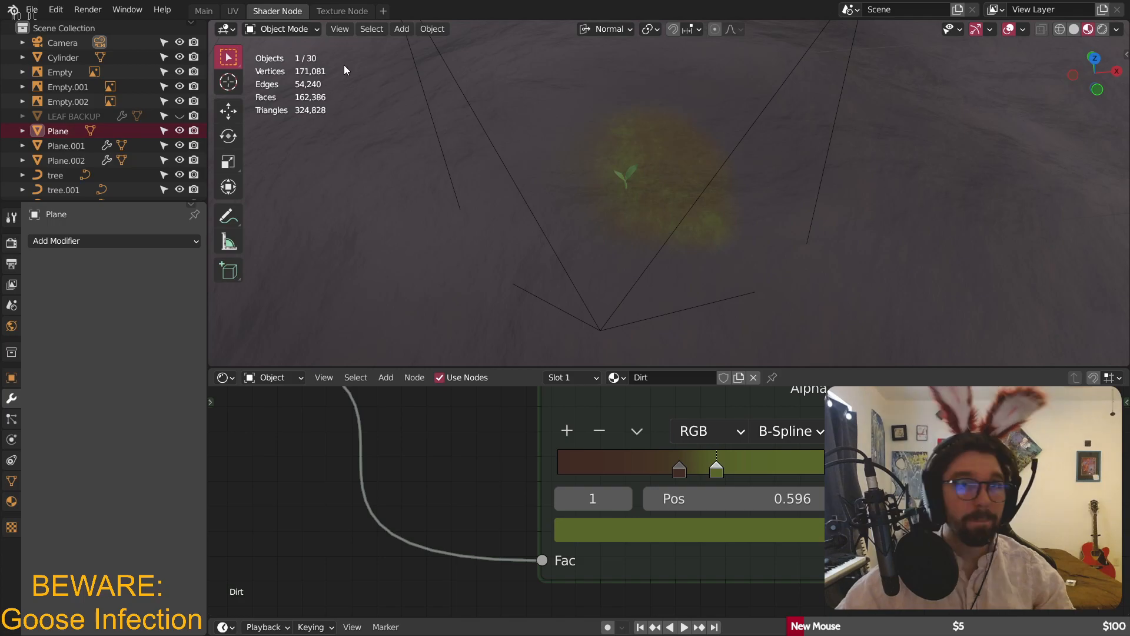
- Relink the image mask's Color from the Mix node's Fac straight to the shader's base colour to show the mask on the ground
scroll(793, 451, down, 6)
scroll(762, 469, down, 3)
middle_drag(761, 470, 751, 533)
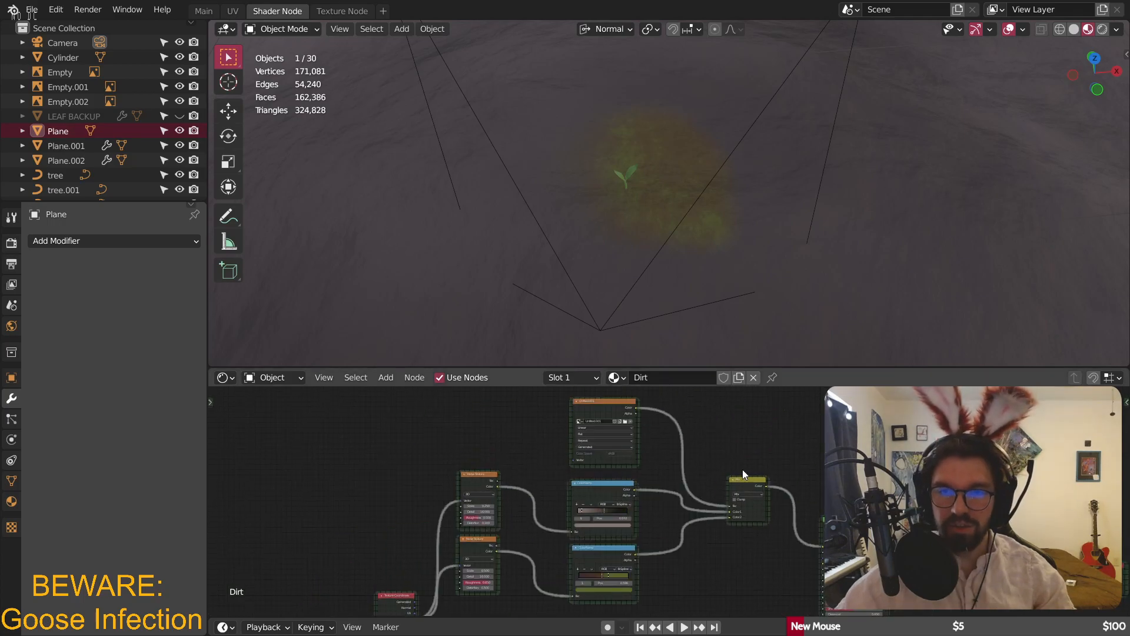
middle_drag(757, 445, 663, 409)
drag(651, 557, 391, 428)
click(384, 441)
drag(671, 556, 377, 466)
click(535, 443)
scroll(624, 494, up, 4)
drag(629, 484, 797, 451)
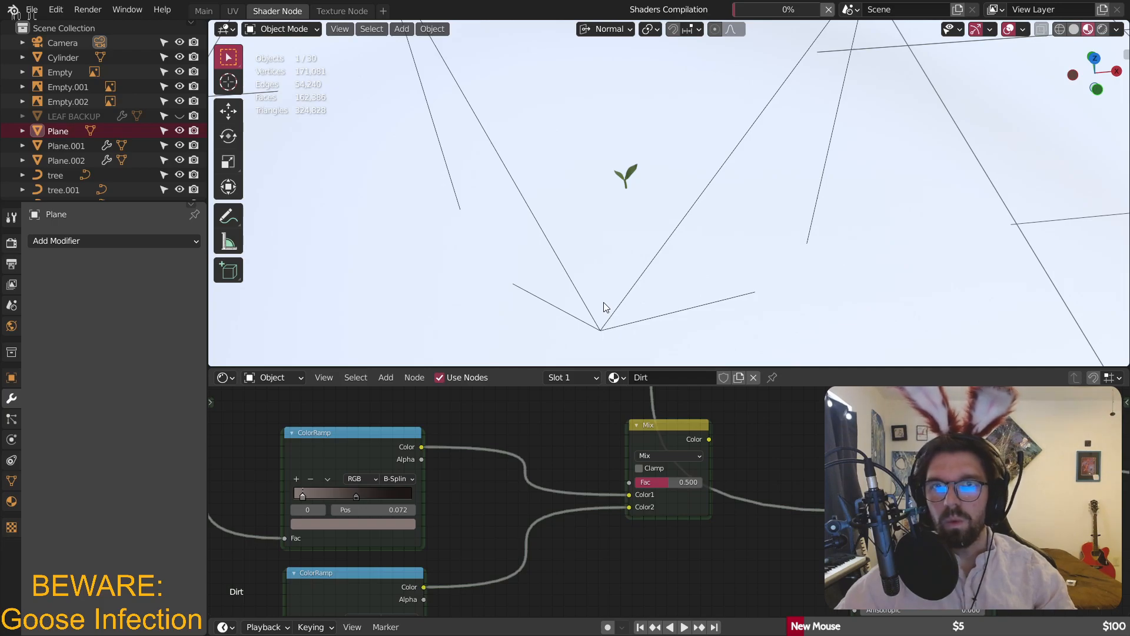
- Switch the ground plane to Texture Paint mode and smear the white mask patch around the sprout into a softer, wider spot
scroll(690, 211, down, 3)
scroll(683, 218, up, 2)
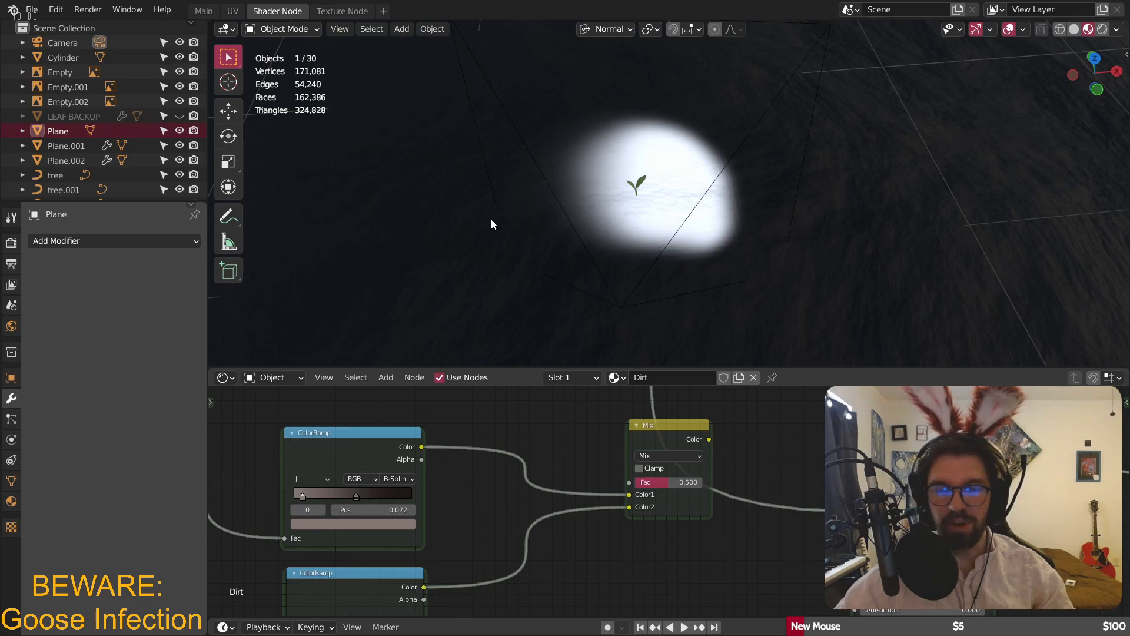
click(295, 30)
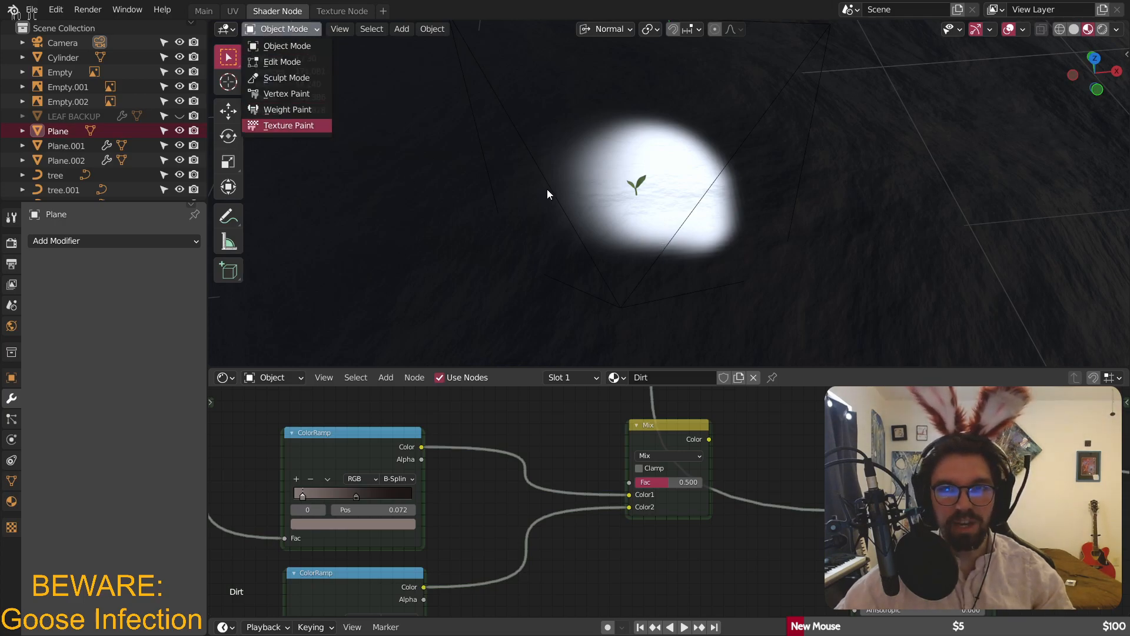
key(Return)
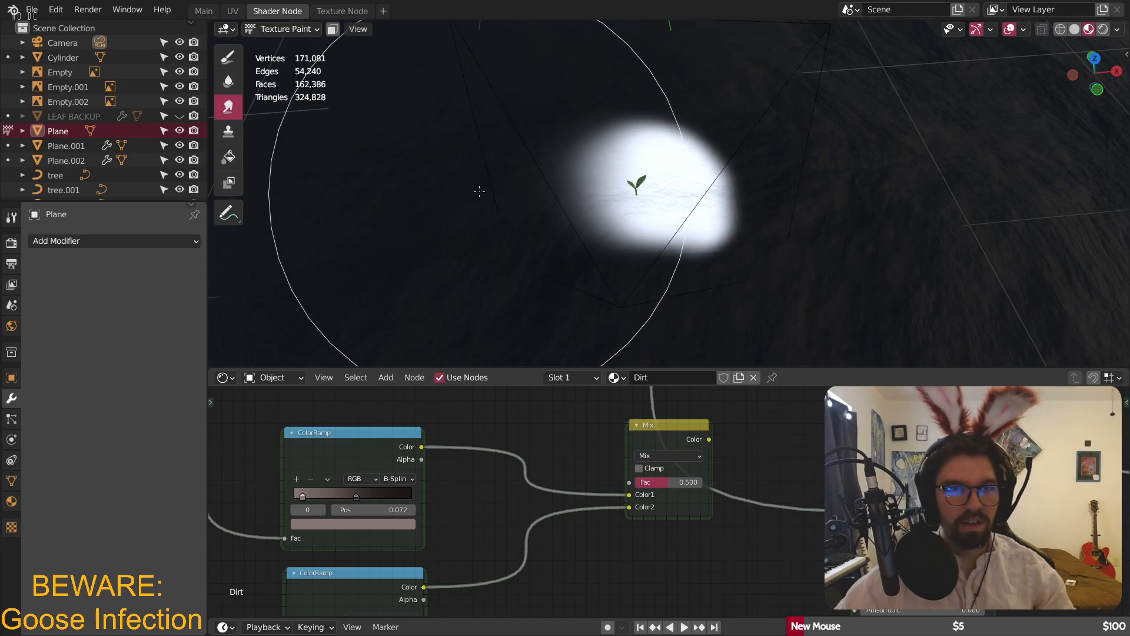
mouse_move(654, 189)
mouse_down()
mouse_move(613, 202)
mouse_move(652, 218)
mouse_move(618, 172)
mouse_move(605, 217)
mouse_move(653, 220)
mouse_move(595, 205)
mouse_move(654, 228)
mouse_move(636, 183)
mouse_up()
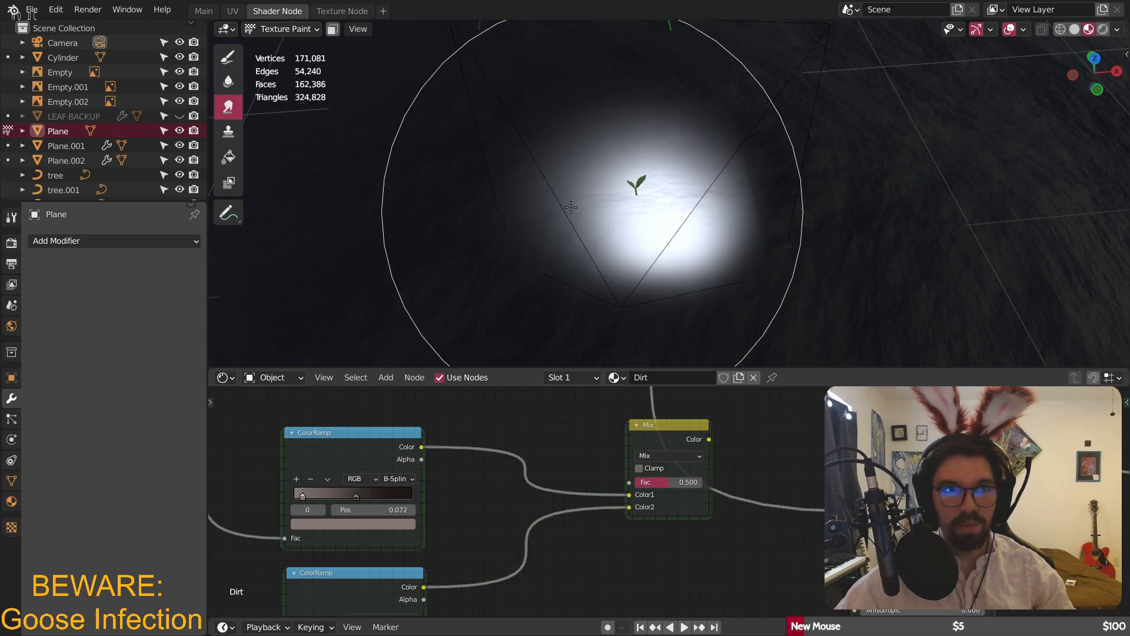
click(234, 90)
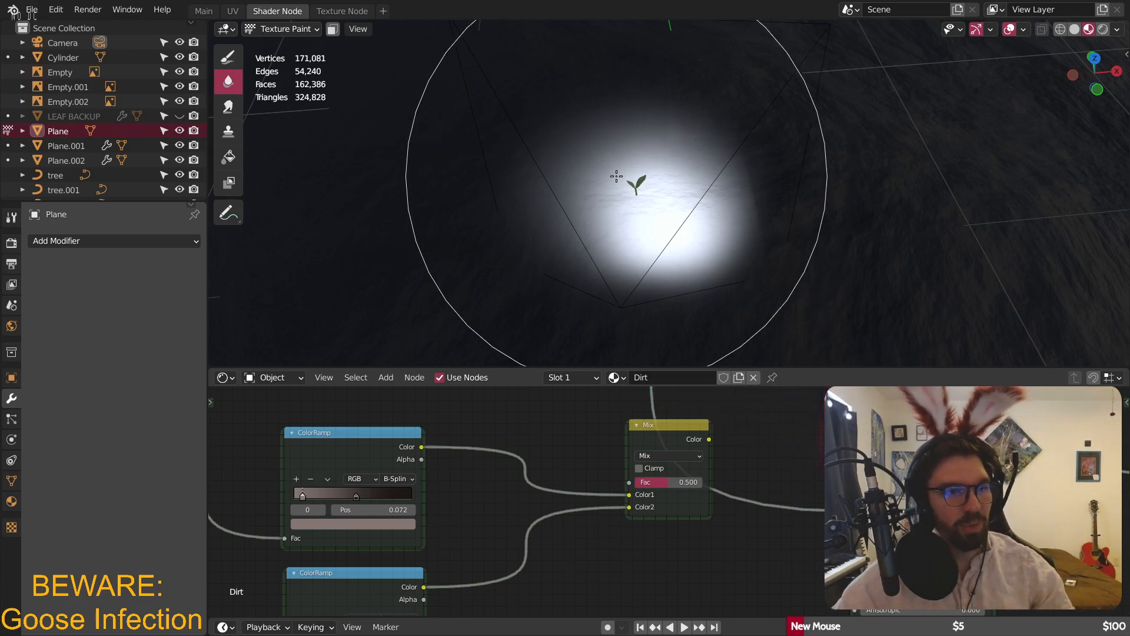
click(228, 106)
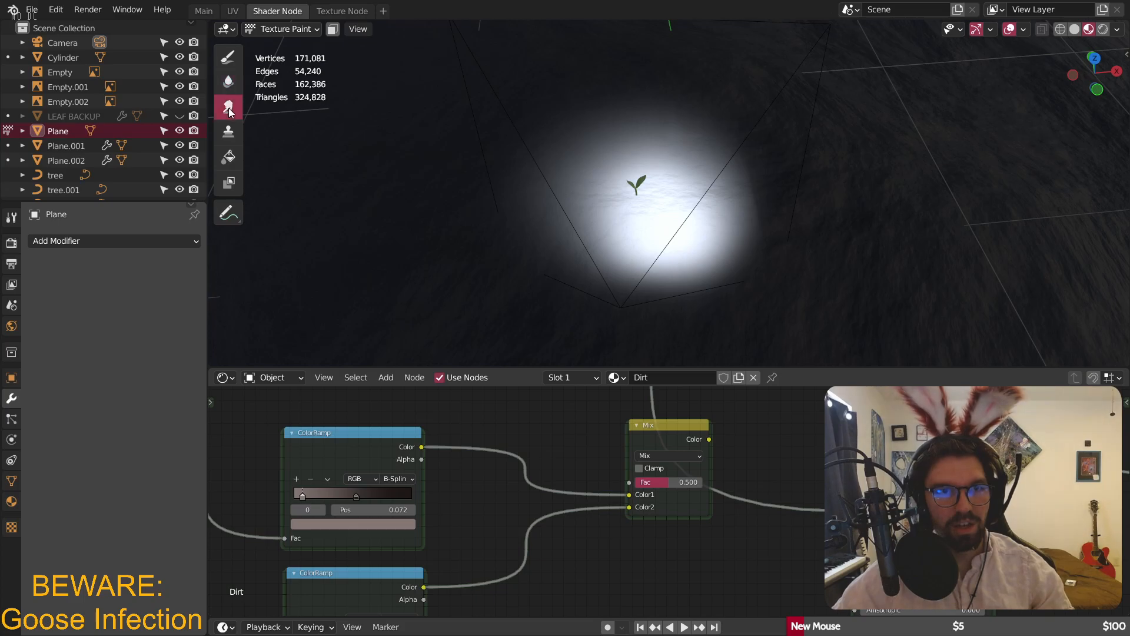
mouse_move(583, 188)
mouse_down()
mouse_move(661, 171)
mouse_move(645, 234)
mouse_move(666, 155)
mouse_move(680, 227)
mouse_move(578, 189)
mouse_move(634, 189)
mouse_move(679, 227)
mouse_move(601, 221)
mouse_move(677, 179)
mouse_move(600, 202)
mouse_move(653, 185)
mouse_move(620, 188)
mouse_move(626, 199)
mouse_move(635, 182)
mouse_move(637, 196)
mouse_up()
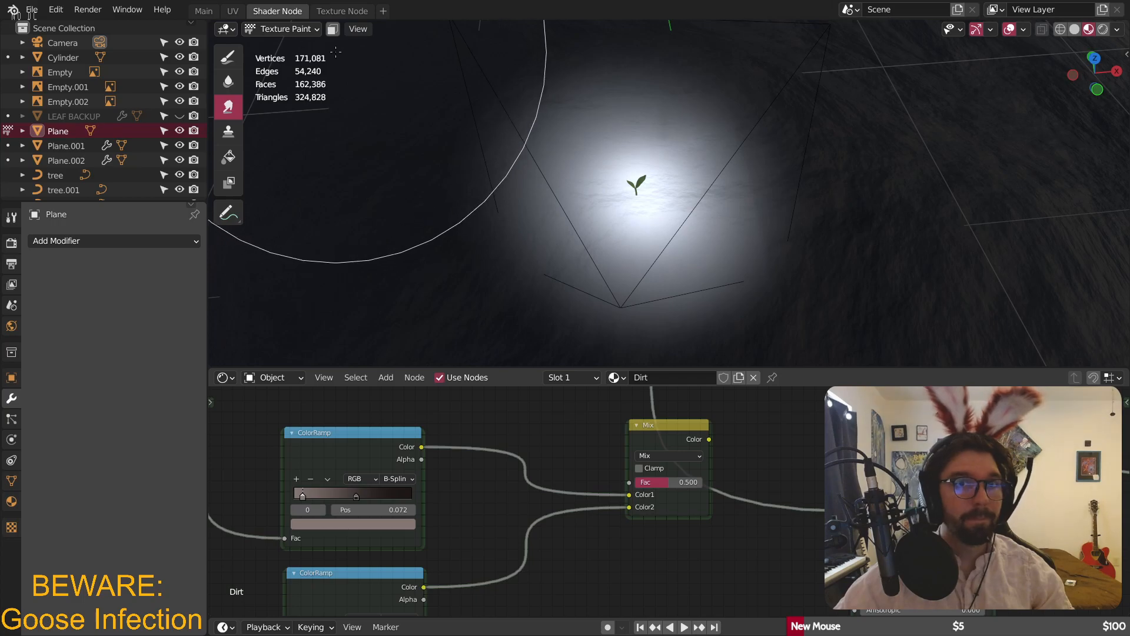
- Show the viewport's tool settings and set the Smear brush strength to 0.5
right_click(297, 30)
mouse_move(329, 41)
click(371, 53)
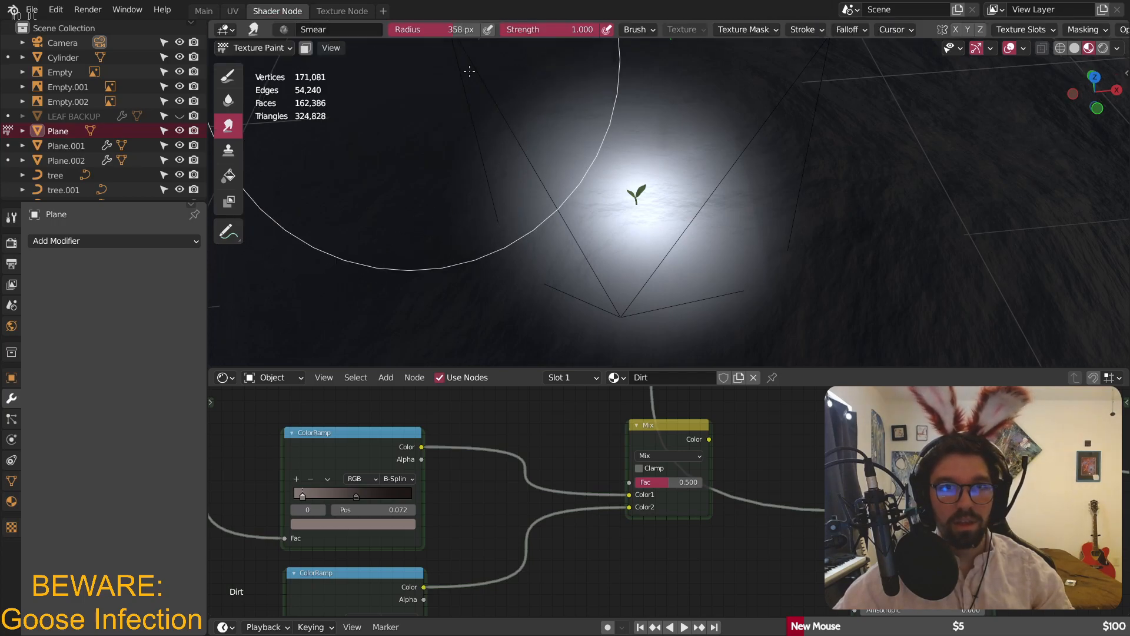
text(0.5)
key(Return)
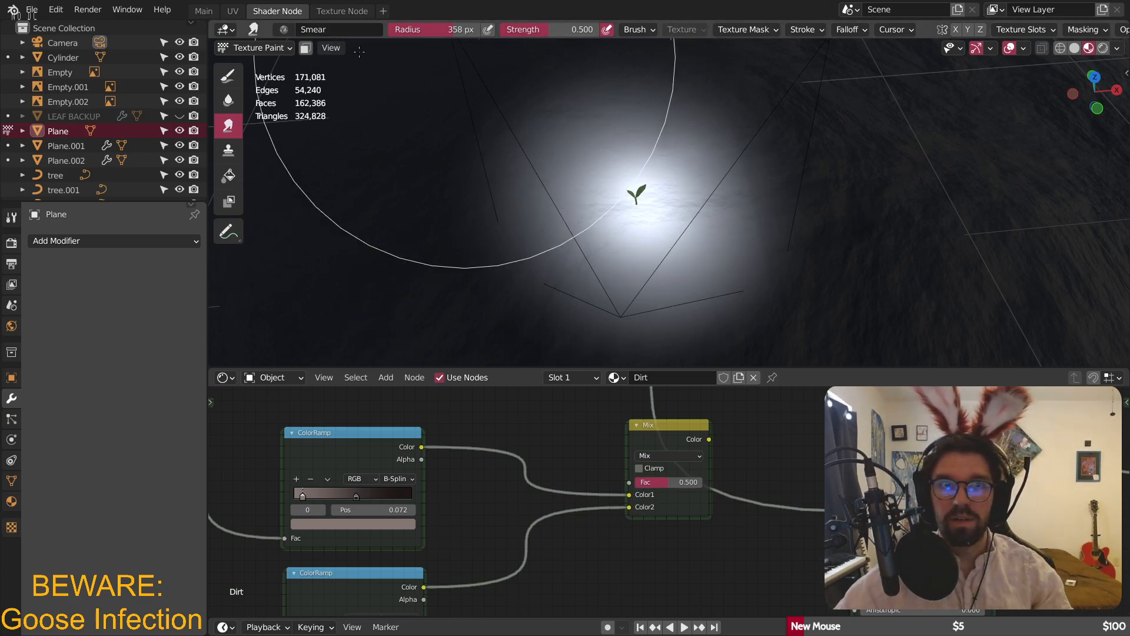
- Darken the mask's bright centre around the sprout with black dabs of the Draw brush at strength 0.3
click(227, 74)
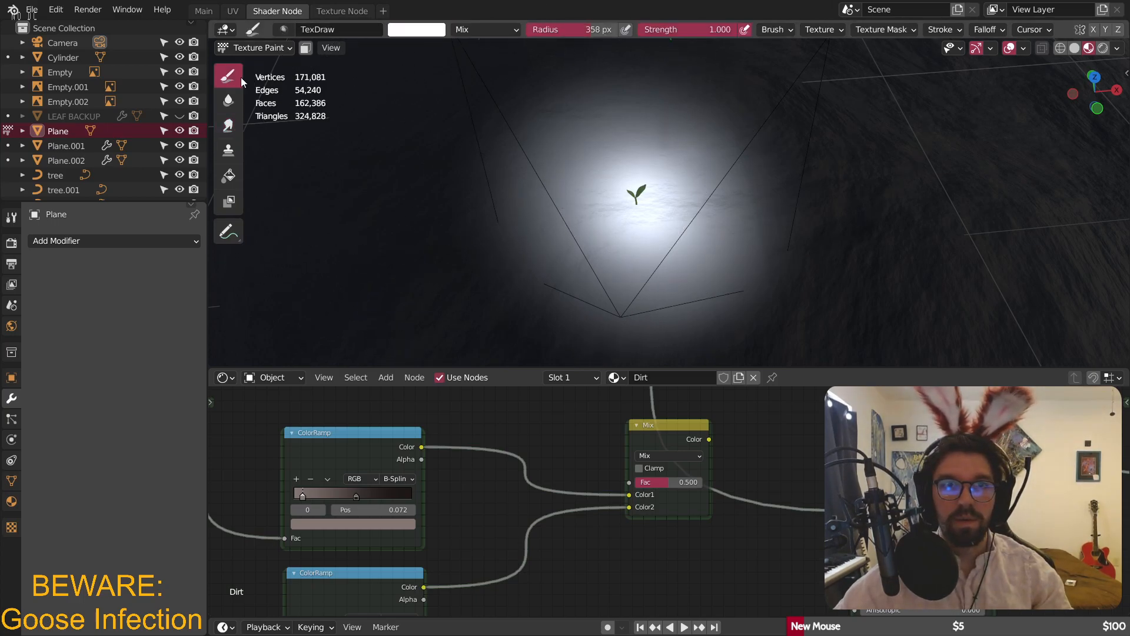
click(419, 32)
drag(516, 127, 515, 152)
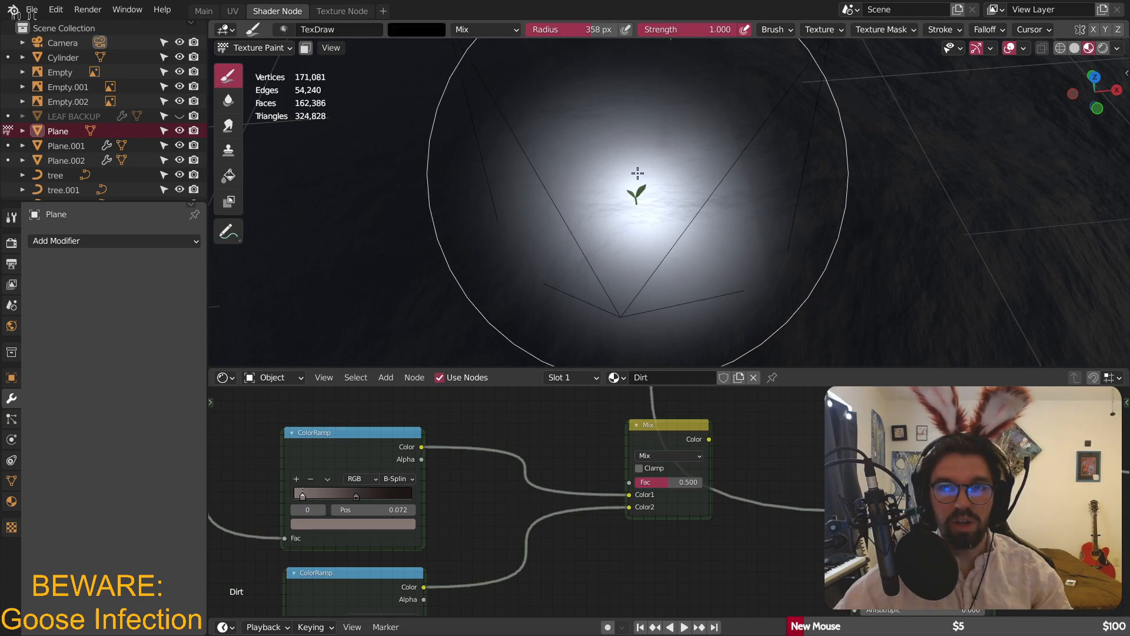
click(637, 194)
key(ctrl+z)
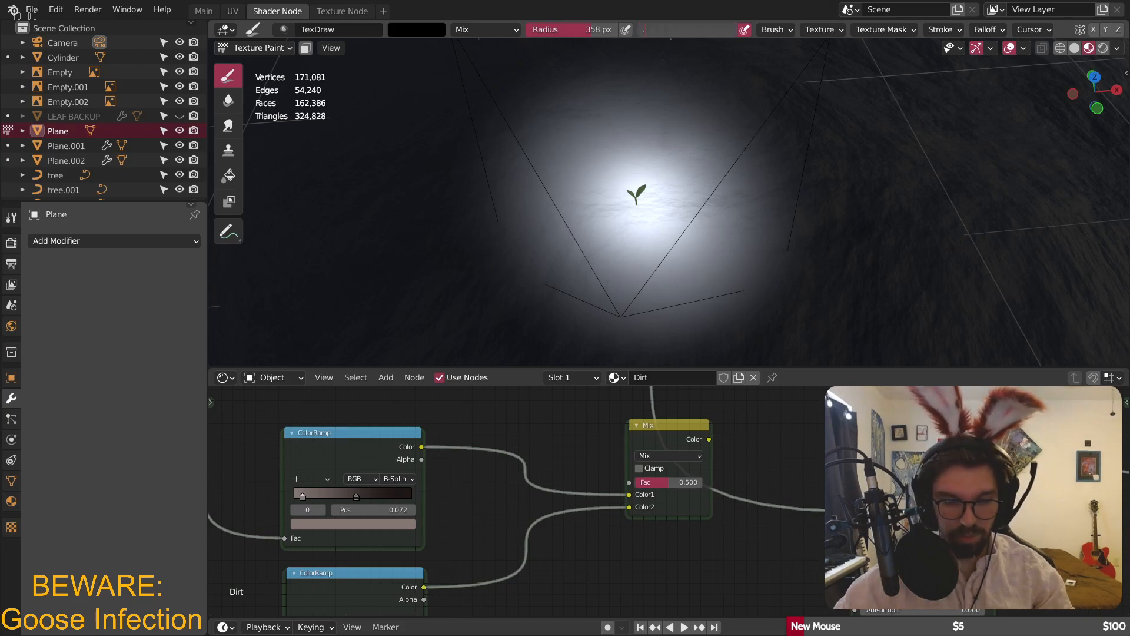
click(645, 205)
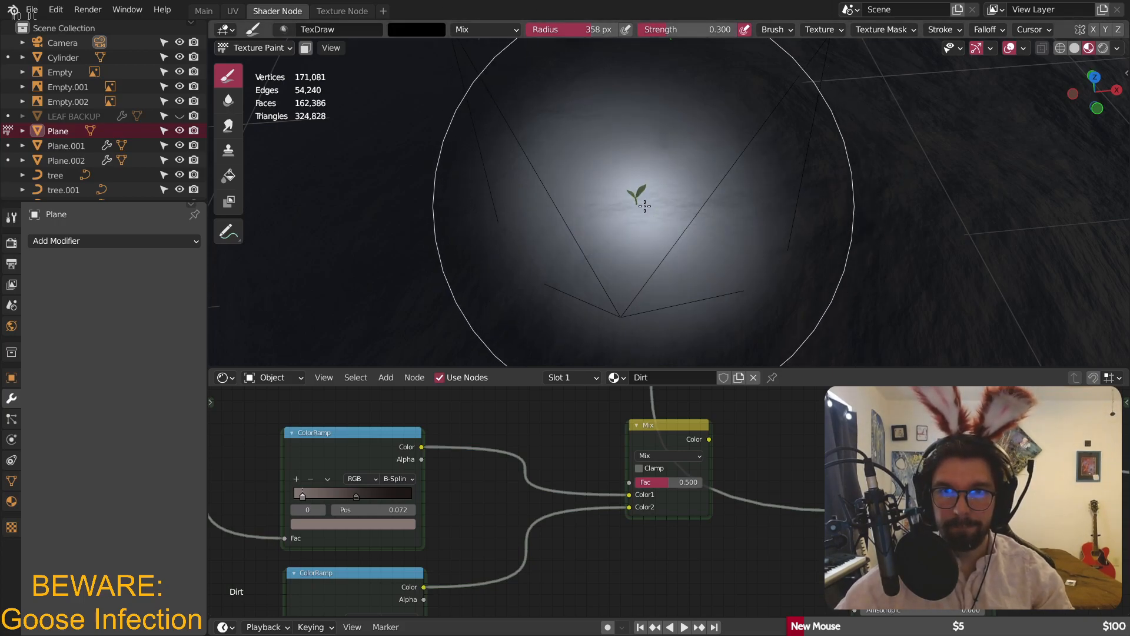
click(625, 201)
click(717, 216)
click(760, 194)
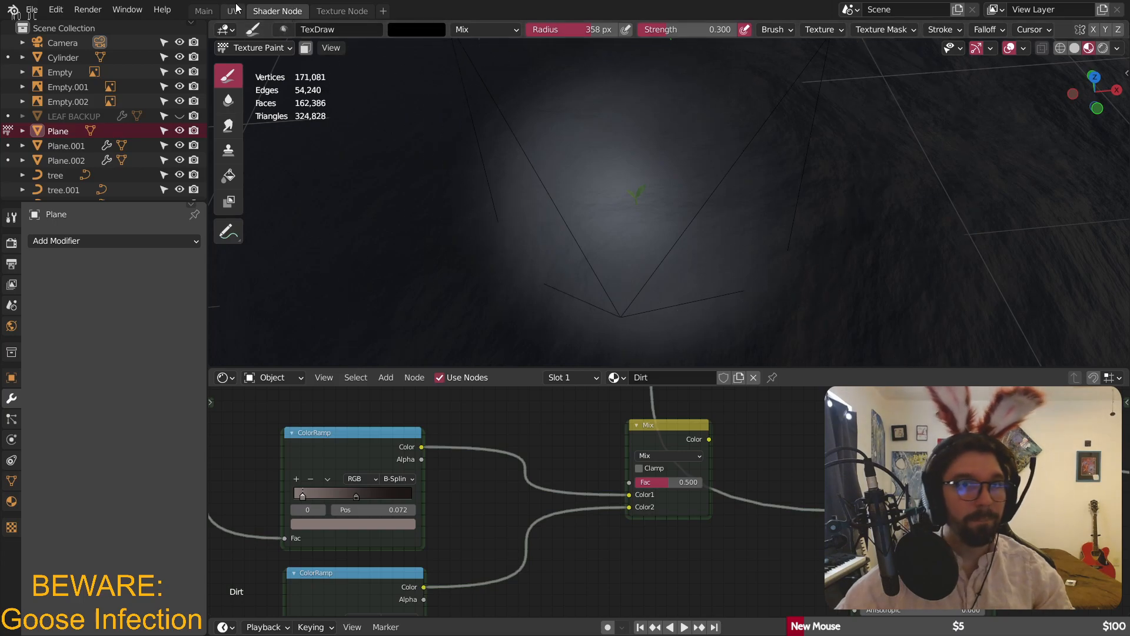
- Return the plane to Object Mode and link the image mask's Color to the Mix node's Fac again
scroll(753, 454, down, 3)
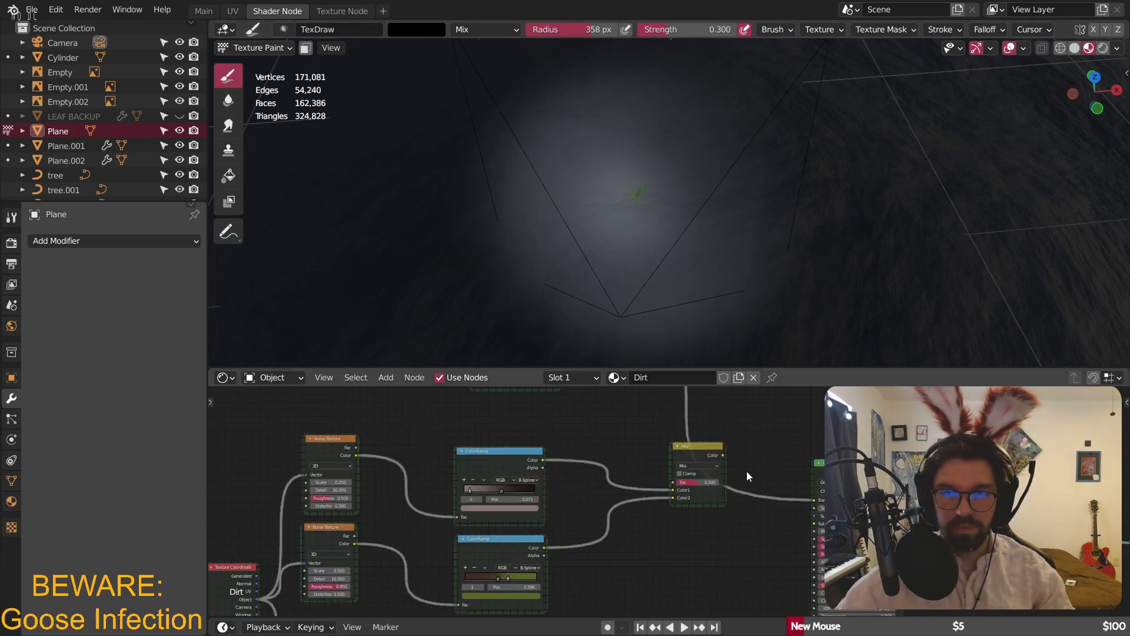
click(268, 50)
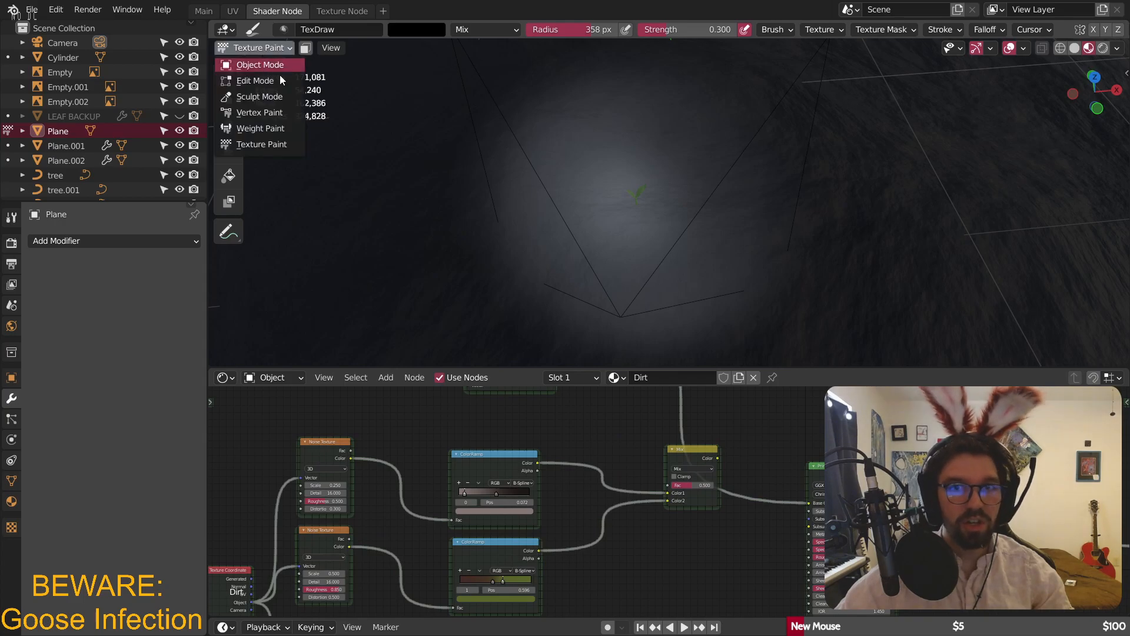
key(Return)
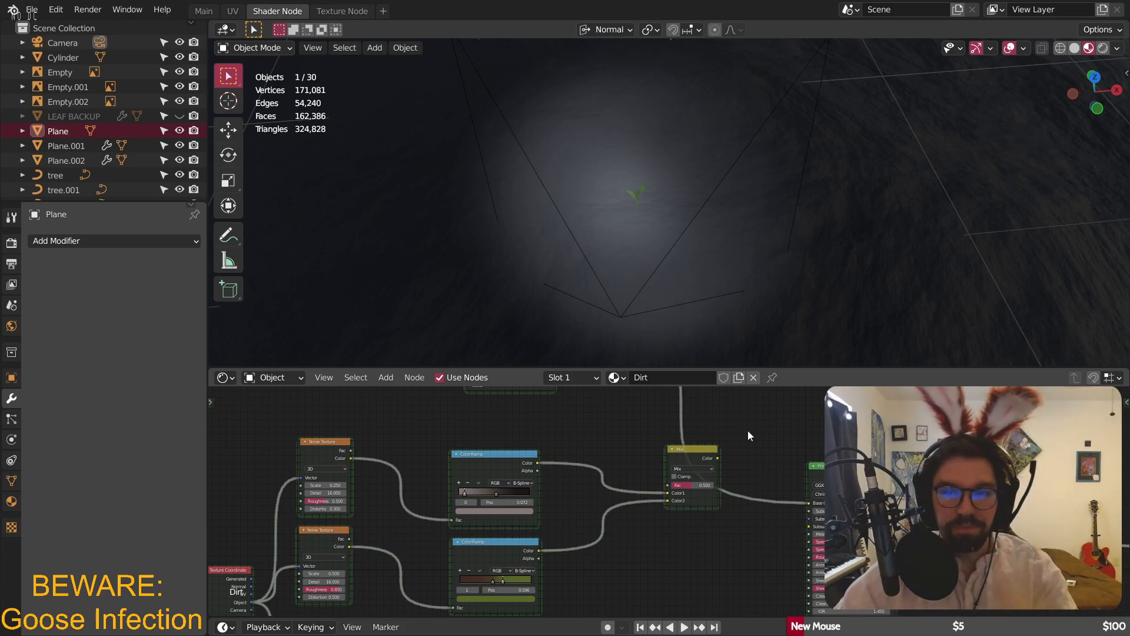
drag(702, 449, 724, 447)
scroll(755, 436, up, 1)
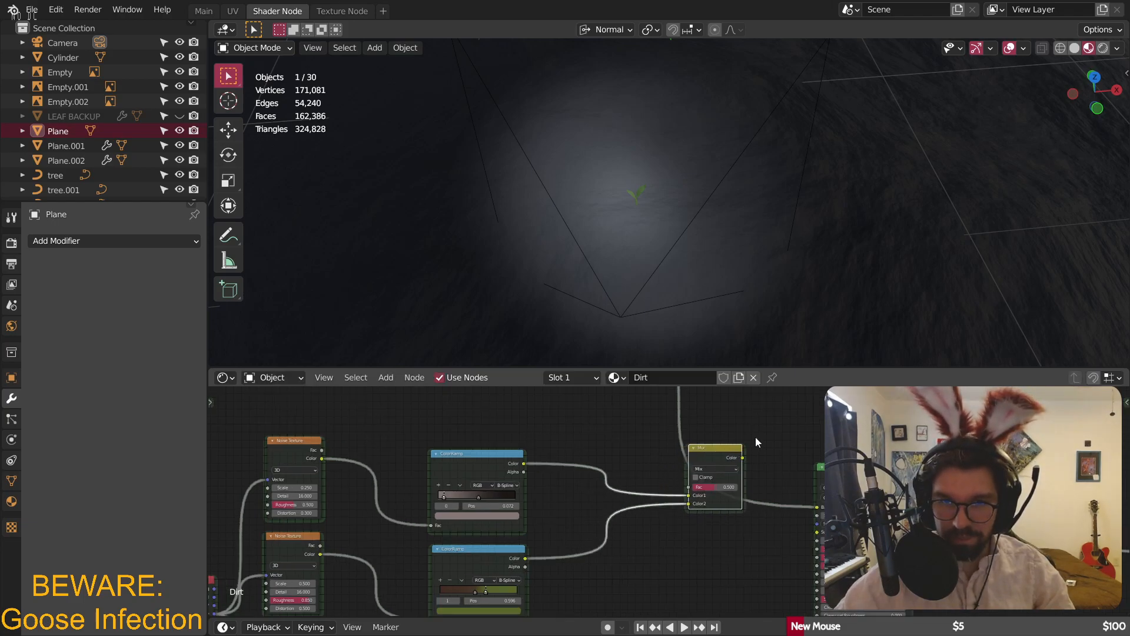
middle_drag(754, 437, 720, 513)
scroll(496, 415, down, 2)
drag(526, 418, 636, 555)
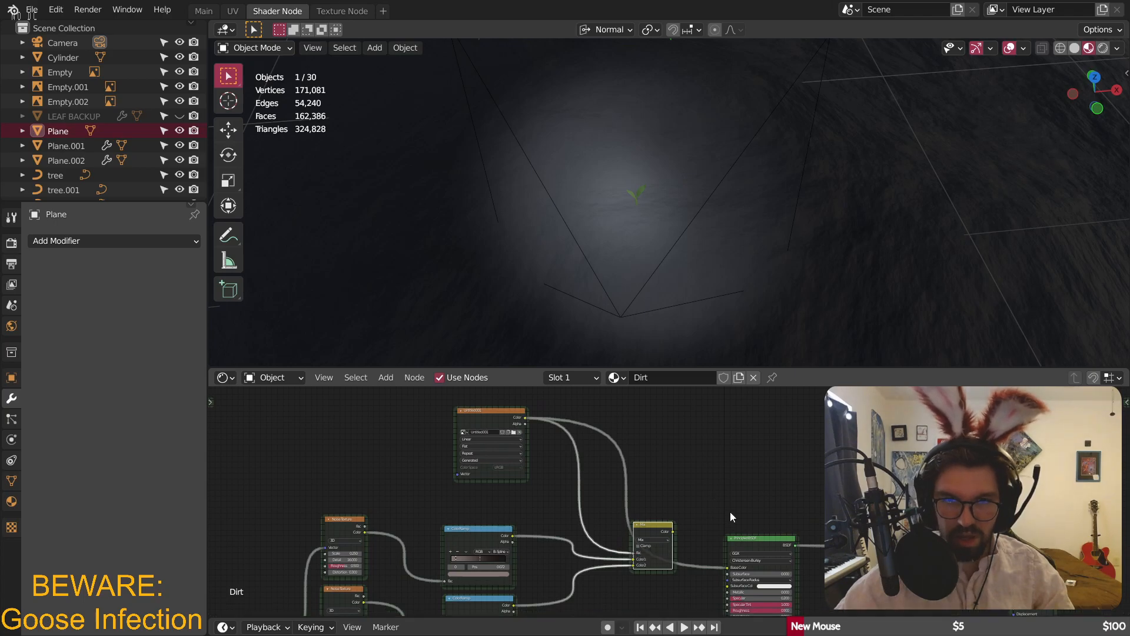
- Link the Mix node's Color back to the shader's base colour and reposition the image mask node above the ramps
middle_drag(730, 511, 646, 446)
scroll(615, 489, up, 8)
drag(569, 453, 671, 522)
scroll(613, 466, down, 8)
middle_drag(641, 439, 730, 467)
middle_drag(531, 435, 616, 488)
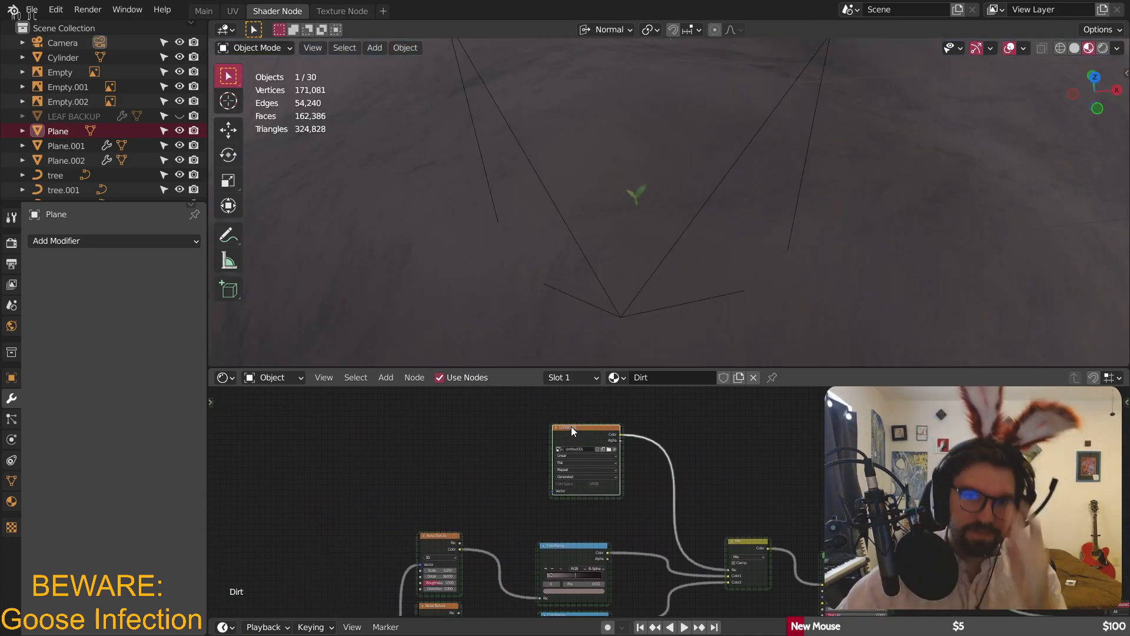
drag(571, 427, 553, 446)
- Examine how the softened patch blends into the ground around the sprout, from close up and from a wider low view
middle_drag(733, 512, 665, 440)
scroll(630, 410, up, 2)
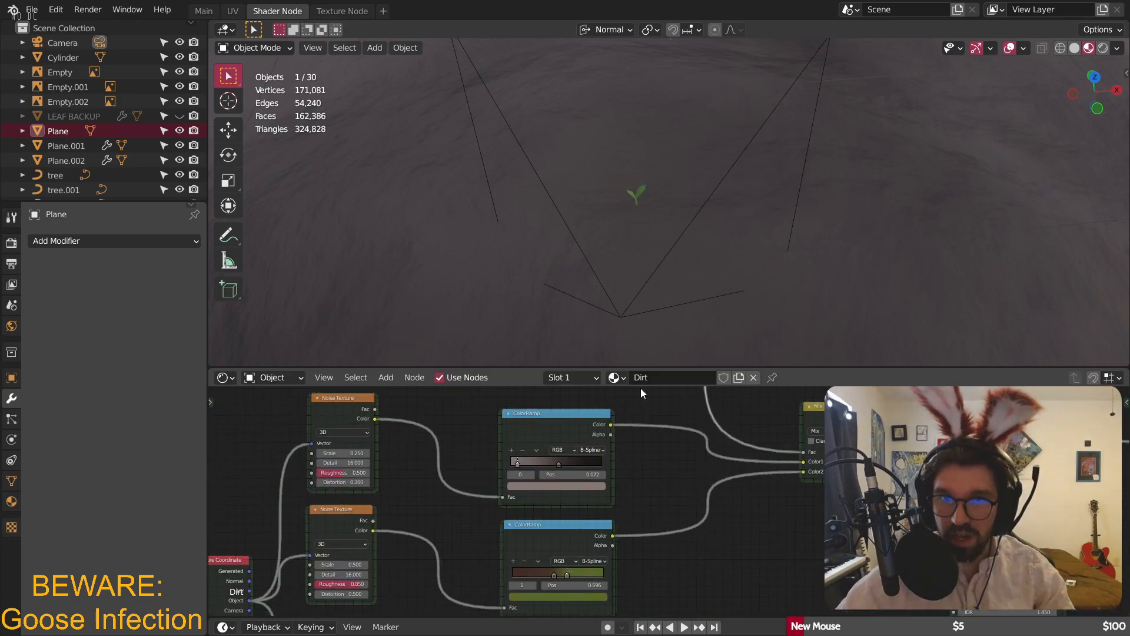
scroll(624, 221, up, 4)
middle_drag(623, 221, 686, 199)
scroll(686, 200, up, 6)
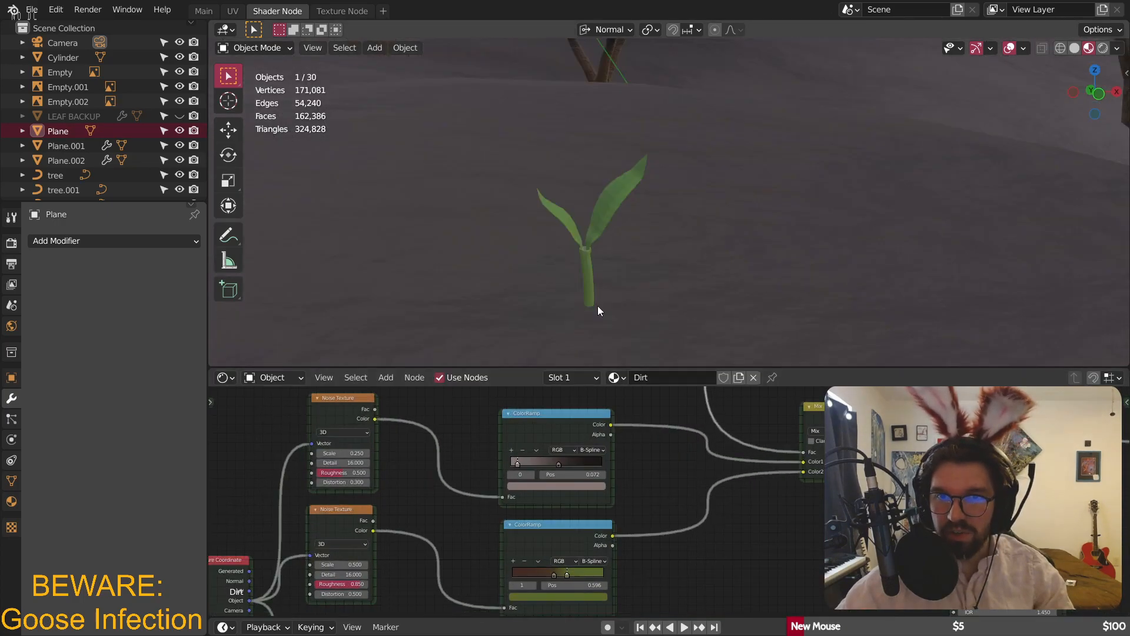
scroll(598, 305, down, 3)
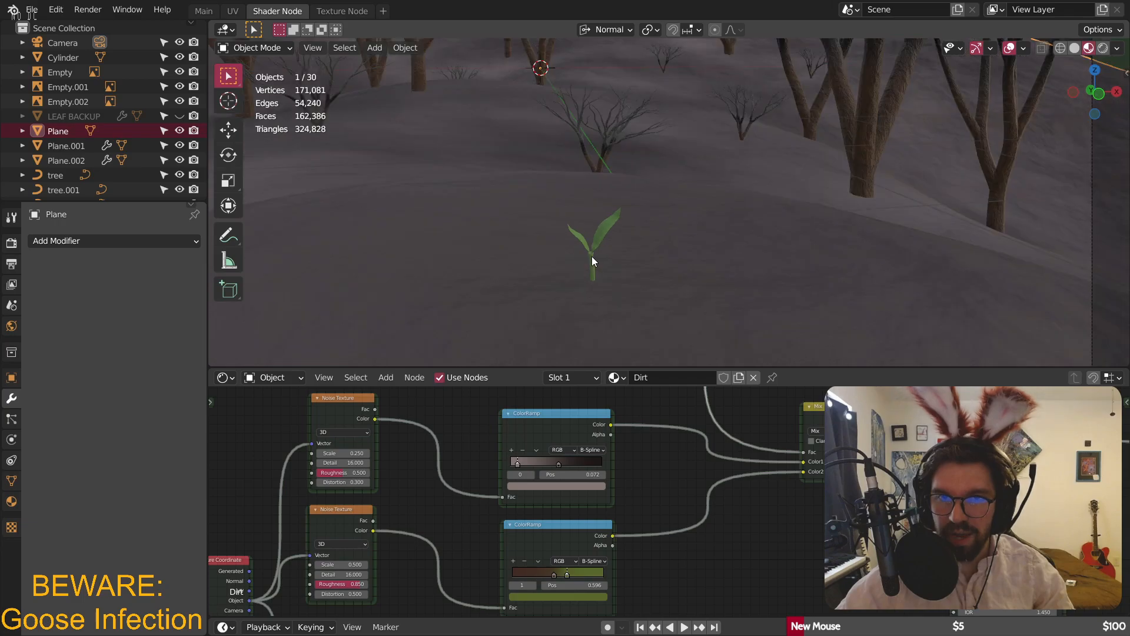
middle_drag(592, 257, 708, 384)
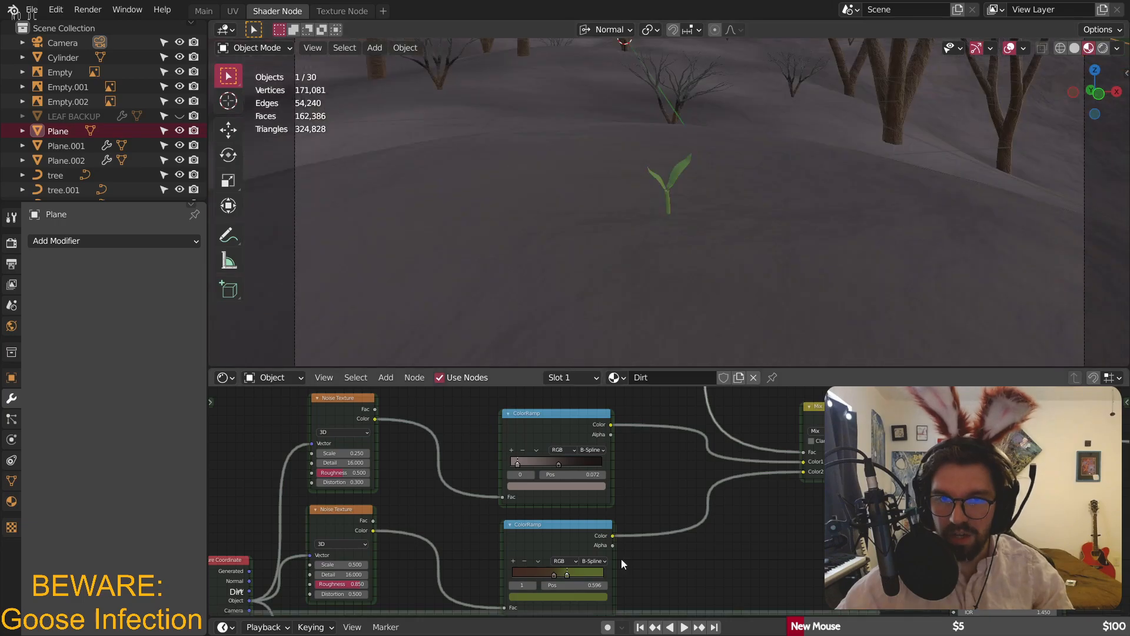
scroll(688, 192, up, 4)
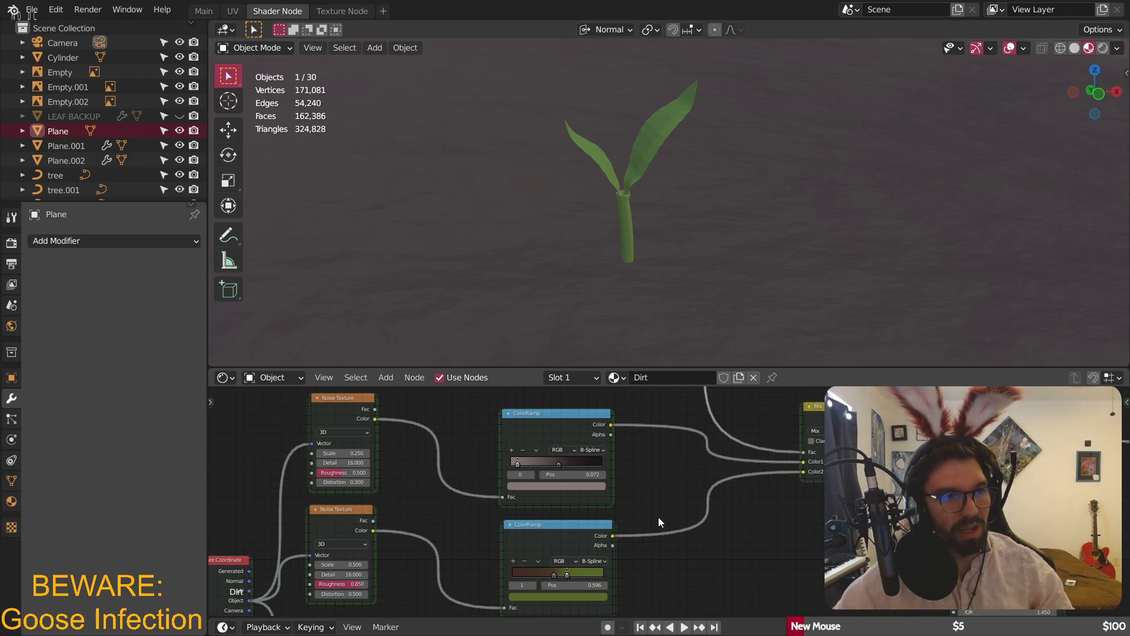
- Shift the brown and green stops of the patch's ramp close together toward the brown end, with the brown stop at 0.373
scroll(566, 569, up, 6)
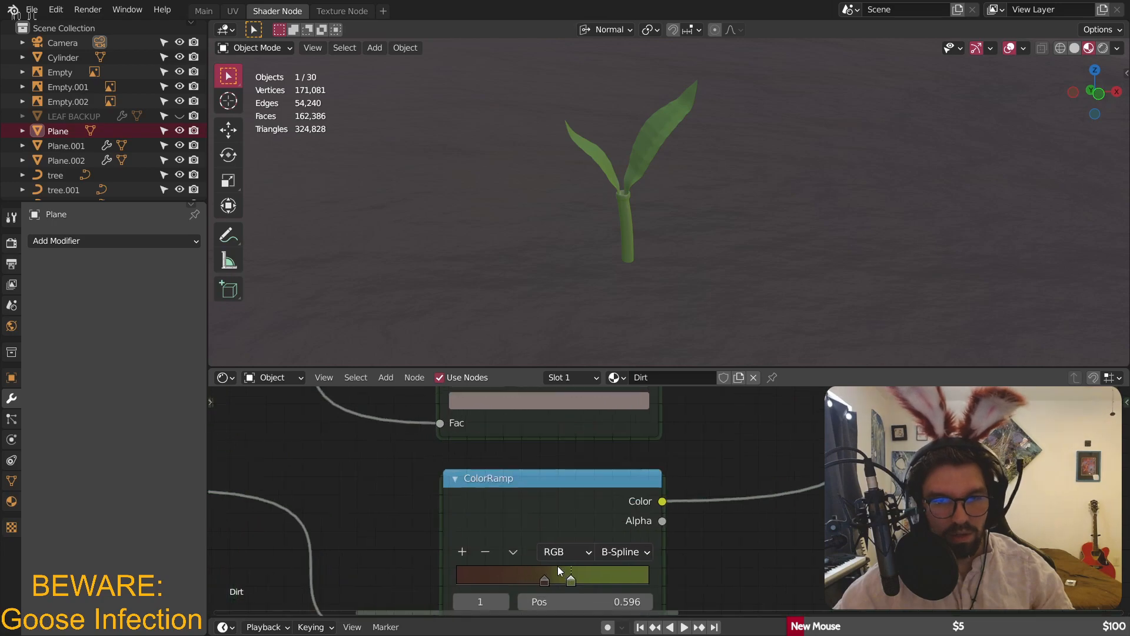
drag(586, 487, 555, 484)
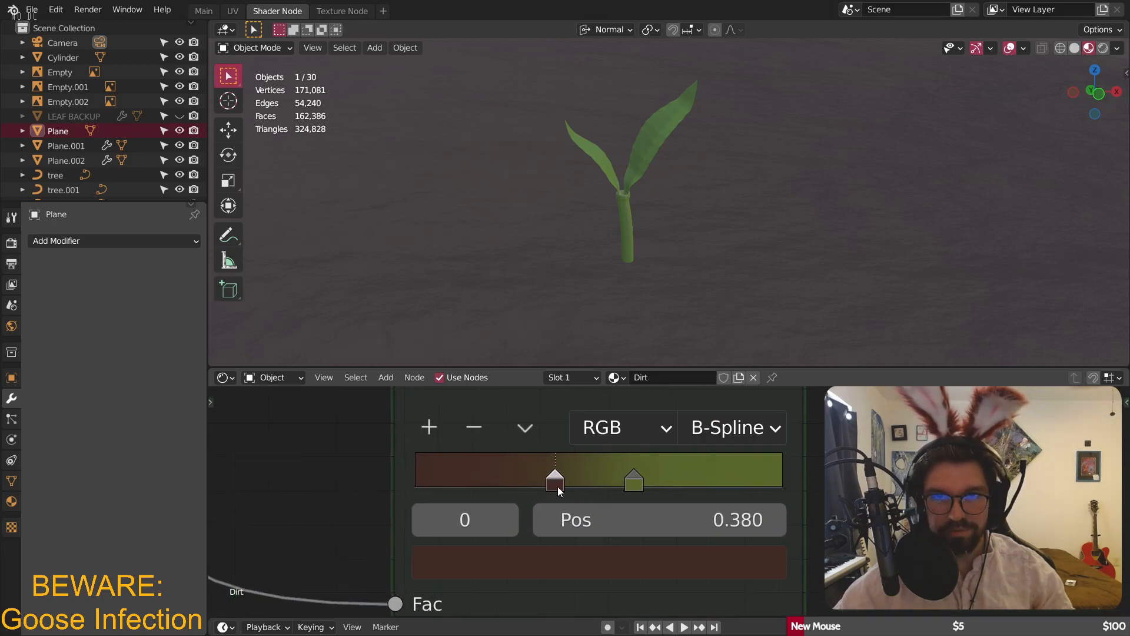
drag(633, 484, 533, 479)
drag(567, 479, 544, 480)
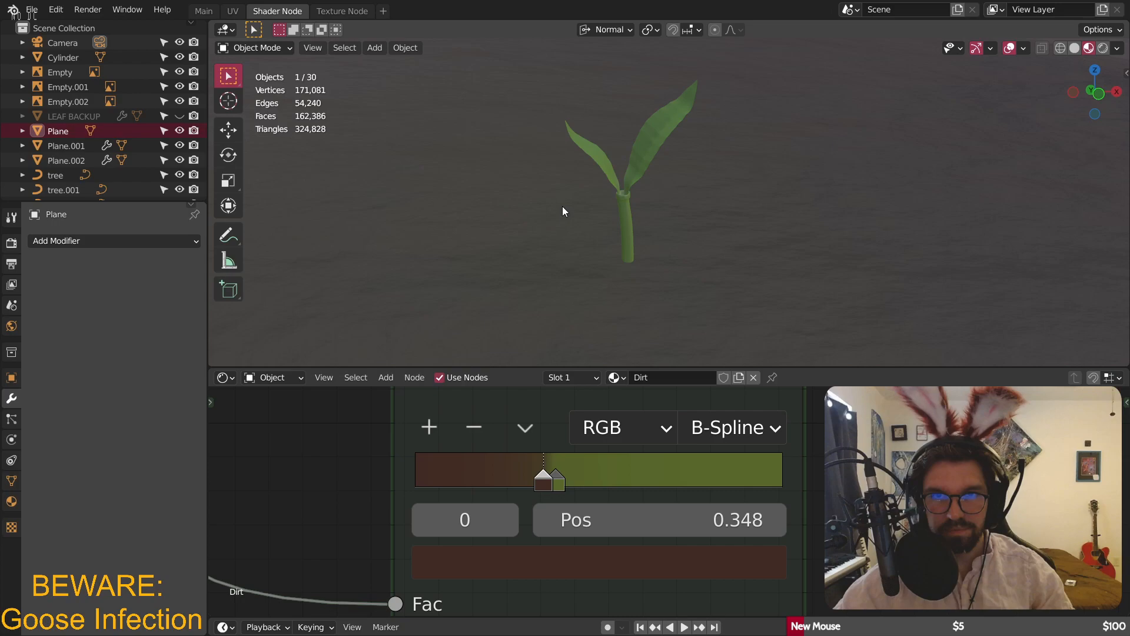
scroll(562, 210, down, 3)
drag(557, 476, 567, 475)
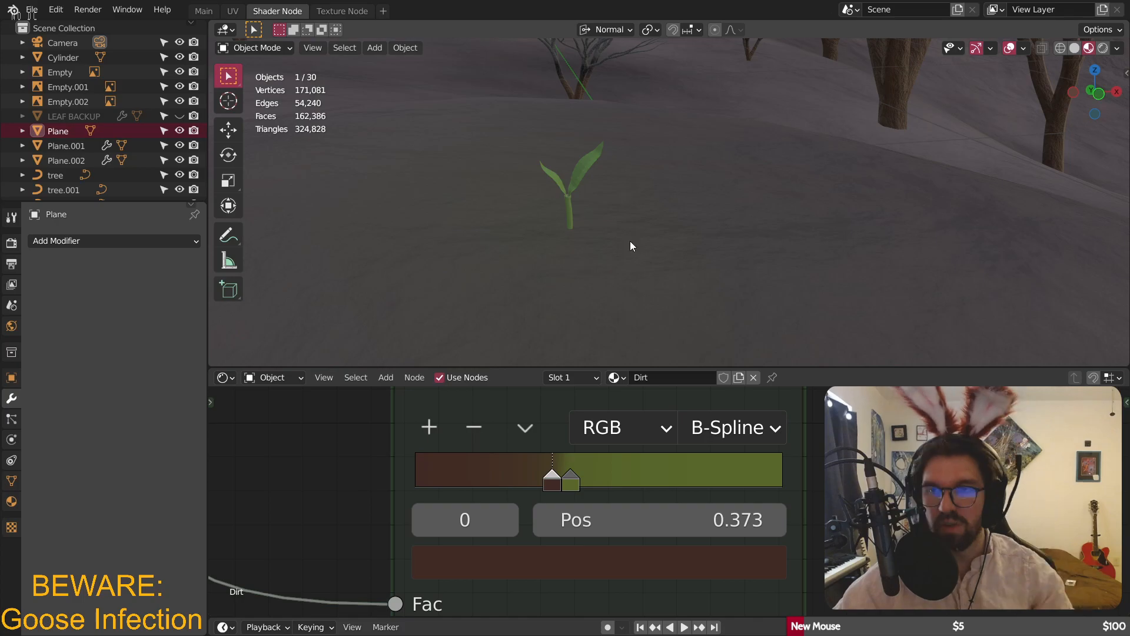
- Link the image mask's Color straight to the shader's base colour to display the mask on the ground, keeping its Fac link
scroll(766, 435, down, 6)
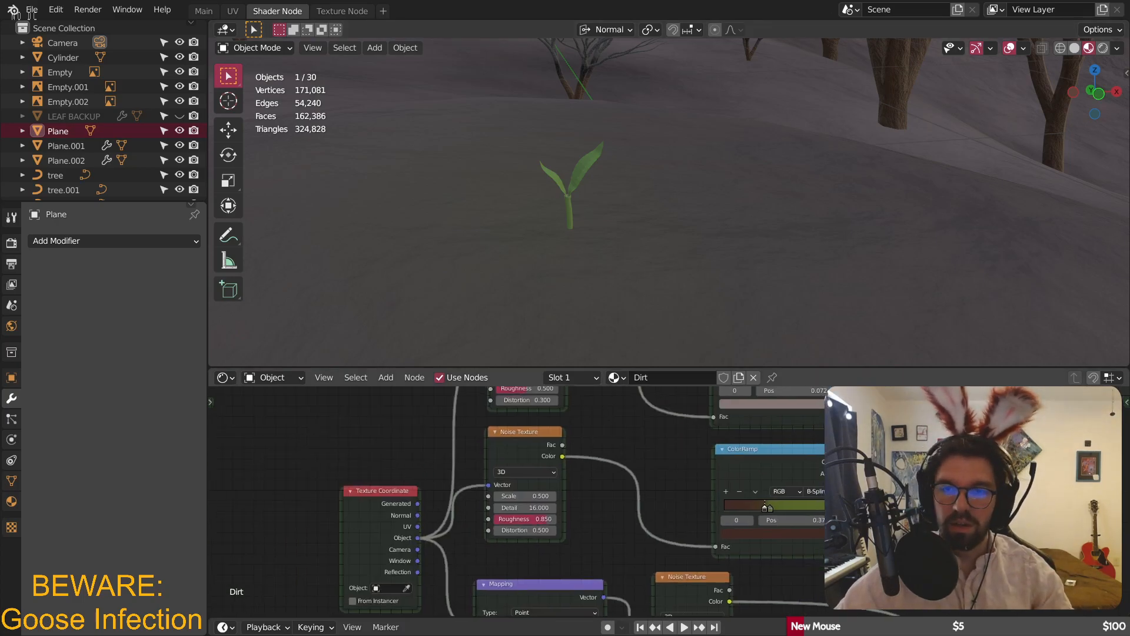
middle_drag(761, 421, 746, 522)
drag(755, 509, 722, 565)
click(712, 489)
drag(589, 407, 859, 550)
- Switch the ground plane to Texture Paint mode and set the draw brush's colour to white
click(266, 47)
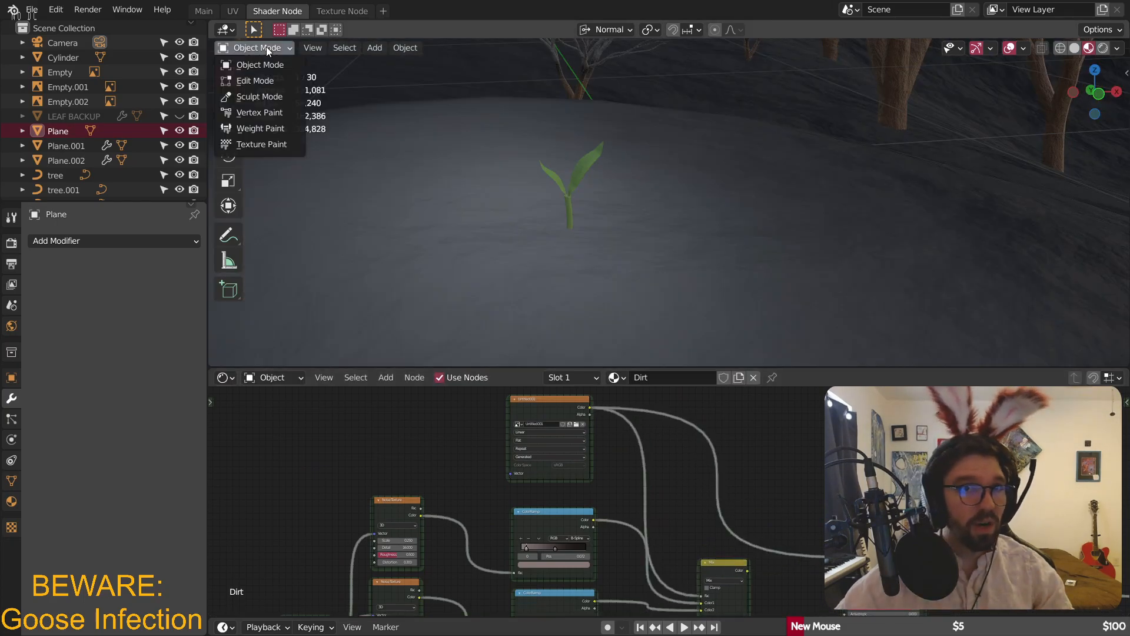
click(267, 144)
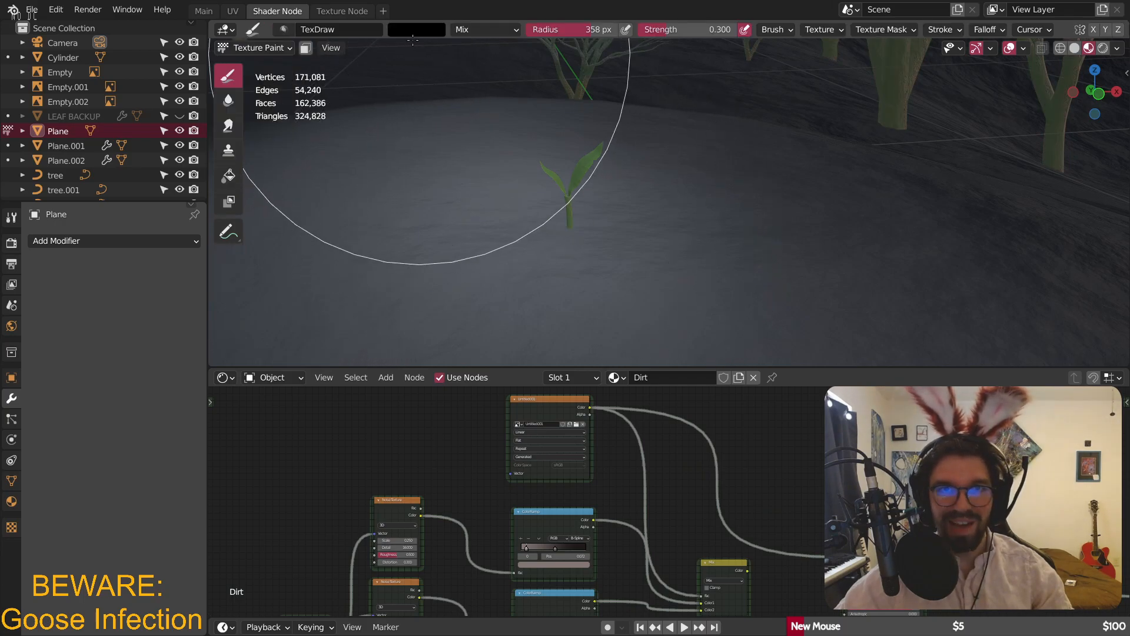
click(415, 30)
drag(515, 55, 516, 39)
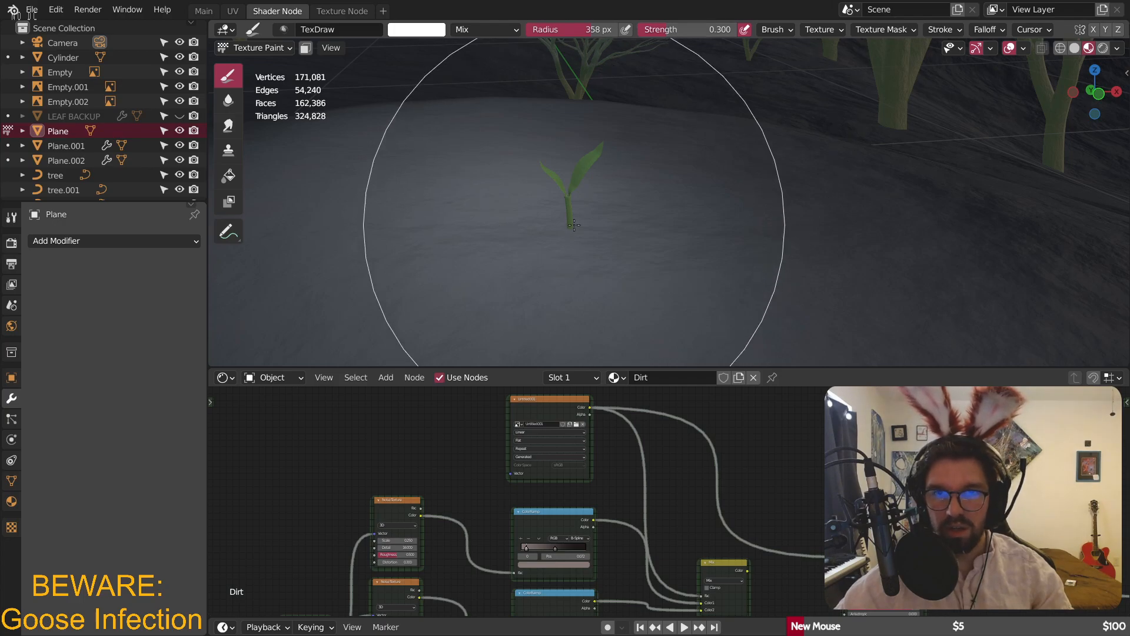
middle_drag(630, 185, 621, 226)
key(ctrl+z)
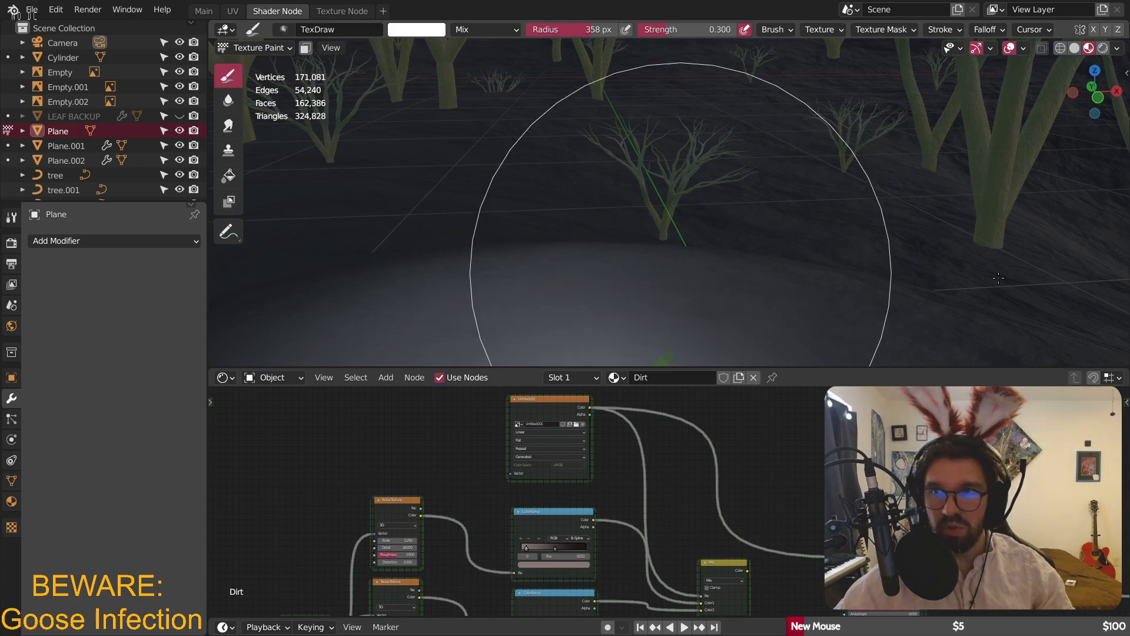
- Paint a white spot on the mask around the sprout from the top view, using a 135 px brush at strength 0.300
click(1098, 74)
scroll(779, 283, down, 6)
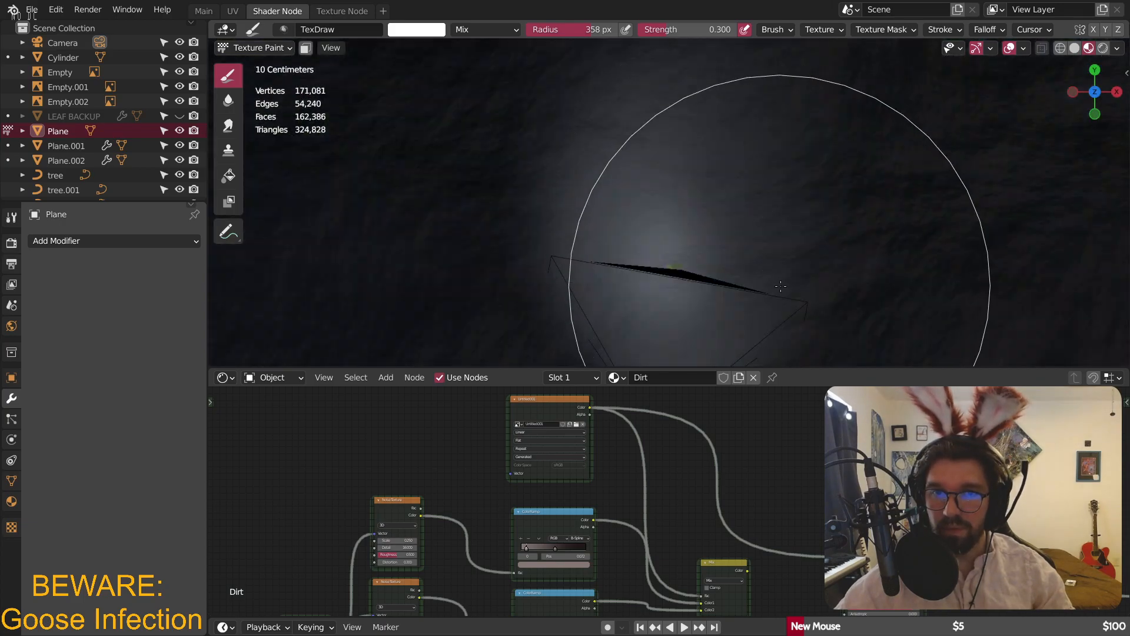
shift+middle_drag(779, 285, 759, 223)
scroll(618, 212, up, 4)
key(f)
click(580, 191)
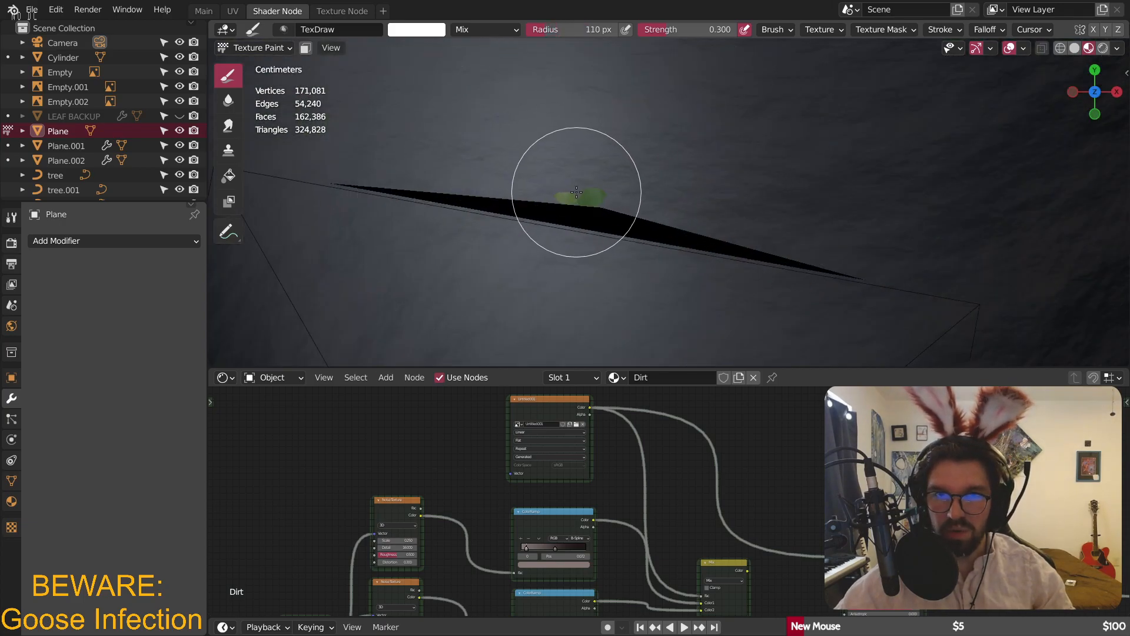
click(590, 192)
key(ctrl+z)
key(f)
click(578, 202)
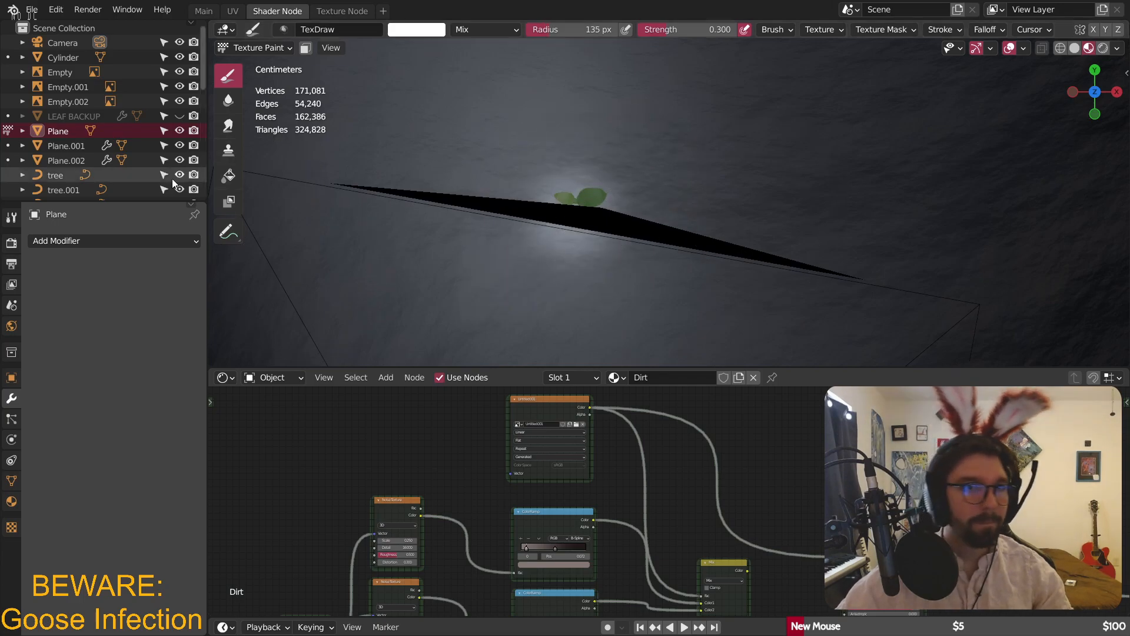
- Soften the white spot around the sprout with the Soften brush at a 500 px radius
click(238, 107)
key(f)
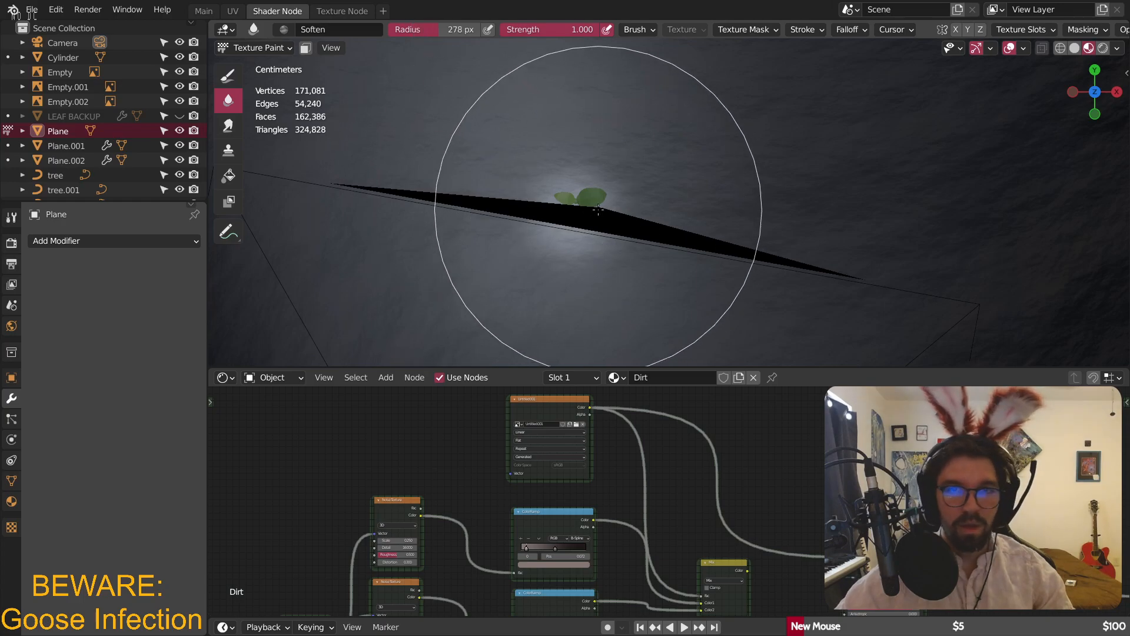
mouse_move(530, 175)
mouse_down()
mouse_move(520, 212)
mouse_move(636, 157)
mouse_move(638, 171)
mouse_move(540, 162)
mouse_move(542, 131)
mouse_move(517, 156)
mouse_move(566, 203)
mouse_up()
key(f)
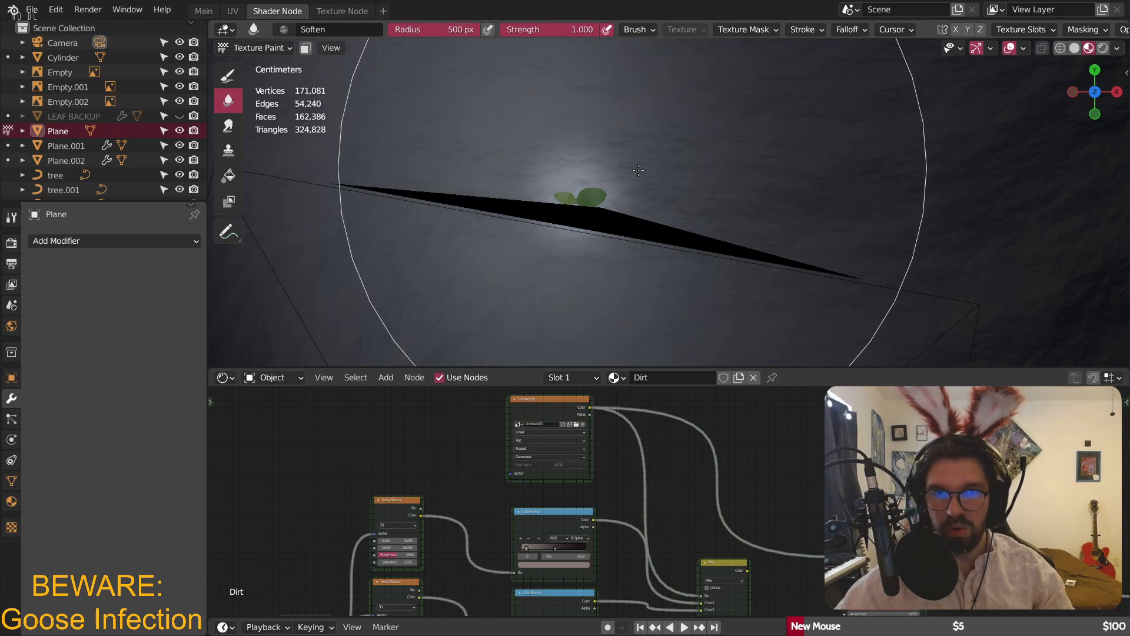
click(601, 179)
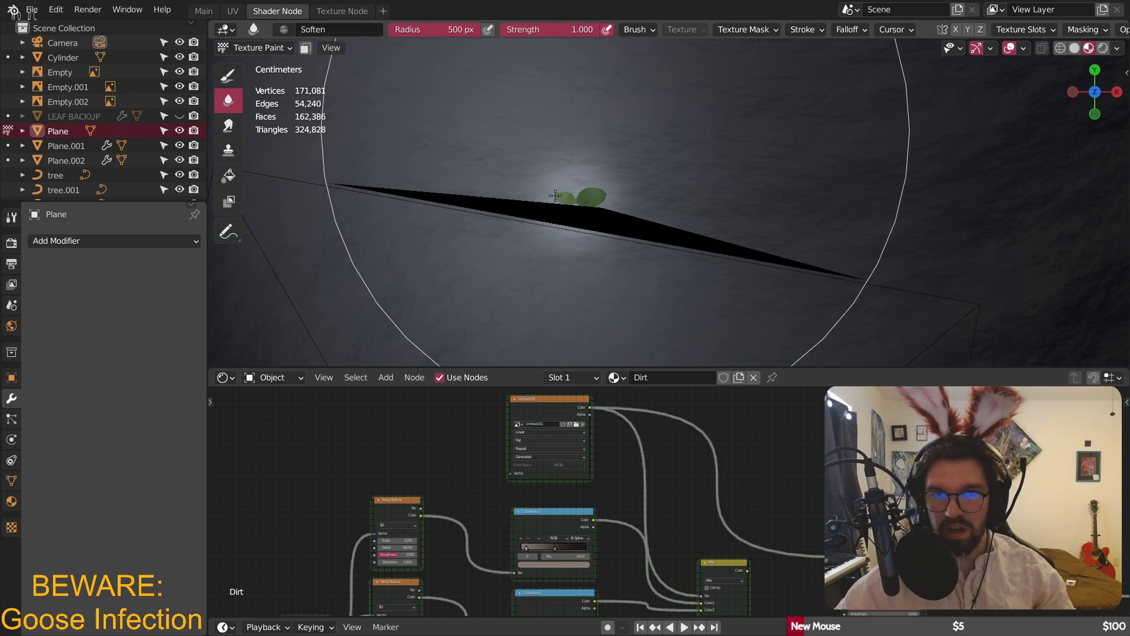
scroll(647, 126, down, 3)
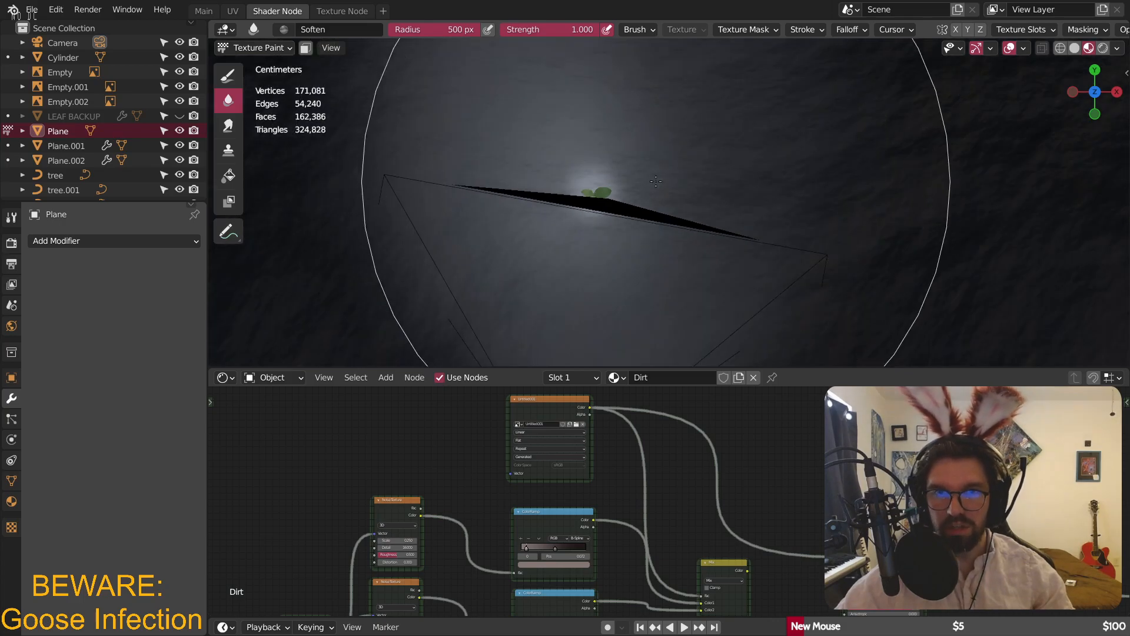
- Smear the bright spot out into the surrounding mask with the Smear brush, reducing its radius from 500 to 292 px
click(228, 125)
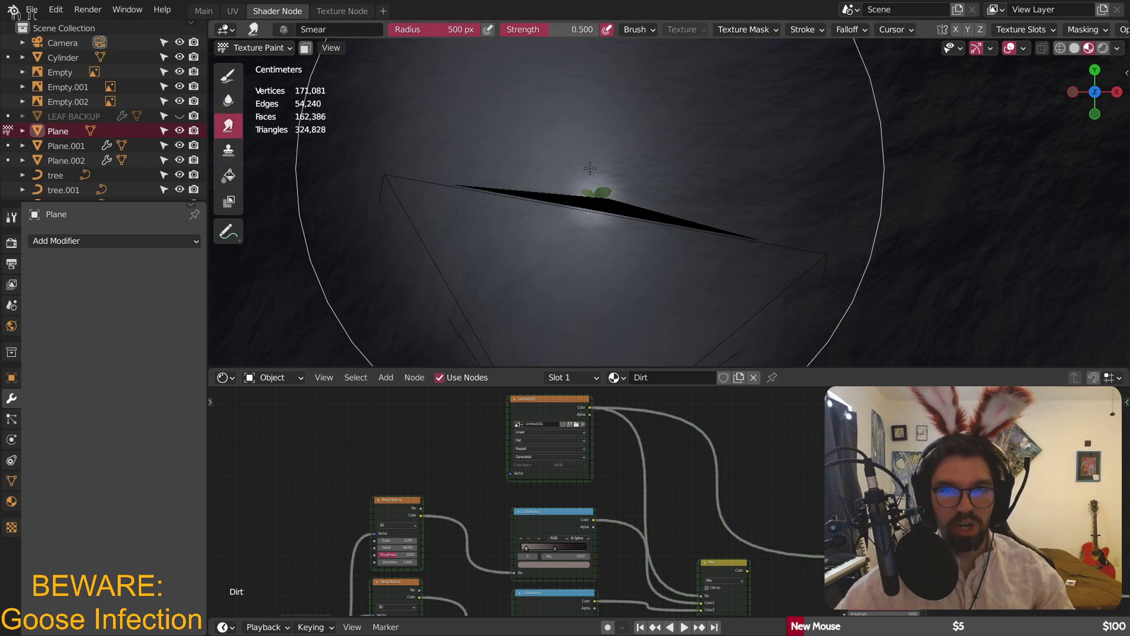
mouse_move(632, 215)
mouse_down()
mouse_move(639, 161)
mouse_move(630, 189)
mouse_move(598, 191)
mouse_up()
scroll(597, 190, up, 2)
key(f)
click(401, 112)
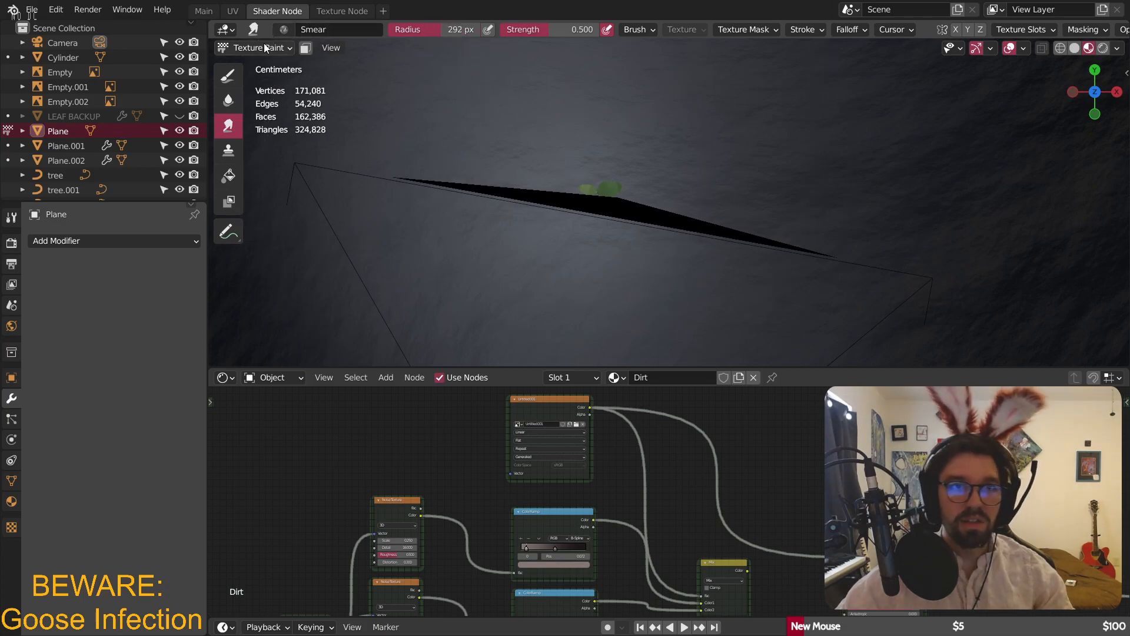
- Paint a faint white layer around the sprout with the draw brush at strength 0.100 and radius 400 px
click(234, 86)
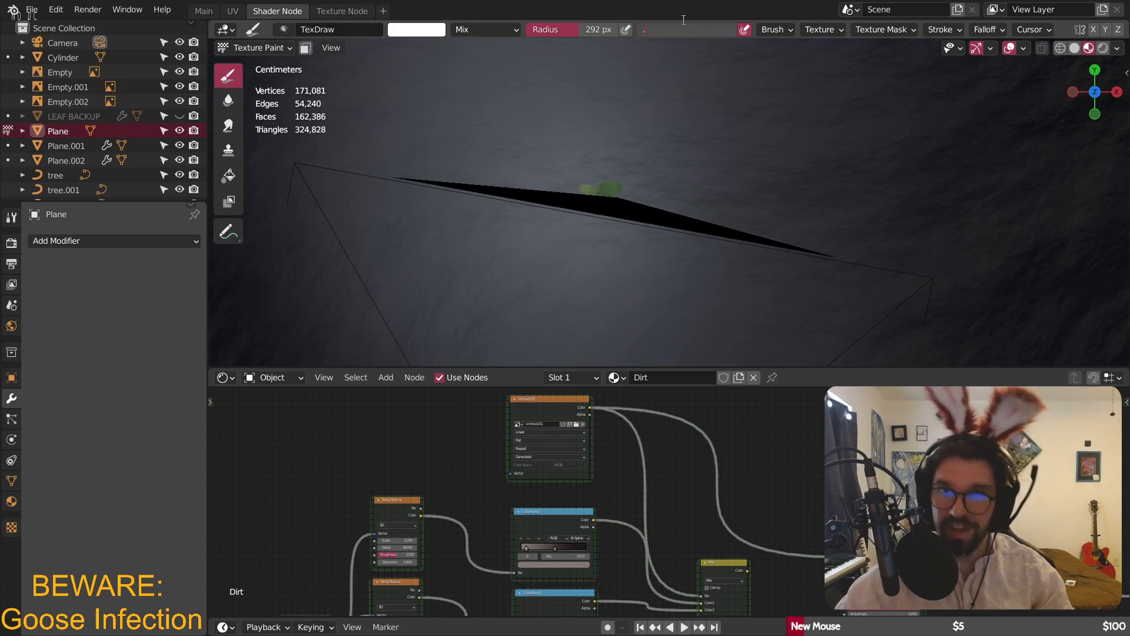
text(1)
key(Return)
key(f)
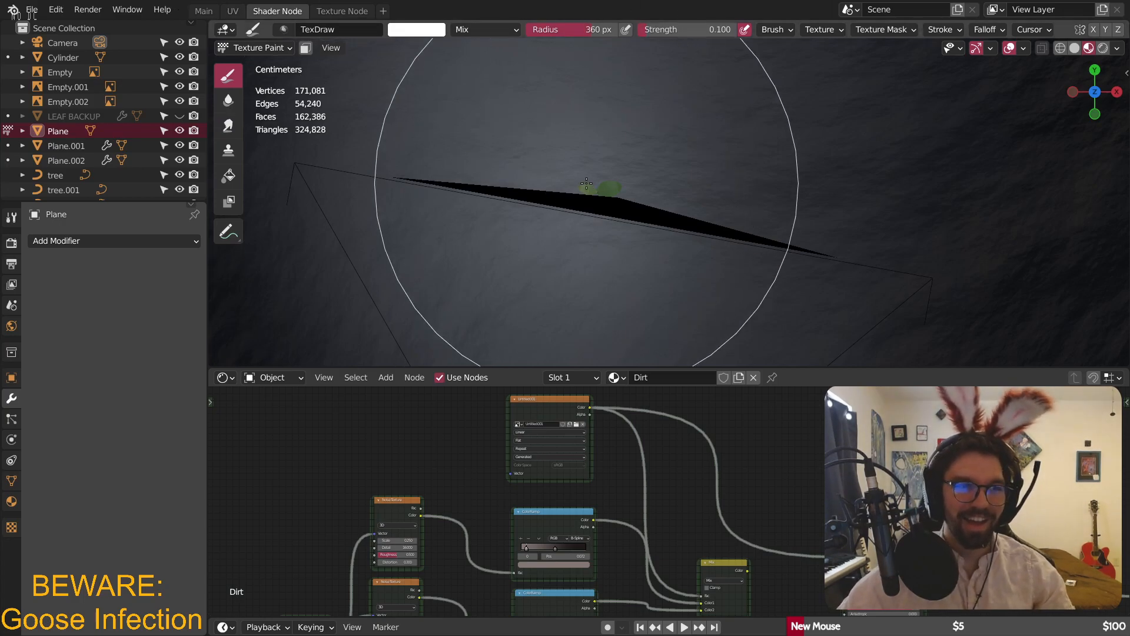
click(839, 196)
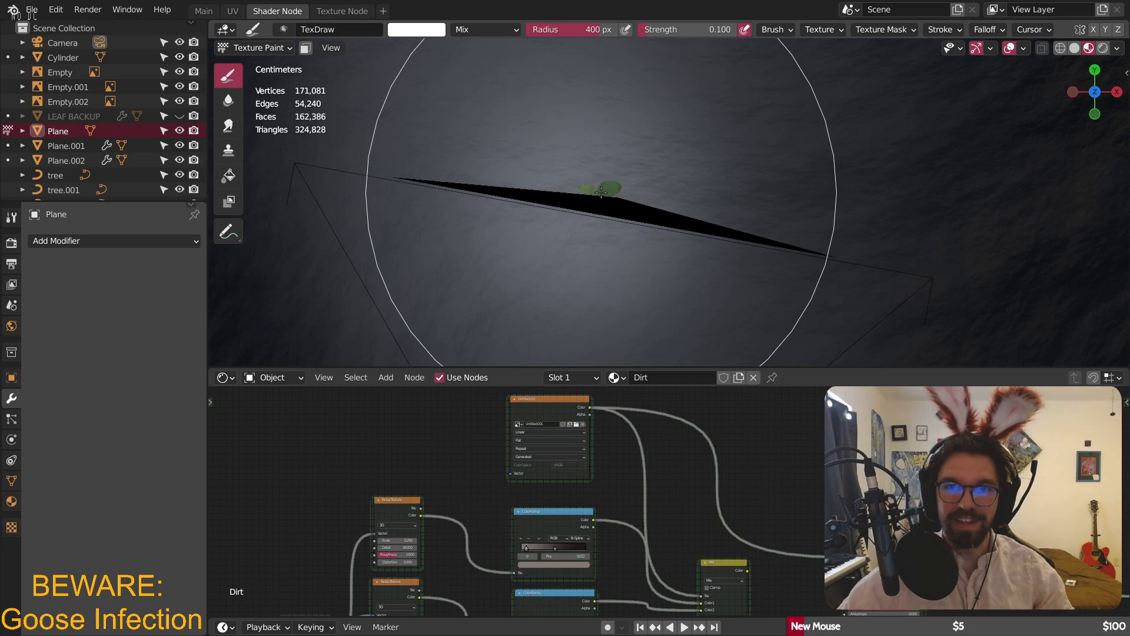
- Smear the repainted mask area with a 400 px brush and return the ground plane to Object Mode
click(229, 124)
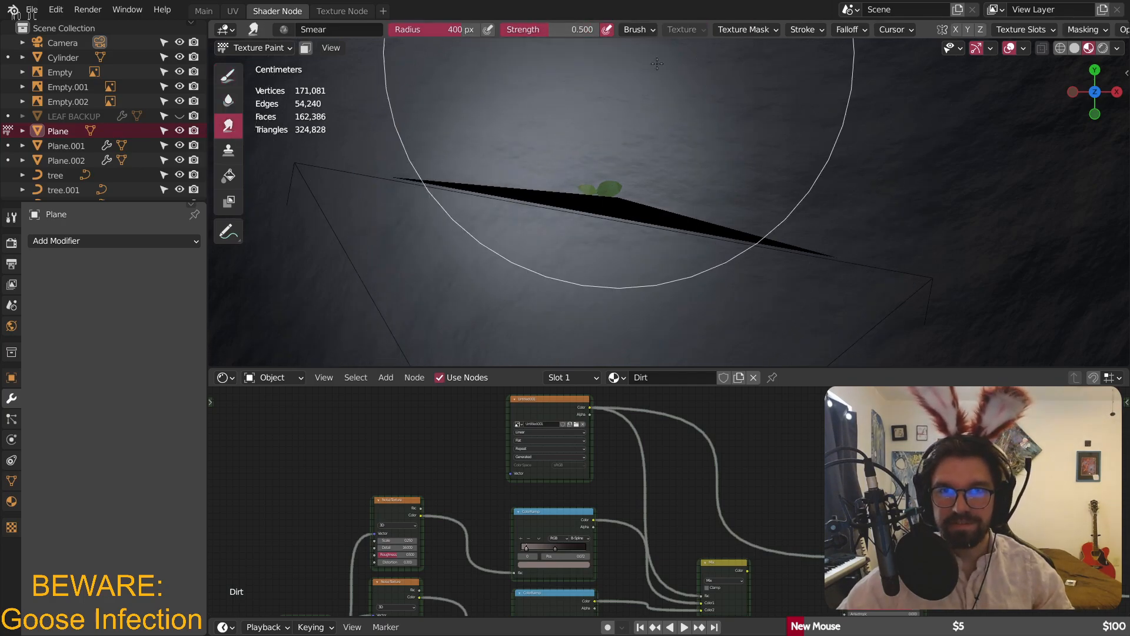
scroll(611, 168, down, 3)
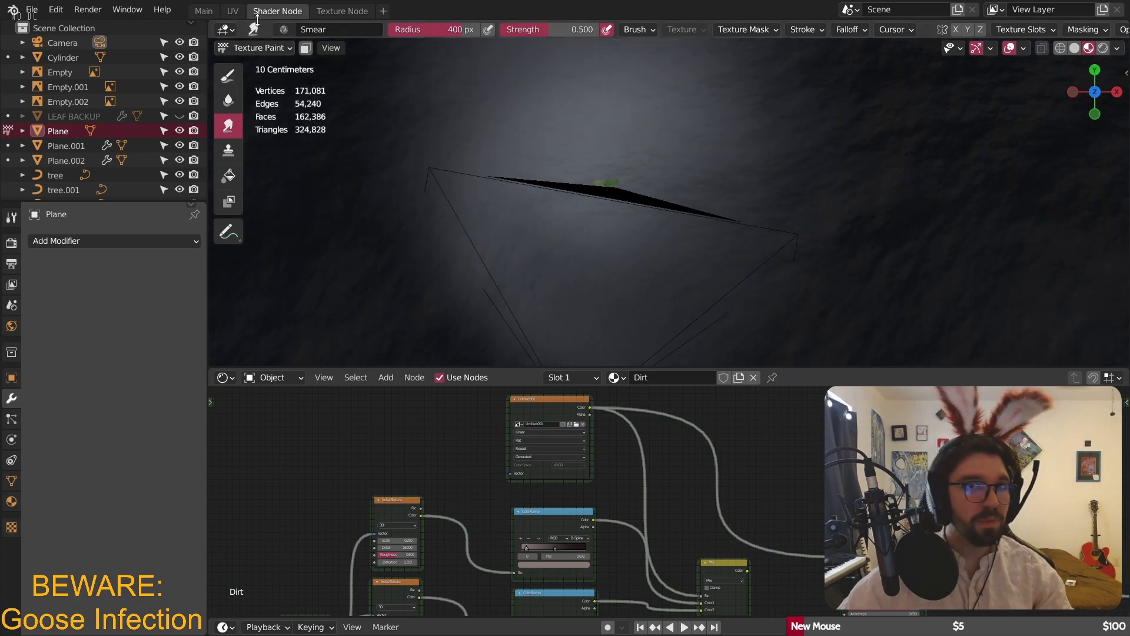
click(259, 48)
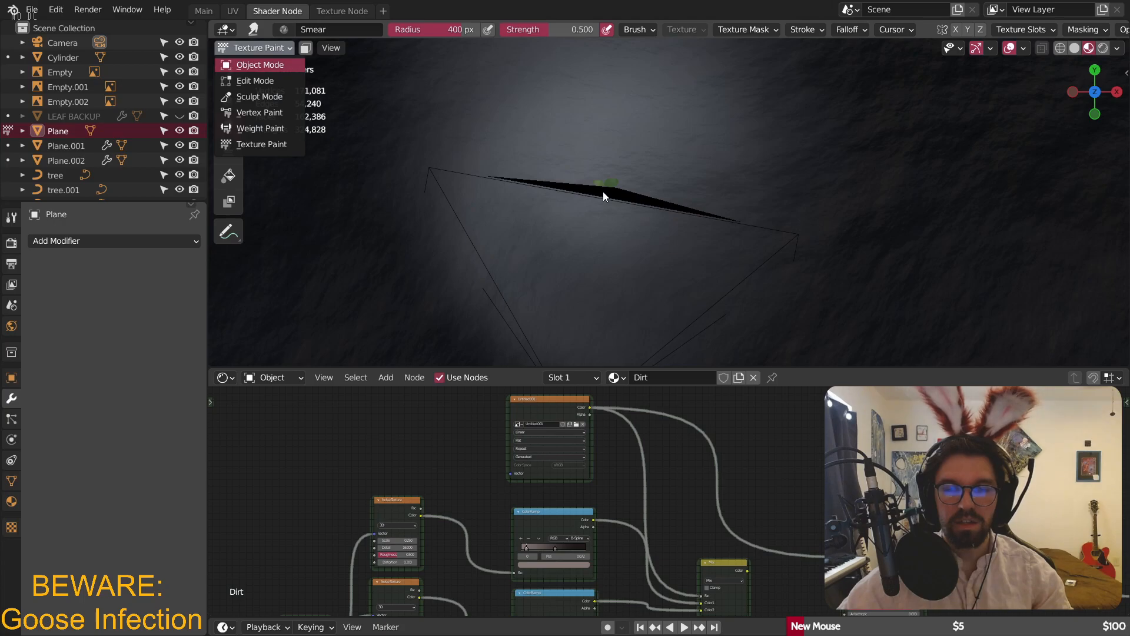
middle_drag(636, 215, 647, 126)
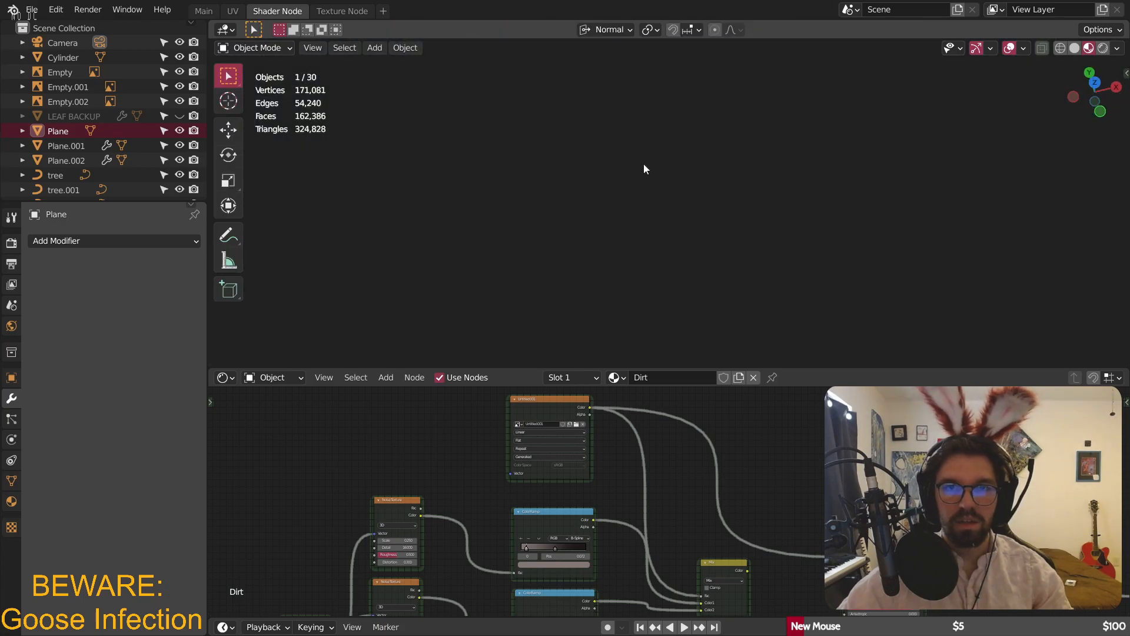
middle_drag(987, 82, 739, 205)
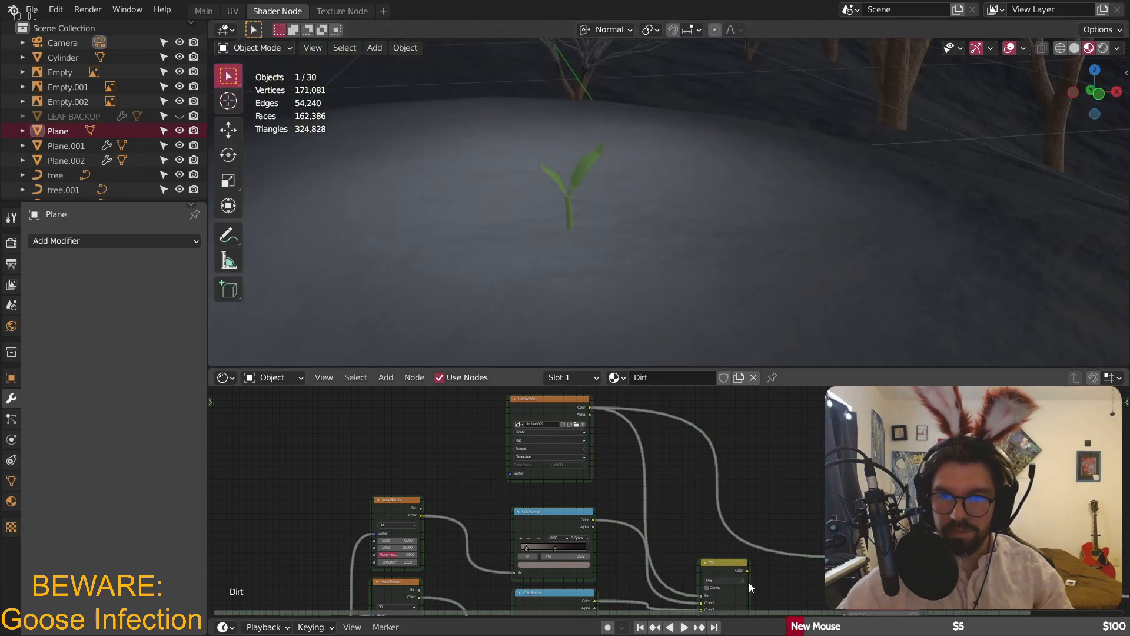
- Link the Mix node's Color to the shader's base colour again and move the Mix node farther from the ramps
scroll(740, 581, up, 3)
mouse_move(652, 455)
mouse_down()
mouse_move(711, 462)
mouse_move(841, 430)
mouse_up()
mouse_move(646, 457)
mouse_down()
mouse_move(786, 455)
mouse_move(842, 428)
mouse_up()
drag(602, 448, 670, 448)
middle_drag(555, 455, 730, 487)
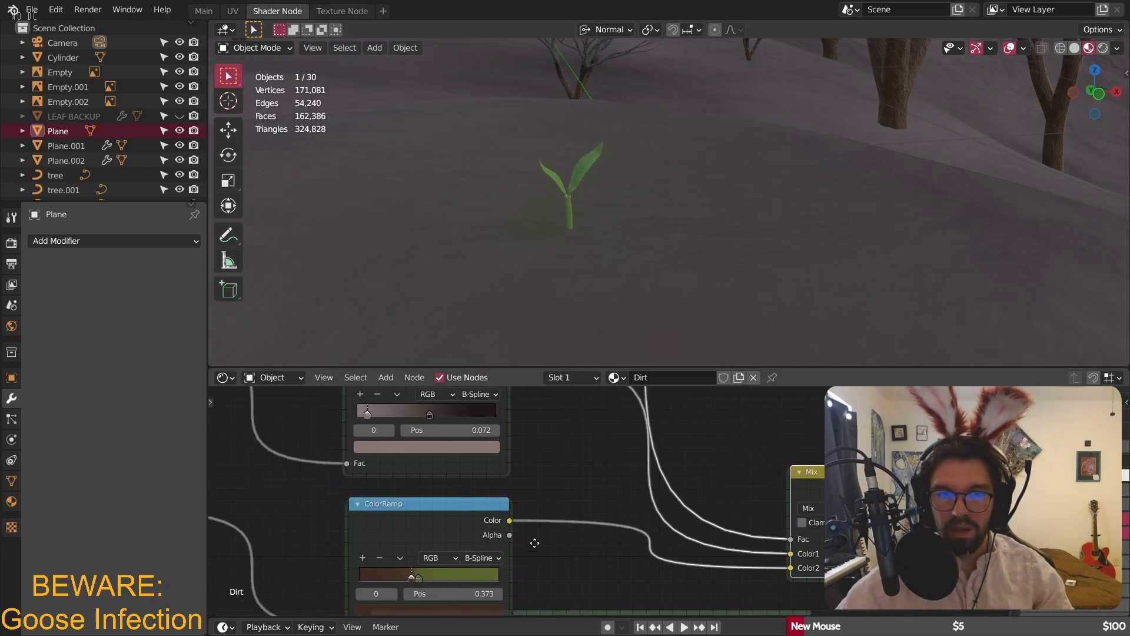
- Move the image mask node farther left of the ramps to make room before the Mix node
middle_drag(534, 549, 626, 454)
middle_drag(879, 445, 667, 453)
middle_drag(721, 424, 648, 446)
scroll(516, 471, down, 5)
middle_drag(492, 452, 650, 562)
middle_drag(646, 436, 643, 521)
middle_drag(549, 441, 691, 511)
drag(617, 454, 530, 442)
click(681, 521)
middle_drag(762, 513, 555, 371)
middle_drag(542, 502, 557, 518)
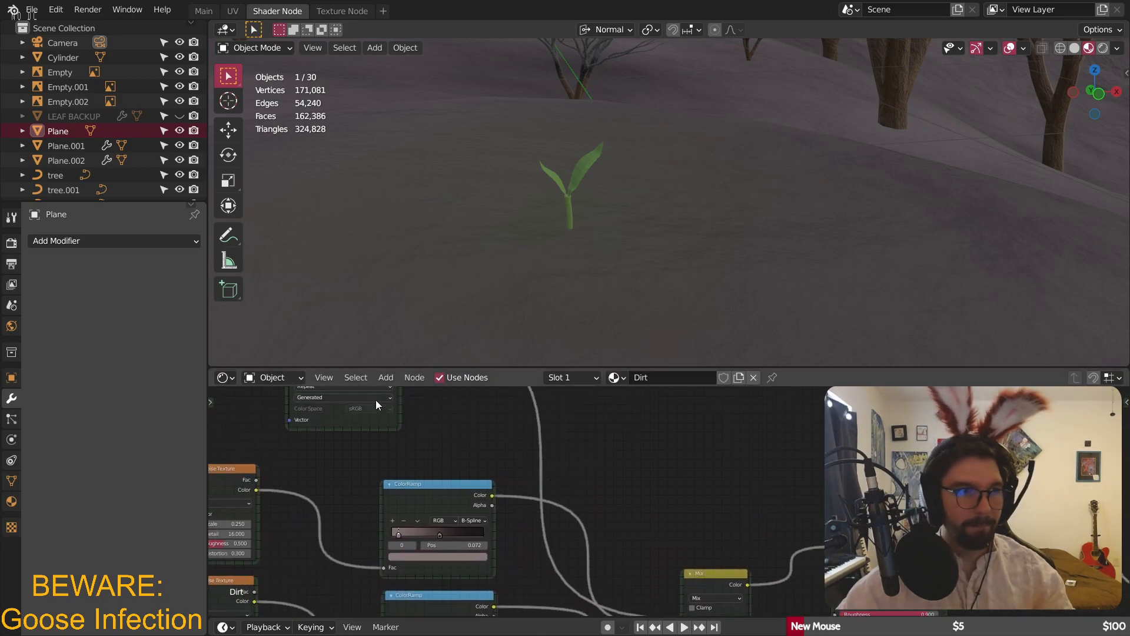
- Add a ColorRamp node and insert it between the image mask's Color and the Mix node's Fac
click(384, 379)
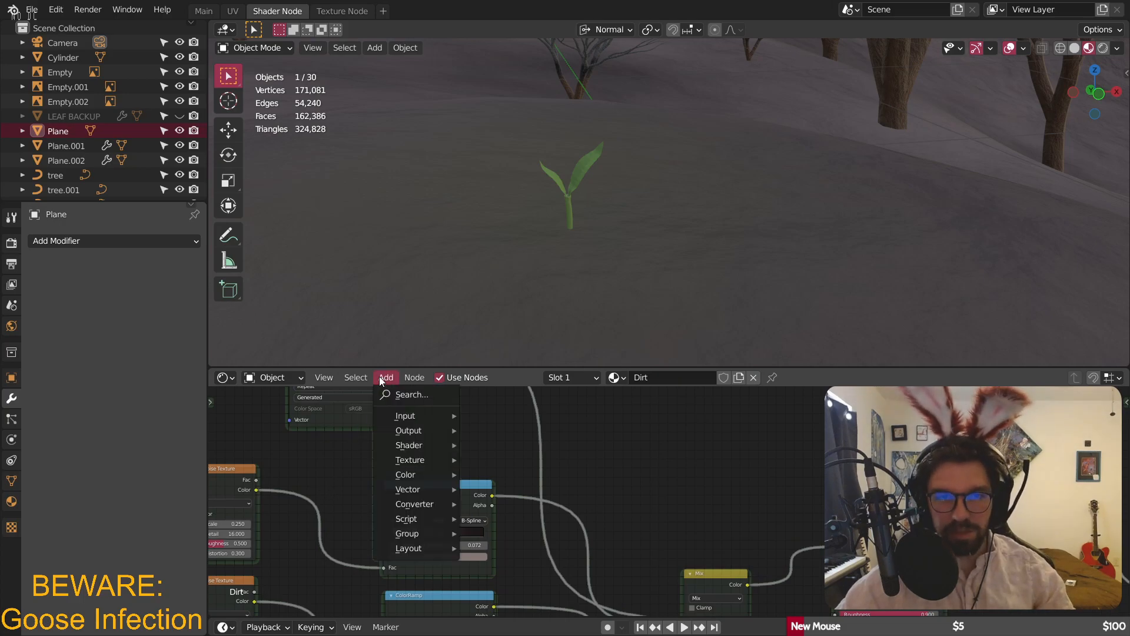
mouse_move(423, 503)
click(501, 312)
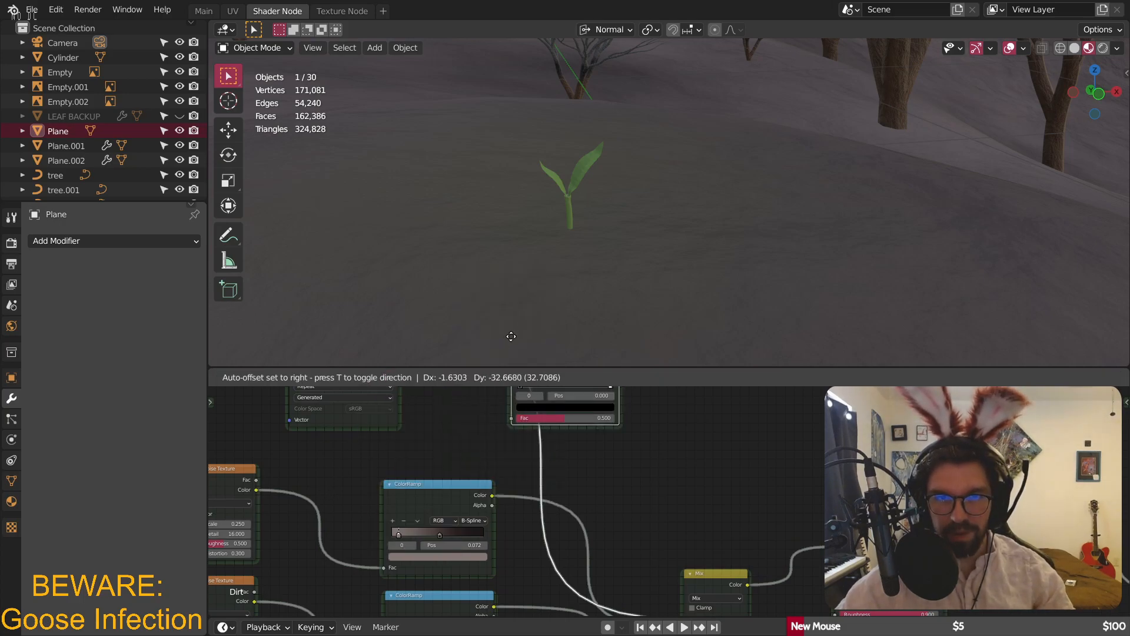
click(515, 390)
drag(617, 440, 606, 448)
click(711, 455)
- Pull the white stop of the mask's new ColorRamp toward the black end to strengthen the patch
middle_drag(693, 509, 666, 437)
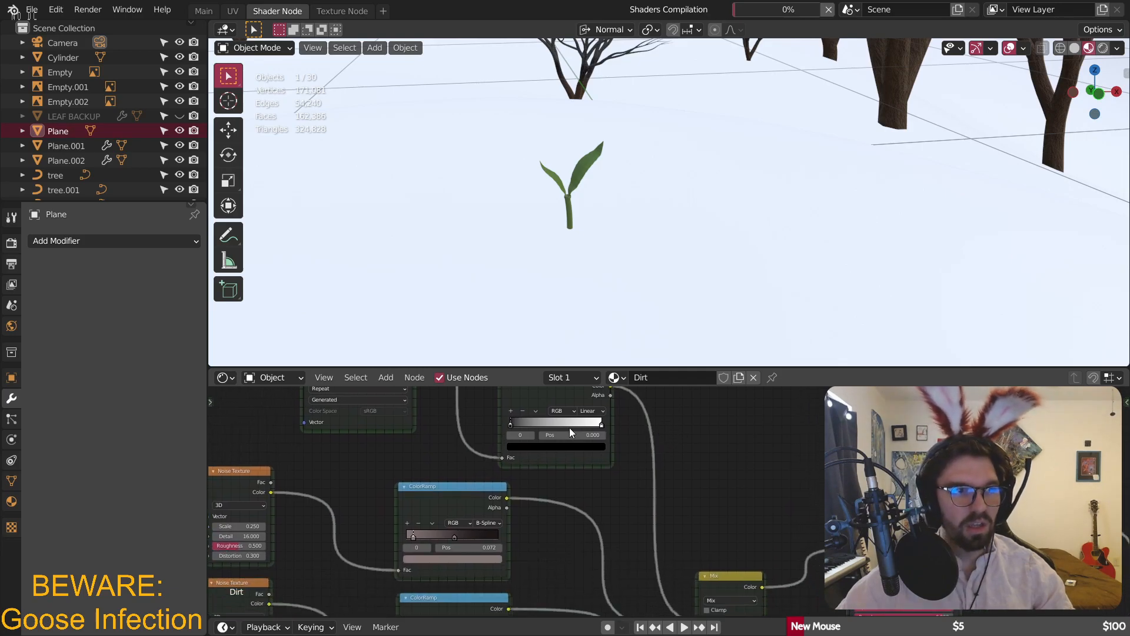
scroll(570, 428, up, 2)
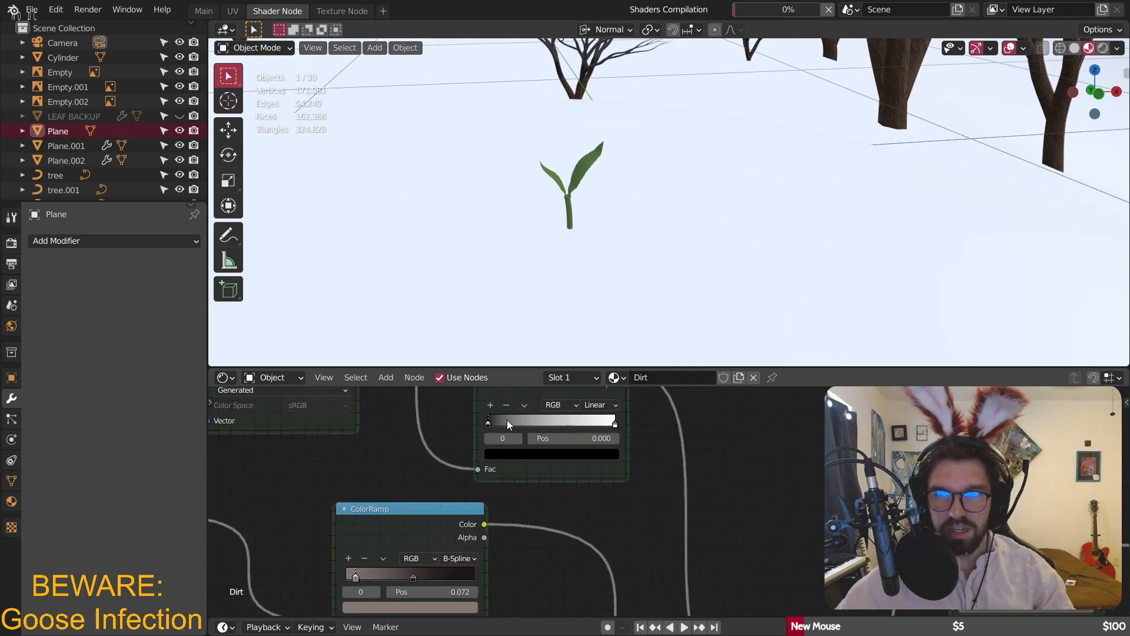
scroll(502, 417, up, 2)
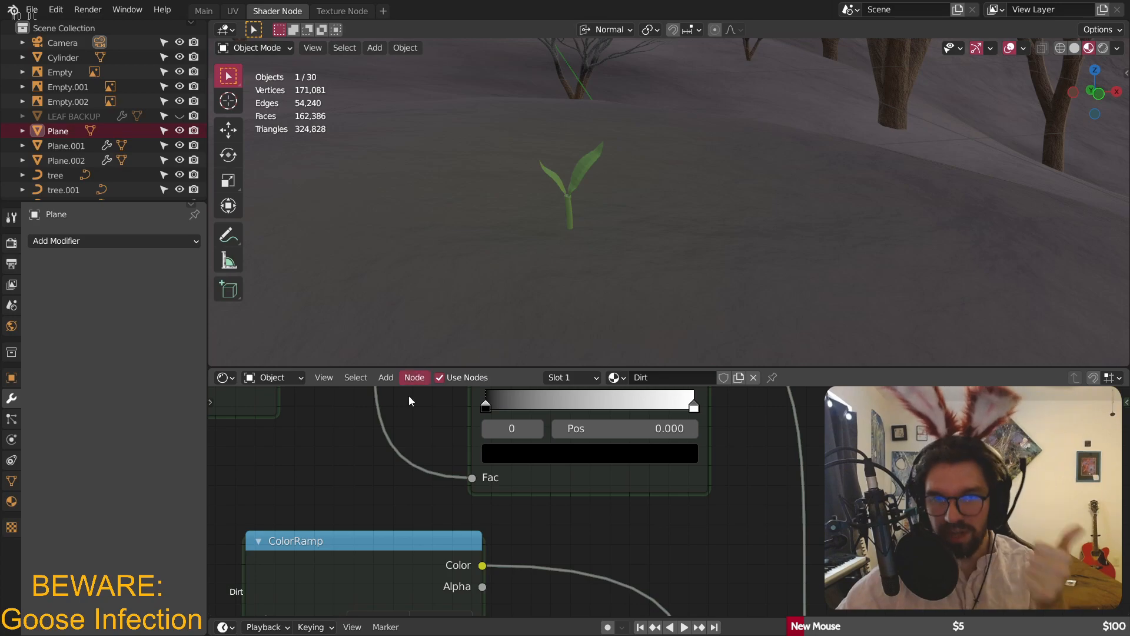
mouse_move(486, 409)
mouse_down()
mouse_move(553, 418)
mouse_move(478, 417)
mouse_up()
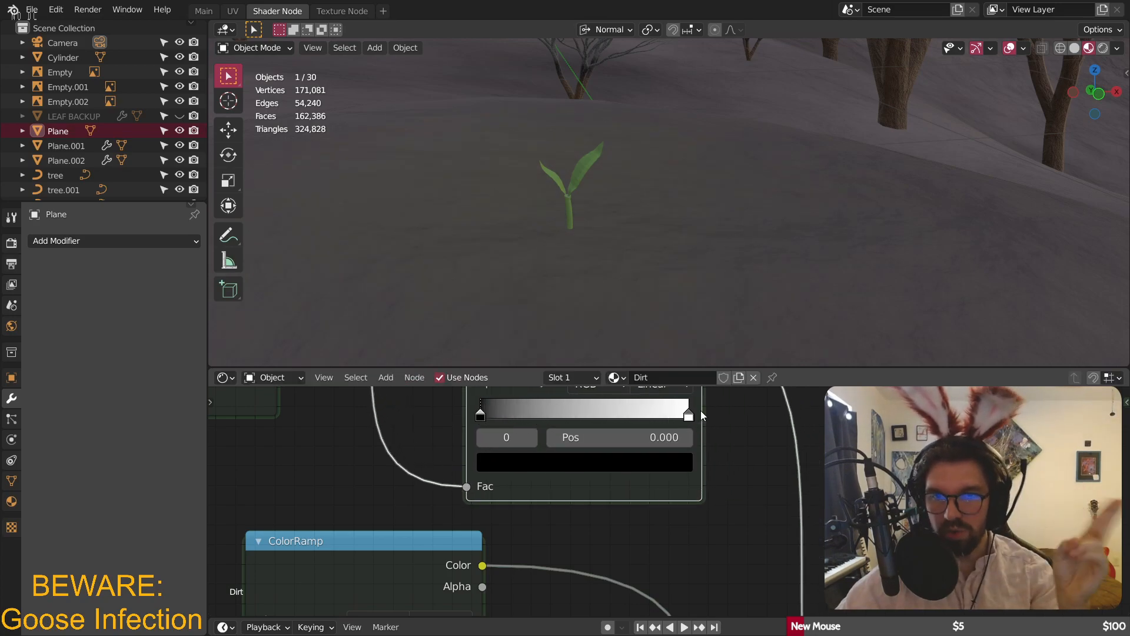
click(690, 416)
drag(633, 418, 541, 419)
- Shift the brown and green stops of the patch's ramp toward the green end, with the brown stop at 0.435
scroll(618, 565, down, 6)
middle_drag(619, 568, 676, 420)
middle_drag(636, 489, 683, 400)
middle_drag(635, 547, 694, 447)
scroll(629, 448, up, 8)
scroll(629, 444, up, 2)
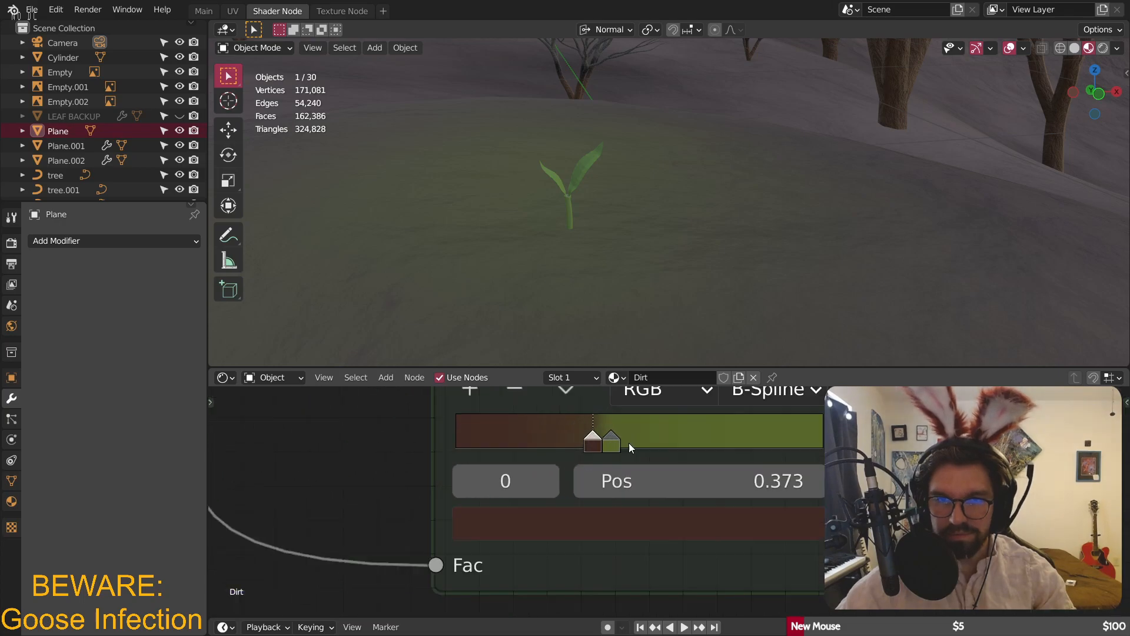
mouse_move(609, 440)
mouse_down()
mouse_move(627, 441)
mouse_move(617, 445)
mouse_up()
click(592, 444)
- Spread the patch ramp's stops farther apart, with the brown stop at 0.406, and check the patch through the camera
key(KP_0)
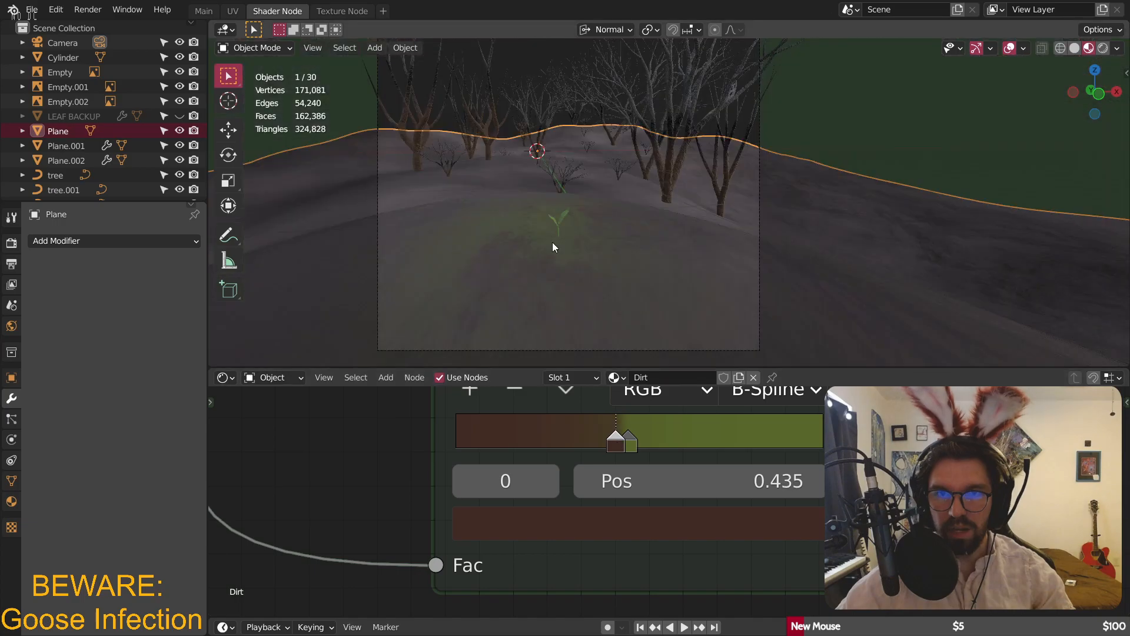
scroll(552, 242, up, 6)
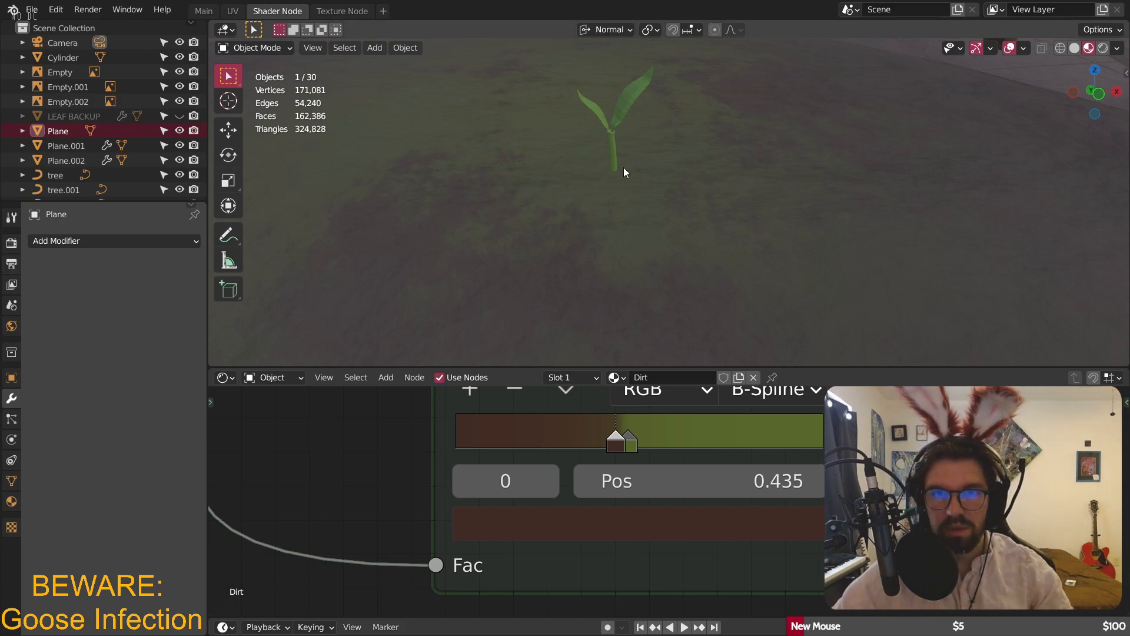
mouse_move(630, 441)
mouse_down()
mouse_move(661, 442)
mouse_move(587, 442)
mouse_move(644, 446)
mouse_move(609, 440)
mouse_up()
scroll(599, 207, down, 6)
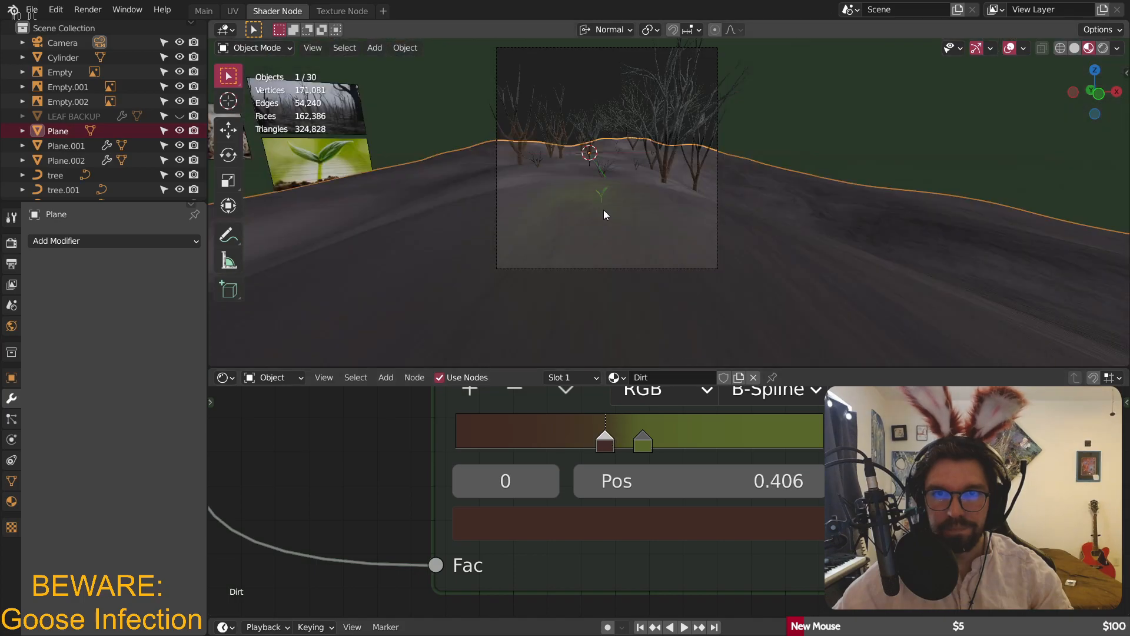
click(826, 104)
scroll(586, 206, up, 5)
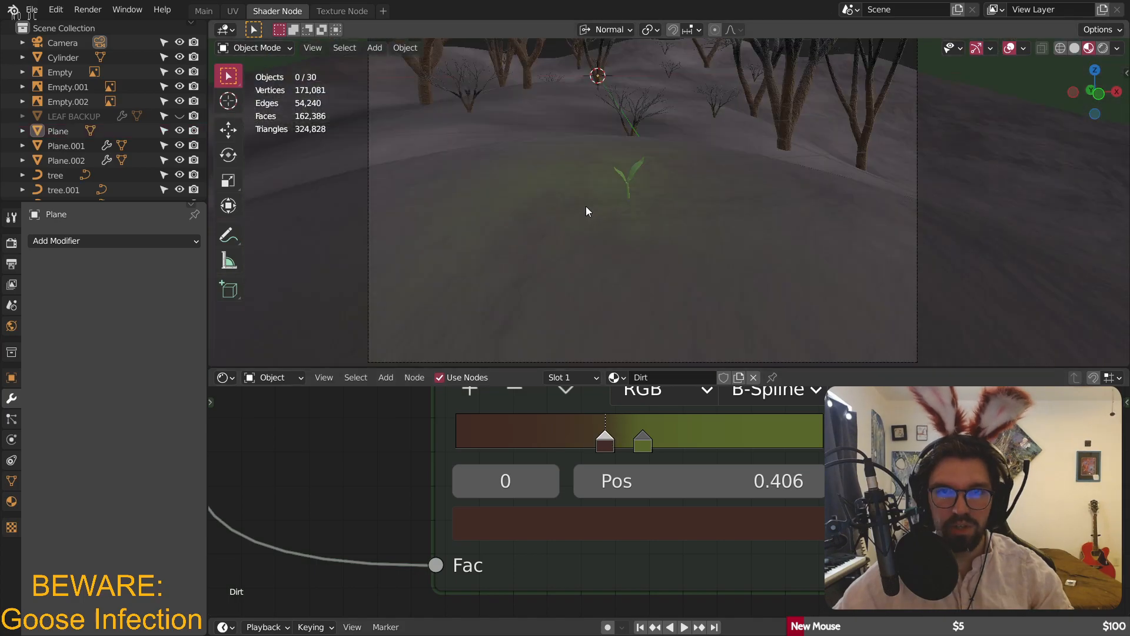
scroll(597, 202, down, 5)
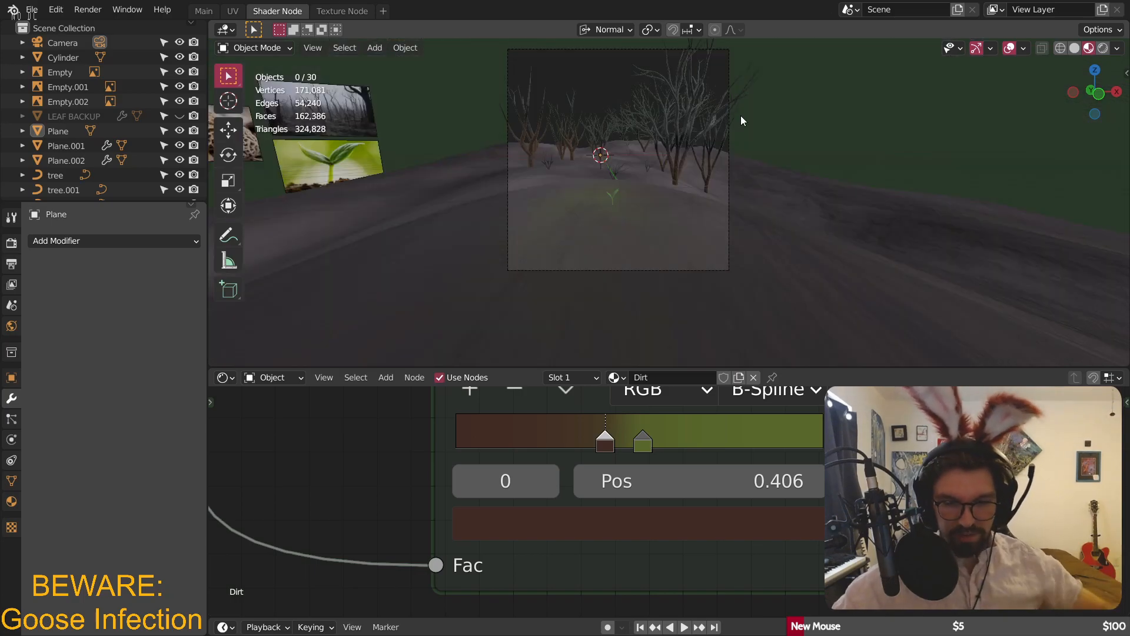
- Switch to the Main workspace and display its 3D viewport in Material Preview shading
middle_drag(563, 104, 624, 196)
scroll(624, 197, down, 5)
middle_drag(595, 271, 588, 285)
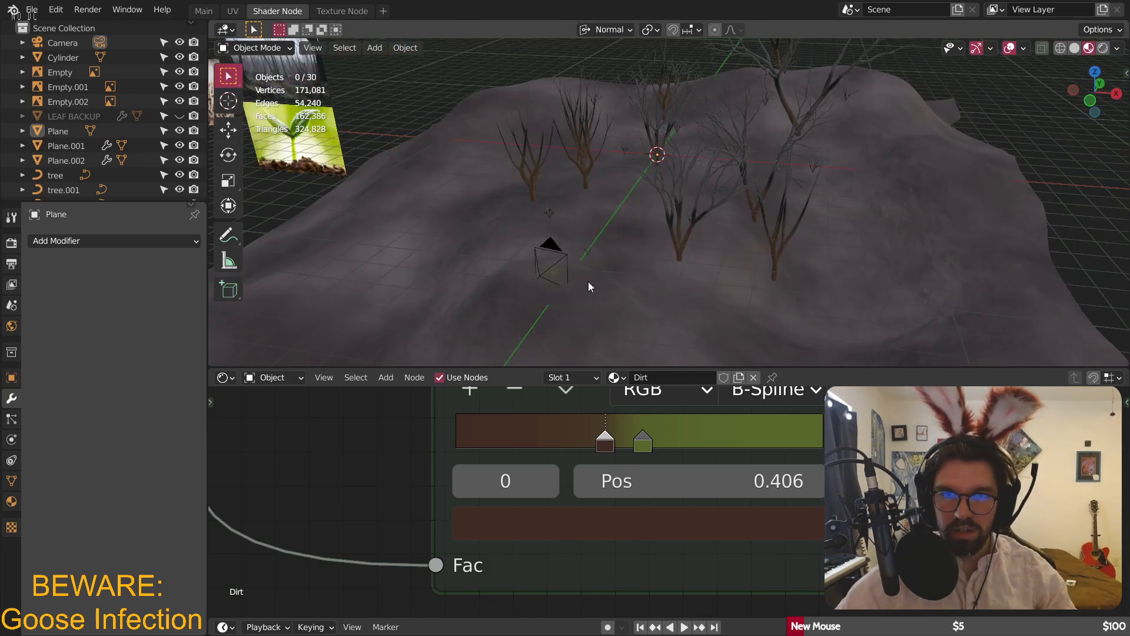
shift+middle_drag(590, 243, 603, 222)
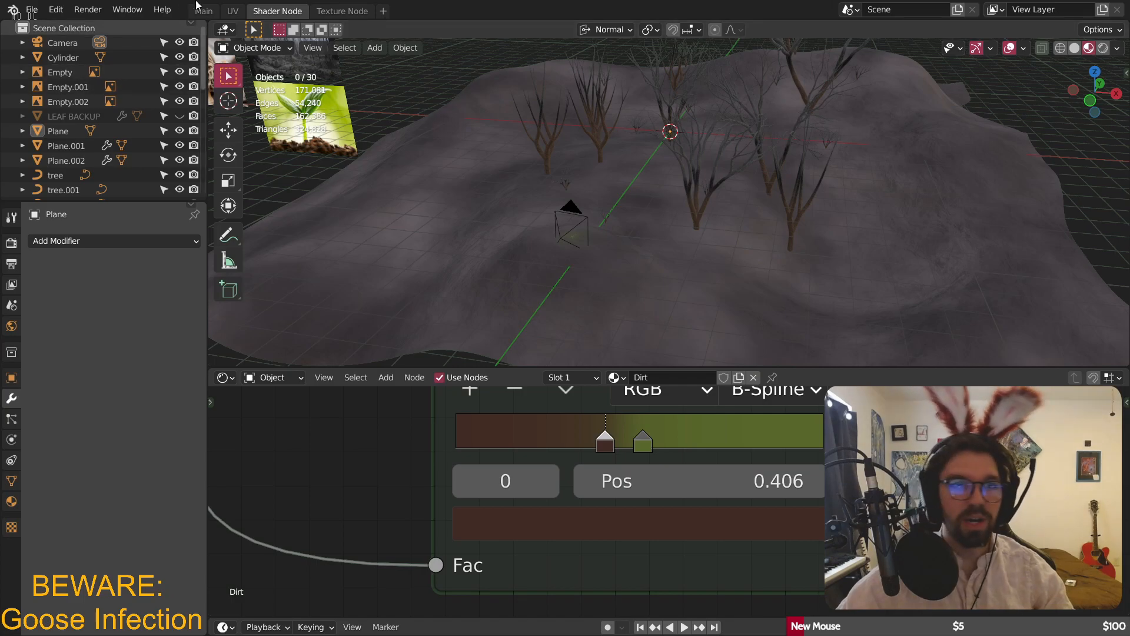
middle_drag(564, 205, 589, 200)
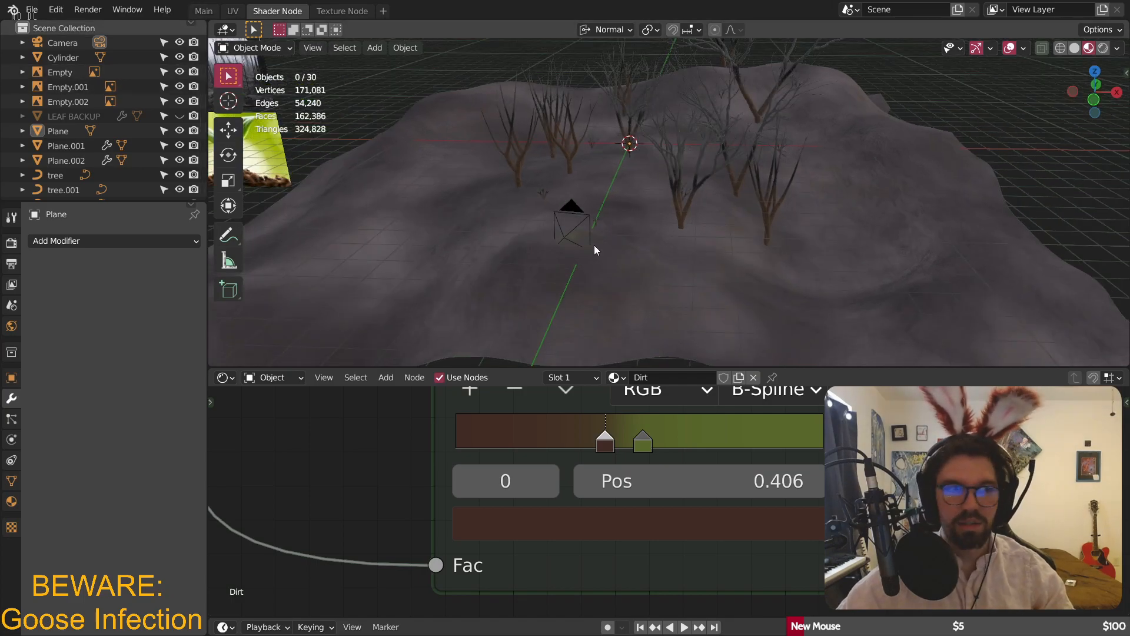
middle_drag(597, 240, 630, 237)
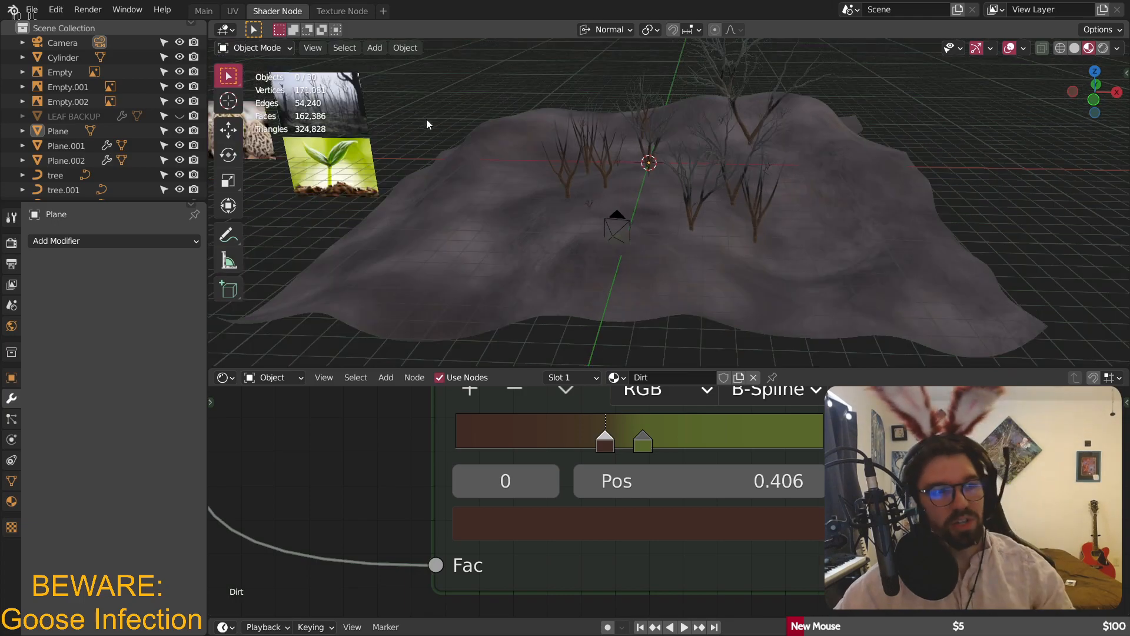
click(204, 11)
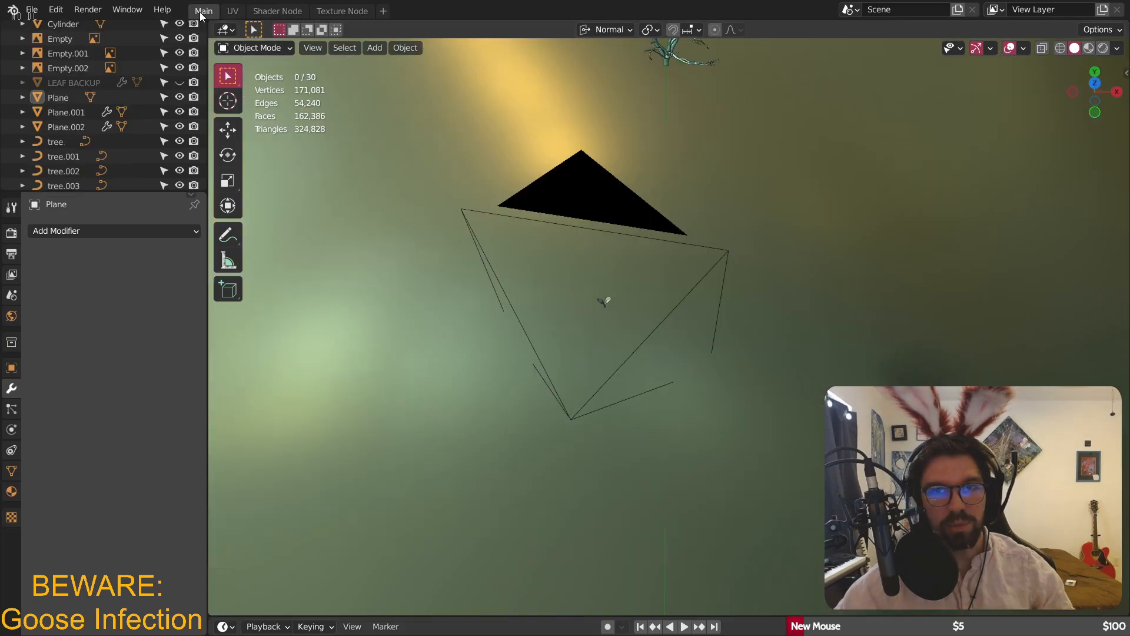
middle_drag(560, 127, 542, 172)
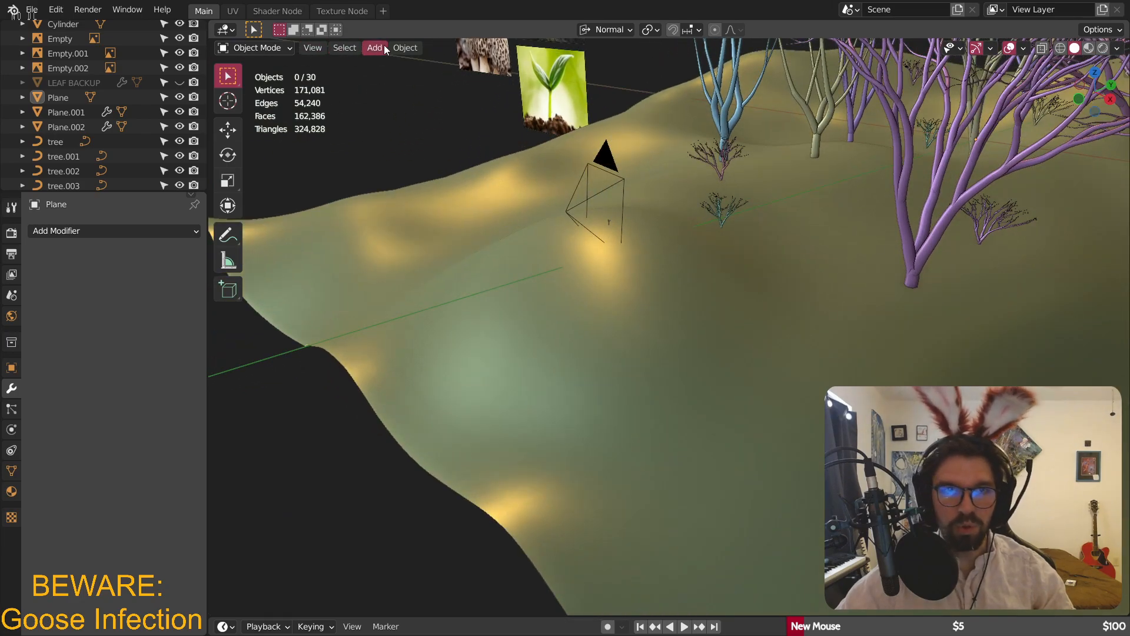
click(1088, 49)
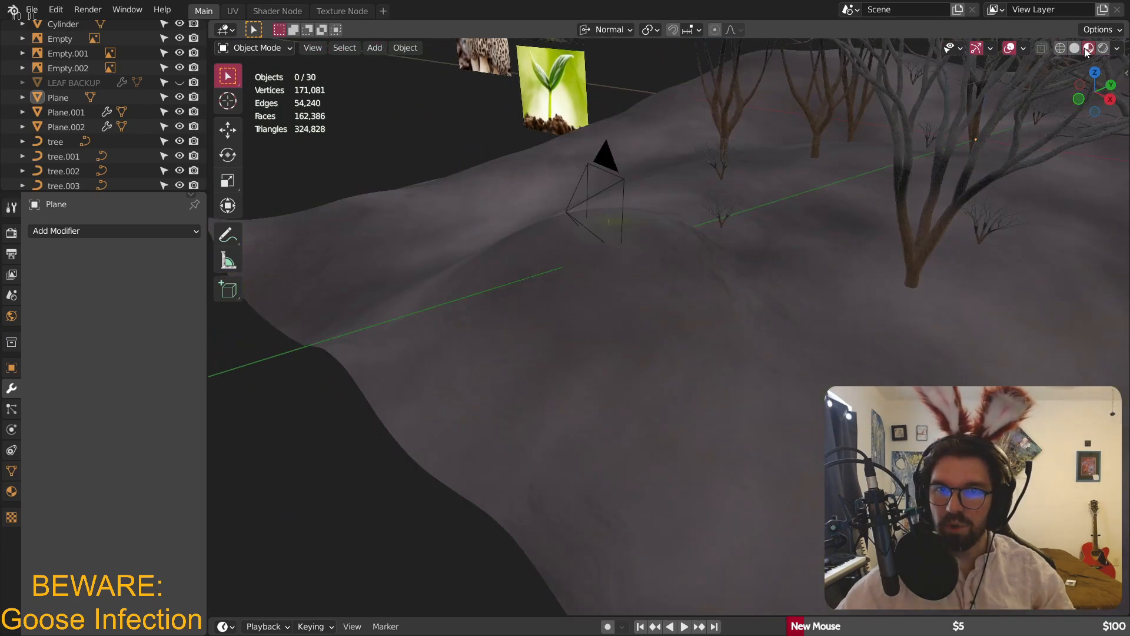
- Delete the sprout and bare forest reference images from the scene
middle_drag(591, 175, 650, 277)
click(475, 150)
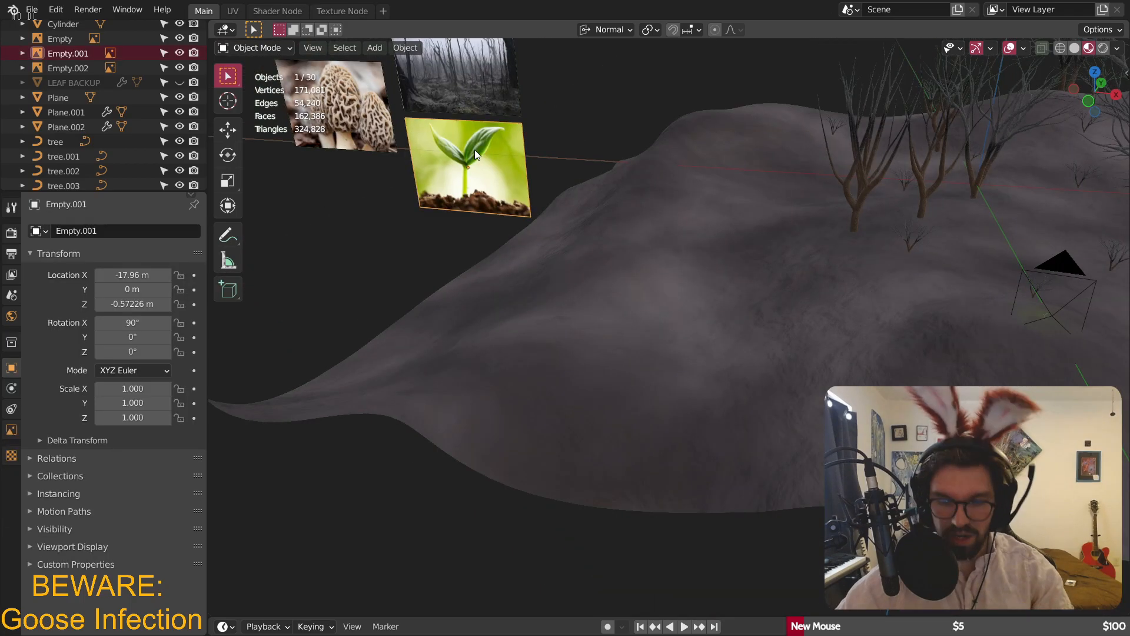
key(Delete)
click(468, 74)
key(Delete)
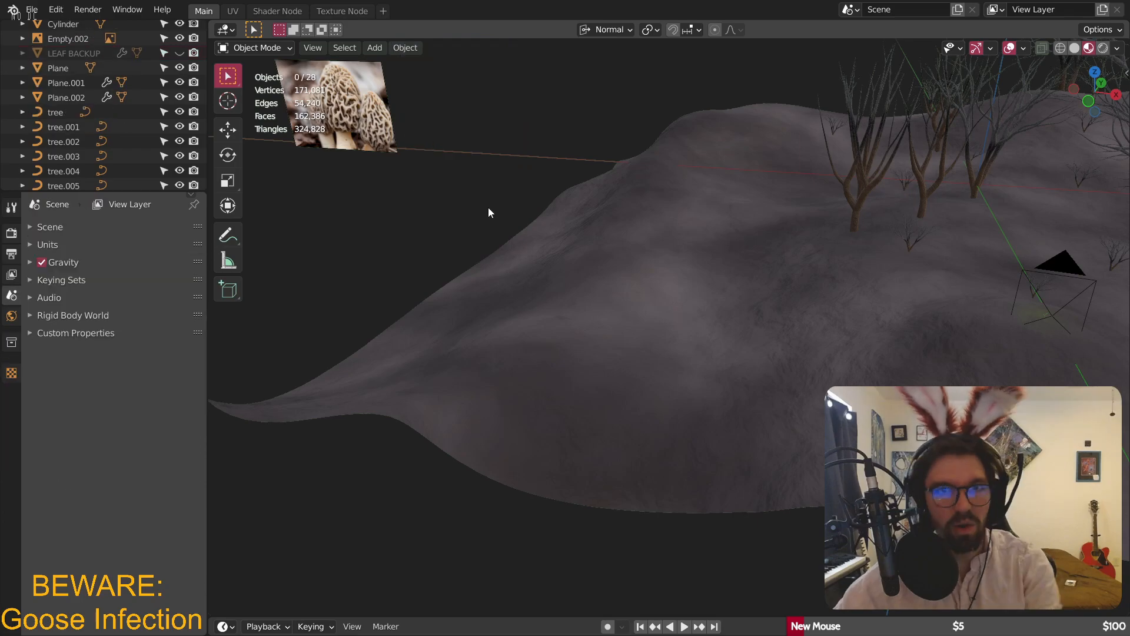
- Add a Sun light to the scene
middle_drag(489, 207, 556, 235)
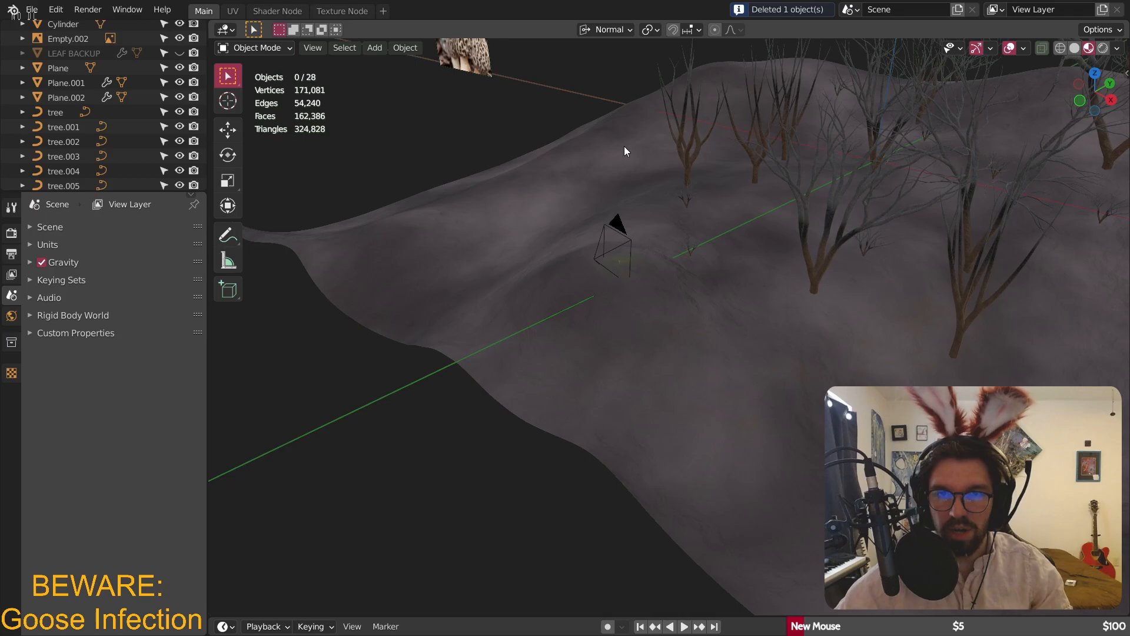
middle_drag(625, 151, 642, 141)
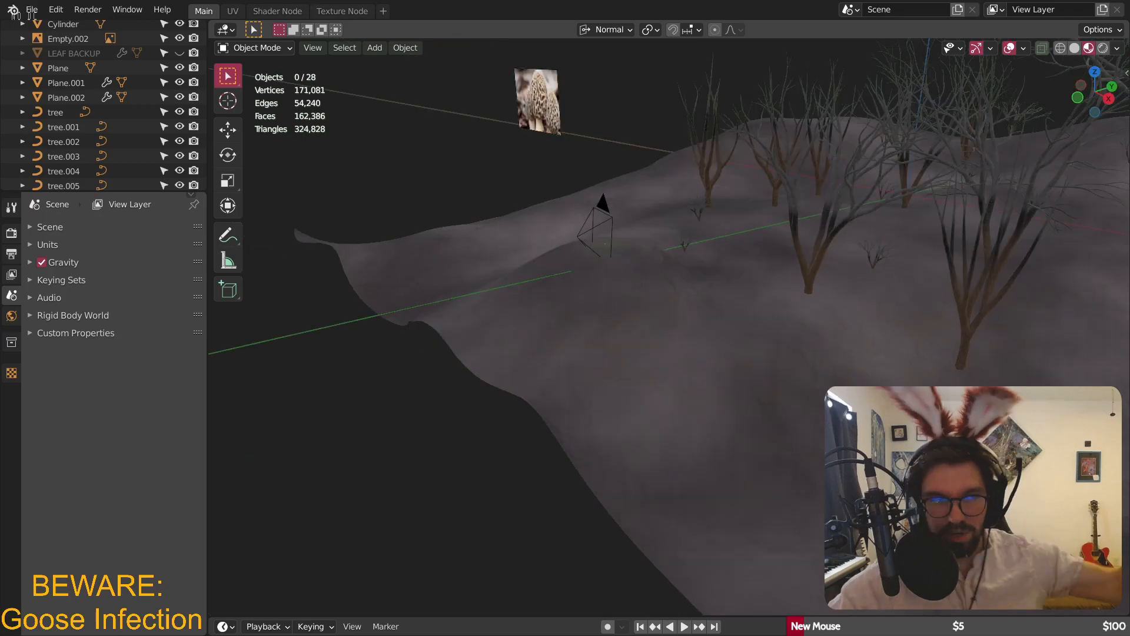
click(375, 48)
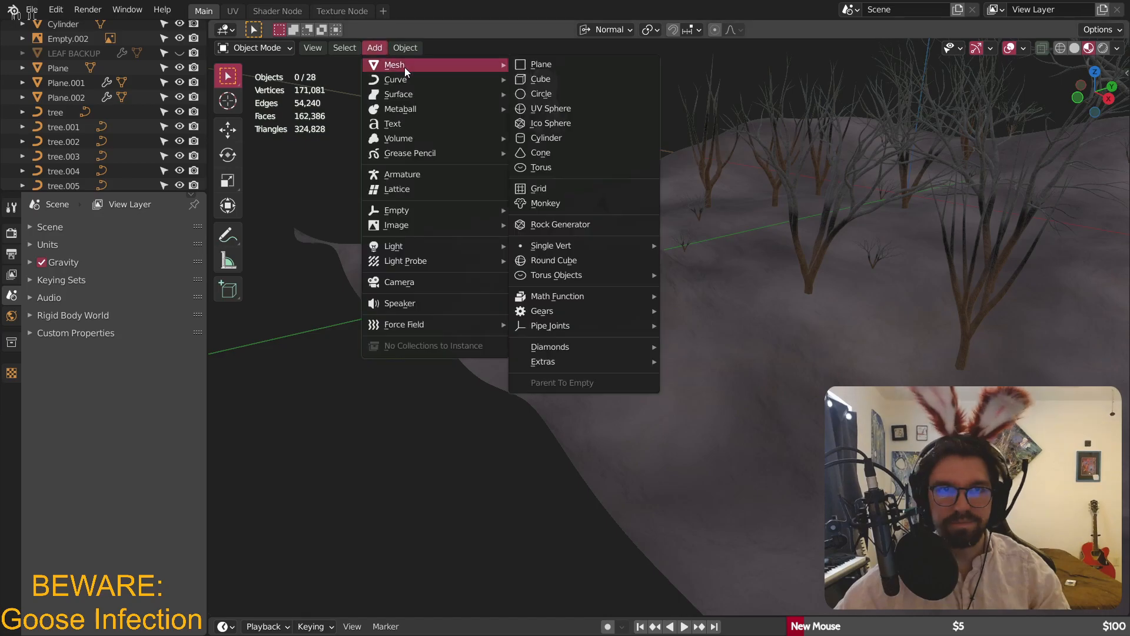
mouse_move(412, 252)
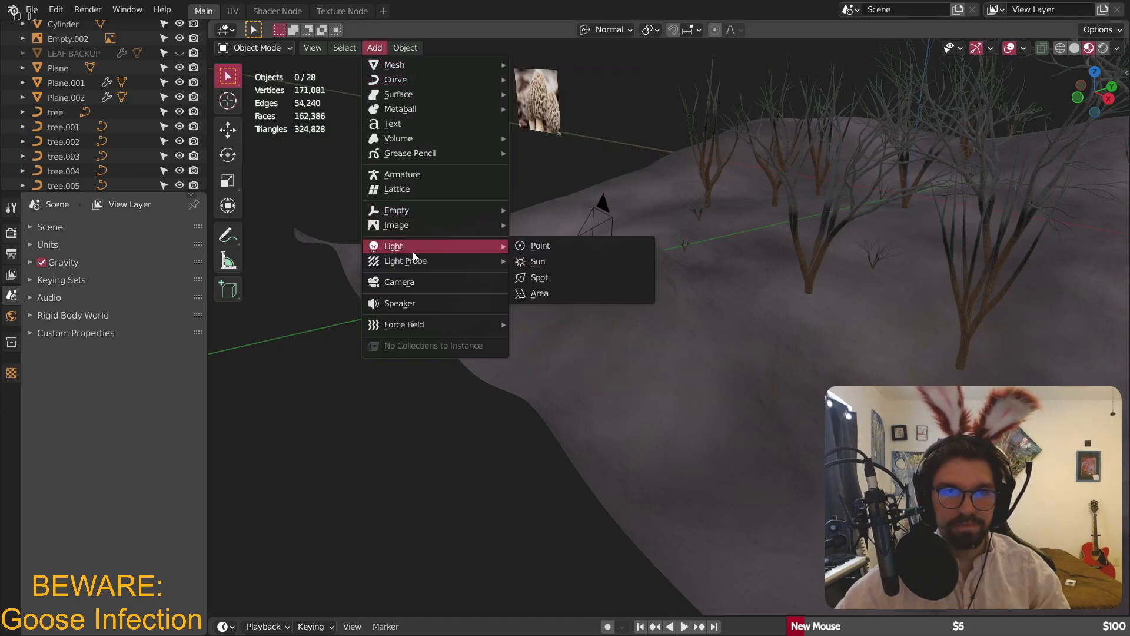
click(546, 262)
- Move the sun light in front of the terrain to about X 1.94 m, Y -14.48 m and Z 5.98 m
middle_drag(564, 263, 758, 292)
scroll(891, 293, down, 5)
key(g)
key(y)
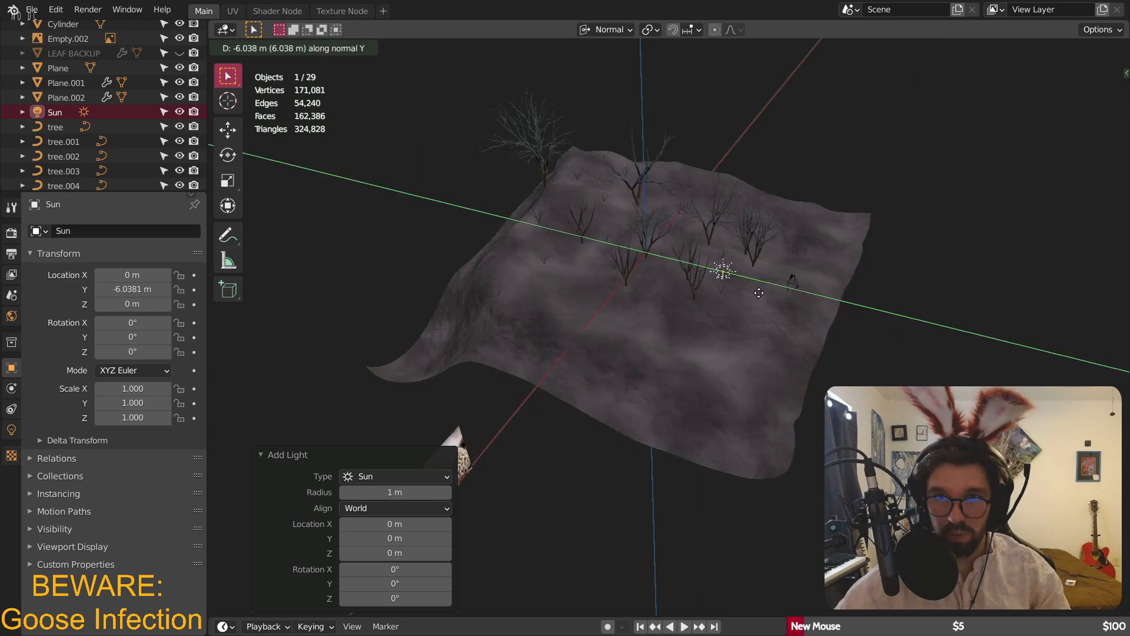
click(848, 309)
key(g)
key(z)
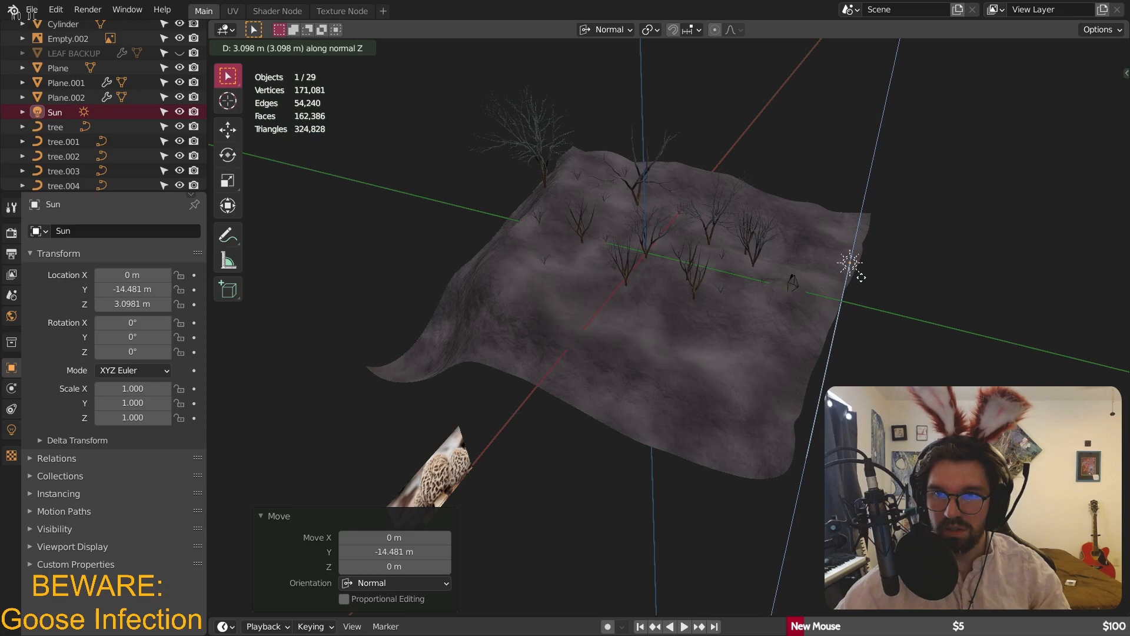
click(877, 250)
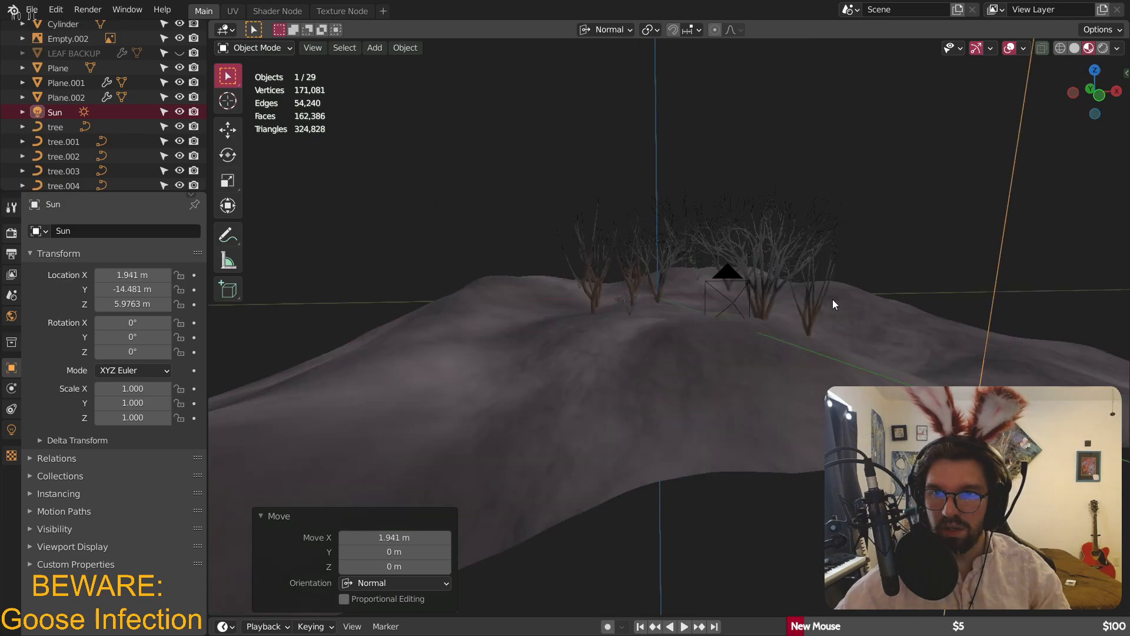
- Look through the camera and display the scene in Rendered shading
key(KP_0)
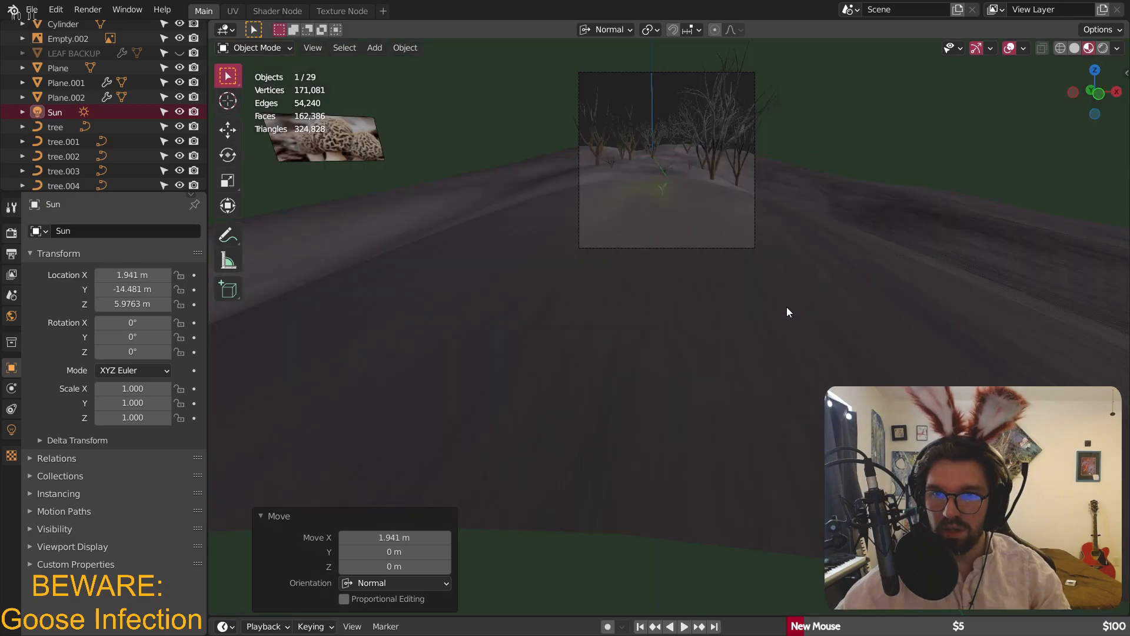
click(1103, 48)
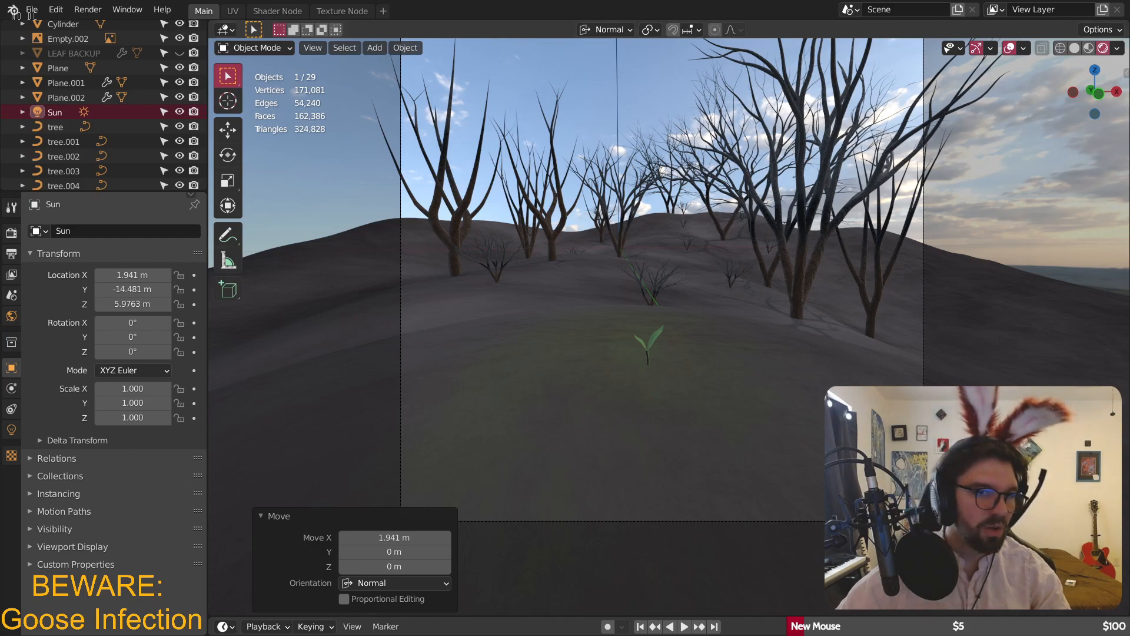
- Try the sun light at a strength of 100 and then 4
click(11, 430)
click(165, 327)
text(100)
key(Return)
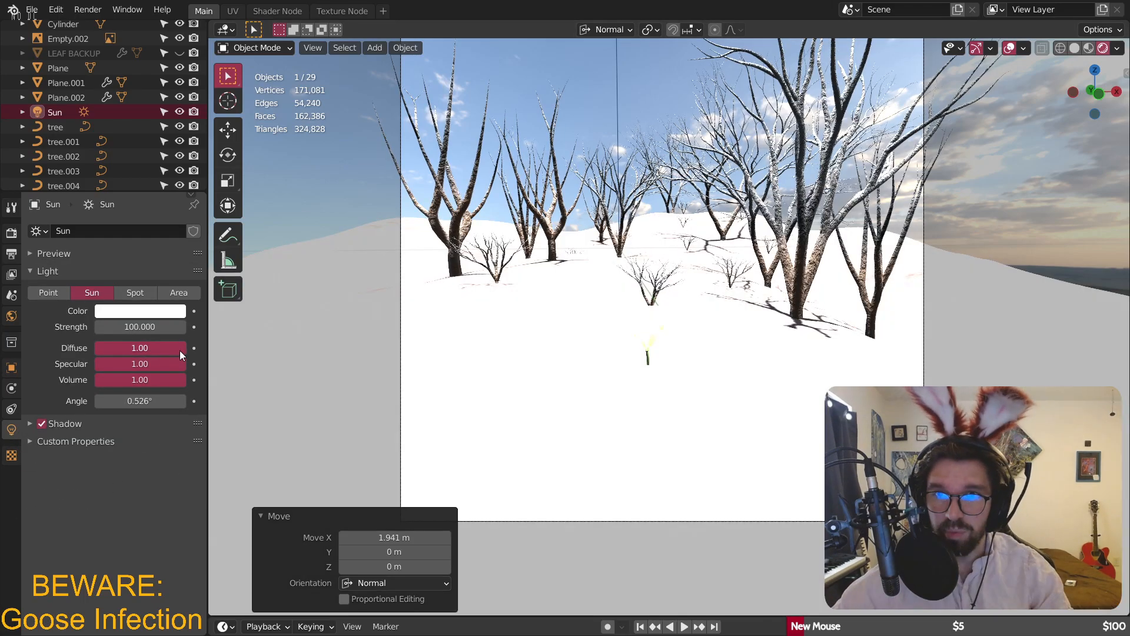
click(146, 325)
text(4)
key(Return)
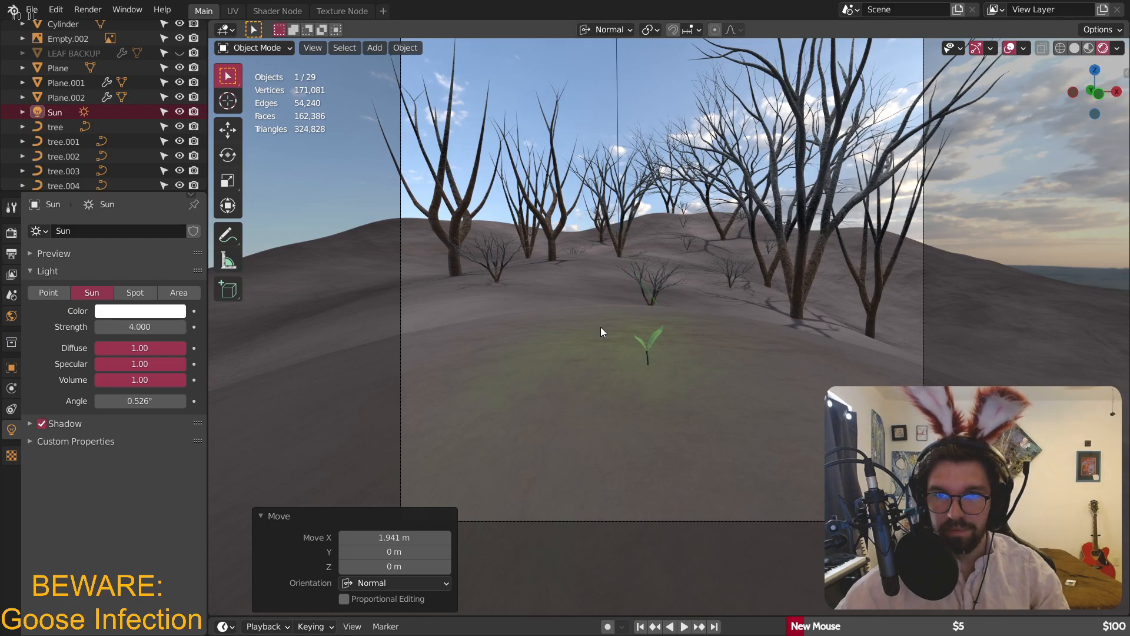
- Inspect the lighting around the sprout up close and lower the sun's strength to 3, then to 2
scroll(683, 280, up, 6)
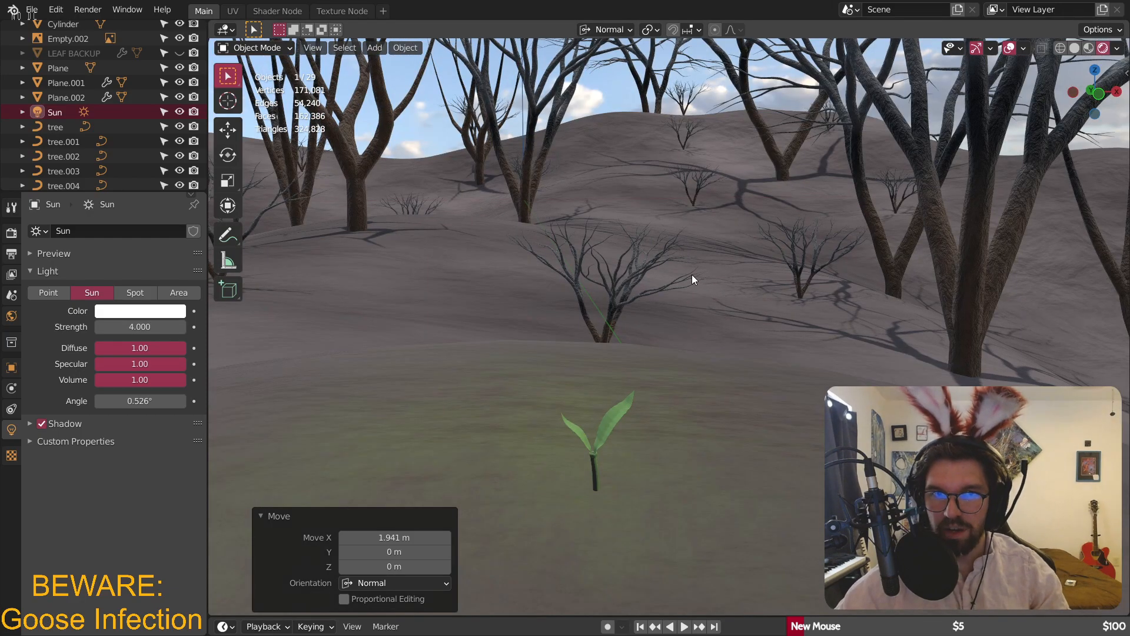
click(141, 327)
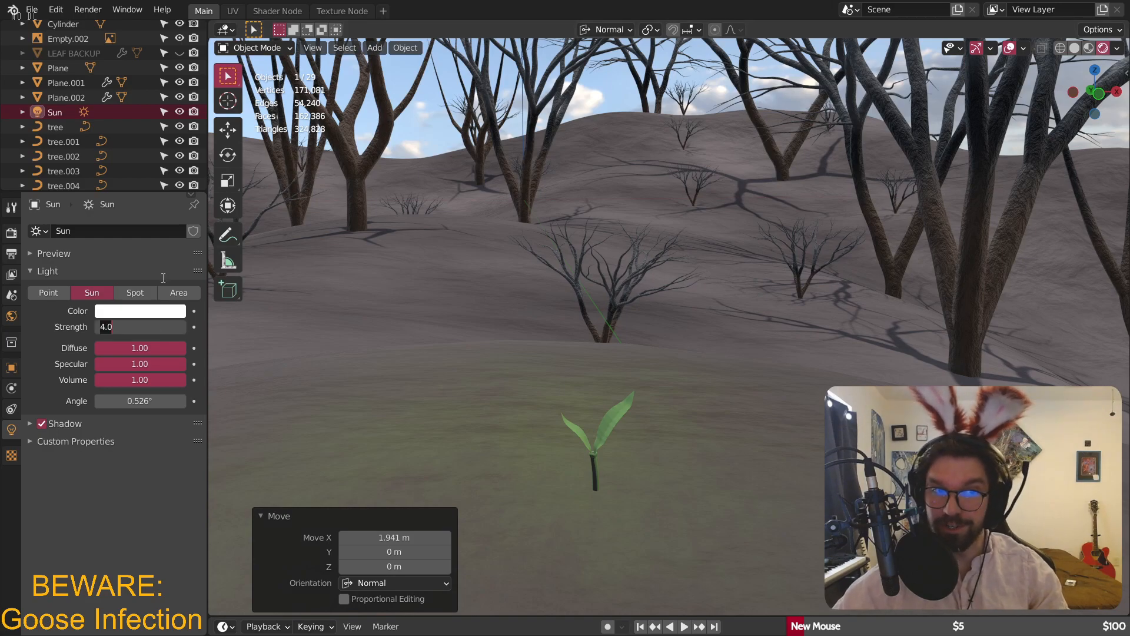
text(3)
key(Return)
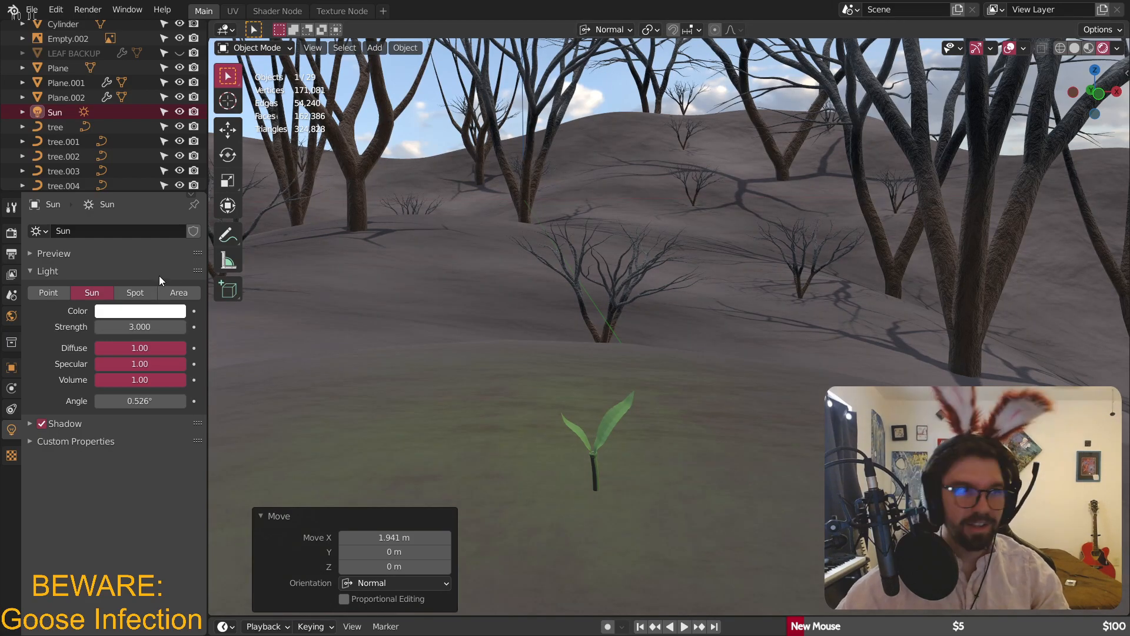
click(151, 331)
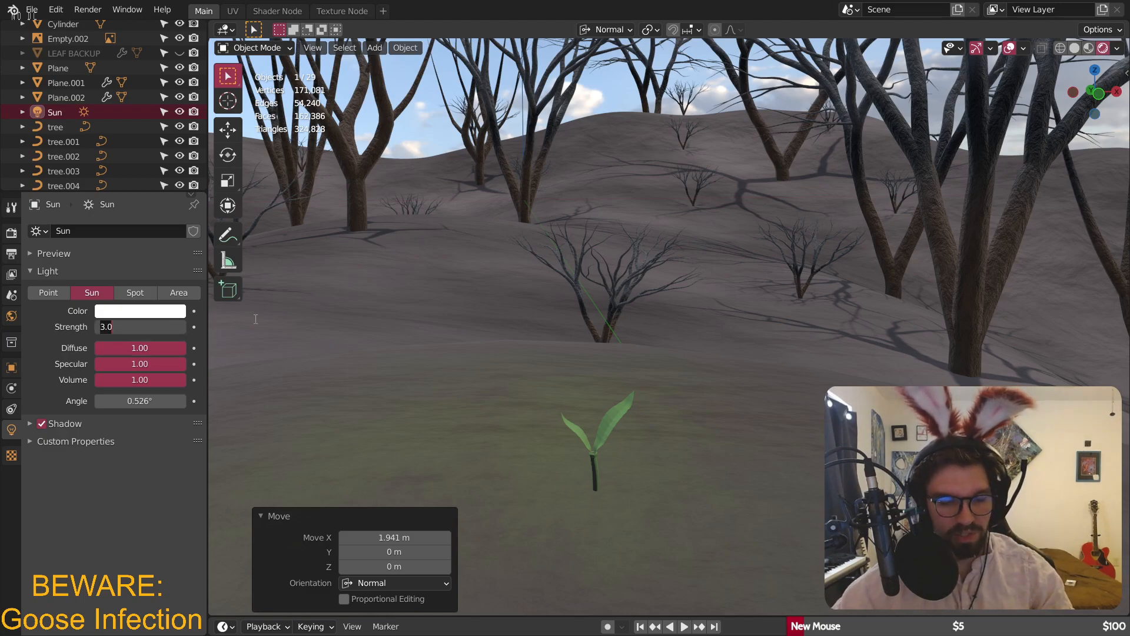
text(2)
key(Return)
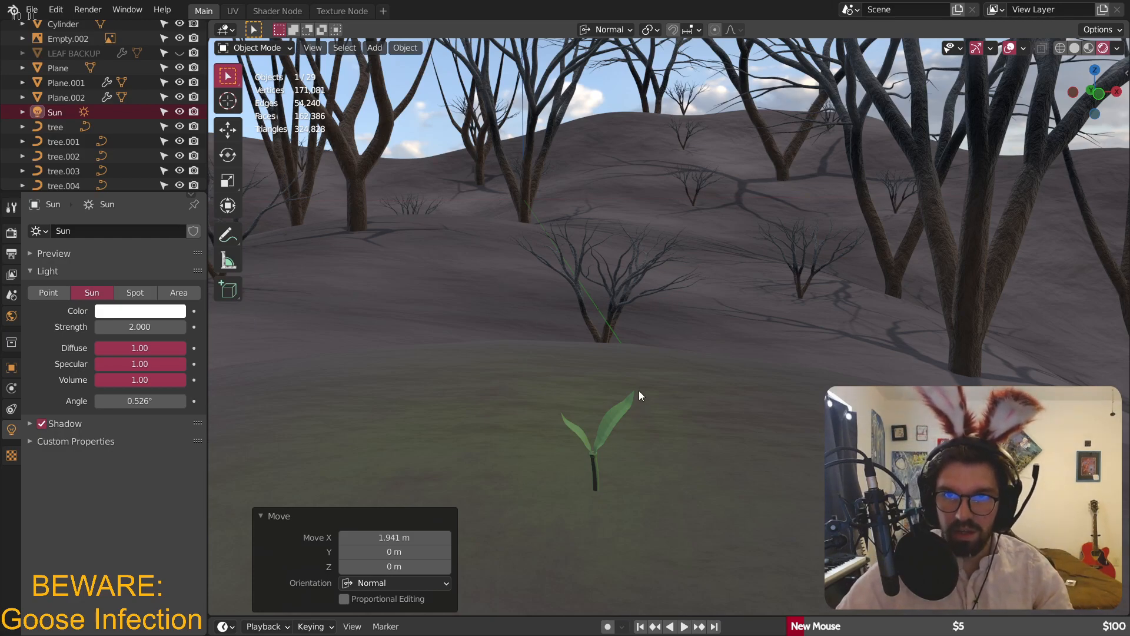
- Try a sun strength of 1.5 and check the lighting across the whole camera frame
click(177, 326)
text(1)
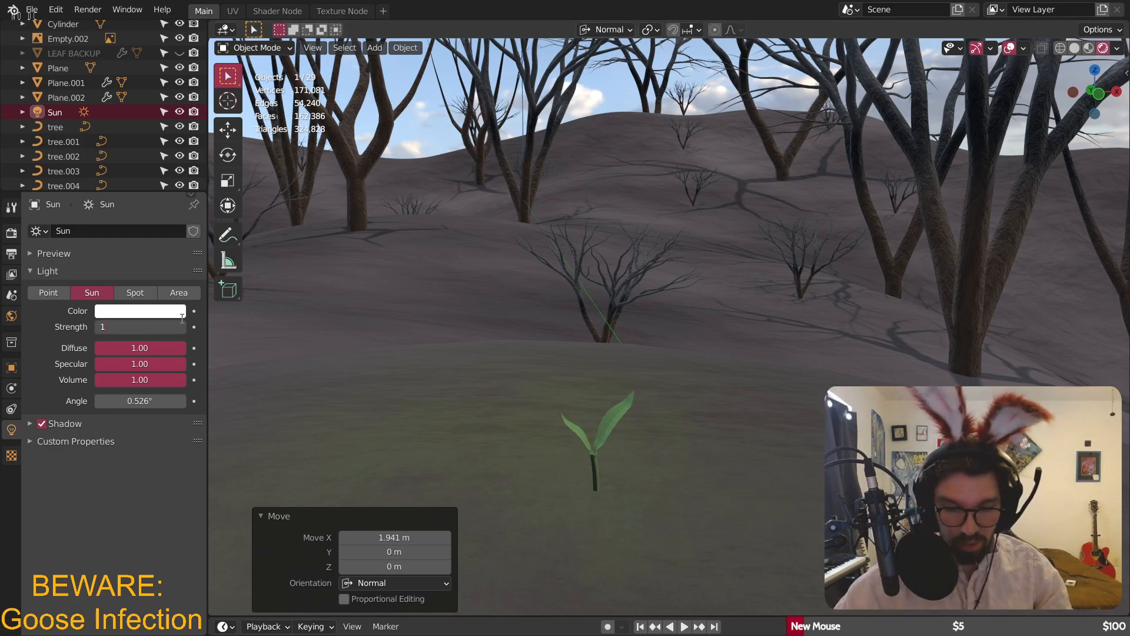
text(.5)
key(Return)
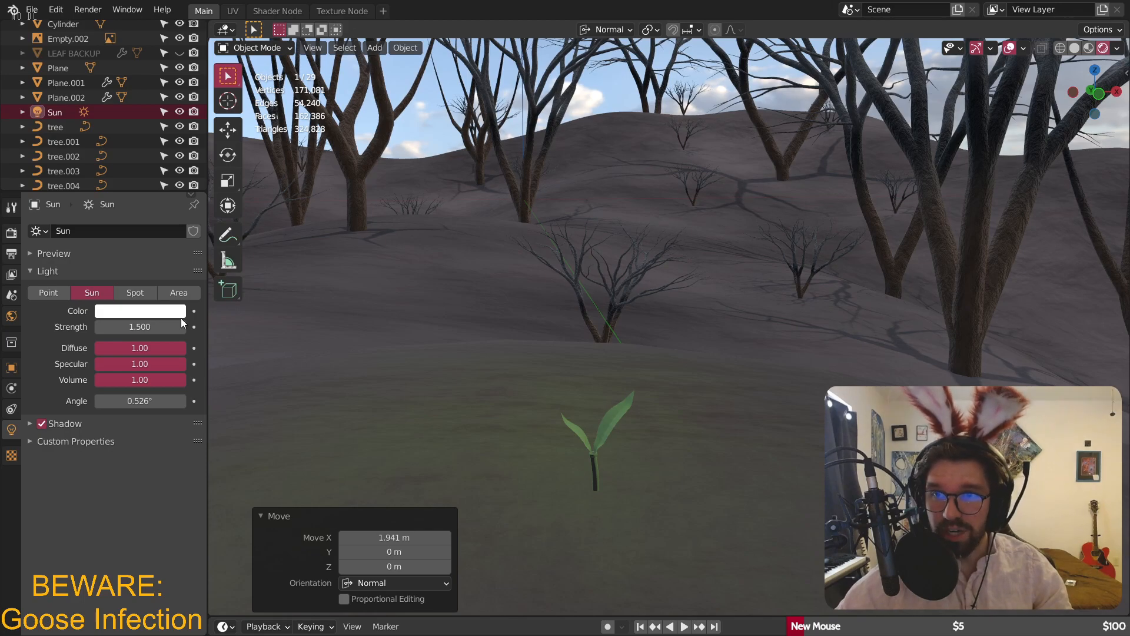
key(KP_0)
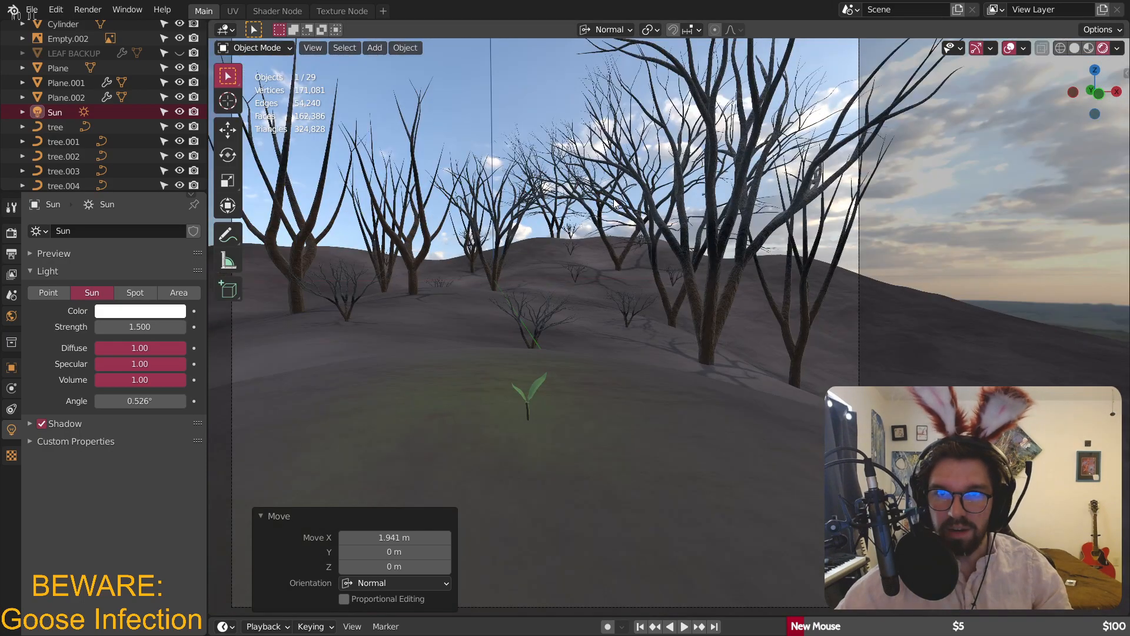
- Set the sun light's strength to 2
click(156, 321)
text(2)
key(Return)
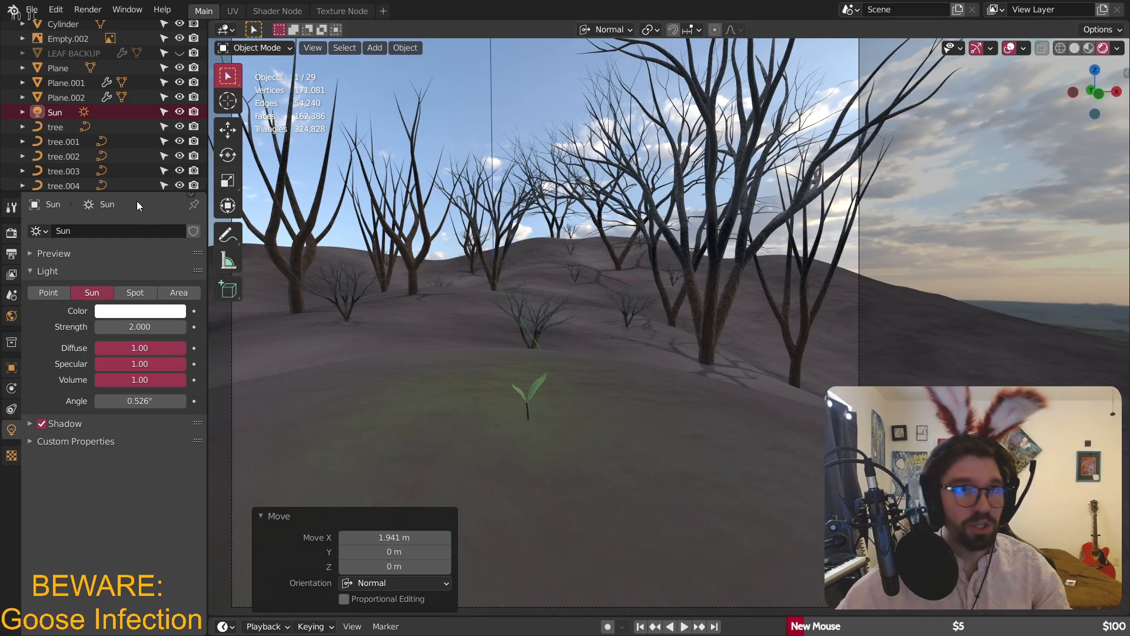
- Lower the sun light about 1.3 m along Z and check the lighting in the camera view
key(g)
key(z)
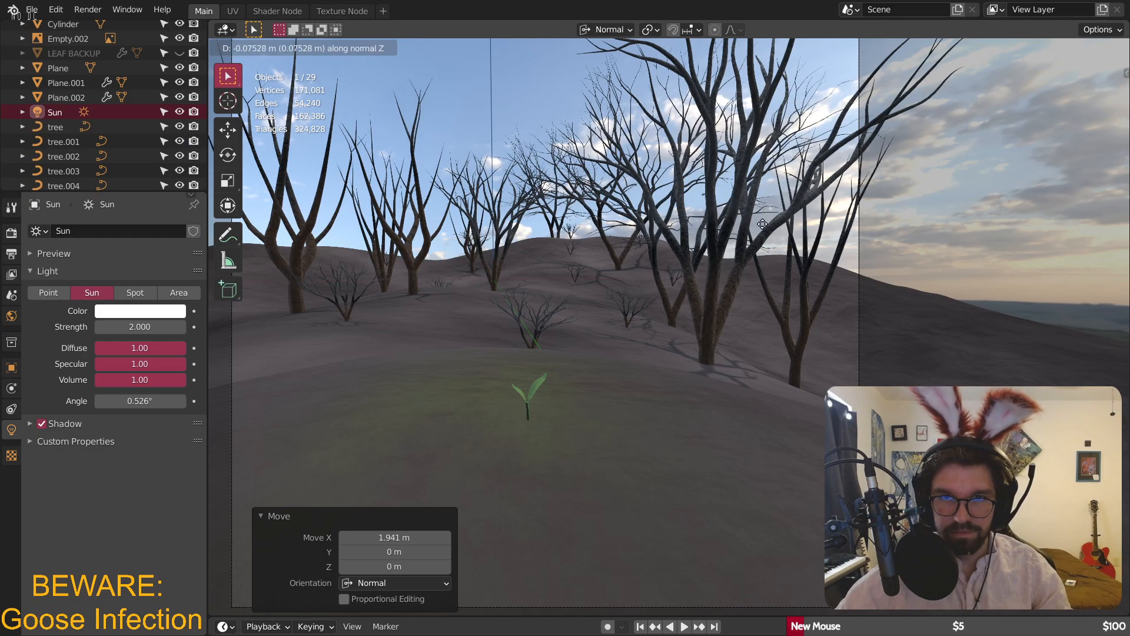
click(794, 274)
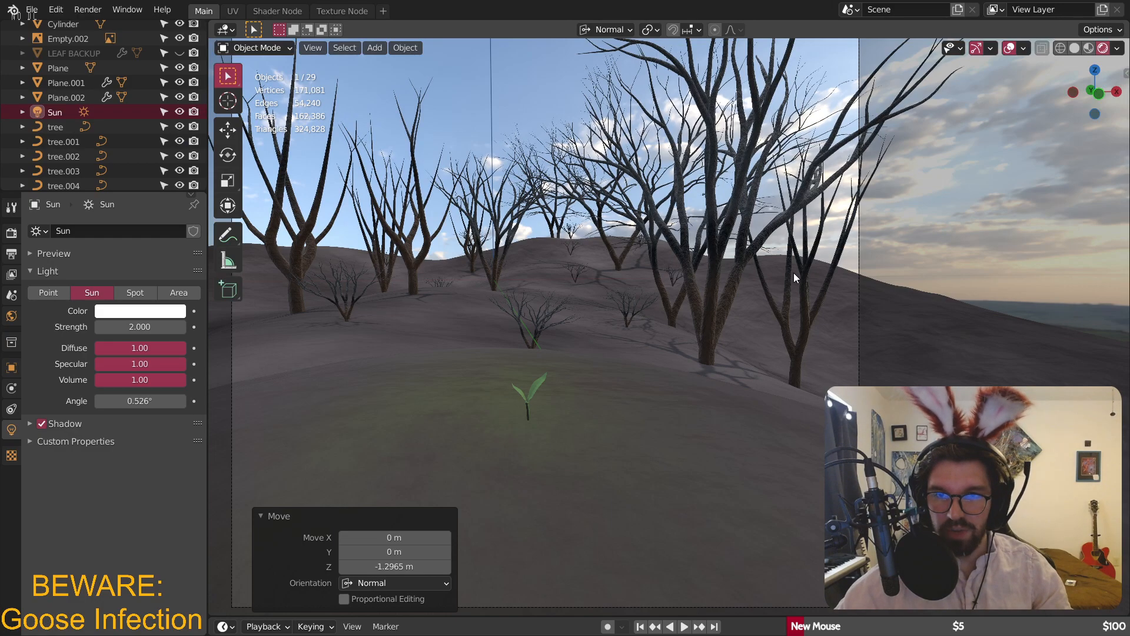
scroll(790, 254, down, 5)
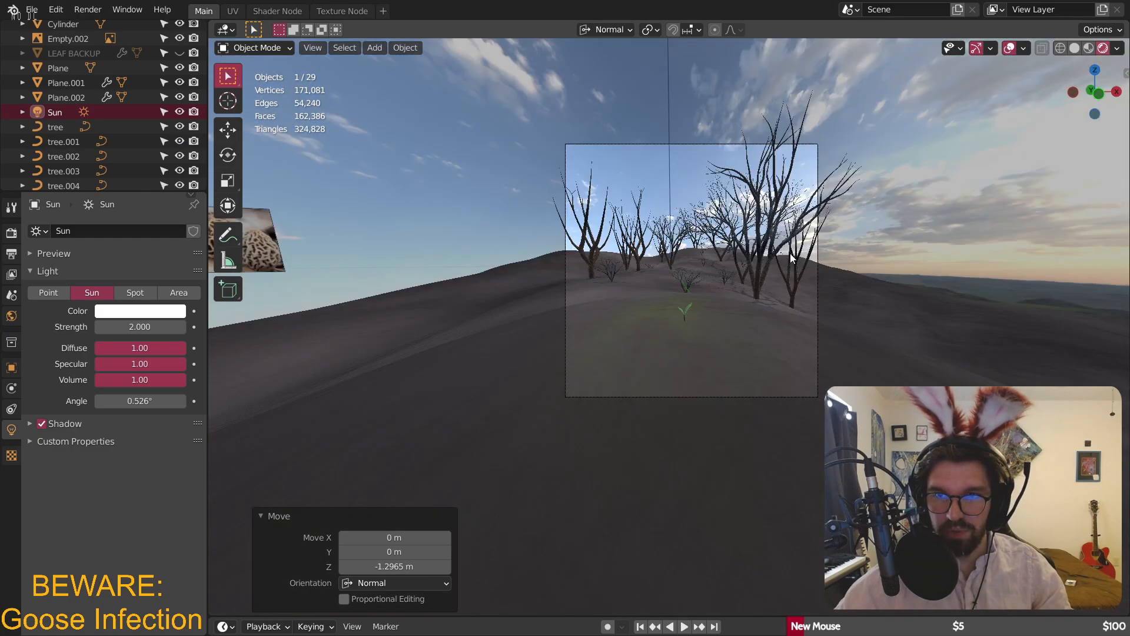
scroll(790, 254, down, 3)
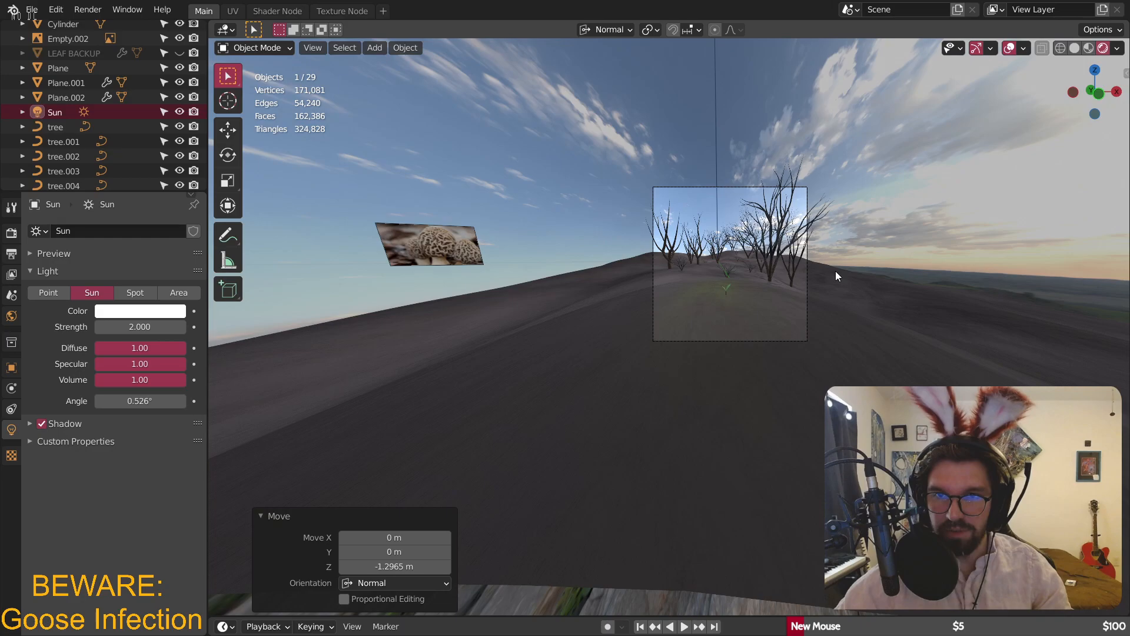
shift+drag(836, 271, 628, 280)
scroll(628, 280, up, 1)
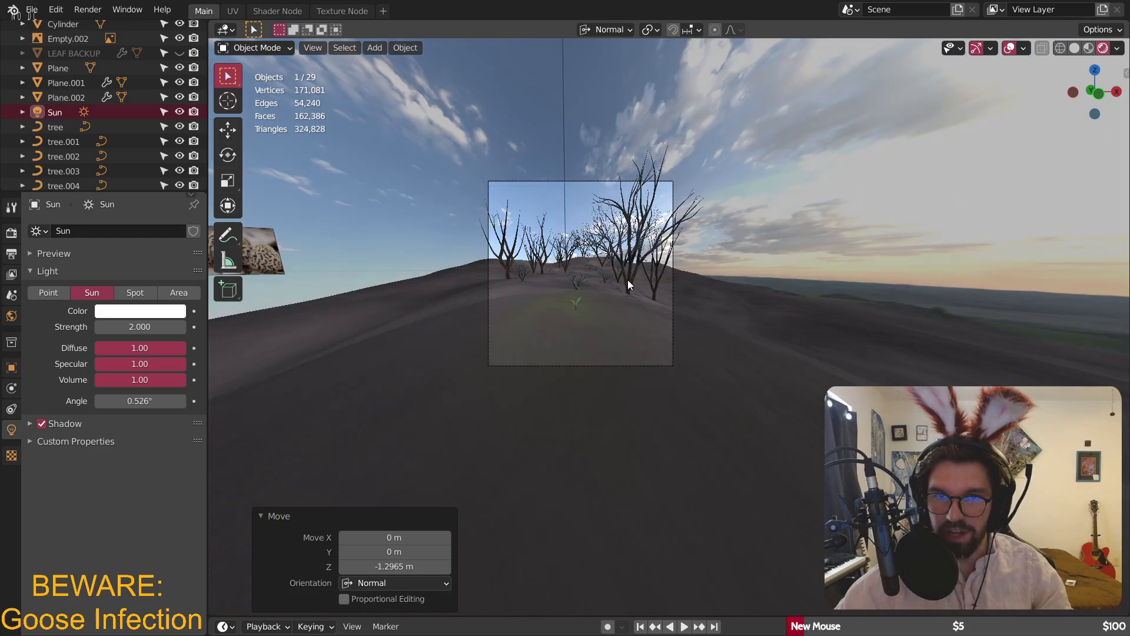
scroll(628, 280, up, 5)
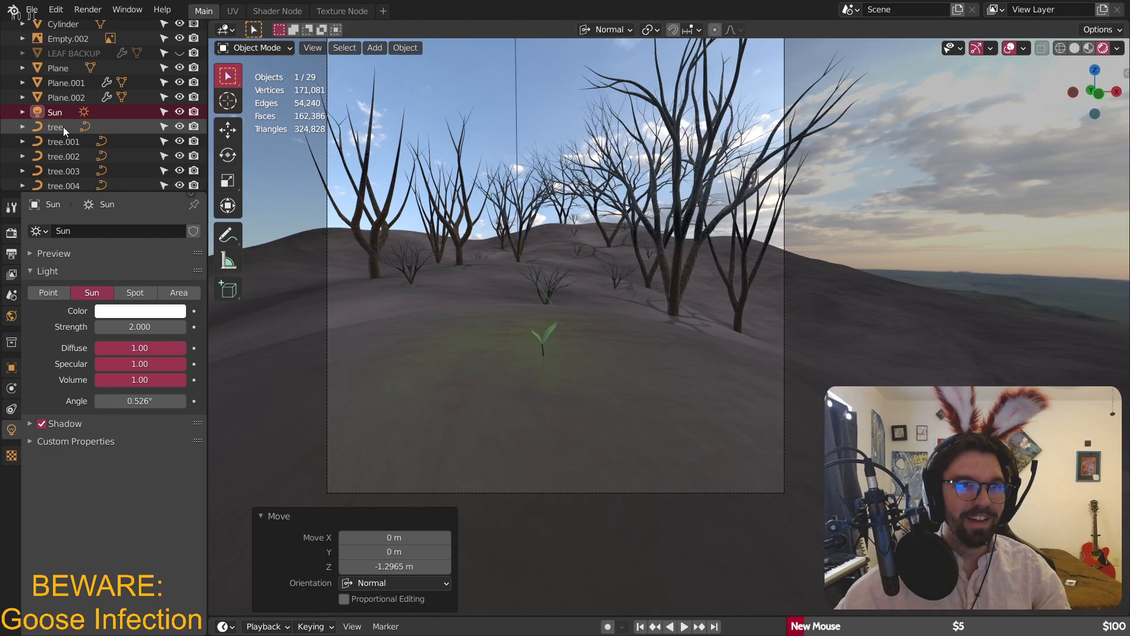
- Move the sun light about 5.8 m up along its Z axis and back down about 8.6 m, checking the camera view
key(g)
key(z)
key(z)
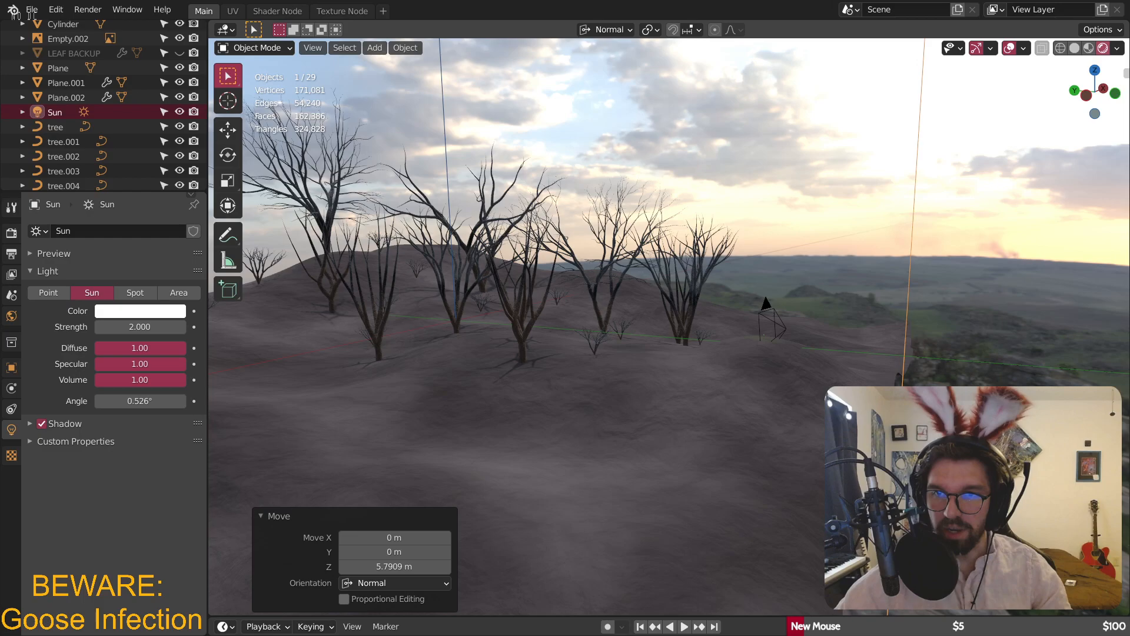
key(g)
key(z)
key(z)
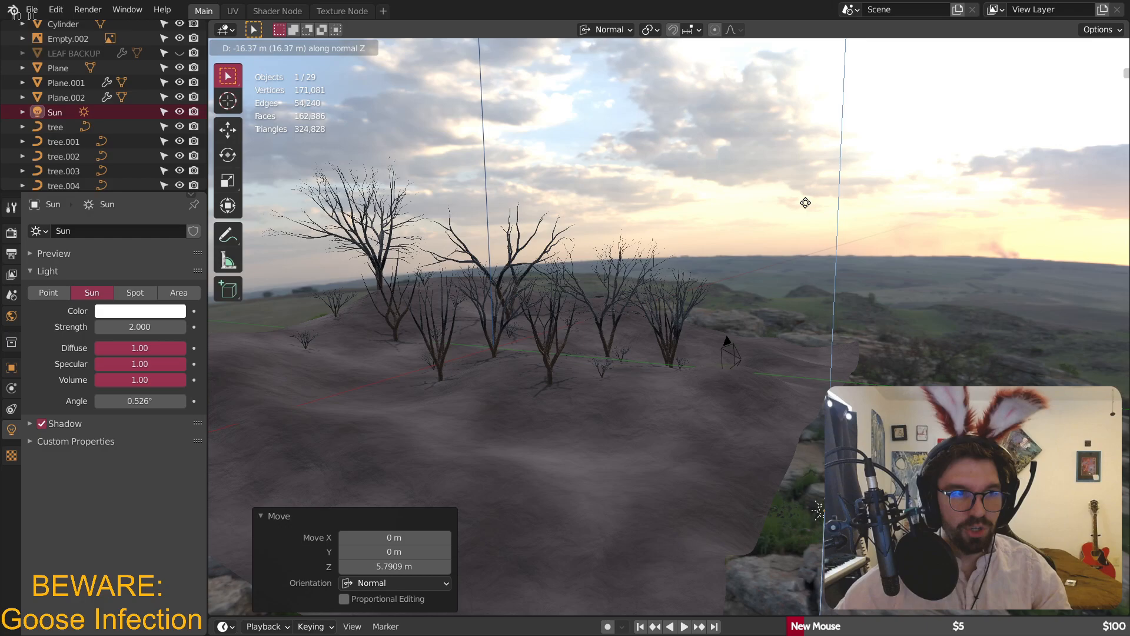
click(723, 323)
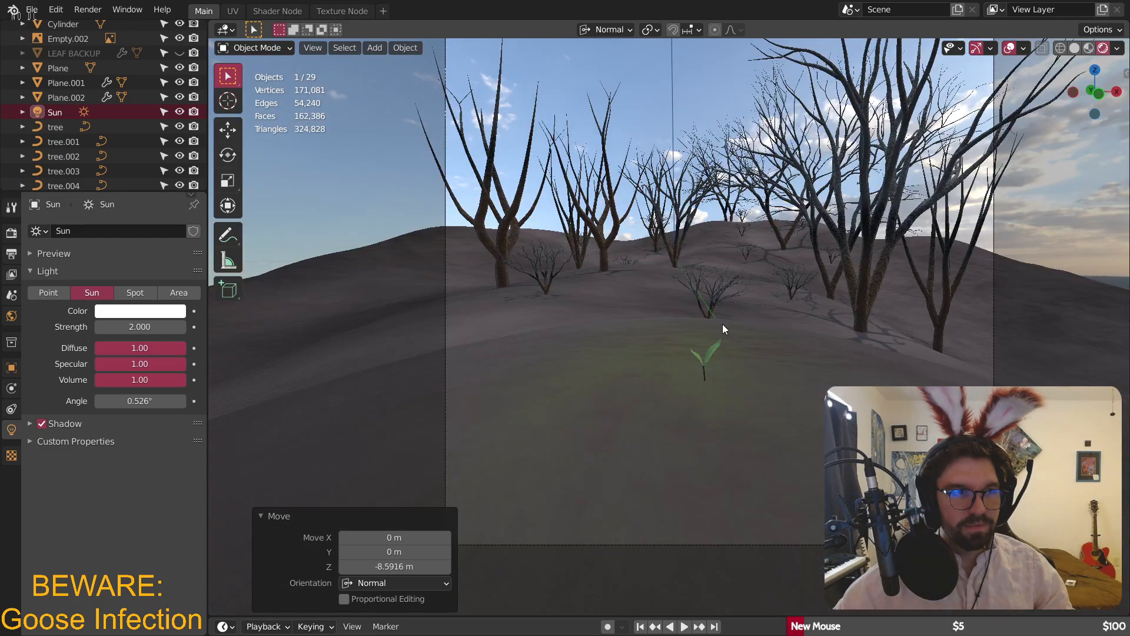
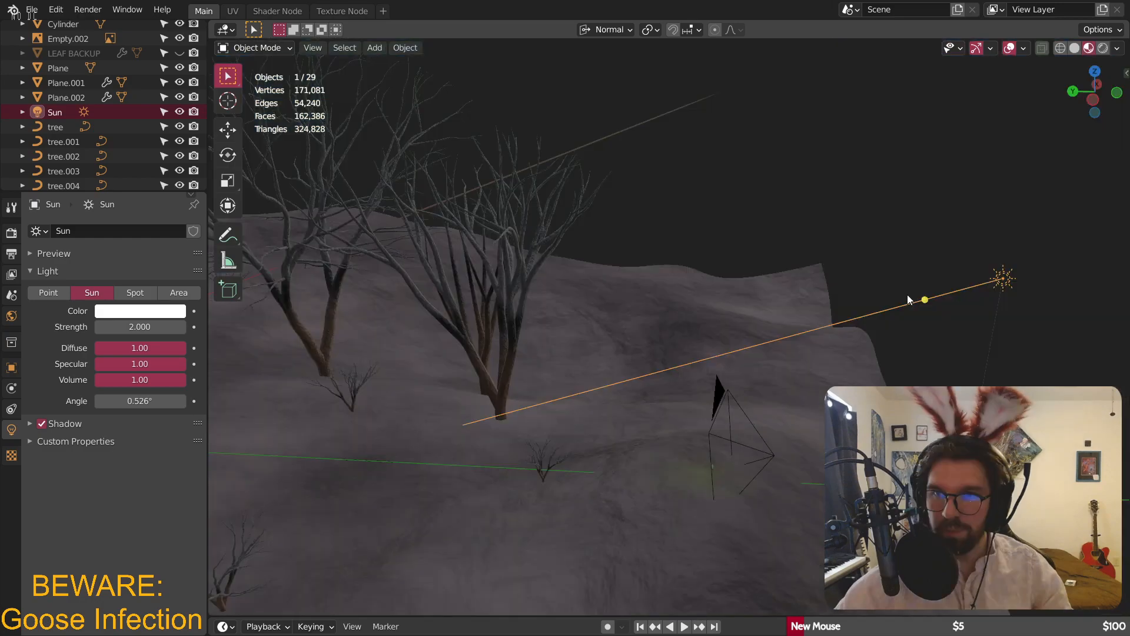
- Show the scene with rendered shading and tint the sun light's color pale pink
click(1105, 48)
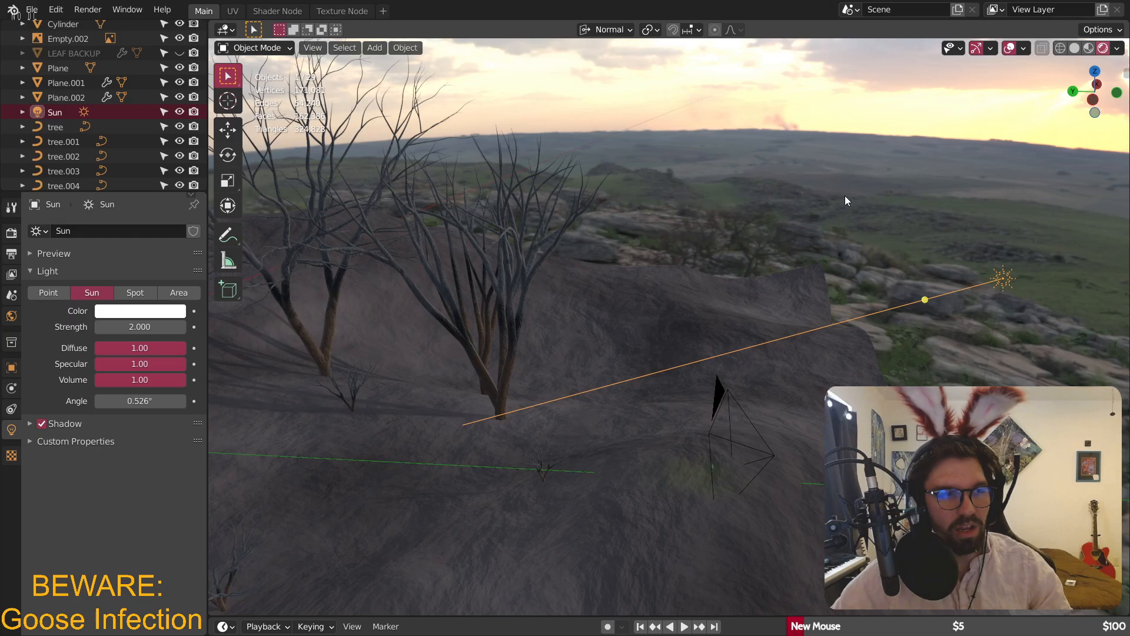
middle_drag(698, 326, 584, 330)
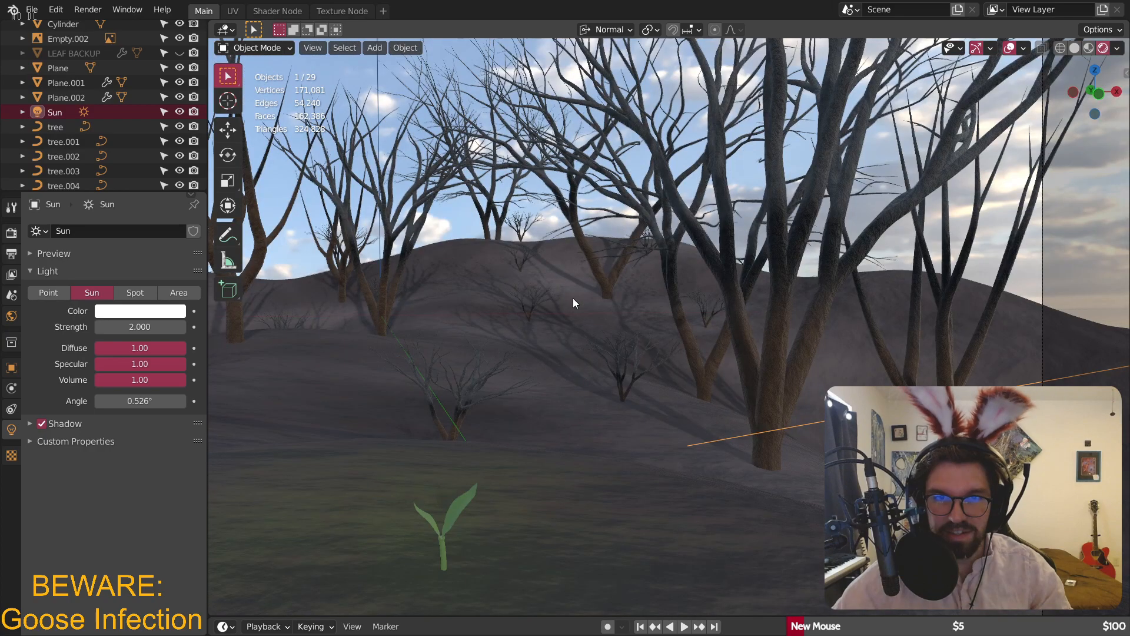
middle_drag(573, 298, 739, 327)
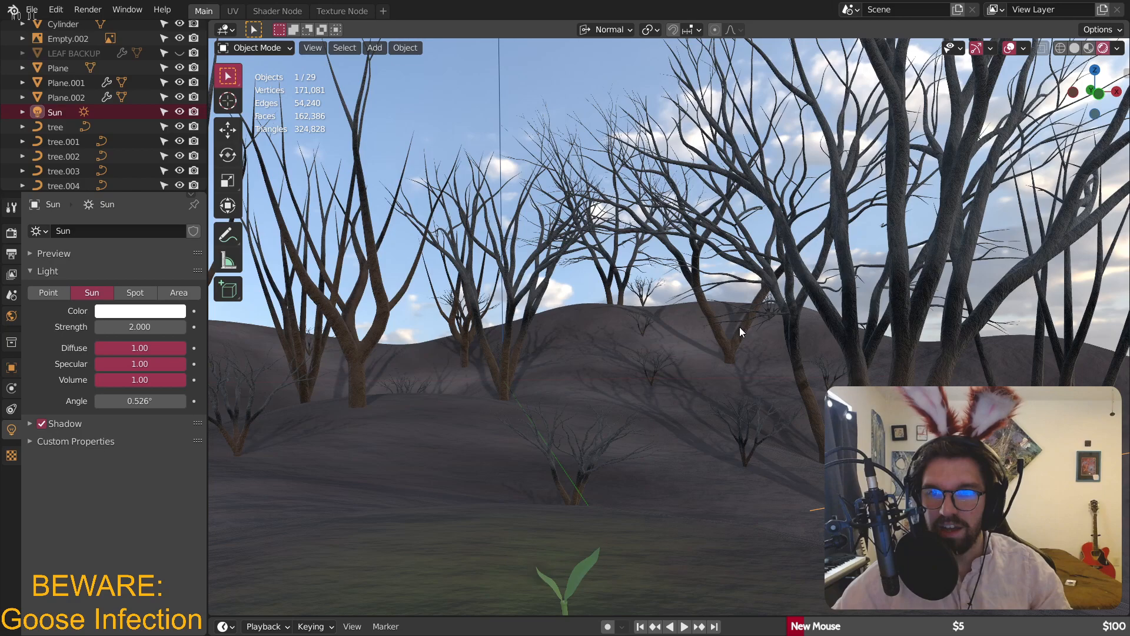
middle_drag(739, 326, 770, 300)
click(140, 310)
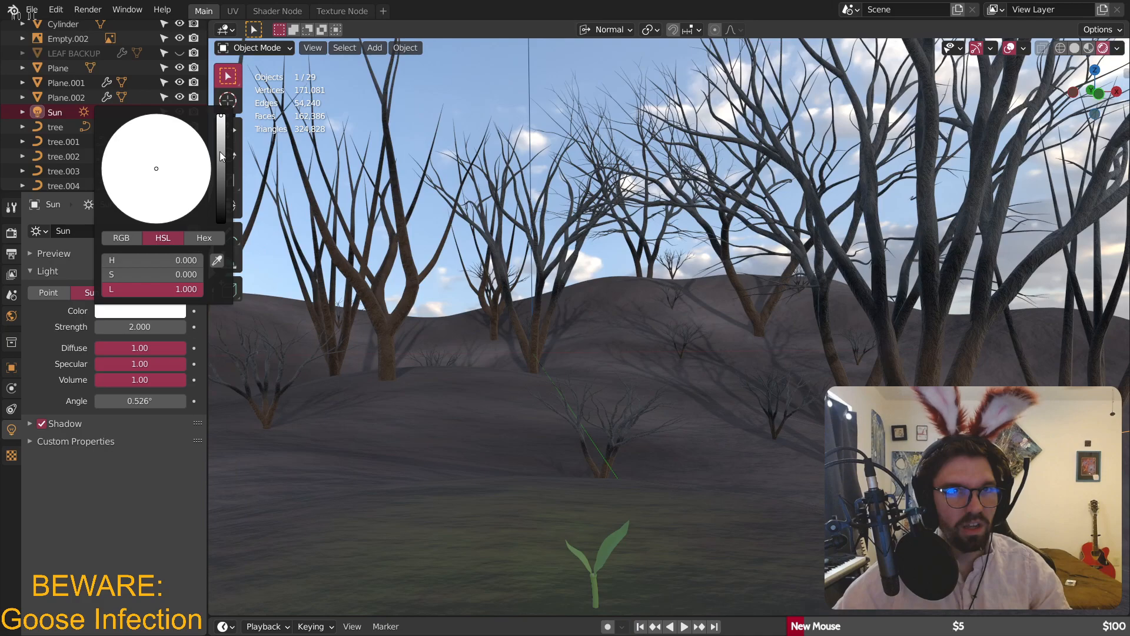
drag(220, 151, 220, 139)
drag(150, 180, 154, 189)
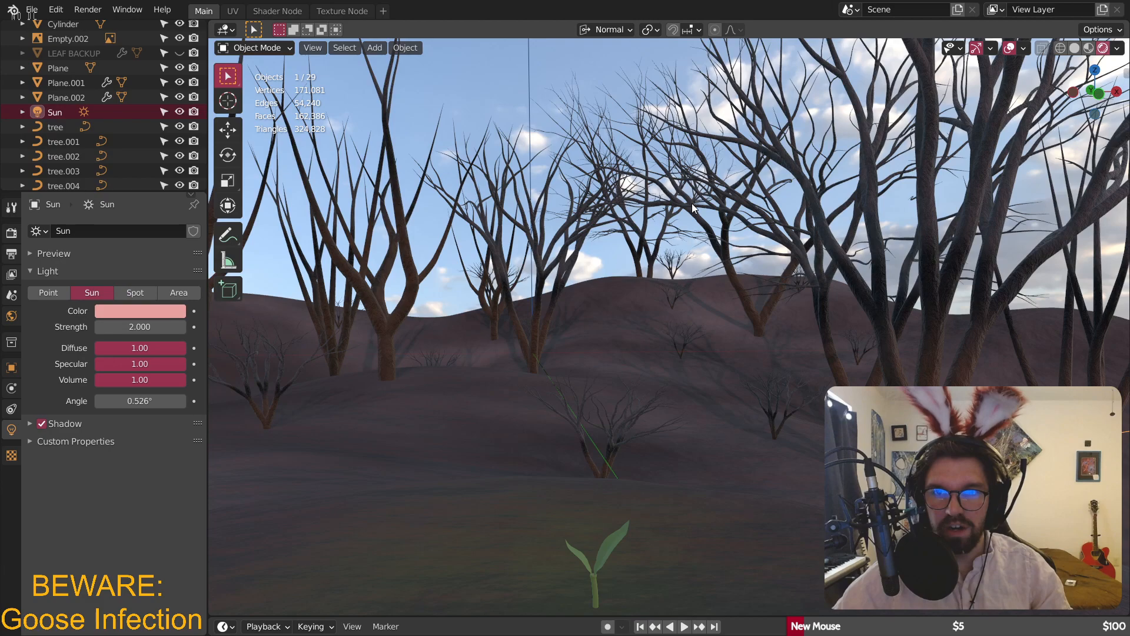
- Inspect the pink sunlight on the sprout, the trees and the whole hill from near and far
scroll(616, 429, down, 3)
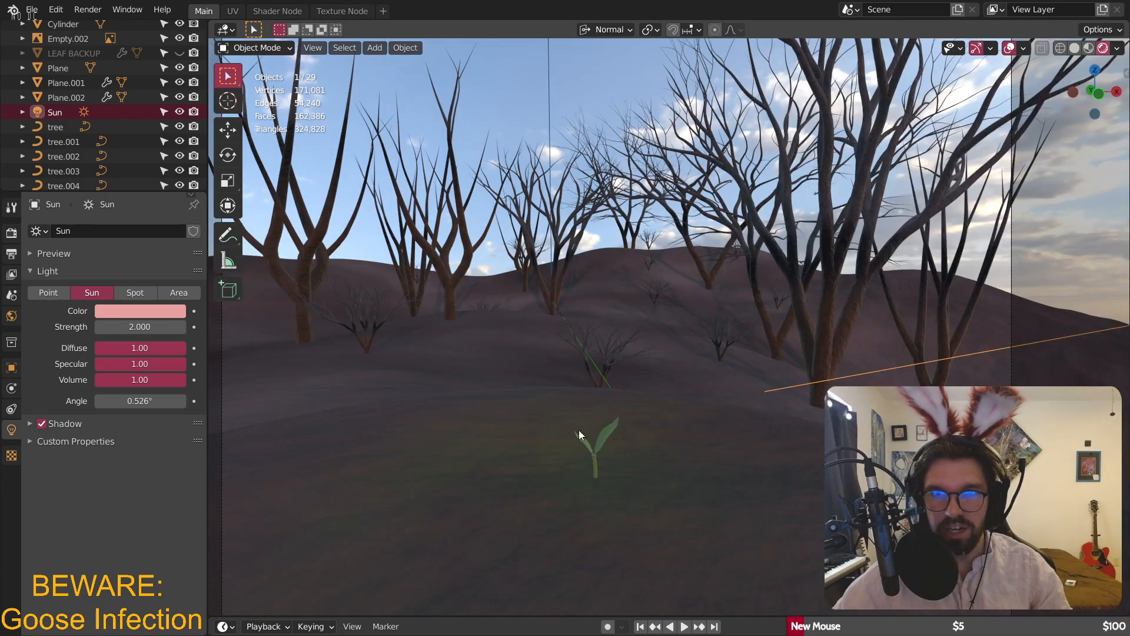
scroll(588, 465, down, 1)
scroll(588, 465, up, 3)
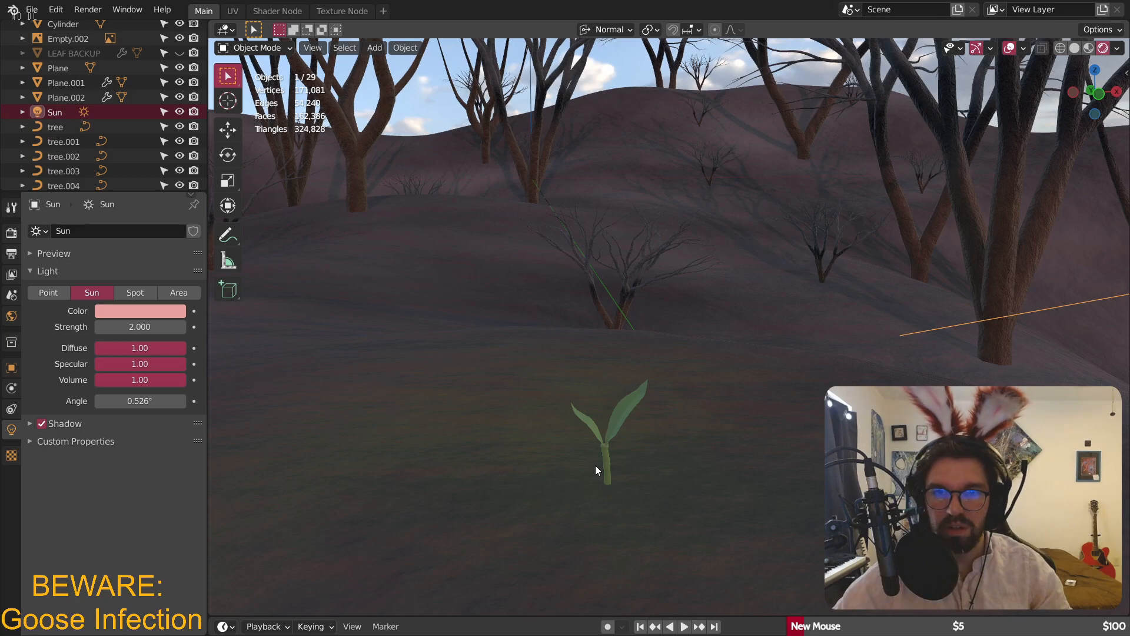
scroll(596, 465, down, 2)
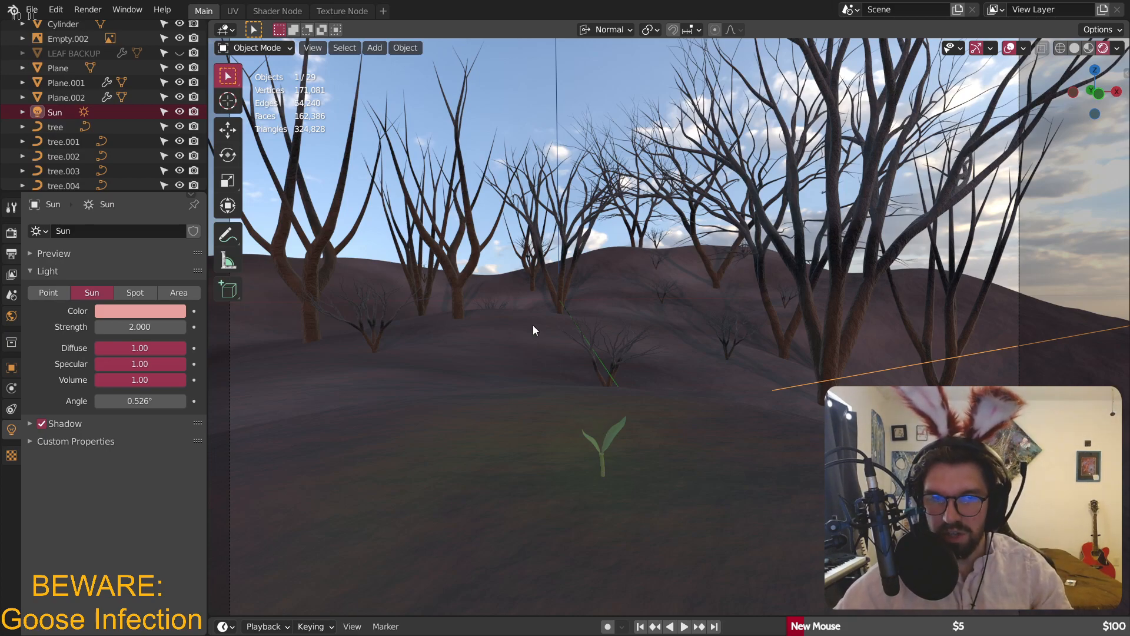
scroll(538, 324, down, 4)
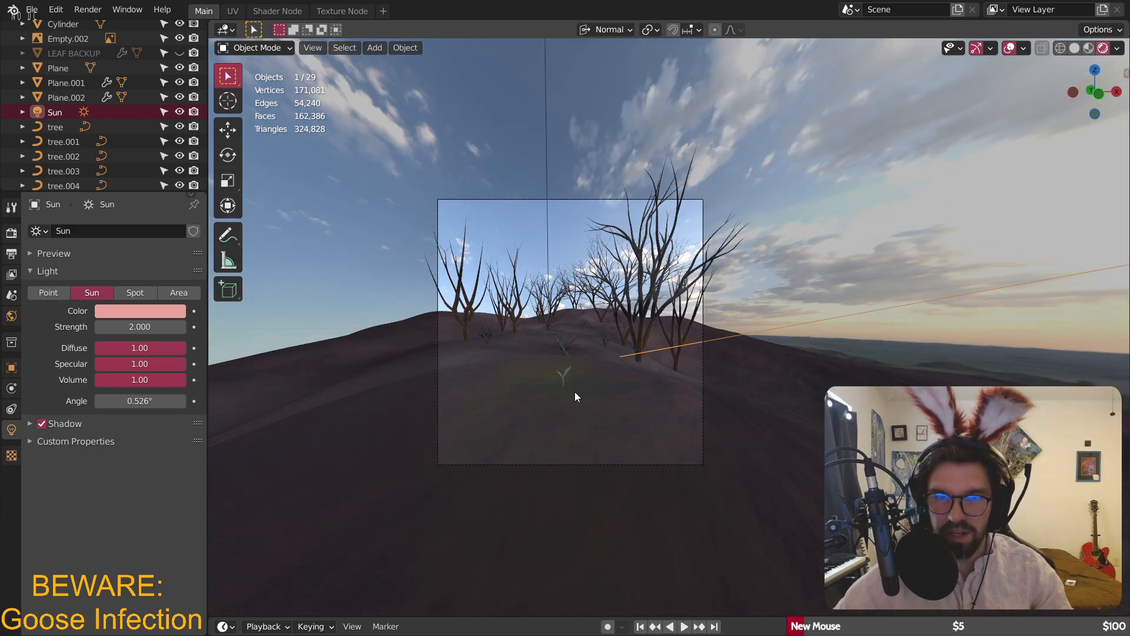
middle_drag(566, 396, 553, 401)
scroll(559, 389, down, 10)
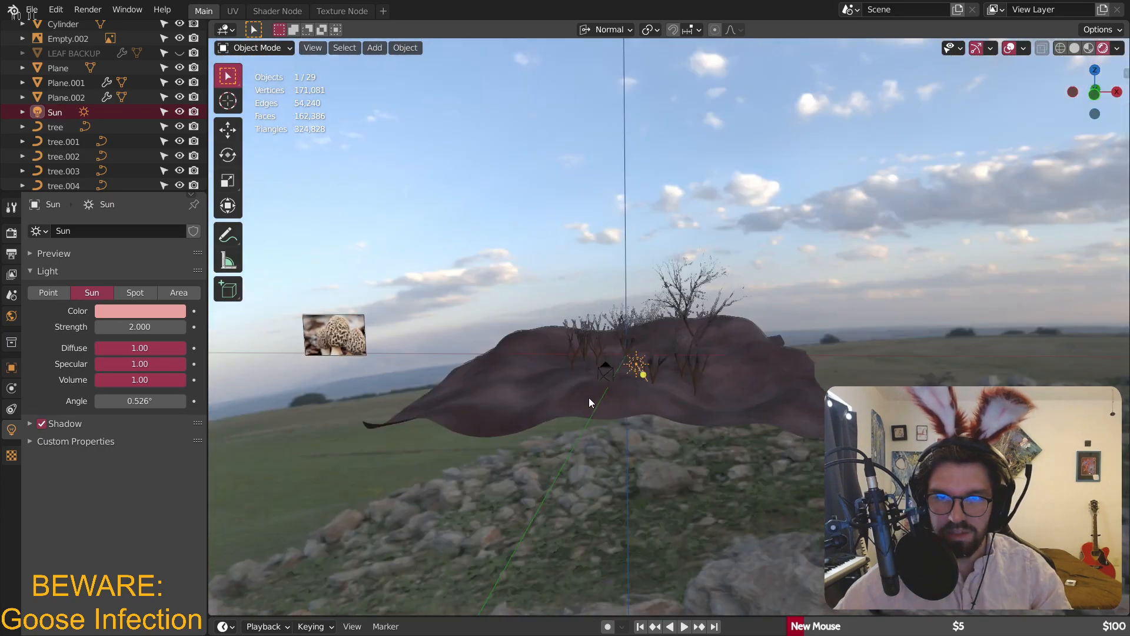
scroll(606, 369, up, 10)
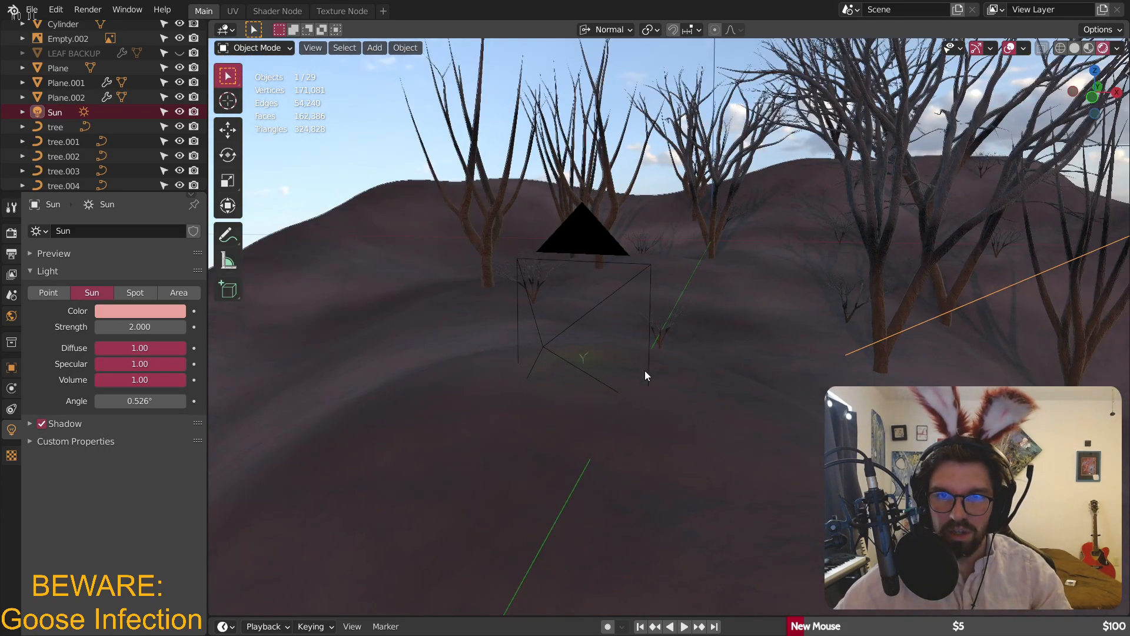
scroll(646, 365, down, 8)
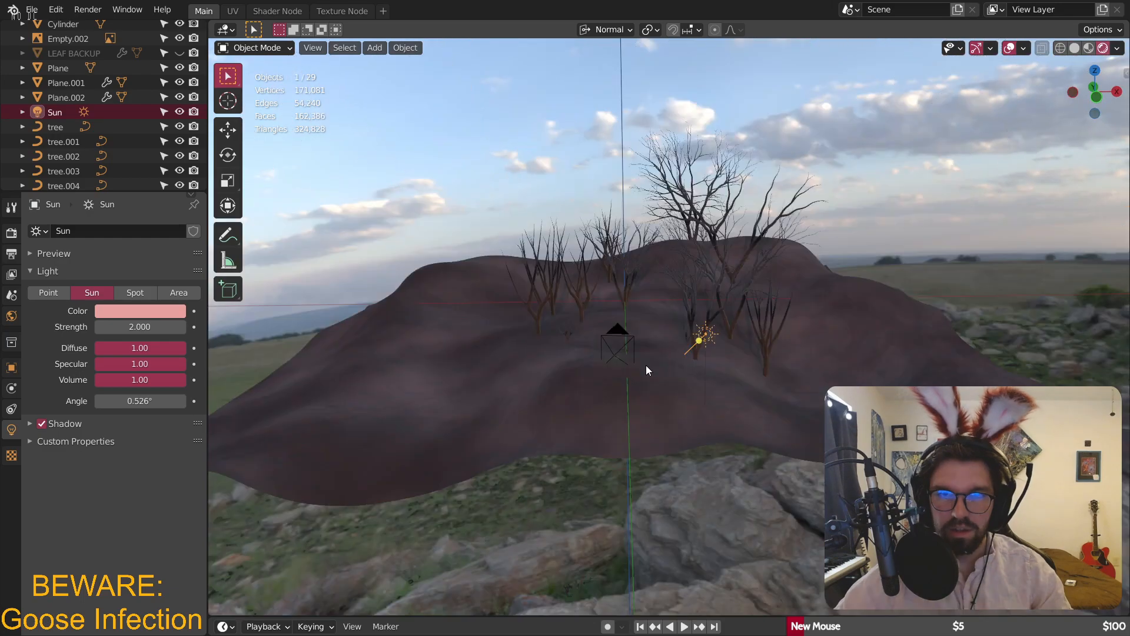
- Add a spot light to the scene
click(374, 48)
mouse_move(439, 246)
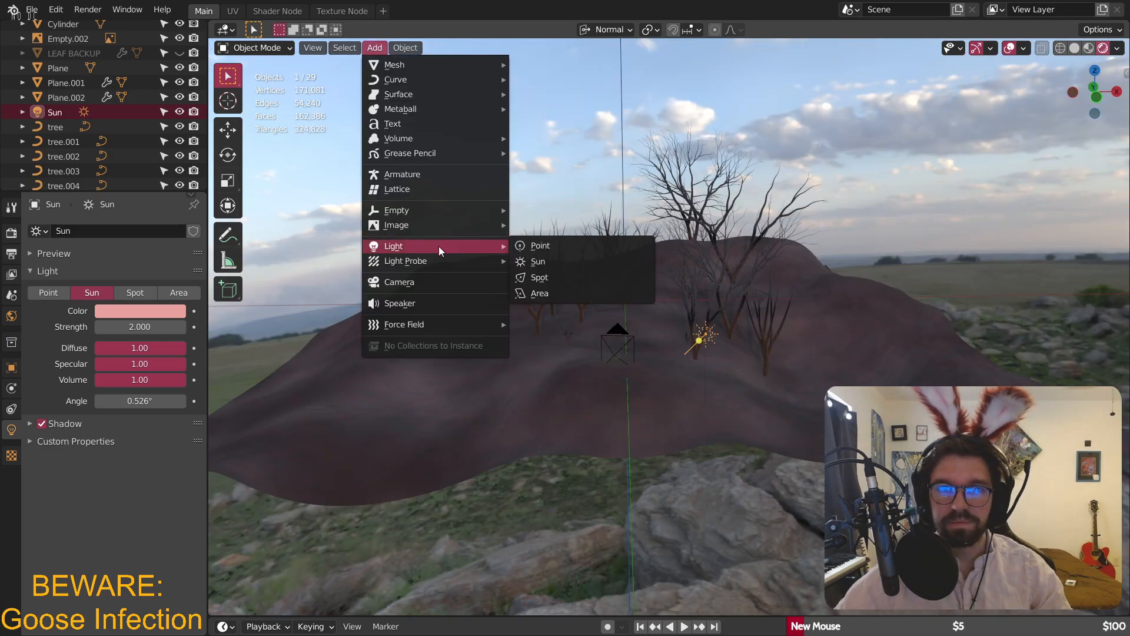
click(554, 277)
- Move the spot light about -11.2 m along Y to the area near the camera and sprout
scroll(642, 358, up, 6)
middle_drag(642, 357, 592, 401)
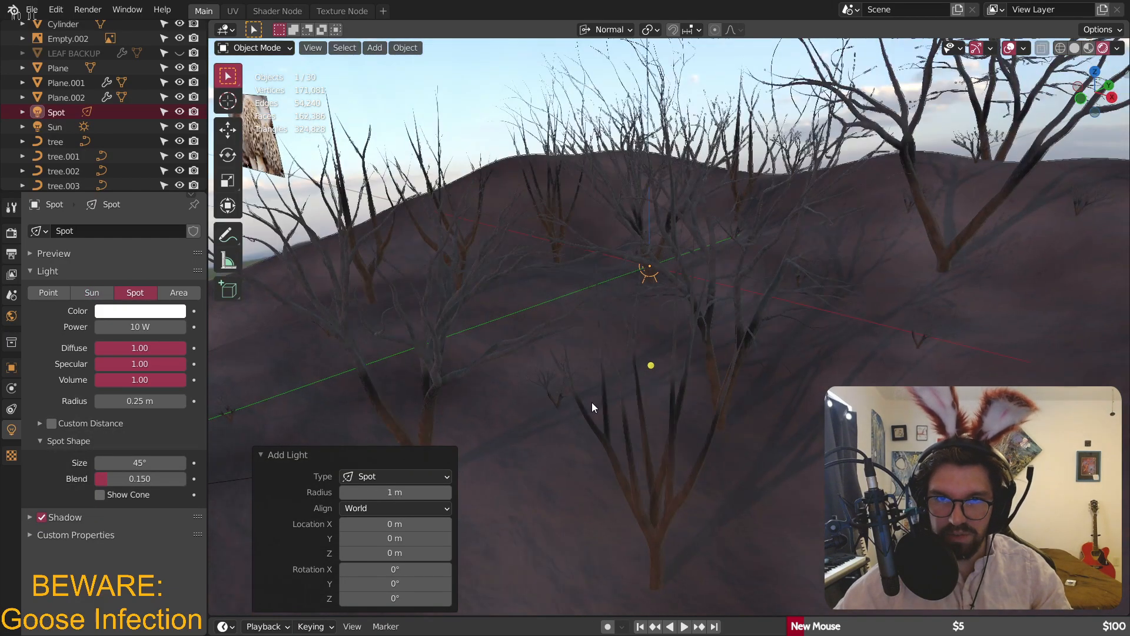
scroll(593, 397, down, 5)
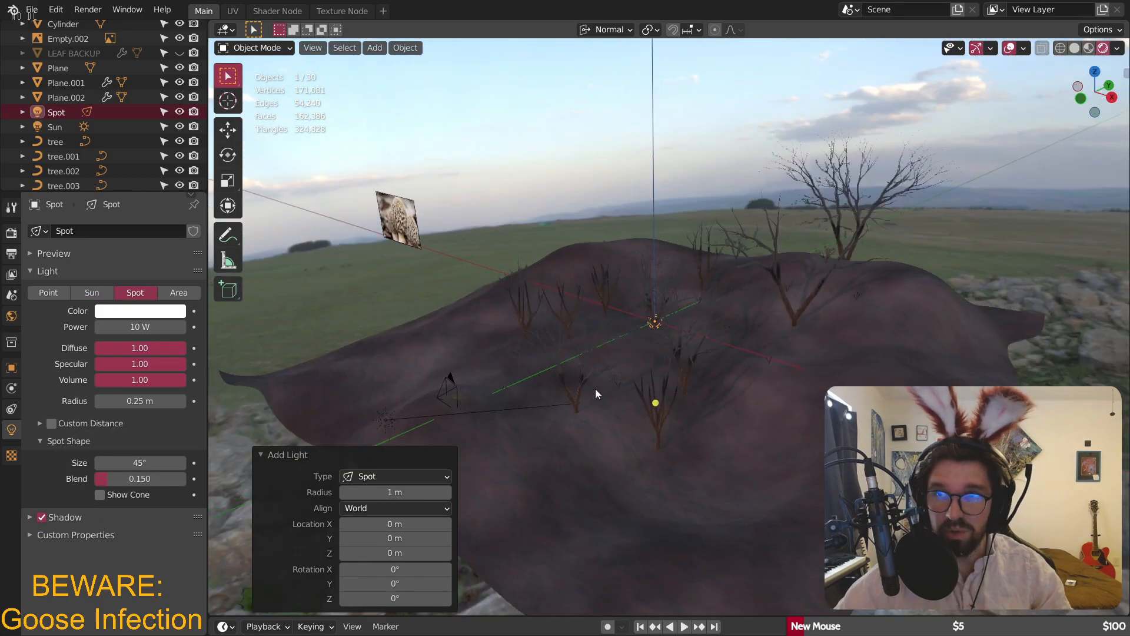
scroll(595, 389, up, 2)
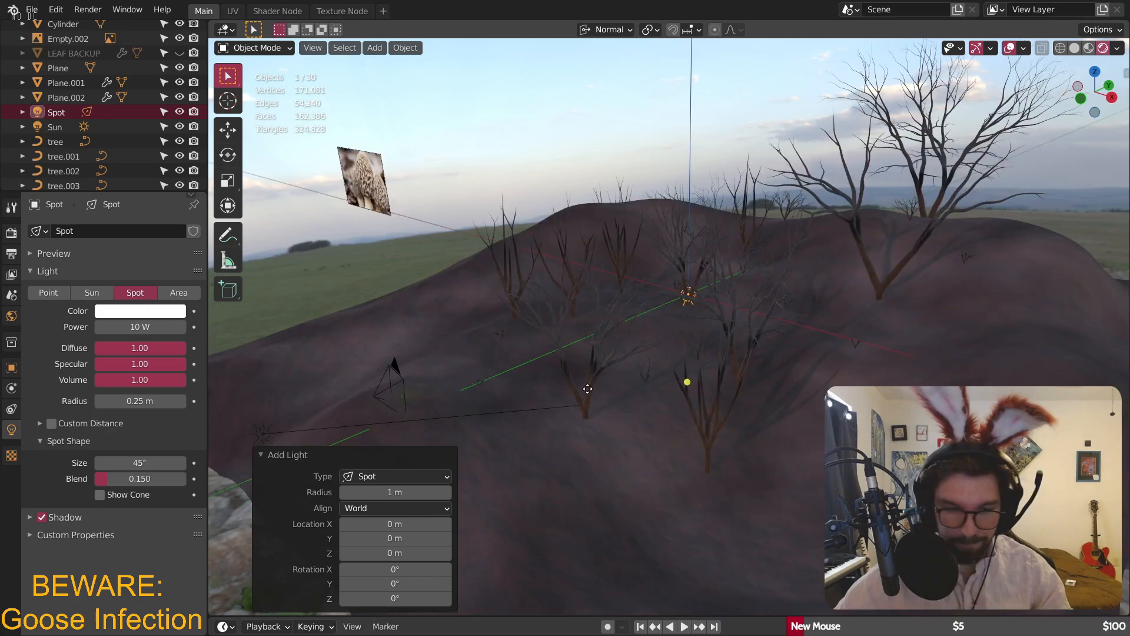
key(g)
key(y)
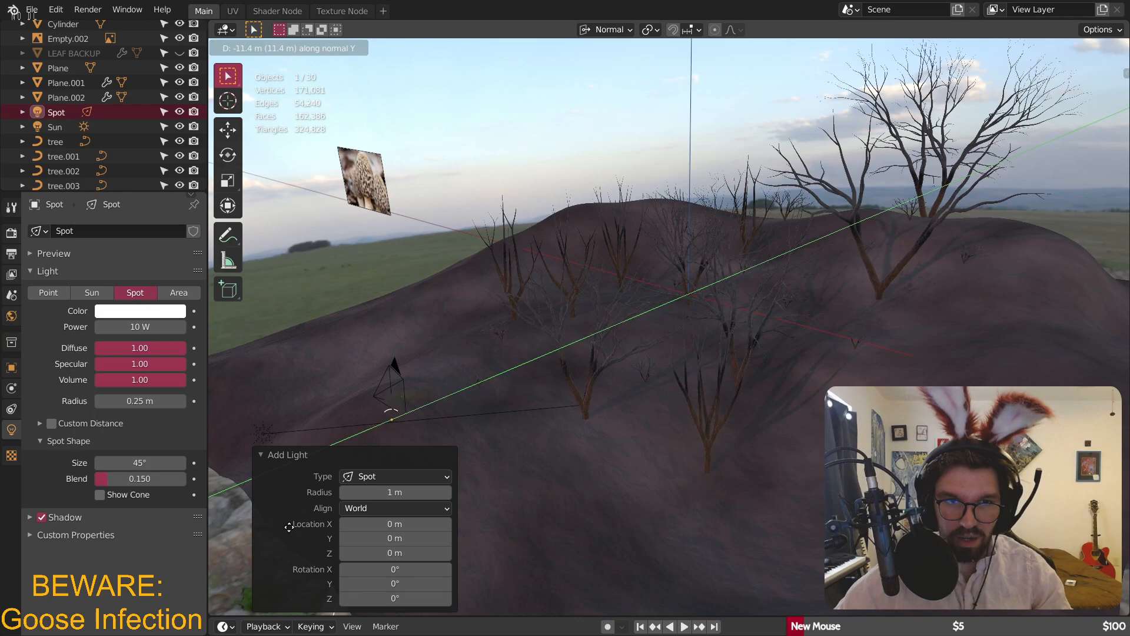
click(289, 527)
shift+middle_drag(289, 527, 471, 374)
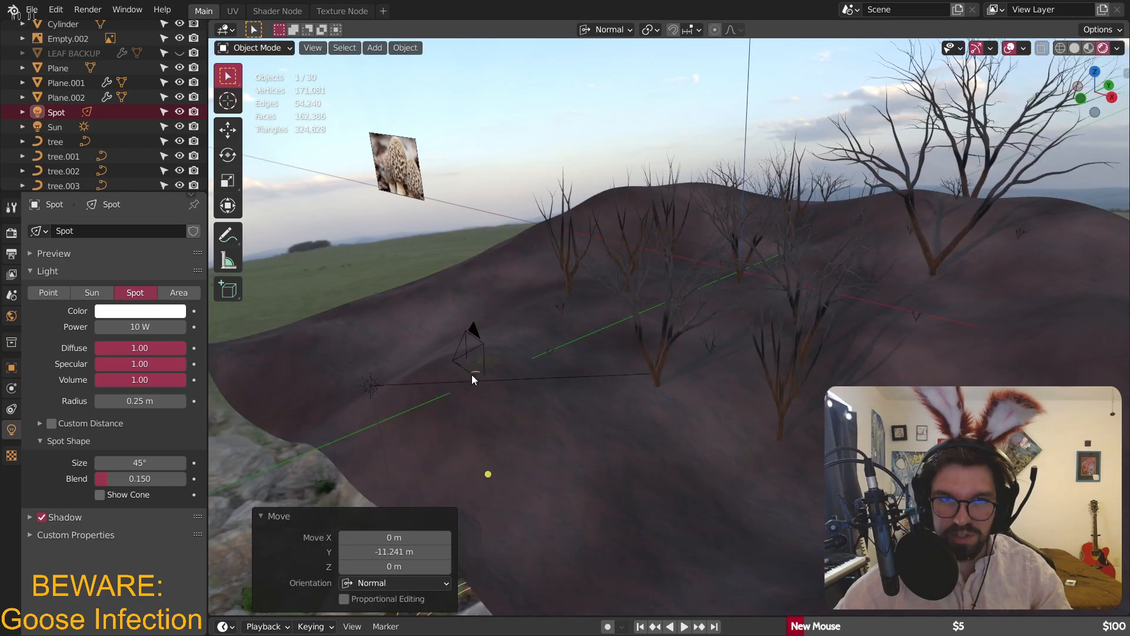
- Raise the spot light about 2 m along Z and shift it about -0.27 m in X and 0.32 m in Y over the sprout
scroll(541, 348, up, 4)
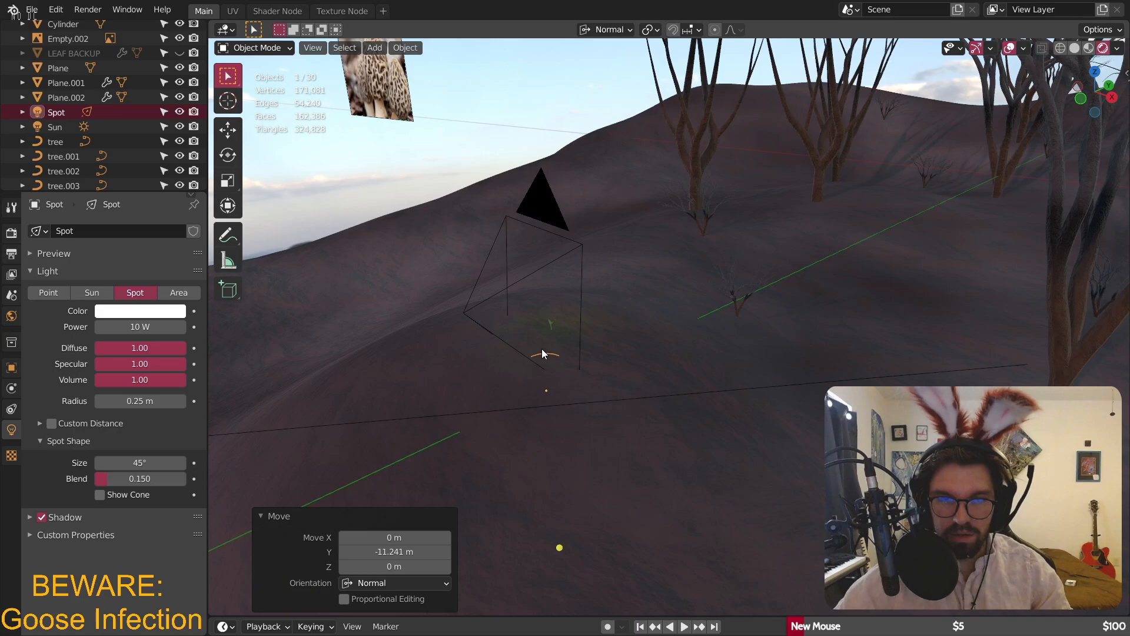
key(g)
key(z)
click(1070, 52)
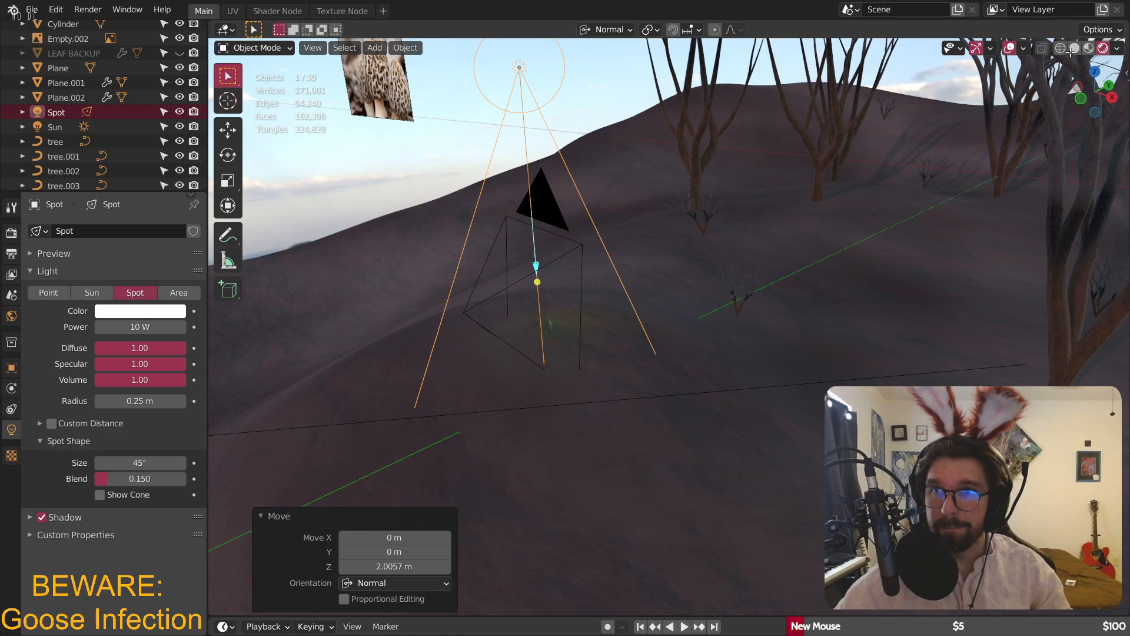
click(1088, 48)
key(KP_7)
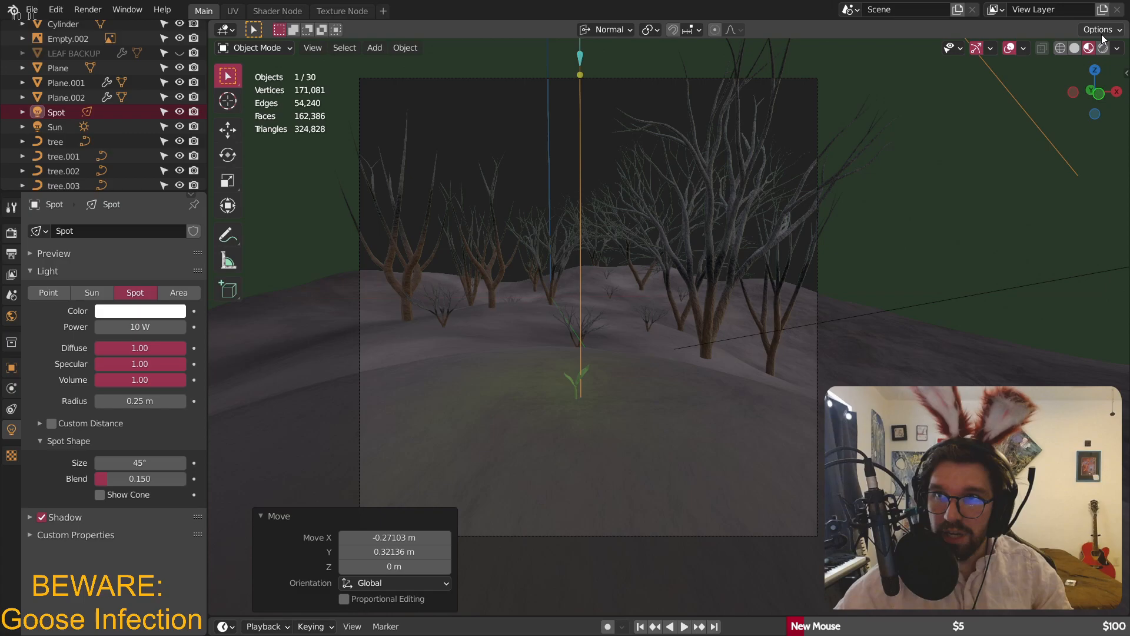
- Lower the spot light about 1.1 m along Z toward the sprout and save the file
key(g)
key(z)
key(z)
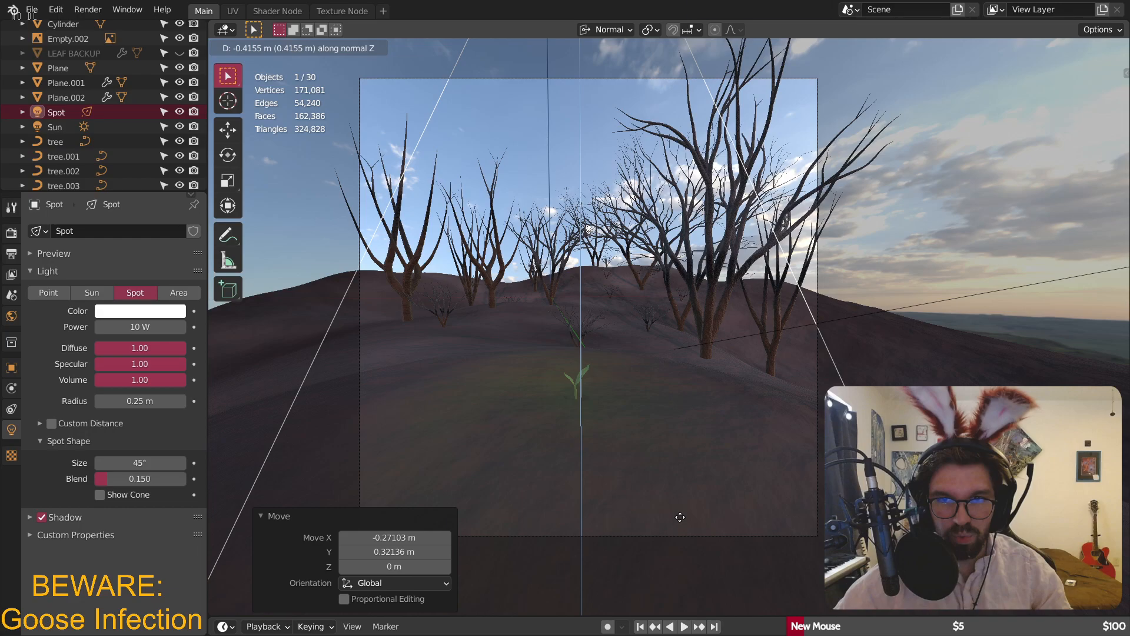
click(684, 143)
key(ctrl+s)
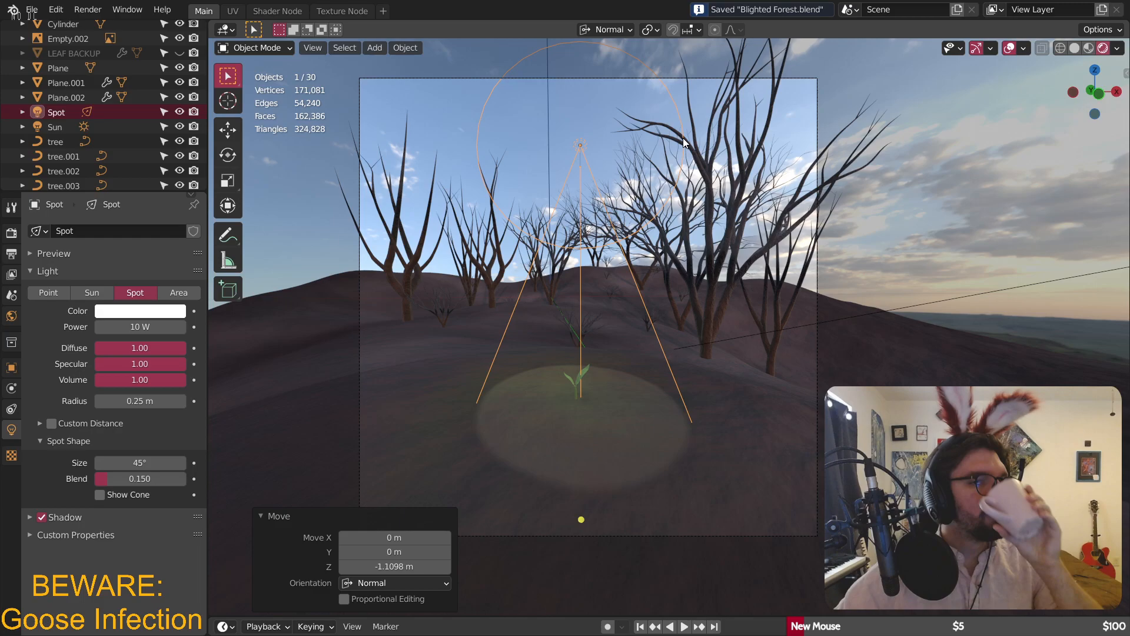
- Try a smaller spot light radius of 0.1 m and set the radius to 0.5 m
click(162, 400)
key(BackSpace)
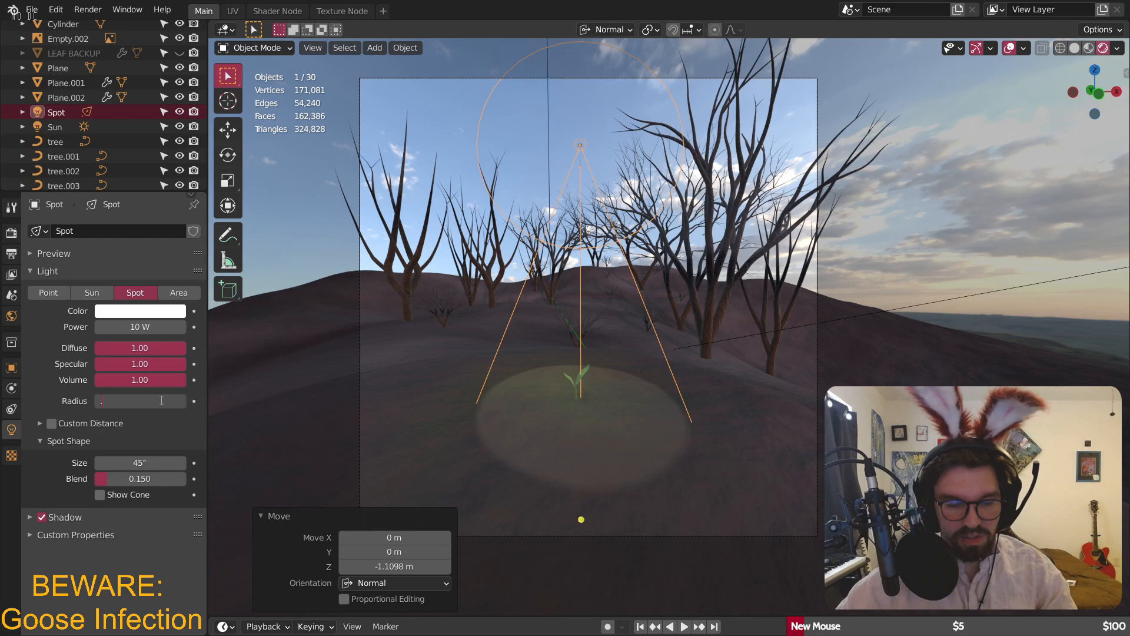
text(0.4 m)
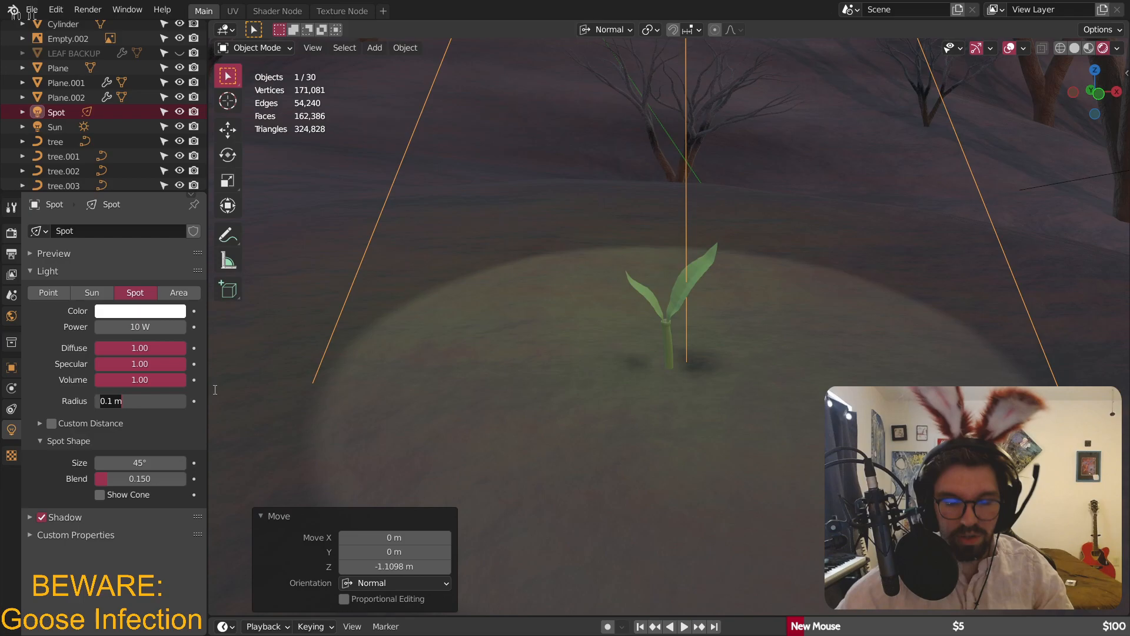
text(0.5)
key(Return)
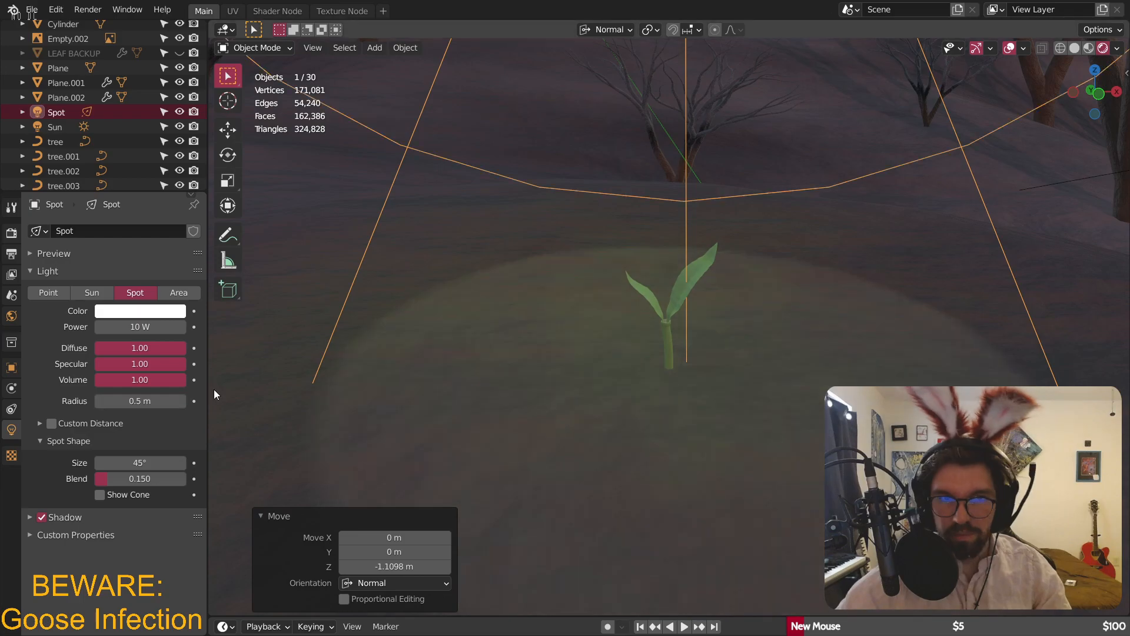
- Try the spot light with Diffuse at 0 and a power of 2 W, and restore them to 1.00 and 10 W
drag(139, 347, 106, 347)
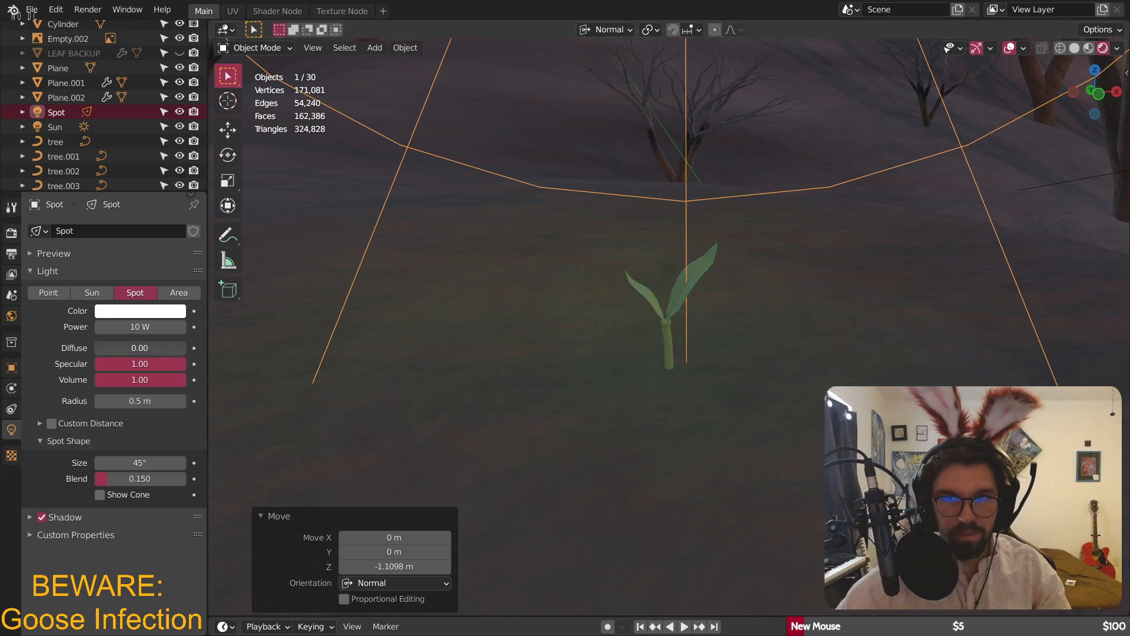
drag(105, 348, 159, 347)
click(162, 326)
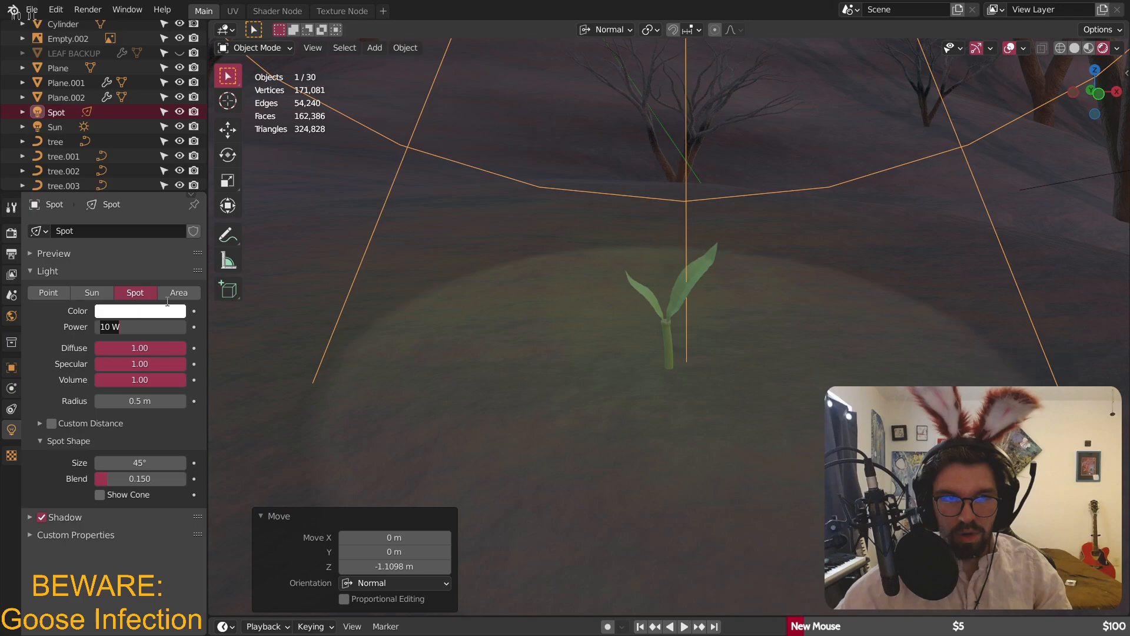
text(2)
key(Return)
click(141, 327)
text(10)
key(Return)
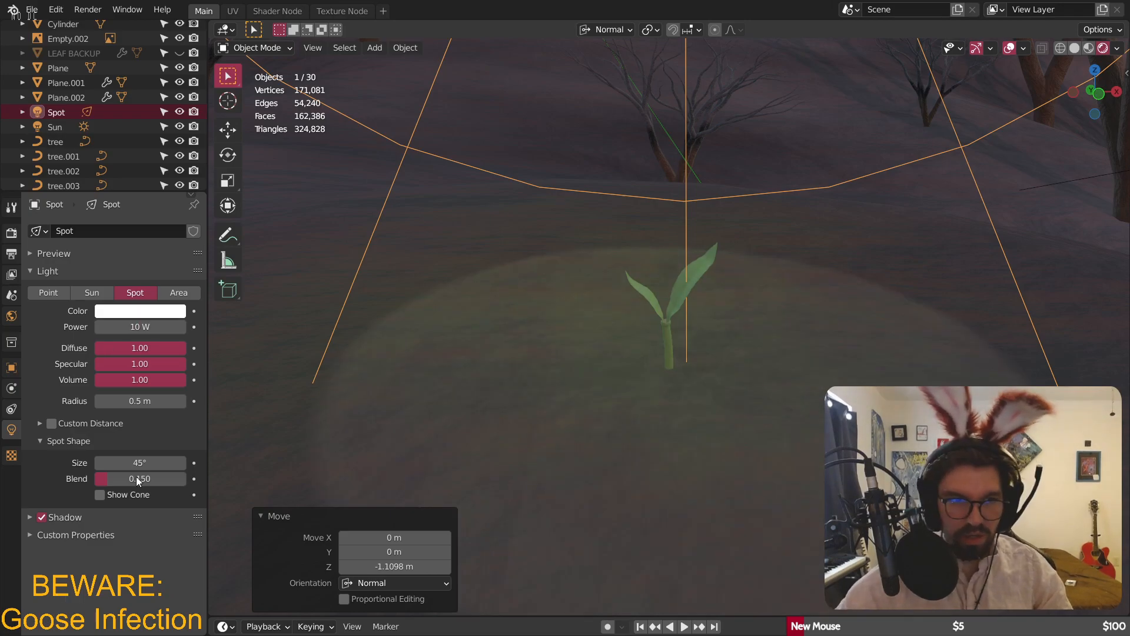
- Set the spot light's Blend to 1.000 and check the softened light pool around the sprout
drag(139, 479, 186, 479)
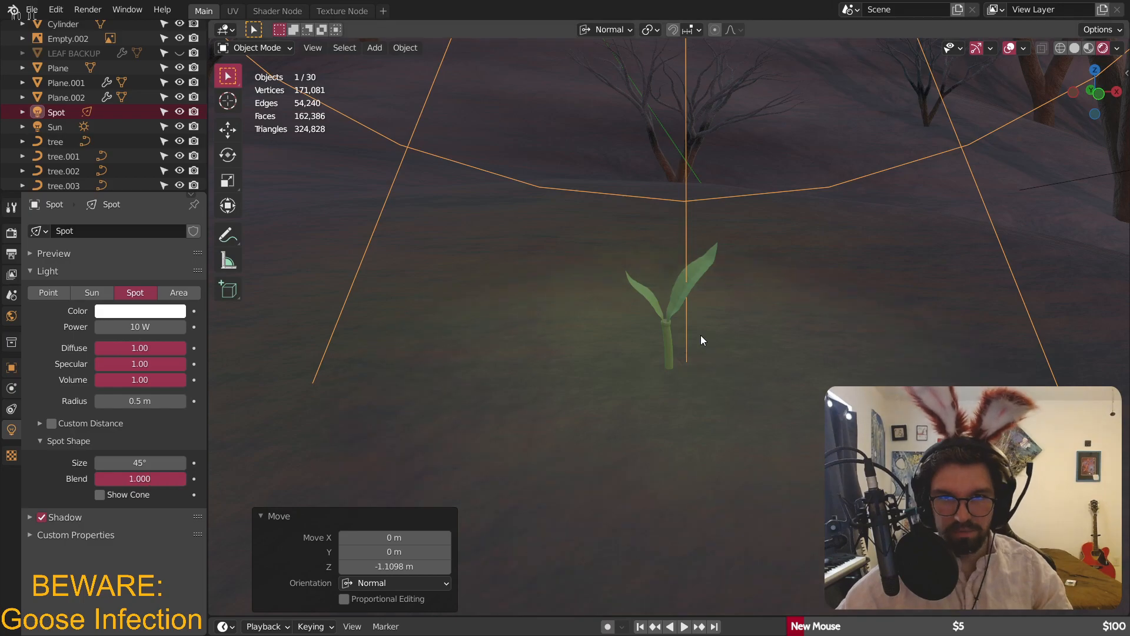
shift+middle_drag(701, 336, 681, 324)
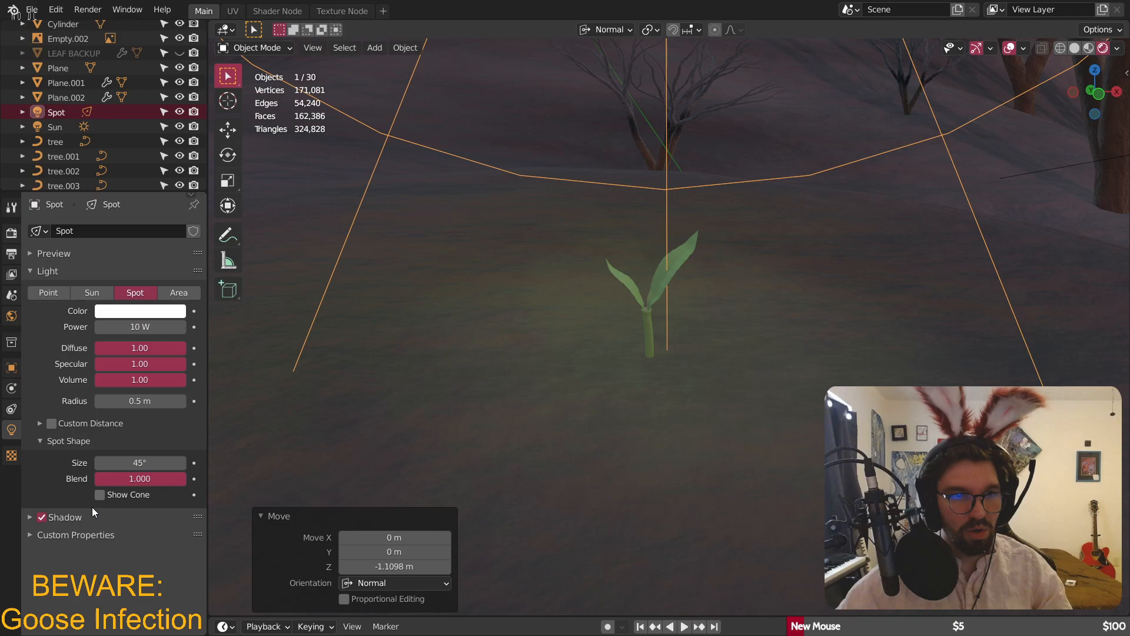
- Turn off the spot light's Shadow and tint its color light green, checking the effect on the sprout
click(65, 517)
click(140, 310)
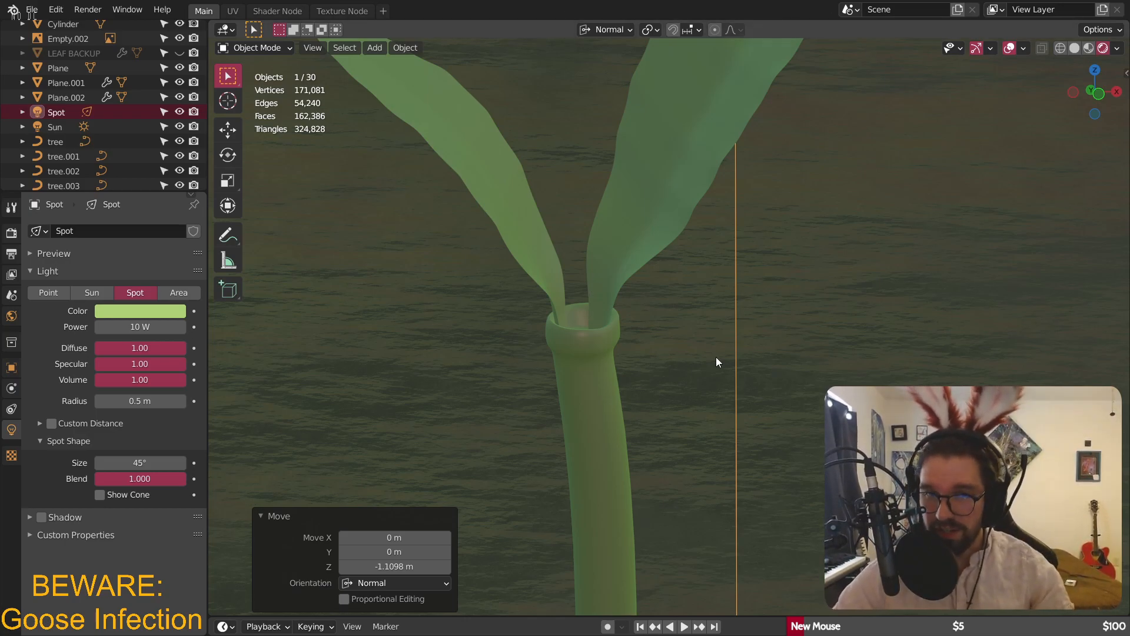
scroll(665, 338, down, 6)
scroll(685, 348, down, 4)
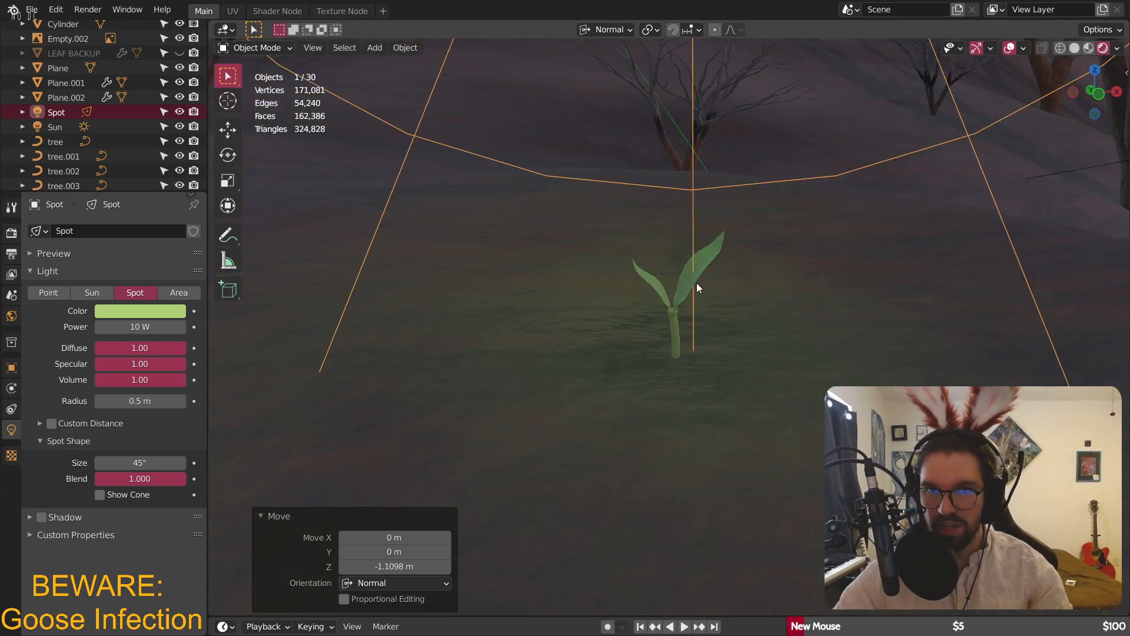
scroll(655, 350, up, 3)
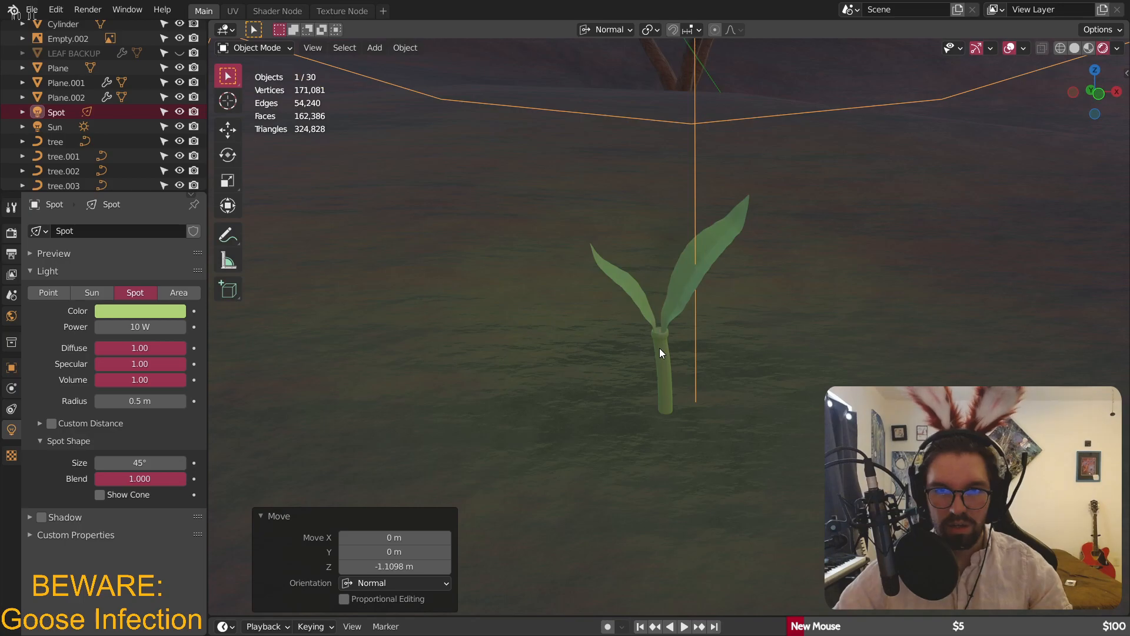
- Open the sprout stem's material in the Shader Node workspace and rename it Leaf
click(659, 348)
key(ctrl+Page_Down)
key(ctrl+Page_Down)
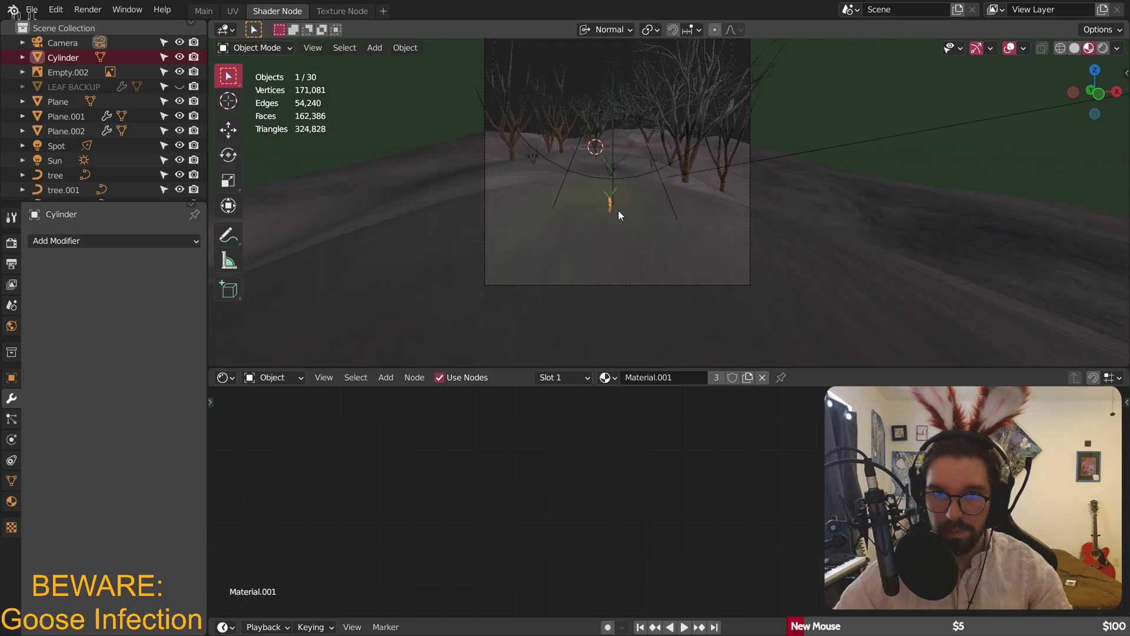
key(KP_Decimal)
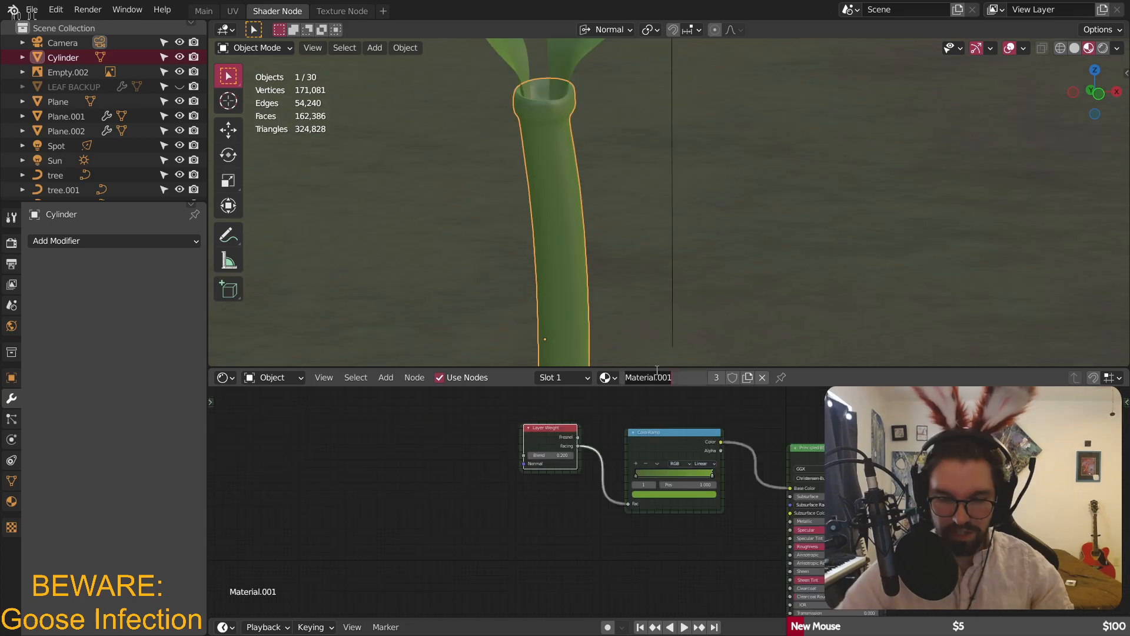
key(Return)
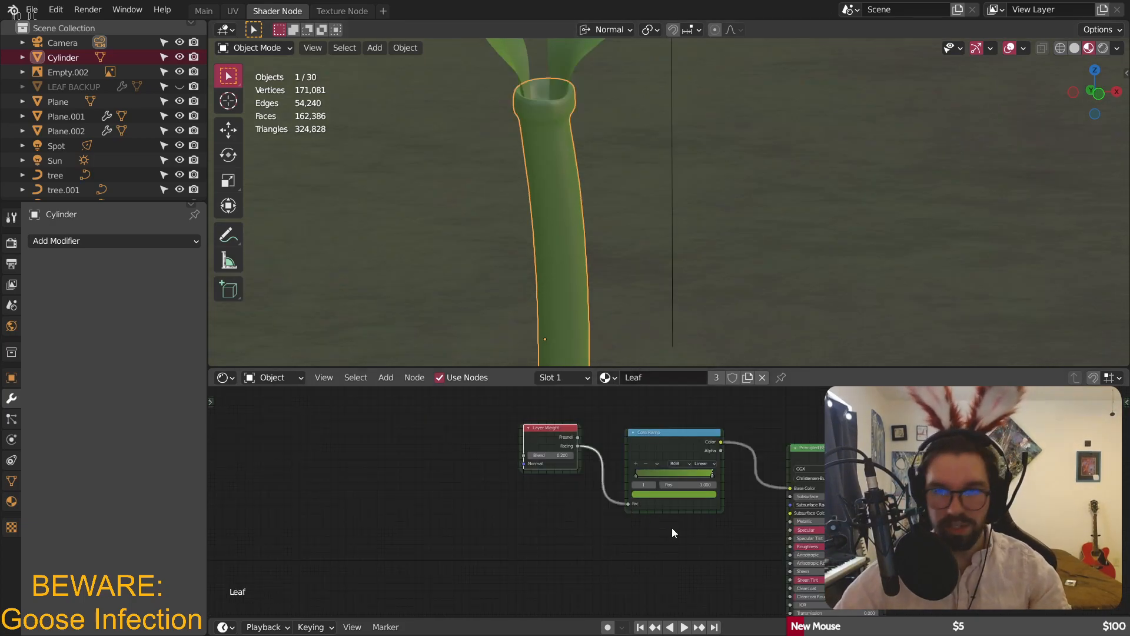
- Add a Bump node to the Leaf material and connect it to the Principled shader's Normal input
scroll(672, 527, down, 2)
middle_drag(708, 539, 658, 550)
scroll(654, 541, up, 4)
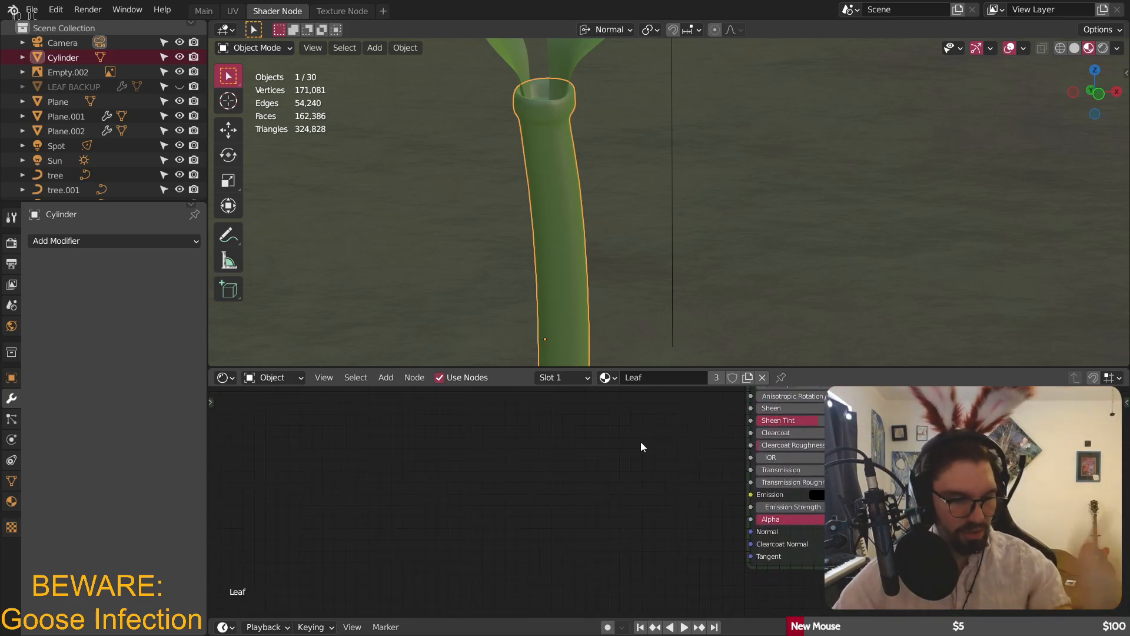
middle_drag(662, 507, 674, 476)
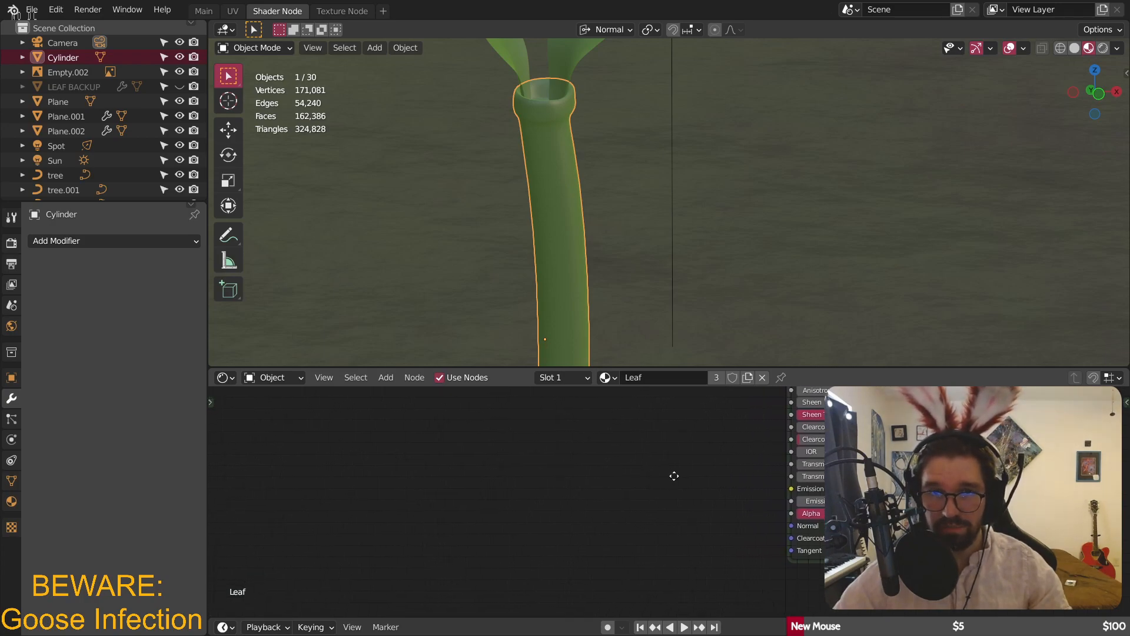
click(389, 380)
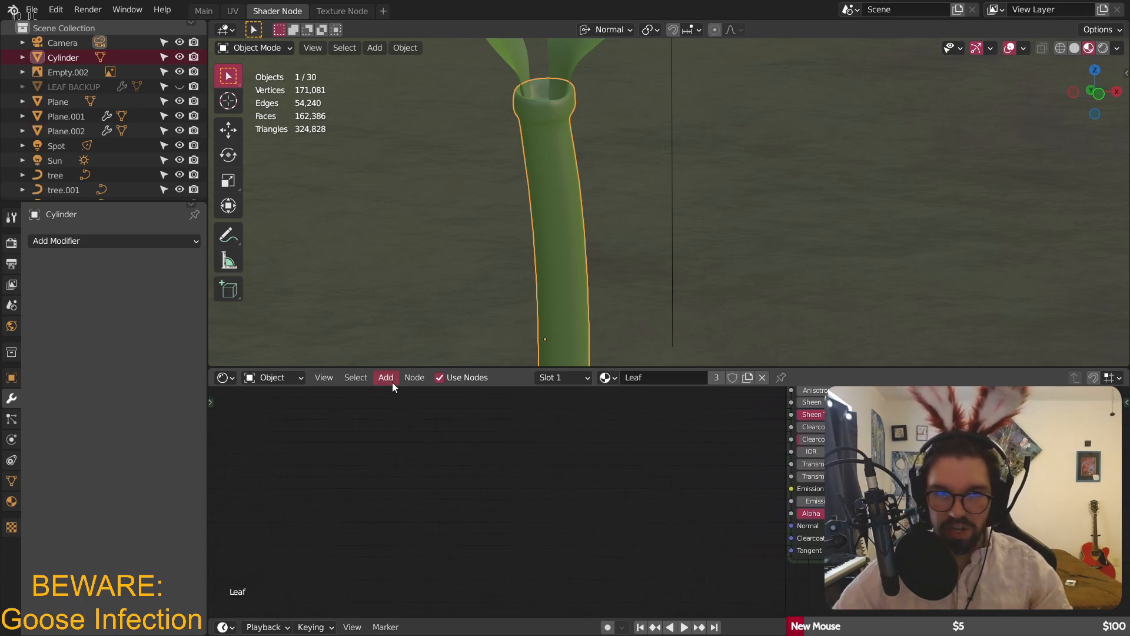
mouse_move(415, 491)
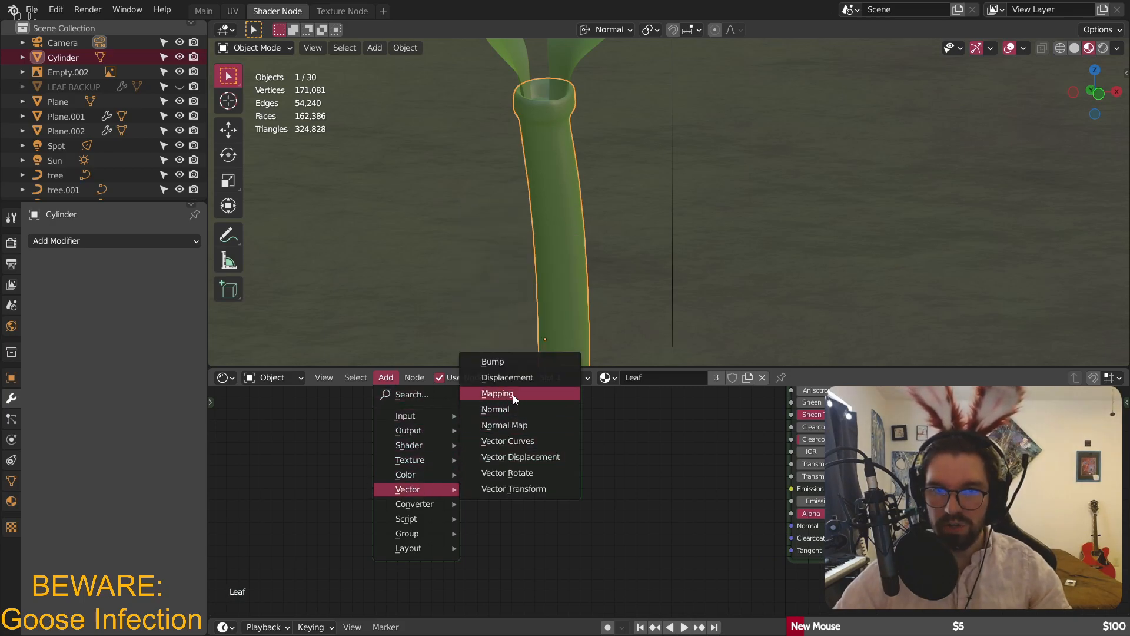
click(521, 363)
click(527, 468)
scroll(592, 488, up, 2)
drag(588, 481, 659, 426)
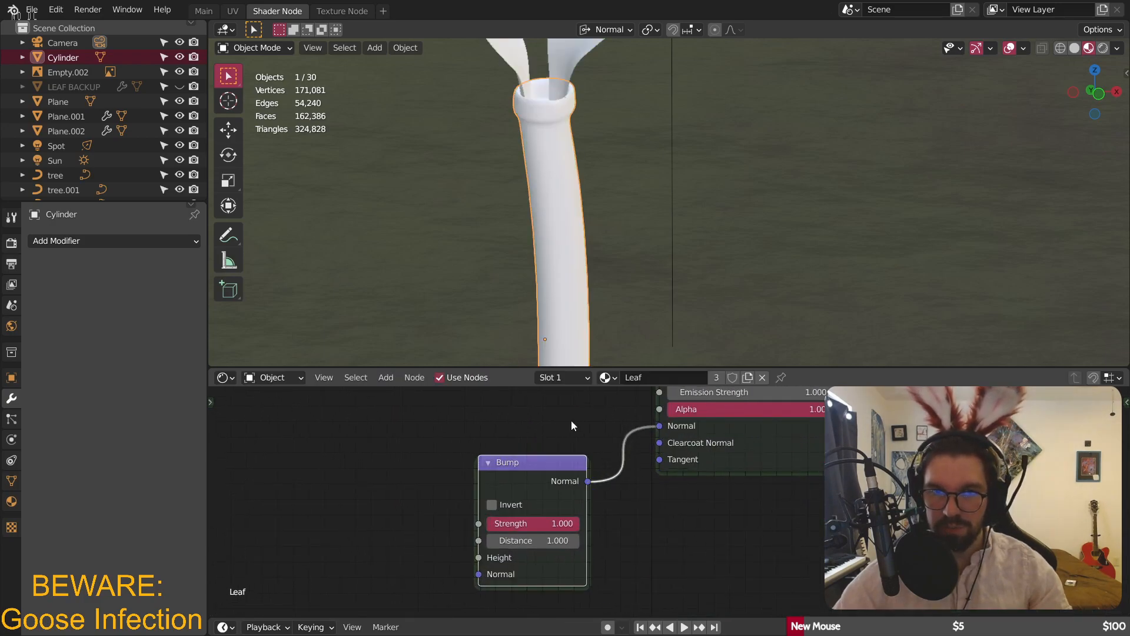
- Add a Noise Texture node and connect its Color output to the Bump node's Height
middle_drag(415, 458, 545, 467)
click(386, 377)
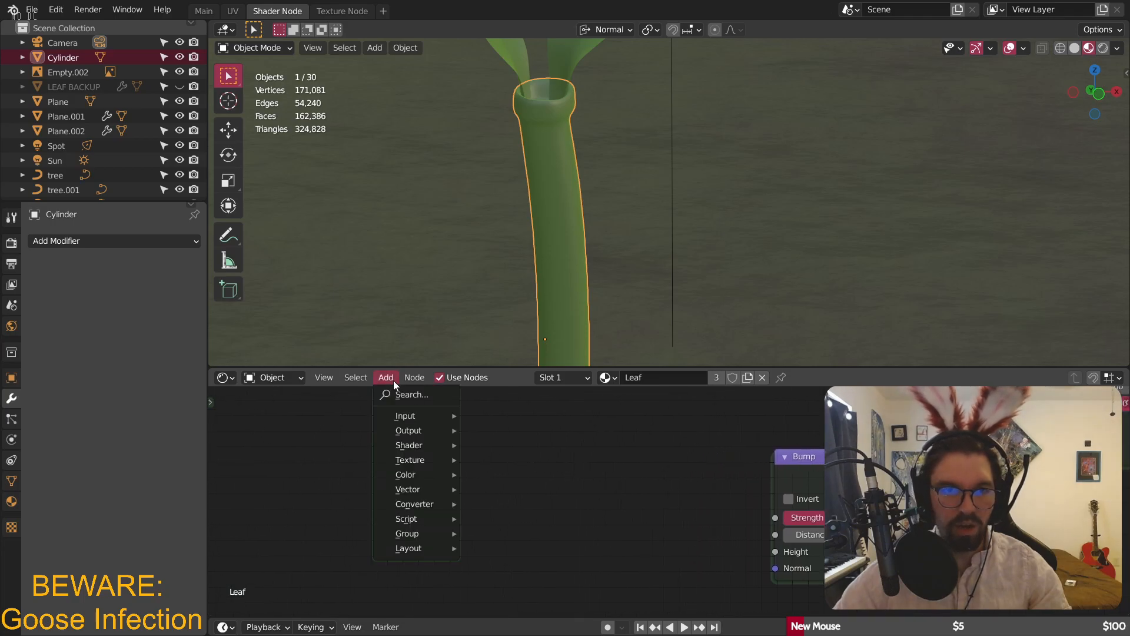
mouse_move(429, 460)
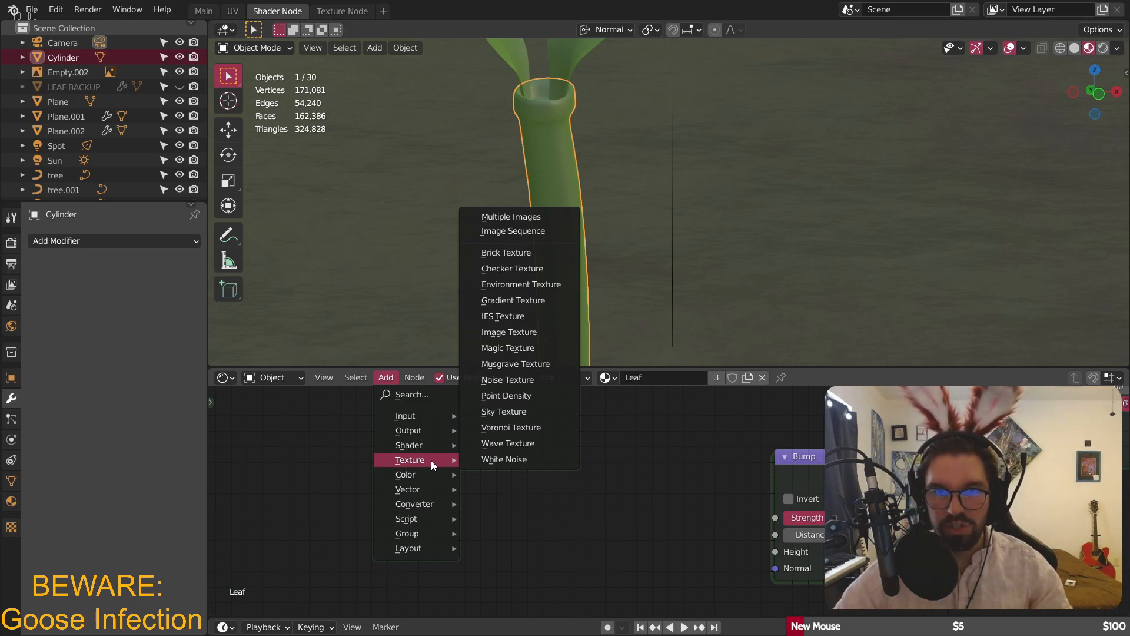
click(510, 379)
click(694, 566)
middle_drag(695, 566, 592, 494)
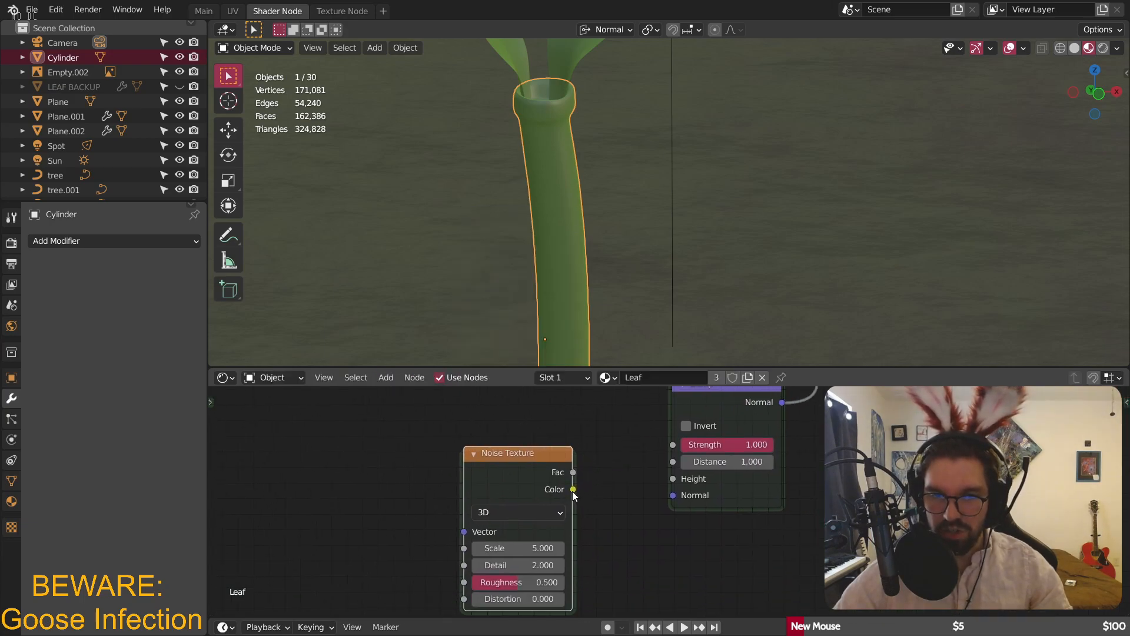
drag(549, 461, 556, 546)
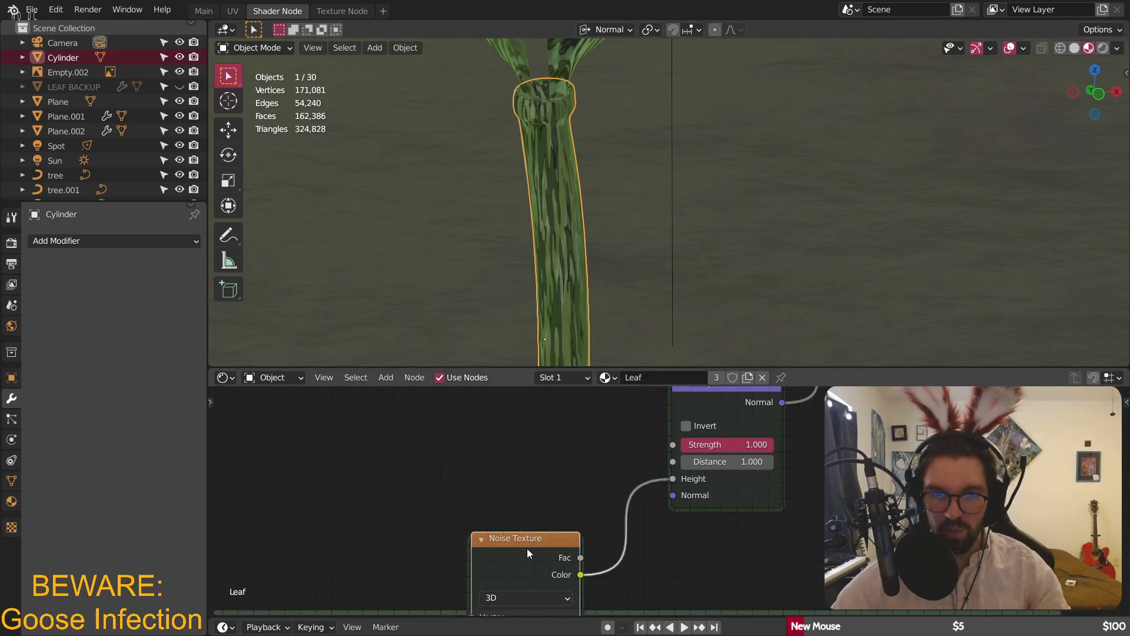
- Add Texture Coordinate and Mapping nodes to the Noise Texture and feed the Mapping from Object coordinates
key(ctrl+t)
middle_drag(468, 493, 754, 435)
drag(468, 561, 522, 539)
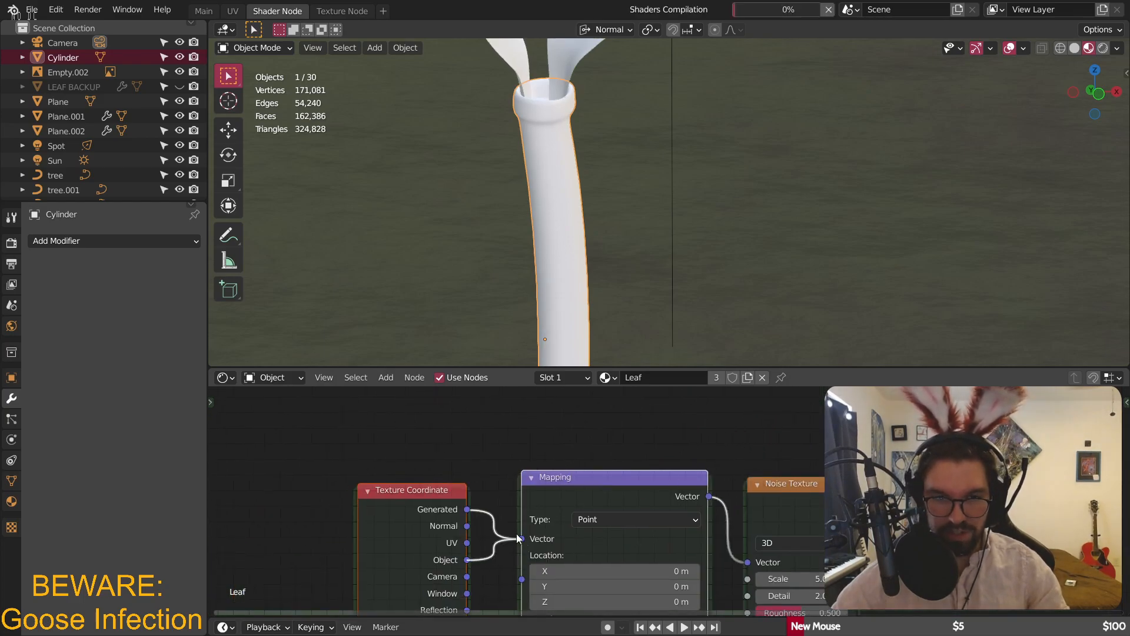
click(482, 507)
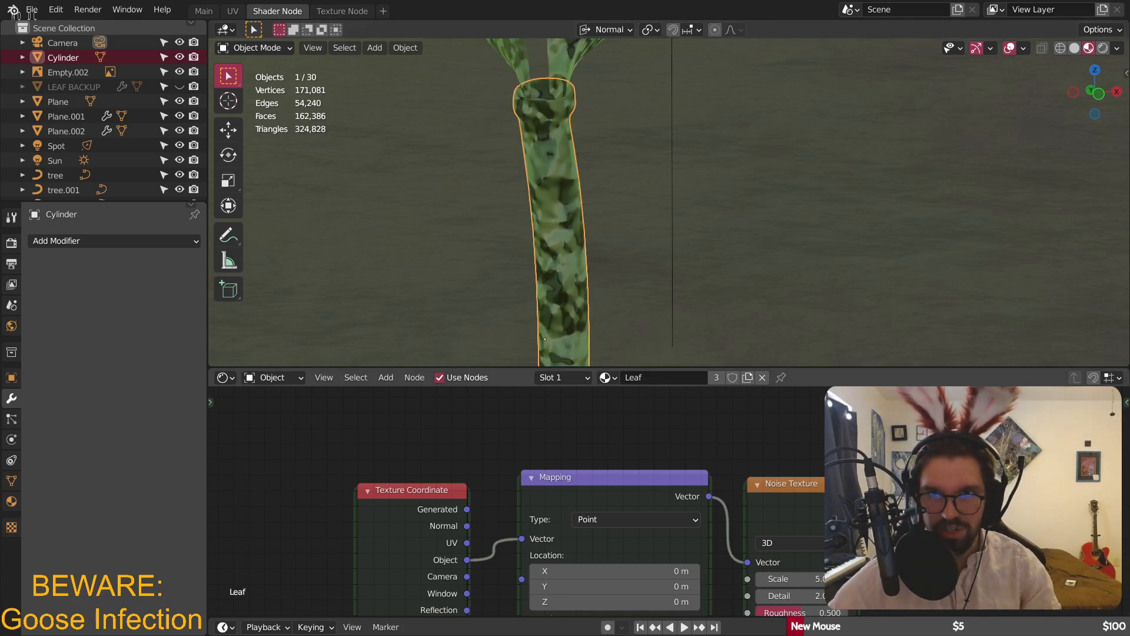
- Try a Bump Strength of 0.2 on the Leaf material and inspect the stem up close
scroll(620, 218, down, 2)
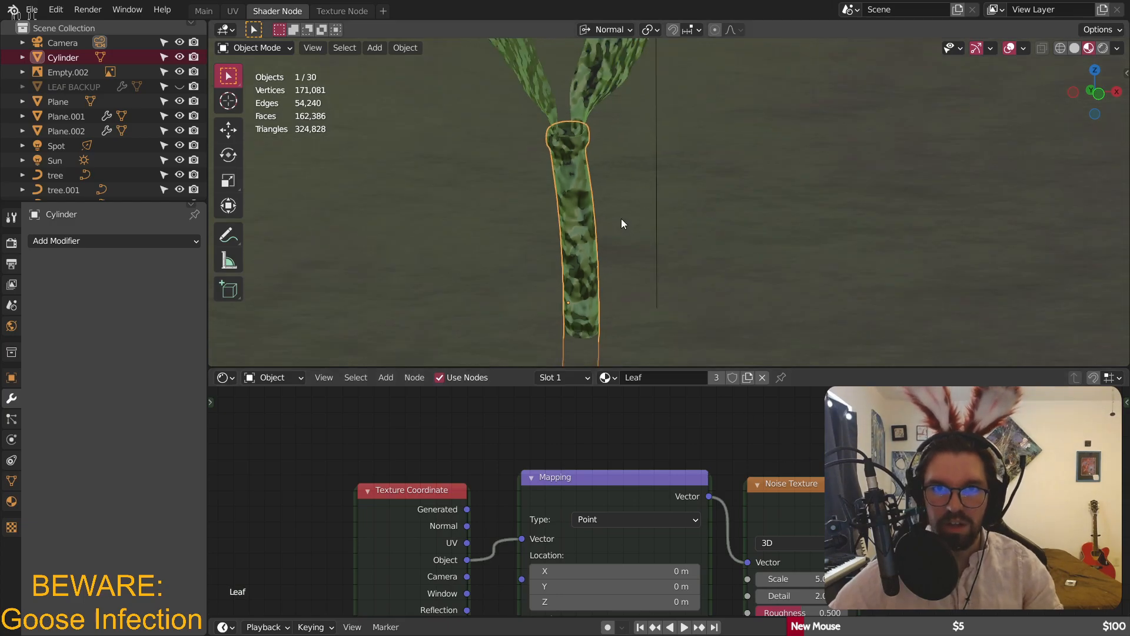
scroll(620, 218, down, 2)
shift+middle_drag(607, 148, 584, 192)
middle_drag(1090, 474, 728, 464)
scroll(663, 454, up, 3)
click(669, 454)
text(0.2)
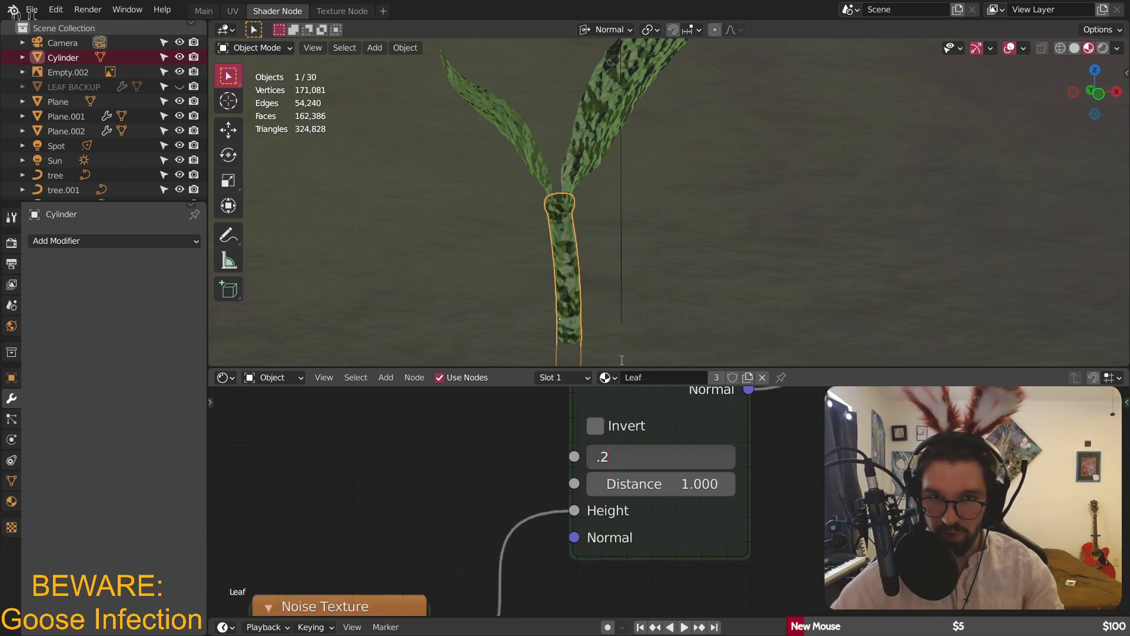
key(Return)
scroll(577, 247, up, 6)
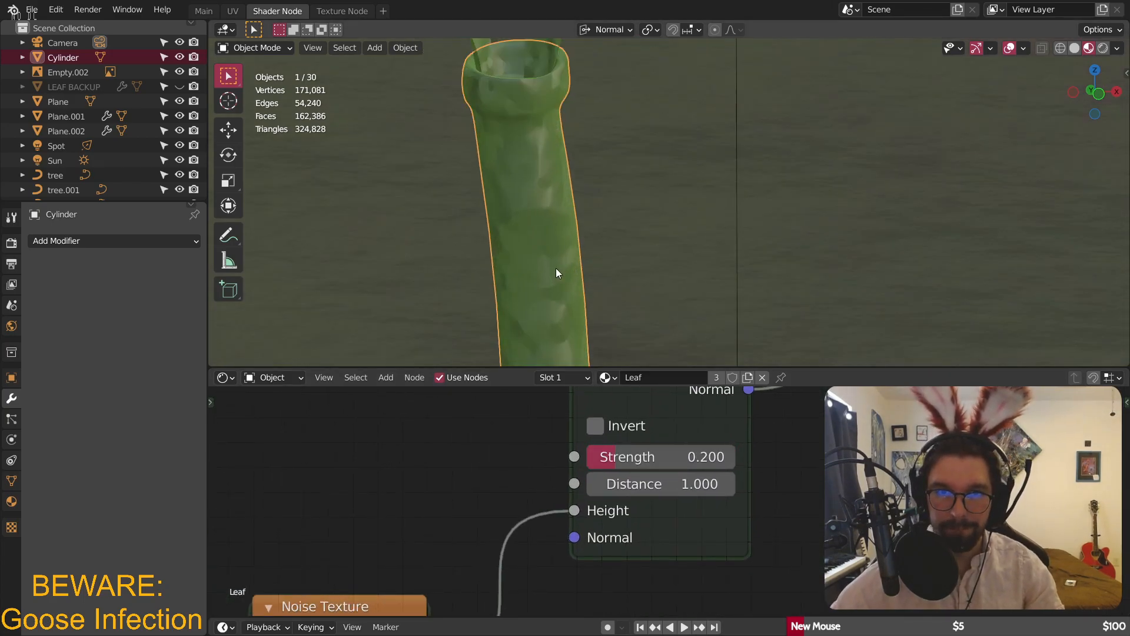
- Set the Leaf Noise Texture's Detail to 16 and its Roughness to 0.8
middle_drag(530, 613, 705, 434)
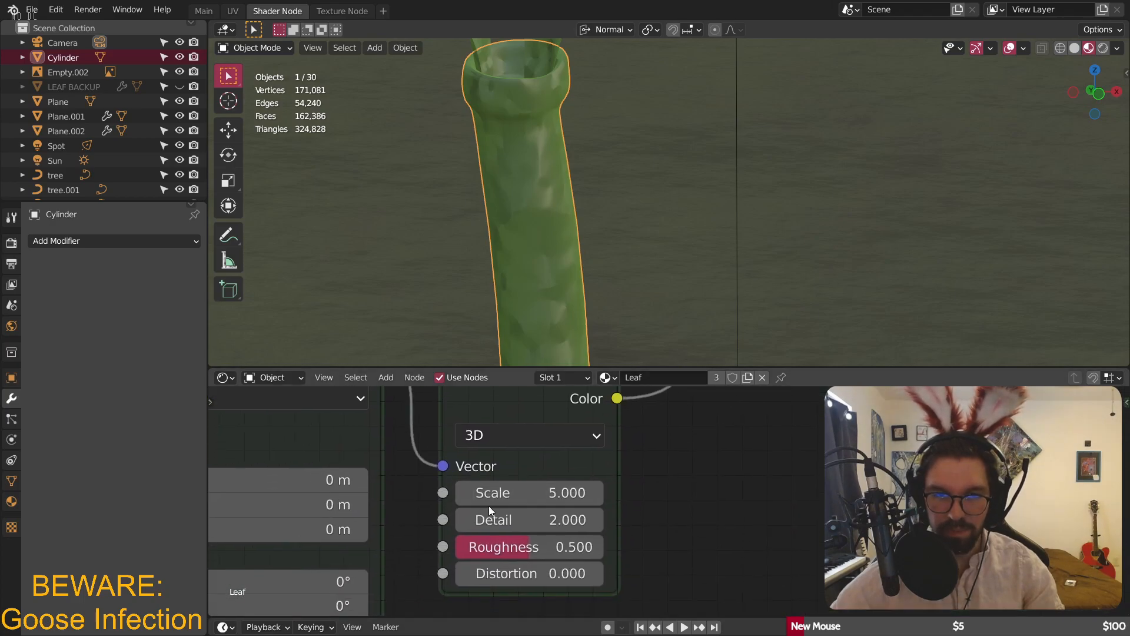
drag(518, 520, 565, 520)
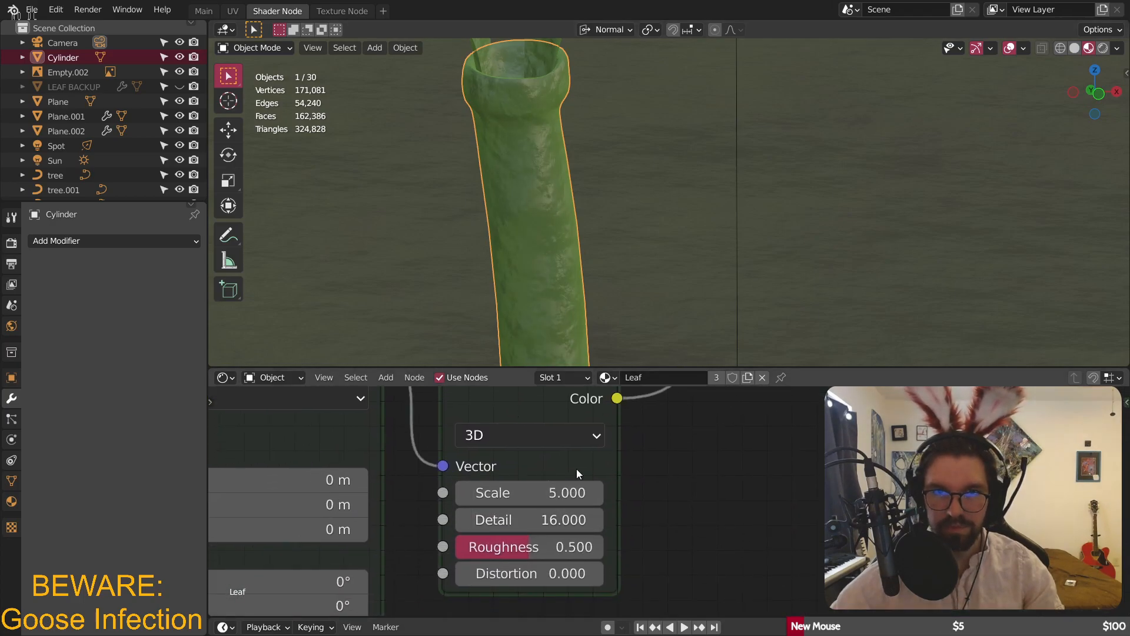
drag(548, 554, 623, 554)
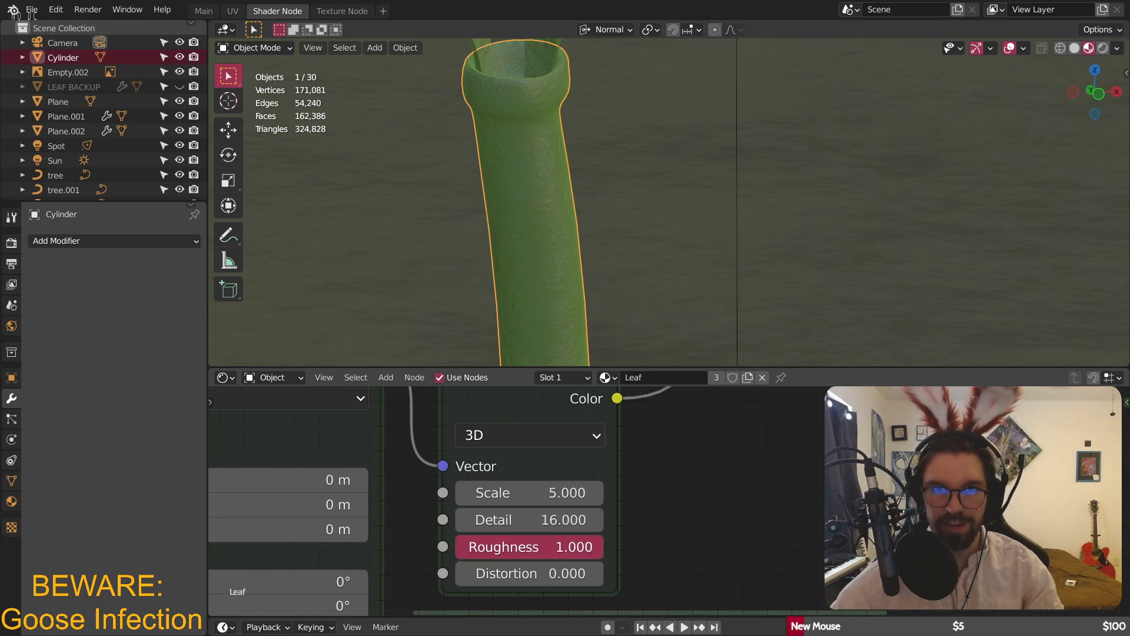
click(585, 548)
text(.8)
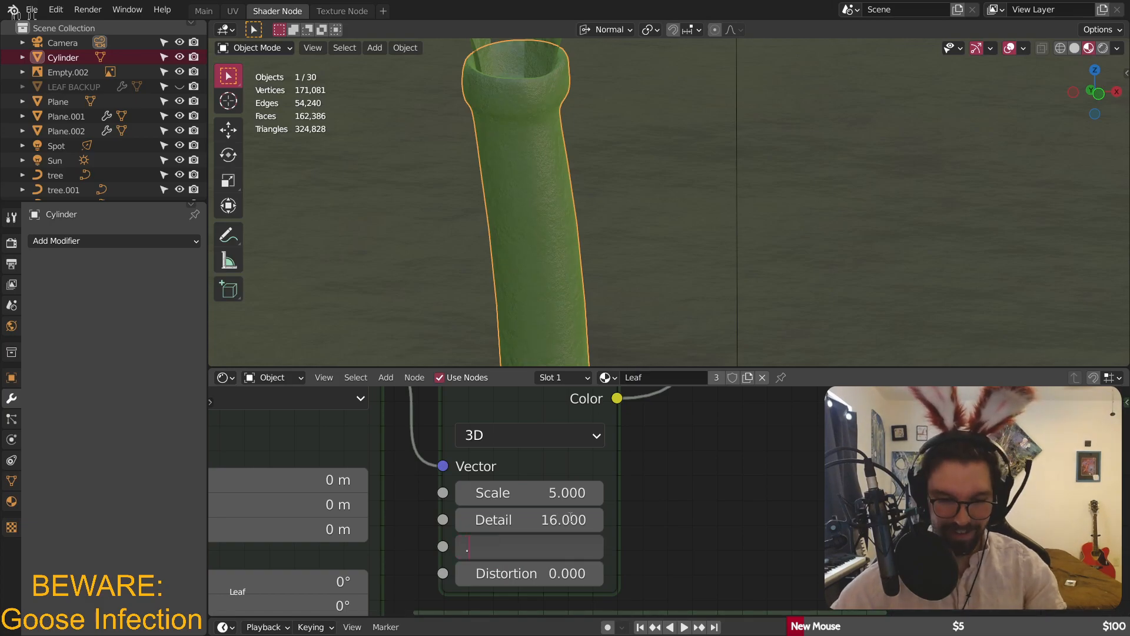
key(Return)
scroll(777, 500, down, 2)
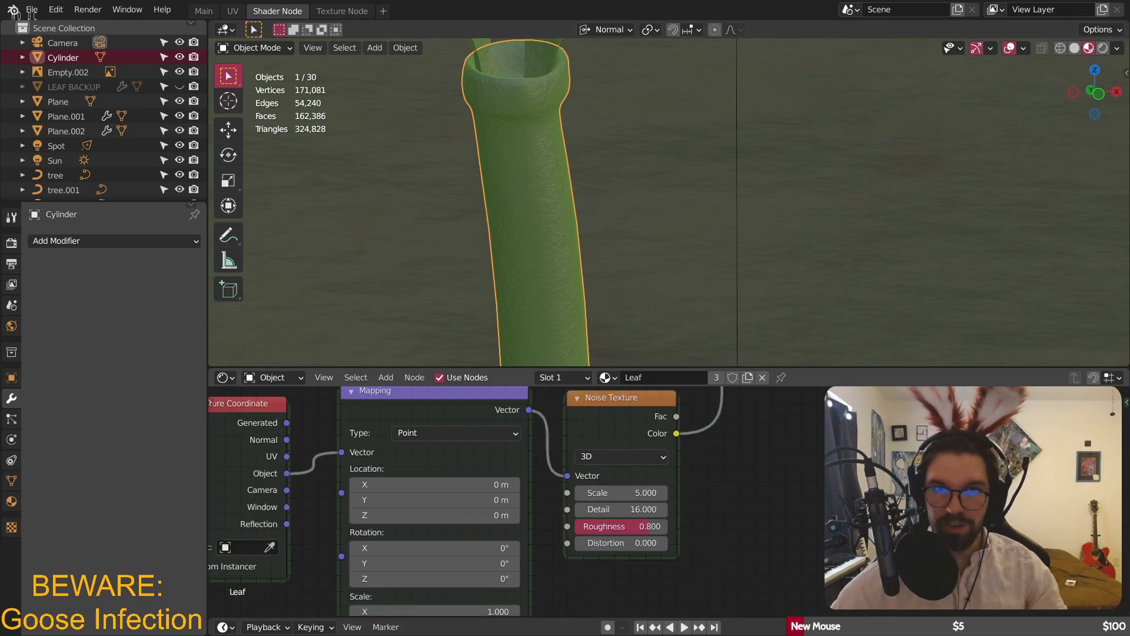
- Try Bump Strength values of 0.3 and 0.1 on the Leaf material, inspecting the stem and leaves
scroll(683, 451, up, 5)
click(682, 451)
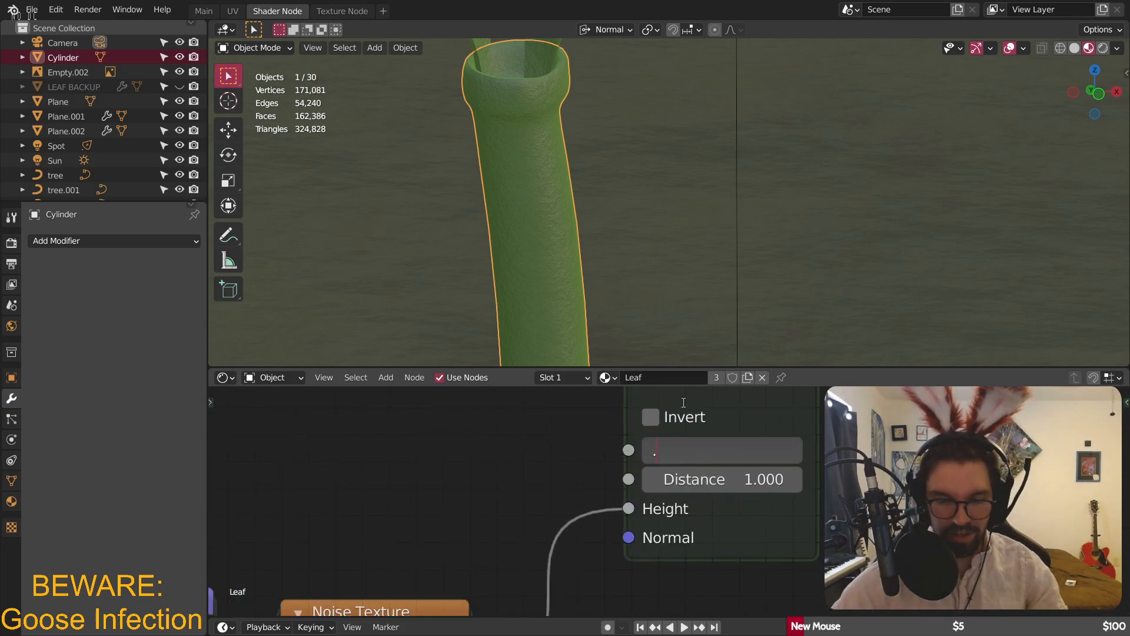
text(.3)
key(Return)
scroll(524, 176, down, 3)
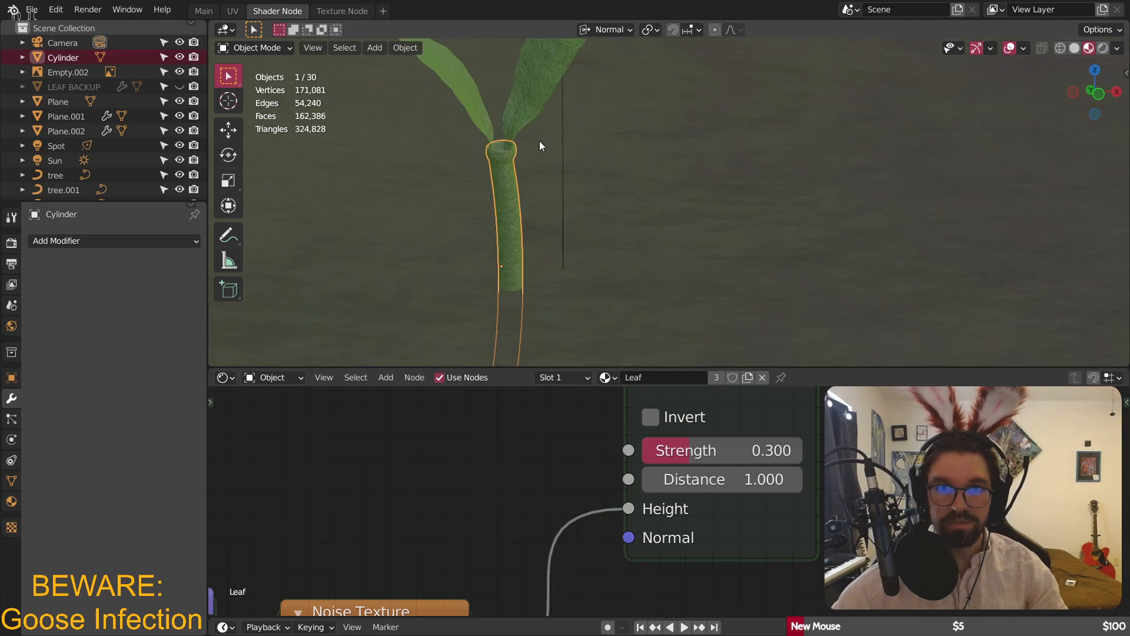
scroll(566, 183, up, 1)
scroll(573, 88, up, 4)
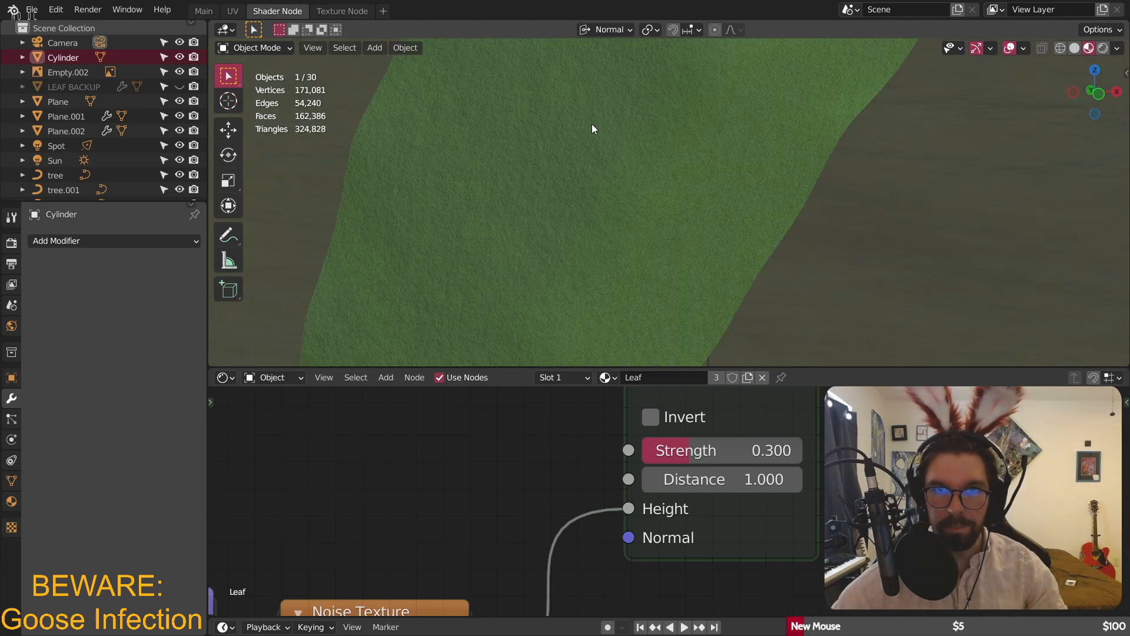
scroll(589, 133, down, 3)
scroll(582, 143, up, 1)
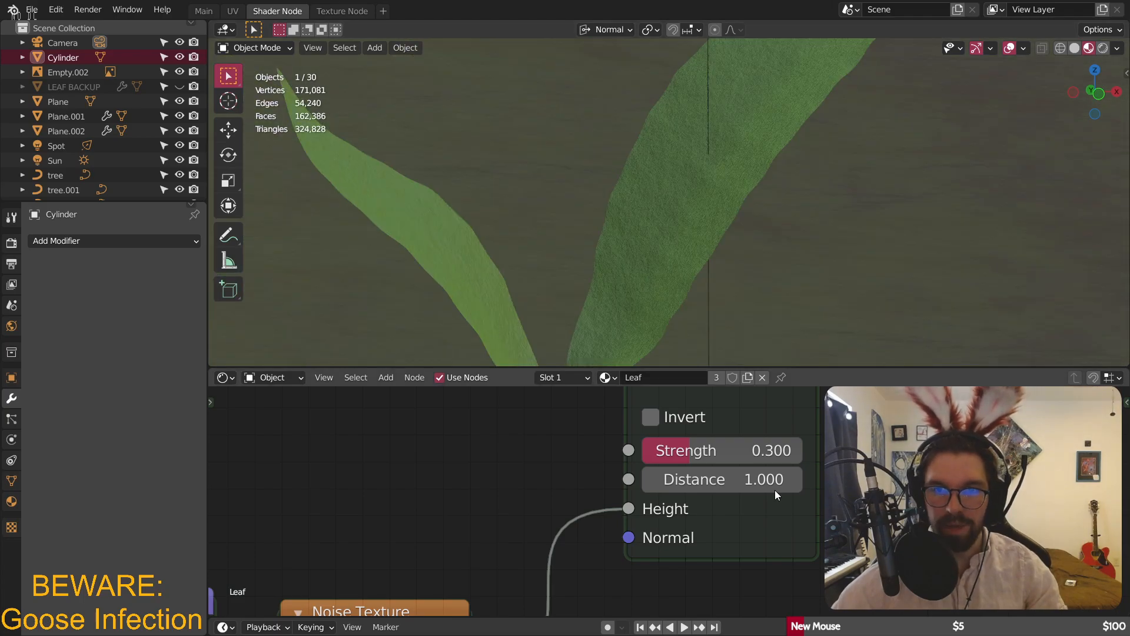
click(760, 450)
text(0.1)
key(Return)
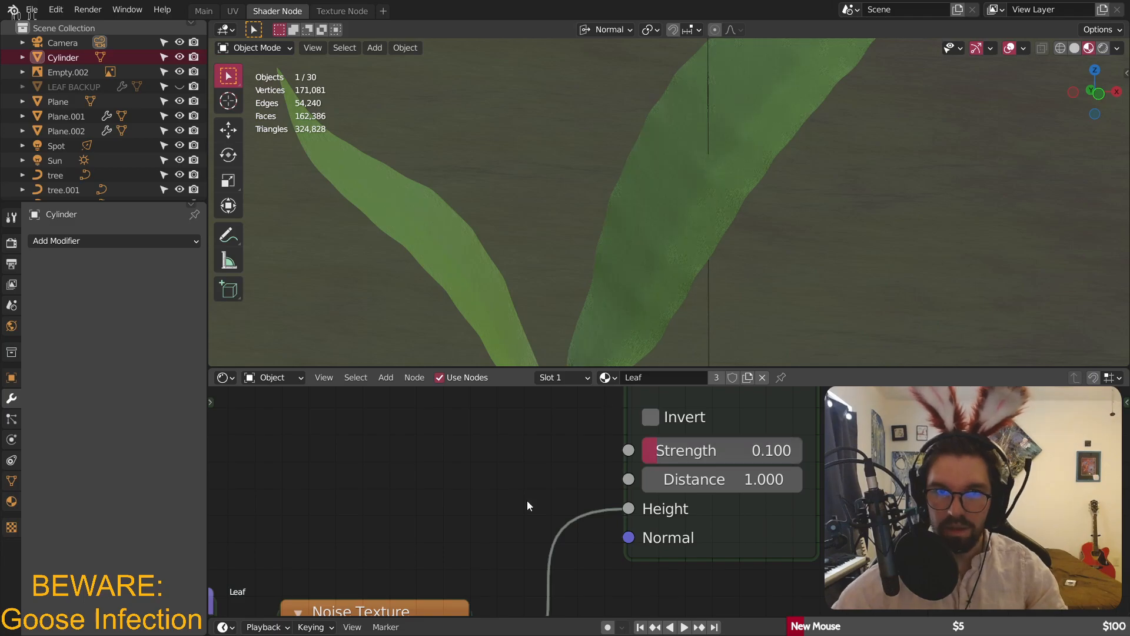
- Set the Leaf material's Bump Strength to 0.15 and inspect the stem and leaves up close
scroll(548, 521, down, 3)
middle_drag(568, 541, 704, 535)
scroll(704, 535, up, 2)
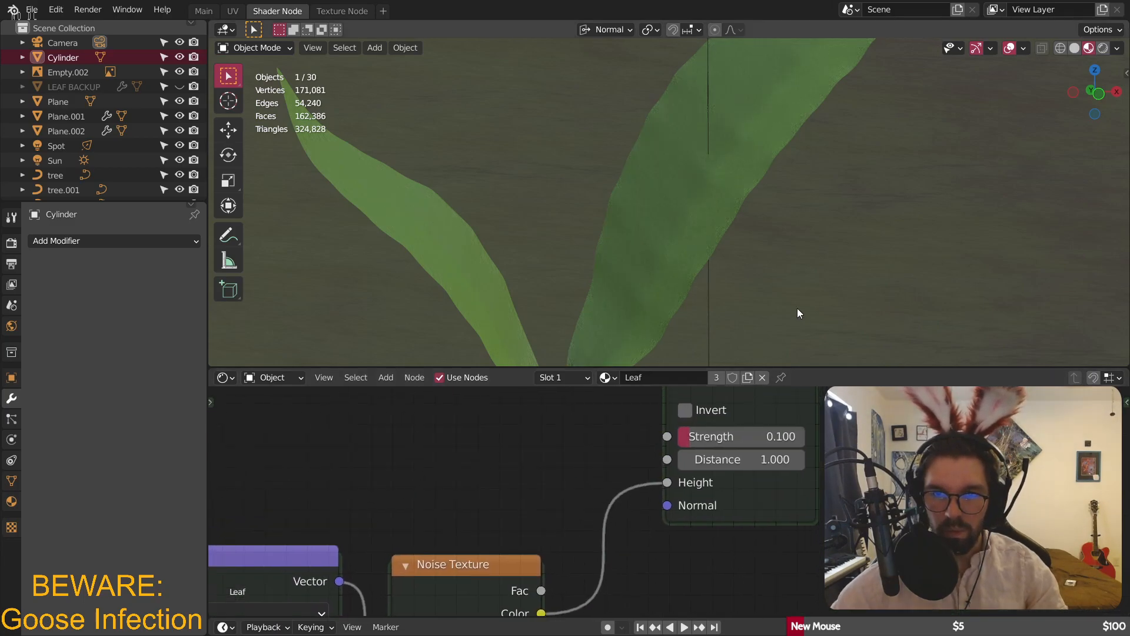
click(737, 436)
text(.155)
key(BackSpace)
key(Return)
shift+middle_drag(673, 259, 696, 345)
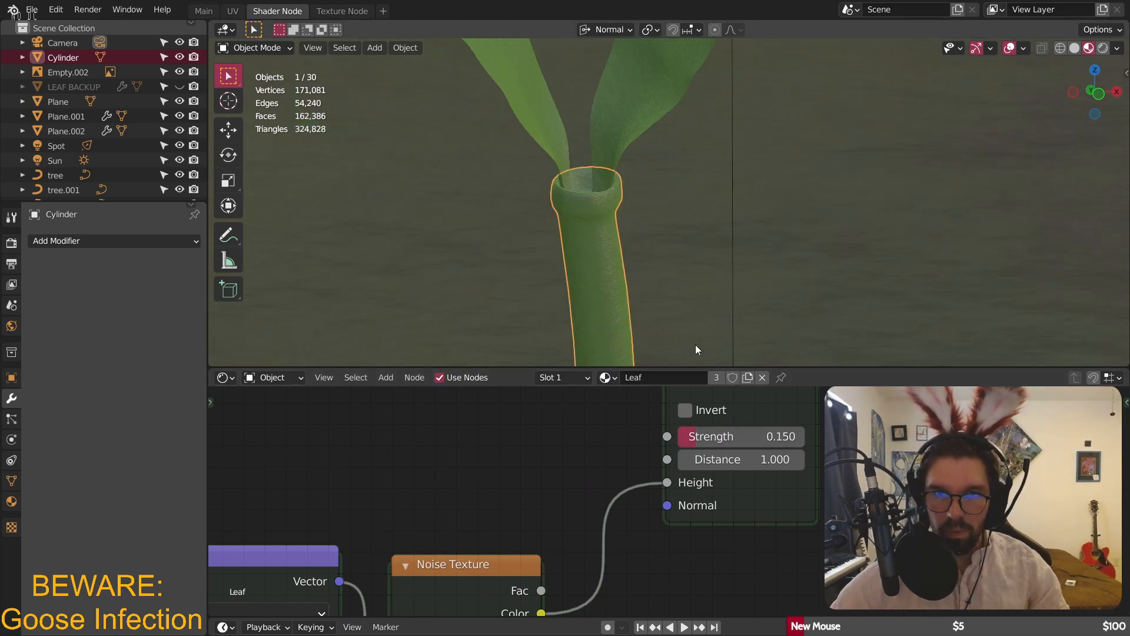
scroll(669, 207, down, 5)
click(671, 196)
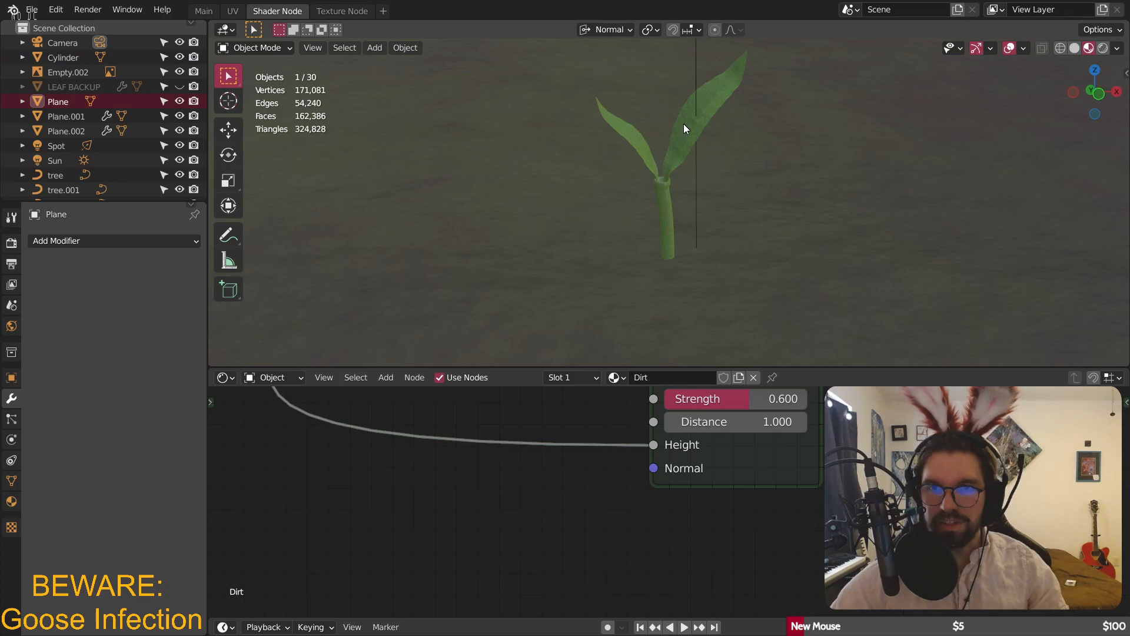
scroll(685, 124, up, 5)
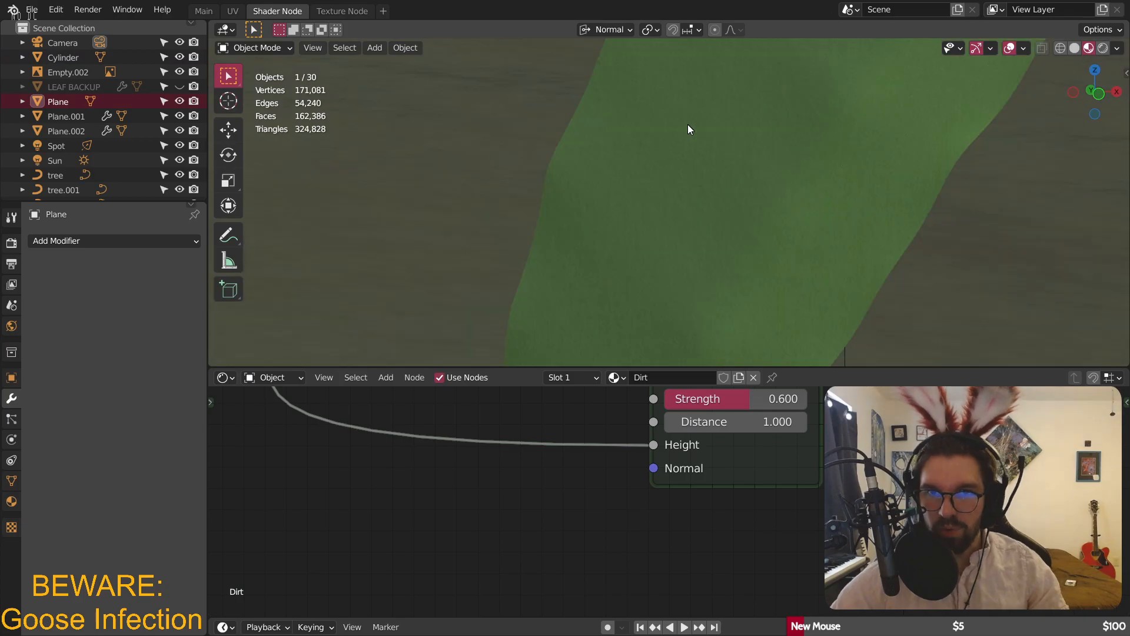
scroll(733, 145, down, 3)
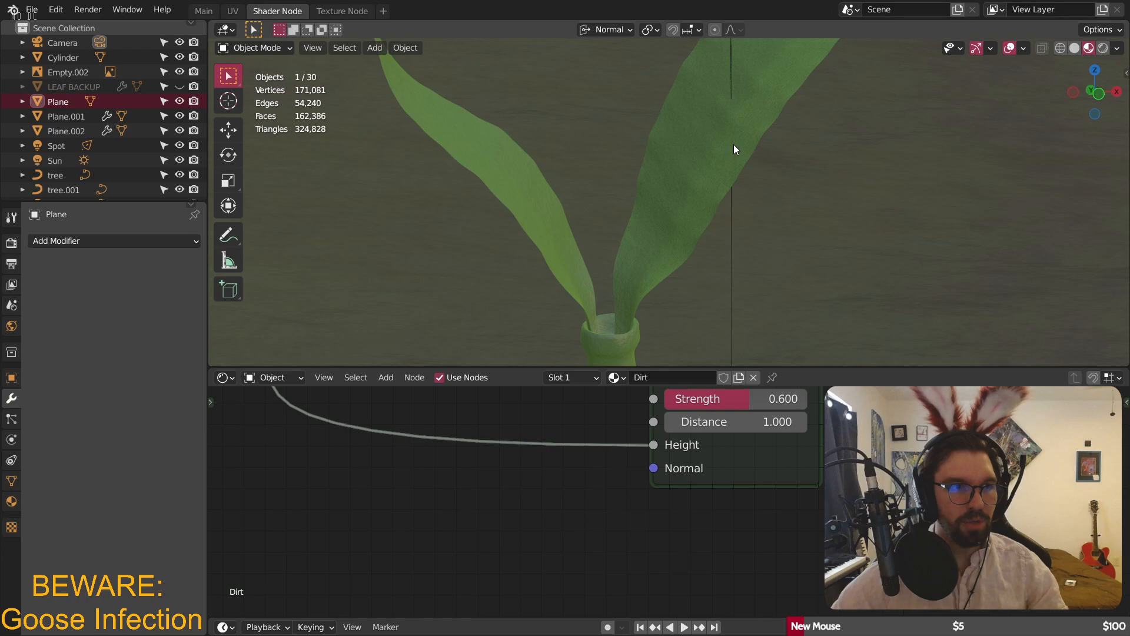
- Select the larger leaf and line up its Texture Coordinate, Mapping, Noise Texture and Bump nodes in one row
scroll(734, 144, down, 3)
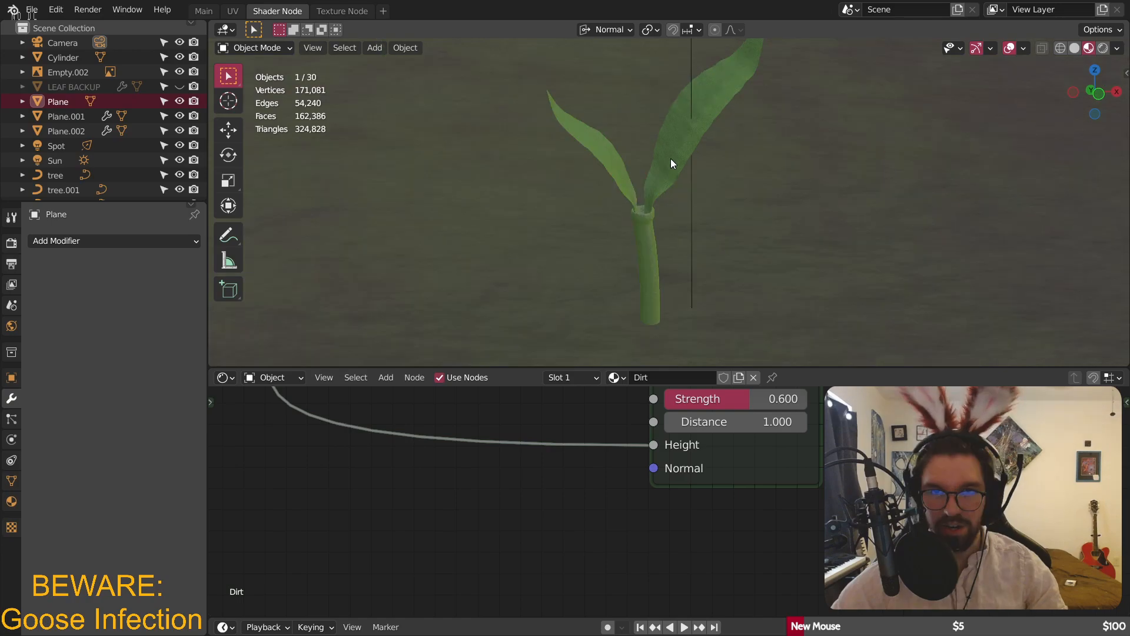
click(670, 158)
key(KP_Decimal)
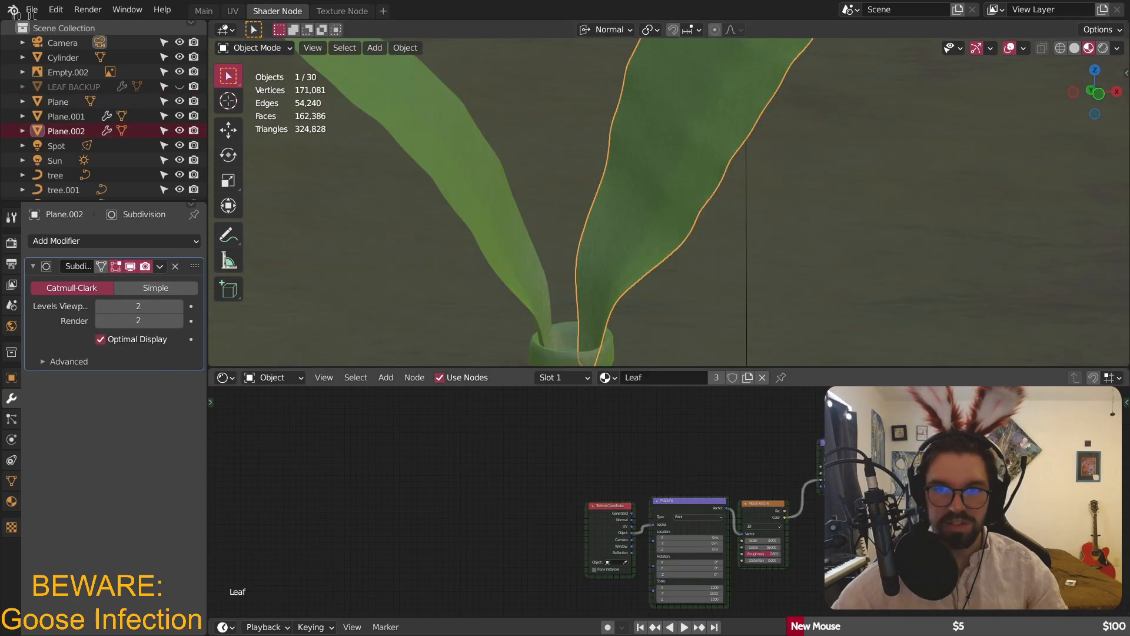
middle_drag(809, 462, 711, 500)
drag(674, 509, 465, 602)
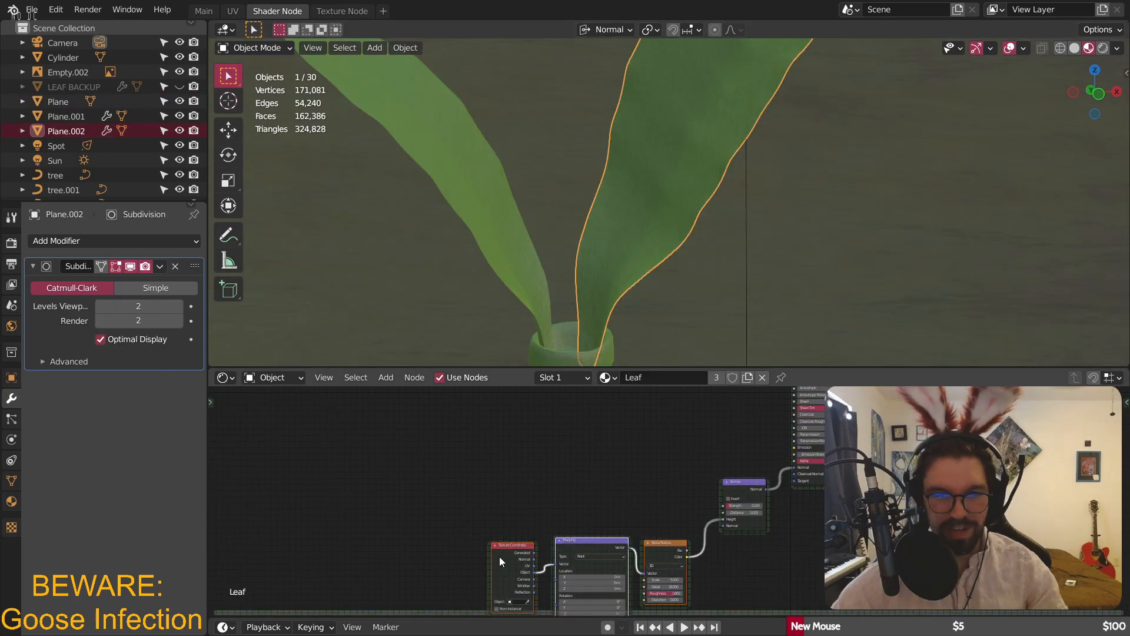
drag(511, 551, 514, 492)
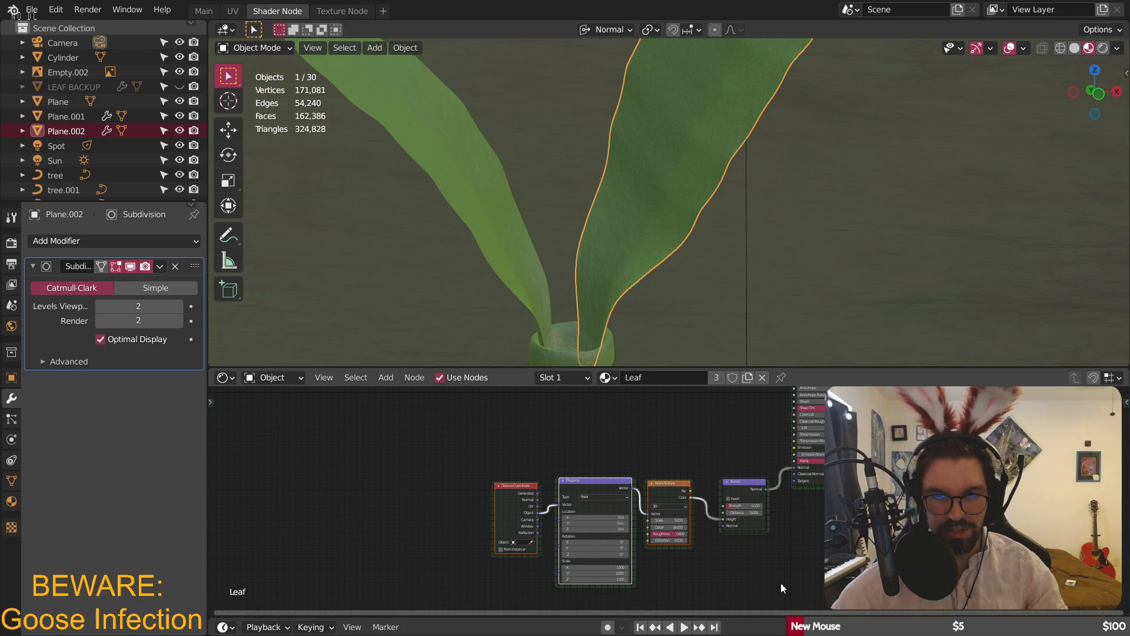
drag(745, 462, 464, 584)
key(g)
click(522, 531)
- Move the Leaf material's Layer Weight and ColorRamp nodes slightly further from the Principled BSDF
middle_drag(767, 453, 626, 500)
scroll(625, 495, down, 2)
drag(634, 431, 482, 535)
drag(532, 454, 514, 441)
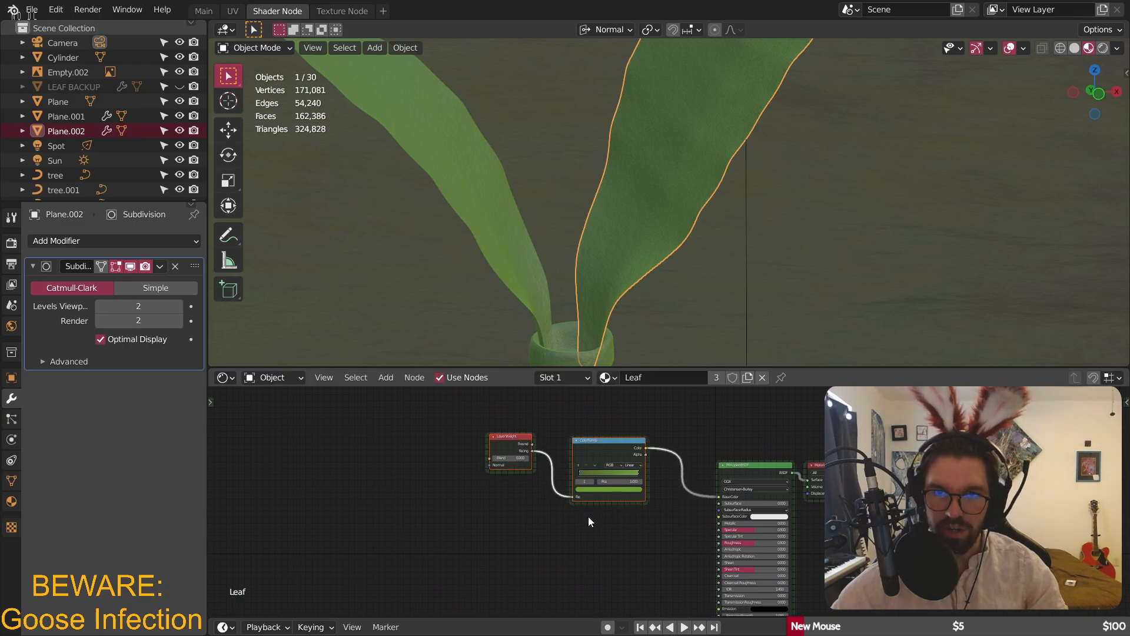
- Set the Layer Weight node's Blend to 0.3 in the Leaf material
scroll(524, 450, up, 4)
click(506, 423)
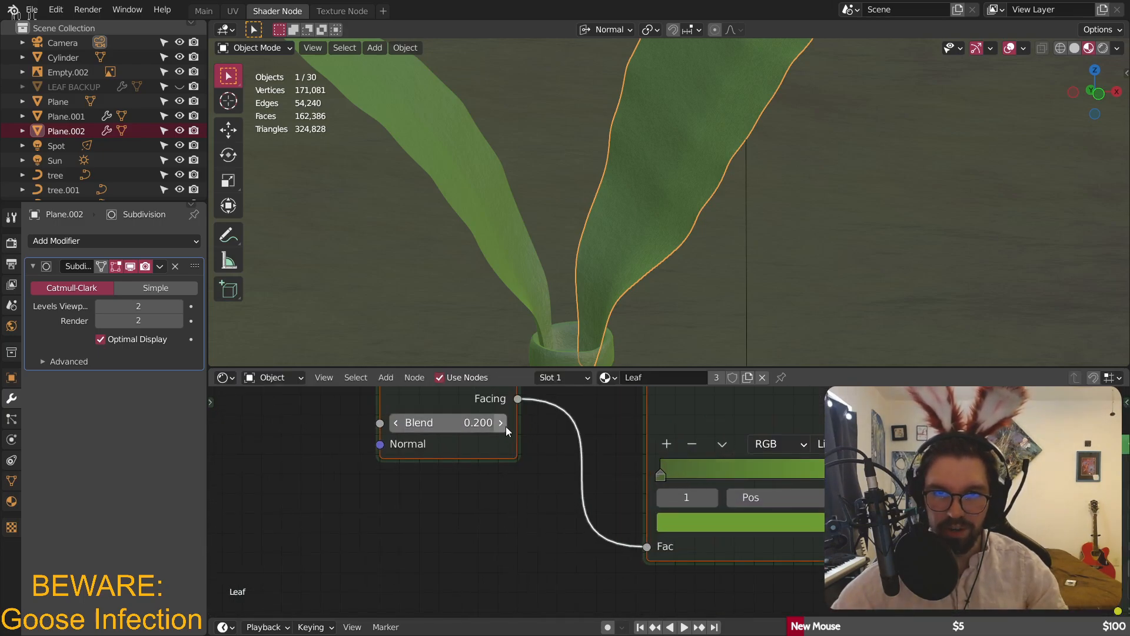
middle_drag(615, 503, 586, 531)
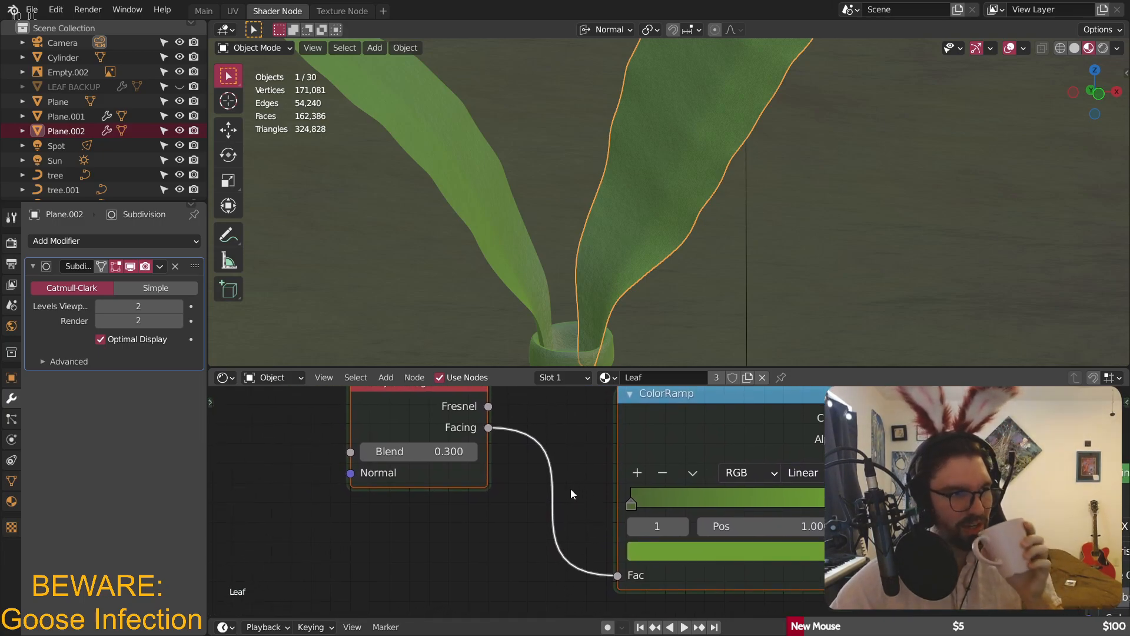
- Move the leaf ColorRamp's dark stop to about 0.16 and its light stop to about 0.74, then check the leaves
drag(631, 504, 670, 507)
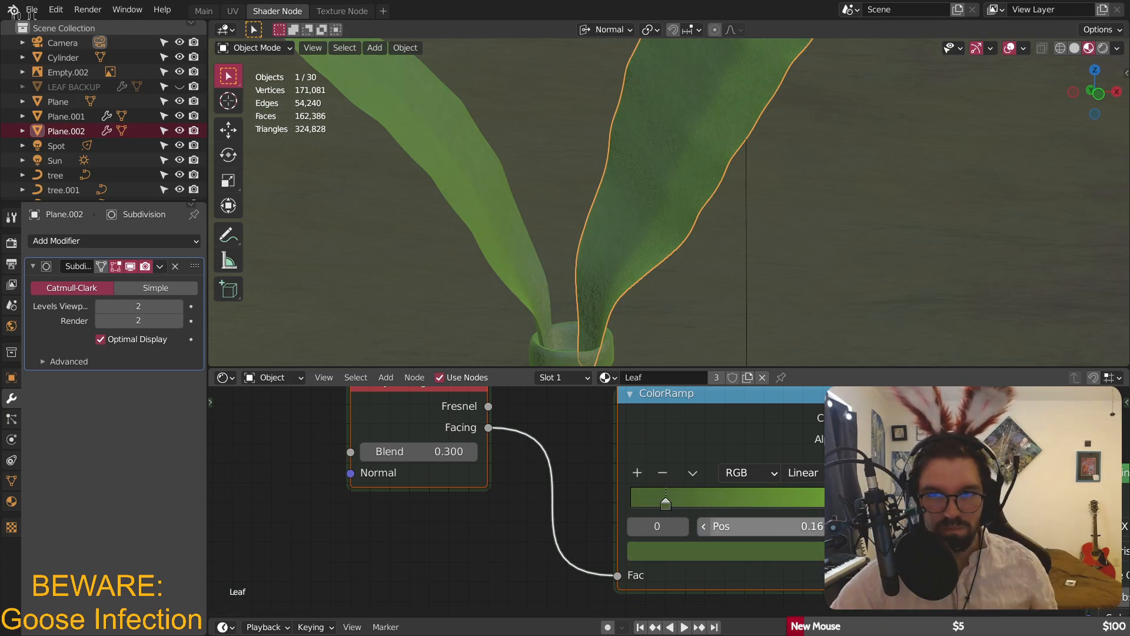
drag(814, 504, 787, 504)
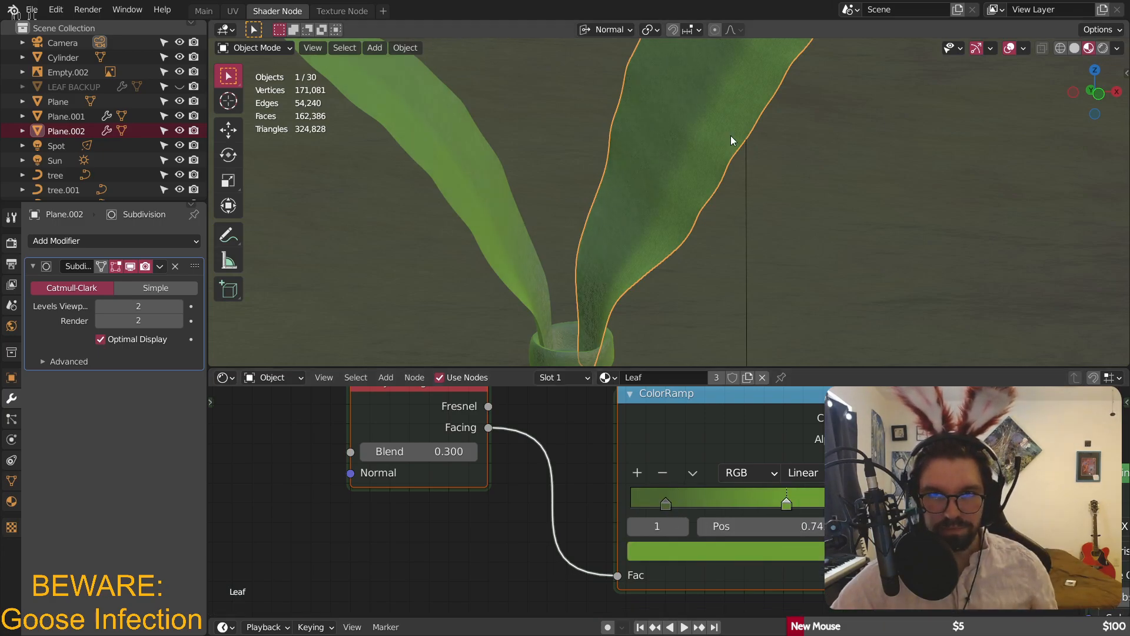
scroll(730, 135, down, 6)
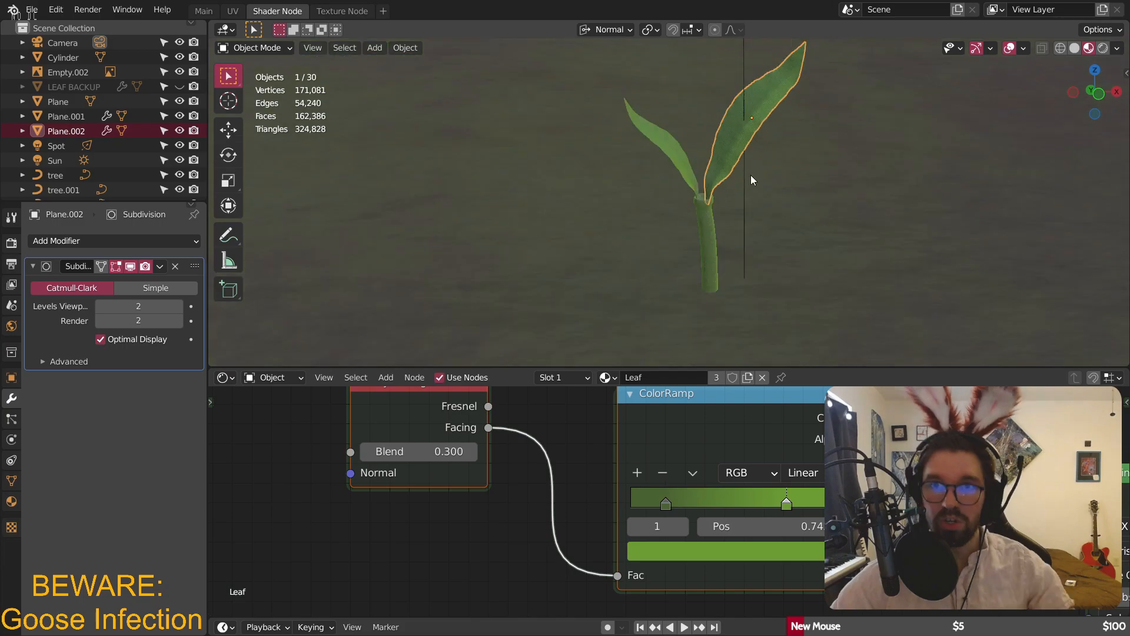
shift+middle_drag(751, 180, 721, 213)
scroll(720, 113, up, 4)
- Move the leaf ColorRamp's dark stop back to position 0
click(666, 503)
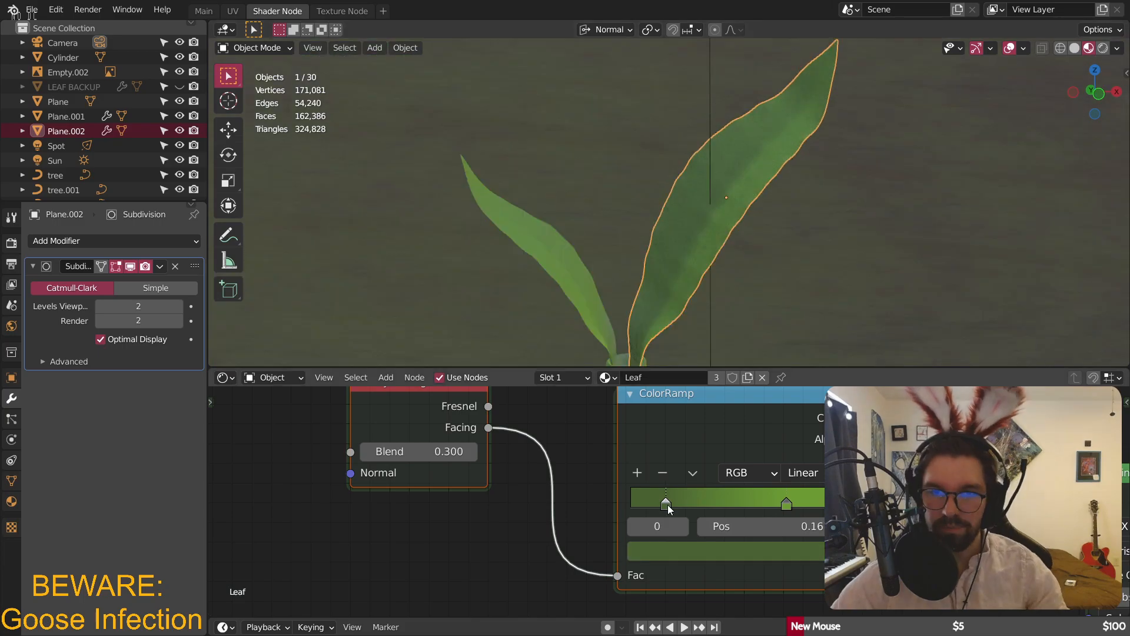
drag(666, 503, 629, 503)
scroll(668, 203, down, 3)
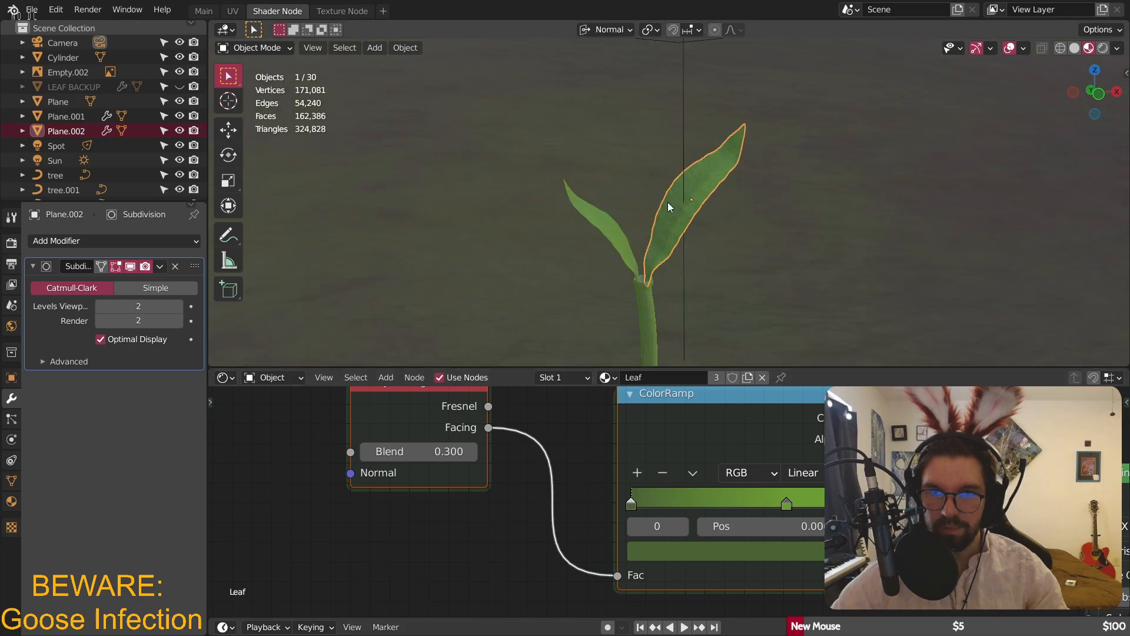
- Examine the sprout and the surrounding ground up close and through the camera view
click(668, 202)
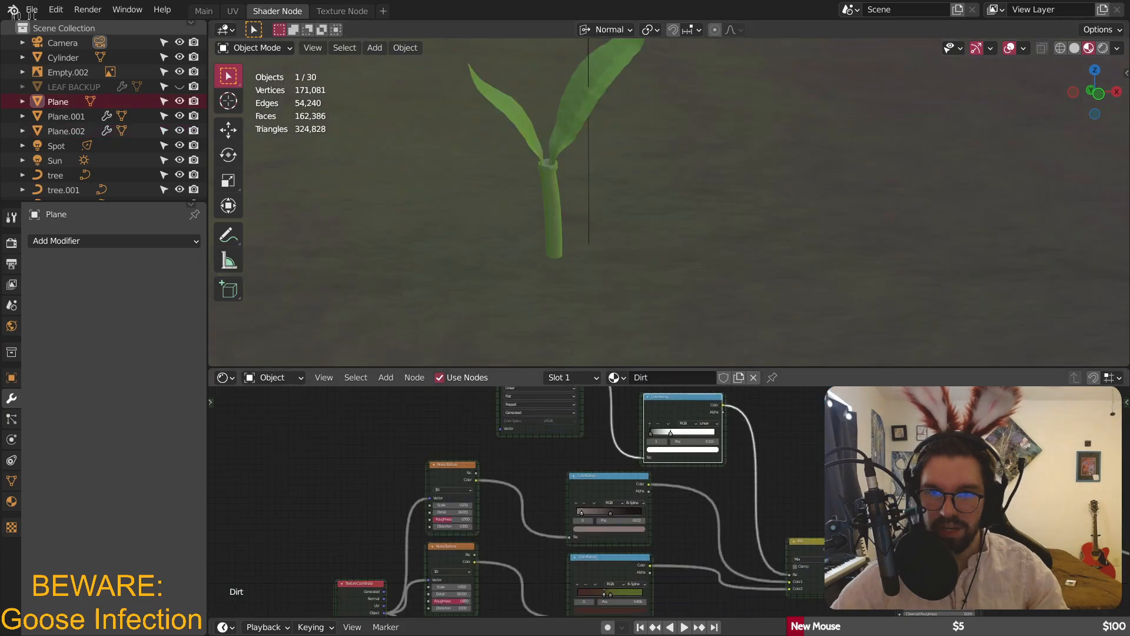
middle_drag(769, 430, 764, 440)
scroll(578, 238, down, 4)
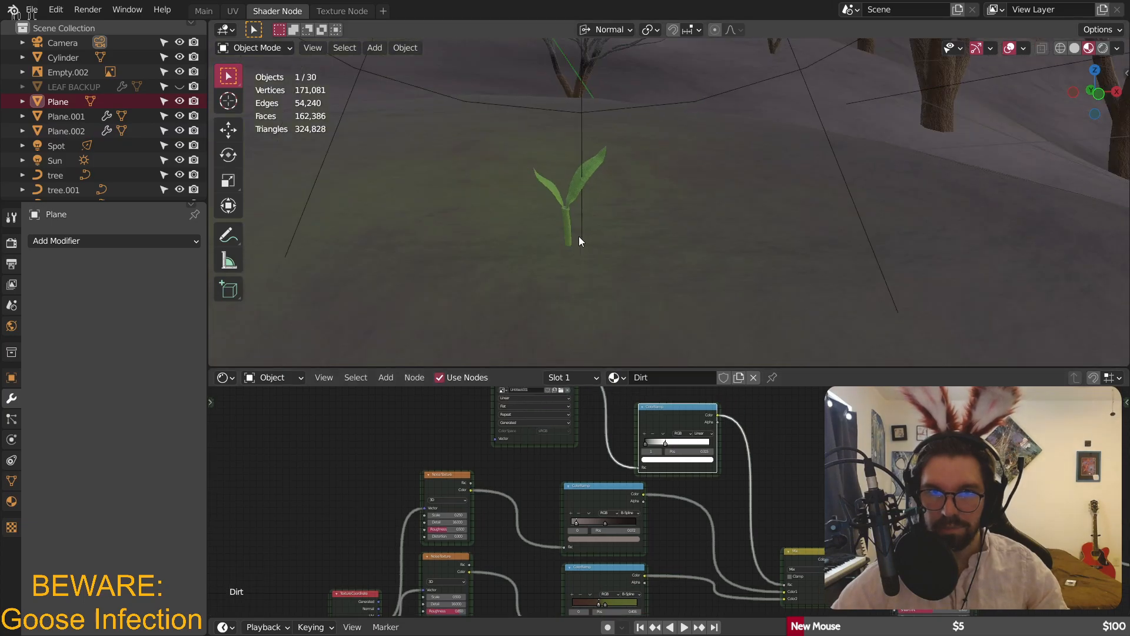
scroll(578, 235, up, 8)
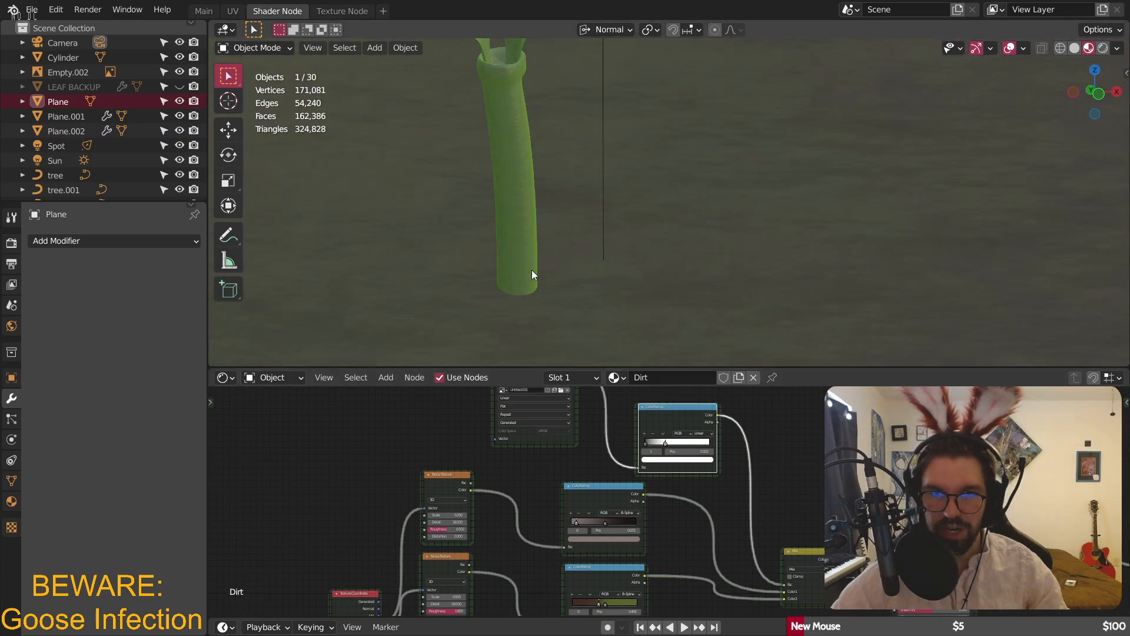
scroll(527, 247, down, 8)
key(KP_0)
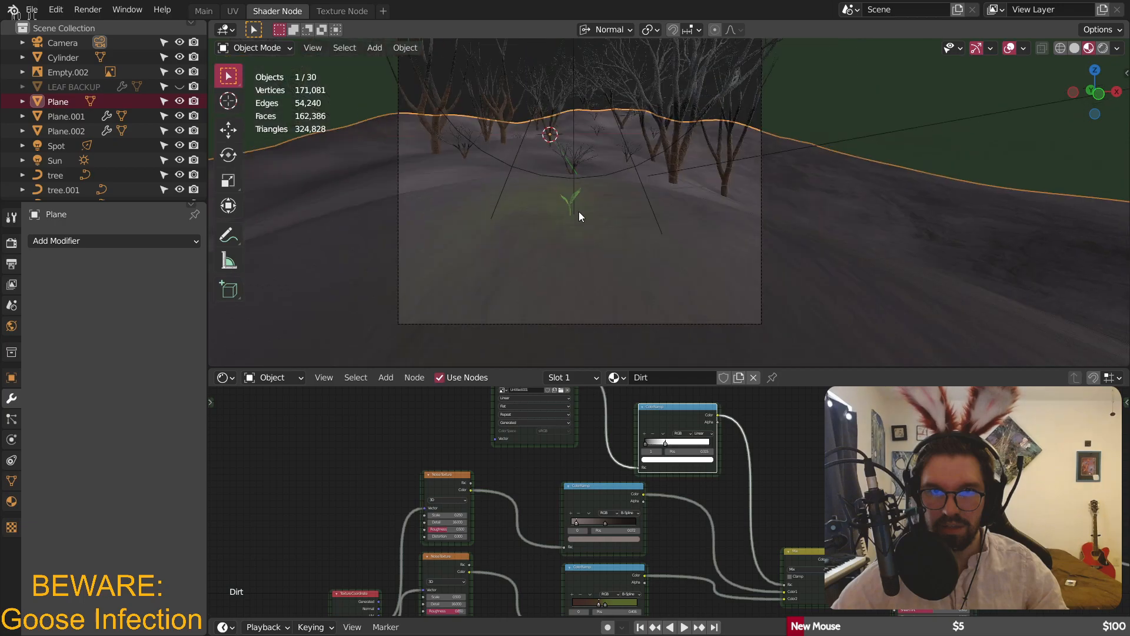
key(alt+a)
scroll(626, 160, up, 3)
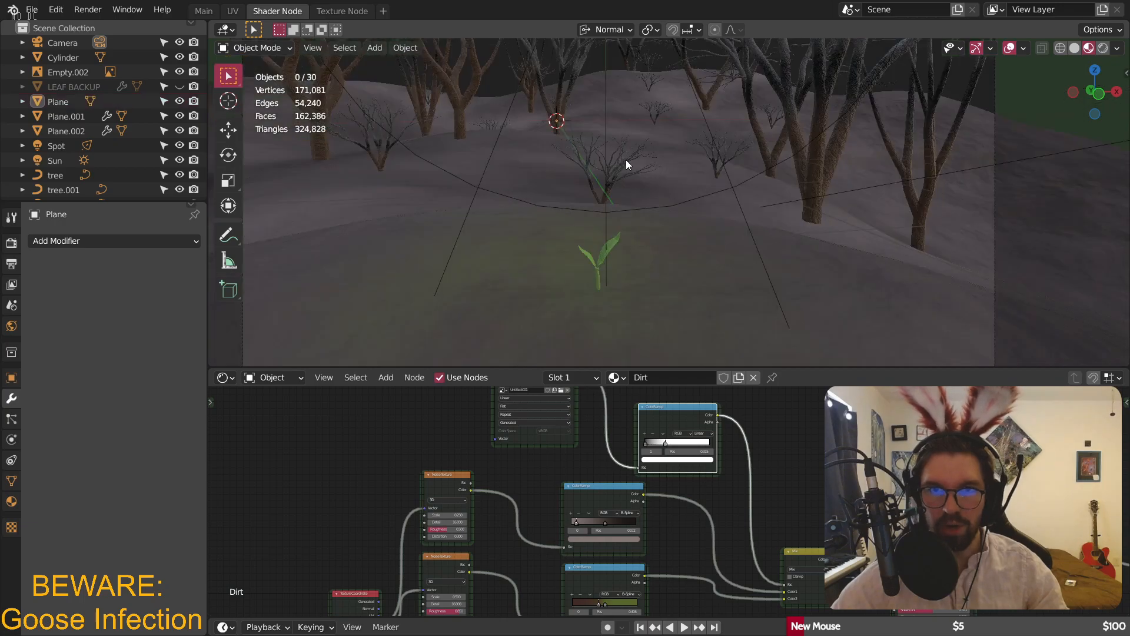
scroll(626, 160, up, 2)
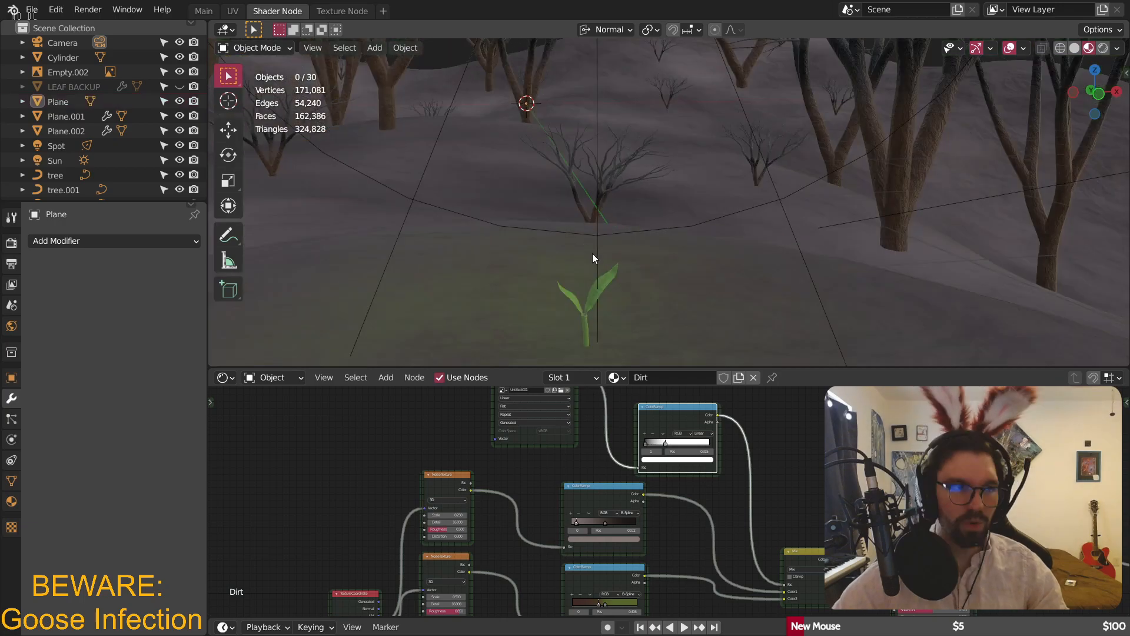
- Go to the Main workspace, look over the landscape and show it in solid shading
click(204, 10)
scroll(635, 247, down, 6)
shift+middle_drag(716, 228, 657, 352)
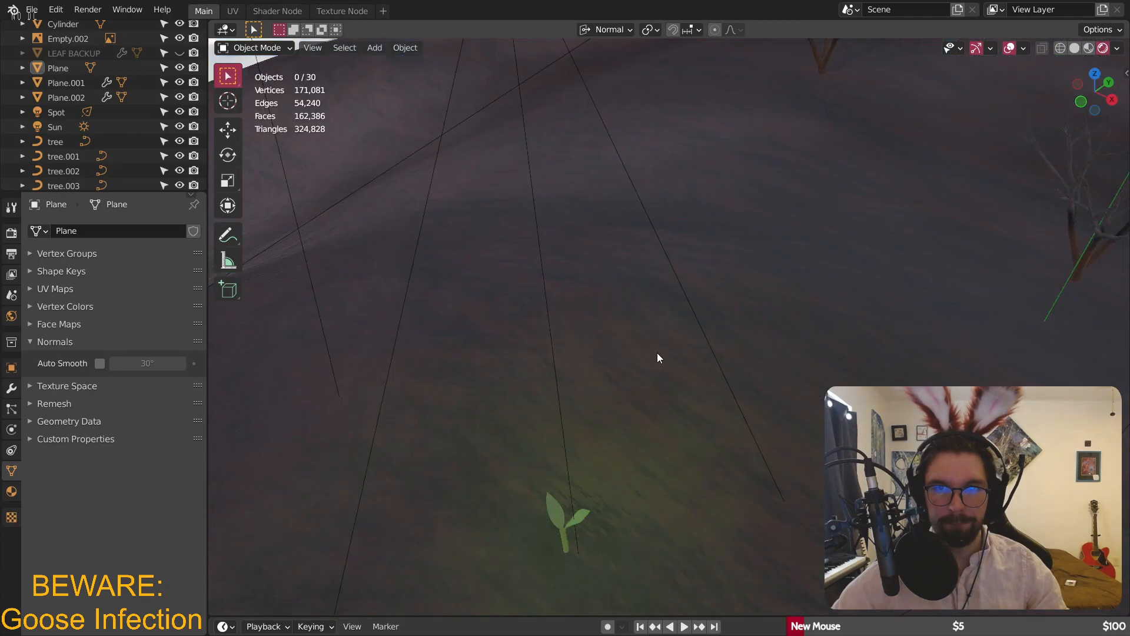
scroll(657, 352, down, 4)
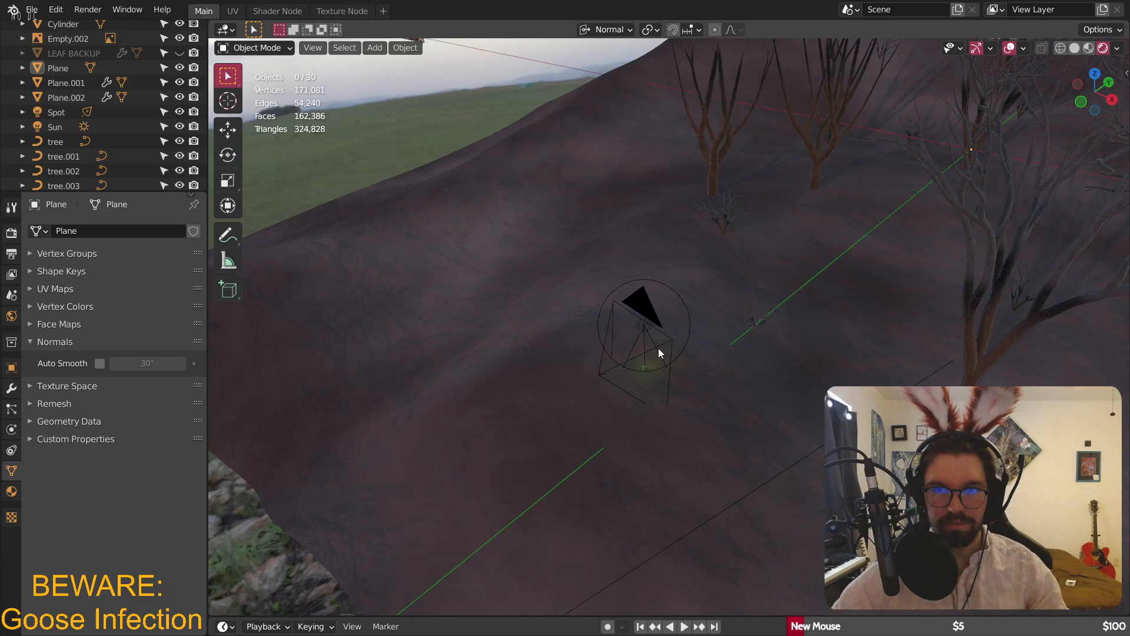
middle_drag(658, 348, 1058, 29)
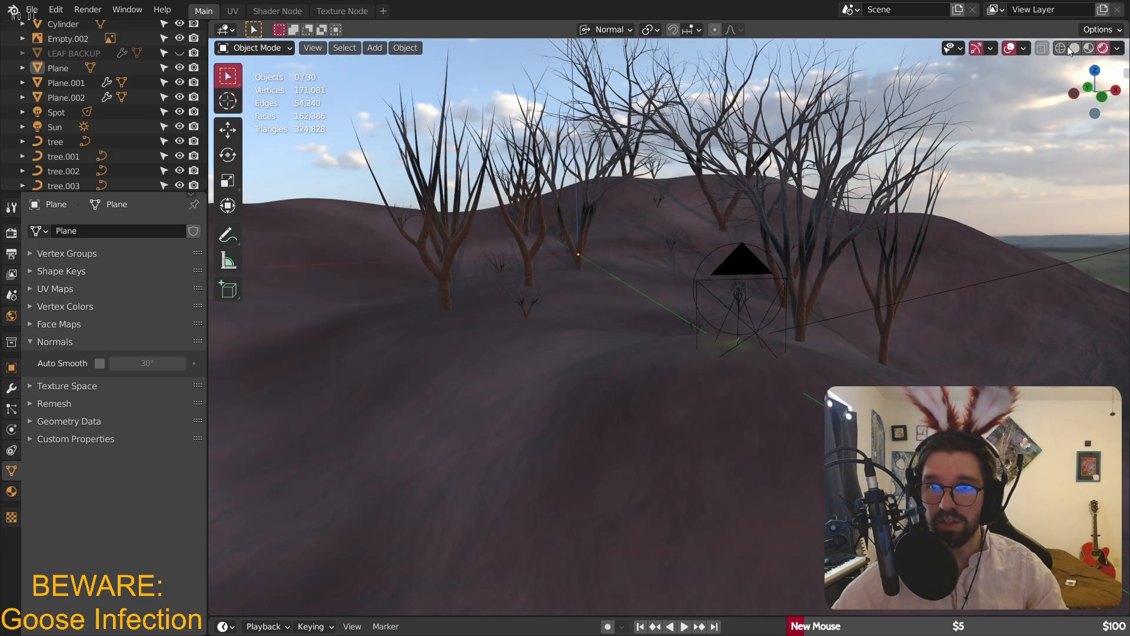
click(1072, 47)
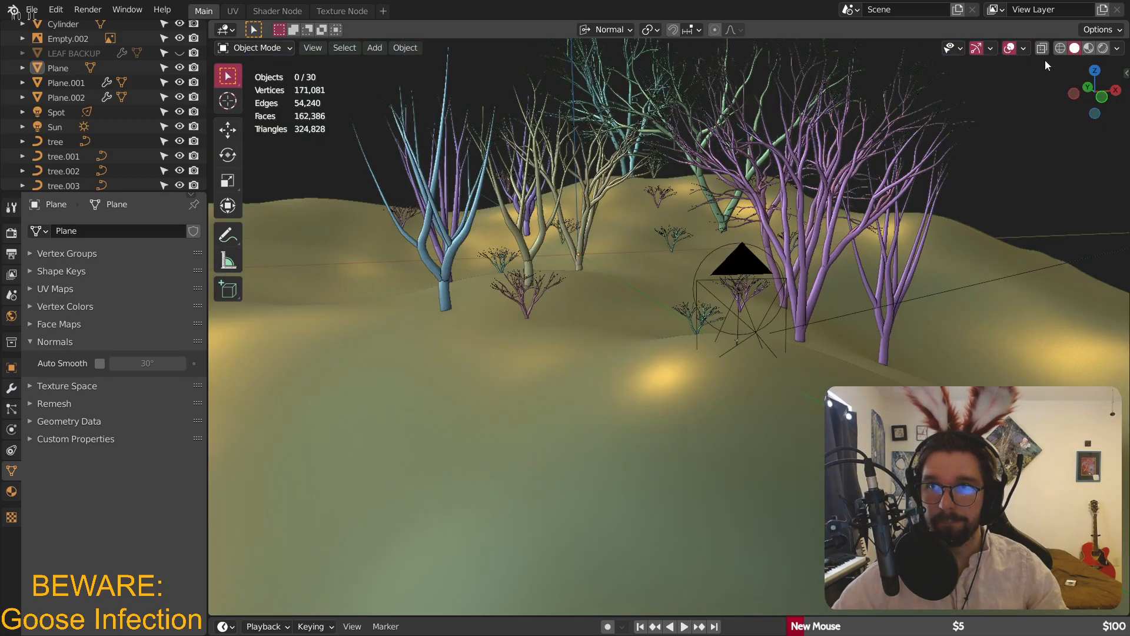
- View the whole terrain from further away and save the project file
mouse_move(794, 323)
middle_down()
mouse_move(732, 277)
mouse_move(531, 232)
middle_up()
scroll(706, 274, down, 4)
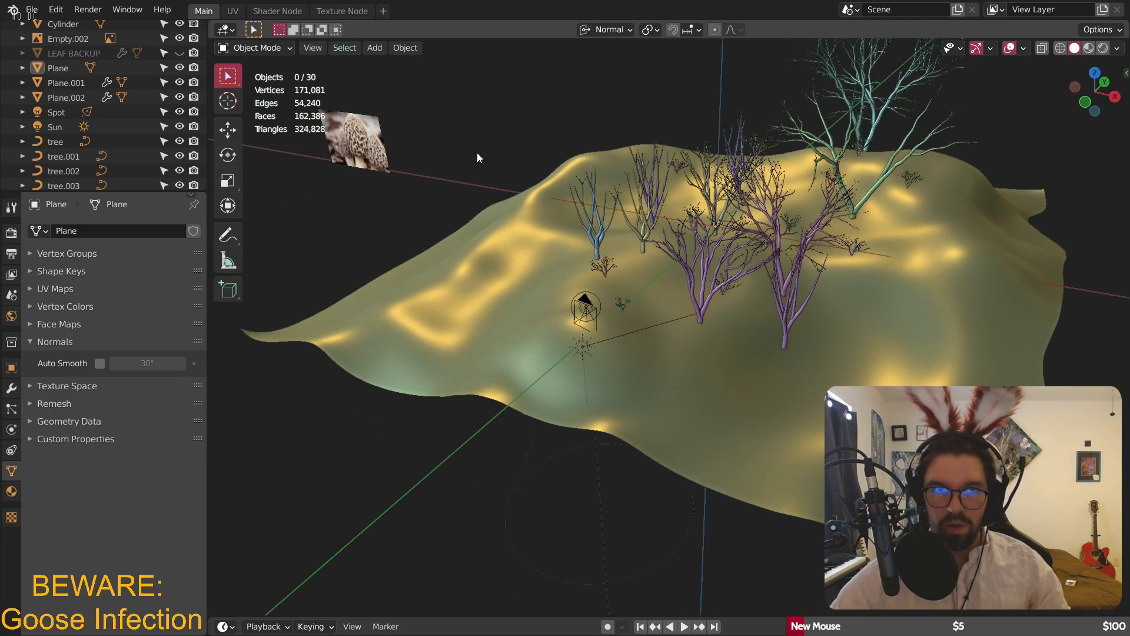
key(ctrl+s)
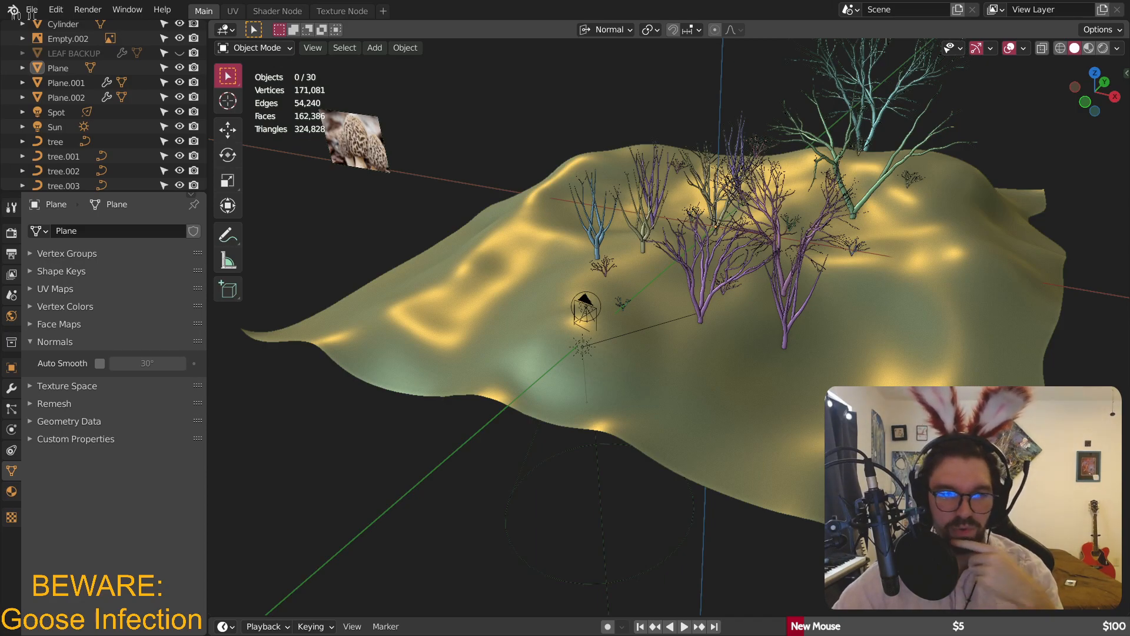
- Add a mesh cube and move it about -10.05 m along Y to sit near the camera
scroll(617, 298, up, 5)
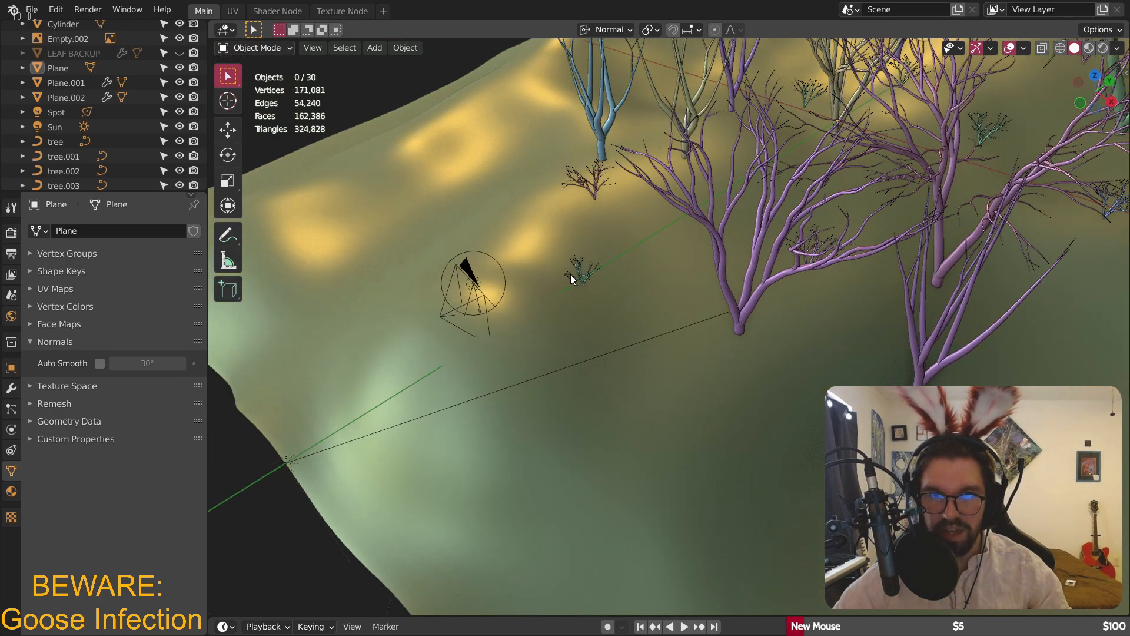
scroll(570, 281, up, 4)
click(375, 47)
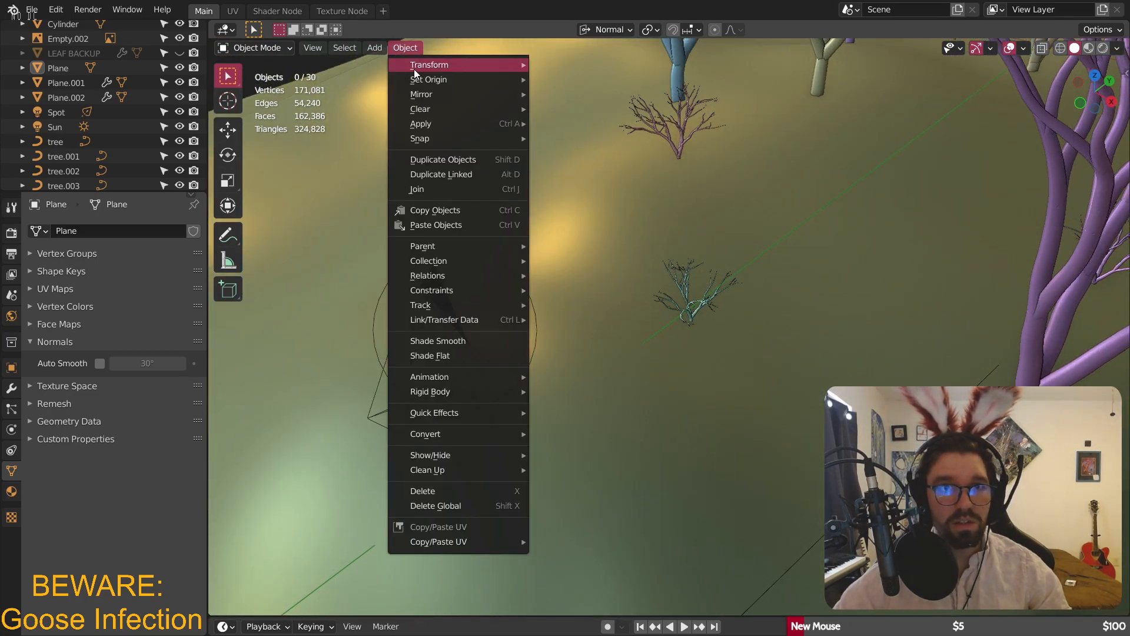
mouse_move(388, 62)
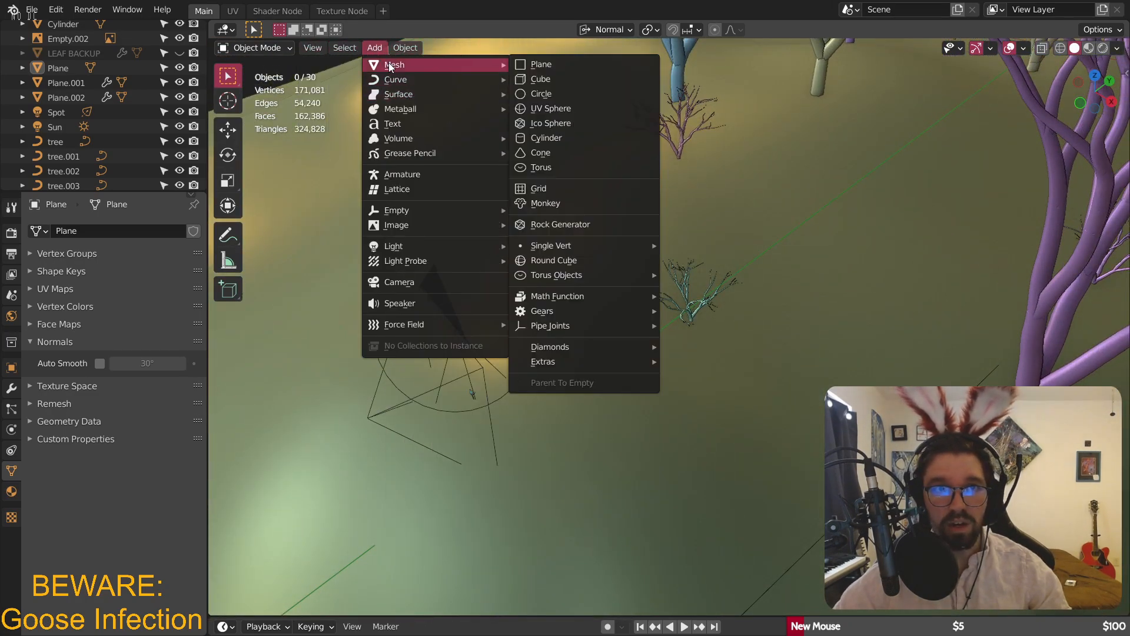
click(554, 78)
middle_drag(555, 77, 305, 101)
click(233, 130)
drag(838, 159, 518, 213)
- Scale the cube along Y to about 0.3 to flatten it into a slab
scroll(520, 218, up, 6)
middle_drag(523, 223, 551, 320)
click(227, 178)
middle_drag(572, 252, 578, 267)
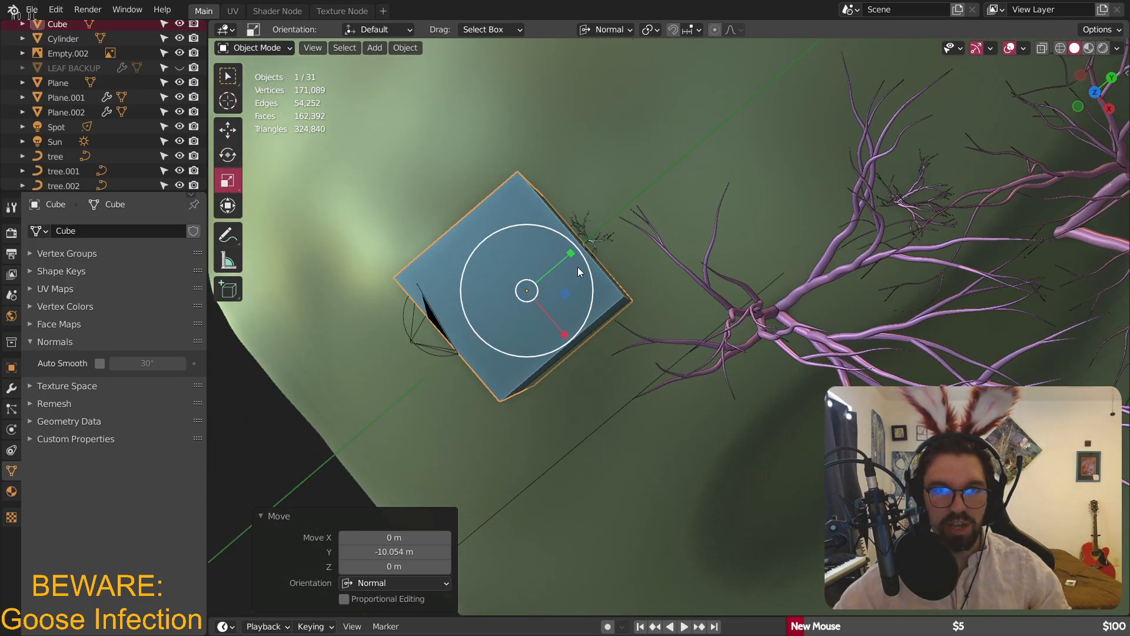
drag(567, 253, 542, 275)
scroll(518, 274, up, 4)
middle_drag(542, 275, 477, 322)
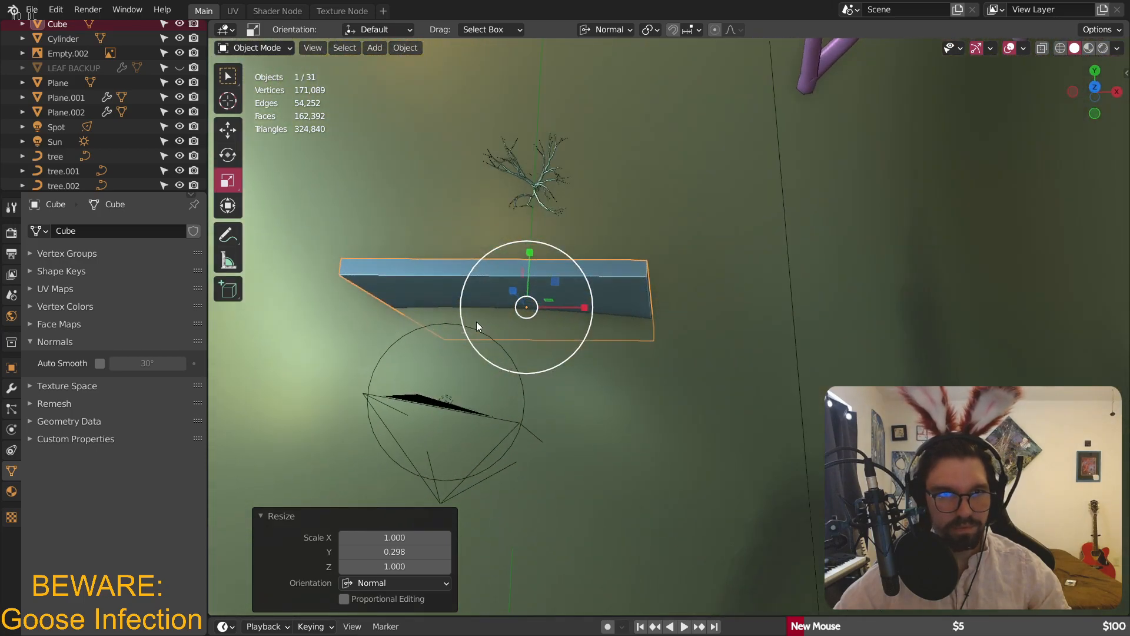
- In Edit Mode, add one loop cut across the slab's middle and bevel it about 0.6 m wide
click(258, 47)
click(264, 82)
middle_drag(465, 250, 482, 237)
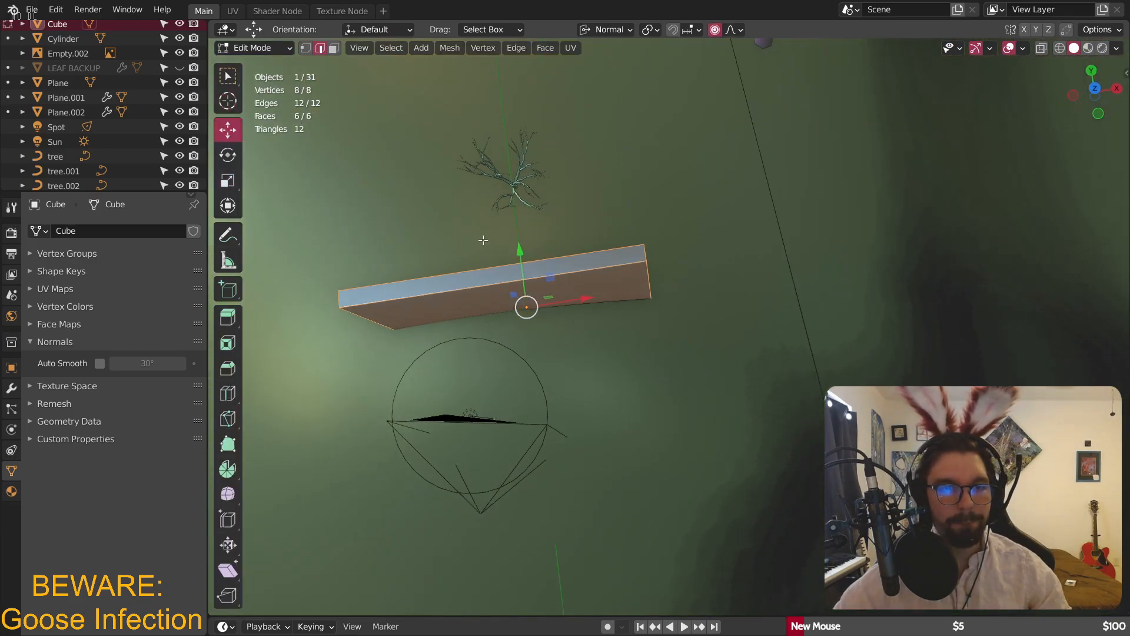
click(230, 394)
click(529, 312)
shift+middle_drag(447, 276, 500, 288)
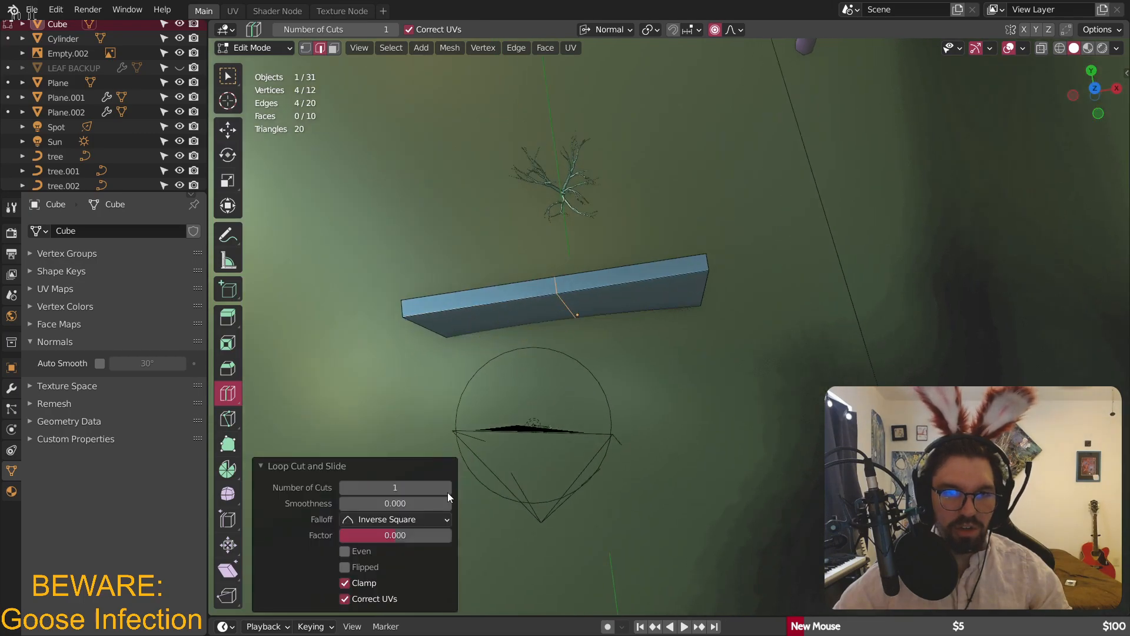
key(ctrl+b)
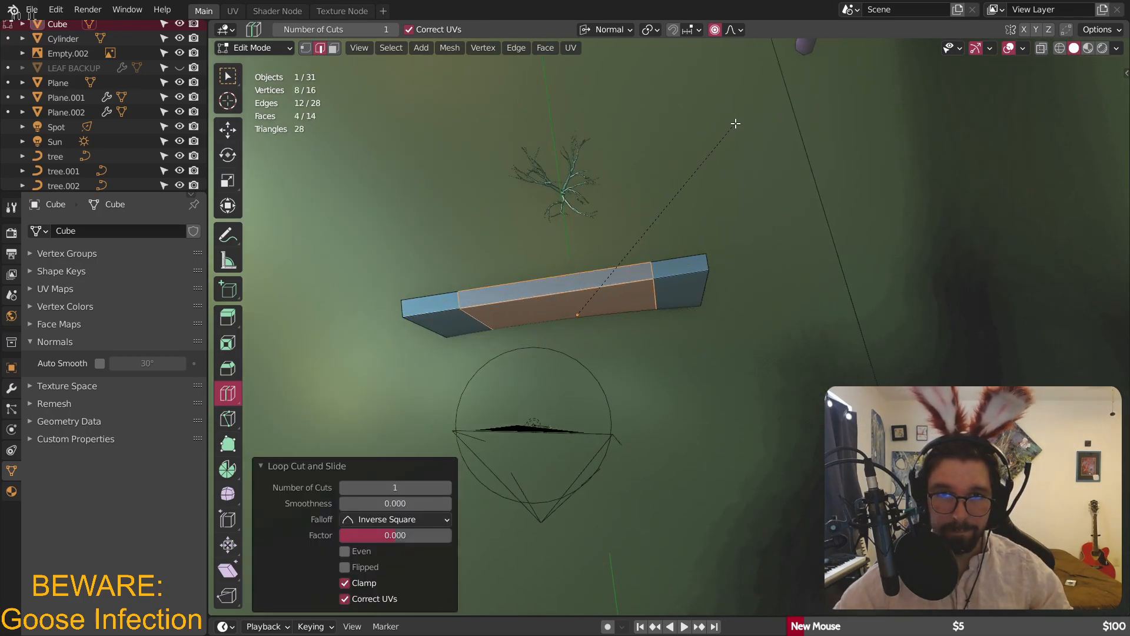
click(732, 126)
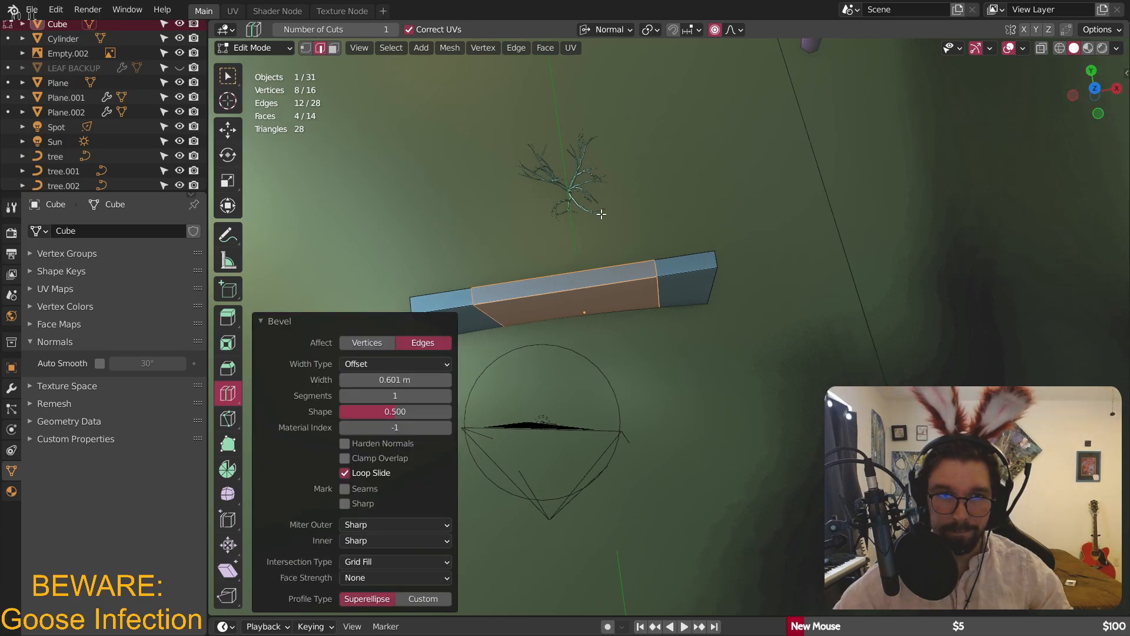
- Add another loop cut through the slab's central section and bevel it about 0.46 m wide
click(592, 283)
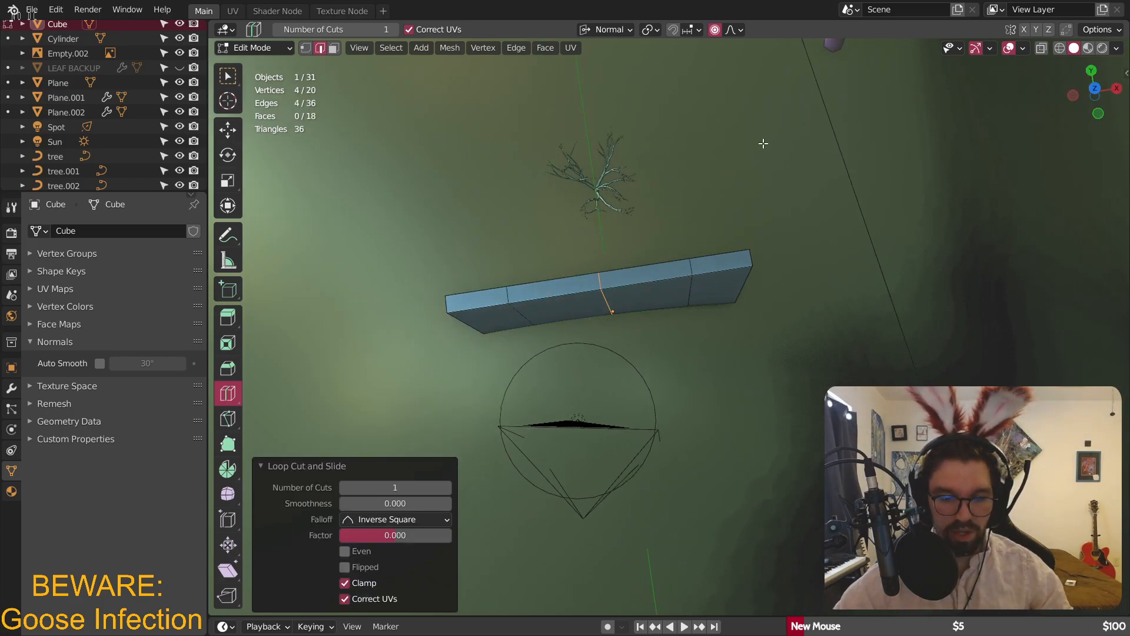
click(816, 97)
key(g)
key(z)
key(z)
right_click(593, 144)
- Move the slab's beveled central section about 0.37 m along Y to form a recessed channel
middle_drag(635, 271, 626, 275)
key(g)
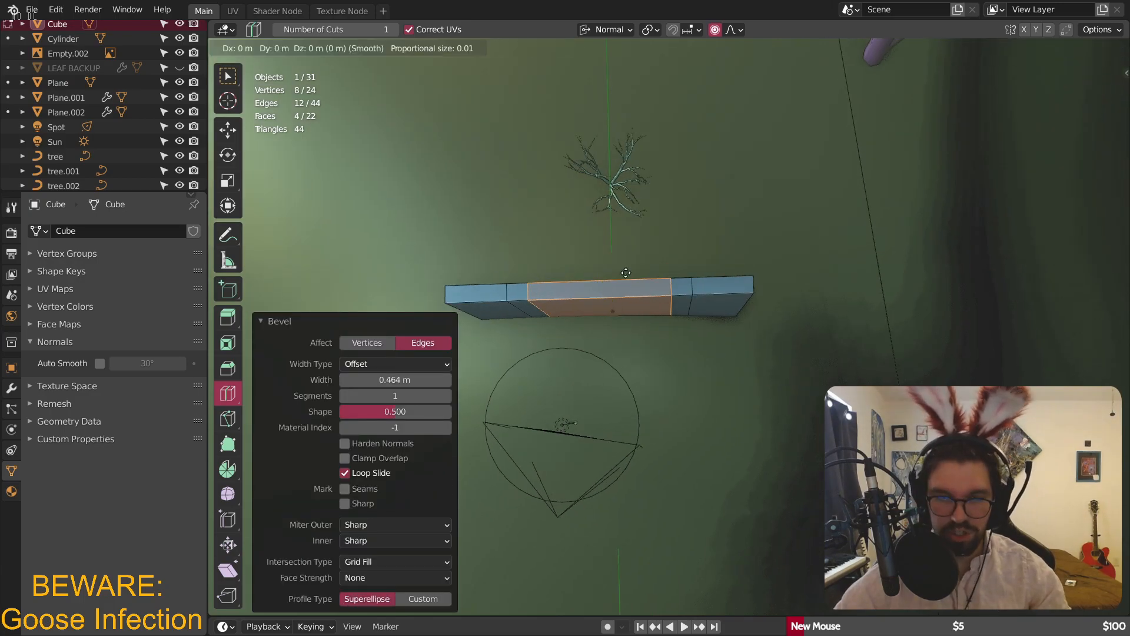
key(y)
click(630, 228)
middle_drag(630, 228, 454, 130)
click(232, 77)
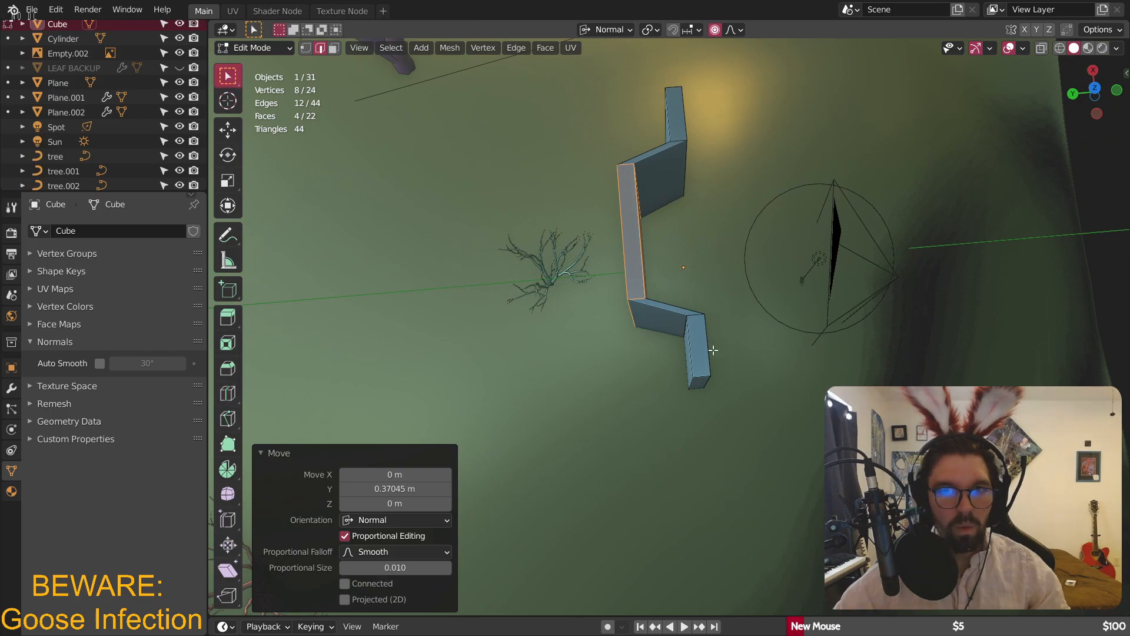
- Select two facing vertical corner edges of the folded slab and scale them along X by about 1.159
scroll(706, 344, up, 4)
middle_drag(678, 323, 724, 307)
click(751, 256)
mouse_move(669, 219)
middle_down()
mouse_move(662, 238)
mouse_move(570, 231)
mouse_move(525, 282)
mouse_move(588, 189)
mouse_move(651, 228)
middle_up()
scroll(613, 325, down, 5)
middle_drag(614, 324, 626, 353)
scroll(625, 354, up, 3)
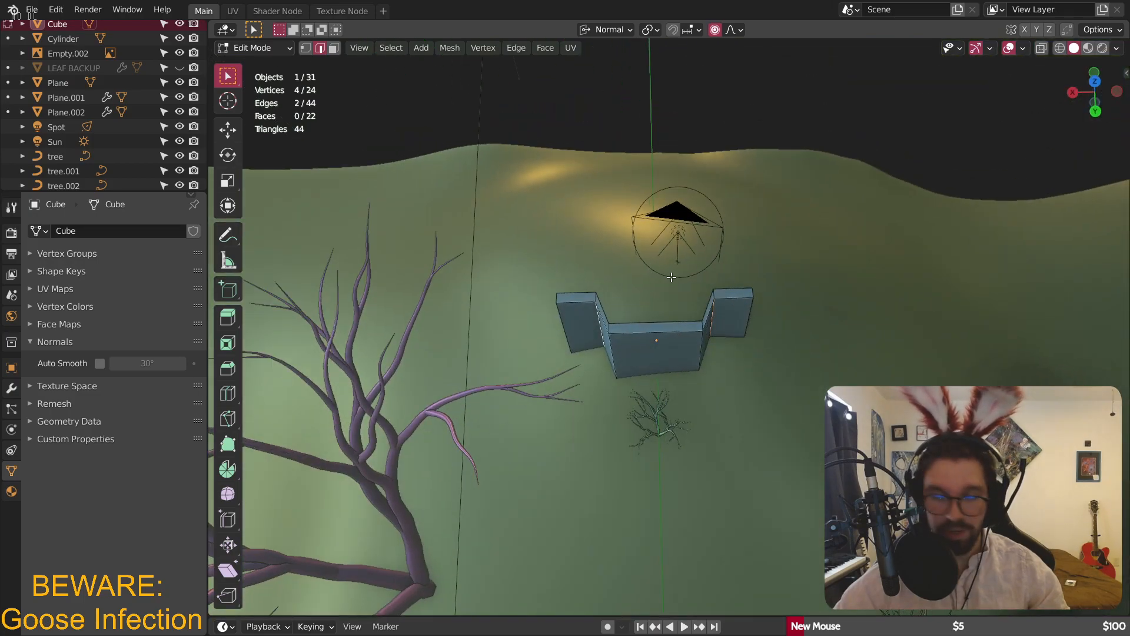
key(s)
key(x)
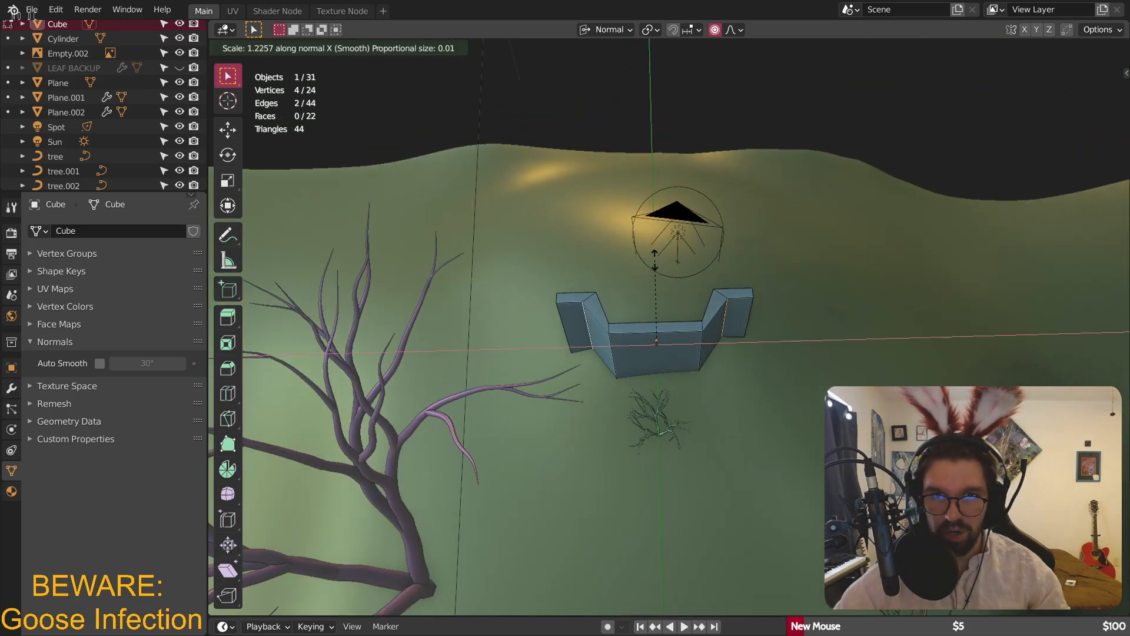
click(652, 265)
- Show the slab's modifier properties and examine its folded shape in Object Mode
middle_drag(651, 265, 535, 325)
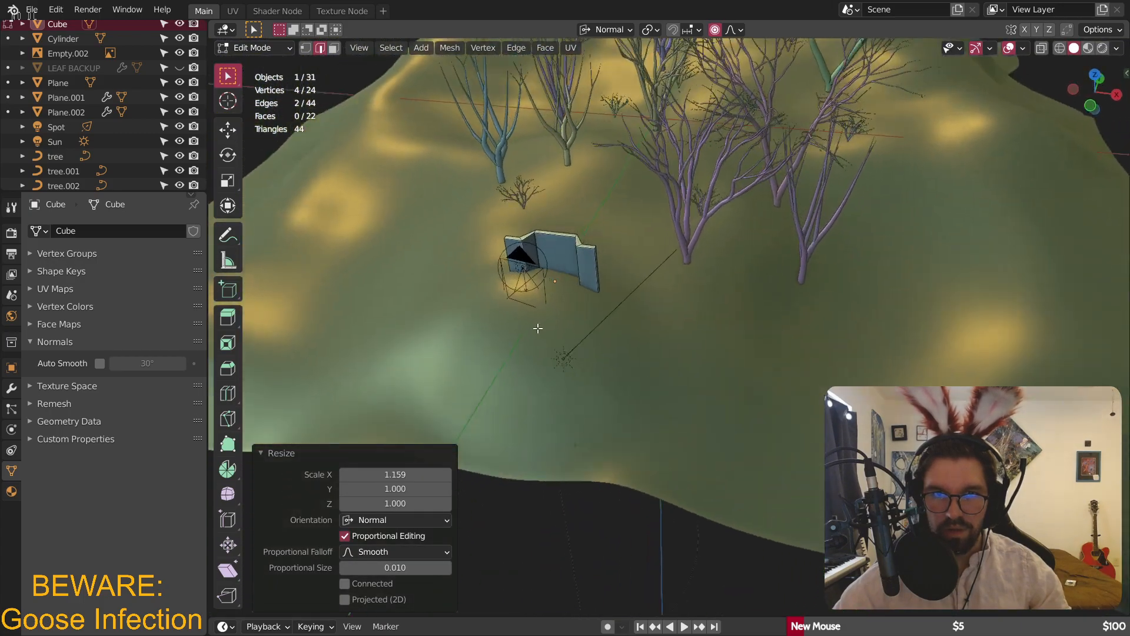
scroll(556, 248, up, 4)
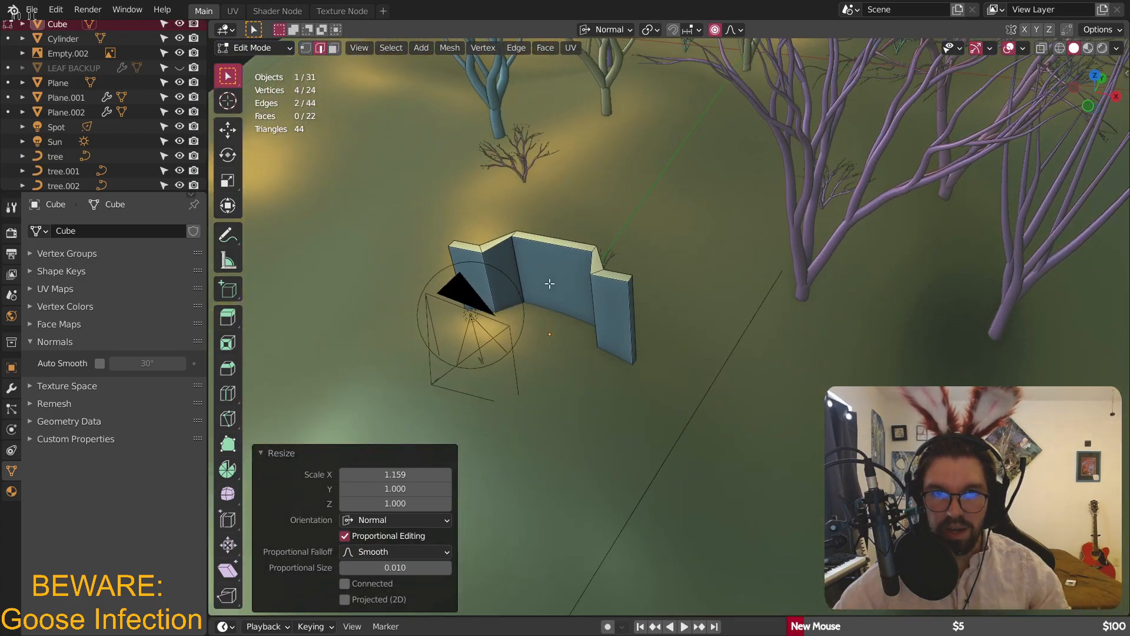
click(17, 387)
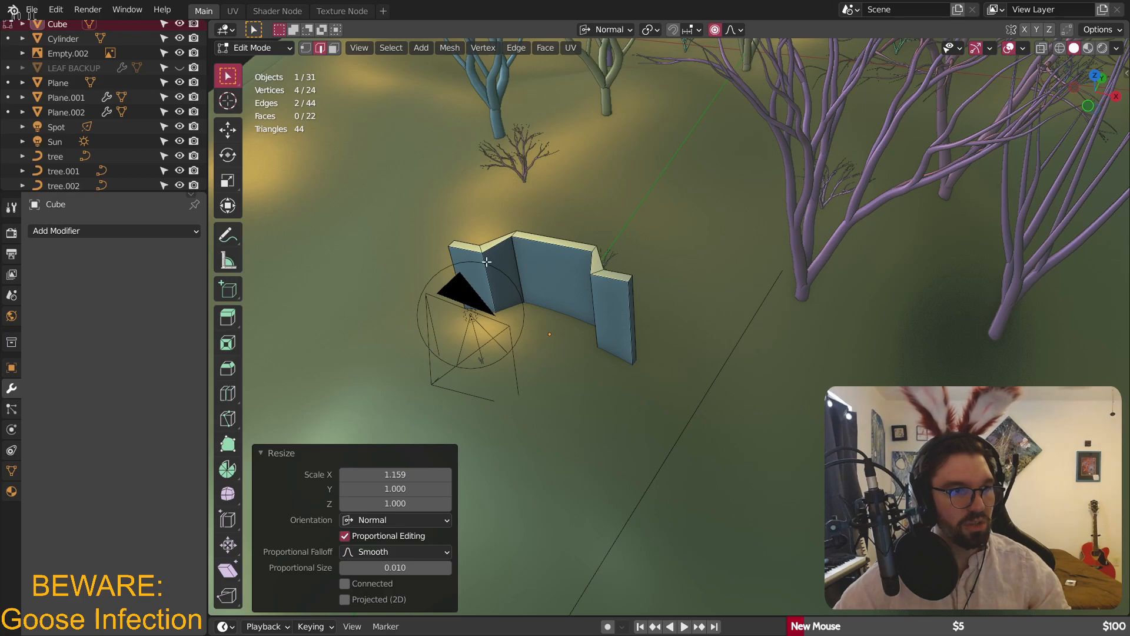
scroll(527, 224, down, 4)
middle_drag(542, 228, 514, 220)
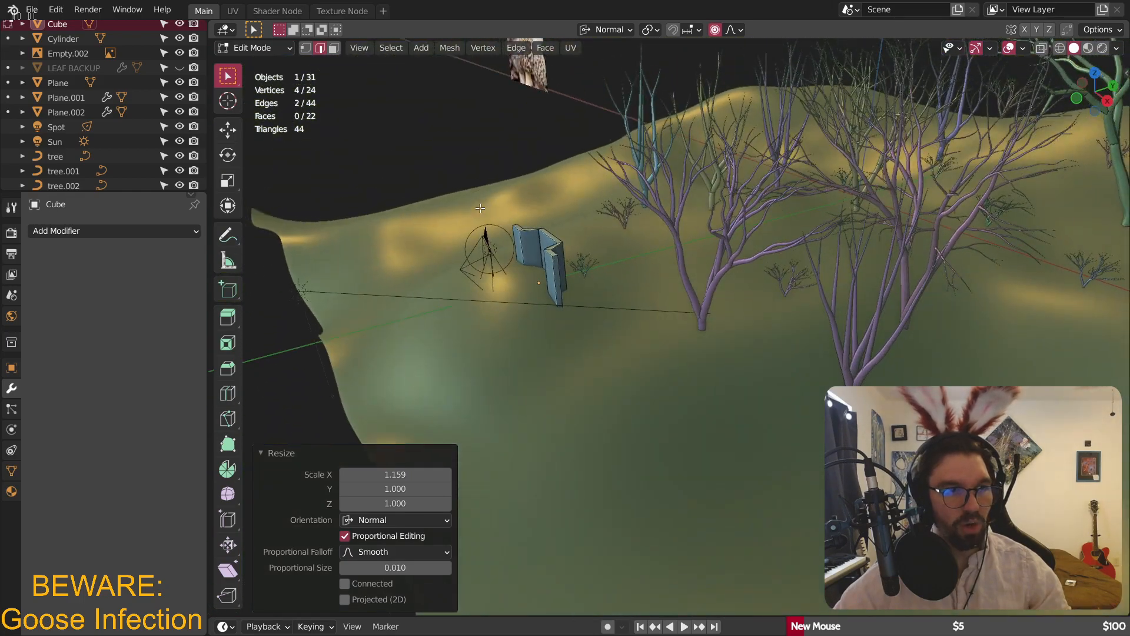
scroll(515, 219, up, 6)
click(275, 50)
click(271, 66)
middle_drag(681, 367, 628, 374)
click(729, 506)
click(623, 370)
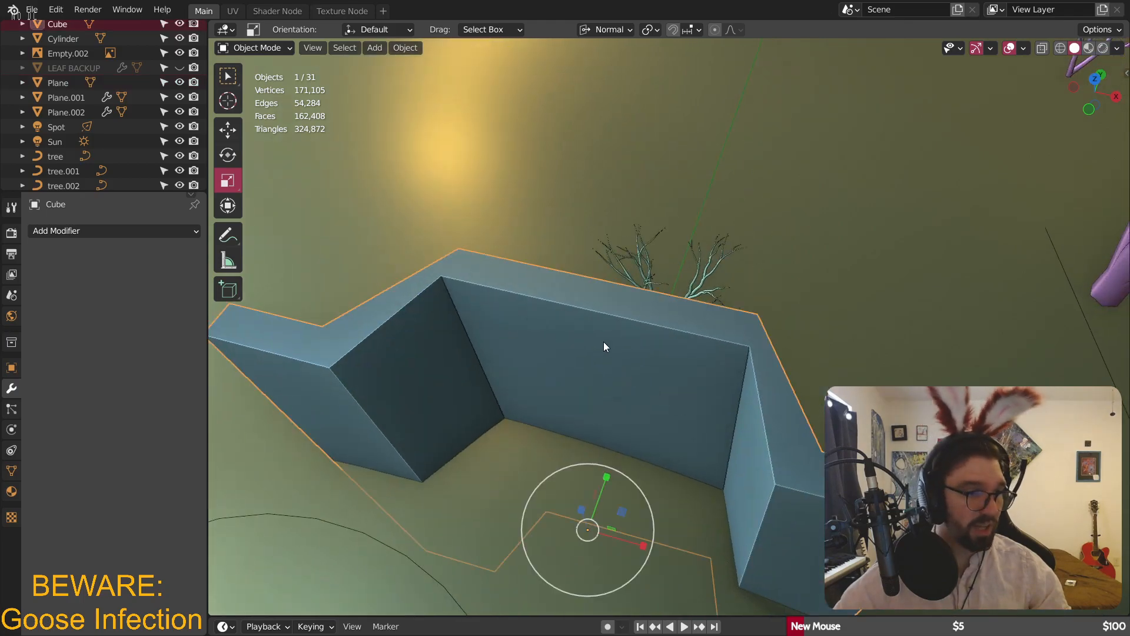
- In Edit Mode, select the recess's two inner vertical edges and scale them along X to about 0.81
click(278, 49)
click(264, 80)
click(490, 339)
shift+click(736, 392)
key(g)
key(x)
right_click(735, 355)
key(s)
key(x)
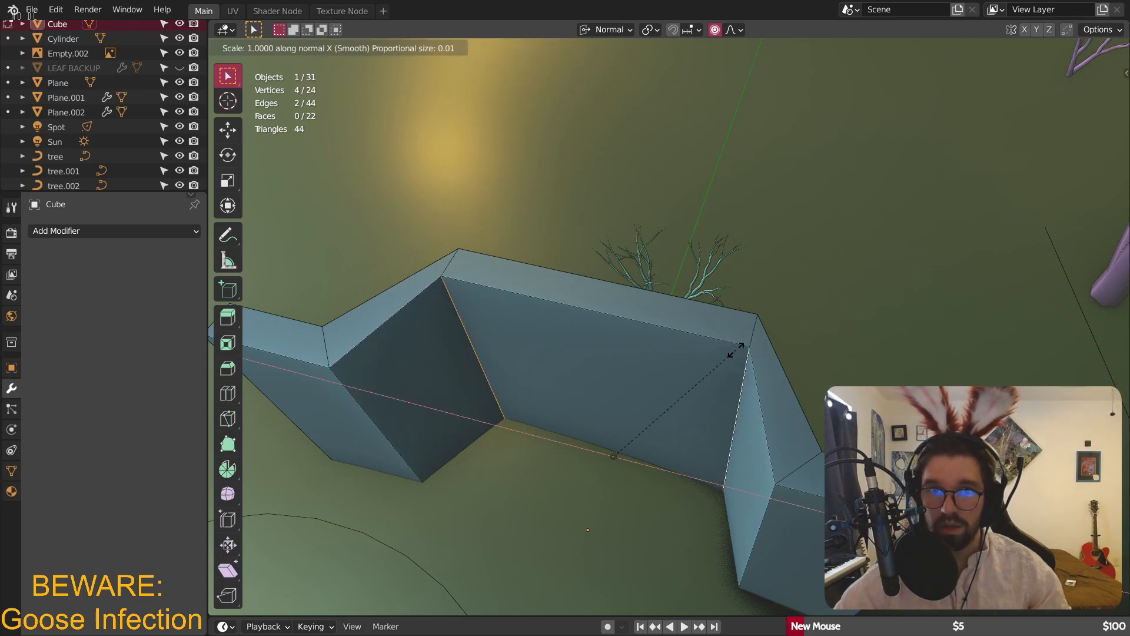
click(722, 382)
scroll(647, 315, down, 5)
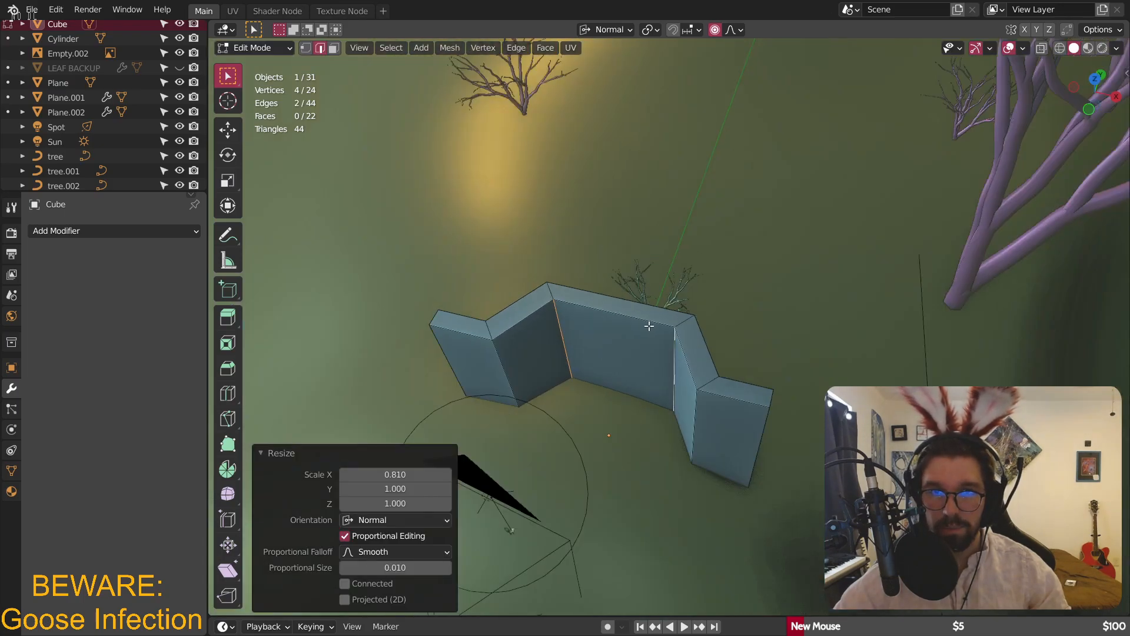
- In Object Mode, shrink the folded slab uniformly and stretch it along its local Z axis
click(263, 51)
click(253, 65)
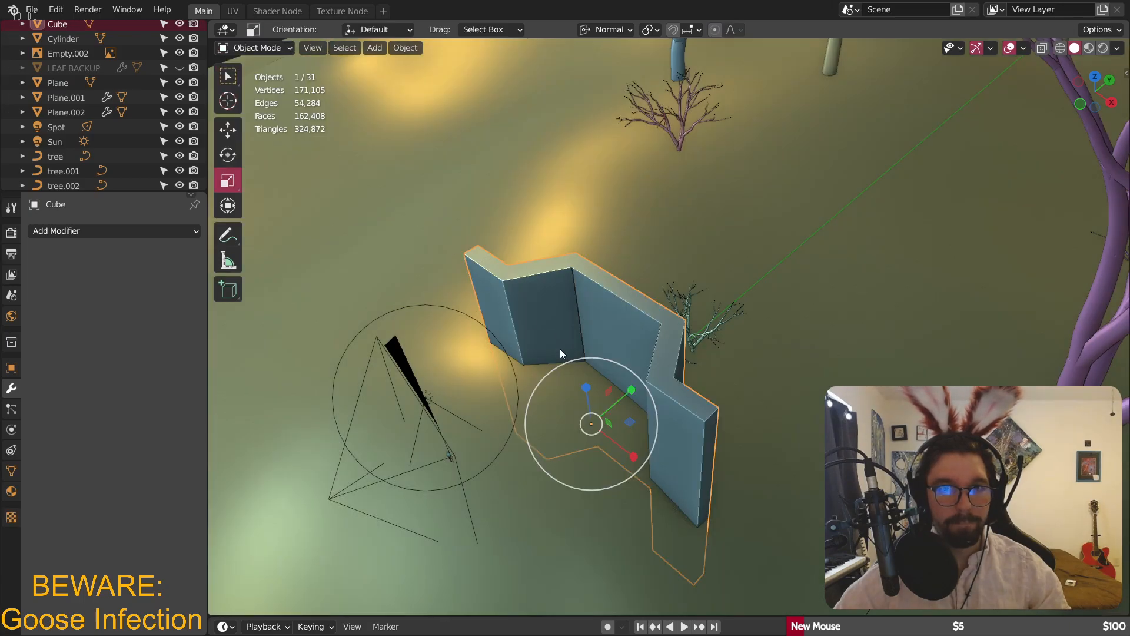
middle_drag(642, 308, 725, 288)
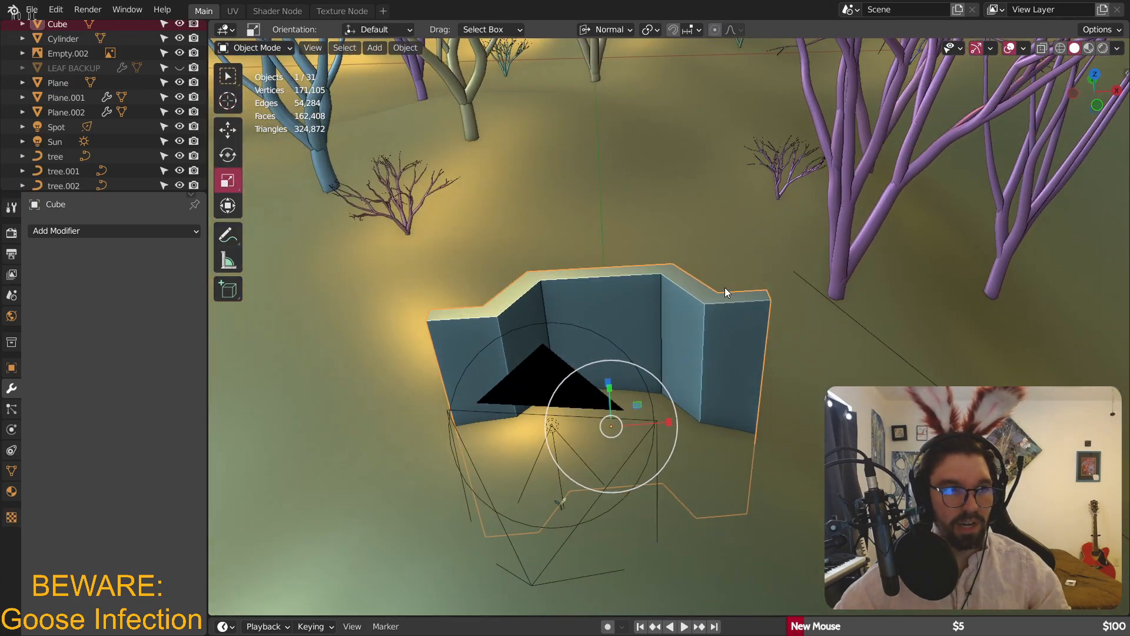
key(s)
click(739, 348)
middle_drag(740, 348, 581, 375)
key(s)
key(z)
key(z)
click(530, 227)
- Resize the folded piece uniformly in several passes and stretch it further along local Z into a narrow post
middle_drag(529, 226, 658, 368)
key(s)
click(664, 322)
middle_drag(663, 322, 573, 302)
key(s)
click(712, 276)
key(s)
click(617, 341)
key(s)
key(z)
key(z)
click(577, 153)
- Resize the narrow post uniformly once more and scale it along local Z to about 0.742
middle_drag(577, 153, 653, 318)
key(s)
click(609, 305)
key(s)
key(z)
key(z)
click(588, 323)
scroll(609, 305, up, 3)
scroll(609, 305, down, 6)
middle_drag(653, 318, 680, 383)
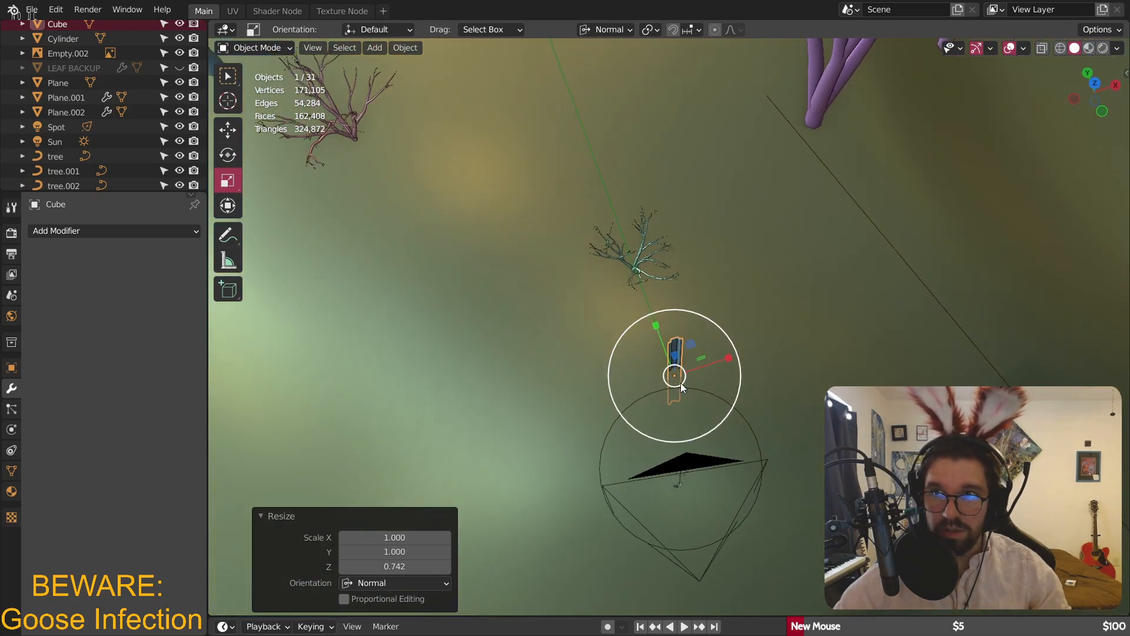
- From the top view, move the post about -0.97 m along X and 1.06 m along Y, beside the small bush
click(1098, 86)
key(g)
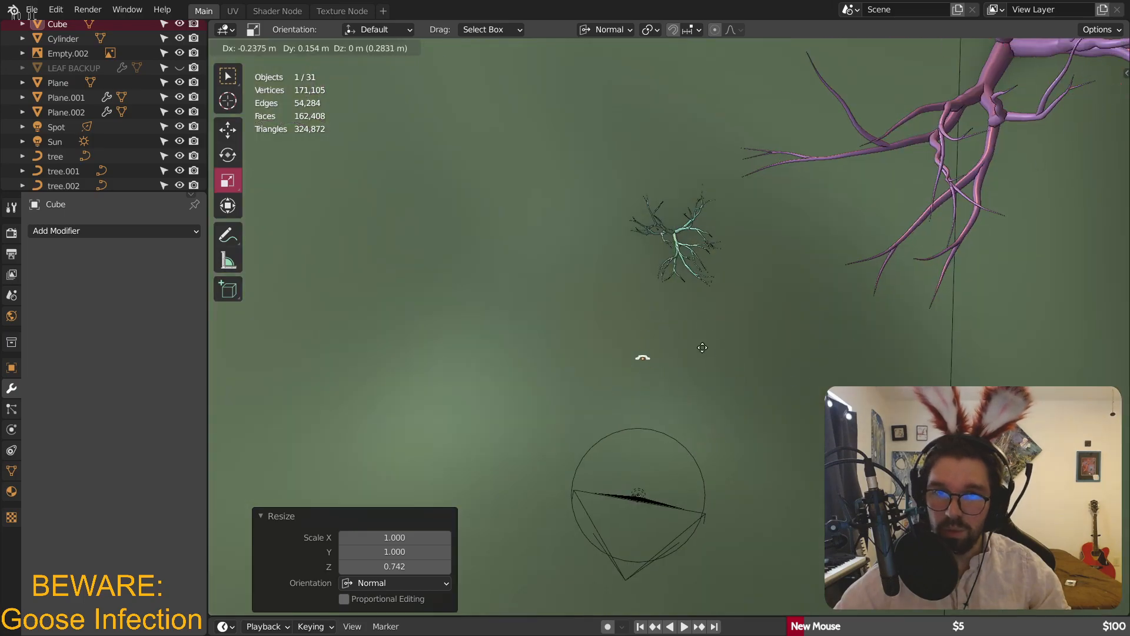
click(606, 318)
middle_drag(606, 318, 633, 278)
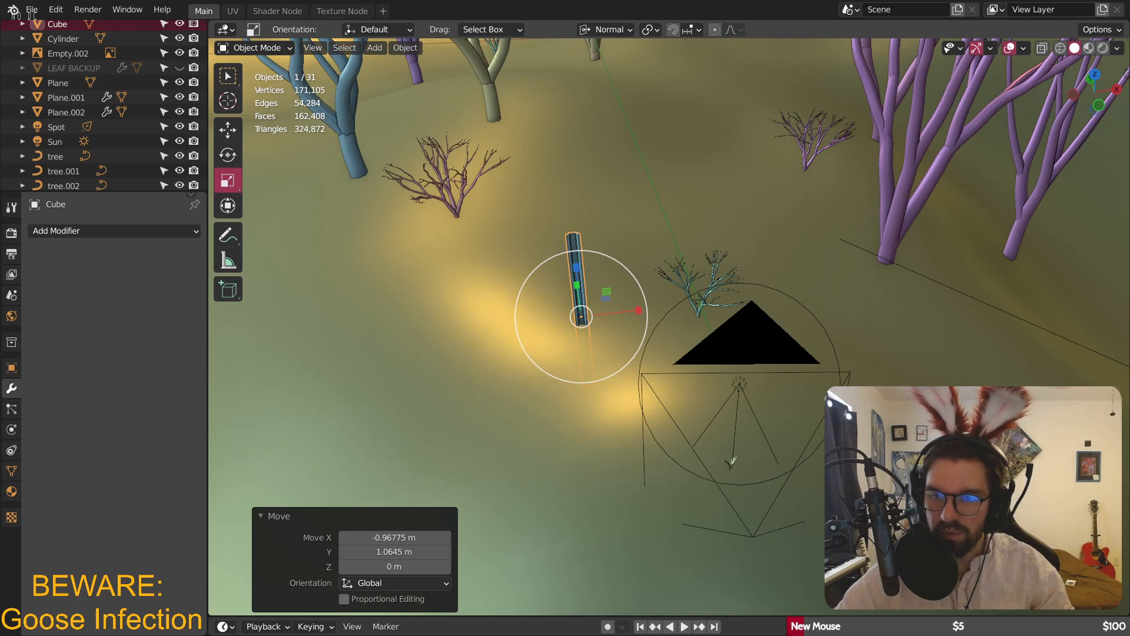
- Raise the post about 0.67 m along its local Z, and lower it about 0.08 m so its base sits in the ground
middle_drag(765, 353, 264, 154)
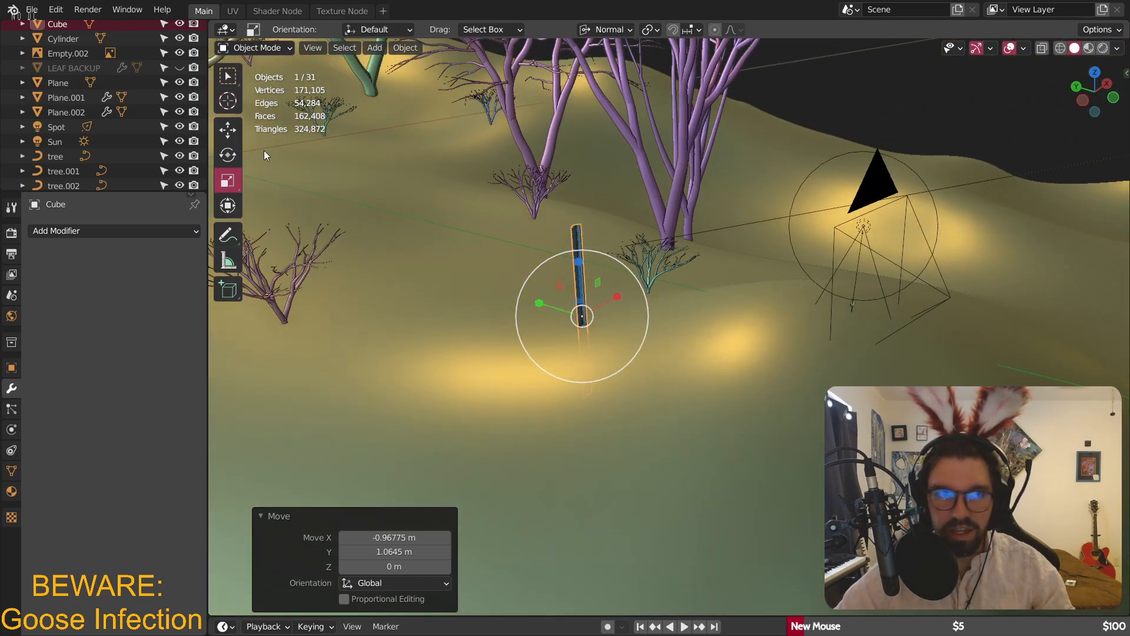
click(236, 136)
key(g)
key(z)
key(z)
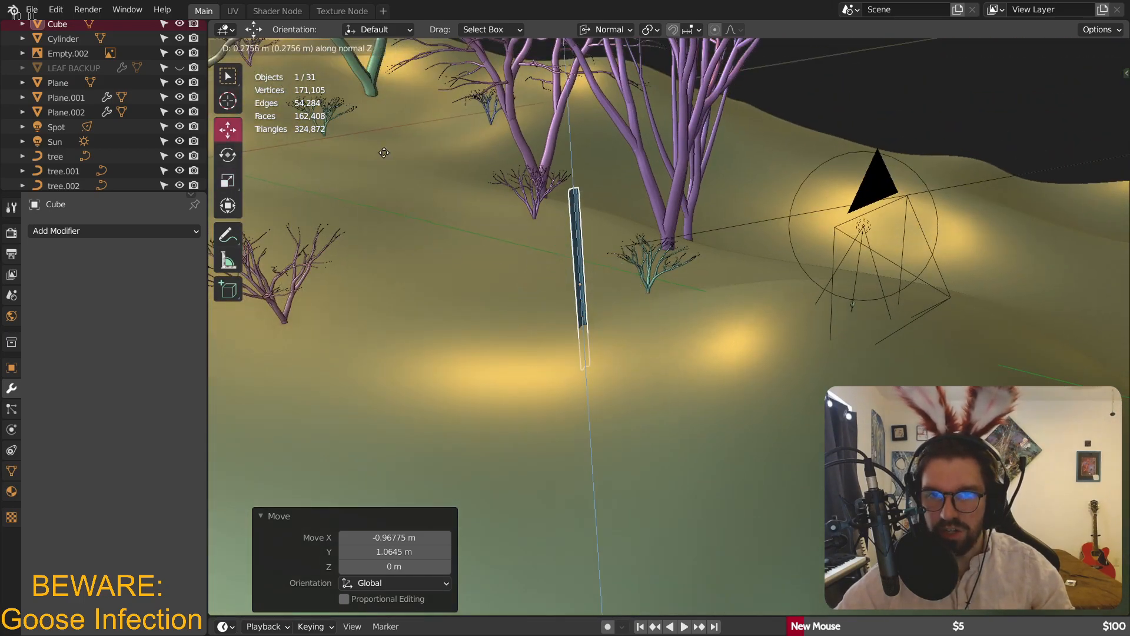
click(517, 161)
key(g)
key(z)
key(z)
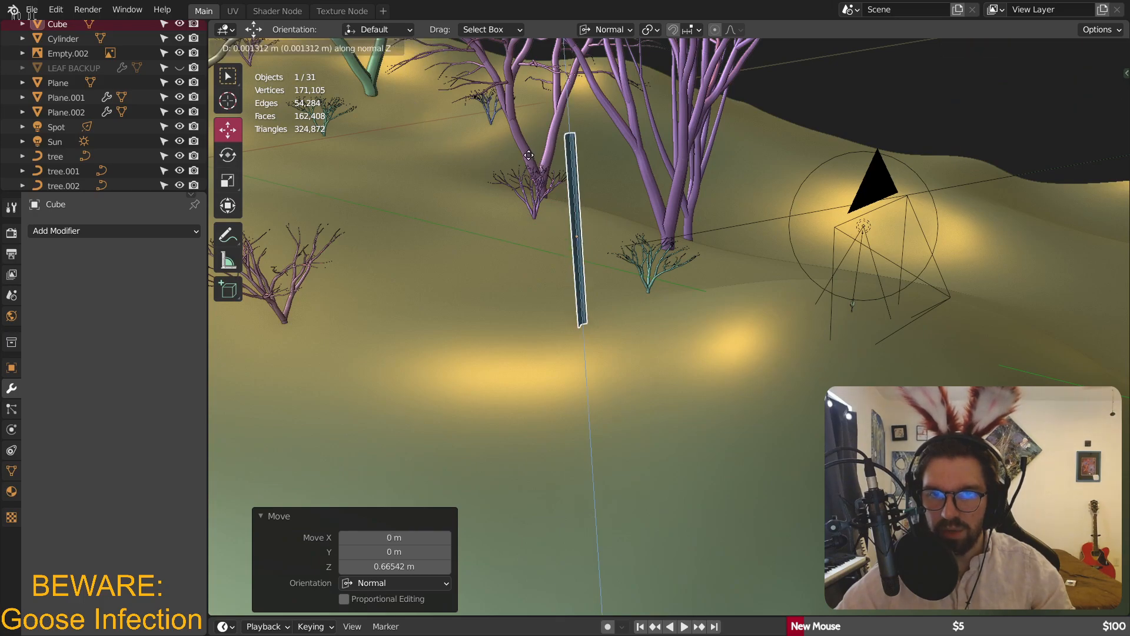
click(530, 175)
- Check the post through the camera, then tilt it sideways and twist it around its own length
middle_drag(530, 176, 677, 273)
key(KP_0)
scroll(602, 237, down, 10)
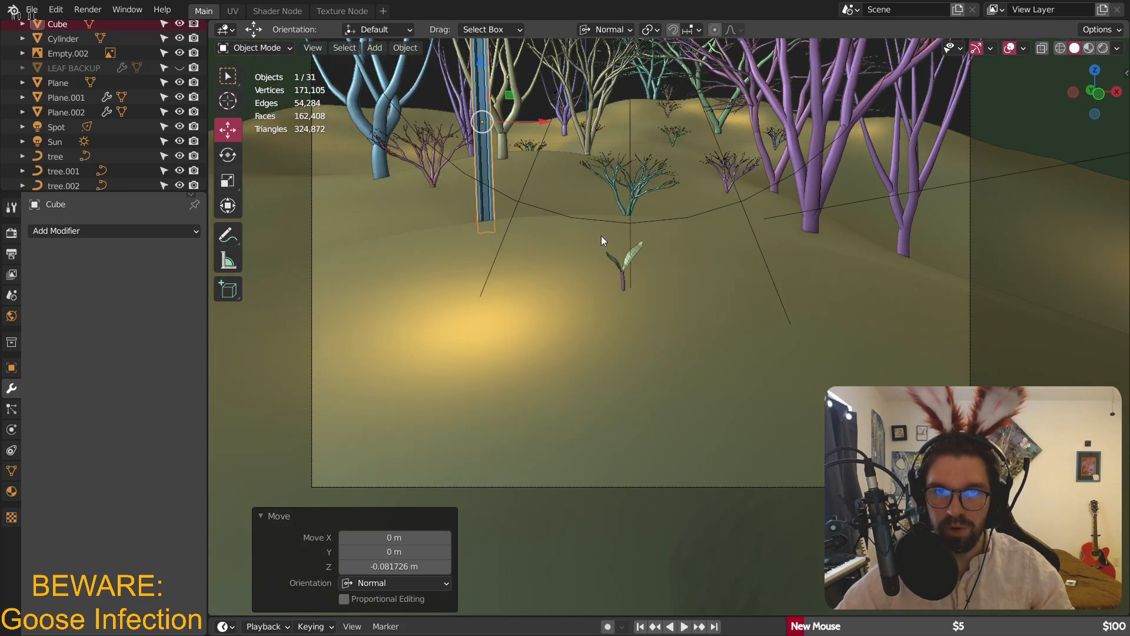
shift+middle_drag(601, 236, 616, 296)
scroll(590, 250, up, 6)
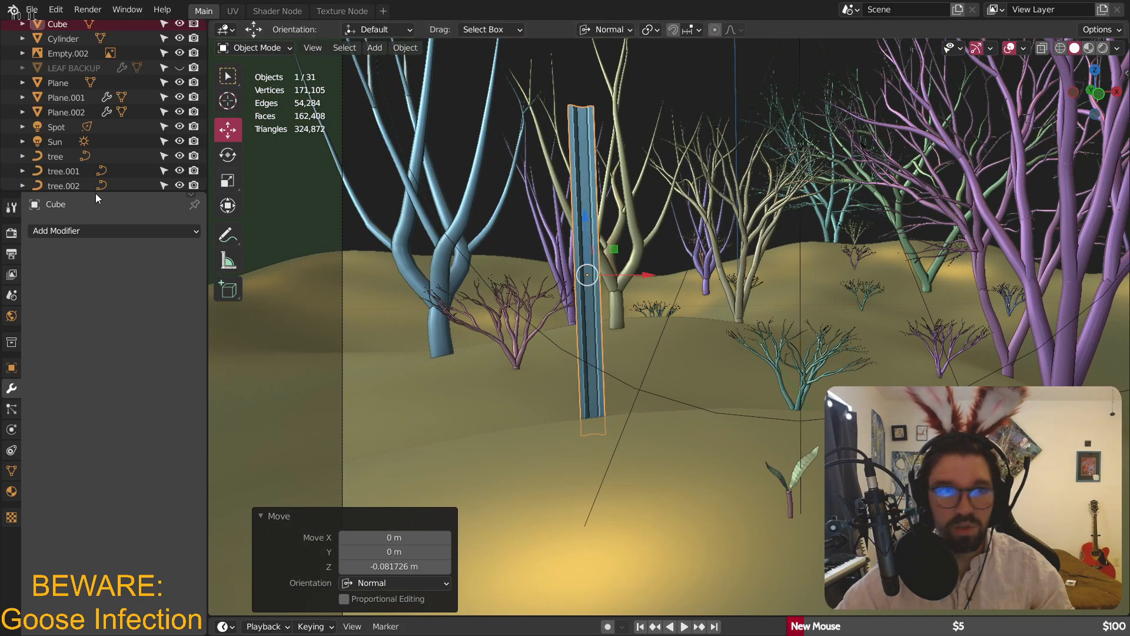
click(236, 158)
drag(557, 227, 620, 243)
middle_drag(620, 243, 585, 310)
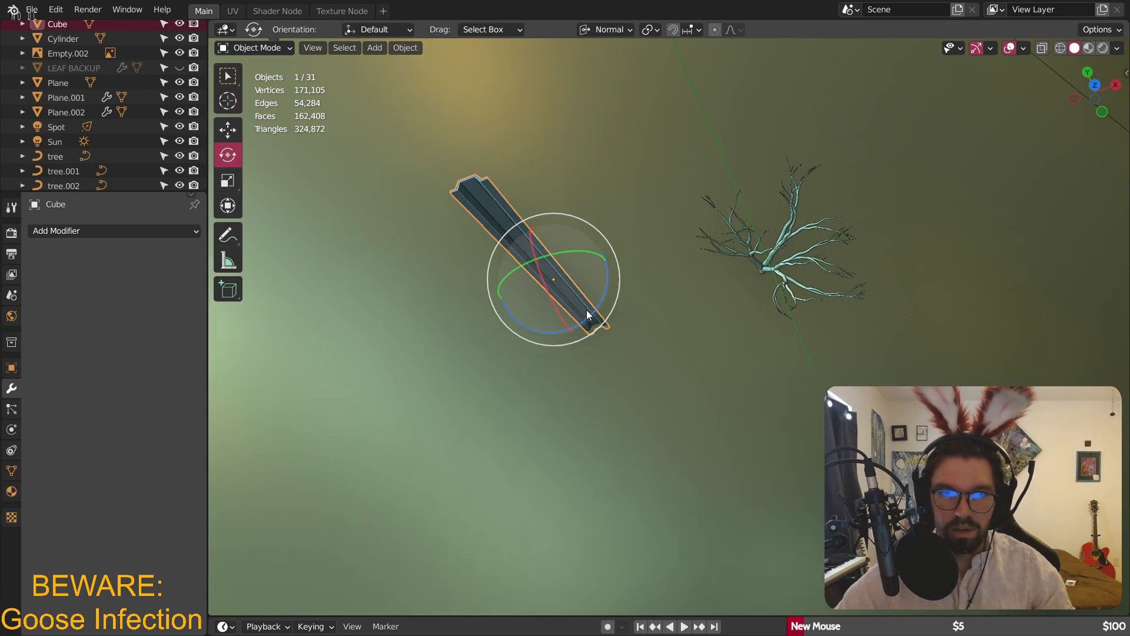
drag(584, 320, 624, 306)
middle_drag(658, 295, 481, 200)
- Enter Edit Mode on the post and add a Subdivision Surface modifier with 2 viewport levels
click(254, 47)
click(259, 78)
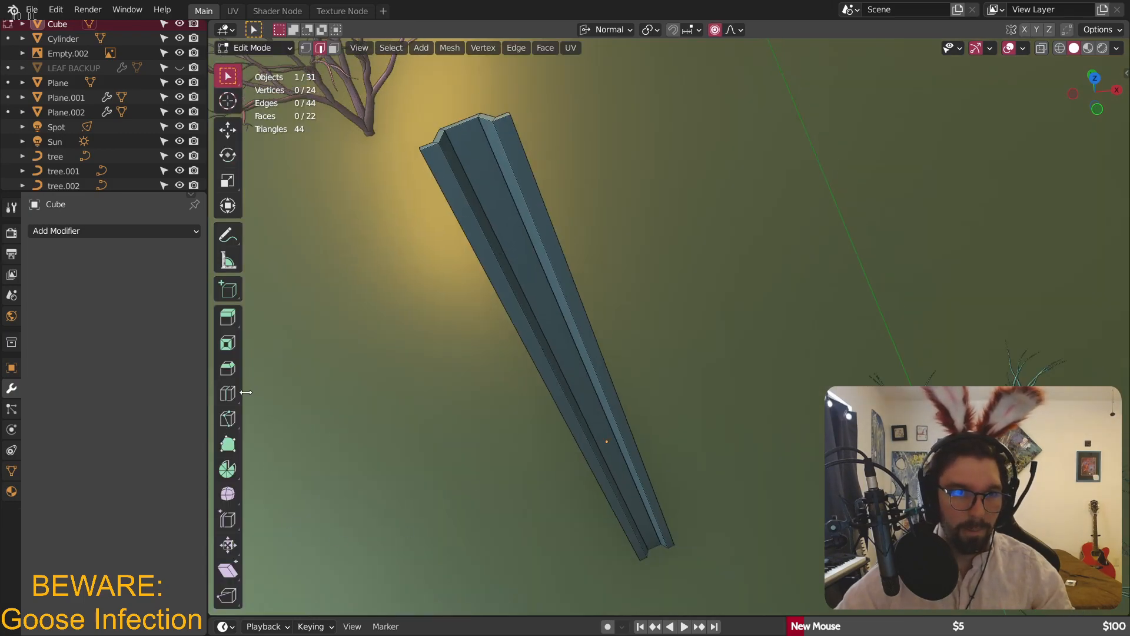
click(69, 231)
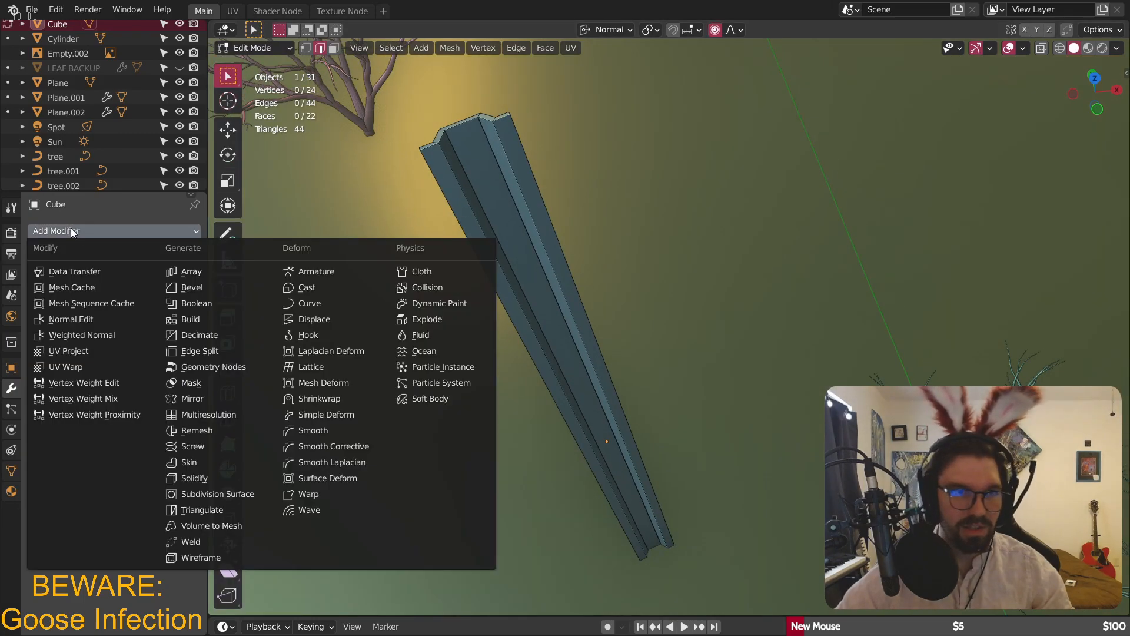
click(246, 494)
click(179, 296)
- Select the five faces on the post's top end and set their edge crease to 1
shift+middle_drag(518, 112, 580, 254)
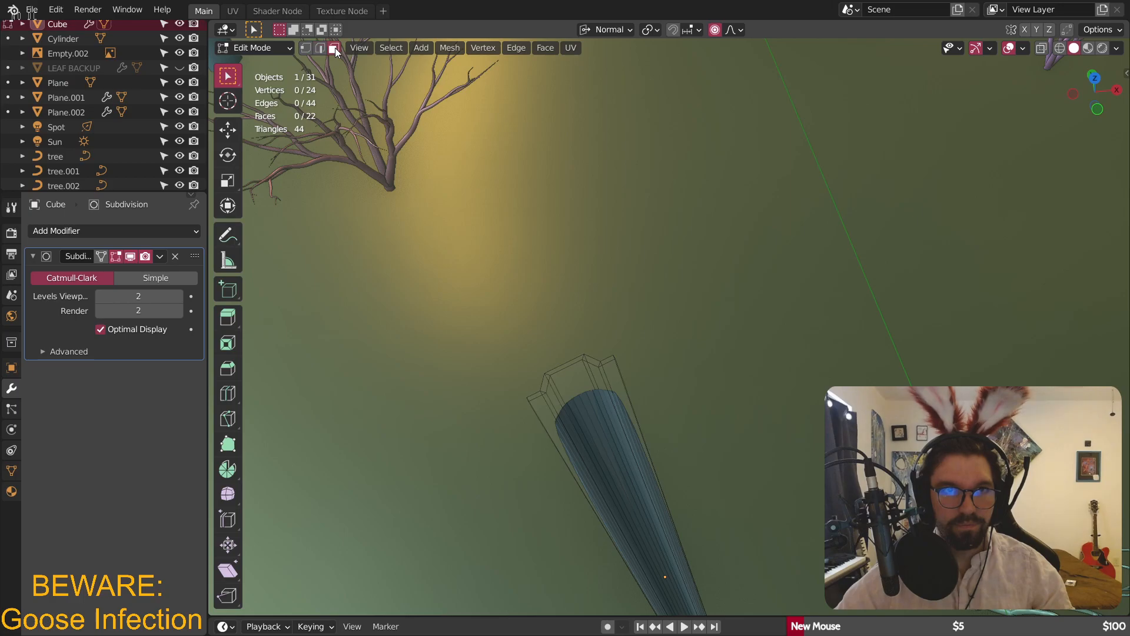
scroll(608, 364, up, 3)
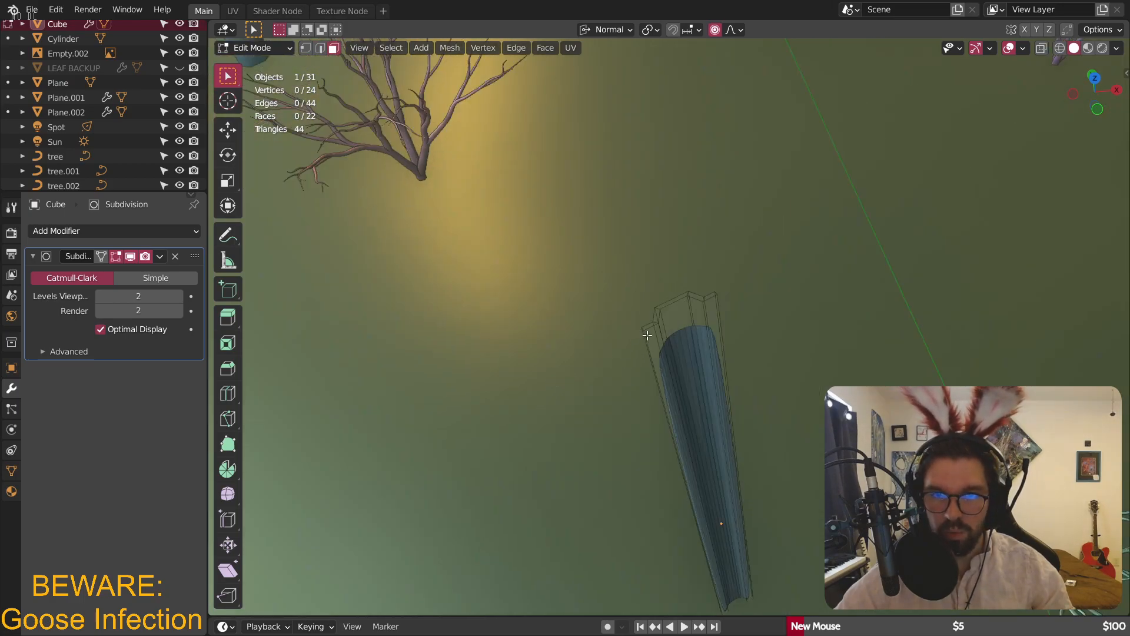
key(a)
click(655, 310)
shift+click(669, 294)
shift+click(706, 264)
shift+click(764, 248)
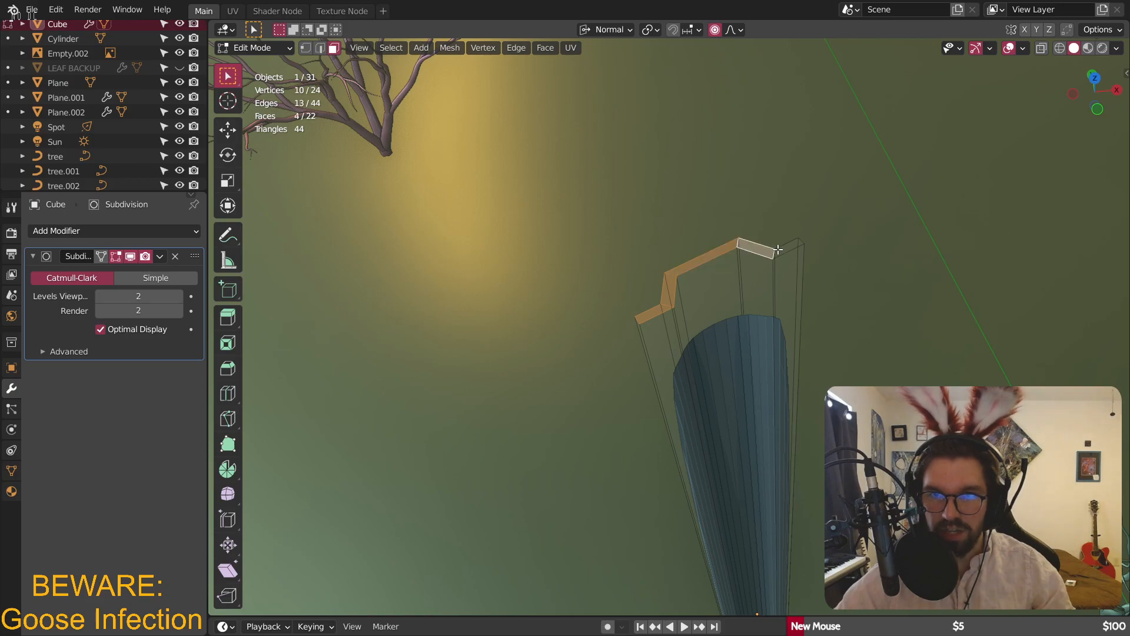
shift+click(789, 247)
key(shift+e)
click(856, 177)
- Select the five faces on the post's bottom end and set their edge crease to 1
middle_drag(719, 297, 636, 302)
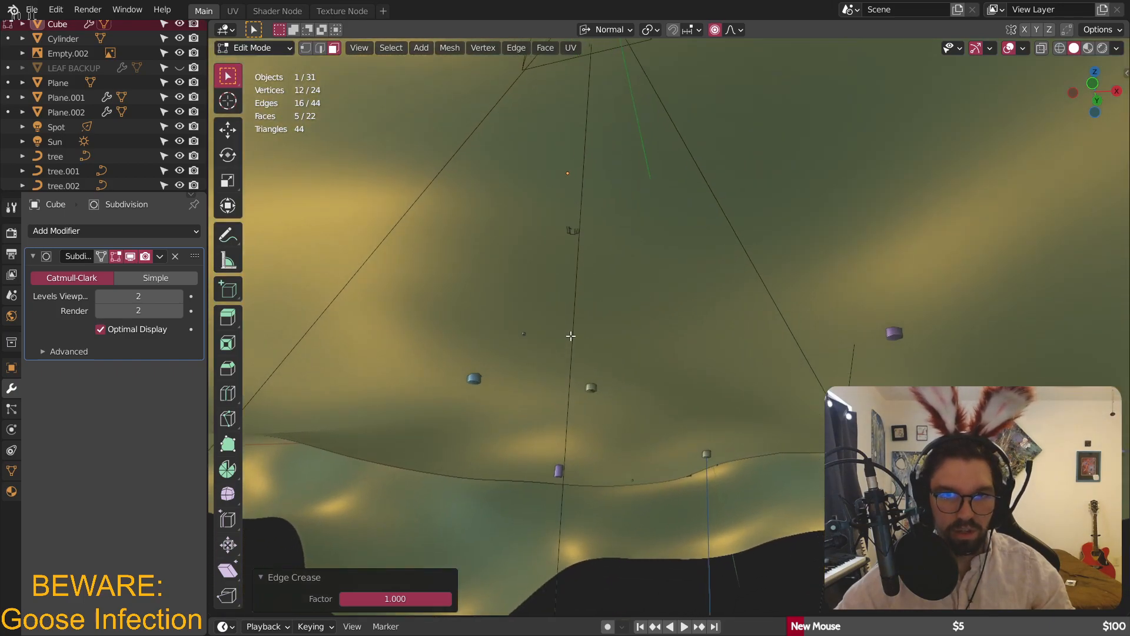
middle_drag(613, 136, 611, 229)
scroll(611, 229, up, 8)
click(553, 233)
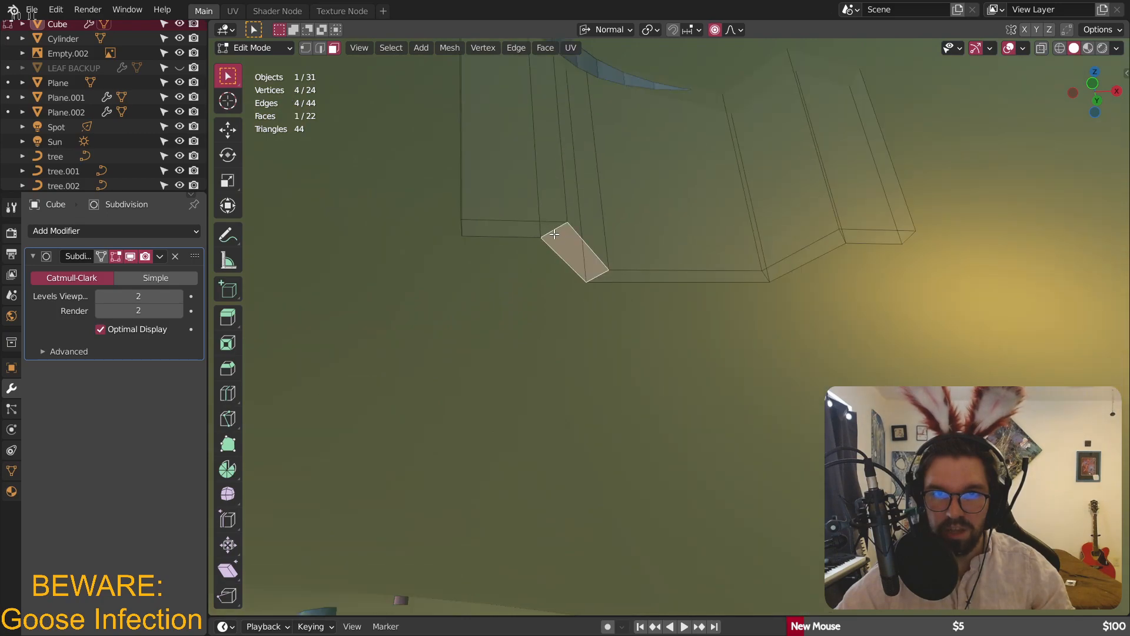
shift+click(535, 227)
shift+click(796, 265)
shift+click(869, 236)
key(shift+e)
click(912, 103)
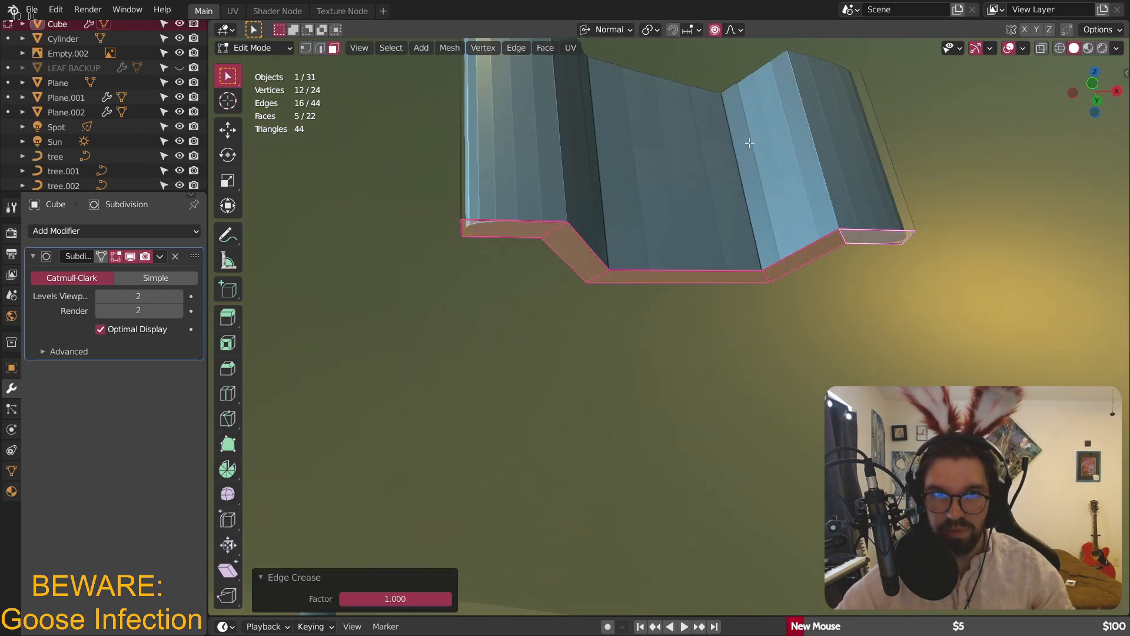
- Select the two long, narrow outer side faces of the post and adjust their edge crease
scroll(701, 169, down, 6)
middle_drag(698, 171, 443, 291)
click(371, 309)
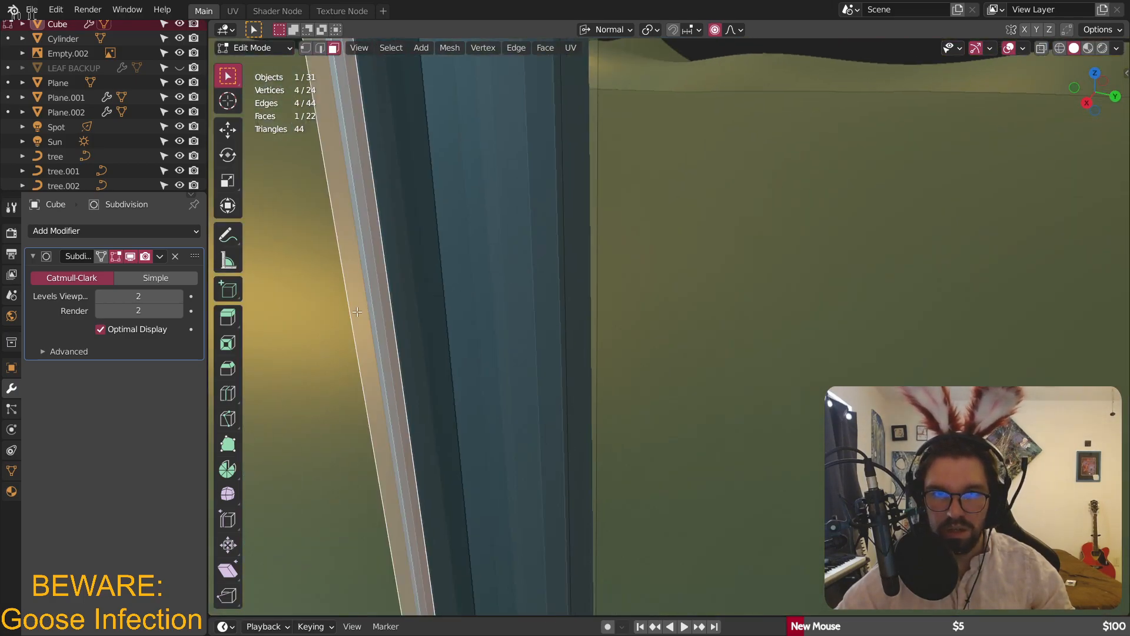
scroll(423, 392, down, 8)
scroll(472, 295, up, 10)
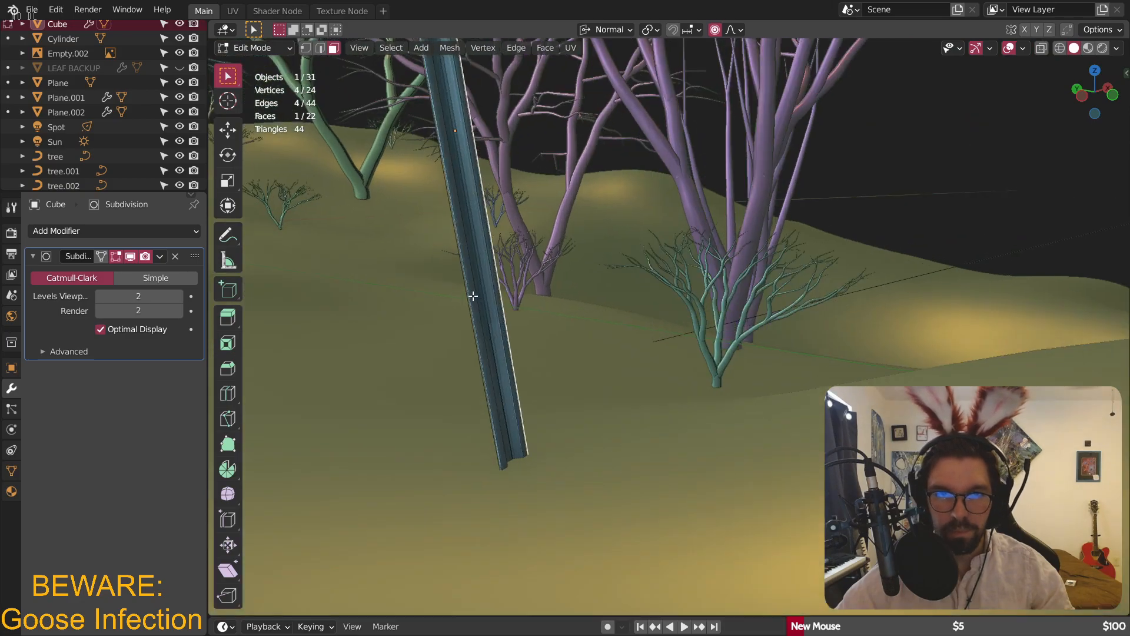
shift+click(468, 294)
key(shift+e)
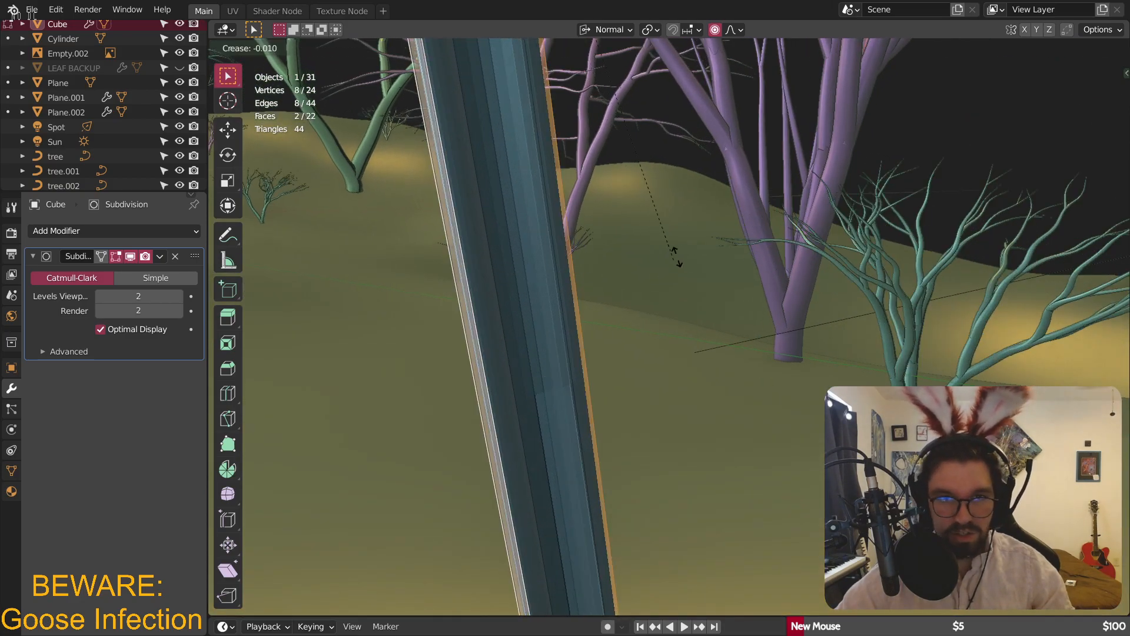
click(596, 252)
- Return to Object Mode, reselect the post and shade it smooth
click(264, 45)
click(270, 65)
middle_drag(508, 191, 467, 207)
click(467, 208)
right_click(468, 209)
click(467, 208)
right_click(517, 192)
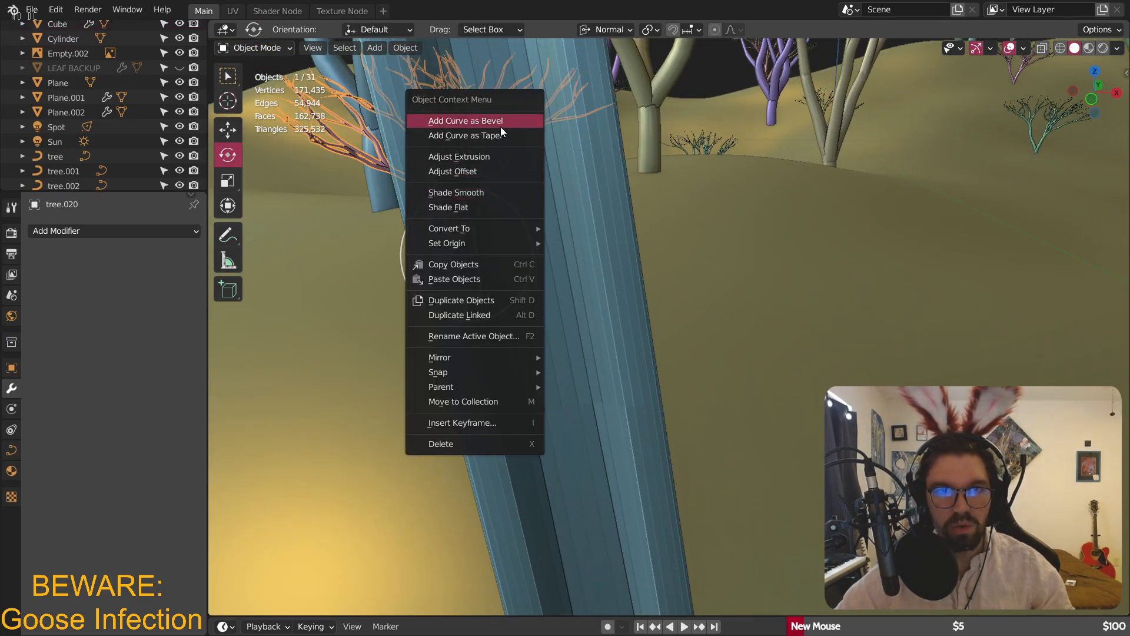
click(613, 323)
right_click(613, 323)
click(613, 324)
middle_drag(613, 324, 609, 221)
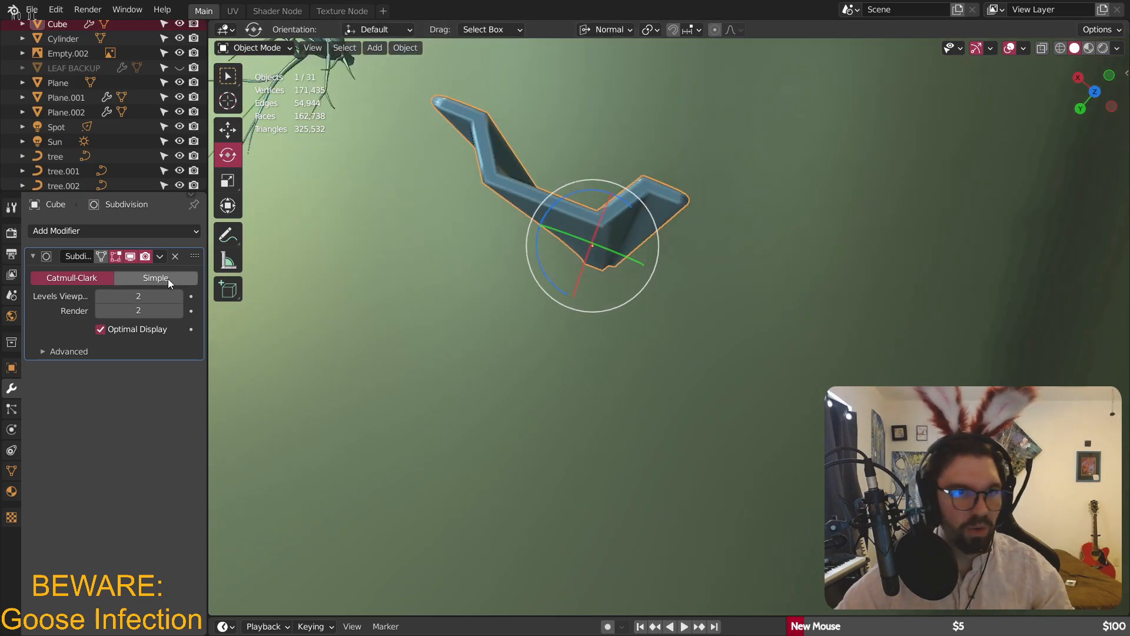
- Remove the Subdivision modifier from the post and leave the object in Object Mode
click(176, 256)
middle_drag(549, 171, 570, 224)
scroll(606, 262, up, 3)
click(257, 47)
click(263, 81)
middle_drag(571, 175, 603, 192)
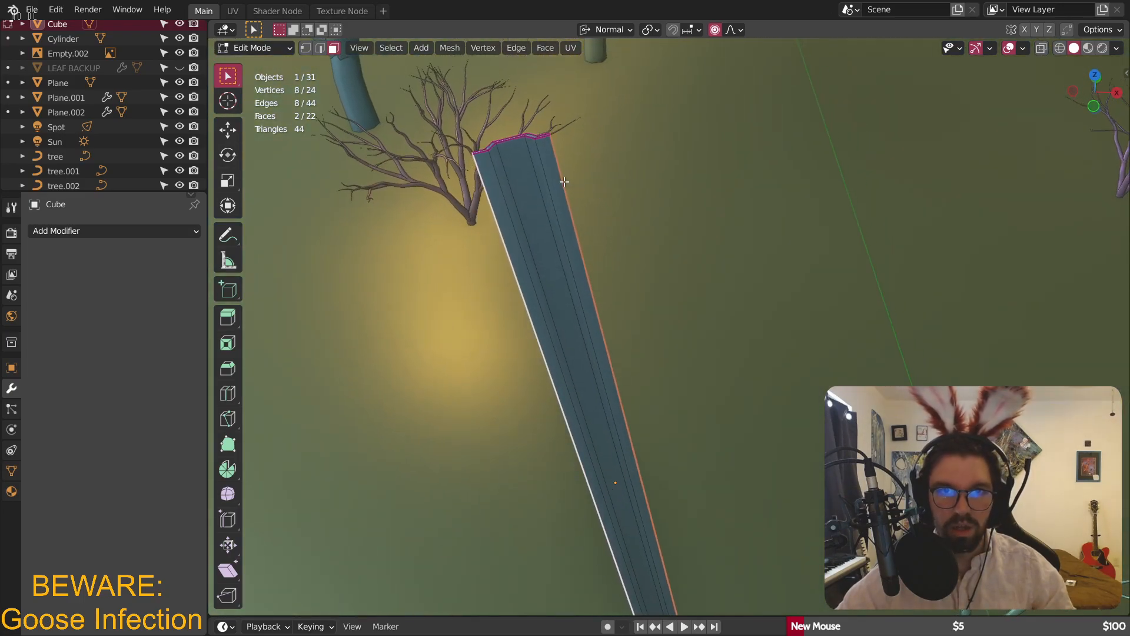
scroll(564, 182, down, 6)
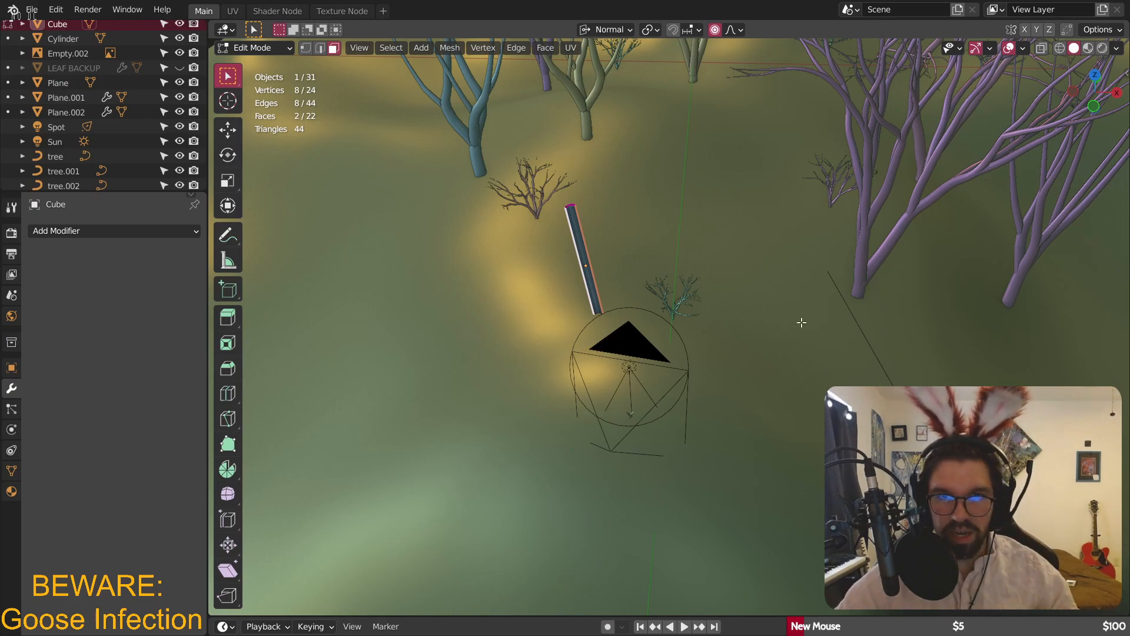
click(253, 48)
click(260, 63)
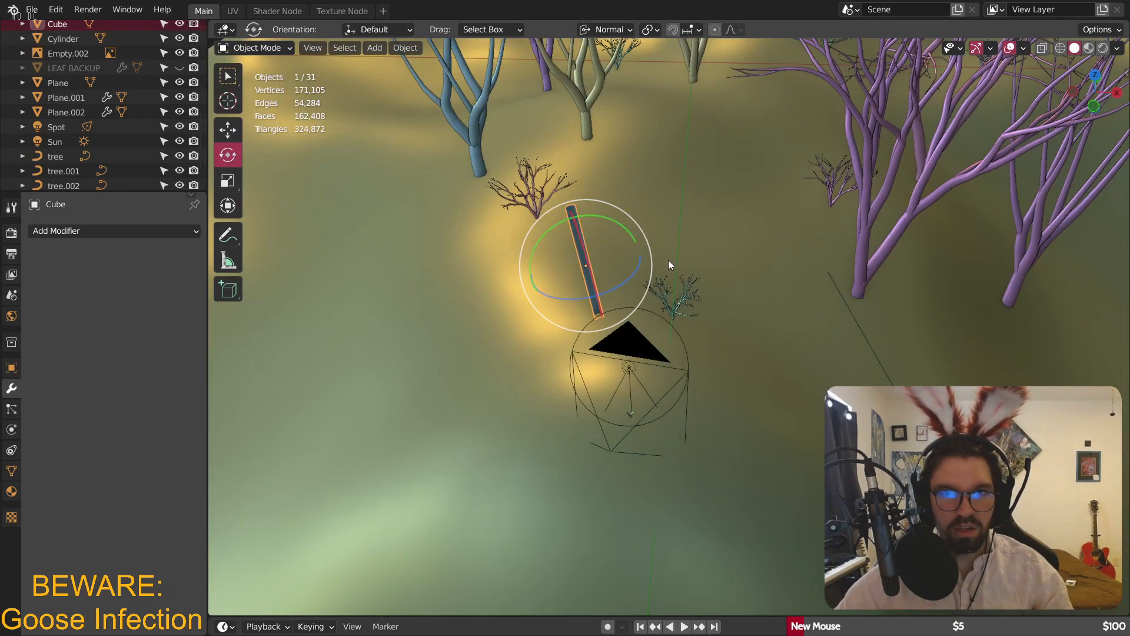
- Reset the post's rotation to 0° and its location to 0 m on all three axes
scroll(677, 263, up, 5)
click(12, 368)
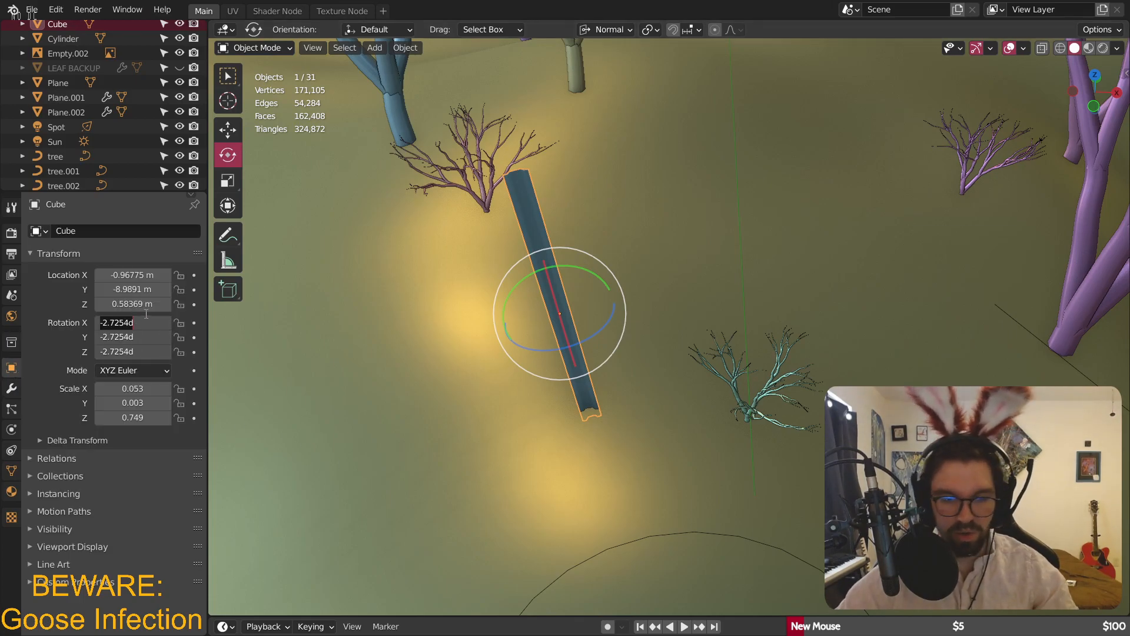
key(Return)
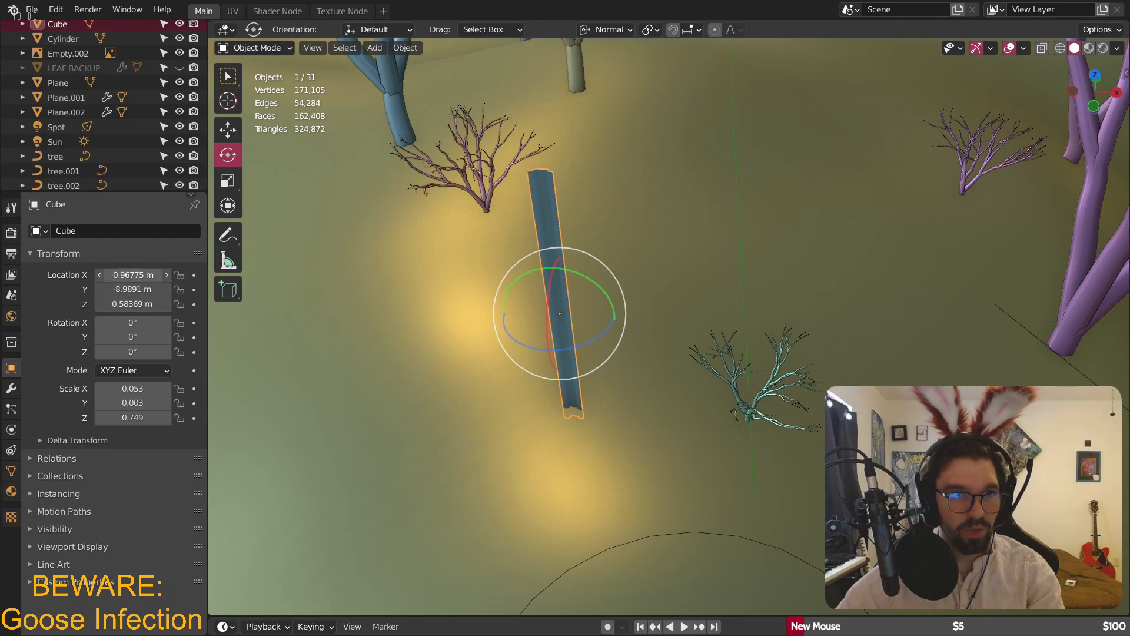
key(Return)
scroll(658, 222, down, 4)
shift+middle_drag(658, 221, 657, 333)
scroll(667, 249, up, 6)
middle_drag(666, 249, 354, 195)
scroll(111, 114, up, 2)
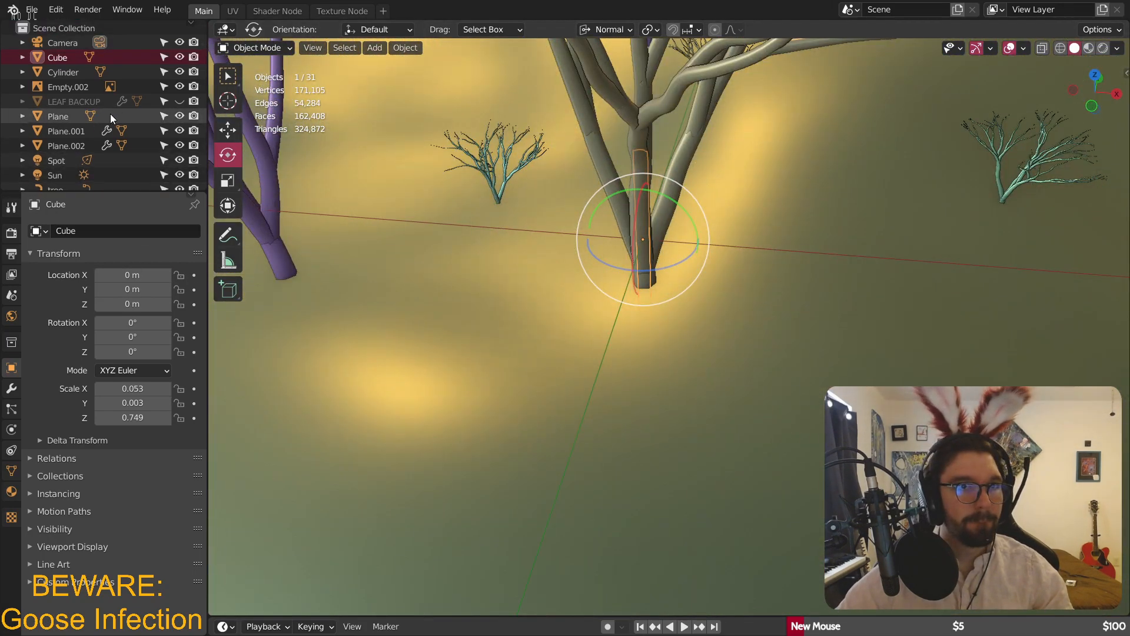
- Hide all scene objects except the post and camera, including every tree, and delete the LEAF BACKUP object
ctrl+click(179, 56)
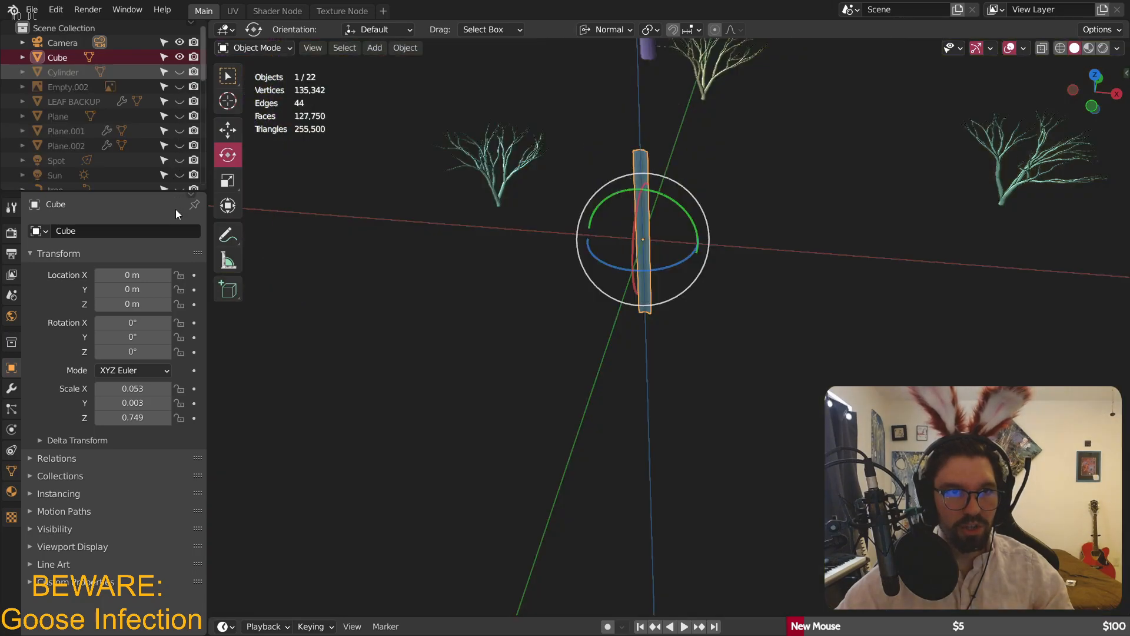
click(83, 102)
key(x)
scroll(97, 98, down, 5)
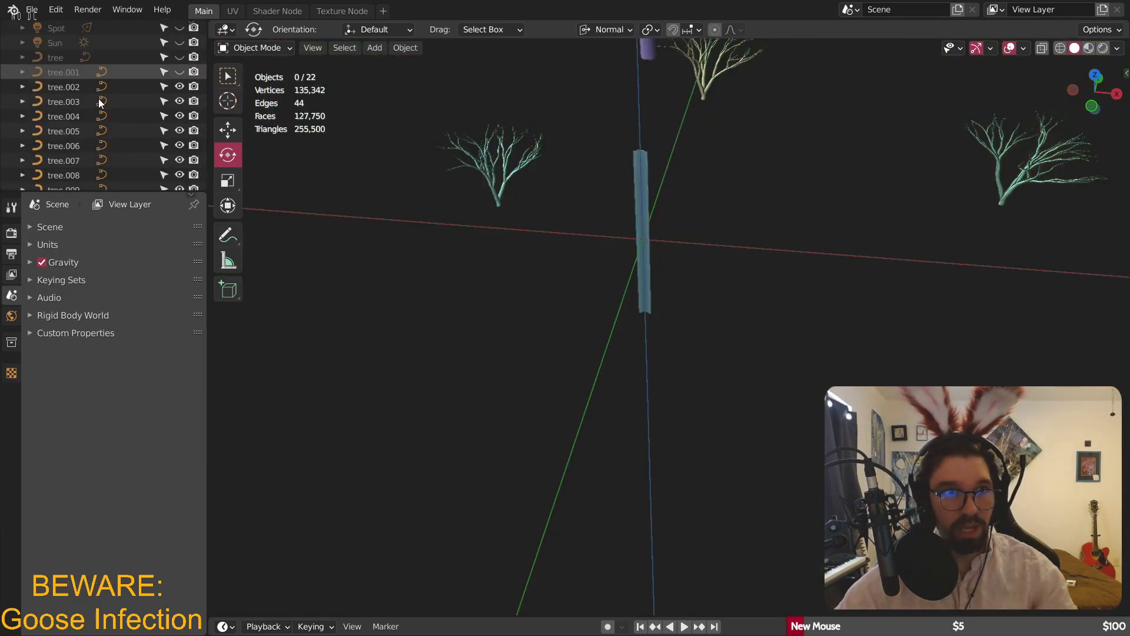
drag(182, 117, 180, 177)
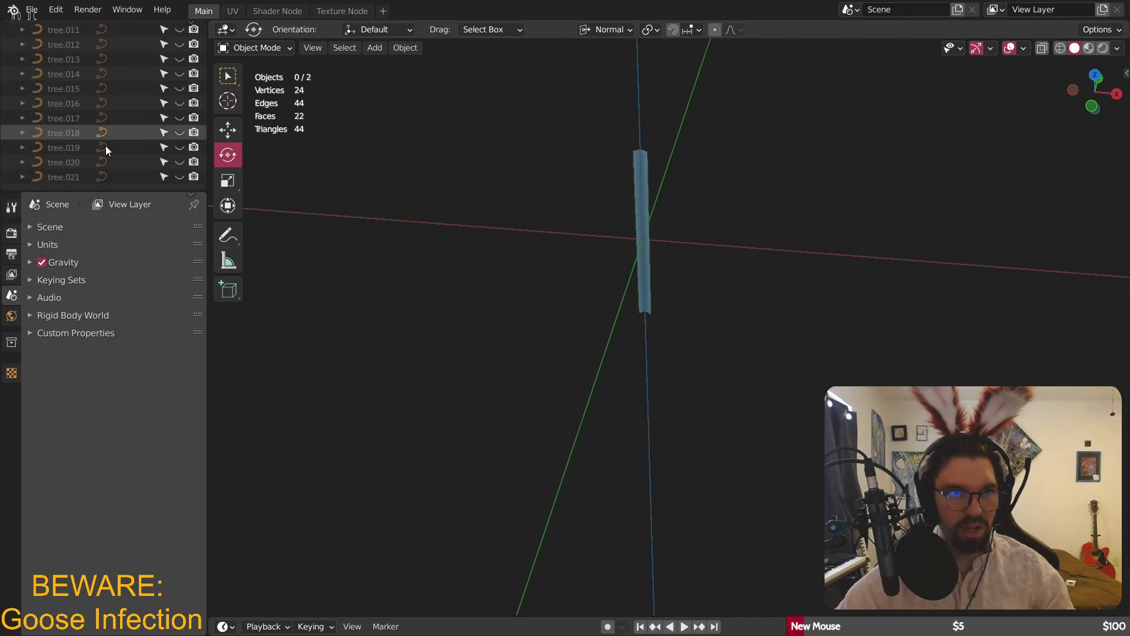
- Rename the new Collection 1 to Trees
scroll(100, 177, up, 10)
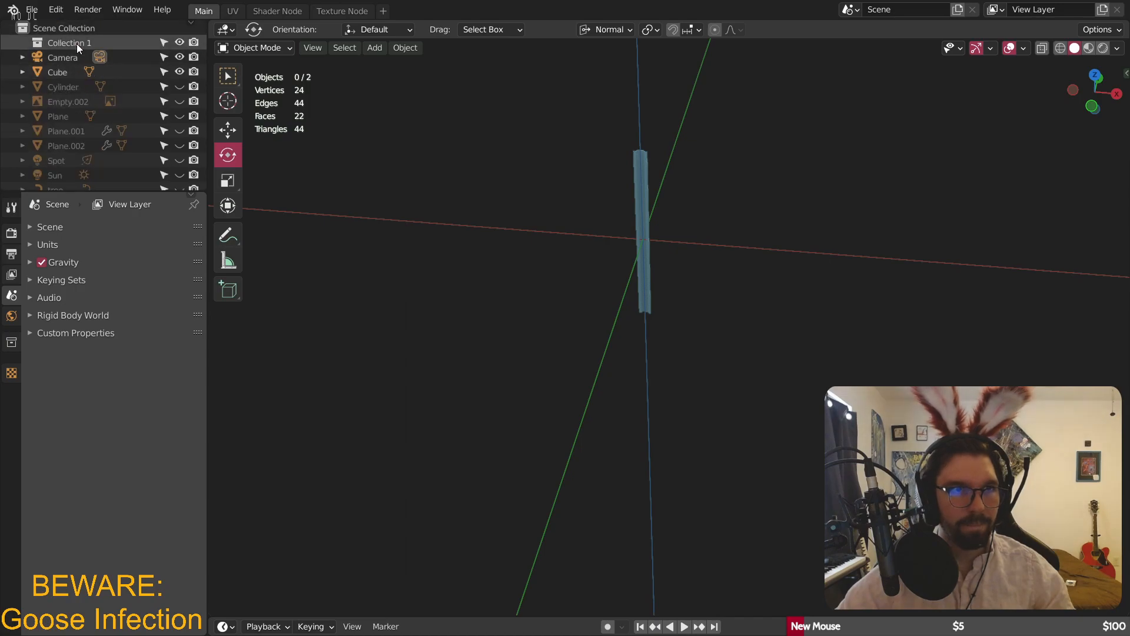
text(Trees)
key(Return)
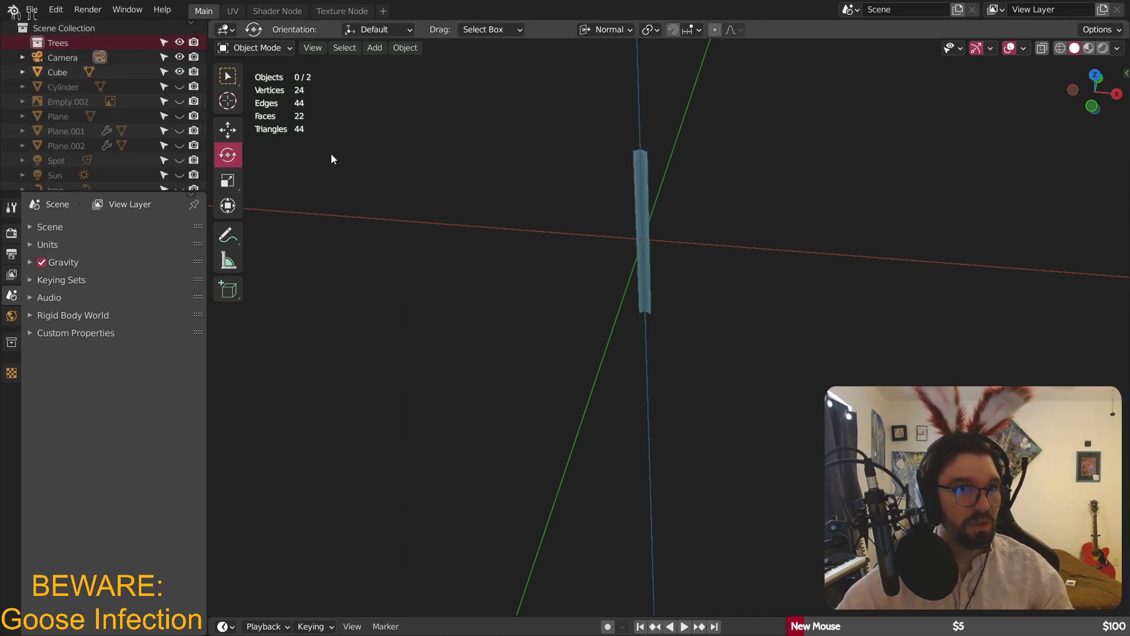
- Move all the tree objects into the Trees collection and collapse it in the outliner
scroll(161, 110, down, 4)
click(84, 95)
scroll(112, 124, down, 4)
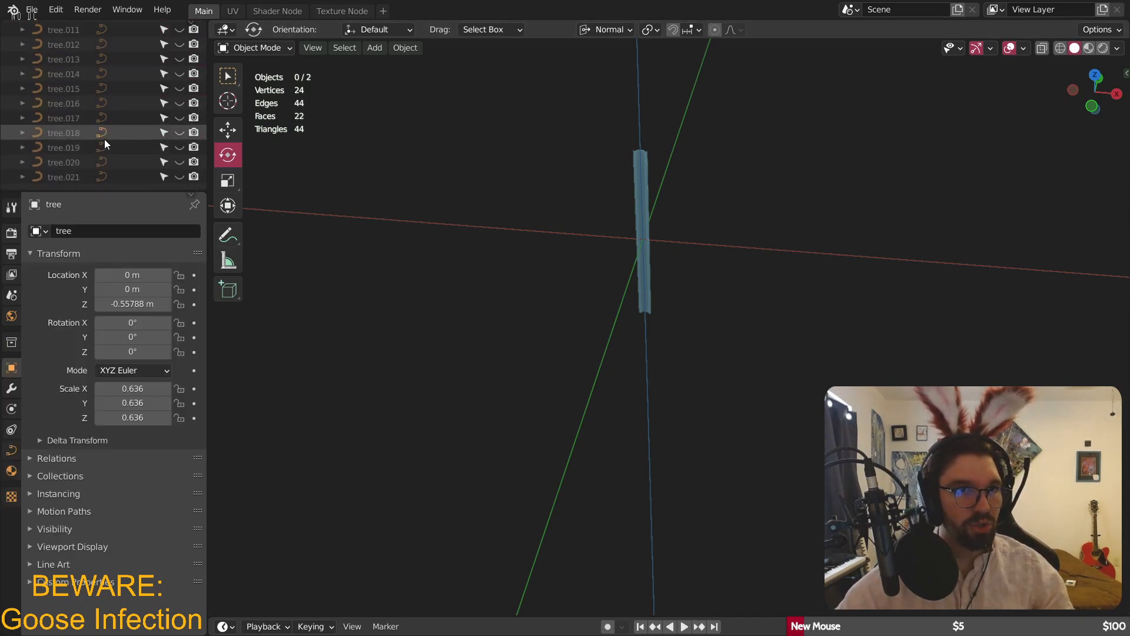
scroll(109, 141, up, 7)
scroll(88, 157, down, 2)
scroll(70, 154, up, 1)
drag(57, 164, 58, 44)
click(23, 43)
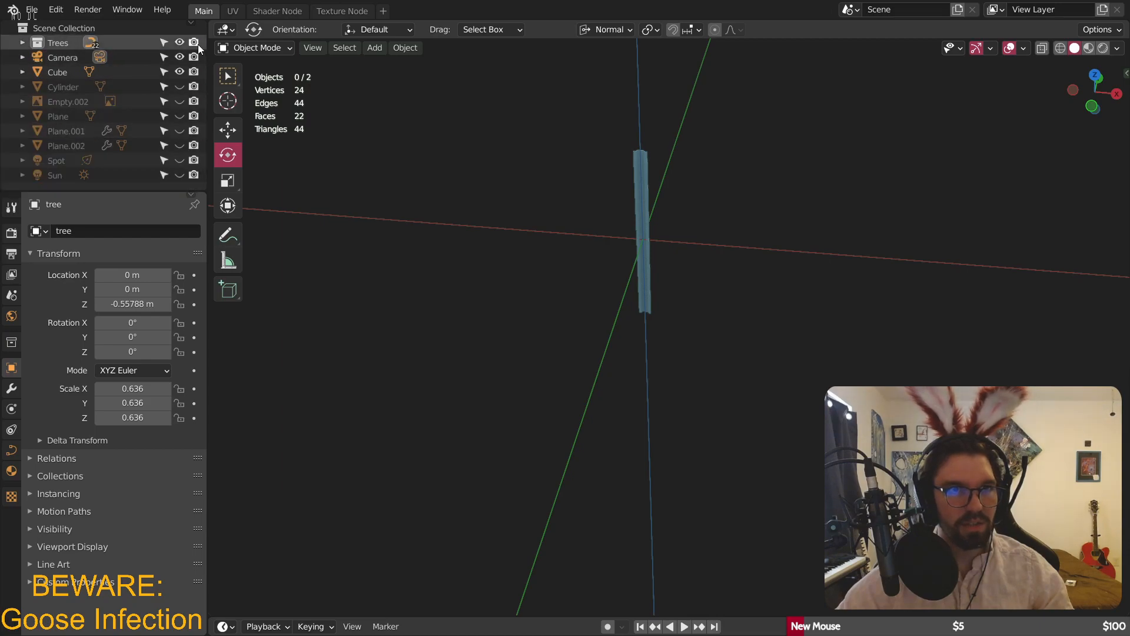
- Unhide the individual trees inside the Trees collection, and hide the whole collection instead
click(24, 43)
scroll(189, 61, down, 1)
drag(178, 34, 180, 151)
scroll(184, 88, down, 4)
drag(183, 85, 179, 178)
scroll(135, 128, up, 6)
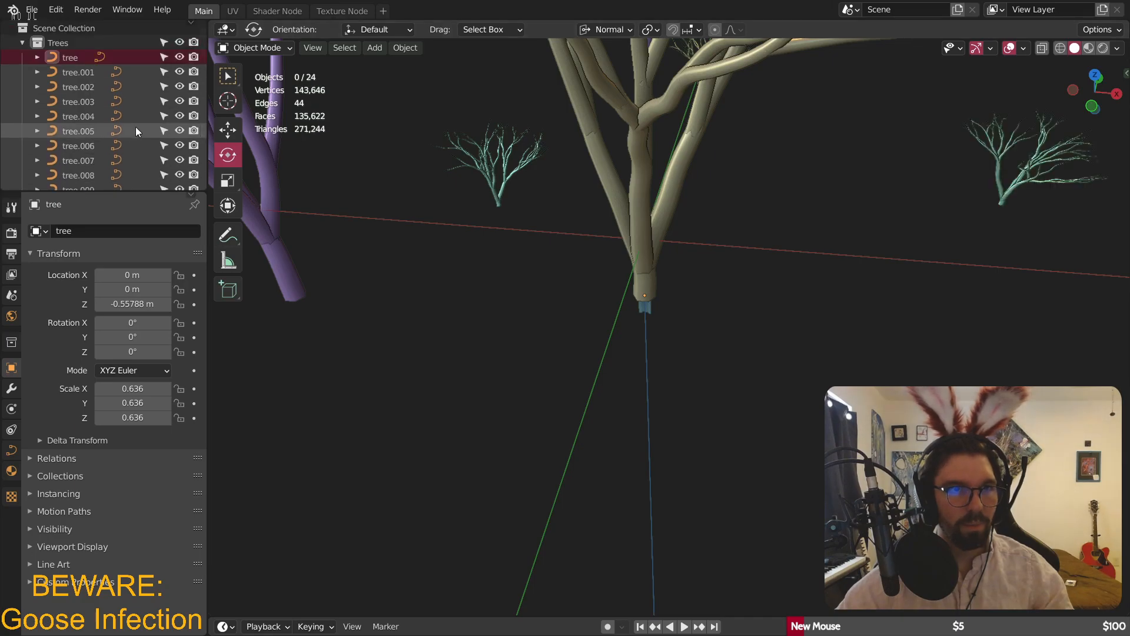
click(178, 42)
click(24, 44)
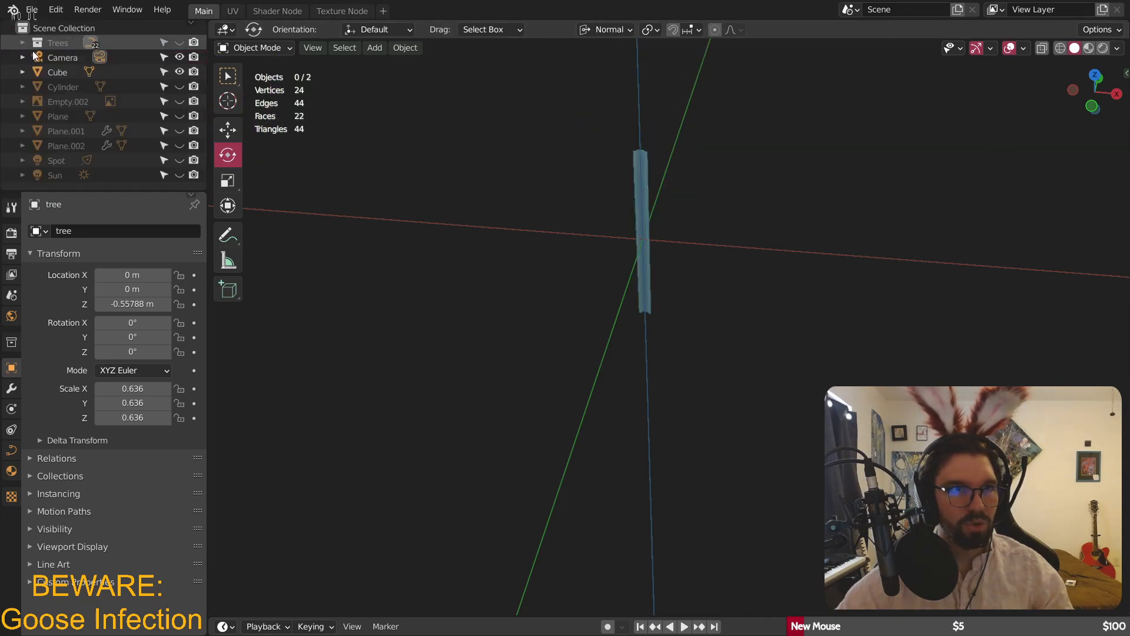
- Select the post and rename the Cube object to Sign
middle_drag(461, 199, 568, 257)
click(581, 242)
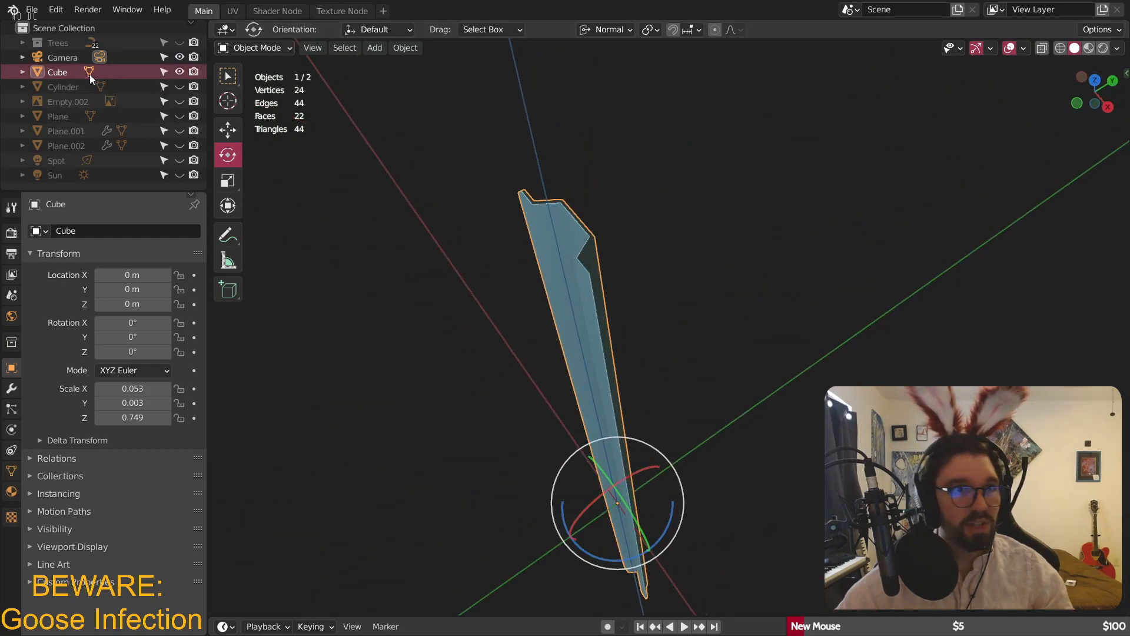
text(Sign)
key(Return)
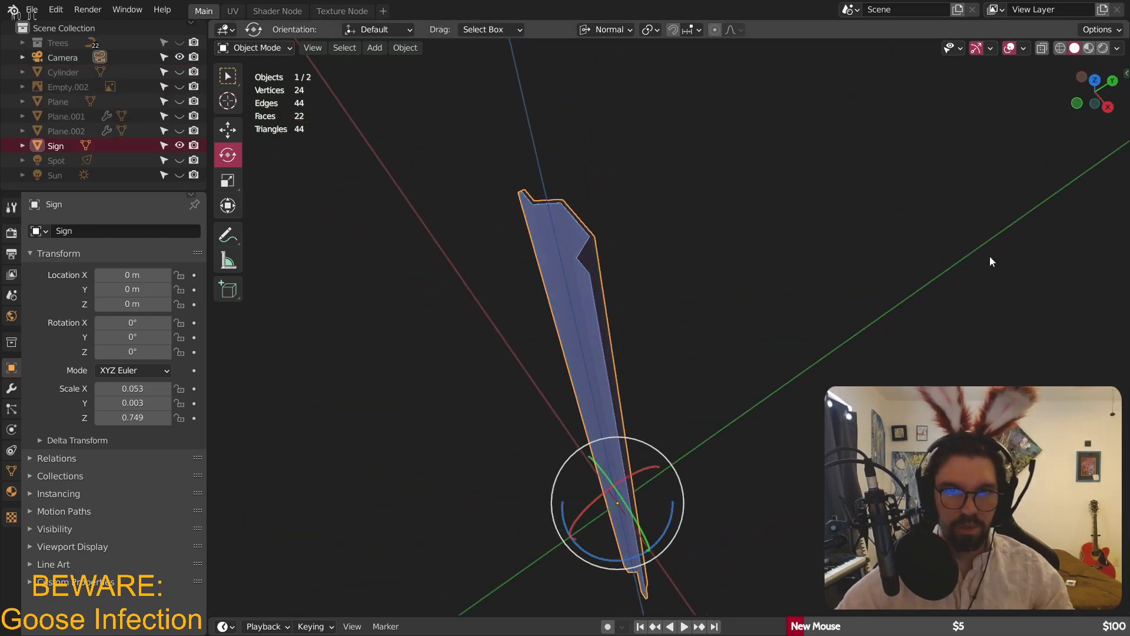
click(266, 49)
click(260, 79)
scroll(677, 277, up, 4)
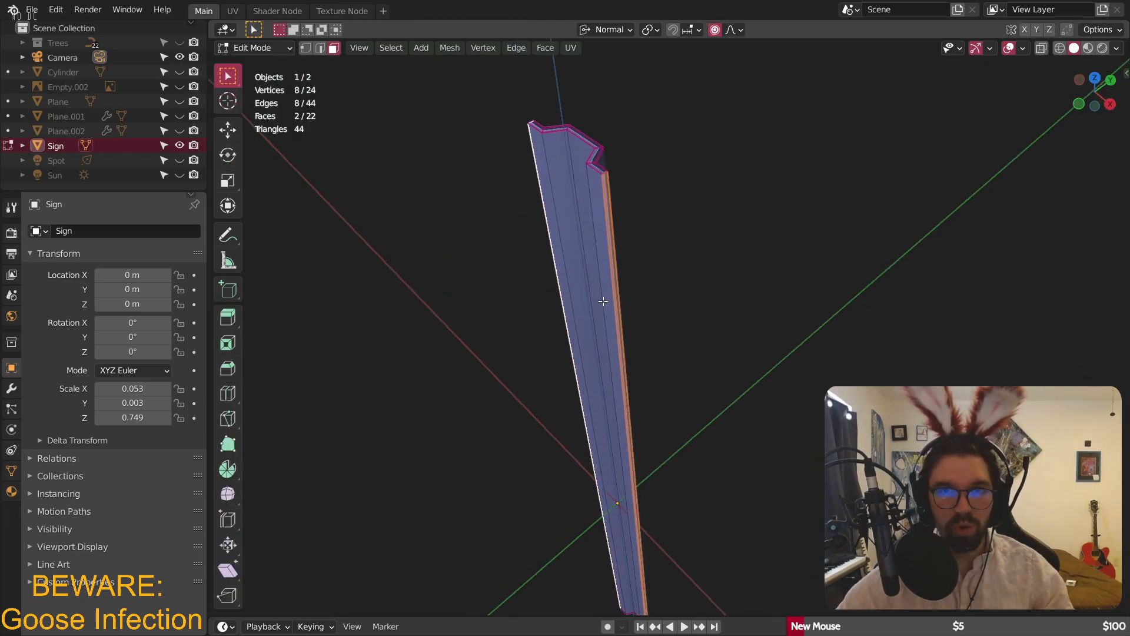
click(279, 47)
click(253, 63)
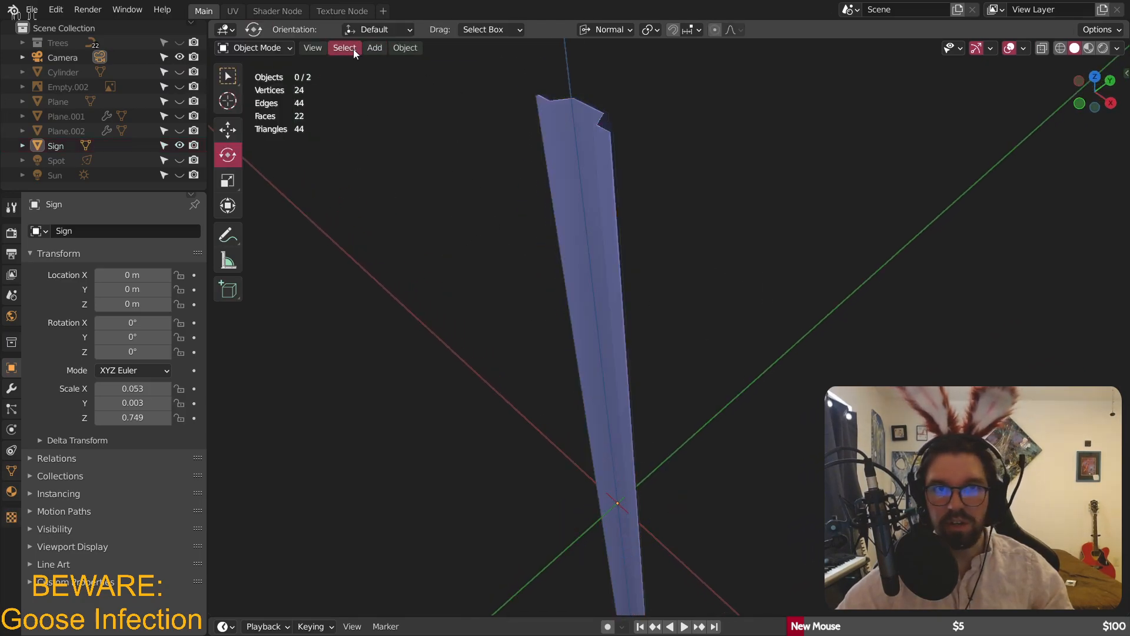
- Add a 24-vertex mesh cylinder at the world origin with its X rotation set to 90°
click(374, 48)
mouse_move(403, 69)
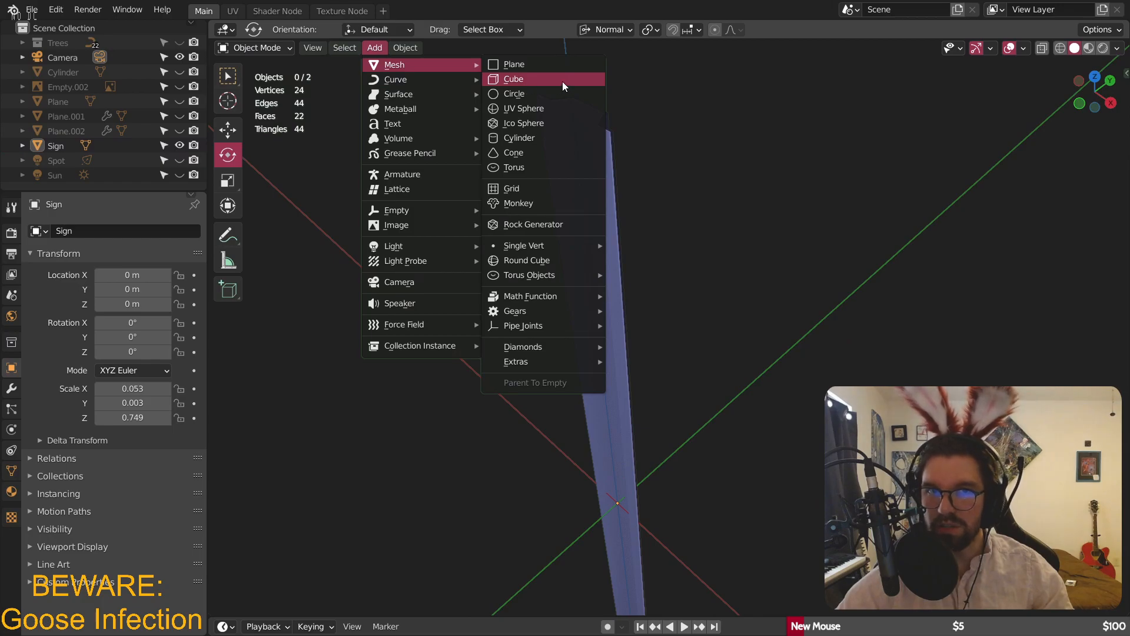
click(538, 137)
scroll(624, 323, down, 5)
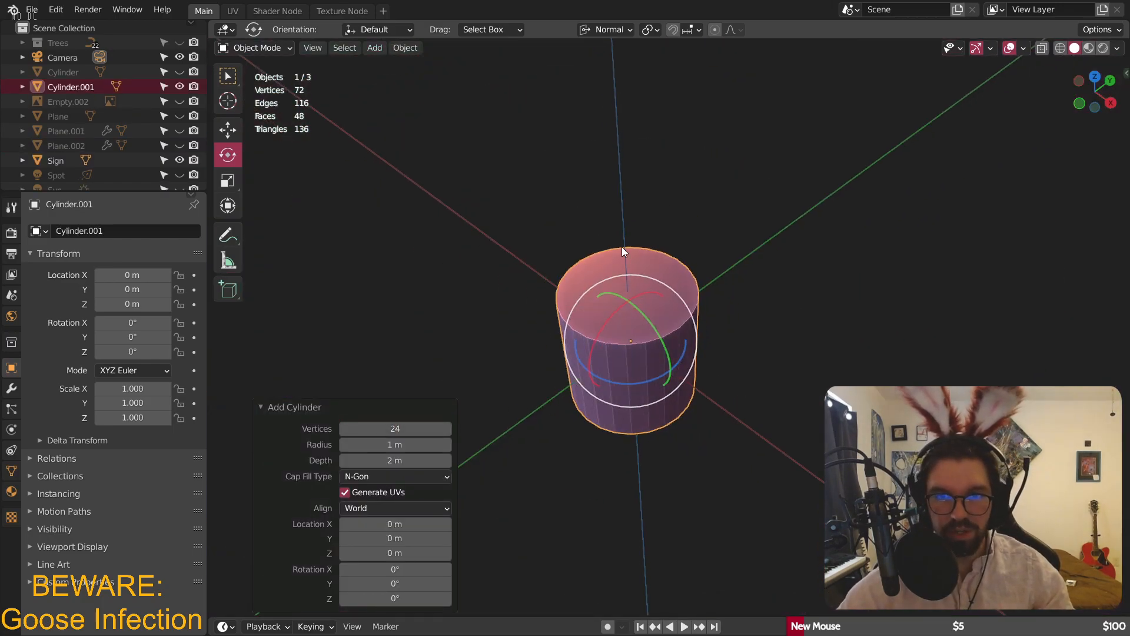
middle_drag(671, 250, 661, 373)
click(394, 570)
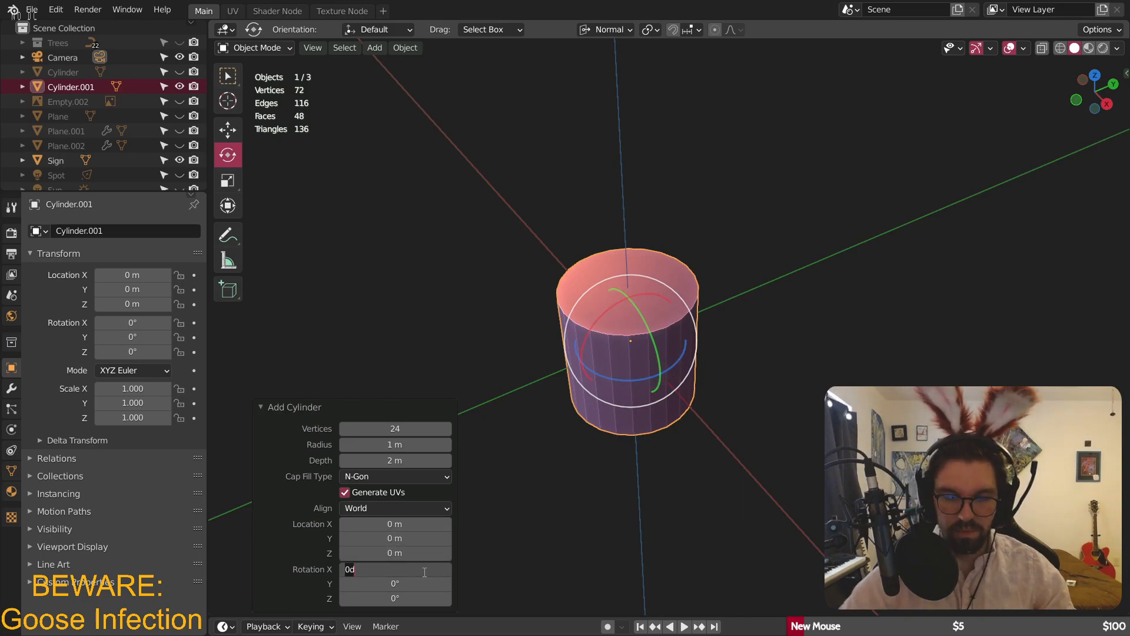
text(90)
key(Return)
middle_drag(642, 420, 726, 389)
scroll(715, 385, up, 3)
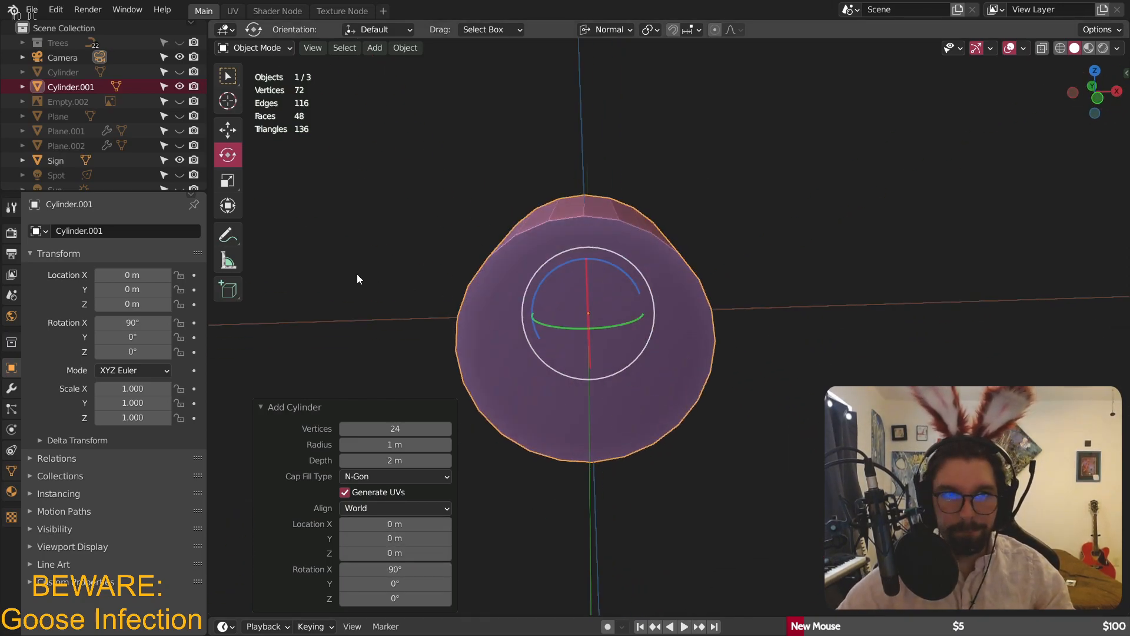
click(228, 180)
drag(610, 282, 597, 360)
scroll(588, 309, up, 3)
scroll(597, 360, up, 1)
drag(575, 316, 600, 345)
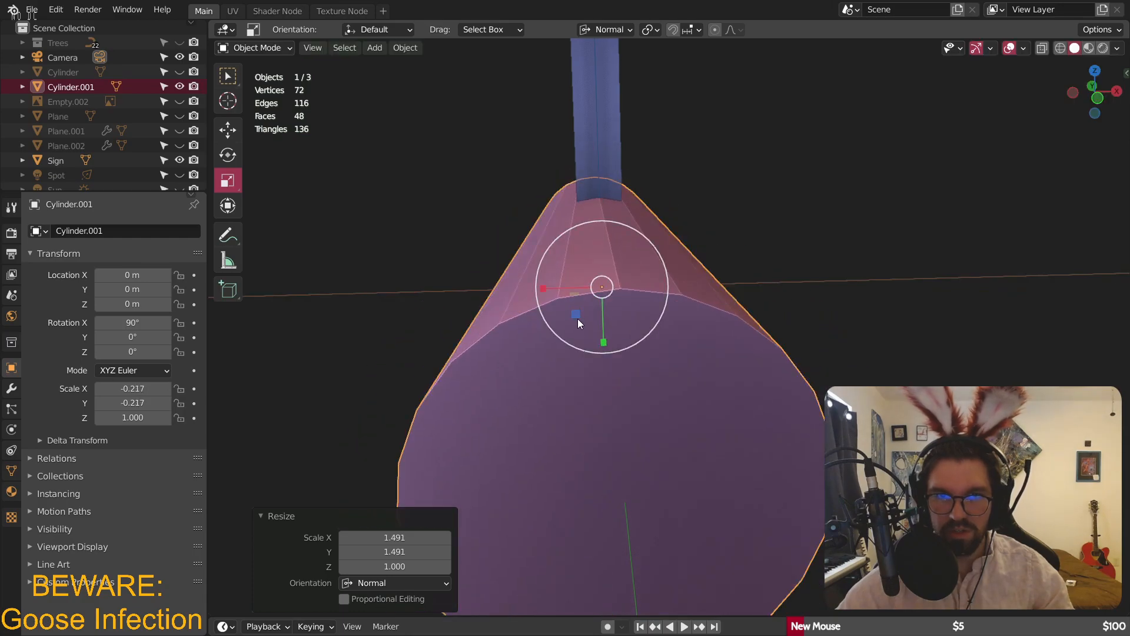
key(ctrl+z)
key(ctrl+z)
key(ctrl+z)
- Shrink the cylinder to a scale of about 0.036 across and 0.062 along its length, inside the post
drag(626, 263, 627, 300)
key(s)
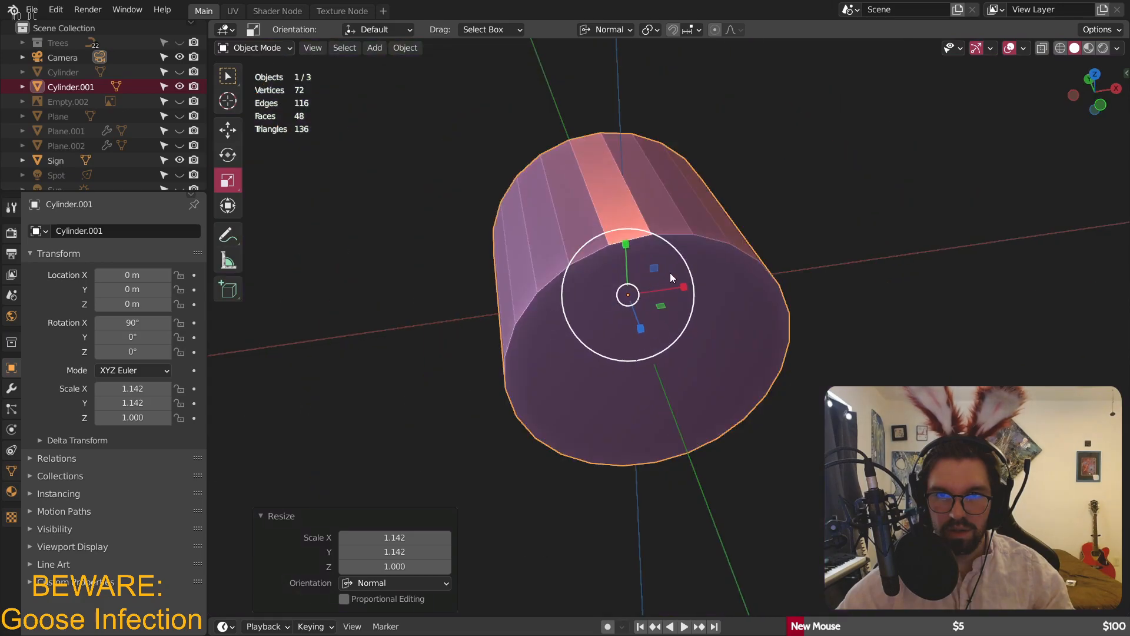
click(626, 287)
key(s)
click(555, 260)
key(s)
key(shift+z)
click(534, 295)
scroll(536, 273, up, 4)
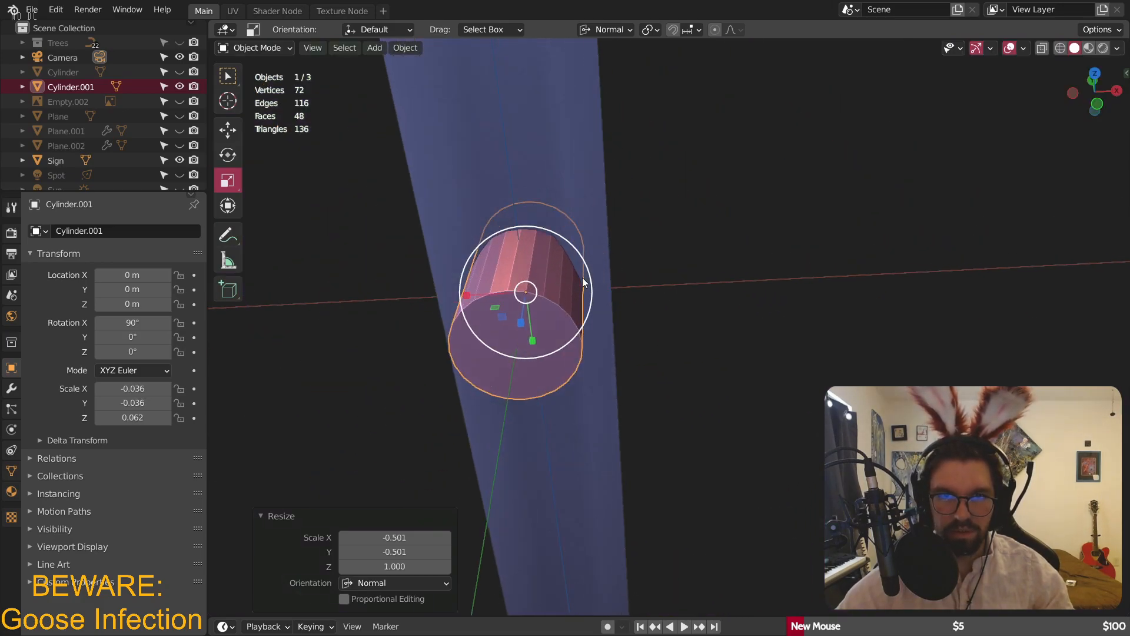
- Shrink the cylinder to about 0.012 across and stretch it lengthwise to about 0.045 so it passes through the post
key(s)
click(562, 291)
middle_drag(561, 291, 474, 315)
key(s)
key(z)
key(z)
click(412, 334)
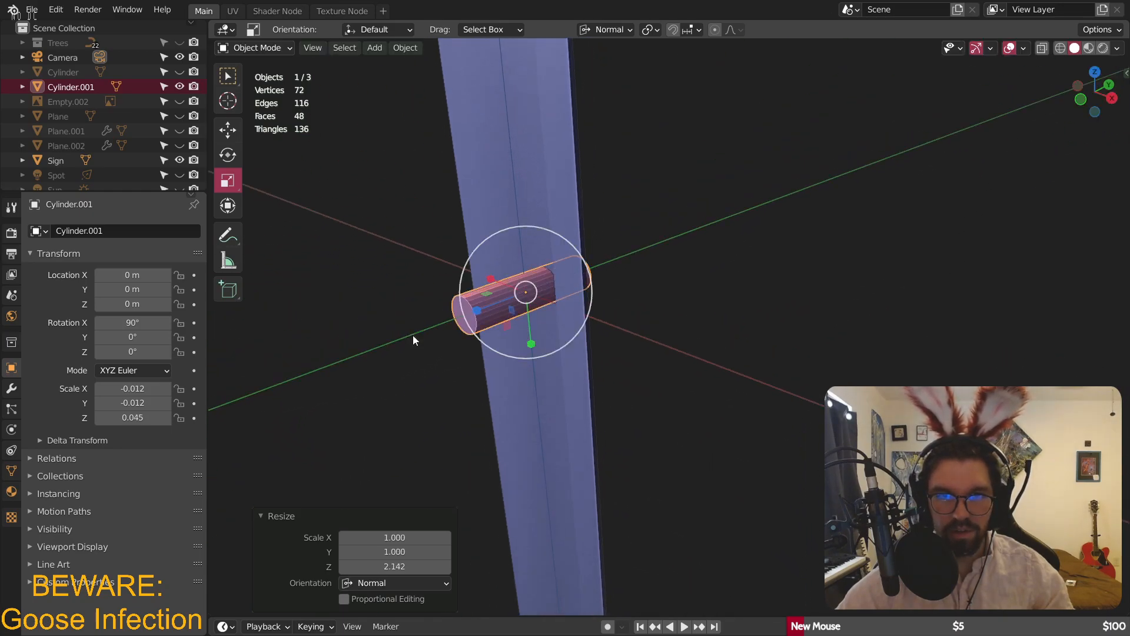
- Select the Sign post, display its modifier settings and shade it flat
middle_drag(628, 280, 415, 309)
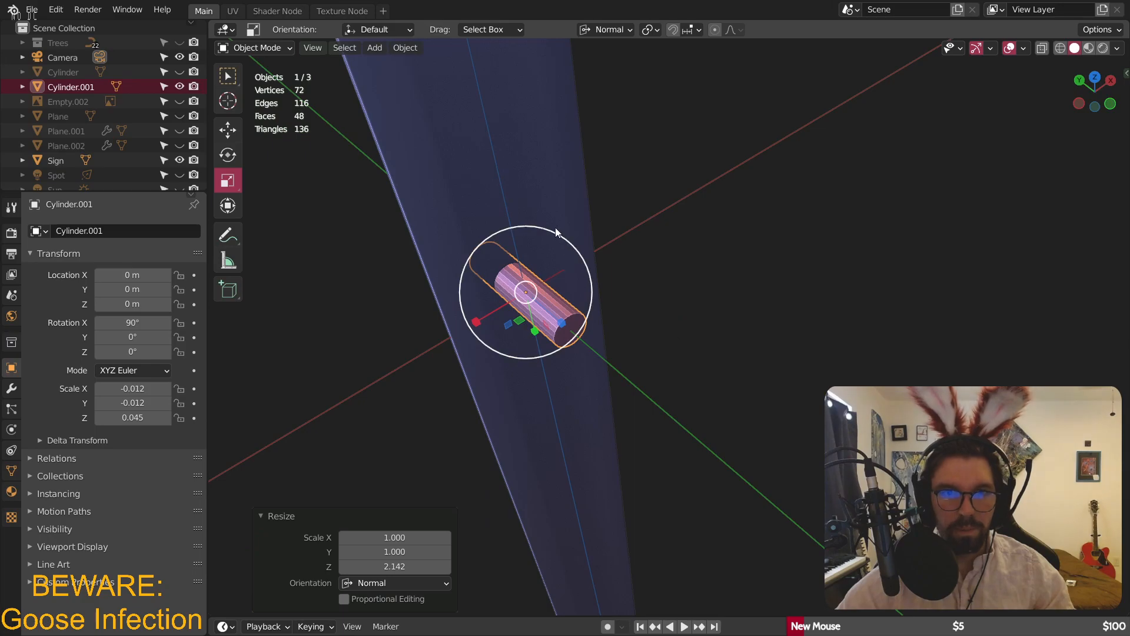
click(411, 308)
click(11, 388)
middle_drag(530, 283, 532, 192)
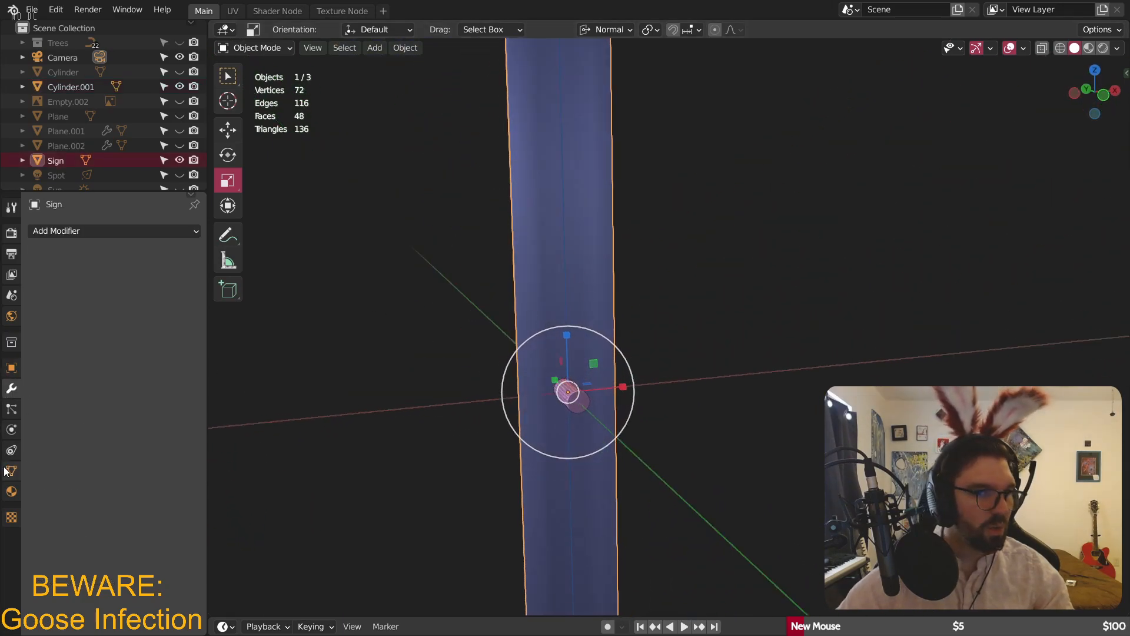
right_click(591, 189)
click(591, 190)
click(739, 171)
middle_drag(739, 171, 576, 201)
click(576, 202)
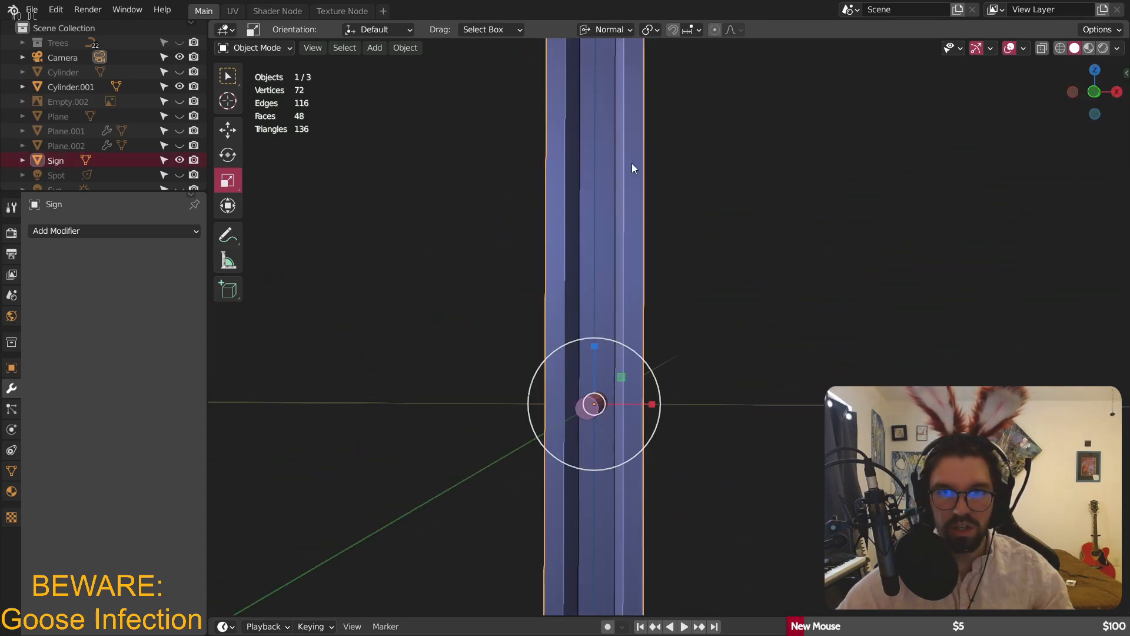
middle_drag(588, 432, 538, 182)
key(g)
key(z)
right_click(517, 493)
click(581, 141)
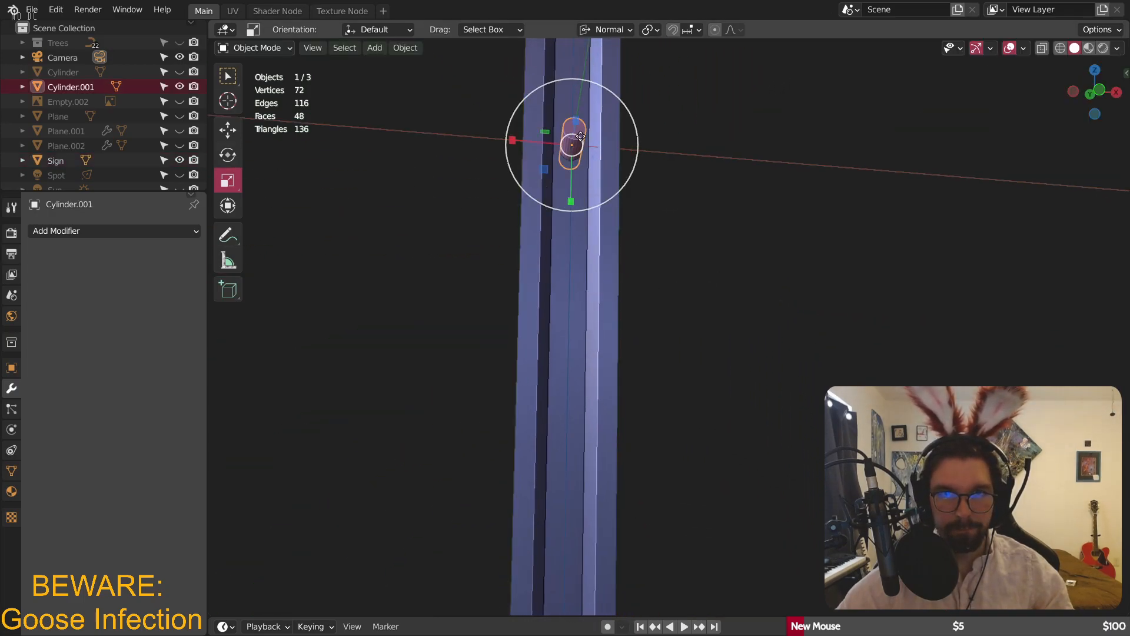
key(g)
key(z)
right_click(594, 346)
- Switch the transform orientation to Global and move the cylinder about 0.286 m down the post along Z
scroll(594, 341, down, 5)
middle_drag(595, 341, 598, 434)
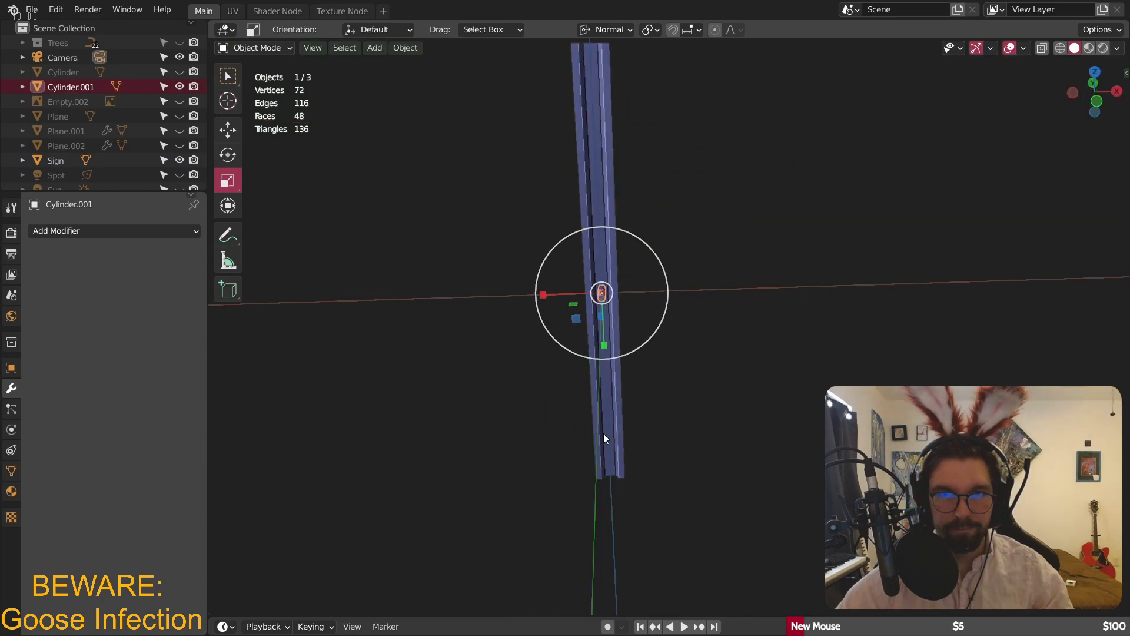
click(604, 31)
click(588, 75)
click(727, 106)
scroll(586, 306, up, 5)
click(575, 287)
key(g)
key(z)
click(663, 532)
shift+middle_drag(666, 539, 689, 333)
middle_drag(689, 333, 671, 300)
shift+middle_drag(671, 301, 572, 336)
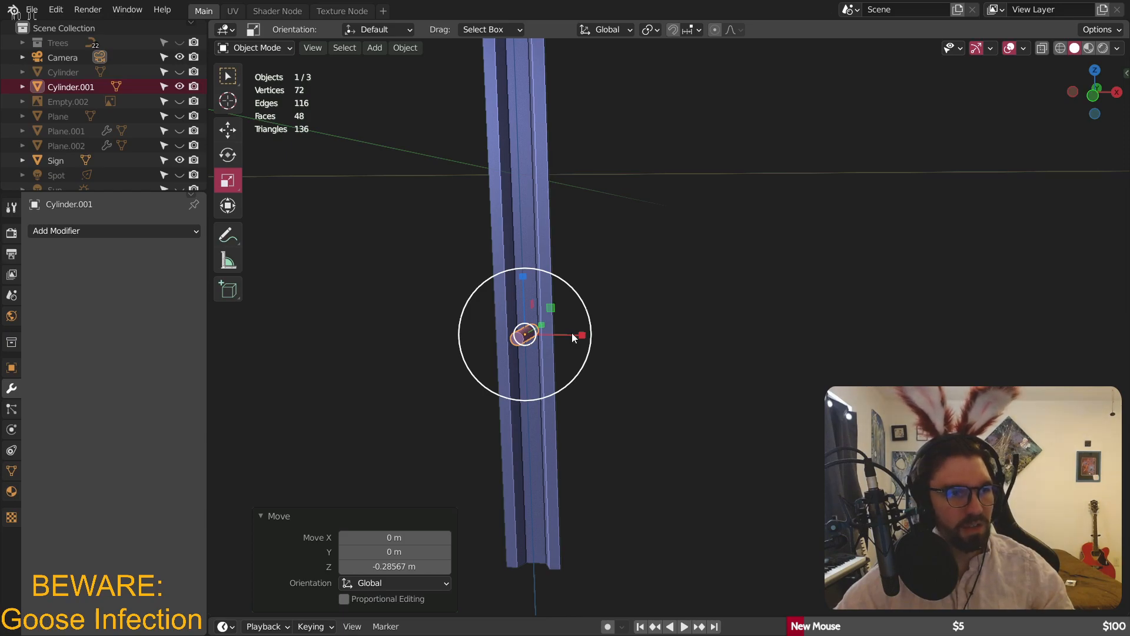
- Move the cylinder about 0.428 m down the post along Z, and raise it about 0.06 m above the lower end
middle_drag(507, 416, 645, 176)
key(g)
key(z)
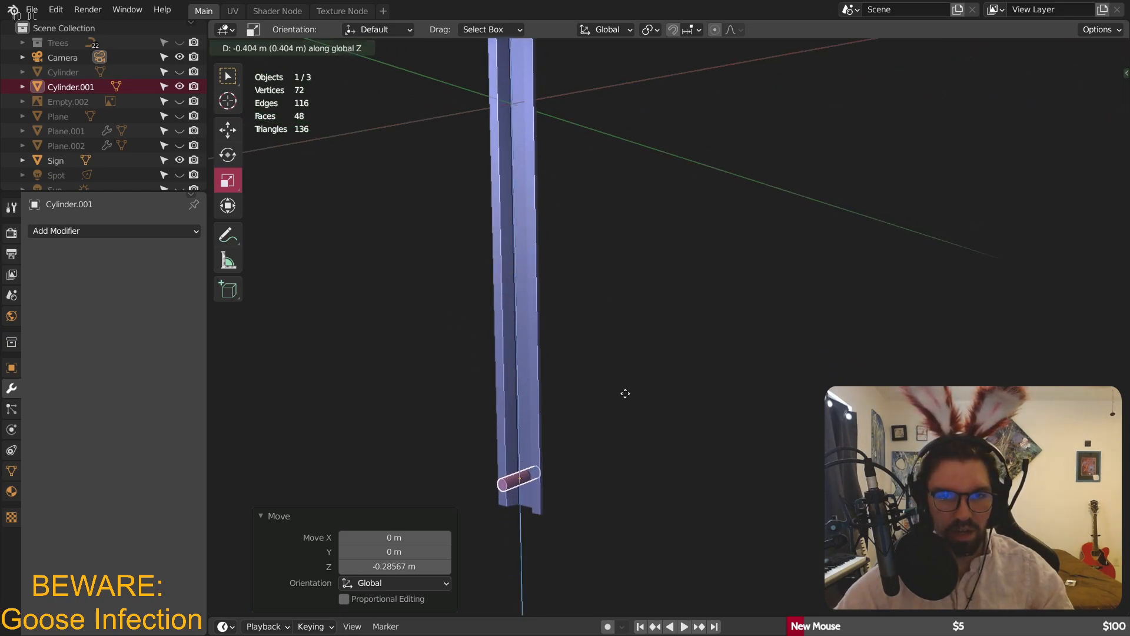
click(625, 395)
middle_drag(581, 485, 613, 408)
key(g)
key(z)
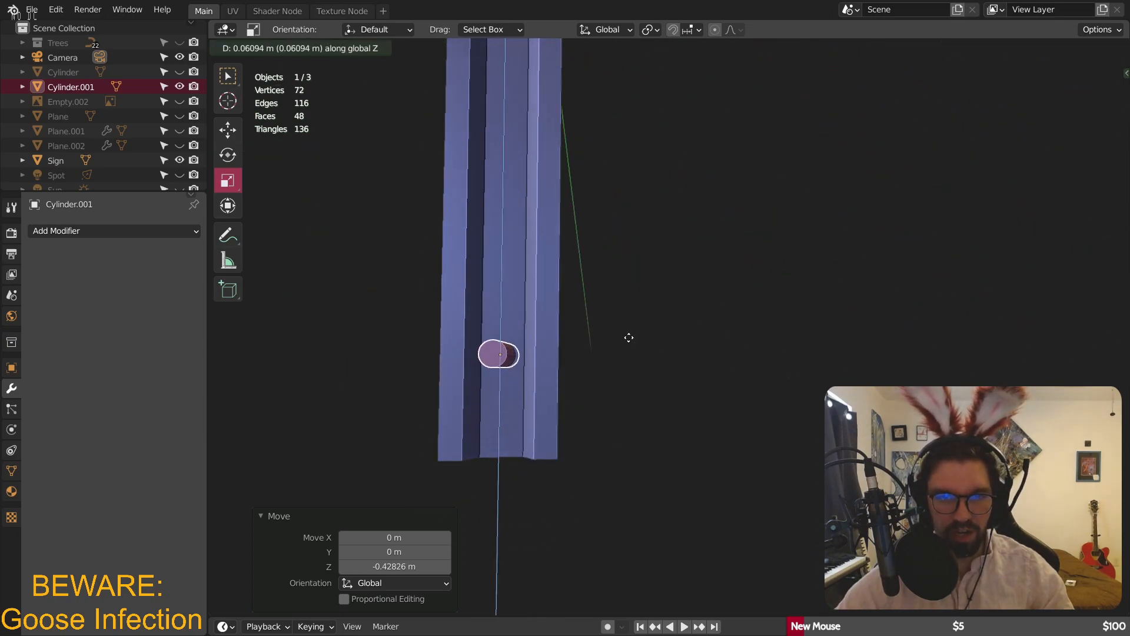
click(629, 336)
click(711, 238)
middle_drag(505, 323, 570, 431)
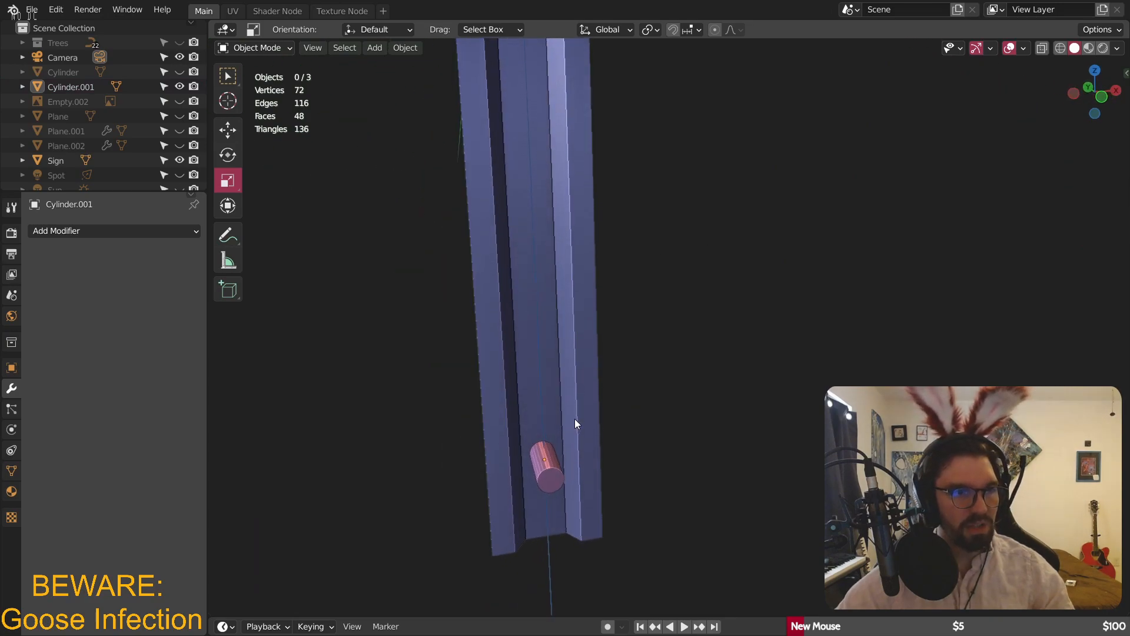
scroll(537, 459, up, 3)
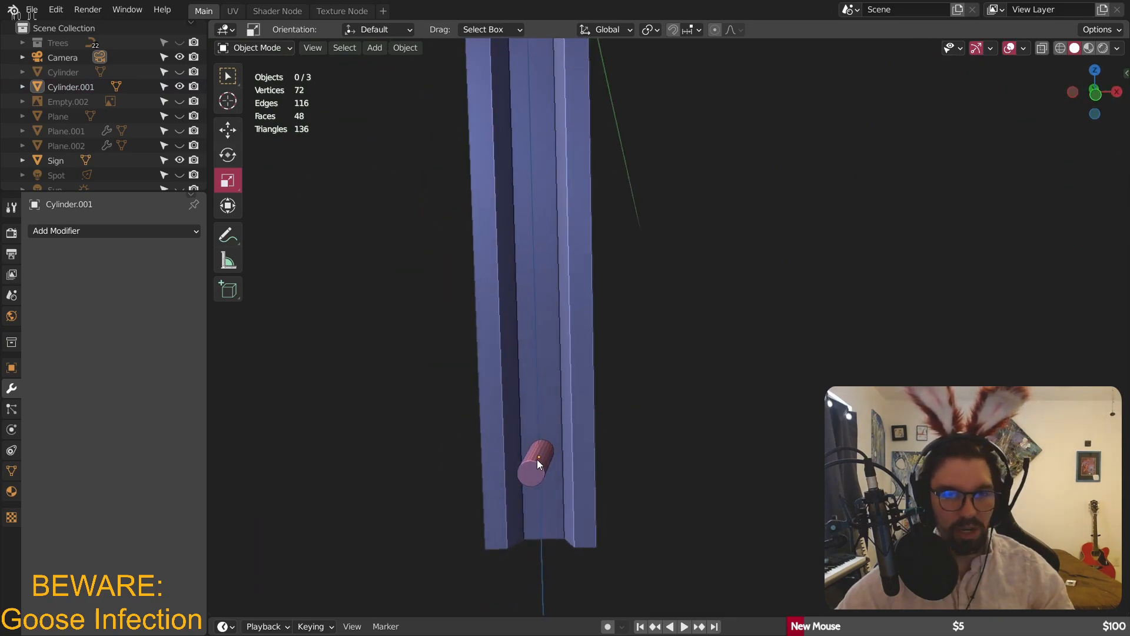
- Shift the cylinder slightly along Y so it sits more centrally through the depth of the post
click(556, 462)
middle_drag(557, 463, 444, 461)
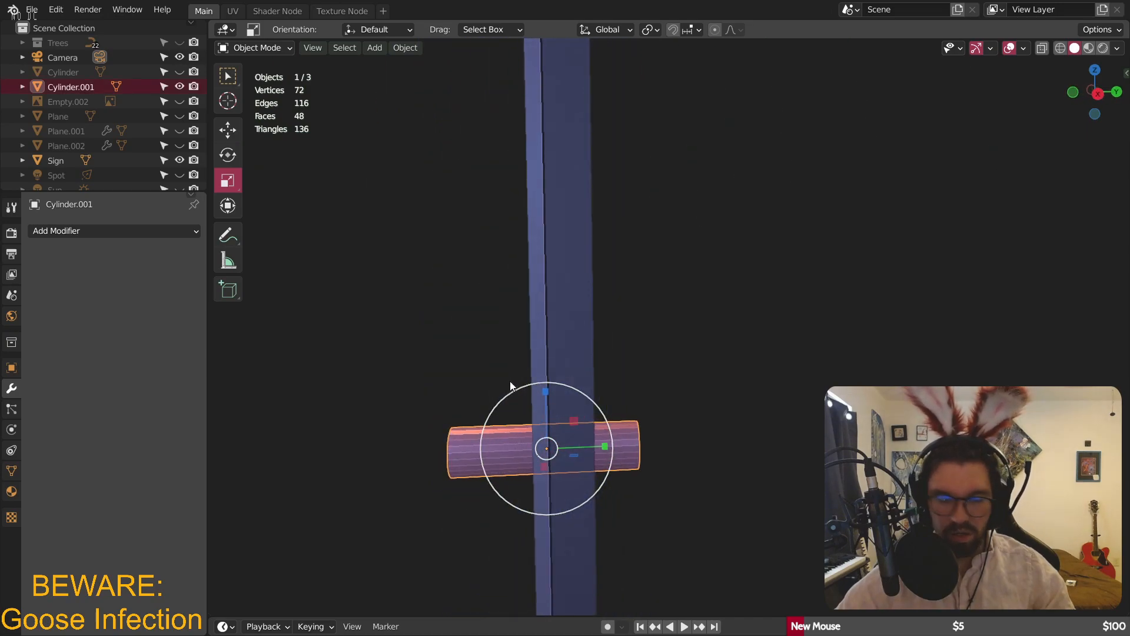
key(g)
key(y)
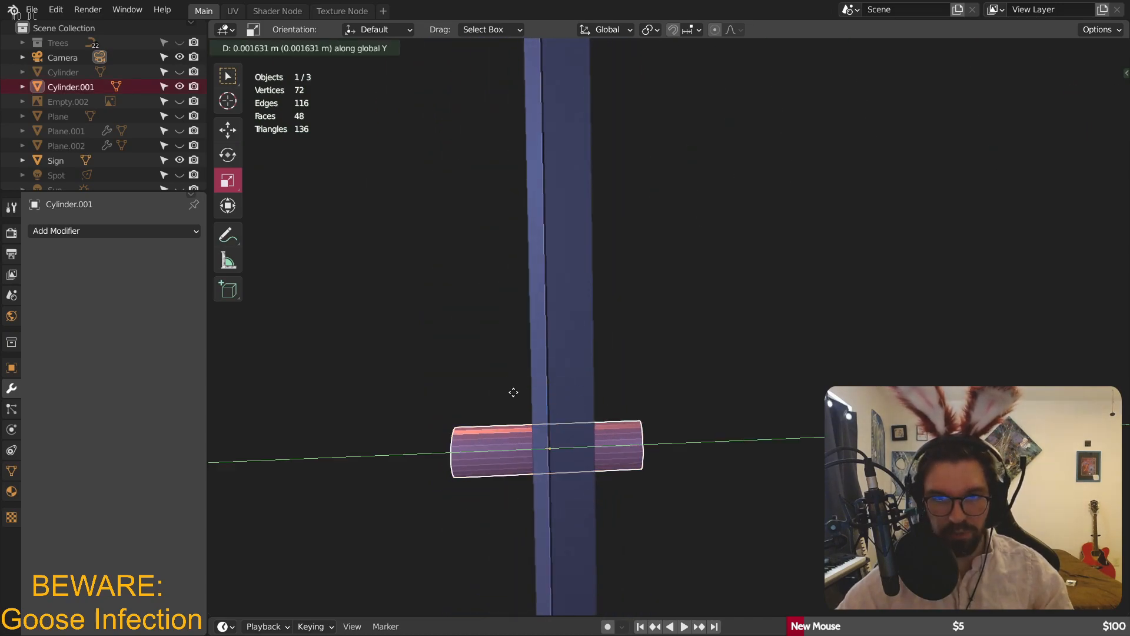
click(545, 395)
middle_drag(520, 440, 628, 390)
click(697, 365)
click(497, 469)
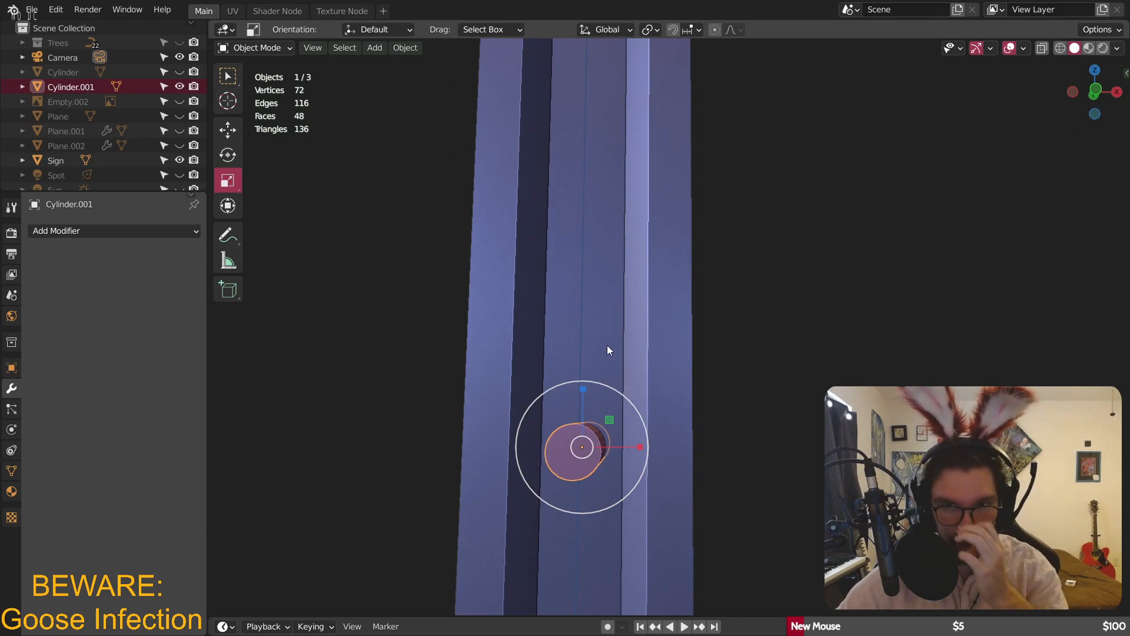
mouse_move(643, 391)
middle_down()
mouse_move(620, 383)
mouse_move(653, 423)
mouse_move(723, 420)
mouse_move(635, 407)
middle_up()
scroll(635, 407, up, 2)
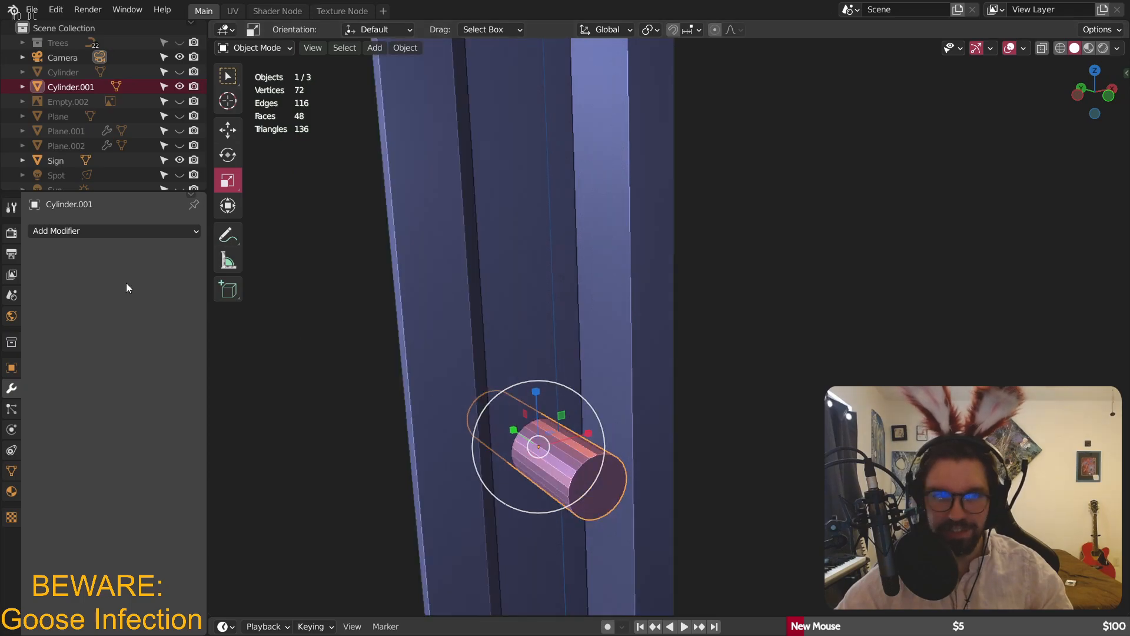
- Add an Array modifier to the cylinder with relative offset factors of X 0 and Z 6
click(104, 238)
click(210, 272)
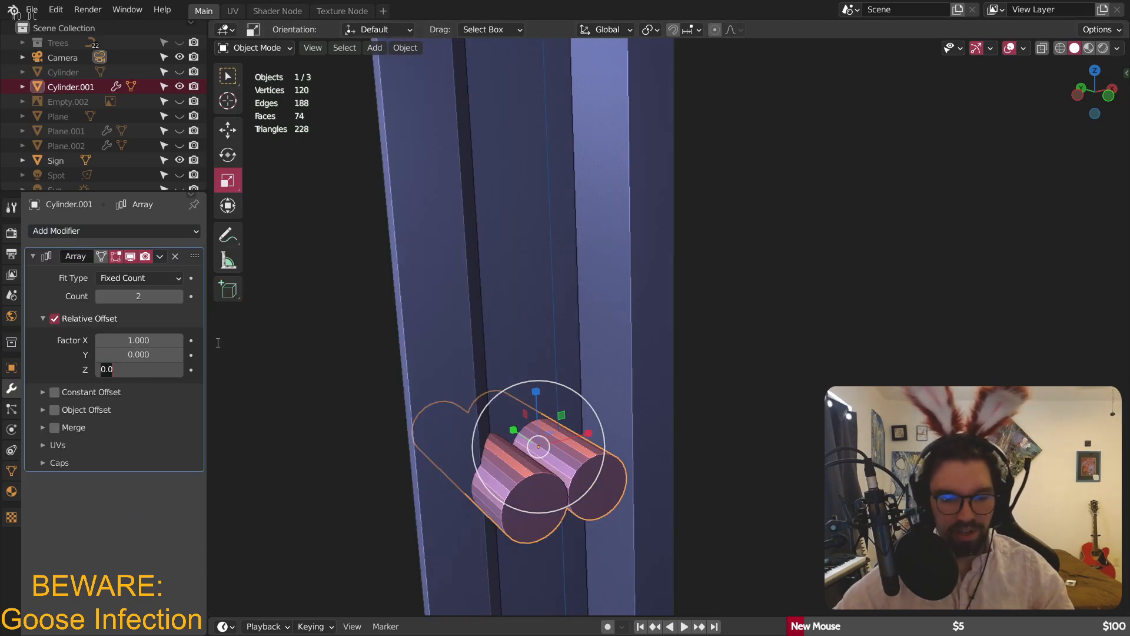
text(6)
key(Return)
click(152, 339)
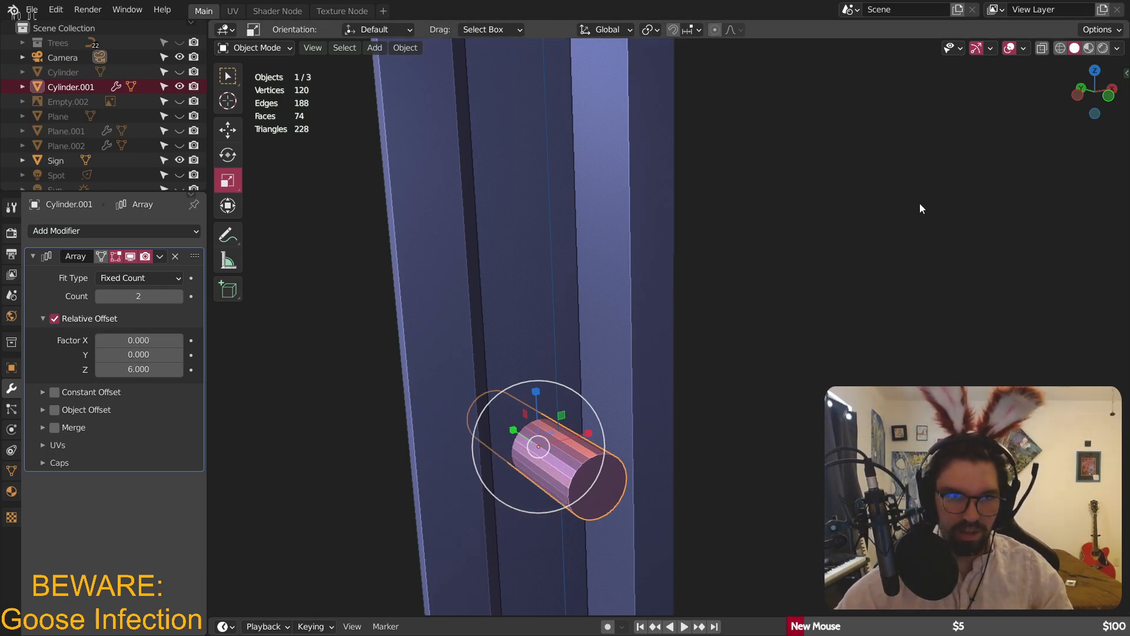
- Redirect the array up the post by setting the relative offset to Z 0 and Y -4
middle_drag(906, 215, 652, 194)
click(139, 371)
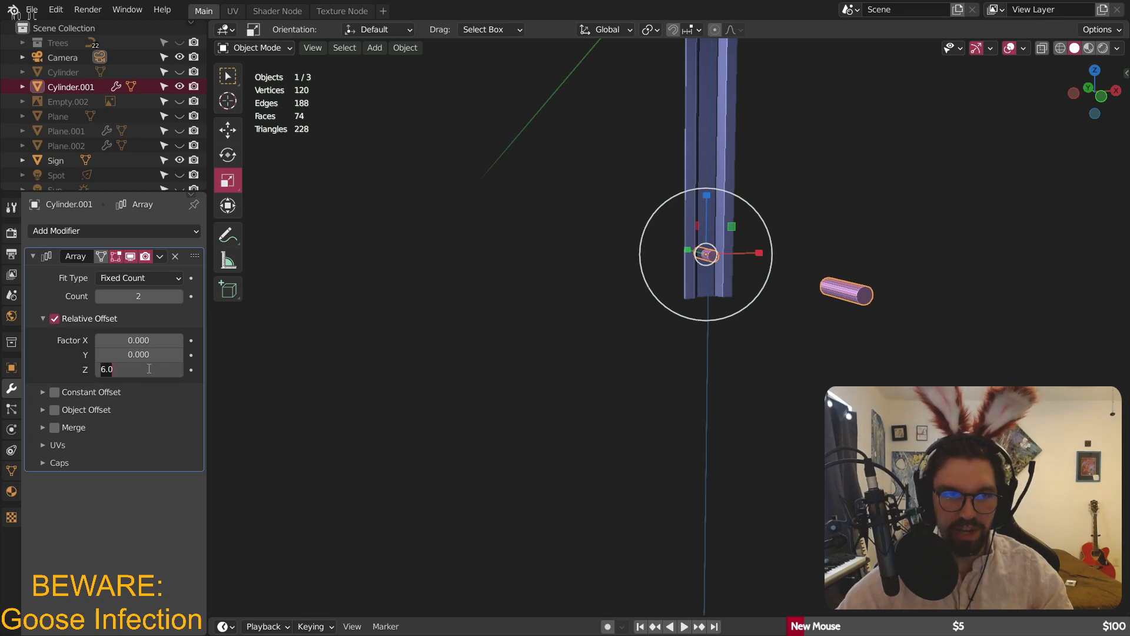
click(137, 357)
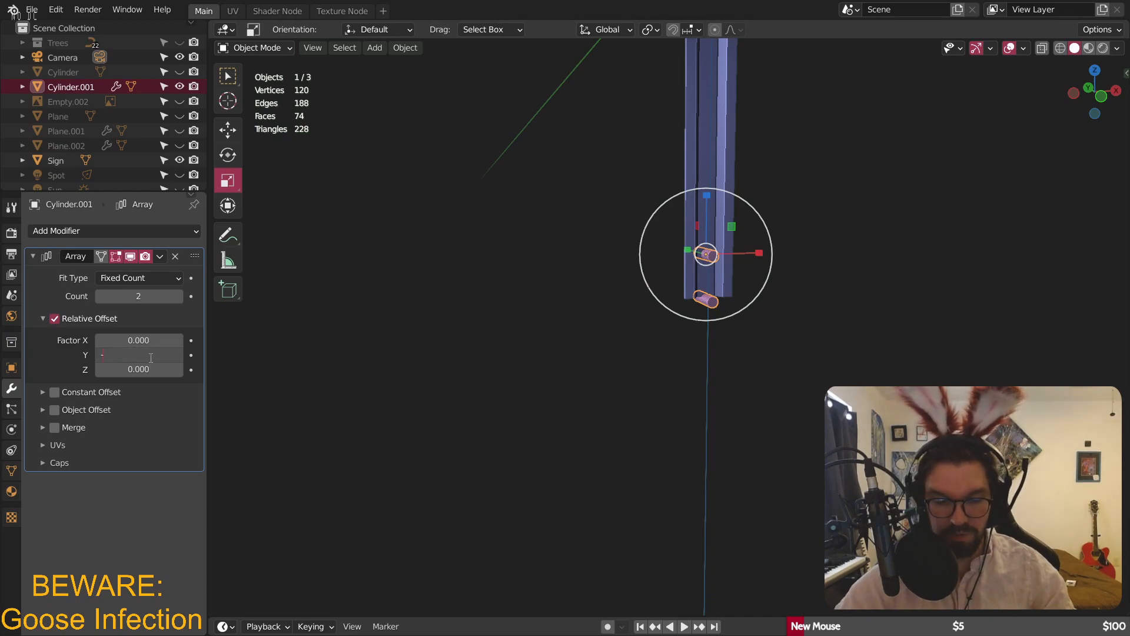
shift+middle_drag(831, 135, 623, 288)
scroll(683, 305, up, 4)
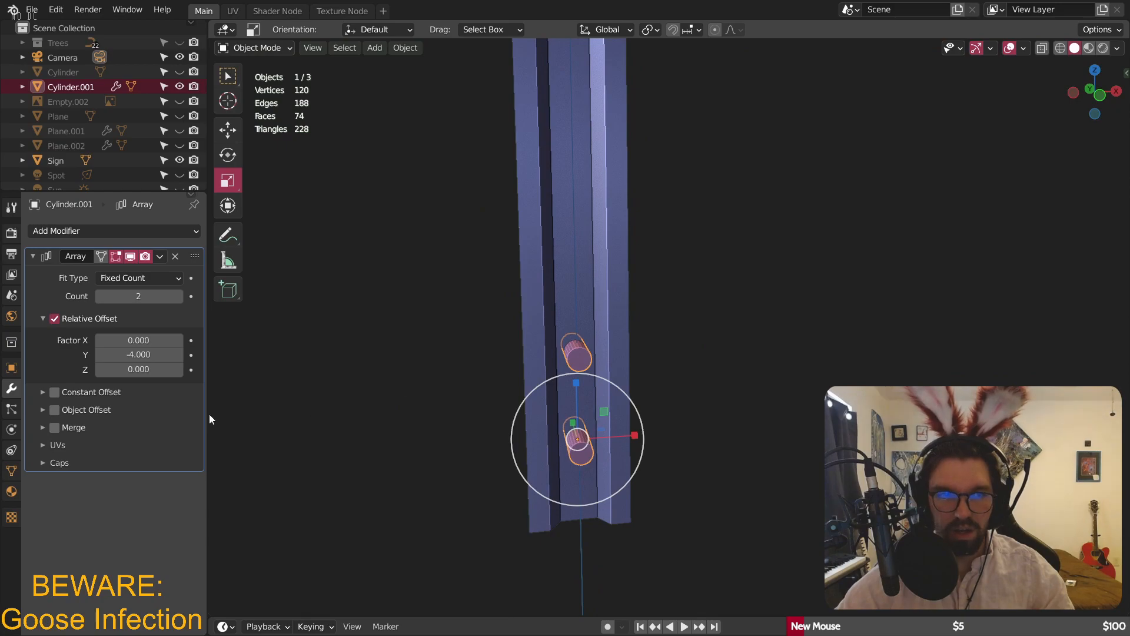
middle_drag(724, 347, 500, 386)
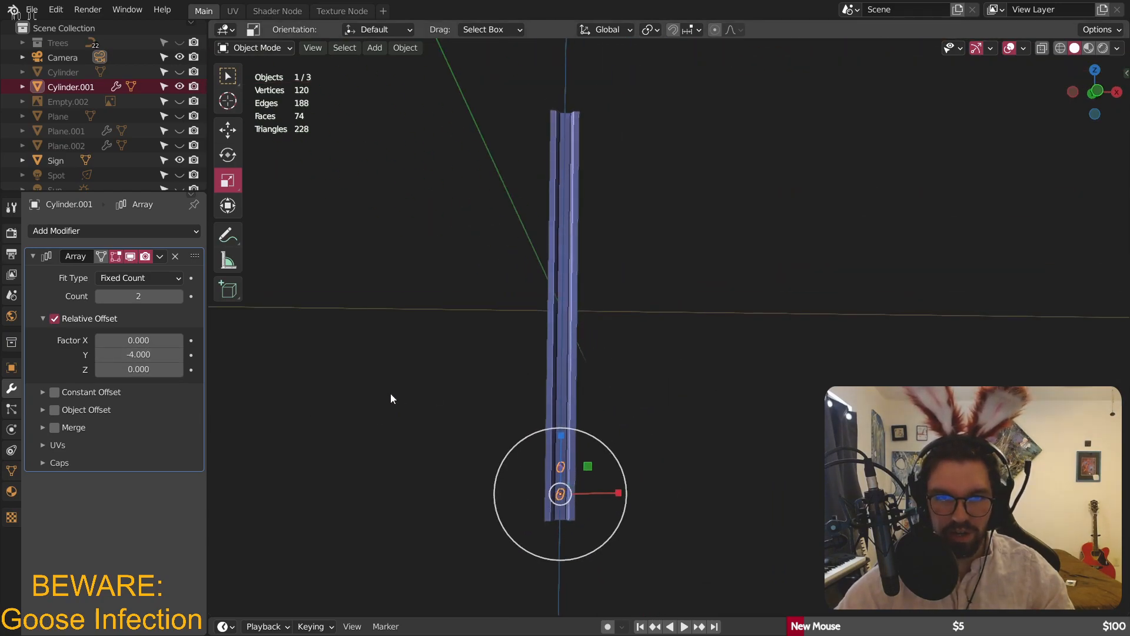
- Raise the array count to 15 so the cylinders run along the post, and apply the Array modifier
click(178, 296)
click(178, 296)
click(178, 296)
click(178, 296)
click(178, 296)
click(178, 296)
click(178, 296)
click(177, 296)
click(178, 296)
scroll(563, 115, up, 4)
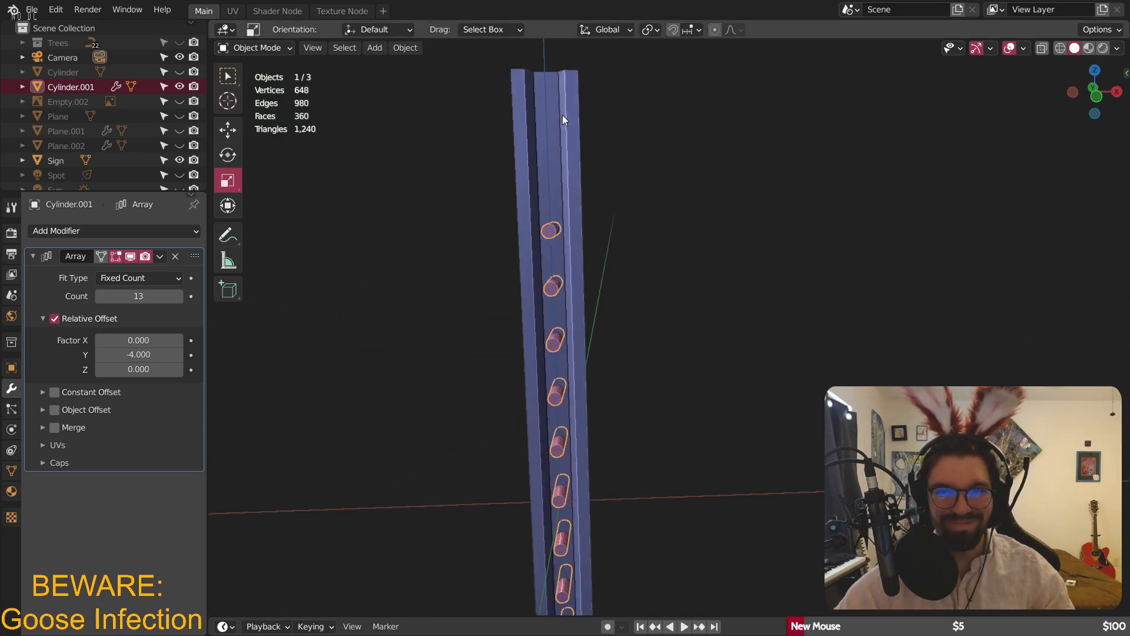
click(180, 295)
click(180, 295)
scroll(648, 295, down, 4)
middle_drag(648, 295, 453, 412)
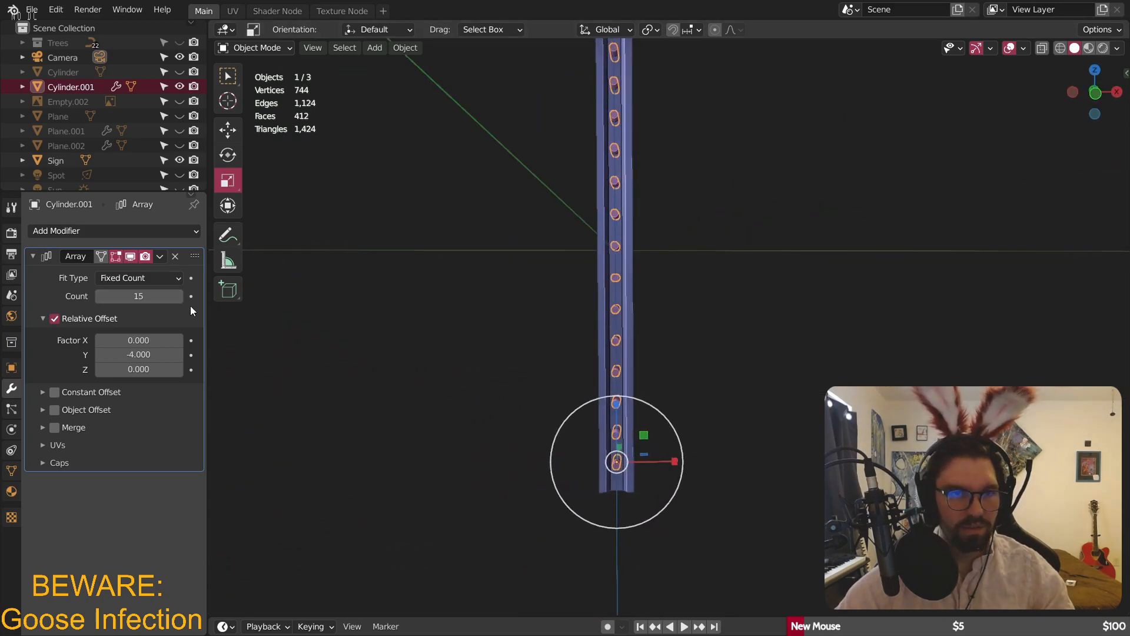
click(160, 256)
click(176, 272)
- Add a Boolean Difference modifier to the Sign post with Cylinder.001 as its object and apply it
middle_drag(373, 334, 616, 309)
scroll(622, 289, up, 5)
click(632, 285)
scroll(632, 288, down, 6)
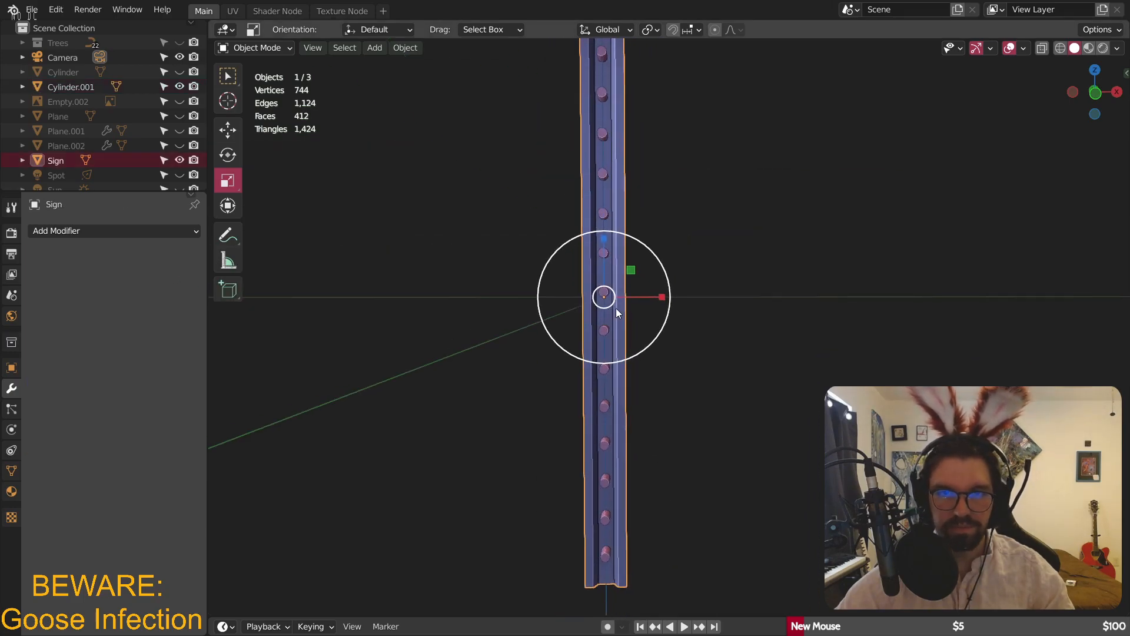
click(75, 231)
click(236, 304)
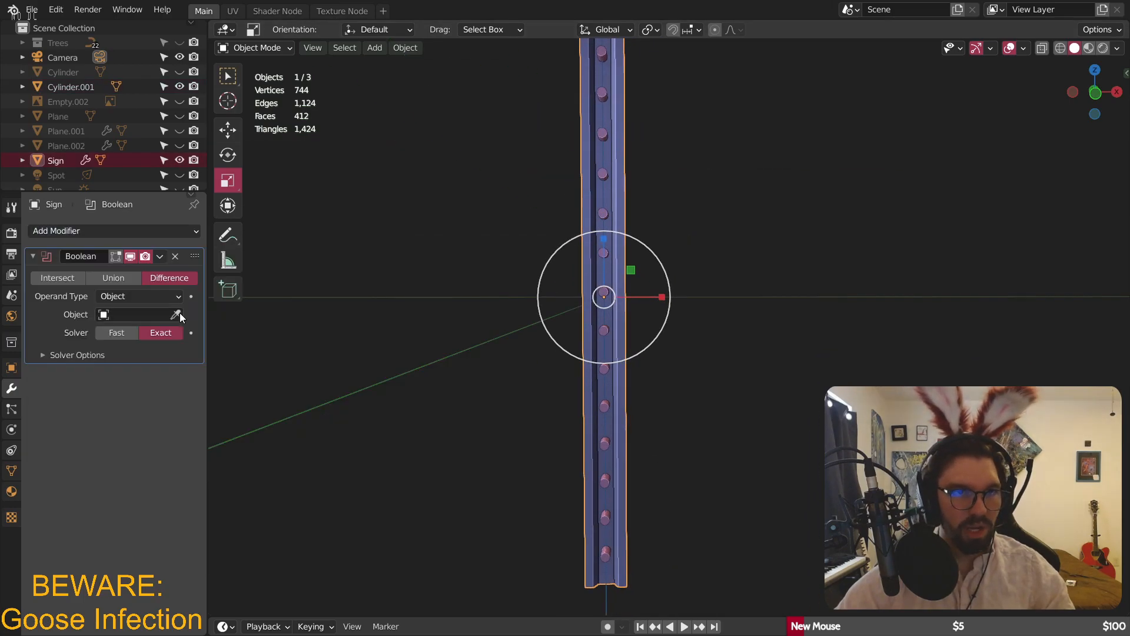
click(125, 317)
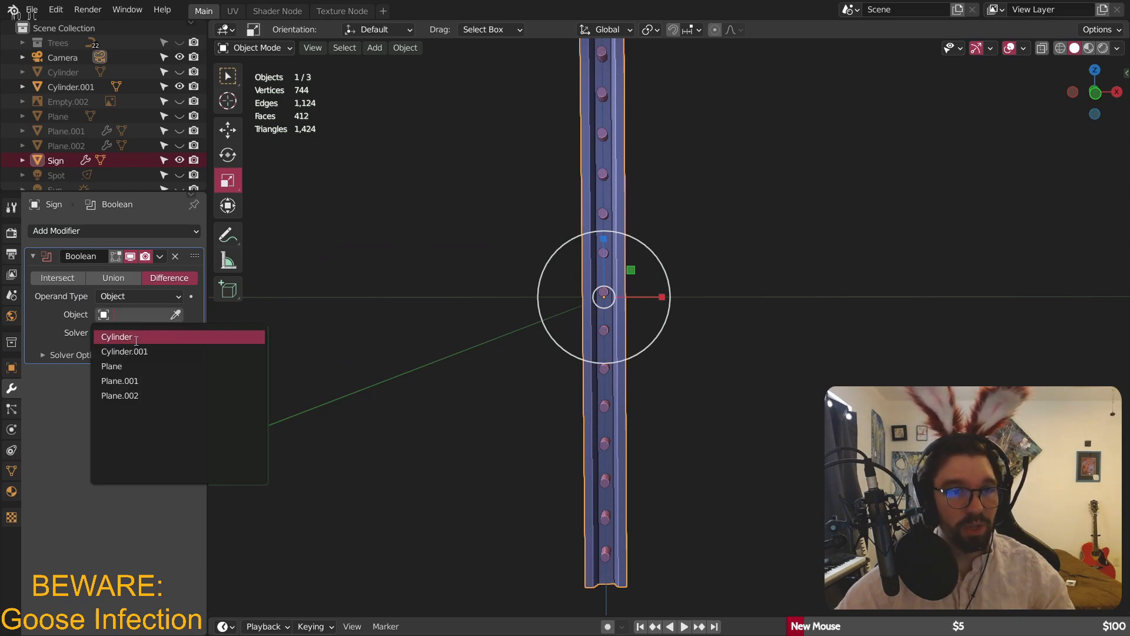
click(127, 351)
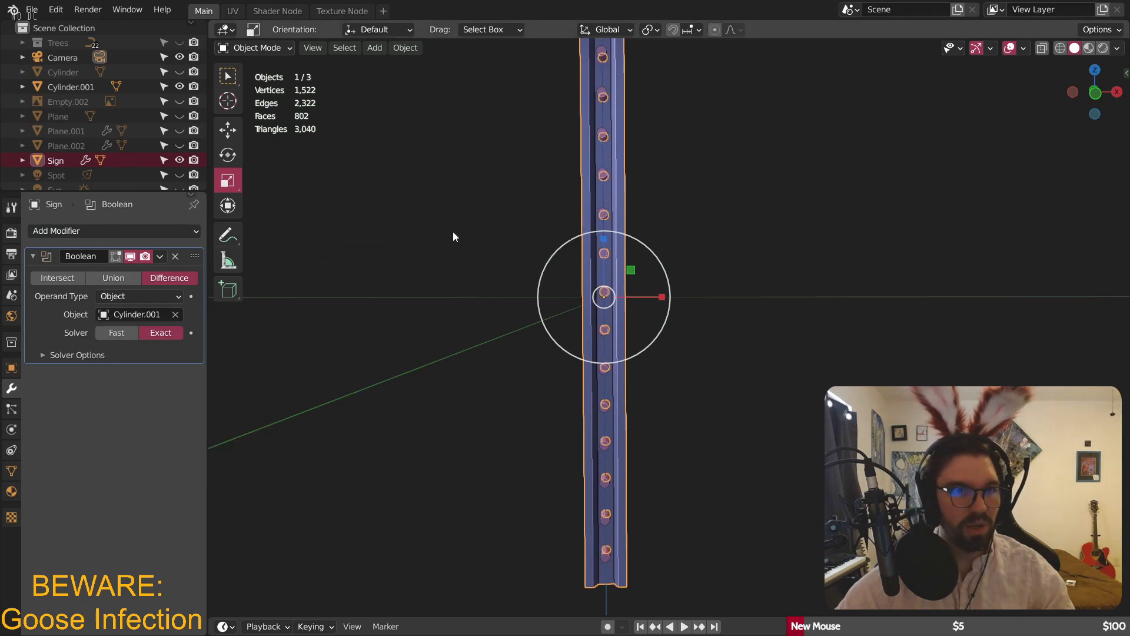
click(160, 256)
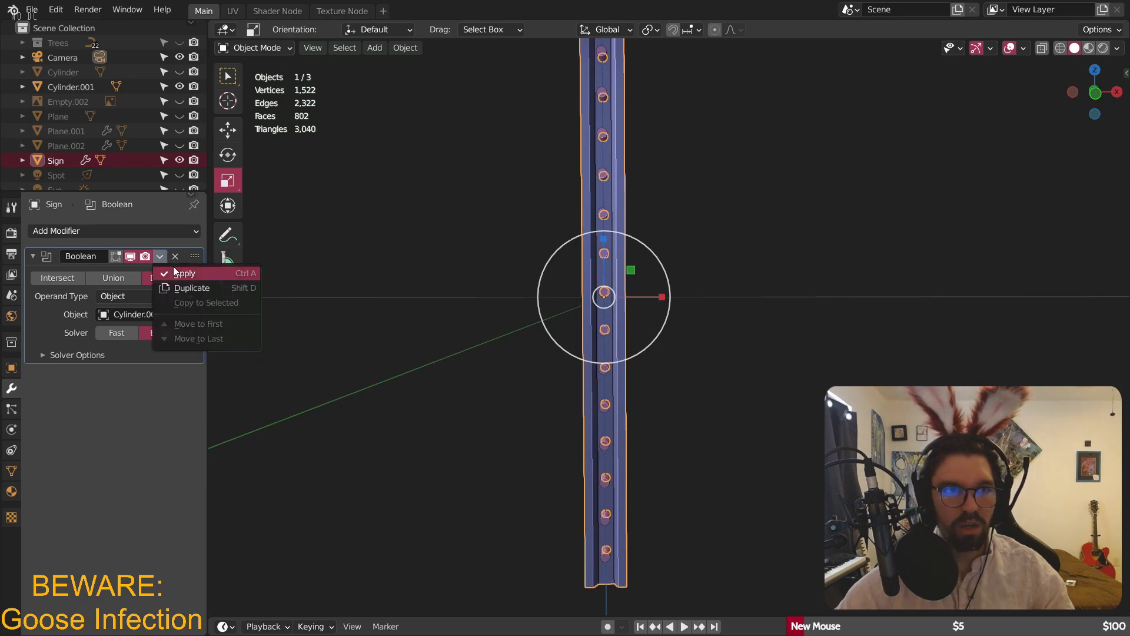
- Apply the Boolean modifier on the Sign post and delete the Cylinder.001 cutter object
click(180, 266)
click(93, 87)
key(x)
middle_drag(599, 201, 439, 292)
scroll(655, 245, down, 6)
scroll(598, 185, up, 3)
scroll(595, 185, down, 3)
click(590, 209)
click(479, 322)
middle_drag(658, 224, 551, 272)
scroll(573, 224, up, 5)
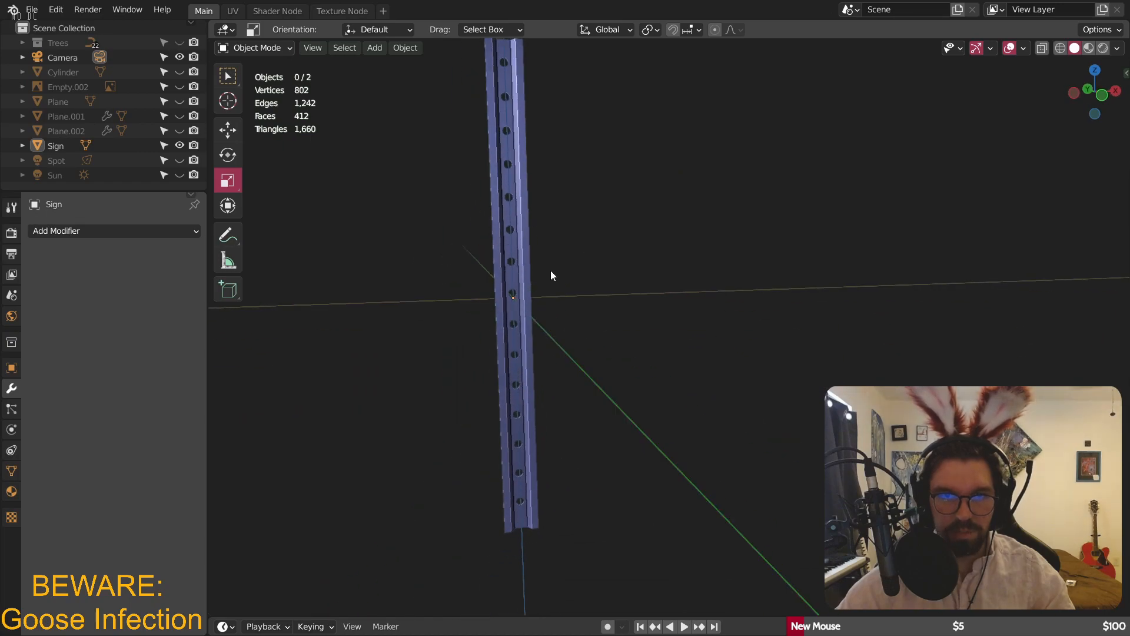
- Add a cube mesh at the world origin for the sign's face plate
click(380, 48)
mouse_move(402, 63)
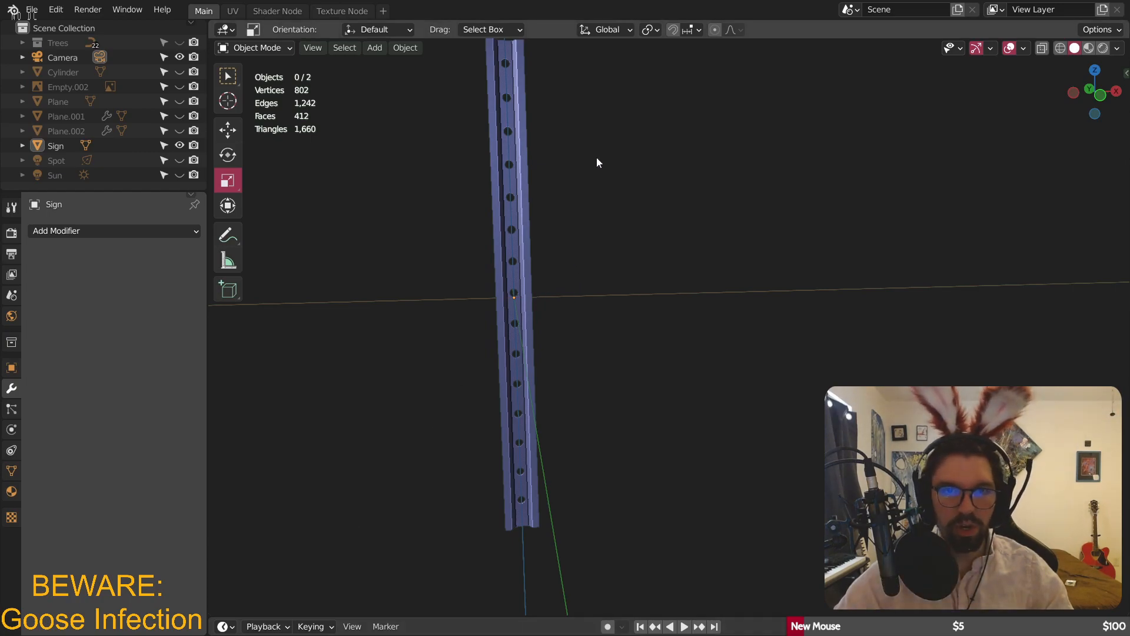
scroll(596, 158, down, 5)
shift+middle_drag(593, 154, 561, 277)
middle_drag(555, 318, 540, 327)
scroll(541, 327, up, 3)
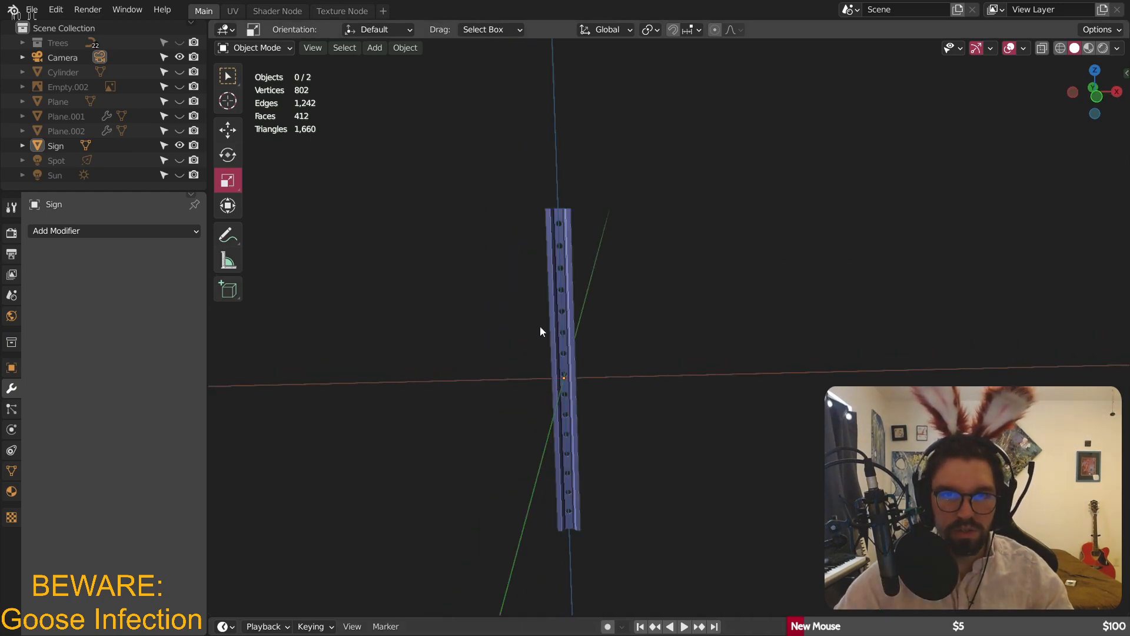
click(375, 50)
click(520, 78)
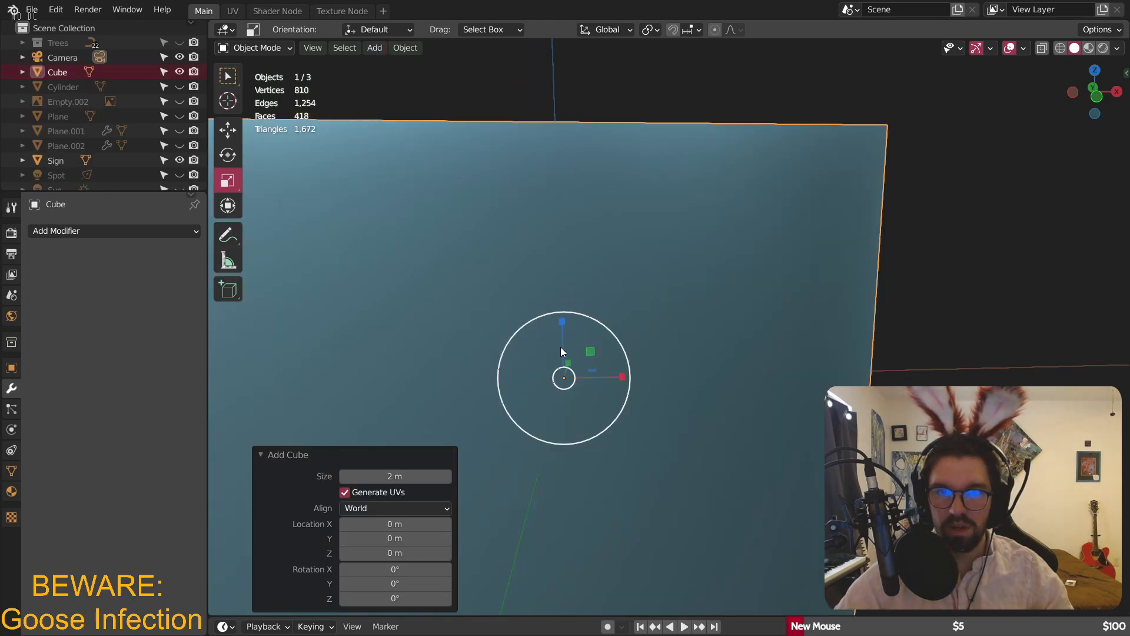
- Flatten the cube along Y into a thin plate, scaling by about 0.124, 0.404 and 1.208 in turn
scroll(558, 348, down, 4)
middle_drag(558, 348, 610, 344)
drag(635, 347, 588, 350)
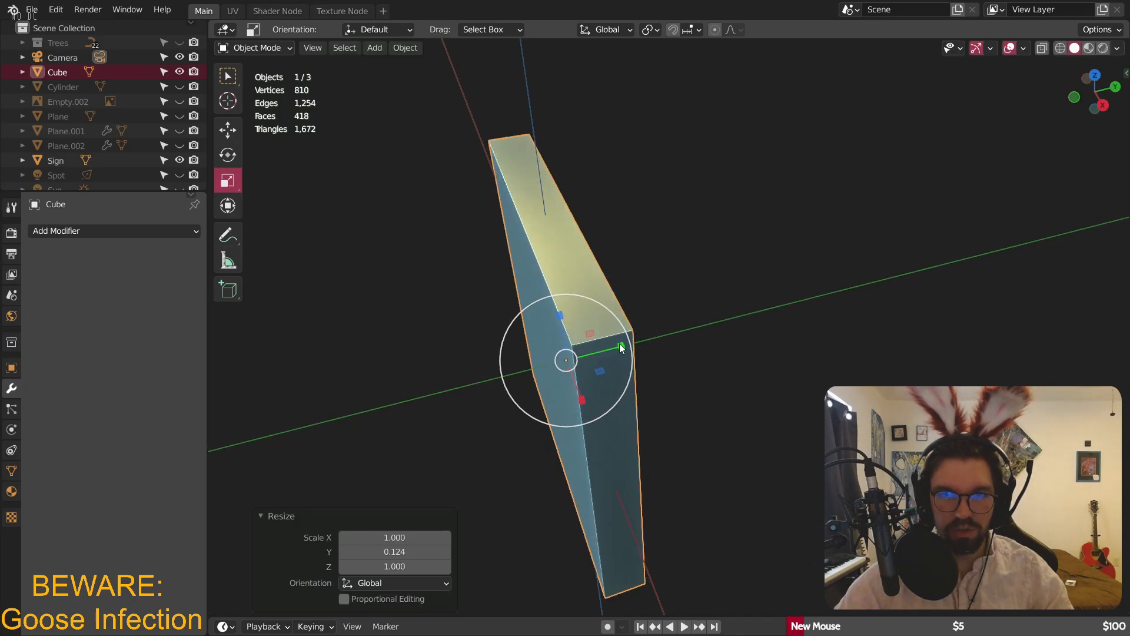
key(s)
key(y)
click(588, 360)
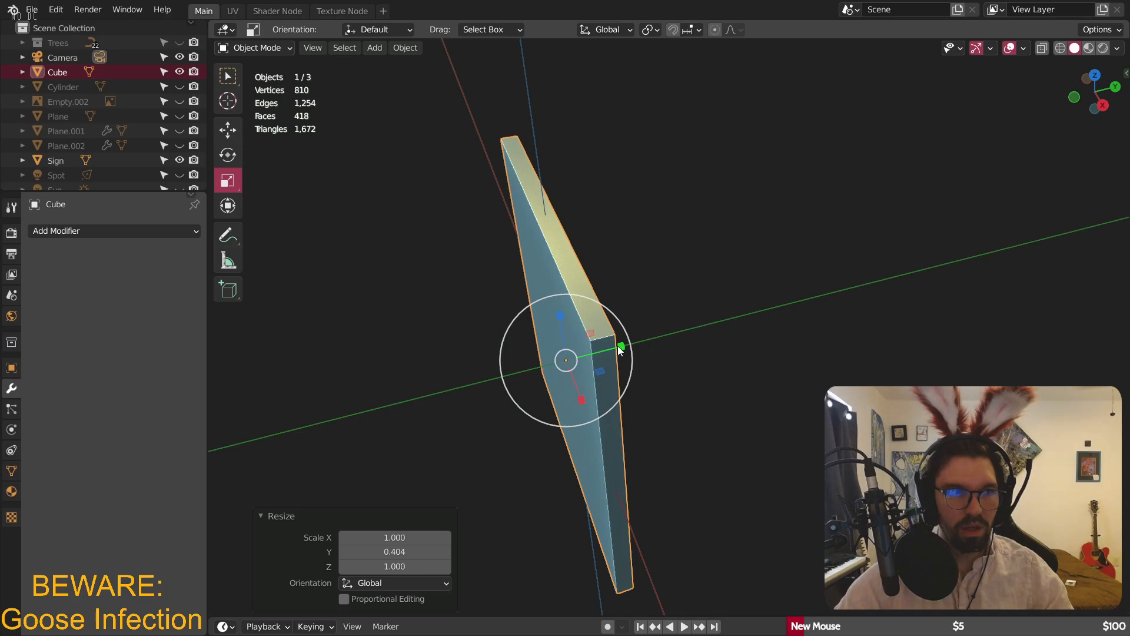
drag(610, 347, 584, 316)
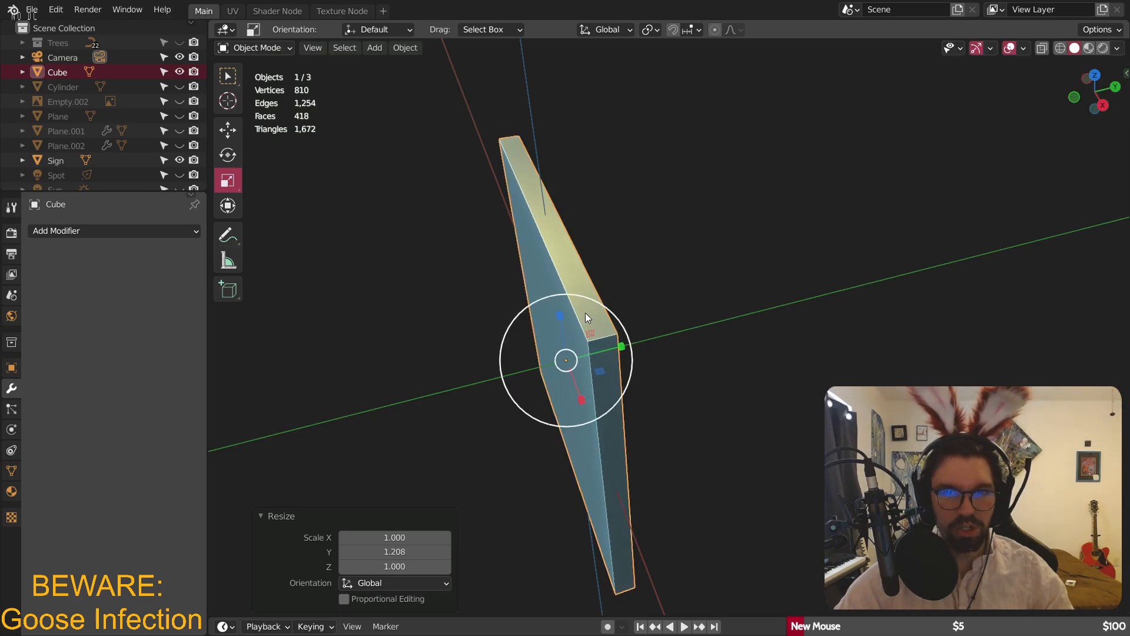
- Rotate the plate 45° about the global Y axis so it stands as a diamond
key(KP_1)
middle_drag(723, 226, 734, 271)
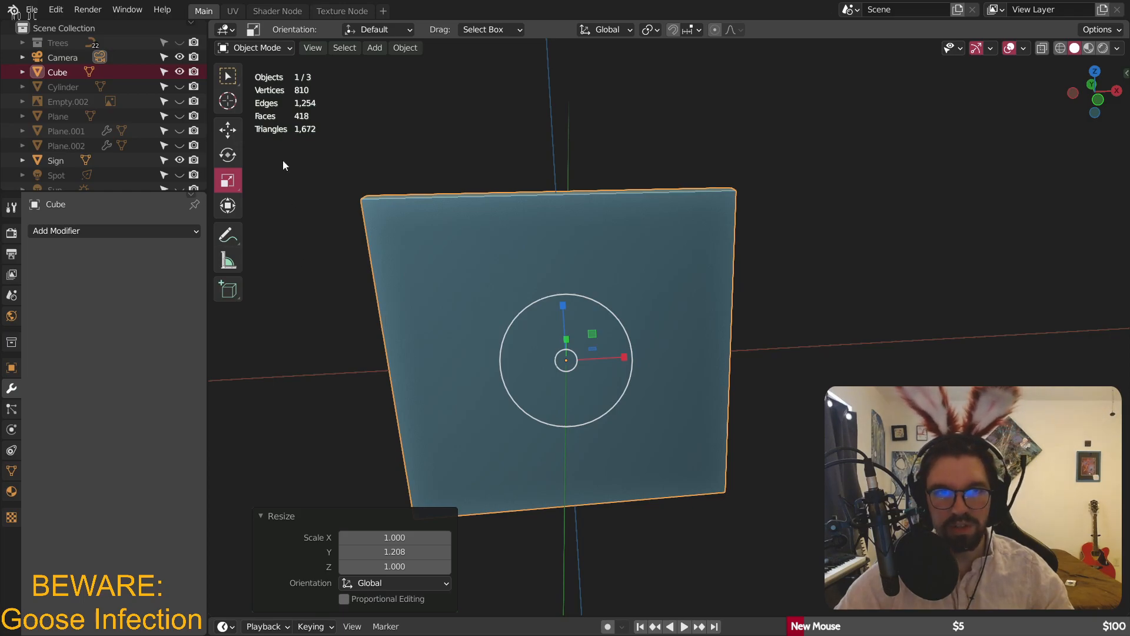
click(228, 155)
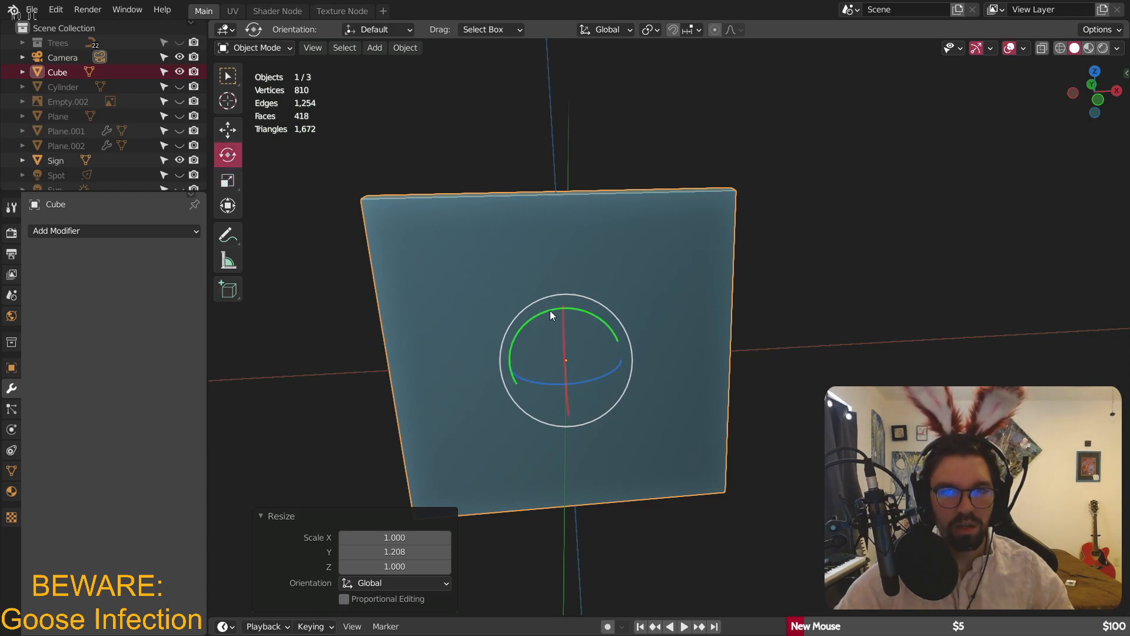
drag(550, 310, 599, 320)
click(403, 550)
text(45)
key(Return)
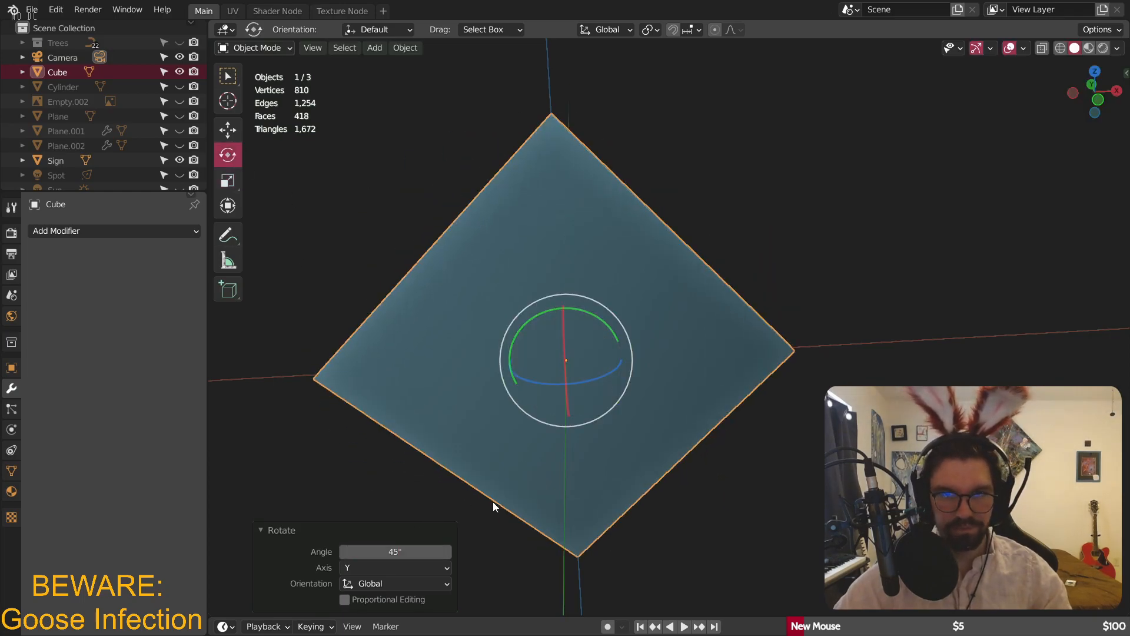
- Scale the diamond plate down uniformly to suit the sign post
key(s)
click(548, 312)
middle_drag(547, 312, 846, 306)
key(s)
click(921, 293)
- Move the diamond plate about -0.012 m along Y and raise it about 0.37 m along Z
middle_drag(920, 293, 623, 390)
click(227, 131)
drag(669, 397, 663, 395)
scroll(611, 349, up, 3)
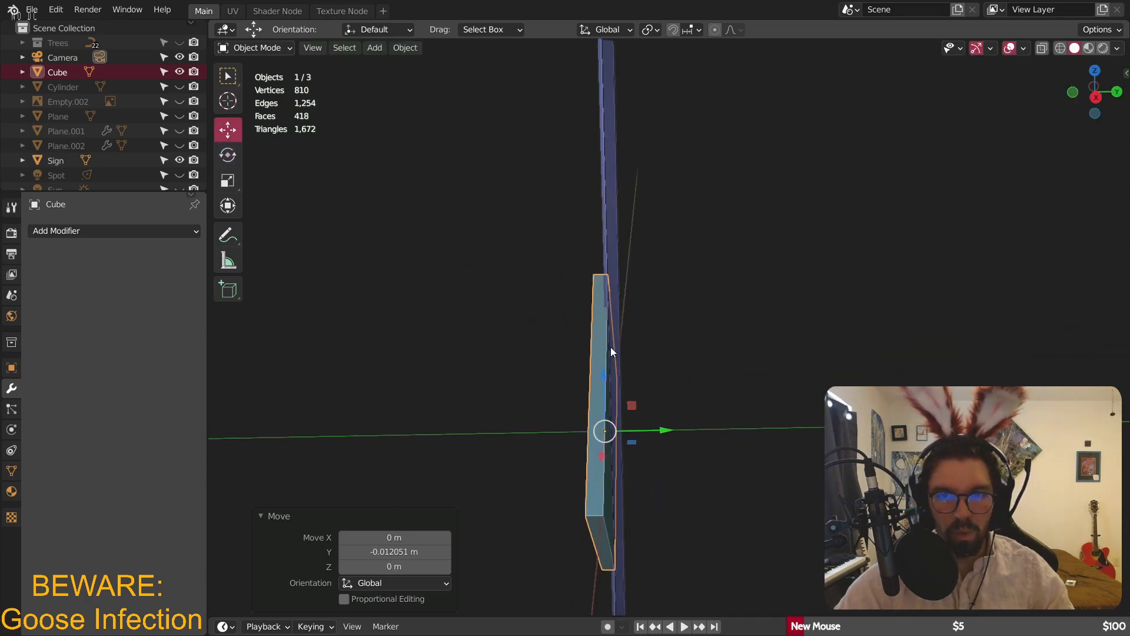
drag(601, 376, 618, 182)
shift+middle_drag(618, 182, 620, 332)
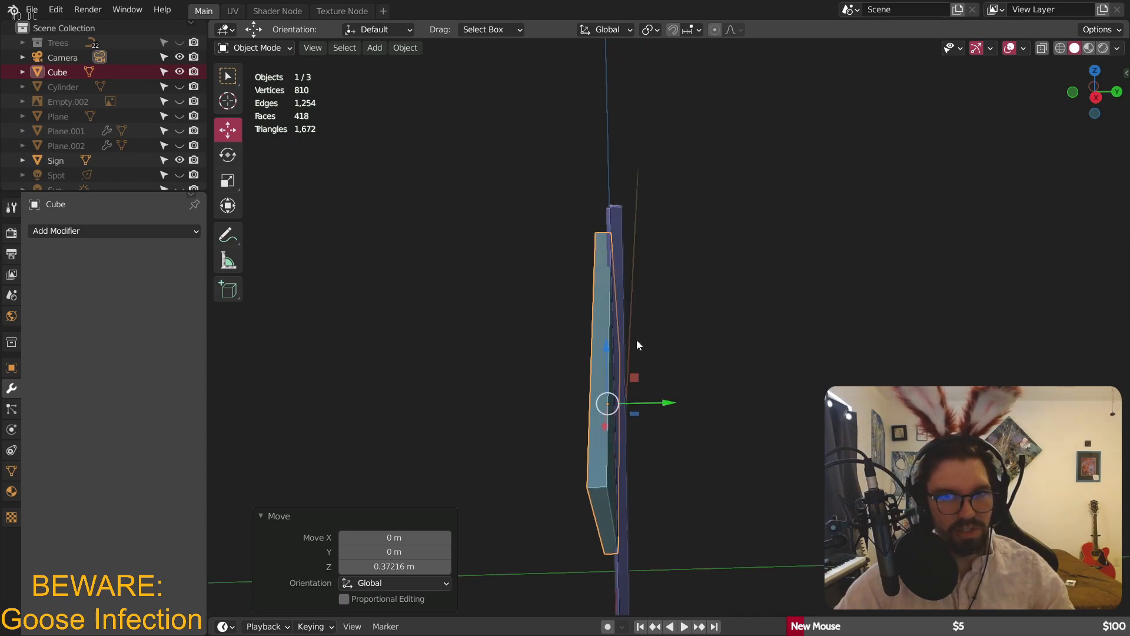
- Raise the diamond plate further to the top of the post and adjust its placement against the post's front
drag(606, 351, 645, 244)
click(683, 224)
middle_drag(684, 224, 653, 318)
click(677, 270)
mouse_move(658, 334)
mouse_down()
mouse_move(638, 322)
mouse_move(656, 349)
mouse_up()
click(729, 196)
click(548, 260)
scroll(669, 353, up, 1)
click(704, 172)
middle_drag(704, 172, 780, 207)
click(675, 189)
middle_drag(676, 189, 619, 231)
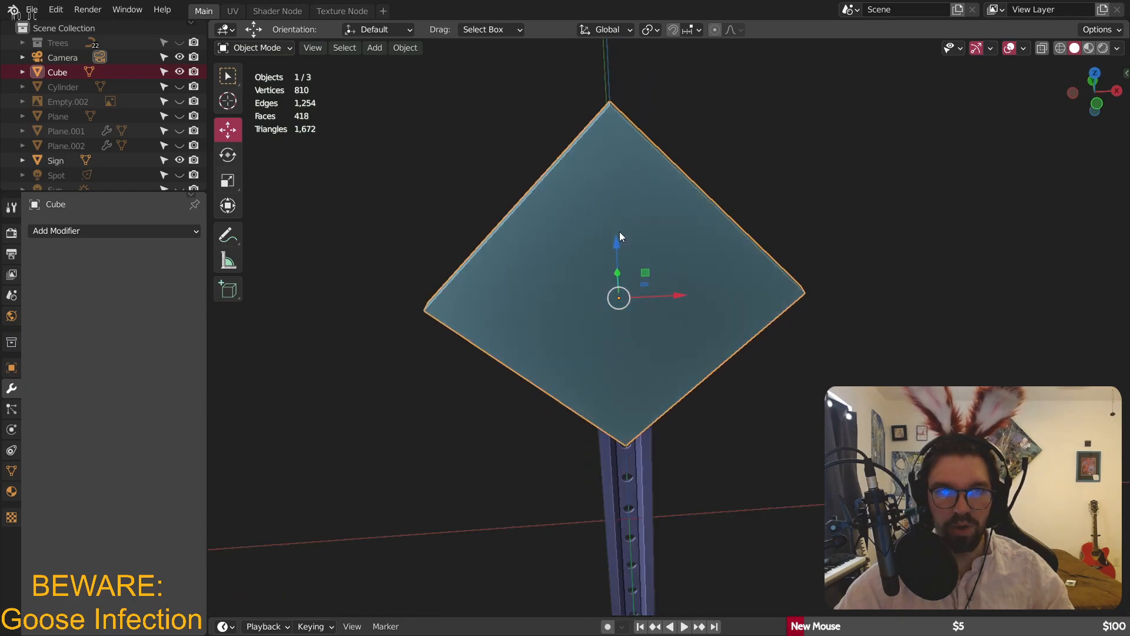
- Apply the diamond plate's scale and put it in Edit Mode with edge selection
key(ctrl+a)
click(547, 207)
click(271, 49)
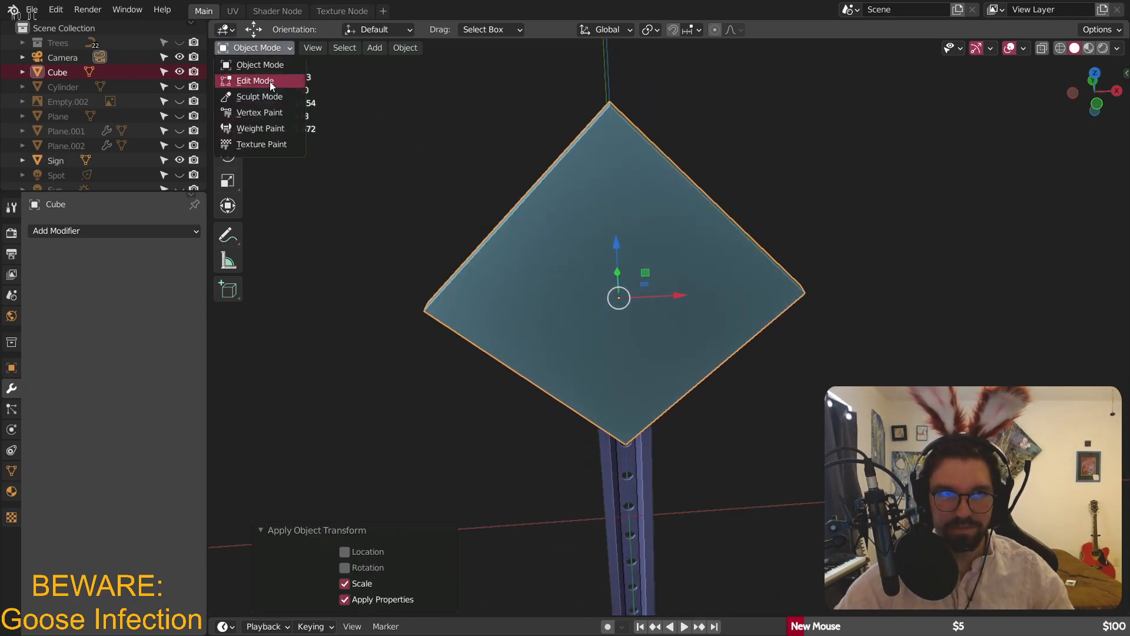
click(269, 81)
click(320, 49)
- Bevel the four short corner edges of the diamond plate with a 0.05 m width and 7 segments
middle_drag(471, 177, 740, 486)
click(589, 169)
scroll(737, 487, down, 2)
shift+middle_drag(638, 482, 663, 227)
shift+middle_drag(537, 491, 664, 251)
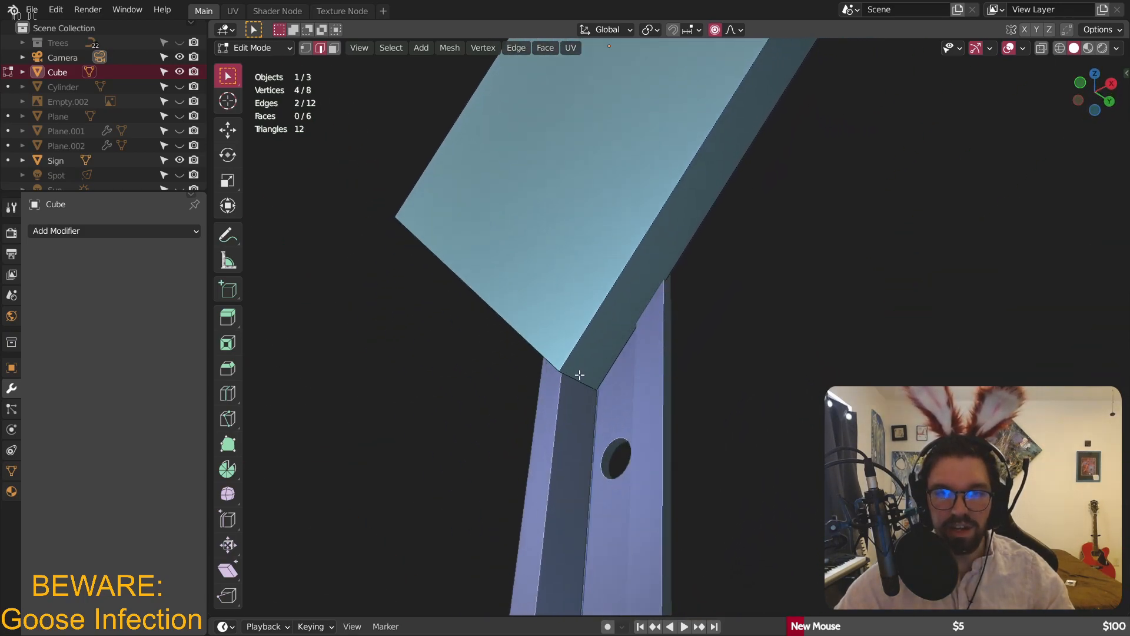
middle_drag(591, 373, 519, 195)
middle_drag(627, 155, 596, 190)
key(ctrl+b)
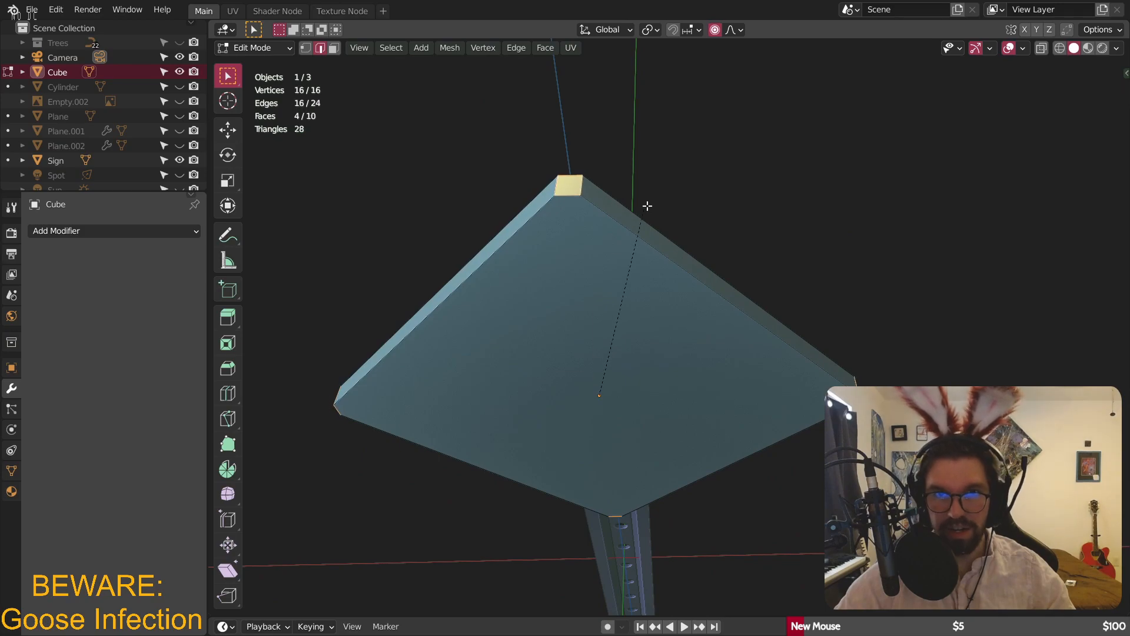
scroll(656, 197, up, 3)
scroll(671, 198, up, 3)
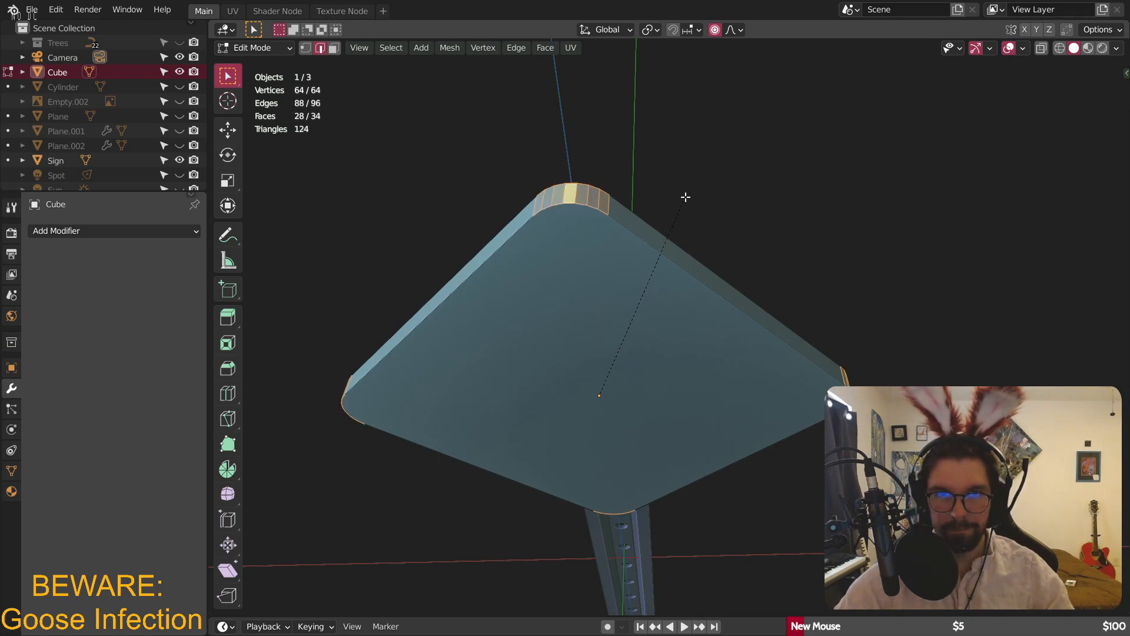
click(691, 196)
middle_drag(688, 237, 681, 169)
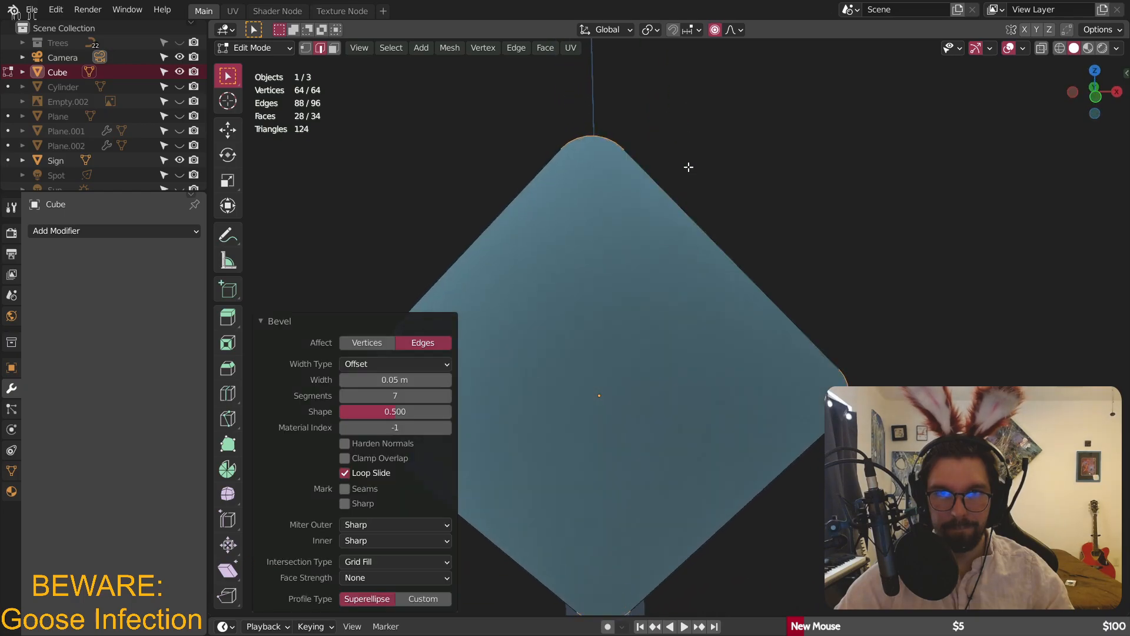
- Return to Object Mode and select the diamond plate together with the Sign post
click(253, 48)
click(254, 64)
middle_drag(384, 123, 520, 166)
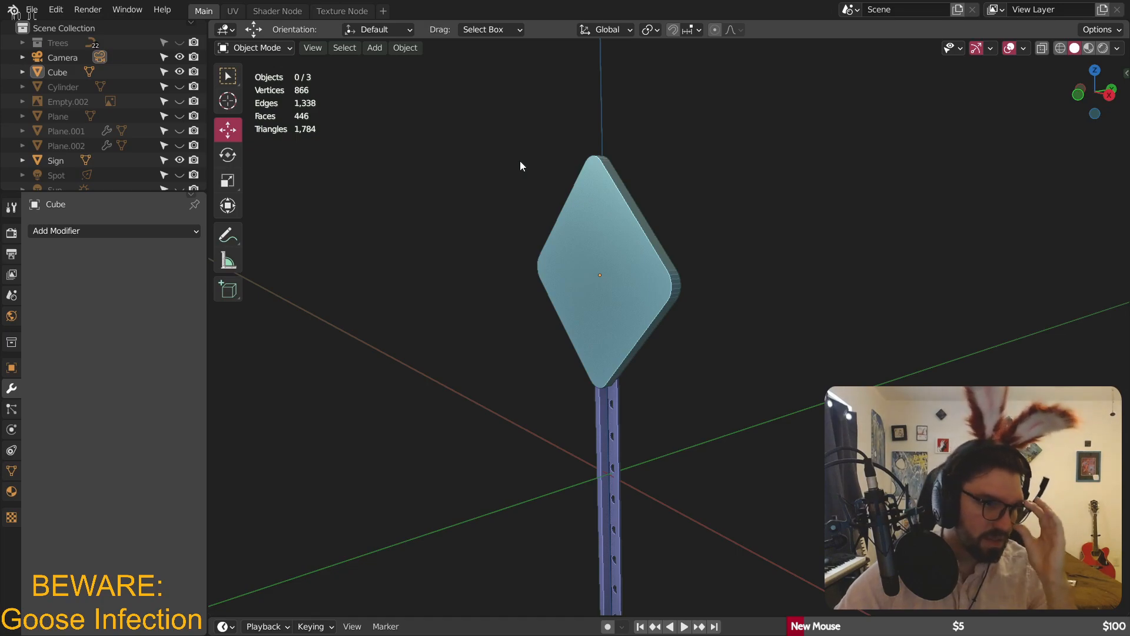
scroll(568, 231, down, 5)
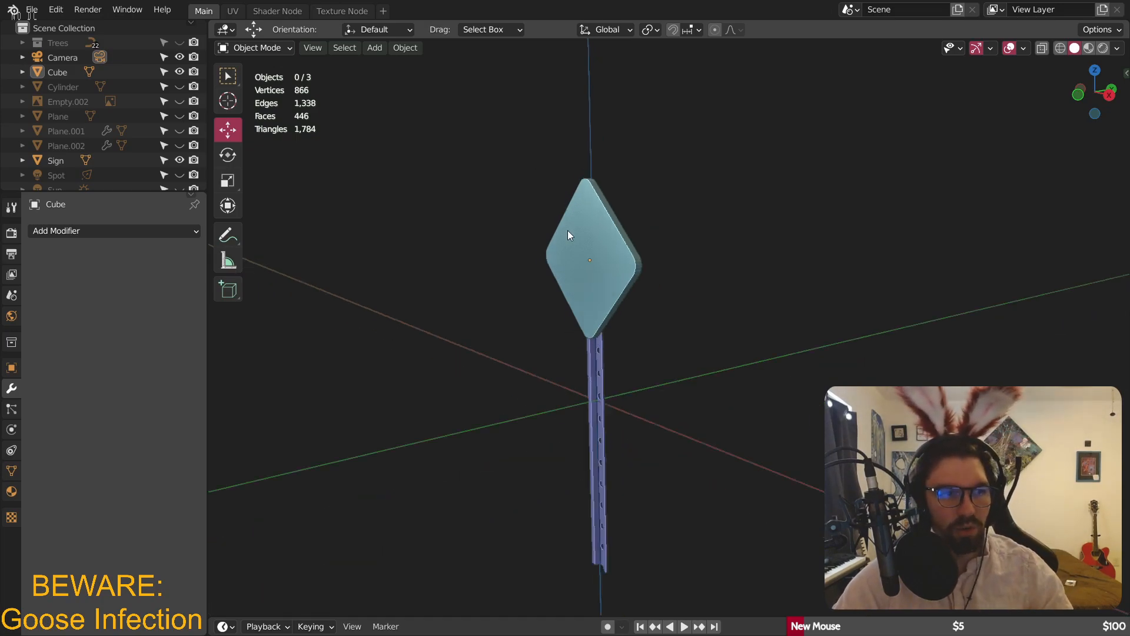
mouse_move(594, 259)
middle_down()
mouse_move(590, 278)
mouse_move(583, 255)
middle_up()
click(581, 254)
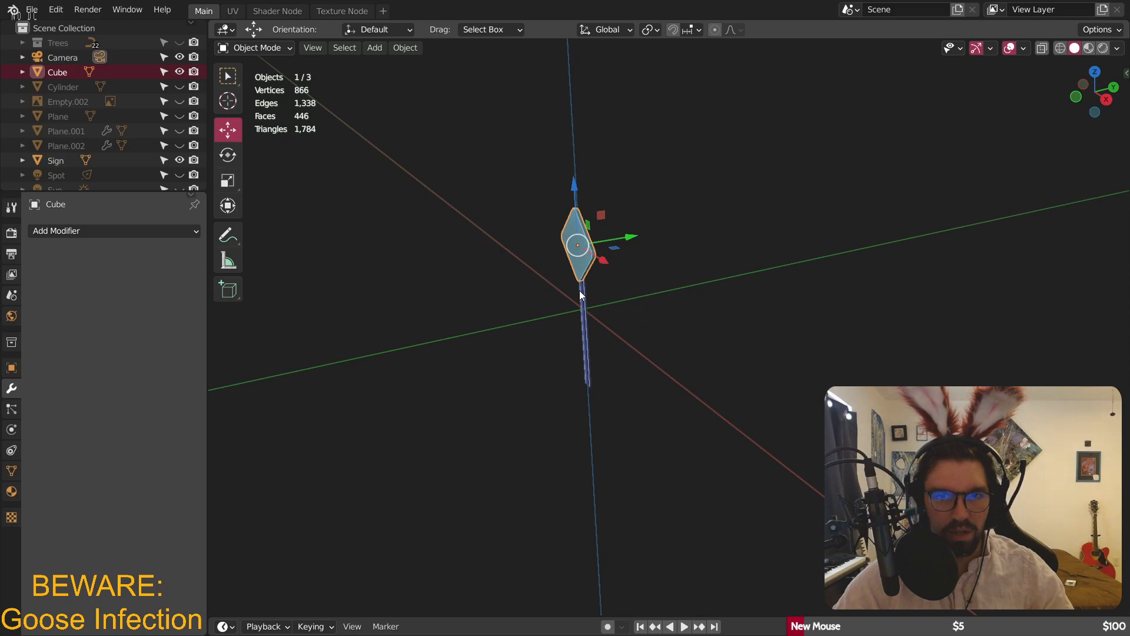
shift+click(587, 316)
middle_drag(587, 316, 598, 285)
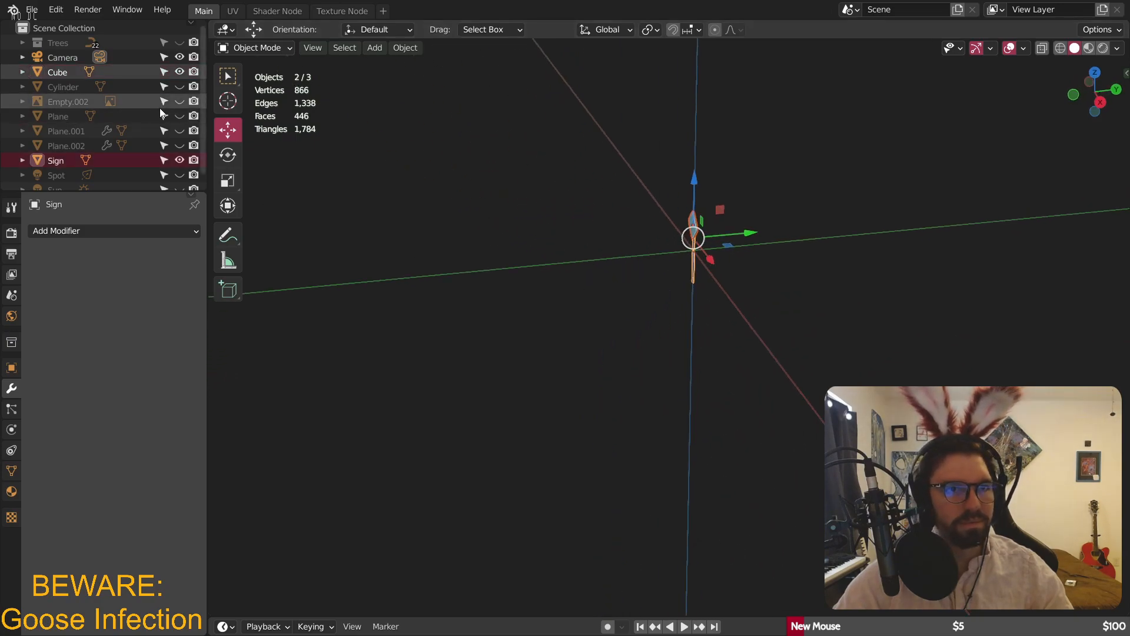
- Unhide the Cylinder object in the scene
click(179, 86)
middle_drag(412, 288, 518, 284)
scroll(527, 269, up, 4)
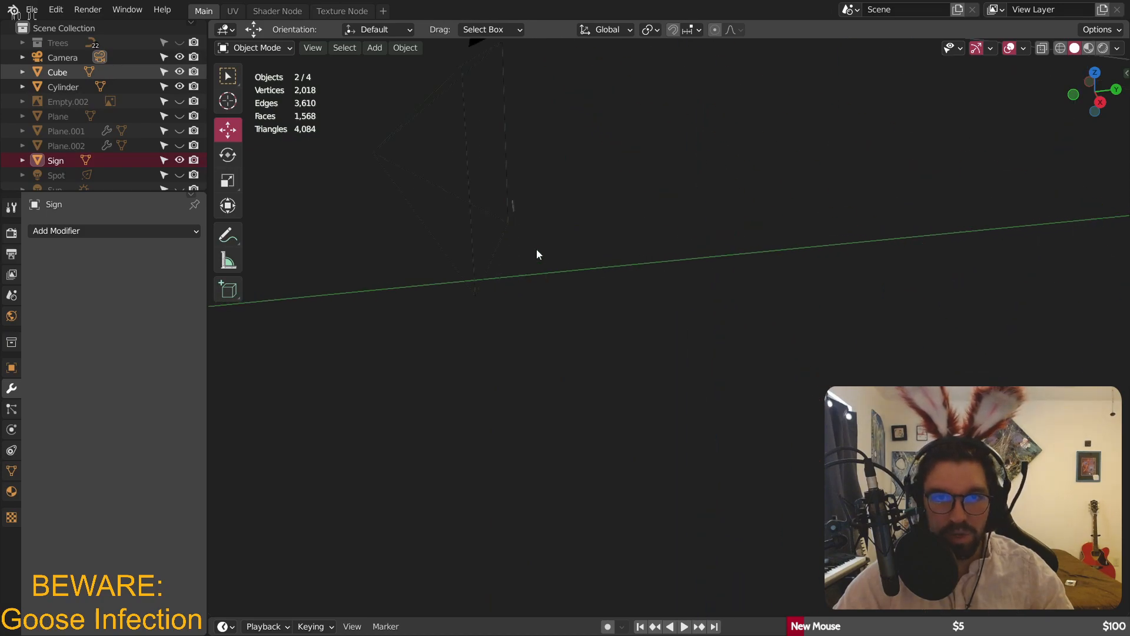
scroll(518, 212, up, 5)
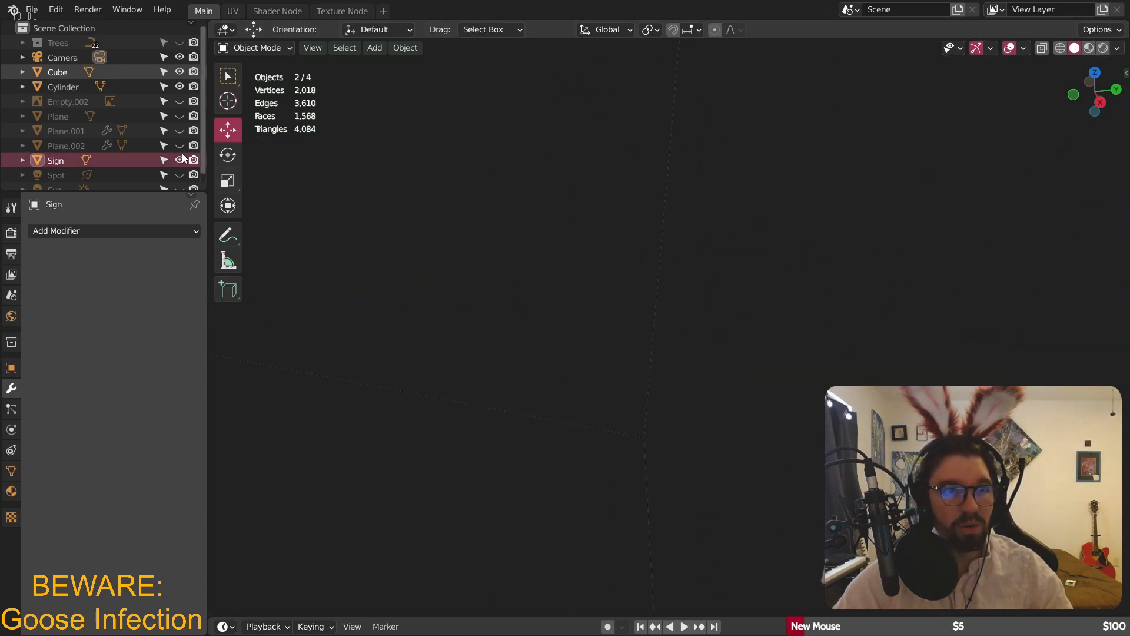
- Create a new collection in the scene and name it Sprout
scroll(149, 136, down, 1)
click(133, 188)
right_click(133, 188)
click(137, 189)
scroll(130, 105, up, 1)
scroll(89, 179, down, 2)
scroll(89, 142, up, 2)
double_click(91, 56)
text(S)
key(Return)
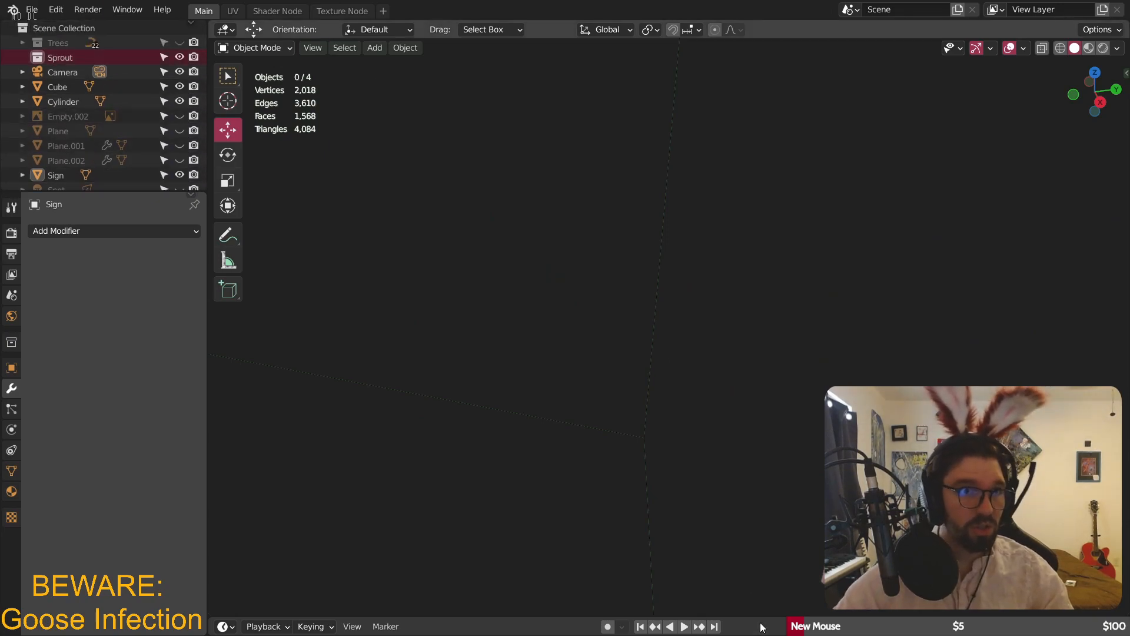
- Rename the Cylinder object as Sprout Body
click(57, 102)
double_click(57, 101)
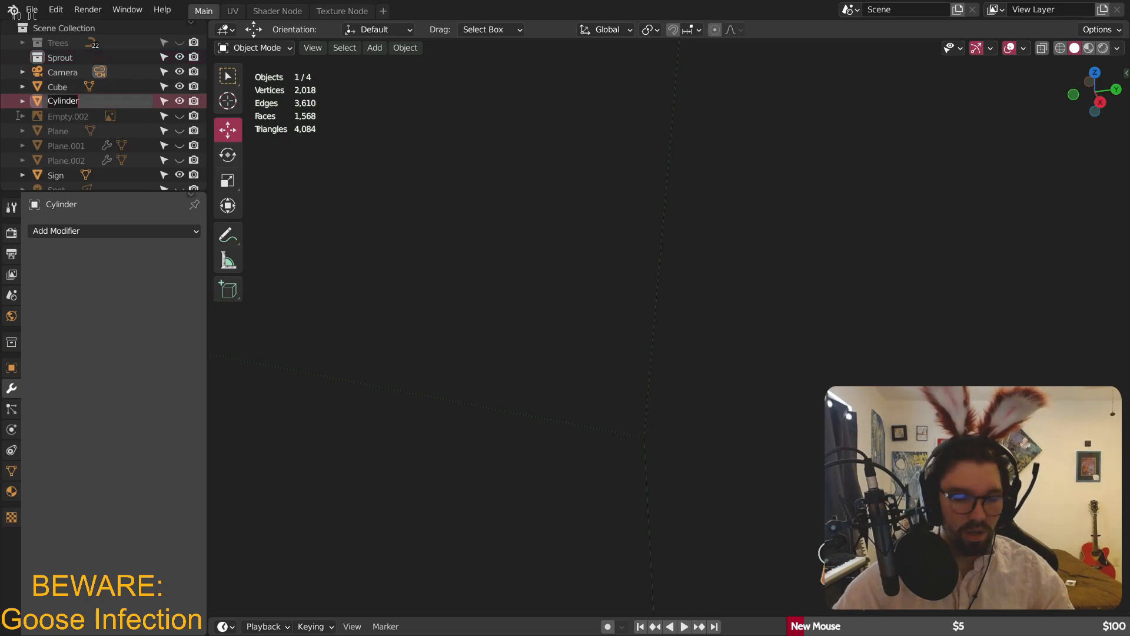
text(Sprout Body)
key(Return)
- Unhide the Plane, Plane.001 and Plane.002 objects
click(66, 120)
click(179, 116)
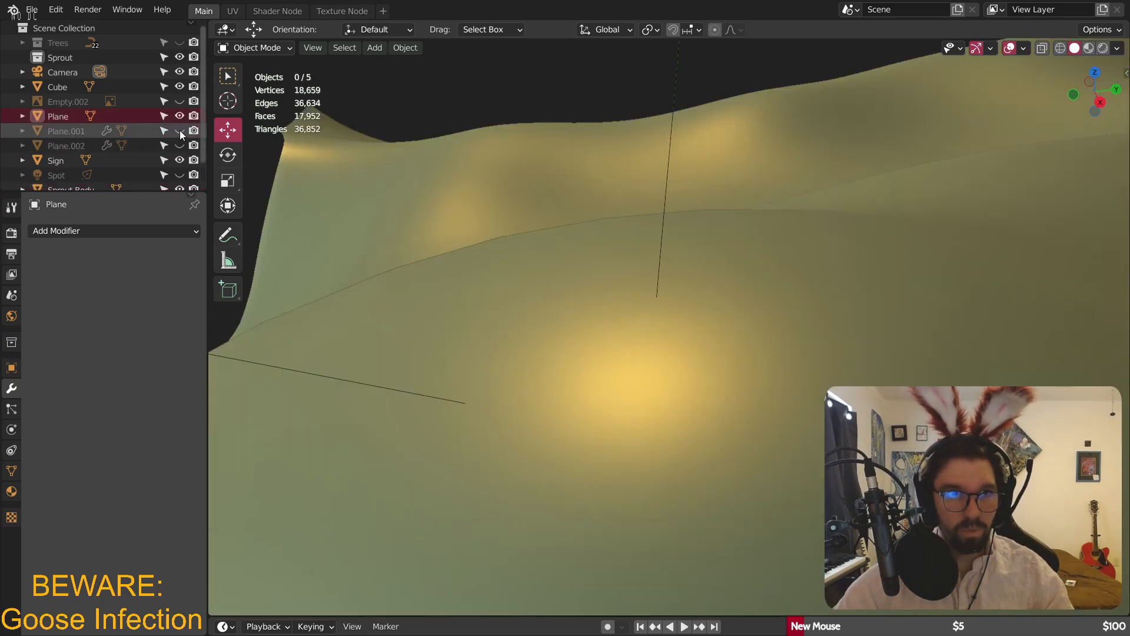
click(179, 133)
click(179, 146)
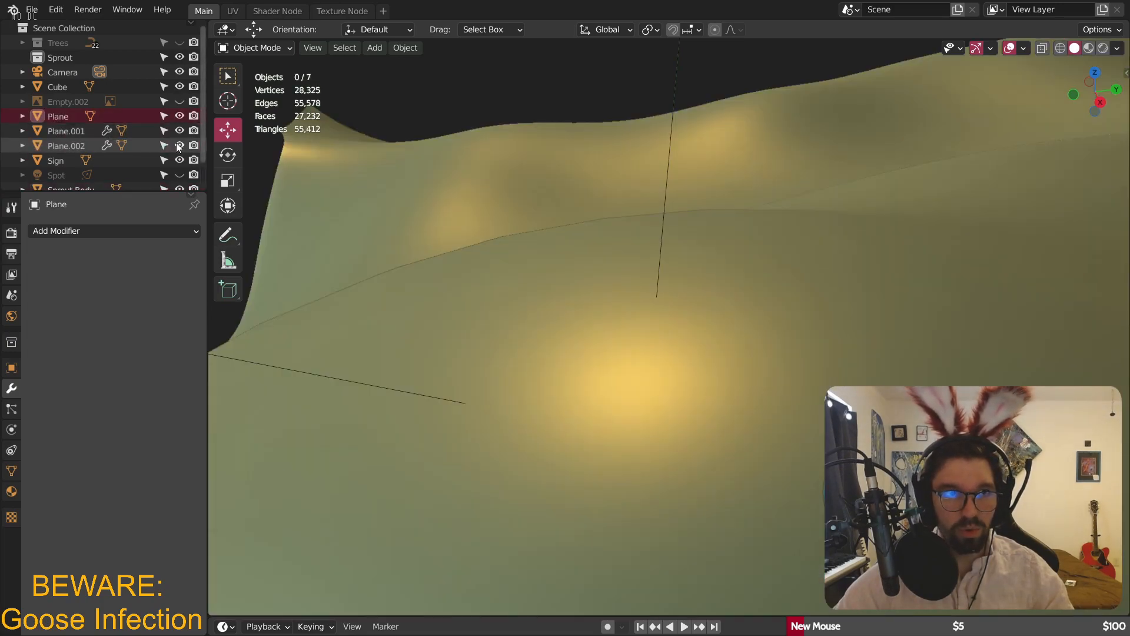
- Rename the Plane terrain object as Ground
double_click(55, 116)
text(Ground)
key(Return)
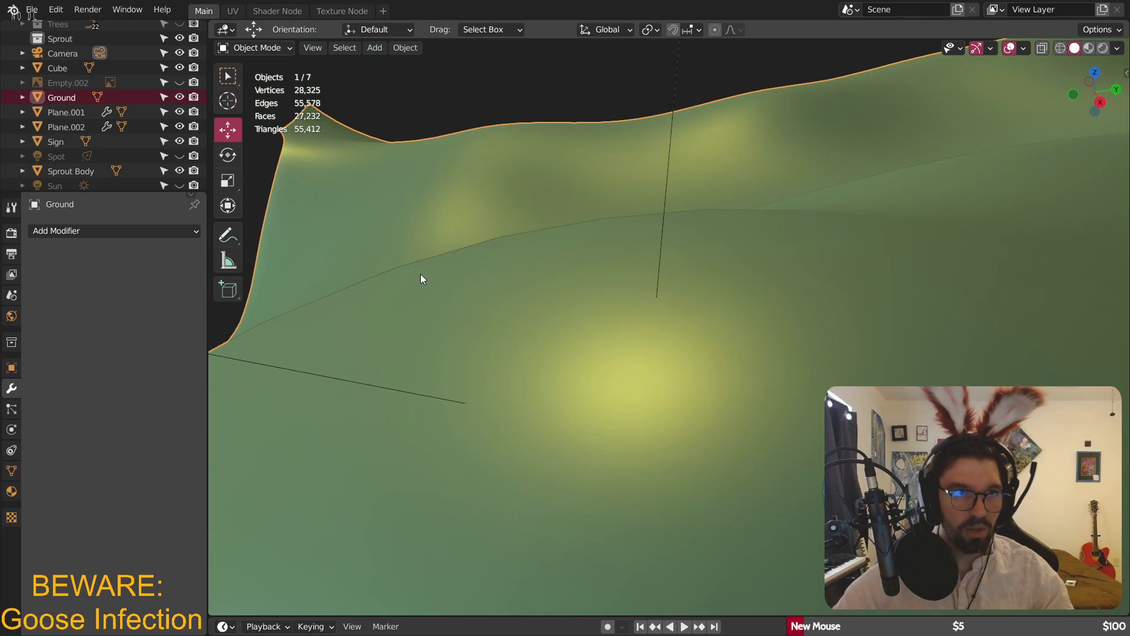
- Rename Plane.001 as Leaf 1 and Plane.002 as Leaf 2
click(84, 111)
double_click(59, 110)
text(Leaf)
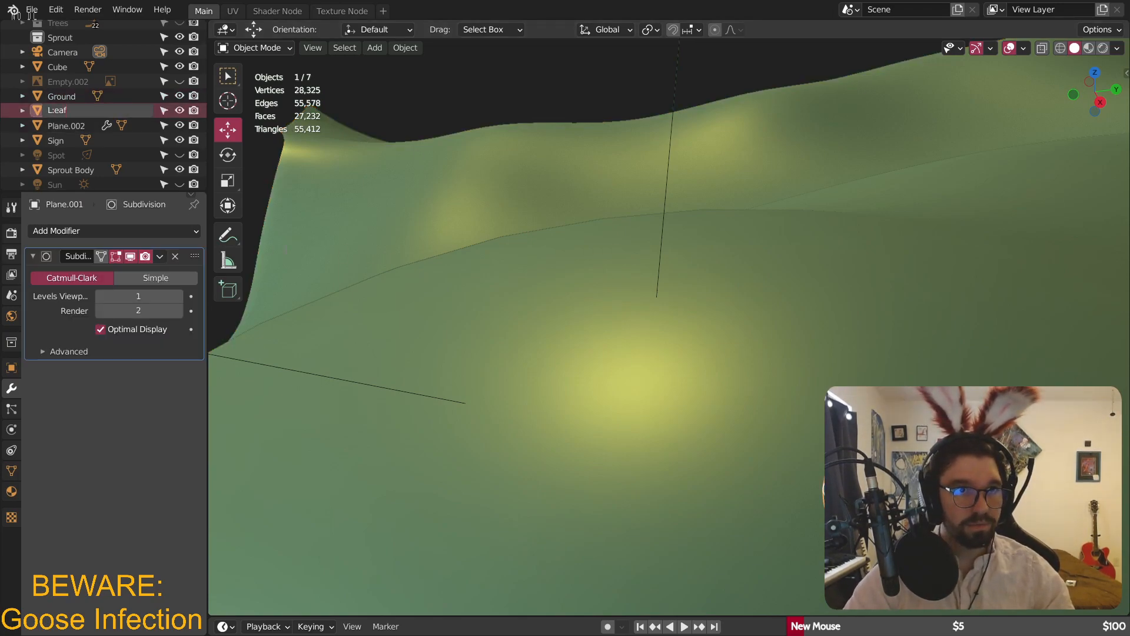
text( 1)
key(Return)
click(127, 126)
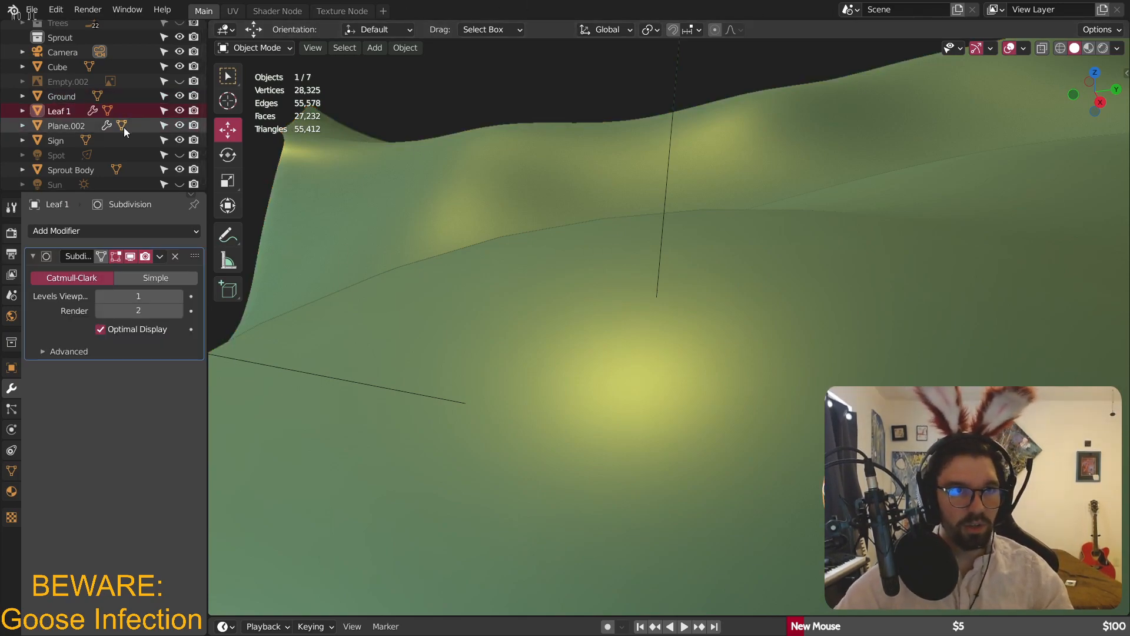
double_click(64, 124)
text(Leaf 2)
key(Return)
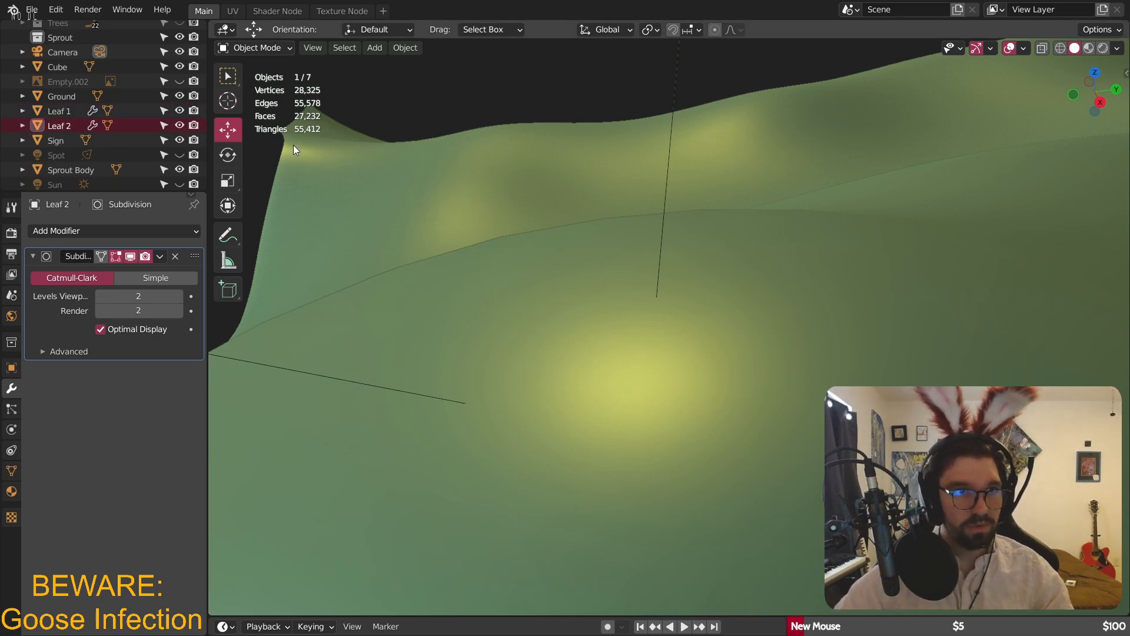
- Put Leaf 1, Leaf 2 and Sprout Body into the Sprout collection
drag(59, 109, 77, 37)
drag(56, 128, 68, 39)
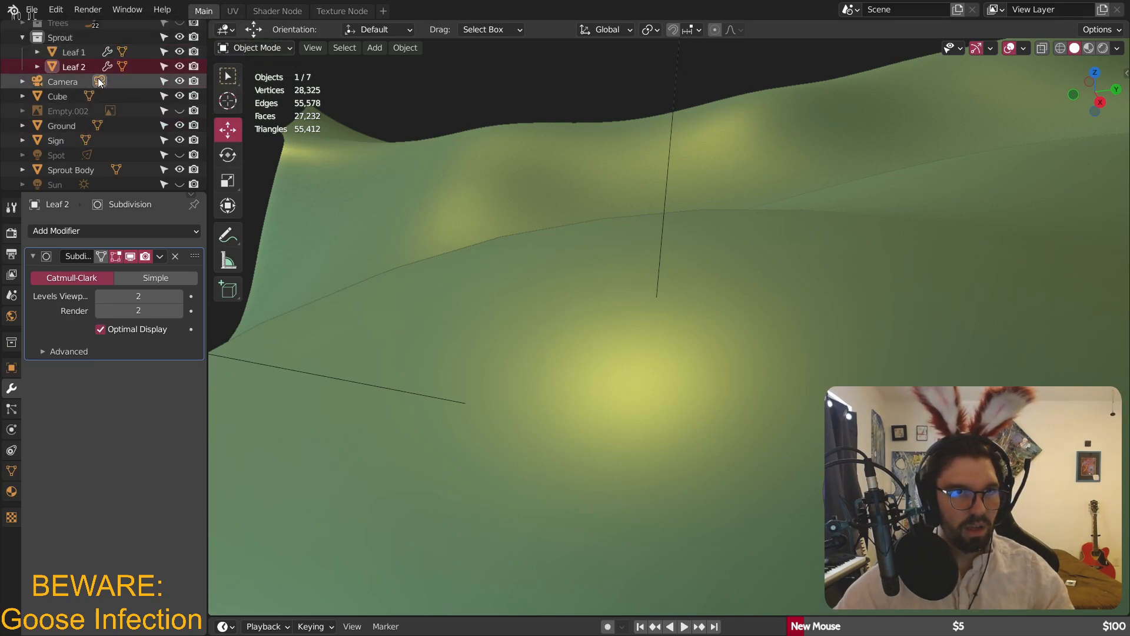
click(90, 166)
drag(66, 168, 93, 54)
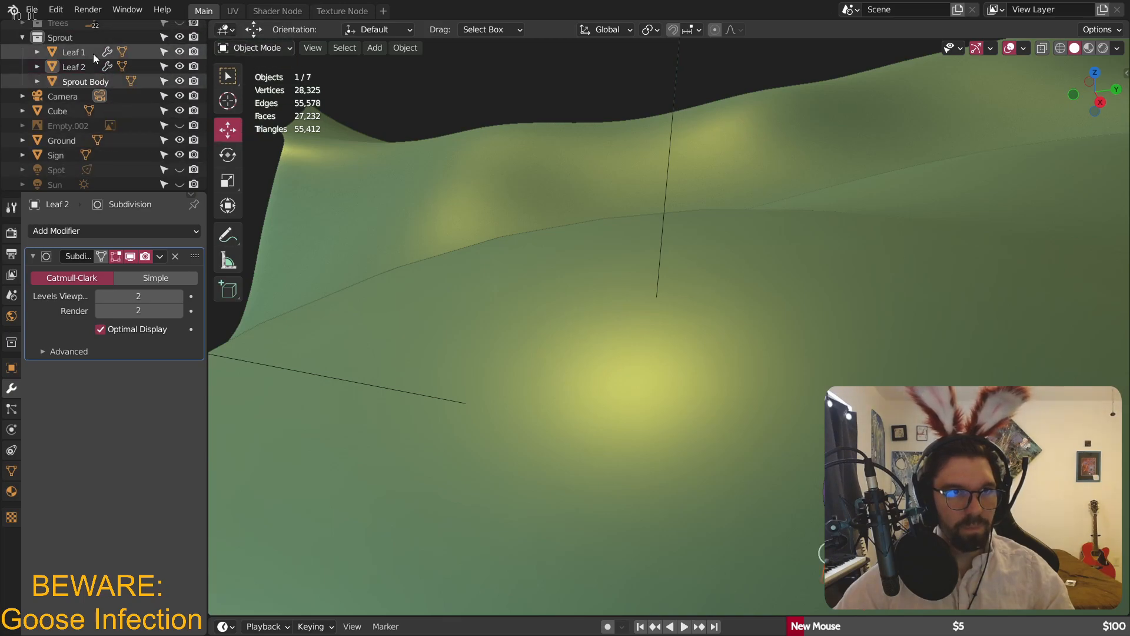
scroll(105, 70, down, 1)
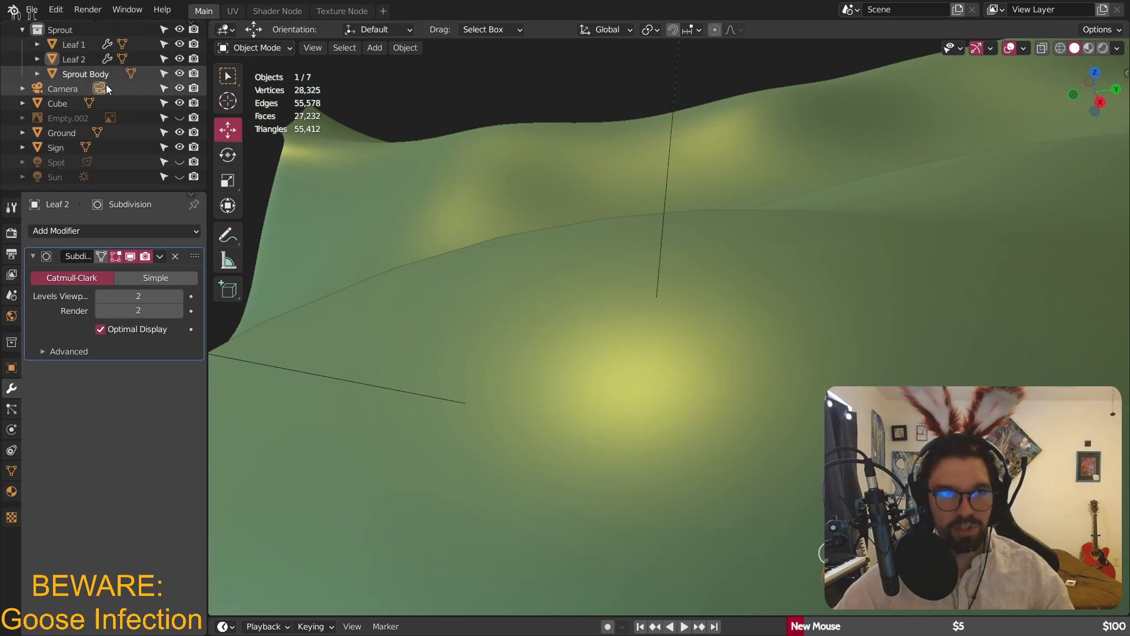
- Rename the Cube object, the diamond panel on the post, as Actual Sign
click(56, 147)
middle_drag(282, 189, 391, 212)
scroll(391, 212, down, 2)
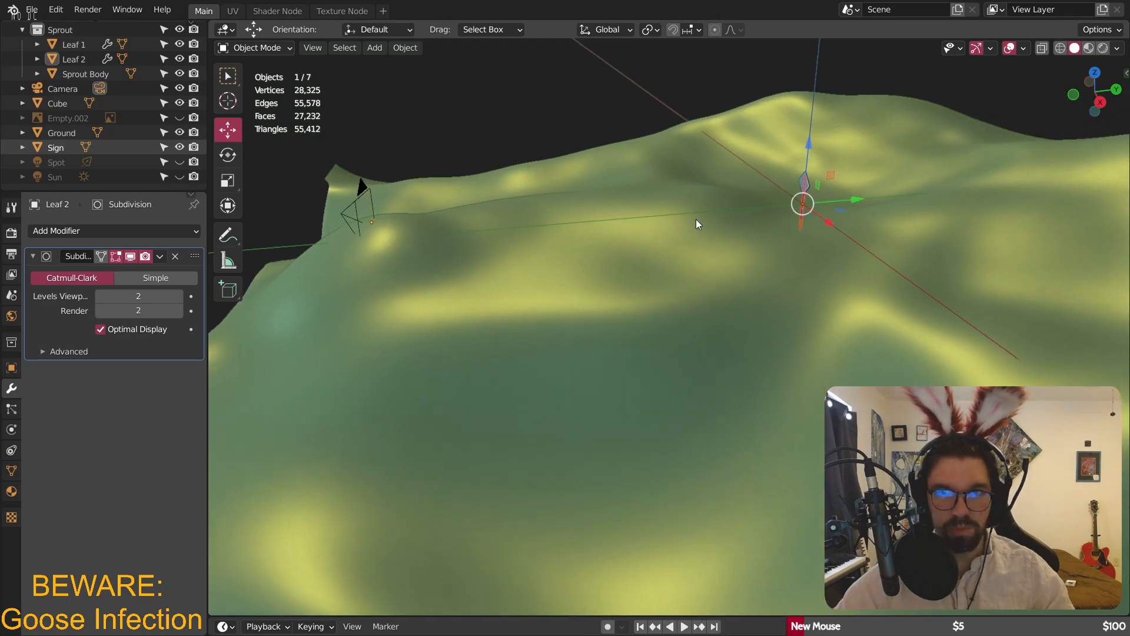
scroll(775, 186, up, 10)
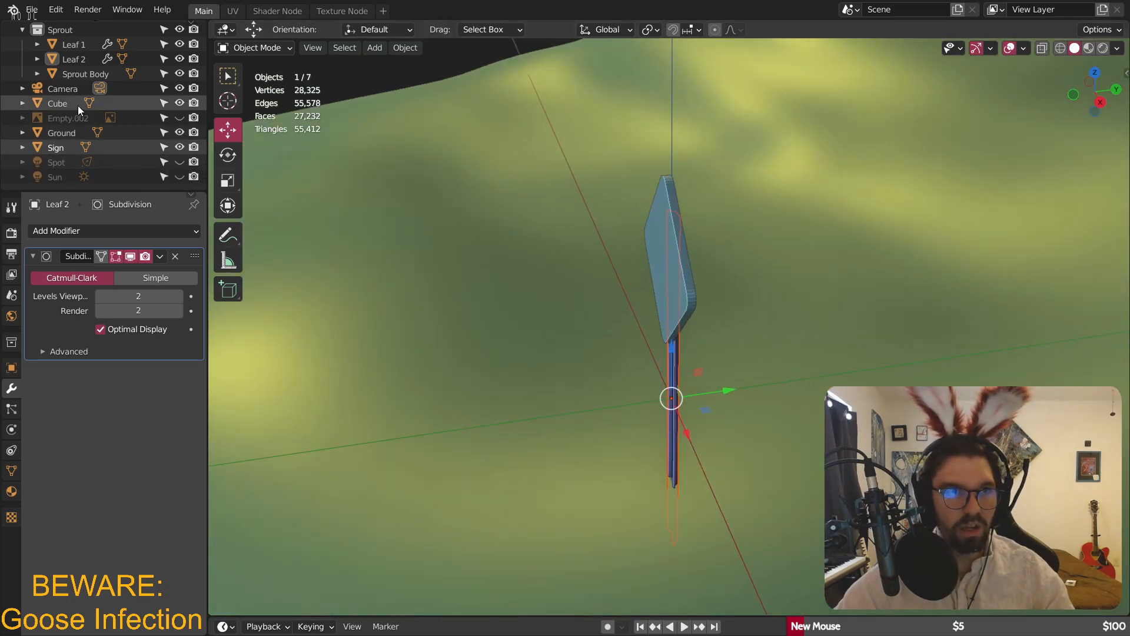
click(59, 103)
double_click(63, 103)
text(Actual Sign)
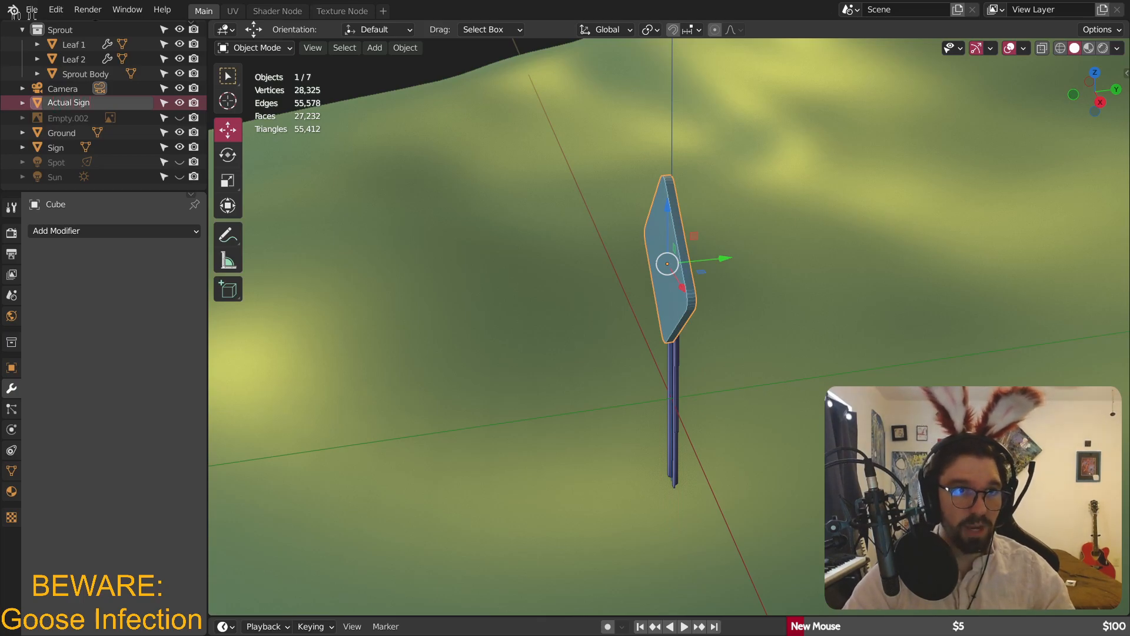
key(Return)
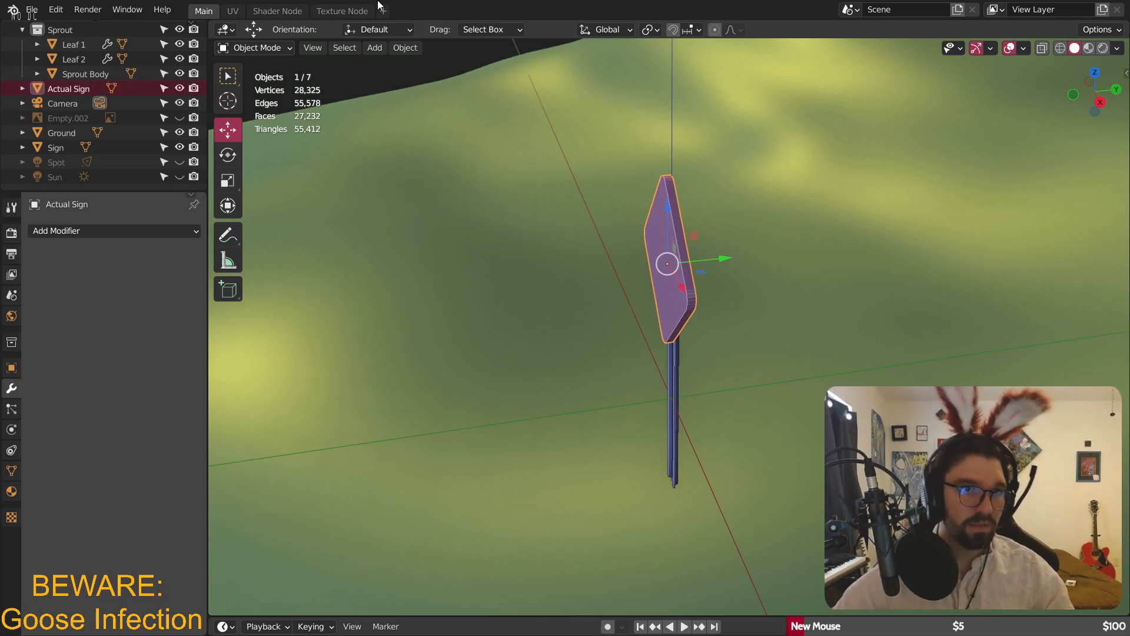
- Select the diamond panel together with its post and move both along the negative Y axis toward the camera
shift+click(674, 374)
middle_drag(676, 372, 881, 271)
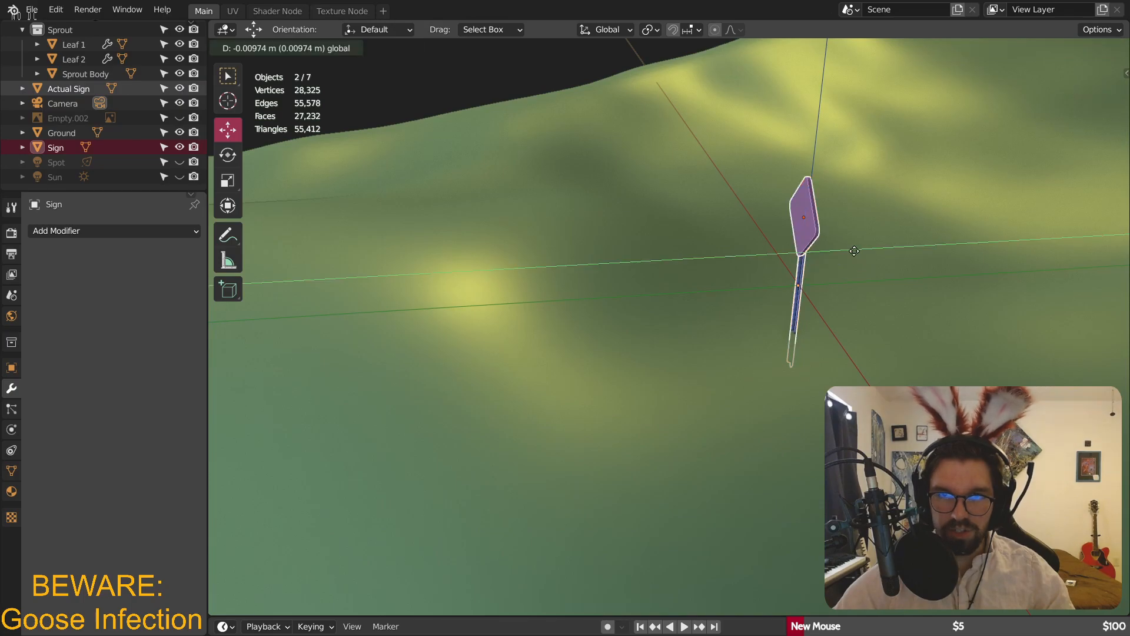
drag(863, 246, 564, 302)
middle_drag(564, 303, 769, 239)
drag(769, 236, 478, 347)
shift+middle_drag(478, 347, 722, 295)
scroll(788, 232, down, 2)
drag(796, 203, 642, 233)
- In camera view, shift the sign and post about -0.98 m along X and raise them about 0.27 m along Z
key(KP_0)
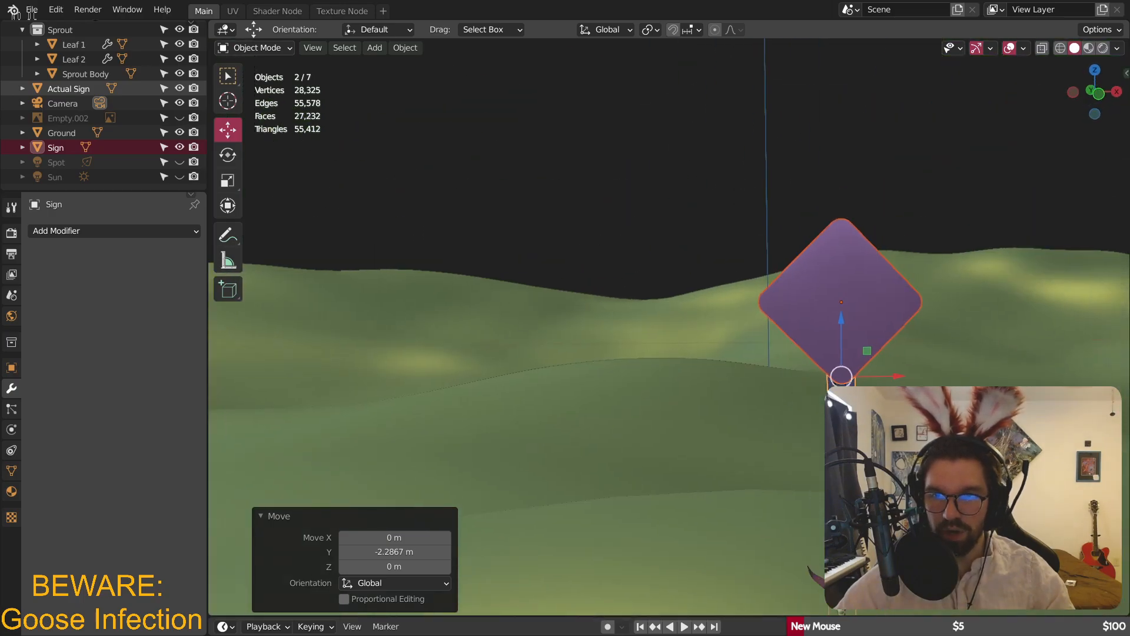
key(g)
key(x)
click(614, 402)
scroll(630, 405, down, 3)
key(g)
key(z)
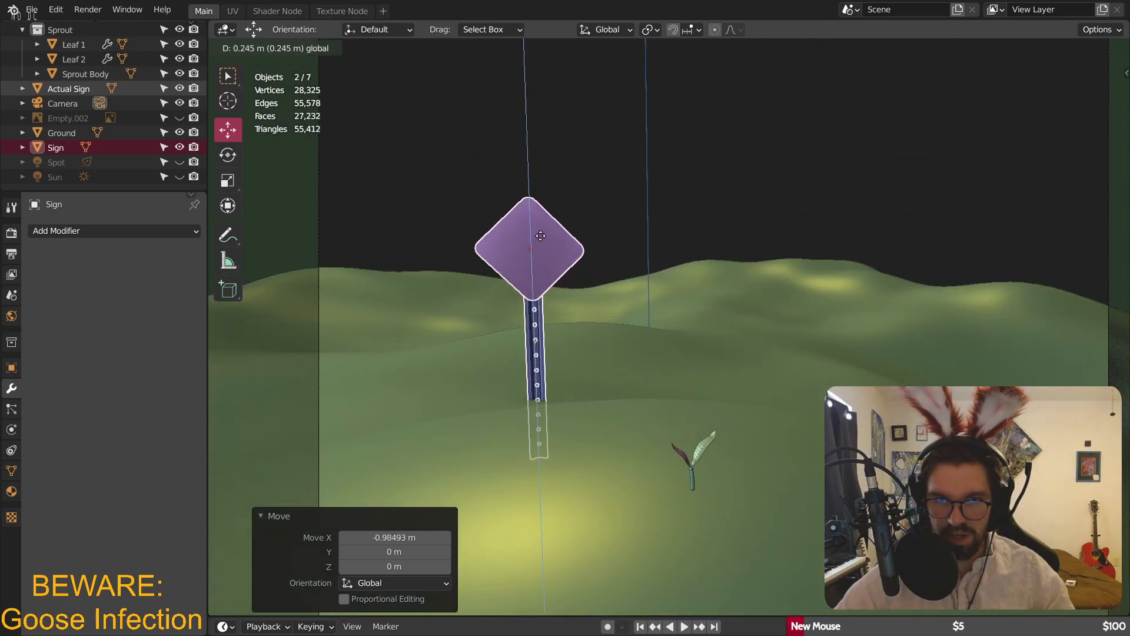
- Scale the sign and post up together by a factor of about 1.197
key(s)
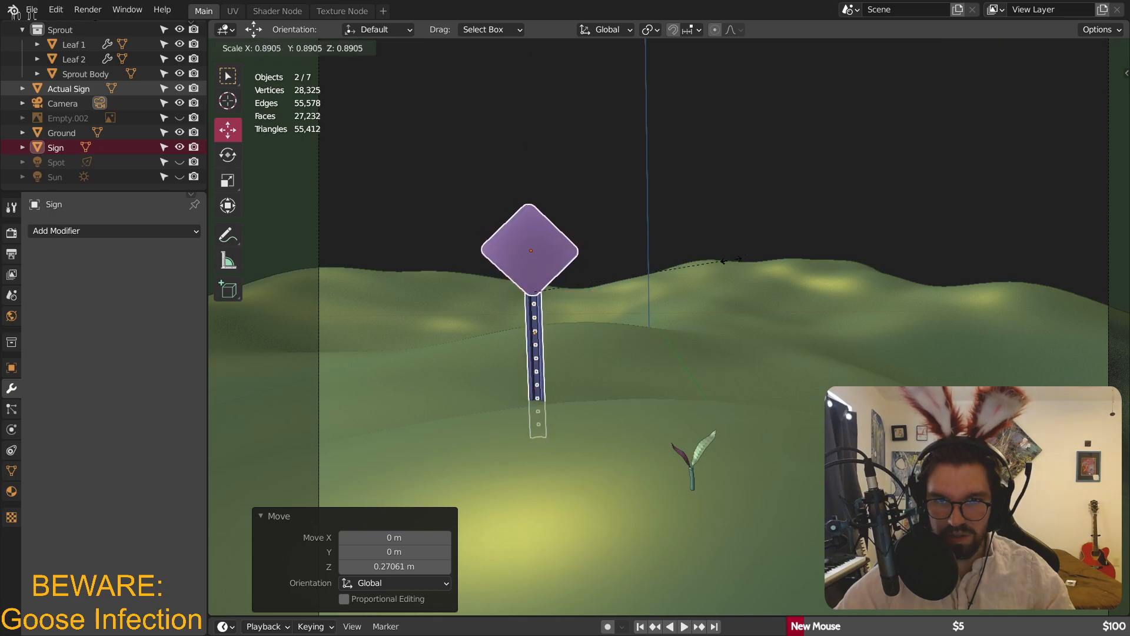
click(683, 273)
scroll(682, 276, up, 2)
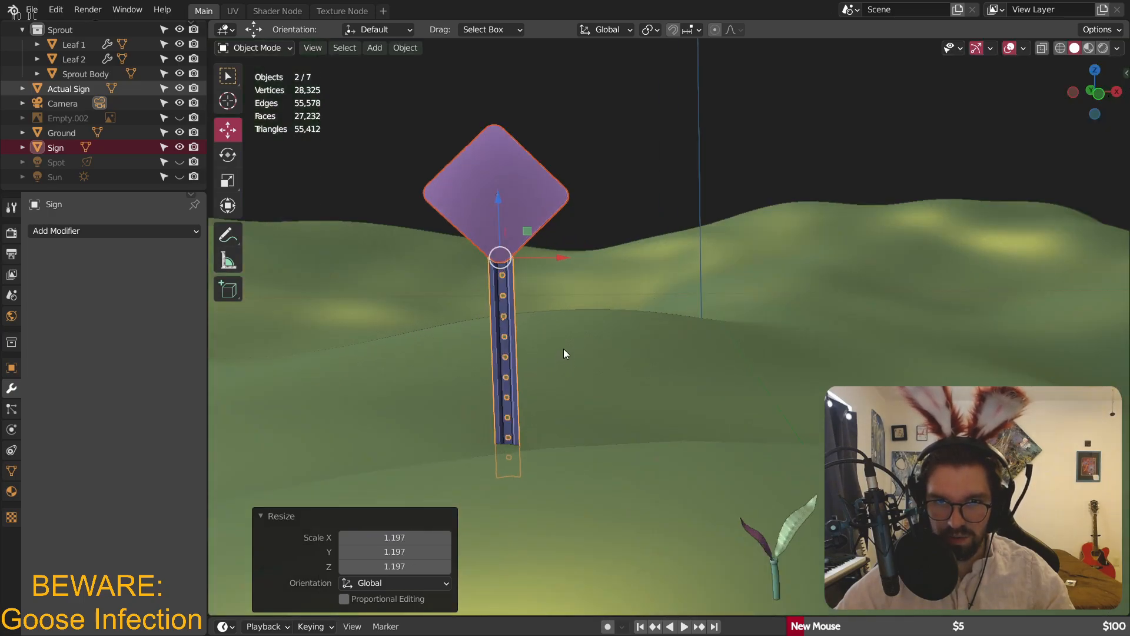
- Tilt the sign and post about -9.84° around the Y axis, turn them slightly freehand, and deselect them
click(228, 155)
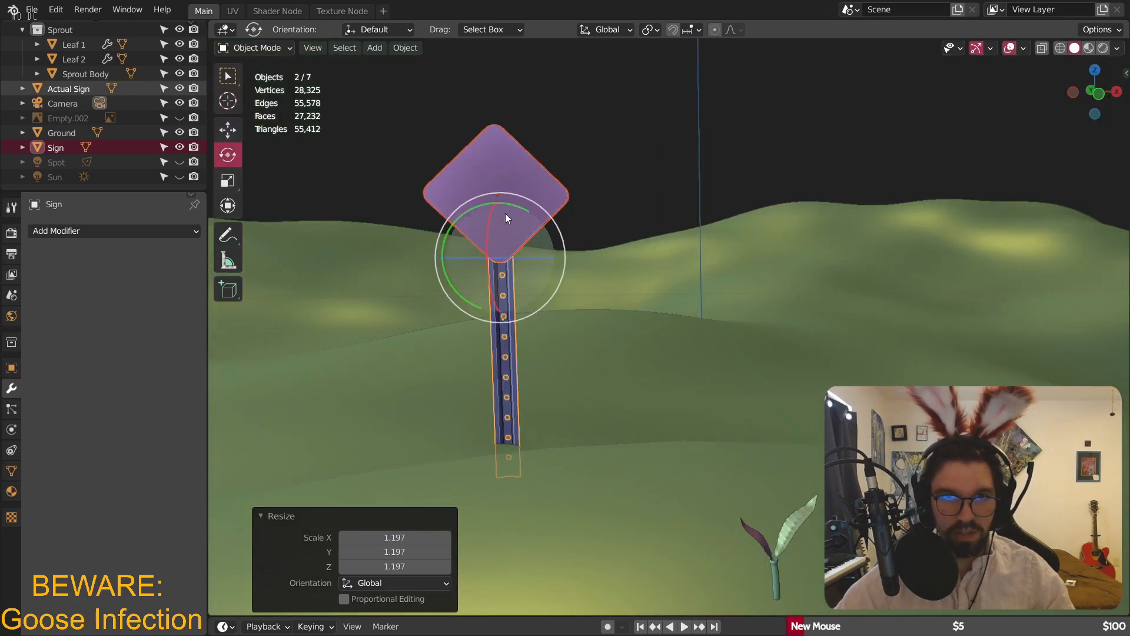
drag(475, 204, 466, 211)
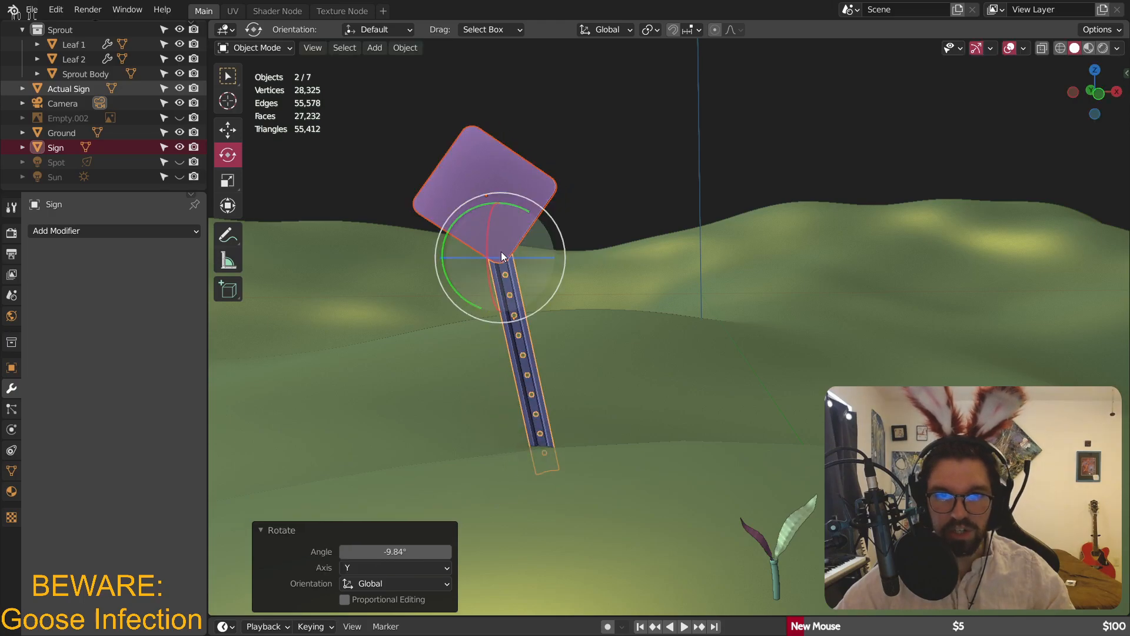
drag(499, 258, 530, 234)
click(631, 139)
- Switch the viewport to rendered shading and examine the tilted sign on the terrain
click(260, 47)
key(KP_0)
scroll(581, 164, up, 4)
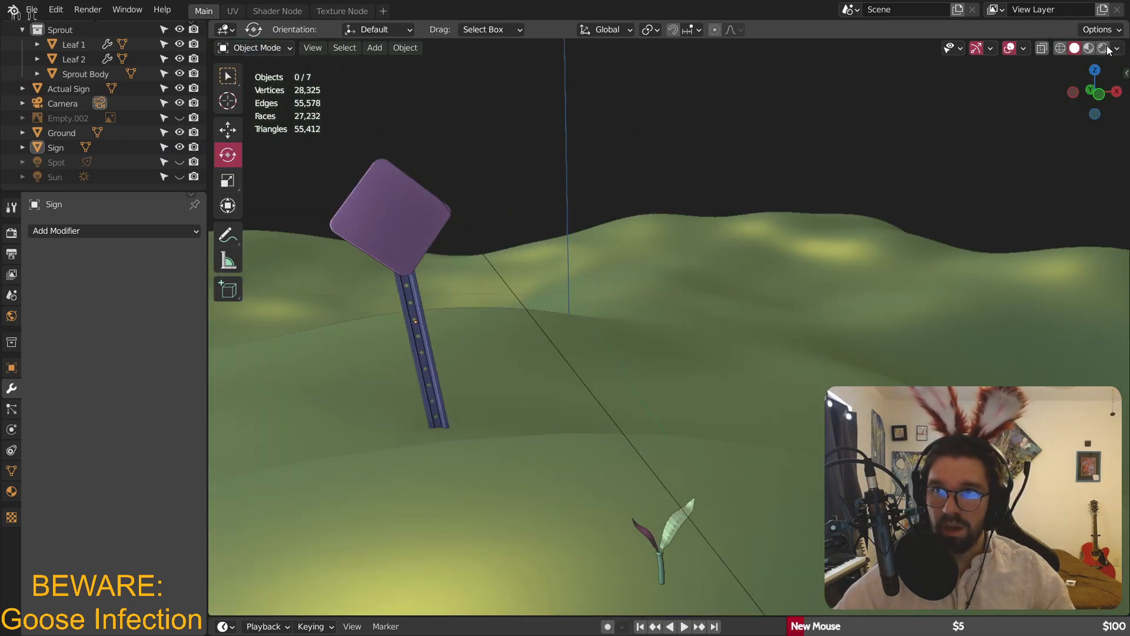
click(1104, 48)
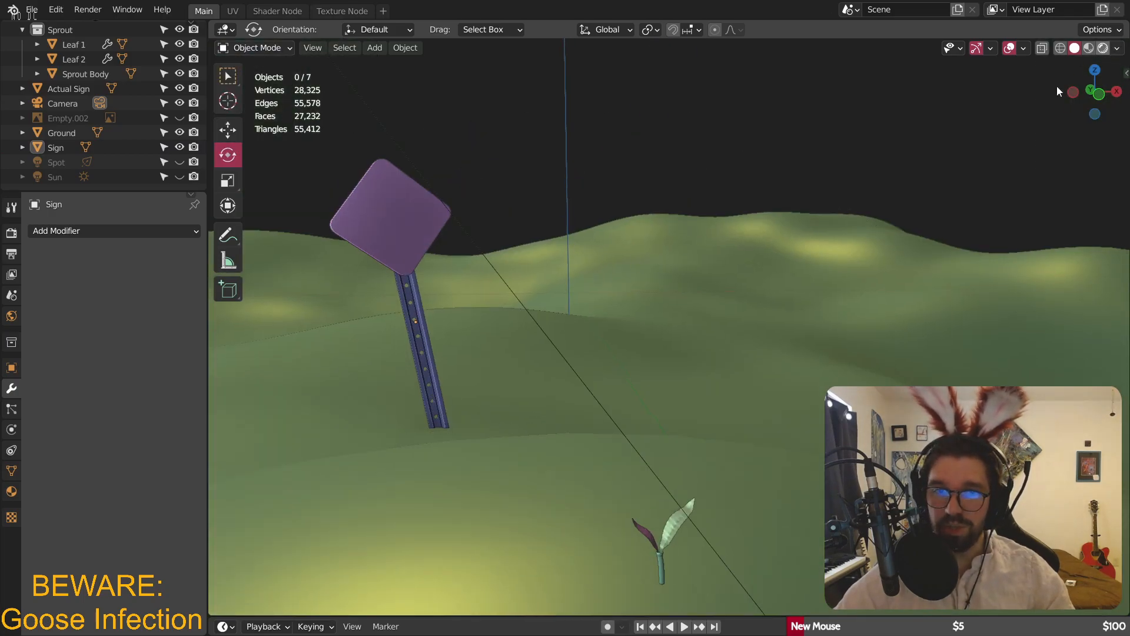
key(KP_0)
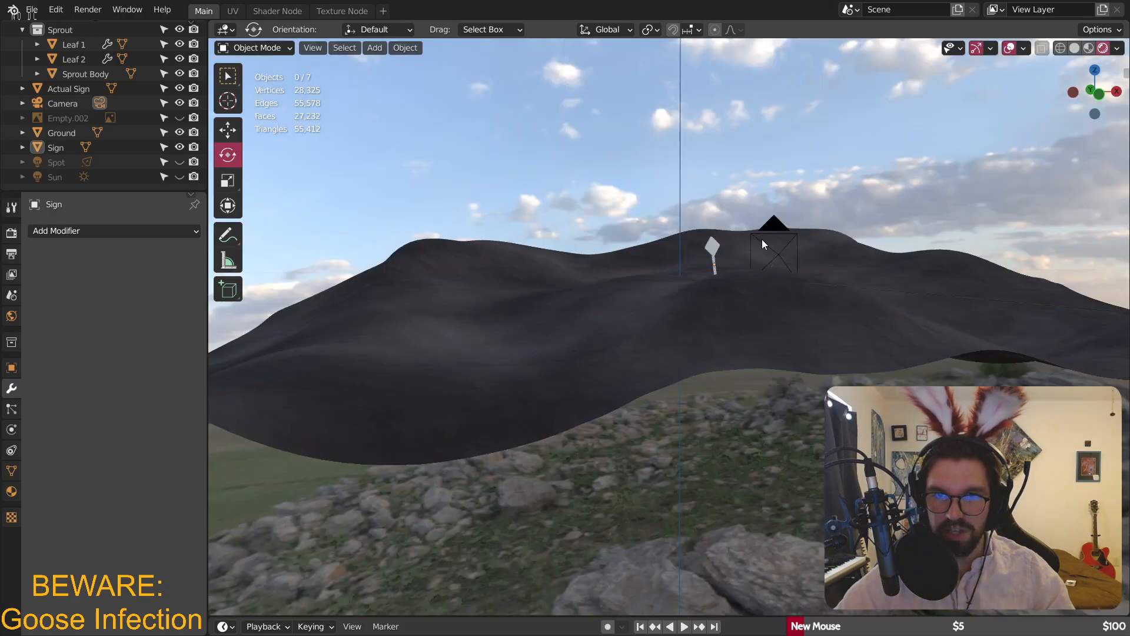
scroll(759, 237, up, 5)
scroll(690, 334, down, 4)
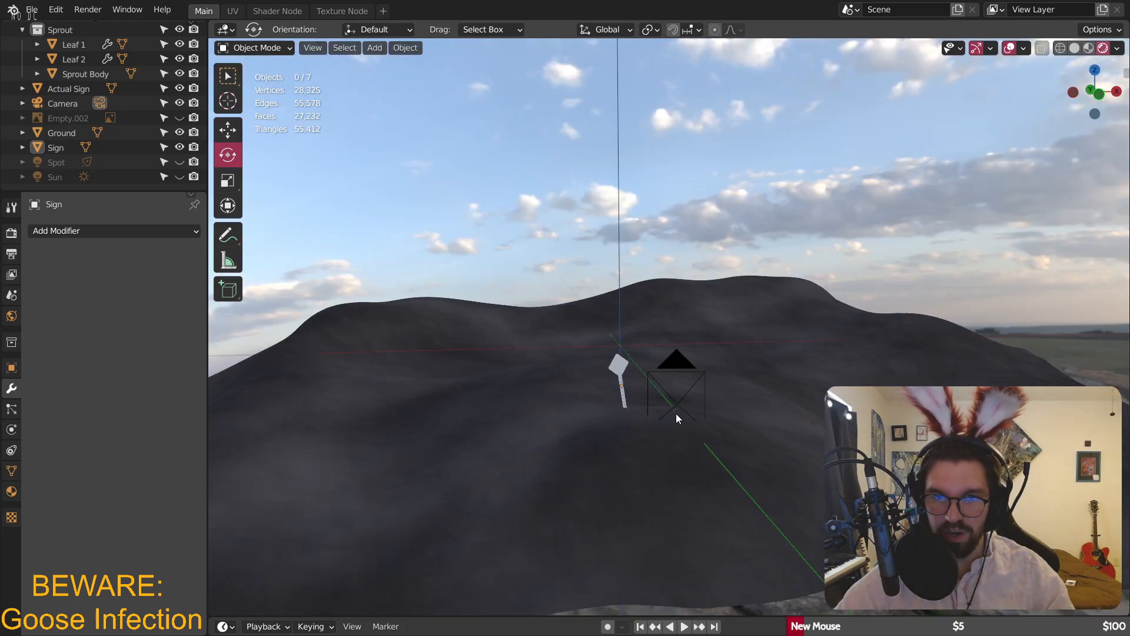
scroll(676, 413, up, 2)
scroll(126, 76, up, 2)
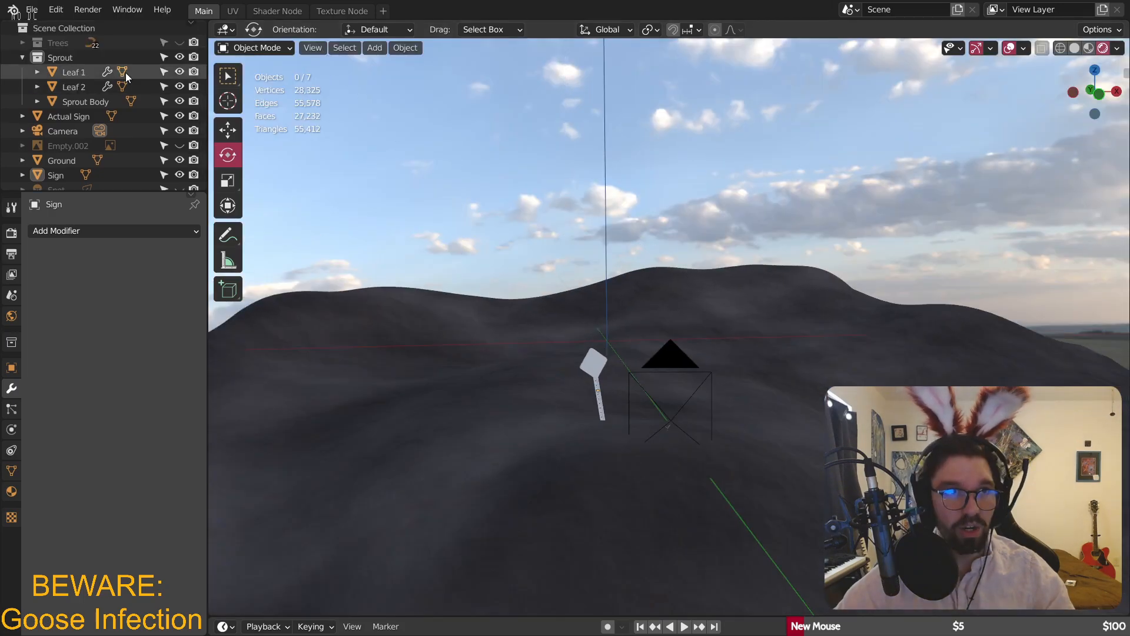
- Unhide the Trees collection and view the sign among the trees through the camera
click(179, 42)
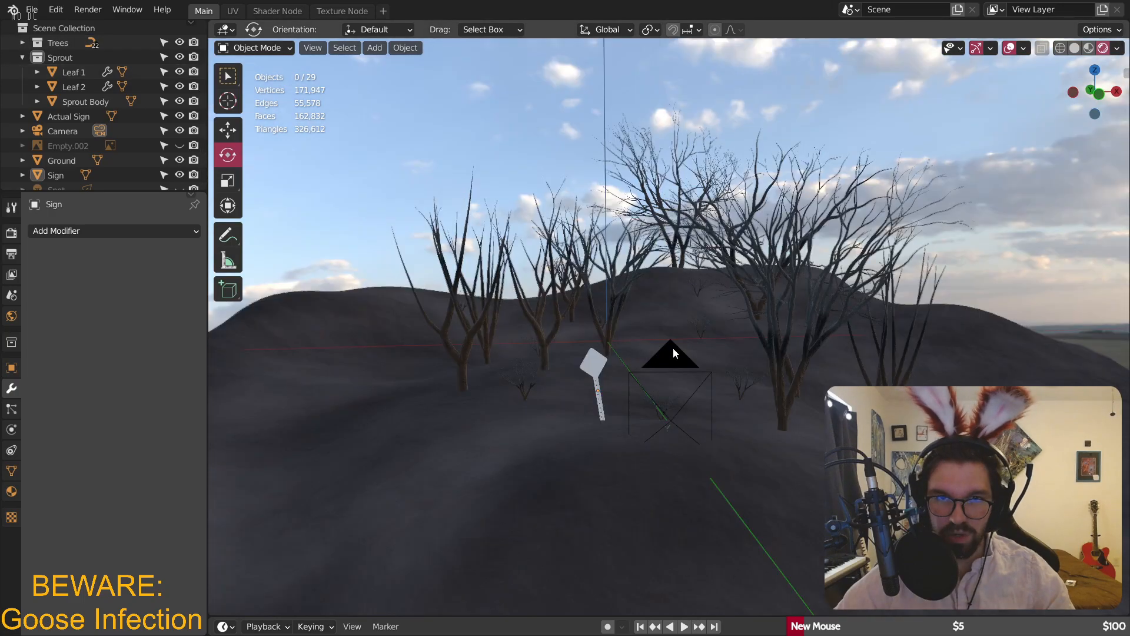
key(KP_0)
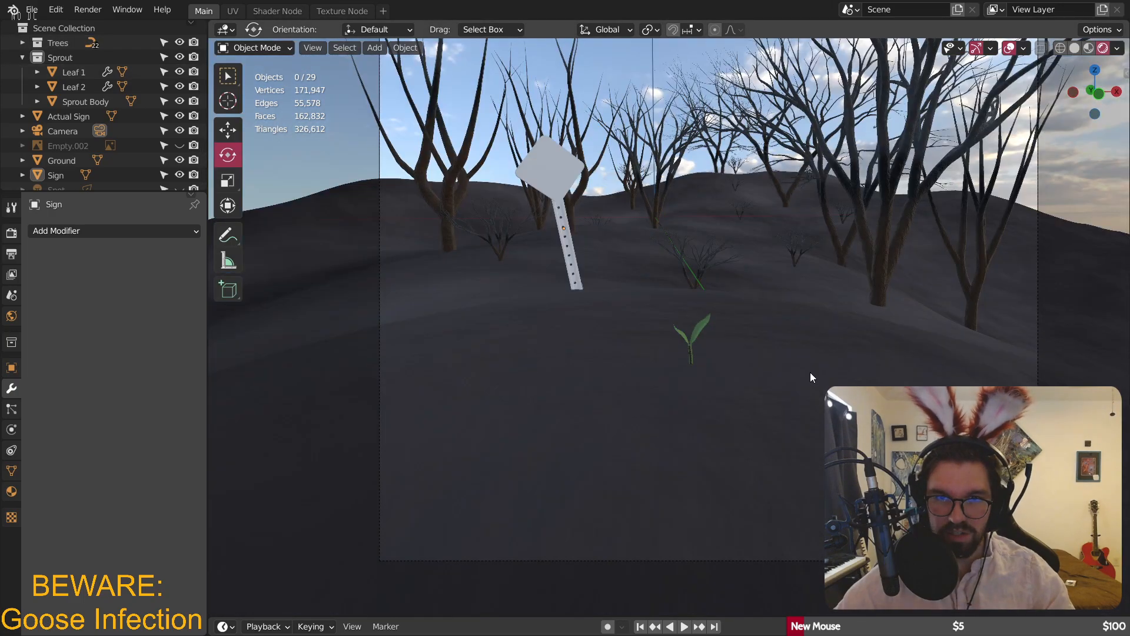
middle_drag(811, 373, 629, 230)
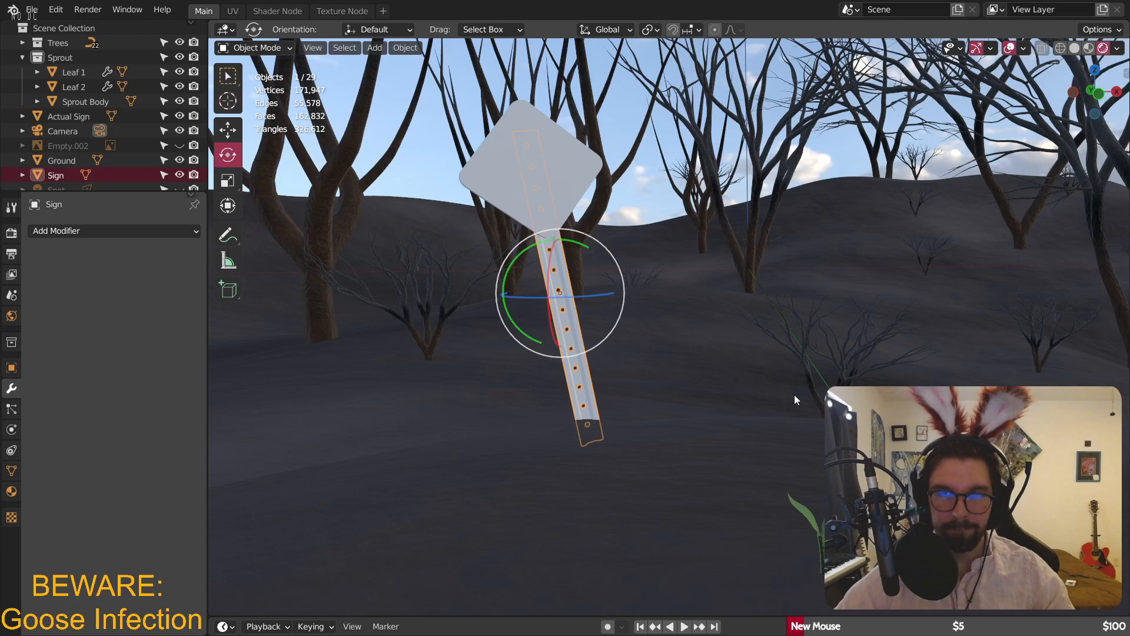
- Open the Shader Node workspace and assign the existing Q Gold material to the sign post
click(275, 11)
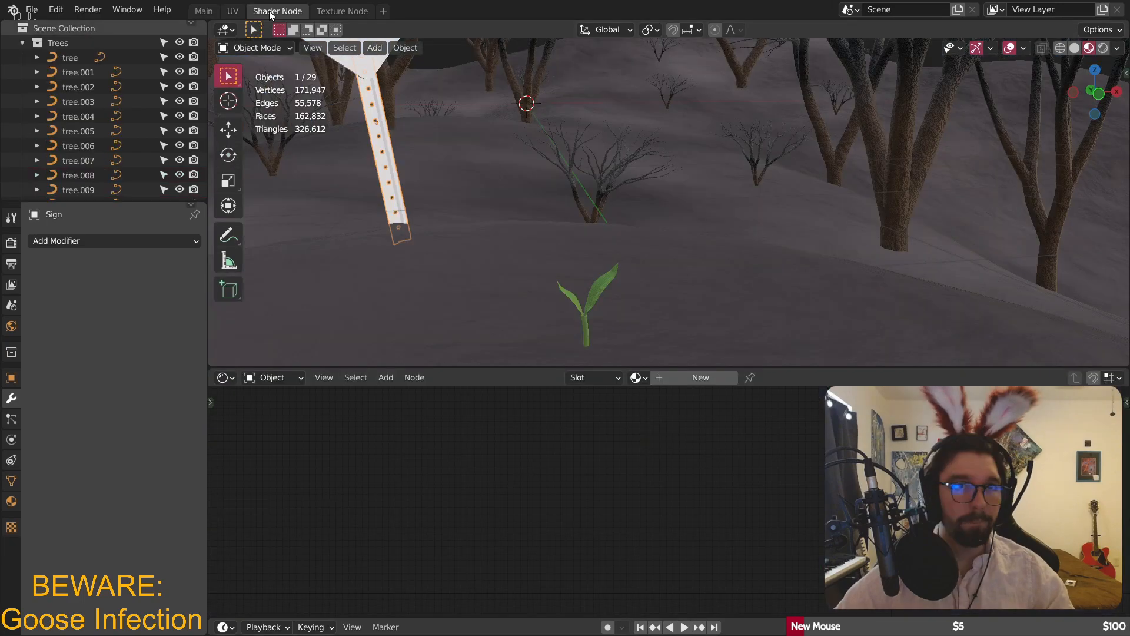
key(Home)
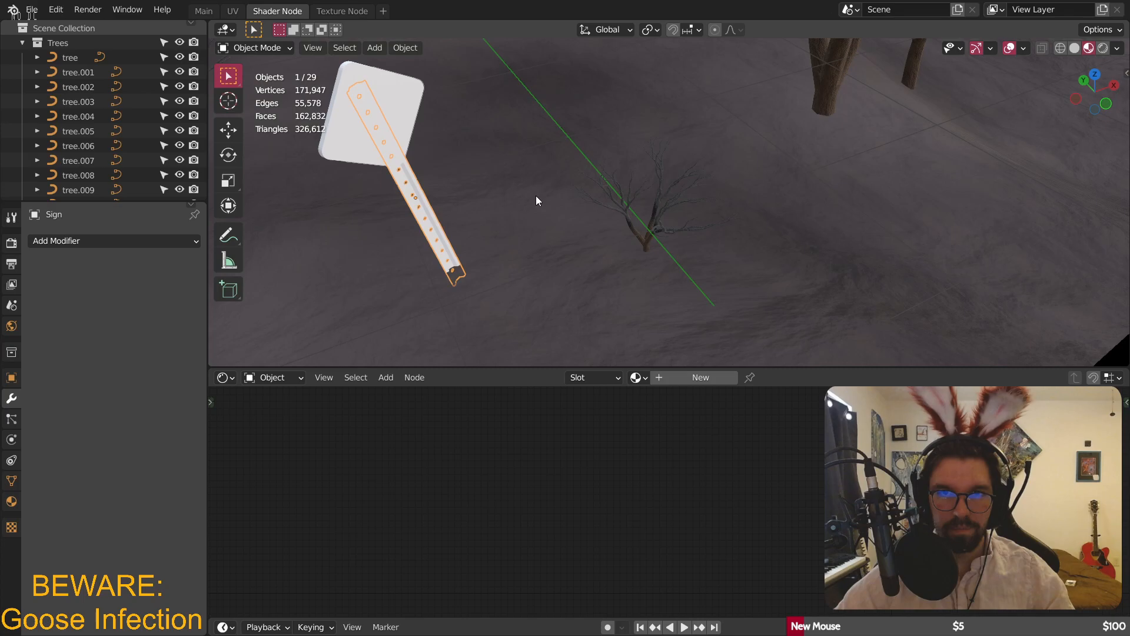
key(KP_0)
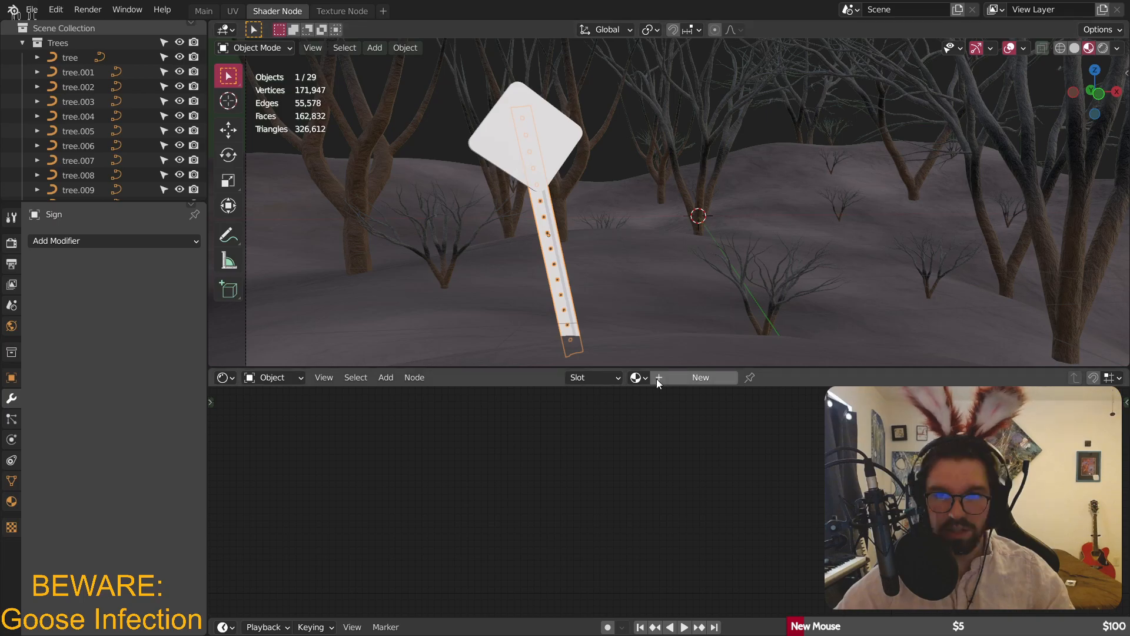
click(639, 378)
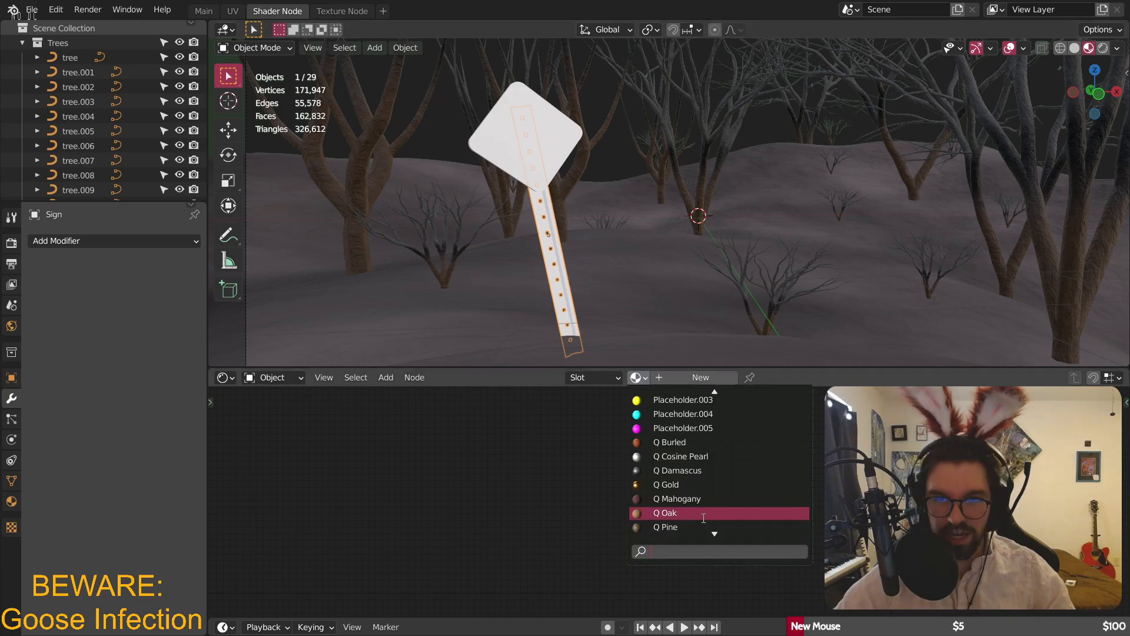
click(662, 484)
- Set the first ColorRamp stop of the Q Gold material to position 0.268 and apply the post's scale
scroll(547, 277, up, 3)
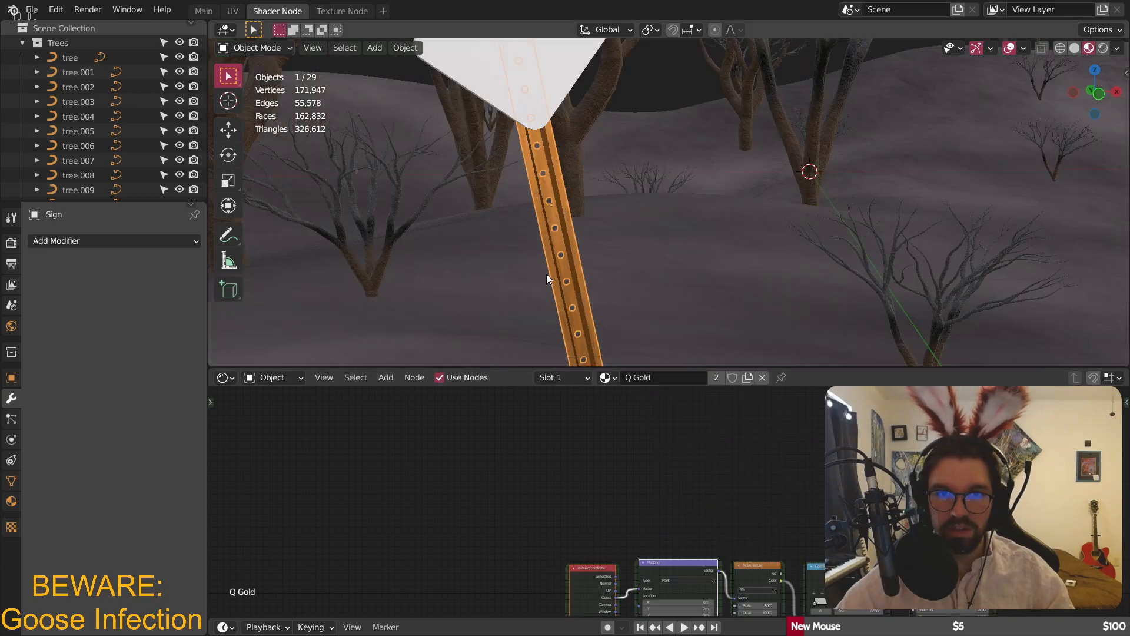
scroll(547, 273, up, 2)
scroll(688, 483, up, 6)
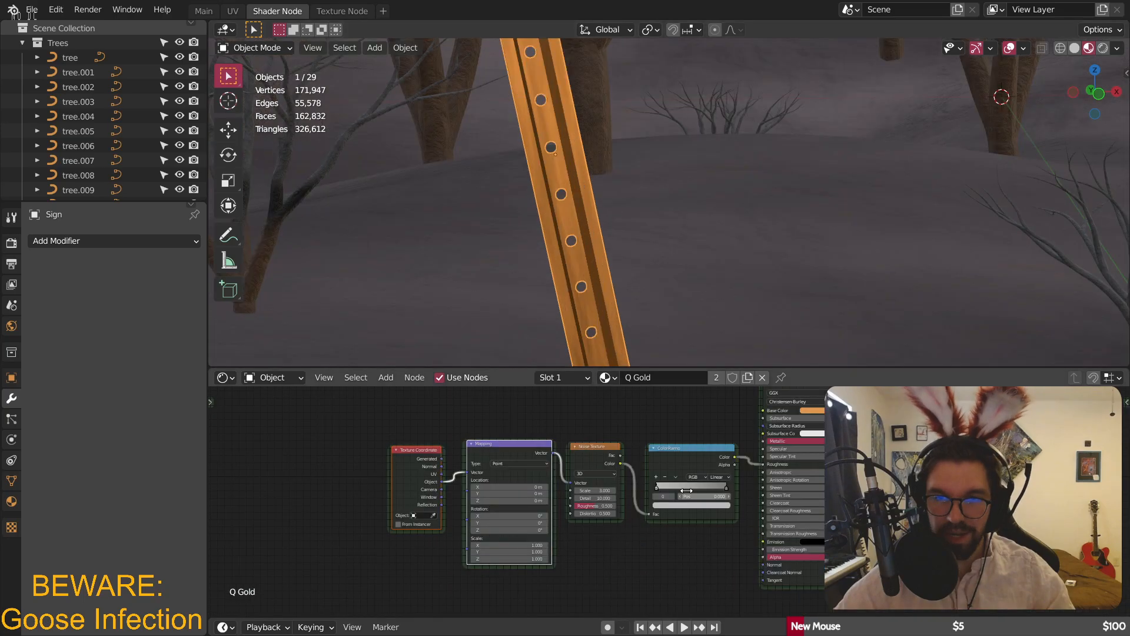
drag(605, 487, 667, 486)
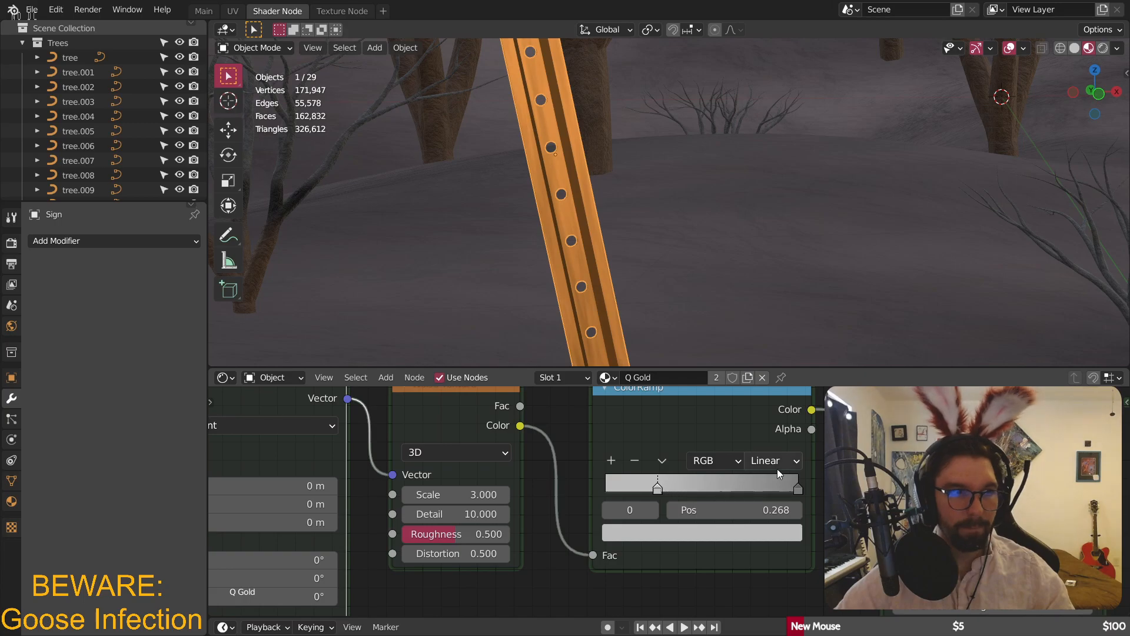
key(ctrl+a)
click(665, 179)
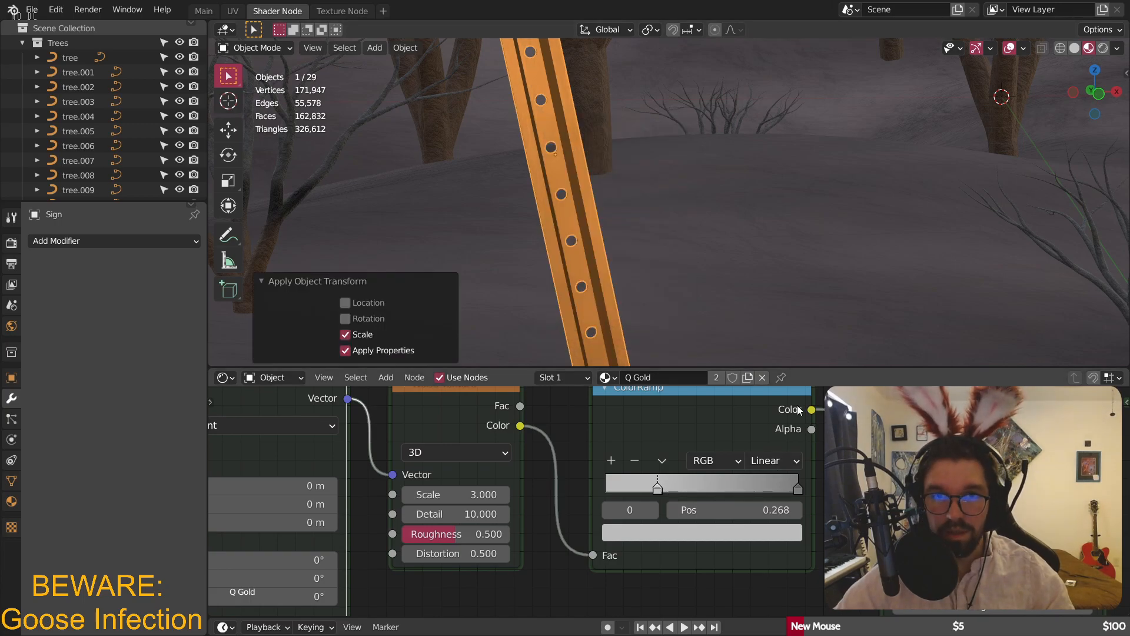
- Tighten the Q Gold roughness ColorRamp by placing its first stop at 0.377 and its second at 0.565
drag(797, 490, 730, 489)
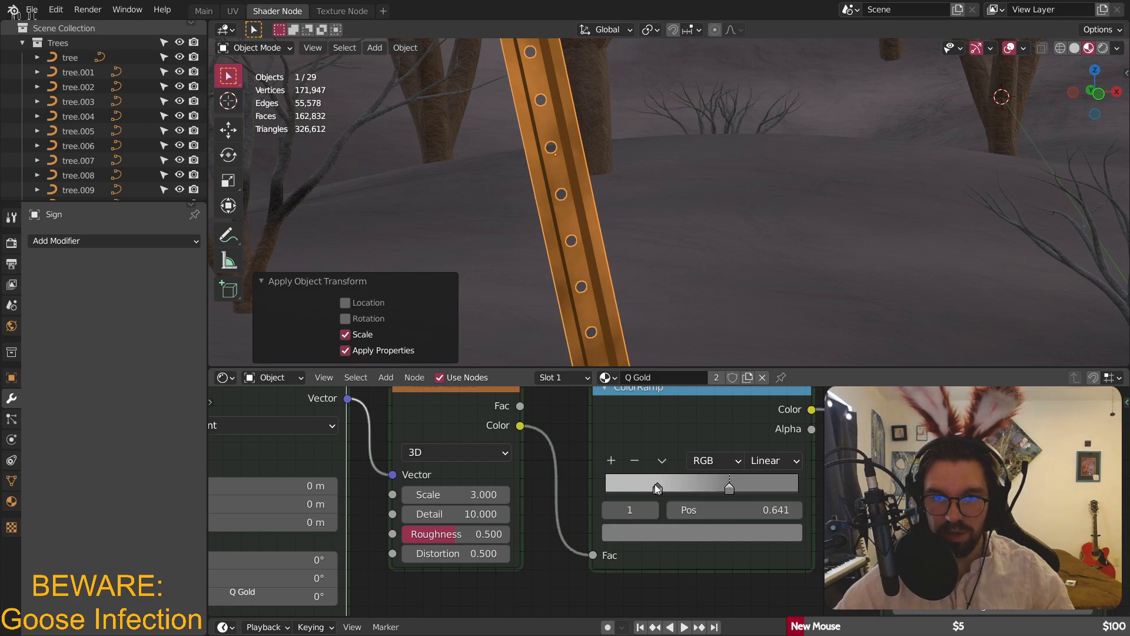
drag(657, 488, 678, 488)
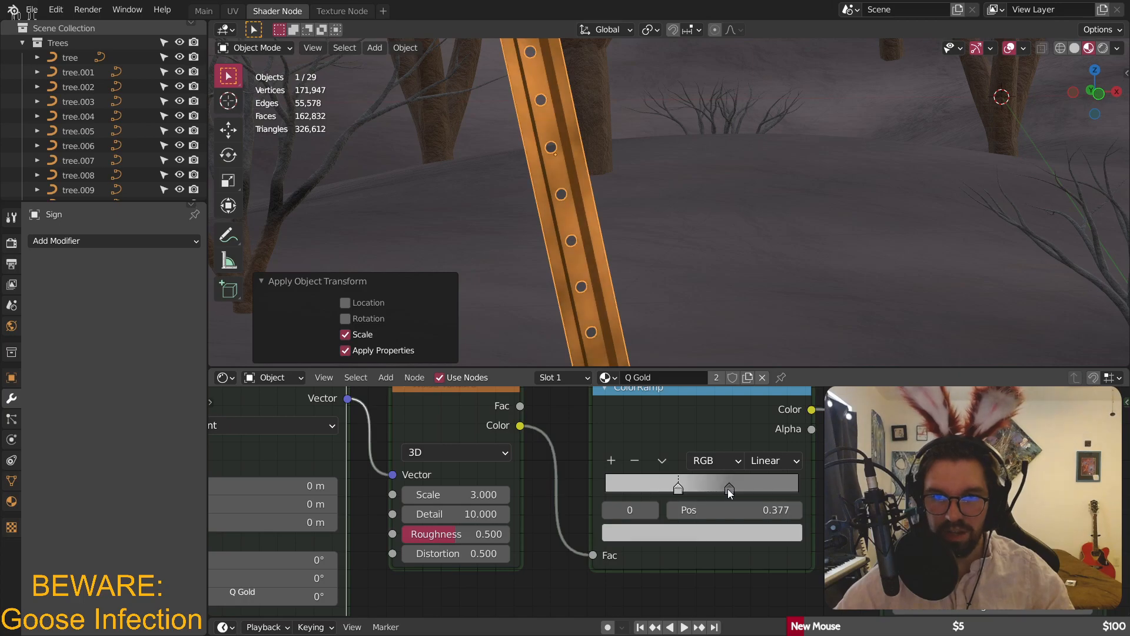
drag(728, 488, 718, 489)
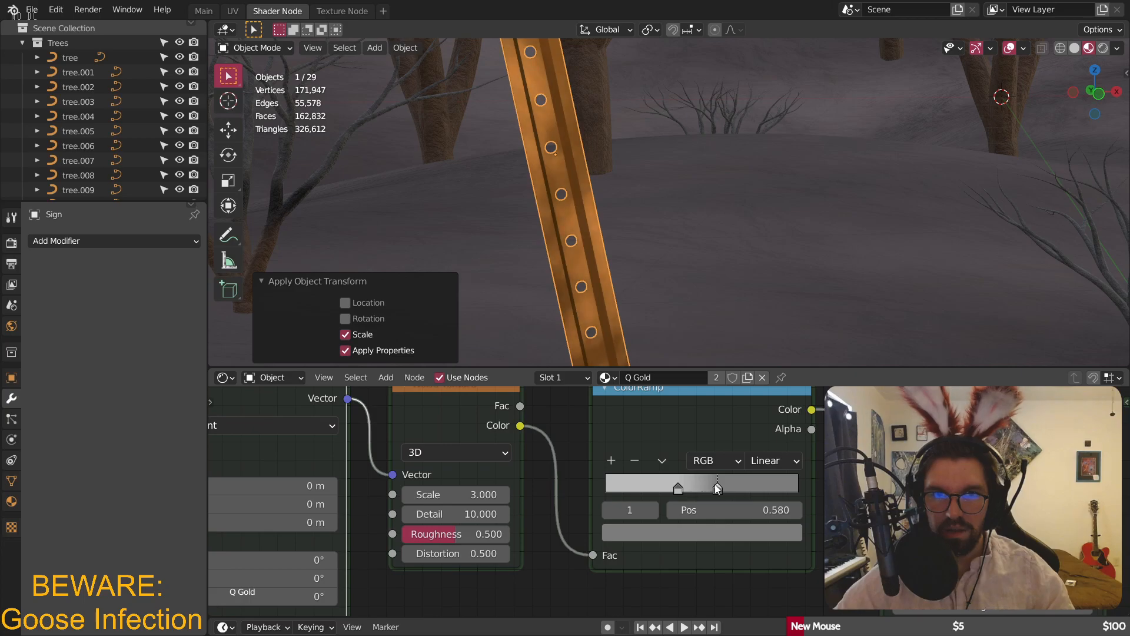
drag(717, 489, 714, 488)
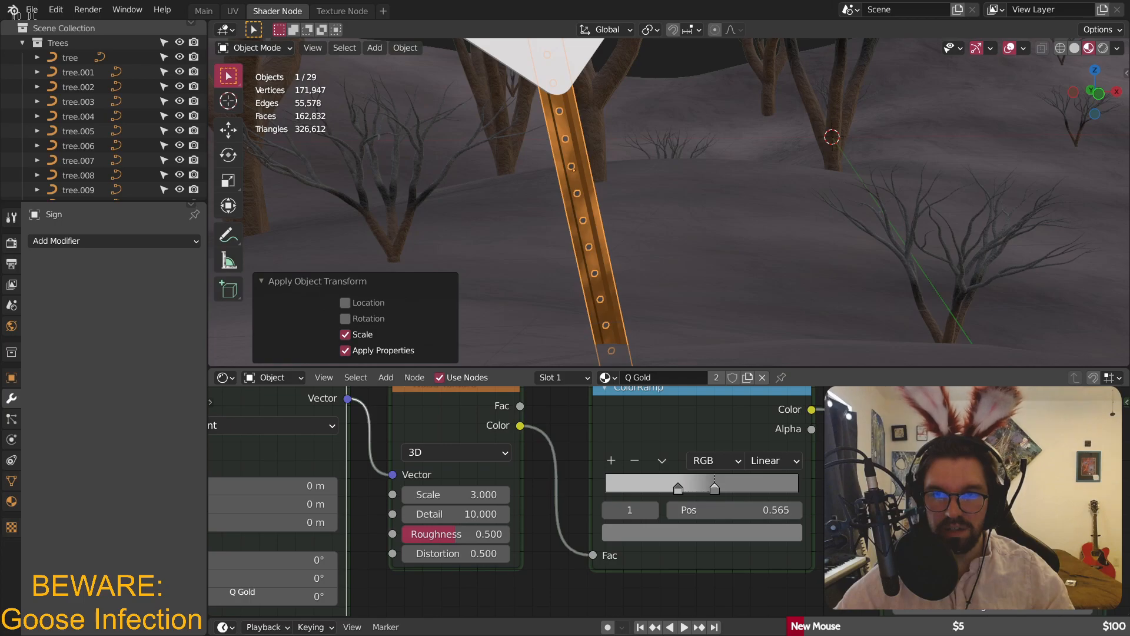
- Desaturate the Base Color of the post's Q Gold material to a dull grayish metal tone and inspect the post up close
middle_drag(853, 412, 605, 585)
click(766, 463)
drag(783, 303, 798, 284)
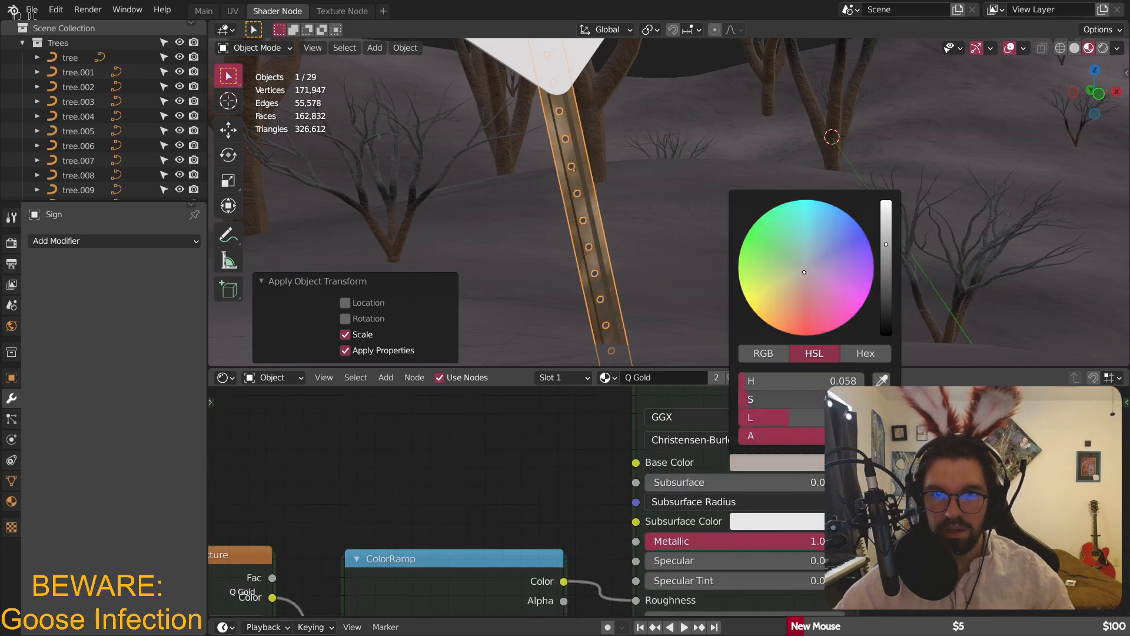
click(754, 460)
click(670, 178)
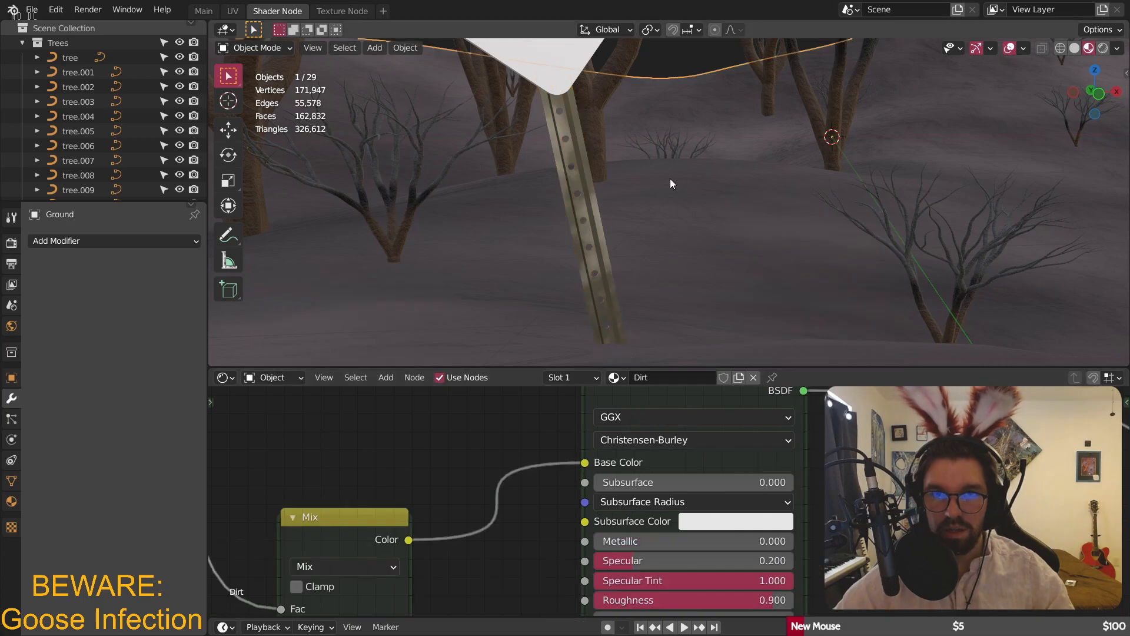
scroll(594, 208, up, 1)
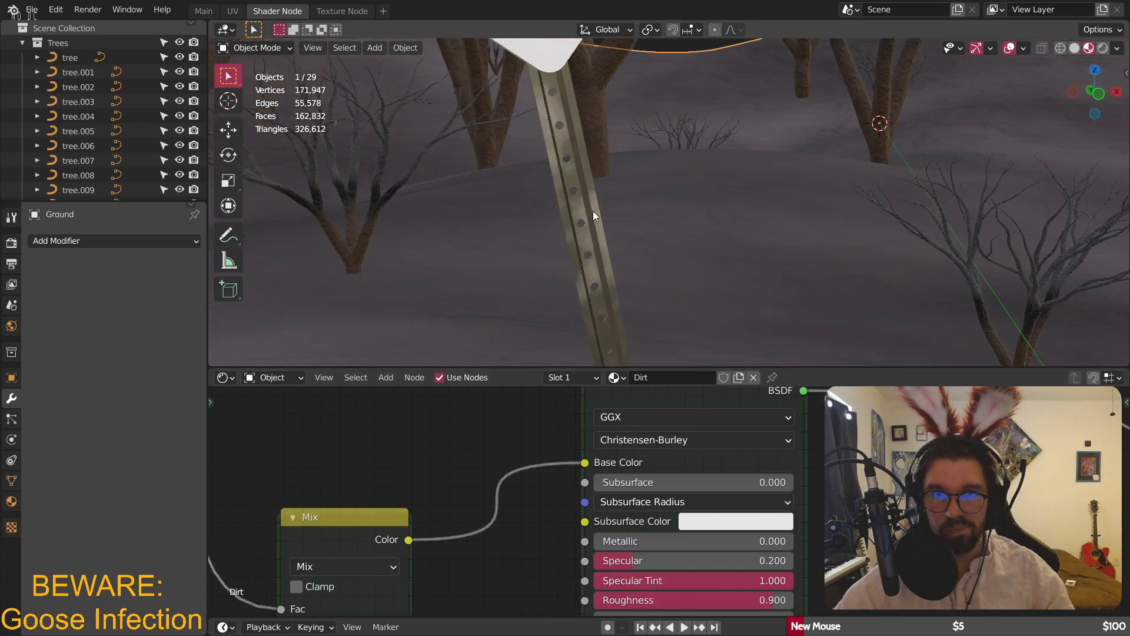
scroll(592, 210, up, 5)
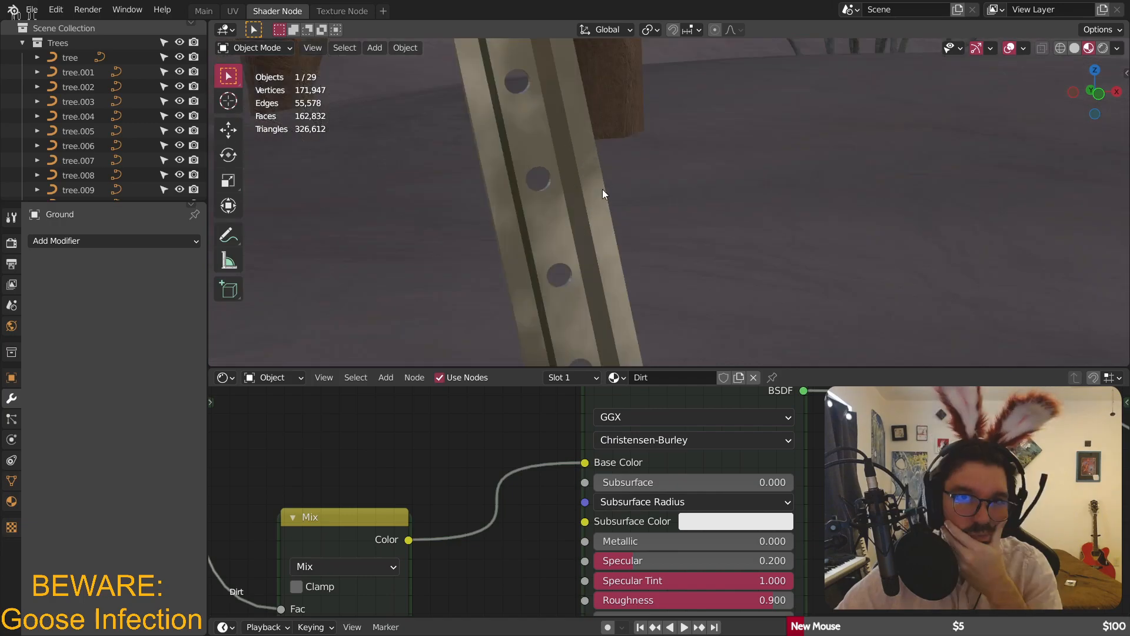
- Move the first stop of the post's Q Gold ColorRamp to 0.283 and set the ramp's interpolation to B-Spline
scroll(602, 189, down, 4)
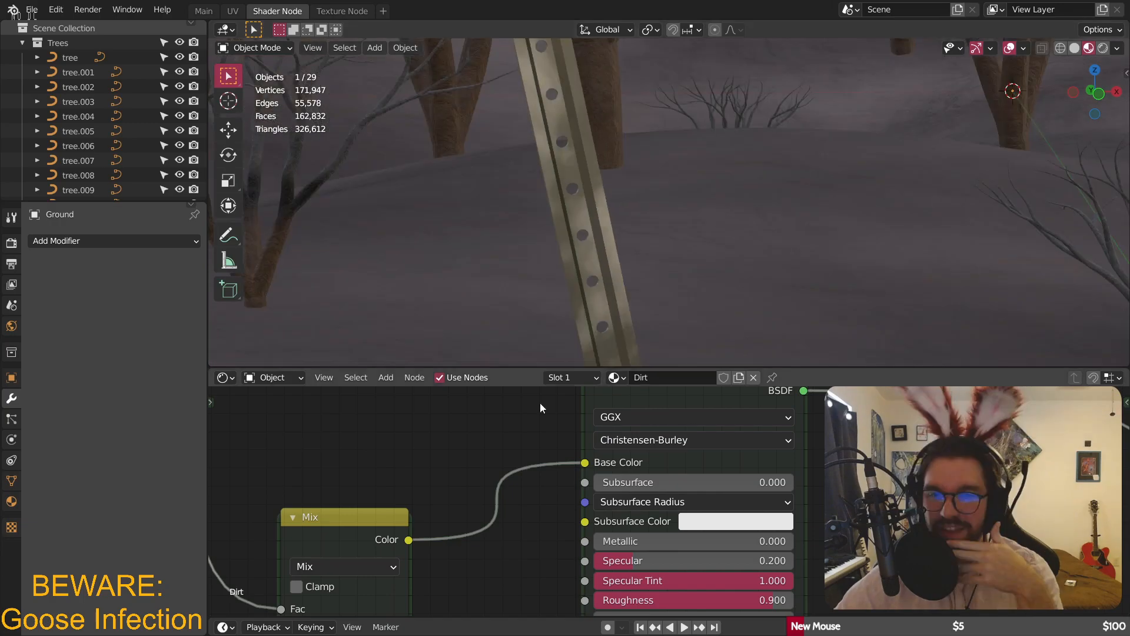
middle_drag(448, 517, 724, 484)
scroll(536, 476, down, 6)
middle_drag(554, 595, 600, 430)
click(594, 284)
key(Home)
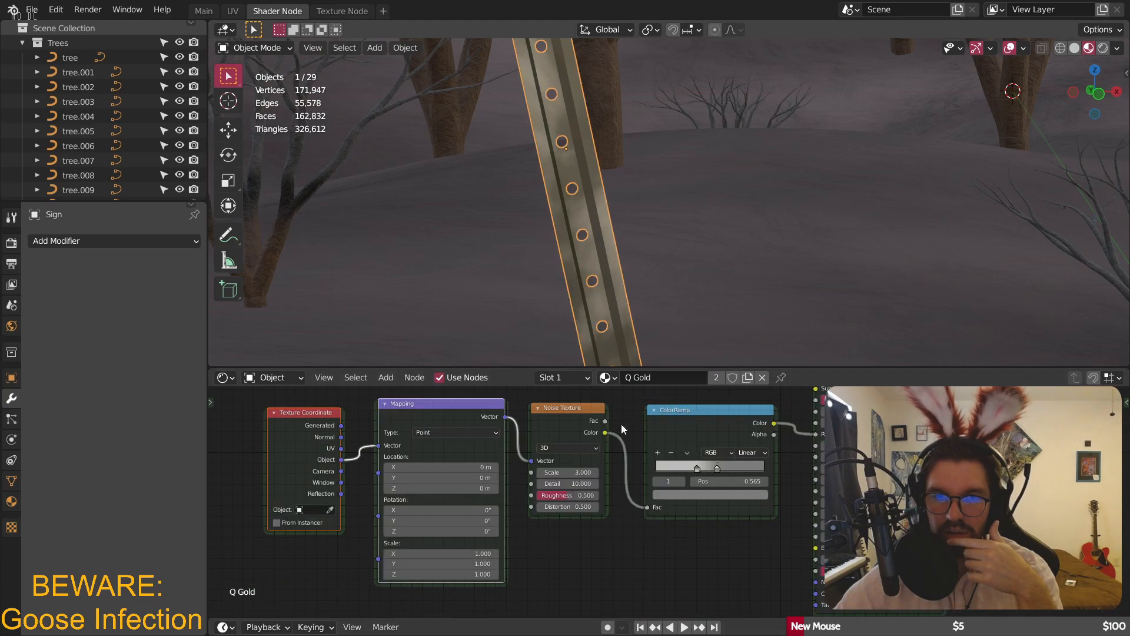
scroll(719, 467, up, 4)
scroll(719, 468, up, 2)
drag(708, 471, 626, 463)
click(784, 431)
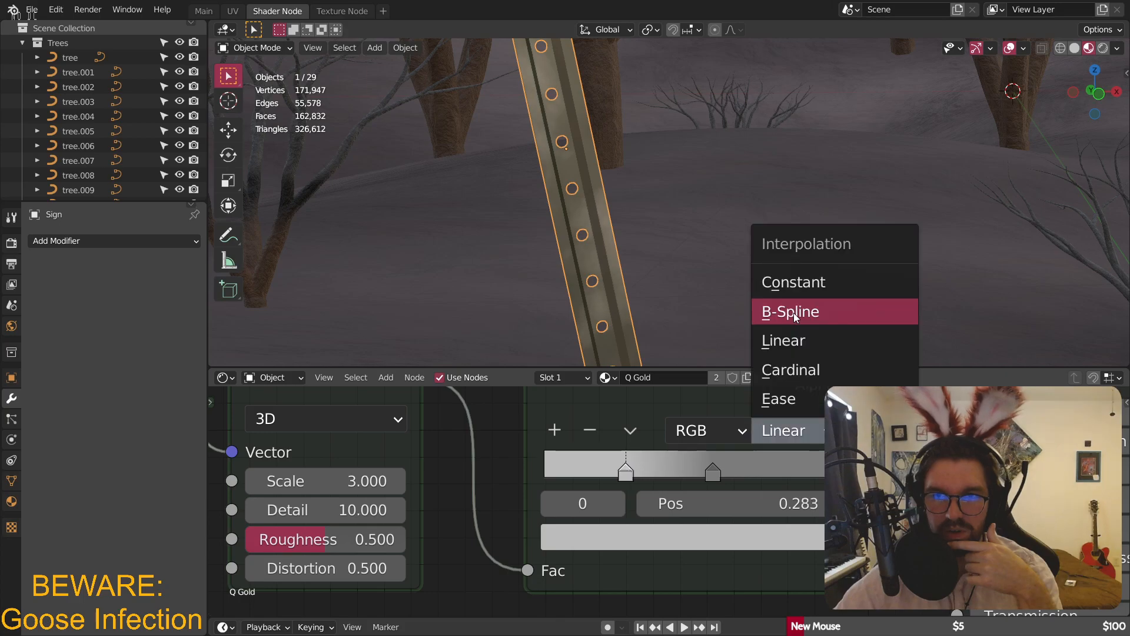
click(794, 316)
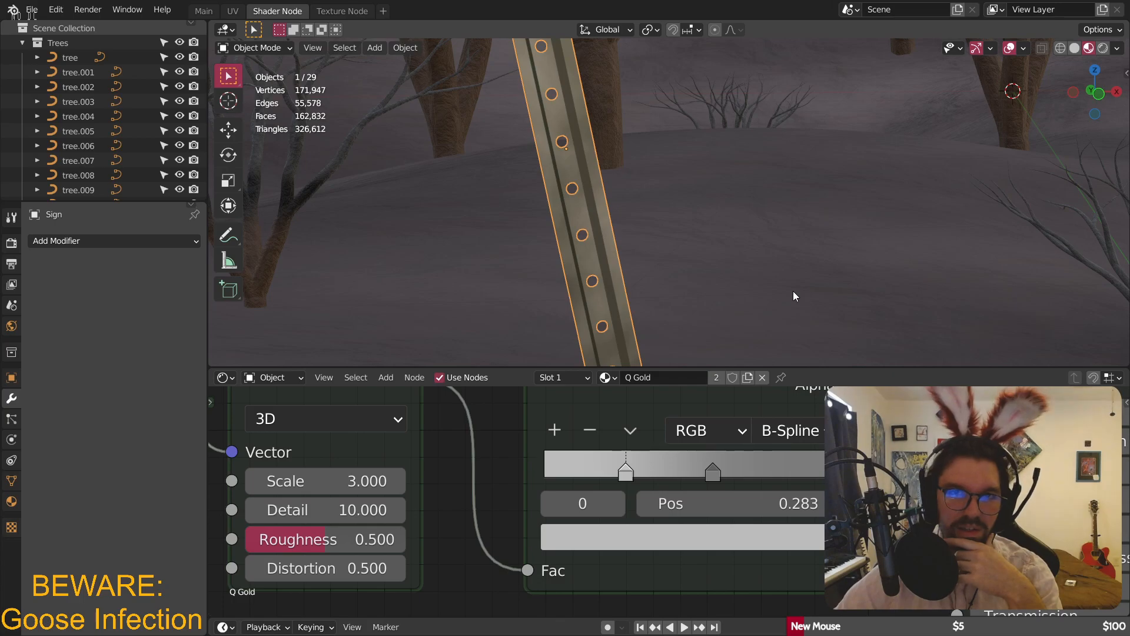
- Tint the post's Q Gold Base Color bluish gray with hue 0.651, saturation 0.143 and lightness 0.411
scroll(761, 290, down, 5)
click(774, 256)
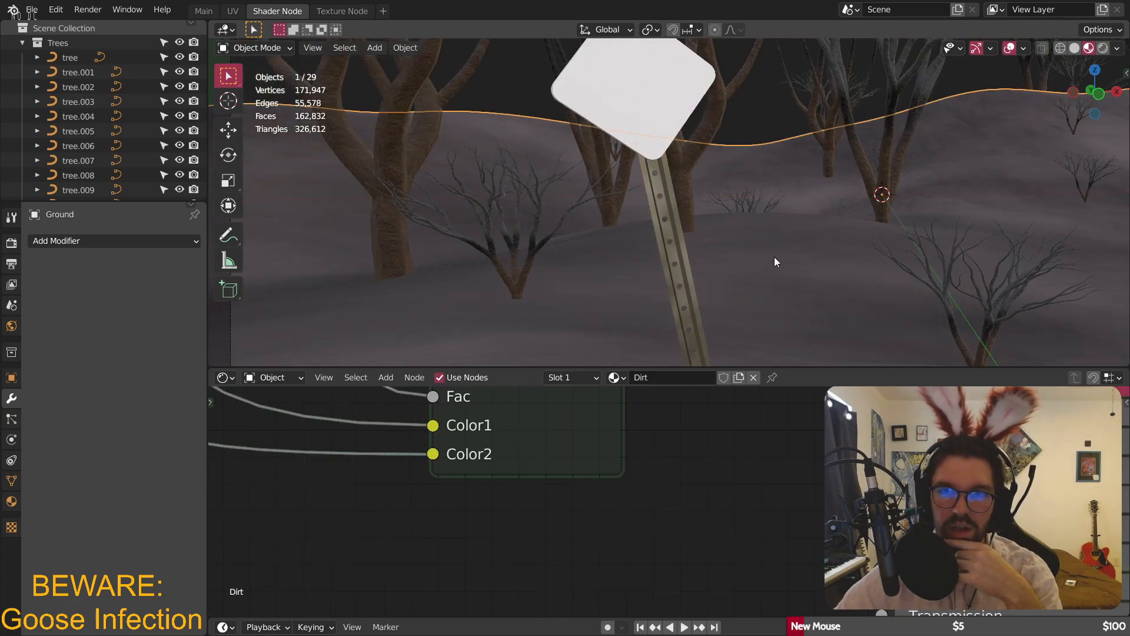
click(688, 280)
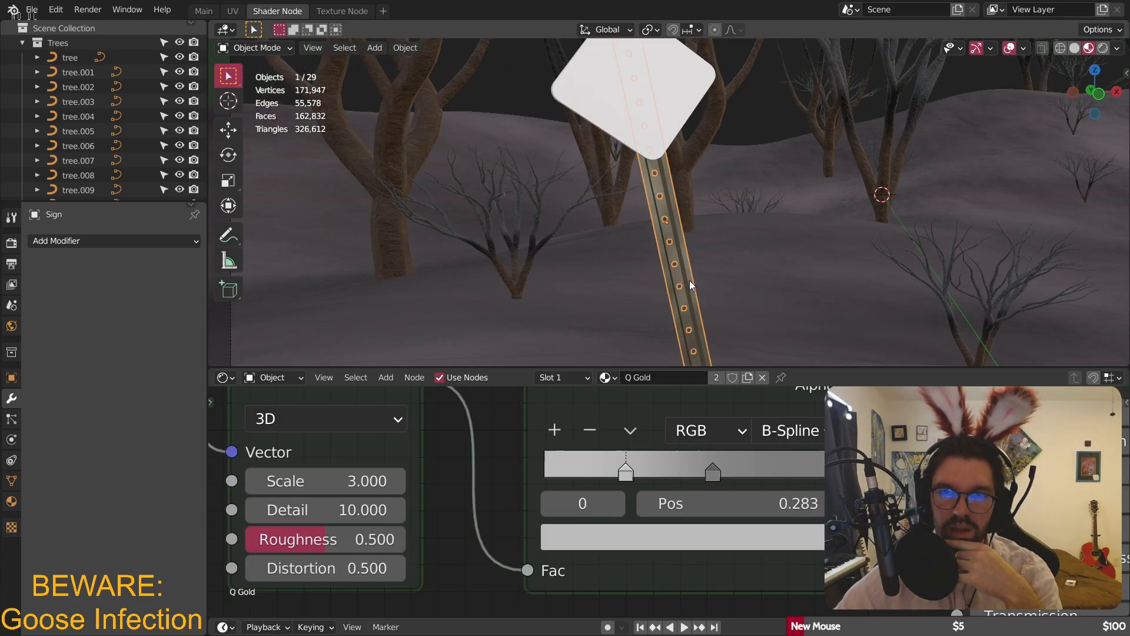
middle_drag(734, 518, 722, 460)
click(719, 469)
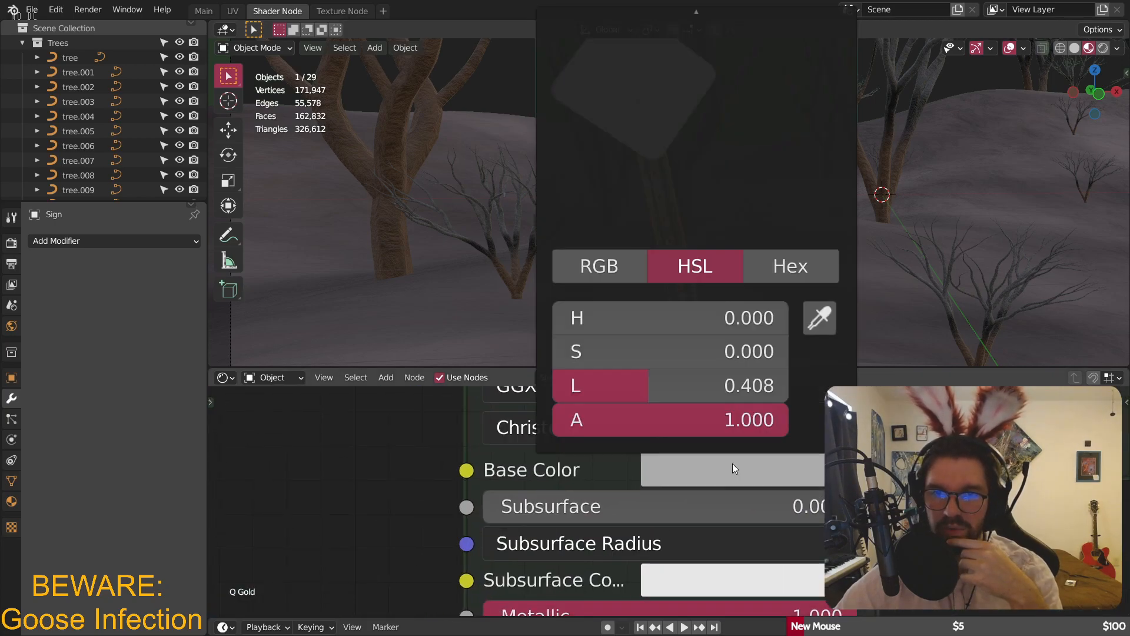
click(817, 483)
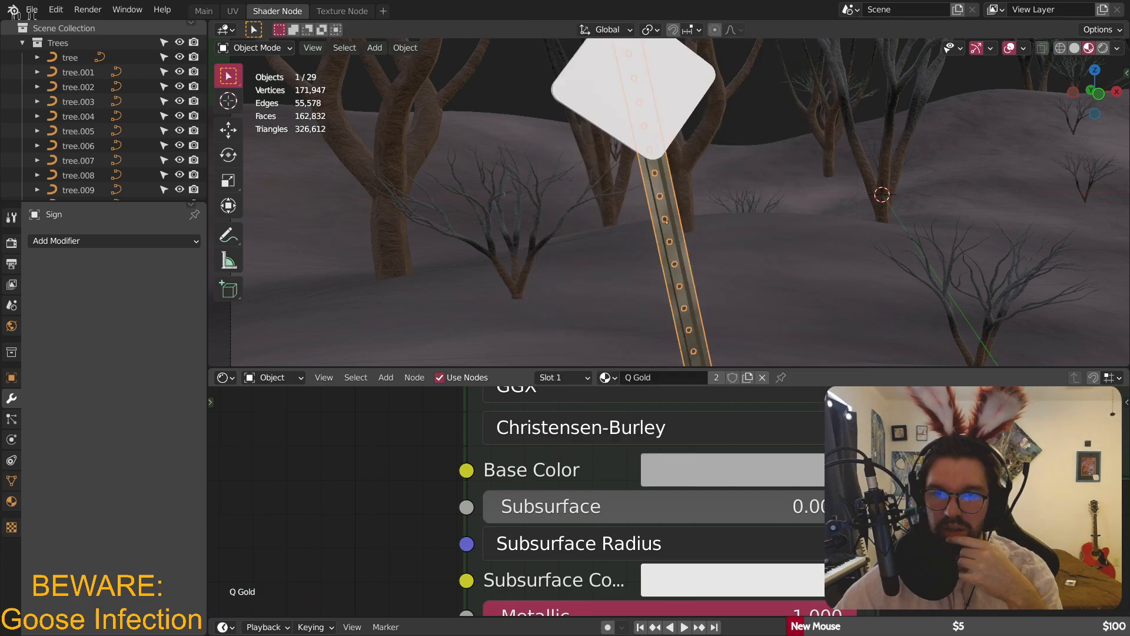
scroll(859, 518, down, 2)
middle_drag(824, 485, 746, 510)
click(747, 511)
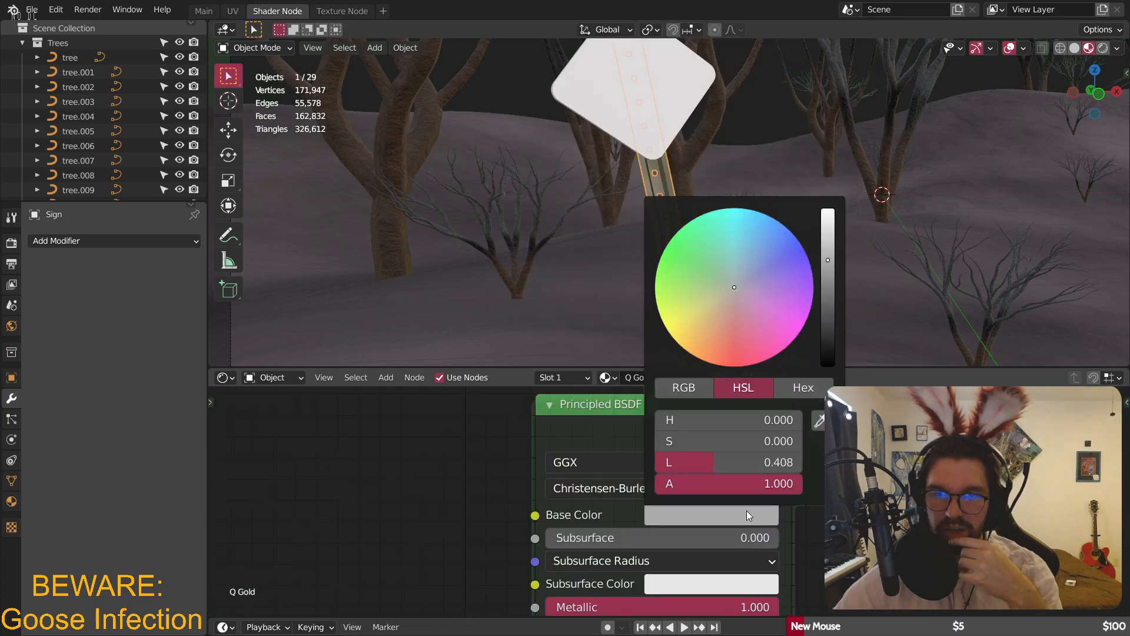
click(743, 281)
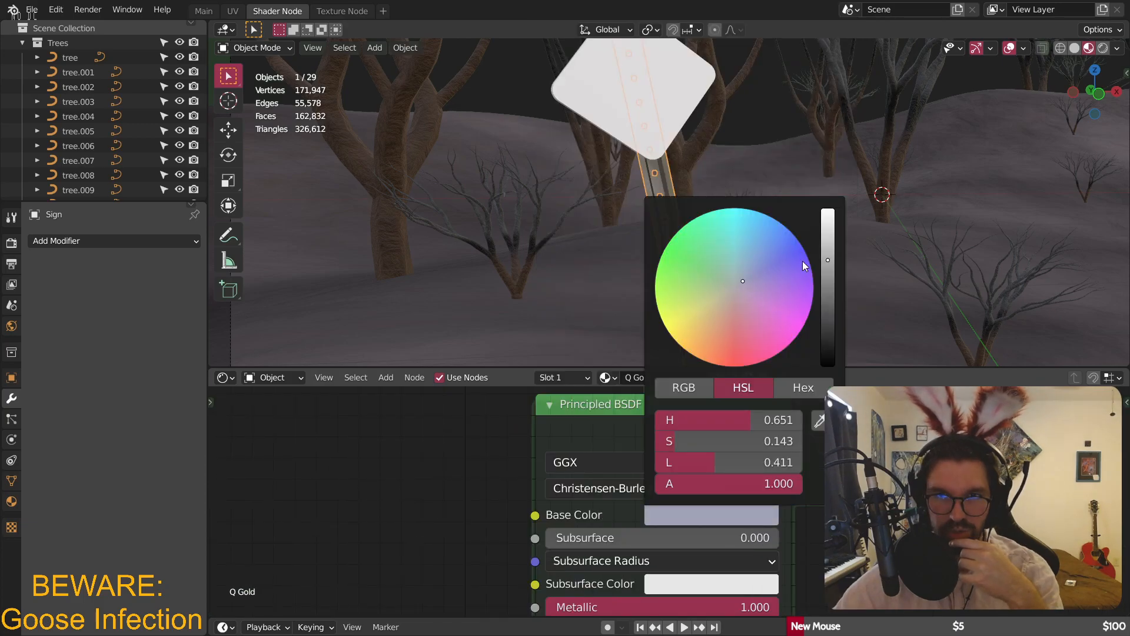
click(749, 115)
- Inspect the tinted post up close and save the Blighted Forest scene
scroll(700, 252, up, 4)
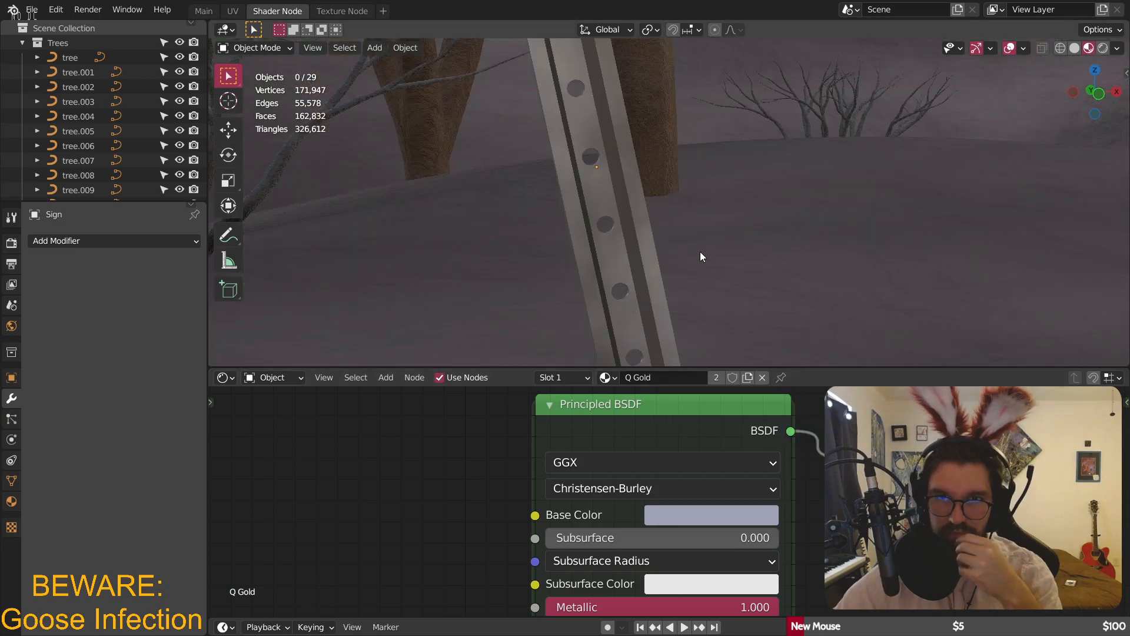
scroll(700, 252, down, 3)
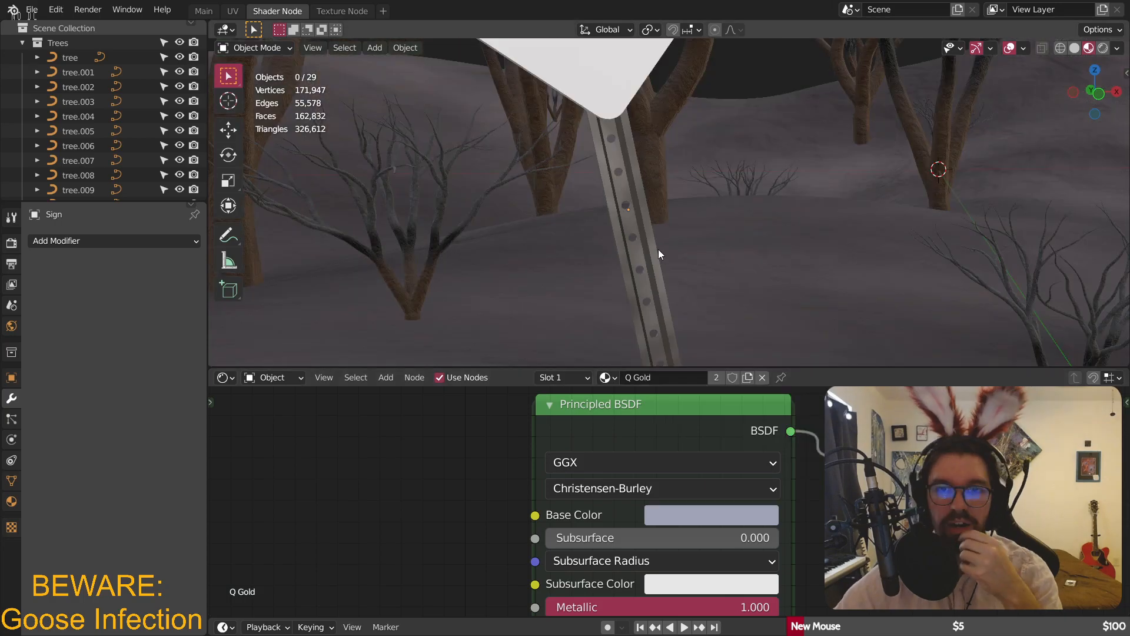
key(ctrl+s)
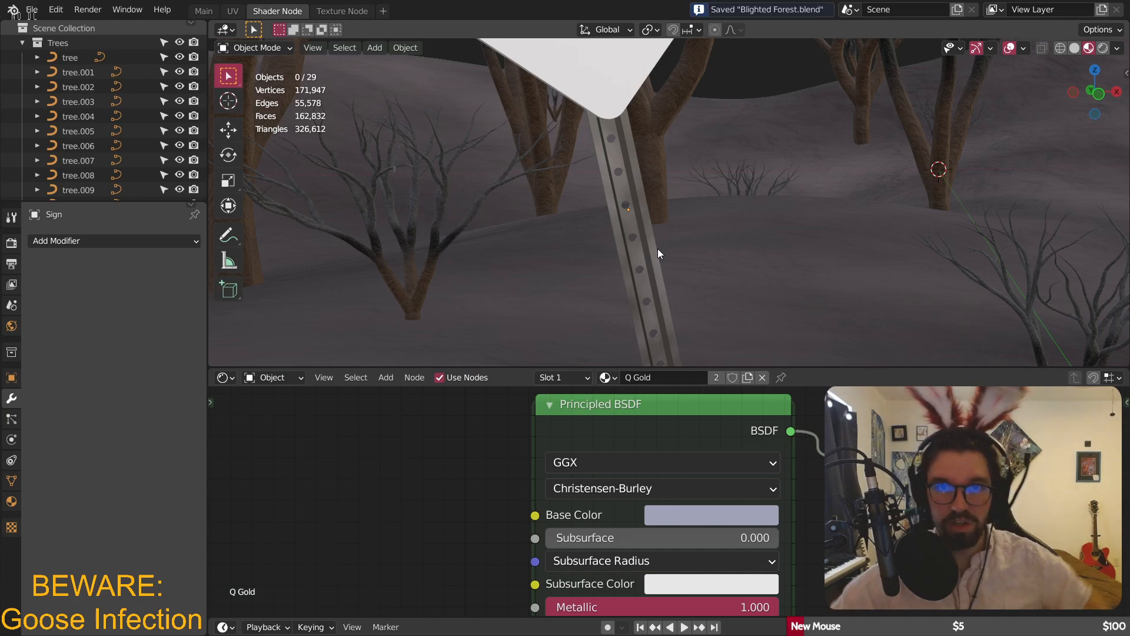
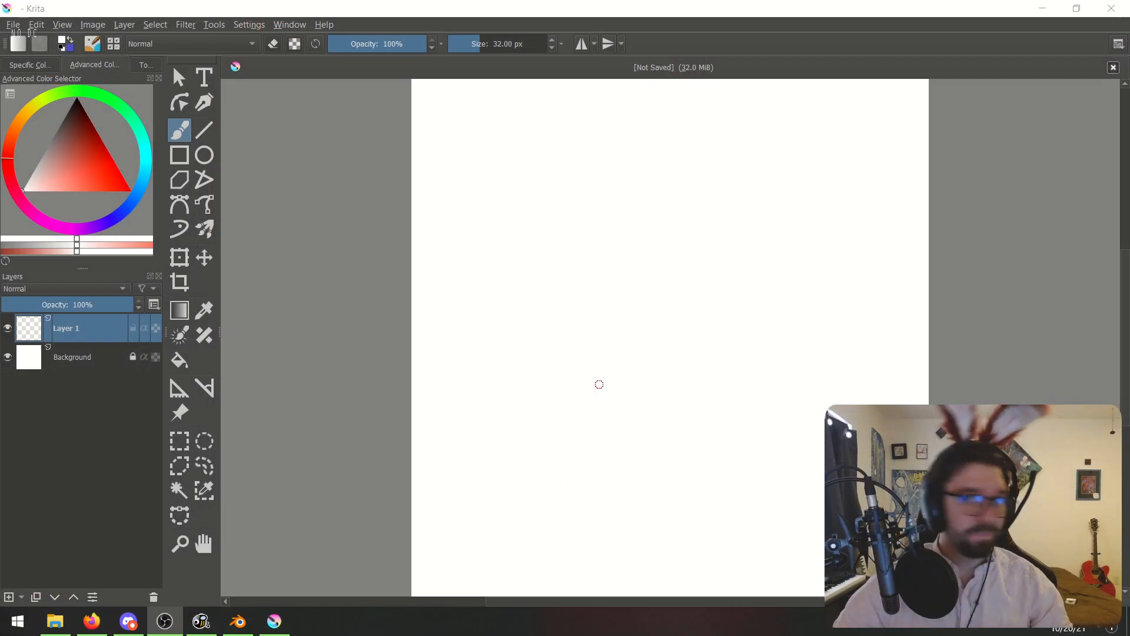
- In Krita, remove the Background layer from the blank image and add a second paint layer
scroll(556, 312, down, 1)
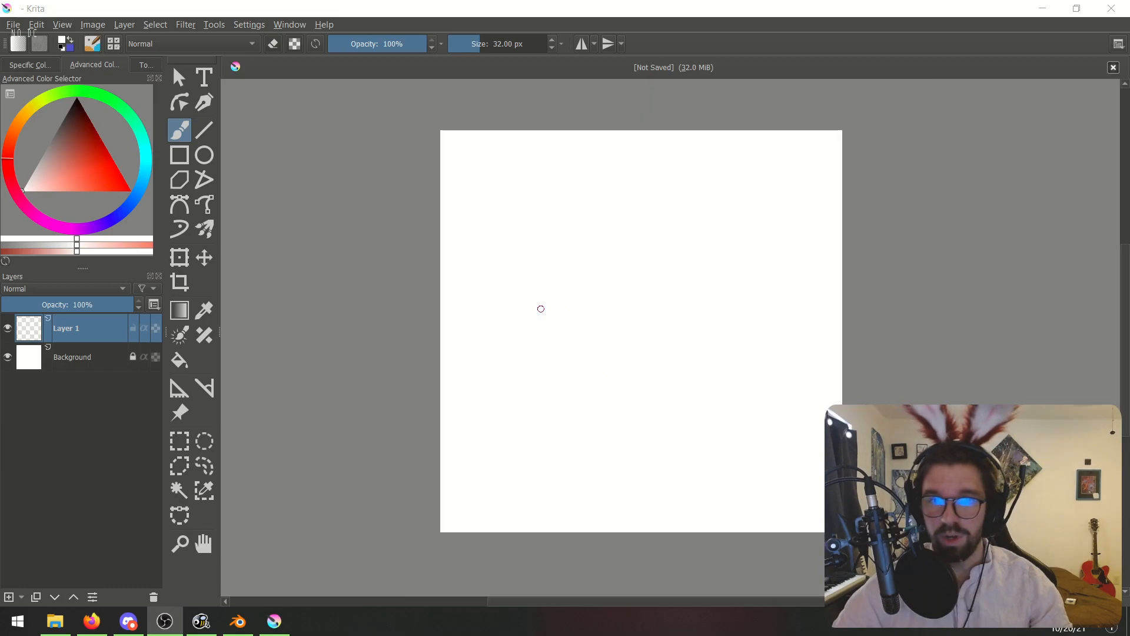
click(80, 361)
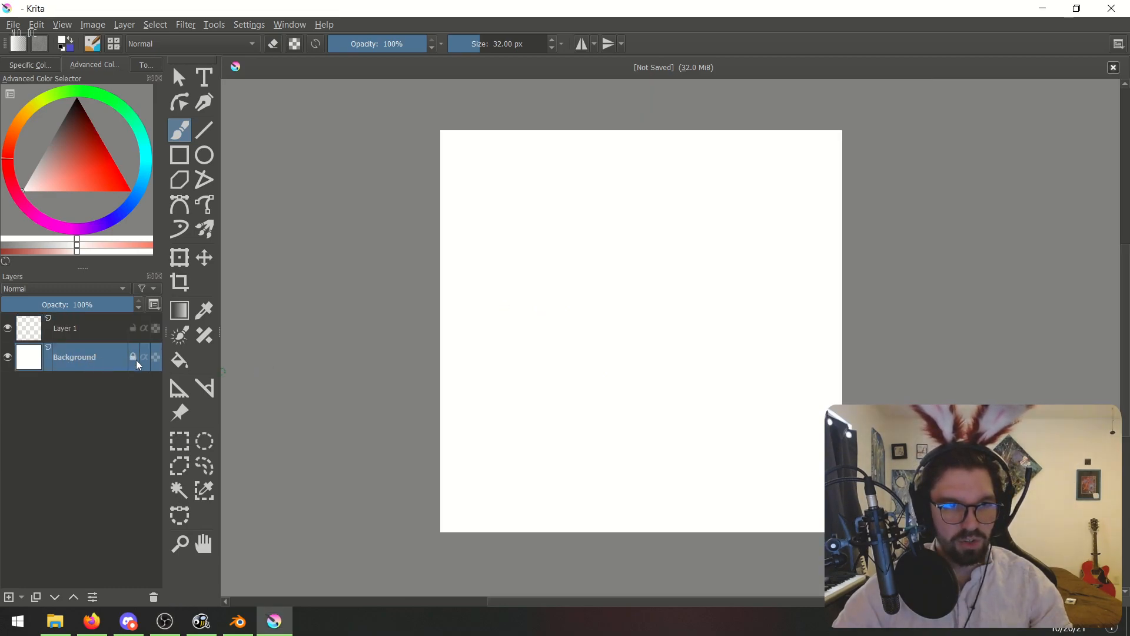
right_click(83, 361)
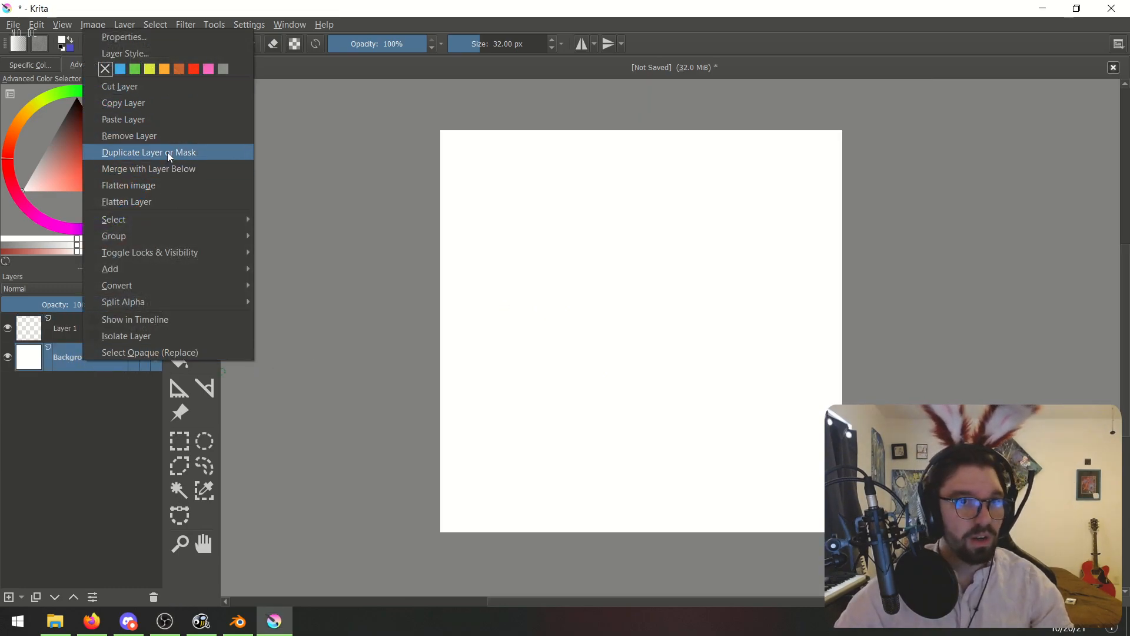
click(159, 136)
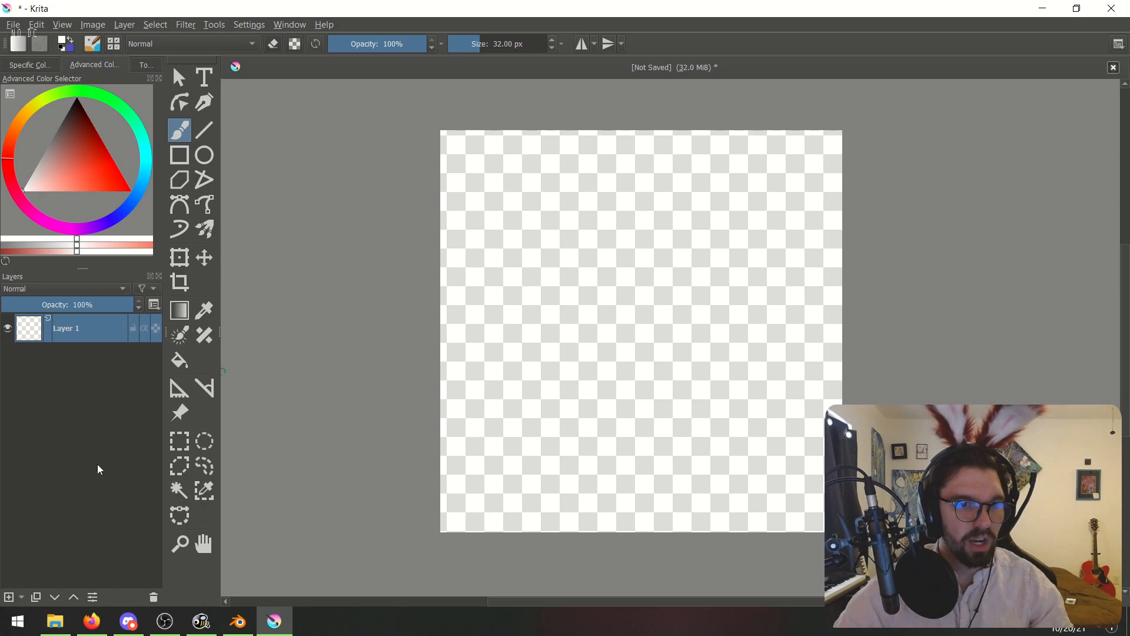
click(9, 597)
ctrl+scroll(585, 290, up, 2)
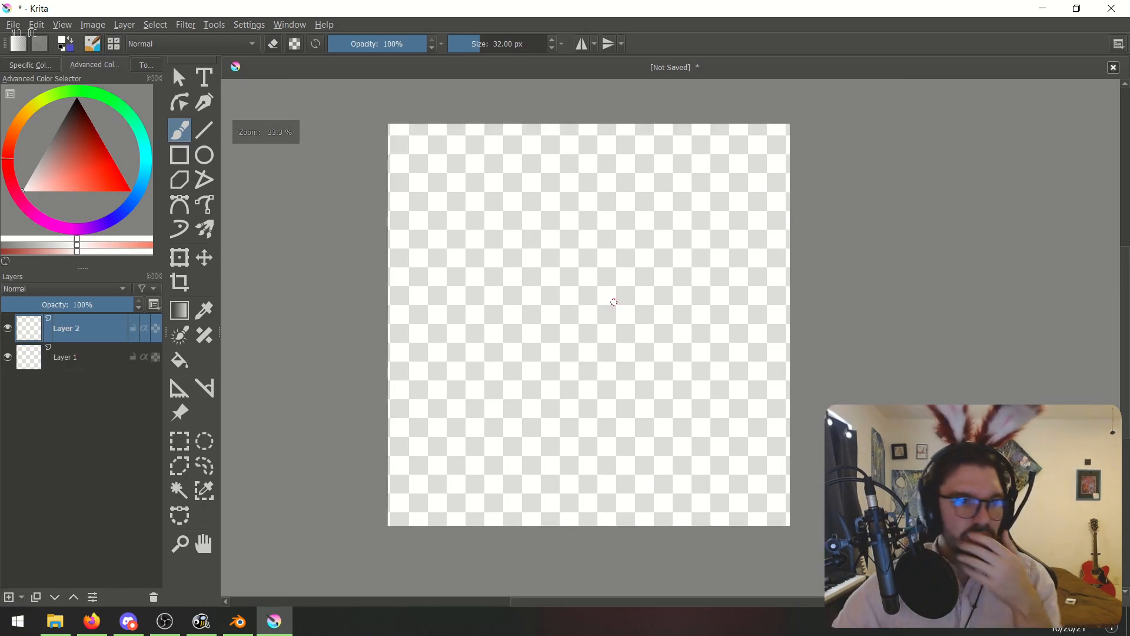
ctrl+scroll(512, 262, up, 1)
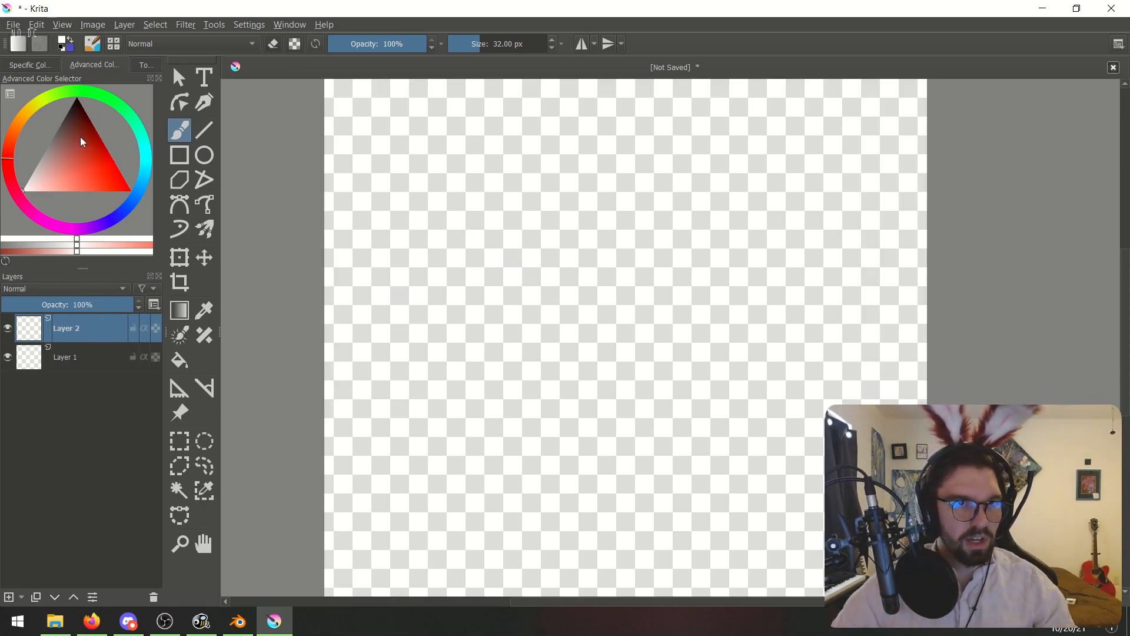
- Draw a goose's open beak in black with the 32 px brush on Layer 2, with two nostril dots near its base
drag(82, 141, 76, 98)
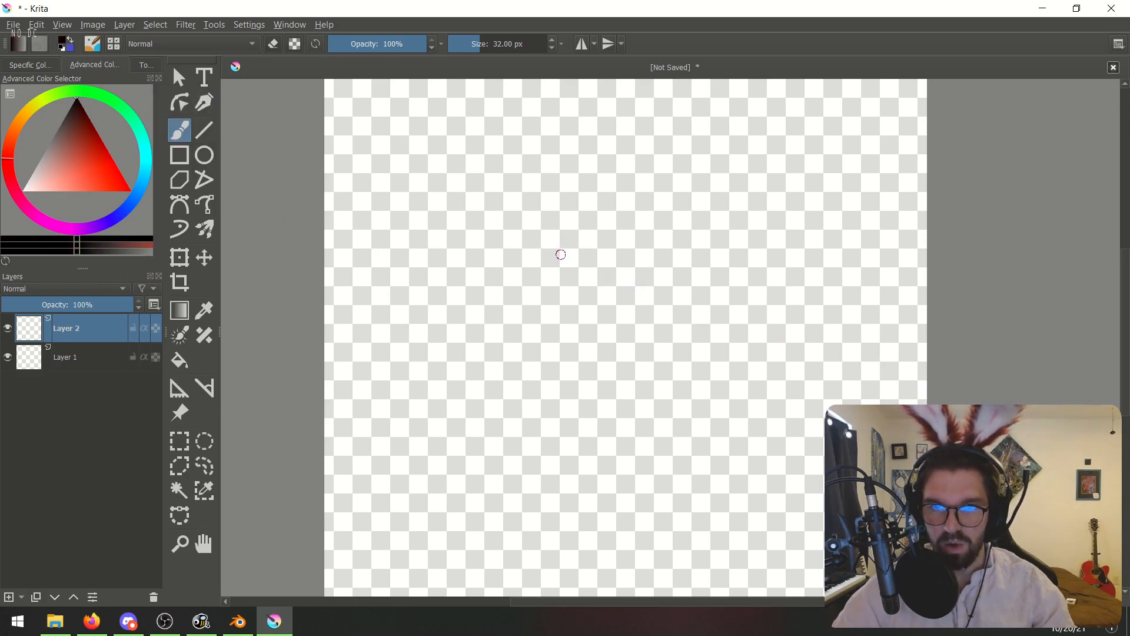
mouse_move(569, 235)
mouse_down()
mouse_move(554, 271)
mouse_move(496, 326)
mouse_move(510, 359)
mouse_move(538, 363)
mouse_move(588, 339)
mouse_move(660, 273)
mouse_up()
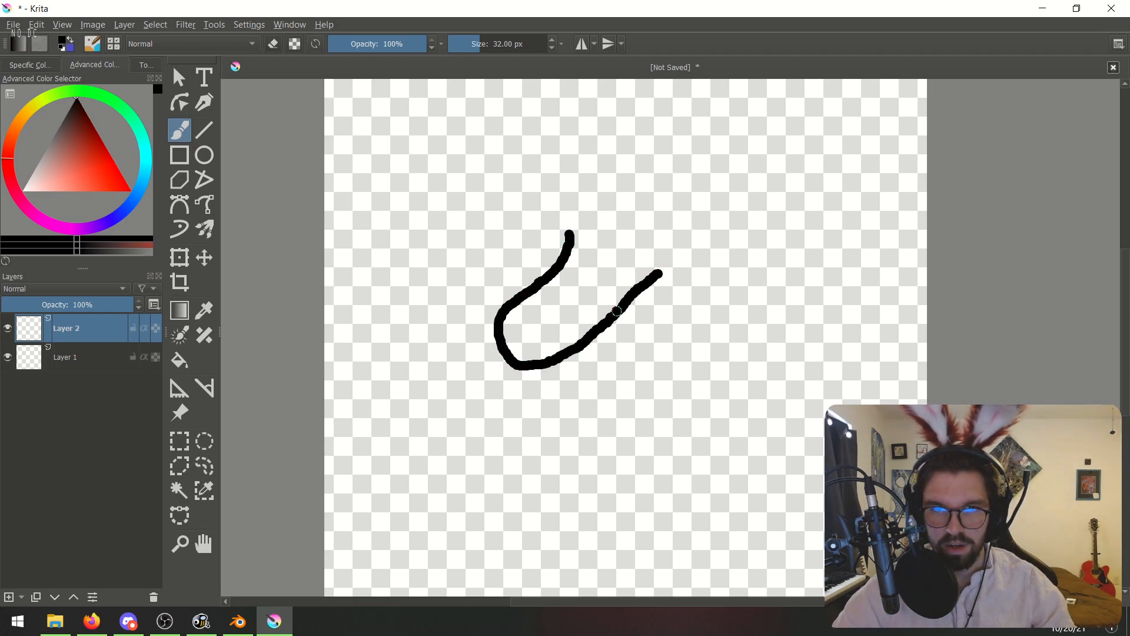
mouse_move(563, 357)
mouse_down()
mouse_move(558, 376)
mouse_move(607, 370)
mouse_move(634, 347)
mouse_move(659, 277)
mouse_up()
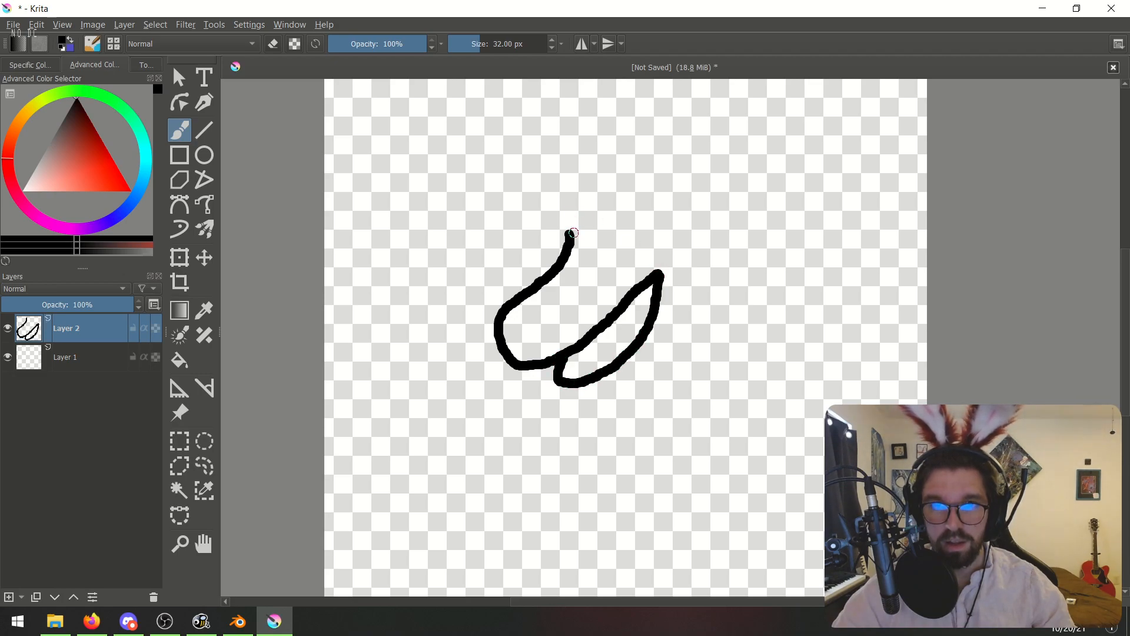
mouse_move(569, 228)
mouse_down()
mouse_move(588, 207)
mouse_move(639, 204)
mouse_move(669, 258)
mouse_move(660, 272)
mouse_up()
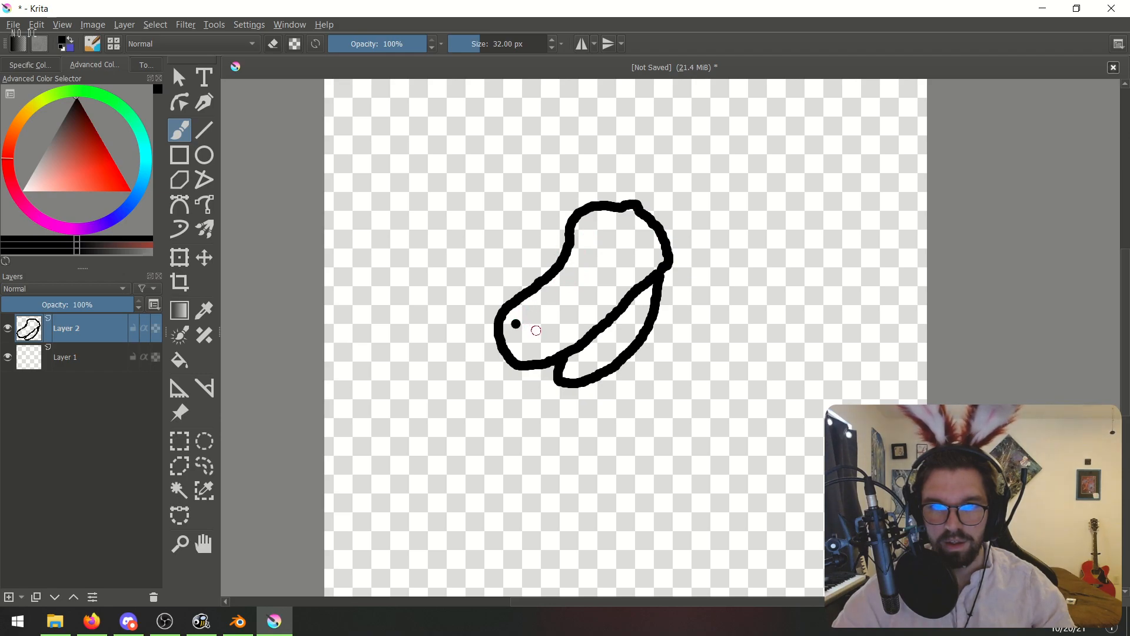
key(ctrl+z)
key(ctrl+z)
click(580, 244)
click(591, 245)
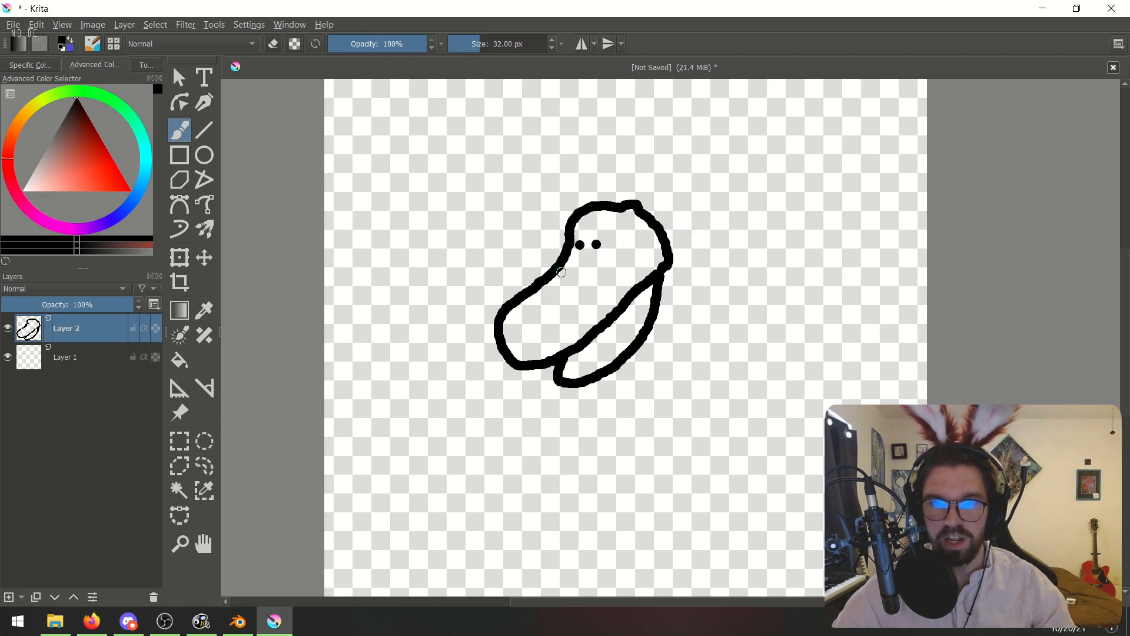
- Draw the goose's rounded head and long curved neck around the beak, with a small hook mark on the throat
scroll(527, 272, down, 1)
mouse_move(538, 272)
mouse_down()
mouse_move(518, 244)
mouse_move(541, 216)
mouse_up()
key(ctrl+z)
mouse_move(540, 262)
mouse_down()
mouse_move(534, 233)
mouse_move(558, 207)
mouse_move(589, 199)
mouse_move(625, 227)
mouse_move(640, 290)
mouse_move(601, 406)
mouse_move(612, 444)
mouse_up()
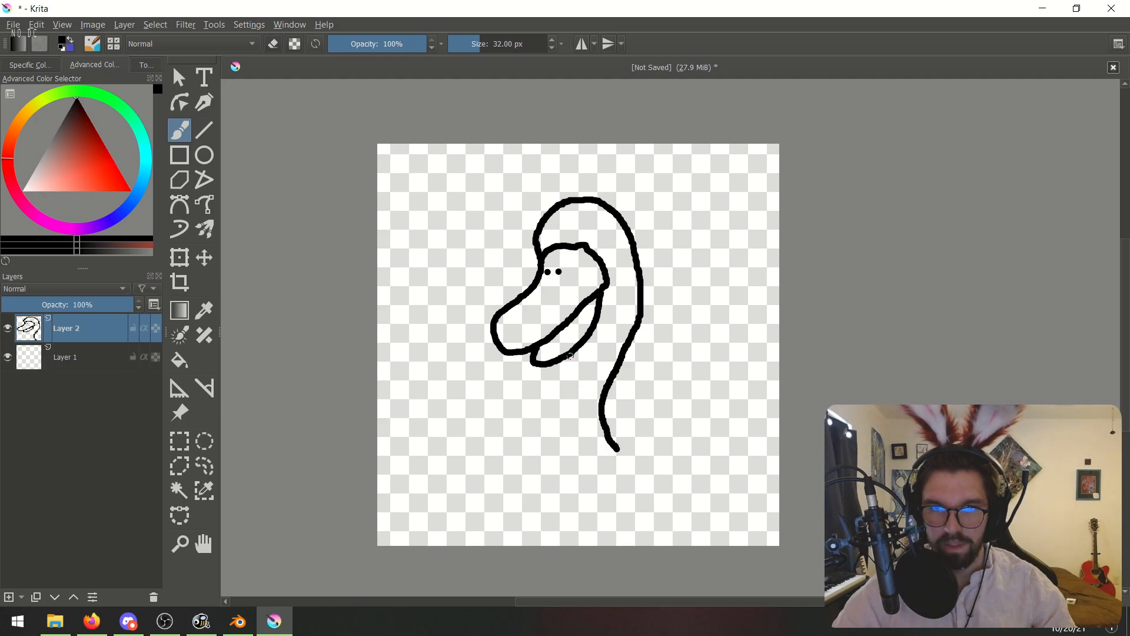
mouse_move(571, 368)
mouse_down()
mouse_move(574, 406)
mouse_move(543, 424)
mouse_move(554, 446)
mouse_up()
key(ctrl+z)
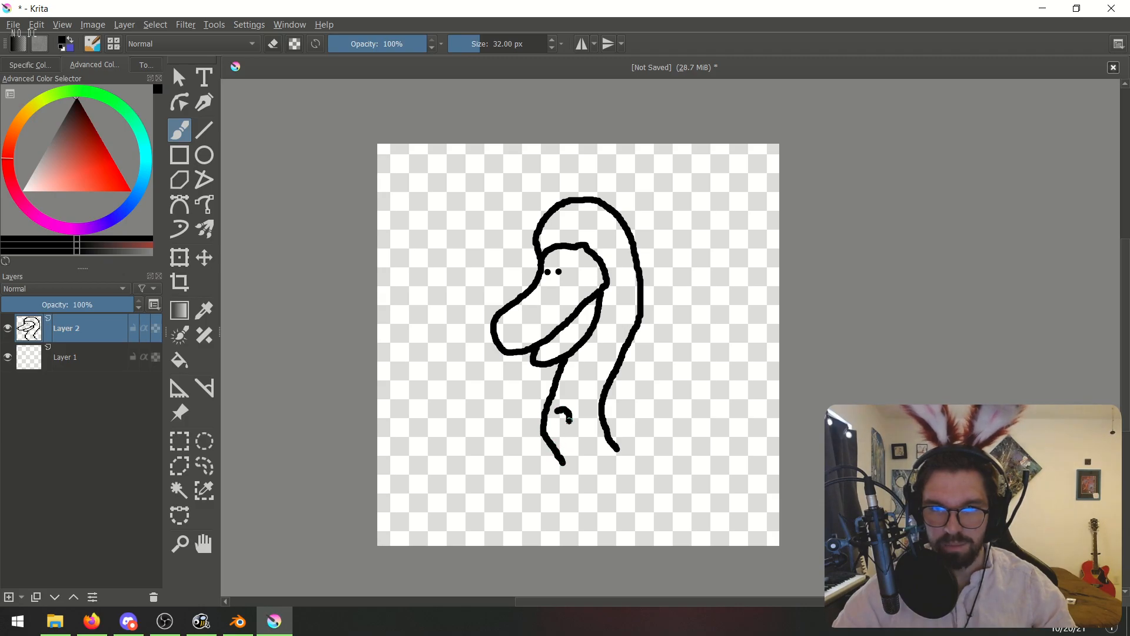
- Try two dot eyes on the goose's head above the beak
middle_drag(606, 297, 620, 317)
scroll(580, 260, up, 3)
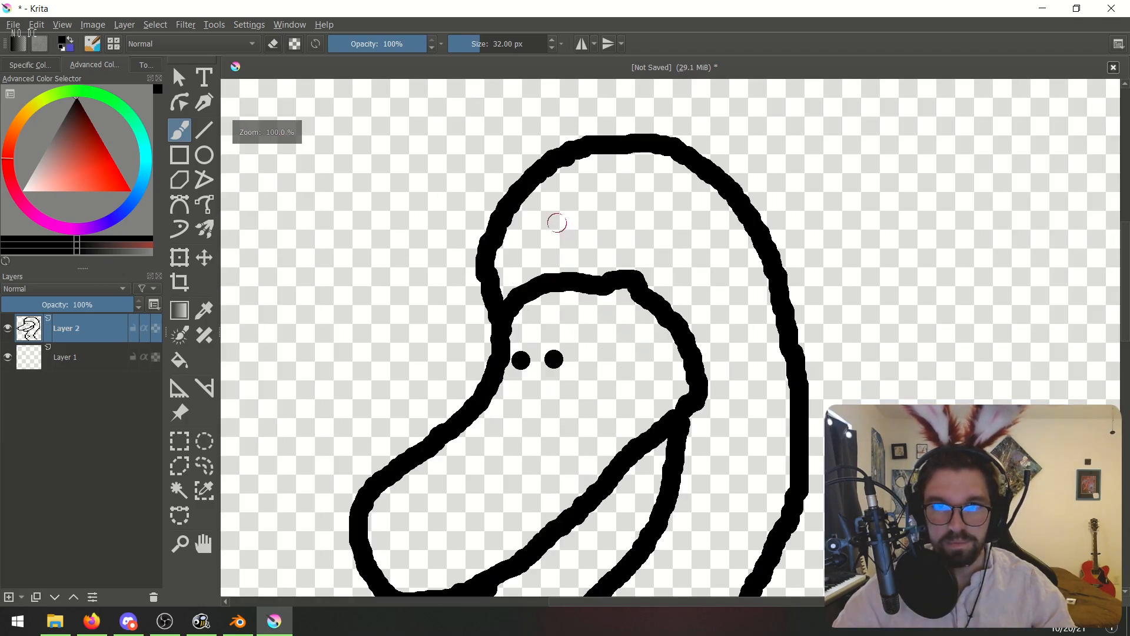
click(528, 229)
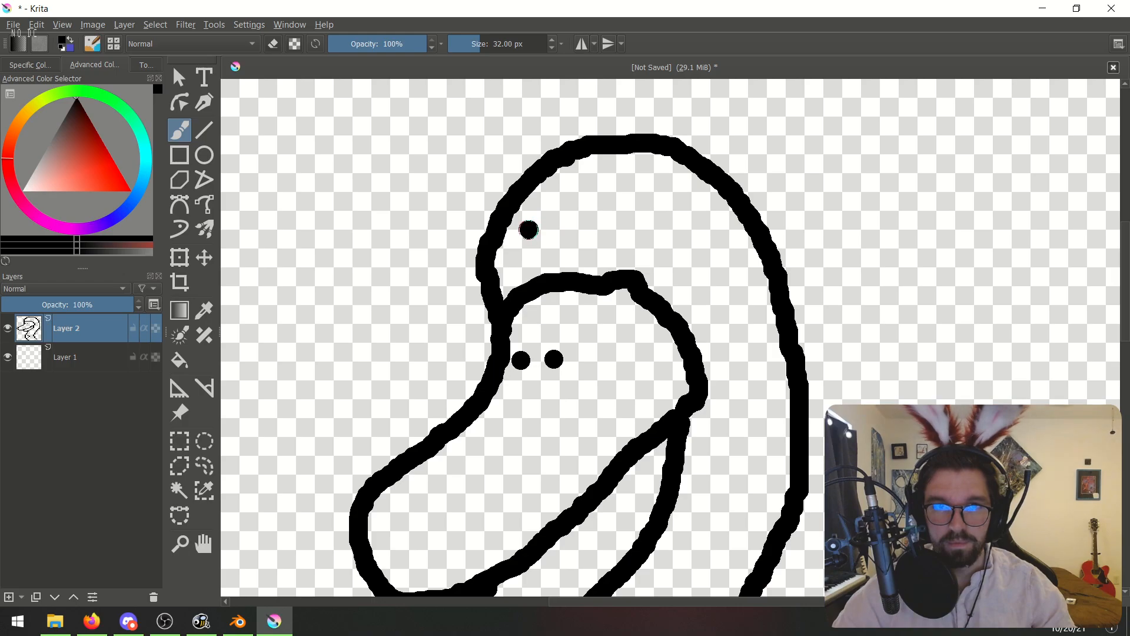
click(629, 221)
scroll(664, 232, down, 4)
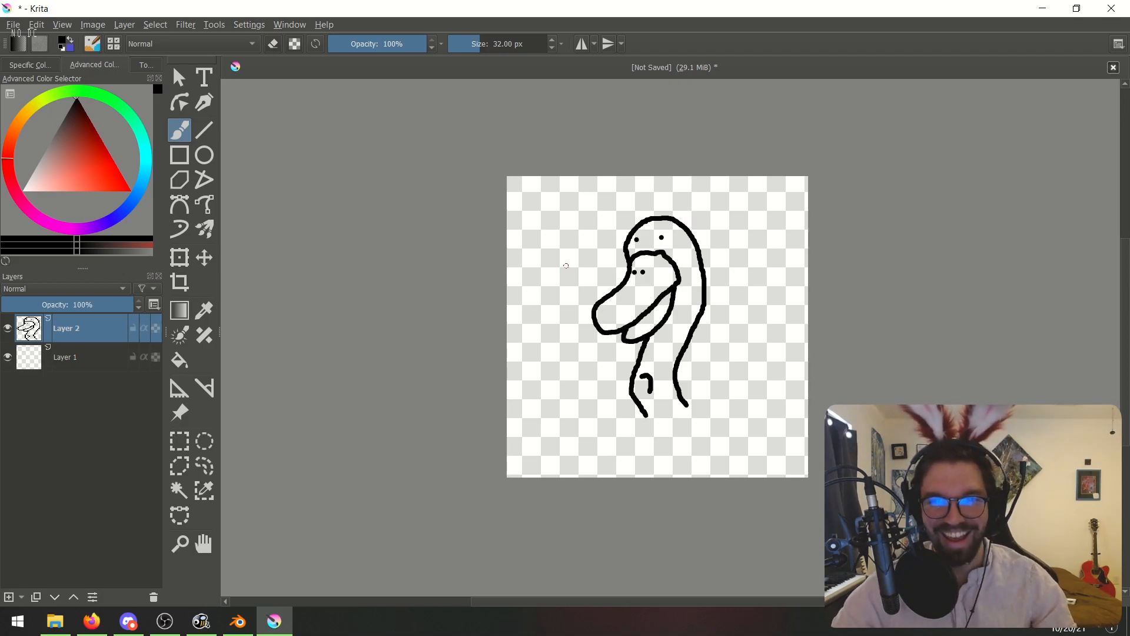
scroll(658, 253, up, 4)
scroll(658, 254, down, 3)
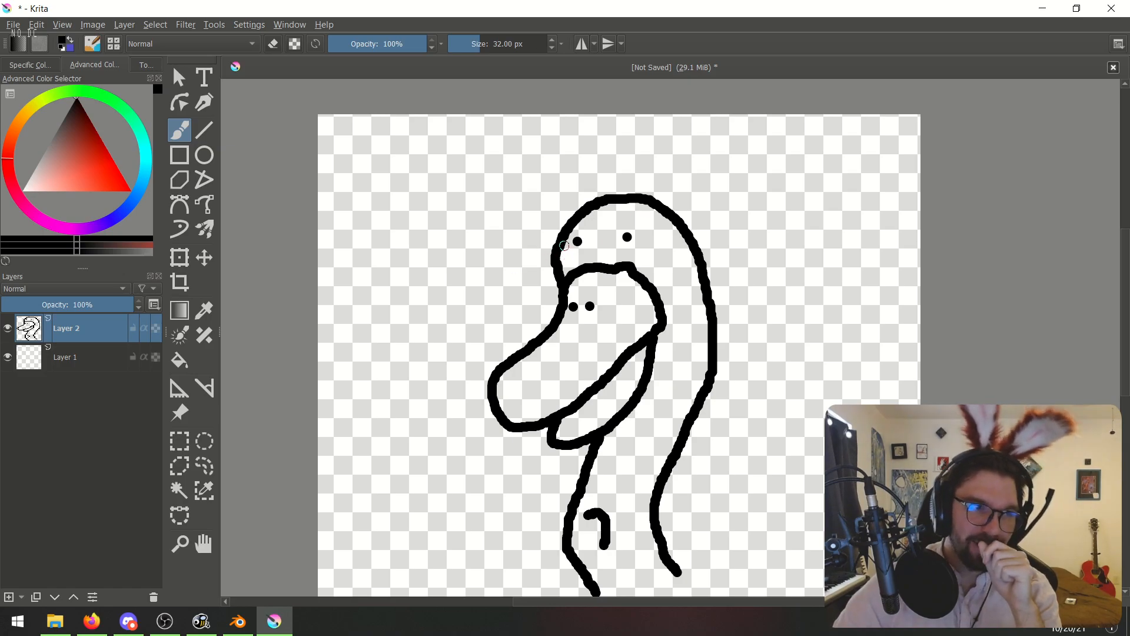
- Undo the dot eyes and the trial strokes drawn around the goose's forehead
scroll(565, 240, up, 1)
mouse_move(553, 246)
mouse_down()
mouse_move(574, 237)
mouse_move(600, 259)
mouse_move(556, 276)
mouse_up()
key(ctrl+z)
key(ctrl+z)
drag(562, 240, 608, 227)
key(ctrl+z)
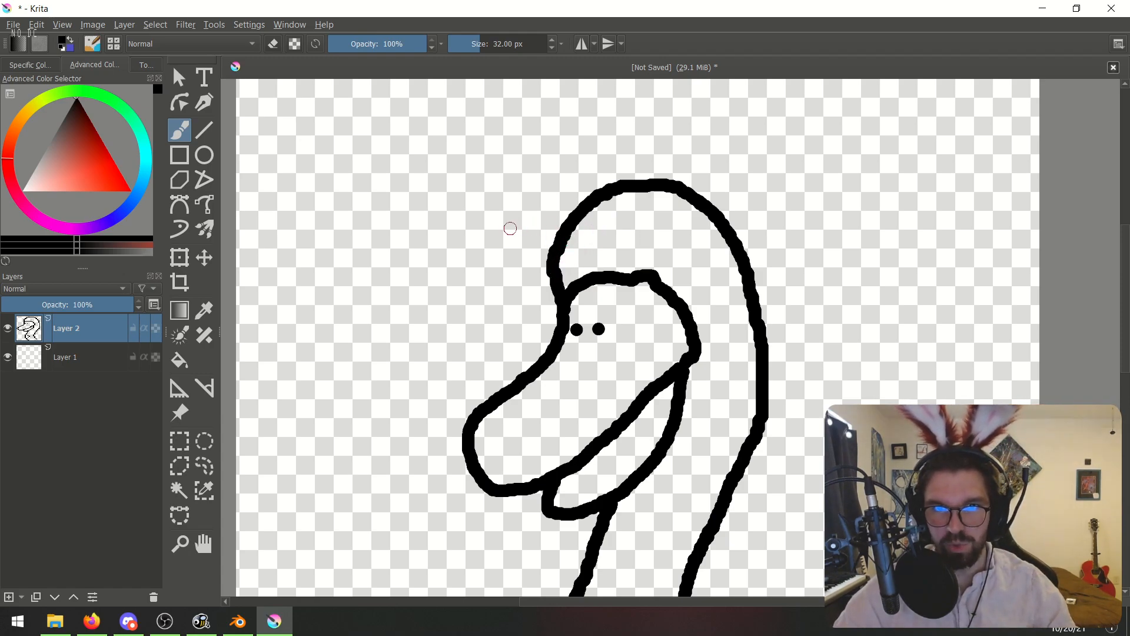
- Draw pointed solid black sunglasses across the goose's head, joined by a thin bridge and extending past the outline
mouse_move(510, 223)
mouse_down()
mouse_move(600, 237)
mouse_move(553, 263)
mouse_move(505, 227)
mouse_move(571, 246)
mouse_move(523, 226)
mouse_move(625, 233)
mouse_move(718, 171)
mouse_move(678, 246)
mouse_move(629, 237)
mouse_move(699, 196)
mouse_move(672, 231)
mouse_move(660, 230)
mouse_move(707, 190)
mouse_up()
scroll(707, 200, down, 3)
middle_drag(671, 210, 609, 212)
scroll(609, 212, up, 2)
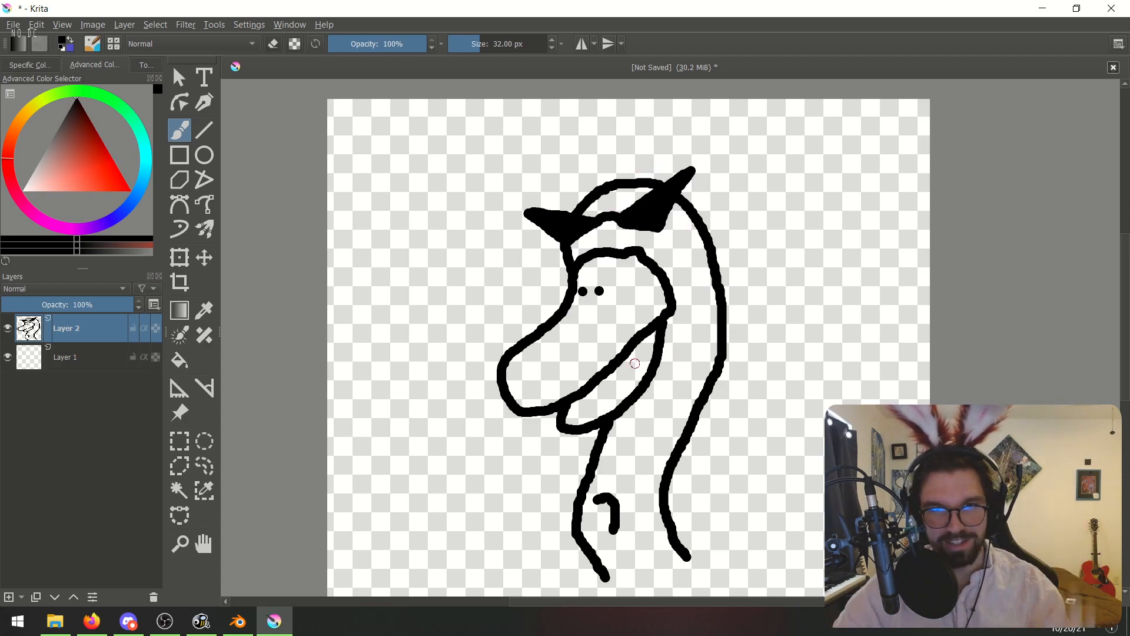
- Fill both the upper and lower parts of the goose's beak with bright orange
click(21, 119)
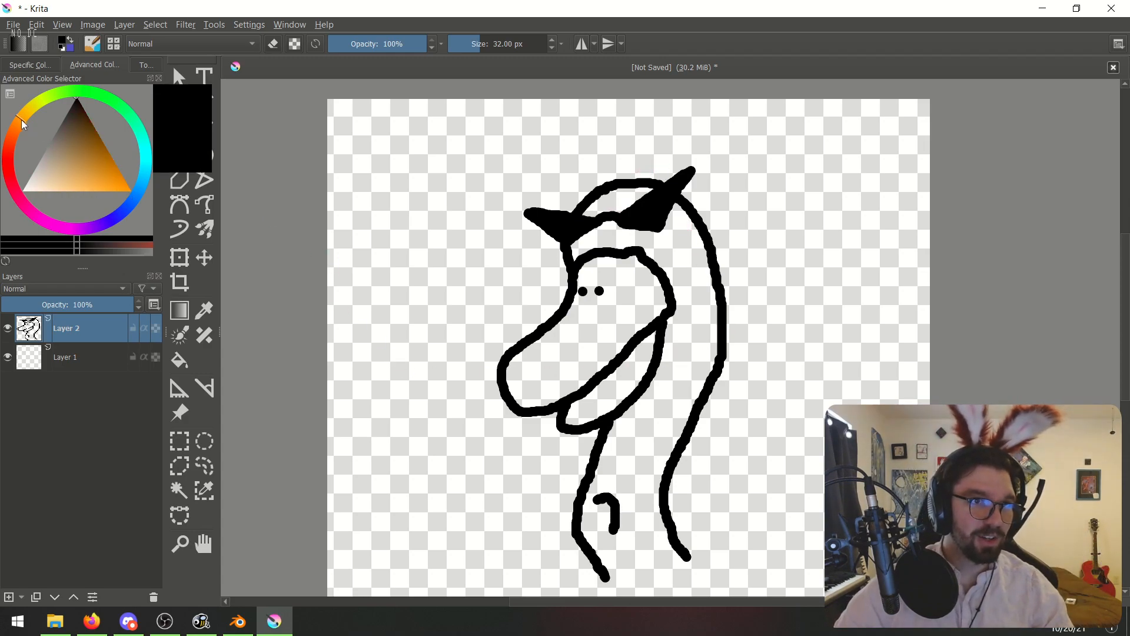
click(130, 190)
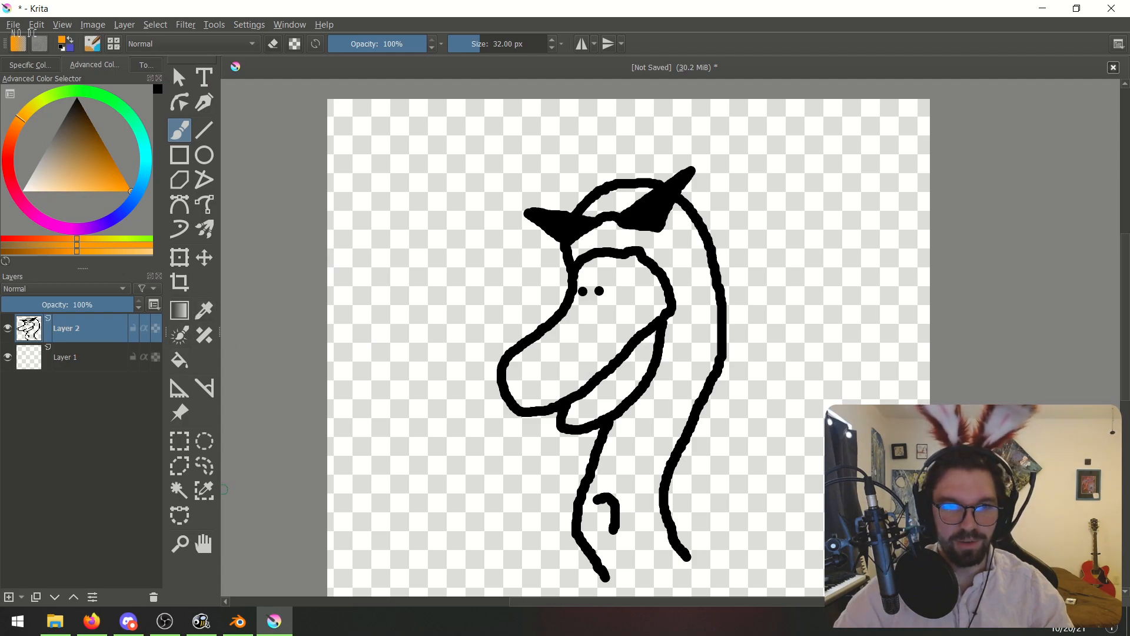
click(179, 360)
click(585, 347)
click(599, 381)
key(ctrl+z)
scroll(587, 298, down, 3)
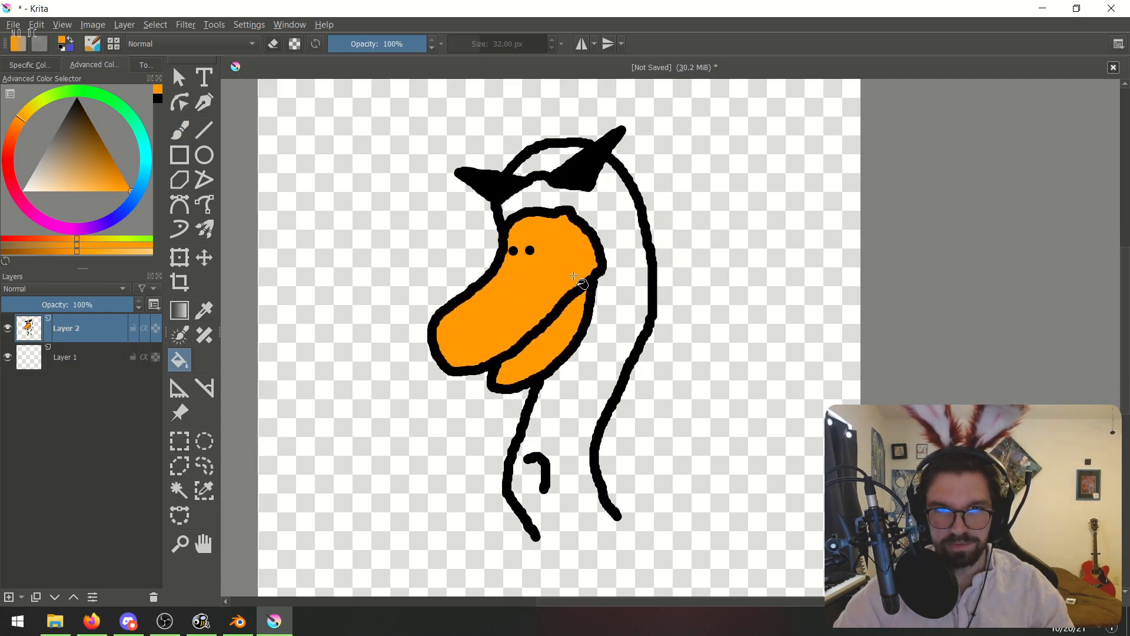
- Try refilling both parts of the beak with a golden yellow, and undo the beak fills
scroll(542, 285, up, 1)
click(26, 112)
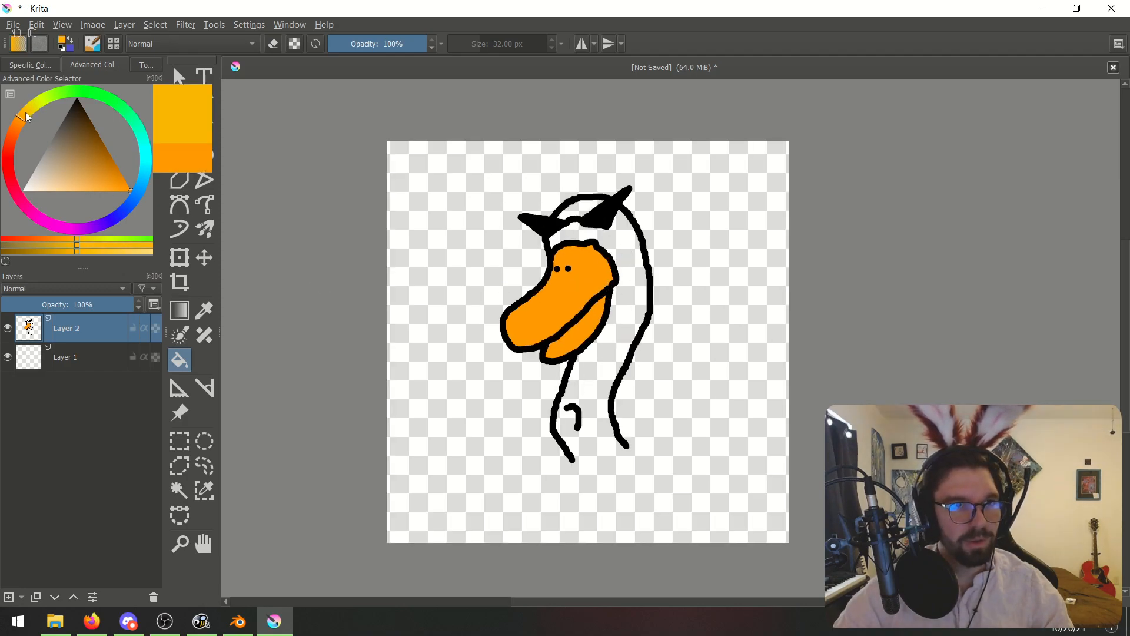
click(546, 323)
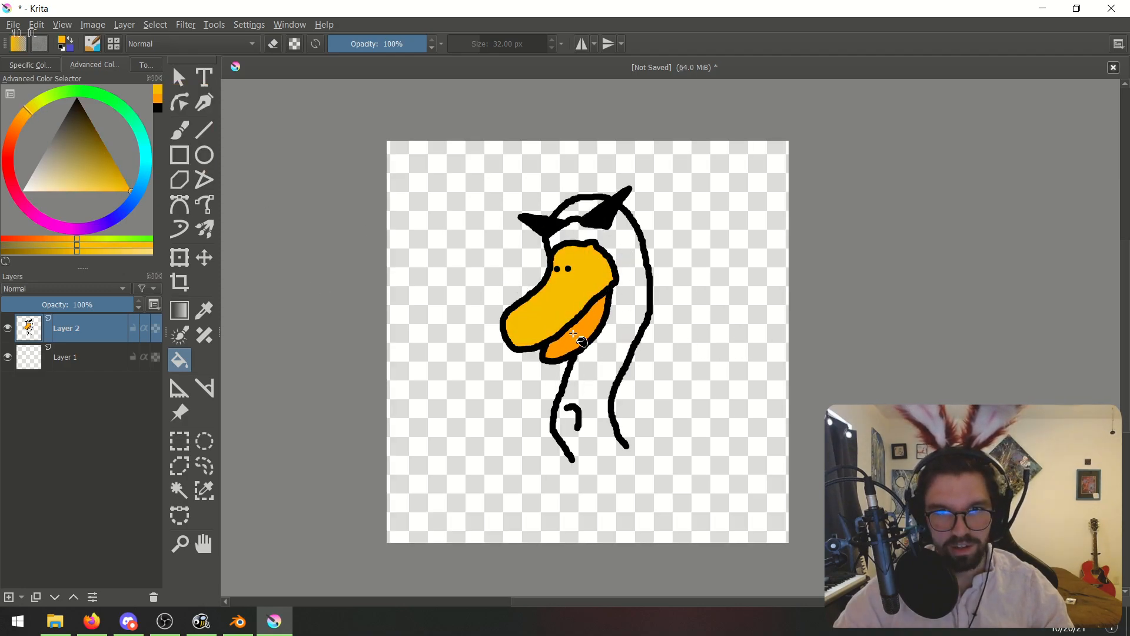
click(589, 340)
middle_drag(568, 275, 566, 290)
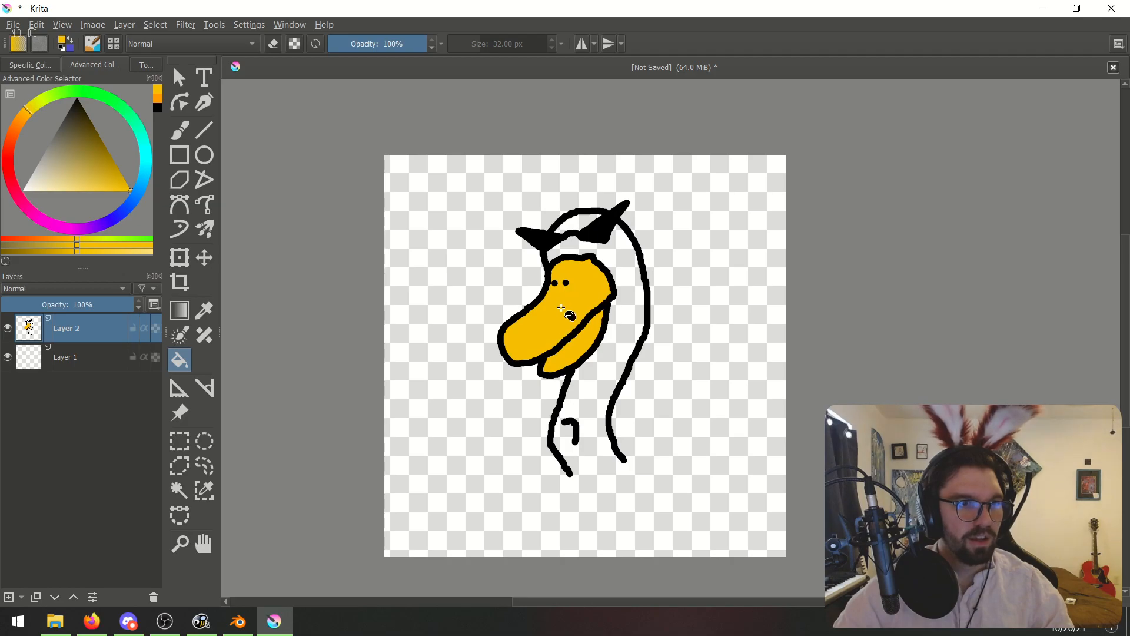
scroll(565, 306, up, 2)
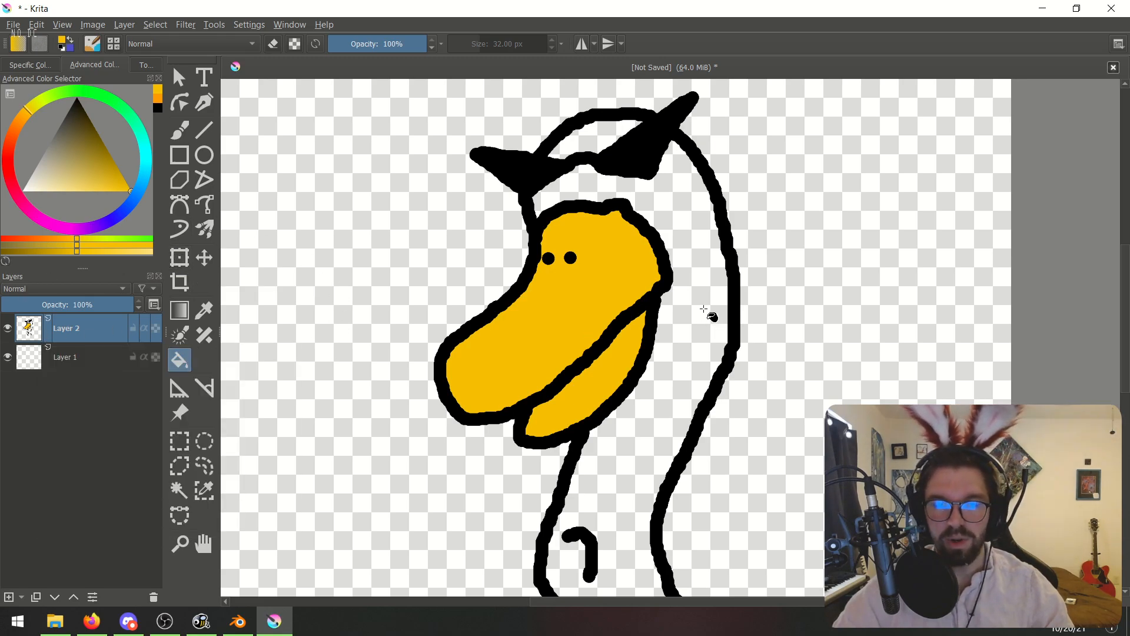
key(ctrl+z)
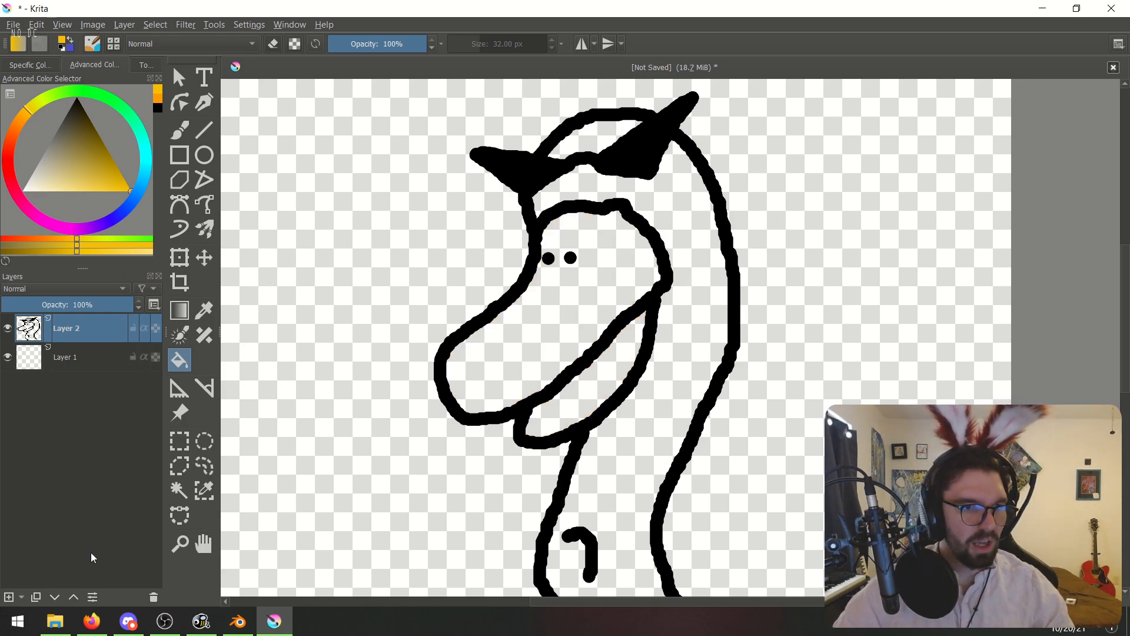
click(9, 597)
click(68, 360)
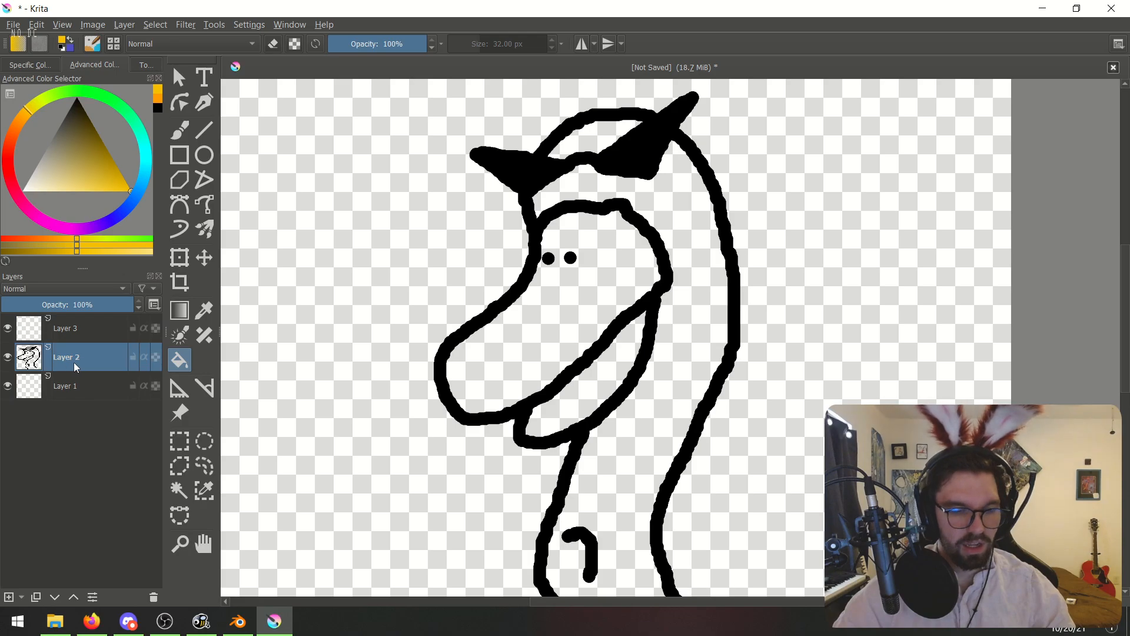
right_click(75, 331)
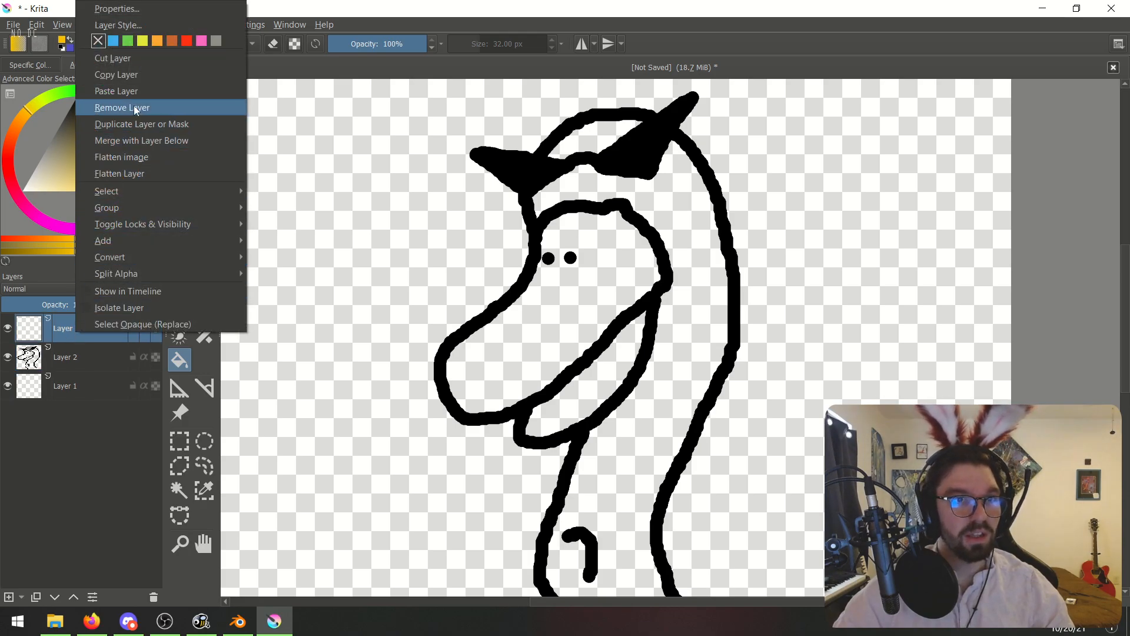
click(133, 105)
- Duplicate Layer 2, and fill the lower beak on Layer 2 and the upper beak on its copy with golden yellow
right_click(76, 337)
click(143, 131)
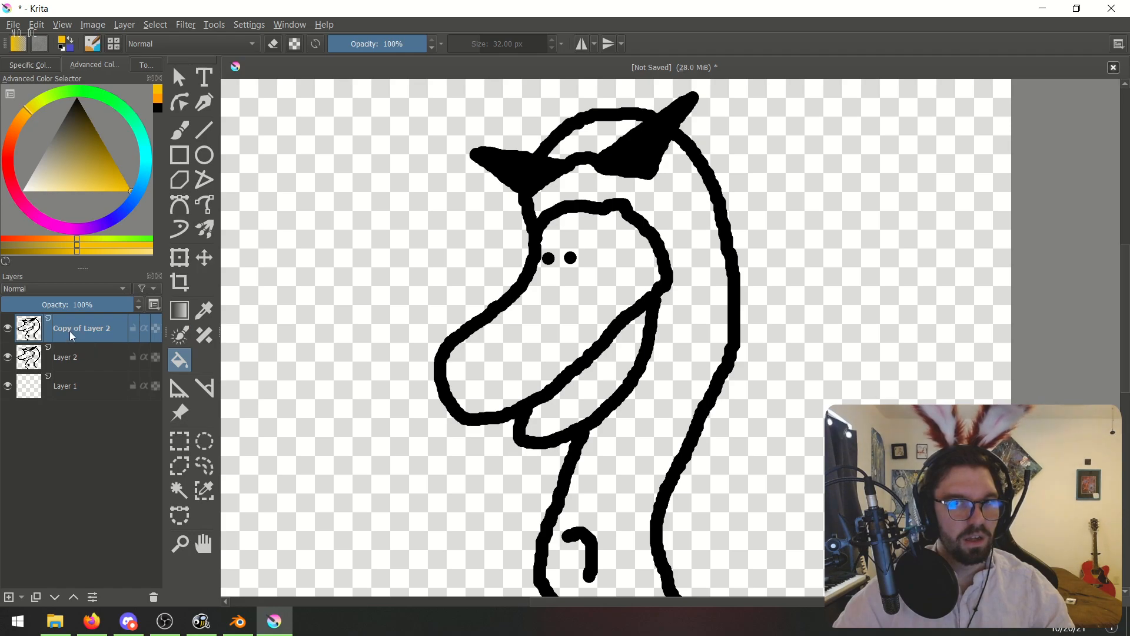
click(66, 358)
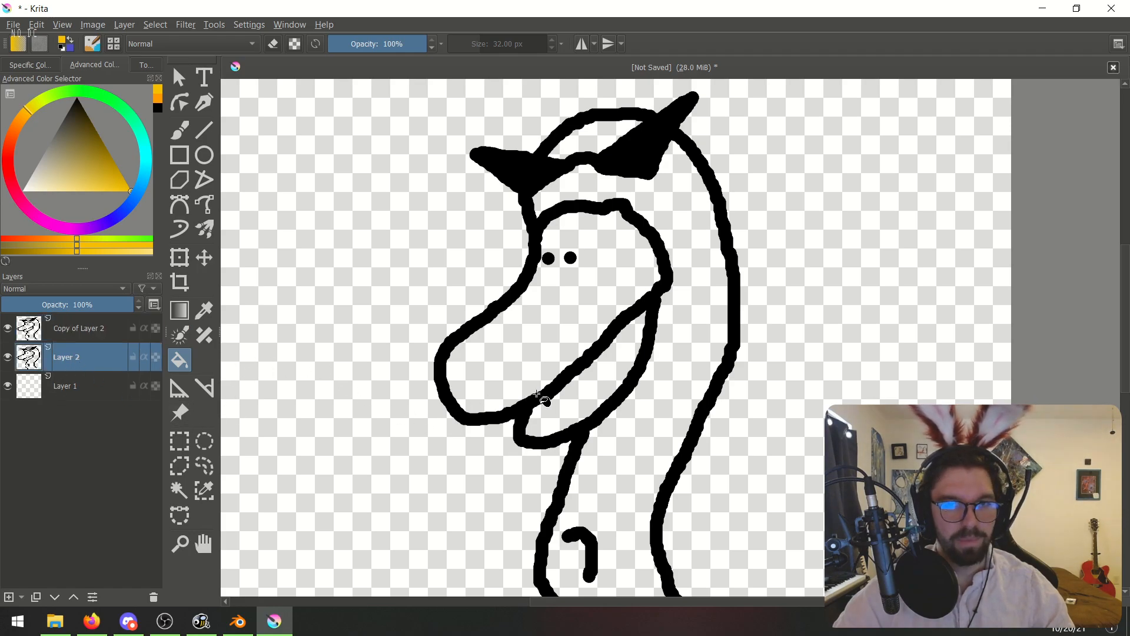
click(583, 404)
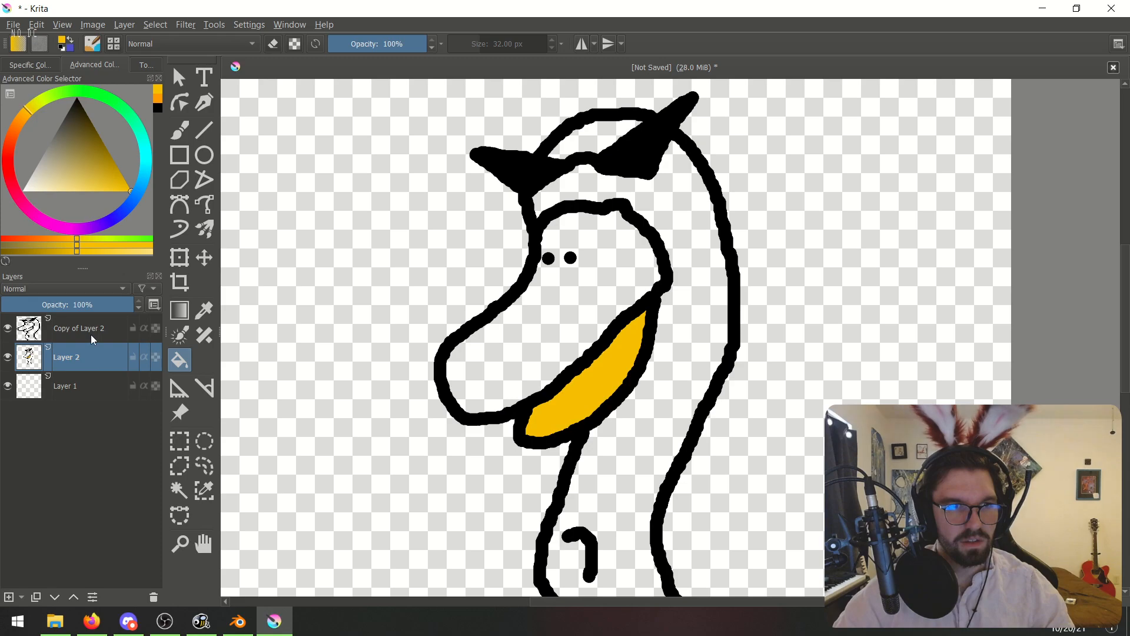
click(92, 339)
click(535, 352)
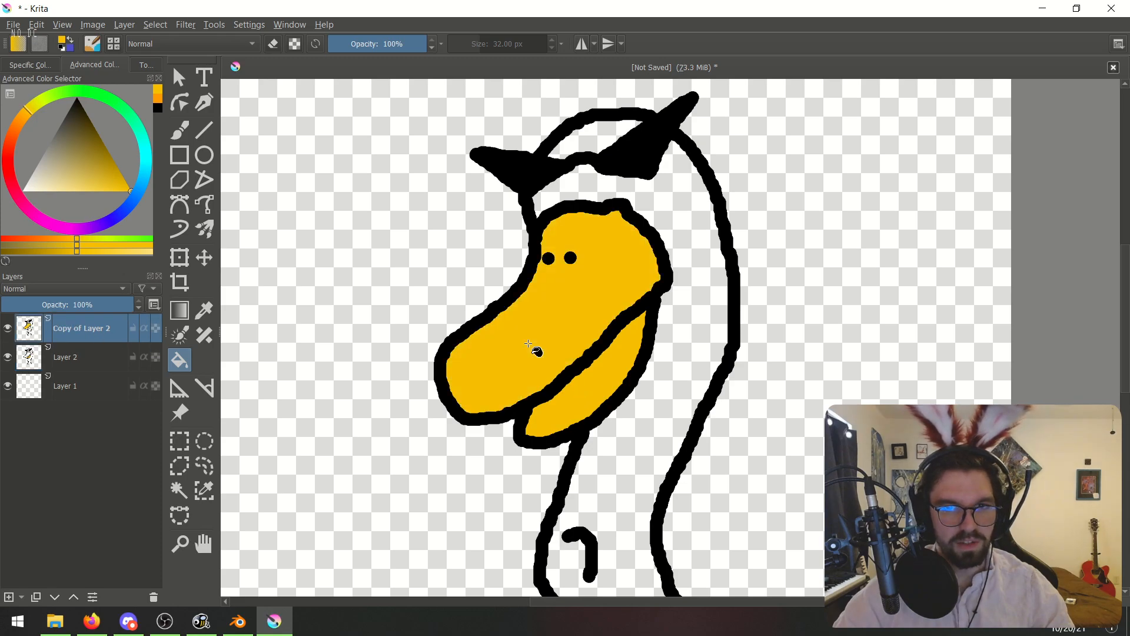
- Paint a light pink tongue inside the lower beak on Layer 2 with the 32 px brush
click(65, 360)
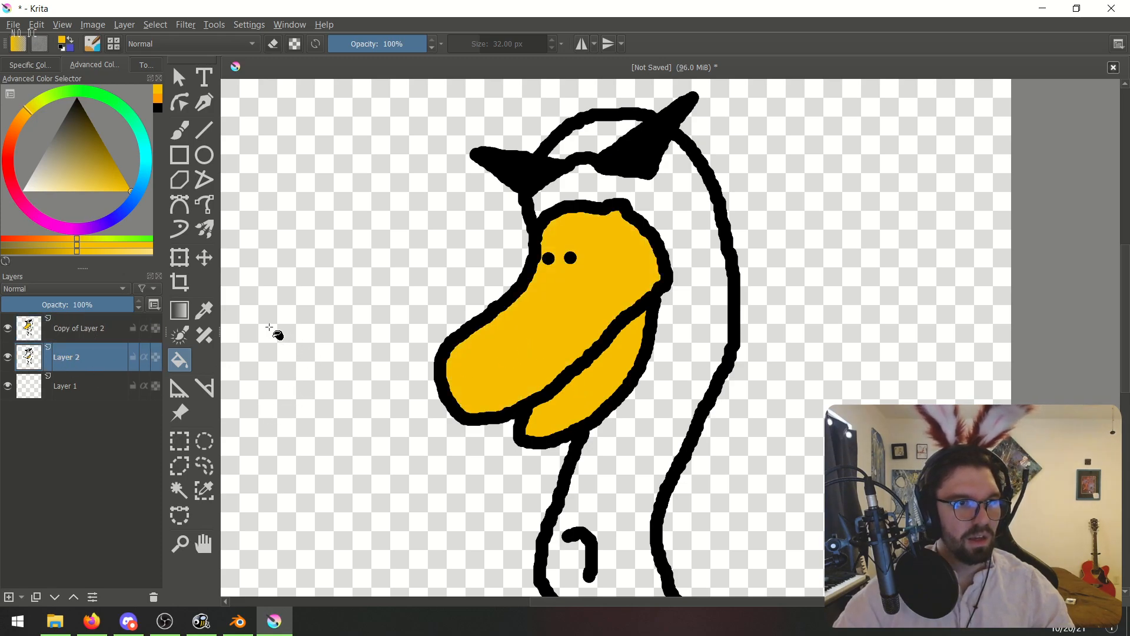
click(33, 213)
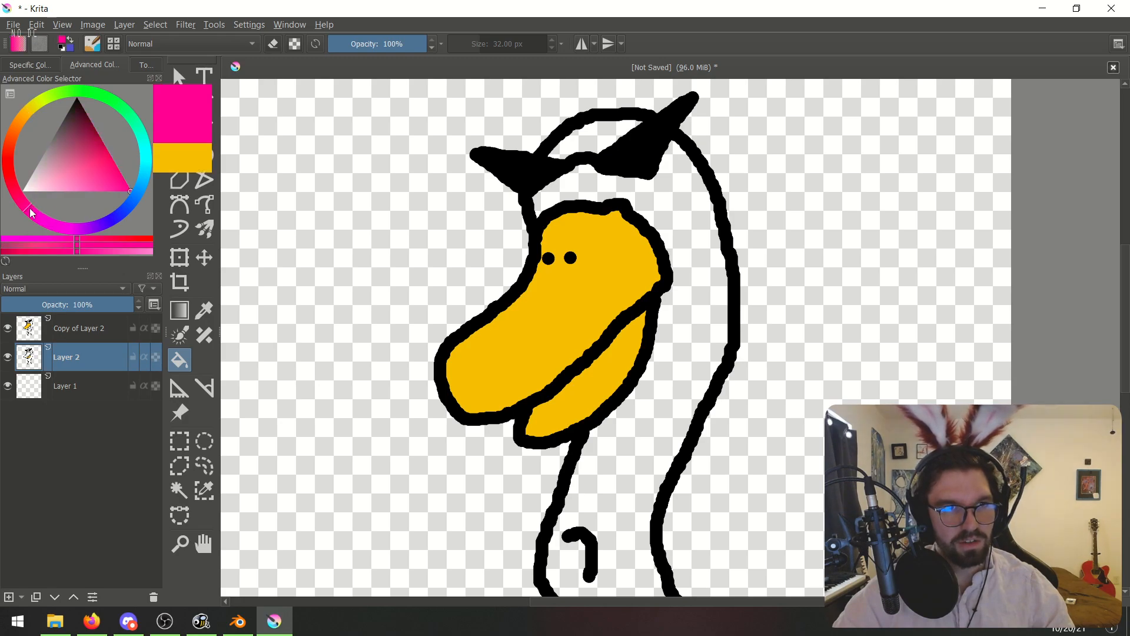
drag(93, 171, 88, 202)
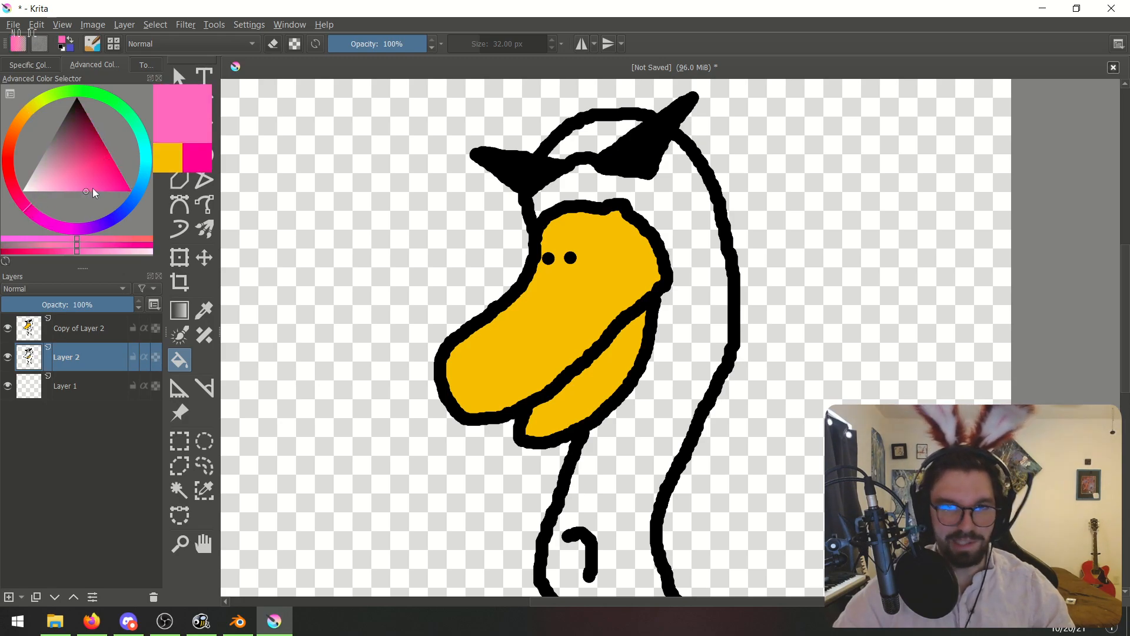
click(179, 128)
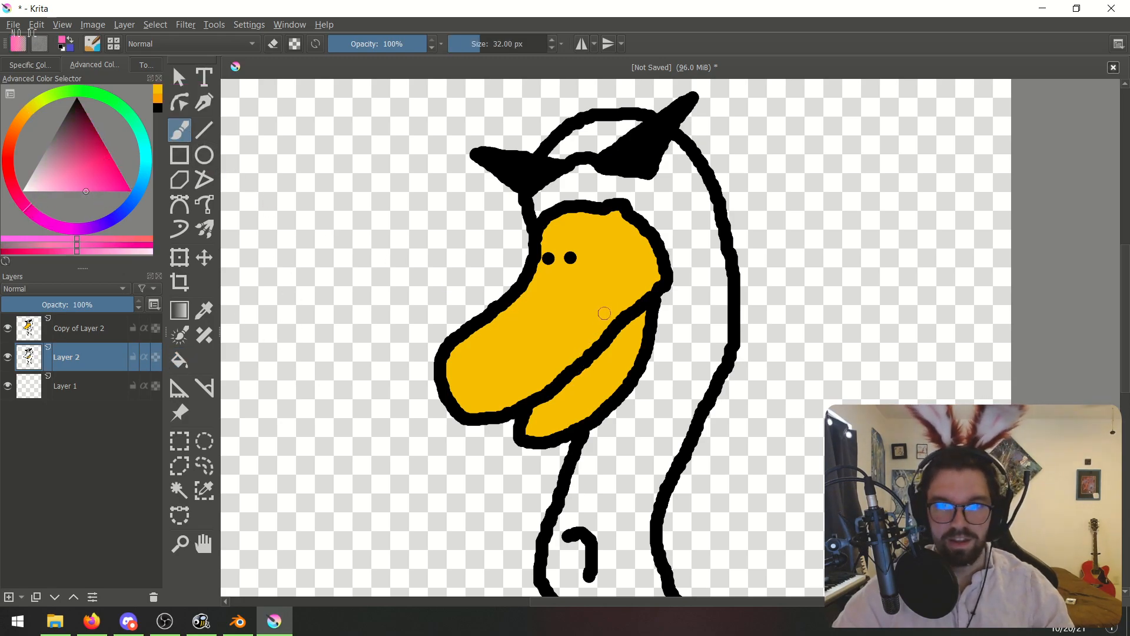
mouse_move(615, 340)
mouse_down()
mouse_move(578, 404)
mouse_move(574, 370)
mouse_move(587, 388)
mouse_up()
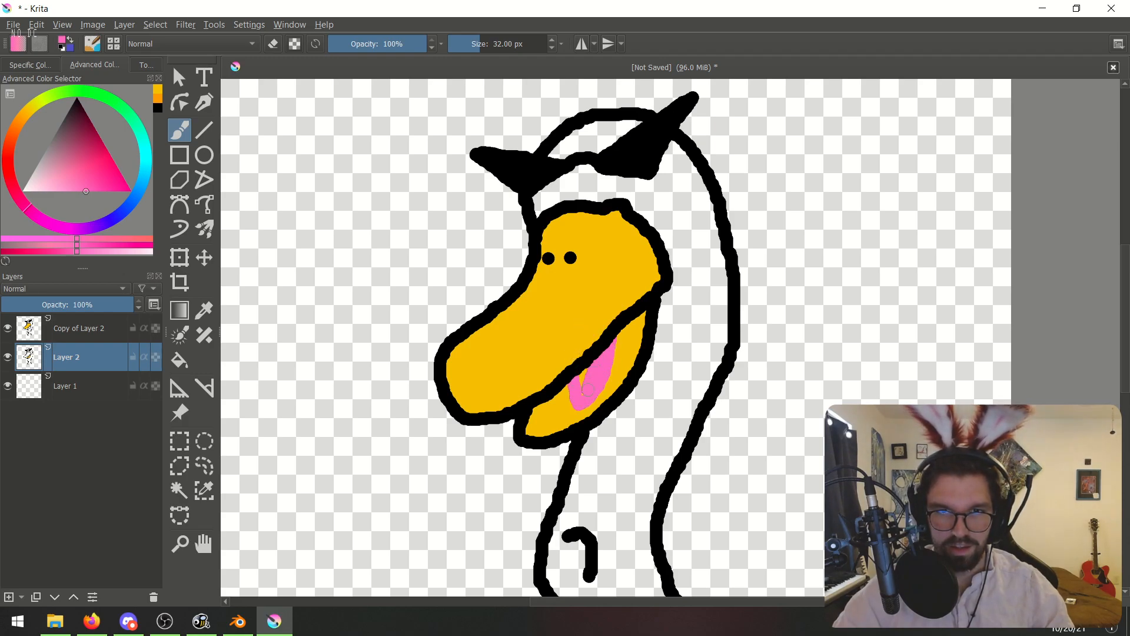
- Close the open base of the goose's neck with a curved black brush line on Layer 2
scroll(597, 255, down, 3)
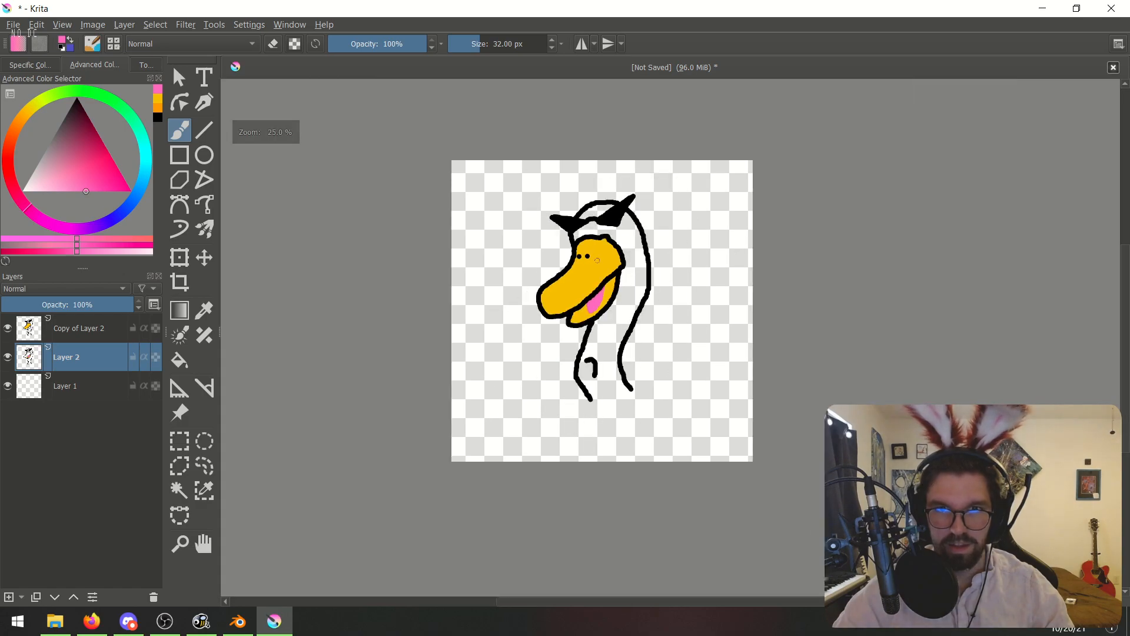
scroll(597, 260, up, 1)
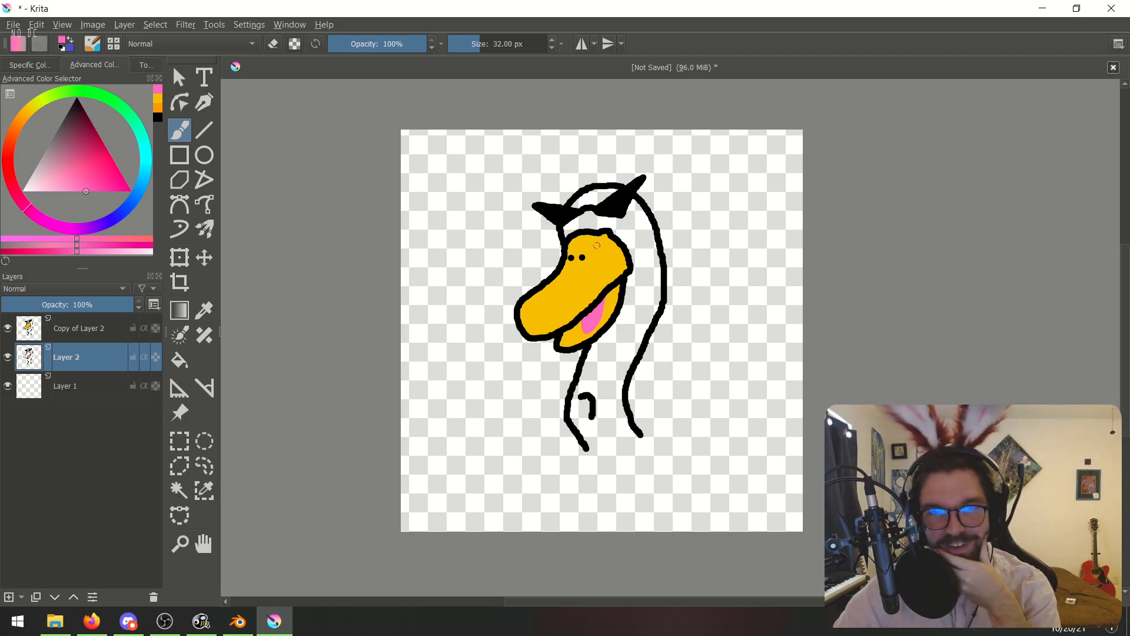
scroll(677, 297, up, 1)
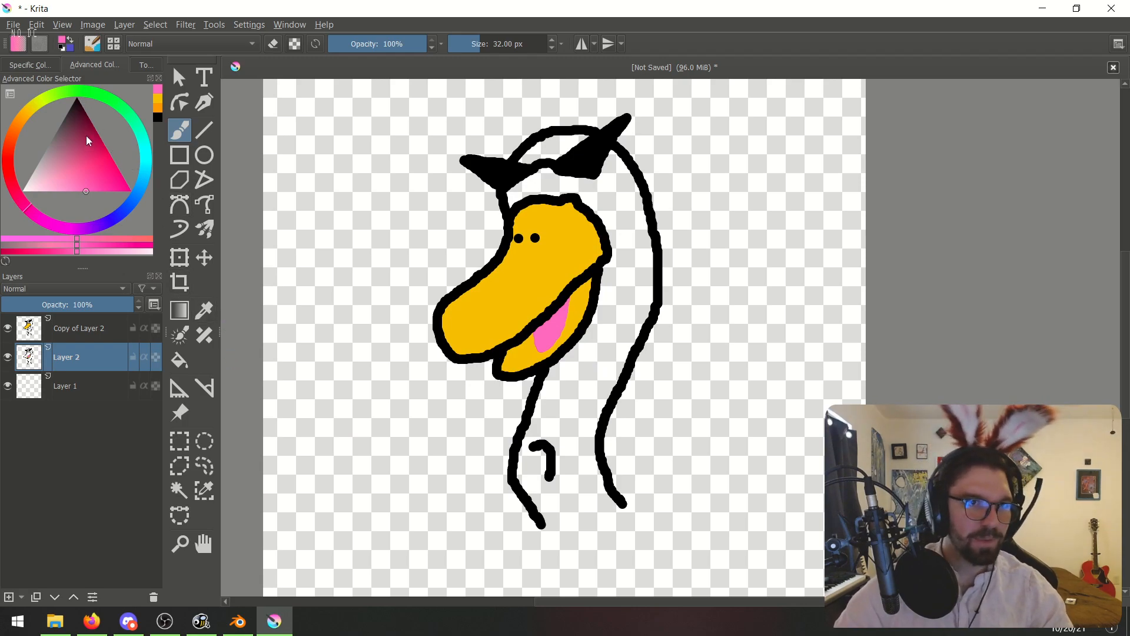
drag(86, 135, 72, 59)
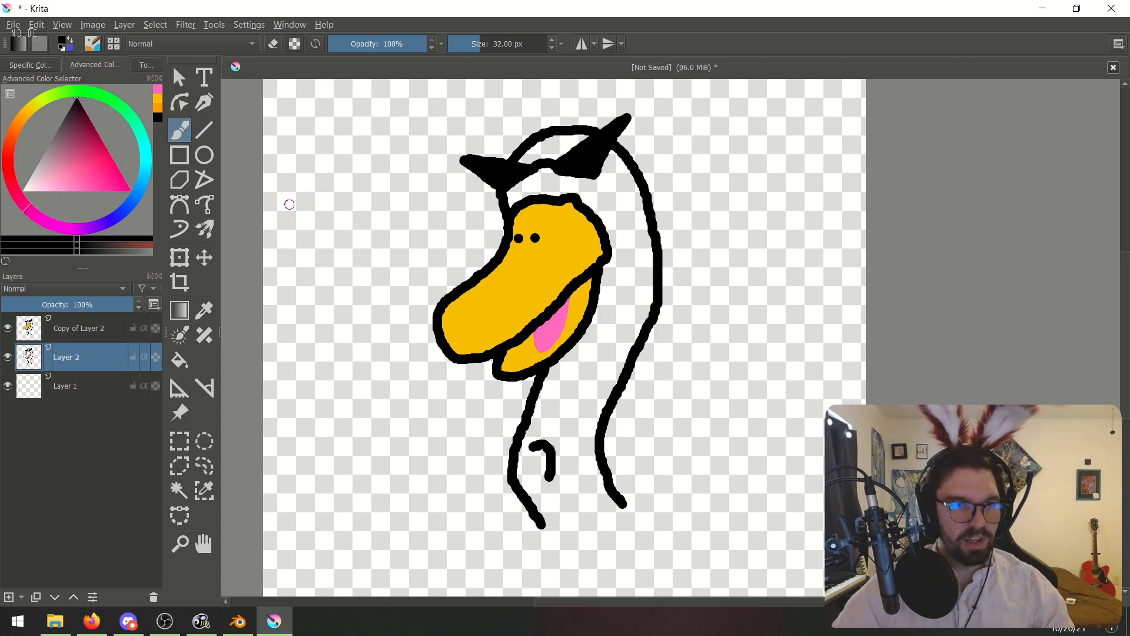
mouse_move(536, 522)
mouse_down()
mouse_move(566, 532)
mouse_move(621, 503)
mouse_up()
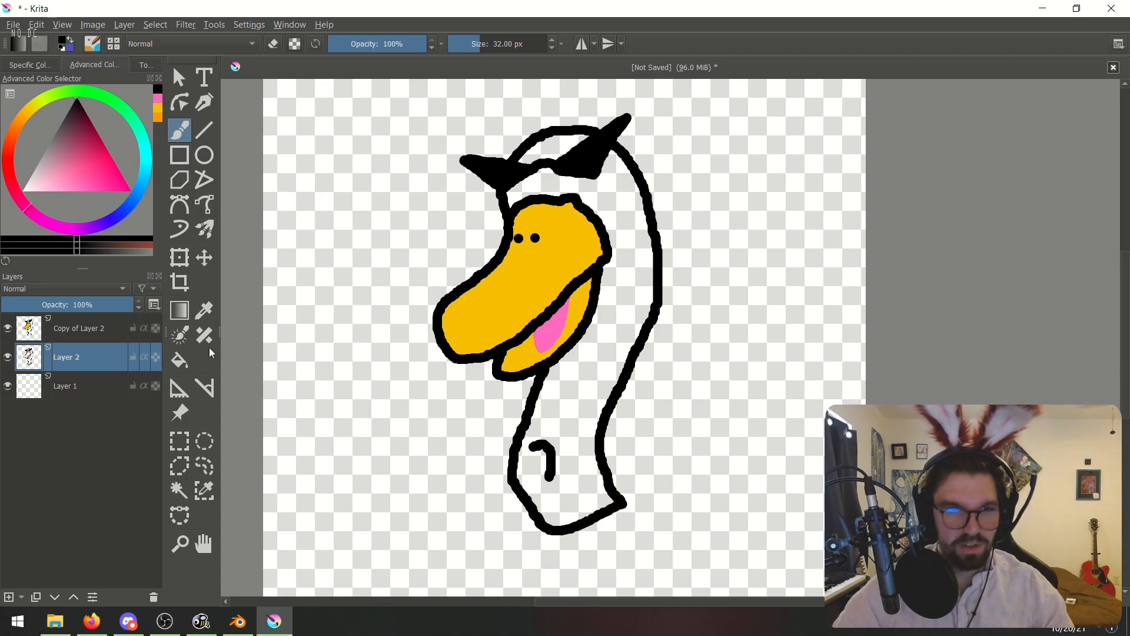
- Fill the enclosed head and neck area on Layer 2 with white
click(188, 357)
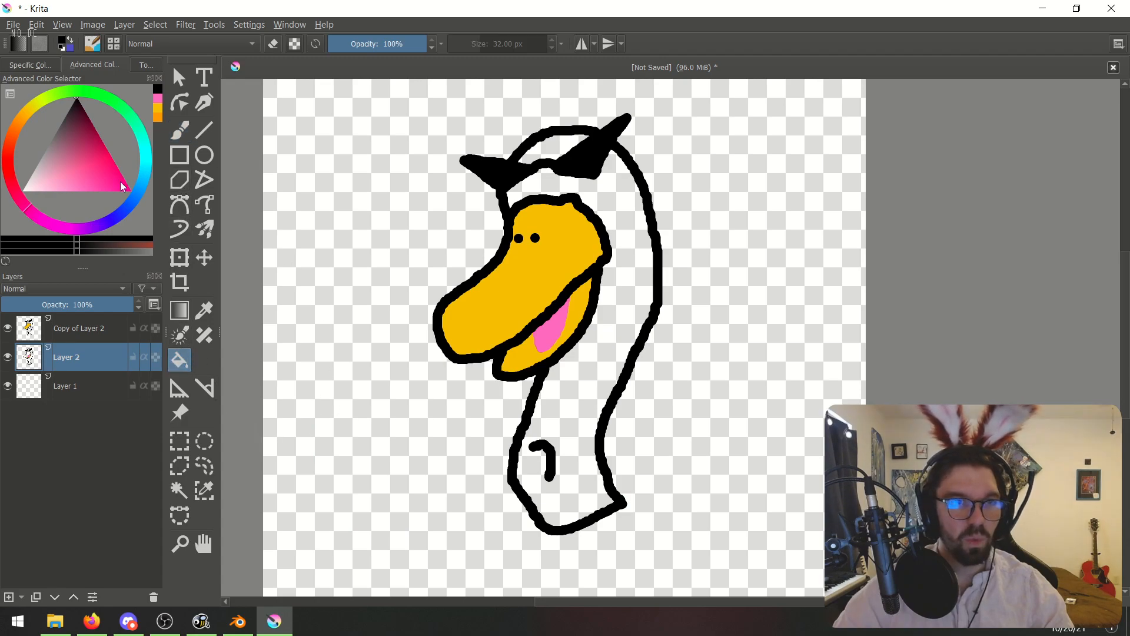
click(23, 190)
click(583, 361)
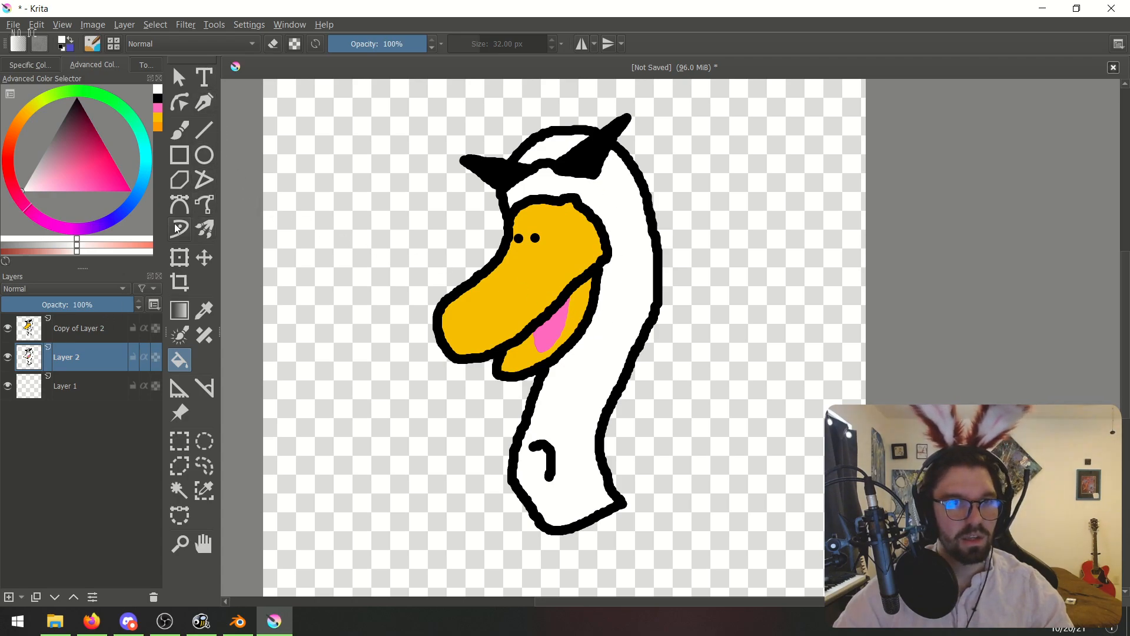
- Erase the black line closing the base of the neck, using the brush in eraser mode at 326.55 px
click(272, 43)
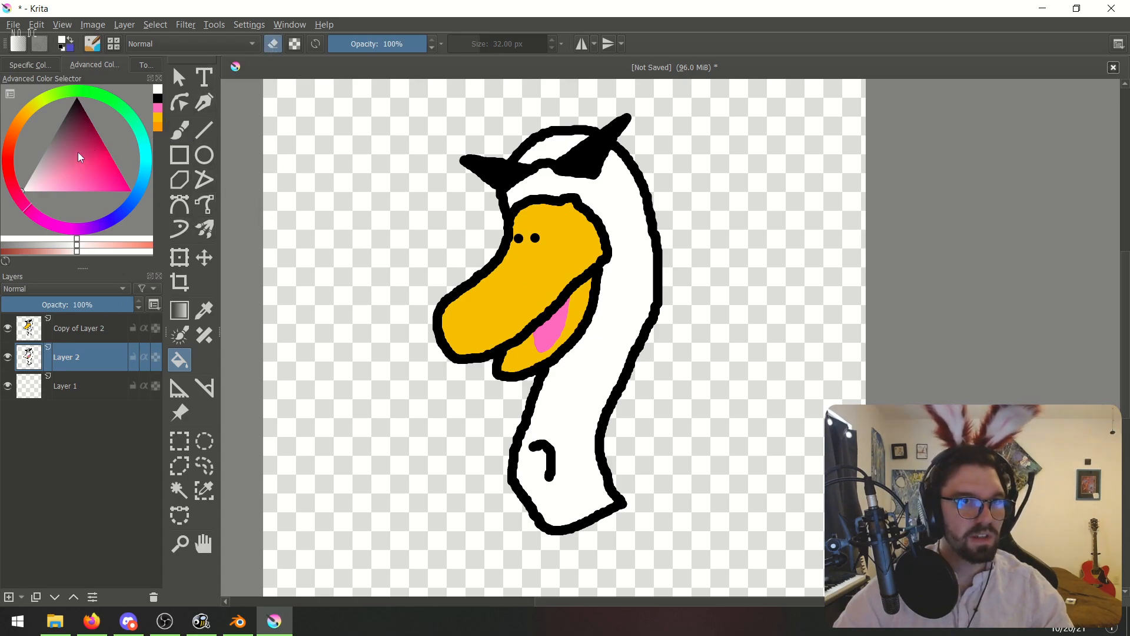
key(e)
key(x)
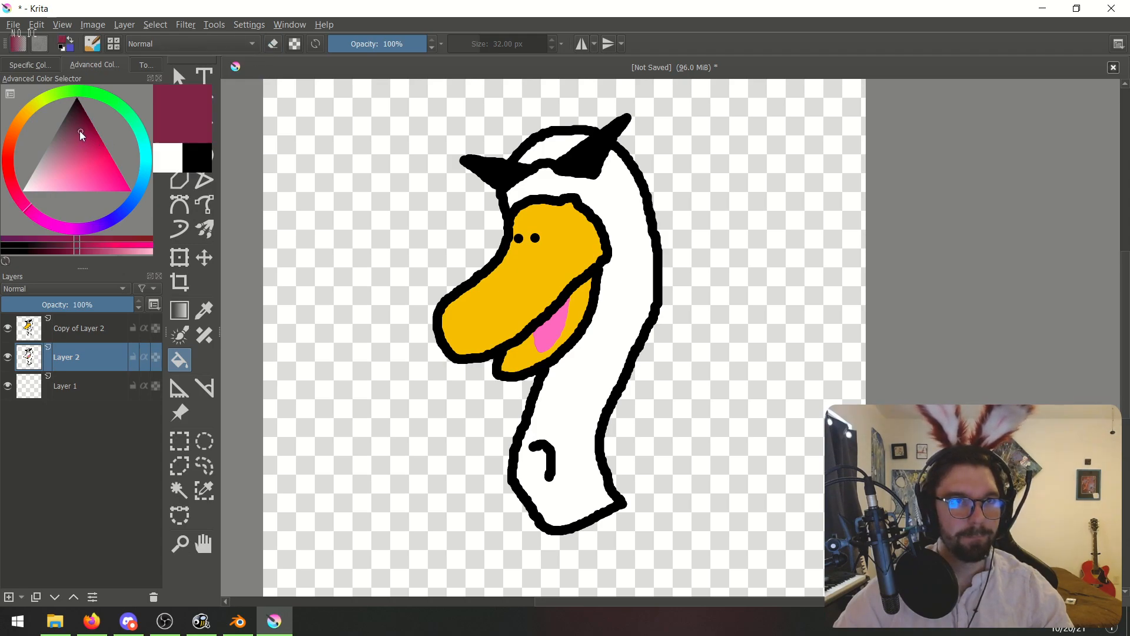
click(273, 45)
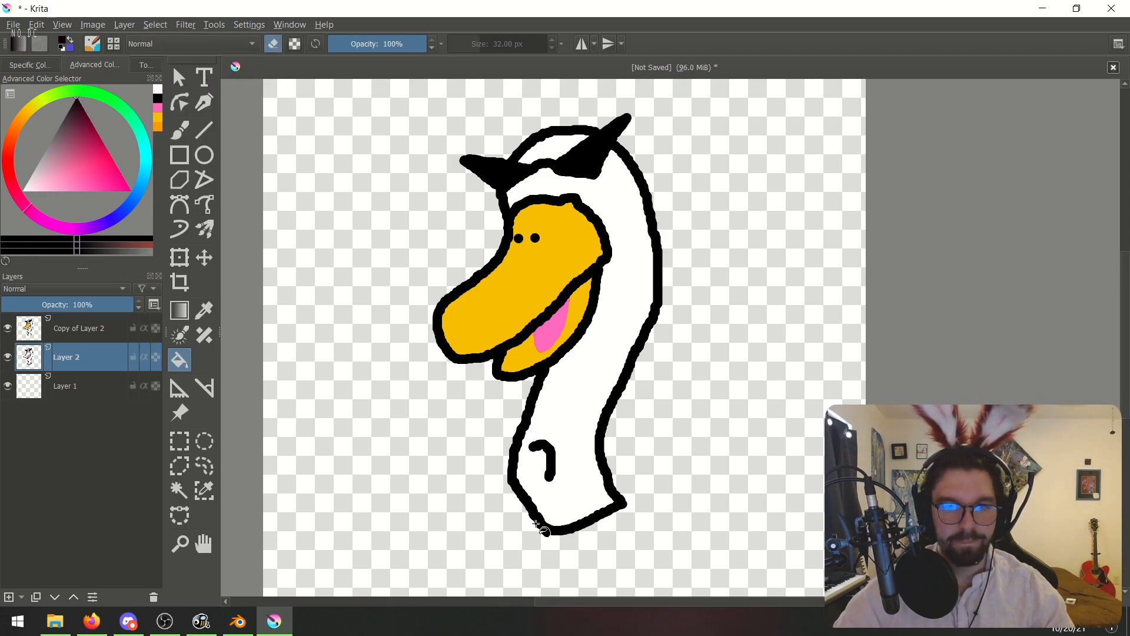
click(182, 127)
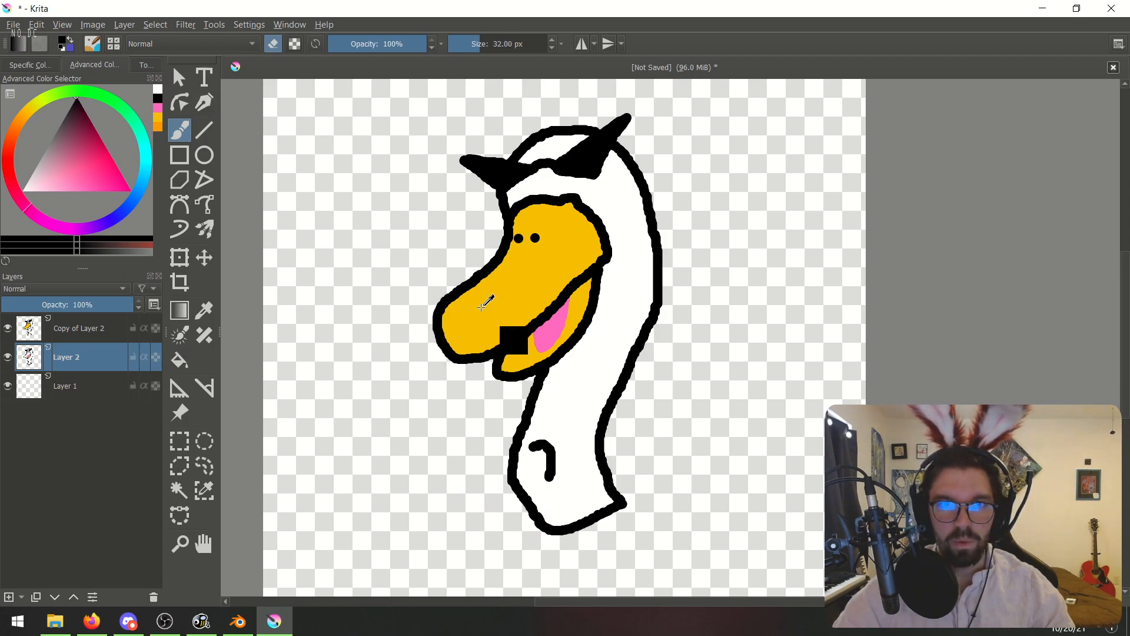
drag(496, 41, 516, 43)
mouse_move(559, 530)
mouse_down()
mouse_move(542, 567)
mouse_move(661, 522)
mouse_move(524, 555)
mouse_move(594, 574)
mouse_up()
middle_drag(604, 468, 627, 431)
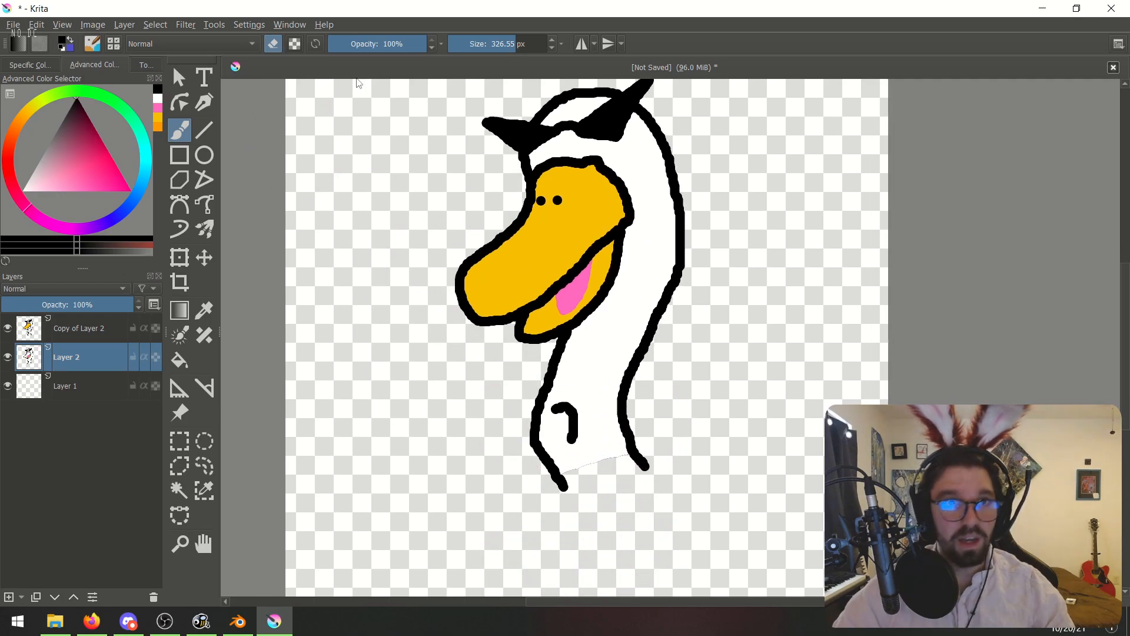
- Fade out the lower edge of the white neck fill by erasing it with a soft airbrush at 600 px
click(101, 42)
click(107, 126)
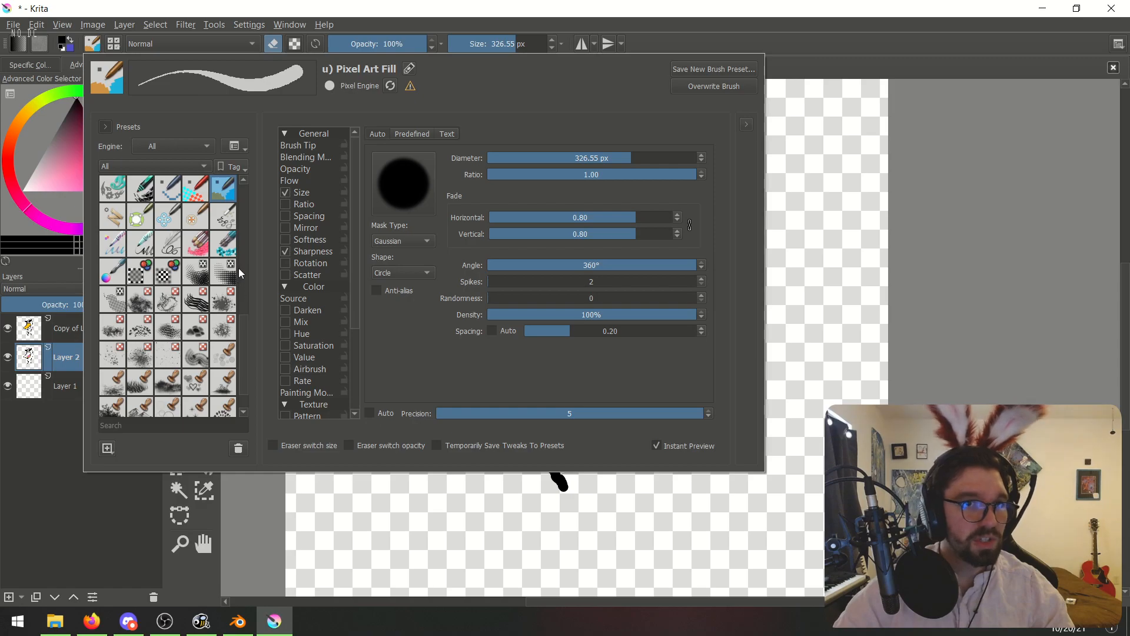
scroll(183, 241, up, 10)
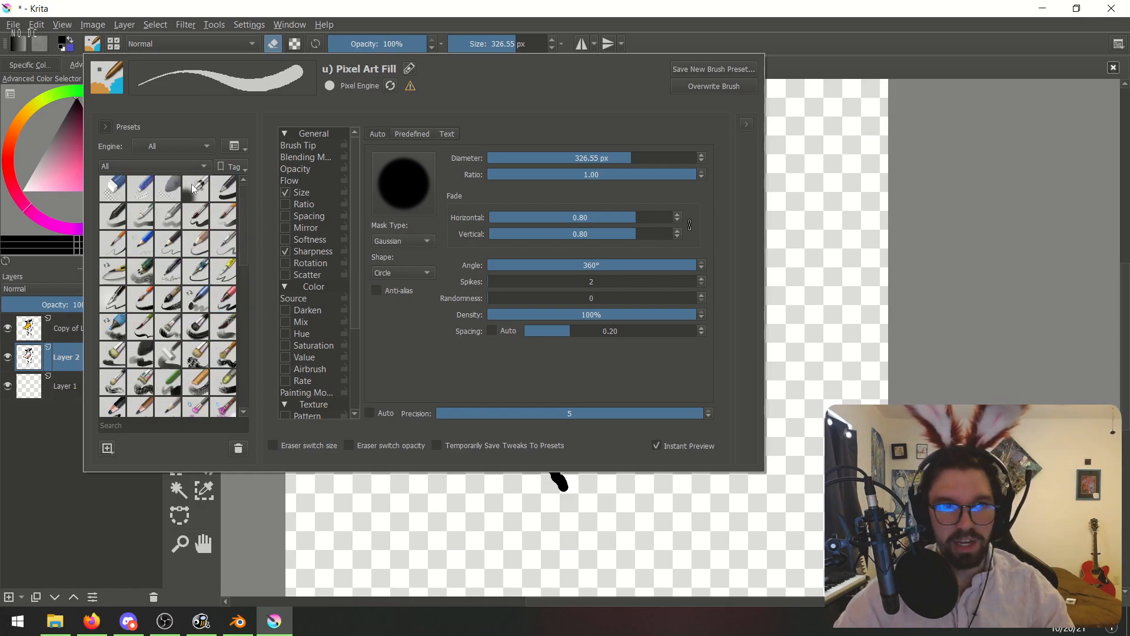
click(195, 189)
click(862, 297)
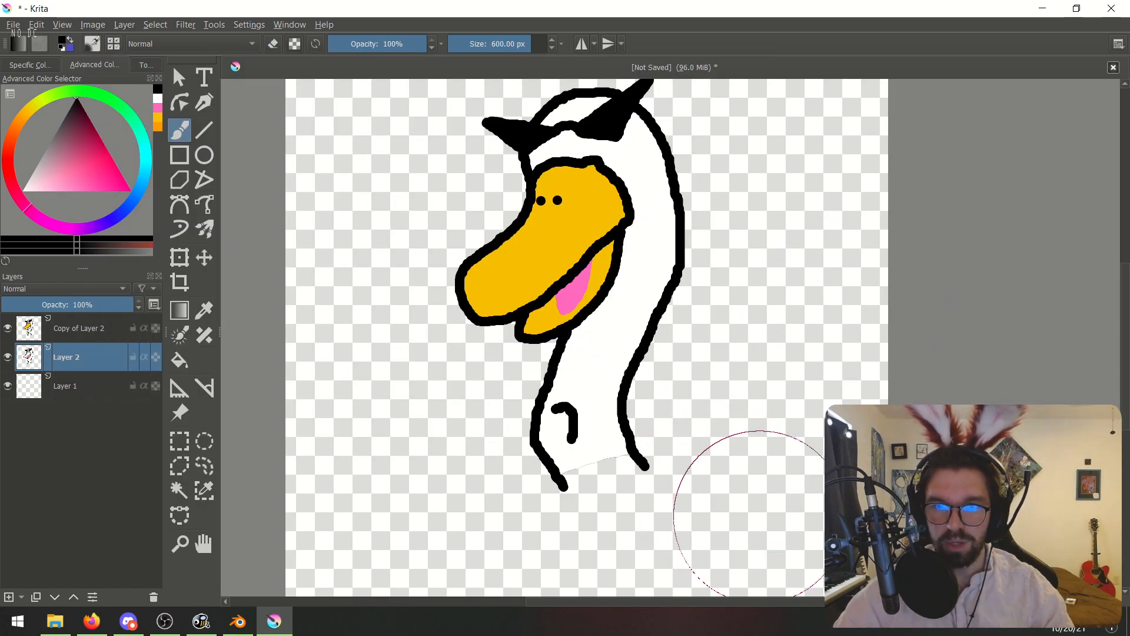
drag(560, 535, 593, 535)
key(ctrl+z)
click(273, 46)
mouse_move(663, 555)
mouse_down()
mouse_move(555, 499)
mouse_move(614, 491)
mouse_move(565, 524)
mouse_move(565, 542)
mouse_move(646, 520)
mouse_move(665, 568)
mouse_up()
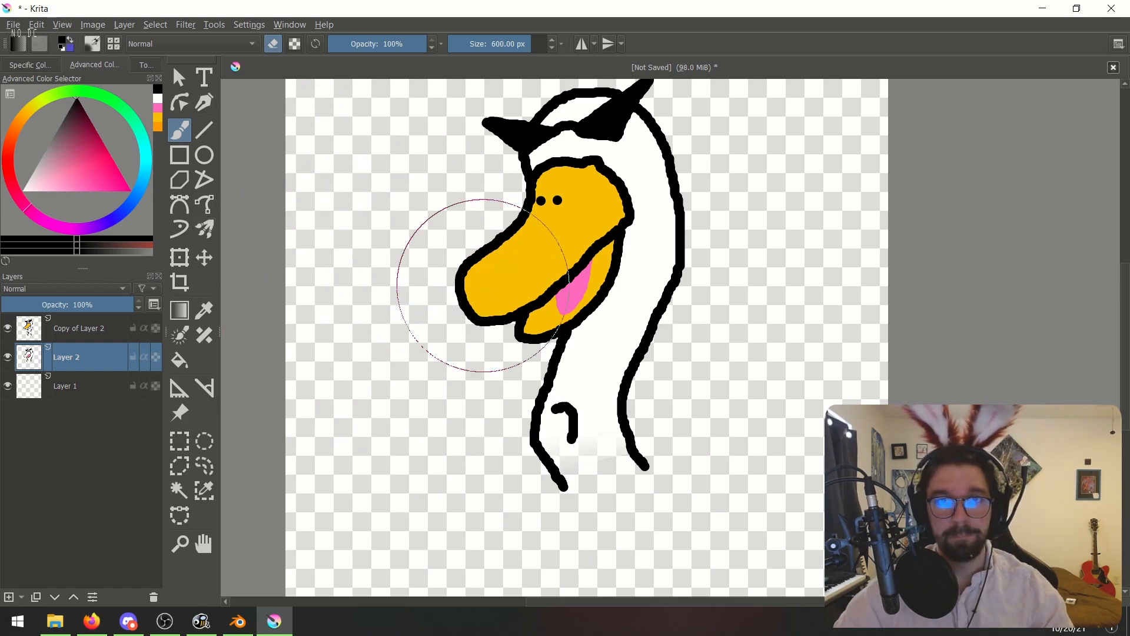
- Merge the Copy of Layer 2 layer down into Layer 2
scroll(441, 239, down, 2)
ctrl+click(59, 331)
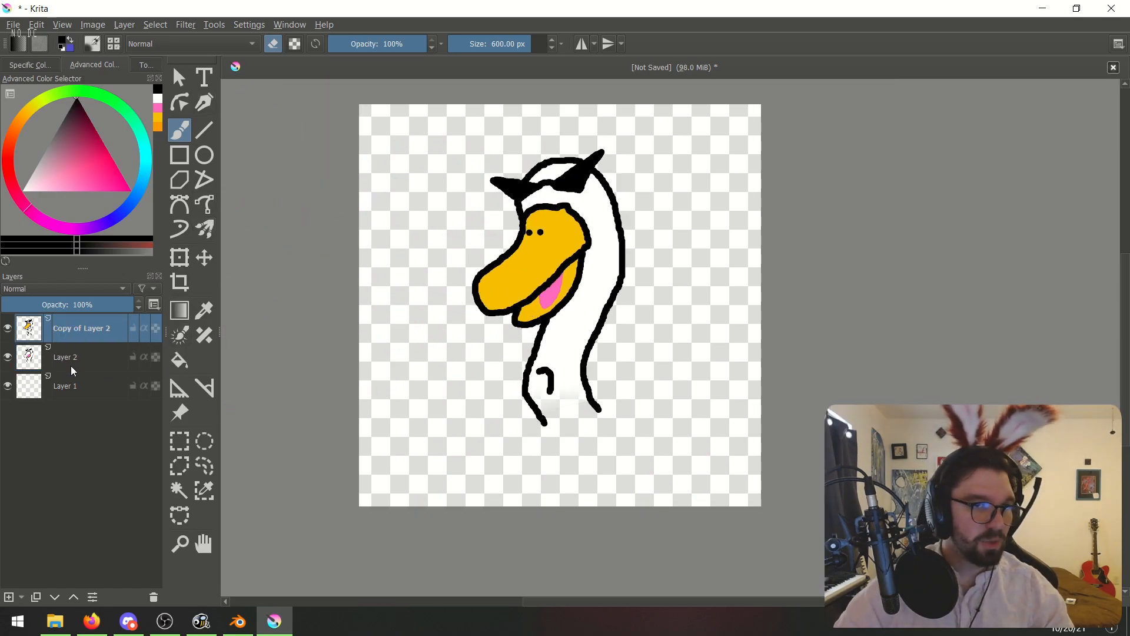
click(77, 331)
right_click(76, 331)
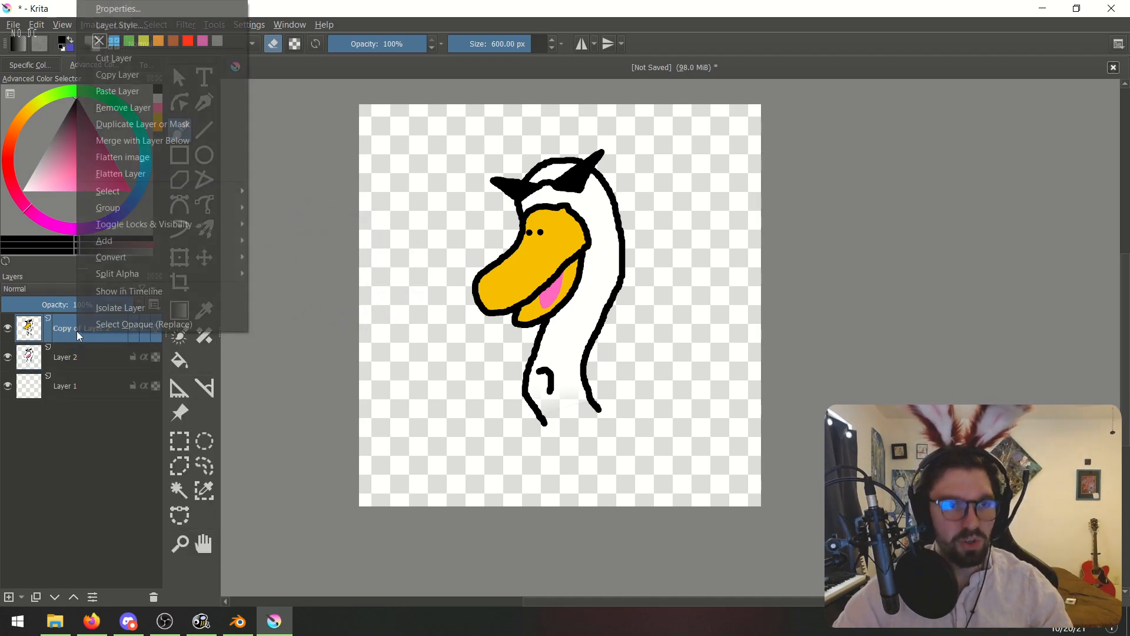
click(136, 142)
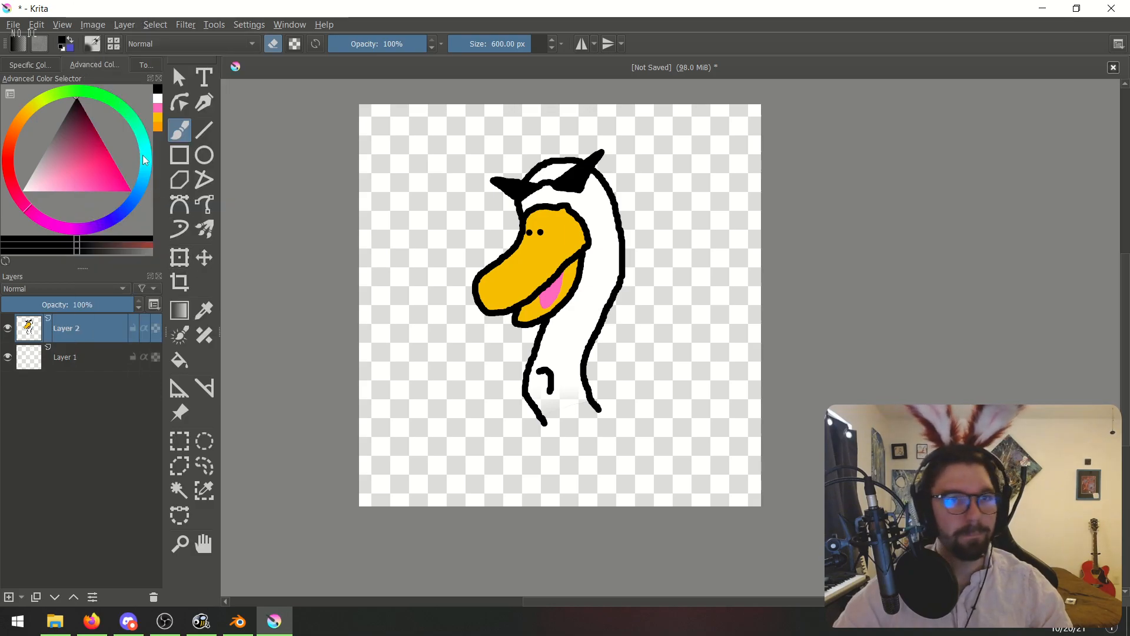
- Scale the goose on Layer 2 down to roughly half its size and move it to the left half of the canvas
click(180, 79)
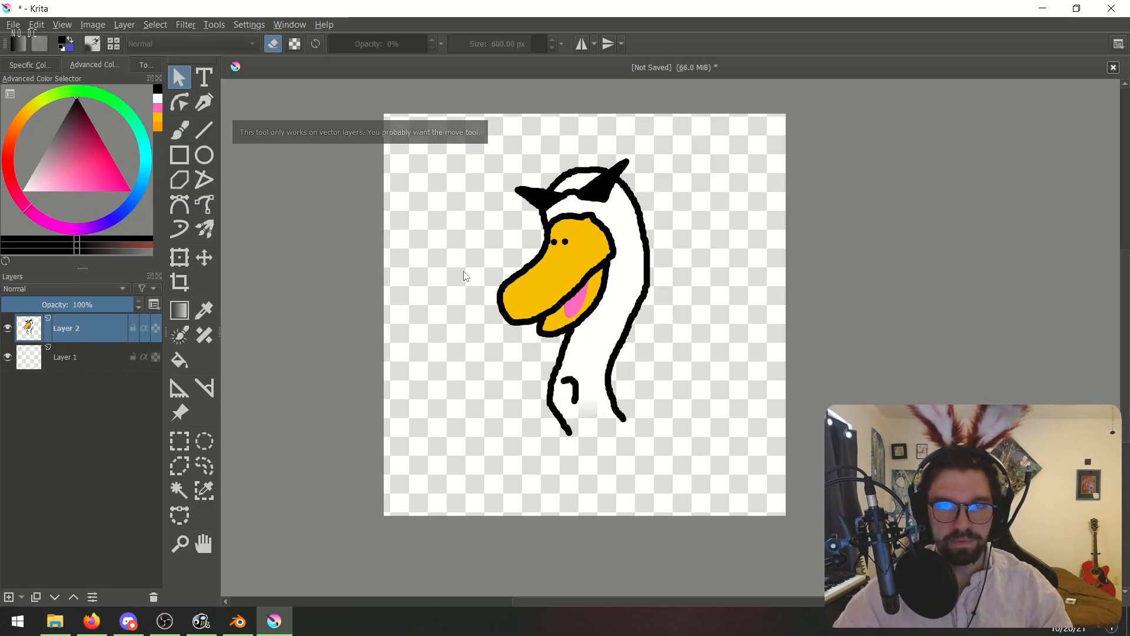
click(179, 258)
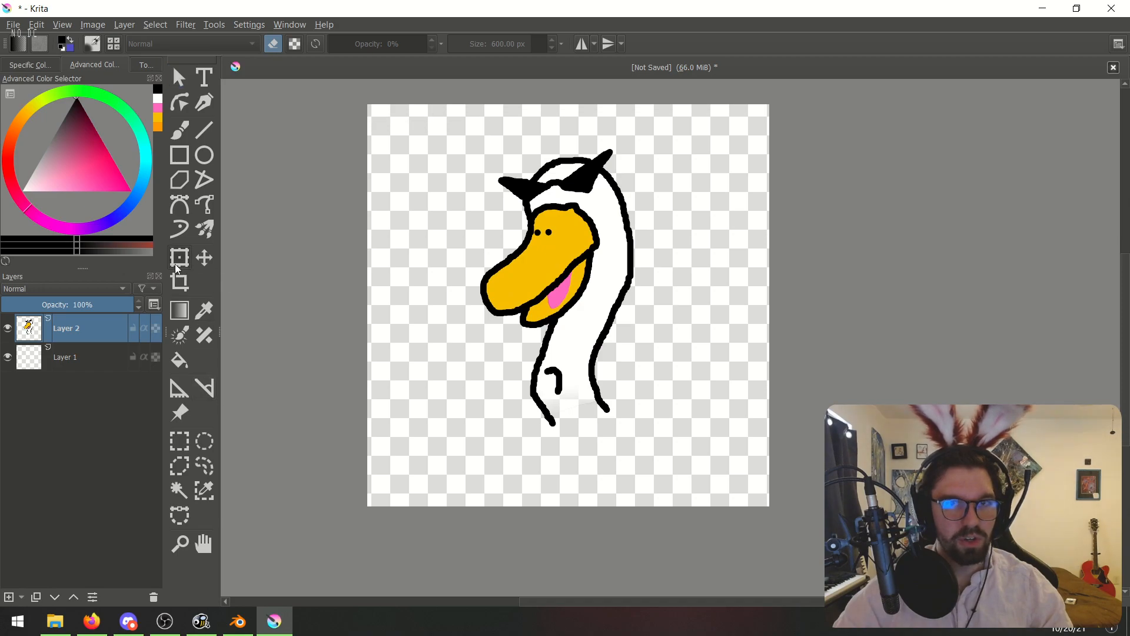
drag(634, 149, 580, 247)
drag(537, 304, 562, 266)
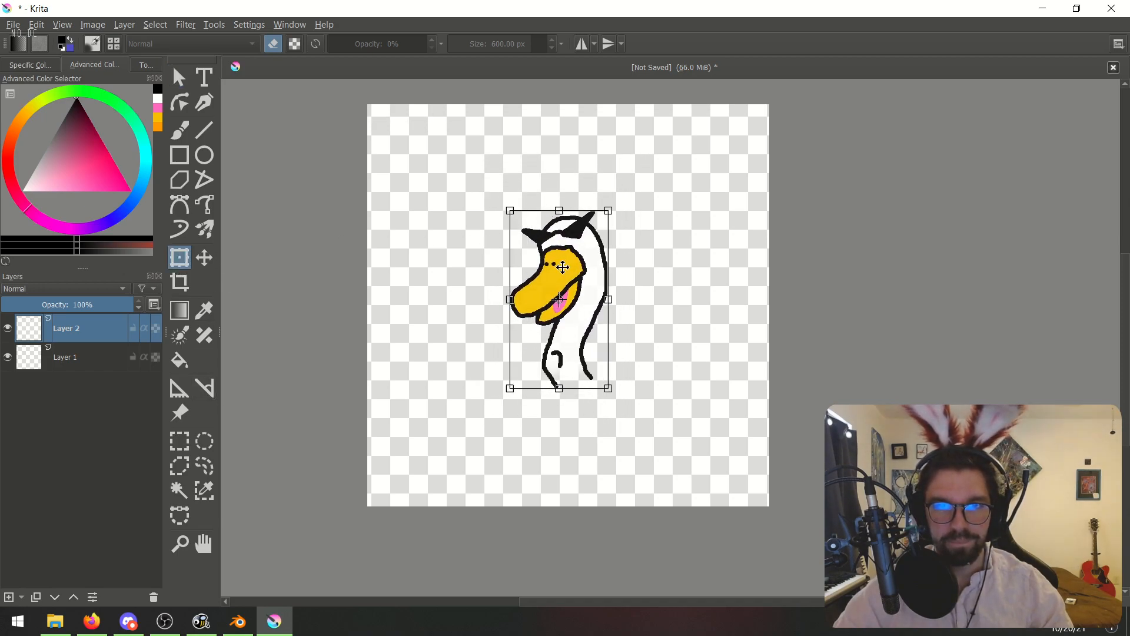
drag(610, 212, 592, 245)
mouse_move(565, 285)
mouse_down()
mouse_move(576, 263)
mouse_move(574, 272)
mouse_up()
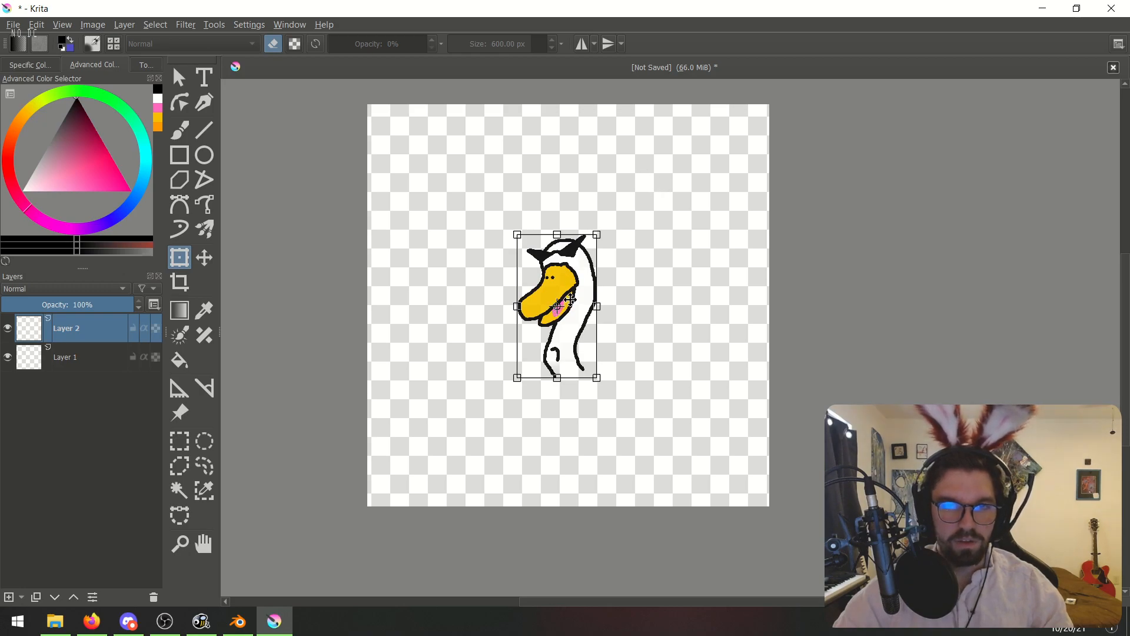
drag(572, 299, 502, 304)
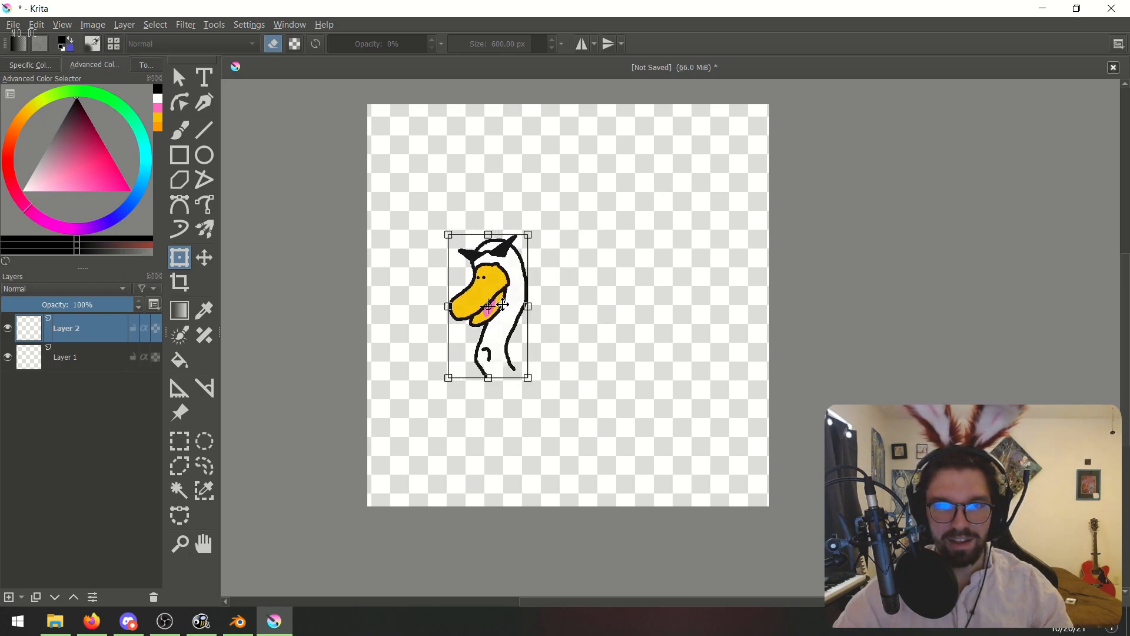
- Switch from transforming to painting with the Pixel Art Fill brush preset at 76.85 px
click(178, 127)
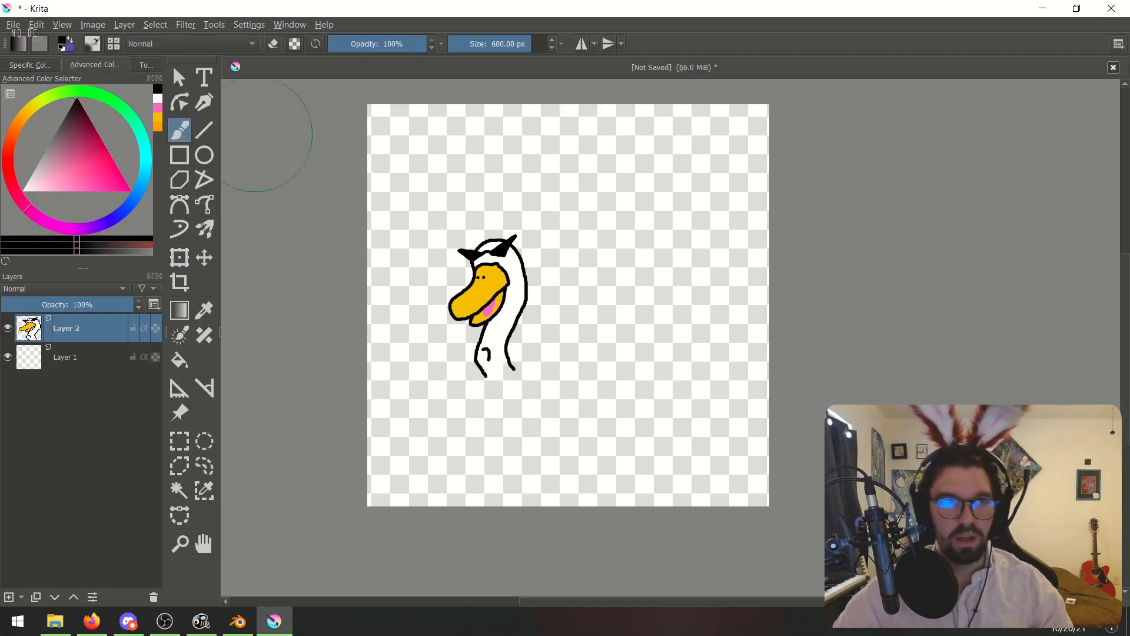
click(515, 45)
drag(516, 48, 494, 46)
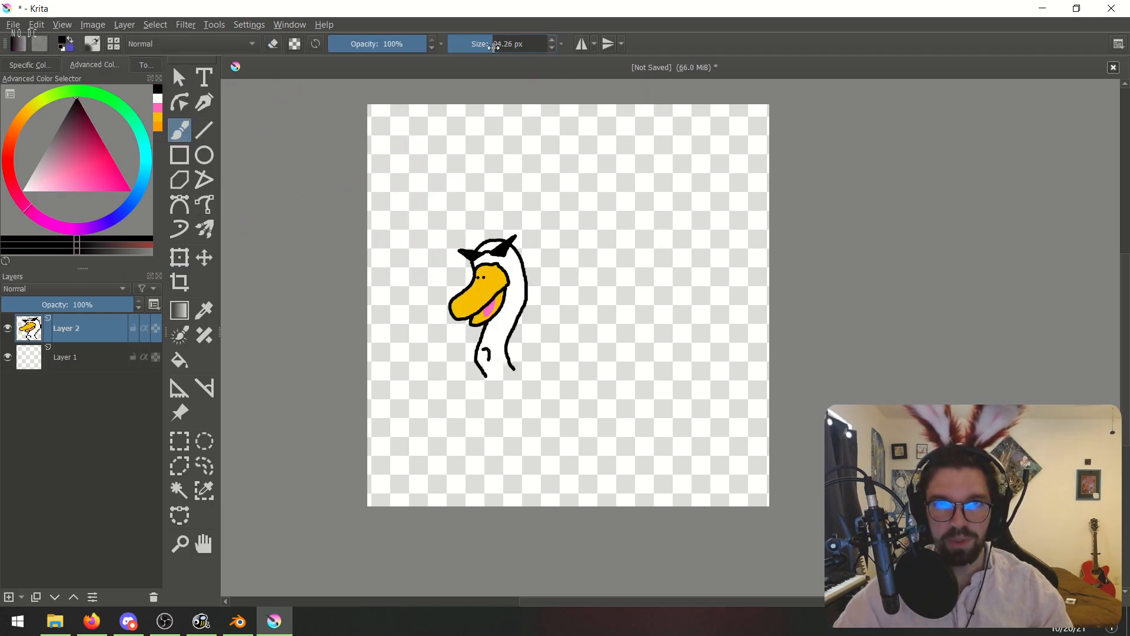
click(92, 44)
scroll(166, 255, down, 3)
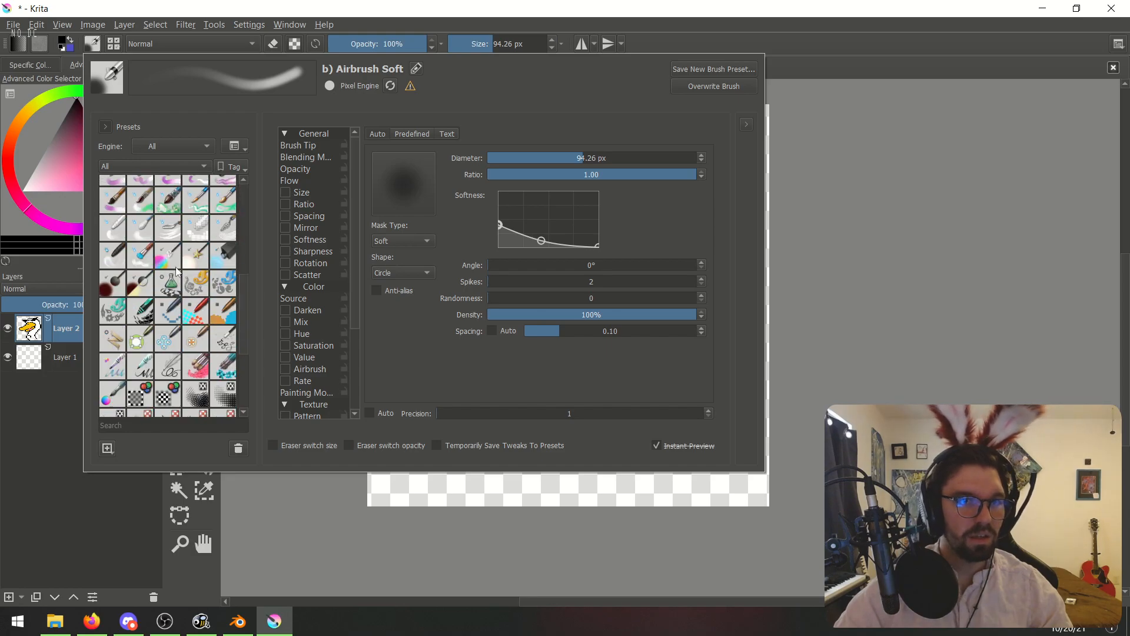
click(221, 313)
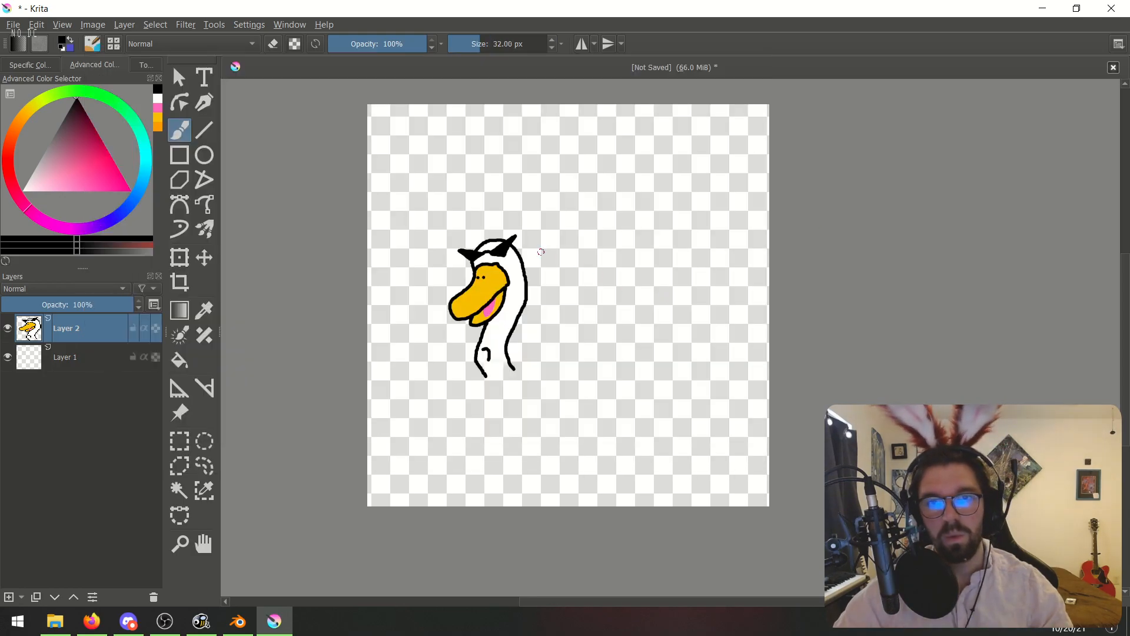
drag(478, 44, 493, 39)
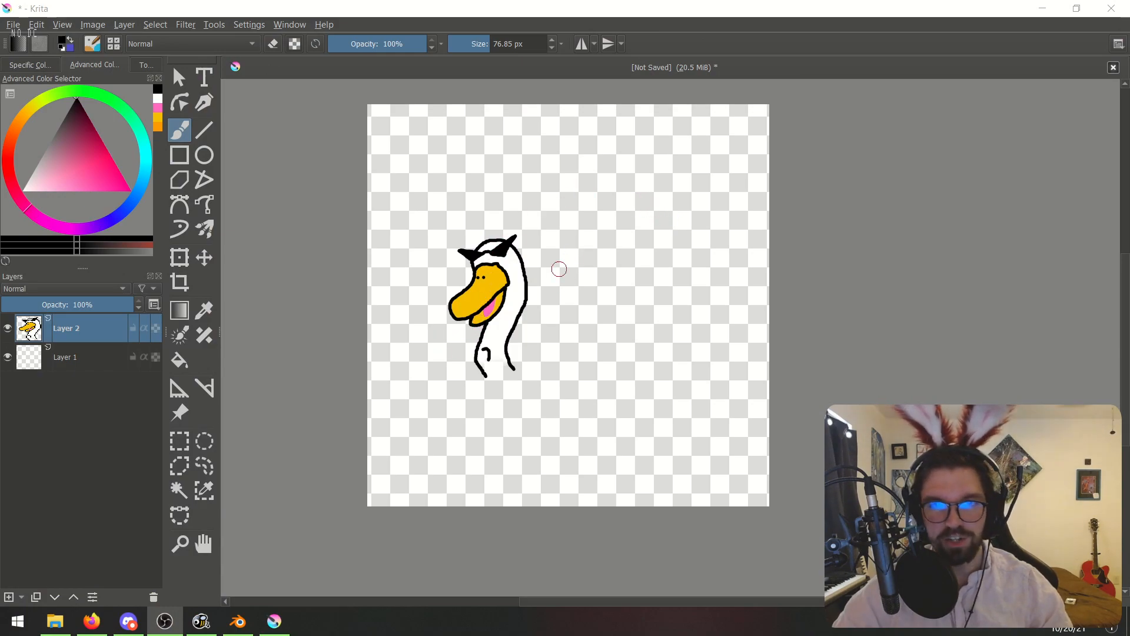
- Set the brush size to 60 px and try a lettering stroke beside the goose's head
ctrl+scroll(550, 239, up, 1)
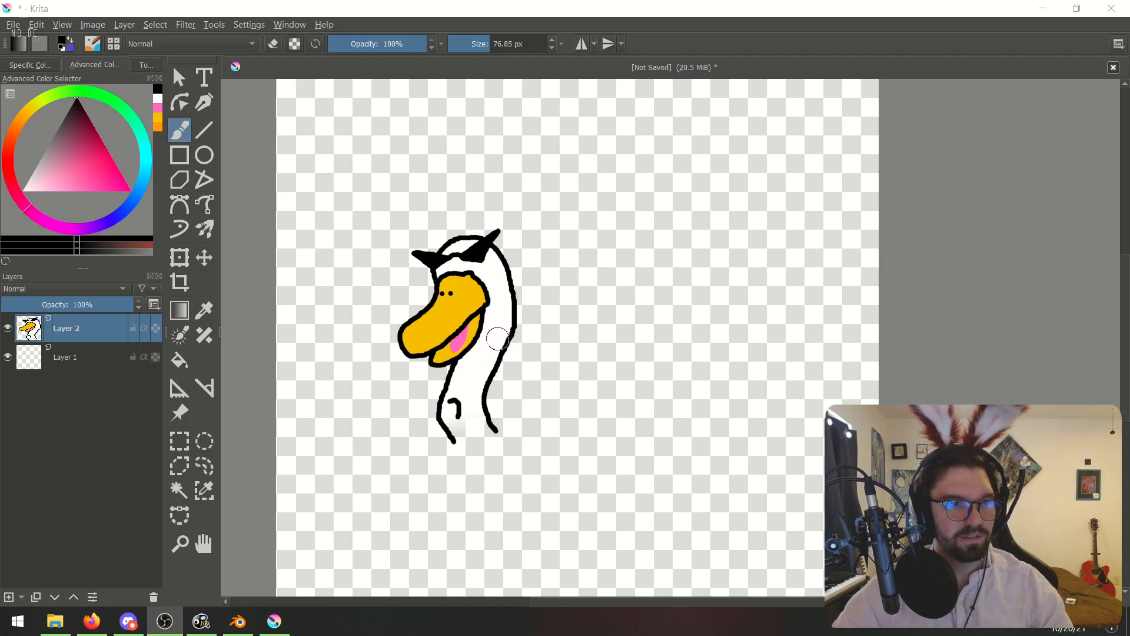
middle_drag(538, 220, 571, 237)
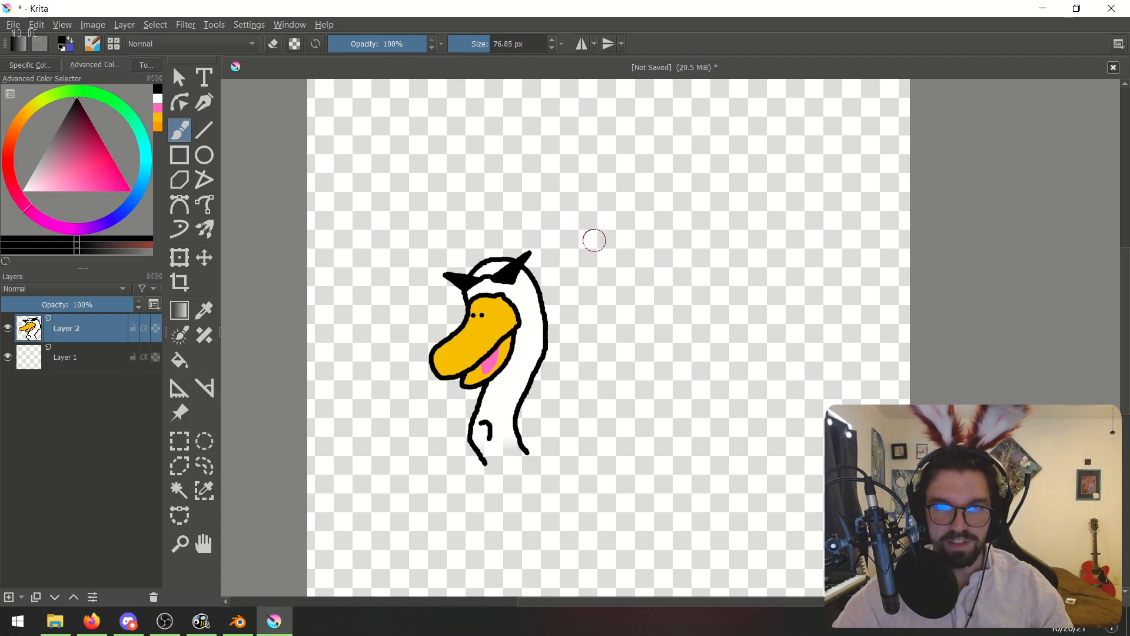
click(506, 41)
text(60)
key(Return)
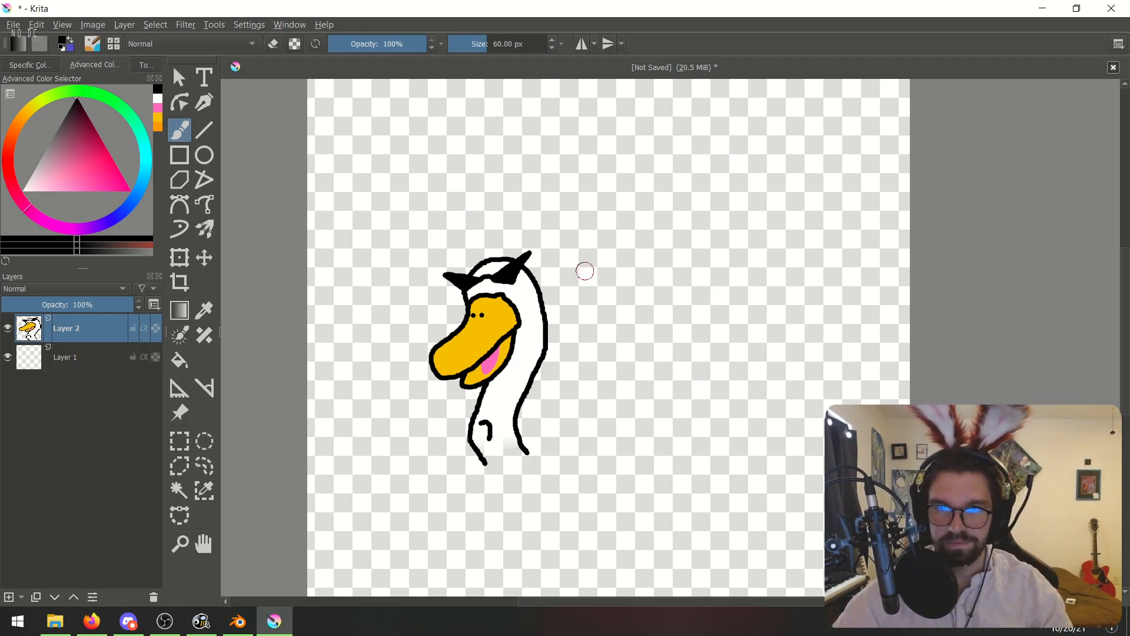
drag(583, 230, 589, 318)
key(ctrl+z)
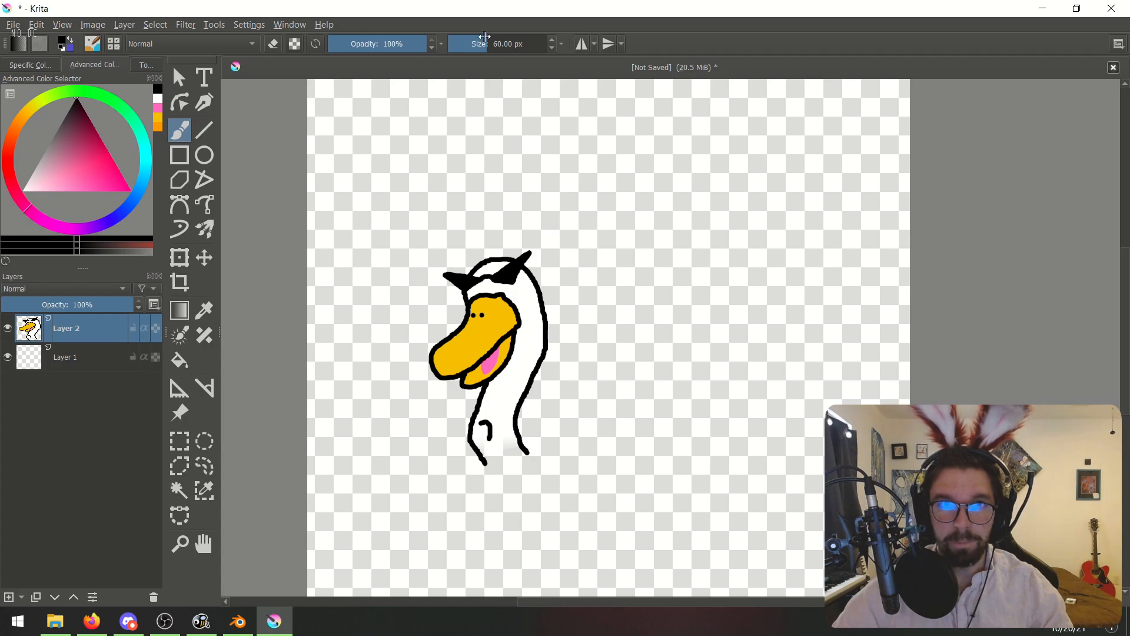
- Set the brush size to 40 px and hand-letter "Beware!" in black beside the goose's head
right_click(484, 37)
text(40)
key(Return)
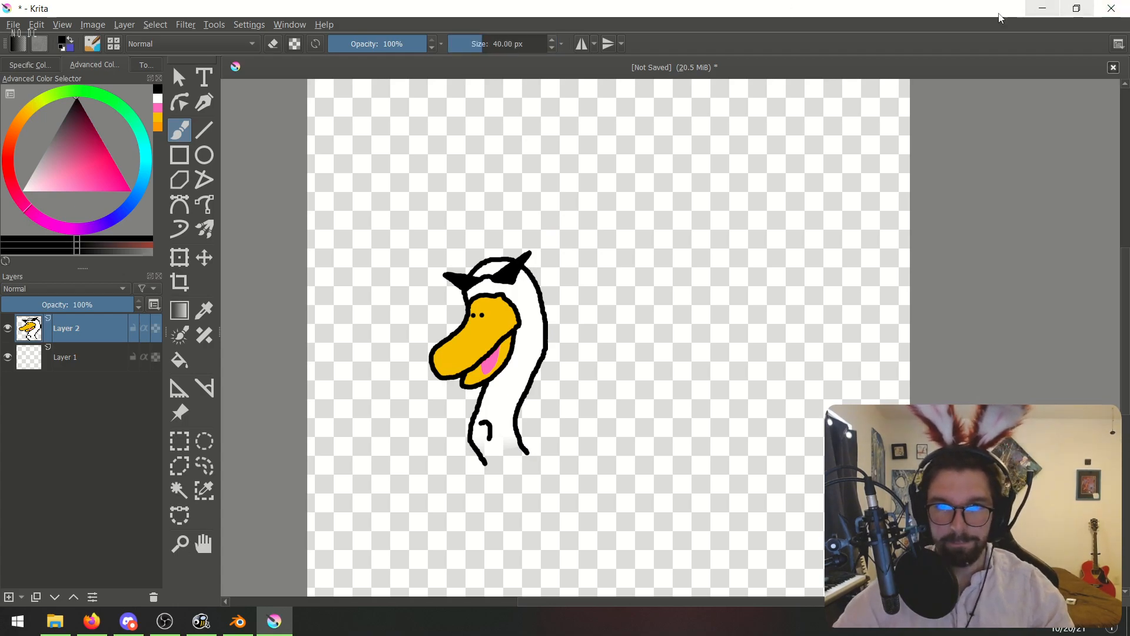
scroll(777, 404, up, 1)
drag(498, 174, 522, 280)
mouse_move(483, 163)
mouse_down()
mouse_move(533, 131)
mouse_move(554, 176)
mouse_move(514, 203)
mouse_move(577, 225)
mouse_move(504, 274)
mouse_up()
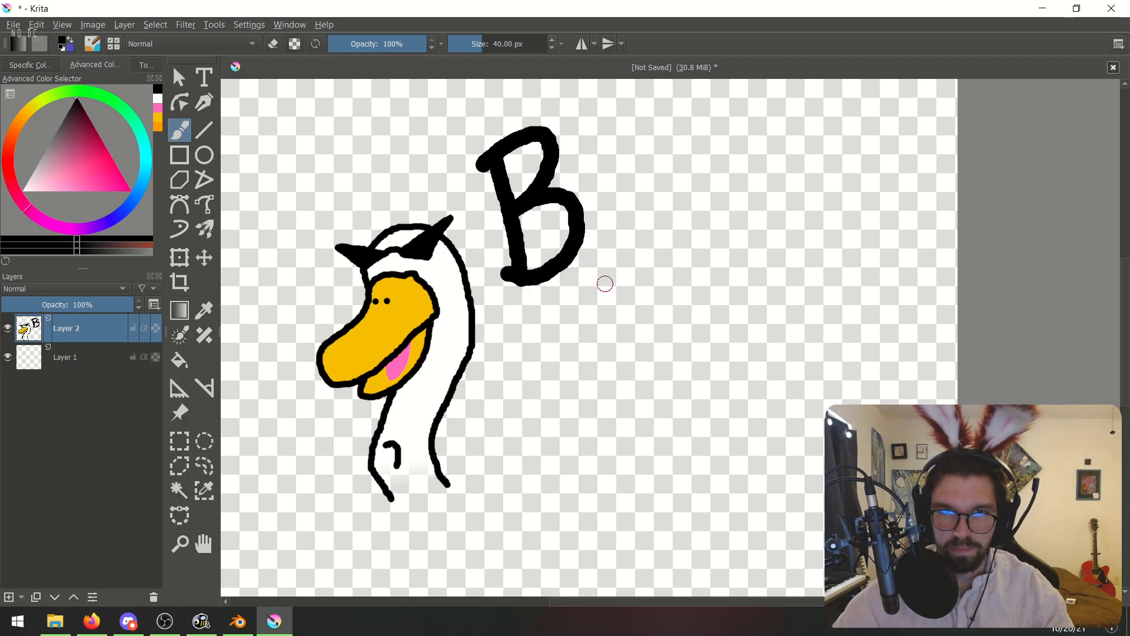
mouse_move(598, 248)
mouse_down()
mouse_move(595, 212)
mouse_move(603, 272)
mouse_move(634, 259)
mouse_up()
mouse_move(637, 209)
mouse_down()
mouse_move(662, 265)
mouse_move(692, 262)
mouse_move(705, 195)
mouse_move(736, 218)
mouse_move(749, 262)
mouse_move(757, 212)
mouse_move(768, 262)
mouse_up()
click(771, 257)
mouse_move(767, 213)
mouse_down()
mouse_move(773, 244)
mouse_move(808, 200)
mouse_move(830, 231)
mouse_move(833, 207)
mouse_move(829, 256)
mouse_move(844, 253)
mouse_up()
drag(864, 208, 840, 137)
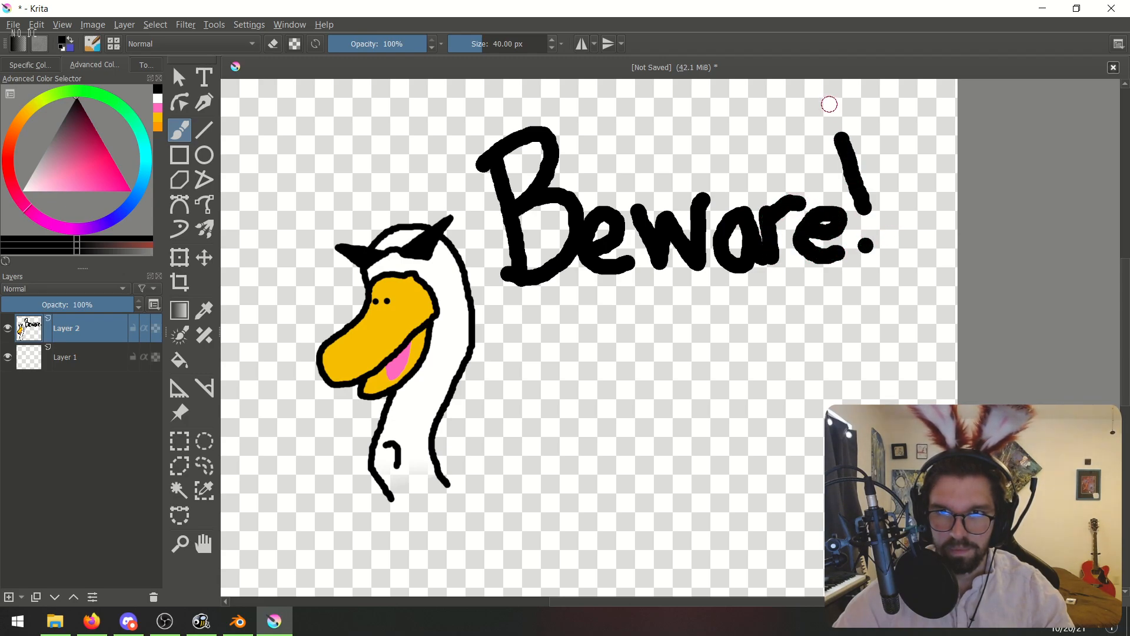
- Redraw the exclamation mark after "Beware" with a straighter, nearly vertical stem and a dot beneath it
key(ctrl+z)
drag(859, 200, 854, 101)
key(ctrl+z)
drag(861, 208, 854, 109)
key(ctrl+z)
key(ctrl+z)
click(868, 237)
drag(869, 236, 872, 234)
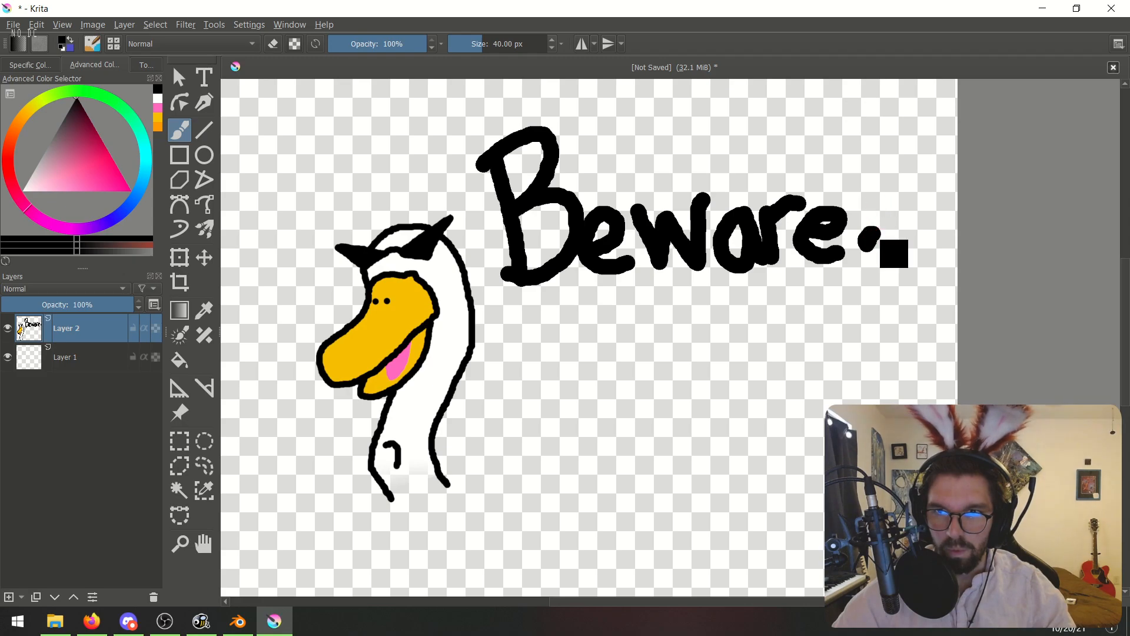
key(ctrl+z)
mouse_move(860, 231)
mouse_down()
mouse_move(862, 242)
mouse_move(873, 230)
mouse_move(856, 154)
mouse_up()
key(ctrl+z)
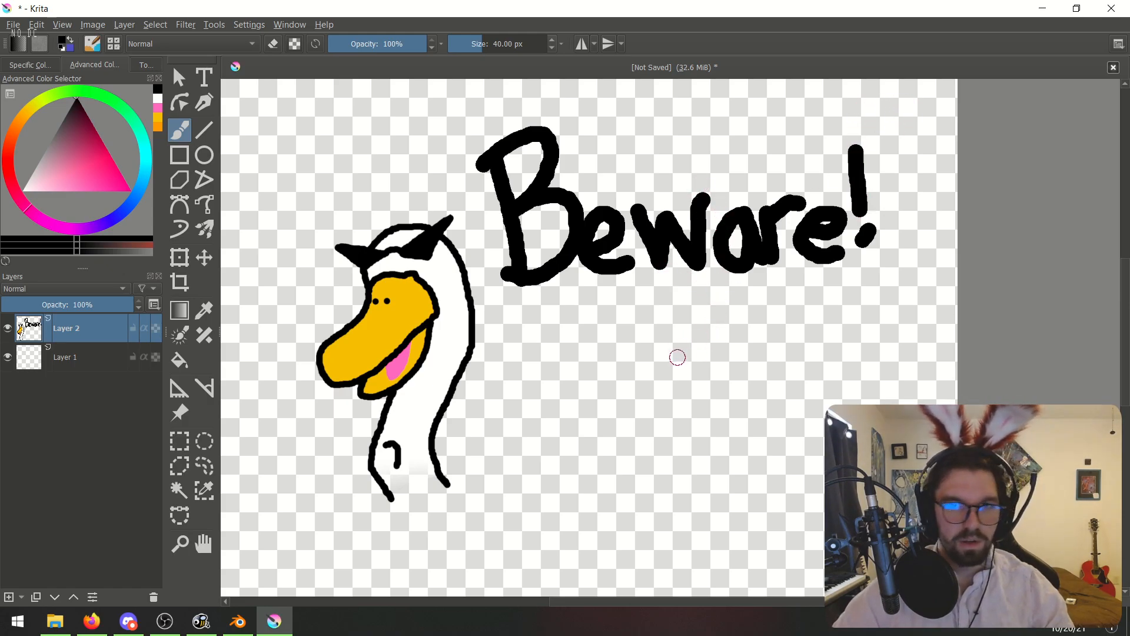
- Hand-letter "Goose" in black beneath "Beware!" with the brush size set to 20 px
middle_drag(637, 340, 665, 270)
drag(487, 36, 474, 37)
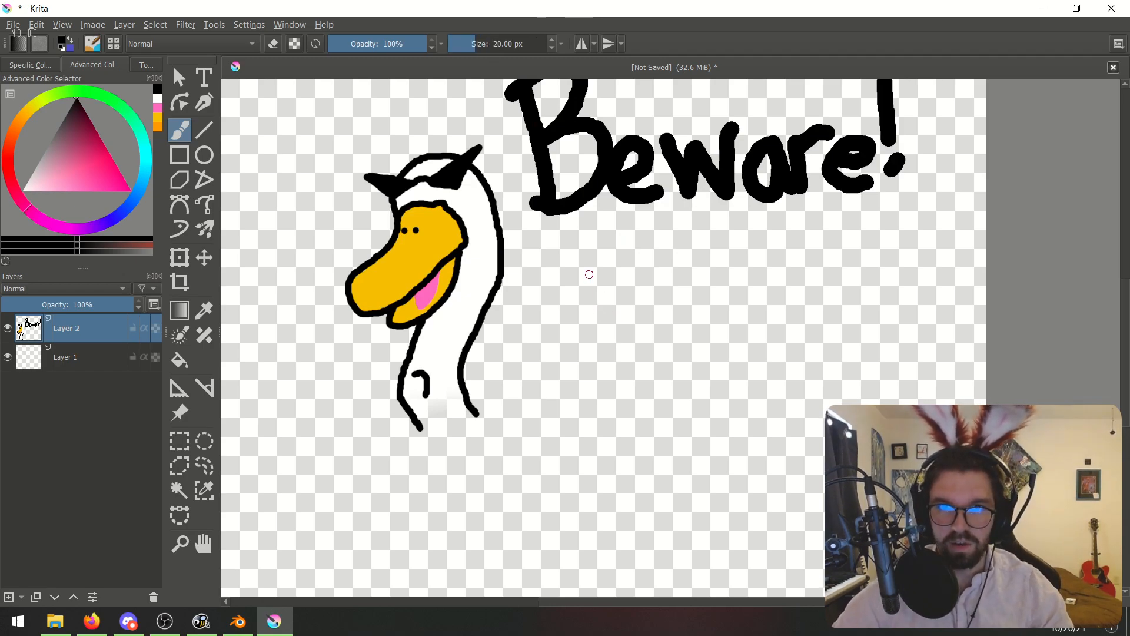
mouse_move(610, 245)
mouse_down()
mouse_move(572, 239)
mouse_move(549, 287)
mouse_move(603, 295)
mouse_up()
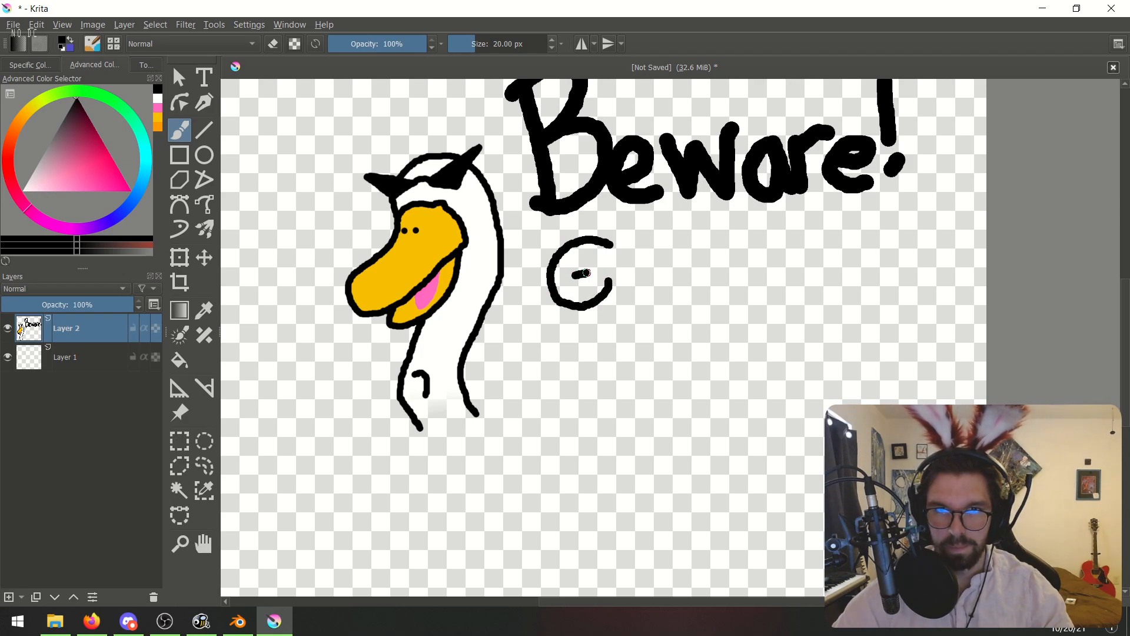
key(ctrl+z)
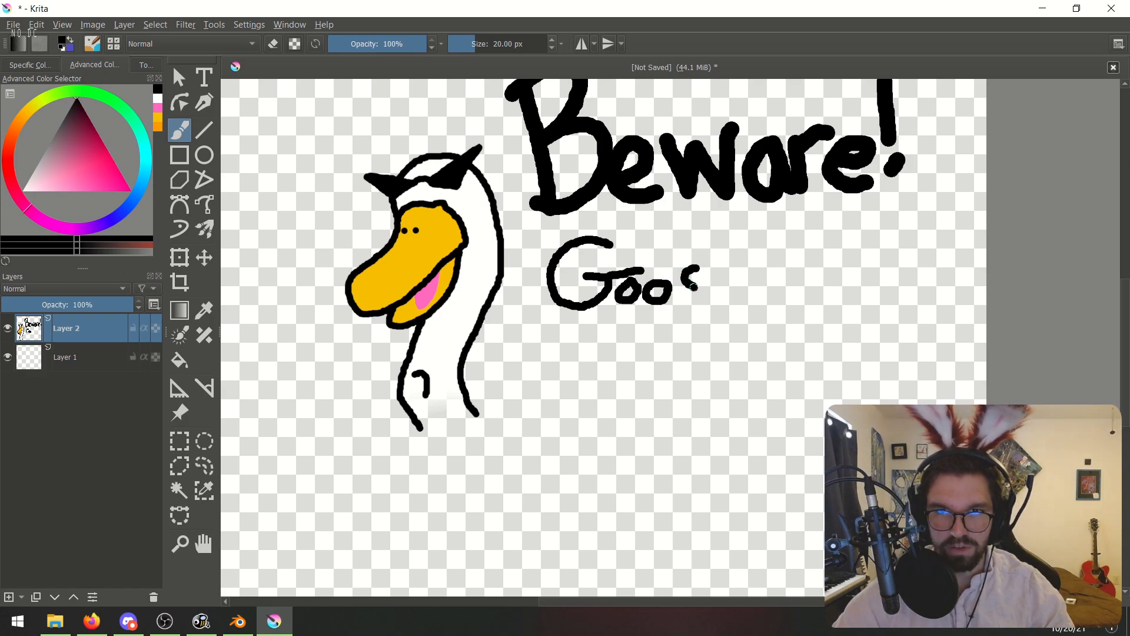
drag(732, 276, 721, 262)
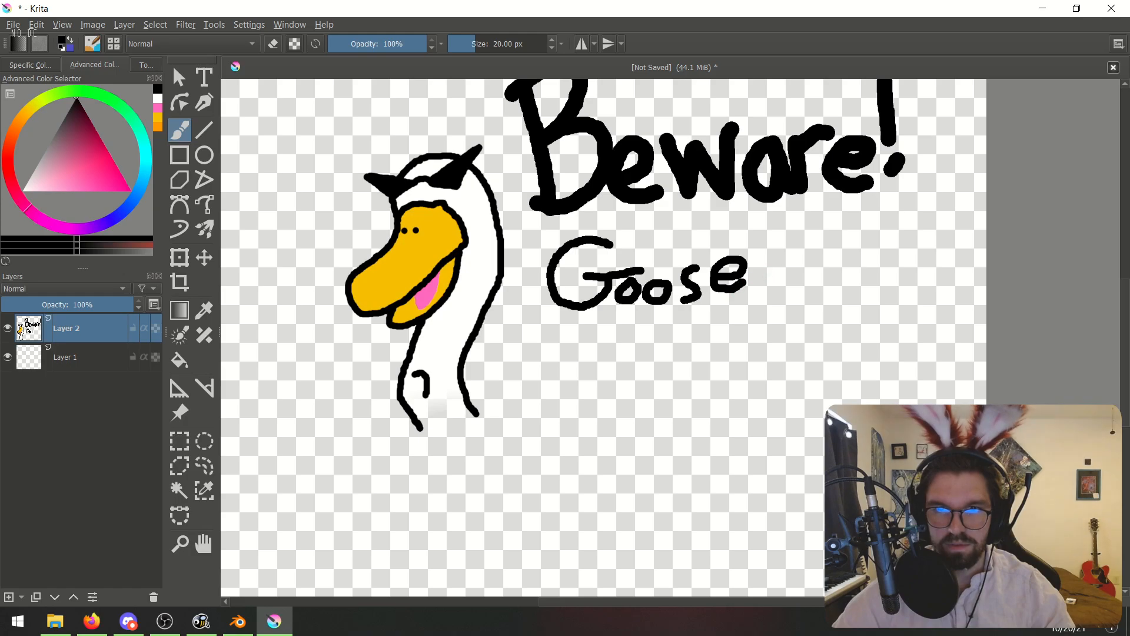
key(ctrl+z)
mouse_move(719, 282)
mouse_down()
mouse_move(712, 273)
mouse_move(698, 286)
mouse_move(728, 272)
mouse_move(687, 282)
mouse_move(730, 305)
mouse_up()
key(ctrl+z)
- Draw a capital "I" below "Goose" and redraw its lower bar shorter to leave room for the following letters
ctrl+scroll(720, 275, up, 3)
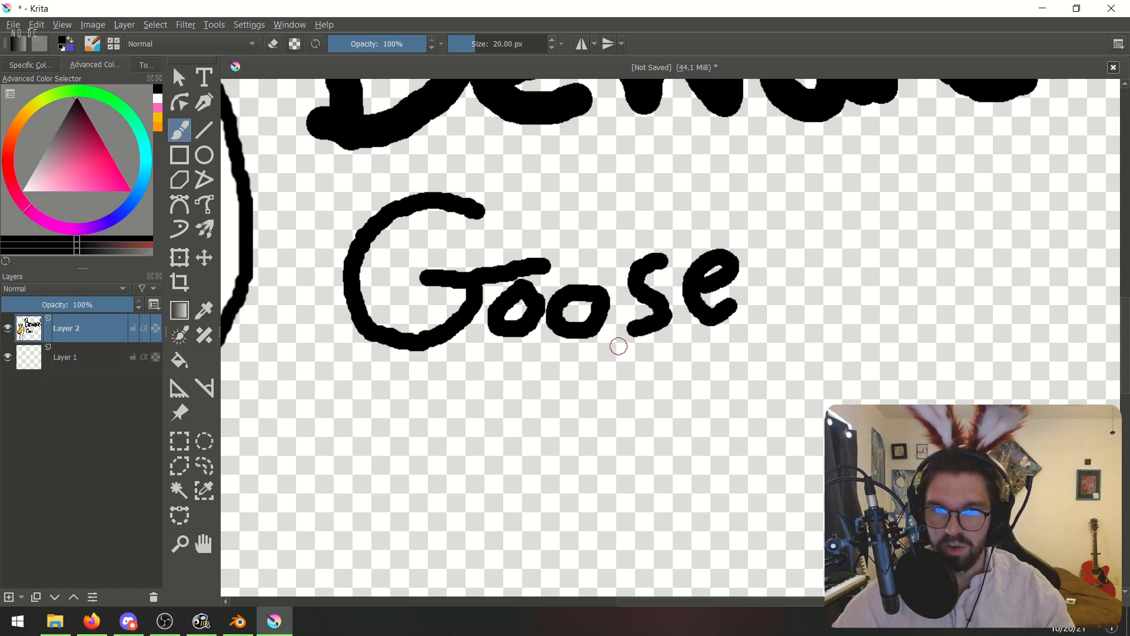
ctrl+scroll(621, 346, down, 2)
ctrl+scroll(619, 350, up, 2)
drag(468, 334, 572, 321)
mouse_move(519, 339)
mouse_down()
mouse_move(531, 465)
mouse_move(611, 448)
mouse_up()
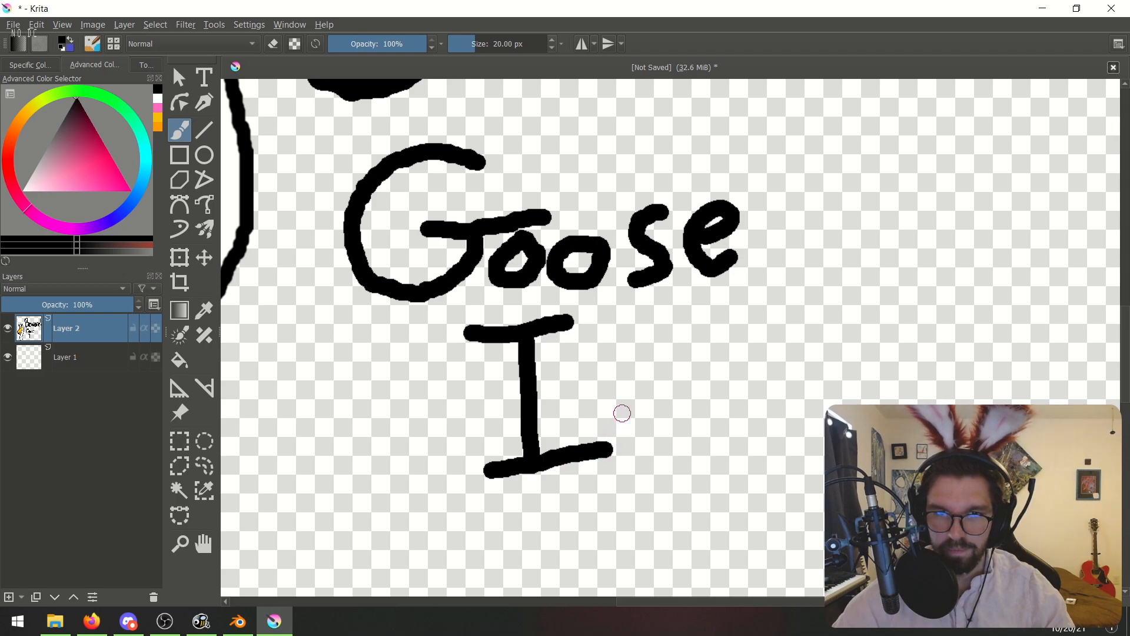
middle_drag(607, 402, 583, 400)
mouse_move(567, 375)
mouse_down()
mouse_move(572, 417)
mouse_move(617, 427)
mouse_move(615, 443)
mouse_up()
key(ctrl+z)
middle_drag(687, 378, 676, 379)
key(ctrl+z)
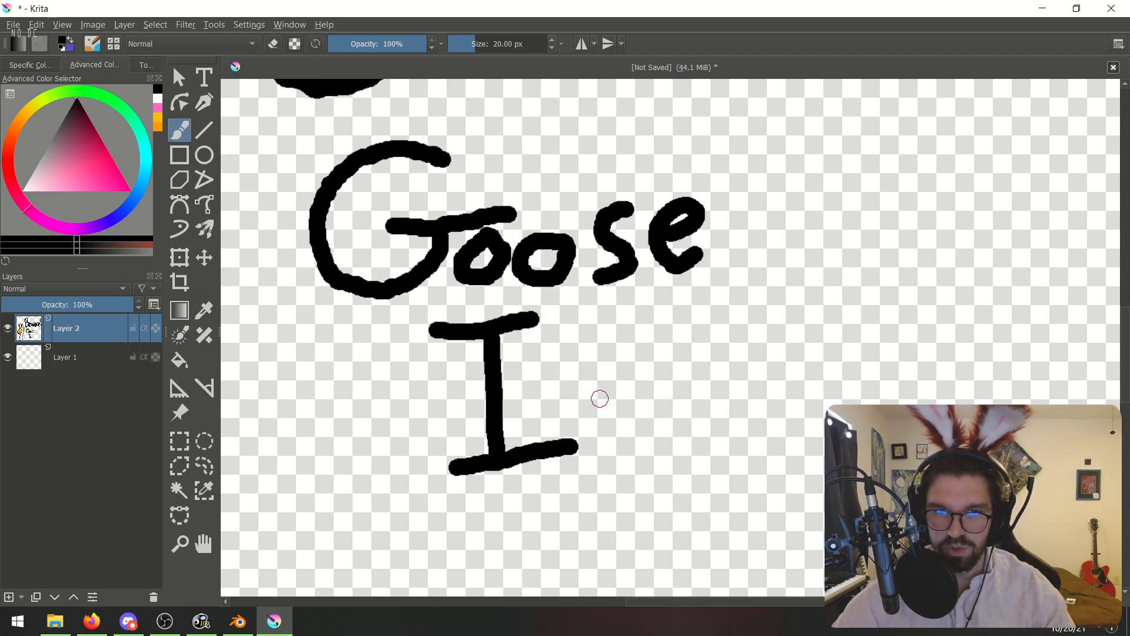
key(ctrl+z)
drag(457, 466, 533, 462)
key(ctrl+z)
drag(454, 465, 533, 462)
- Letter a small "n" after the capital "I", redrawing its arch until it is narrow enough
mouse_move(562, 394)
mouse_down()
mouse_move(556, 442)
mouse_move(599, 392)
mouse_move(618, 441)
mouse_up()
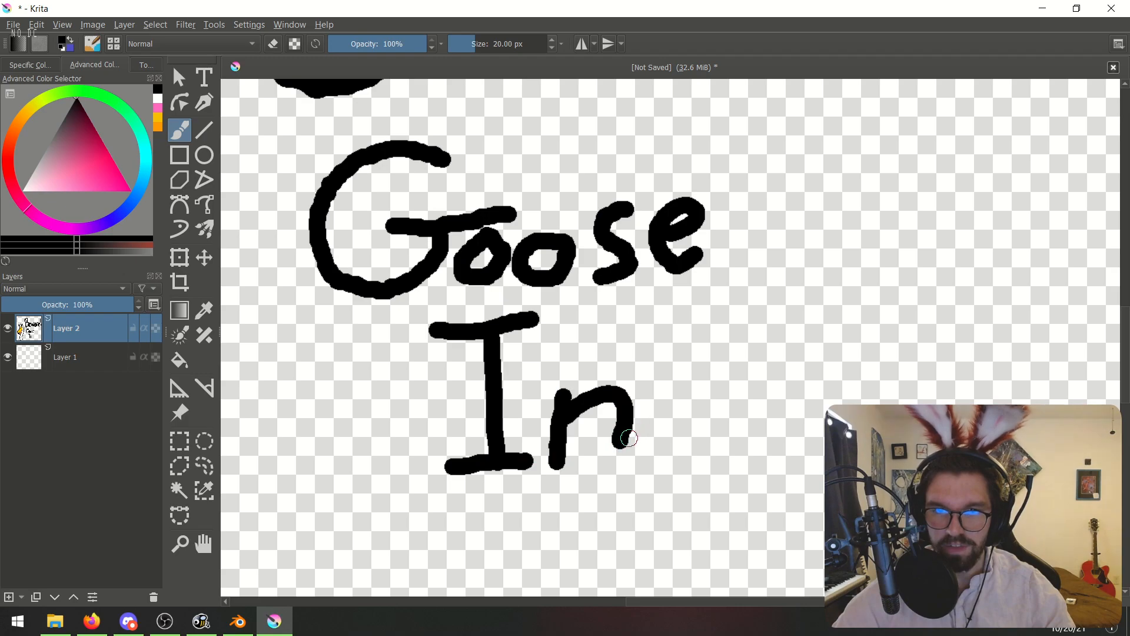
key(ctrl+z)
mouse_move(569, 410)
mouse_down()
mouse_move(613, 431)
mouse_move(610, 456)
mouse_move(611, 413)
mouse_move(609, 444)
mouse_up()
key(ctrl+z)
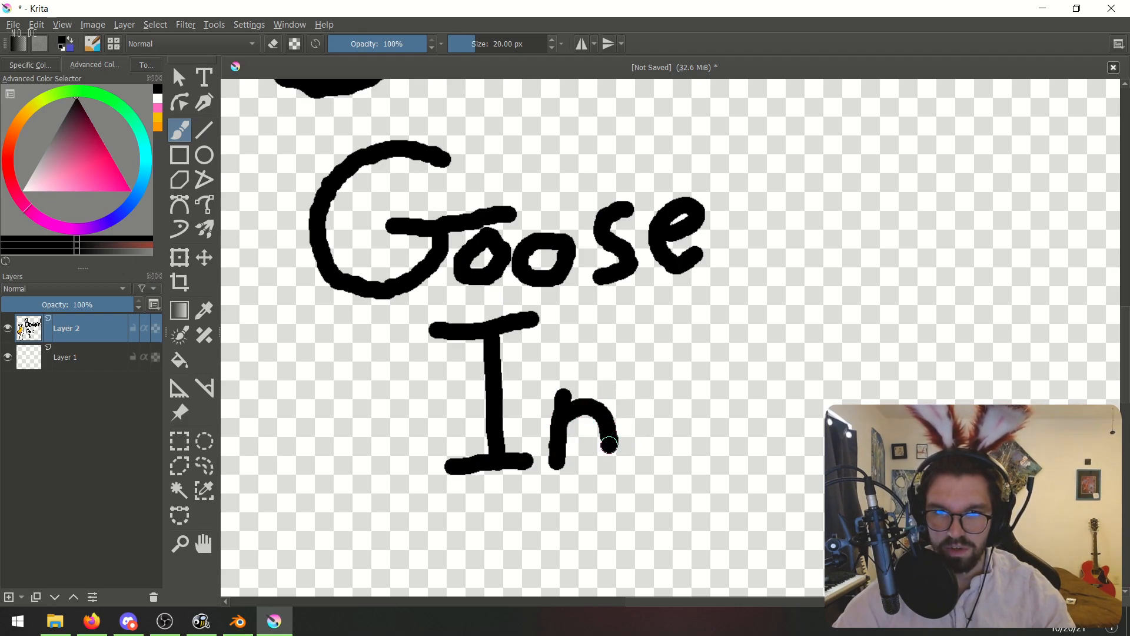
middle_drag(681, 405, 635, 391)
key(ctrl+z)
mouse_move(518, 400)
mouse_down()
mouse_move(541, 379)
mouse_move(572, 448)
mouse_up()
key(ctrl+z)
mouse_move(519, 410)
mouse_down()
mouse_move(547, 385)
mouse_move(561, 427)
mouse_up()
- Letter "fection" after "In" to complete the word "Infection" below "Goose"
mouse_move(559, 445)
middle_down()
mouse_move(580, 434)
mouse_move(572, 439)
middle_up()
mouse_move(573, 441)
mouse_down()
mouse_move(574, 377)
mouse_move(629, 333)
mouse_up()
mouse_move(544, 392)
mouse_down()
mouse_move(615, 379)
mouse_move(671, 392)
mouse_move(624, 436)
mouse_move(651, 395)
mouse_move(645, 360)
mouse_move(634, 433)
mouse_move(692, 421)
mouse_up()
key(ctrl+z)
middle_drag(730, 369, 624, 375)
mouse_move(638, 380)
mouse_down()
mouse_move(615, 412)
mouse_move(670, 402)
mouse_move(683, 421)
mouse_move(681, 390)
mouse_move(708, 422)
mouse_up()
mouse_move(728, 375)
mouse_down()
mouse_move(726, 401)
mouse_move(759, 412)
mouse_move(768, 383)
mouse_move(776, 396)
mouse_move(788, 371)
mouse_move(818, 419)
mouse_up()
scroll(735, 323, down, 4)
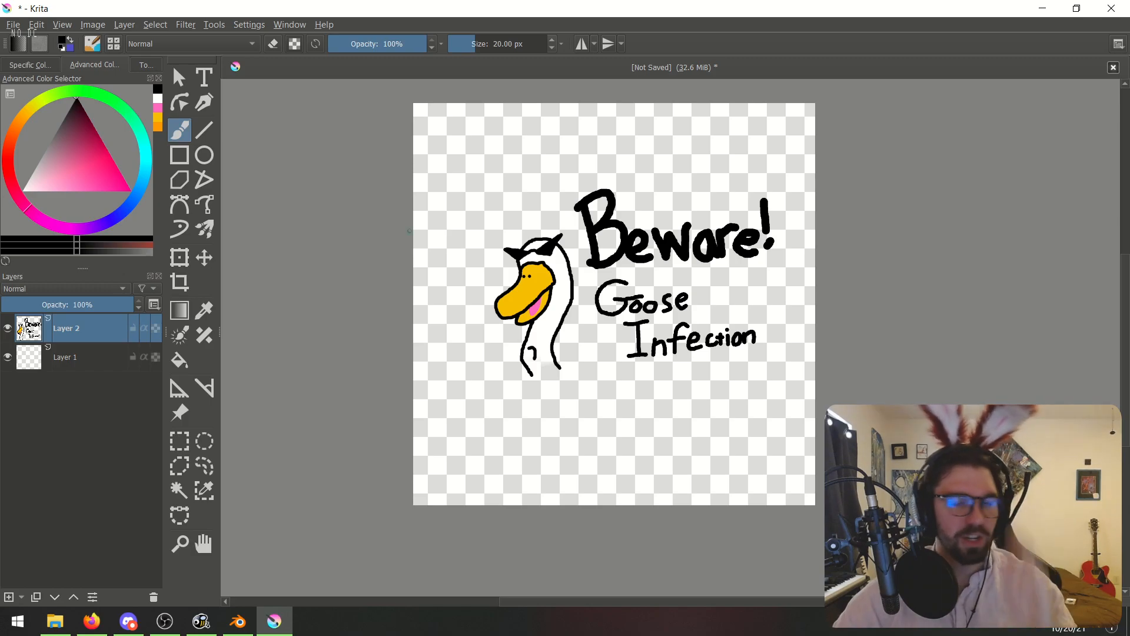
- Switch to the Airbrush Soft brush preset and set the brush size to 200 px
scroll(758, 330, up, 2)
scroll(672, 299, down, 1)
middle_drag(641, 308, 685, 314)
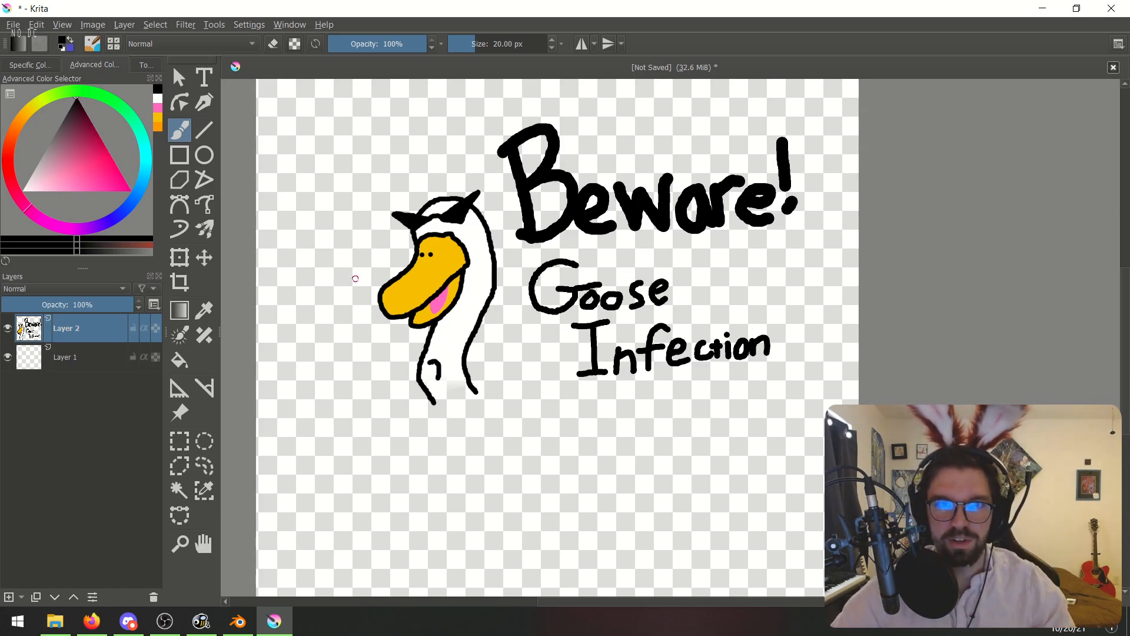
ctrl+scroll(422, 262, up, 1)
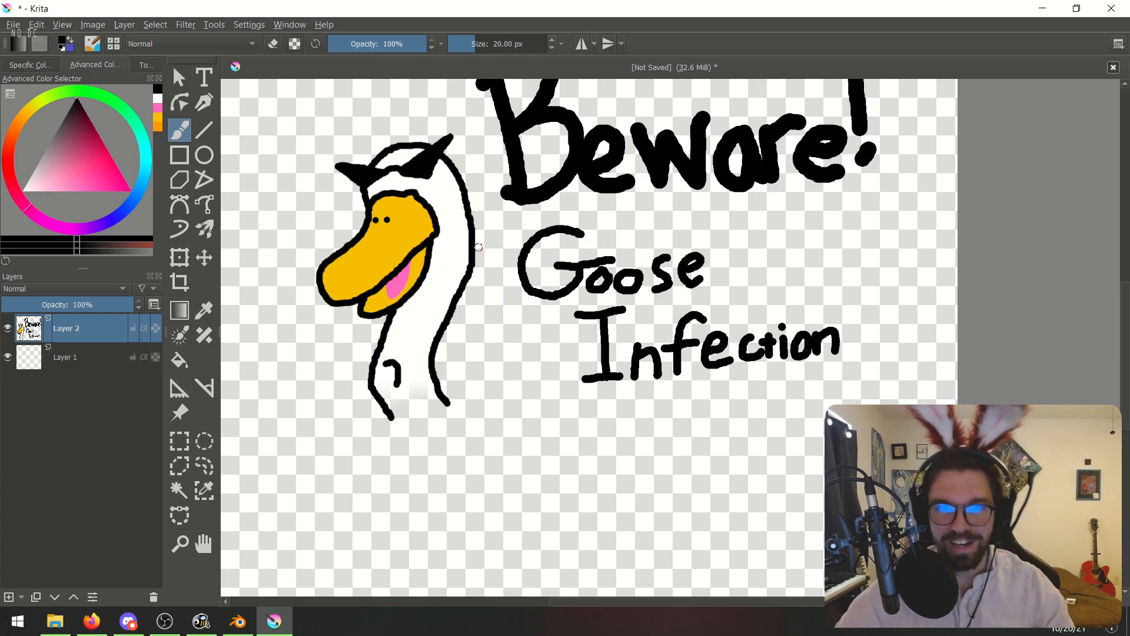
click(101, 45)
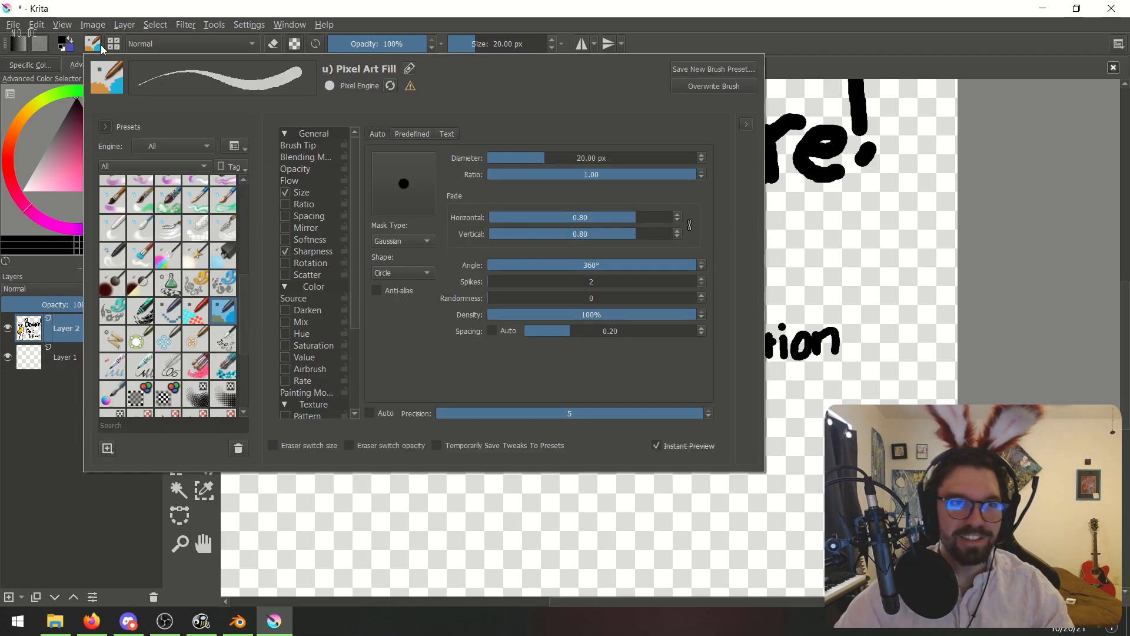
click(198, 186)
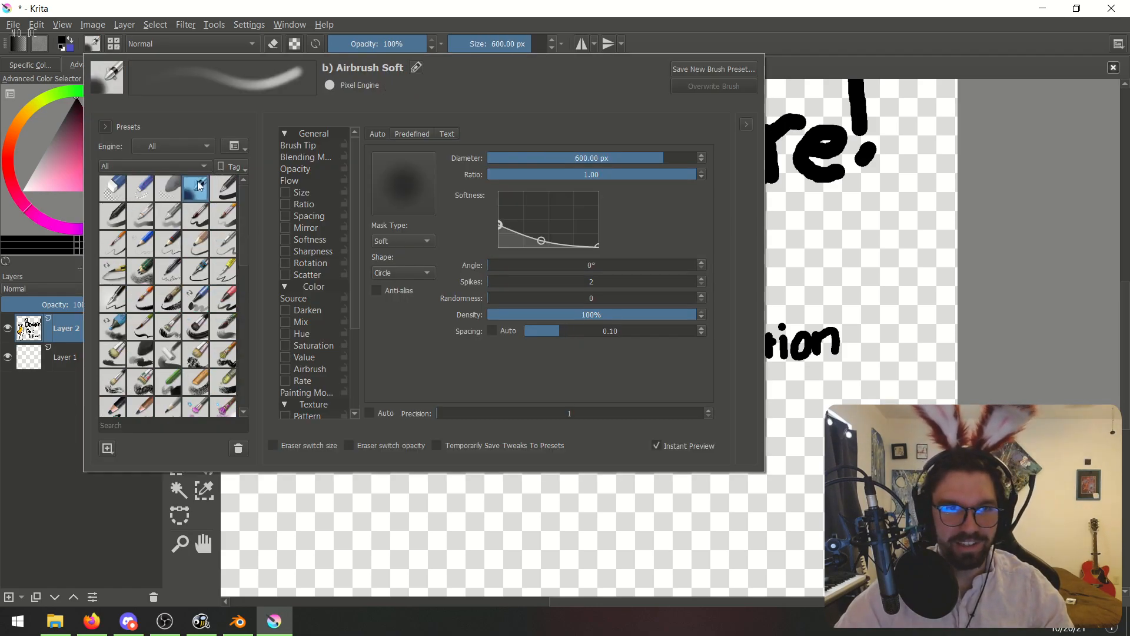
click(1060, 155)
click(498, 43)
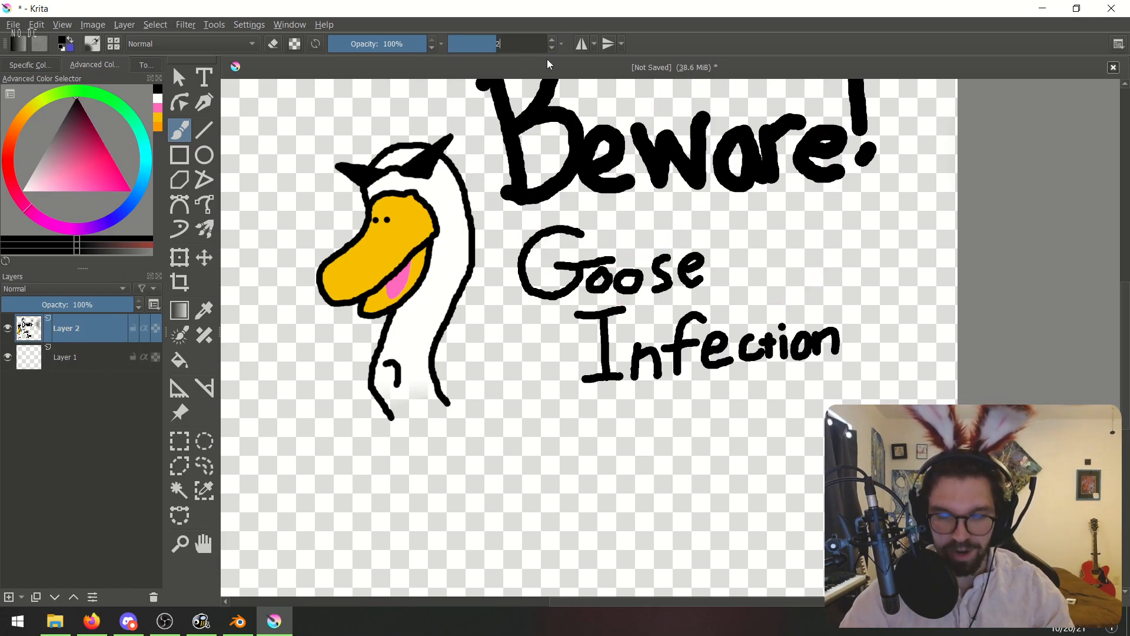
text(200)
key(Return)
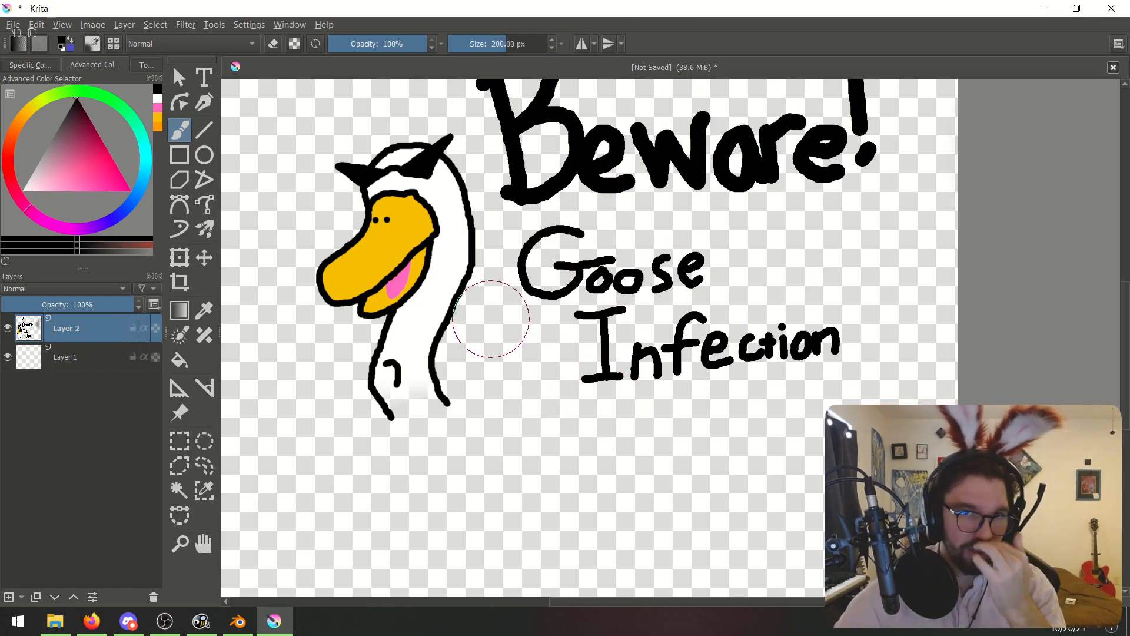
- Set the airbrush to bright red at 120 px and add a new paint layer above the goose artwork
drag(20, 187, 8, 172)
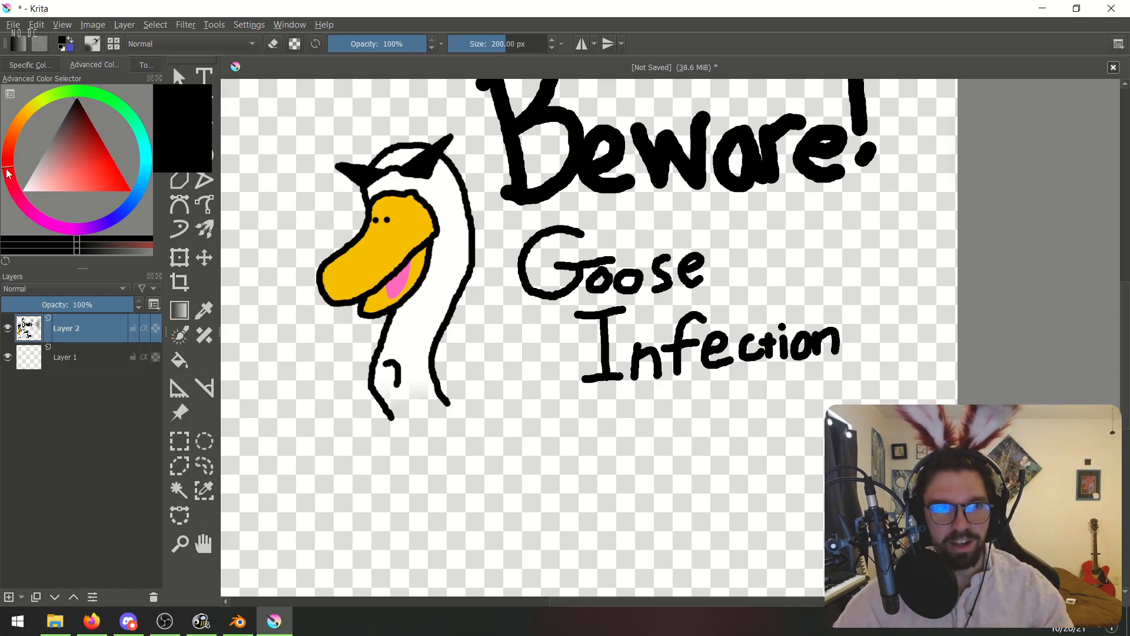
drag(86, 185, 131, 191)
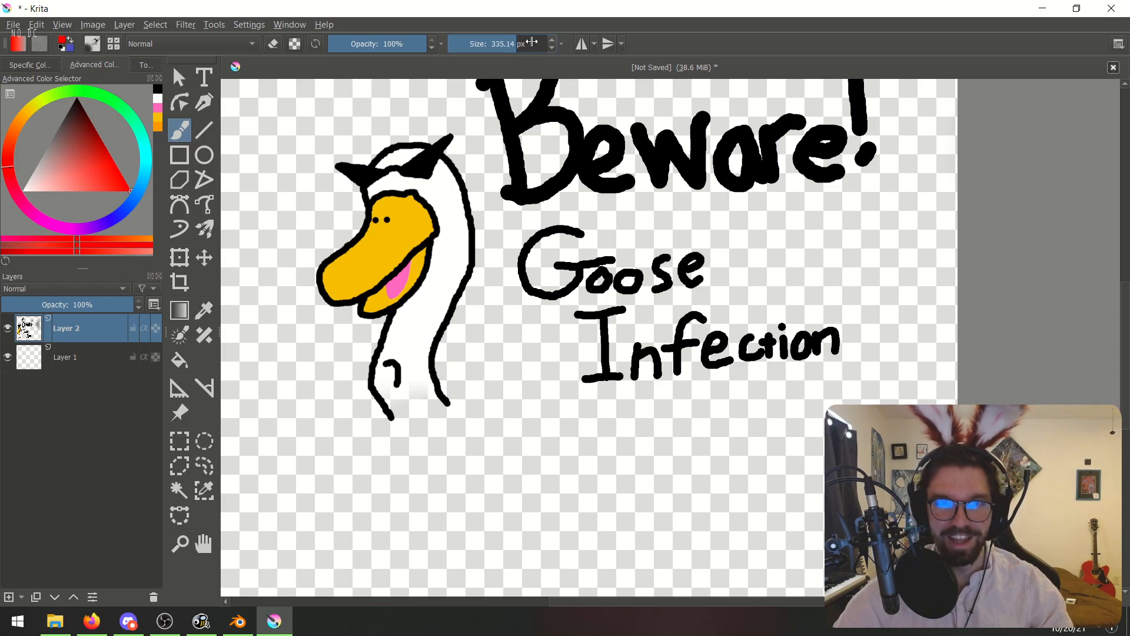
text(120)
key(Return)
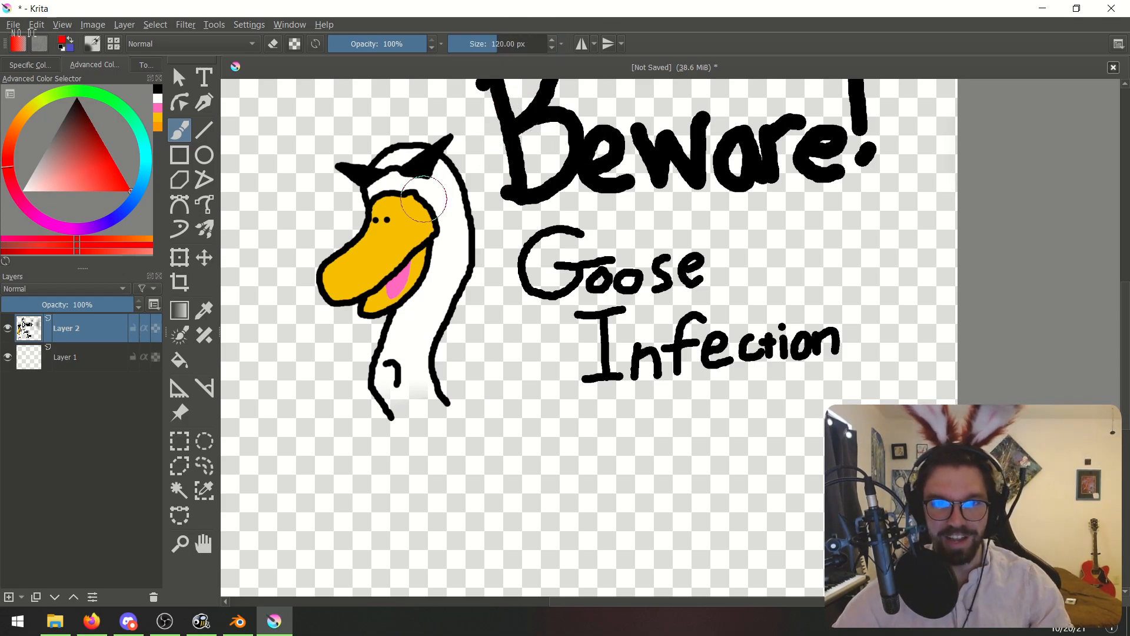
middle_drag(408, 382, 465, 374)
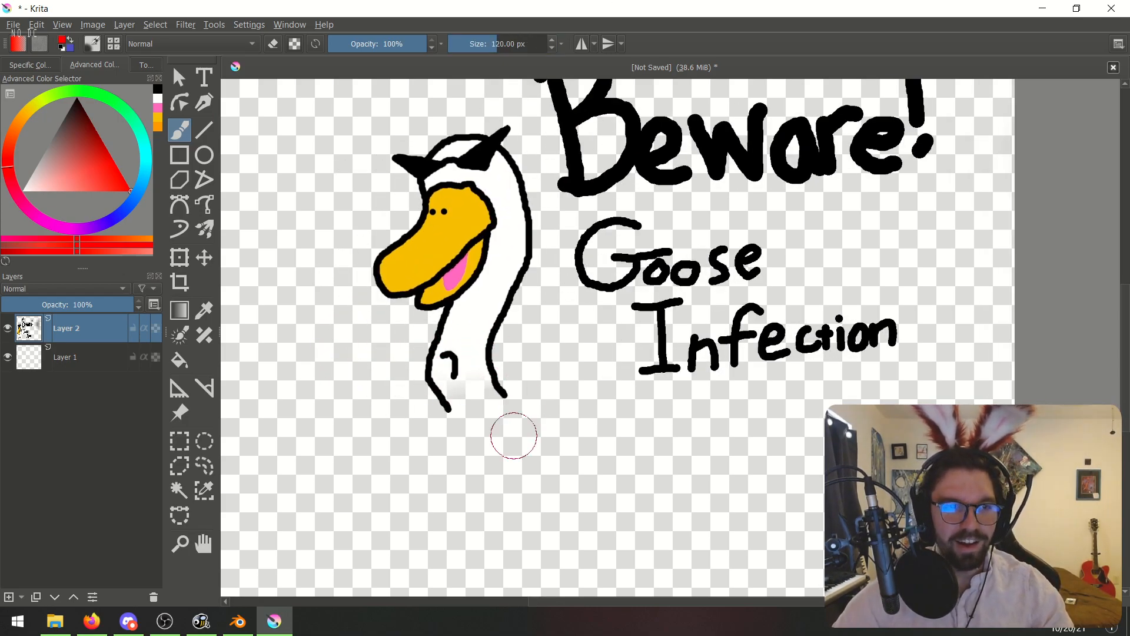
click(9, 597)
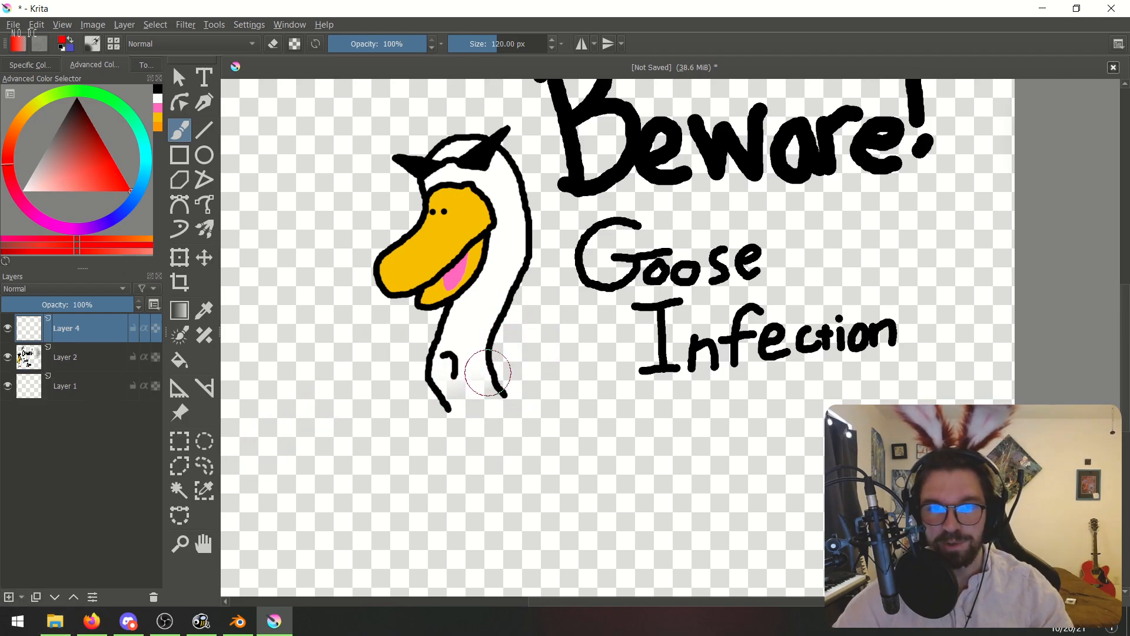
mouse_move(477, 347)
mouse_down()
mouse_move(471, 400)
mouse_move(498, 375)
mouse_up()
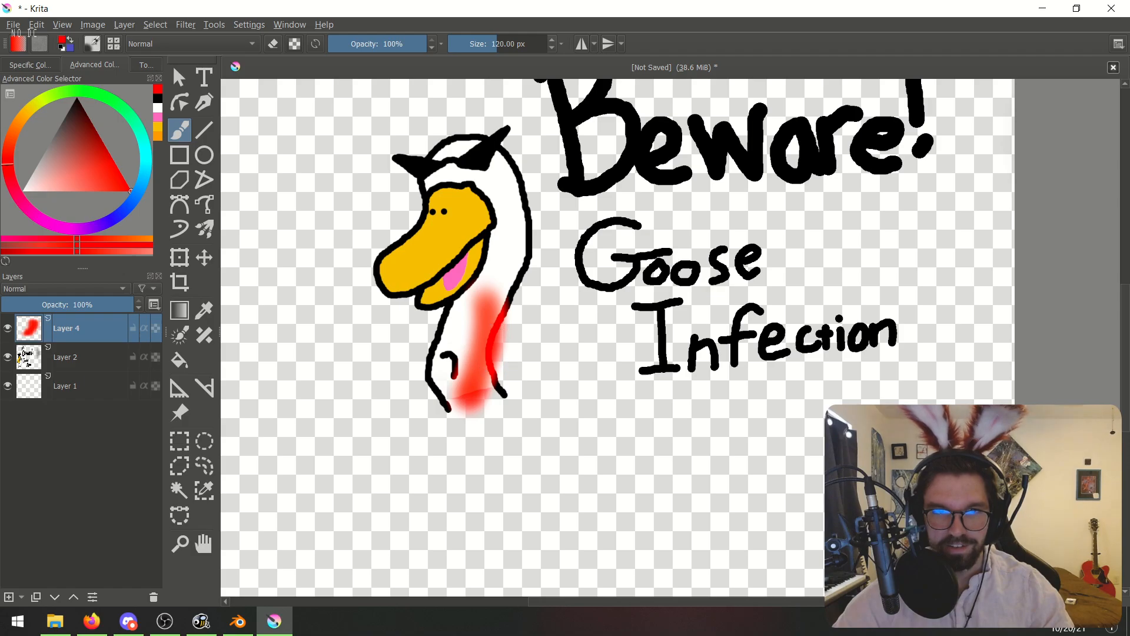
key(ctrl+z)
middle_drag(530, 290, 462, 353)
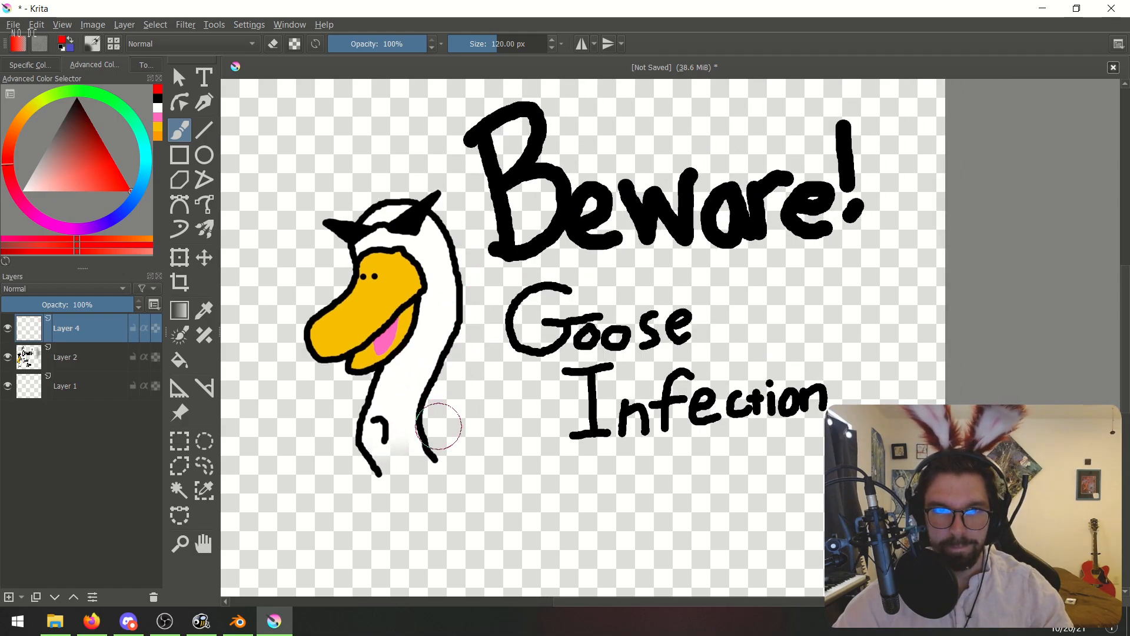
drag(415, 419, 440, 193)
key(ctrl+z)
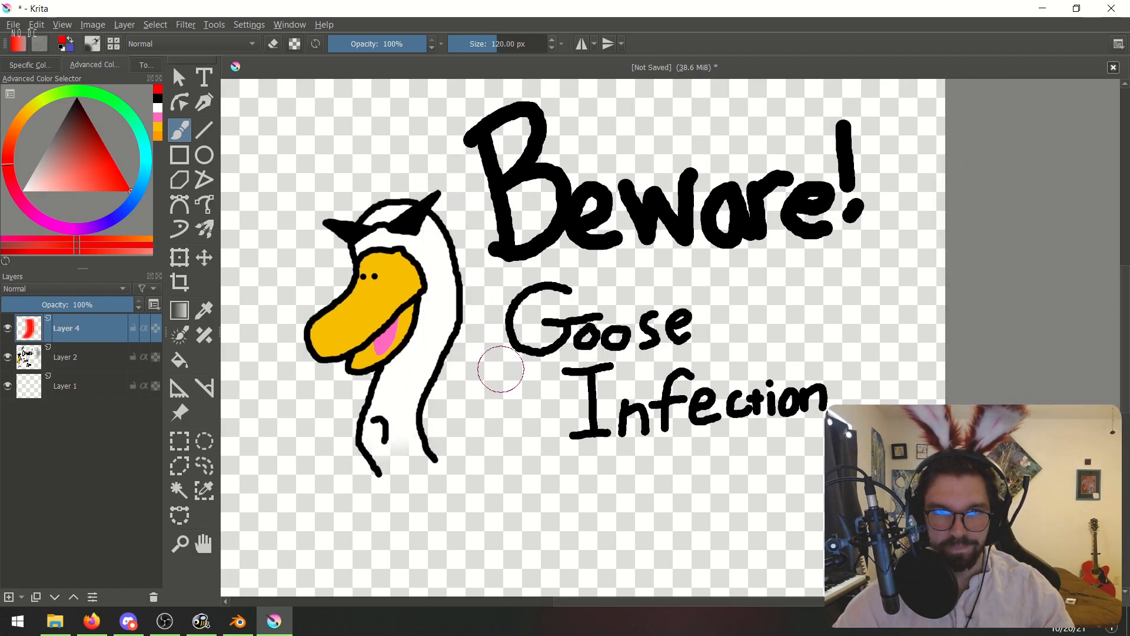
drag(491, 377, 493, 165)
drag(530, 300, 668, 301)
key(ctrl+z)
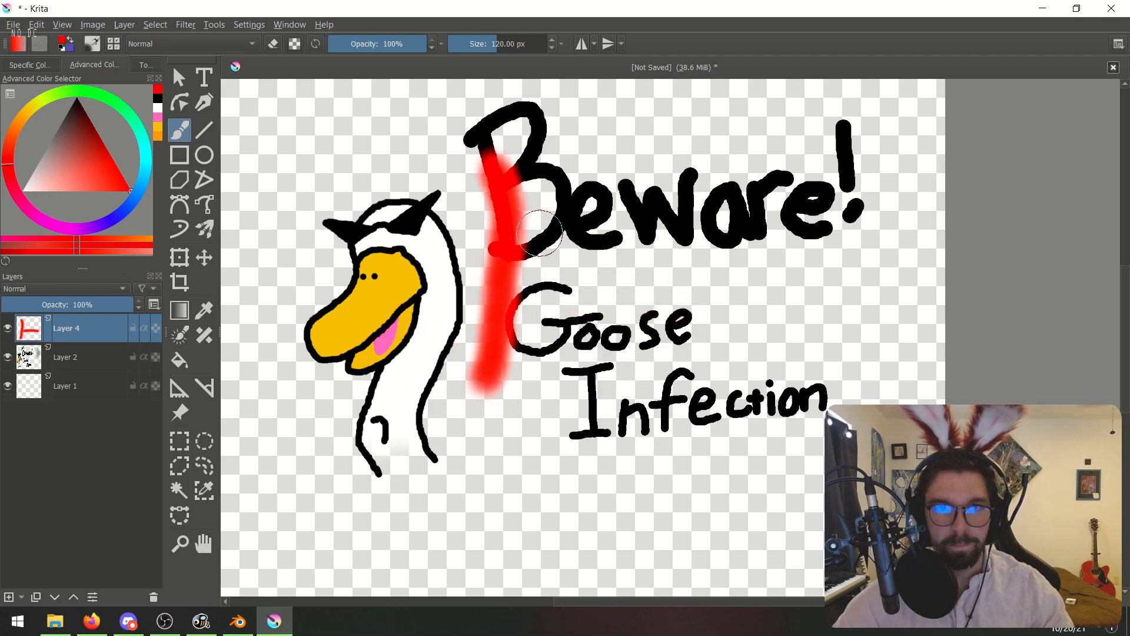
key(ctrl+z)
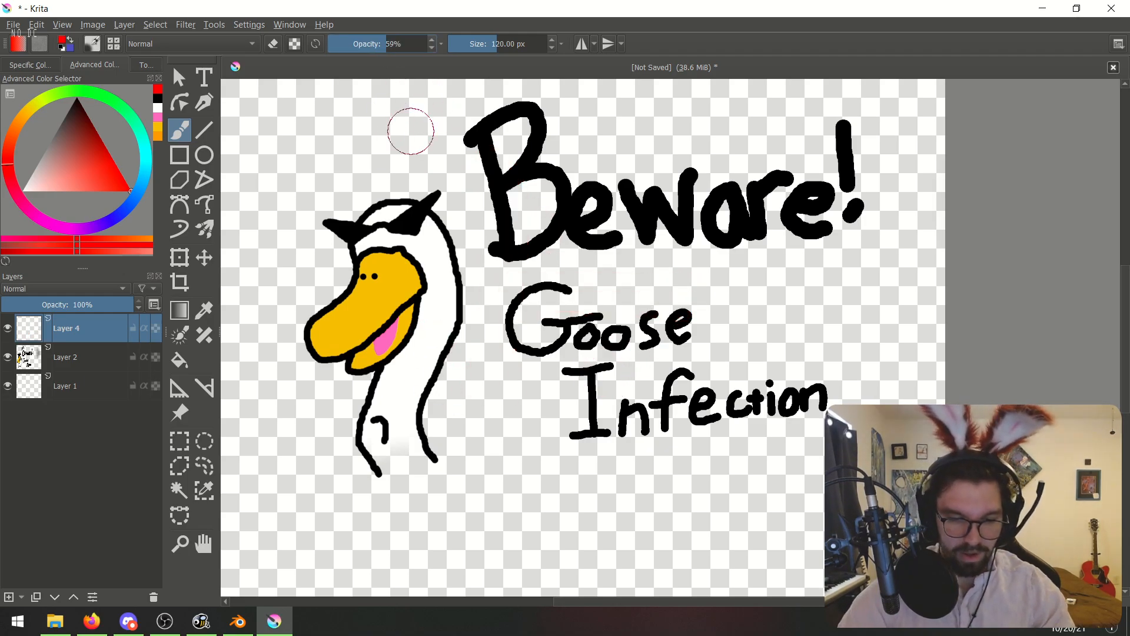
- Lower the airbrush opacity to 60%
key(o)
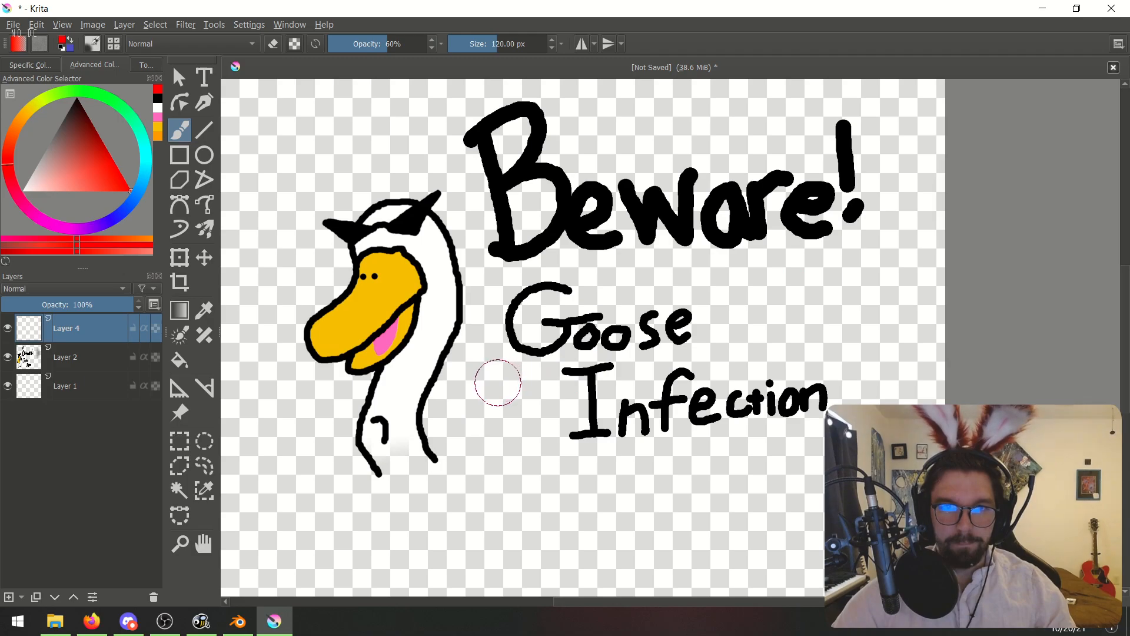
drag(499, 381, 509, 179)
drag(470, 295, 663, 288)
drag(597, 194, 591, 433)
drag(702, 232, 741, 377)
key(ctrl+z)
key(ctrl+z)
key(ctrl+z)
key(ctrl+z)
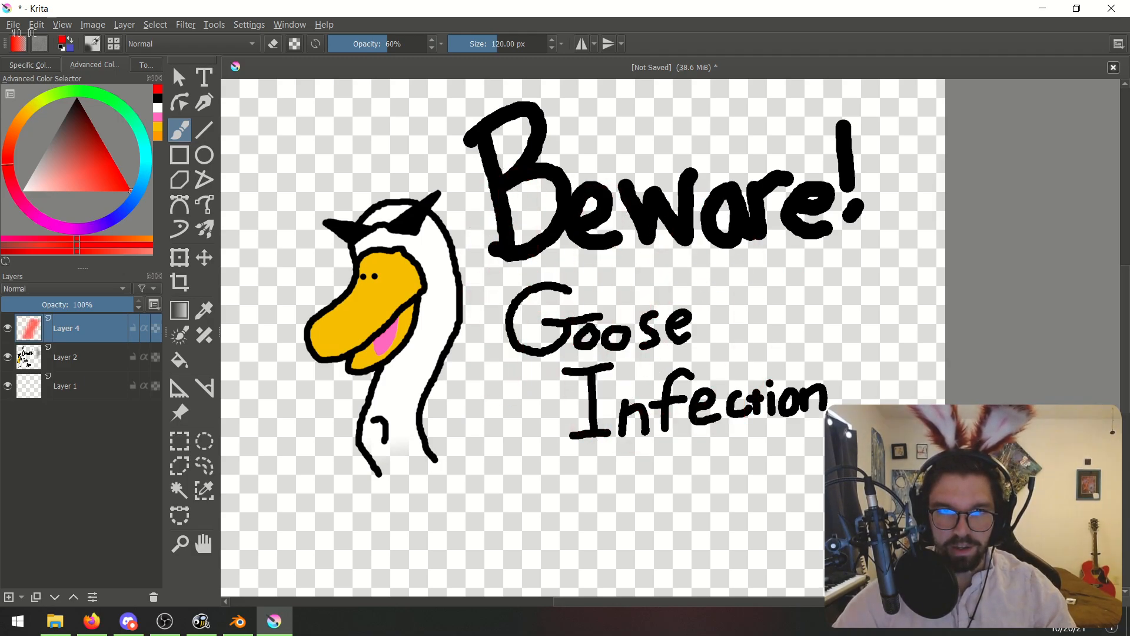
drag(492, 233, 498, 370)
drag(492, 259, 574, 288)
drag(576, 212, 580, 362)
mouse_move(671, 241)
mouse_down()
mouse_move(598, 344)
mouse_move(653, 243)
mouse_up()
mouse_move(727, 383)
mouse_down()
mouse_move(782, 327)
mouse_move(815, 247)
mouse_move(857, 385)
mouse_up()
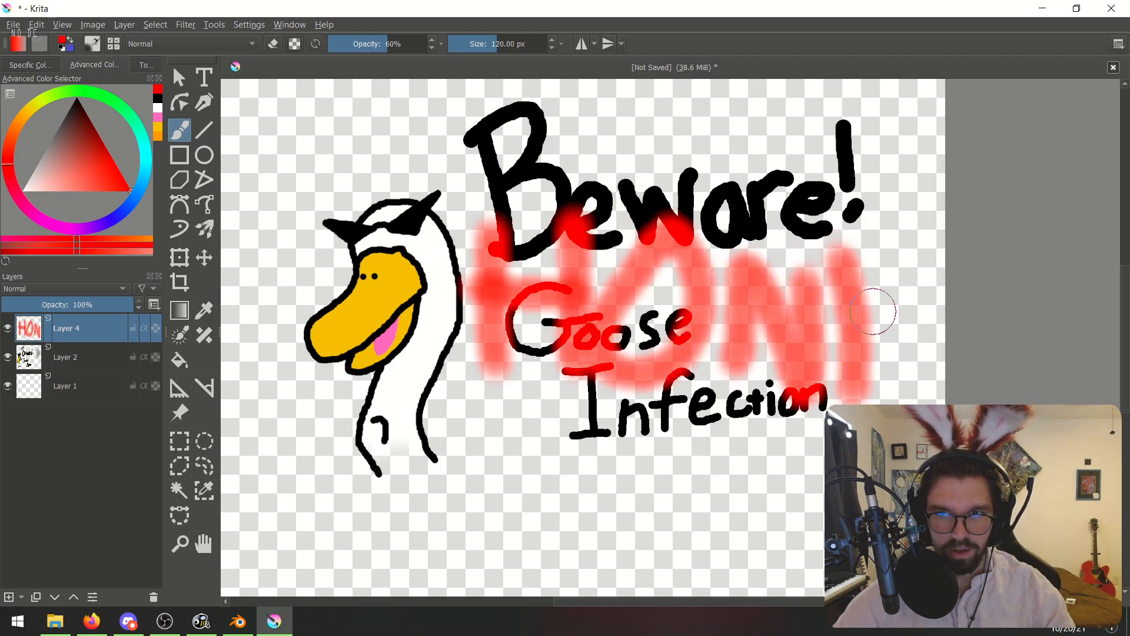
key(ctrl+z)
key(ctrl+z)
key(ctrl+z)
key(ctrl+z)
key(ctrl+z)
key(ctrl+z)
key(ctrl+z)
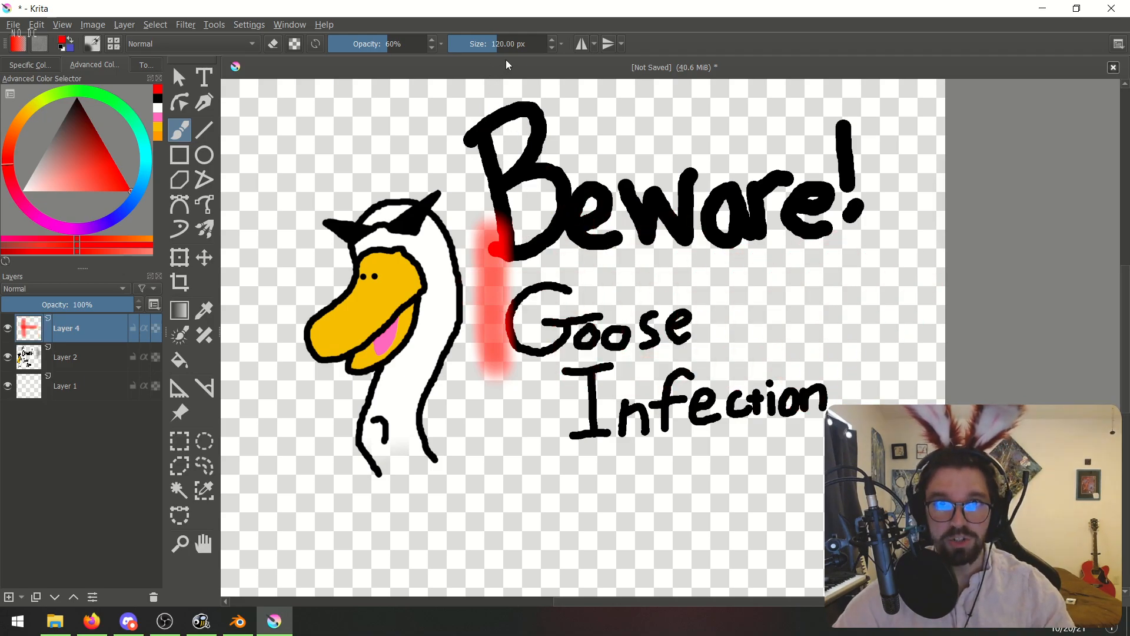
key(ctrl+z)
- Reduce the brush size to 90 px and letter "HONK" in large translucent red capitals across "Goose Infection"
key([)
key([)
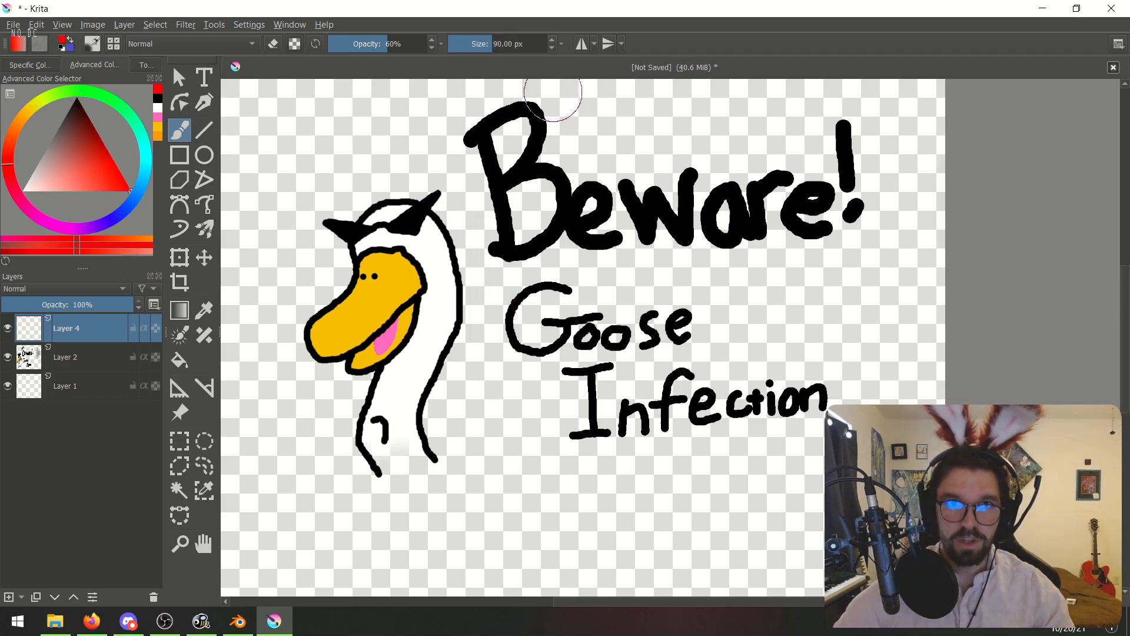
drag(476, 259, 477, 436)
key(ctrl+z)
drag(478, 259, 479, 405)
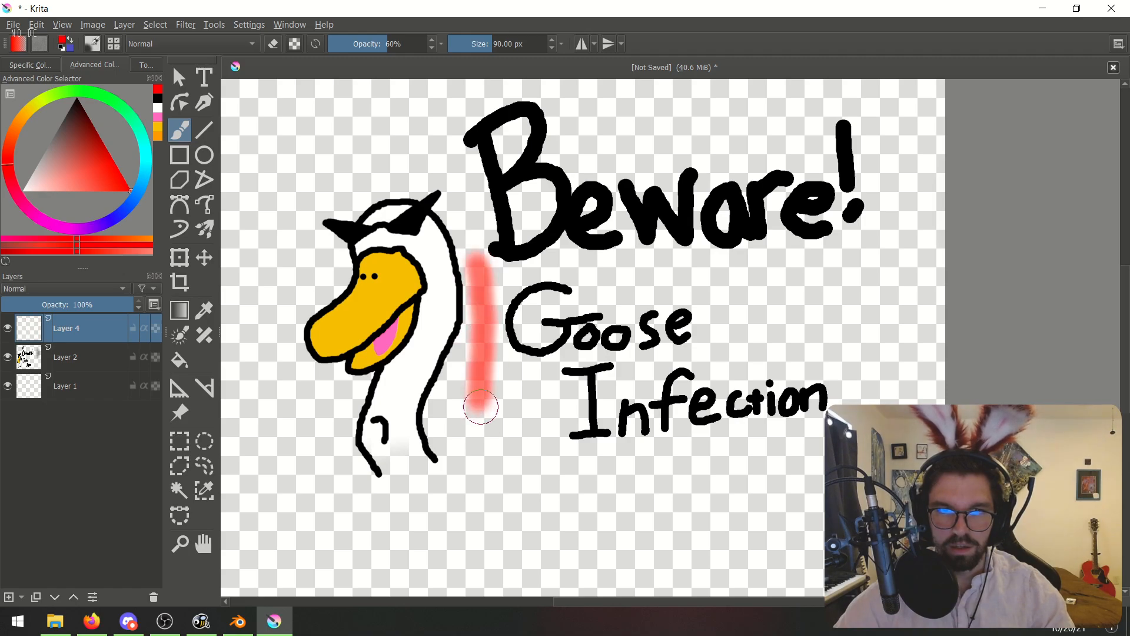
drag(451, 327, 553, 328)
drag(533, 254, 536, 432)
mouse_move(600, 307)
mouse_down()
mouse_move(637, 433)
mouse_move(607, 303)
mouse_up()
mouse_move(685, 425)
mouse_down()
mouse_move(754, 421)
mouse_move(792, 235)
mouse_move(826, 438)
mouse_up()
mouse_move(848, 329)
mouse_down()
mouse_move(916, 270)
mouse_move(902, 404)
mouse_up()
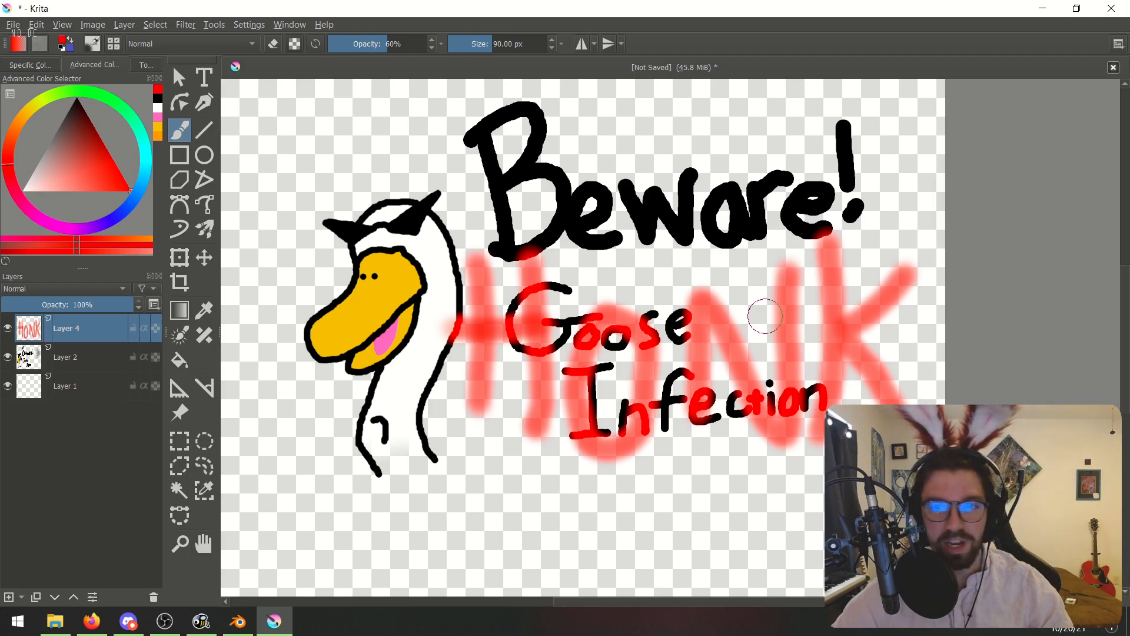
- Transform the red "HONK" lettering: shrink it, move it up over "Beware!" and "Goose", and tilt it slightly clockwise
click(181, 258)
drag(923, 223, 850, 260)
drag(682, 336, 685, 248)
drag(635, 443, 629, 444)
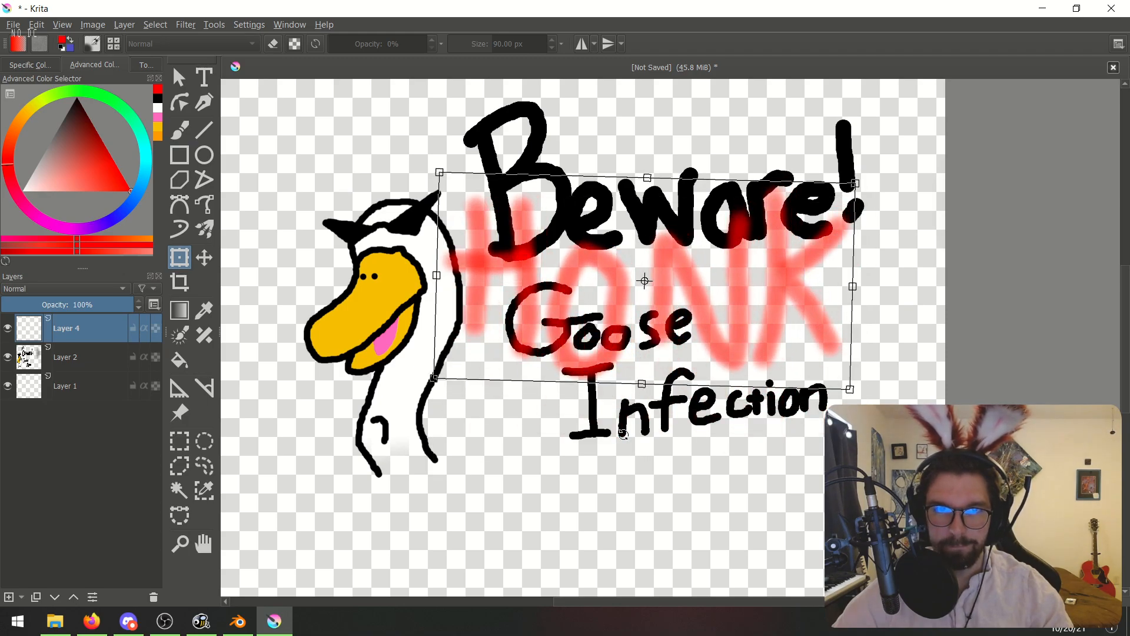
click(179, 76)
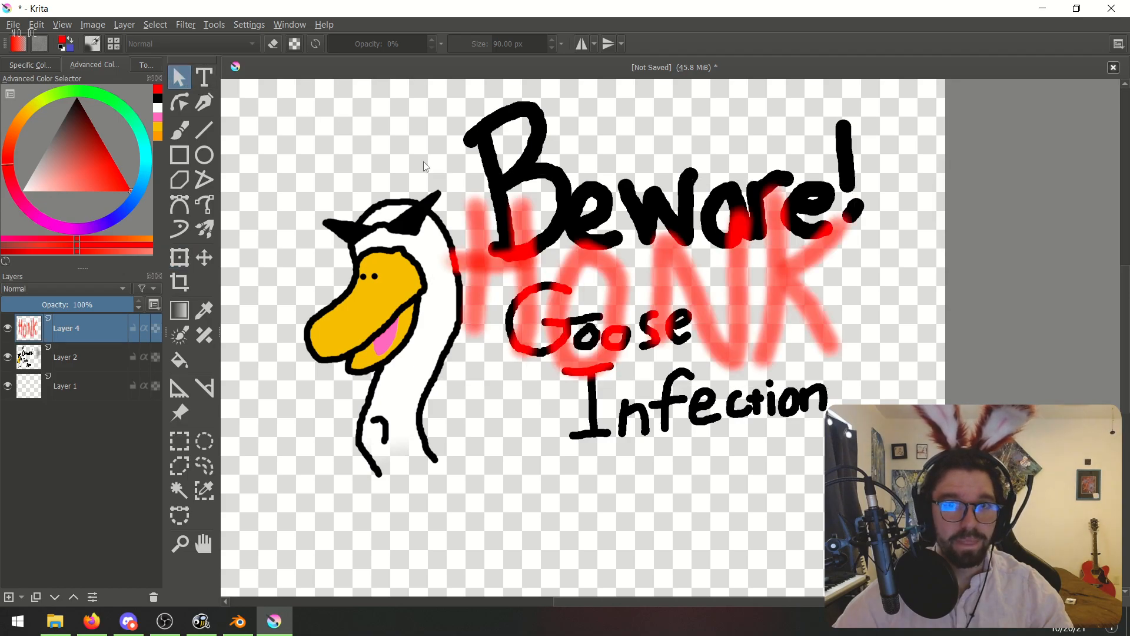
- Merge the "HONK" layer with the goose artwork layer below it
ctrl+scroll(474, 242, down, 2)
middle_drag(475, 242, 538, 242)
ctrl+scroll(570, 231, down, 2)
ctrl+scroll(518, 235, up, 2)
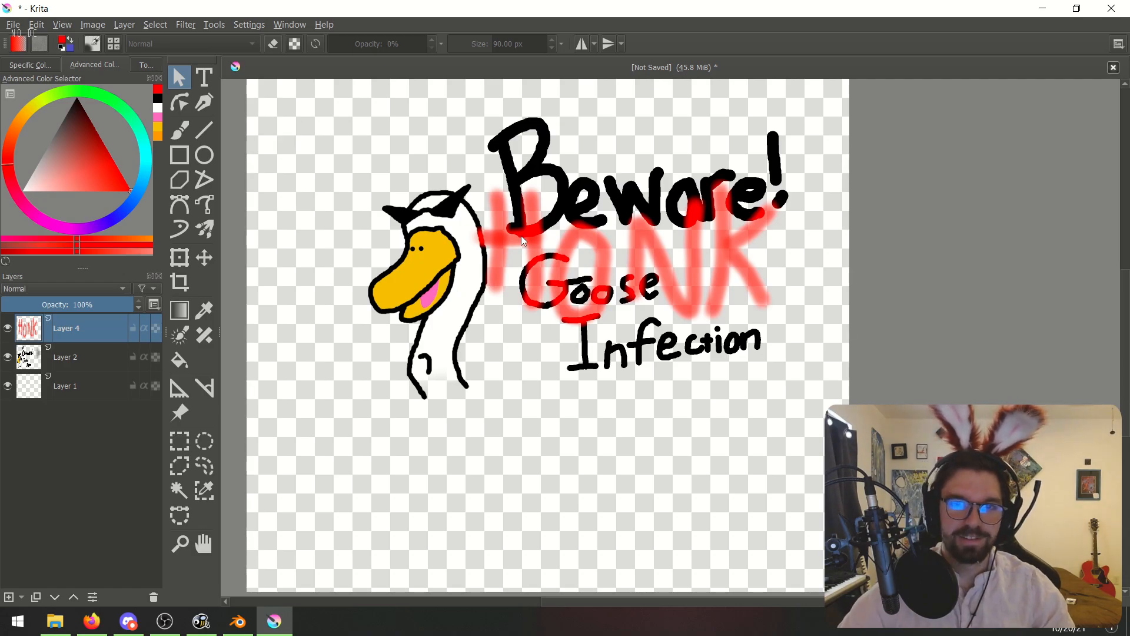
ctrl+scroll(521, 247, up, 2)
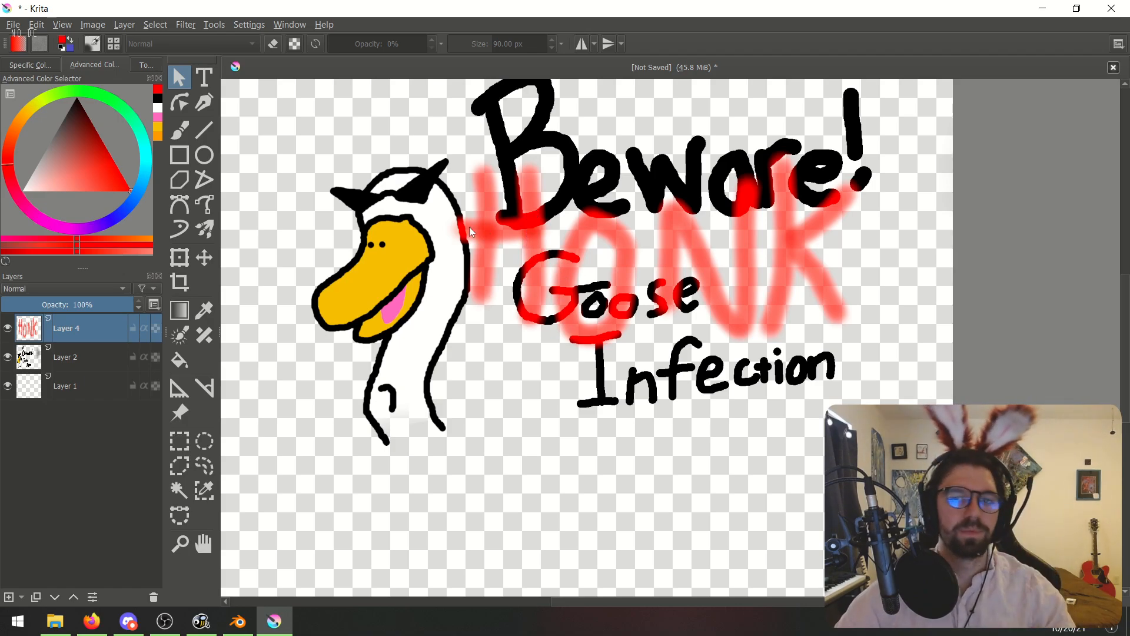
right_click(70, 326)
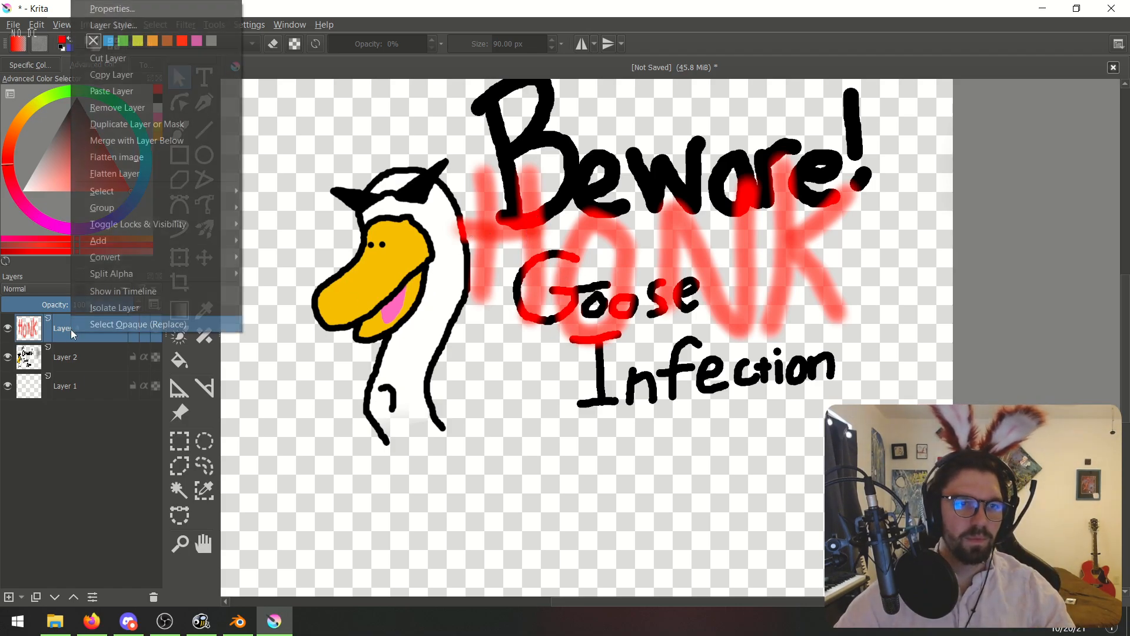
click(155, 136)
- Move the merged goose and lettering artwork toward the canvas's left side with the Transform tool
key(b)
scroll(514, 259, down, 2)
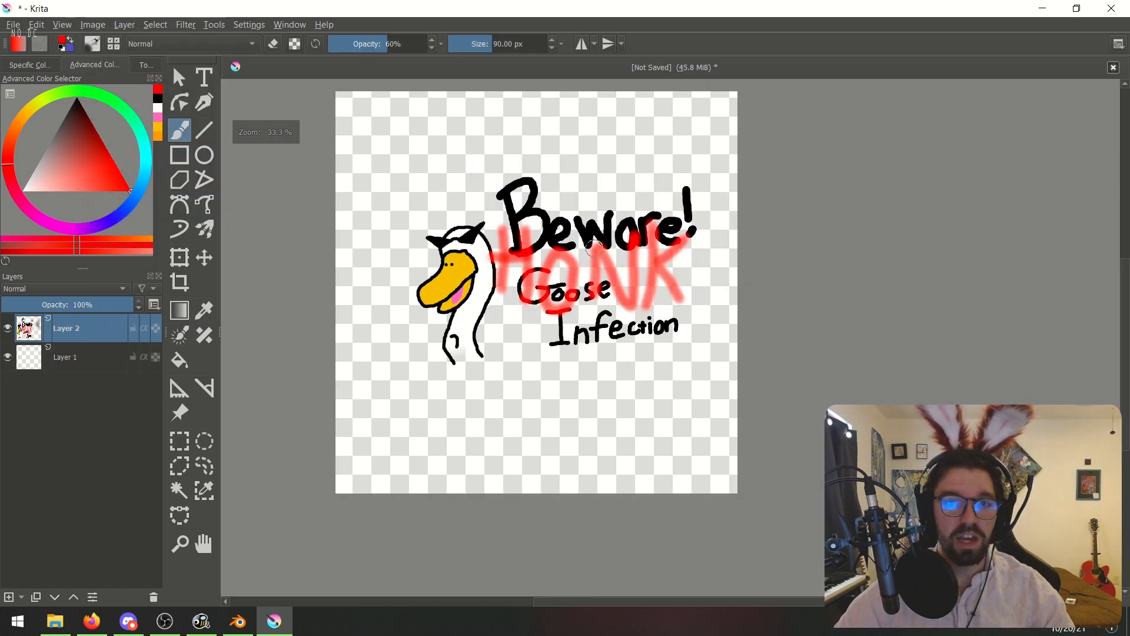
middle_drag(589, 205, 589, 228)
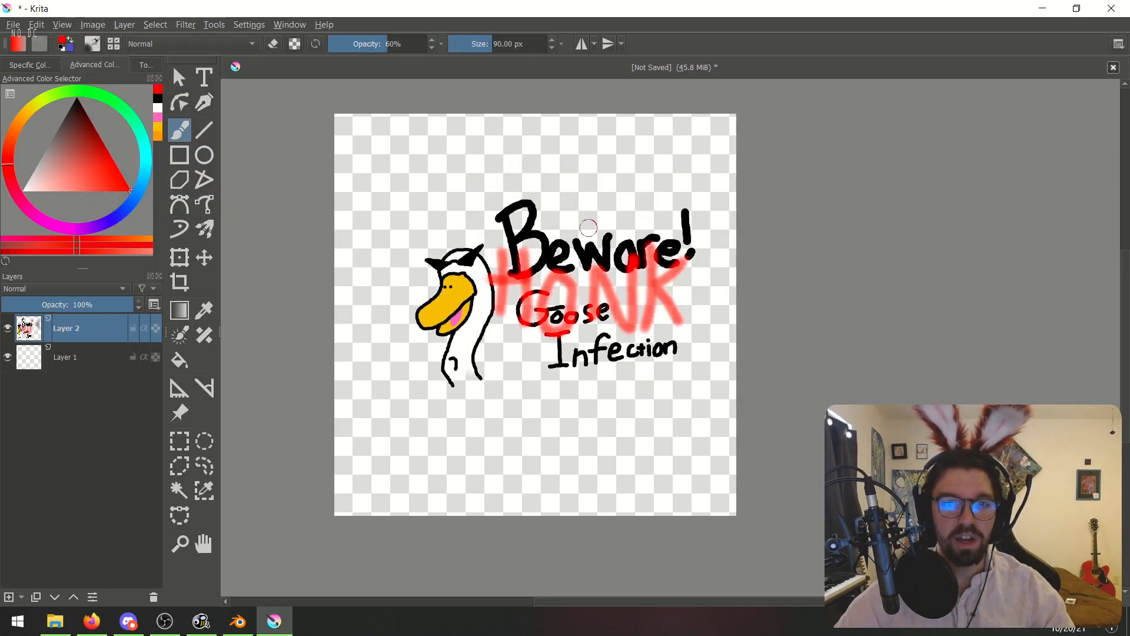
click(180, 257)
drag(595, 250, 564, 270)
drag(500, 284, 503, 279)
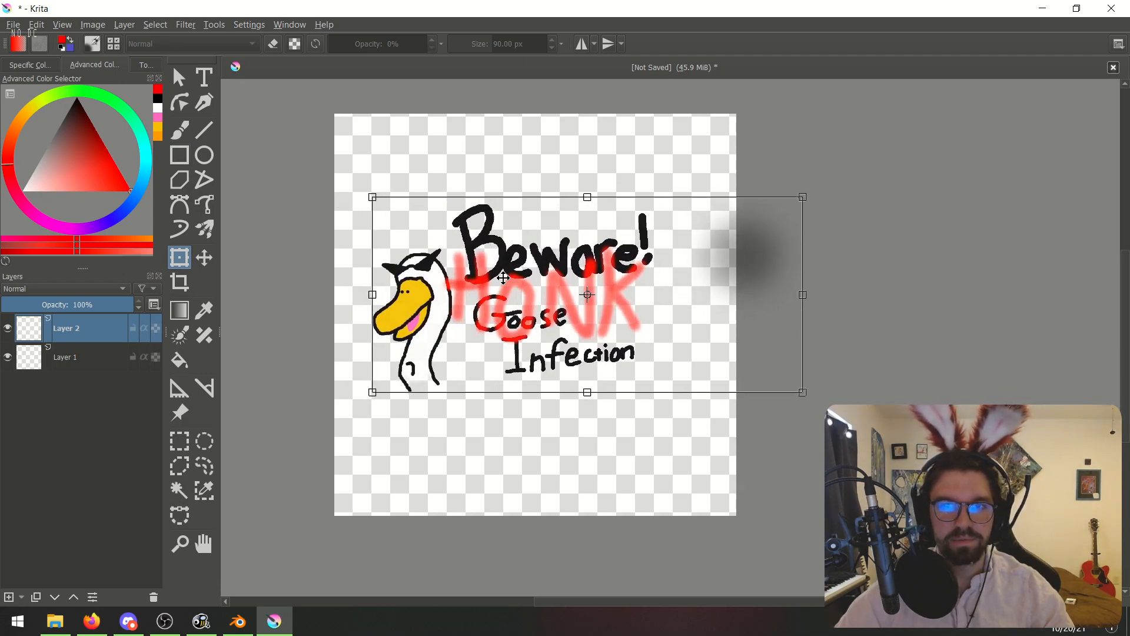
click(190, 134)
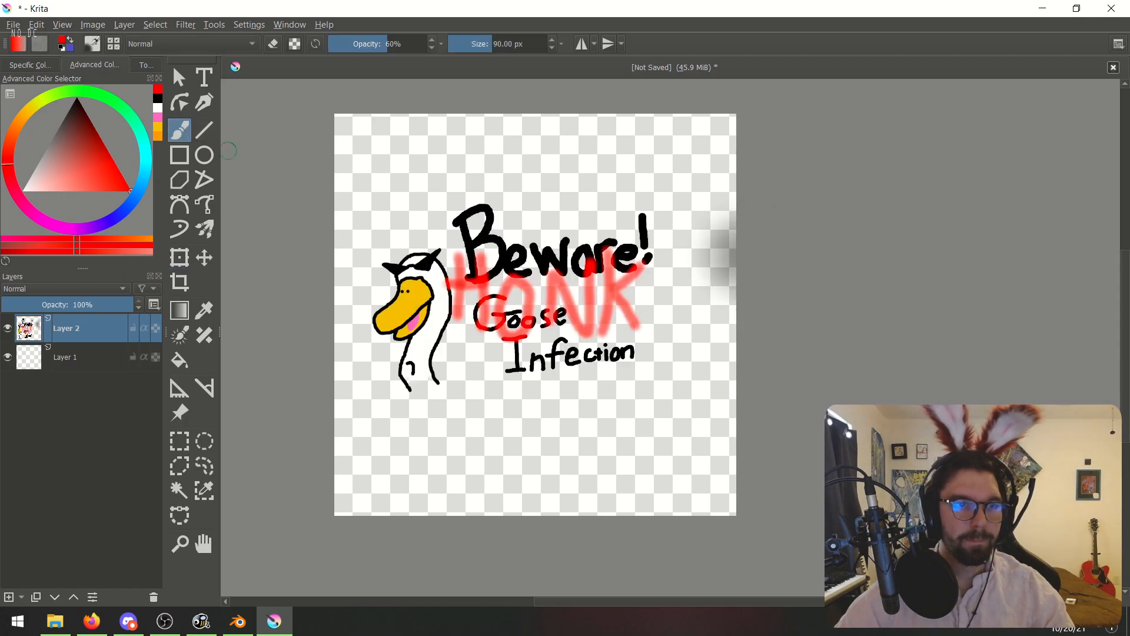
- Switch to a hard brush preset in eraser mode at about 270 px and erase the grey smudge beside the goose artwork
click(92, 43)
scroll(219, 292, down, 3)
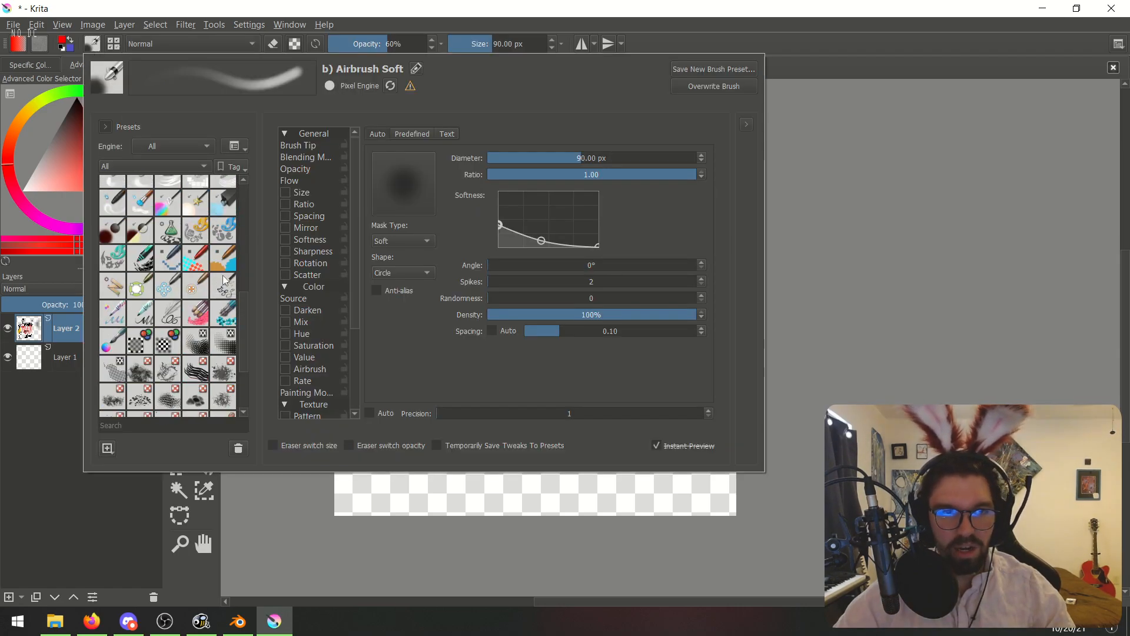
click(215, 258)
click(848, 159)
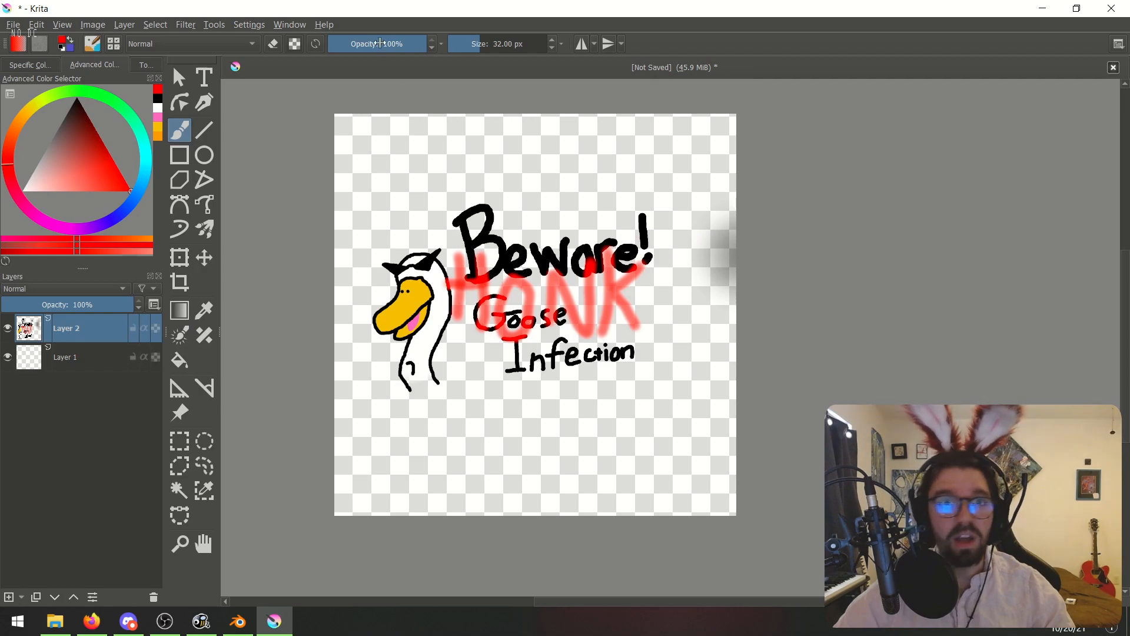
click(496, 44)
click(276, 48)
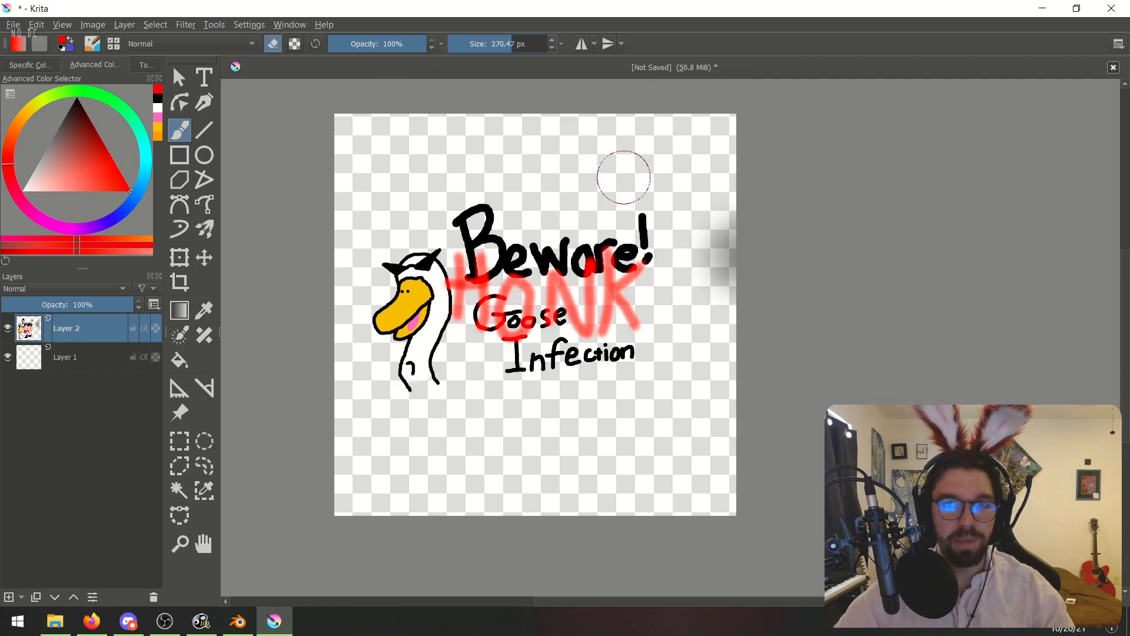
drag(724, 315, 715, 179)
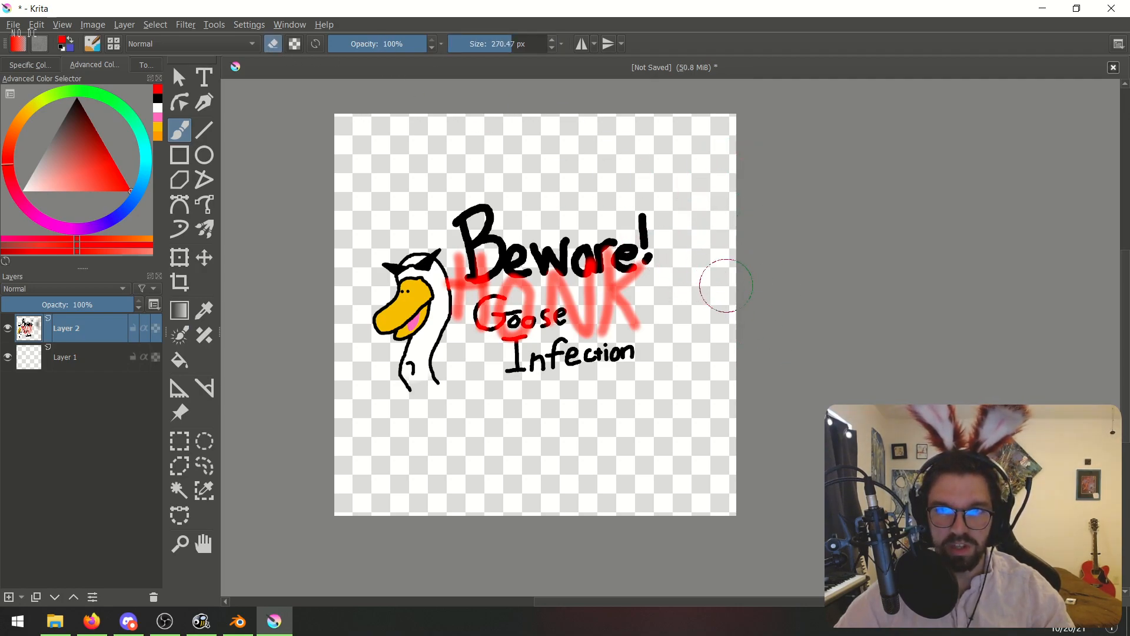
- Transform the goose and lettering artwork: scale it down and move it near the canvas centre
click(180, 77)
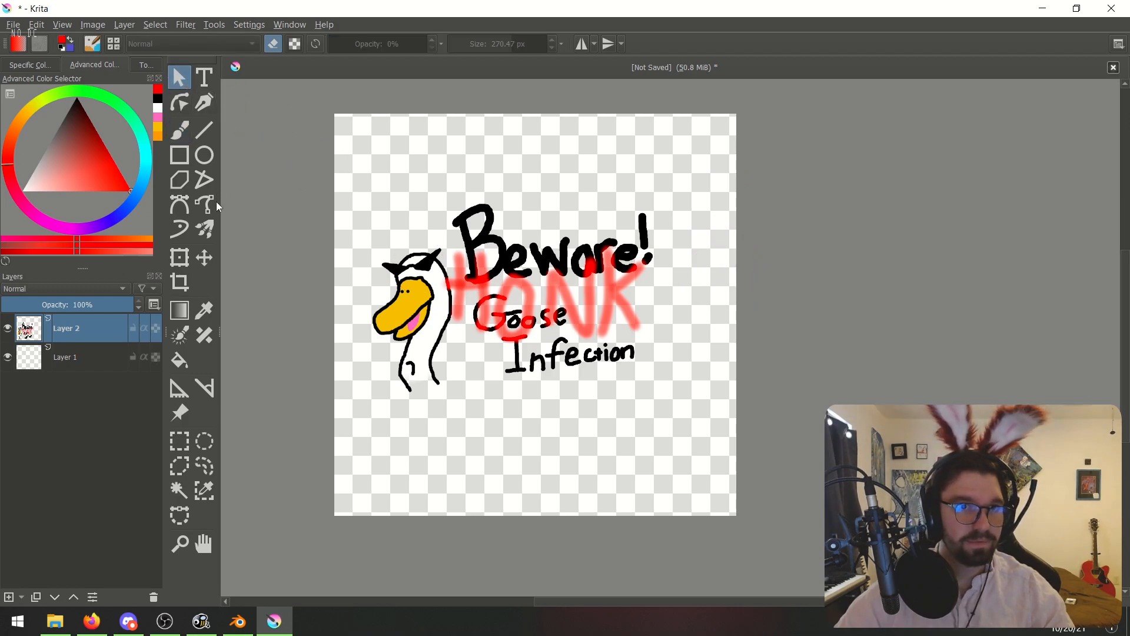
click(179, 257)
drag(489, 278, 511, 284)
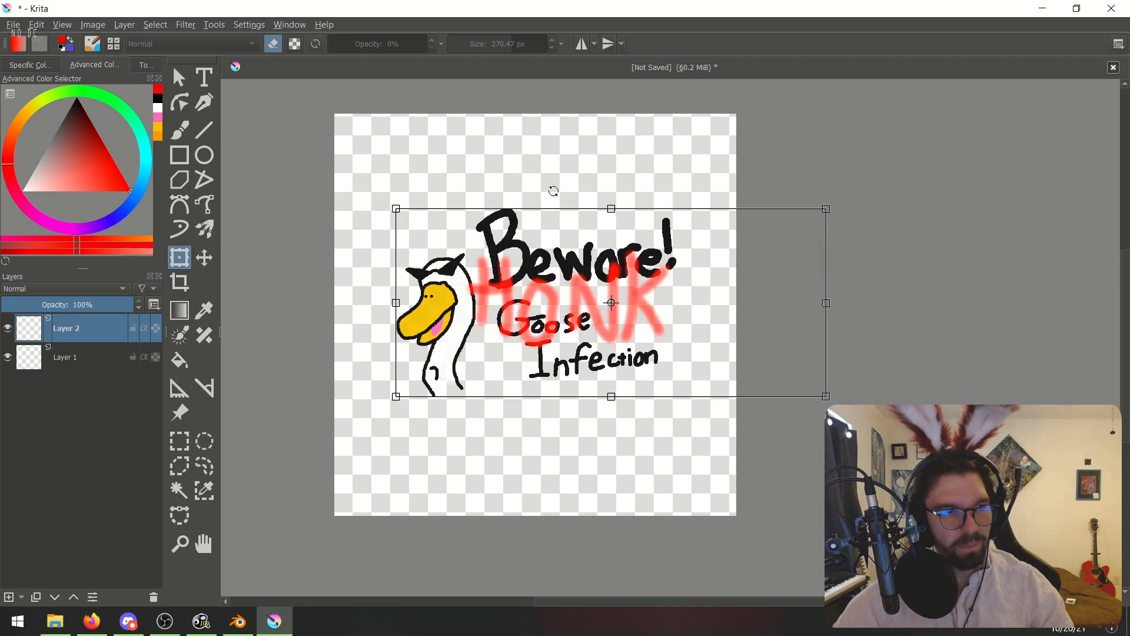
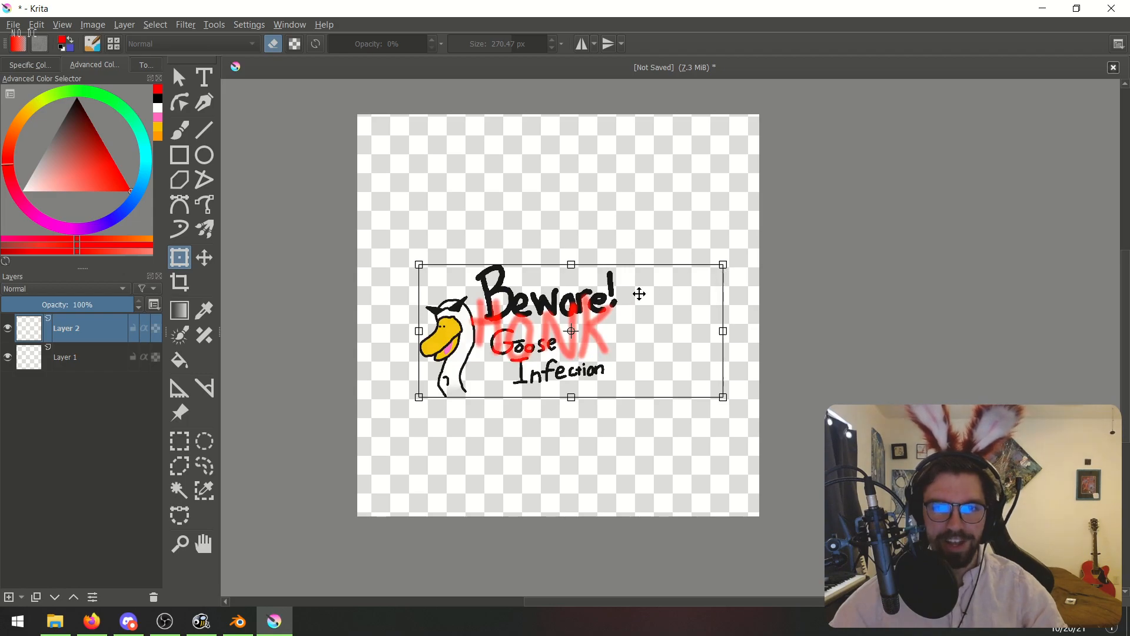
mouse_move(570, 309)
mouse_down()
mouse_move(605, 299)
mouse_move(580, 298)
mouse_up()
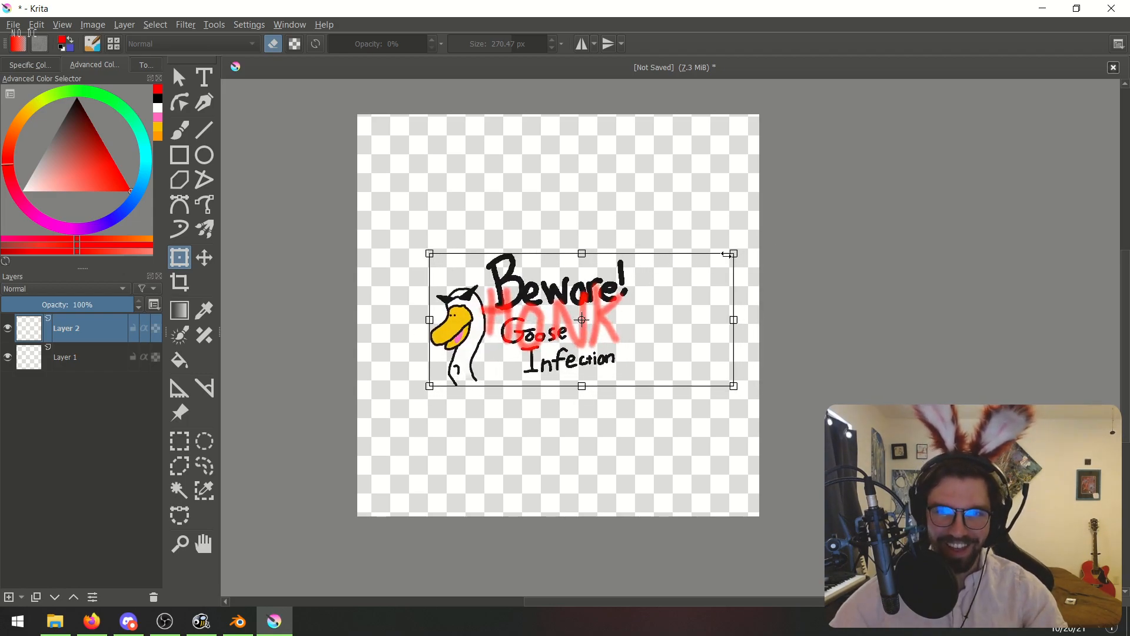
drag(734, 252, 714, 261)
mouse_move(581, 291)
mouse_down()
mouse_move(593, 275)
mouse_move(600, 294)
mouse_move(593, 286)
mouse_move(605, 285)
mouse_move(590, 292)
mouse_up()
key(ctrl+r)
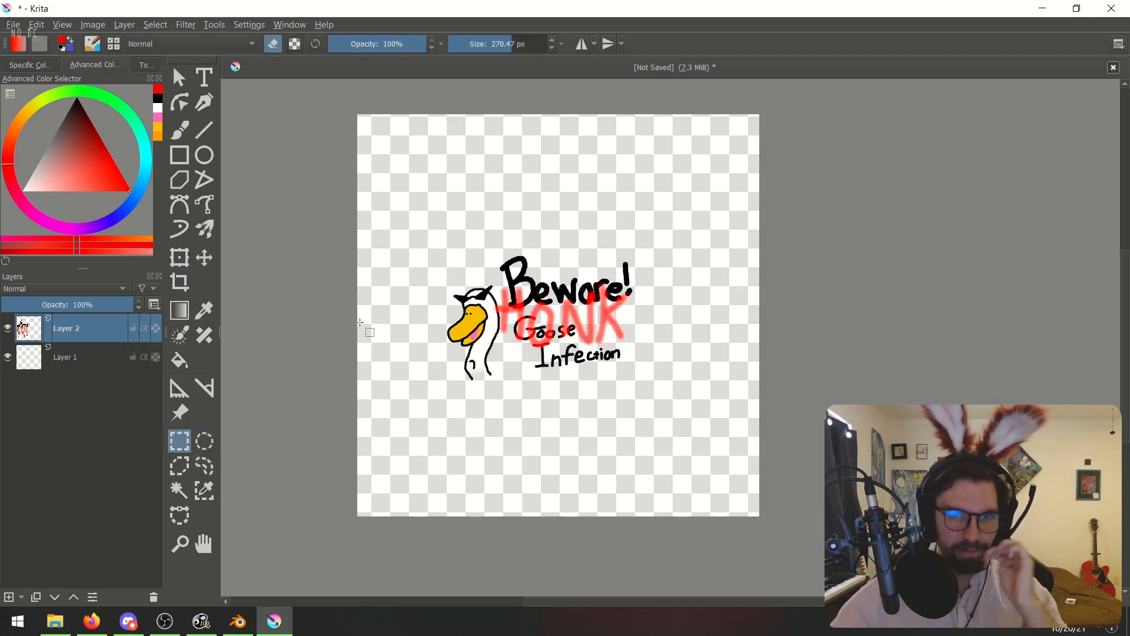
- Export the artwork to the Desktop as a JPEG image named "Goose Infection"
ctrl+scroll(565, 332, up, 2)
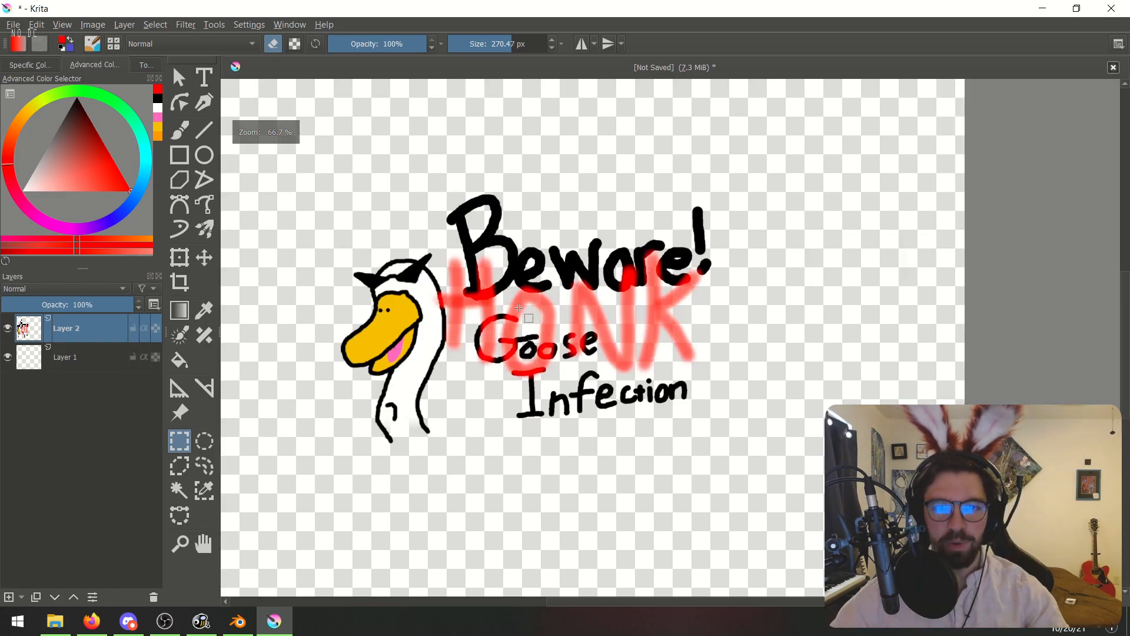
ctrl+scroll(568, 305, down, 3)
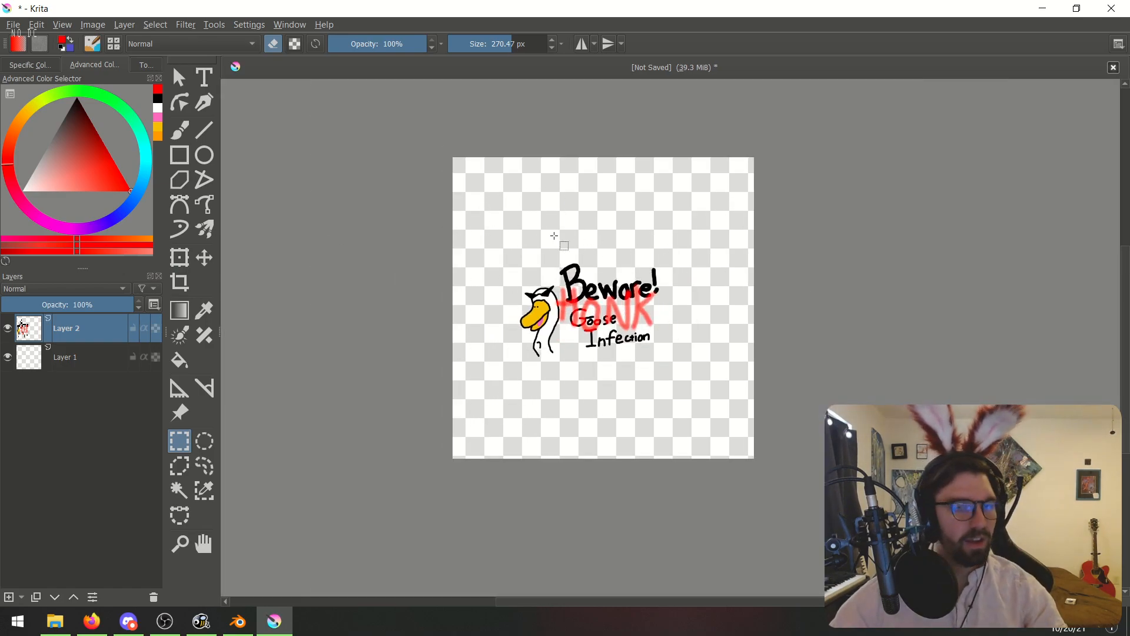
click(13, 24)
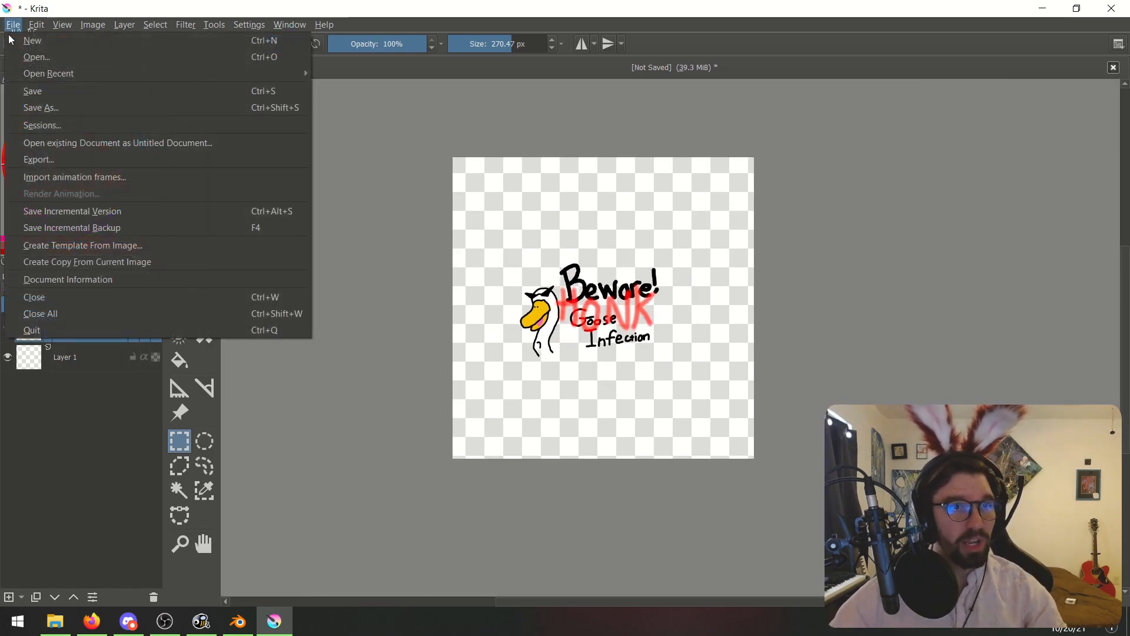
click(52, 157)
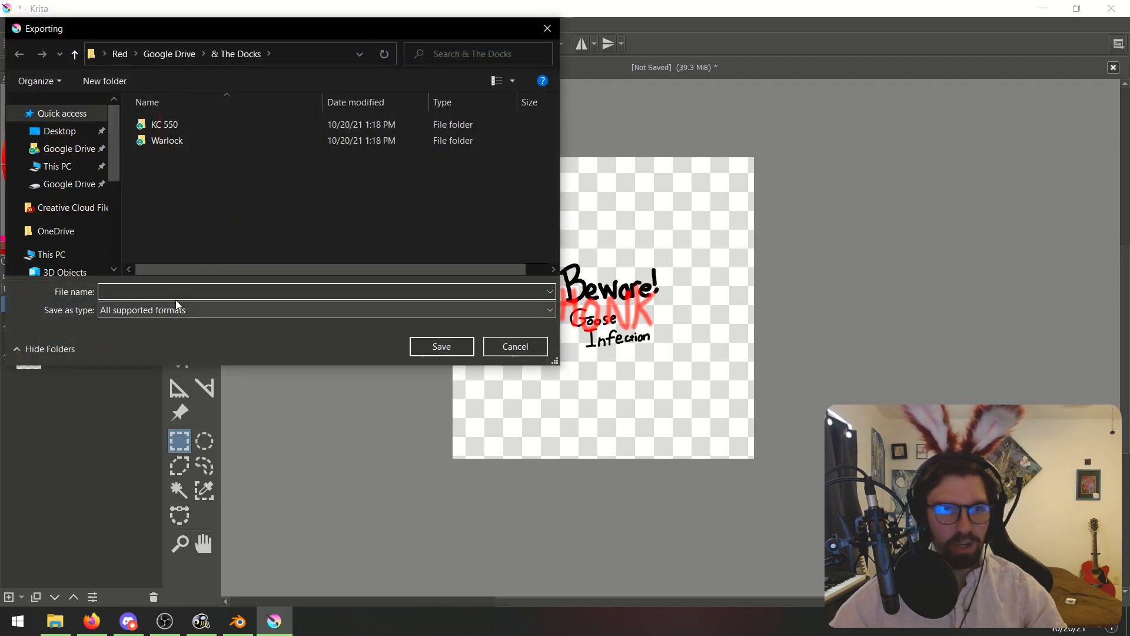
click(182, 310)
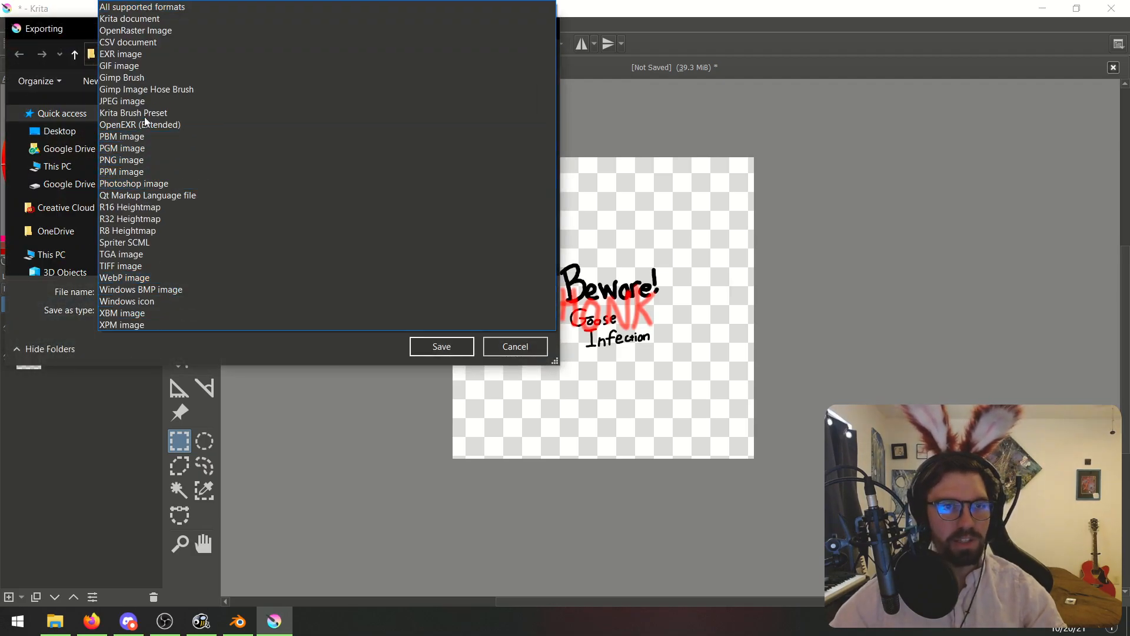
click(147, 101)
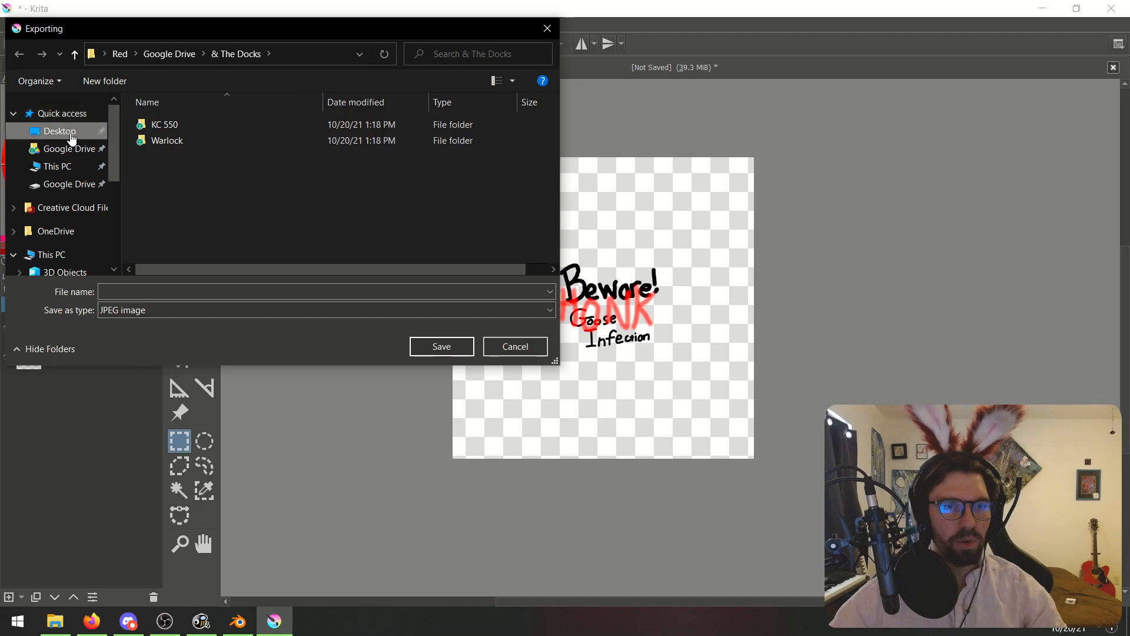
click(71, 131)
click(262, 290)
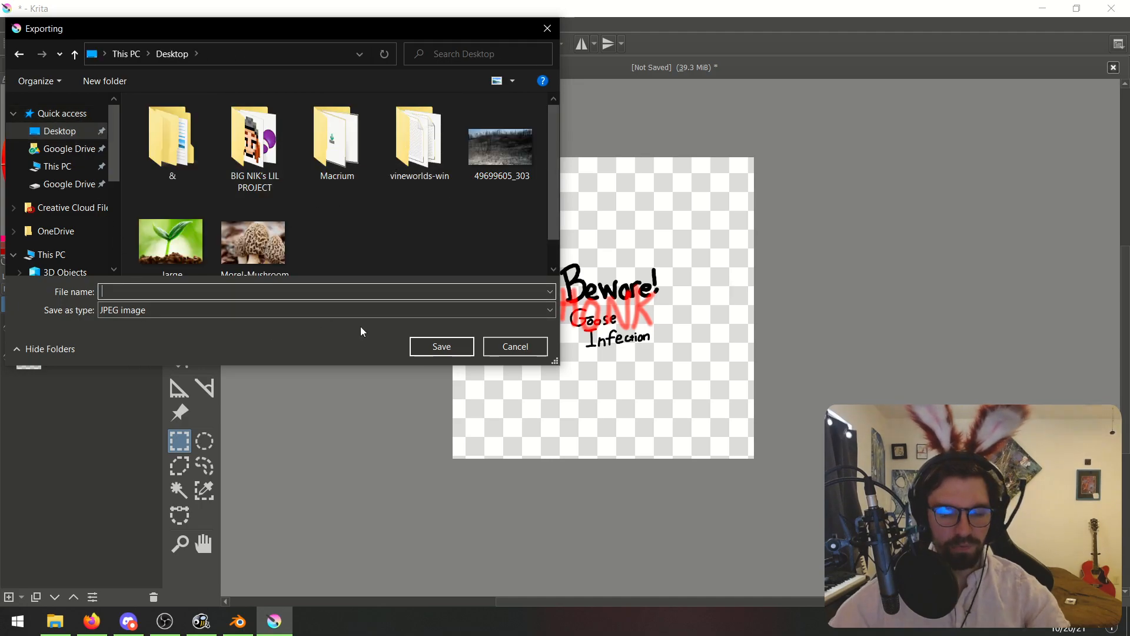
text(Goose I)
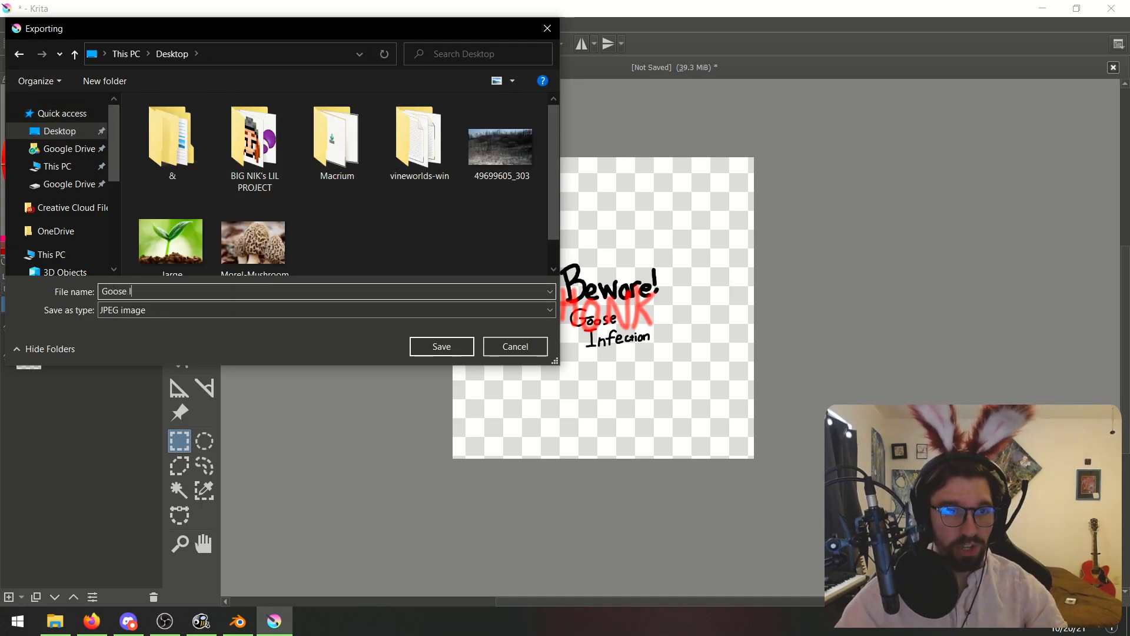
text(nfection)
key(Return)
key(Return)
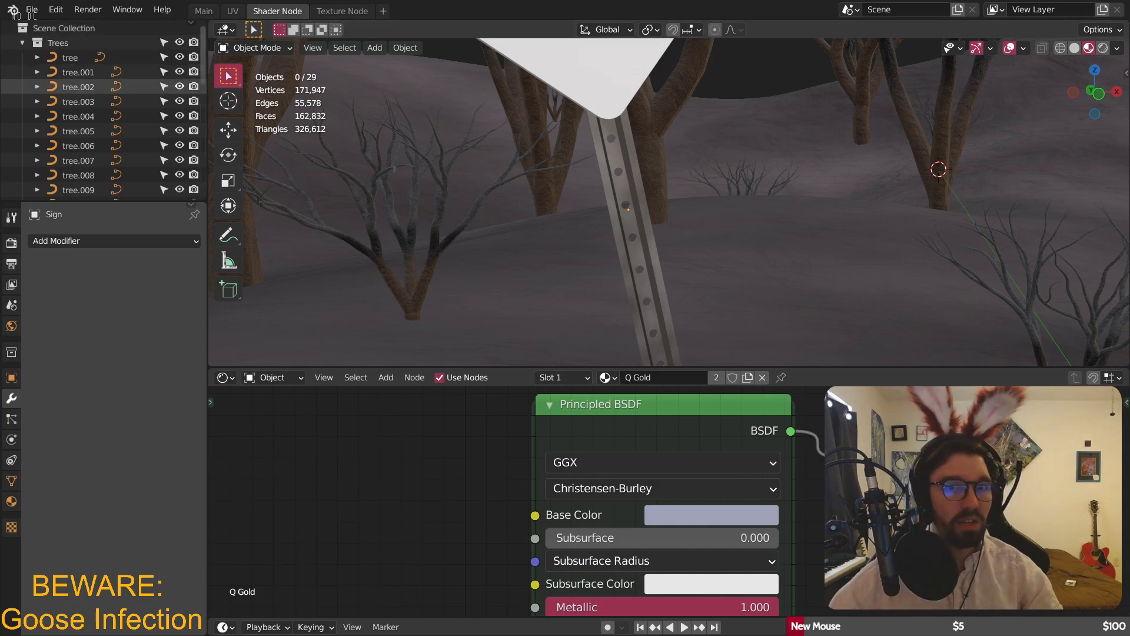
- In Blender, name the diamond sign board's material "Goose Sign"
scroll(569, 218, down, 5)
scroll(595, 224, up, 2)
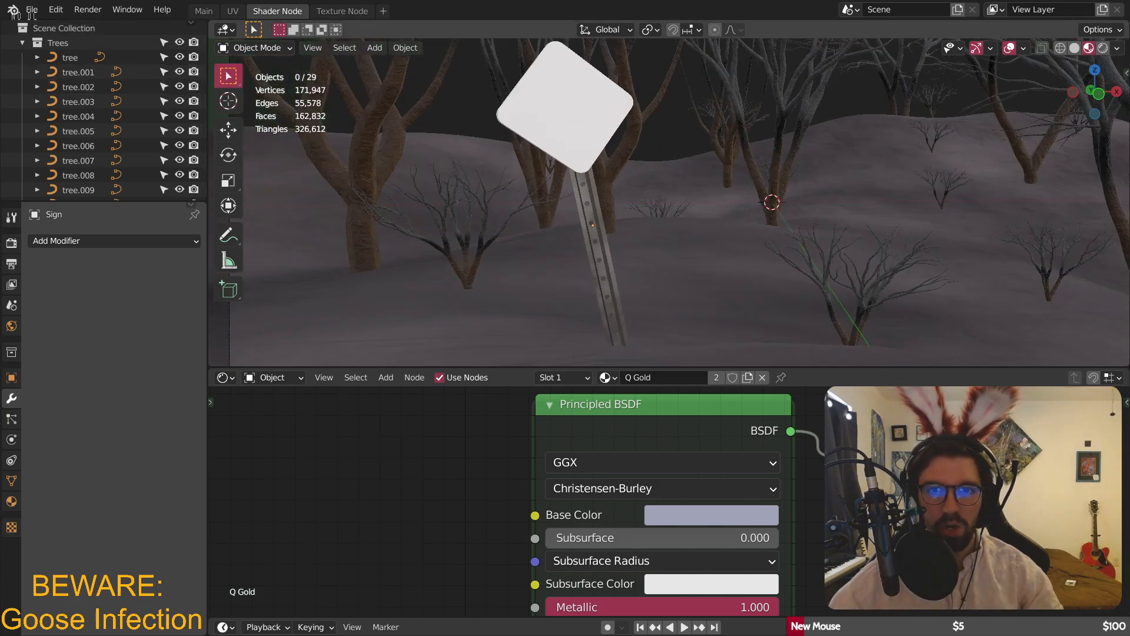
shift+middle_drag(789, 171, 426, 147)
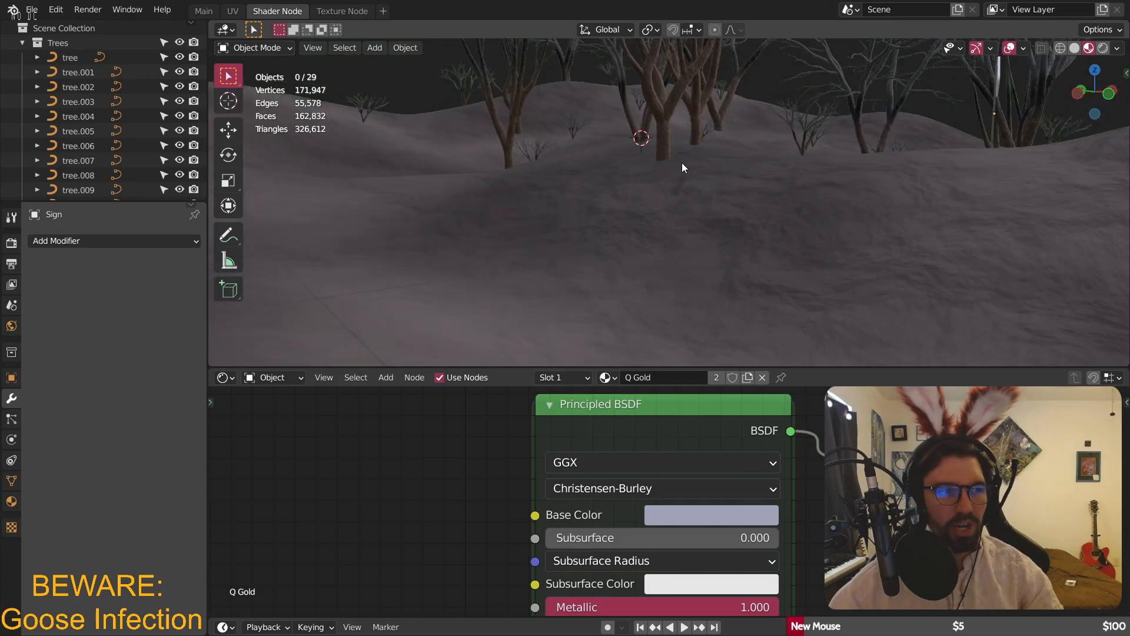
middle_drag(683, 167, 798, 171)
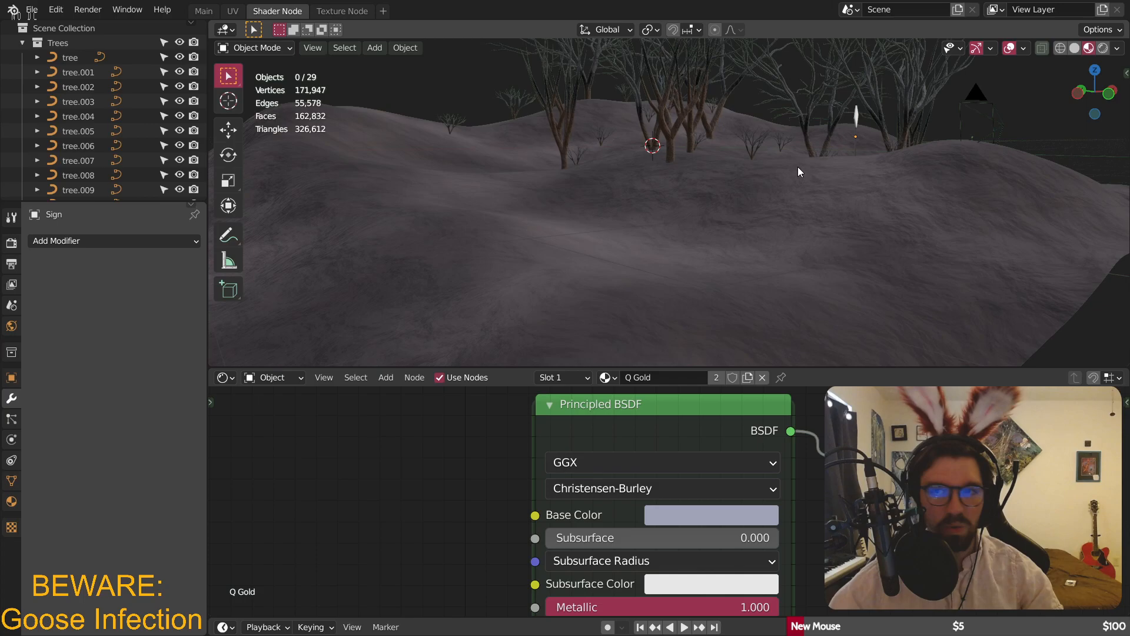
middle_drag(797, 167, 672, 108)
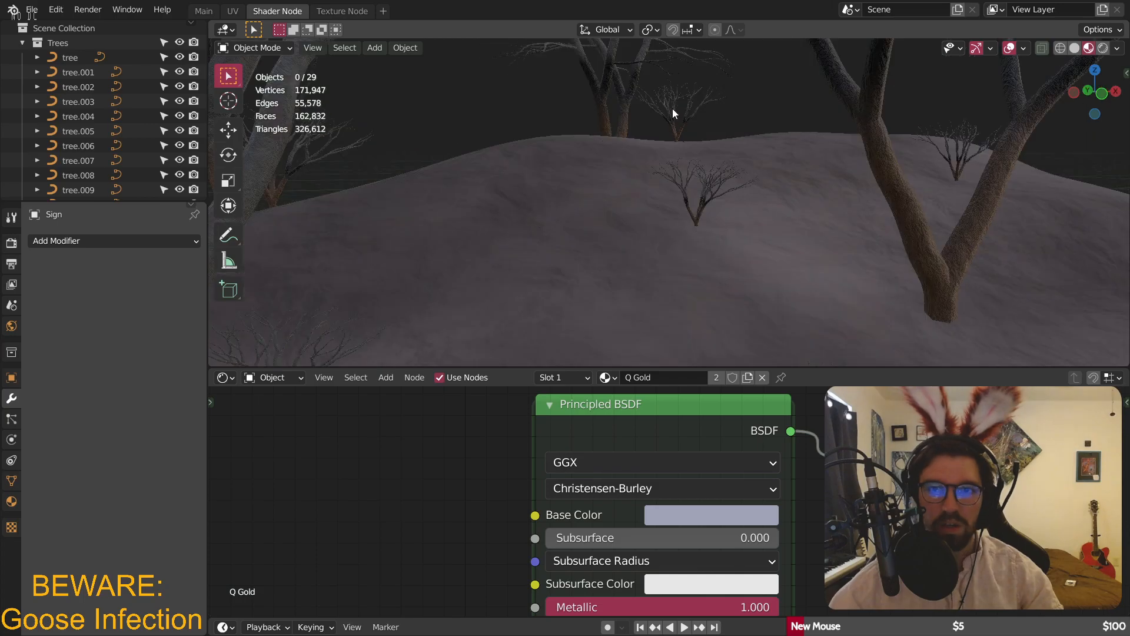
middle_drag(672, 108, 672, 136)
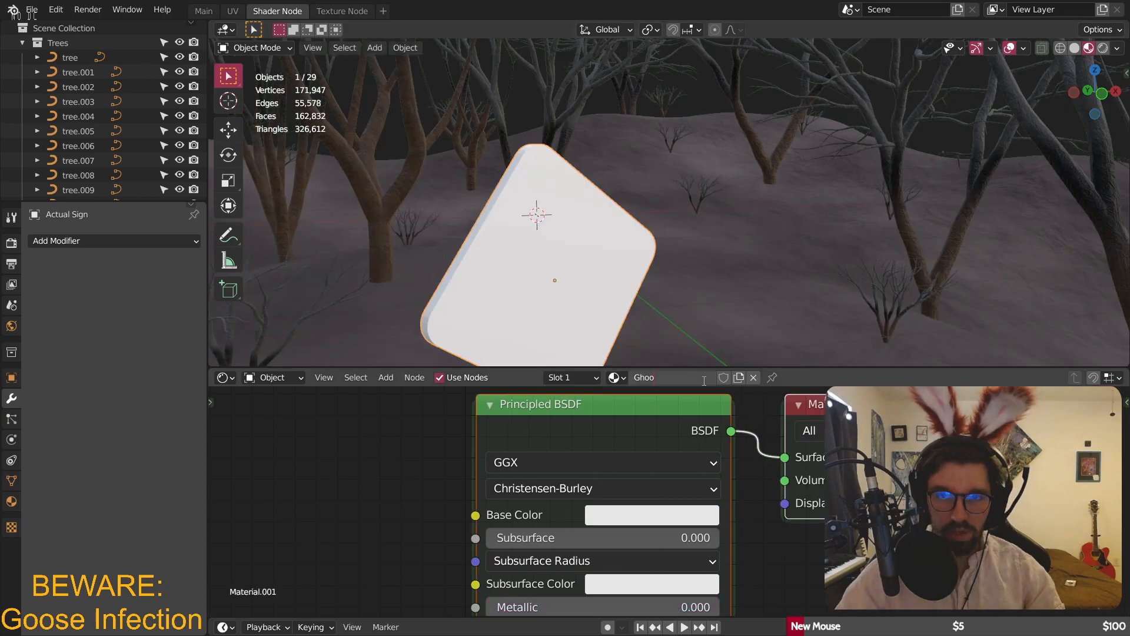
key(BackSpace)
key(BackSpace)
key(BackSpace)
text(oose Sign)
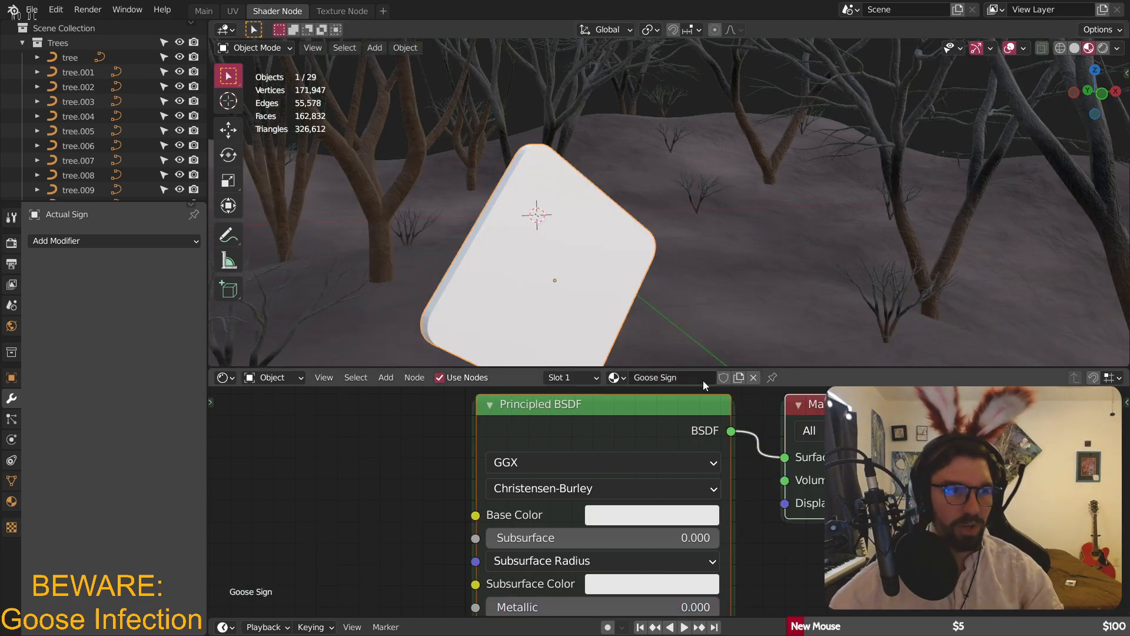
key(Return)
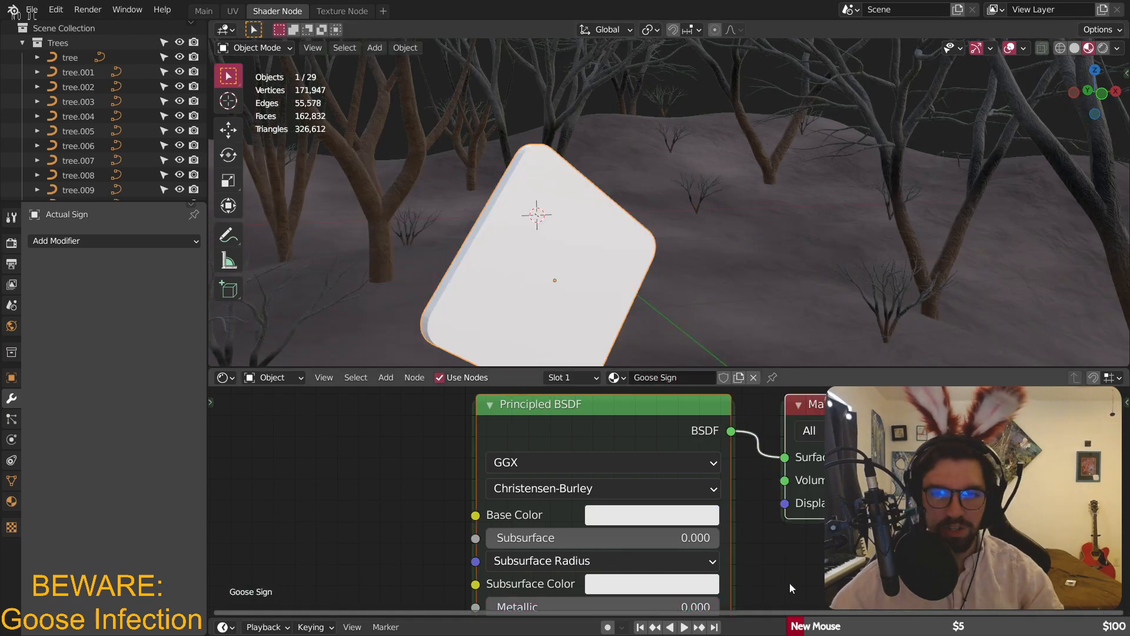
- Add an Image Texture node to the Goose Sign material and connect its Color output to the Principled BSDF's Base Color
scroll(450, 512, down, 5)
middle_drag(419, 515, 506, 427)
middle_drag(582, 318, 585, 202)
middle_drag(513, 489, 655, 559)
click(386, 377)
mouse_move(414, 504)
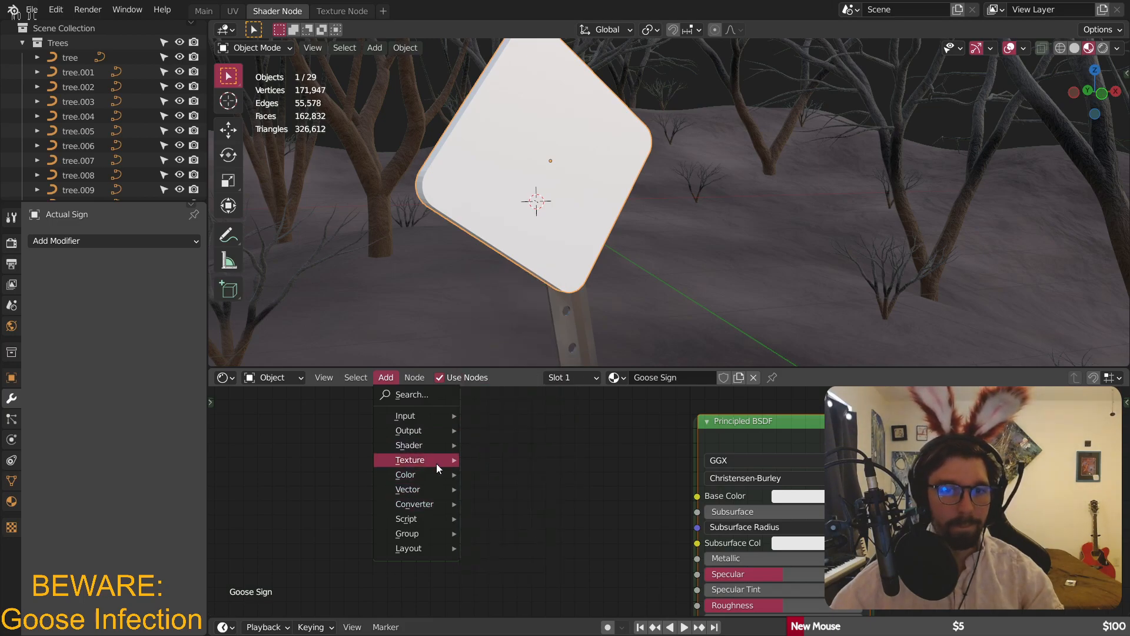
mouse_move(430, 465)
click(496, 332)
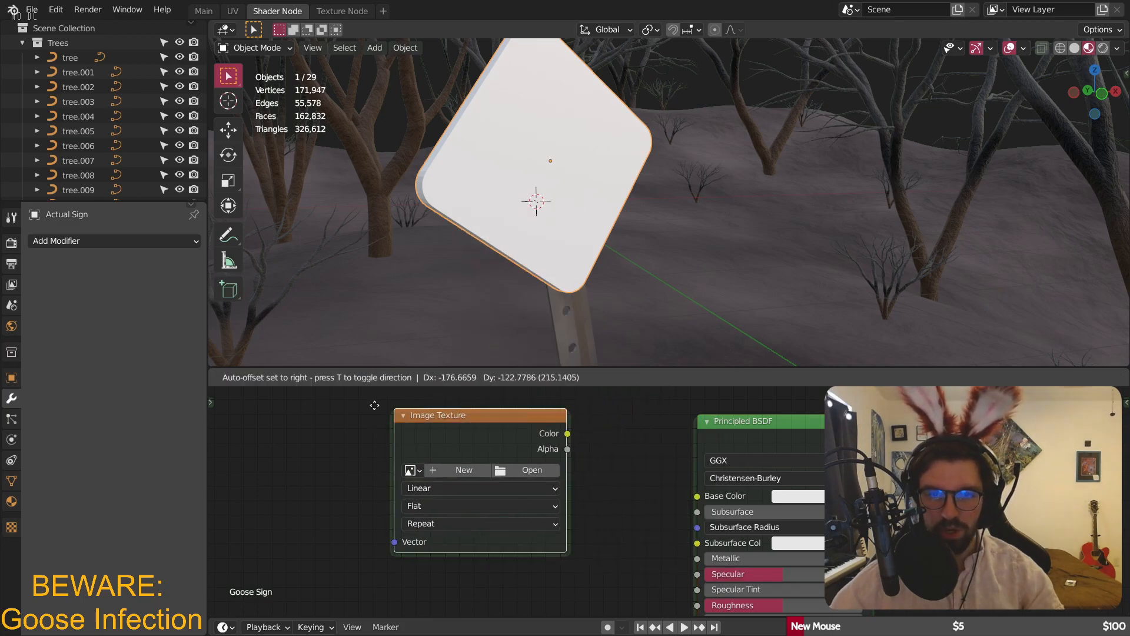
click(543, 406)
drag(554, 418, 699, 496)
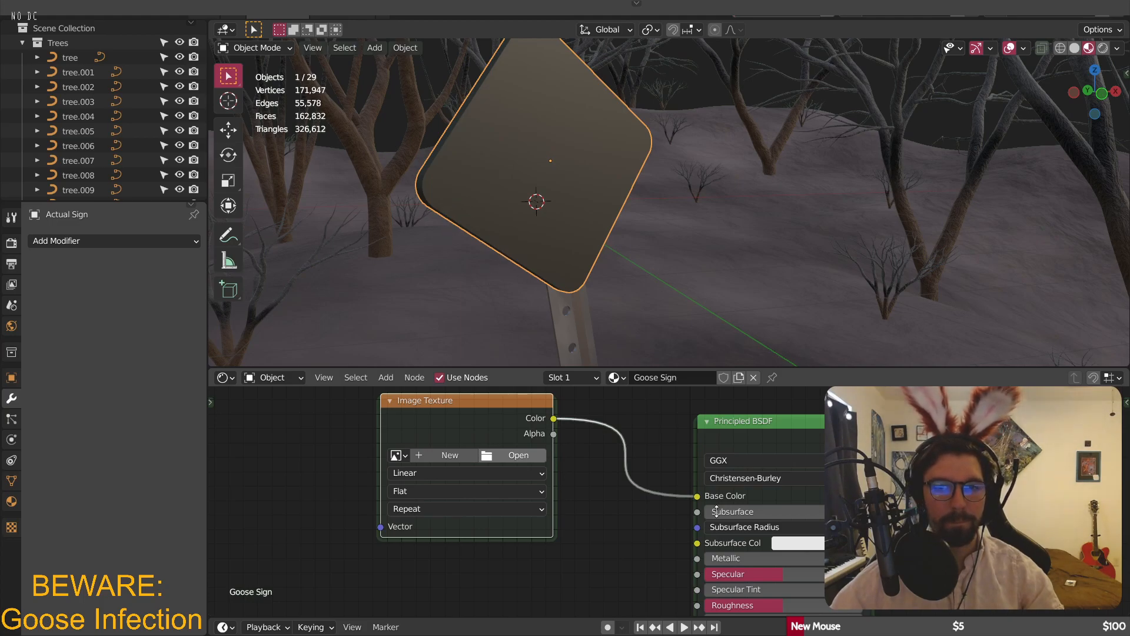
- Load Goose Infection.jpg into the Image Texture node and nudge the node slightly
click(738, 518)
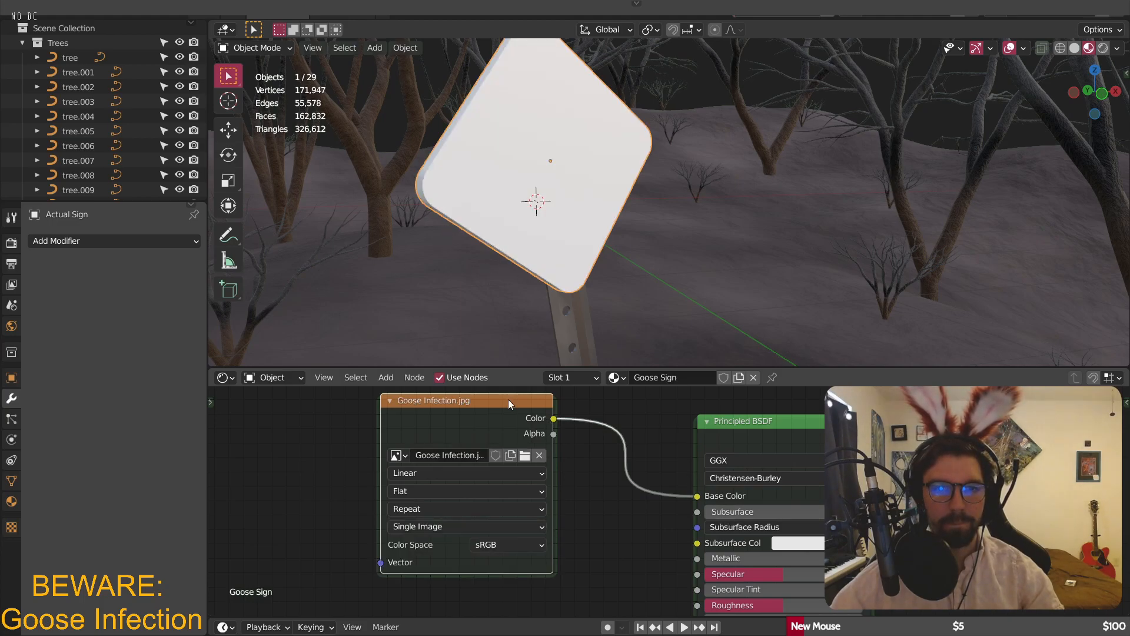
drag(508, 399, 511, 388)
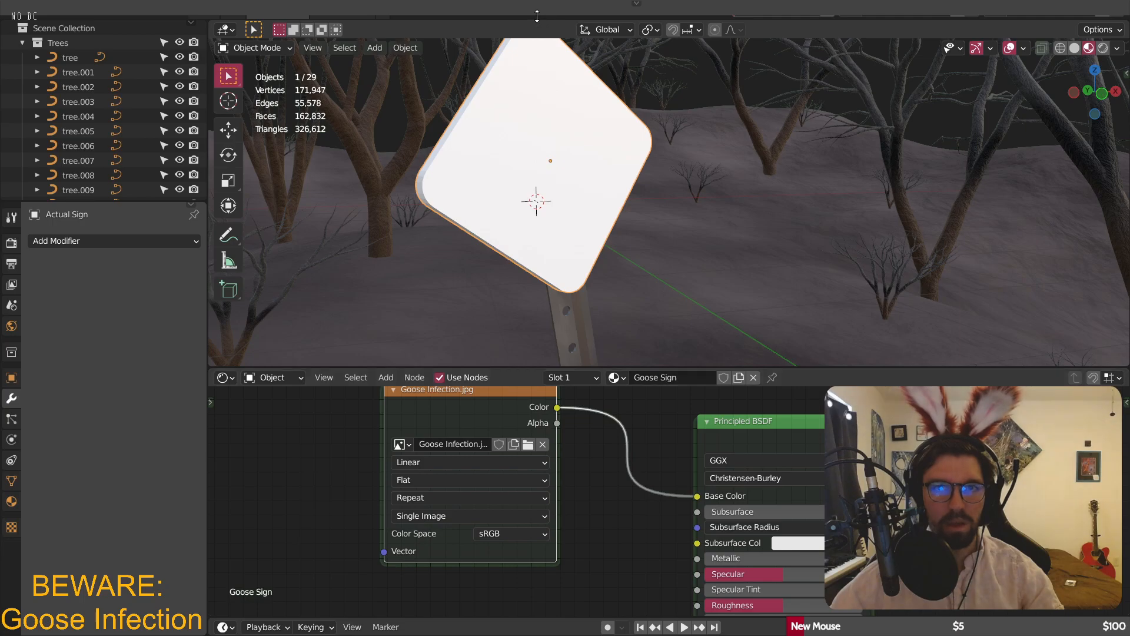
drag(535, 13, 536, 21)
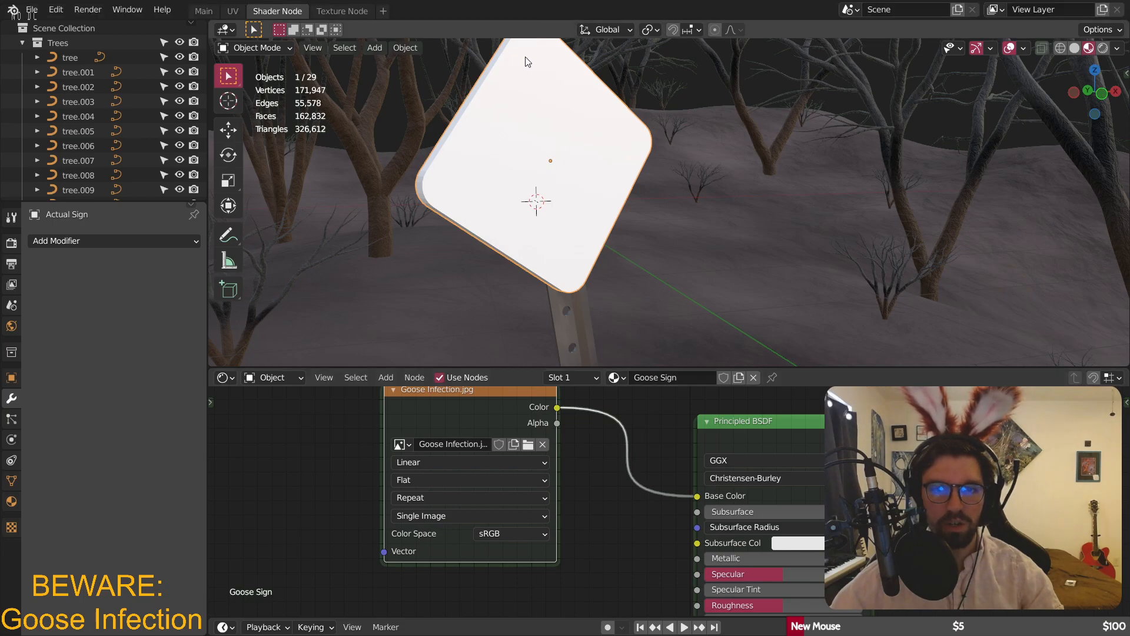
- Open the UV workspace, put the sign board in Edit Mode and select all its faces to show their UVs
click(230, 13)
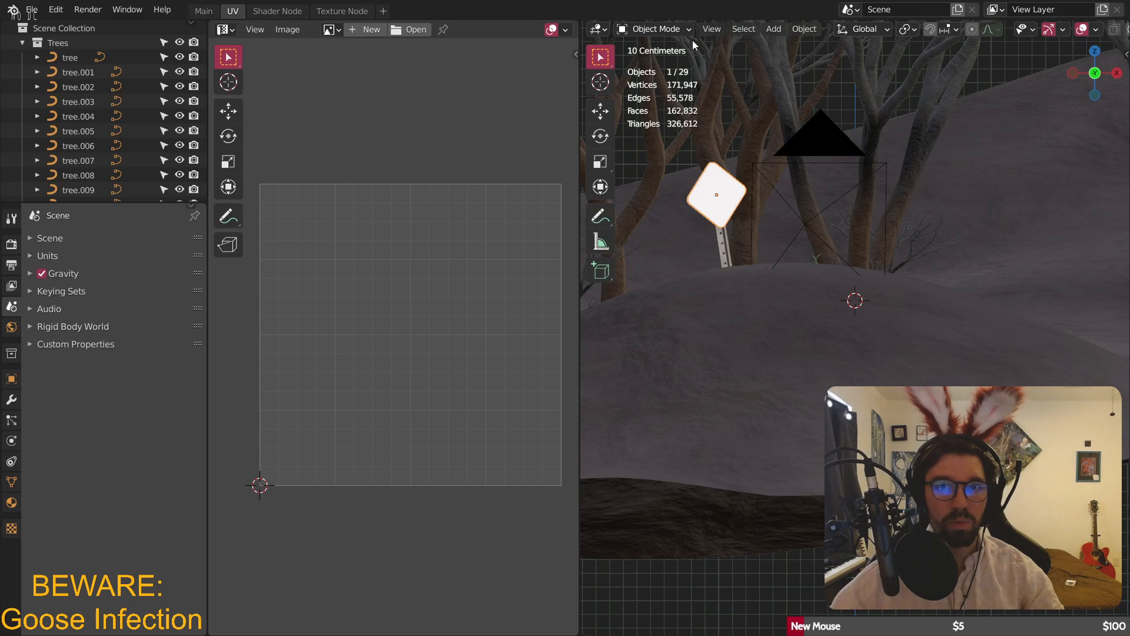
click(644, 29)
click(651, 61)
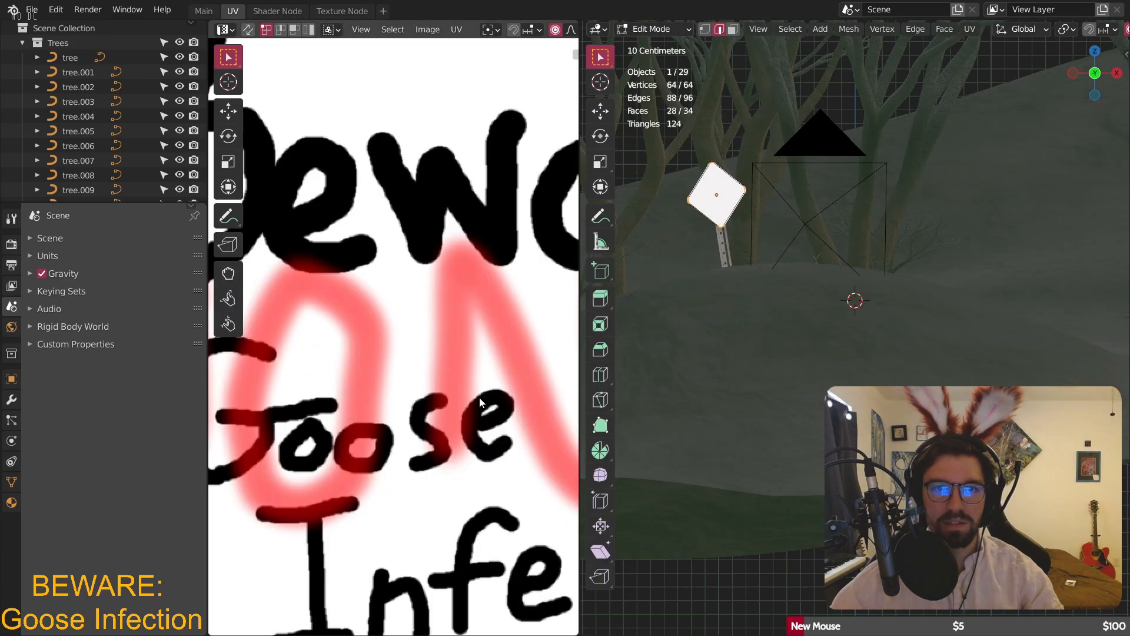
scroll(454, 318, down, 5)
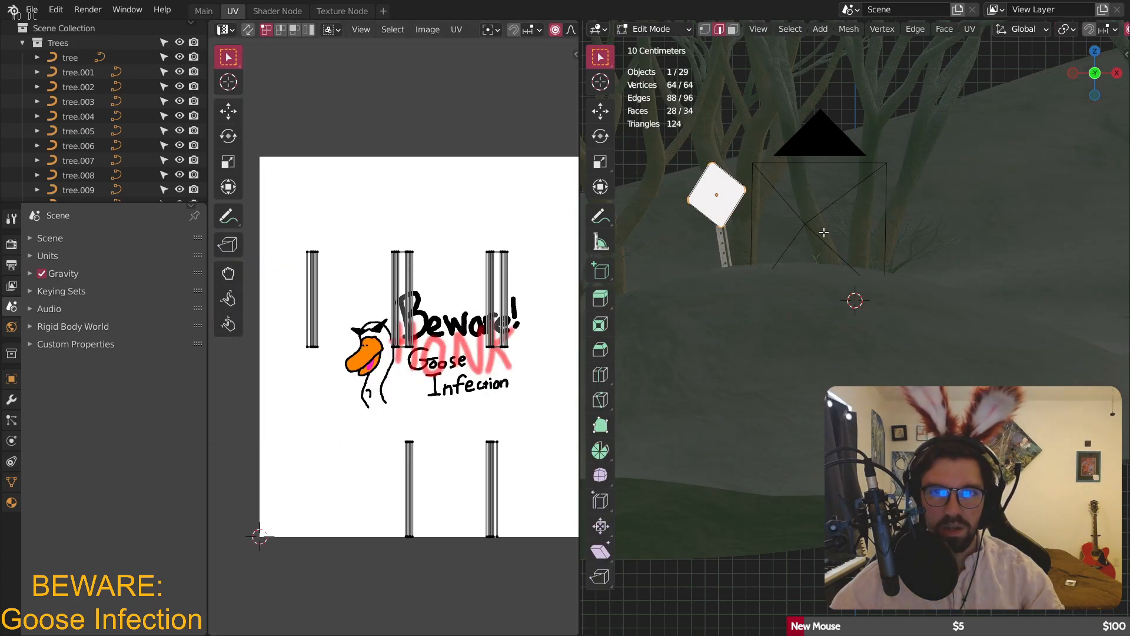
key(a)
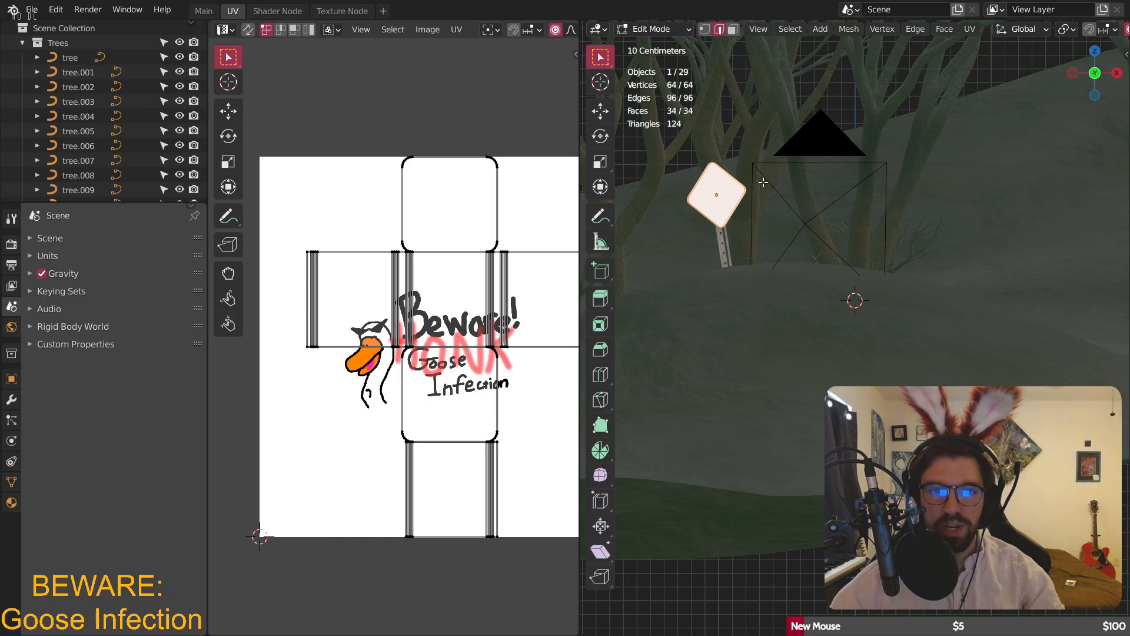
- Unwrap the sign board with Cube Projection and inspect how the goose graphic sits on its face
click(970, 30)
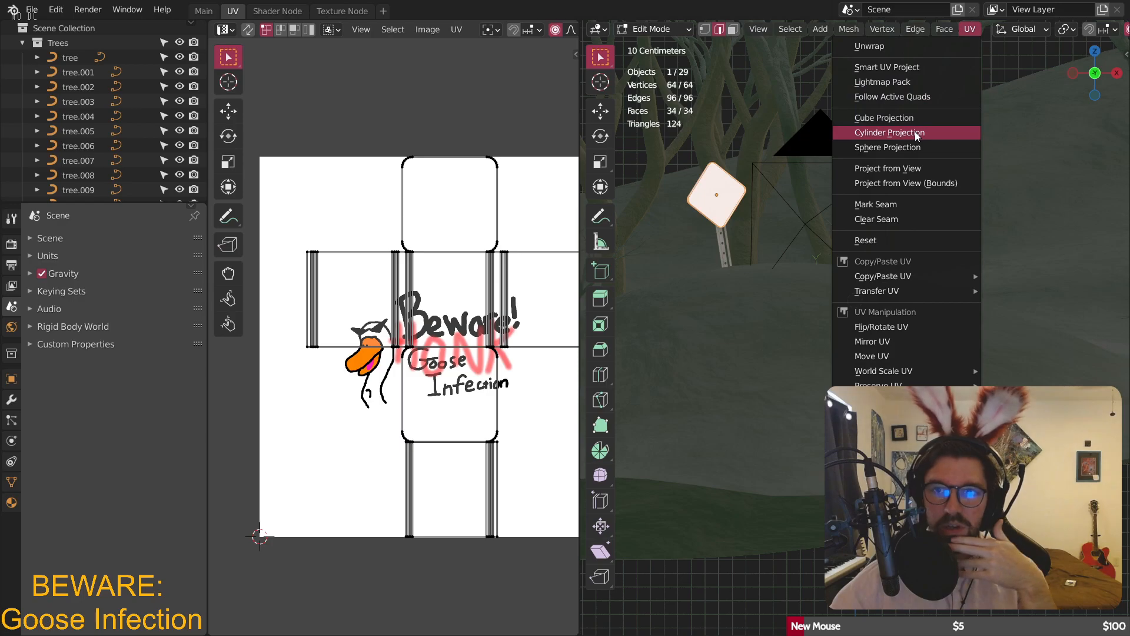
click(898, 118)
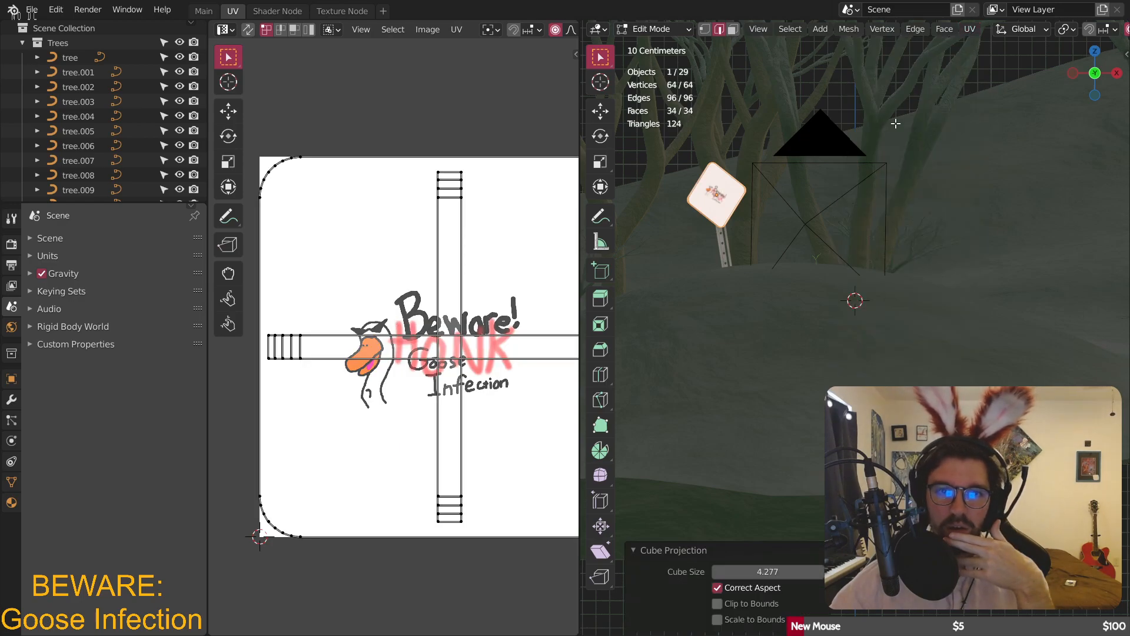
scroll(446, 312, down, 2)
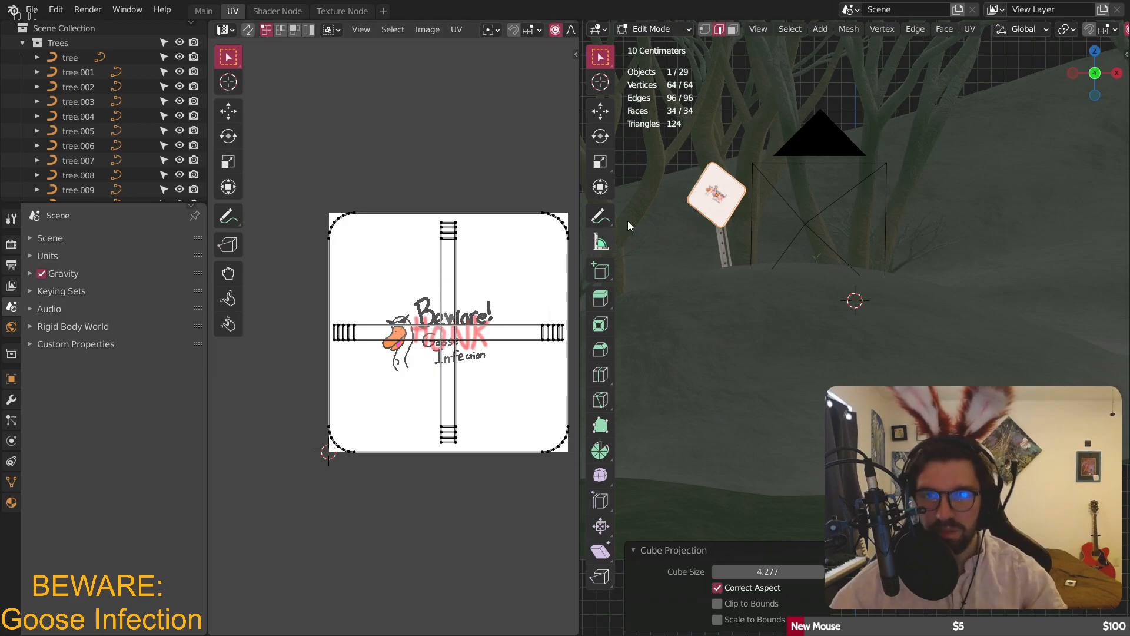
scroll(714, 178, up, 3)
scroll(714, 178, up, 2)
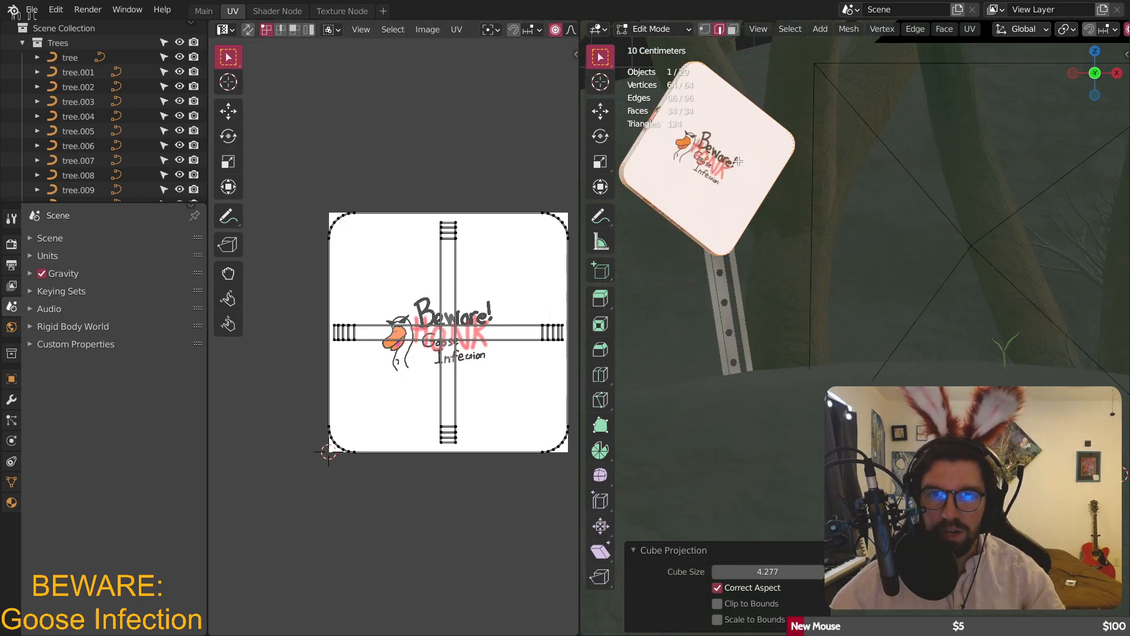
scroll(737, 163, up, 3)
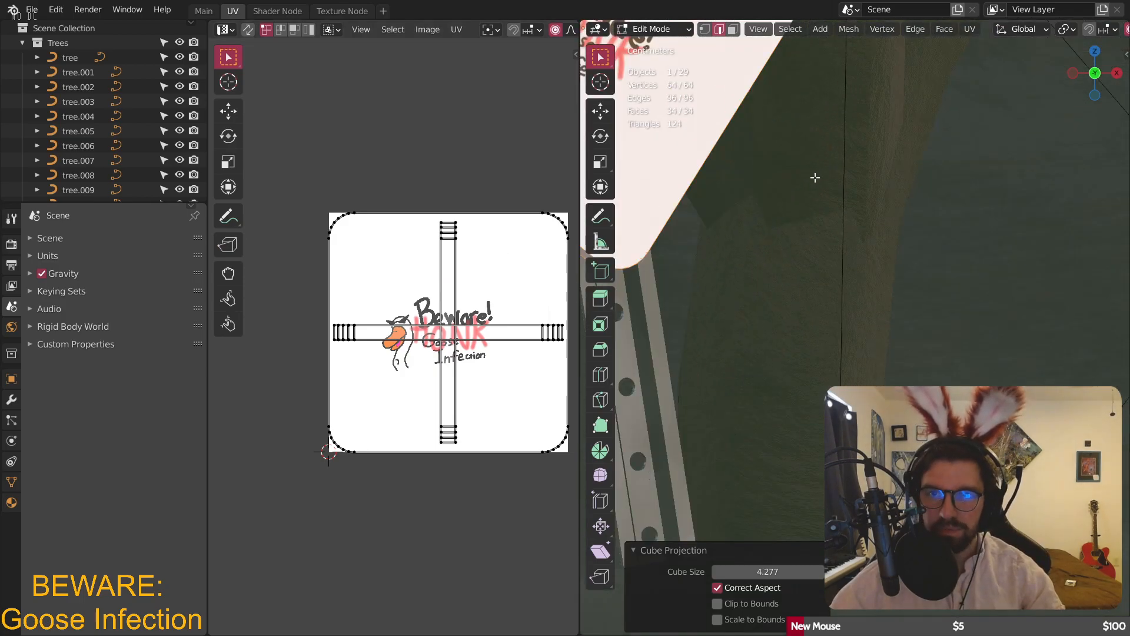
- Face the front of the sign board and unwrap all its faces with Project from View
scroll(759, 187, down, 8)
scroll(762, 187, up, 3)
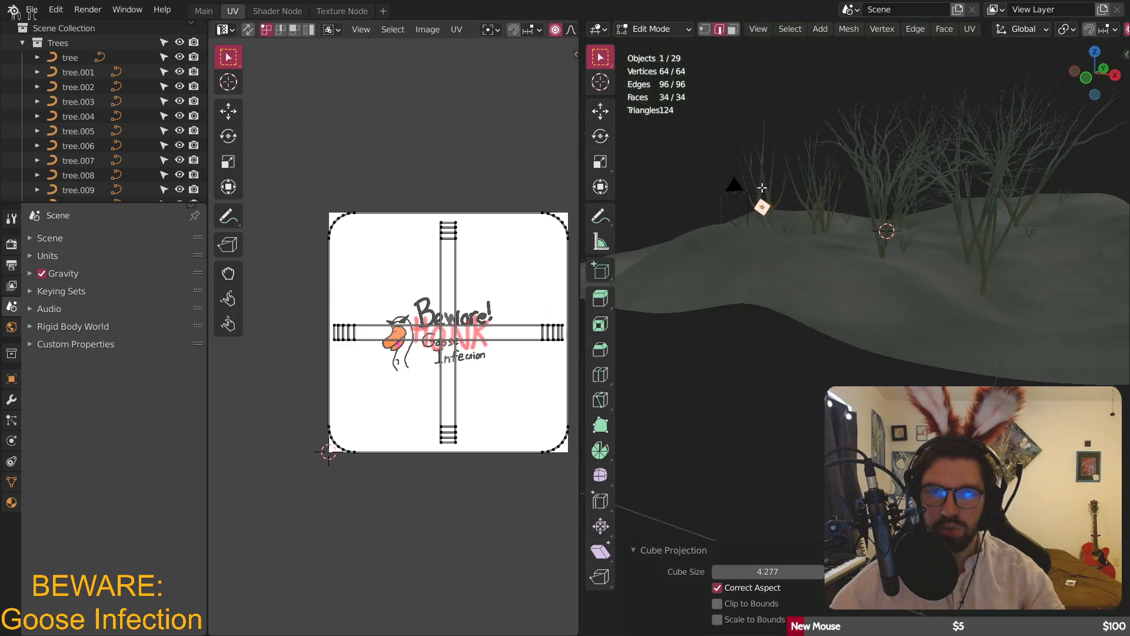
scroll(762, 187, up, 4)
middle_drag(835, 420, 780, 277)
scroll(783, 280, up, 3)
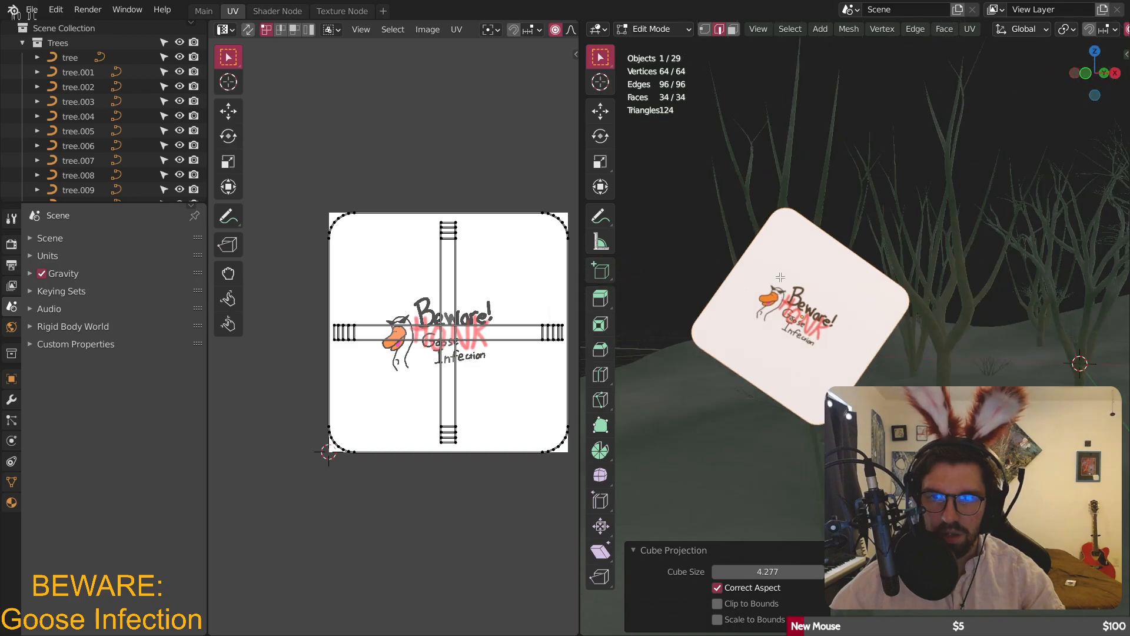
scroll(780, 276, up, 3)
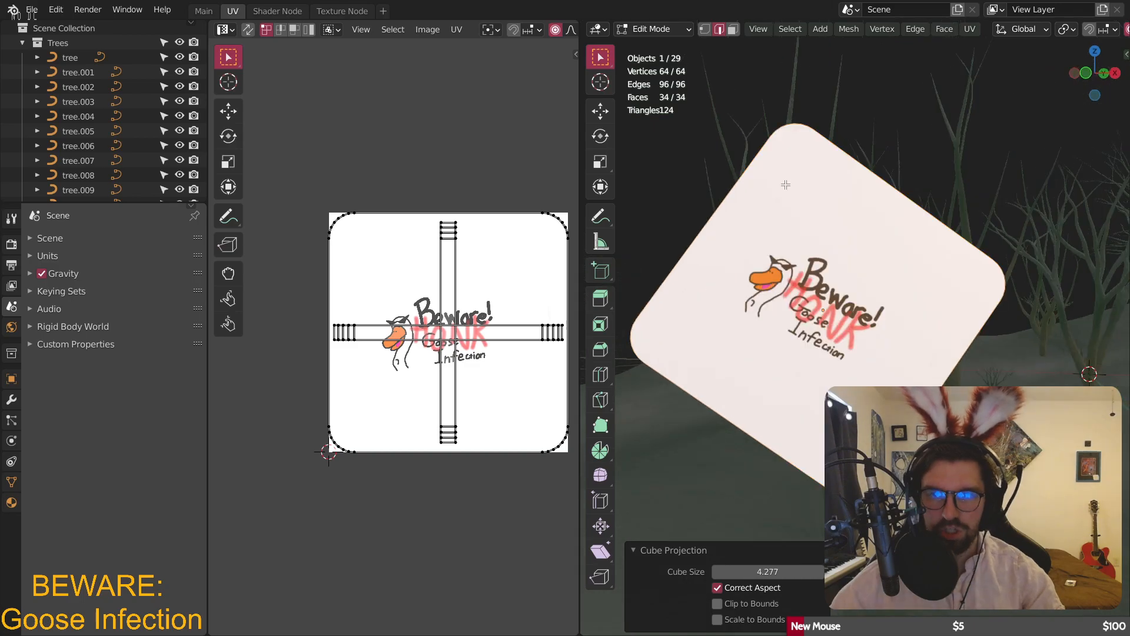
key(ctrl+z)
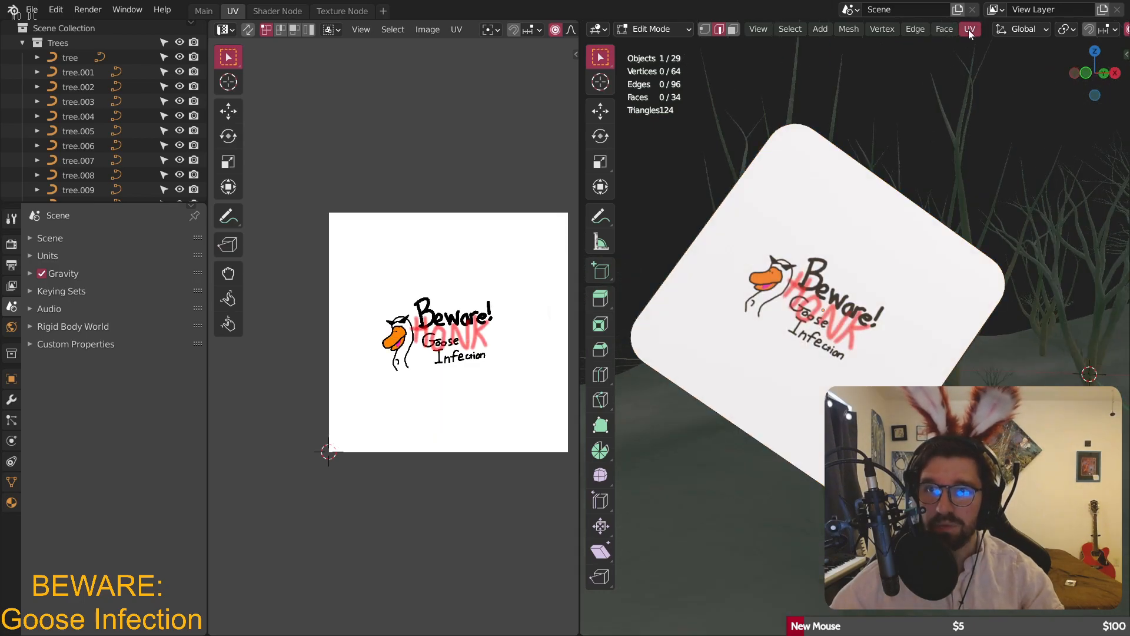
click(969, 29)
key(Escape)
key(ctrl+shift+z)
click(969, 30)
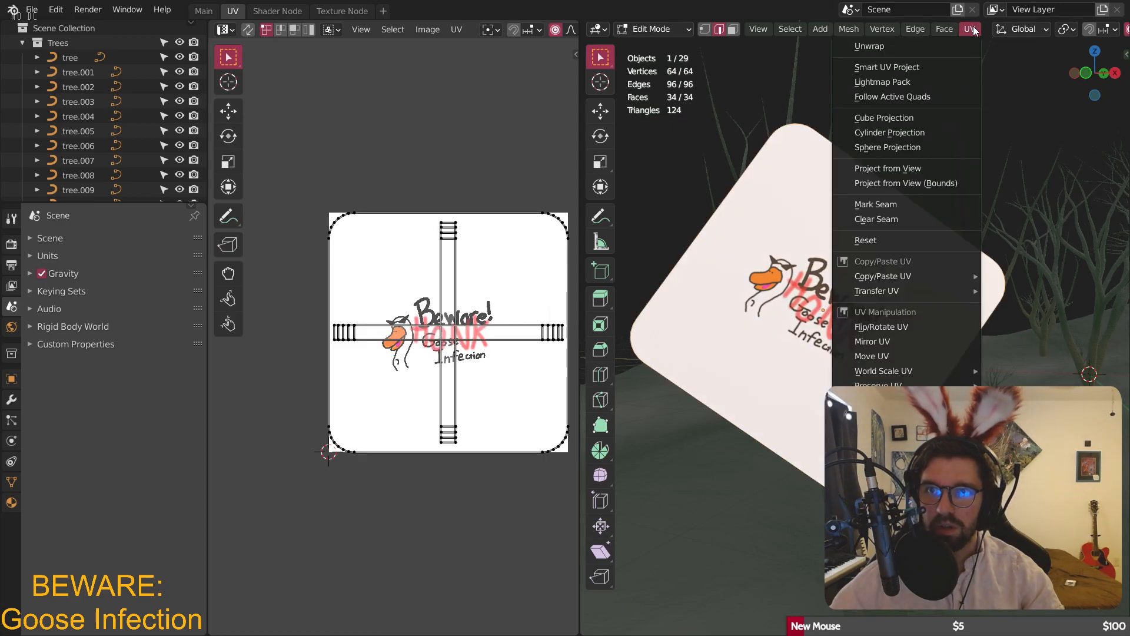
click(923, 168)
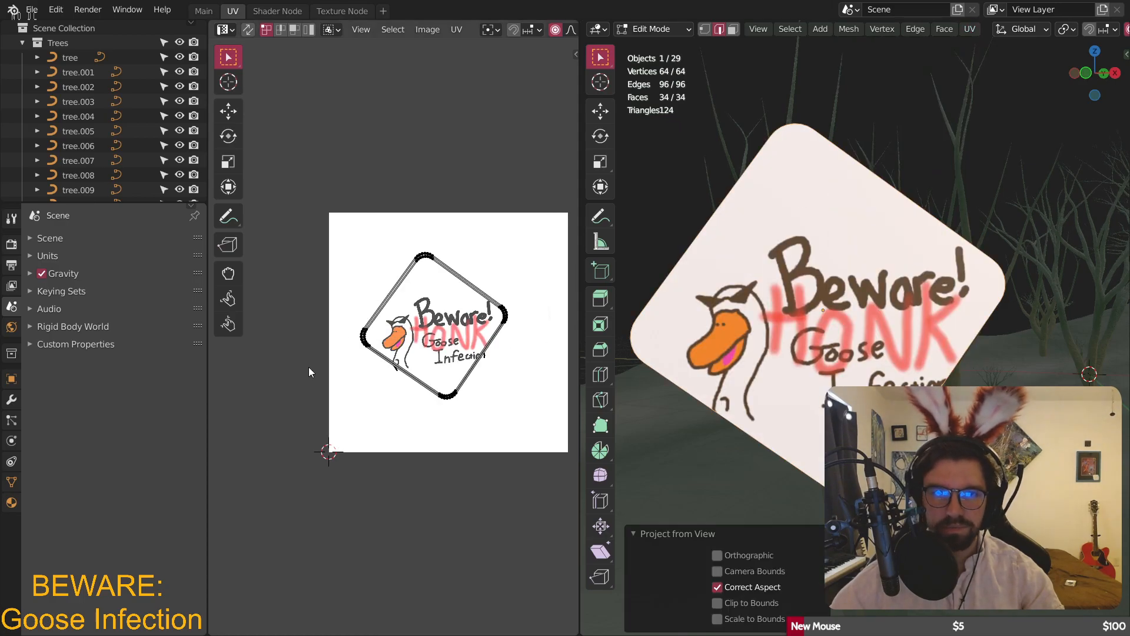
- Select all of the sign board's UVs and rotate them slightly clockwise so the diamond stands nearly upright over the graphic
scroll(402, 307, up, 2)
scroll(402, 313, down, 2)
middle_drag(411, 311, 365, 305)
drag(278, 229, 530, 467)
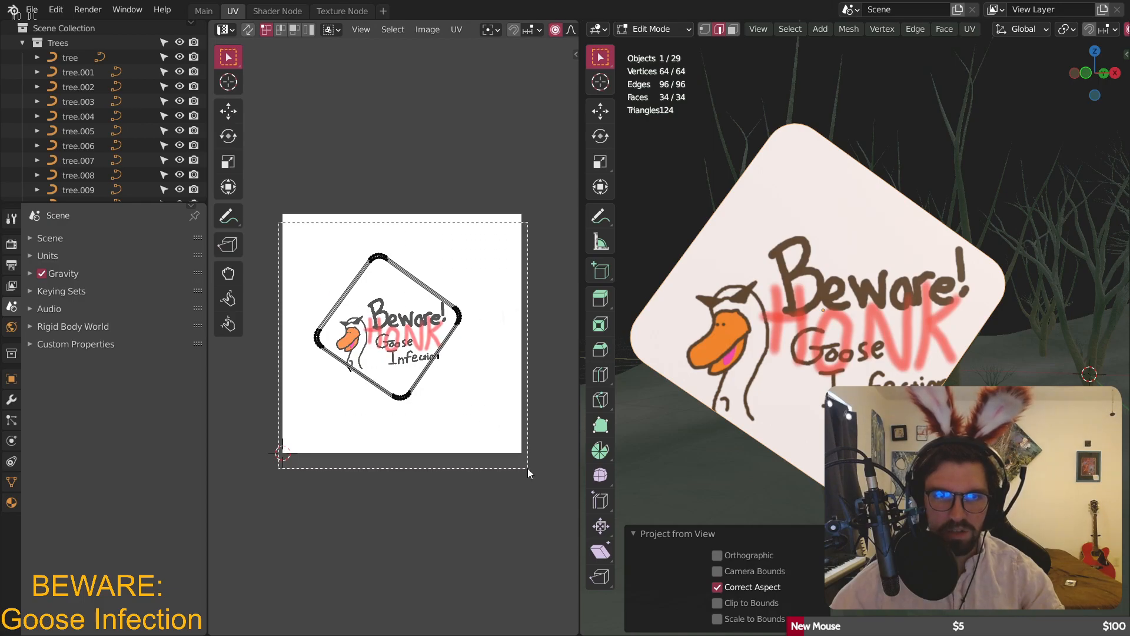
scroll(402, 333, up, 1)
click(228, 136)
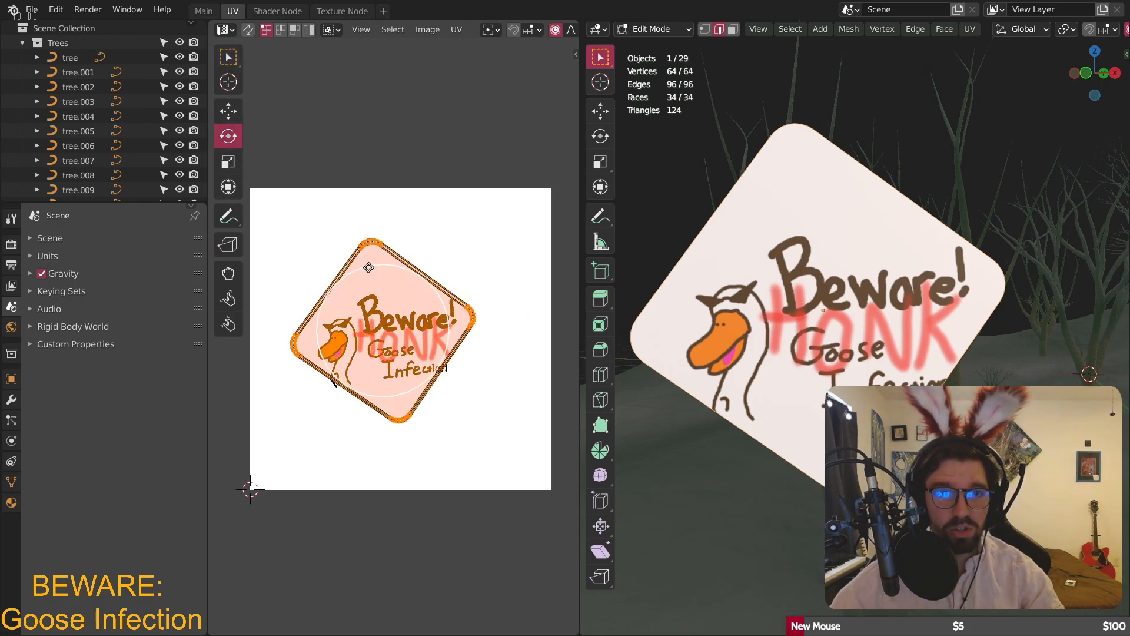
mouse_move(368, 268)
mouse_down()
mouse_move(387, 266)
mouse_move(344, 275)
mouse_move(377, 269)
mouse_up()
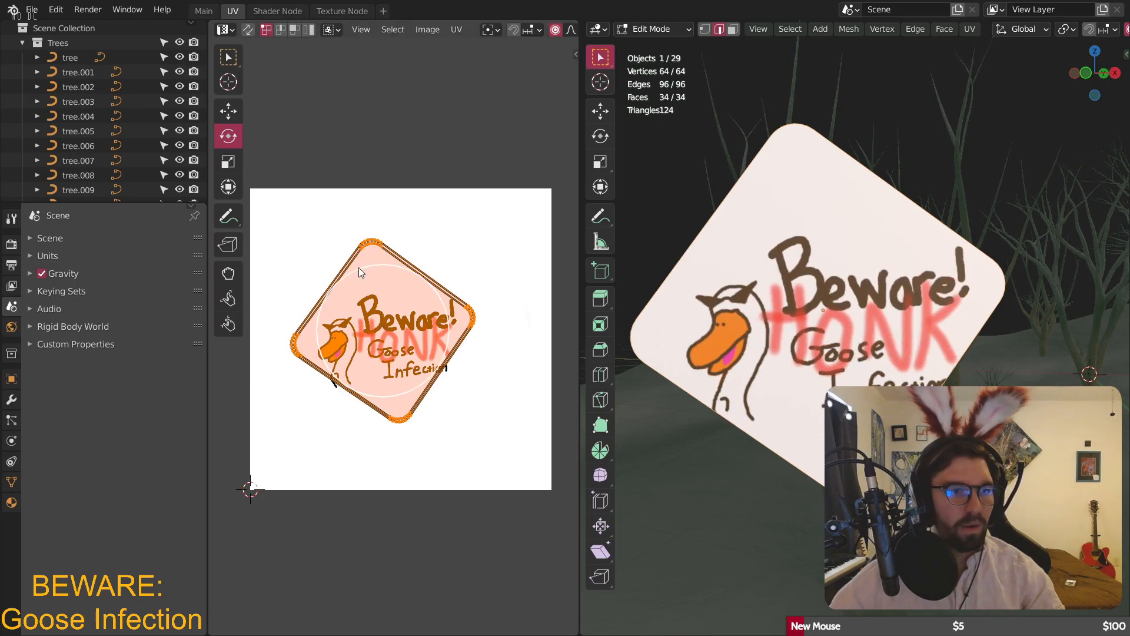
scroll(368, 267, up, 1)
drag(377, 284, 388, 285)
- Move and enlarge the UV diamond so it encloses the whole goose graphic, centred on it, and deselect the UVs
key(g)
click(400, 296)
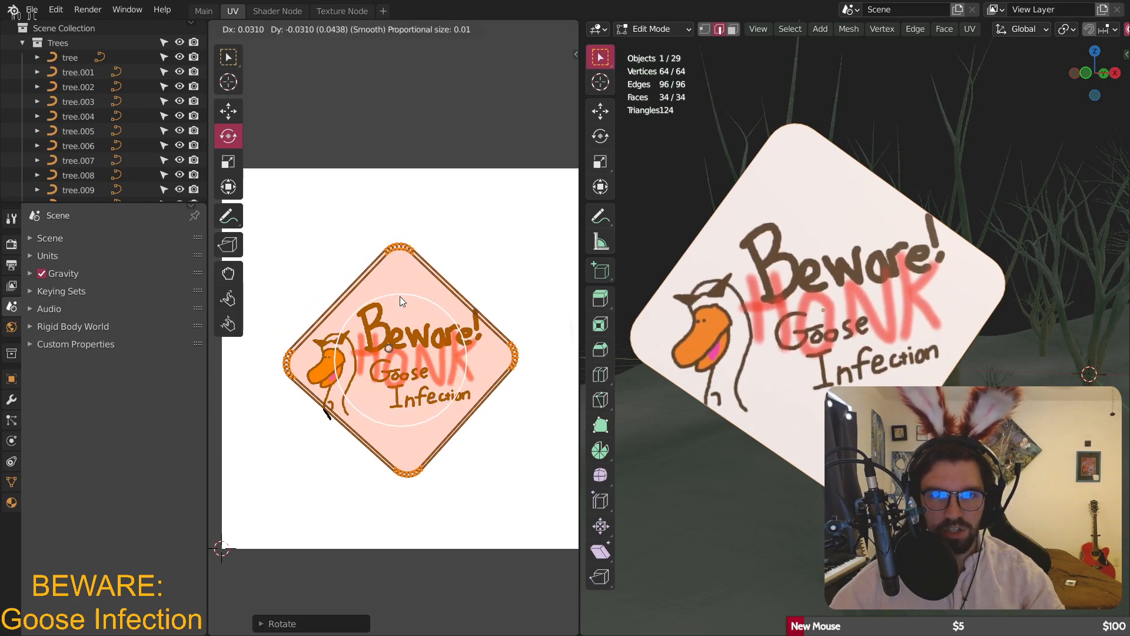
key(s)
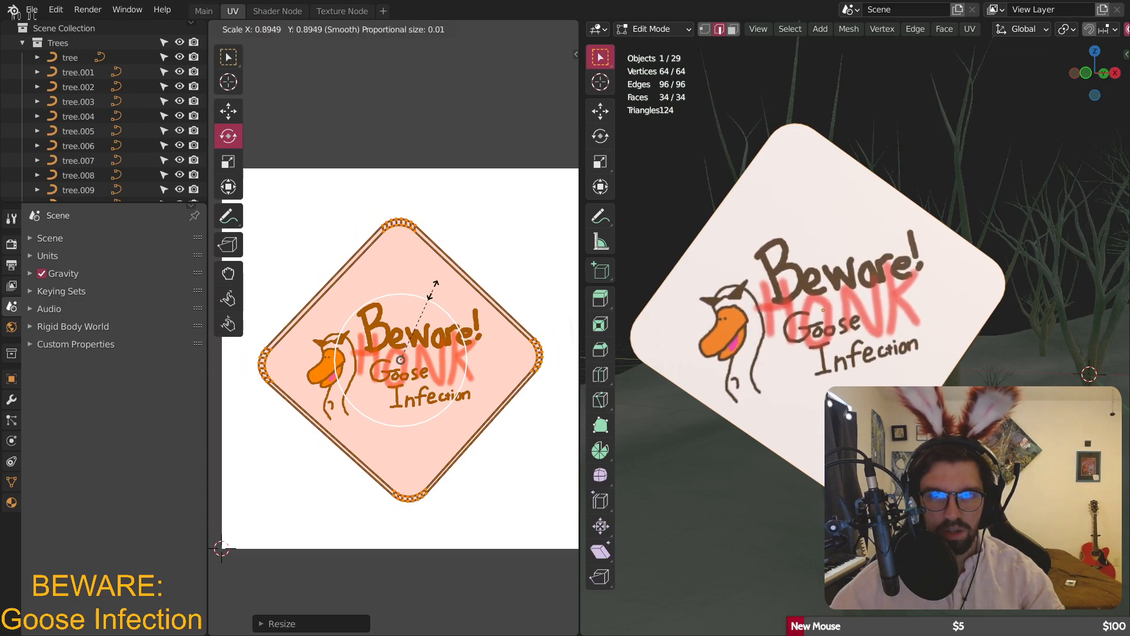
click(433, 290)
key(g)
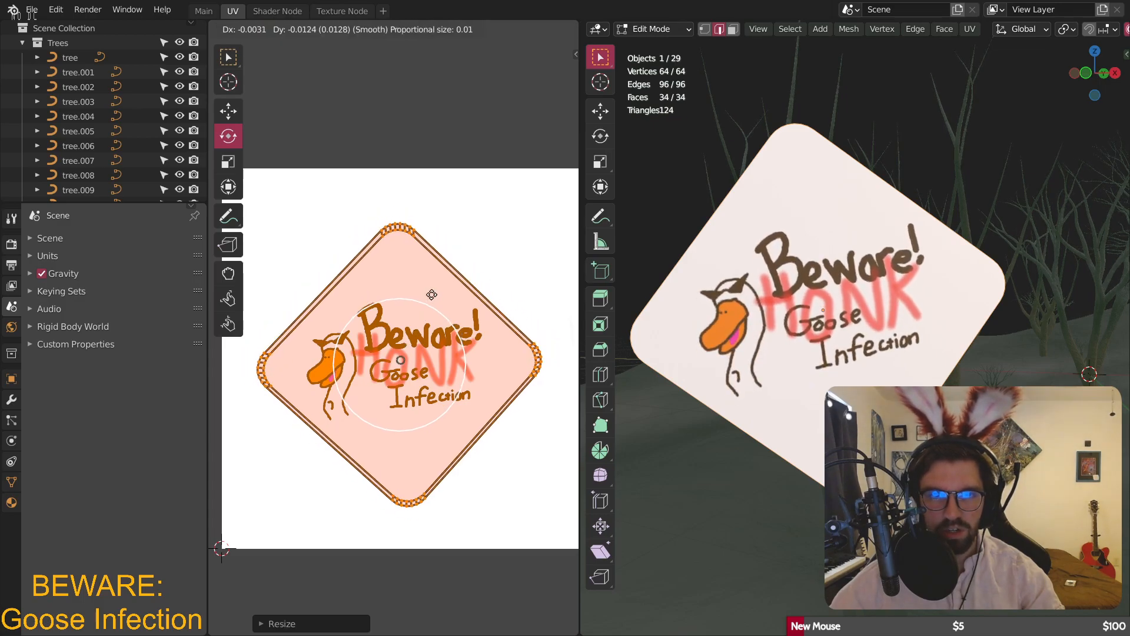
click(432, 294)
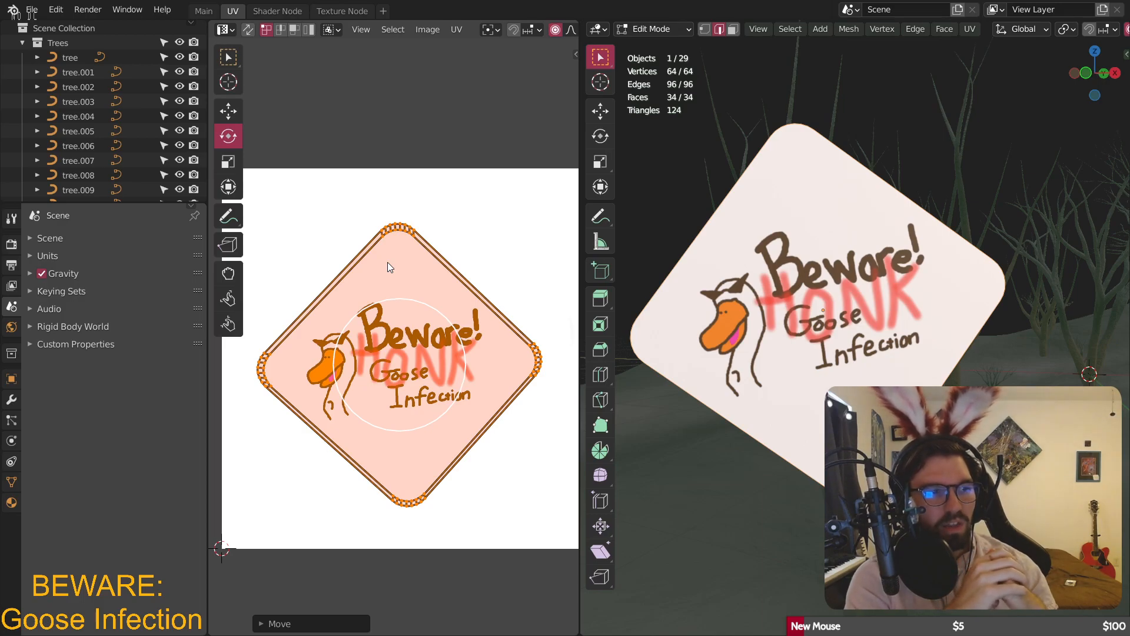
click(503, 231)
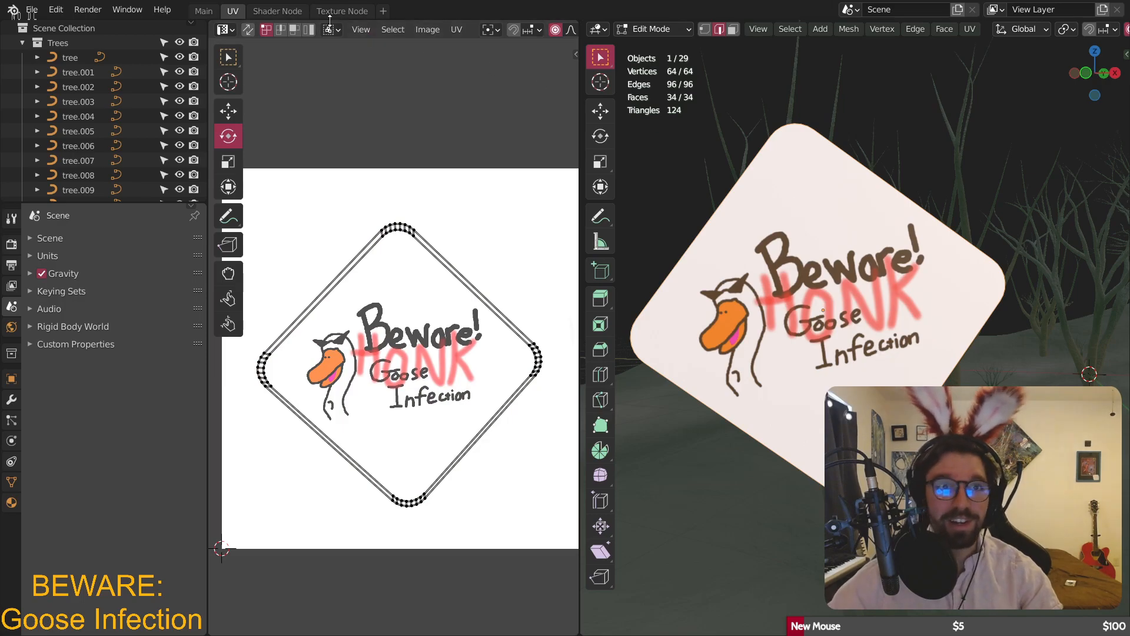
- Switch to the Shader Node workspace and put the sign board in Object Mode to view the graphic up close
click(277, 11)
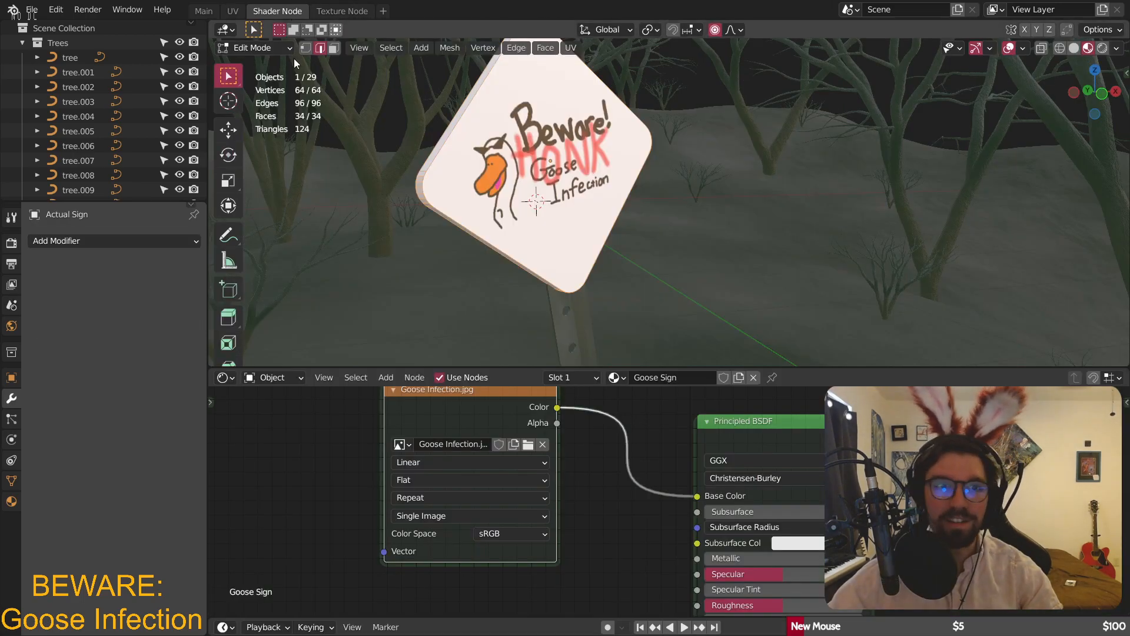
click(253, 48)
click(261, 65)
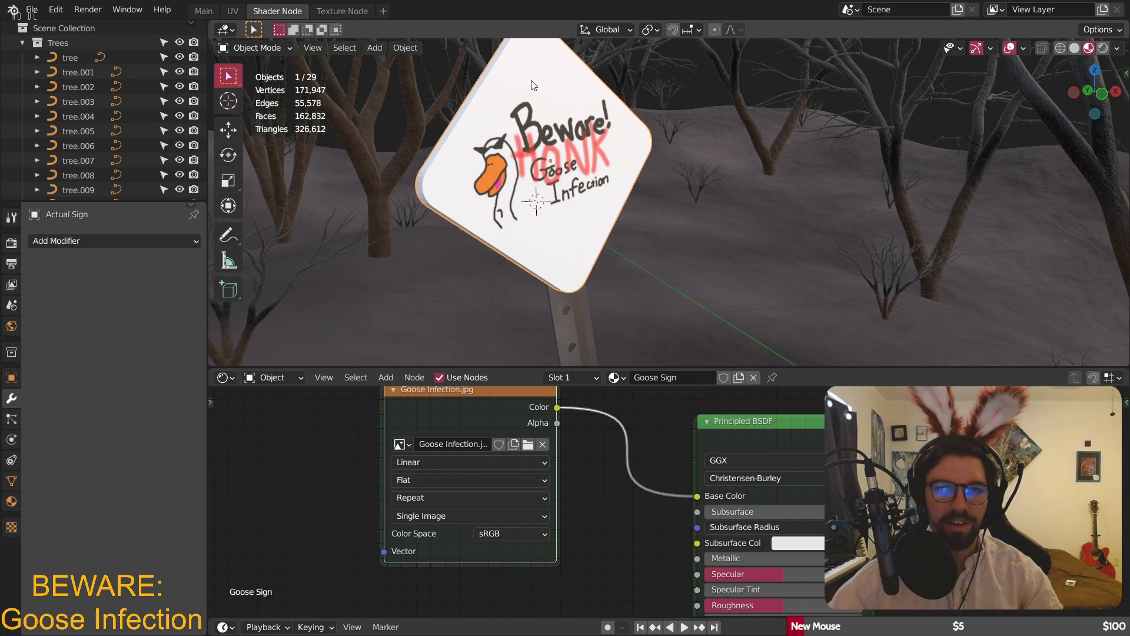
scroll(532, 89, up, 2)
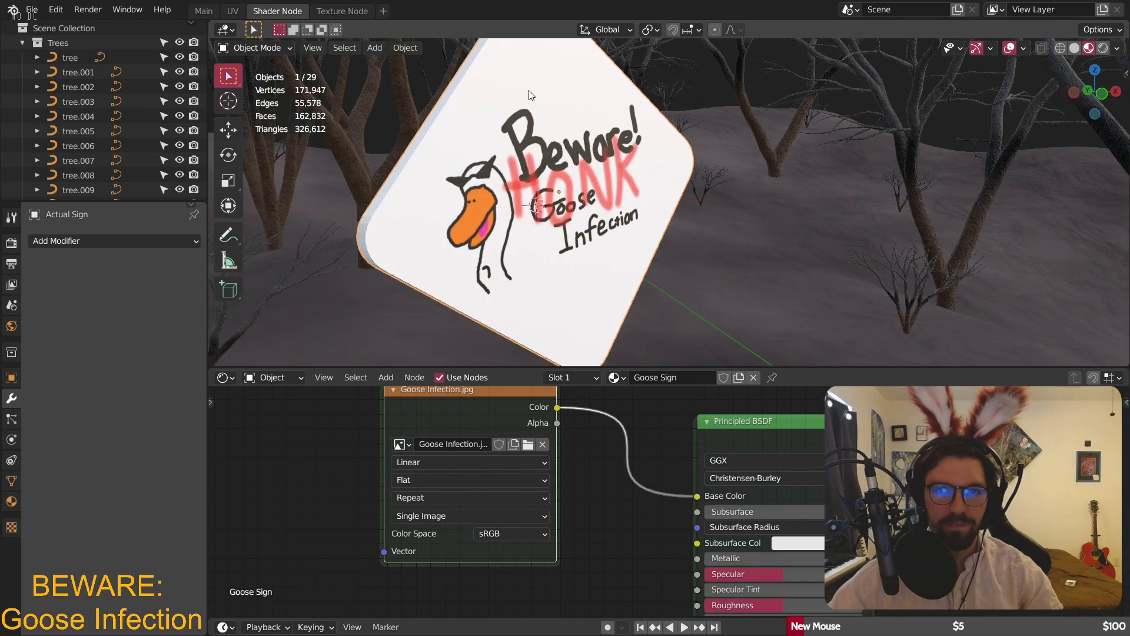
- In Edit Mode, scale the sign board's back face to about 0.87 so the sides taper inward, and return to Object Mode
click(253, 48)
click(252, 78)
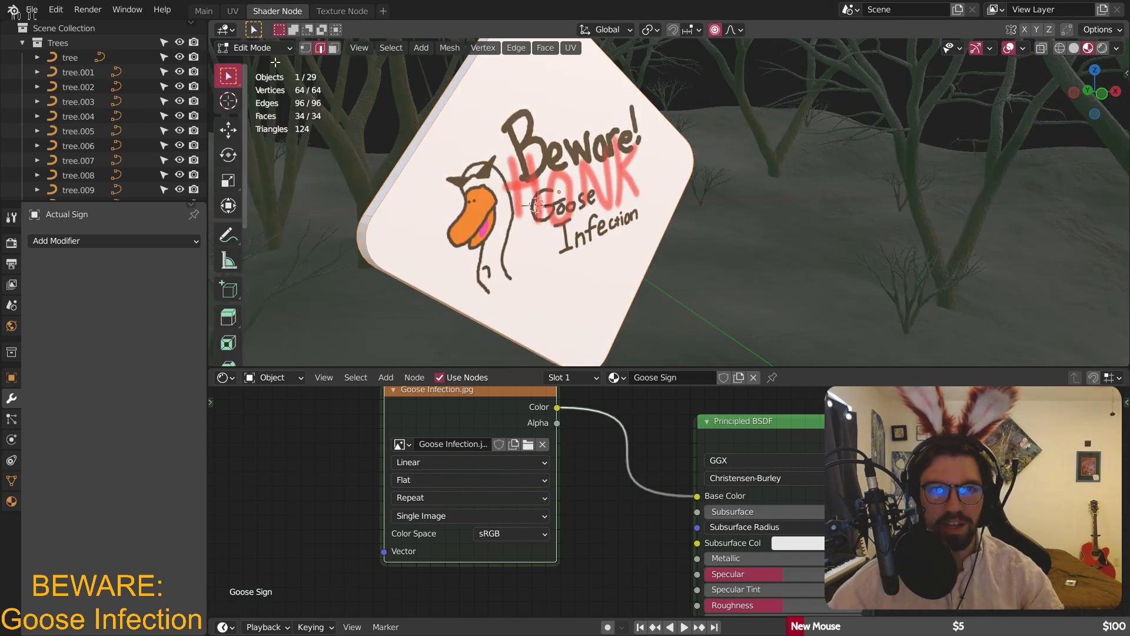
alt+click(389, 170)
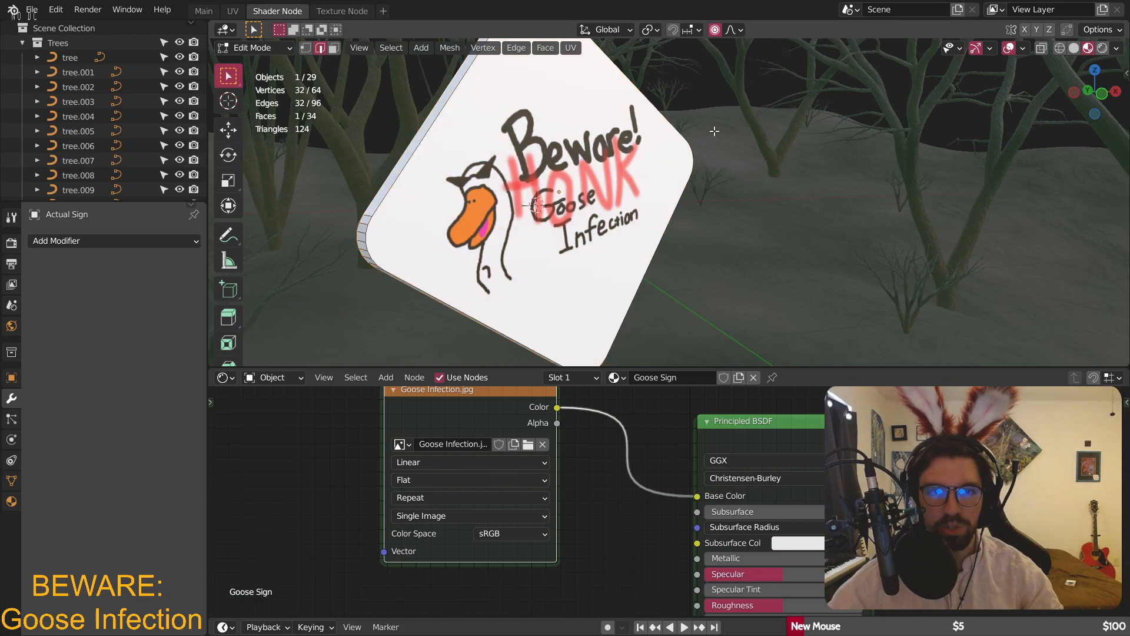
key(s)
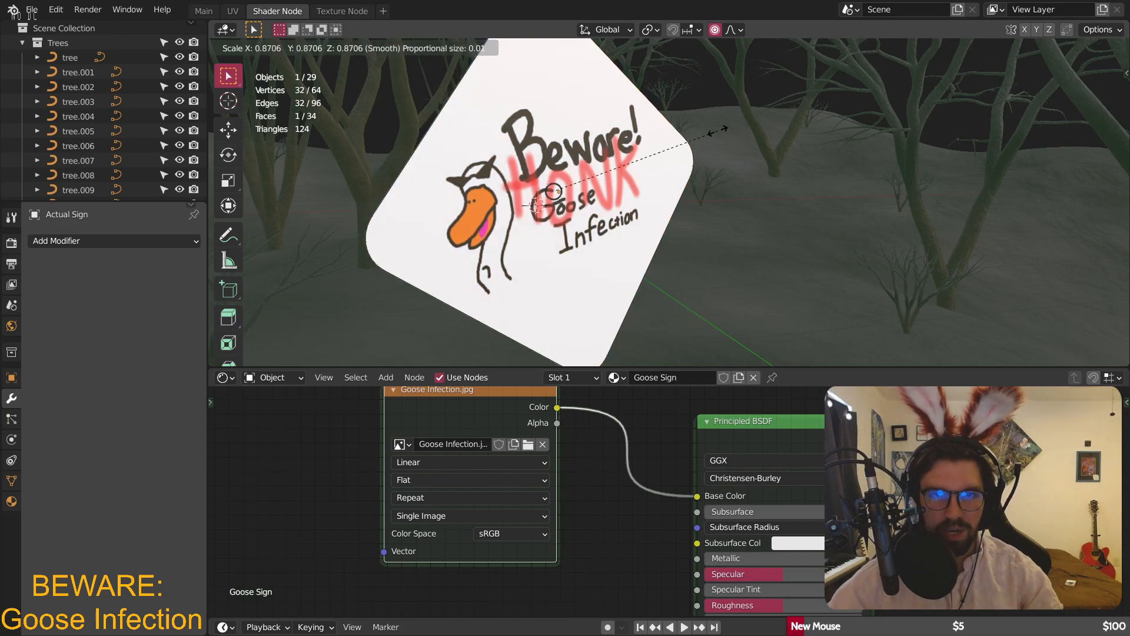
click(718, 130)
click(696, 139)
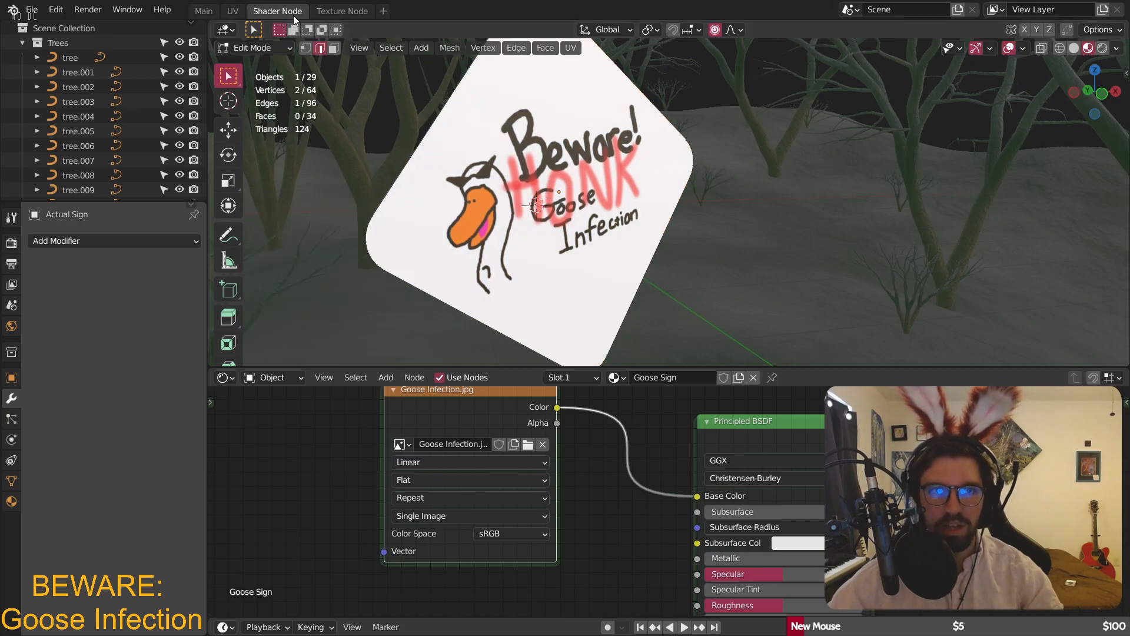
click(250, 49)
click(250, 60)
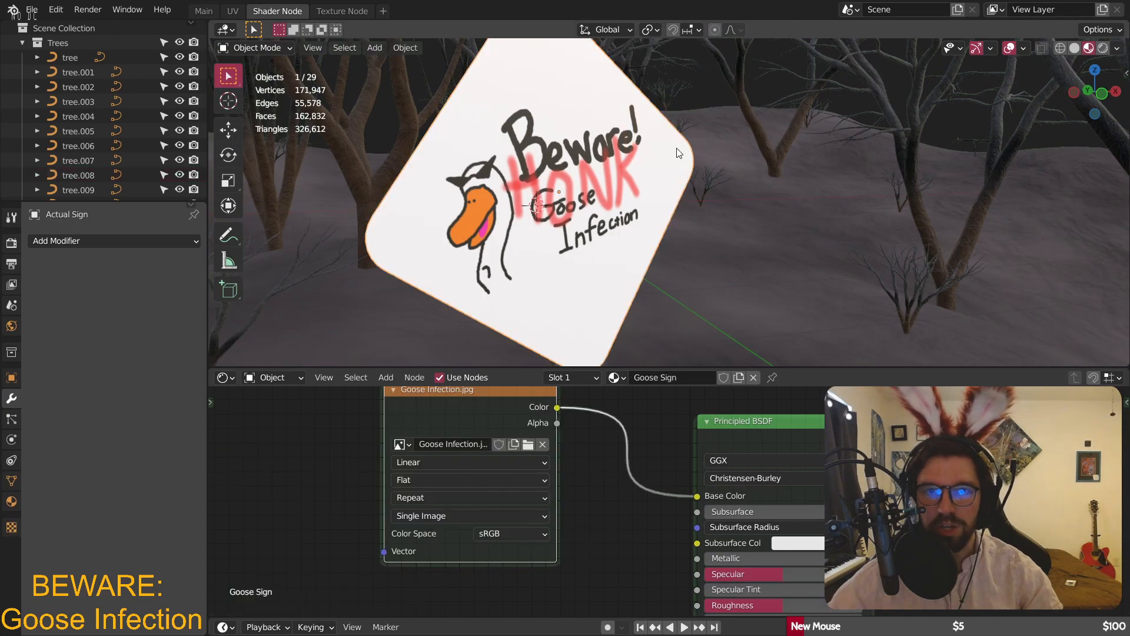
- Set the Goose Sign material's Metallic to 1.000 and its Roughness to 0.3
middle_drag(753, 499, 617, 444)
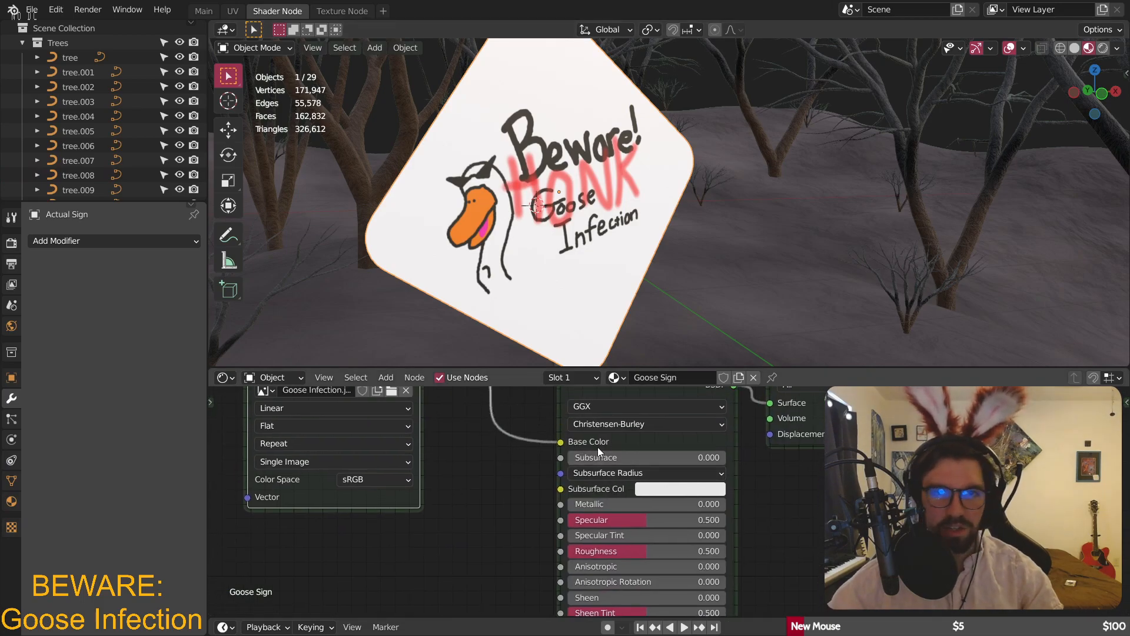
drag(627, 504, 724, 504)
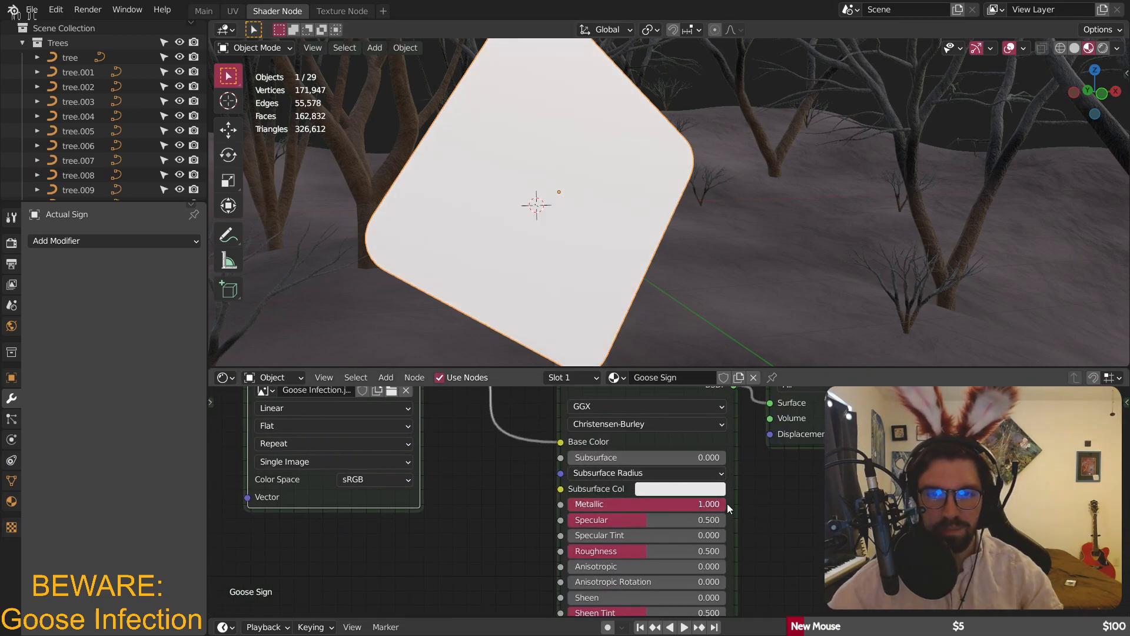
middle_drag(770, 517, 776, 456)
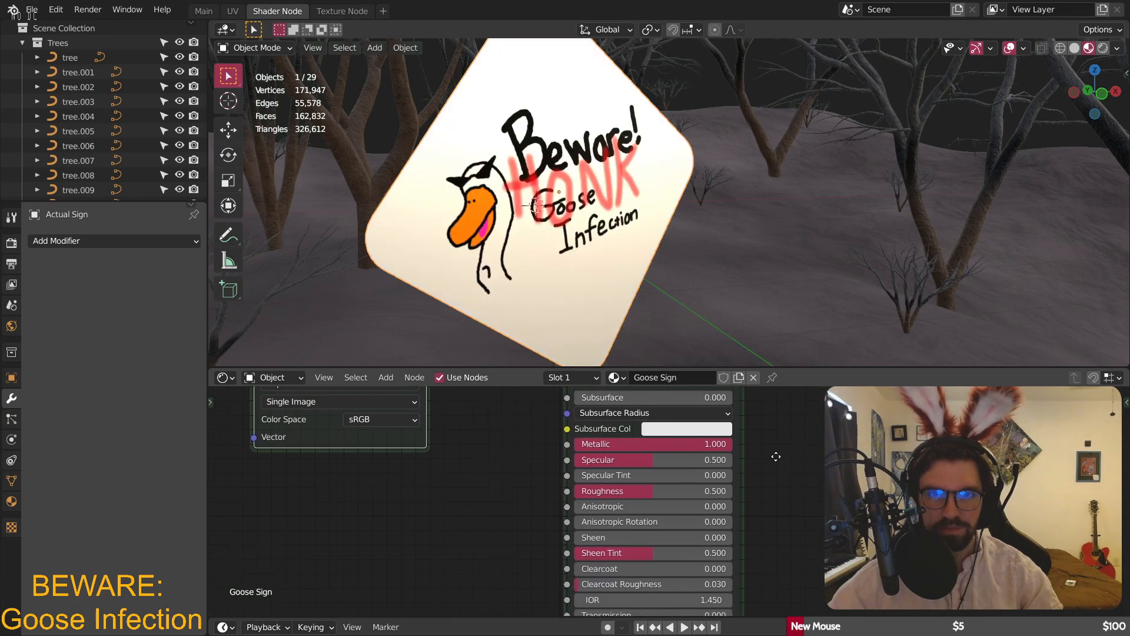
click(652, 490)
text(0.3)
key(Return)
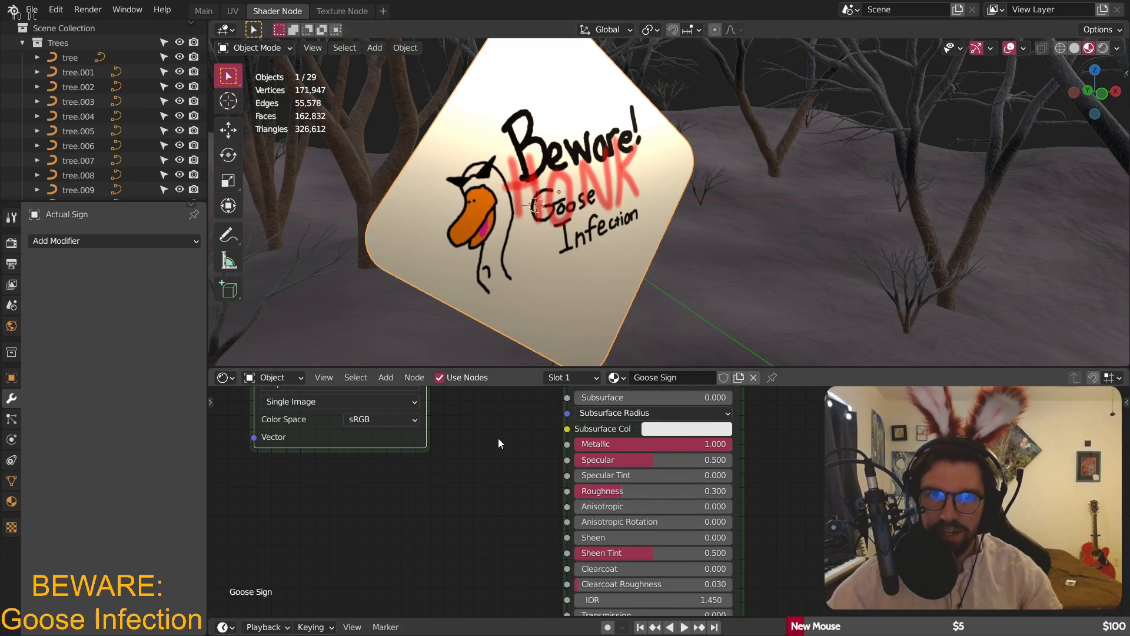
- Move the Goose Infection.jpg texture node farther away from the Principled BSDF to make room between them
scroll(498, 438, down, 2)
drag(540, 436, 438, 436)
click(559, 490)
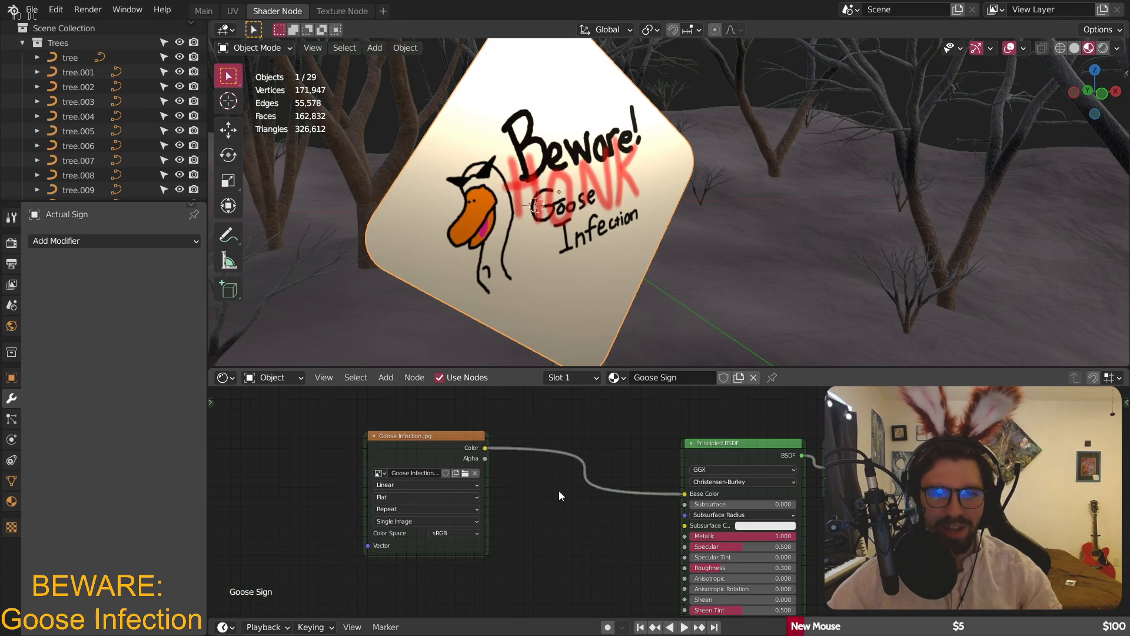
middle_drag(570, 520, 563, 487)
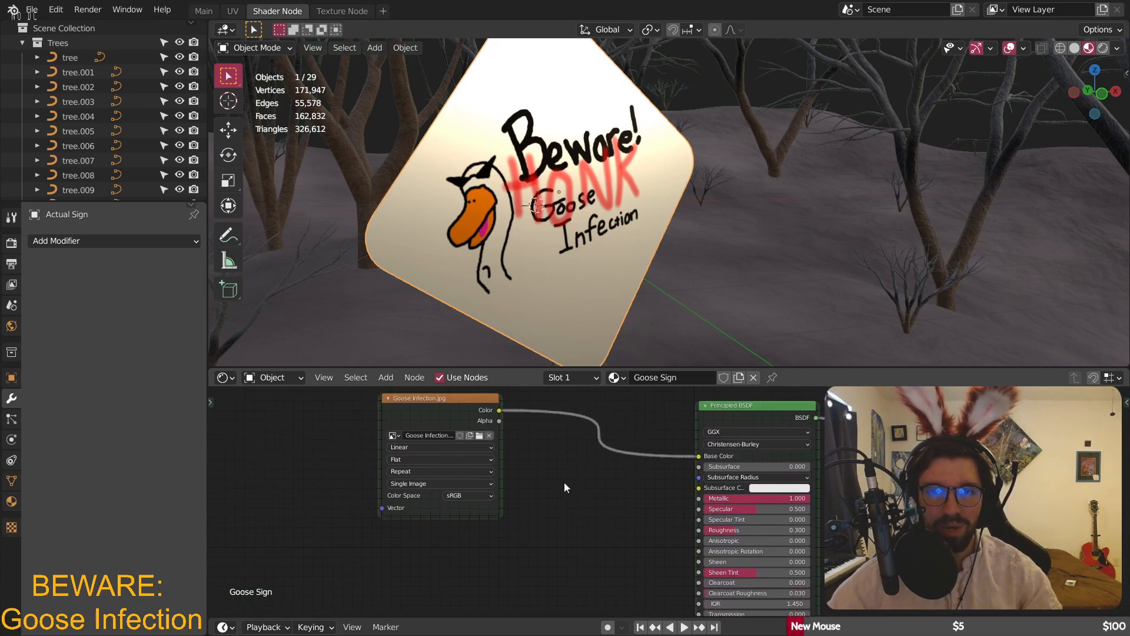
drag(469, 402, 403, 387)
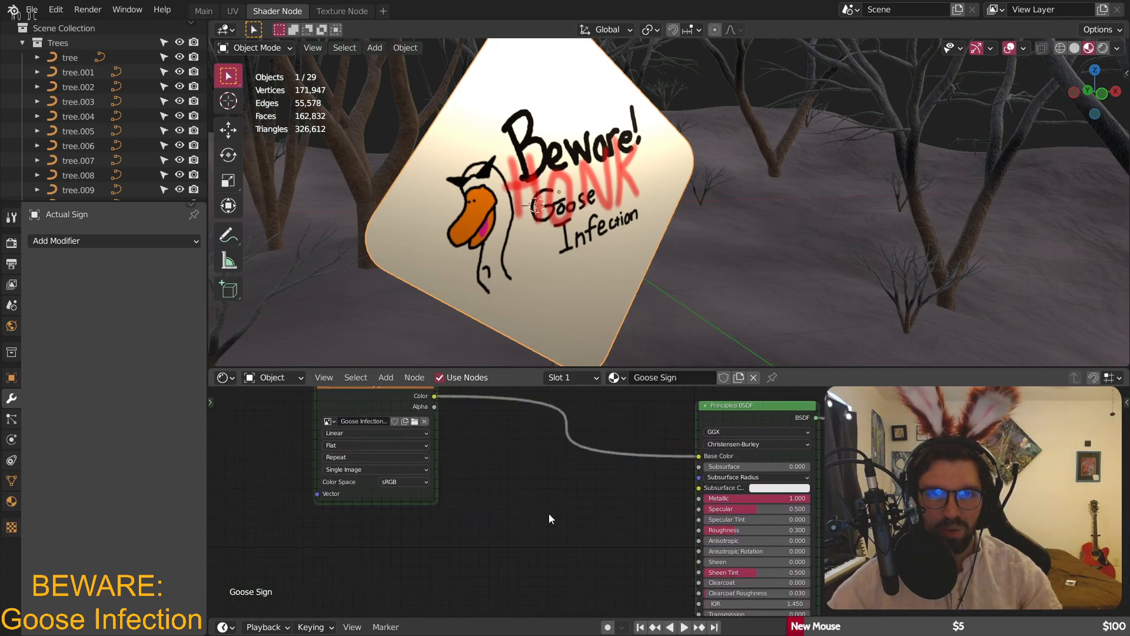
middle_drag(622, 499, 558, 470)
scroll(558, 471, up, 6)
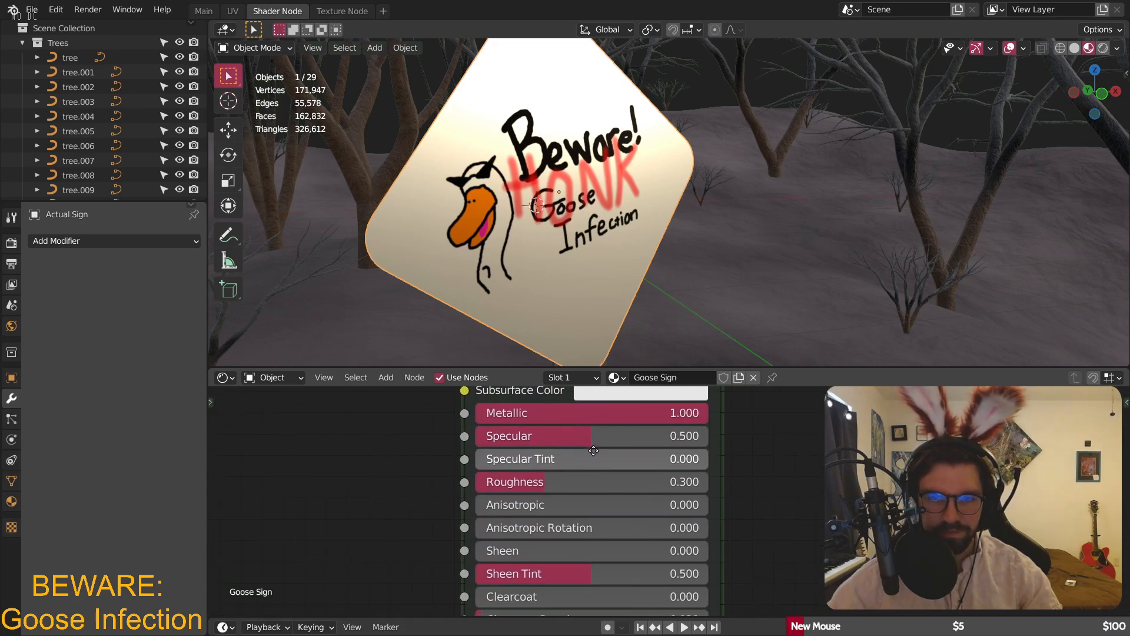
- Set both Specular and Sheen Tint of the Goose Sign material to 0
drag(568, 424, 451, 425)
middle_drag(564, 551, 594, 498)
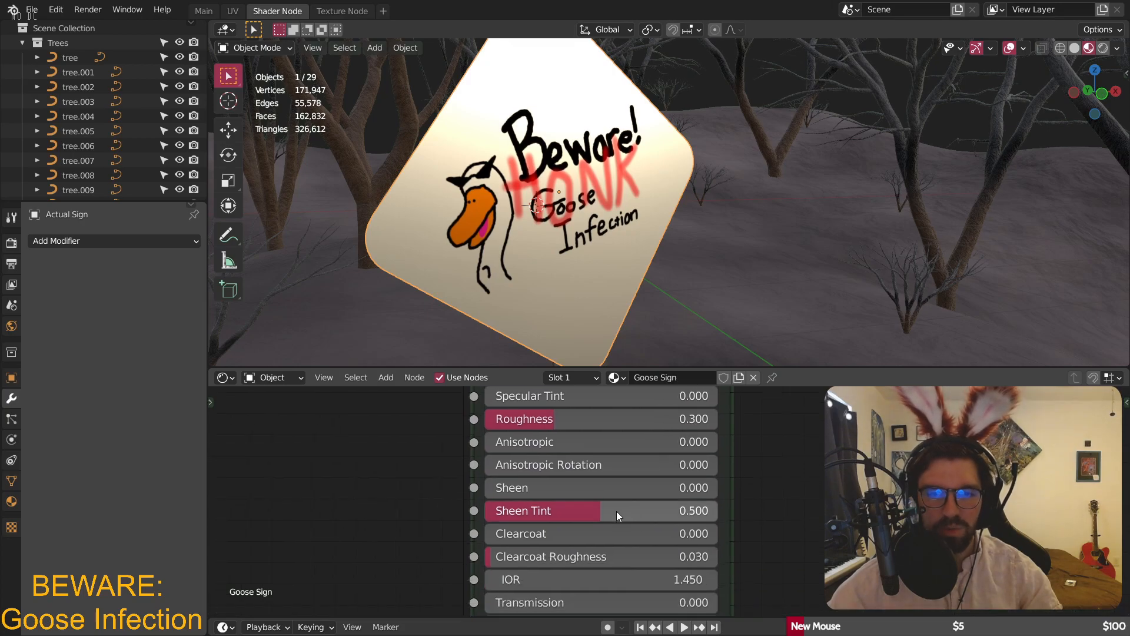
drag(617, 511, 500, 511)
scroll(582, 186, down, 4)
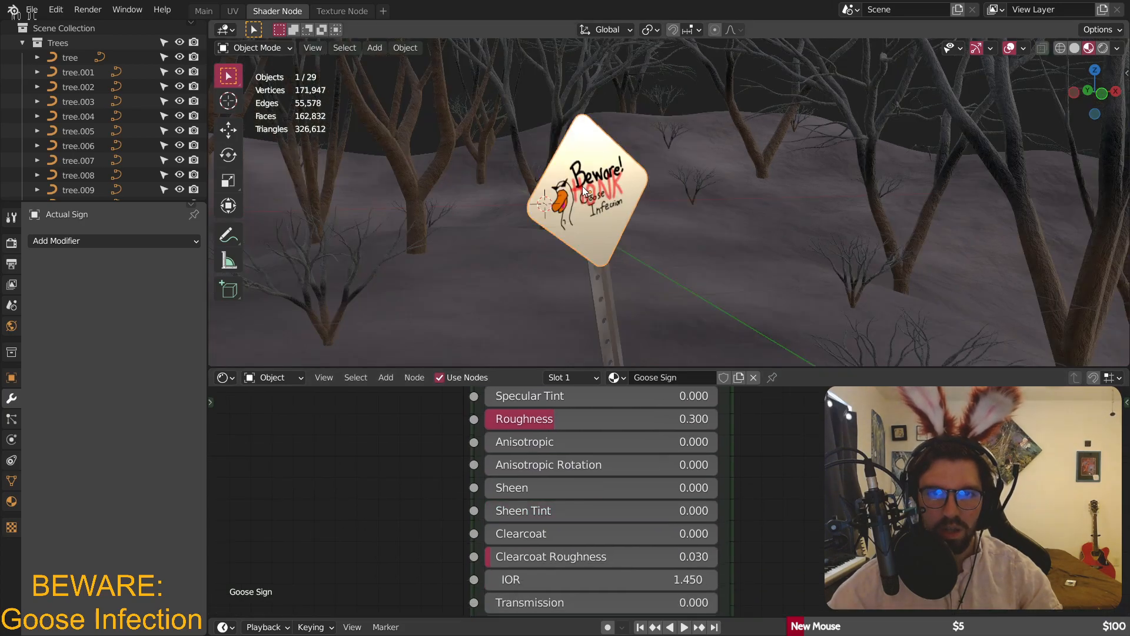
scroll(627, 171, up, 4)
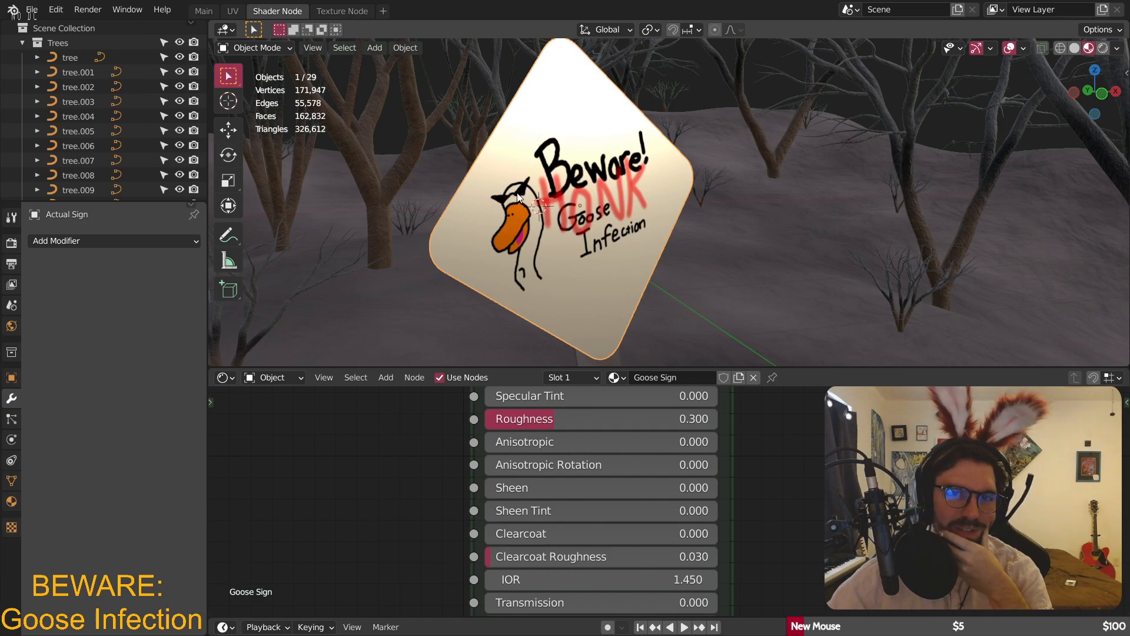
- Try inserting a MixRGB node between the Goose Infection.jpg texture and the Principled BSDF's Base Color
scroll(341, 515, down, 6)
middle_drag(311, 514, 452, 519)
scroll(506, 551, down, 2)
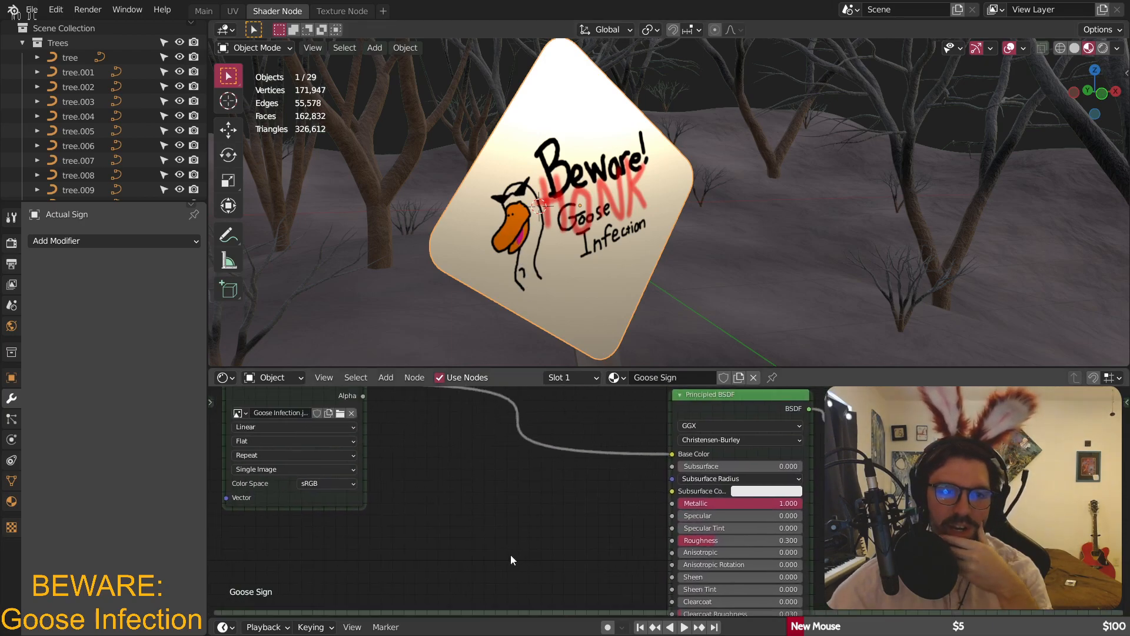
middle_drag(407, 465, 477, 495)
key(shift+a)
mouse_move(538, 489)
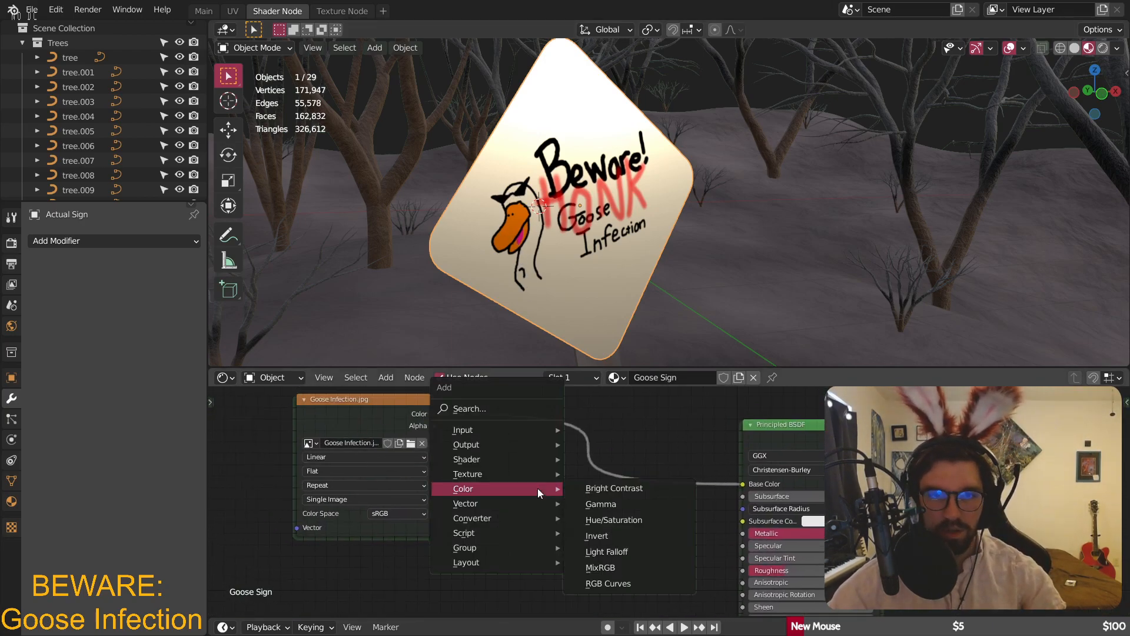
click(601, 566)
click(583, 464)
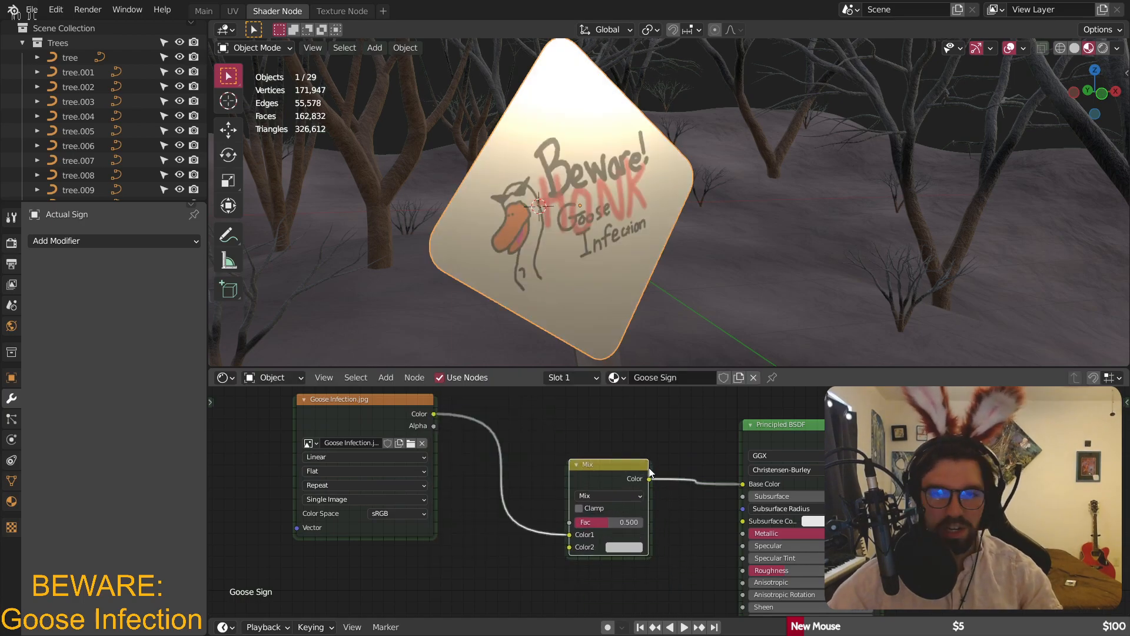
- Connect the Goose Infection.jpg texture's Color output to both Fac and Color1 of the Mix node
drag(617, 468, 621, 428)
drag(572, 495, 577, 480)
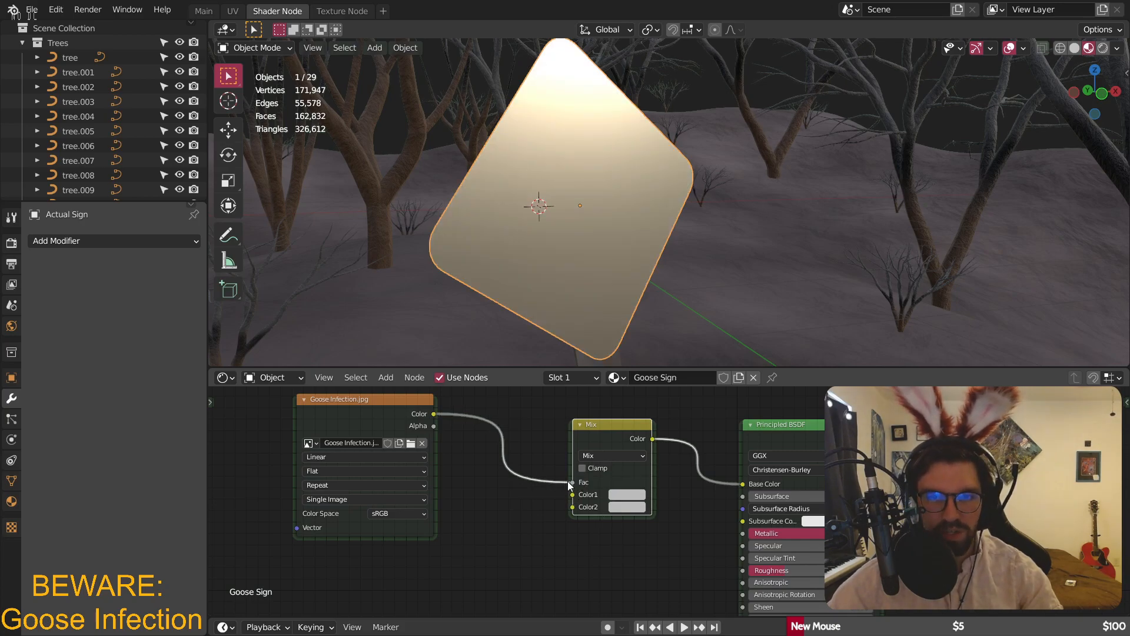
click(561, 482)
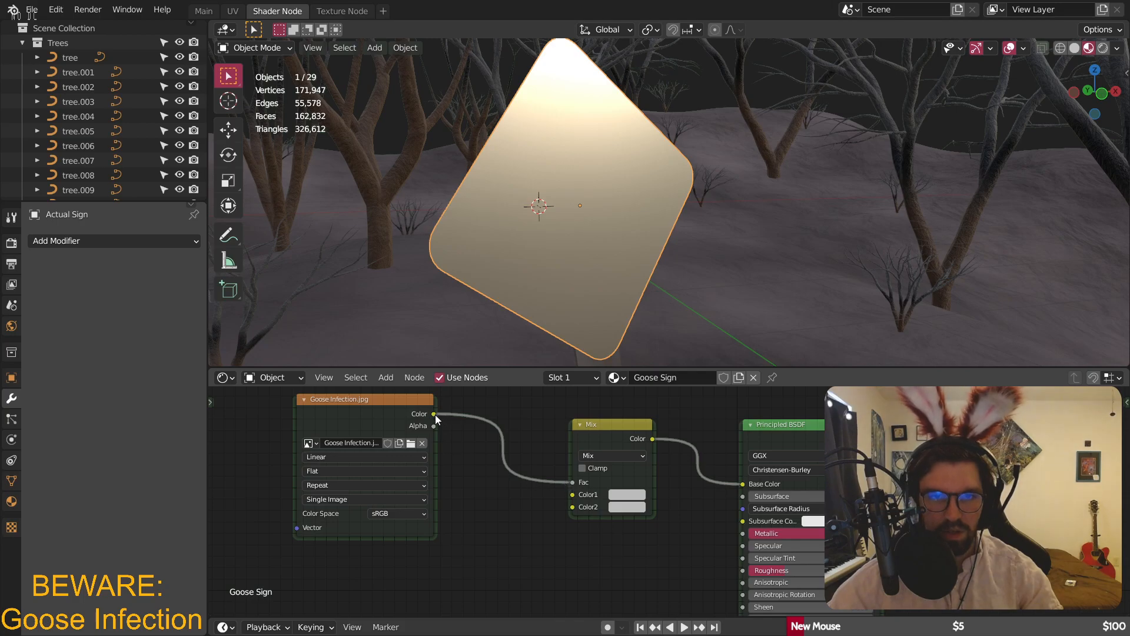
drag(435, 415, 572, 495)
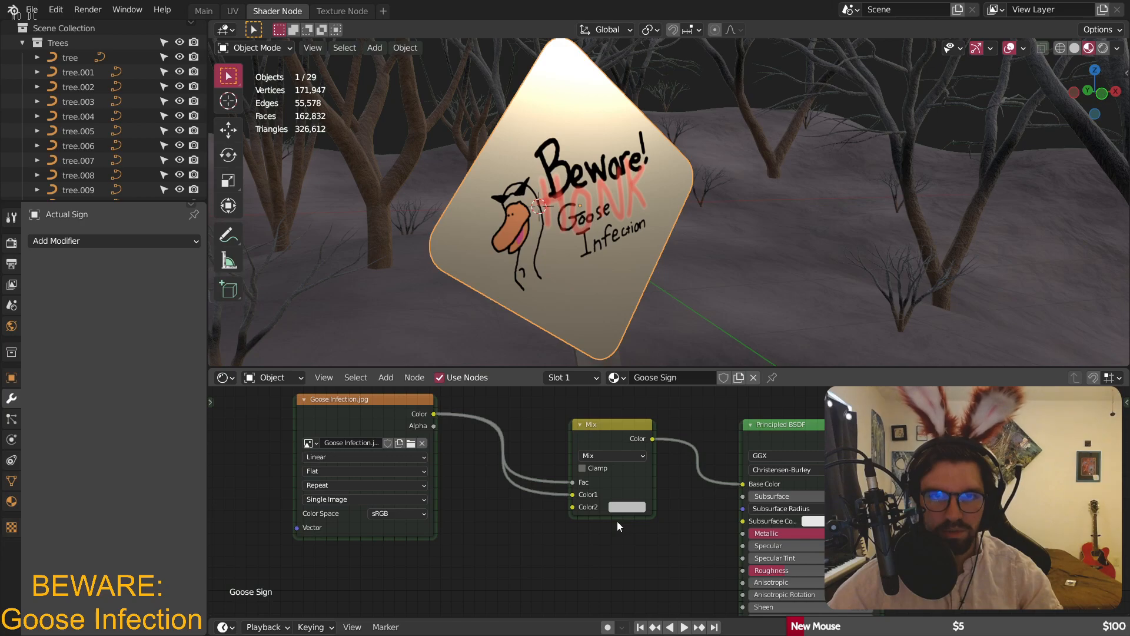
- Set the Mix node's Color2 to a saturated golden yellow to tint the sign's background
scroll(617, 521, up, 2)
click(616, 503)
click(665, 363)
click(663, 376)
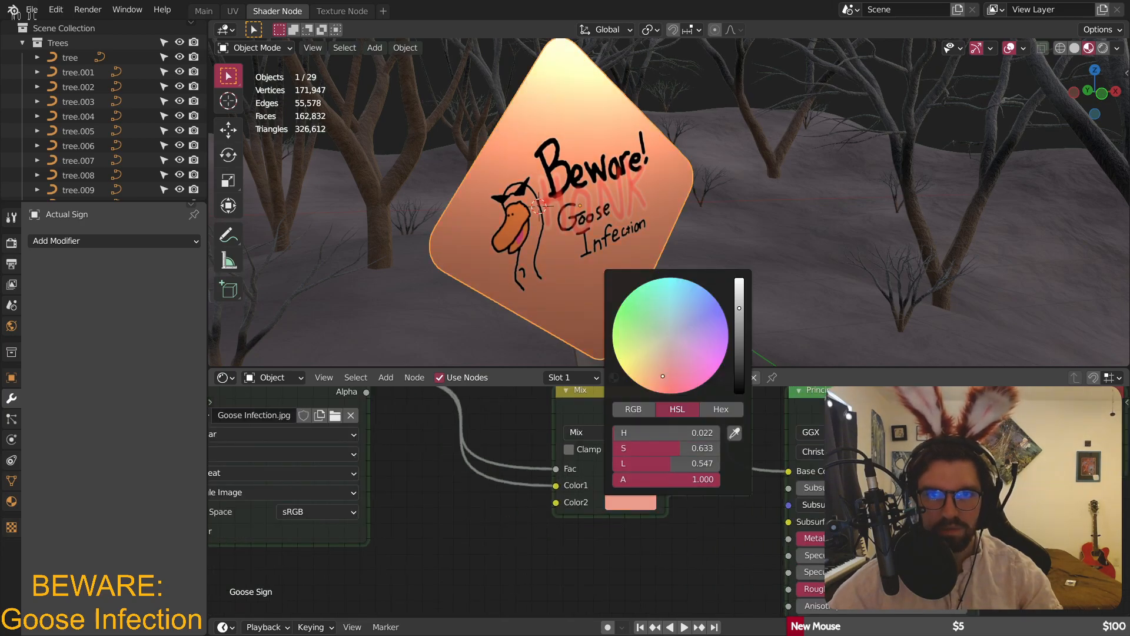
drag(739, 308, 739, 330)
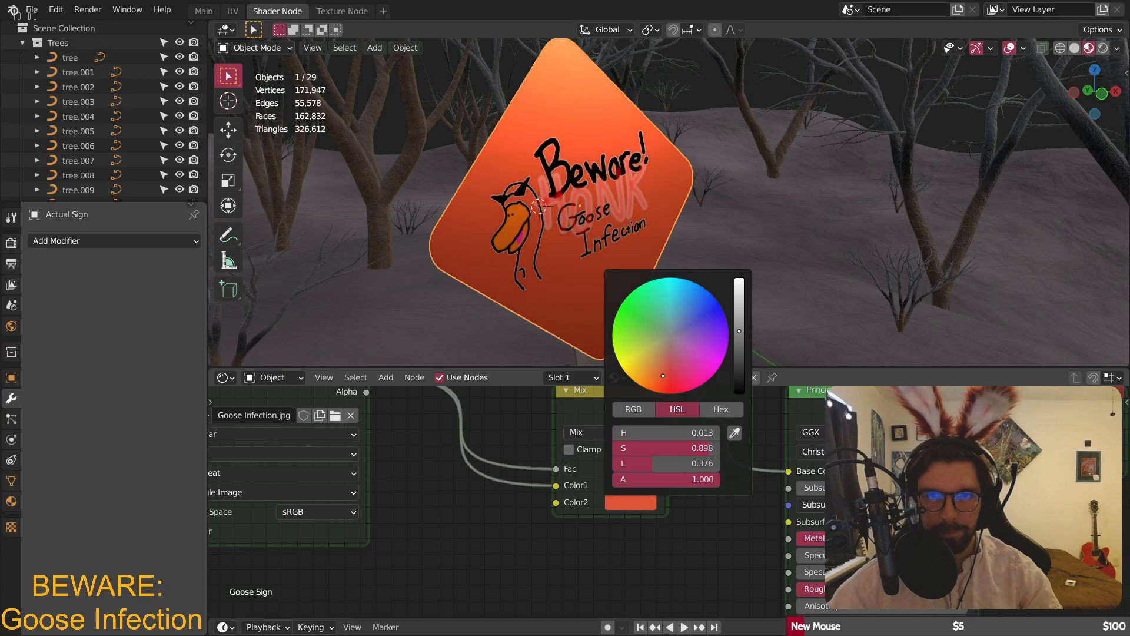
drag(662, 376, 634, 377)
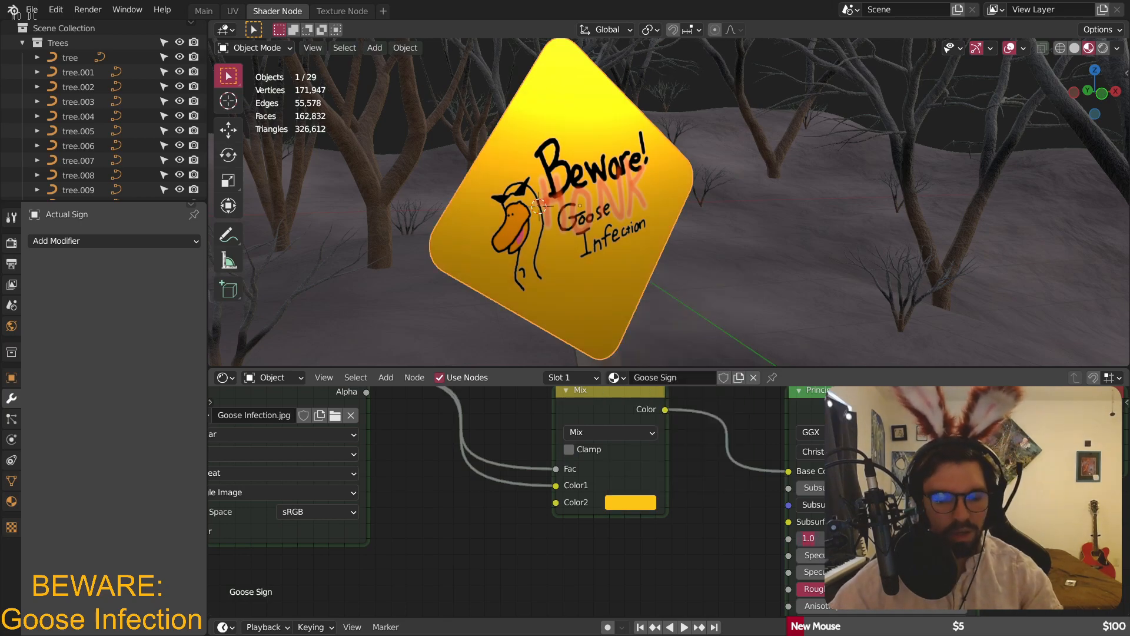
- Try a lower Metallic value on the Goose Sign material and set its Roughness to 0.5
text(.)
key(Return)
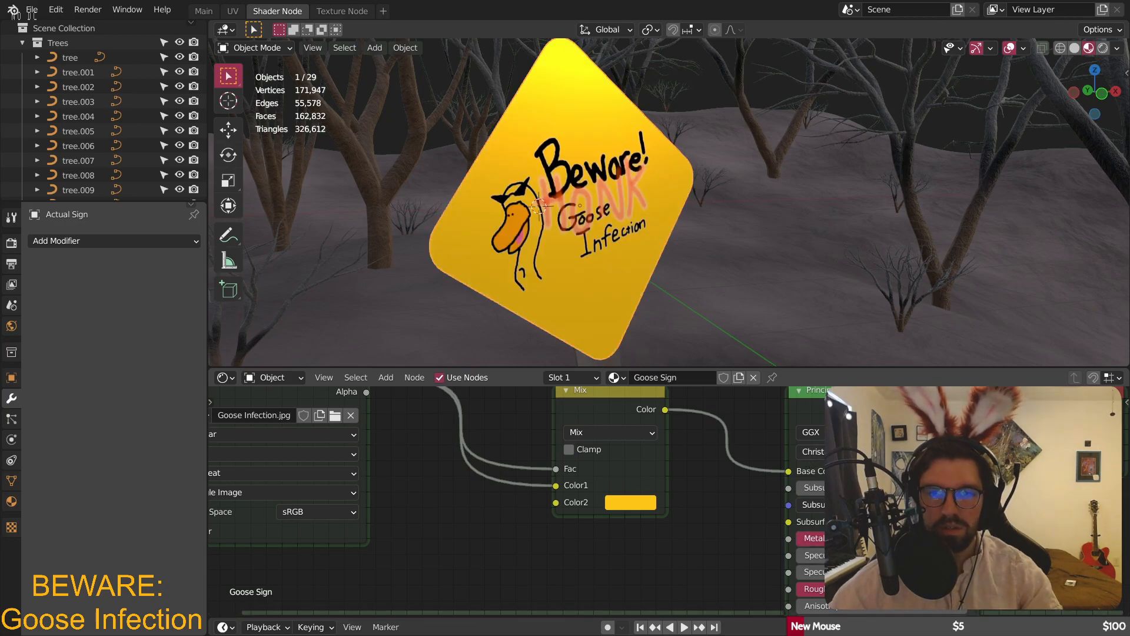
middle_drag(716, 543, 790, 519)
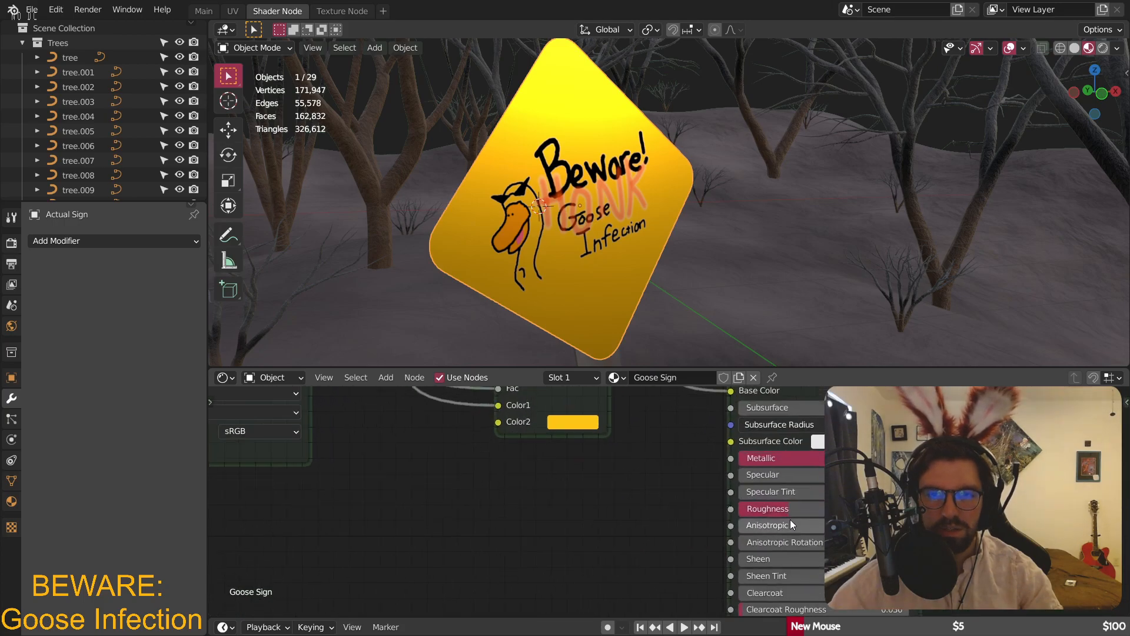
scroll(789, 520, up, 1)
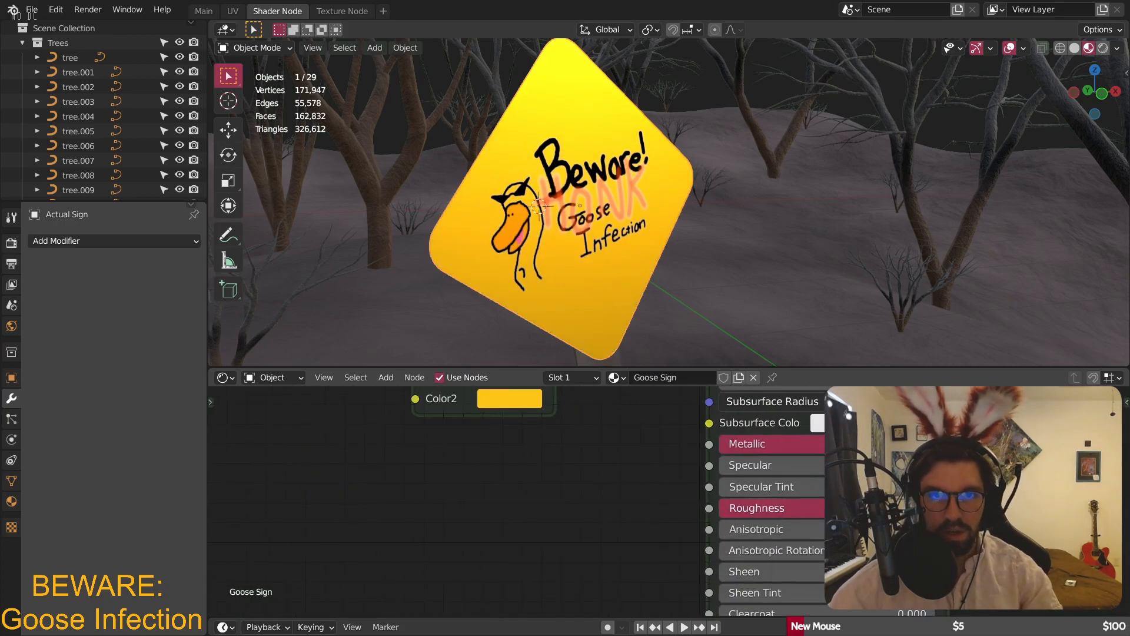
- Set the saturation of the Mix node's Color2 to 0.7 for a paler yellow
middle_drag(546, 438, 569, 466)
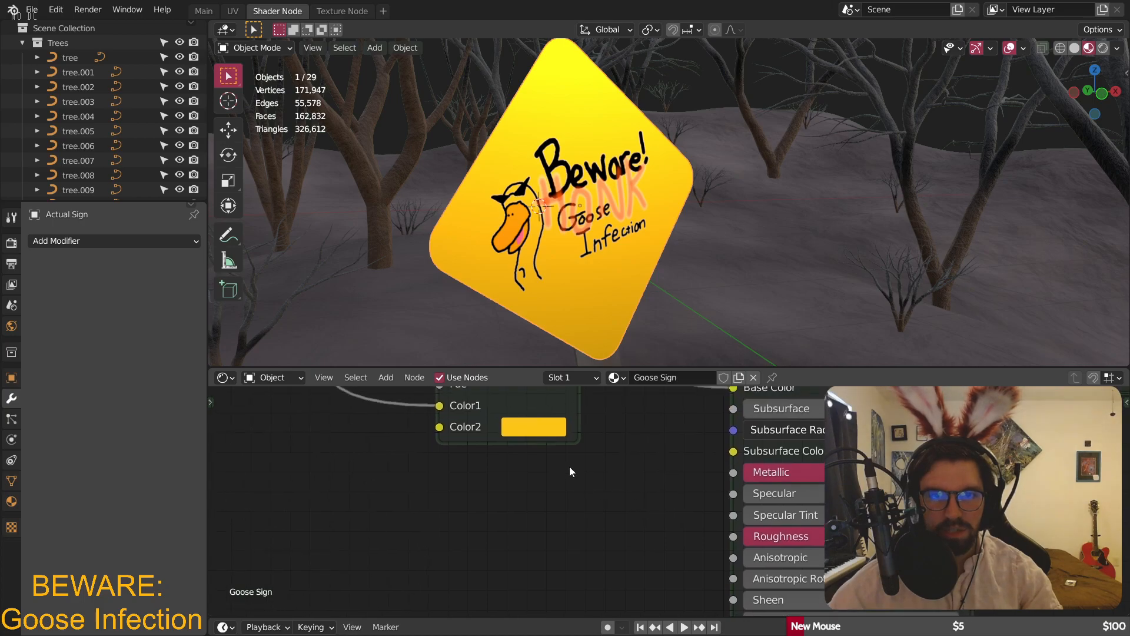
click(540, 426)
click(618, 357)
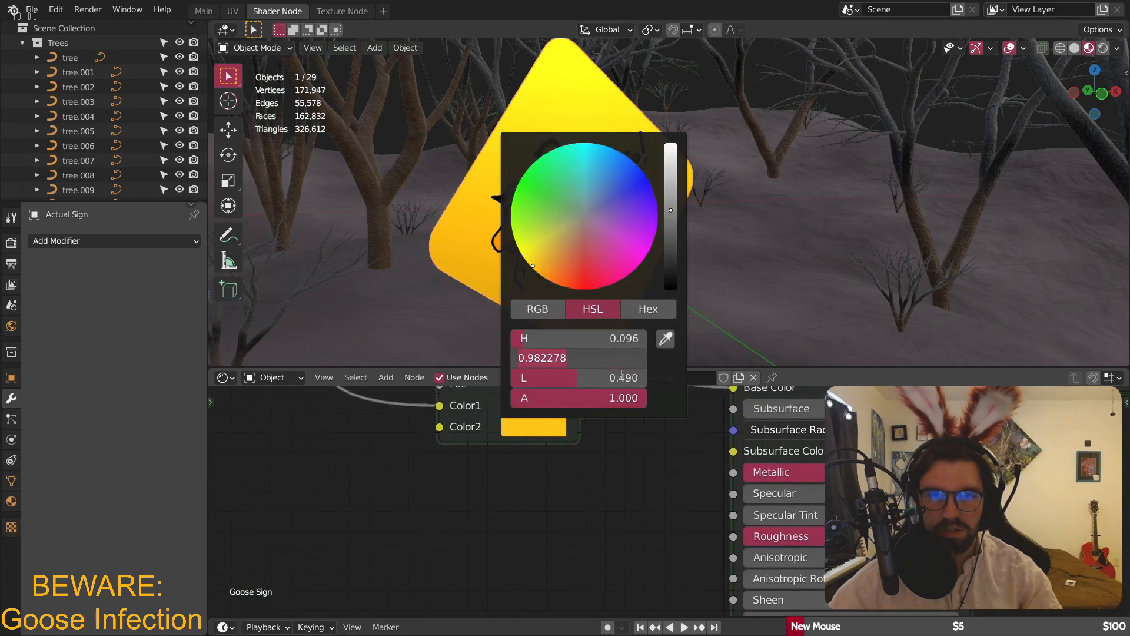
text(0.79)
key(Return)
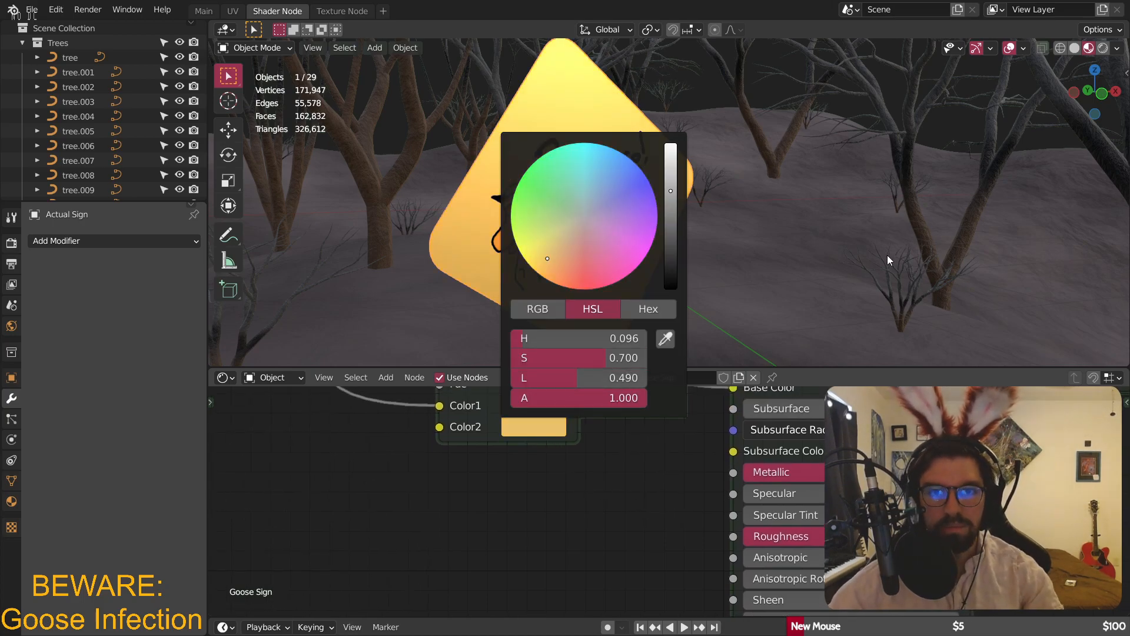
- Change the Mix node's blending mode to Overlay
middle_drag(659, 462, 765, 592)
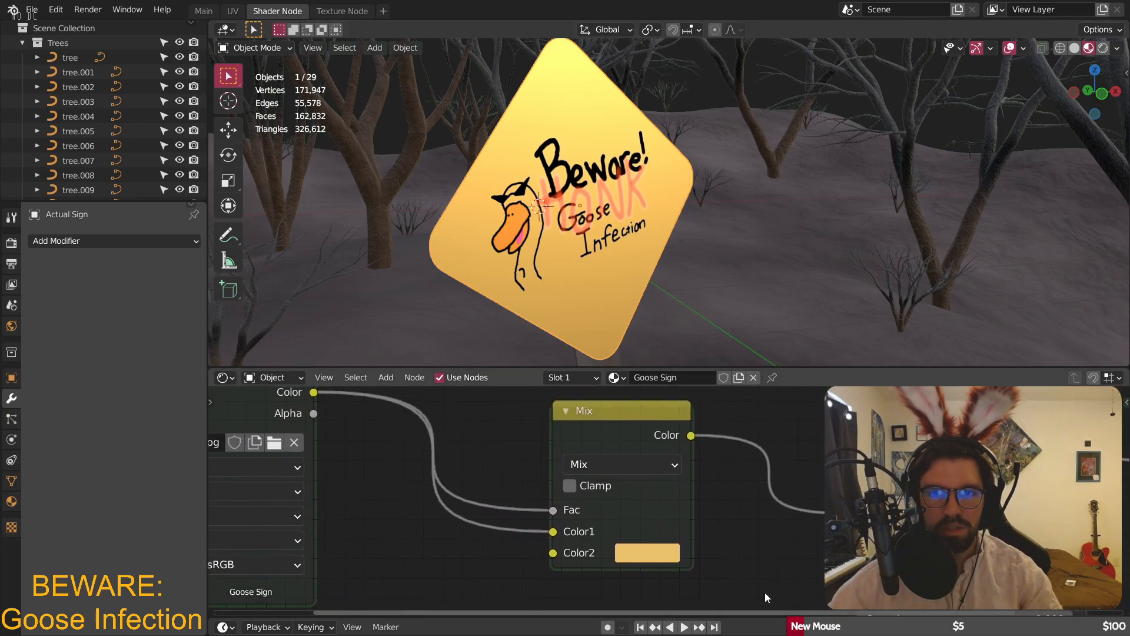
scroll(627, 467, up, 2)
click(629, 468)
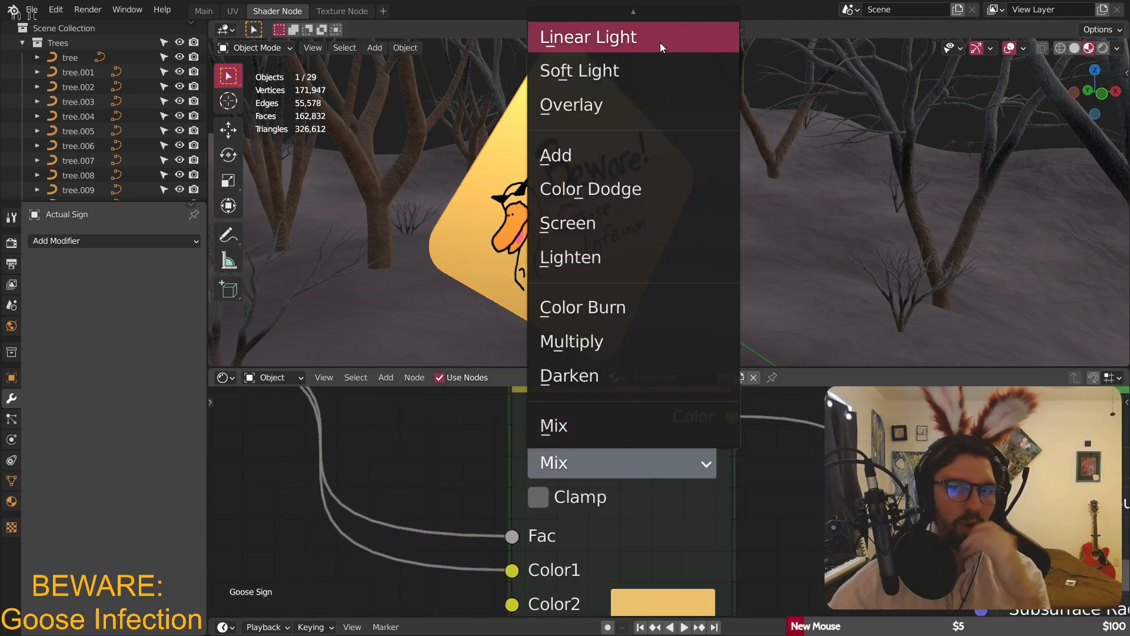
click(633, 107)
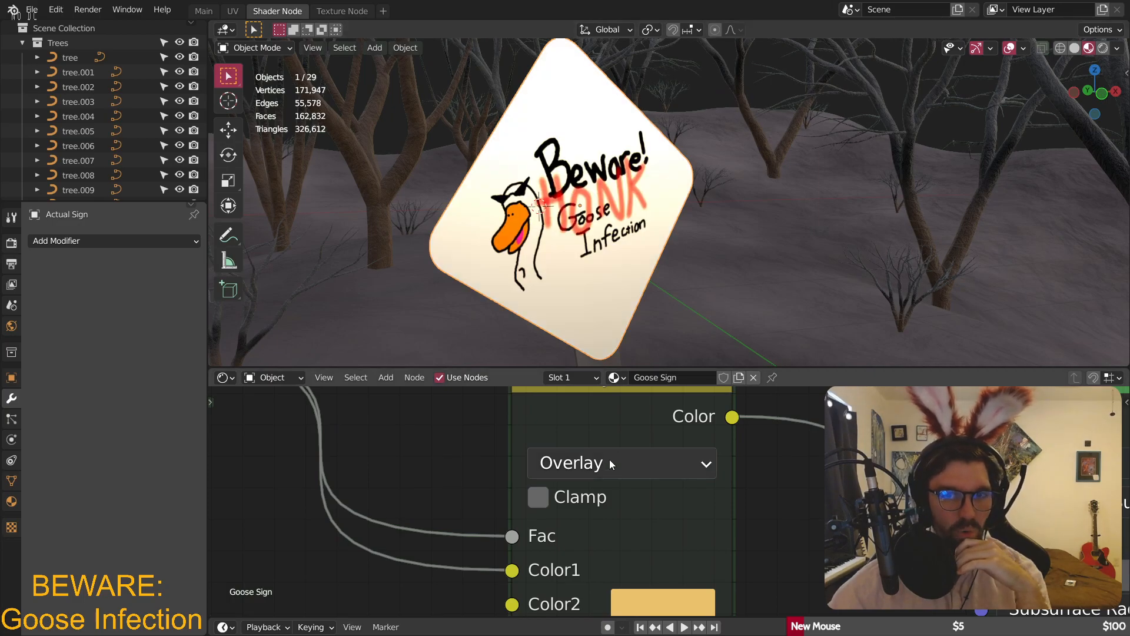
- Connect the Goose Infection.jpg texture's Color directly to the Principled BSDF's Base Color and delete the Overlay mix node
scroll(366, 514, down, 3)
middle_drag(366, 514, 537, 523)
drag(424, 423, 878, 530)
click(696, 450)
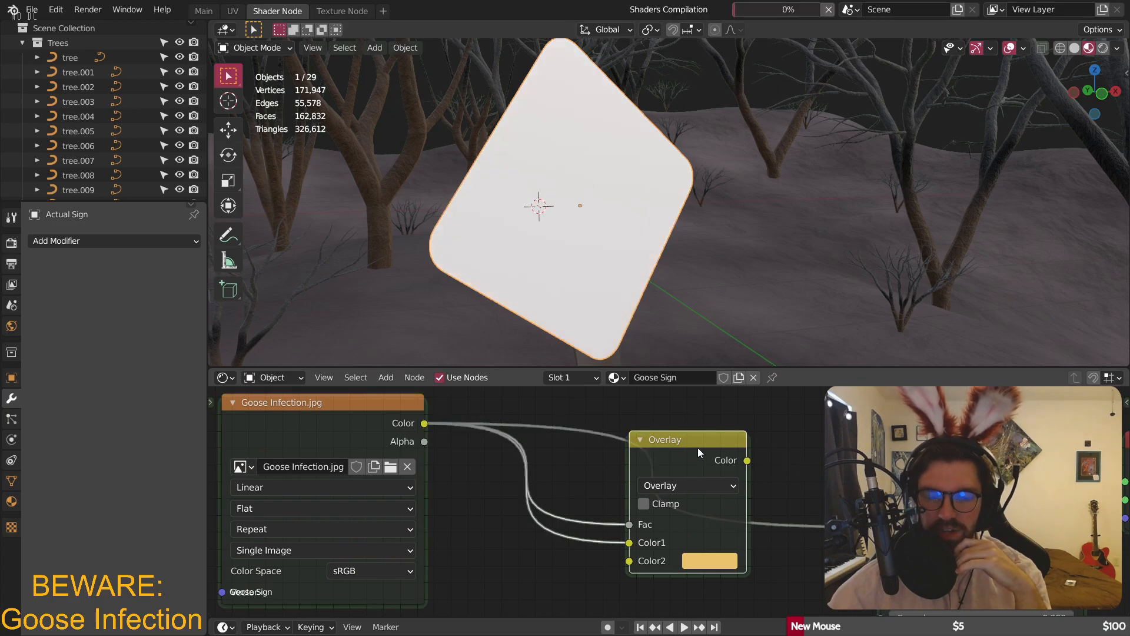
key(x)
scroll(635, 559, down, 2)
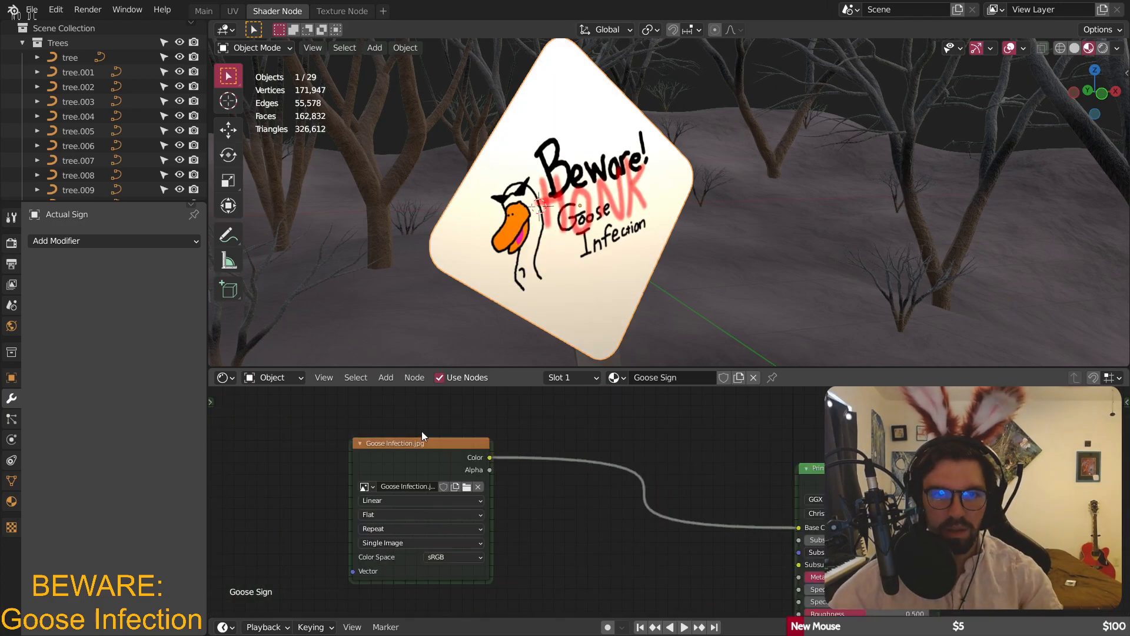
- Move the Goose Infection.jpg texture node closer to the Principled BSDF and view the sign within the scene
drag(421, 431, 574, 406)
scroll(746, 145, down, 4)
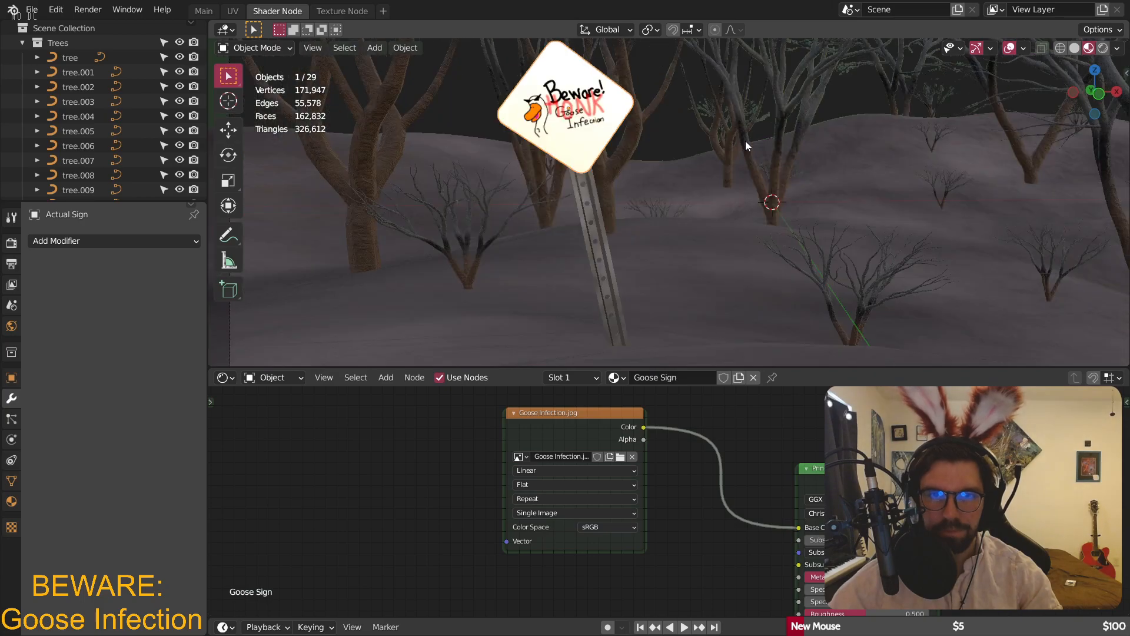
scroll(671, 127, down, 3)
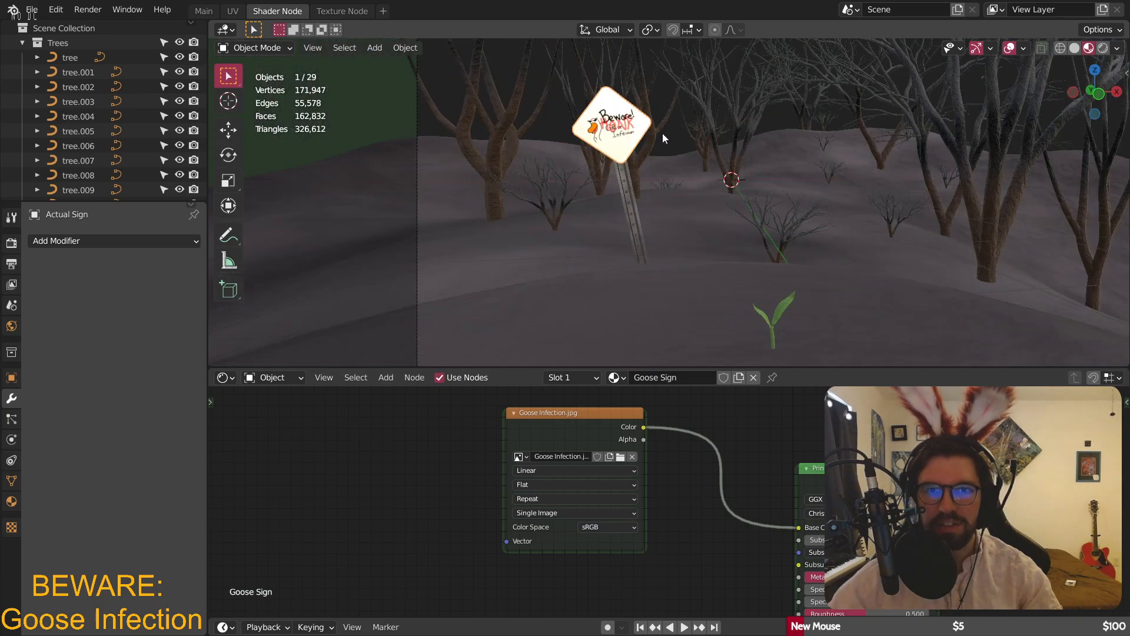
- Clear the selection and examine the sign's graphic both up close and from a distance in the forest
click(662, 133)
click(682, 132)
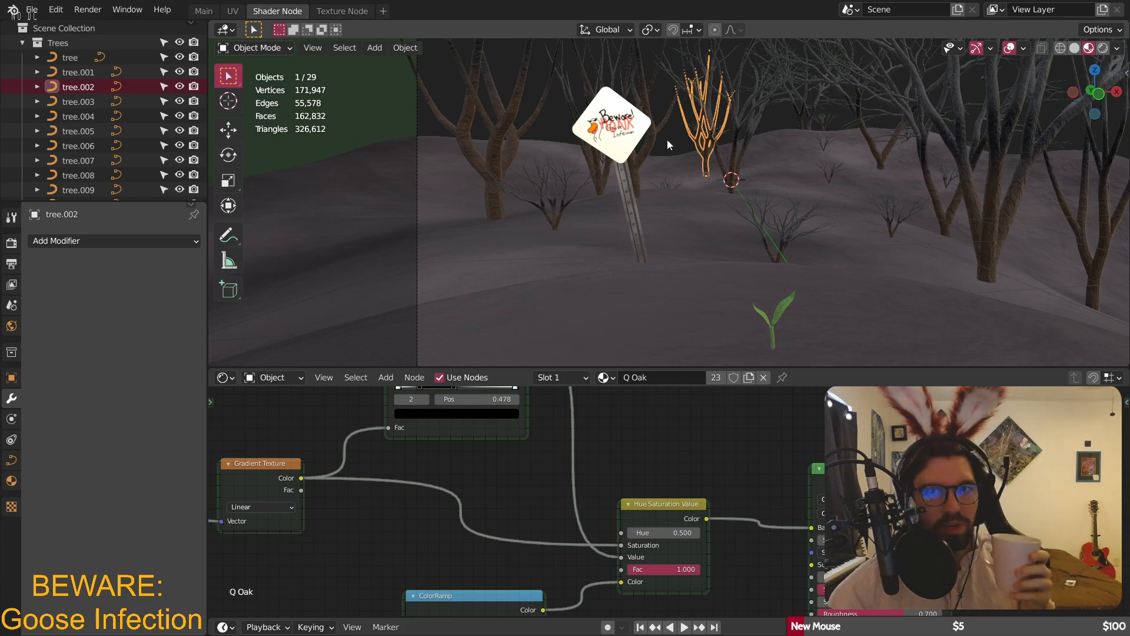
key(h)
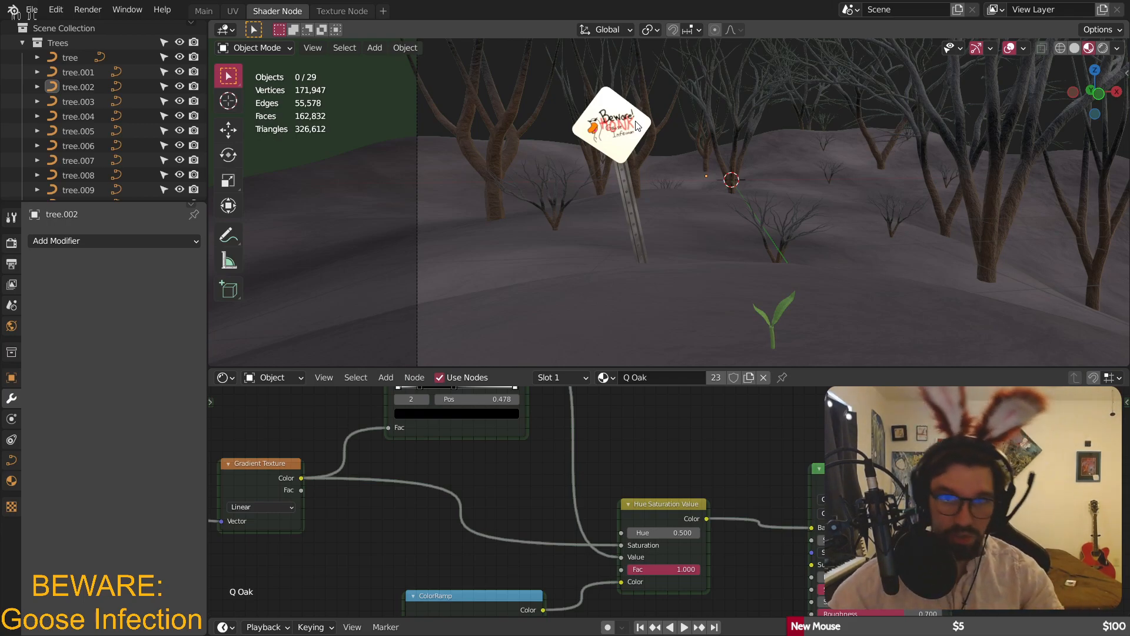
scroll(636, 127, up, 5)
scroll(612, 122, up, 4)
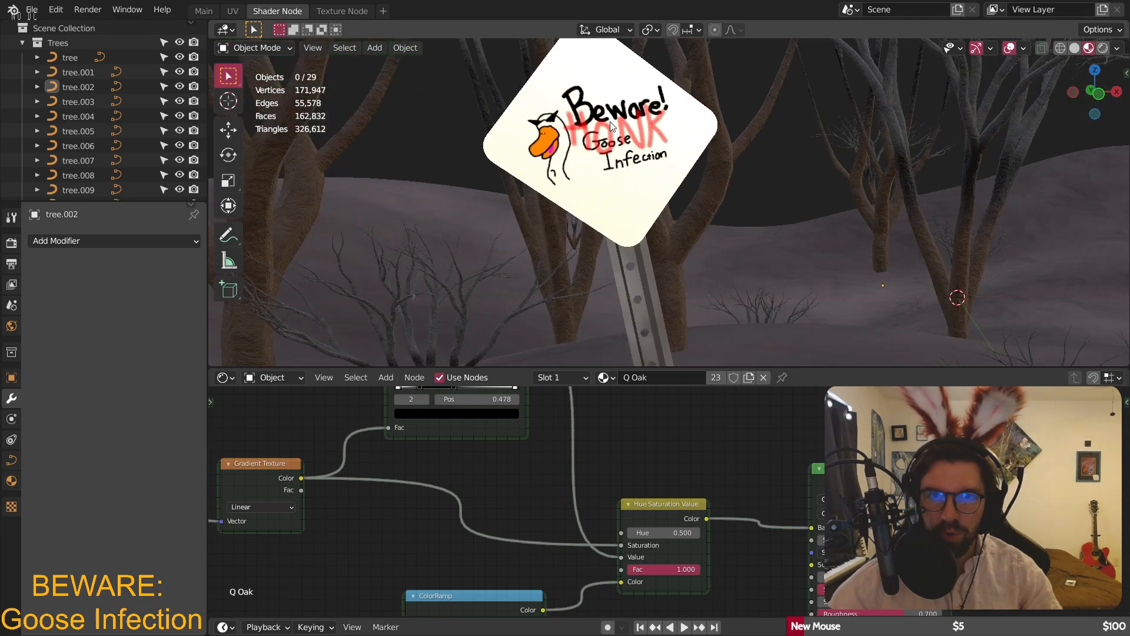
scroll(612, 121, down, 6)
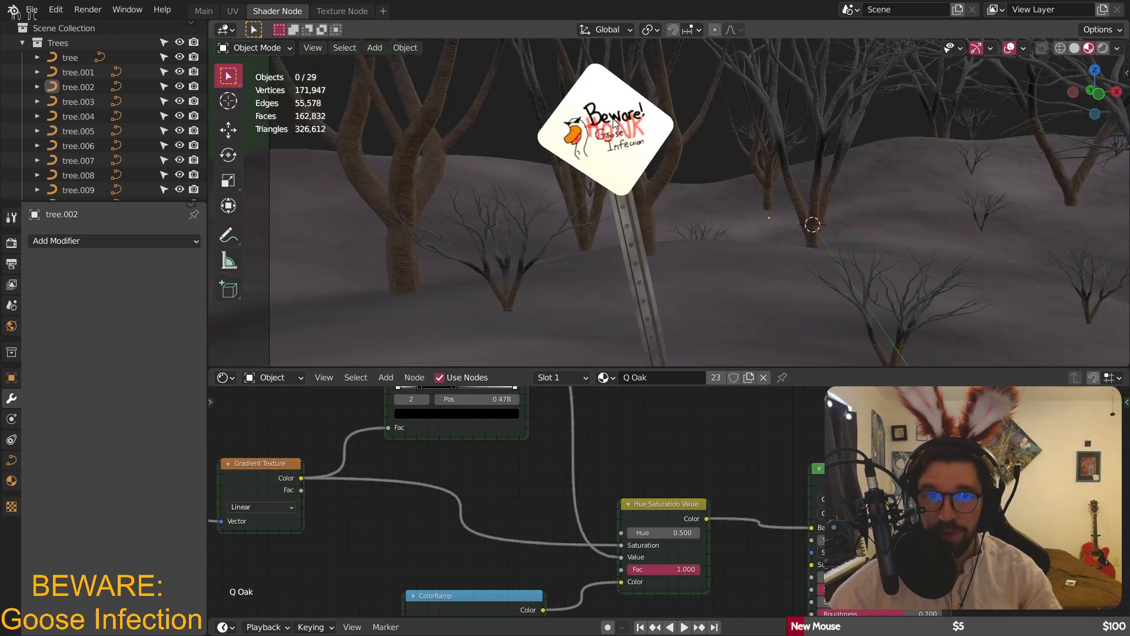
scroll(613, 118, up, 4)
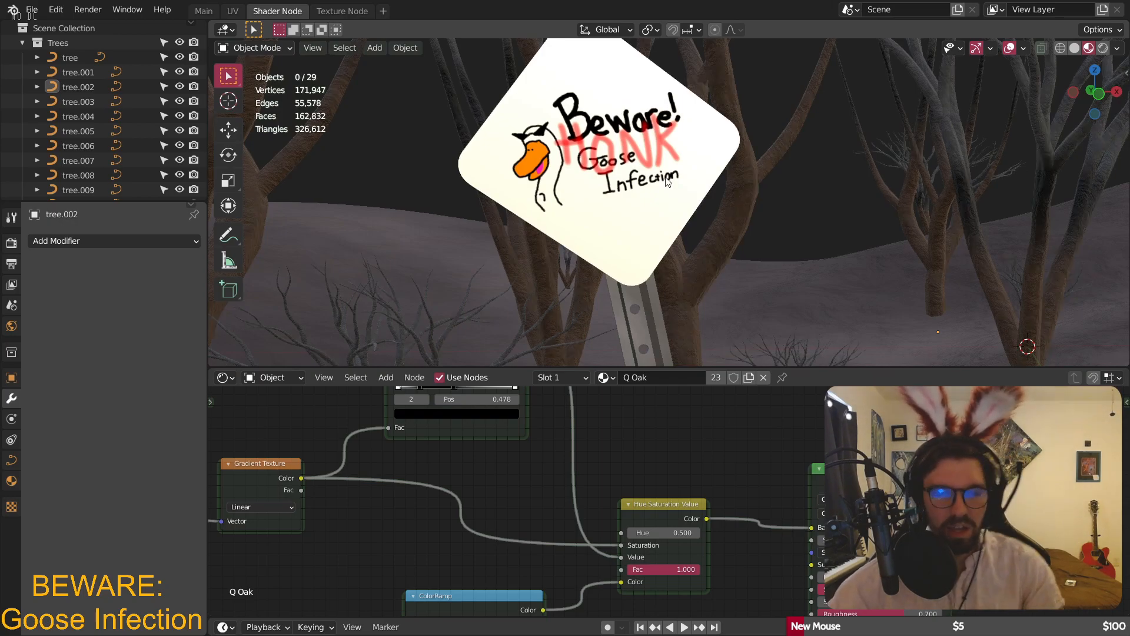
scroll(648, 182, down, 5)
scroll(648, 181, down, 1)
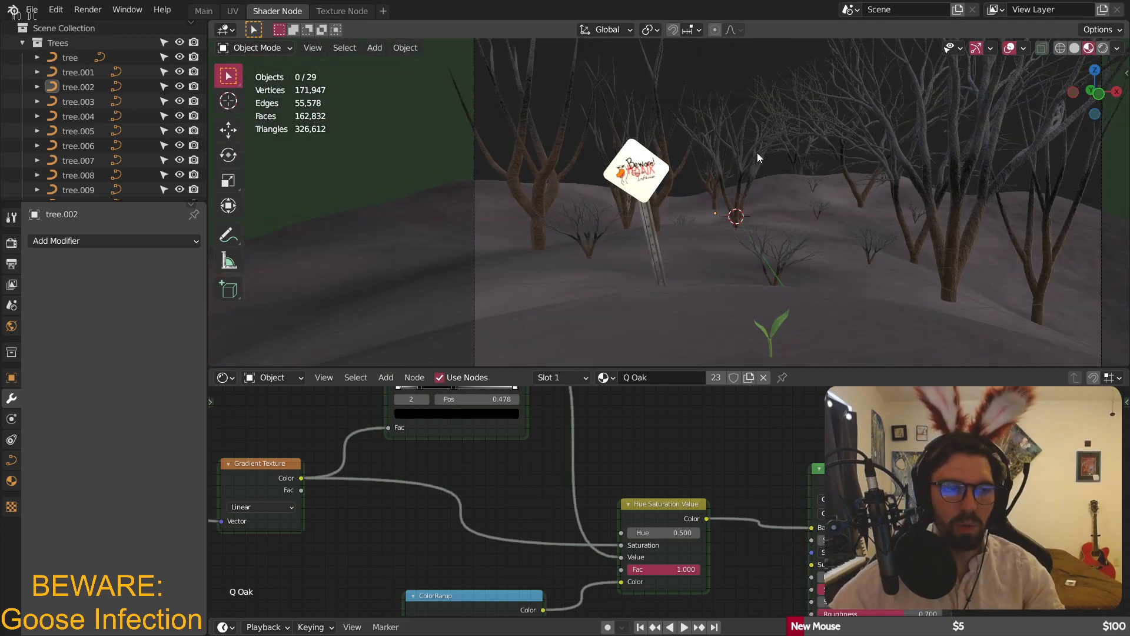
scroll(620, 173, up, 4)
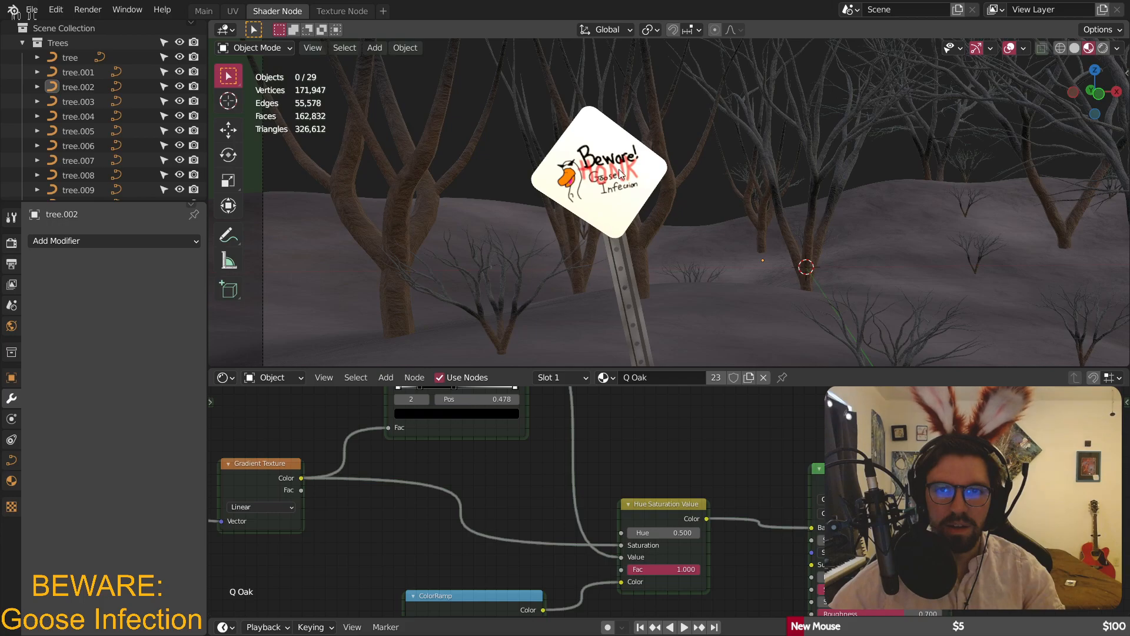
- Select the sign board and put it in Edit Mode in the UV workspace
click(589, 168)
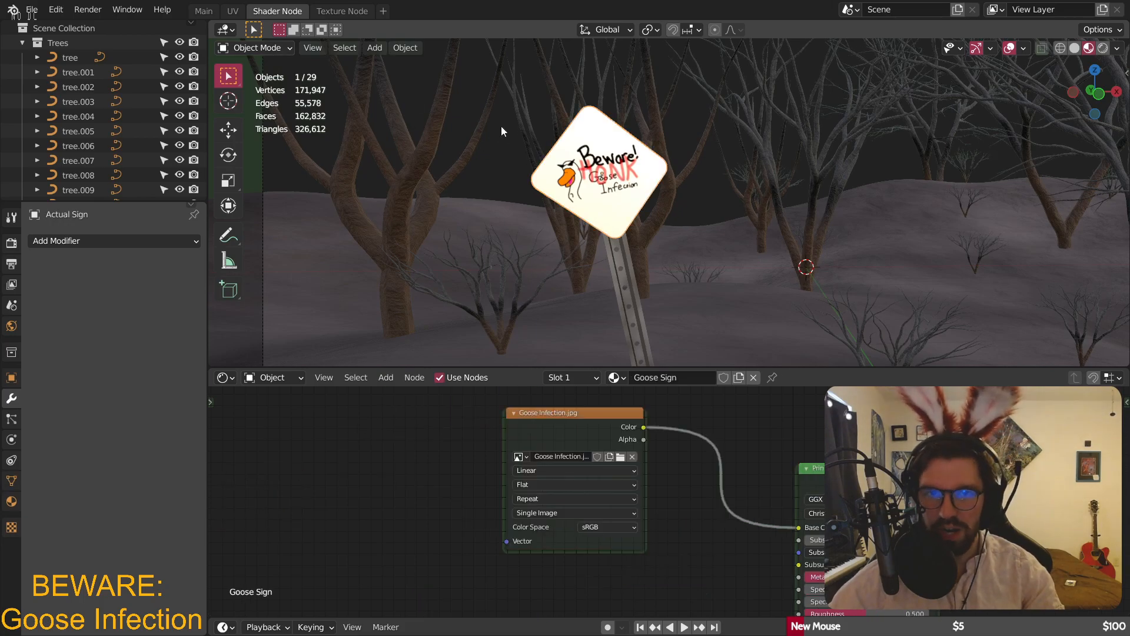
click(233, 11)
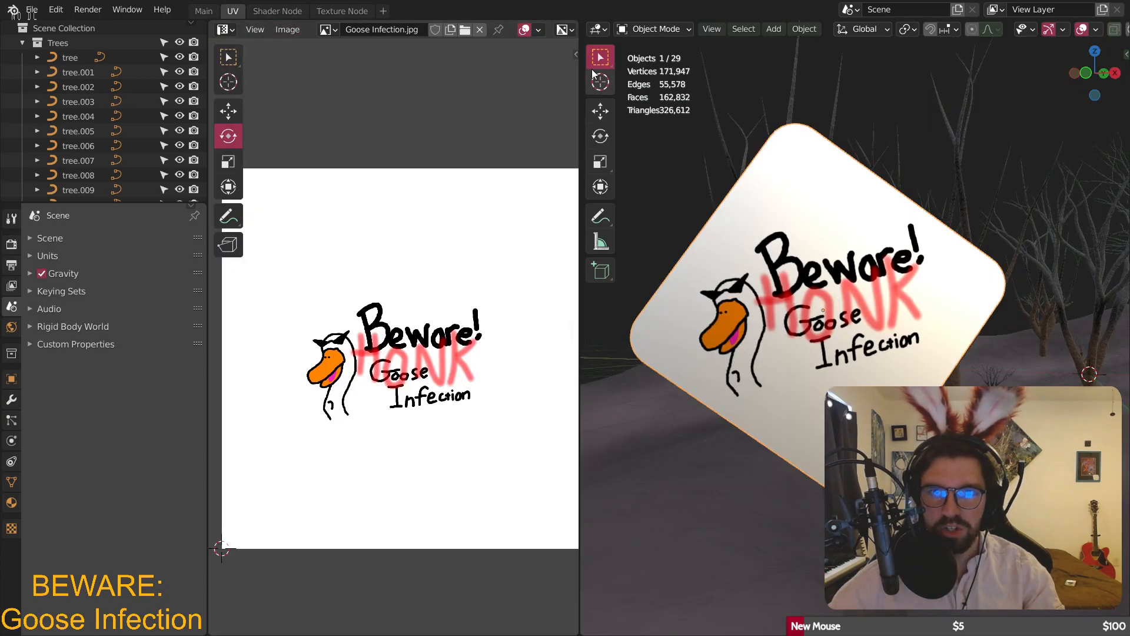
click(652, 29)
click(652, 58)
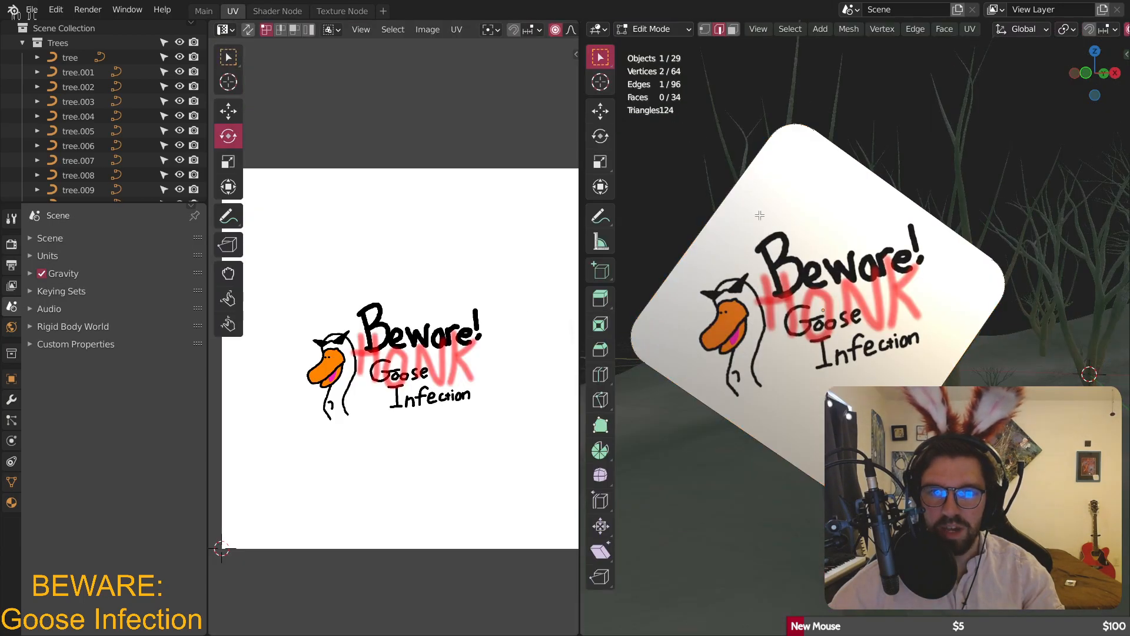
- Select all of the sign board's faces and UVs, scale the UVs to about 0.86 and nudge them over the goose graphic
key(a)
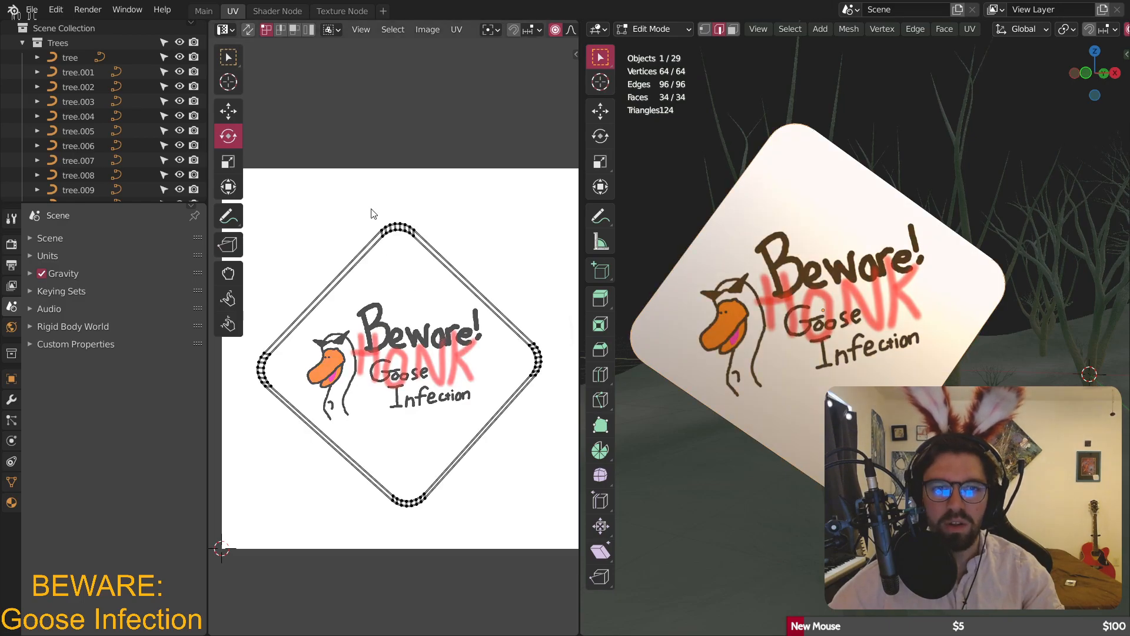
key(a)
key(s)
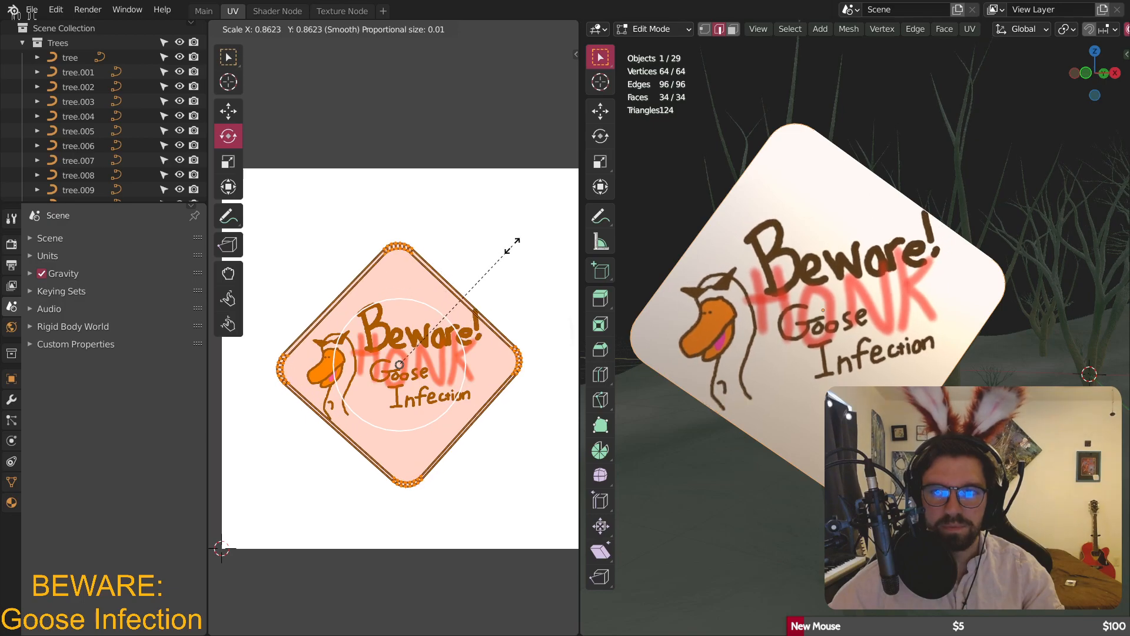
click(515, 250)
key(g)
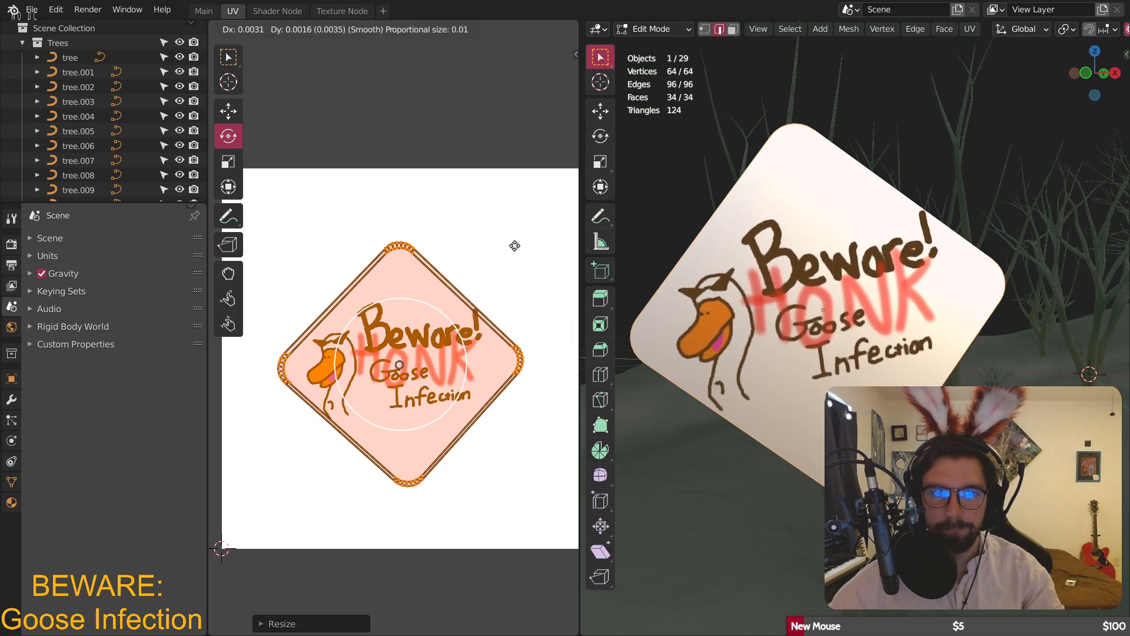
click(517, 247)
- Fine-tune the size and position of the sign's UVs around the graphic, finishing with a scale of about 0.97
key(s)
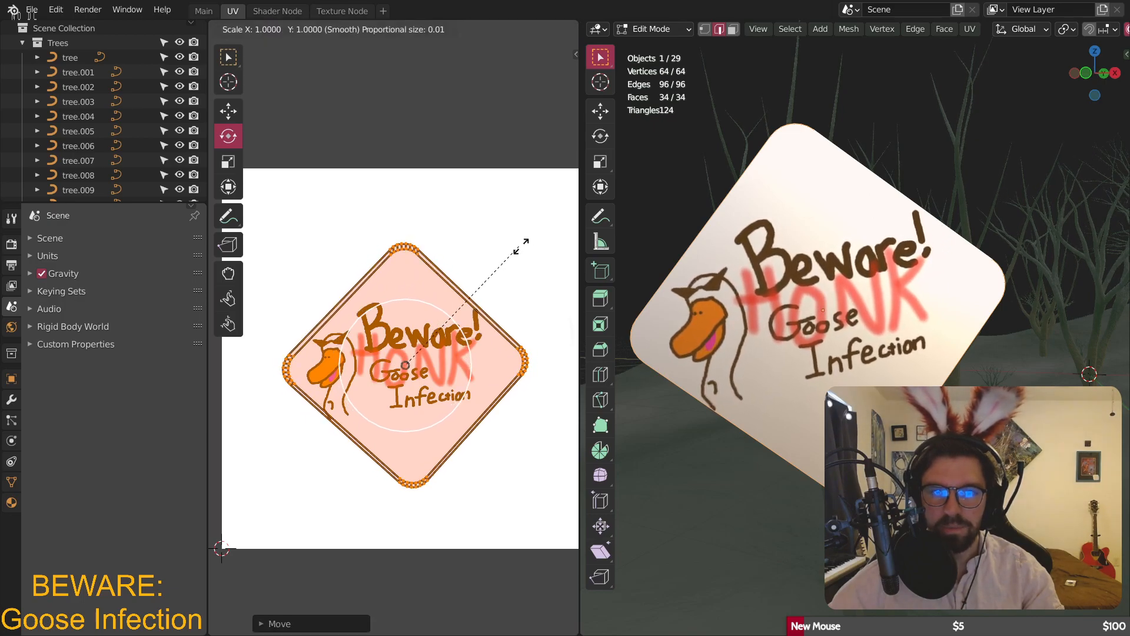
click(527, 245)
key(g)
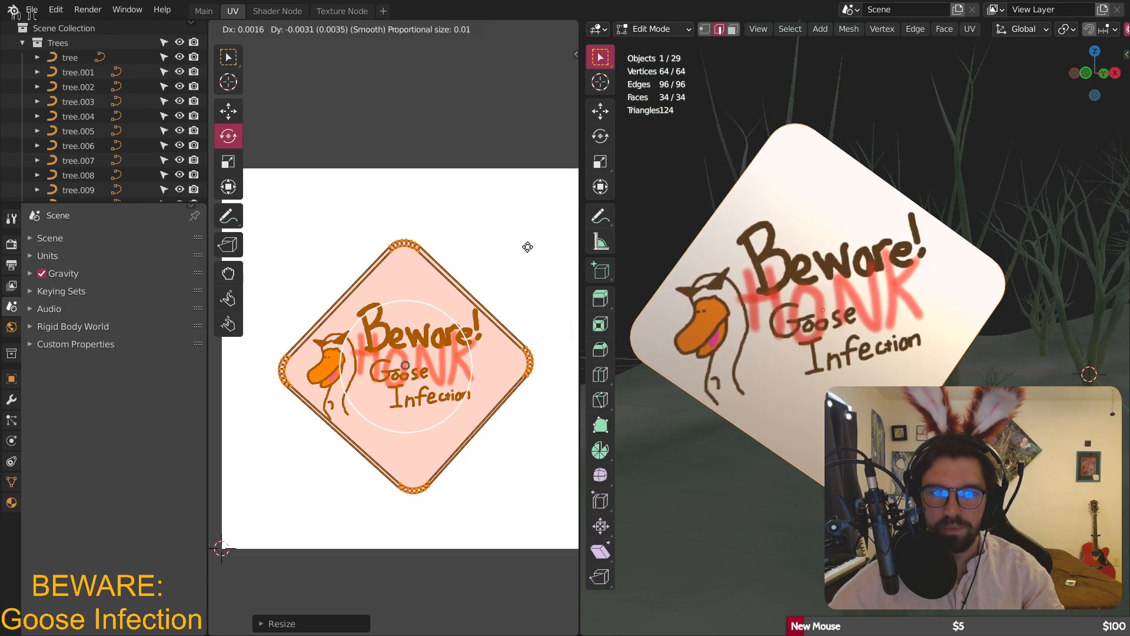
click(528, 246)
key(g)
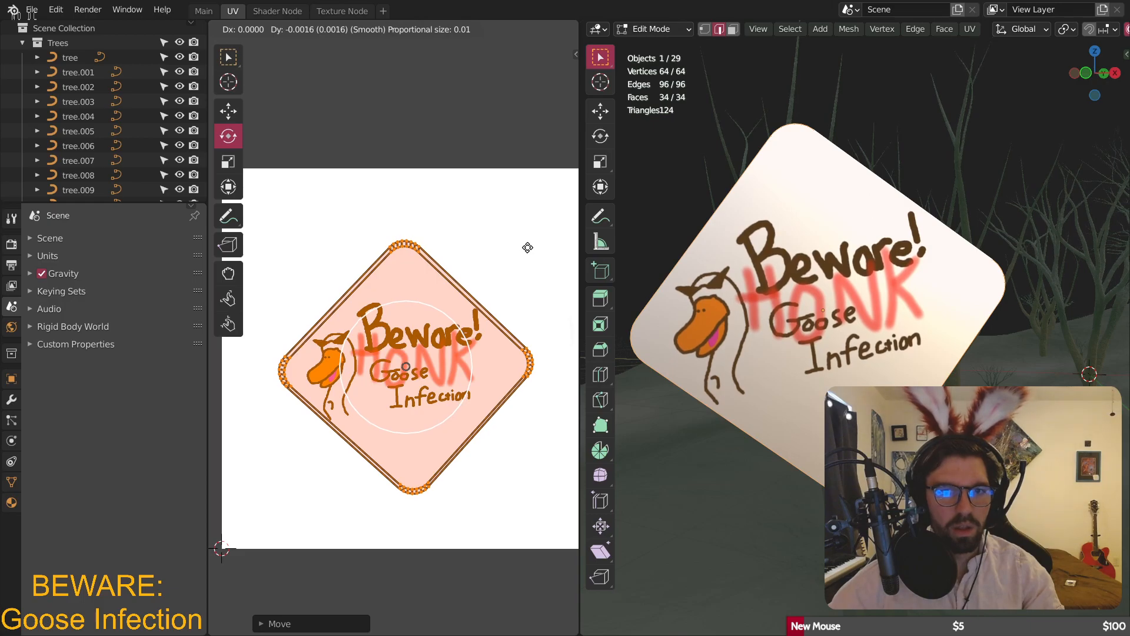
click(530, 252)
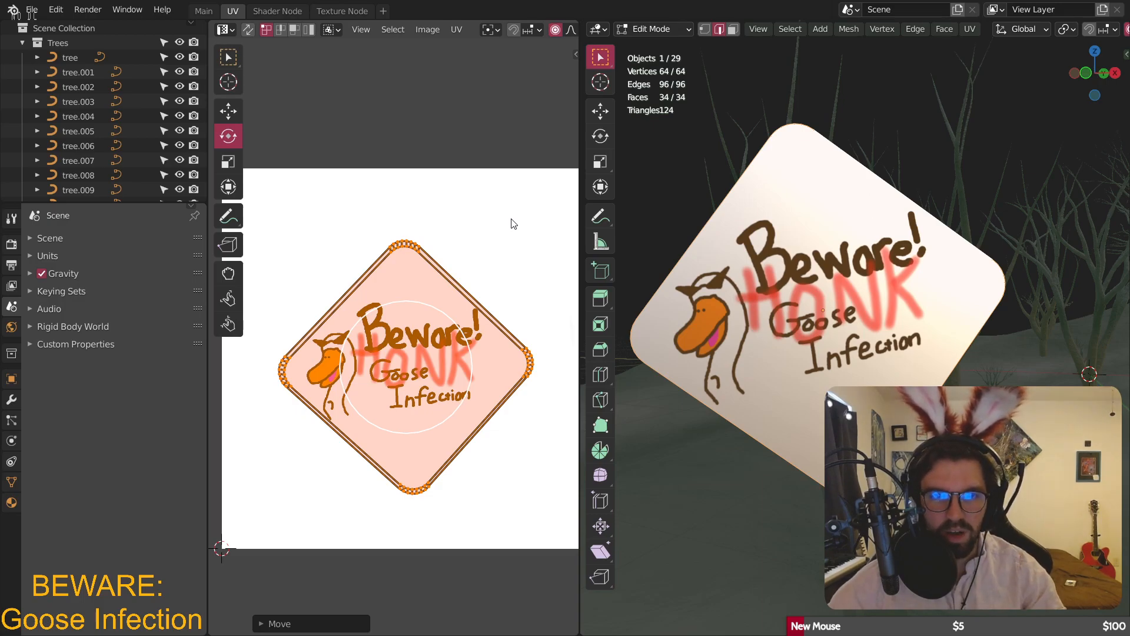
key(s)
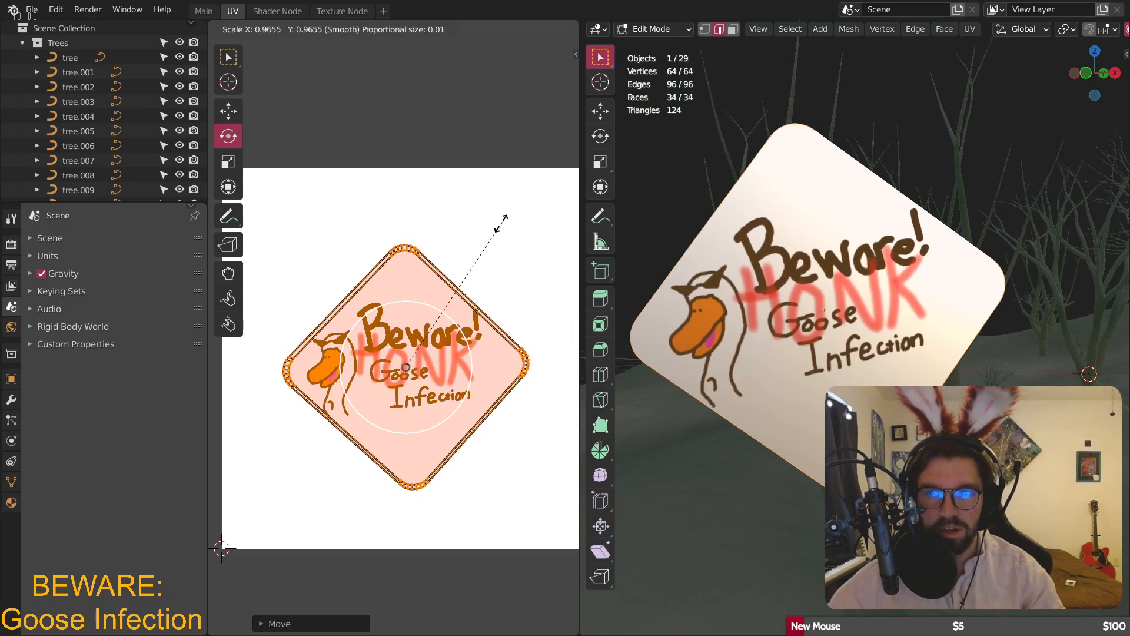
click(501, 224)
key(g)
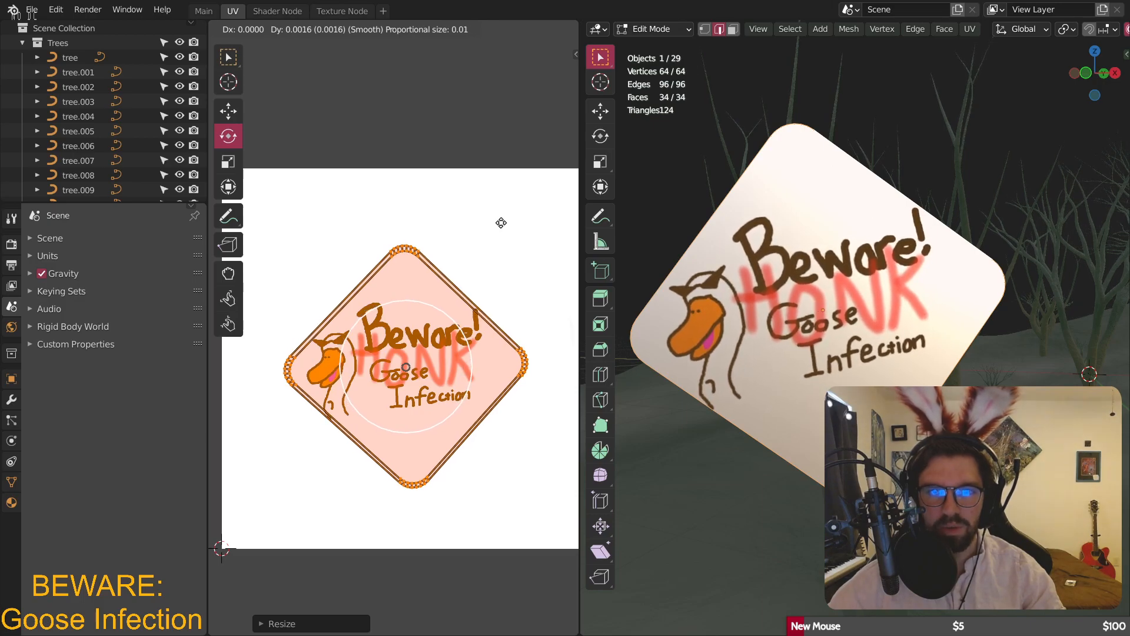
click(501, 223)
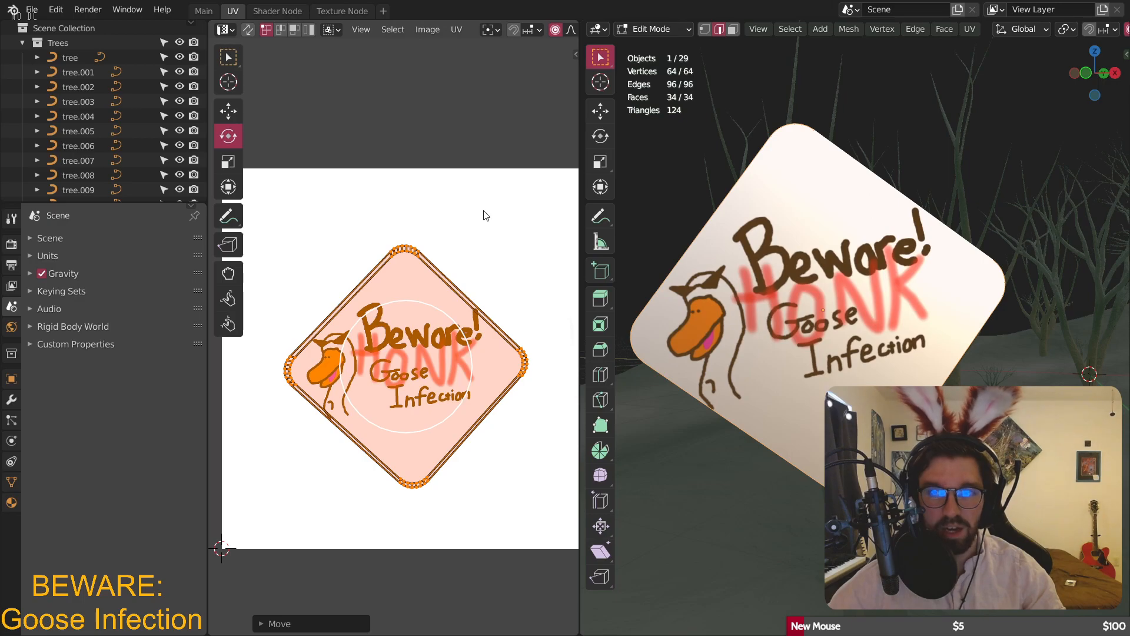
- Rotate the sign's UVs about -14.5° and shift them slightly up and to the left to recentre the graphic
key(r)
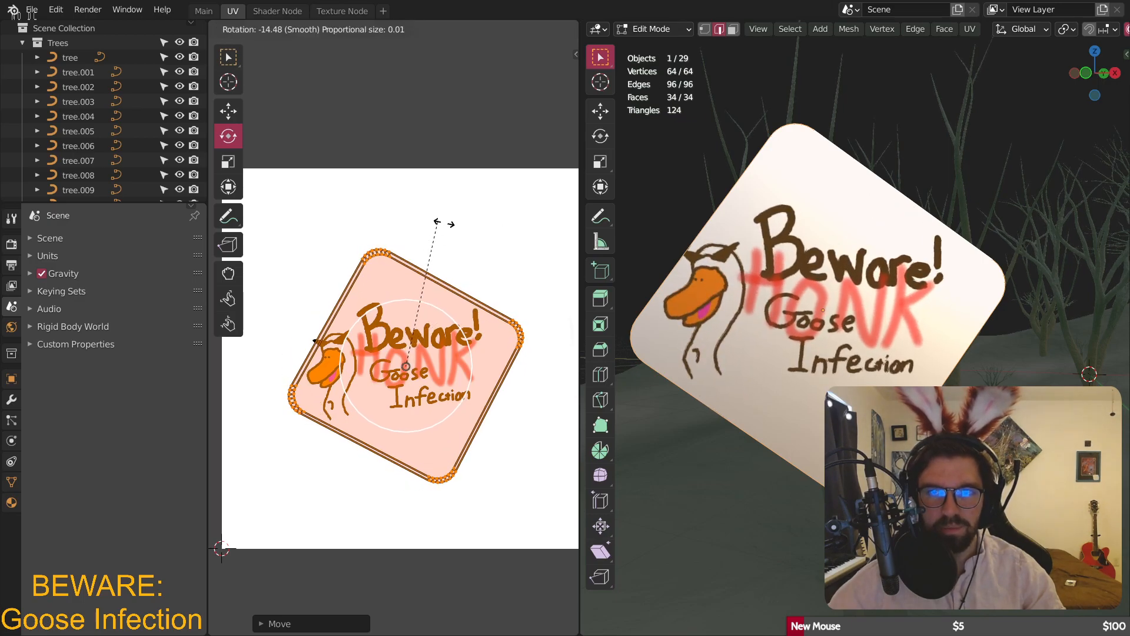
click(445, 228)
key(g)
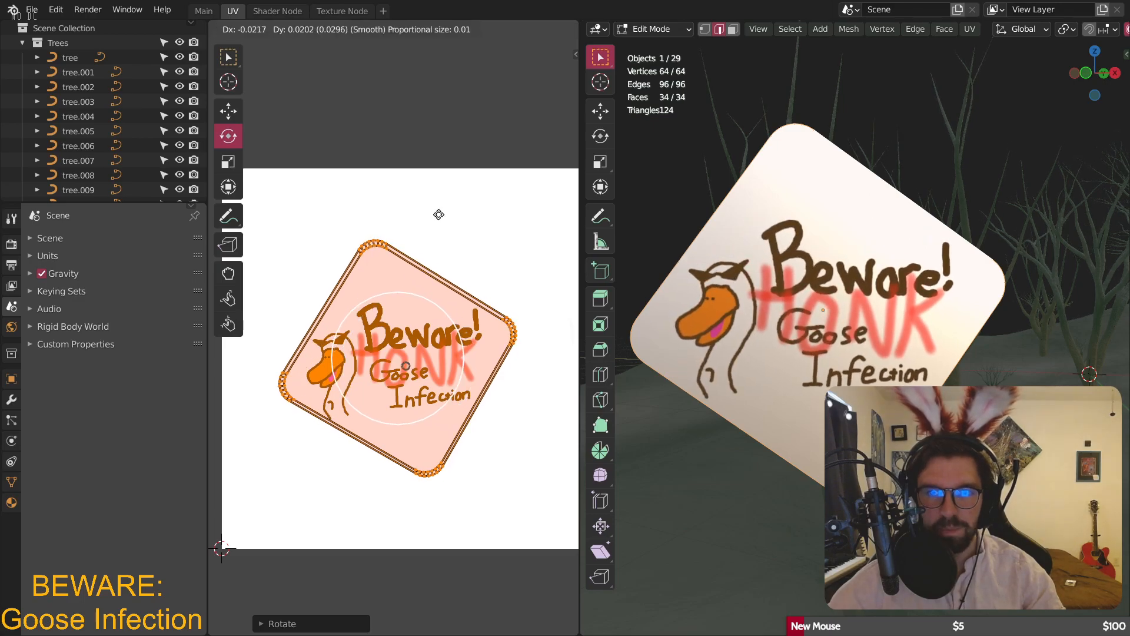
click(439, 214)
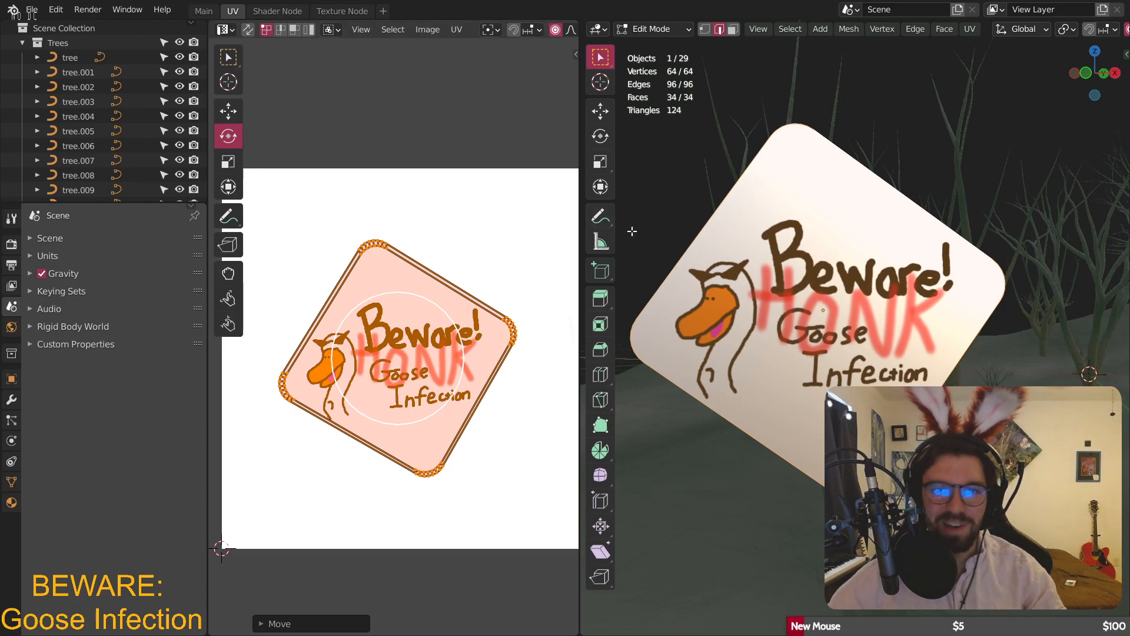
- Return to Object Mode, clear the selection, and examine the sign and the sprout from the camera's viewpoint and up close
click(639, 30)
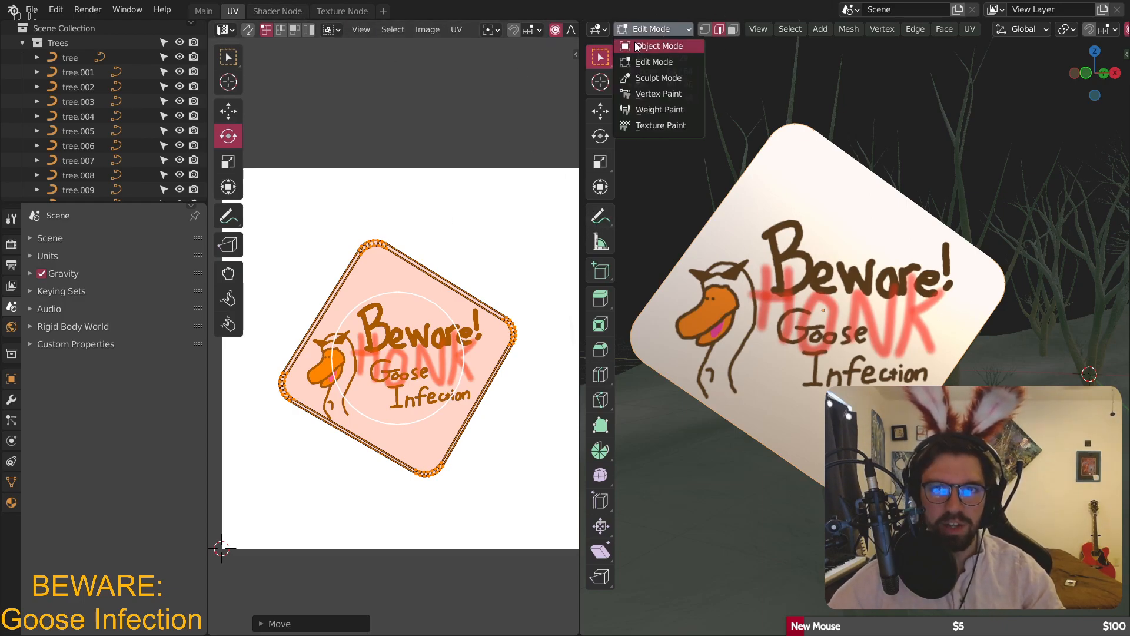
click(656, 44)
key(KP_0)
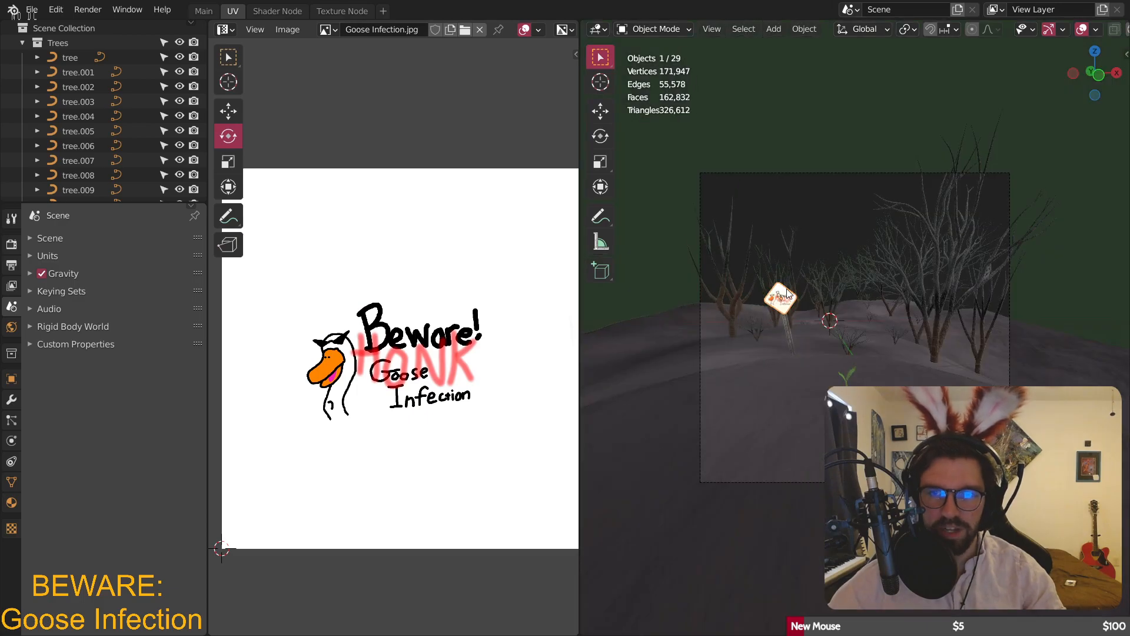
scroll(824, 259, up, 2)
click(859, 222)
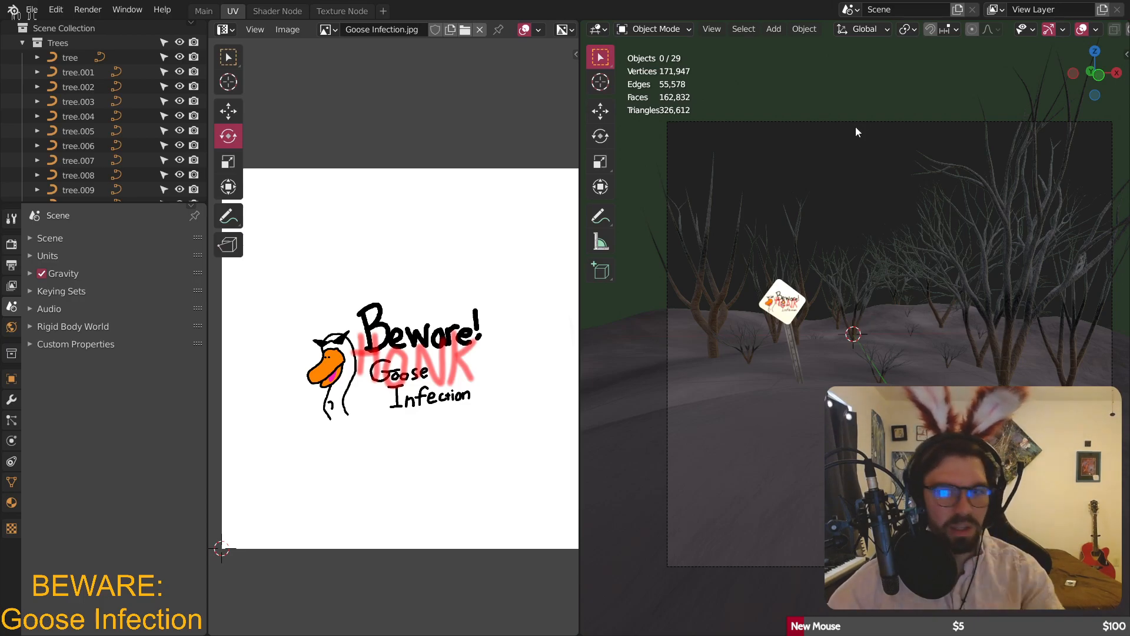
scroll(813, 310, up, 4)
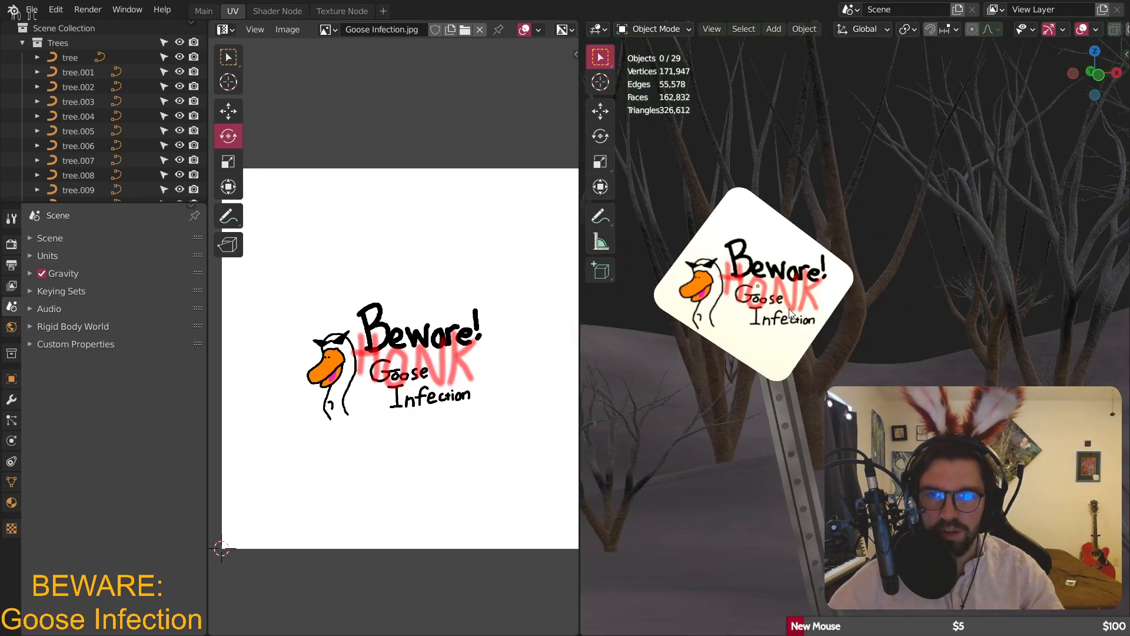
scroll(797, 317, down, 5)
shift+middle_drag(873, 403, 763, 307)
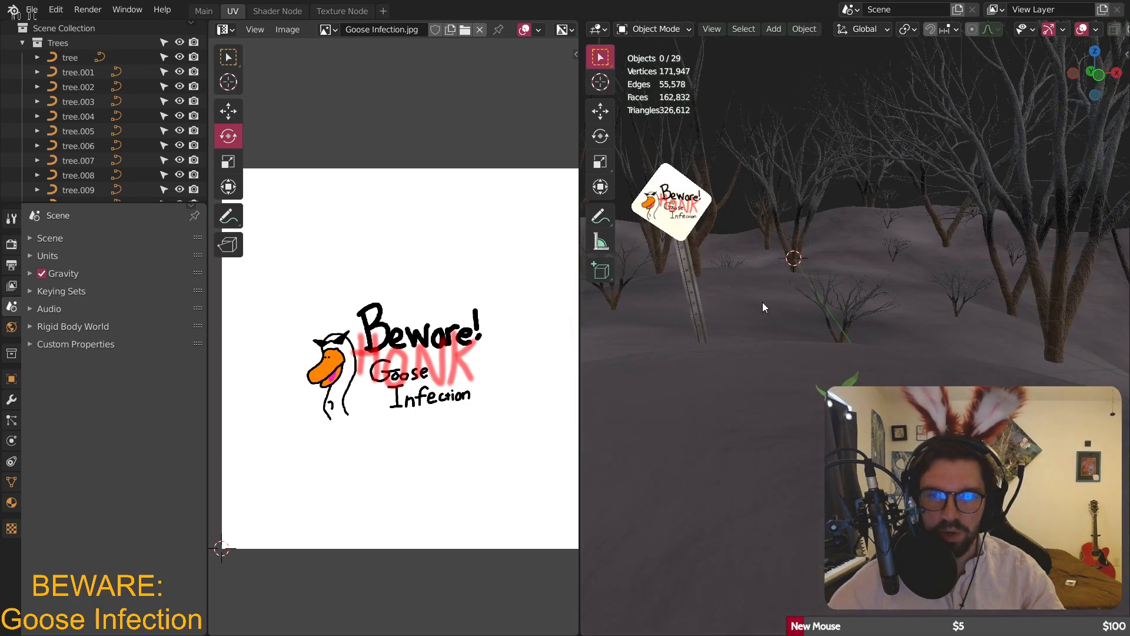
scroll(835, 439, up, 5)
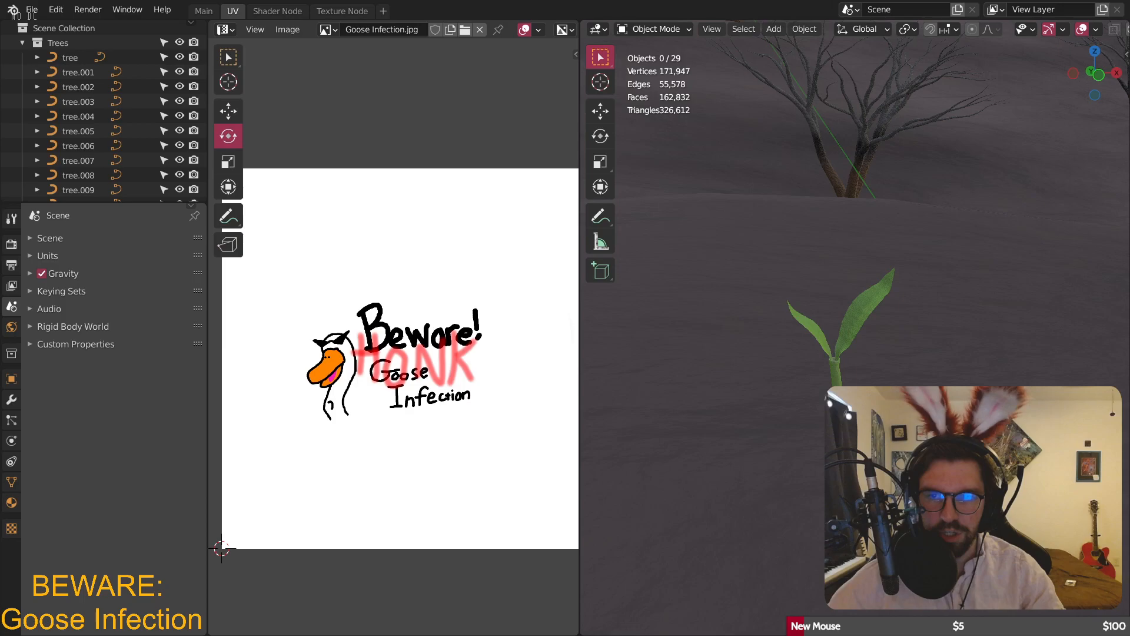
- Select the ground and, in the Dirt material, move the white stop of the black-to-white ColorRamp further from the black stop
click(836, 438)
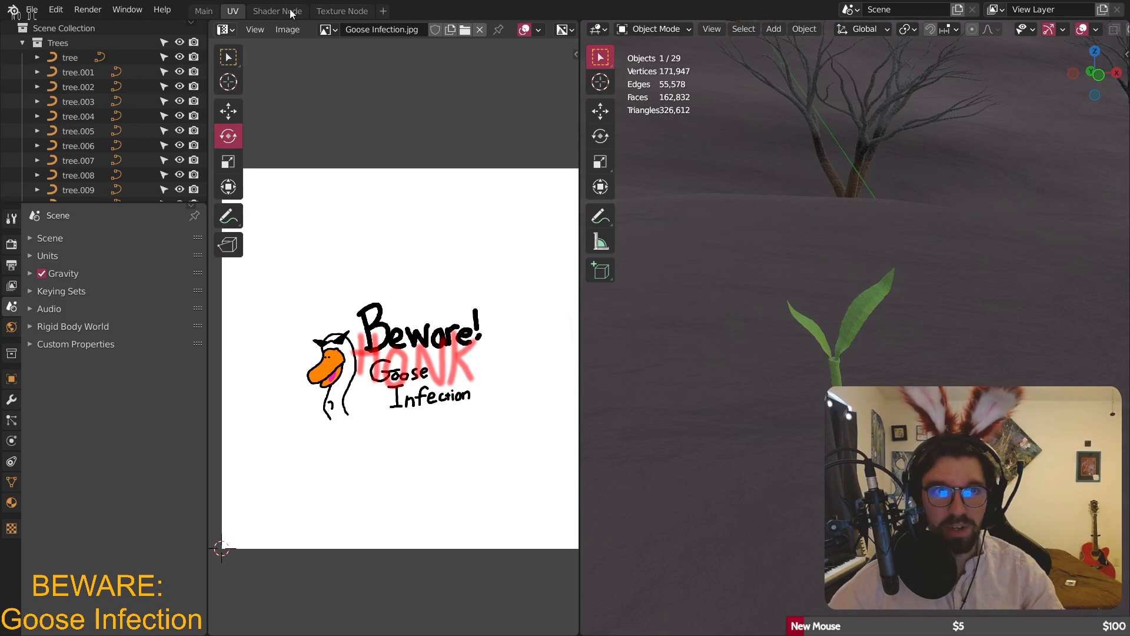
click(290, 13)
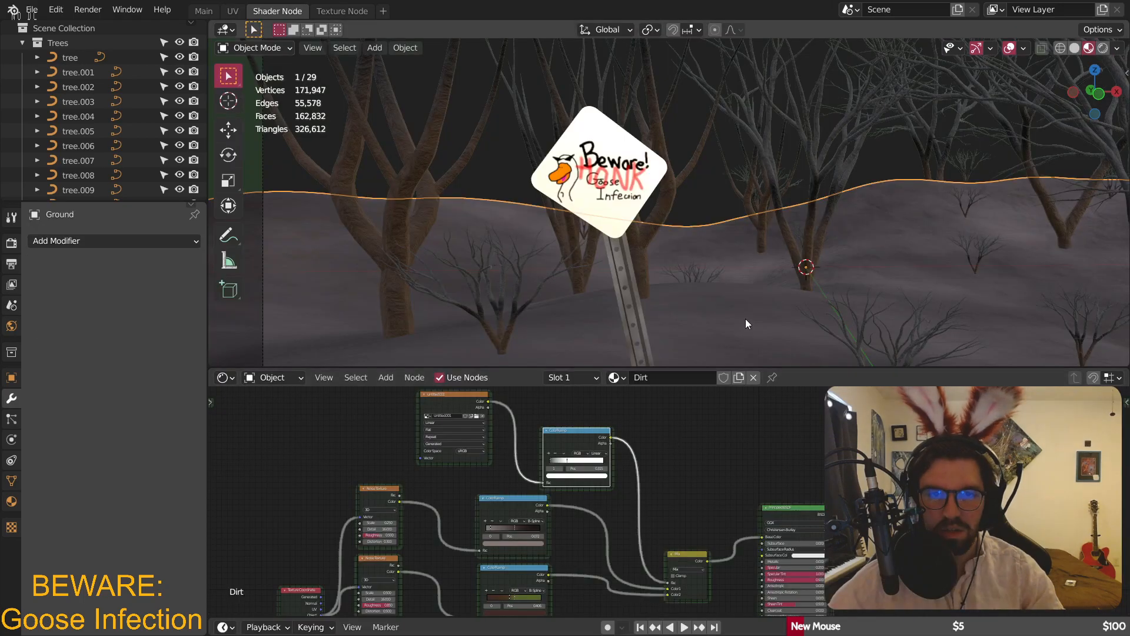
scroll(681, 242, up, 6)
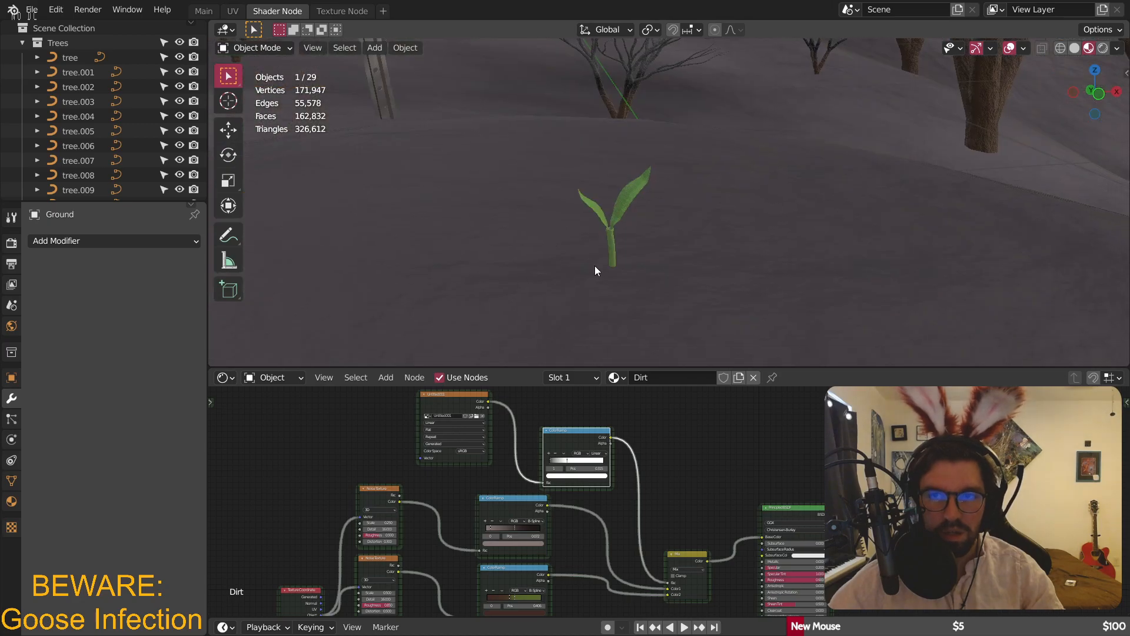
scroll(595, 266, up, 2)
scroll(564, 476, up, 6)
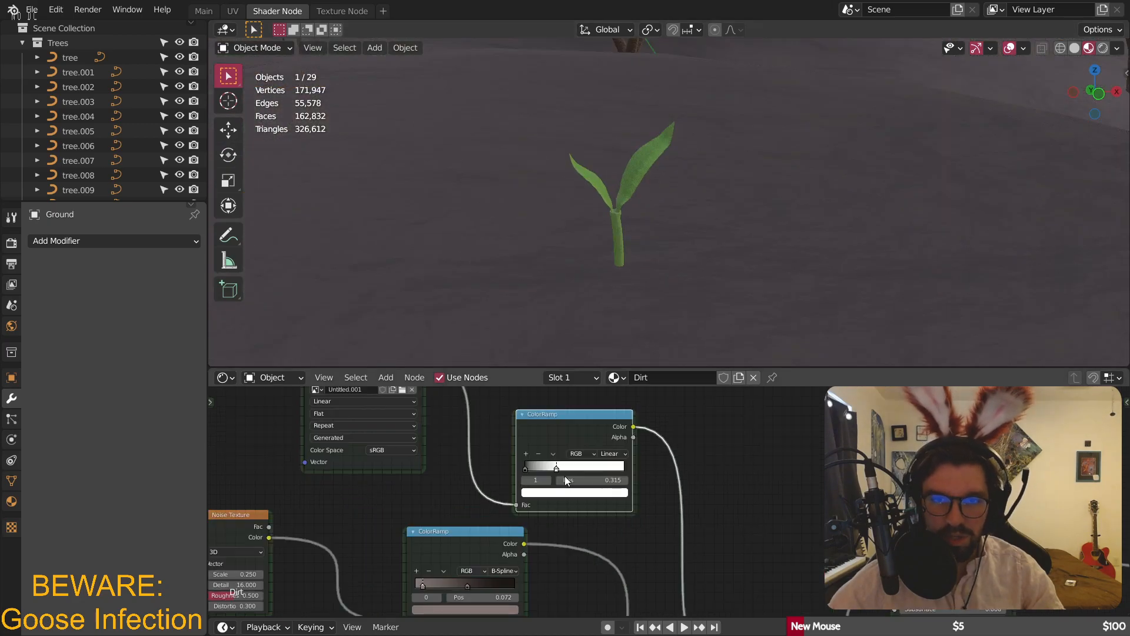
scroll(556, 470, up, 1)
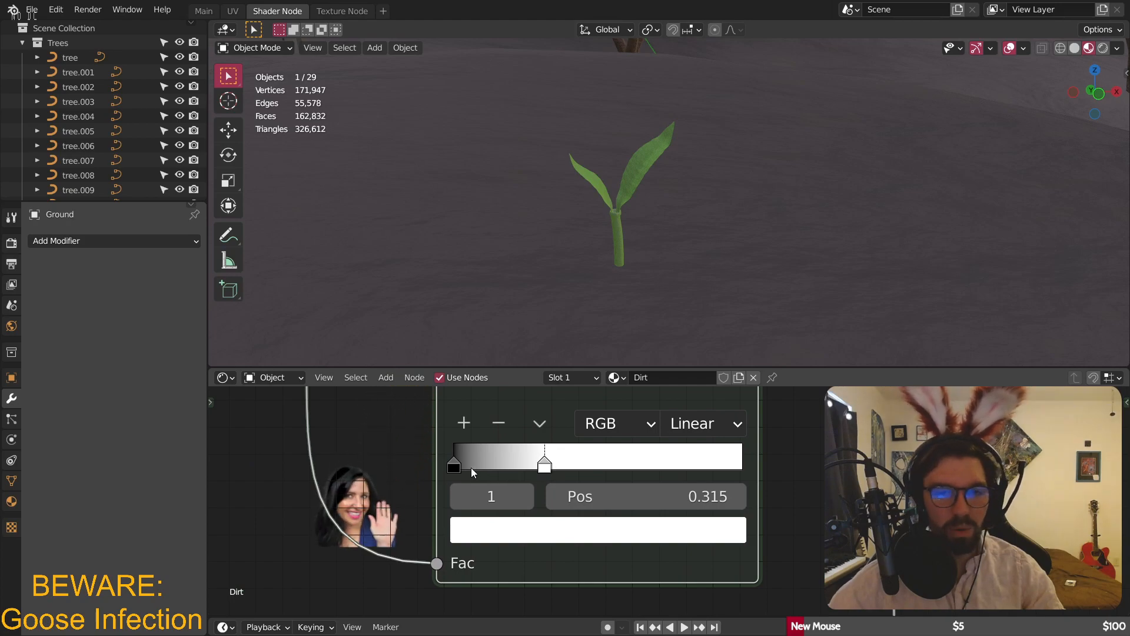
click(456, 462)
mouse_move(456, 461)
mouse_down()
mouse_move(546, 458)
mouse_move(449, 461)
mouse_up()
drag(551, 472, 577, 472)
- In the Dirt material's brown-to-green ColorRamp, move the brown stop to 0.319 and the green stop to 0.393
scroll(577, 472, down, 3)
scroll(700, 404, down, 2)
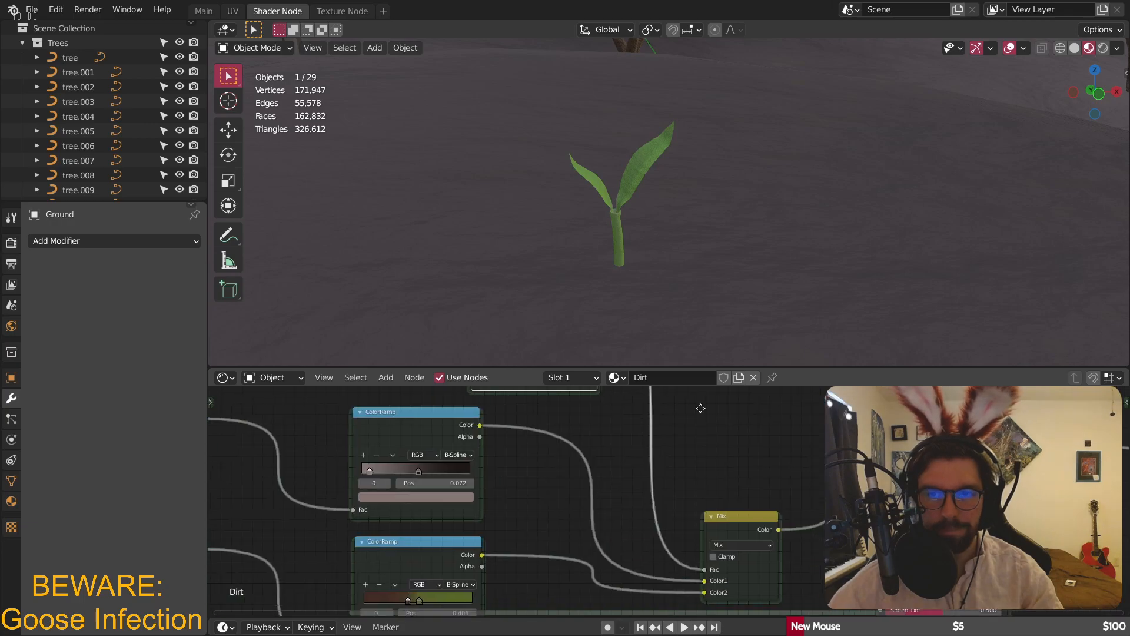
middle_drag(700, 404, 879, 430)
scroll(708, 471, up, 5)
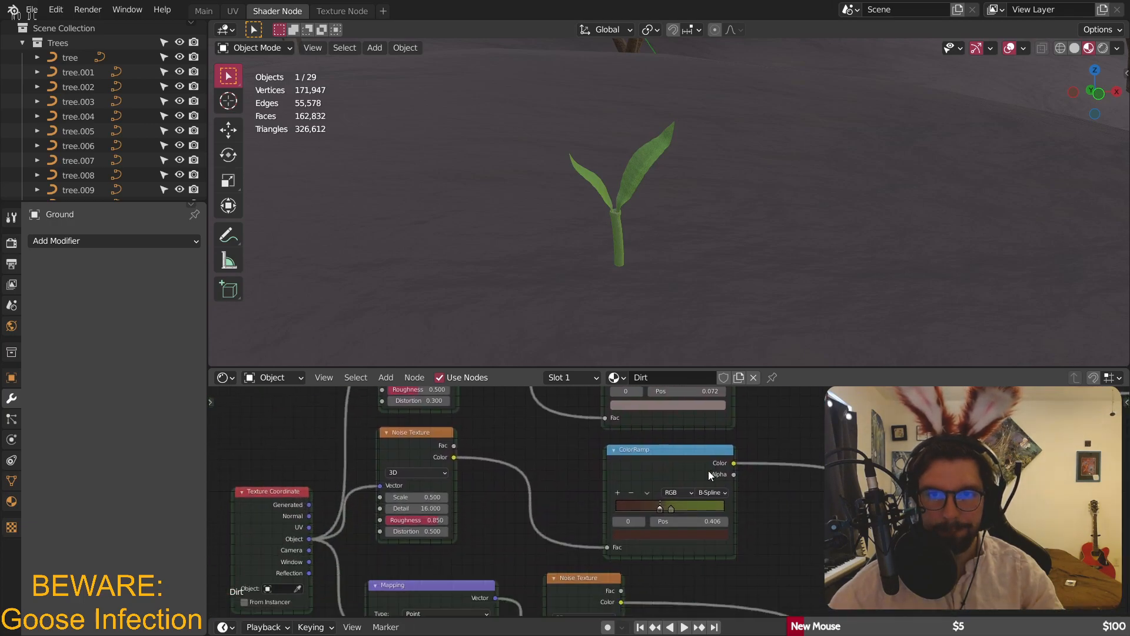
drag(591, 532, 560, 534)
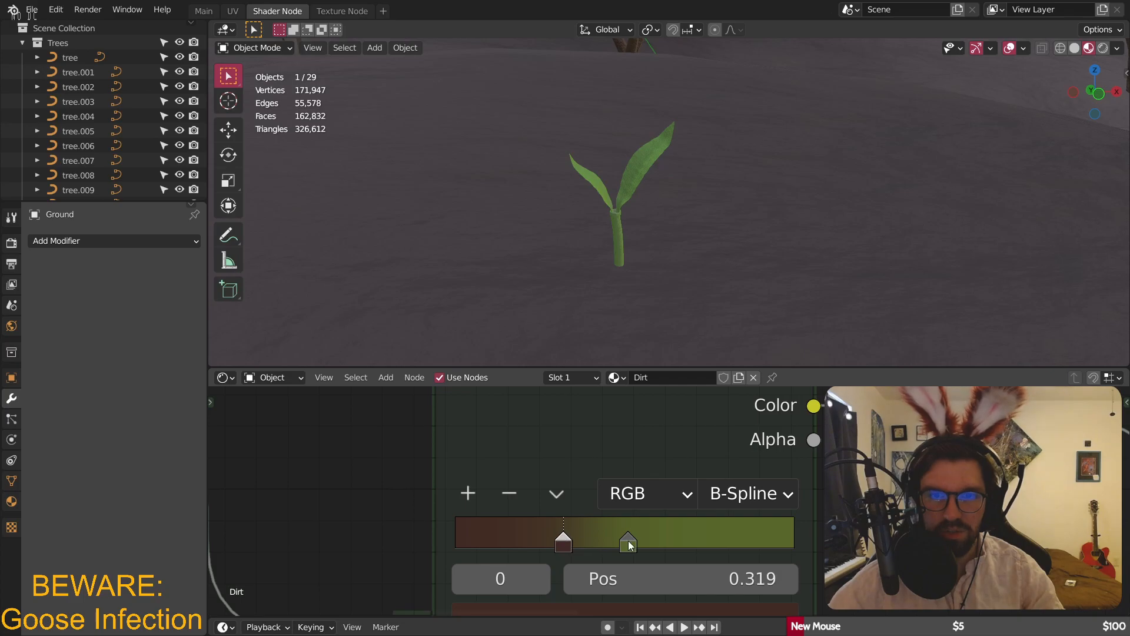
drag(627, 540, 588, 532)
- Return to the camera view, clear the selection and save the Blighted Forest file
key(KP_0)
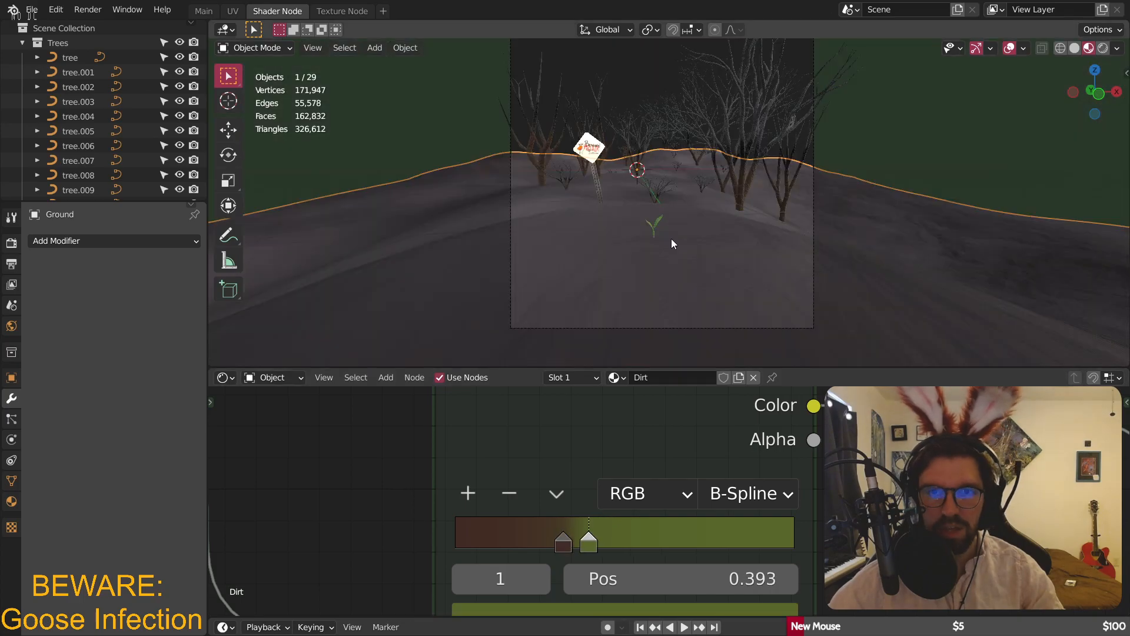
key(alt+a)
scroll(616, 218, up, 3)
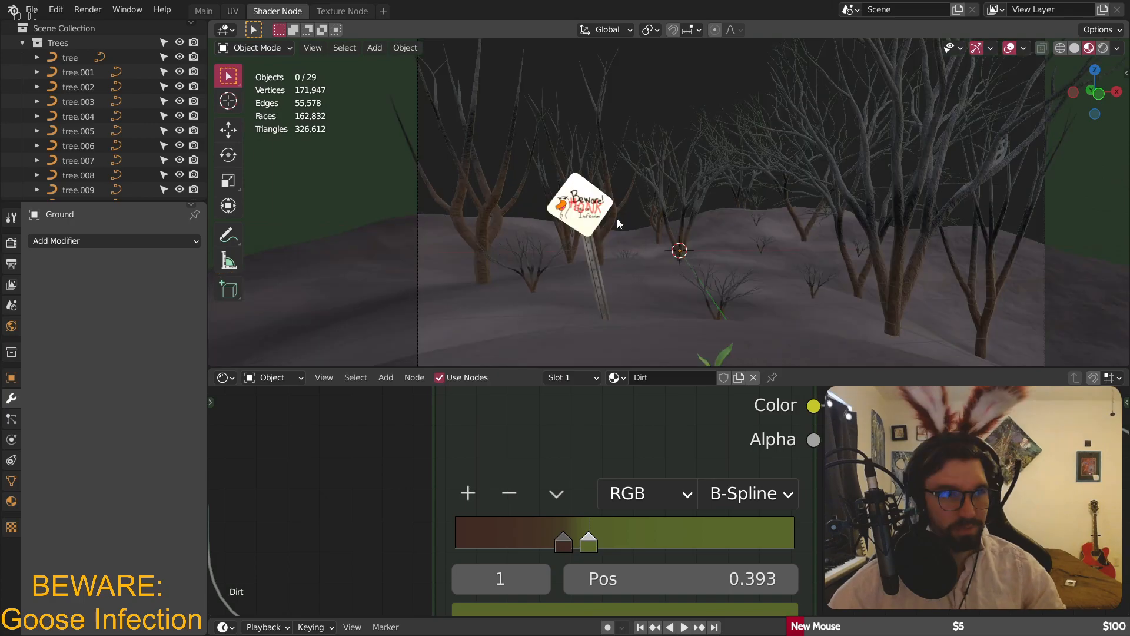
key(ctrl+s)
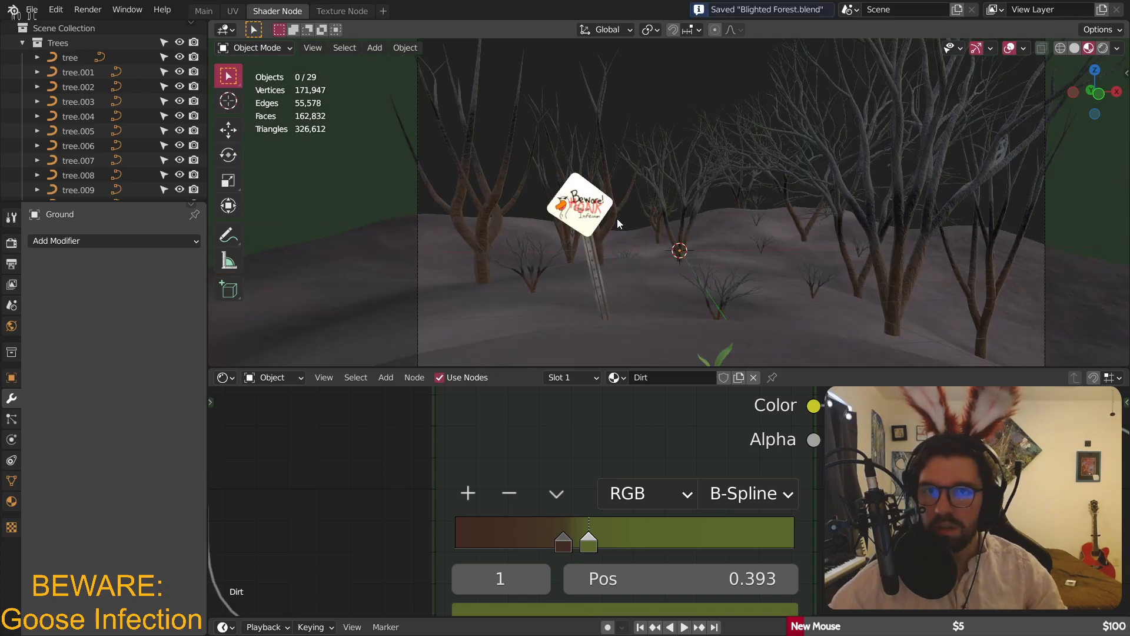
- Collapse the Trees collection in the outliner and unhide the Empty.002 mushroom reference image beside the terrain
scroll(617, 218, down, 6)
middle_drag(608, 201, 695, 227)
scroll(638, 222, down, 10)
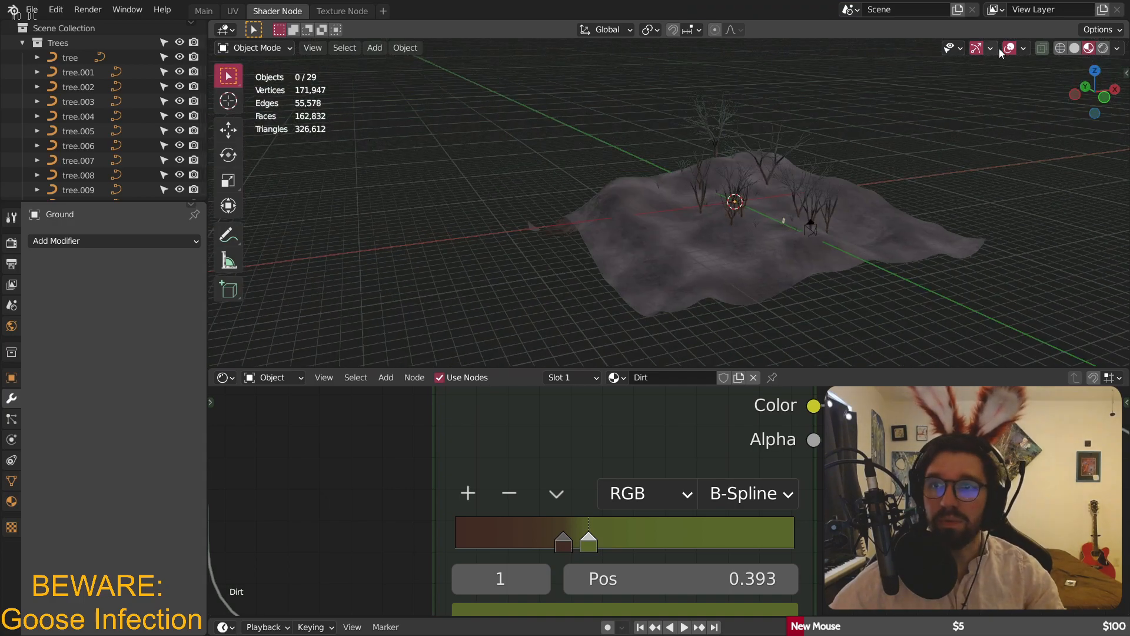
click(22, 43)
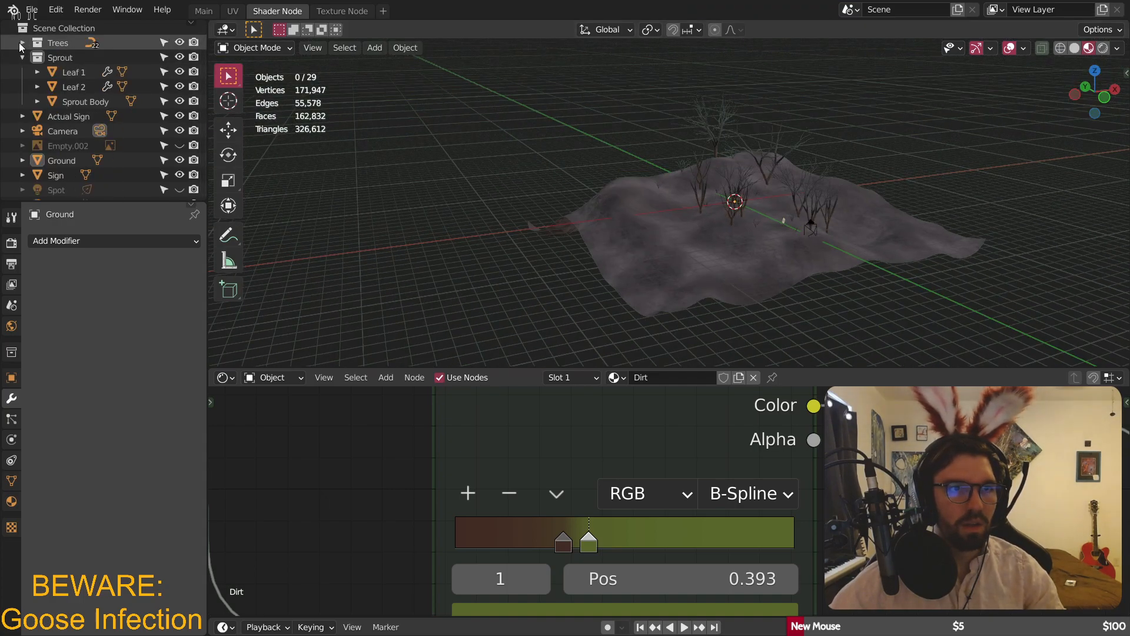
click(180, 145)
middle_drag(453, 220, 503, 202)
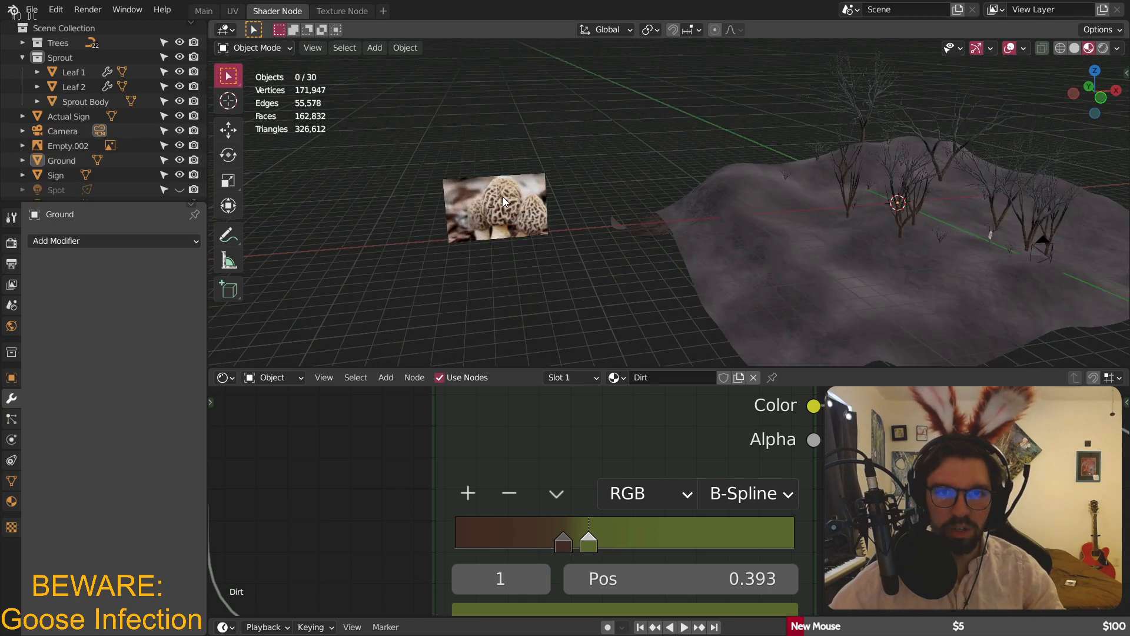
- Switch to the Main workspace and show the scene through the camera in wireframe shading
click(203, 11)
key(KP_0)
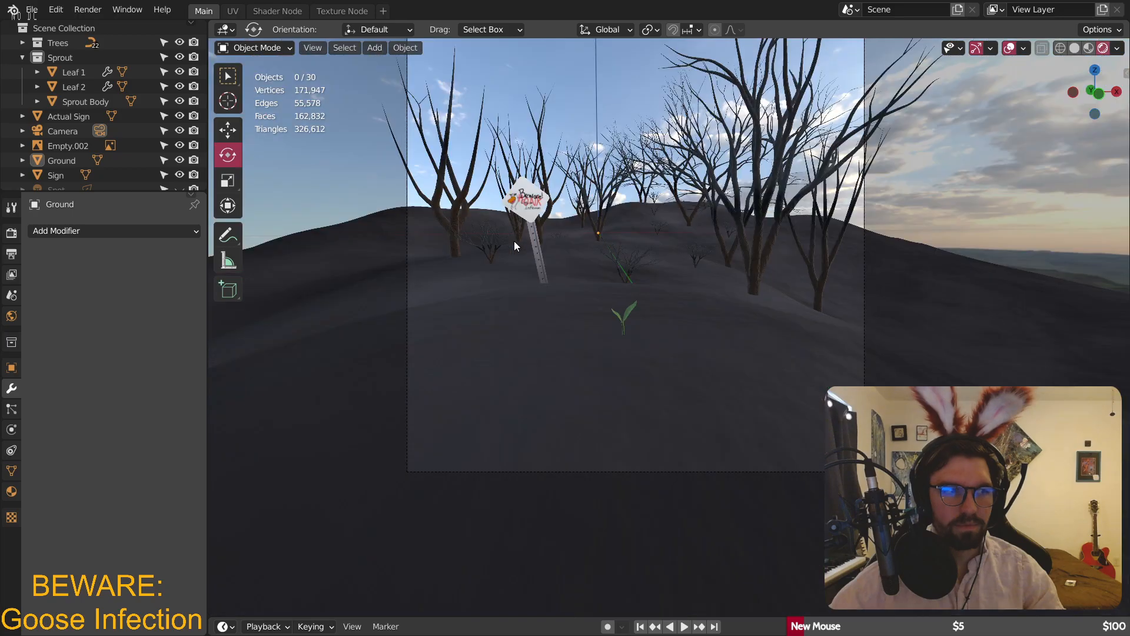
scroll(514, 241, down, 3)
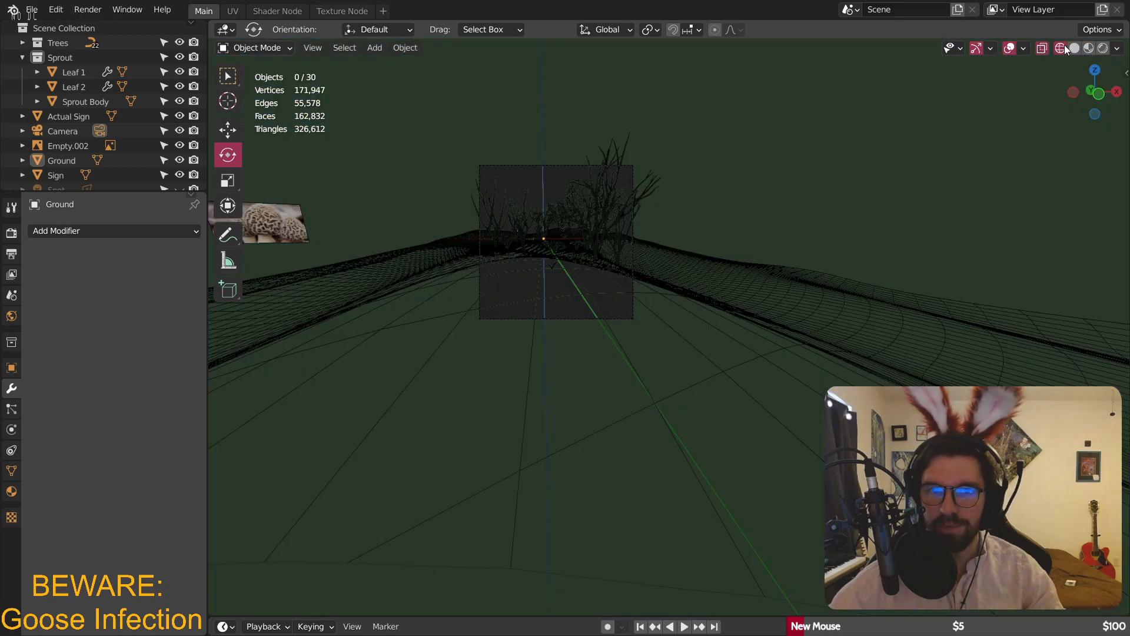
- Switch the viewport to solid shading and add a cylinder with 24 vertices, 1 m radius and 2 m depth
click(1061, 48)
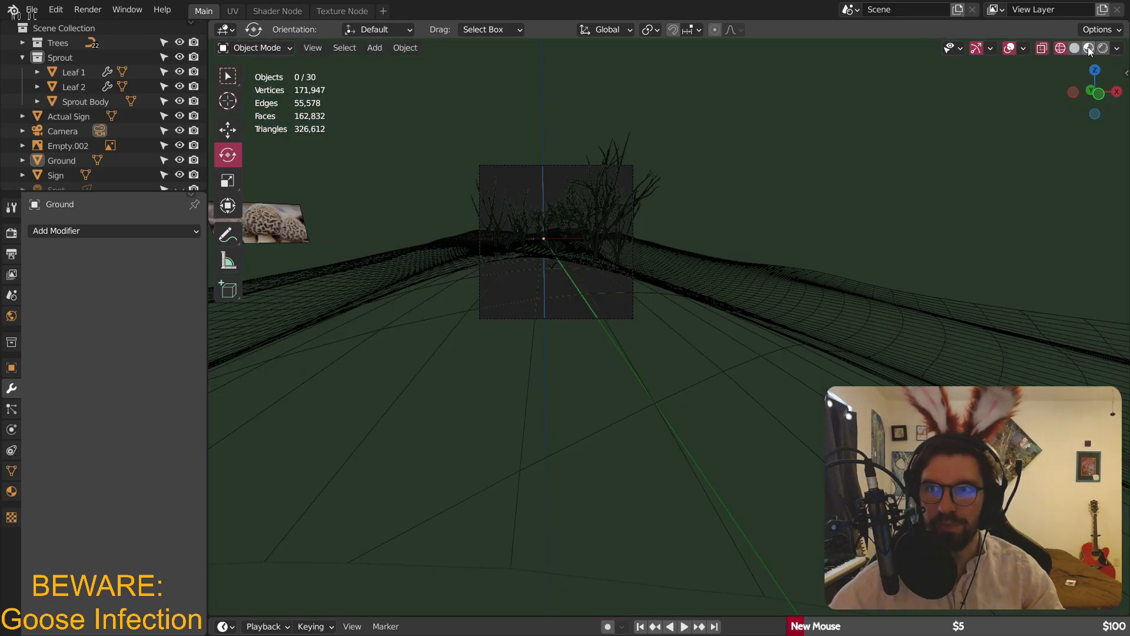
click(1074, 48)
mouse_move(589, 247)
middle_down()
mouse_move(510, 302)
mouse_move(708, 300)
mouse_move(505, 283)
mouse_move(540, 308)
mouse_move(739, 366)
mouse_move(742, 309)
mouse_move(677, 325)
mouse_move(723, 319)
middle_up()
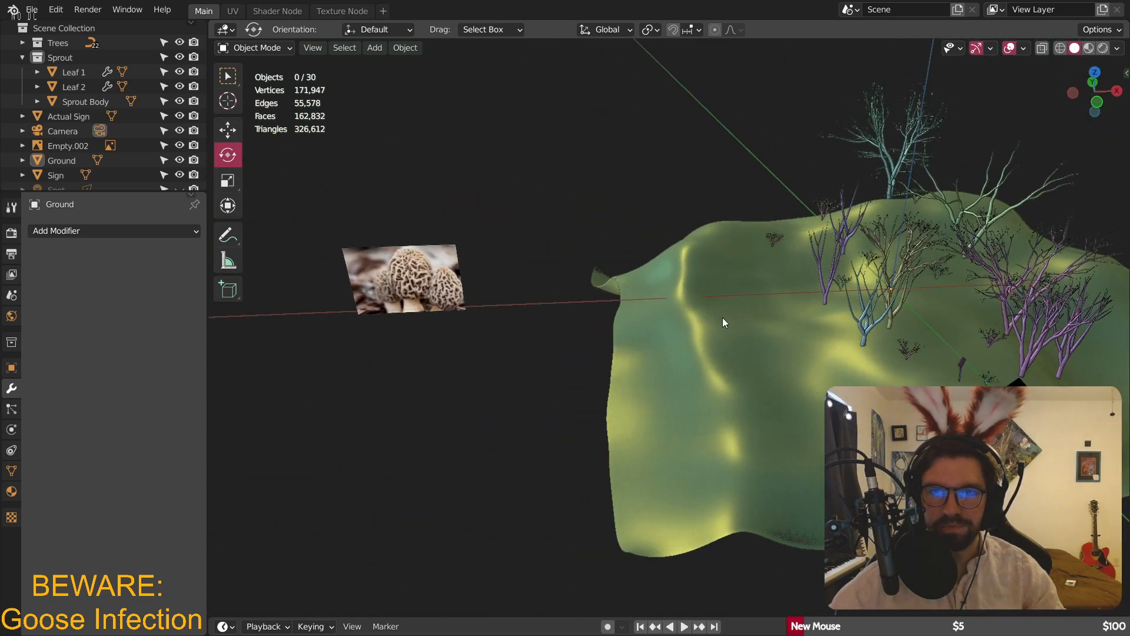
click(374, 48)
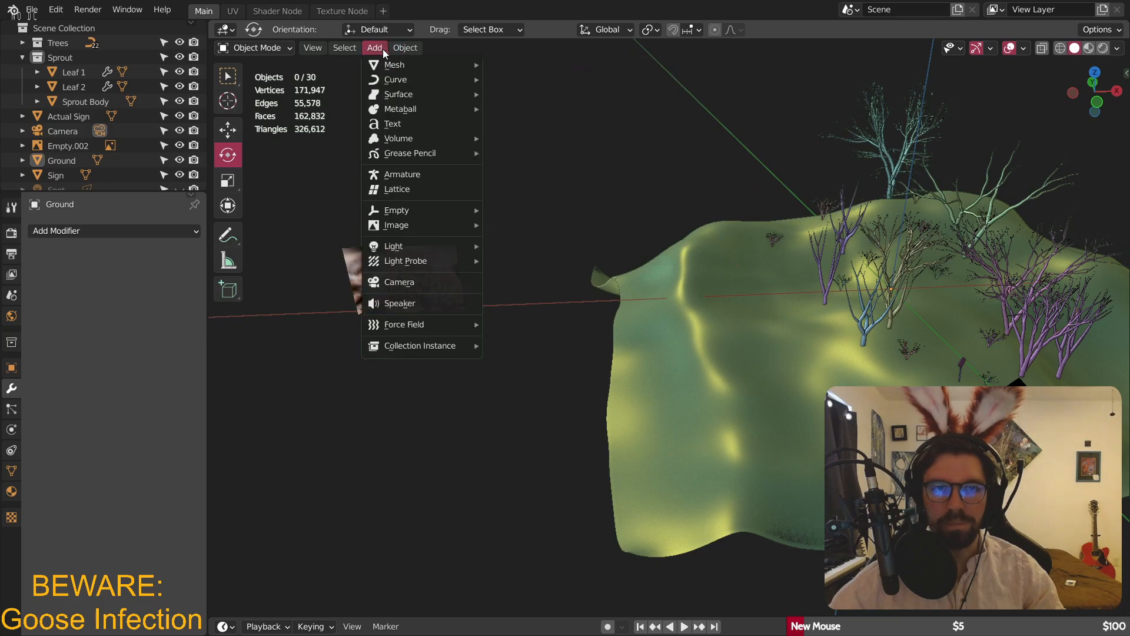
mouse_move(398, 63)
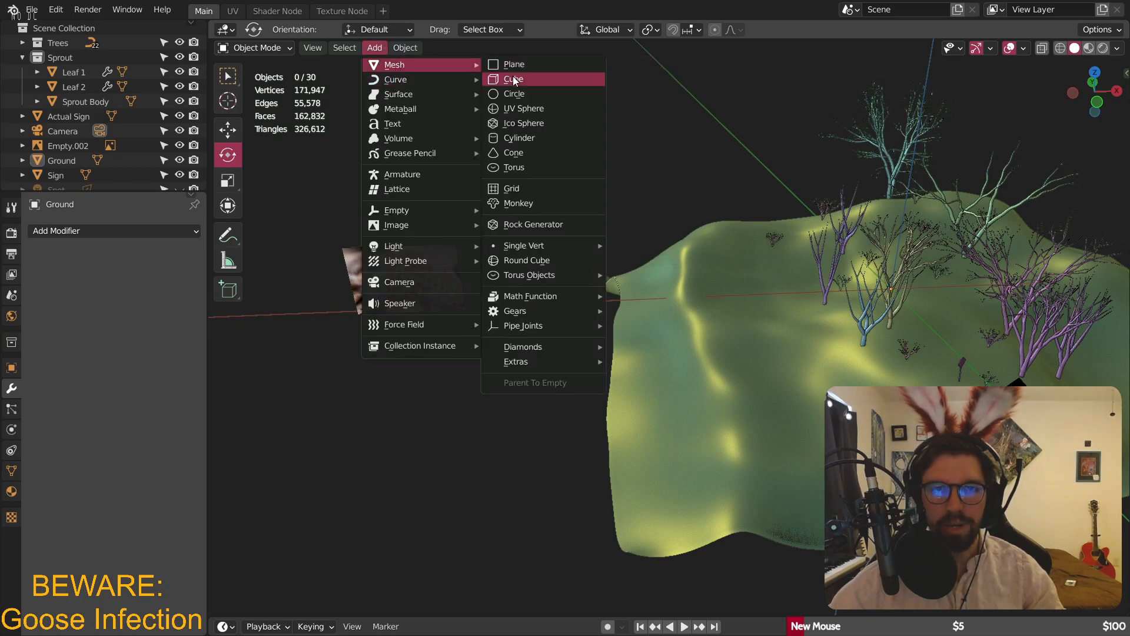
click(532, 137)
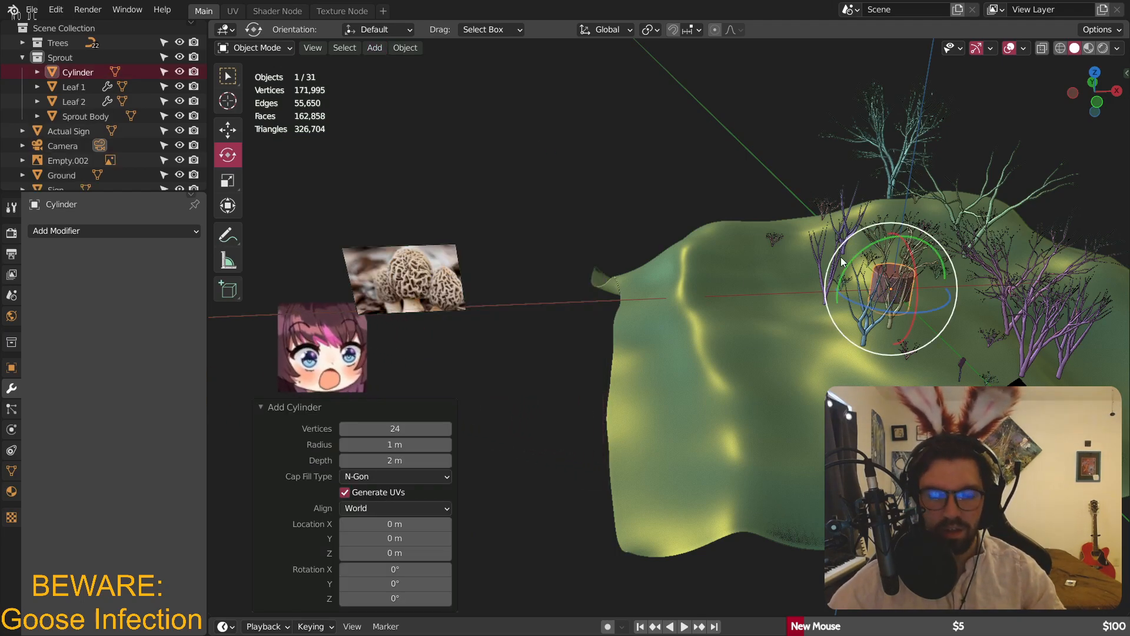
- Move the cylinder about -24.87 m along X to the mushroom reference image, and shift it clear of the image towards the terrain
key(g)
key(x)
click(338, 361)
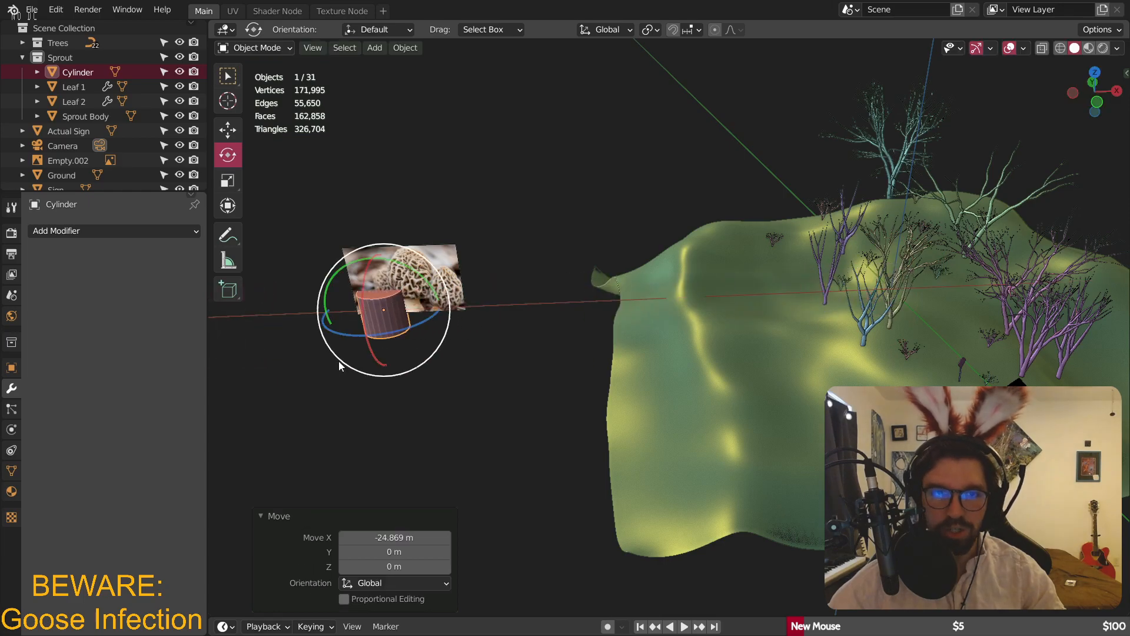
shift+middle_drag(390, 305, 448, 284)
scroll(447, 284, up, 4)
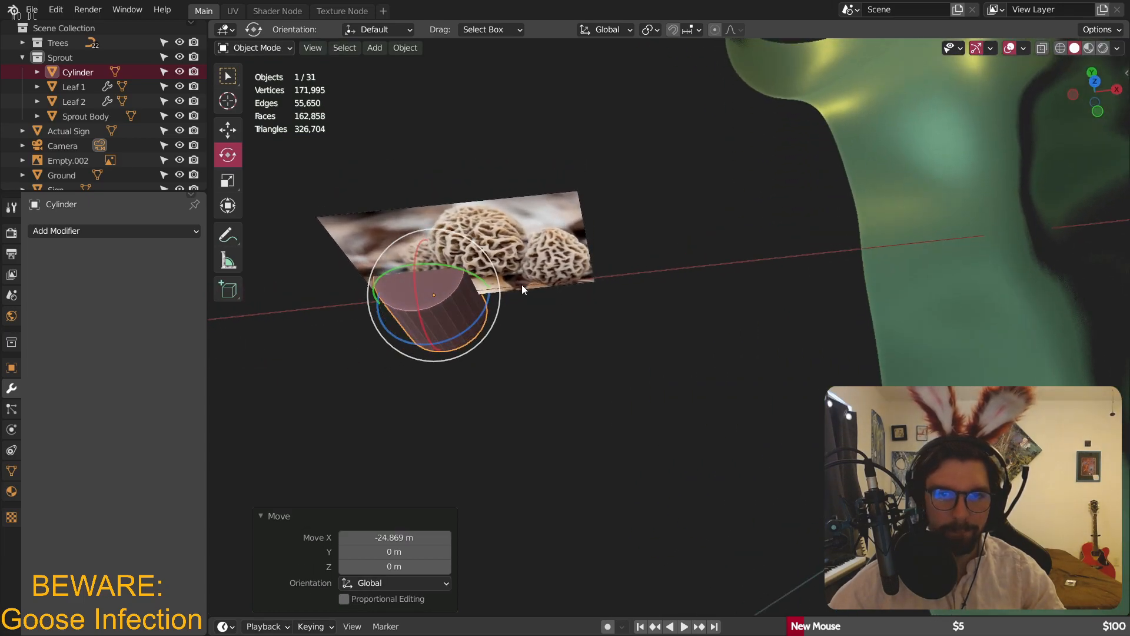
key(g)
click(632, 280)
- Narrow the cylinder by scaling it to about 0.594 in X and Y only
middle_drag(723, 281, 657, 348)
click(230, 181)
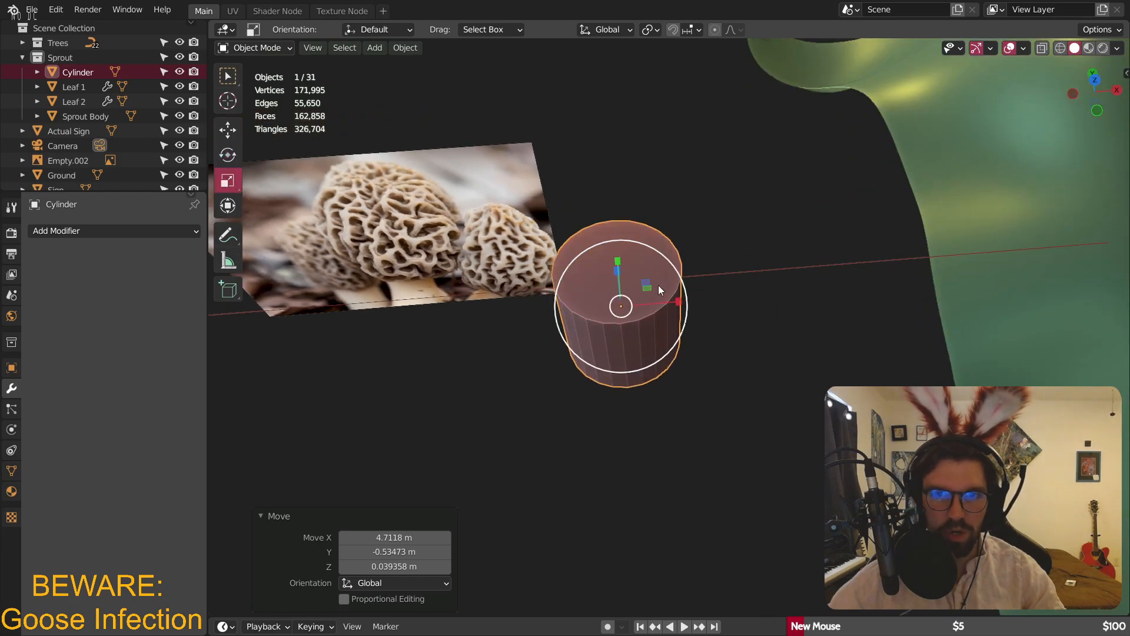
scroll(657, 287, up, 3)
key(s)
click(608, 296)
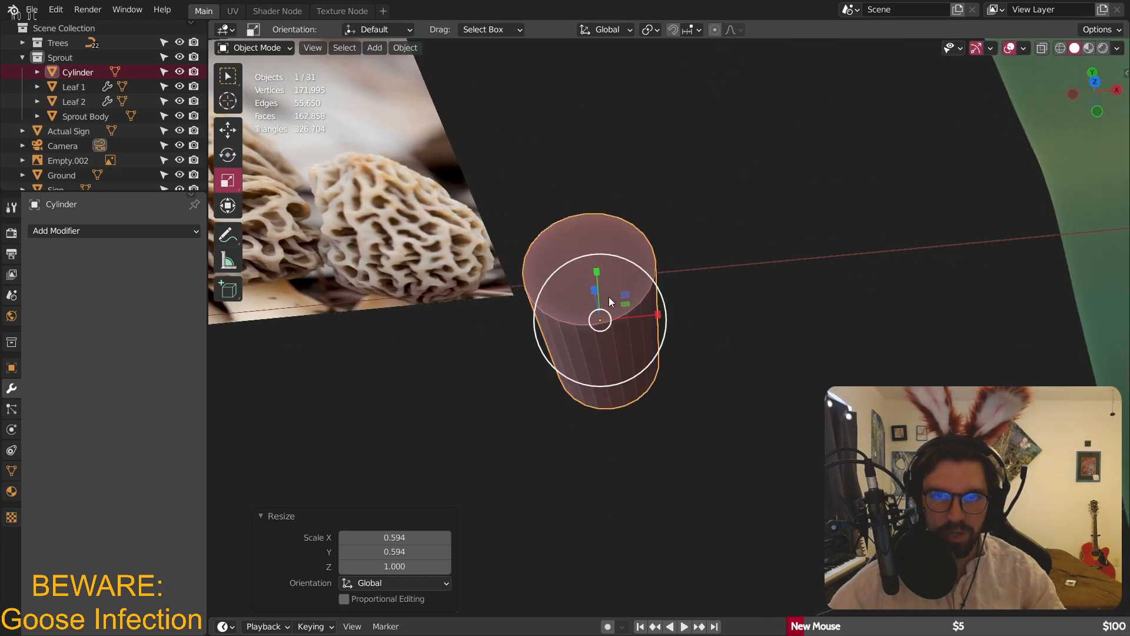
- Lower the cylinder about 1.83 m along Z, below the level of the reference image
middle_drag(609, 297, 522, 160)
key(g)
key(z)
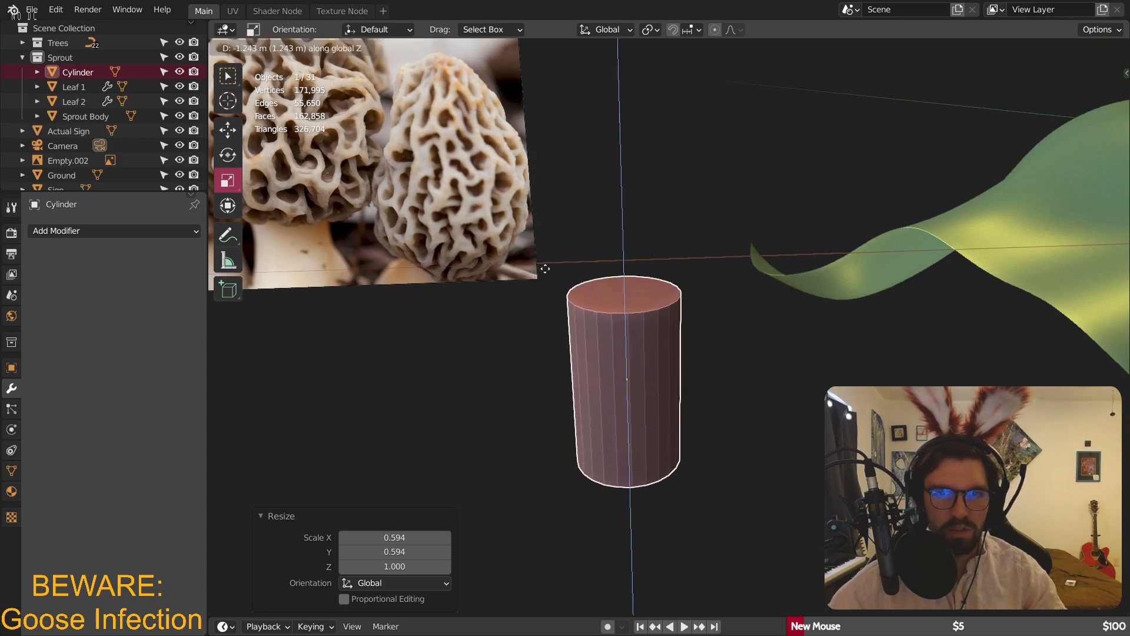
click(560, 298)
- In Edit Mode, add one horizontal loop cut around the cylinder, slid slightly below the middle with a factor of about 0.166
middle_drag(559, 298, 594, 343)
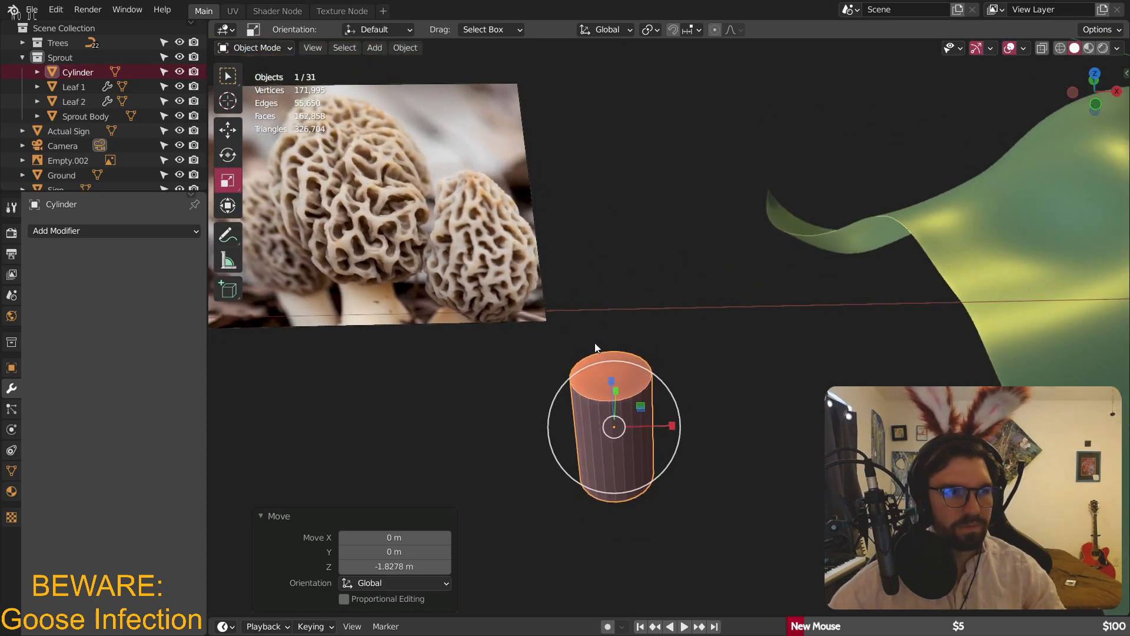
scroll(607, 390, up, 2)
middle_drag(608, 391, 570, 338)
scroll(556, 322, down, 2)
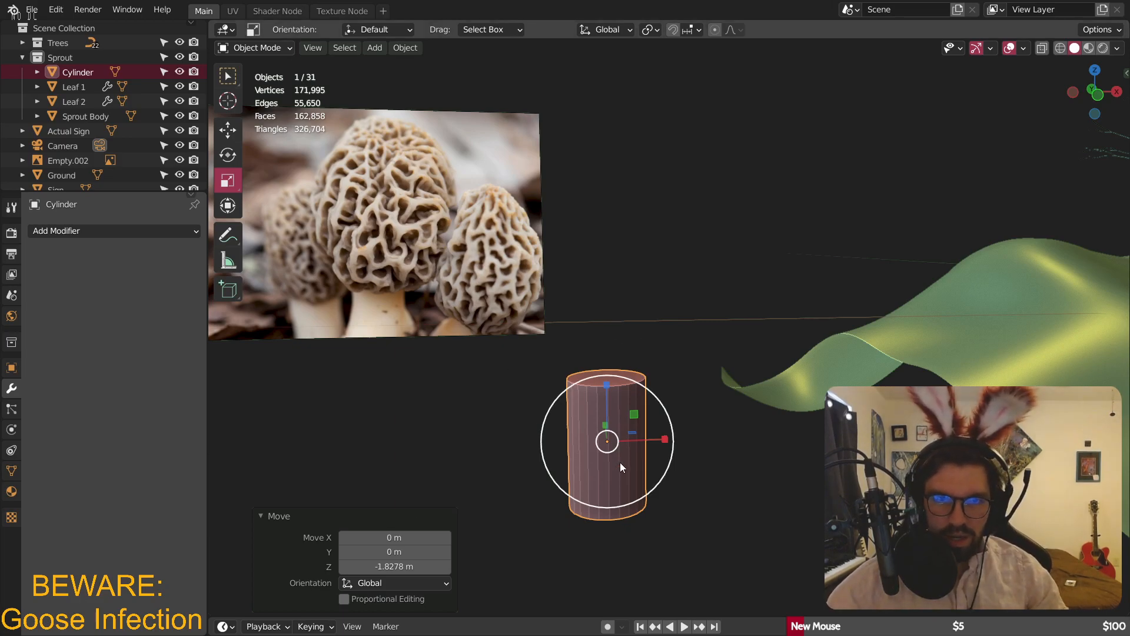
scroll(603, 363, up, 5)
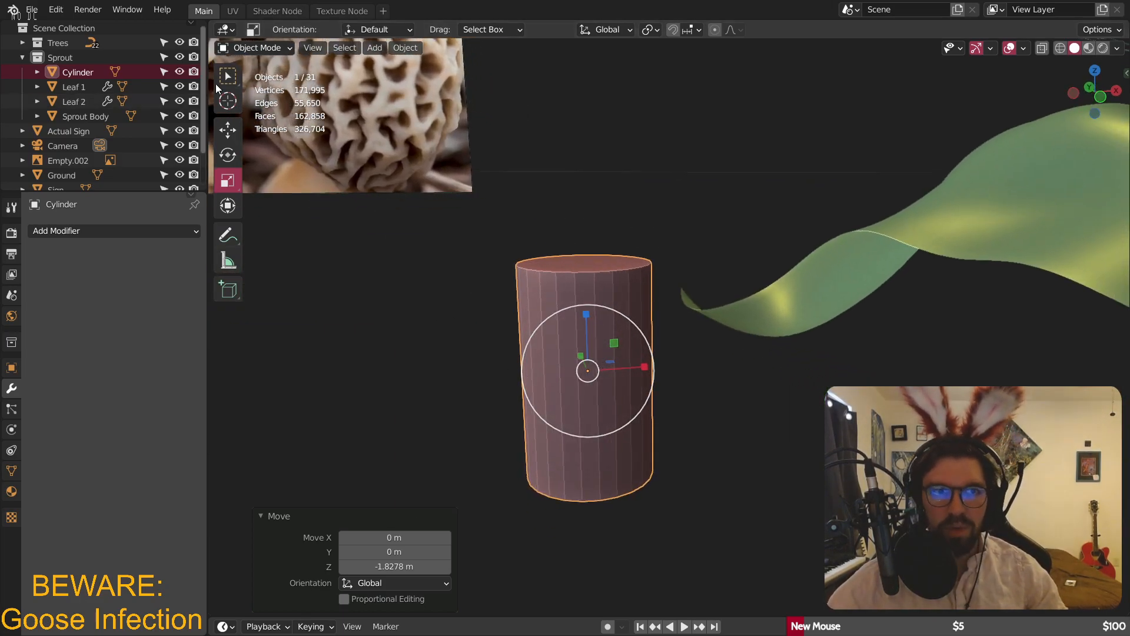
click(263, 48)
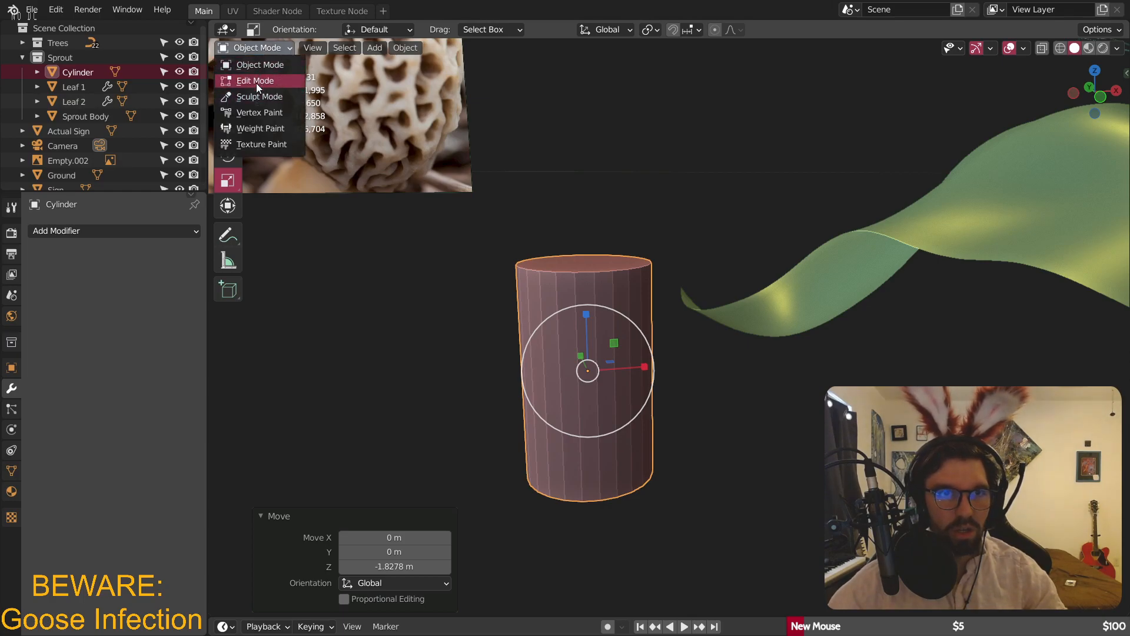
click(256, 81)
click(229, 393)
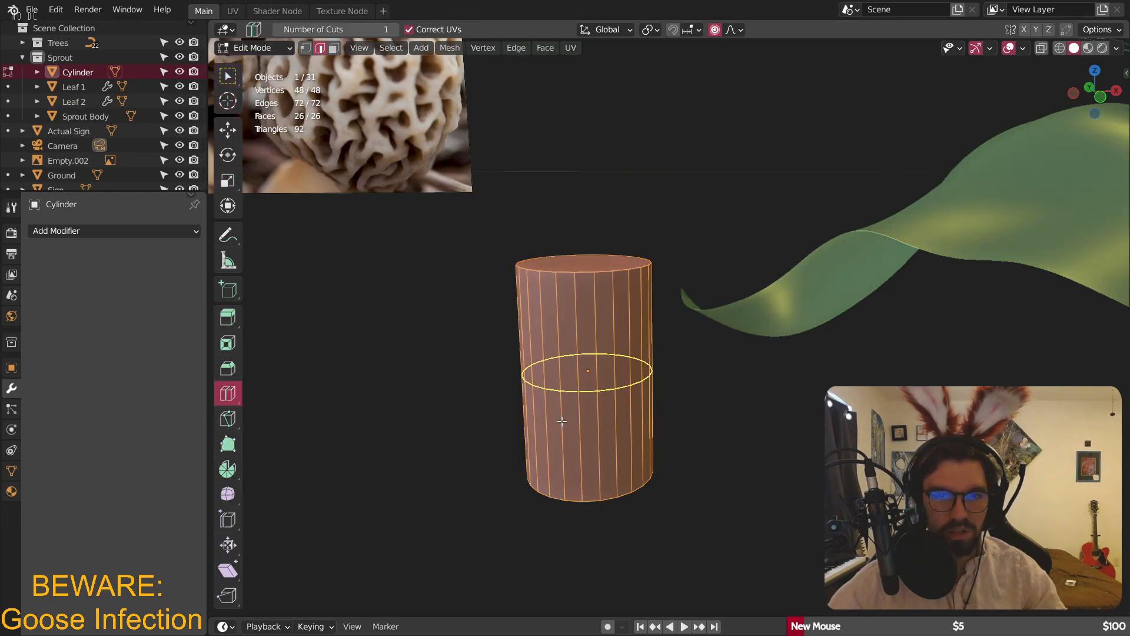
drag(592, 390, 600, 400)
- Select the ring of side faces above the loop cut in face mode and activate the Scale tool
middle_drag(615, 315, 447, 305)
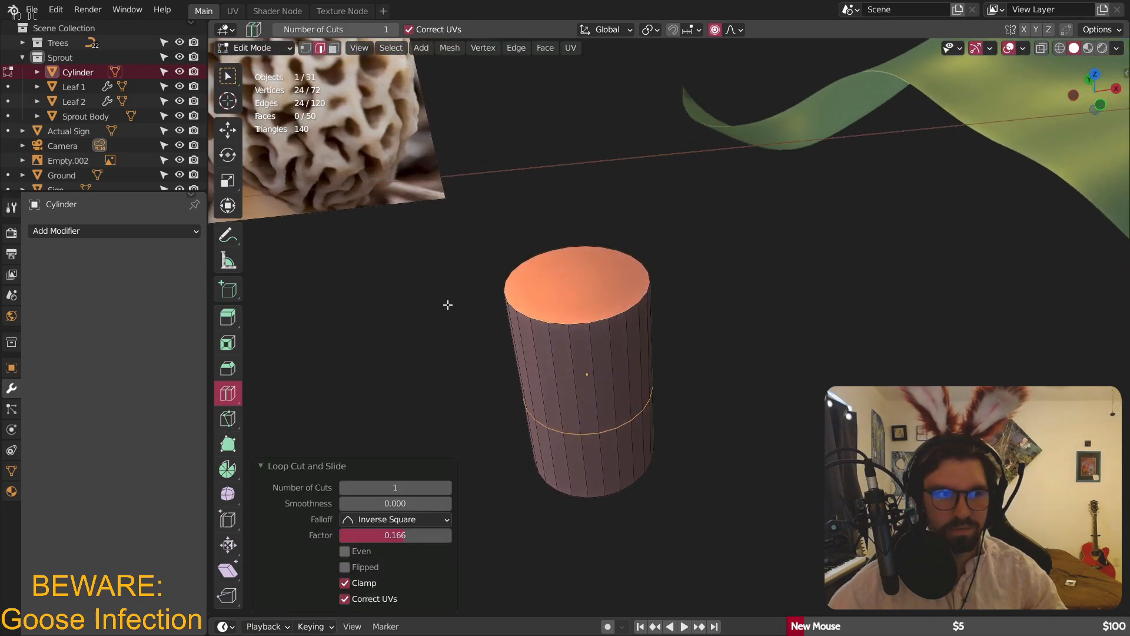
click(333, 48)
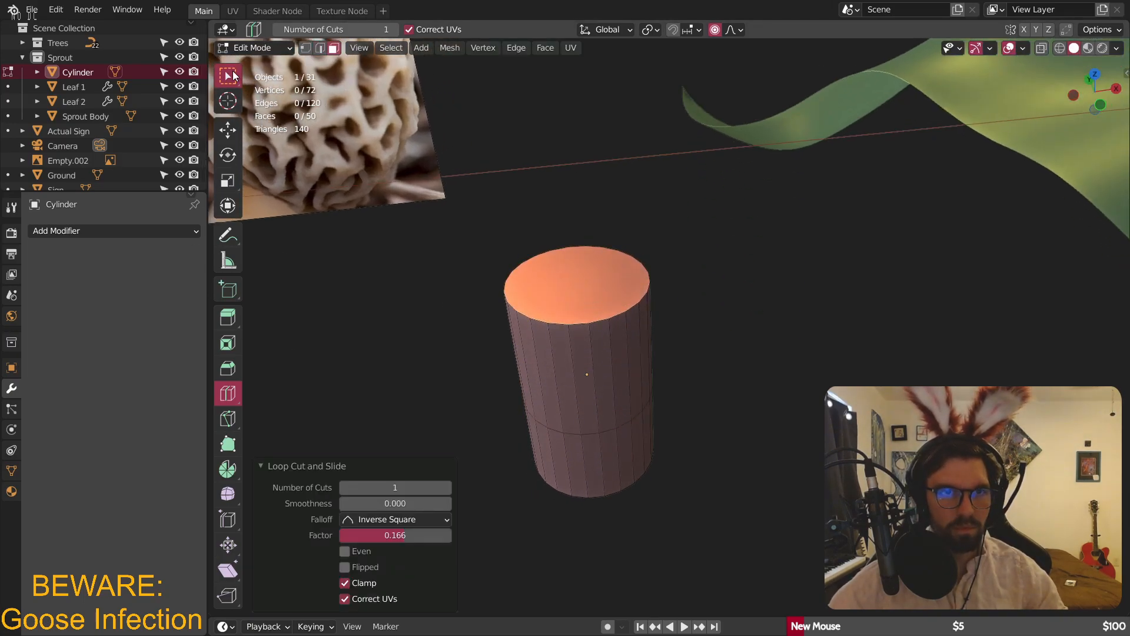
click(228, 76)
alt+click(596, 388)
middle_drag(740, 316, 677, 277)
click(228, 181)
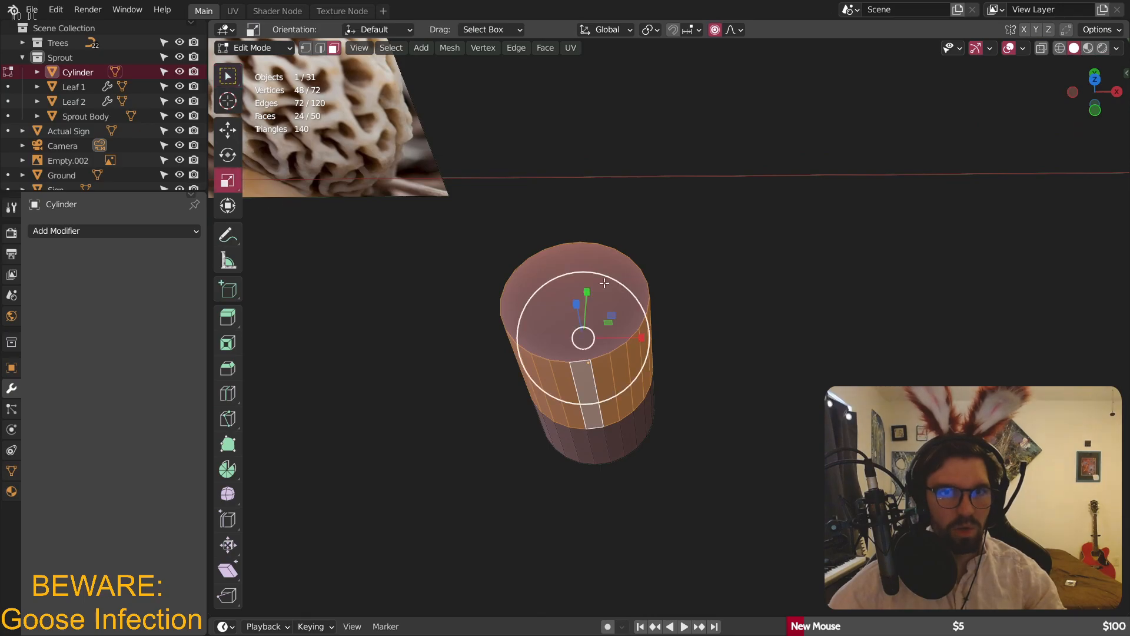
- Scale the selected upper faces of the stalk cylinder to 0.560 in X and Y and apply the object's scale
drag(610, 317, 605, 304)
middle_drag(604, 303, 623, 233)
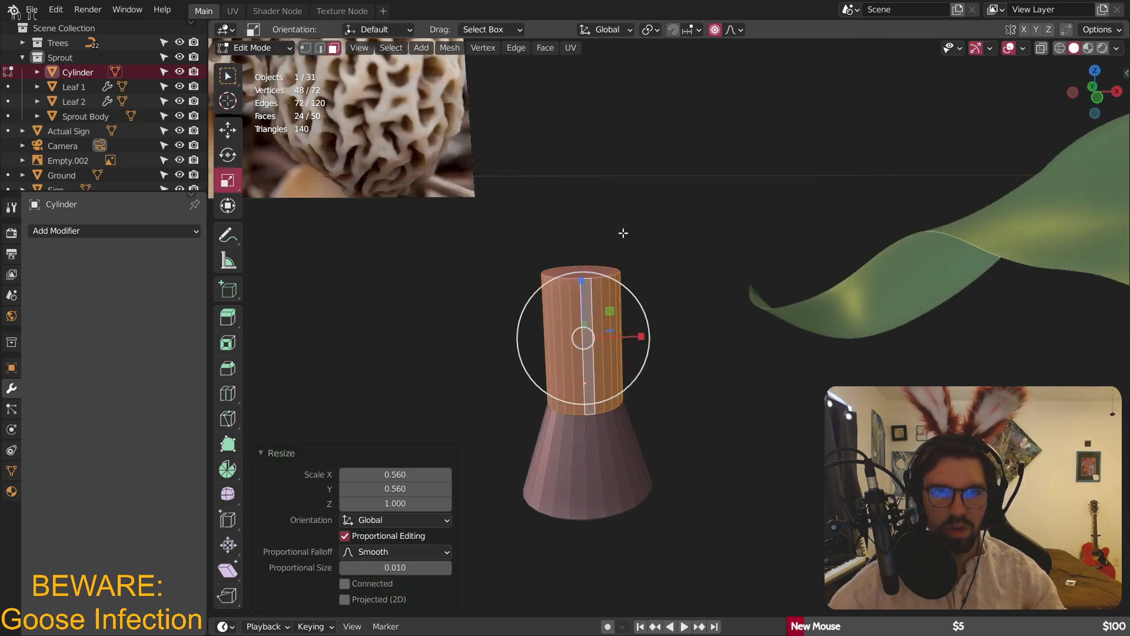
click(267, 51)
click(253, 67)
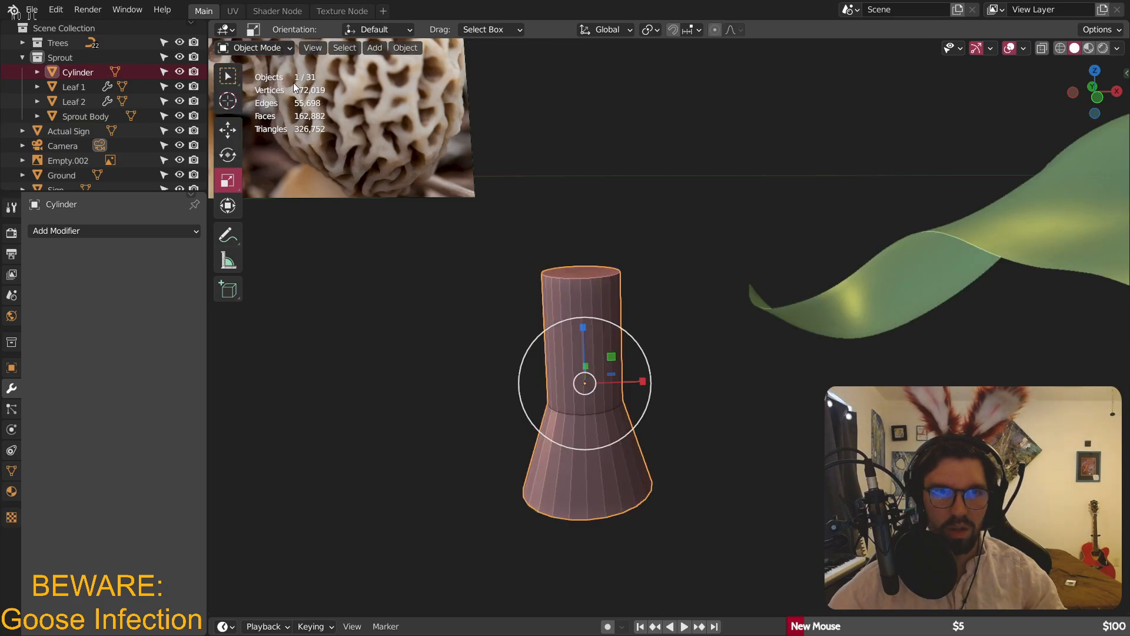
key(ctrl+a)
click(347, 159)
click(256, 48)
click(262, 69)
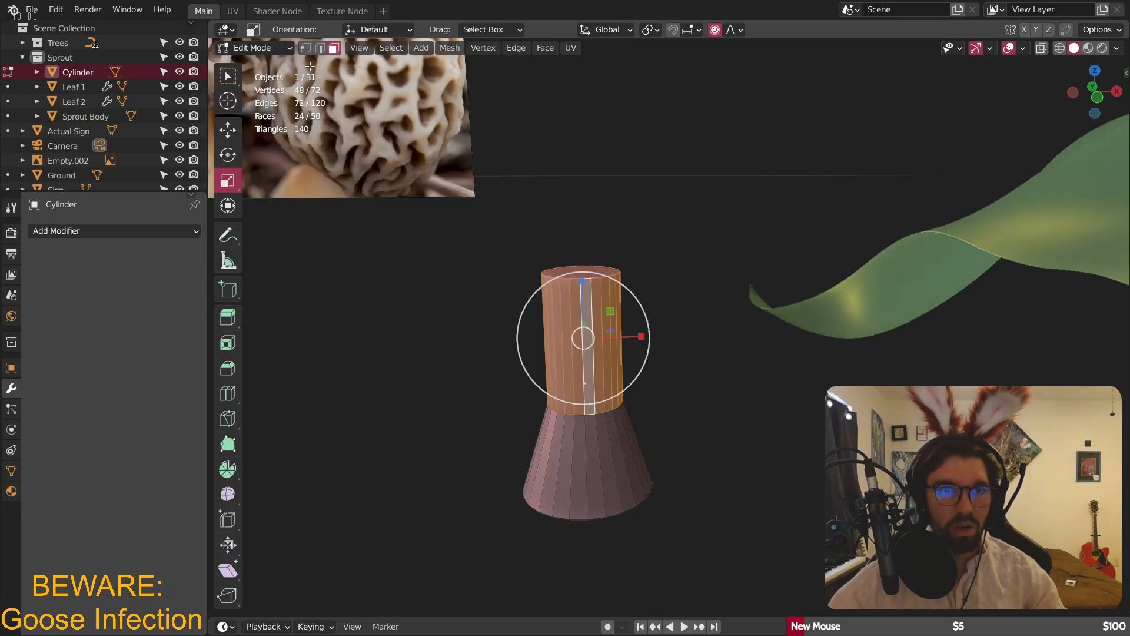
- Bevel the edge loop at the stalk's waist with 6 segments and a width of about 0.644 m, then return to Object Mode
click(321, 48)
scroll(593, 416, up, 3)
alt+click(595, 419)
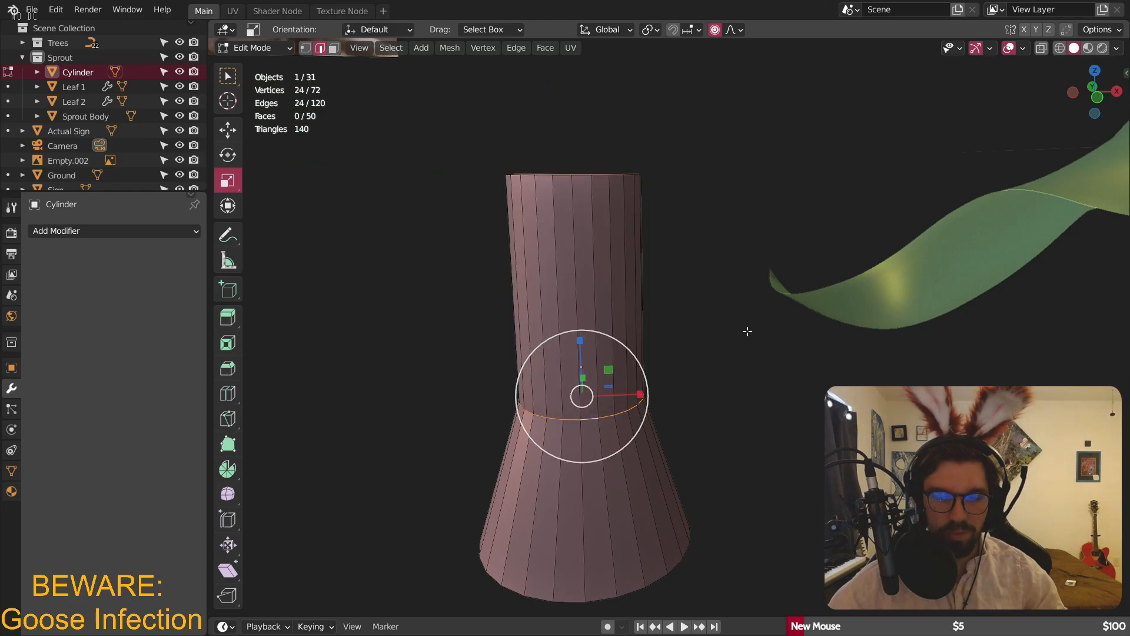
key(ctrl+b)
scroll(820, 245, up, 5)
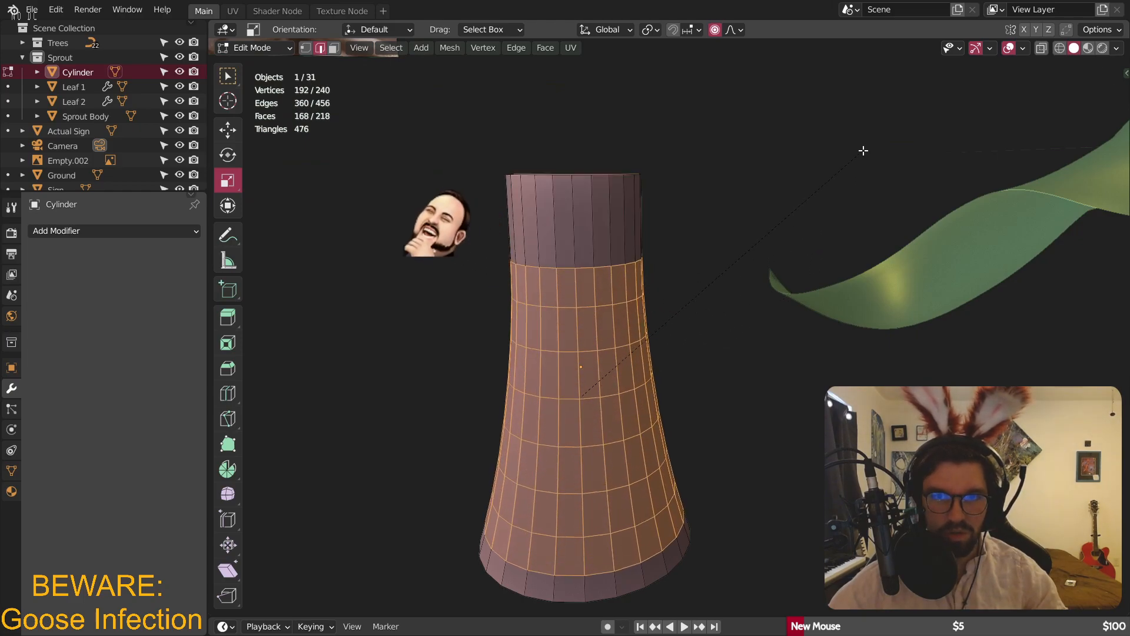
click(853, 167)
click(256, 48)
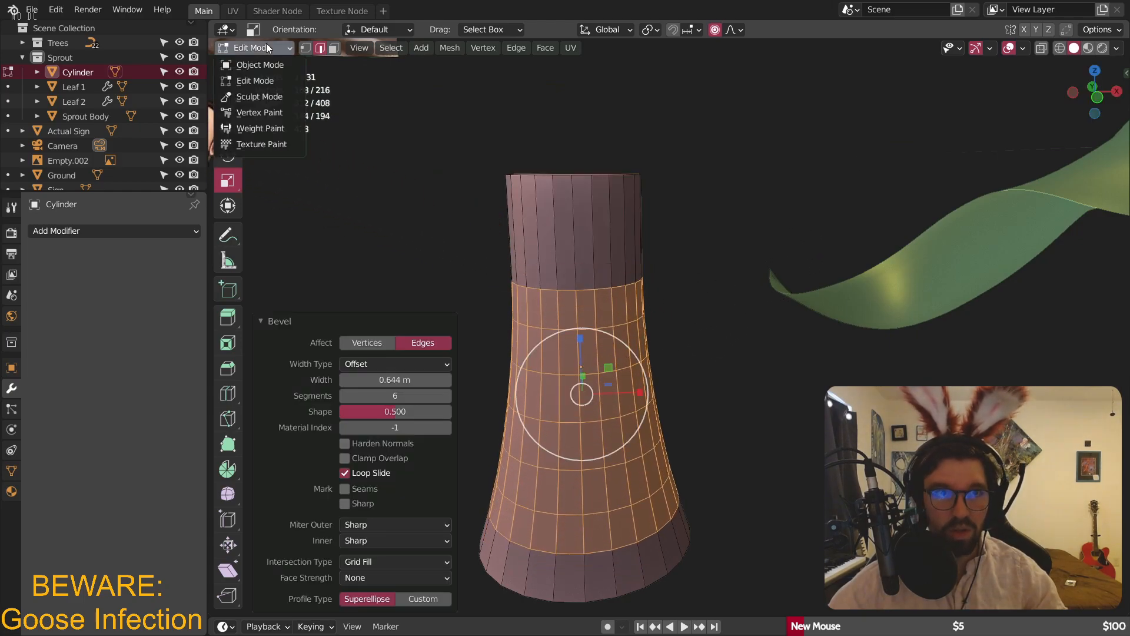
click(259, 62)
click(447, 251)
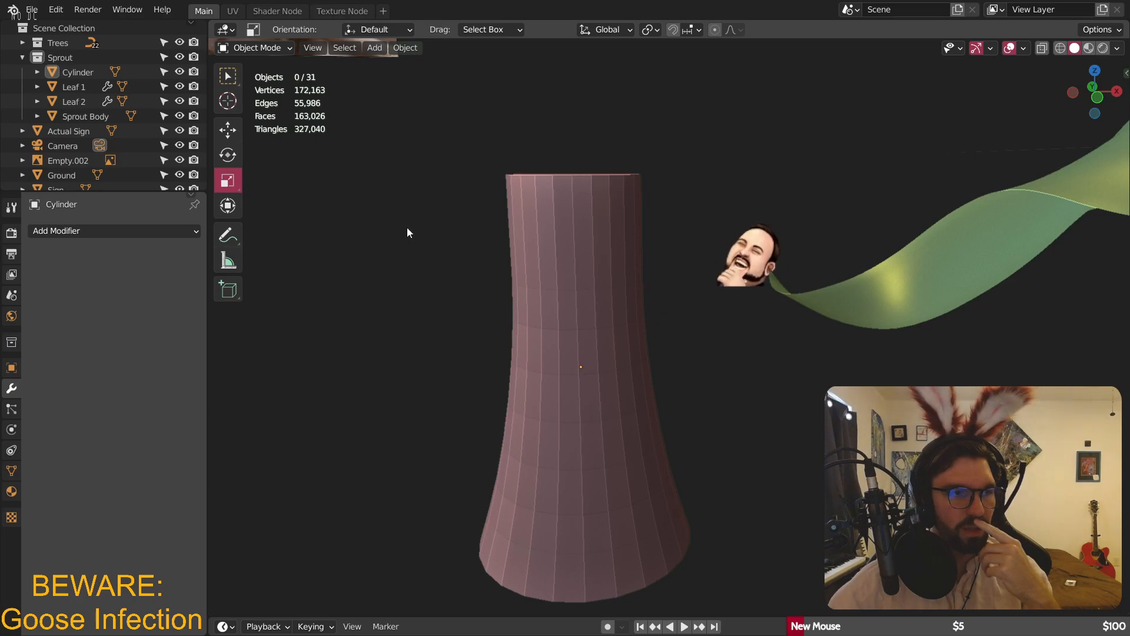
- Add an ico sphere mesh with 5 subdivisions for the mushroom cap
scroll(626, 296, down, 3)
click(626, 297)
scroll(585, 326, down, 3)
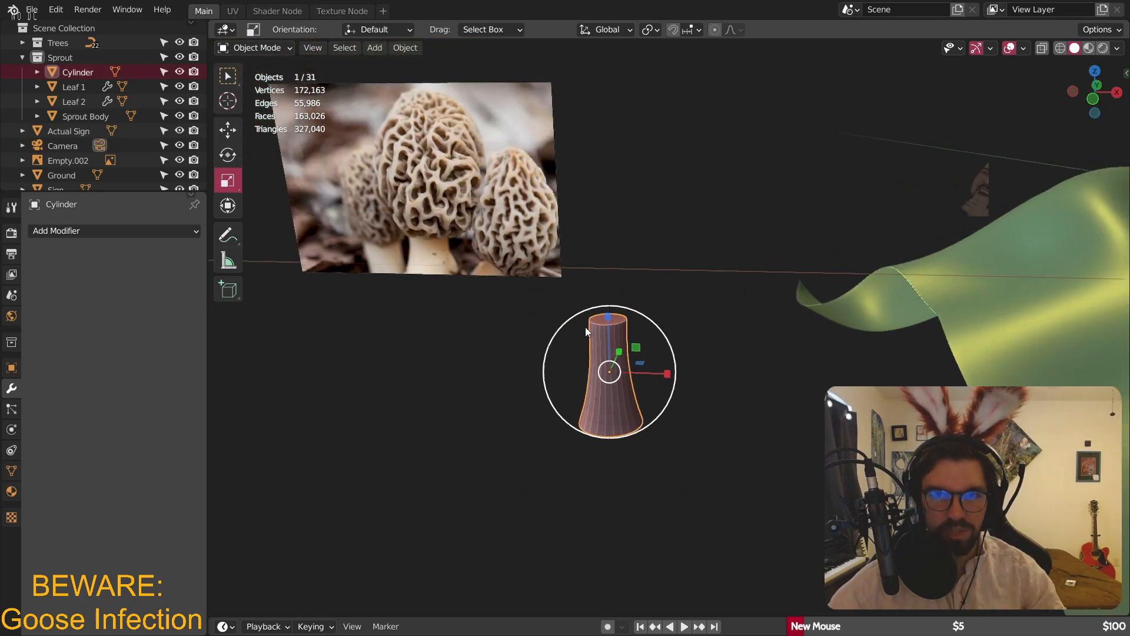
scroll(617, 383, up, 3)
middle_drag(663, 313, 680, 293)
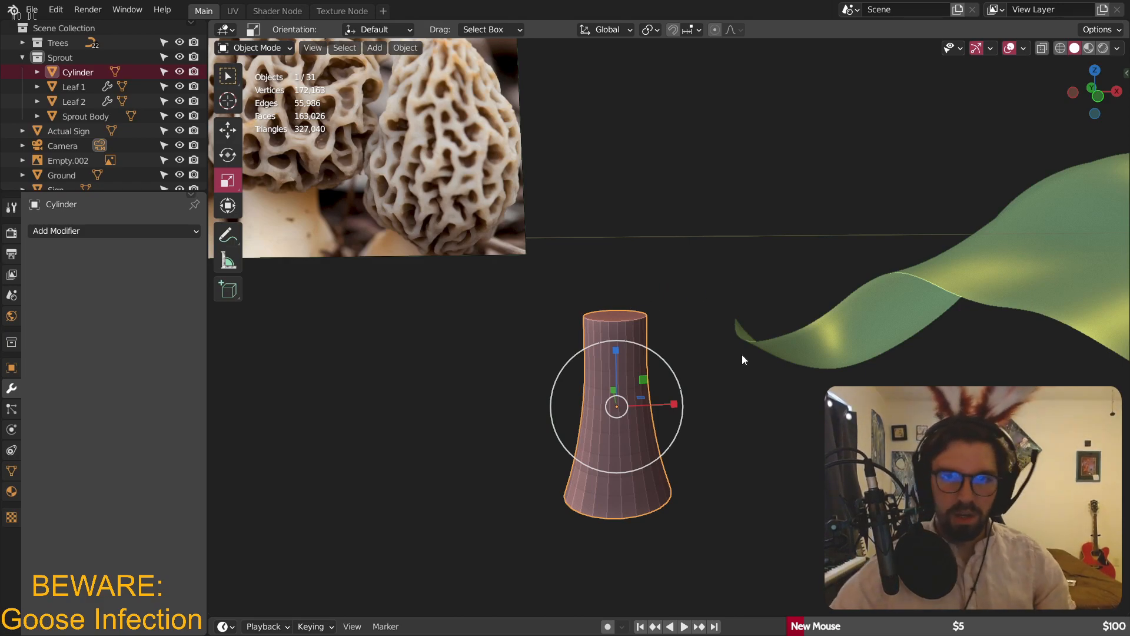
click(393, 48)
mouse_move(375, 50)
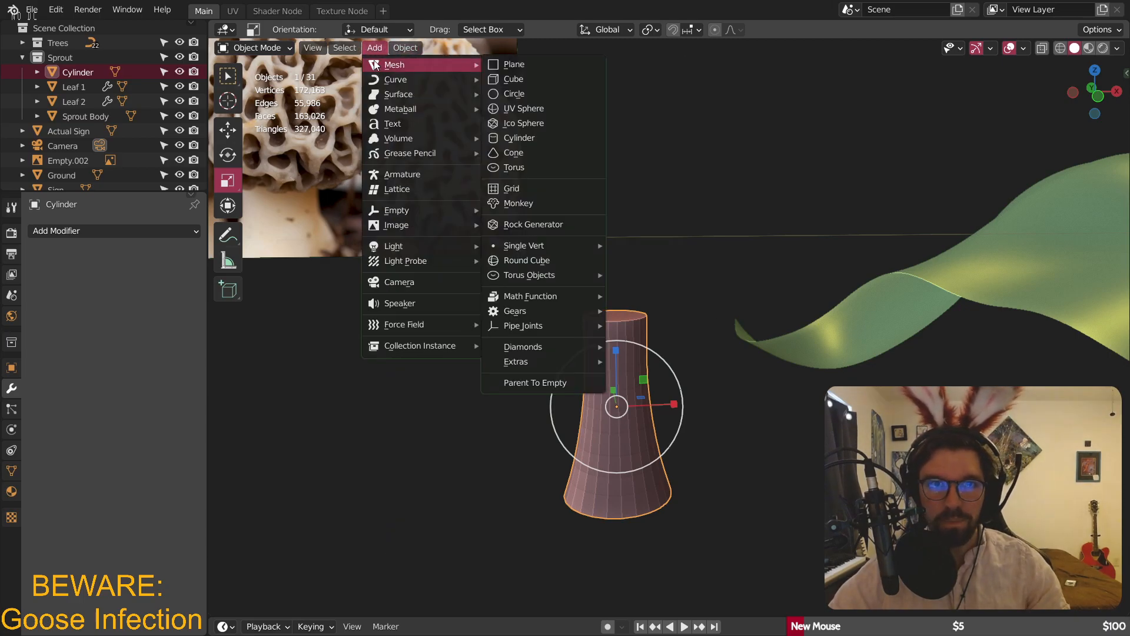
click(510, 122)
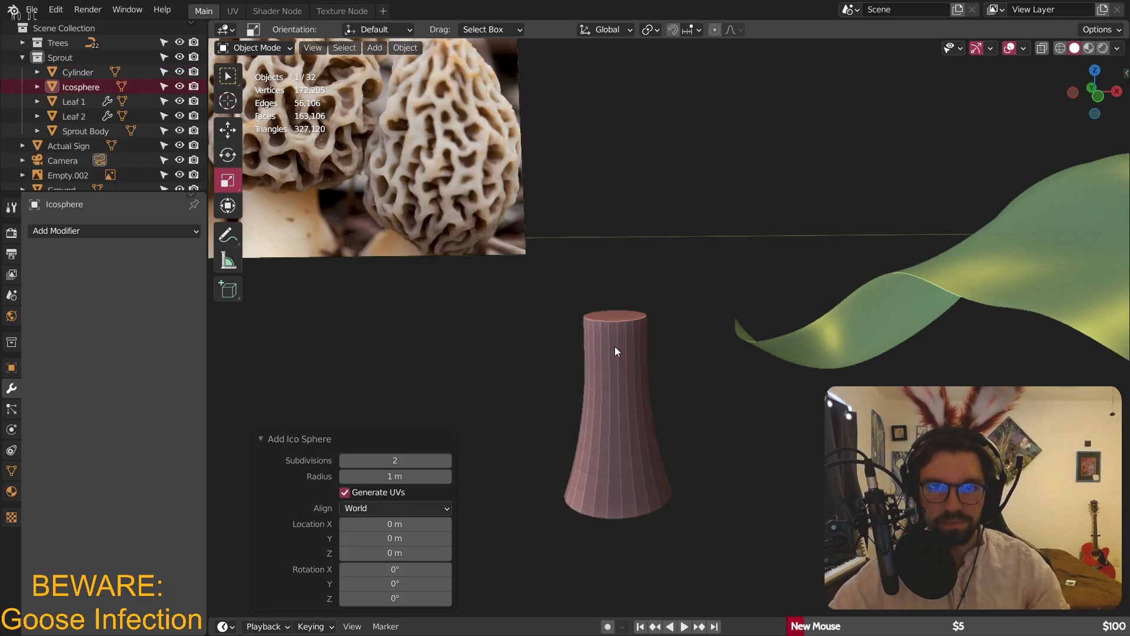
scroll(658, 292, down, 5)
click(418, 457)
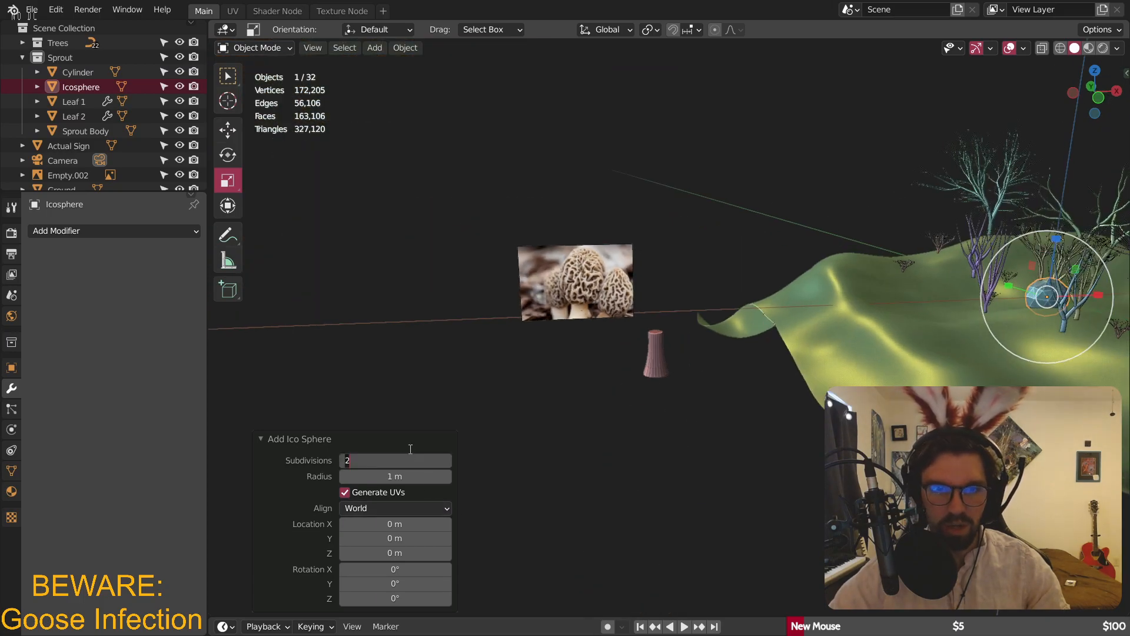
text(5)
key(Return)
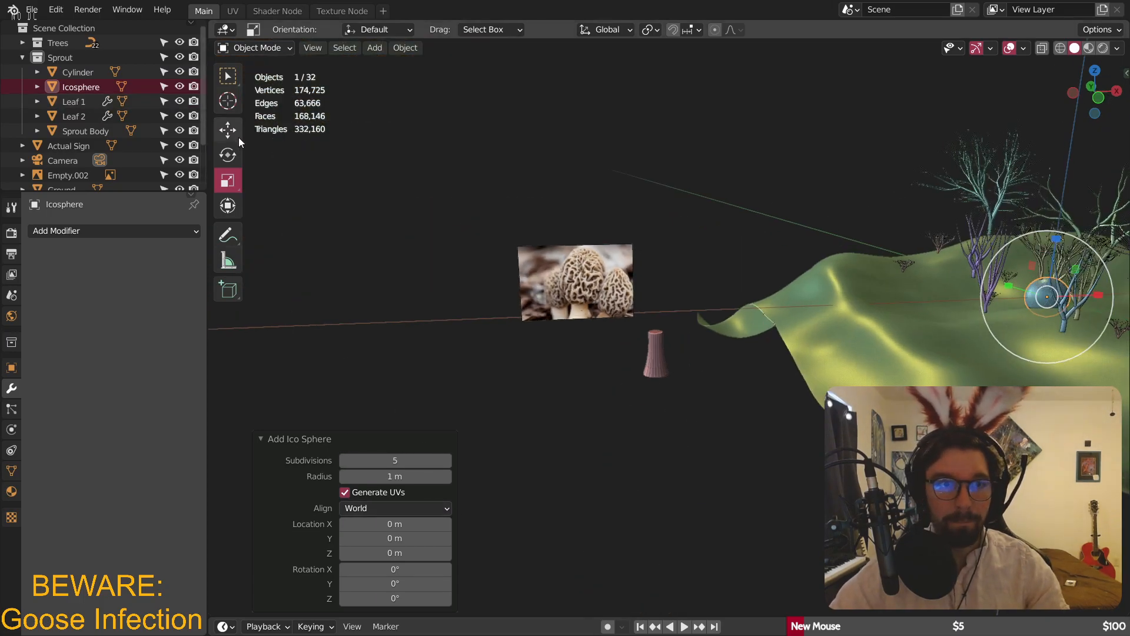
- Move the ico sphere about -20.33 m along X so it sits over the stalk
key(g)
key(x)
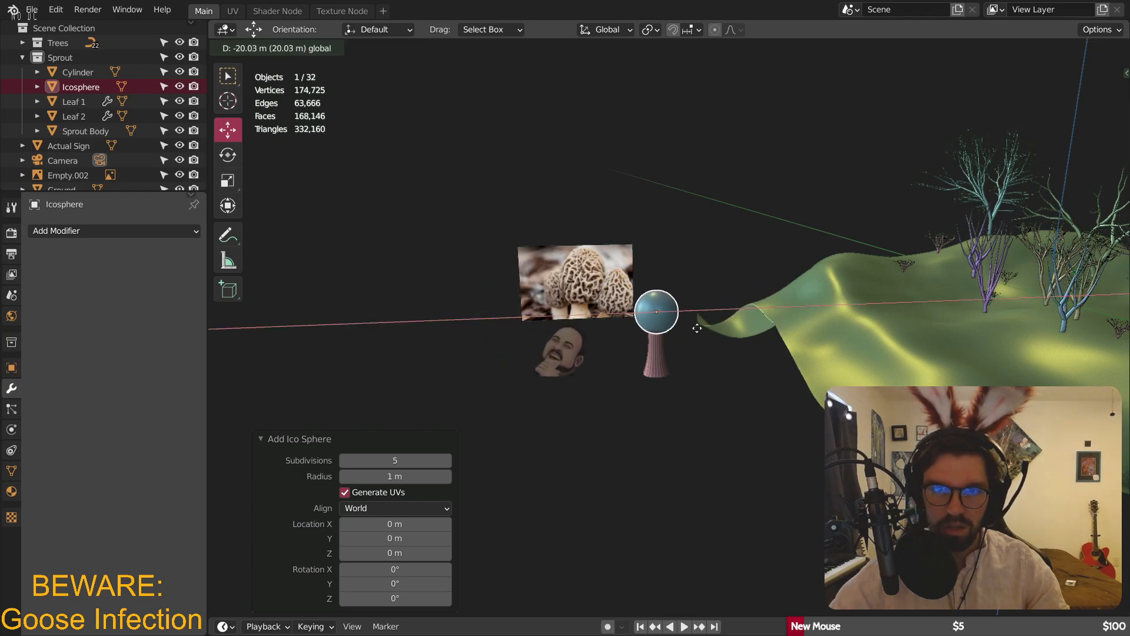
click(691, 326)
scroll(643, 322, up, 6)
middle_drag(705, 306, 766, 340)
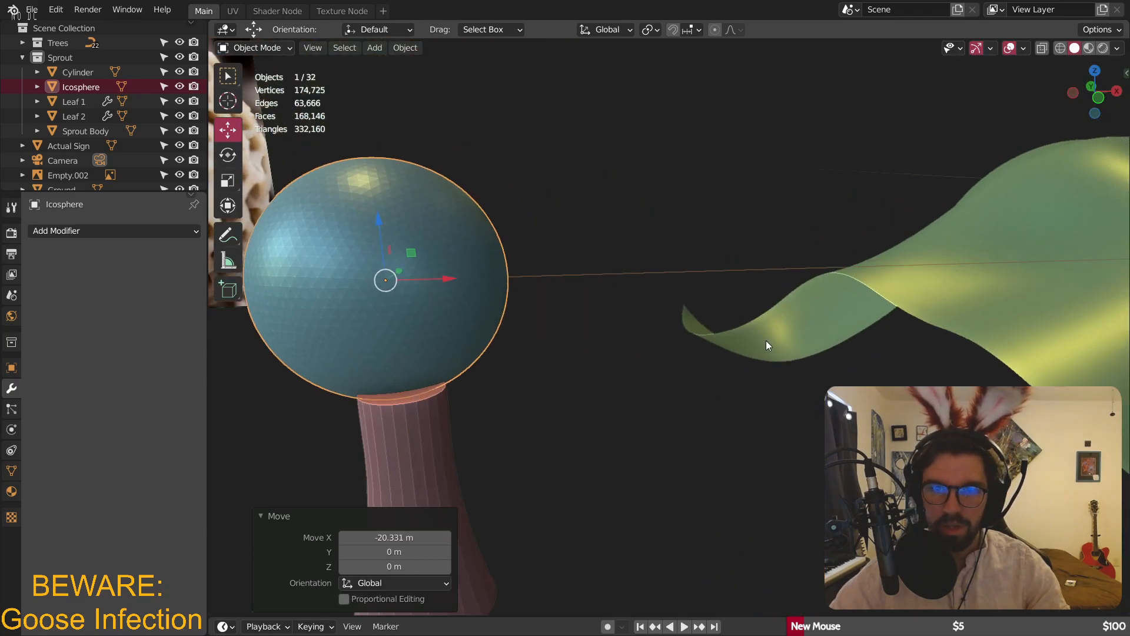
- Set the stalk cylinder's Y location to 0 m
middle_drag(409, 429, 553, 405)
click(620, 319)
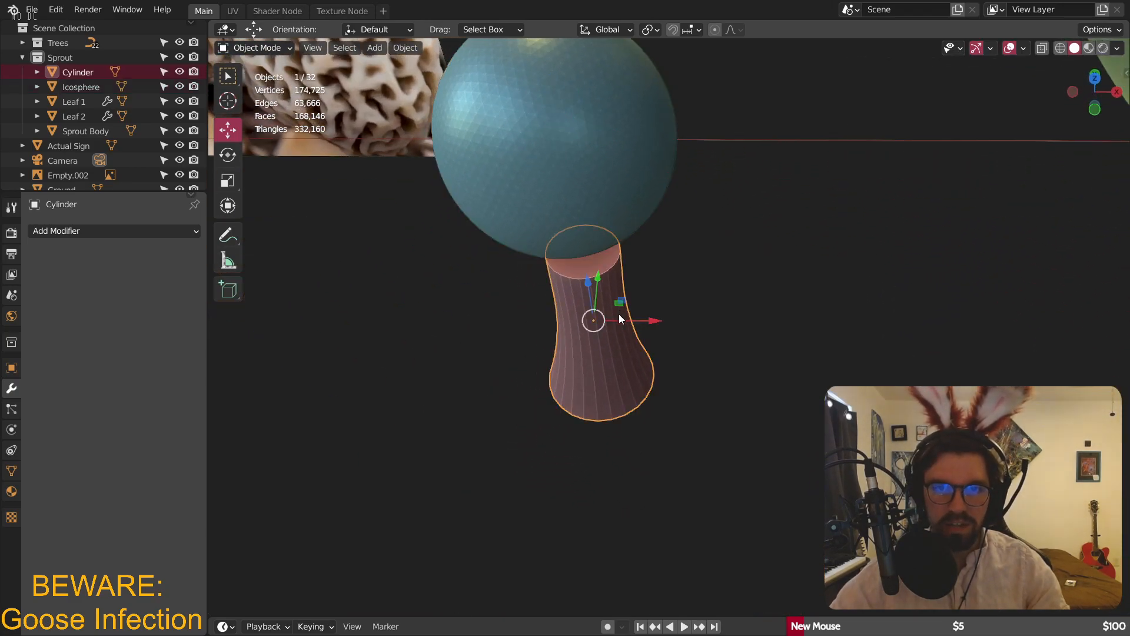
click(11, 368)
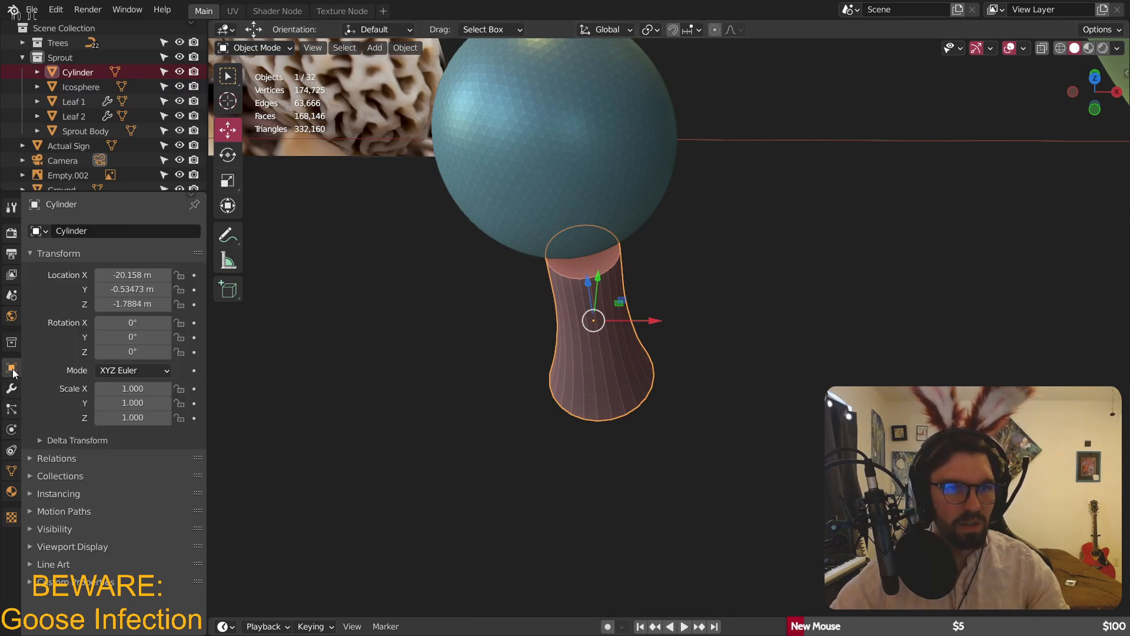
click(127, 289)
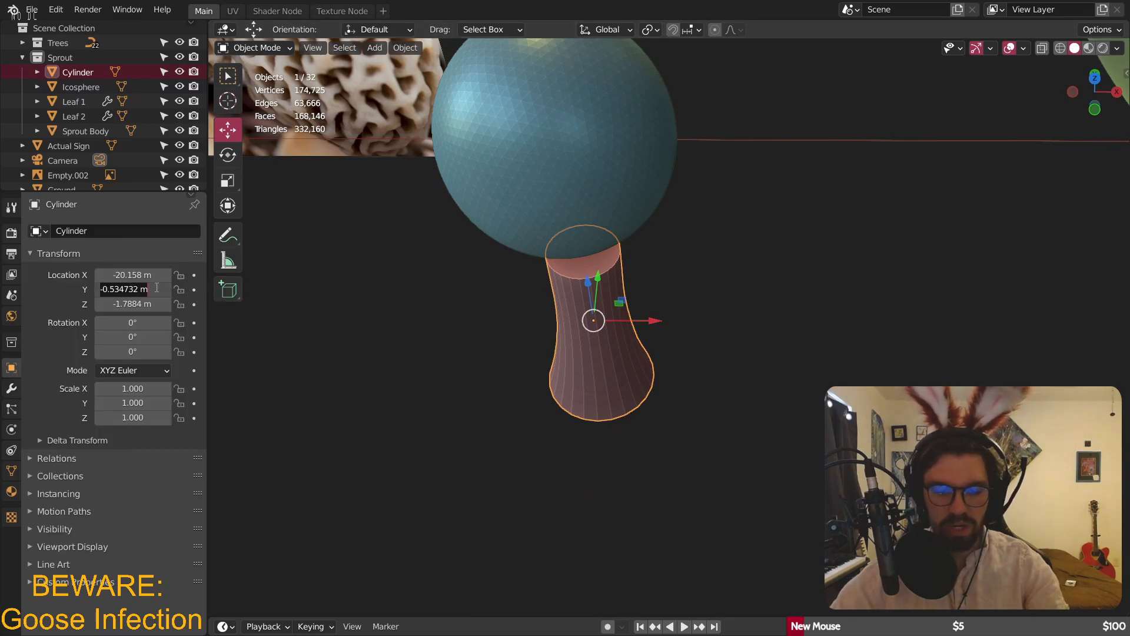
text(0)
key(Return)
- Copy the stalk cylinder's X location to the ico sphere, setting it to -20.1576 m
middle_drag(715, 245, 619, 260)
shift+click(596, 125)
click(620, 292)
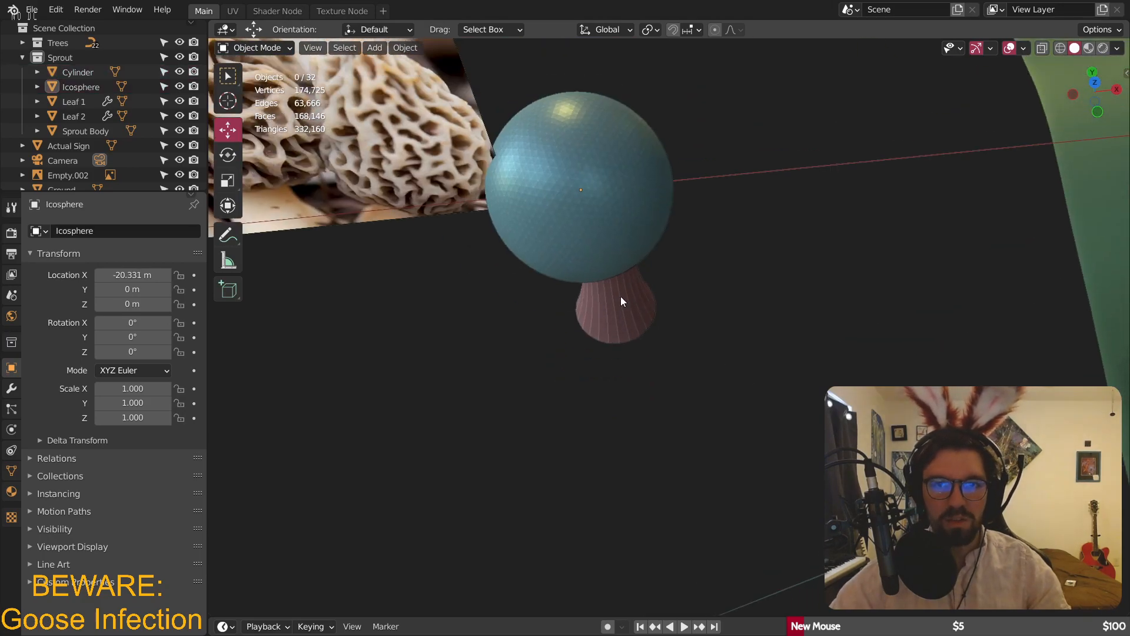
click(621, 296)
click(149, 275)
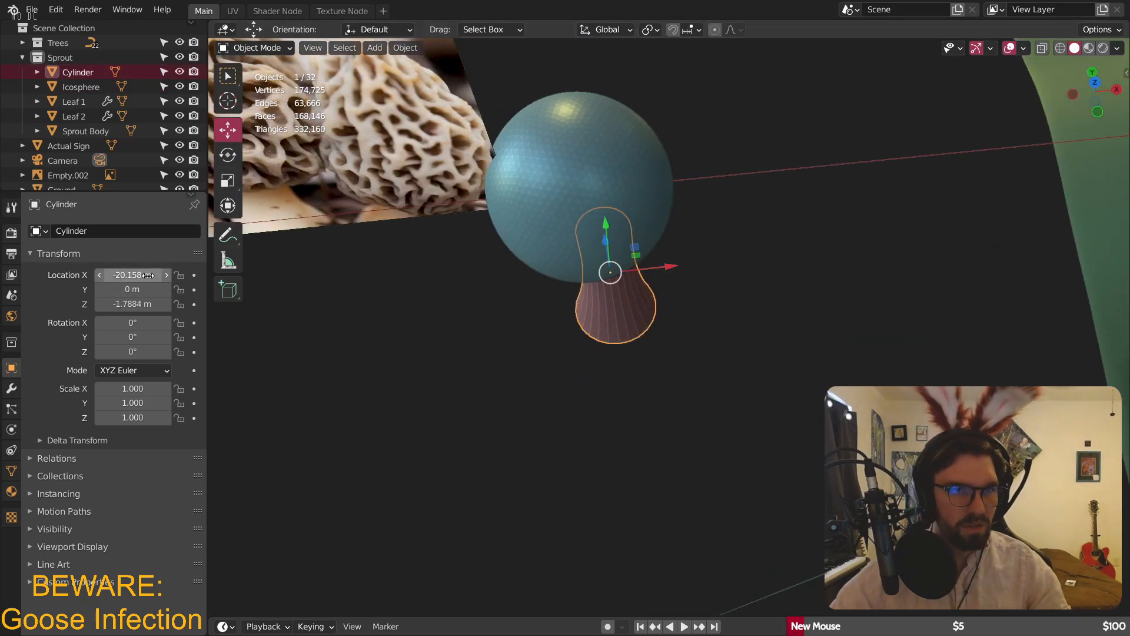
click(623, 152)
click(624, 164)
click(148, 275)
text(-20.1576 m)
click(150, 246)
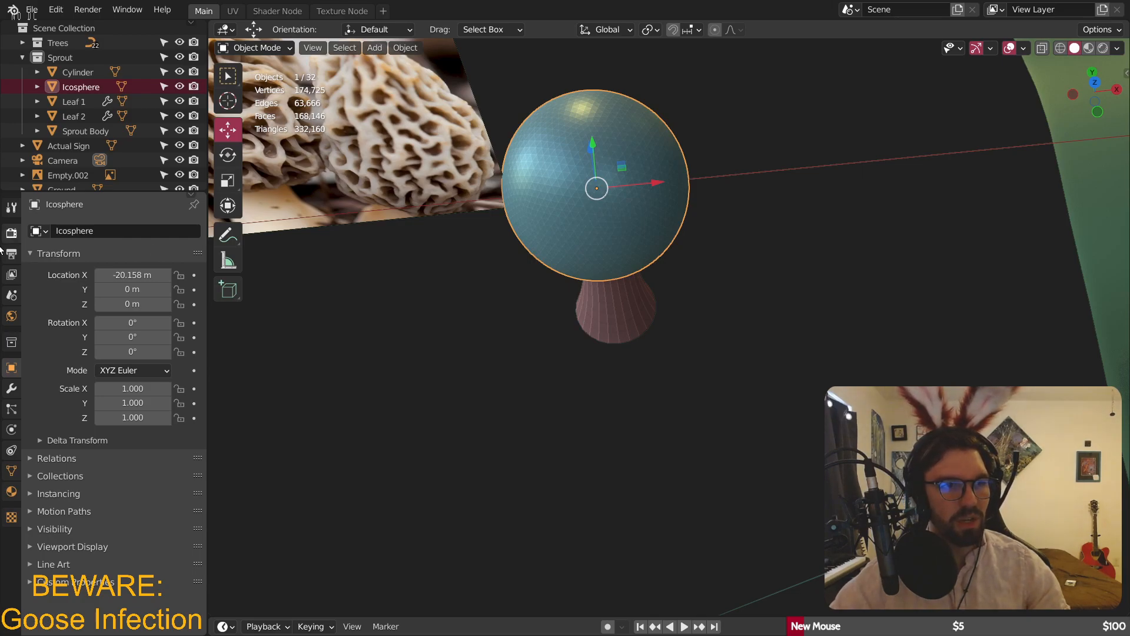
- Move the ico sphere down about 0.47 m along Z onto the top of the stalk
key(KP_1)
key(g)
key(z)
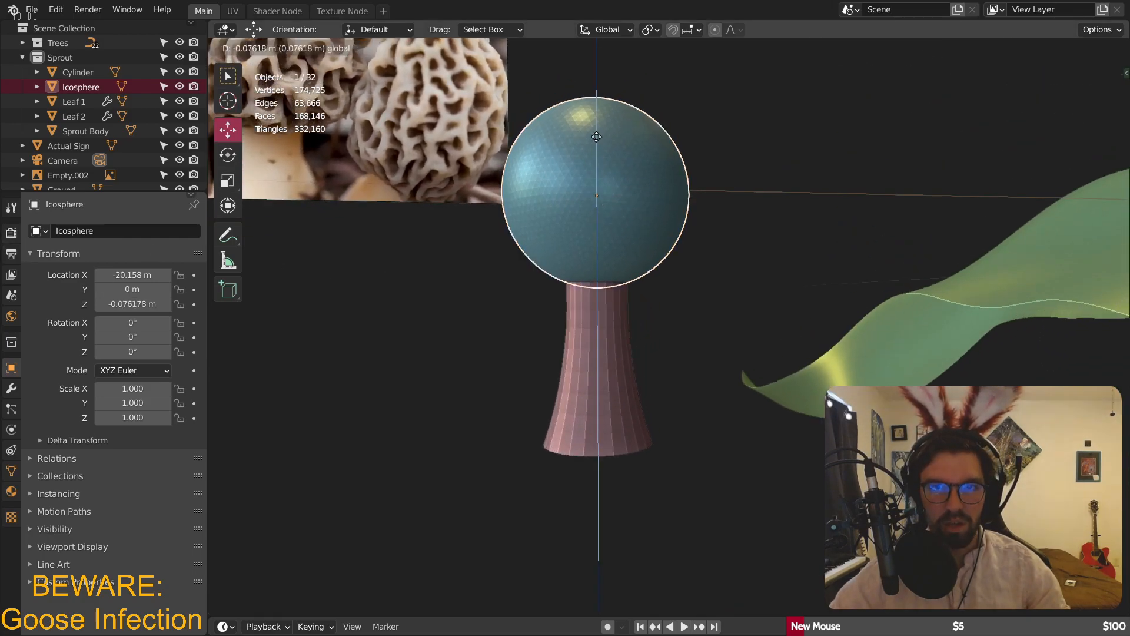
click(592, 174)
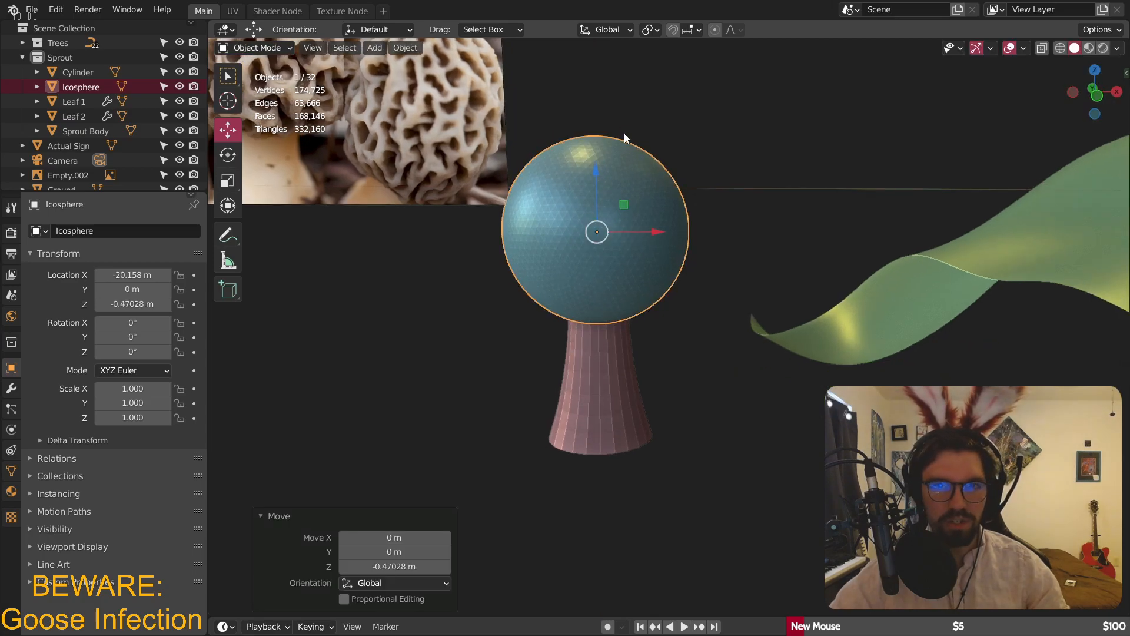
- Try stretching the ico sphere along Z to a scale of about 1.516, and undo the stretch
click(232, 182)
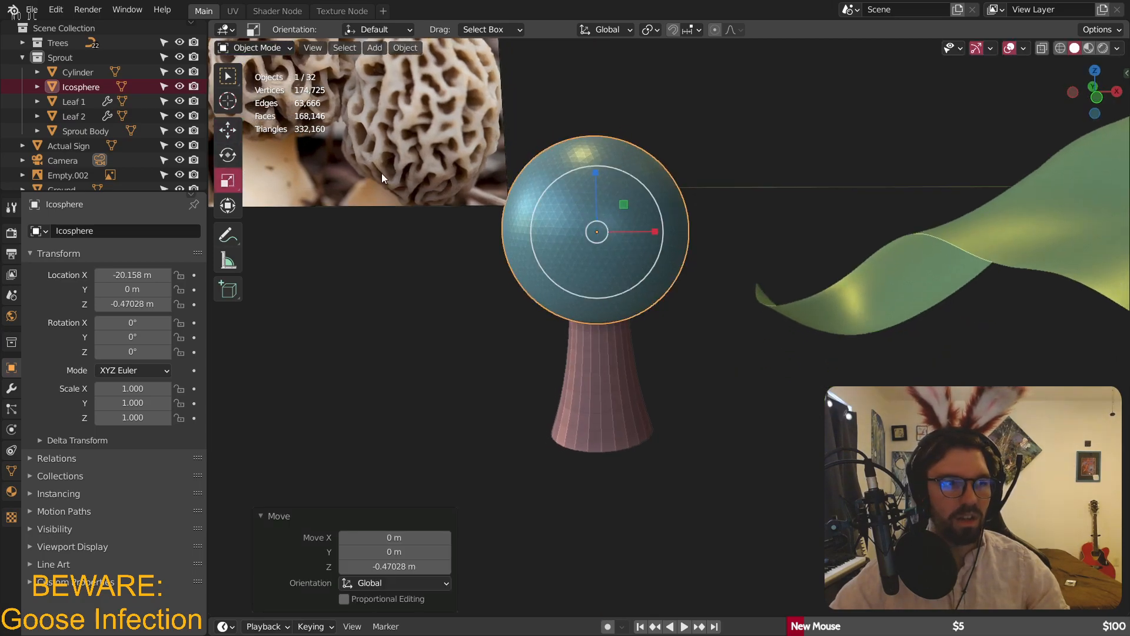
shift+middle_drag(637, 218, 633, 239)
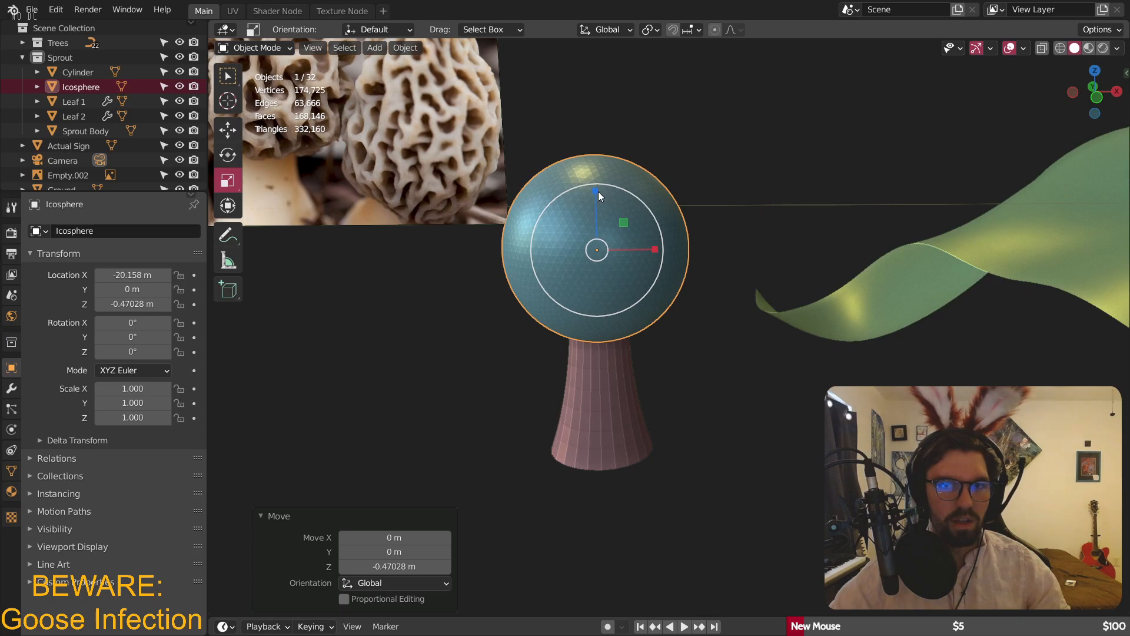
drag(598, 192, 597, 158)
click(238, 126)
middle_drag(617, 224, 619, 185)
key(ctrl+z)
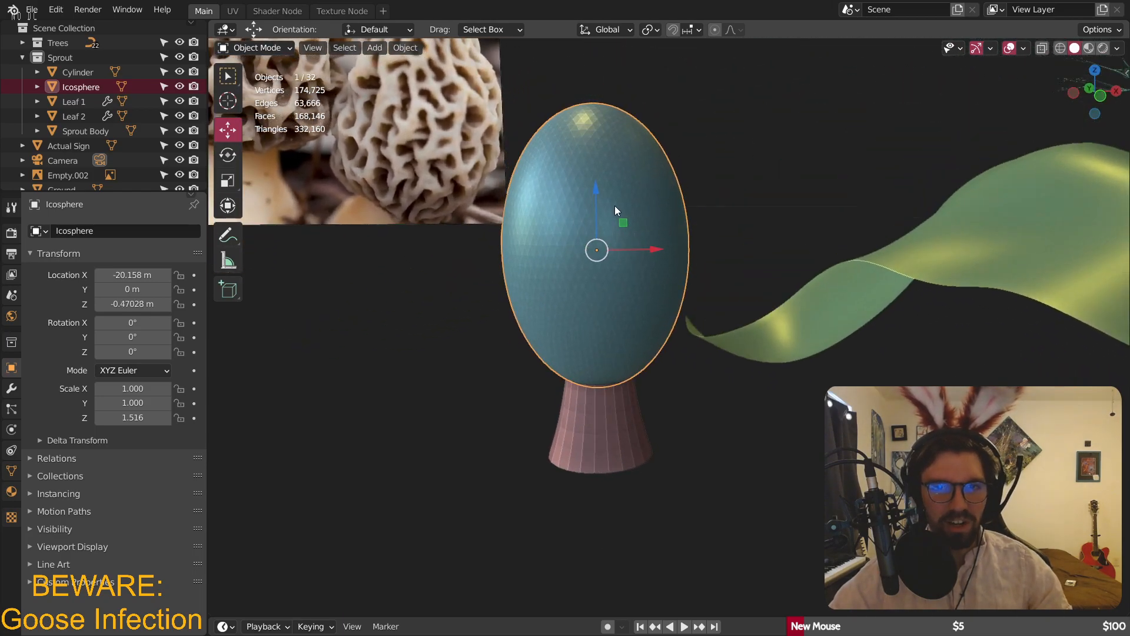
key(alt+s)
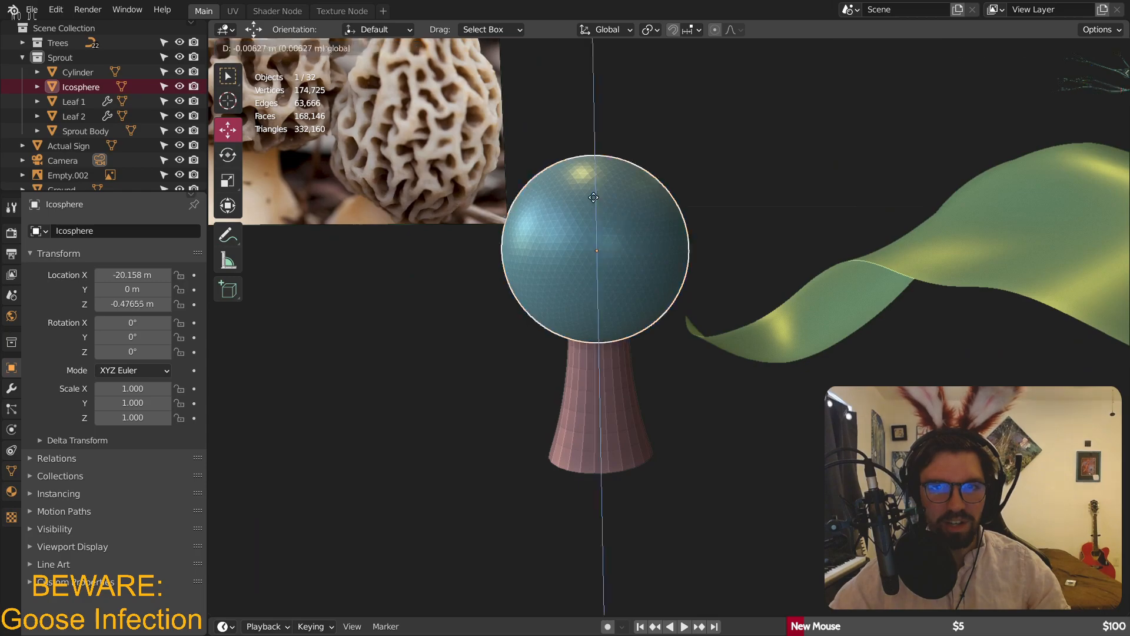
- Lower the ico sphere along Z by about 0.16 m so it overlaps the stalk more
key(g)
key(z)
click(595, 209)
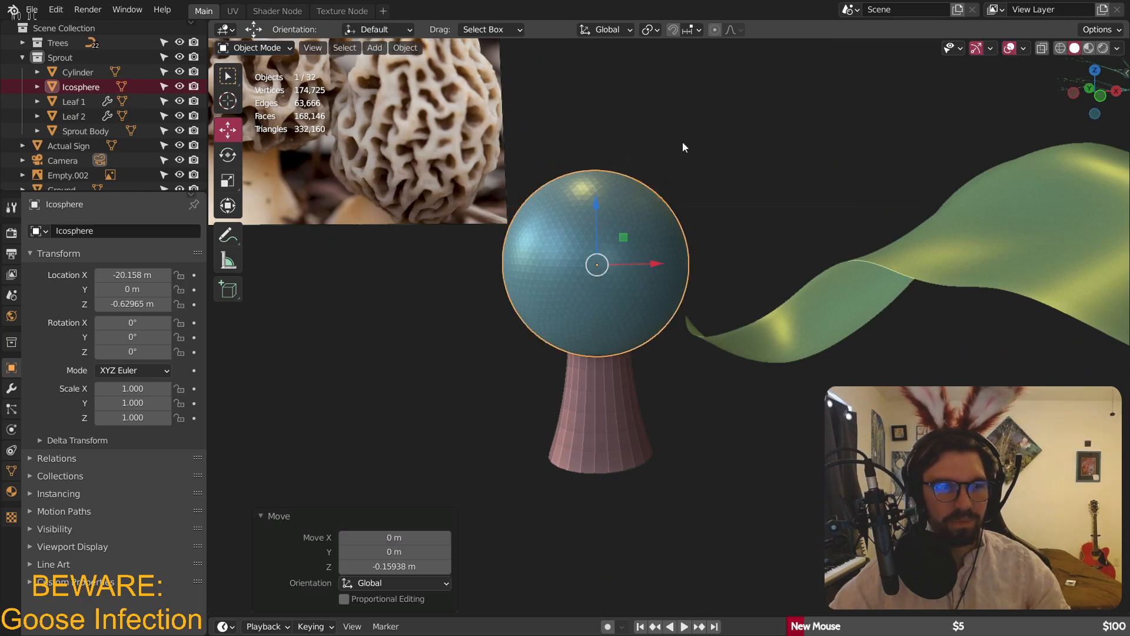
- Raise the ico sphere's topmost vertex about 0.58 m along Z, using smooth proportional editing with a size of 1.53, to form an egg shape
middle_drag(682, 147, 642, 157)
scroll(605, 186, up, 3)
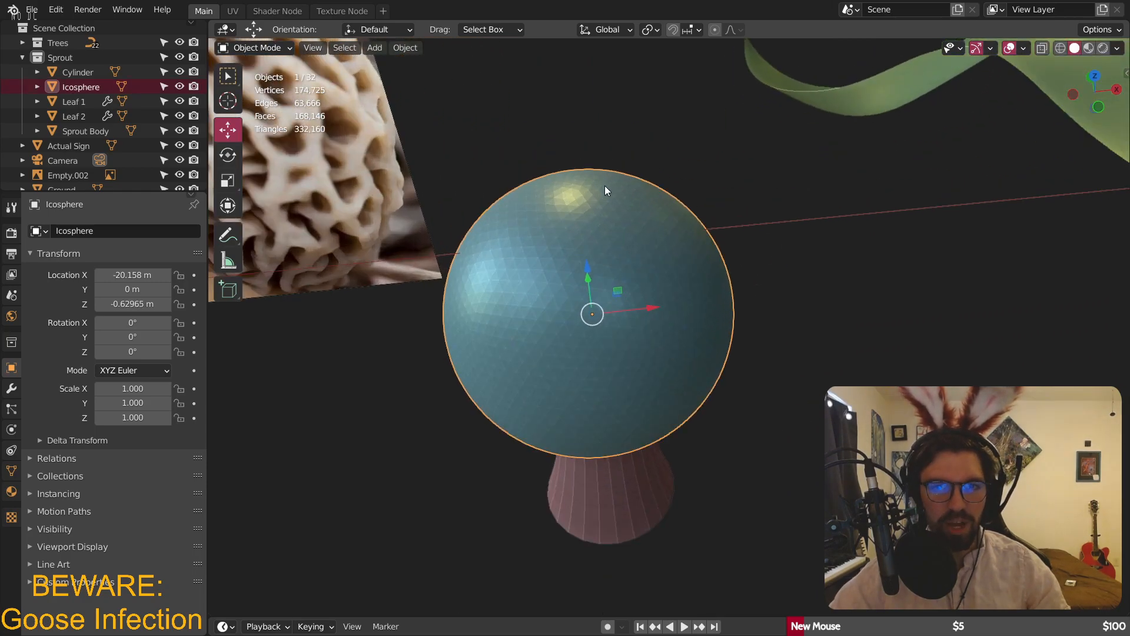
click(240, 49)
click(261, 82)
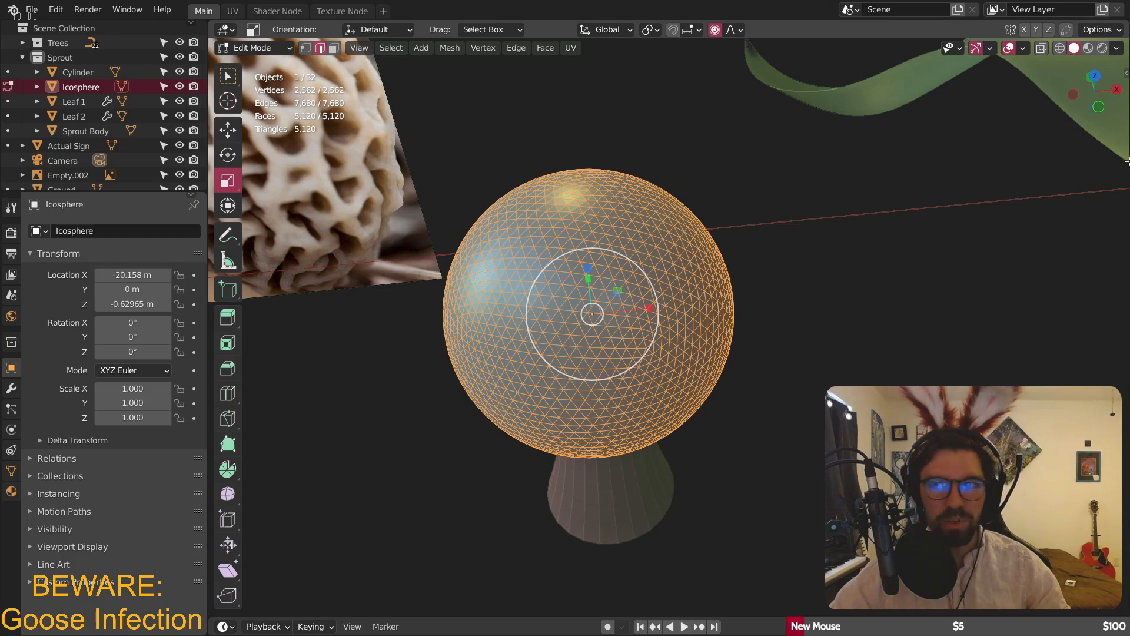
click(1096, 86)
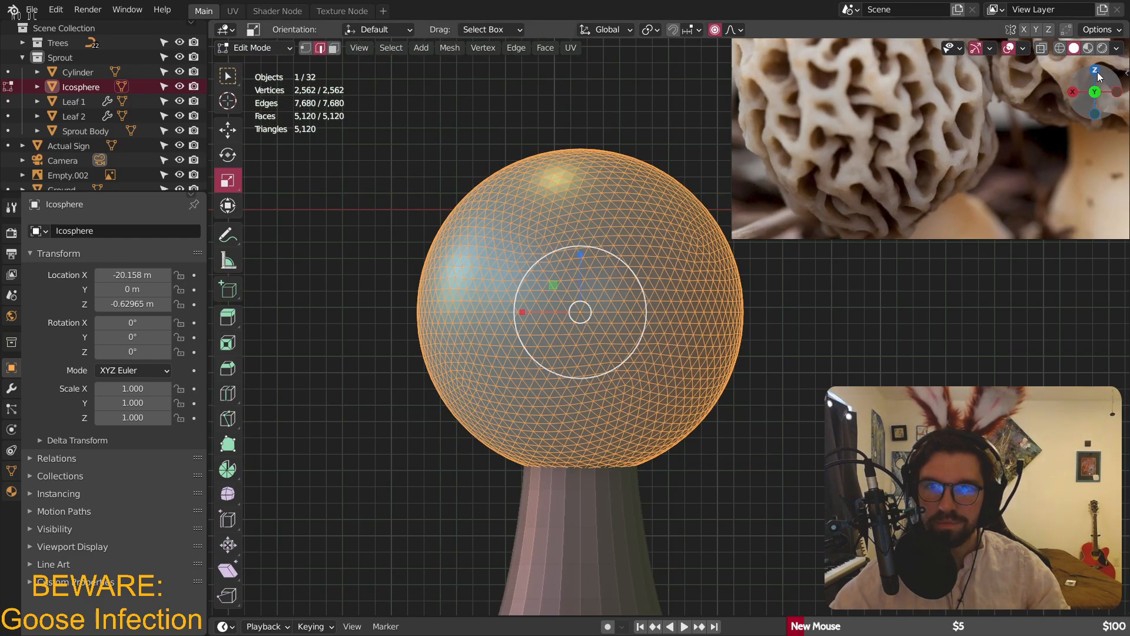
click(1096, 71)
scroll(647, 176, up, 4)
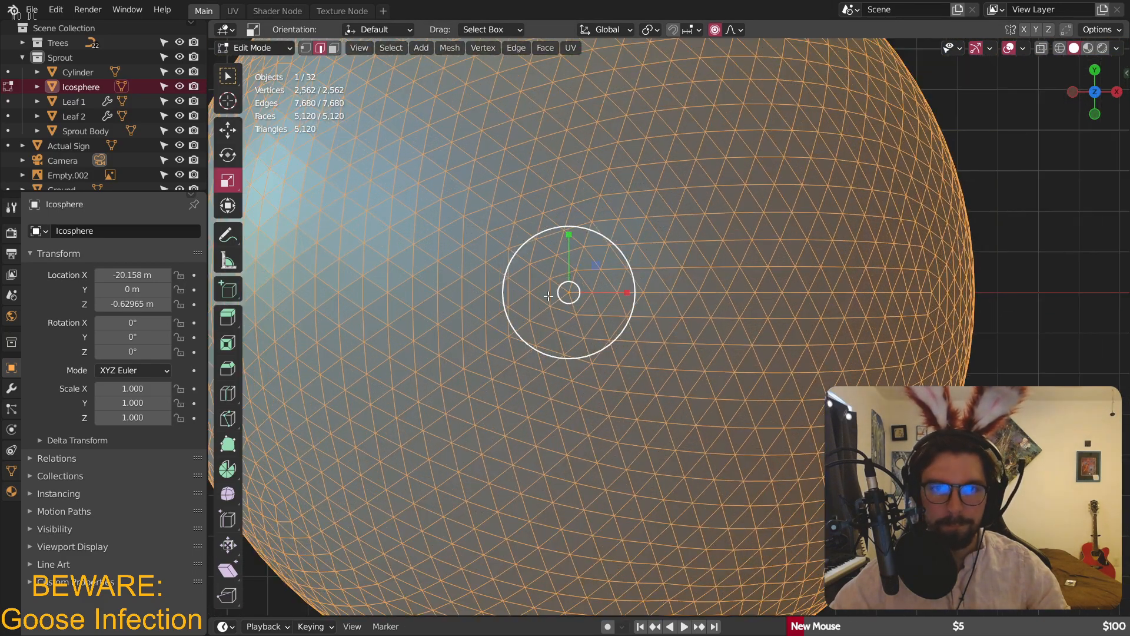
click(306, 49)
click(564, 292)
scroll(568, 289, down, 4)
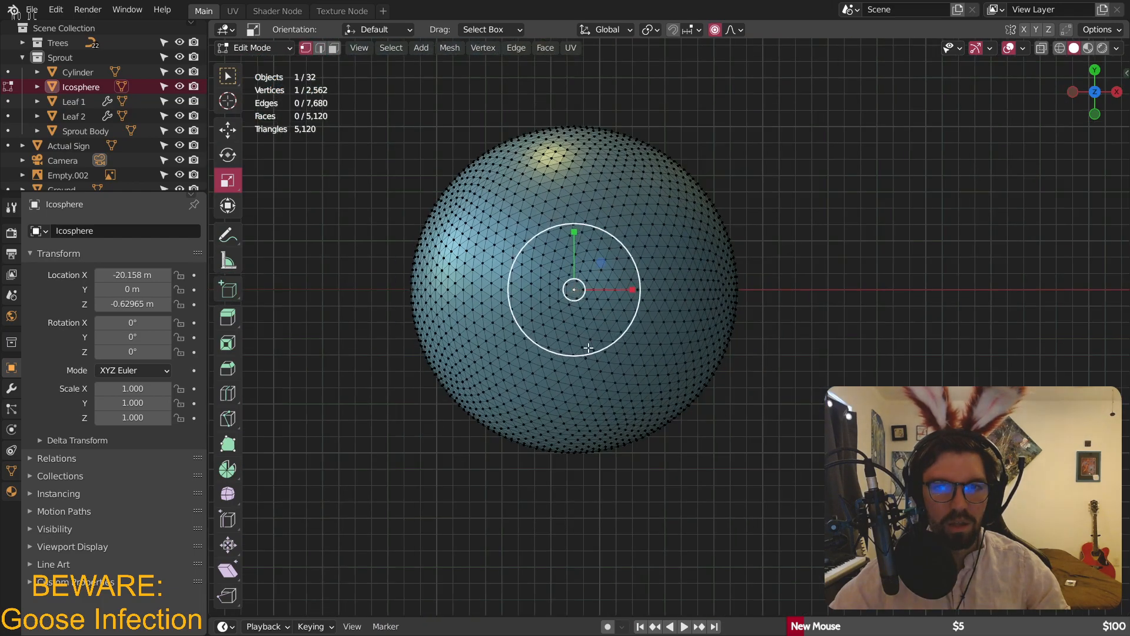
key(KP_1)
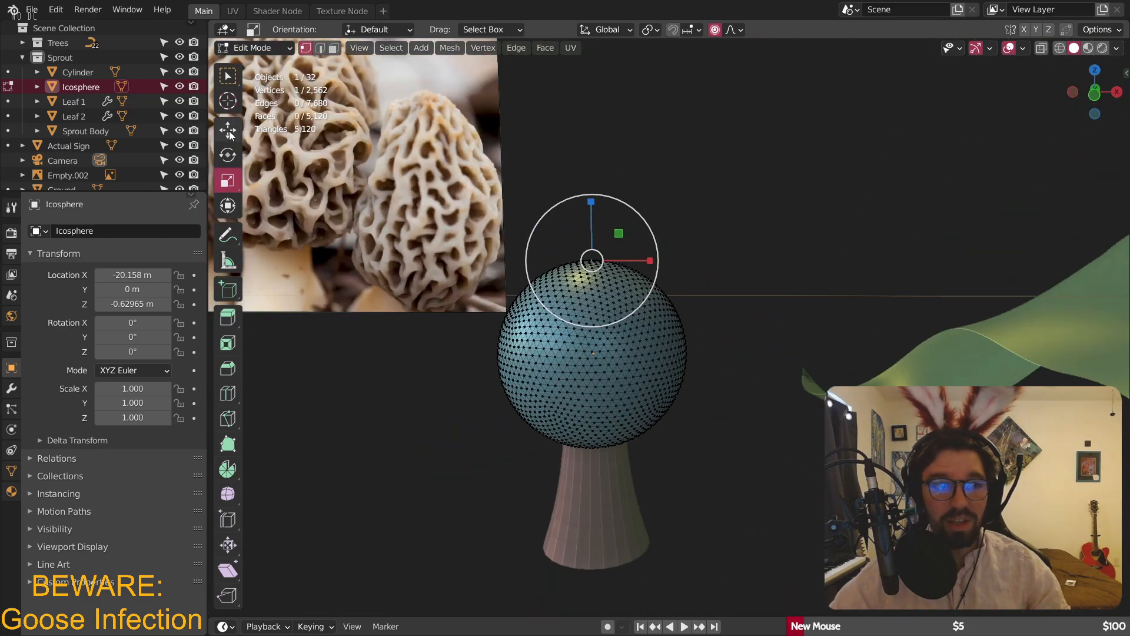
click(228, 130)
scroll(610, 221, up, 2)
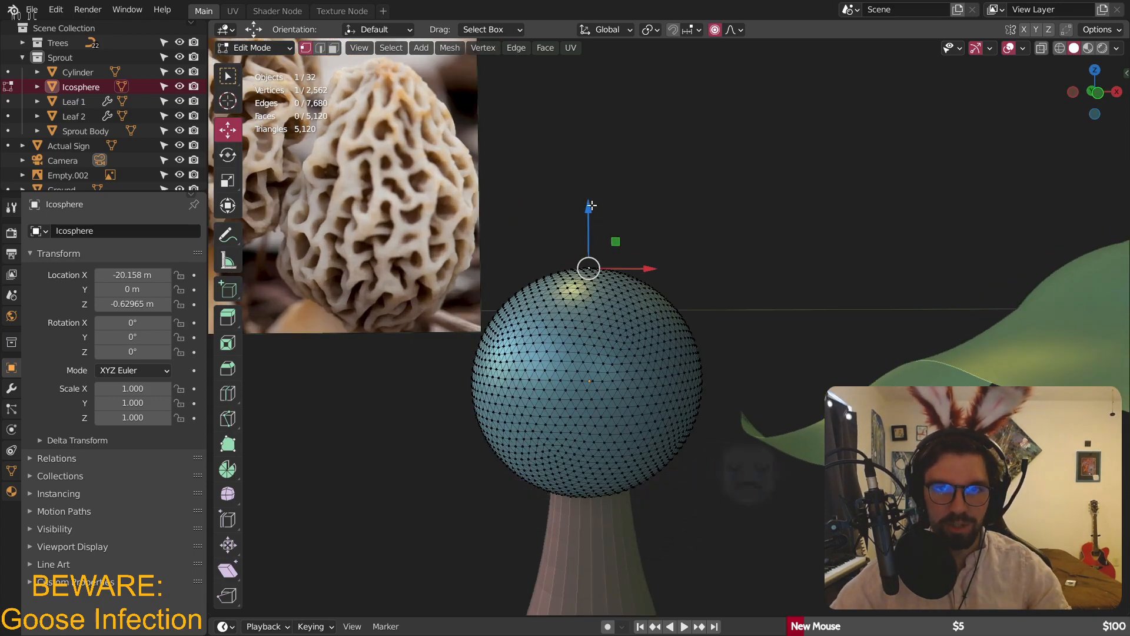
drag(584, 212, 613, 142)
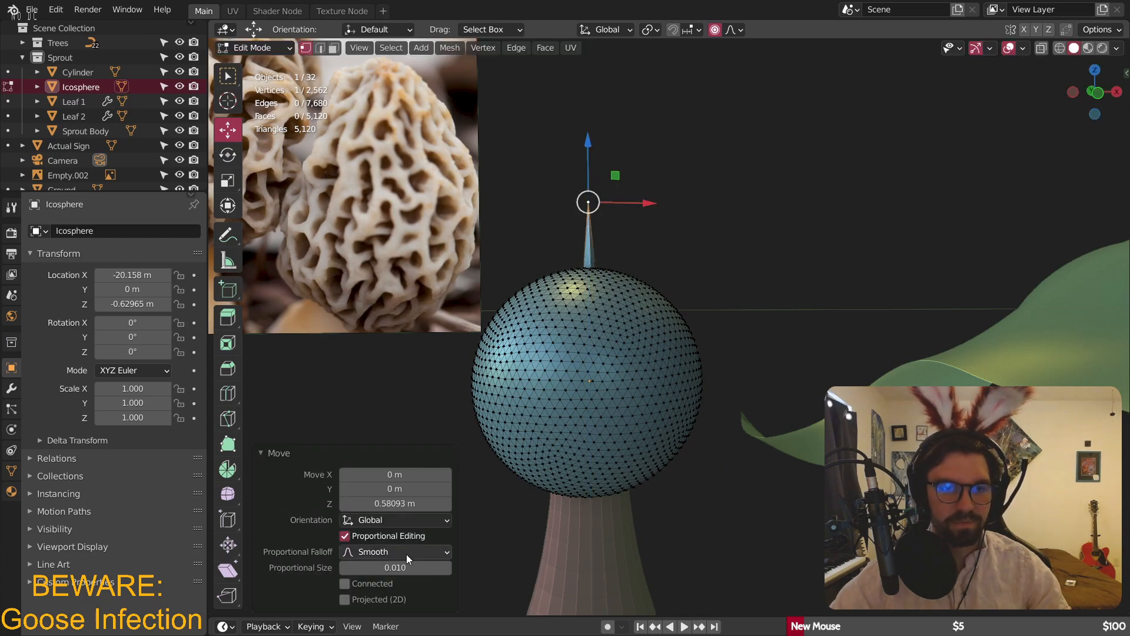
drag(384, 567, 478, 567)
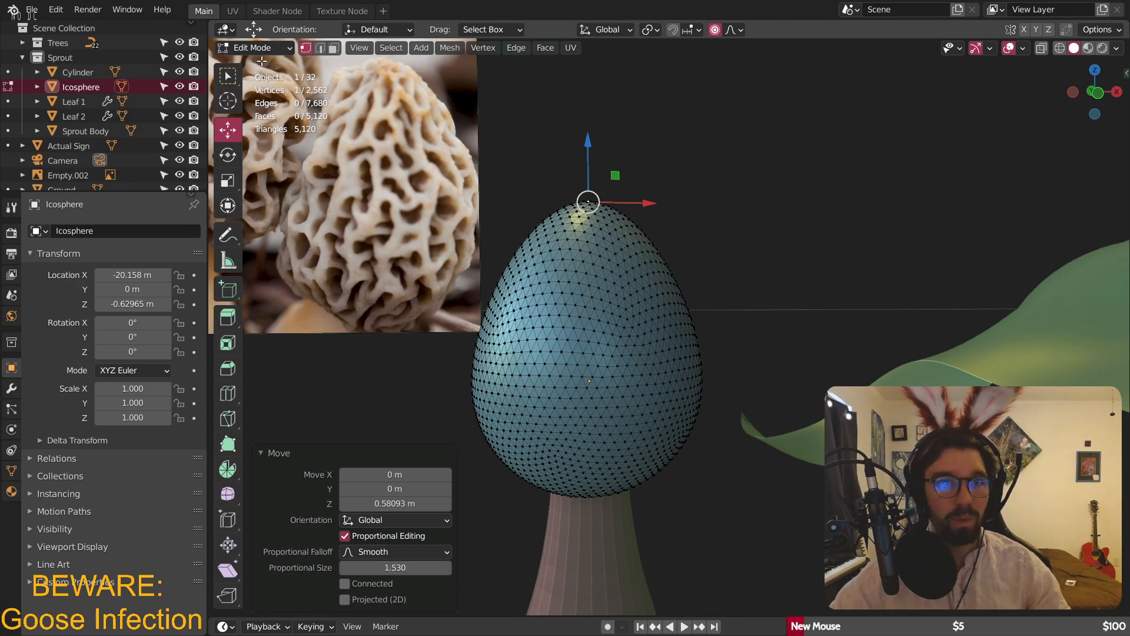
click(259, 48)
click(259, 41)
- Move the mushroom reference image about 5.09 m along negative X, clear of the cap
click(373, 212)
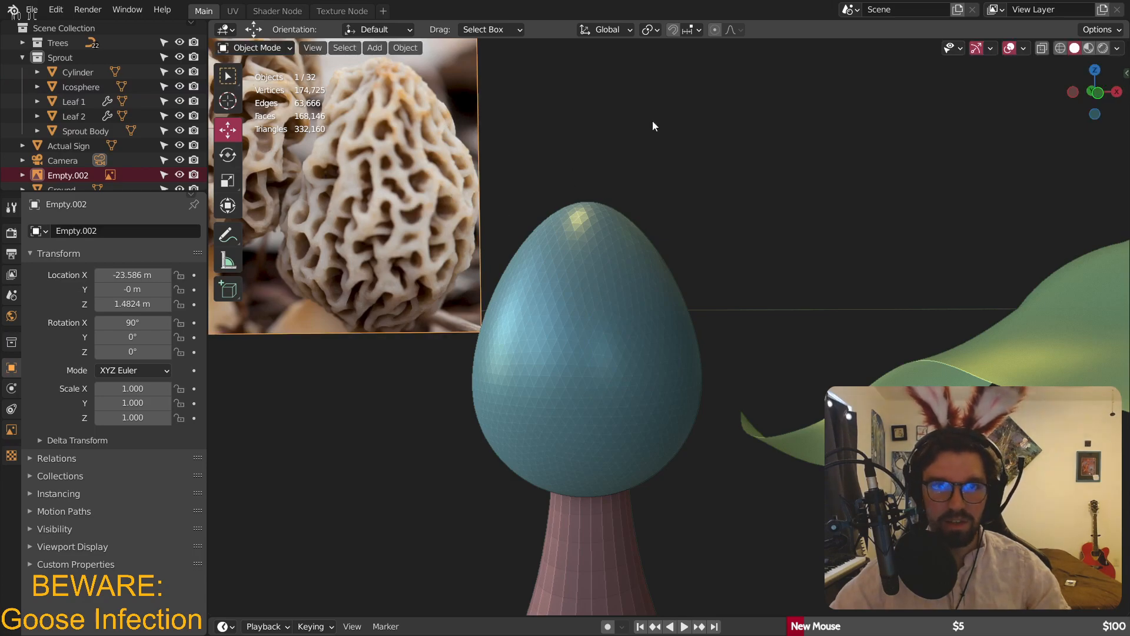
key(g)
key(x)
click(507, 188)
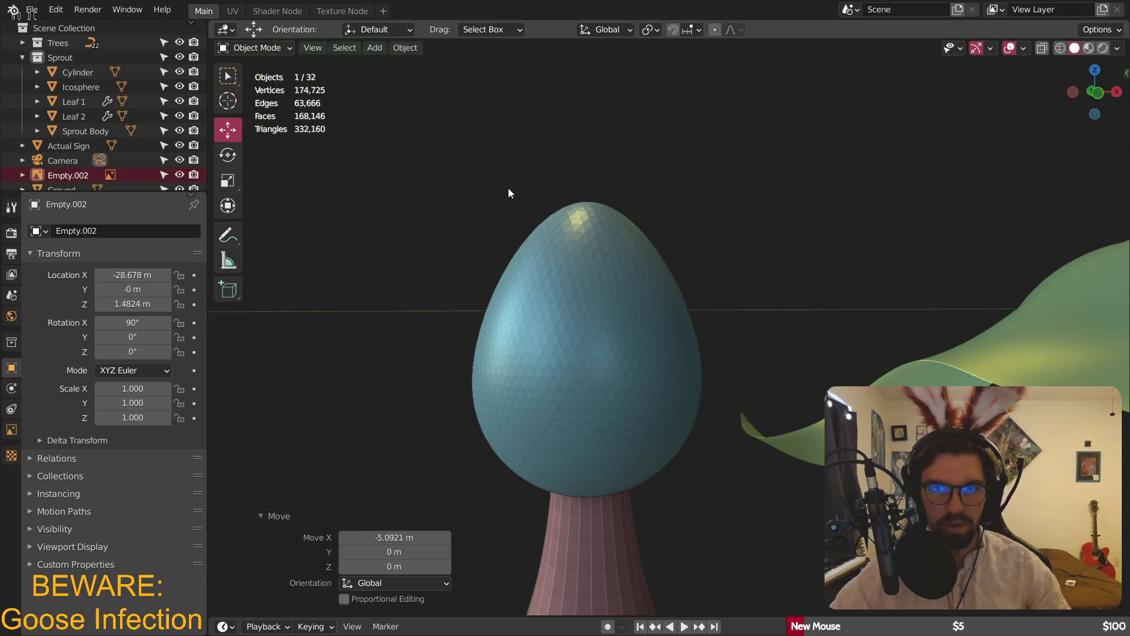
- Shade the egg-shaped mushroom cap smooth
click(588, 213)
middle_drag(660, 228, 614, 285)
scroll(584, 278, up, 2)
right_click(584, 278)
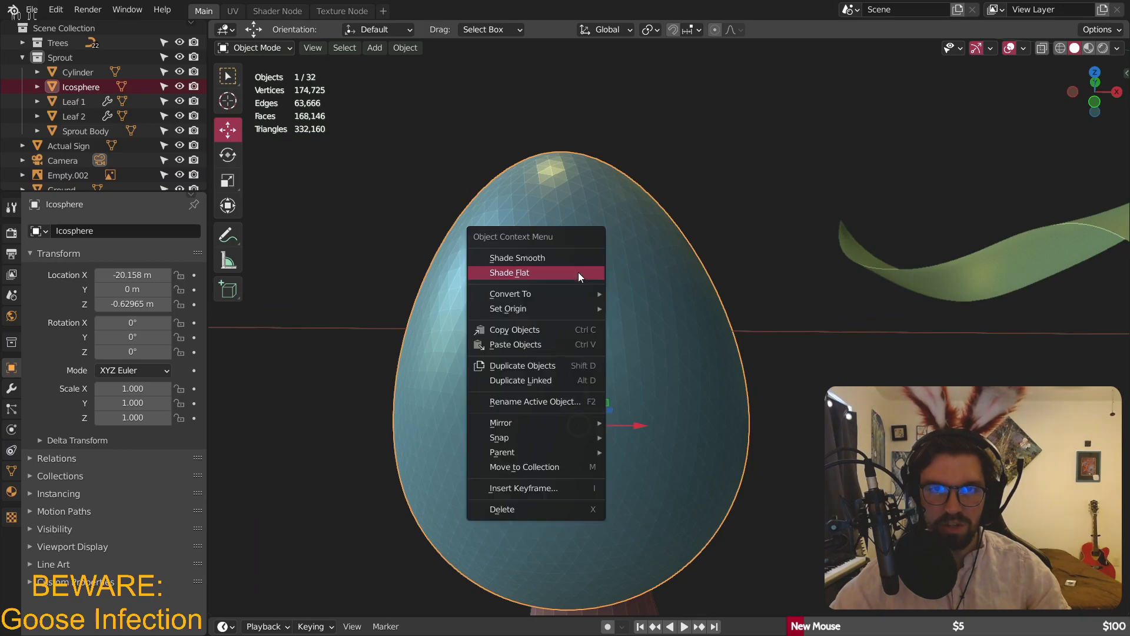
click(571, 257)
scroll(612, 301, down, 5)
- Shade the flared stalk cylinder smooth
click(659, 345)
right_click(658, 339)
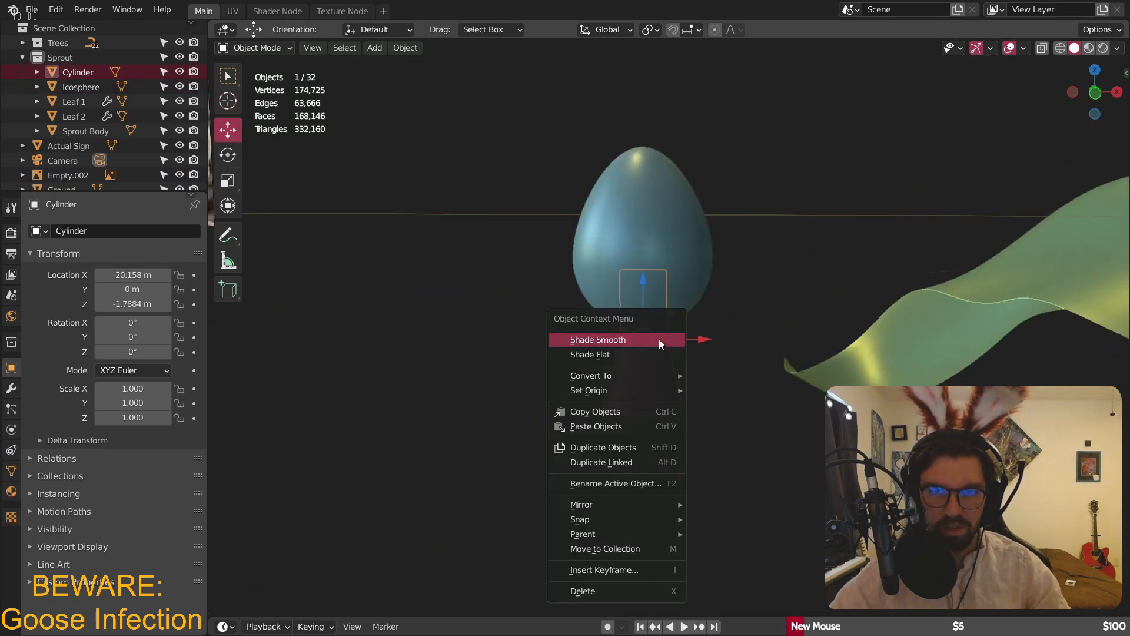
click(659, 339)
click(754, 193)
scroll(668, 188, up, 2)
middle_drag(669, 188, 638, 239)
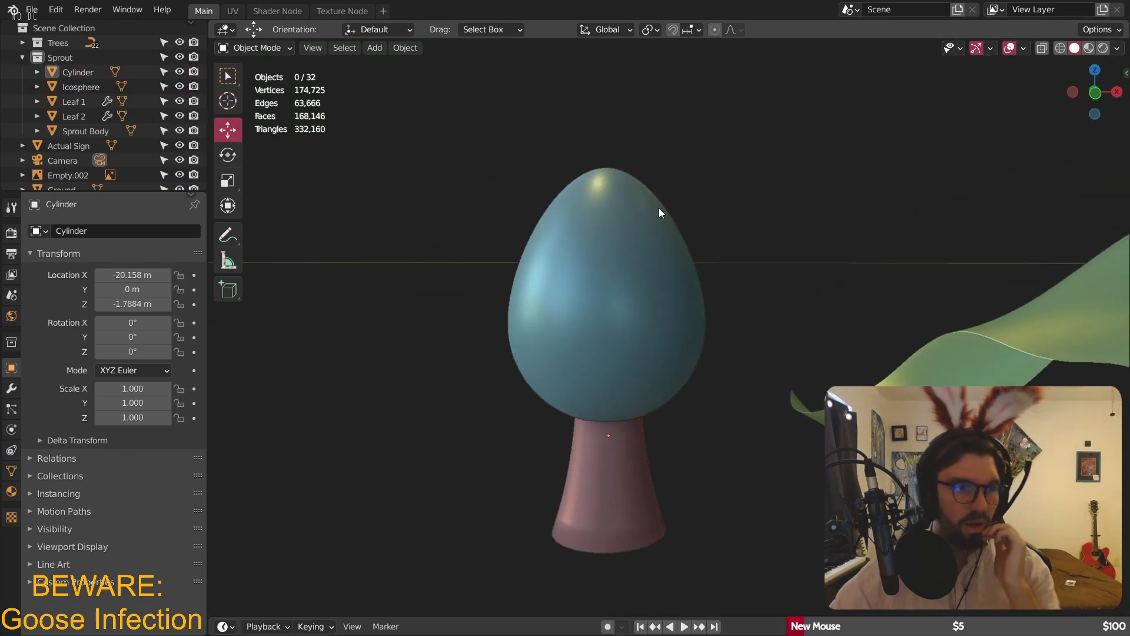
- Set the mushroom cap's shading to flat while leaving the stalk smooth
click(645, 311)
scroll(647, 223, up, 2)
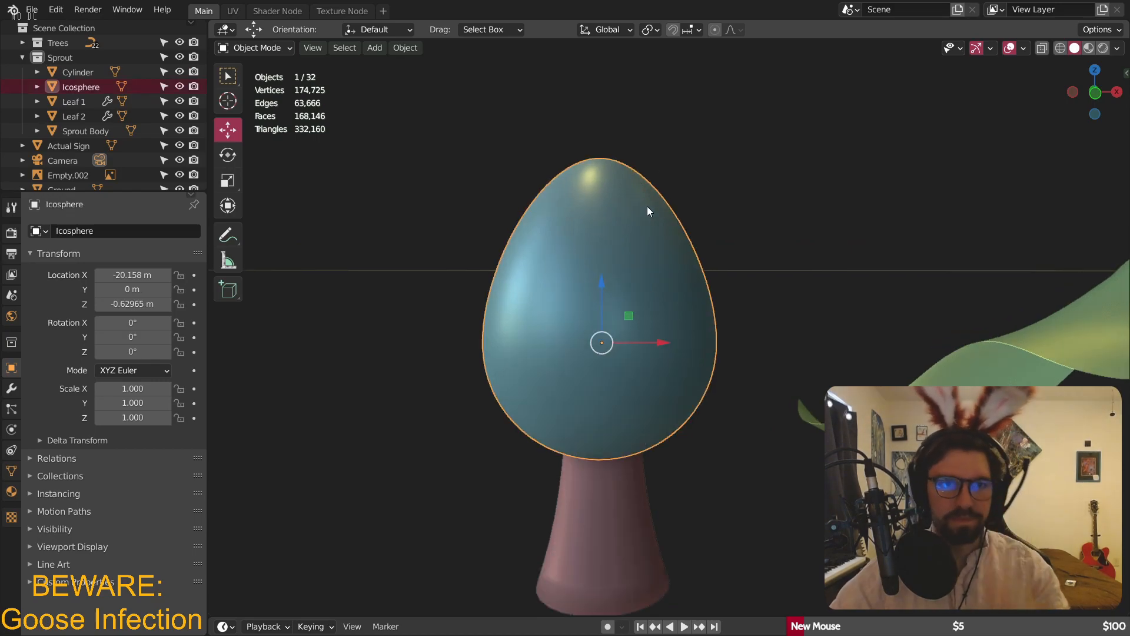
middle_drag(647, 209, 623, 242)
click(259, 47)
right_click(624, 268)
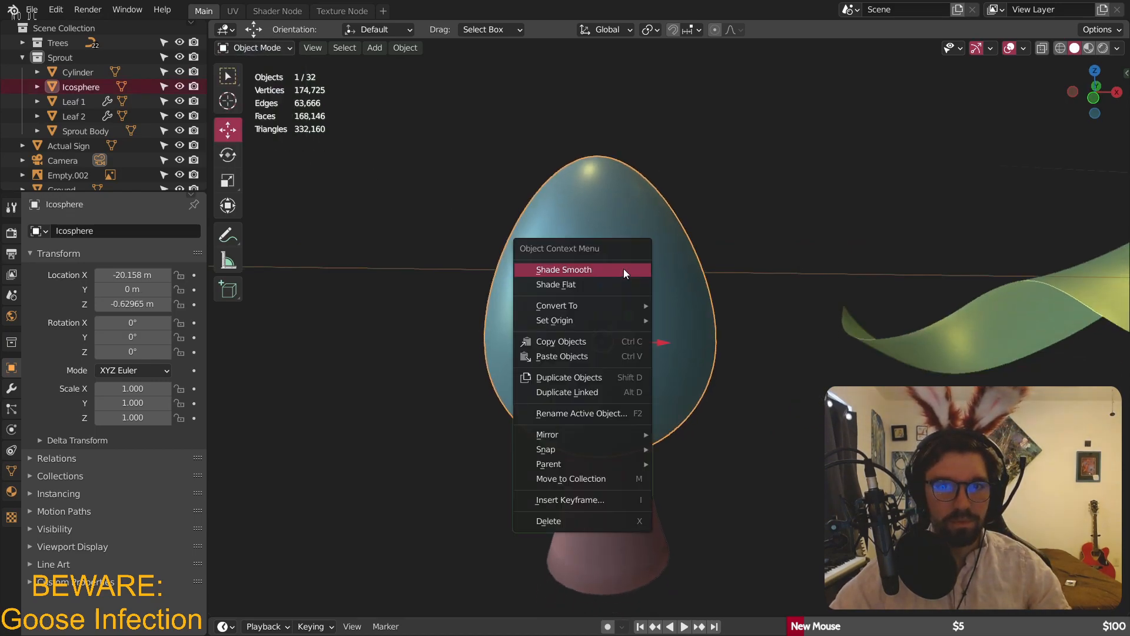
click(594, 285)
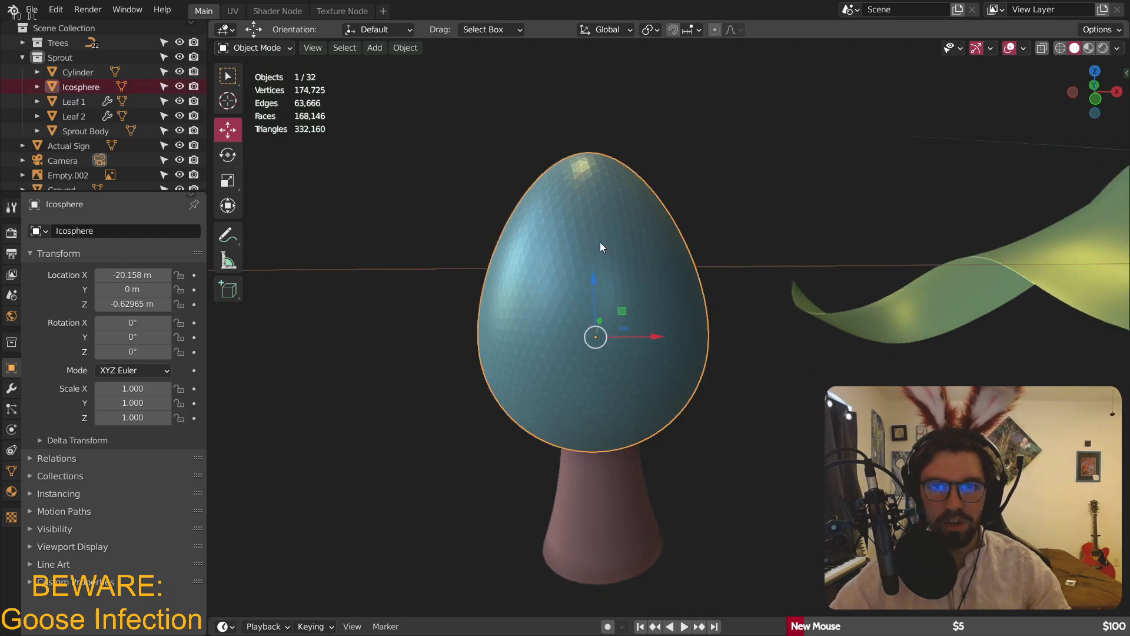
- Add a Decimate modifier to the cap and lower its collapse ratio to about 0.1325
middle_drag(600, 244, 645, 254)
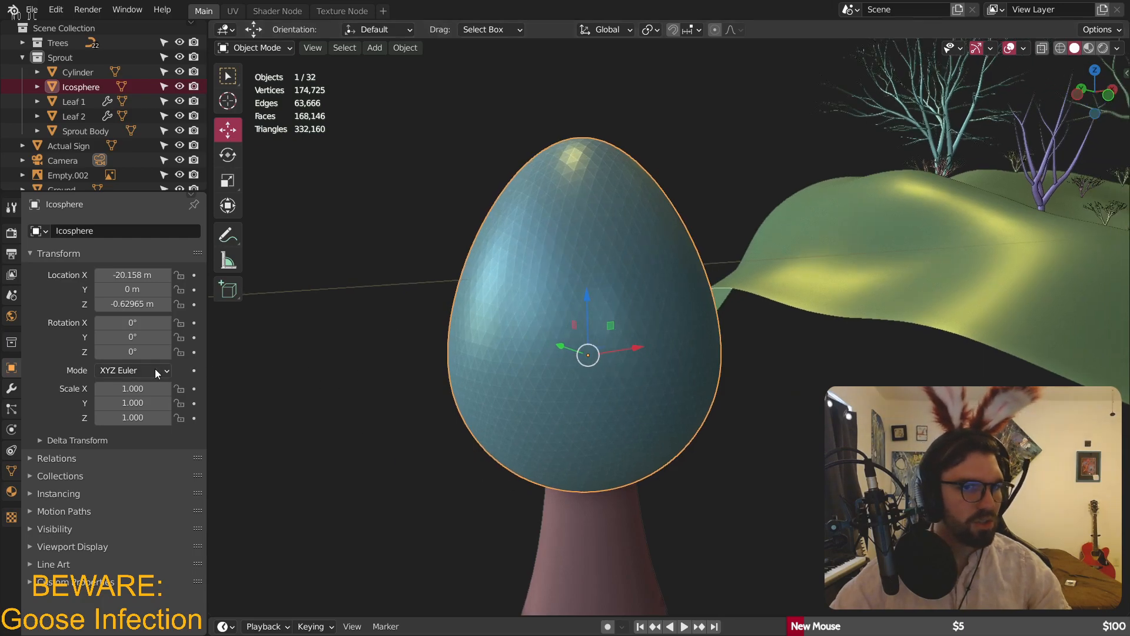
click(11, 388)
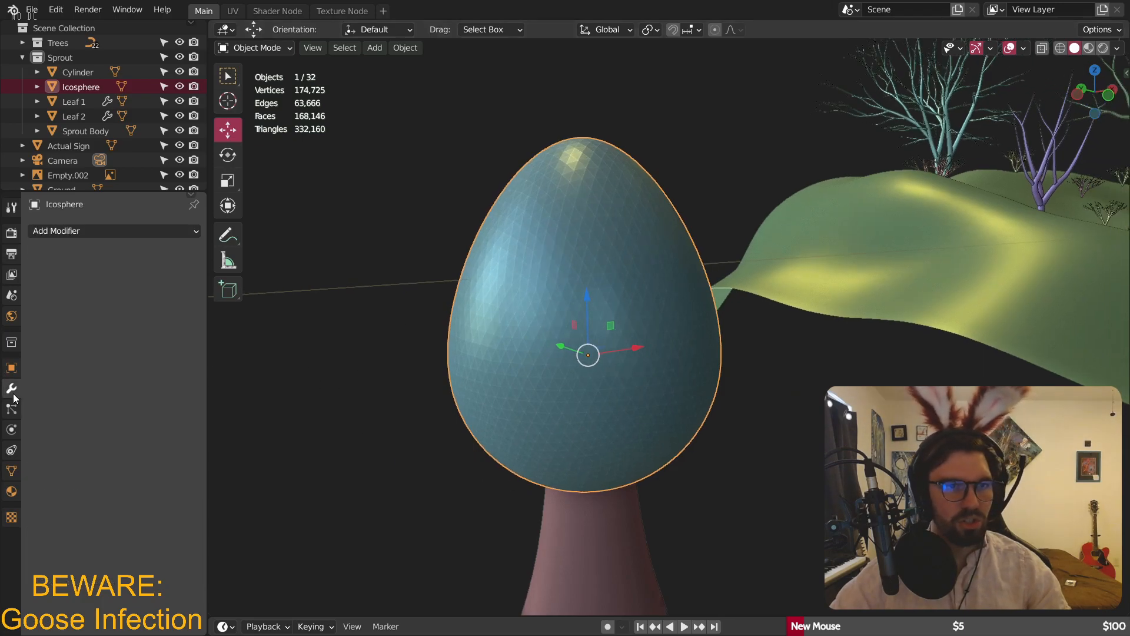
click(126, 230)
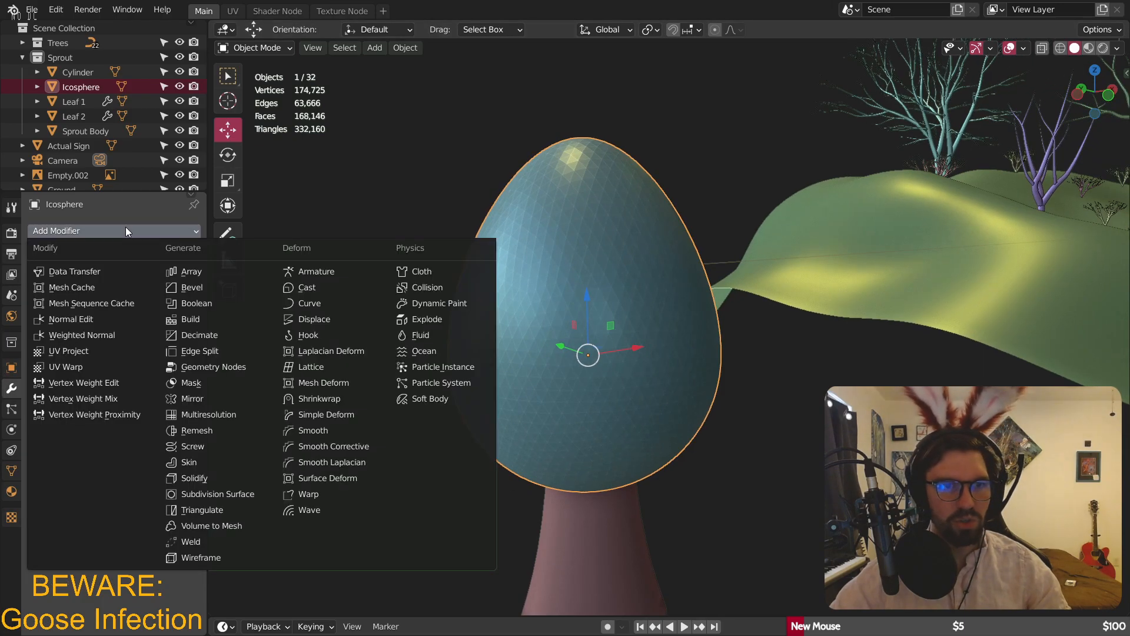
click(190, 334)
drag(170, 296, 106, 296)
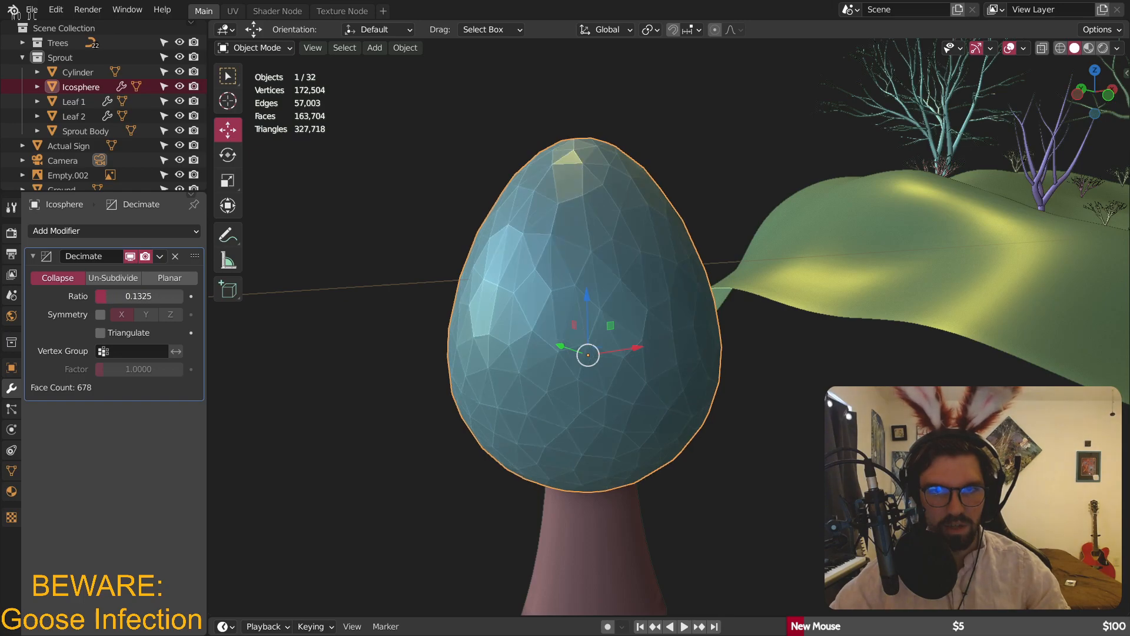
- Apply the cap's scale and move the cap object out of the Sprout collection into the Scene Collection
middle_drag(551, 242, 613, 248)
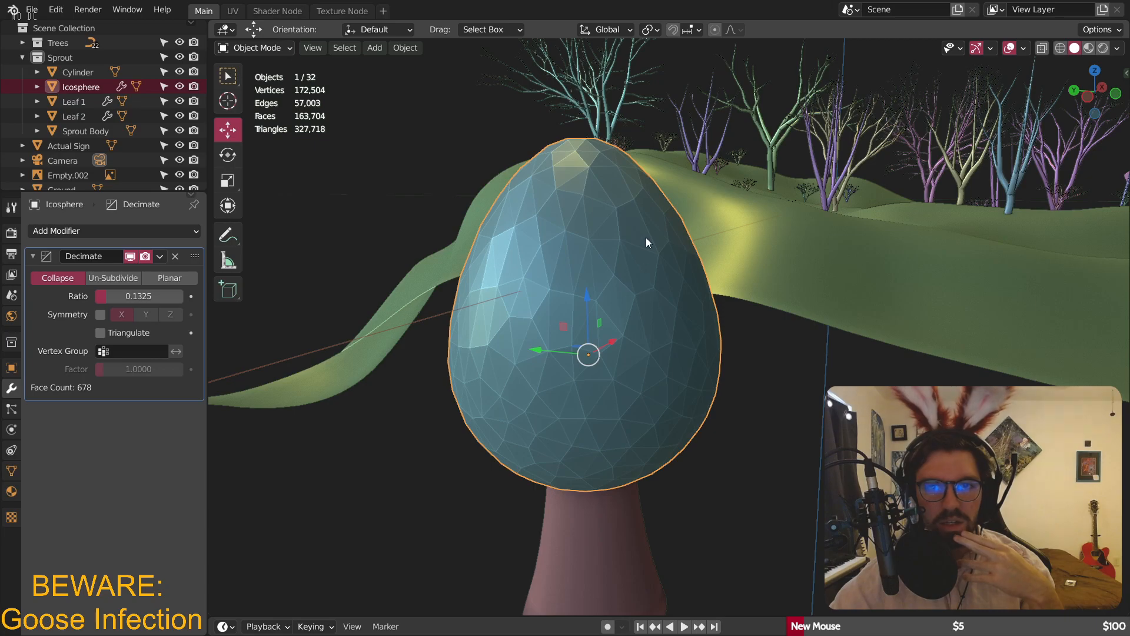
mouse_move(646, 241)
middle_down()
mouse_move(538, 219)
mouse_move(568, 249)
mouse_move(667, 222)
mouse_move(642, 258)
middle_up()
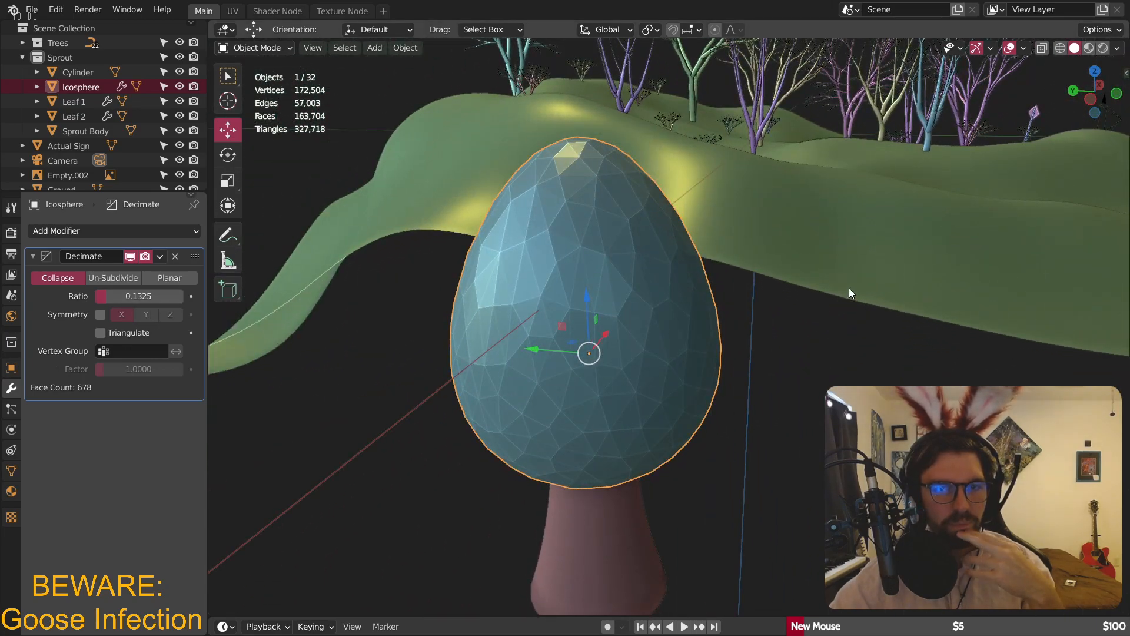
key(ctrl+a)
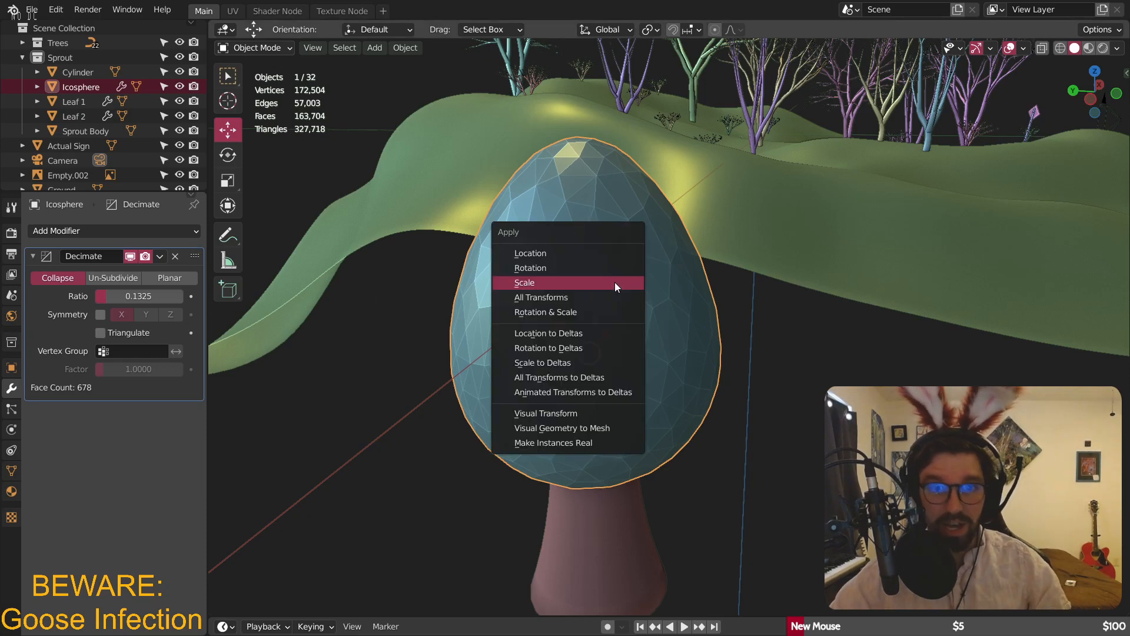
click(614, 282)
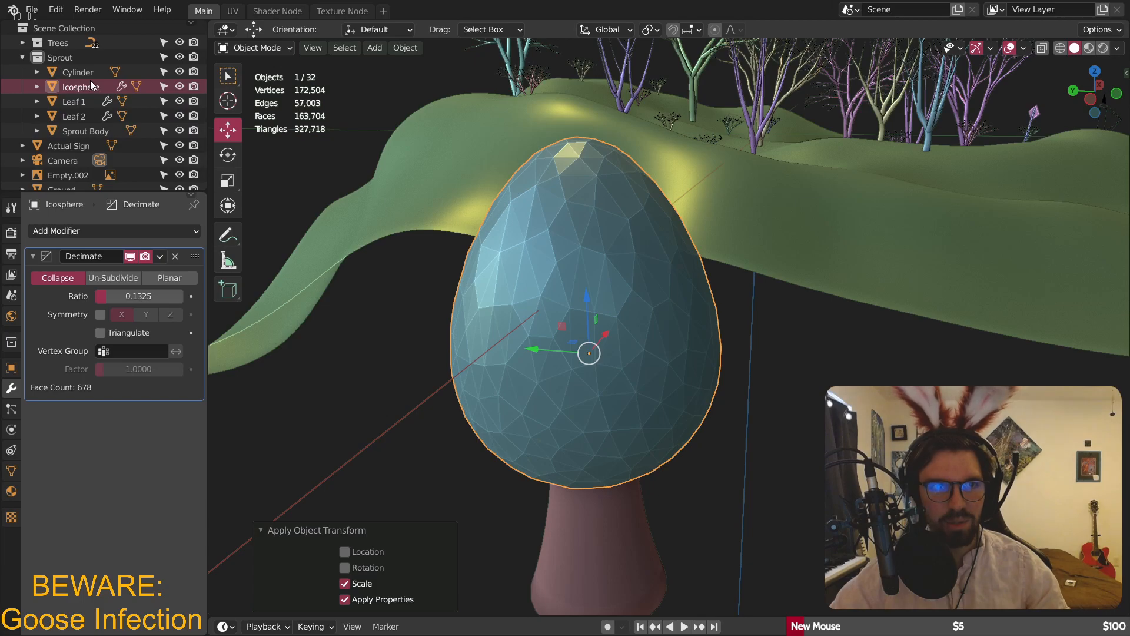
drag(89, 87, 83, 28)
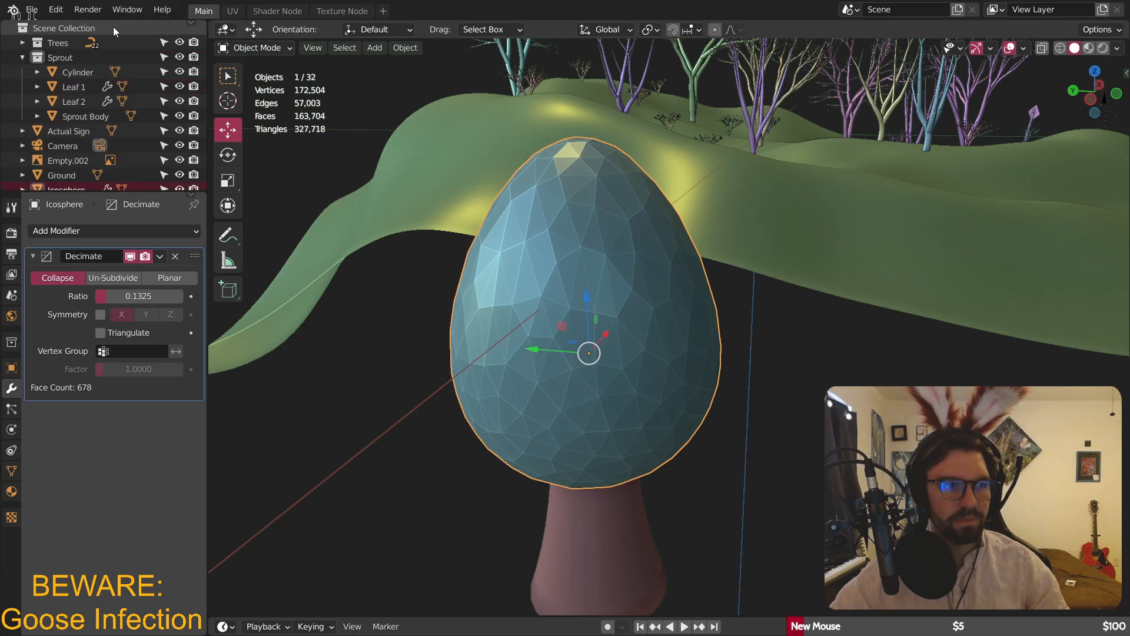
- Try the Decimate modifier's symmetry option on the X and Z axes, and turn symmetry off again
middle_drag(558, 231, 666, 280)
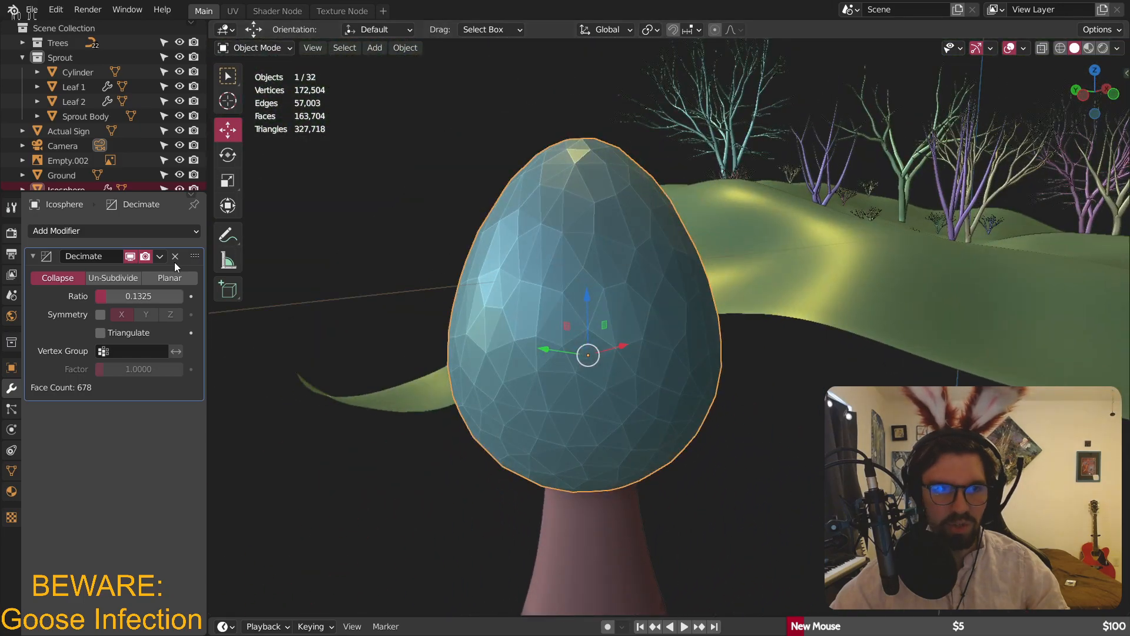
click(101, 316)
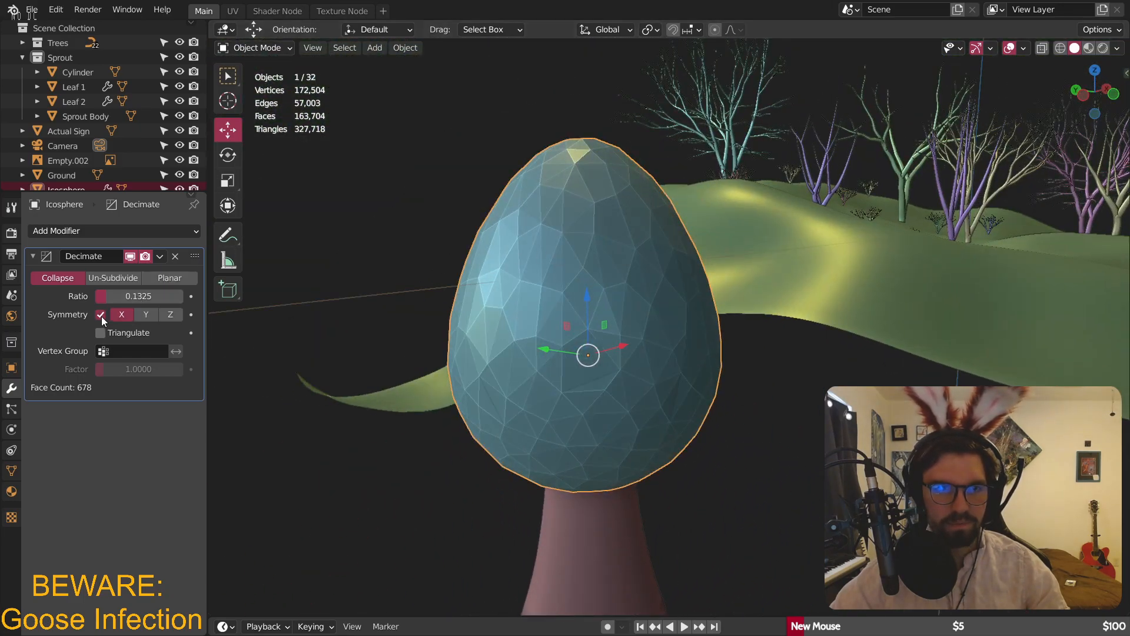
click(171, 314)
middle_drag(624, 309, 424, 315)
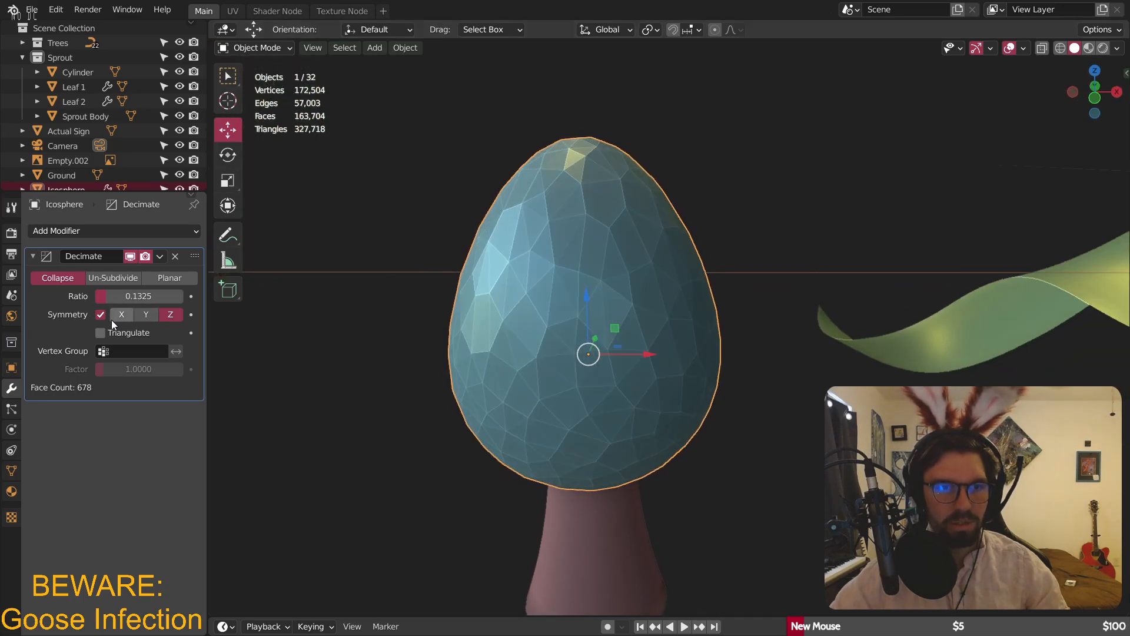
click(101, 315)
middle_drag(490, 326, 639, 319)
scroll(556, 315, up, 2)
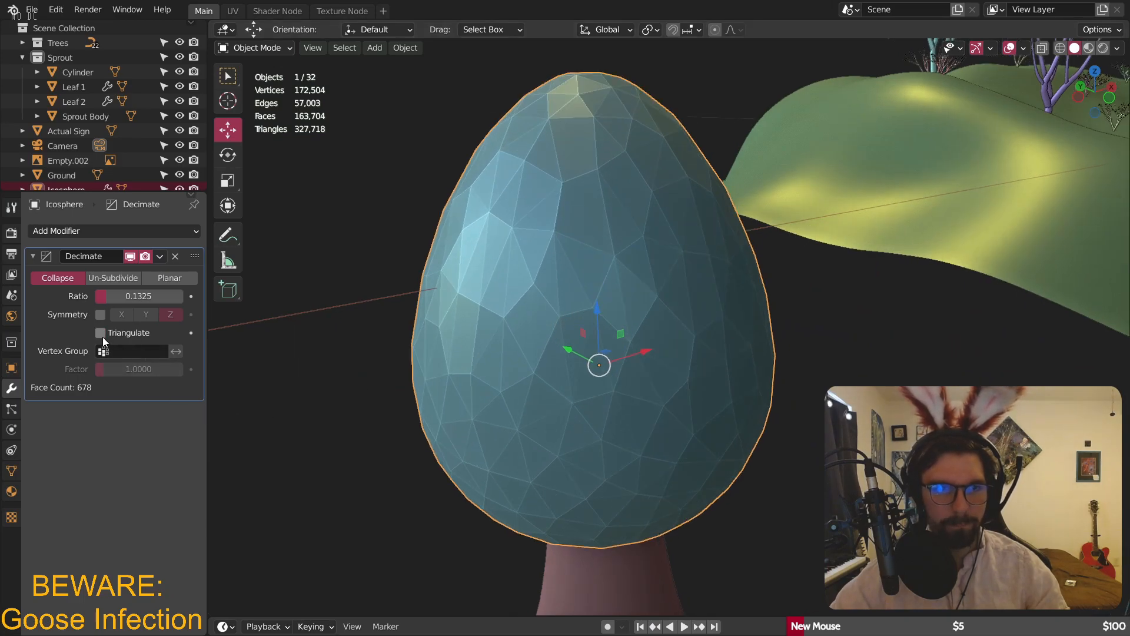
- Set the cap's Decimate ratio to 0.1 and apply the modifier
middle_drag(523, 387, 556, 267)
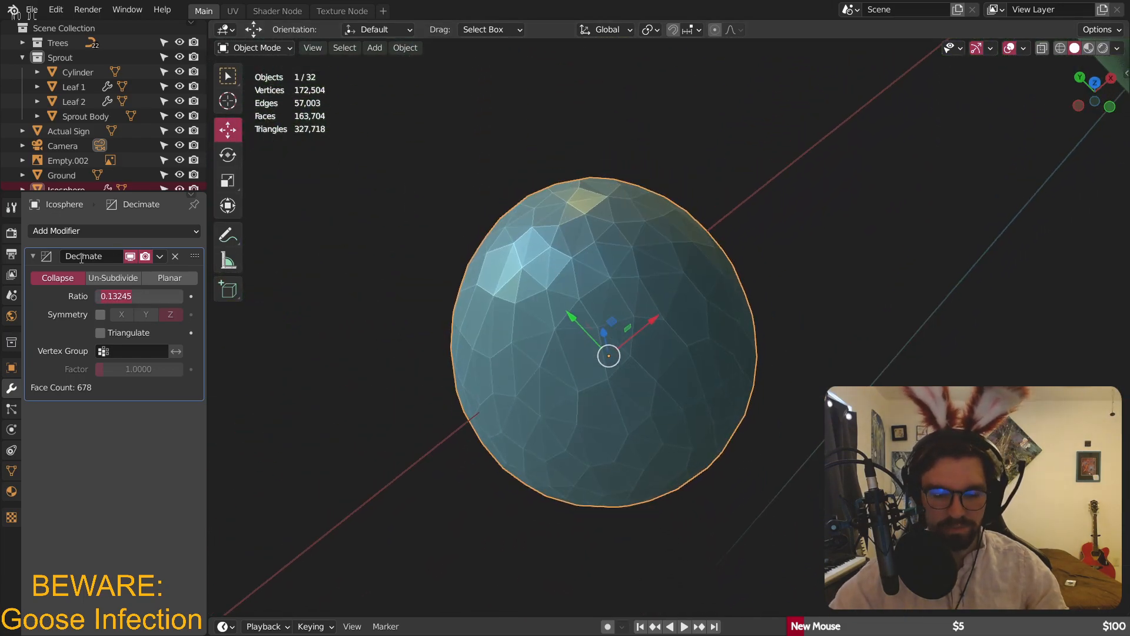
text(0.1)
key(Return)
middle_drag(613, 330, 378, 269)
click(255, 50)
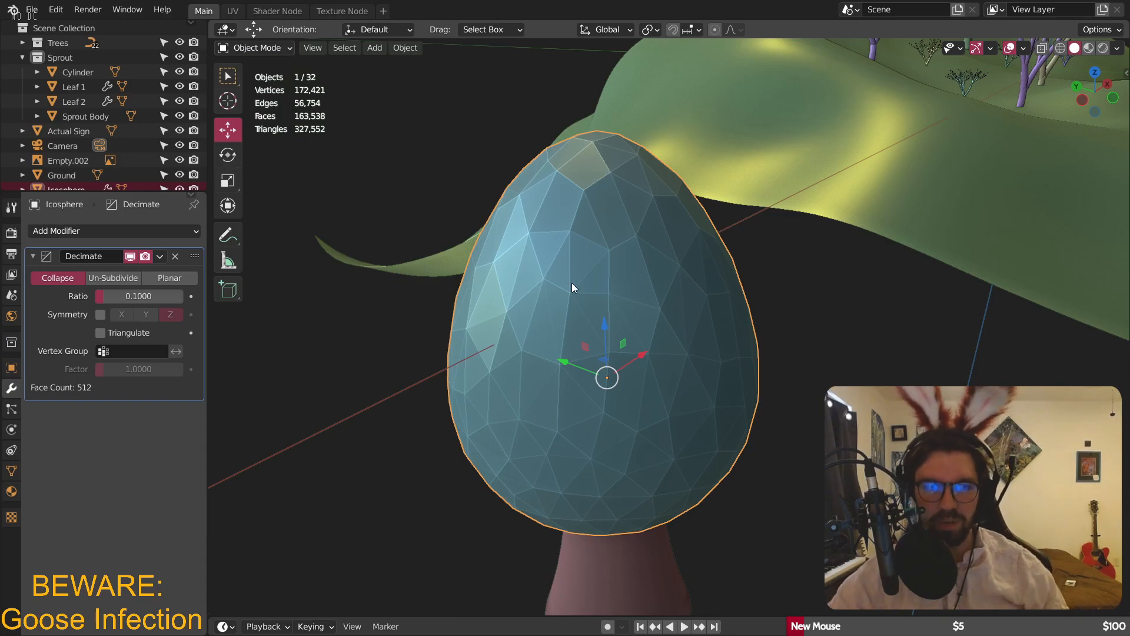
click(160, 256)
click(203, 277)
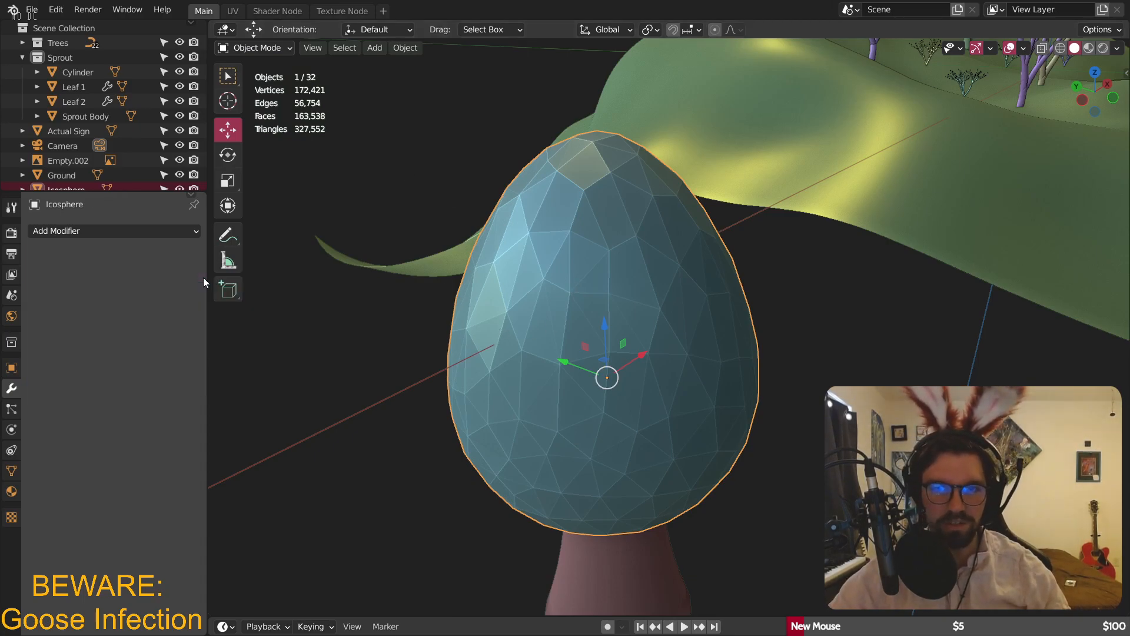
- Inset all of the cap's faces individually with a thickness of about 0.0199 m
click(254, 47)
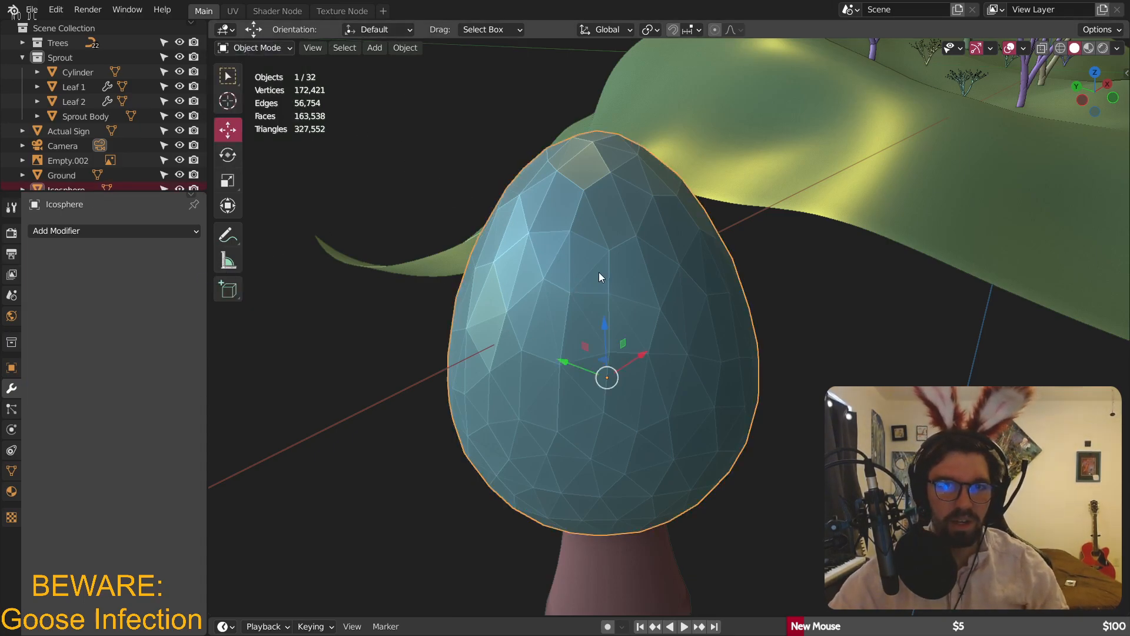
click(233, 48)
click(268, 84)
key(a)
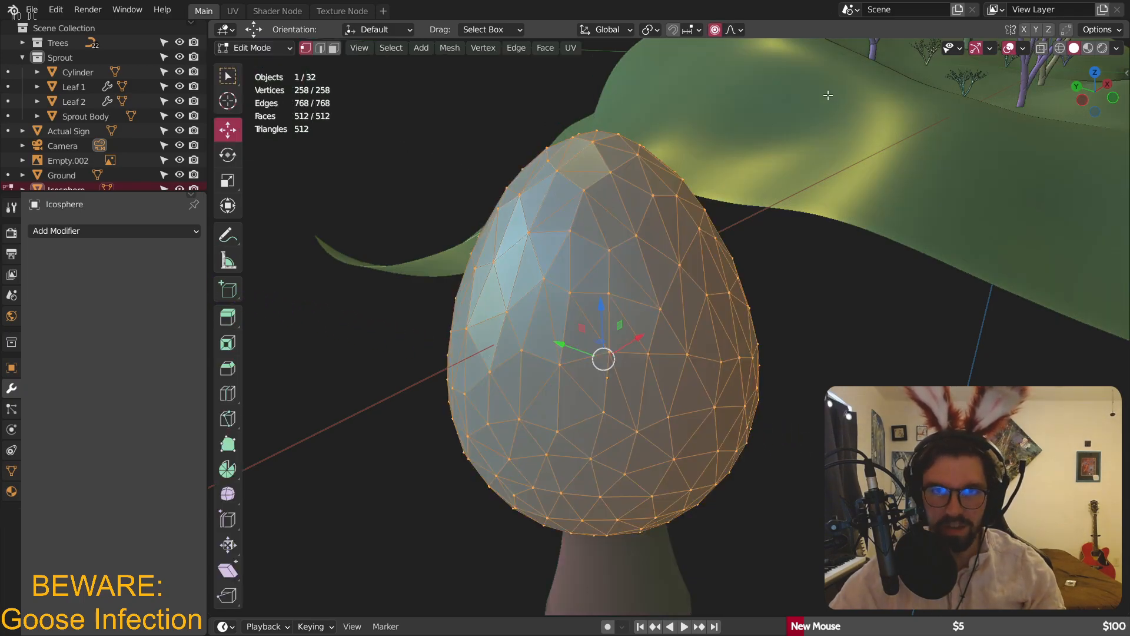
key(i)
click(812, 116)
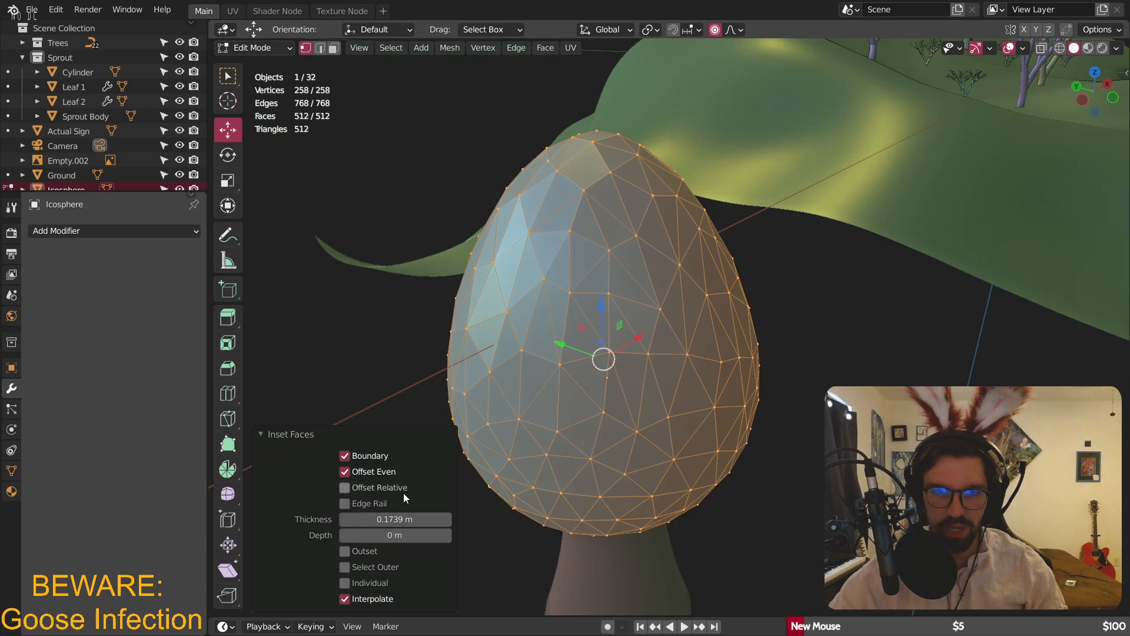
click(345, 582)
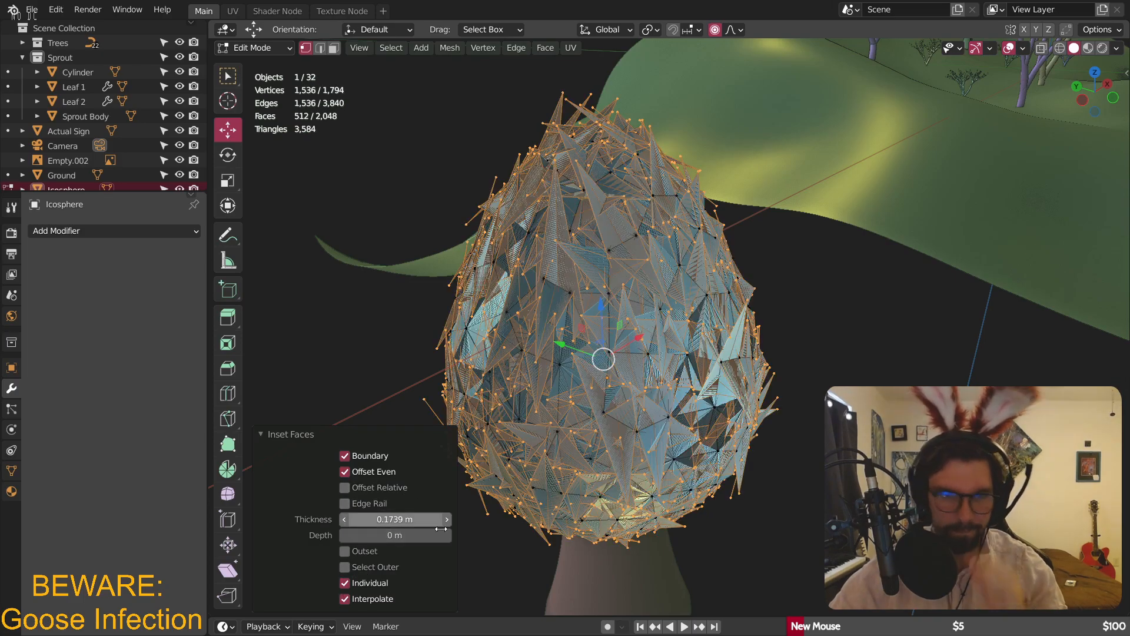
drag(394, 519, 350, 519)
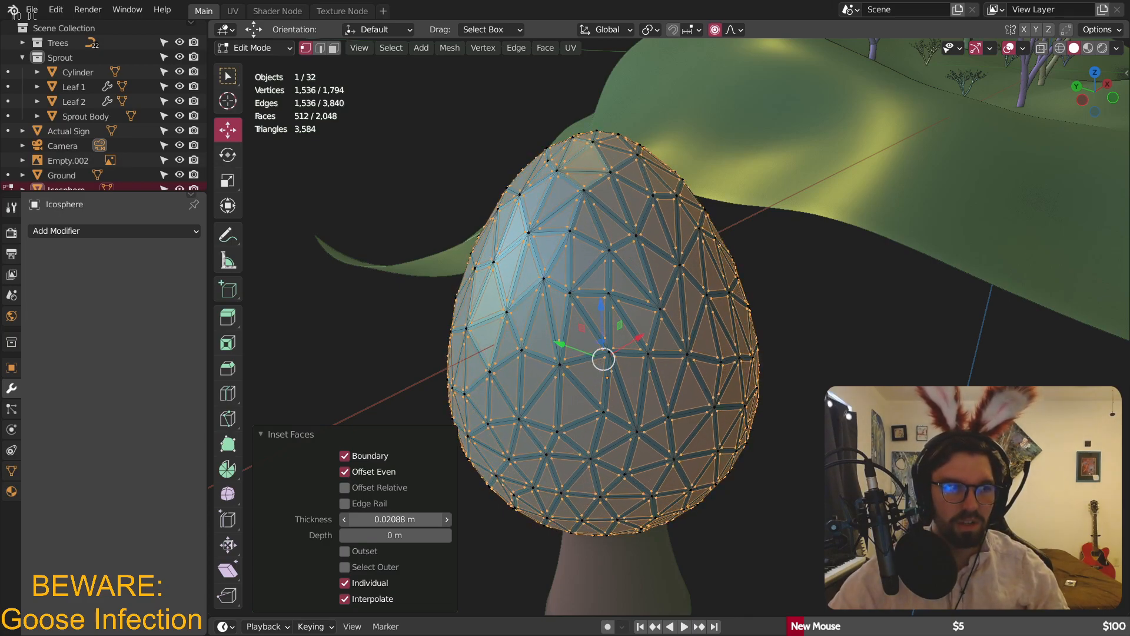
mouse_move(708, 223)
middle_down()
mouse_move(644, 290)
mouse_move(709, 208)
middle_up()
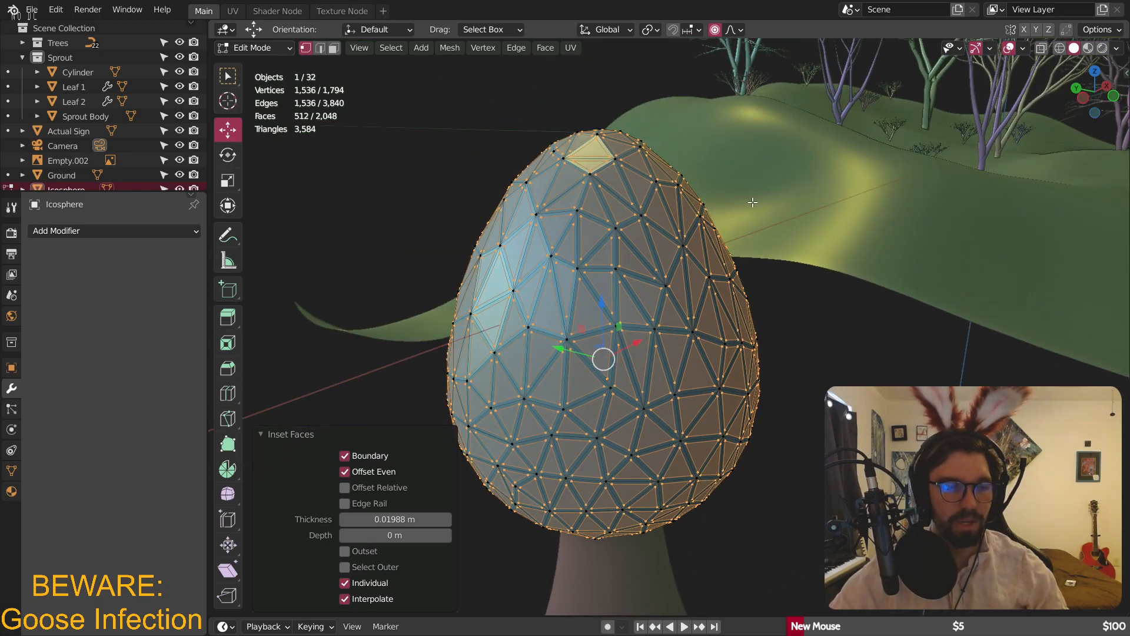
- Scale the inset faces inward to about 0.91 without proportional editing, forming pits in the cap, and return to Object Mode
key(s)
key(Escape)
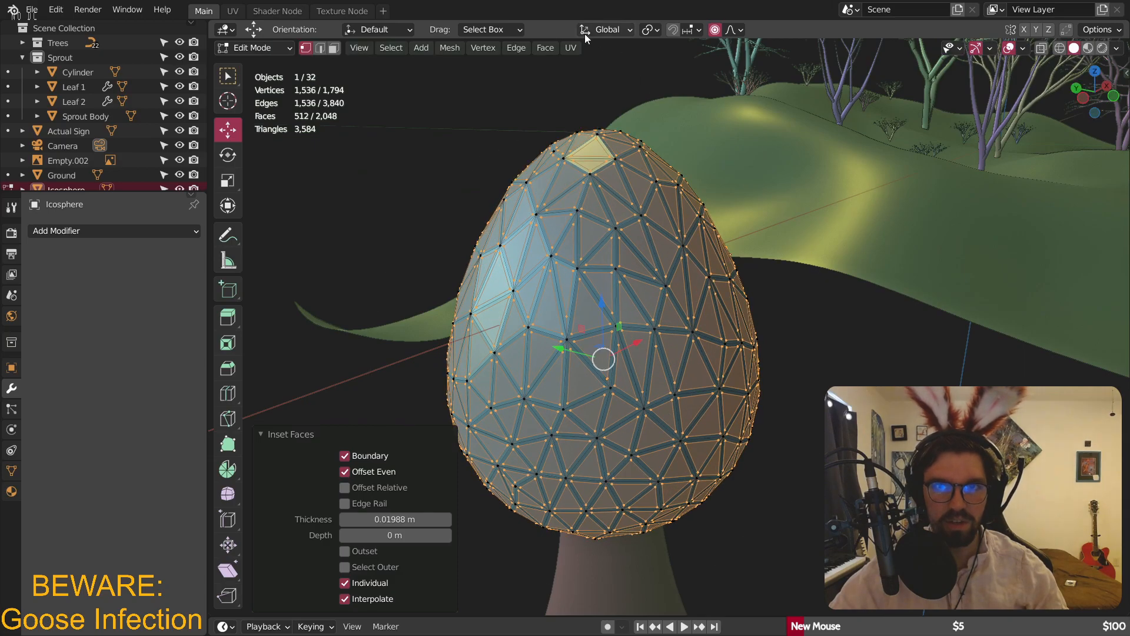
key(s)
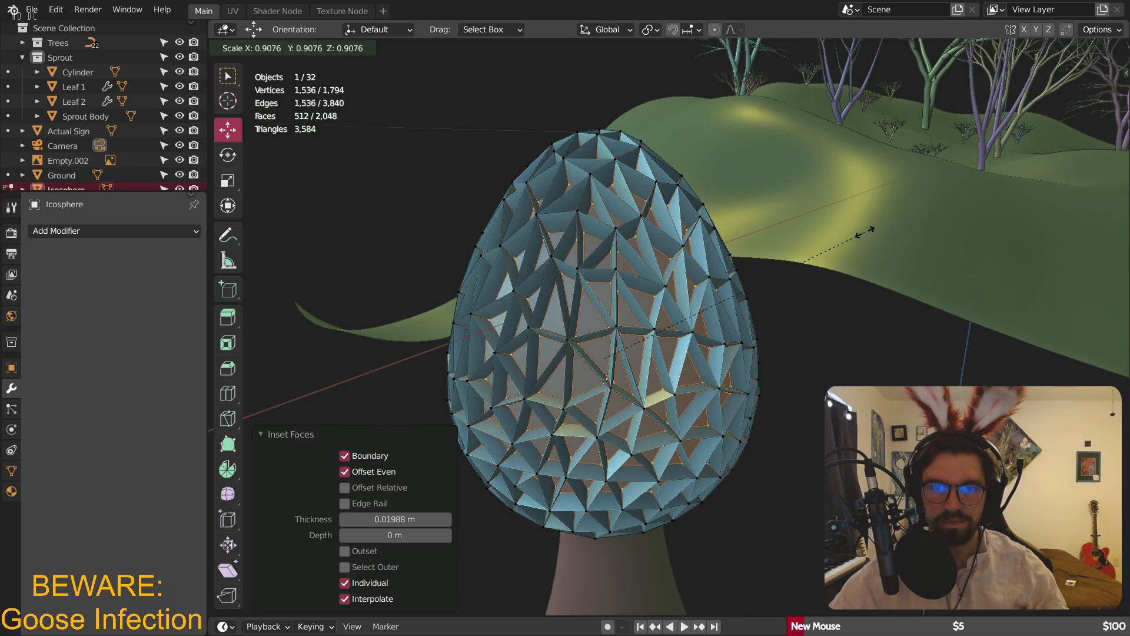
click(842, 231)
scroll(842, 231, down, 3)
middle_drag(842, 231, 530, 176)
click(248, 48)
click(259, 65)
scroll(761, 259, up, 8)
shift+middle_drag(761, 259, 683, 218)
scroll(634, 189, down, 4)
scroll(647, 224, down, 5)
mouse_move(611, 229)
middle_down()
mouse_move(425, 226)
mouse_move(625, 241)
middle_up()
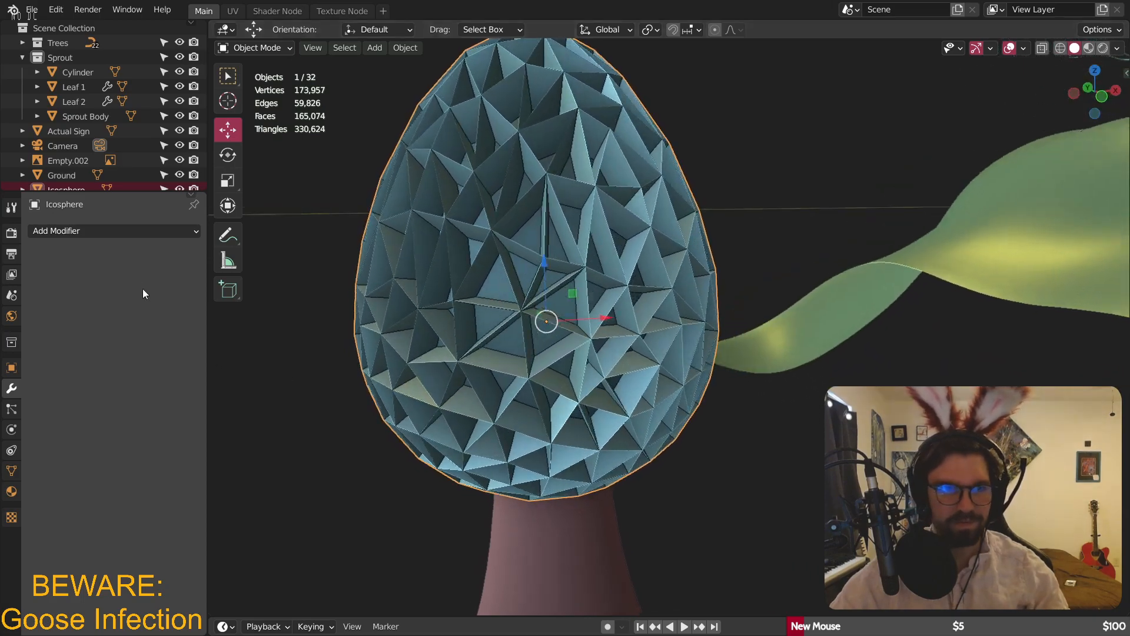
click(85, 227)
click(237, 482)
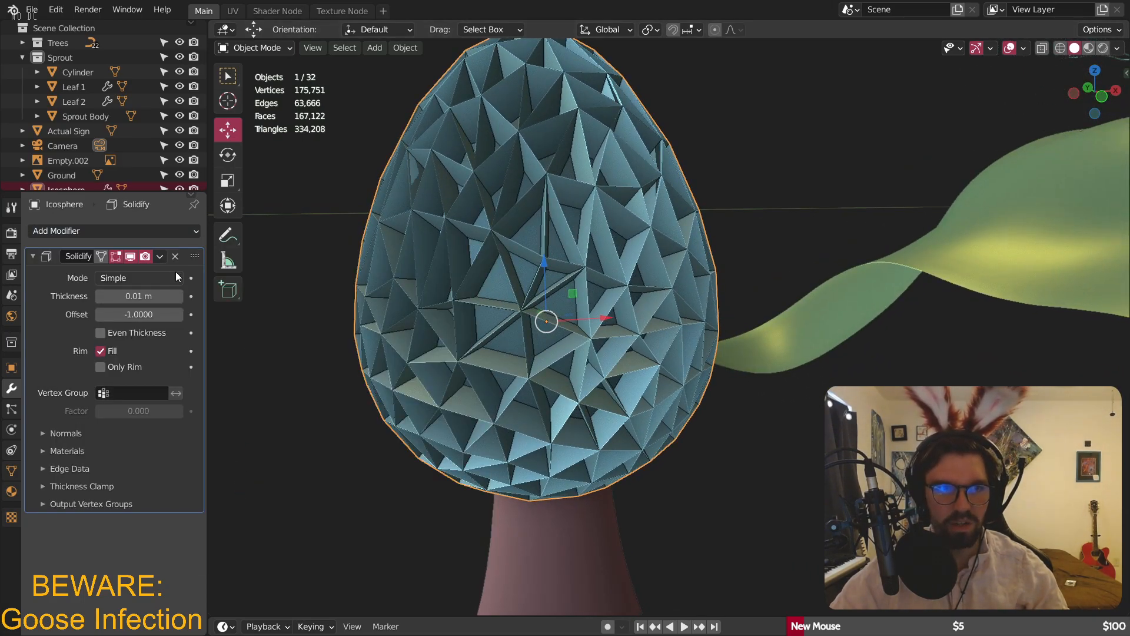
click(175, 256)
- Add a Subdivision Surface modifier to the cap with a viewport level of 2
click(106, 231)
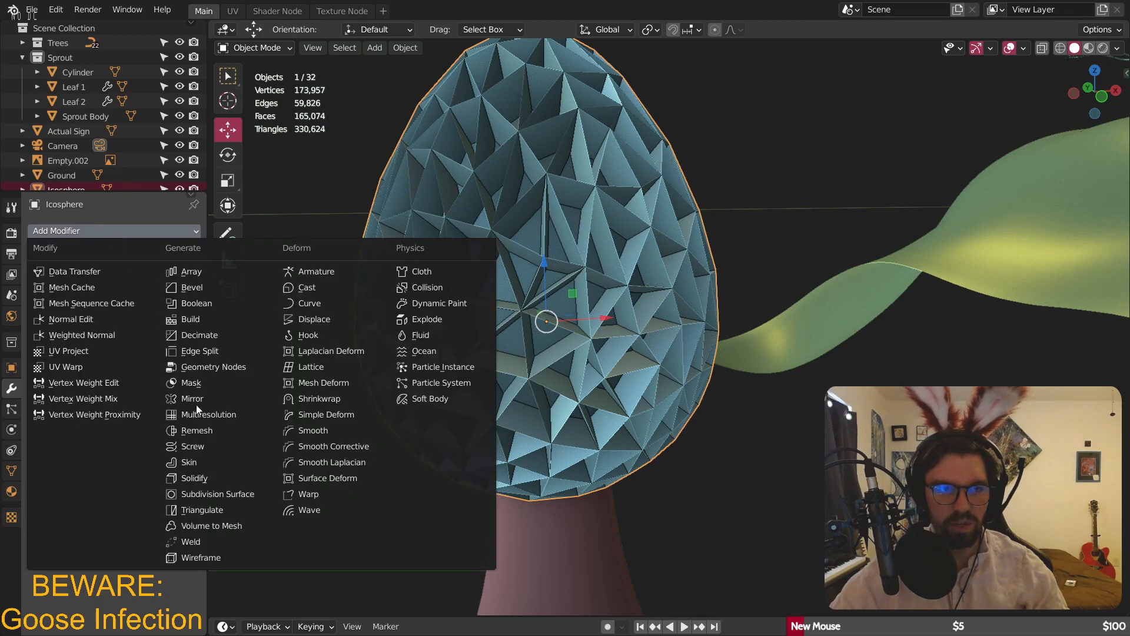
click(234, 494)
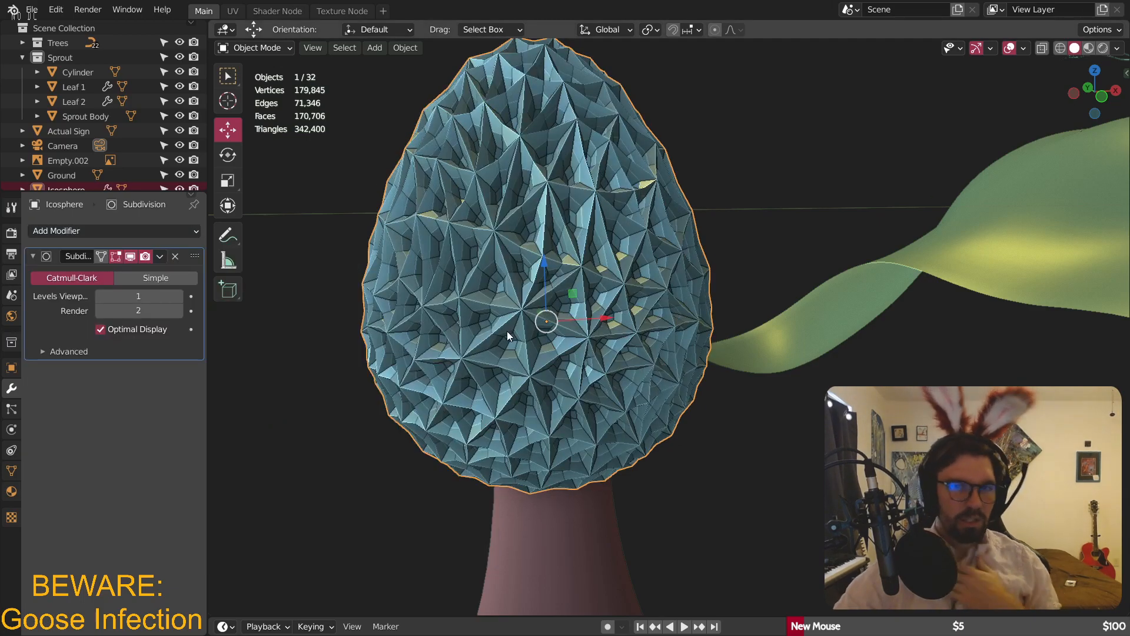
click(180, 296)
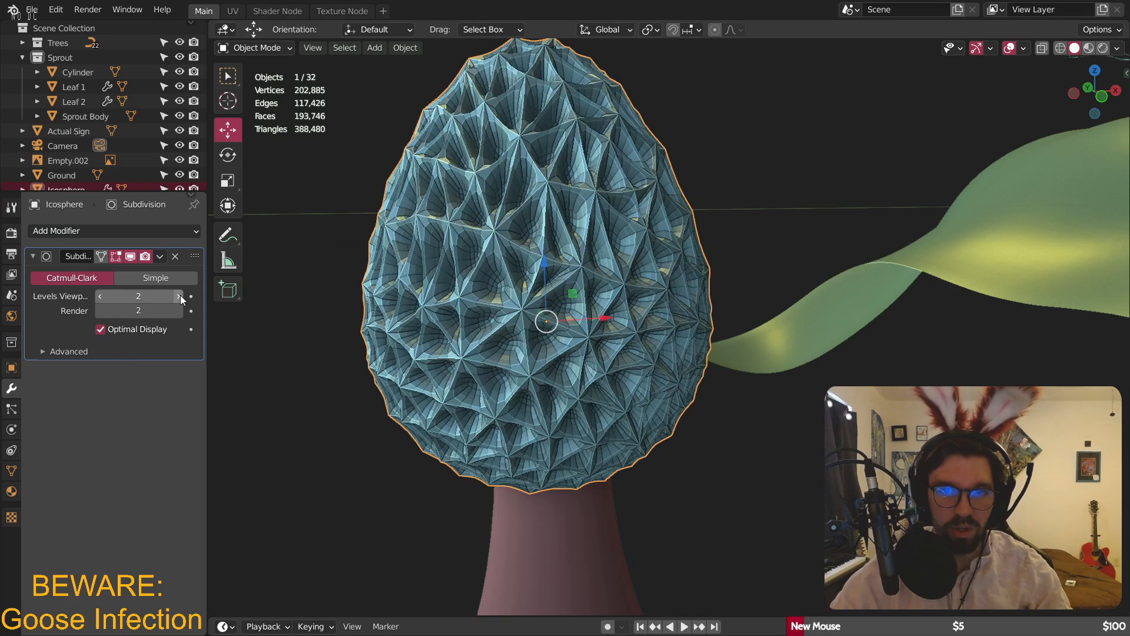
- Shade the pitted cap smooth and deselect it
right_click(546, 187)
click(547, 183)
right_click(503, 158)
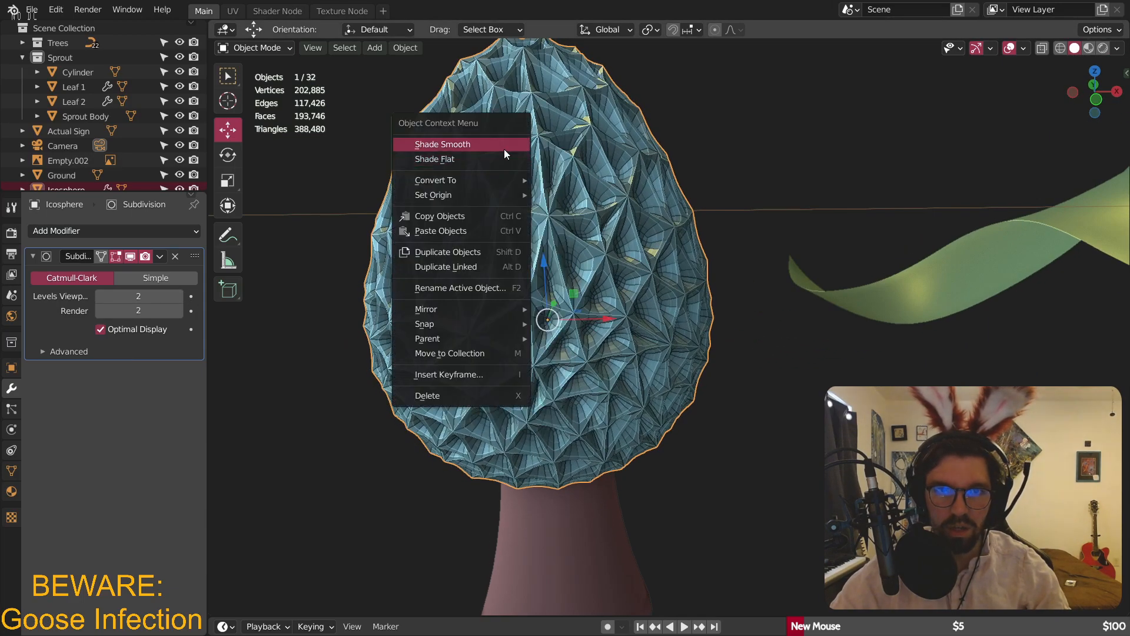
click(504, 149)
click(697, 114)
- Scale the stalk down uniformly so it looks slimmer beneath the cap
middle_drag(653, 189, 624, 322)
scroll(624, 319, up, 2)
click(689, 320)
key(s)
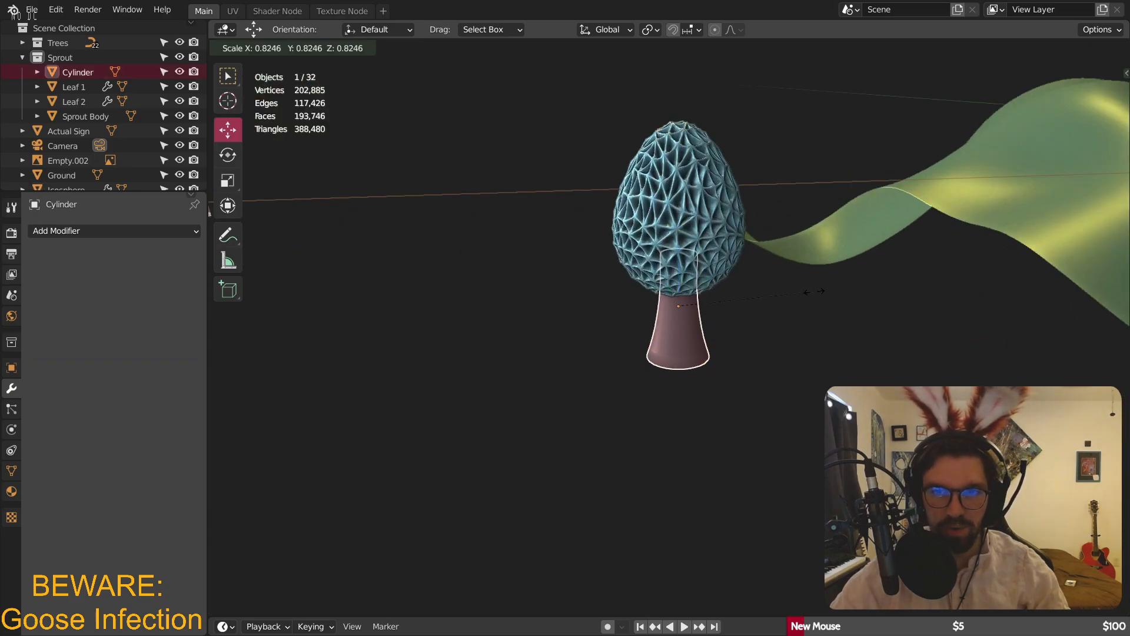
click(755, 298)
click(710, 321)
scroll(710, 325, up, 2)
click(702, 312)
mouse_move(702, 312)
middle_down()
mouse_move(799, 253)
mouse_move(712, 297)
middle_up()
scroll(712, 297, up, 3)
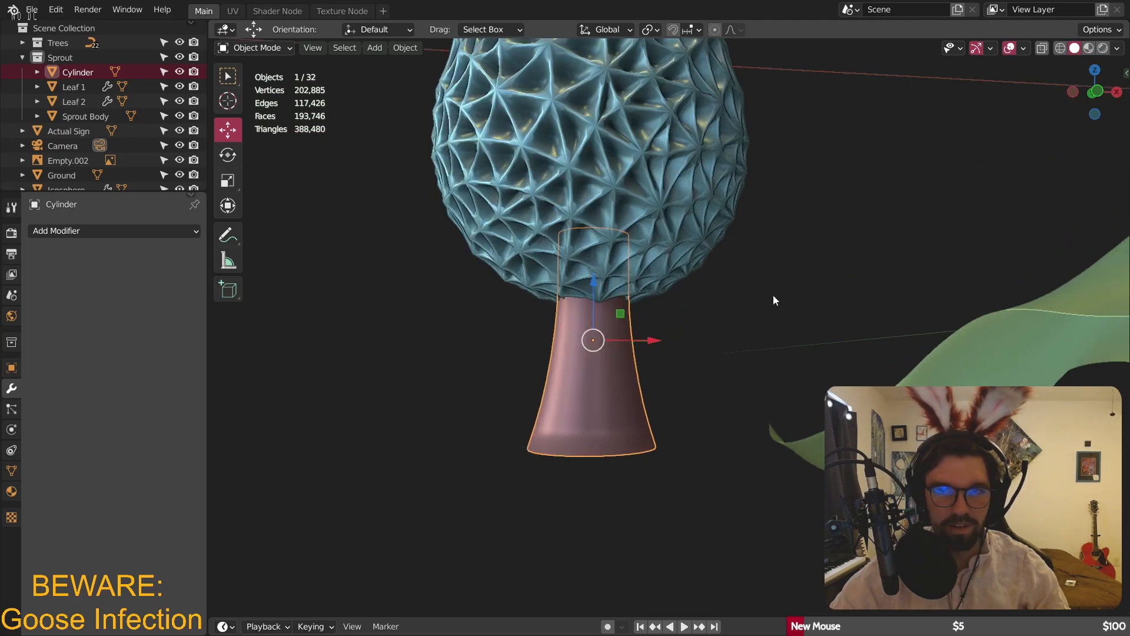
- Join the stalk and the cap into one object, with the cap as the active object
shift+click(635, 227)
right_click(629, 231)
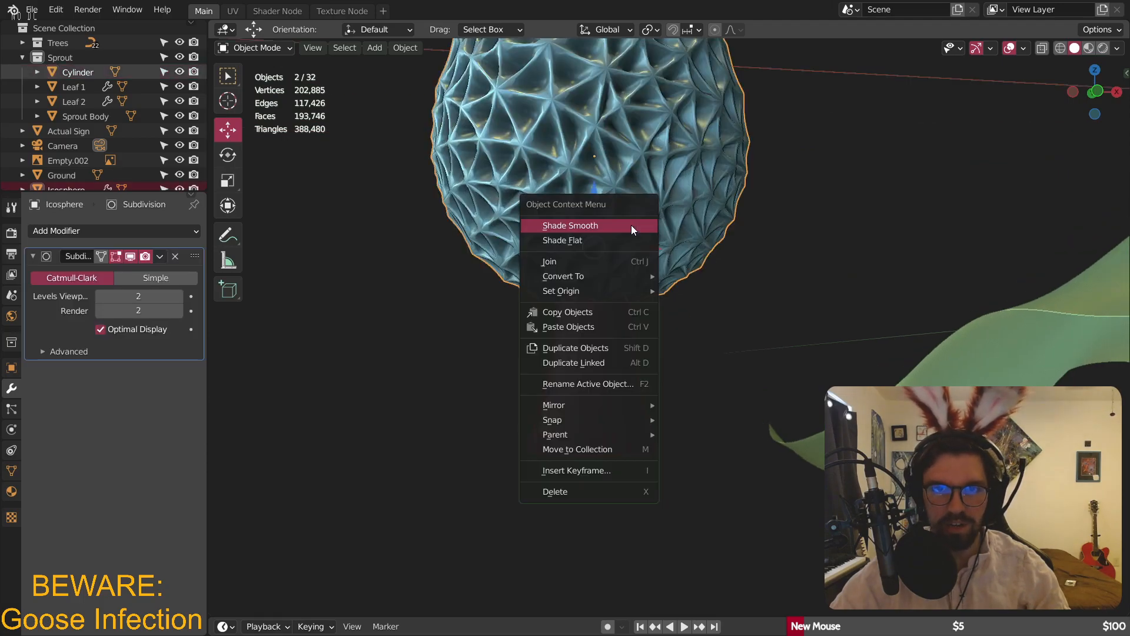
right_click(634, 191)
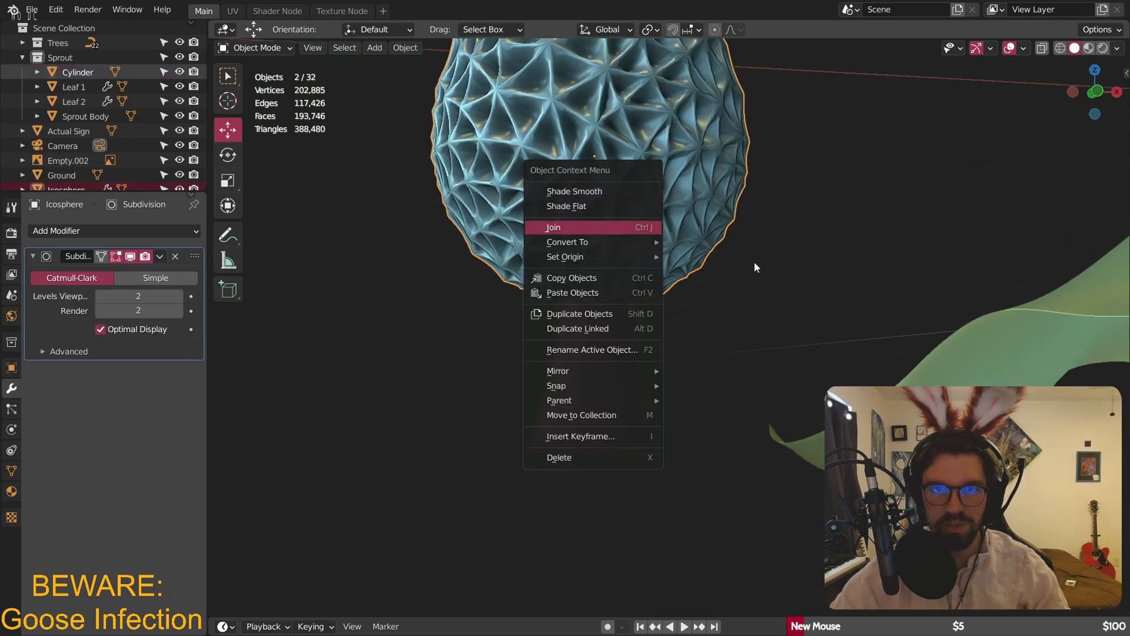
key(ctrl+j)
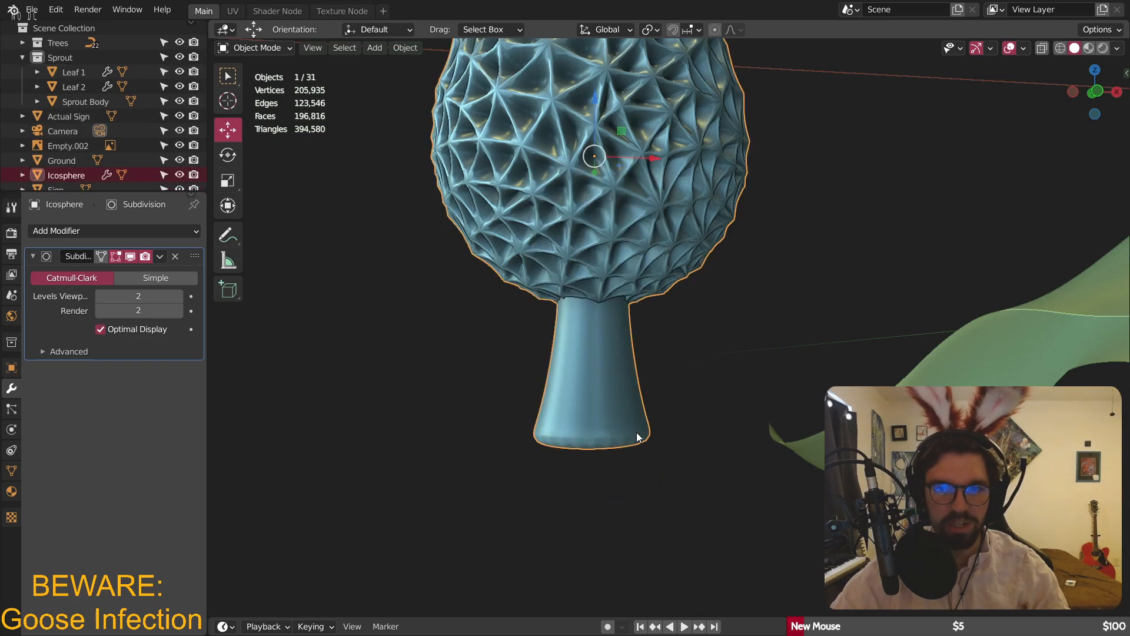
- Bevel the edge loop around the stalk's base with one segment and a width of 0.066 m, and return to Object Mode
middle_drag(616, 414, 608, 381)
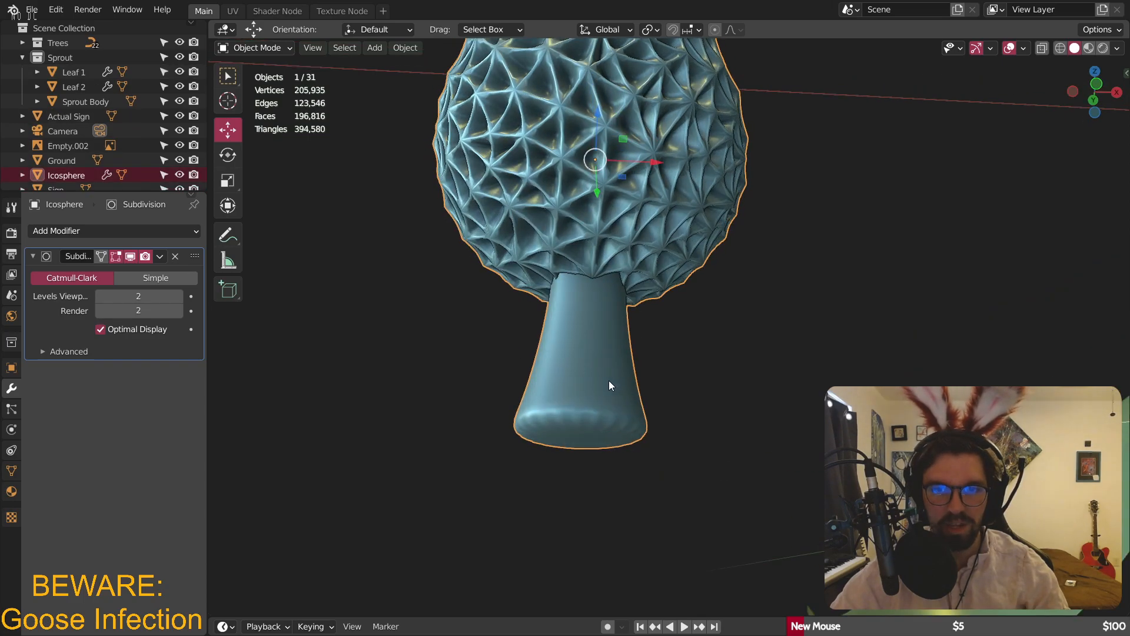
click(256, 52)
click(259, 74)
scroll(439, 257, up, 3)
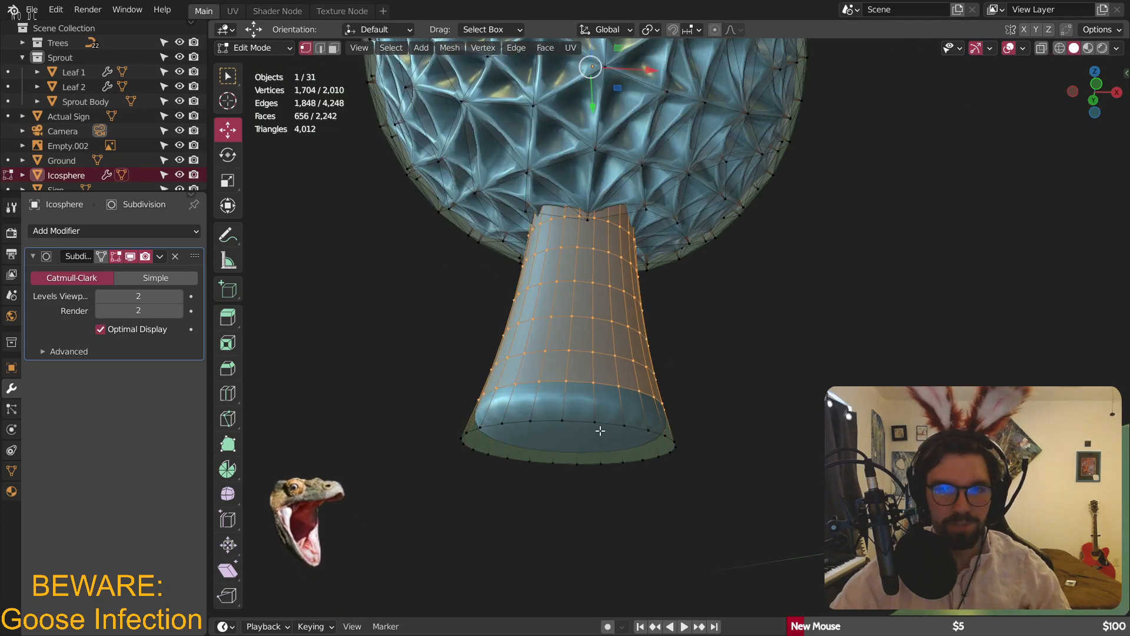
click(320, 48)
alt+click(595, 420)
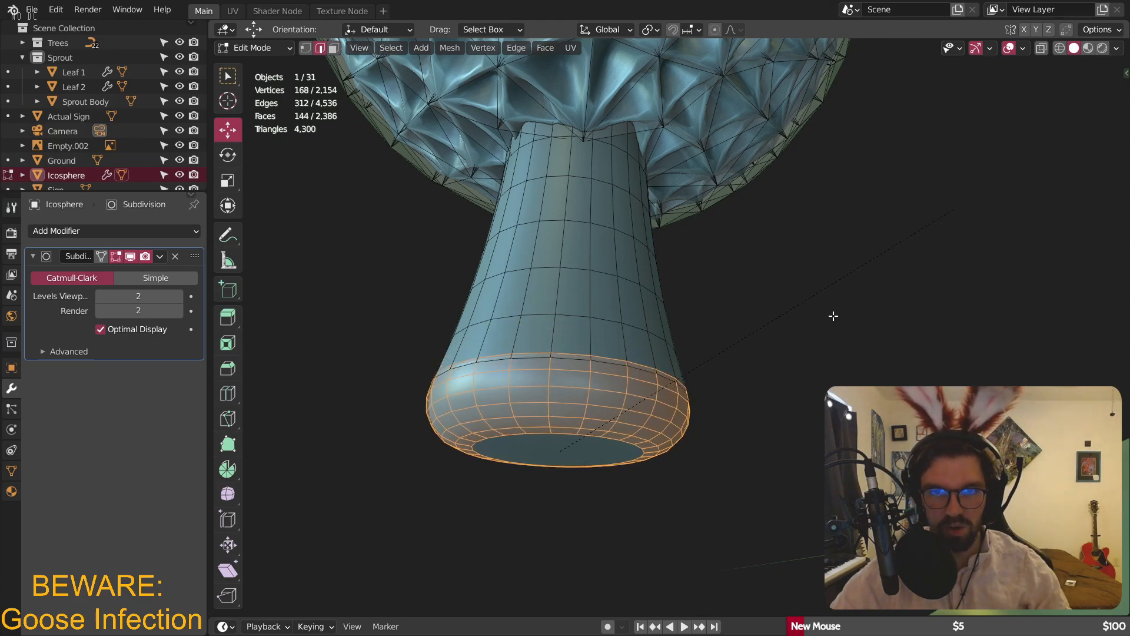
key(Escape)
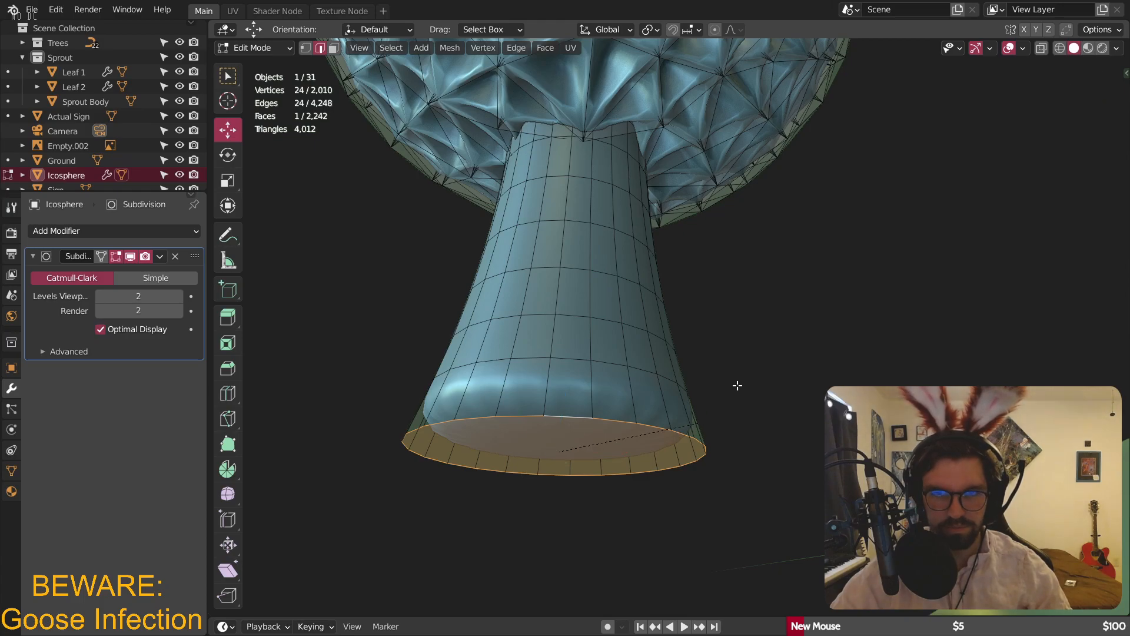
key(ctrl+b)
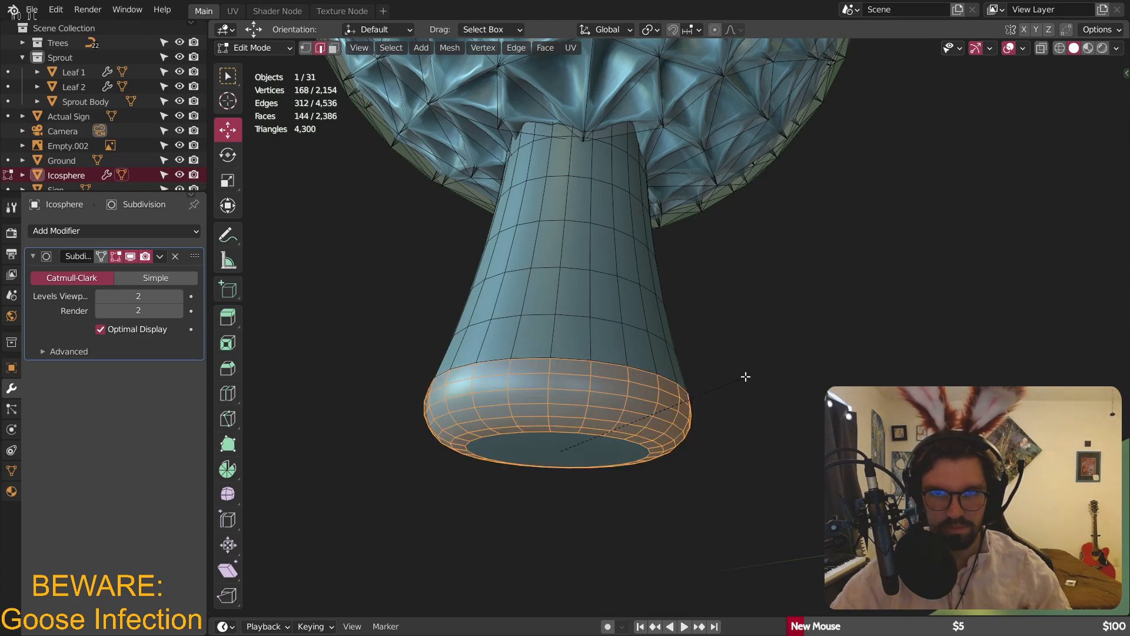
scroll(746, 376, down, 1)
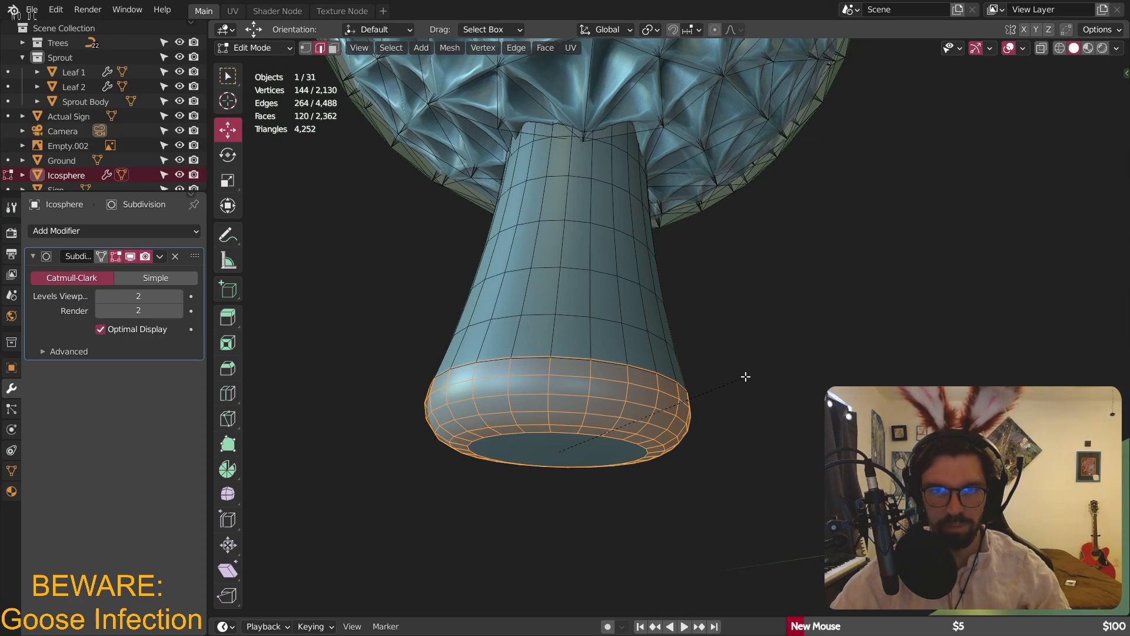
scroll(745, 377, down, 1)
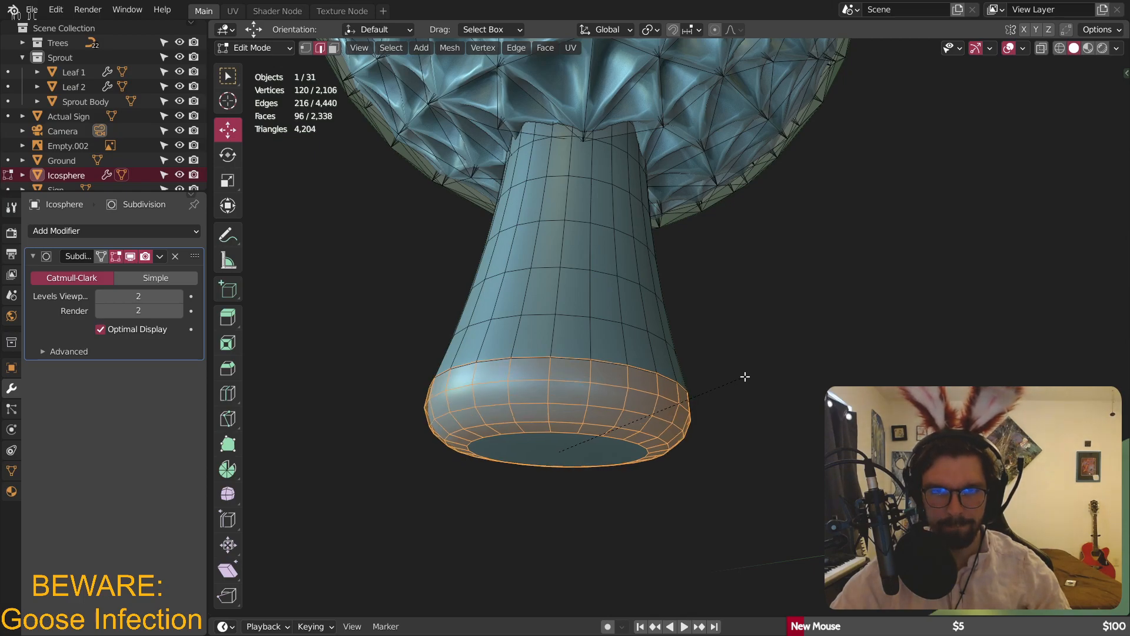
scroll(745, 377, down, 1)
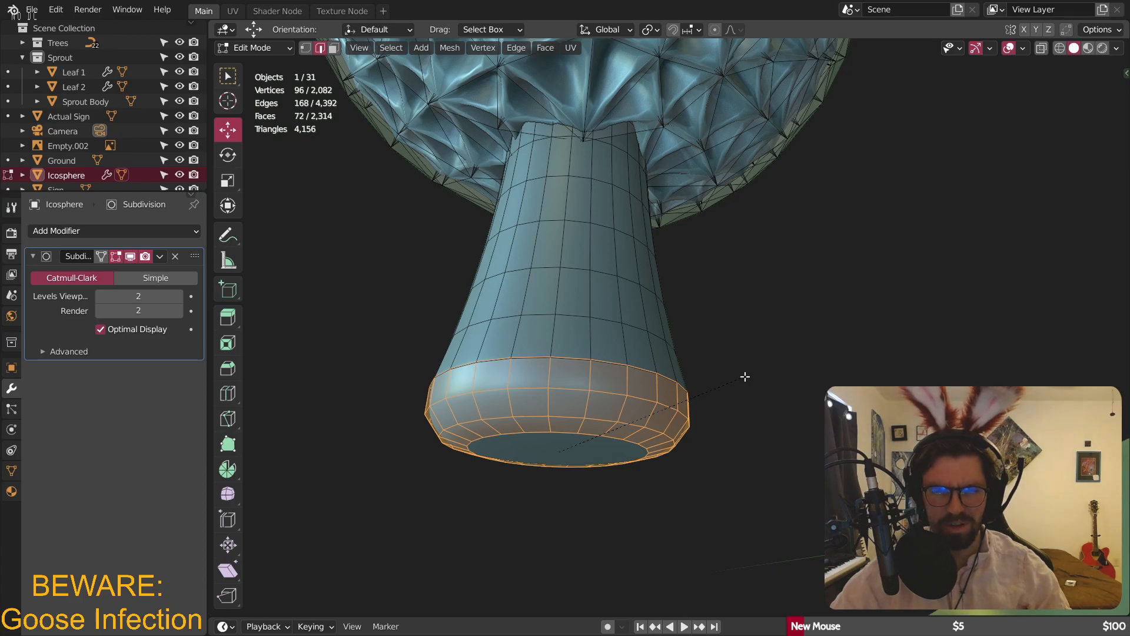
scroll(745, 376, down, 1)
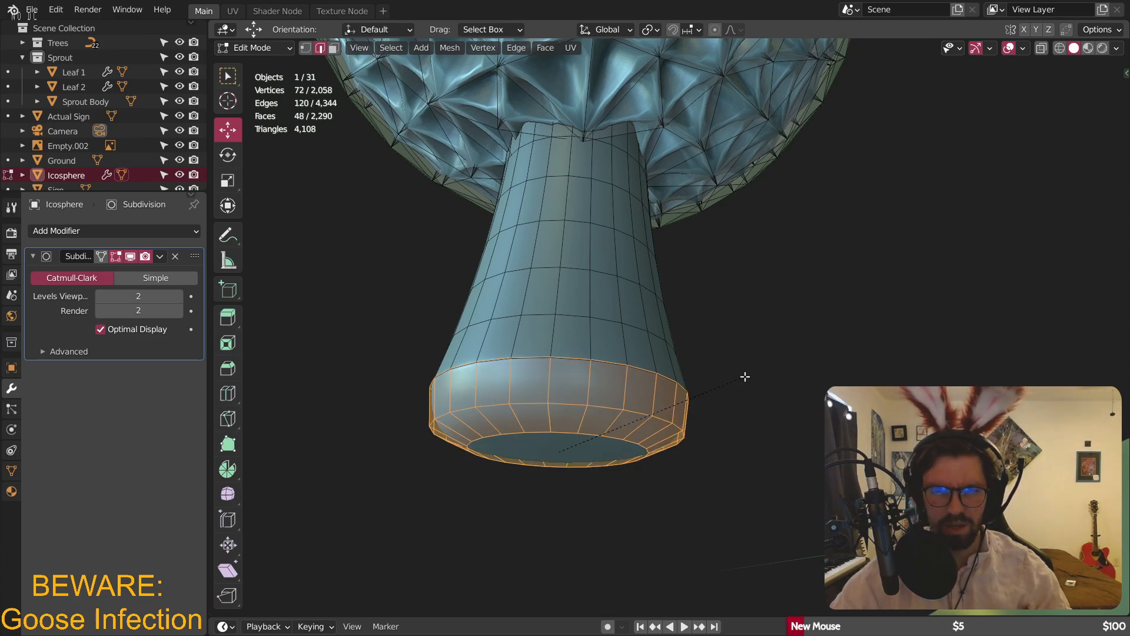
scroll(745, 377, down, 1)
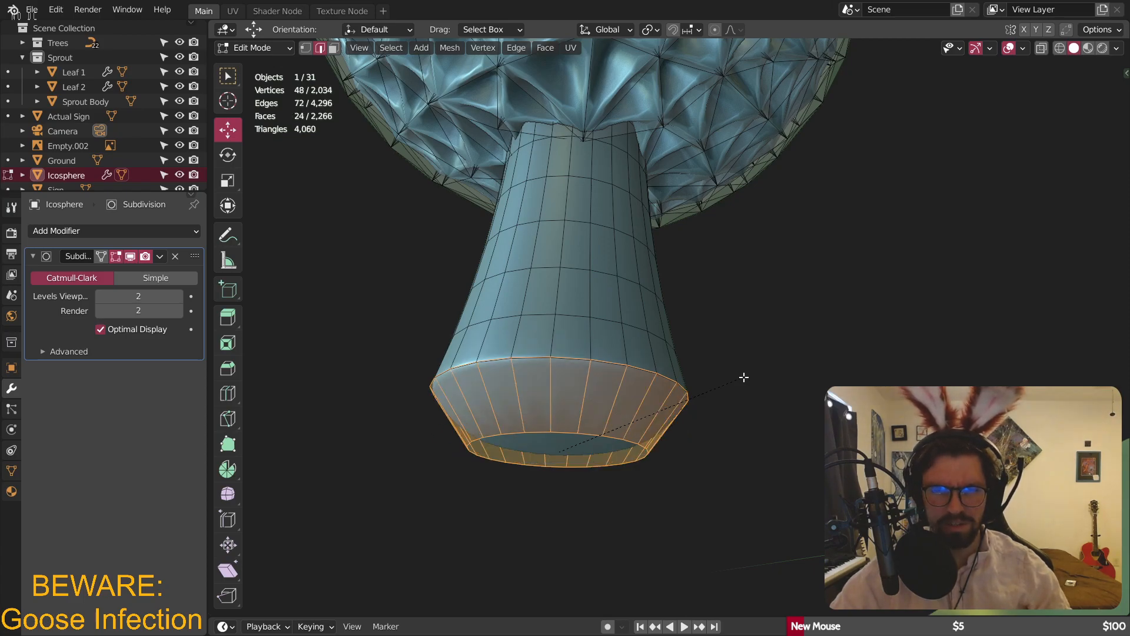
click(718, 398)
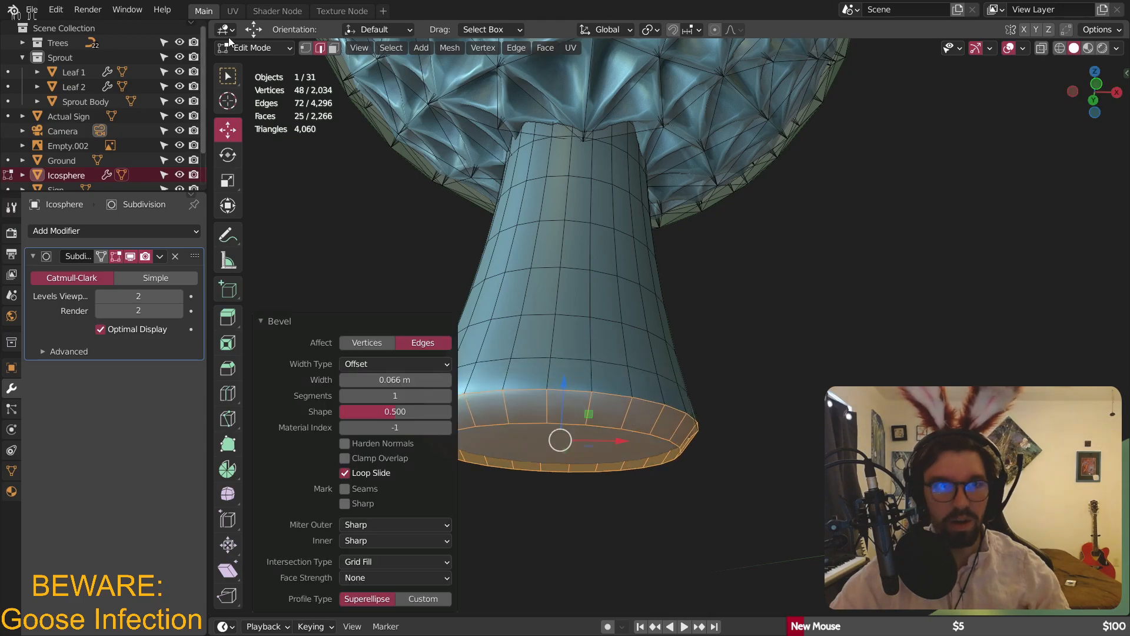
click(248, 47)
click(258, 64)
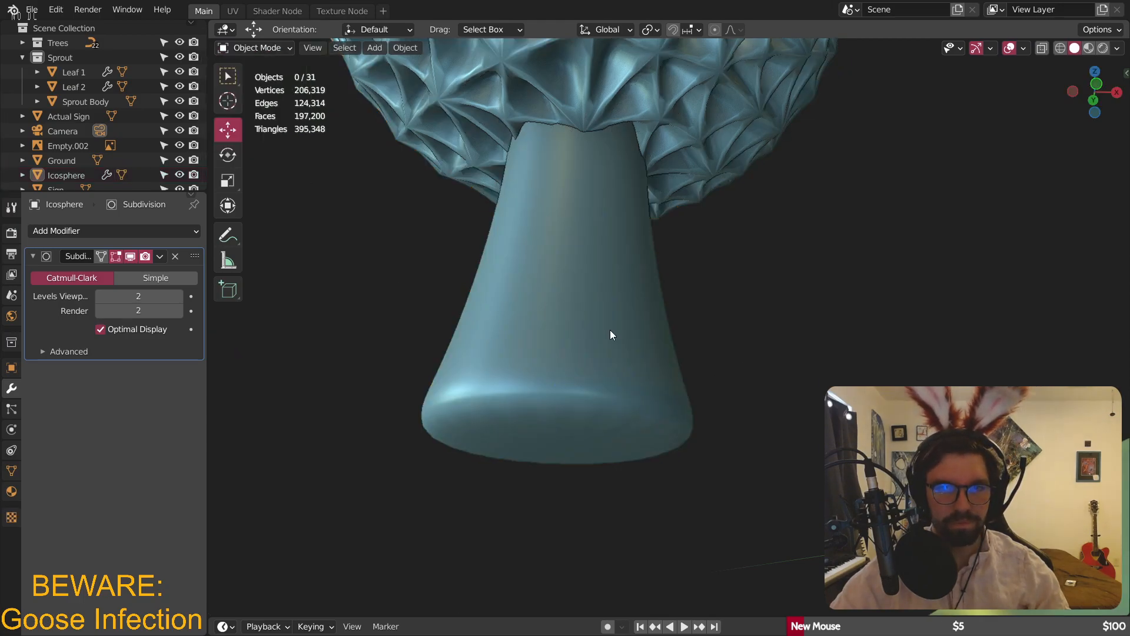
scroll(609, 335, down, 6)
mouse_move(605, 275)
middle_down()
mouse_move(467, 284)
mouse_move(790, 280)
mouse_move(578, 307)
mouse_move(601, 256)
middle_up()
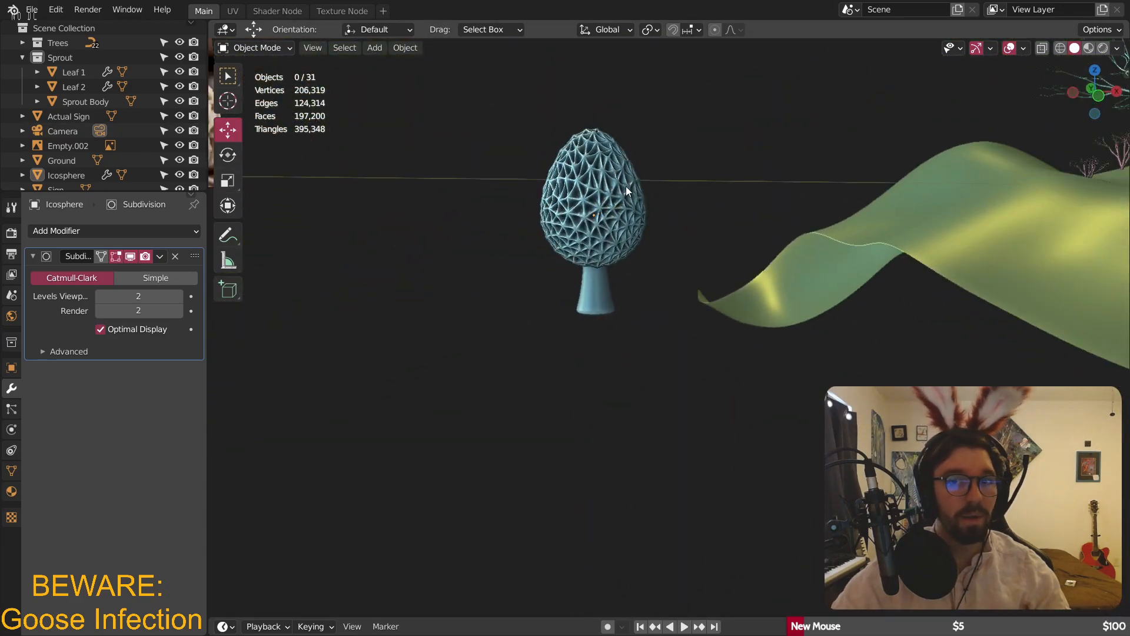
- Rename the joined Icosphere object as Morel Mushroom
click(71, 176)
double_click(73, 180)
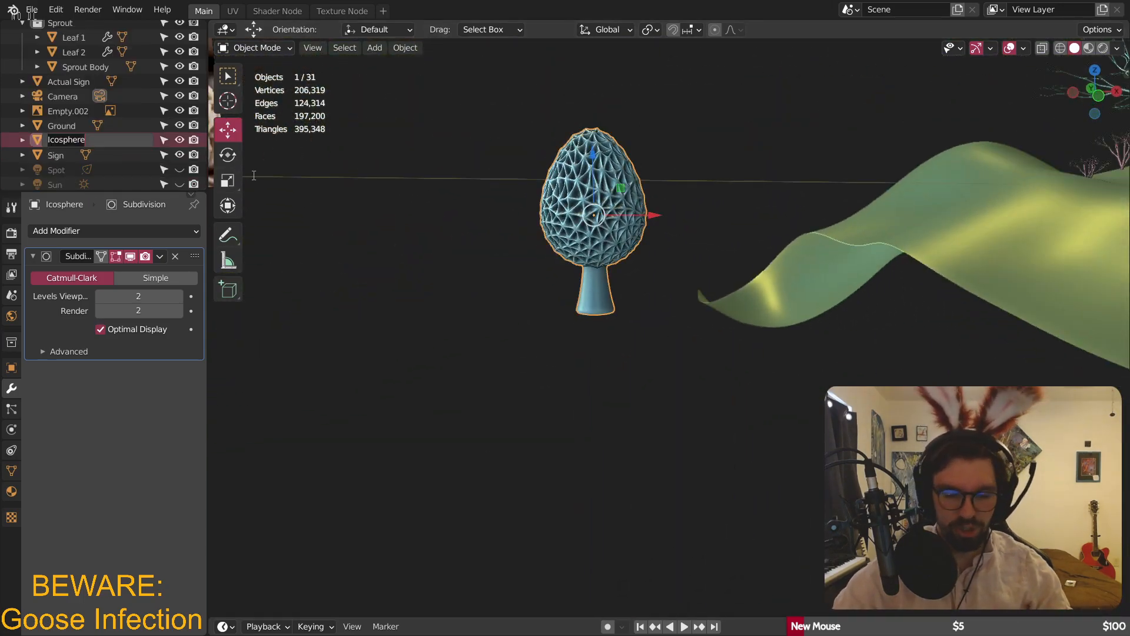
text(Morel Mushroom)
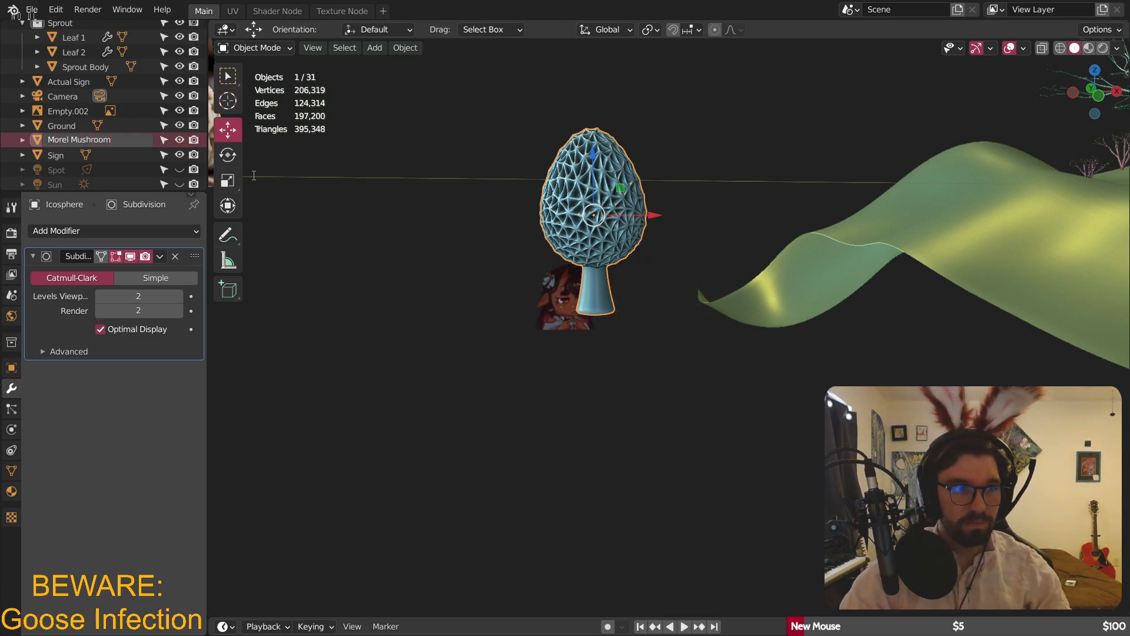
click(254, 175)
- Move the Morel Mushroom about 18.4 m along the global X axis into the forest area
middle_drag(616, 395, 522, 223)
click(612, 302)
key(g)
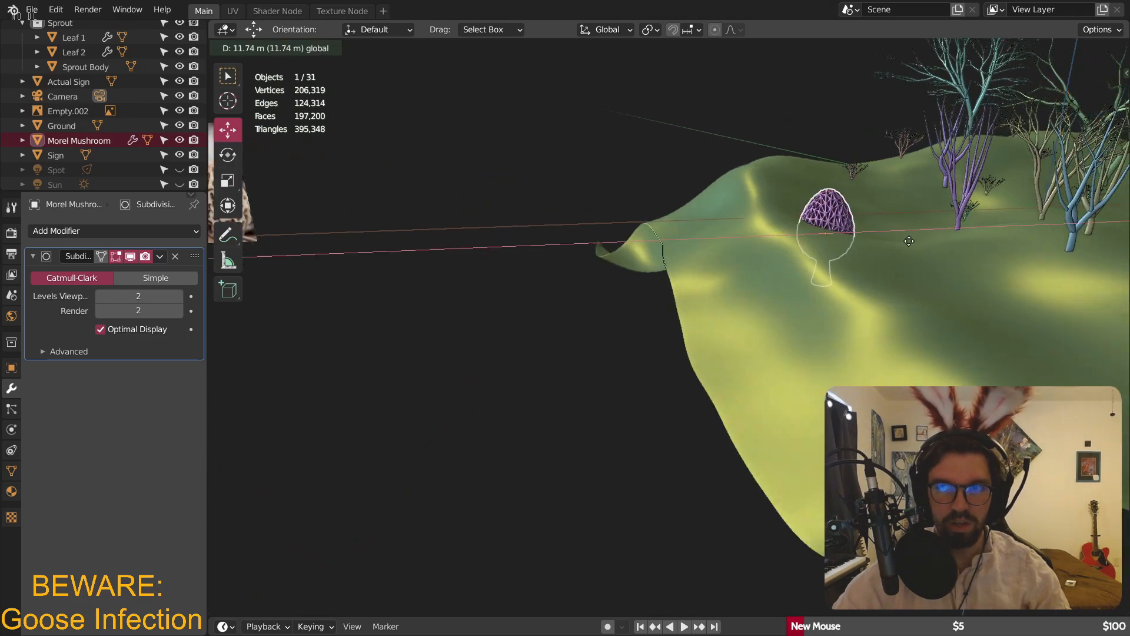
click(1067, 253)
middle_drag(1067, 253, 675, 205)
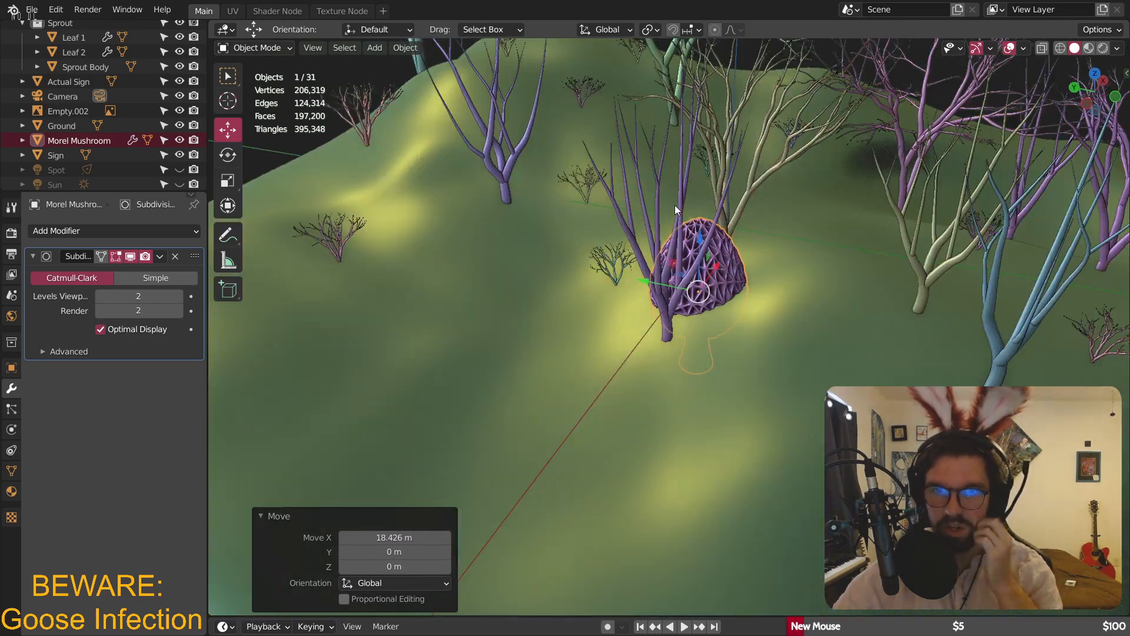
- Raise the mushroom along Z so its cap clears the ground, and shift it along Y away from the purple tree
scroll(677, 212, up, 2)
middle_drag(707, 282, 592, 286)
key(g)
drag(593, 240, 592, 186)
middle_drag(614, 265, 679, 290)
drag(544, 240, 624, 264)
click(623, 263)
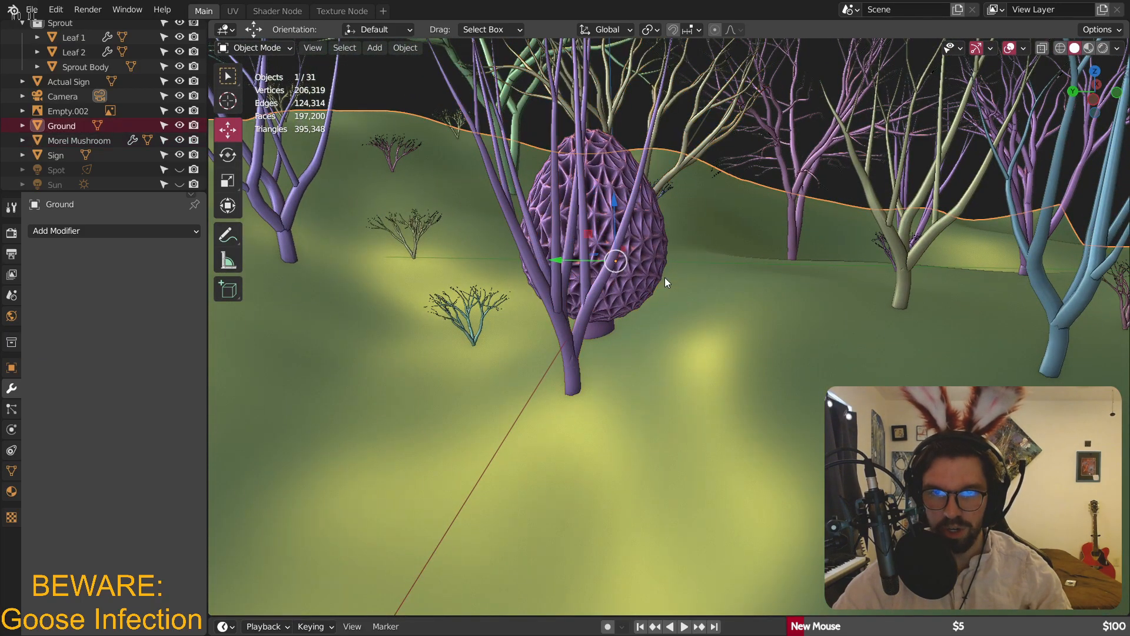
middle_drag(665, 277, 570, 234)
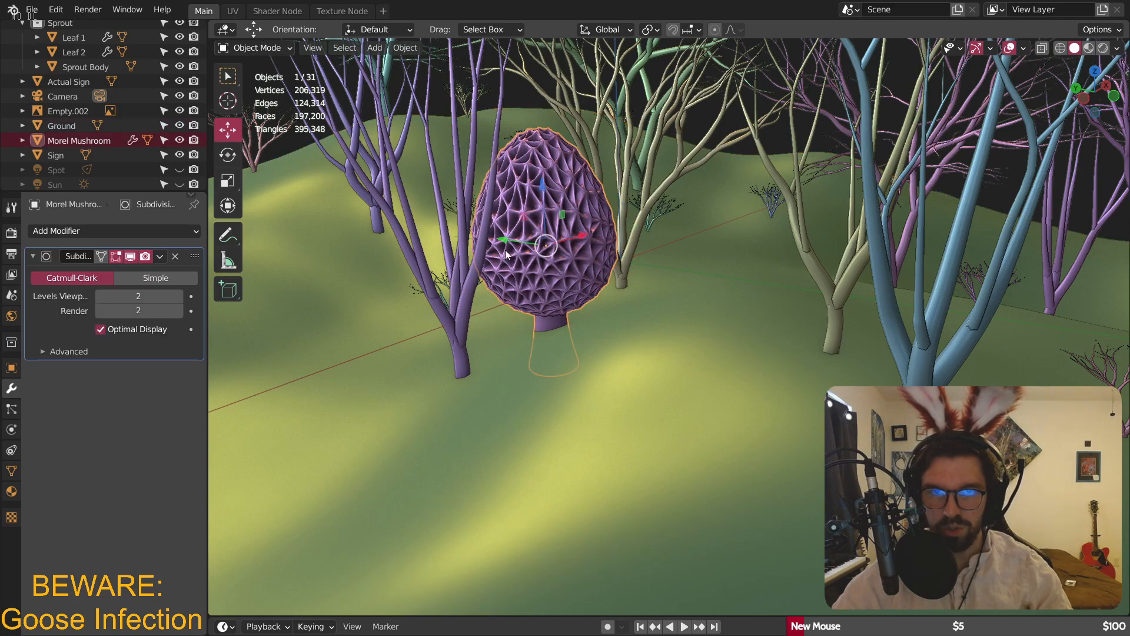
drag(506, 243, 626, 260)
- Scale the mushroom uniformly by about 0.414 and lower it about 0.29 m along Z
key(s)
click(680, 330)
scroll(678, 283, up, 4)
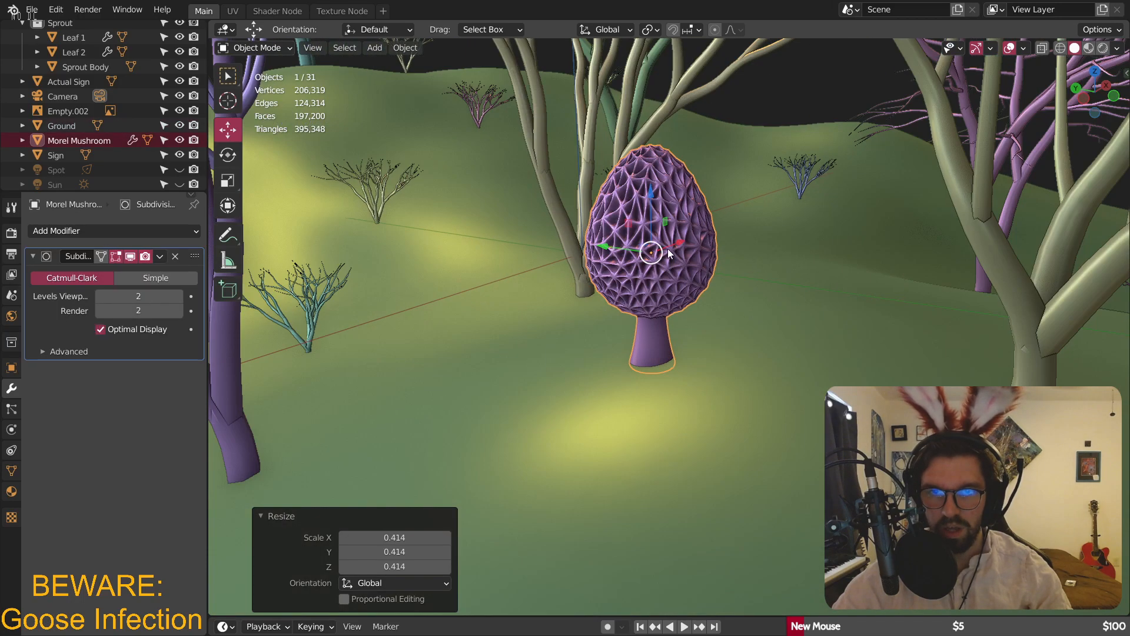
middle_drag(667, 248, 682, 231)
drag(648, 189, 651, 239)
- Scale the mushroom uniformly by about 0.717 and lower it about 0.226 m along Z into the ground
key(s)
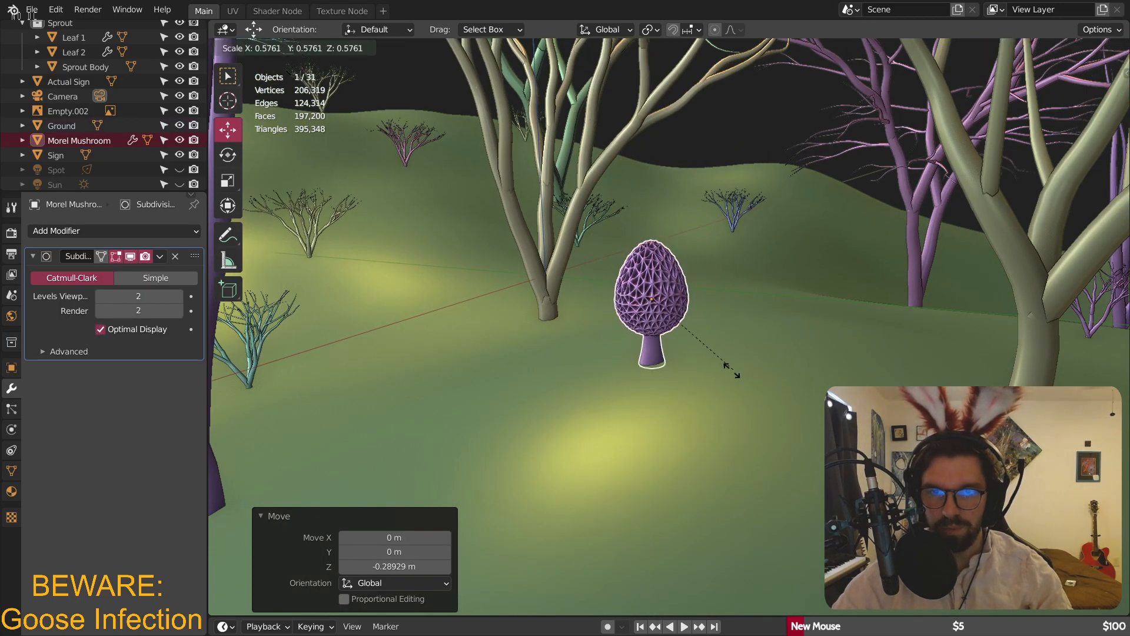
click(672, 325)
middle_drag(673, 325, 690, 272)
click(647, 278)
scroll(612, 242, up, 4)
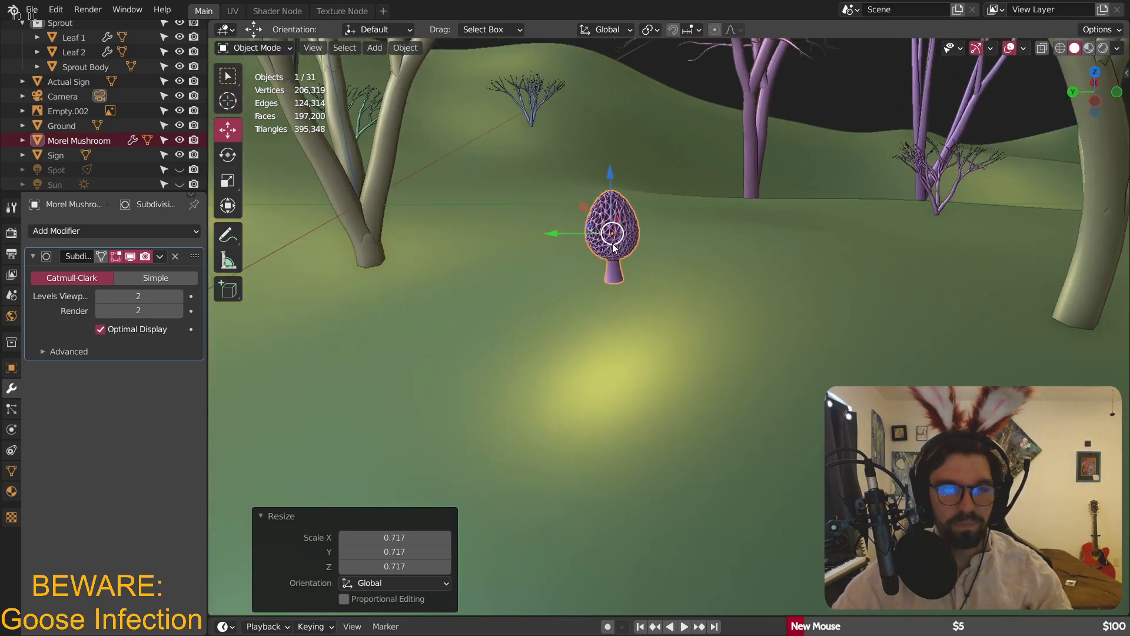
key(g)
key(z)
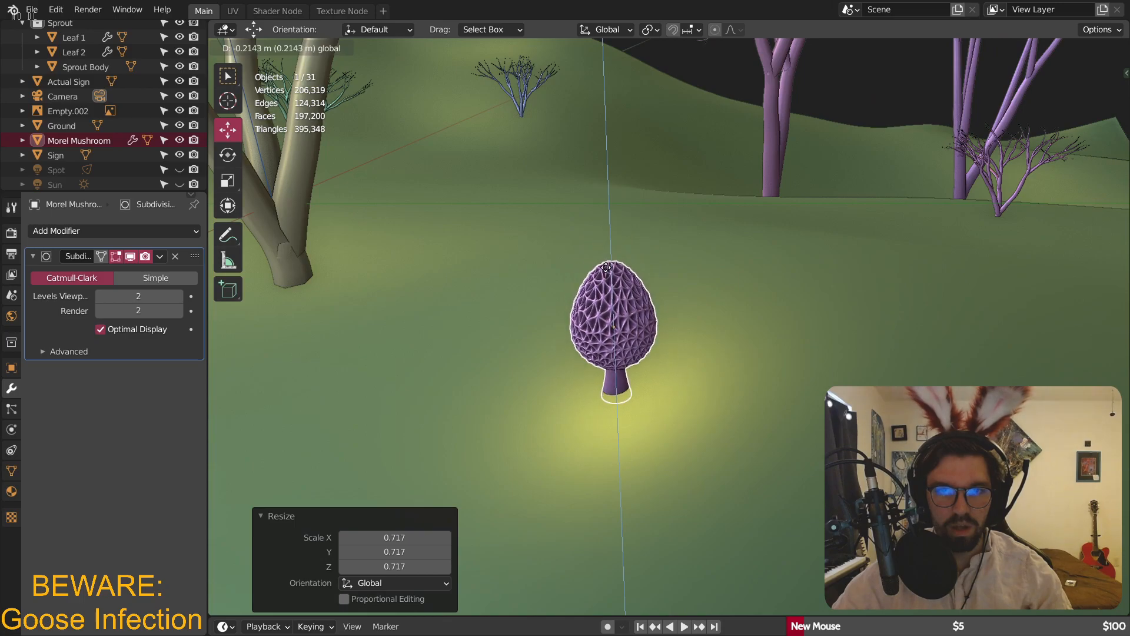
click(667, 424)
middle_drag(665, 419, 648, 313)
scroll(608, 266, up, 4)
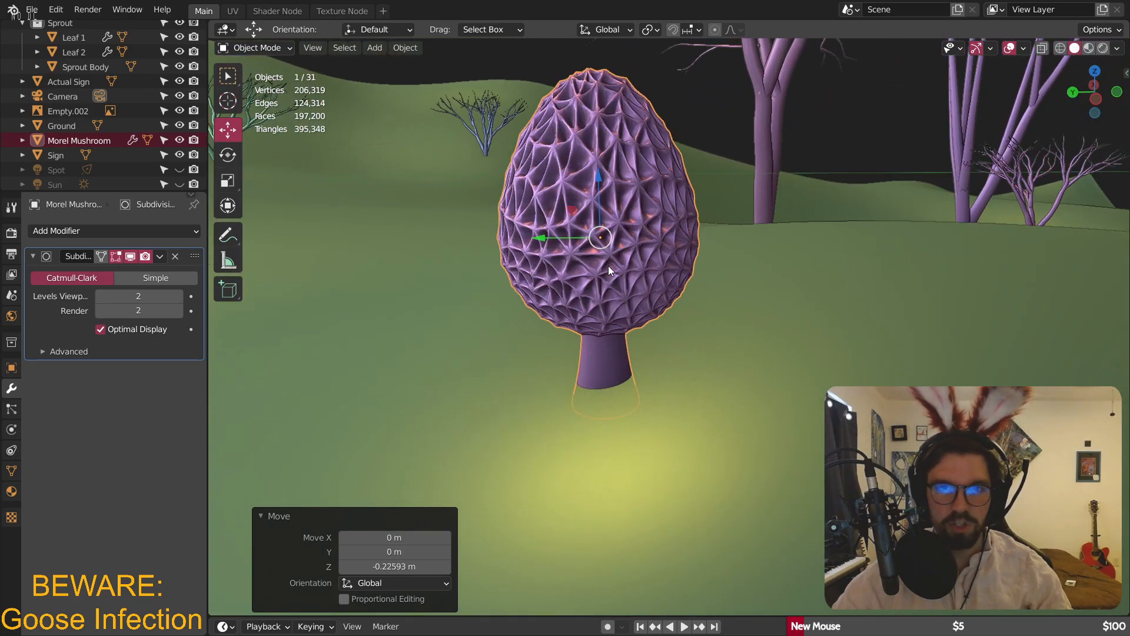
- Scale the mushroom uniformly by about 0.452 and lower it about 0.09 m along Z
key(s)
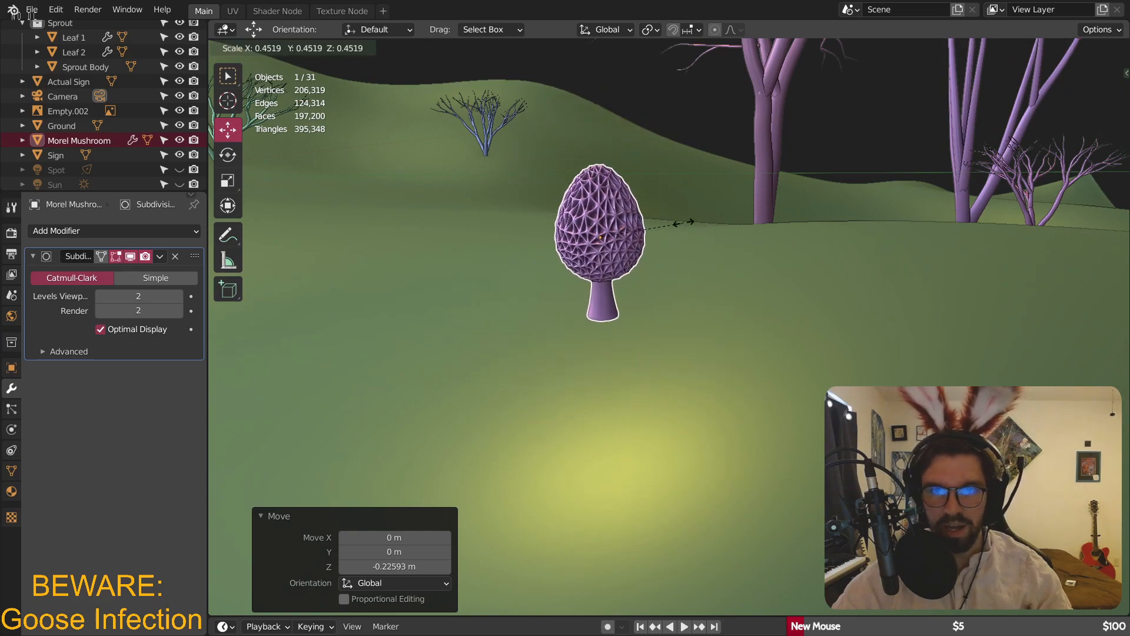
click(677, 228)
scroll(606, 227, up, 2)
middle_drag(604, 224, 691, 210)
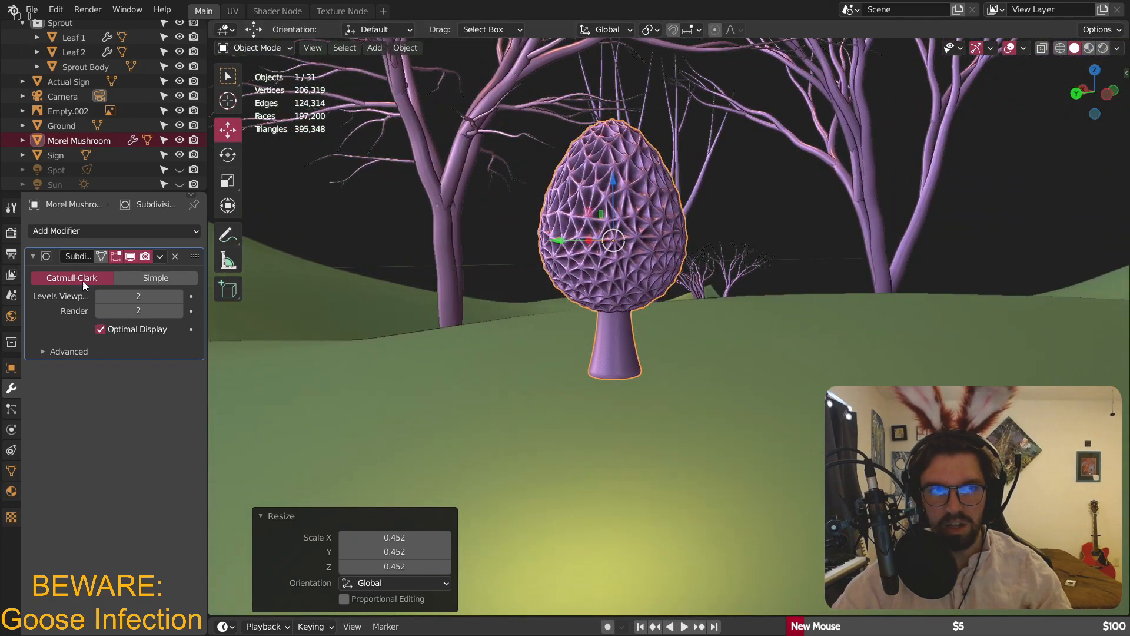
middle_drag(532, 262, 619, 214)
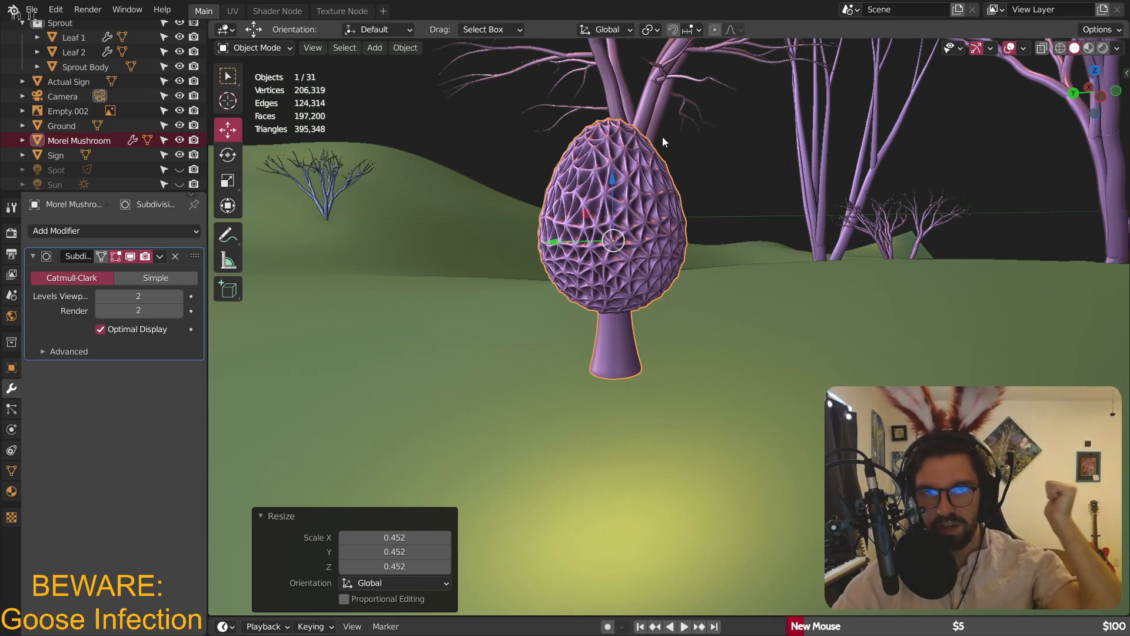
middle_drag(651, 129, 594, 175)
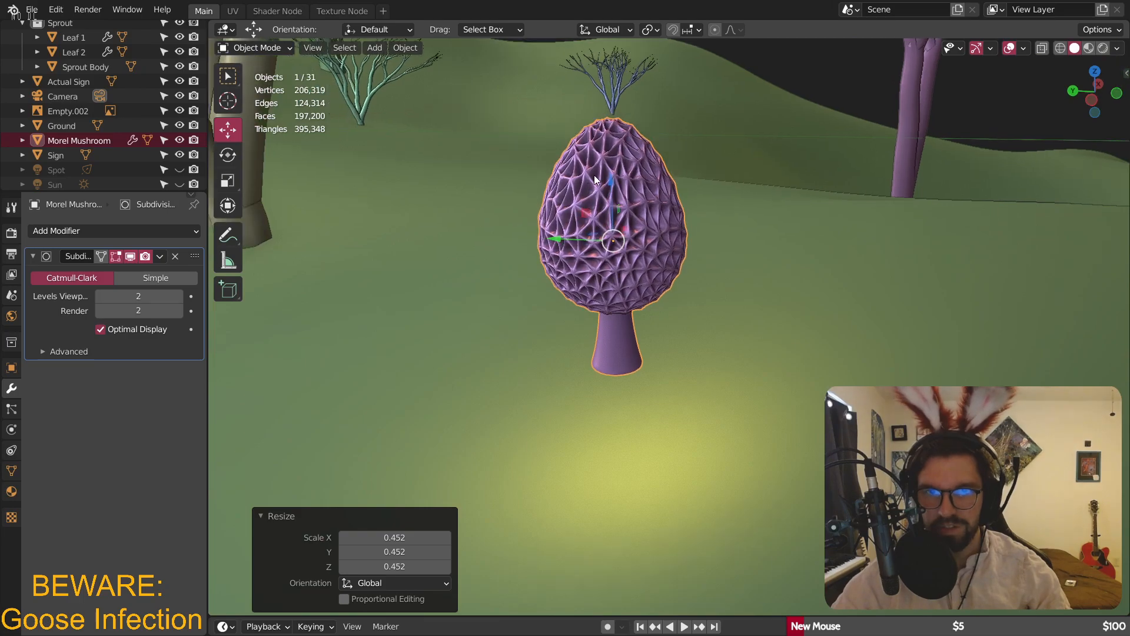
key(g)
key(z)
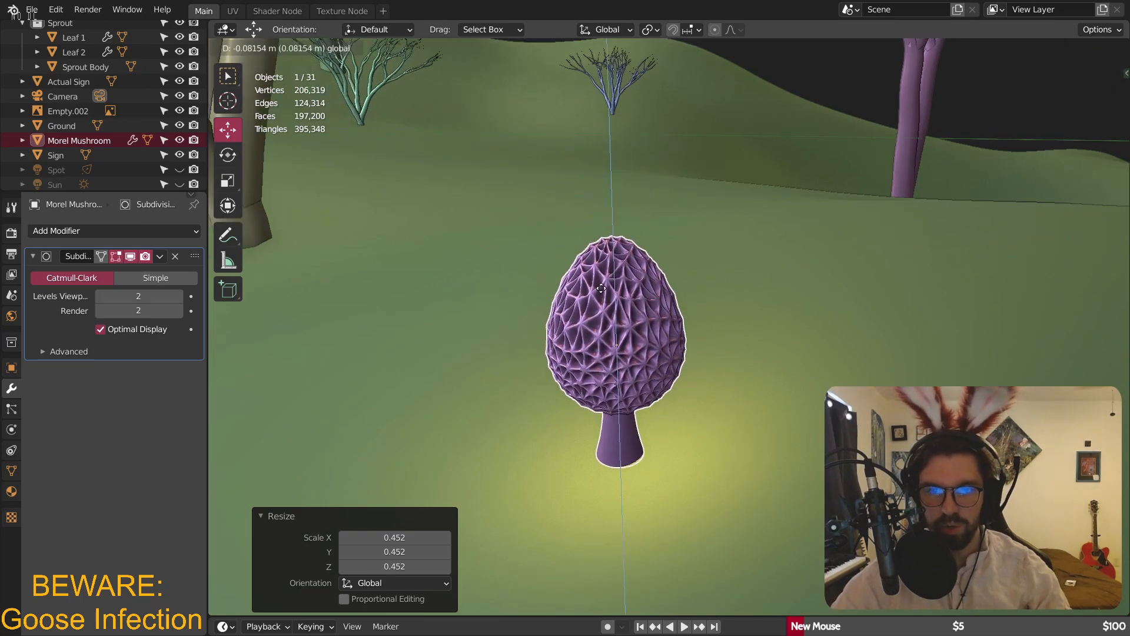
click(599, 298)
middle_drag(597, 298, 577, 321)
scroll(578, 328, up, 3)
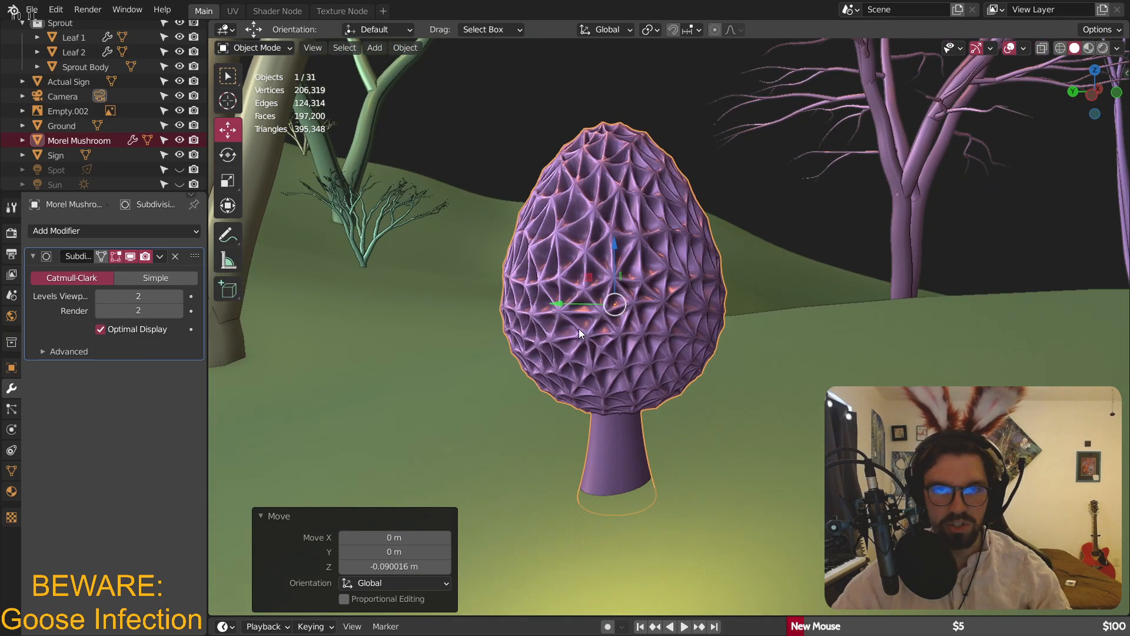
- Scale the mushroom uniformly by about 0.64 and lower it along Z until the stalk's base is below the ground
key(s)
click(613, 235)
key(g)
key(z)
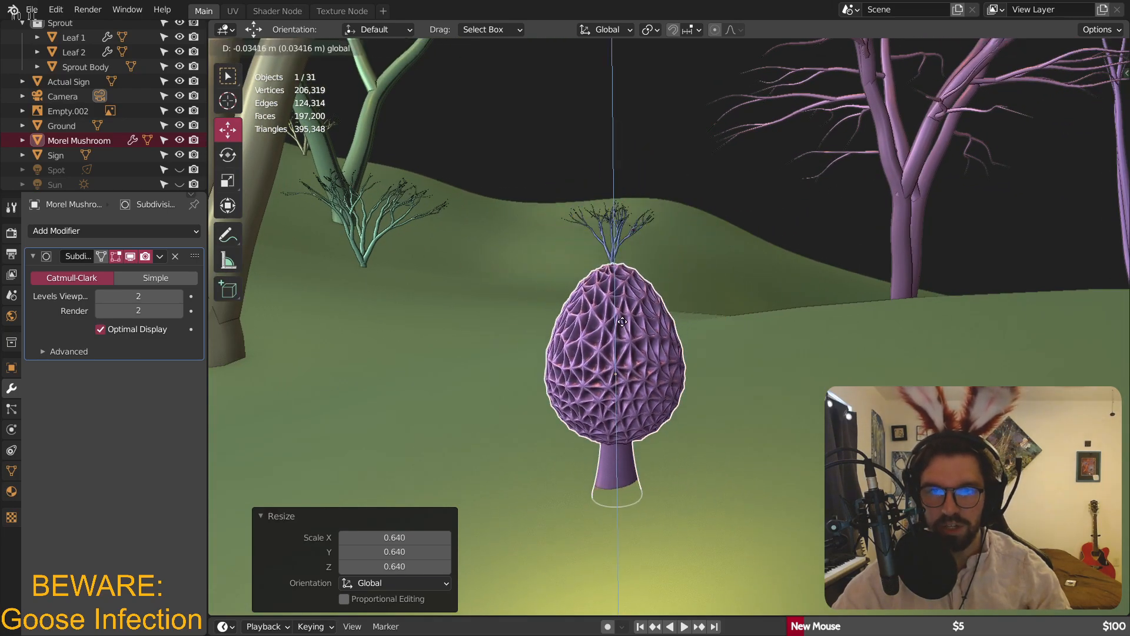
click(667, 338)
- Enlarge the mushroom uniformly by a factor of 2.3 and raise it along Z
text(s2.3)
key(Return)
key(g)
key(z)
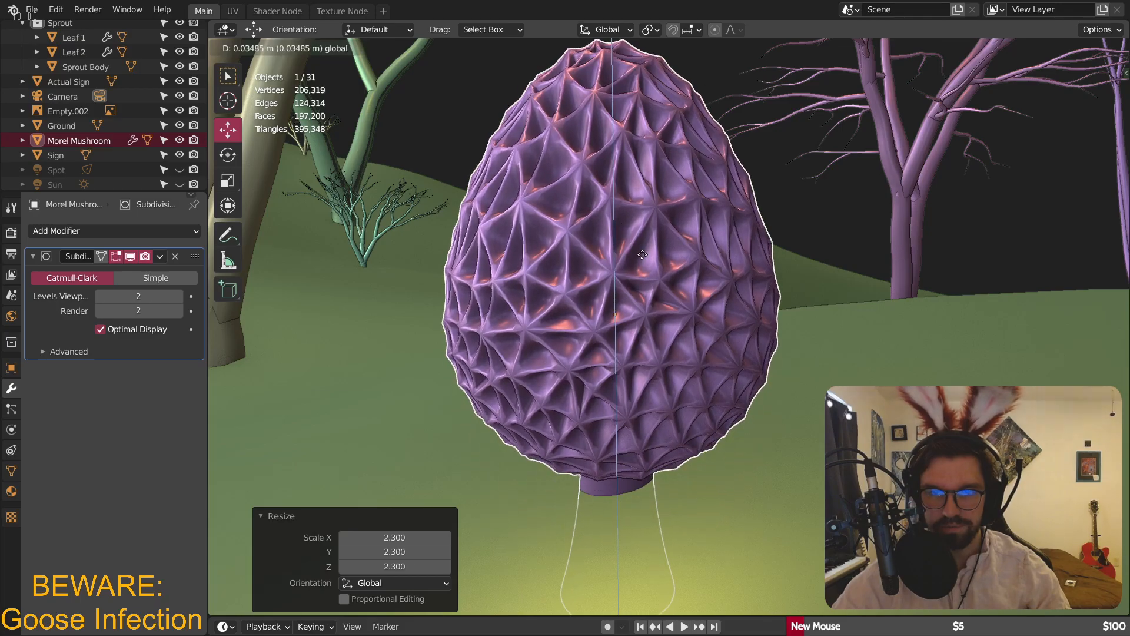
click(659, 253)
- Scale the mushroom uniformly by about 0.763 and compare its size with the surrounding trees
key(s)
click(706, 288)
scroll(746, 298, down, 15)
middle_drag(747, 297, 711, 301)
scroll(711, 302, up, 12)
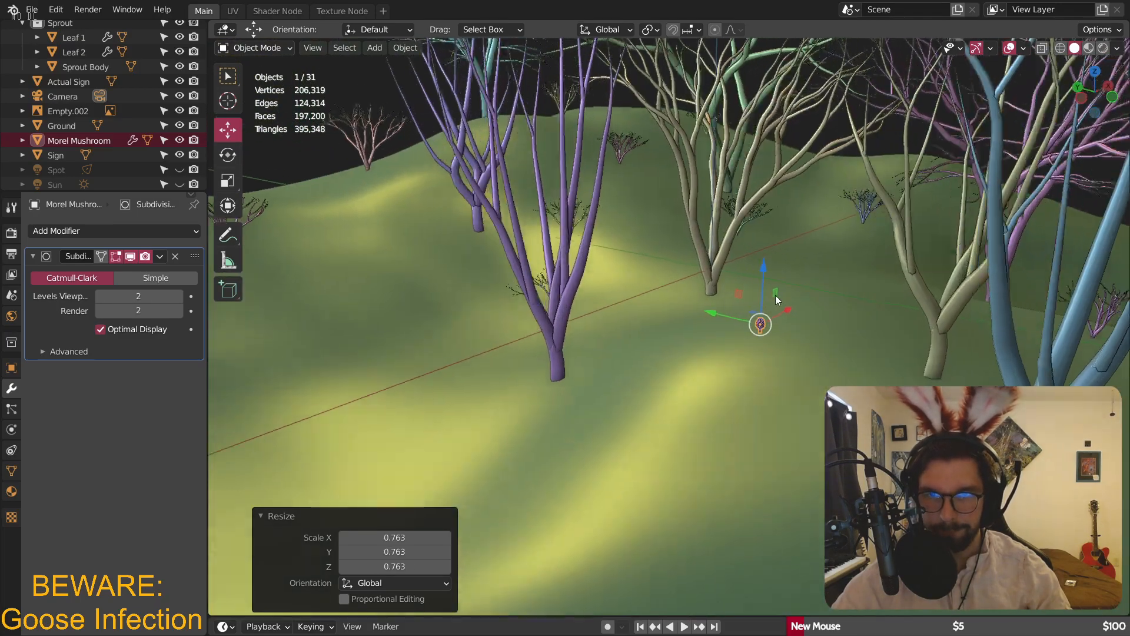
scroll(664, 340, up, 6)
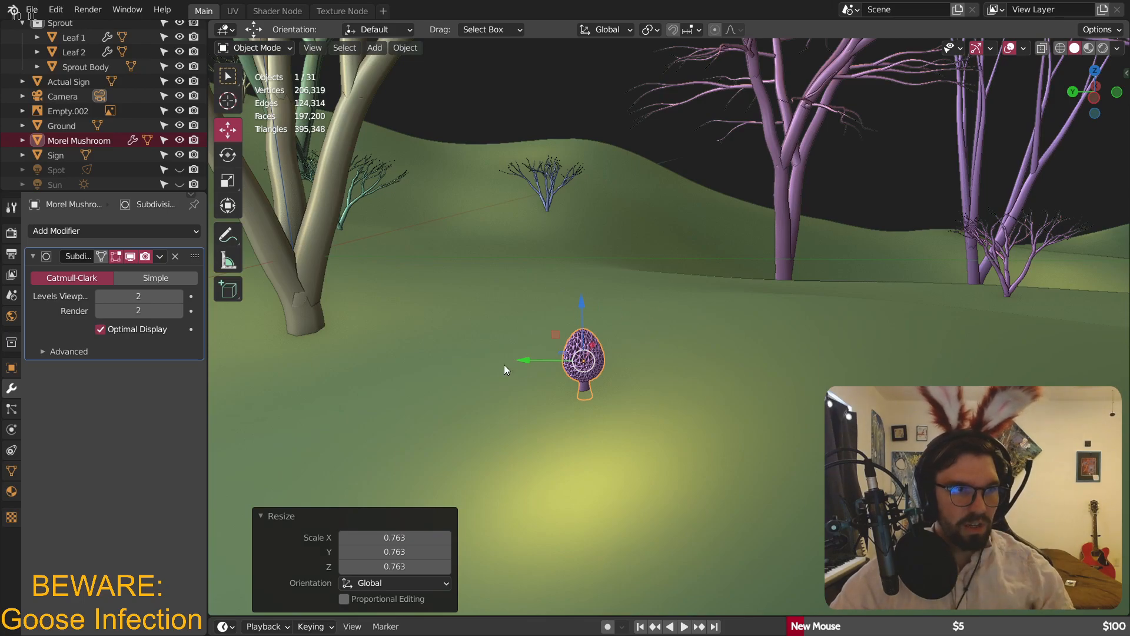
- Enlarge the mushroom uniformly by about 1.16 and raise it slightly along Z, keeping the stalk's base in the ground
scroll(504, 369, up, 6)
key(s)
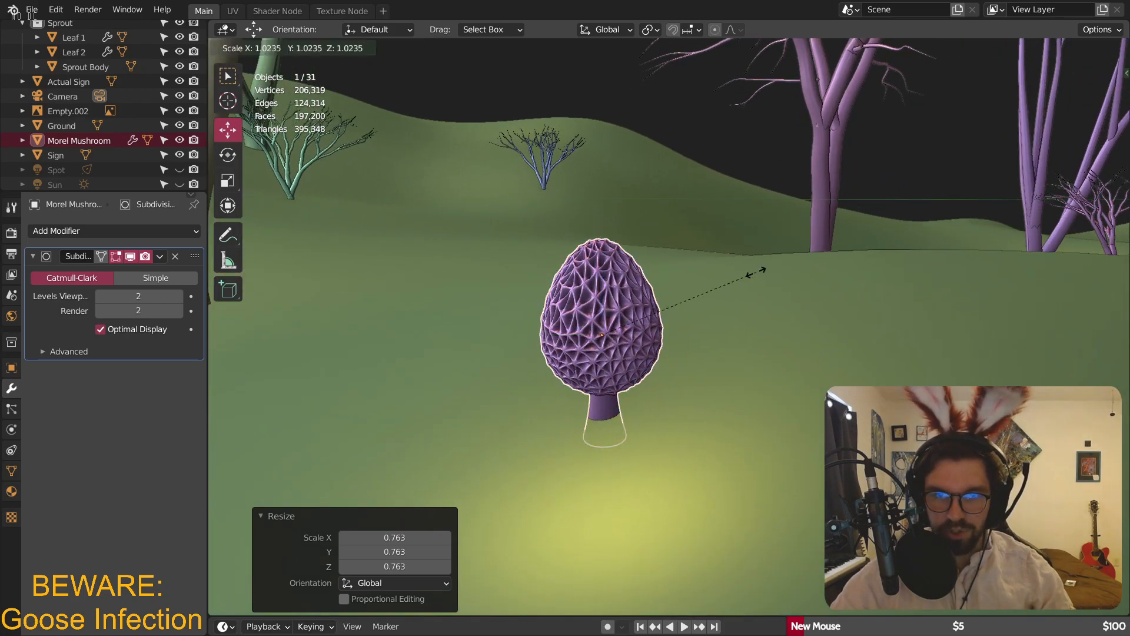
click(780, 272)
key(g)
key(z)
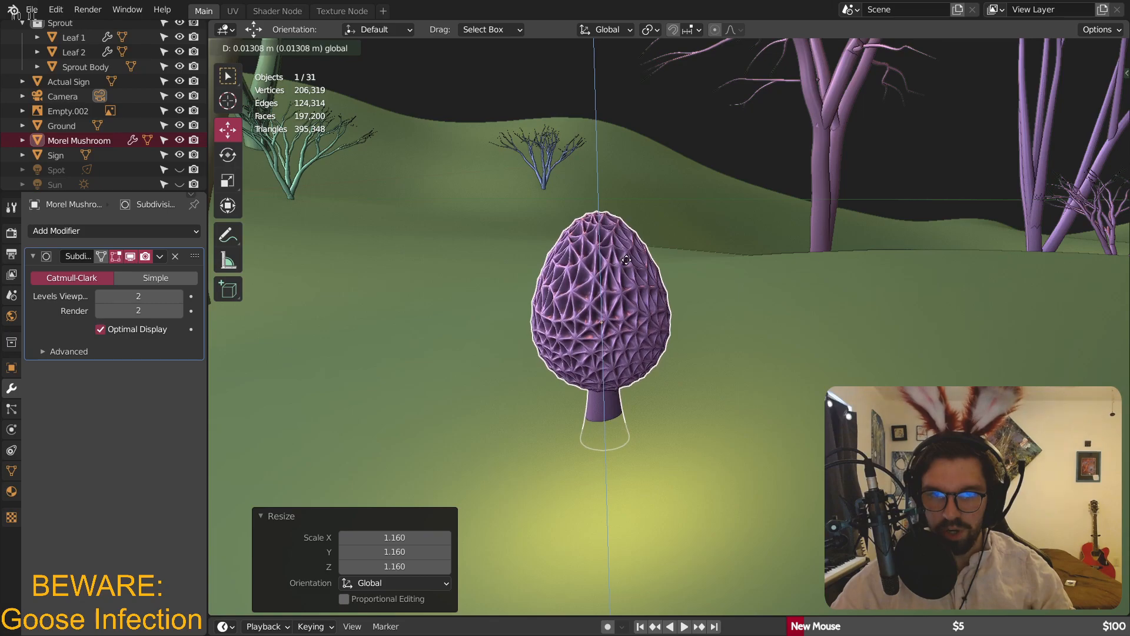
click(777, 156)
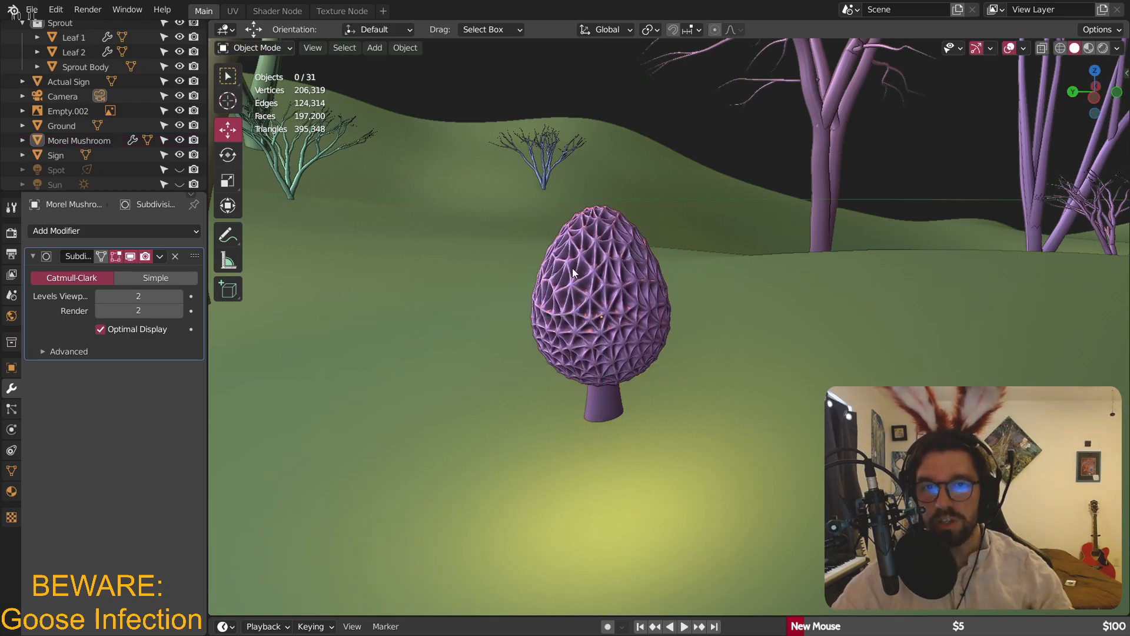
- Examine the mushroom's proportions and ground contact from near and far among the trees
scroll(591, 270, down, 7)
click(591, 270)
middle_drag(641, 274, 616, 273)
scroll(588, 271, up, 3)
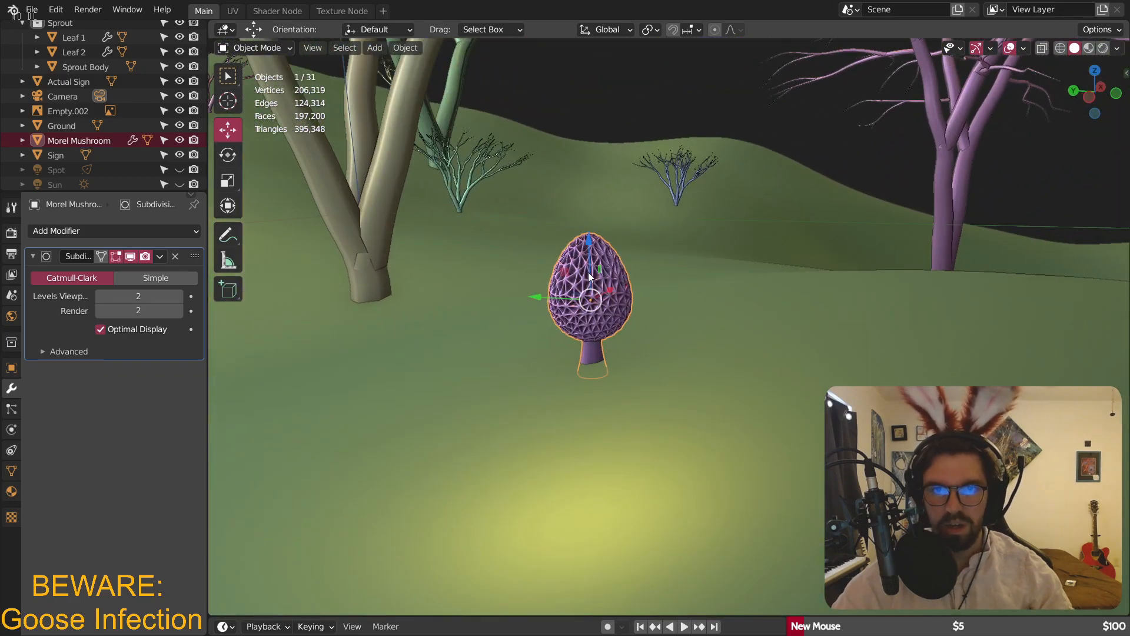
scroll(599, 287, up, 4)
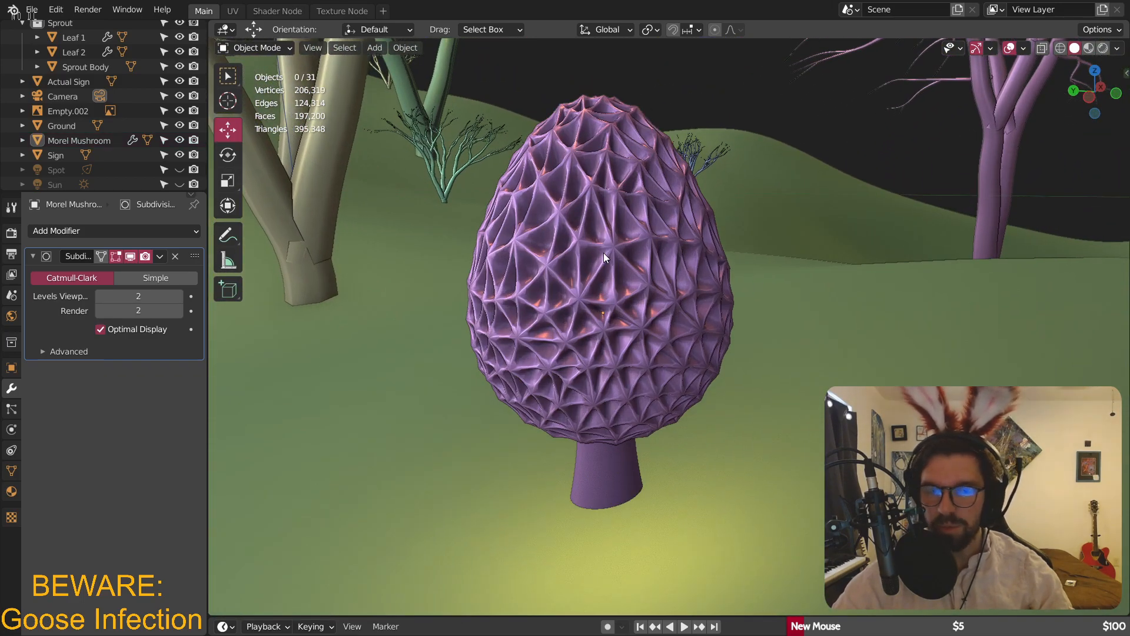
click(602, 253)
middle_drag(586, 253, 715, 281)
click(764, 302)
scroll(764, 302, down, 3)
click(715, 281)
scroll(661, 241, down, 5)
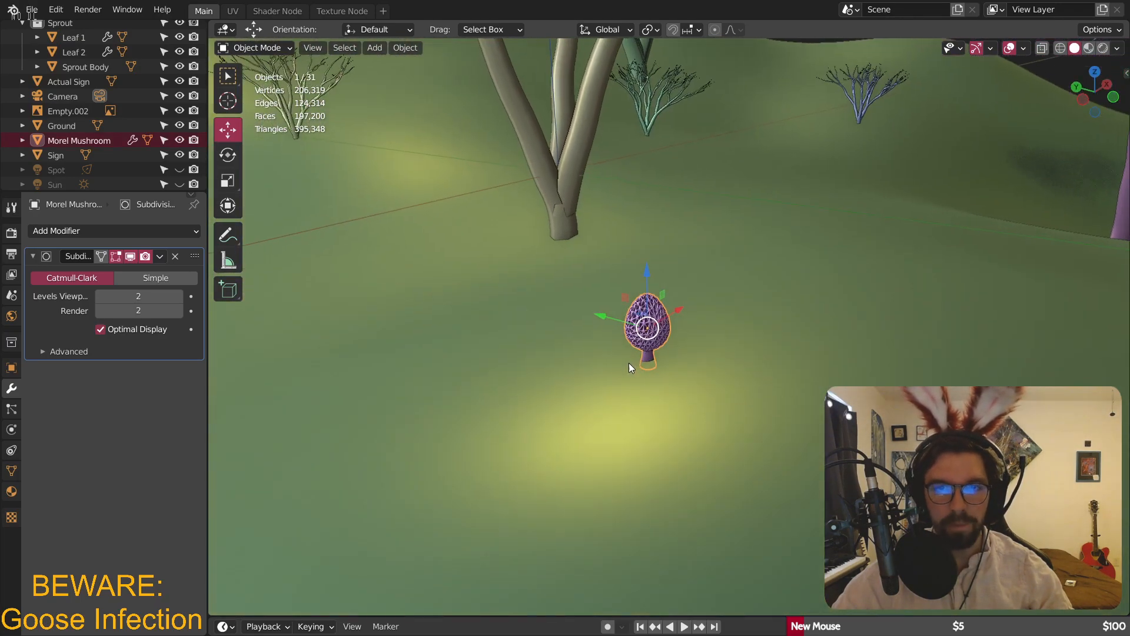
- Select the Ground object and add a particle system of type Hair to it
middle_drag(628, 363, 612, 409)
click(612, 409)
scroll(602, 412, up, 4)
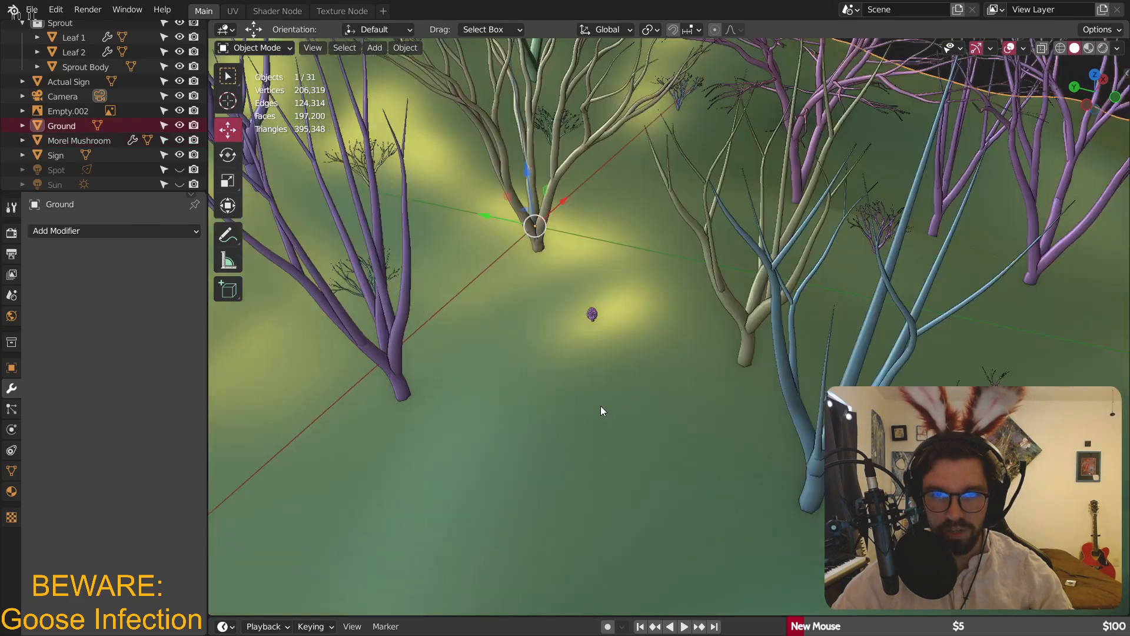
click(11, 410)
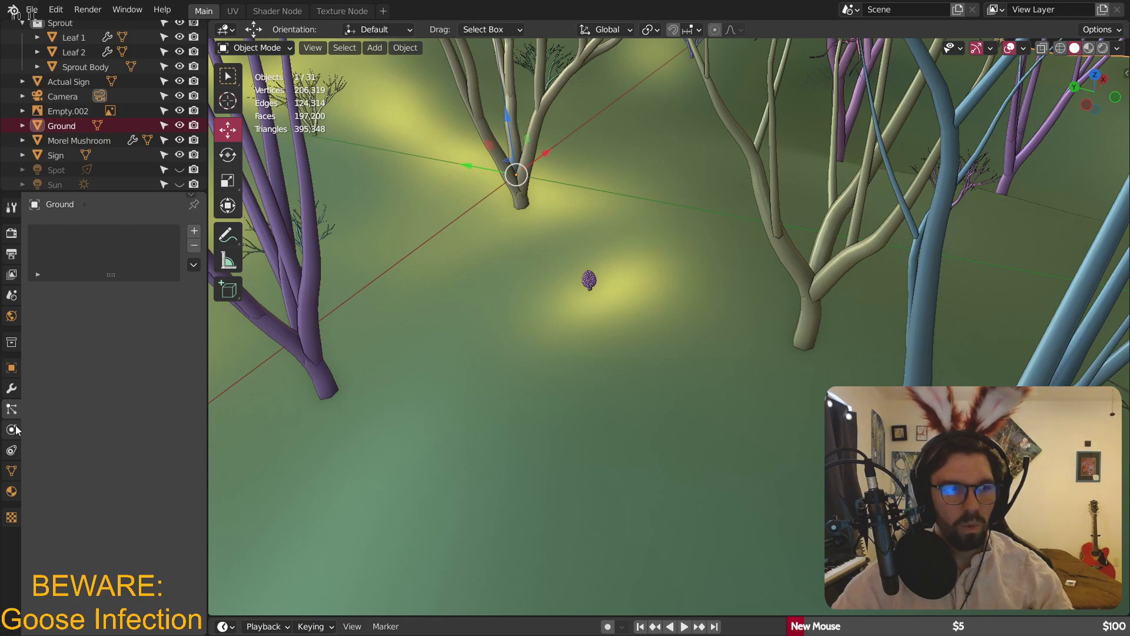
click(16, 429)
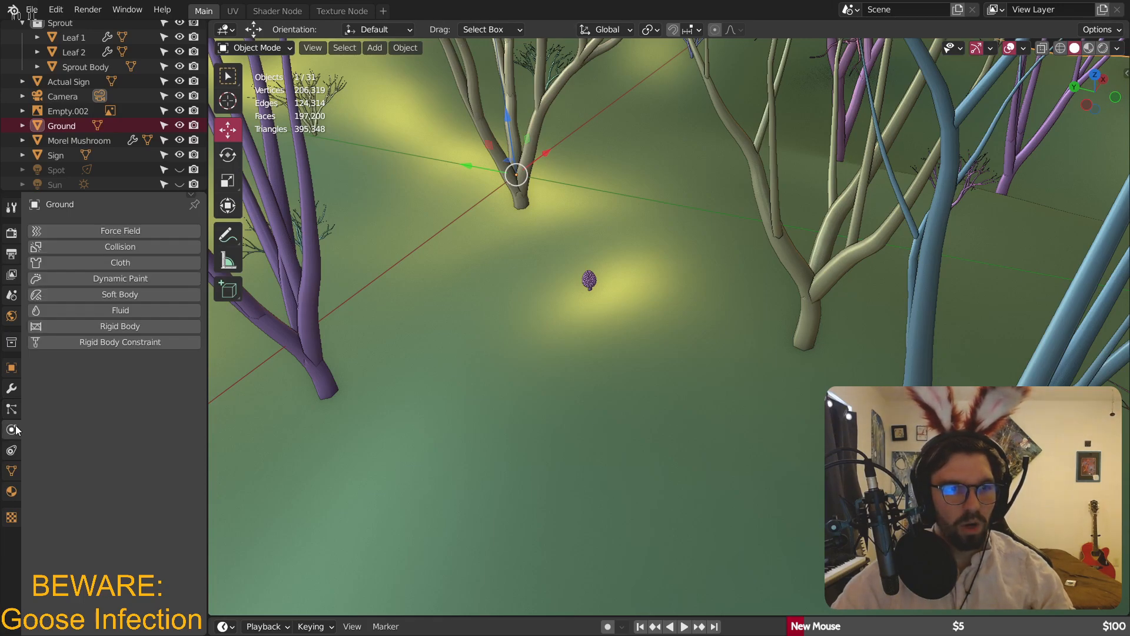
click(10, 411)
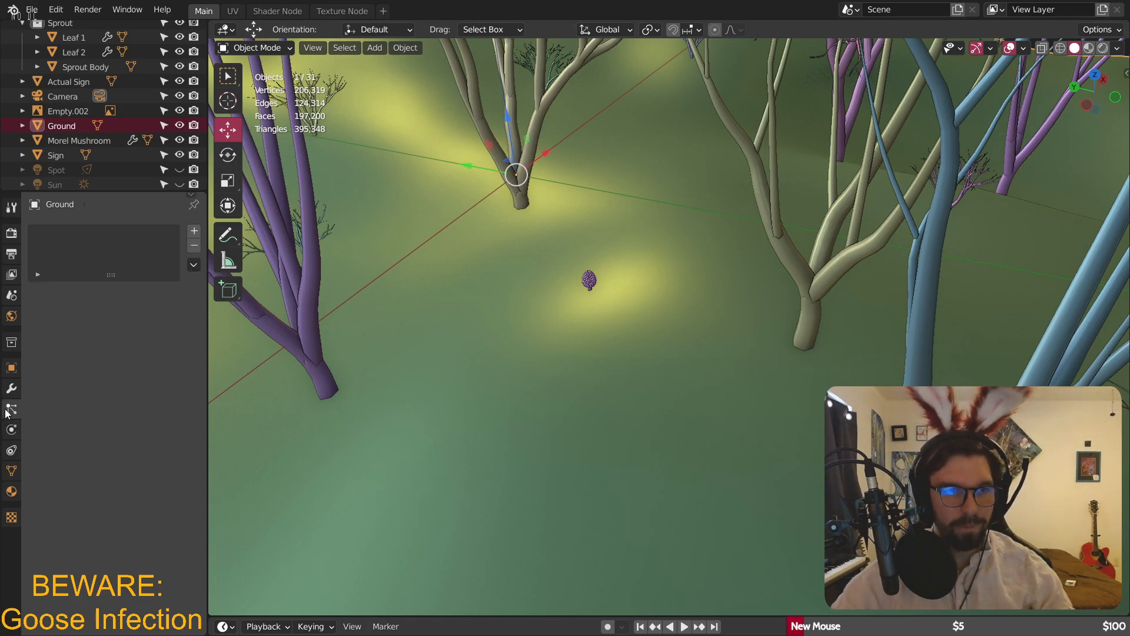
click(195, 231)
click(151, 312)
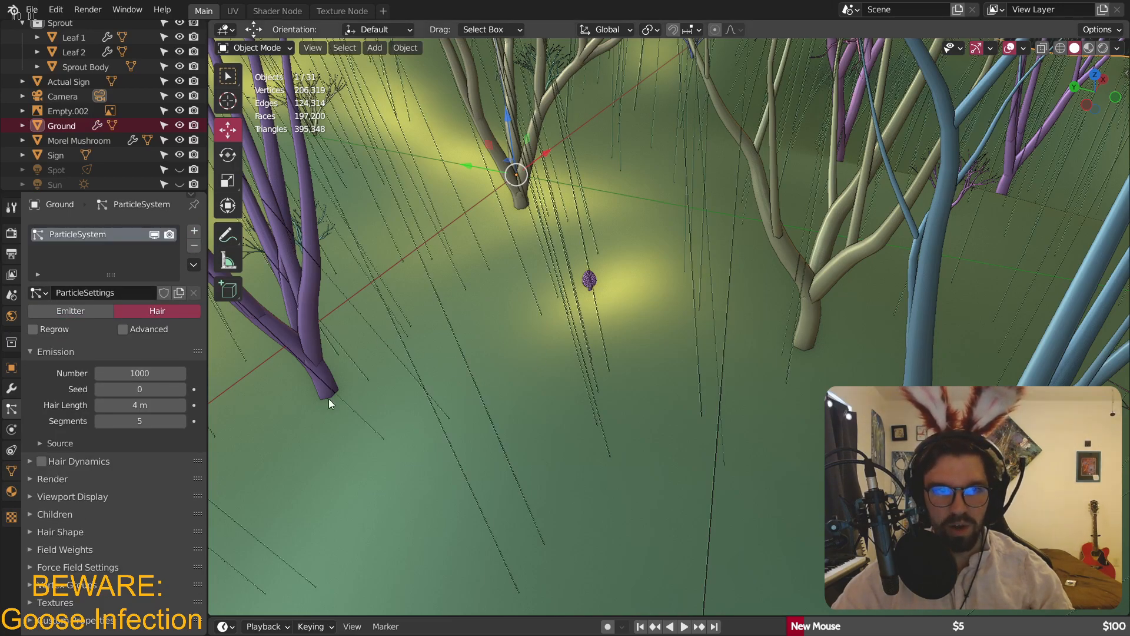
- Render the Ground's hair particles as Object with Morel Mushroom as the instance object, and inspect the scattered copies
click(35, 479)
click(146, 503)
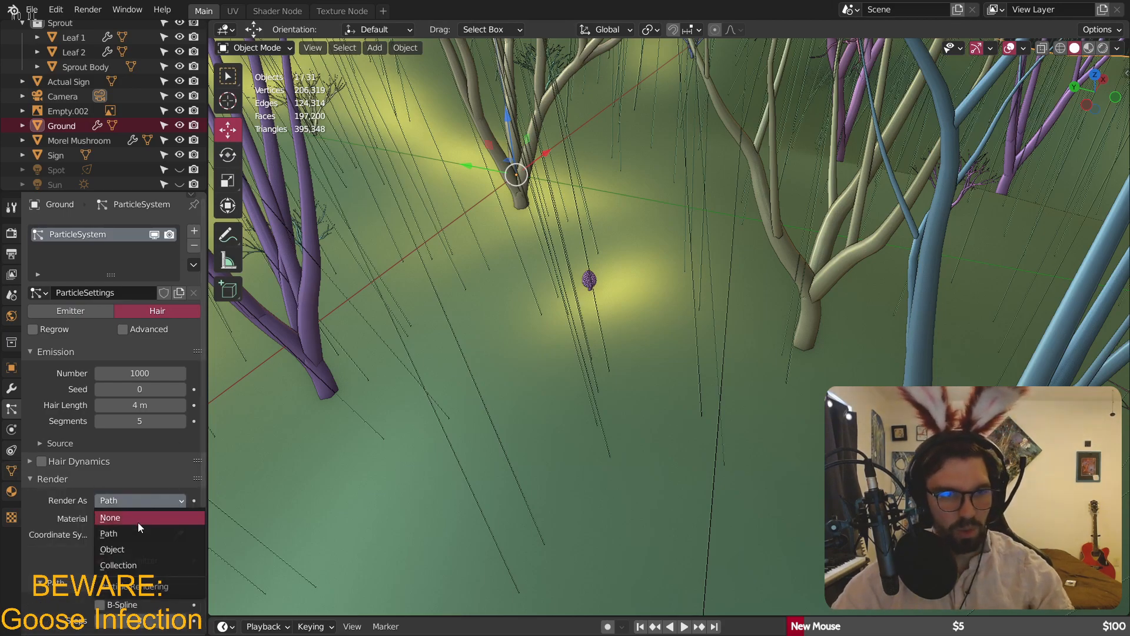
click(123, 546)
scroll(143, 440, down, 5)
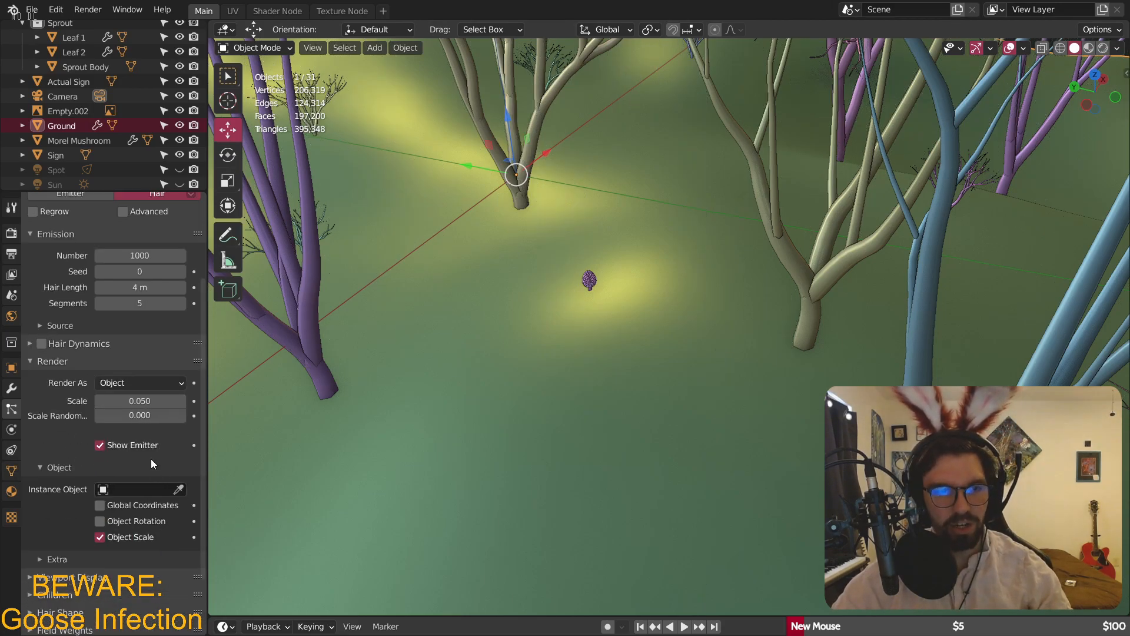
click(135, 489)
click(142, 420)
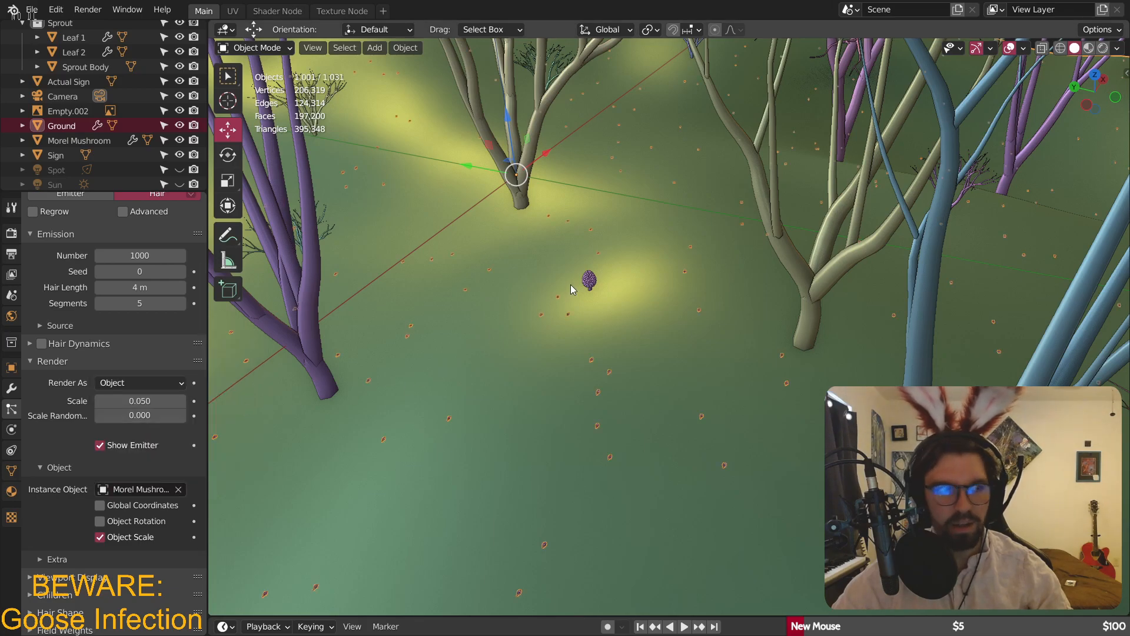
middle_drag(570, 285, 591, 259)
scroll(627, 237, up, 3)
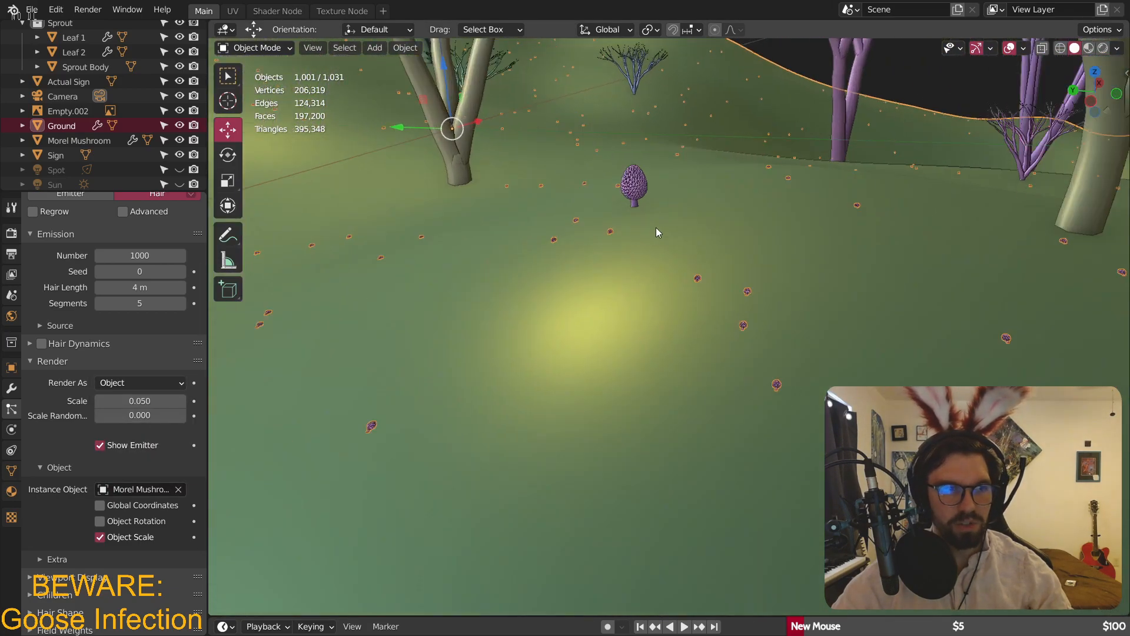
scroll(566, 242, up, 5)
middle_drag(606, 246, 647, 306)
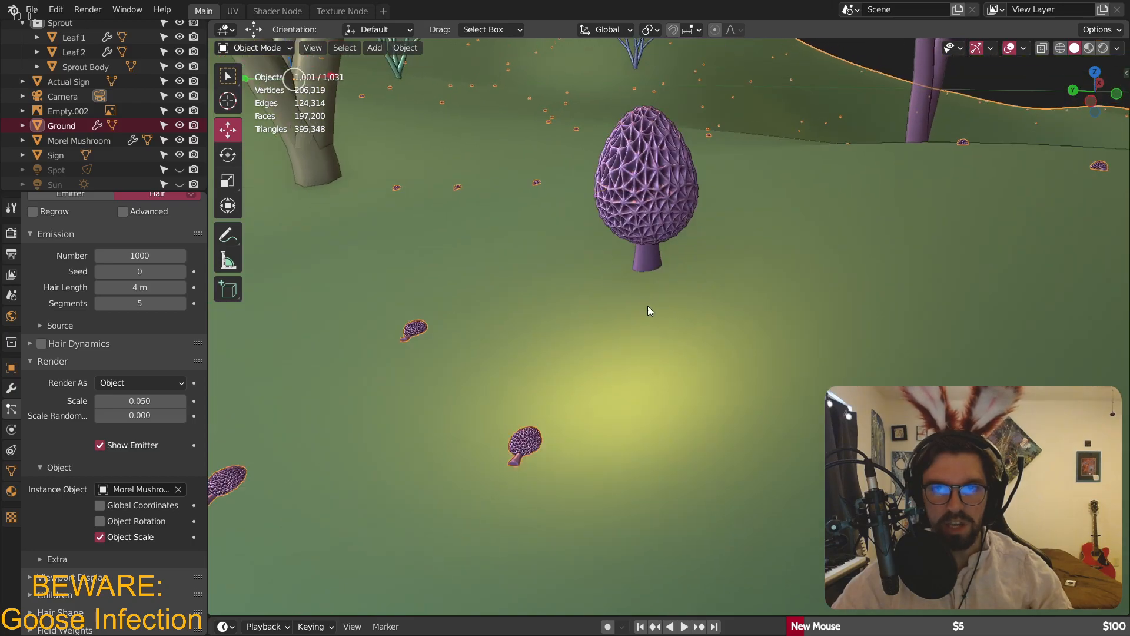
- In Edit Mode, raise the entire Morel Mushroom mesh about 0.114 m along Z so the object's origin sits near the stalk's base
click(666, 194)
scroll(648, 208, up, 3)
middle_drag(648, 207, 634, 232)
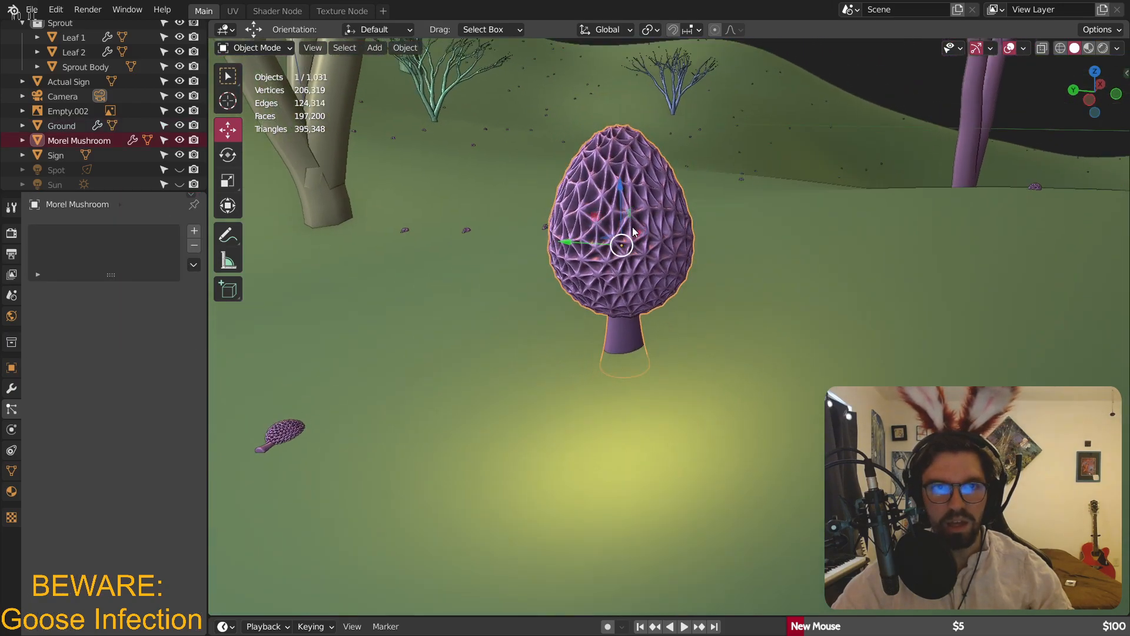
click(250, 49)
click(253, 78)
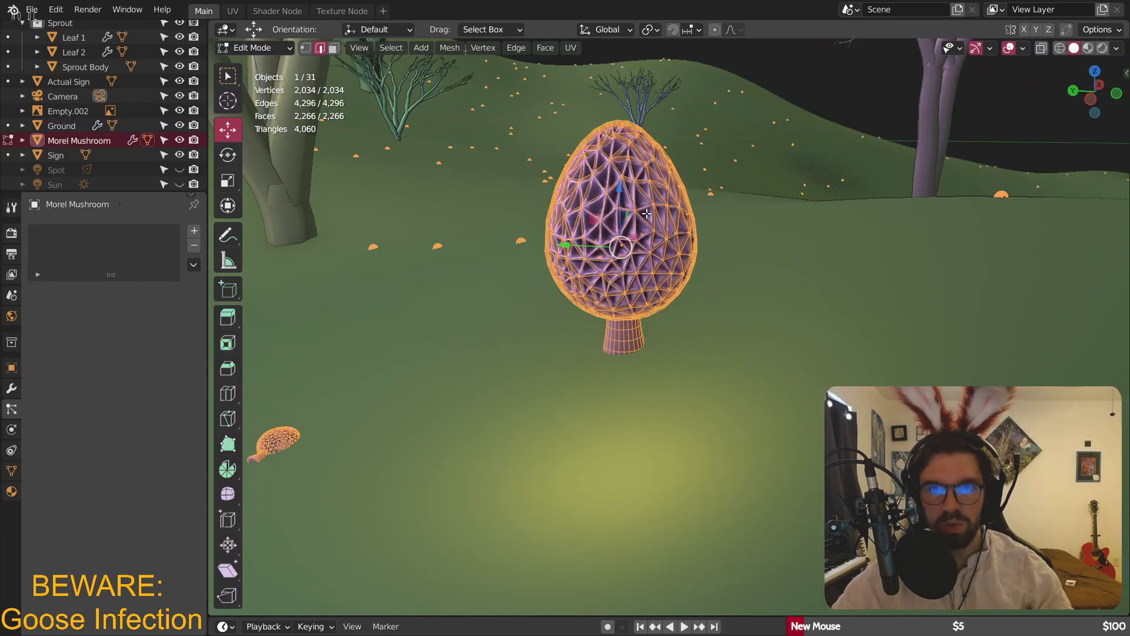
drag(621, 184, 653, 65)
middle_drag(652, 64, 658, 234)
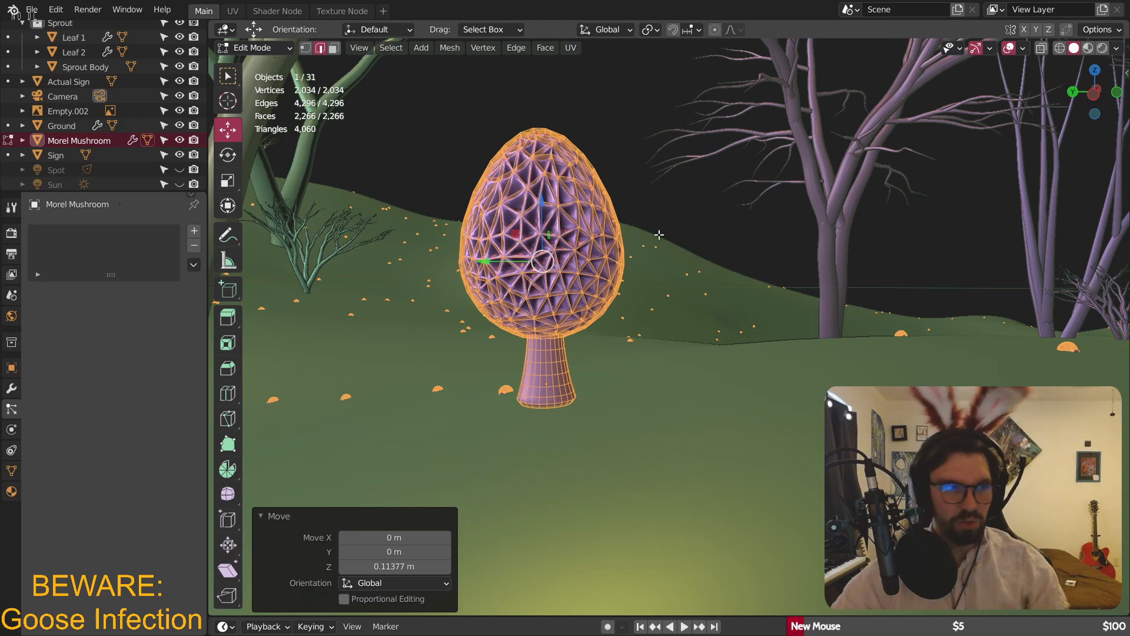
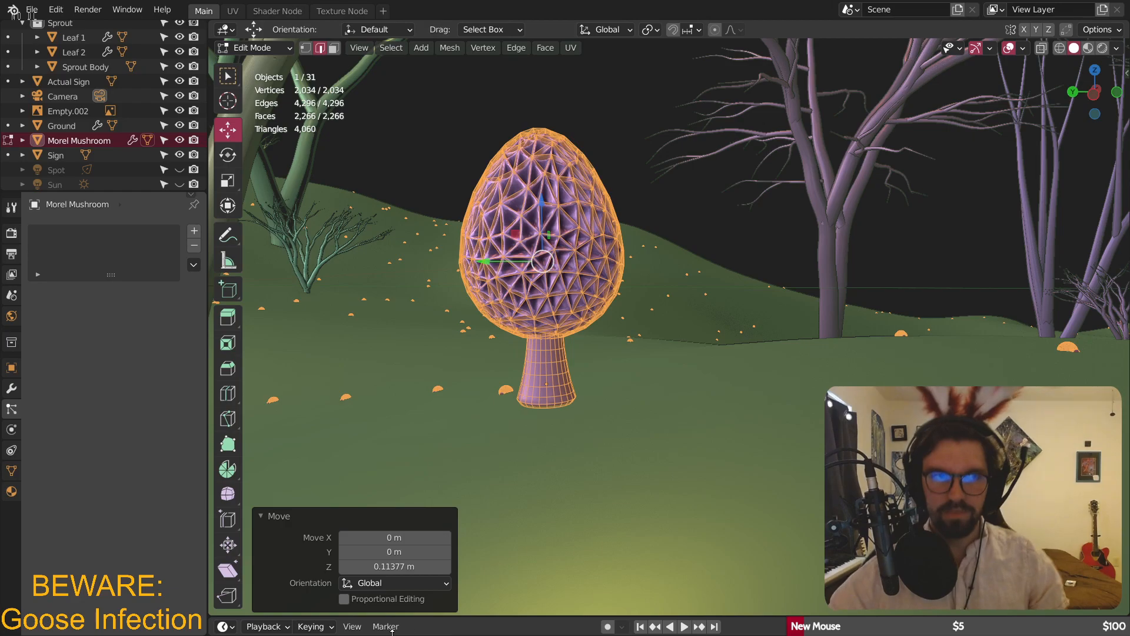
mouse_move(598, 249)
shift+middle_down()
mouse_move(630, 243)
mouse_move(671, 286)
shift+middle_up()
- Return to Object Mode and lower the mushroom along Z until the stalk's base sits slightly in the ground
click(259, 49)
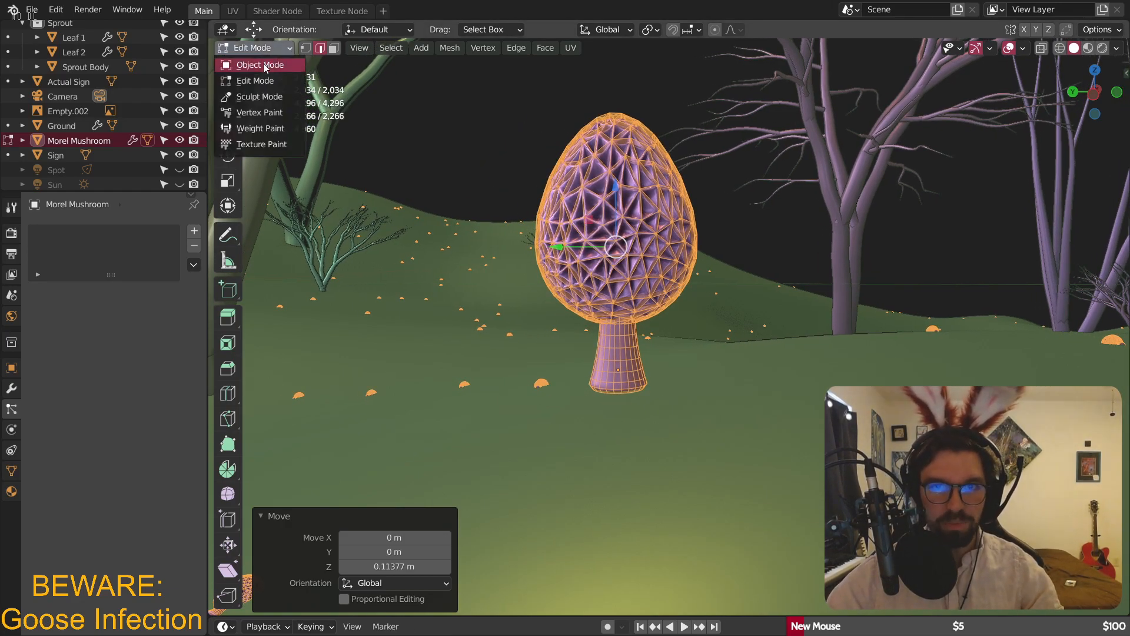
click(262, 65)
drag(618, 308, 641, 415)
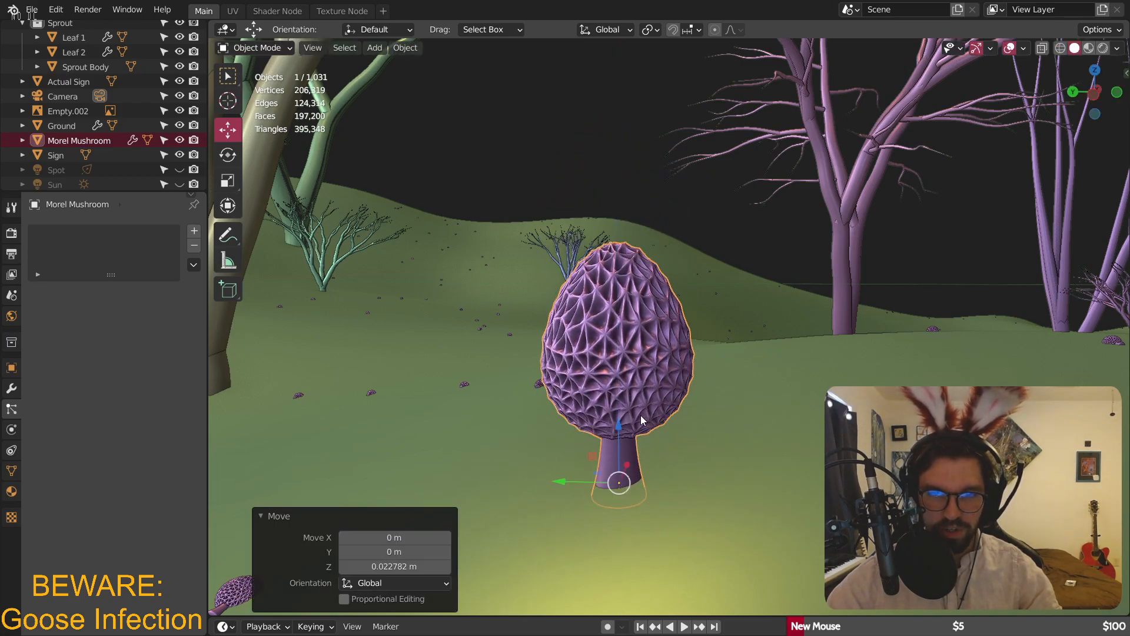
middle_drag(650, 400, 676, 224)
- Apply the Morel Mushroom's rotation and scale, and check its object transform values
click(670, 242)
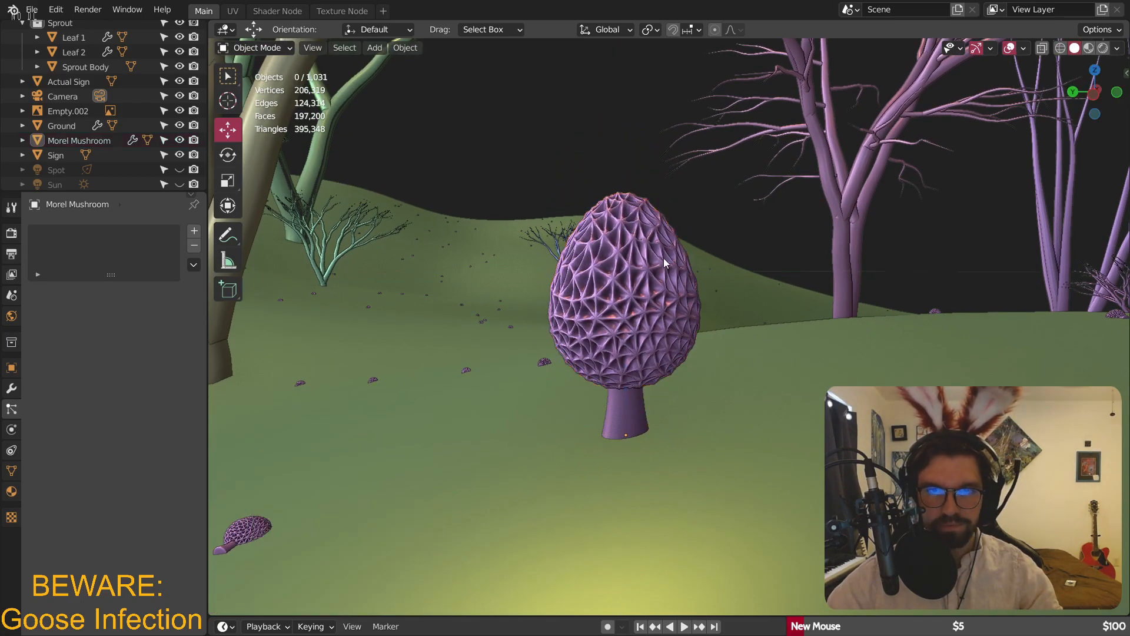
key(ctrl+a)
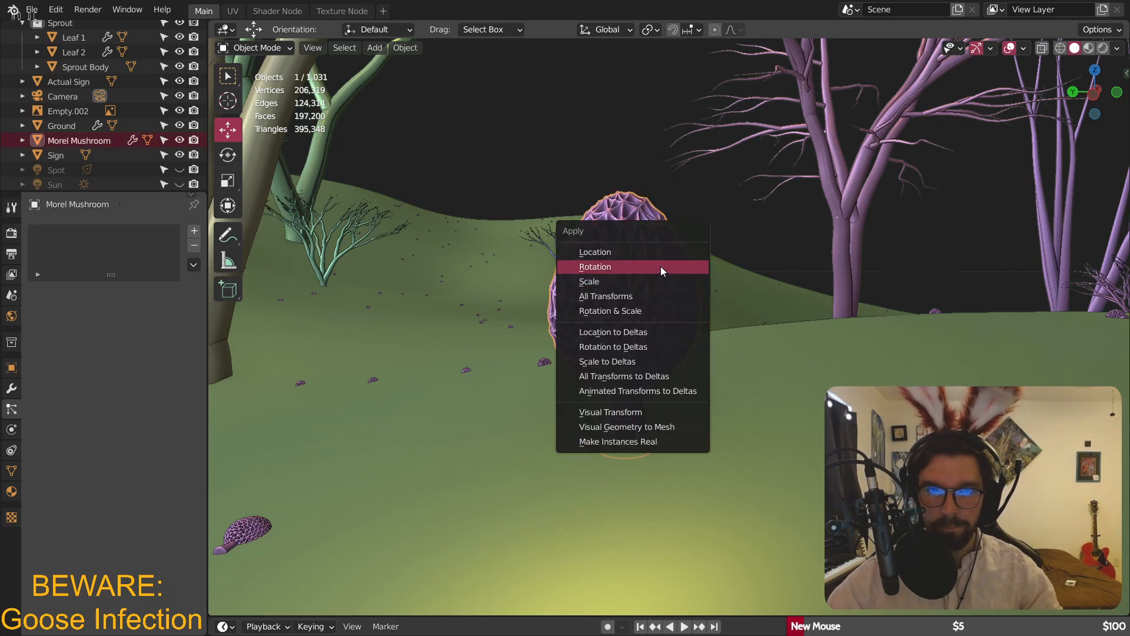
click(660, 266)
key(ctrl+a)
click(600, 296)
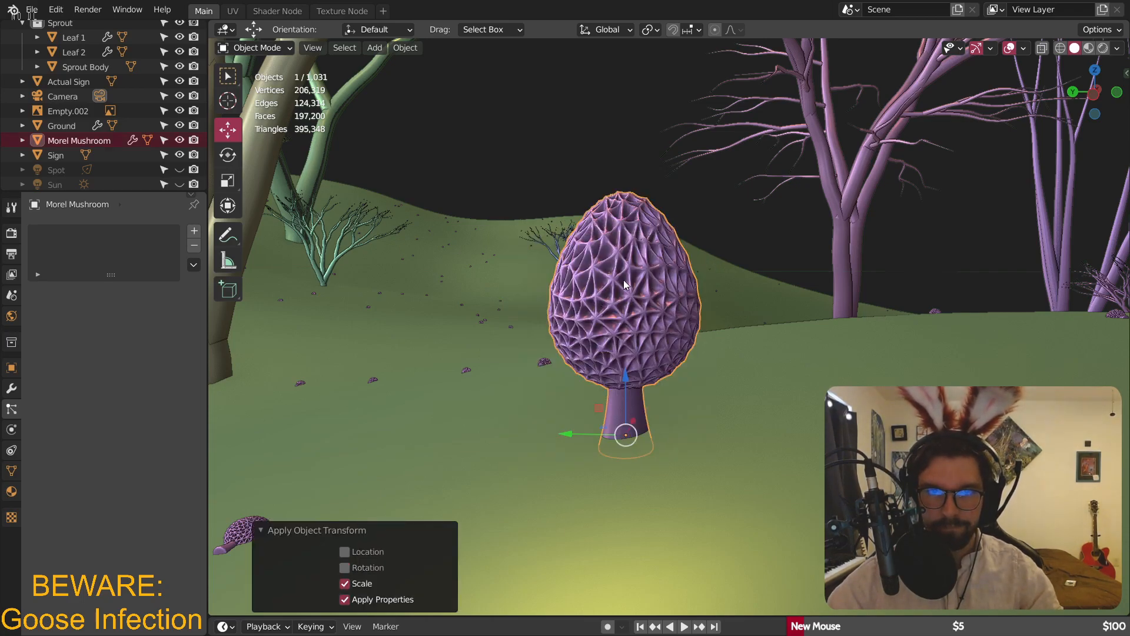
key(ctrl+a)
click(623, 265)
click(633, 292)
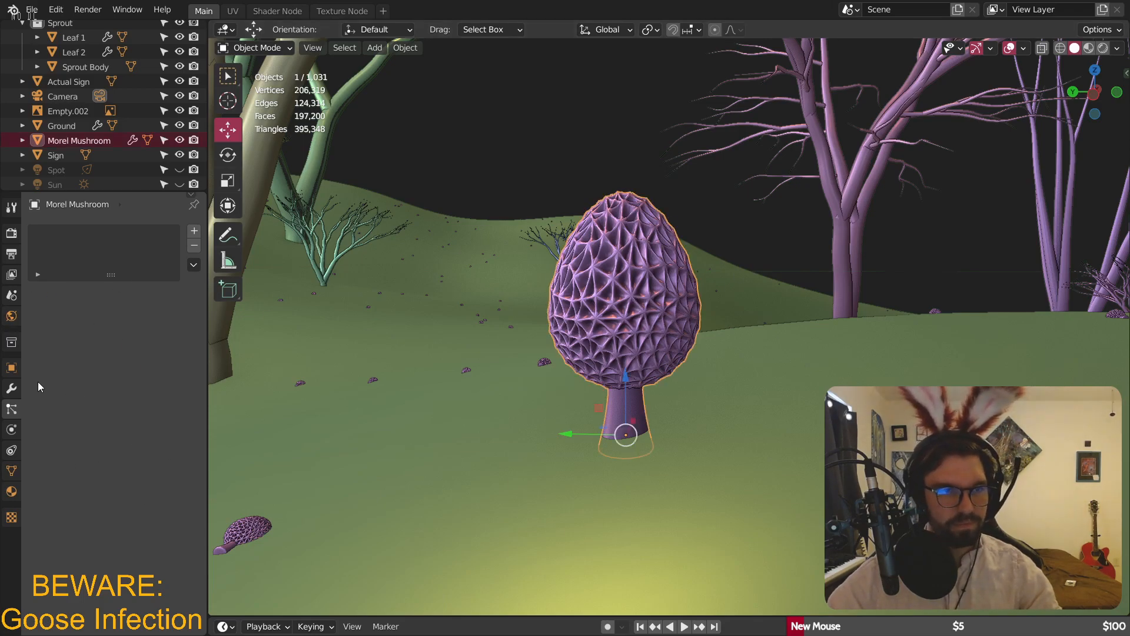
click(12, 368)
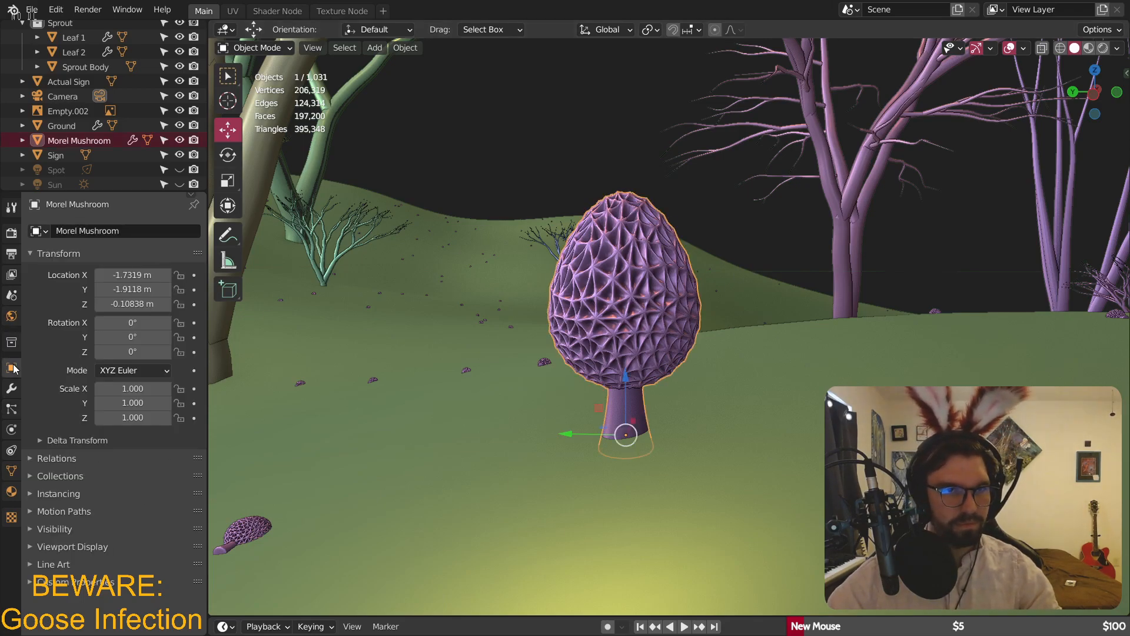
- Try the Object Rotation option on the Ground's mushroom particle instances
click(547, 496)
click(13, 409)
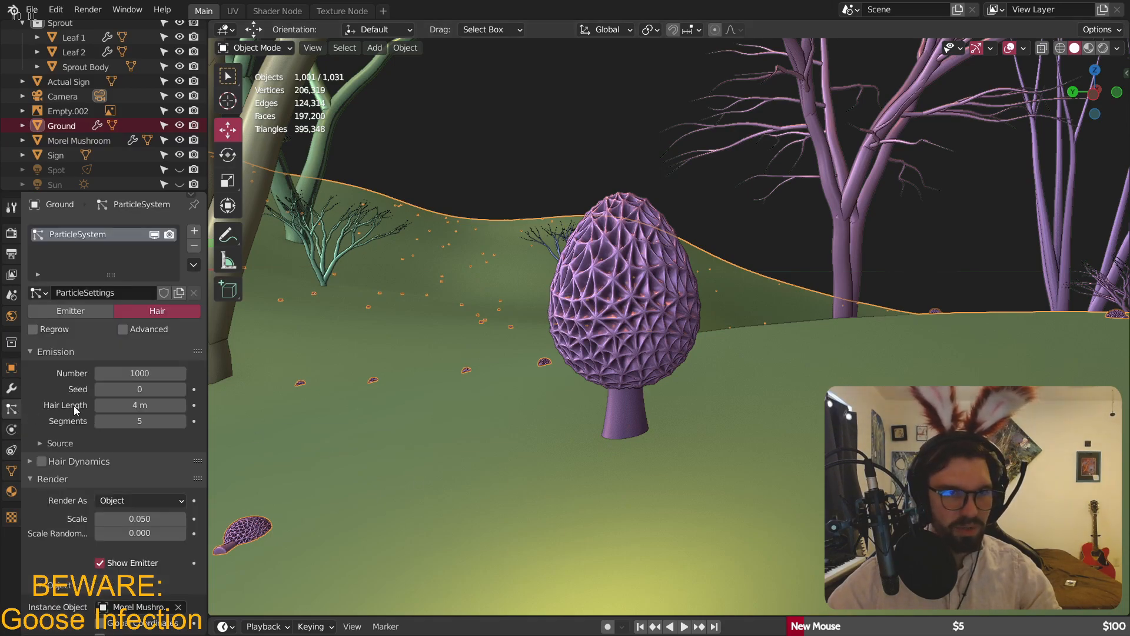
scroll(74, 411, down, 5)
click(100, 498)
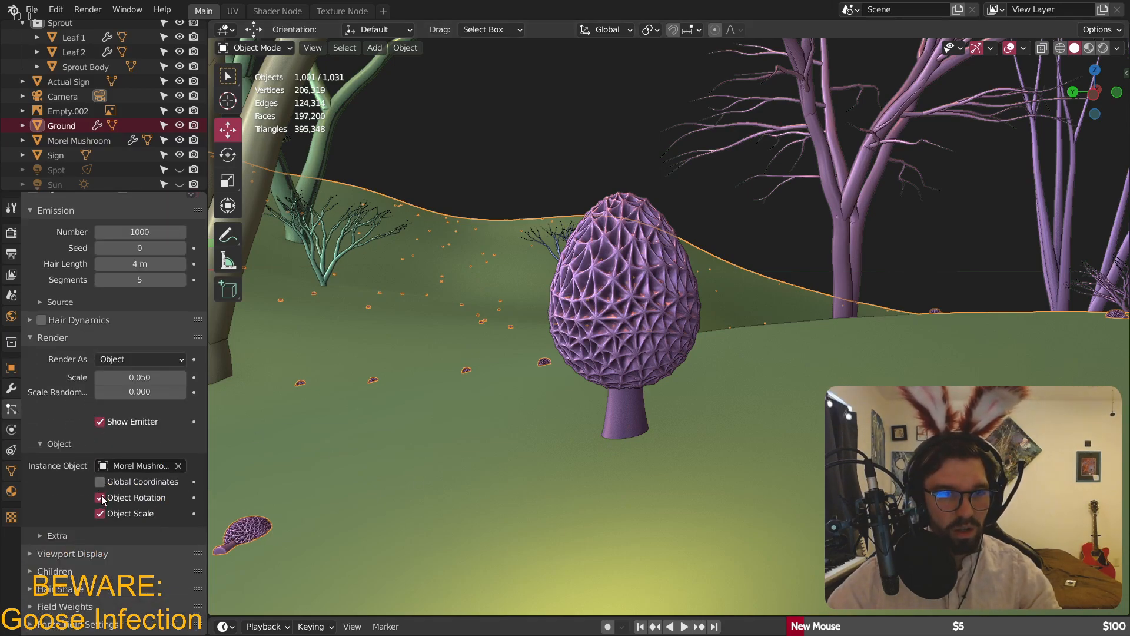
click(100, 498)
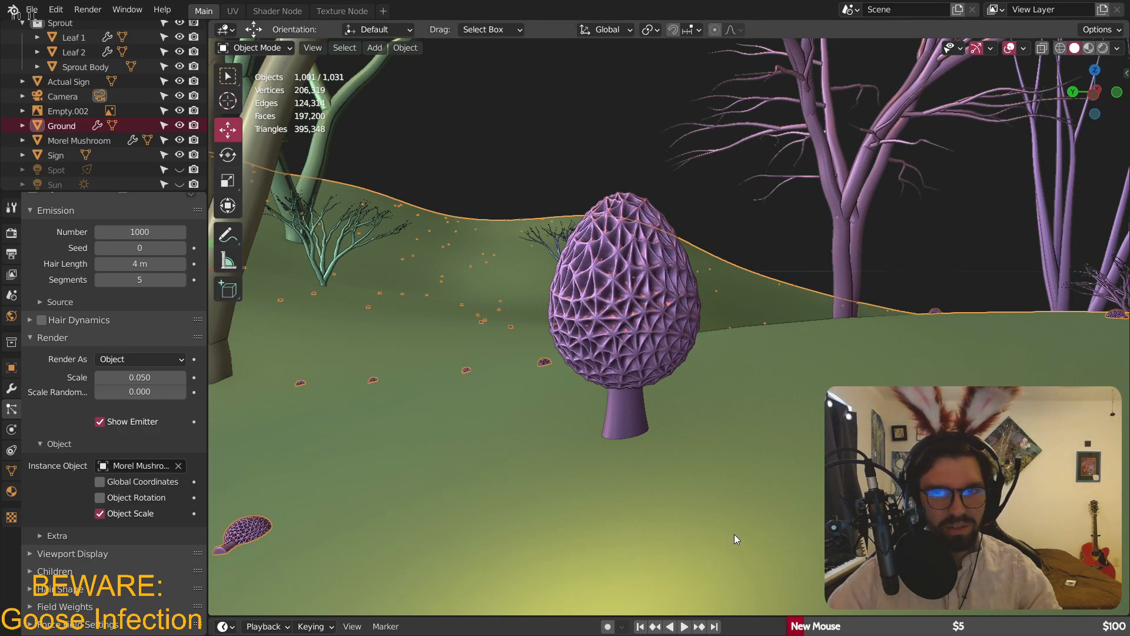
- Apply the Ground's rotation and scale, and check the Morel Mushroom's transform values once more
key(ctrl+a)
click(746, 446)
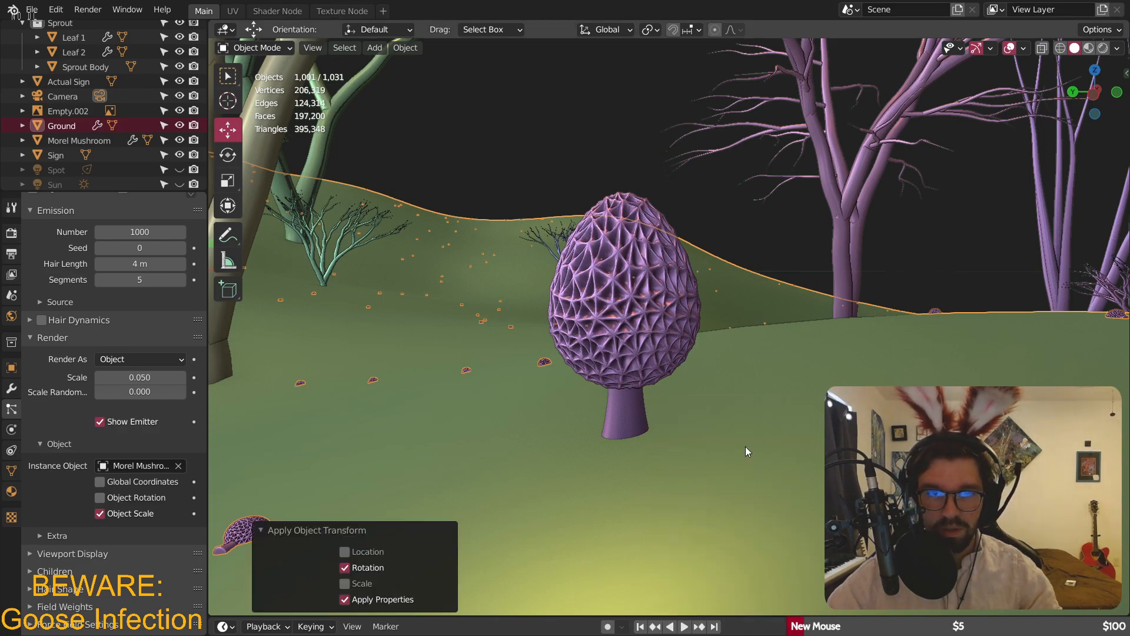
key(ctrl+a)
click(730, 458)
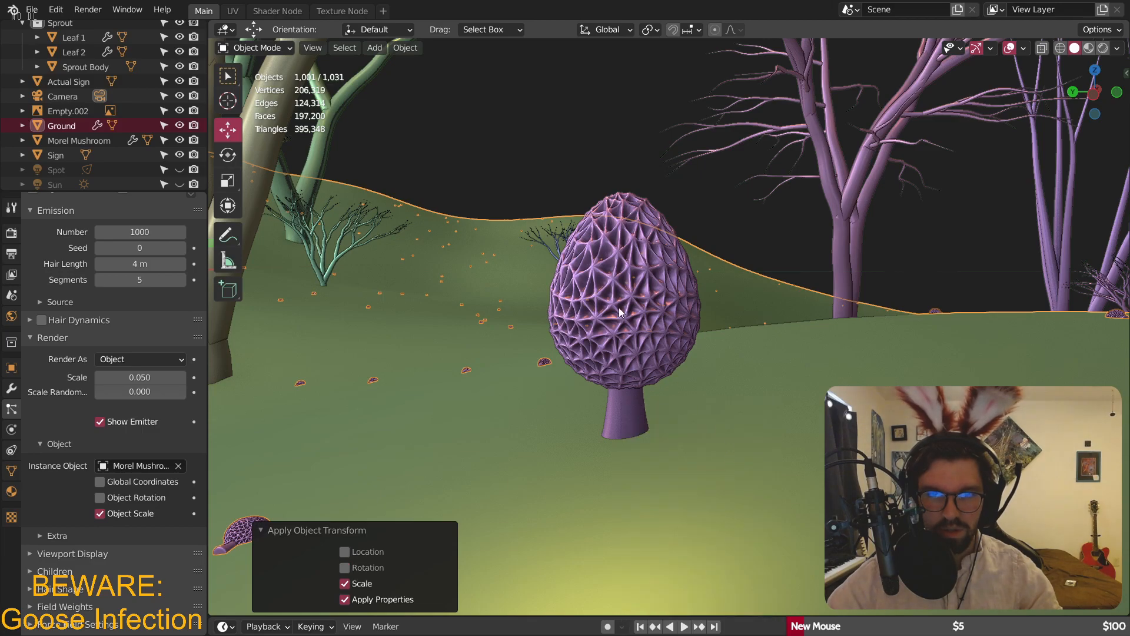
click(619, 307)
click(17, 371)
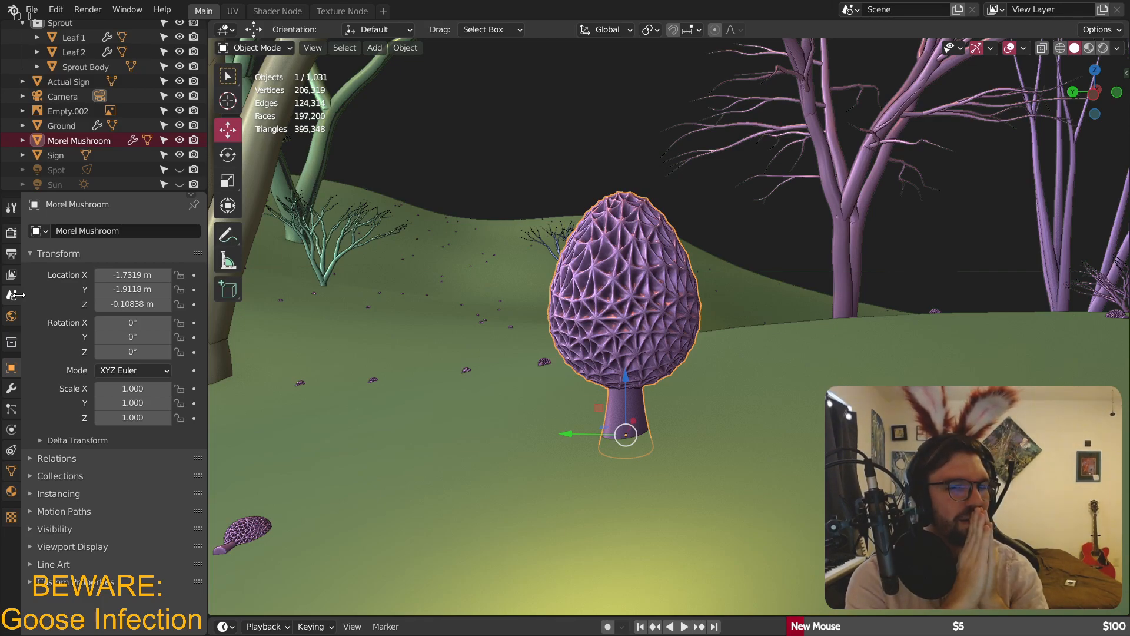
- Test Object Rotation again for the Ground's hair particles with the applied transforms, and switch it back off
click(11, 407)
click(384, 408)
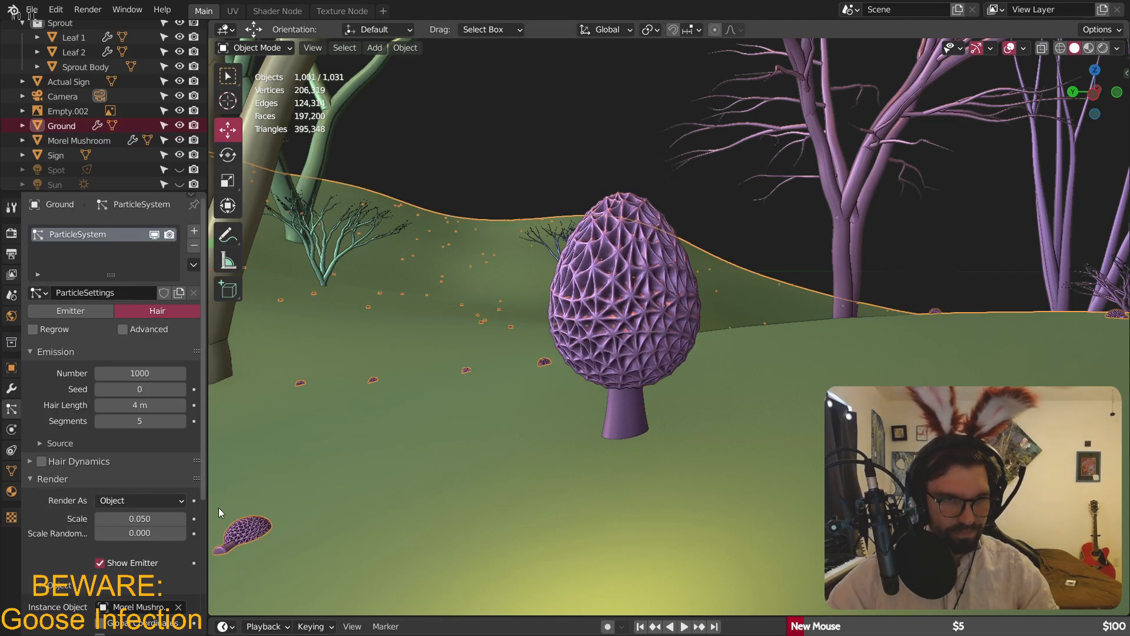
scroll(118, 421, down, 5)
click(100, 498)
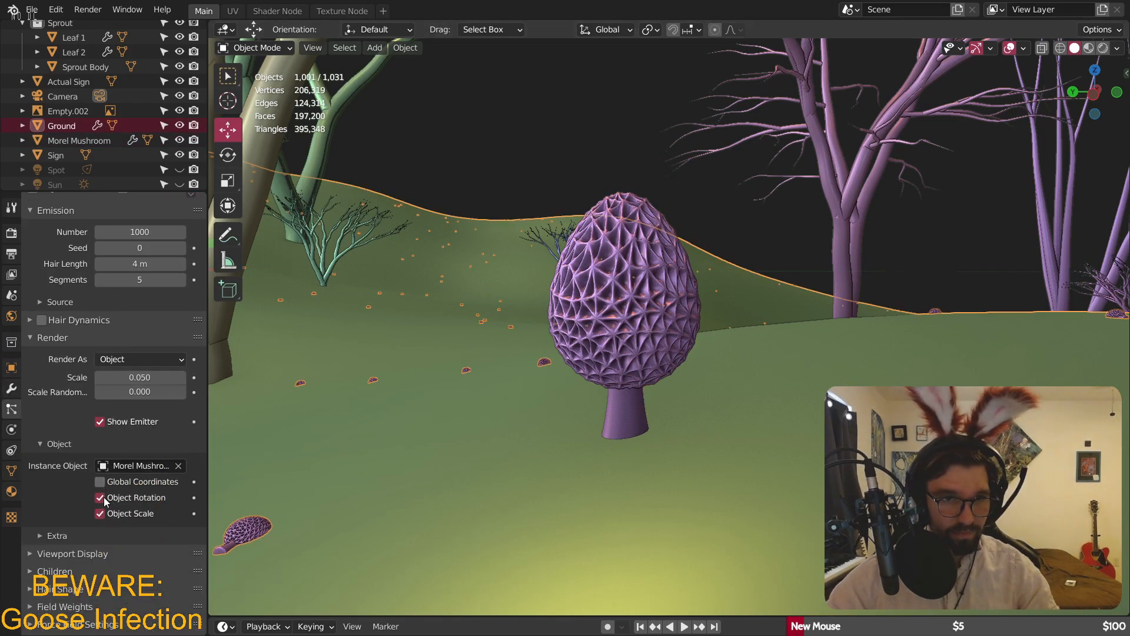
click(100, 497)
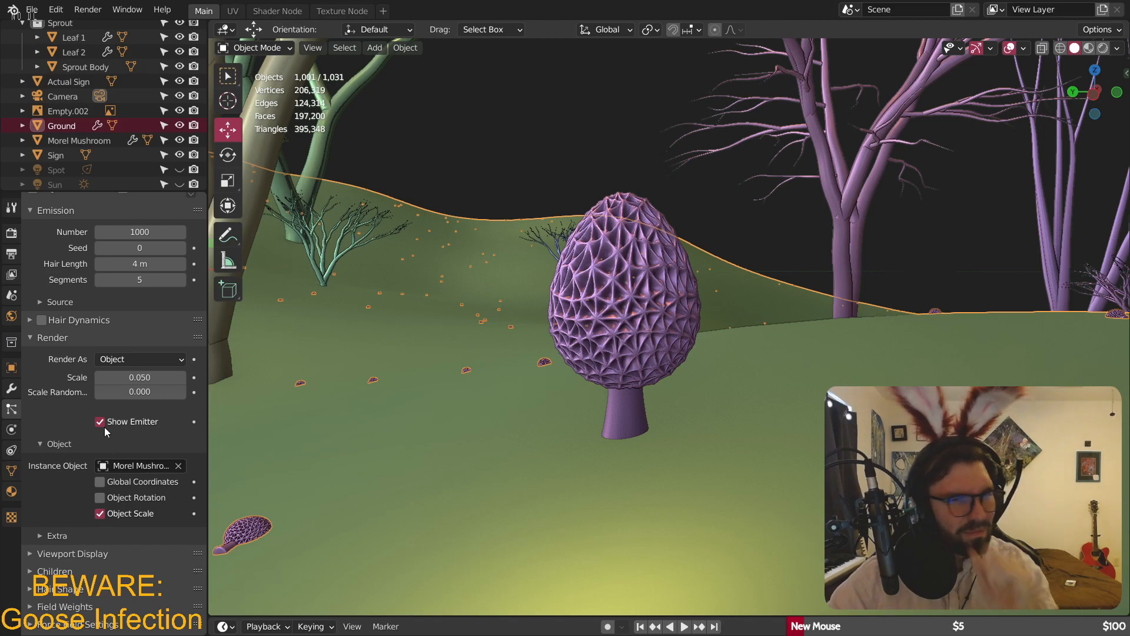
- Set the Ground's hair length to 1 m and the particle render scale to 1
click(132, 266)
text(1)
key(Return)
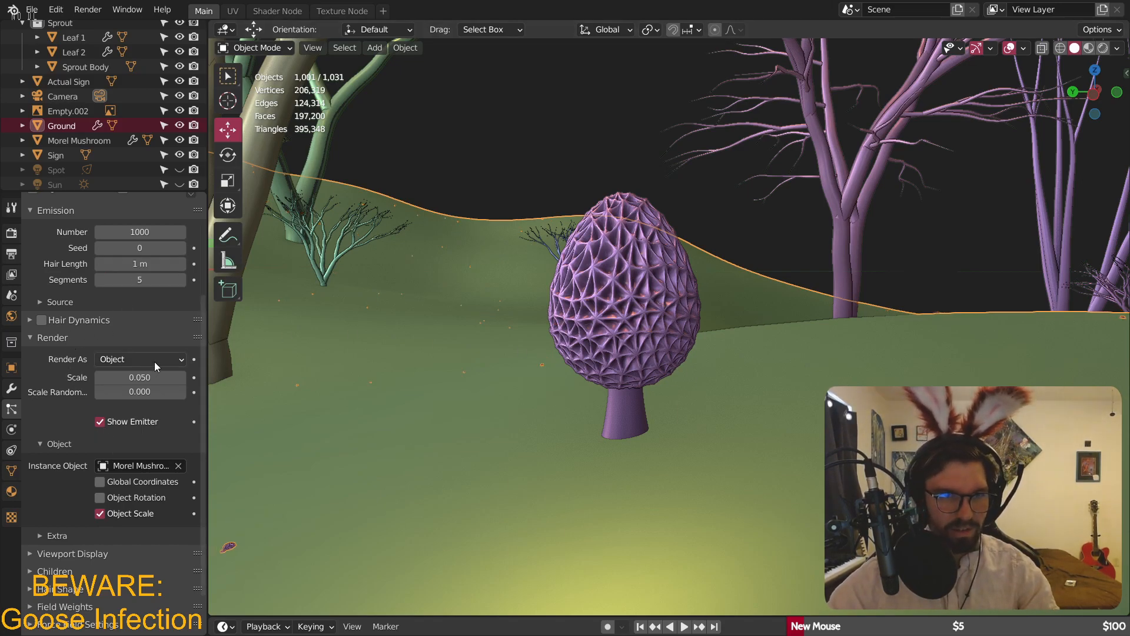
click(140, 377)
text(1)
key(Return)
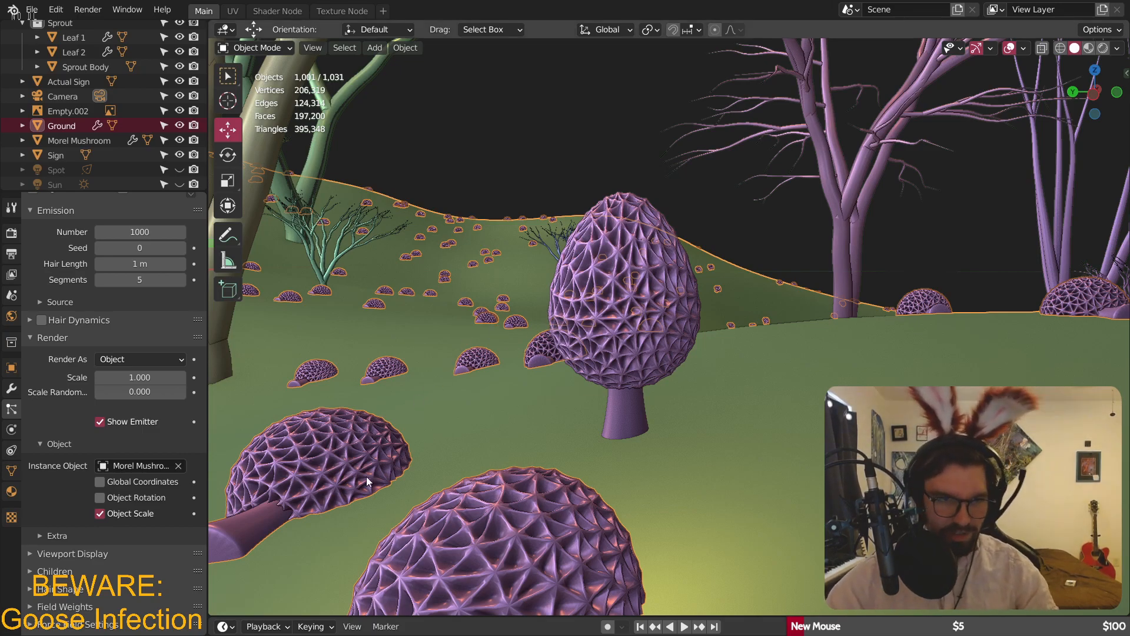
- Set the particles' Scale Randomness to 0.5 so the scattered mushrooms vary in size
drag(139, 391, 171, 392)
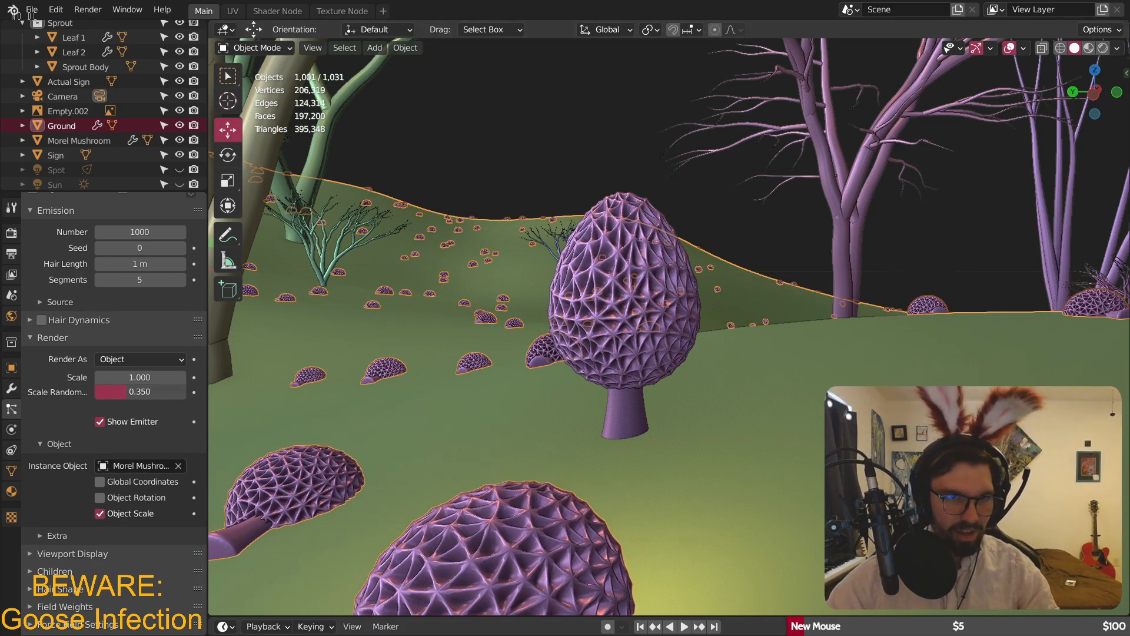
click(164, 392)
text(.5)
key(Return)
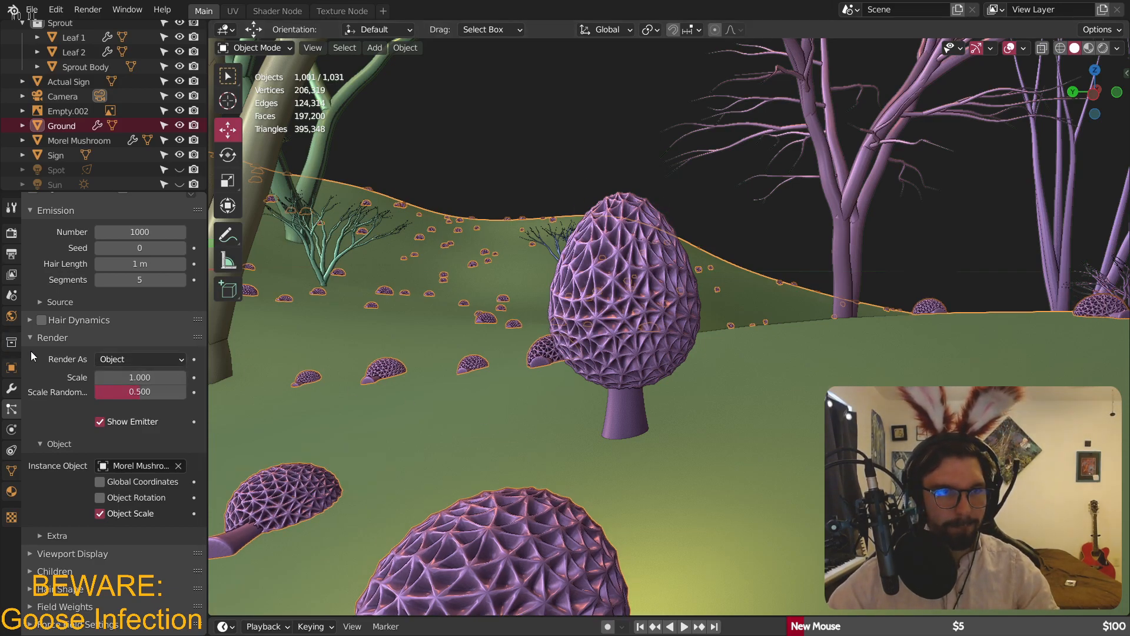
- Compare the location, rotation and scale values of the Ground and the Morel Mushroom
click(11, 368)
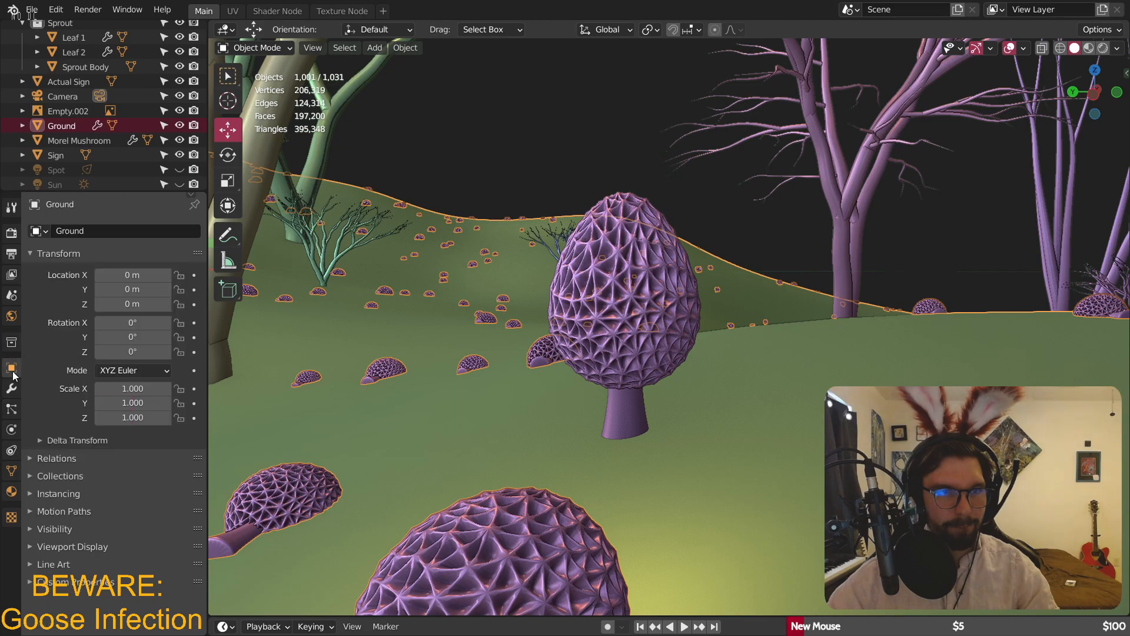
click(608, 286)
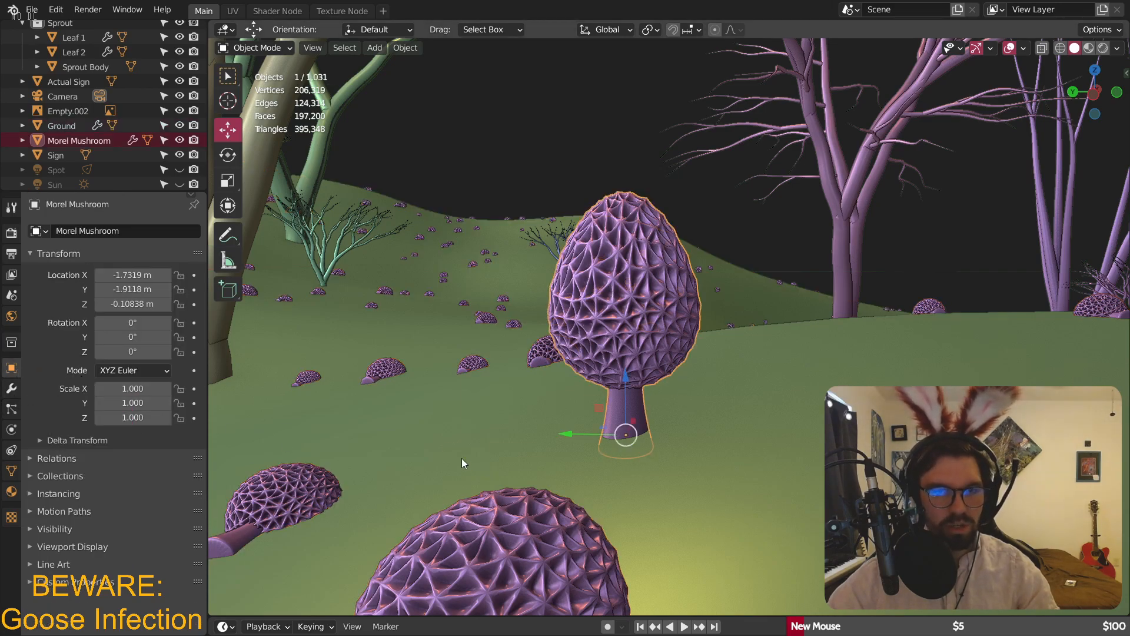
click(445, 437)
click(653, 263)
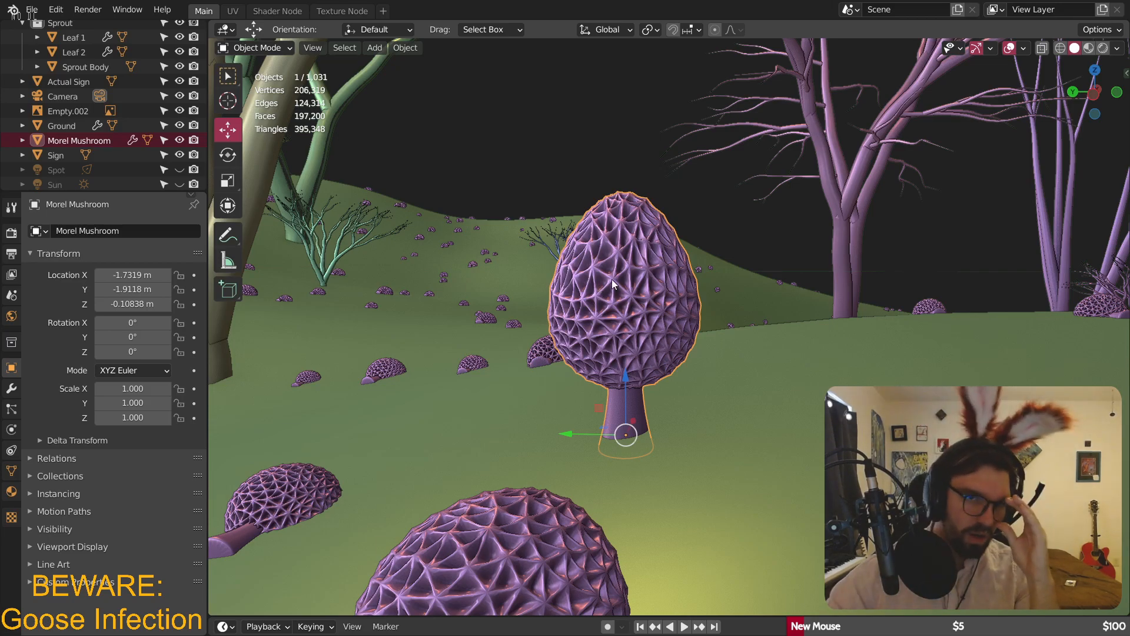
click(782, 254)
click(748, 294)
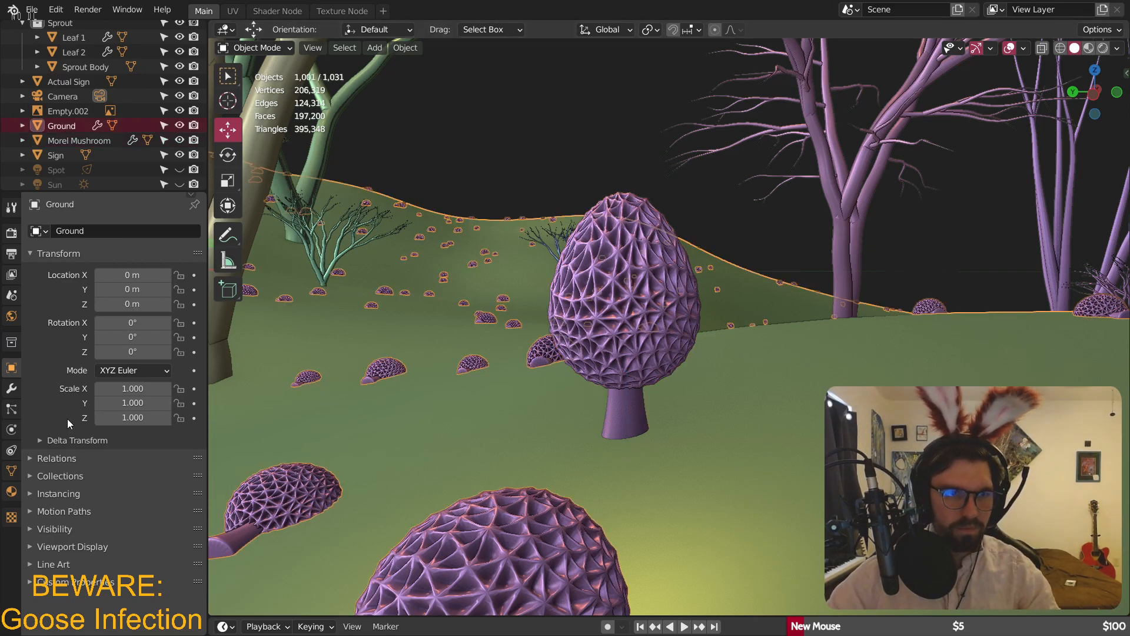
- Reduce the Ground's hair particle segments to 2
click(11, 409)
scroll(98, 357, down, 2)
scroll(99, 357, down, 3)
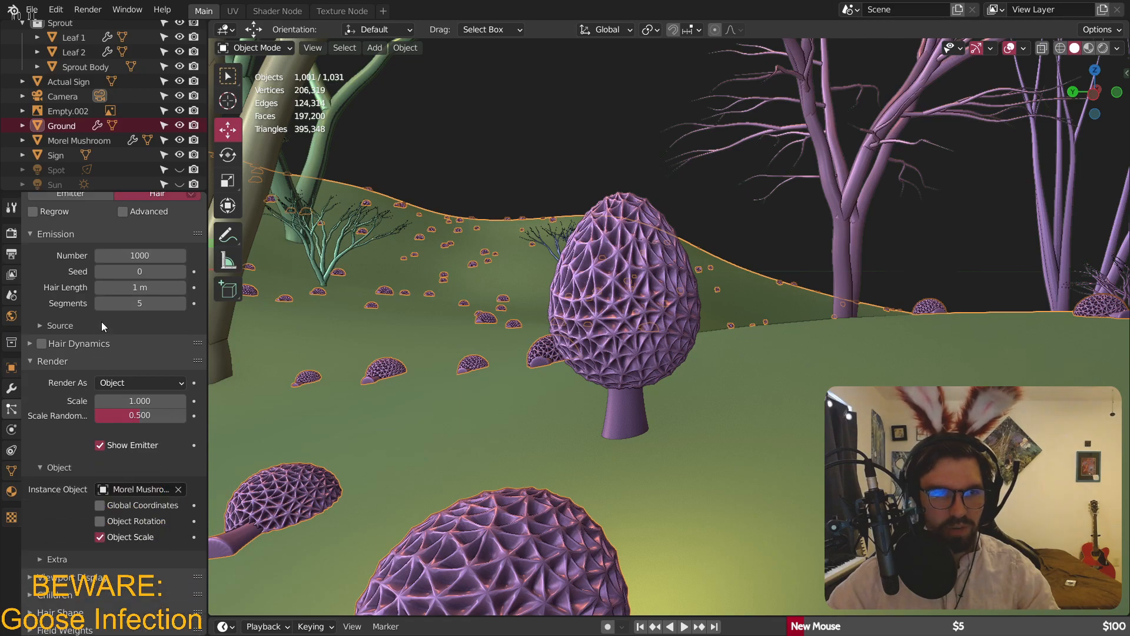
click(140, 303)
text(2)
key(Return)
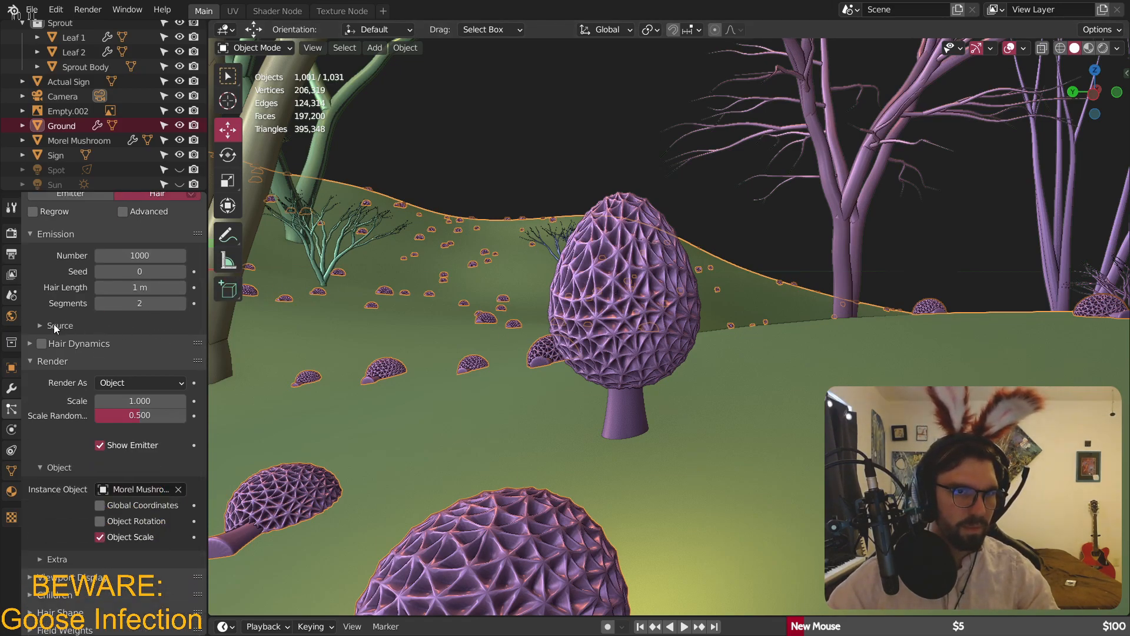
- Look through the hair system's Extra render options and remaining settings for a way to control the mushrooms' orientation
scroll(53, 356, down, 3)
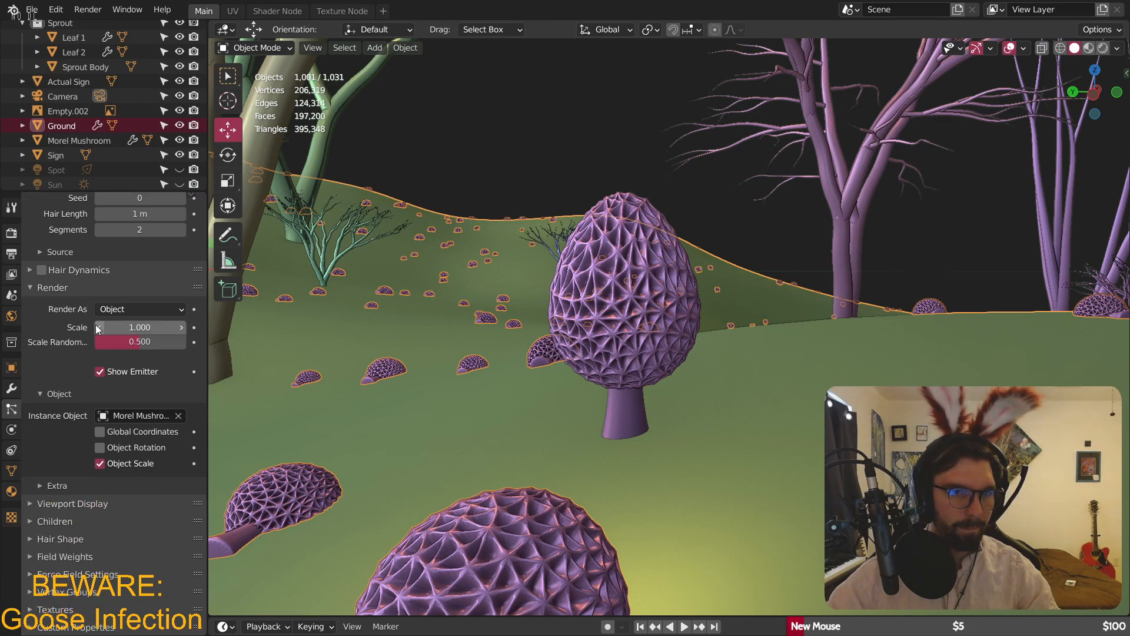
click(50, 485)
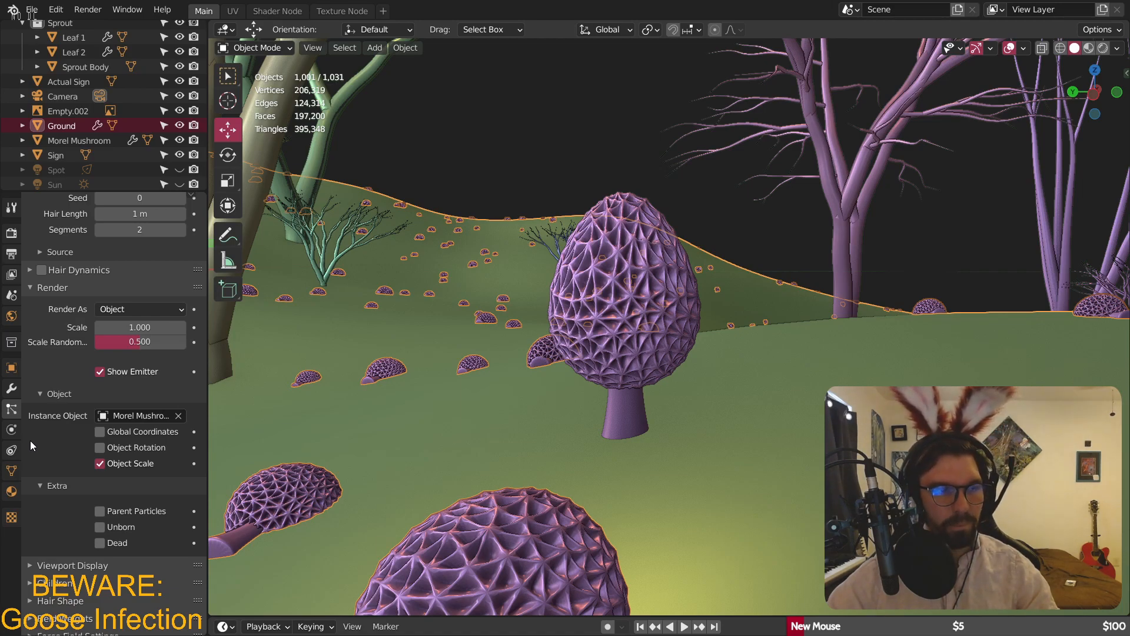
scroll(47, 434, down, 3)
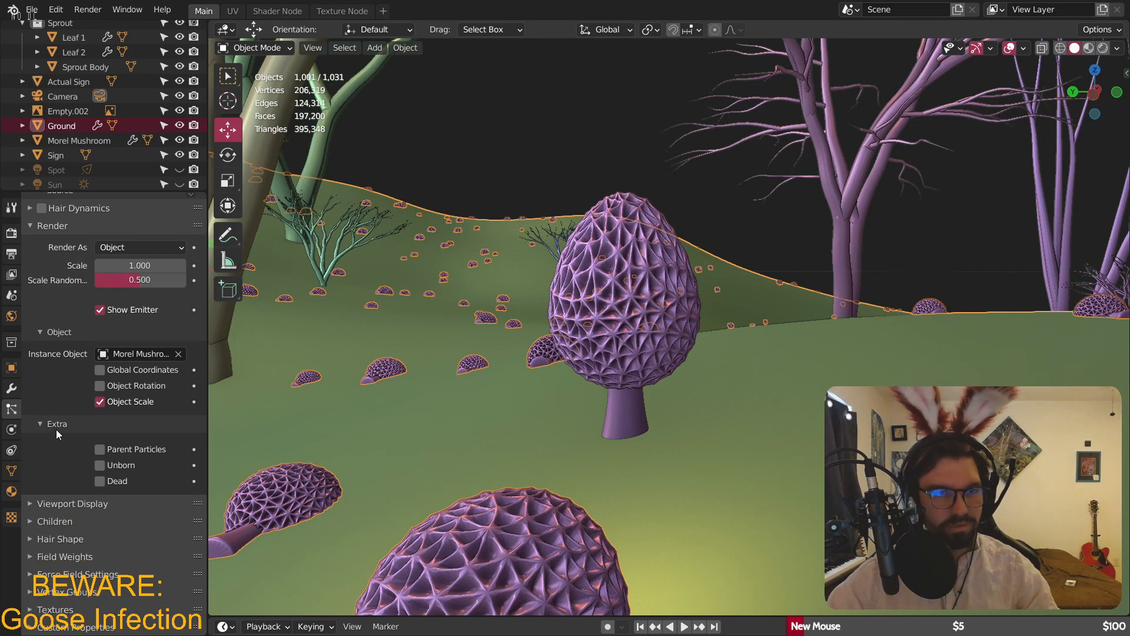
click(56, 429)
scroll(58, 415, up, 8)
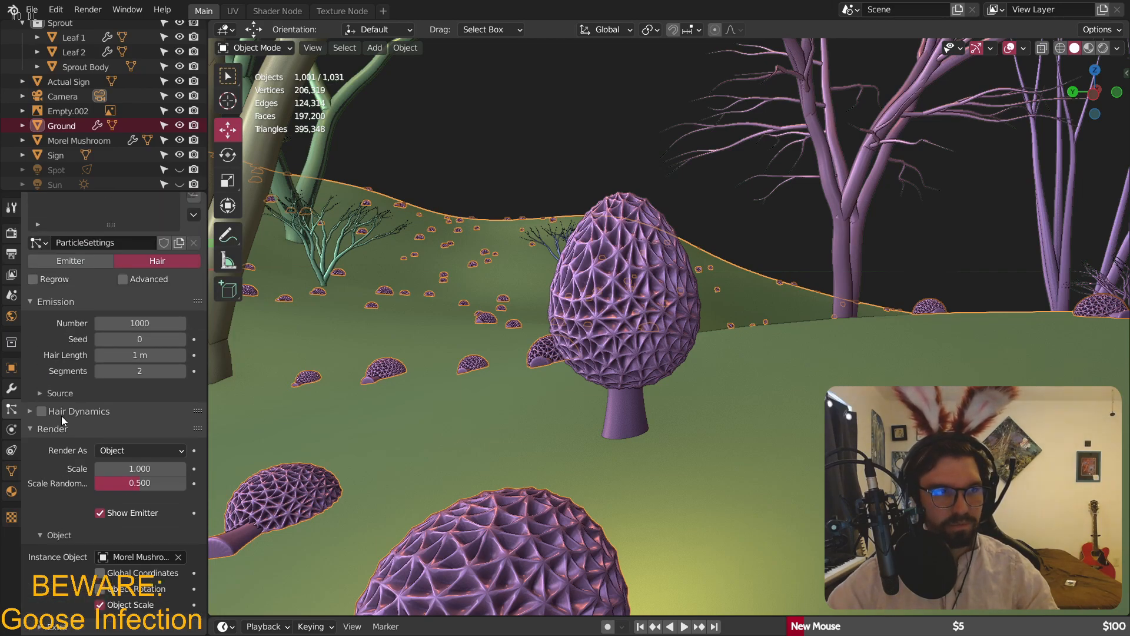
scroll(63, 413, down, 6)
scroll(67, 415, down, 2)
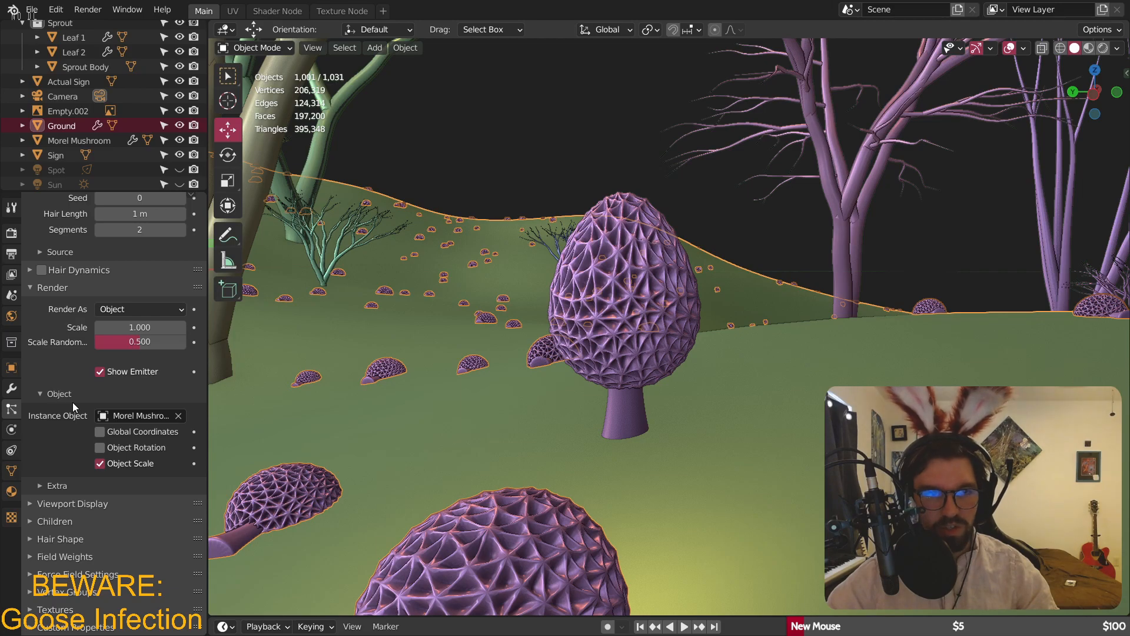
- Turn on the Advanced options for the Ground's hair particle system
scroll(65, 388, up, 1)
scroll(65, 381, up, 7)
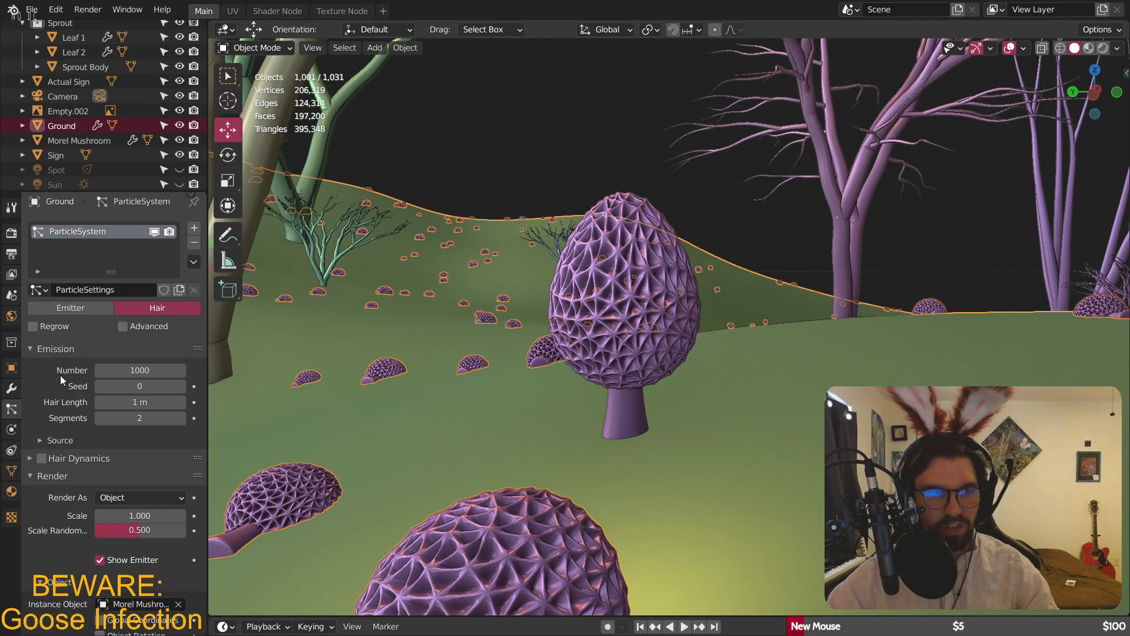
click(123, 329)
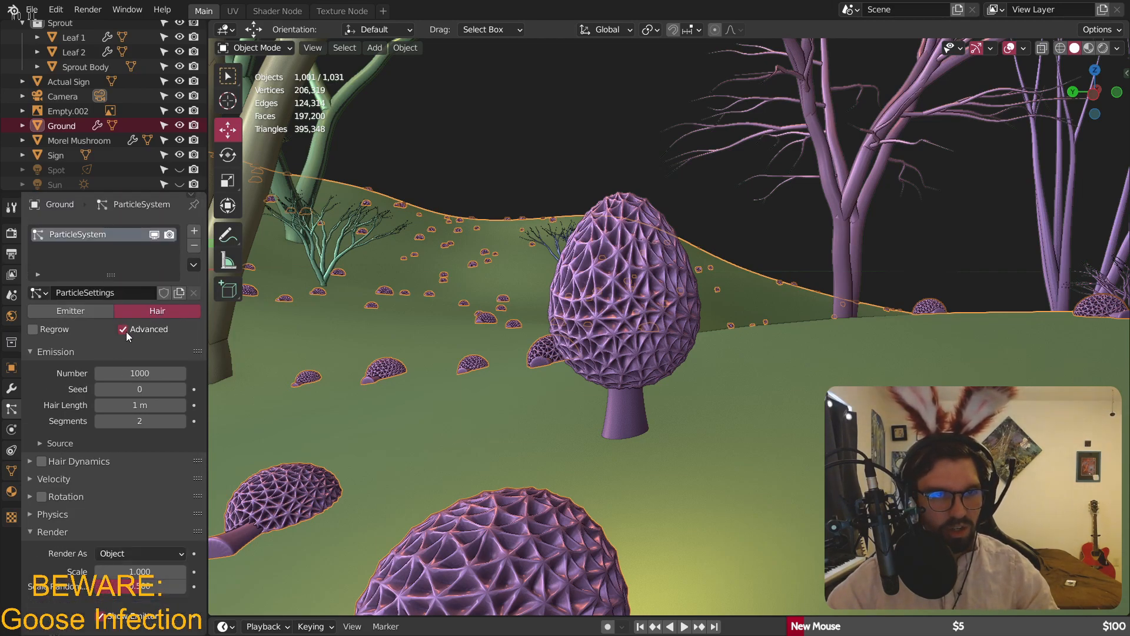
scroll(74, 388, down, 4)
scroll(55, 422, down, 4)
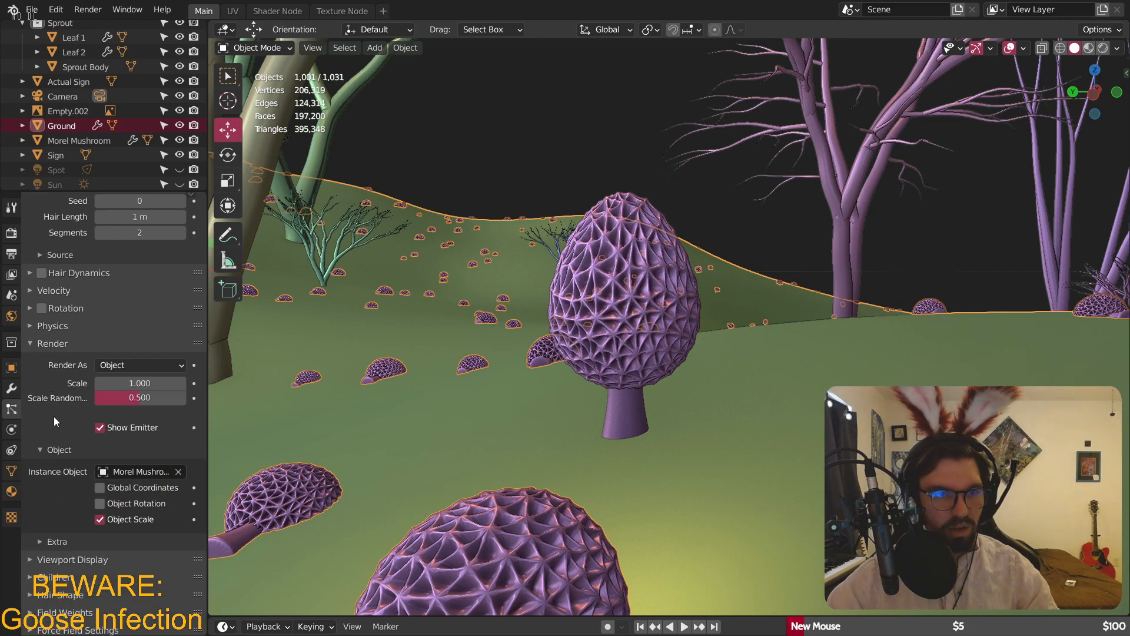
scroll(54, 403, up, 1)
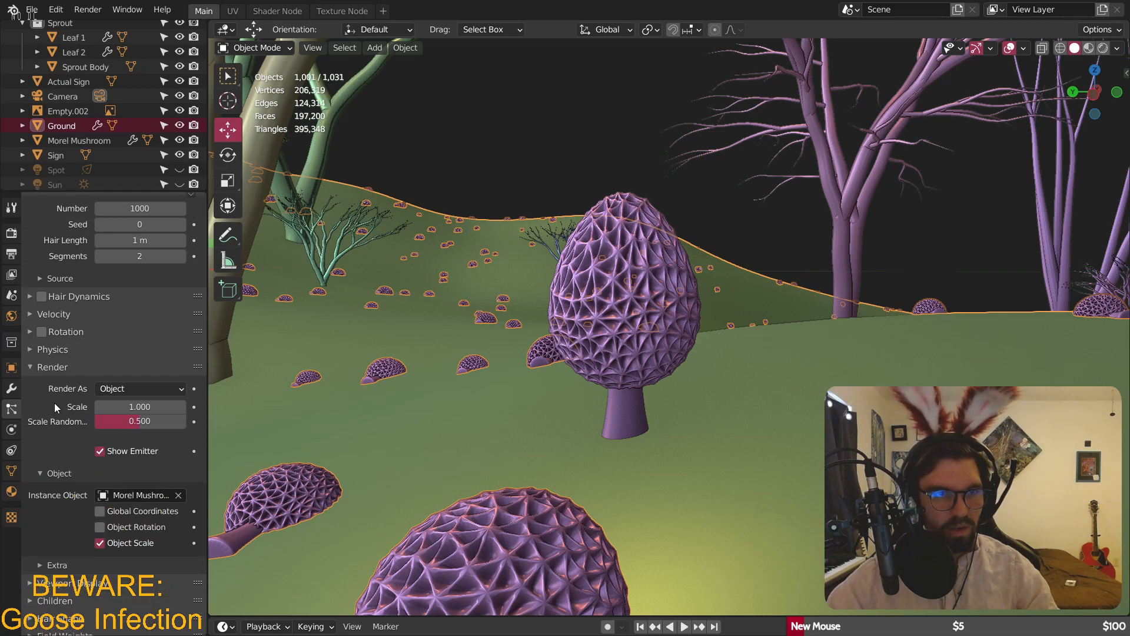
- Try enabling the hair particle system's Rotation settings
click(30, 332)
click(42, 332)
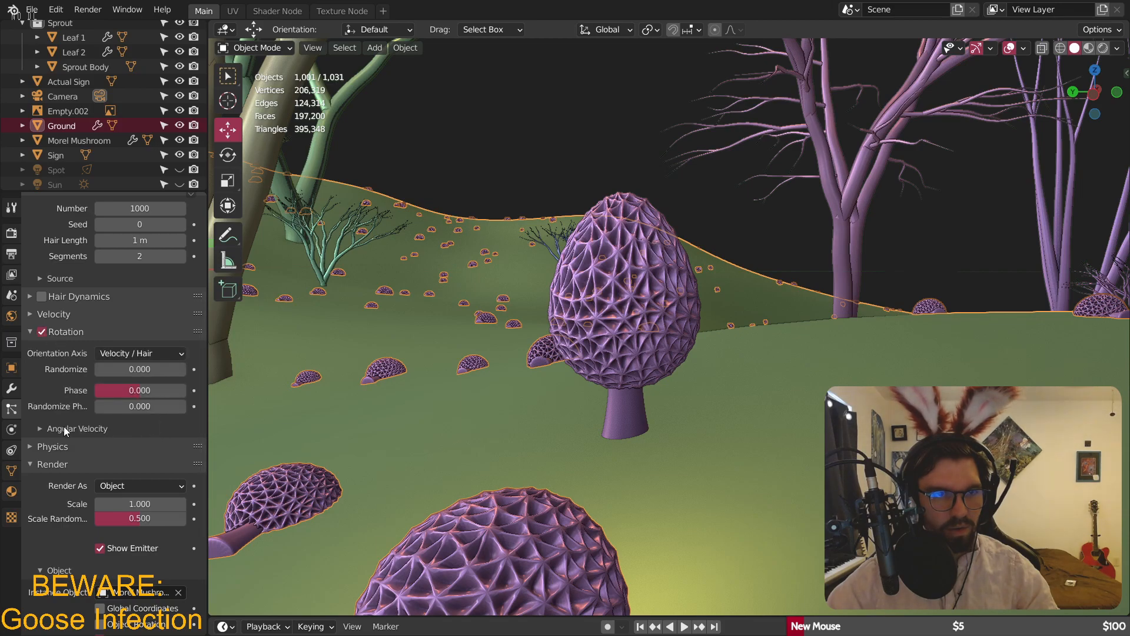
click(41, 332)
click(33, 333)
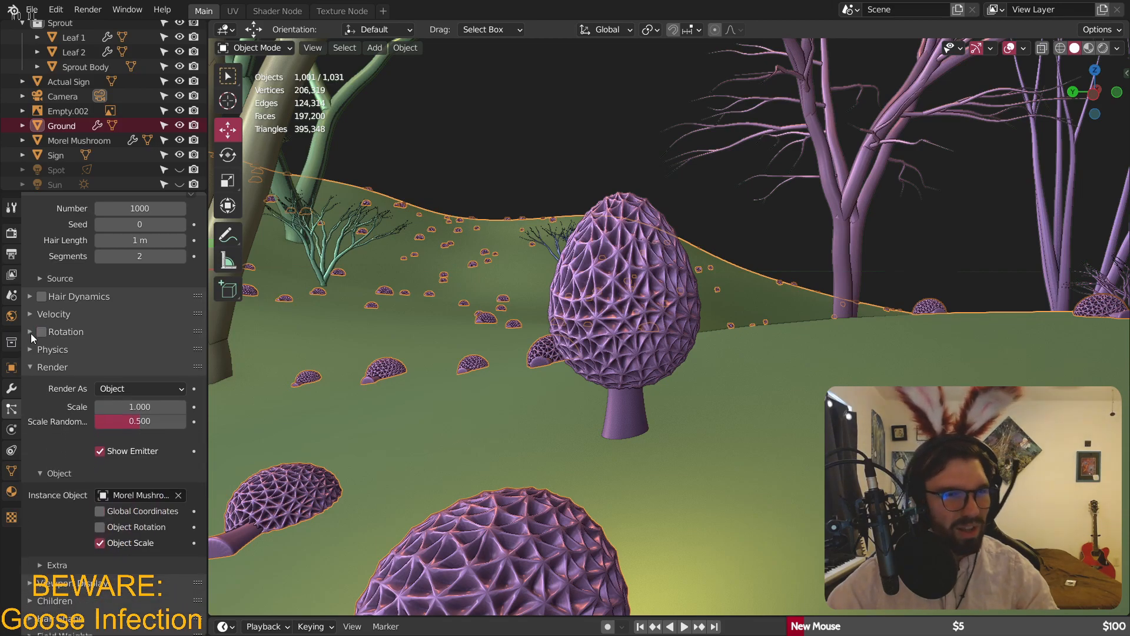
click(28, 302)
click(29, 297)
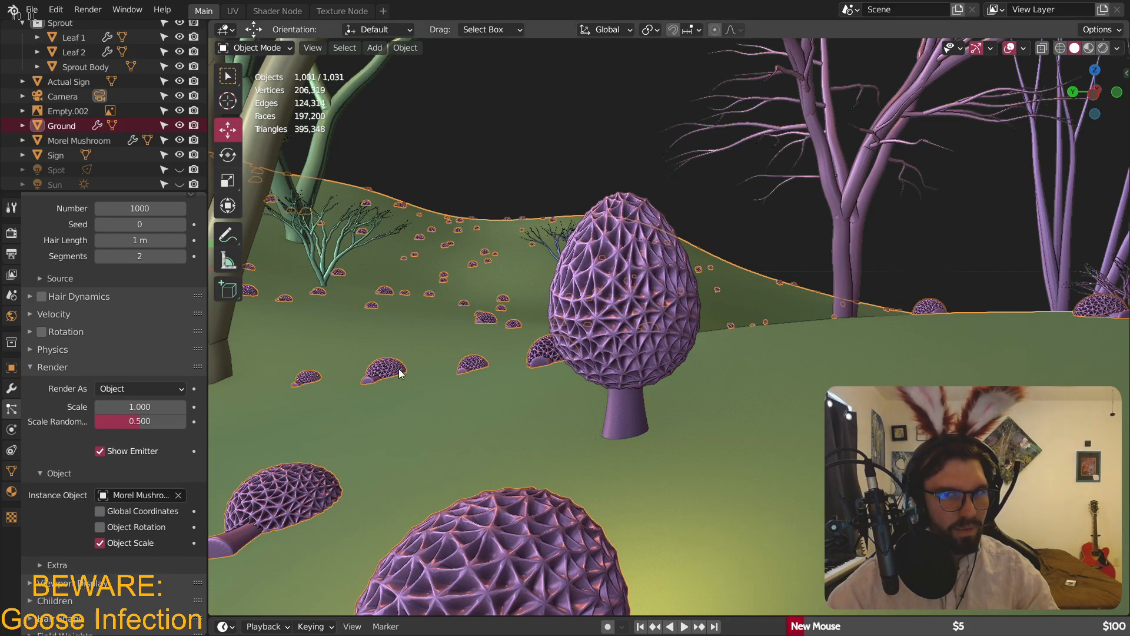
- Try rotating the original Morel Mushroom about the Y axis
click(669, 264)
middle_drag(669, 263, 475, 322)
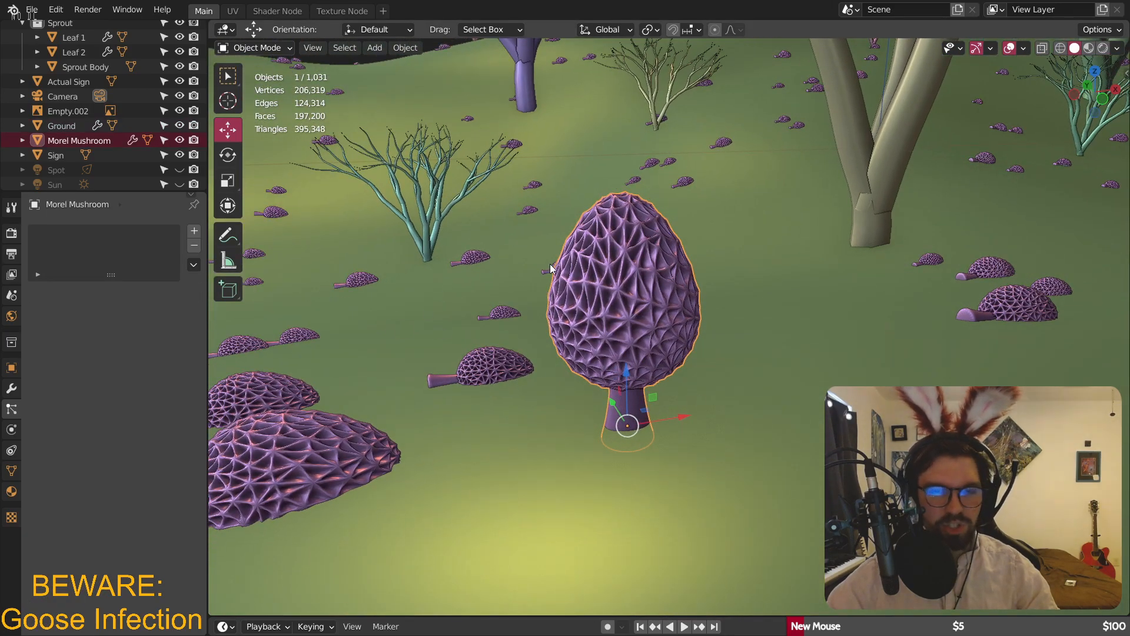
click(228, 155)
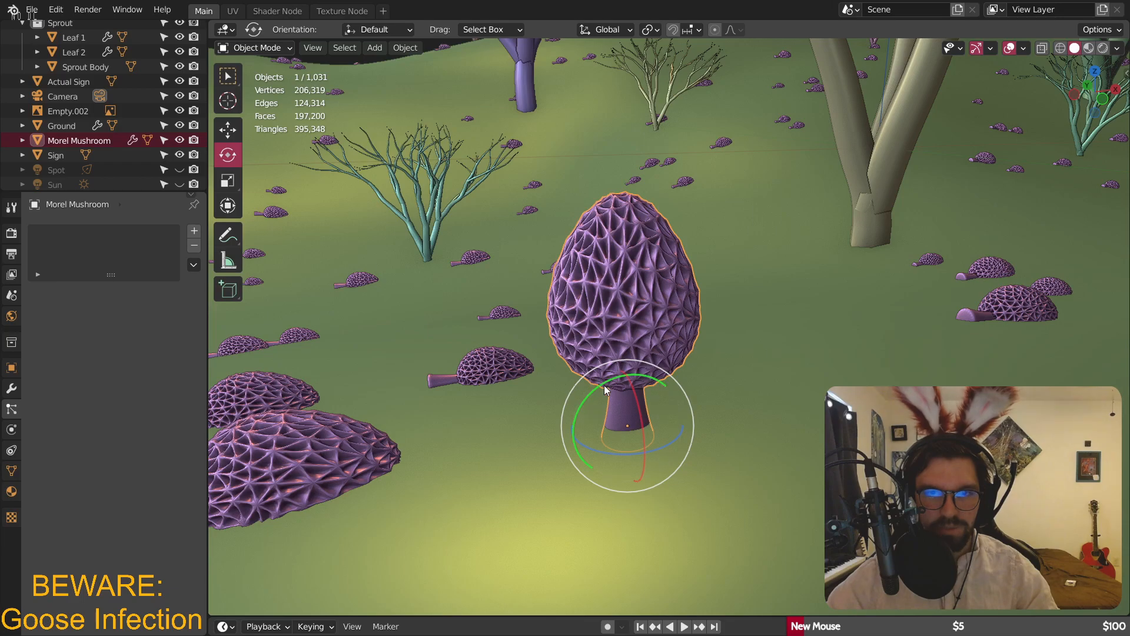
drag(604, 385, 678, 393)
key(ctrl+z)
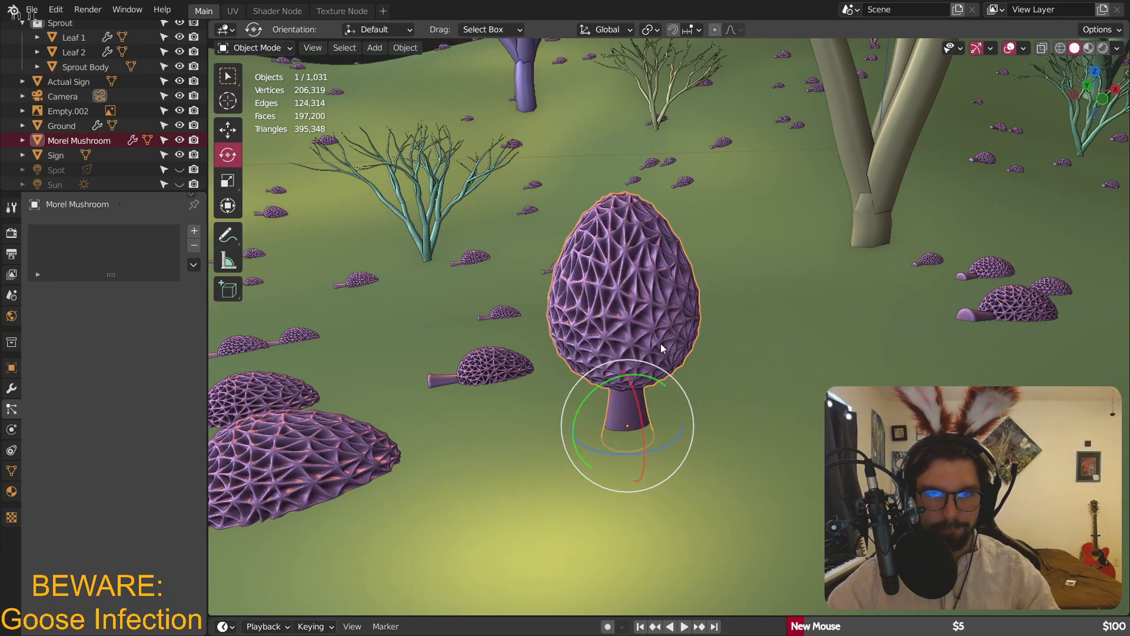
- Enable Object Rotation for the Ground's particle instances and rotate the original Morel Mushroom 90° about the global Y axis
click(355, 279)
scroll(88, 457, down, 6)
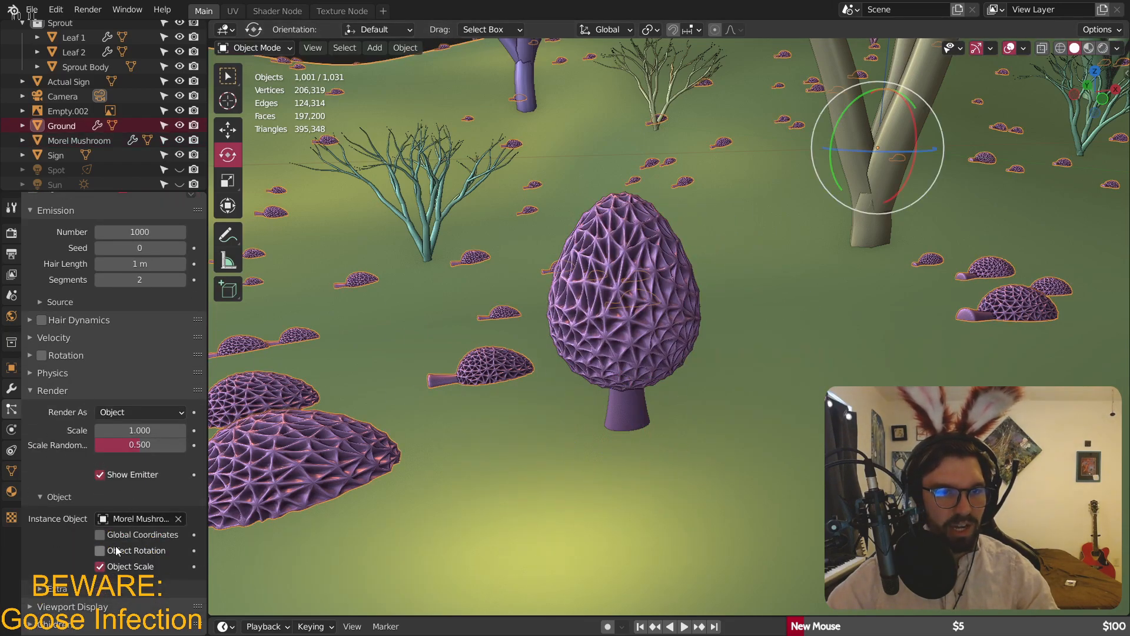
click(639, 313)
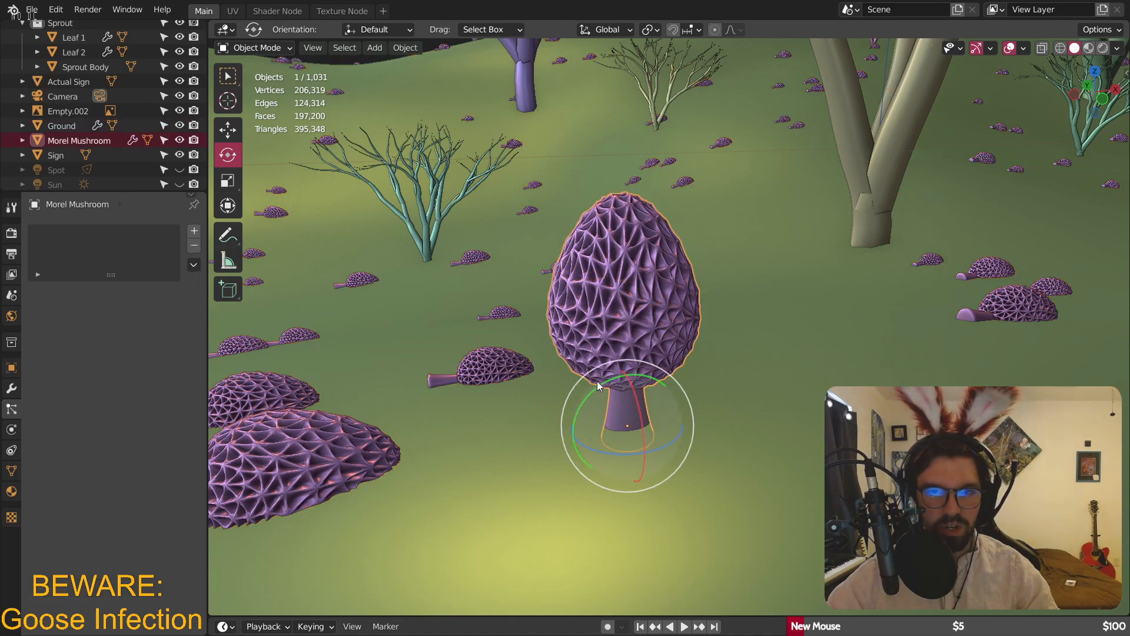
drag(601, 390, 669, 397)
click(412, 551)
text(90)
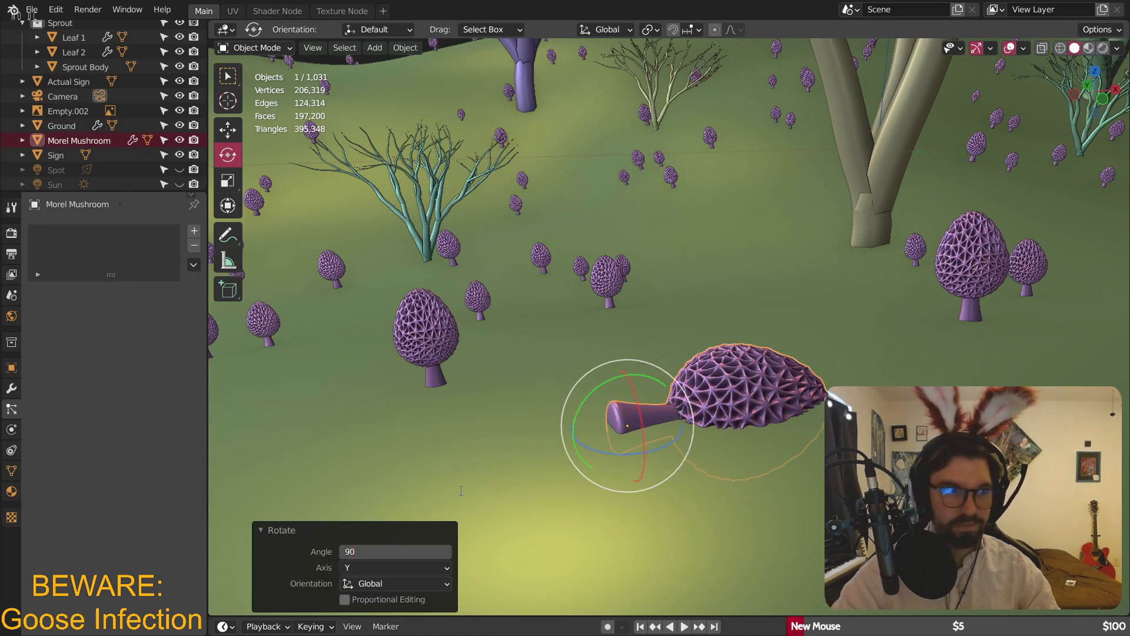
key(Return)
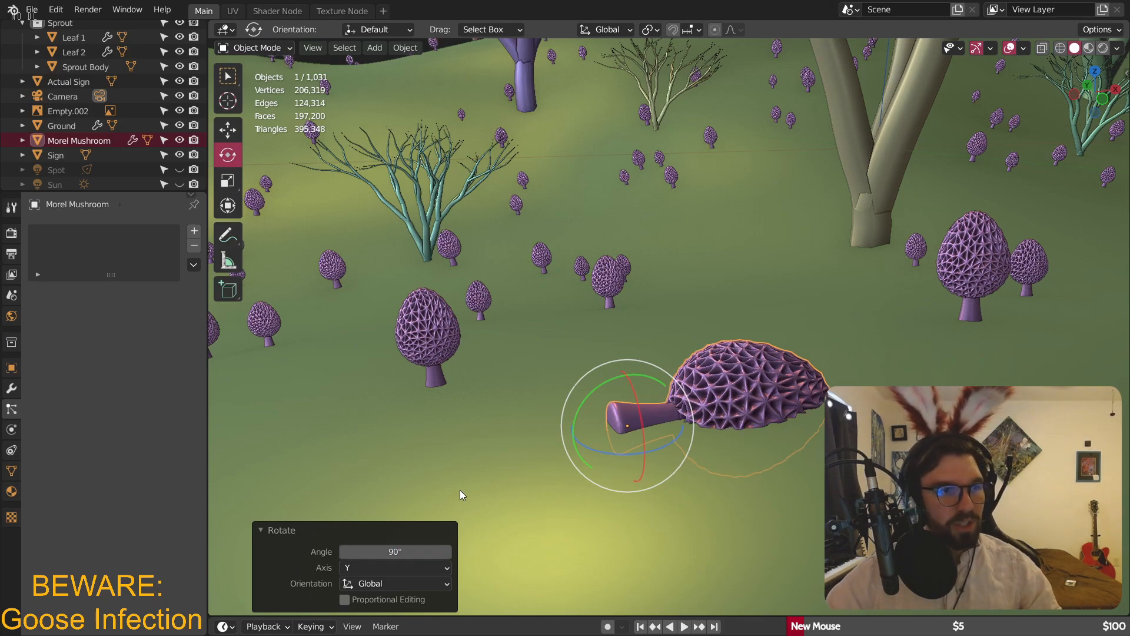
- Move the original Morel Mushroom about 0.1 m down along Z to hide it beneath the ground
middle_drag(574, 324, 677, 329)
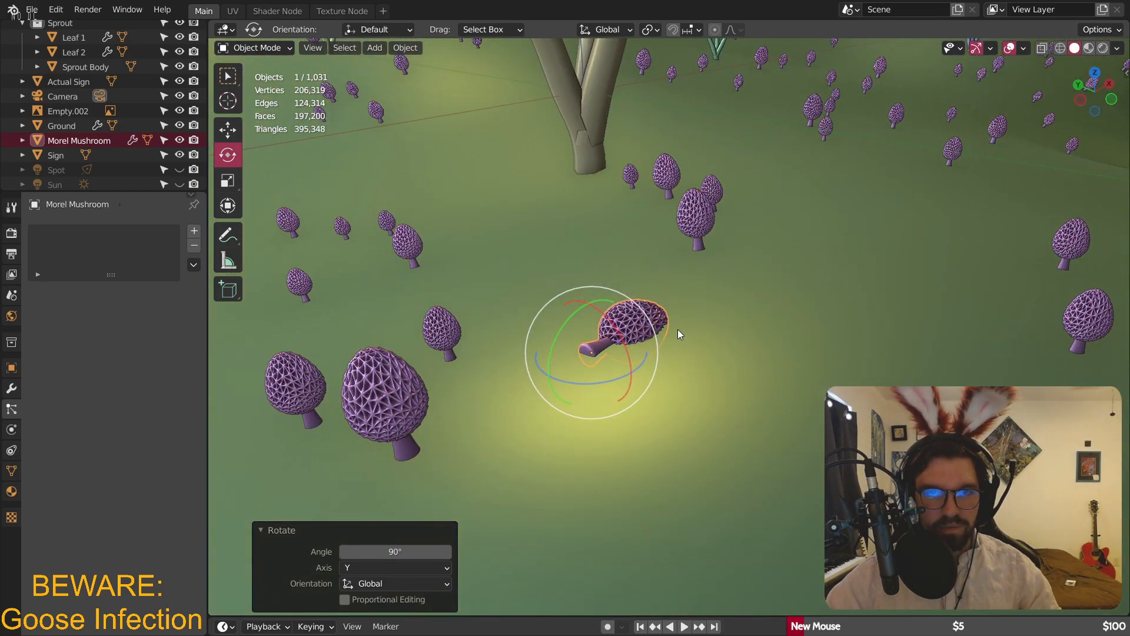
scroll(656, 322, up, 2)
click(654, 321)
click(614, 307)
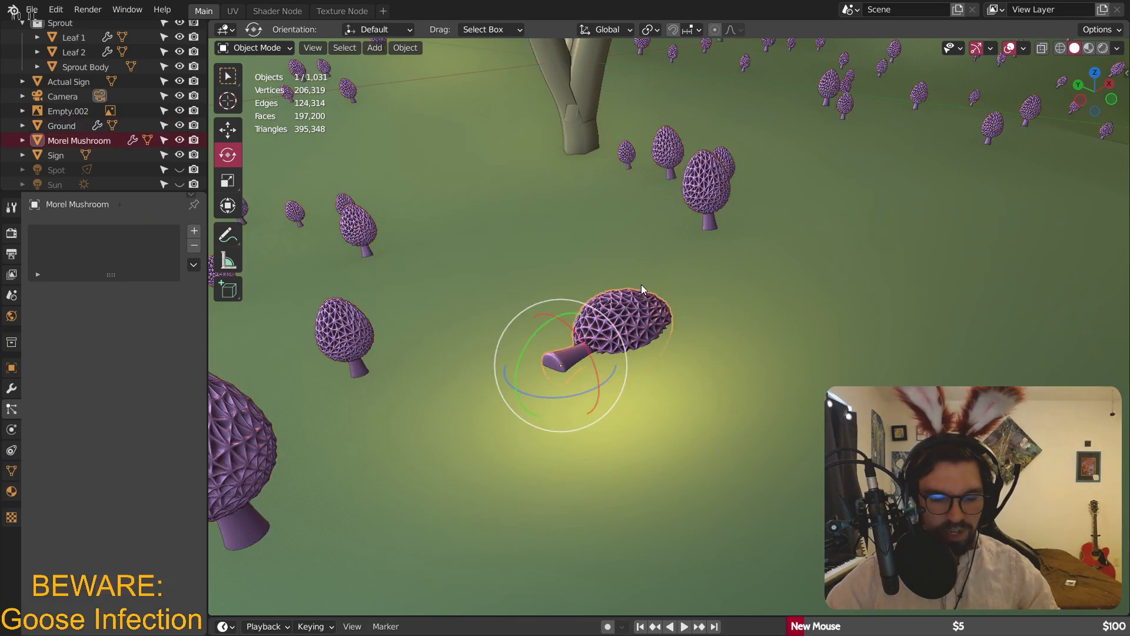
key(g)
key(z)
click(634, 338)
scroll(633, 312, down, 3)
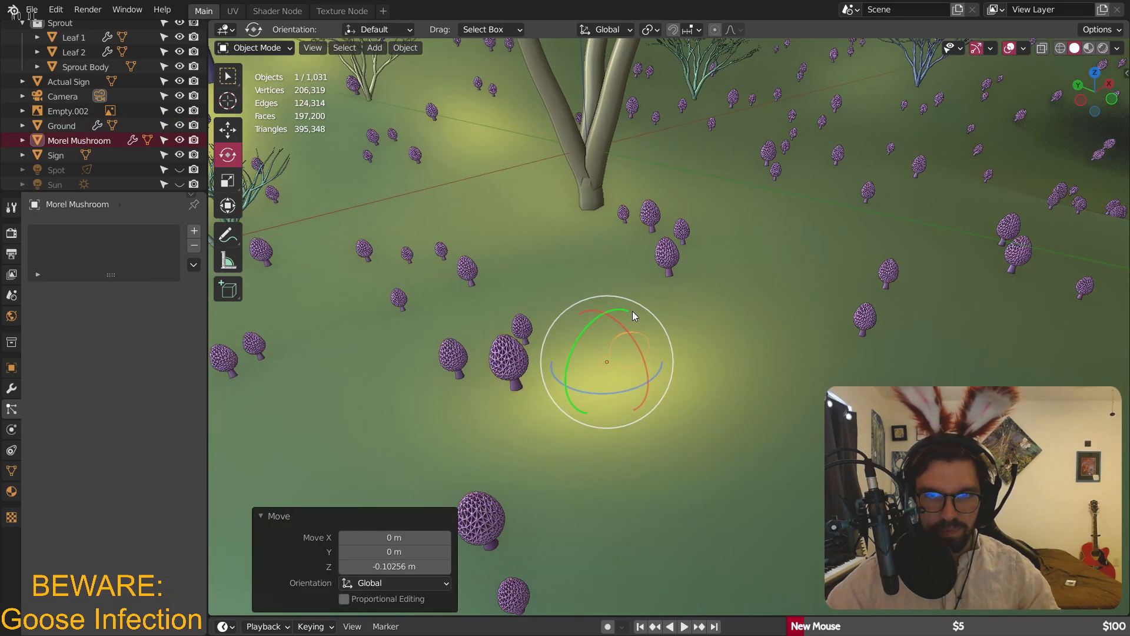
- Try a Scale Randomness of 0.75 on the Ground's mushroom particles
middle_drag(632, 311, 598, 523)
scroll(635, 279, down, 6)
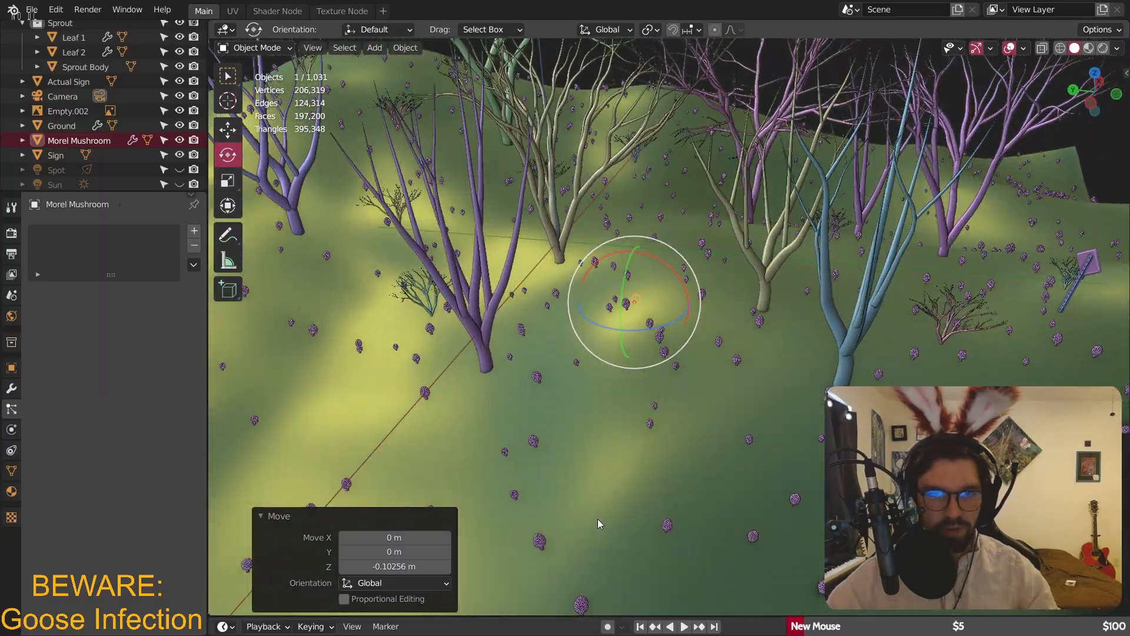
click(599, 448)
middle_drag(599, 447, 467, 418)
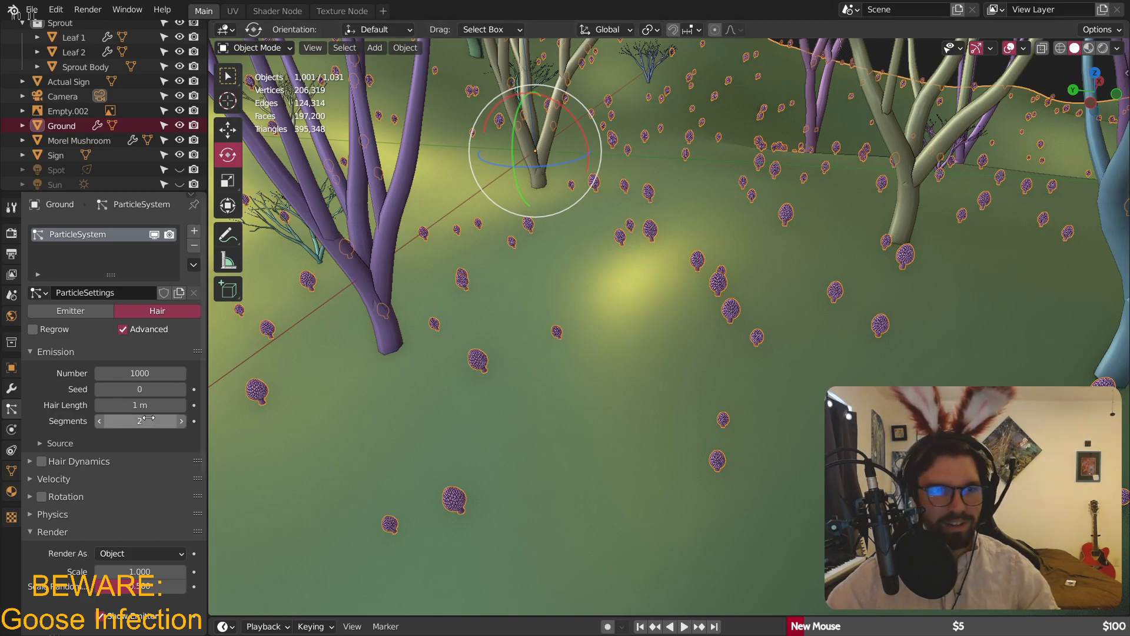
scroll(144, 446, down, 4)
click(164, 492)
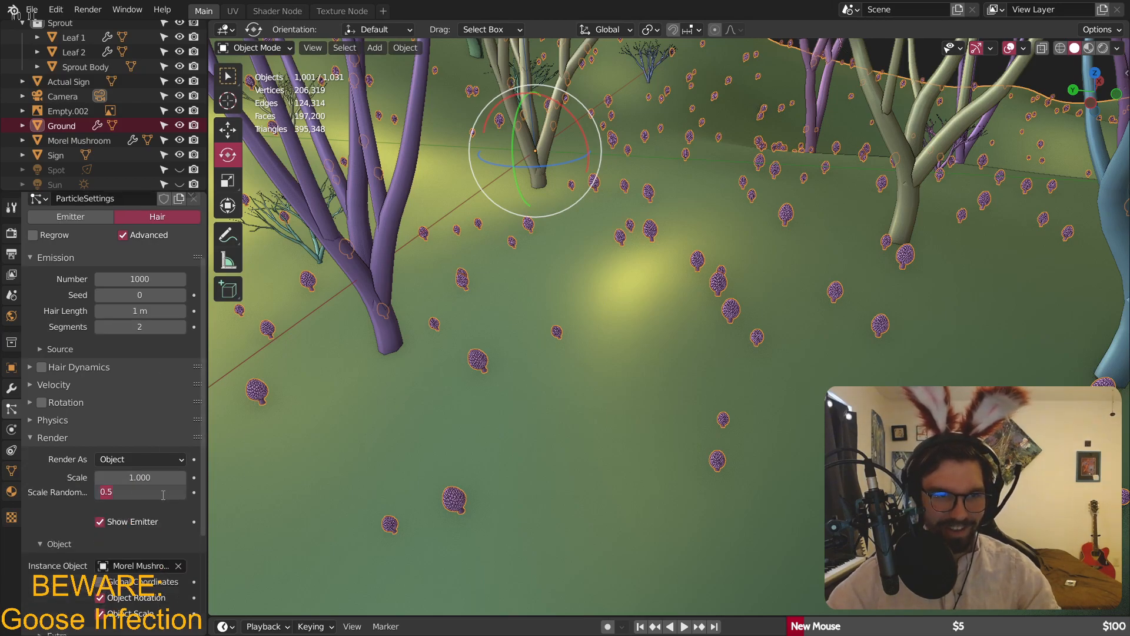
text(0.75)
key(Return)
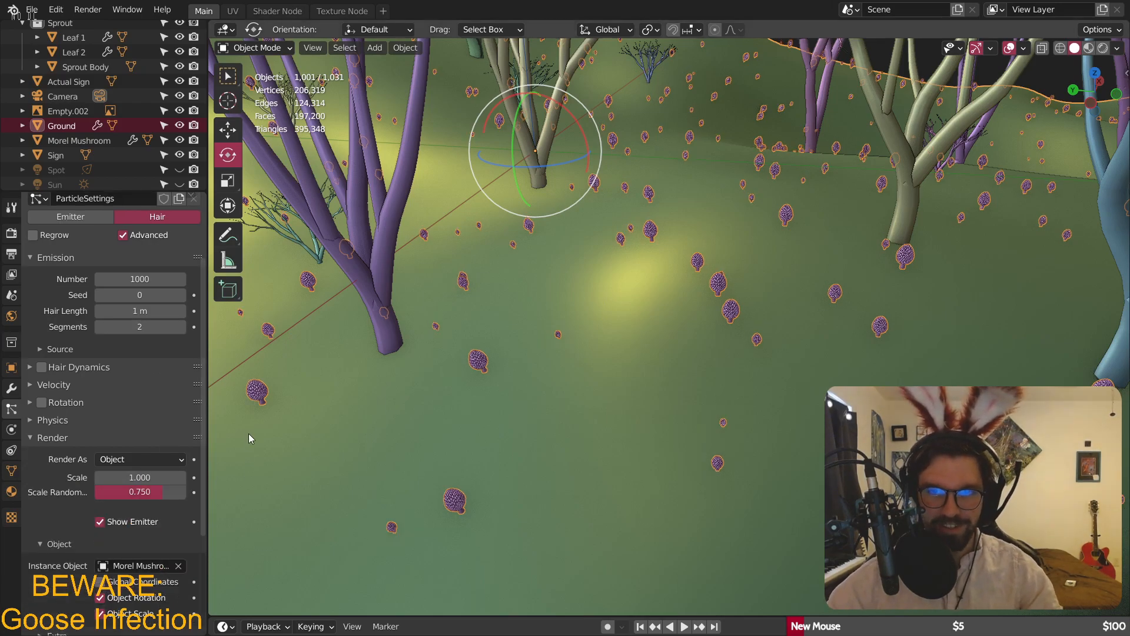
- Set the Scale Randomness of the Ground's mushroom particles to 0.6
middle_drag(730, 297, 640, 263)
scroll(591, 177, up, 6)
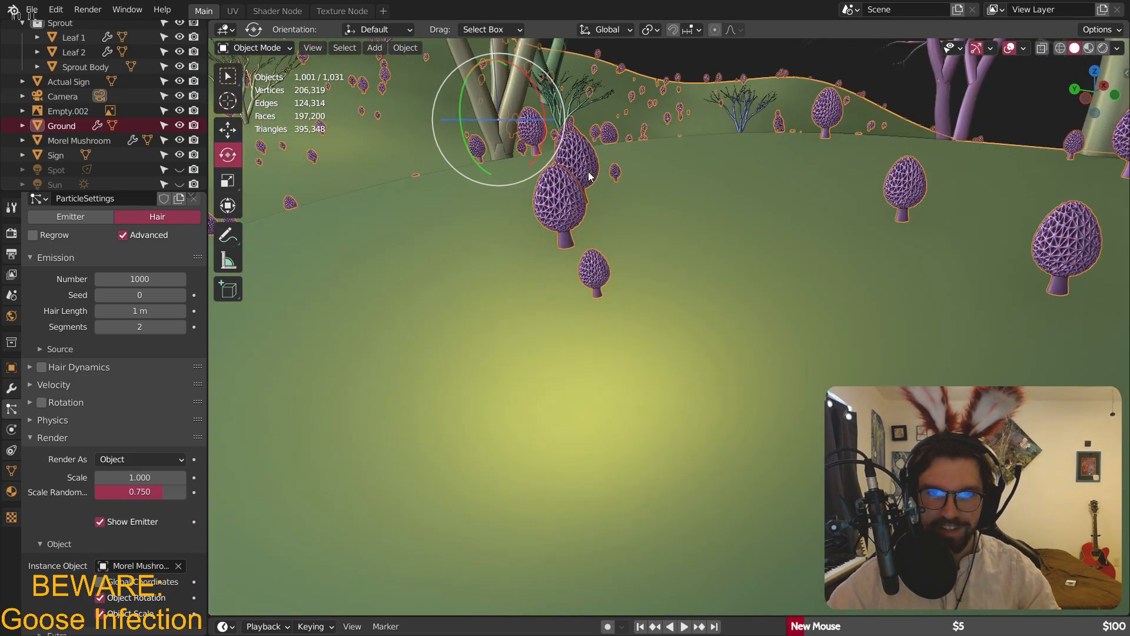
key(BackSpace)
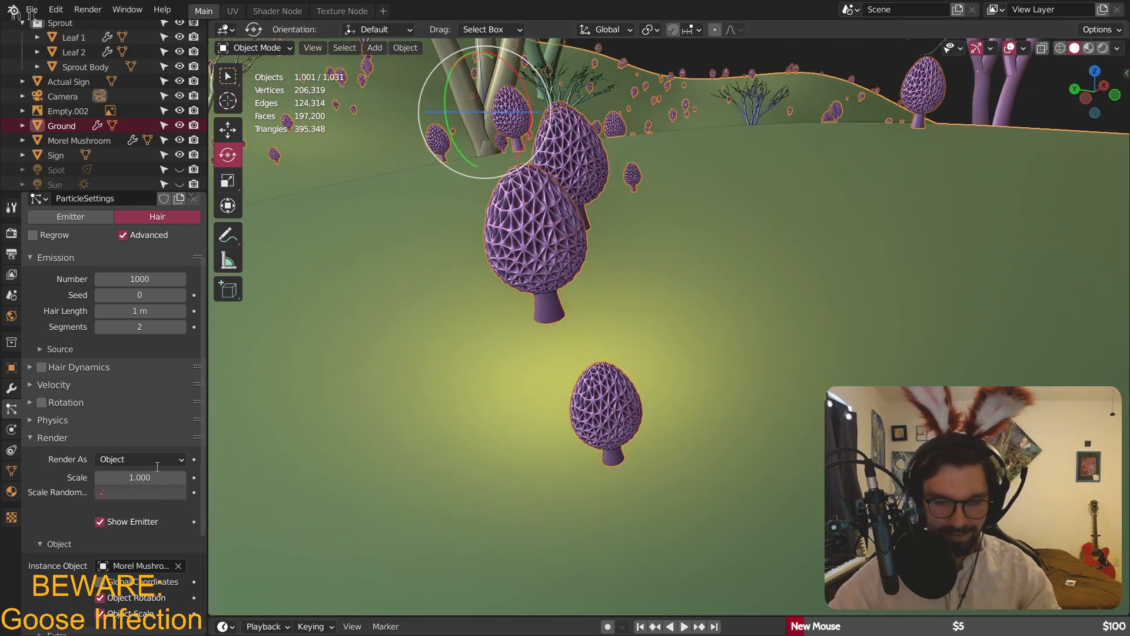
text(0.6)
key(Return)
- Scale the original Morel Mushroom uniformly to about 0.667 so all scattered copies shrink, and clear the selection
middle_drag(825, 244, 650, 222)
click(68, 141)
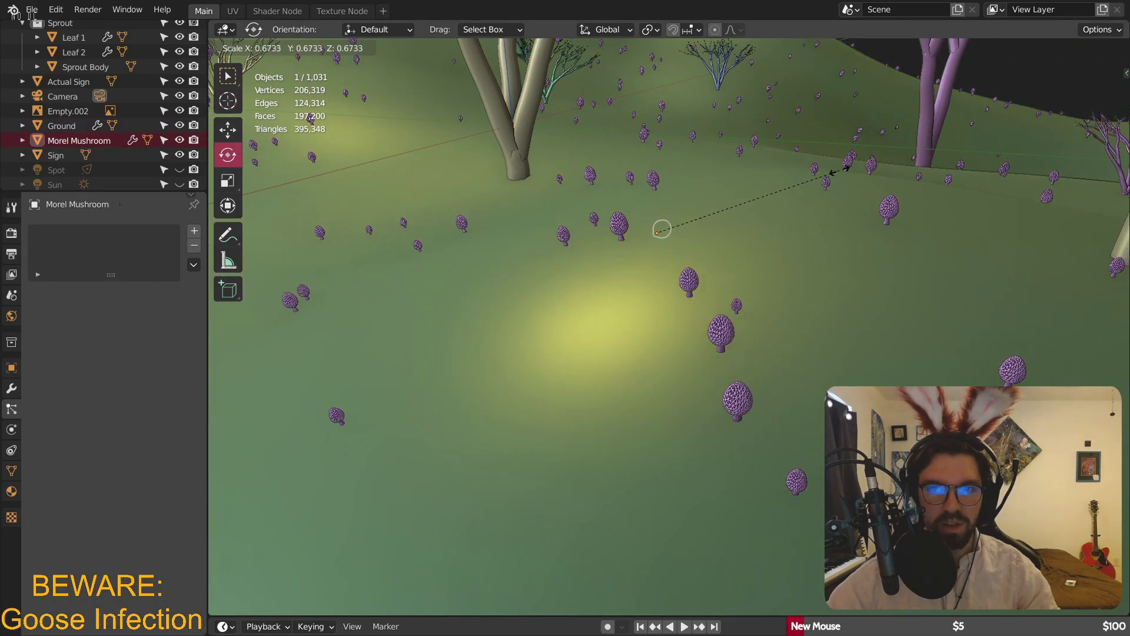
click(660, 228)
middle_drag(659, 229, 636, 279)
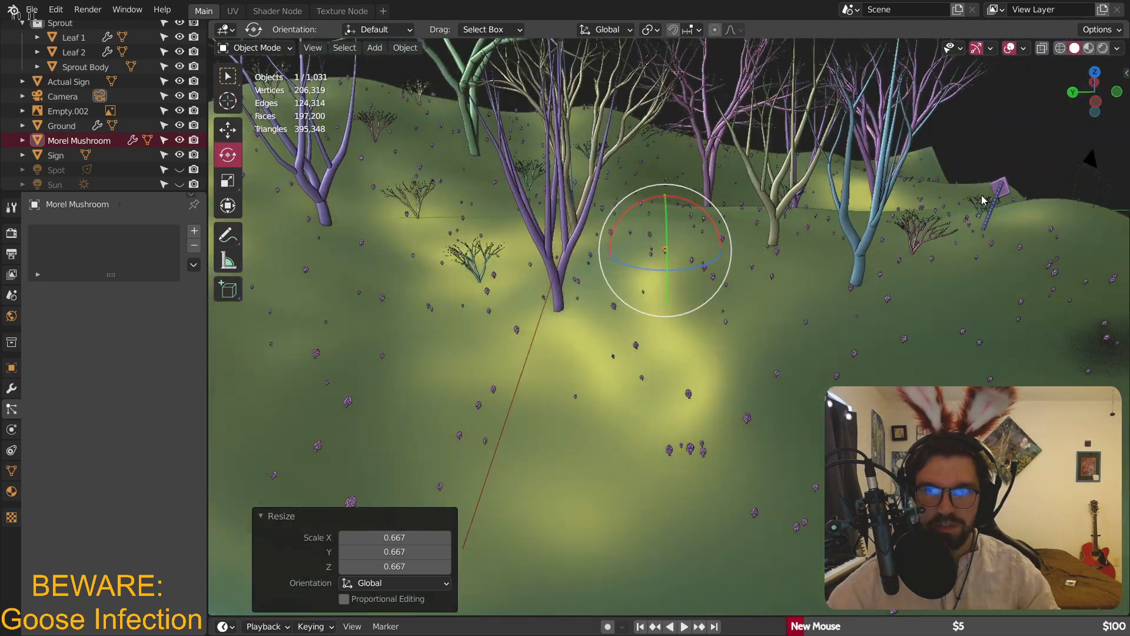
click(633, 279)
scroll(631, 278, up, 5)
scroll(630, 279, up, 4)
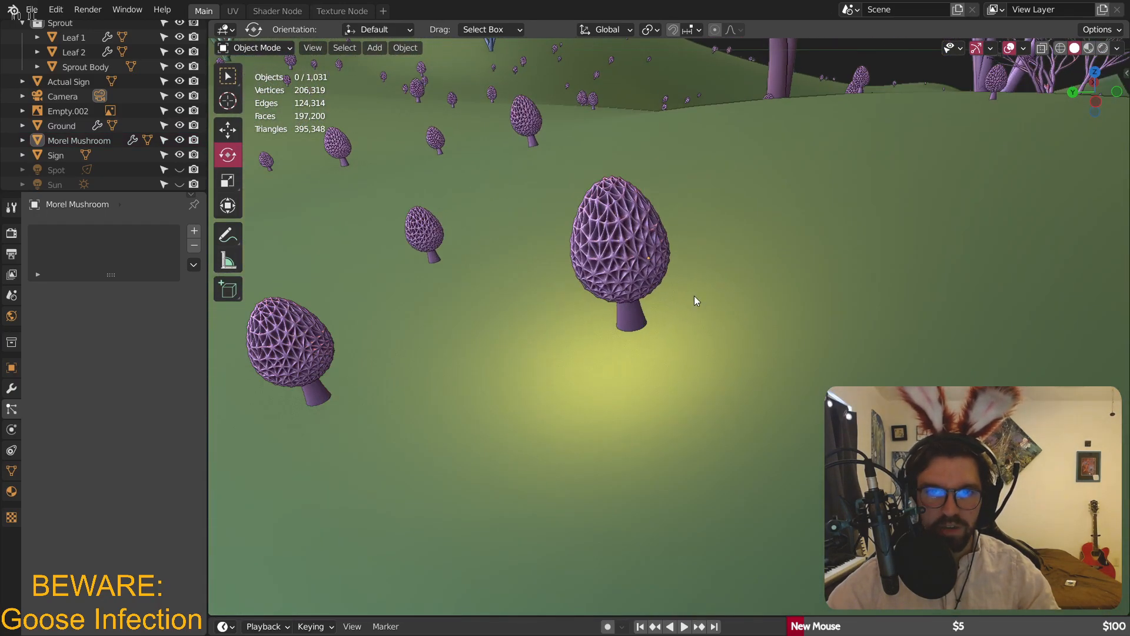
- Switch to the Shader Node workspace and check the scattered mushrooms around the sign and sprout from the camera's viewpoint
click(283, 12)
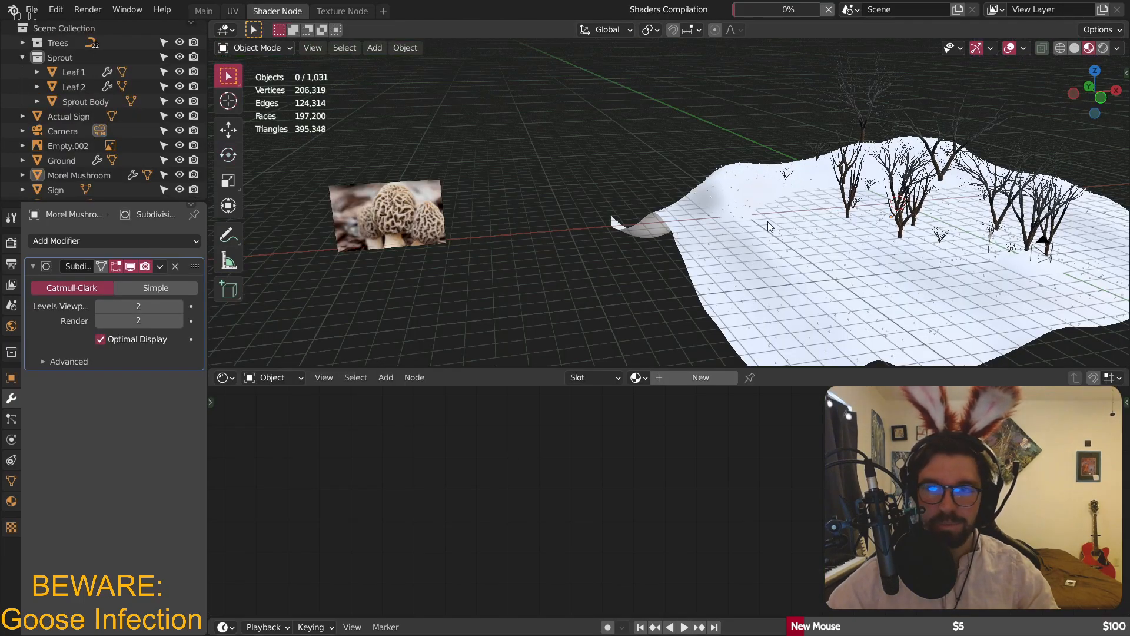
key(KP_0)
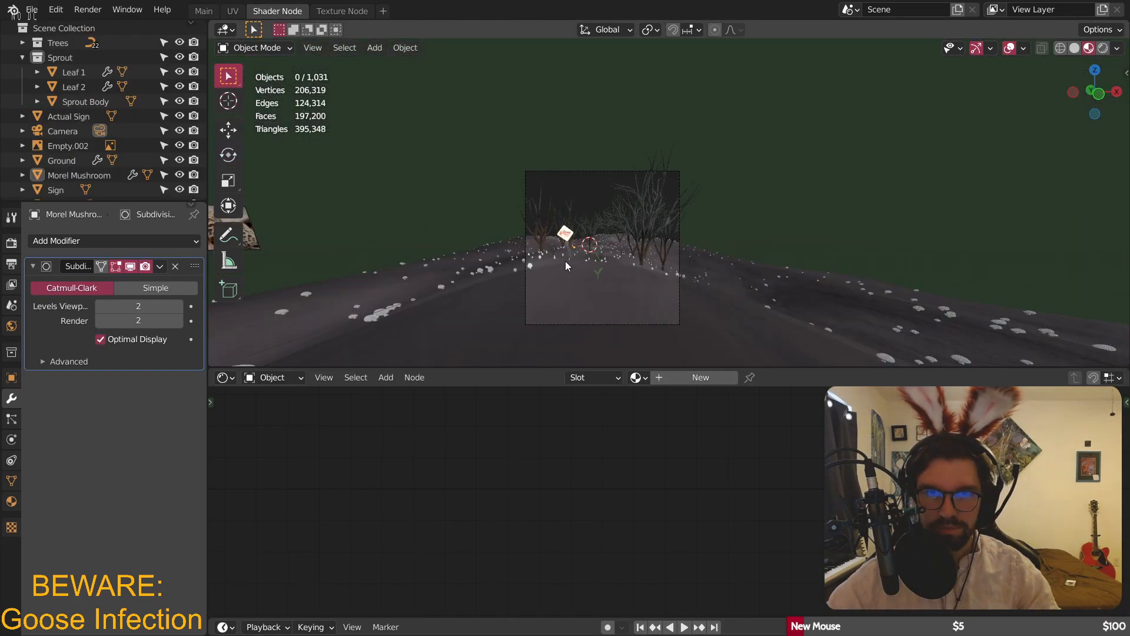
scroll(565, 260, up, 8)
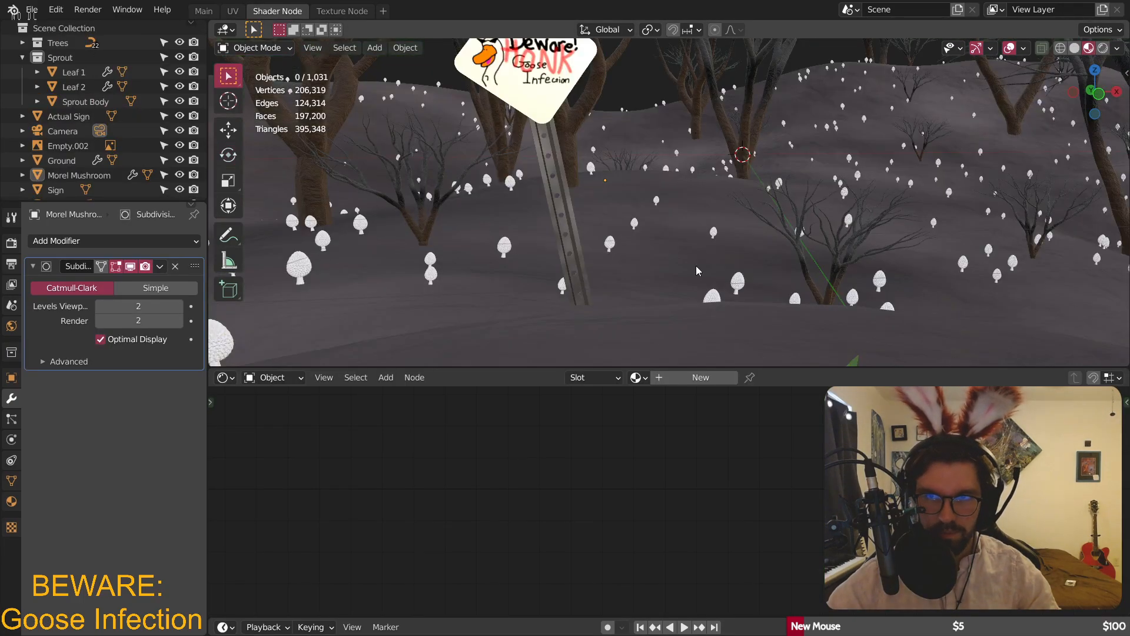
shift+middle_drag(806, 294, 606, 135)
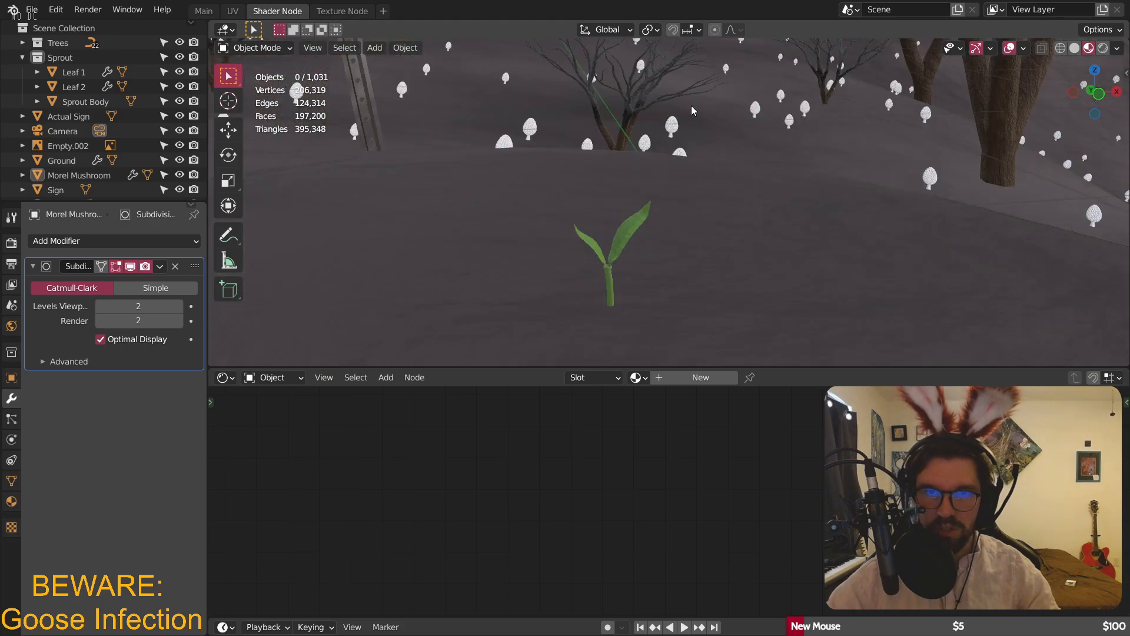
scroll(691, 104, down, 3)
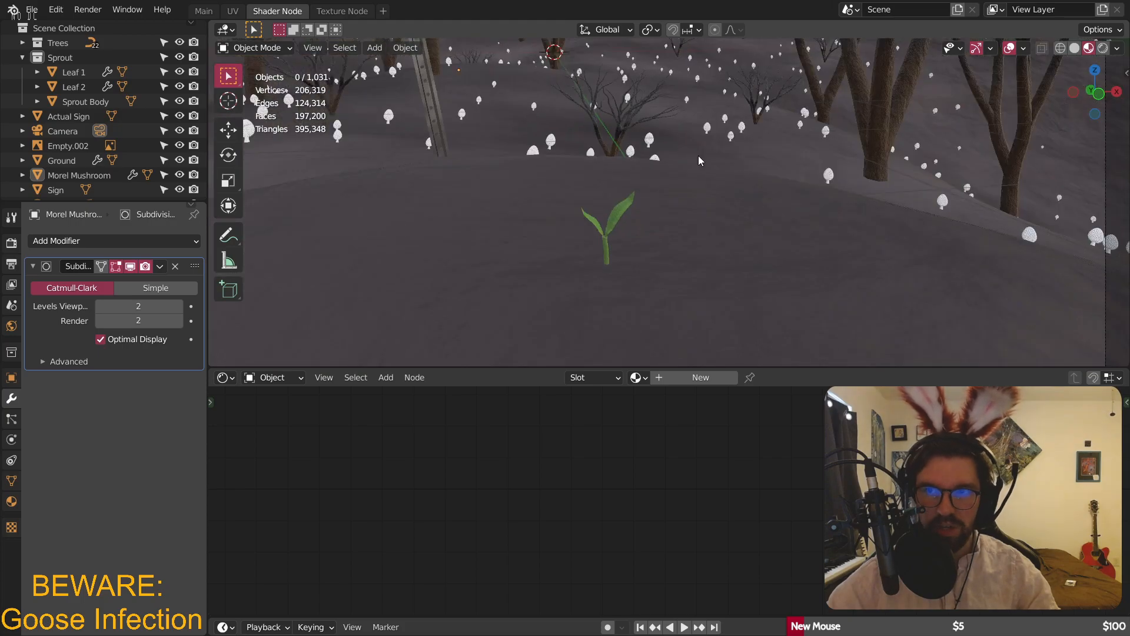
shift+middle_drag(699, 156, 747, 232)
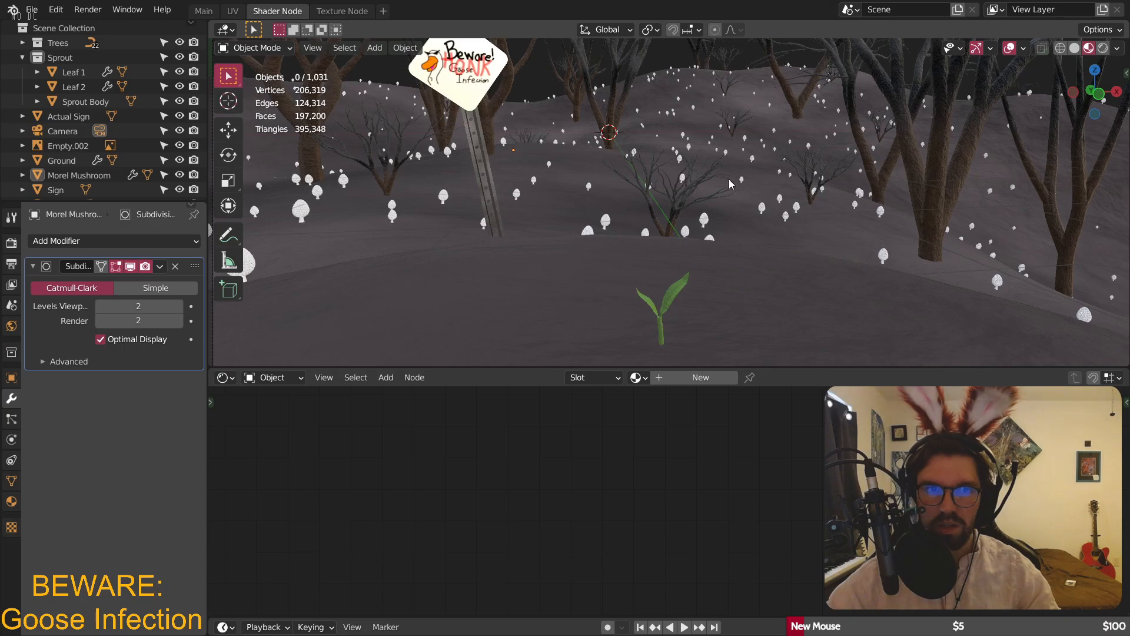
- Create a new material for the original Morel Mushroom and name it Mushroom
click(86, 175)
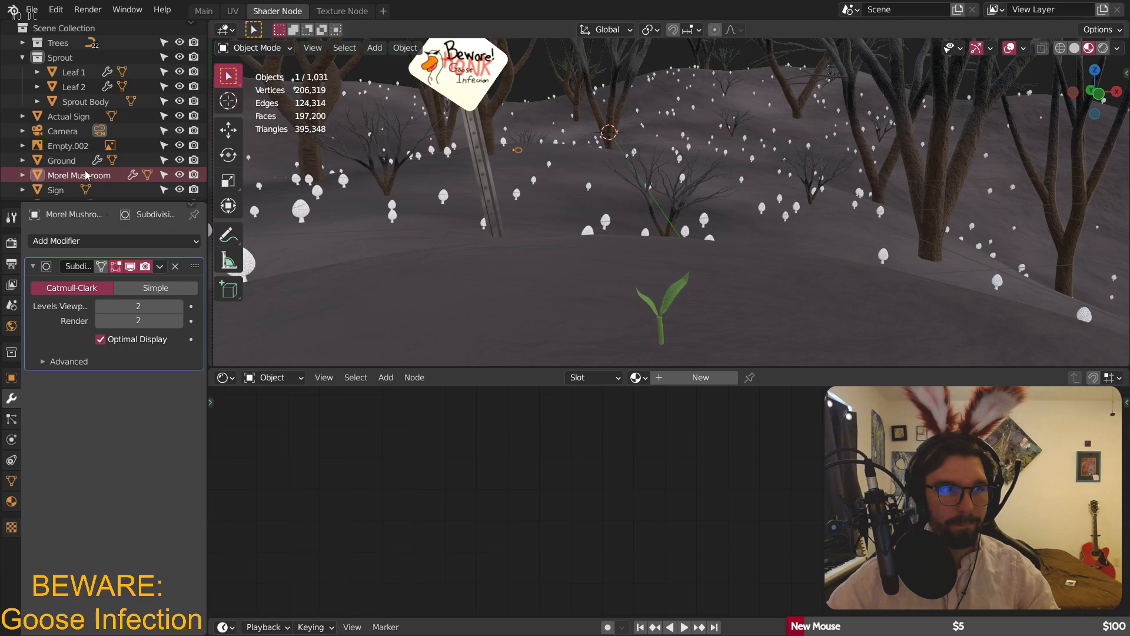
click(665, 377)
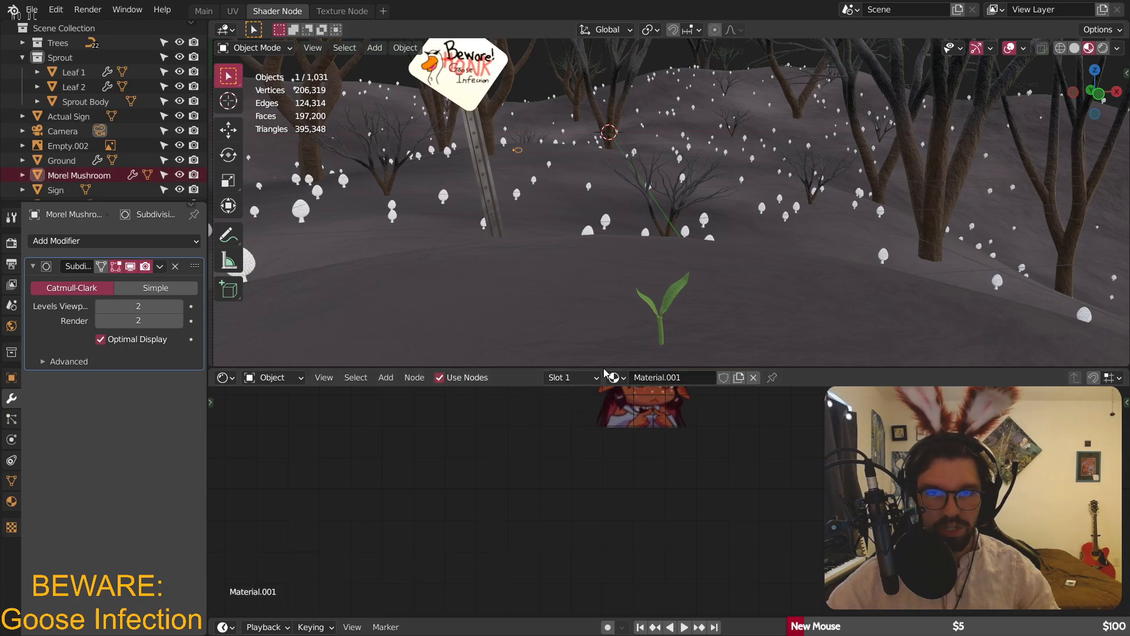
click(664, 376)
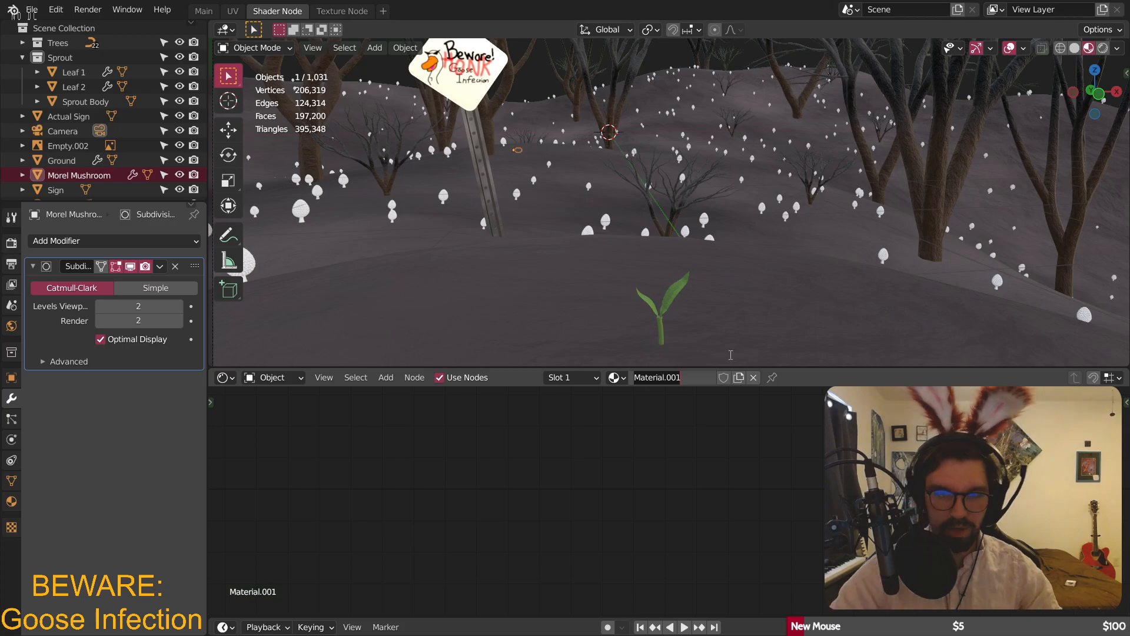
key(ctrl+a)
text(Mushroom)
key(Return)
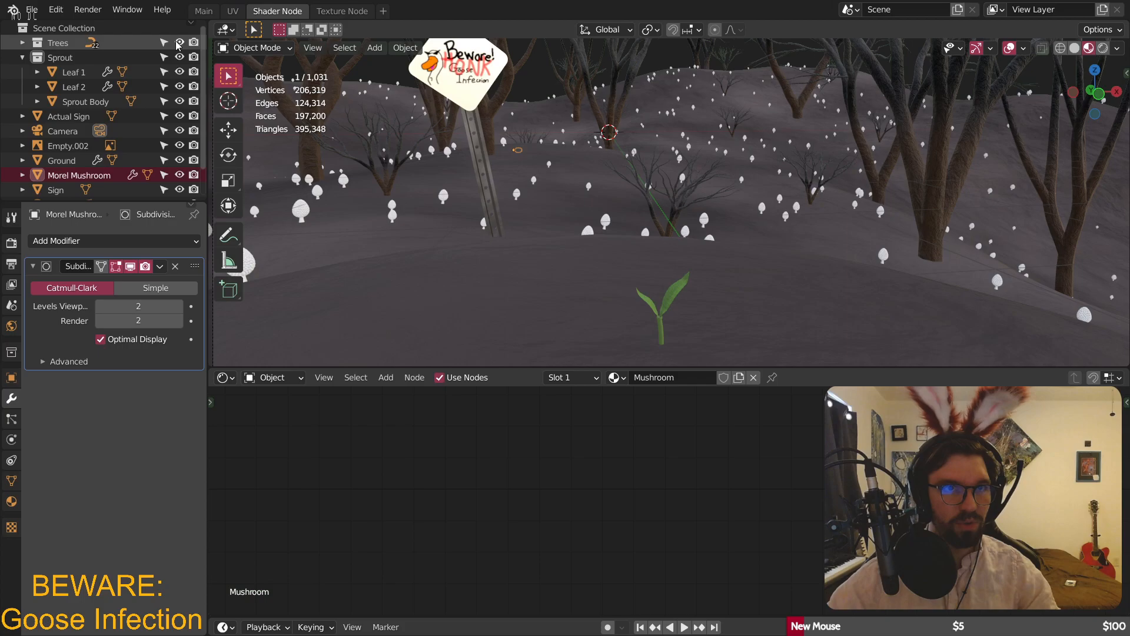
- Hide the Trees and Sprout collections and the Actual Sign and Sign objects in the viewport, keeping the Ground shown
drag(179, 42, 179, 57)
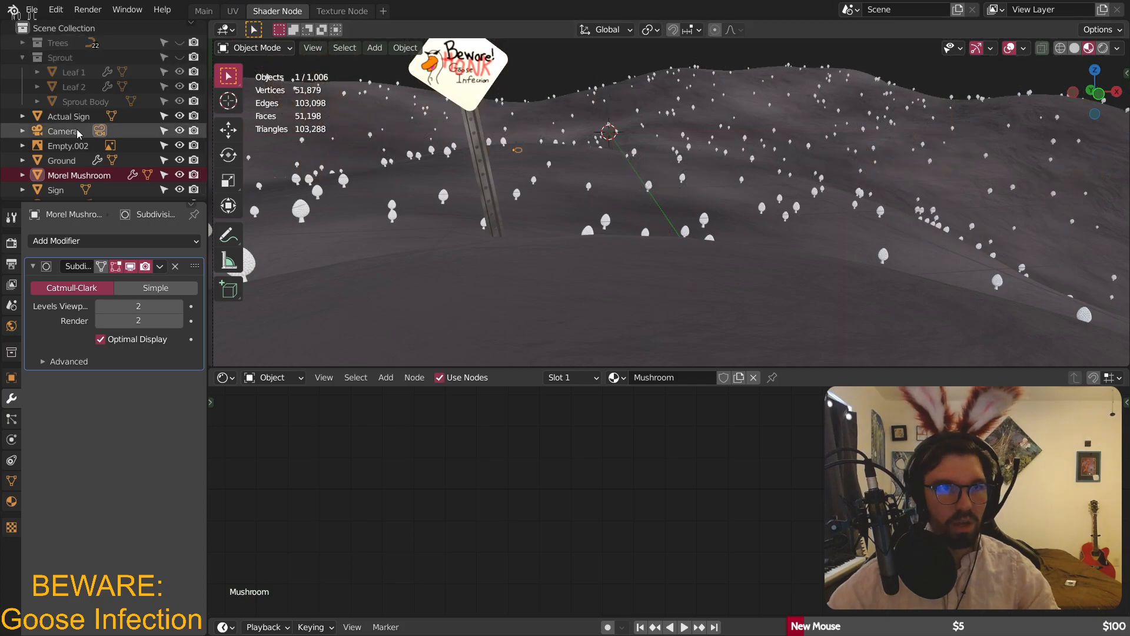
click(179, 117)
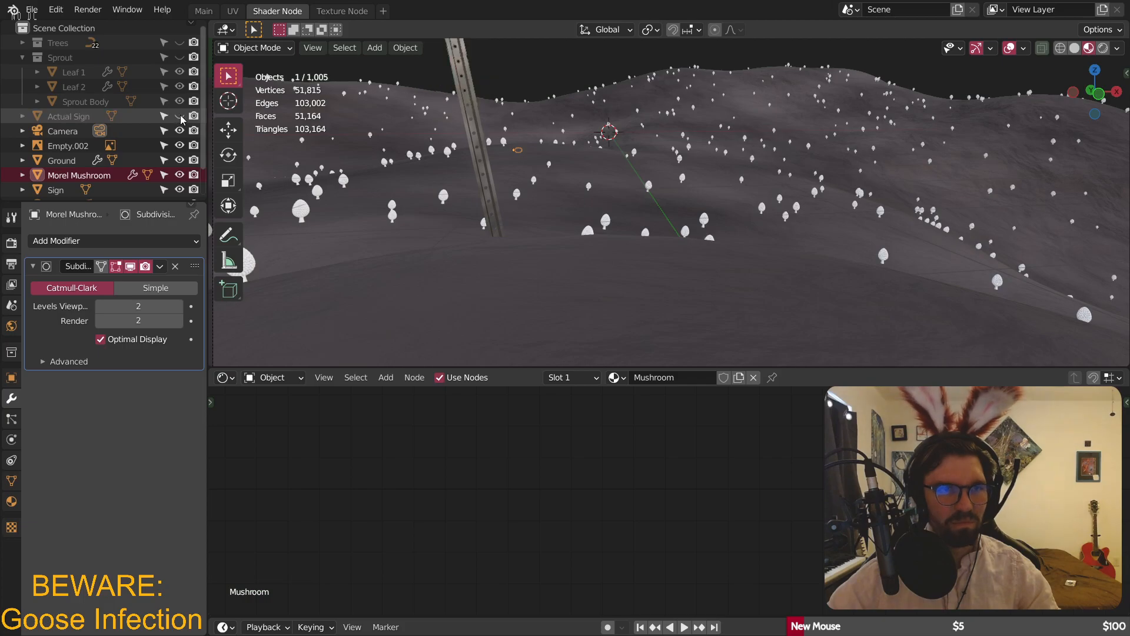
click(180, 160)
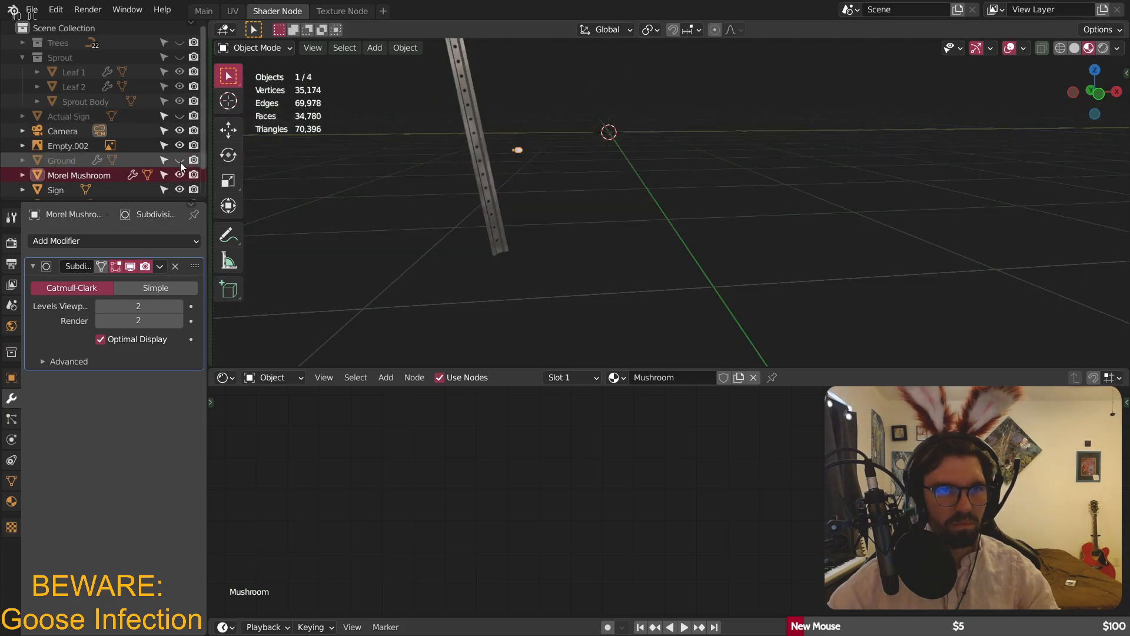
click(180, 160)
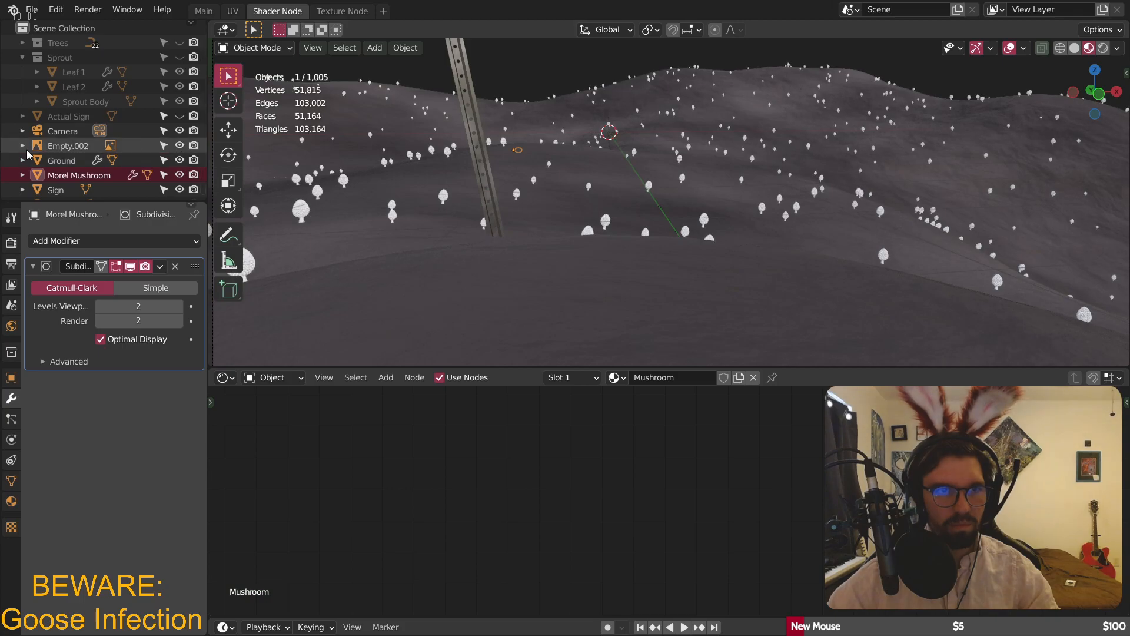
click(80, 146)
scroll(80, 146, down, 2)
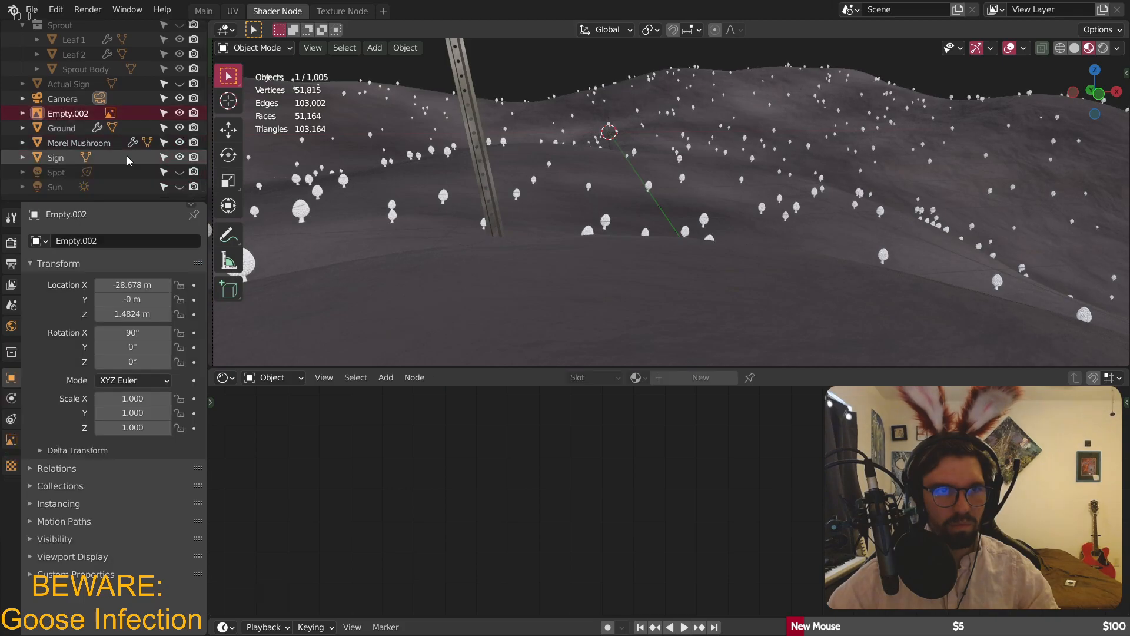
click(179, 158)
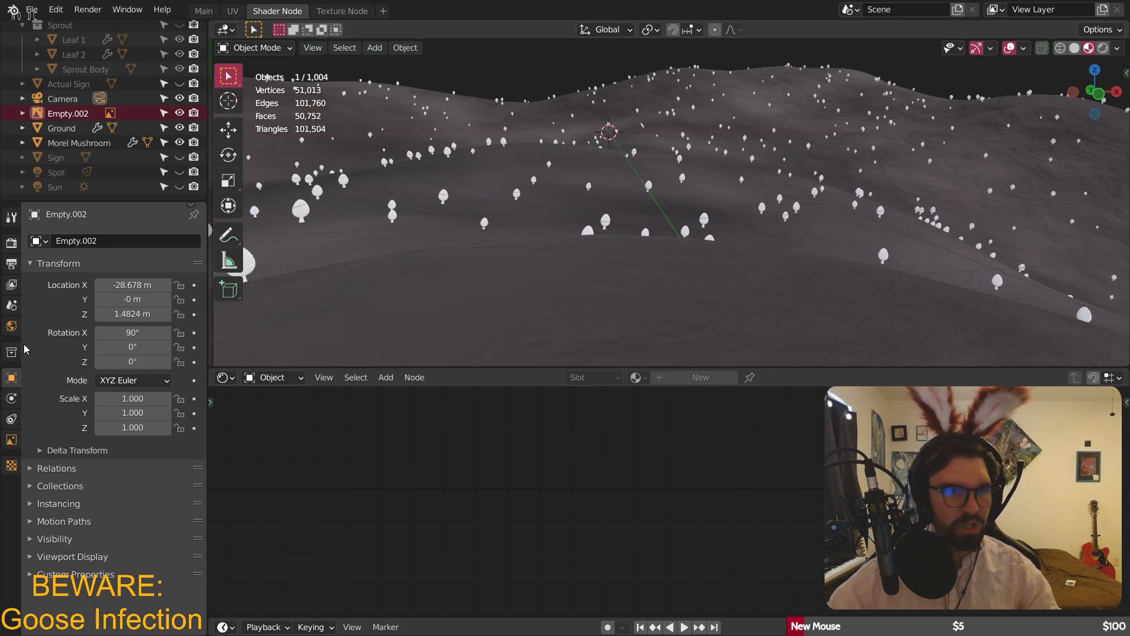
- Try 400 as the emission Number of the Ground's mushroom particles and check the scatter with the selection cleared
click(430, 303)
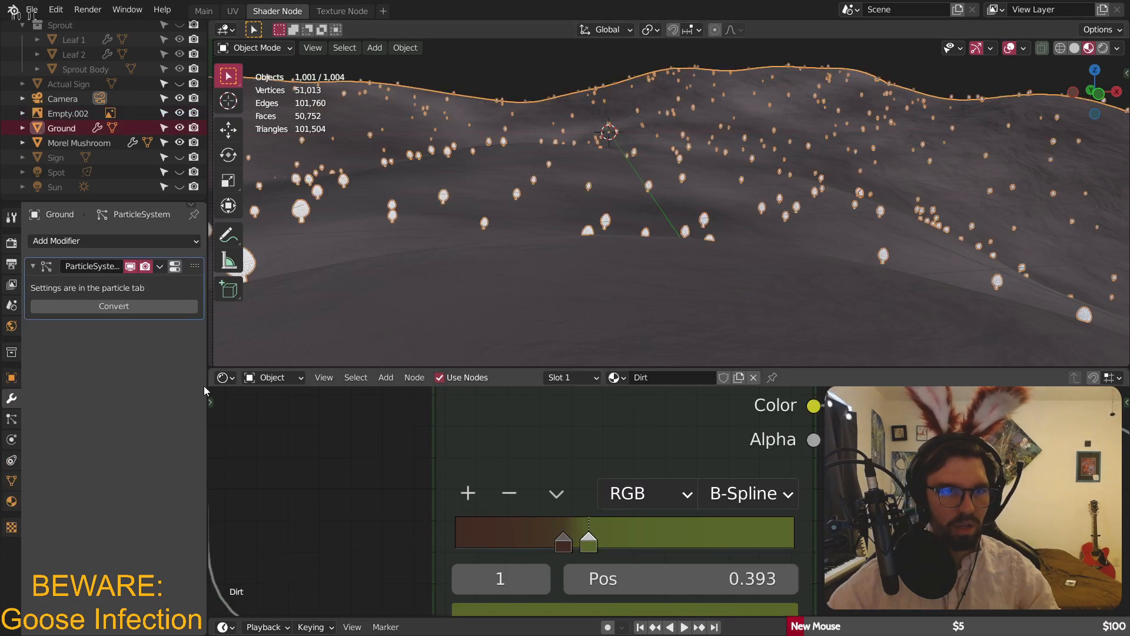
click(10, 419)
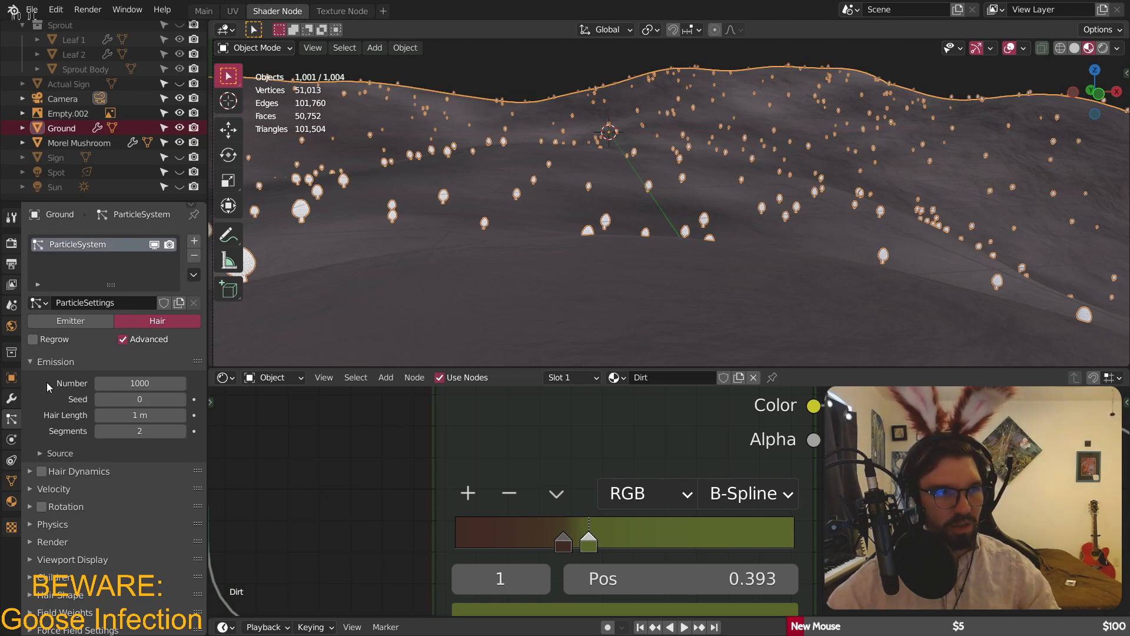
click(158, 383)
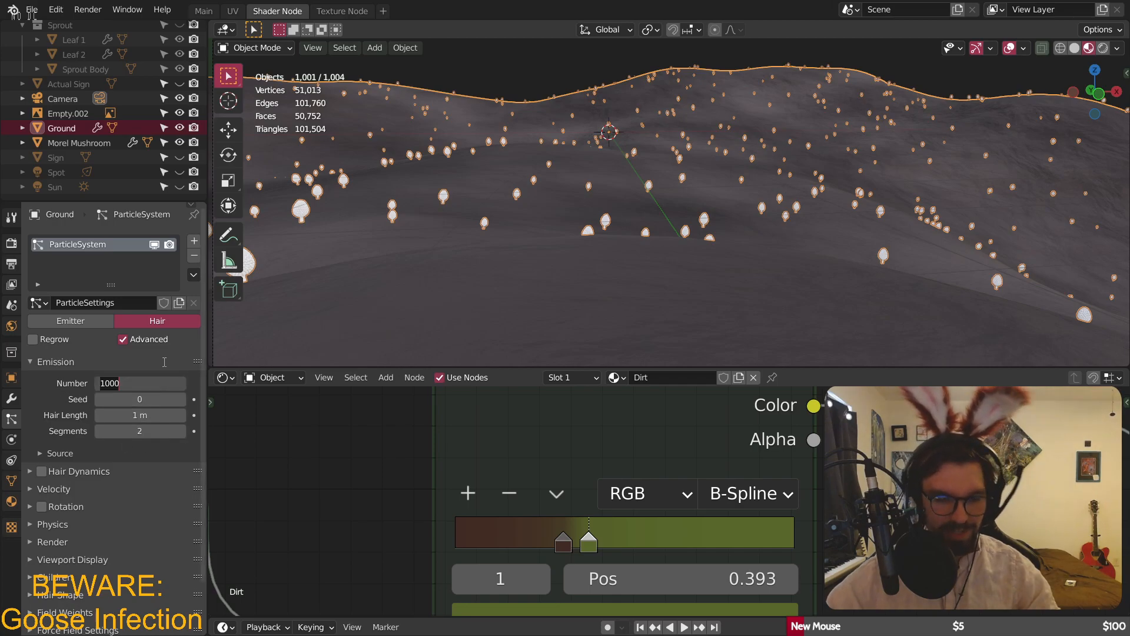
text(400)
key(Return)
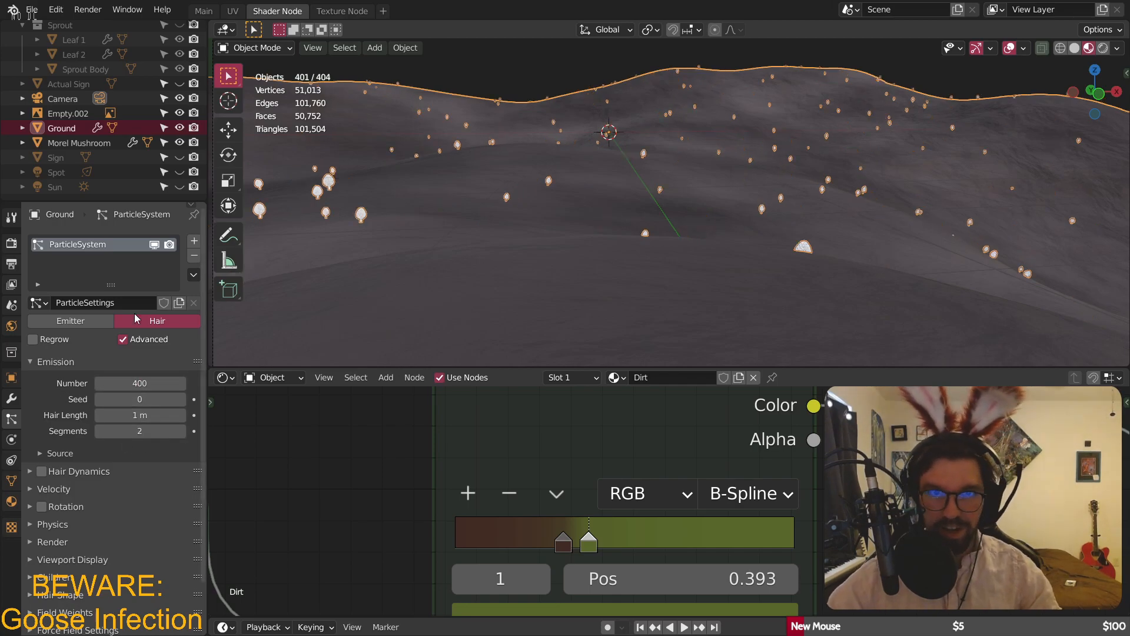
click(538, 68)
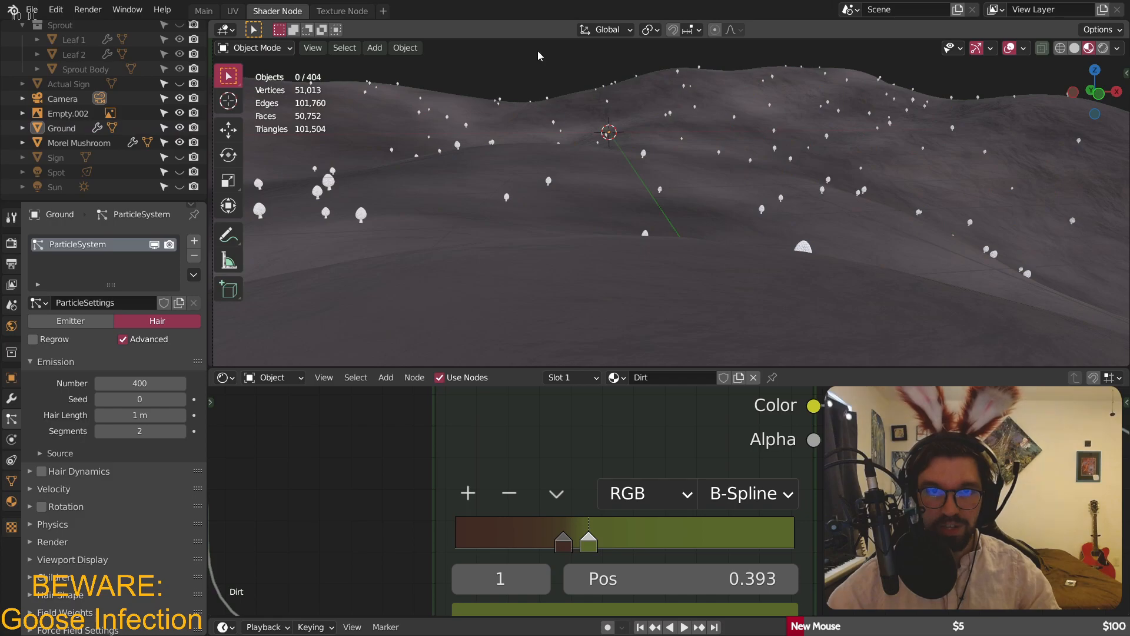
click(553, 241)
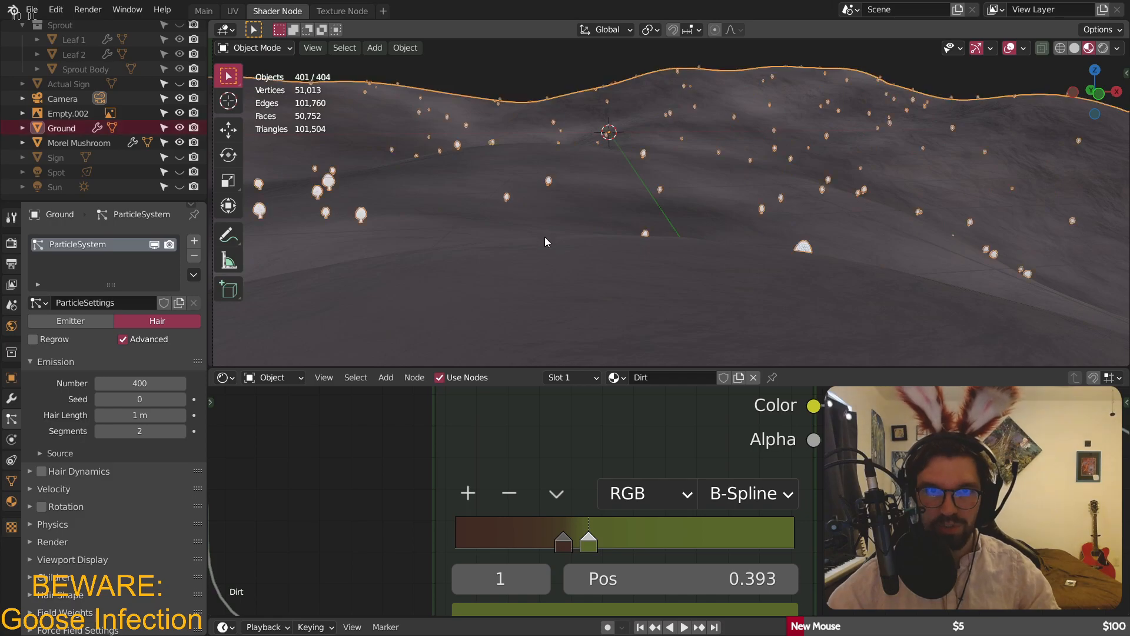
click(533, 71)
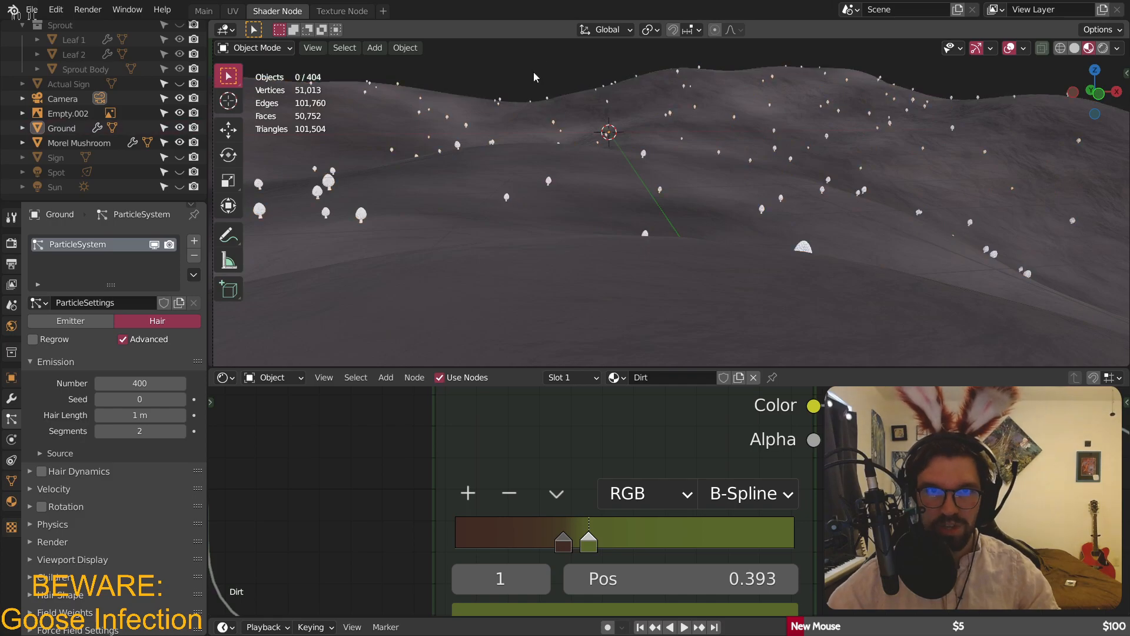
- Set the emission Number of the Ground's mushroom particles to 300 and clear the selection
click(521, 218)
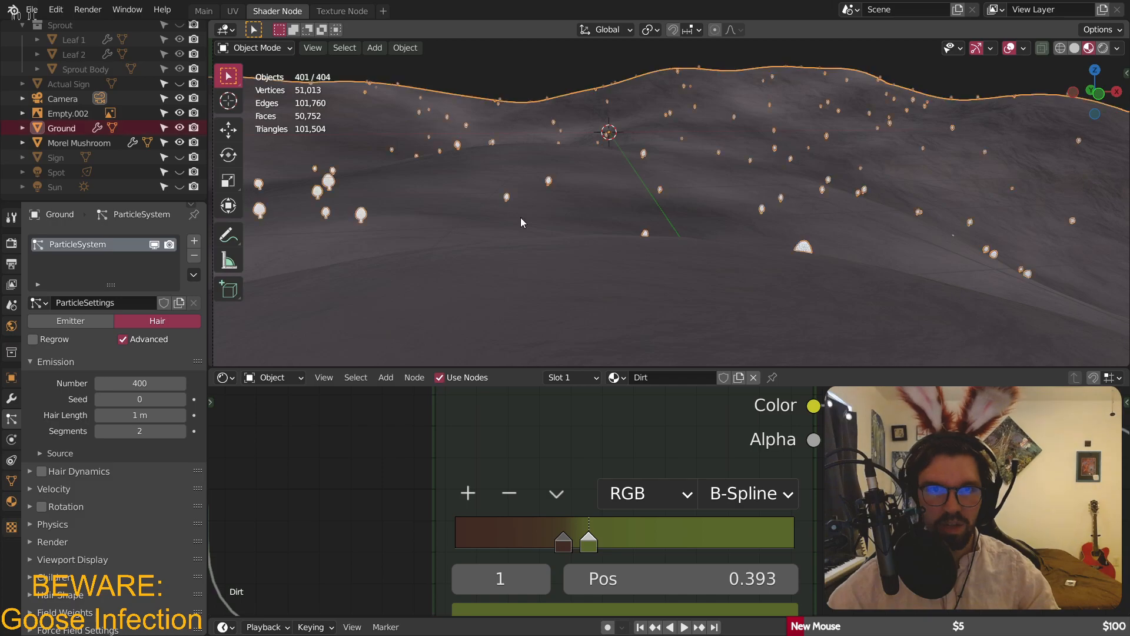
click(142, 383)
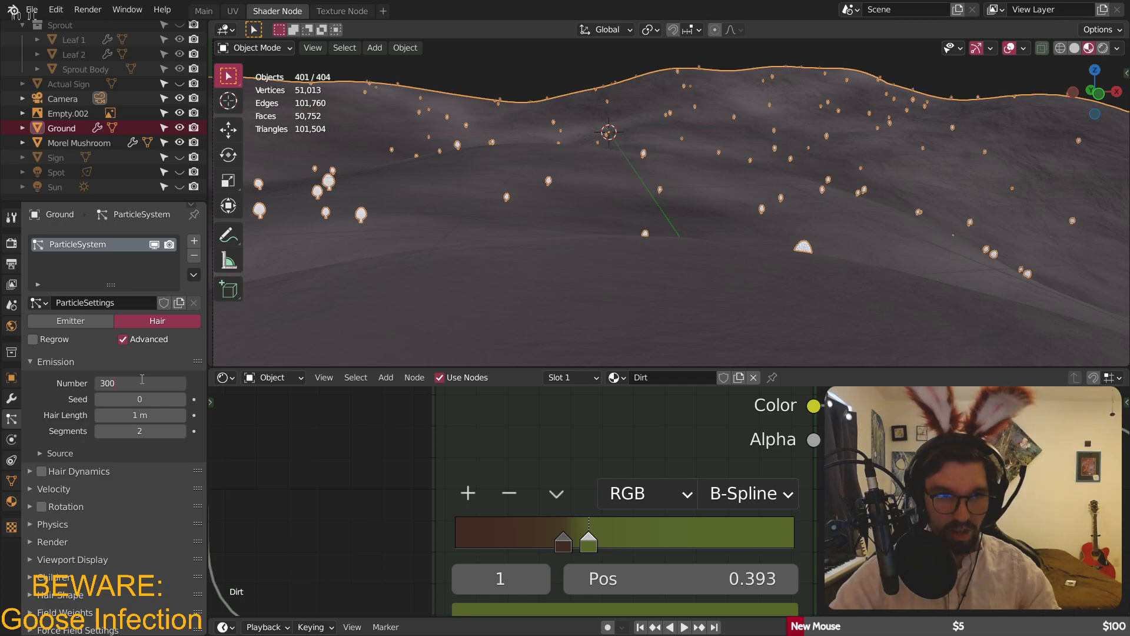
text(300)
key(Return)
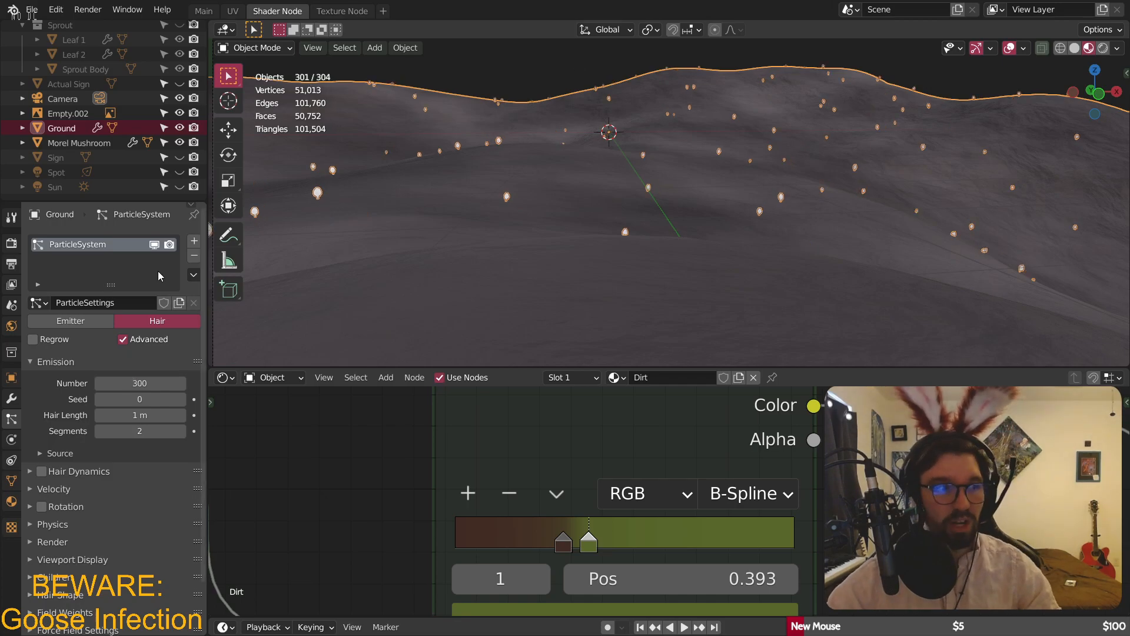
click(525, 72)
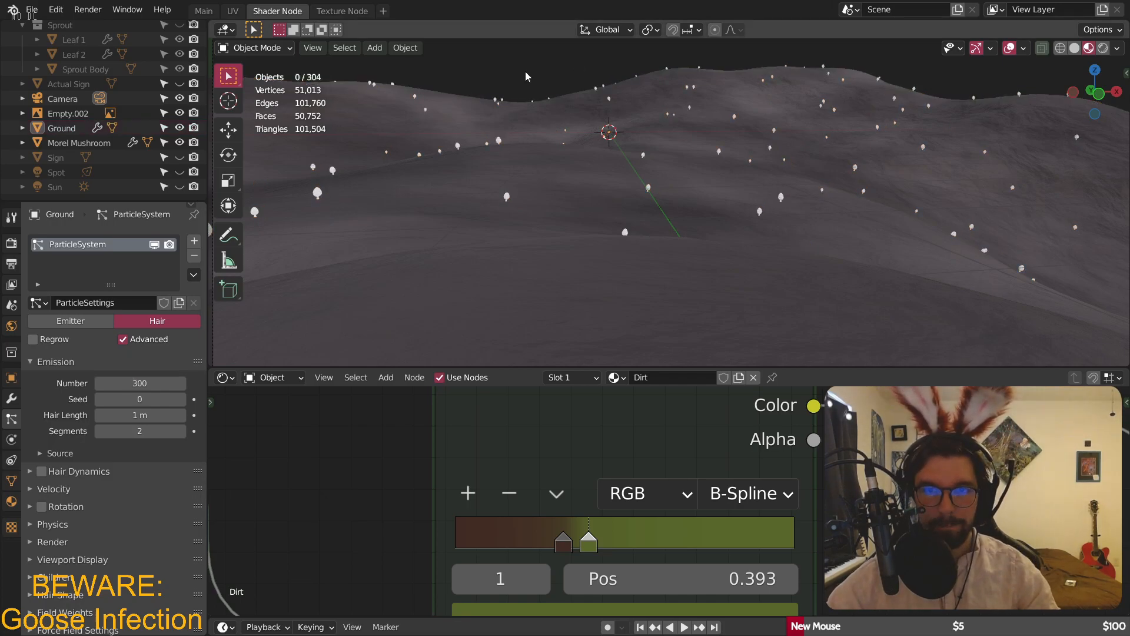
- Bring up the Morel Mushroom's material nodes and examine the morel reference photo and the scattered mushrooms across the terrain
click(75, 144)
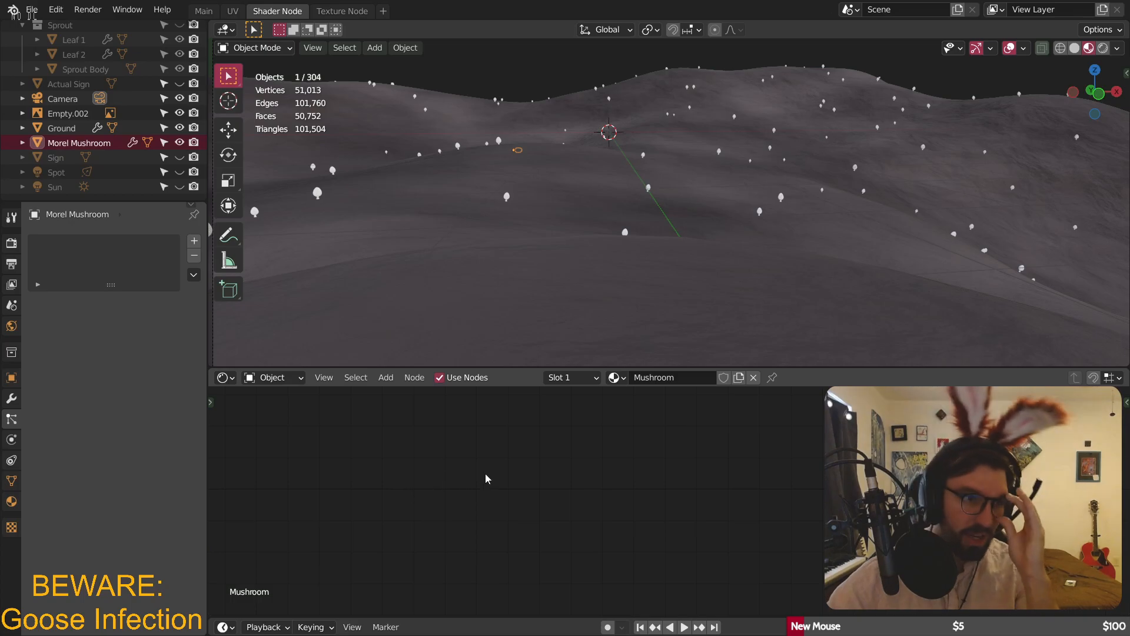
key(Home)
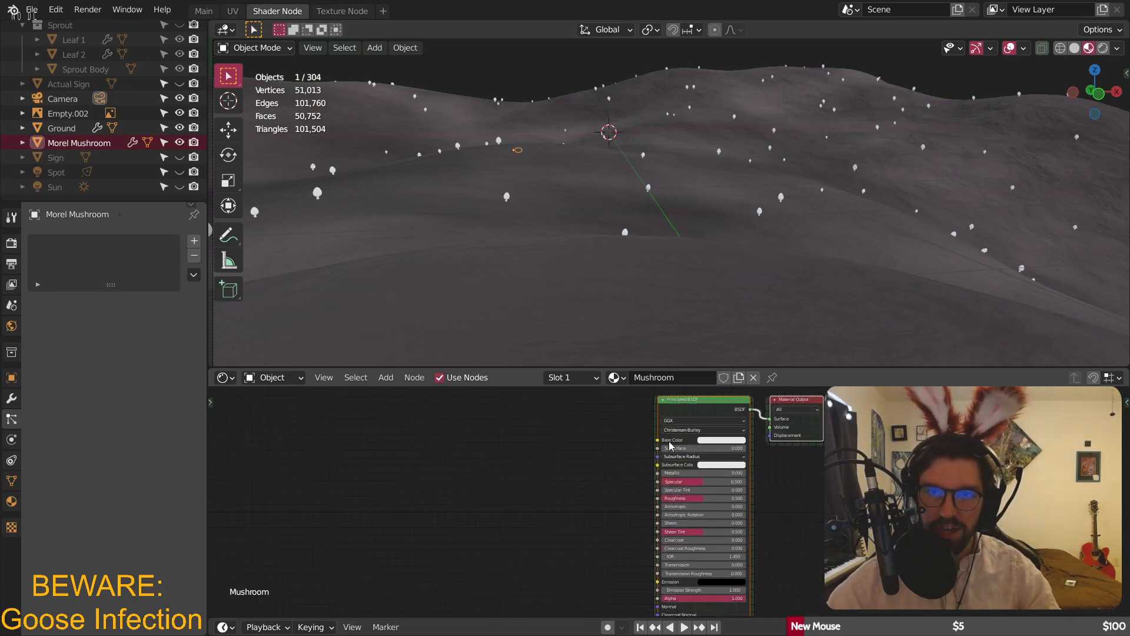
scroll(465, 199, down, 10)
shift+middle_drag(435, 226, 686, 203)
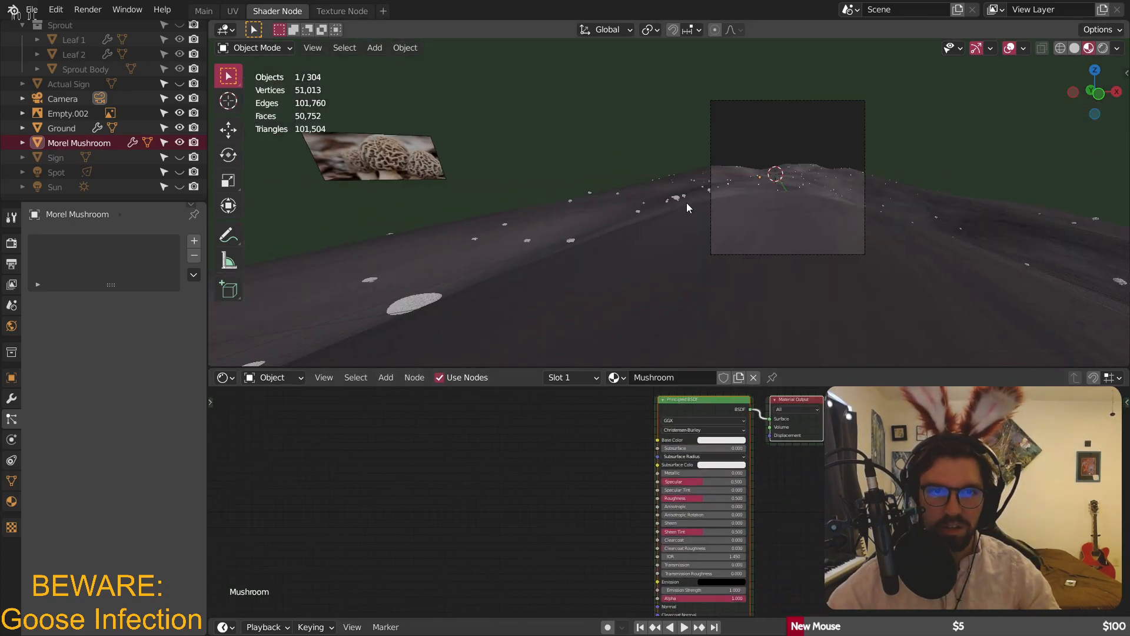
scroll(411, 172, up, 5)
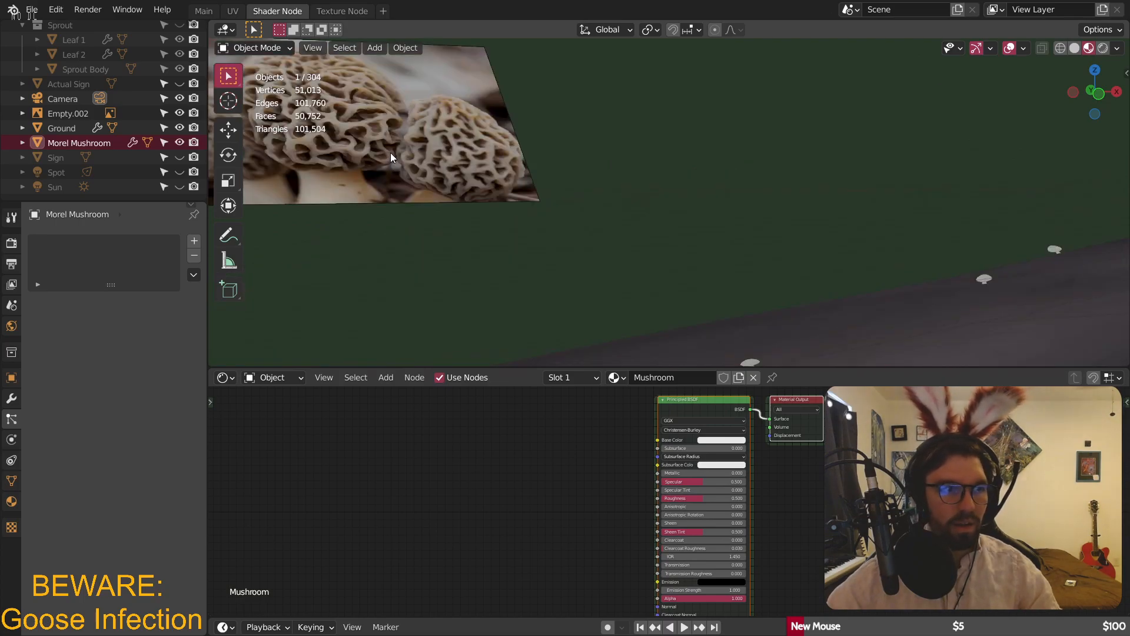
scroll(471, 159, down, 4)
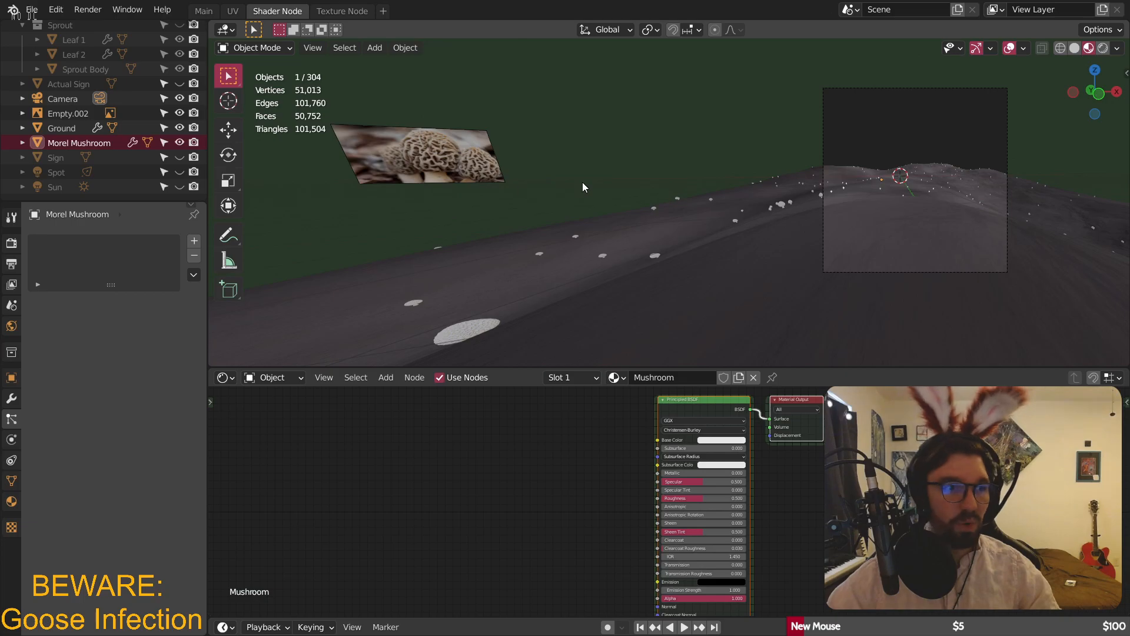
key(KP_0)
middle_drag(613, 189, 609, 203)
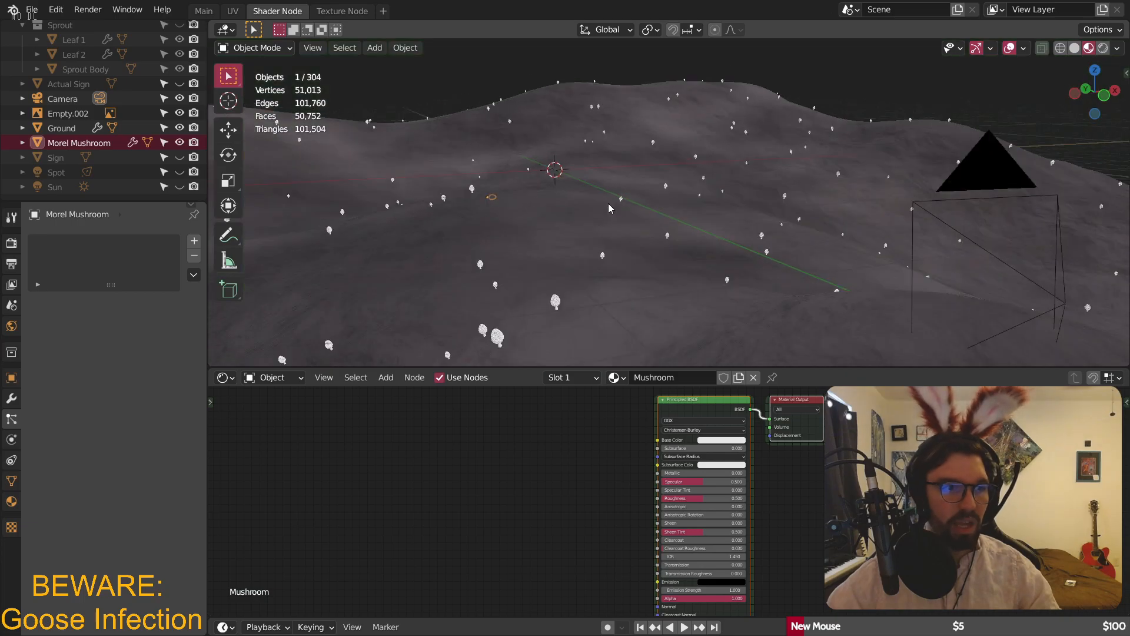
scroll(589, 199, down, 3)
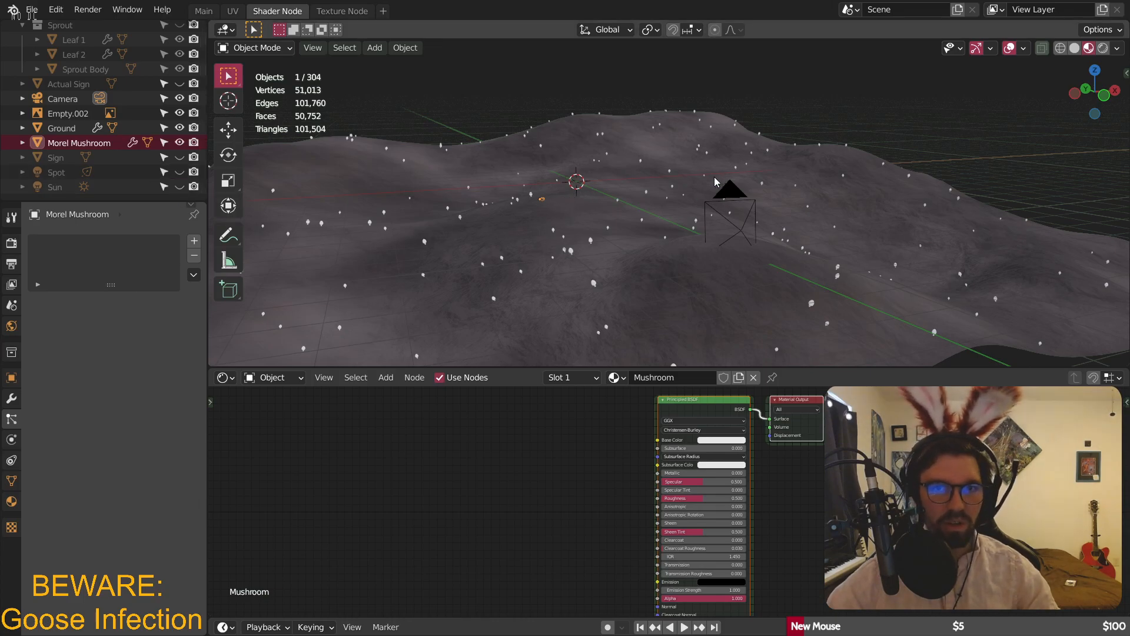
scroll(715, 181, down, 4)
shift+middle_drag(474, 273, 677, 252)
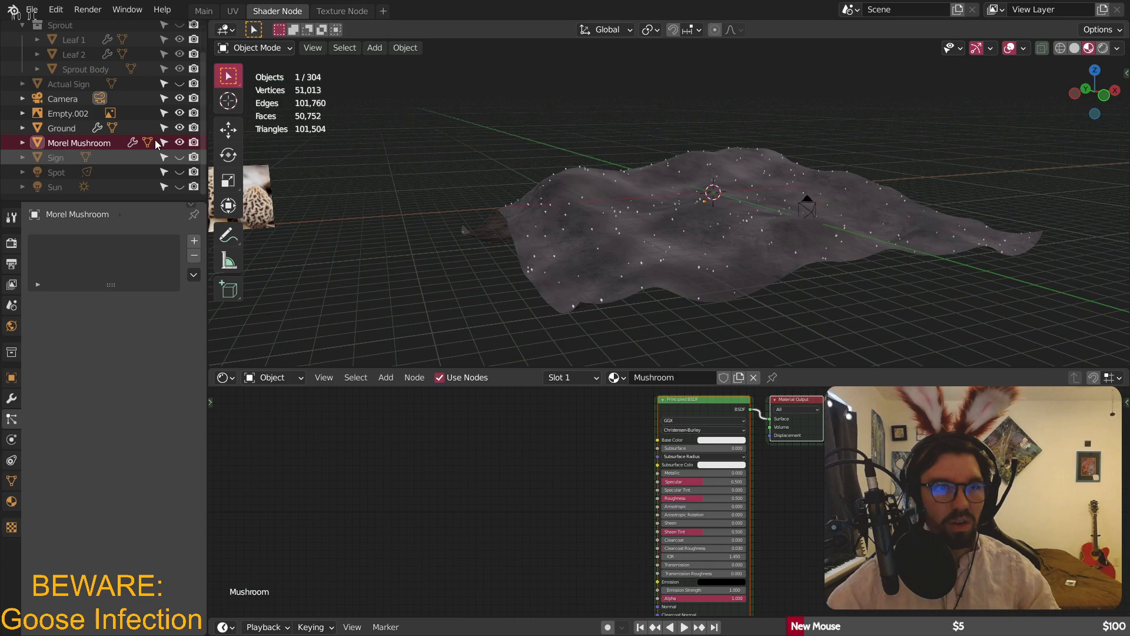
- Hide the Ground and move the original Morel Mushroom about -26.25 m along X to the morel reference photo
click(180, 128)
shift+middle_drag(683, 295, 807, 290)
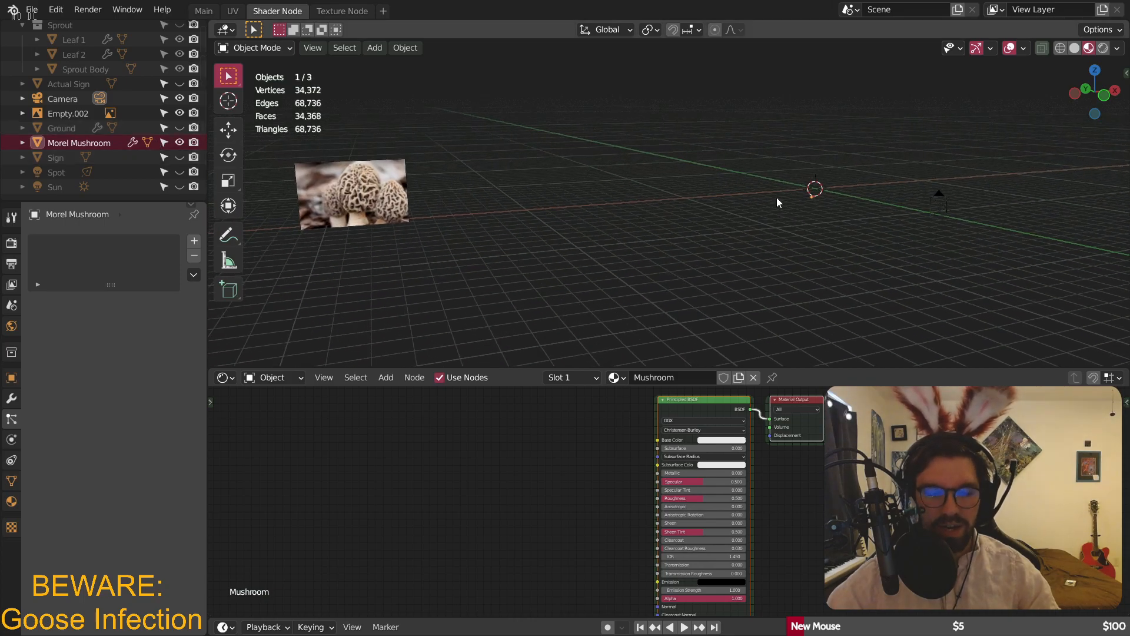
key(g)
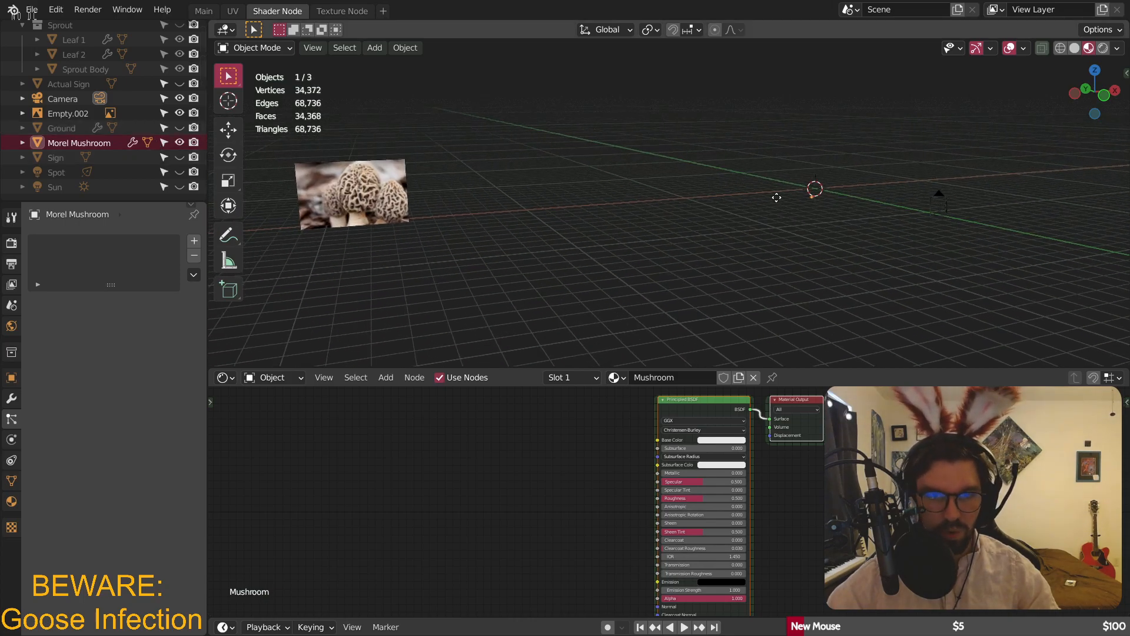
key(x)
click(369, 227)
scroll(369, 227, up, 2)
scroll(376, 233, up, 8)
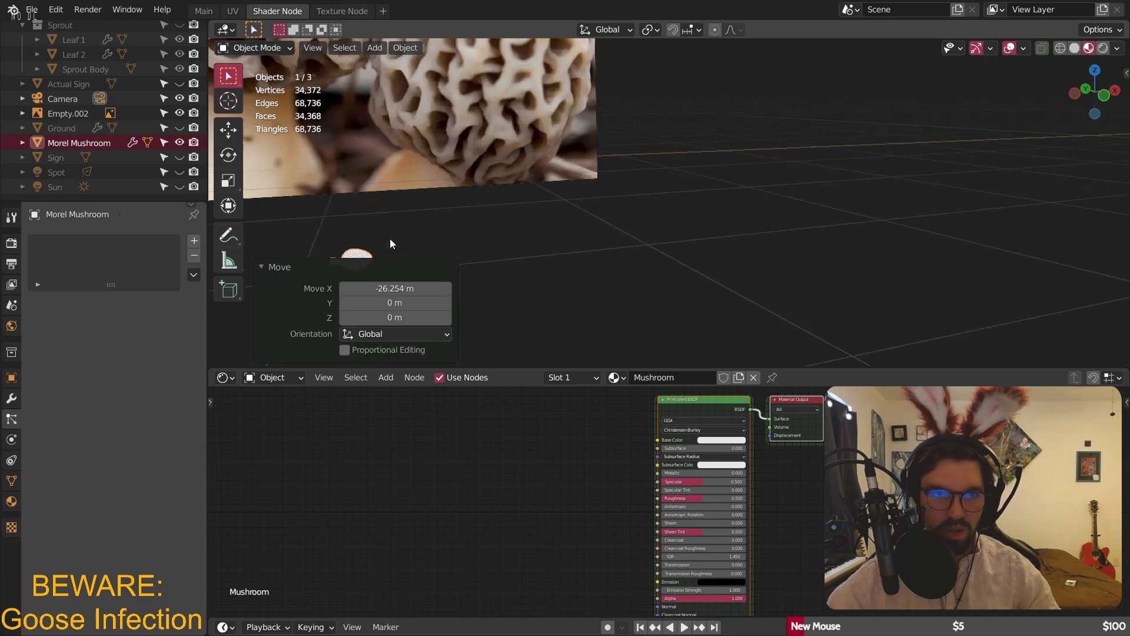
shift+middle_drag(389, 238, 592, 250)
scroll(683, 182, up, 2)
scroll(591, 259, up, 6)
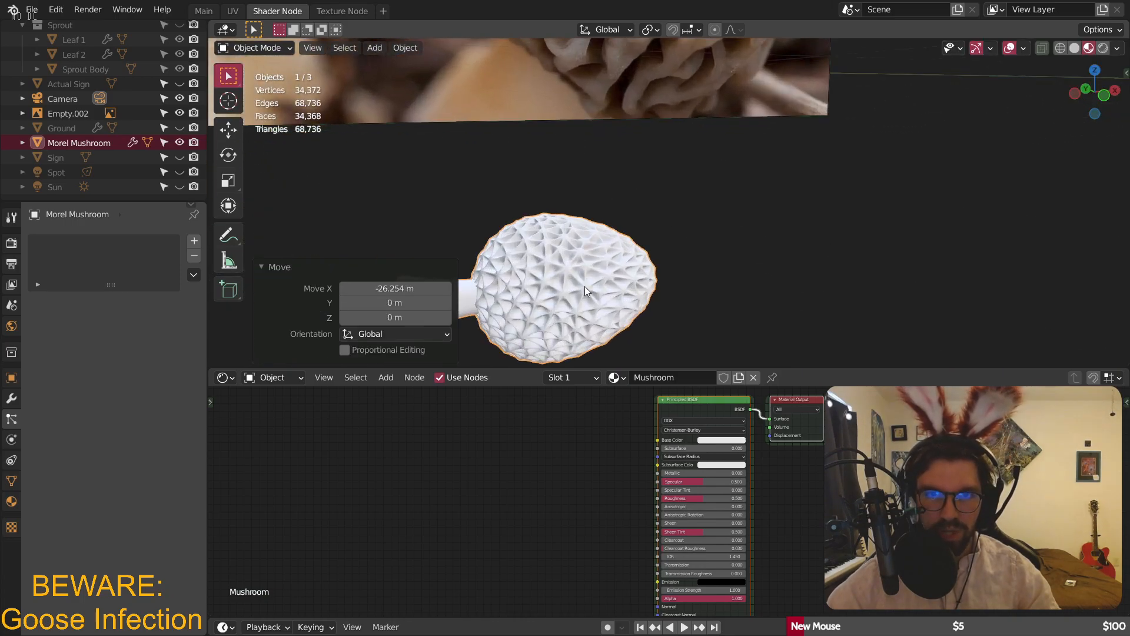
- Raise the Morel Mushroom about 0.448 m along Z so it sits in front of the reference photo
scroll(595, 271, down, 7)
key(g)
key(z)
click(641, 42)
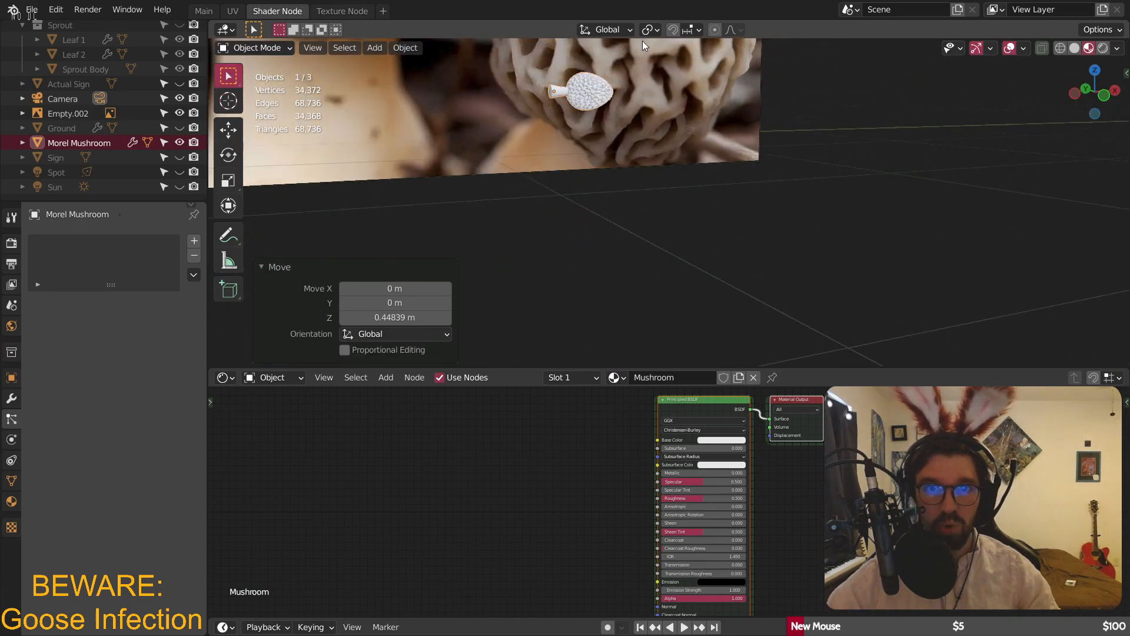
shift+middle_drag(642, 41, 590, 182)
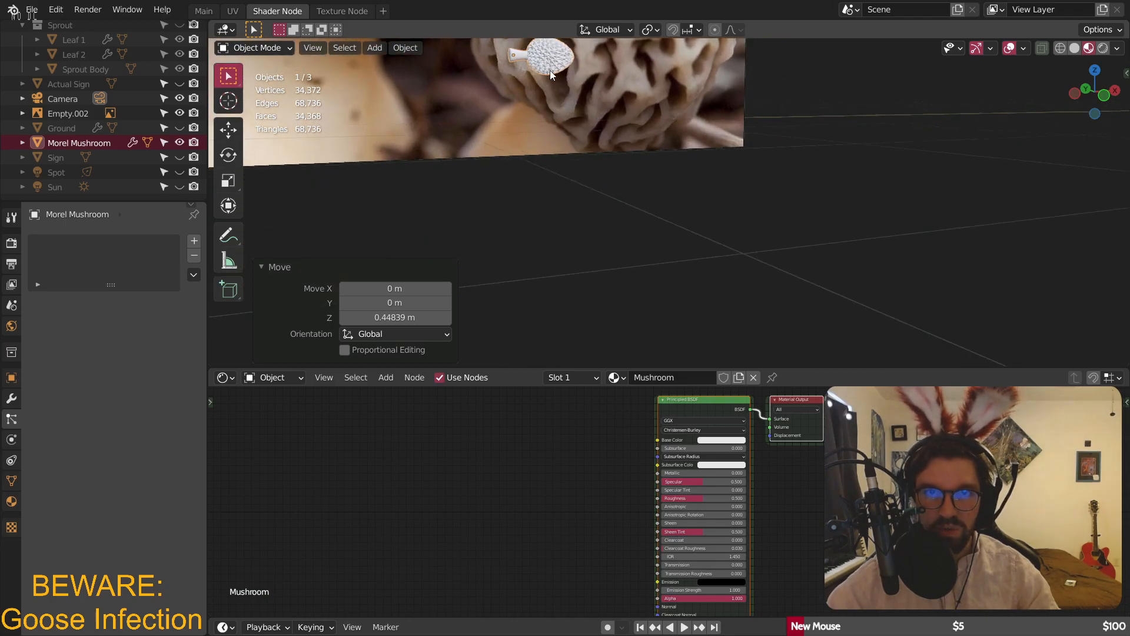
- Add a ColorRamp node to the Mushroom material and place it before the Principled BSDF
scroll(550, 69, up, 3)
shift+middle_drag(563, 61, 553, 128)
scroll(541, 115, up, 4)
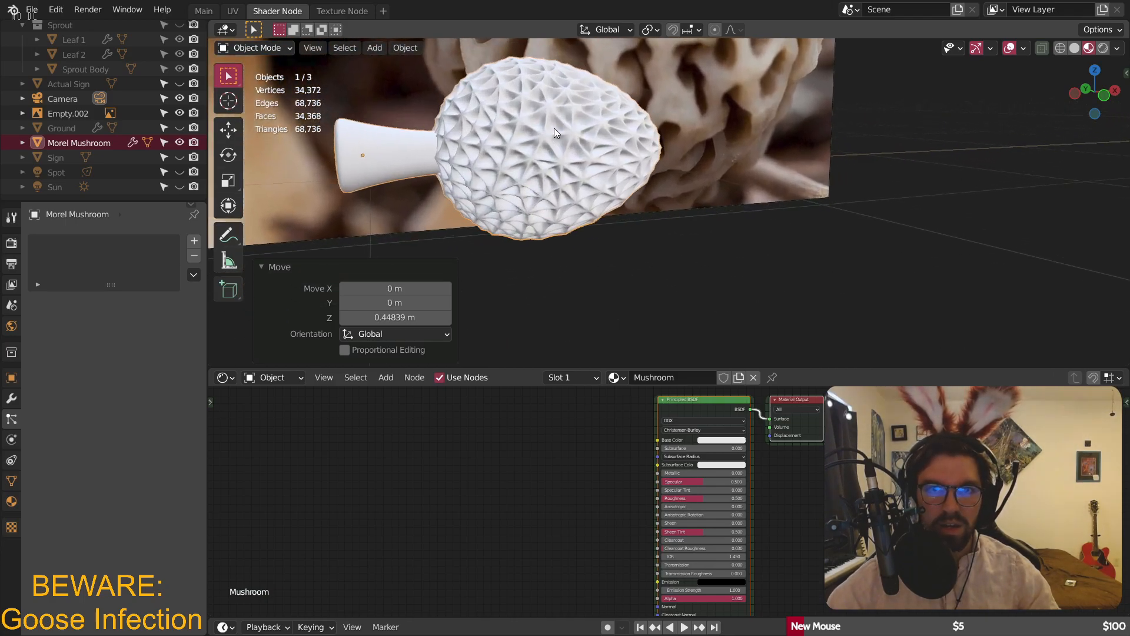
scroll(578, 469, up, 5)
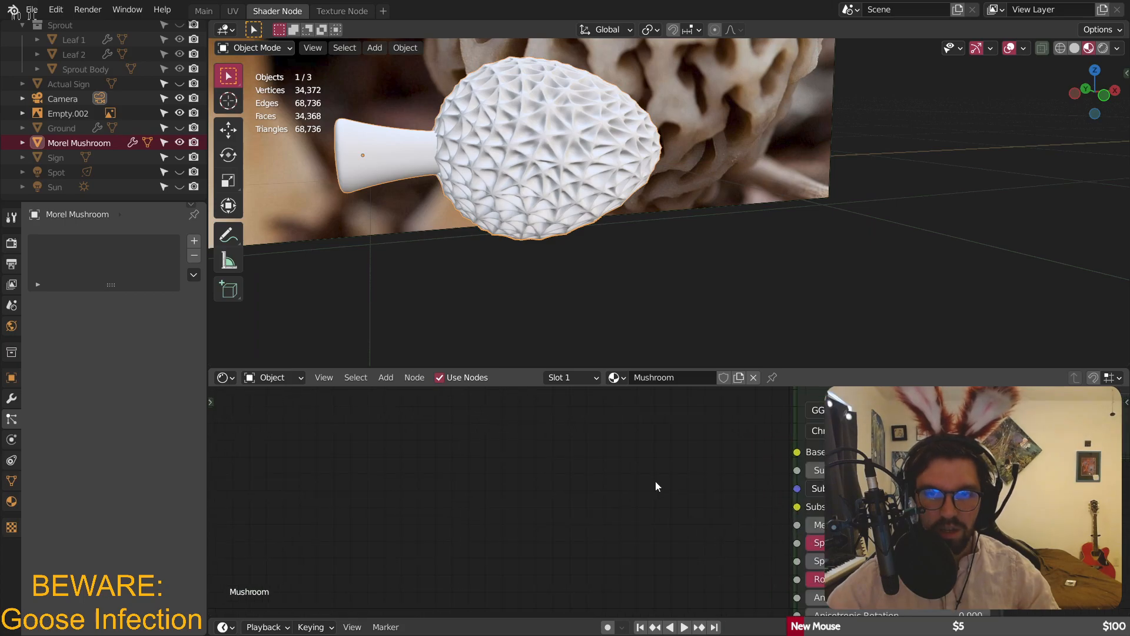
click(387, 377)
mouse_move(432, 504)
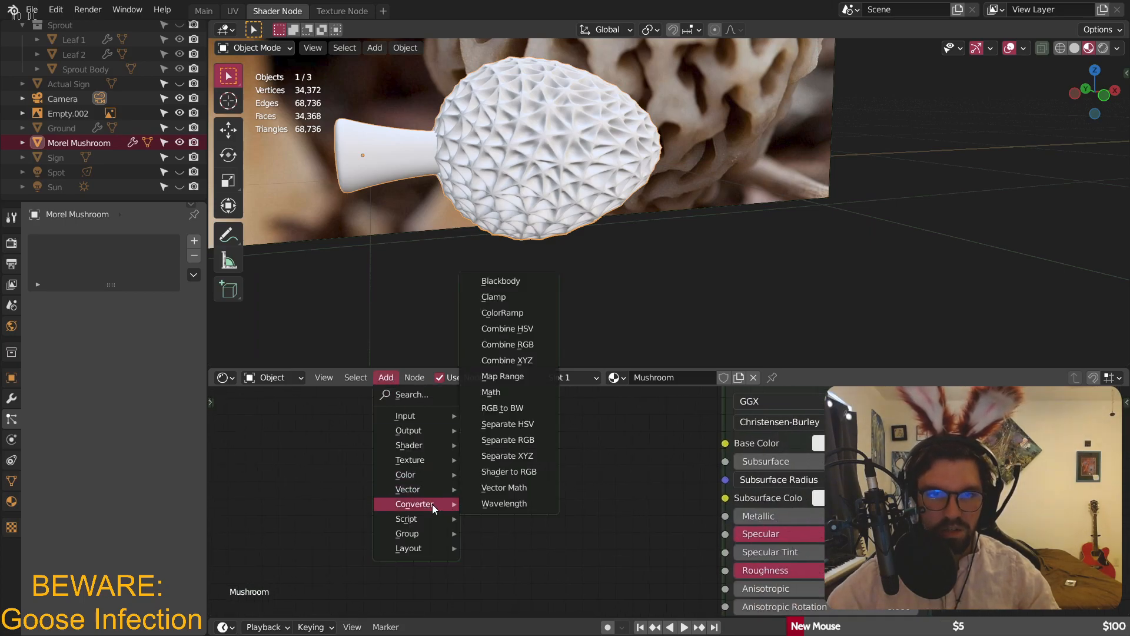
click(510, 312)
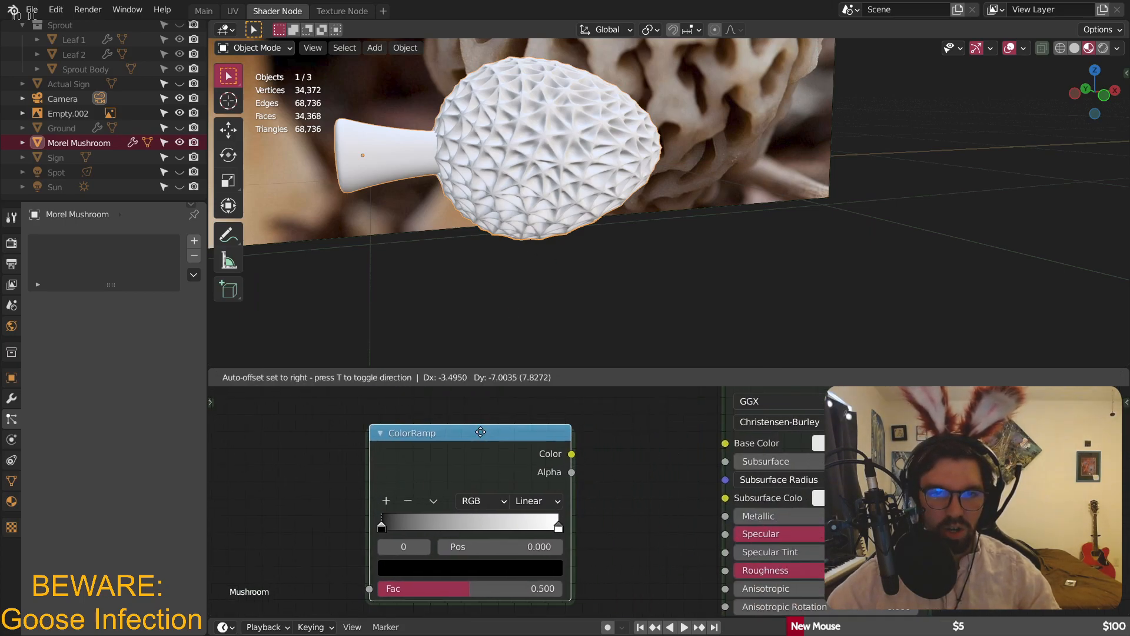
middle_drag(423, 432, 504, 394)
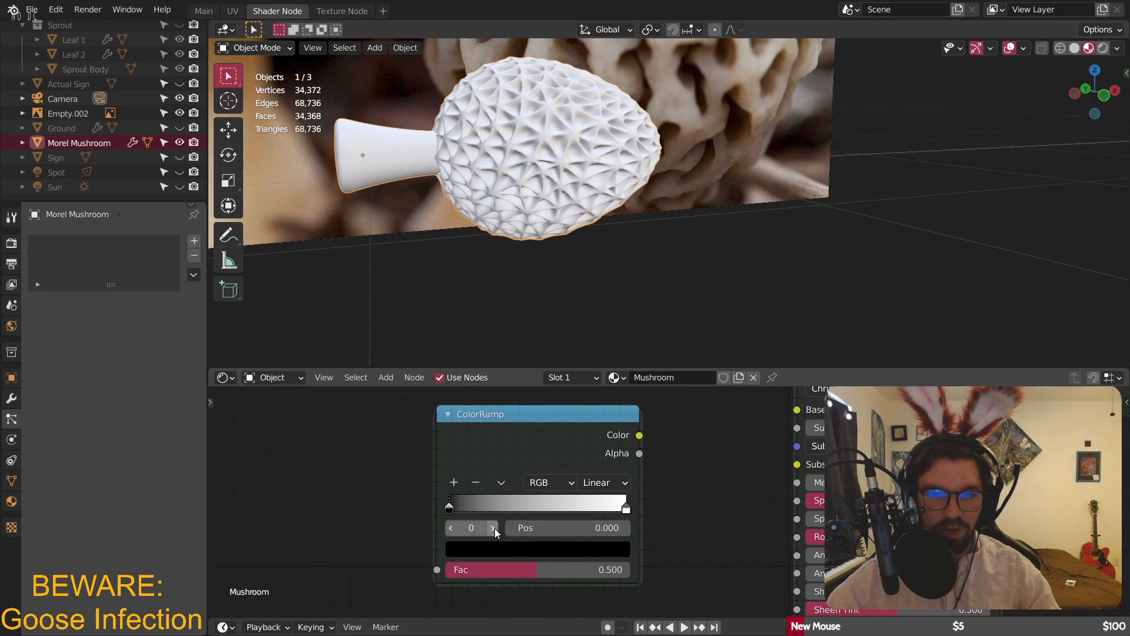
- Sample the ColorRamp's first stop as light brown from the morel photo and its last stop as a near-black brown
click(482, 550)
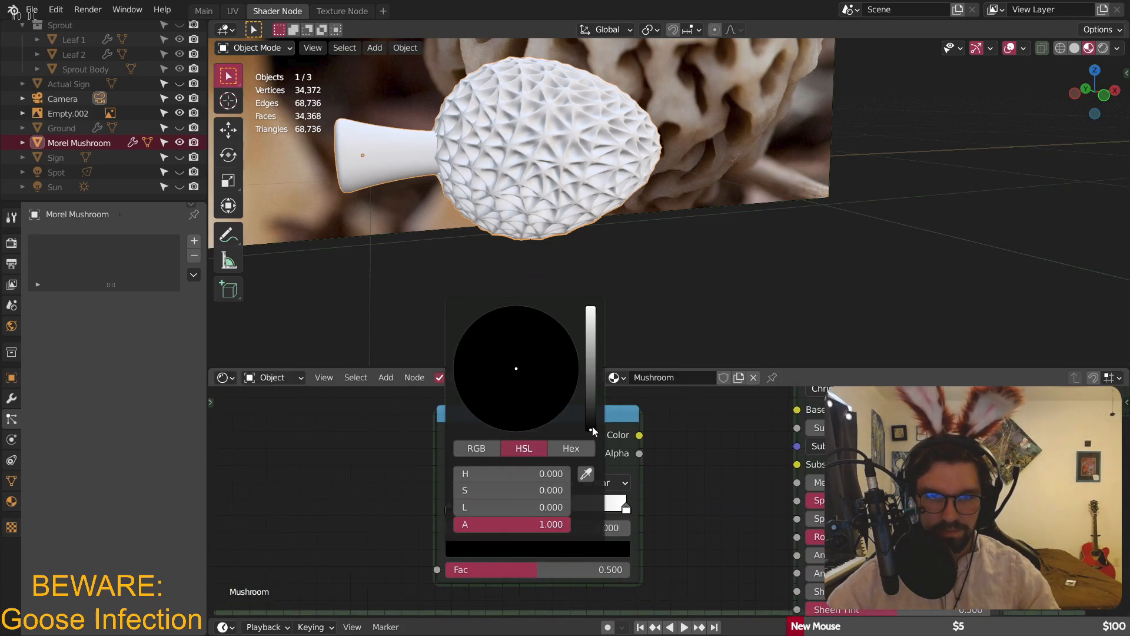
click(586, 475)
click(724, 81)
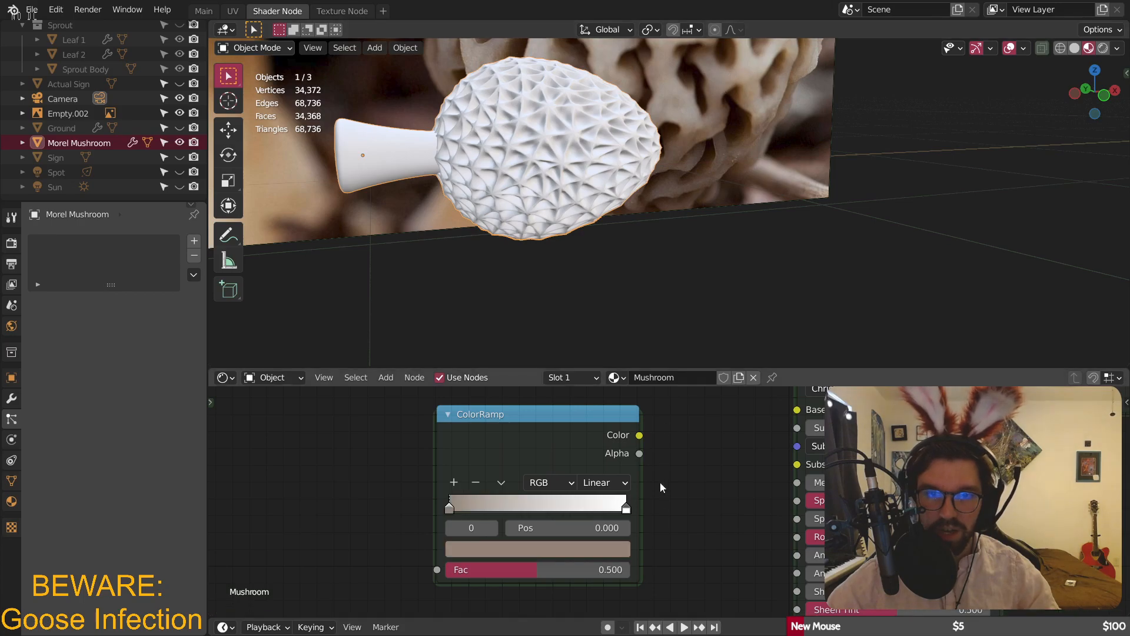
click(626, 504)
click(580, 550)
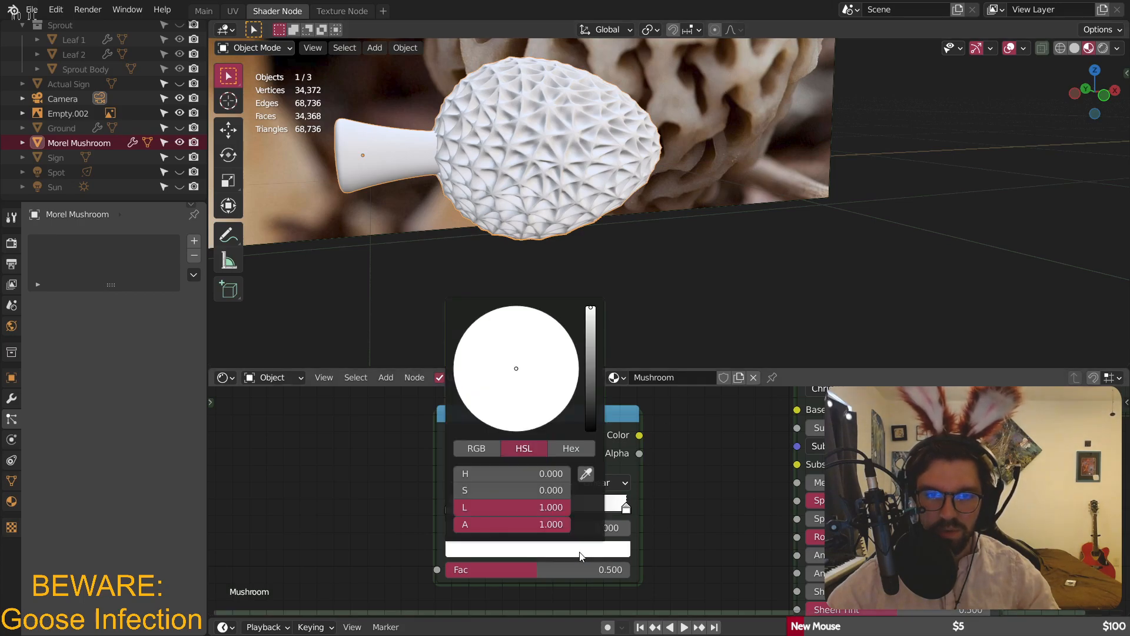
click(586, 473)
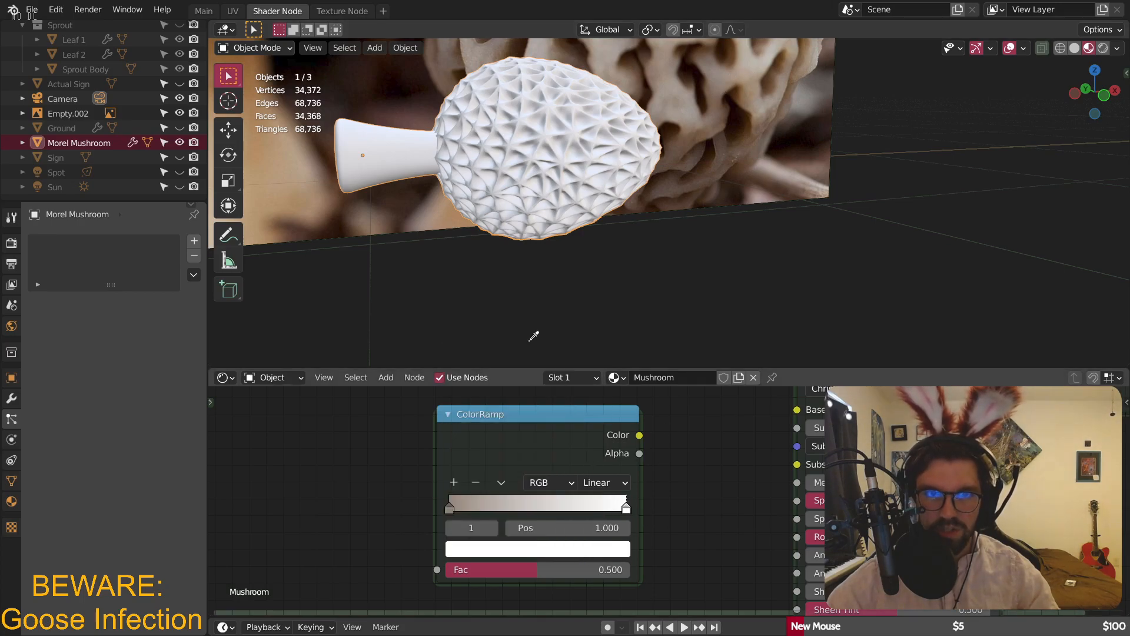
click(399, 83)
- Connect the ColorRamp's Color output to the Principled BSDF's Base Color and move the ColorRamp node up
drag(638, 435, 797, 410)
drag(553, 417, 546, 540)
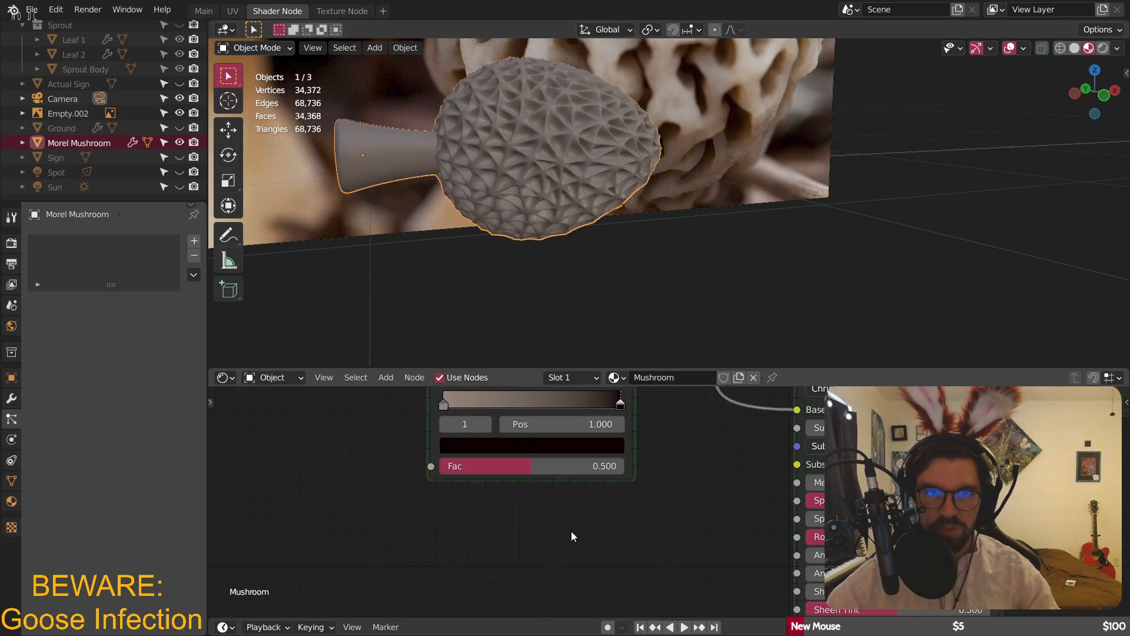
scroll(590, 516, down, 2)
middle_drag(609, 482, 737, 543)
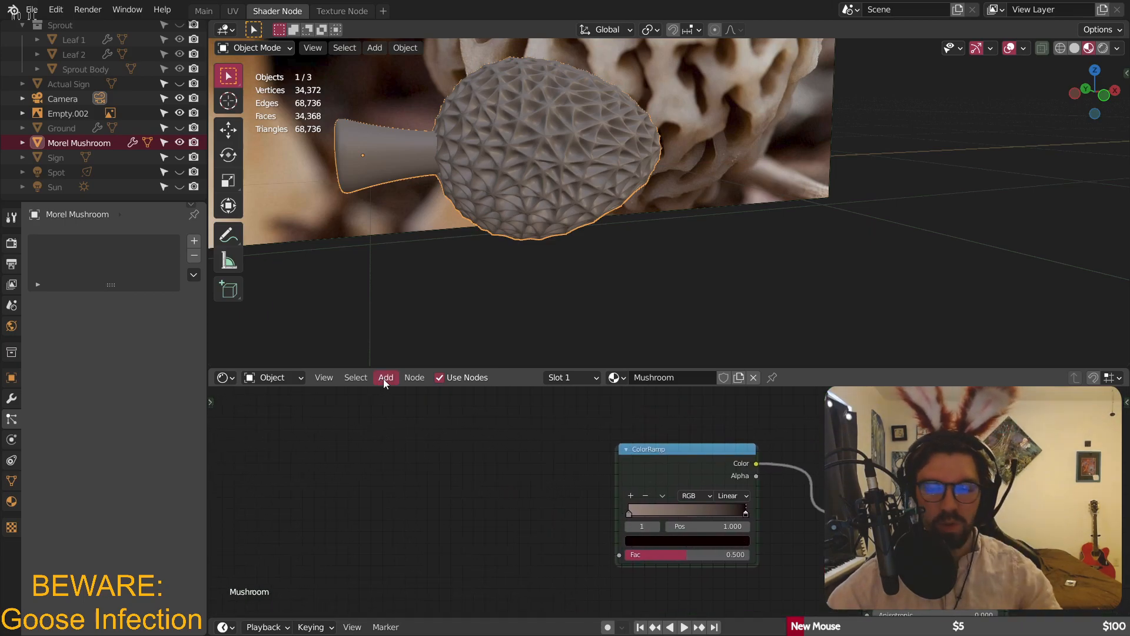
- Sample the ColorRamp's light brown stop as the Principled BSDF's Subsurface Color
middle_drag(868, 588, 842, 585)
middle_drag(906, 530, 746, 569)
scroll(588, 480, up, 5)
middle_drag(807, 588, 698, 523)
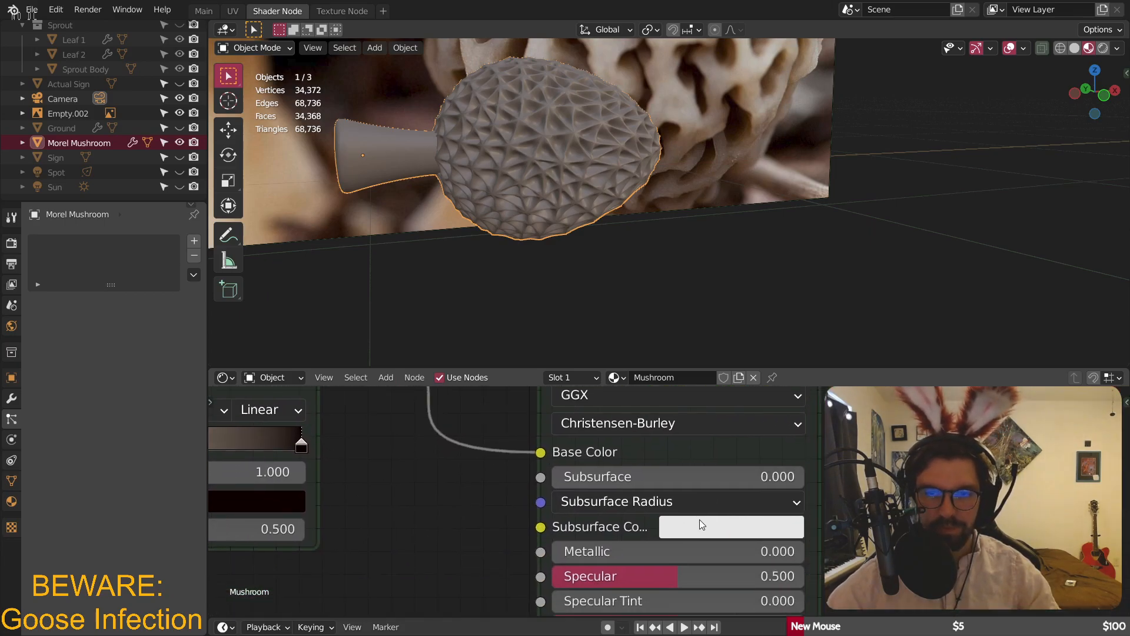
click(695, 527)
drag(858, 261, 858, 331)
middle_drag(416, 524, 658, 539)
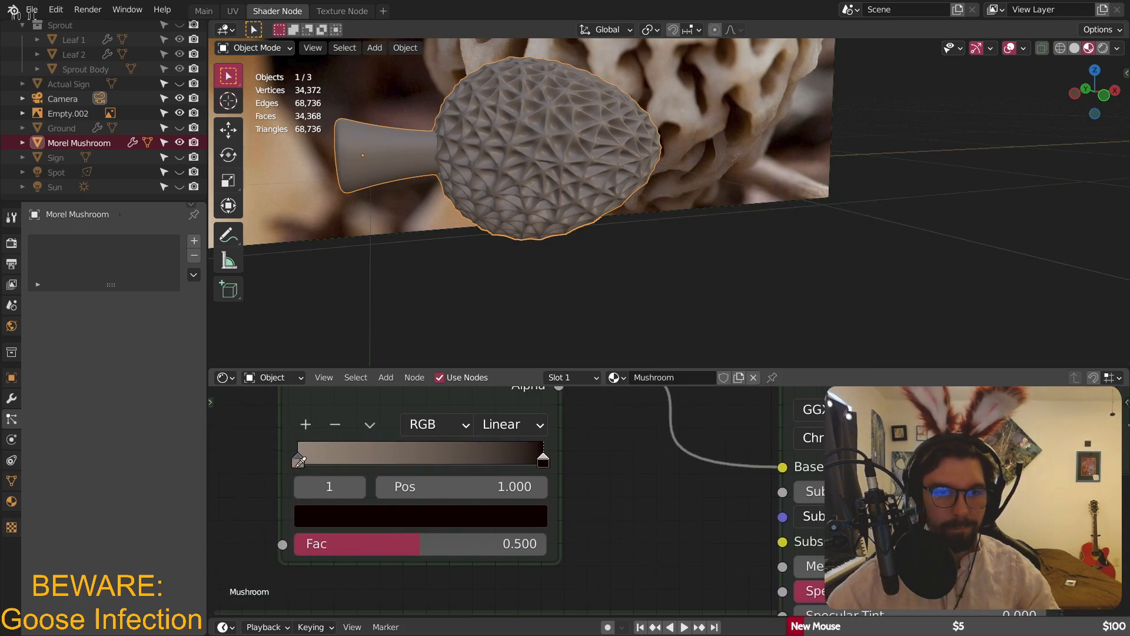
- Try a Subsurface value of 0.2 on the Principled BSDF and inspect the mushroom's surface up close
middle_drag(917, 543, 793, 531)
click(784, 478)
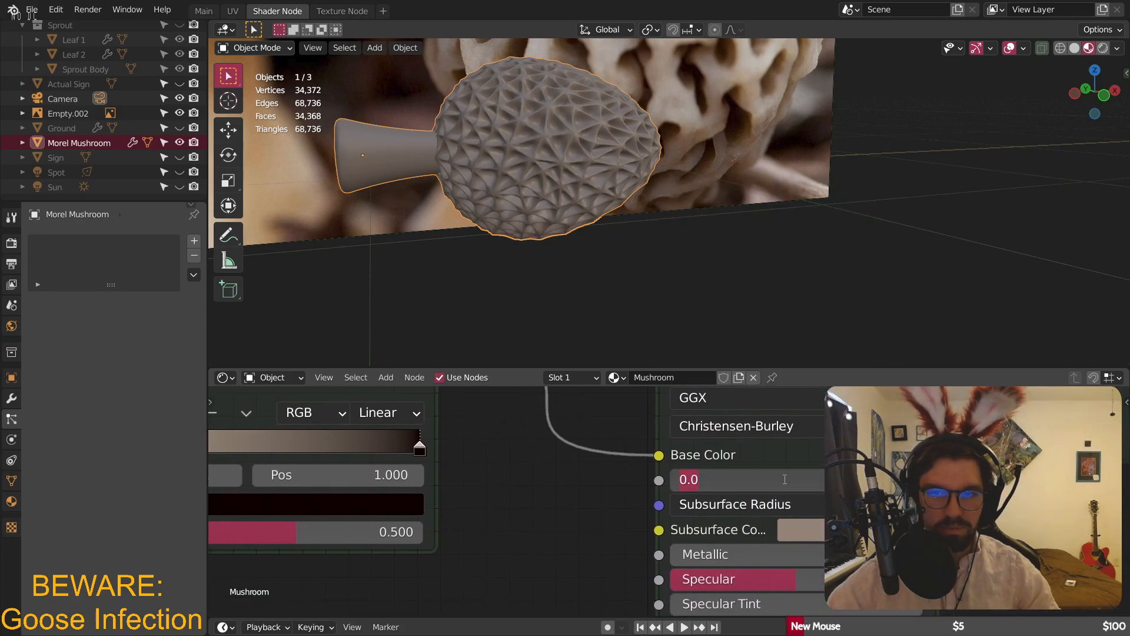
text(0.2)
key(Return)
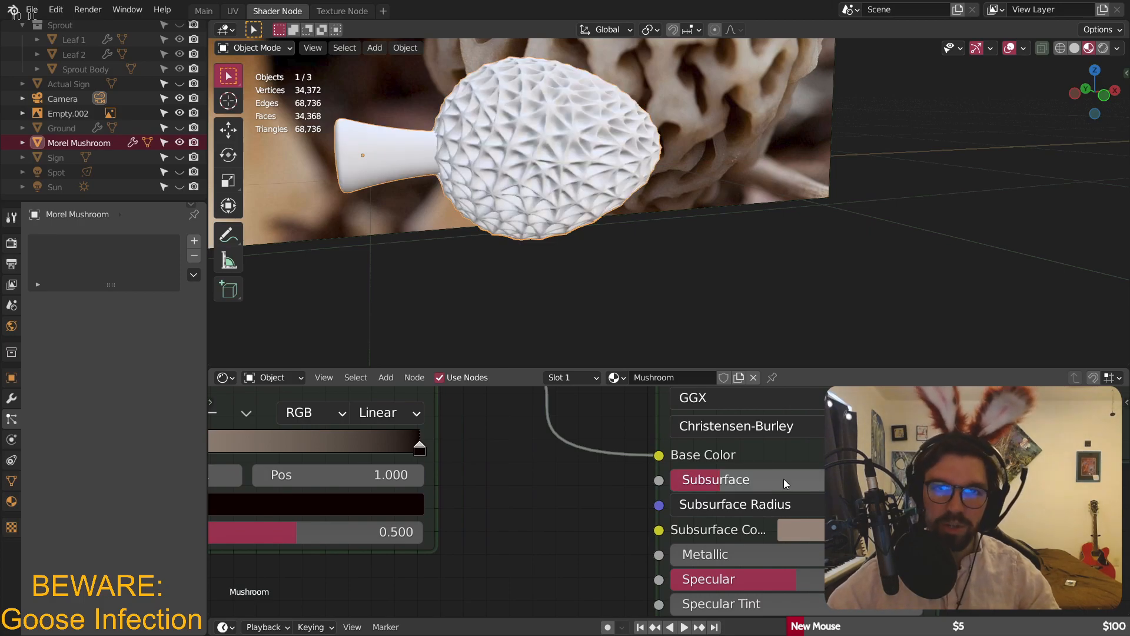
scroll(510, 137, up, 6)
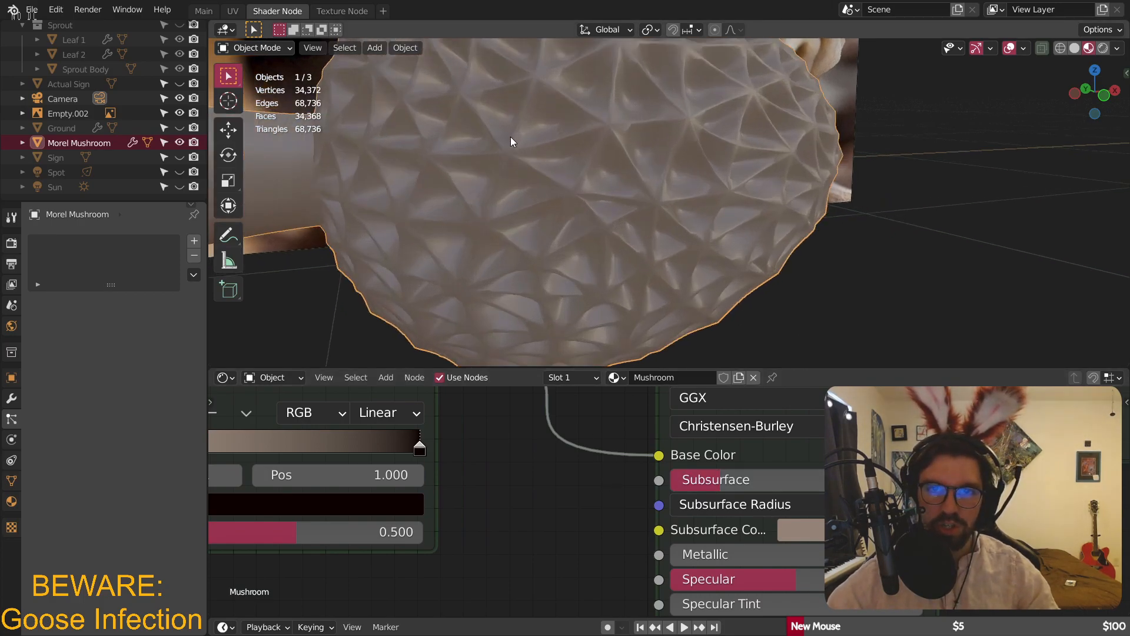
scroll(510, 136, down, 5)
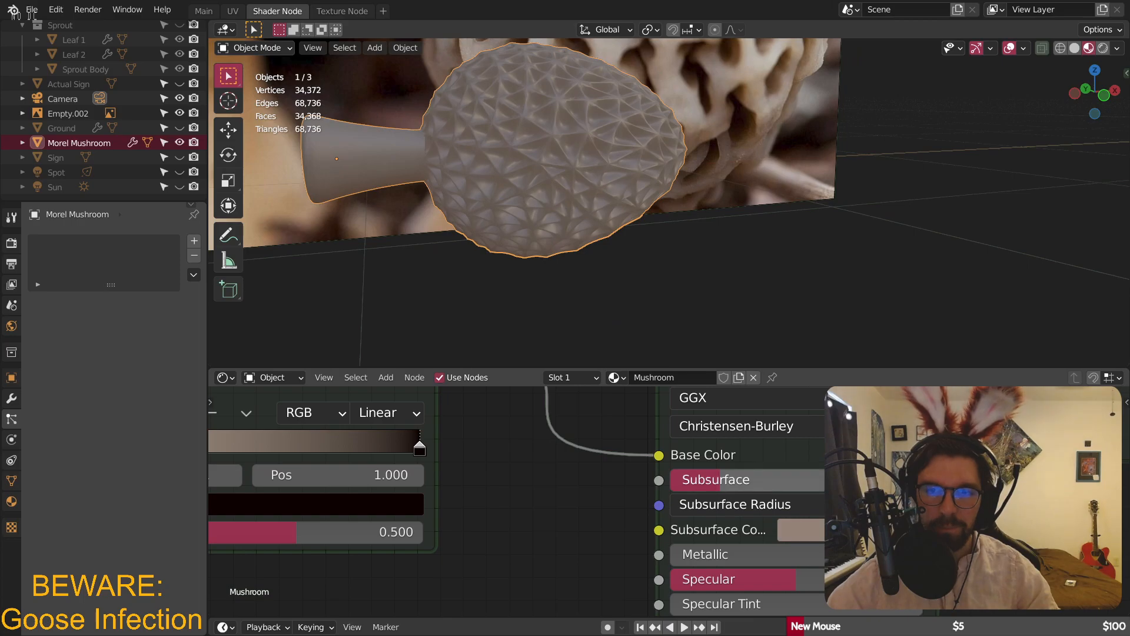
- Set the Principled BSDF's Subsurface value to 0.1
double_click(780, 480)
text(0.1)
key(Return)
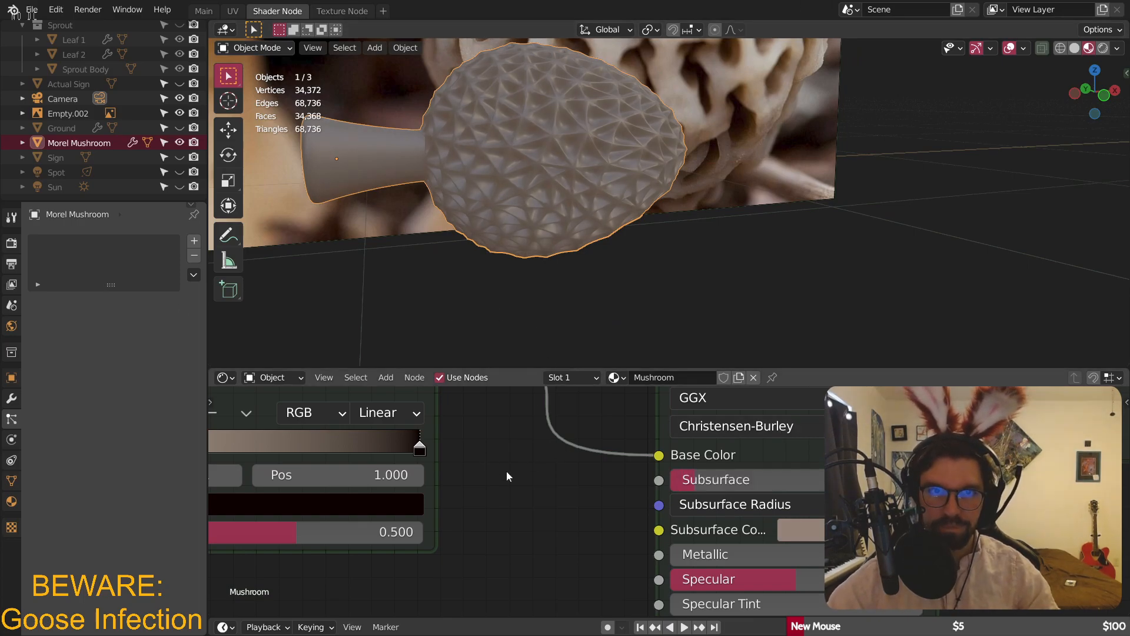
- Try a Fresnel node in front of the ColorRamp and delete it
scroll(506, 475, down, 4)
click(386, 377)
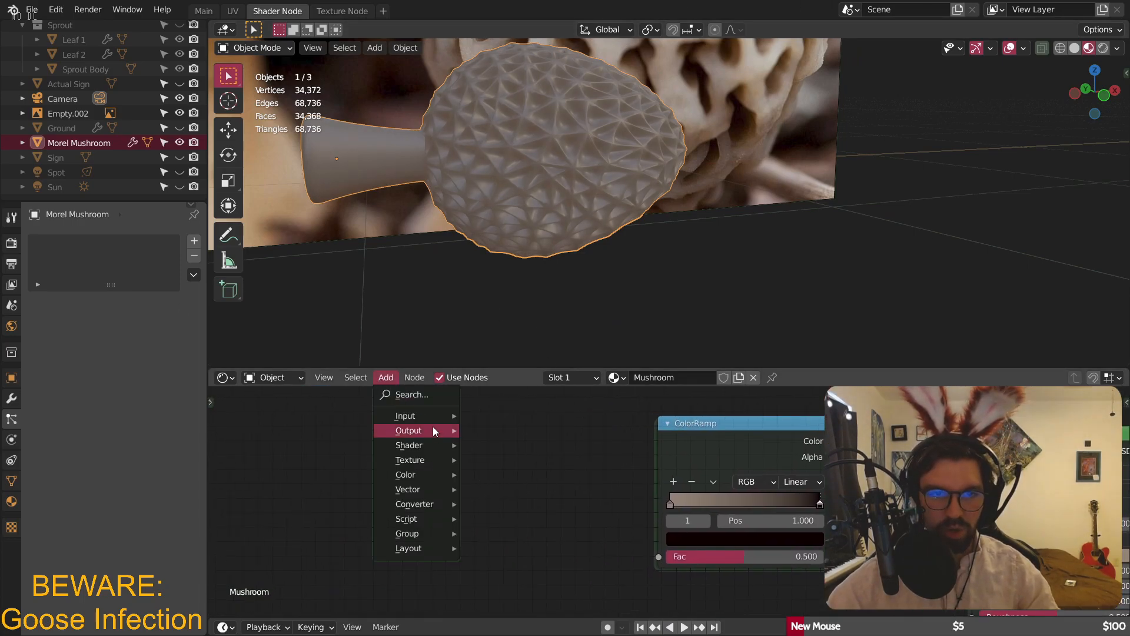
mouse_move(417, 414)
click(507, 192)
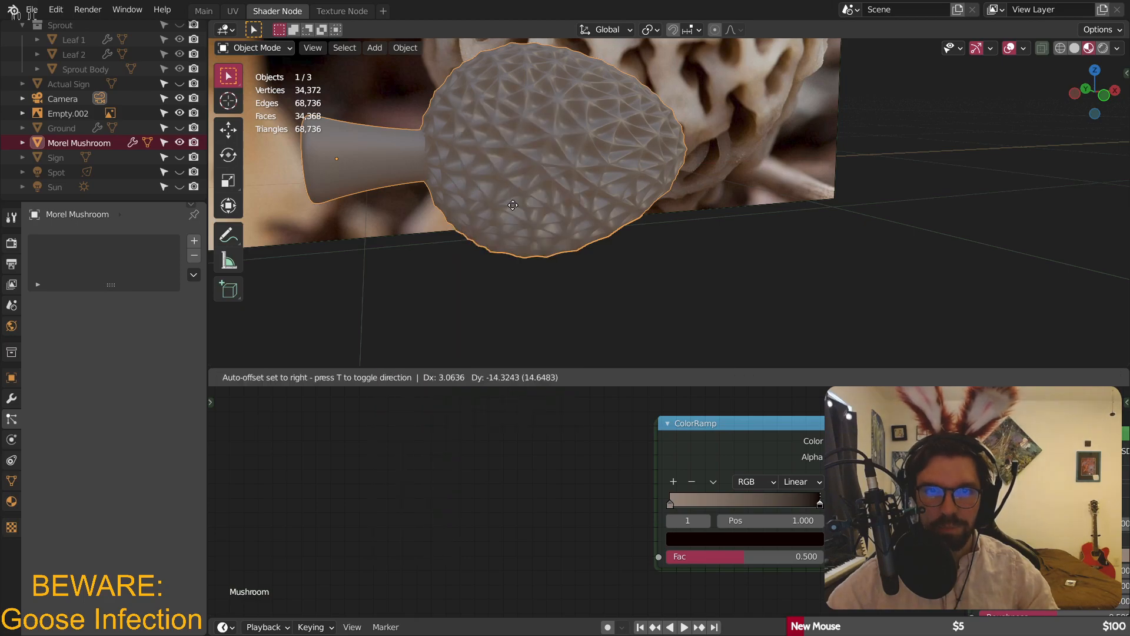
click(466, 425)
mouse_move(624, 521)
mouse_down()
mouse_move(659, 555)
mouse_move(615, 519)
mouse_up()
key(x)
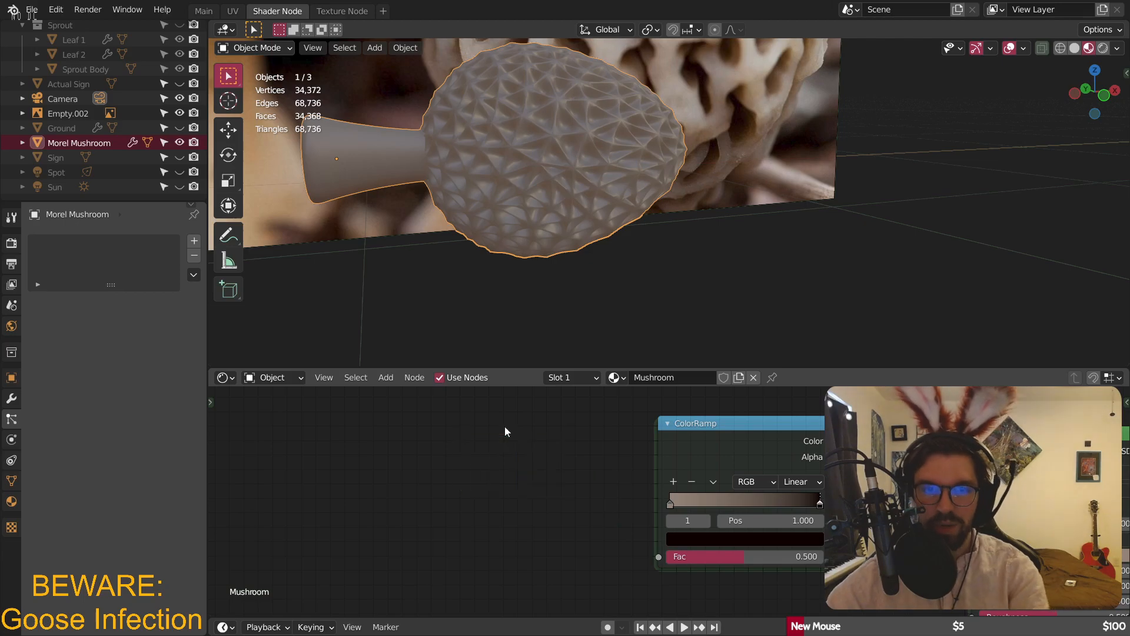
- Add a Layer Weight node before the ColorRamp and connect its Facing output to the ColorRamp's Fac
click(388, 378)
mouse_move(419, 418)
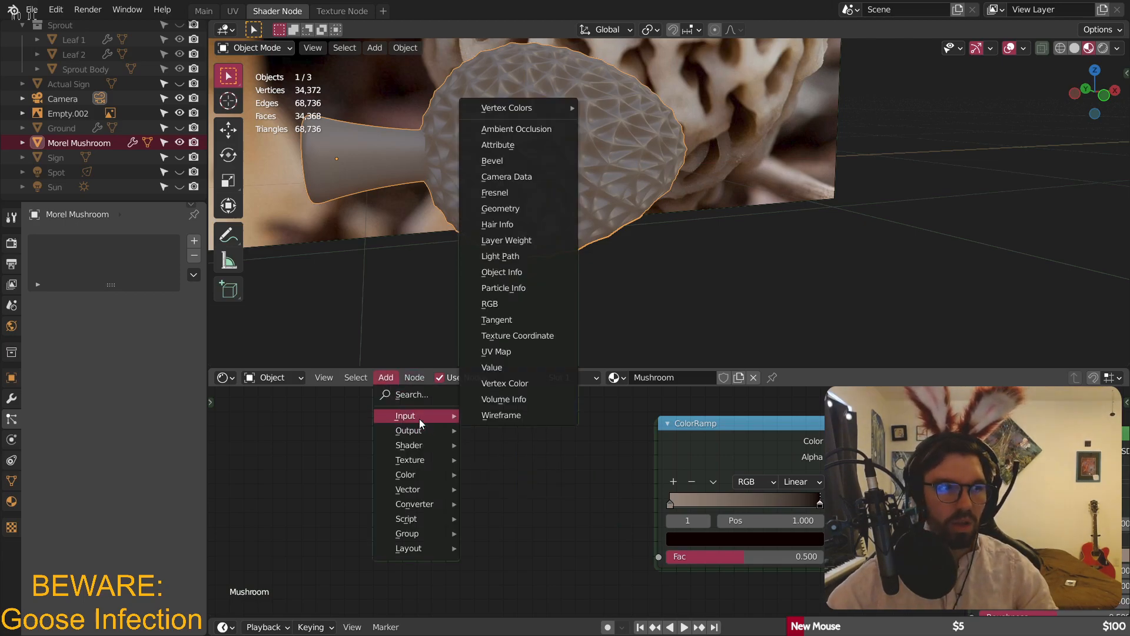
click(513, 245)
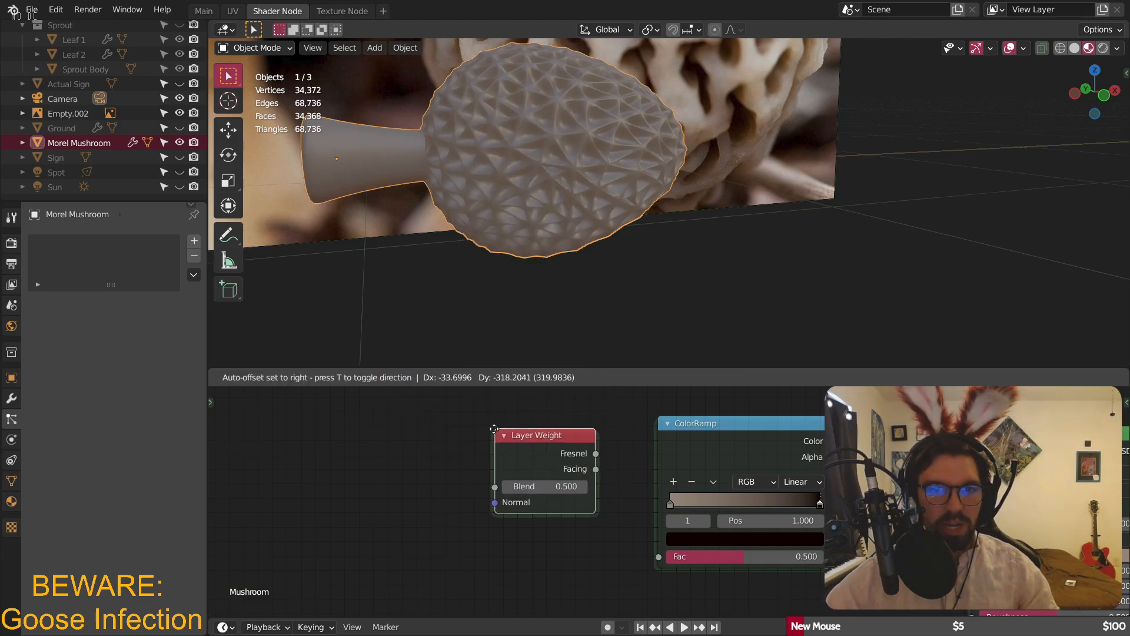
click(477, 429)
drag(655, 548, 657, 553)
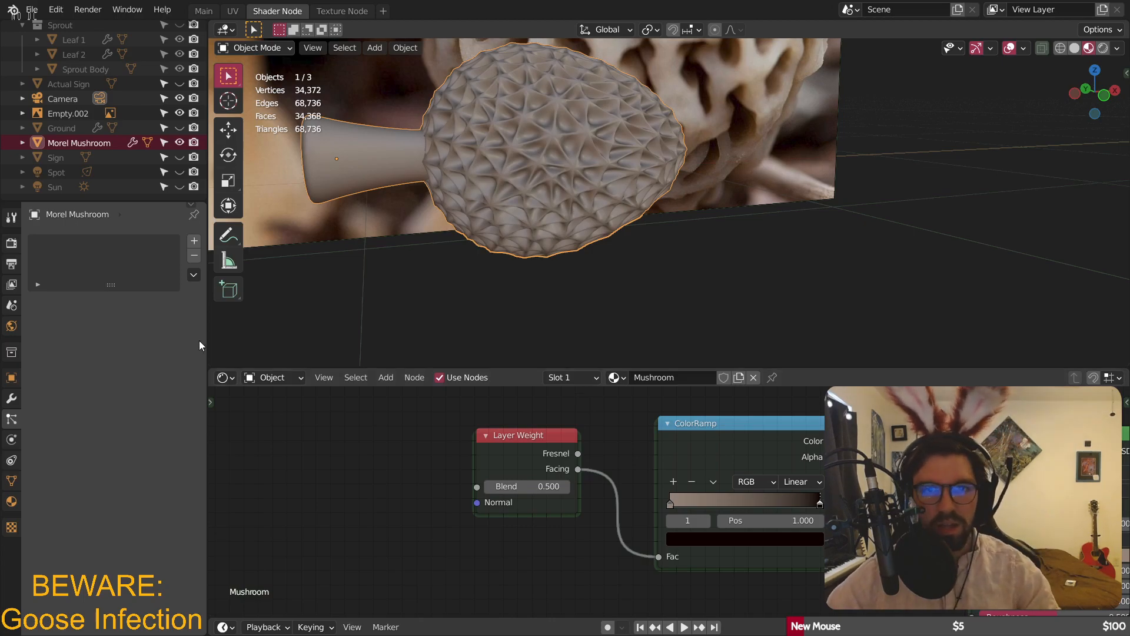
- Set the Layer Weight node's Blend to 0.8, checking the effect on the mushroom cap up close
middle_drag(602, 174, 546, 143)
scroll(545, 142, up, 3)
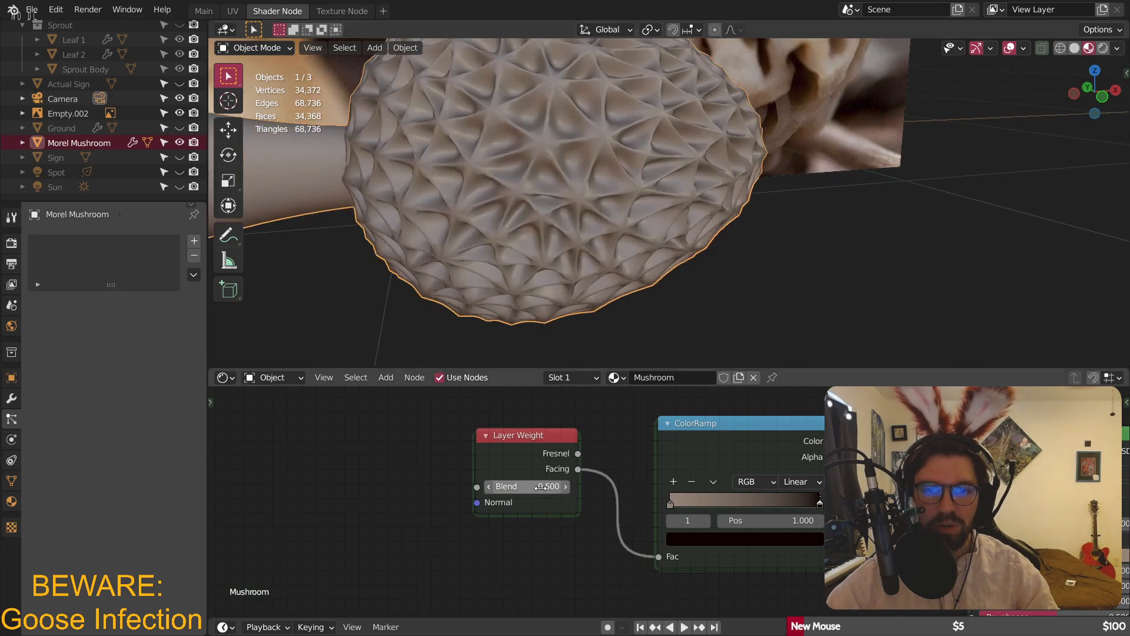
click(567, 488)
click(567, 489)
click(567, 489)
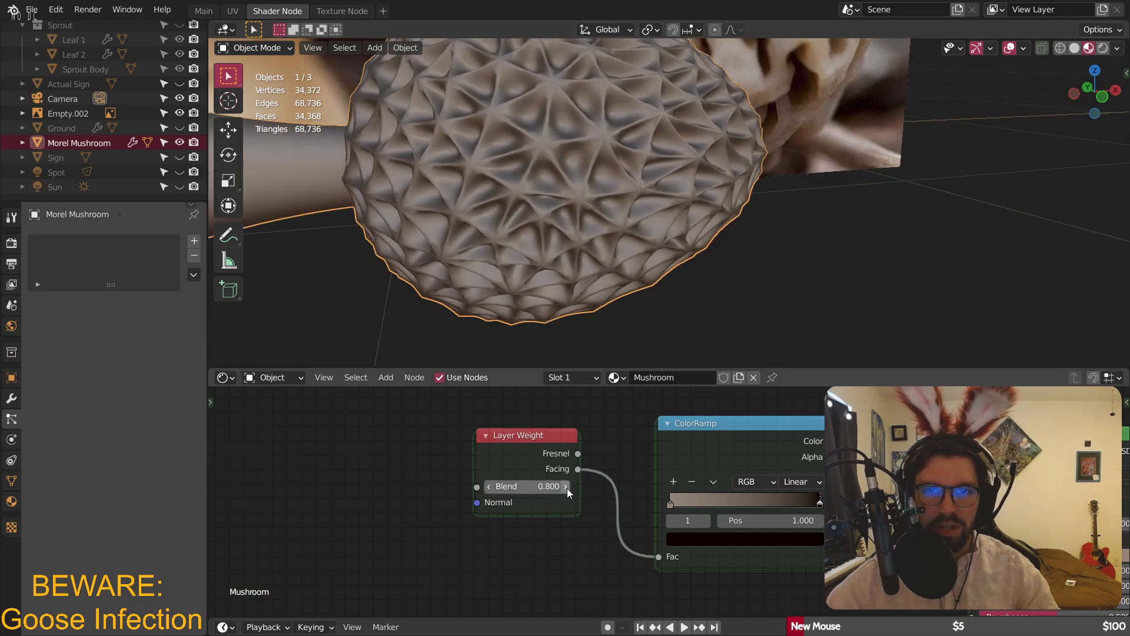
click(566, 489)
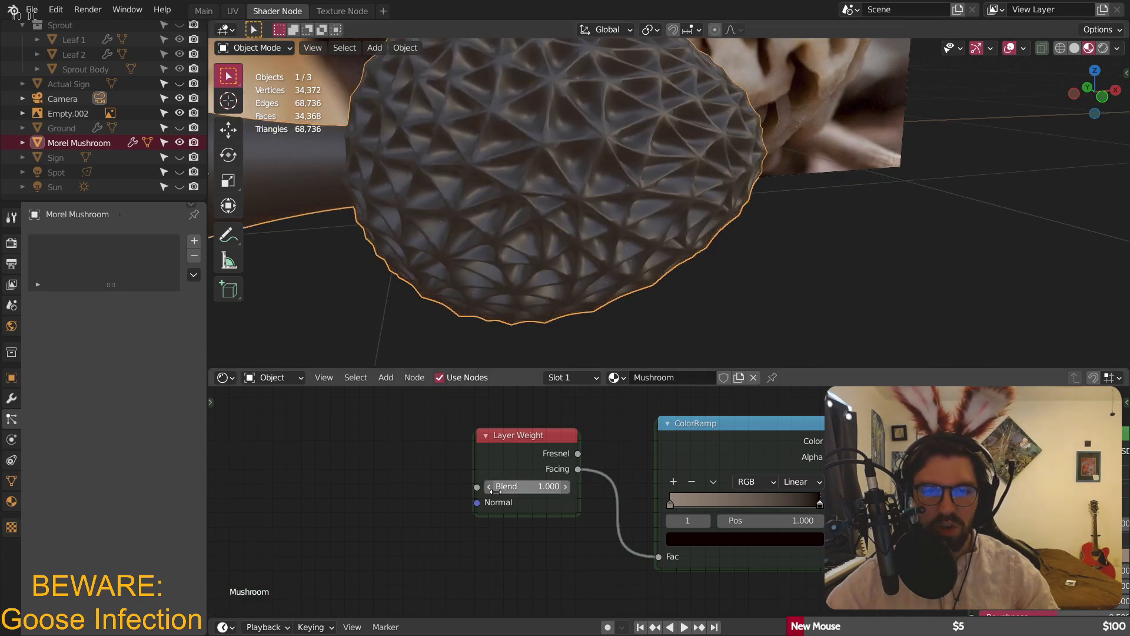
click(488, 486)
- Try shifted positions and a swapped order for the ColorRamp's light brown and dark stops, and return them to their original places
scroll(483, 130, down, 3)
middle_drag(483, 130, 530, 177)
drag(669, 499, 728, 502)
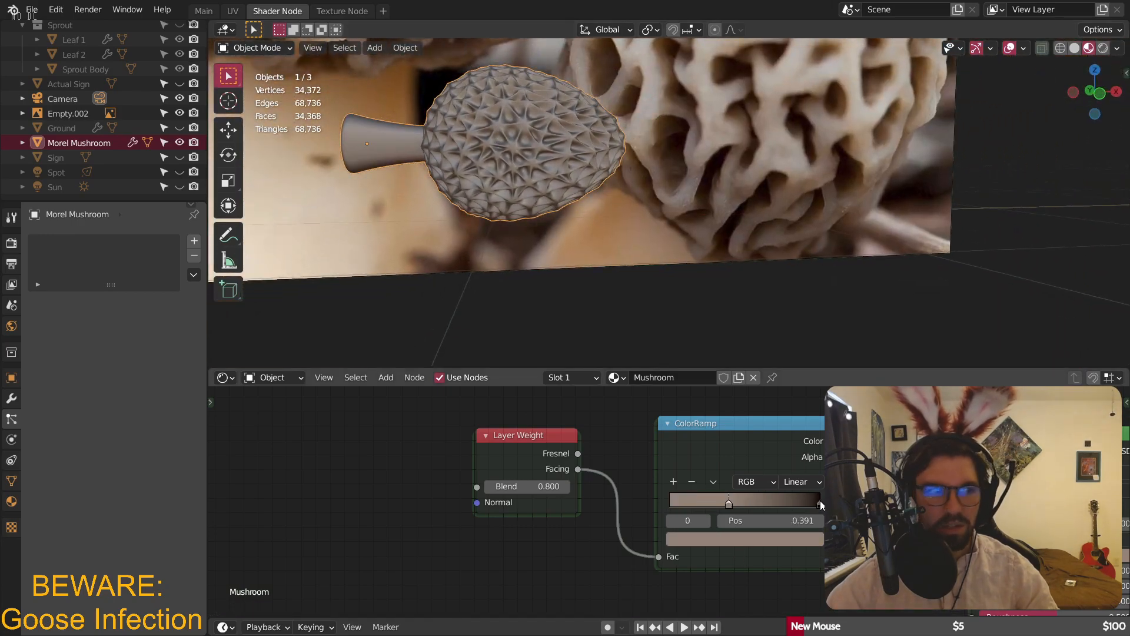
drag(821, 500, 605, 491)
drag(730, 502, 821, 502)
scroll(608, 197, up, 3)
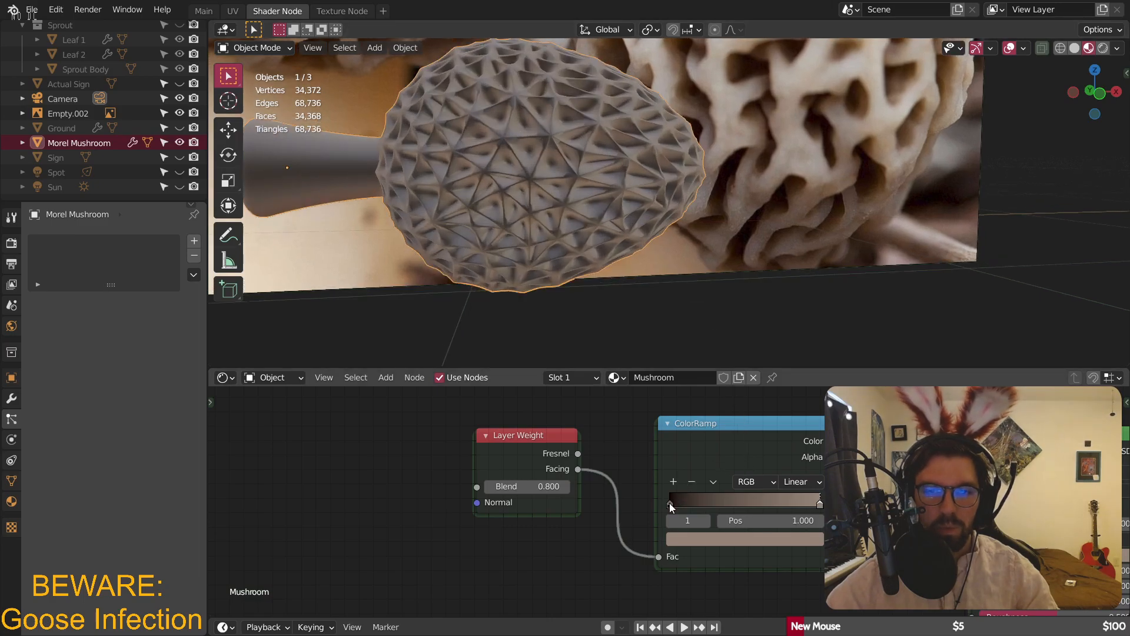
mouse_move(669, 504)
mouse_down()
mouse_move(804, 502)
mouse_move(634, 516)
mouse_up()
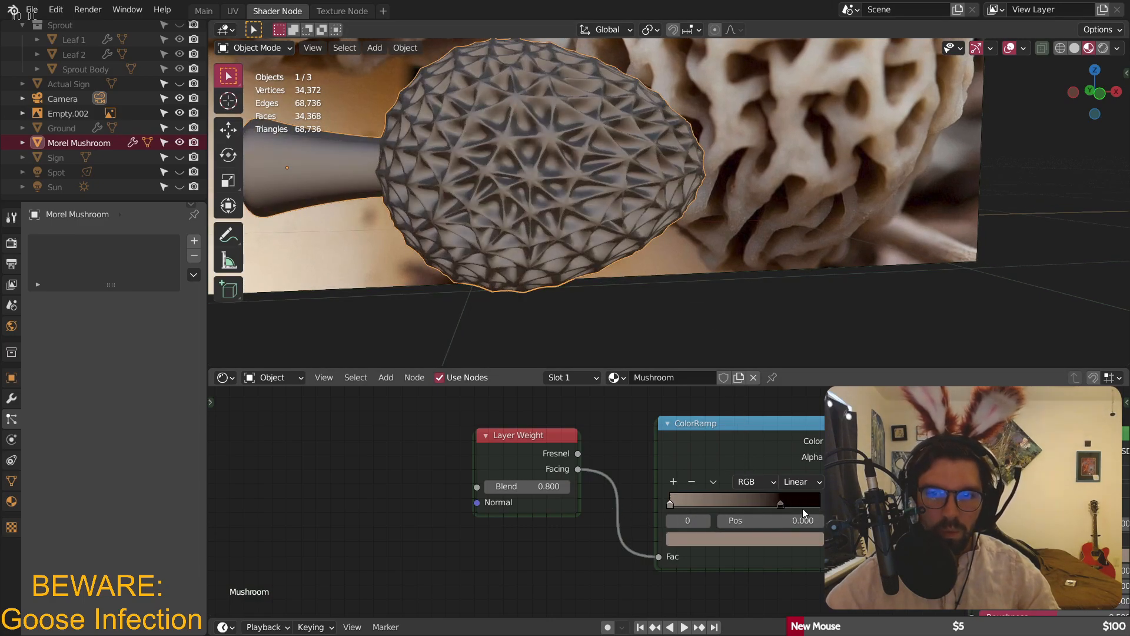
drag(782, 504, 820, 504)
- Examine the mushroom cap's ridge shading against the morel photo and inspect the Principled BSDF's lower inputs
middle_drag(680, 253, 594, 114)
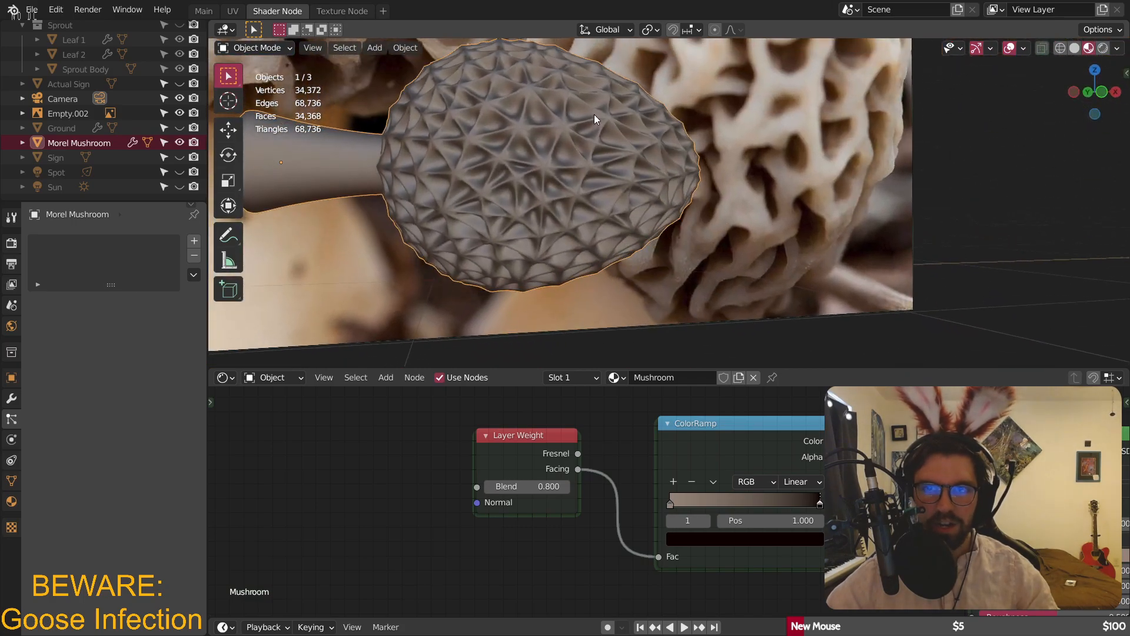
scroll(594, 114, up, 1)
scroll(598, 439, down, 4)
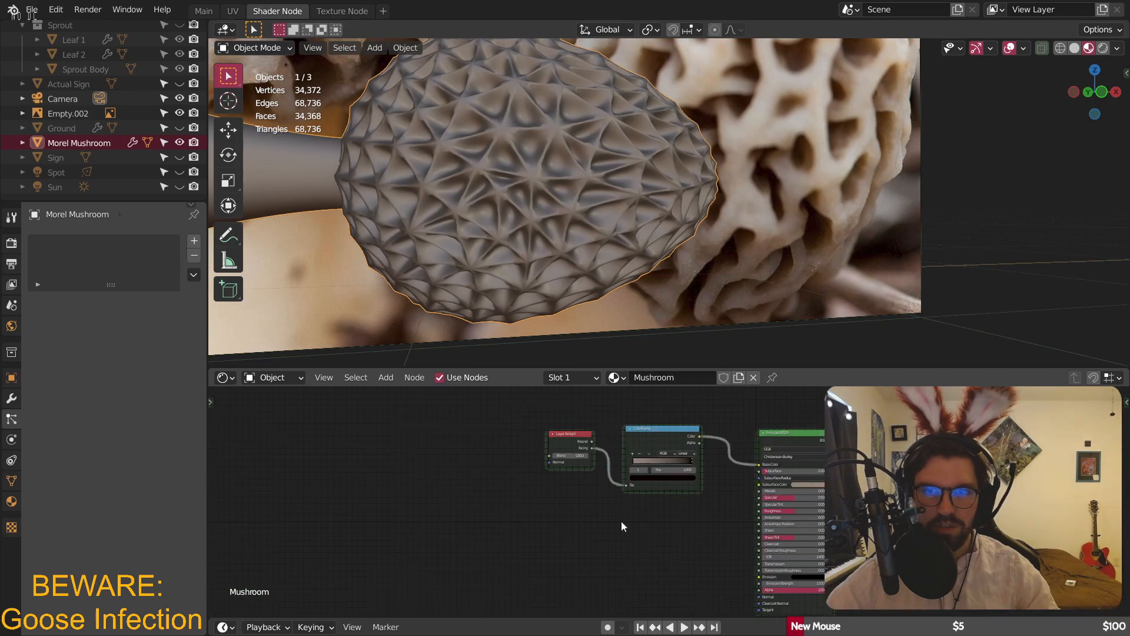
middle_drag(622, 525, 685, 434)
scroll(535, 178, up, 5)
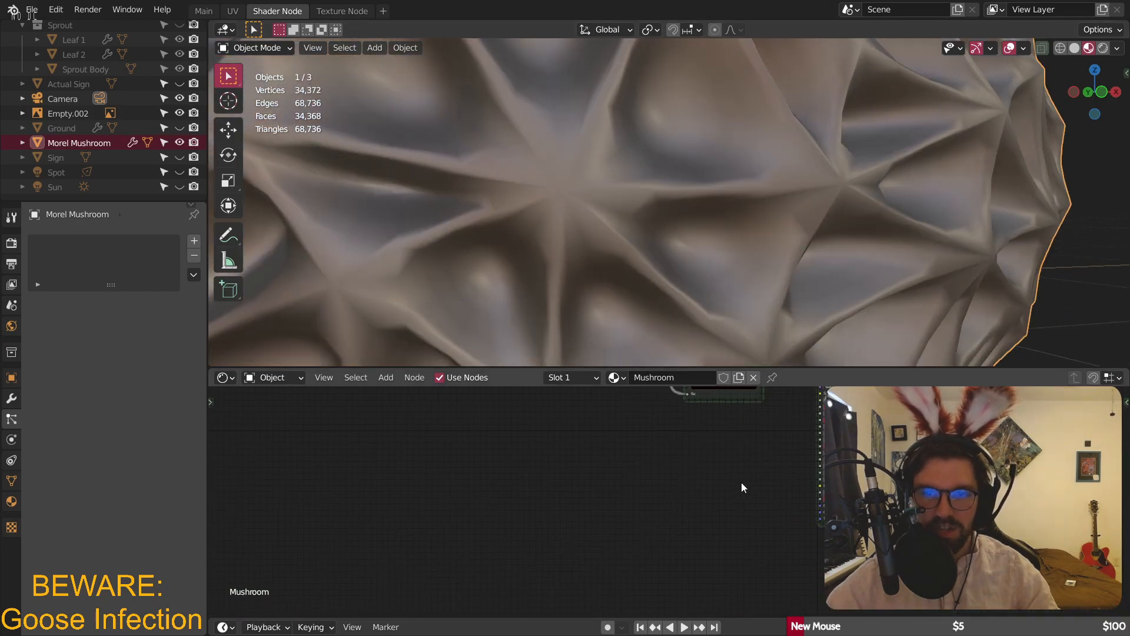
scroll(730, 480, up, 2)
scroll(723, 471, up, 2)
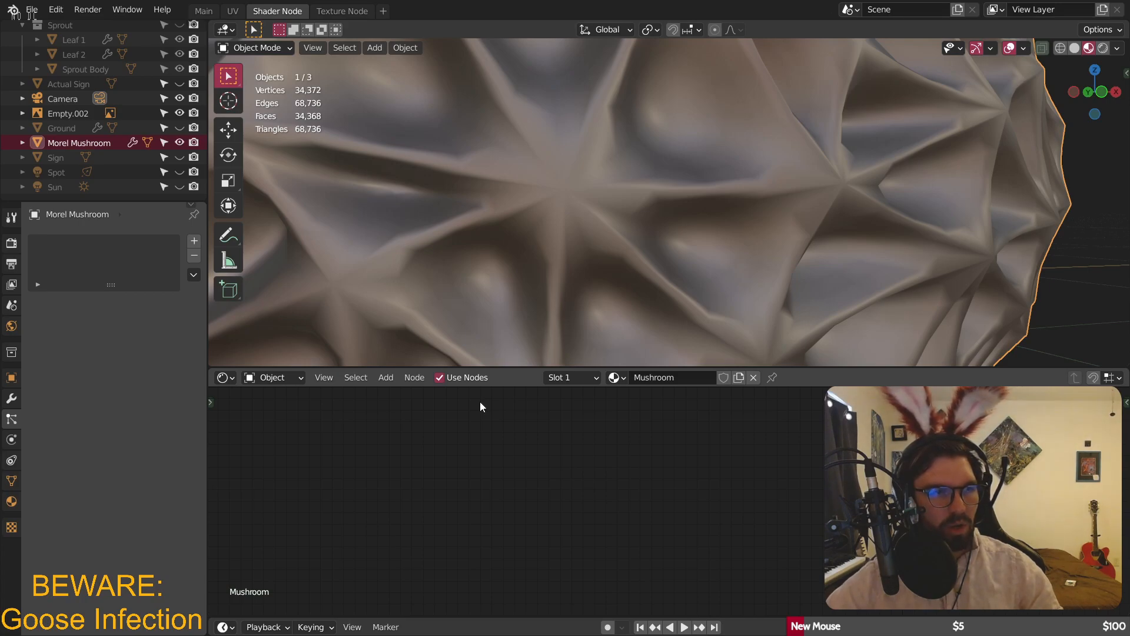
middle_drag(842, 501, 719, 496)
middle_drag(730, 568, 708, 486)
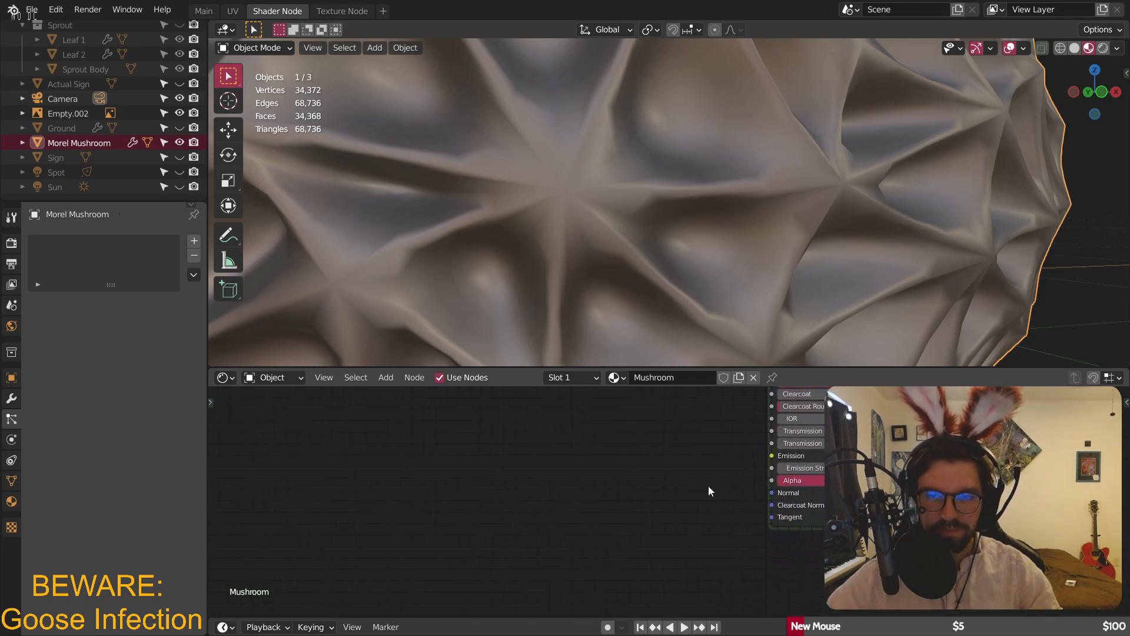
- Add a Bump node and connect its Normal output to the Principled BSDF's Normal input
scroll(712, 491, up, 2)
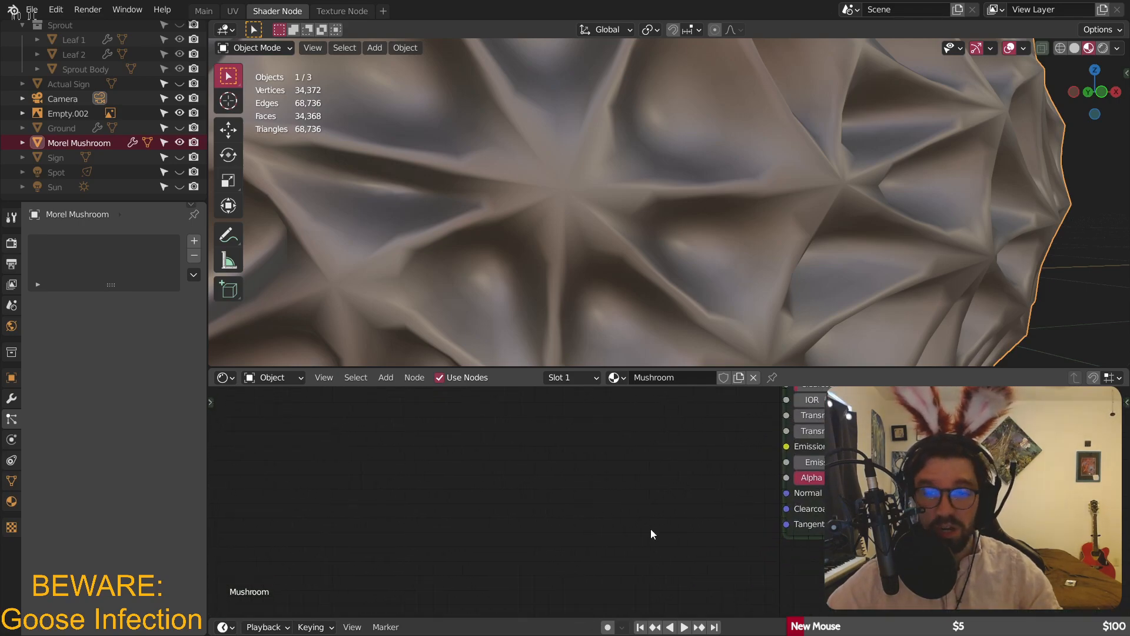
click(385, 378)
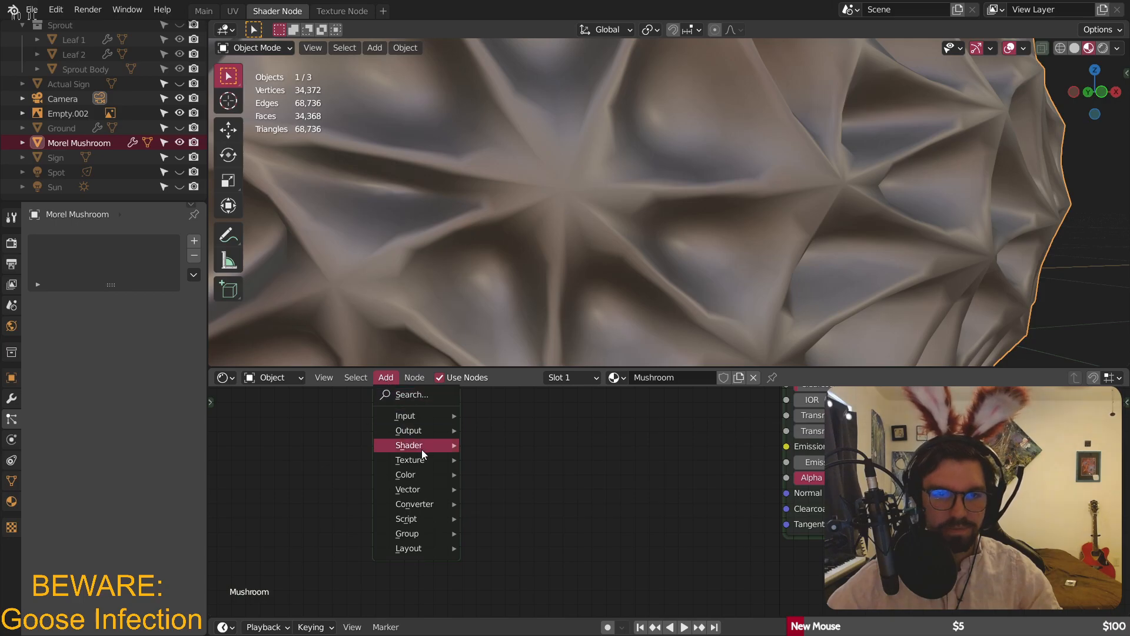
mouse_move(421, 457)
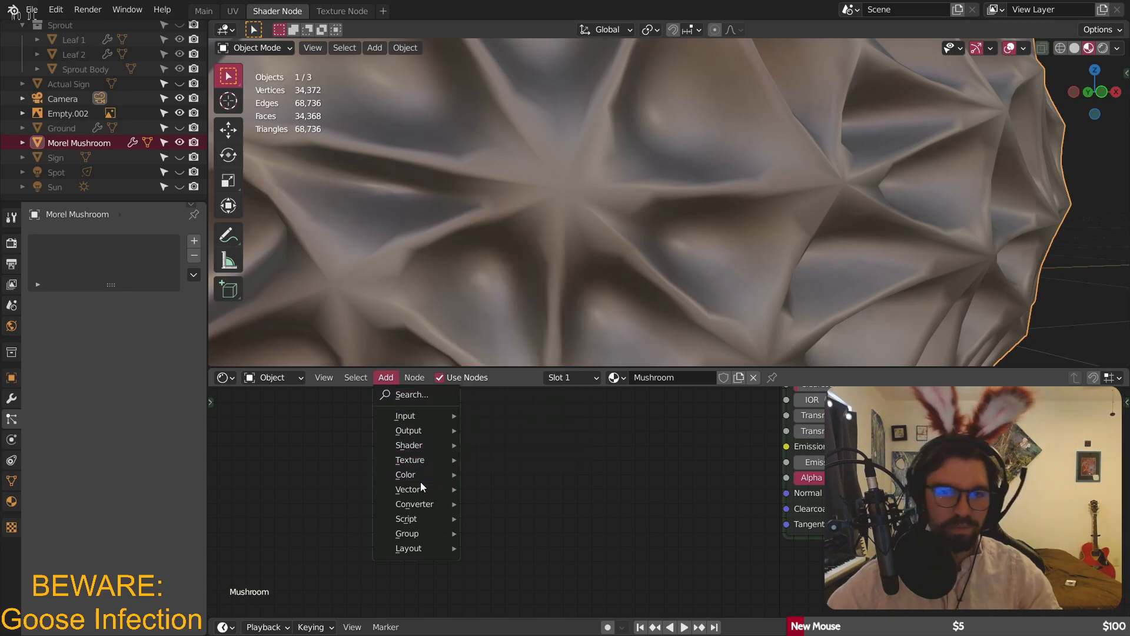
mouse_move(420, 489)
click(512, 362)
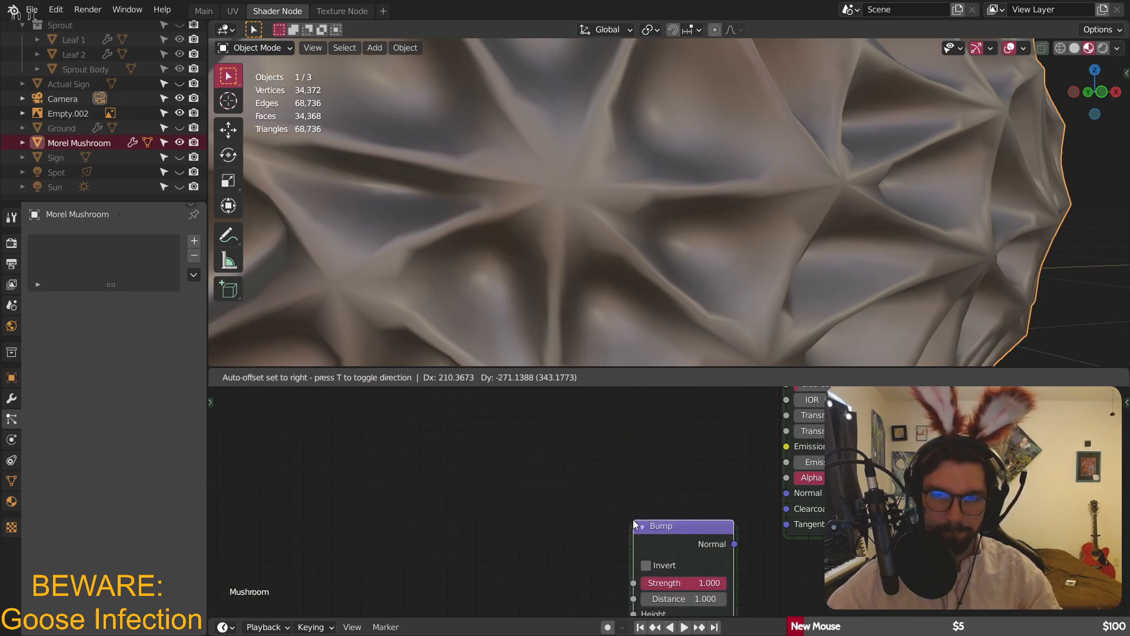
click(634, 521)
drag(798, 518, 786, 493)
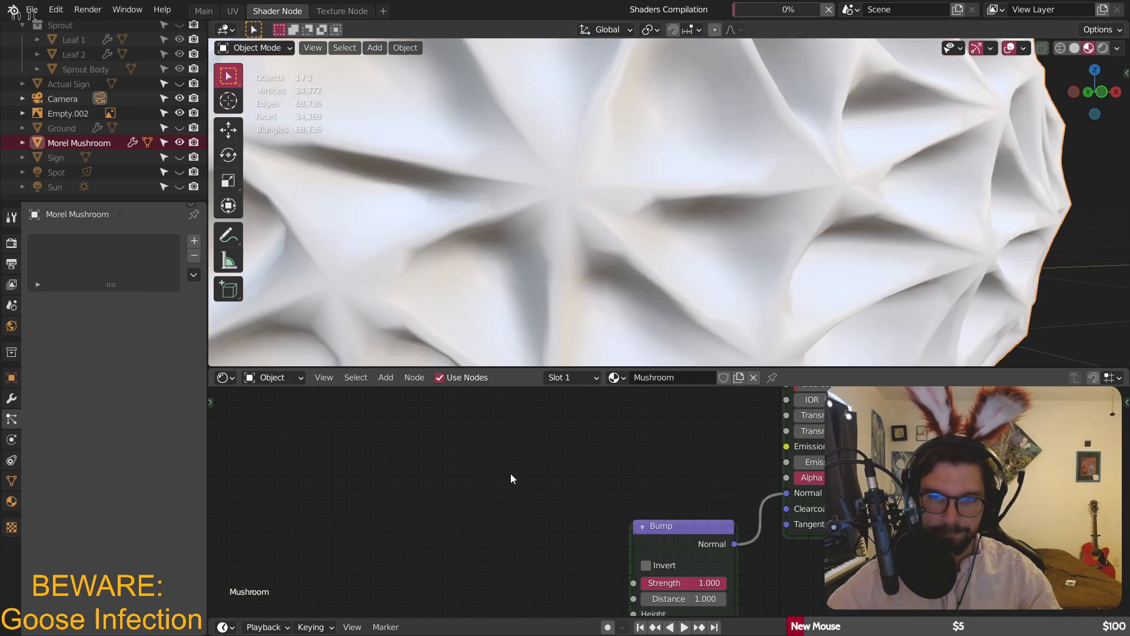
- Add a Voronoi Texture node before the Bump node and connect its Color output to the Bump's Height
scroll(511, 473, down, 2)
click(385, 377)
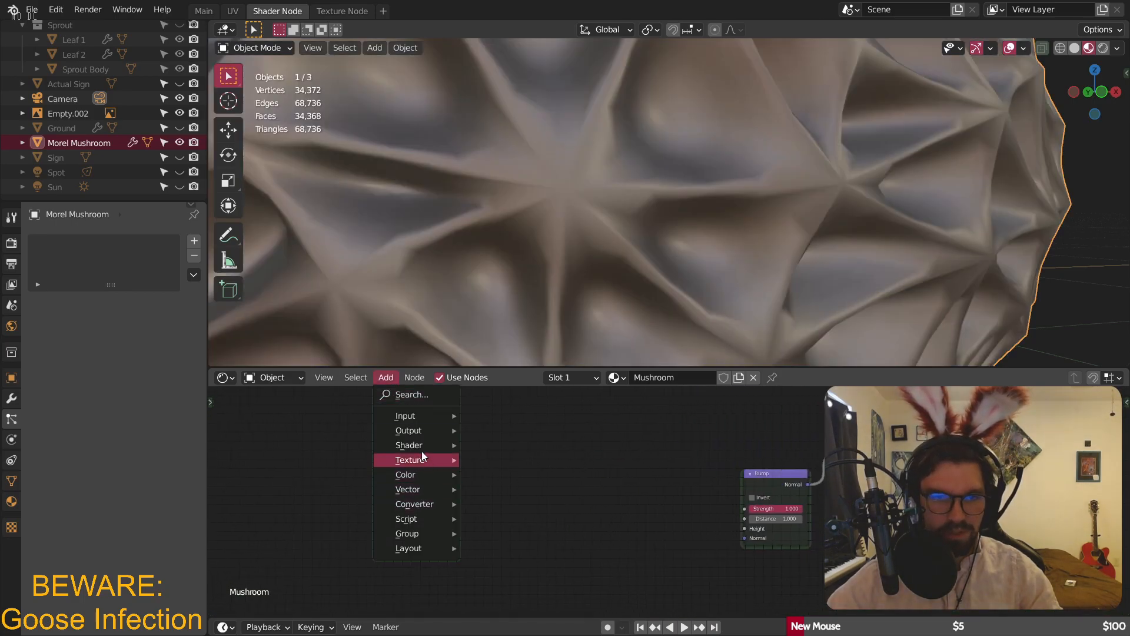
mouse_move(421, 461)
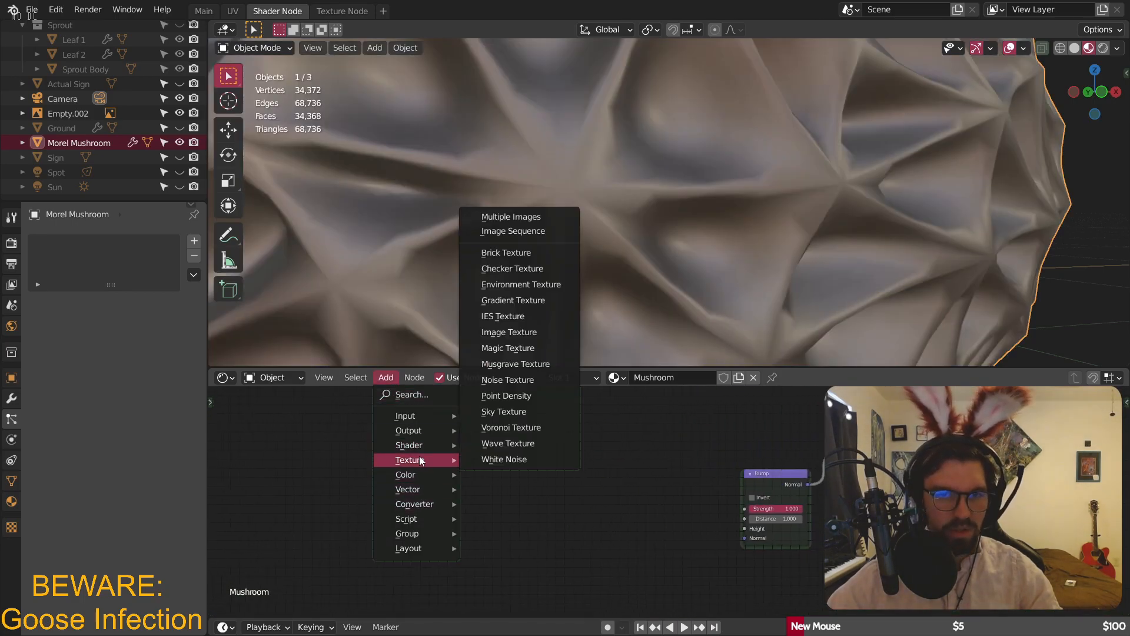
click(511, 427)
click(570, 480)
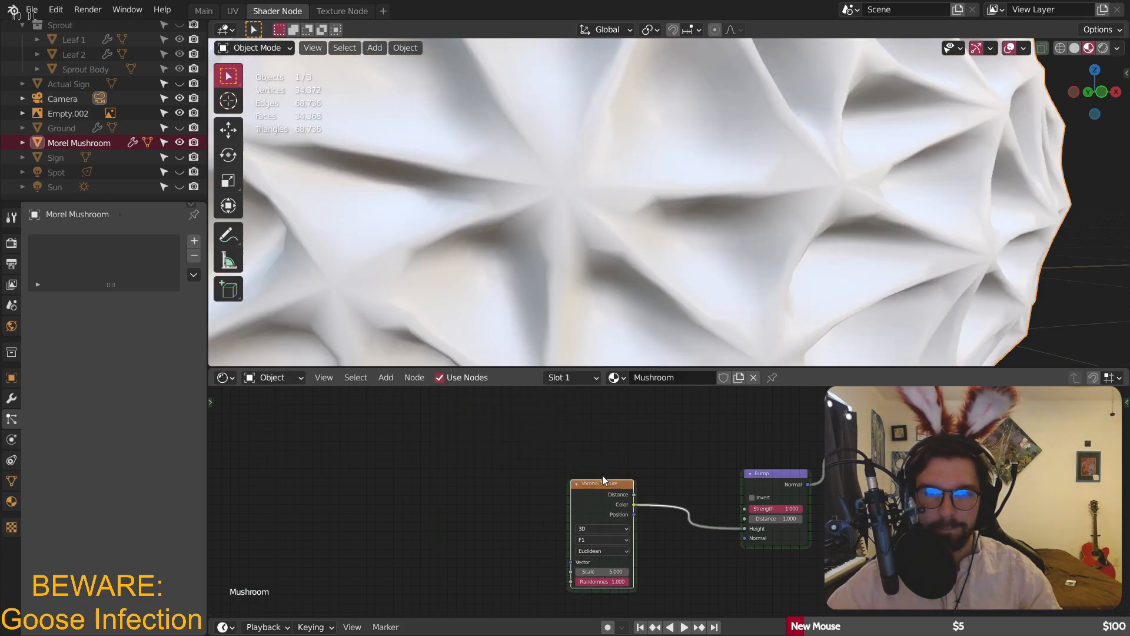
drag(609, 485, 617, 455)
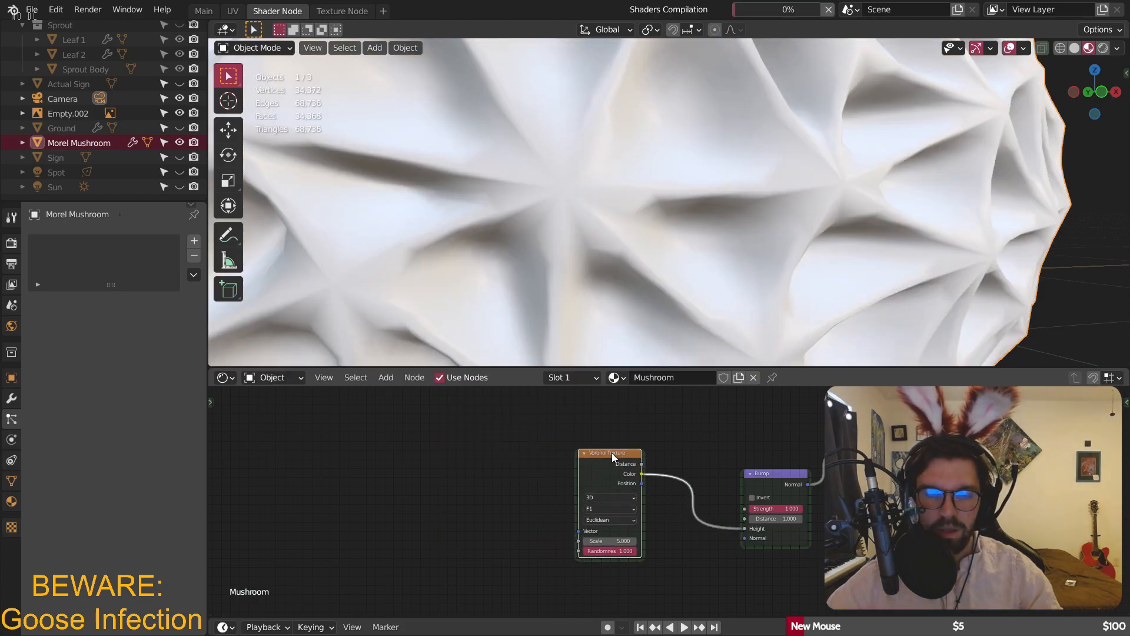
- Add Texture Coordinate and Mapping nodes to the Voronoi Texture, use Object coordinates, and feed the Voronoi's Distance into the Bump's Height
key(ctrl+t)
scroll(510, 479, up, 5)
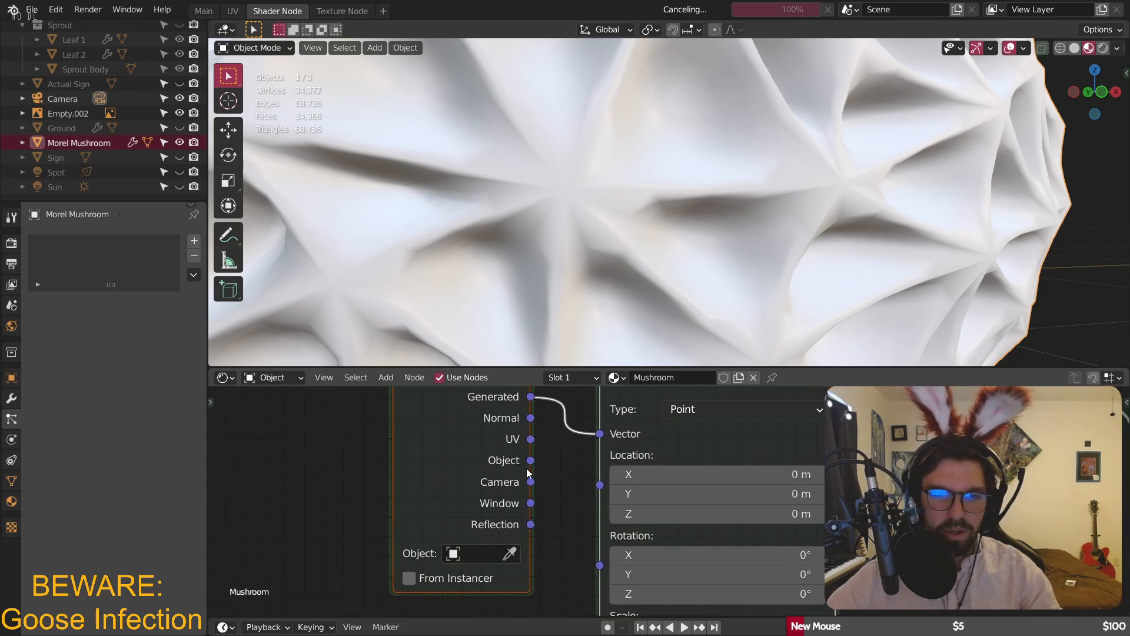
drag(530, 460, 599, 433)
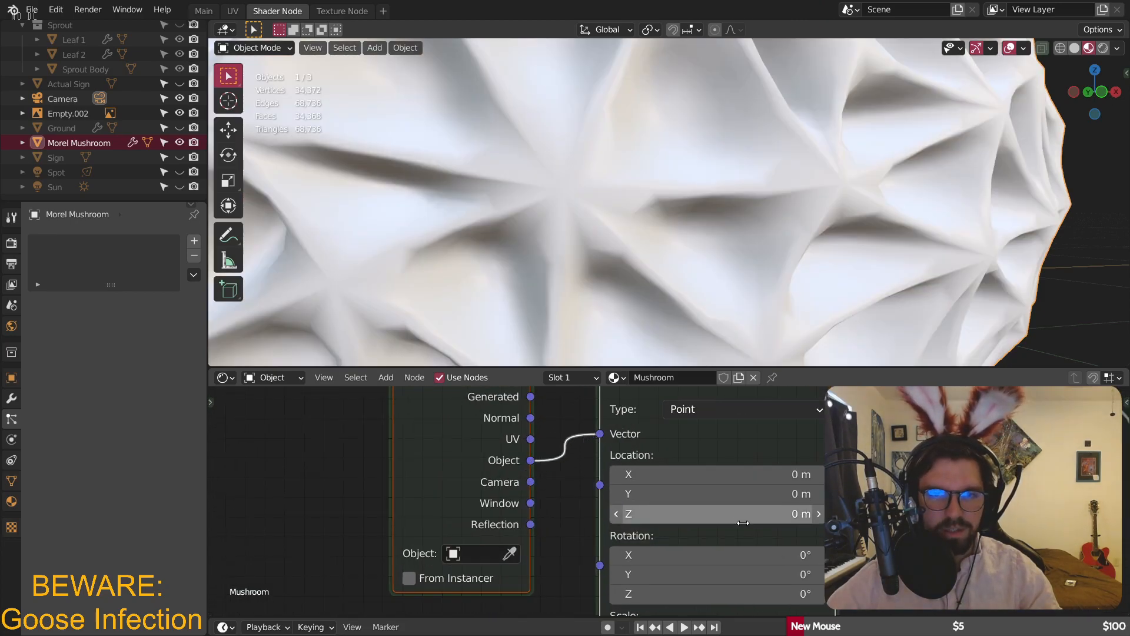
middle_drag(743, 523, 422, 557)
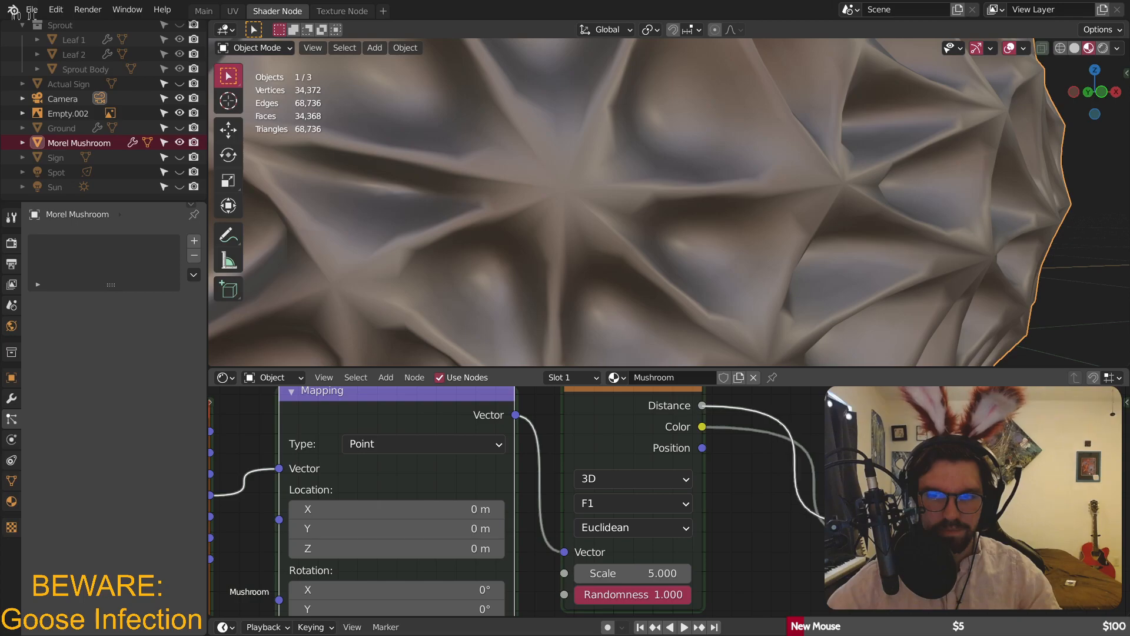
scroll(786, 500, down, 5)
ctrl+scroll(757, 458, left, 3)
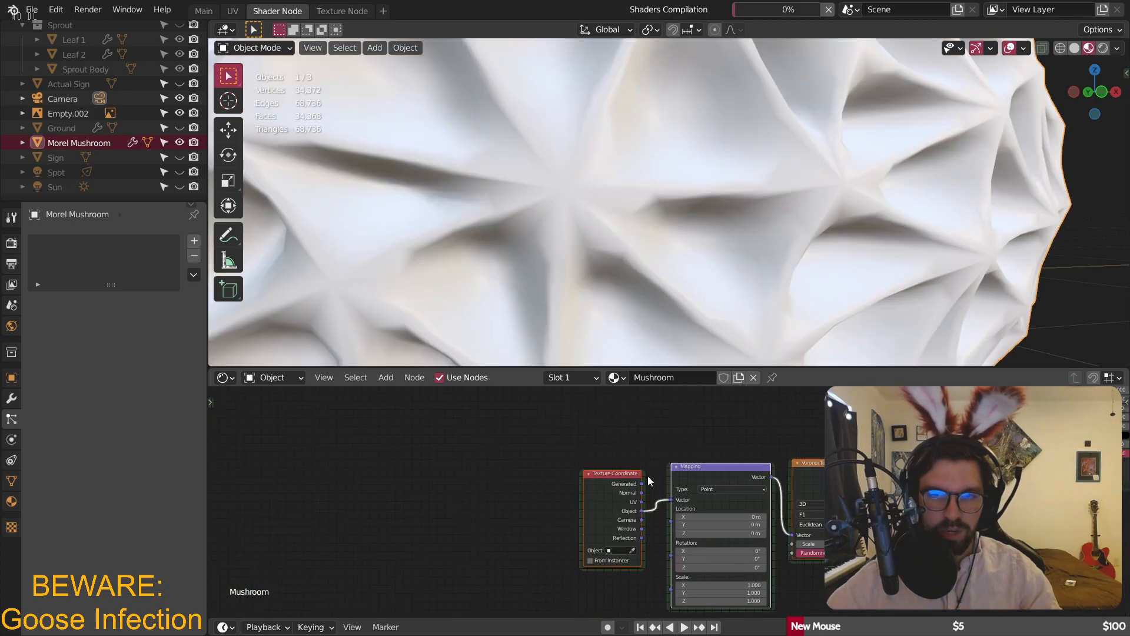
ctrl+scroll(647, 475, right, 4)
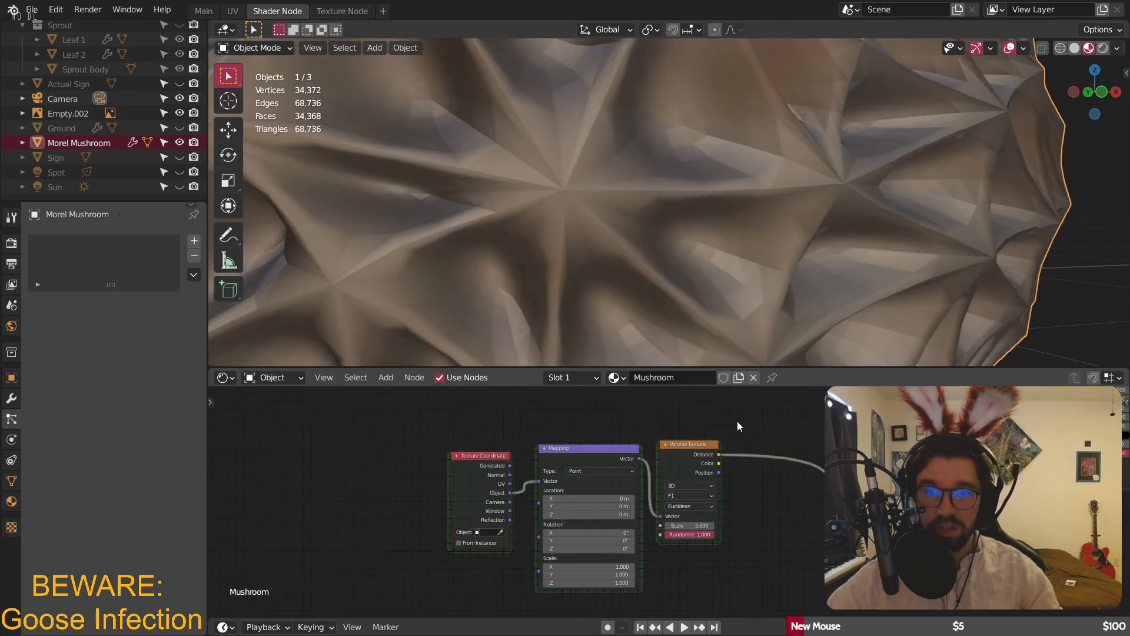
- Insert a ColorRamp node on the link between the Voronoi Texture's Distance output and the Bump node
key(shift+a)
mouse_move(707, 450)
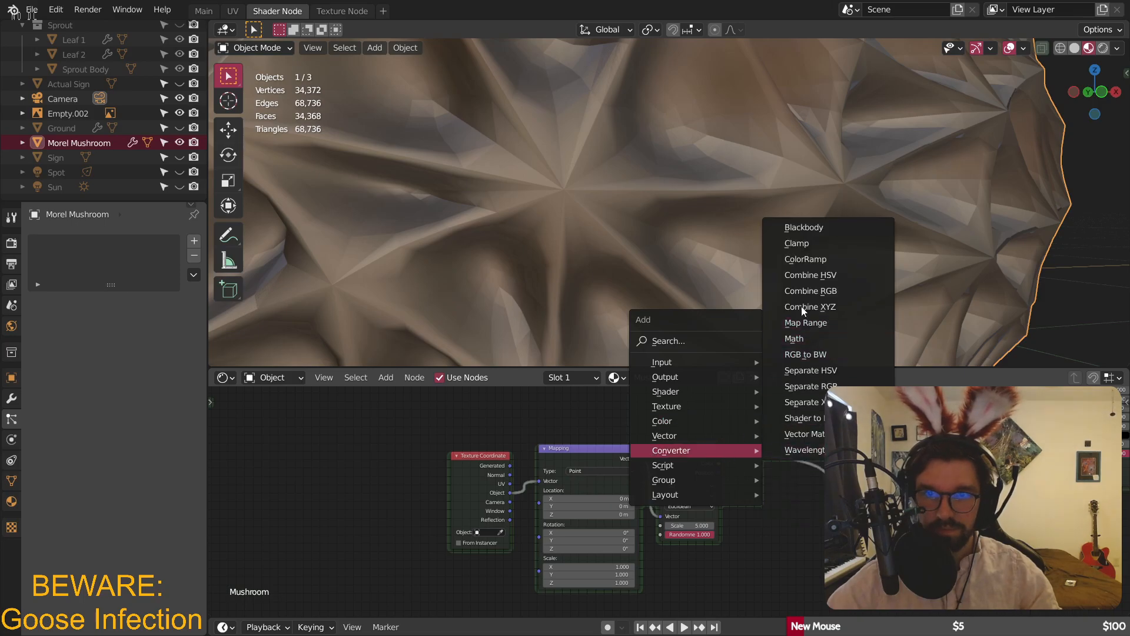
click(805, 259)
click(812, 471)
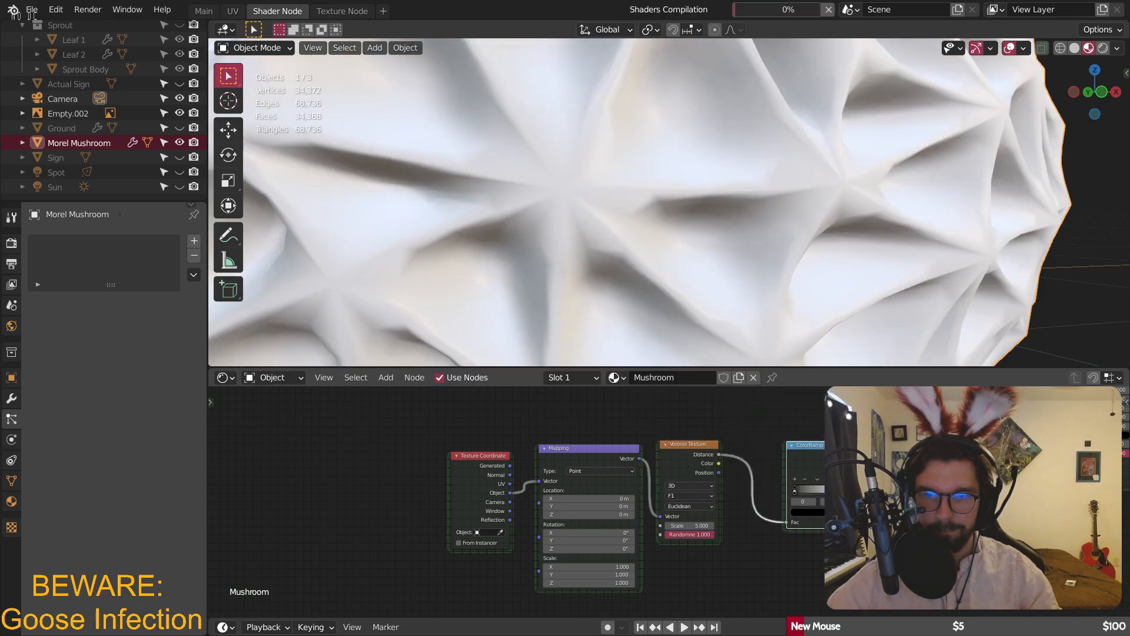
- Try a Scale of 50 on the Voronoi Texture and view the bump on the whole mushroom
scroll(775, 524, up, 4)
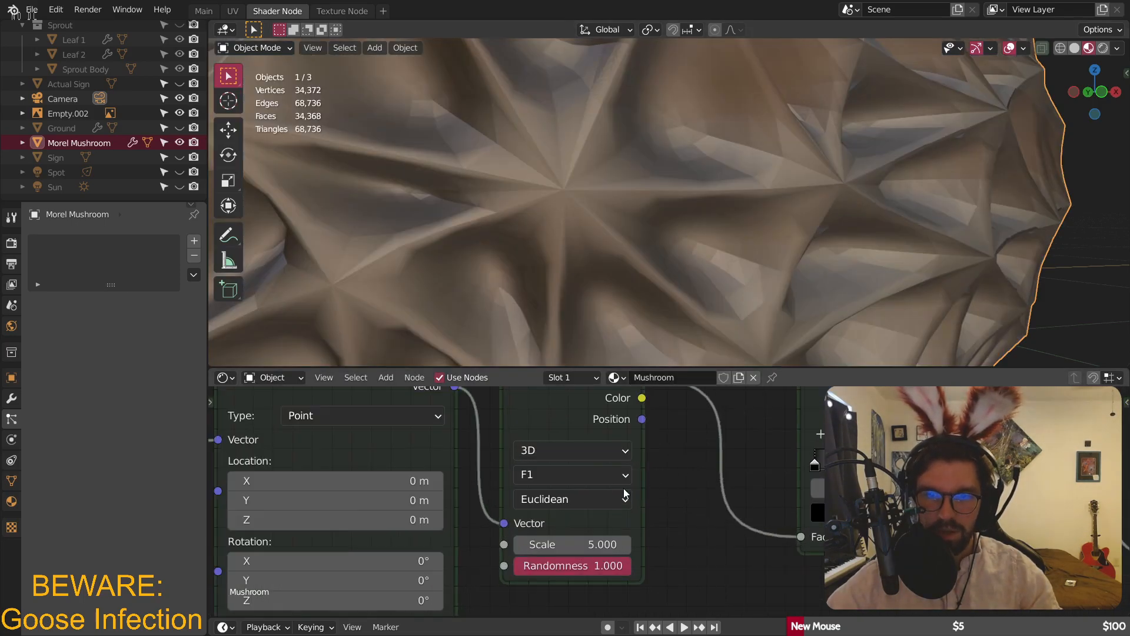
double_click(565, 544)
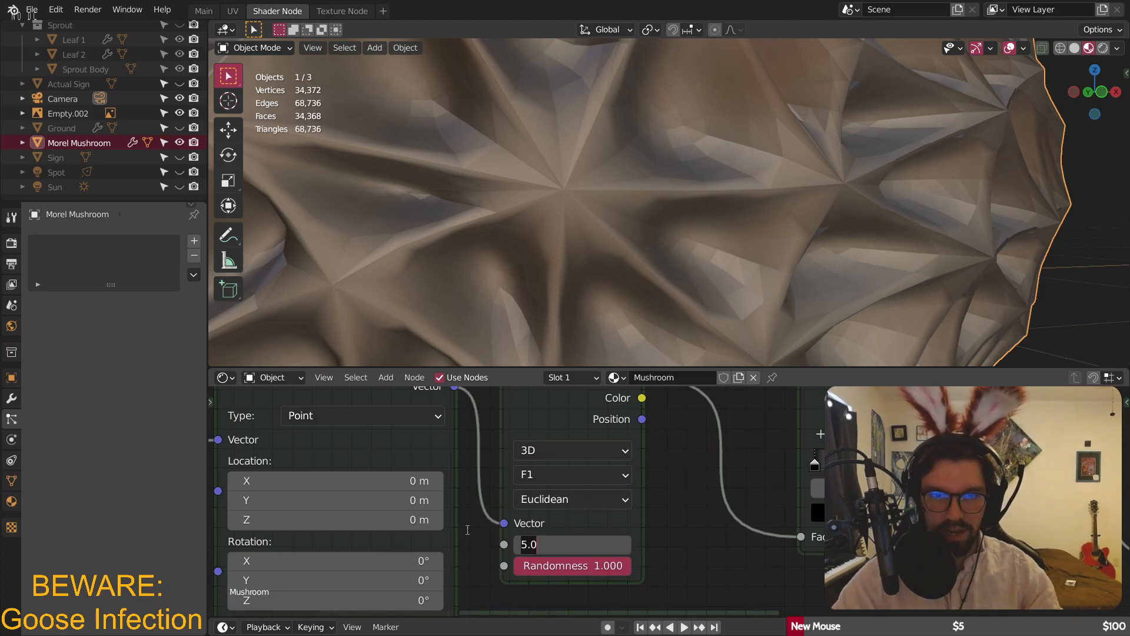
text(0)
key(Return)
scroll(706, 155, down, 2)
scroll(689, 155, down, 4)
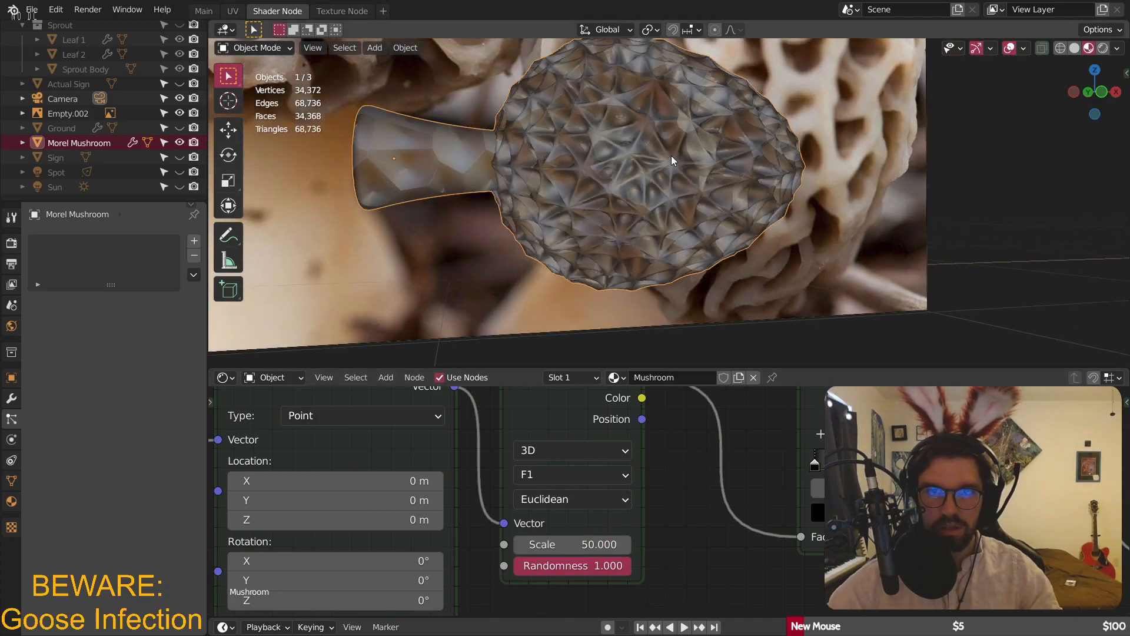
- Try a Voronoi Texture Scale of 200 and examine the bump pattern on the cap up close
double_click(603, 544)
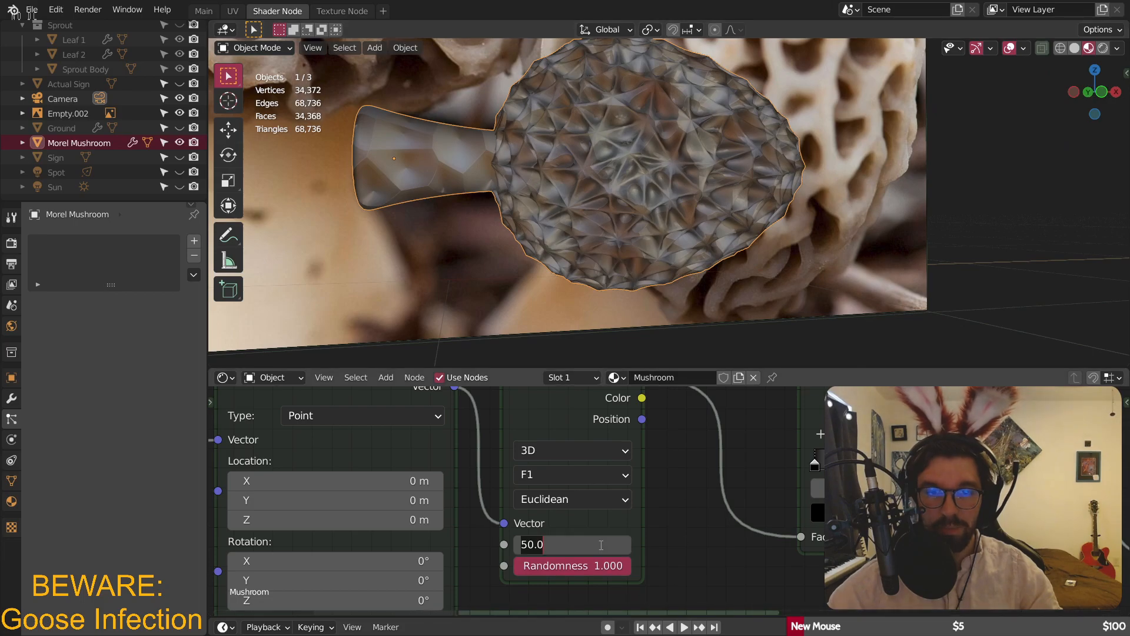
text(200)
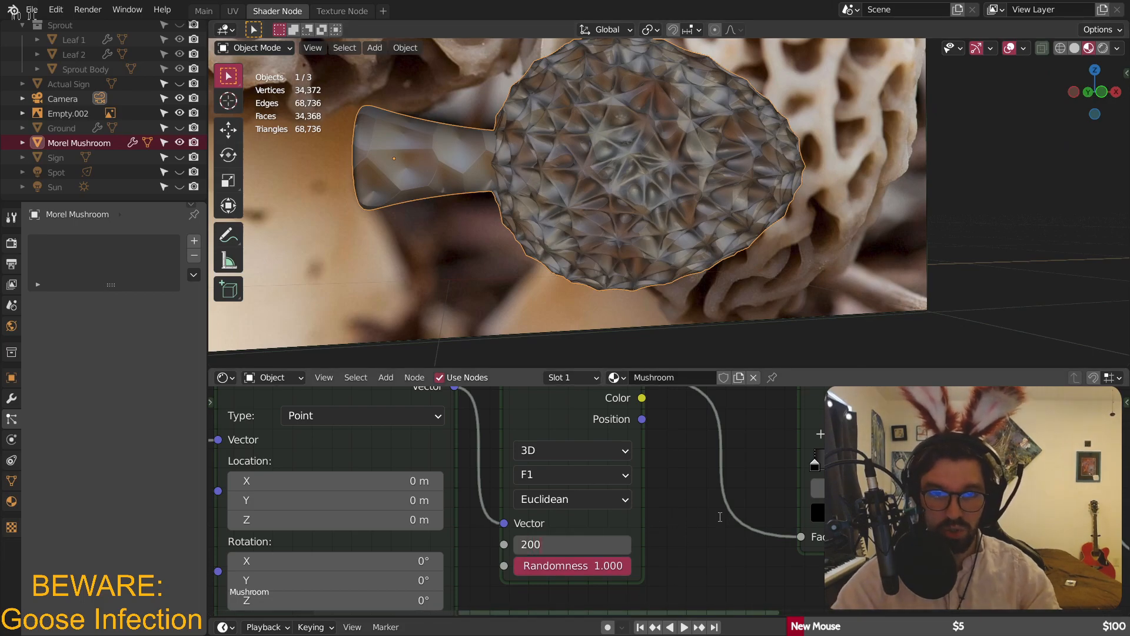
key(Return)
scroll(452, 134, up, 4)
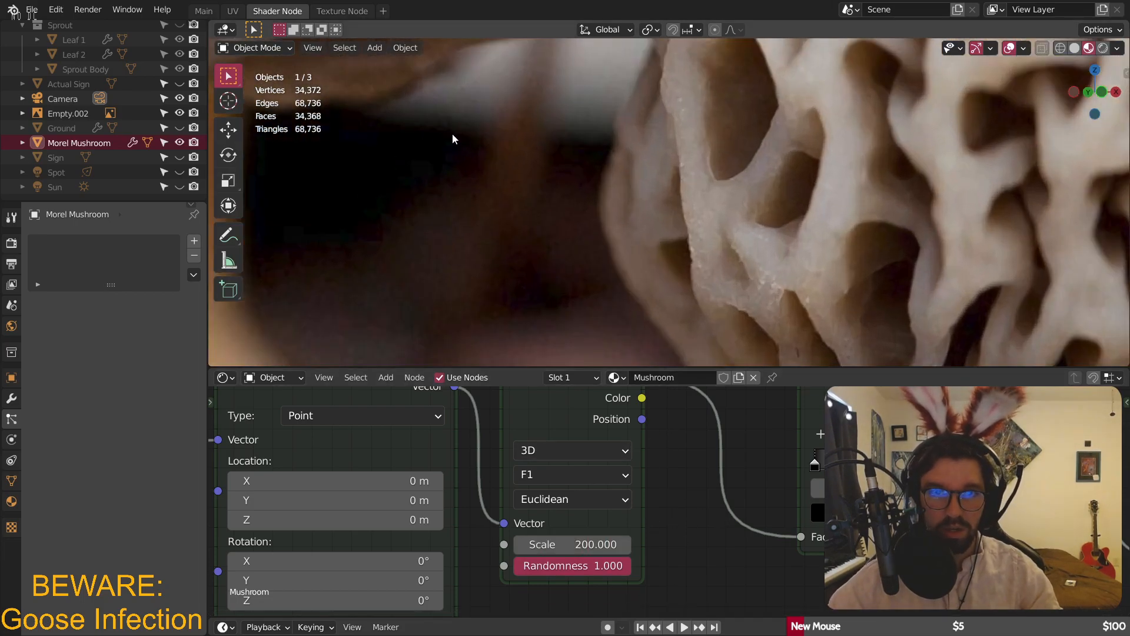
scroll(509, 151, down, 8)
scroll(650, 227, up, 3)
scroll(650, 227, up, 6)
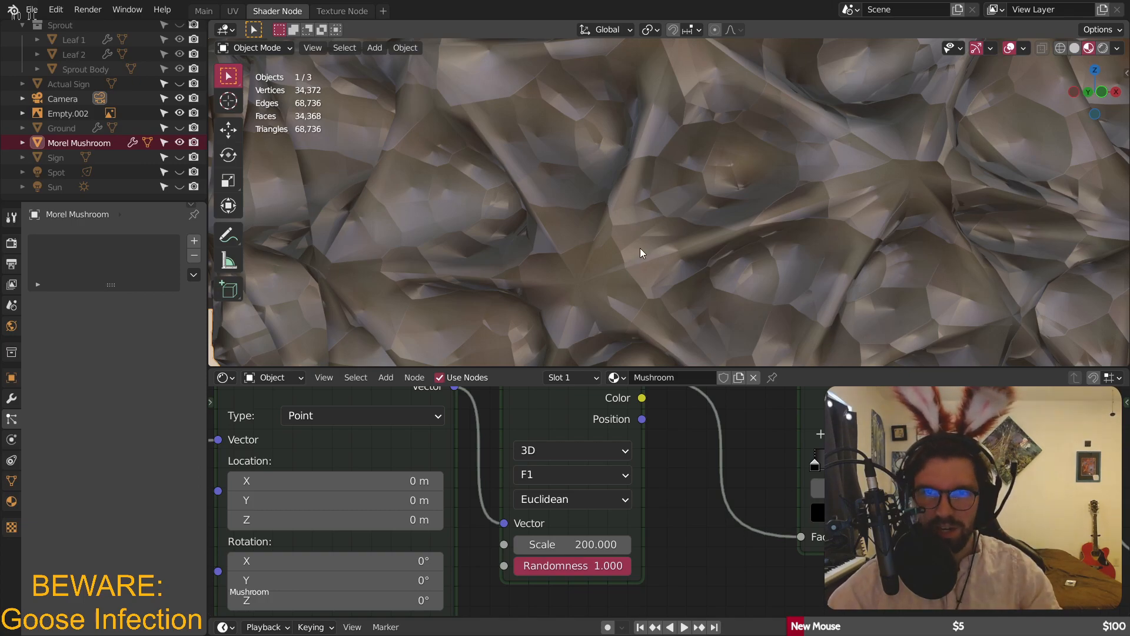
- Adjust the bump ColorRamp so black sits at the start and the white stop at 0.264, checking the effect on the mushroom
middle_drag(887, 486, 563, 464)
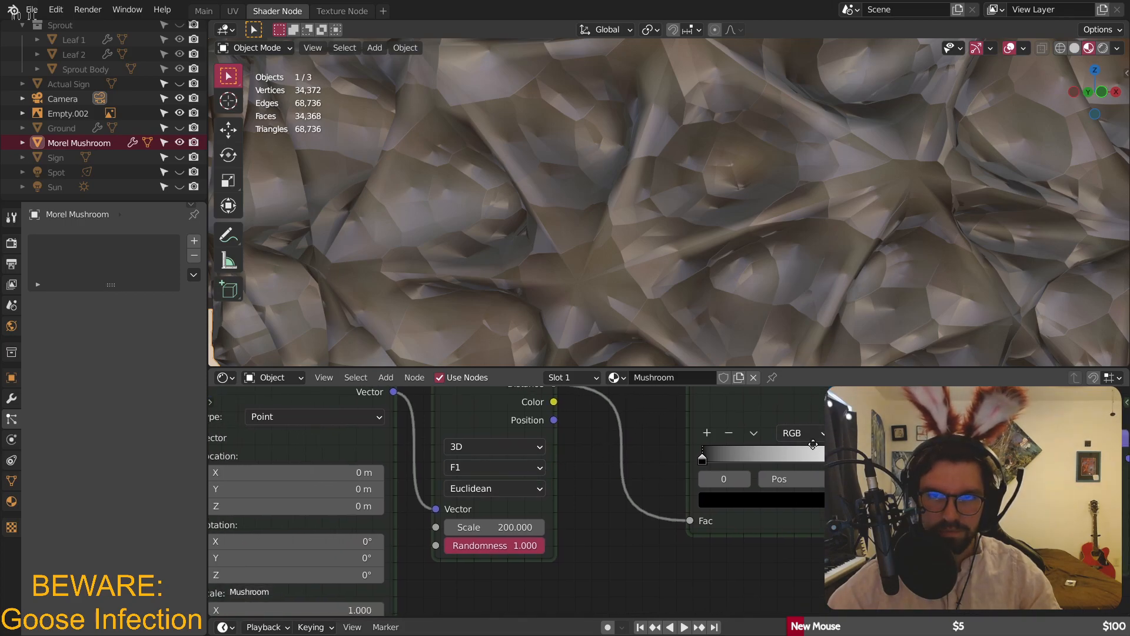
scroll(549, 514, up, 2)
drag(534, 509, 671, 493)
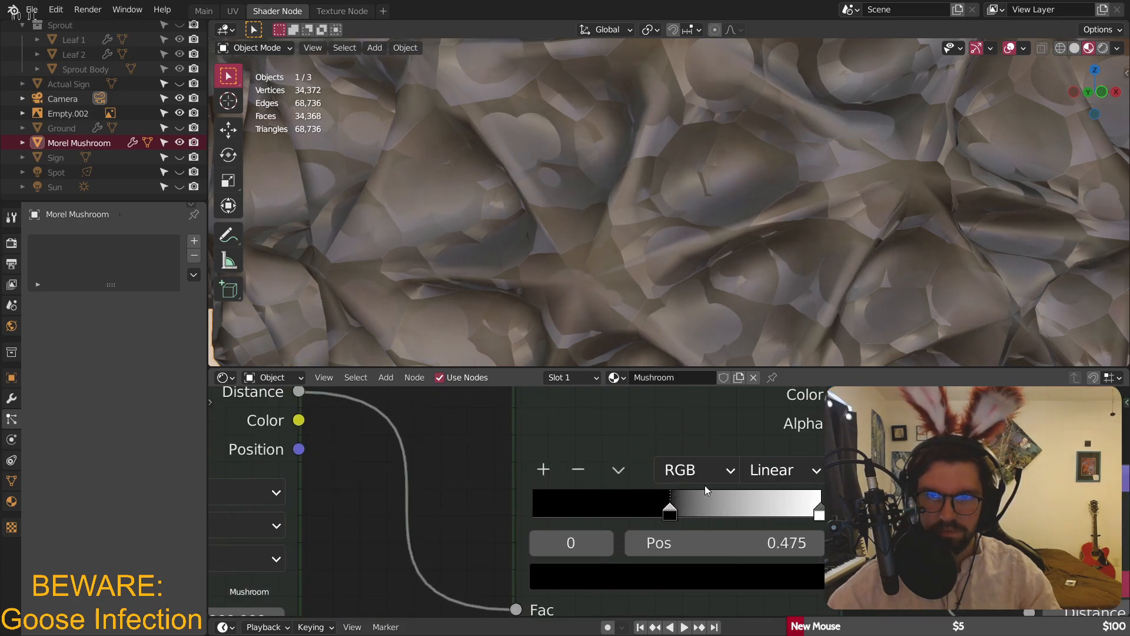
drag(818, 510, 485, 514)
middle_drag(692, 522, 649, 508)
drag(649, 507, 565, 506)
scroll(609, 188, down, 3)
scroll(610, 189, down, 2)
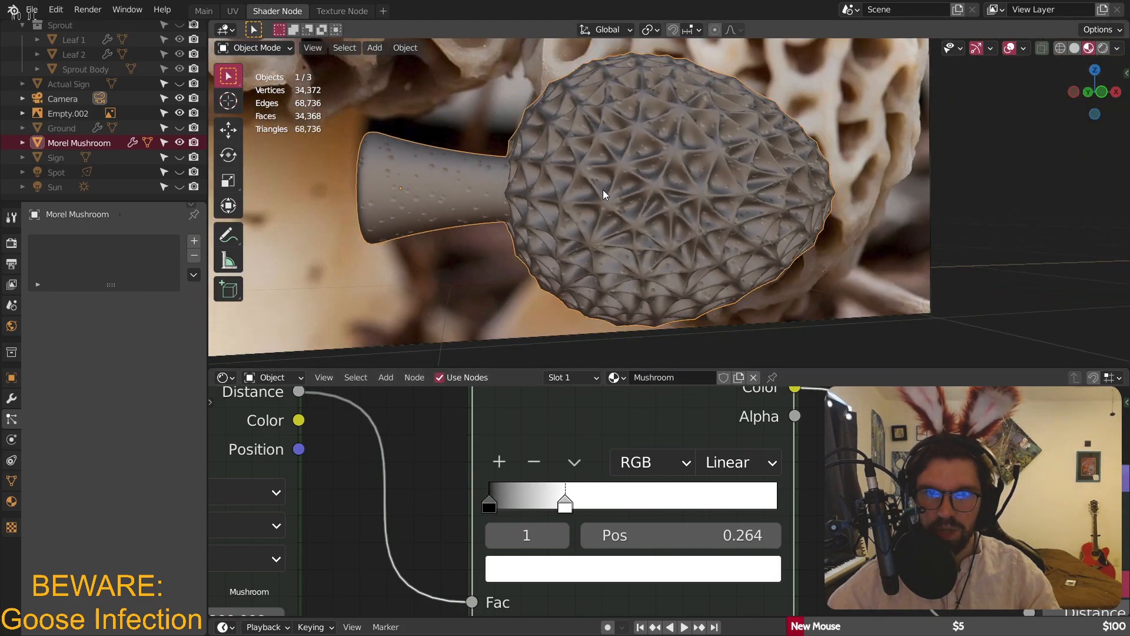
scroll(532, 182, up, 1)
- Set the Voronoi Texture's Scale to 300 and check the bump on the mushroom from close up and far away
middle_drag(435, 486, 723, 446)
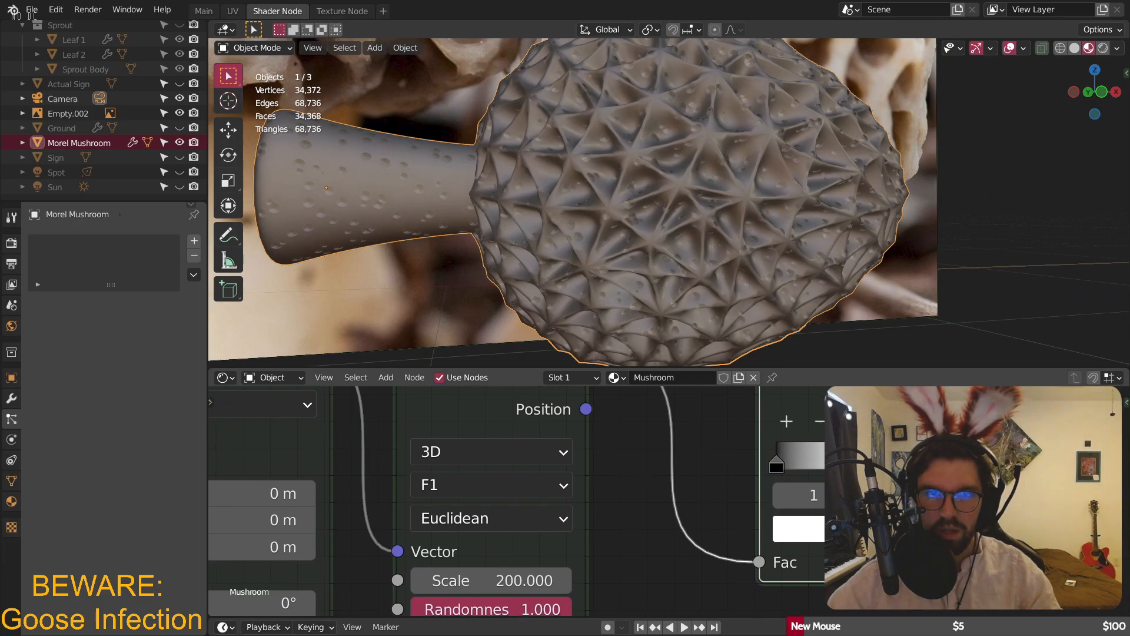
middle_drag(677, 516, 807, 474)
scroll(648, 518, up, 2)
click(607, 547)
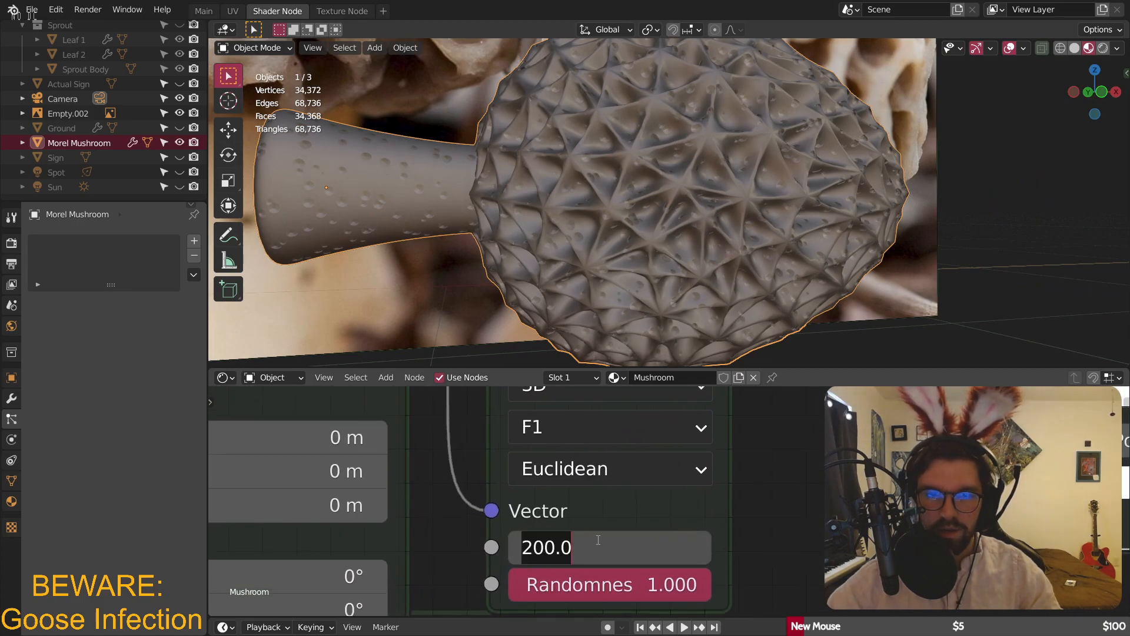
text(300)
key(Return)
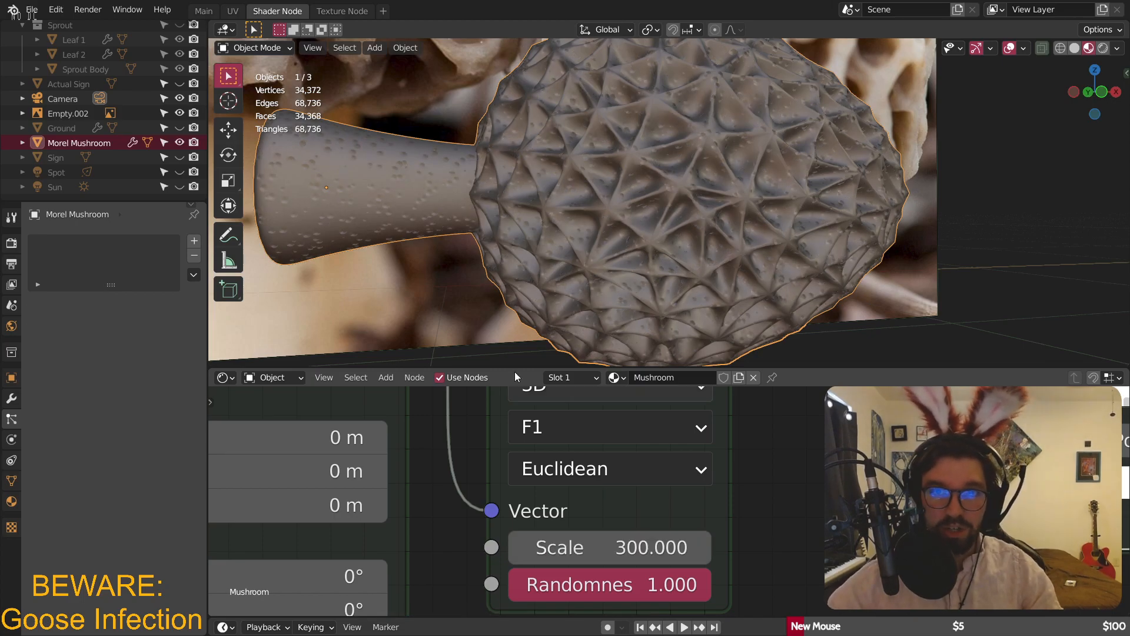
middle_drag(747, 193, 335, 220)
scroll(648, 136, up, 3)
scroll(612, 182, up, 1)
scroll(621, 192, down, 4)
scroll(671, 205, down, 4)
- Deselect the mushroom and switch to the Main workspace, showing the camera view with rendered shading
click(864, 337)
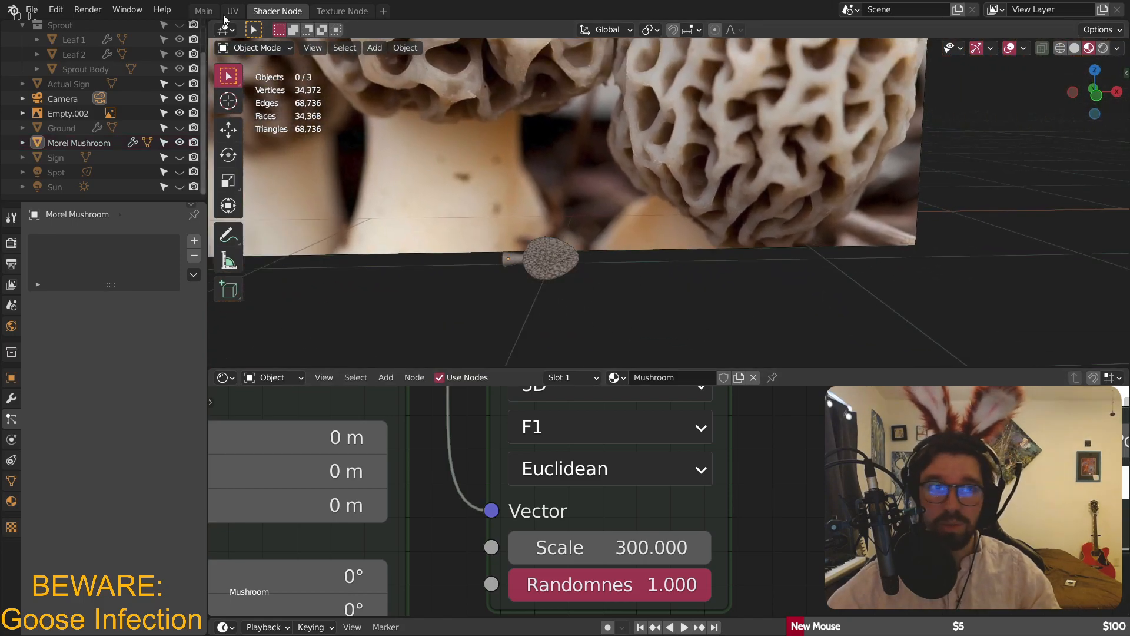
click(203, 10)
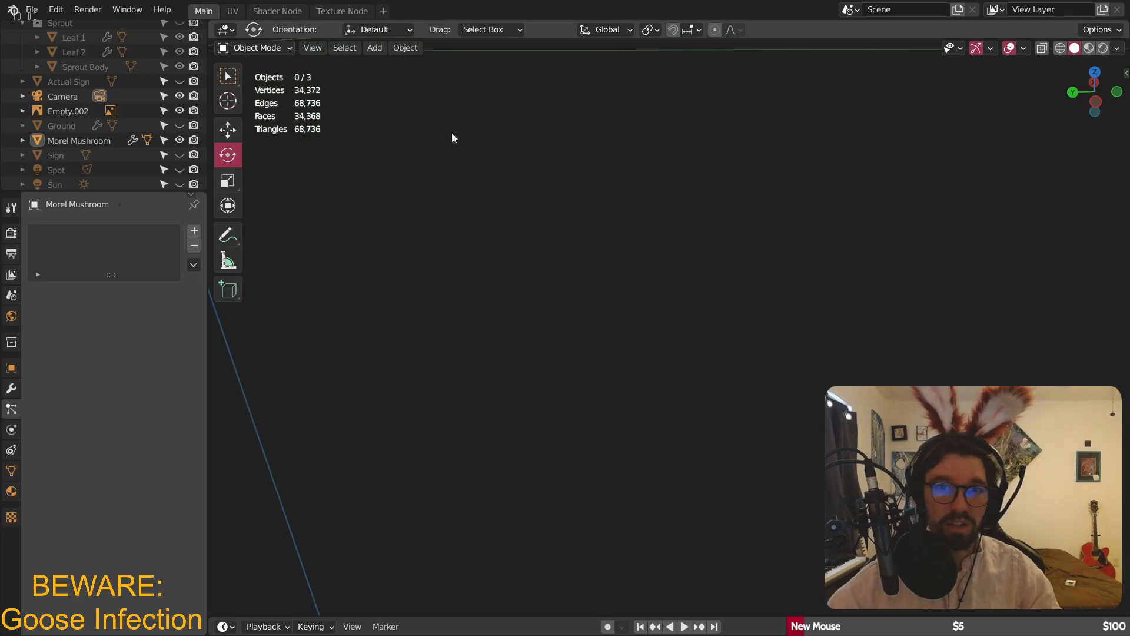
click(1103, 49)
key(KP_1)
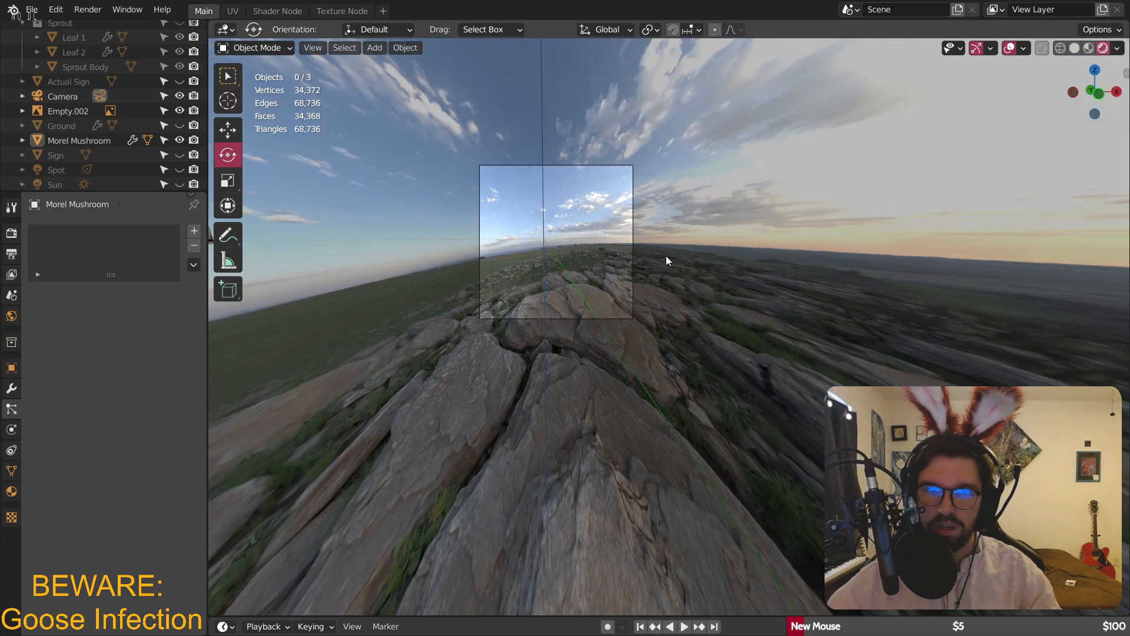
- Collapse the Sprout collection and unhide the trees, sprout, signs, ground and lights in the viewport
scroll(183, 94, up, 3)
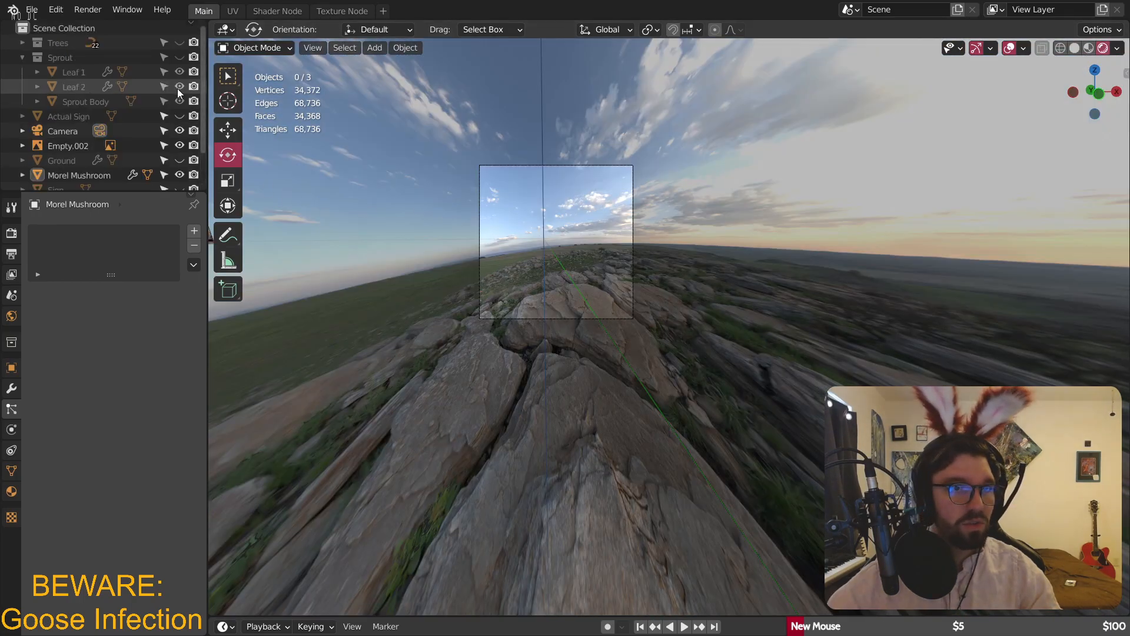
click(22, 57)
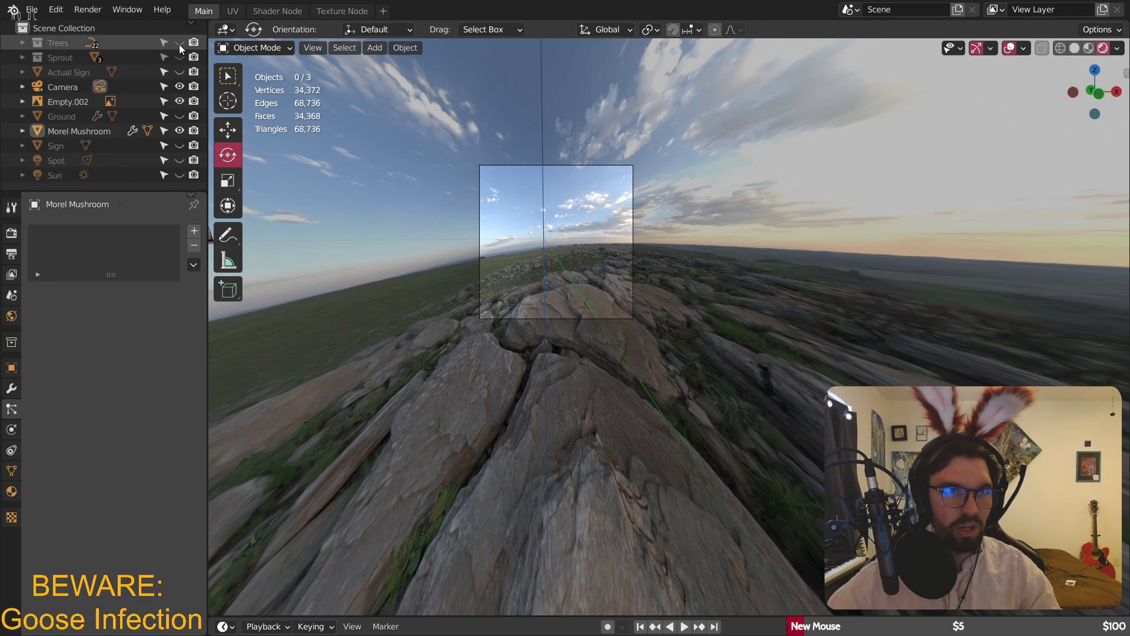
drag(179, 44, 181, 170)
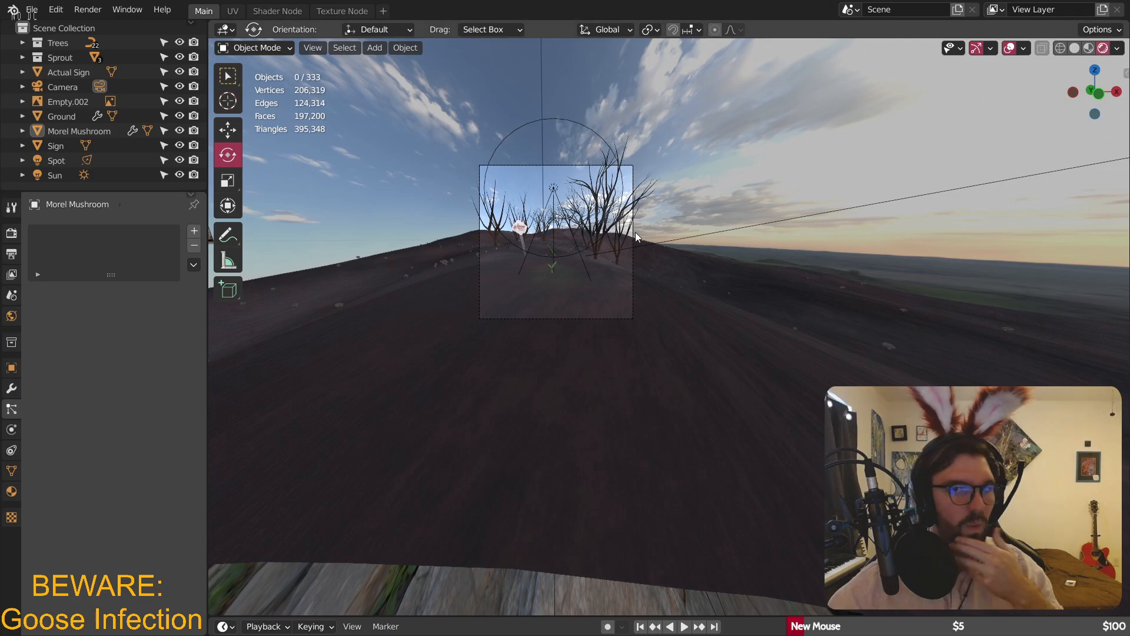
- Check the sprout, sign and scattered mushrooms up close and from farther away in the camera view, and save the file
scroll(497, 302, up, 7)
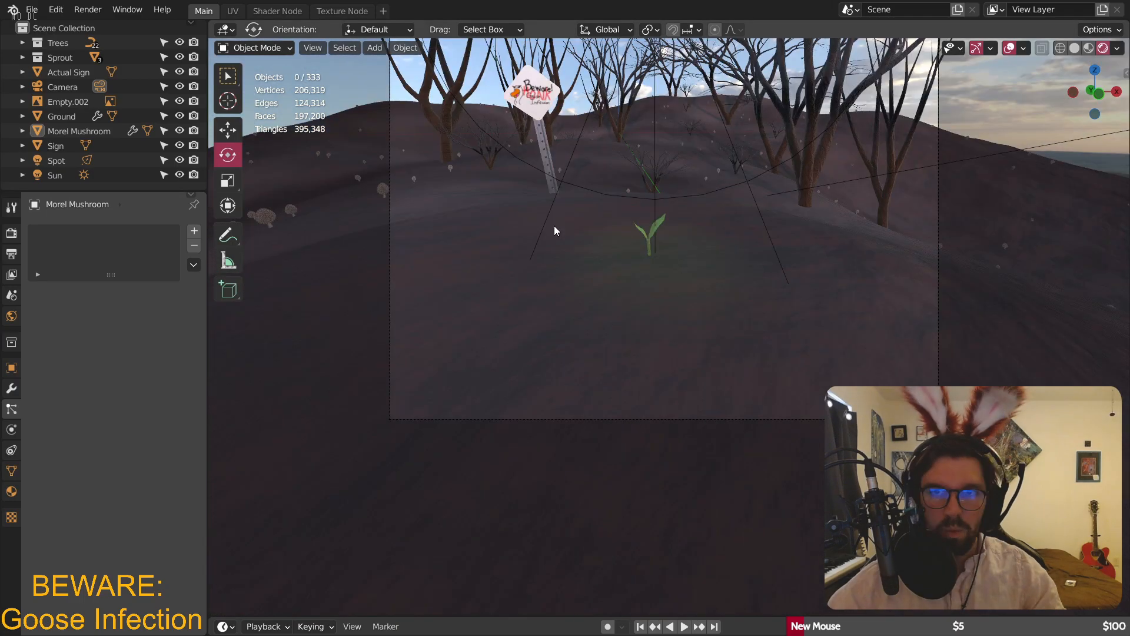
scroll(594, 283, up, 4)
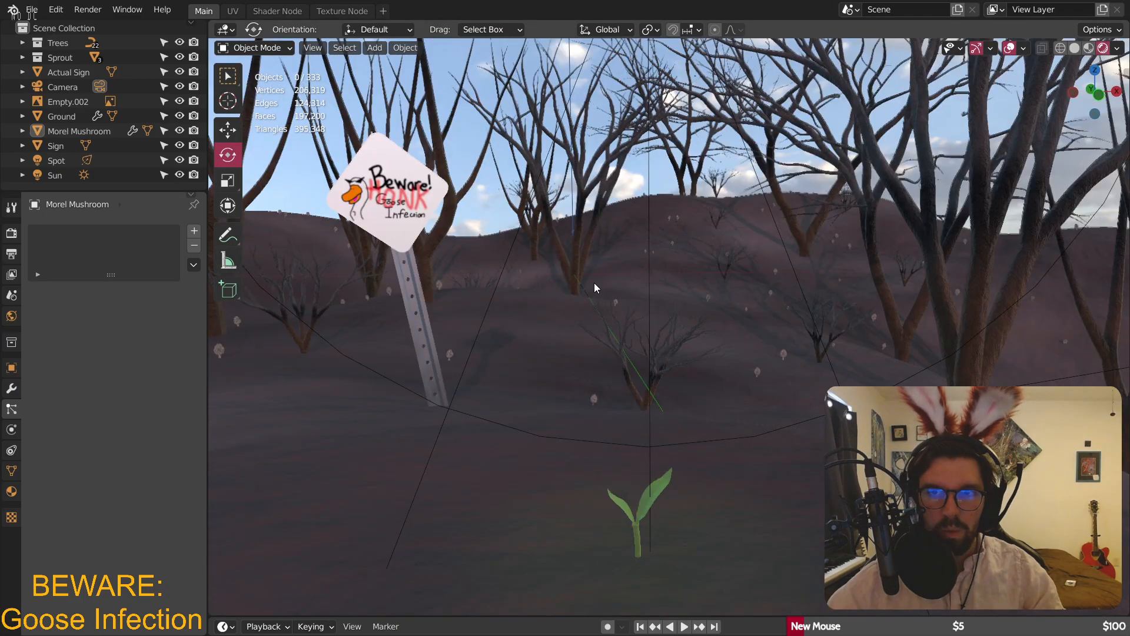
scroll(595, 284, down, 5)
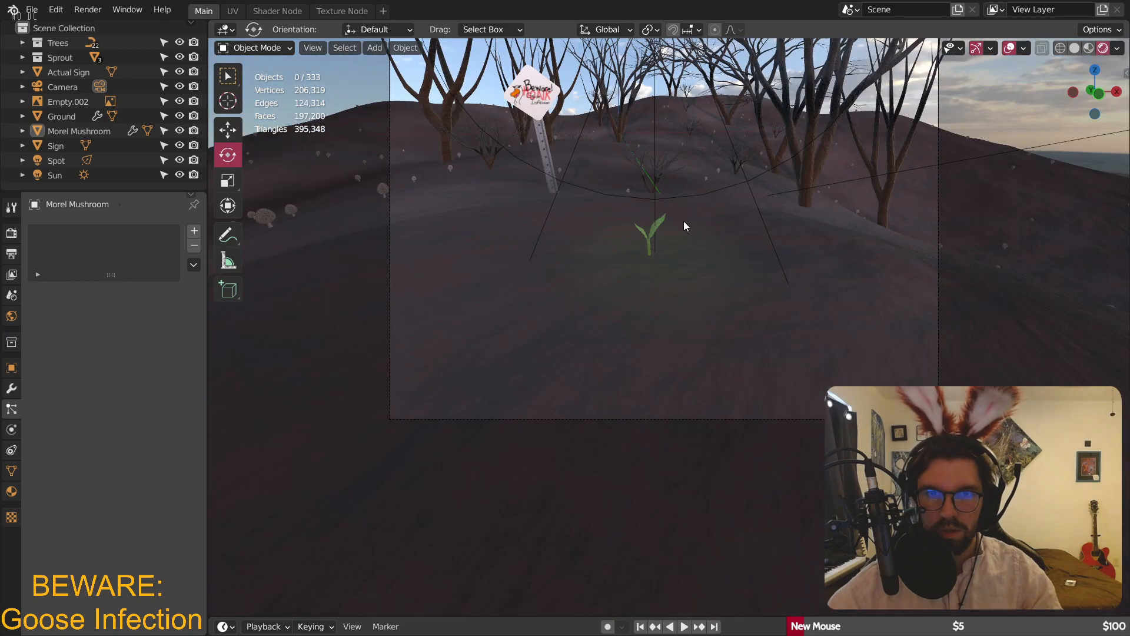
scroll(683, 225, up, 2)
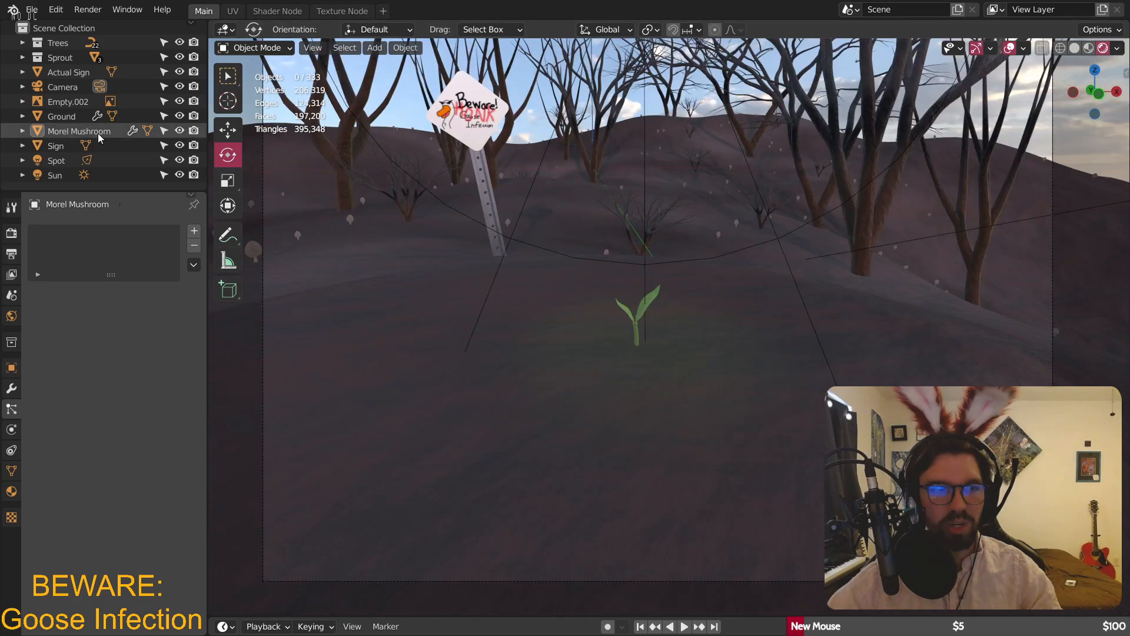
key(ctrl+s)
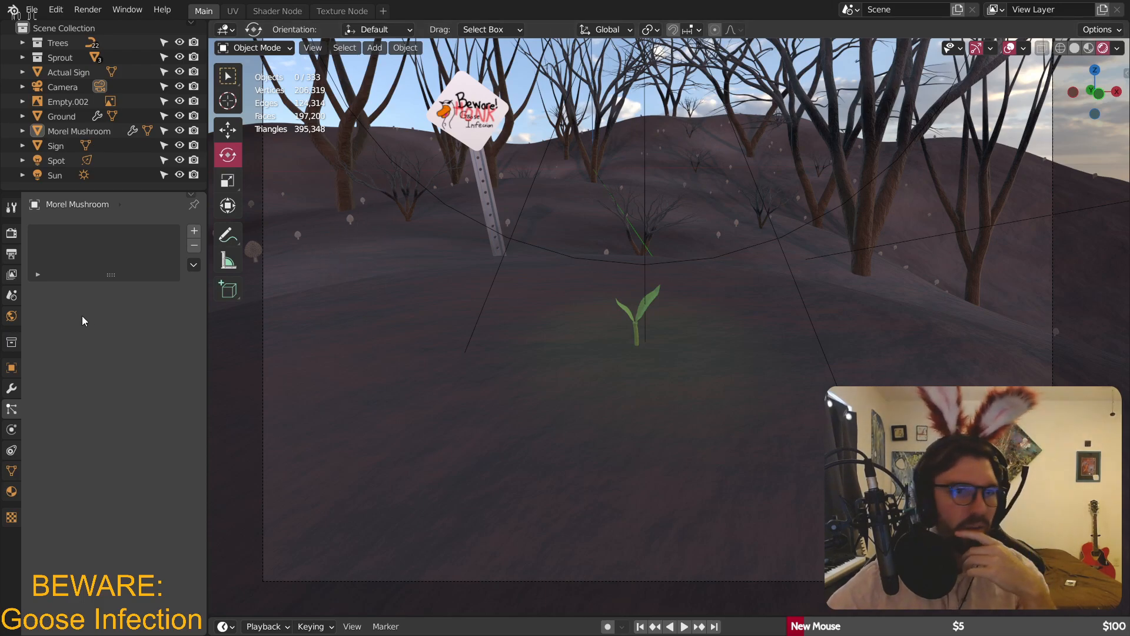
- Set the Ground particle system's Number to 600, and deselect everything to check the denser mushrooms
click(375, 345)
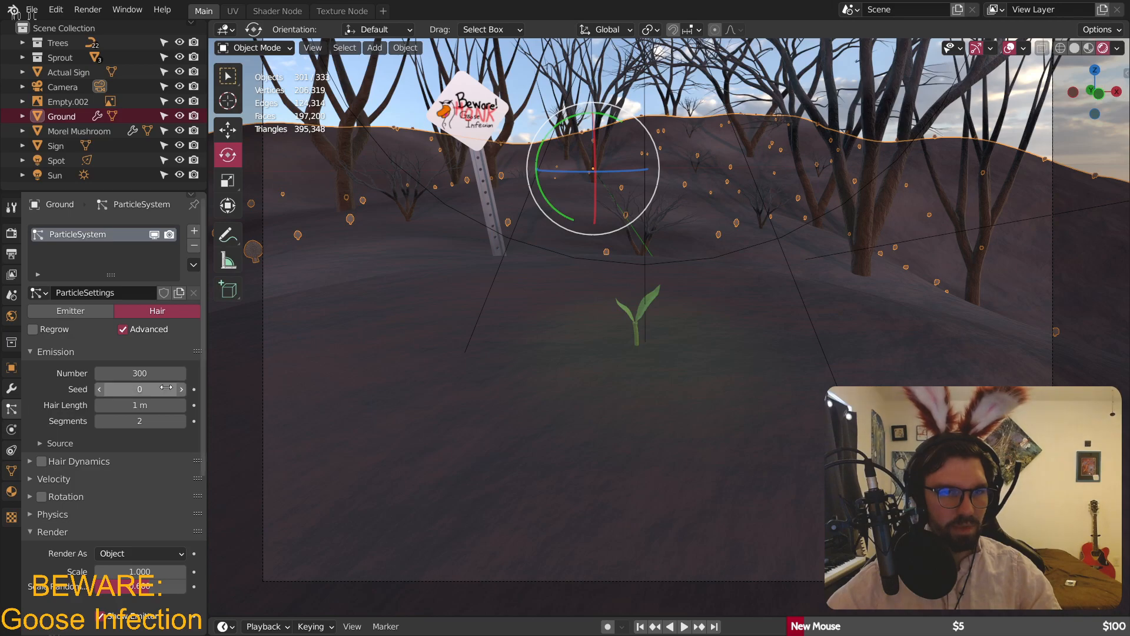
click(139, 373)
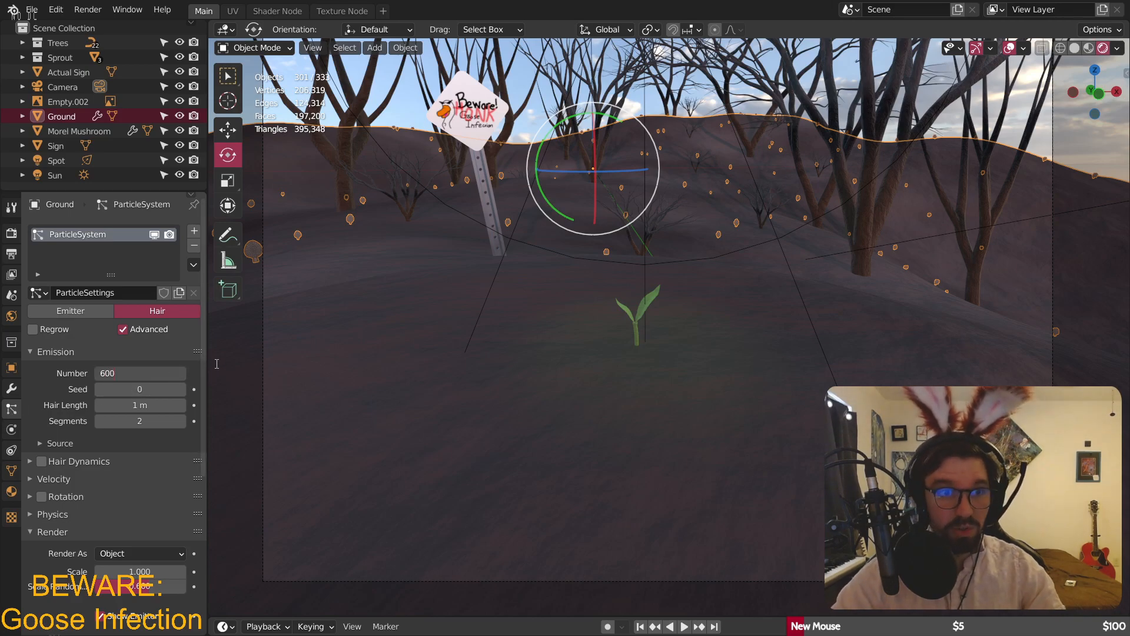
key(Return)
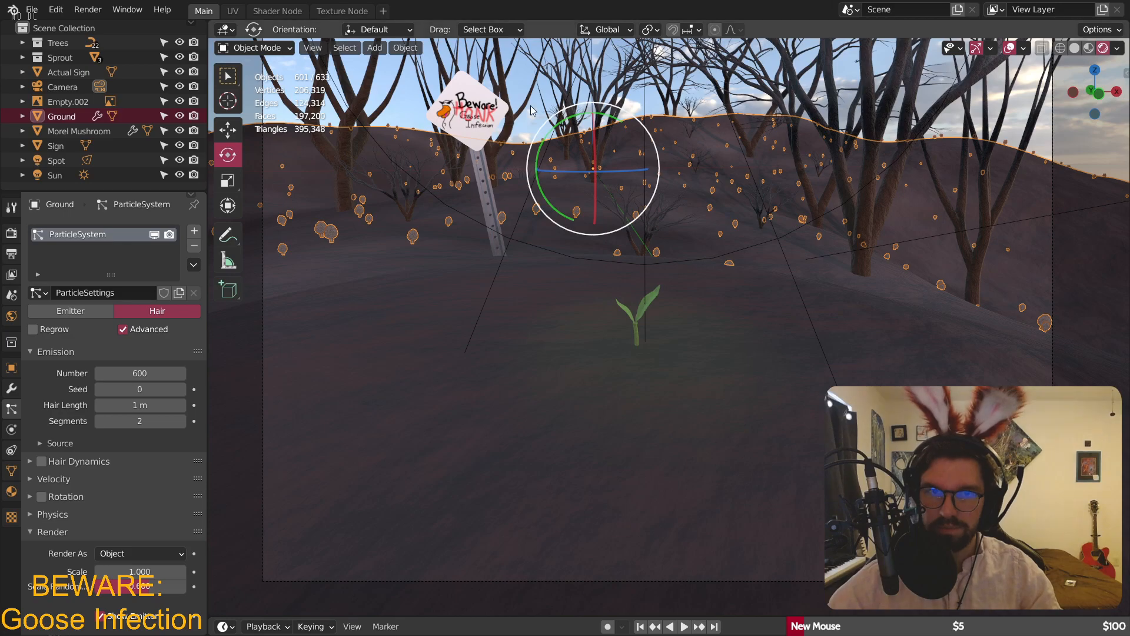
click(543, 135)
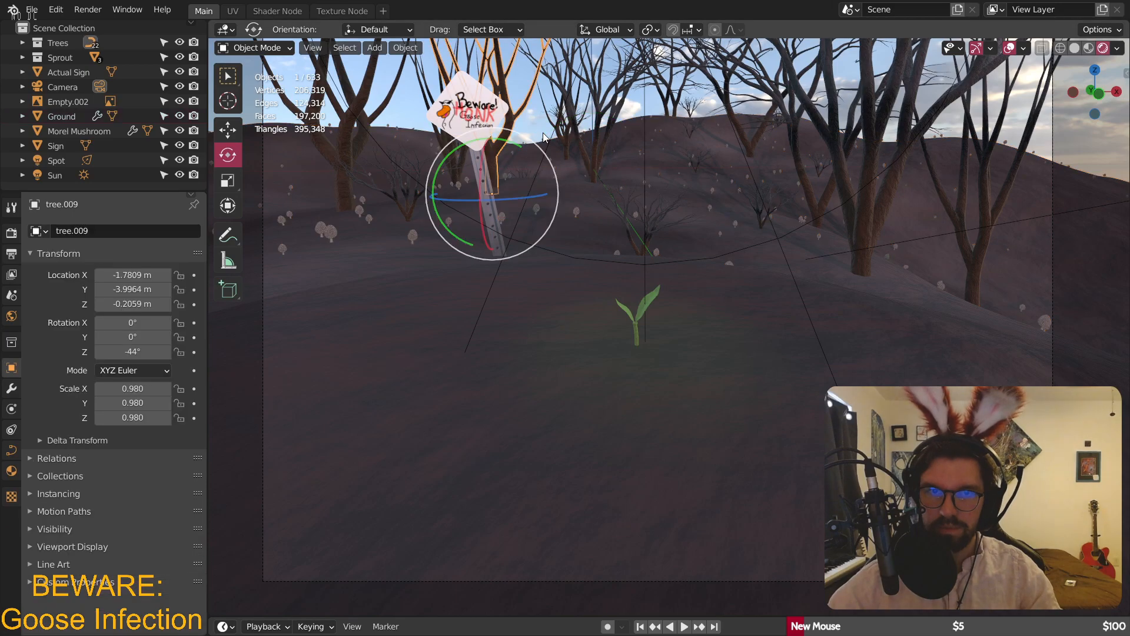
click(532, 120)
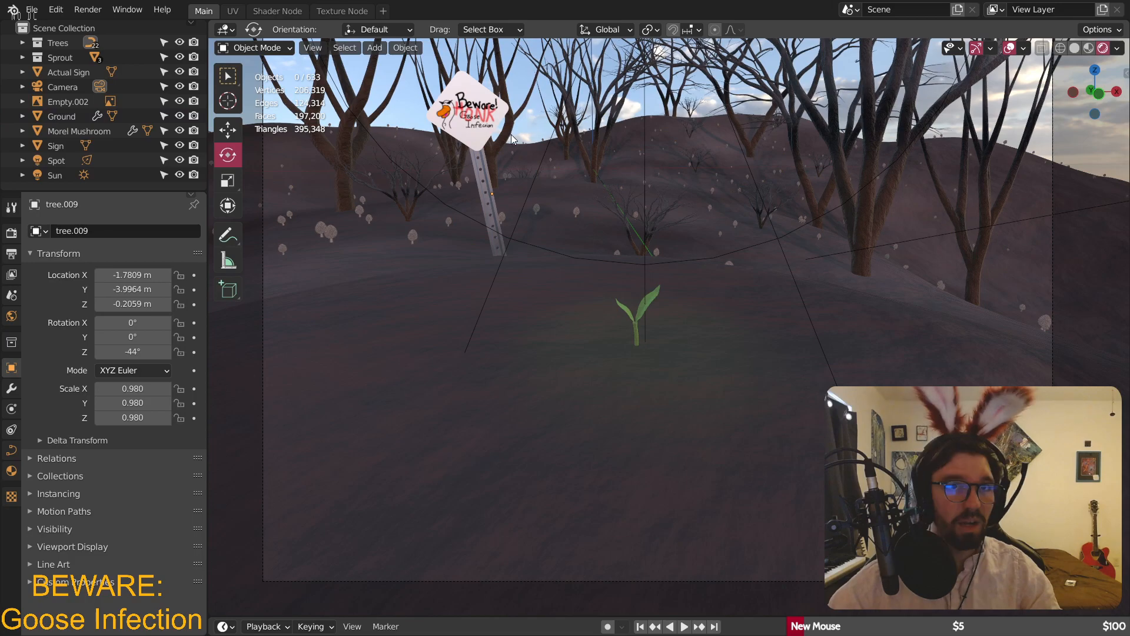
- Switch to the Shader Node workspace and show the camera view there with rendered shading, framed in the viewport
click(276, 11)
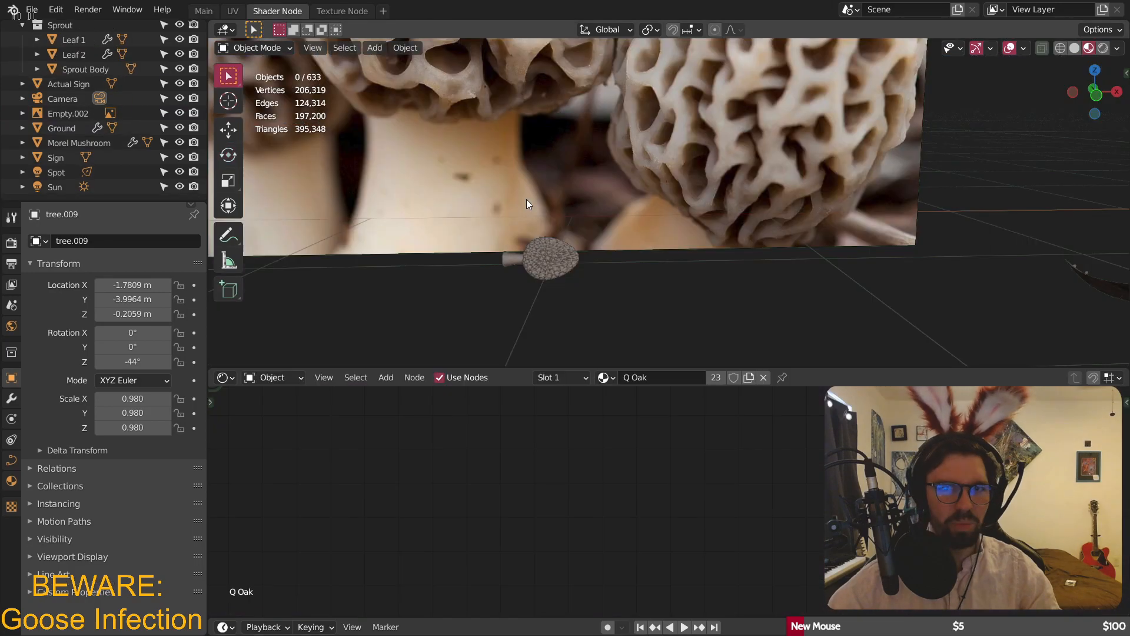
key(KP_0)
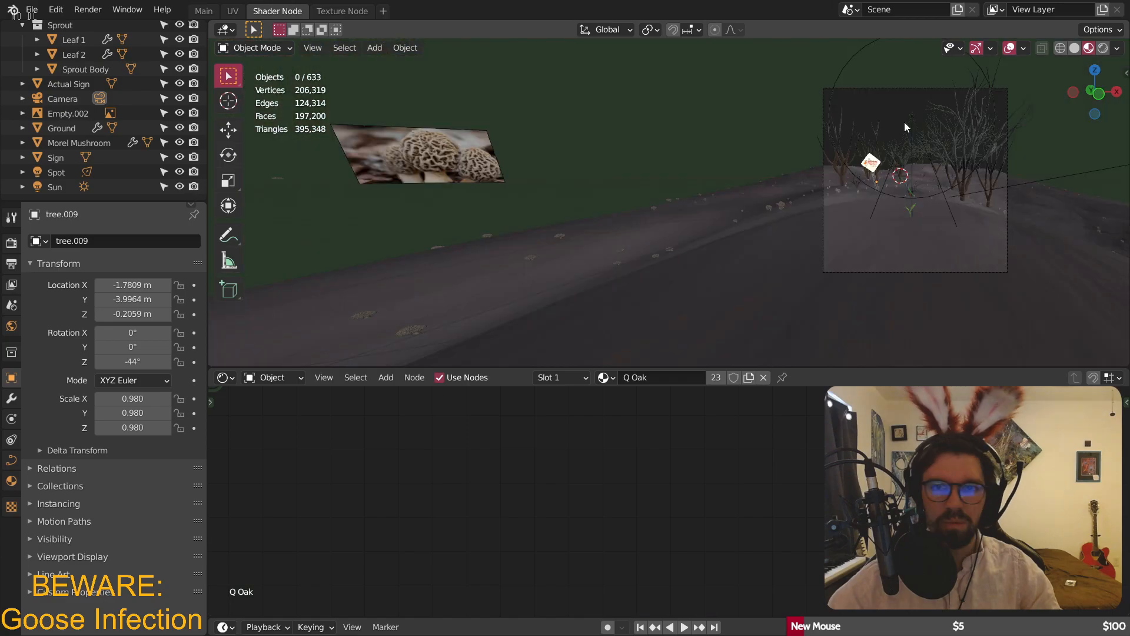
click(1103, 49)
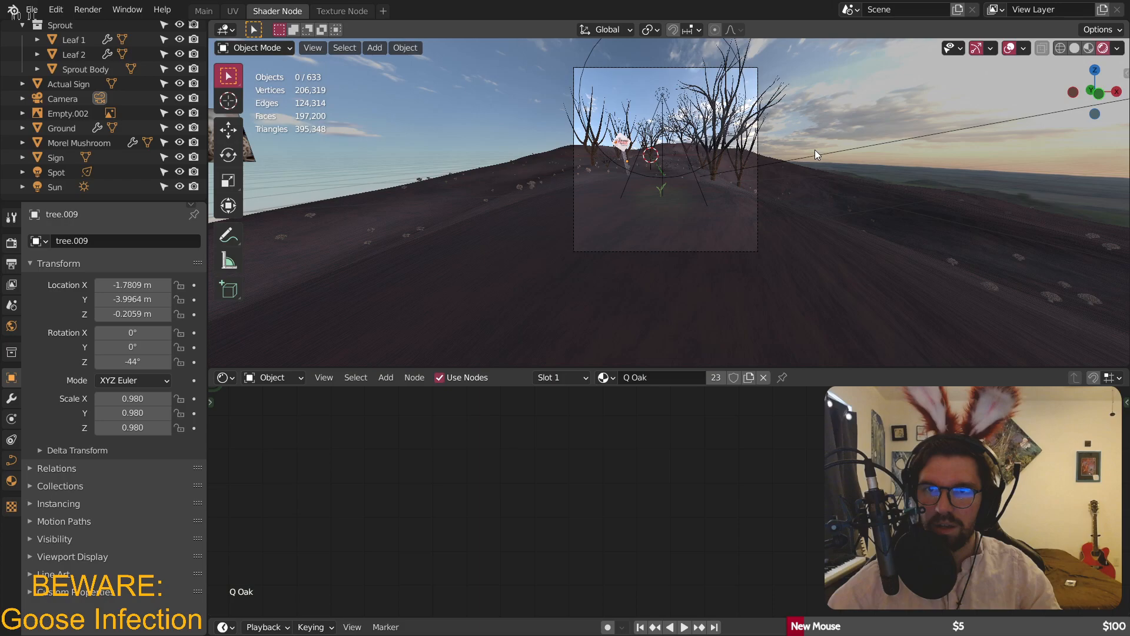
key(Home)
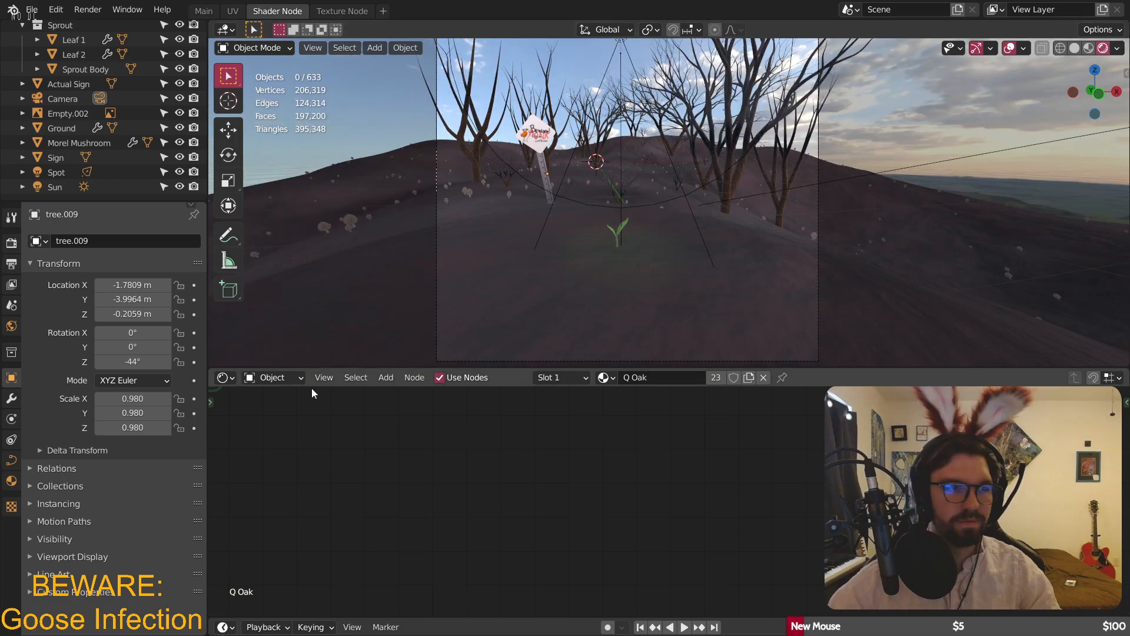
- Show the World shader nodes and set the Background's Strength to 0.35
click(279, 383)
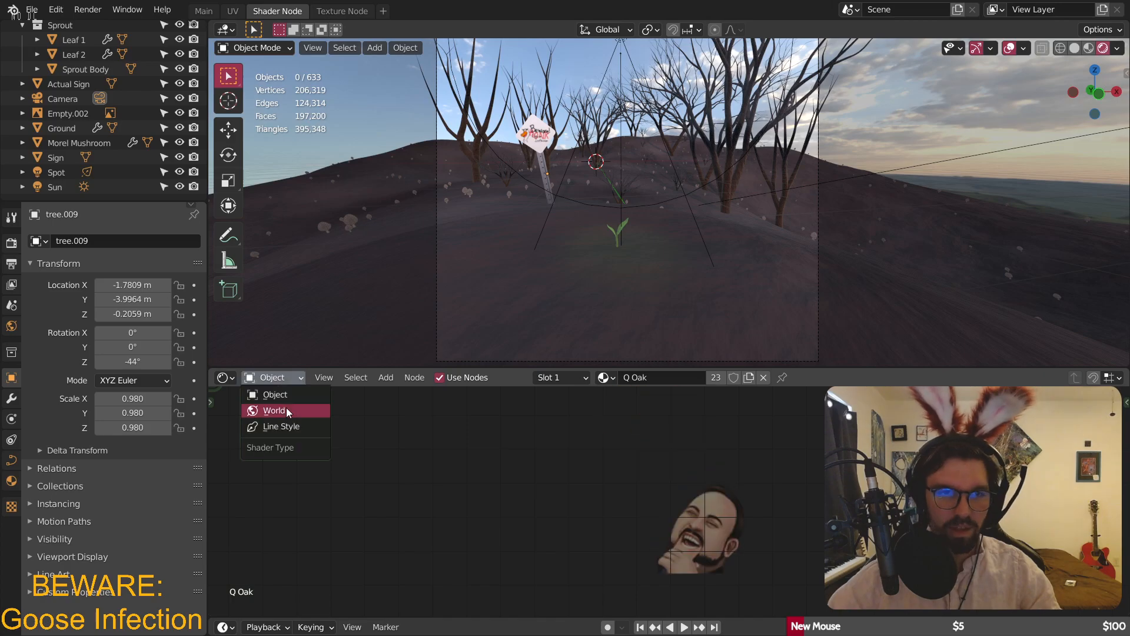
click(276, 408)
key(Home)
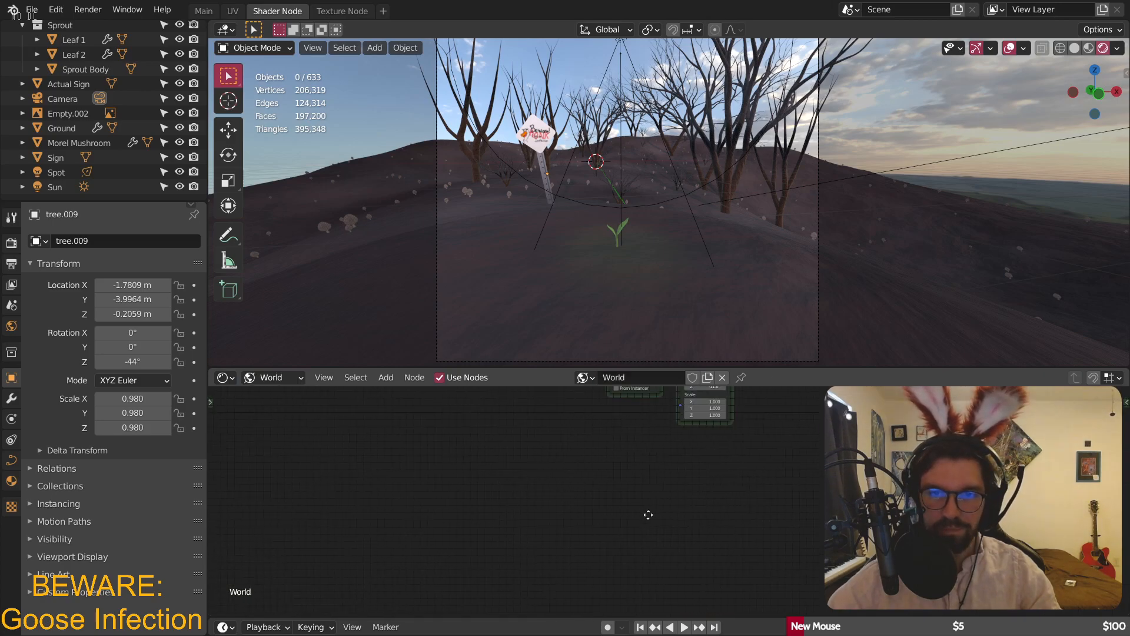
scroll(686, 448, up, 8)
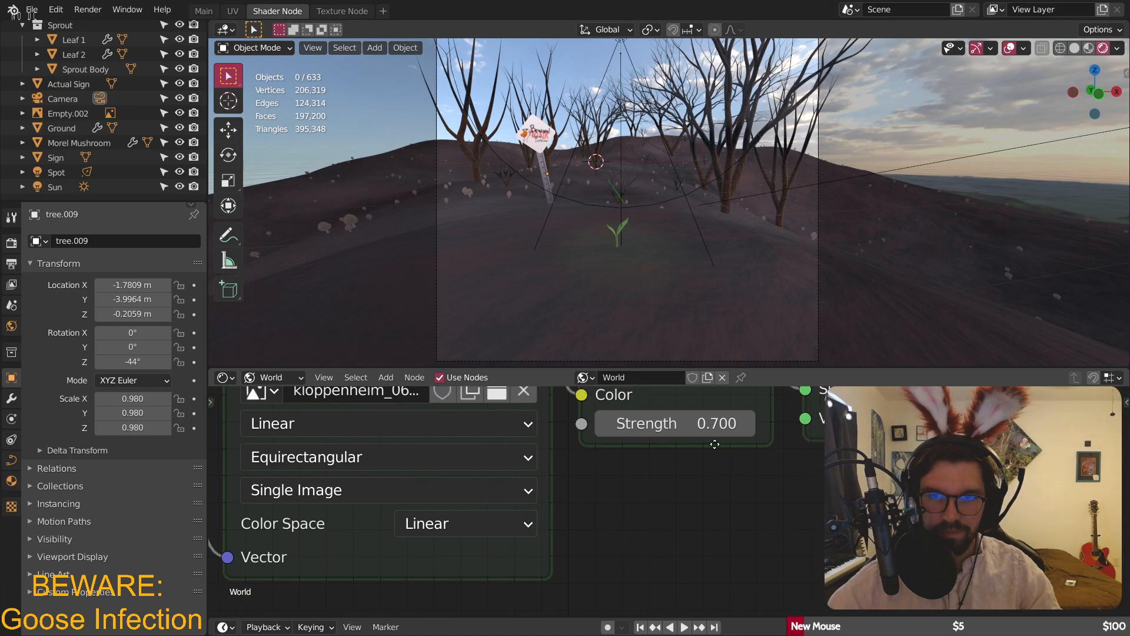
click(647, 442)
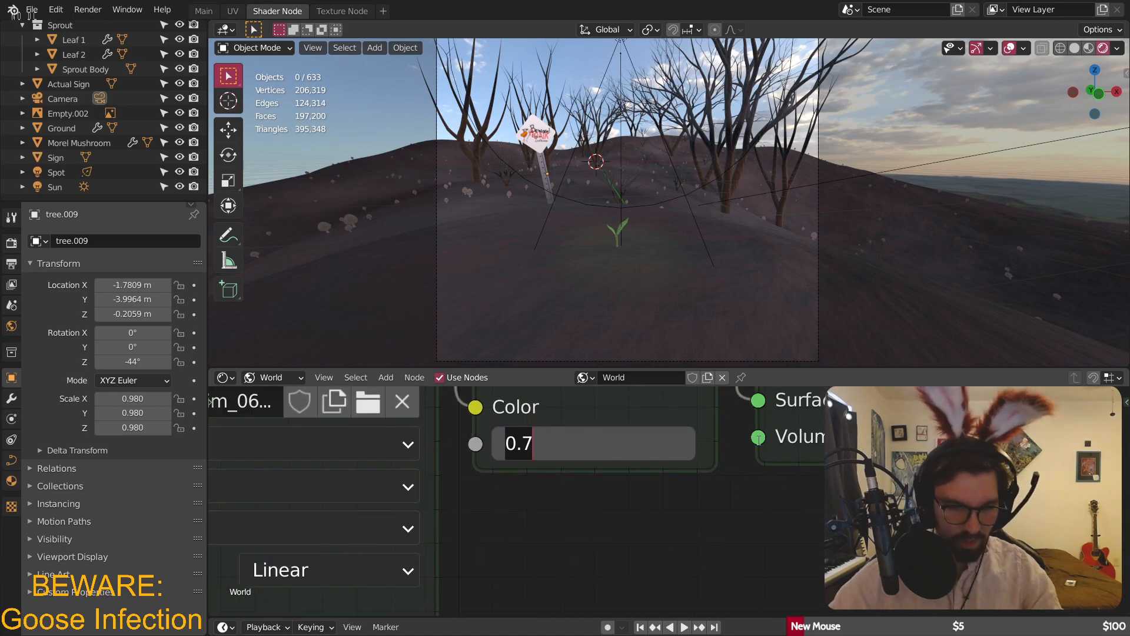
text(.35)
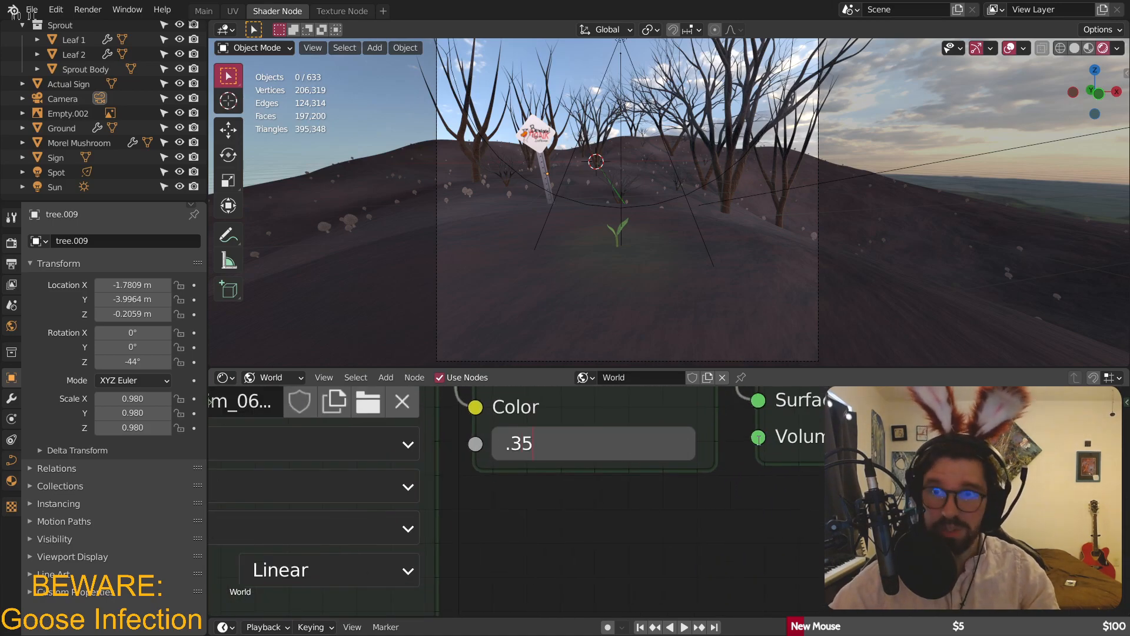
key(Return)
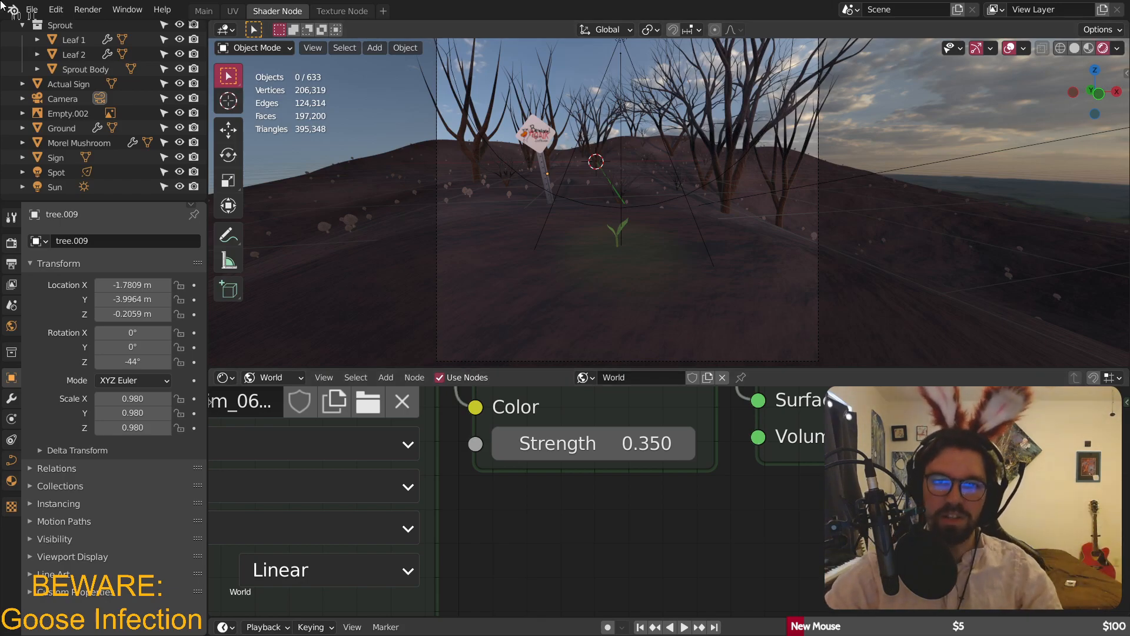
- Show the Leaf material nodes of the sprout's Leaf 2, connect the ColorRamp's Color to the Principled BSDF's Emission, and deselect the leaf
click(622, 231)
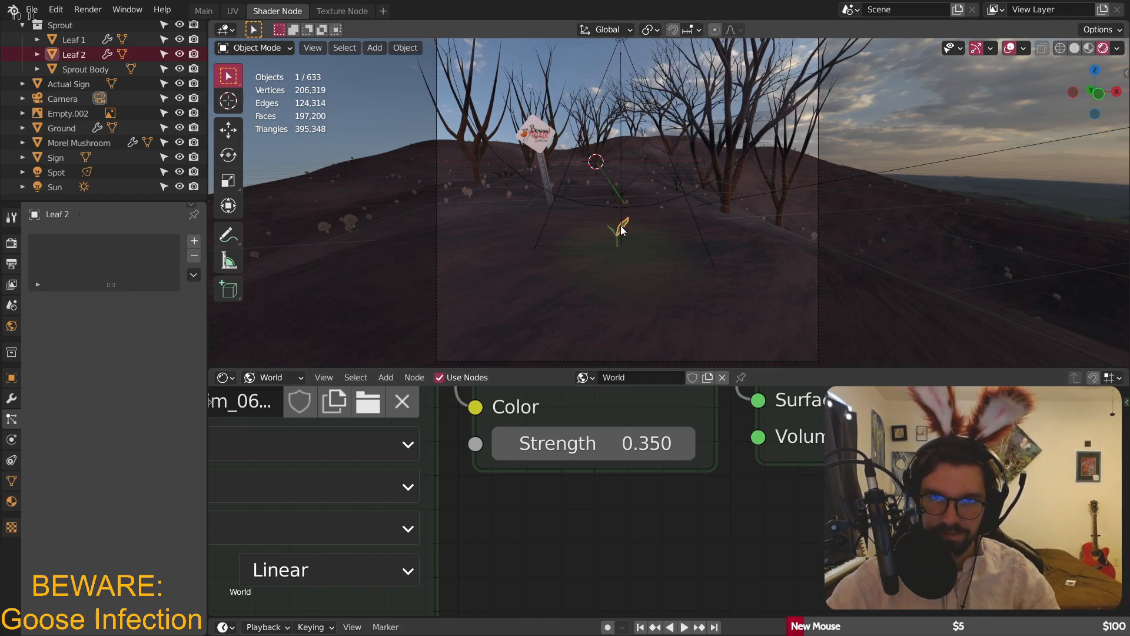
click(276, 380)
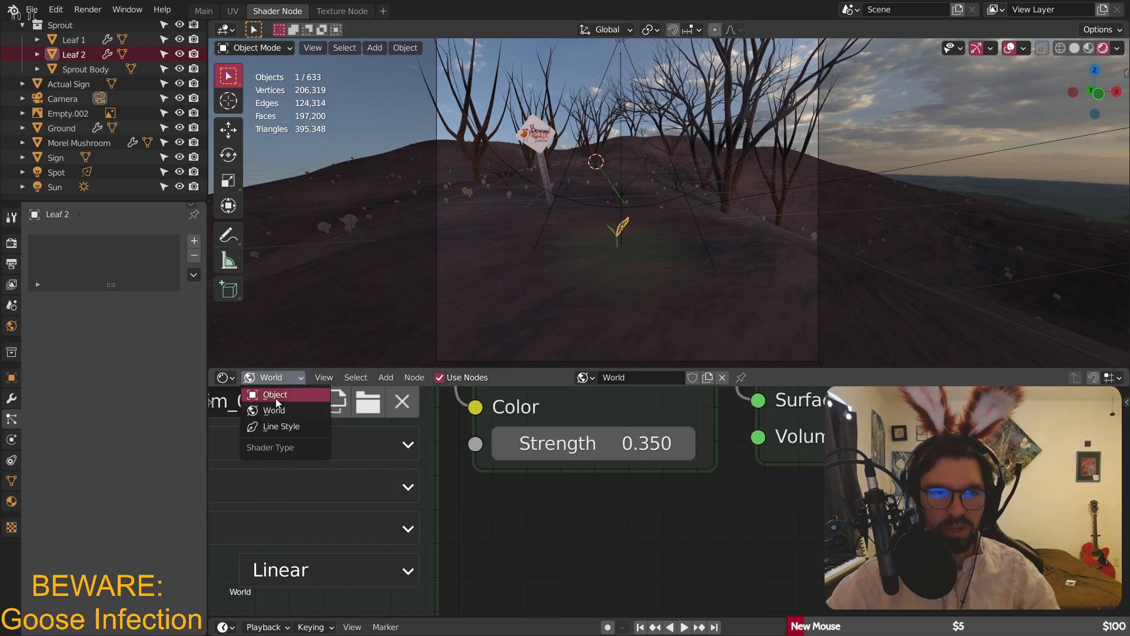
click(276, 398)
scroll(790, 536, down, 2)
middle_drag(642, 494, 690, 455)
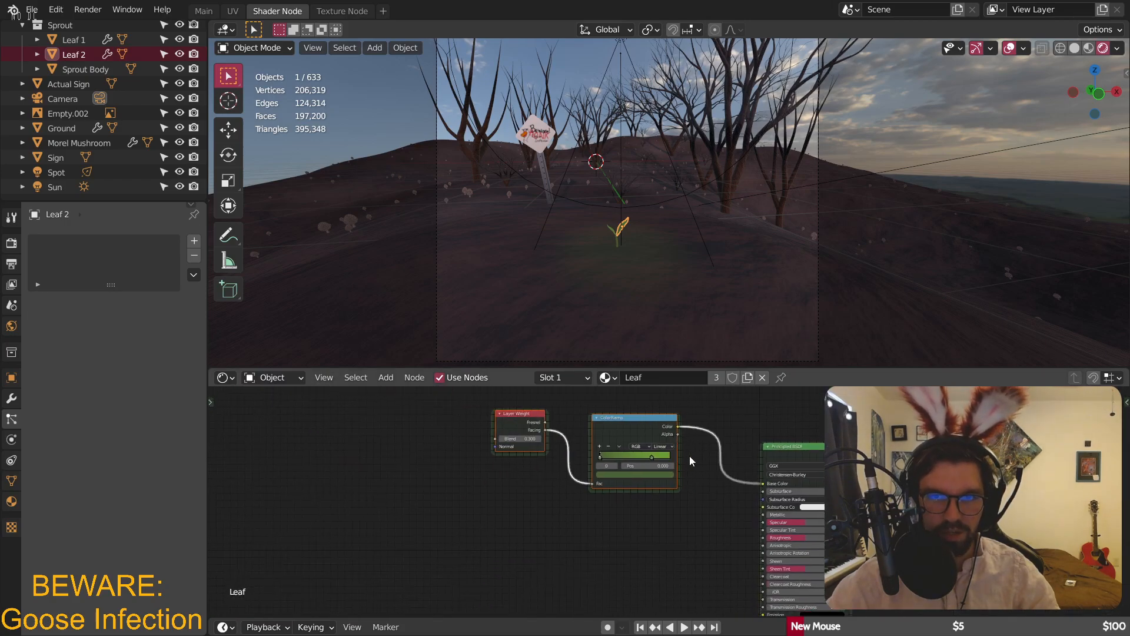
drag(625, 401, 462, 506)
drag(599, 425, 573, 458)
middle_drag(689, 494, 567, 430)
scroll(567, 432, up, 1)
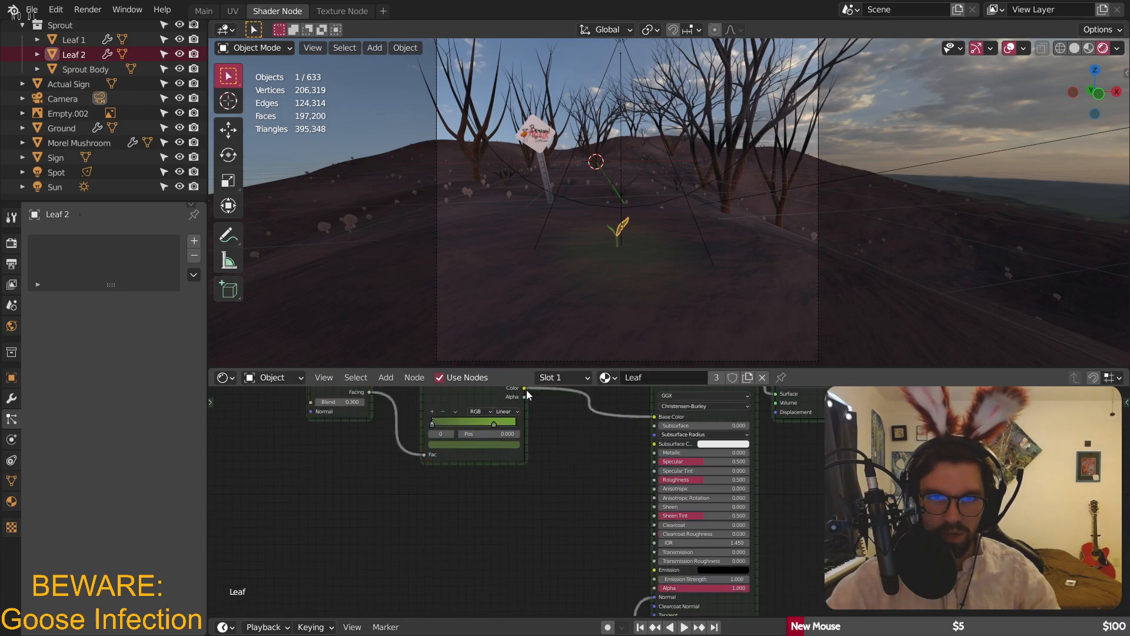
drag(524, 388, 653, 570)
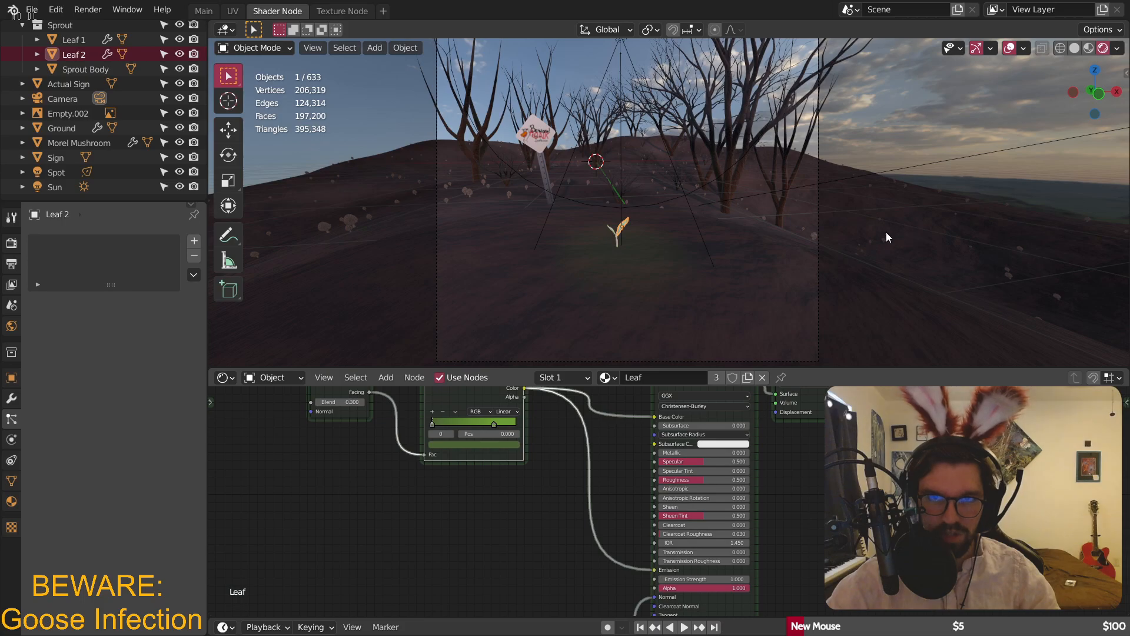
click(946, 148)
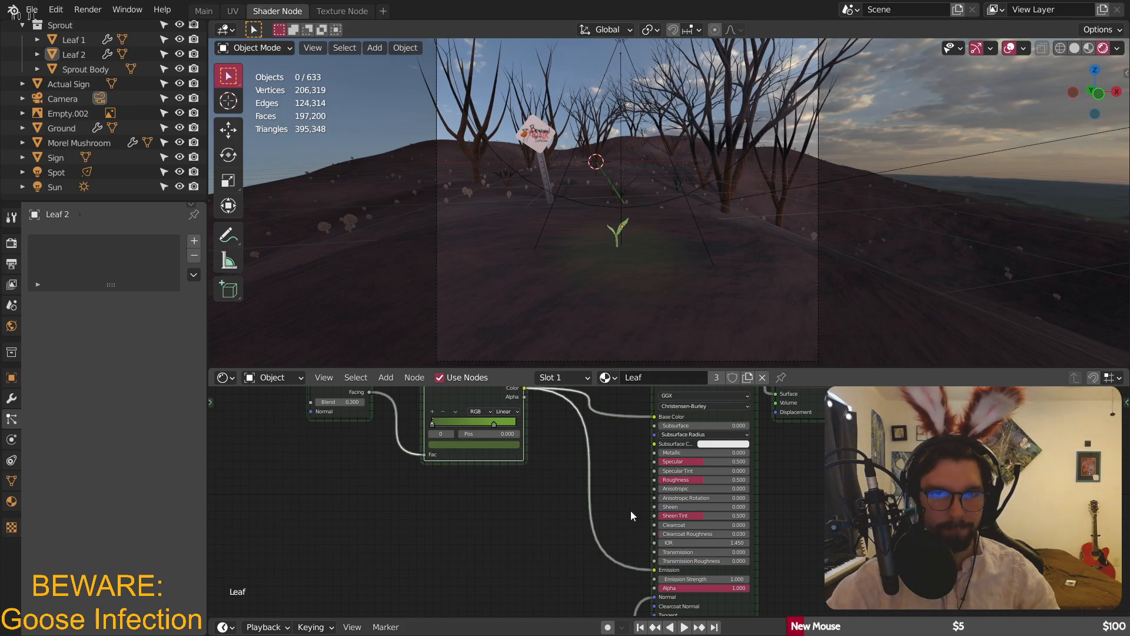
- Set the Leaf material's Emission Strength to 0.2 and check the glow on the sprout up close
middle_drag(630, 511, 614, 511)
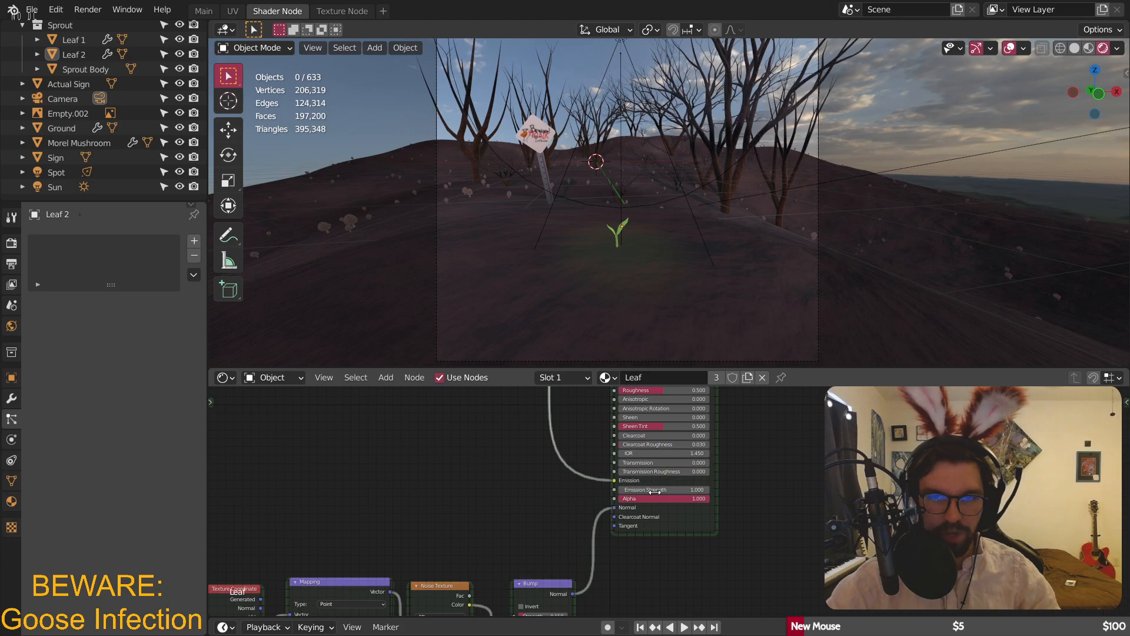
scroll(671, 489, up, 5)
click(677, 488)
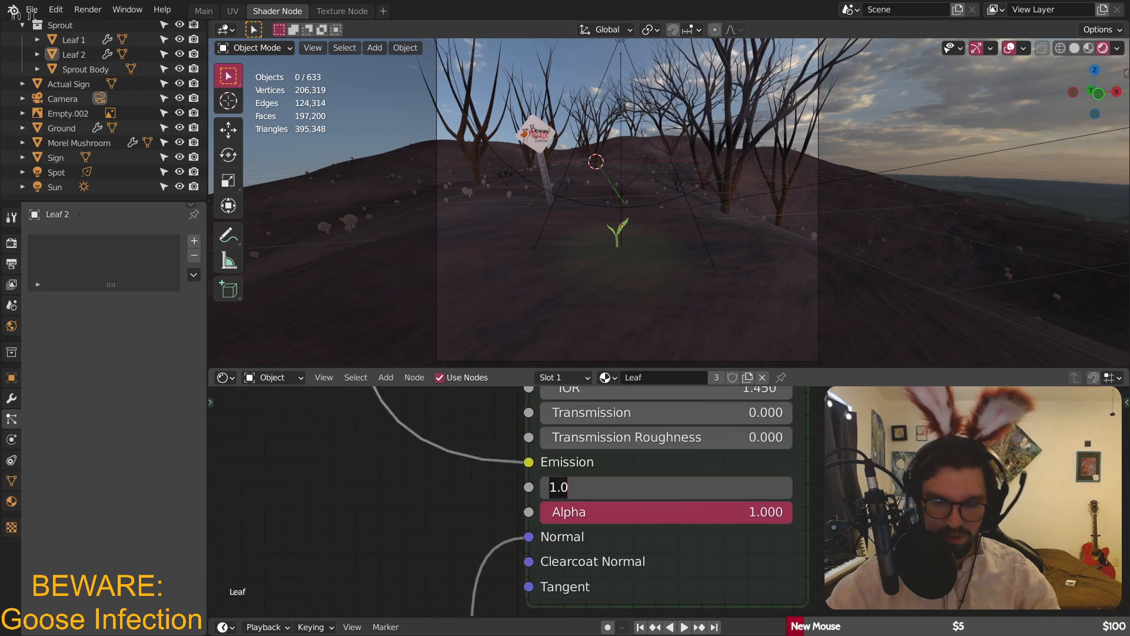
text(0.2)
key(Return)
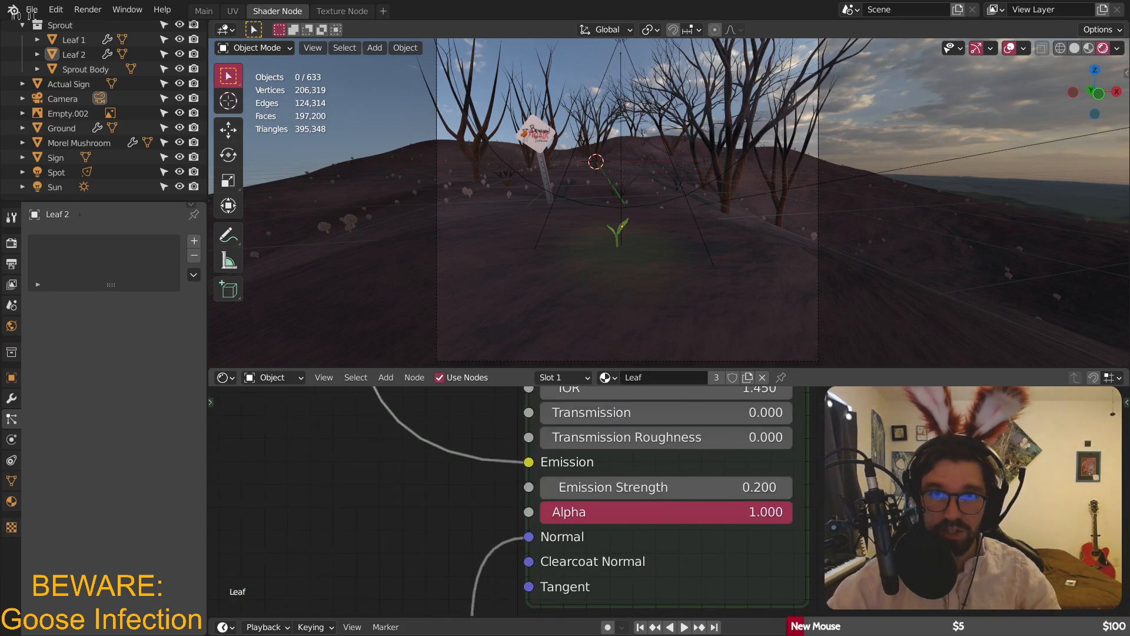
scroll(621, 222, up, 10)
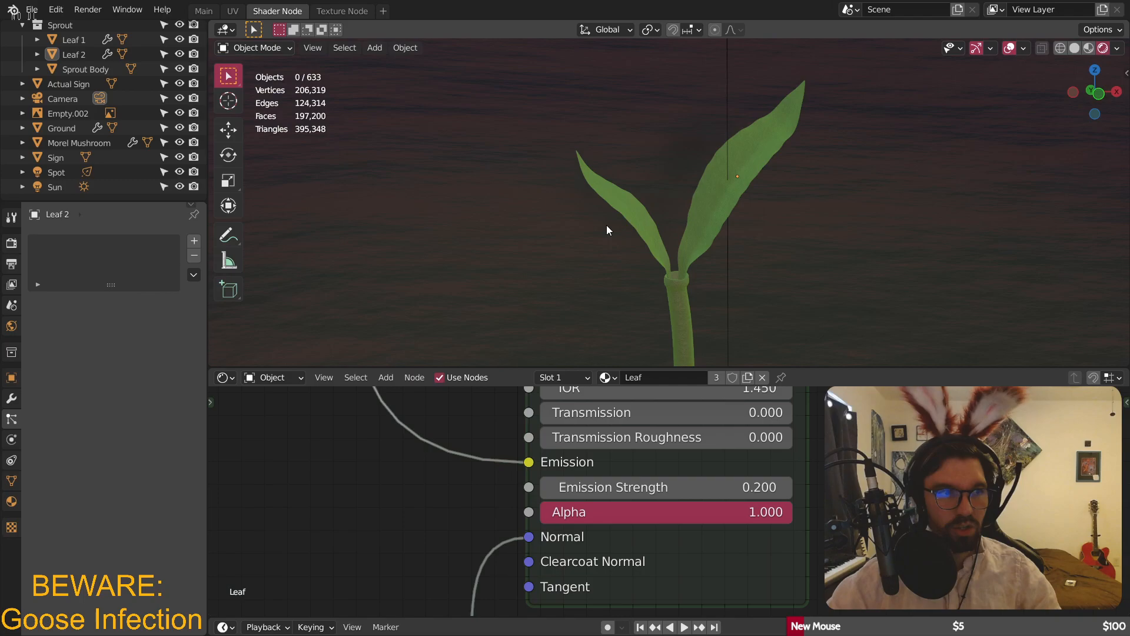
- Set the Leaf material's Emission Strength to 0.1, save the file, and check the sprout from farther away
click(695, 480)
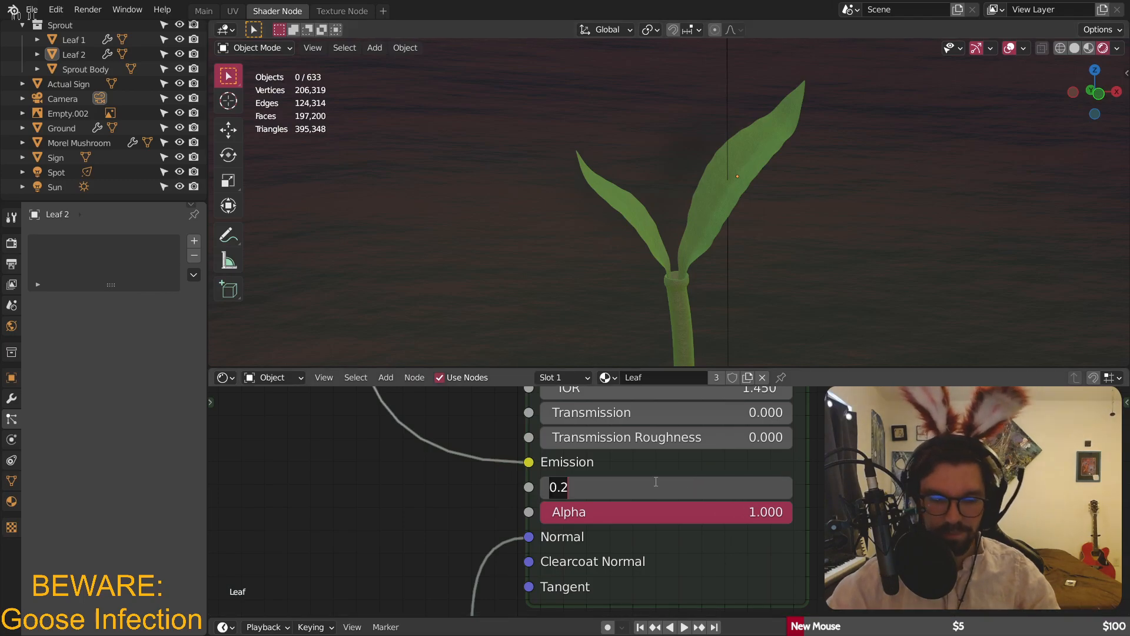
text(.1)
key(Return)
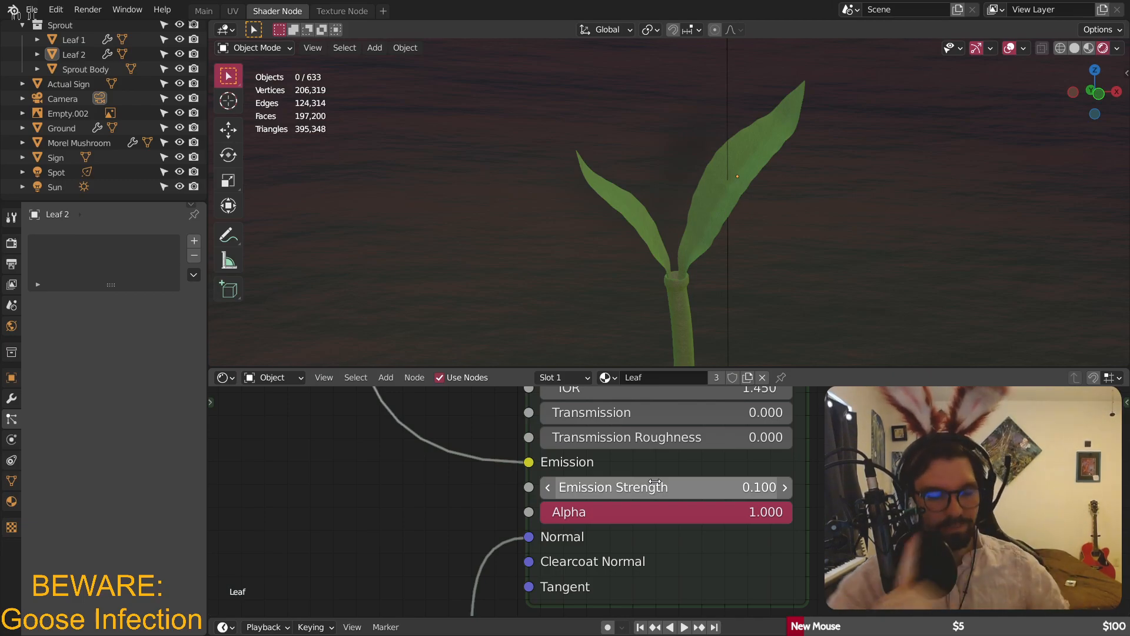
key(ctrl+s)
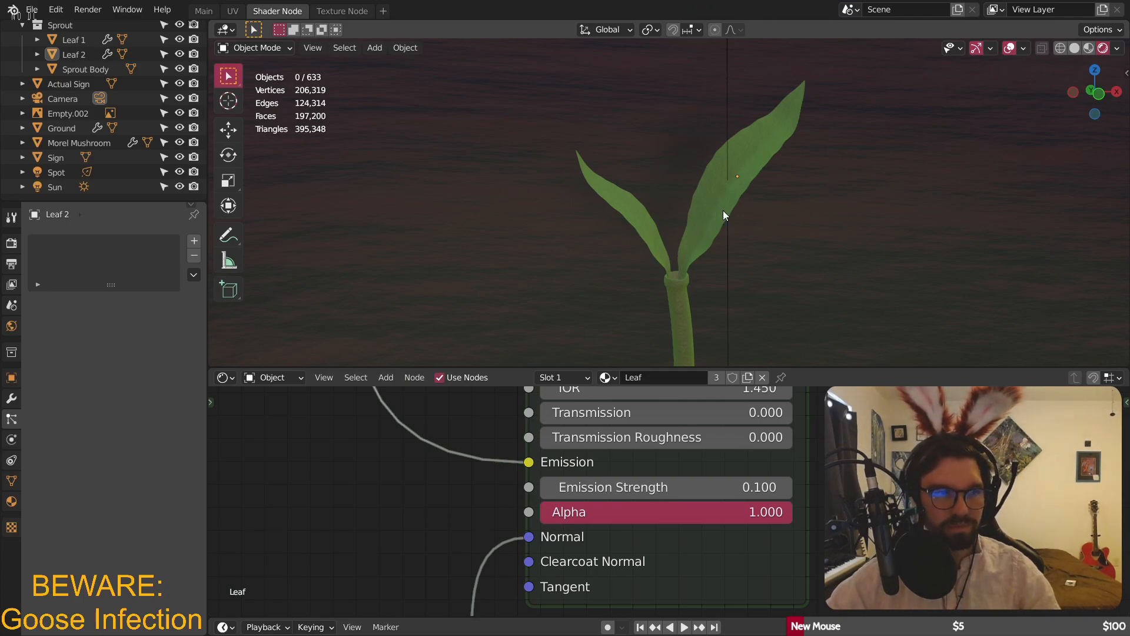
key(ctrl+s)
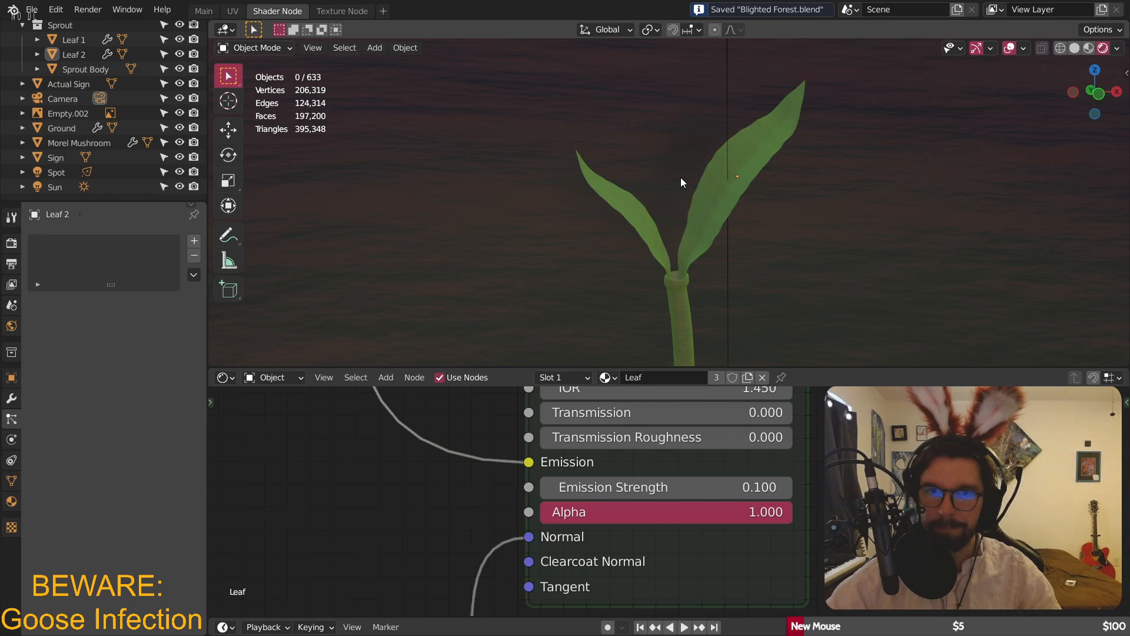
scroll(690, 180, down, 4)
scroll(690, 180, down, 3)
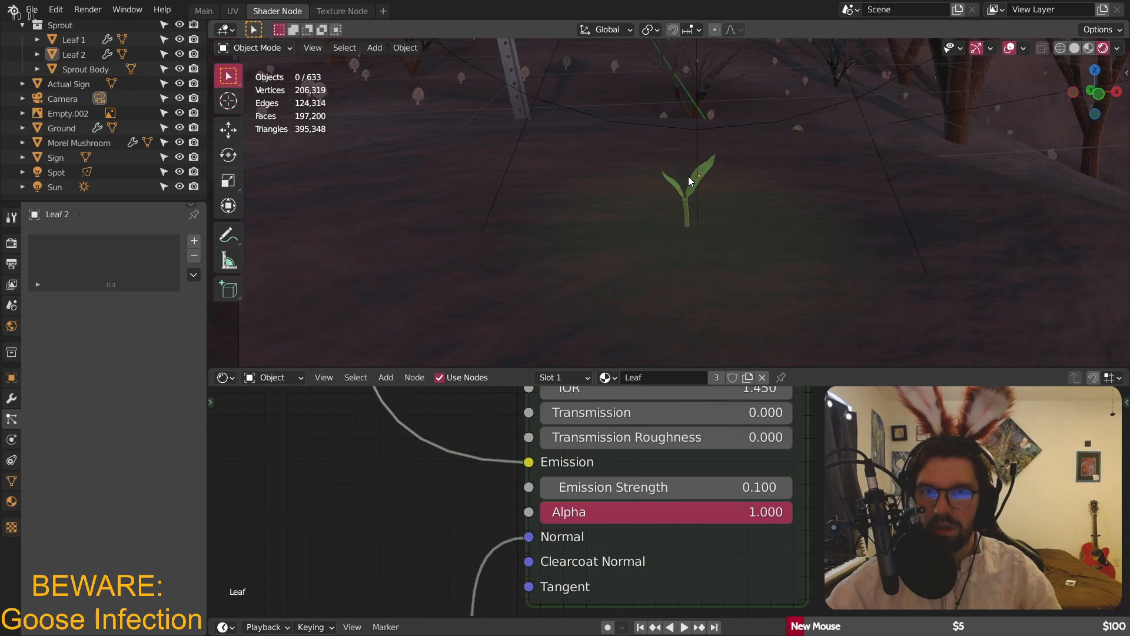
- Return to the camera view, enable Bloom in the Eevee render settings and set its Intensity to 0.085
scroll(691, 181, up, 2)
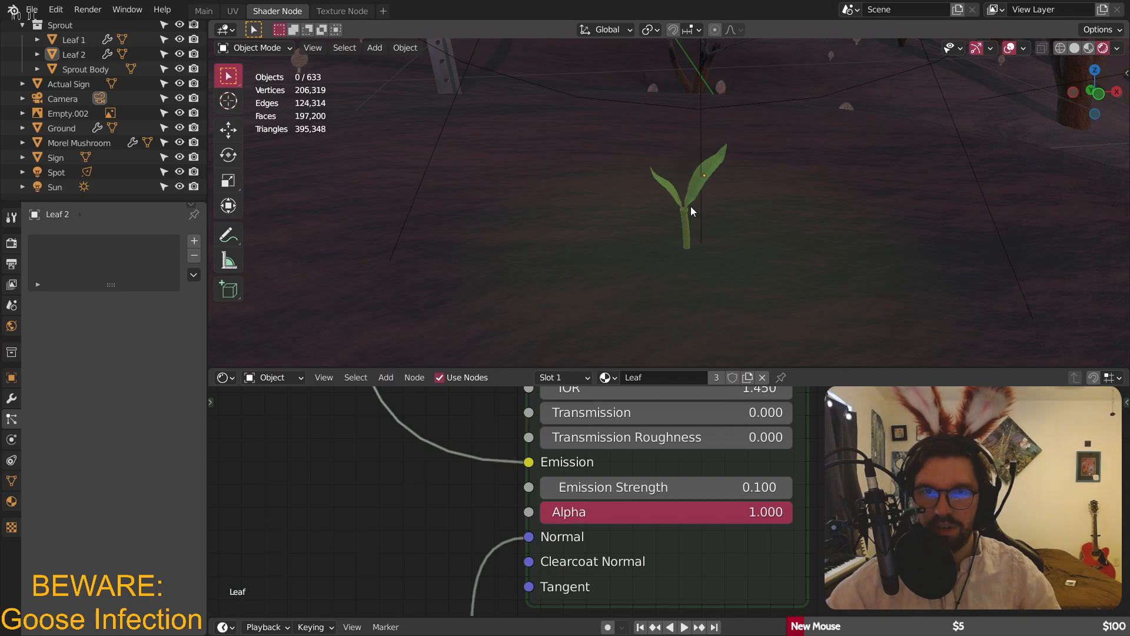
scroll(690, 206, down, 6)
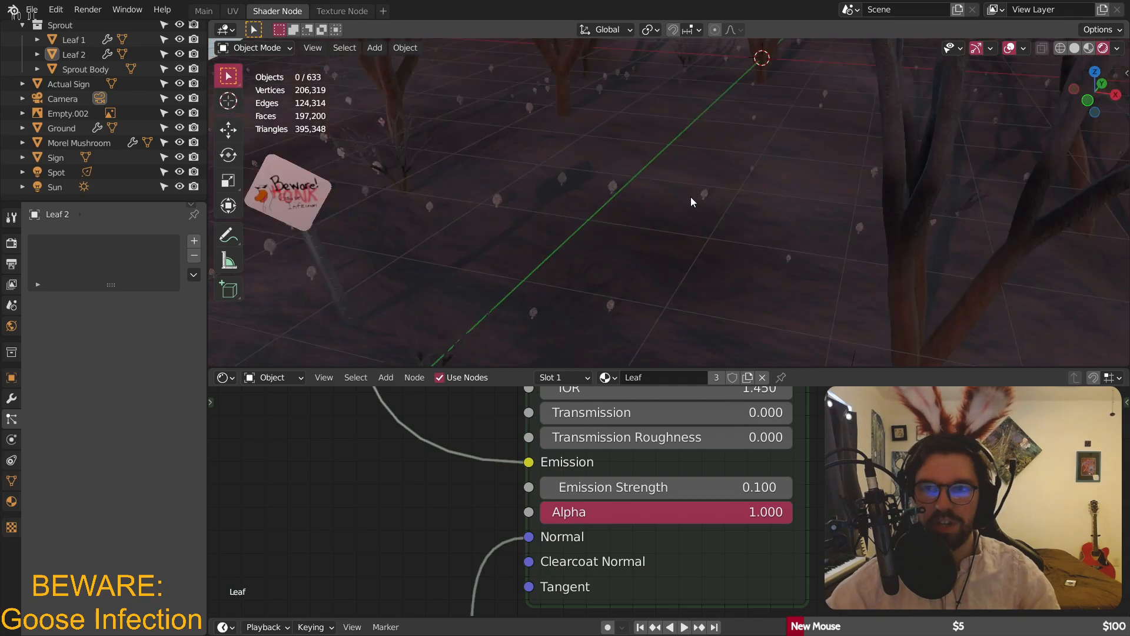
middle_drag(690, 197, 656, 178)
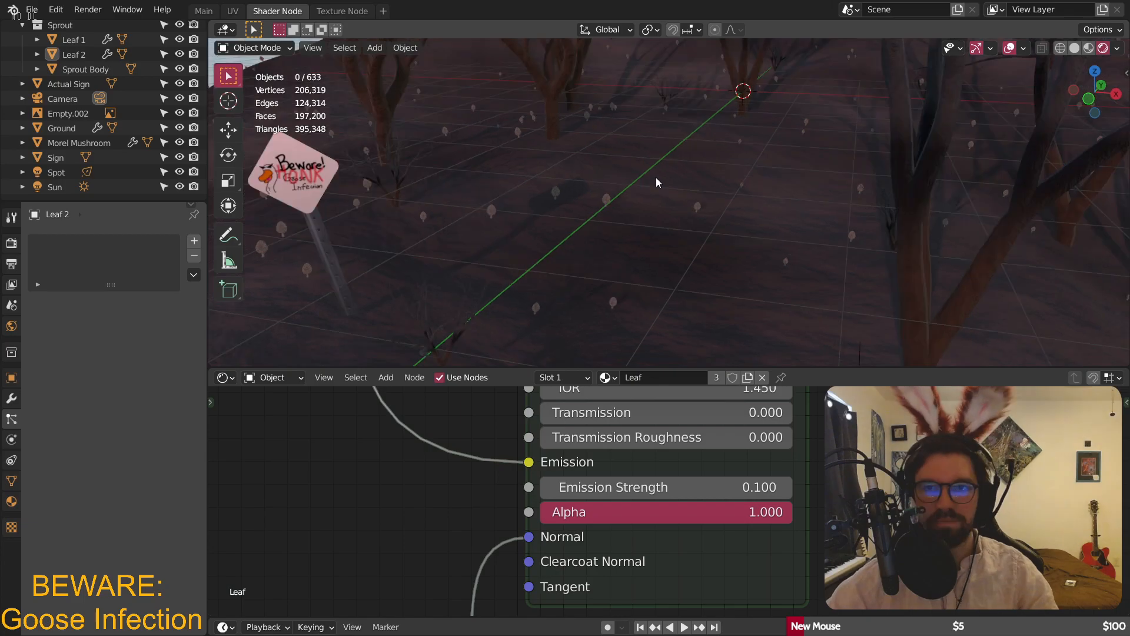
key(KP_0)
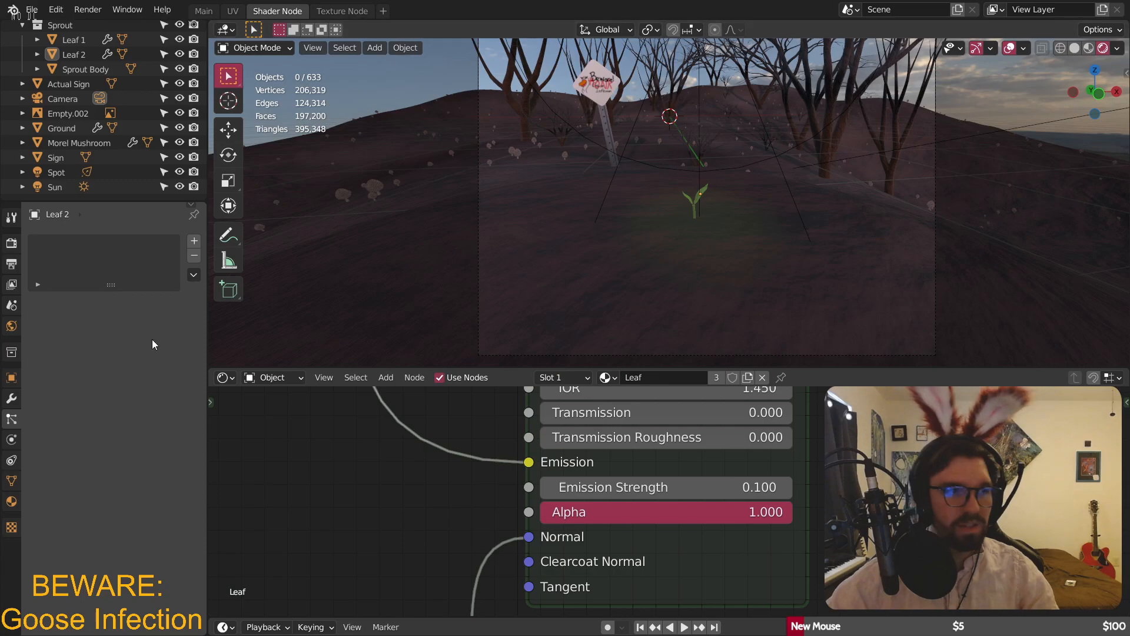
click(11, 242)
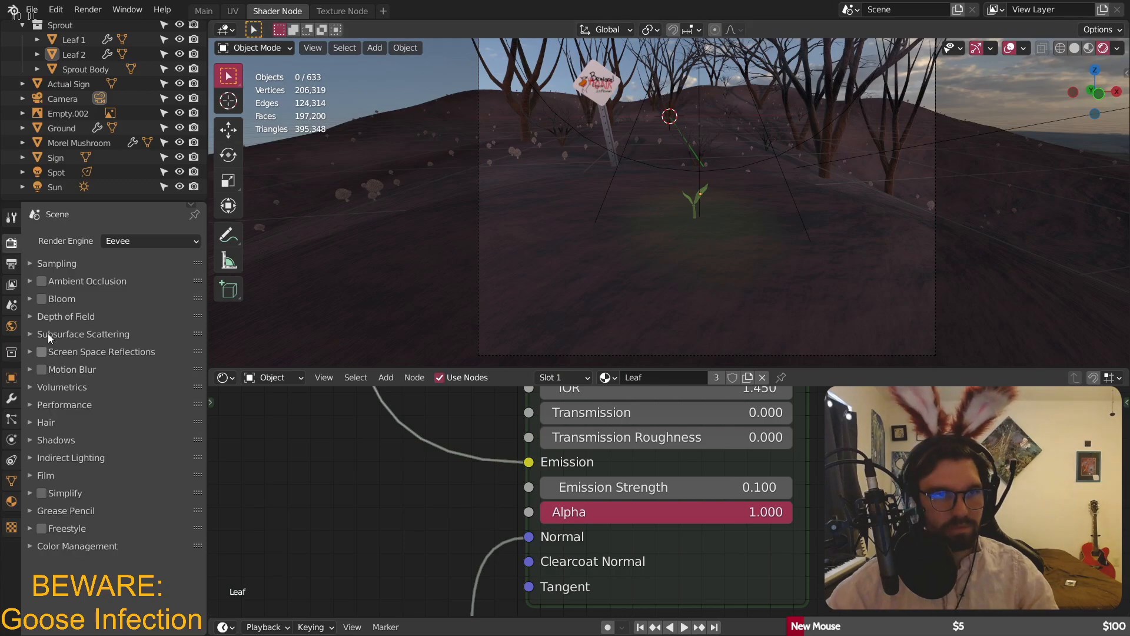
click(42, 299)
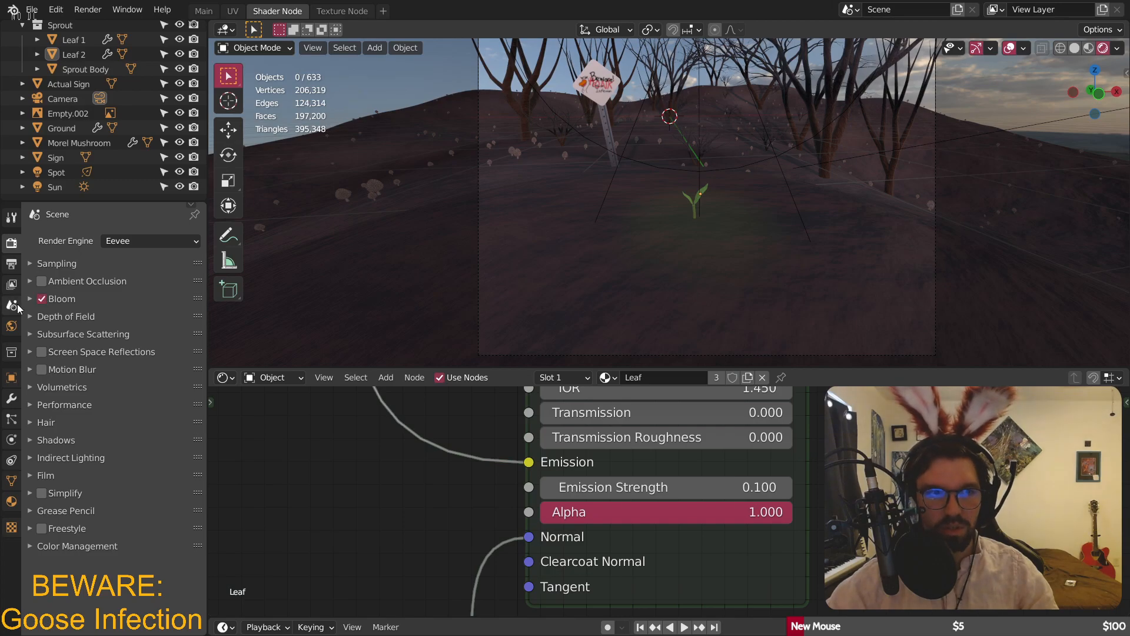
click(30, 299)
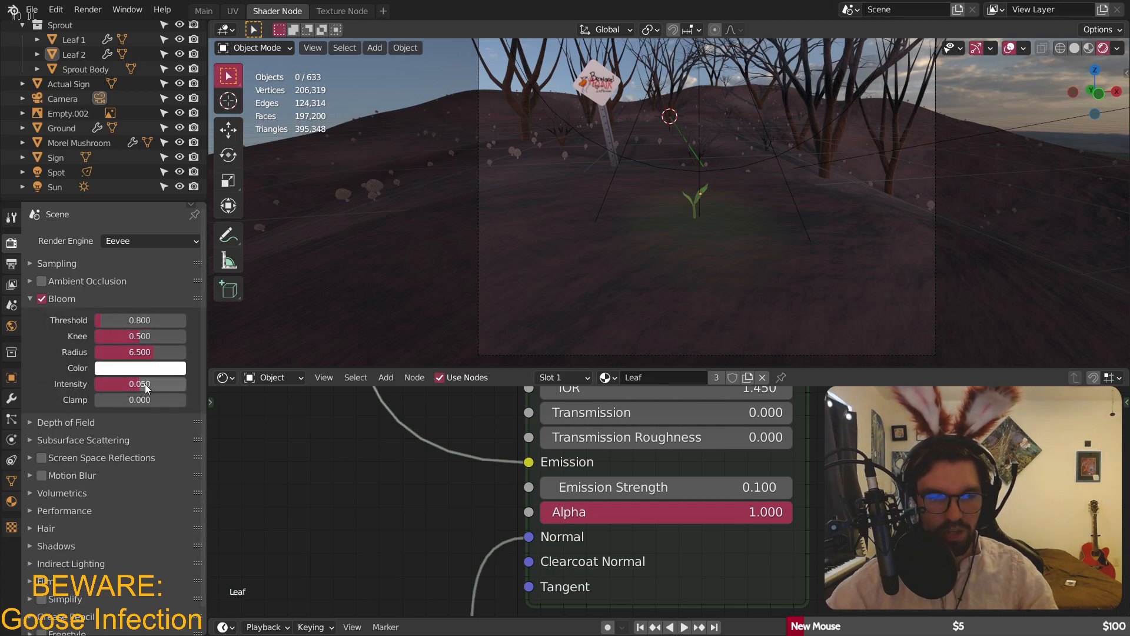
drag(144, 384, 177, 384)
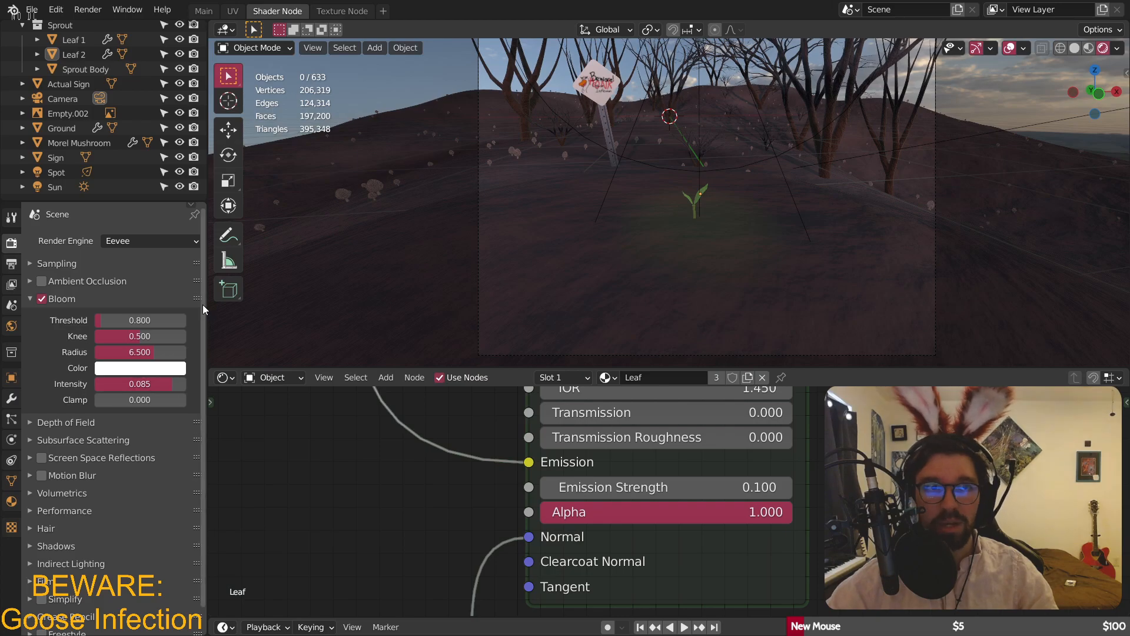
- Switch to the Main workspace, try a Bloom Threshold of 0, and set it to 0.2
click(206, 12)
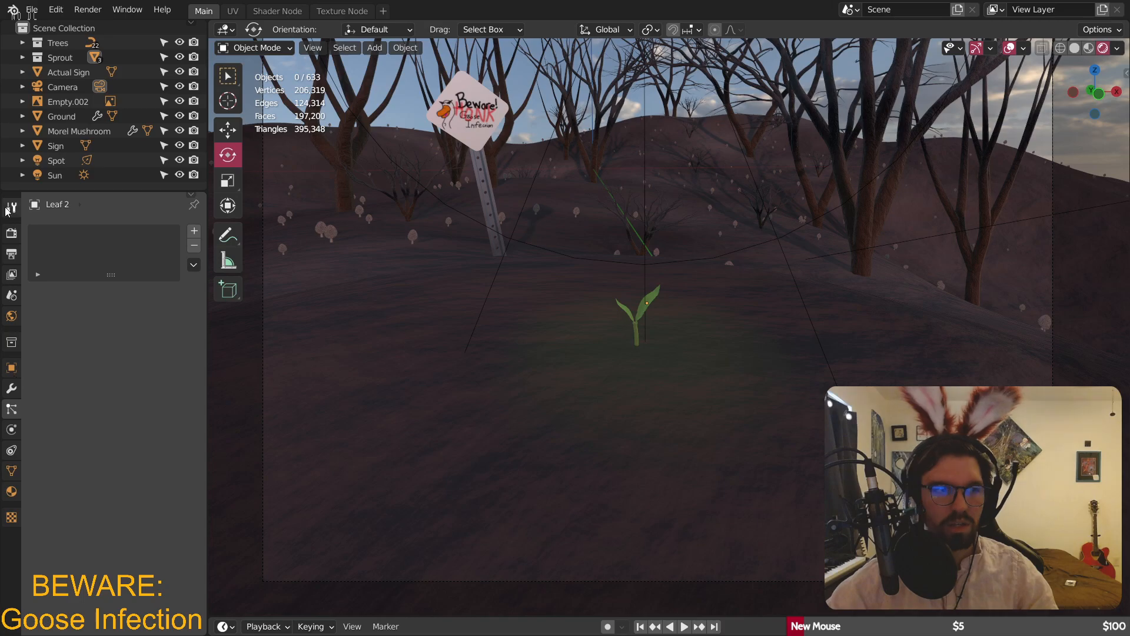
click(11, 233)
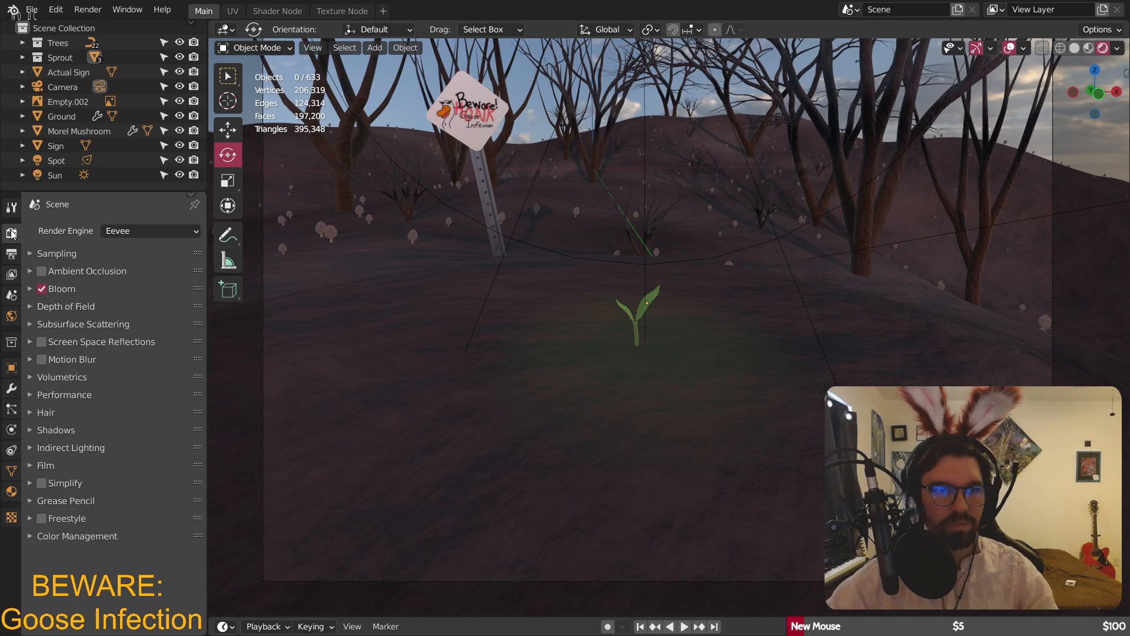
click(30, 288)
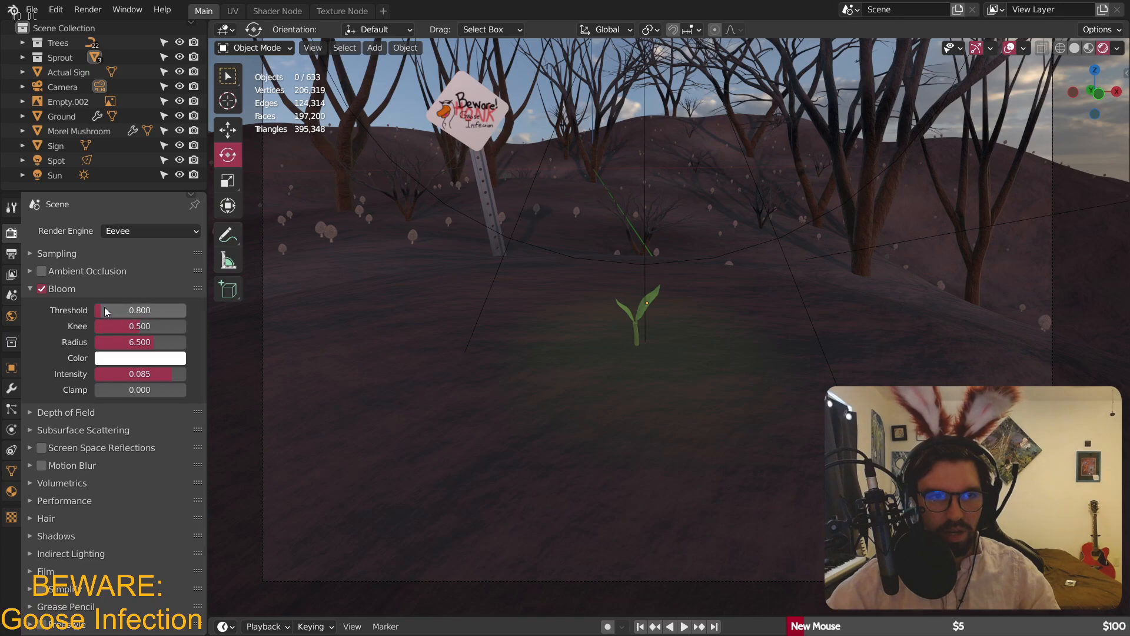
drag(104, 306, 59, 307)
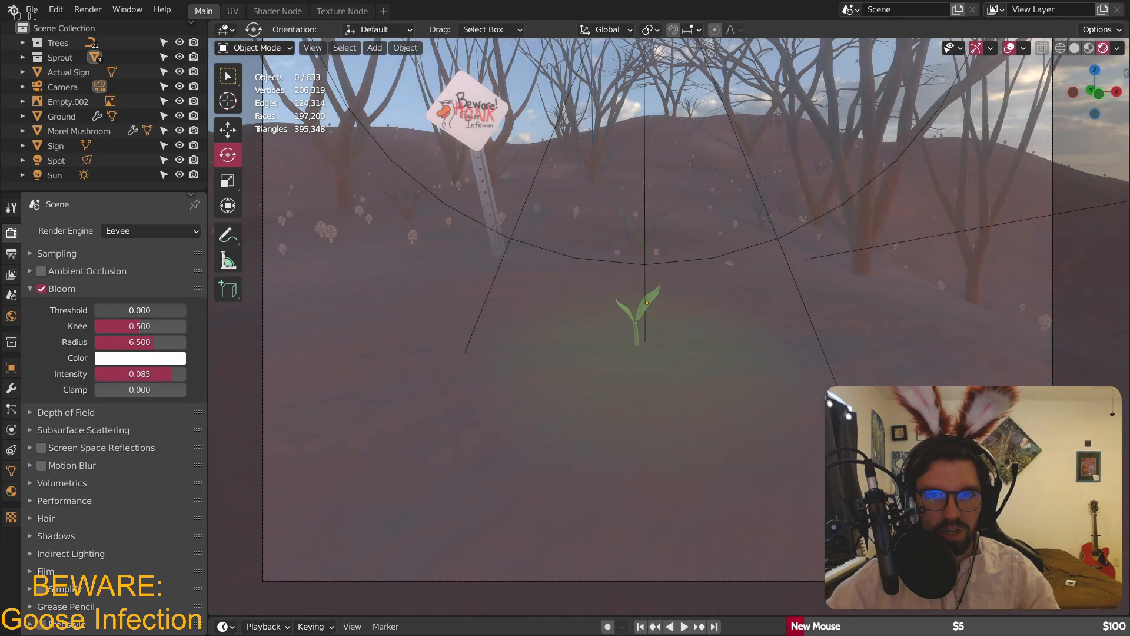
click(103, 310)
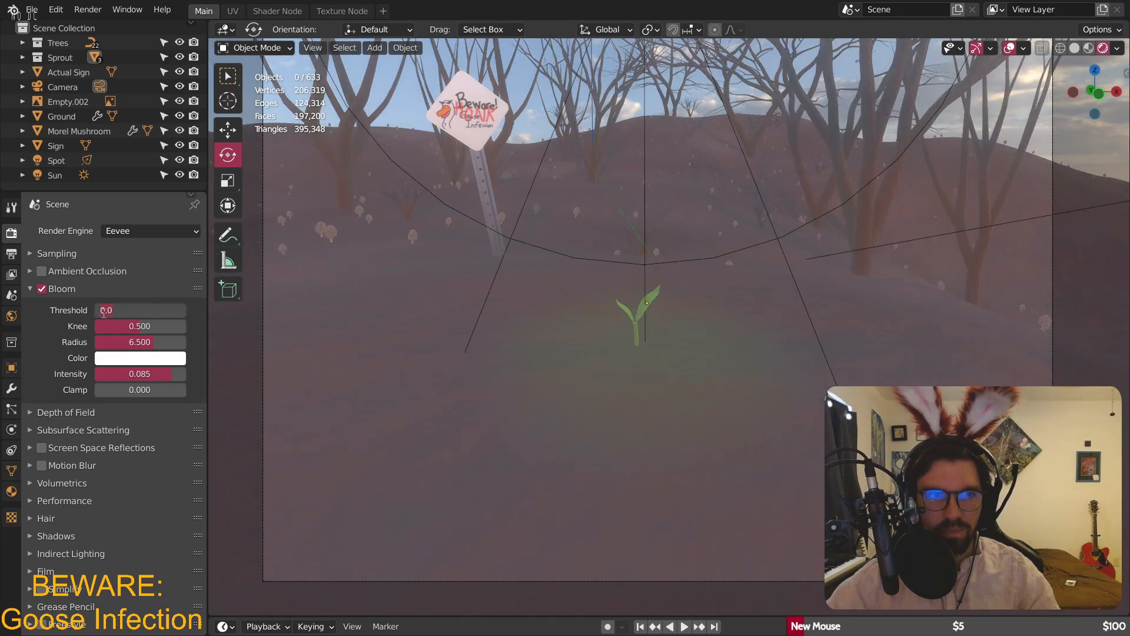
key(BackSpace)
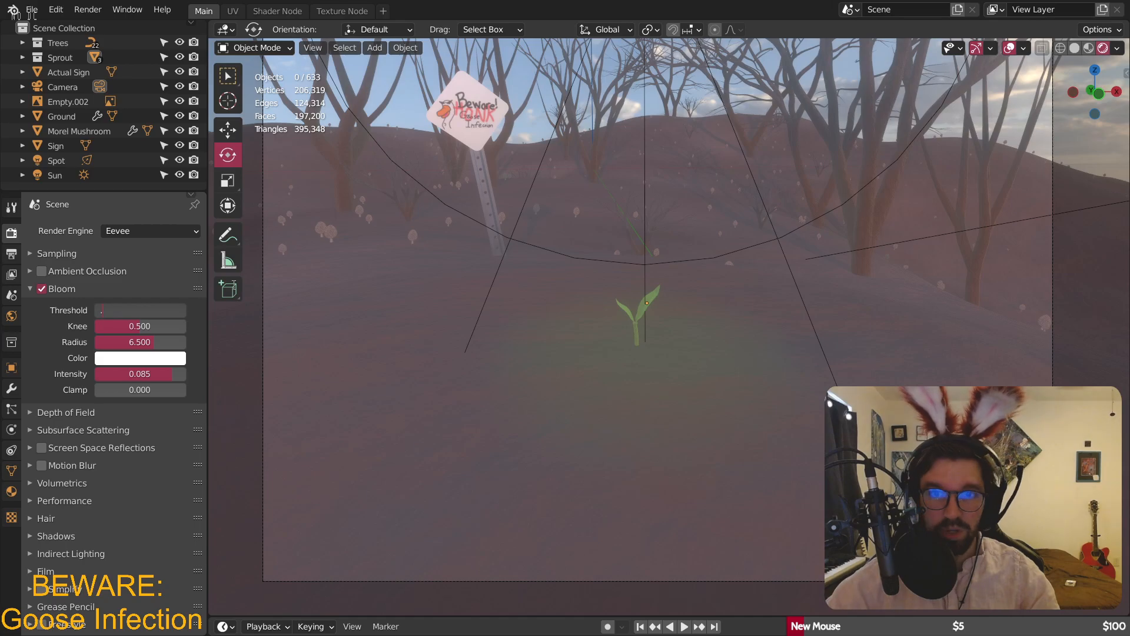
text(0.1)
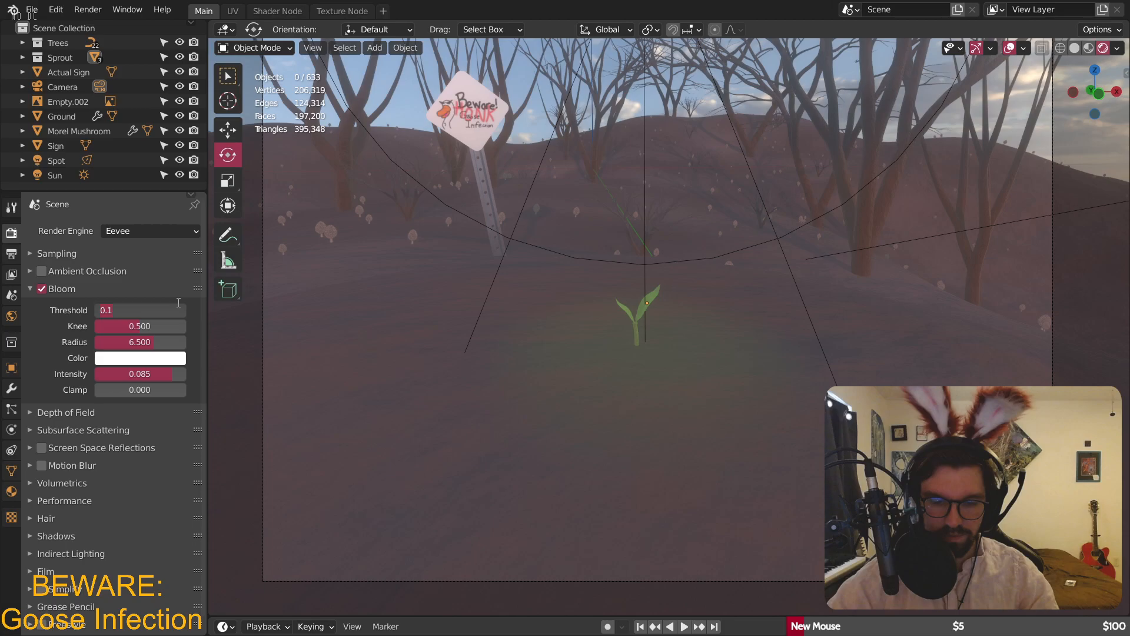
key(BackSpace)
text(2)
key(Return)
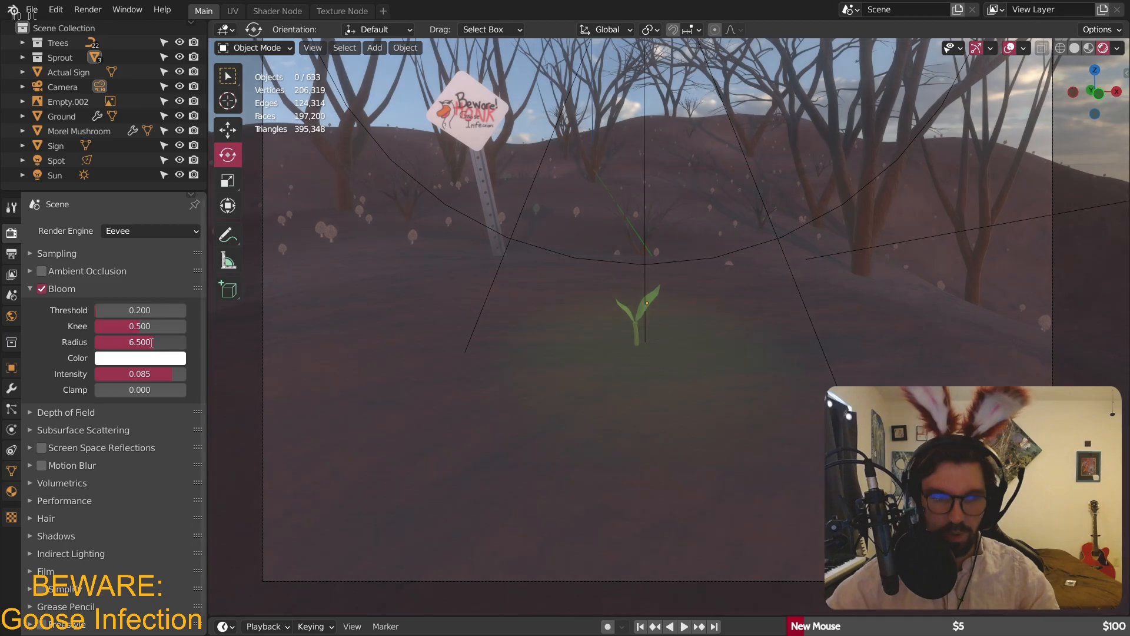
- Set the Bloom Radius to 4 and the Bloom Threshold to 0.3
click(152, 342)
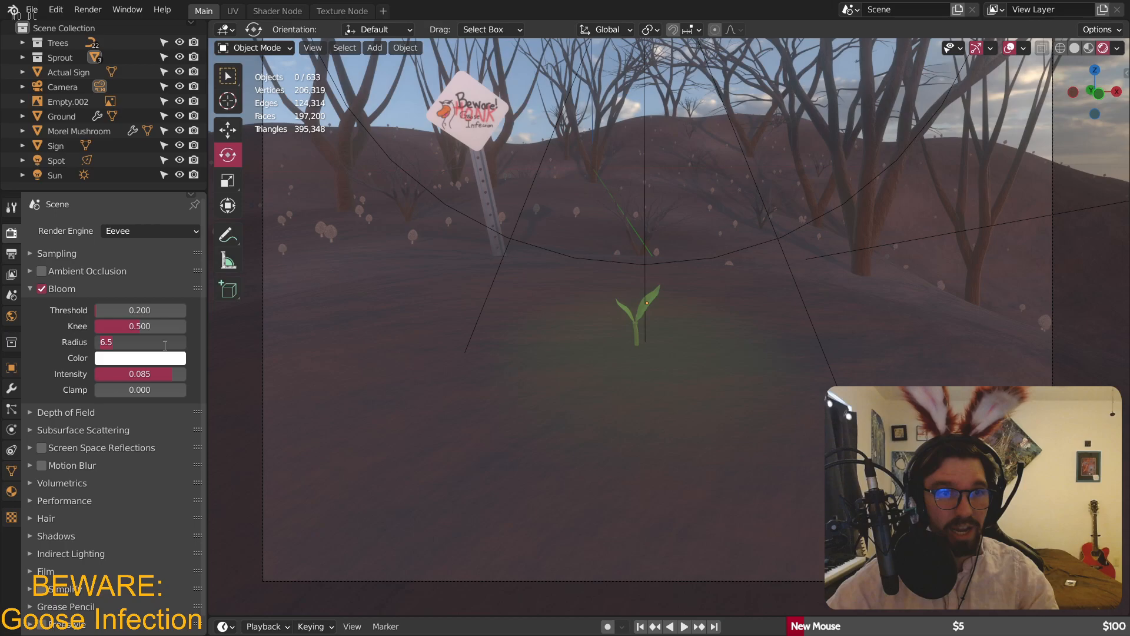
text(4)
key(Return)
click(99, 304)
text(.3)
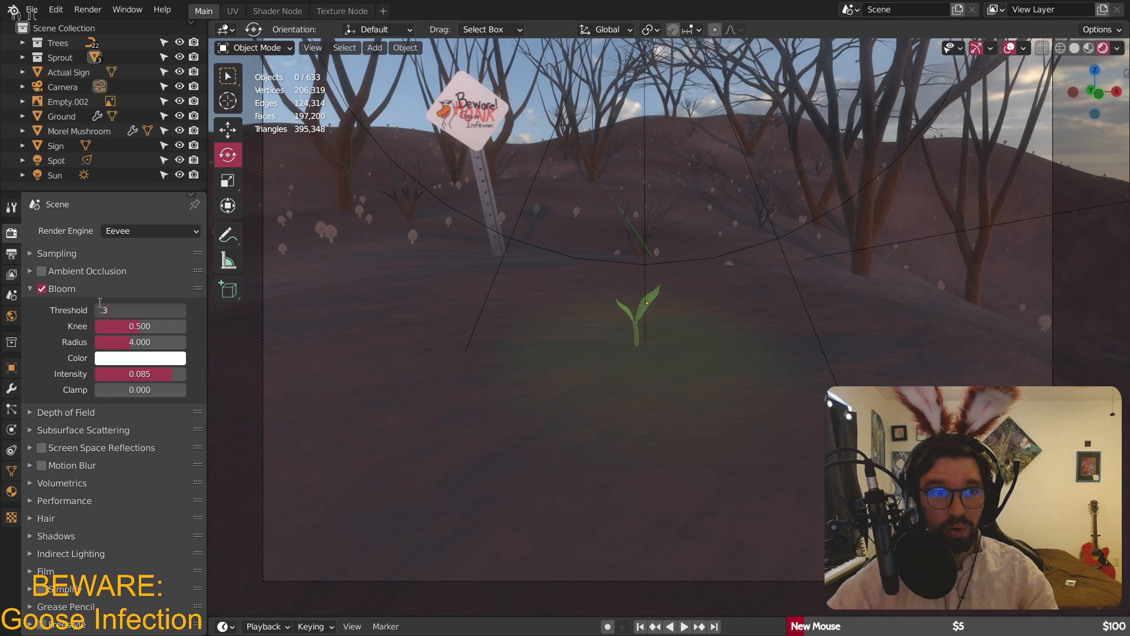
key(Return)
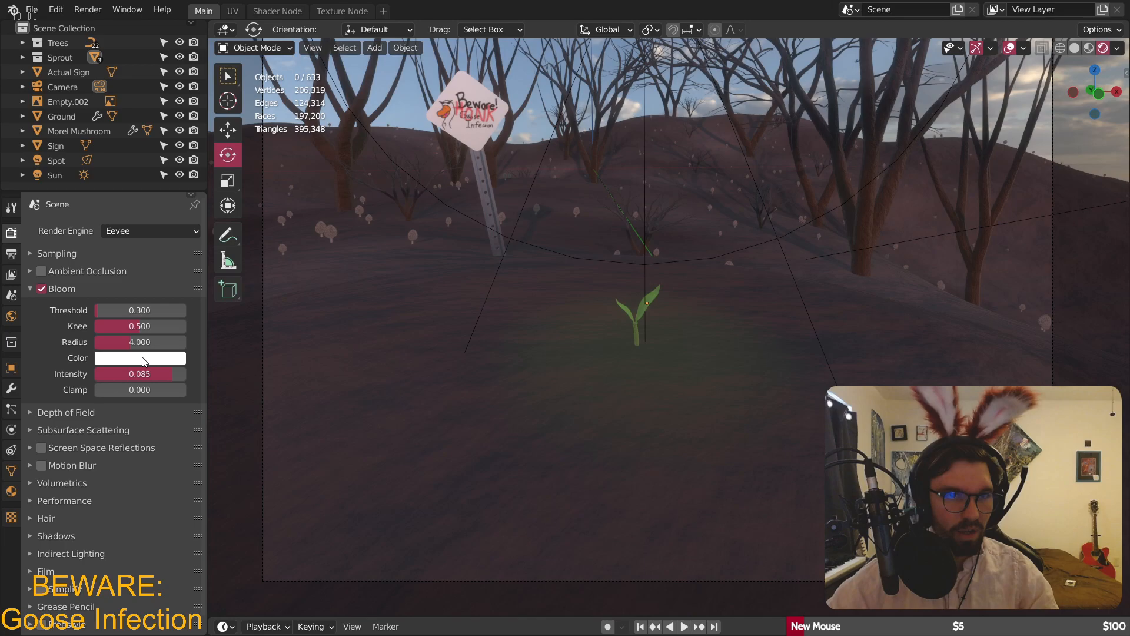
- Try a pale green tint for the Bloom Color and change it to pale pink
click(143, 361)
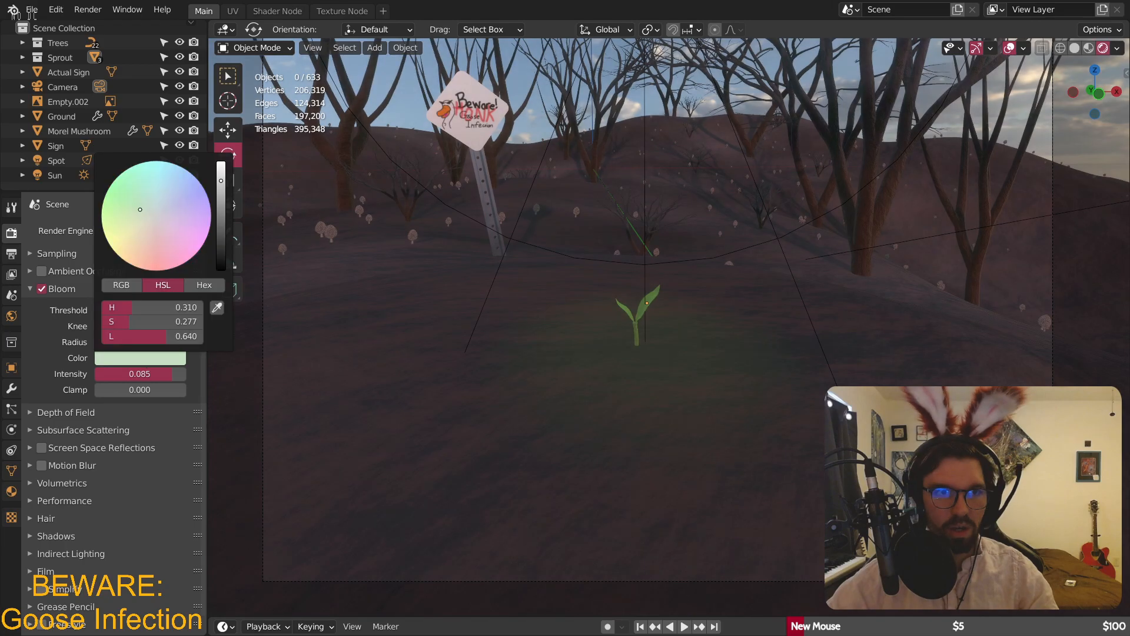
click(140, 210)
key(Escape)
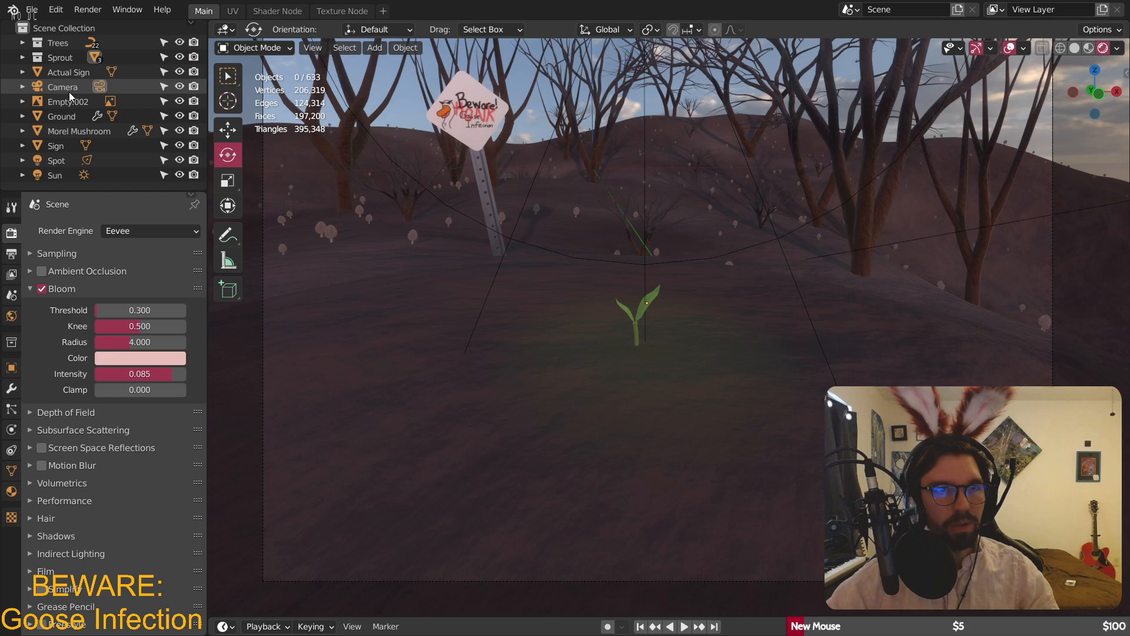
- Set the camera's depth-of-field F-Stop to 3.4 with Depth of Field turned off, and switch the viewport to solid shading
click(67, 89)
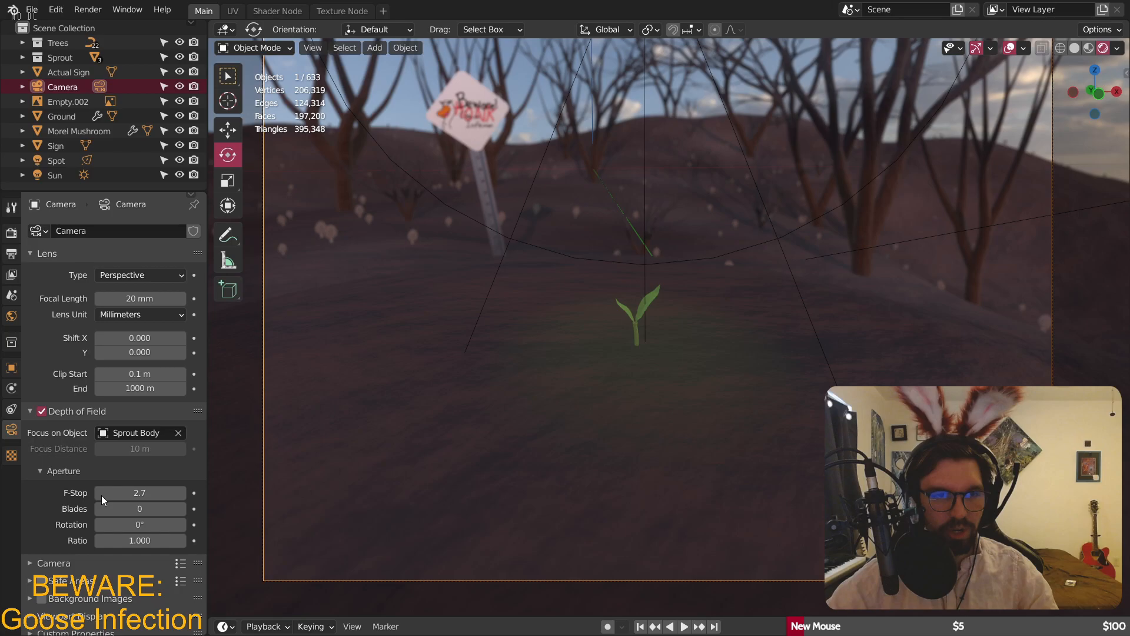
drag(101, 495, 181, 496)
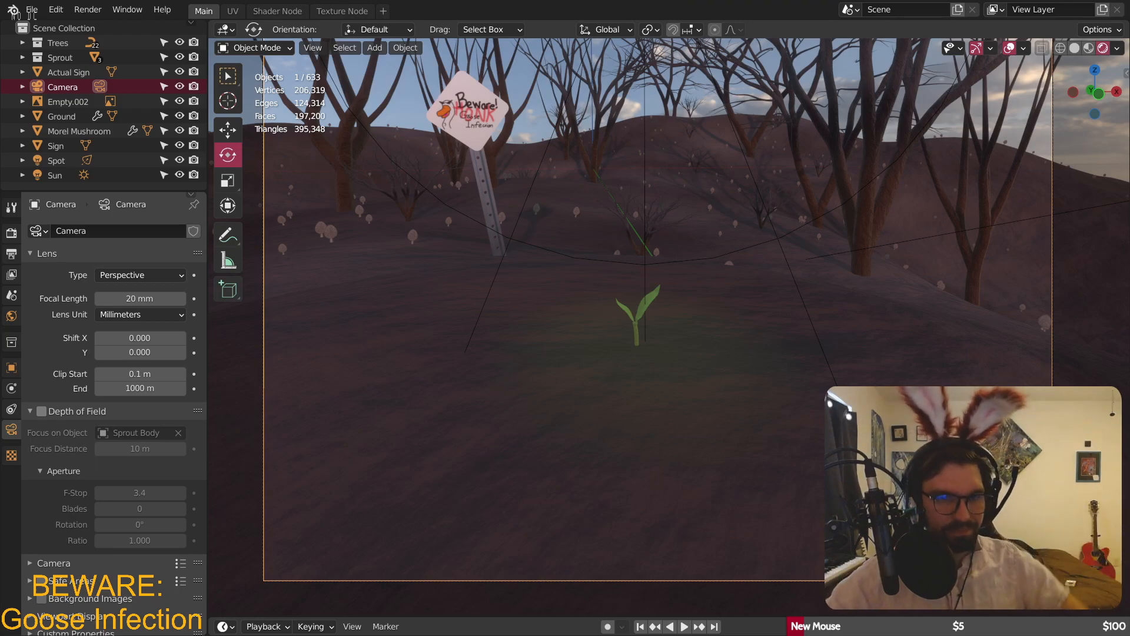
click(1074, 47)
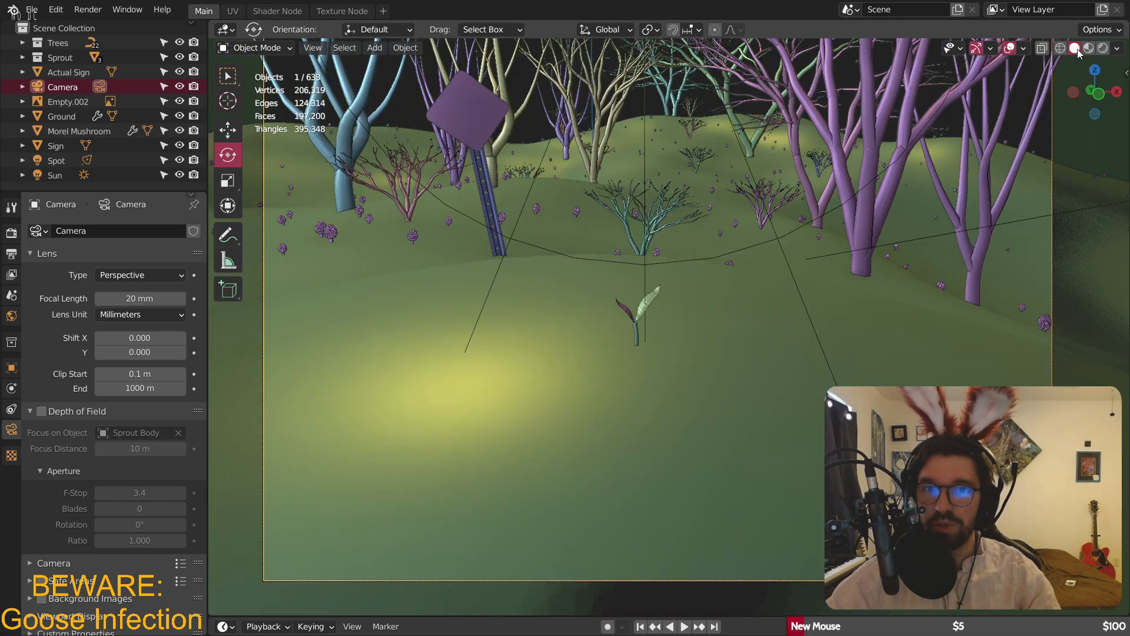